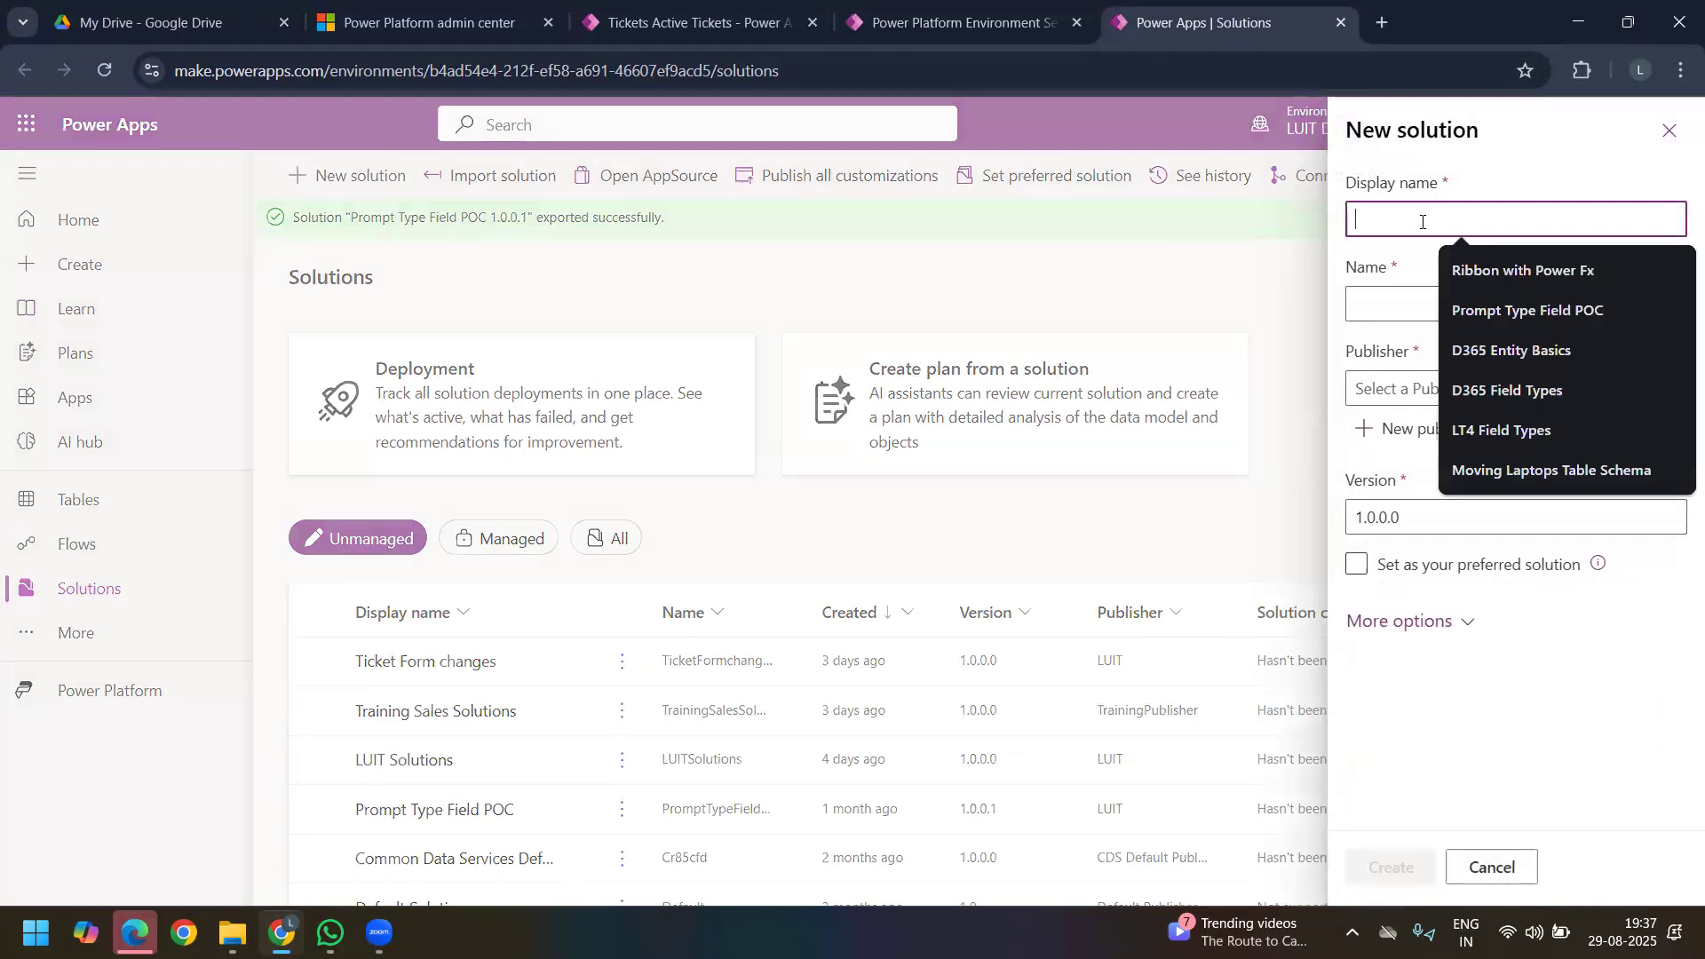
# Step: Create a new unmanaged solution with the display name LT6 Day 8 and a publisher chosen from the existing ones
pyautogui.write('LT')
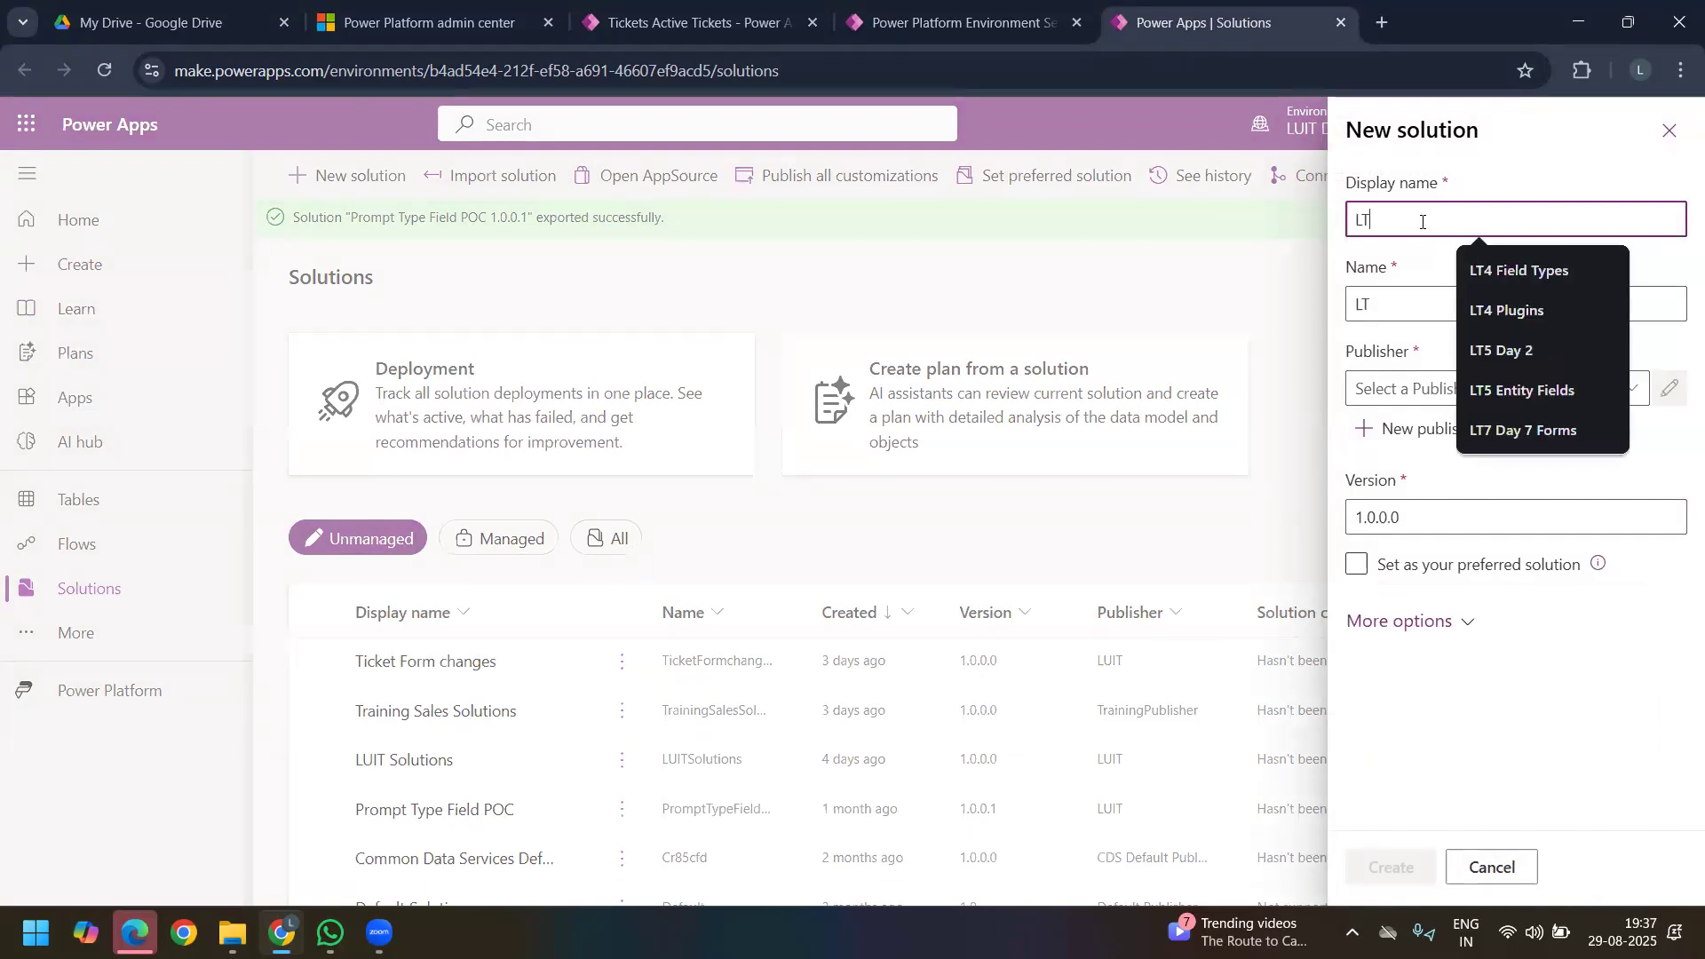
pyautogui.write('6 Day 8')
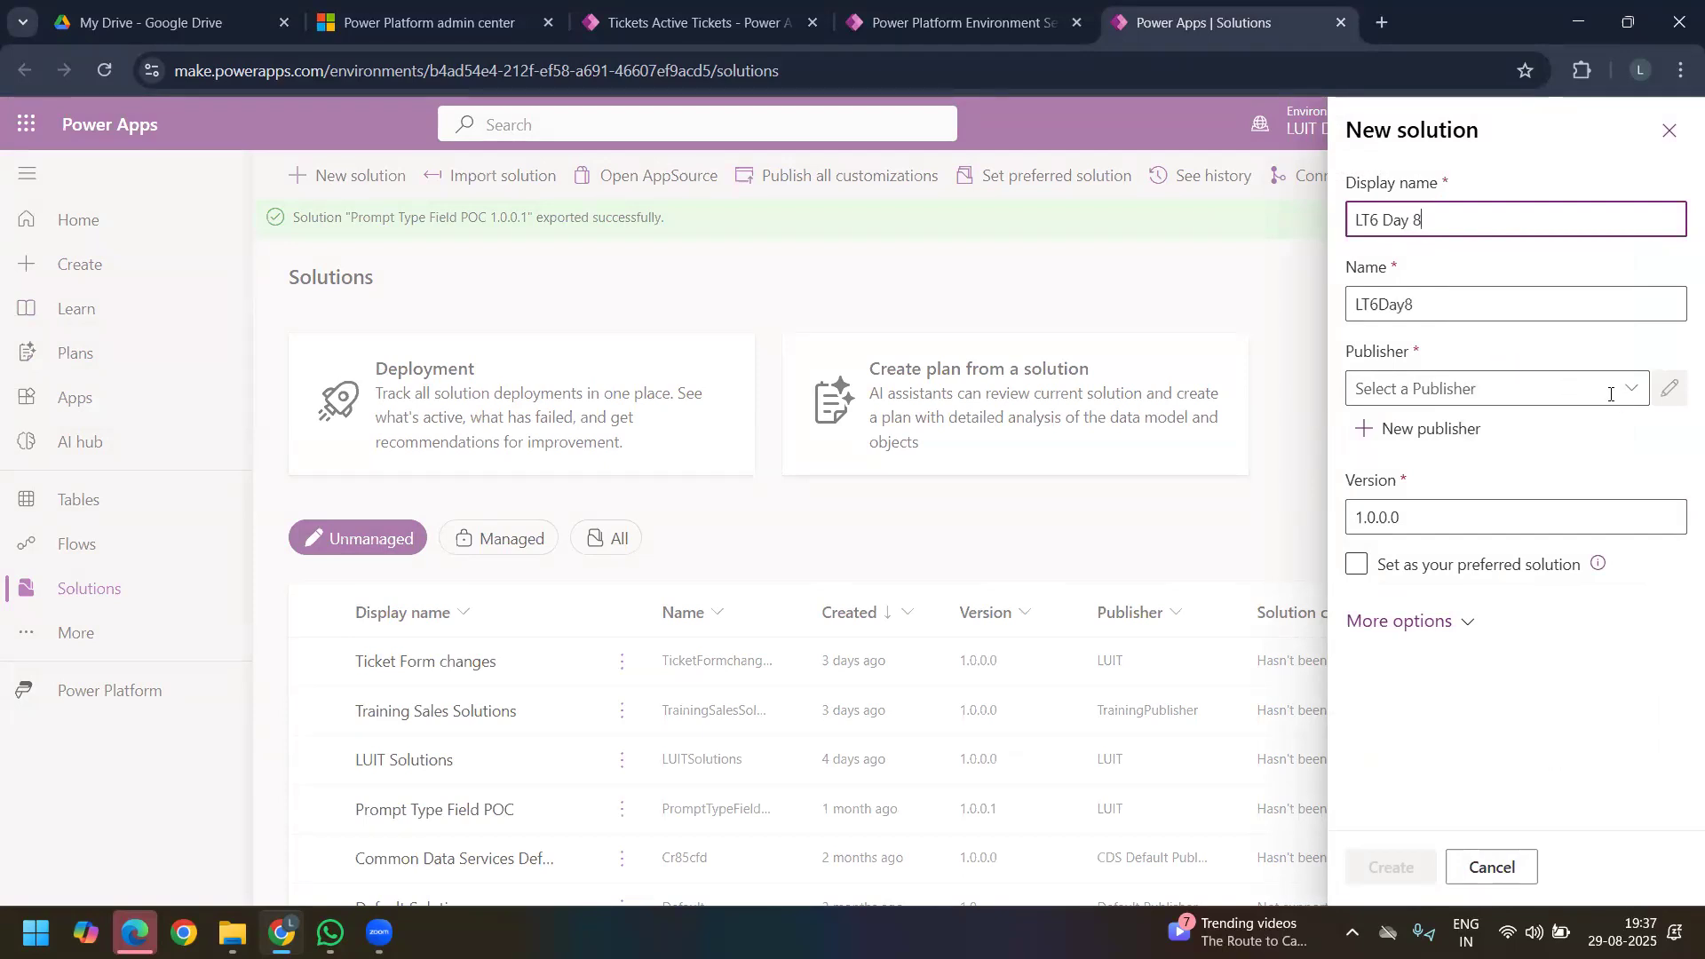
pyautogui.click(1550, 388)
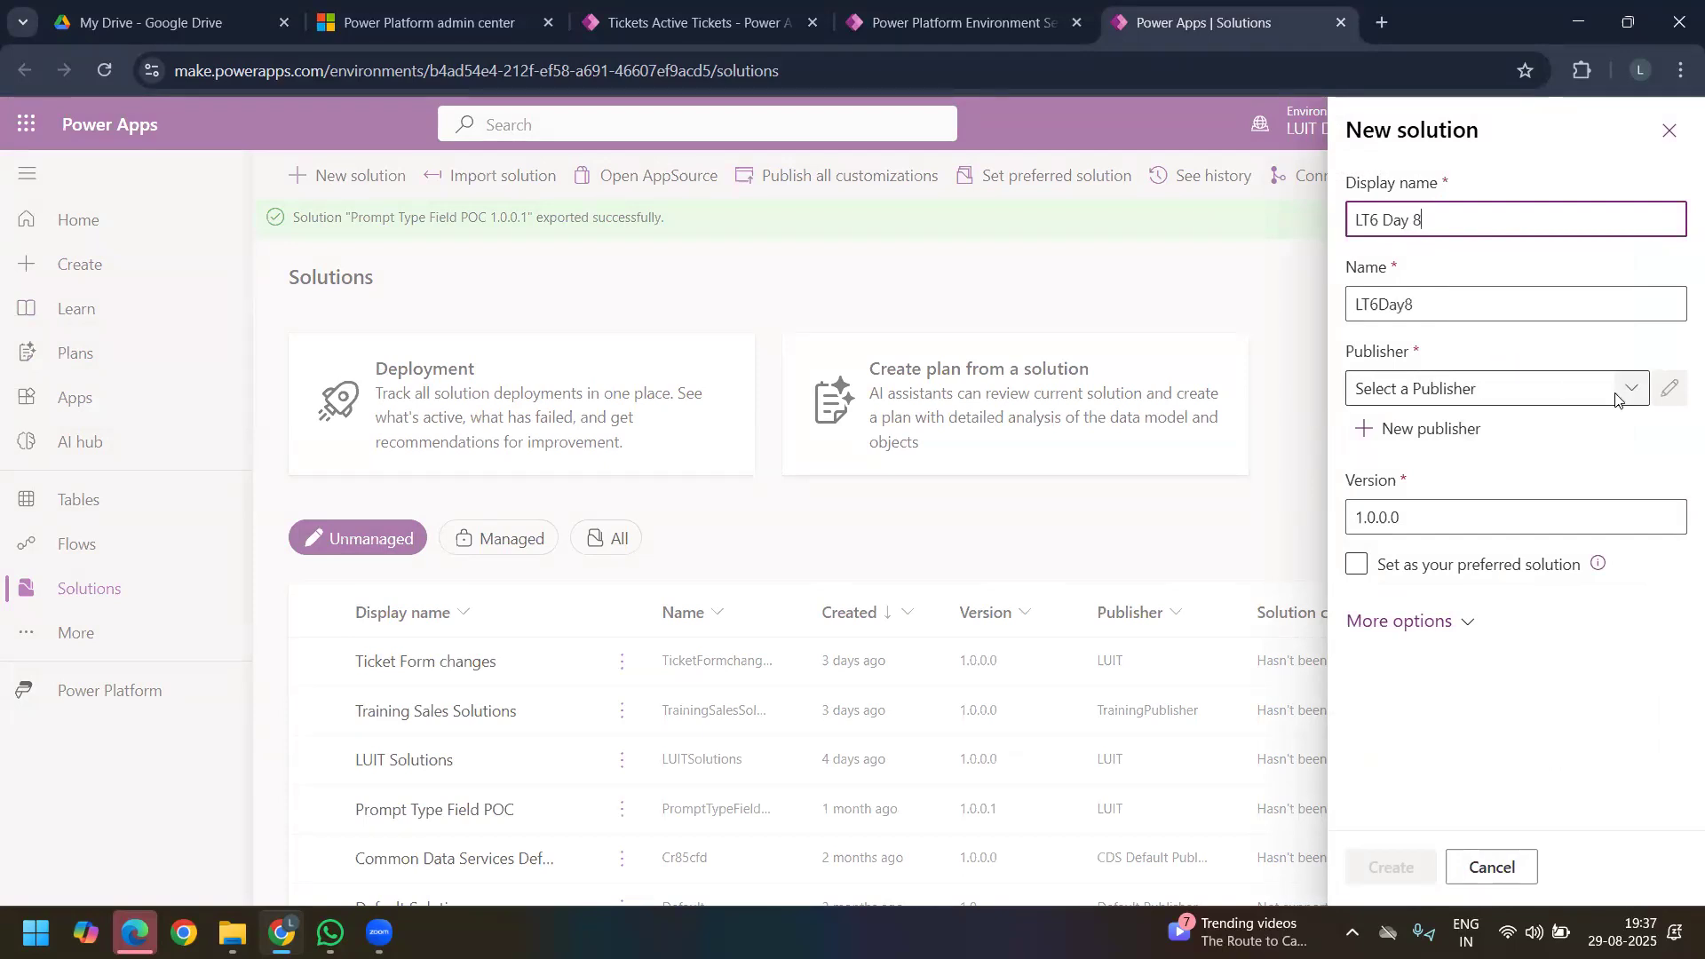
pyautogui.click(1425, 504)
pyautogui.click(1402, 870)
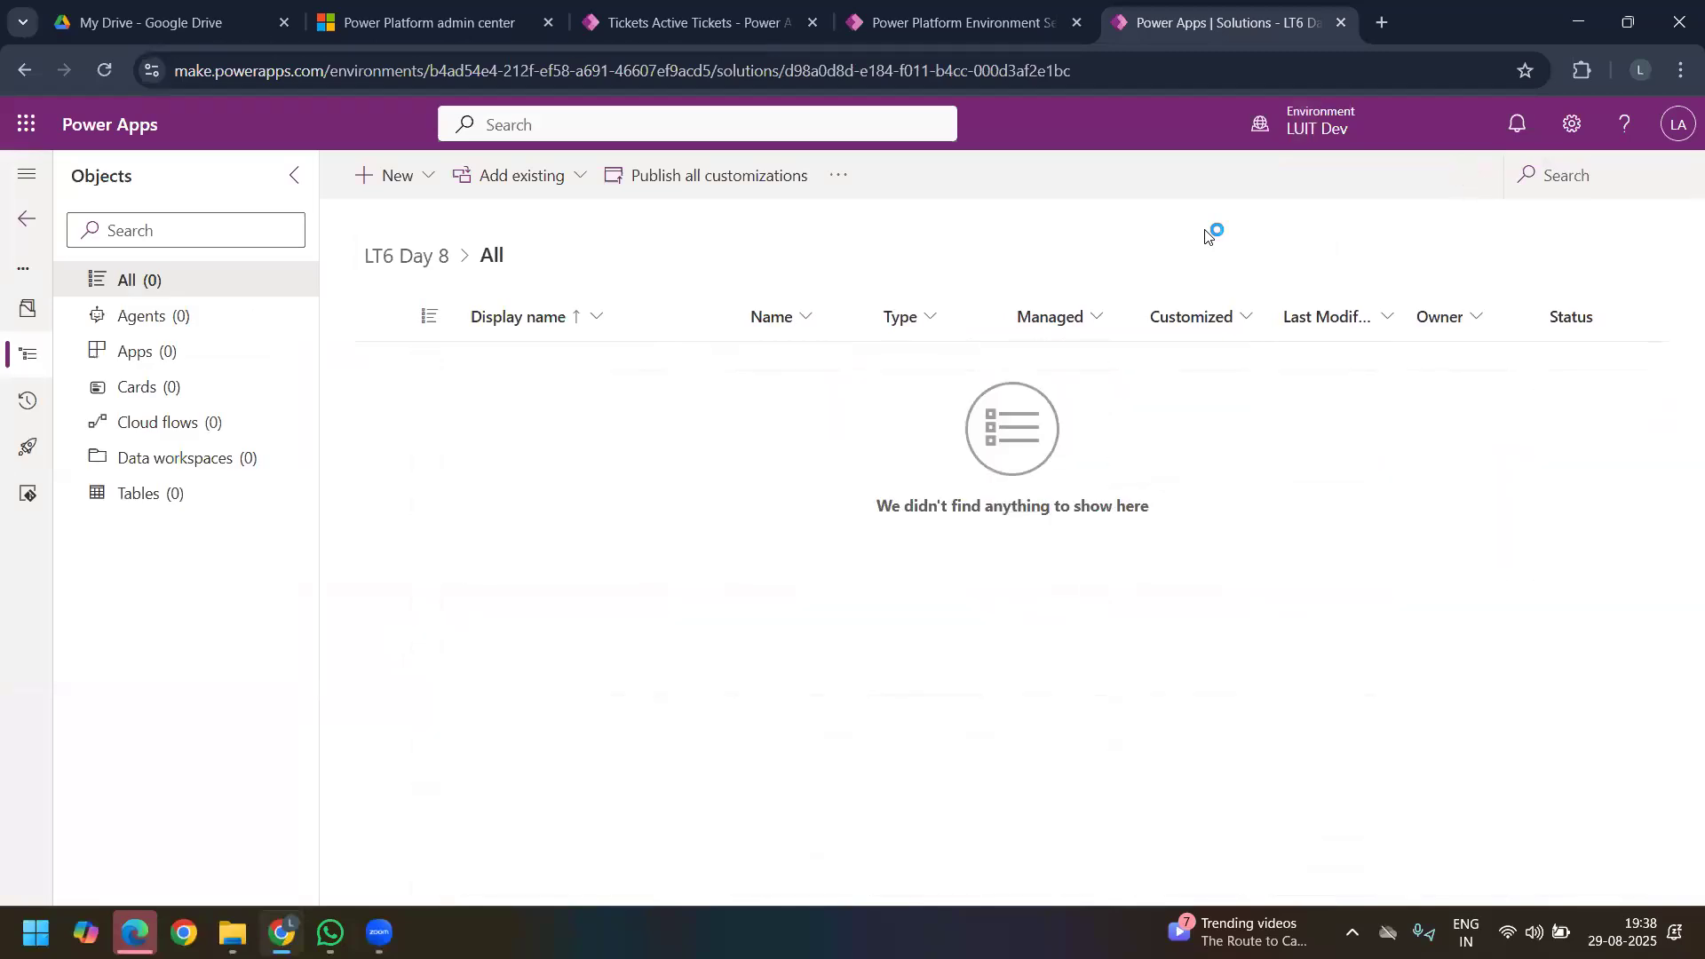
# Step: Start a new table with advanced properties in the solution, show its advanced options and name it Student Feedback
pyautogui.click(412, 178)
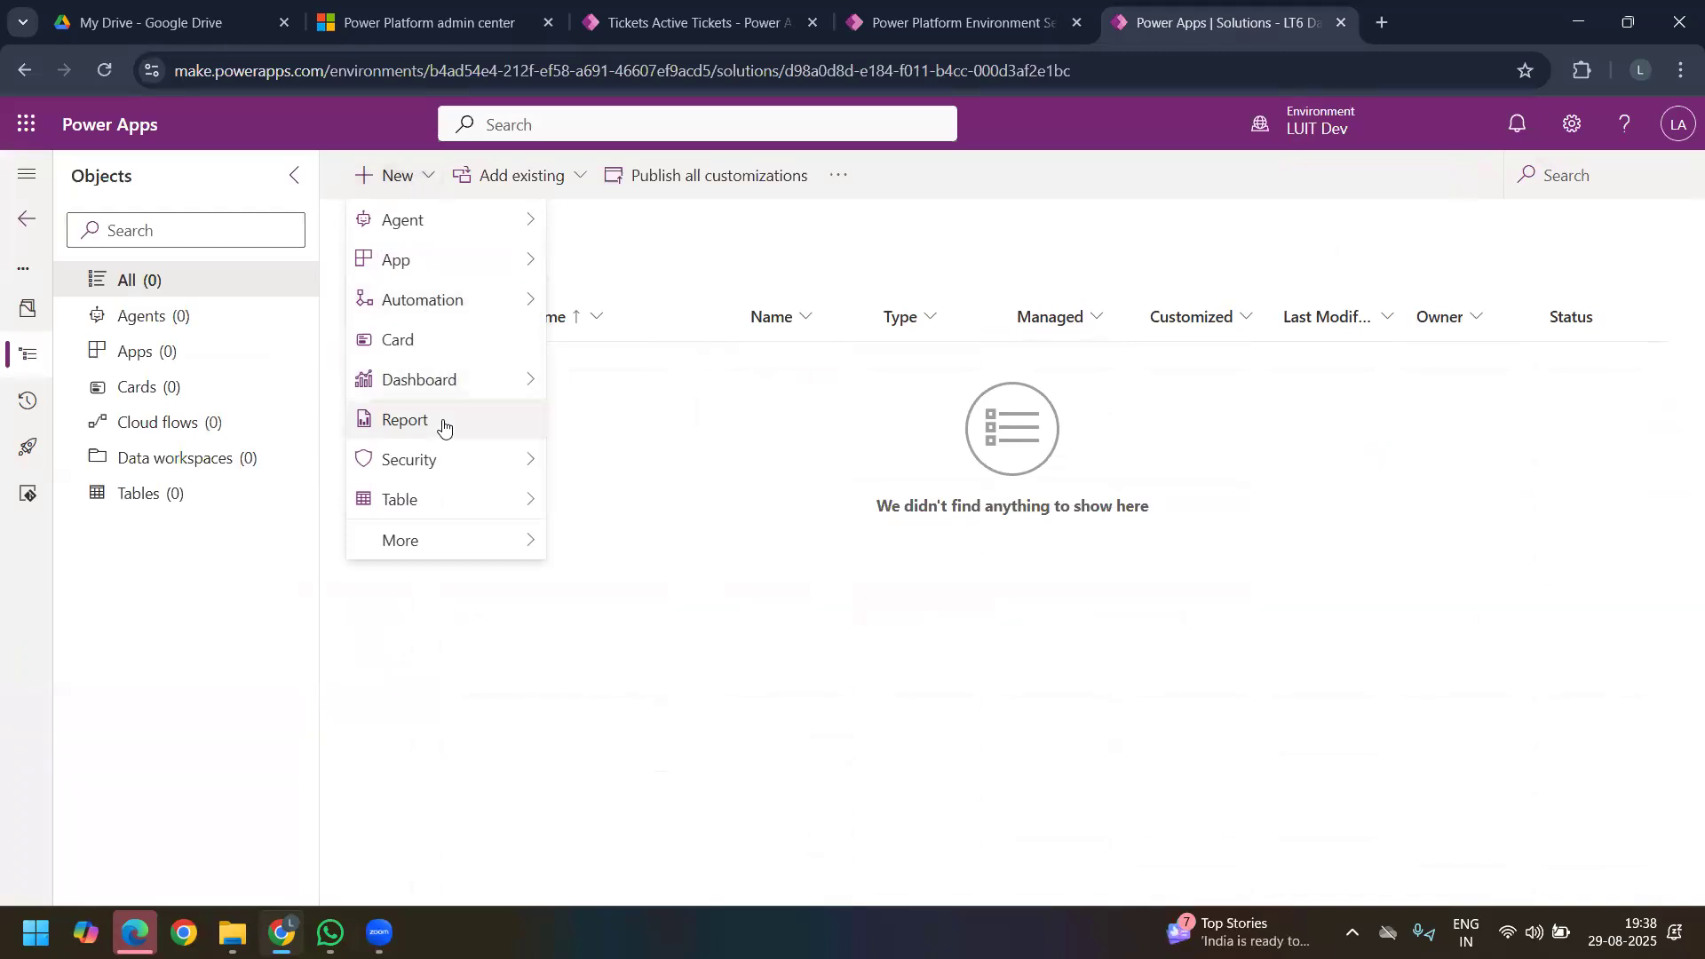
pyautogui.moveTo(486, 517)
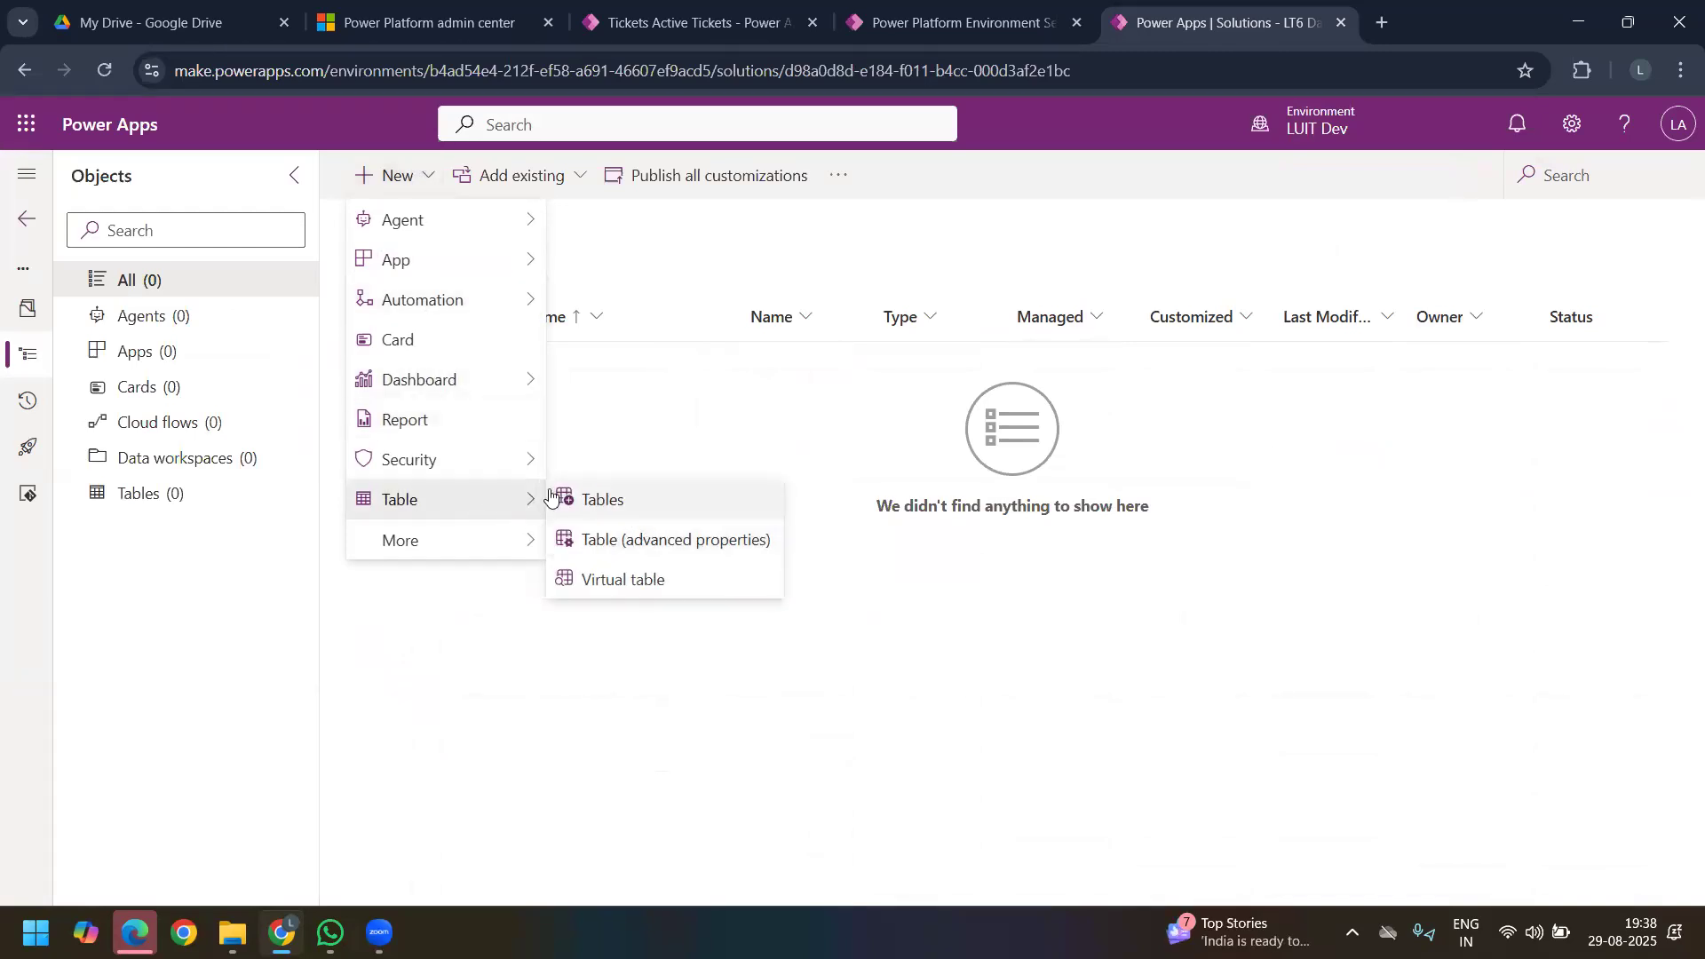
pyautogui.click(661, 541)
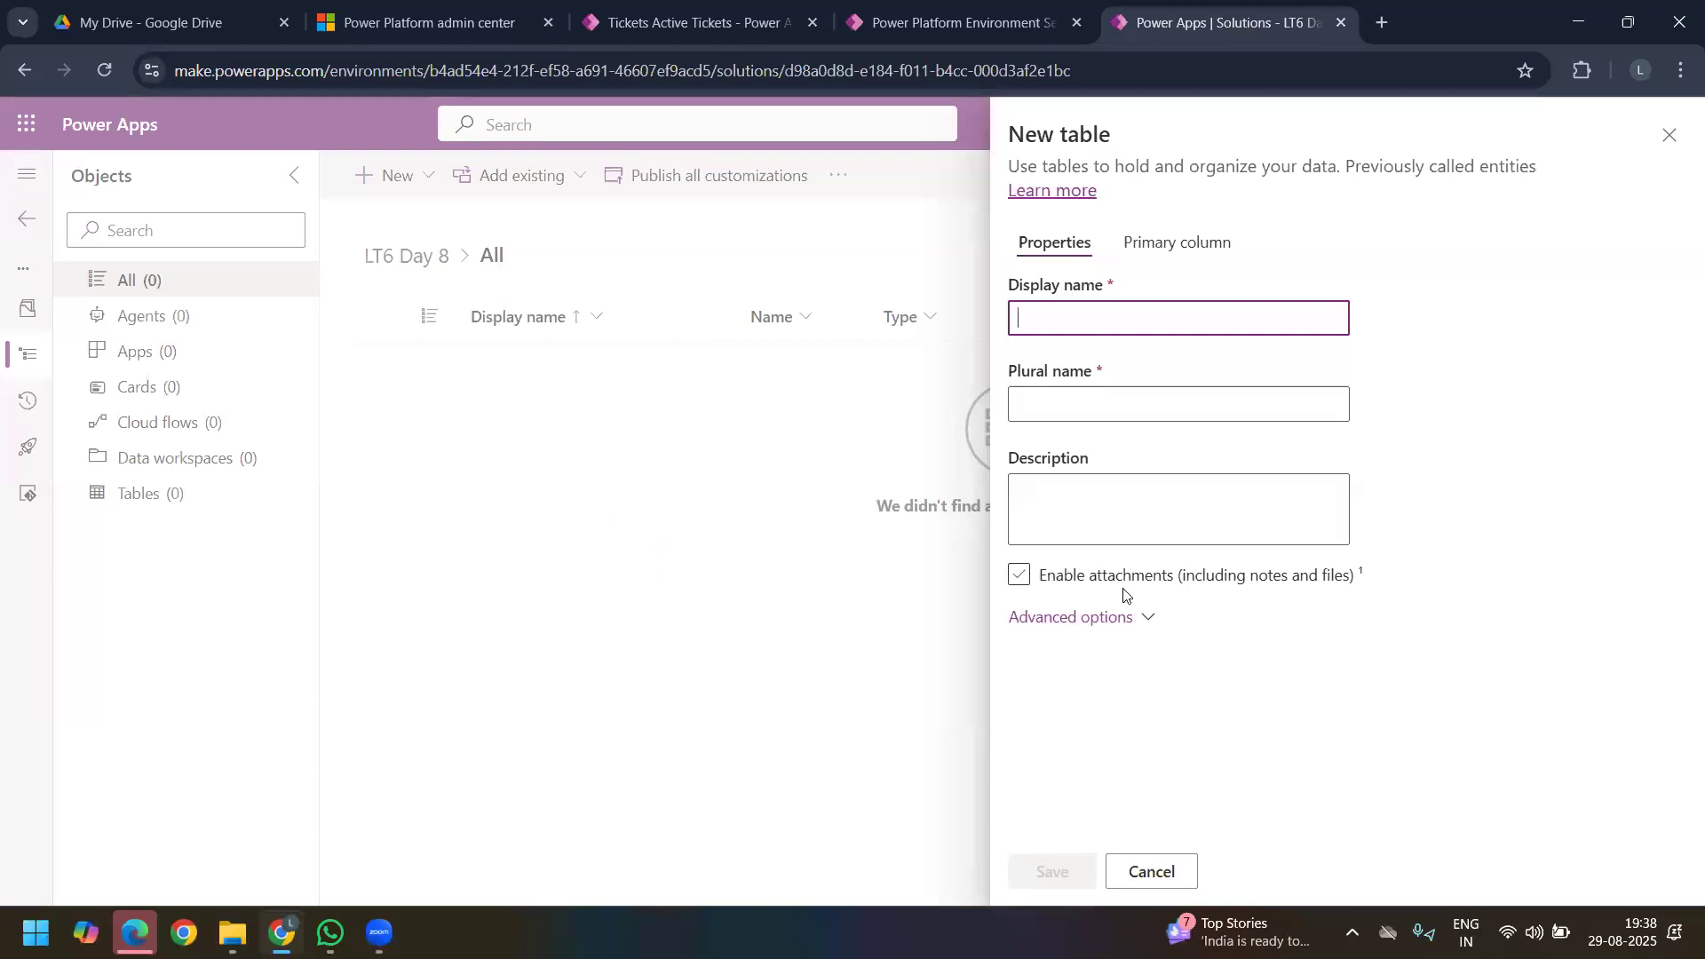
pyautogui.click(1136, 618)
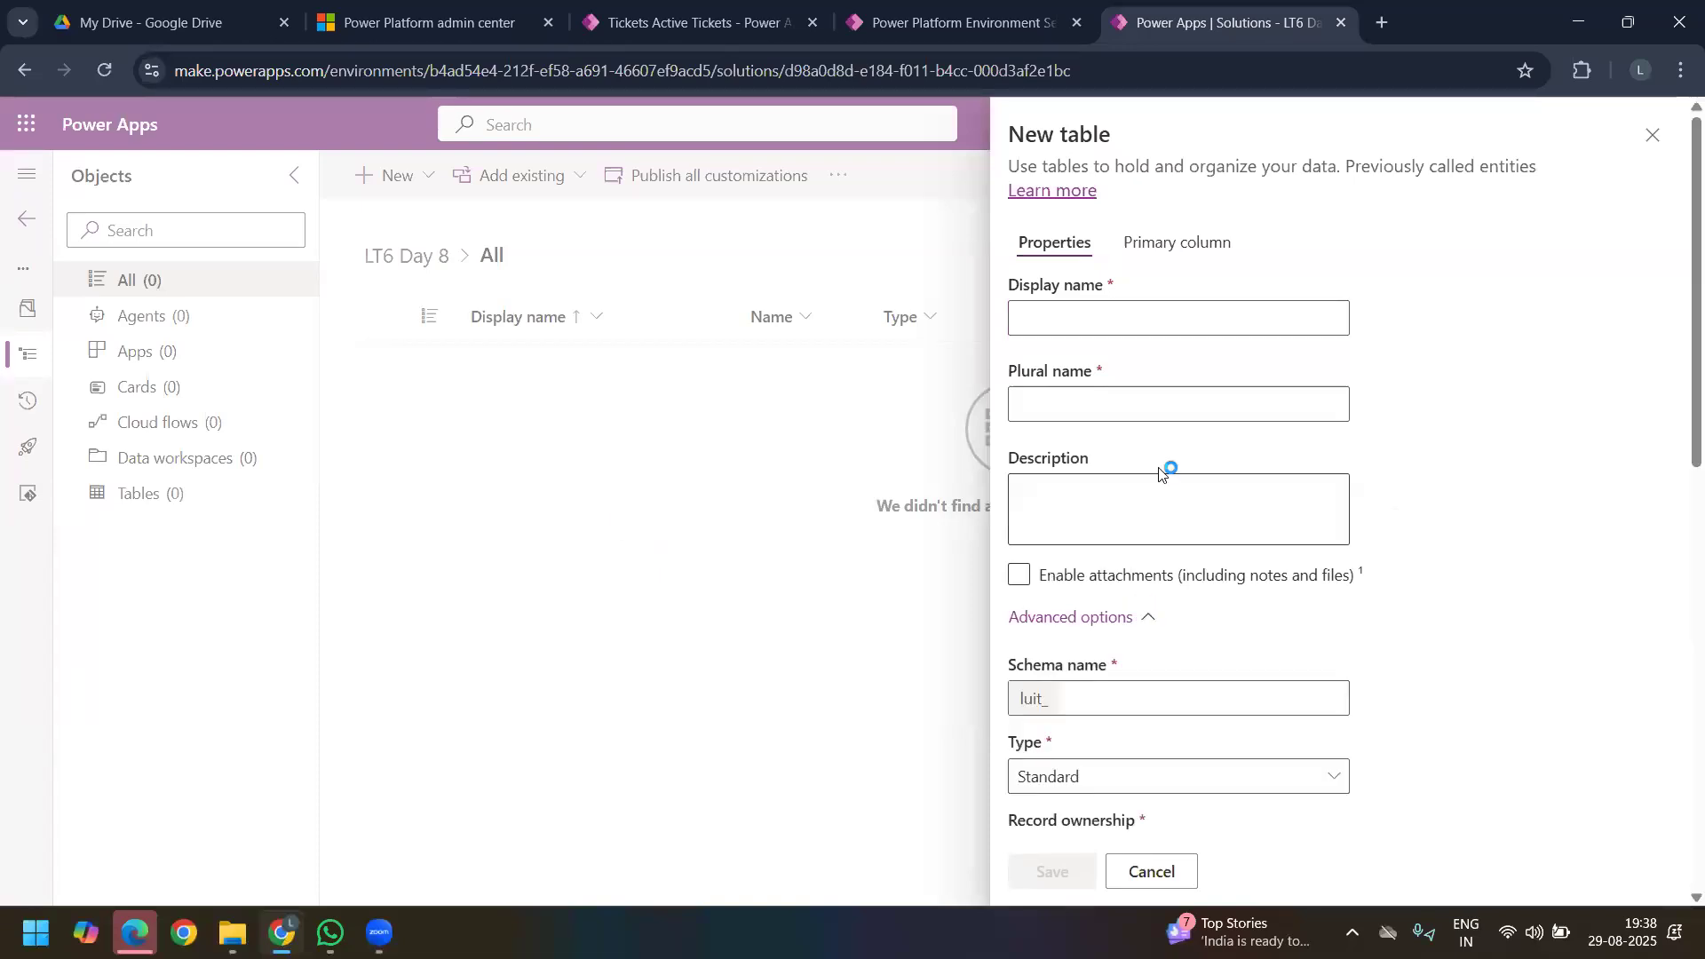
pyautogui.click(1057, 323)
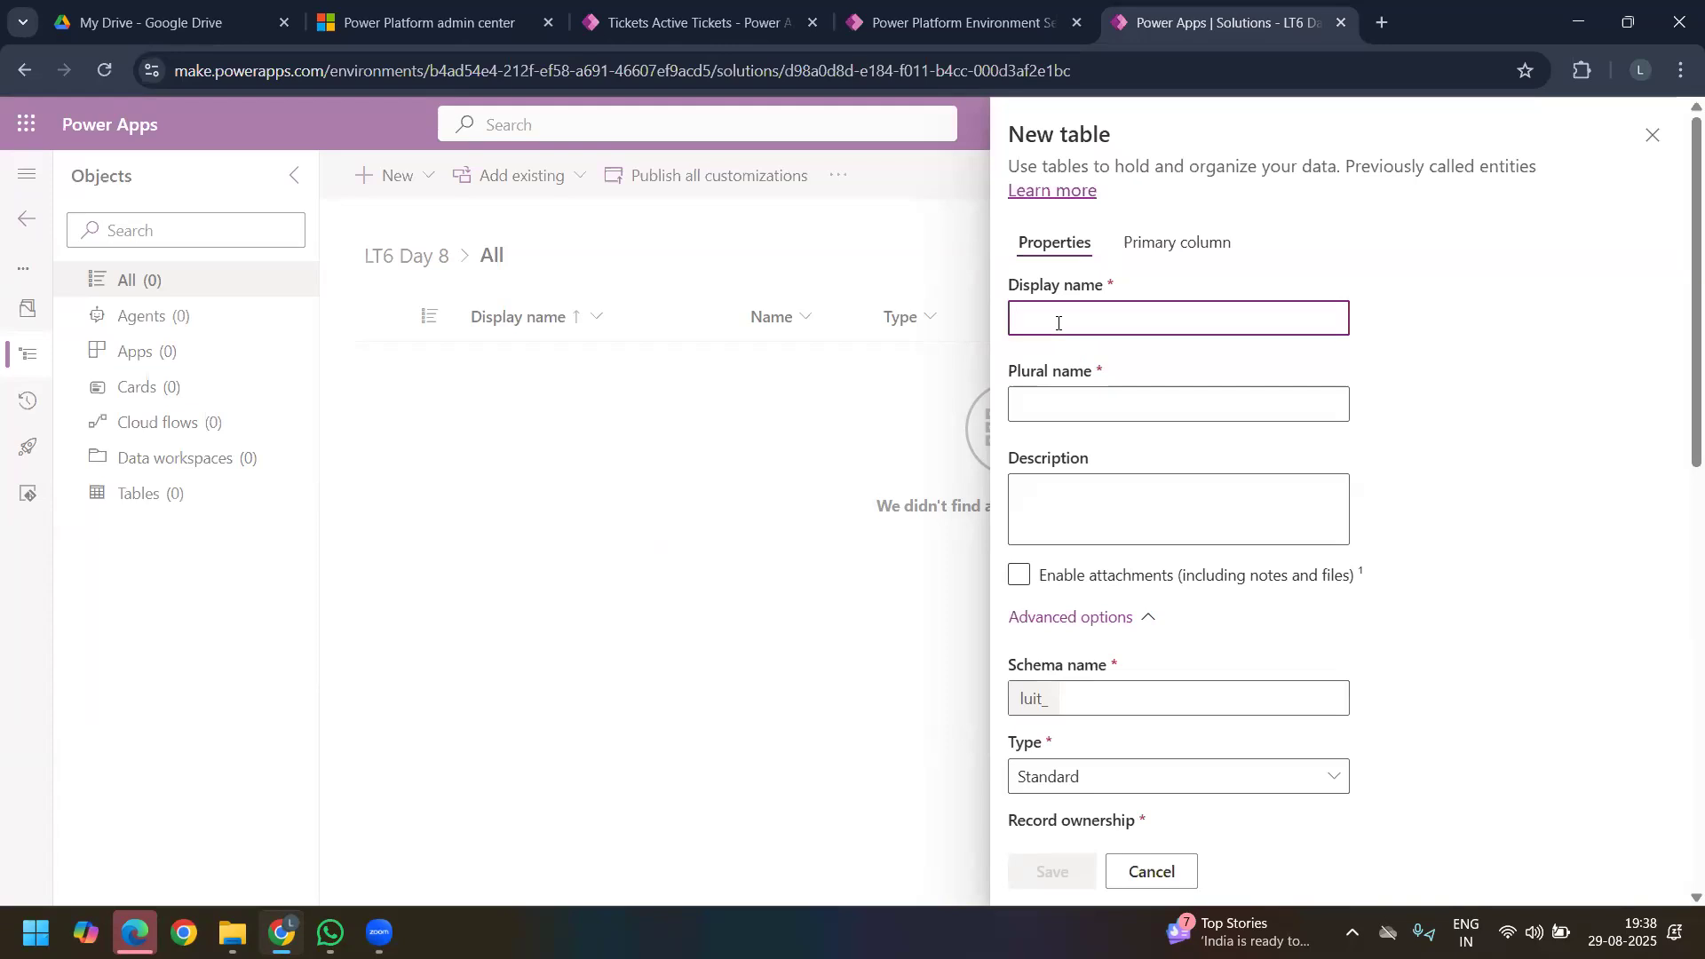
pyautogui.write('Student Feedback')
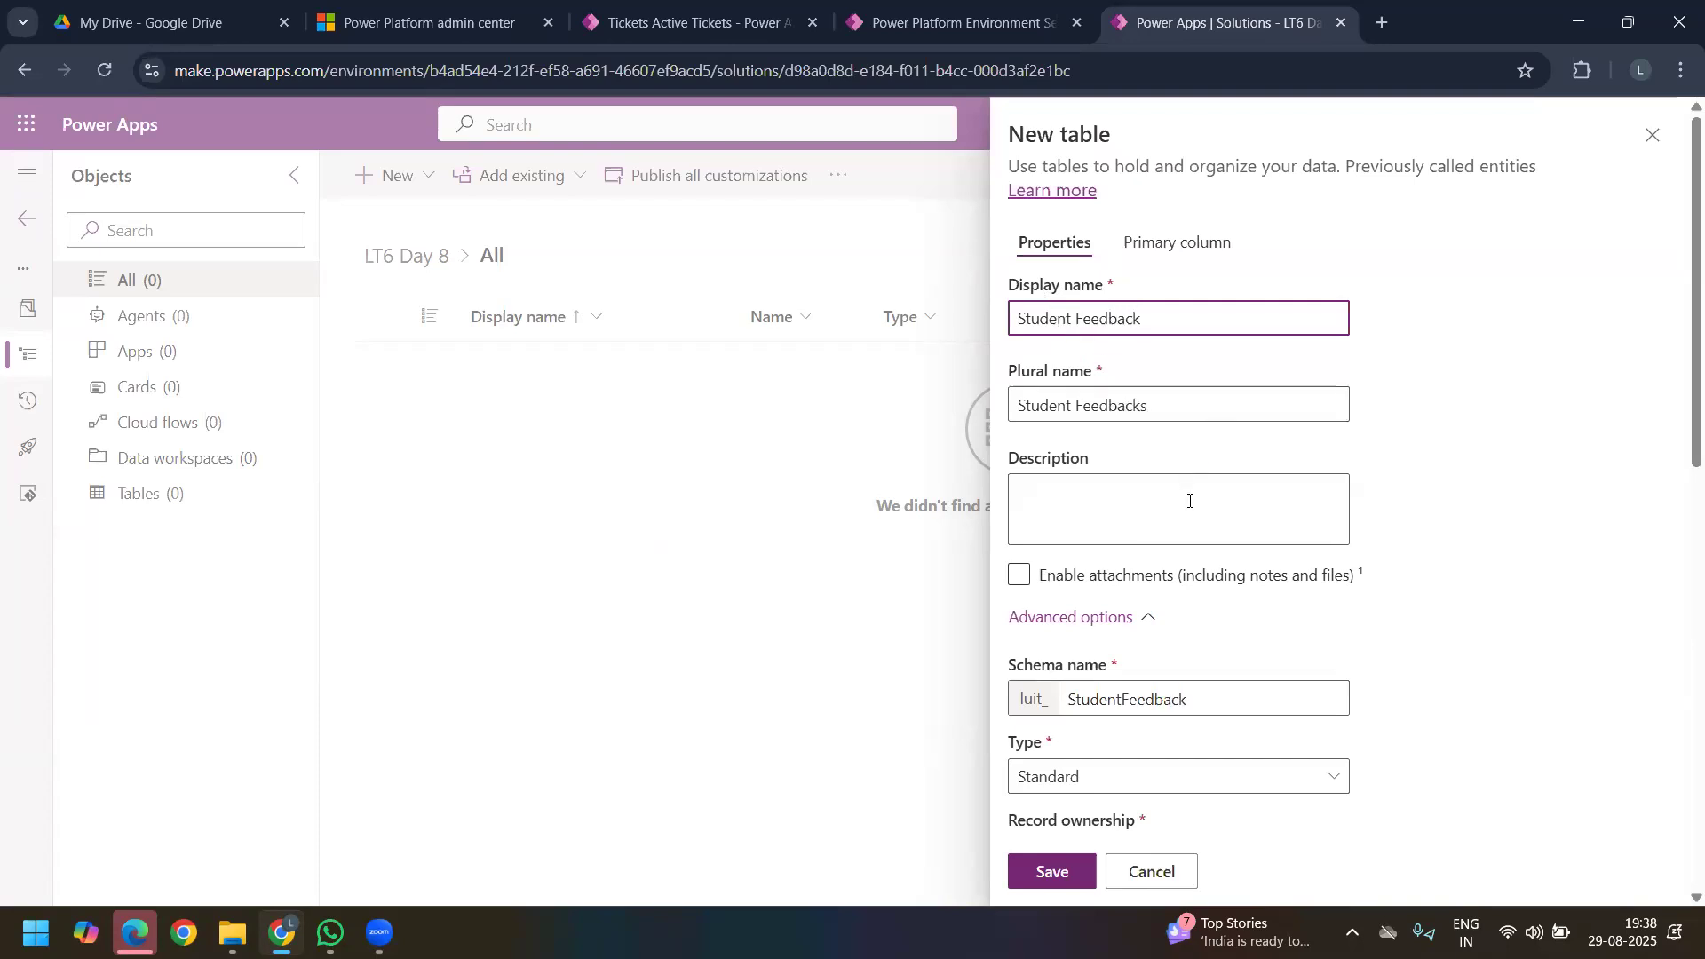
# Step: Enable attachments for the Student Feedback table and set its record ownership to Organization
pyautogui.scroll(-1, 1187, 499)
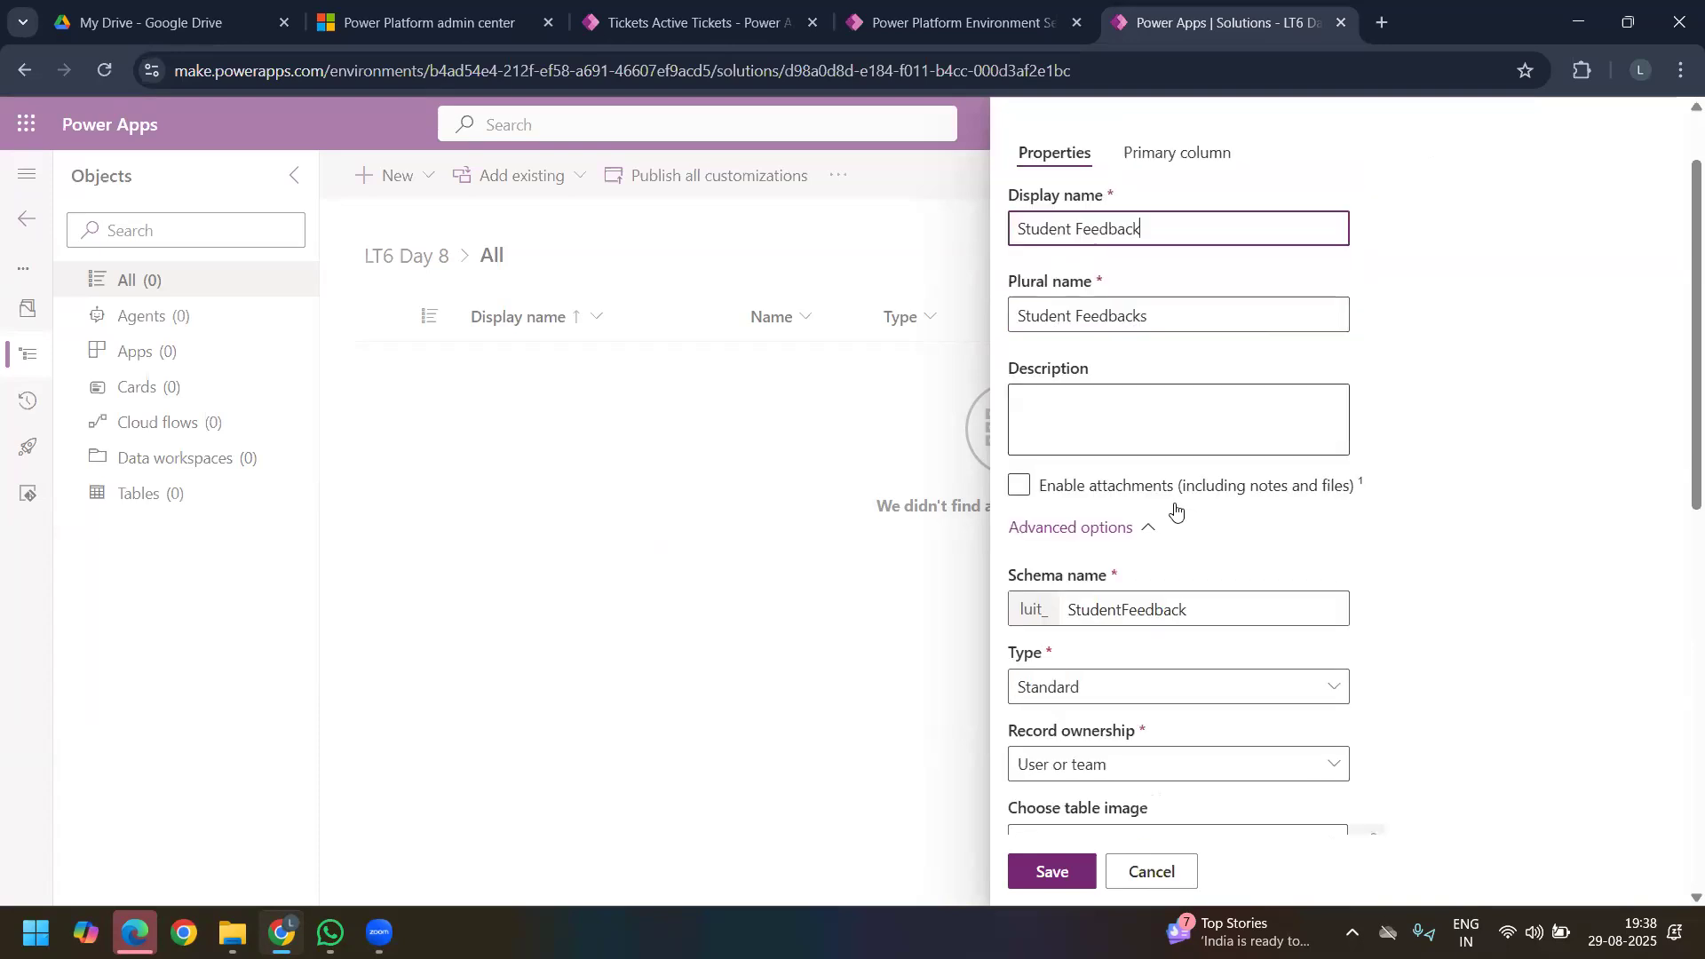
pyautogui.click(1023, 468)
pyautogui.click(1023, 464)
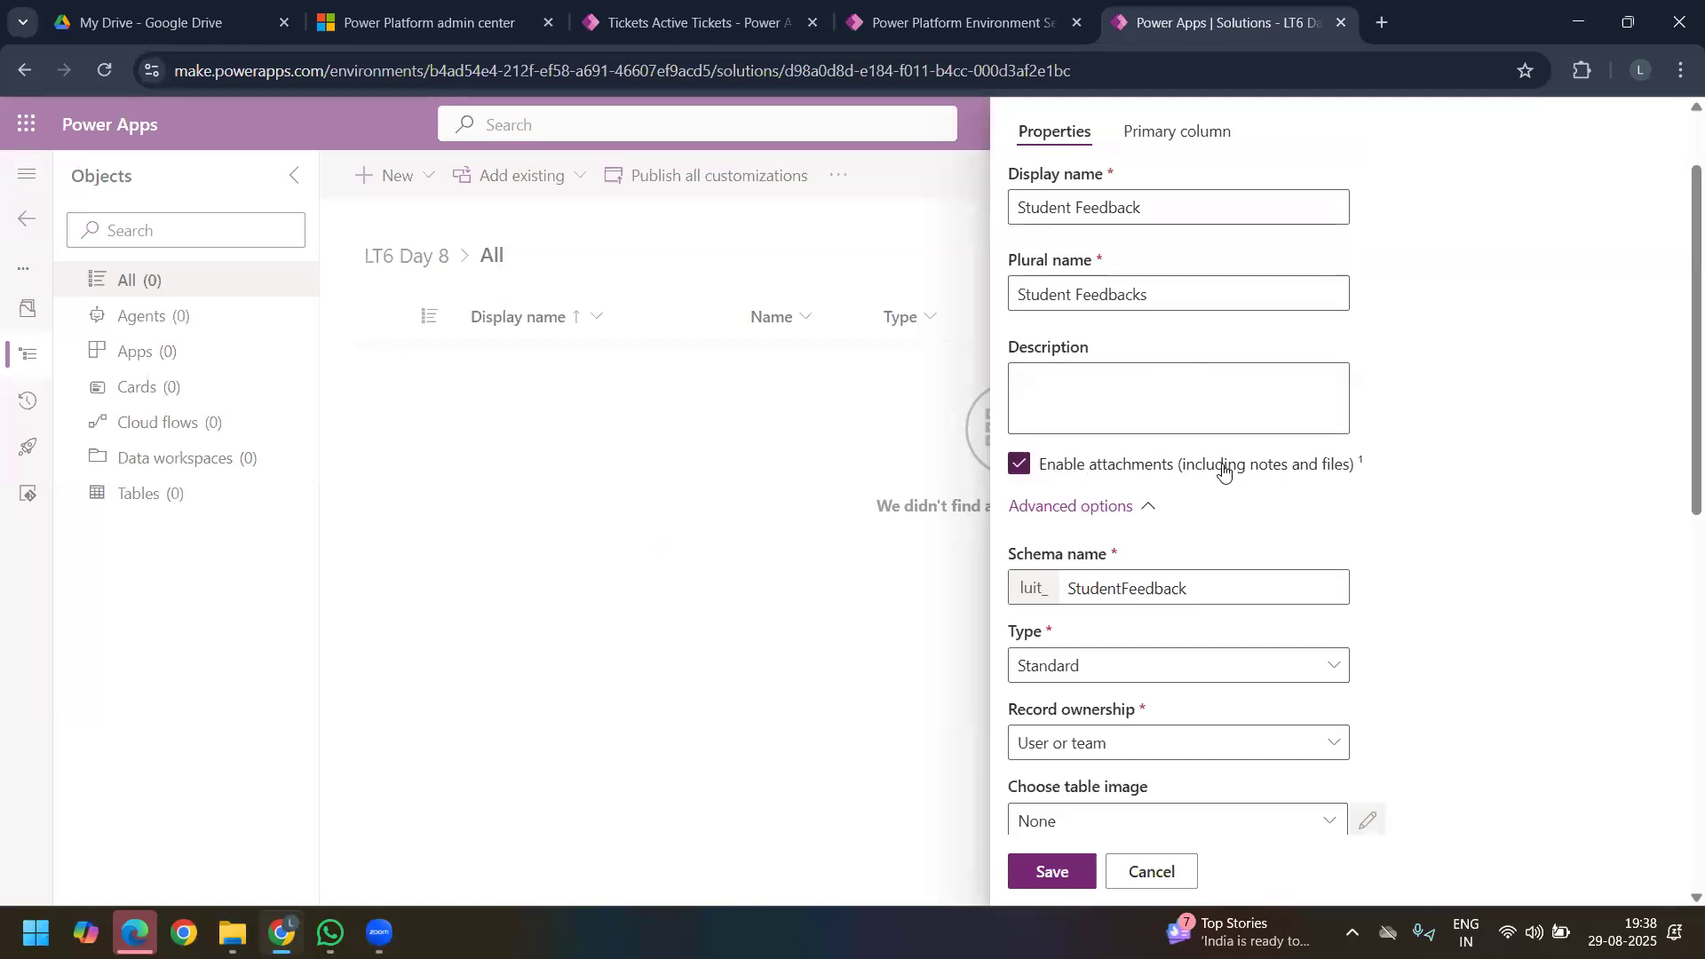
pyautogui.scroll(-1, 1187, 545)
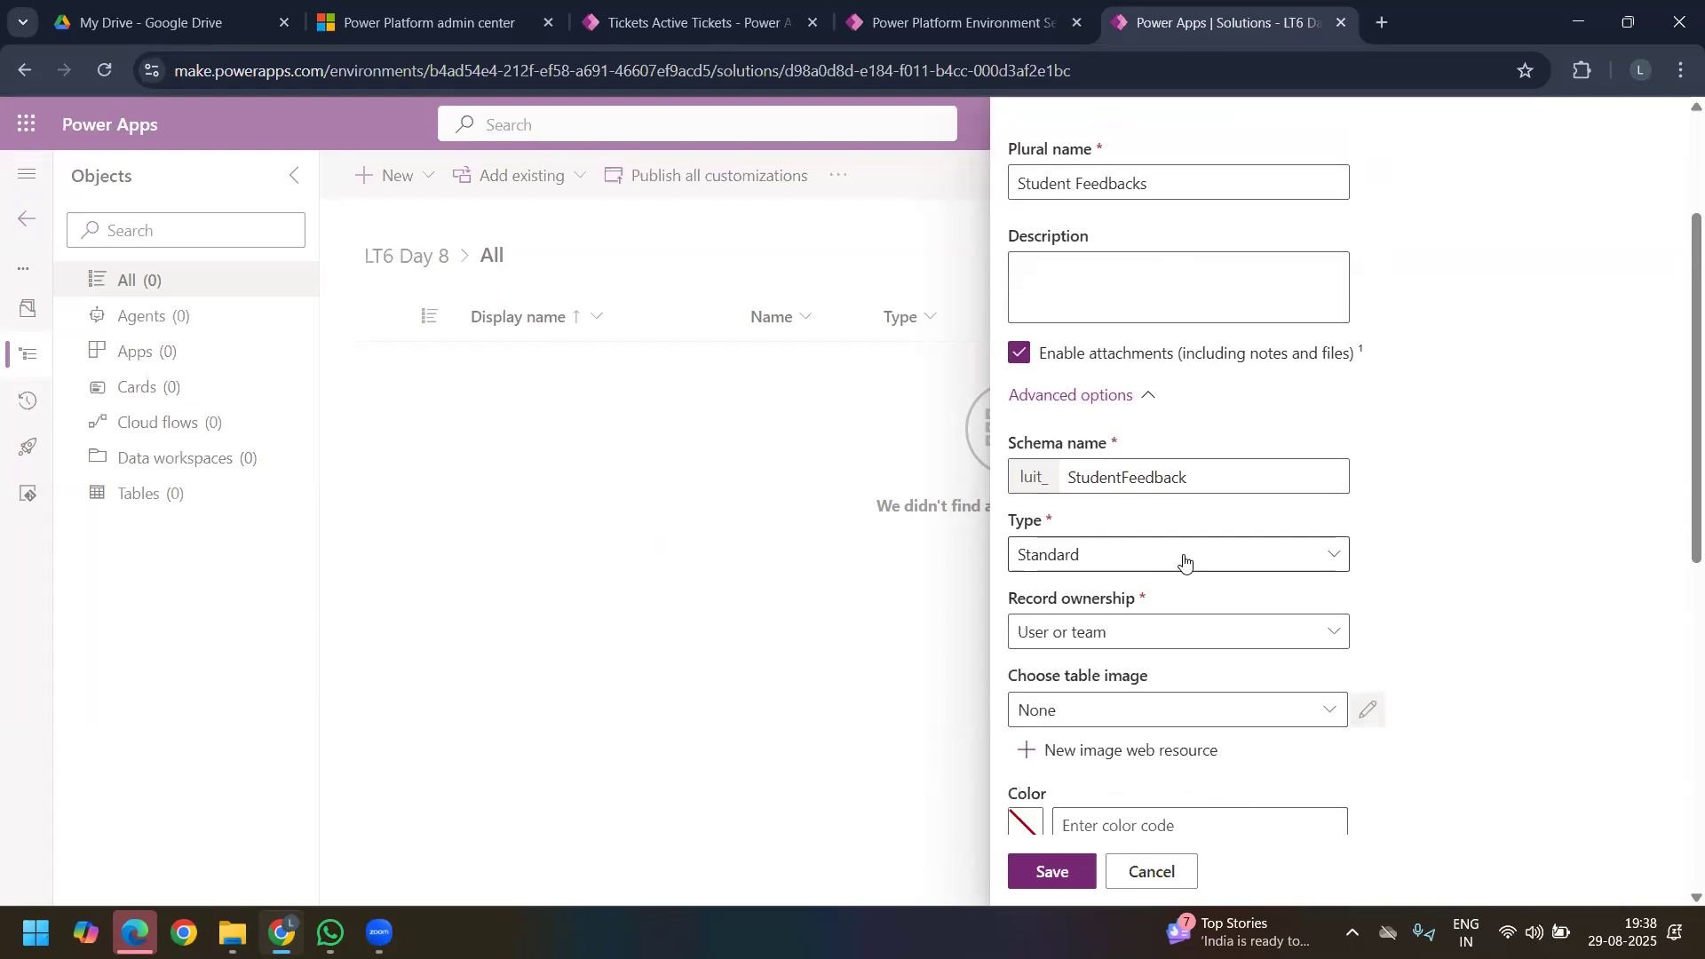
pyautogui.click(1246, 626)
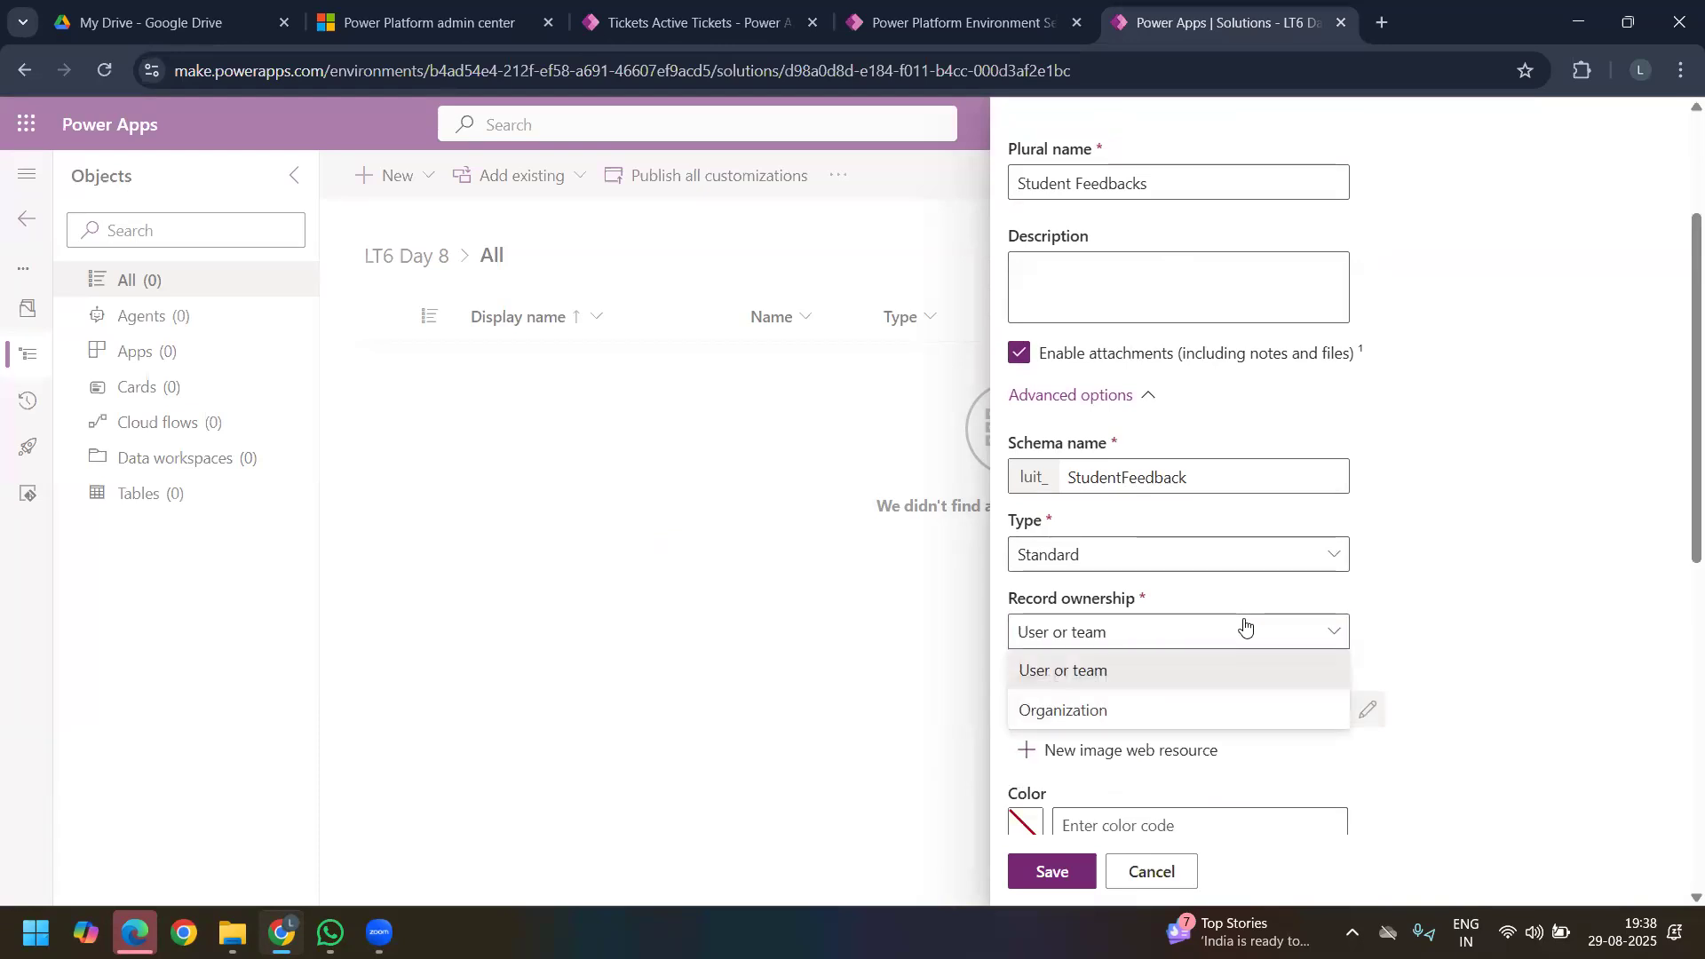
pyautogui.click(1093, 710)
# Step: Turn on auditing of data changes for the new table and save it
pyautogui.scroll(-5, 1407, 621)
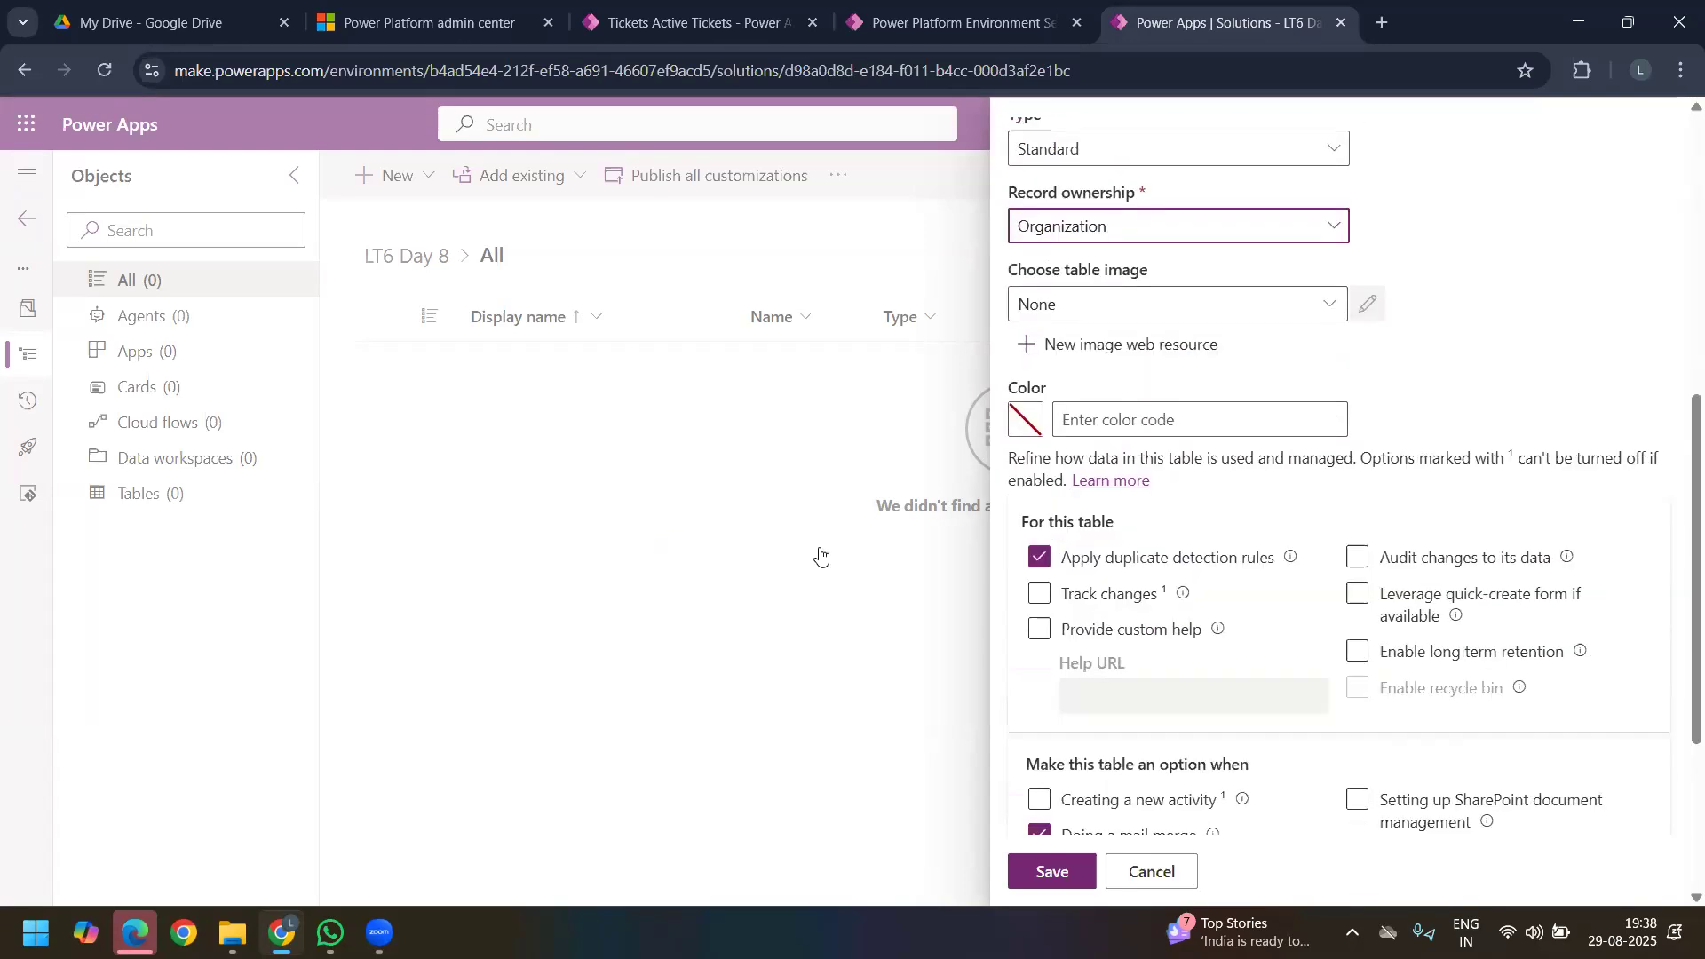
pyautogui.click(1359, 519)
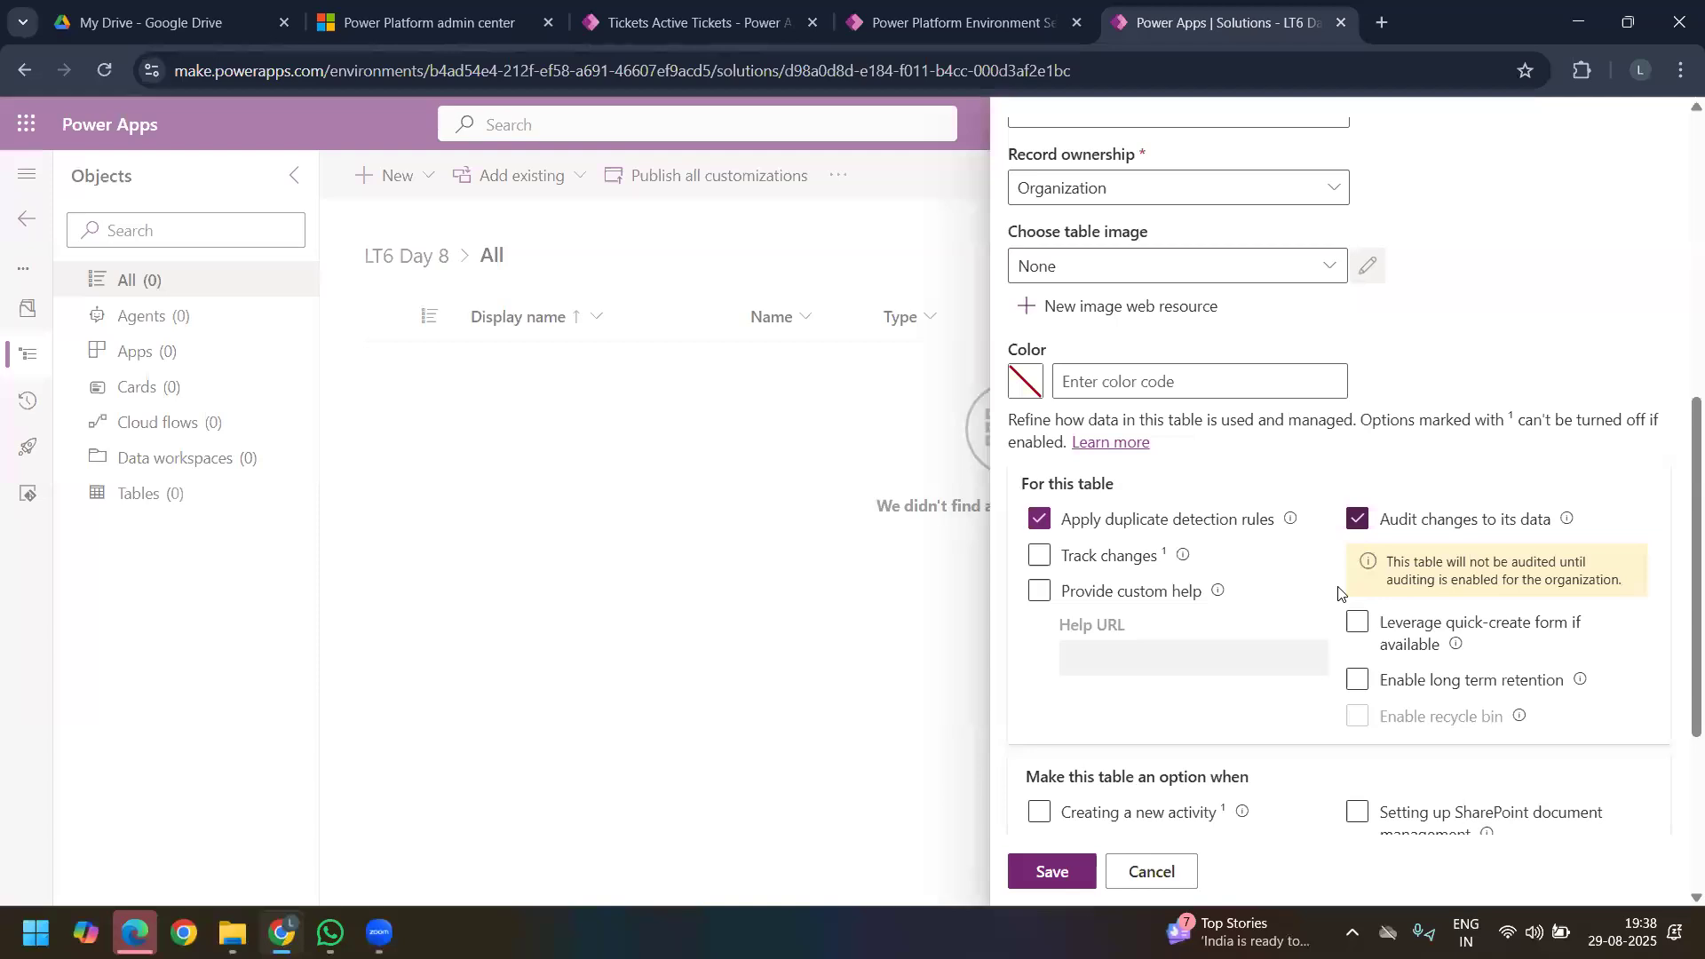
pyautogui.scroll(-4, 1070, 571)
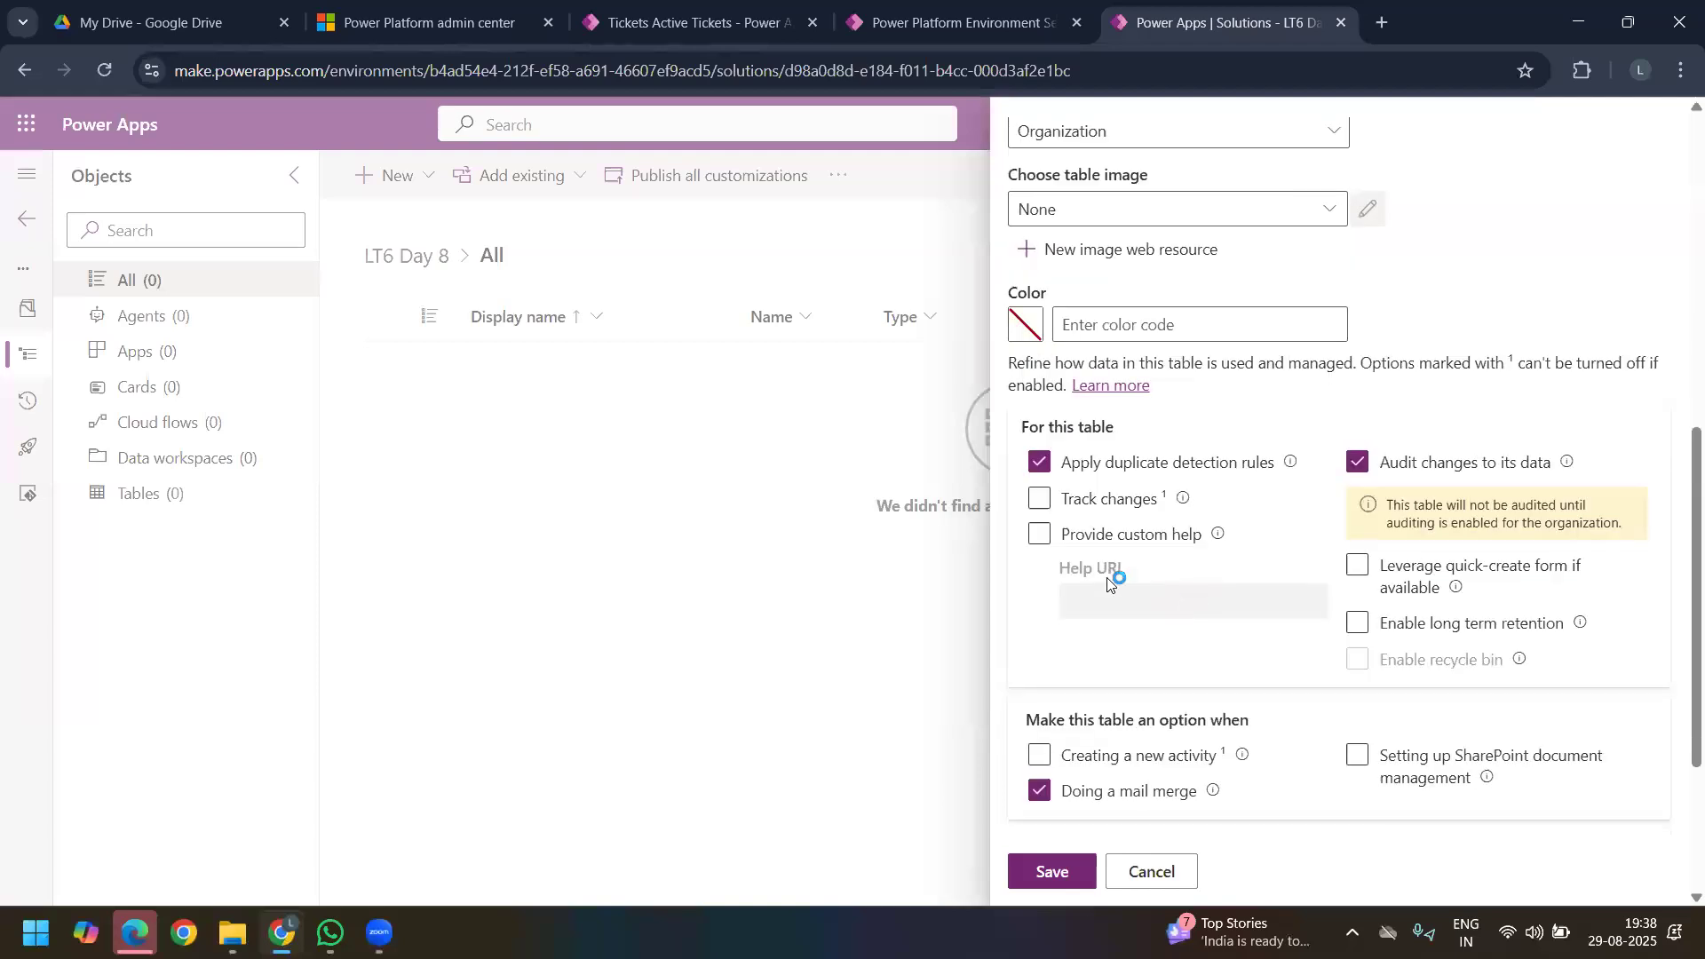
pyautogui.click(1077, 867)
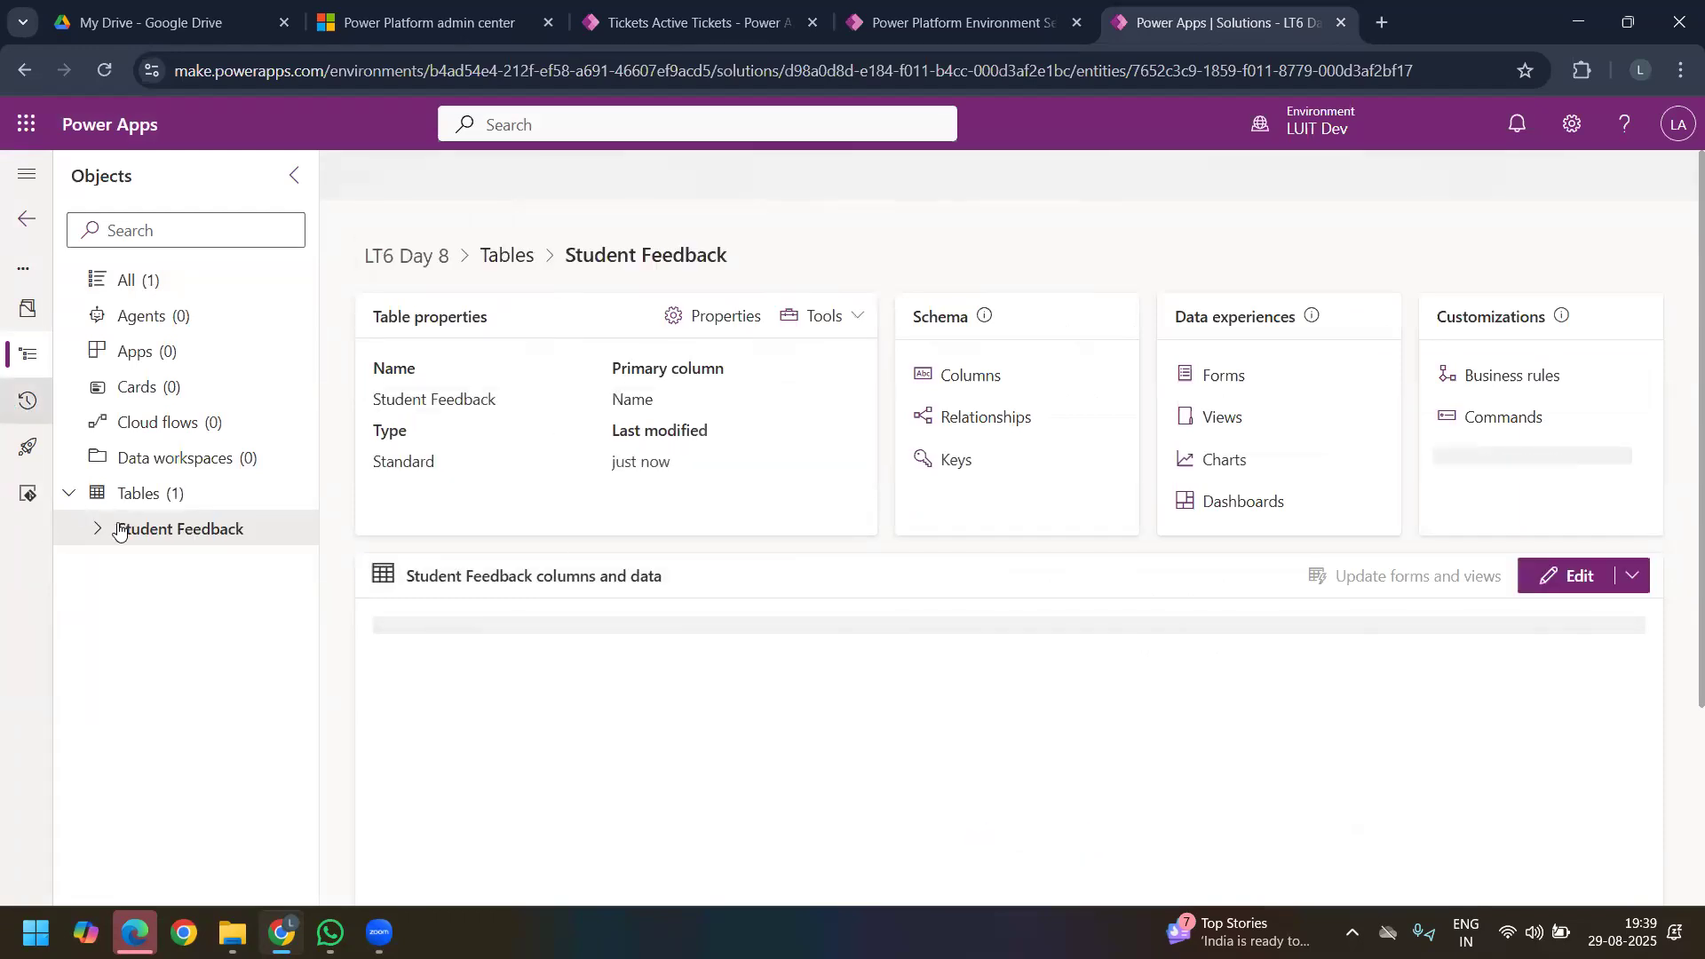
# Step: Examine the default columns of the Student Feedback table
pyautogui.click(99, 537)
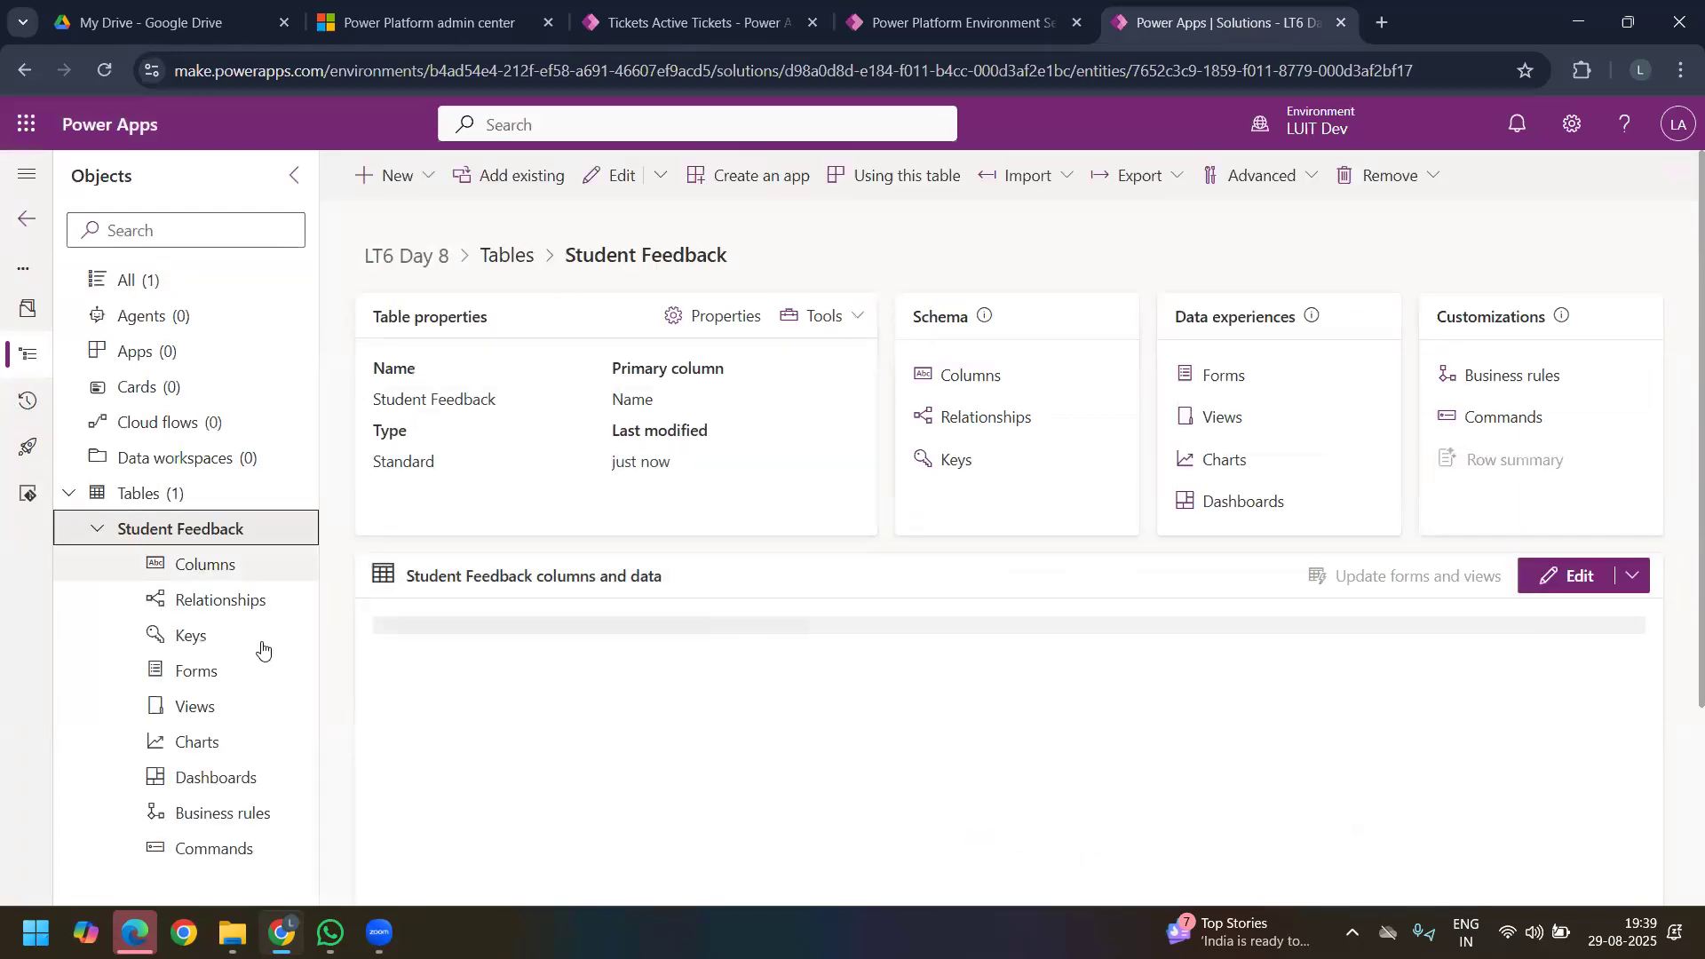
pyautogui.click(216, 578)
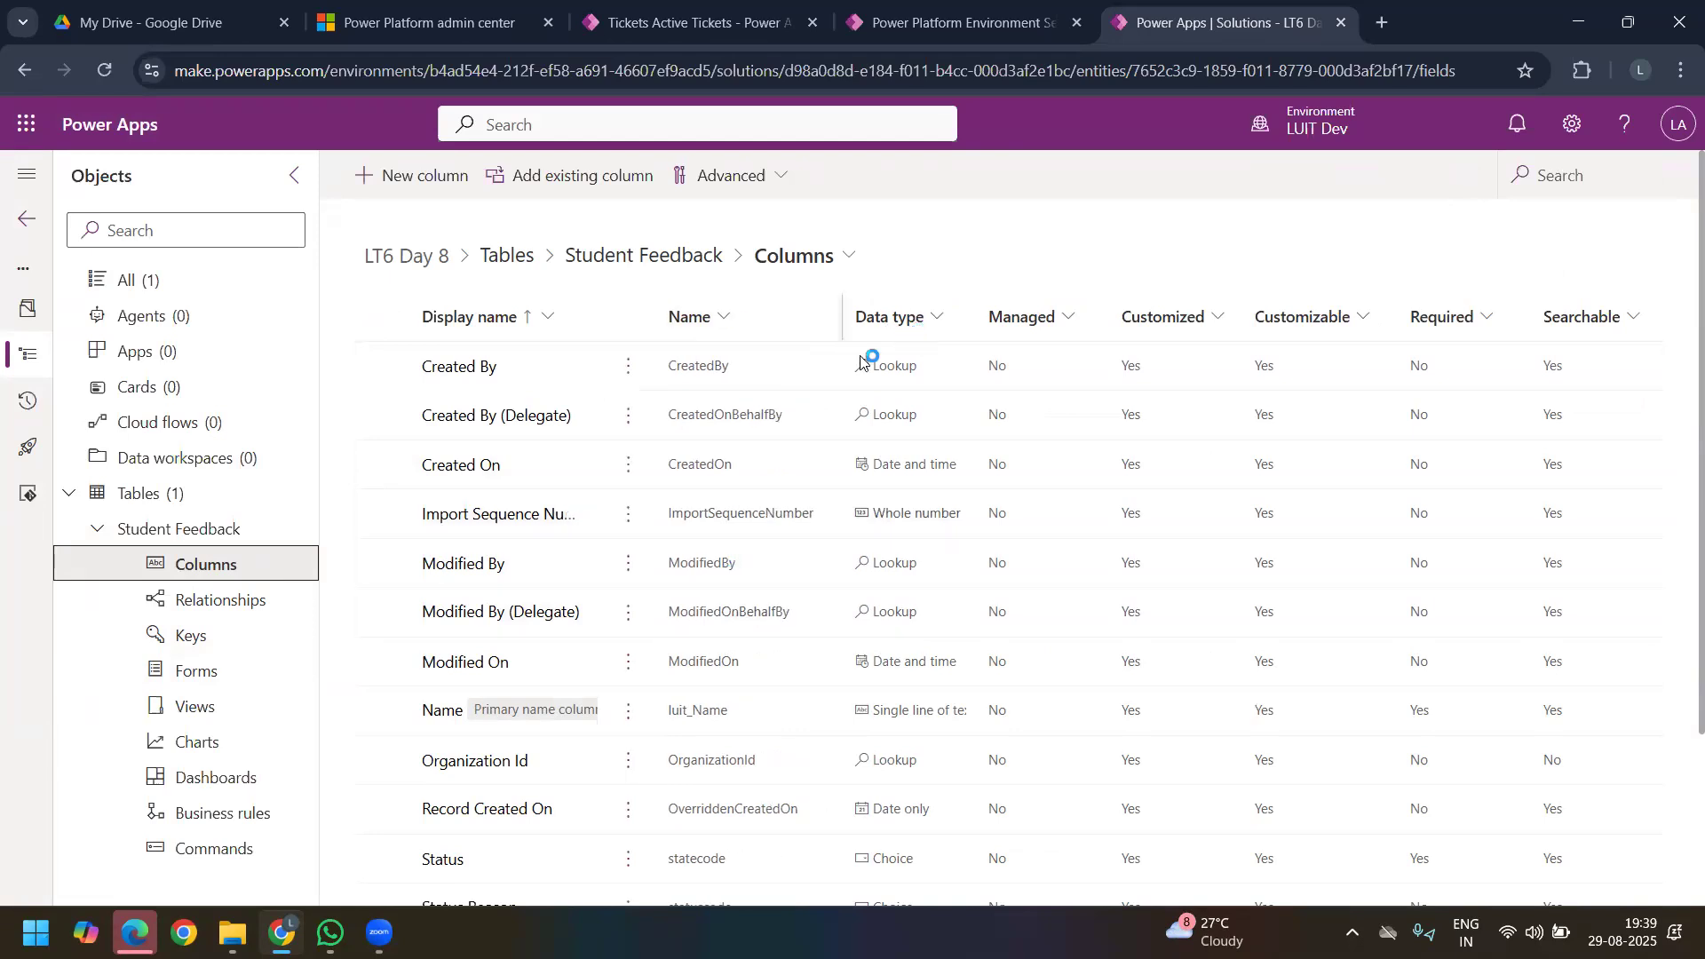
pyautogui.scroll(-2, 746, 533)
pyautogui.scroll(3, 746, 542)
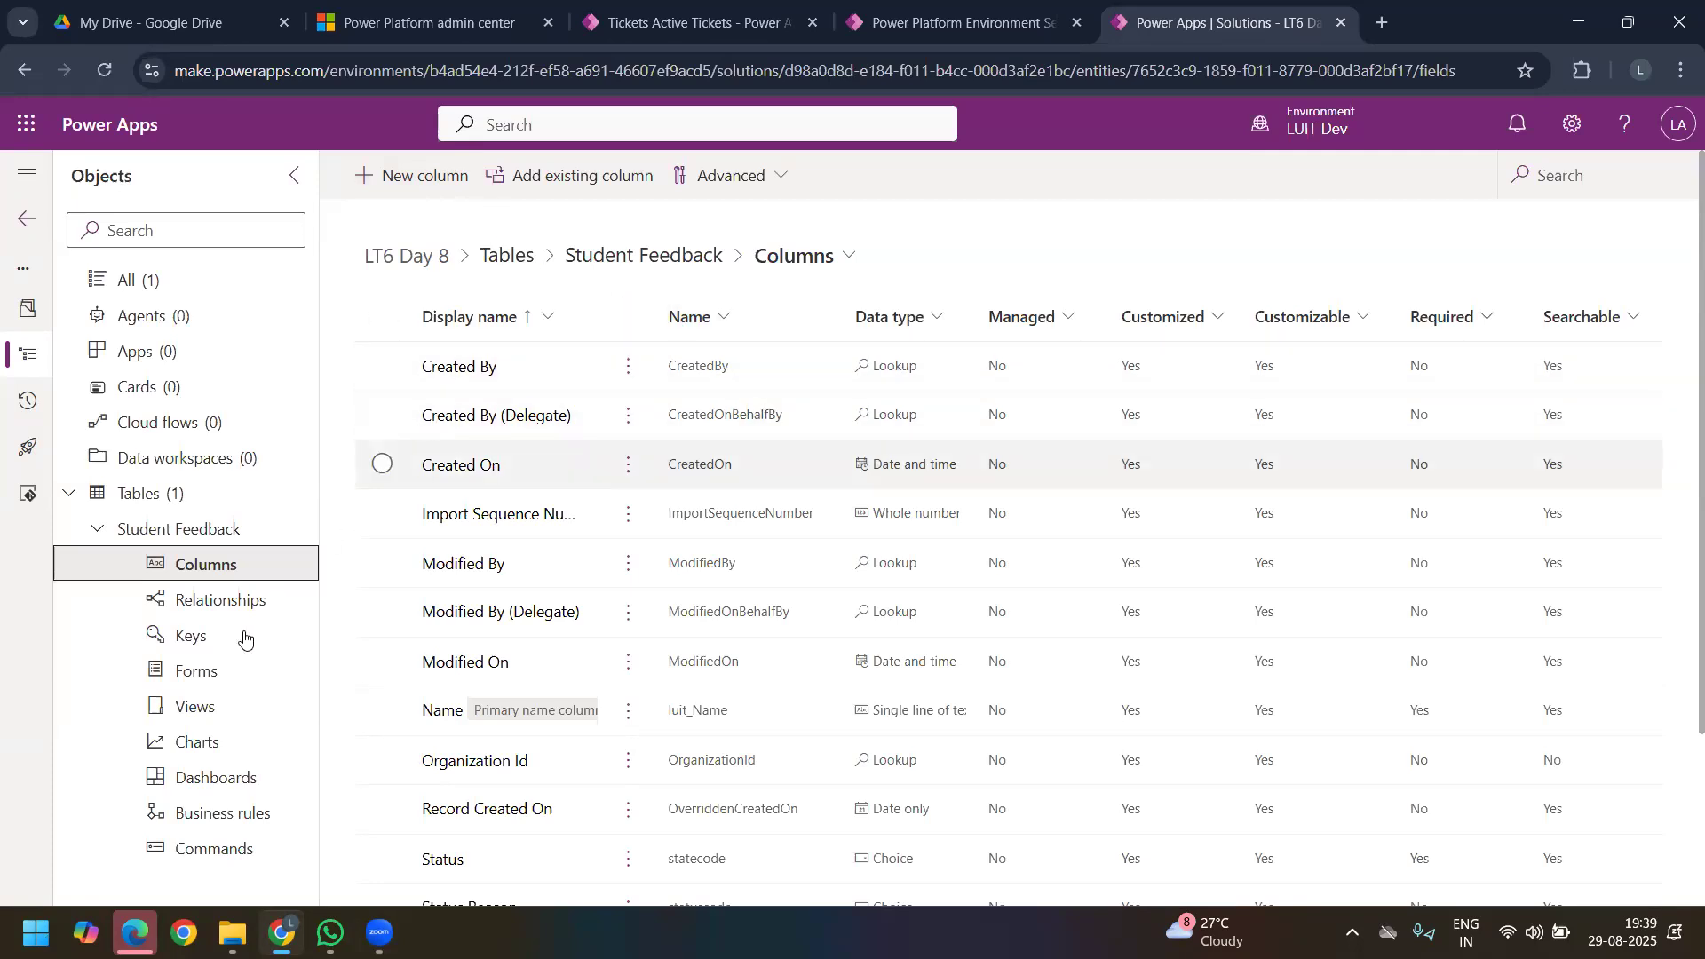
# Step: Examine the Student Feedback table's relationships, fitting the Name column's width to read the relationship names
pyautogui.click(214, 607)
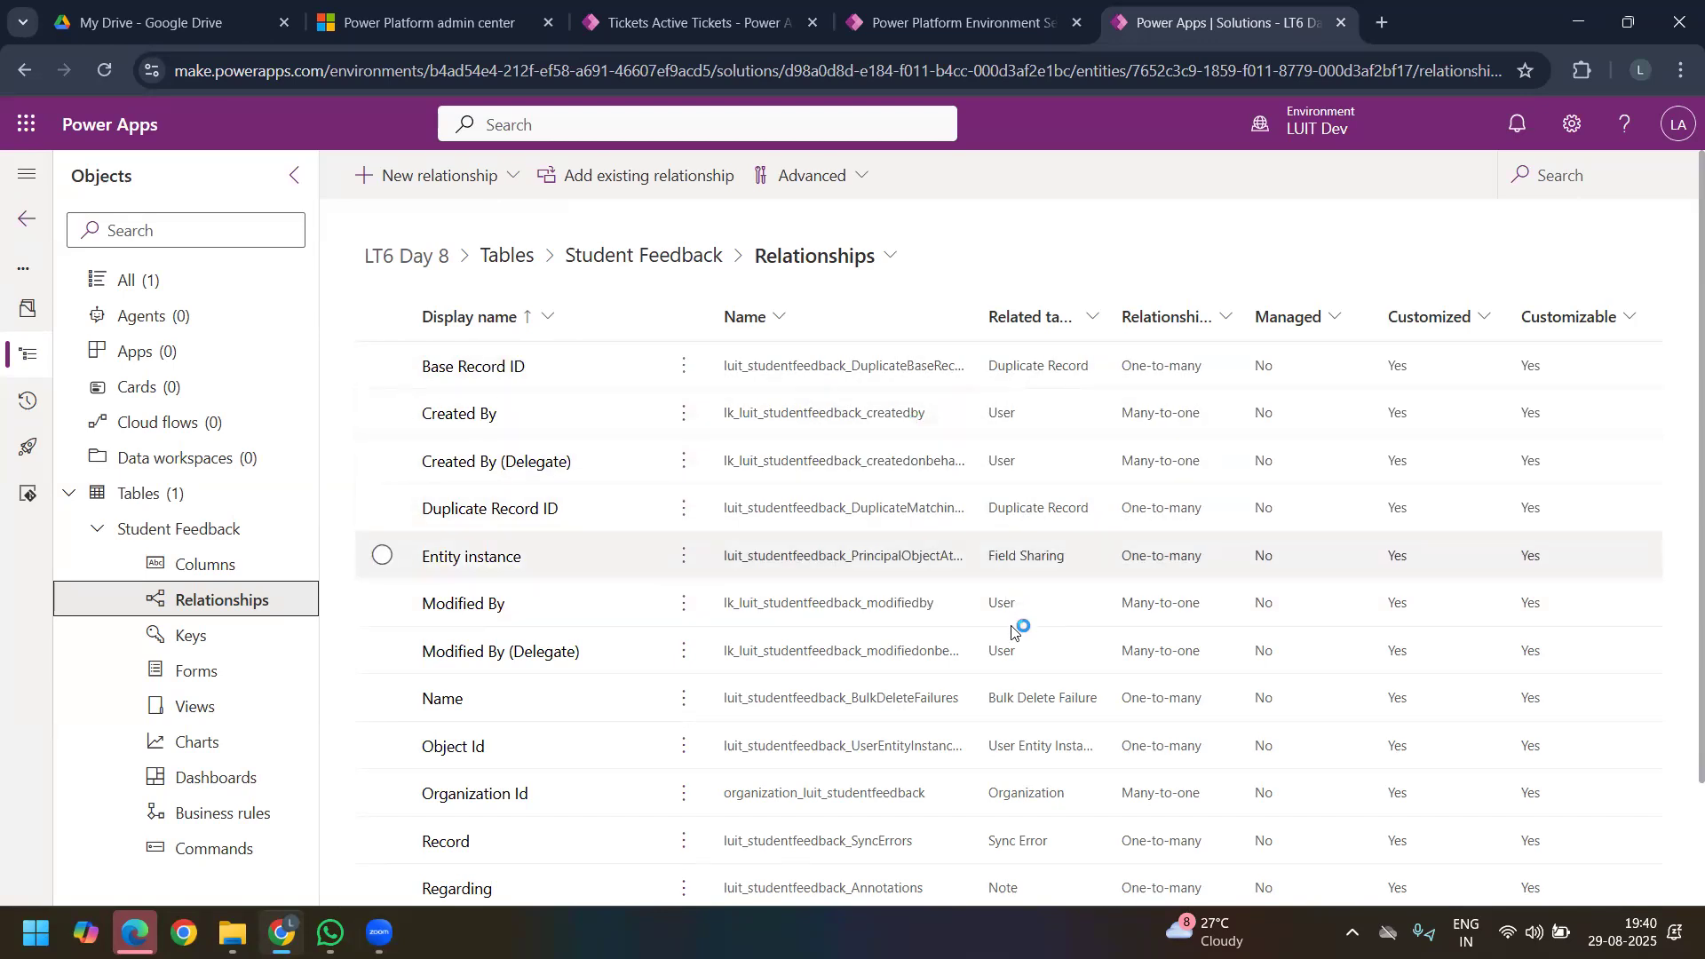
pyautogui.scroll(-2, 1015, 622)
pyautogui.scroll(2, 1012, 629)
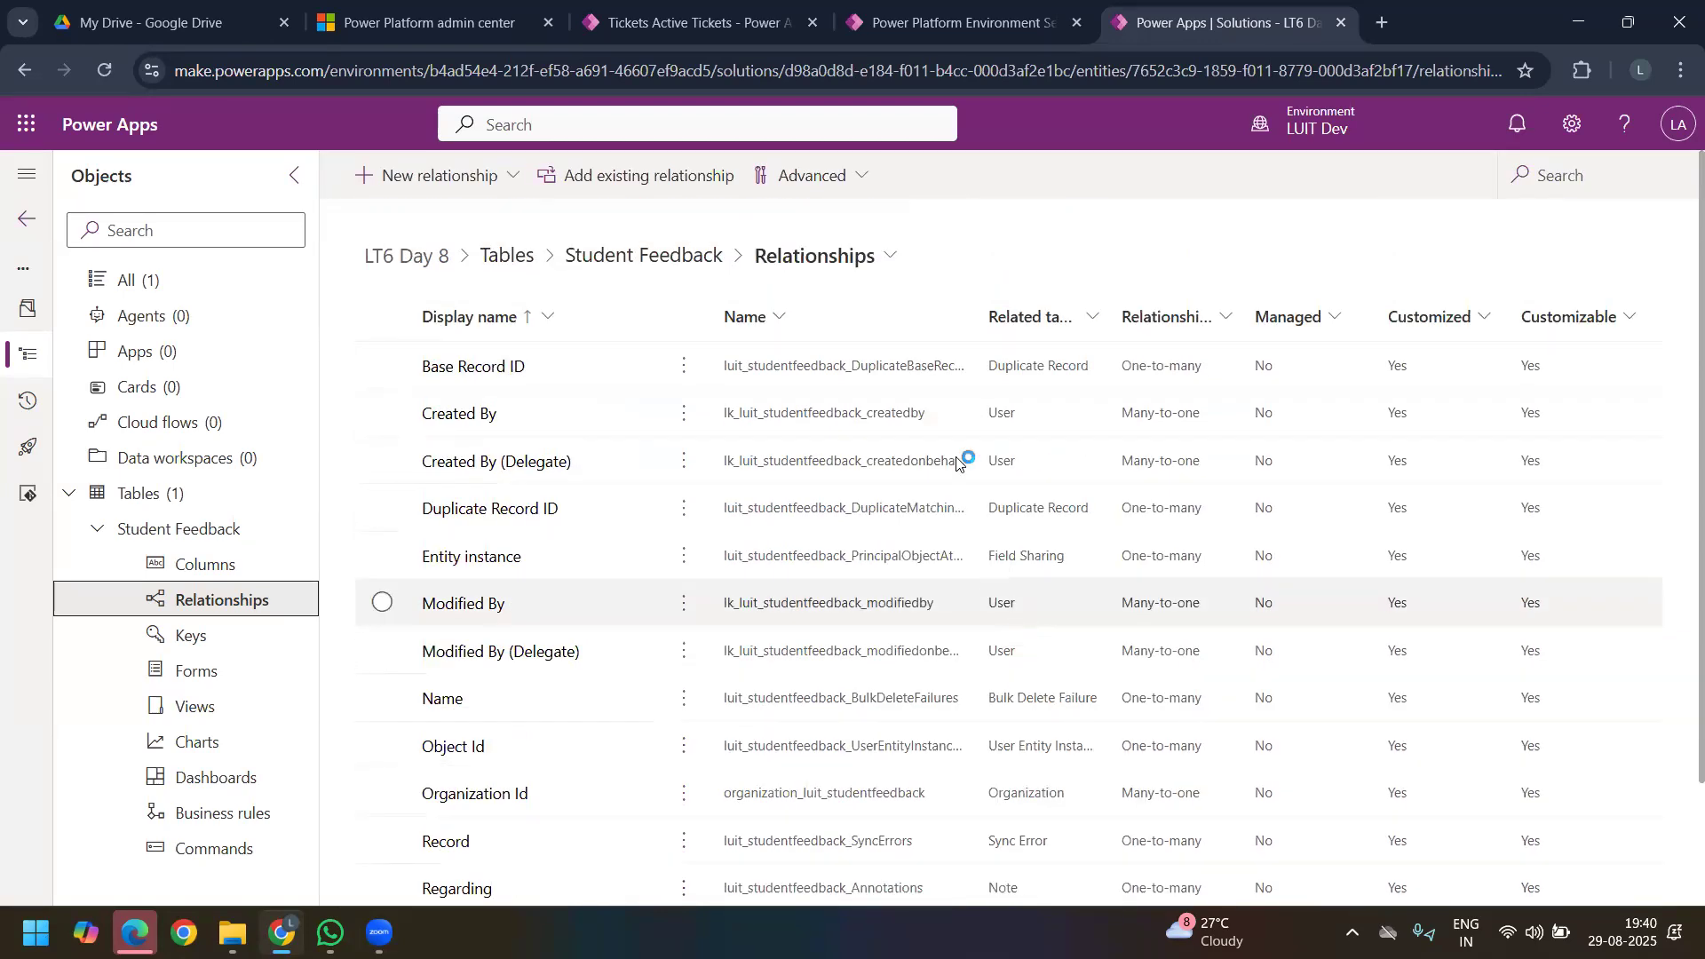
pyautogui.doubleClick(1007, 314)
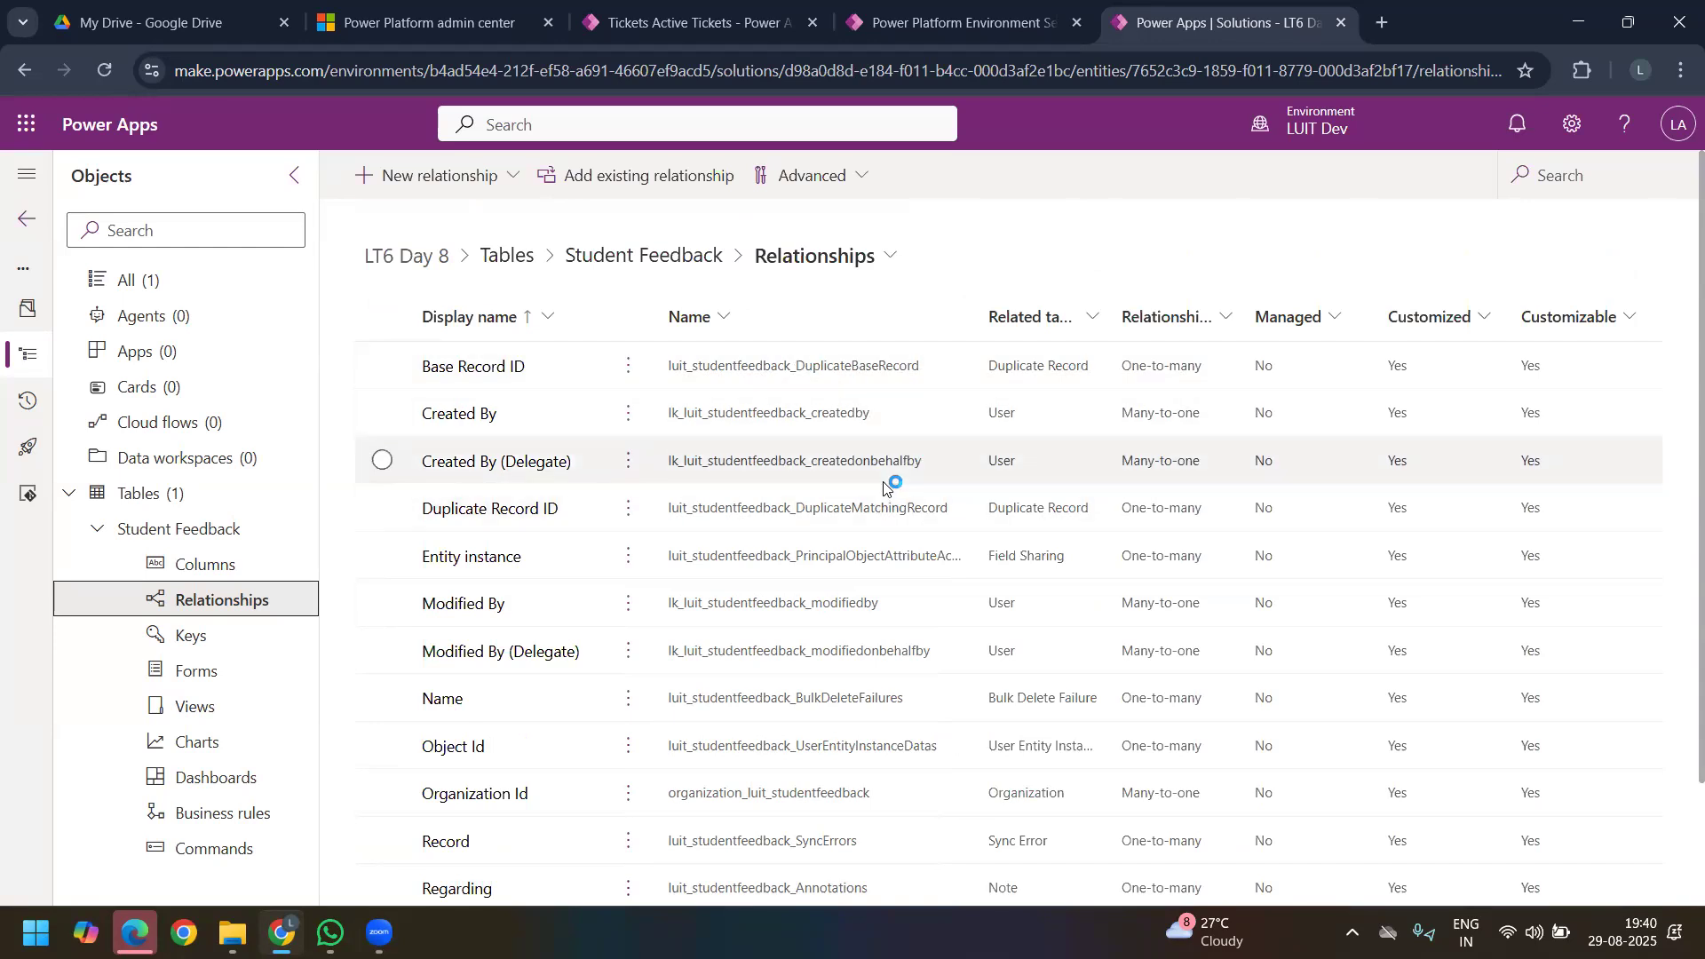
pyautogui.scroll(-2, 884, 491)
pyautogui.scroll(2, 885, 491)
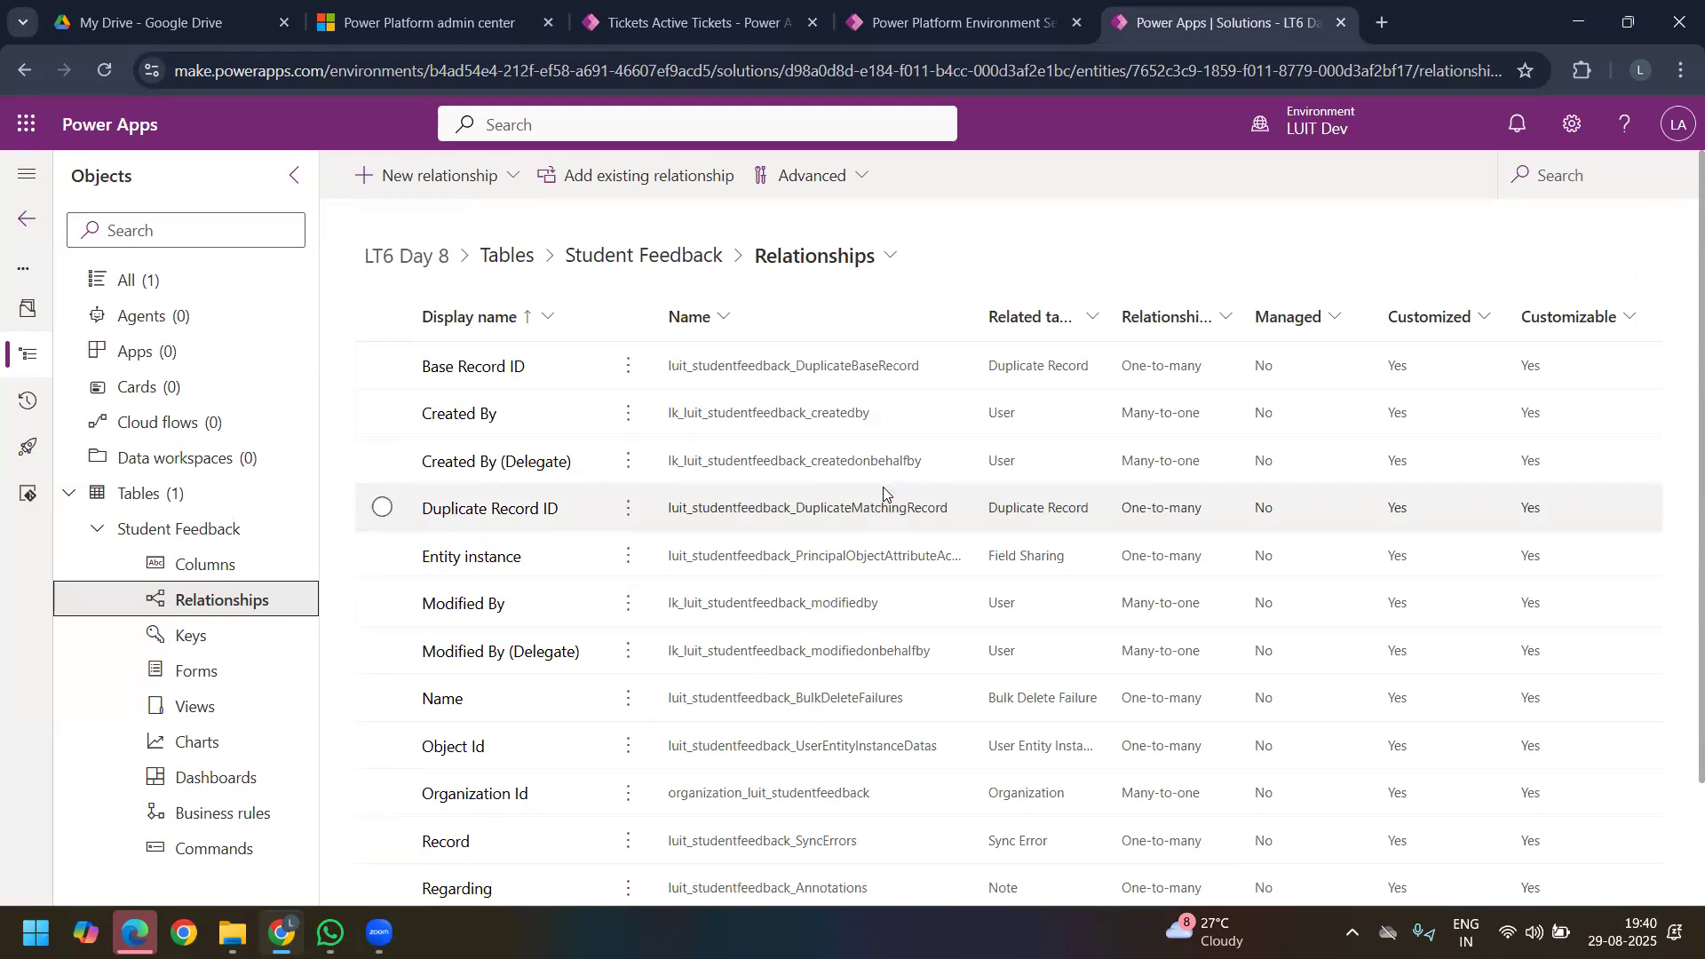
# Step: Check the table's default forms and return to its list of columns
pyautogui.click(213, 684)
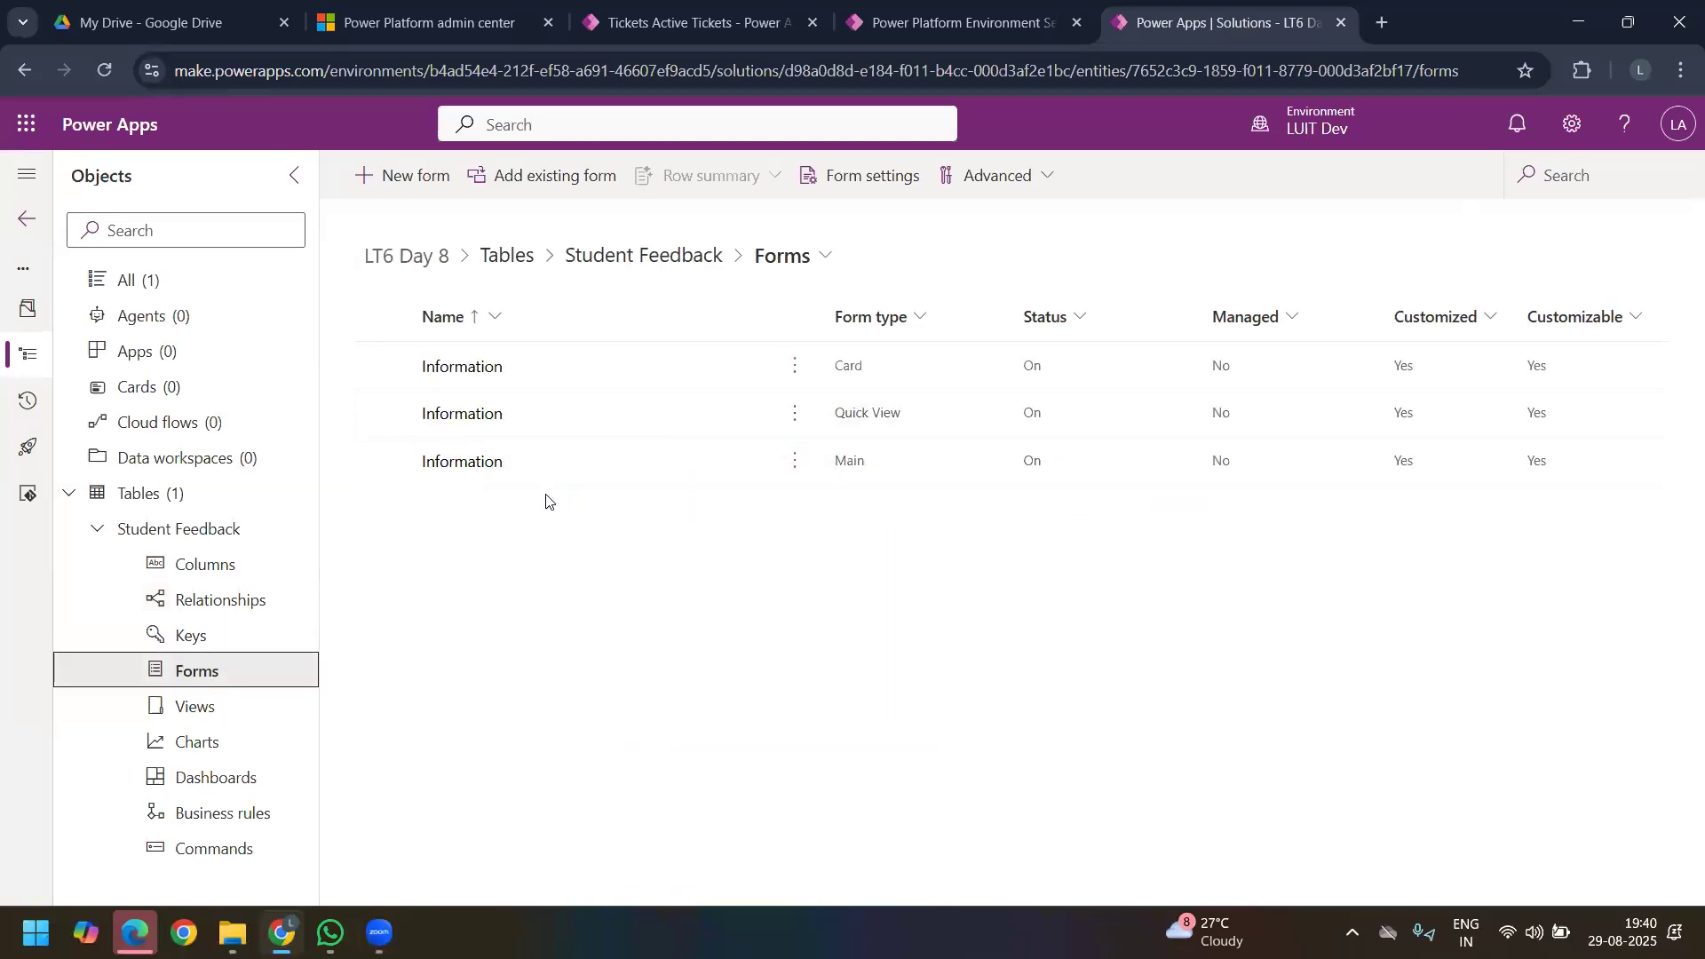
pyautogui.click(235, 573)
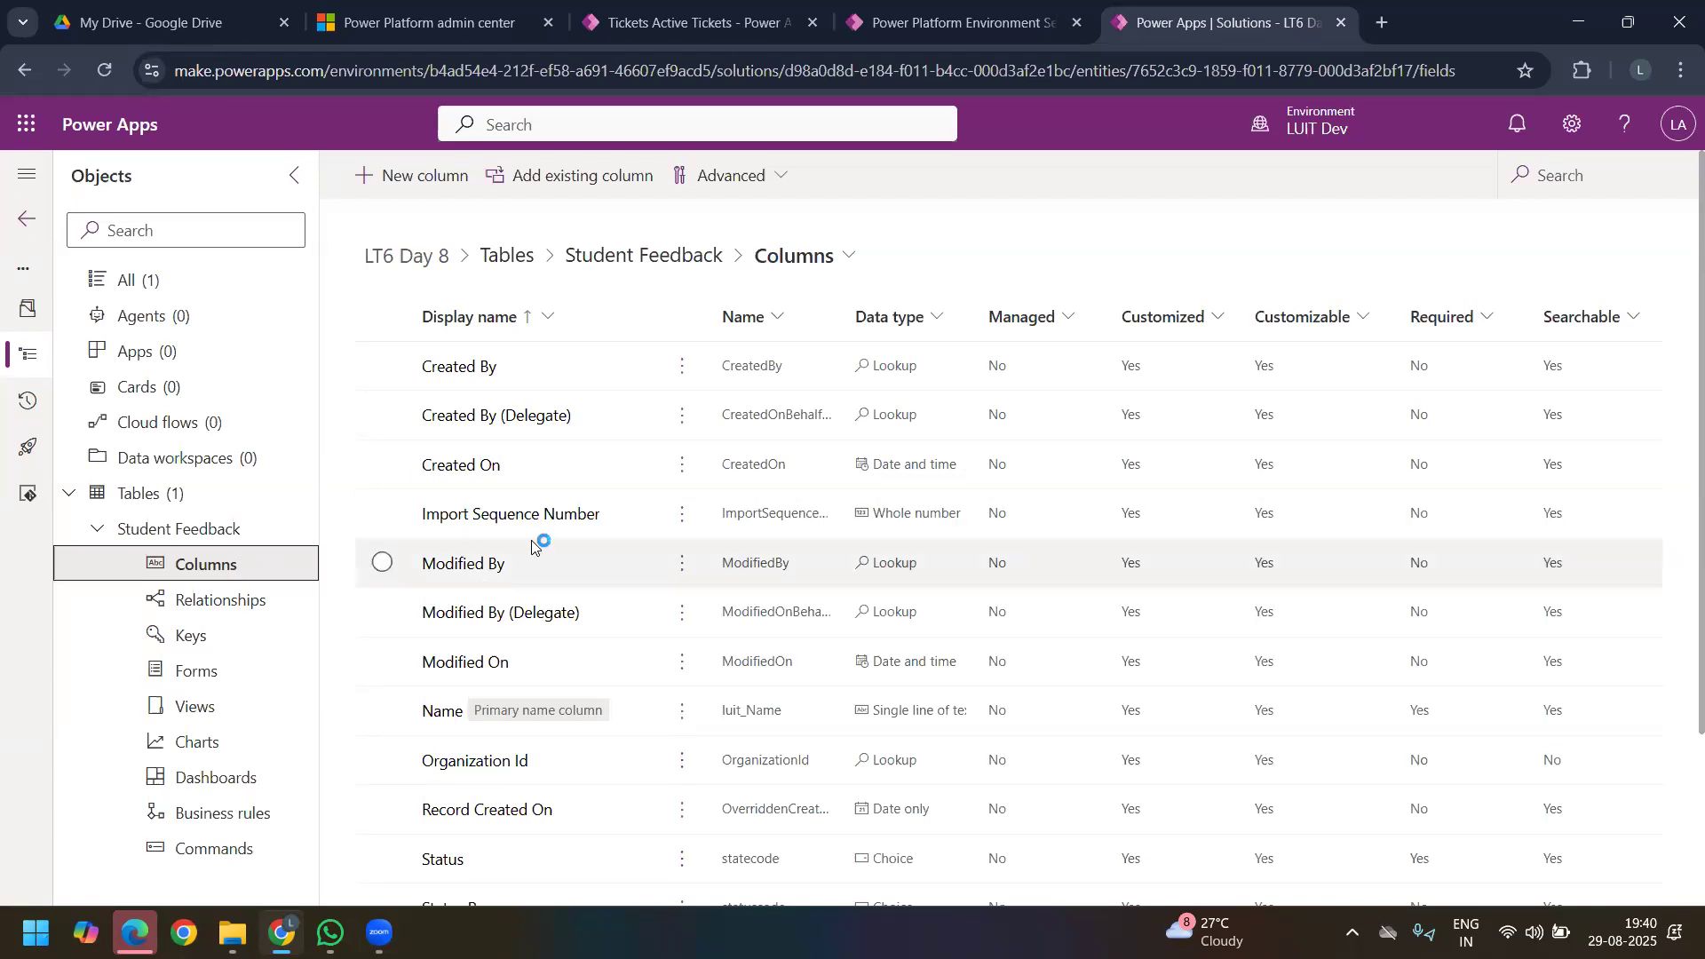
pyautogui.scroll(-2, 566, 619)
pyautogui.scroll(3, 571, 685)
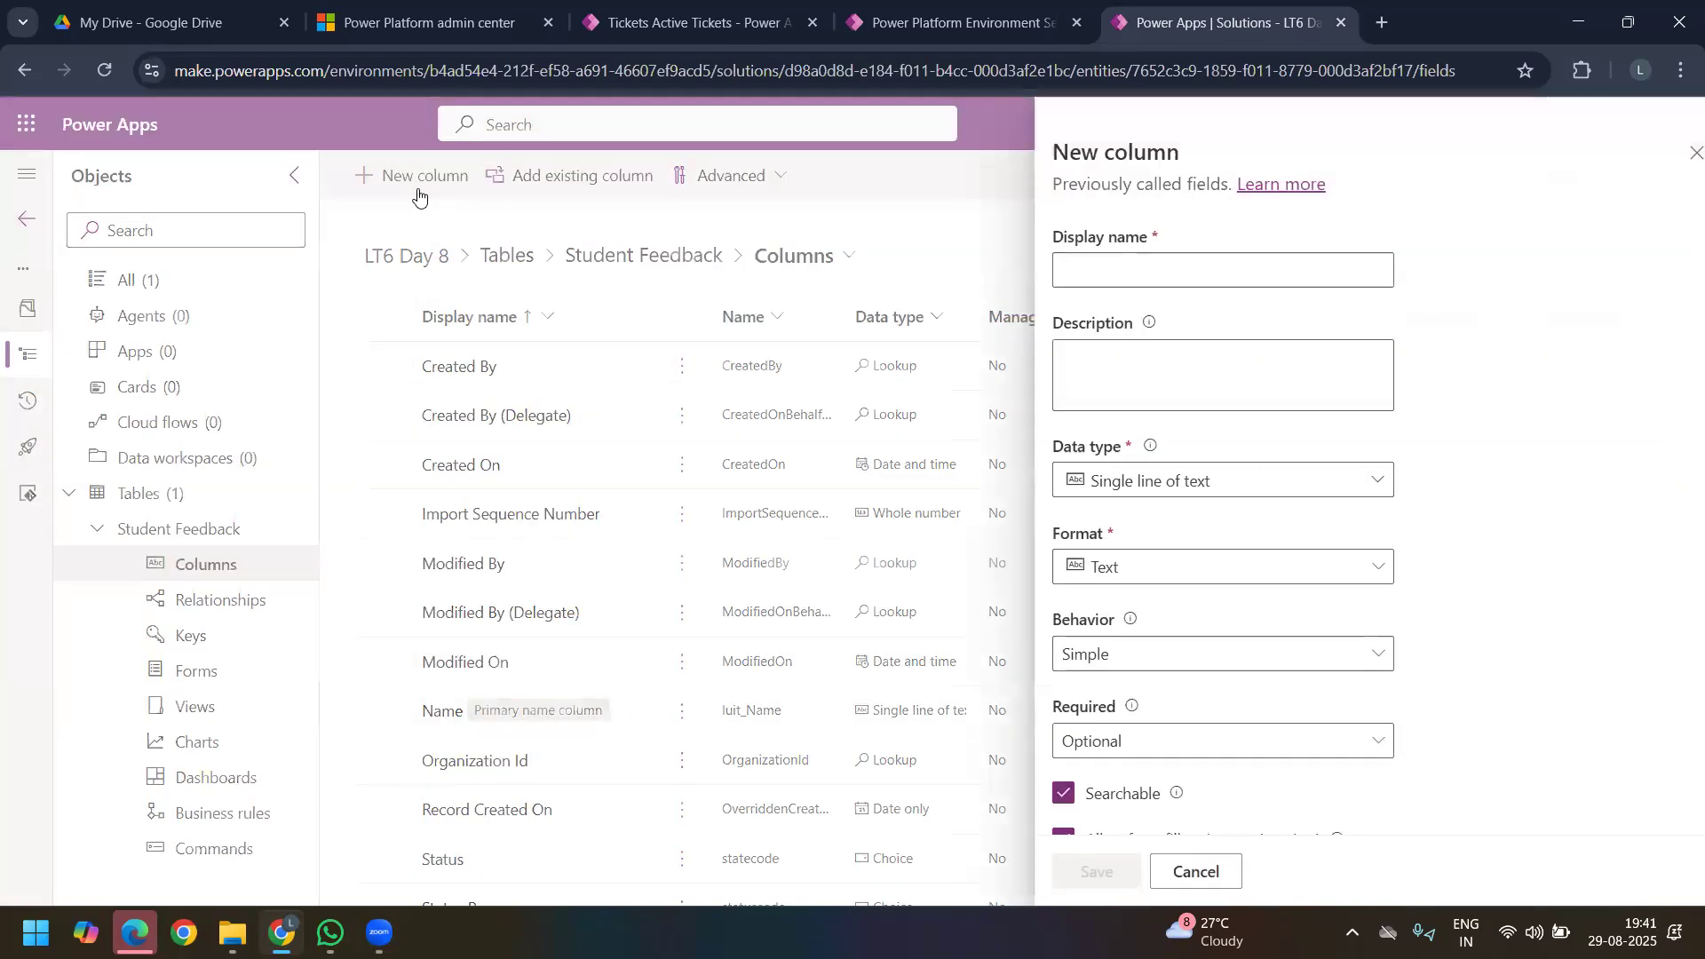
# Step: Give a new column in the Student Feedback table the display name Student Full Name
pyautogui.click(1069, 267)
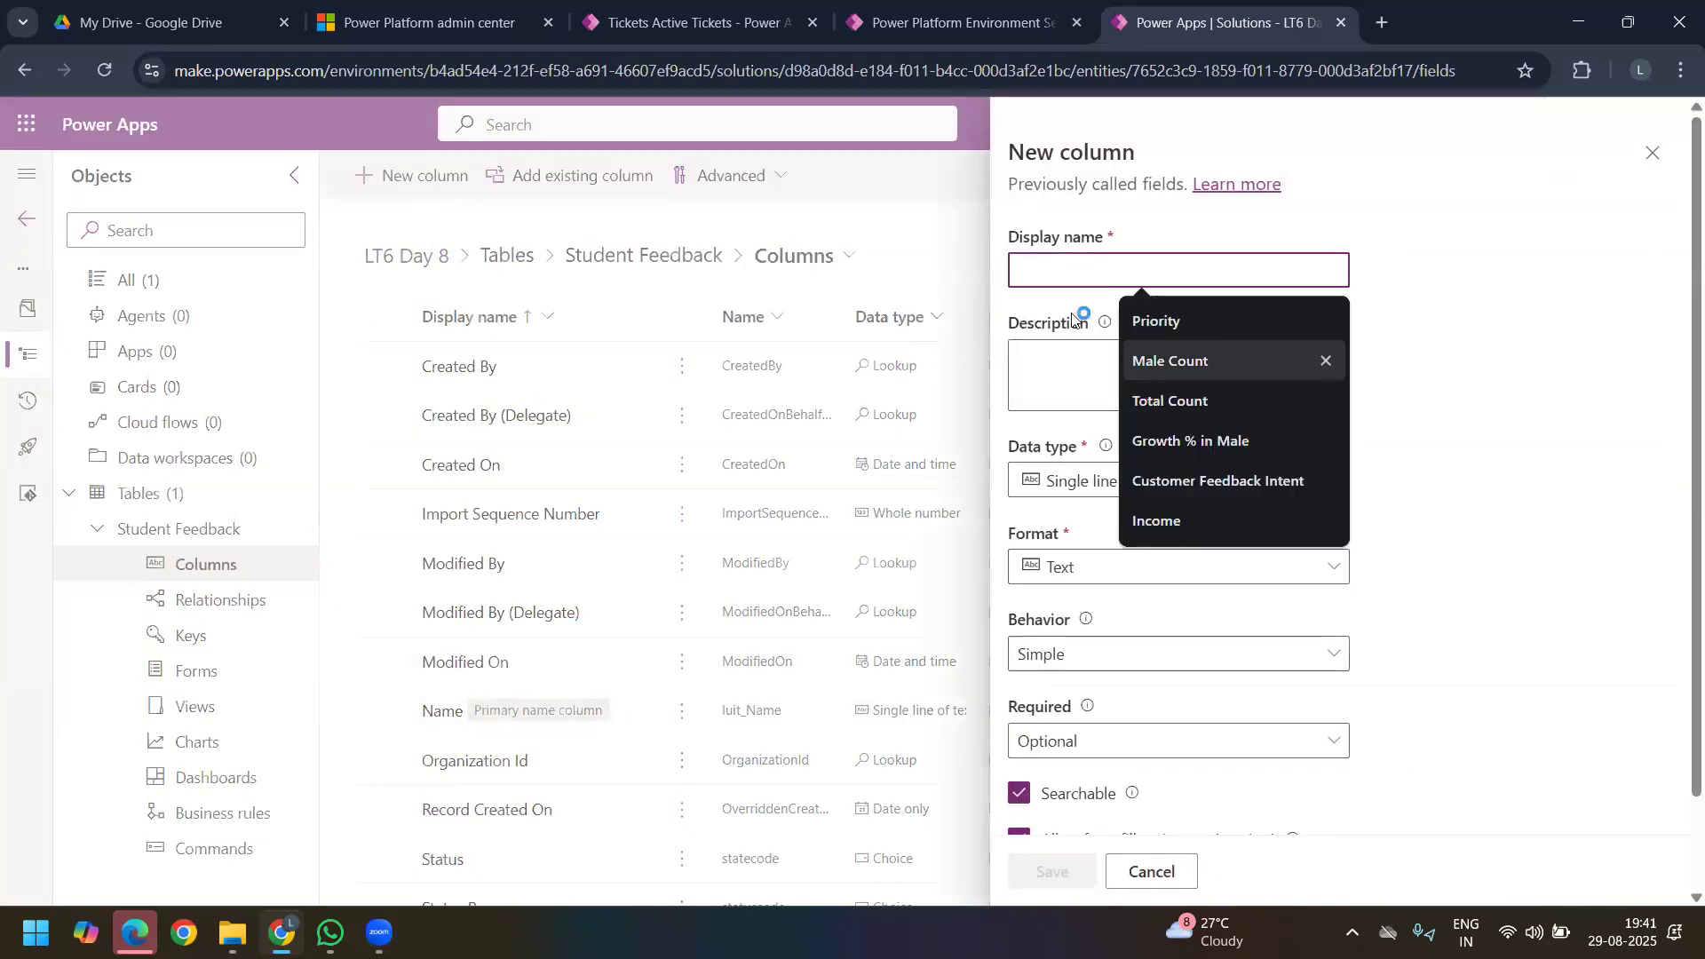
pyautogui.write('S')
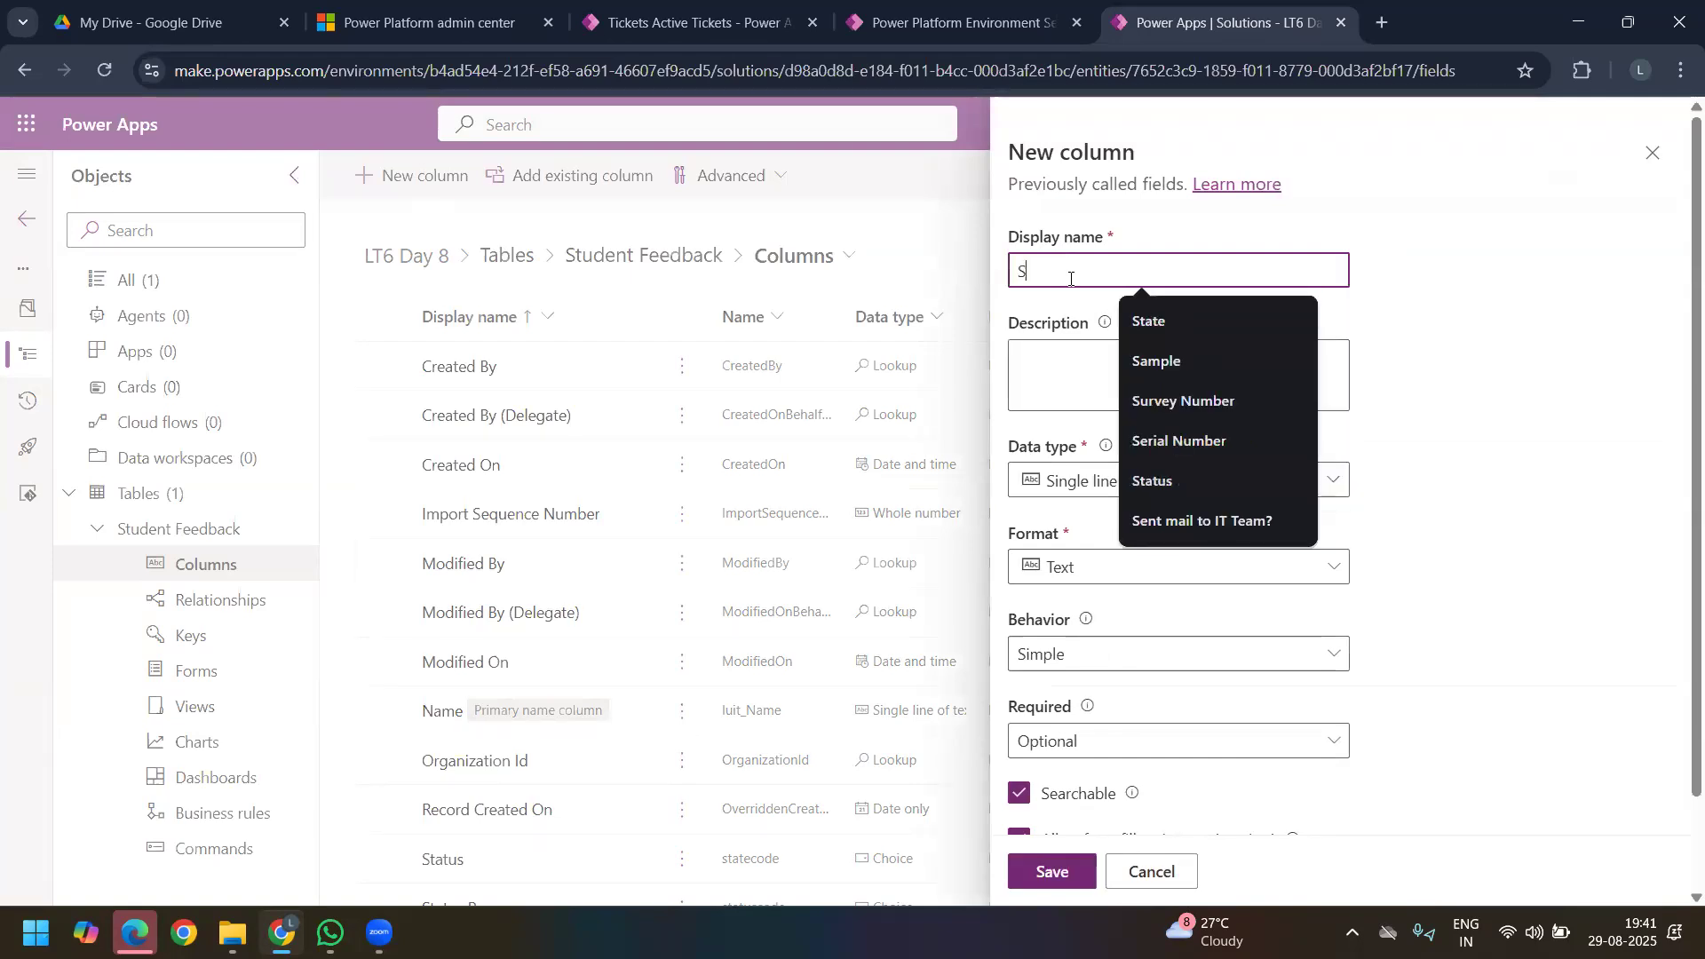
pyautogui.write('tuden')
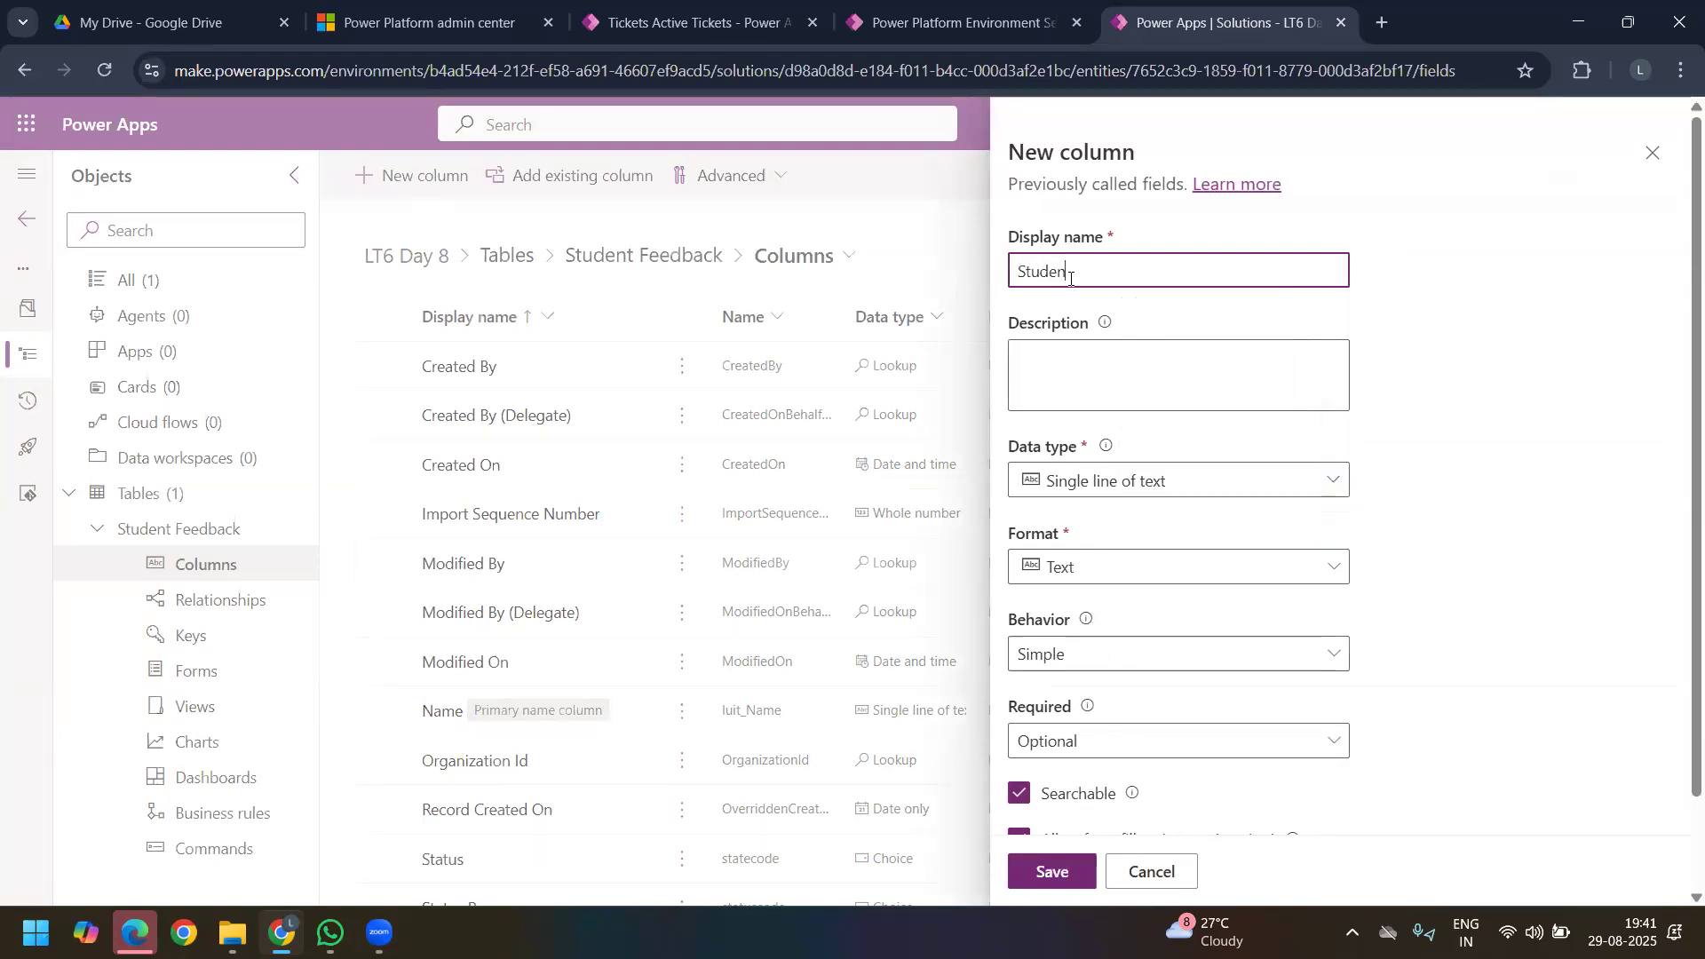
pyautogui.write('t N')
pyautogui.press('BackSpace')
pyautogui.press('BackSpace')
pyautogui.press('BackSpace')
pyautogui.press('BackSpace')
pyautogui.write('nt-FU')
pyautogui.press('BackSpace')
pyautogui.write('ull Name')
pyautogui.hotkey('ctrl', 'a')
pyautogui.click(1128, 348)
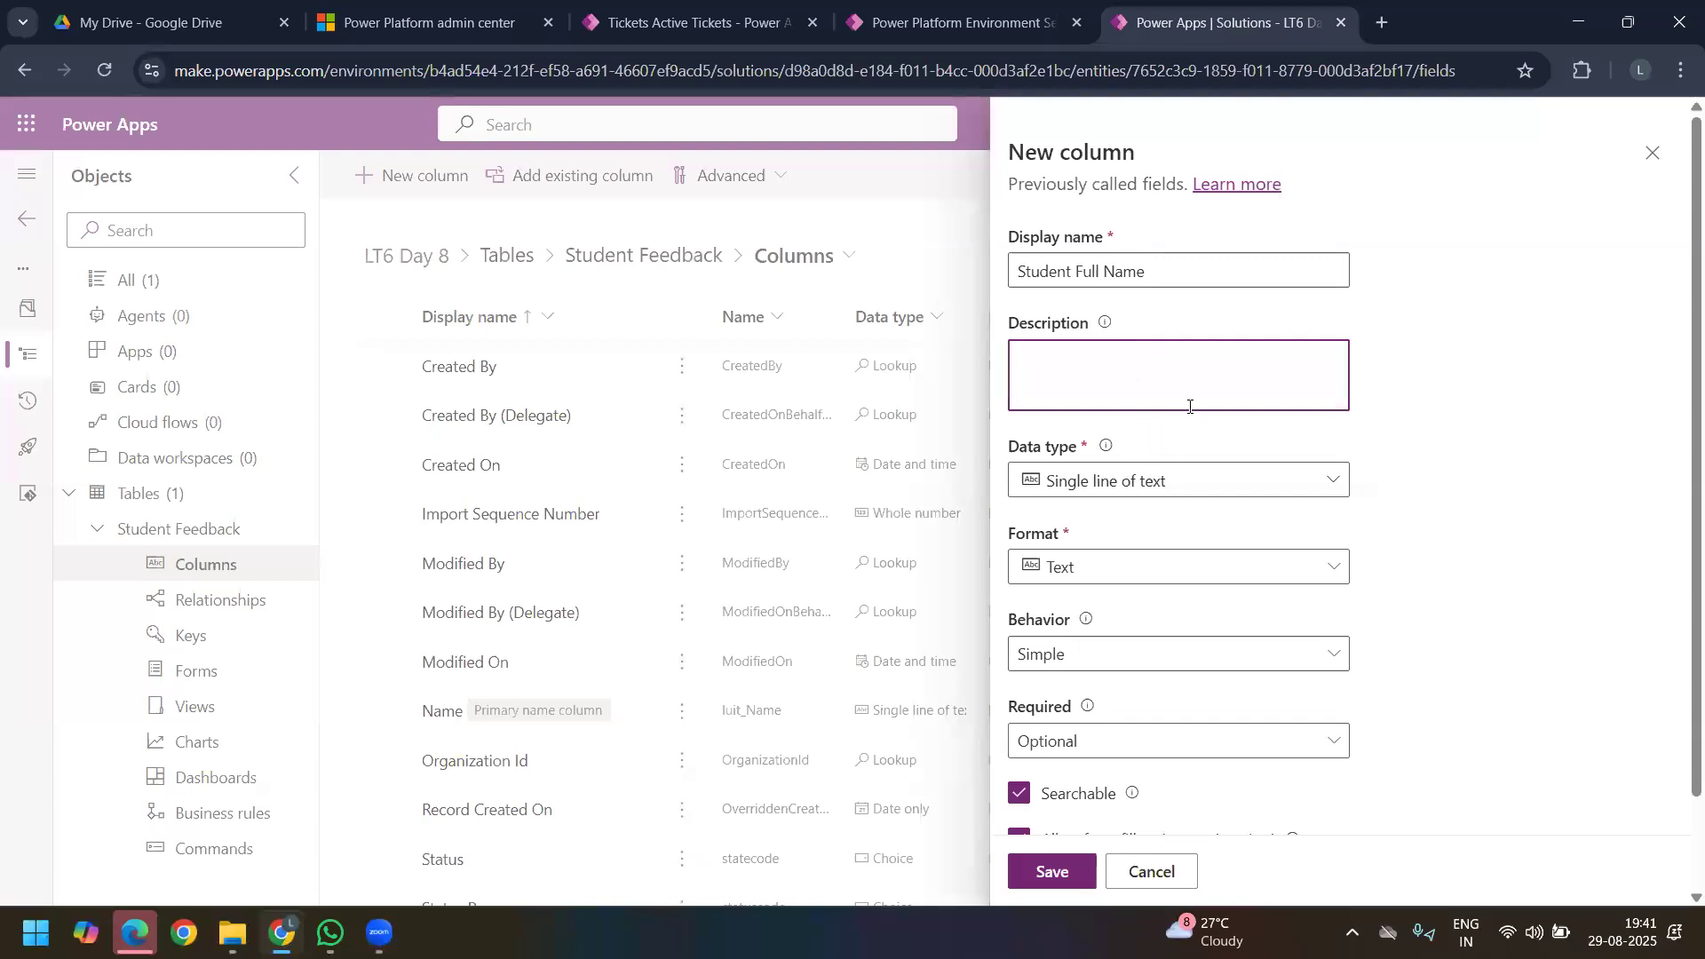
# Step: Examine the data types available for the Student Full Name column and its remaining settings
pyautogui.click(1123, 484)
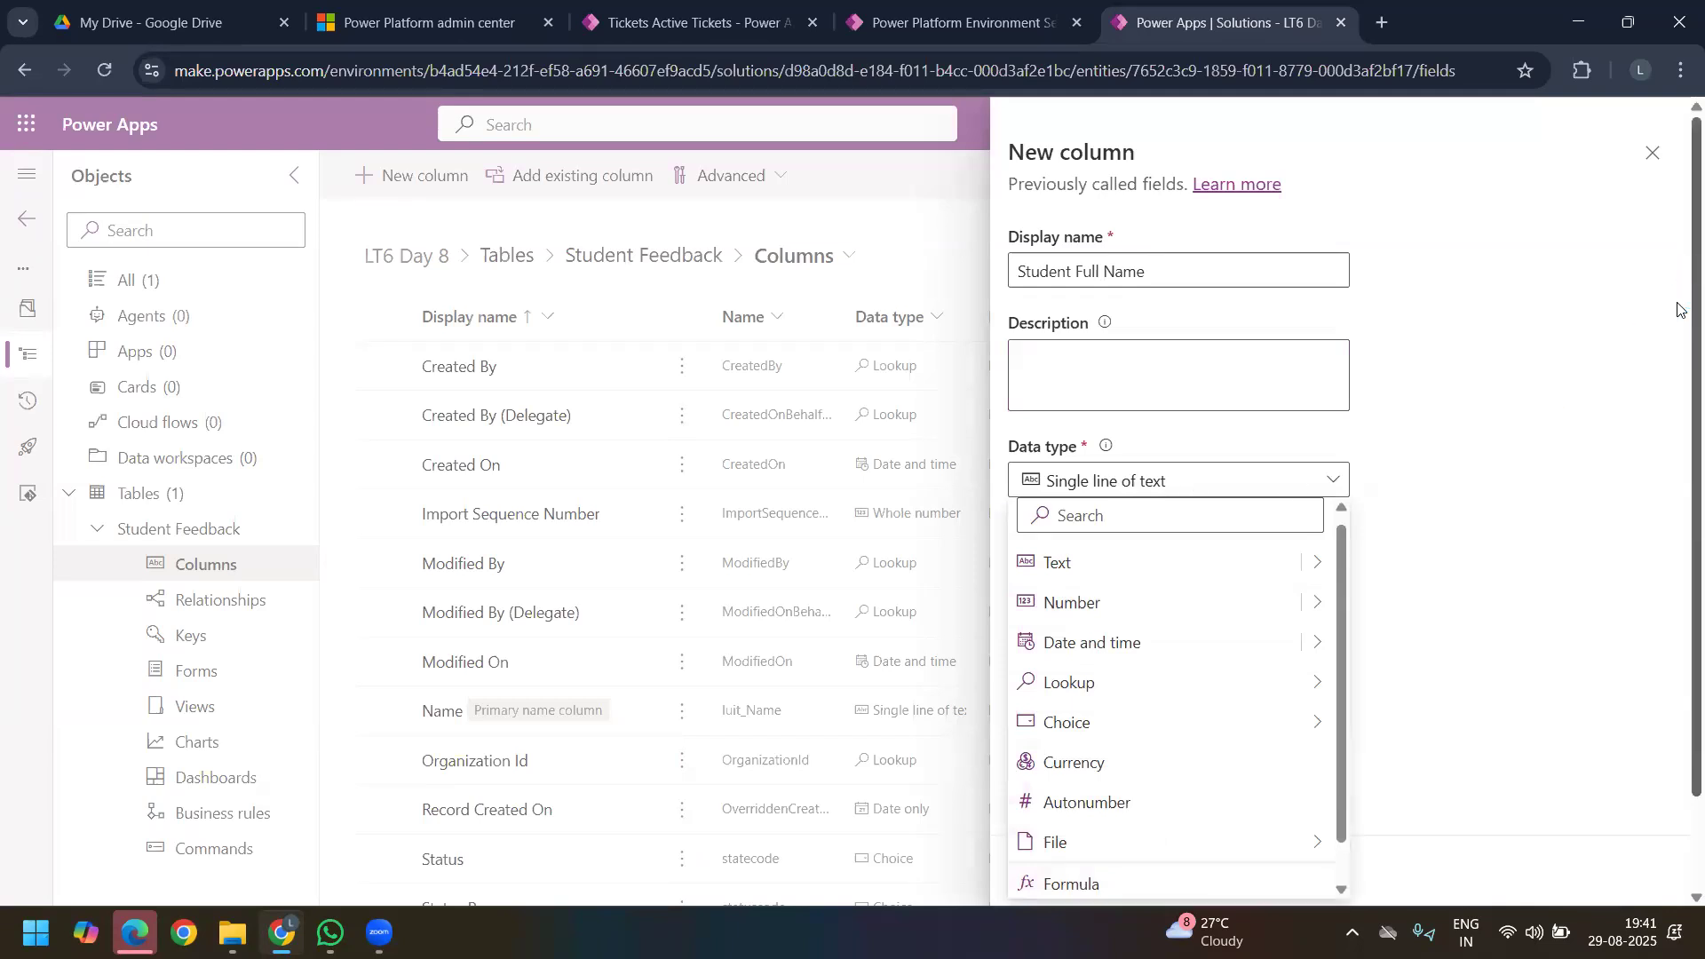
pyautogui.scroll(-2, 1190, 484)
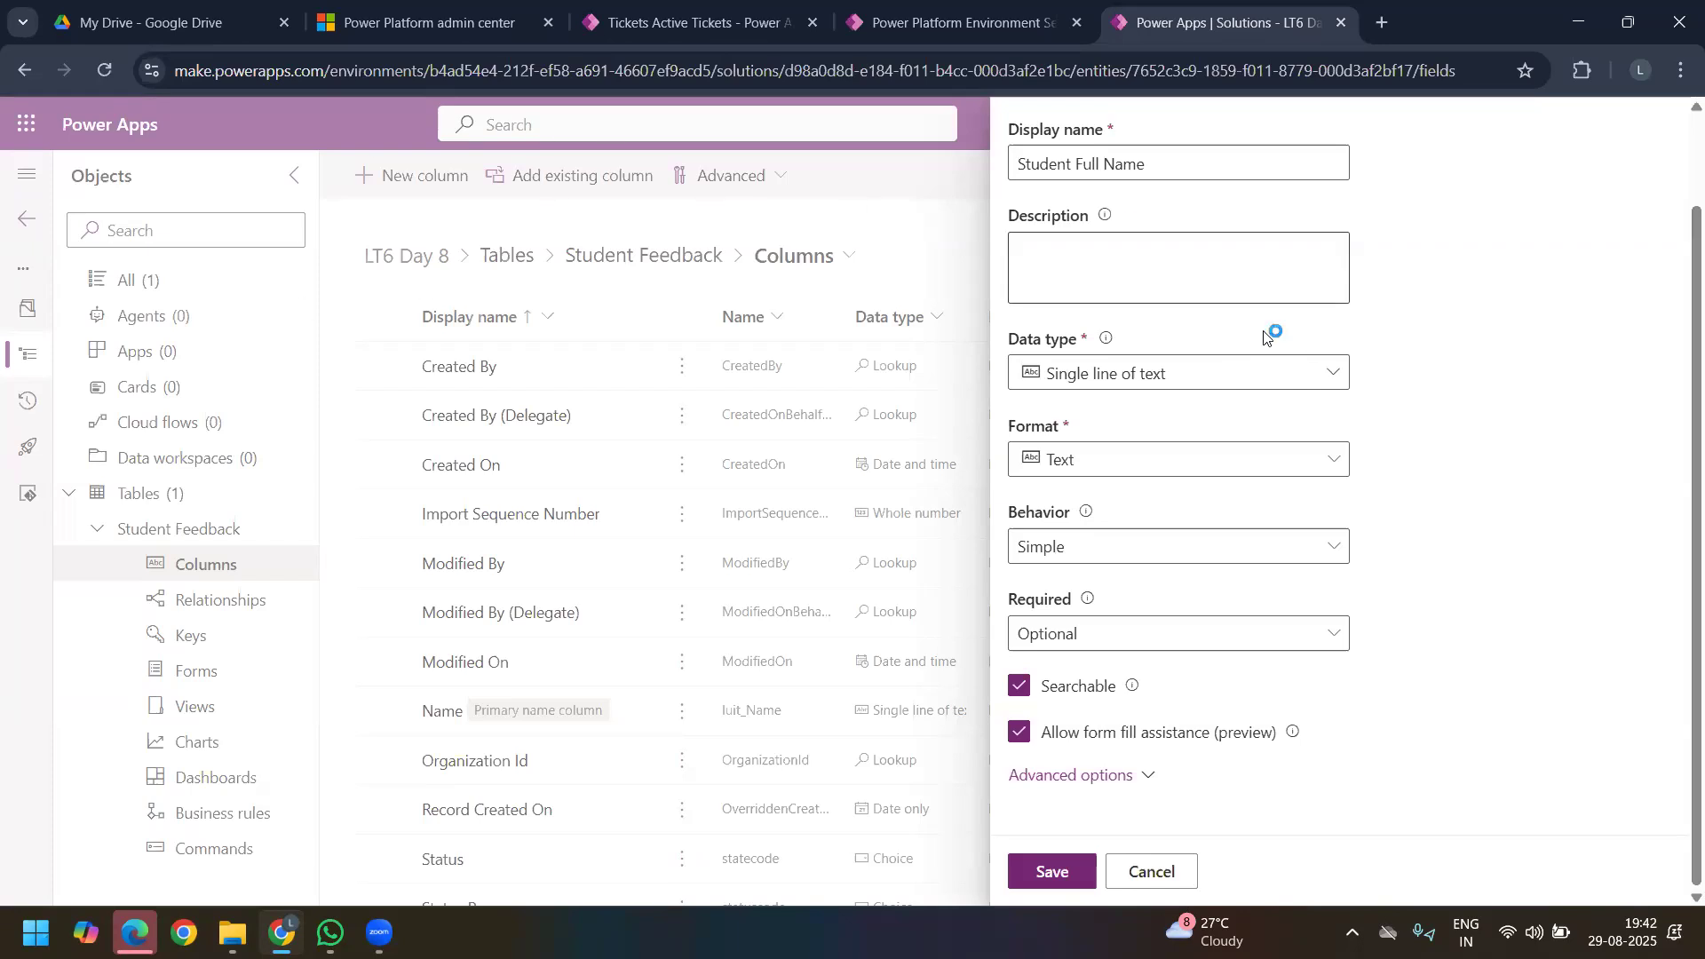
pyautogui.scroll(2, 1274, 335)
pyautogui.click(1194, 487)
pyautogui.click(1510, 482)
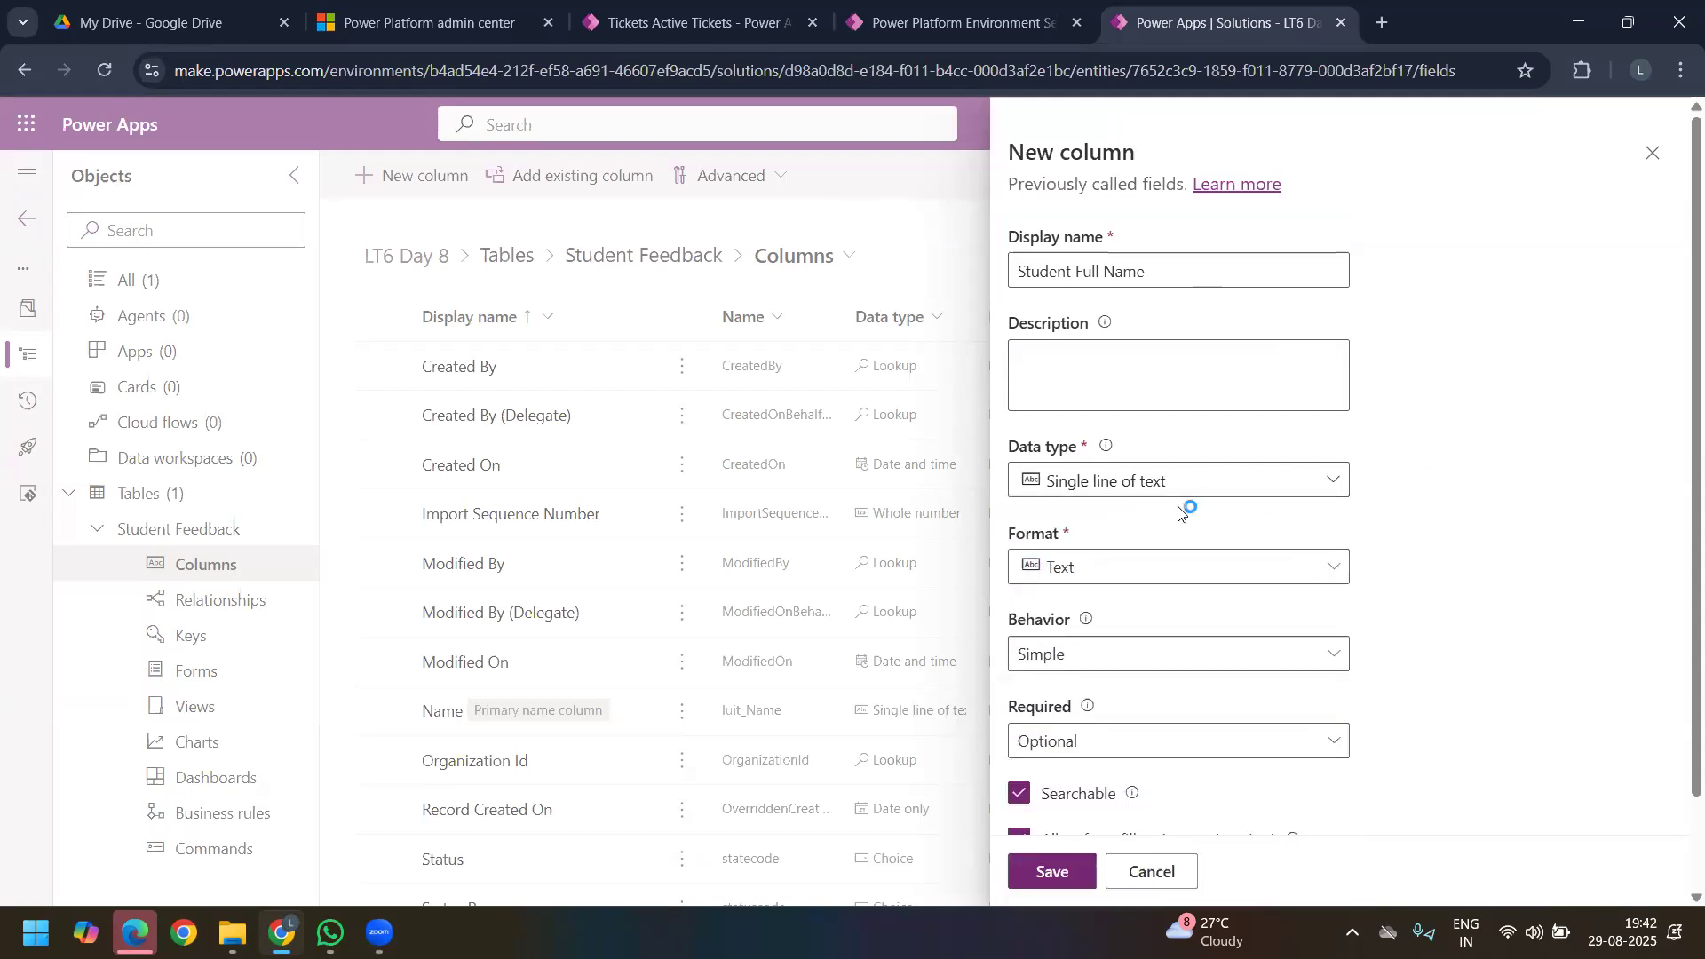
# Step: Choose the Text format for the Student Full Name column, check its behavior options, and make the column Business required
pyautogui.scroll(-2, 1200, 423)
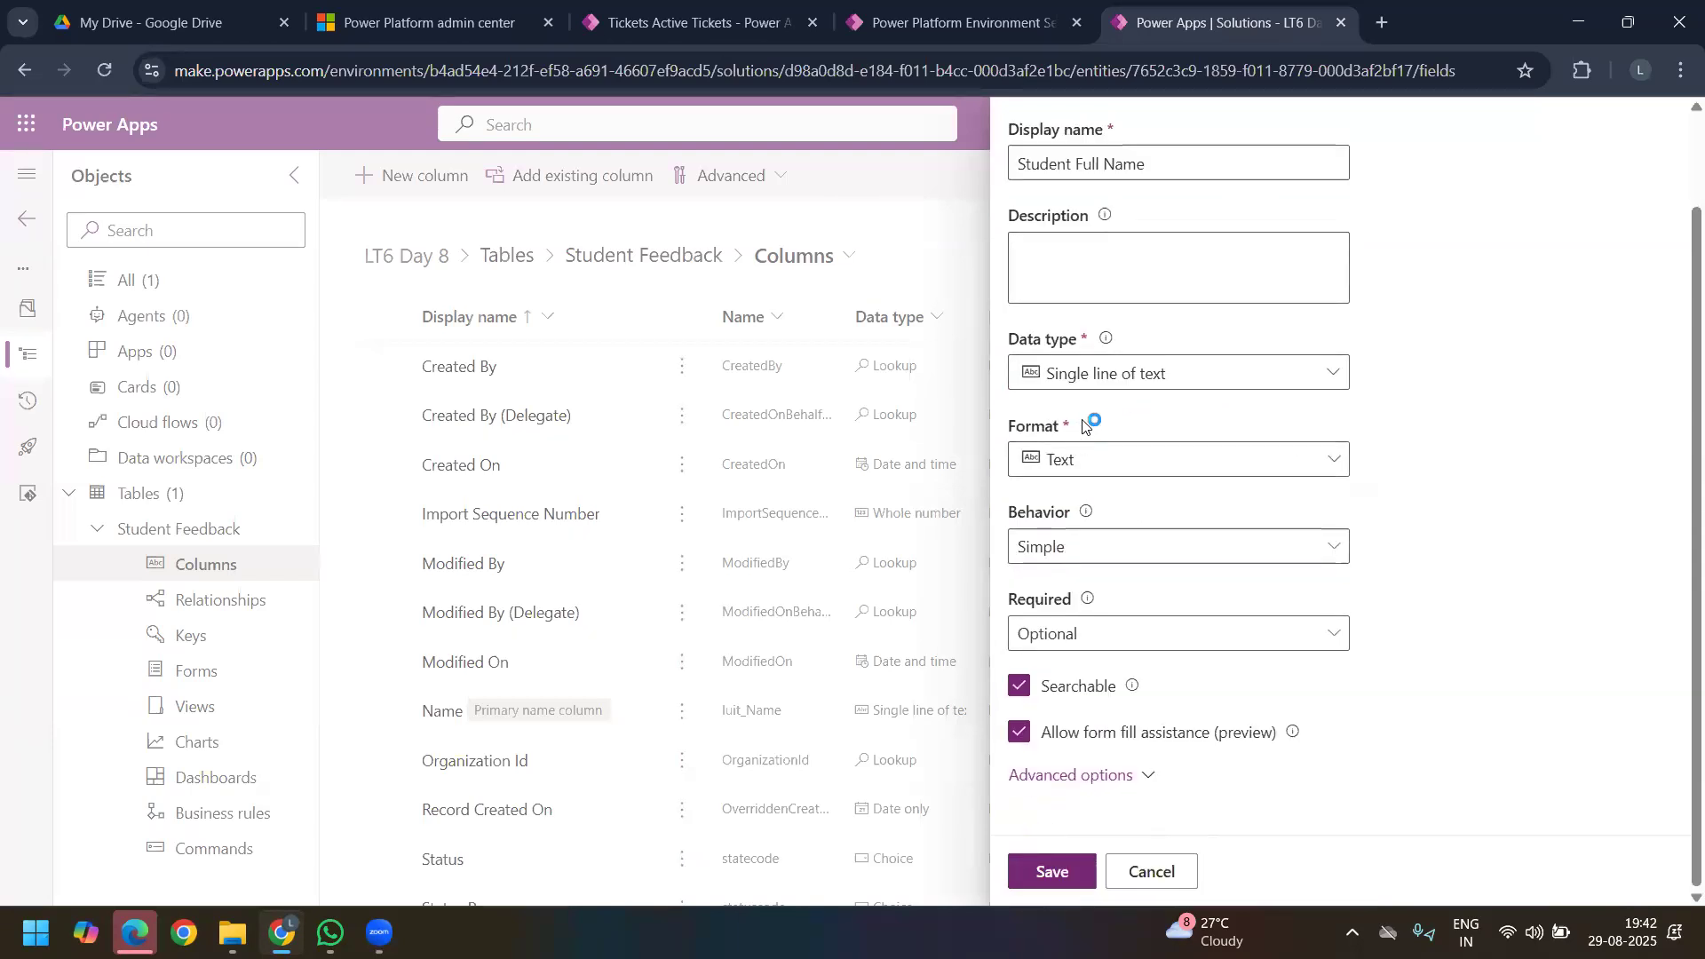
pyautogui.click(1109, 459)
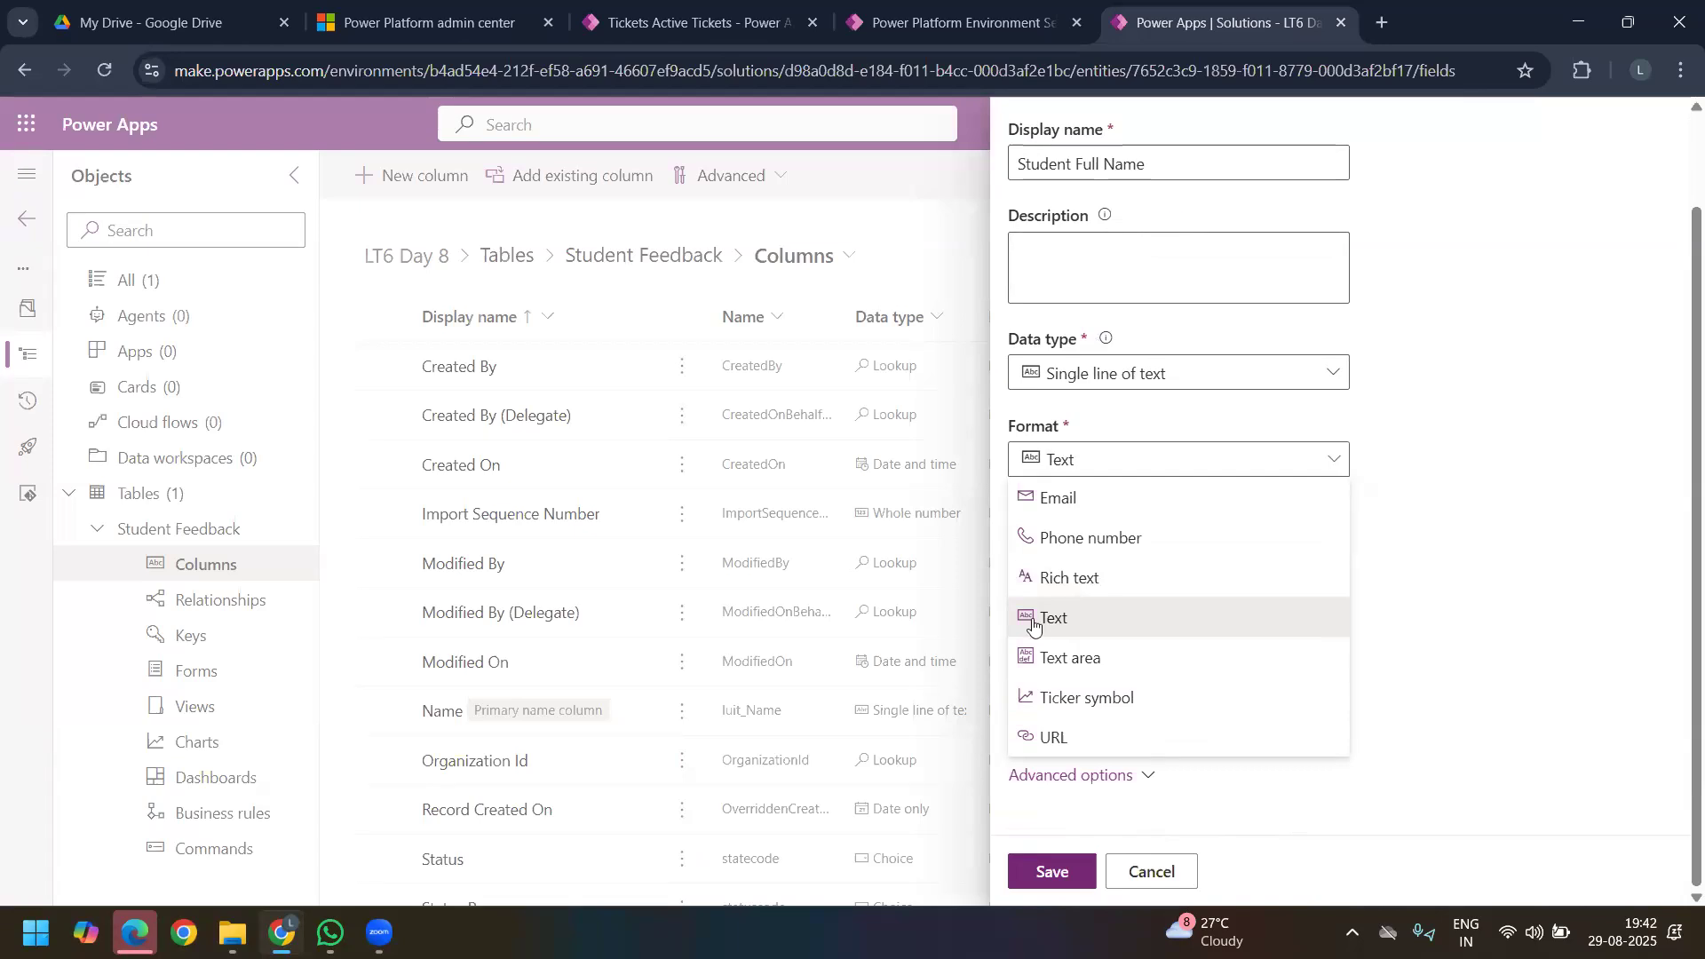
pyautogui.click(1131, 627)
pyautogui.click(1123, 552)
pyautogui.click(1123, 552)
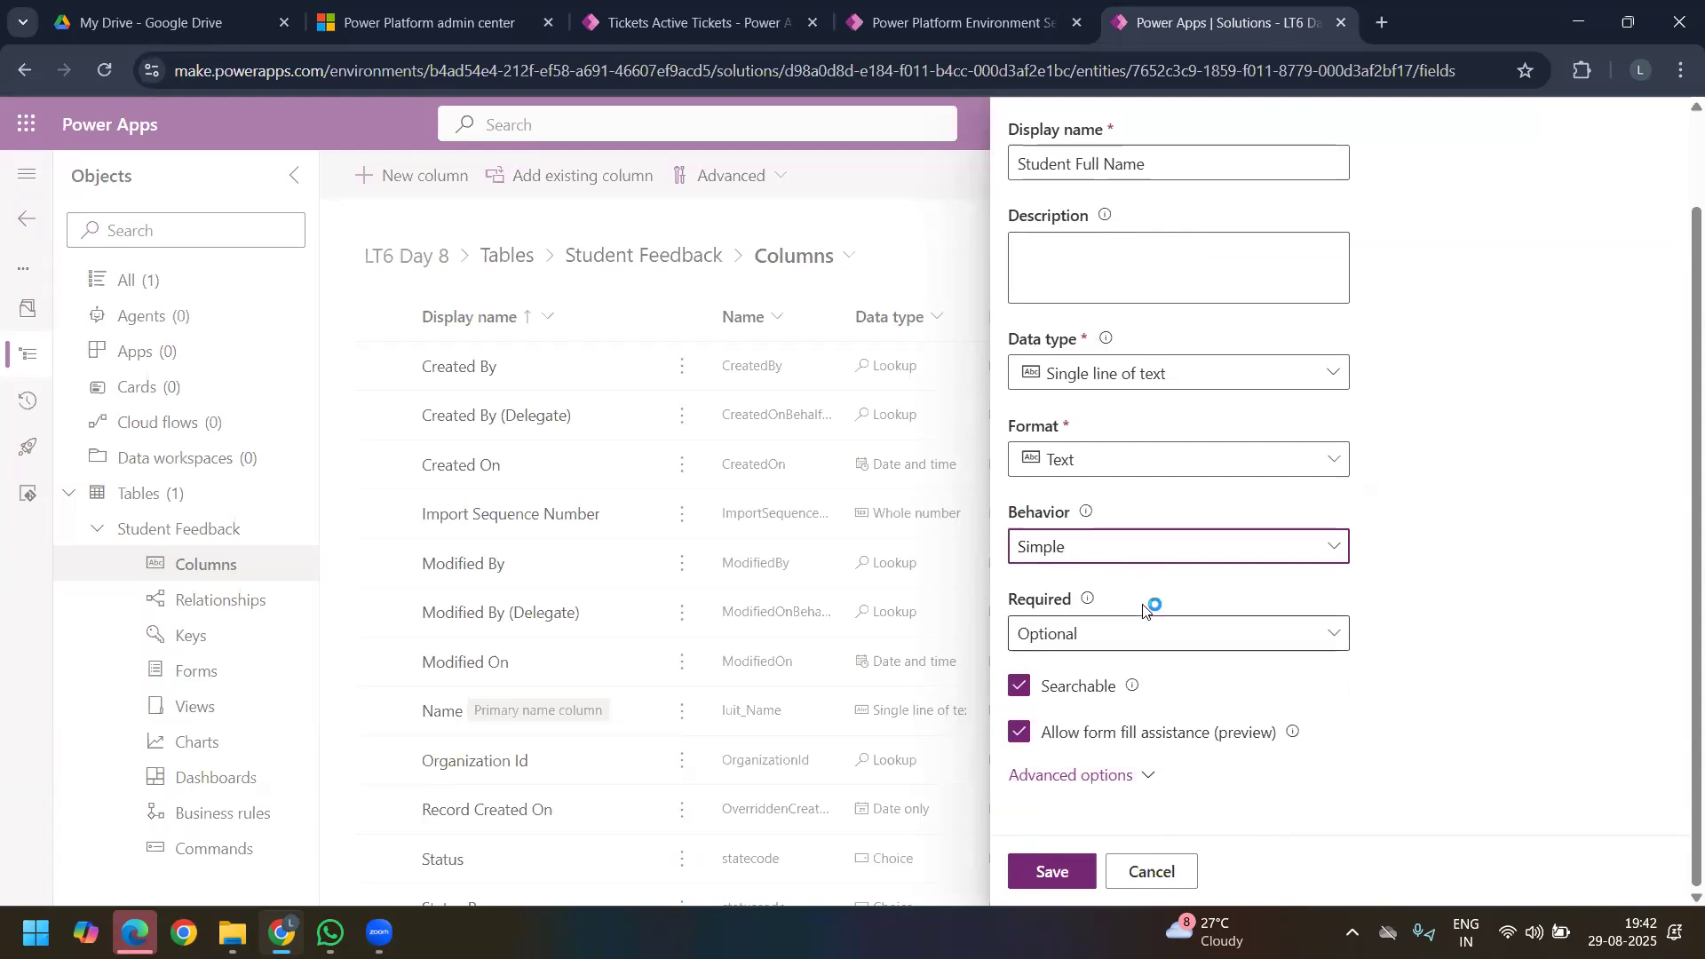
pyautogui.click(1126, 639)
pyautogui.click(1126, 640)
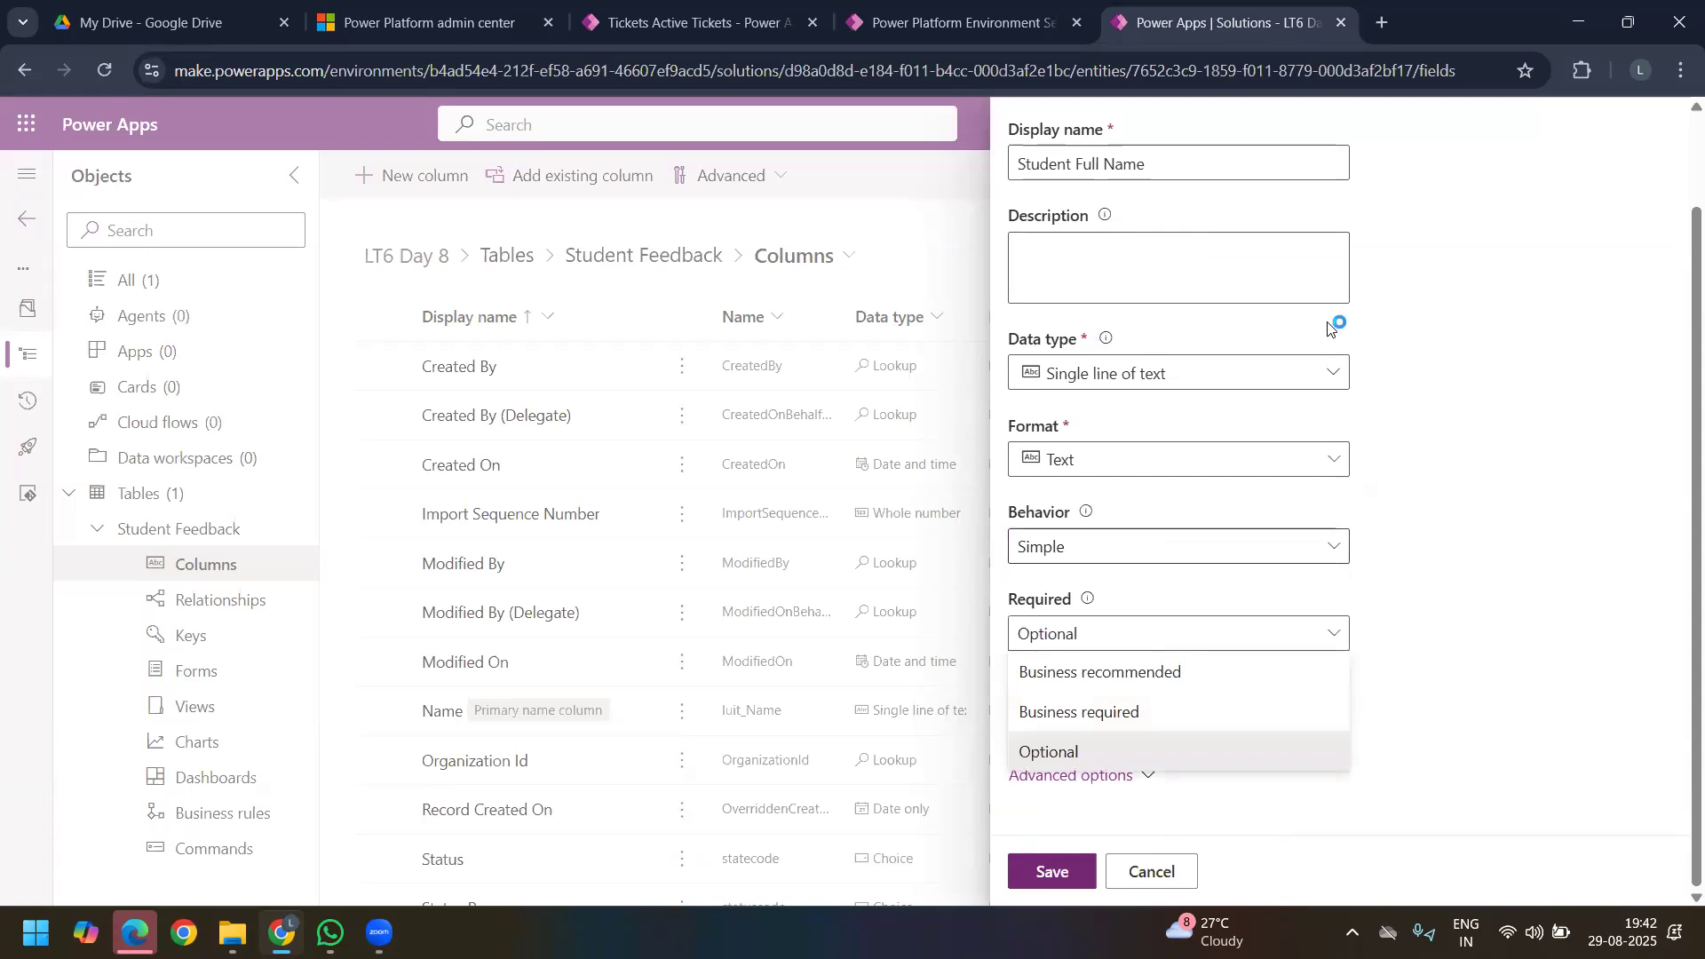
pyautogui.click(1131, 710)
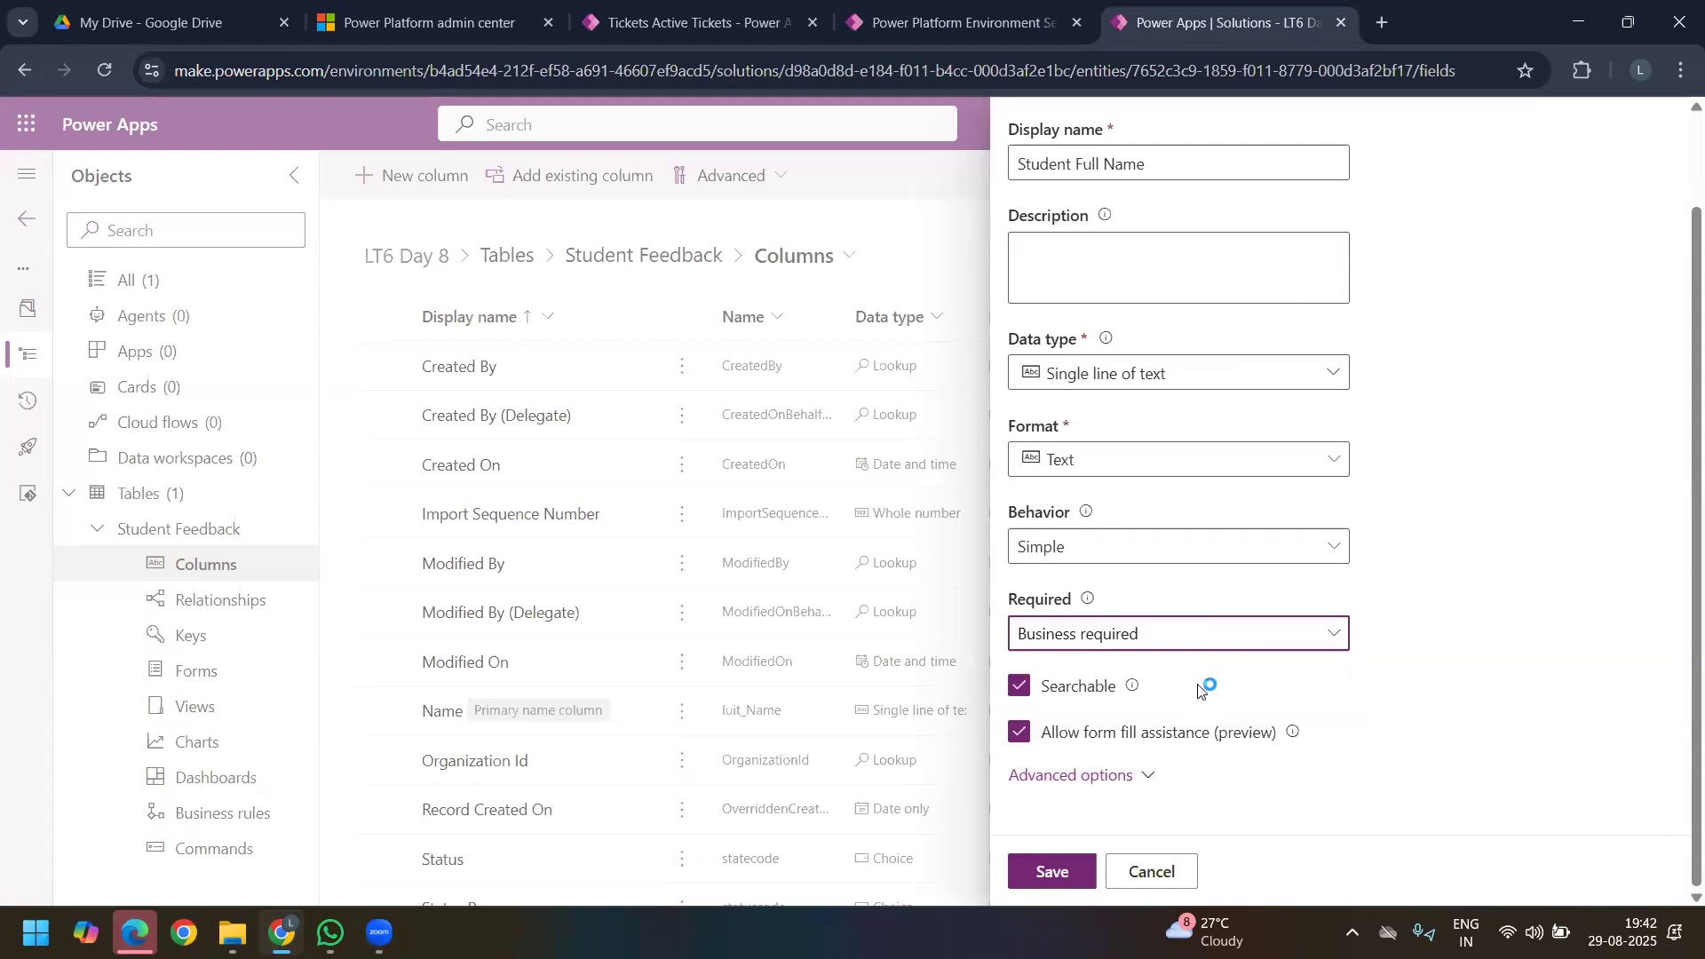
# Step: Review the maximum character count and IME mode among the advanced options, and save the Student Full Name column
pyautogui.click(1076, 775)
pyautogui.scroll(-4, 1111, 658)
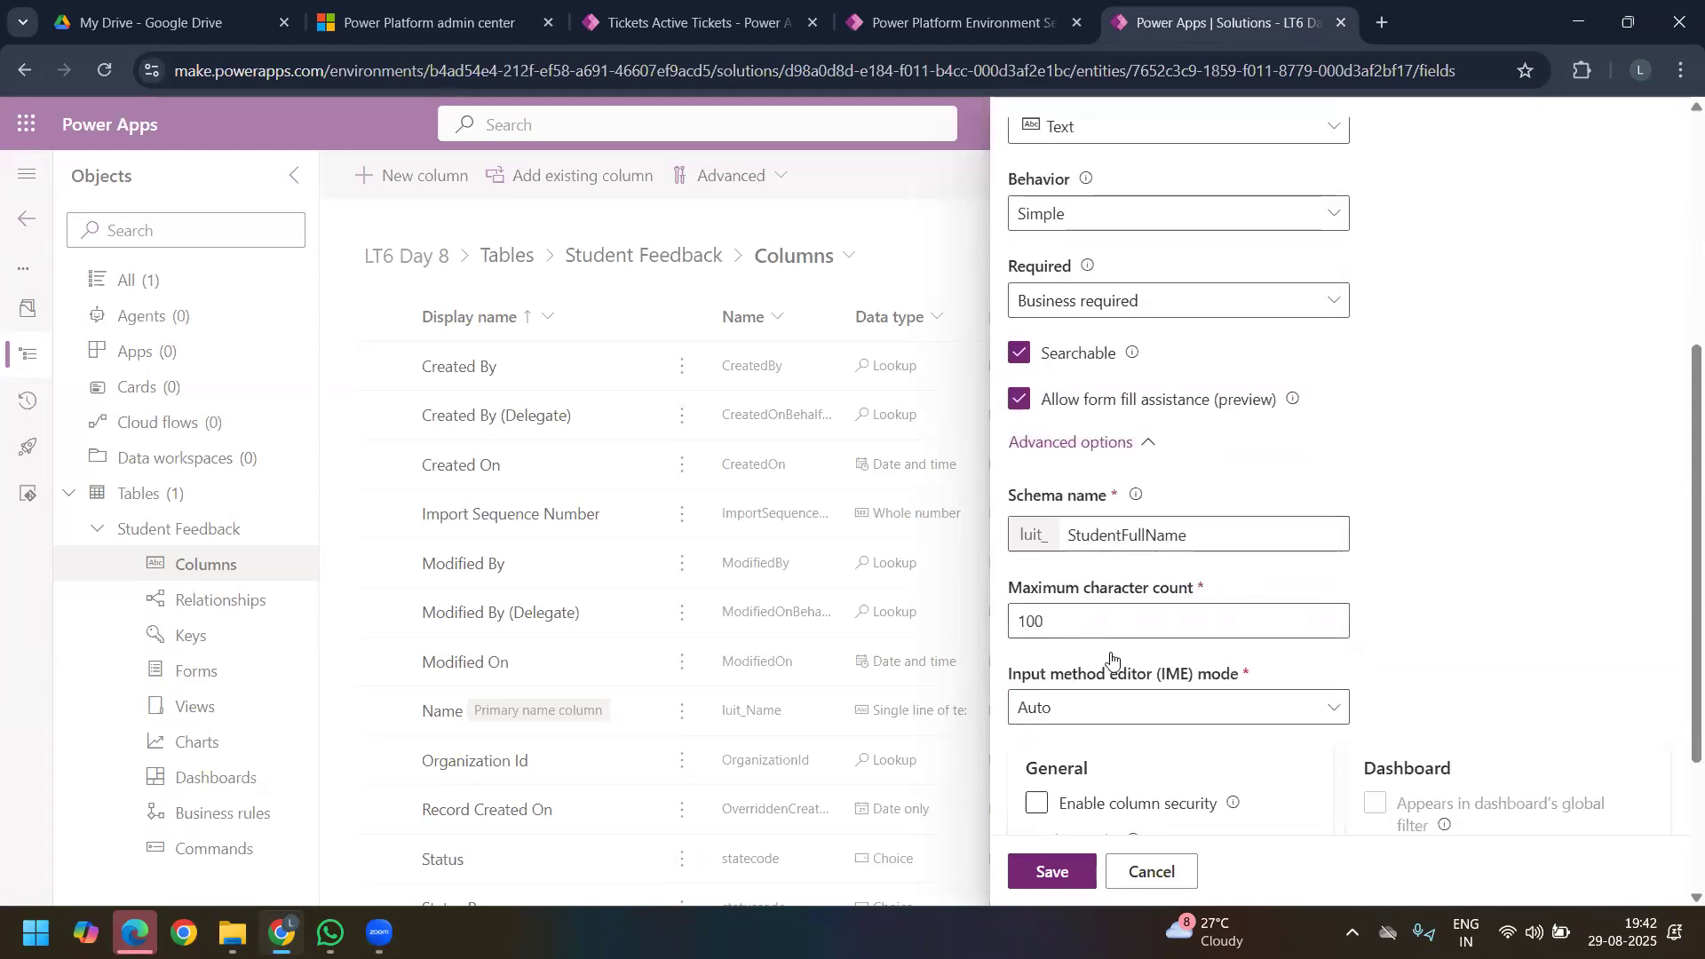
pyautogui.scroll(-3, 1111, 659)
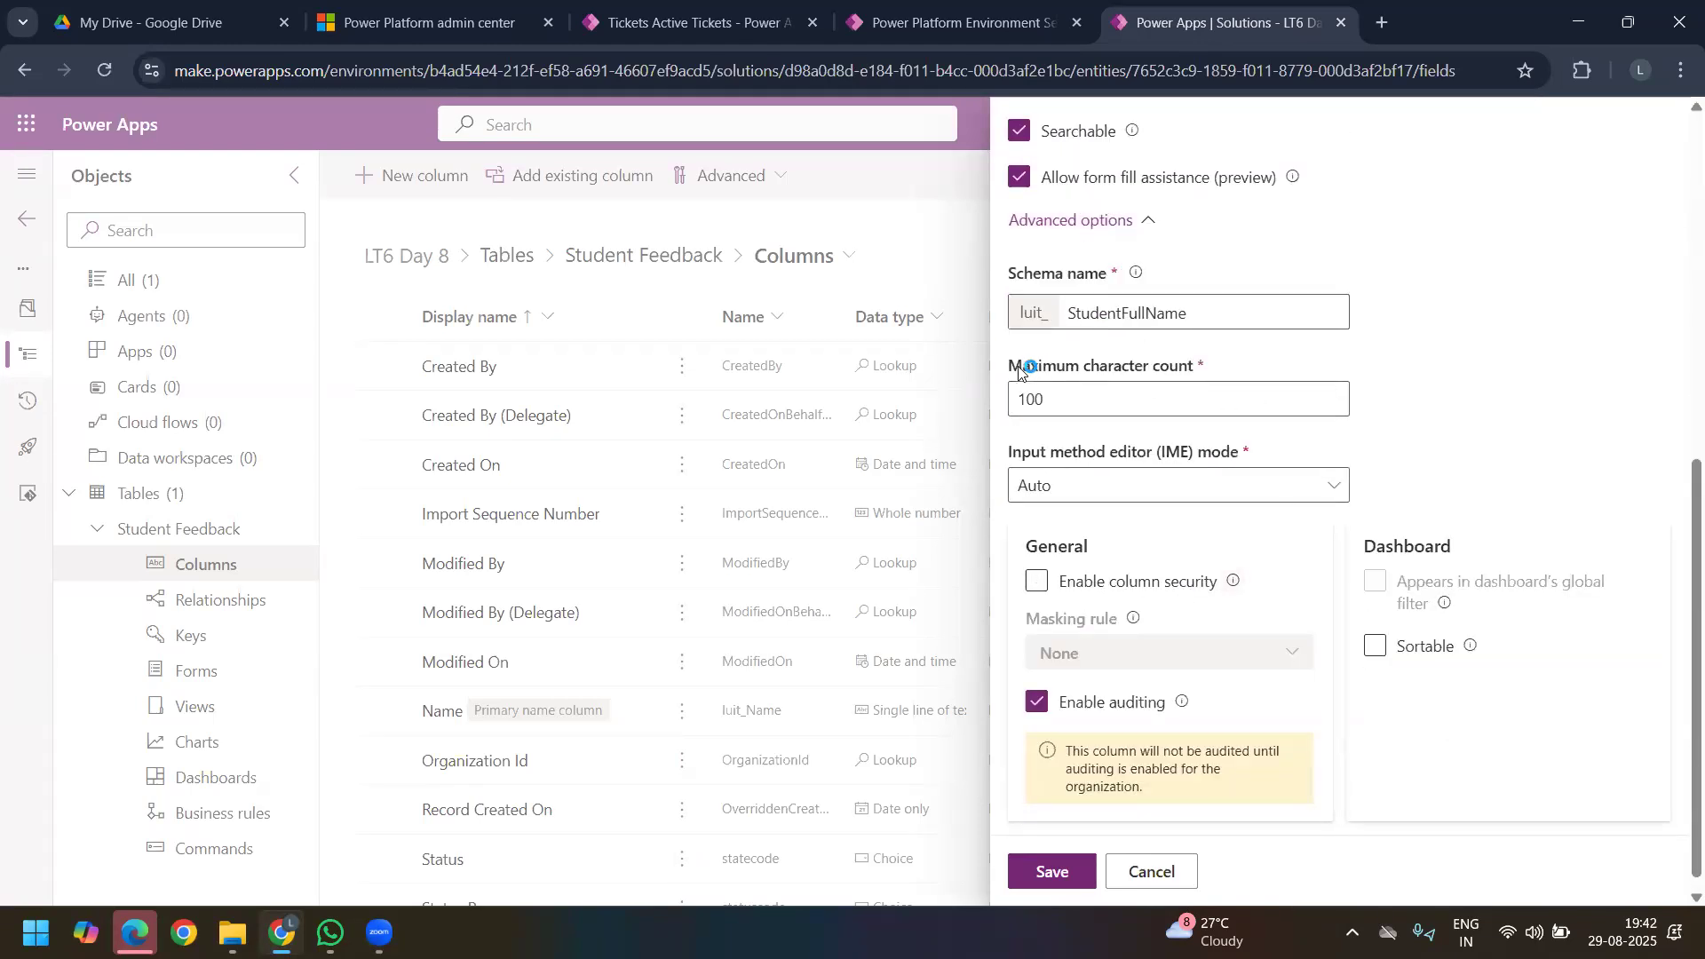
pyautogui.moveTo(1010, 367); pyautogui.dragTo(1179, 371)
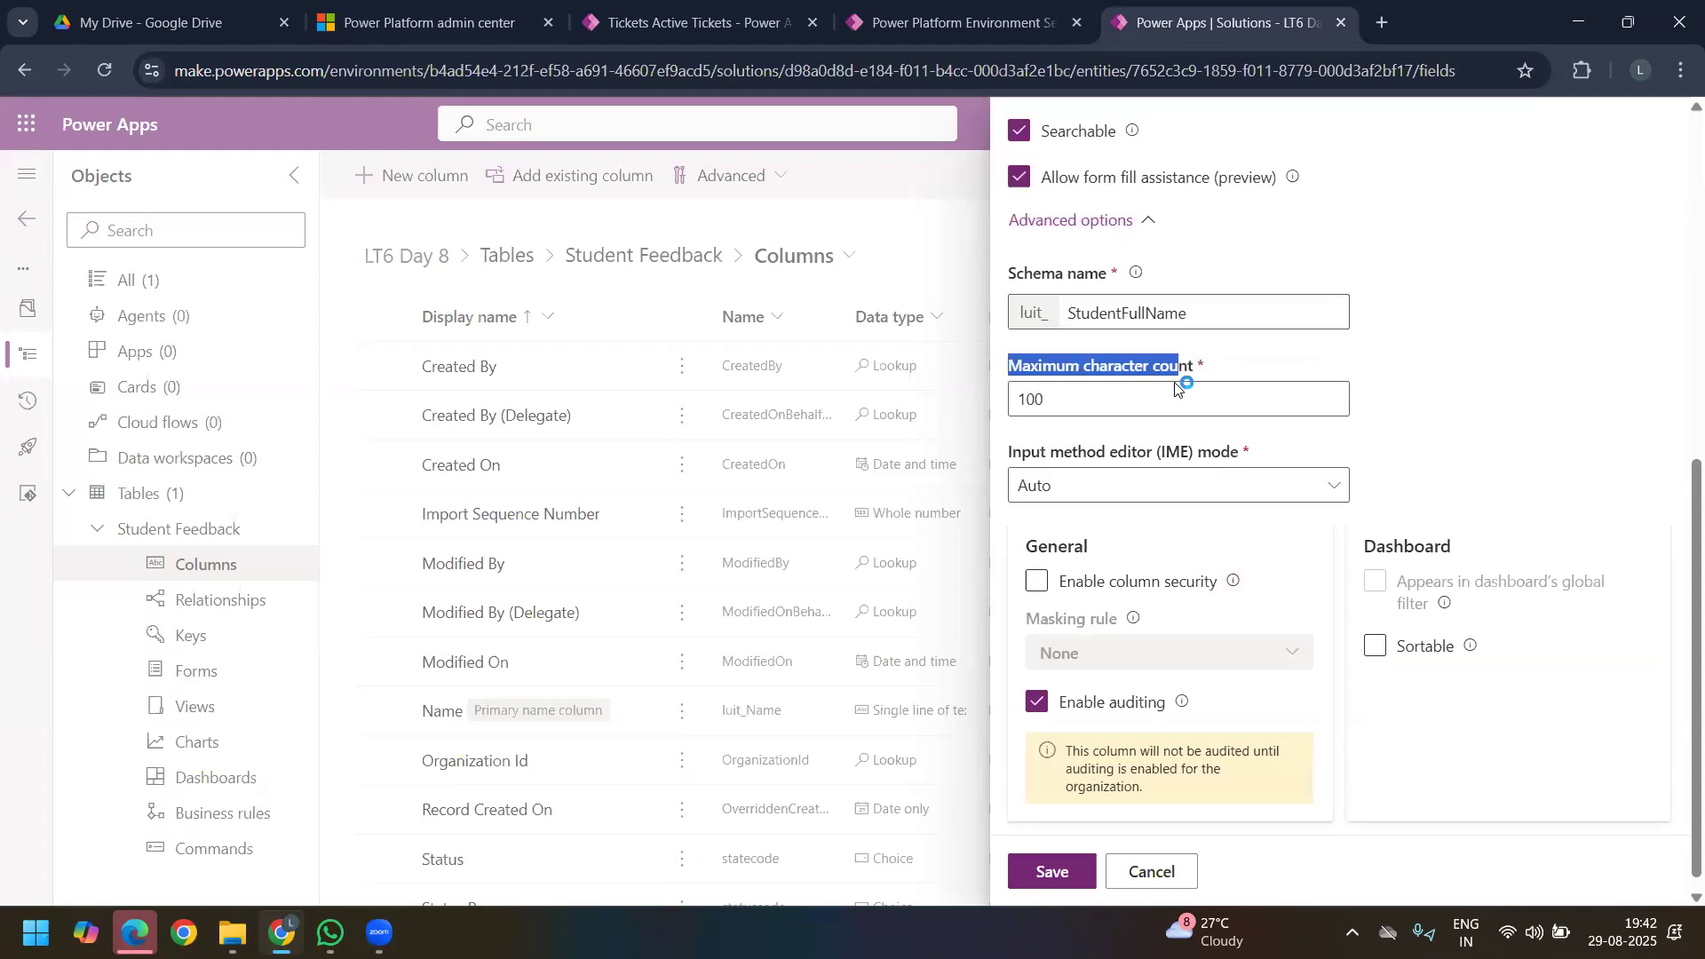
pyautogui.doubleClick(1083, 412)
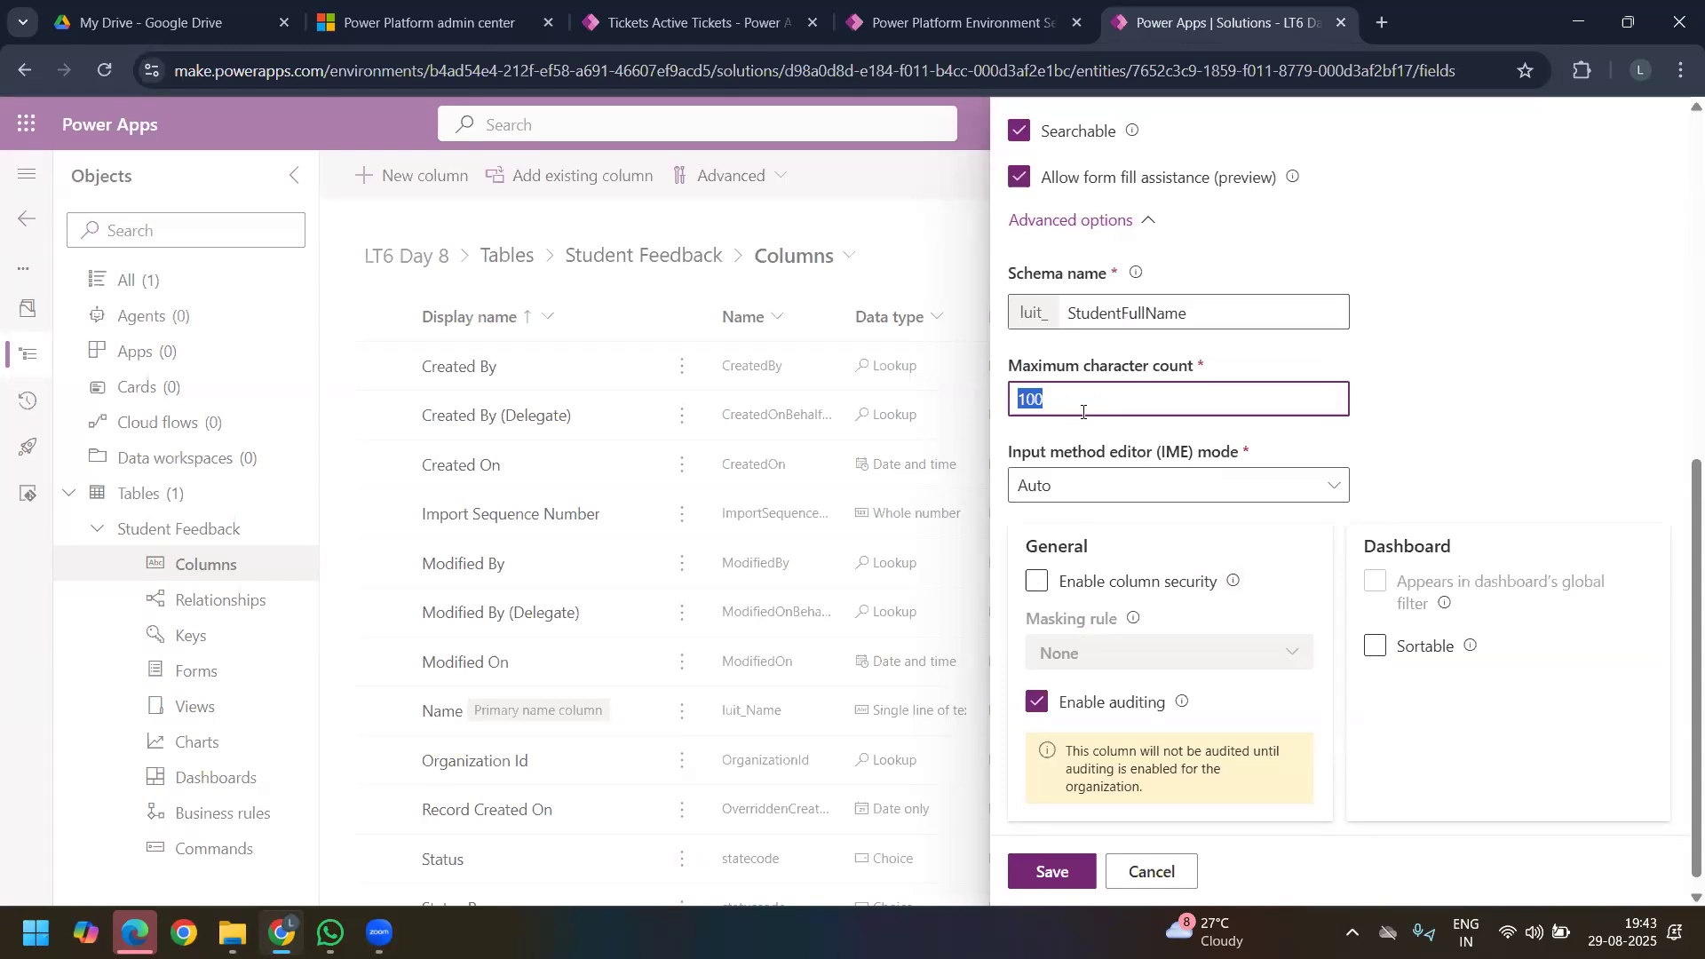
pyautogui.moveTo(1012, 453); pyautogui.dragTo(1264, 457)
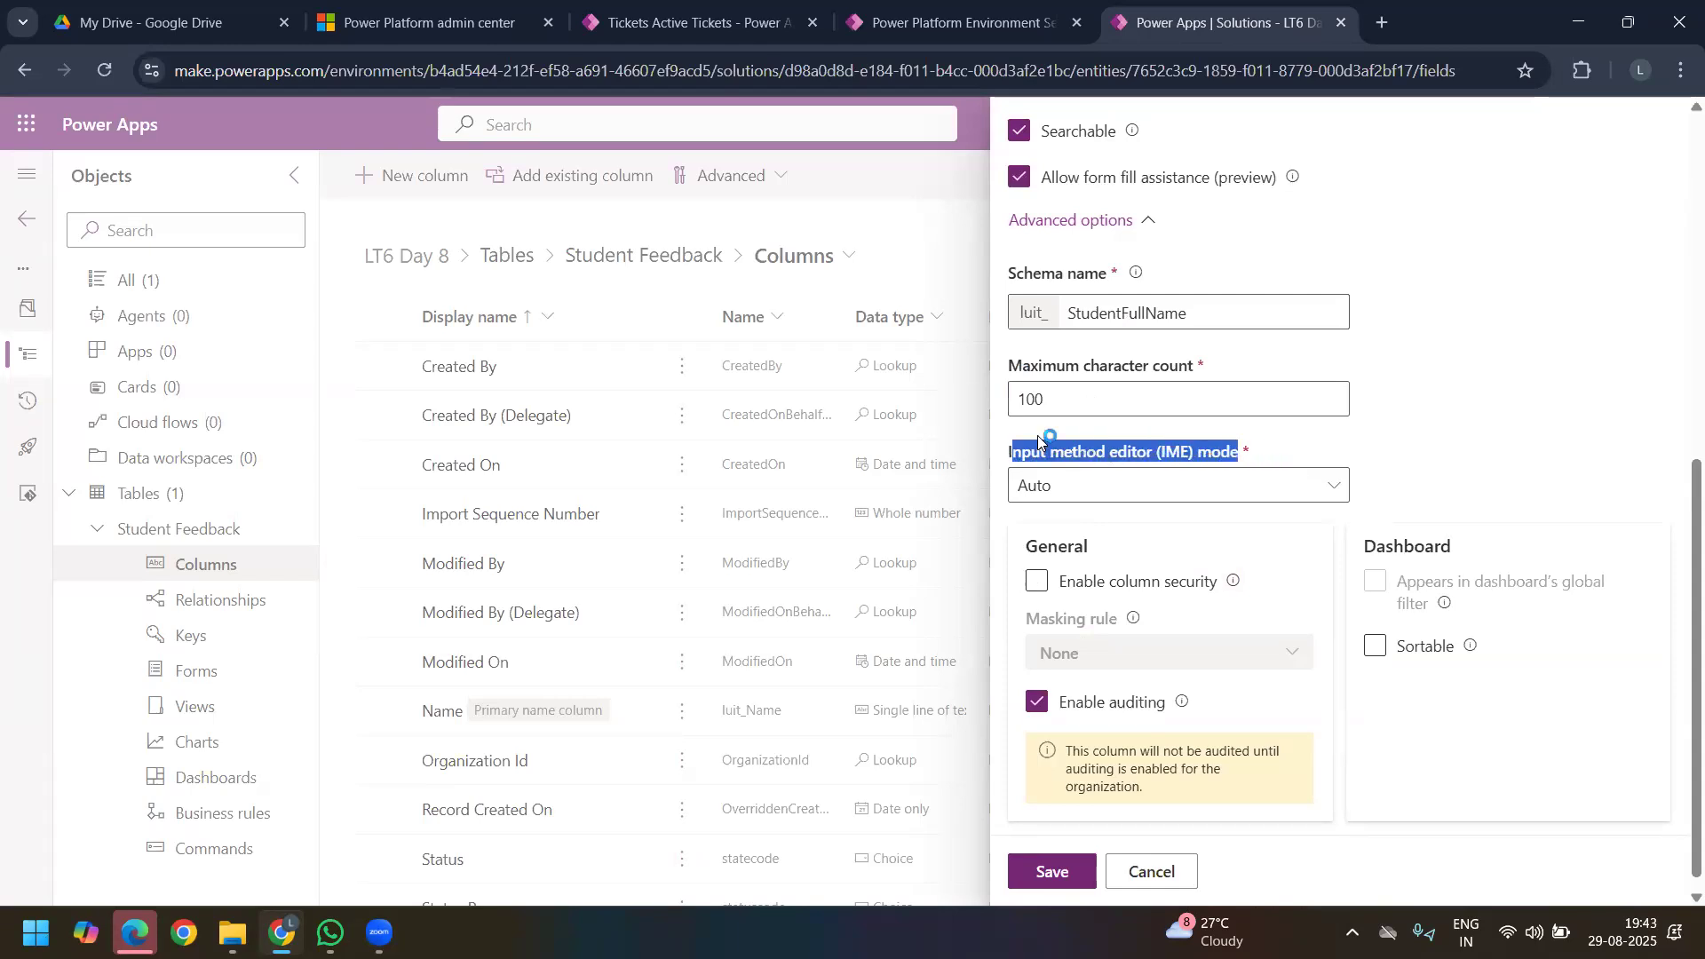
pyautogui.tripleClick(1019, 454)
pyautogui.click(1318, 496)
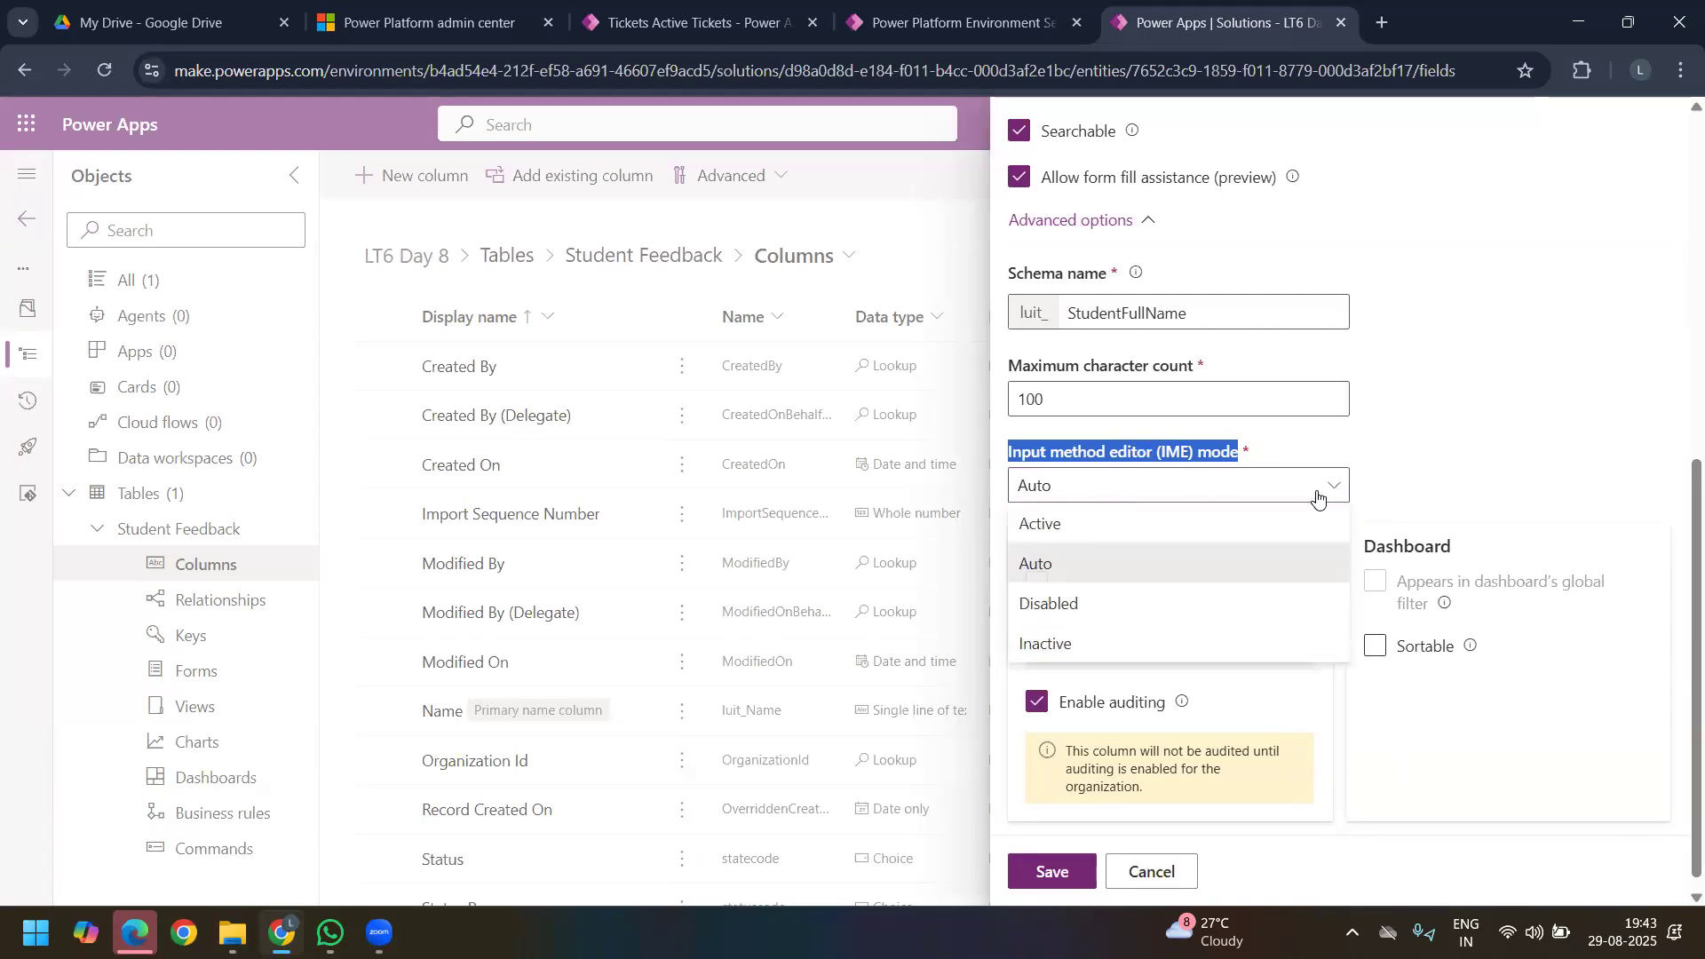
pyautogui.click(1341, 481)
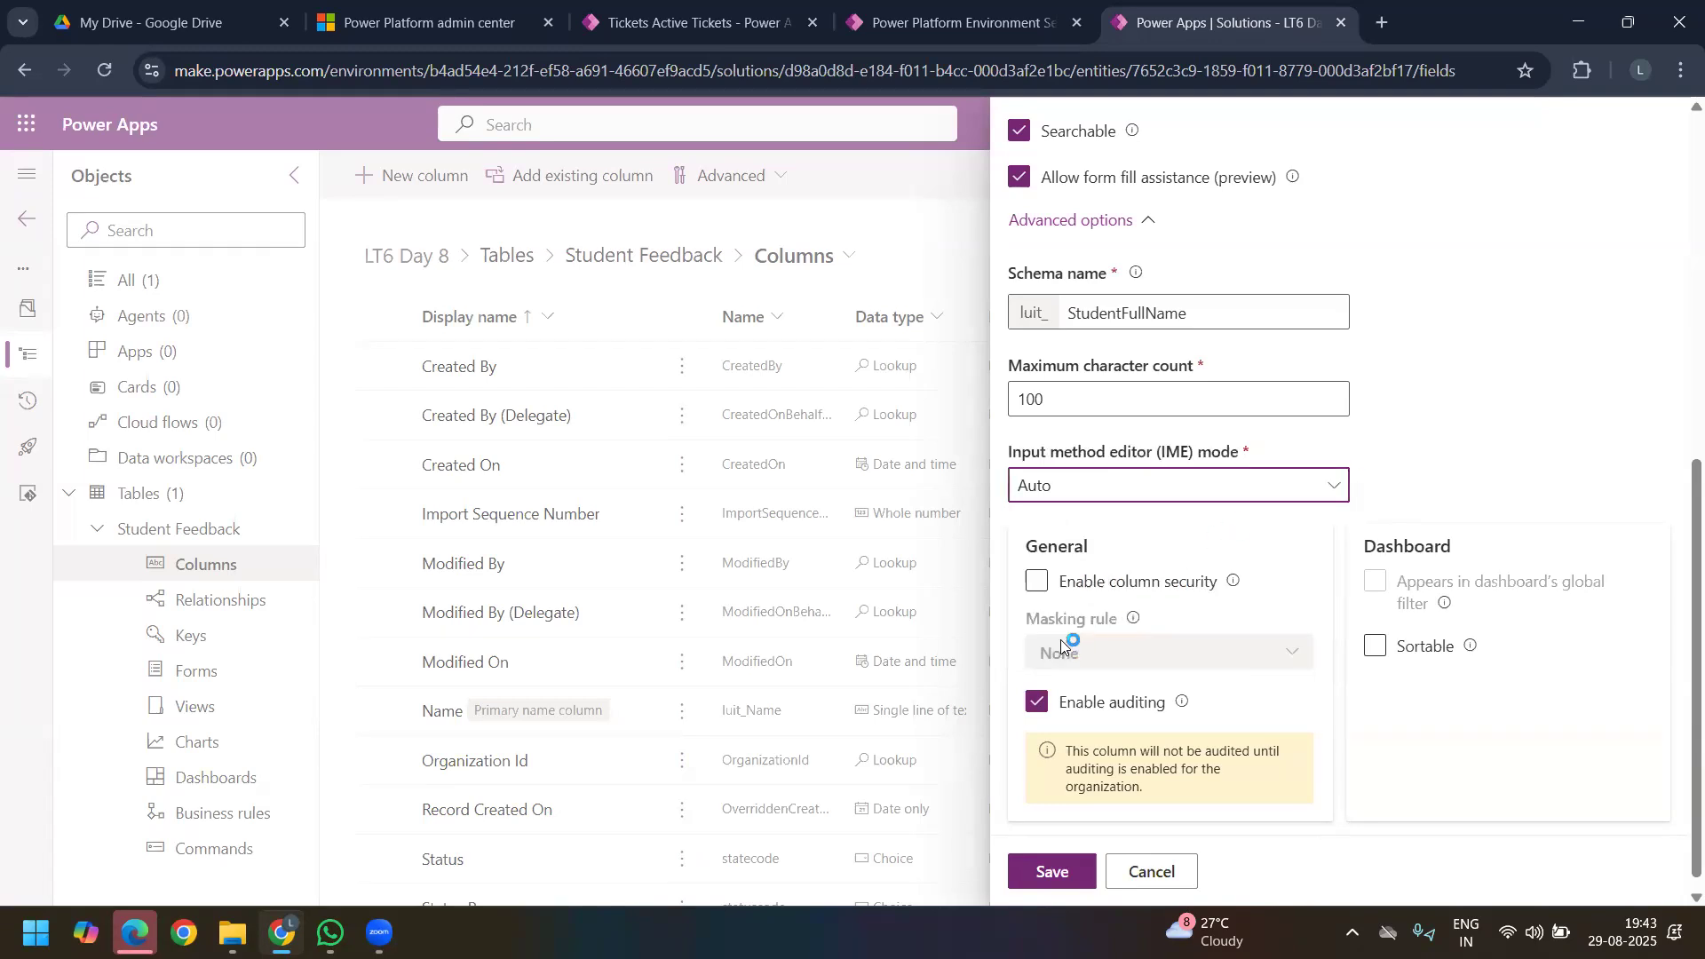
pyautogui.scroll(-1, 1097, 880)
pyautogui.click(1061, 873)
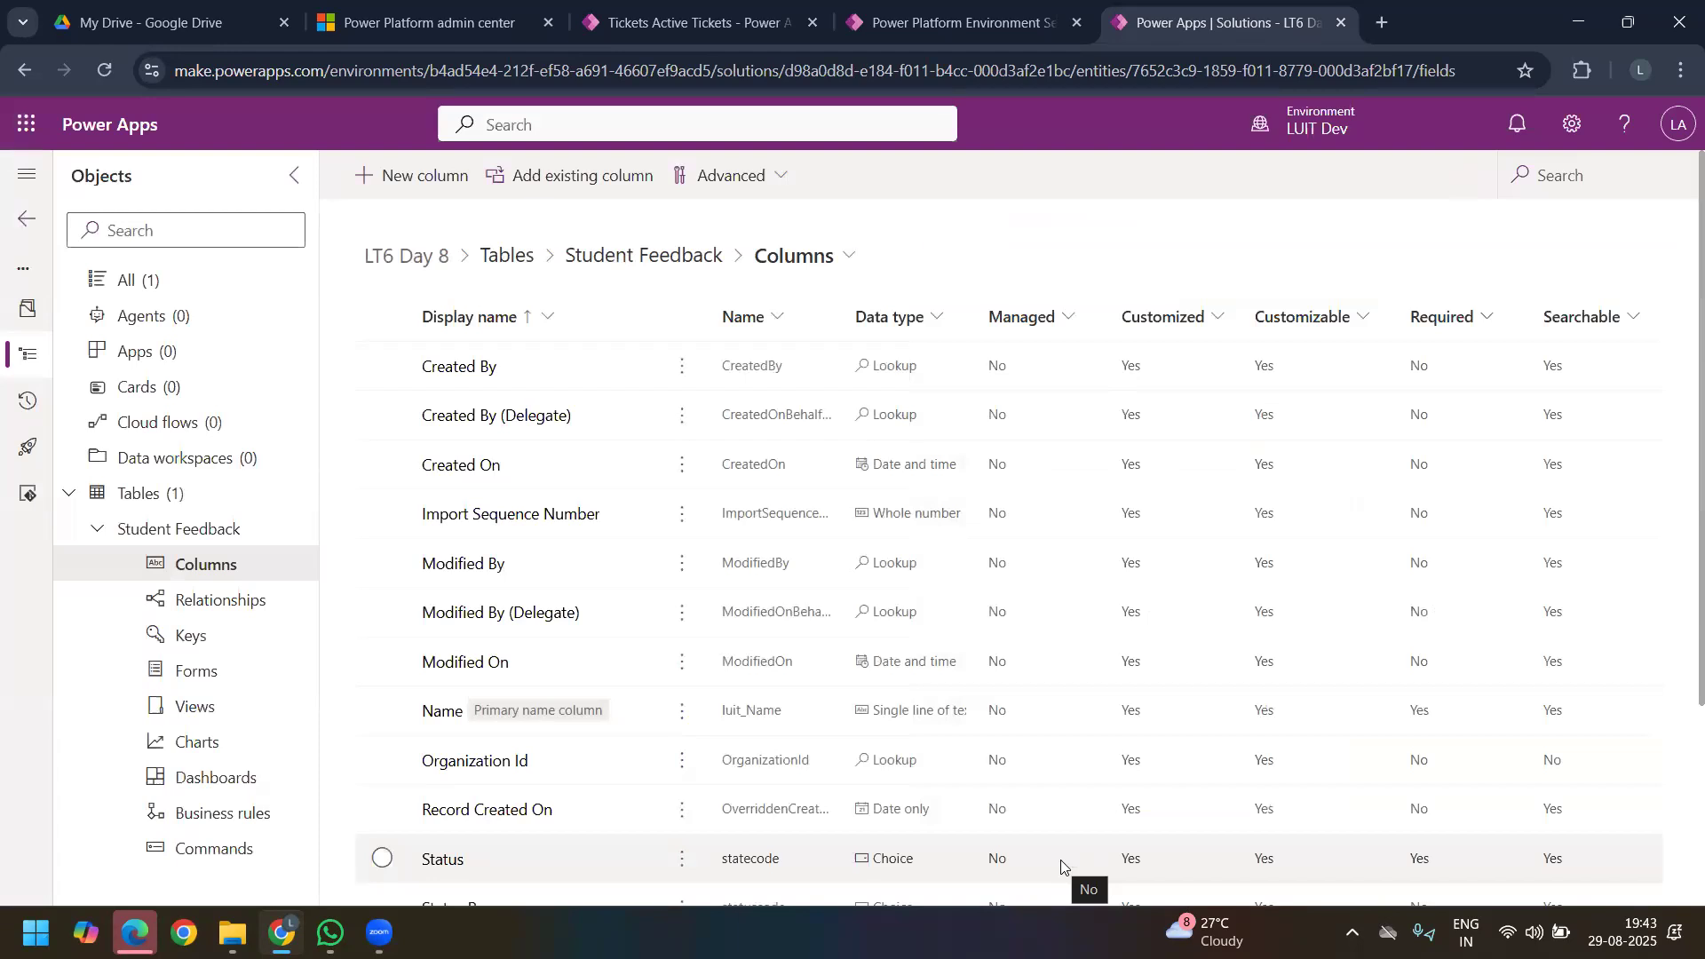
# Step: Start another column in the Student Feedback table with display name Student ID and data type Whole number
pyautogui.click(440, 194)
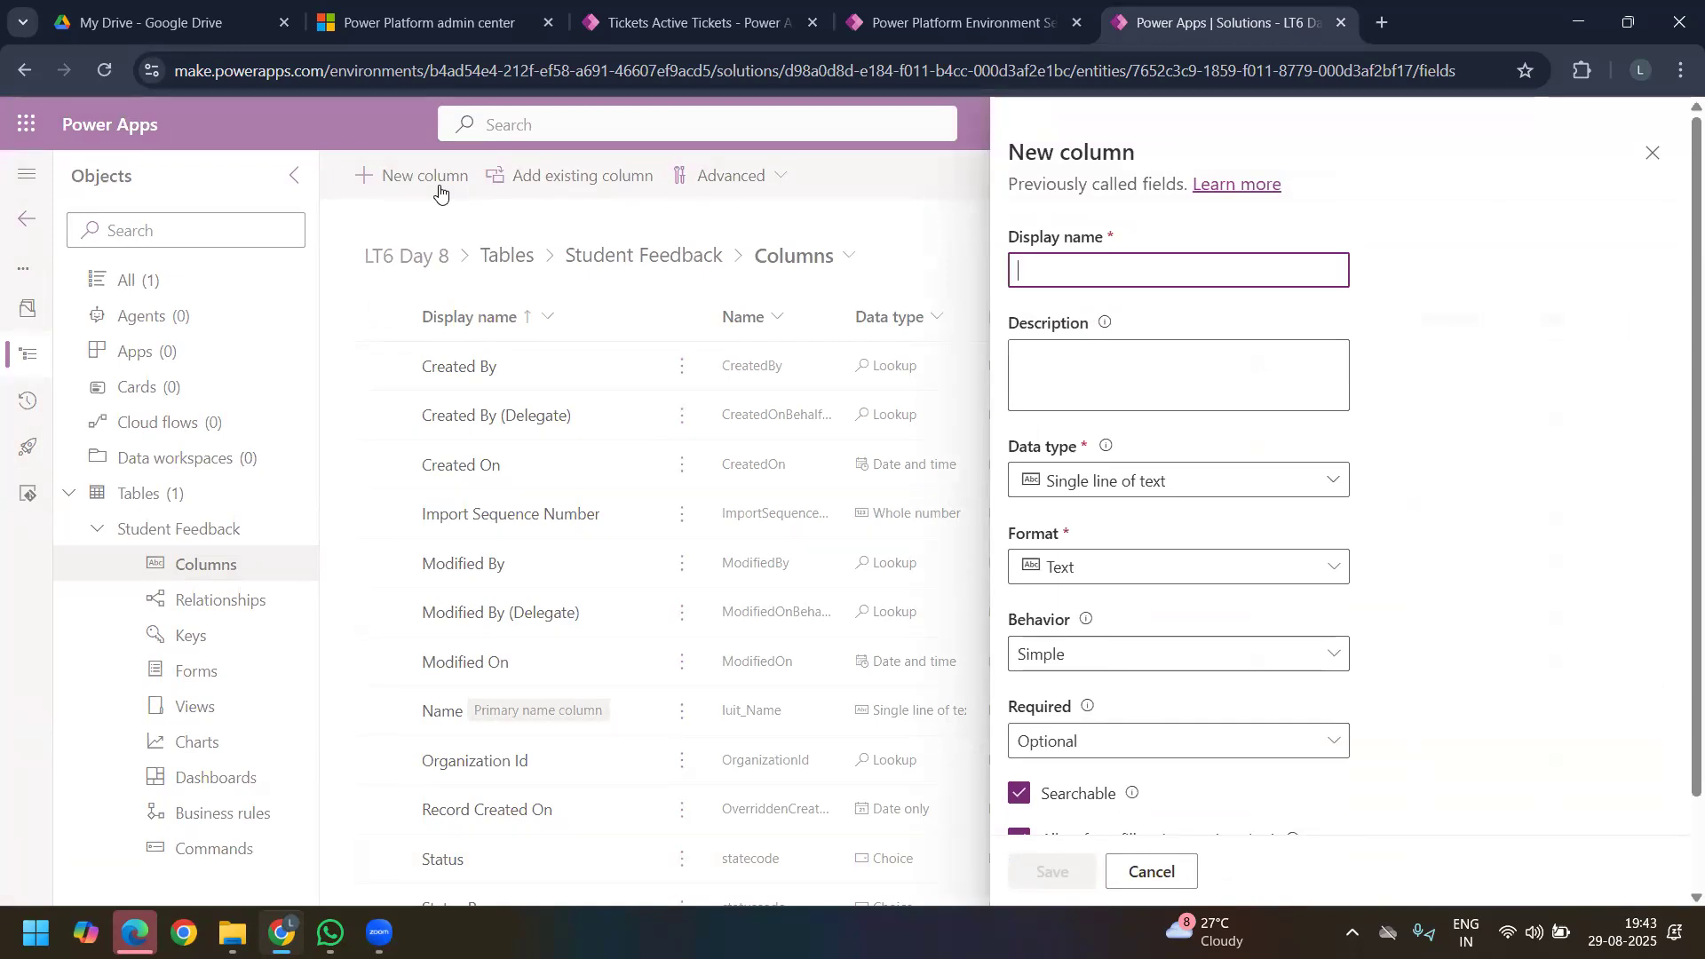
pyautogui.write('Studen t')
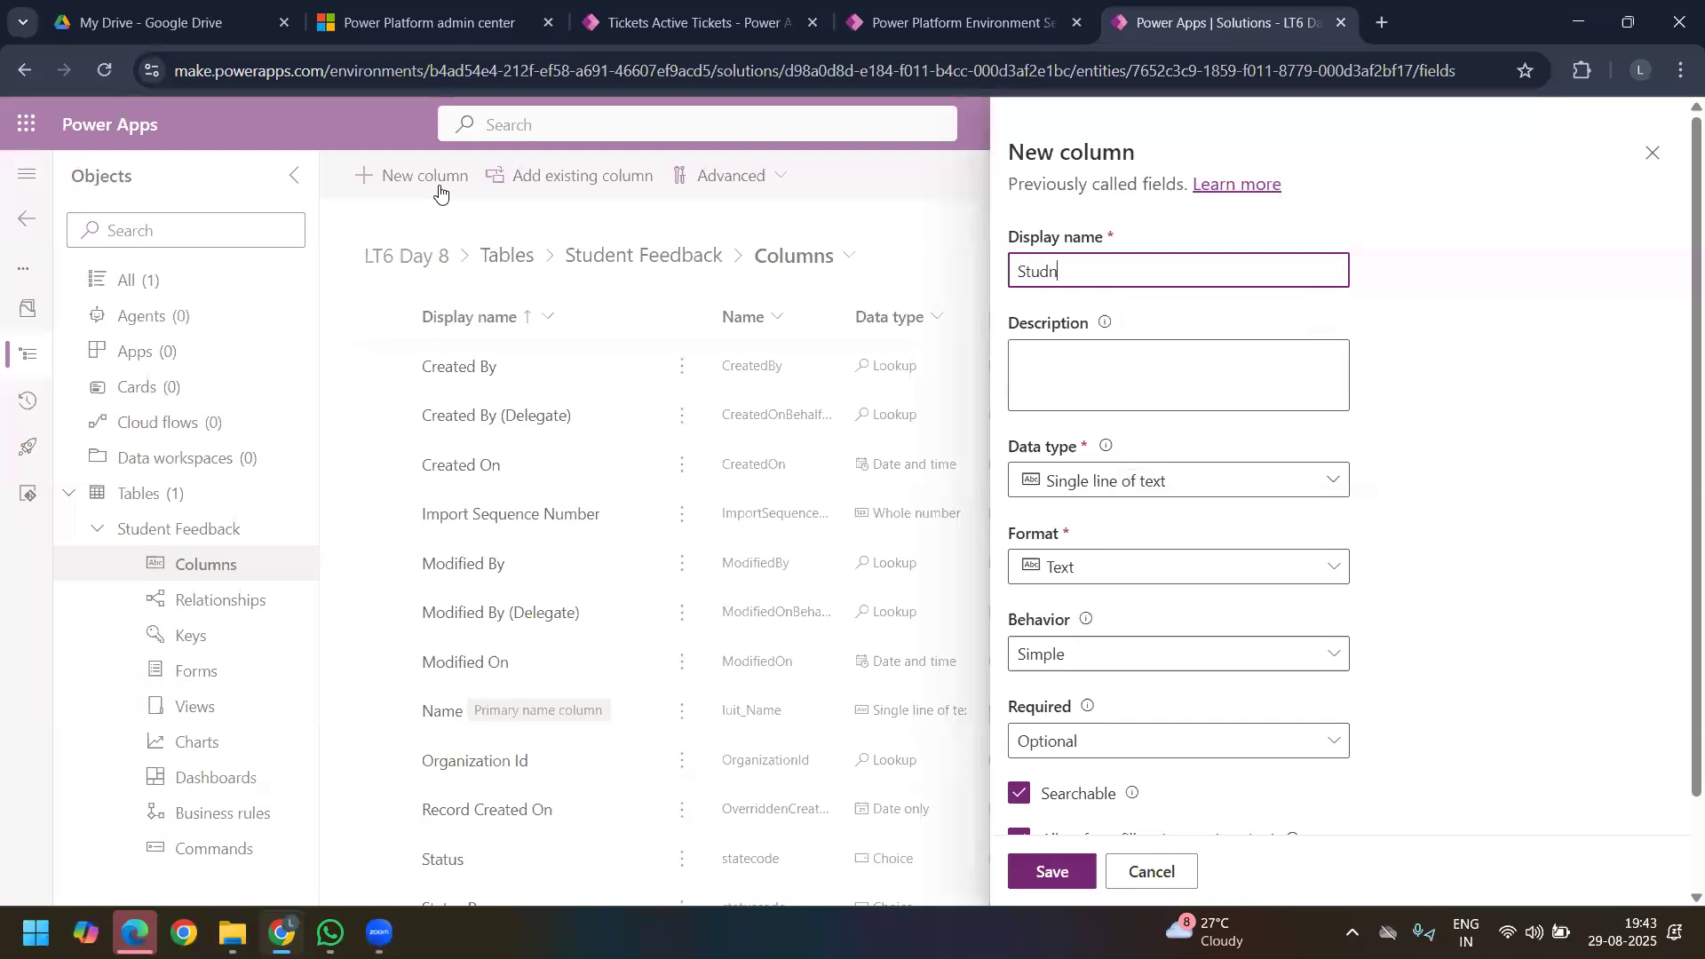
pyautogui.press('BackSpace')
pyautogui.press('BackSpace')
pyautogui.write('t ID')
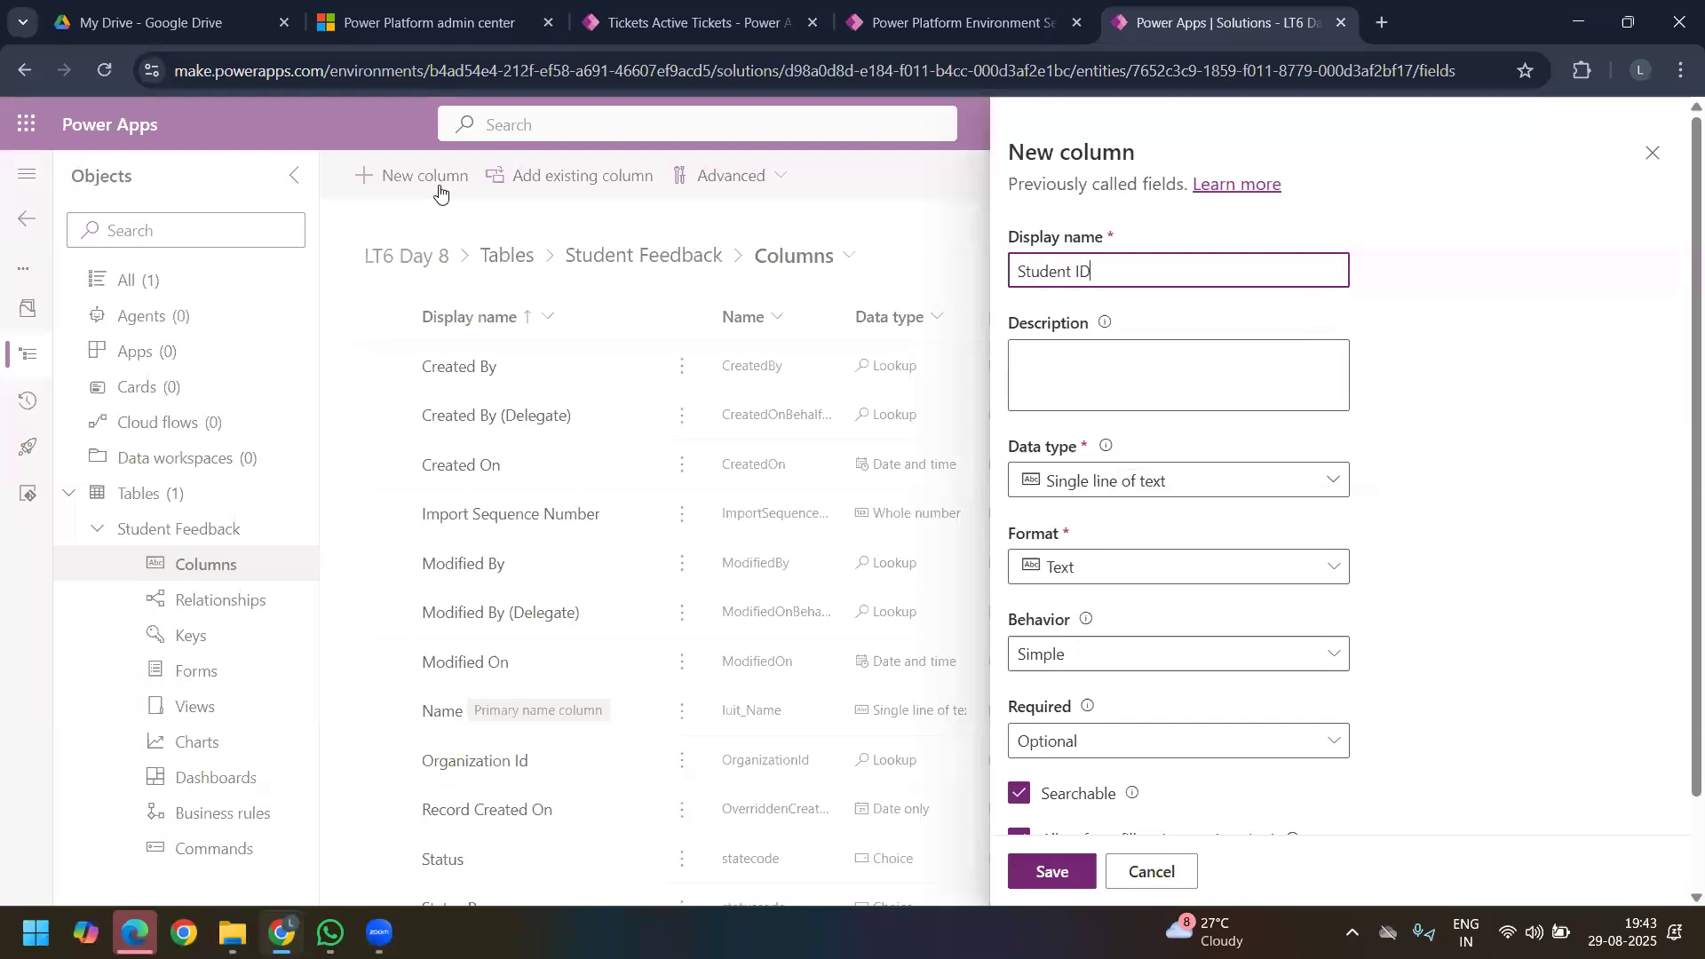
pyautogui.click(1216, 488)
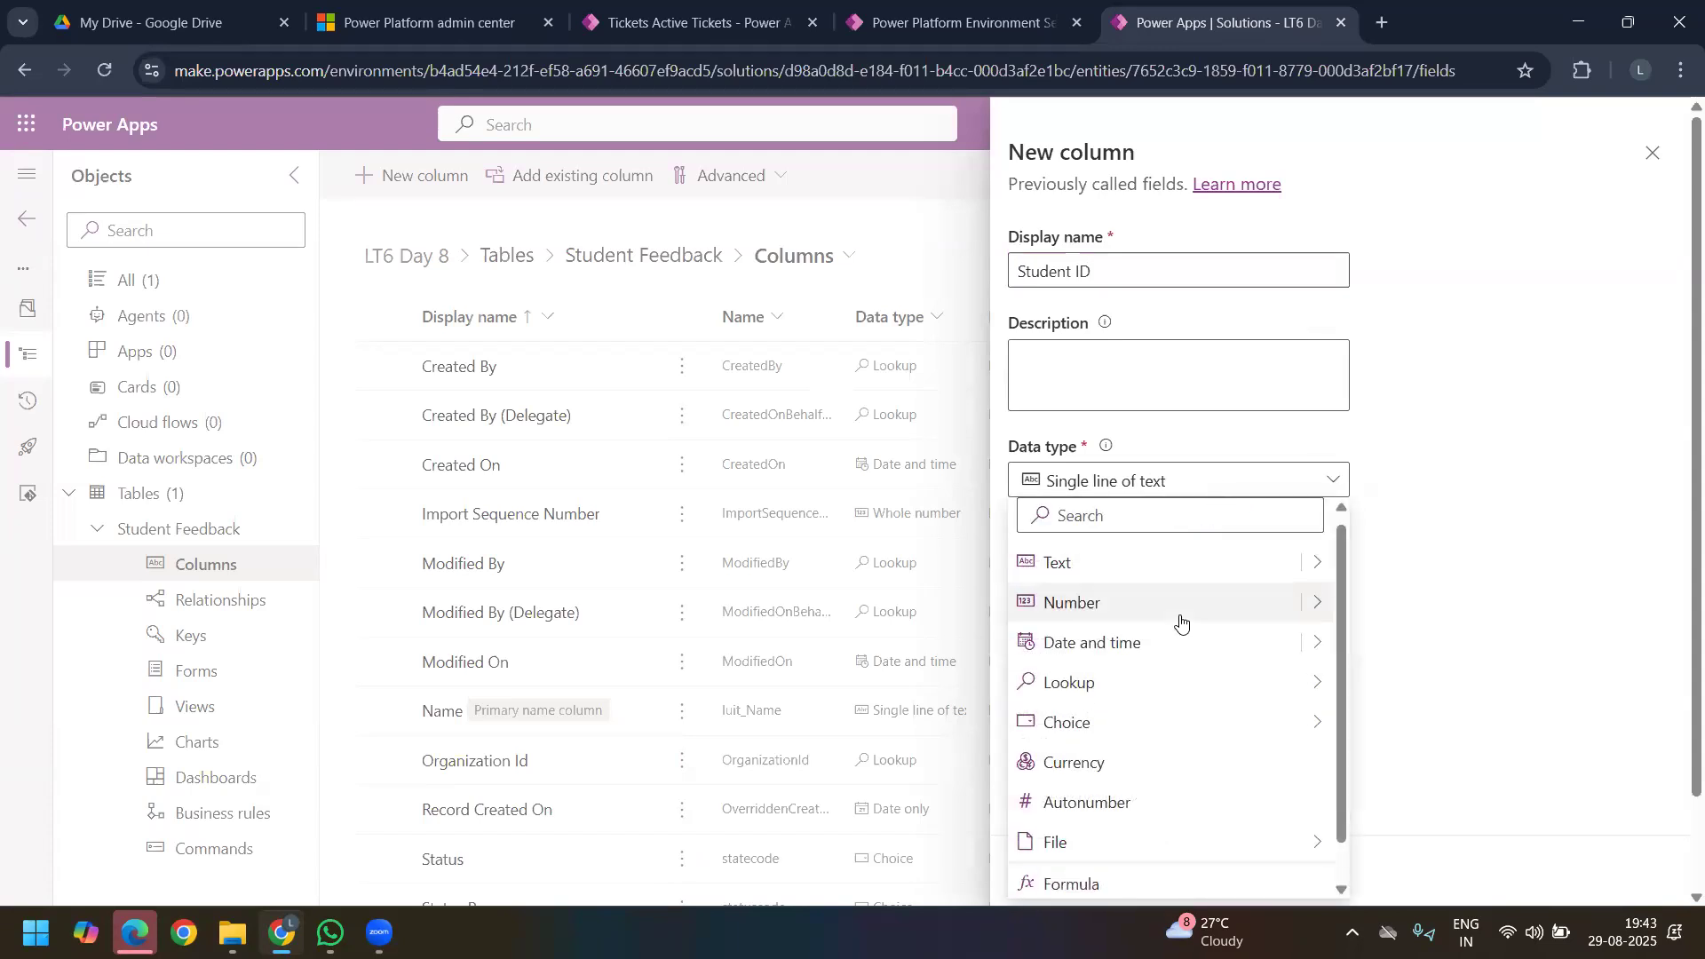
pyautogui.moveTo(1310, 614)
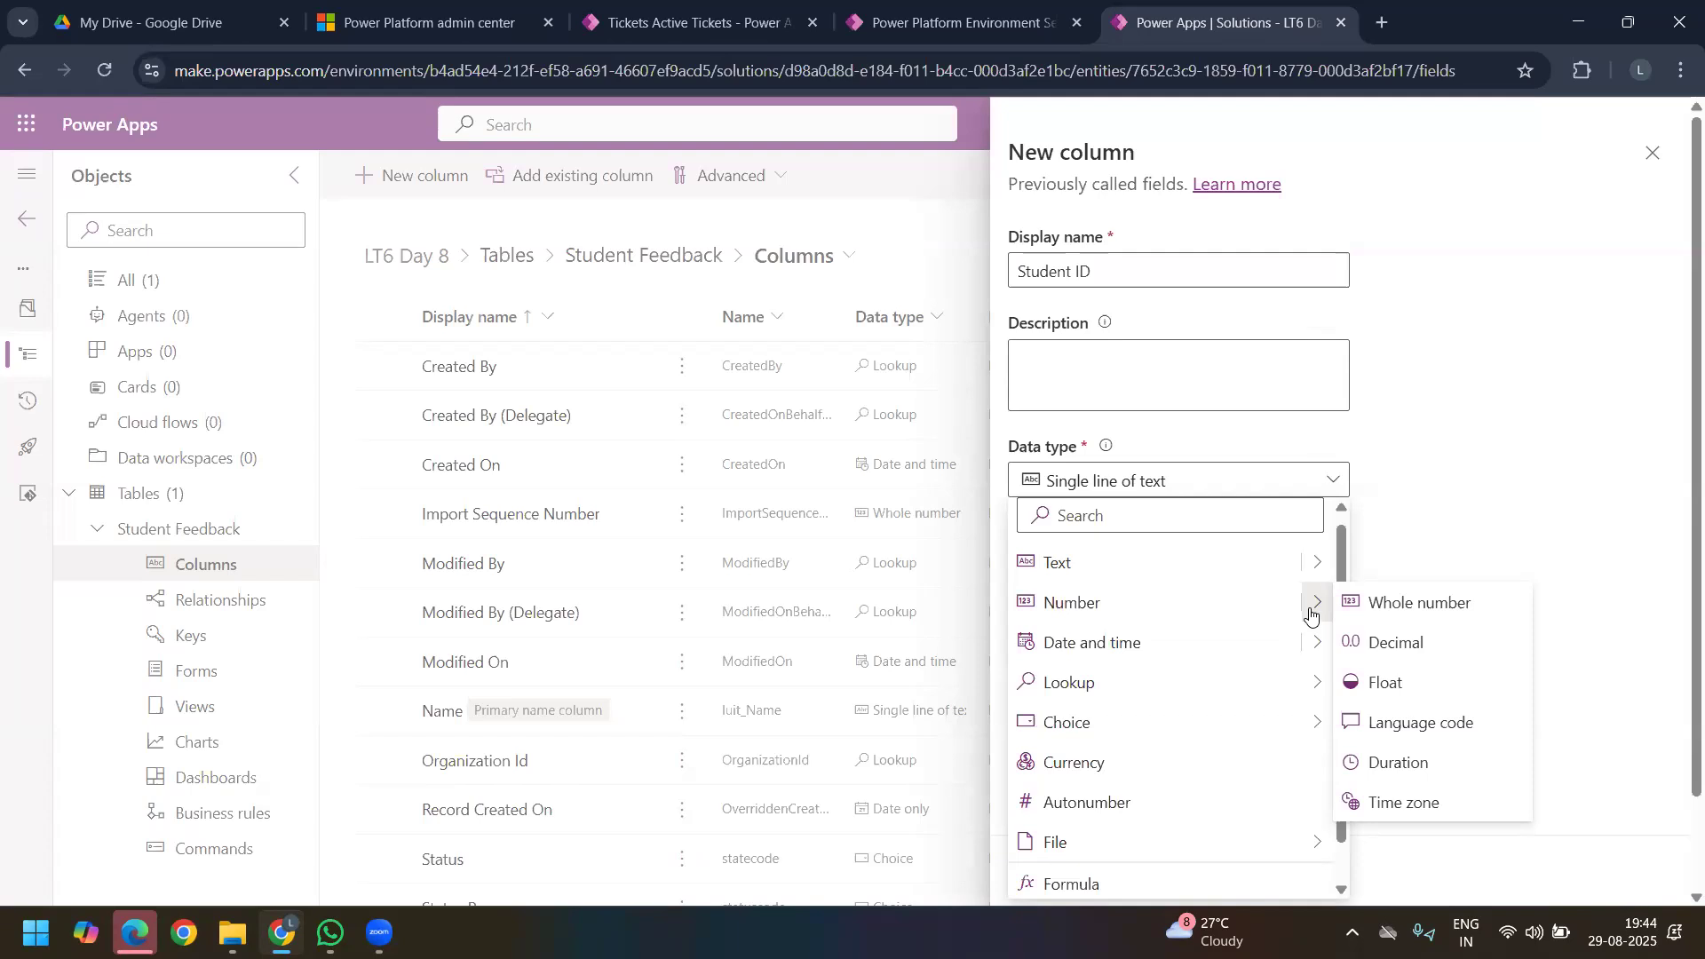
pyautogui.click(1421, 603)
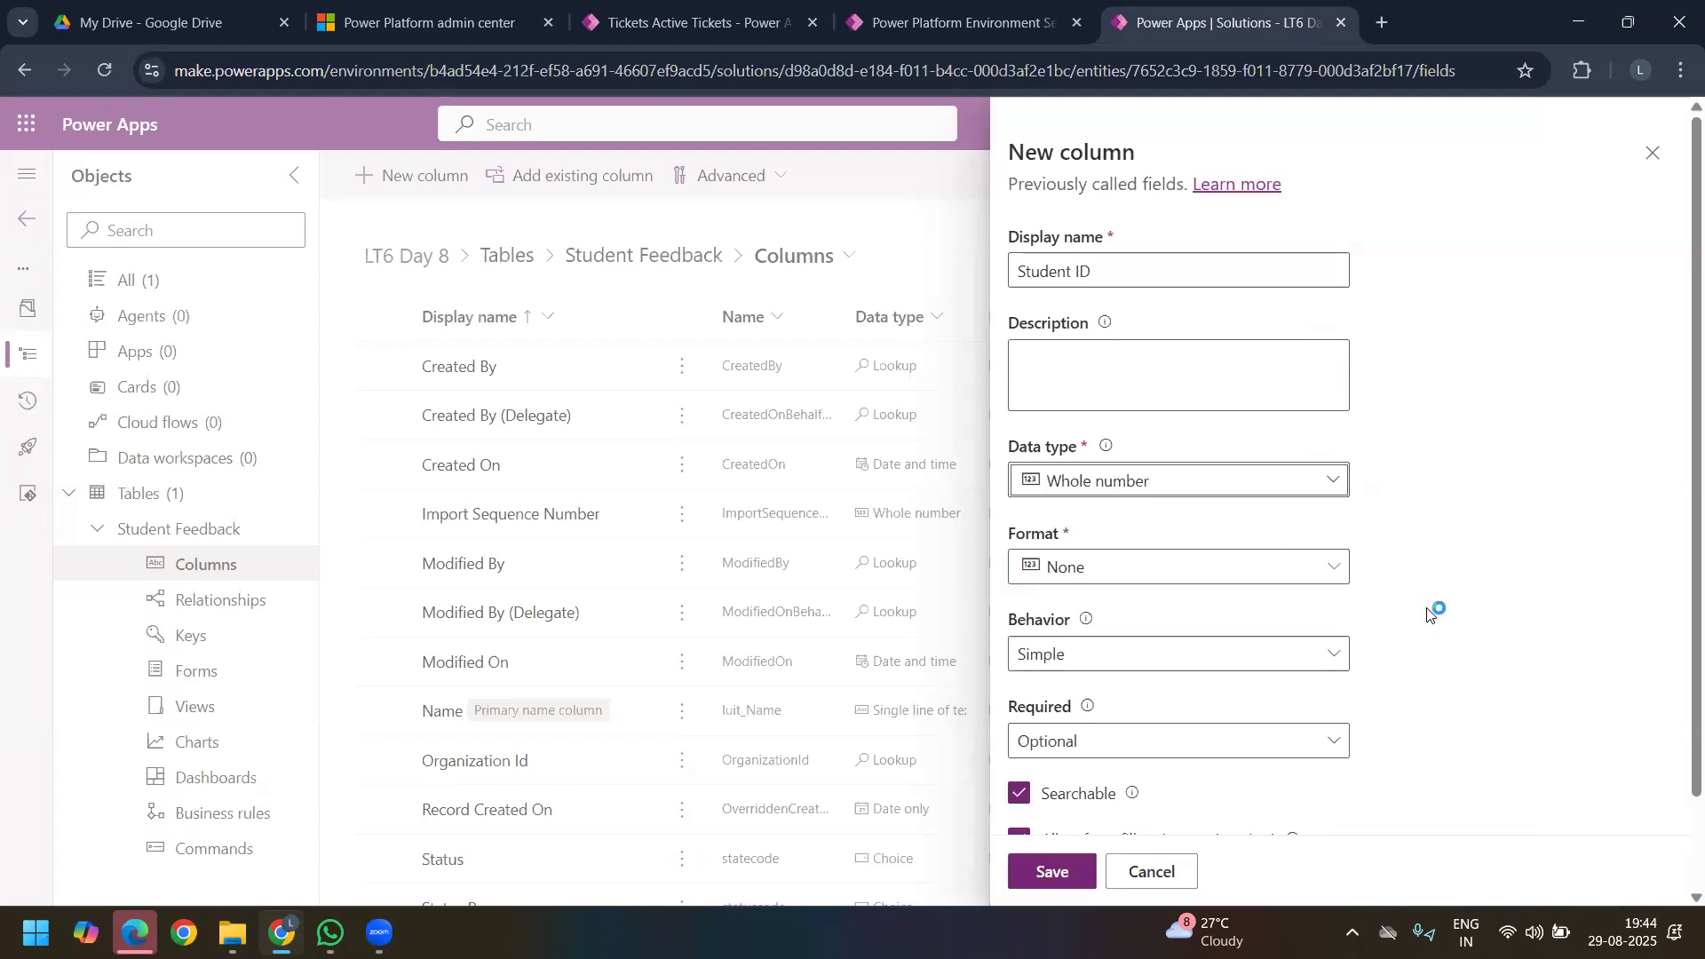
# Step: Choose None as the Student ID column's format and check the available number sizes in its advanced options
pyautogui.click(1334, 572)
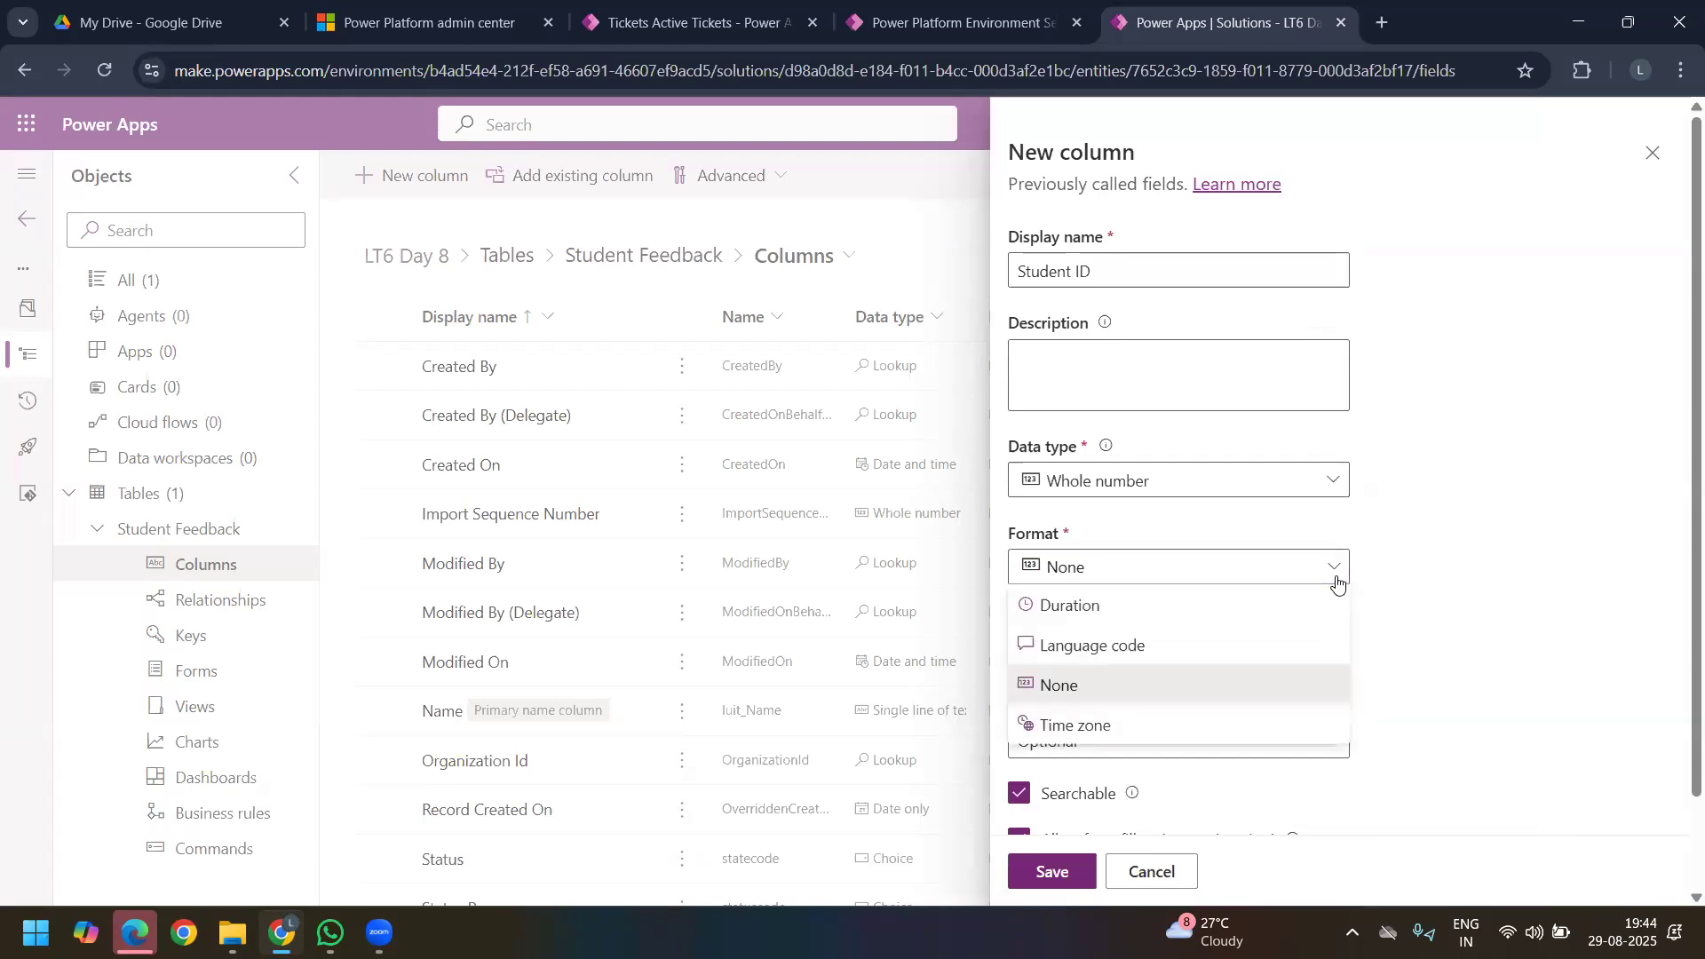
pyautogui.click(1110, 686)
pyautogui.scroll(-1, 1181, 701)
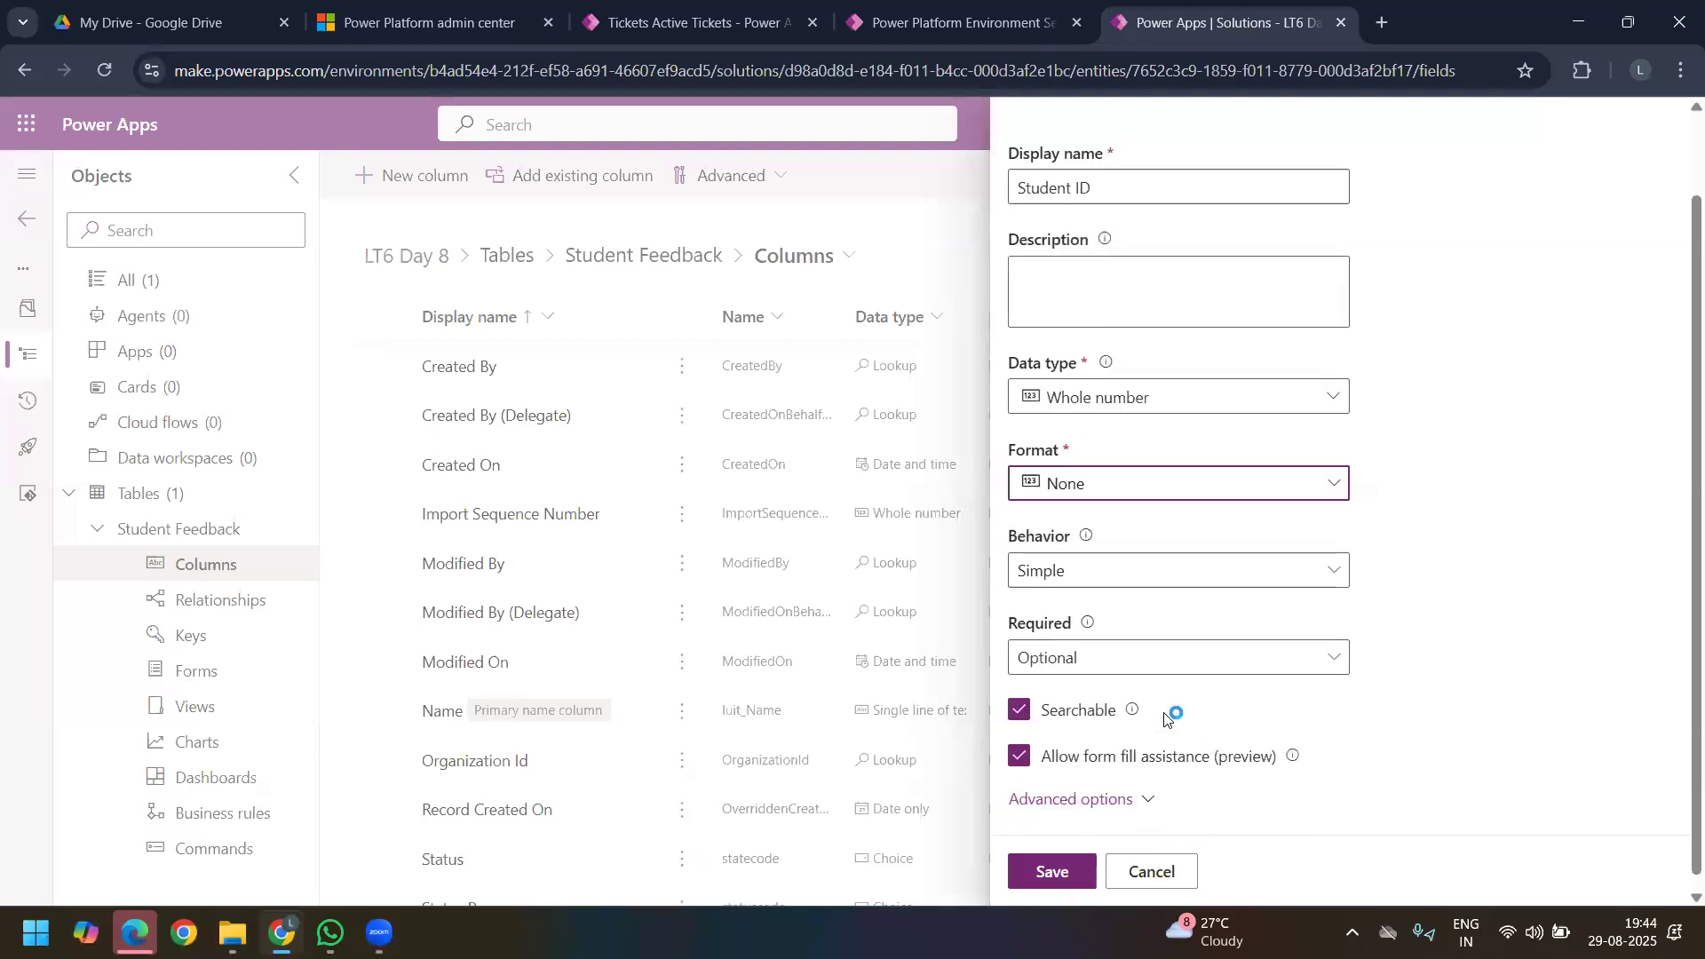
pyautogui.click(1123, 782)
pyautogui.scroll(-1, 1232, 683)
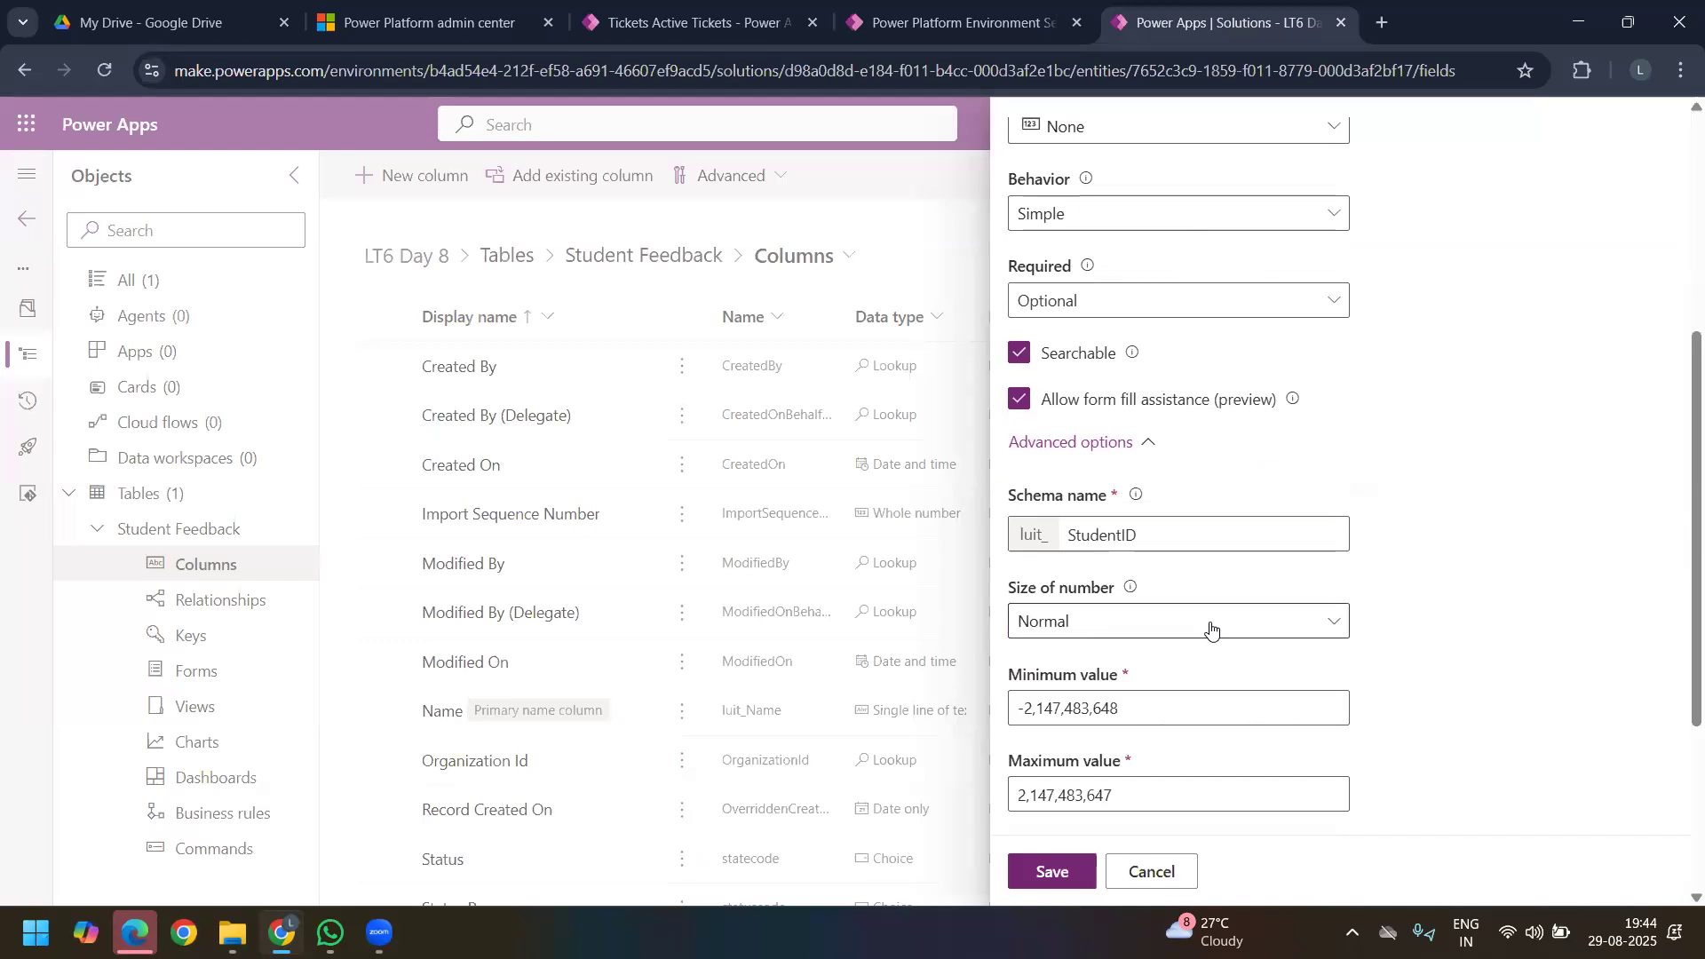
pyautogui.click(1212, 629)
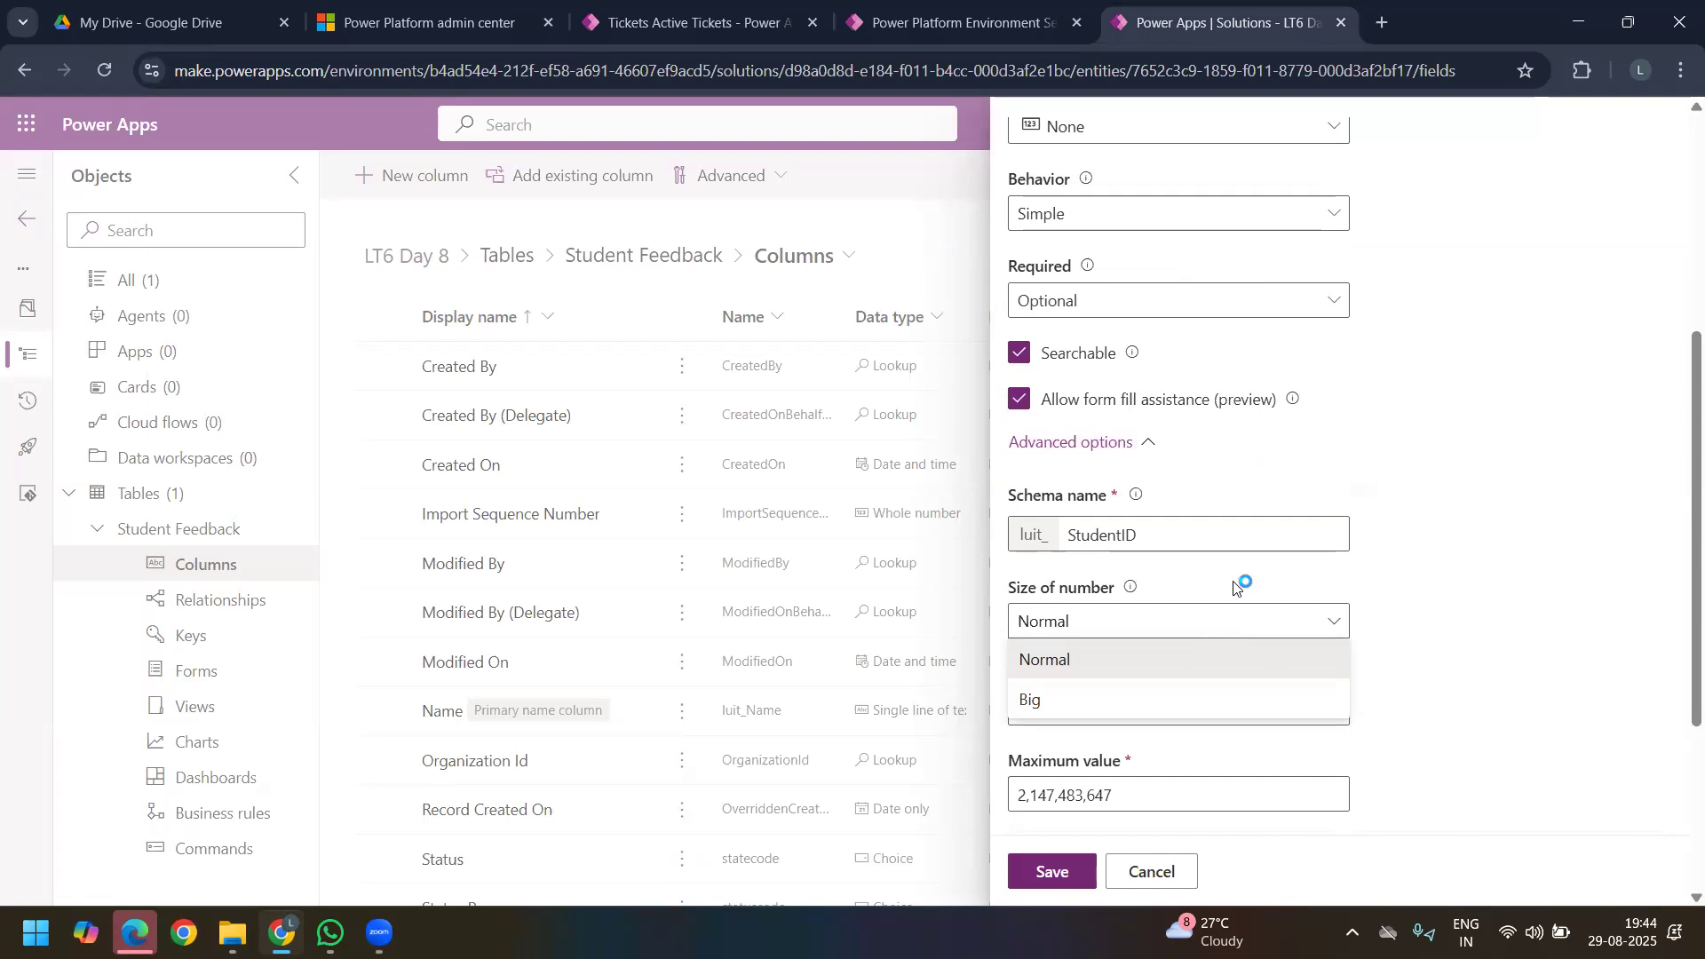
pyautogui.click(1470, 626)
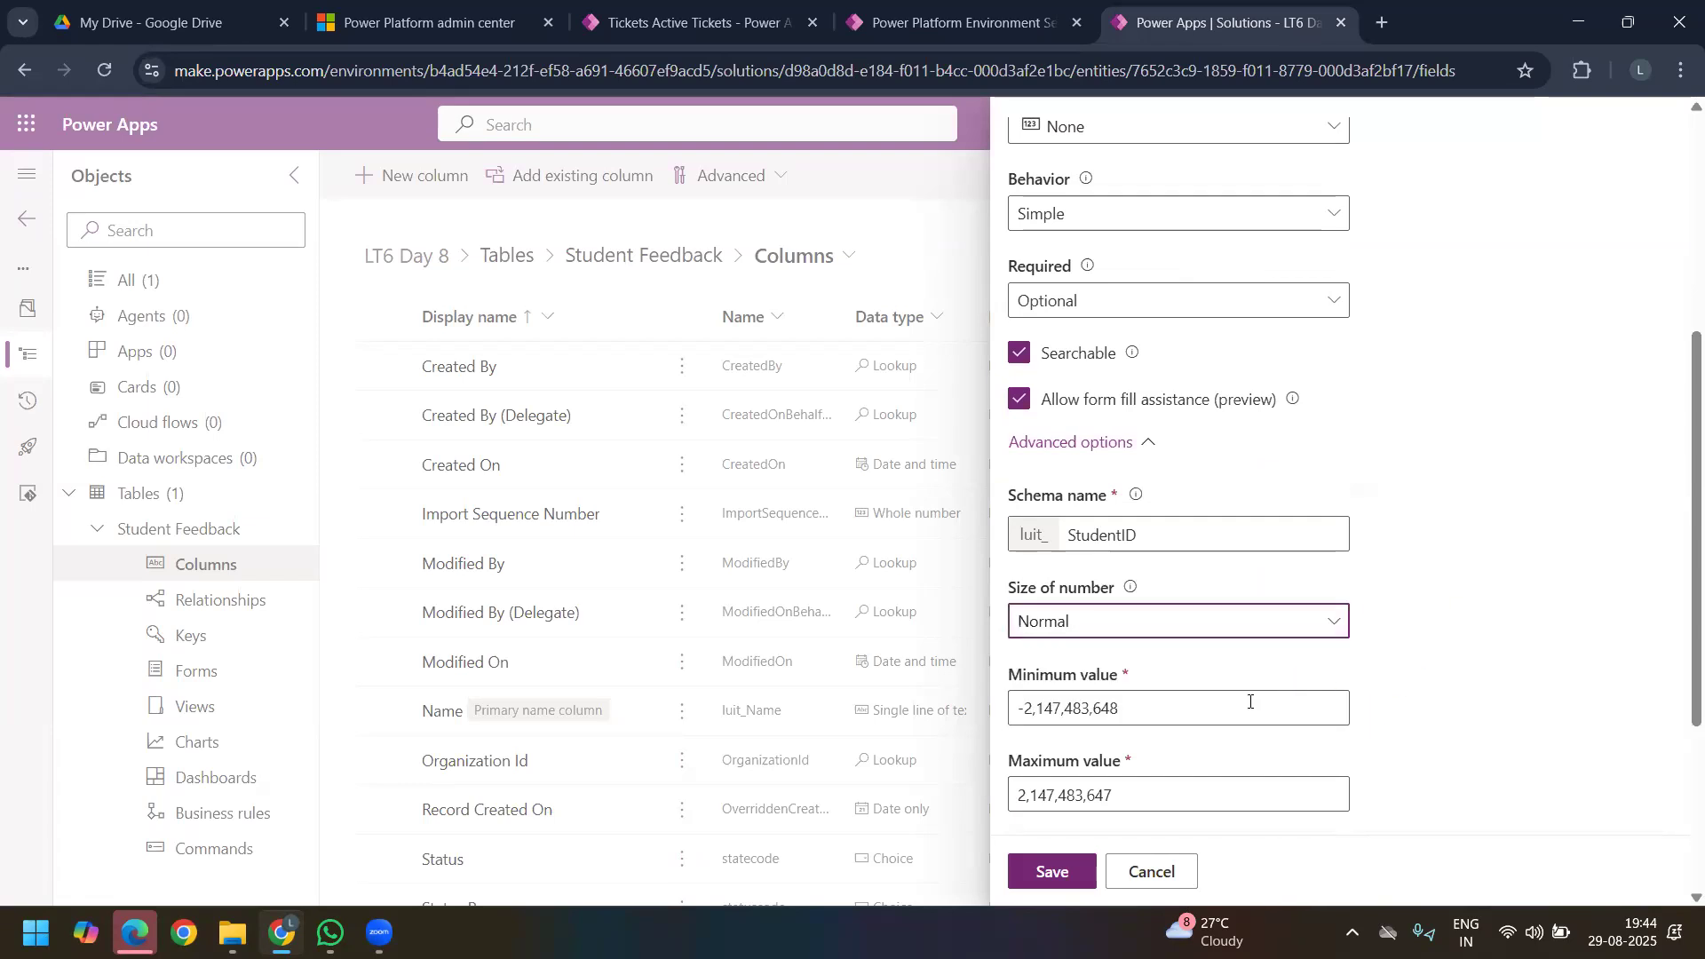
# Step: Set the Student ID column's minimum value to 0 and save the column
pyautogui.moveTo(1163, 706); pyautogui.dragTo(970, 699)
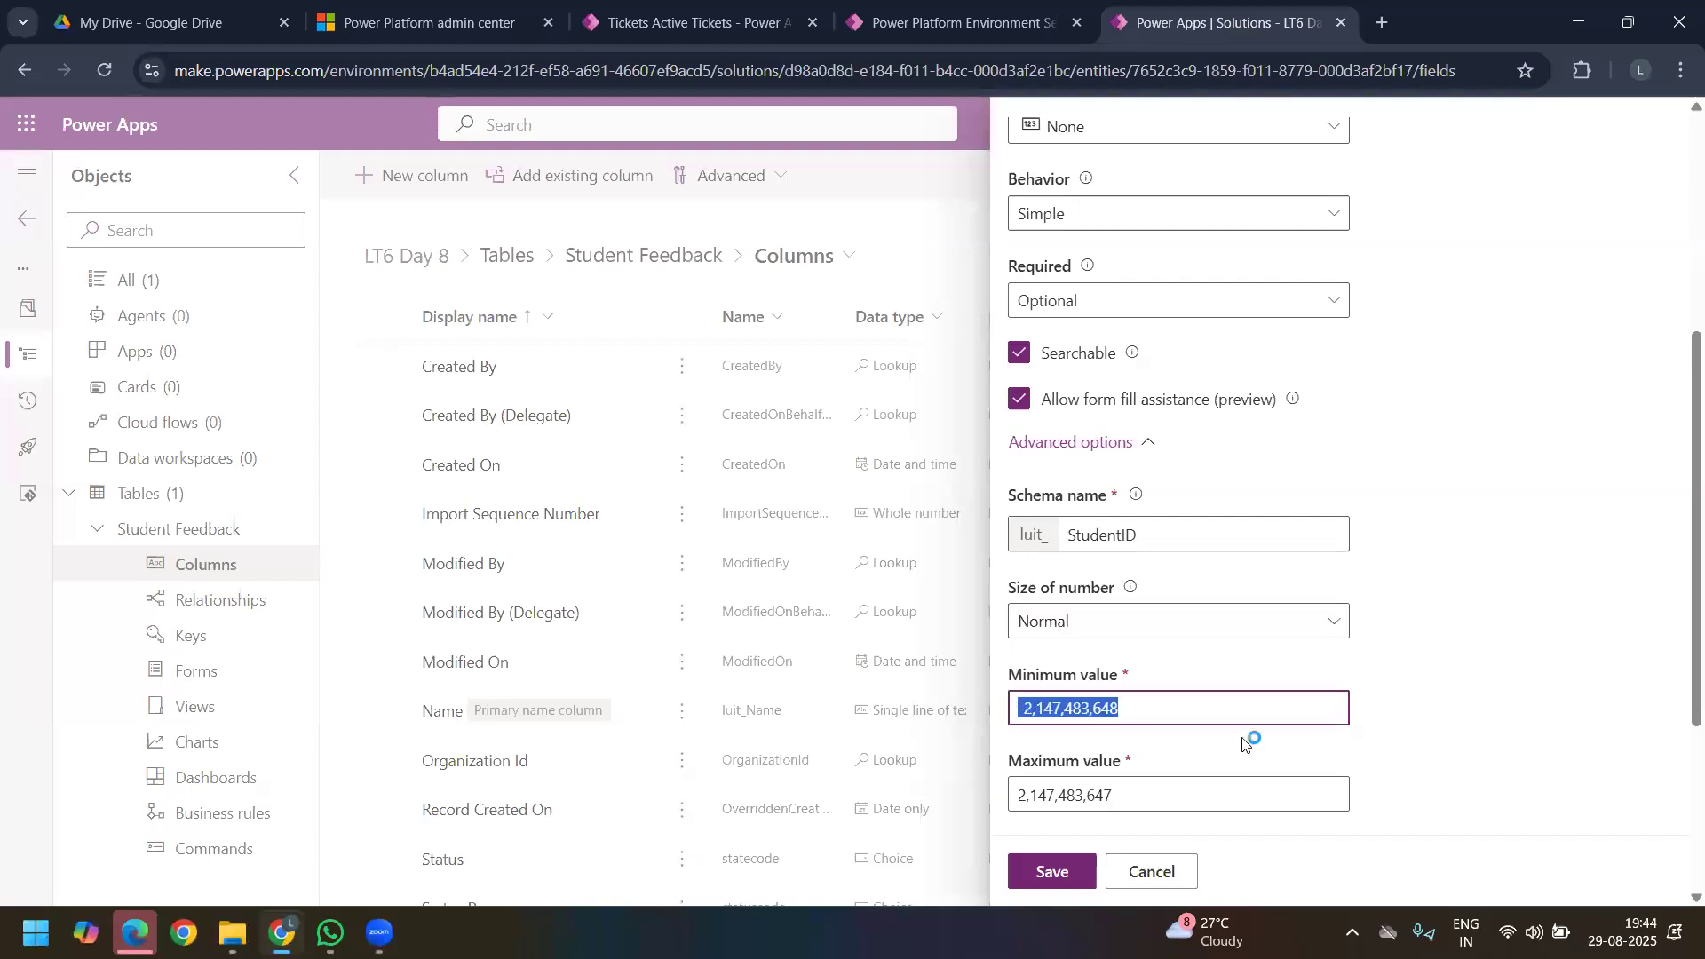
pyautogui.press('BackSpace')
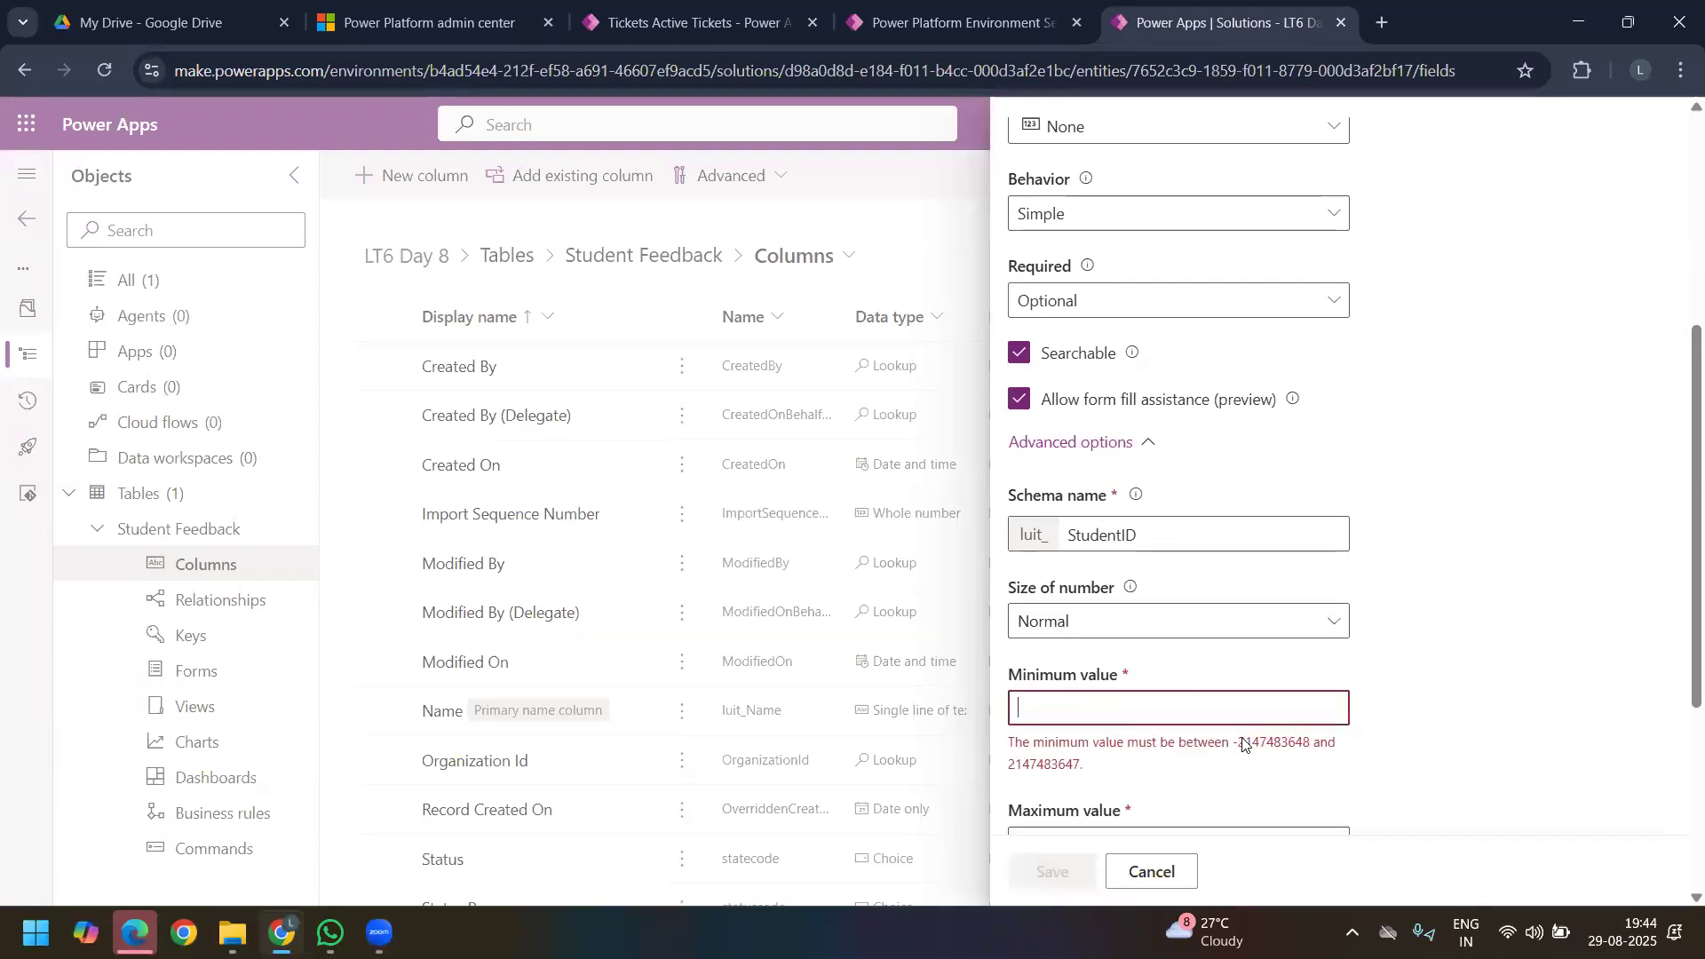
pyautogui.write('0')
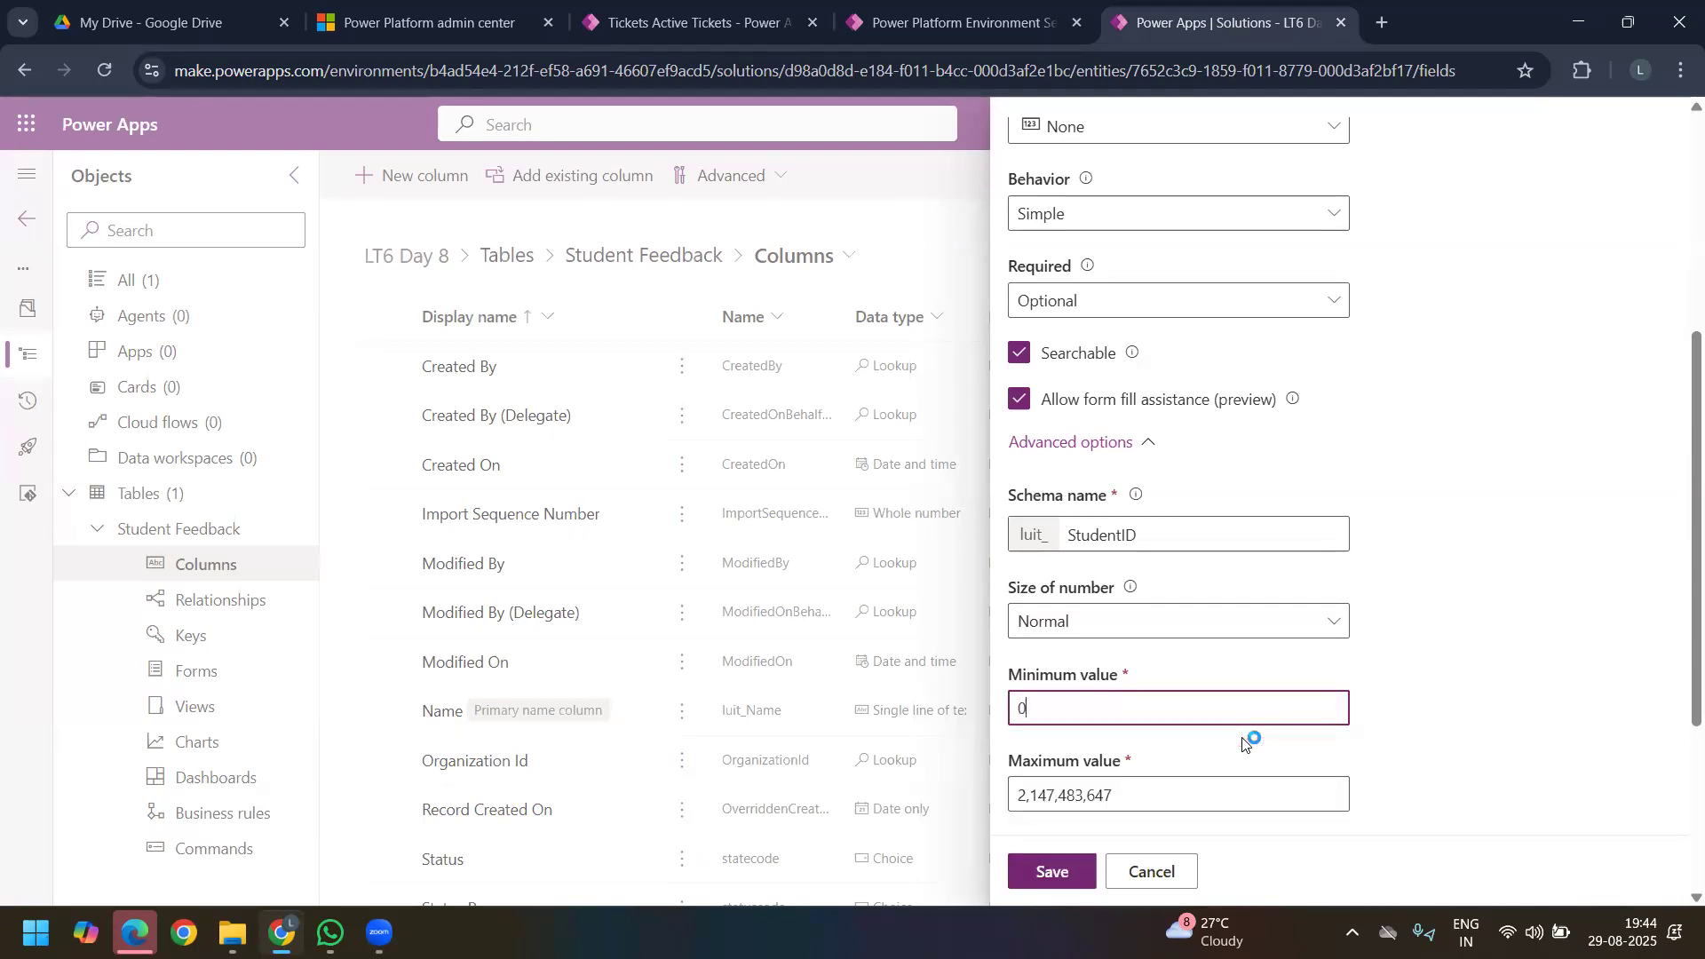
pyautogui.scroll(-3, 1243, 746)
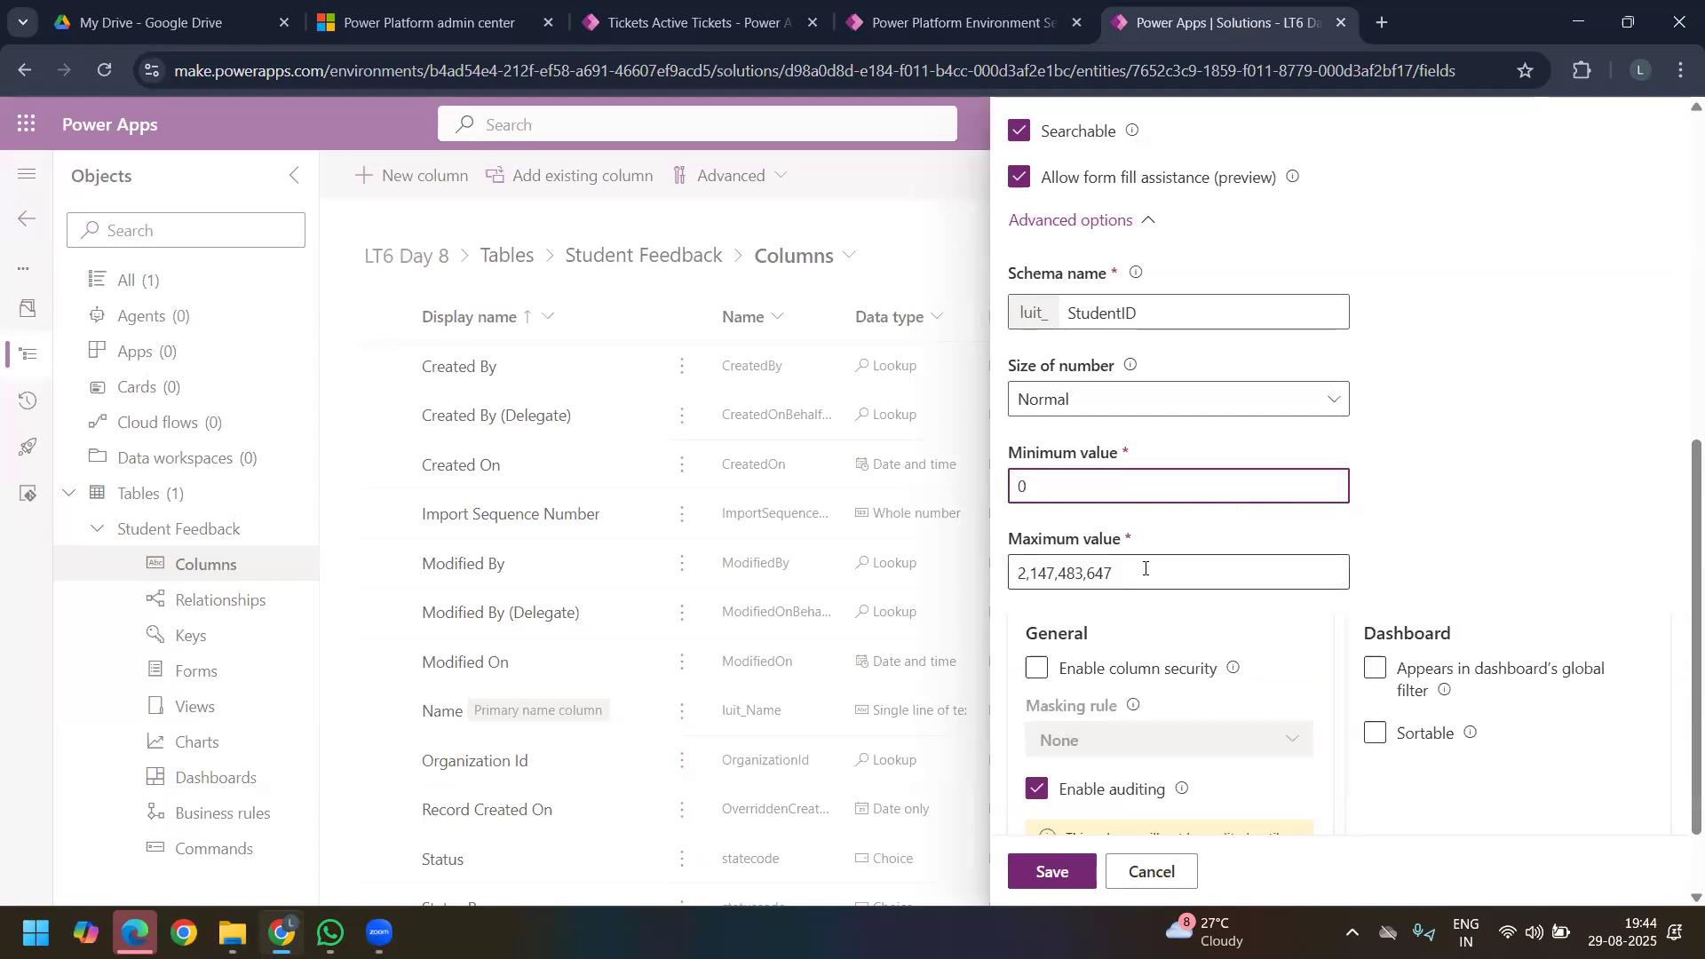
pyautogui.moveTo(1127, 573); pyautogui.dragTo(1067, 574)
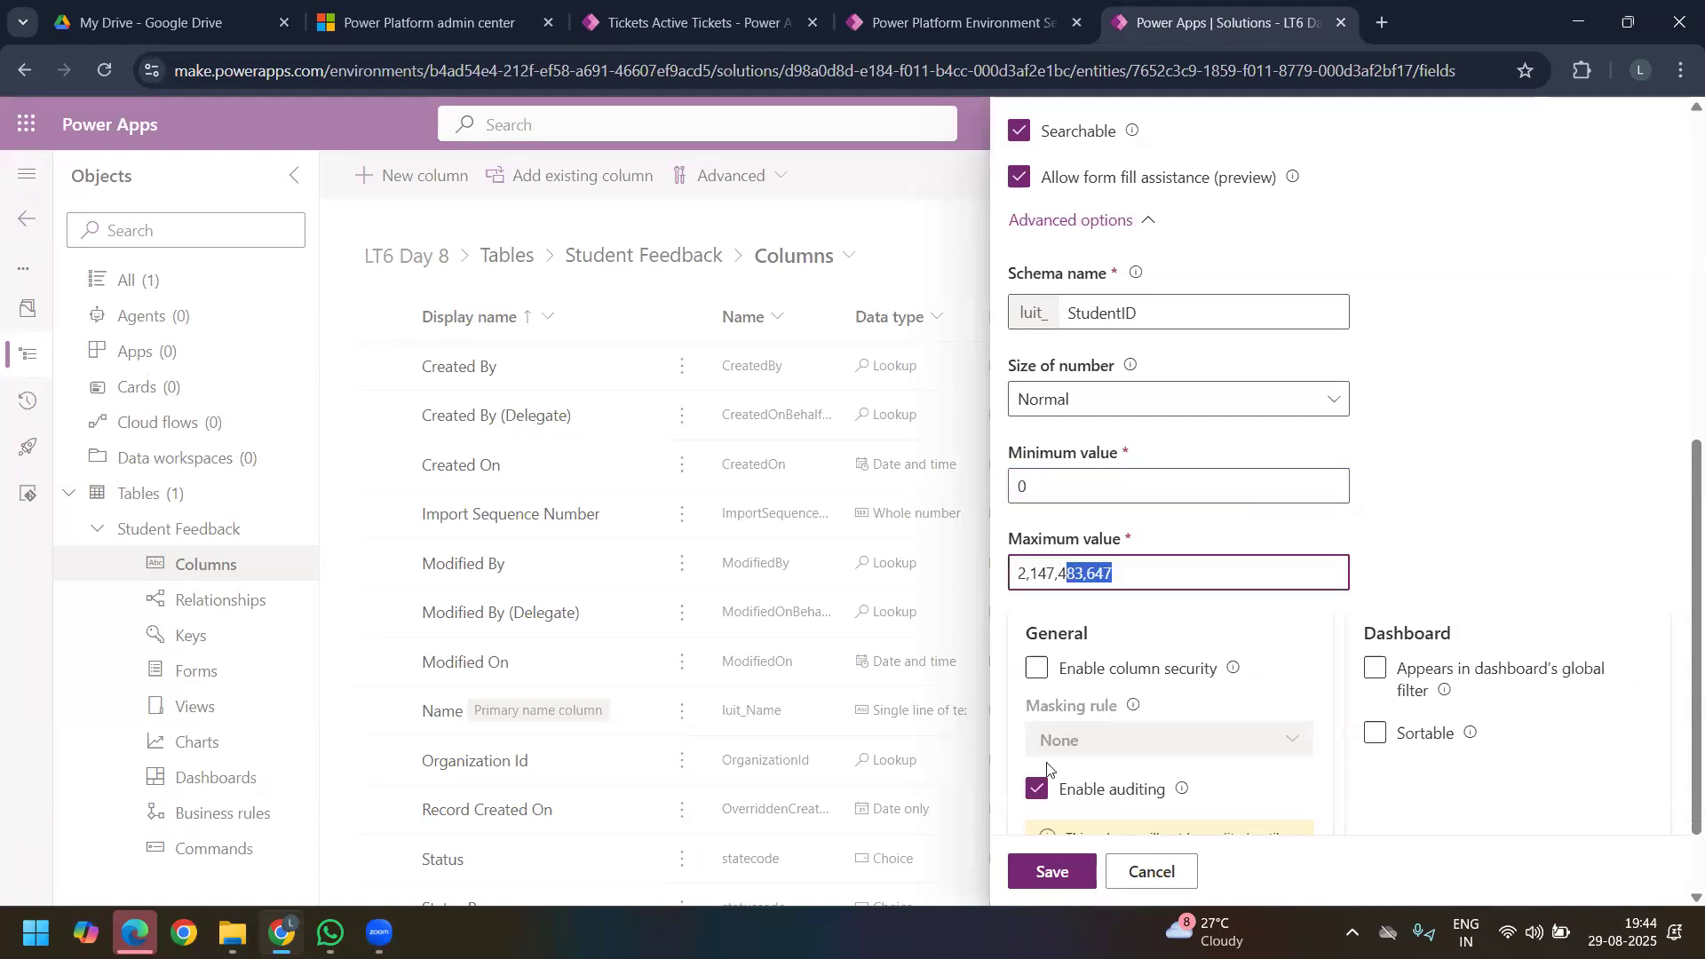
pyautogui.click(1057, 870)
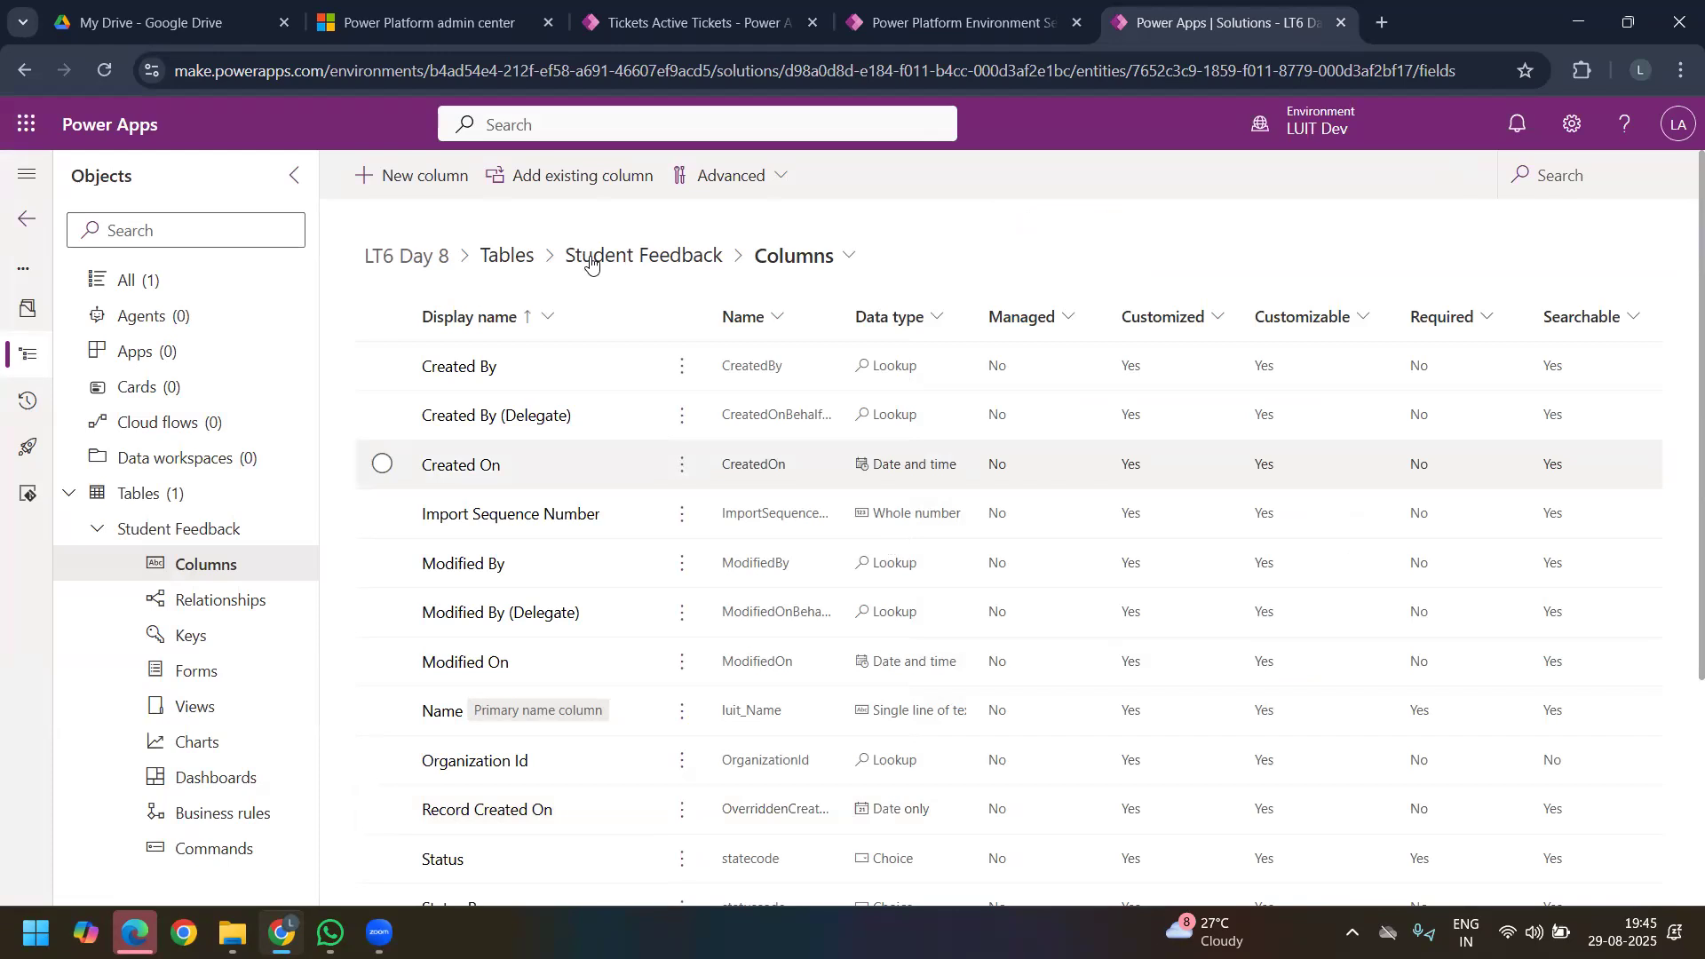
# Step: Start another Student Feedback column with the display name "Do you want the show your name to college ?"
pyautogui.click(428, 194)
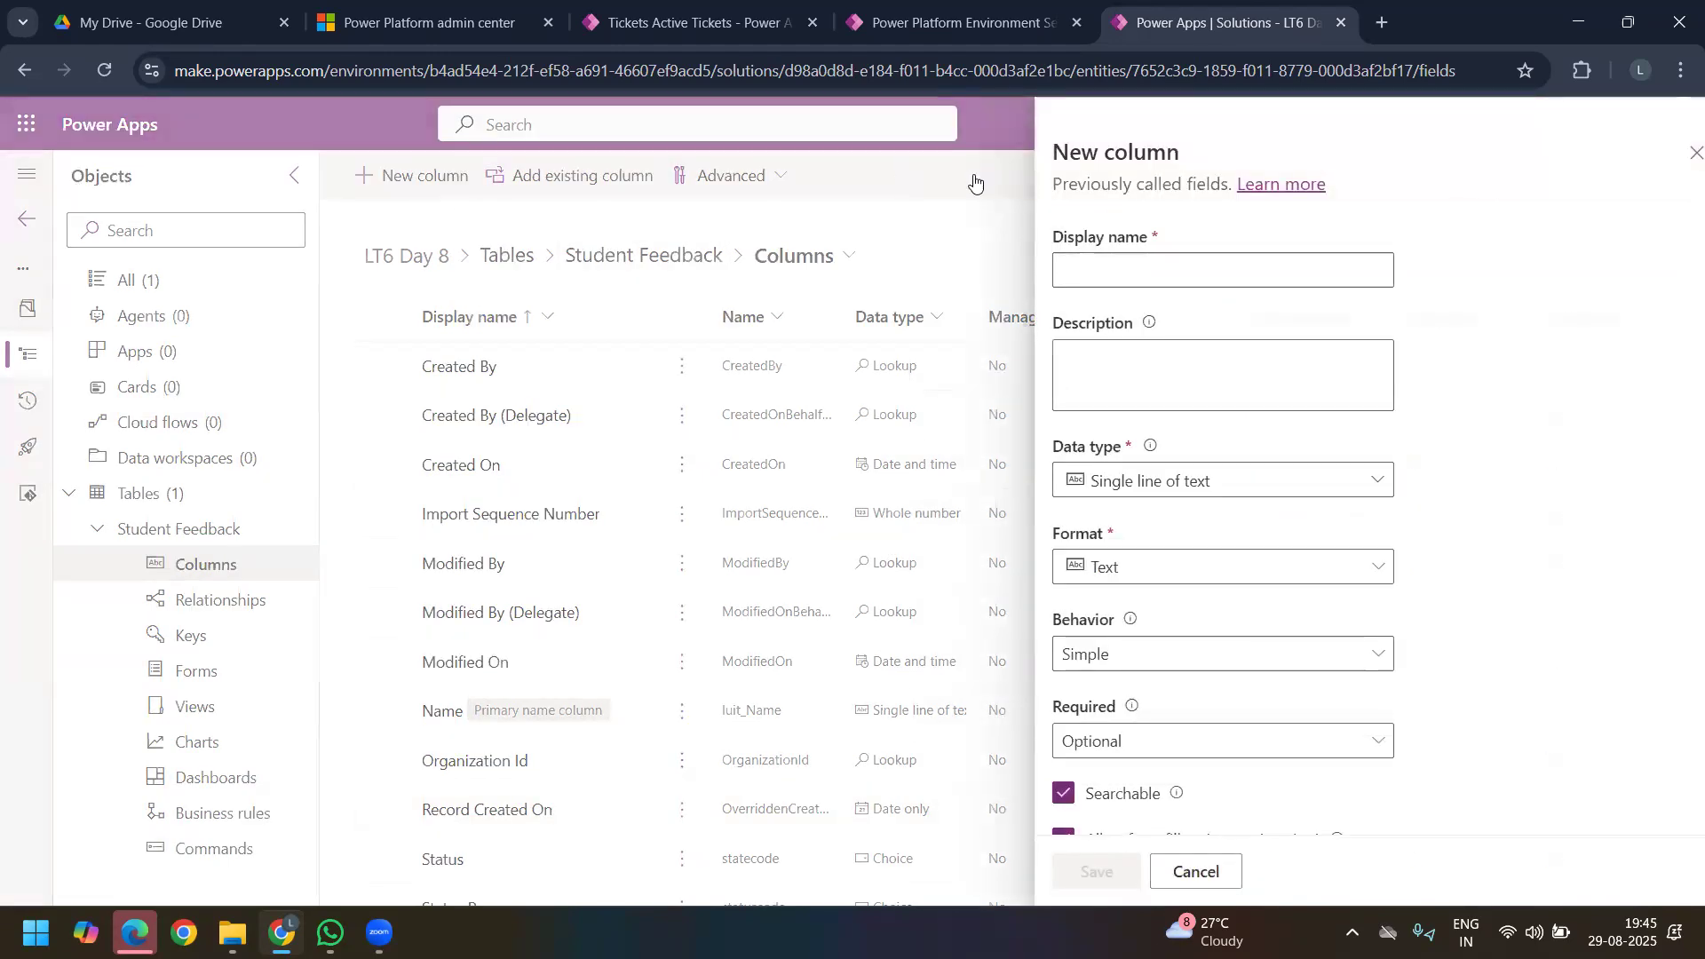
pyautogui.click(1082, 273)
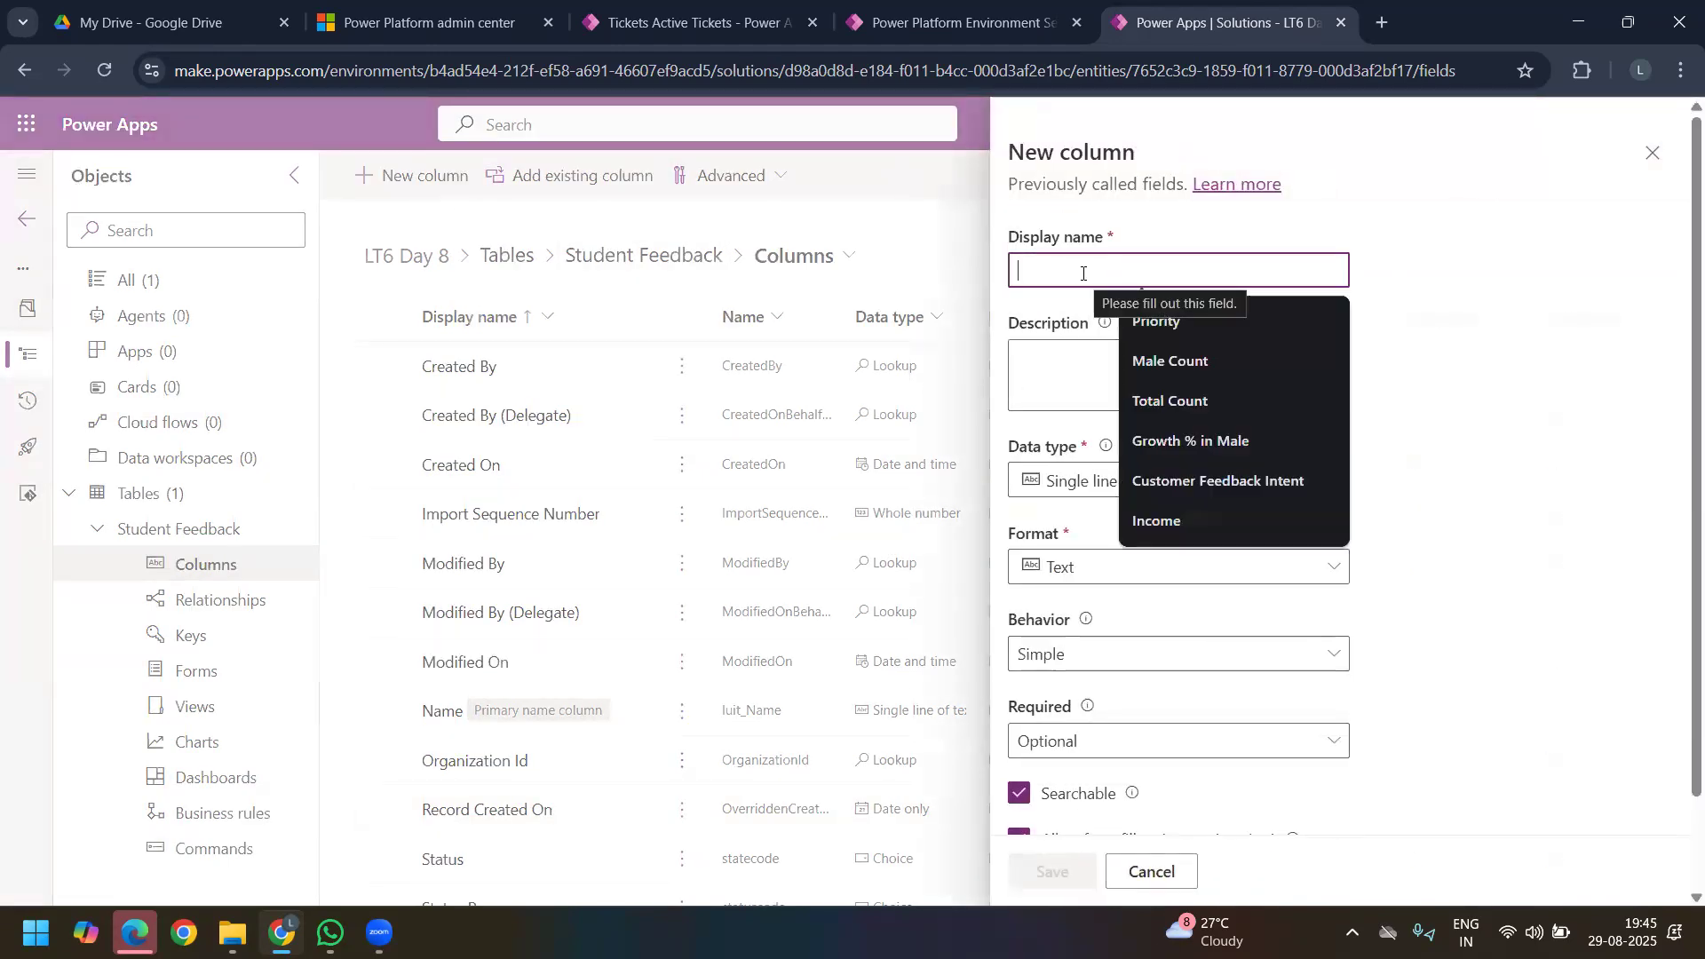
pyautogui.write('Do ')
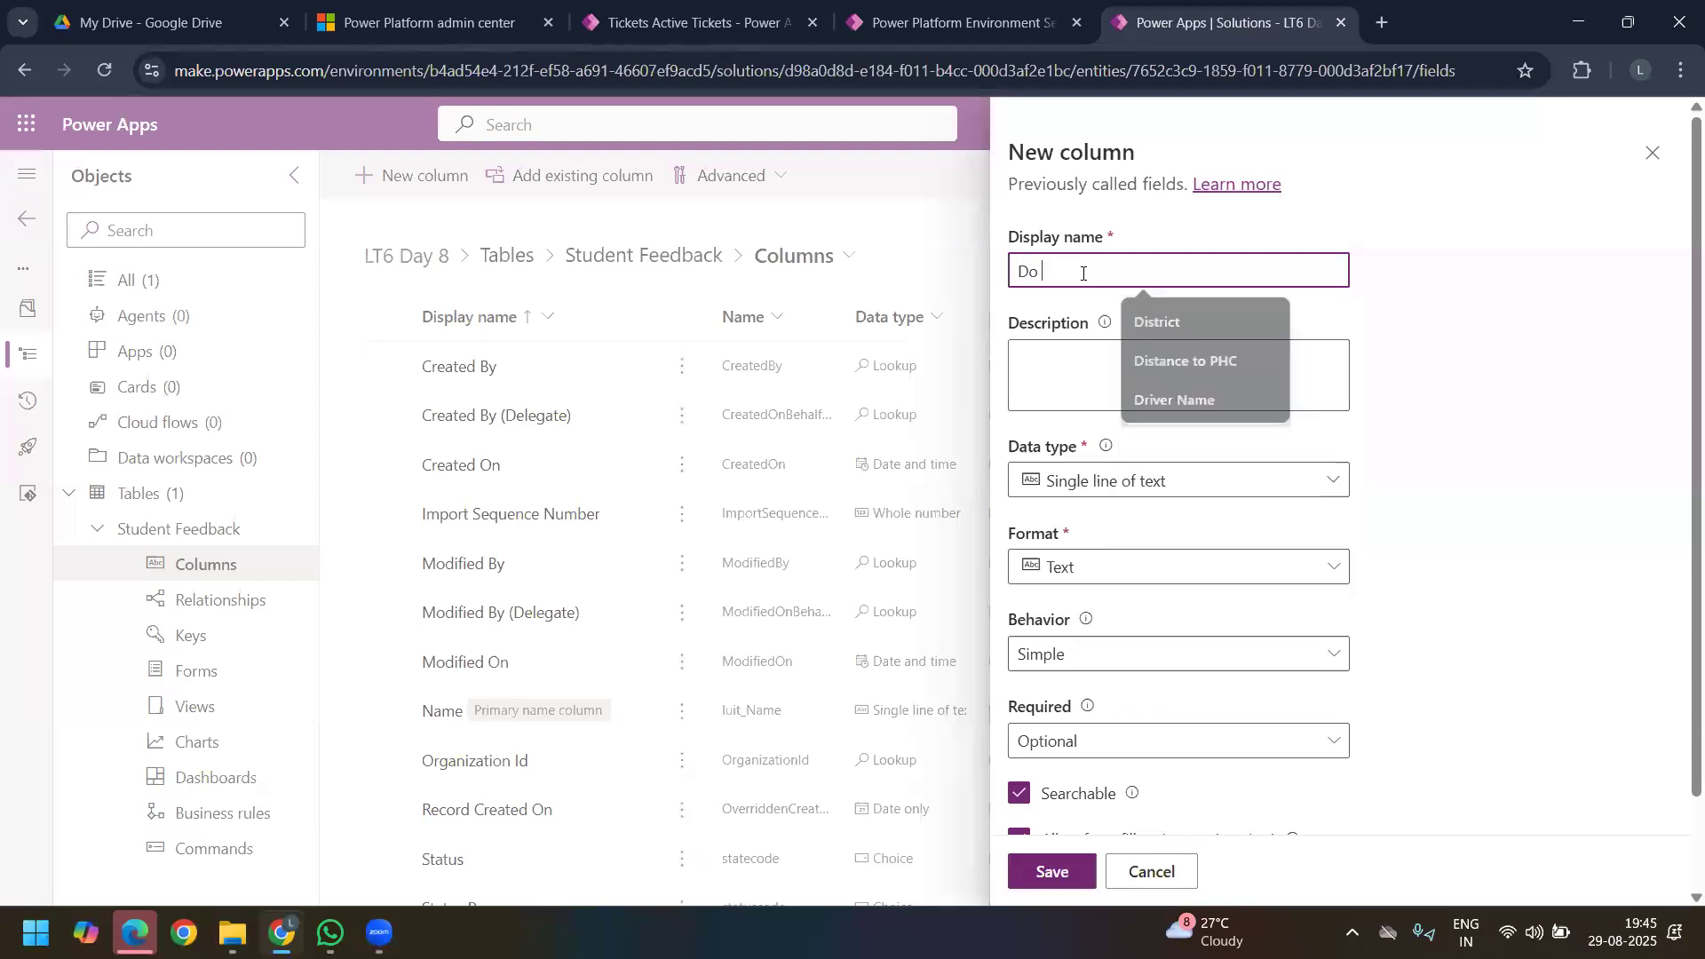
pyautogui.write('you')
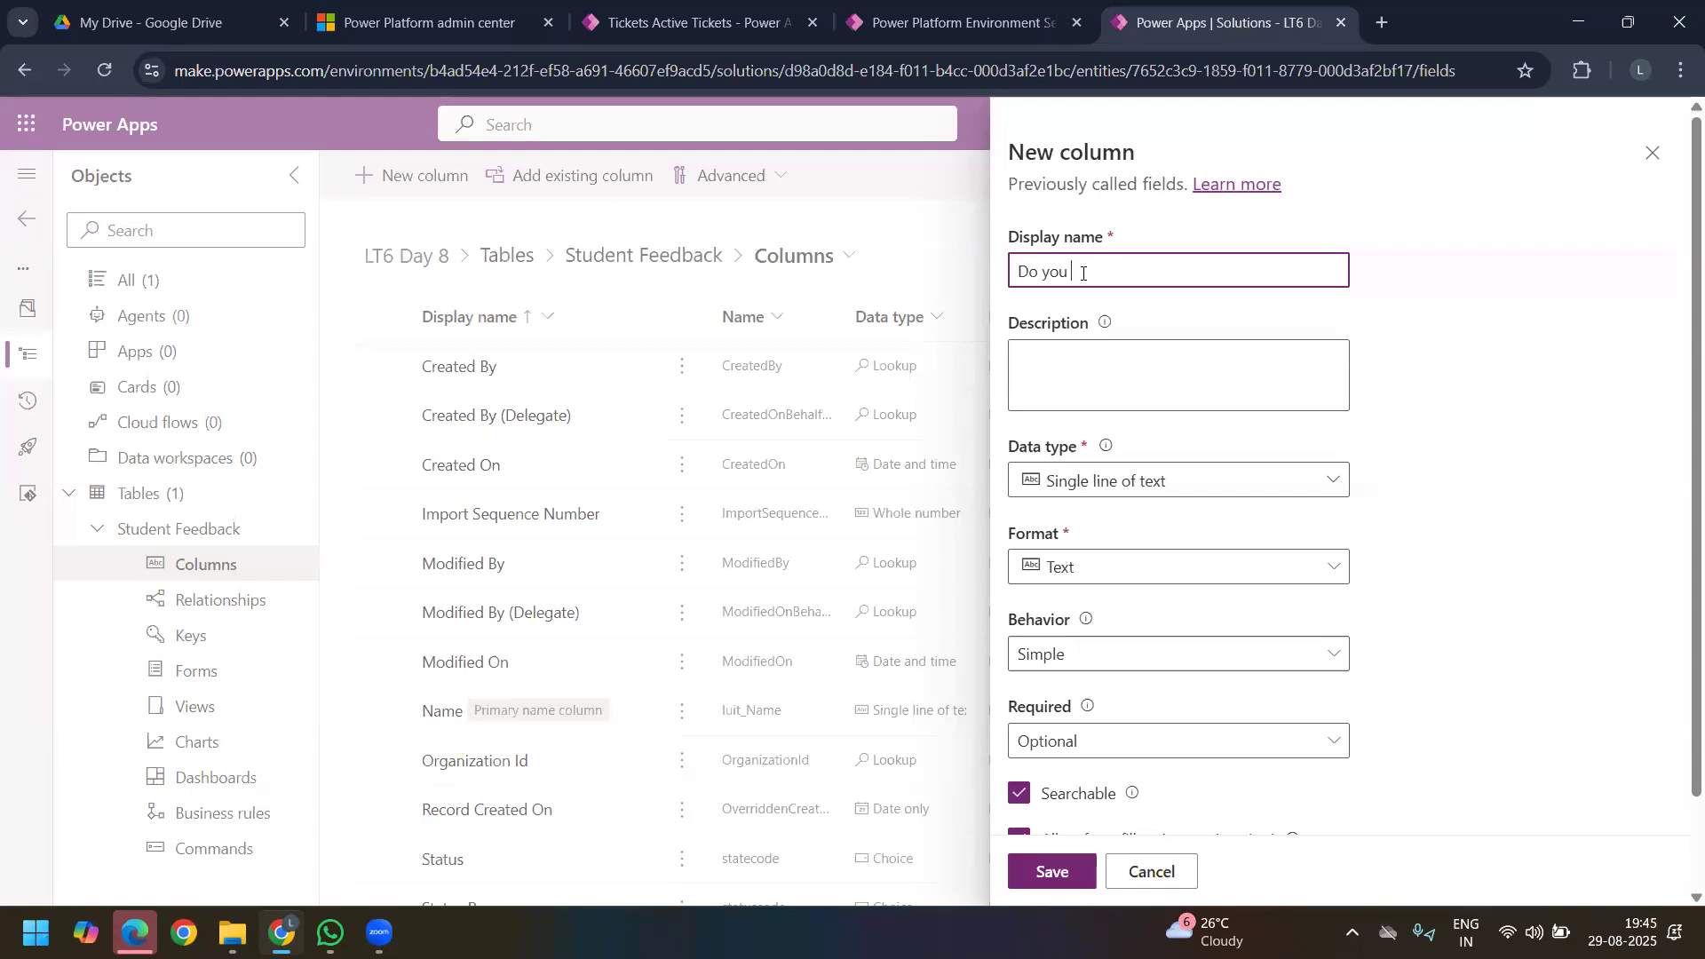
pyautogui.write('want')
pyautogui.write('the')
pyautogui.tripleClick(1166, 274)
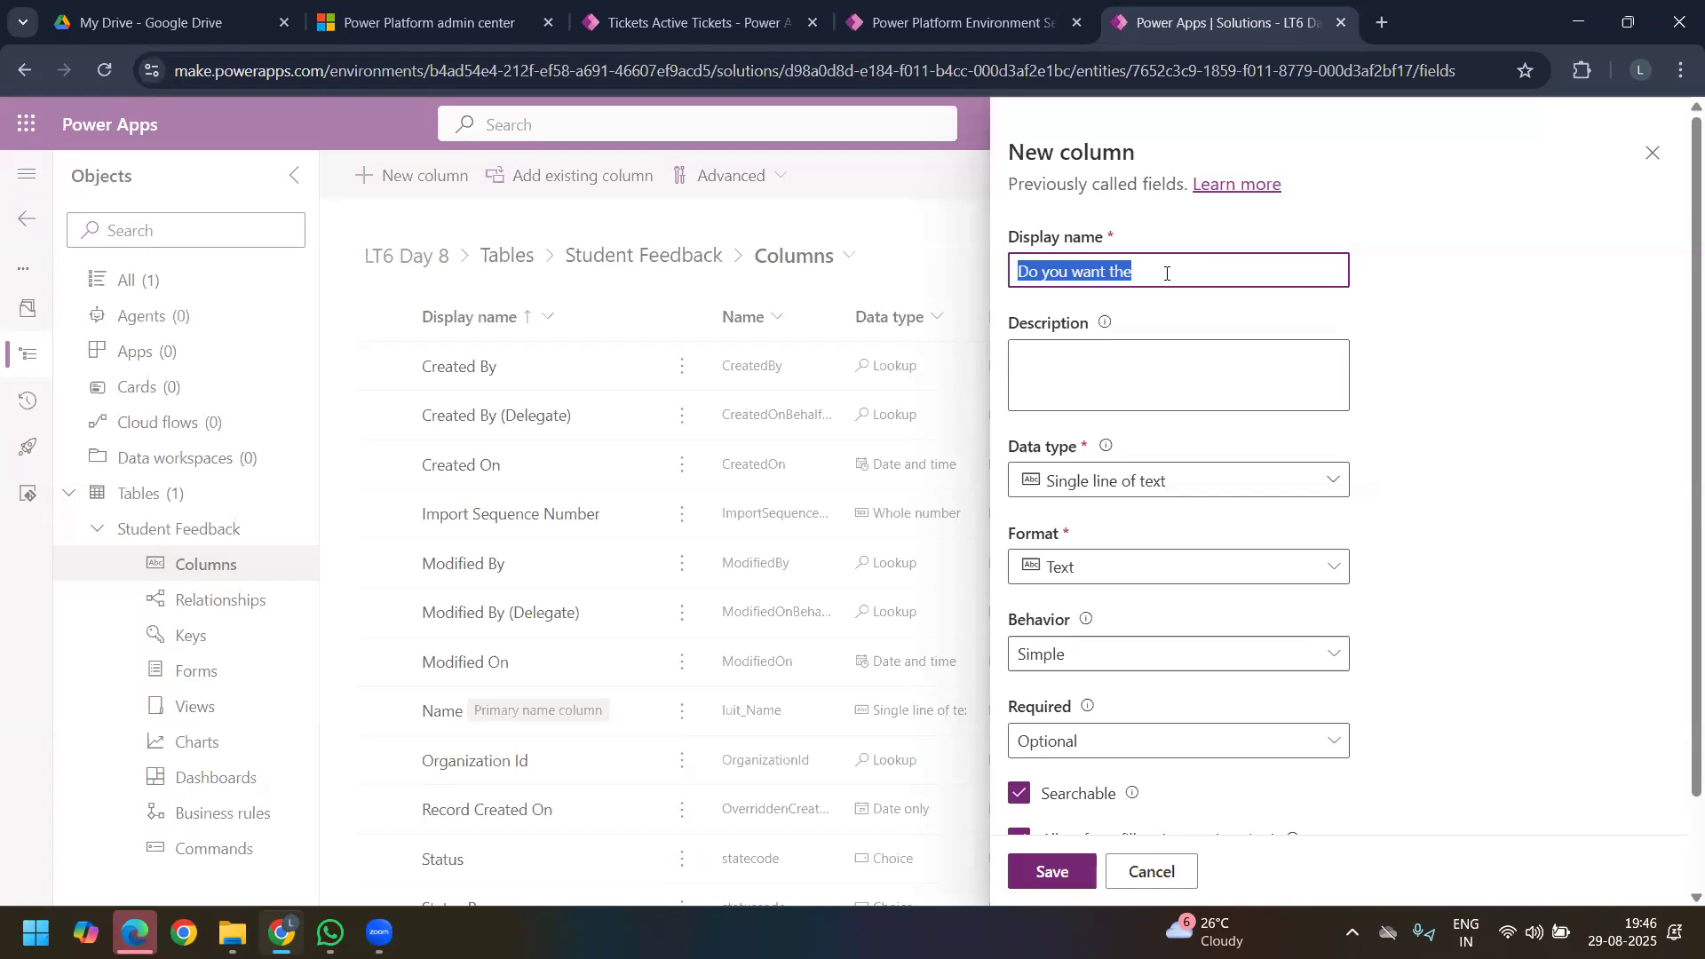
pyautogui.click(1166, 273)
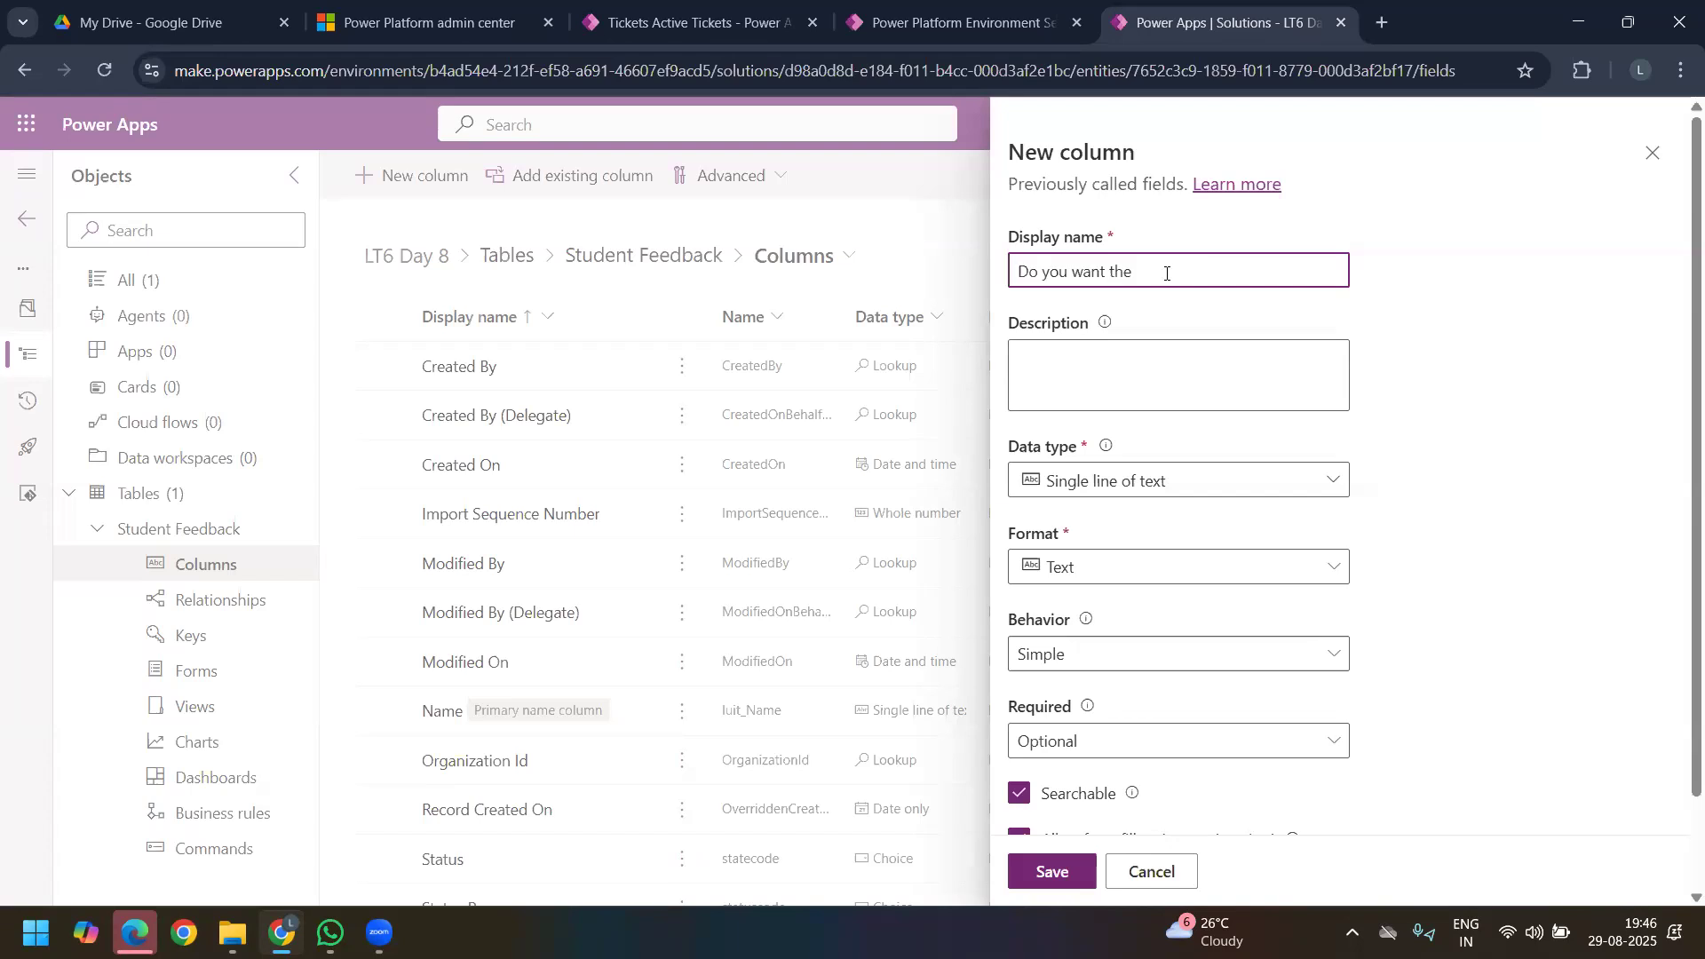
pyautogui.write('show your n')
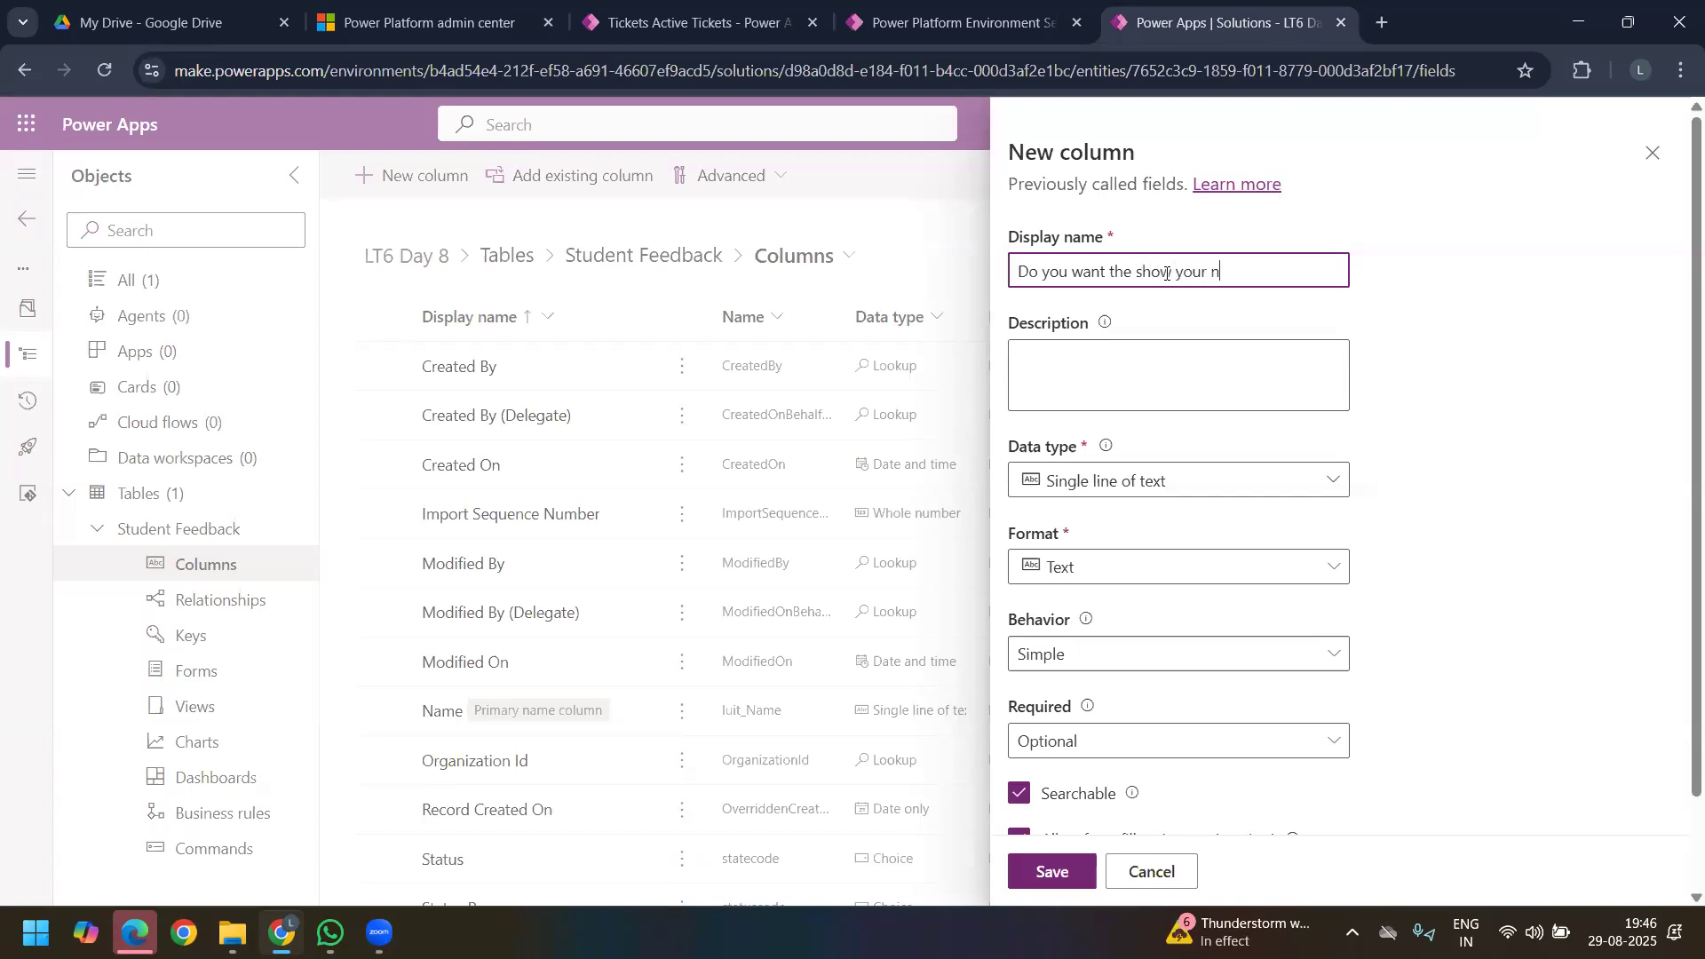
pyautogui.write('ame to college ?')
pyautogui.hotkey('ctrl', 'a')
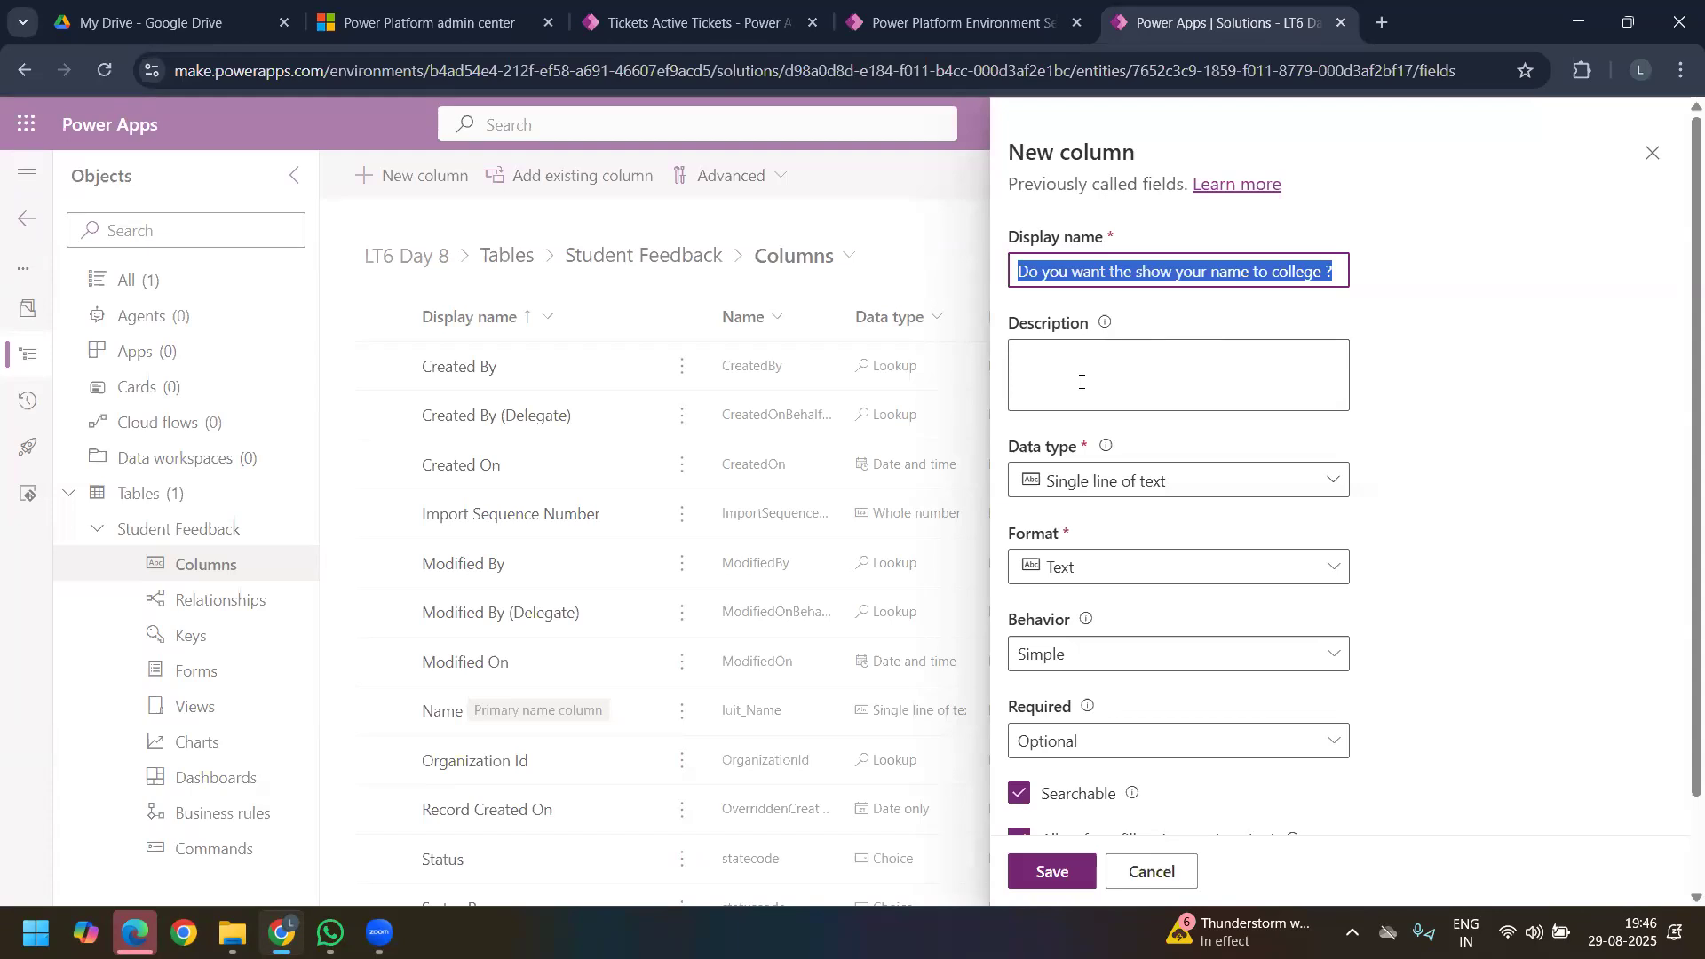
pyautogui.click(1081, 382)
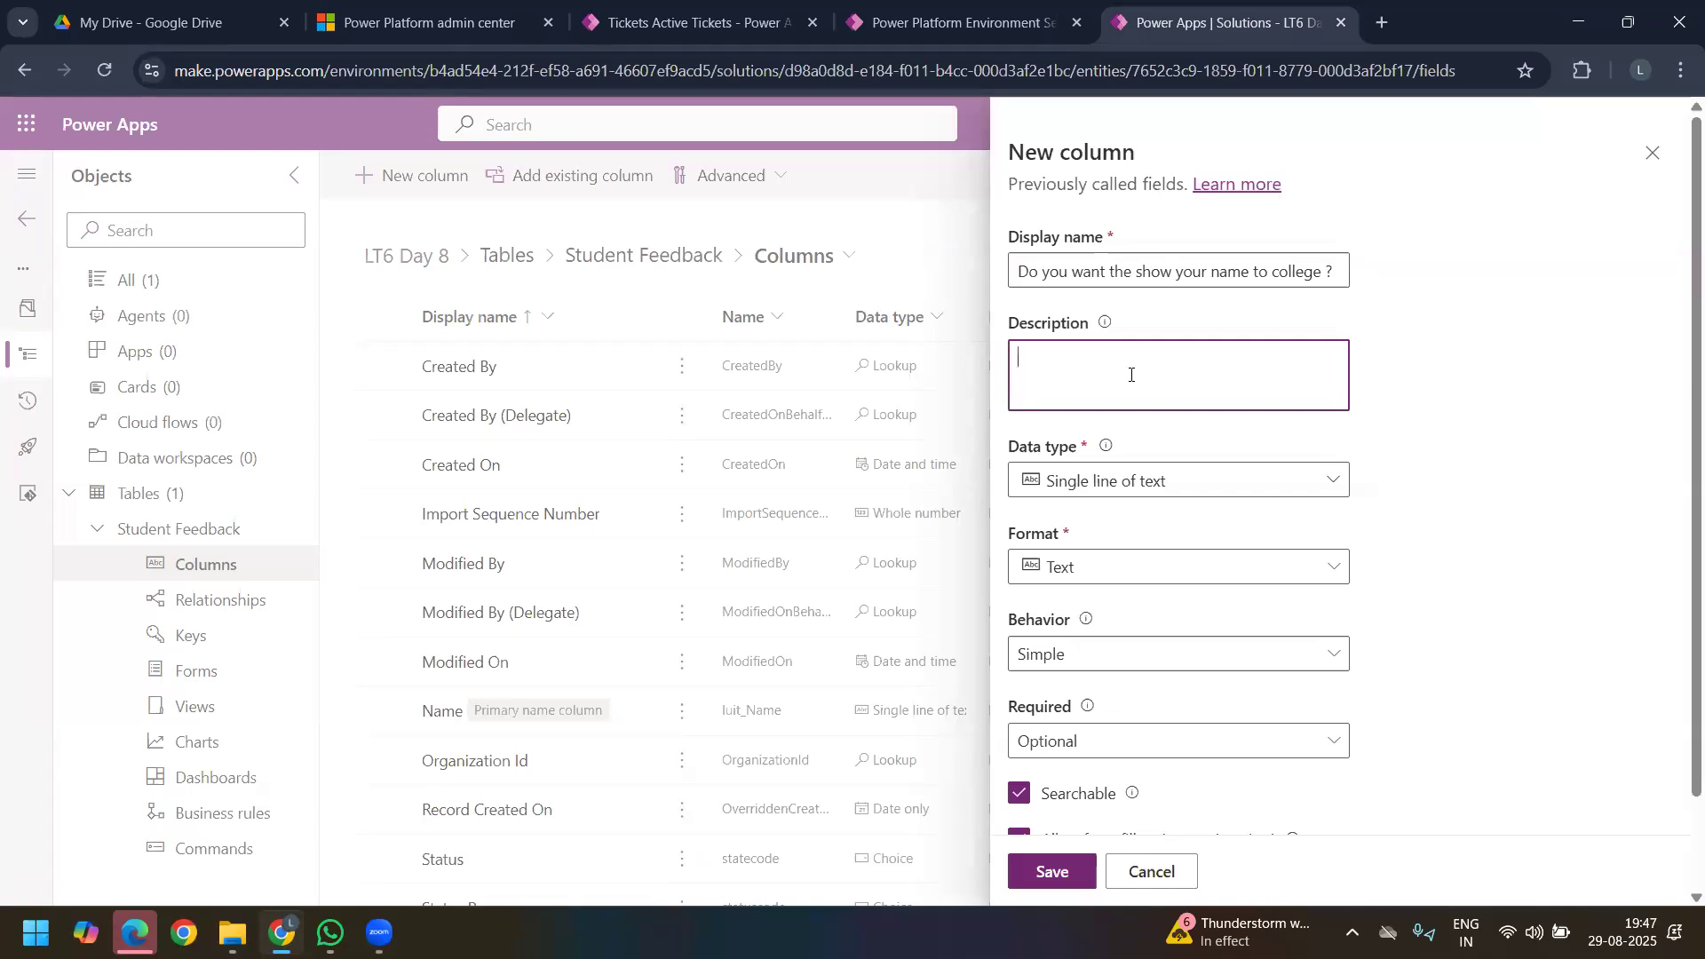
pyautogui.doubleClick(1215, 266)
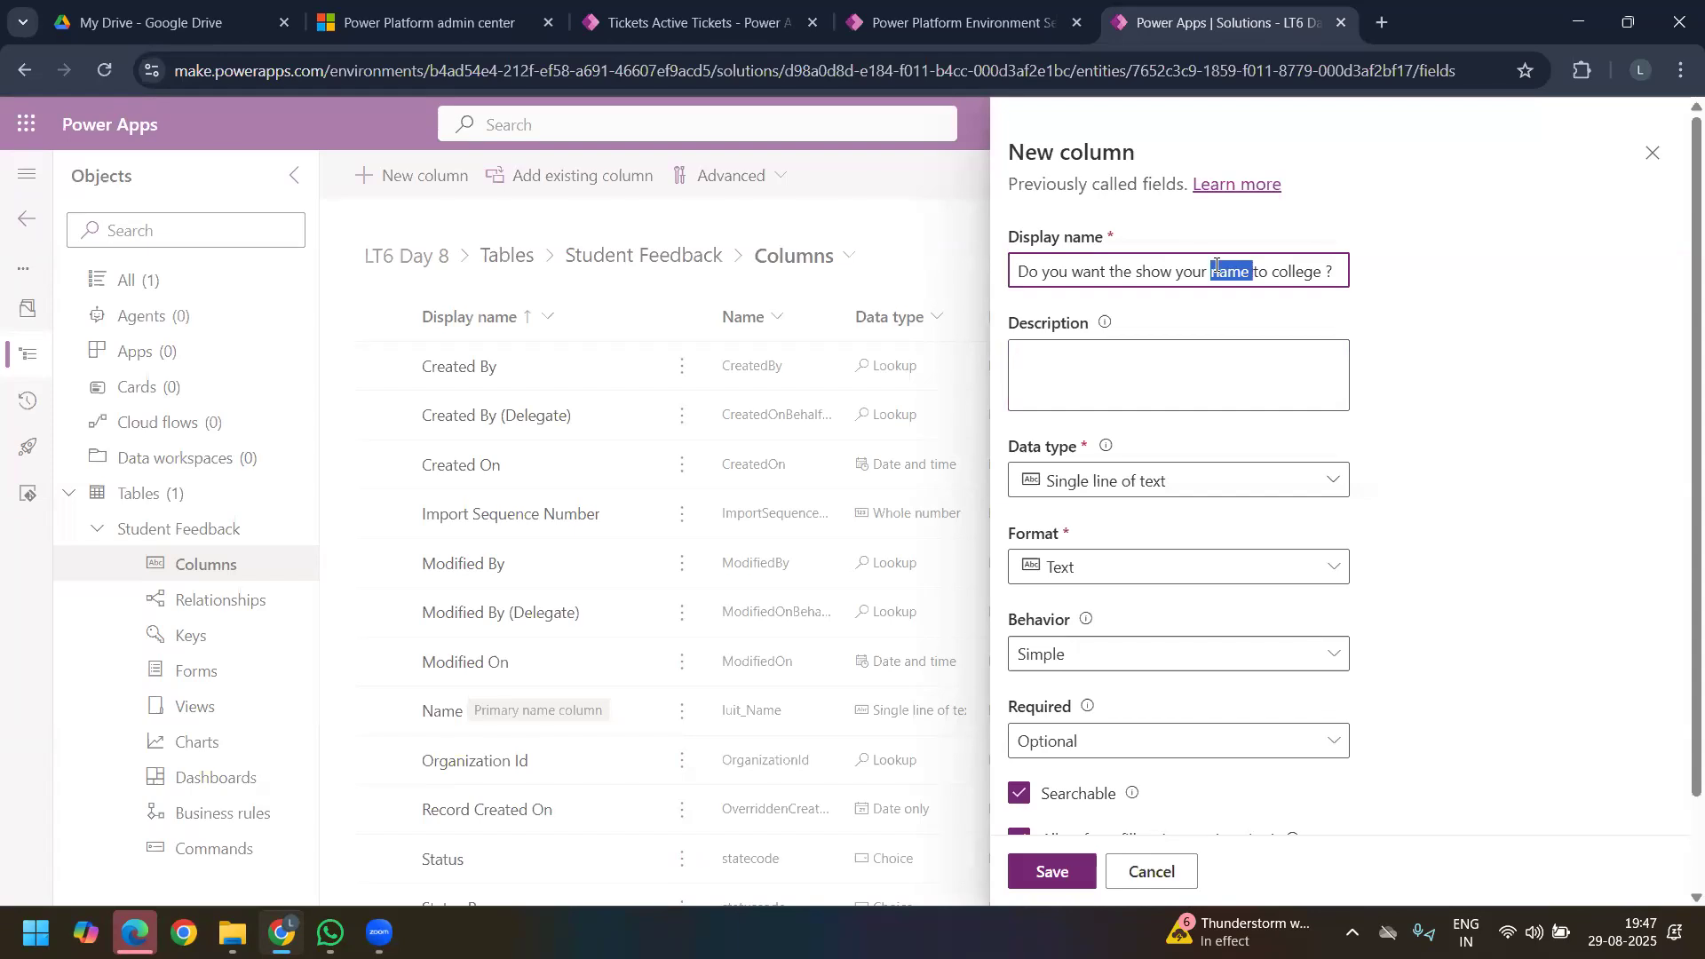
pyautogui.tripleClick(1216, 266)
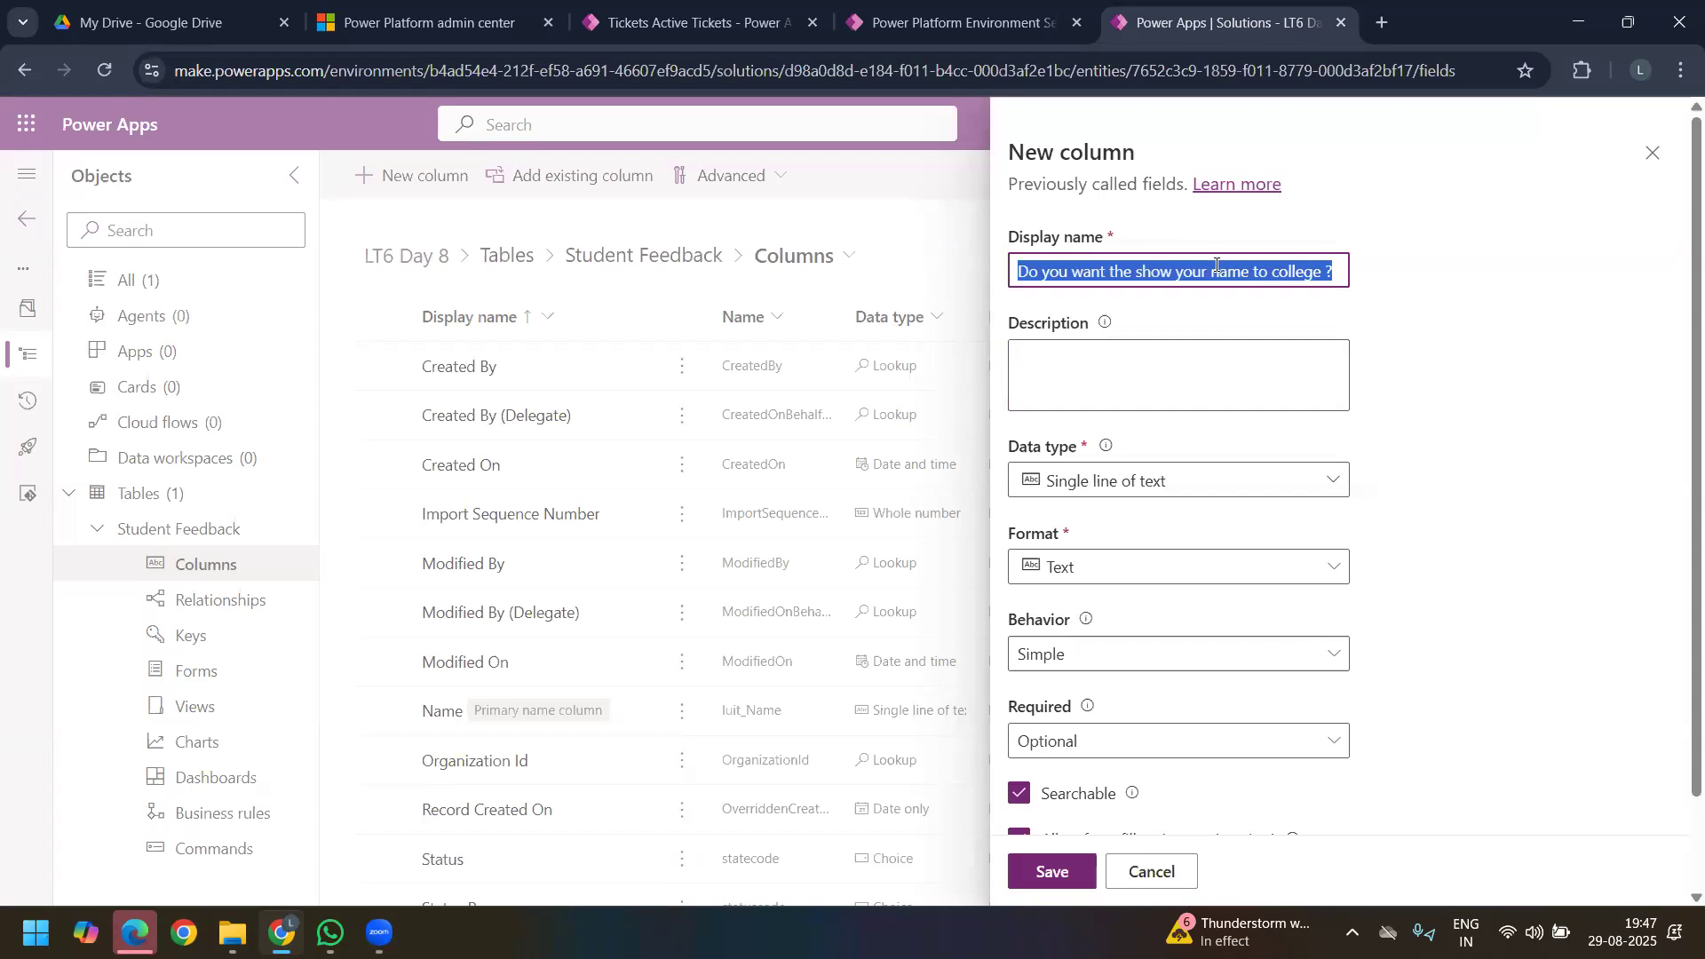
# Step: Set the data type of the name-display question column to Yes/no
pyautogui.click(1241, 484)
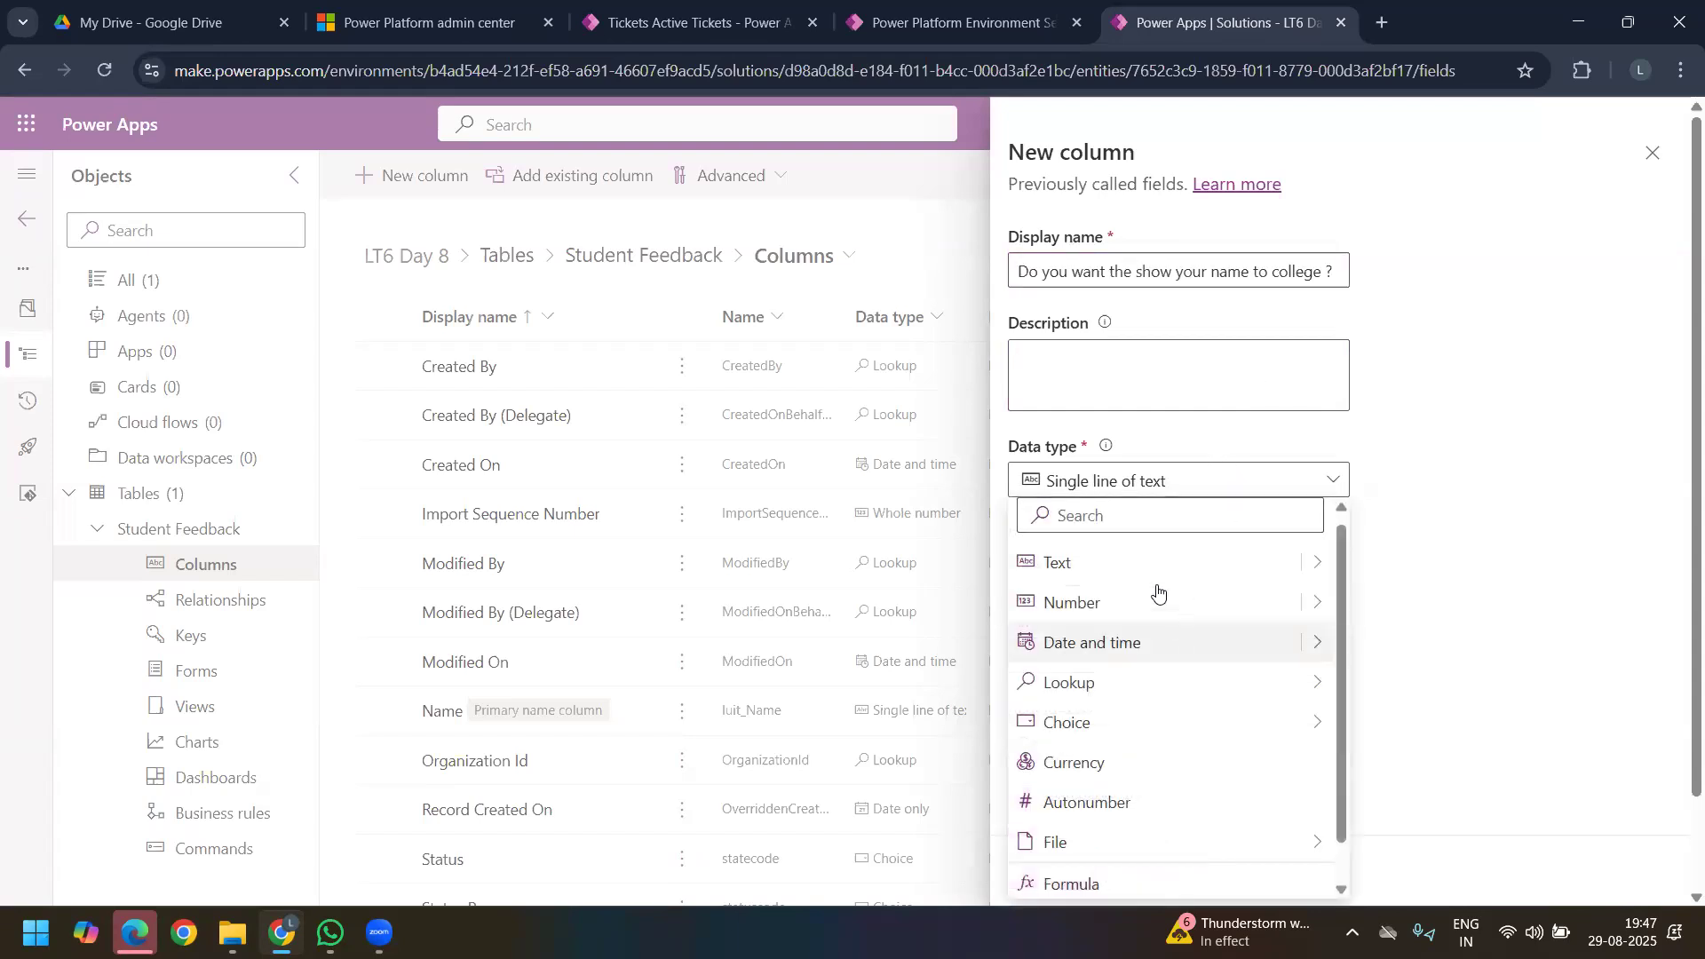
pyautogui.scroll(-1, 1173, 711)
pyautogui.moveTo(1215, 696)
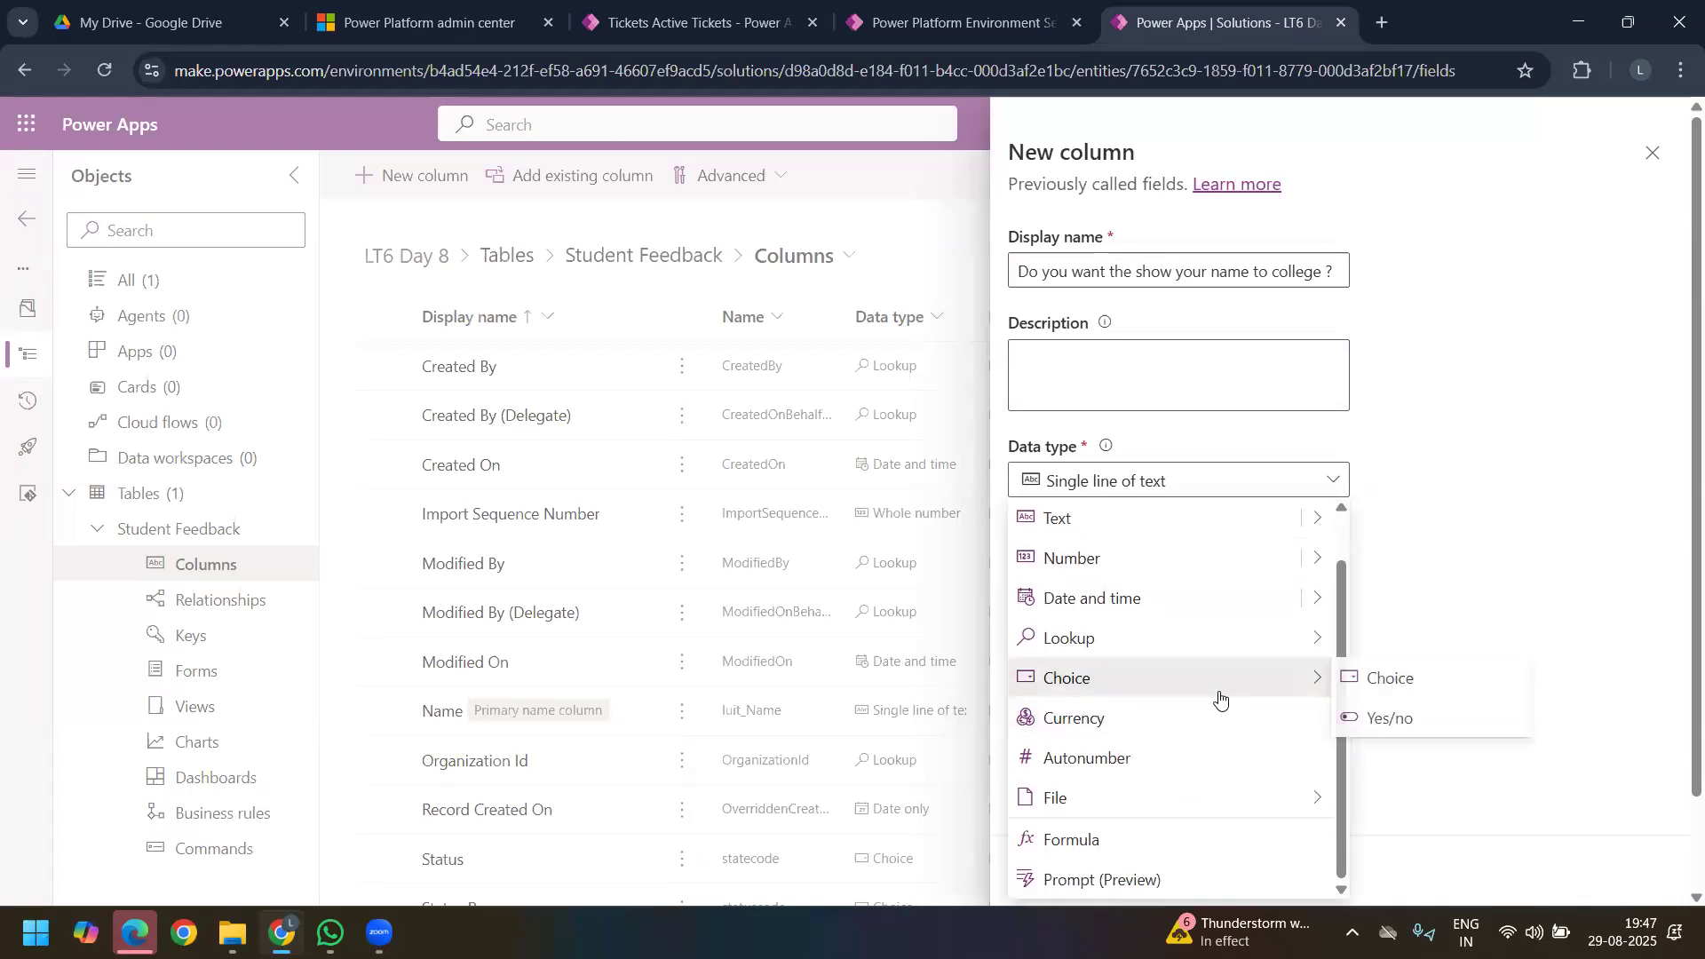
pyautogui.click(1392, 721)
pyautogui.scroll(-3, 1246, 658)
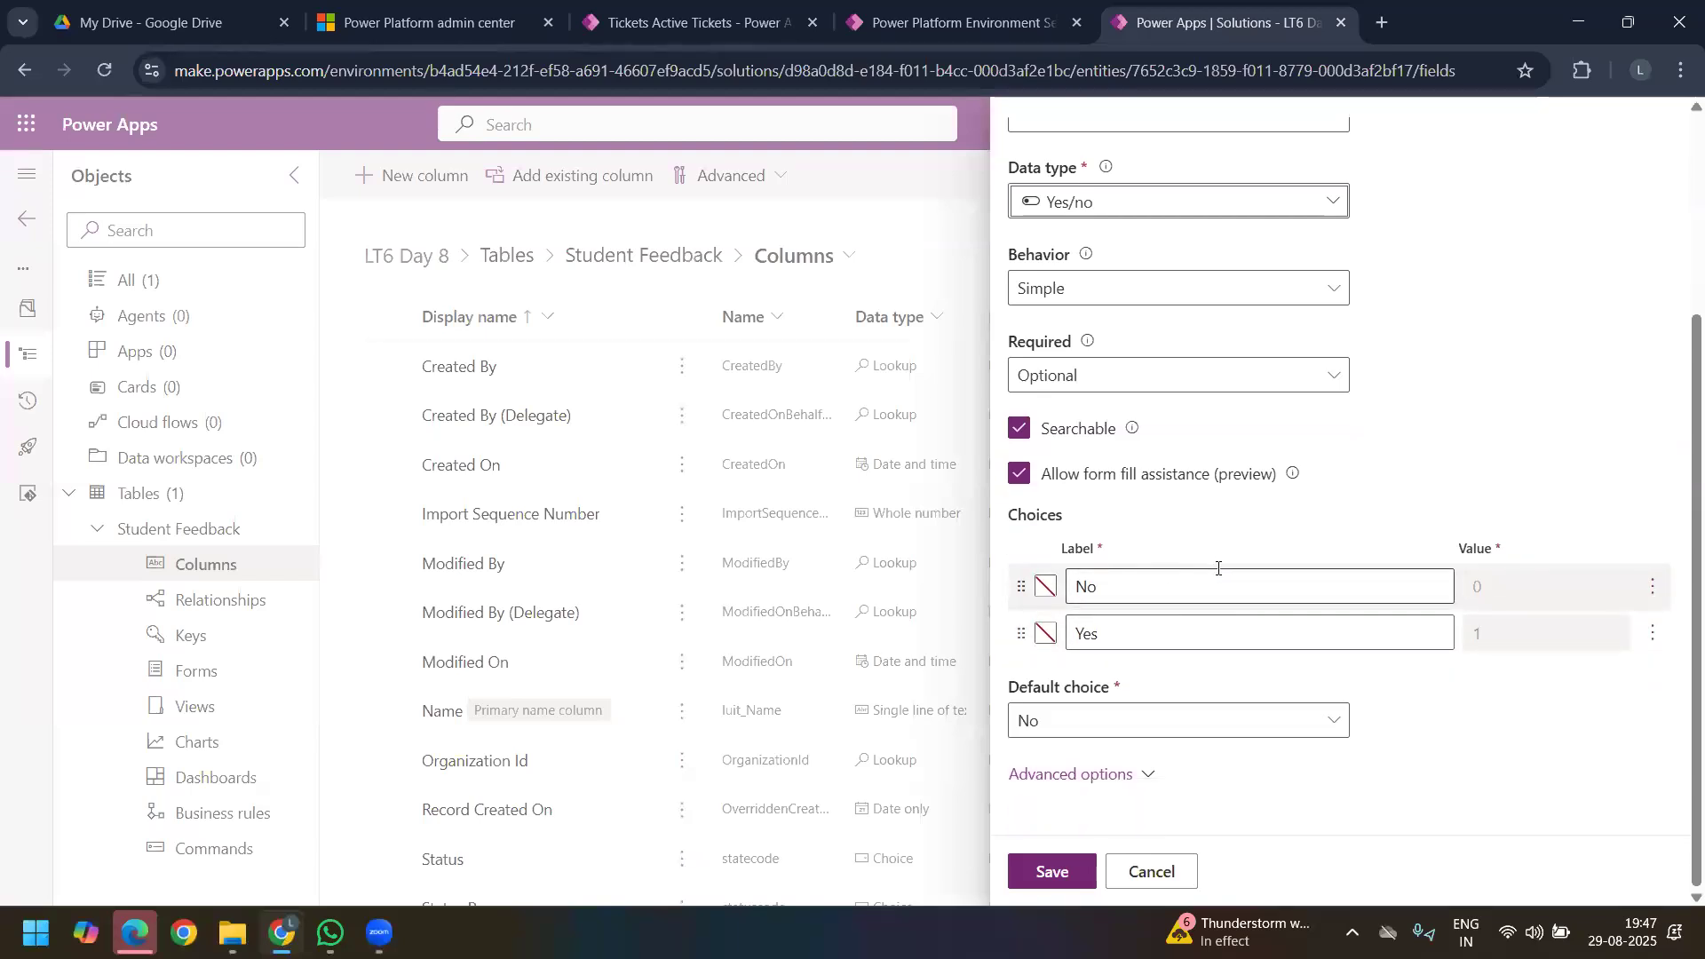
# Step: Change the label of the choice with value 1 to "Yes, You can show"
pyautogui.click(1144, 588)
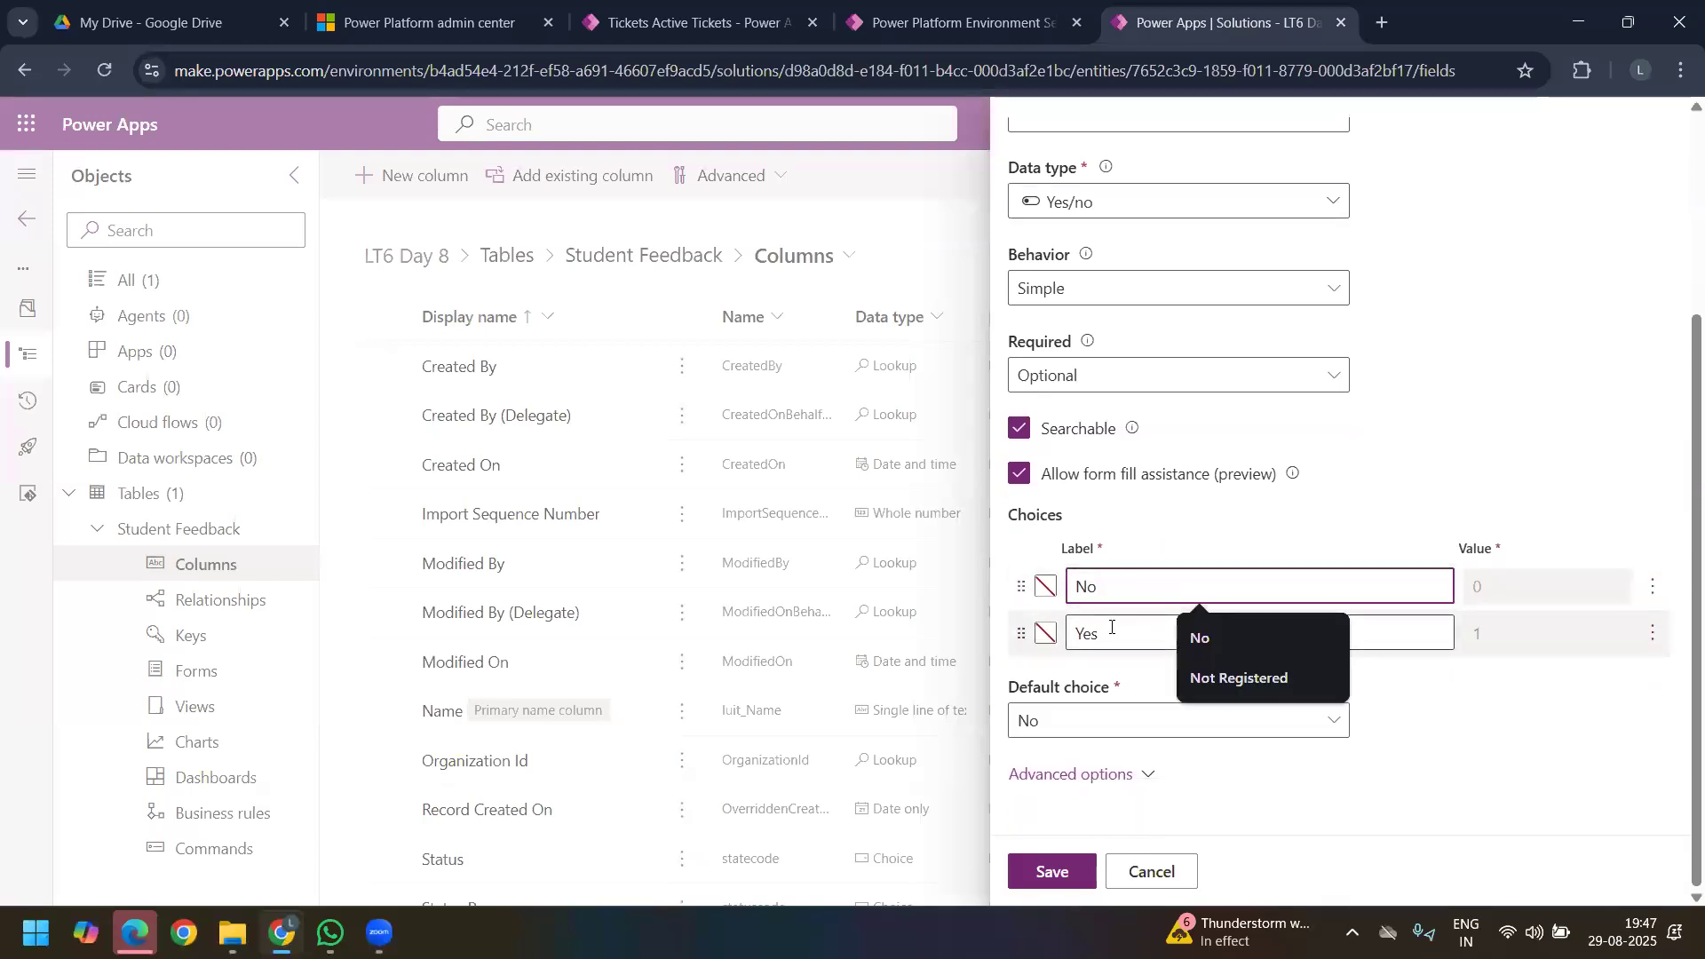
pyautogui.click(1190, 631)
pyautogui.write(',')
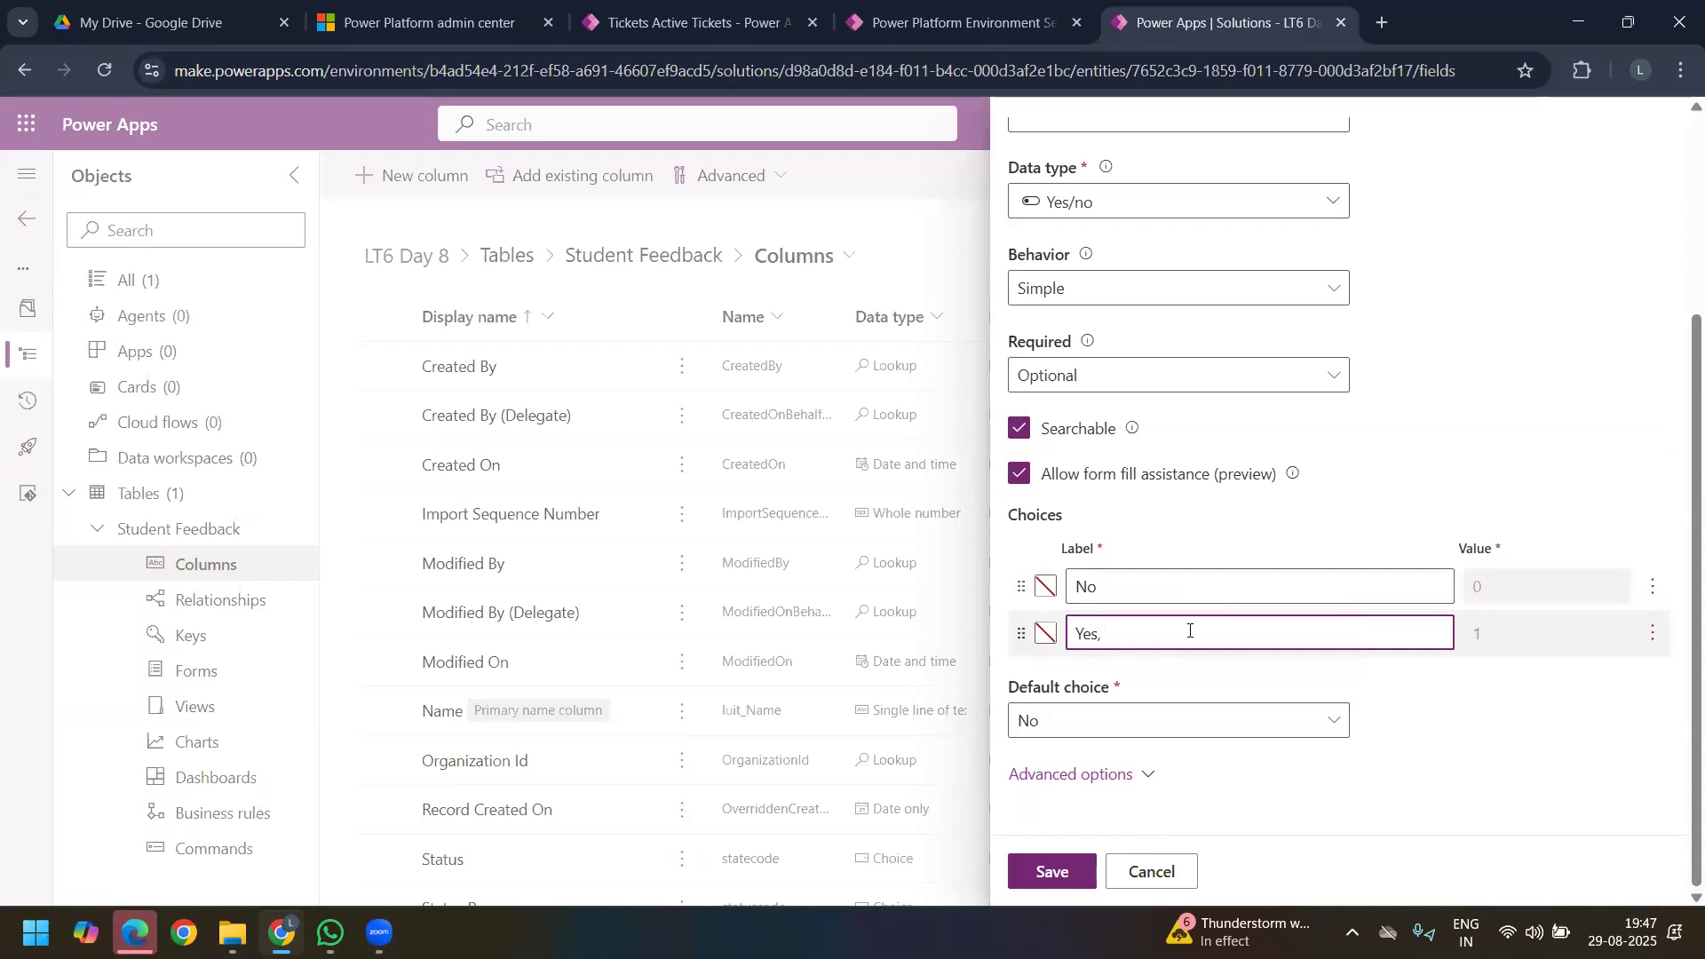
pyautogui.write(' YOu ar')
pyautogui.press('BackSpace')
pyautogui.press('BackSpace')
pyautogui.press('BackSpace')
pyautogui.press('BackSpace')
pyautogui.press('BackSpace')
pyautogui.write('ou ar')
pyautogui.press('BackSpace')
pyautogui.press('BackSpace')
pyautogui.press('BackSpace')
pyautogui.write('can Shar')
pyautogui.press('BackSpace')
pyautogui.press('BackSpace')
pyautogui.press('BackSpace')
pyautogui.press('BackSpace')
pyautogui.write('show')
# Step: Change the label of the choice with value 0 to "No, Please avoid"
pyautogui.click(1143, 587)
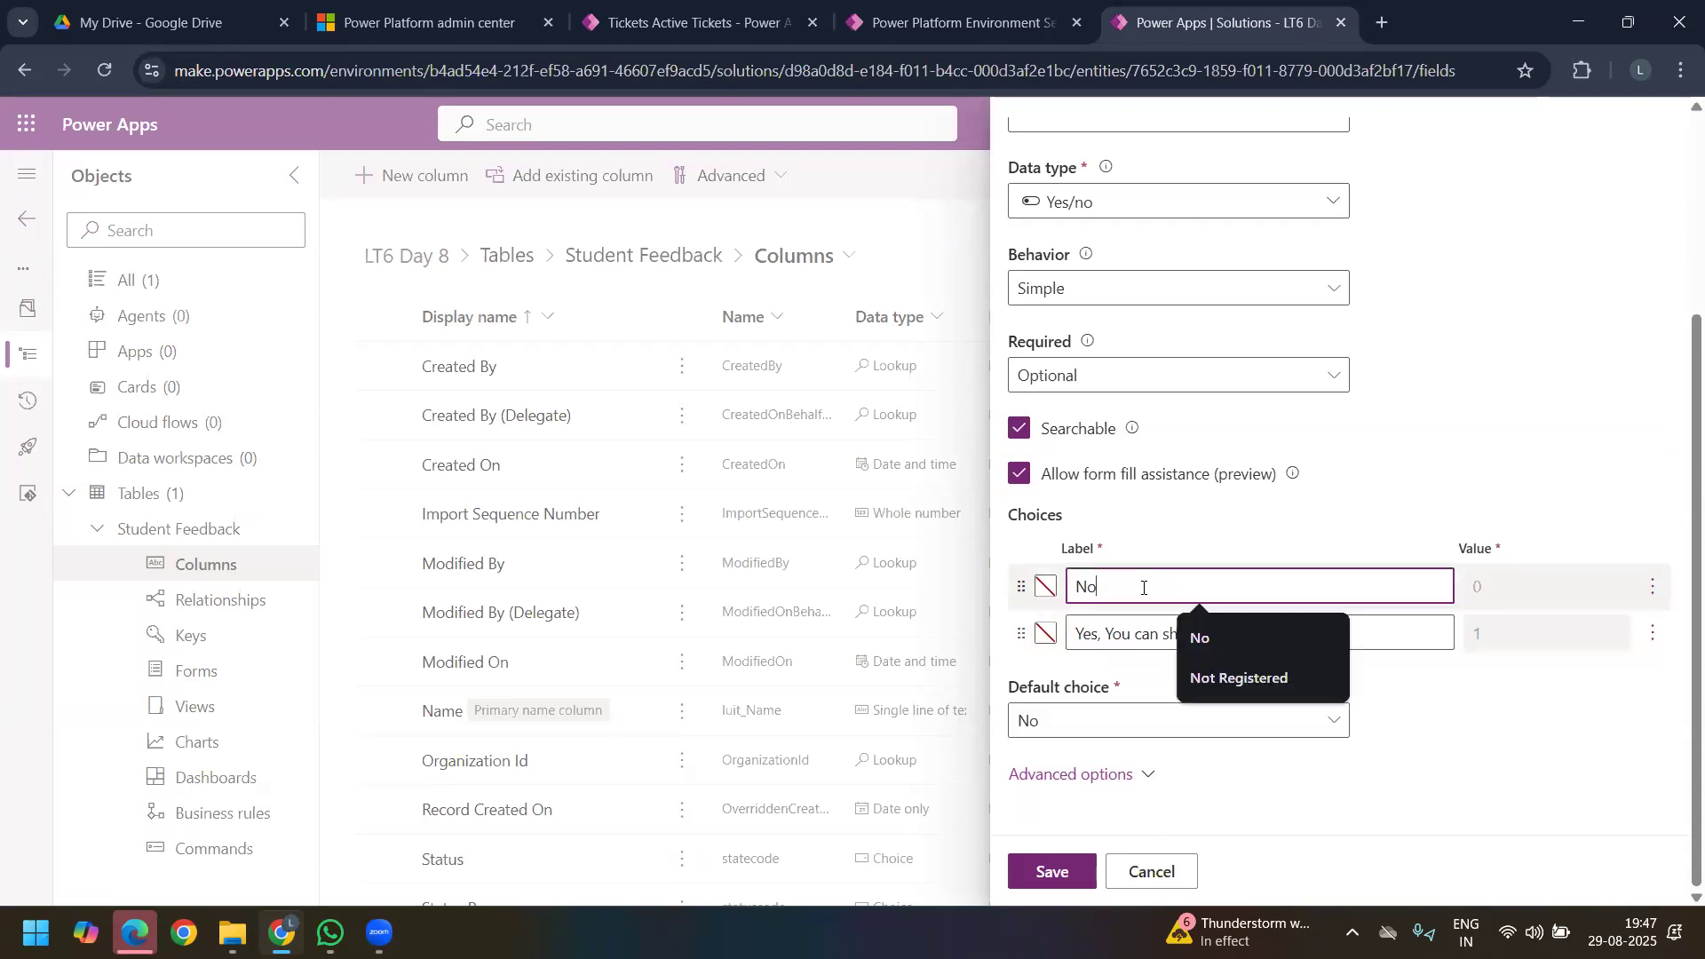
pyautogui.write(', Do')
pyautogui.press('BackSpace')
pyautogui.press('BackSpace')
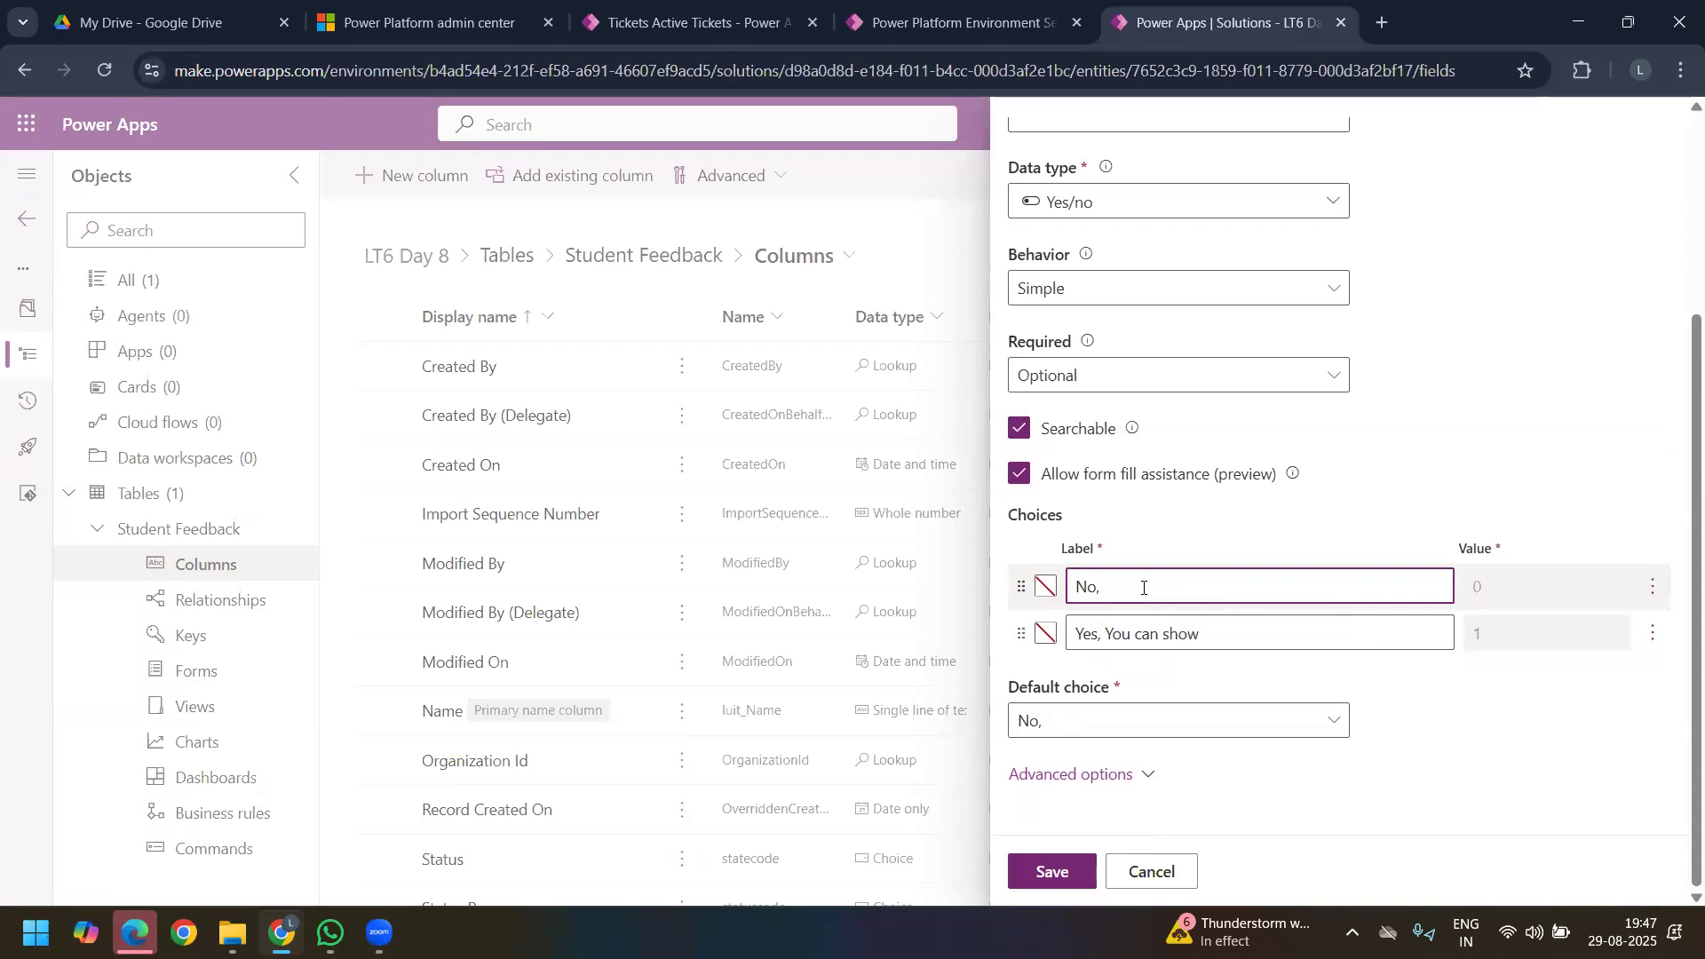
pyautogui.write('D')
pyautogui.press('BackSpace')
pyautogui.write('Plead')
pyautogui.write('oid')
# Step: Review the Yes/no column's advanced options and save the column
pyautogui.click(1153, 774)
pyautogui.scroll(-1, 1193, 714)
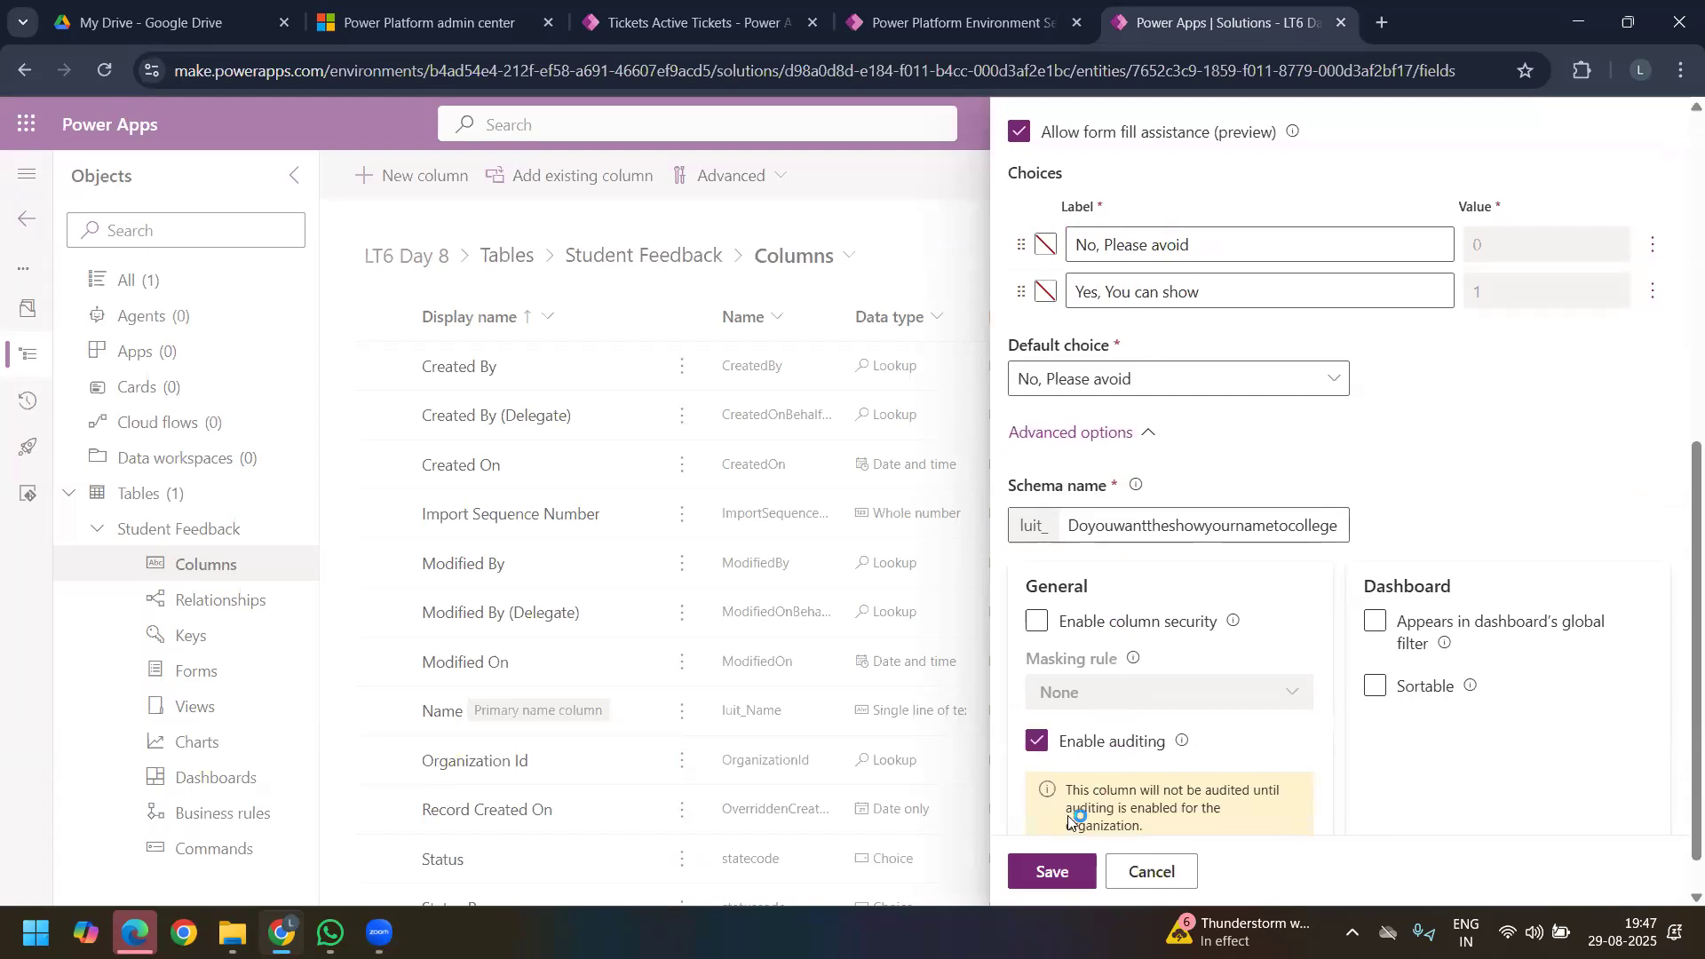
pyautogui.scroll(-1, 1110, 710)
pyautogui.click(1052, 871)
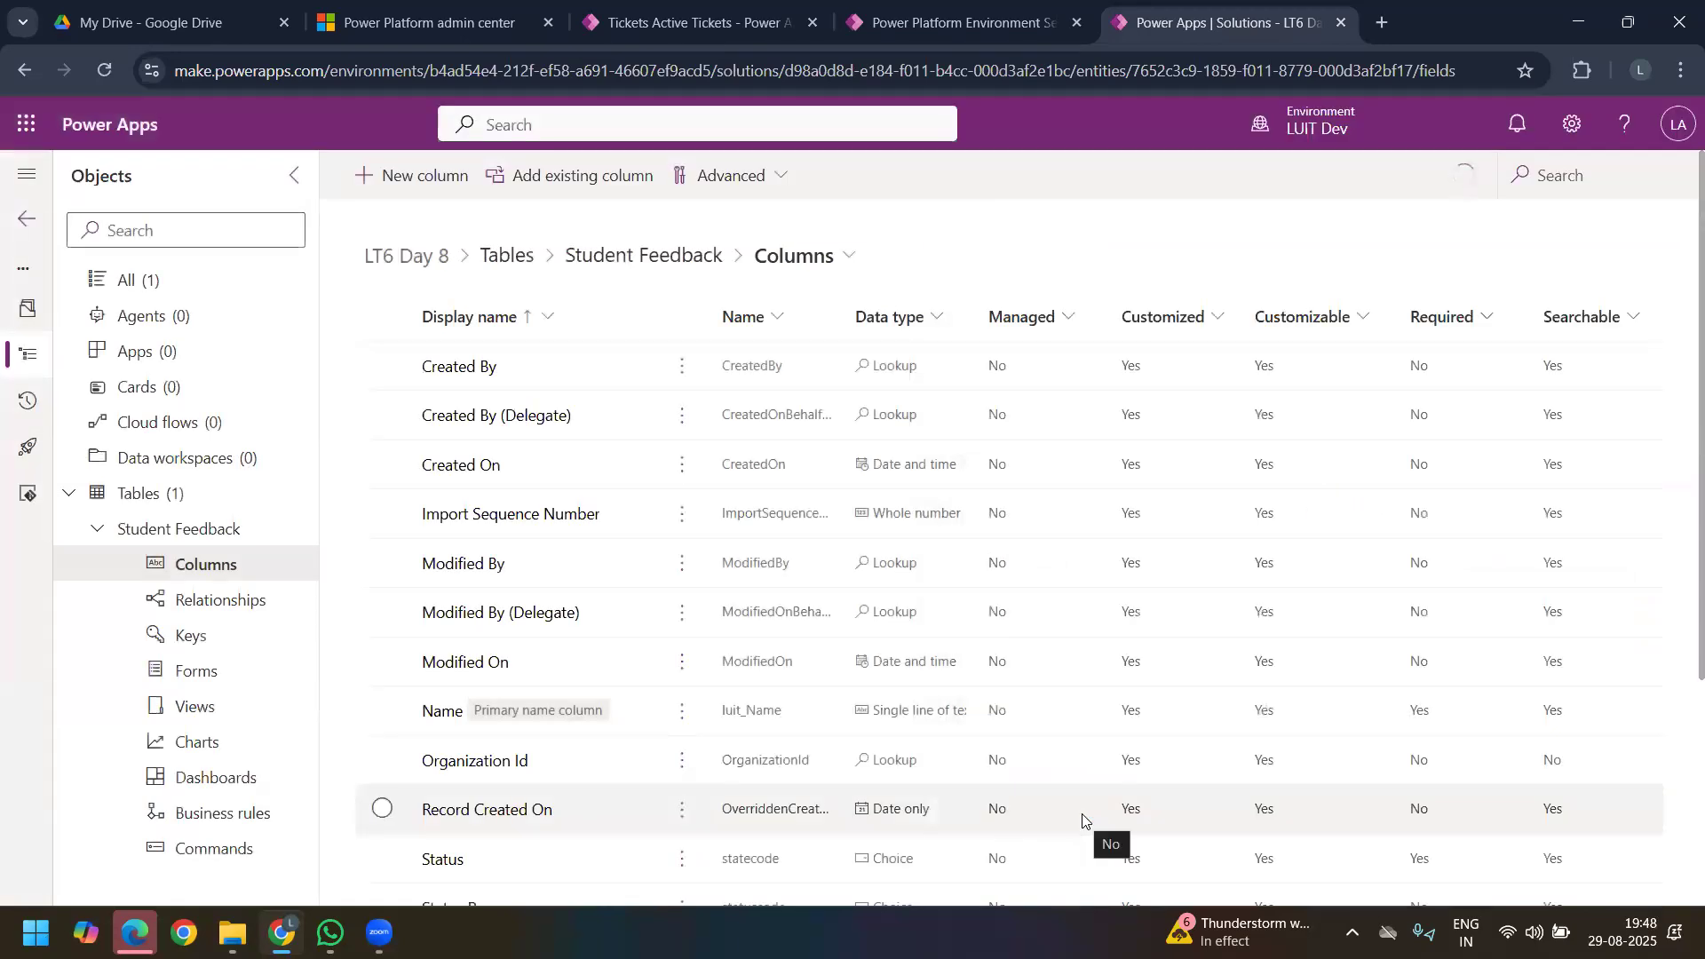
# Step: Create a model-driven app named Student Feedback Survey in the LT6 Day 8 solution
pyautogui.click(176, 357)
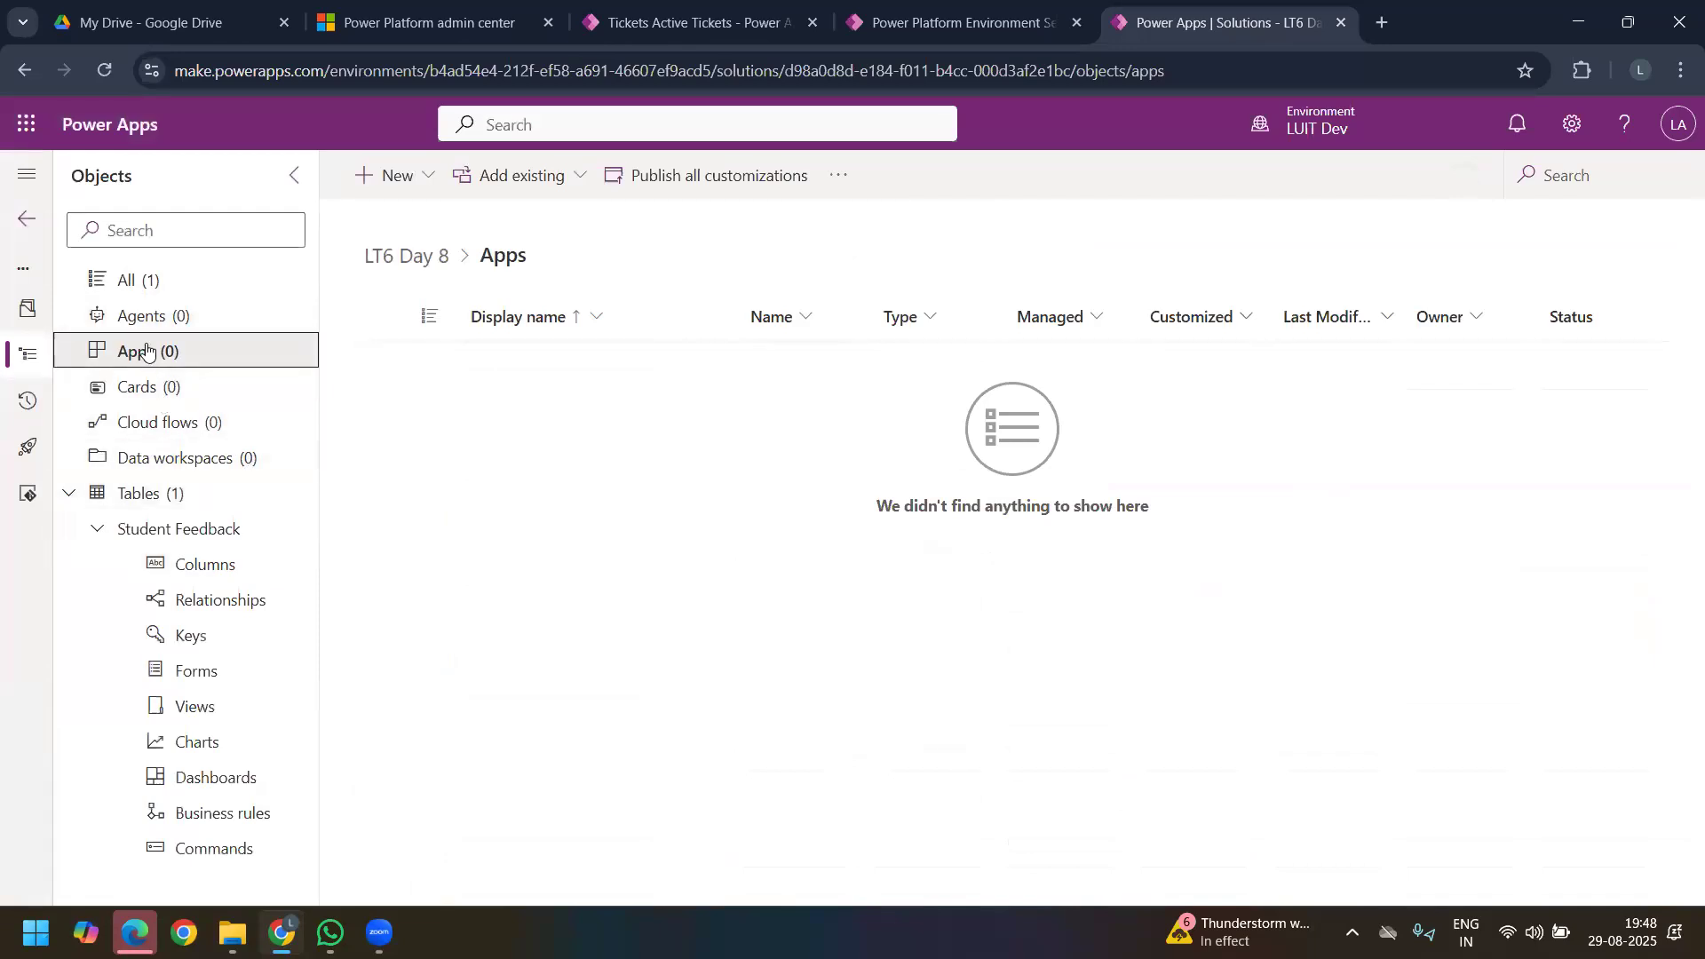
pyautogui.click(427, 178)
pyautogui.moveTo(419, 278)
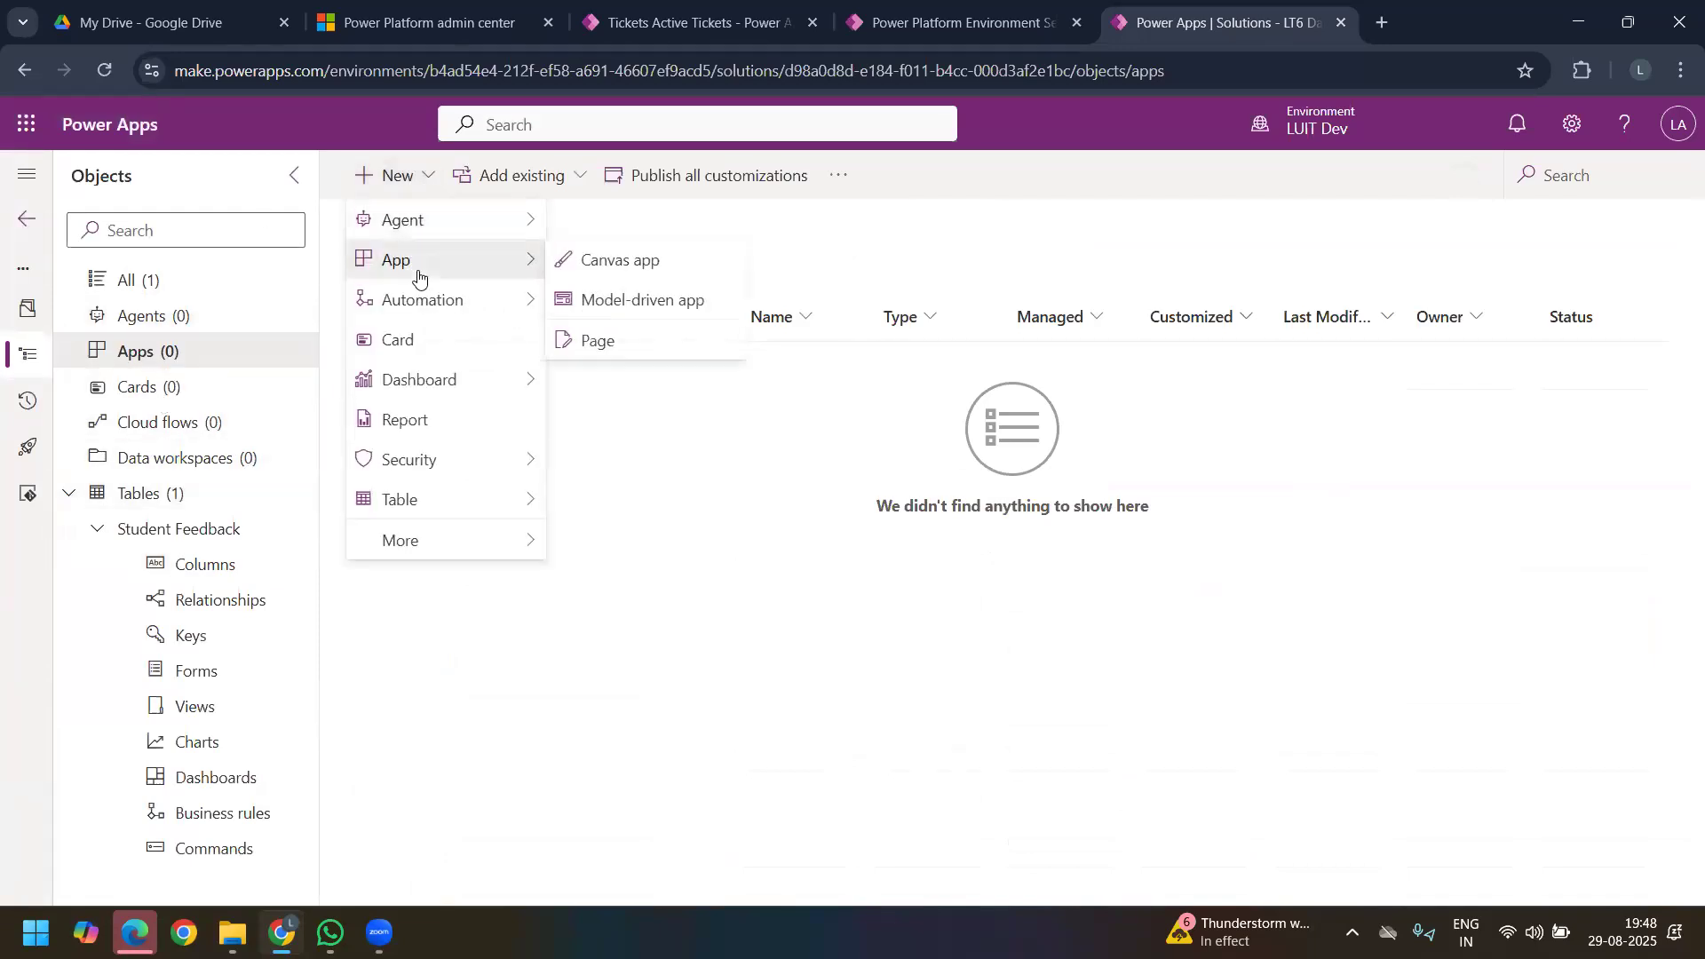
pyautogui.click(616, 316)
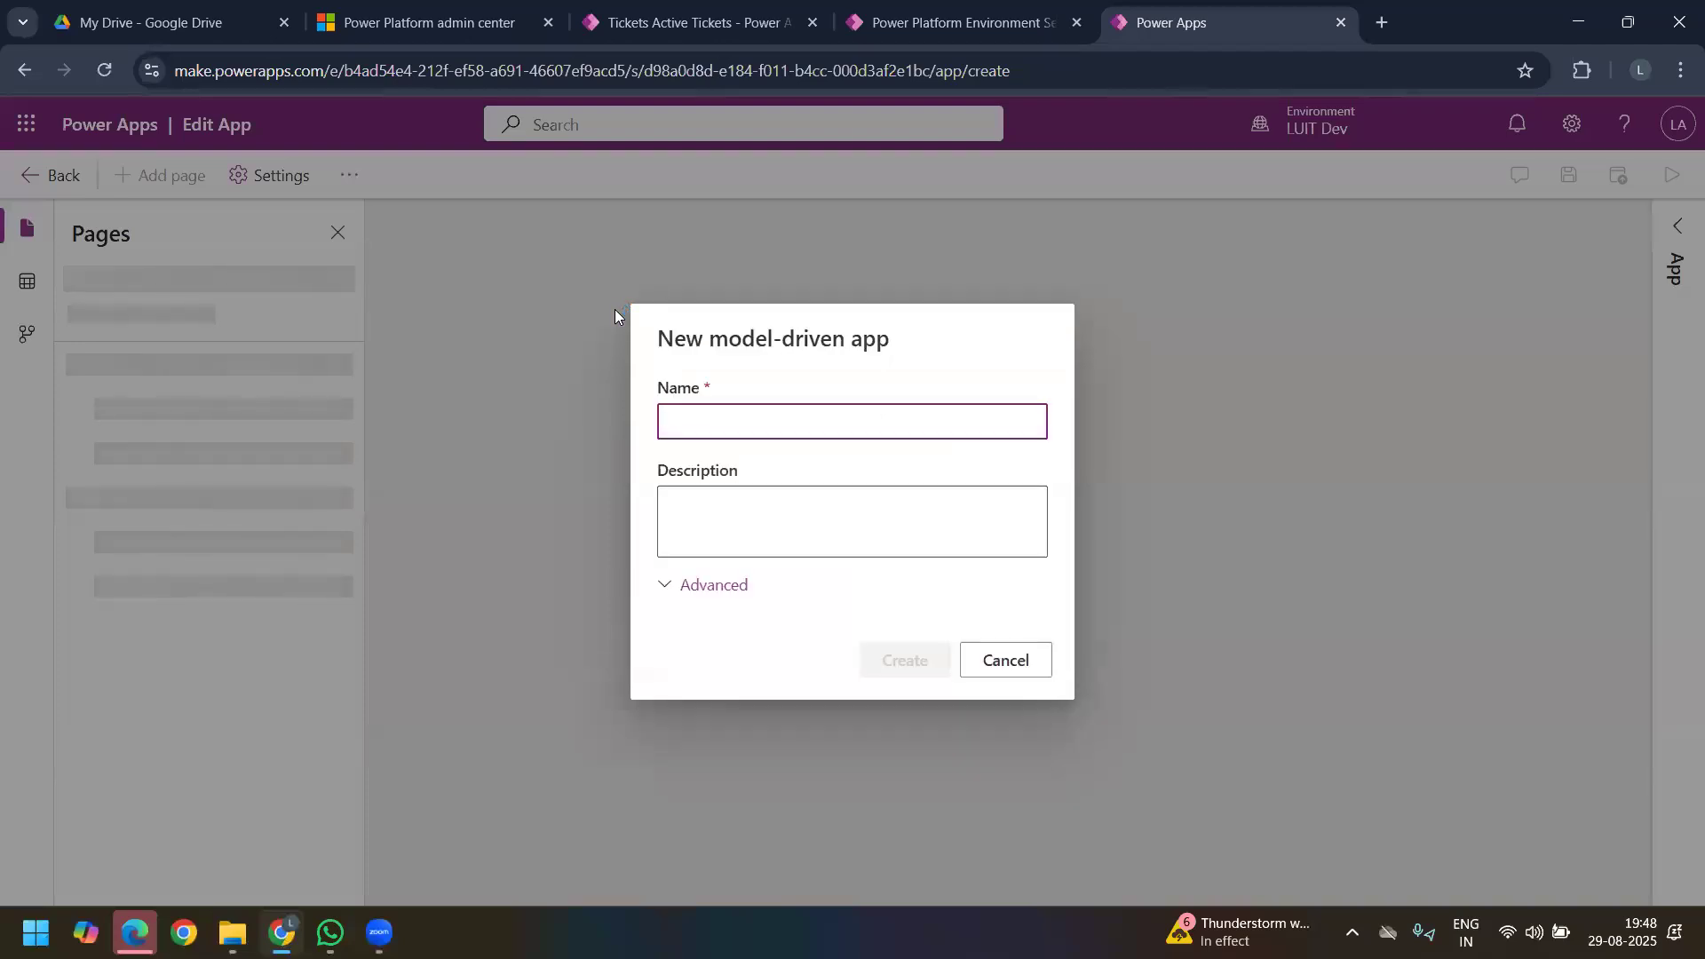
pyautogui.write('S')
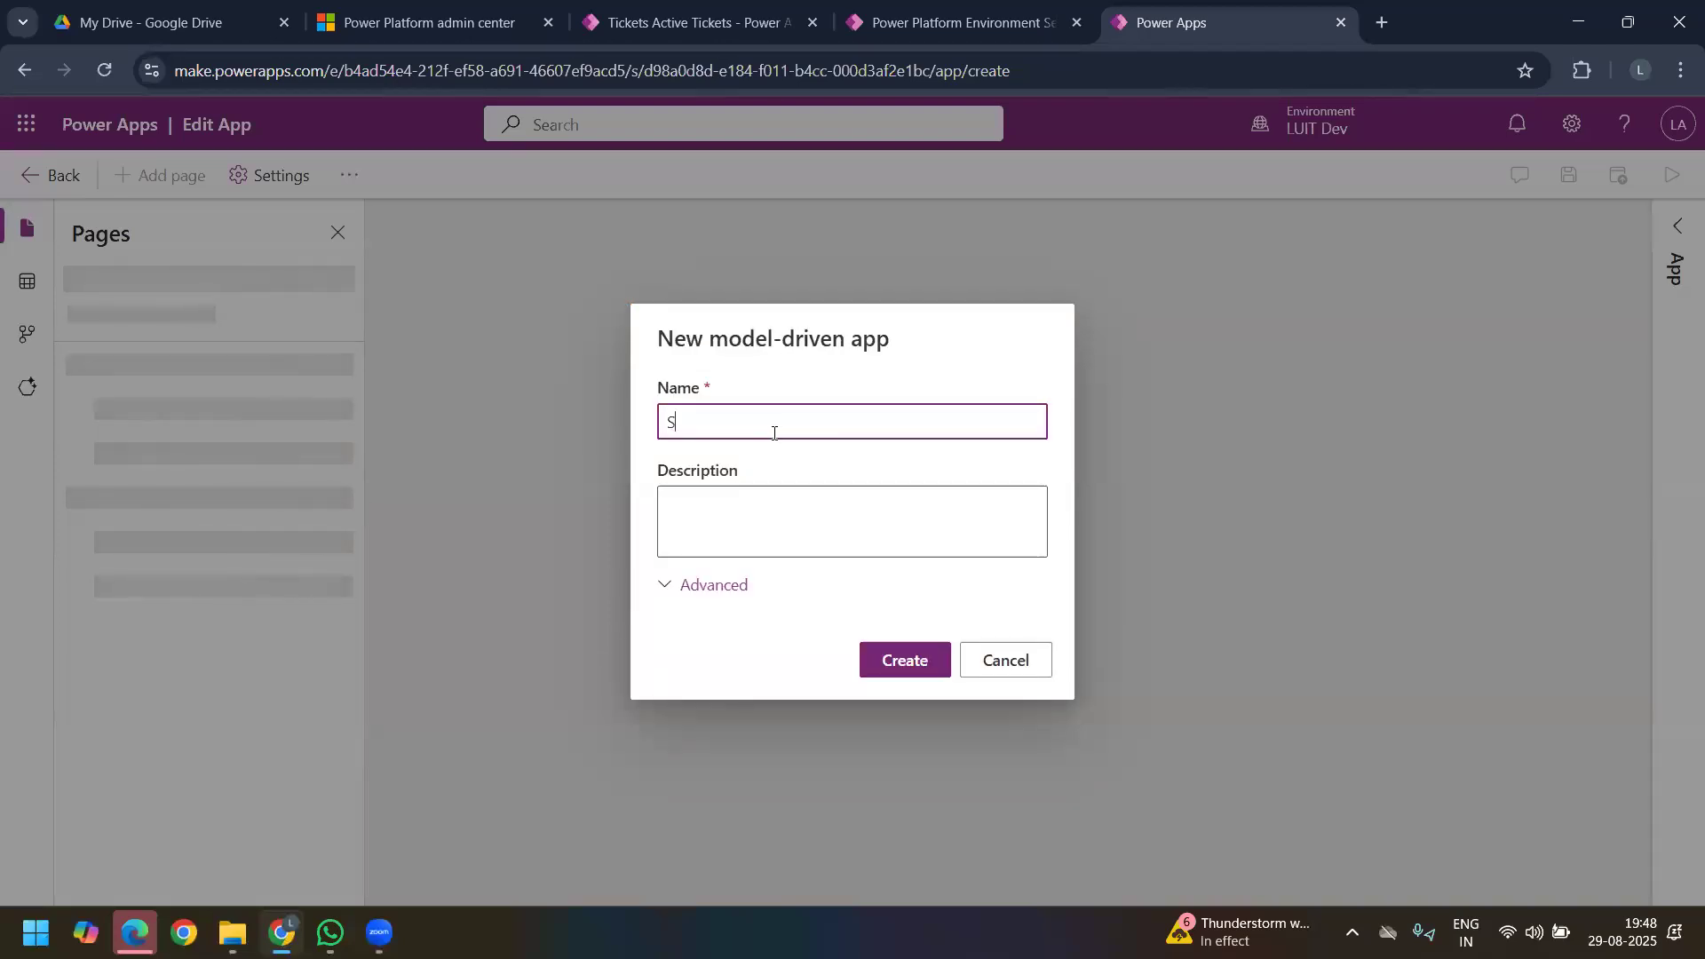
pyautogui.write('tudent Feedback Survey')
pyautogui.click(914, 659)
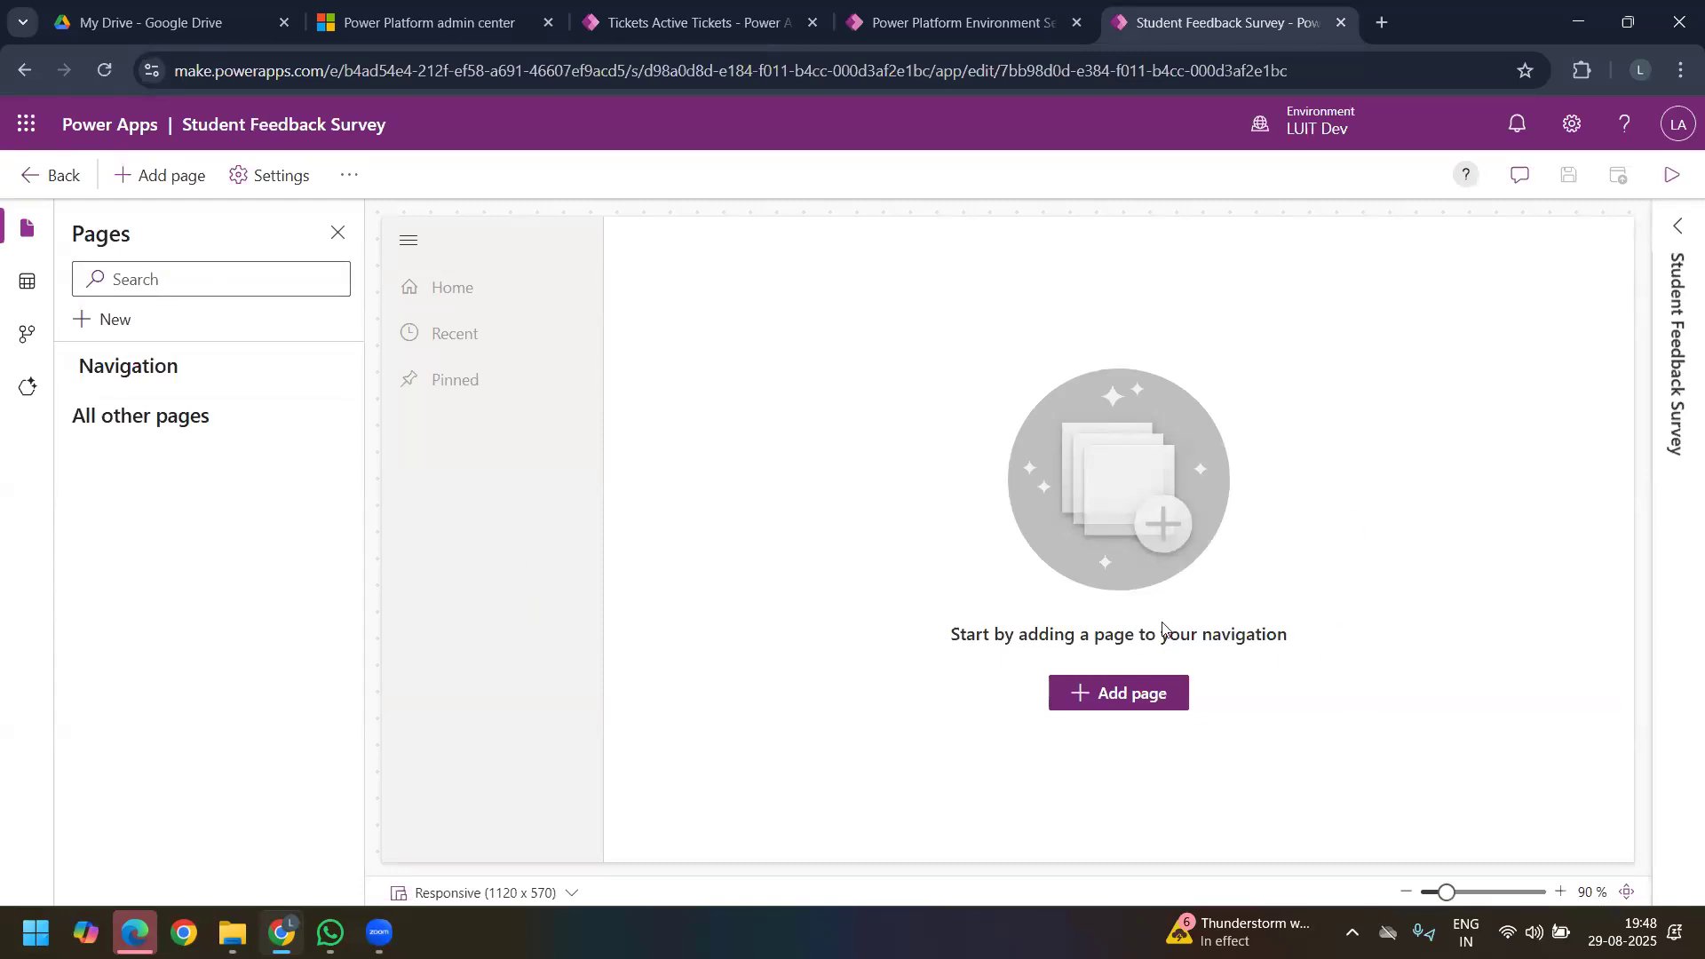
# Step: Add the Student Feedback Dataverse table as a page of the app, shown in navigation
pyautogui.click(1121, 704)
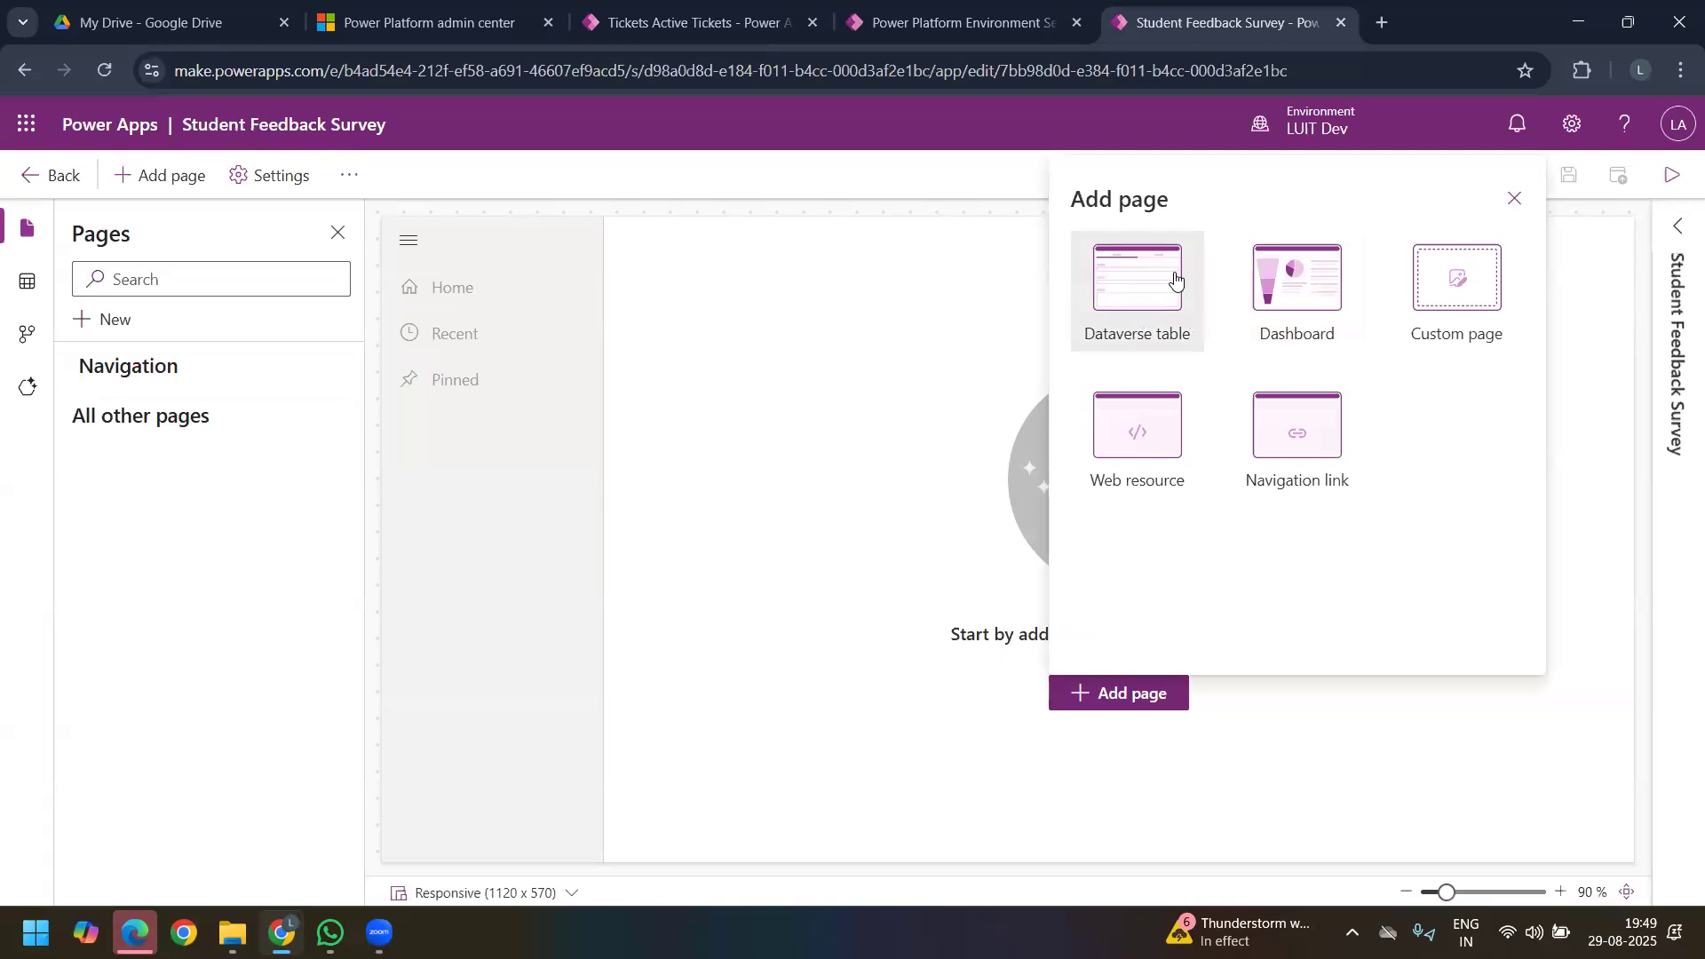
pyautogui.click(1168, 330)
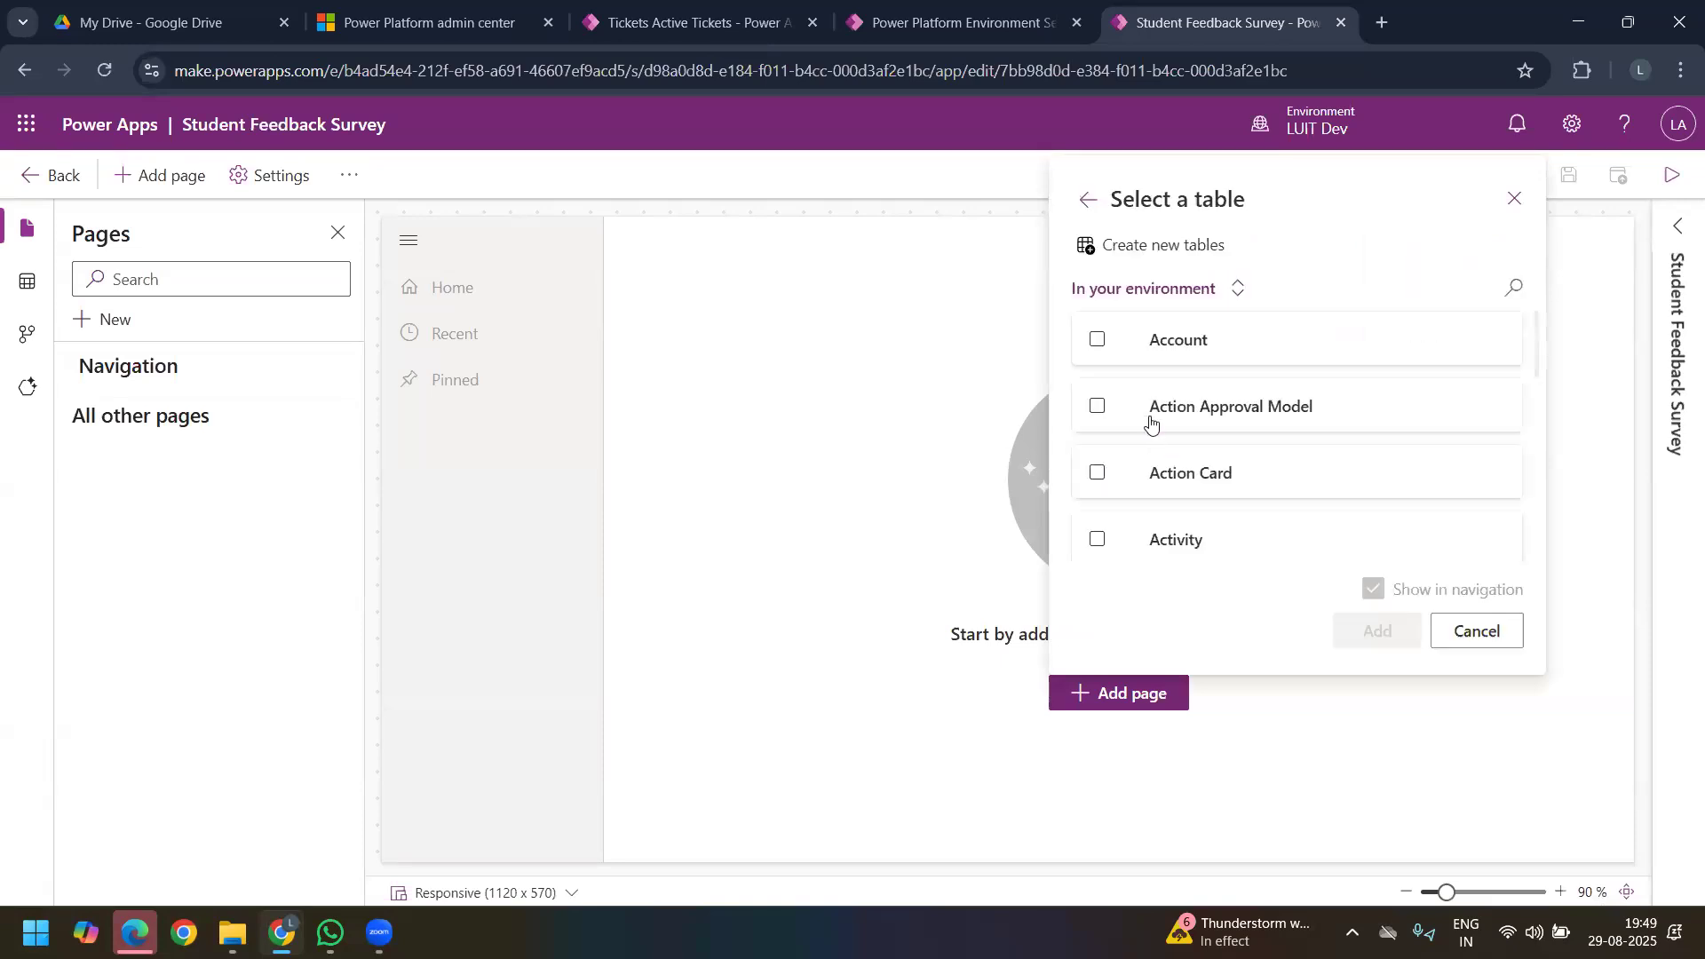
pyautogui.click(1516, 284)
pyautogui.write('stude')
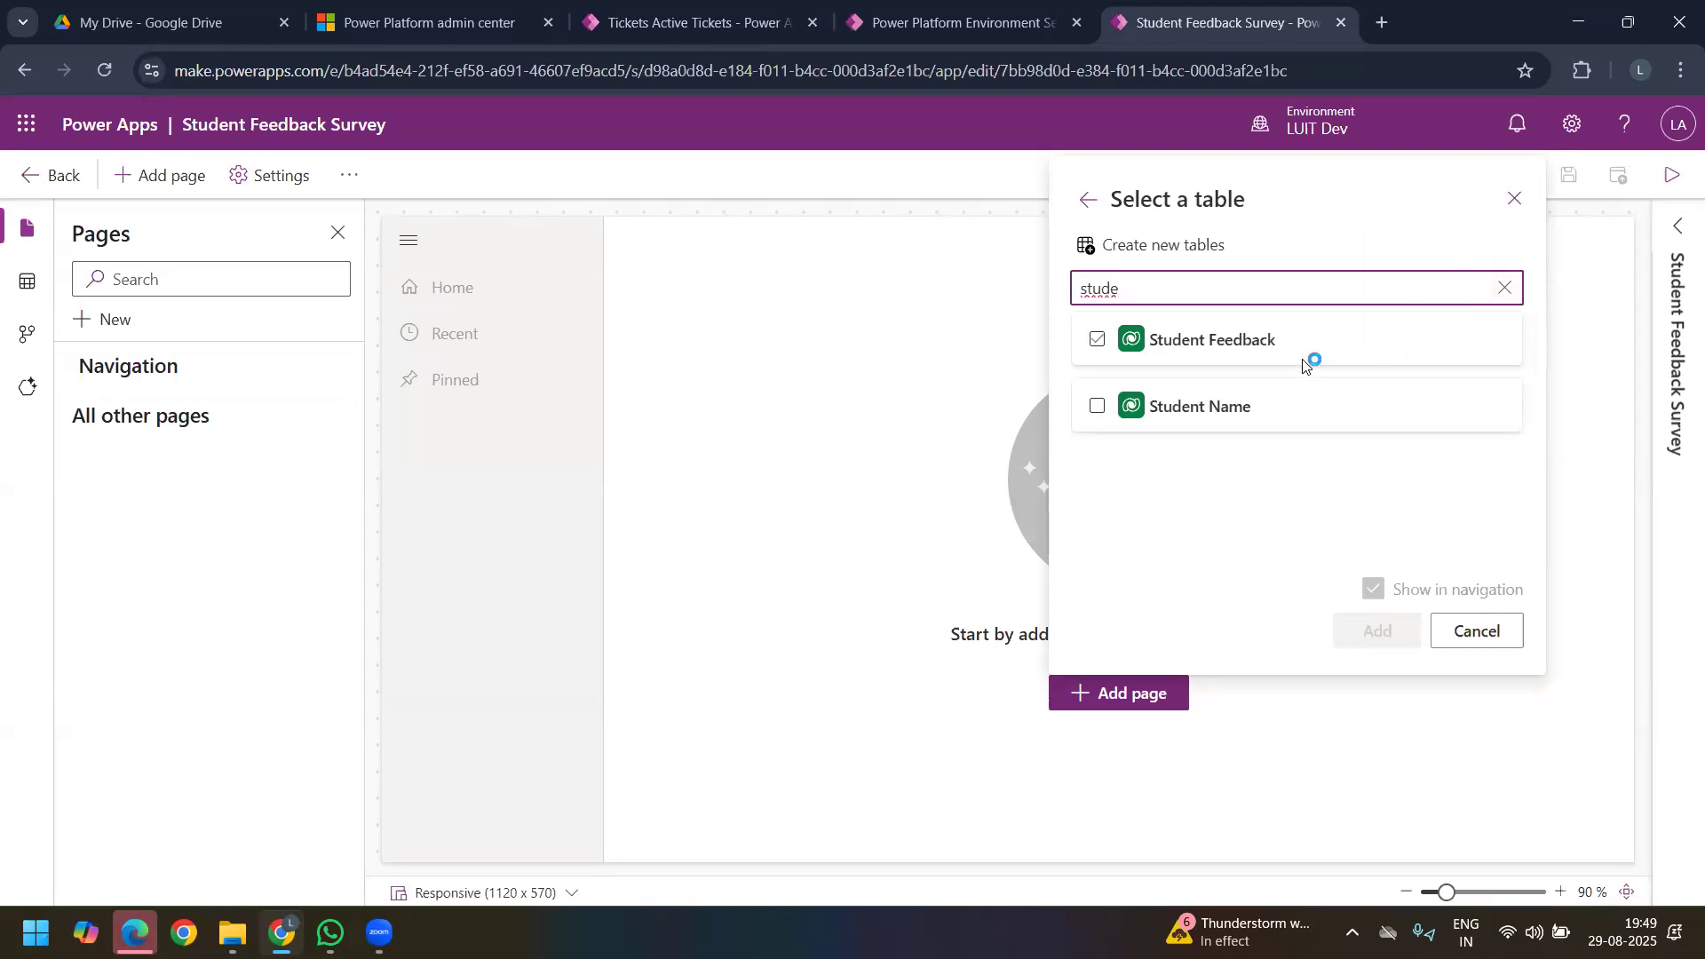
pyautogui.click(1303, 362)
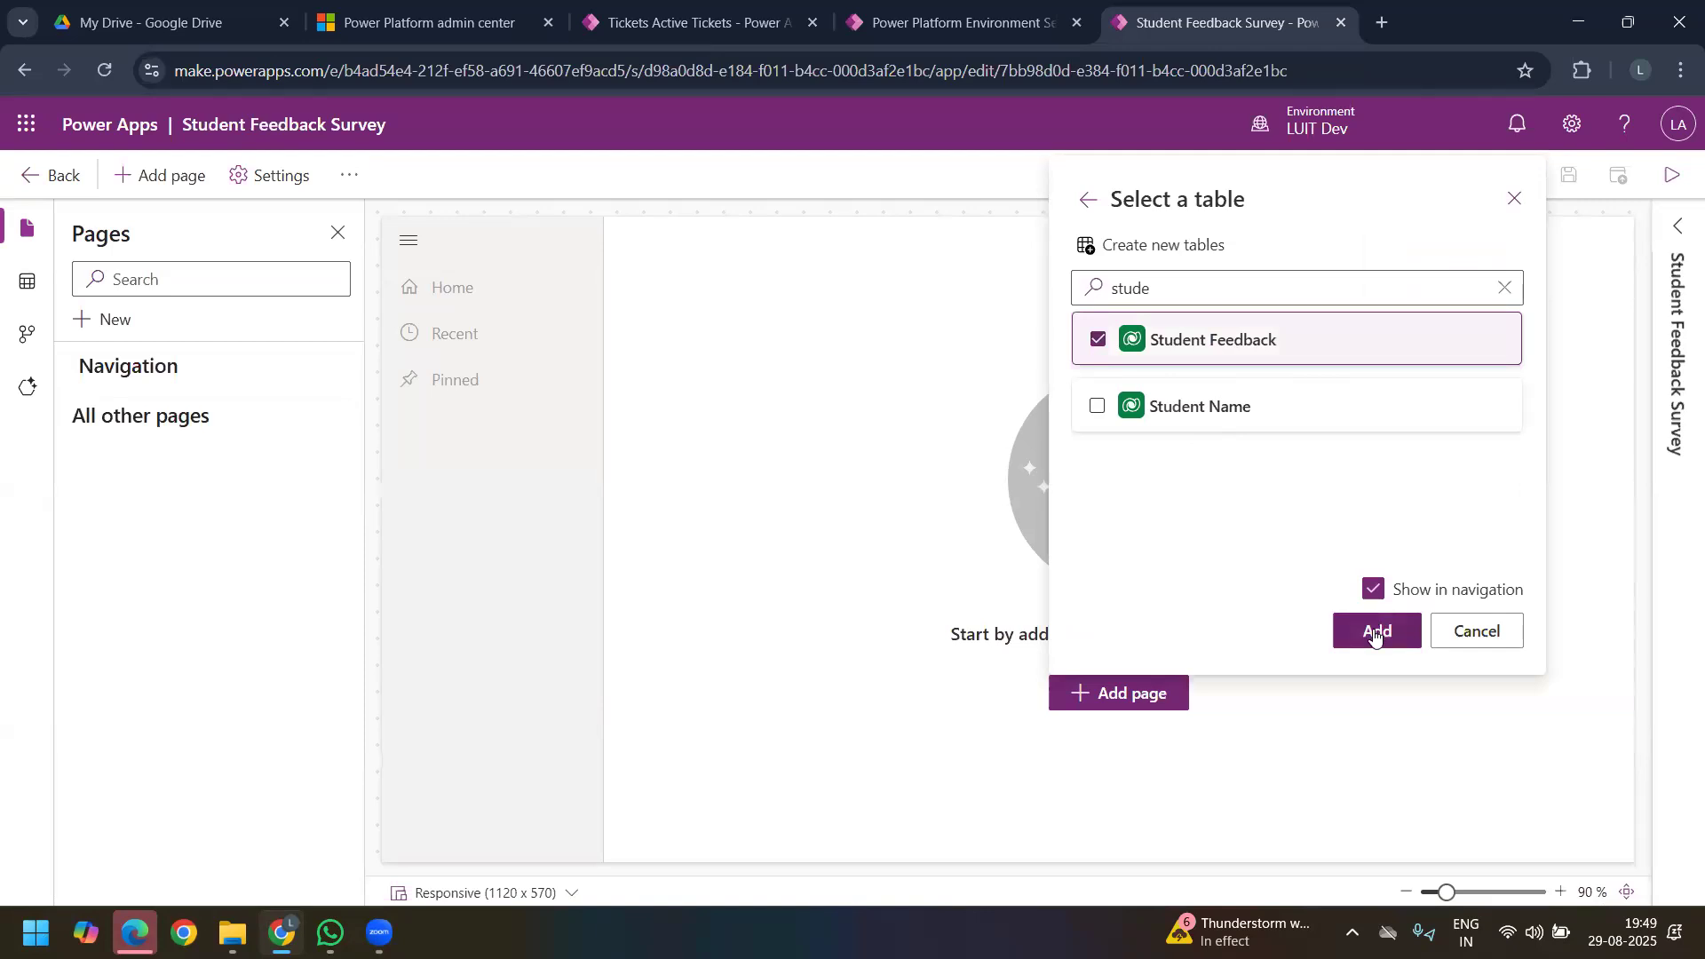
pyautogui.click(1375, 633)
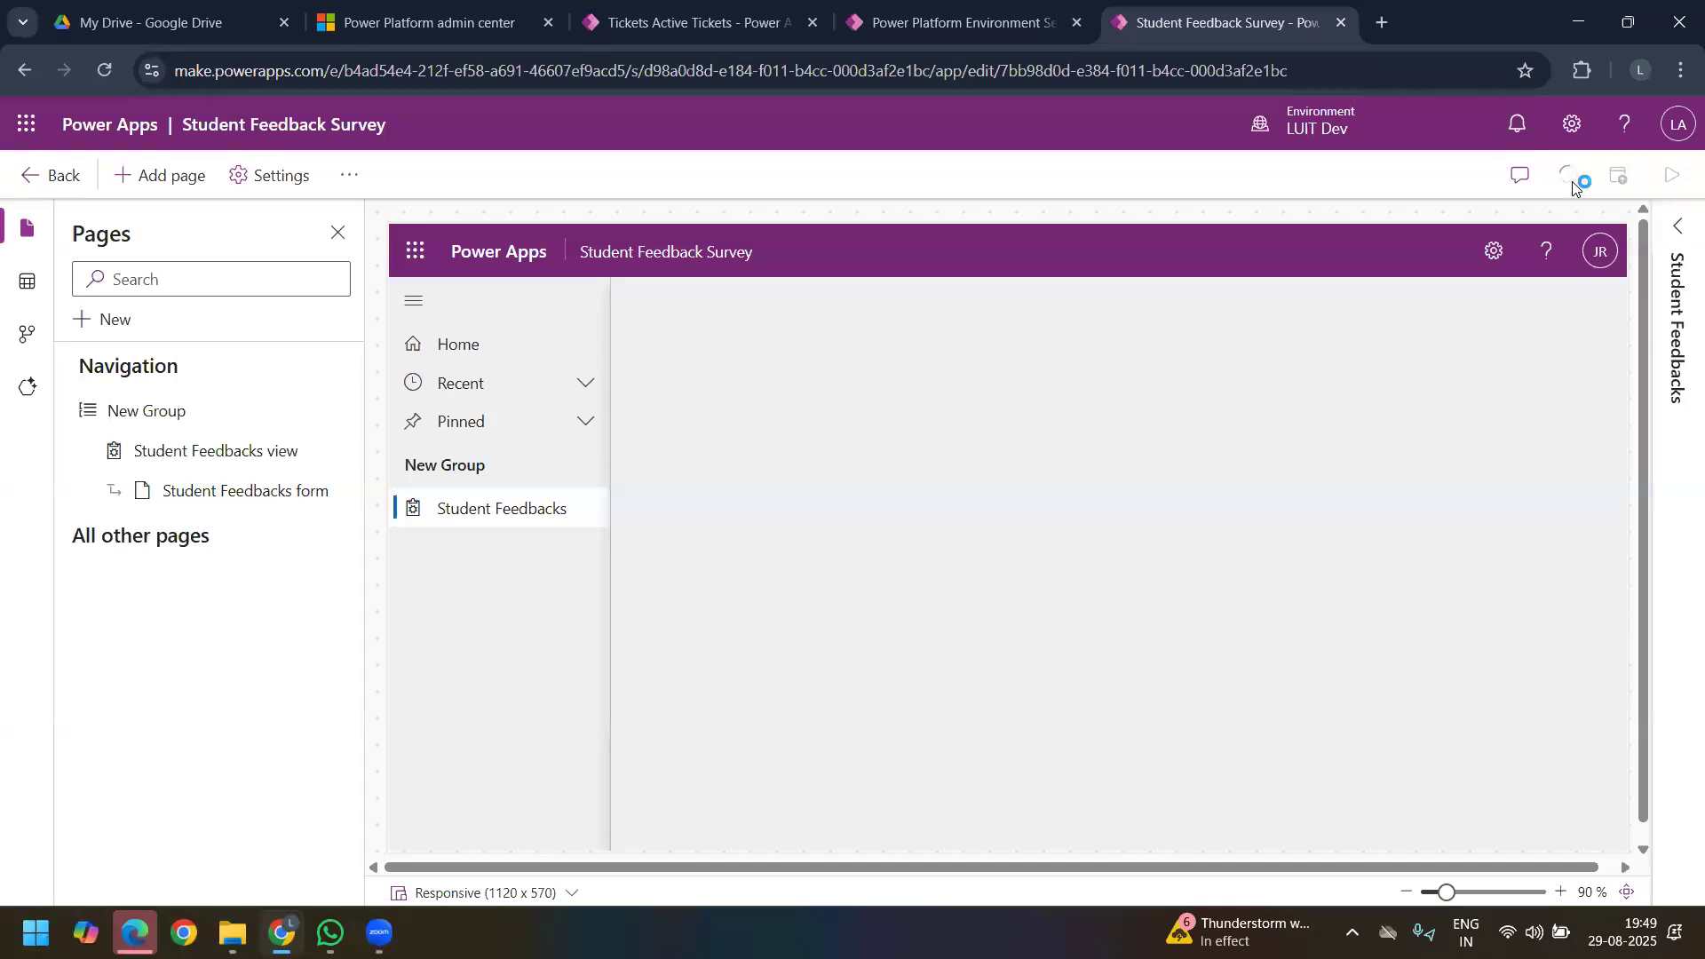
# Step: Publish the Student Feedback Survey app, and play it to view the Student Feedbacks list
pyautogui.click(1621, 183)
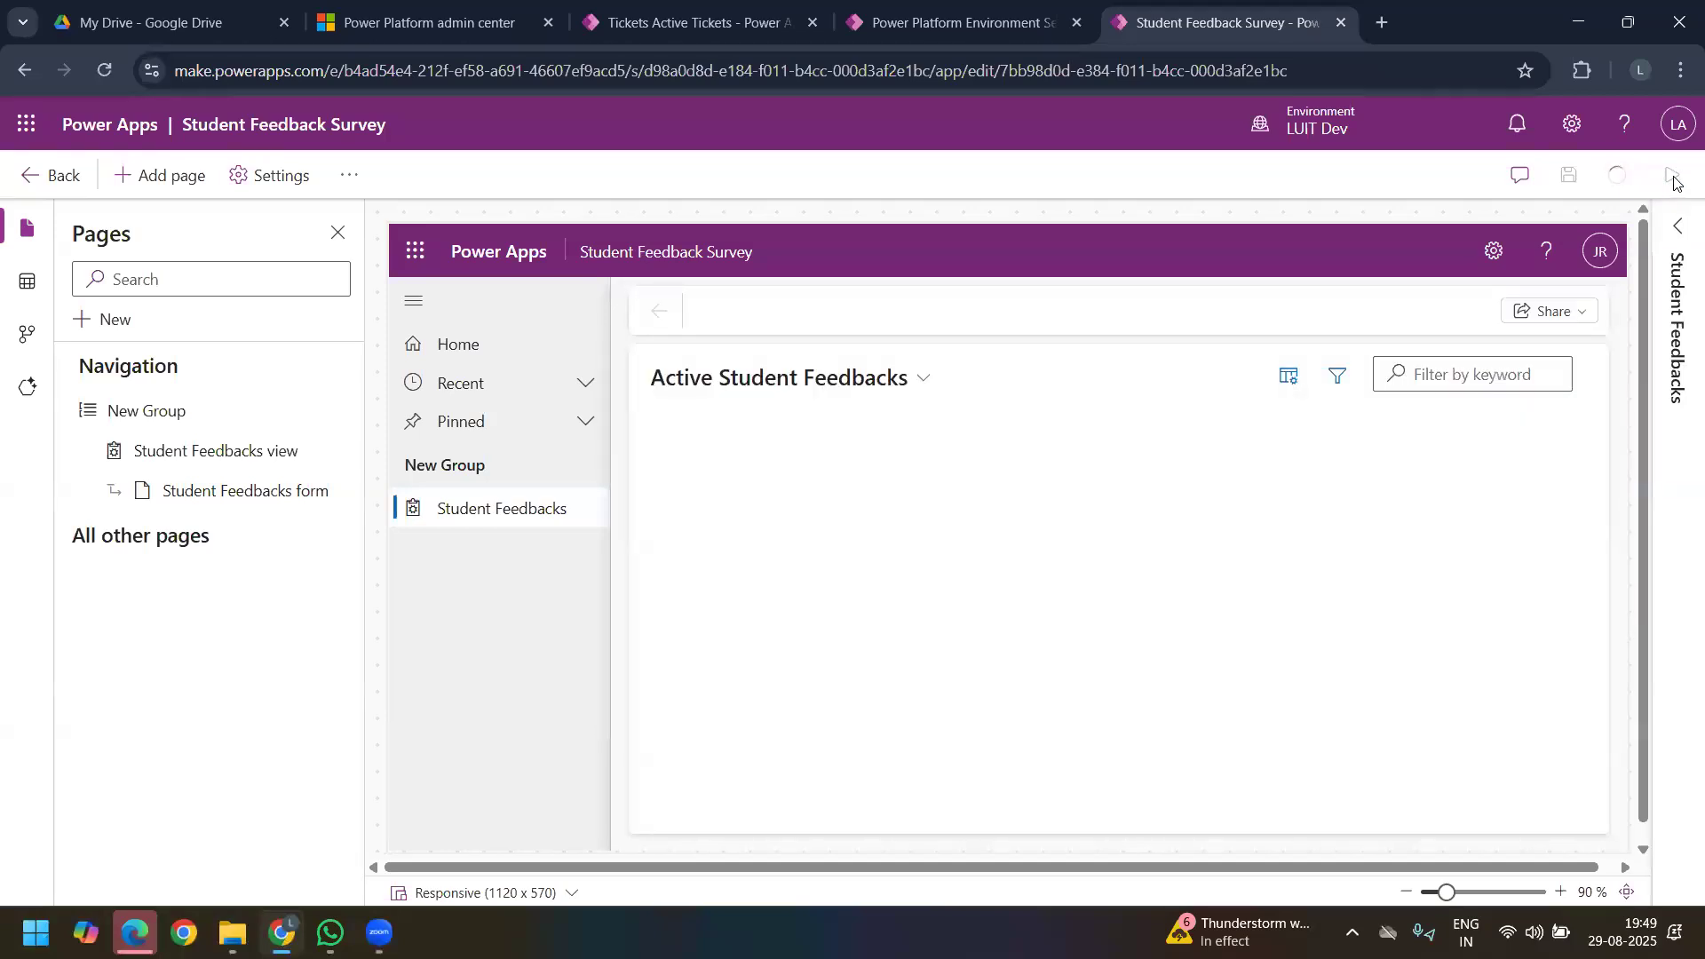
pyautogui.click(1673, 180)
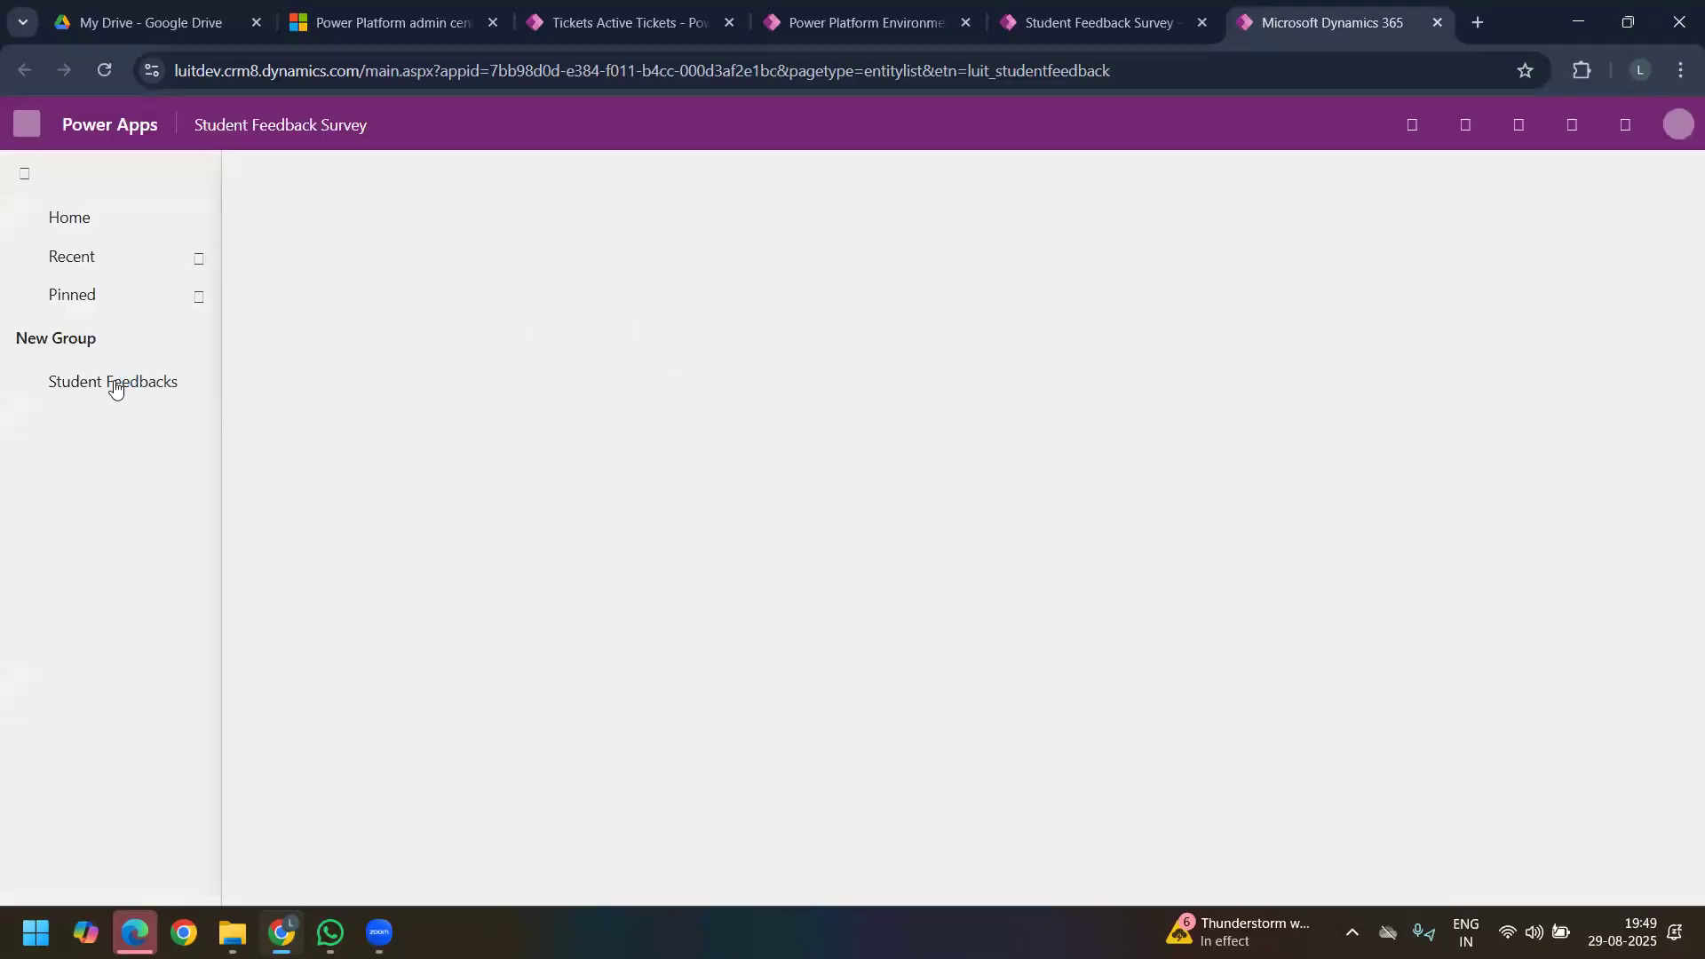
pyautogui.click(100, 380)
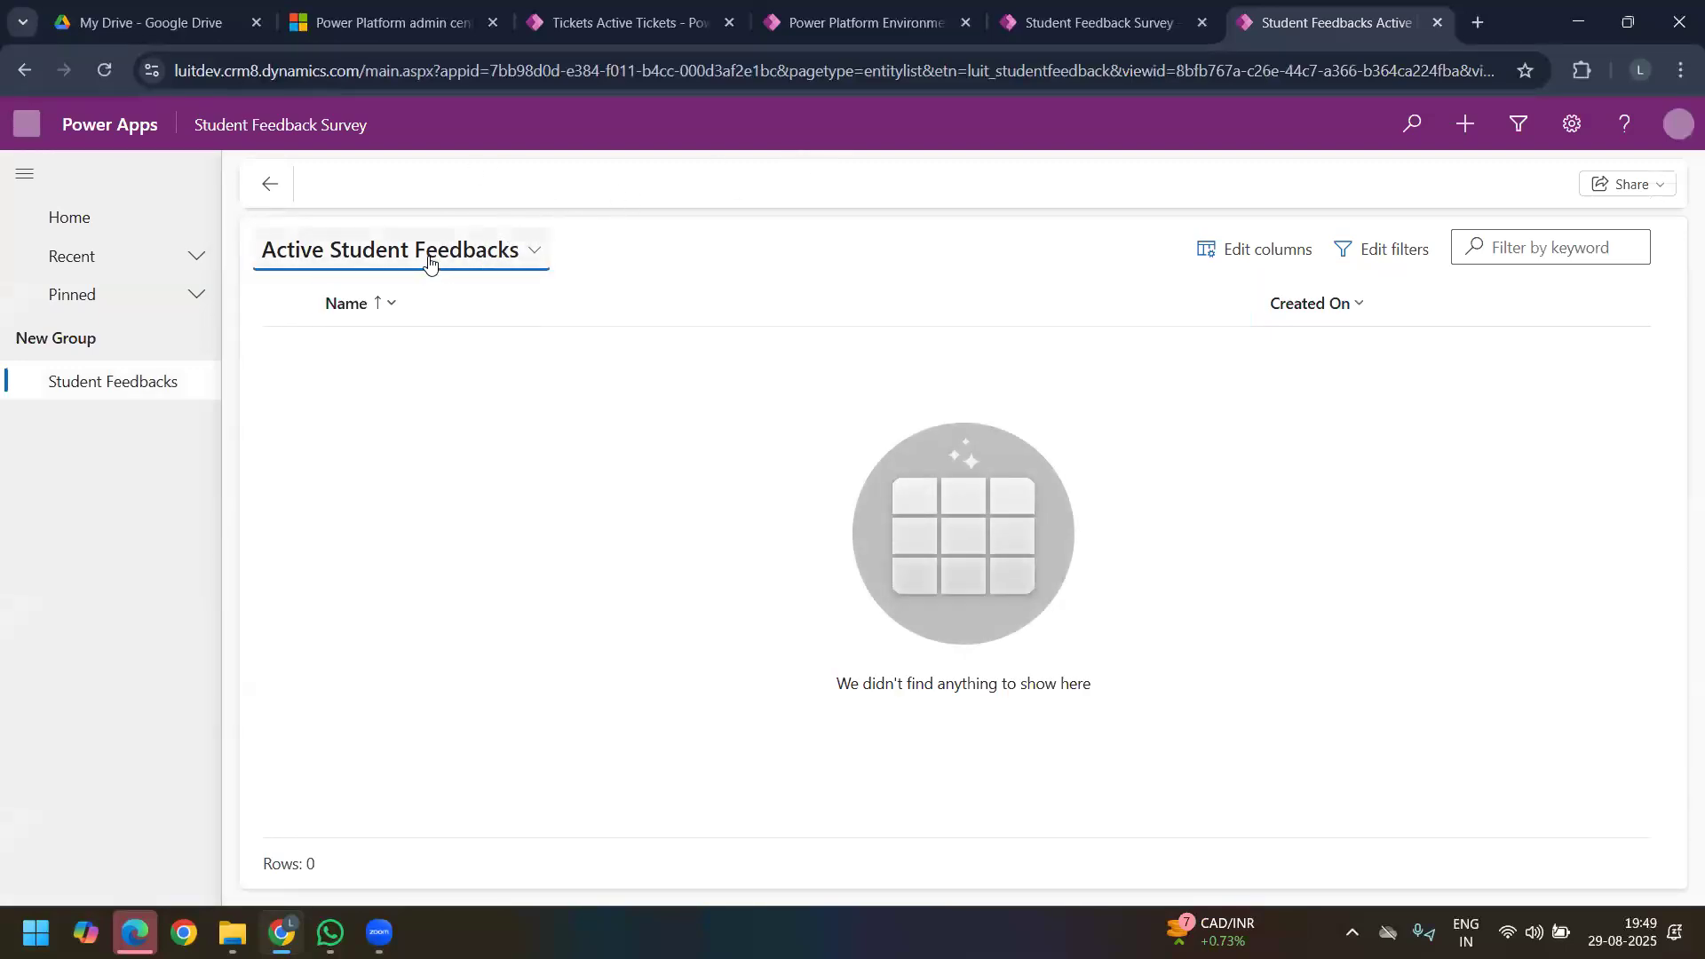
# Step: Open a new Student Feedback record to examine its form fields, and return to the app designer
pyautogui.click(463, 187)
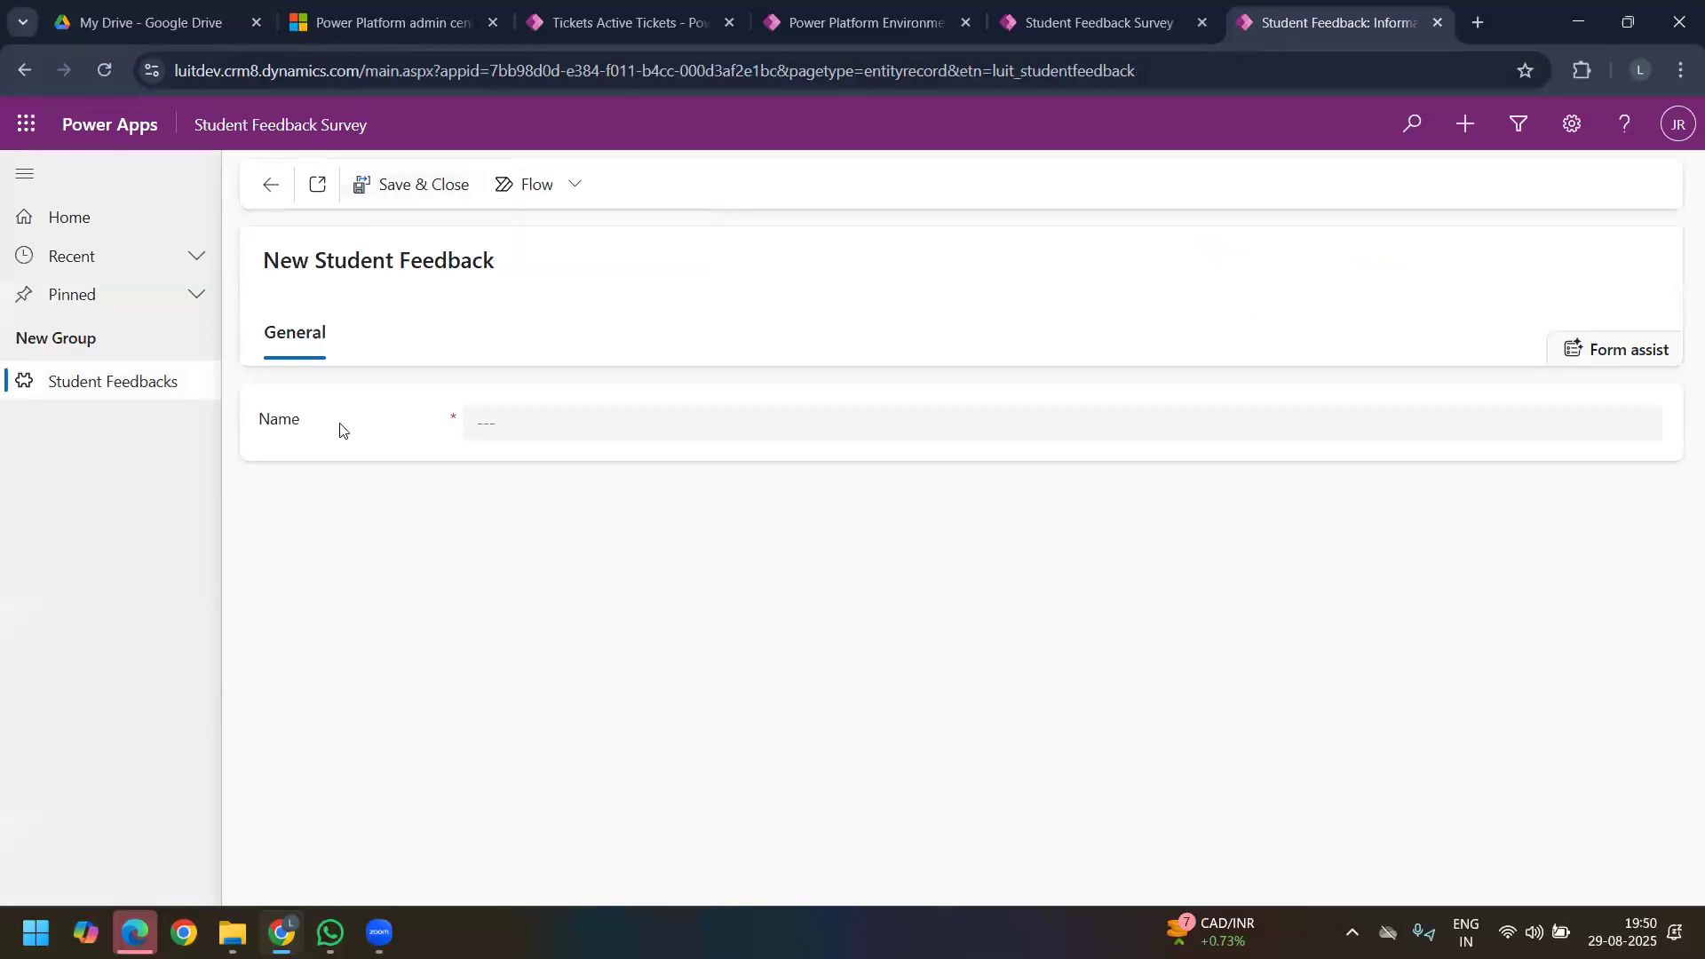
pyautogui.doubleClick(276, 431)
pyautogui.click(1039, 23)
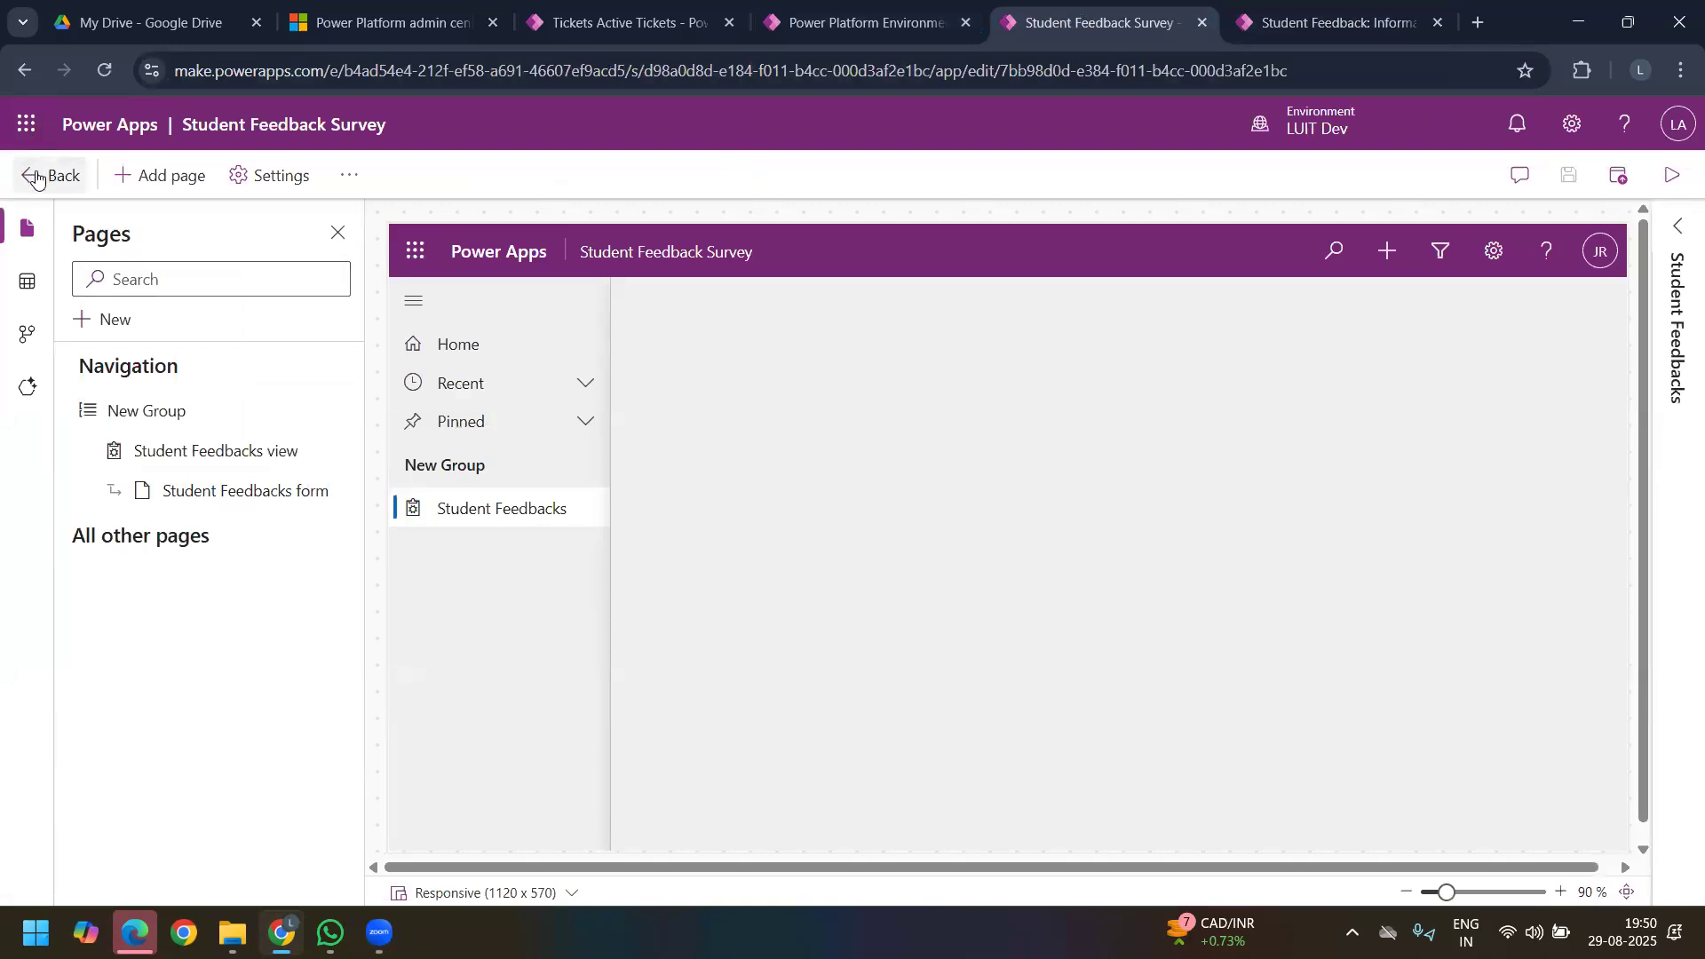
# Step: Open the main Information form of the Student Feedback table from the LT6 Day 8 solution for editing
pyautogui.click(46, 175)
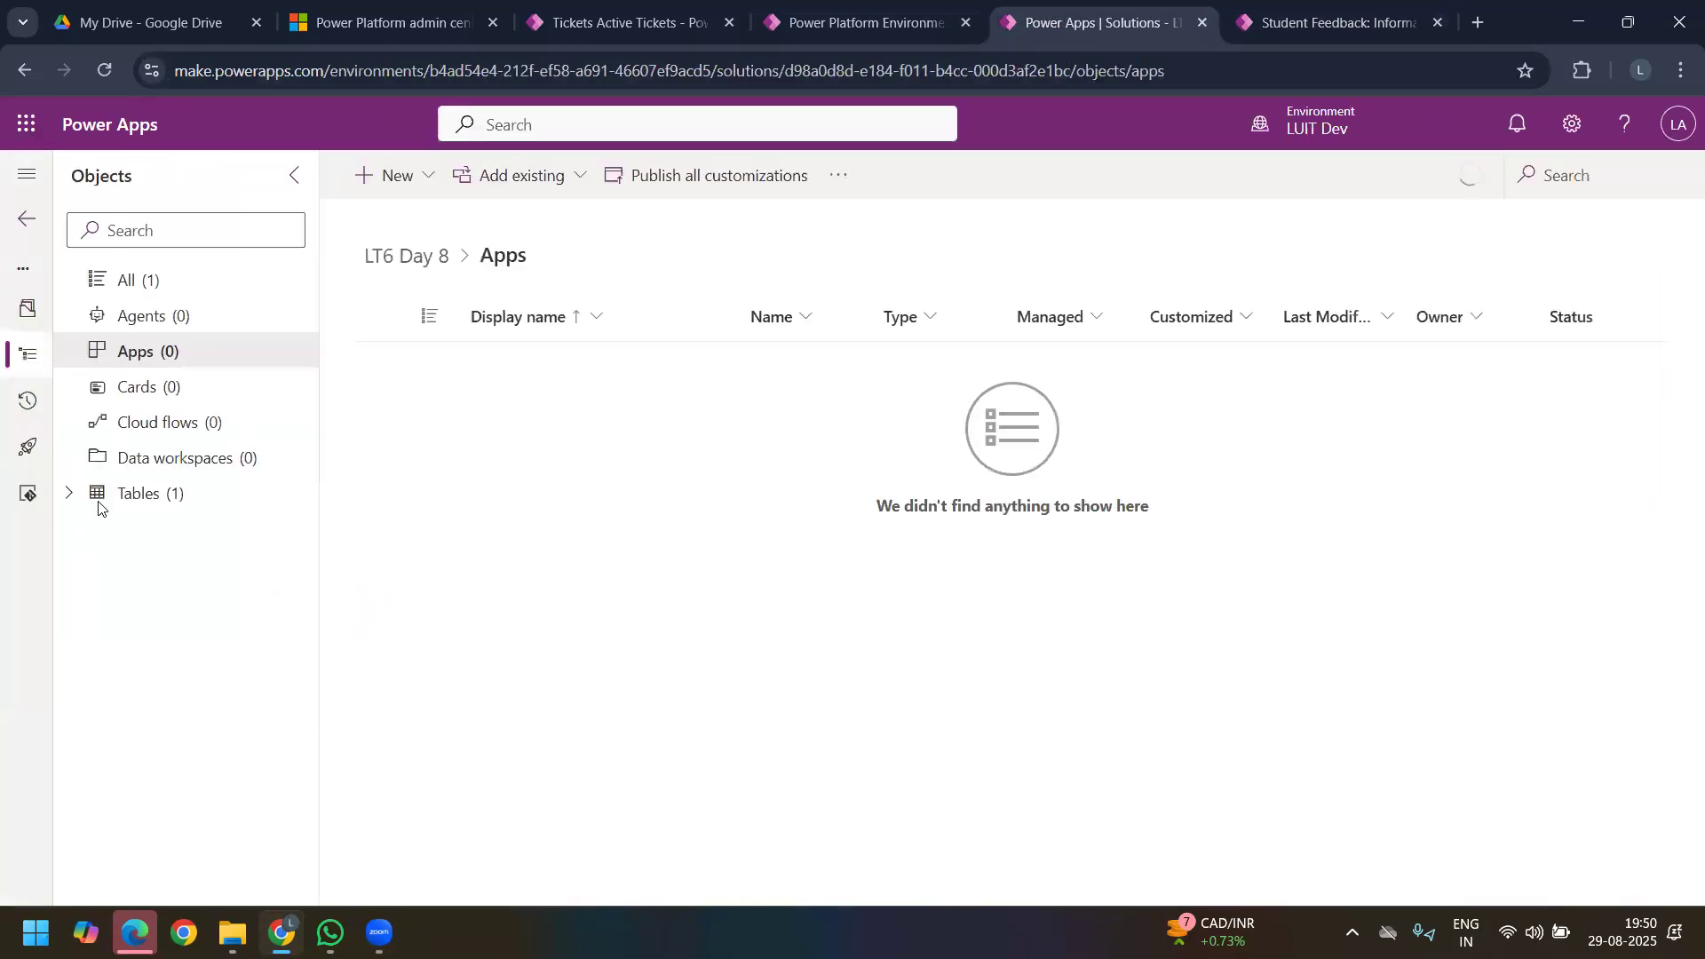
pyautogui.click(69, 498)
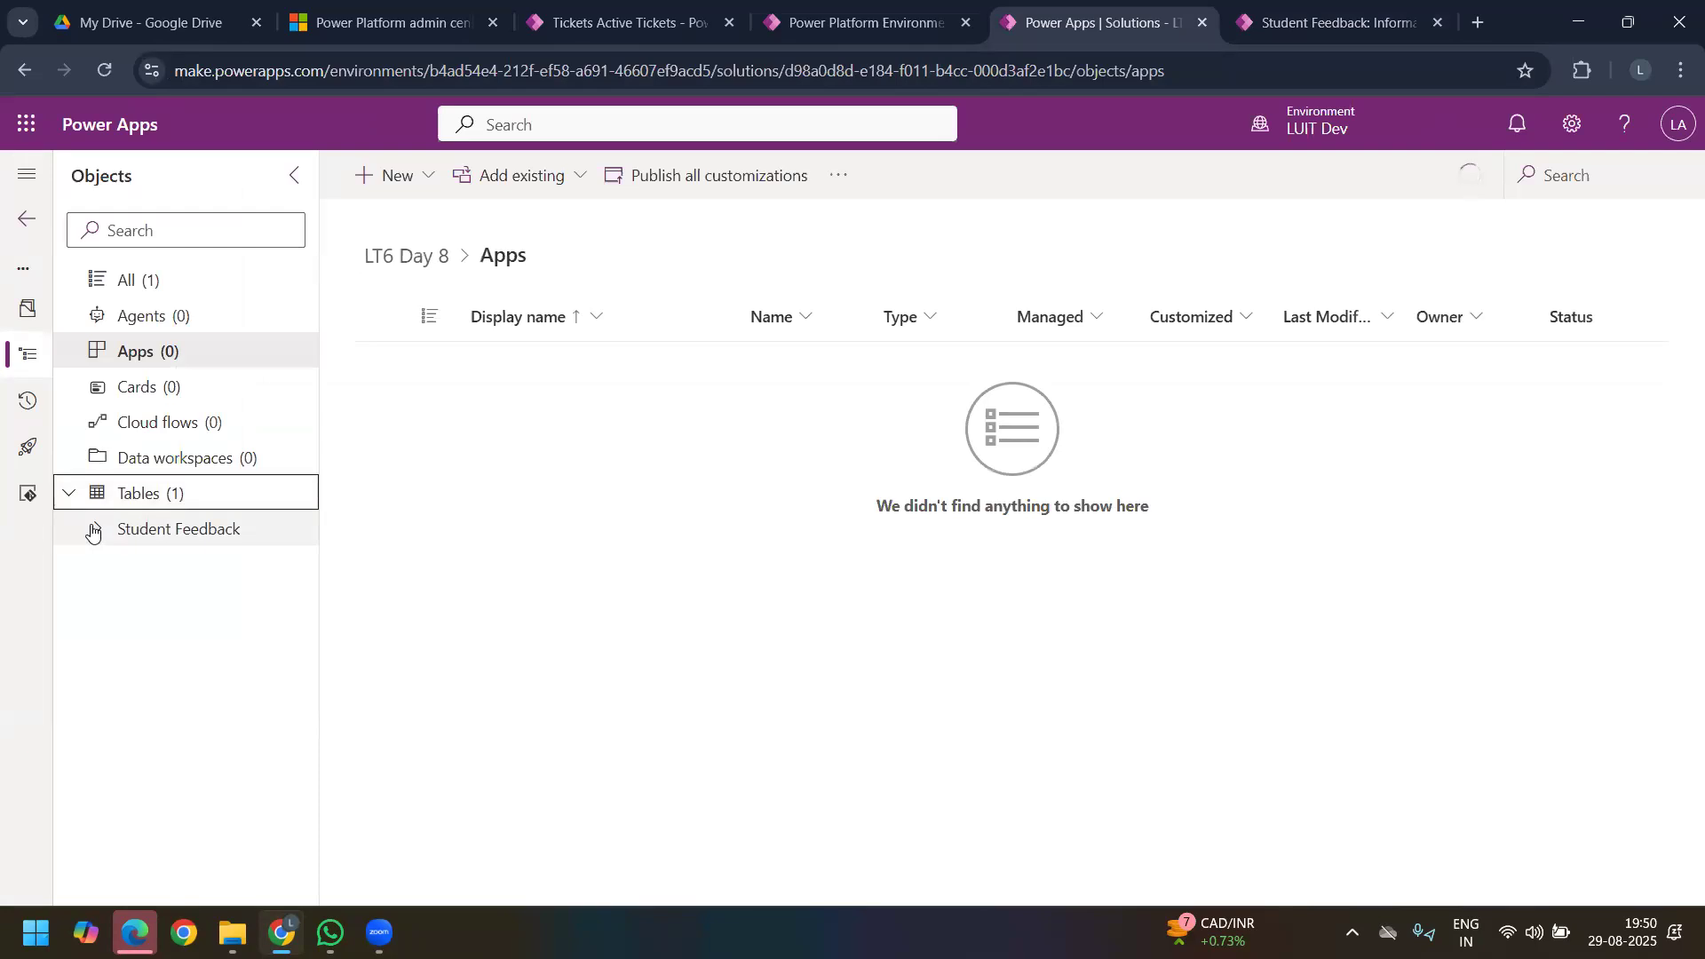
pyautogui.click(94, 528)
pyautogui.click(218, 679)
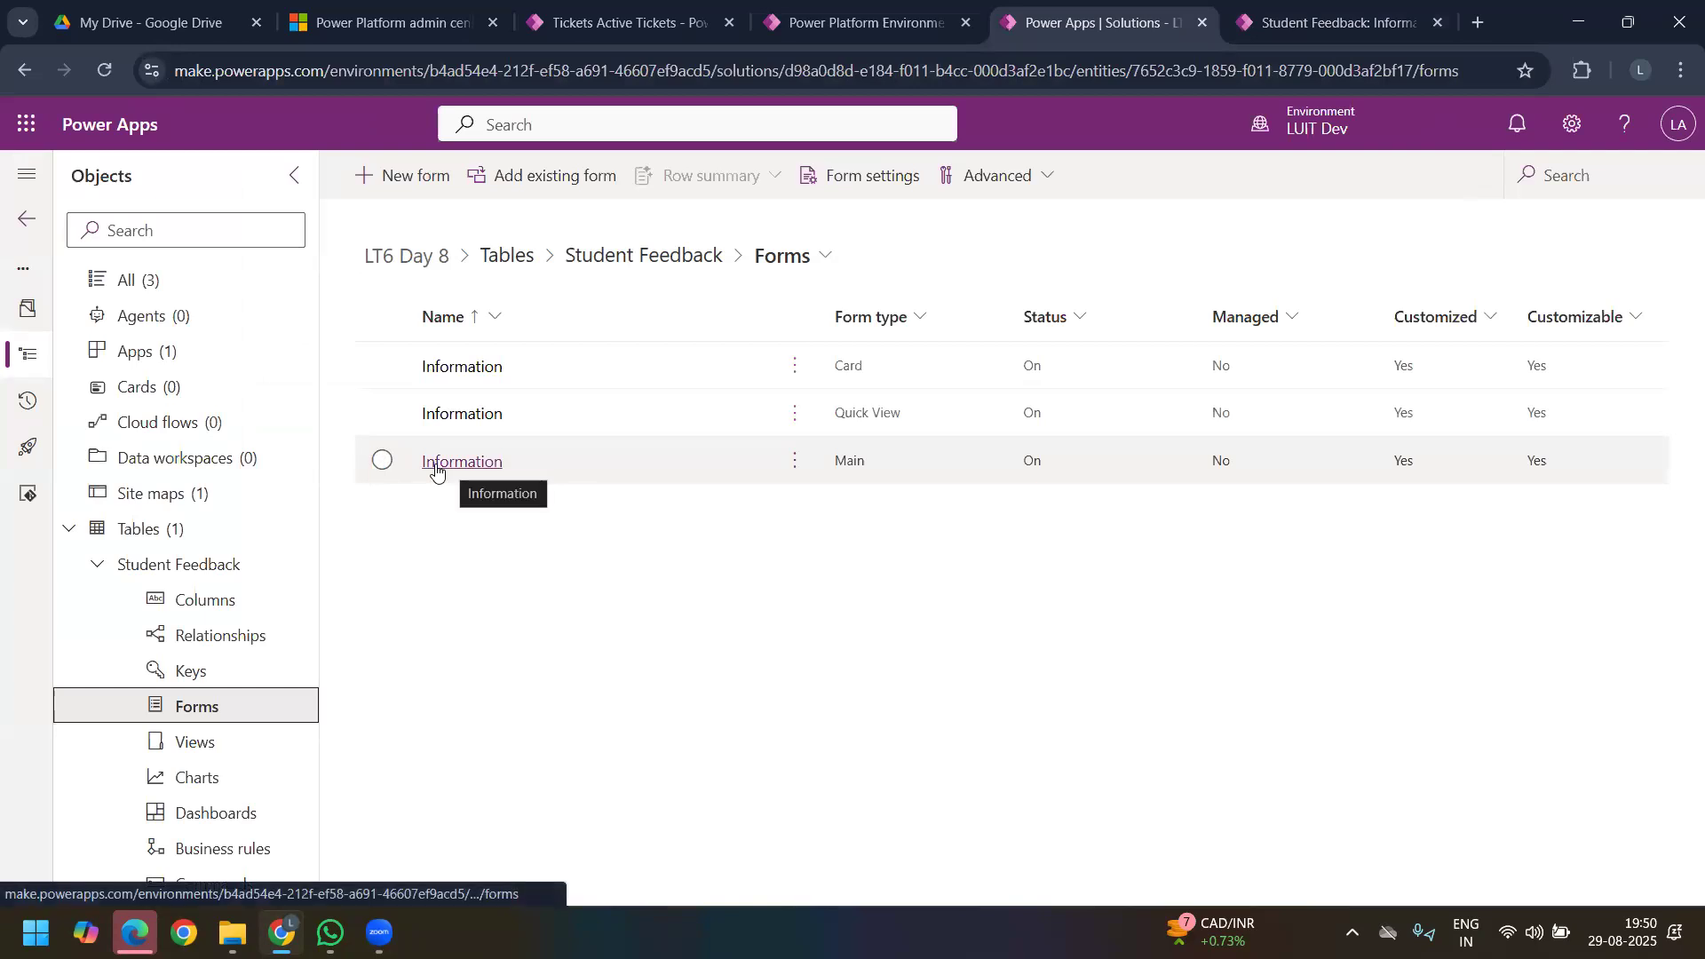
pyautogui.click(439, 466)
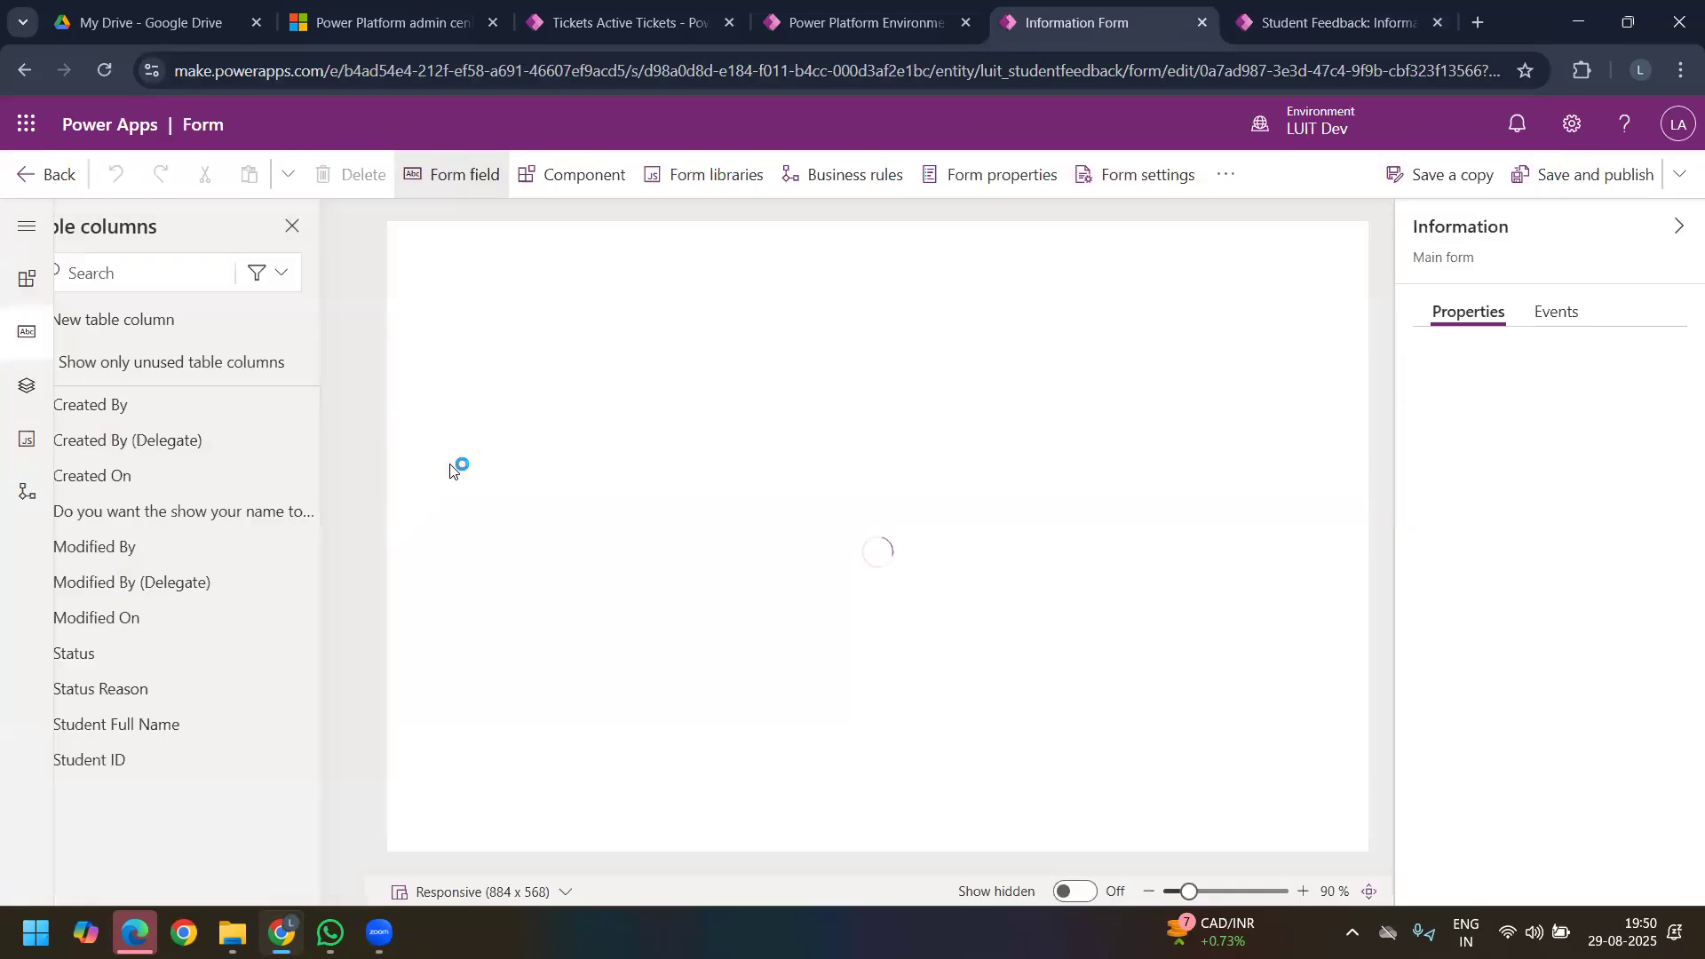
pyautogui.moveTo(161, 551)
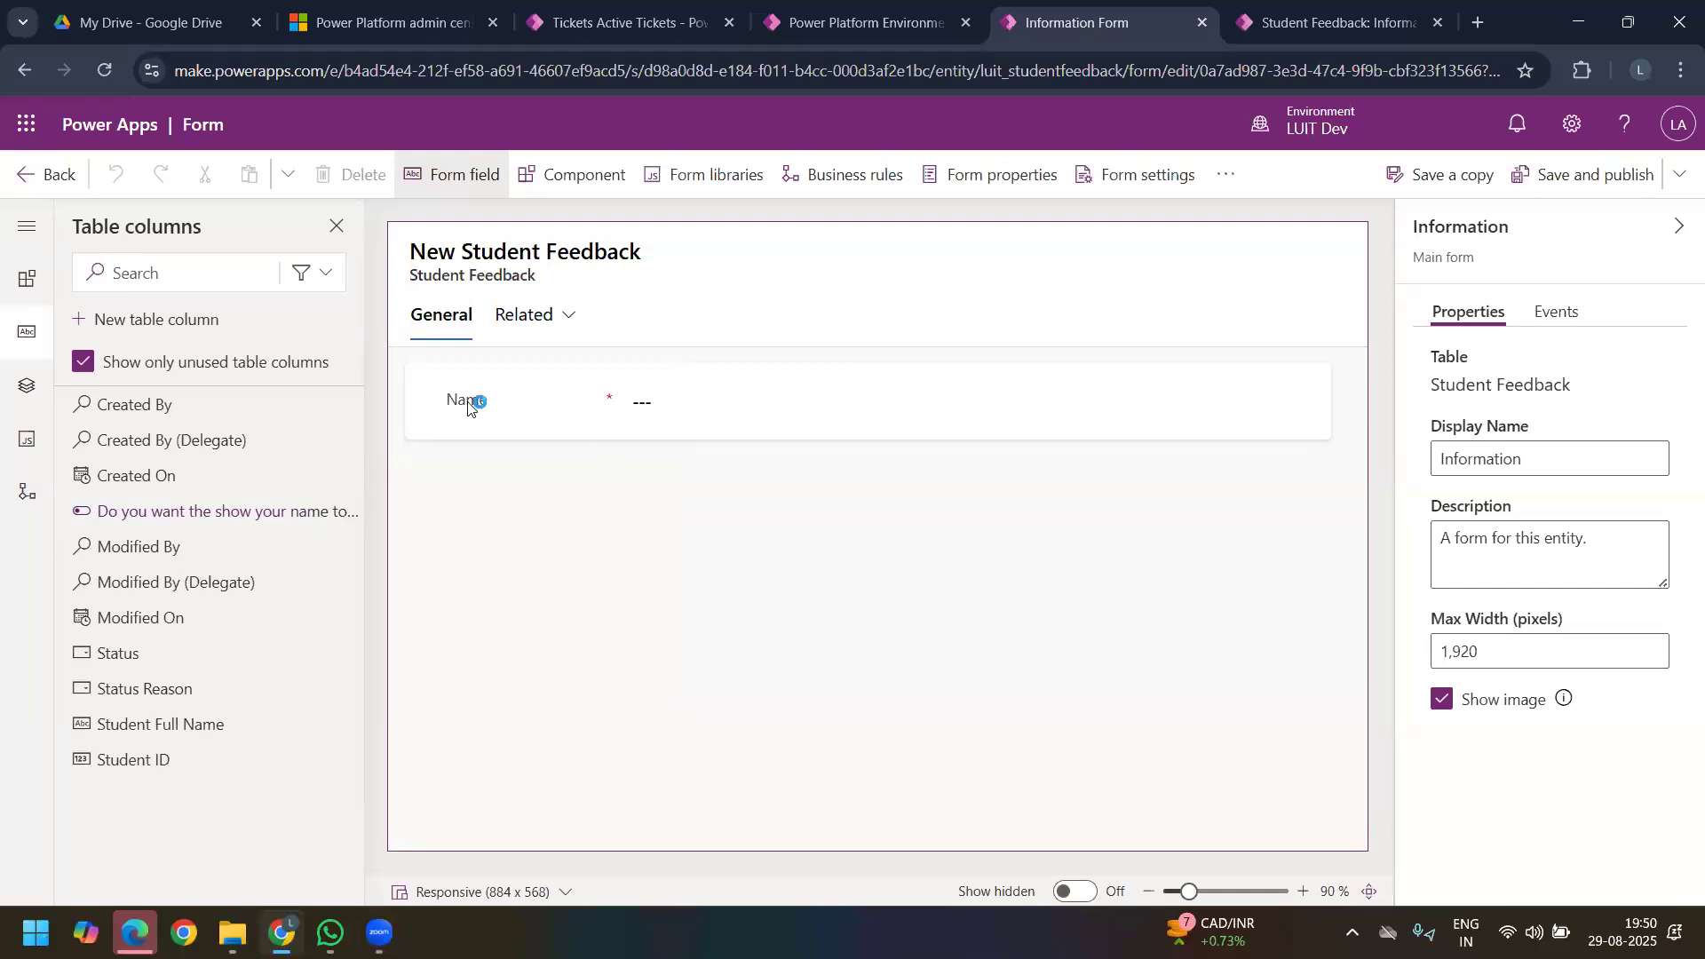
# Step: Relabel the form's Name field as College Name
pyautogui.click(468, 408)
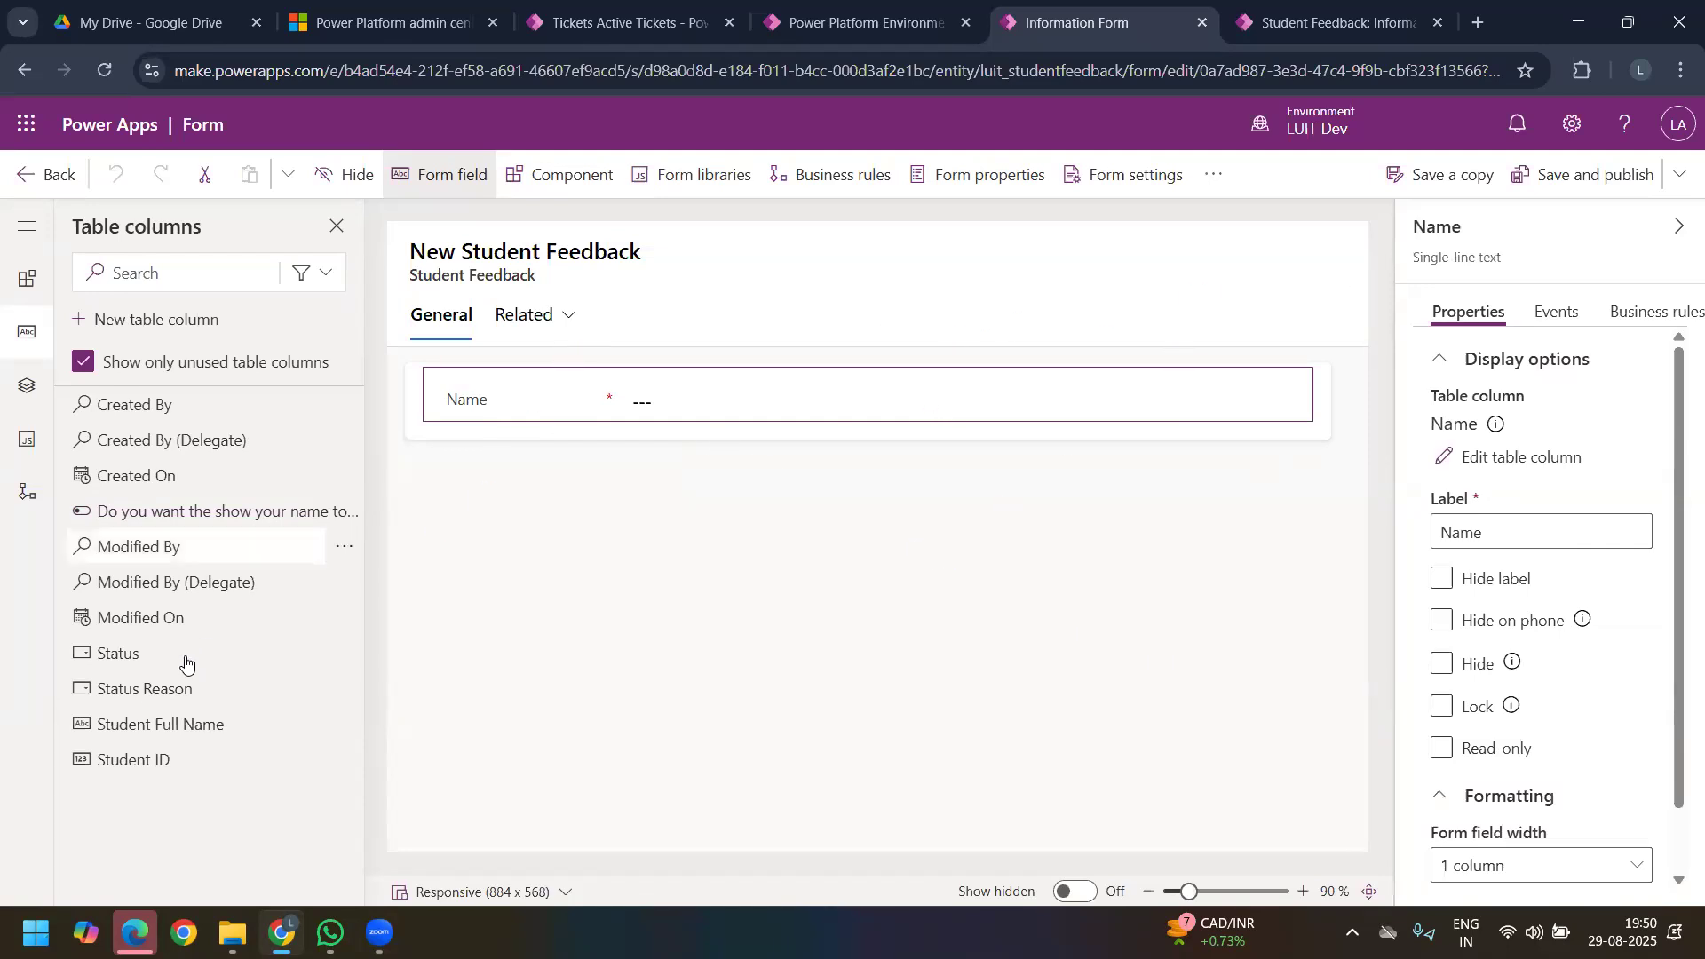
pyautogui.moveTo(136, 740)
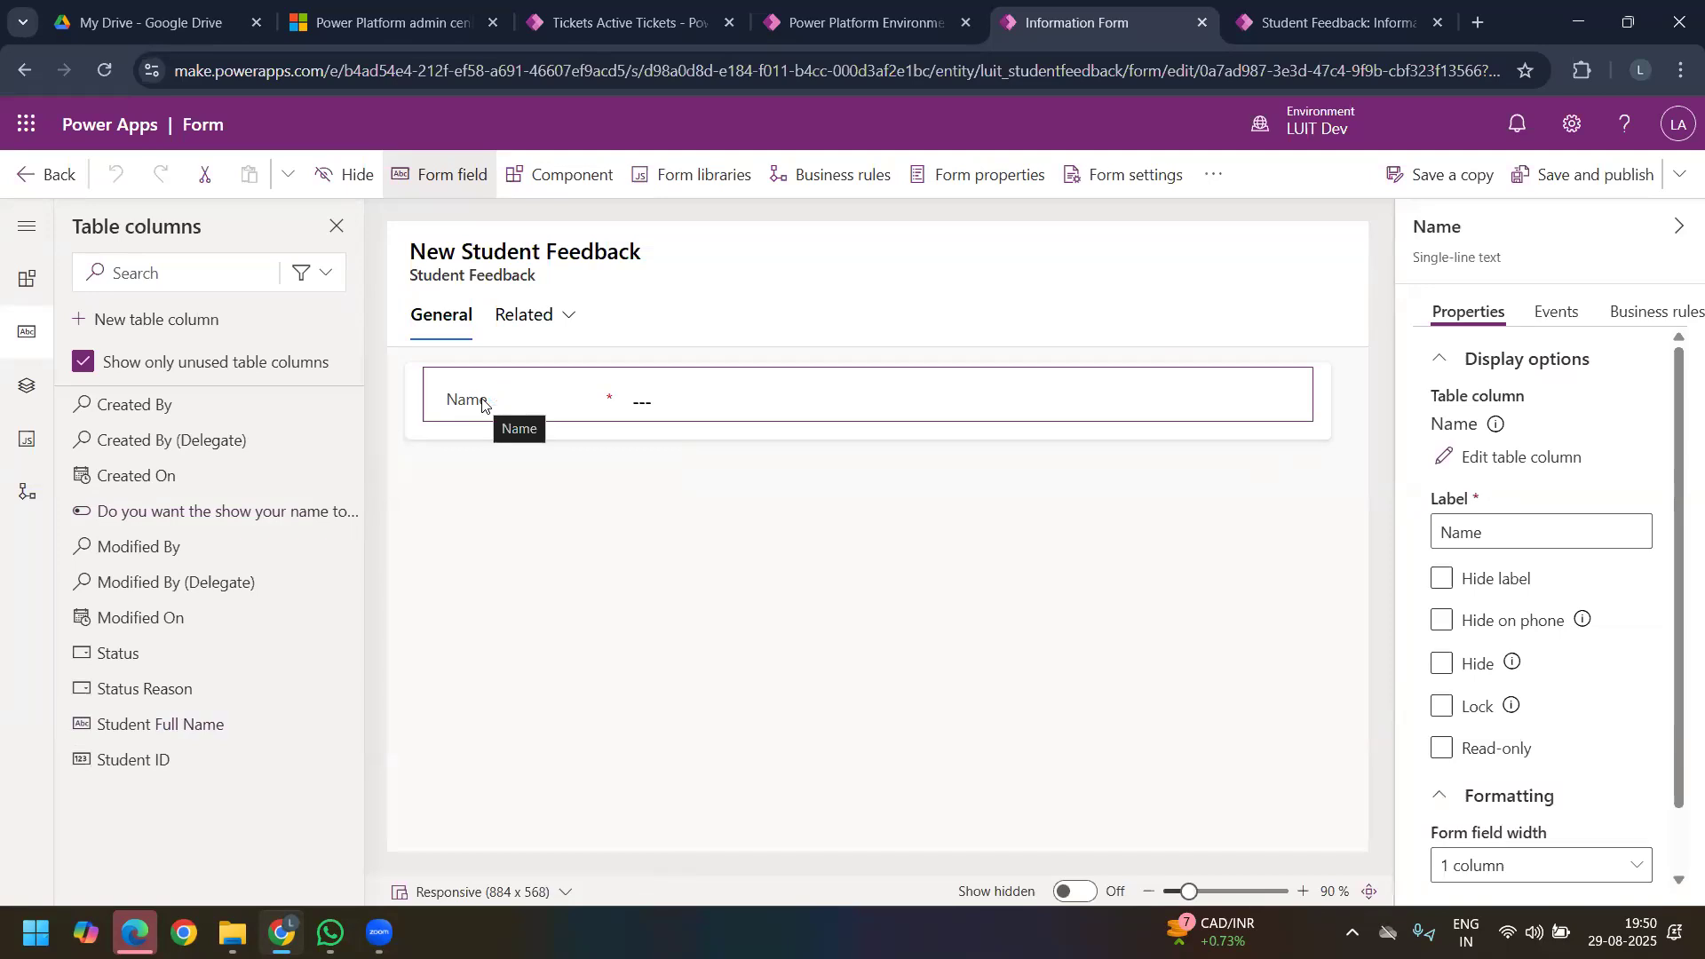
pyautogui.click(1496, 538)
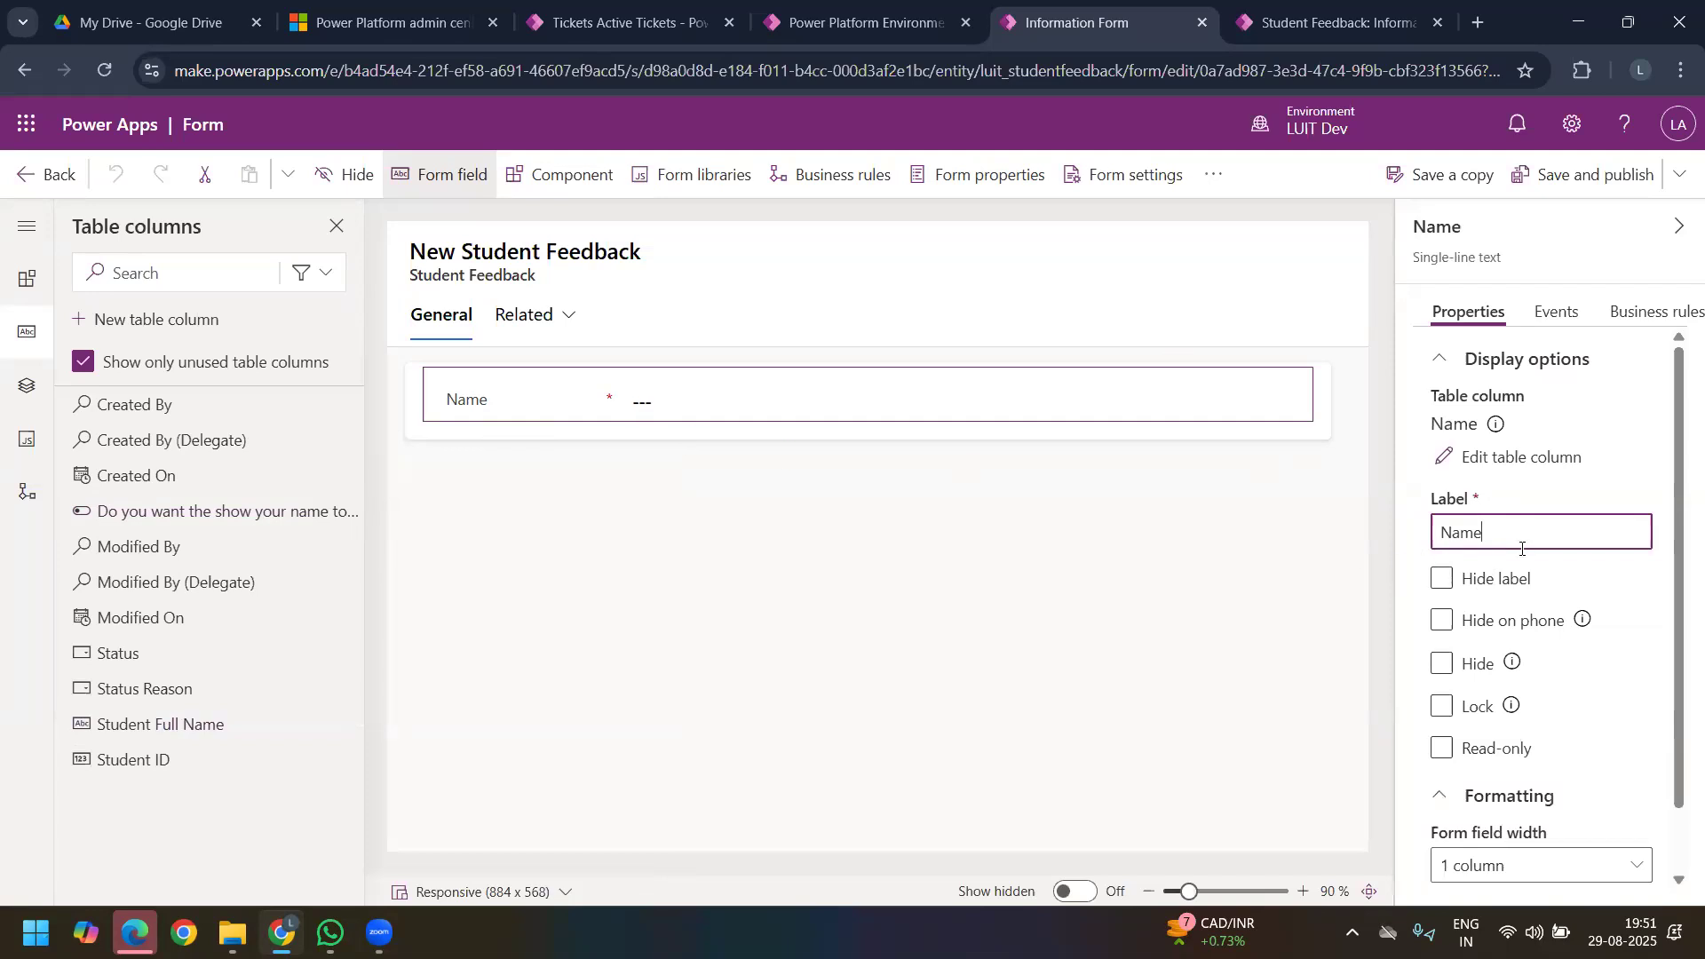
pyautogui.write('College')
pyautogui.click(631, 518)
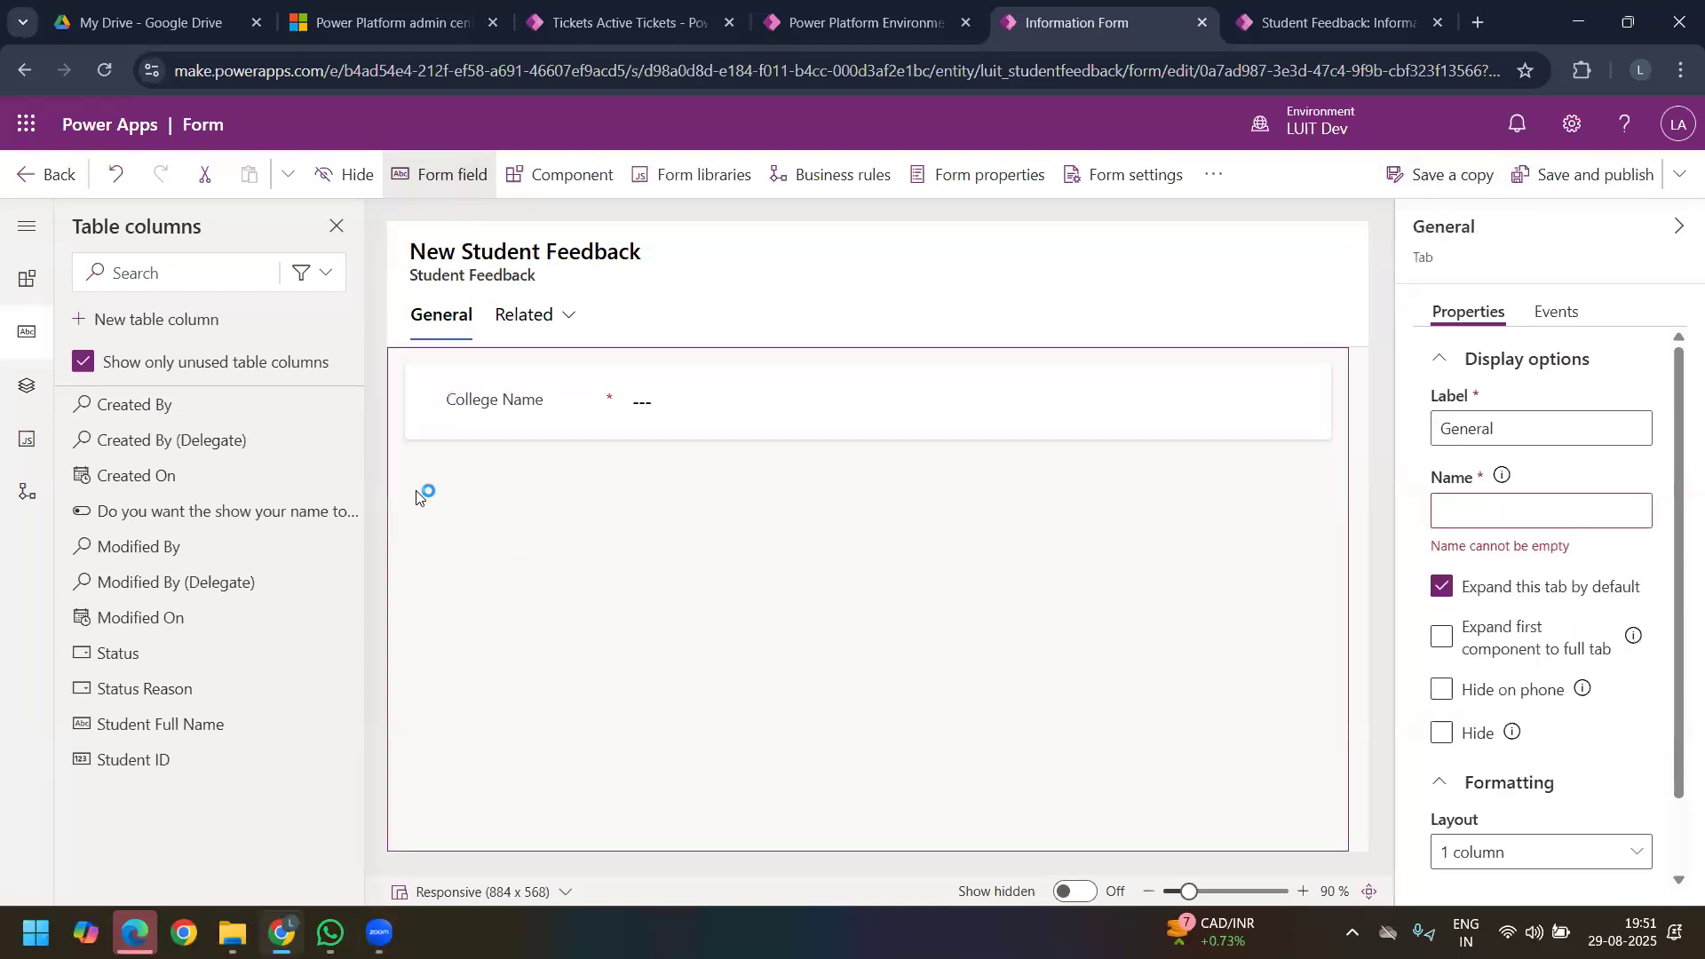
pyautogui.click(1471, 517)
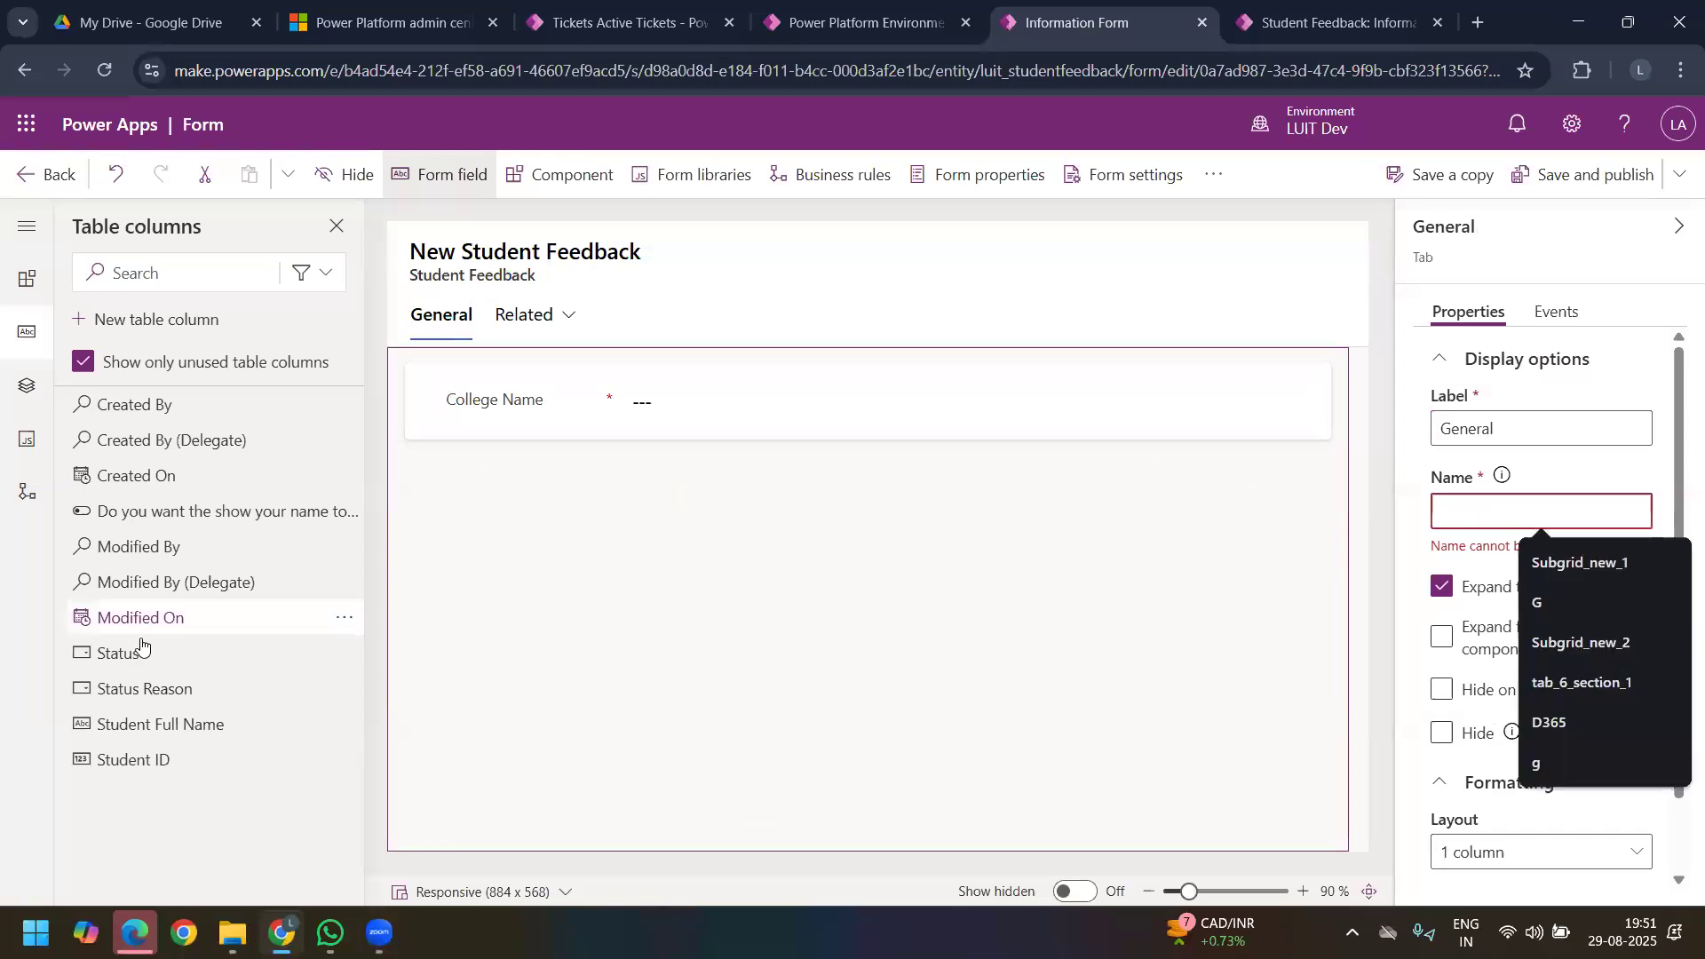
# Step: Add the Student Full Name, Student ID and "Do you want the show your name to college ?" columns to the form under College Name
pyautogui.moveTo(211, 730); pyautogui.dragTo(484, 430)
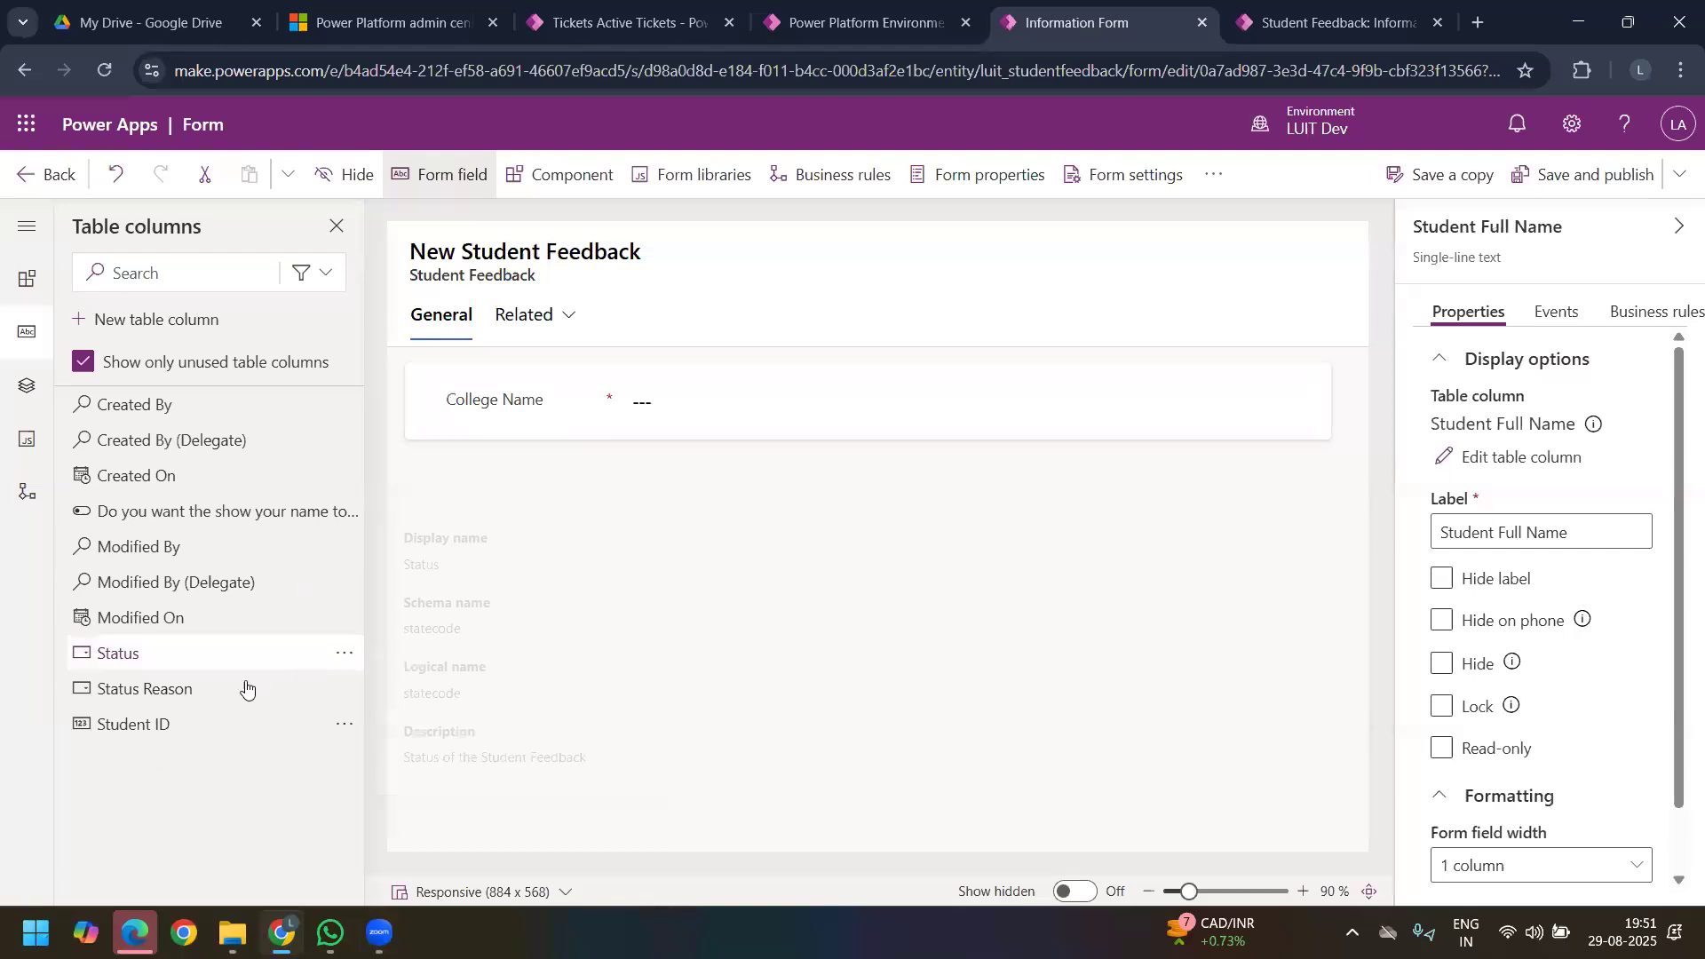
pyautogui.moveTo(172, 721); pyautogui.dragTo(410, 405)
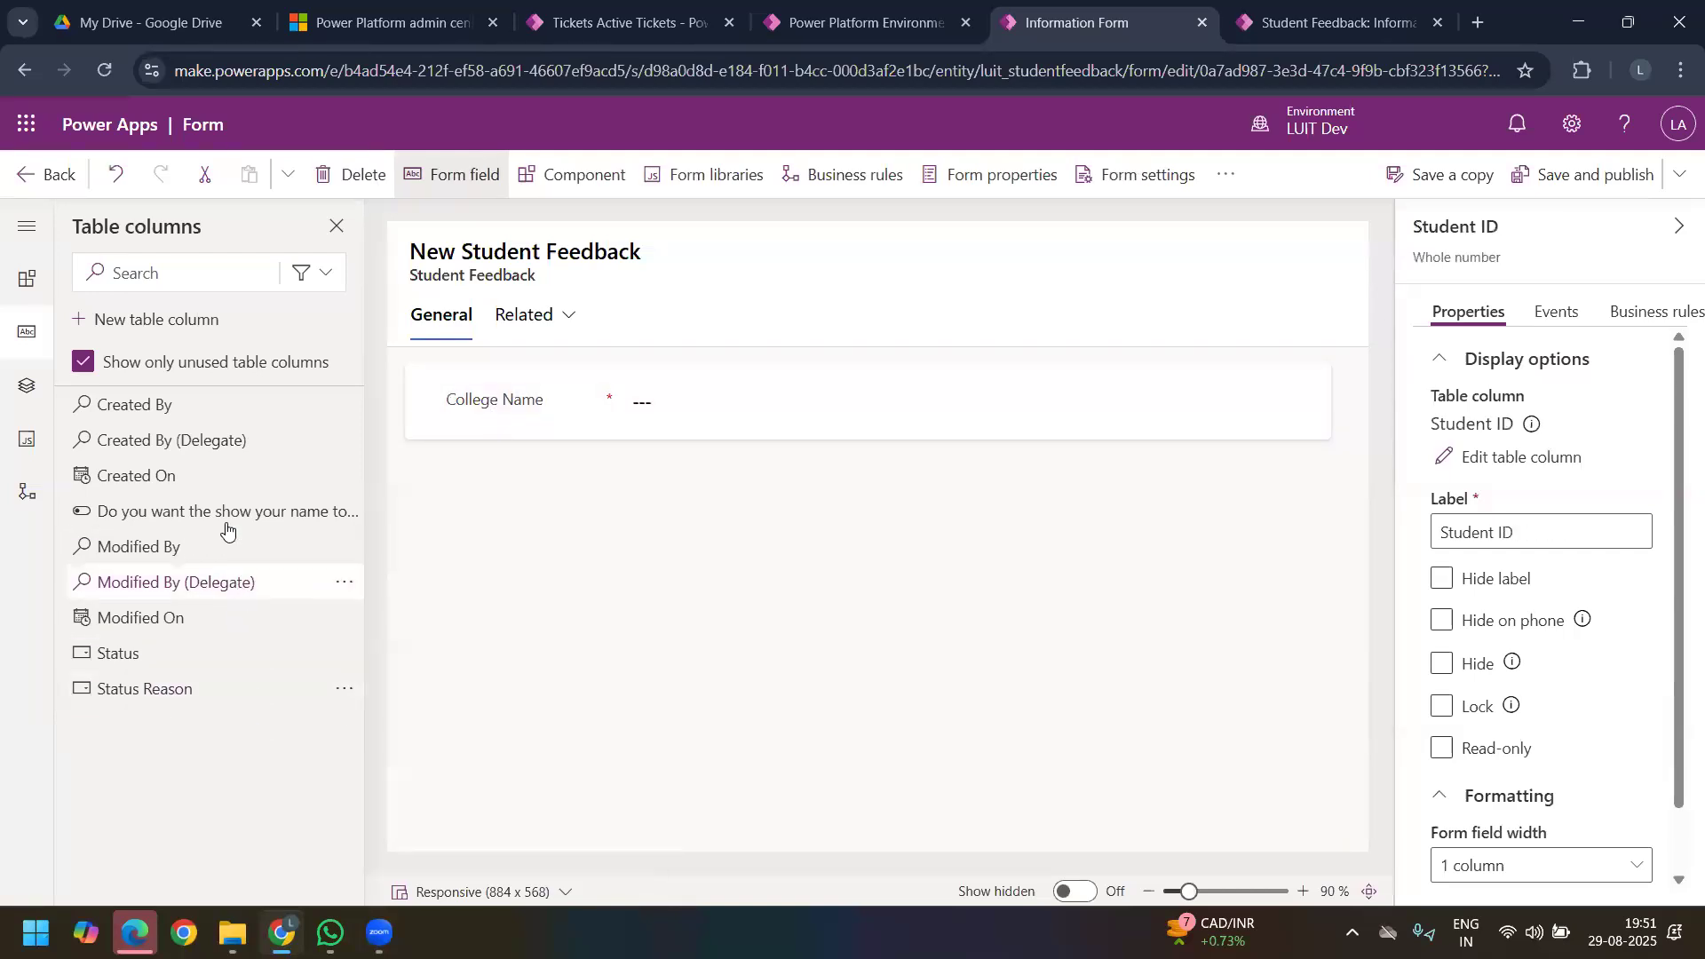
pyautogui.moveTo(532, 460); pyautogui.dragTo(448, 525)
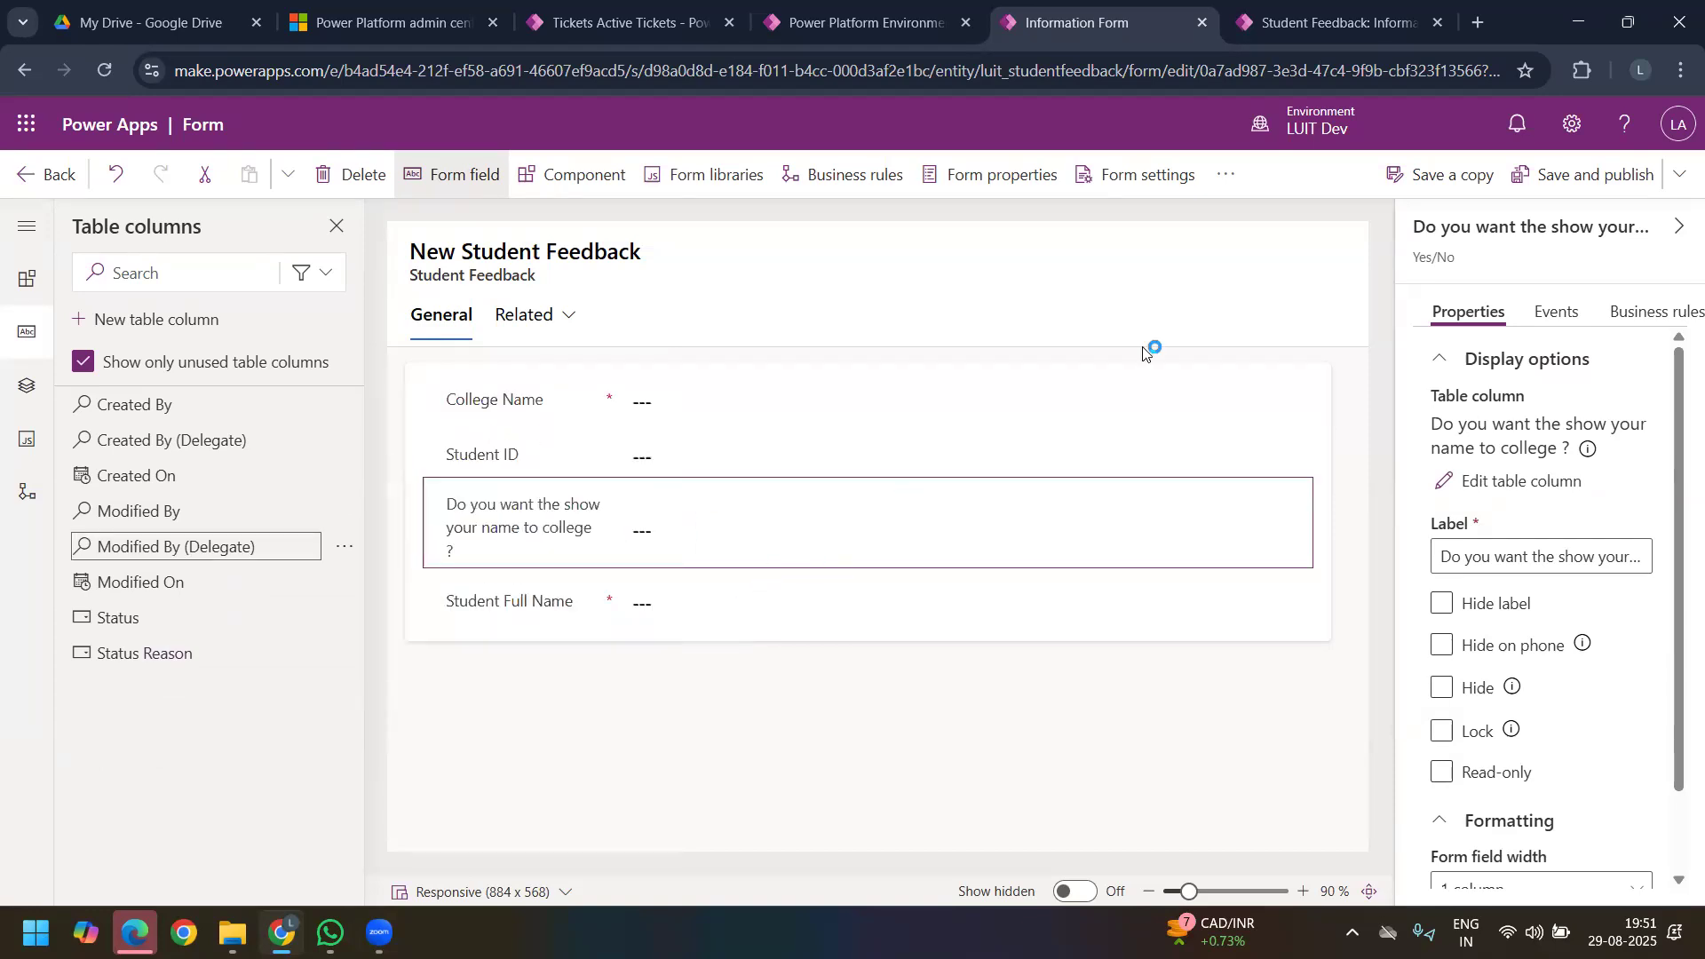
# Step: Move the Student Full Name field above the "Do you want the show your name to college ?" field, and save and publish the form
pyautogui.click(1579, 184)
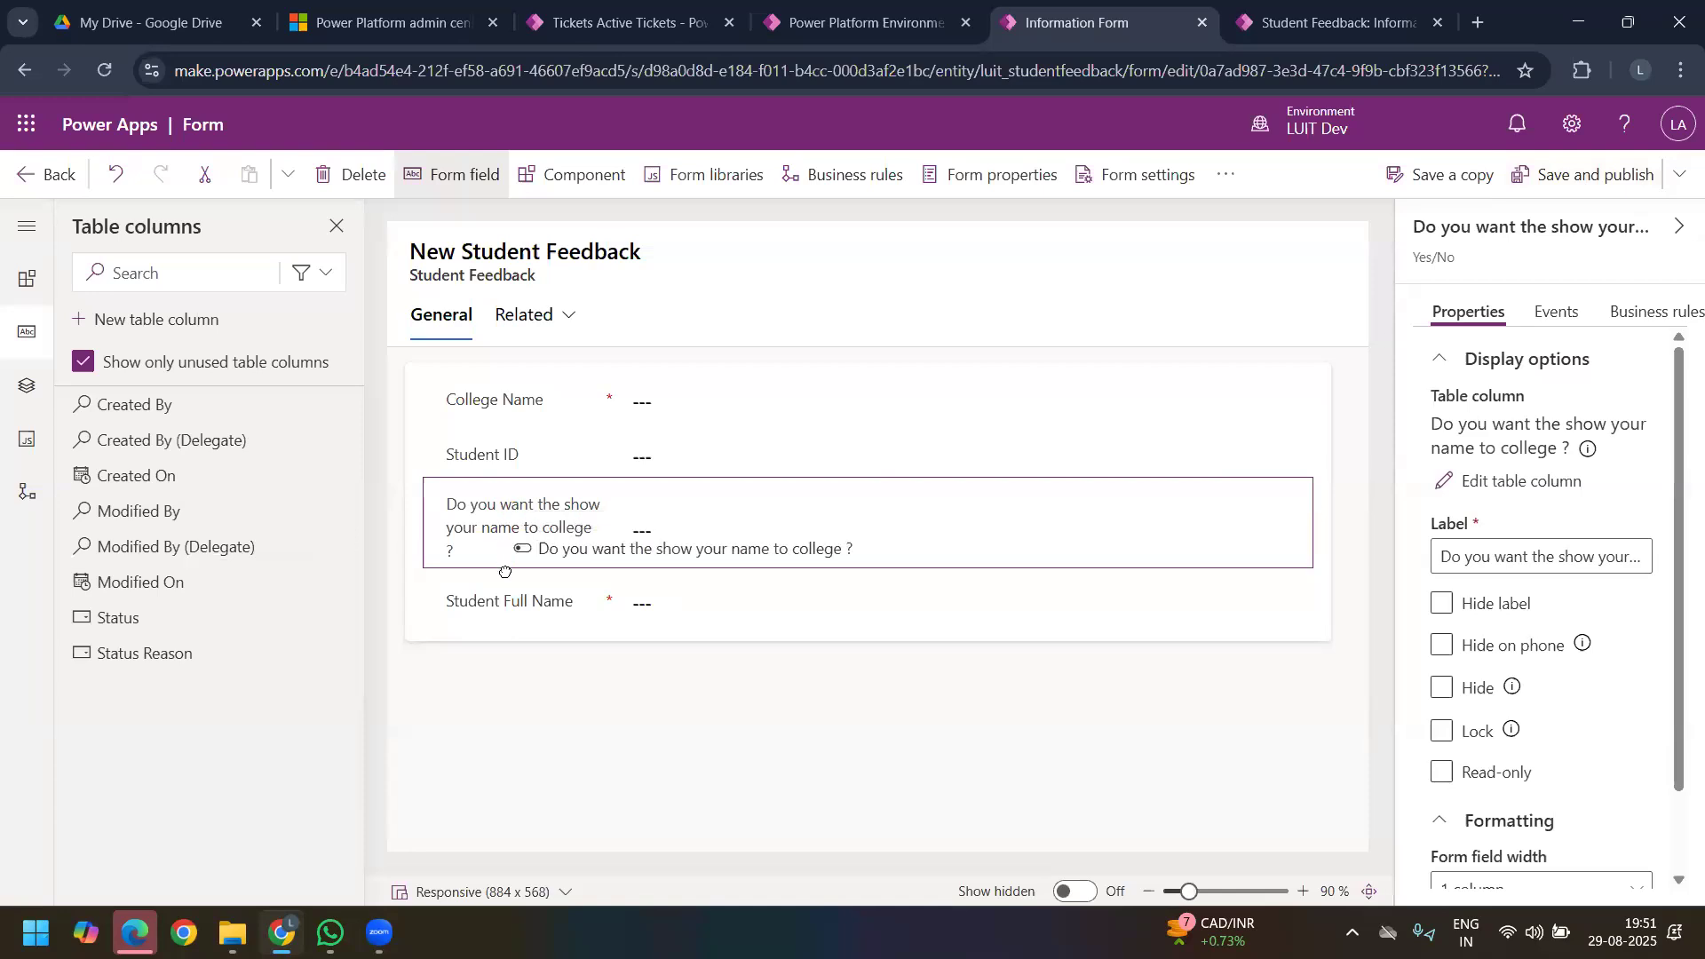
pyautogui.click(503, 595)
pyautogui.moveTo(502, 595); pyautogui.dragTo(505, 526)
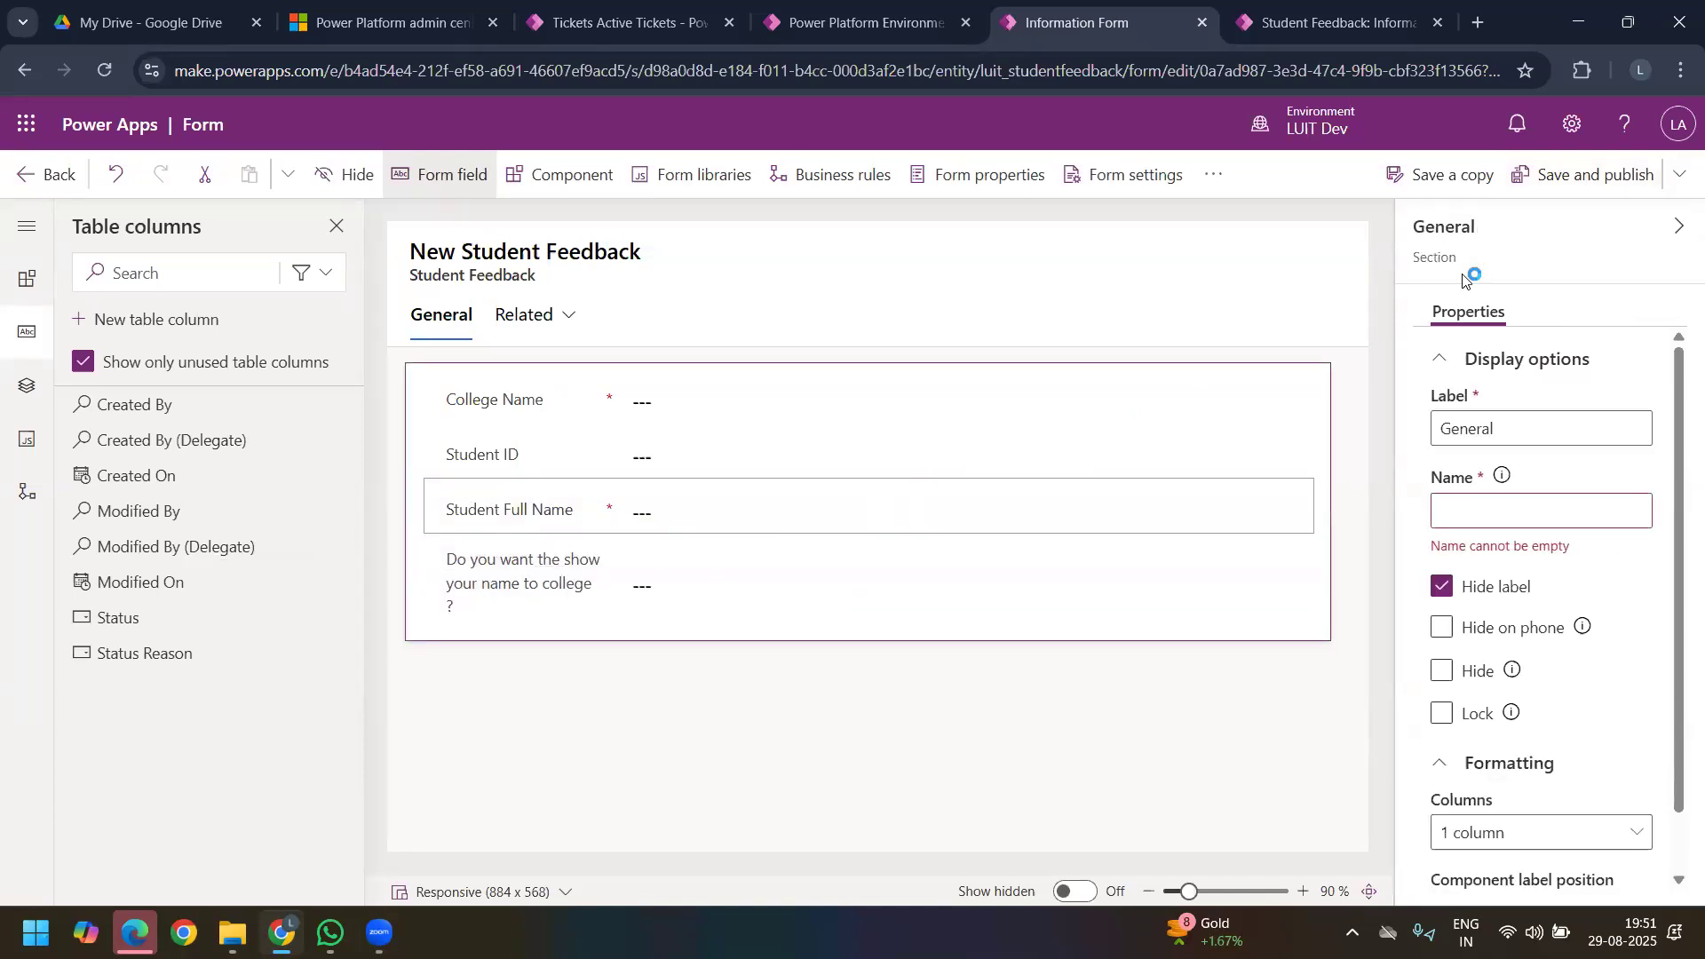
pyautogui.click(1591, 181)
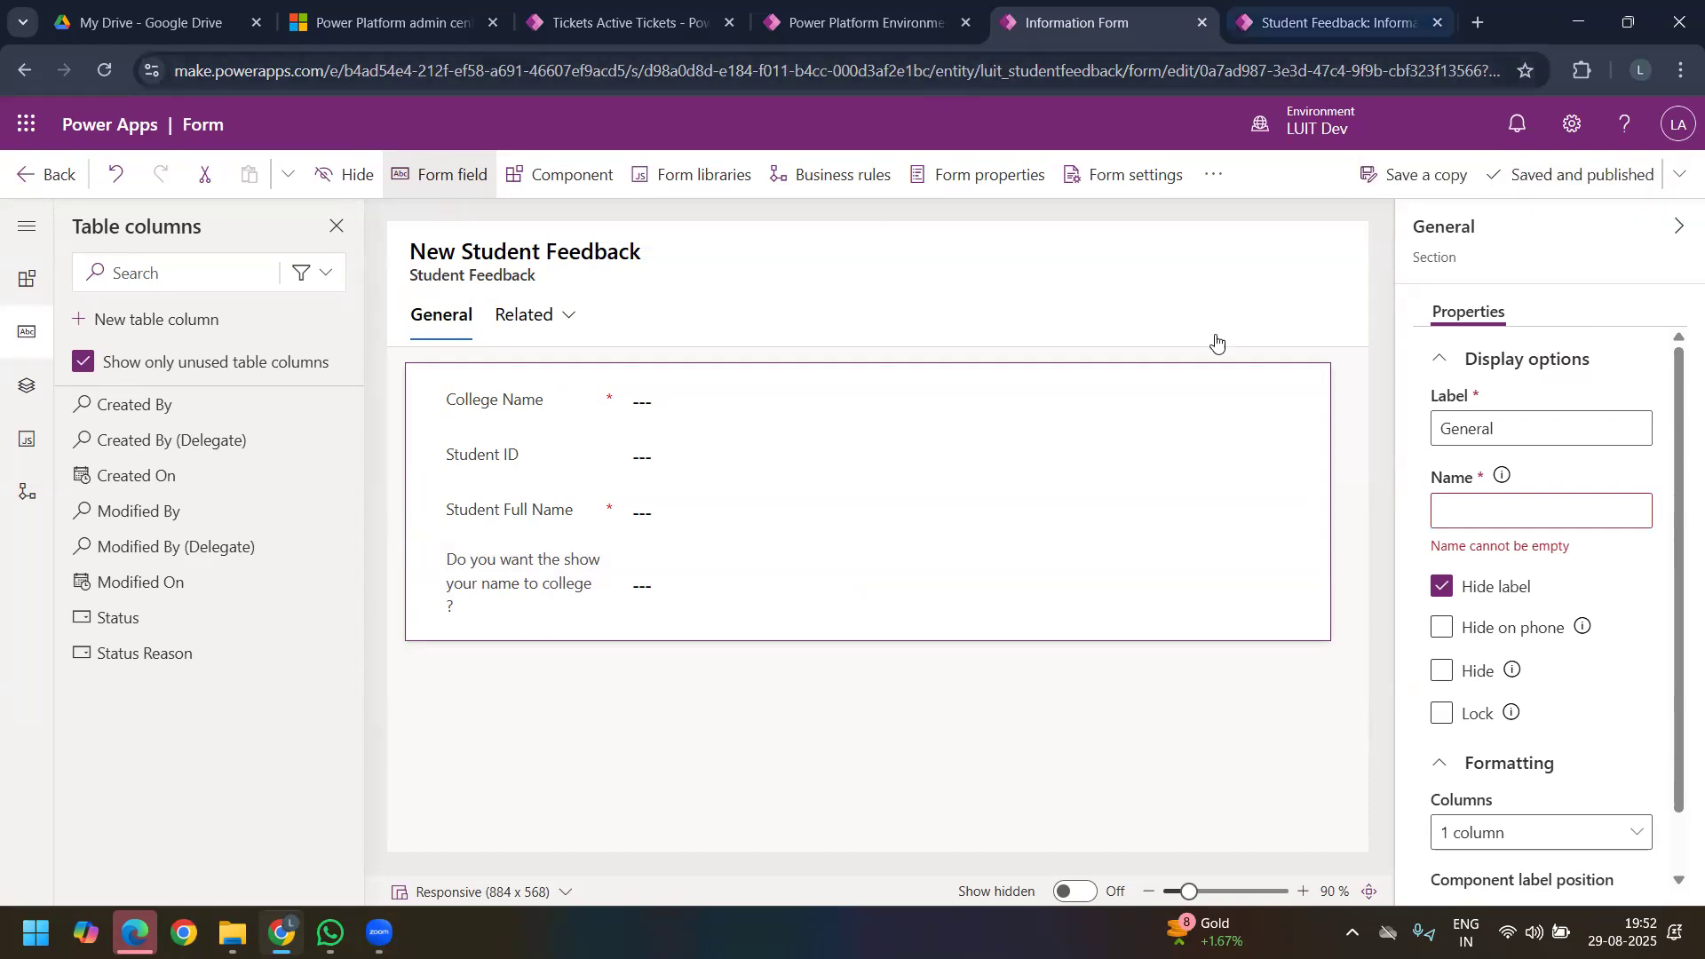
# Step: Reload the running Student Feedback Survey app and open a new Student Feedback record to examine its form fields
pyautogui.click(1332, 22)
pyautogui.click(104, 70)
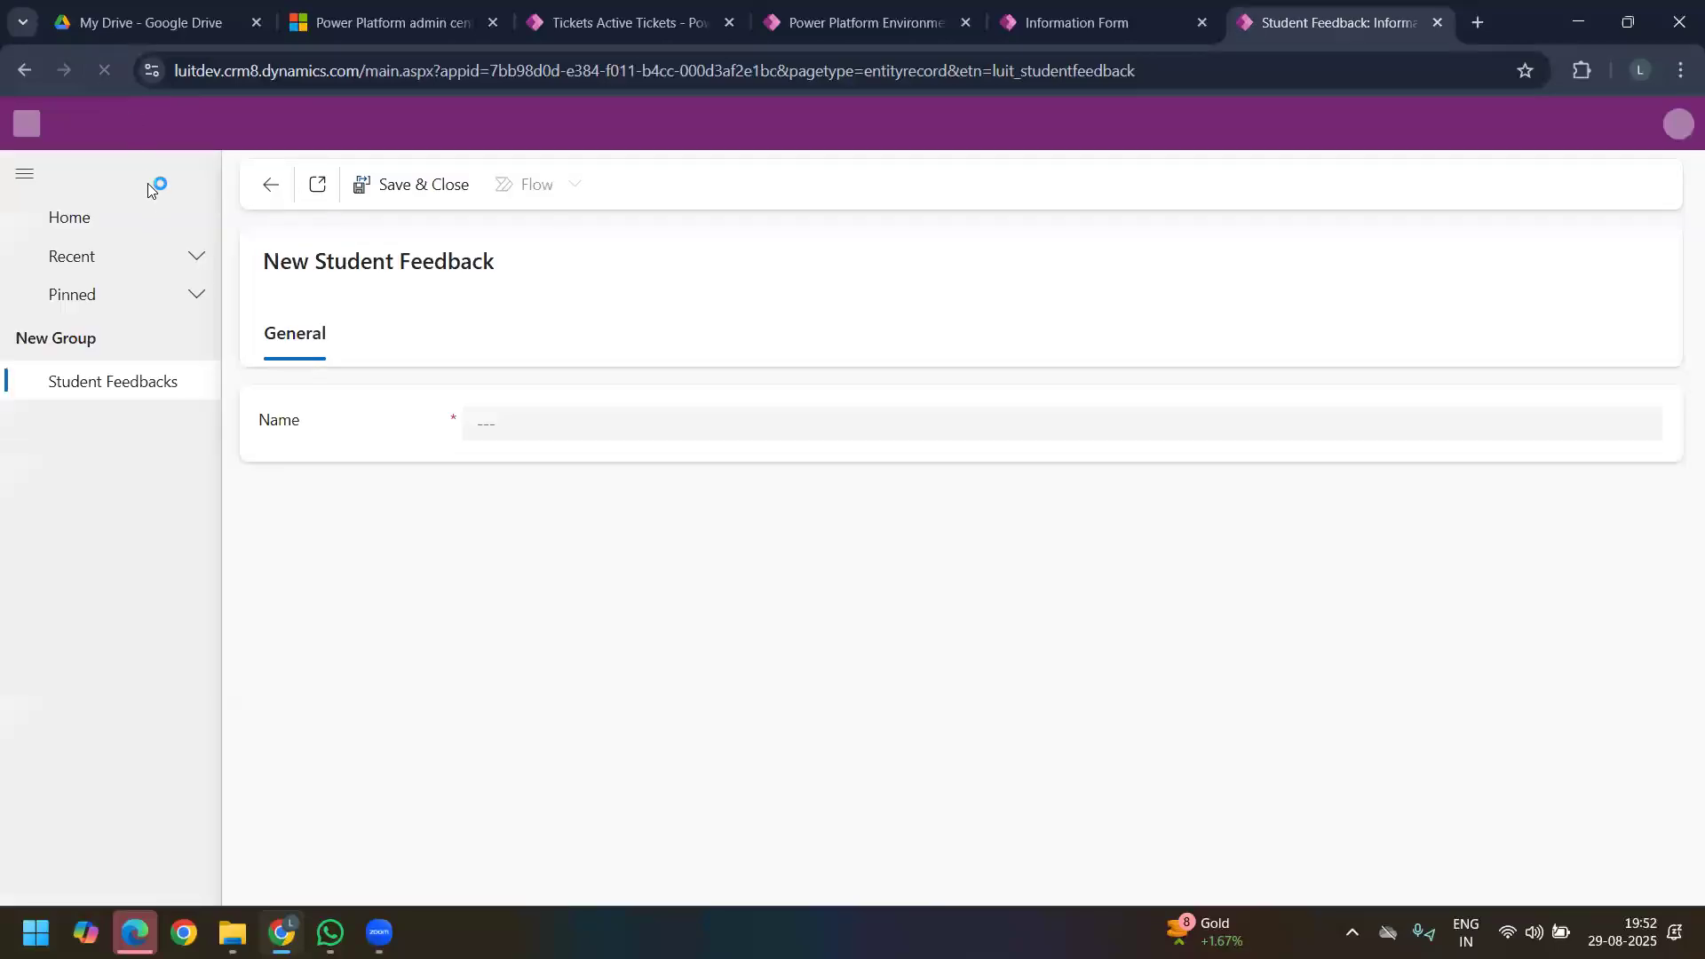
pyautogui.click(115, 388)
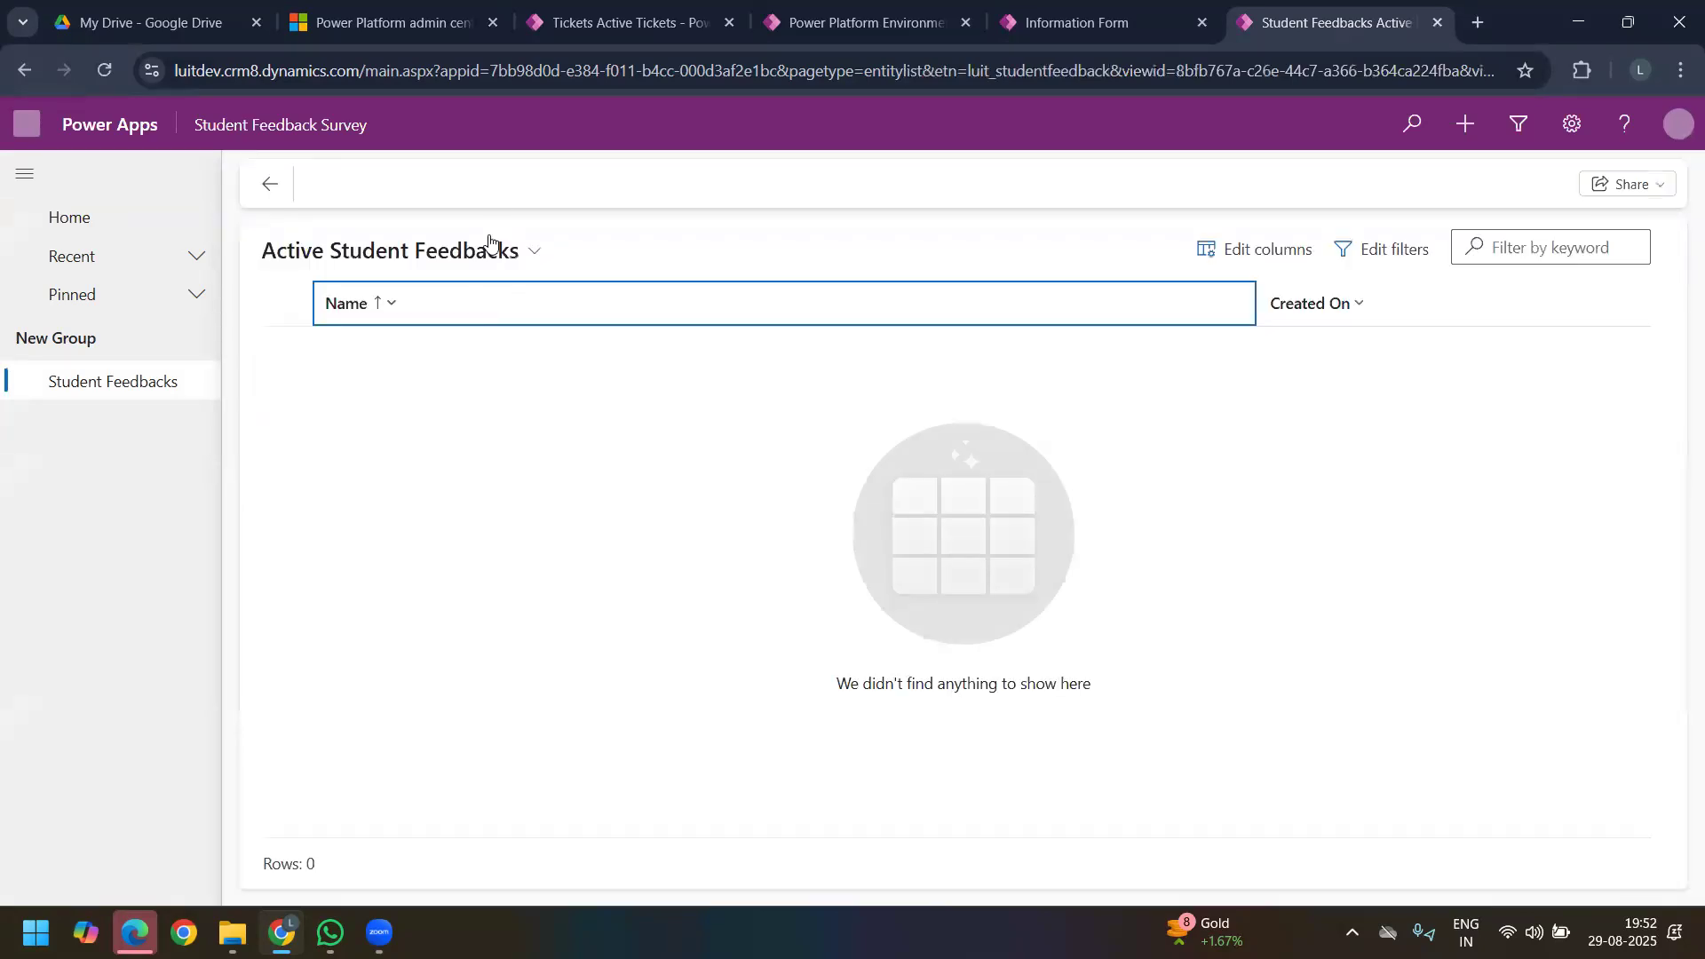
pyautogui.click(480, 187)
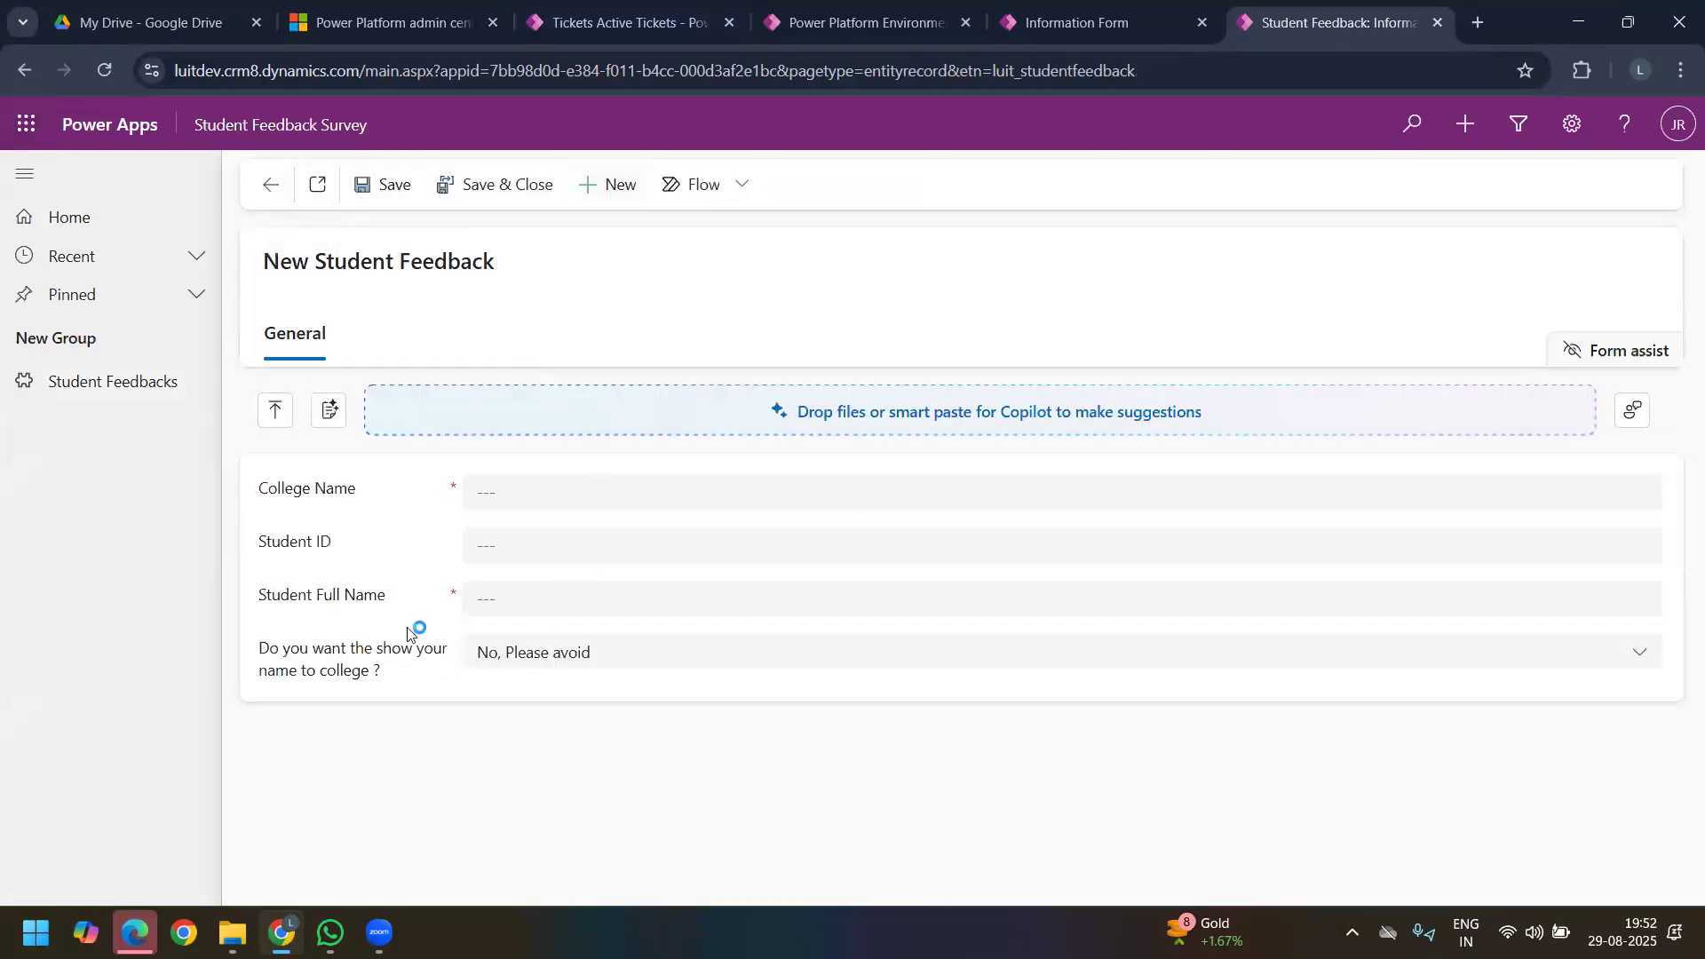
pyautogui.moveTo(339, 659); pyautogui.dragTo(430, 684)
pyautogui.click(430, 685)
pyautogui.click(627, 659)
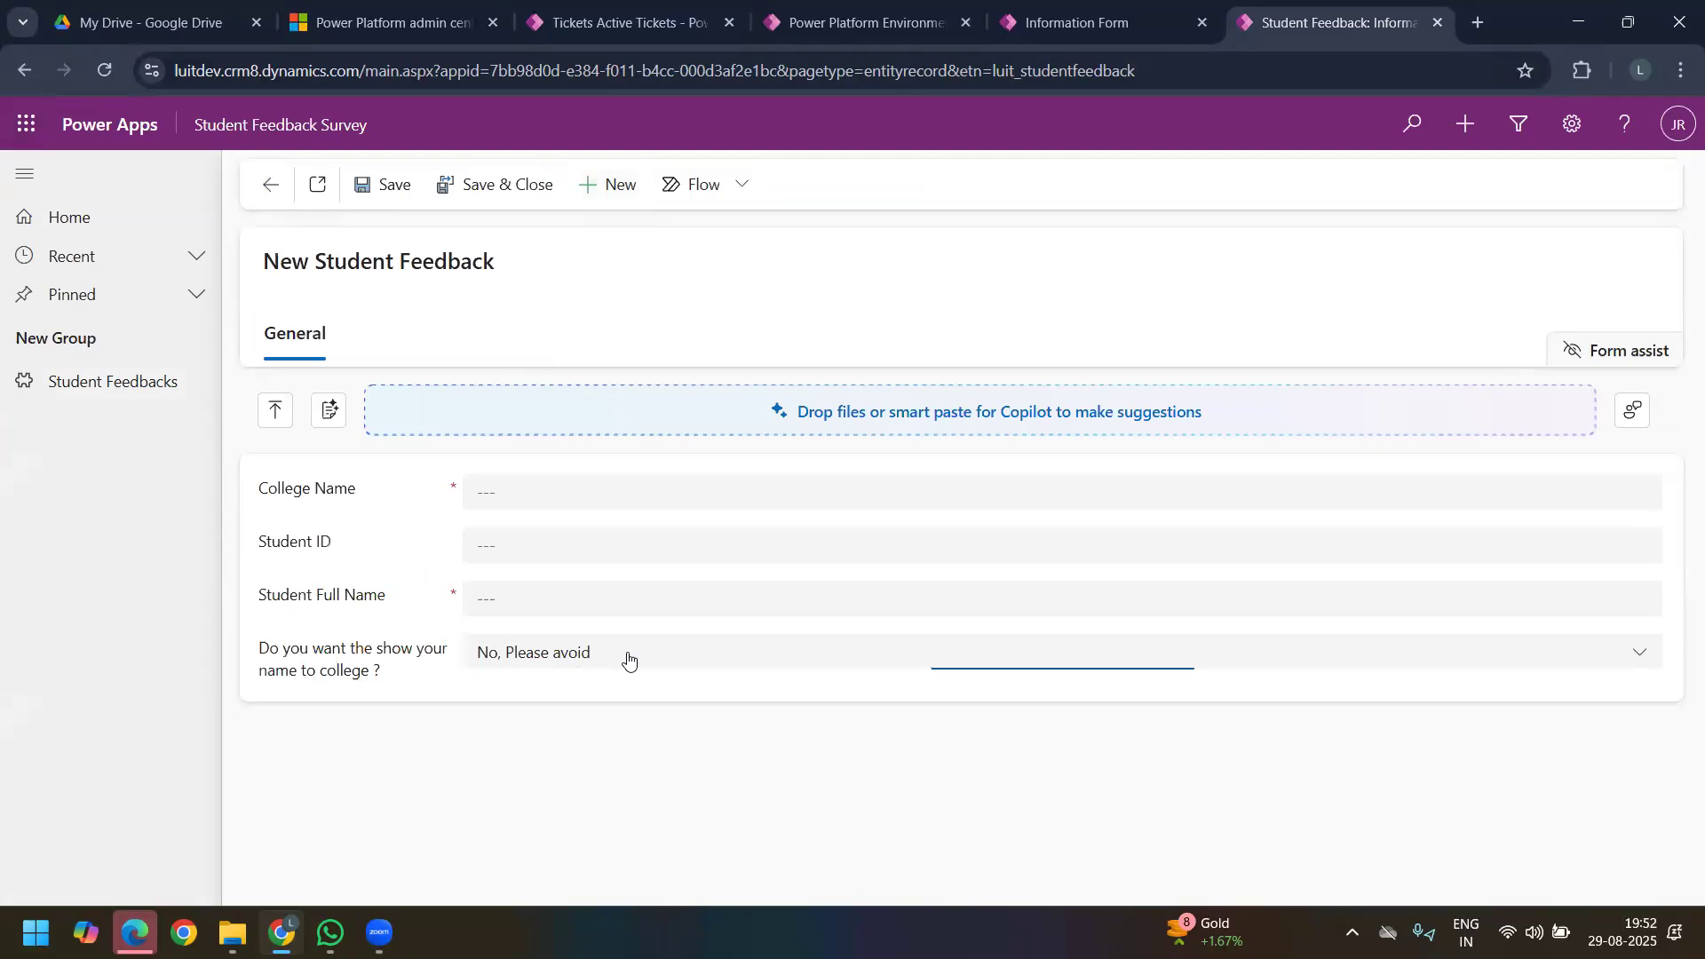
pyautogui.click(308, 557)
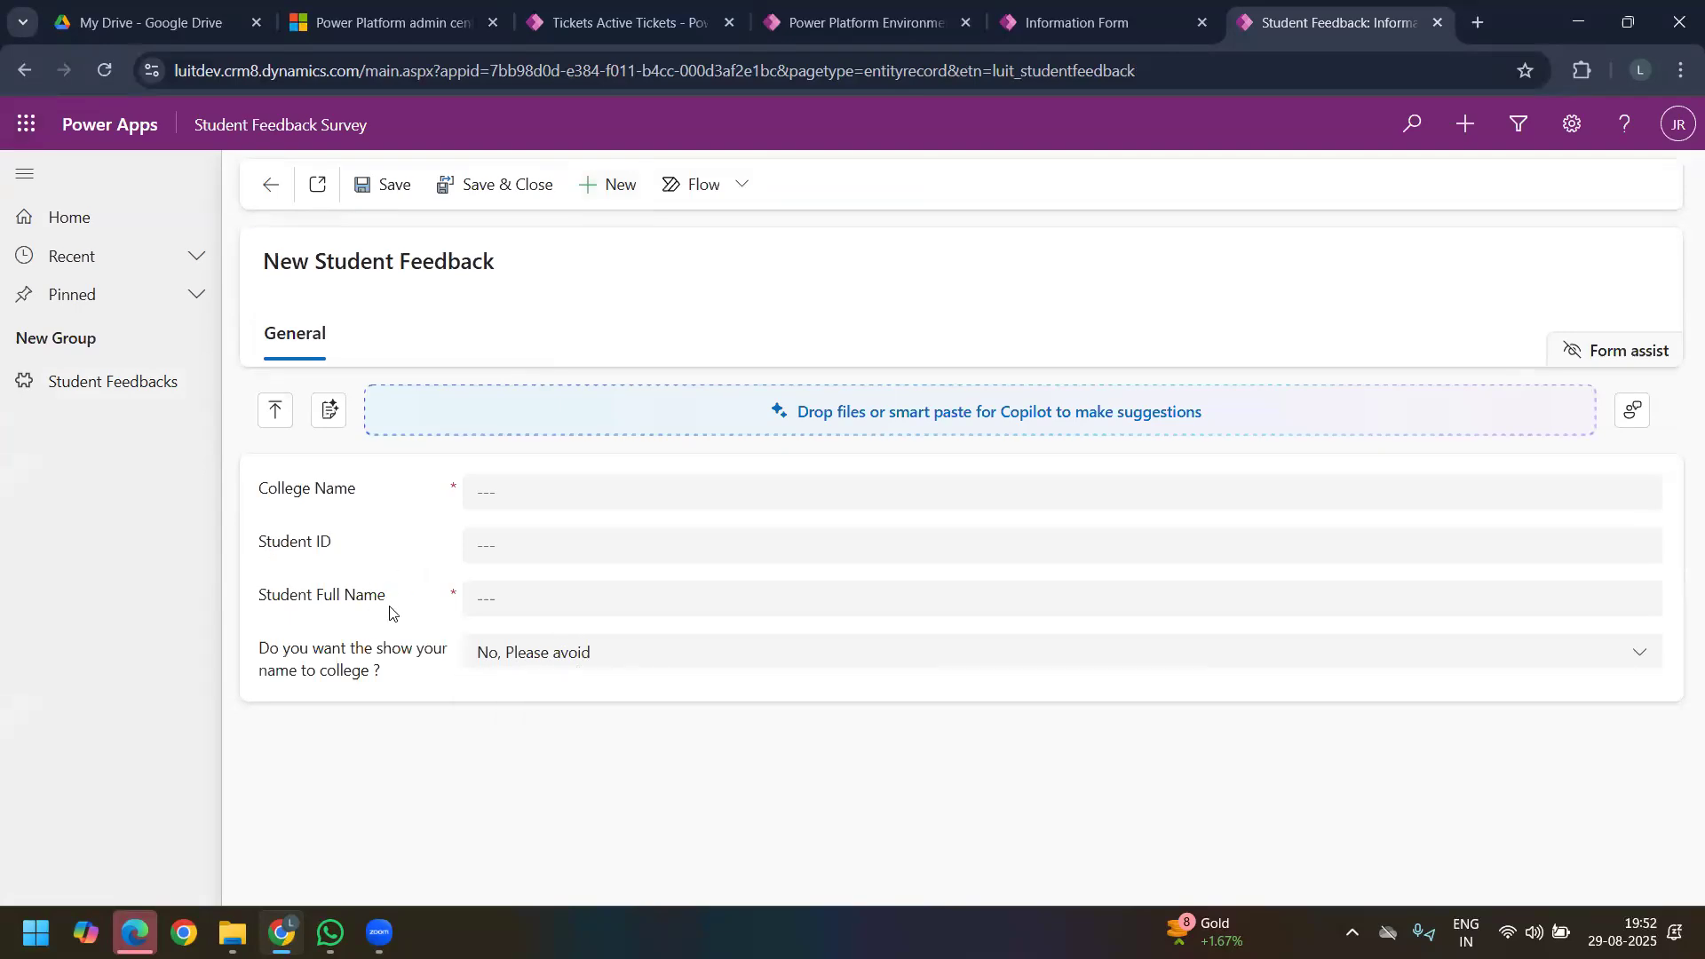
pyautogui.moveTo(415, 598); pyautogui.dragTo(264, 606)
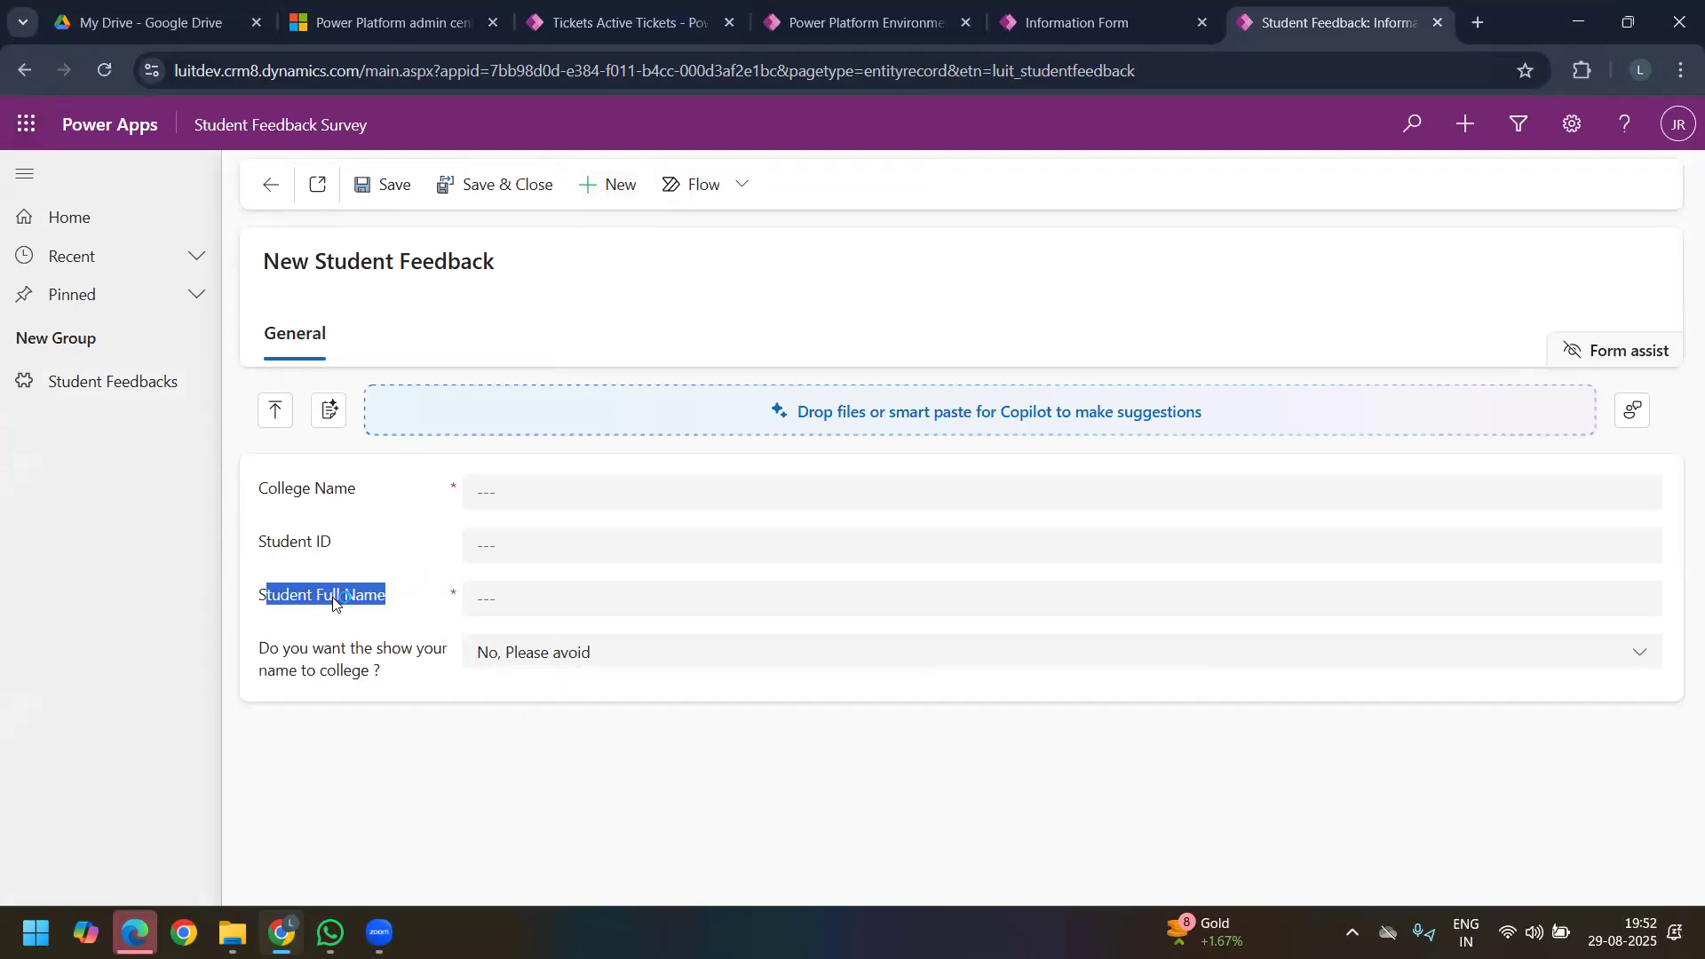
pyautogui.click(428, 589)
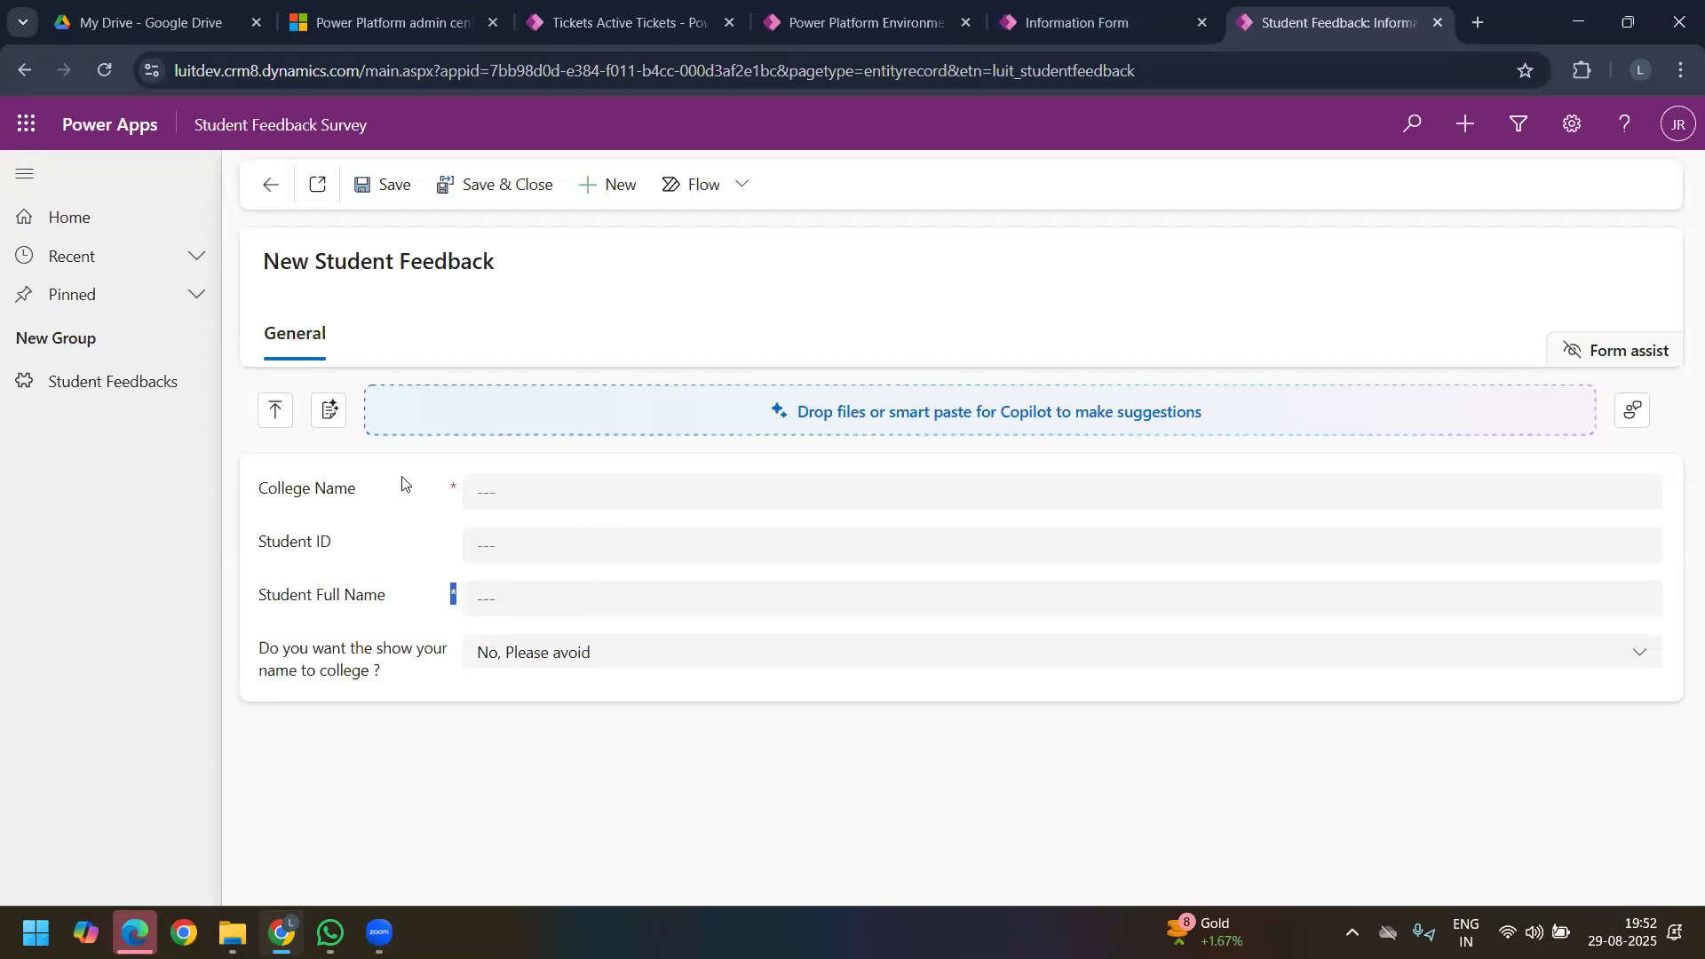
# Step: View the Student Feedback table's columns in the solution, and reopen its main Information form in the form designer
pyautogui.click(1084, 34)
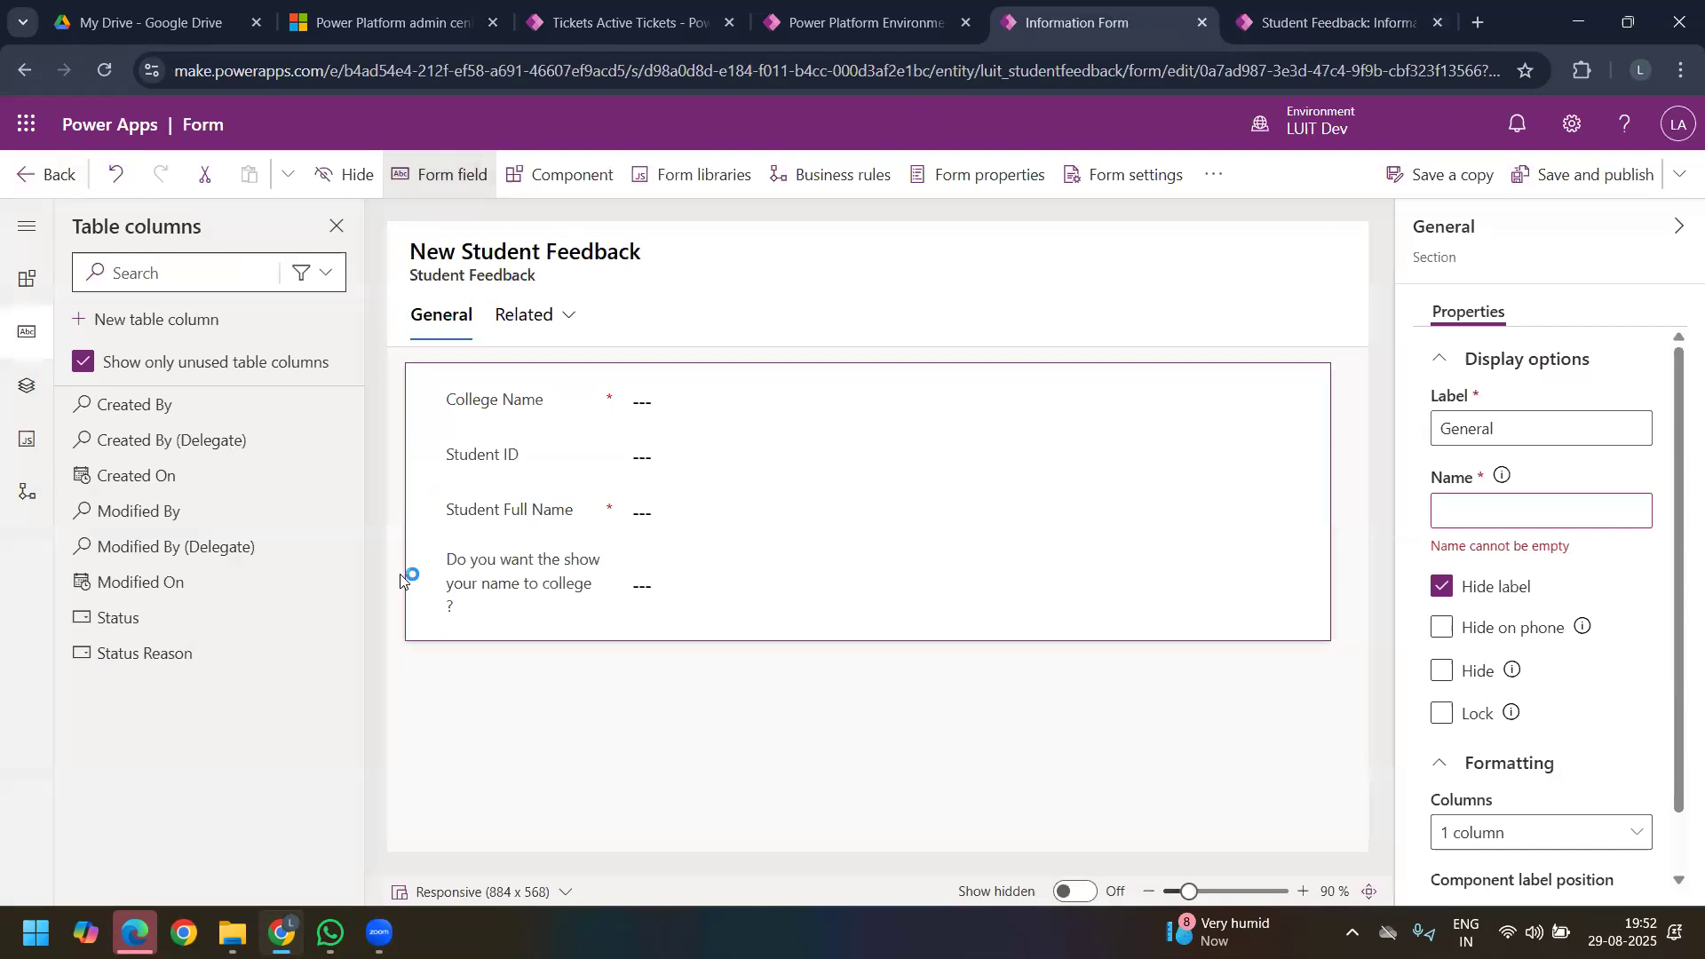
pyautogui.click(33, 181)
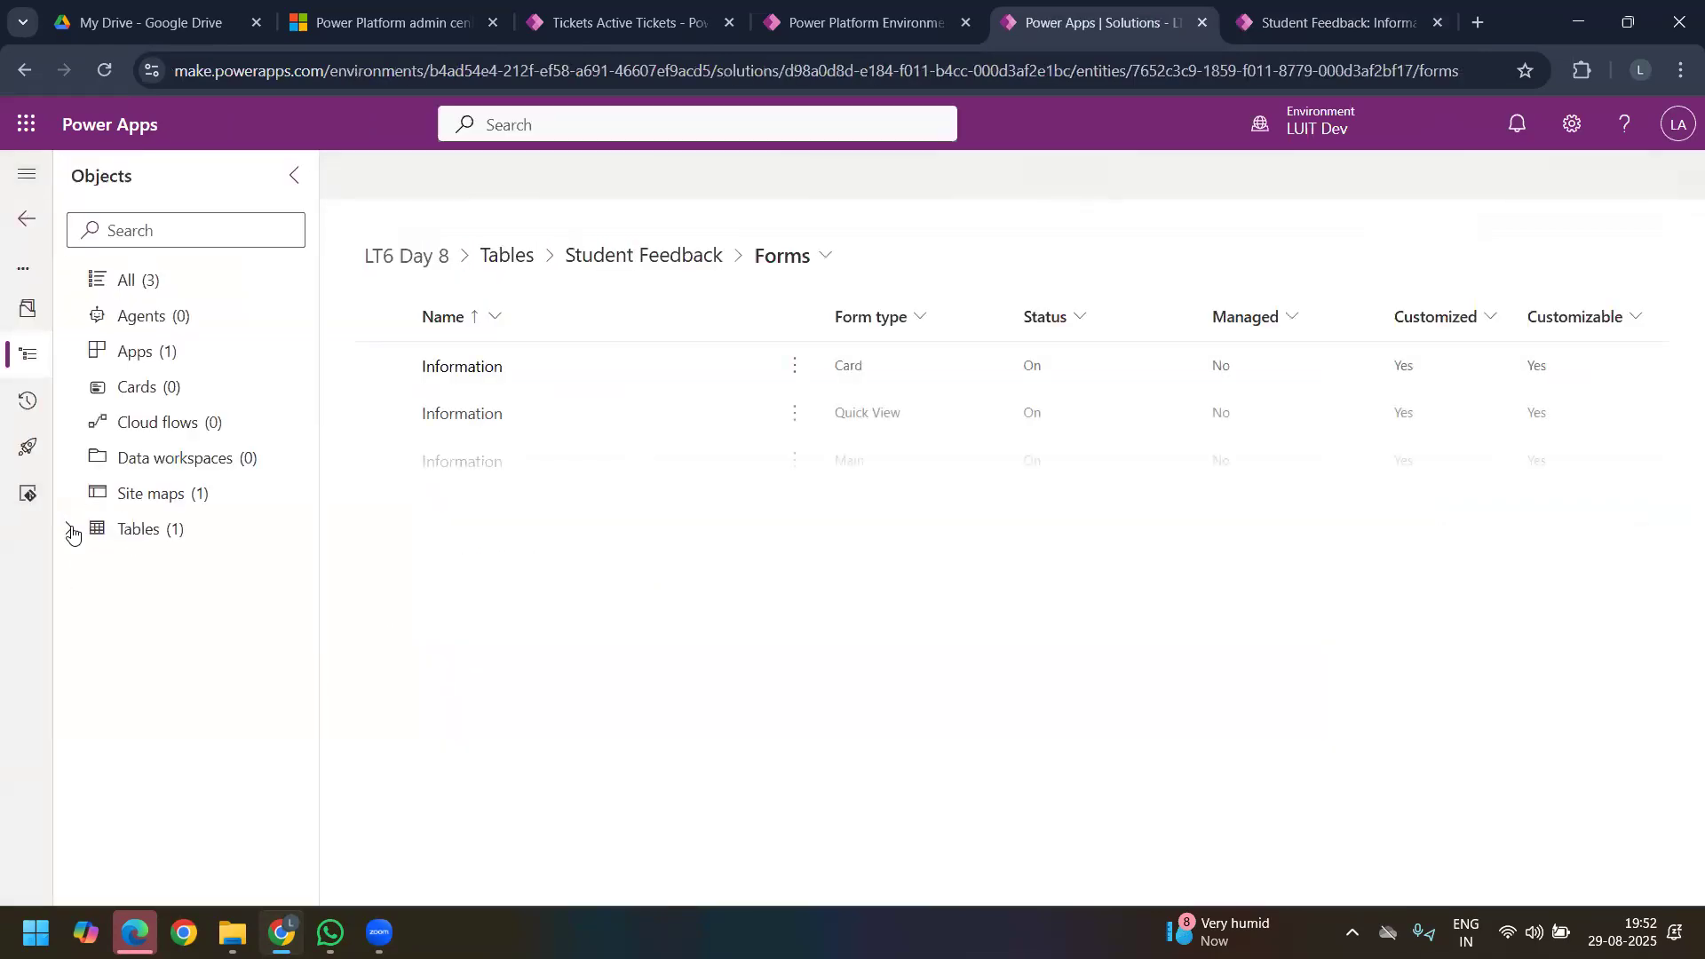
pyautogui.click(72, 534)
pyautogui.click(99, 564)
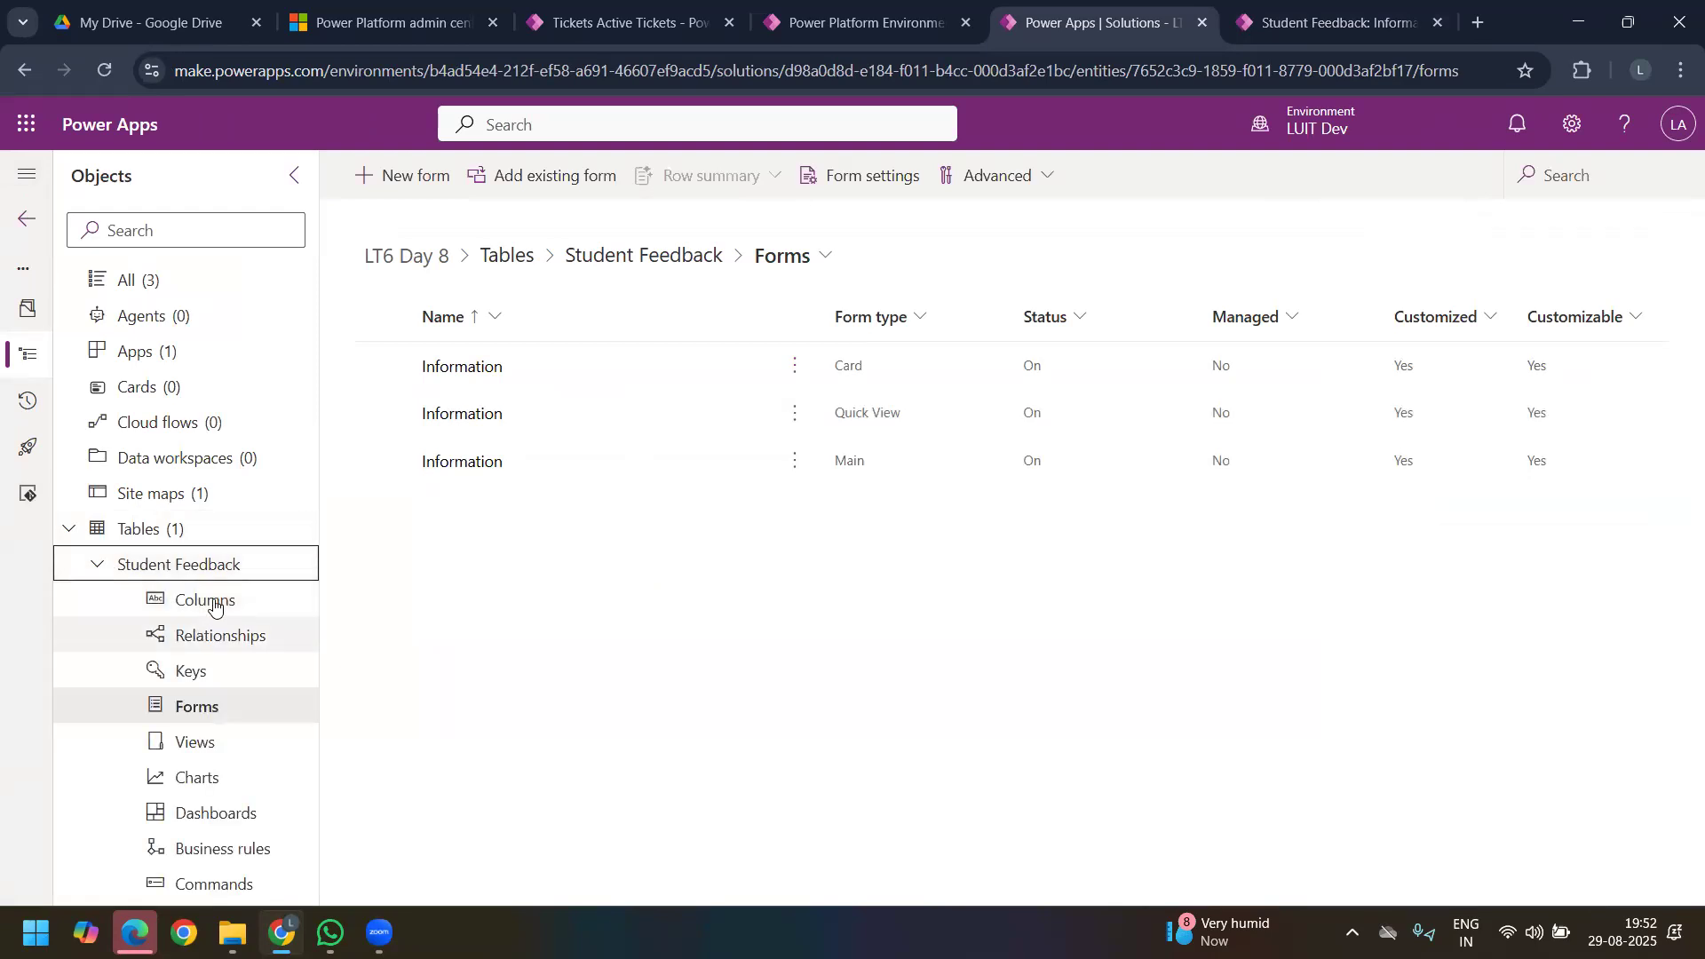
pyautogui.click(214, 608)
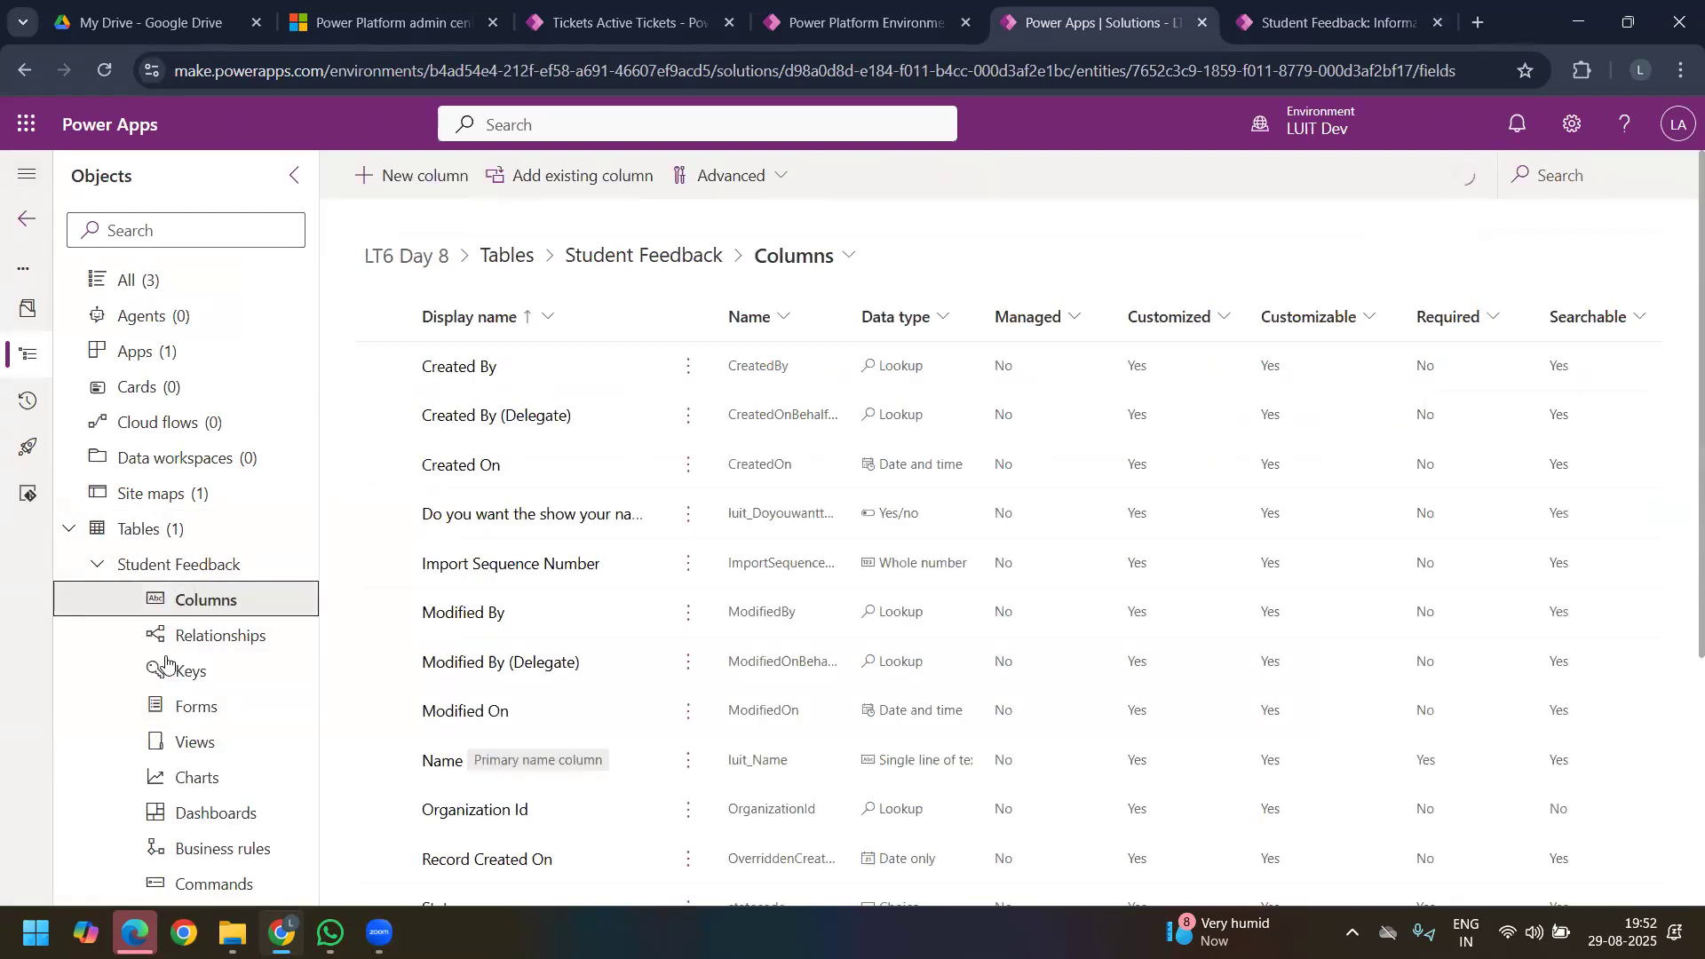
pyautogui.click(202, 717)
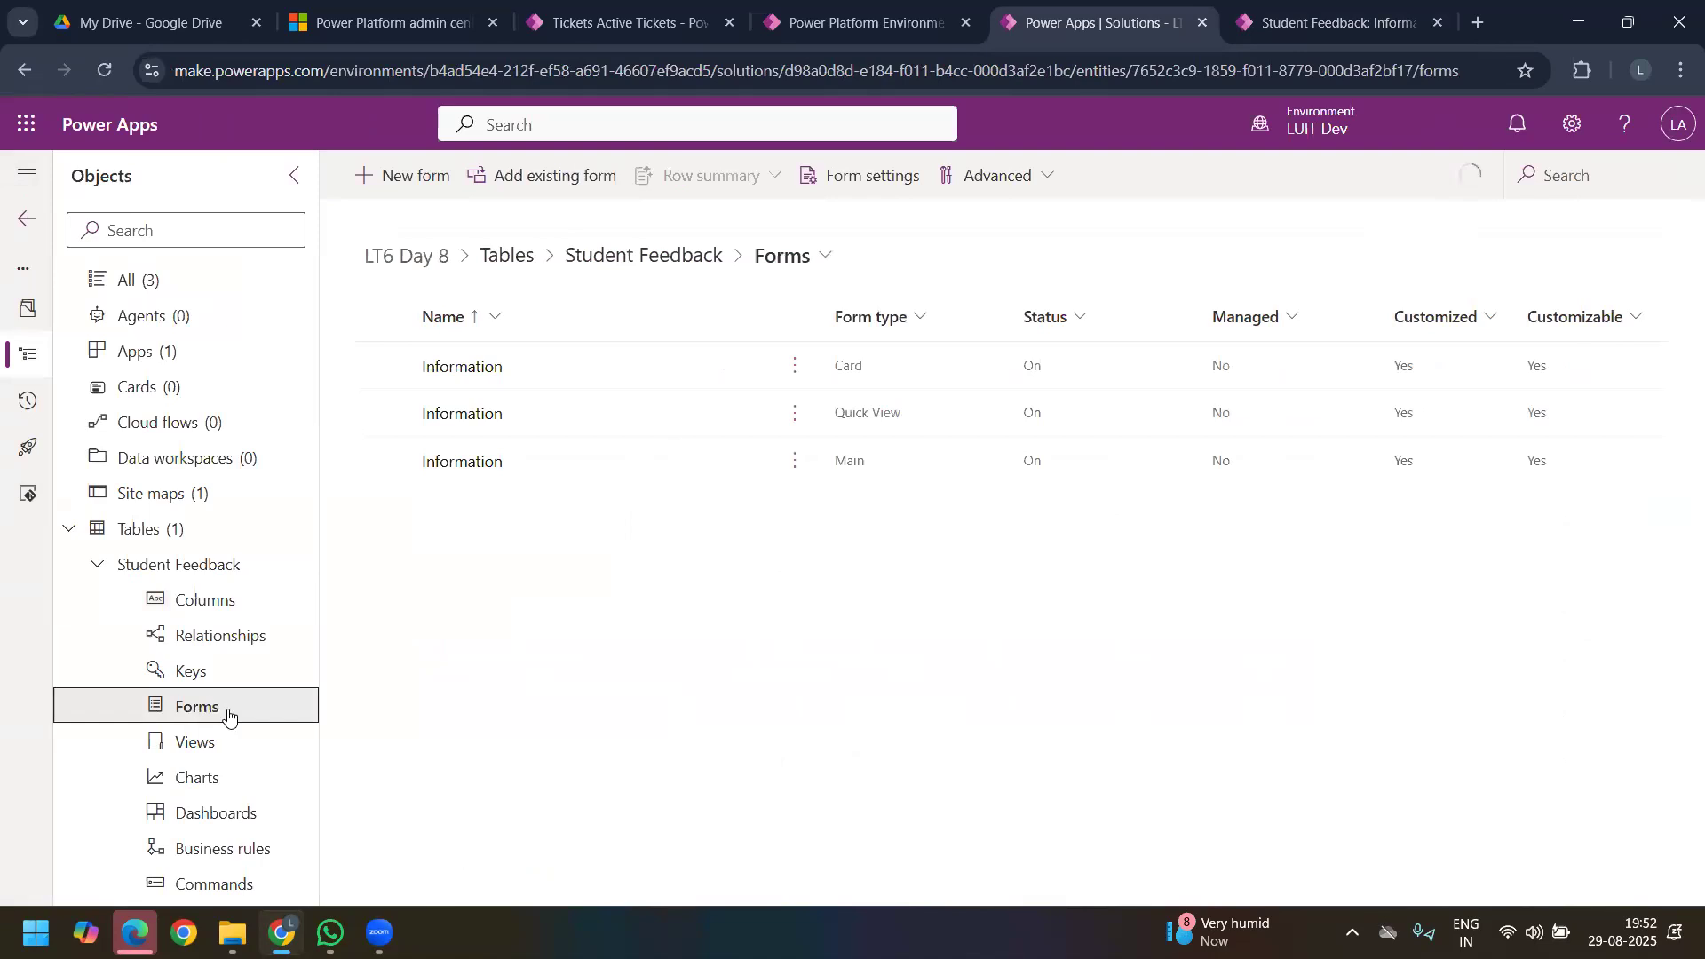
pyautogui.click(466, 463)
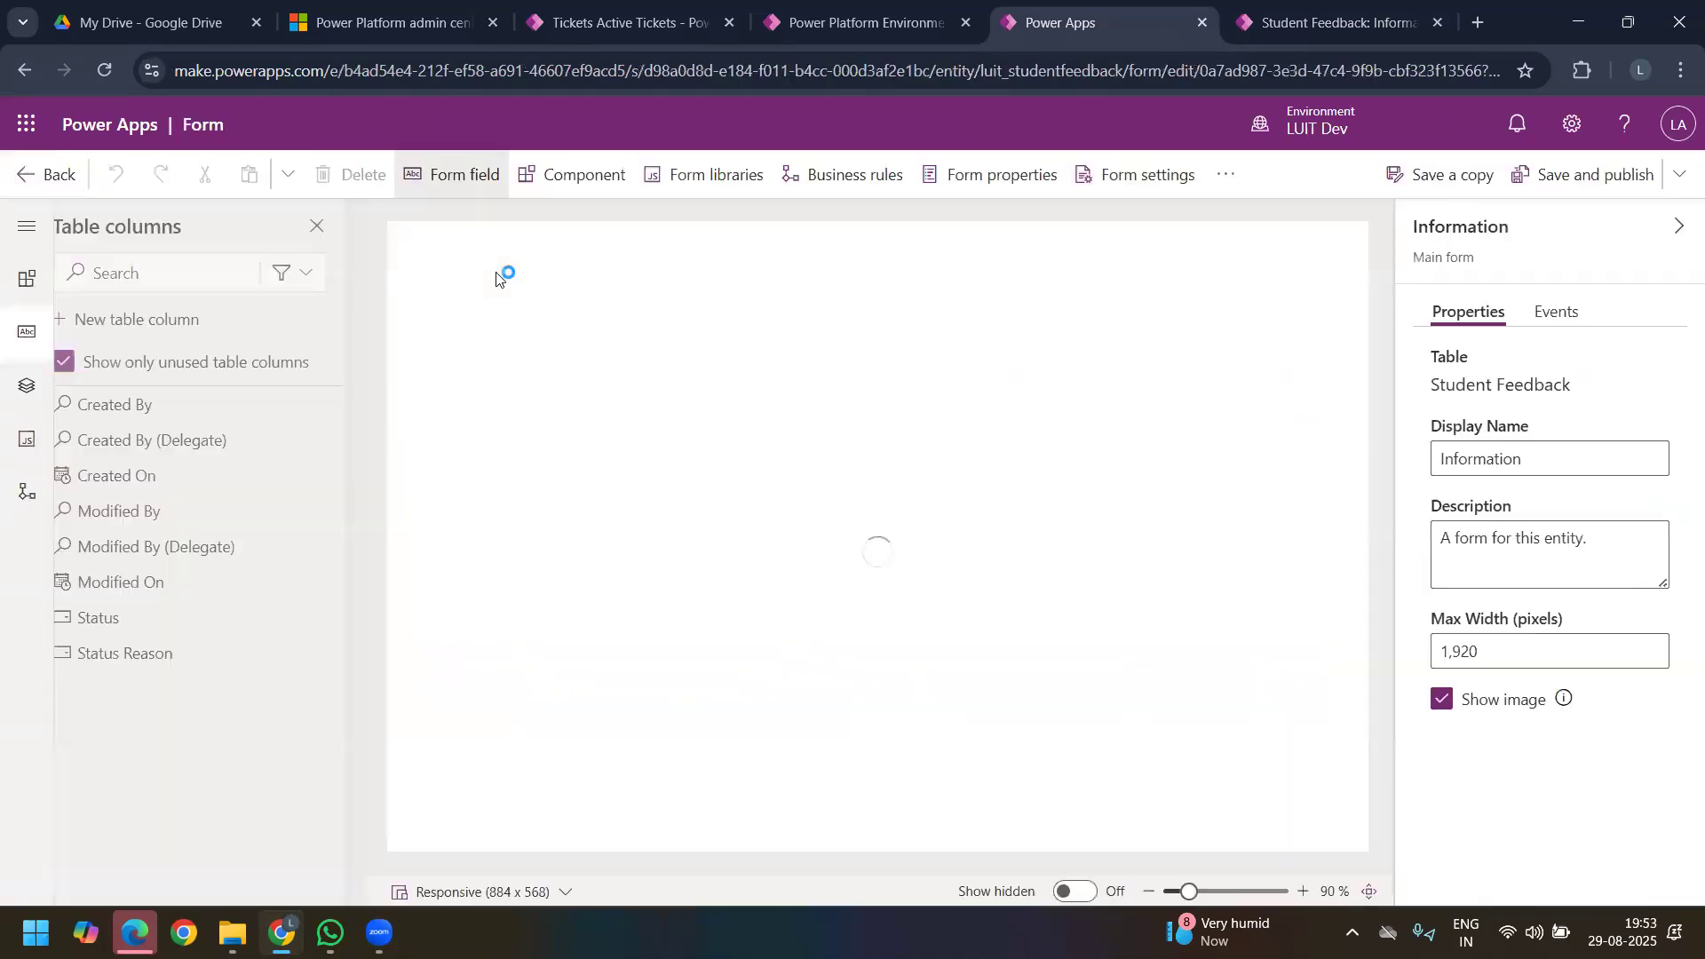
# Step: Start a new table column with the display name Branch Name, the Choice data type and the Business recommended requirement
pyautogui.click(178, 330)
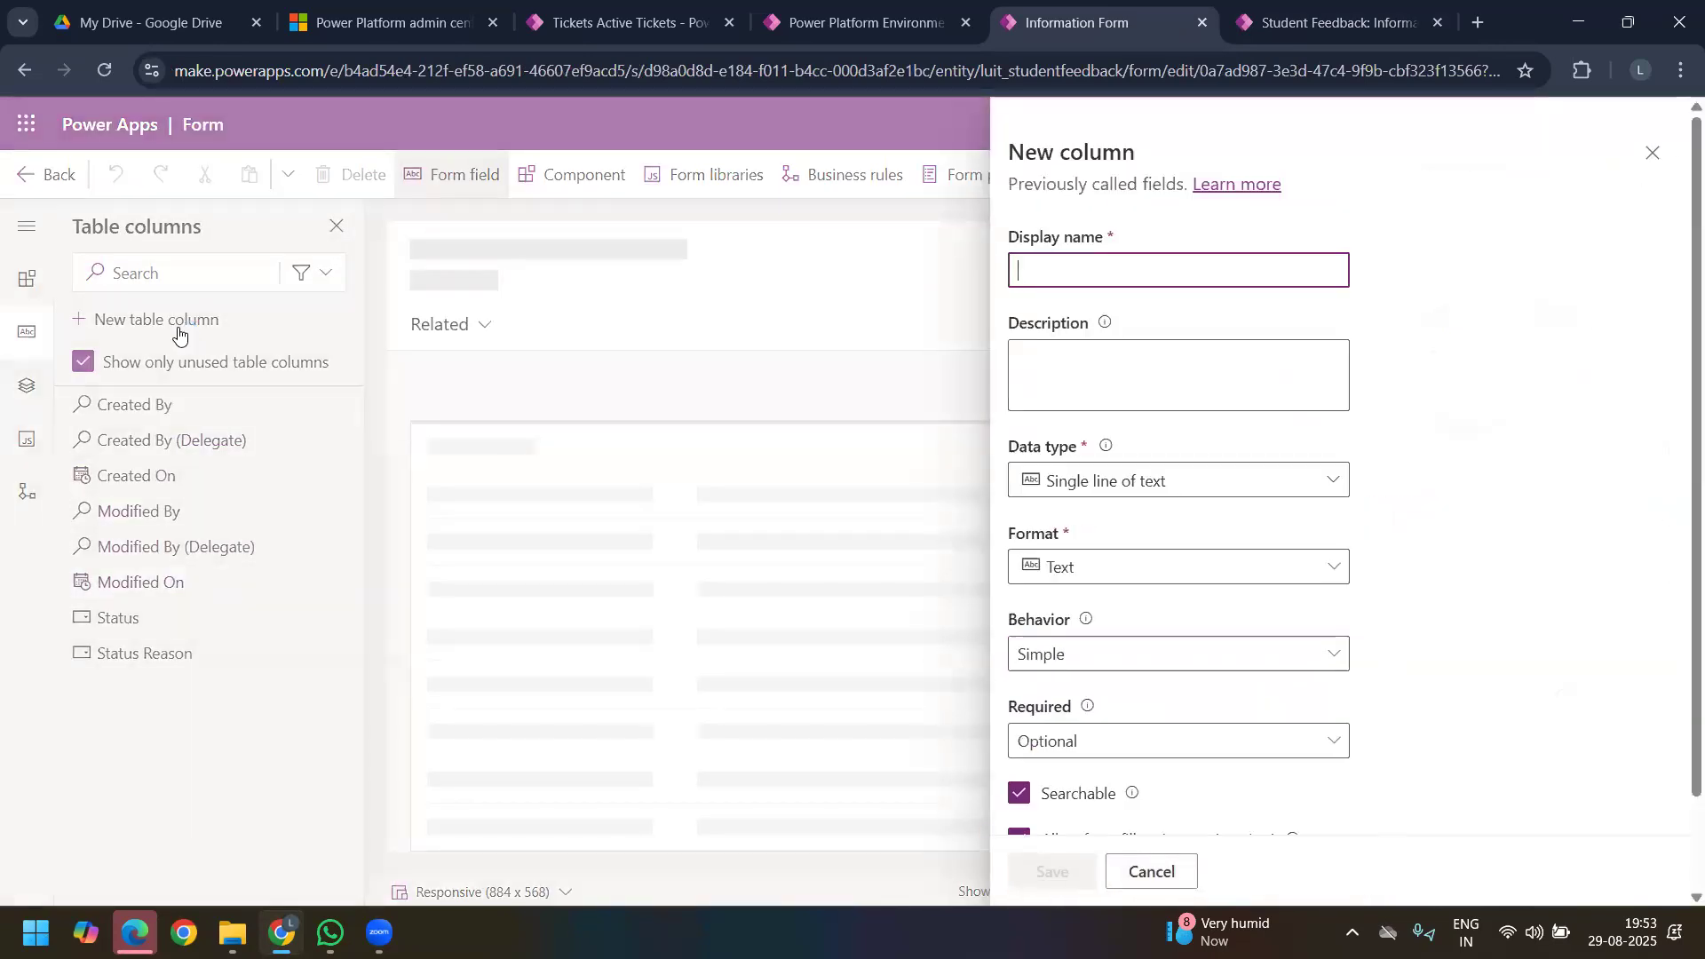
pyautogui.click(1075, 282)
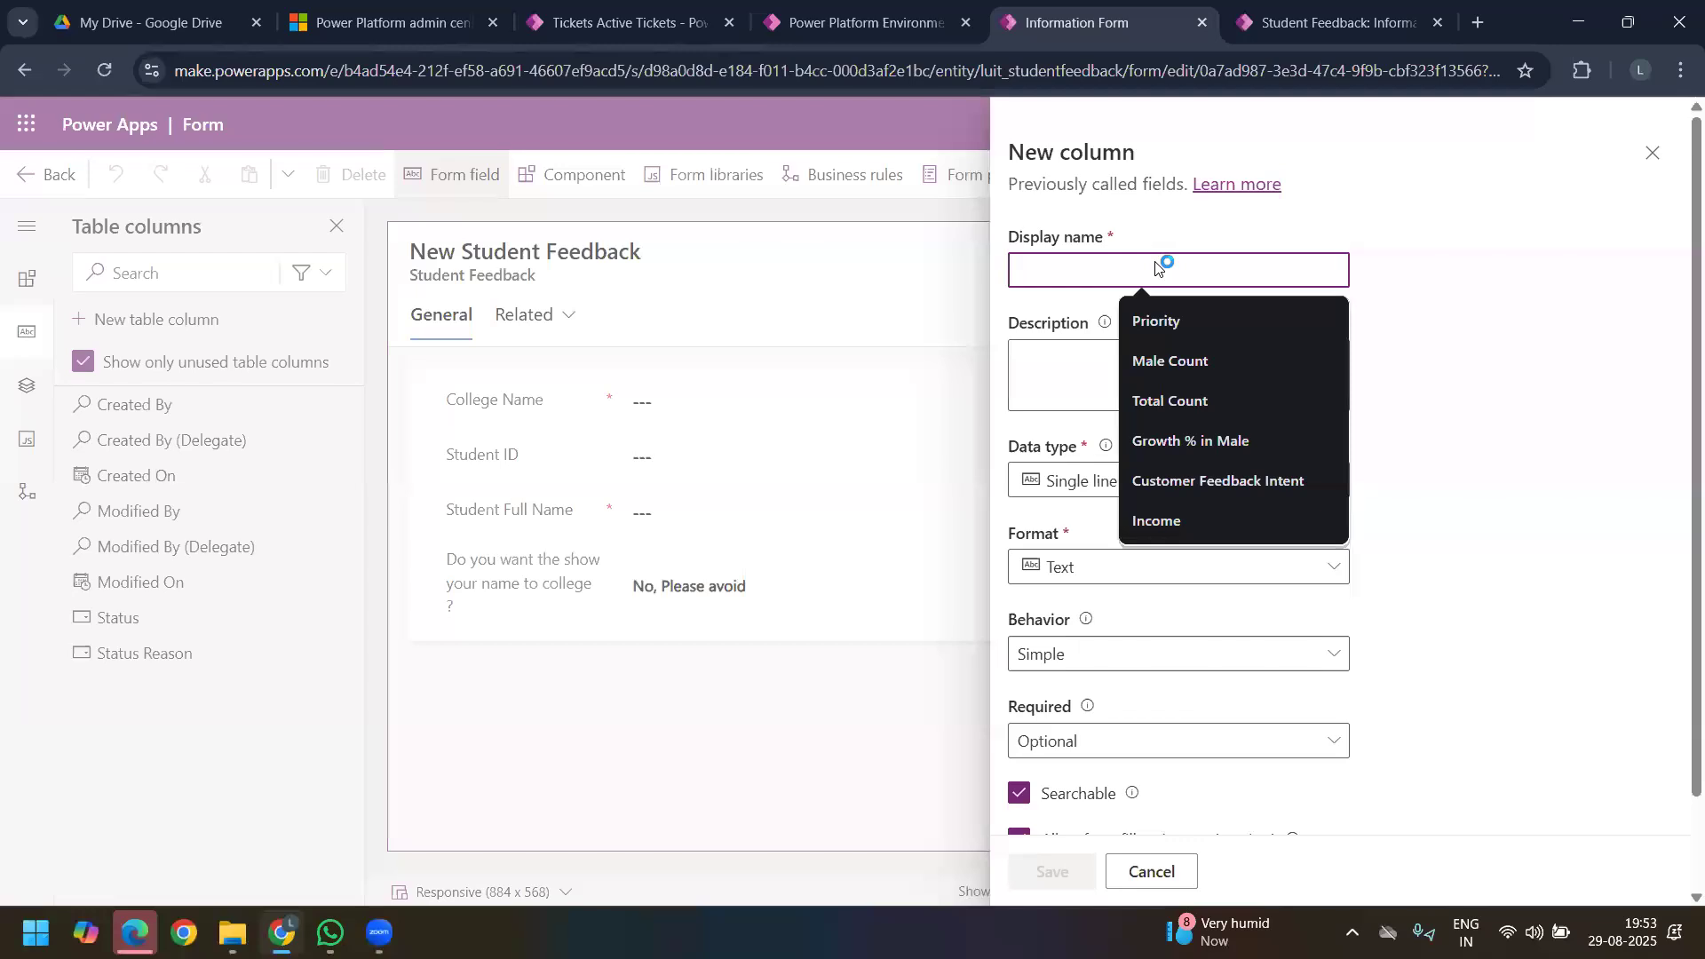
pyautogui.write('Branch Name')
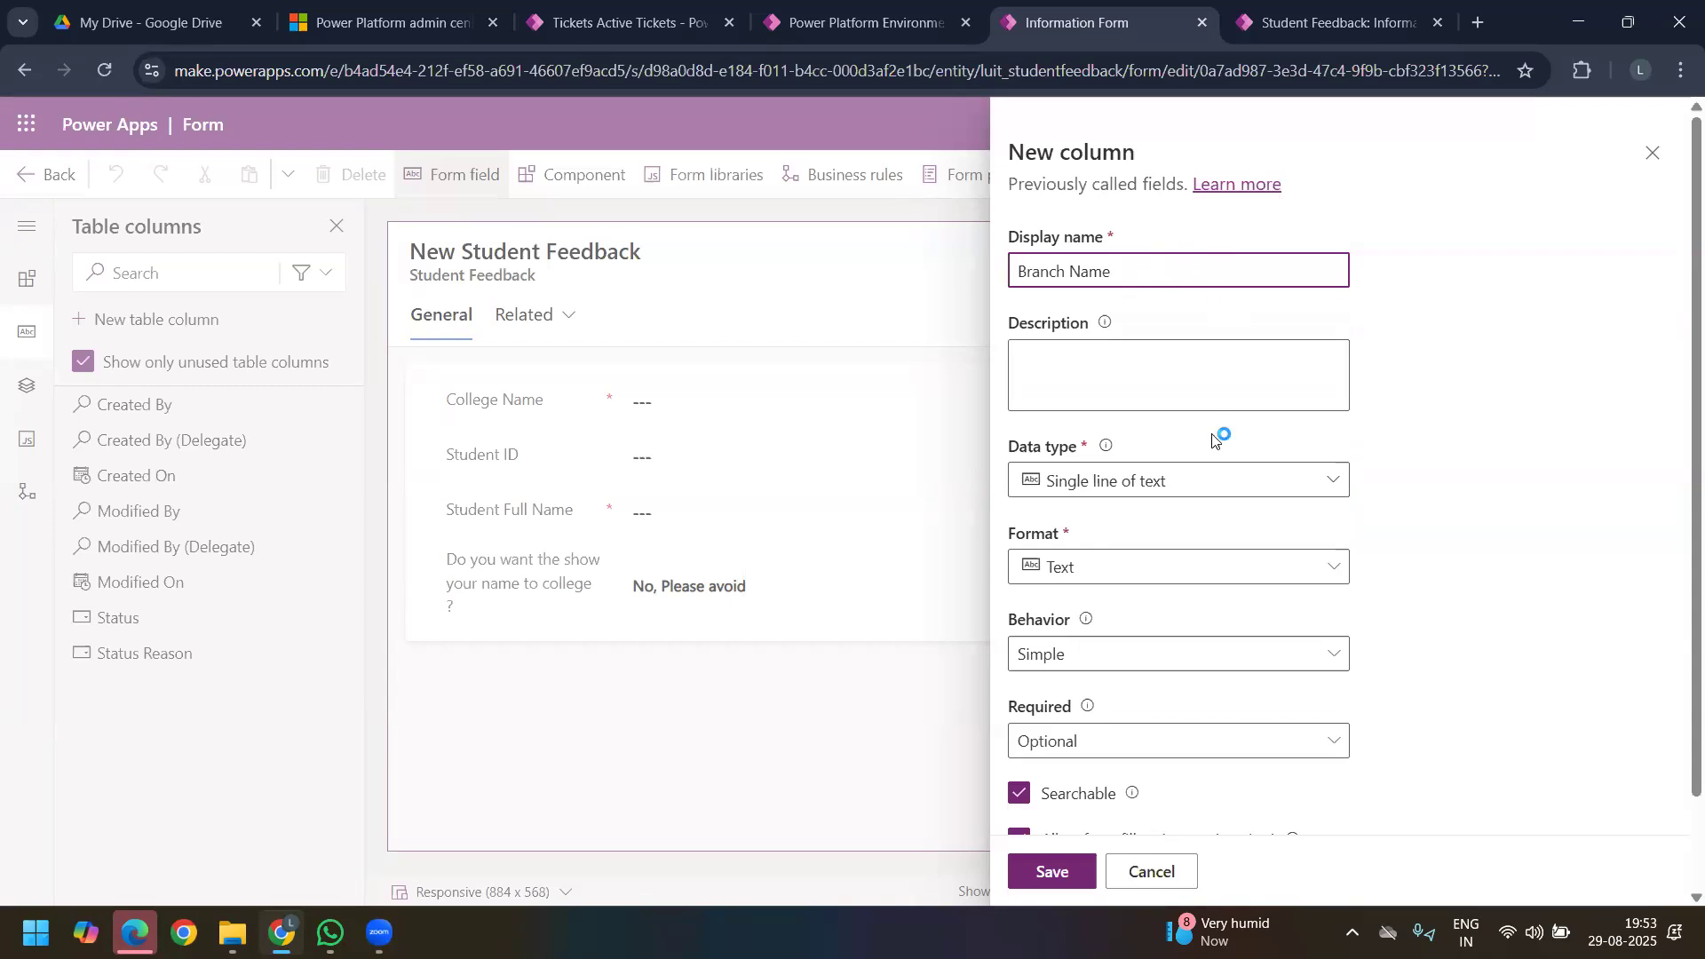
pyautogui.click(1289, 481)
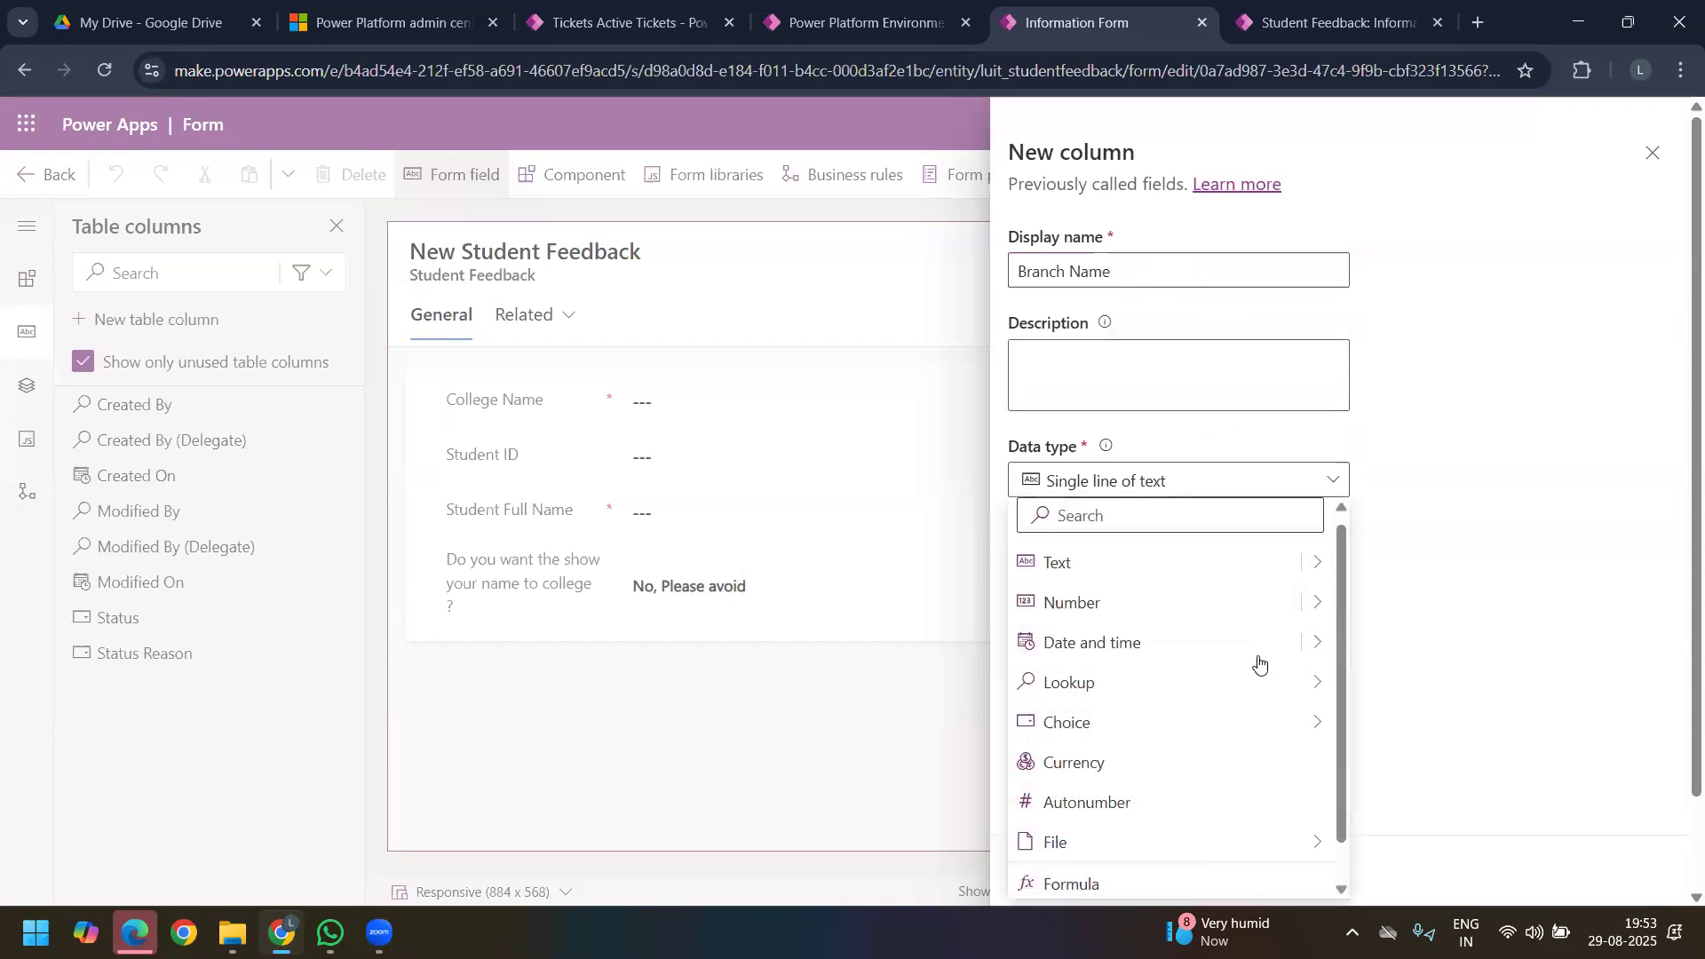
pyautogui.moveTo(1220, 736)
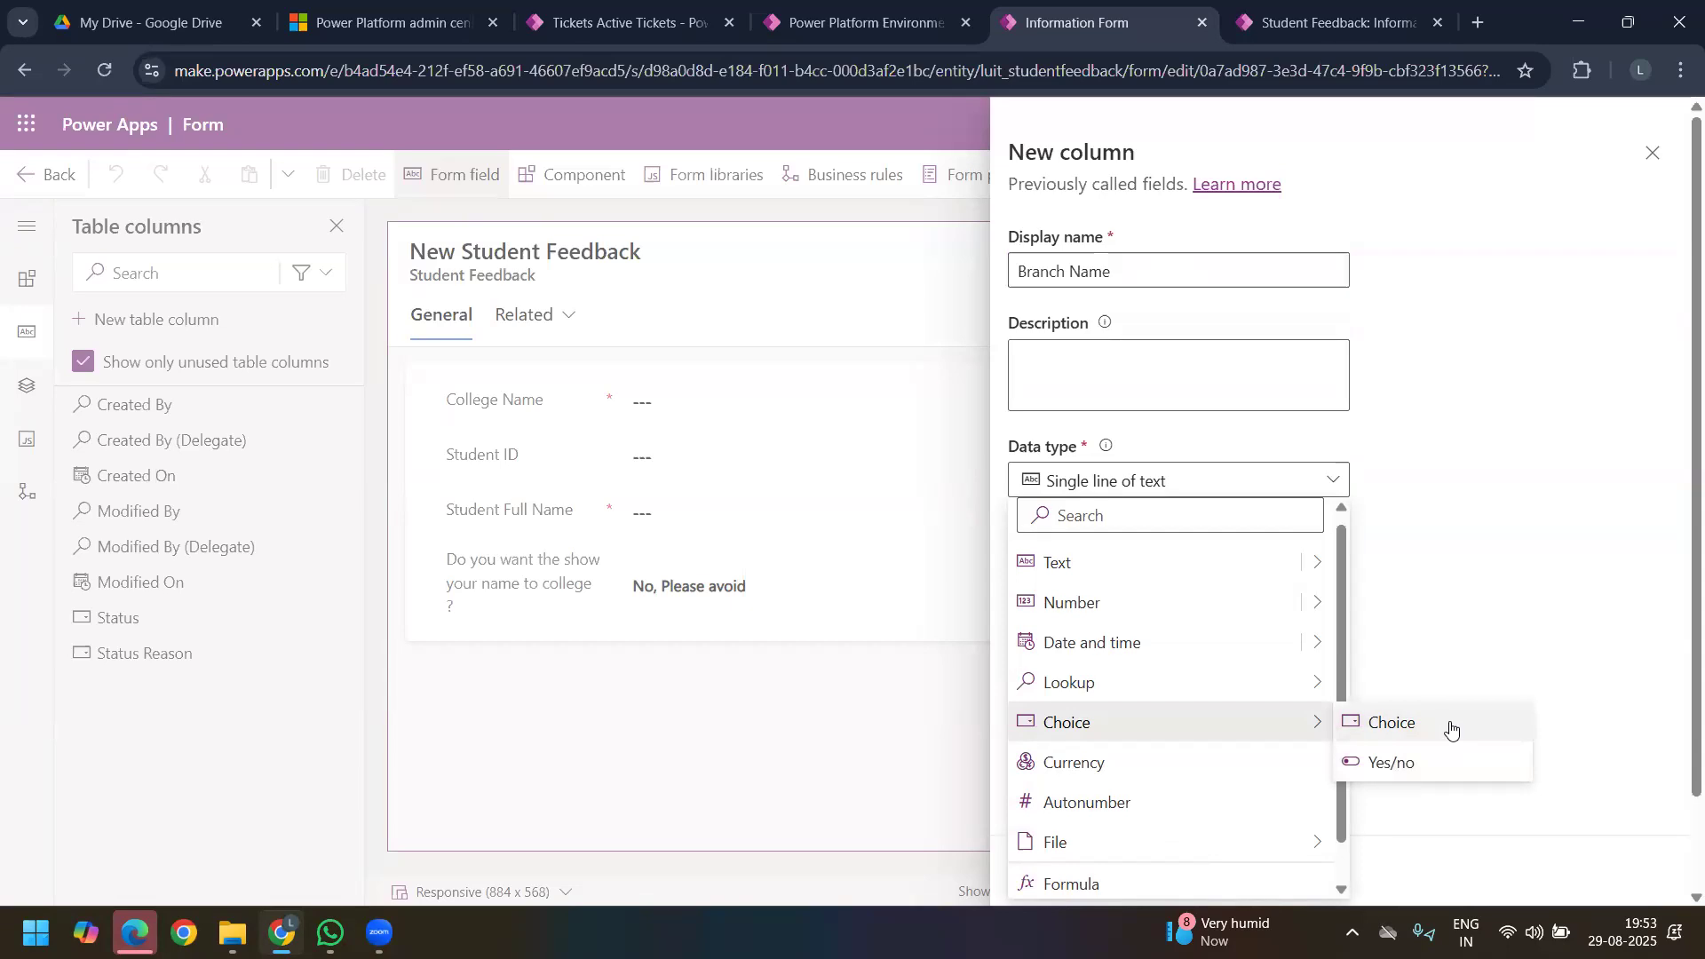
pyautogui.click(1449, 722)
pyautogui.scroll(-5, 1243, 568)
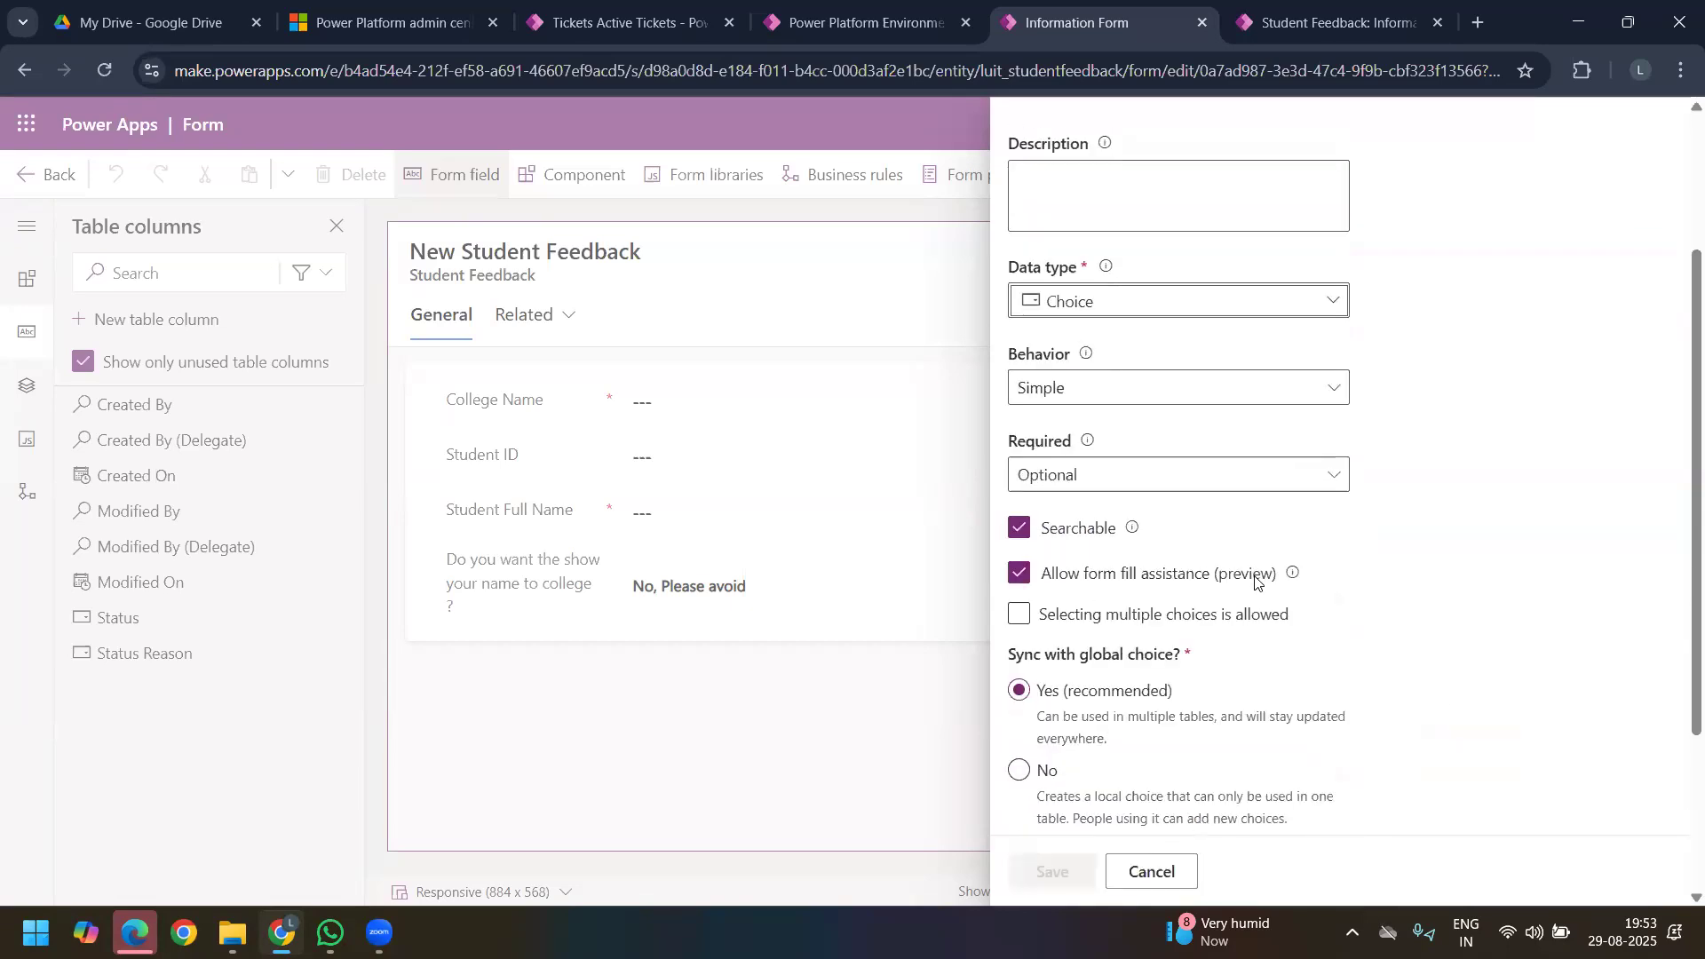
pyautogui.scroll(4, 1159, 462)
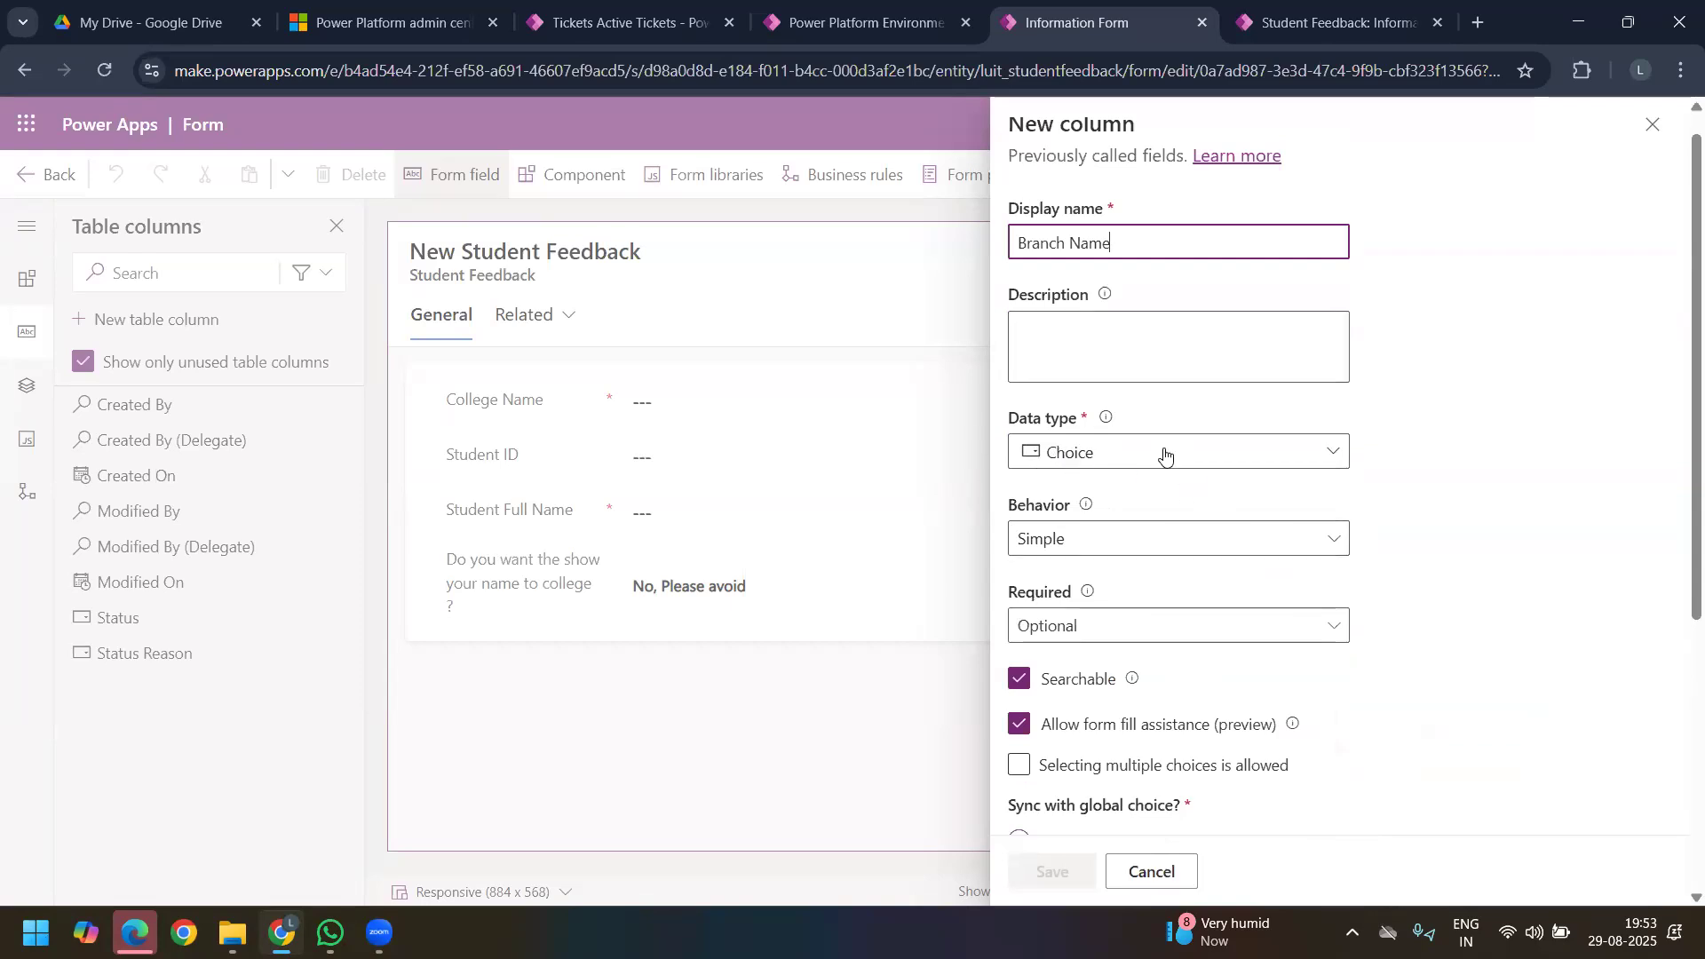
pyautogui.click(1097, 633)
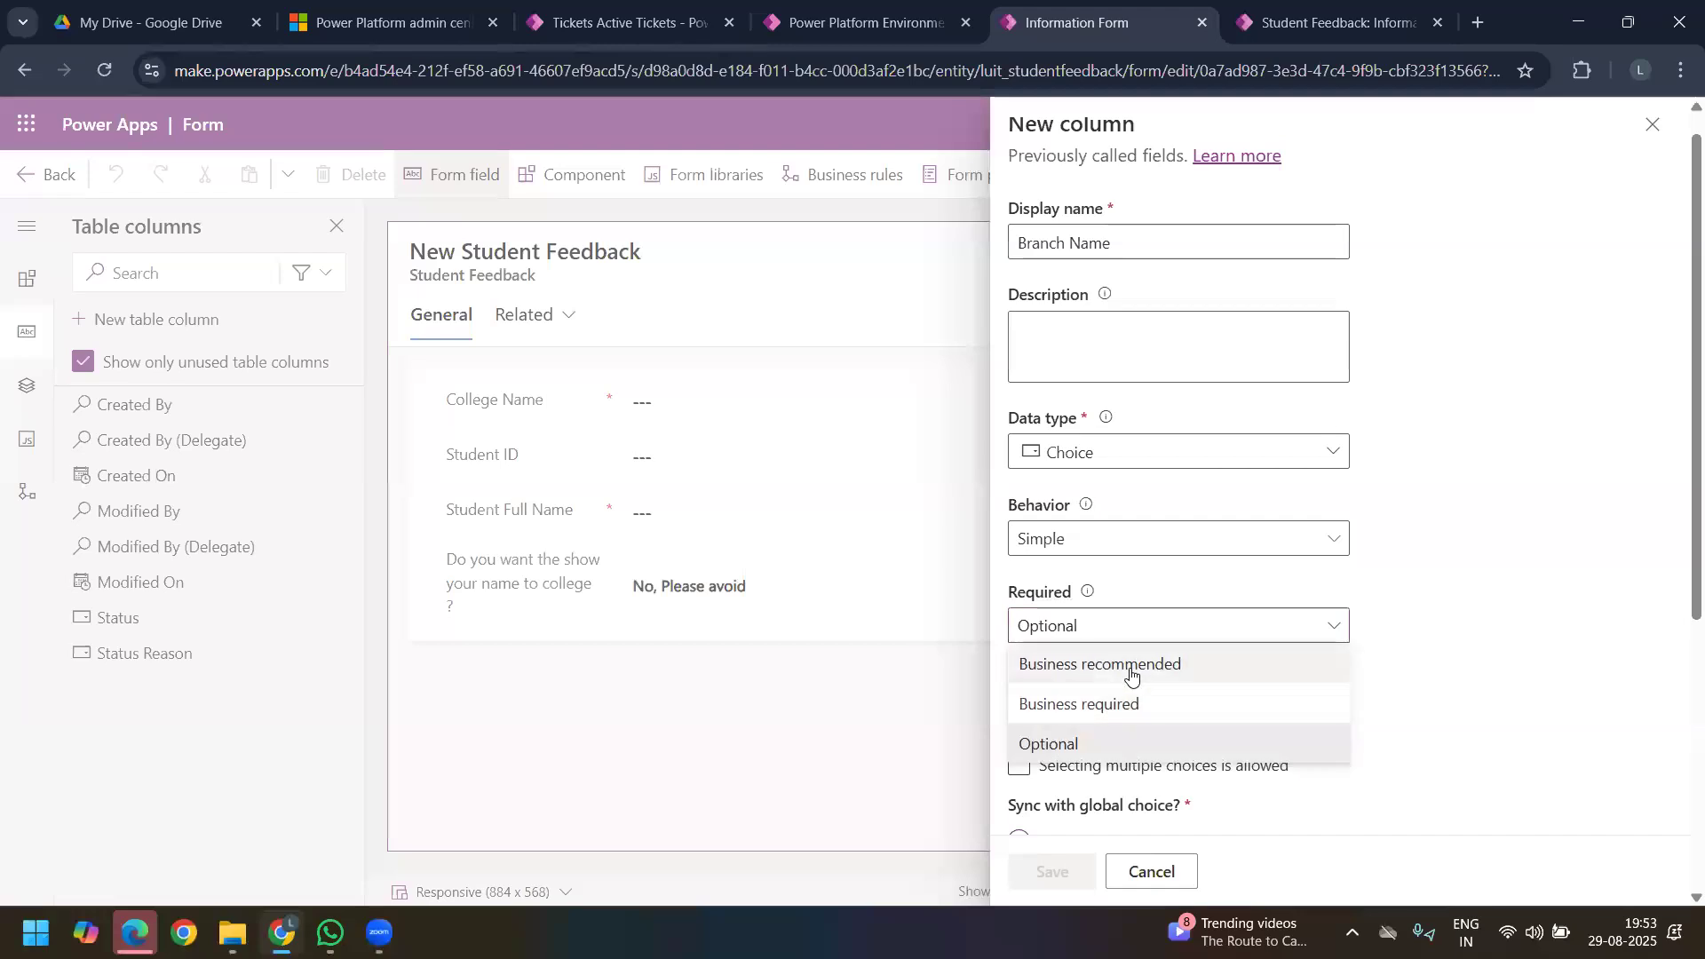
pyautogui.click(1130, 666)
pyautogui.scroll(-3, 1147, 627)
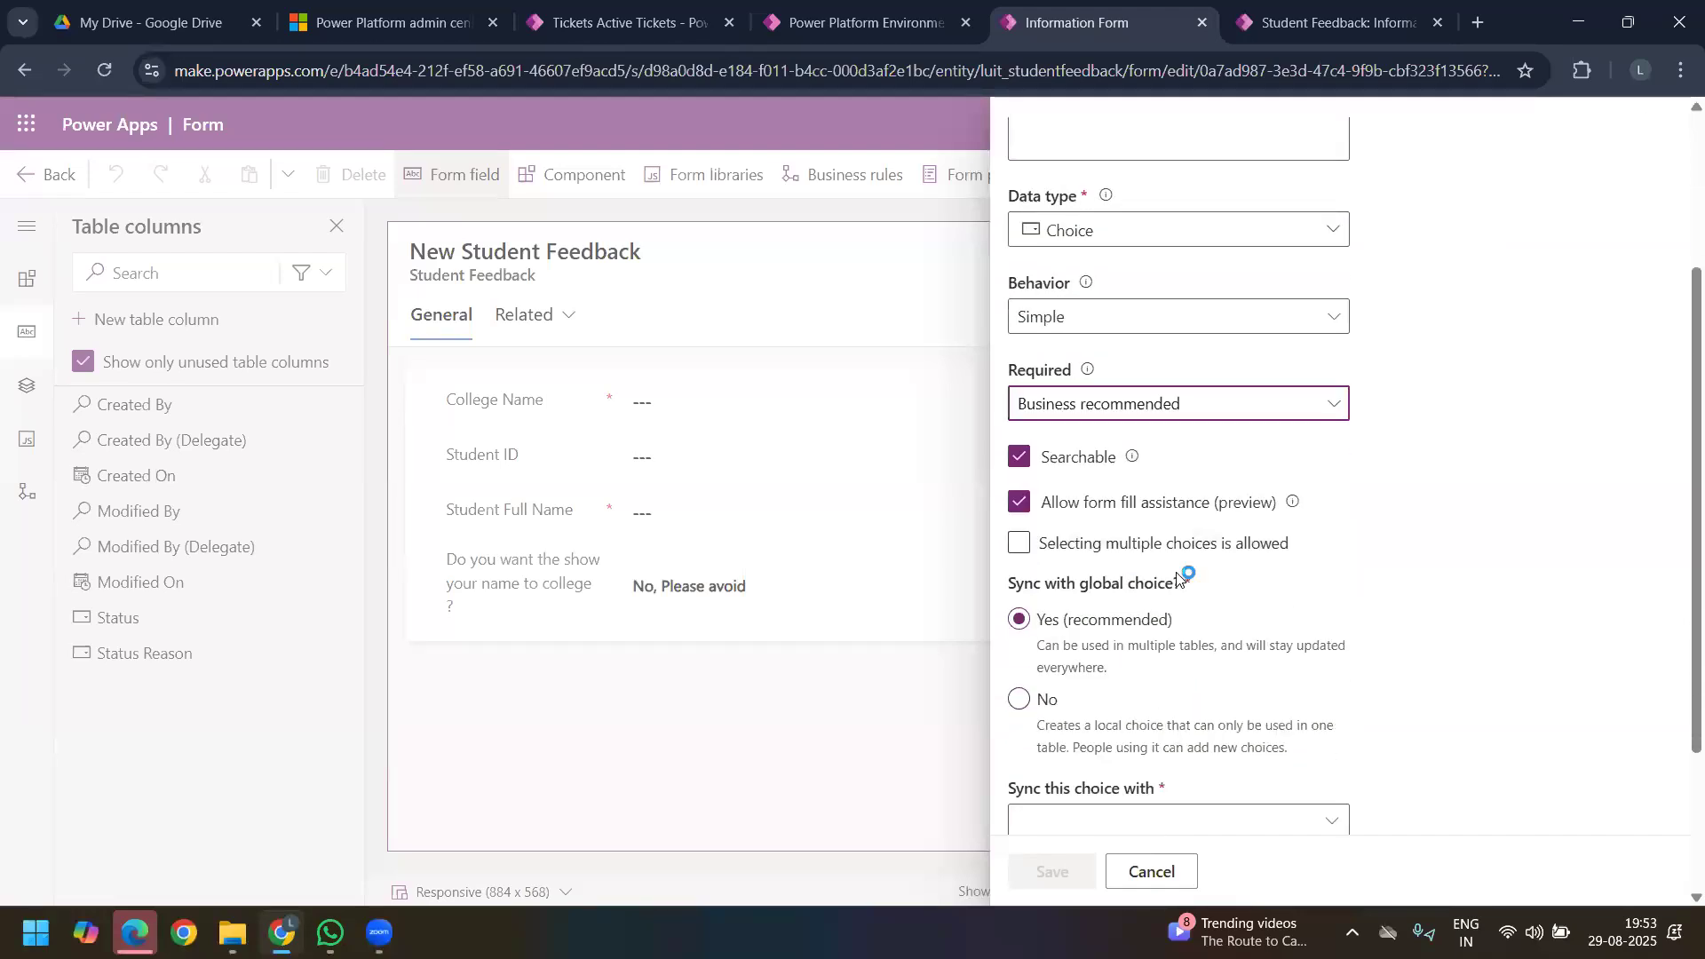
# Step: Browse the existing global choices, and set the Branch Name column to use a local choice without global sync
pyautogui.tripleClick(1091, 589)
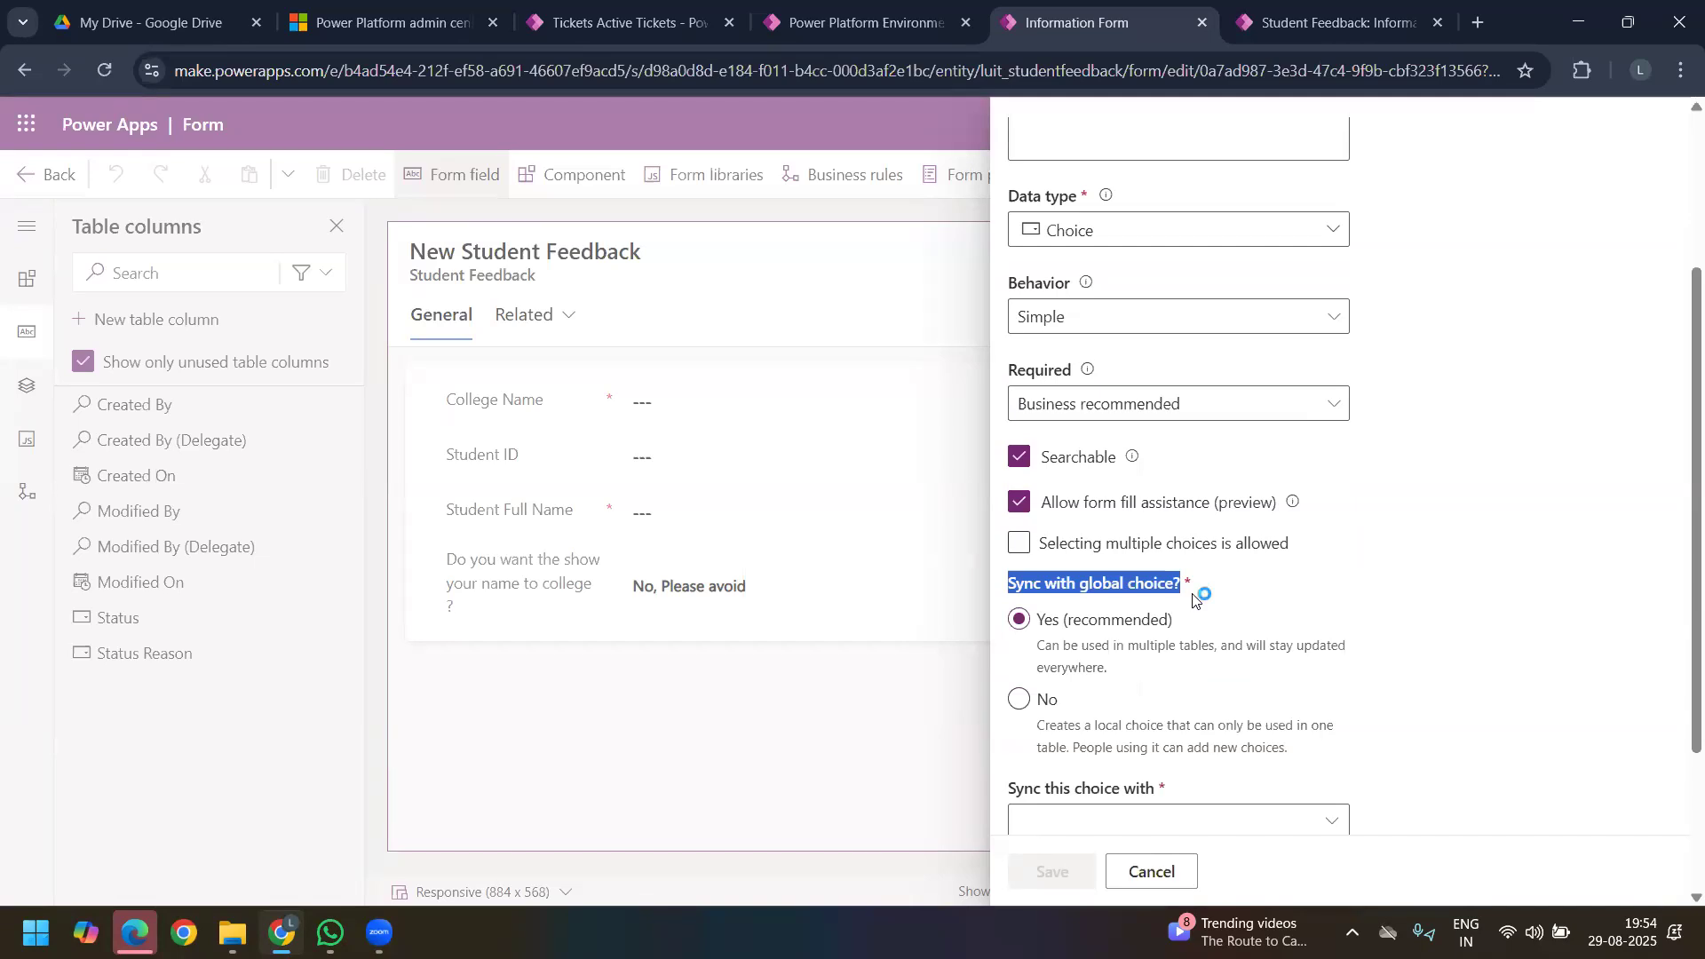
pyautogui.scroll(-2, 1288, 604)
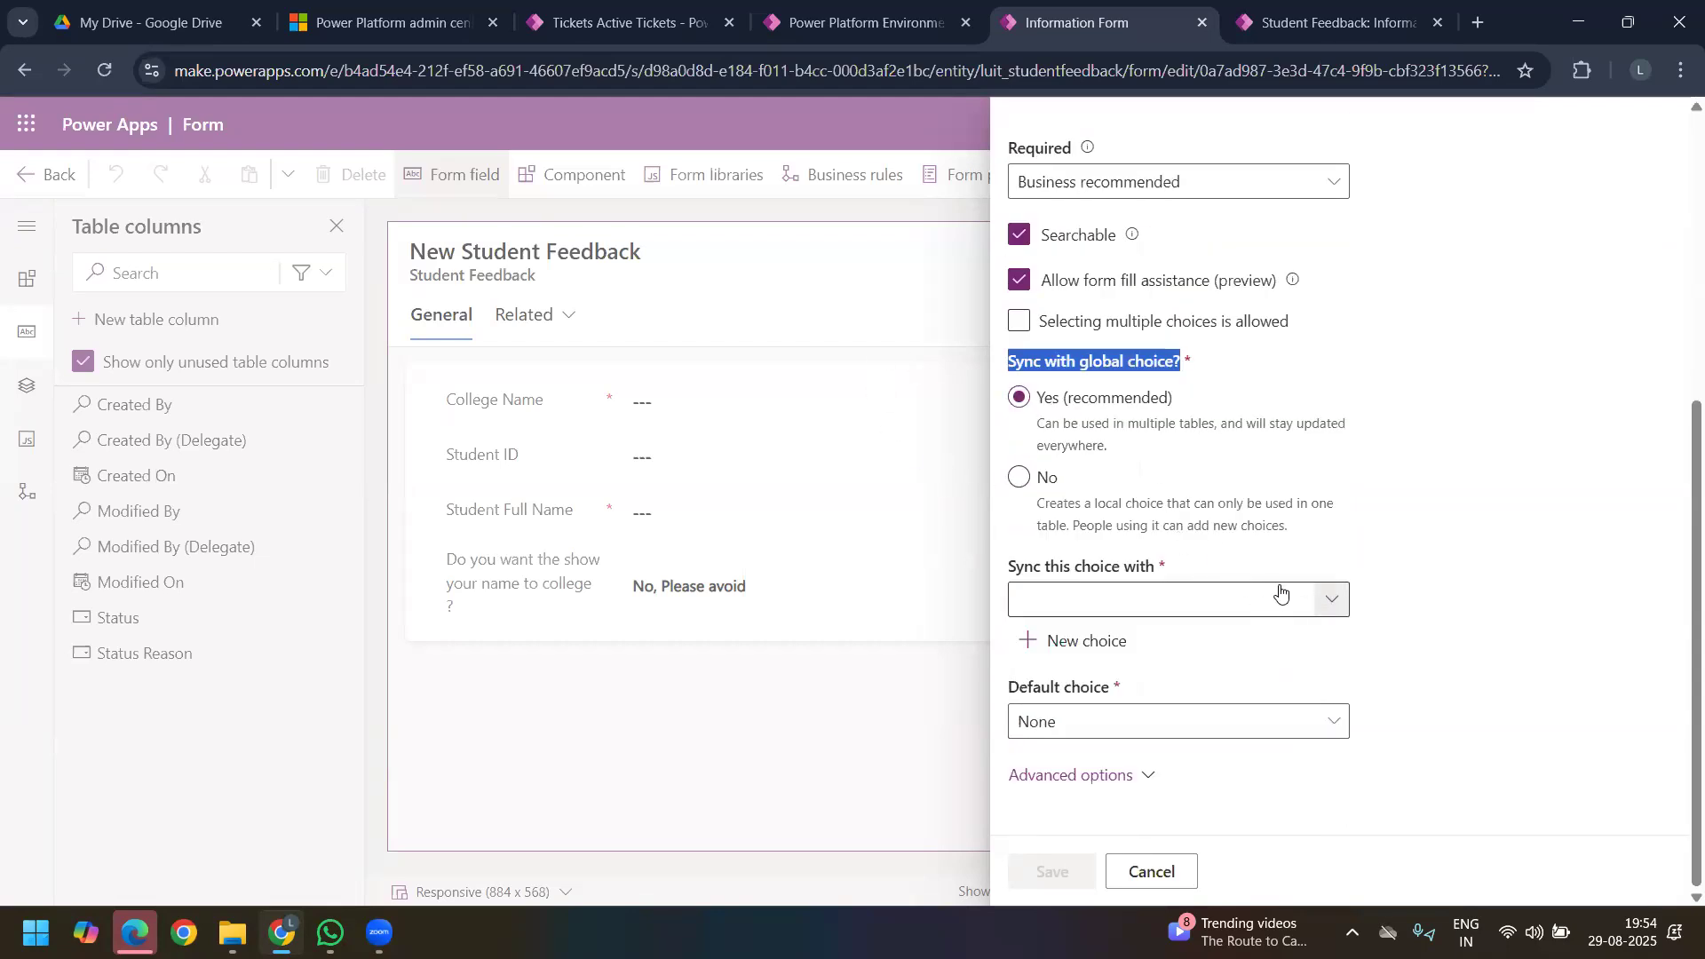
pyautogui.click(1328, 600)
pyautogui.click(1202, 564)
pyautogui.click(1340, 604)
pyautogui.click(1341, 602)
pyautogui.click(1340, 602)
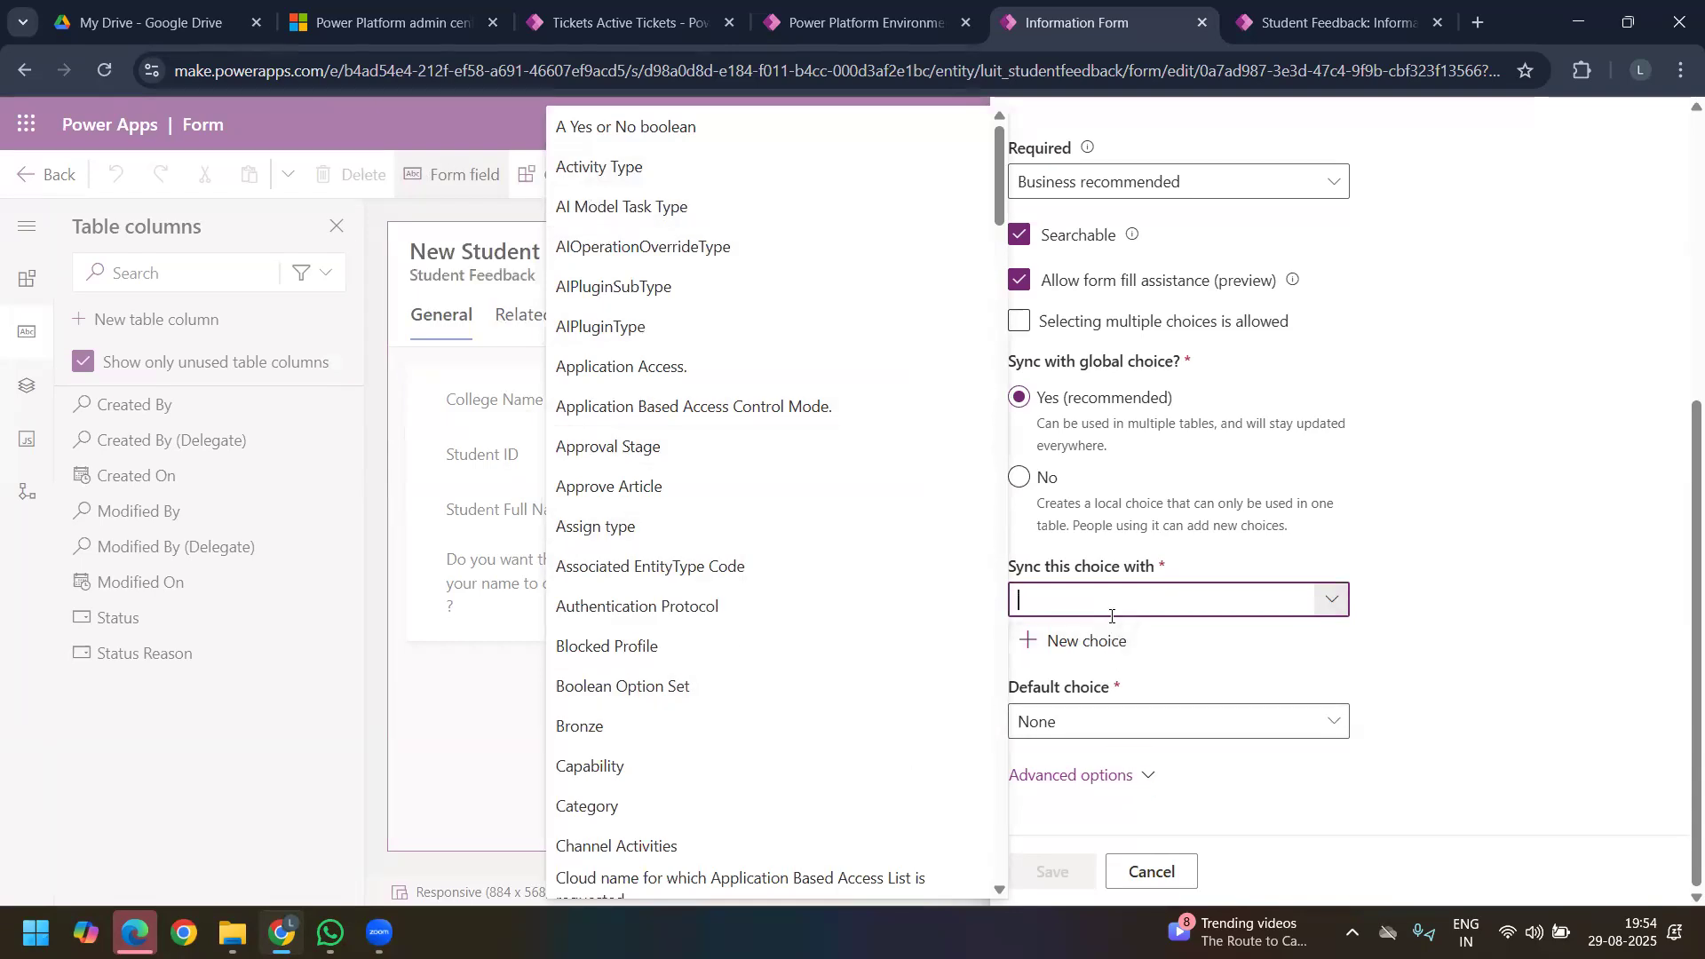
pyautogui.click(1032, 481)
pyautogui.click(1032, 481)
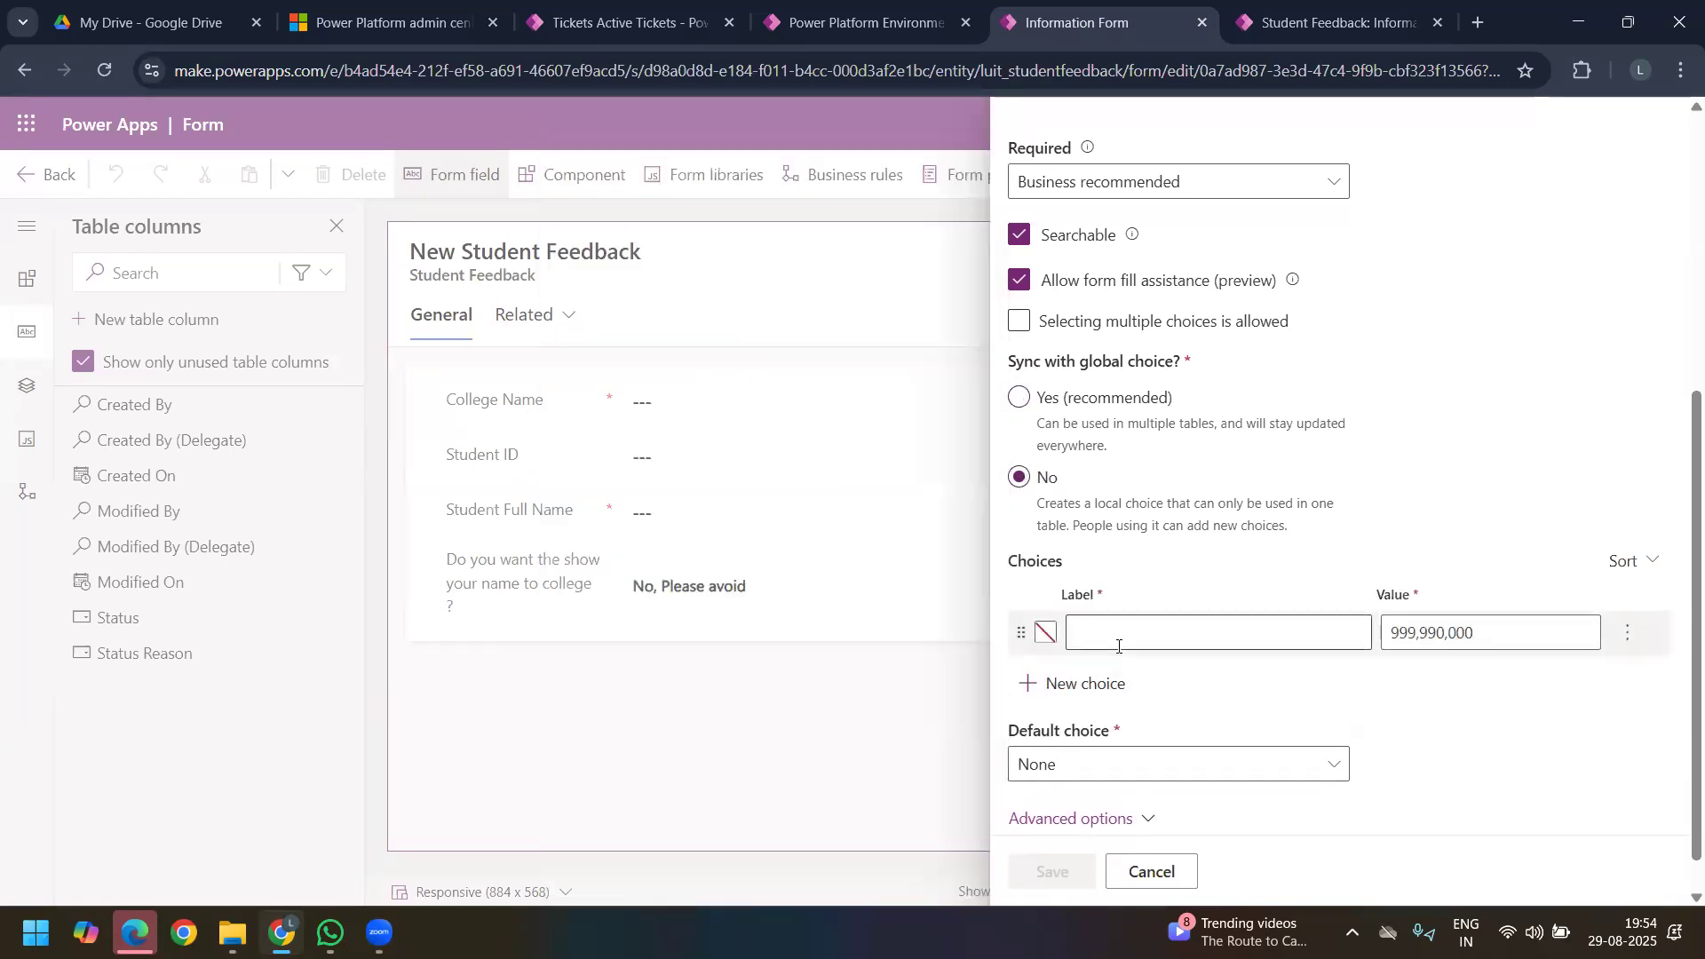
# Step: Enter ECE, EEE and CSE as the first three choice labels of the Branch Name column
pyautogui.click(1118, 646)
pyautogui.write('ECE')
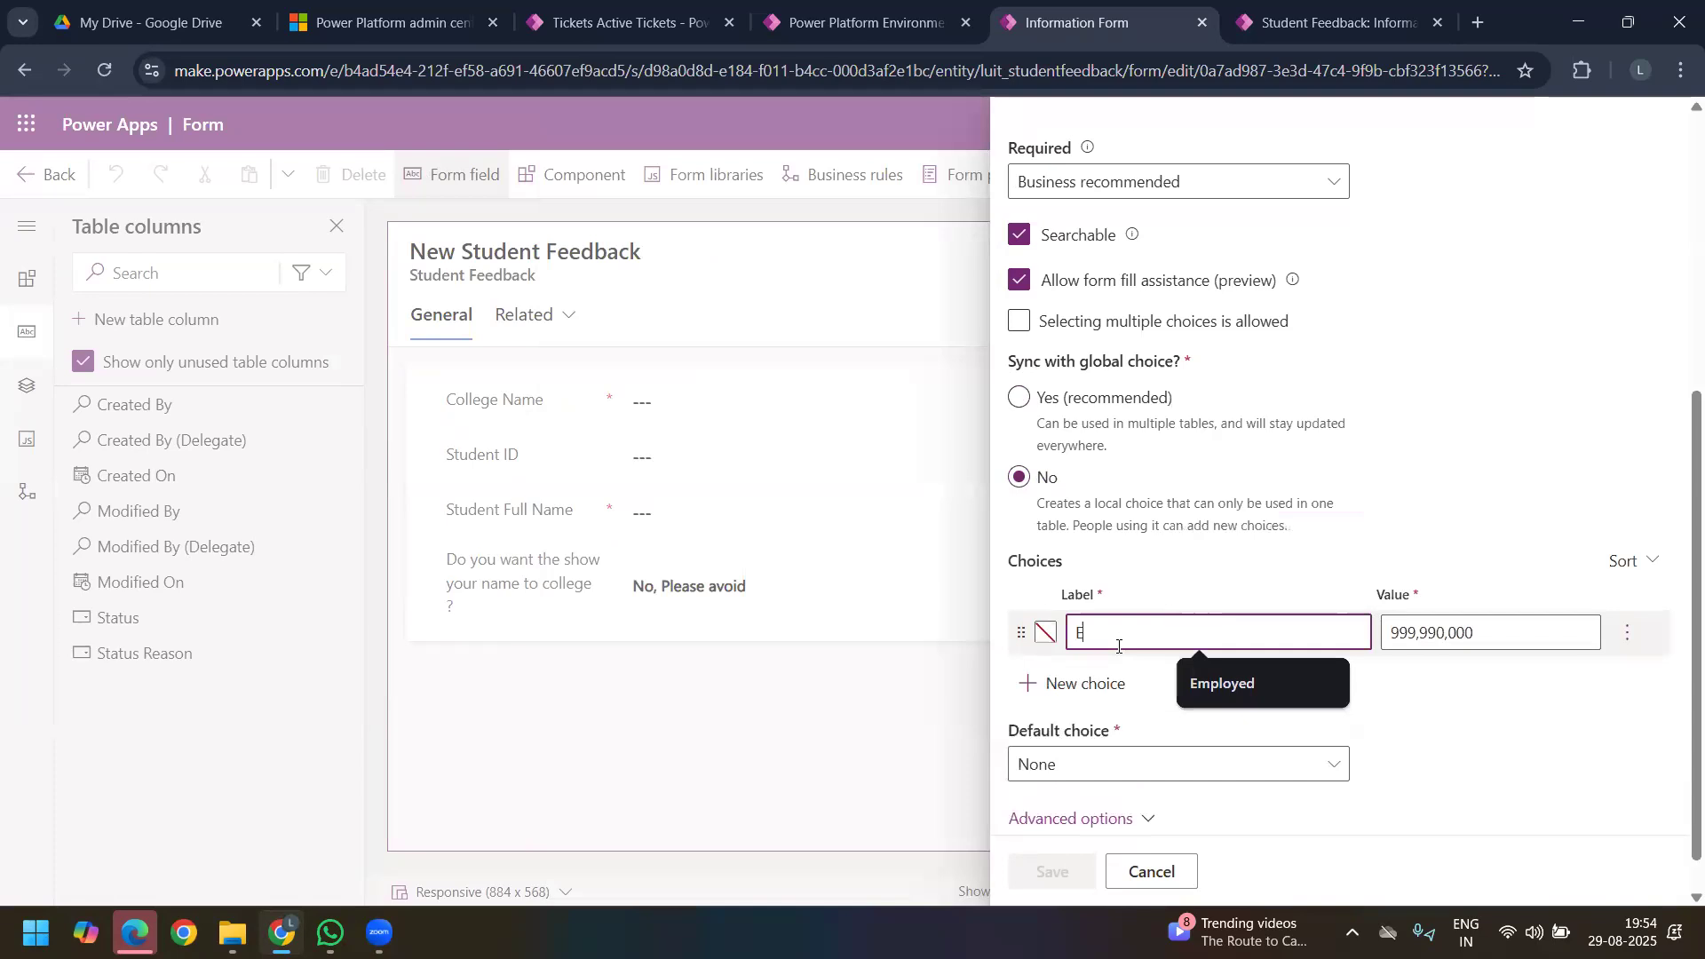
pyautogui.click(1107, 692)
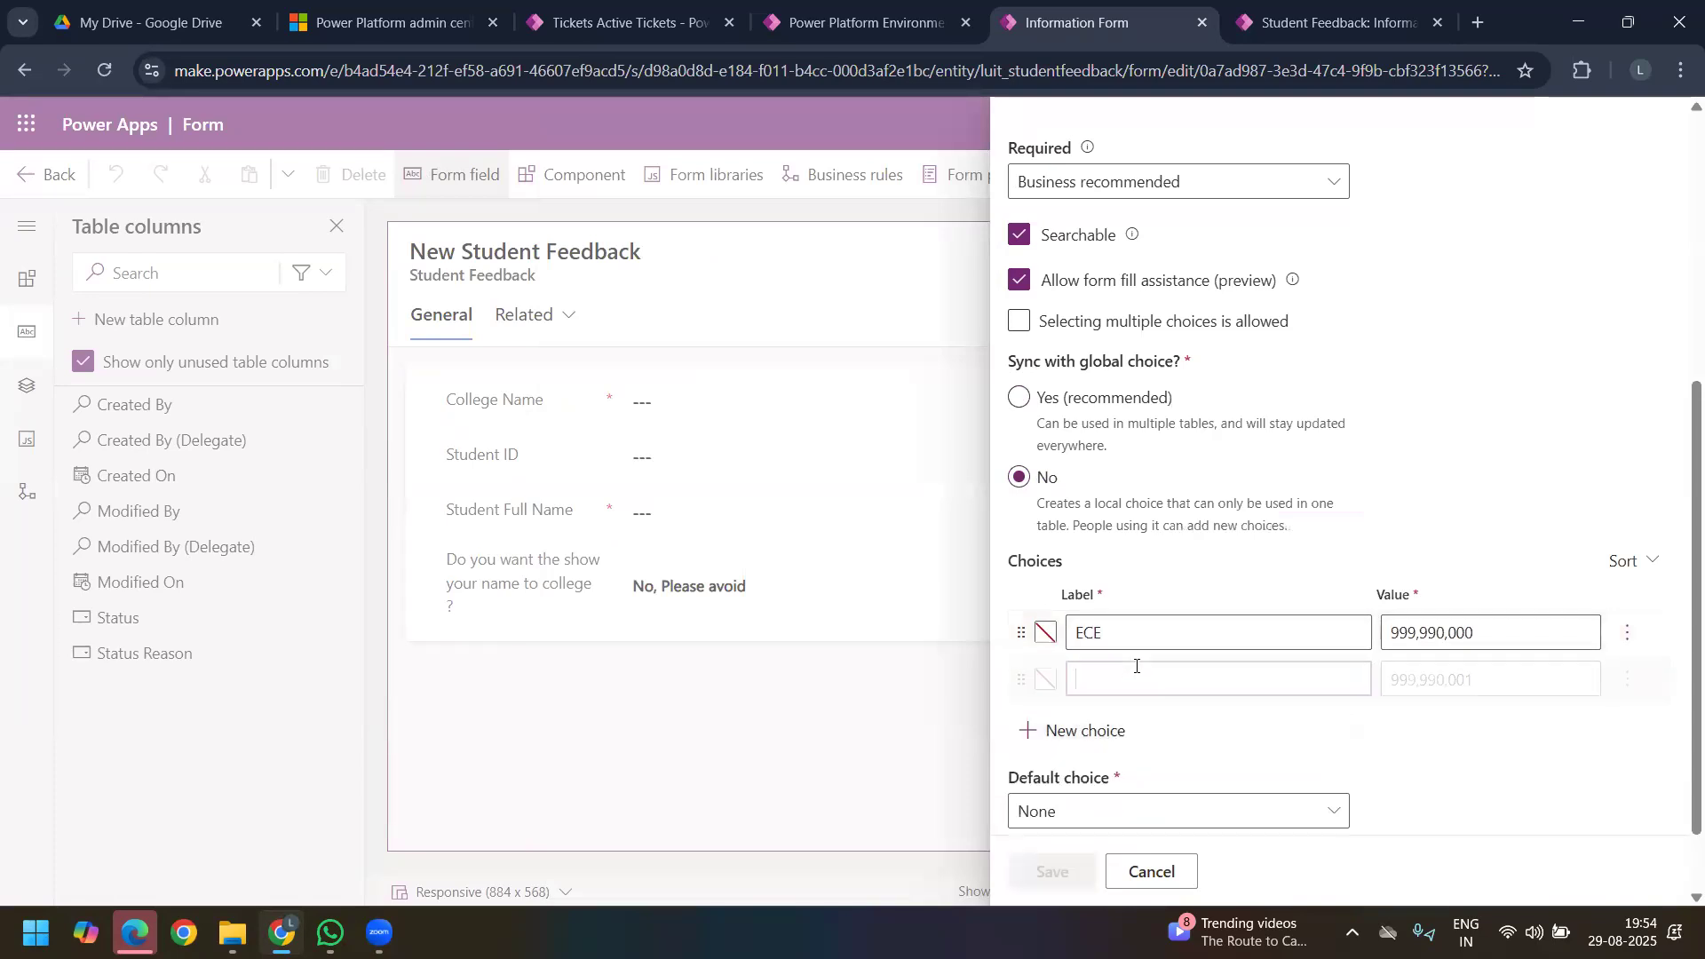
pyautogui.write('EEE')
pyautogui.click(1052, 739)
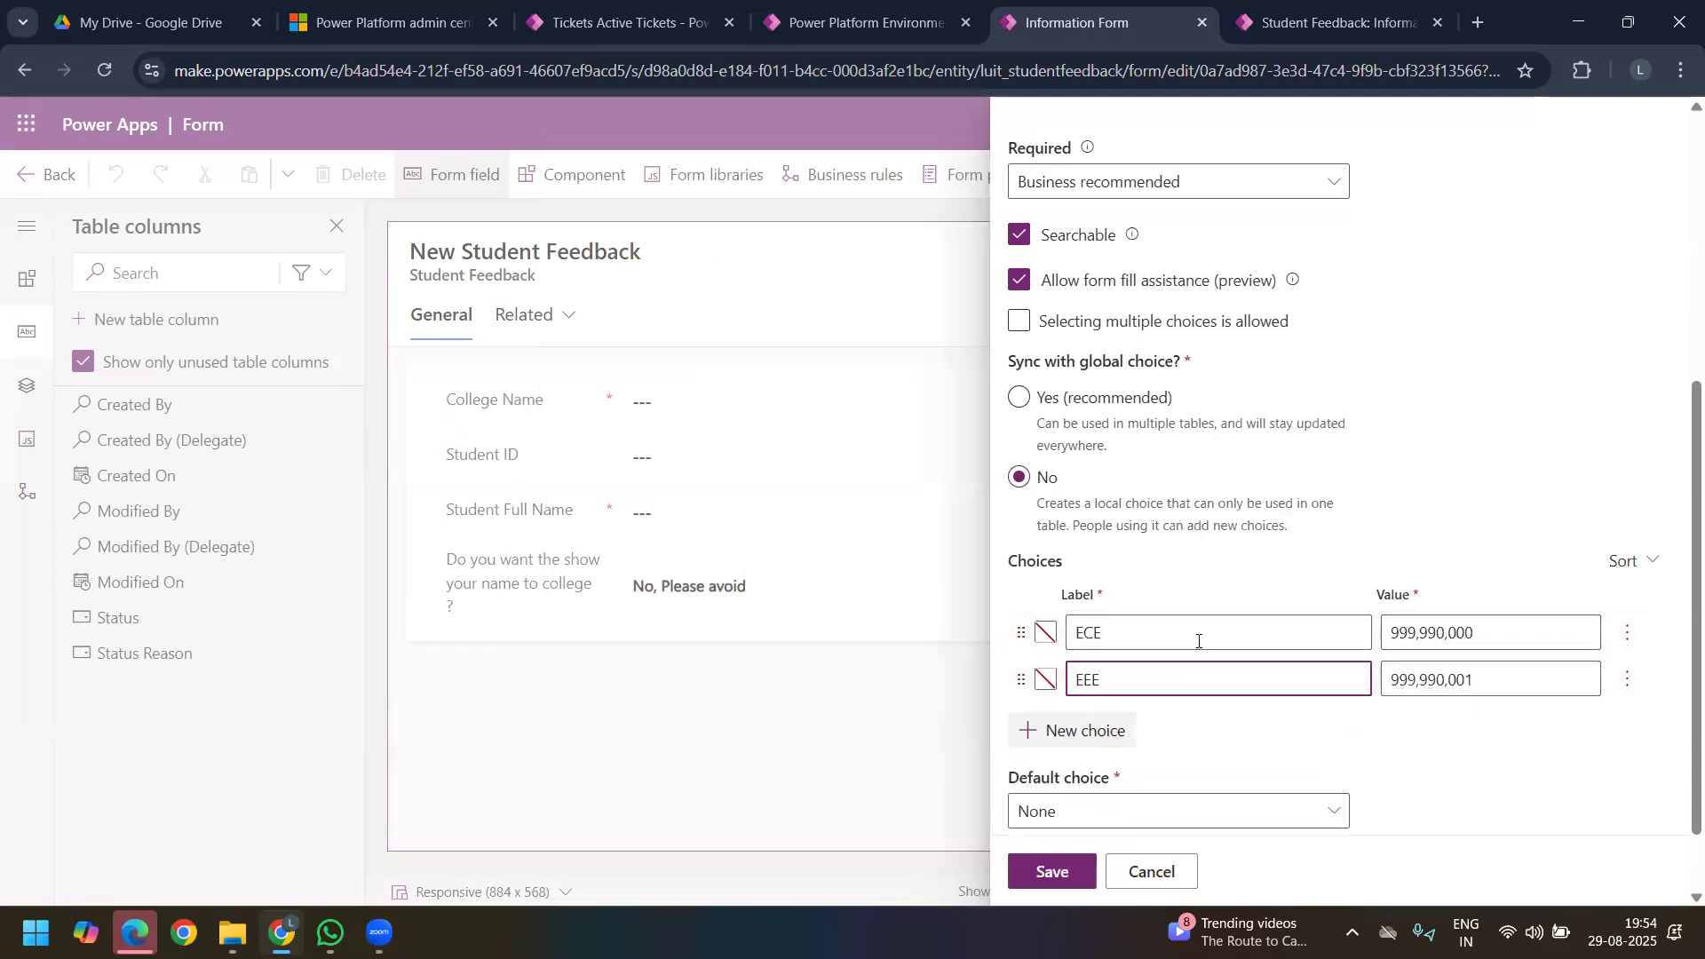
pyautogui.scroll(-2, 1184, 670)
pyautogui.write('CSE')
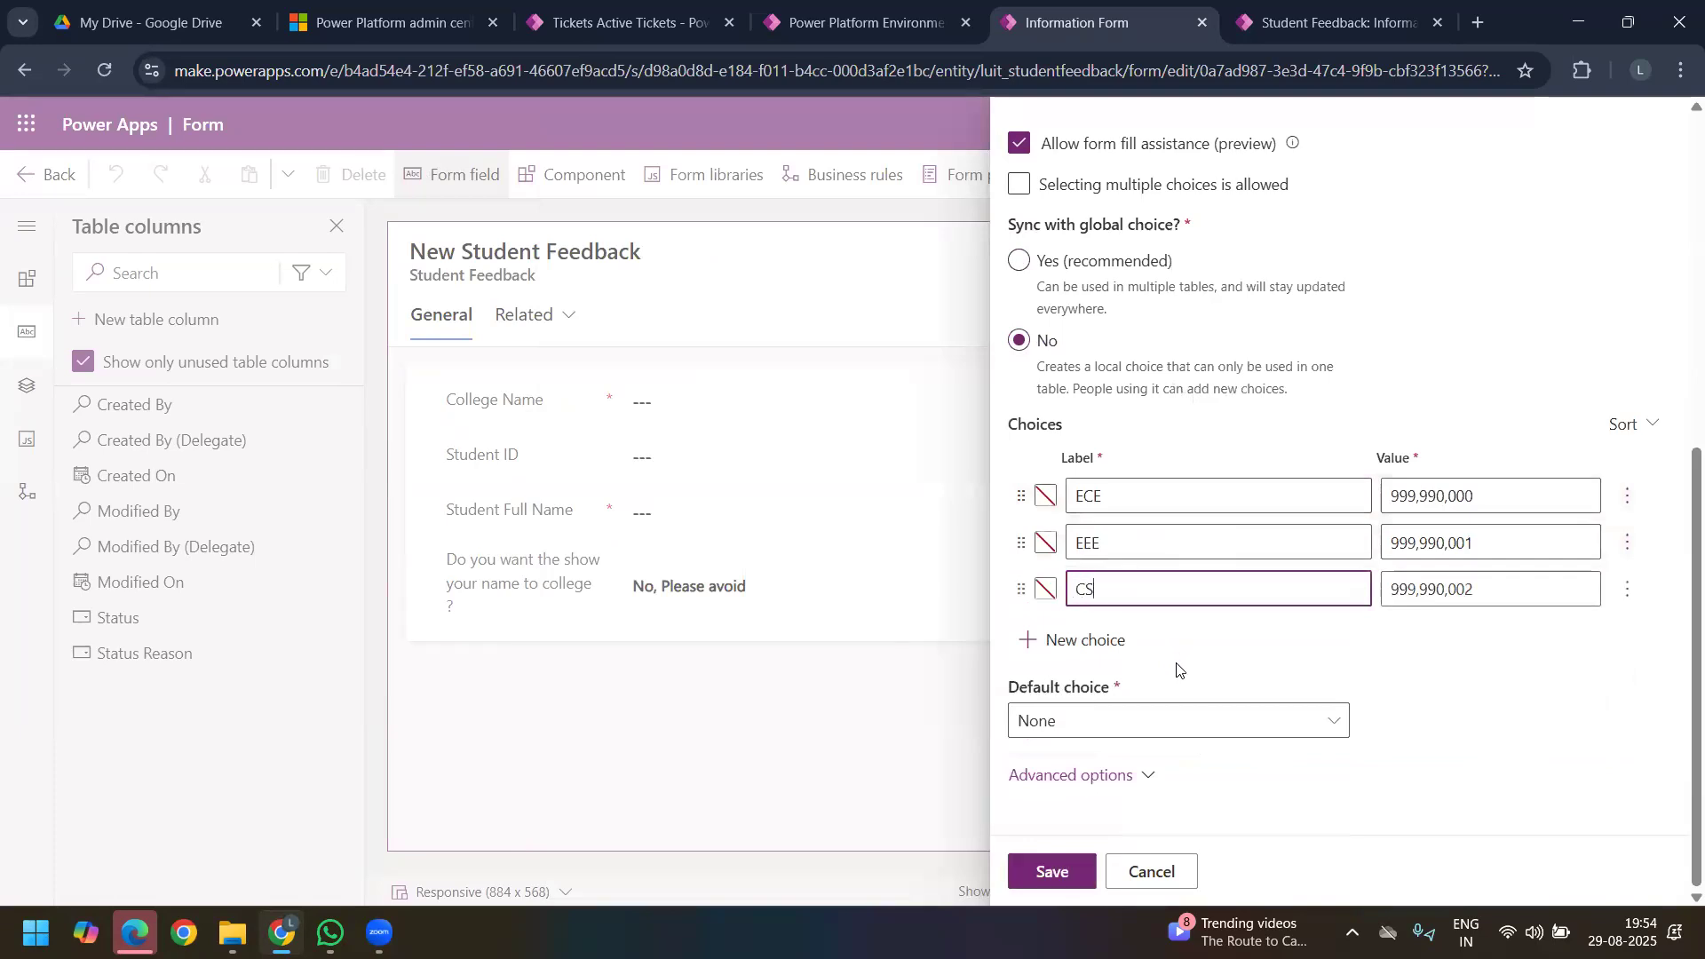
# Step: Add three more choices labelled IT, MECH and CIVIL to the Branch Name column
pyautogui.click(1119, 646)
pyautogui.write('IR')
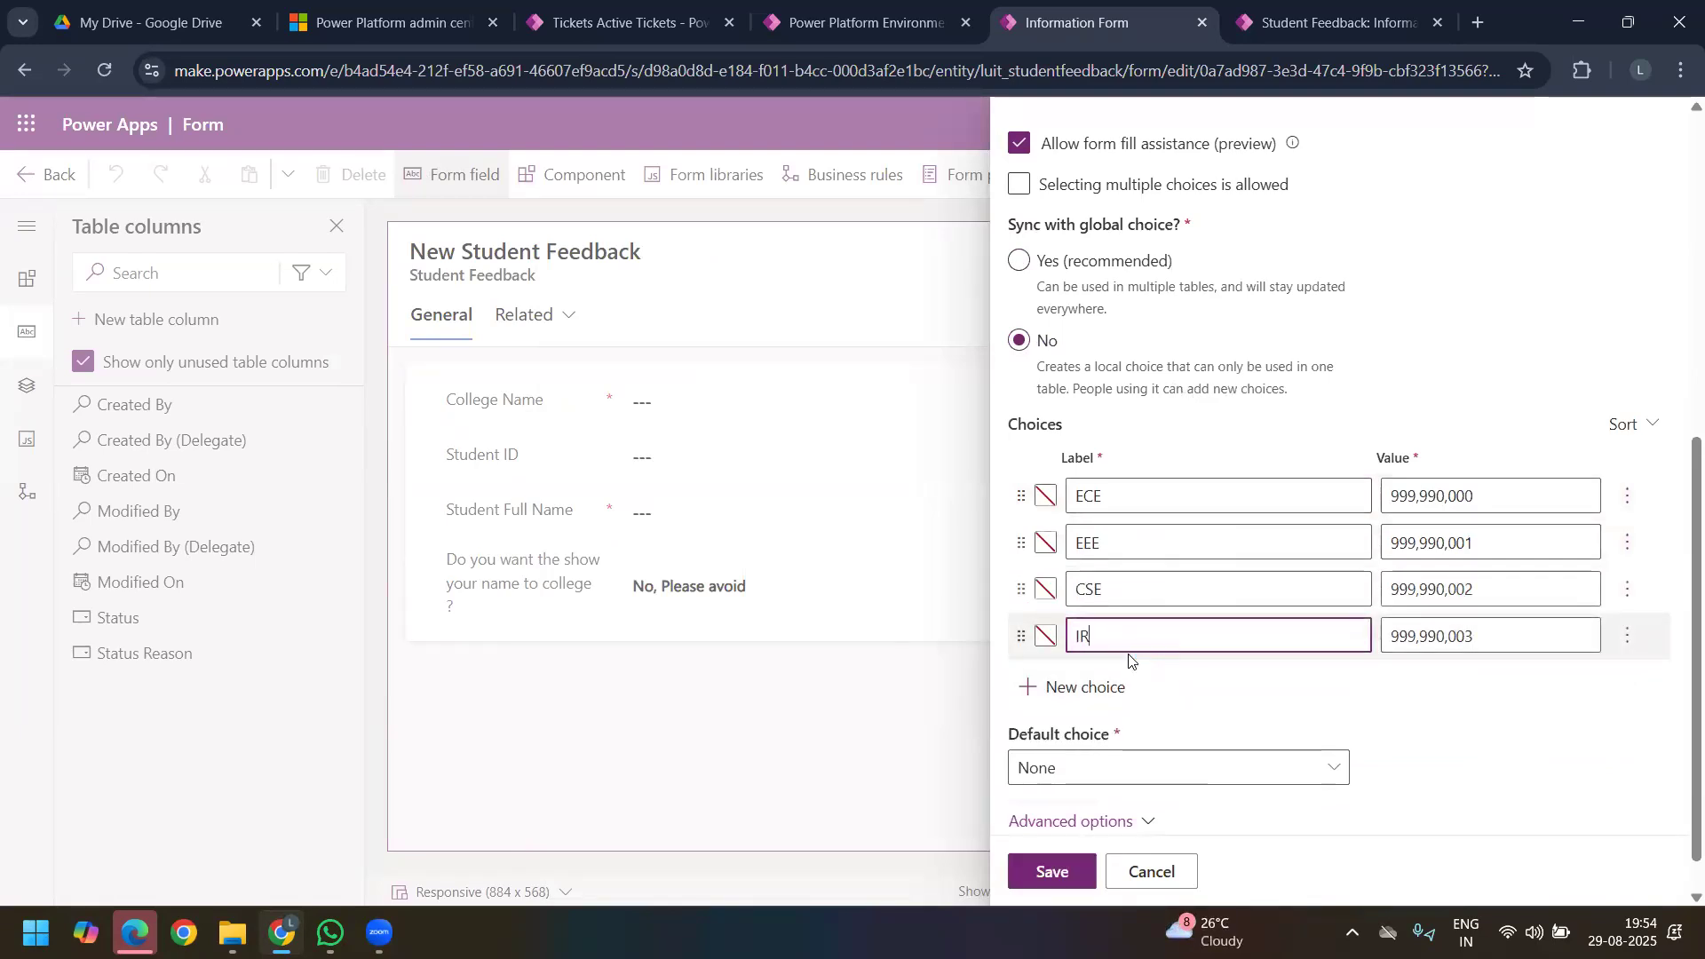
pyautogui.write('T')
pyautogui.press('BackSpace')
pyautogui.press('BackSpace')
pyautogui.write('T')
pyautogui.click(1105, 688)
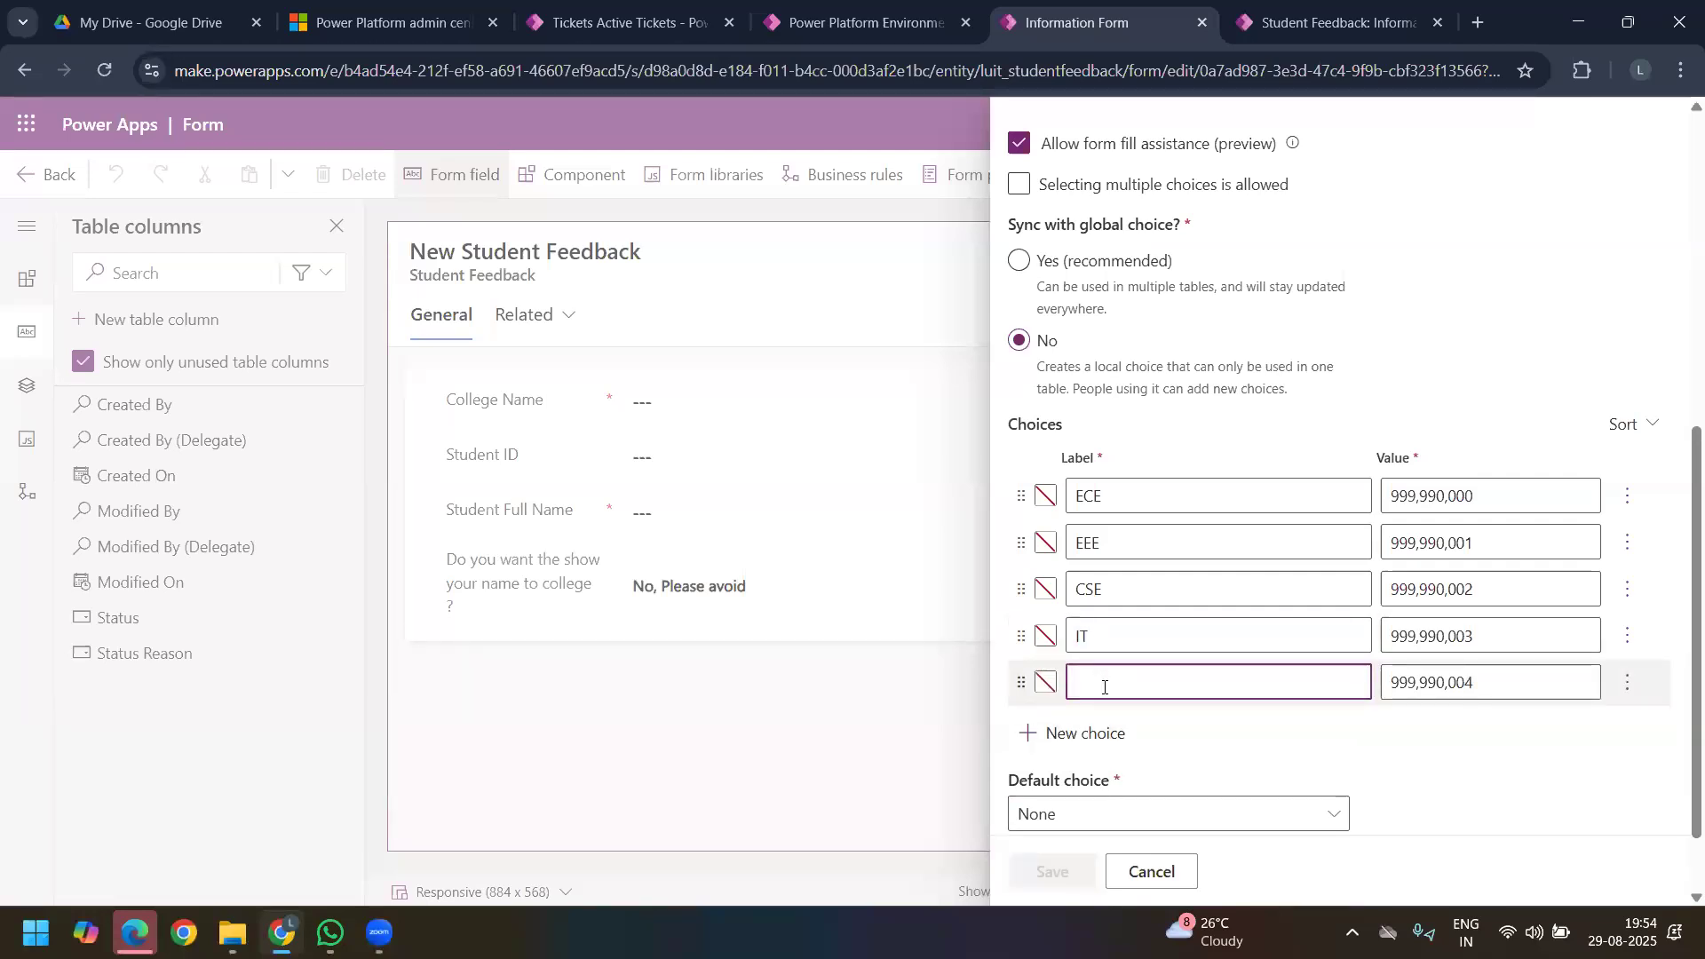
pyautogui.write('MECH')
pyautogui.click(1098, 733)
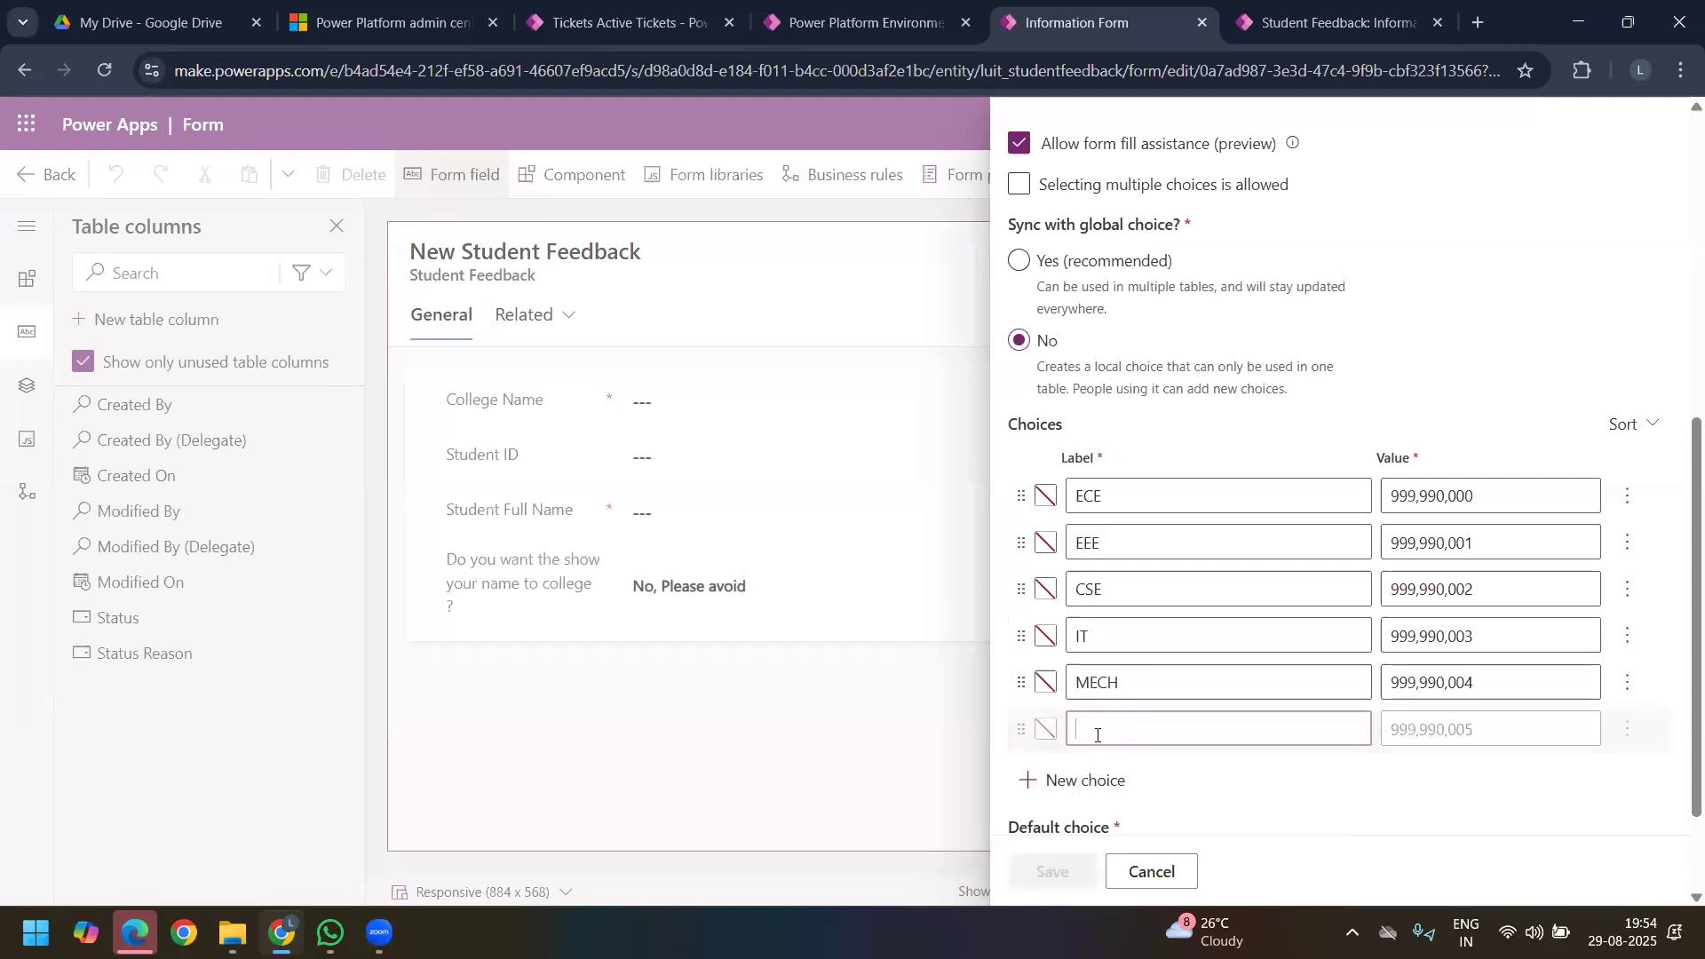
pyautogui.write('CIVIL')
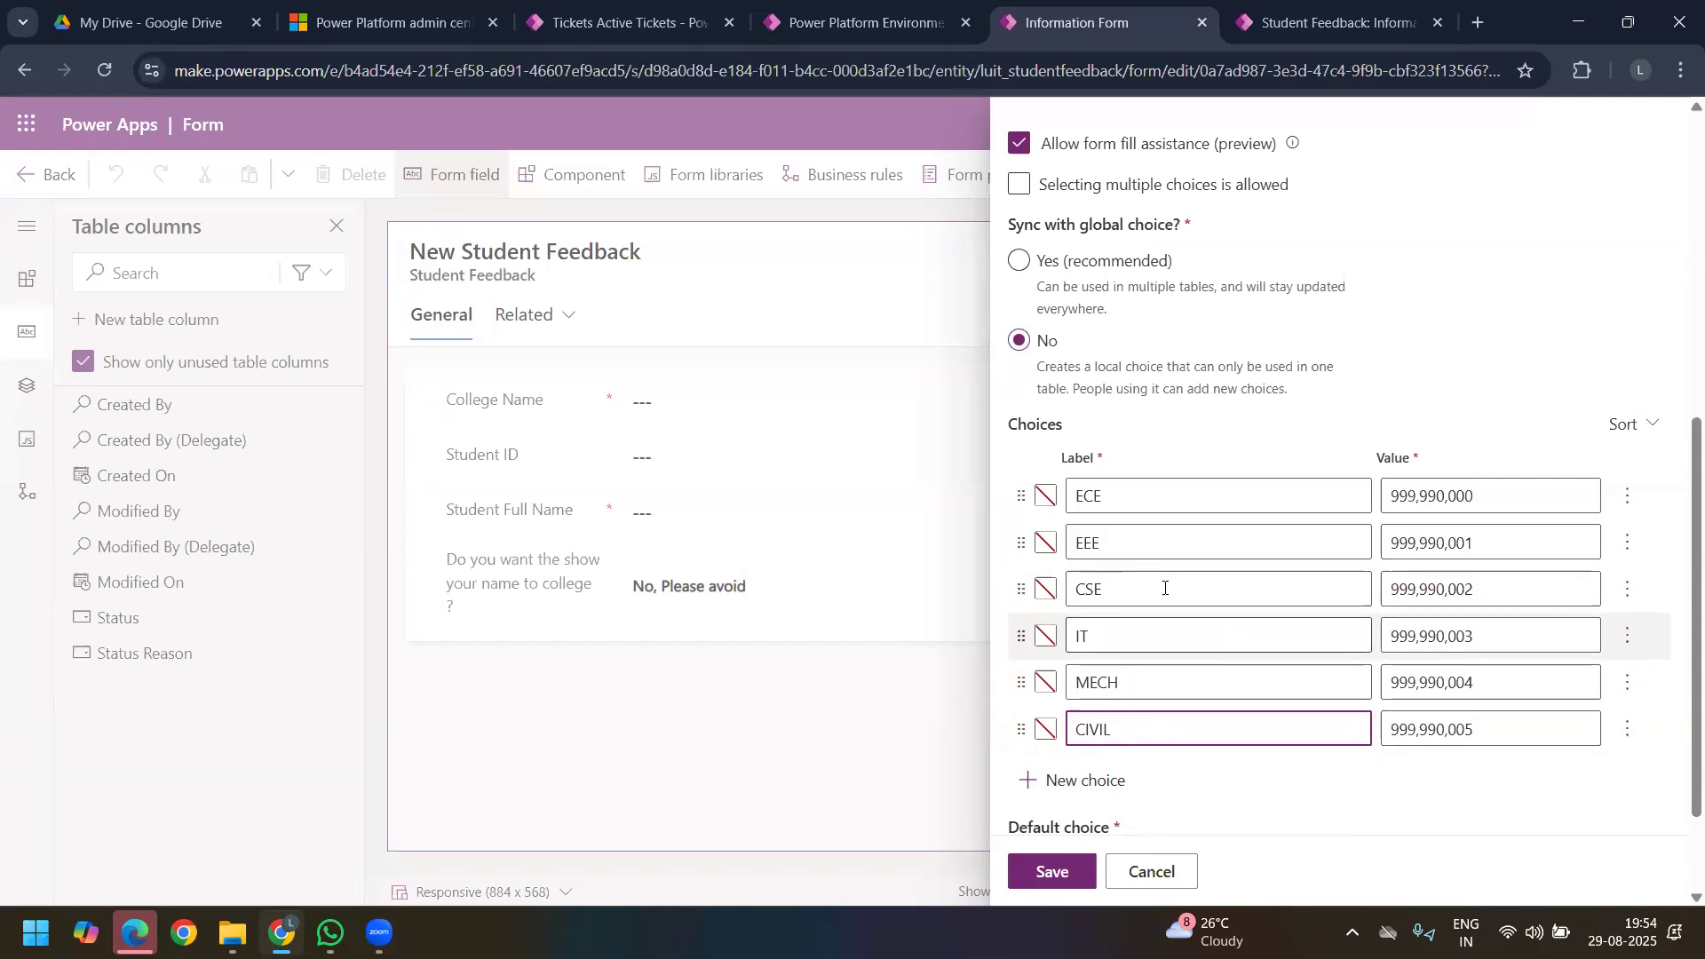
# Step: Review the Branch Name column's settings, its choice labels and values, and the available default choices
pyautogui.scroll(-2, 1214, 577)
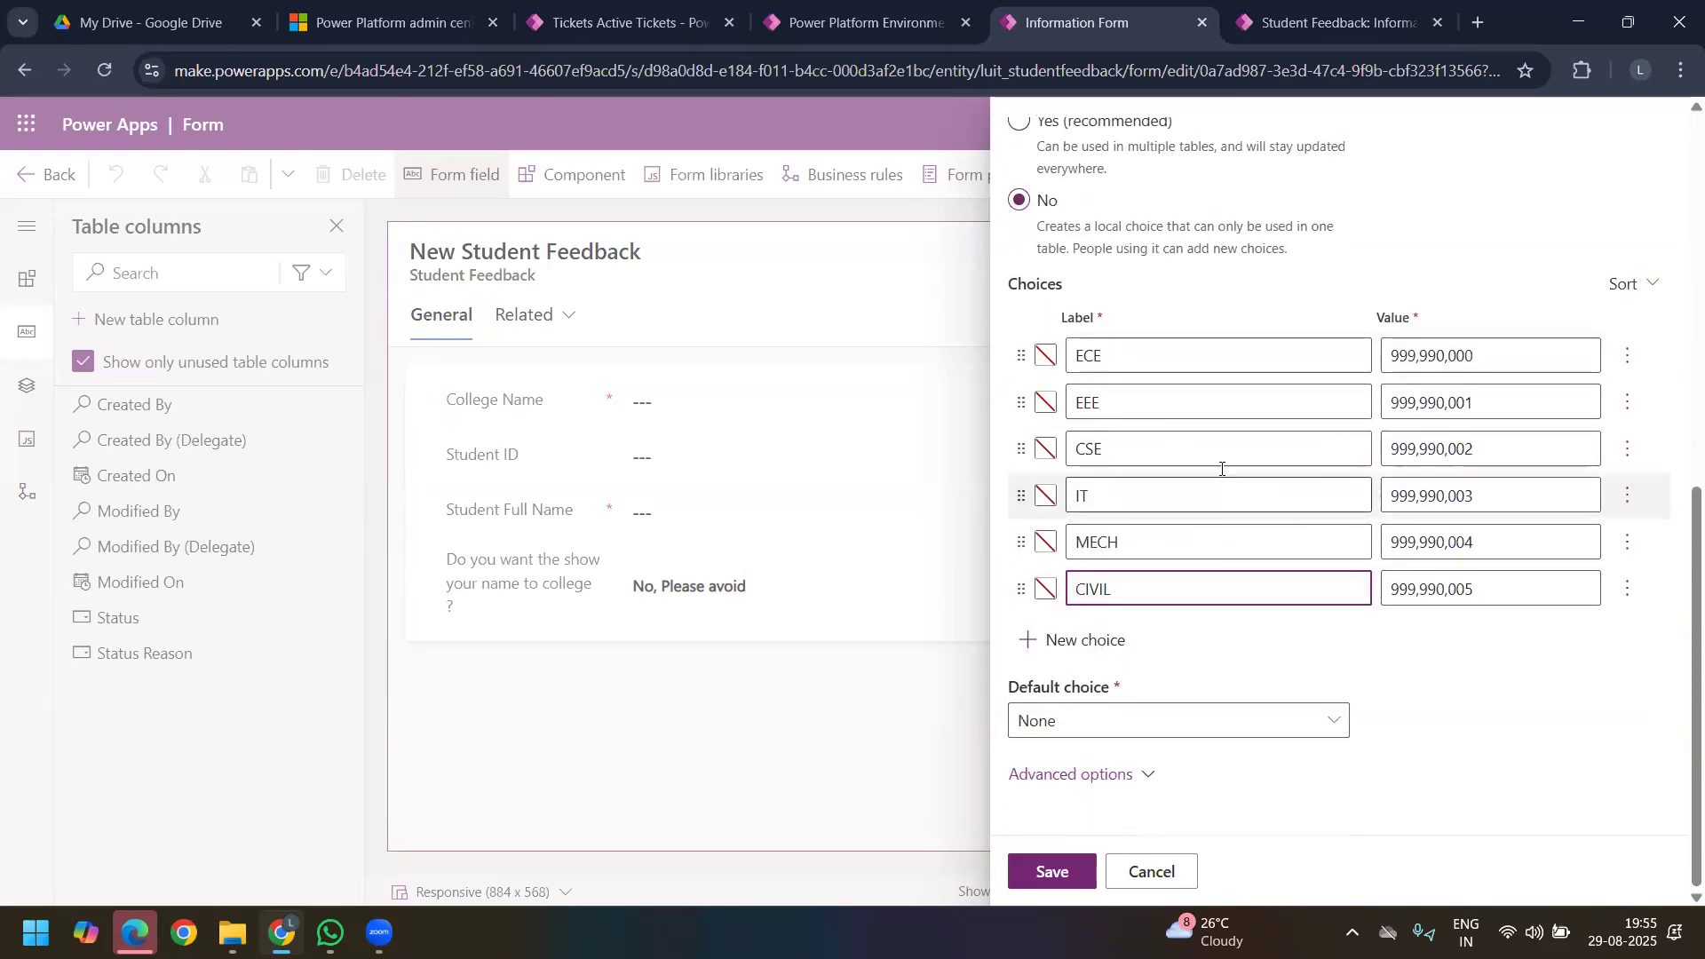
pyautogui.scroll(6, 1169, 524)
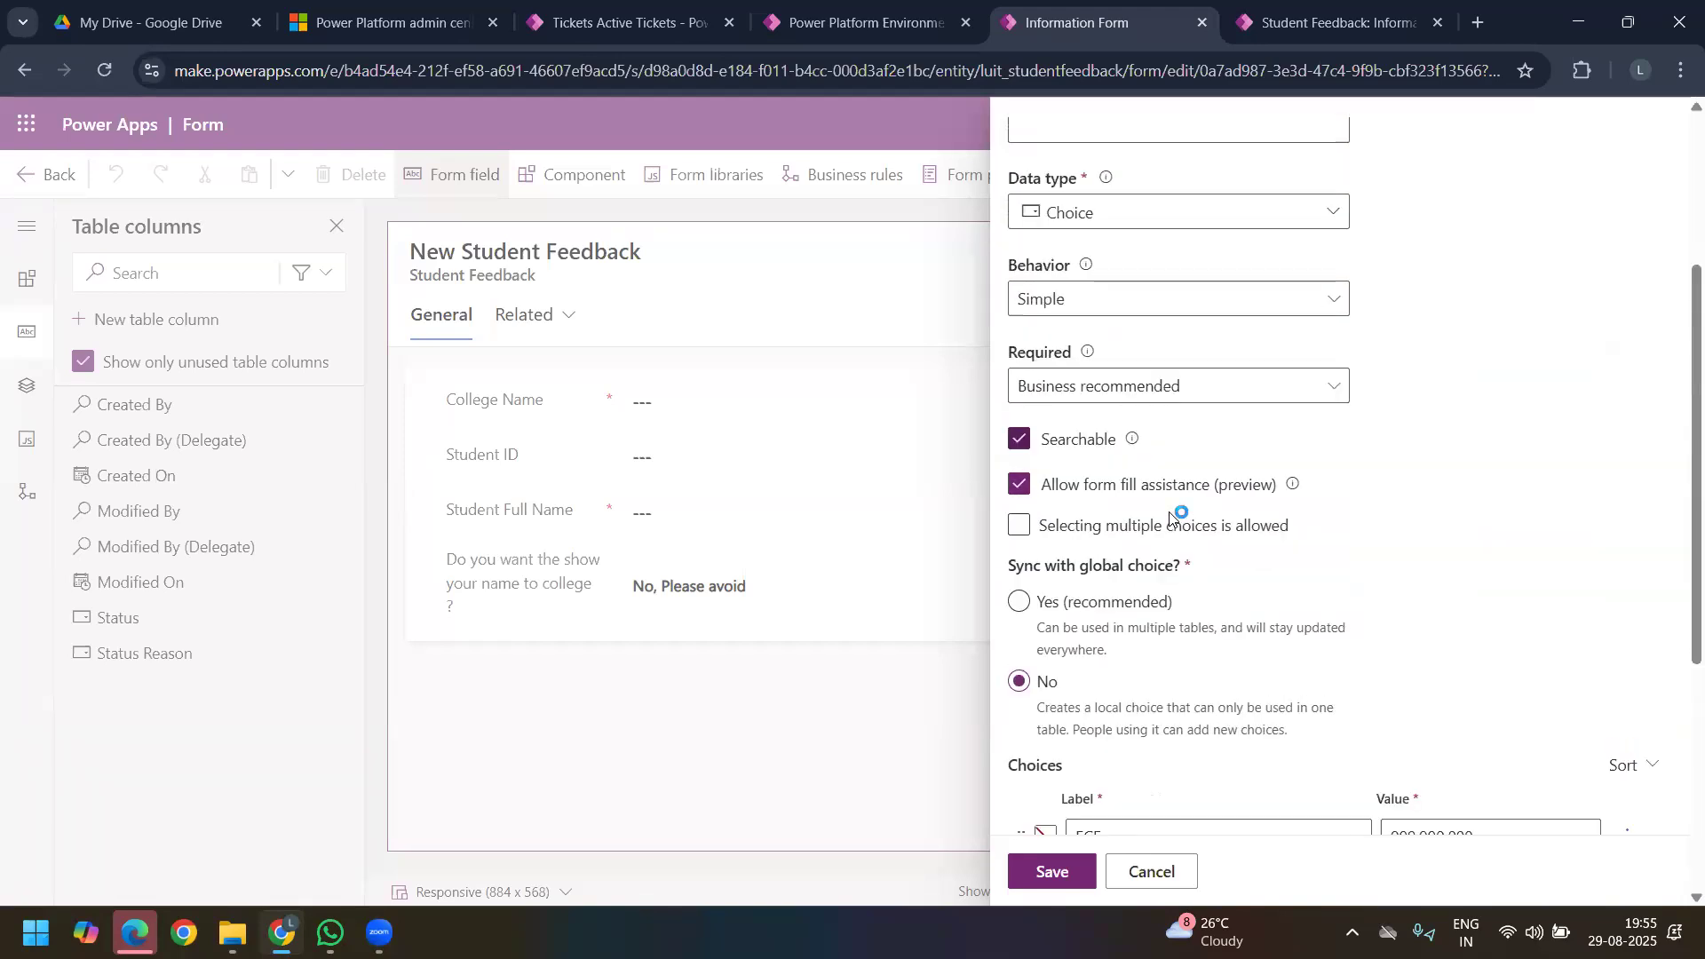
pyautogui.scroll(-5, 1169, 517)
pyautogui.click(1486, 469)
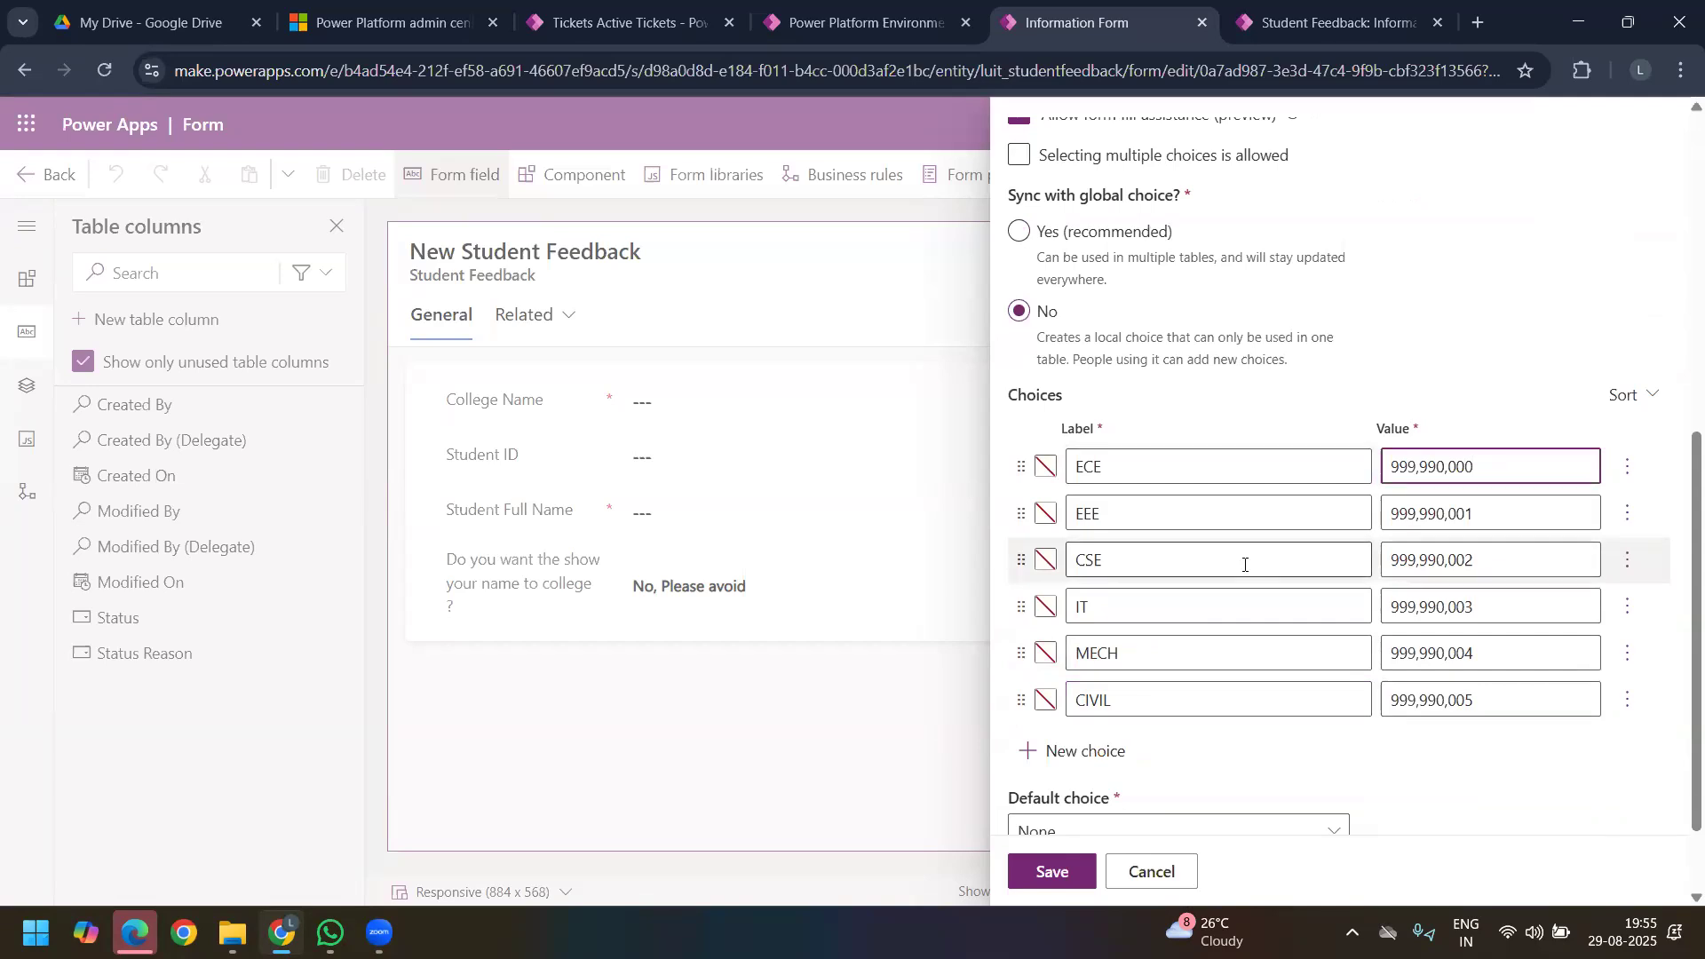
pyautogui.click(1123, 466)
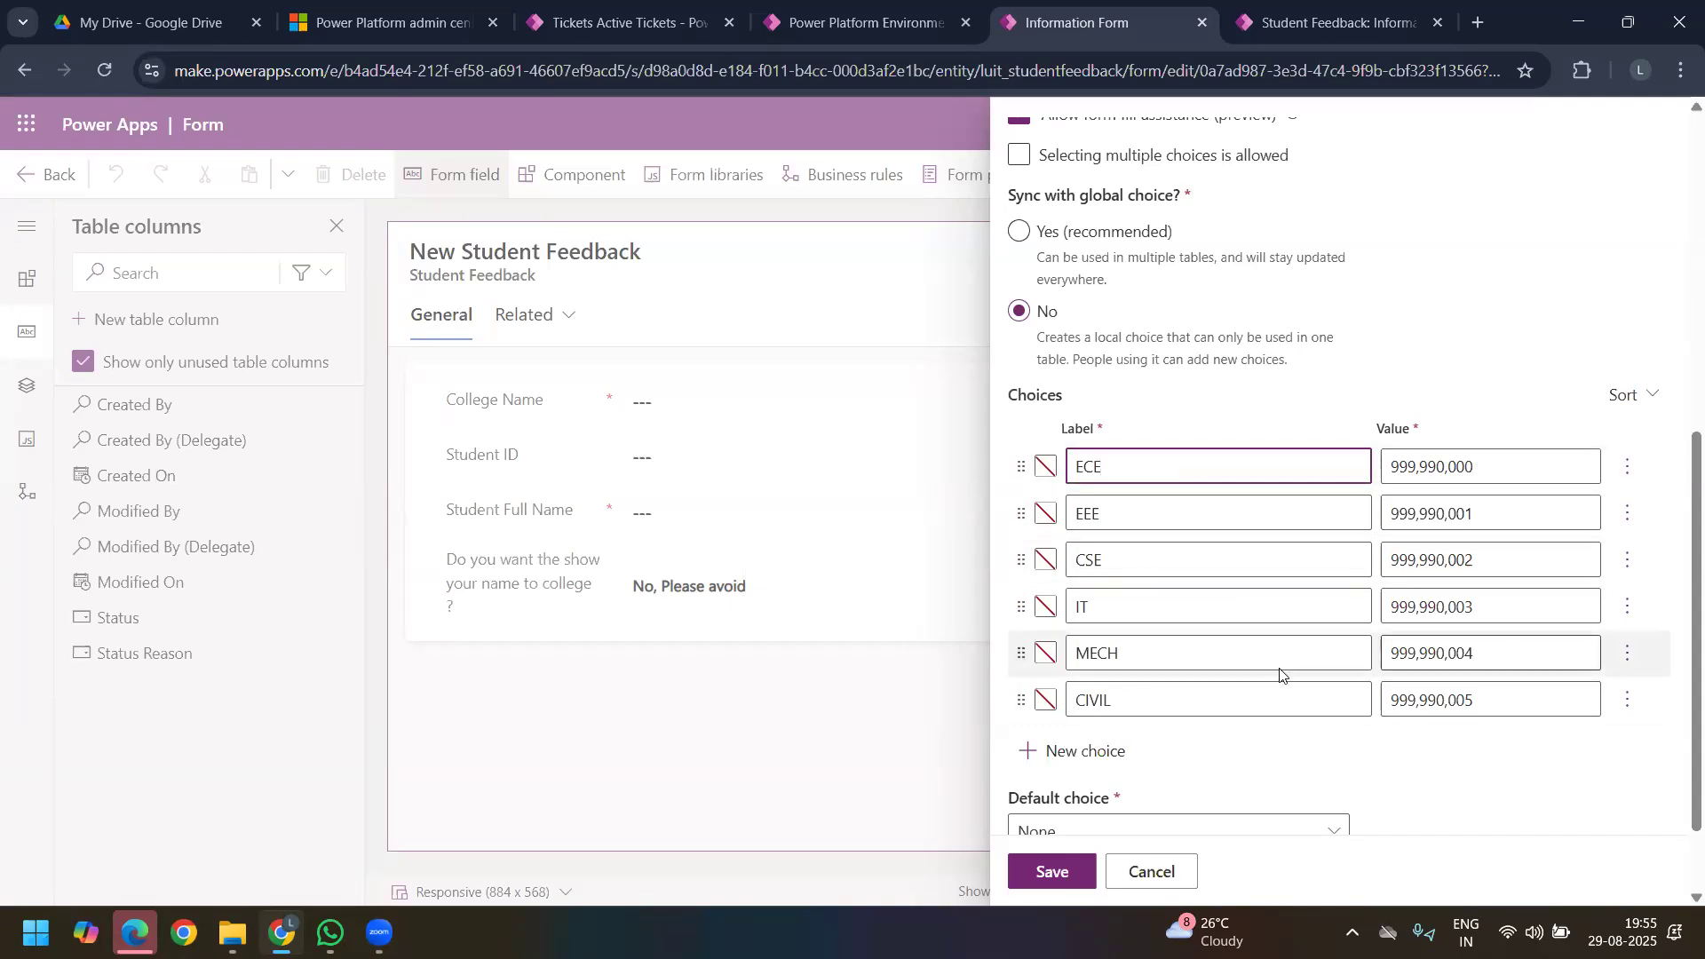
pyautogui.scroll(-2, 1179, 741)
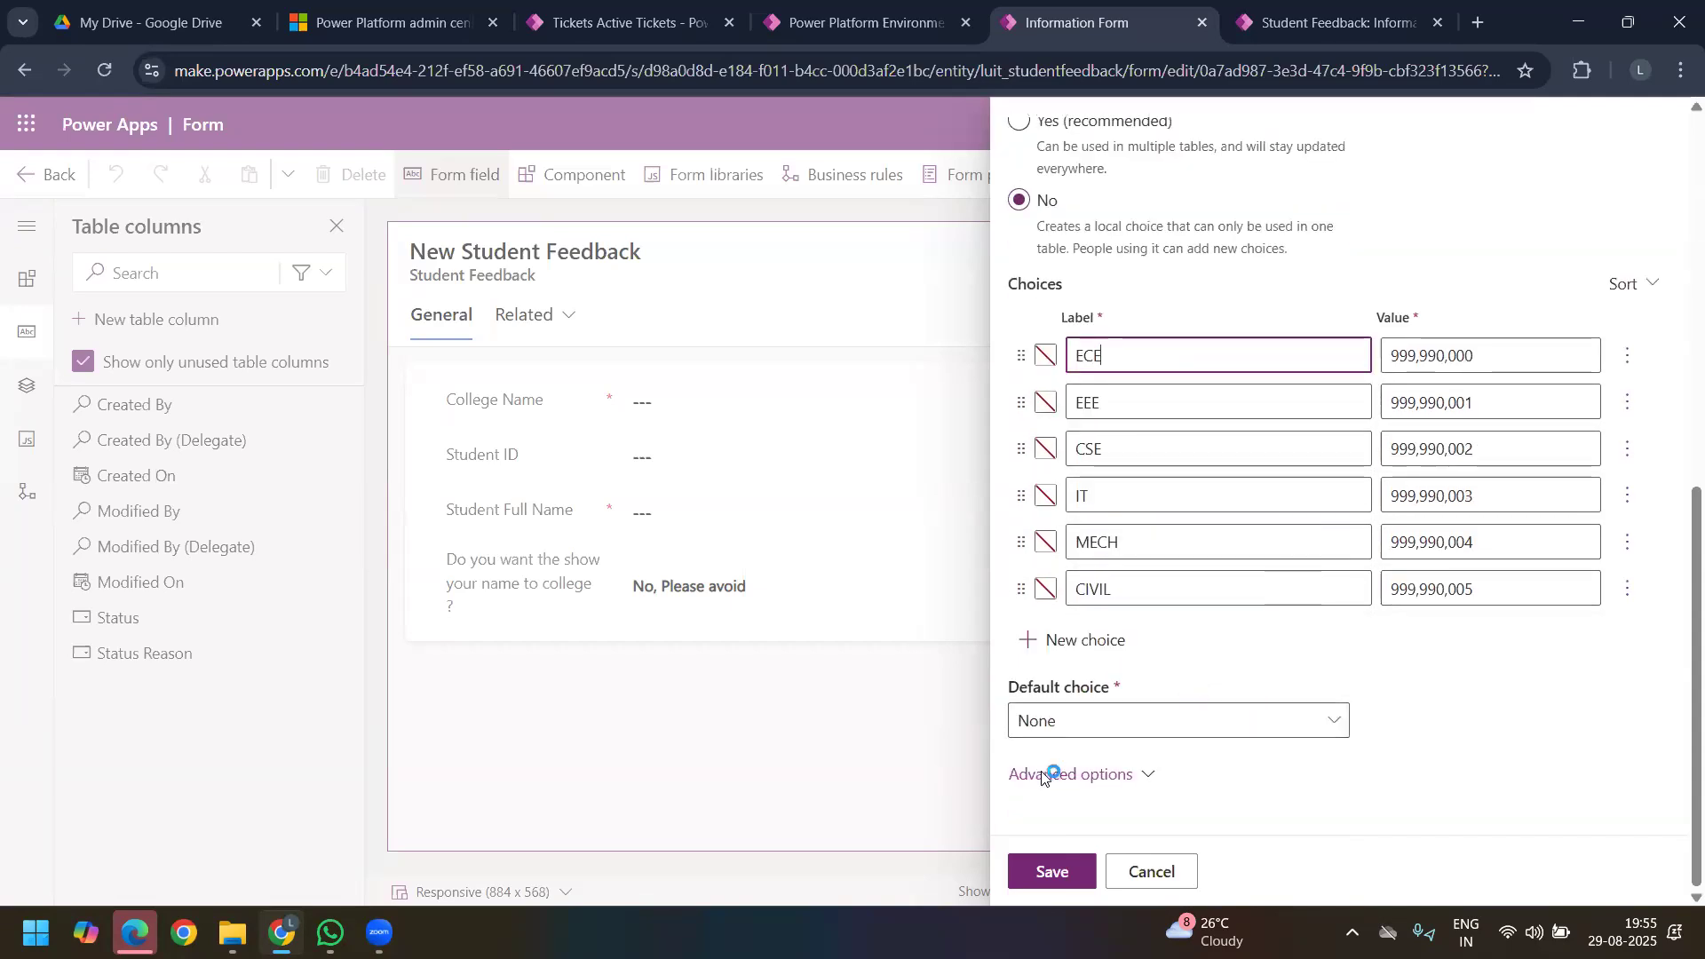
pyautogui.click(1129, 721)
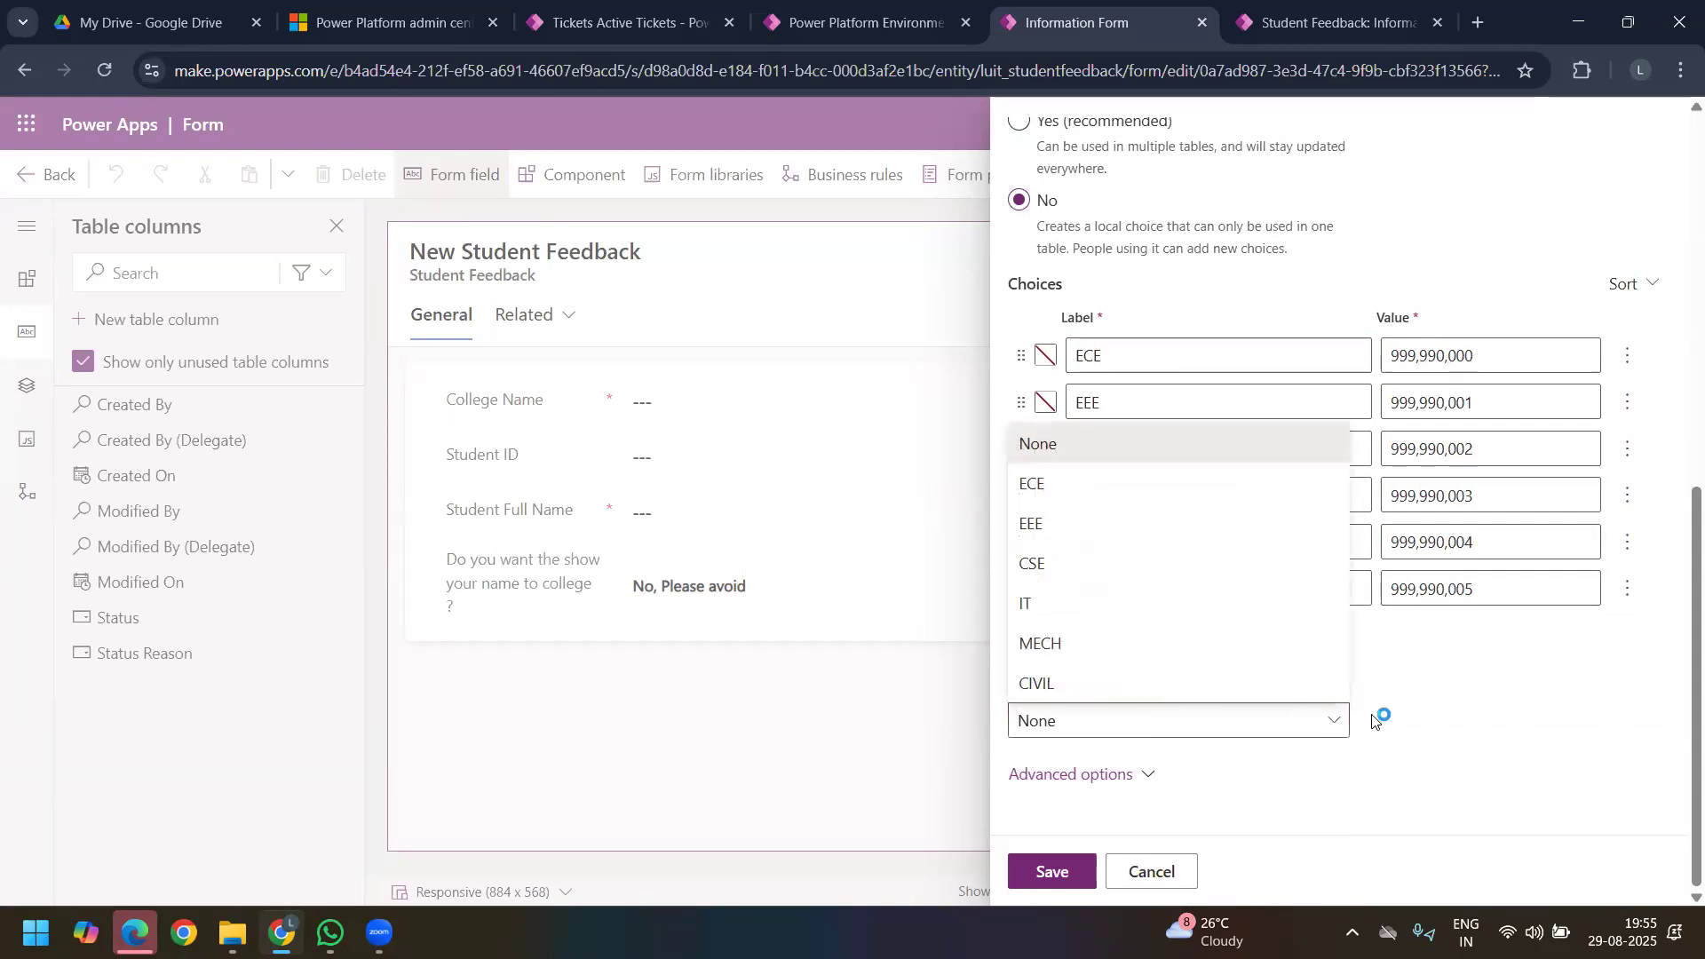
pyautogui.click(1461, 718)
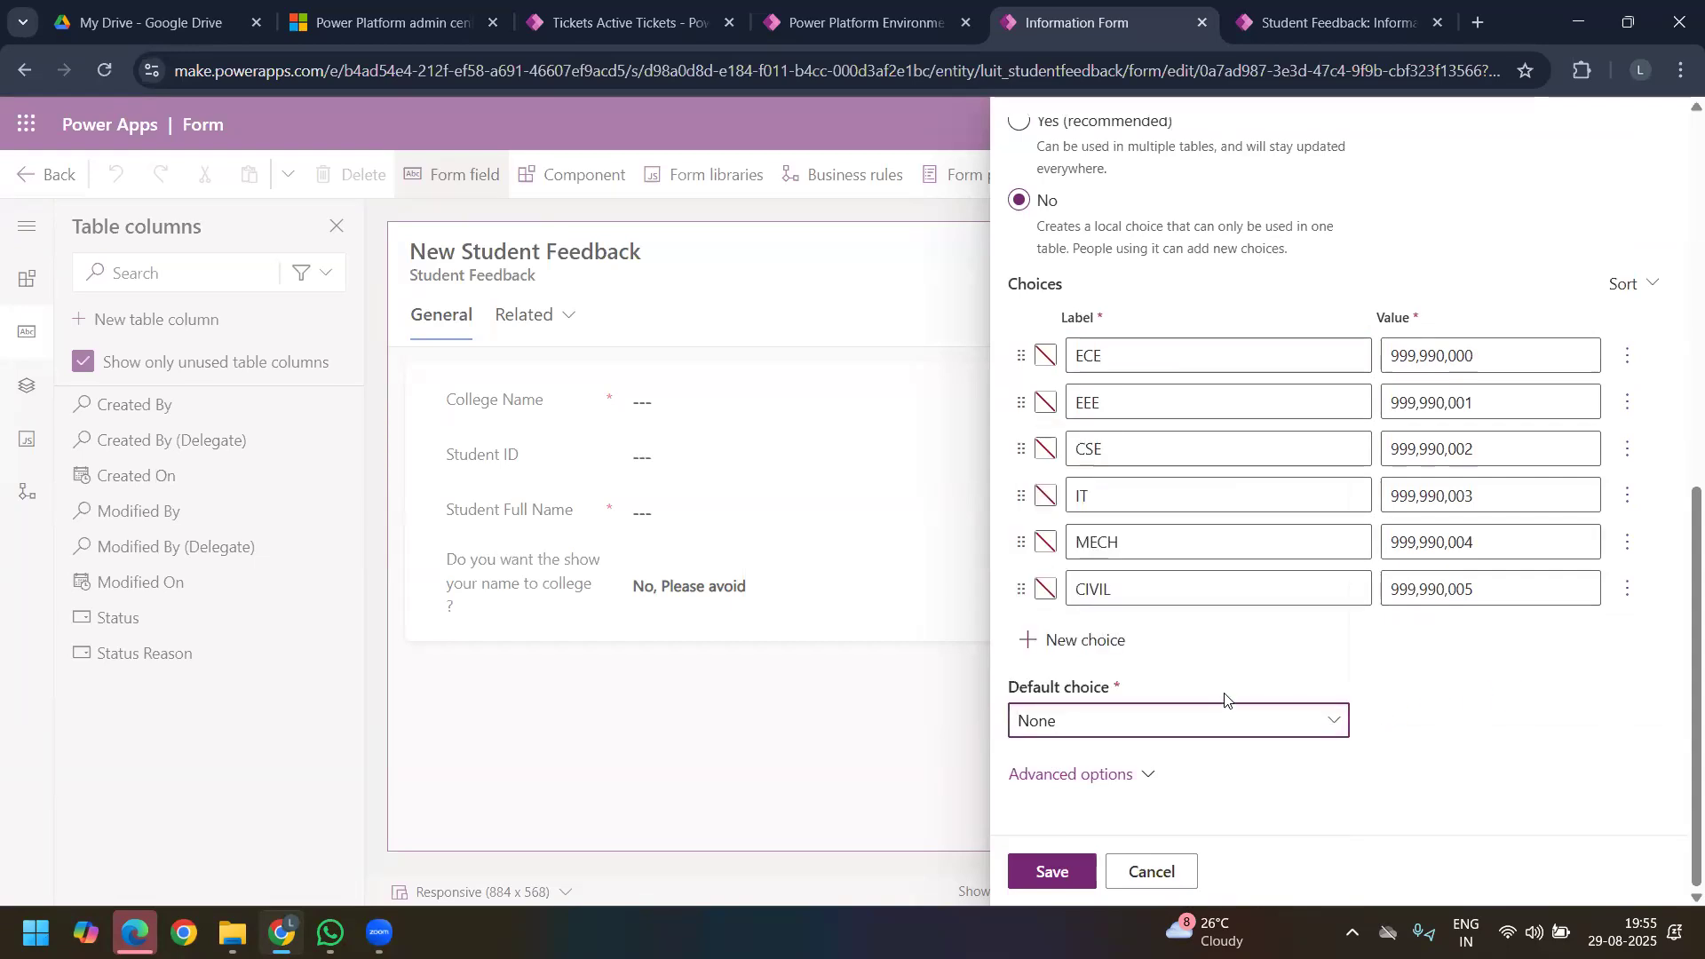
# Step: Check the Branch Name column's advanced options and save the column
pyautogui.click(1146, 775)
pyautogui.scroll(-3, 1225, 666)
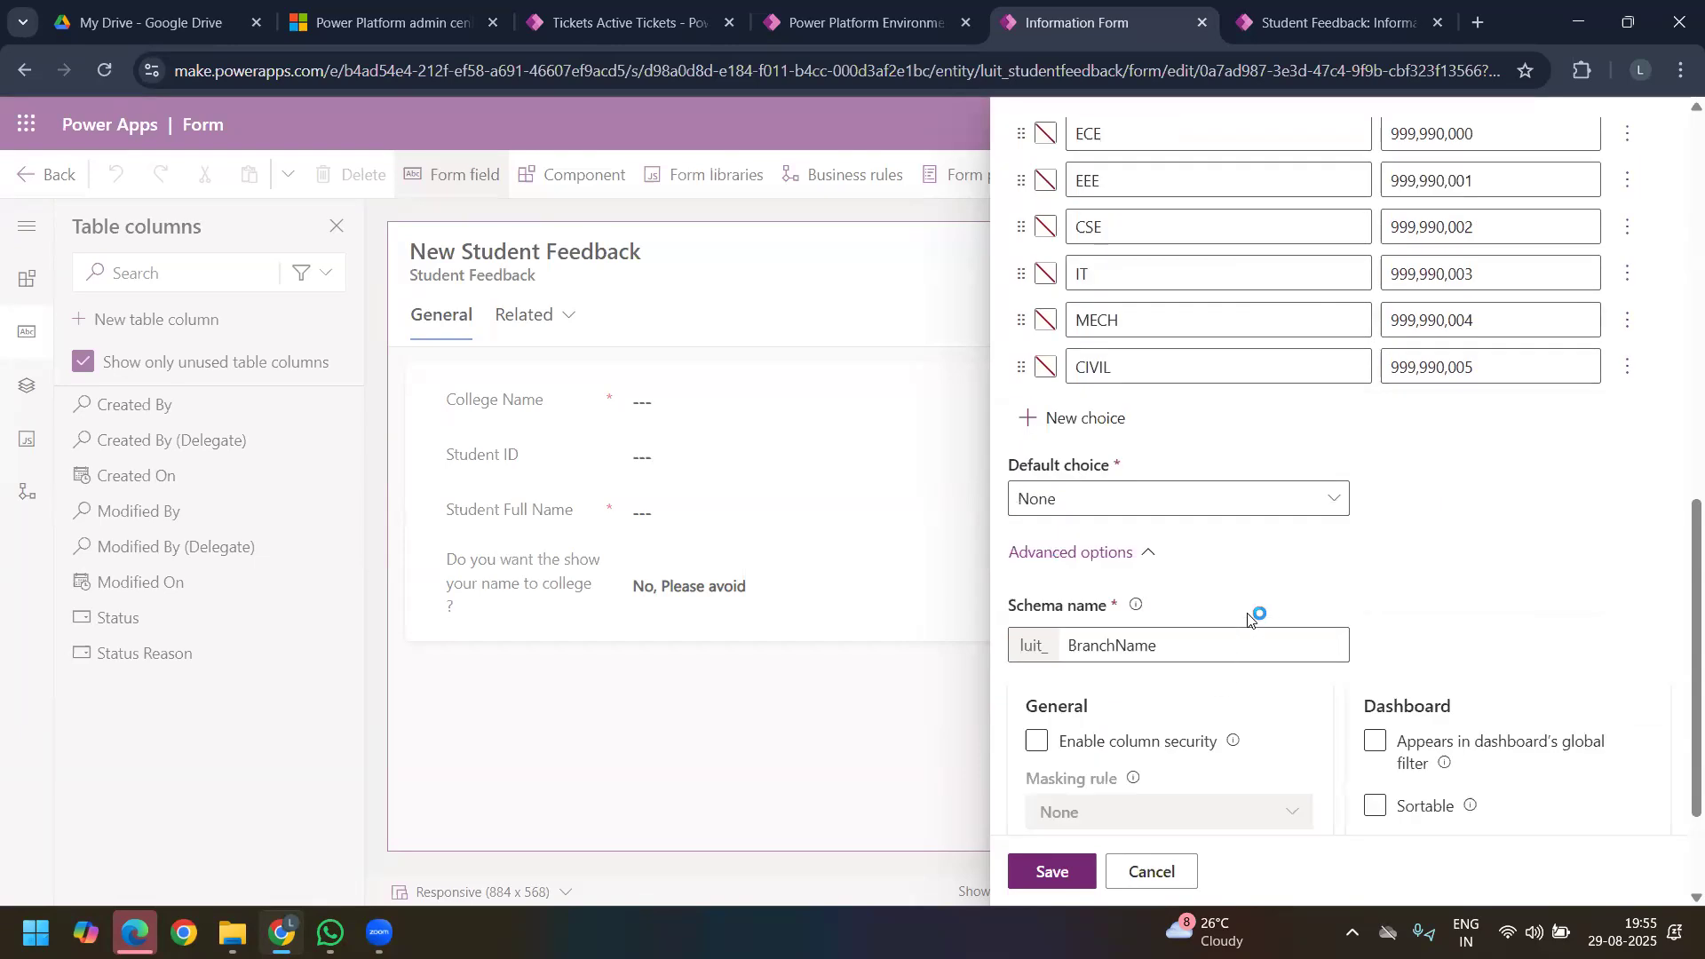
pyautogui.scroll(-3, 1199, 578)
pyautogui.click(1046, 872)
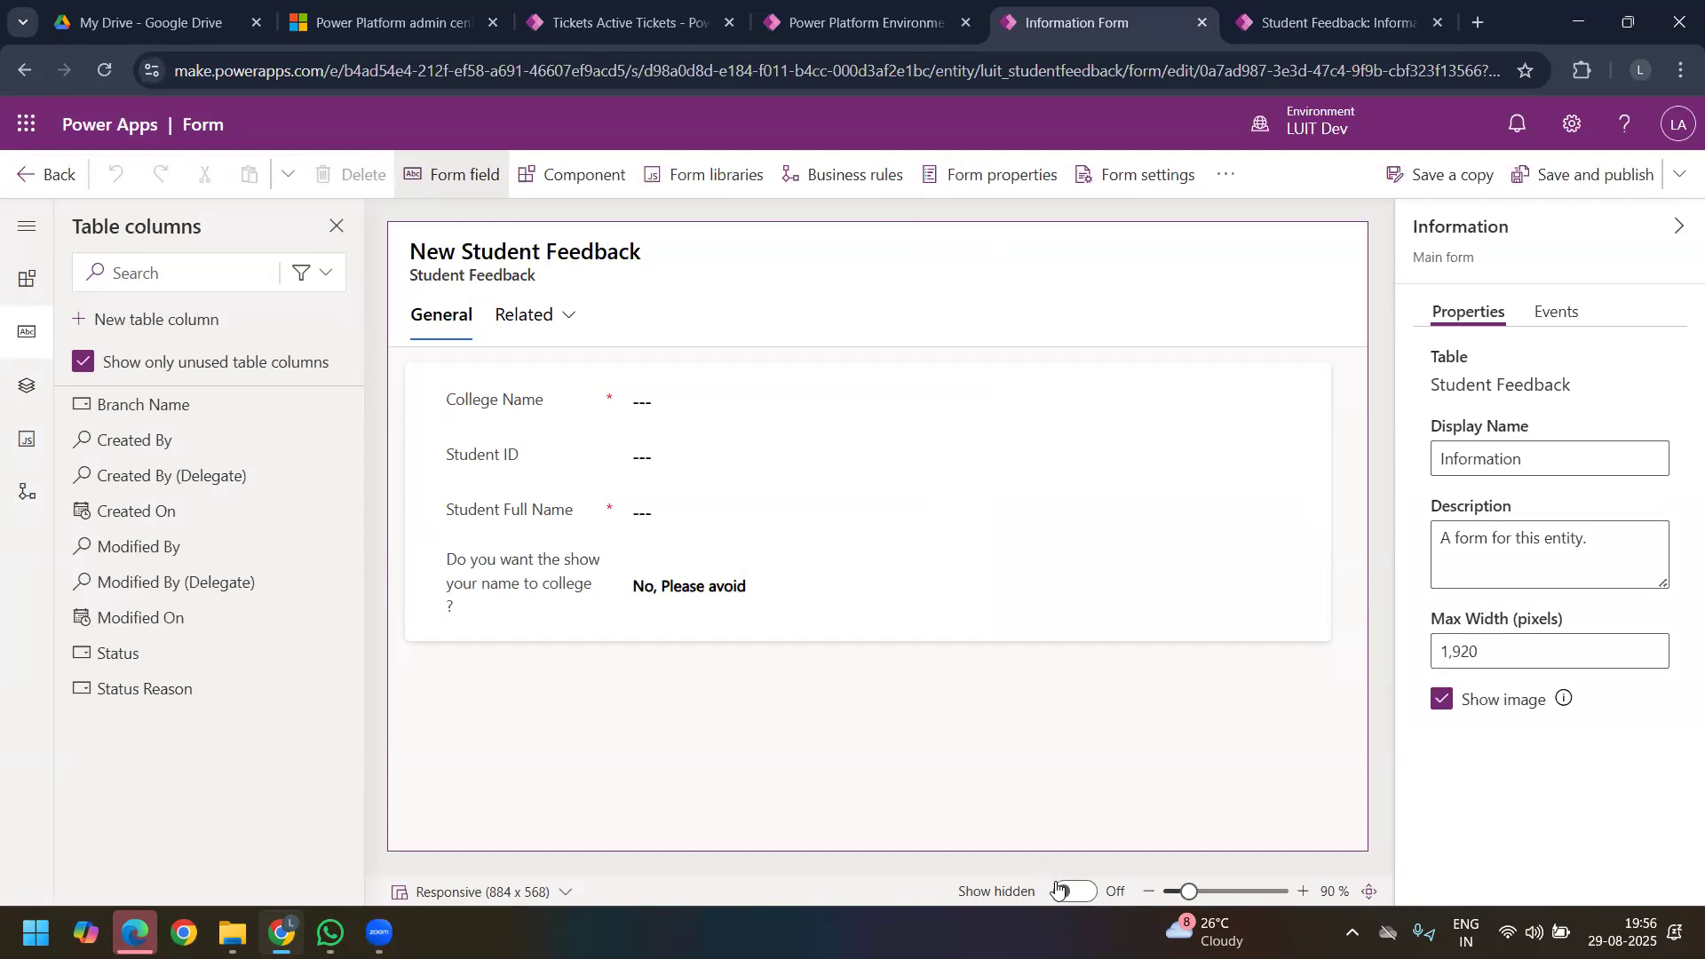
# Step: Start a new table column for single-line text in the Email format
pyautogui.click(184, 318)
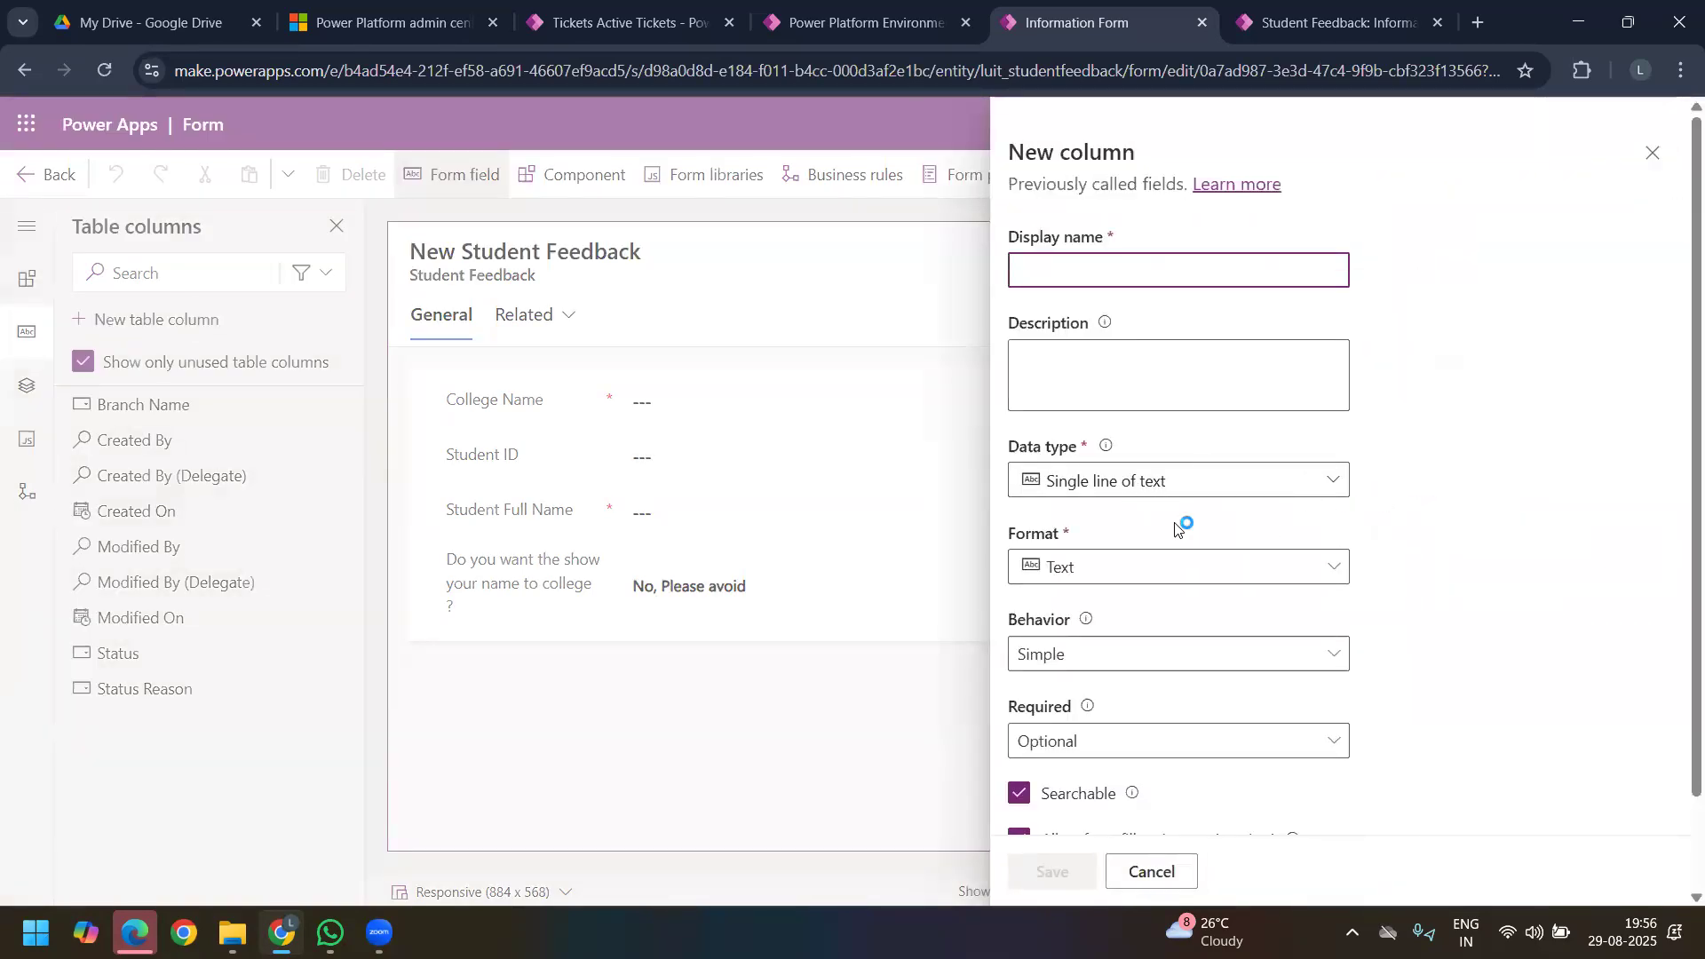
pyautogui.click(1118, 566)
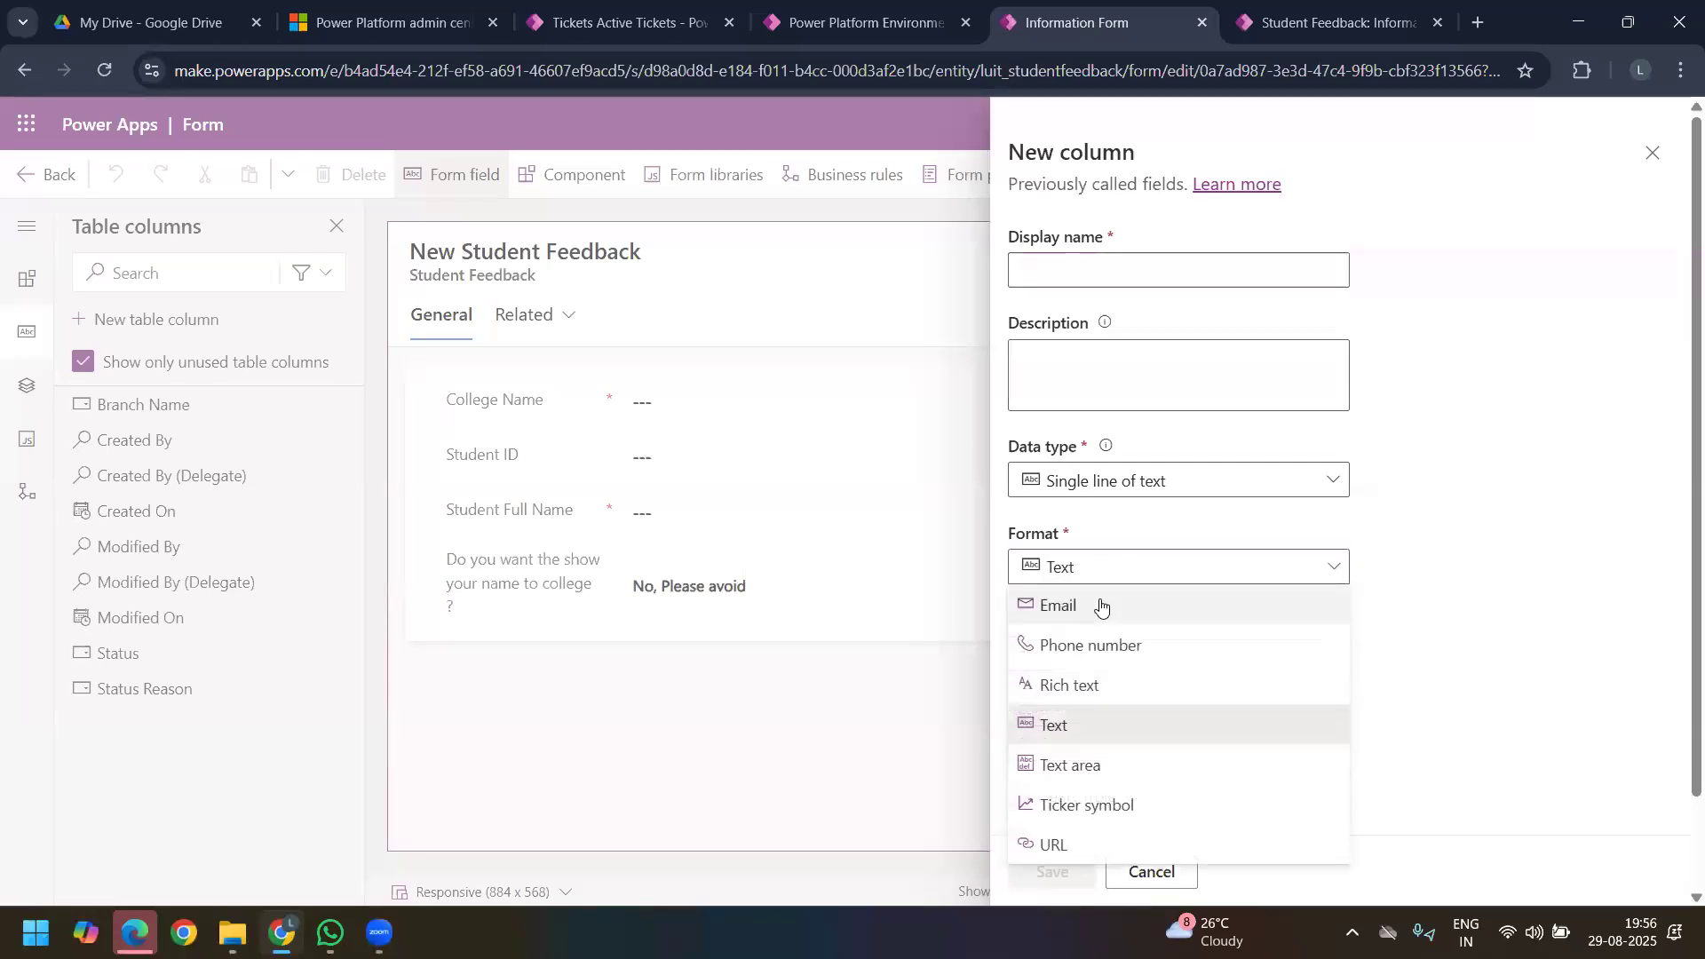
pyautogui.click(1101, 605)
# Step: Enter Student Email as the new column's display name
pyautogui.click(1080, 270)
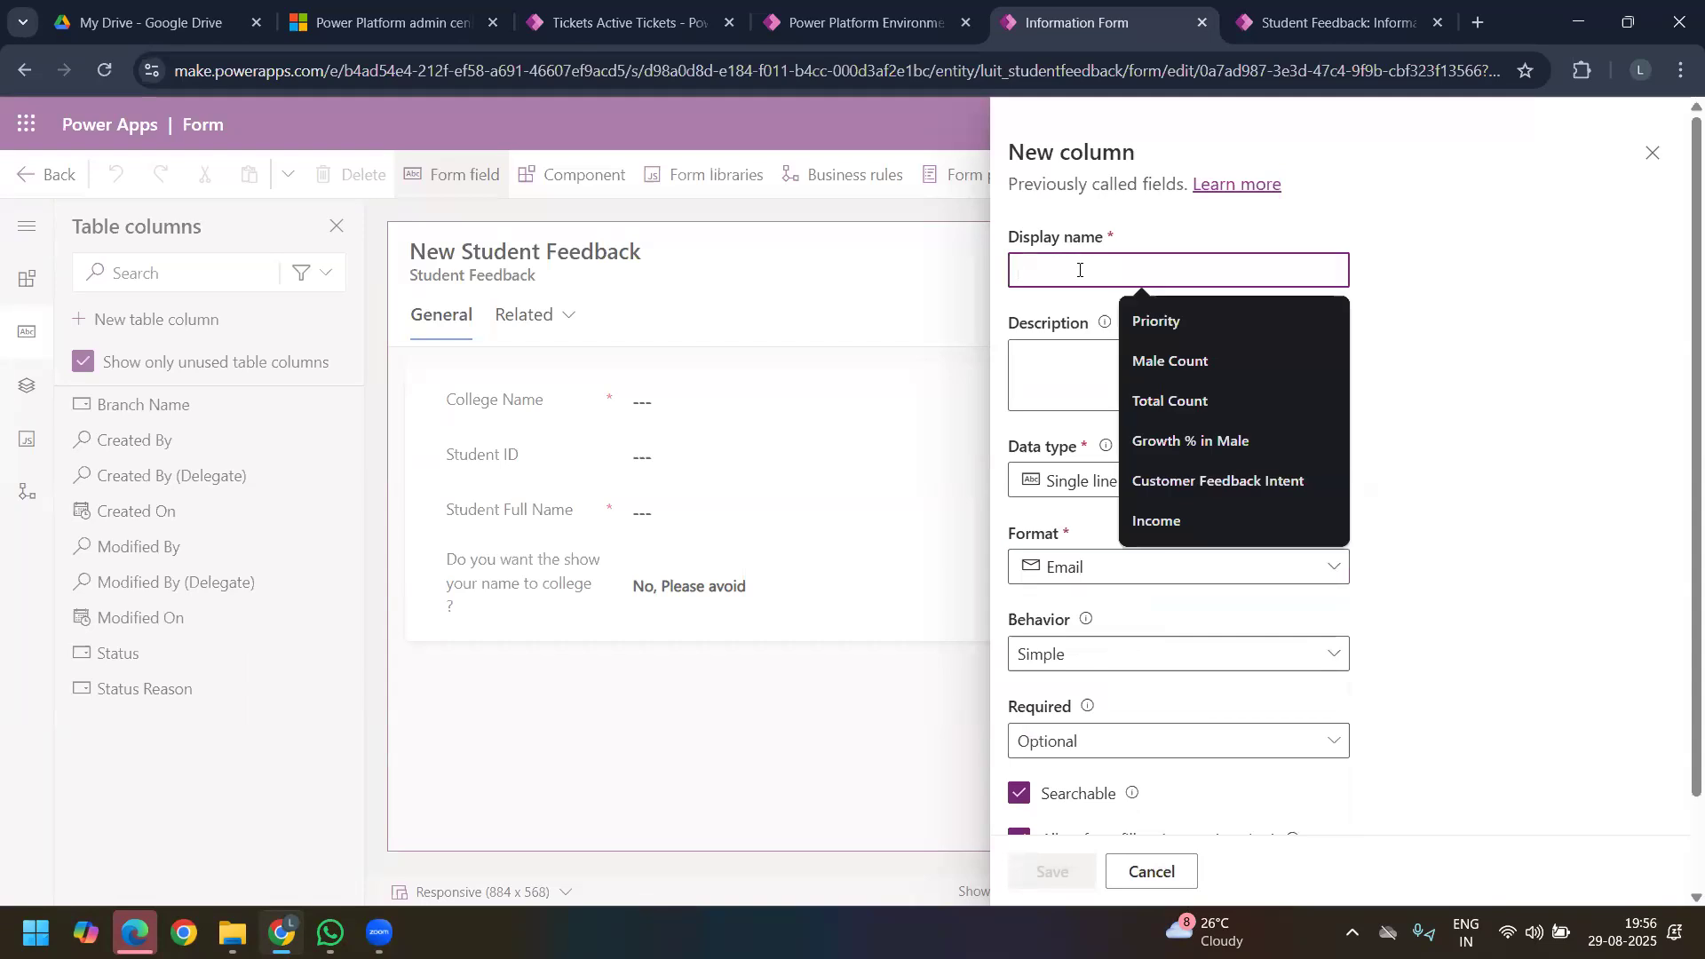
pyautogui.write('Stuf')
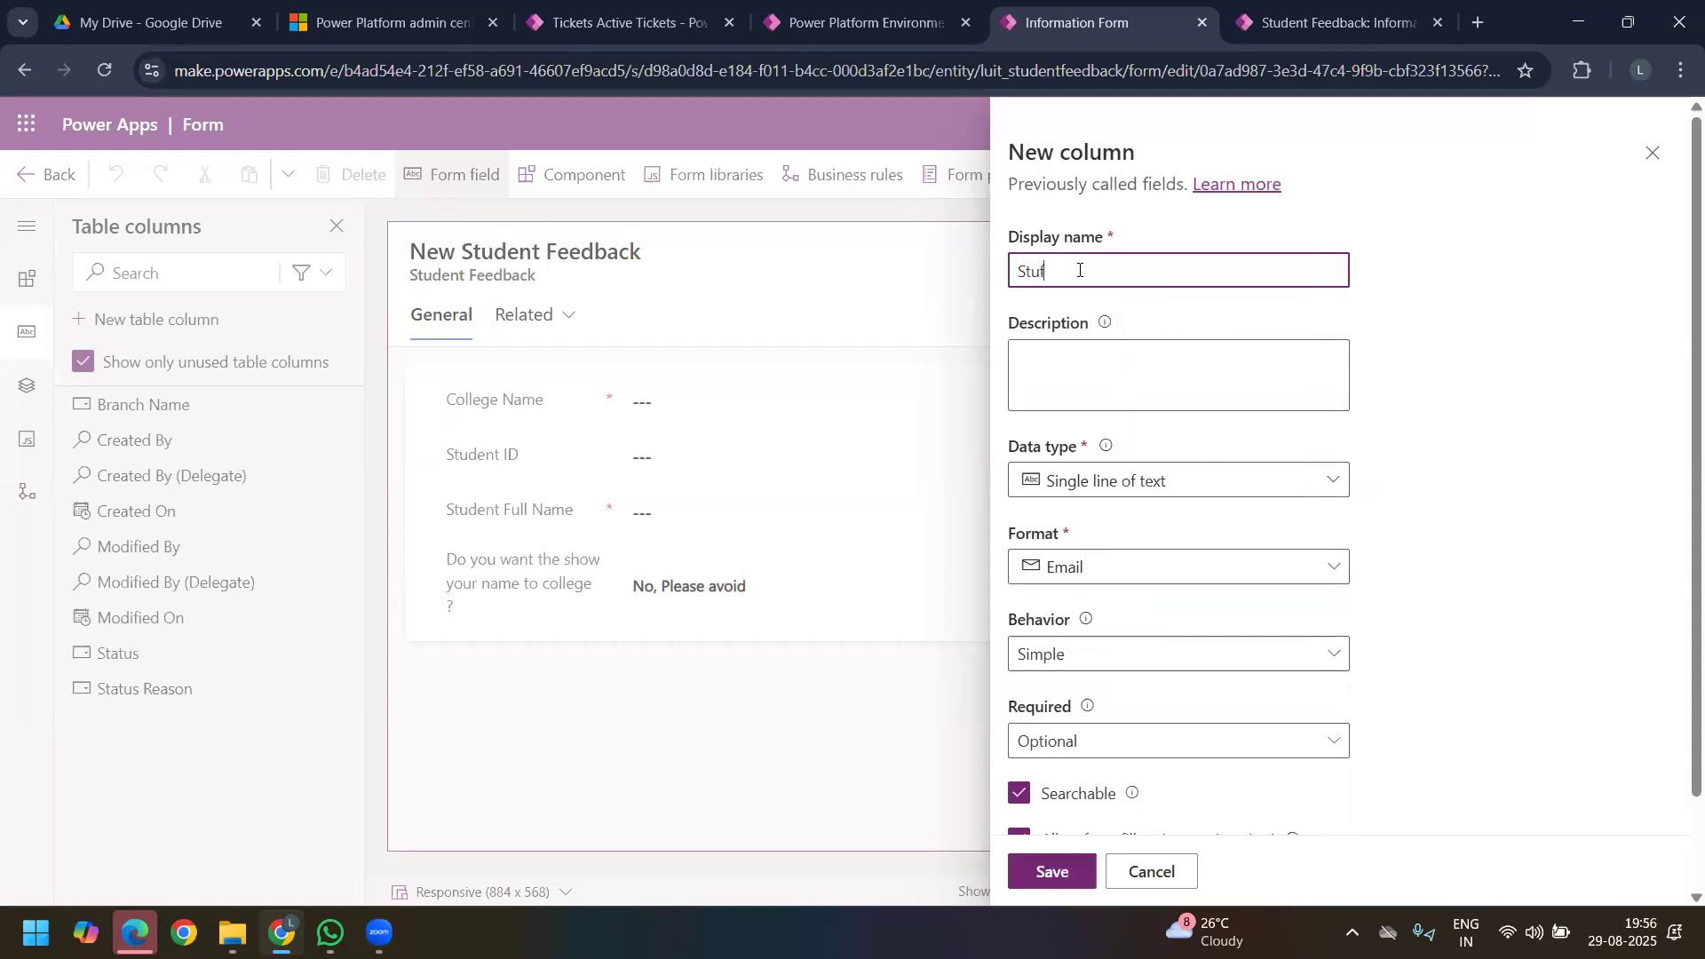
pyautogui.press('BackSpace')
pyautogui.write('dent Em')
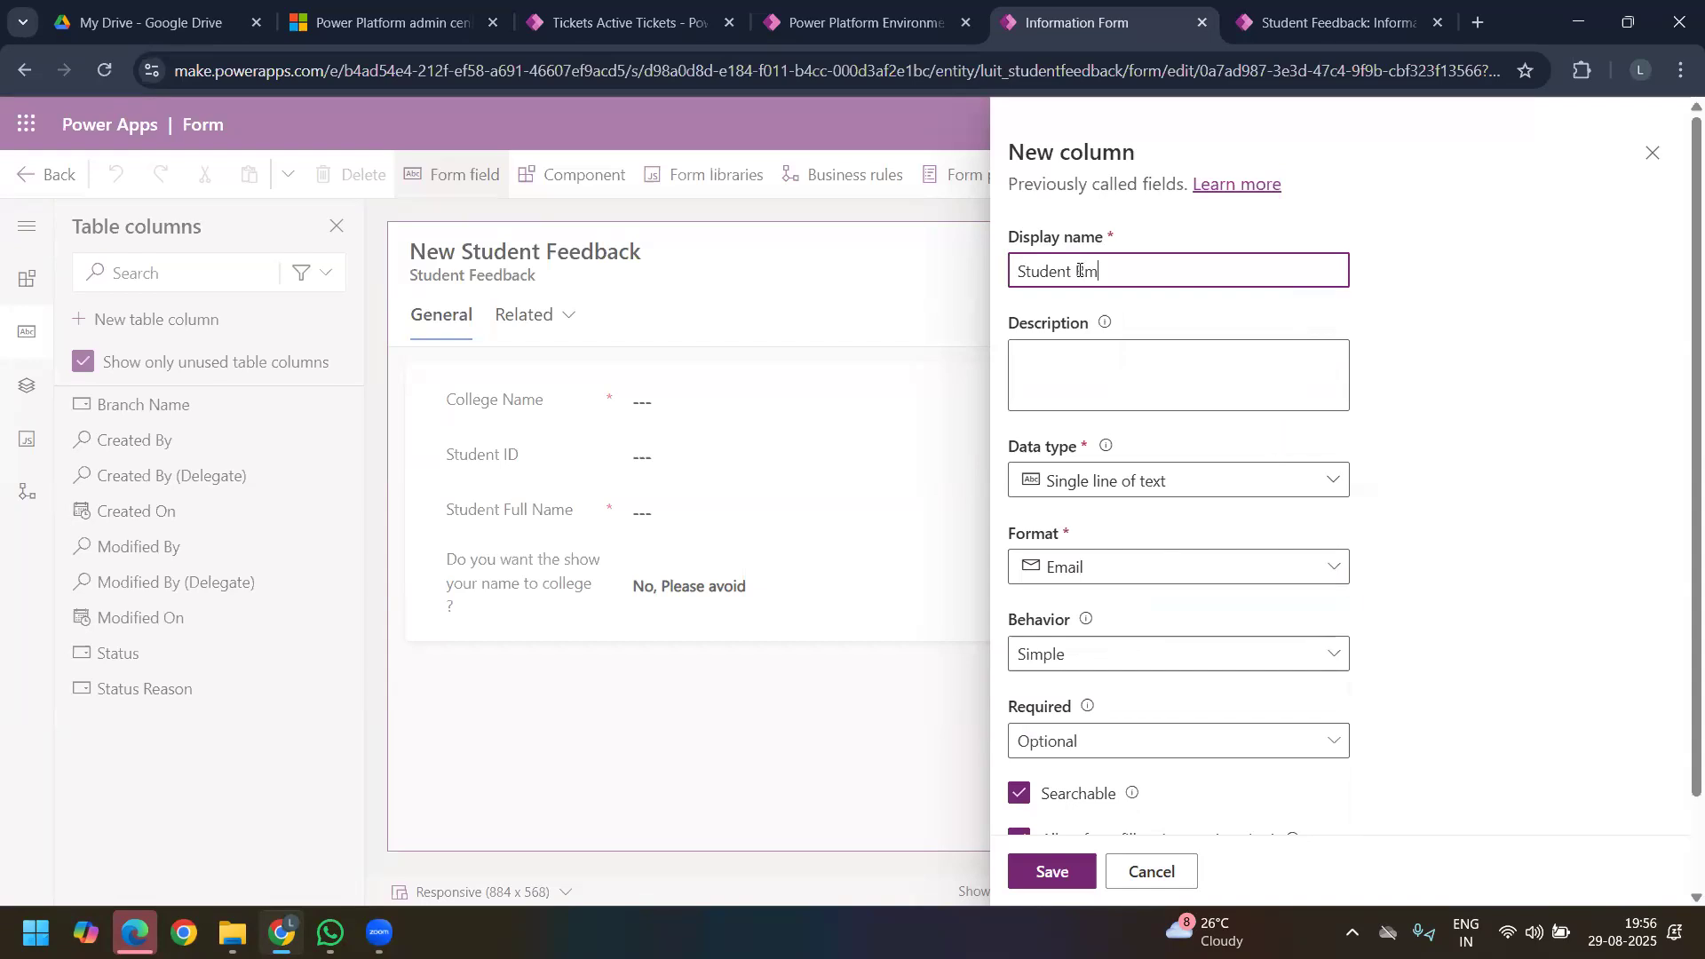
pyautogui.press('BackSpace')
pyautogui.press('BackSpace')
pyautogui.write('Rmail')
pyautogui.press('Left')
pyautogui.press('Left')
pyautogui.press('Left')
pyautogui.press('Left')
pyautogui.press('BackSpace')
pyautogui.write('E')
# Step: Set the Student Email column's maximum character count to 20 and save the column
pyautogui.scroll(-1, 1184, 544)
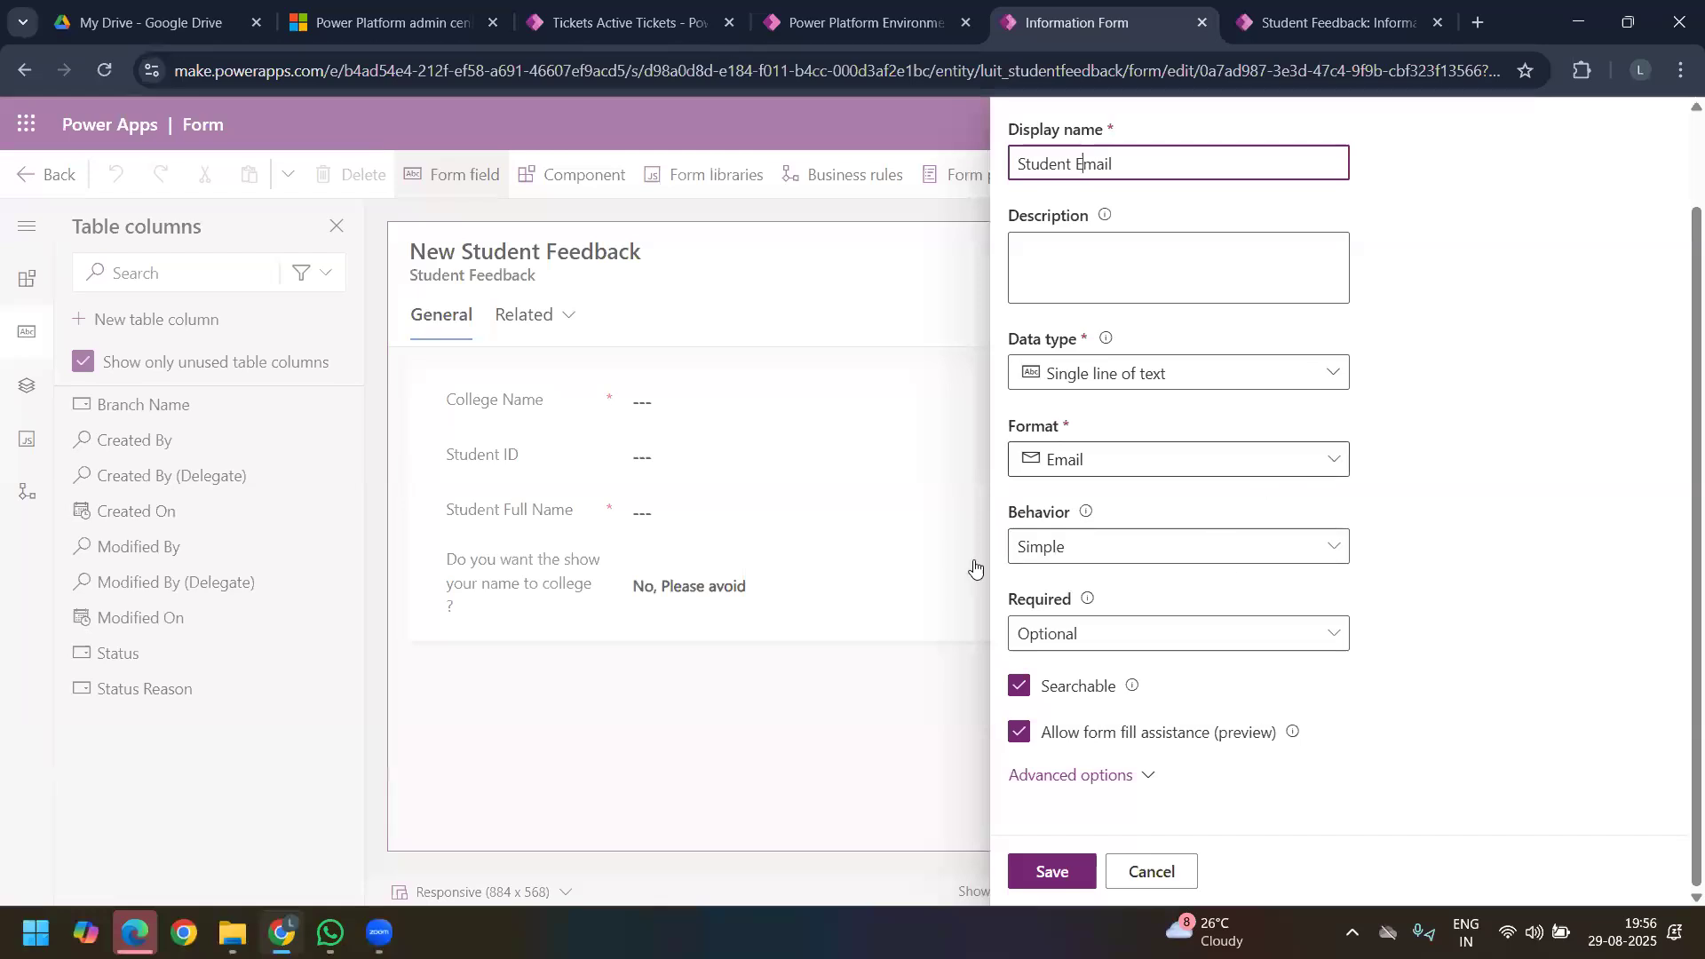
pyautogui.click(1116, 774)
pyautogui.scroll(-2, 1243, 613)
pyautogui.scroll(-2, 1230, 664)
pyautogui.moveTo(1060, 516); pyautogui.dragTo(1022, 516)
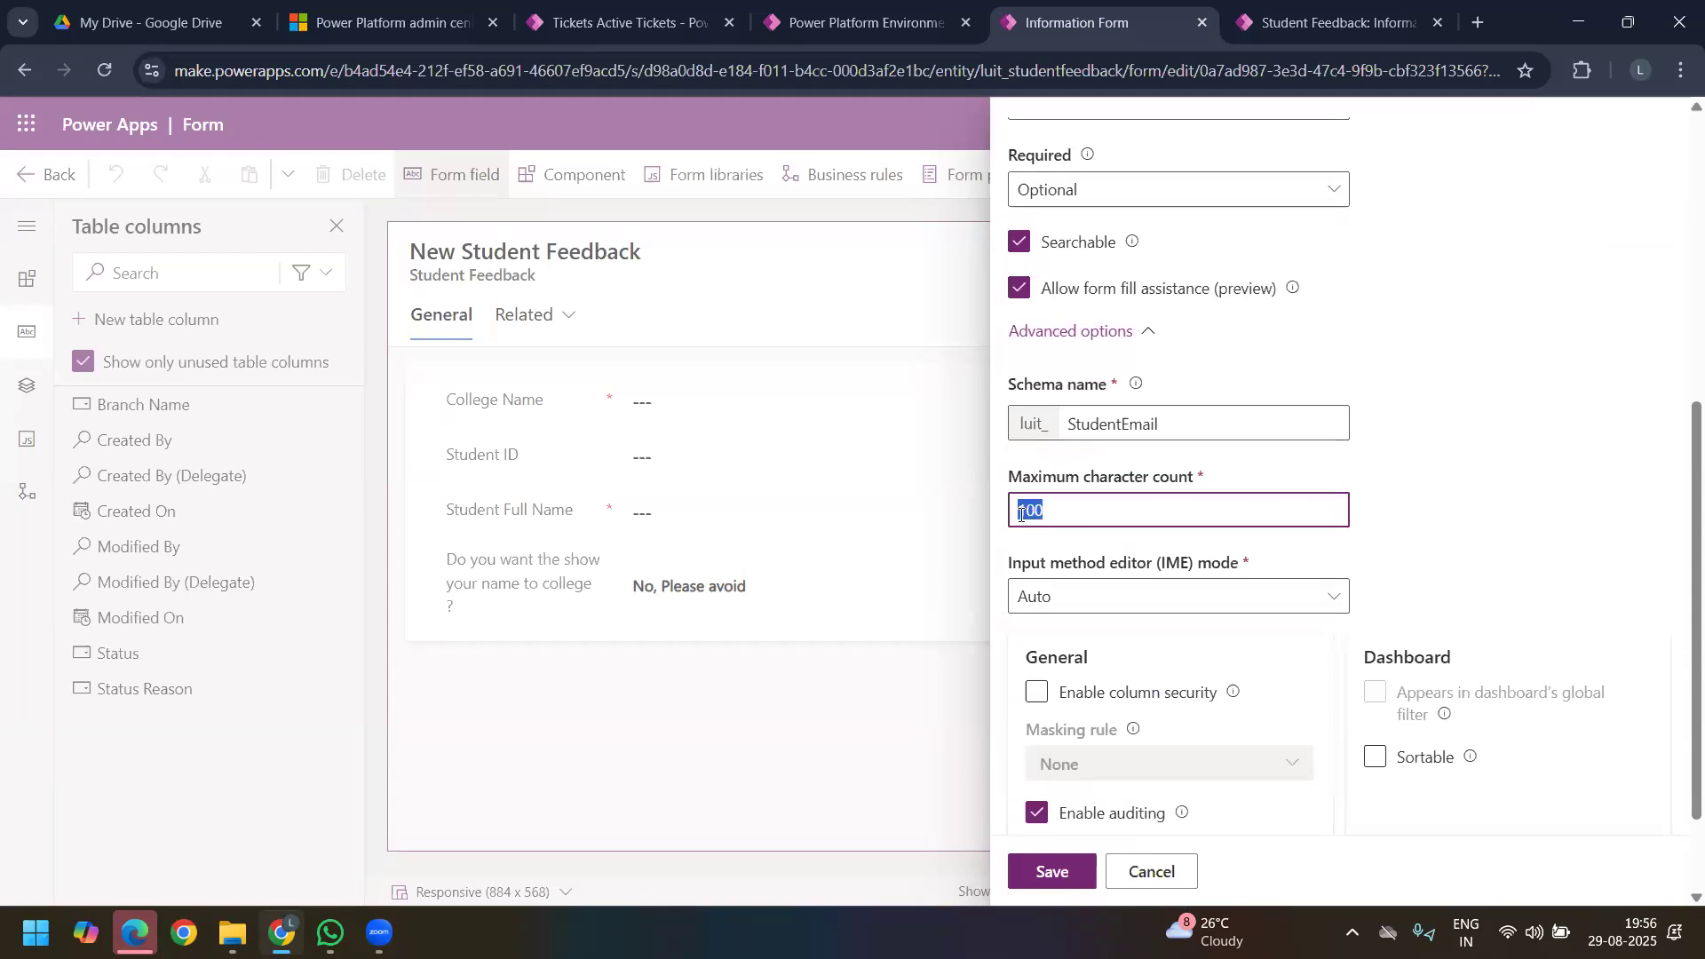
pyautogui.write('20')
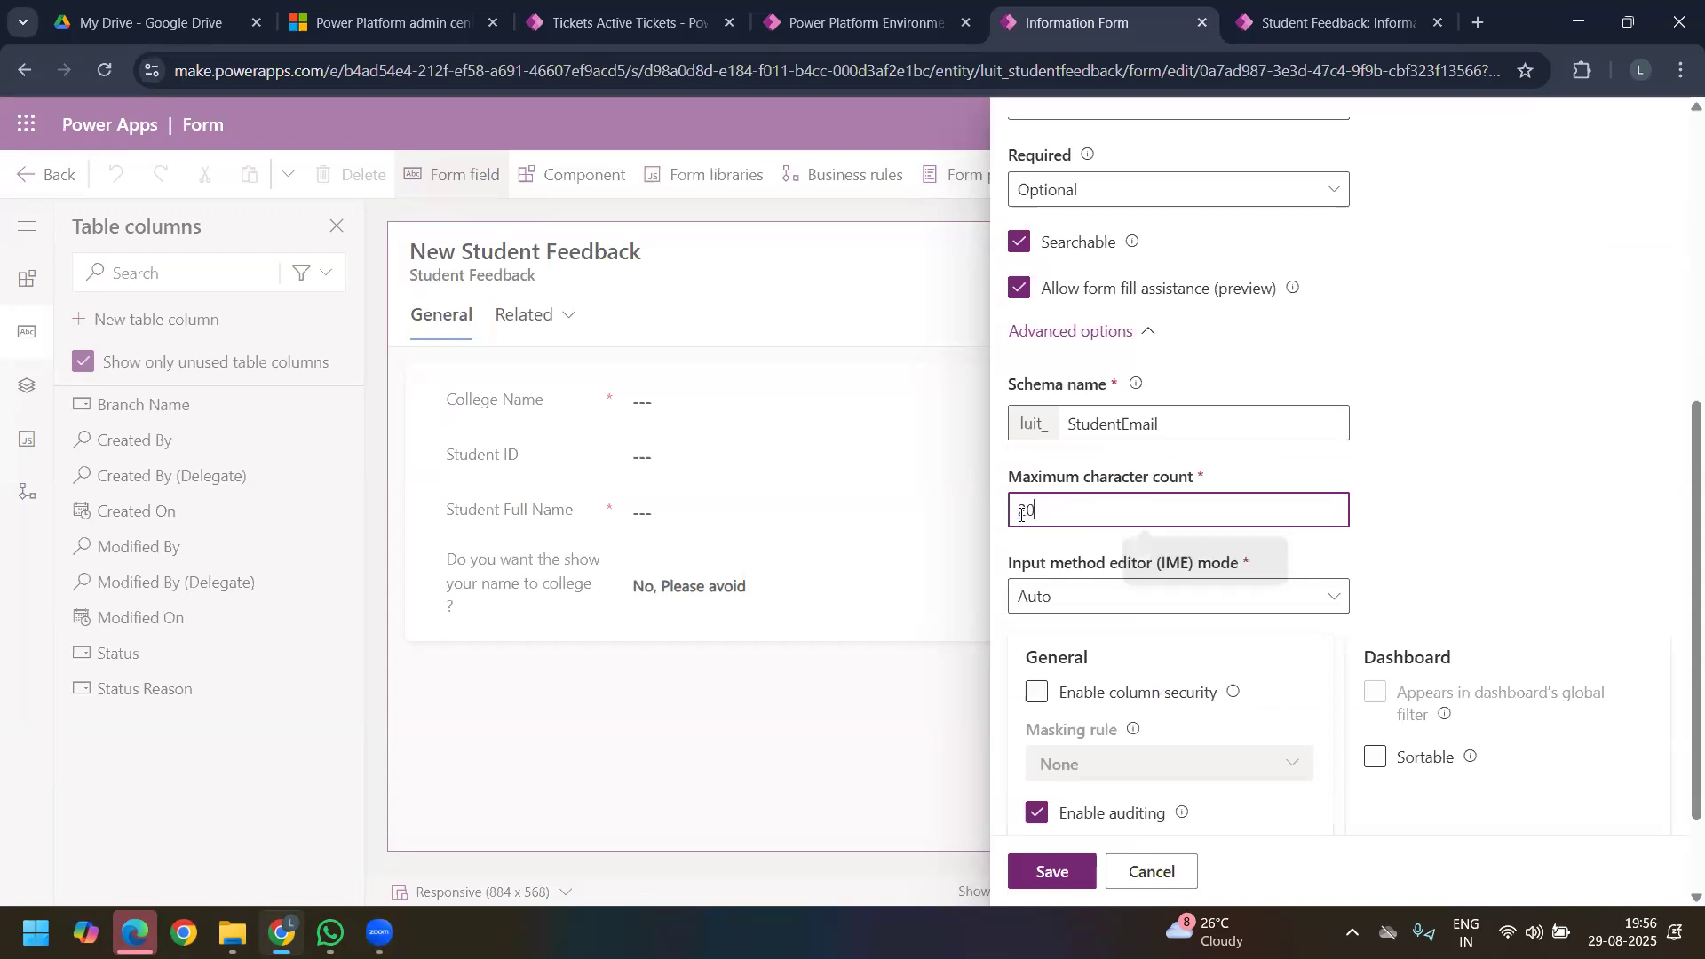
pyautogui.scroll(1, 1119, 595)
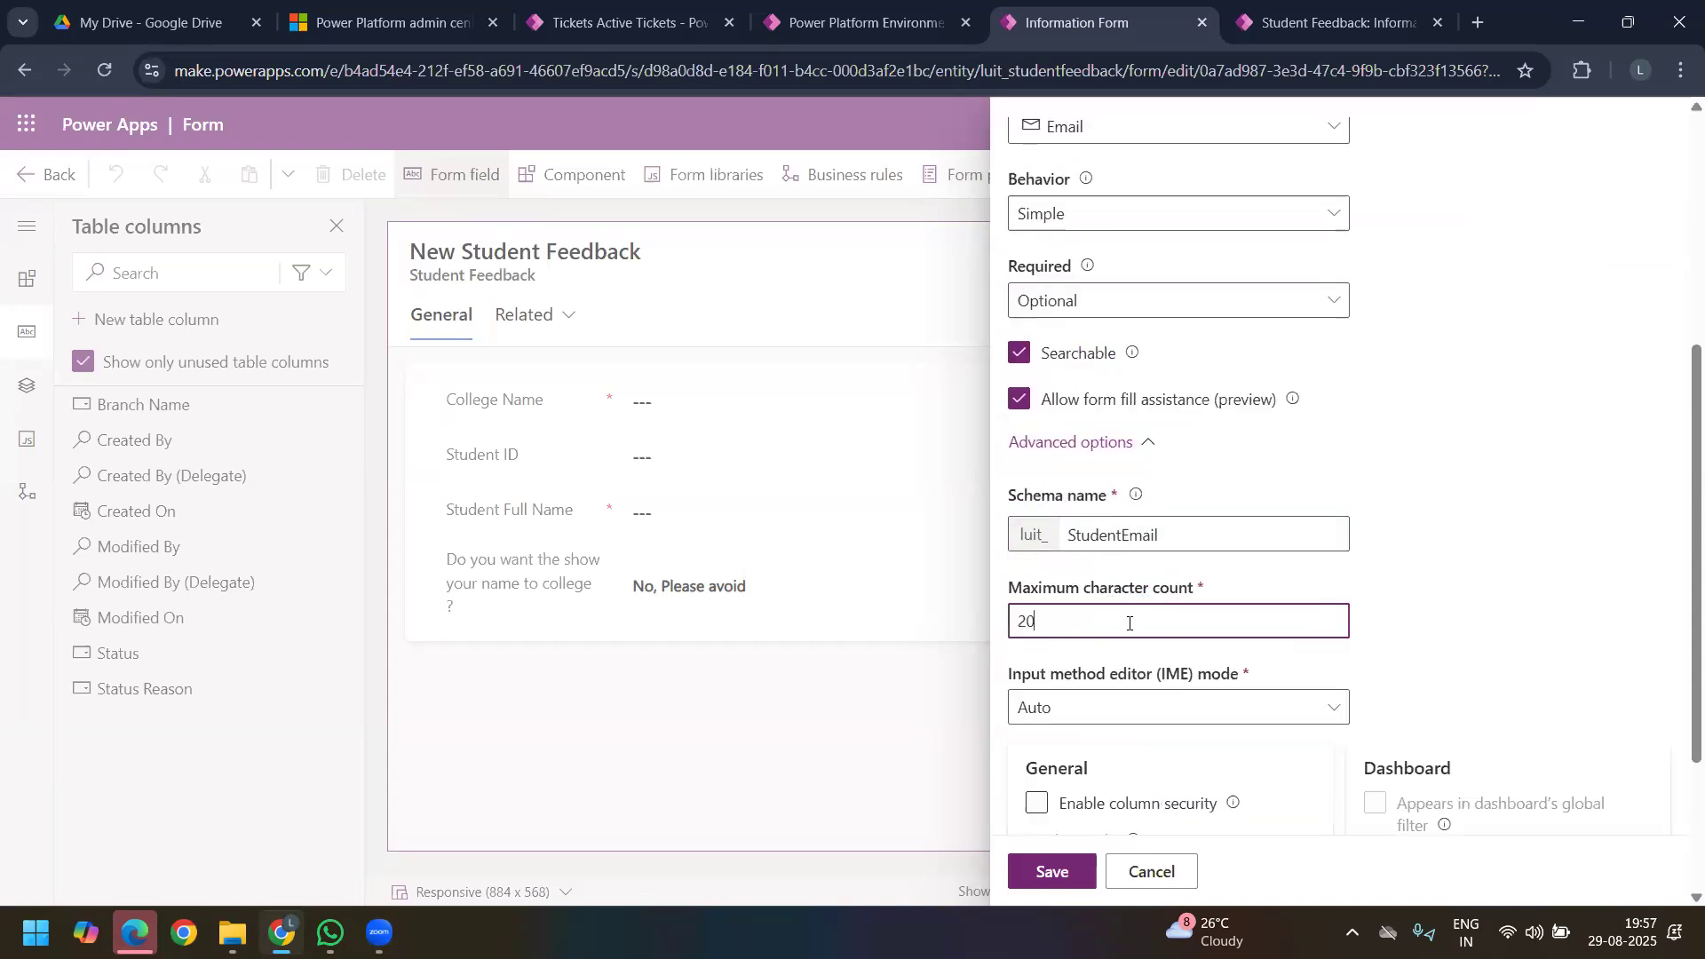
pyautogui.scroll(-2, 1155, 627)
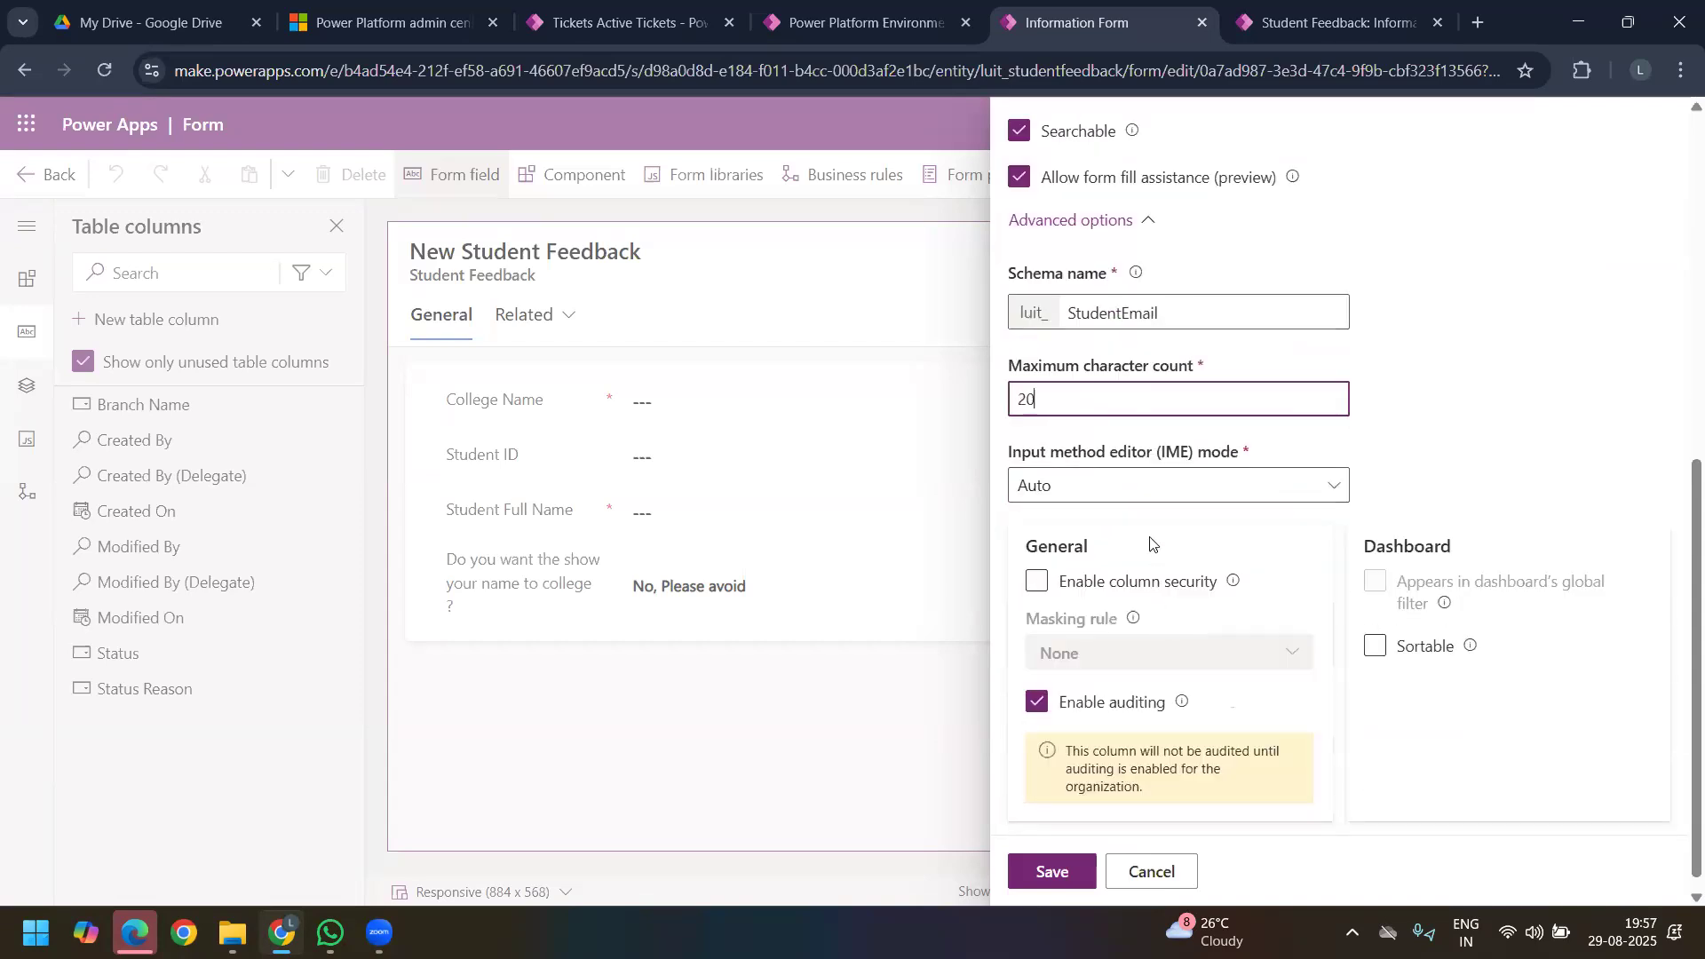
pyautogui.click(1048, 877)
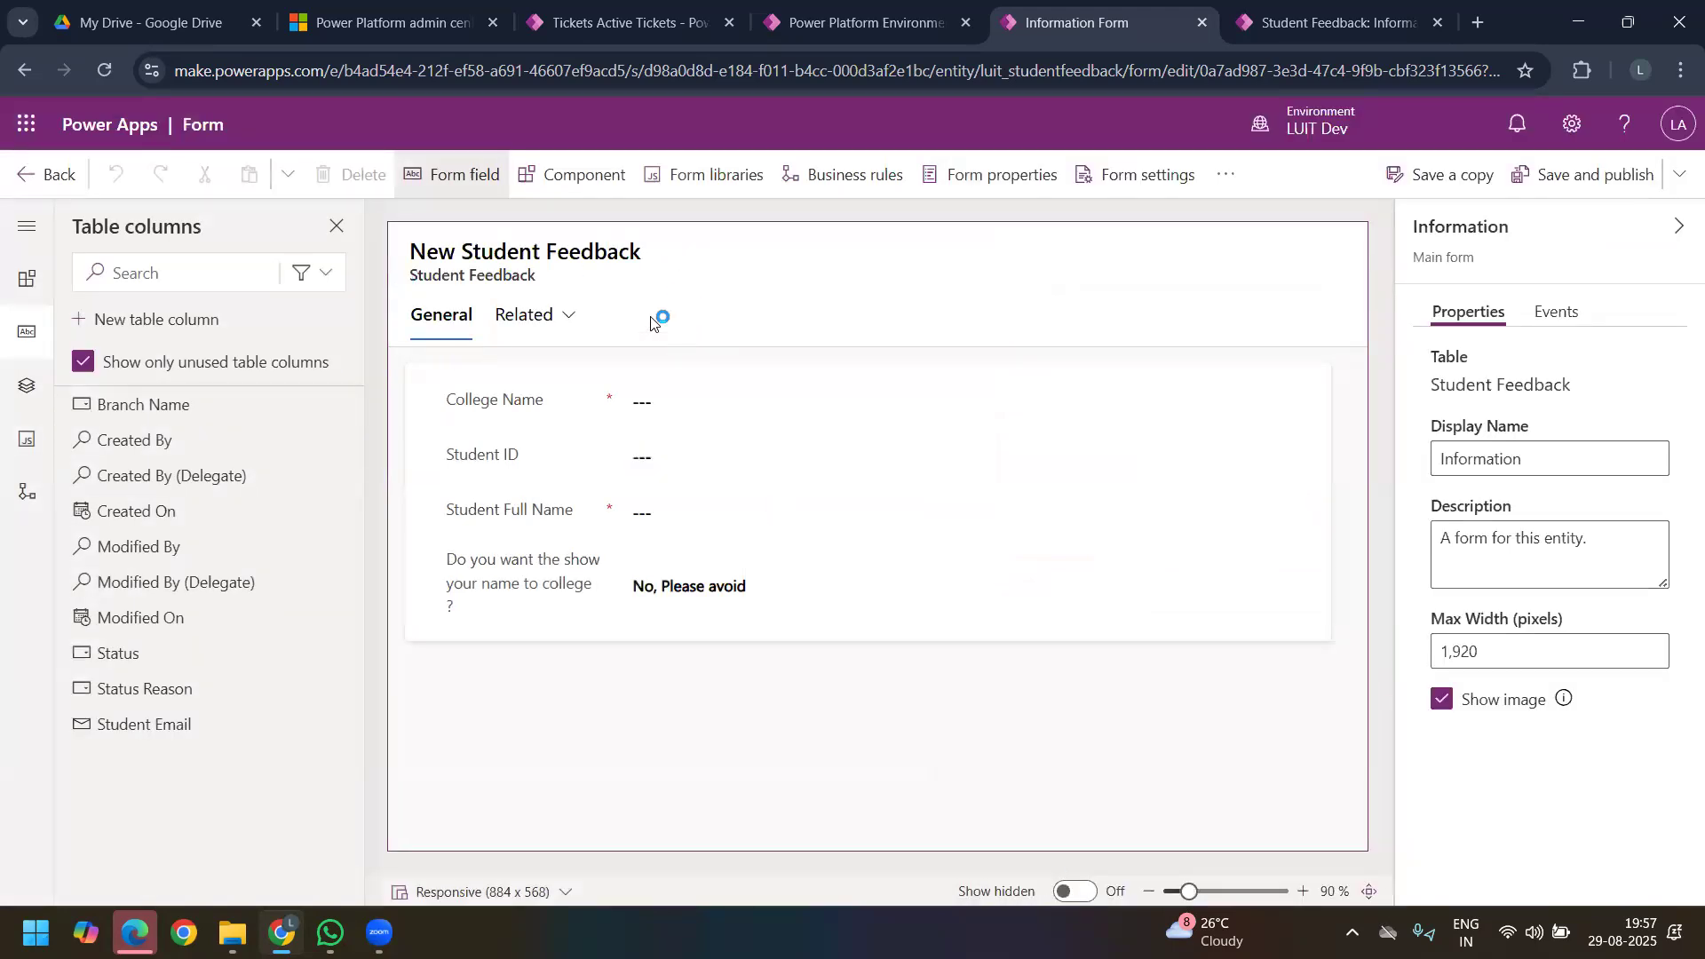
# Step: Start another new table column and give it the display name Student Address
pyautogui.click(166, 319)
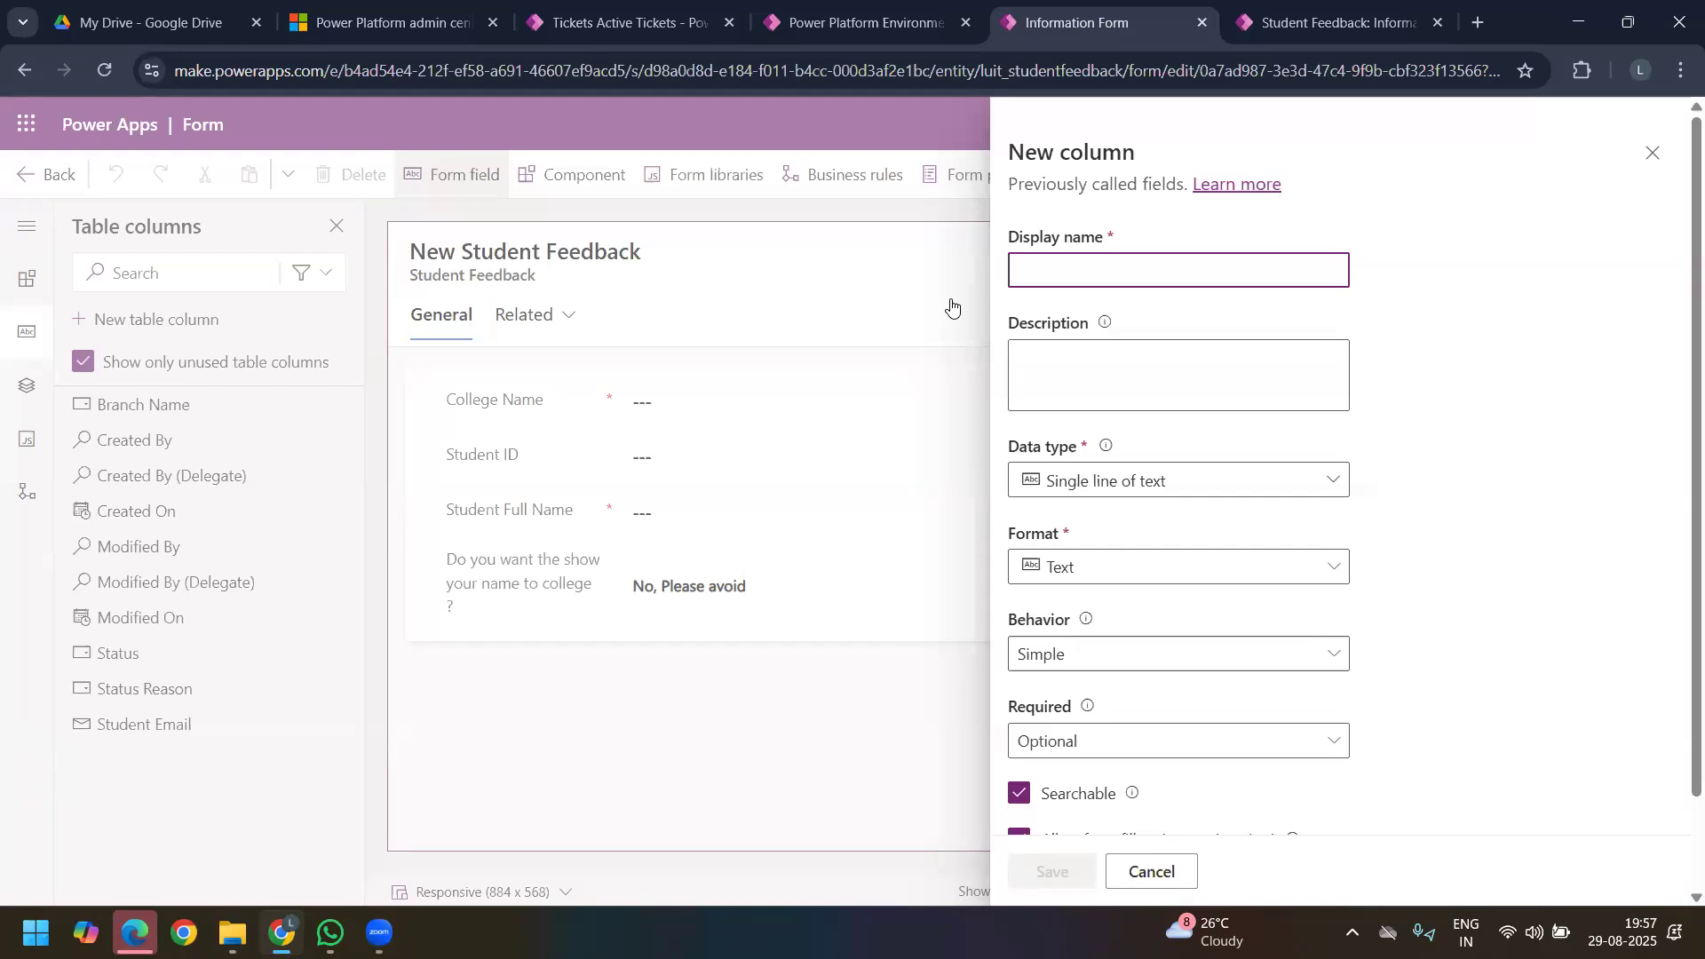
pyautogui.write('C')
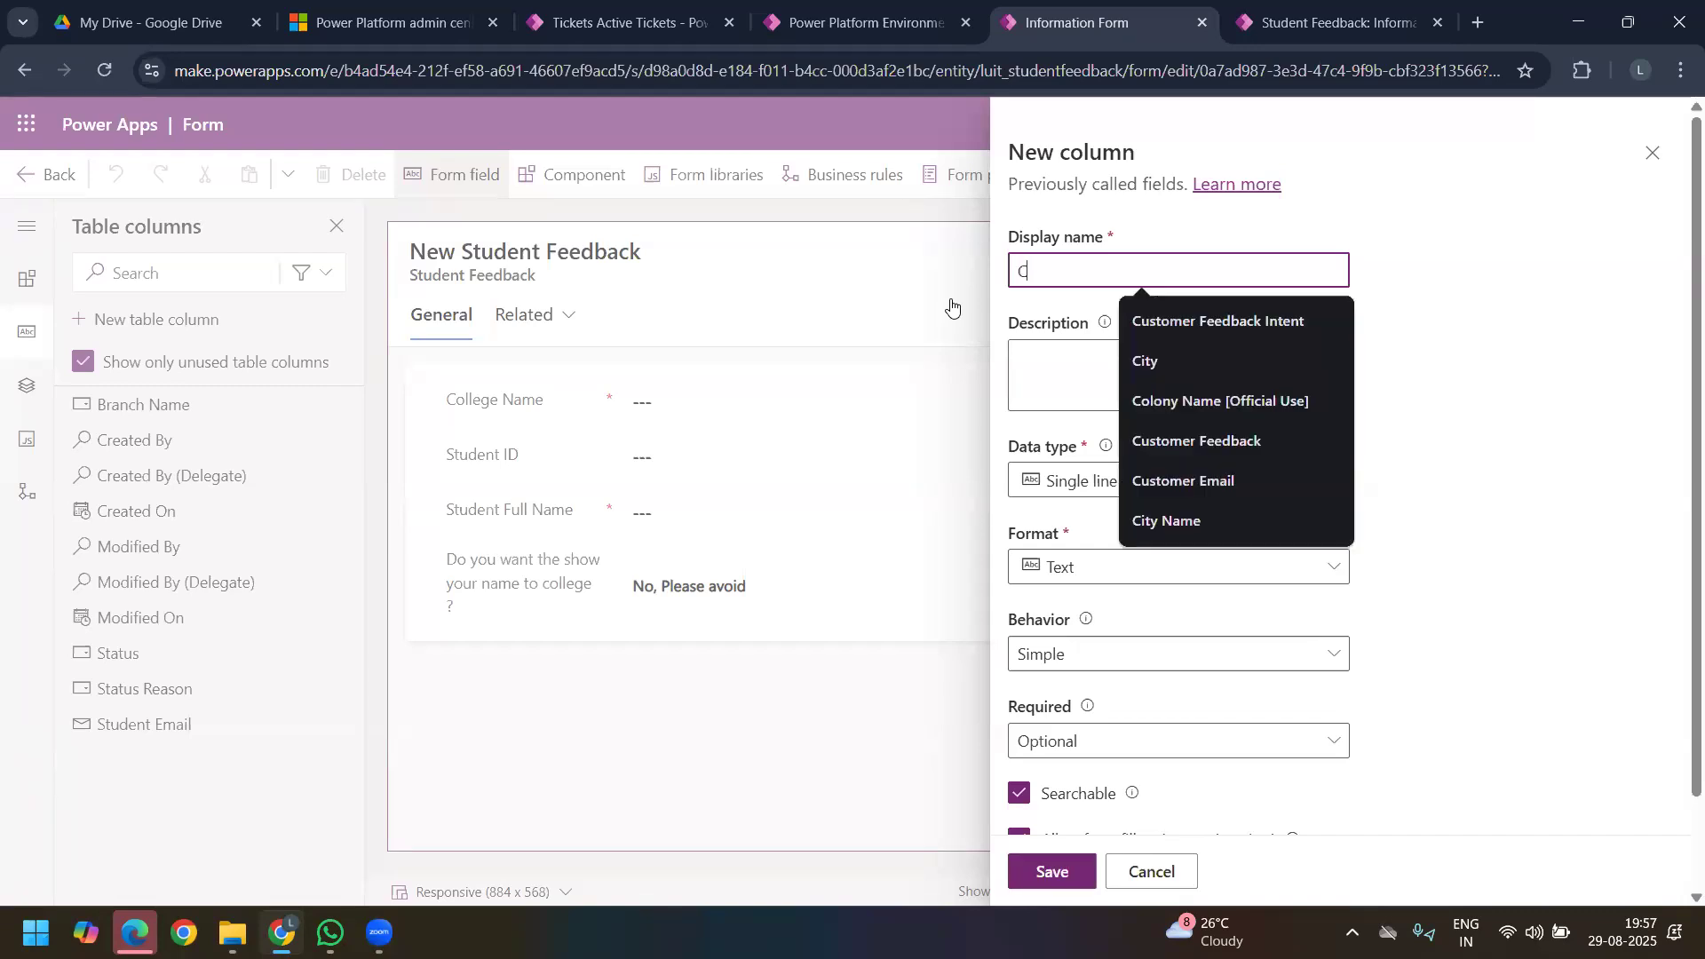
pyautogui.write('ollege Addresss')
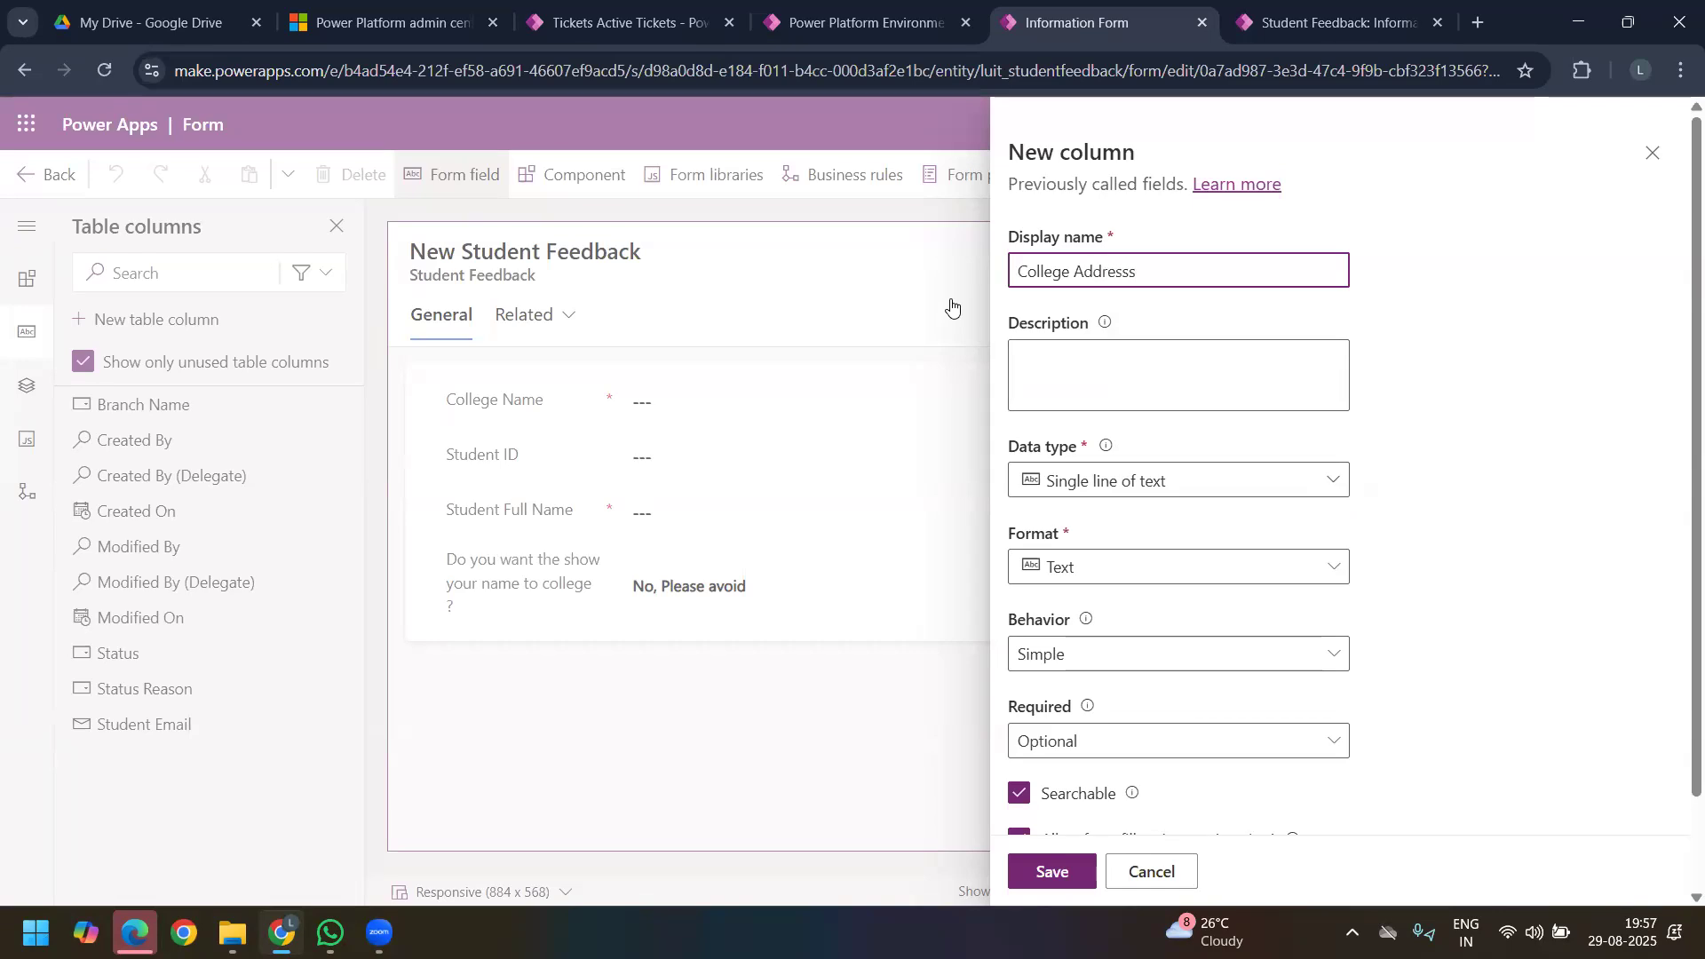
pyautogui.press('BackSpace')
pyautogui.moveTo(1066, 273); pyautogui.dragTo(997, 281)
pyautogui.press('BackSpace')
pyautogui.write('Sy')
pyautogui.press('BackSpace')
pyautogui.write('tudent')
pyautogui.click(1113, 360)
# Step: Set the Student Address column's data type to plain multiple lines of text and expand its advanced options
pyautogui.click(1161, 475)
pyautogui.click(1161, 473)
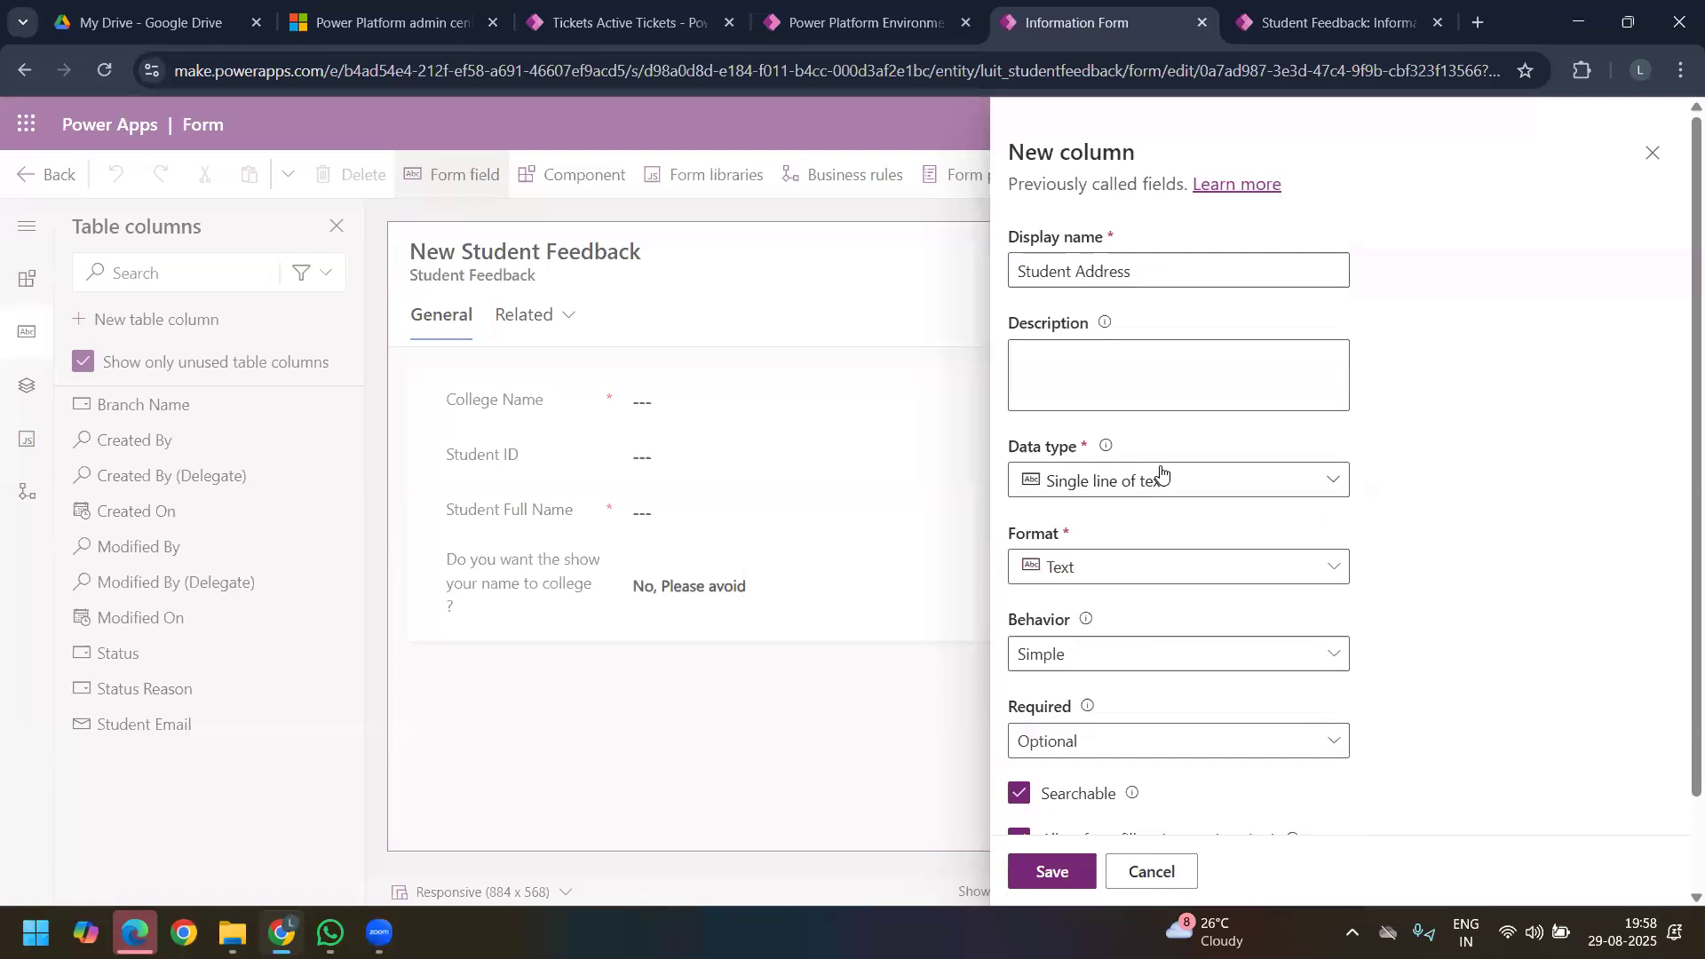
pyautogui.click(1160, 475)
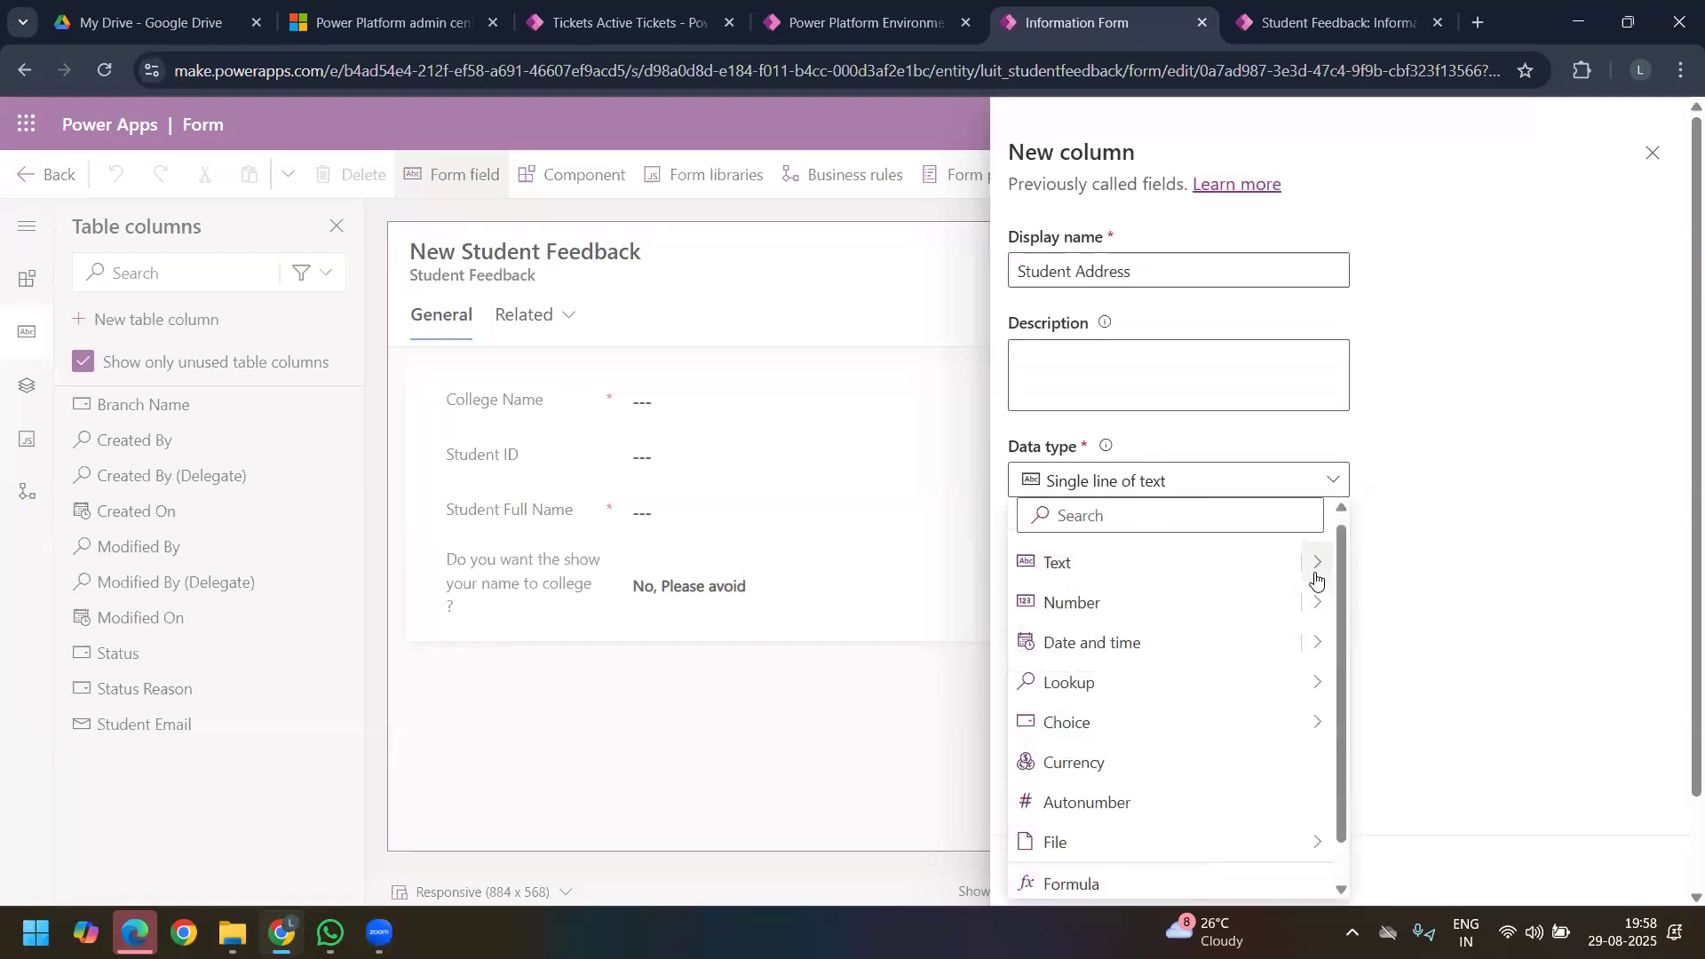
pyautogui.moveTo(1316, 579)
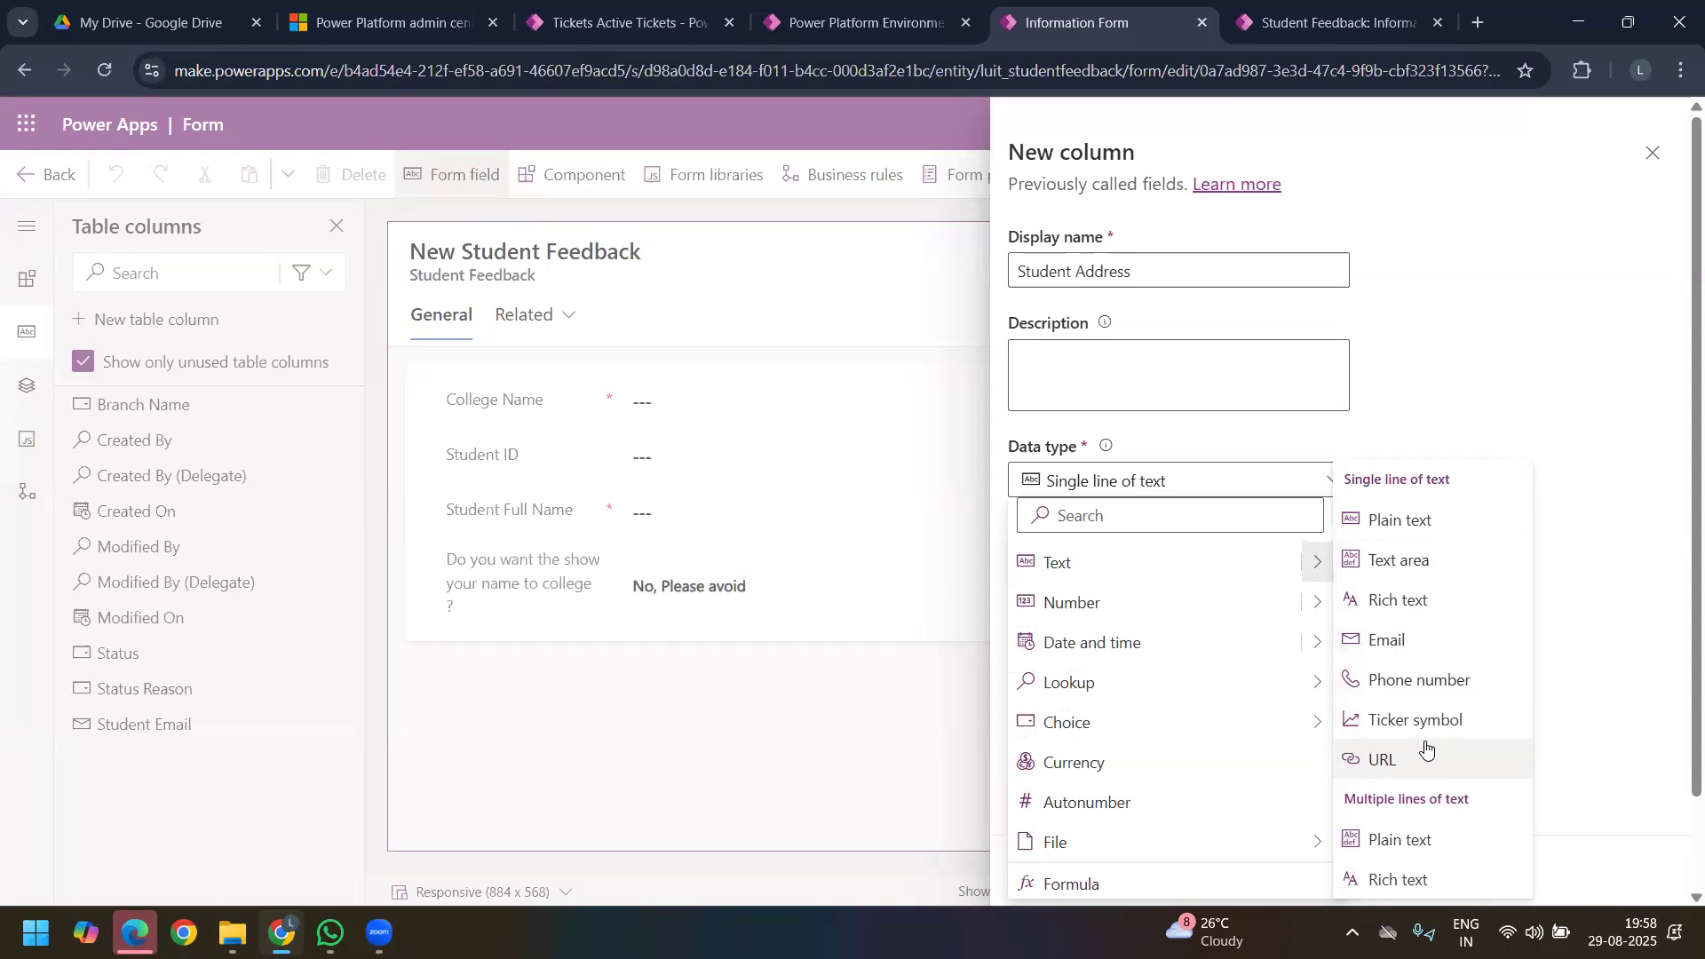
pyautogui.click(1401, 842)
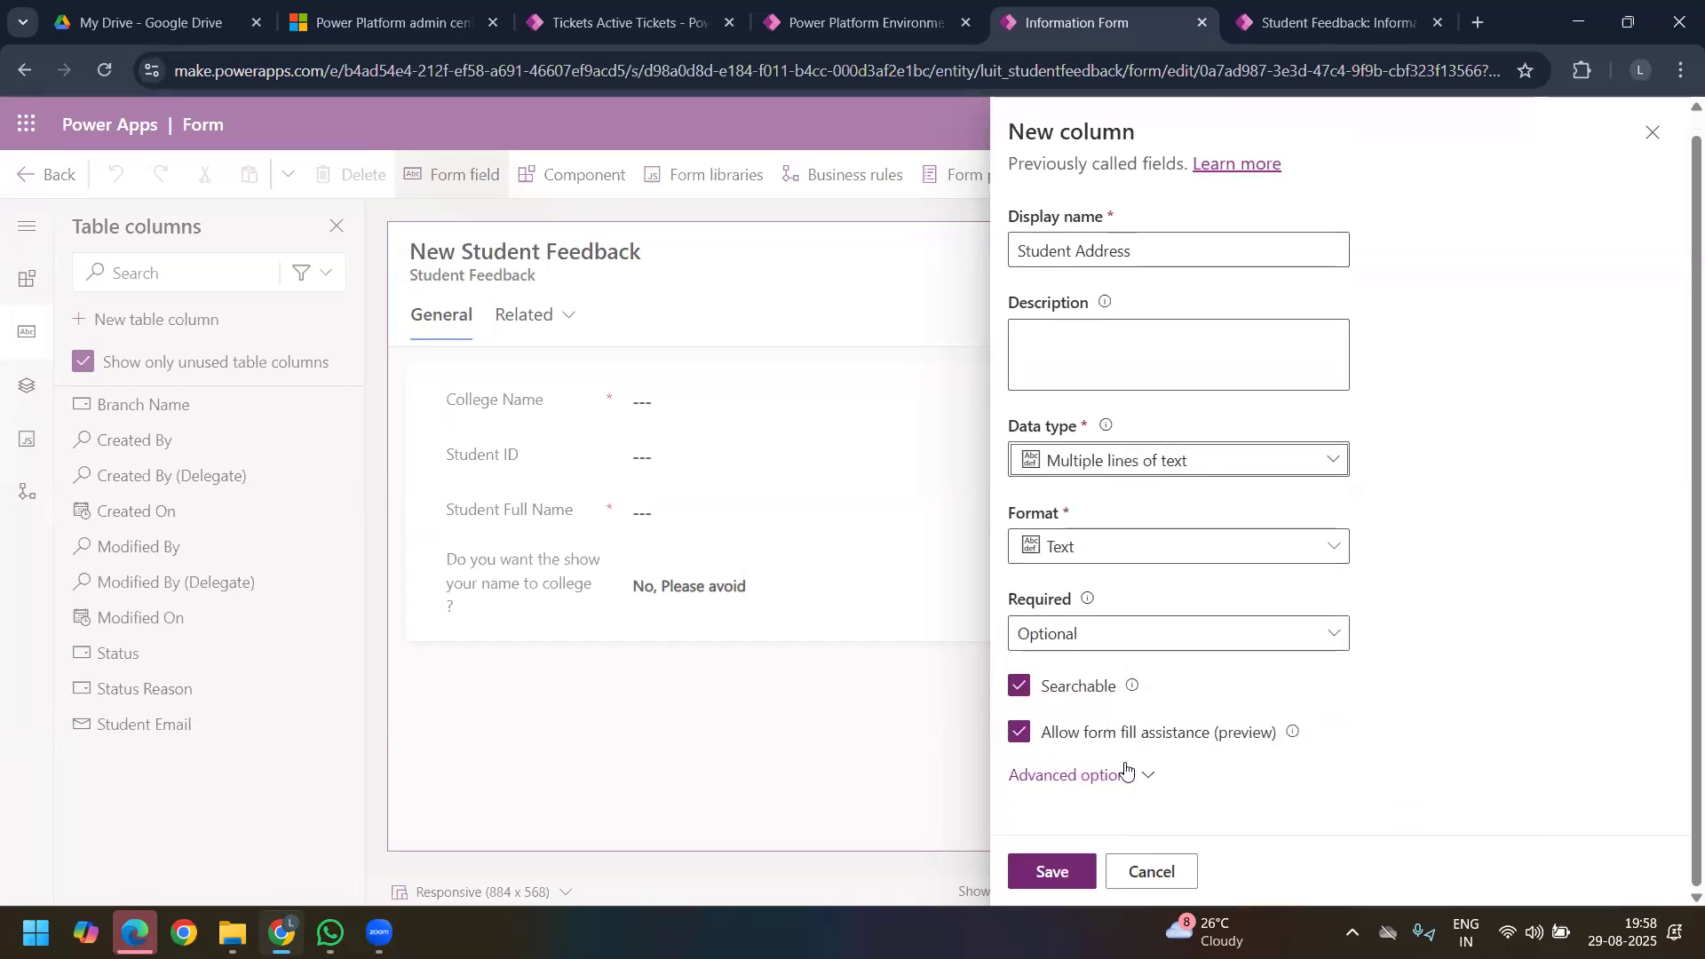
pyautogui.click(1121, 775)
pyautogui.scroll(-2, 1145, 637)
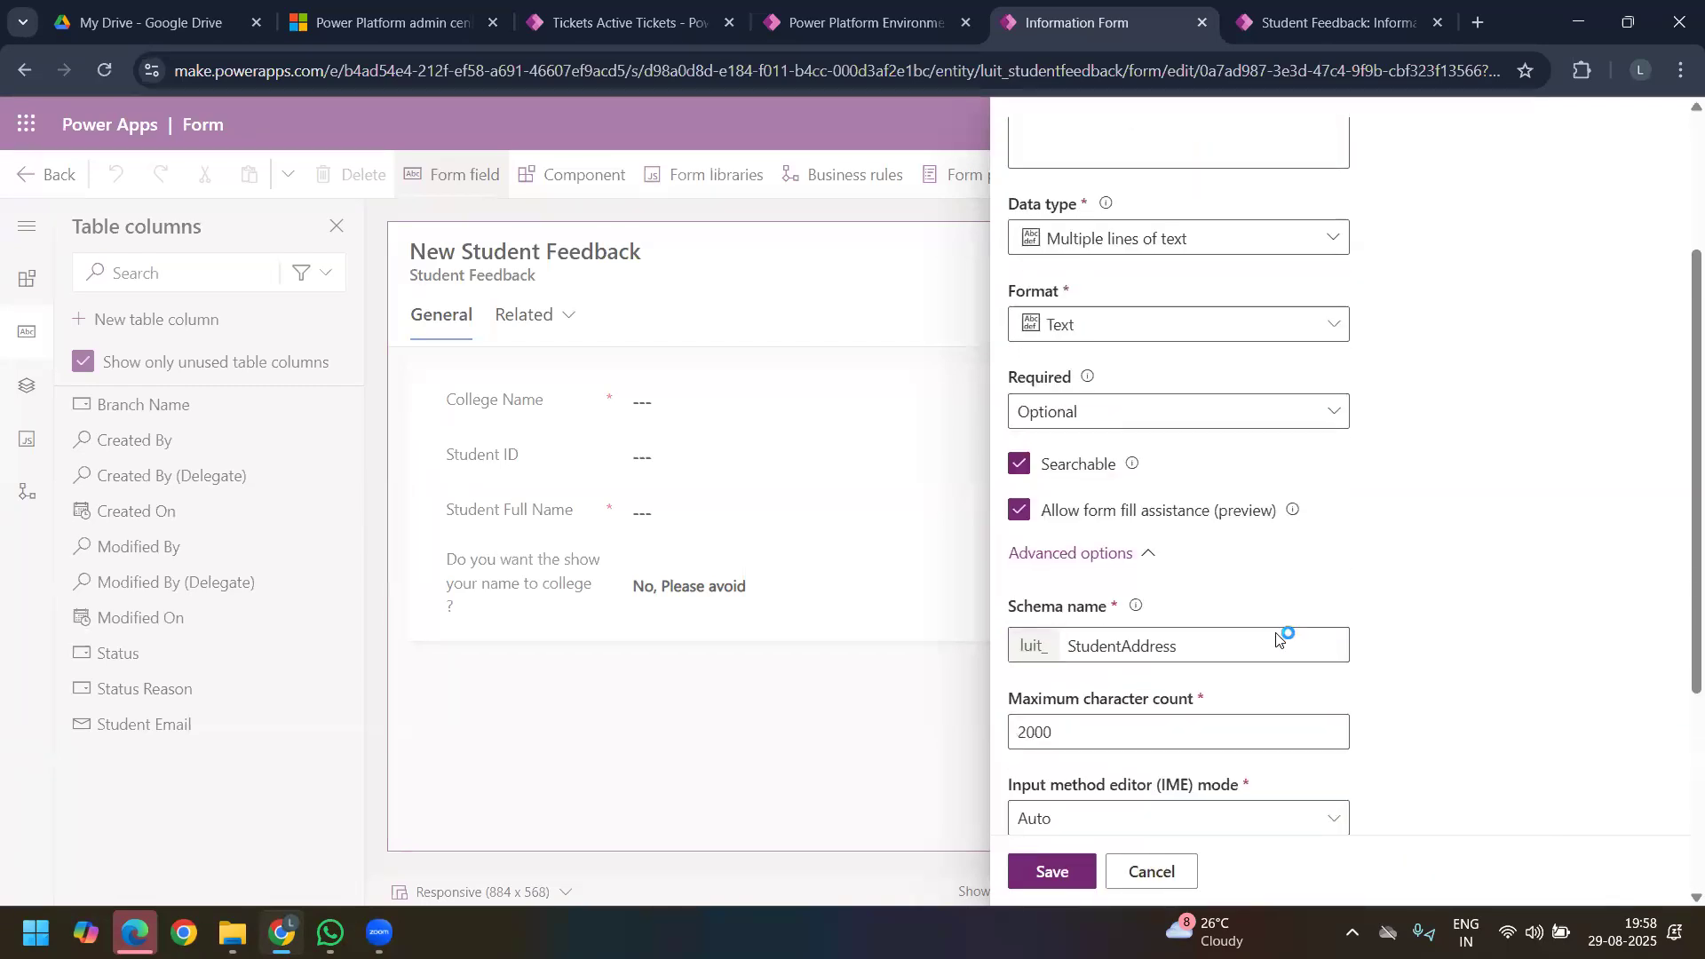
pyautogui.scroll(-3, 1128, 533)
# Step: Try a maximum character count of 100007 for the Student Address column
pyautogui.click(1125, 519)
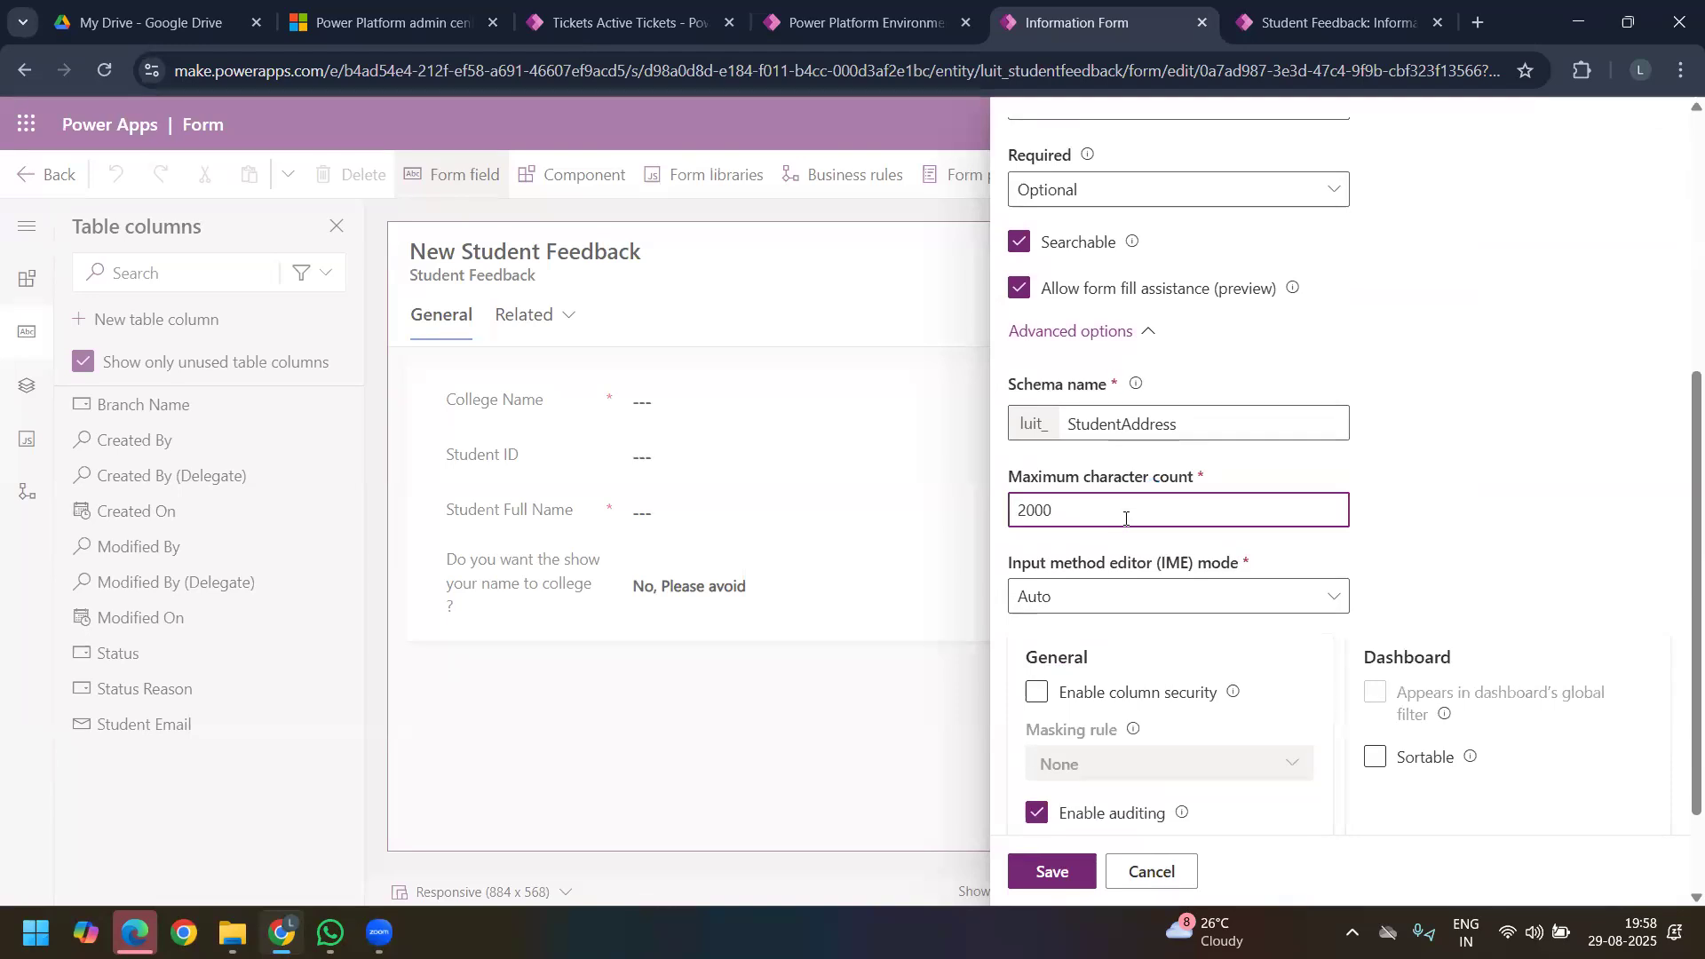
pyautogui.doubleClick(1131, 496)
pyautogui.write('10000')
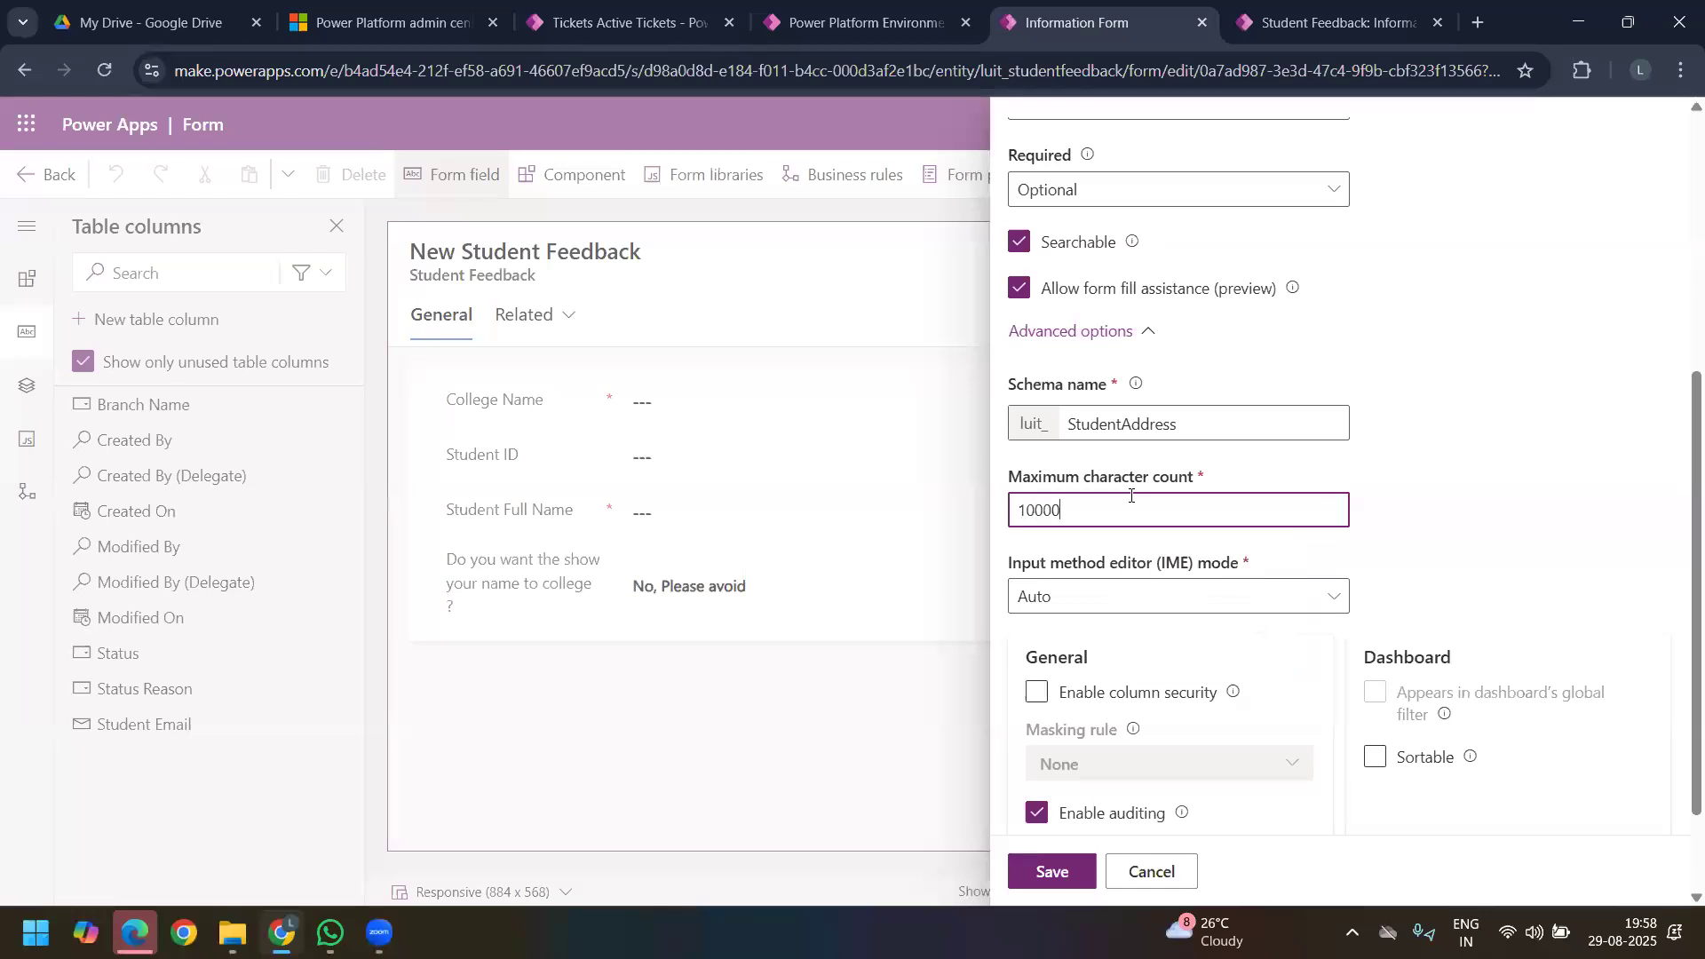
pyautogui.click(1469, 507)
pyautogui.click(1131, 500)
pyautogui.write('7')
pyautogui.click(1470, 489)
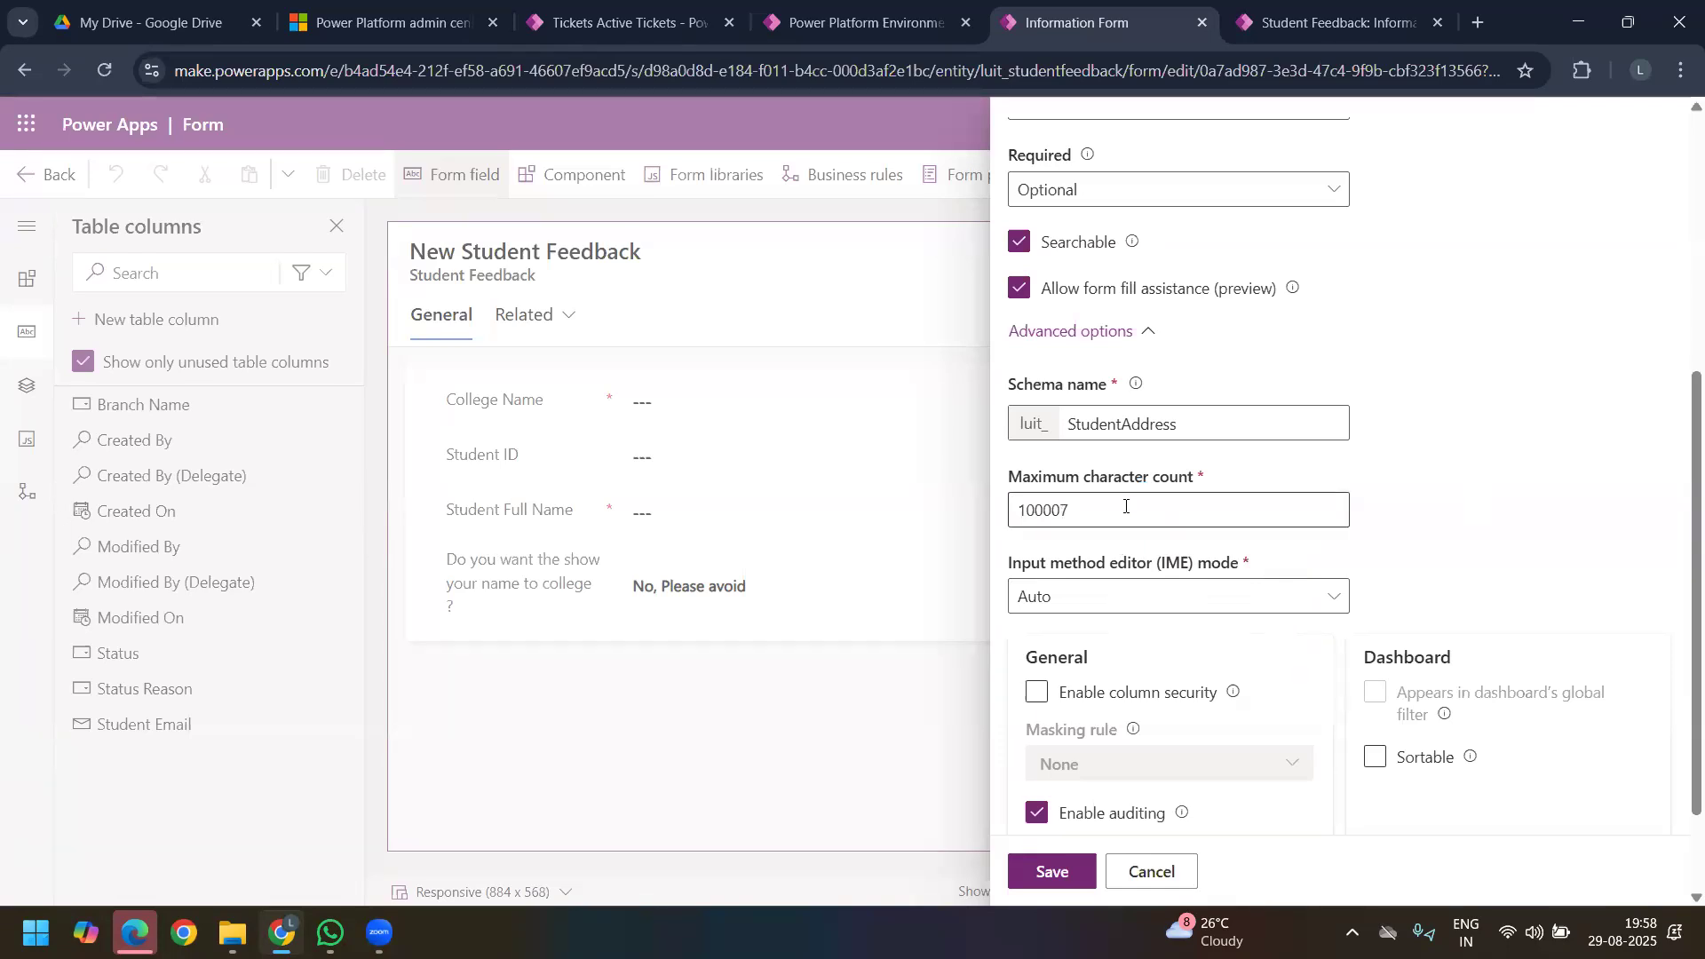
# Step: Set the Student Address column's maximum character count to 800000 and save the column
pyautogui.click(1113, 511)
pyautogui.hotkey('ctrl', 'a')
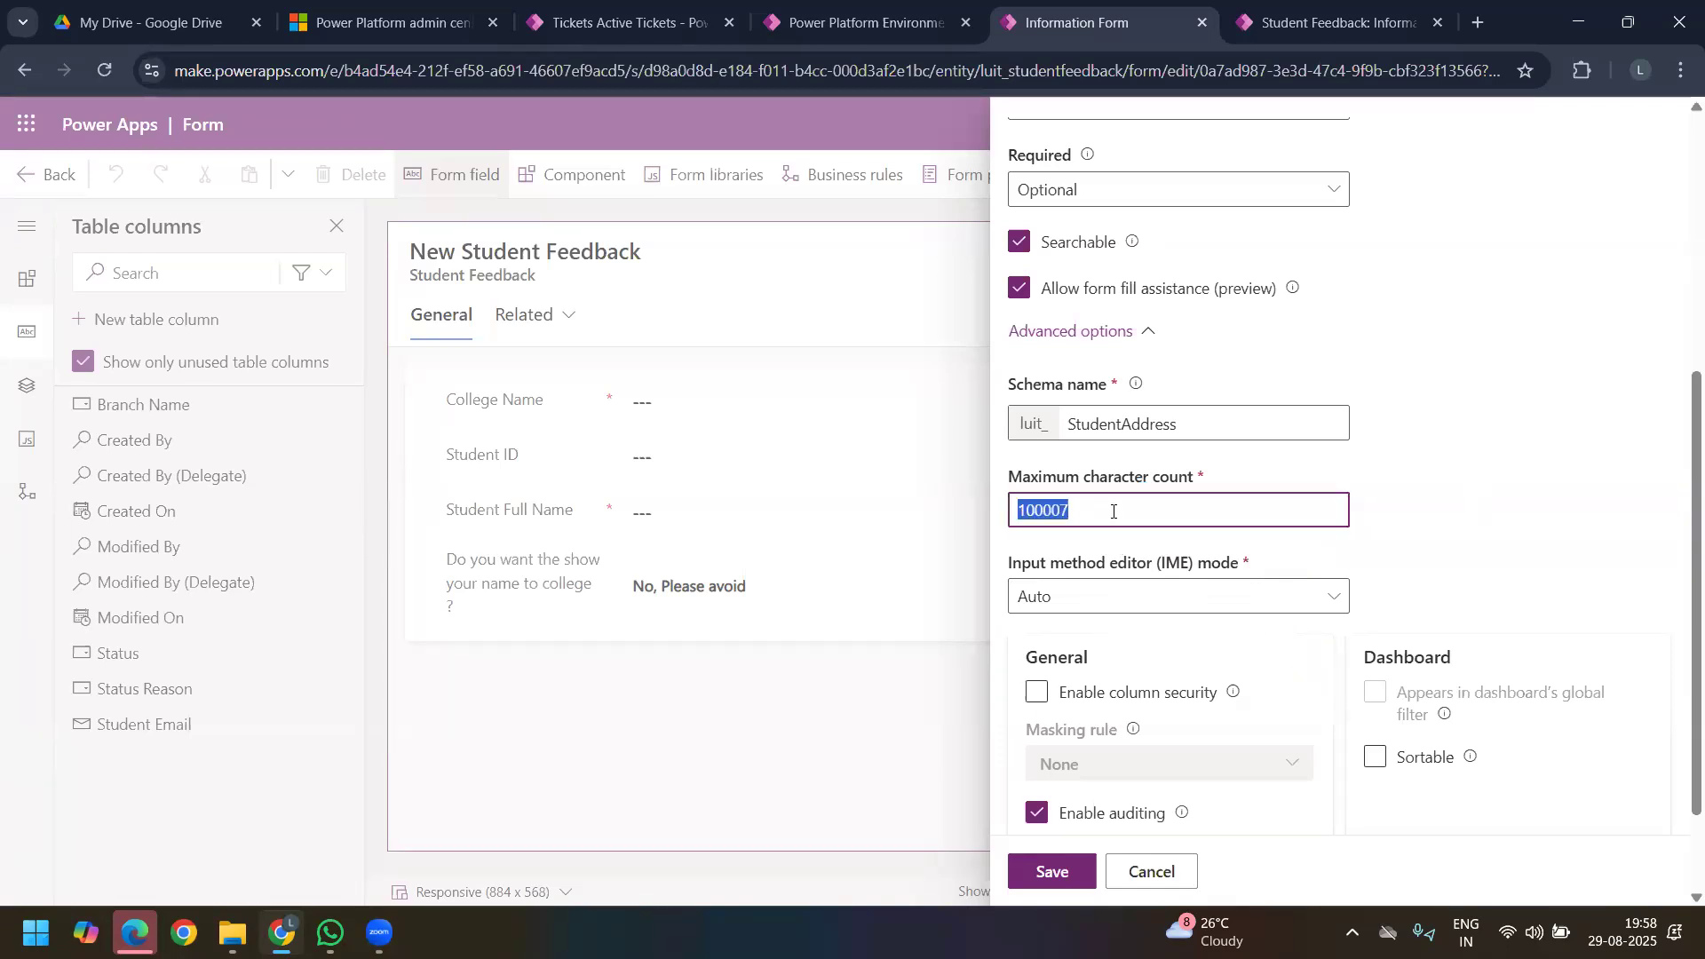
pyautogui.write('8000')
pyautogui.press('BackSpace')
pyautogui.press('BackSpace')
pyautogui.press('BackSpace')
pyautogui.write('00000')
pyautogui.click(1403, 500)
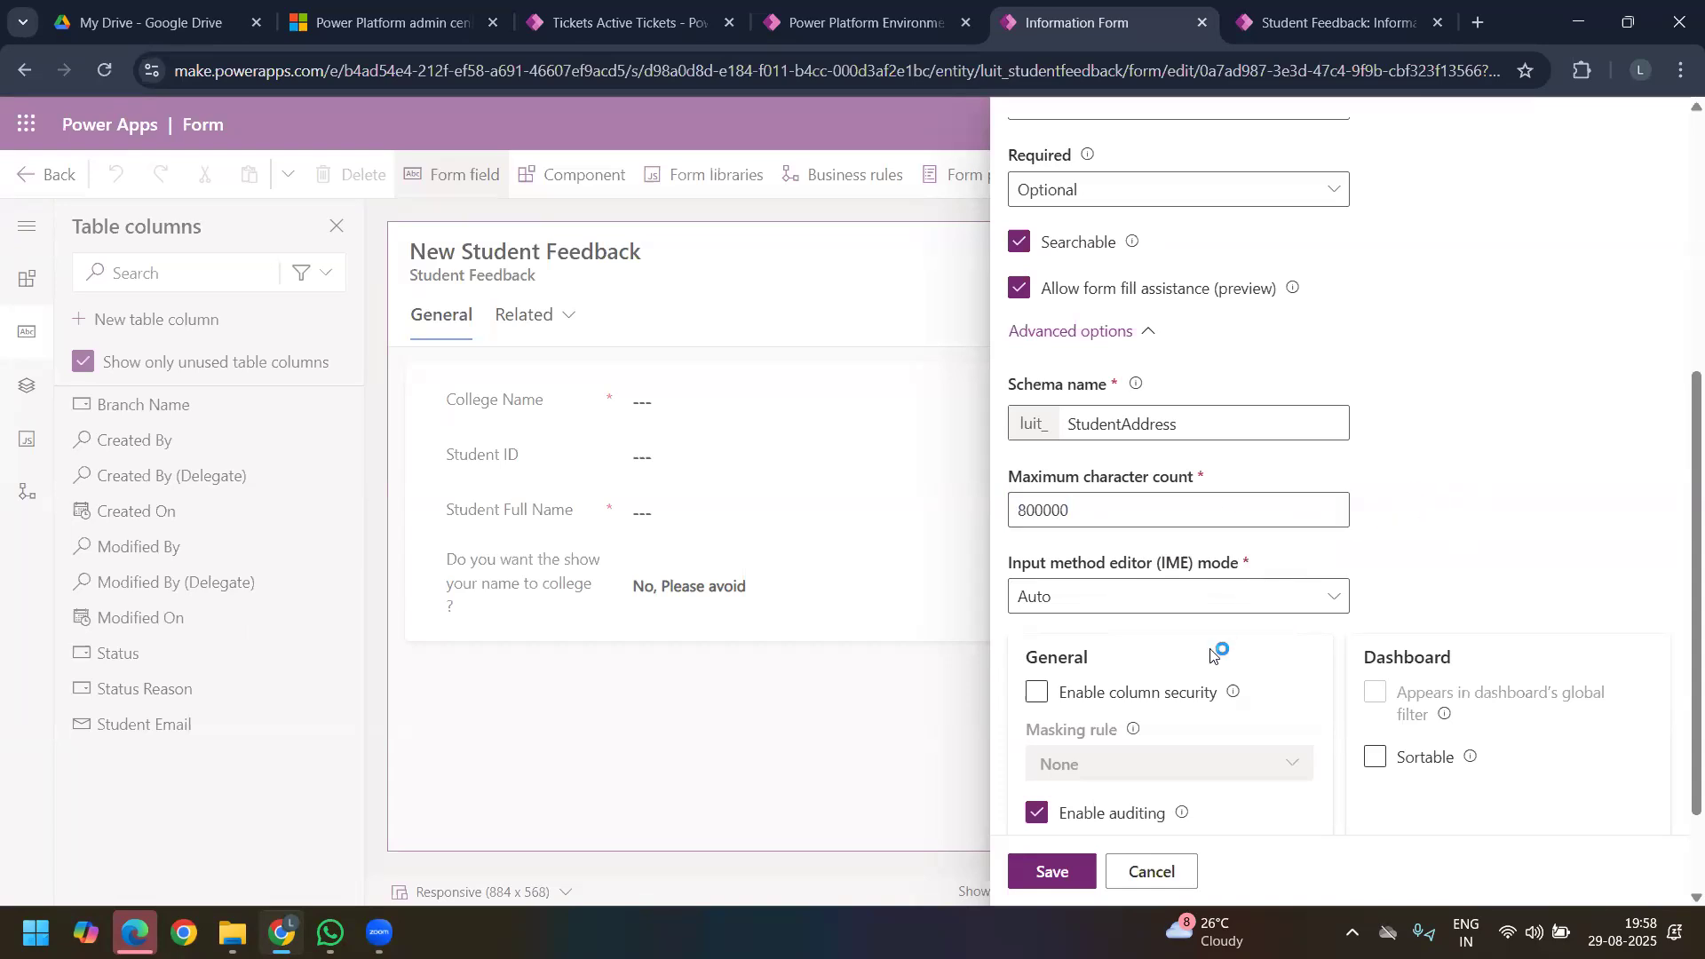
pyautogui.scroll(-3, 1191, 678)
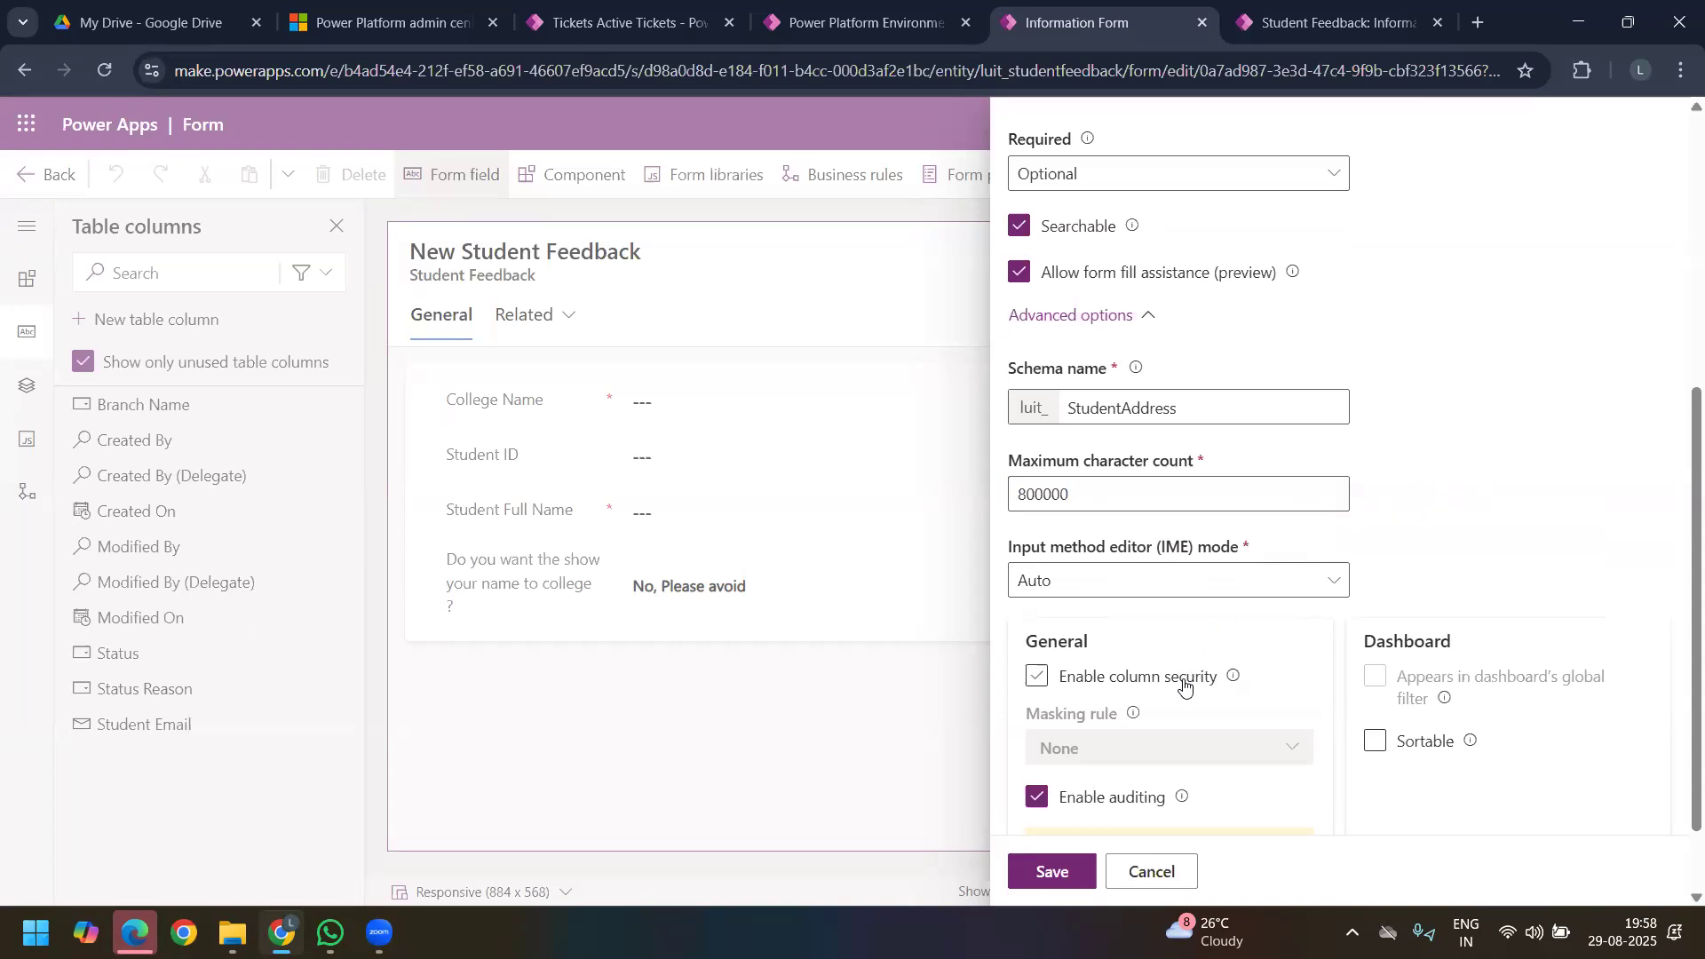
pyautogui.click(1066, 868)
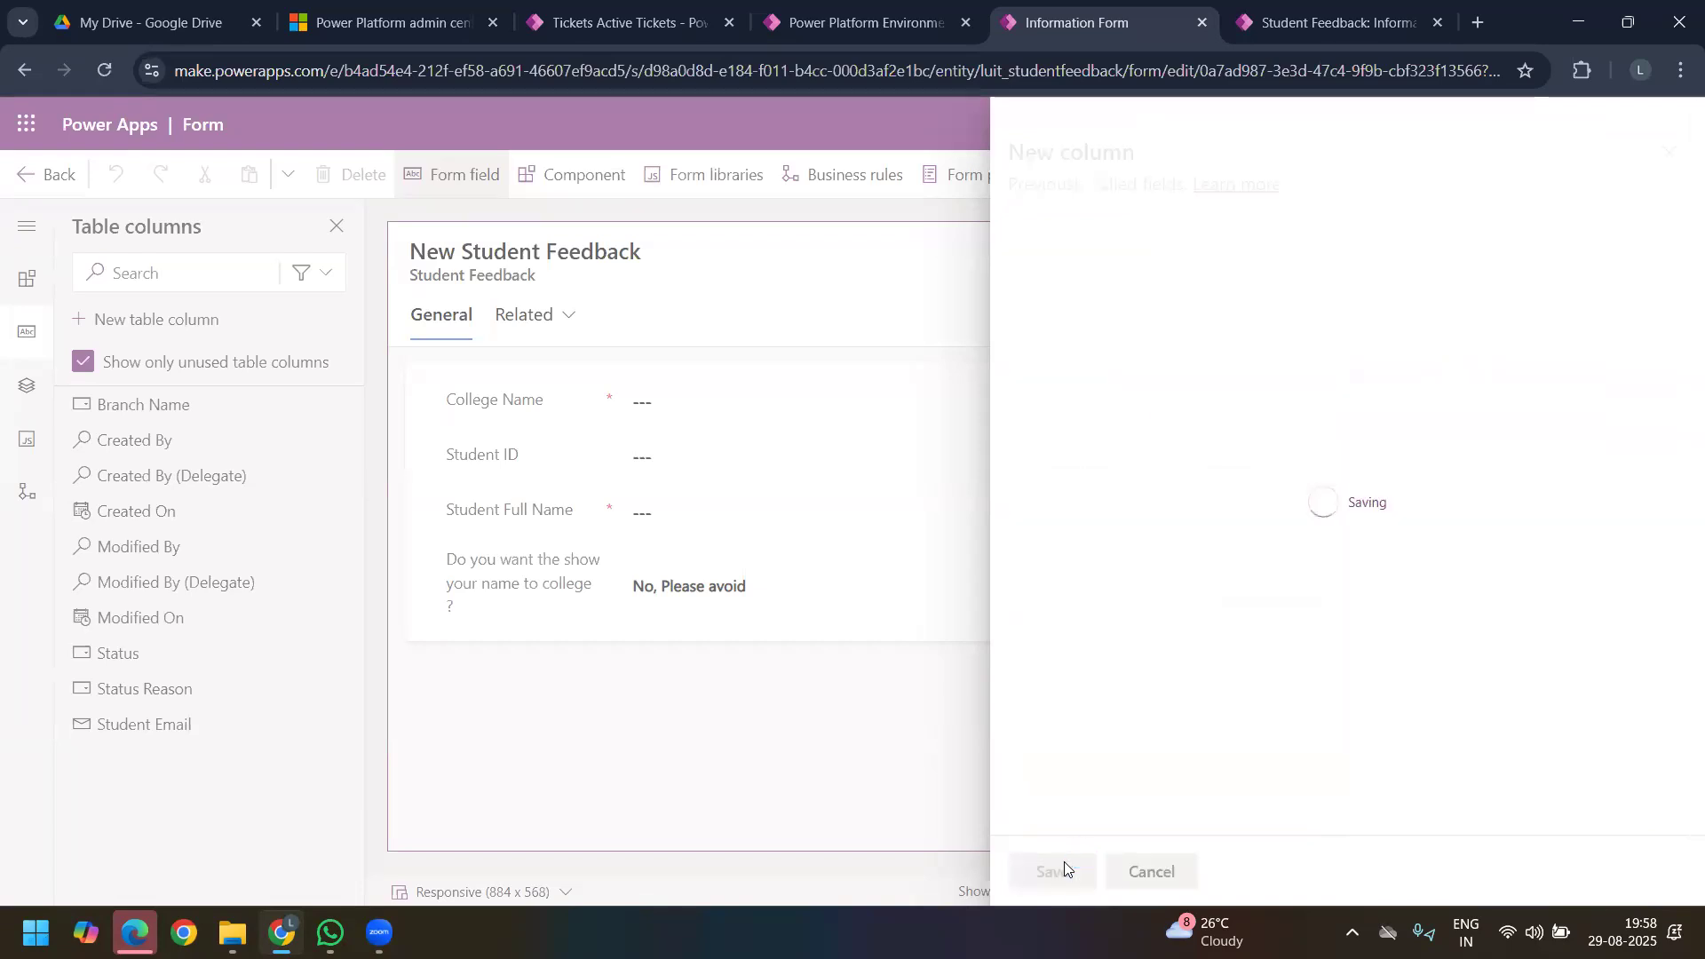
# Step: Start a new table column with the display name "Syllabus as per University Plan?"
pyautogui.click(195, 332)
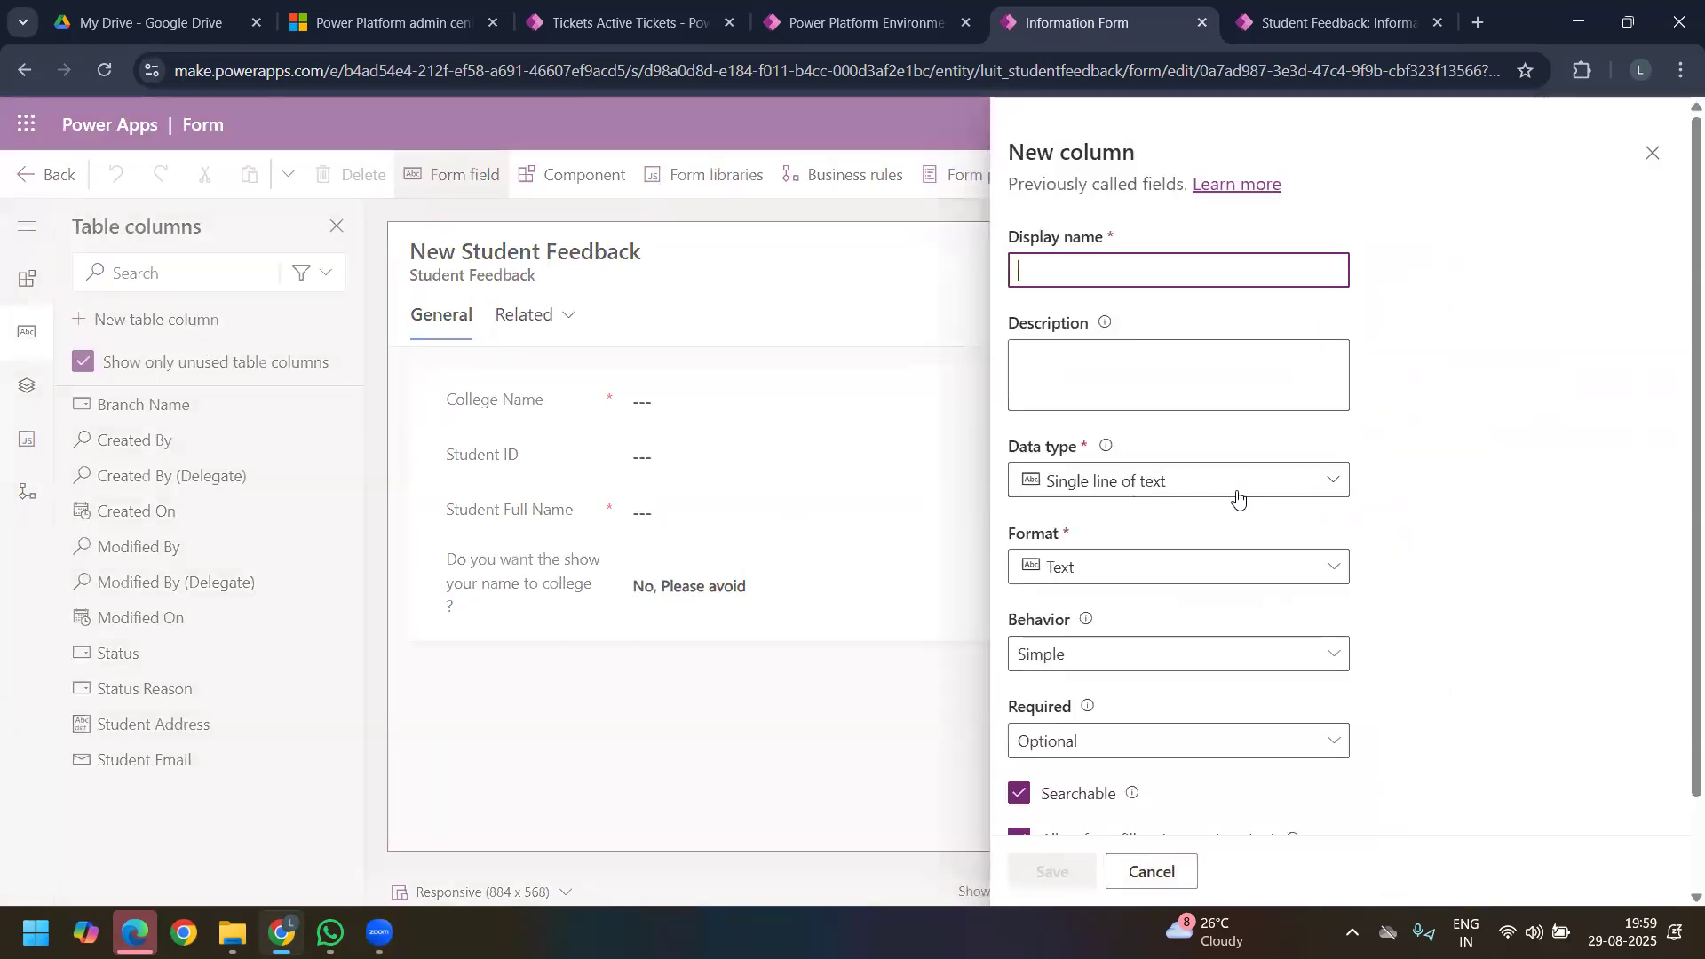
pyautogui.click(1230, 490)
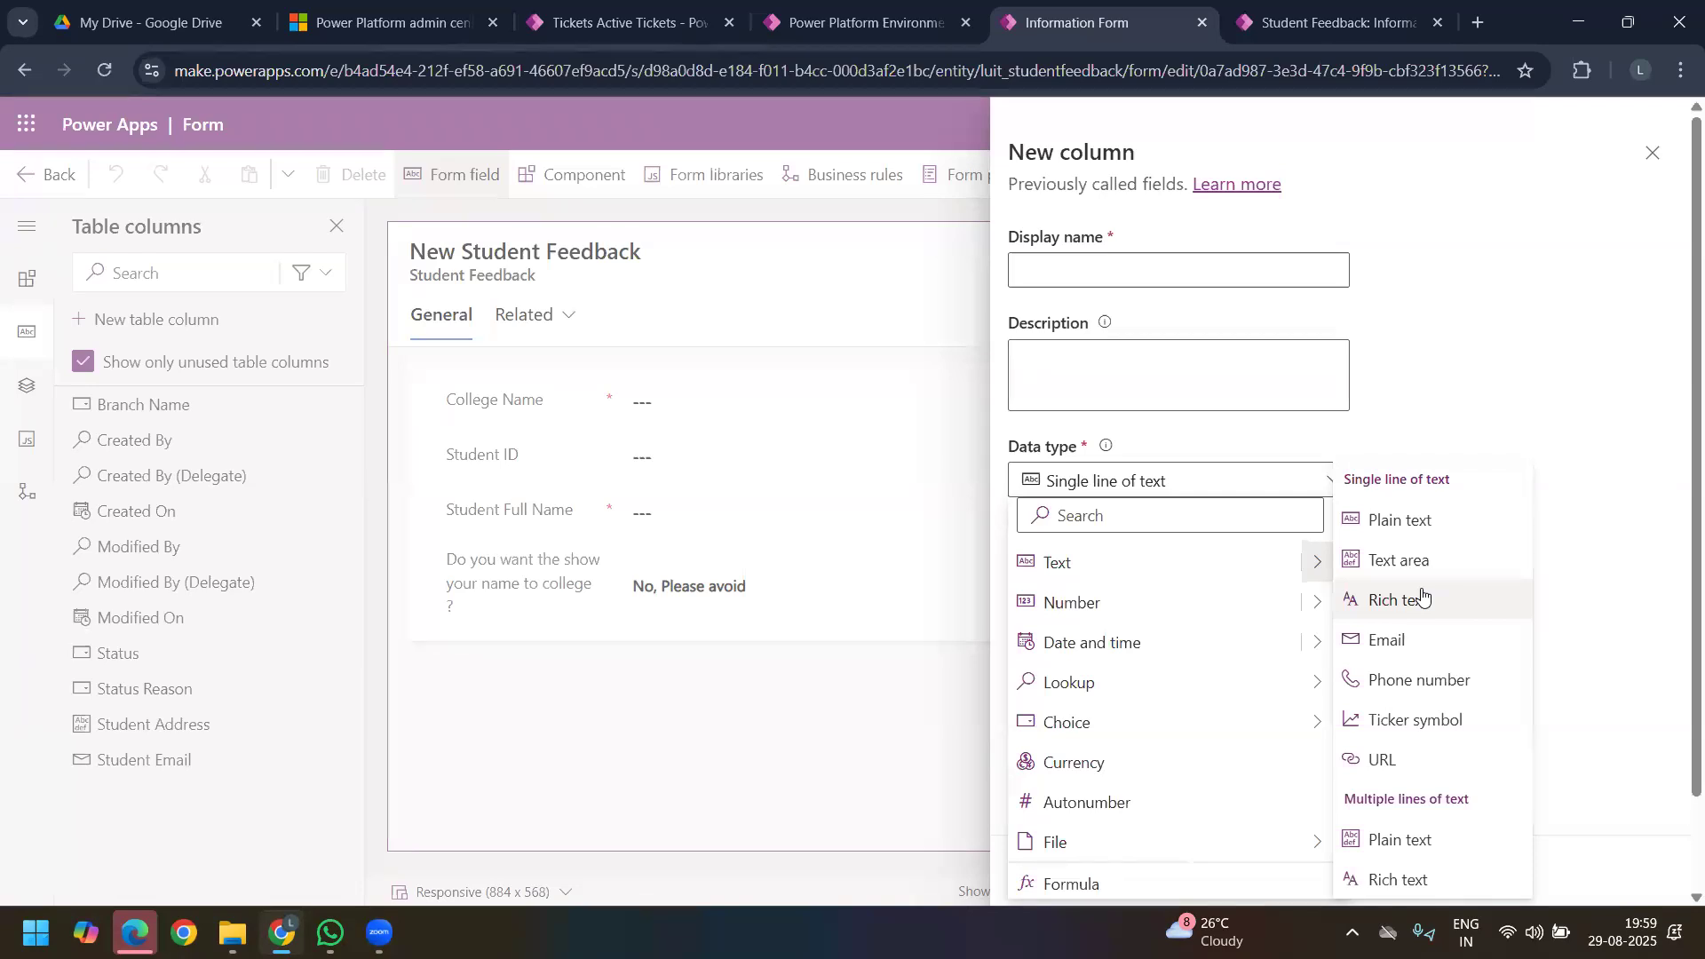
pyautogui.click(1061, 266)
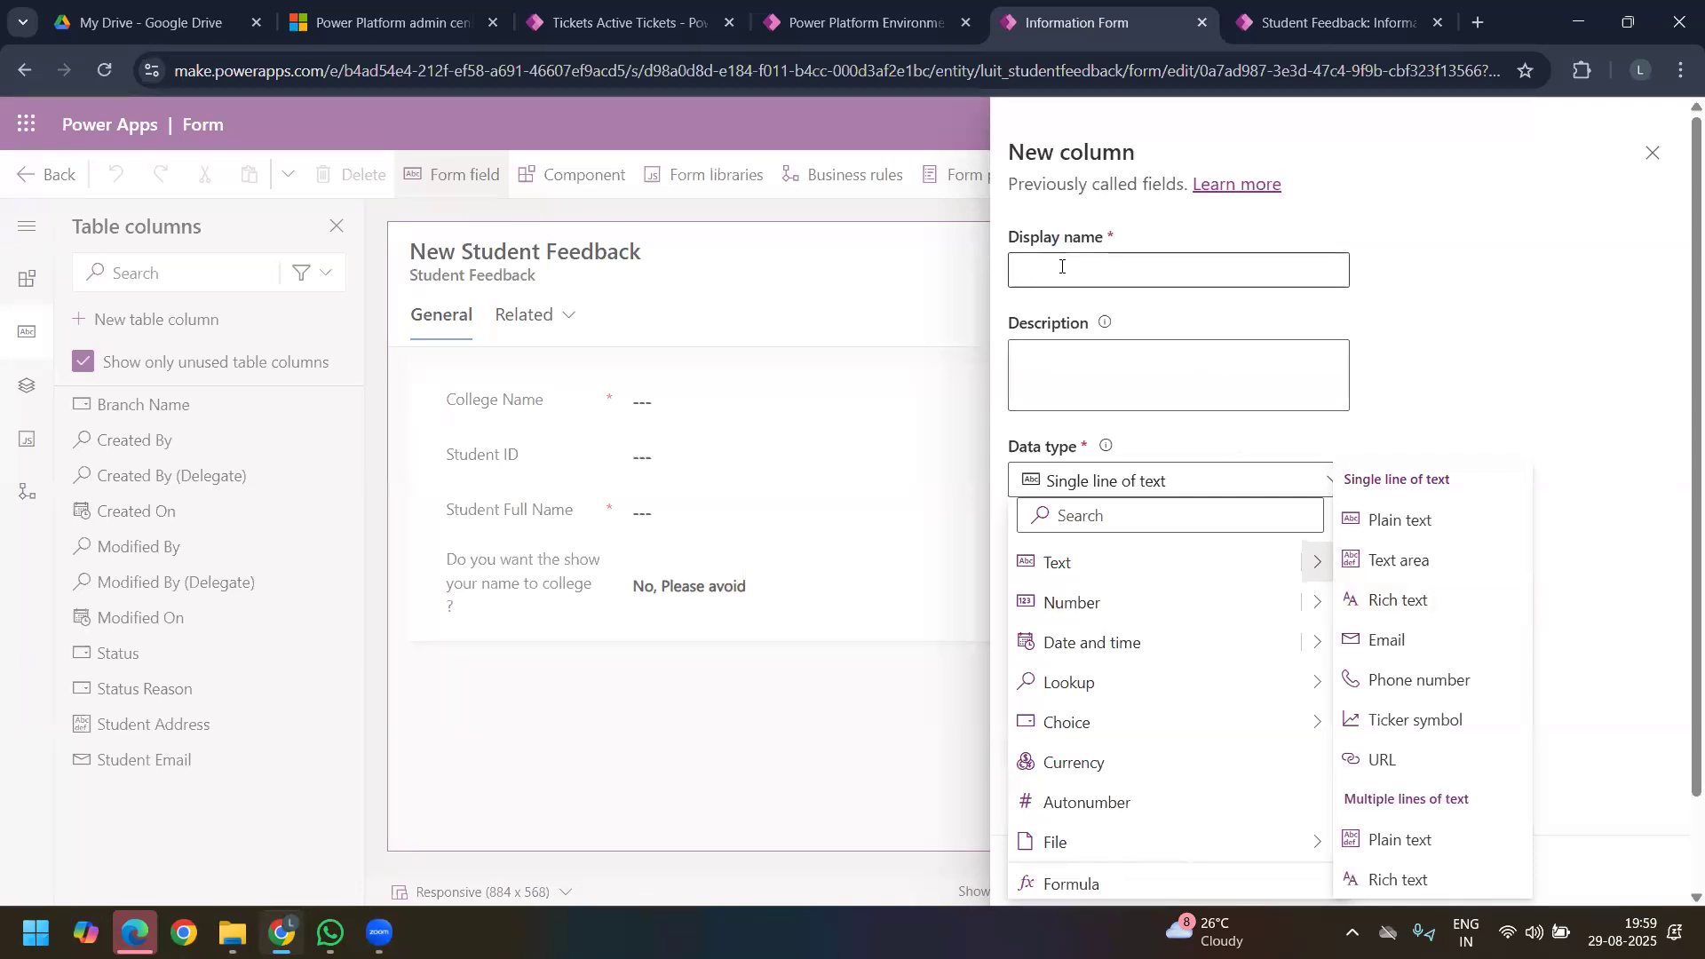
pyautogui.write('Syllabes as p')
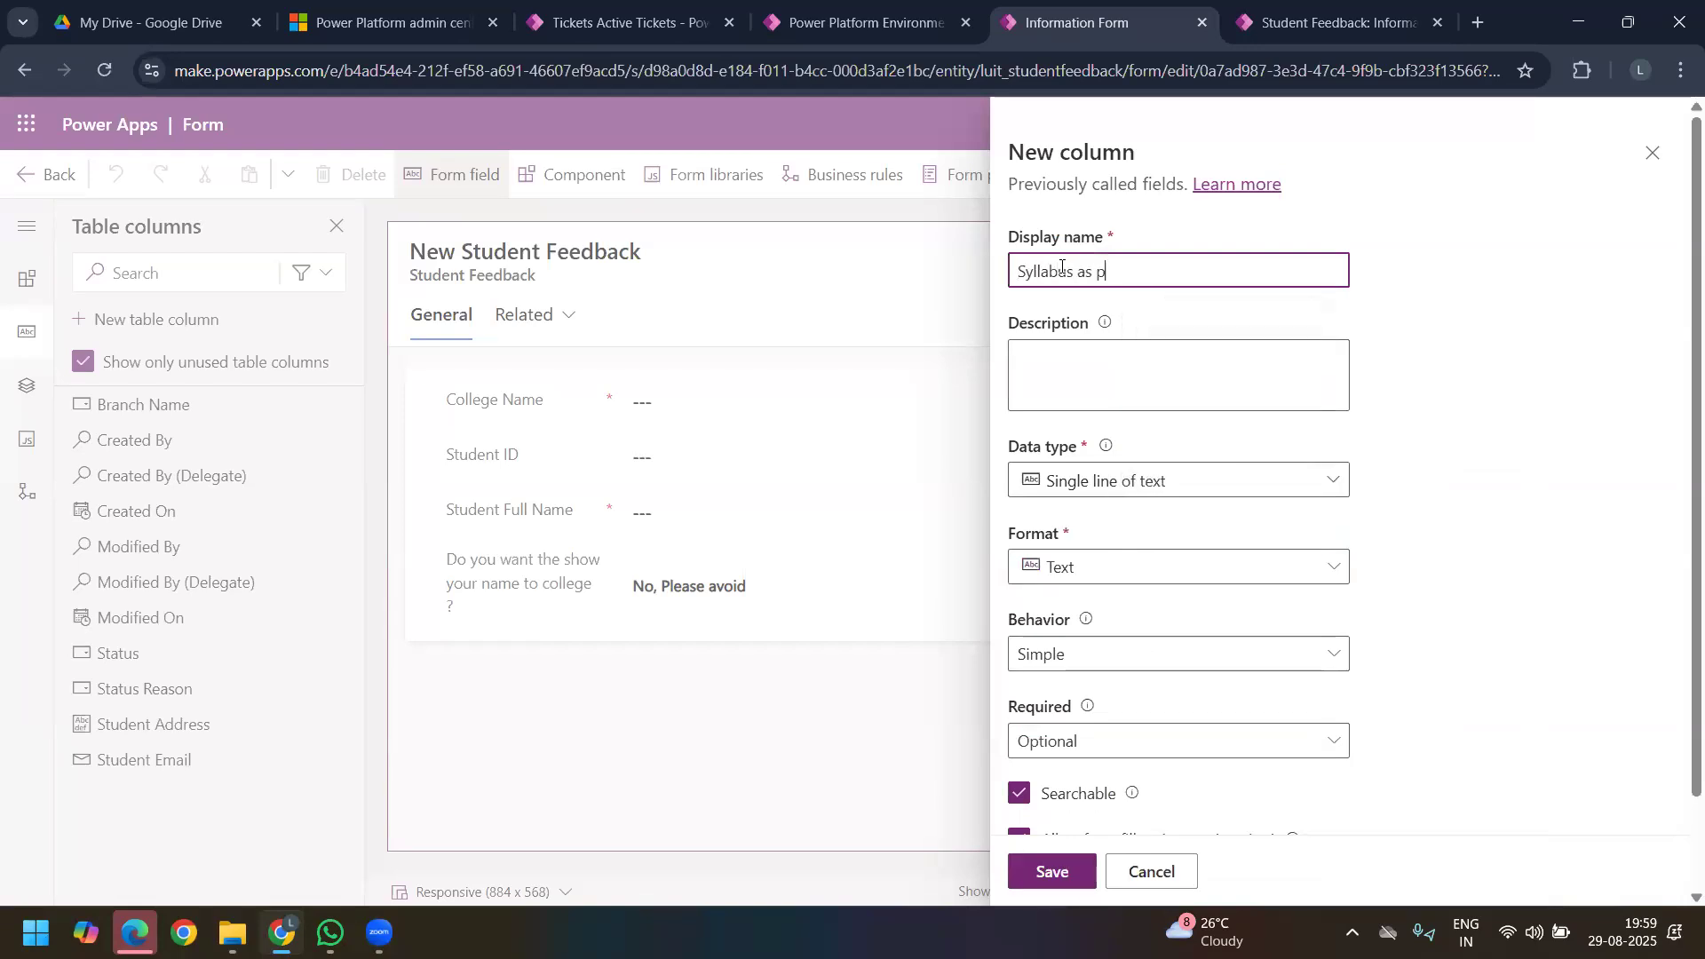
pyautogui.write('er IUNI')
pyautogui.press('BackSpace')
pyautogui.write('iversity')
pyautogui.write(' pal')
# Step: Set the syllabus column's data type to single line of text in Rich text format
pyautogui.click(1295, 490)
pyautogui.click(1312, 563)
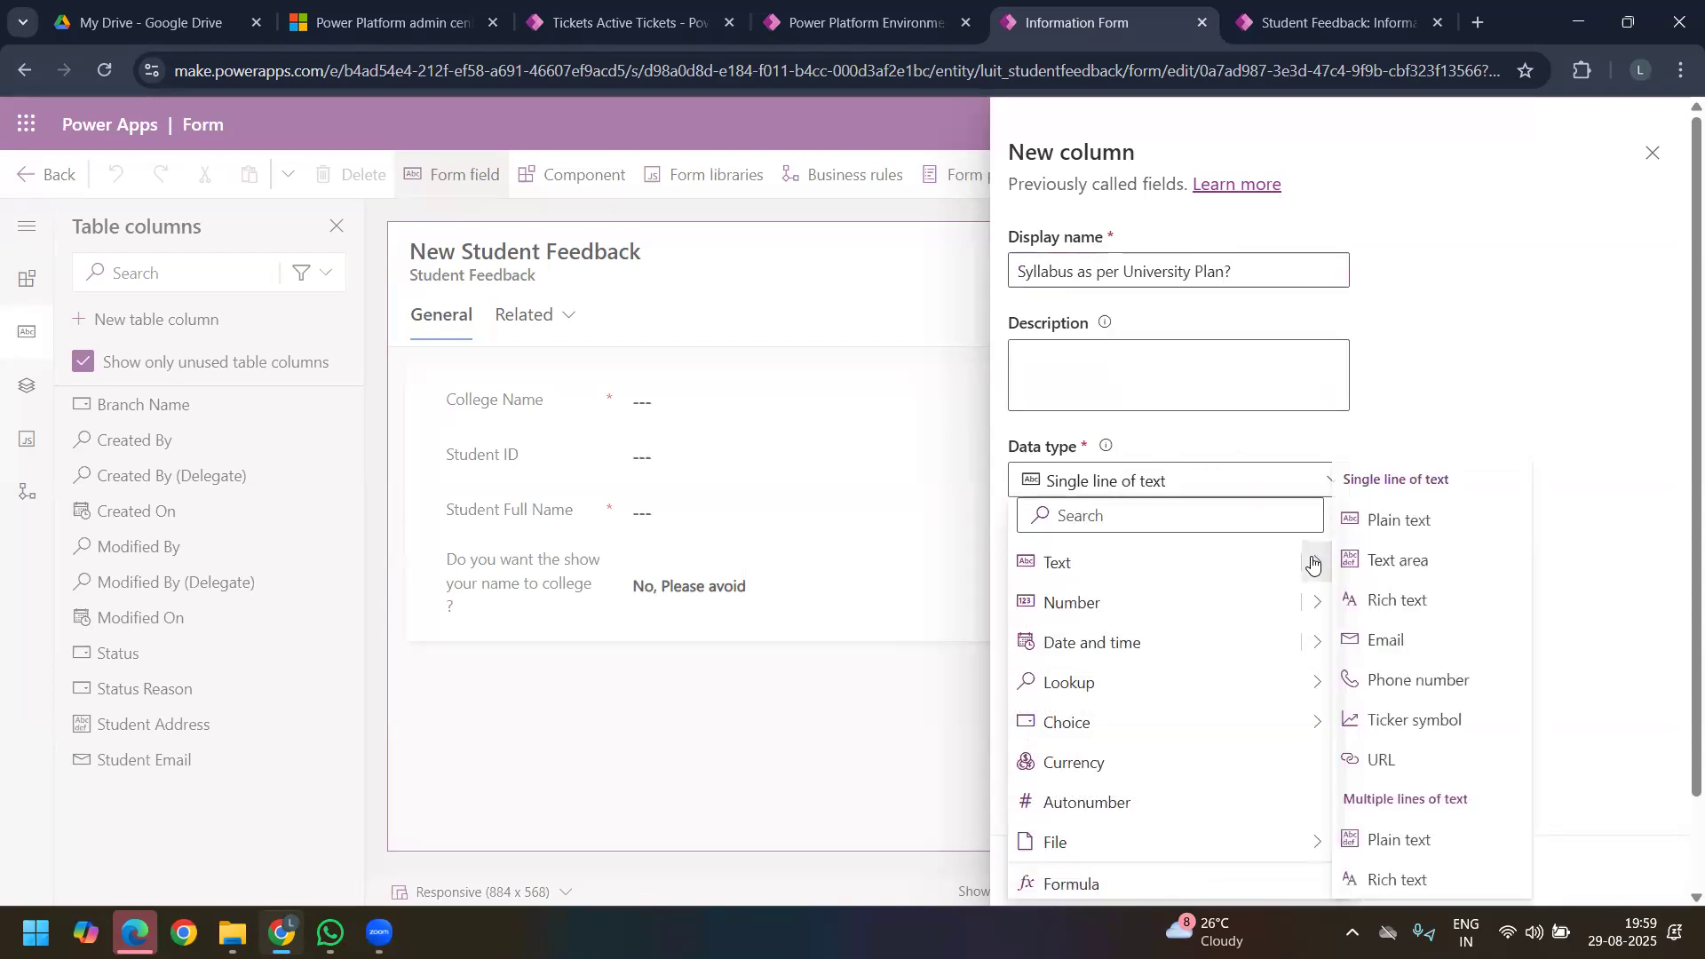
pyautogui.click(1442, 588)
# Step: Reveal the syllabus column's advanced options and set its maximum character count to 1000
pyautogui.scroll(-1, 1145, 568)
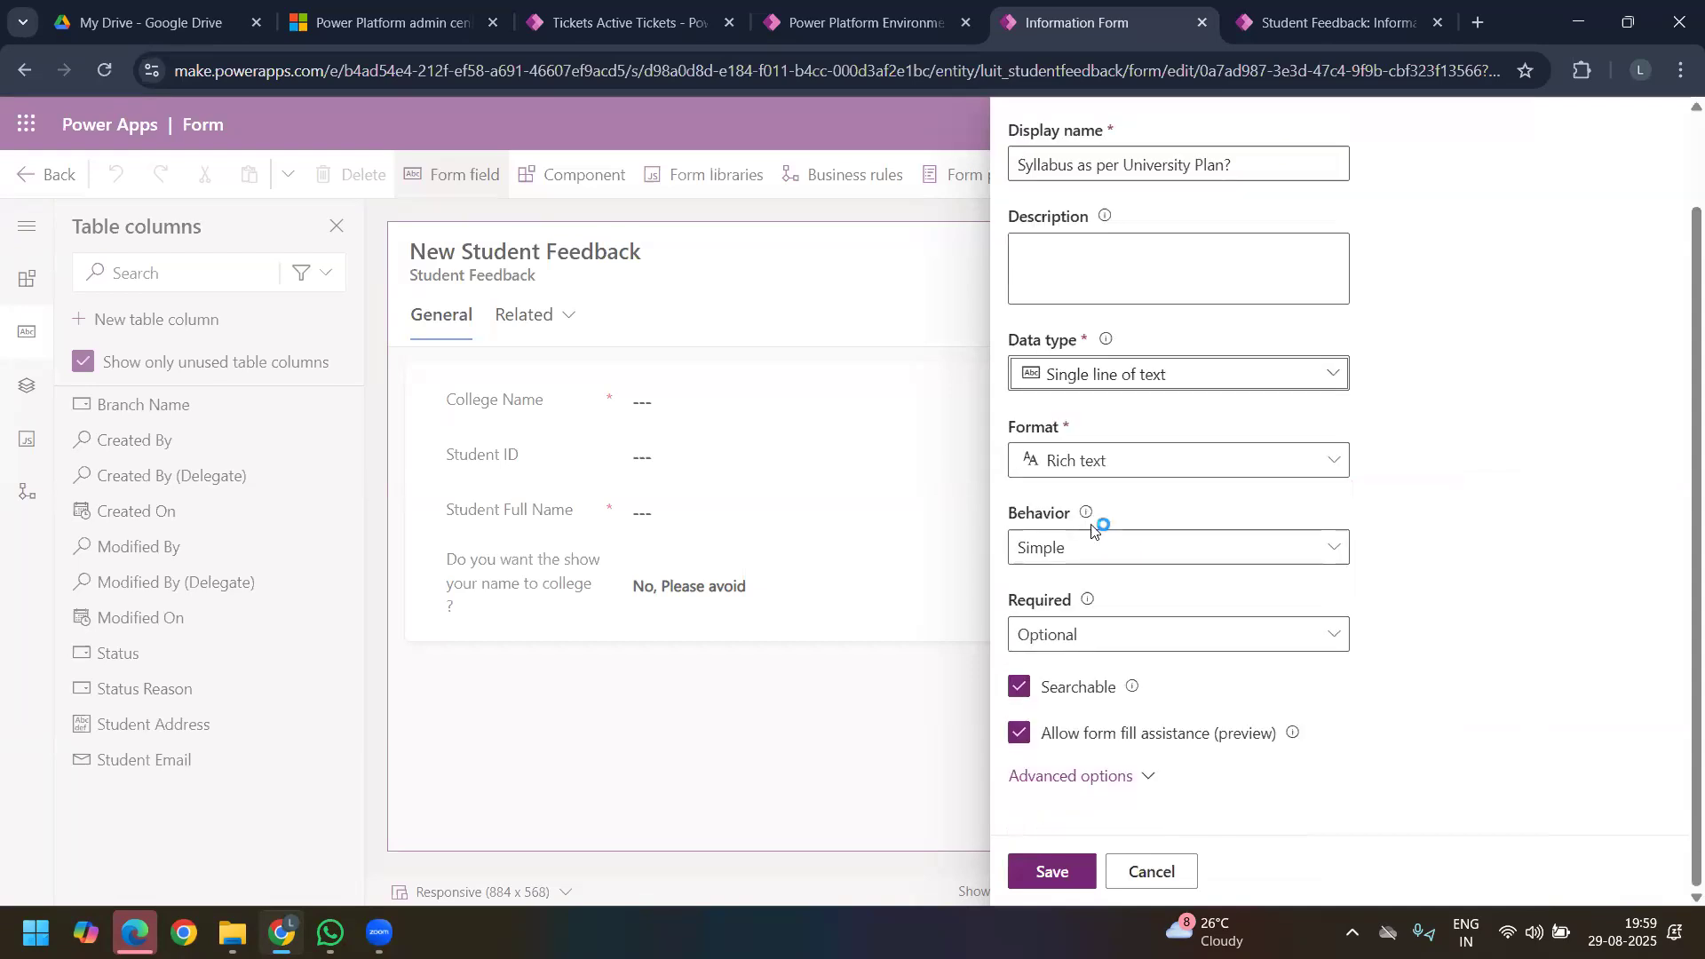
pyautogui.click(1128, 772)
pyautogui.scroll(-3, 1130, 679)
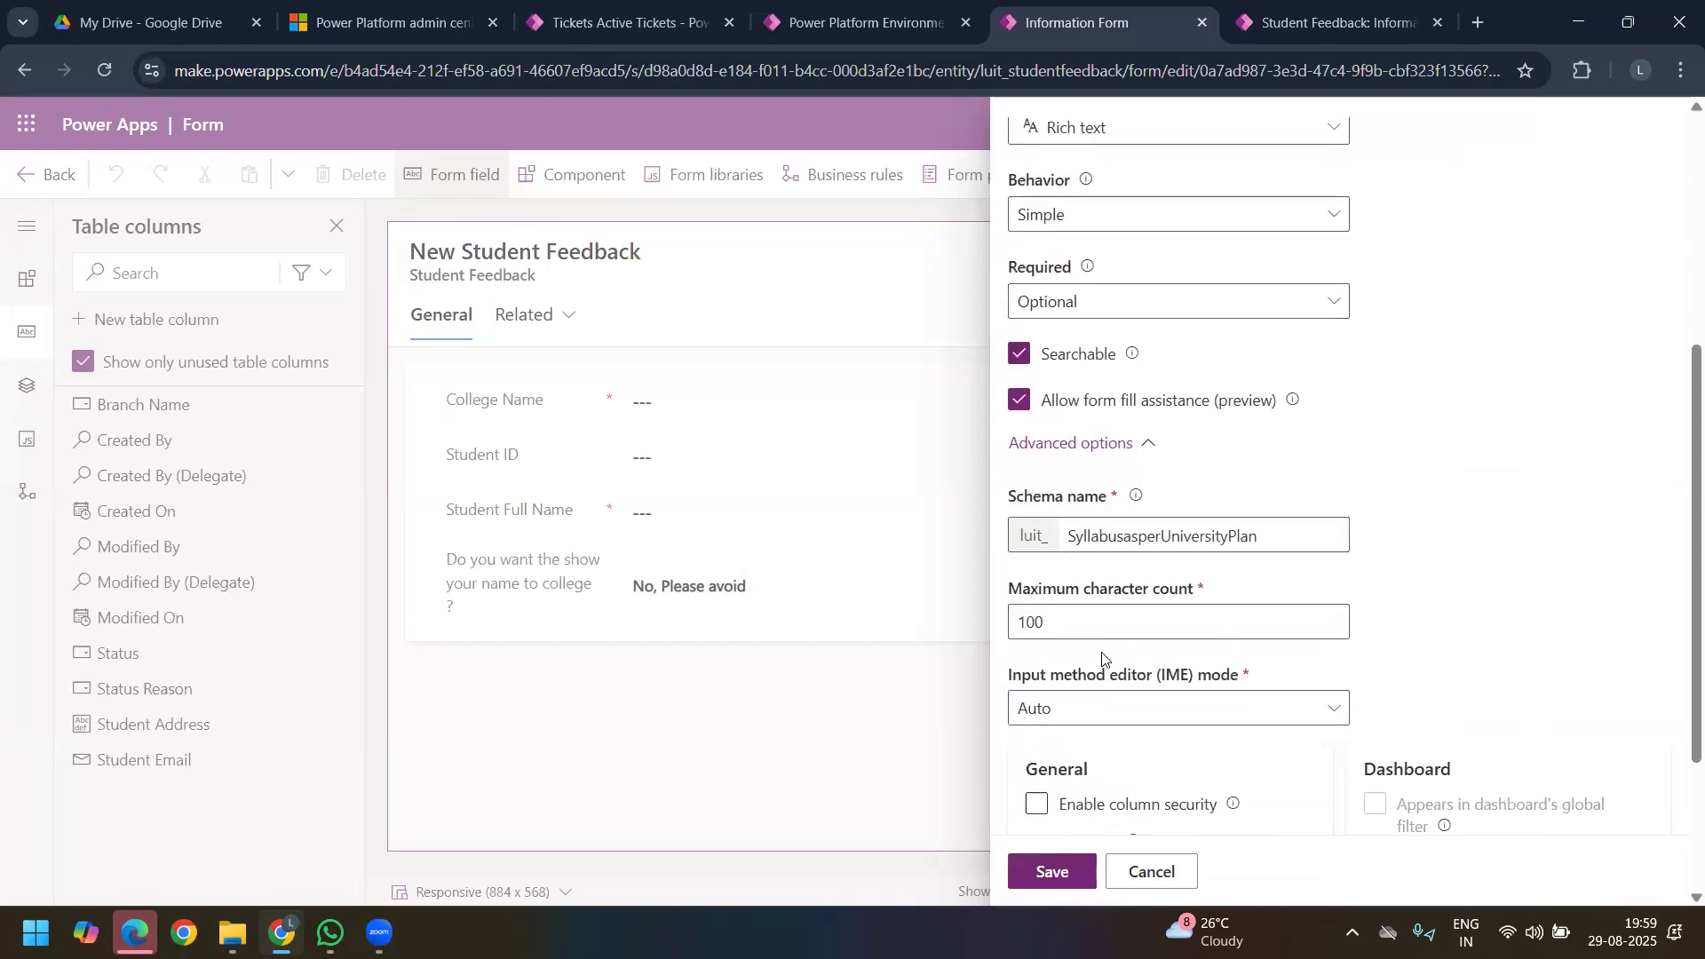
pyautogui.scroll(-2, 1107, 623)
pyautogui.click(1090, 397)
pyautogui.hotkey('ctrl', 'a')
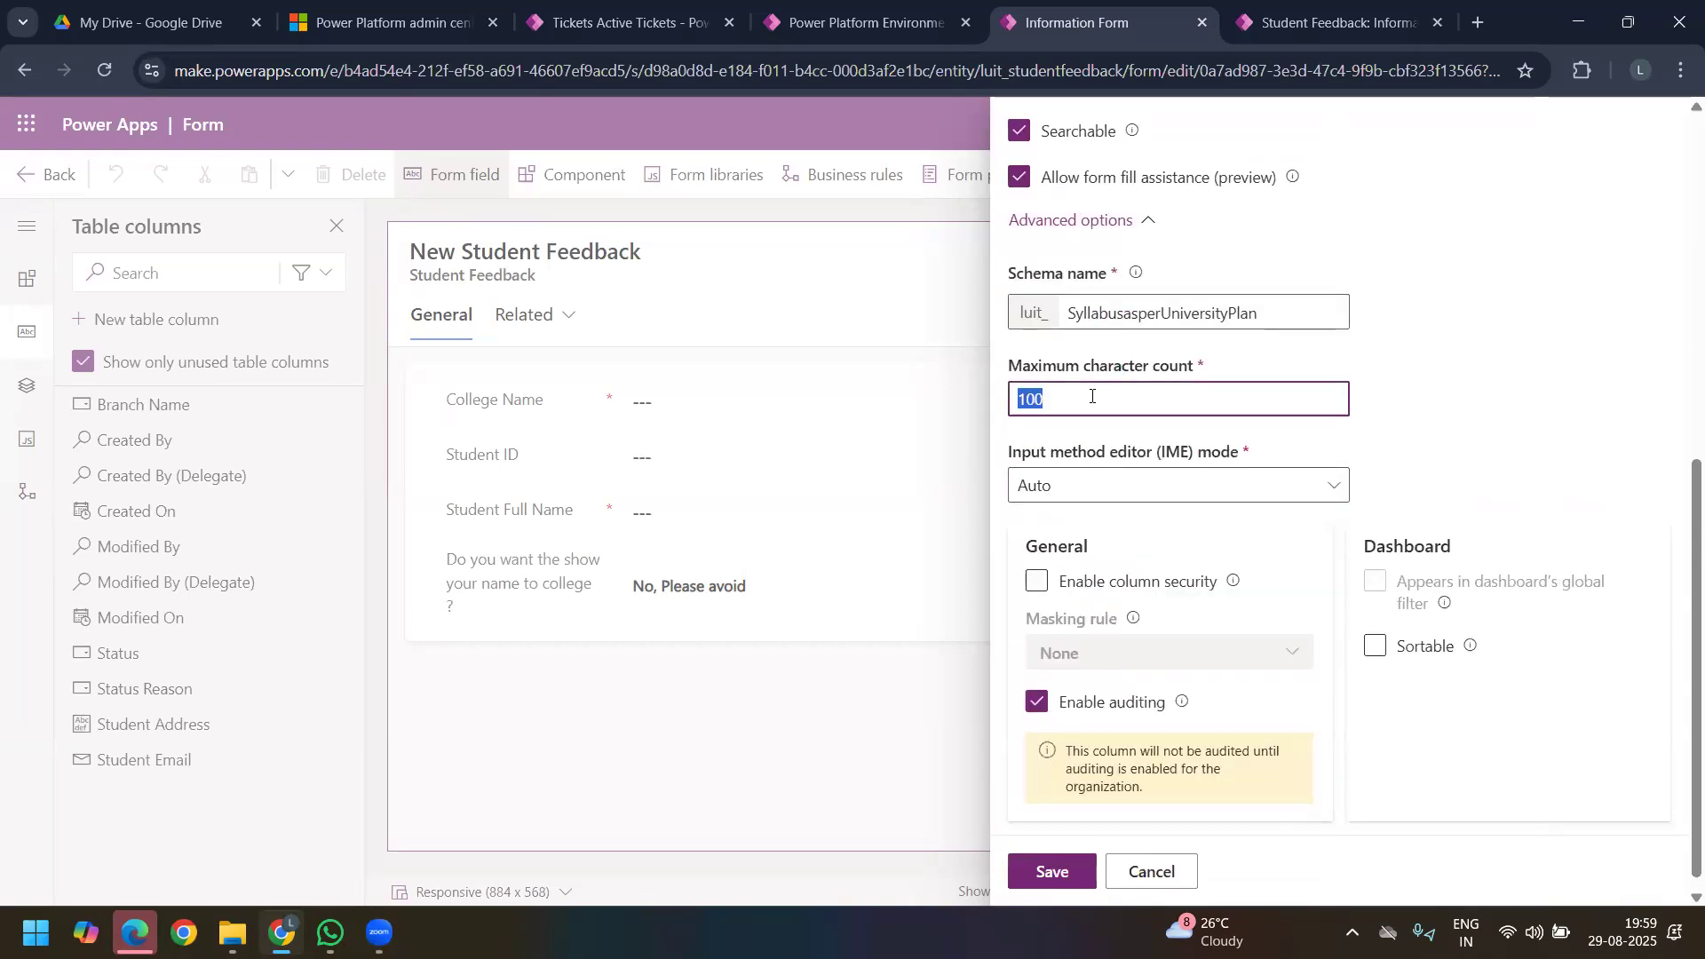
pyautogui.write('1000')
pyautogui.click(1404, 430)
# Step: Try a maximum character count of 5000 for the syllabus column
pyautogui.click(1035, 401)
pyautogui.press('BackSpace')
pyautogui.write('5000')
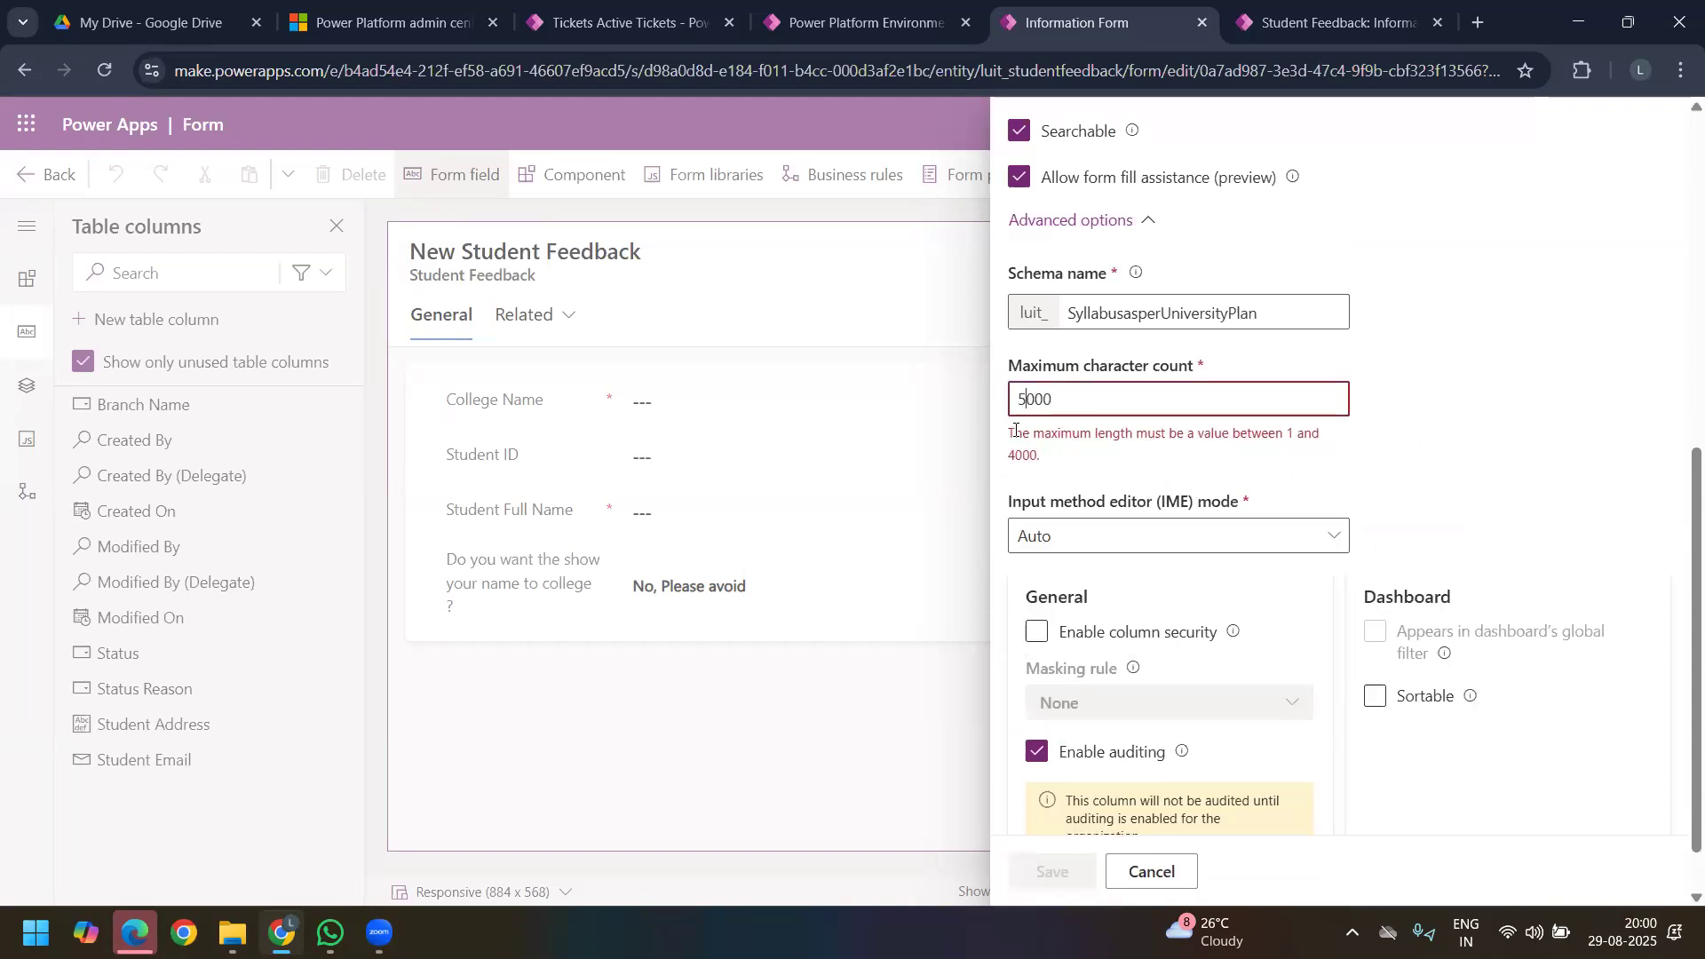
# Step: Set the syllabus column's maximum character count to 4000 and save the column
pyautogui.moveTo(1009, 435); pyautogui.dragTo(1046, 457)
pyautogui.click(1031, 395)
pyautogui.press('BackSpace')
pyautogui.write('4')
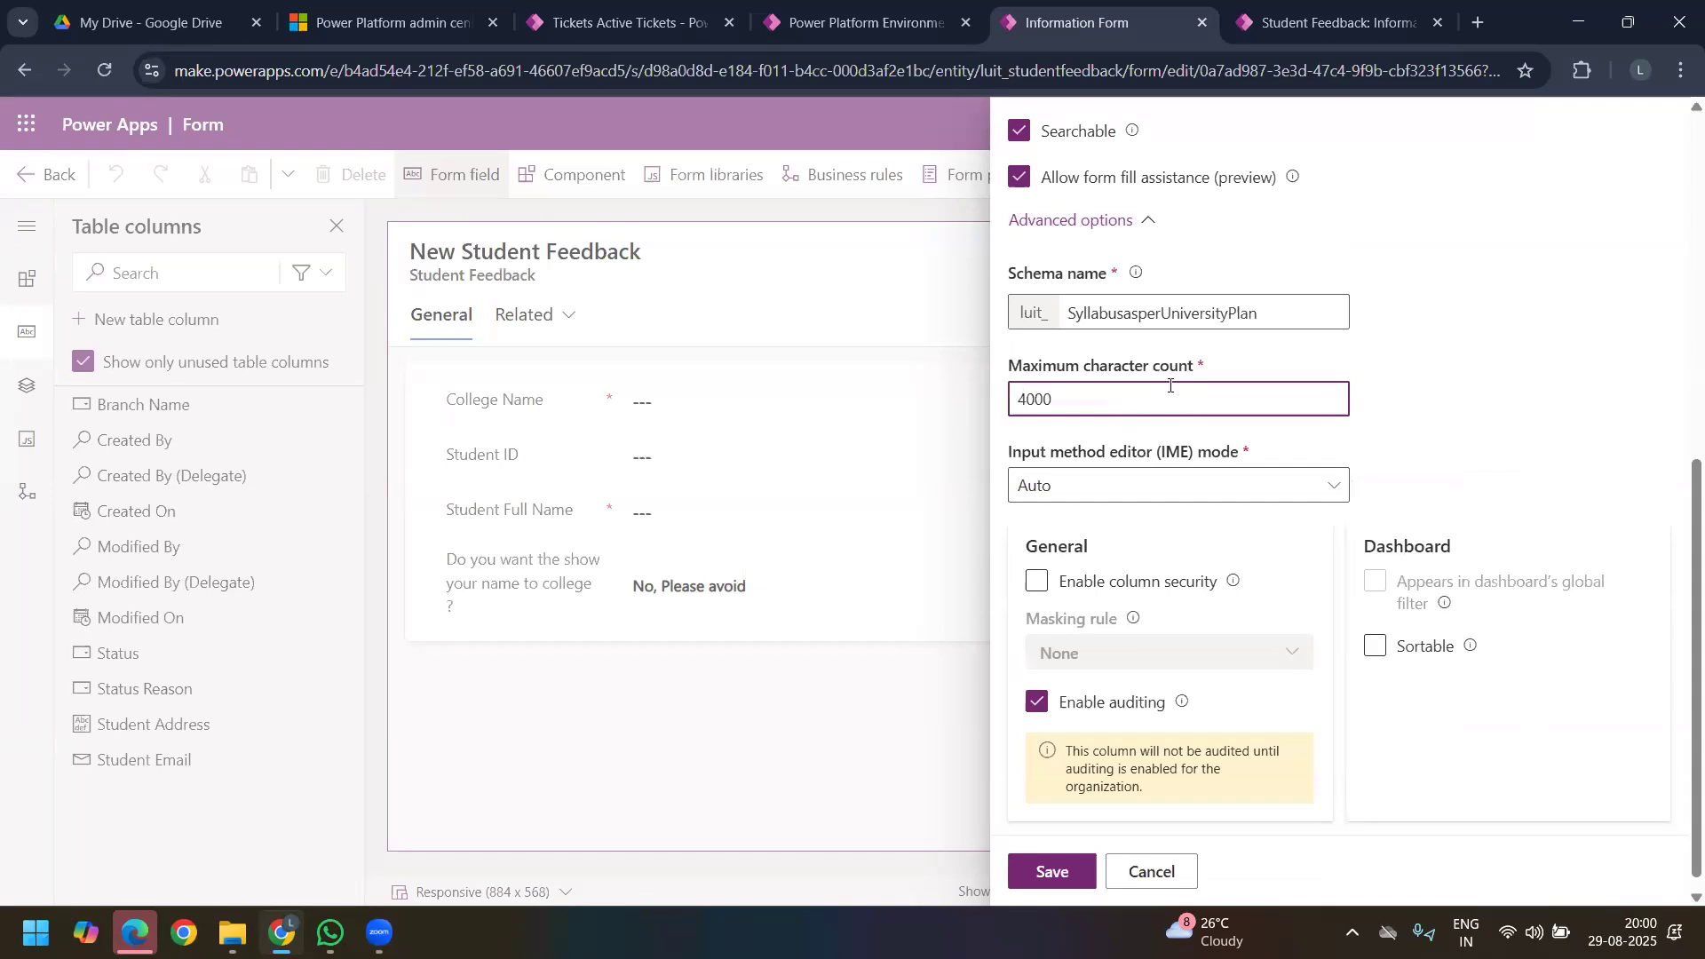
pyautogui.scroll(3, 1169, 386)
pyautogui.scroll(3, 1164, 383)
pyautogui.scroll(-7, 1160, 515)
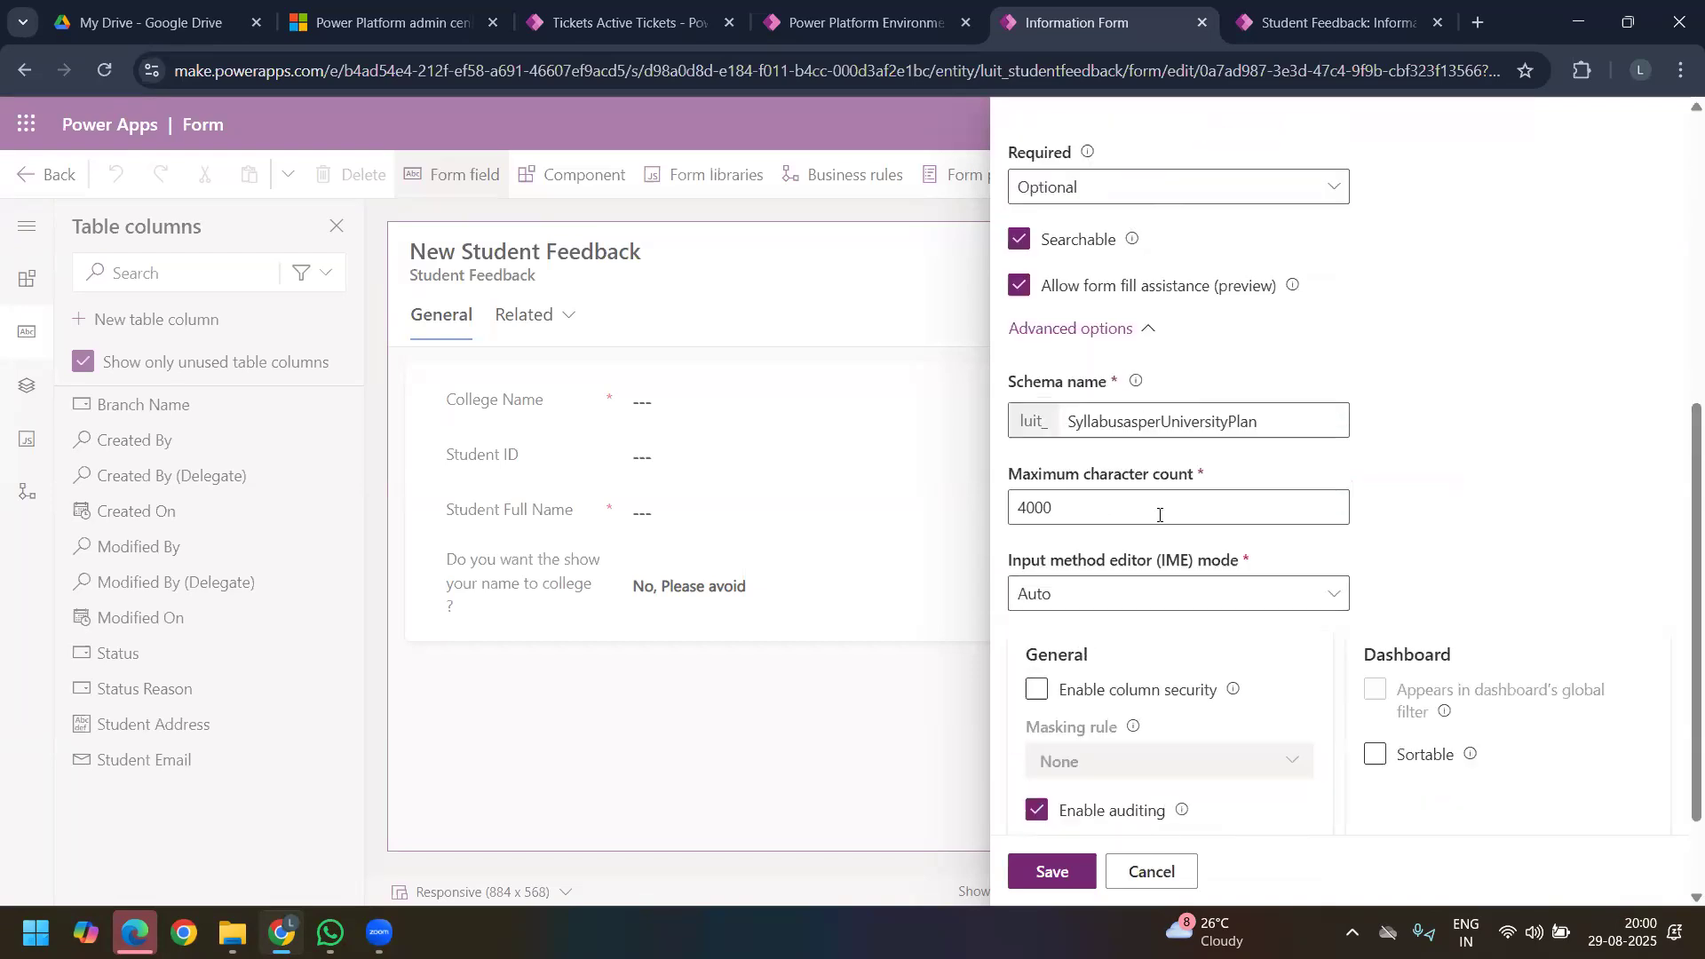
pyautogui.click(1068, 875)
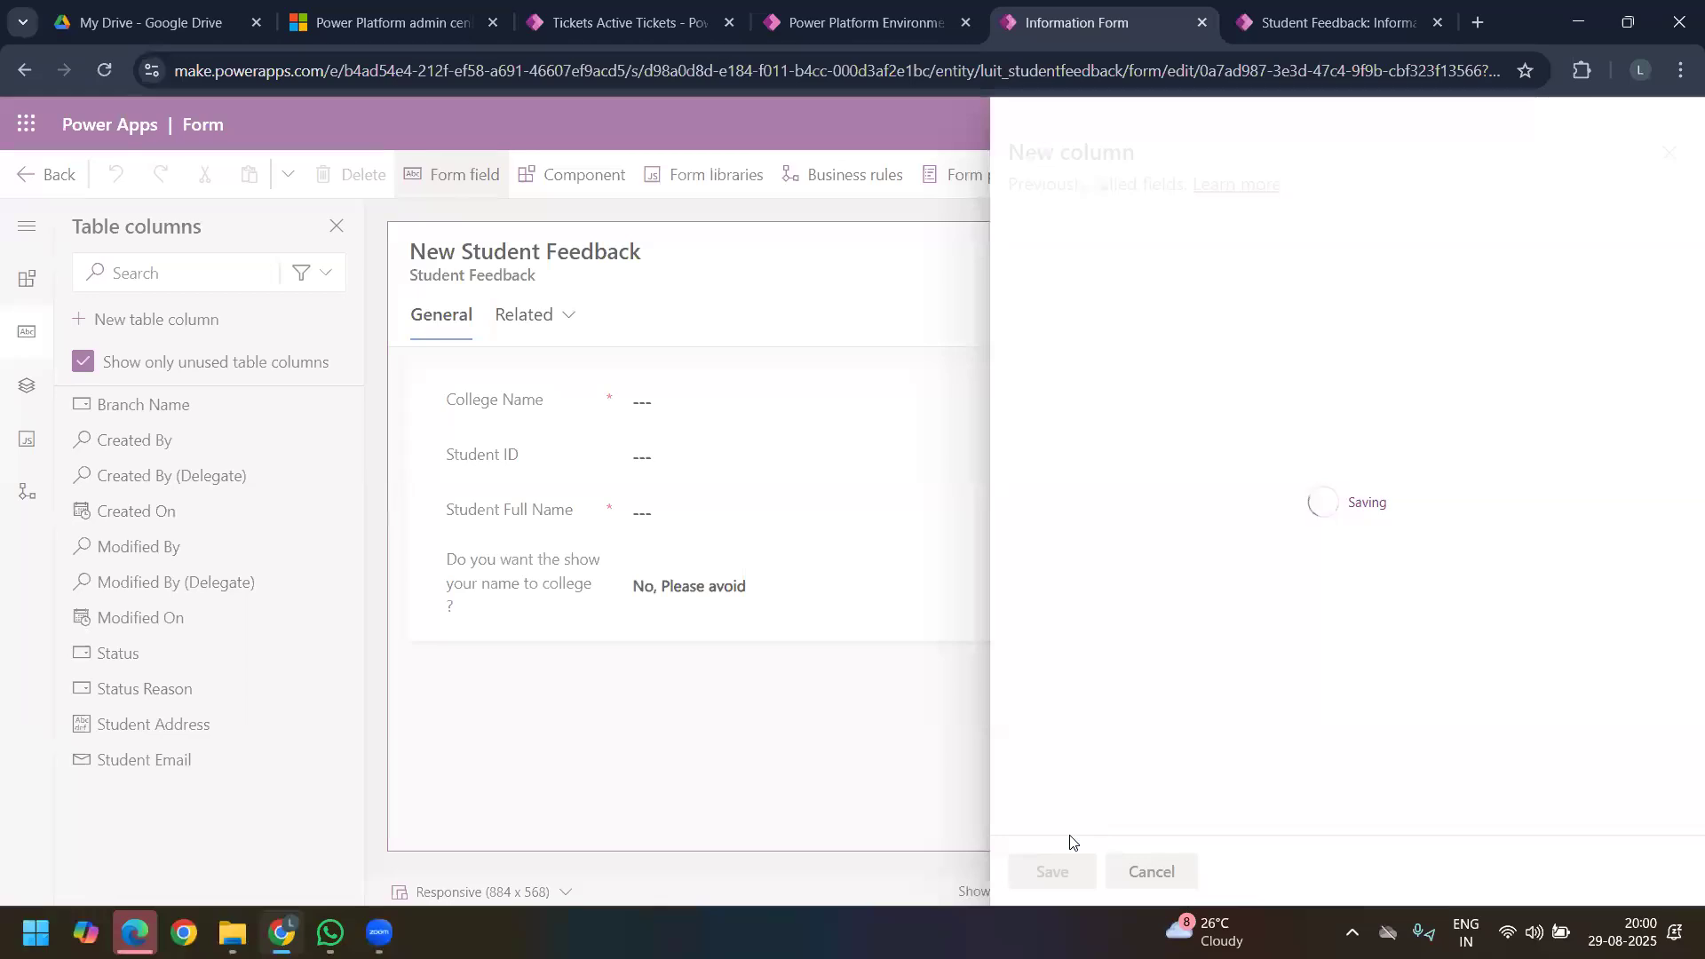
# Step: Start a new table column with the display name "Student Phone NUmber"
pyautogui.click(191, 329)
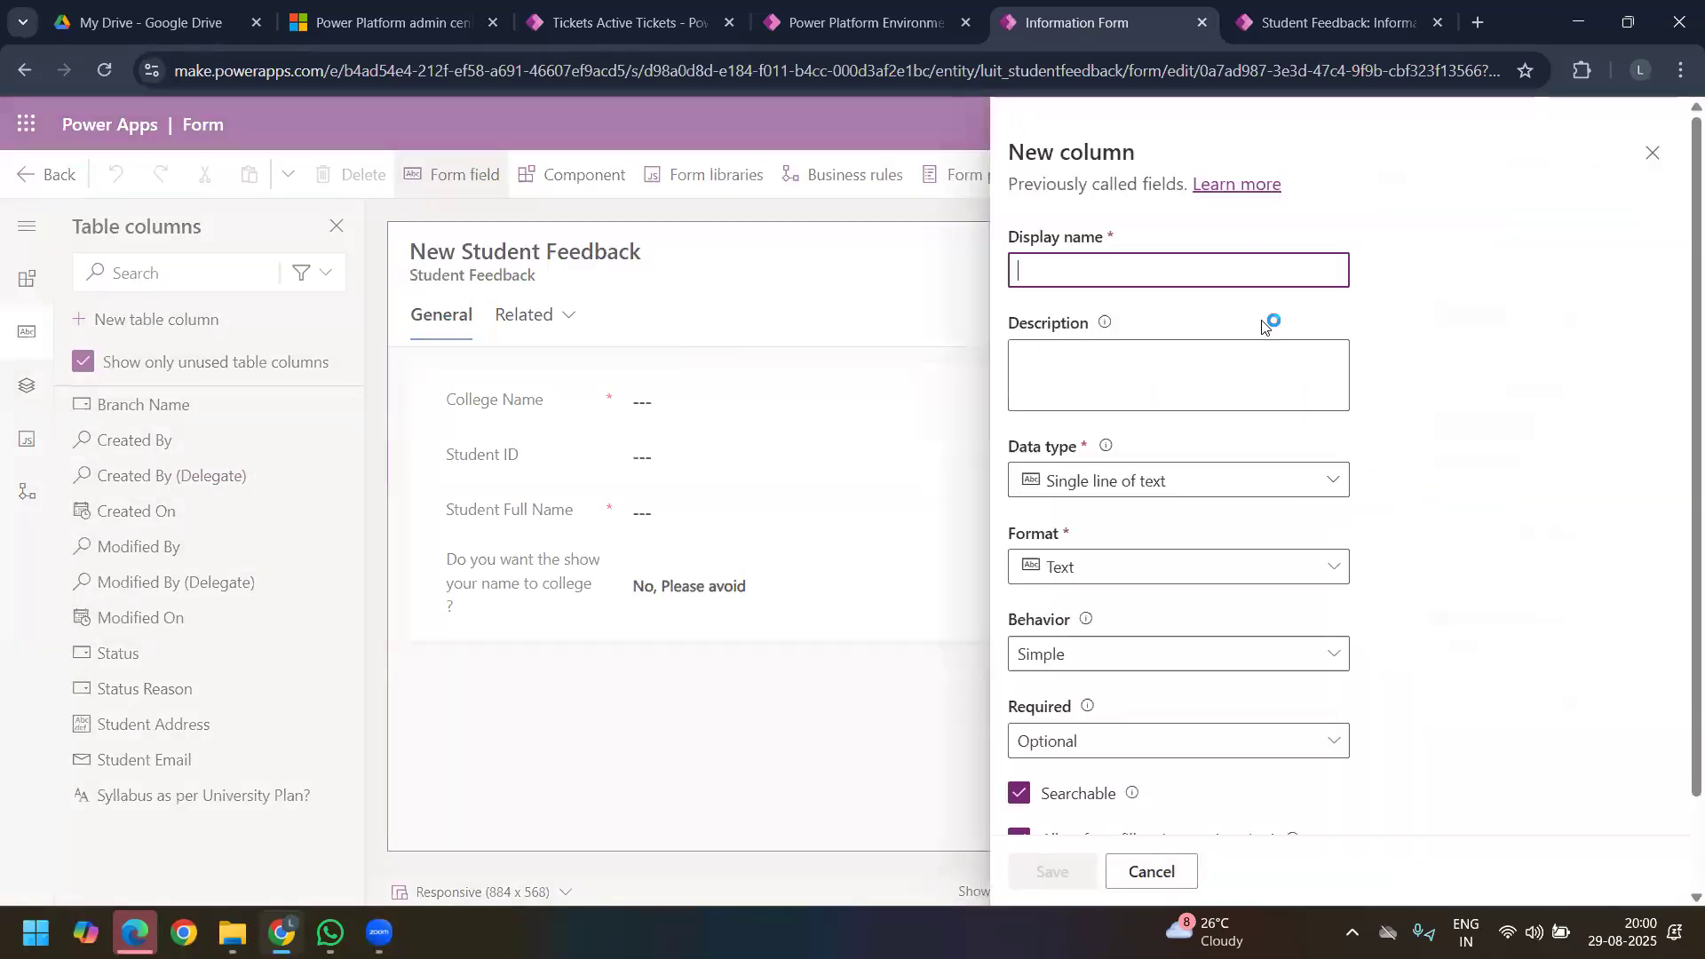
pyautogui.click(1184, 276)
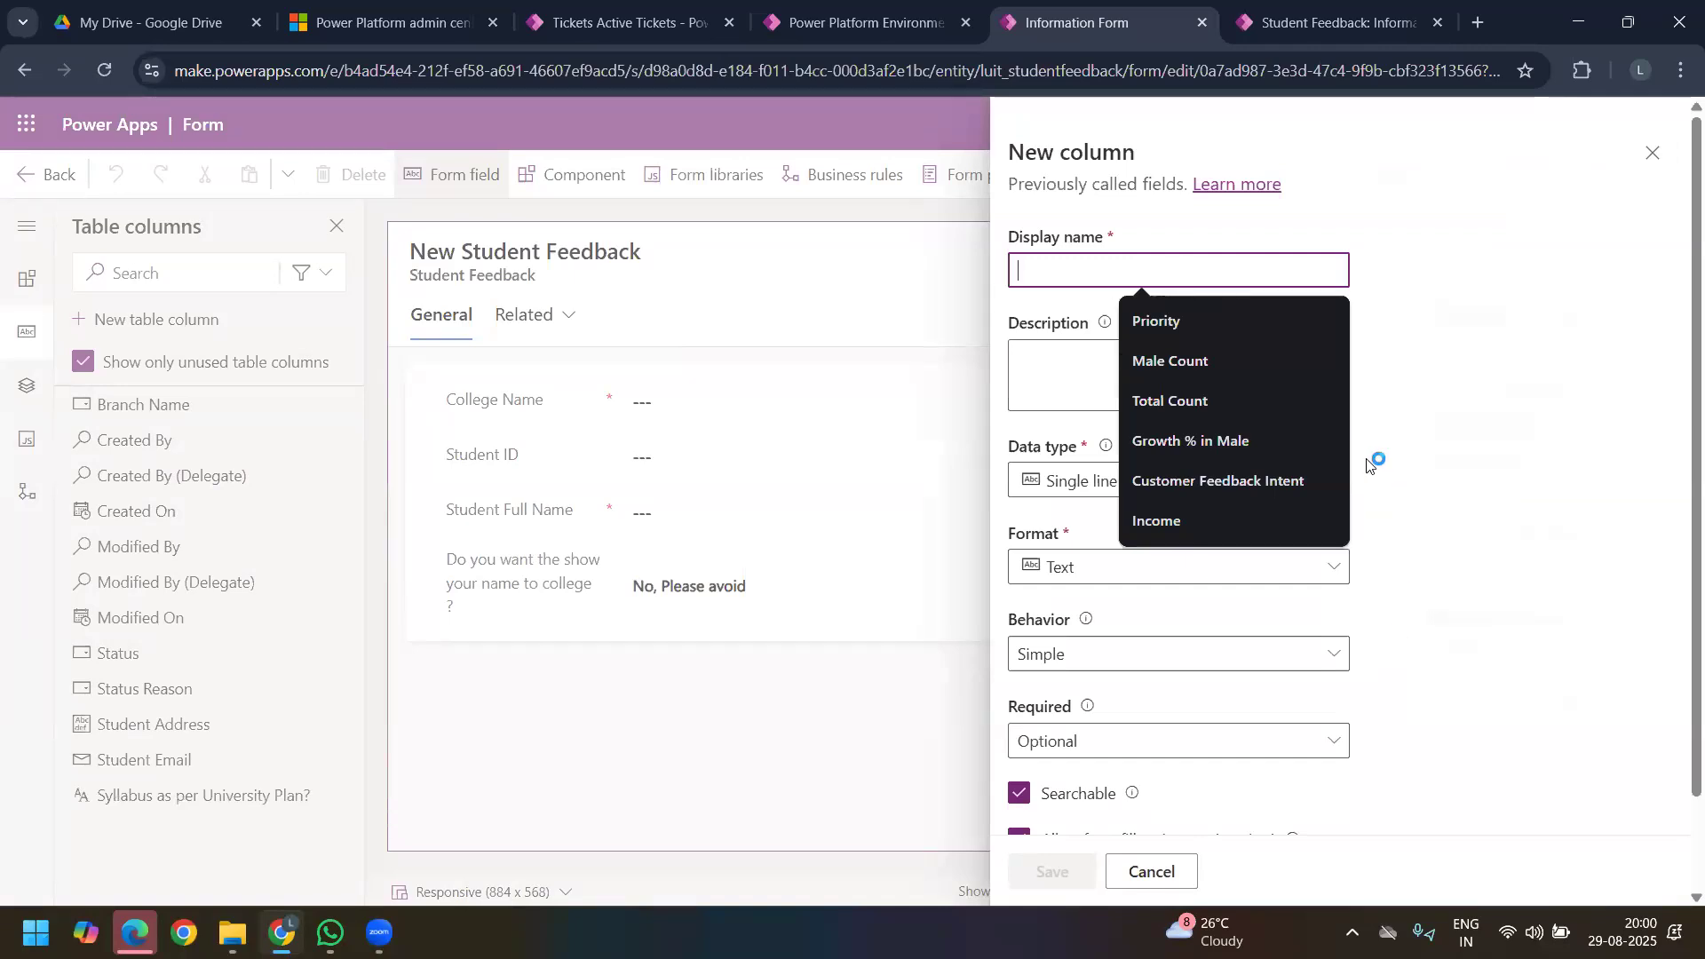
pyautogui.click(1404, 476)
pyautogui.click(1287, 482)
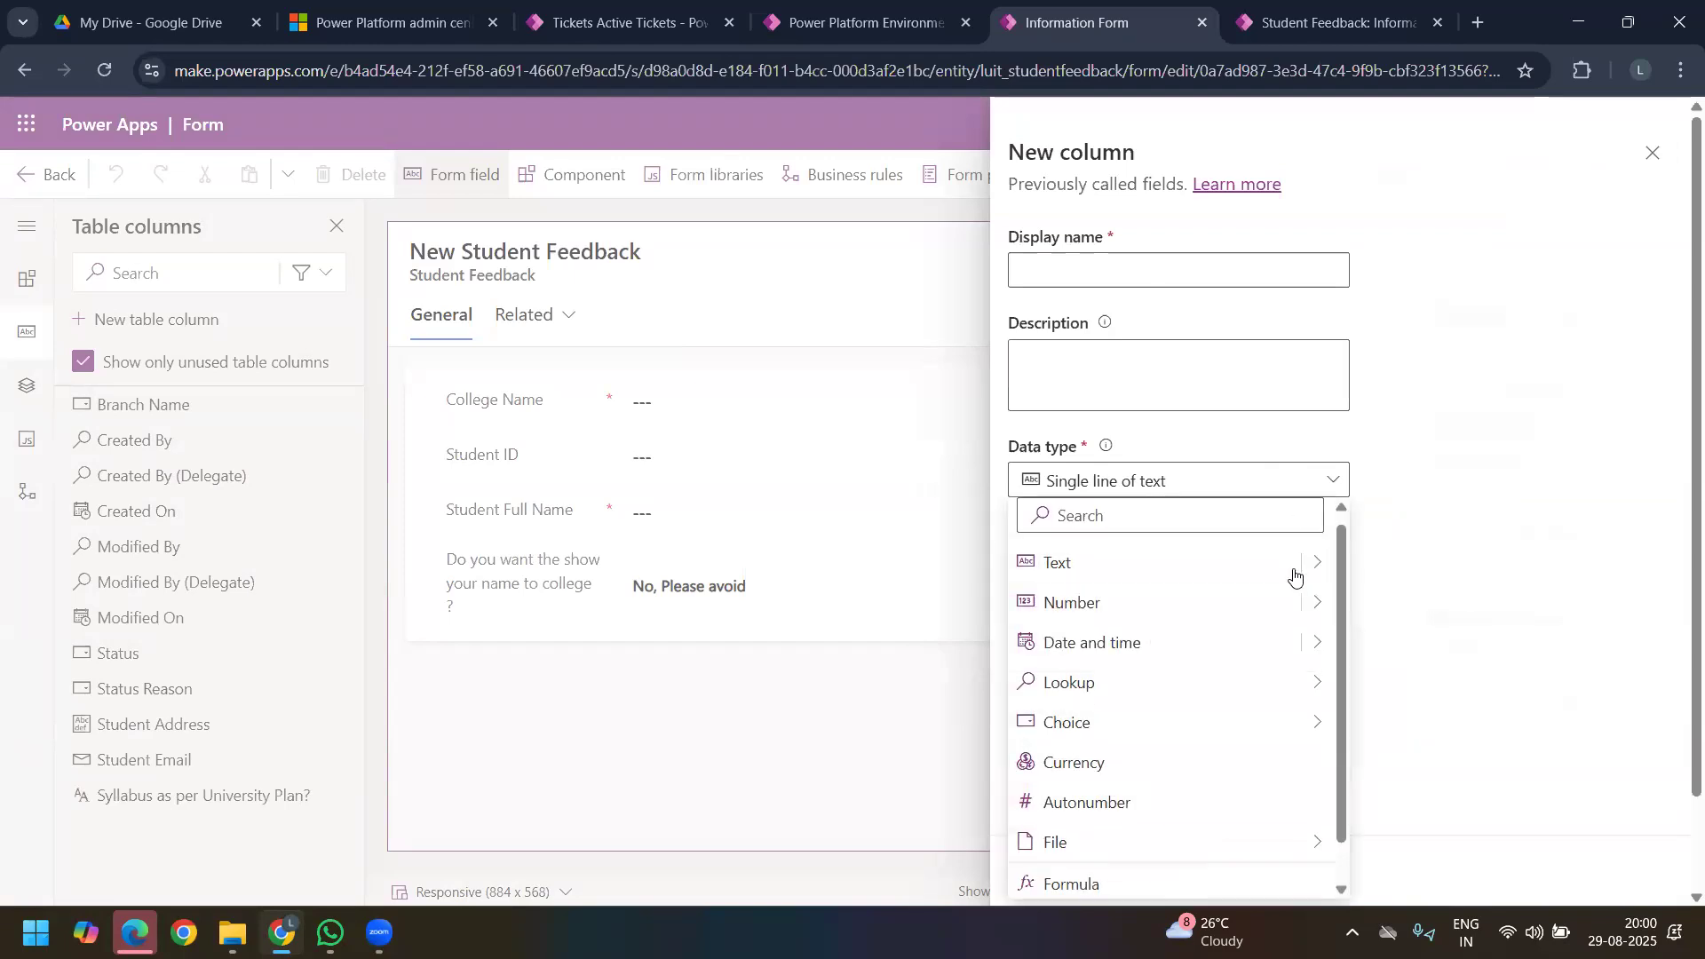
pyautogui.moveTo(1321, 568)
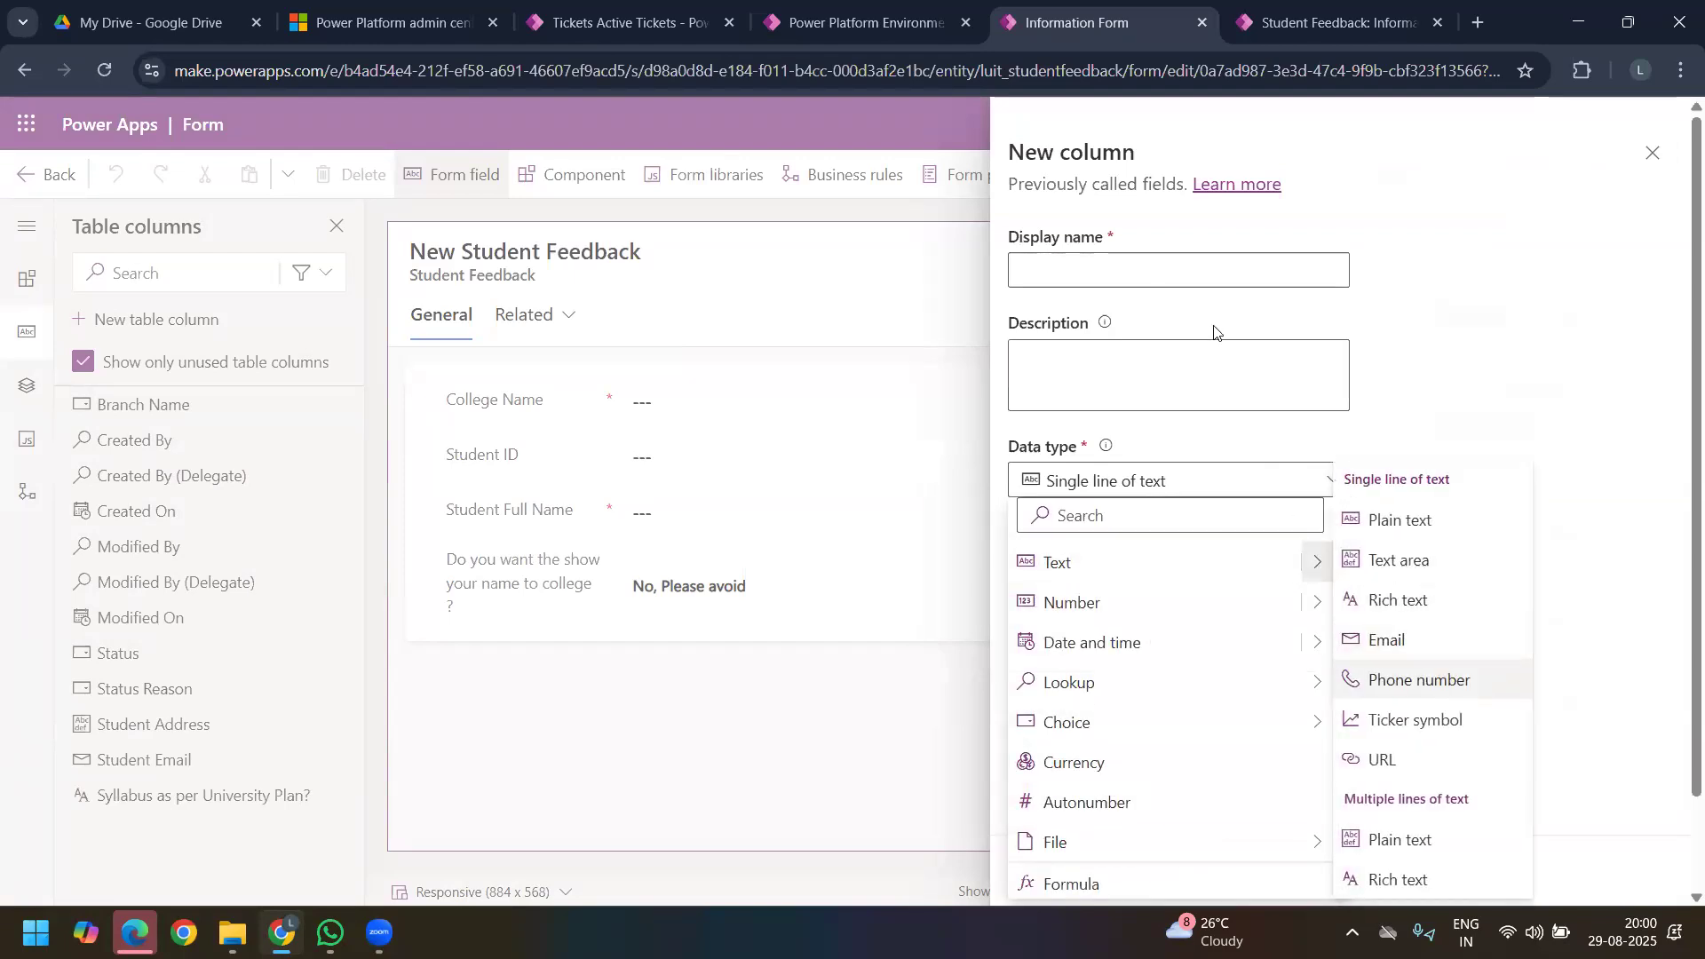
pyautogui.click(1102, 279)
pyautogui.write('St')
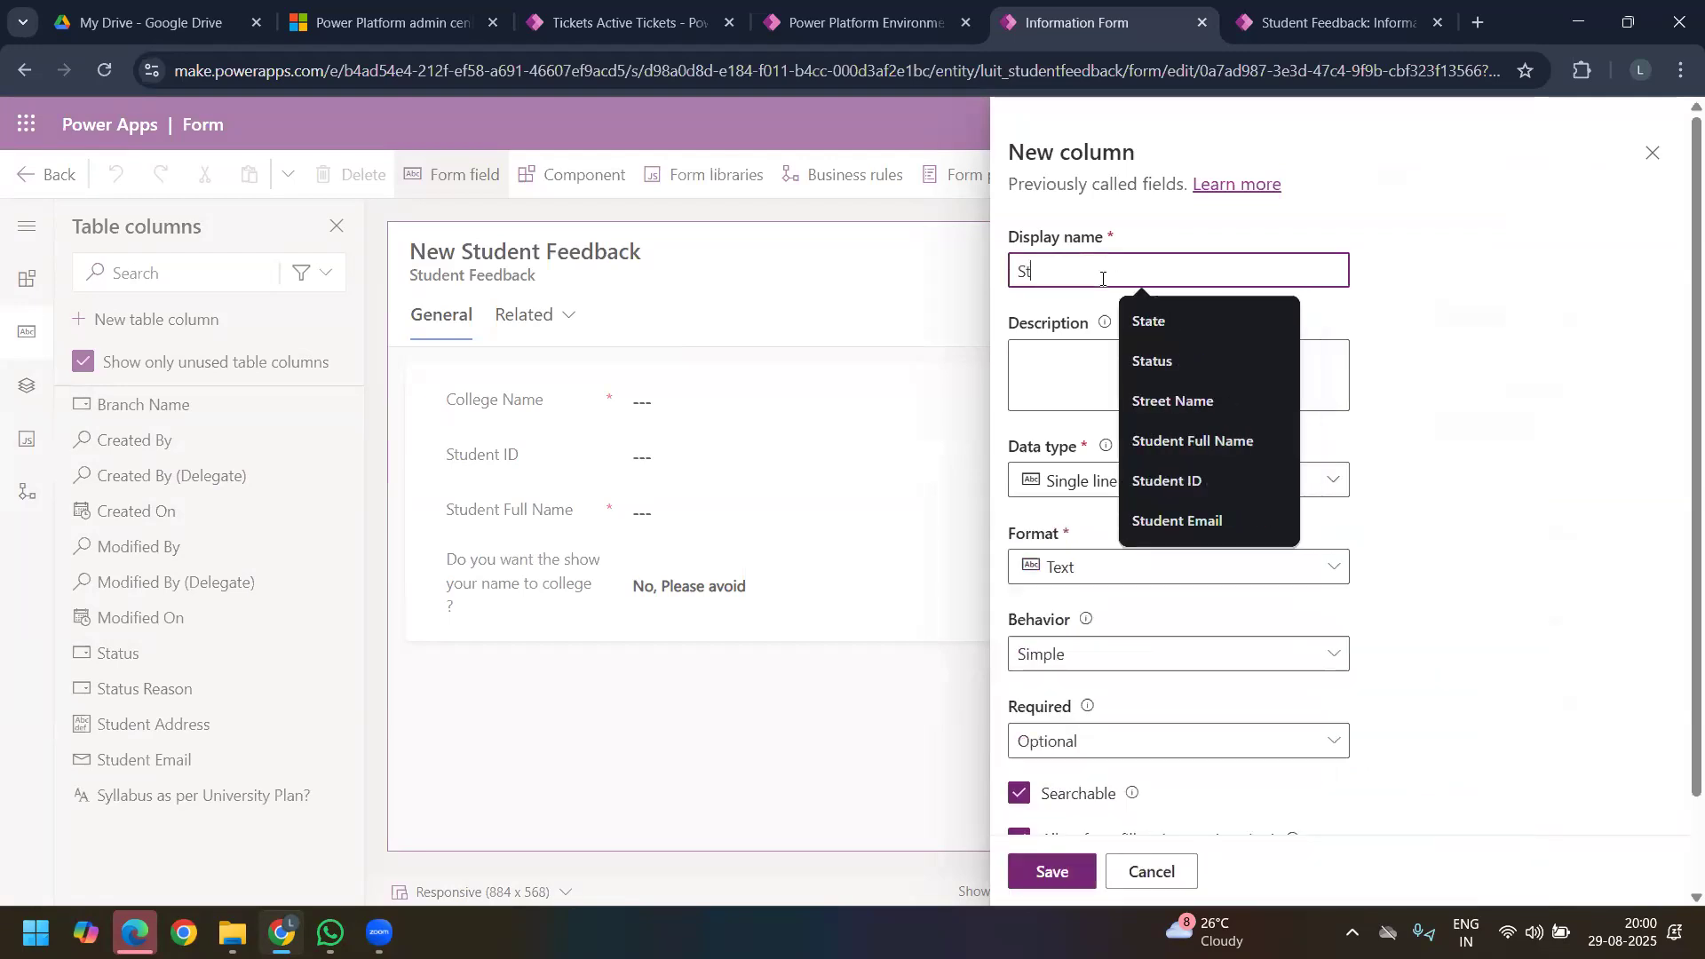
pyautogui.write('udent Phone NUmber')
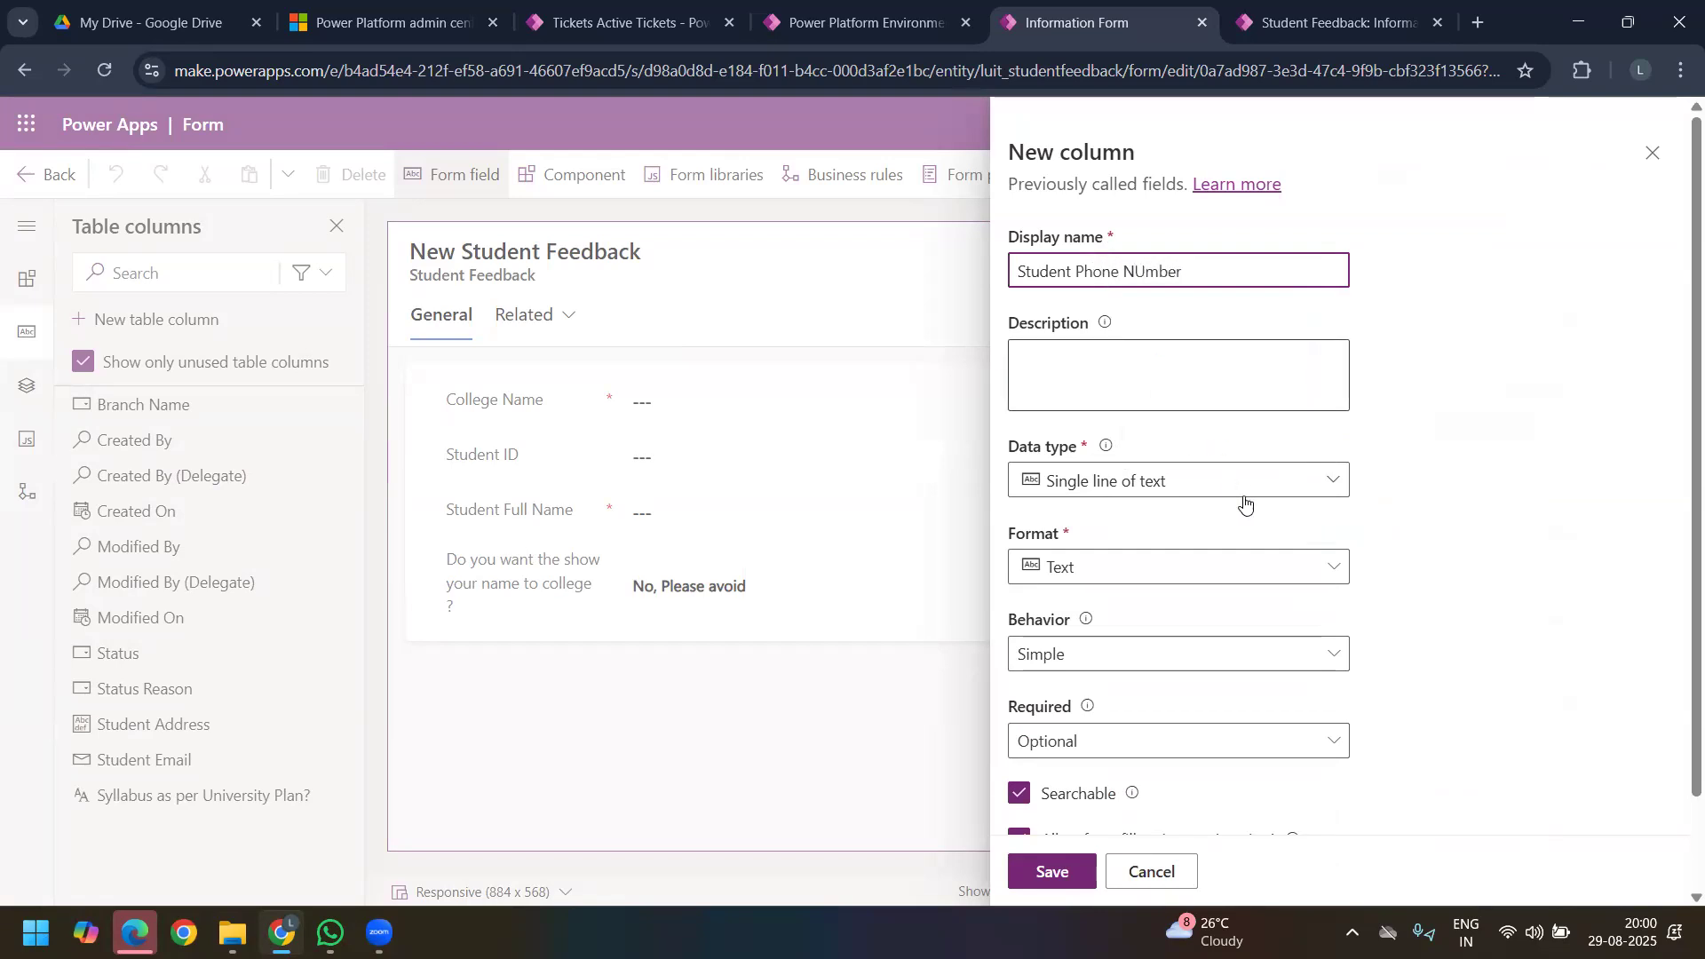
# Step: Set the student phone column's format to Phone number, keeping single line of text as its data type
pyautogui.click(1242, 480)
pyautogui.click(1247, 482)
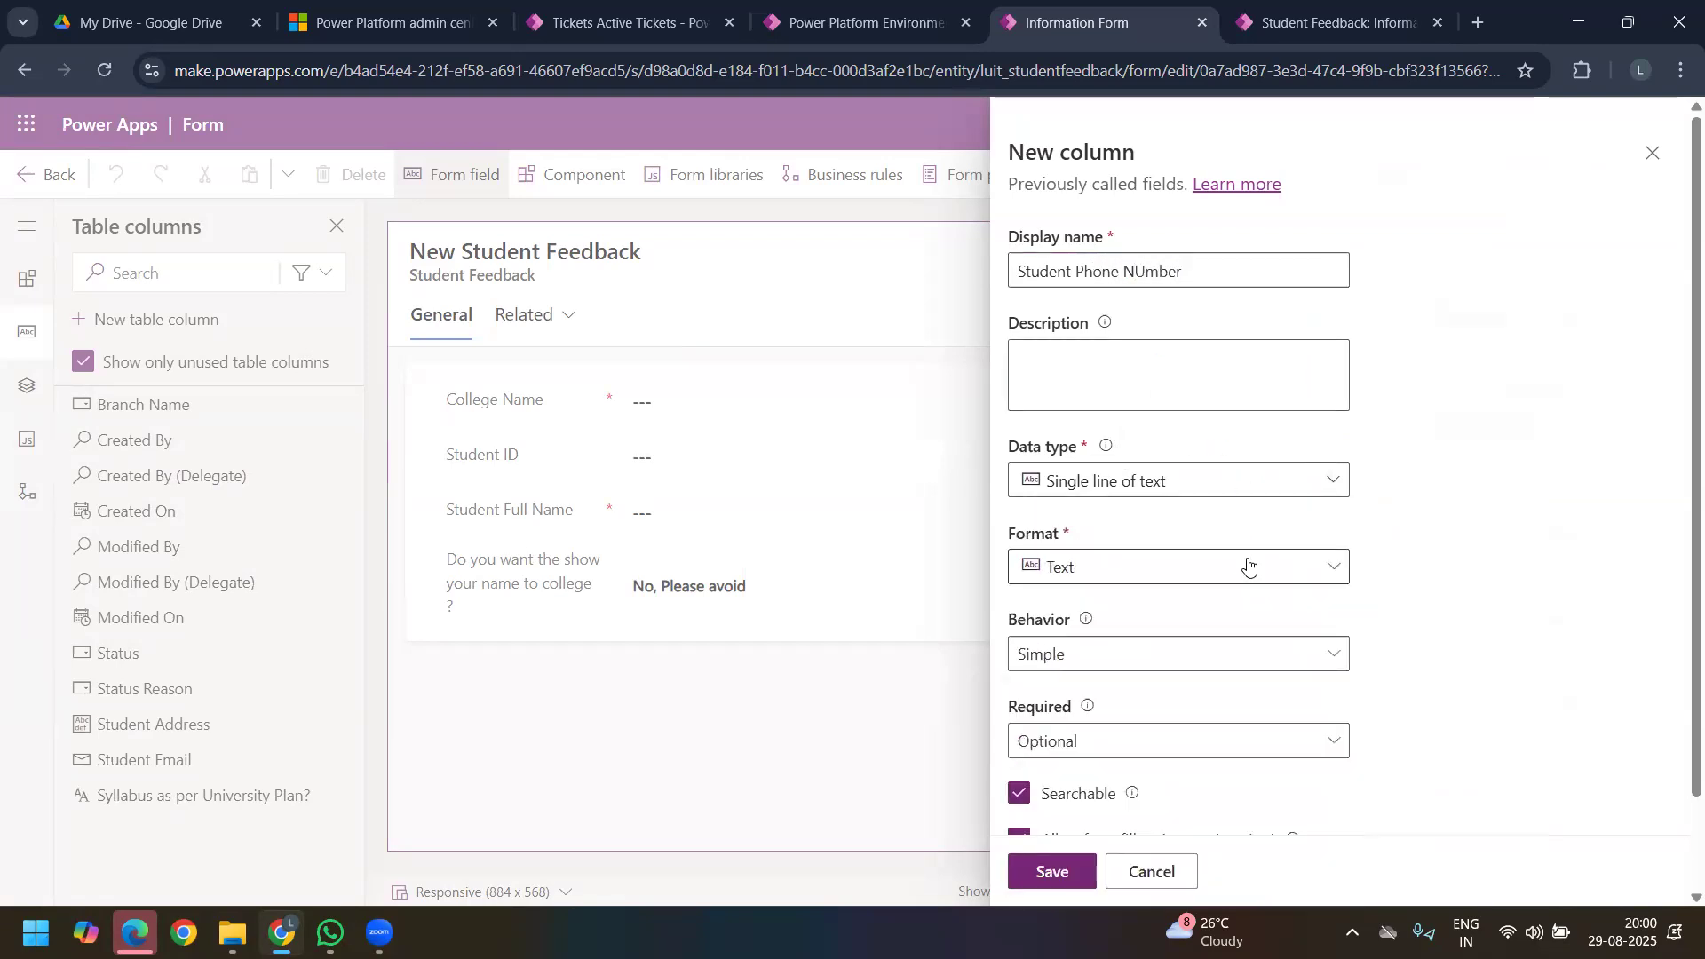
pyautogui.click(1248, 567)
pyautogui.click(1082, 646)
# Step: Set the student phone column's maximum character count to 12 in its advanced options and save the column
pyautogui.scroll(-2, 1155, 604)
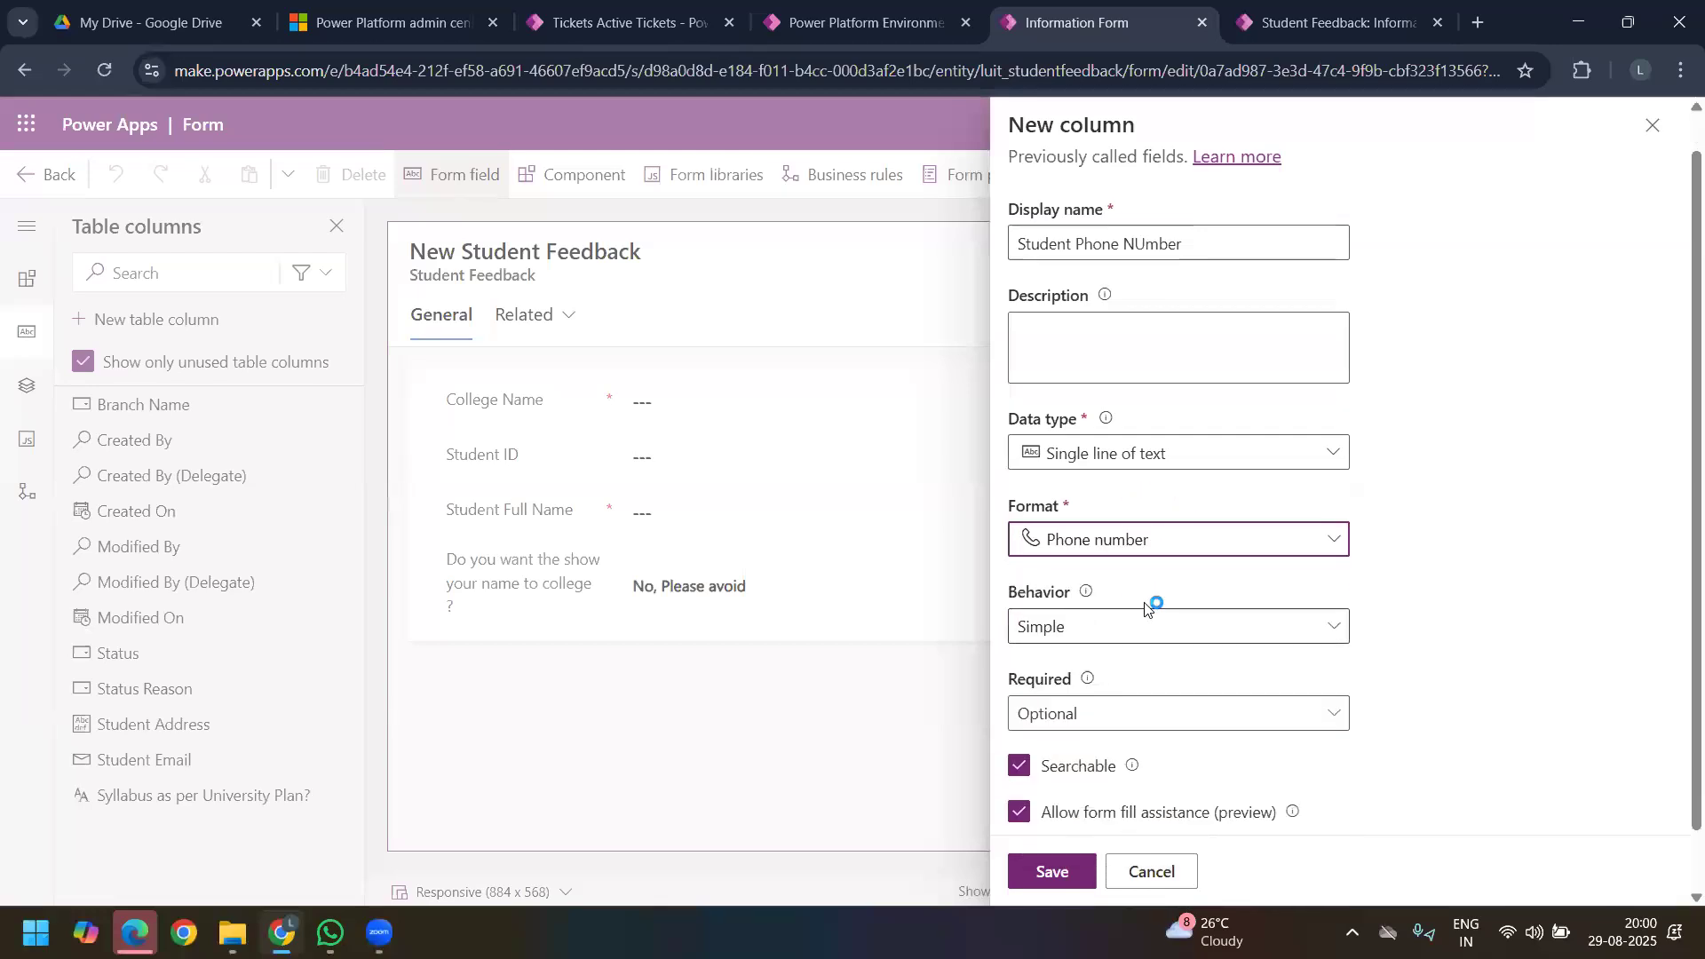
pyautogui.click(1151, 776)
pyautogui.scroll(-5, 1136, 533)
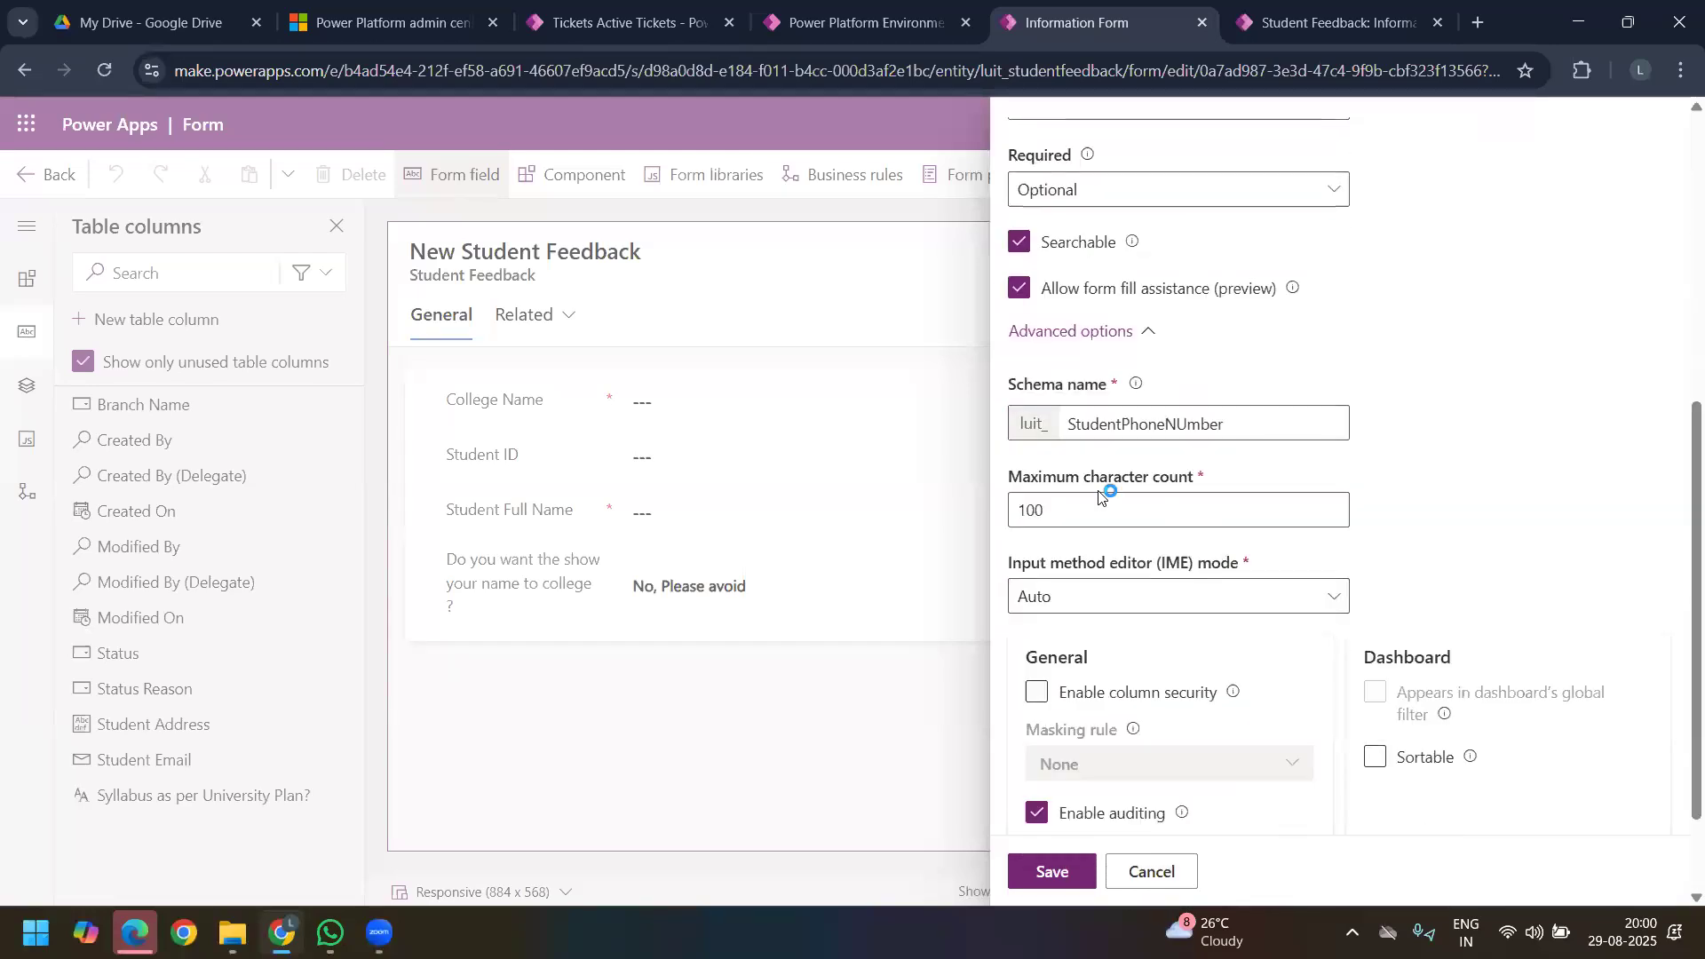
pyautogui.moveTo(1186, 520); pyautogui.dragTo(977, 506)
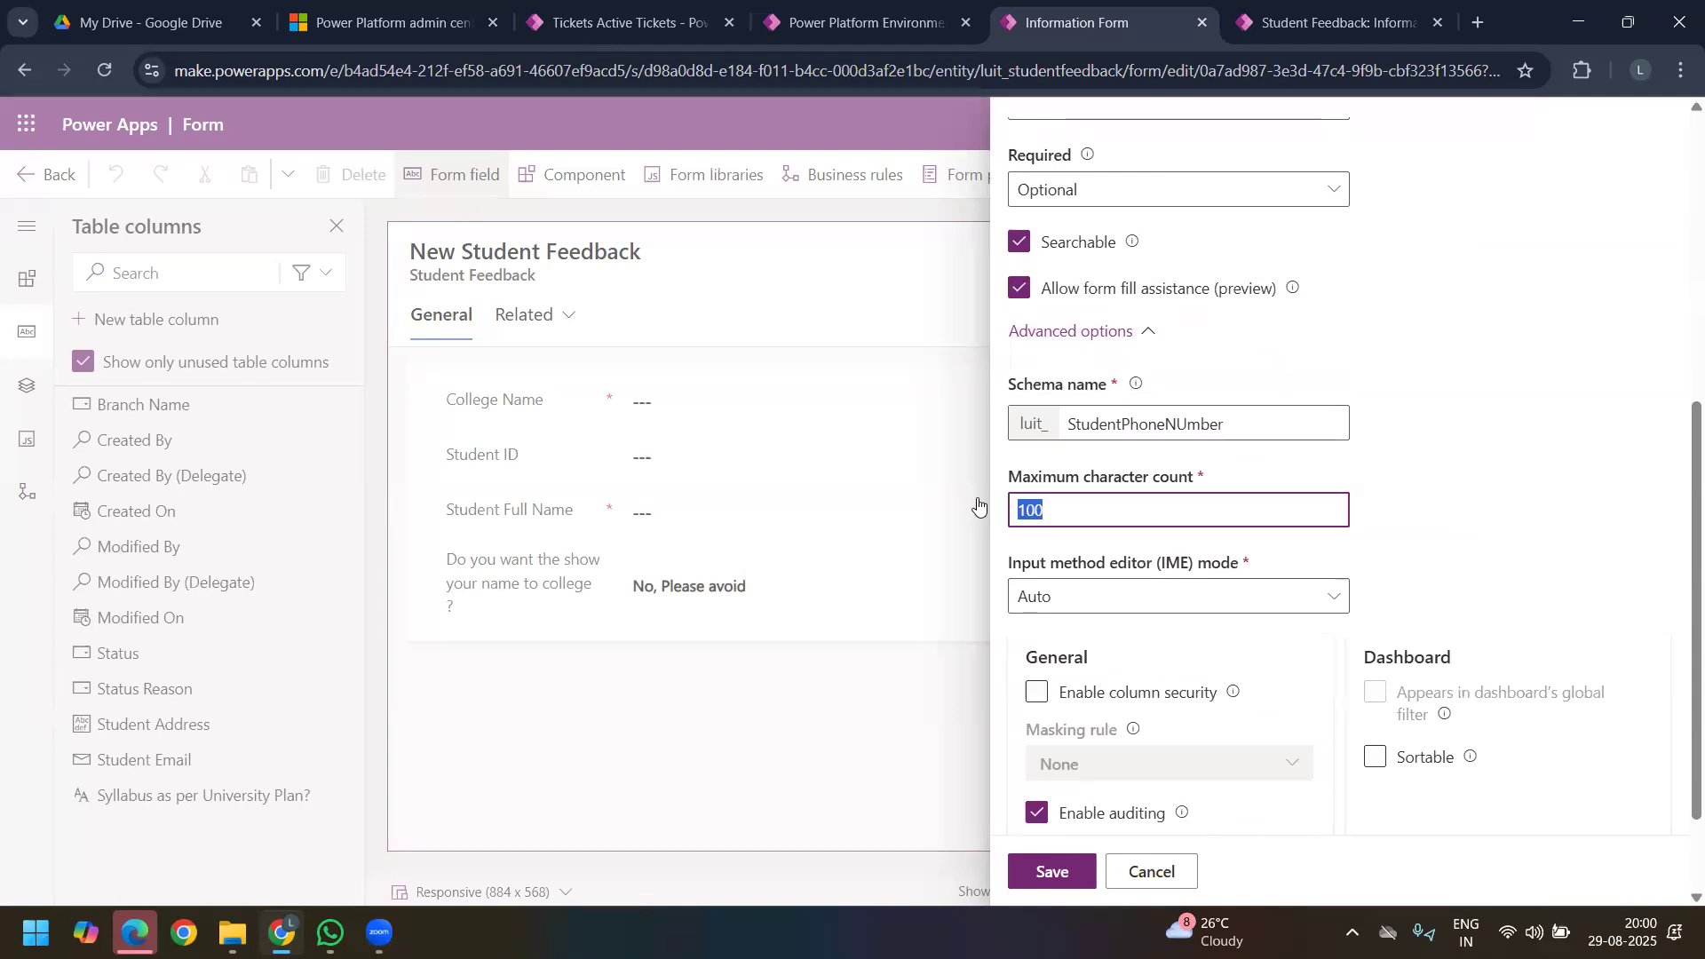
pyautogui.write('112')
pyautogui.press('BackSpace')
pyautogui.press('BackSpace')
pyautogui.write('2')
pyautogui.doubleClick(1011, 502)
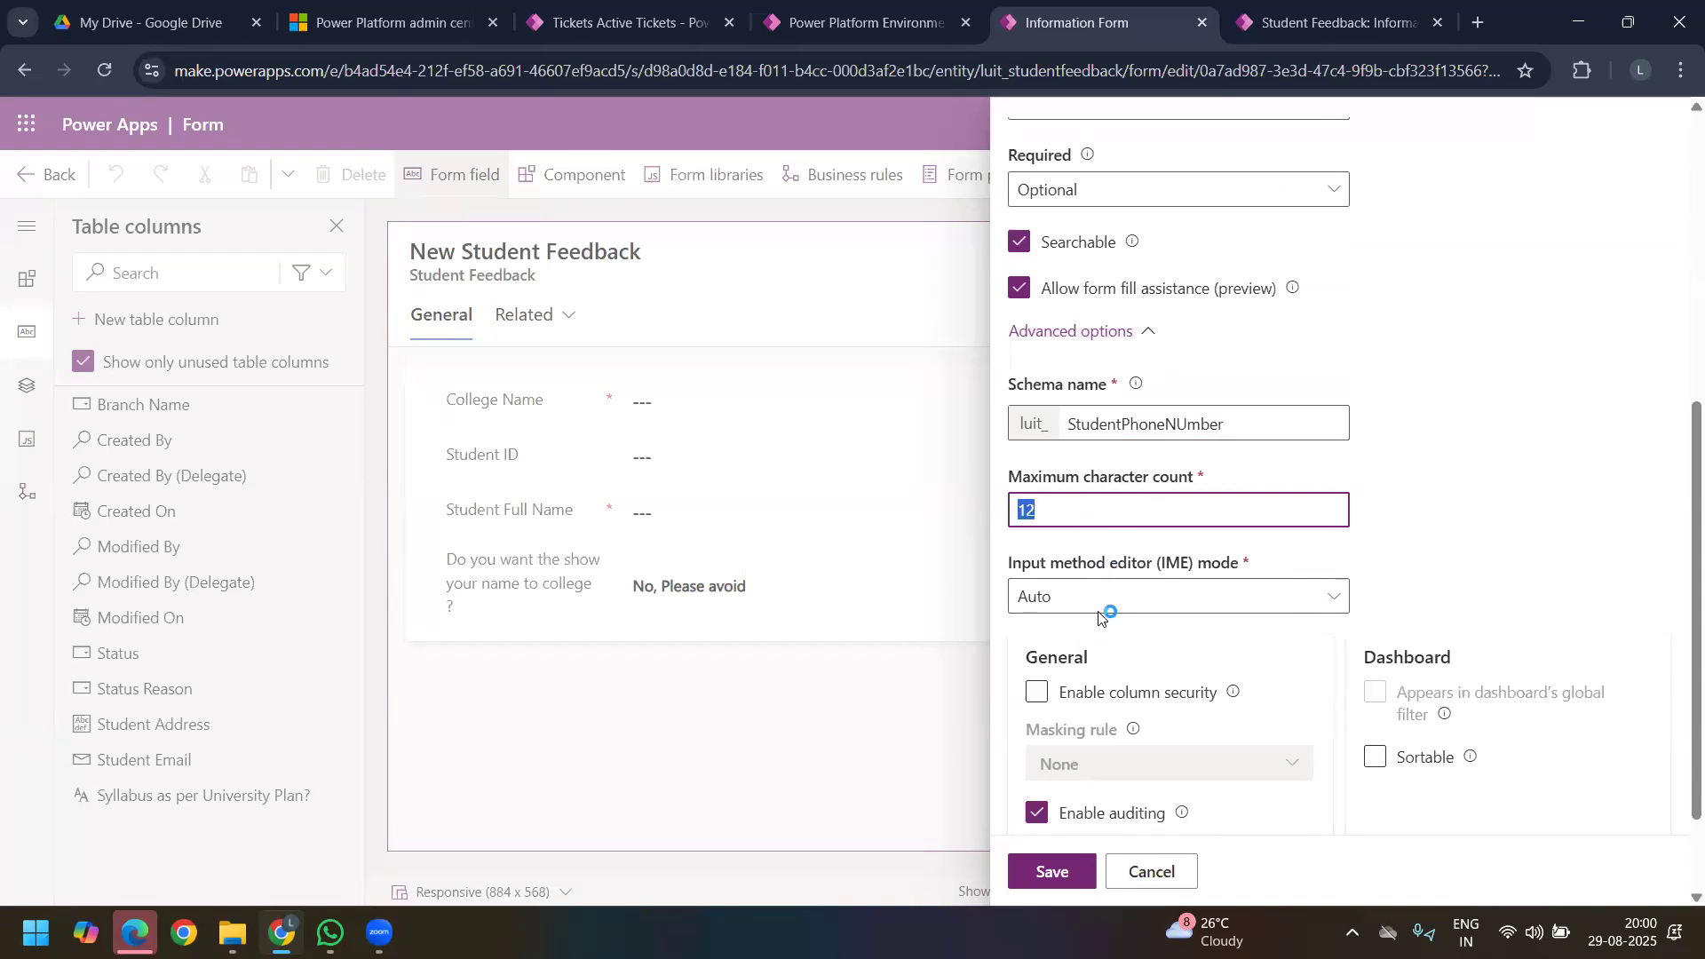
pyautogui.click(1059, 869)
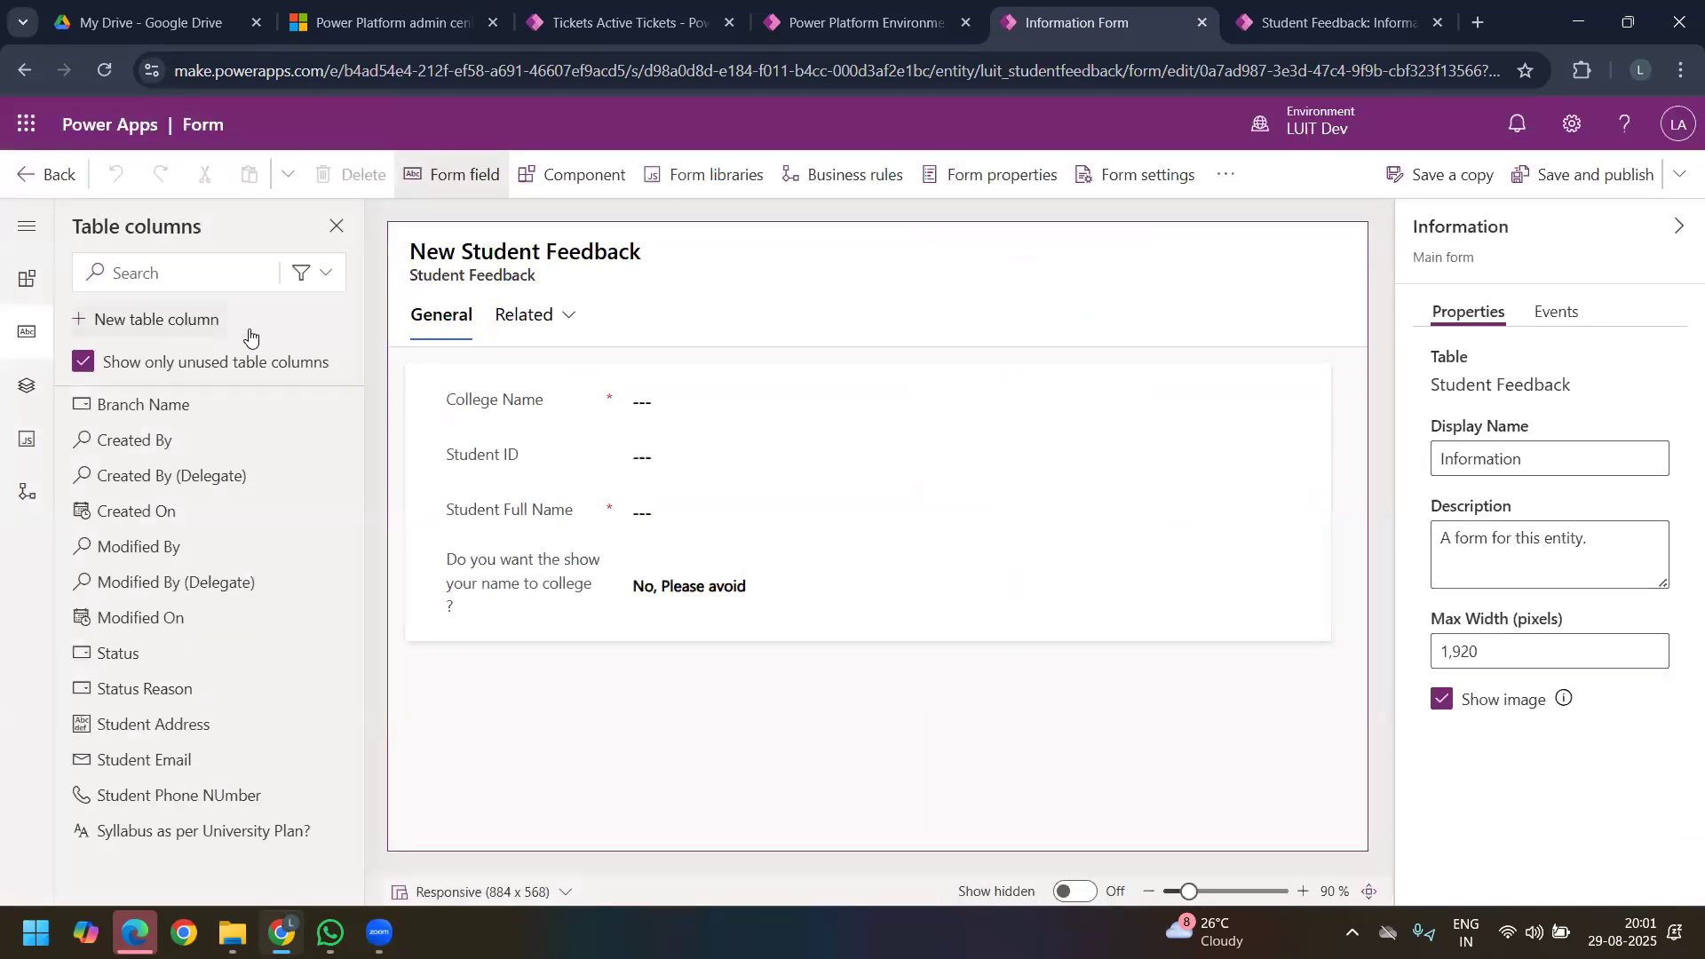
# Step: Start another new table column and open the text formats available for its data type
pyautogui.click(251, 331)
pyautogui.click(1332, 480)
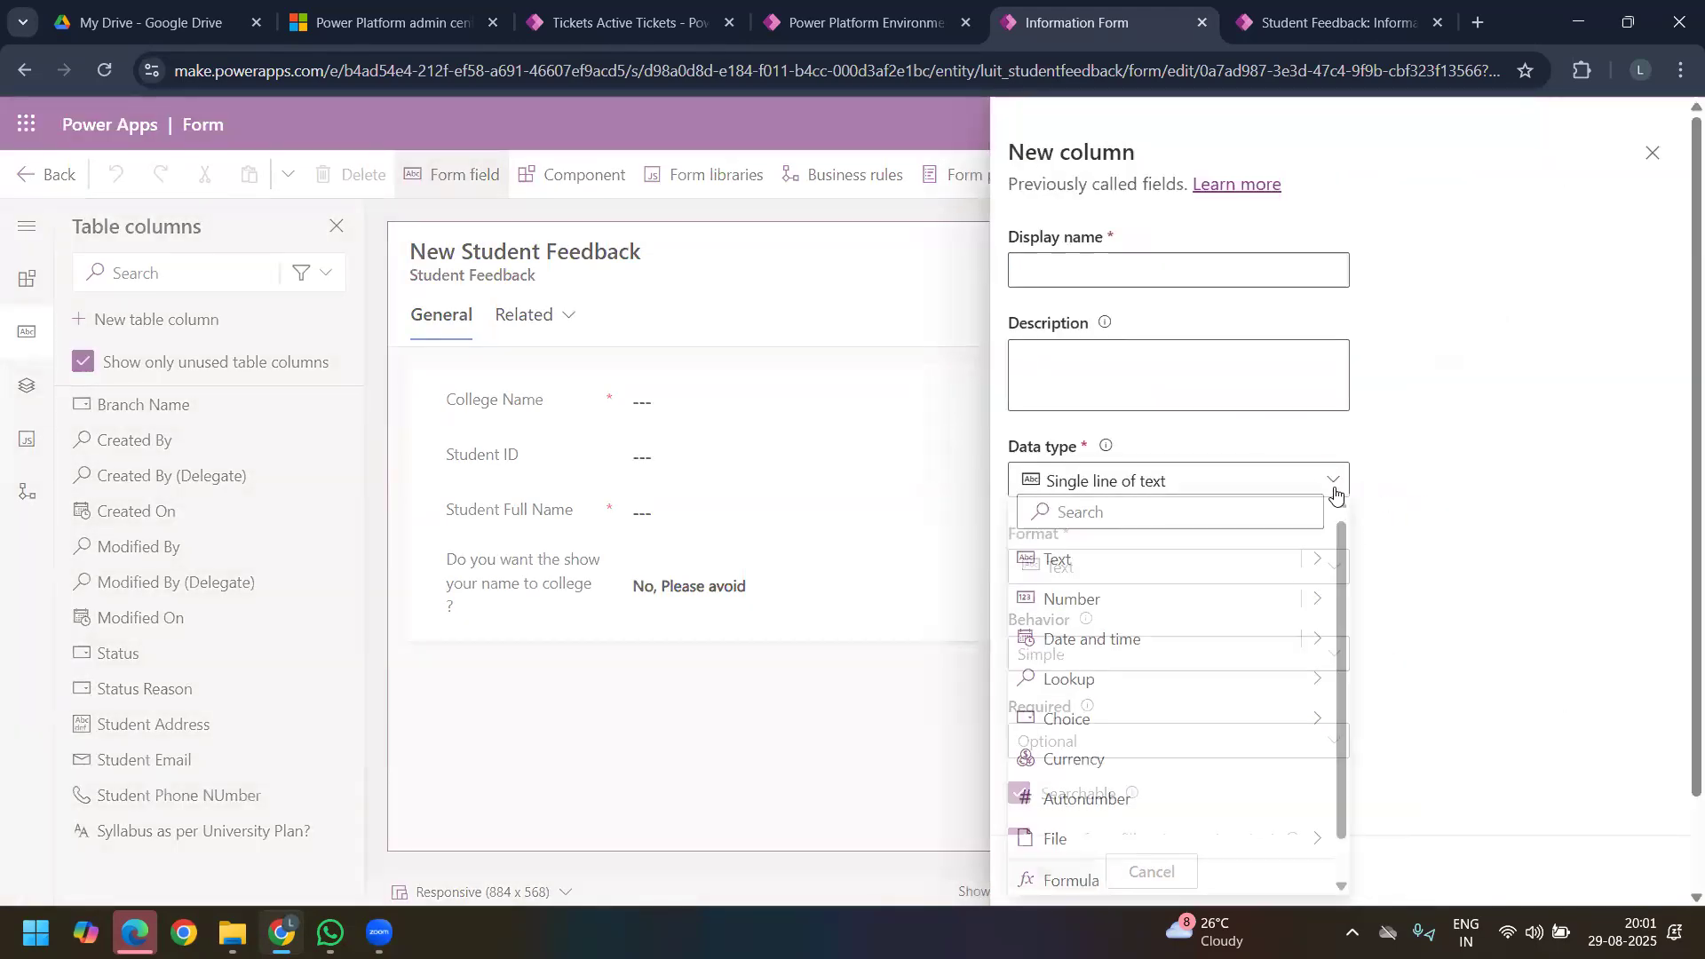
pyautogui.click(1312, 571)
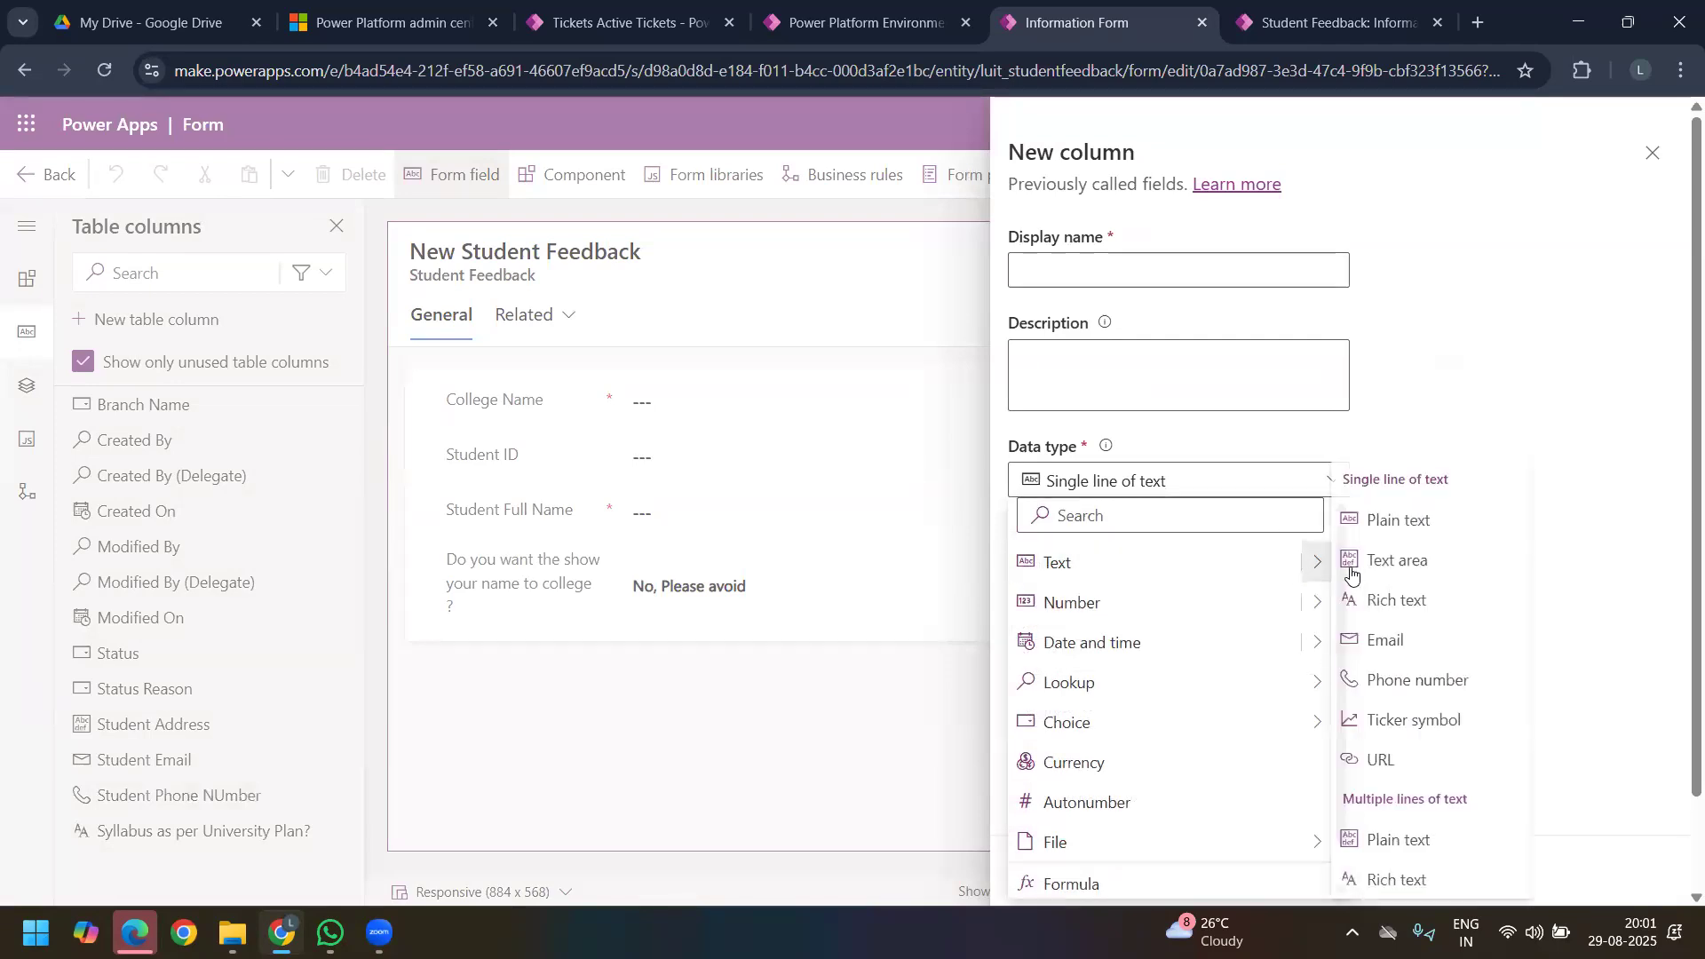
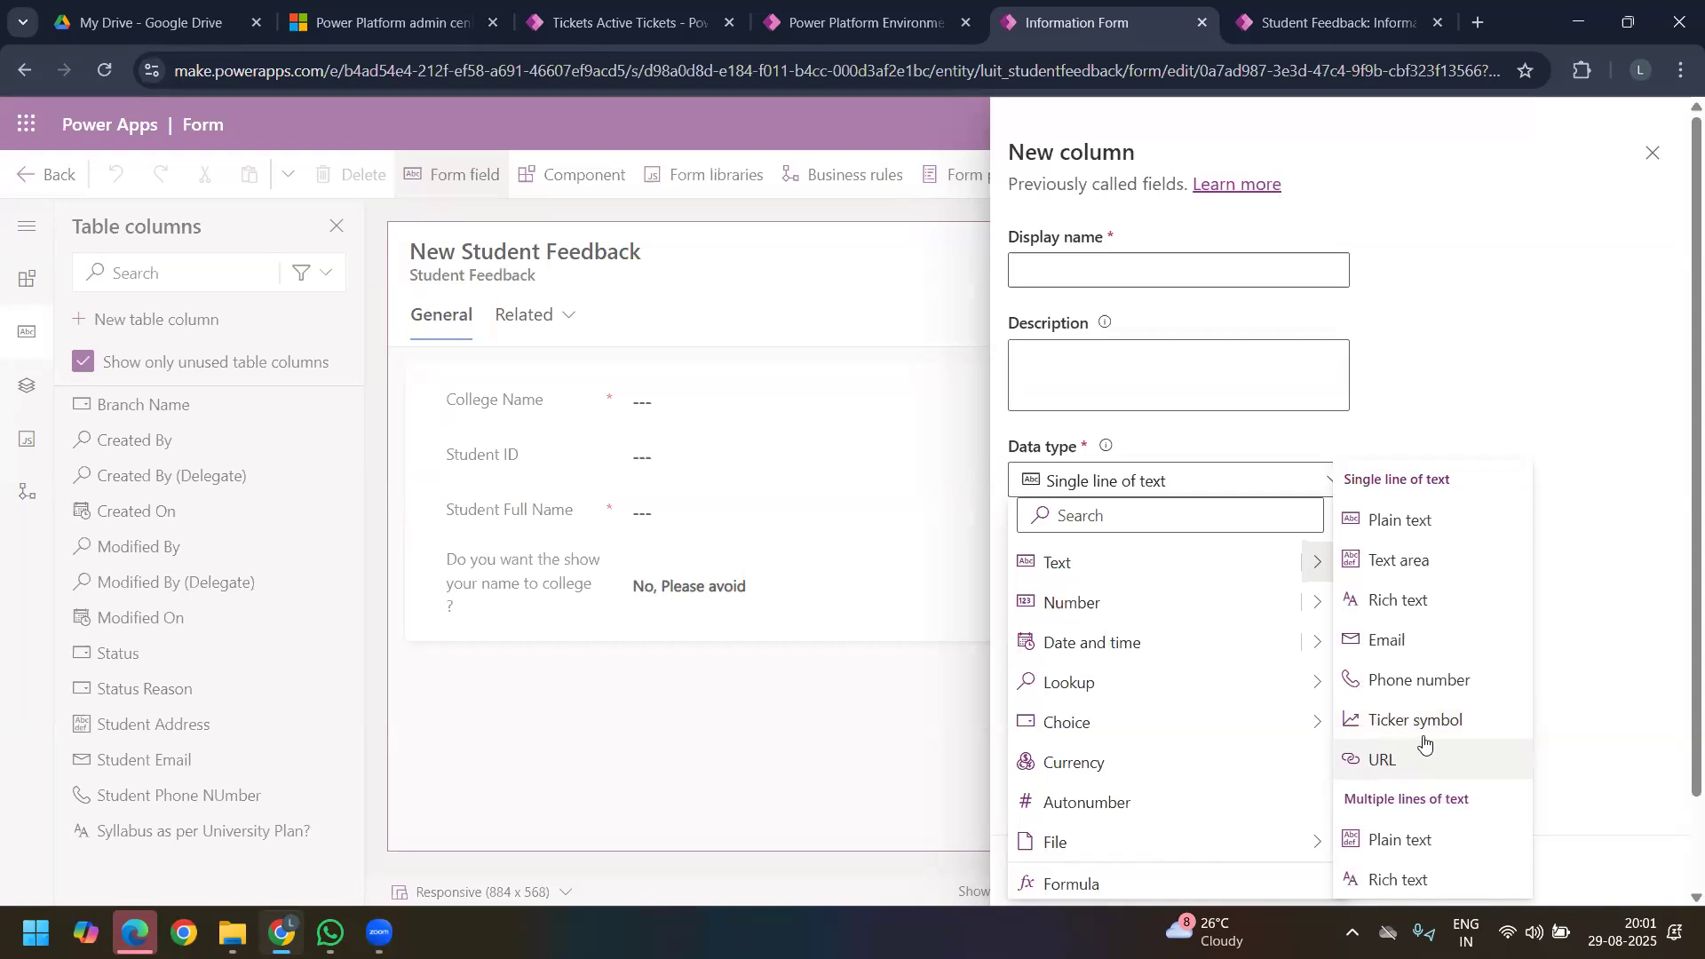
# Step: Name the new column "College Address", give it the single-line URL format and save it
pyautogui.click(1412, 756)
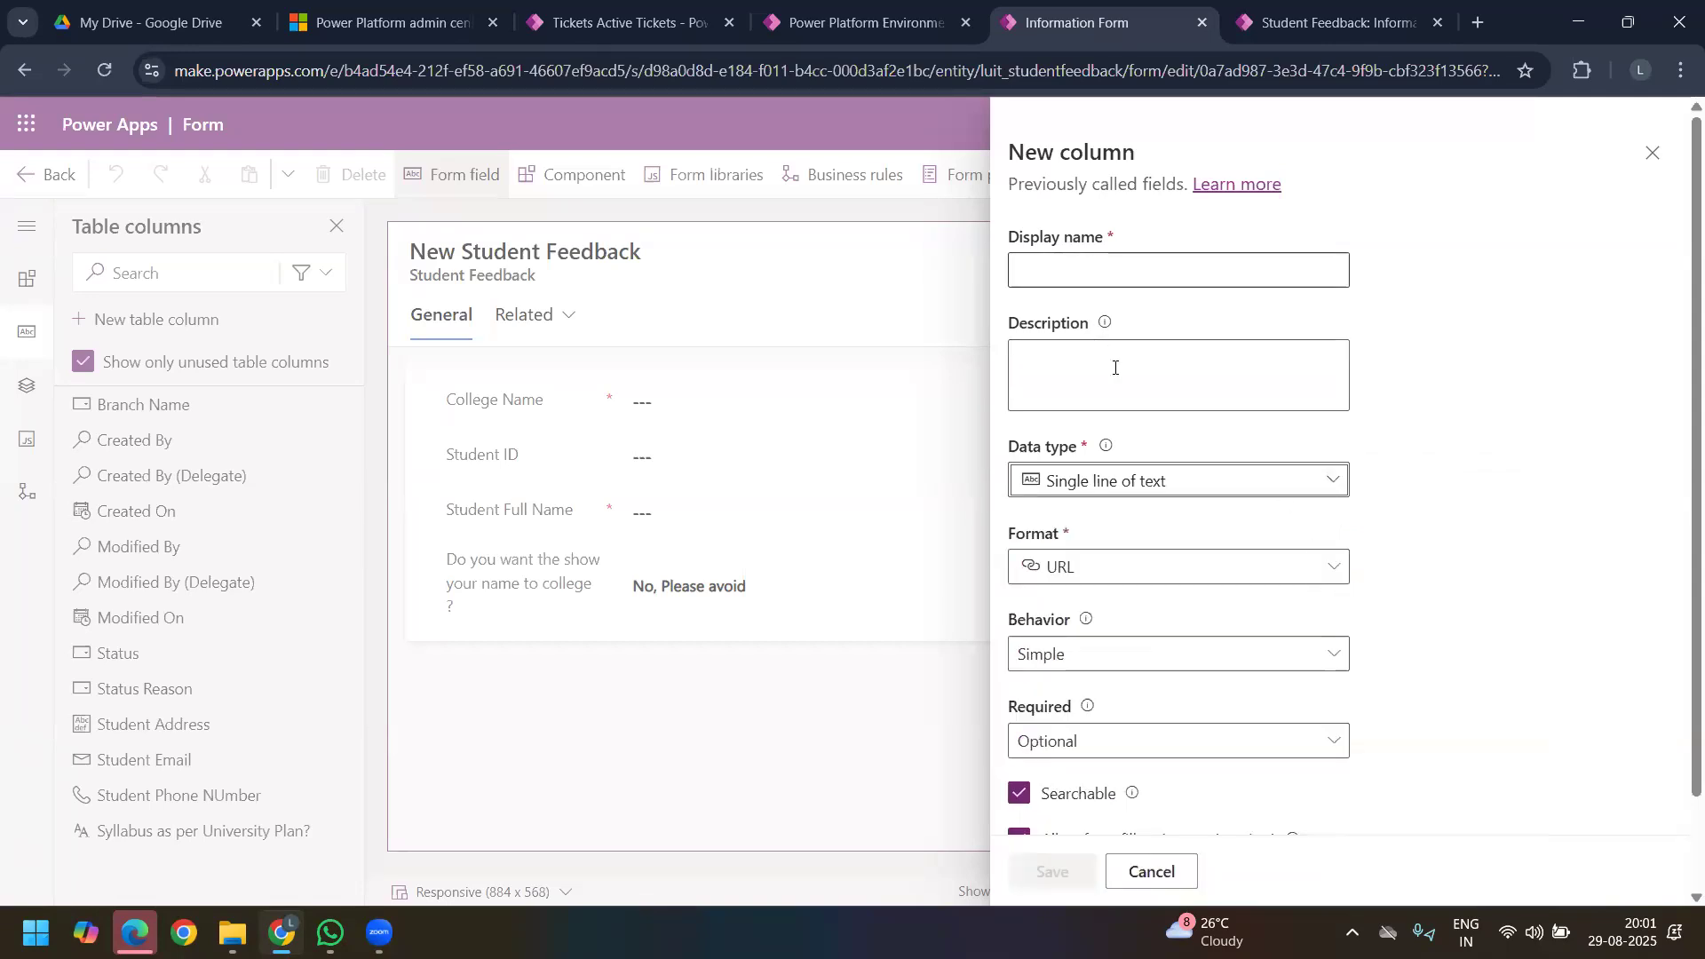
pyautogui.click(1122, 274)
pyautogui.write('Collg')
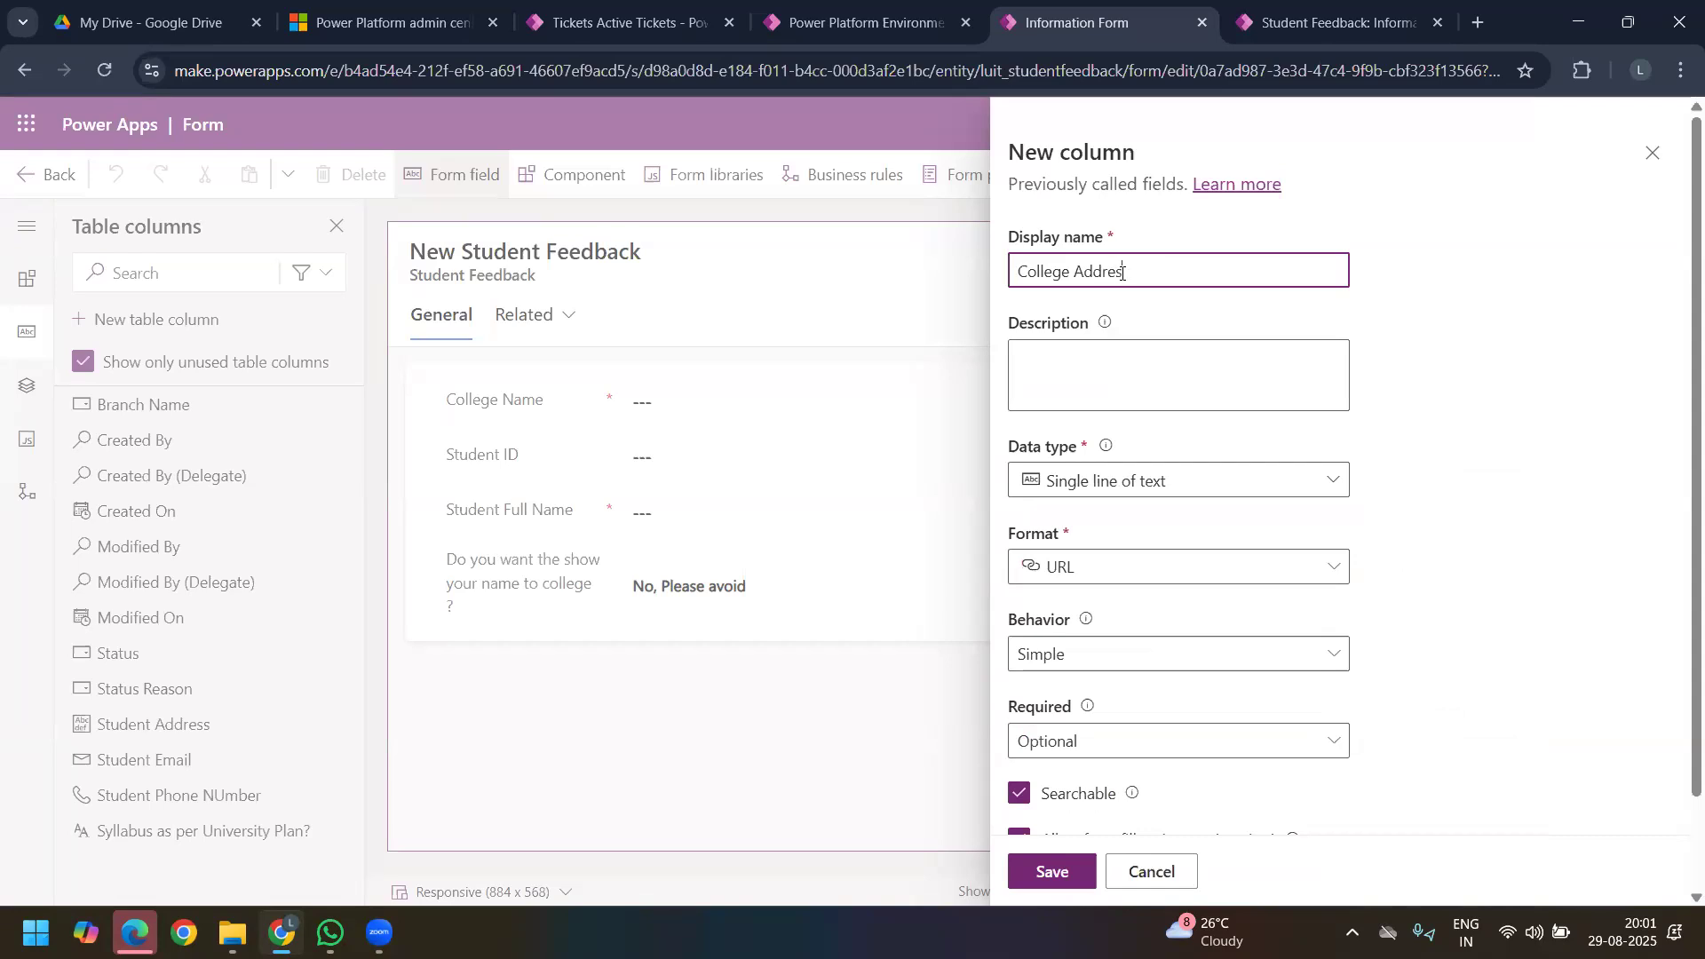
pyautogui.click(1283, 480)
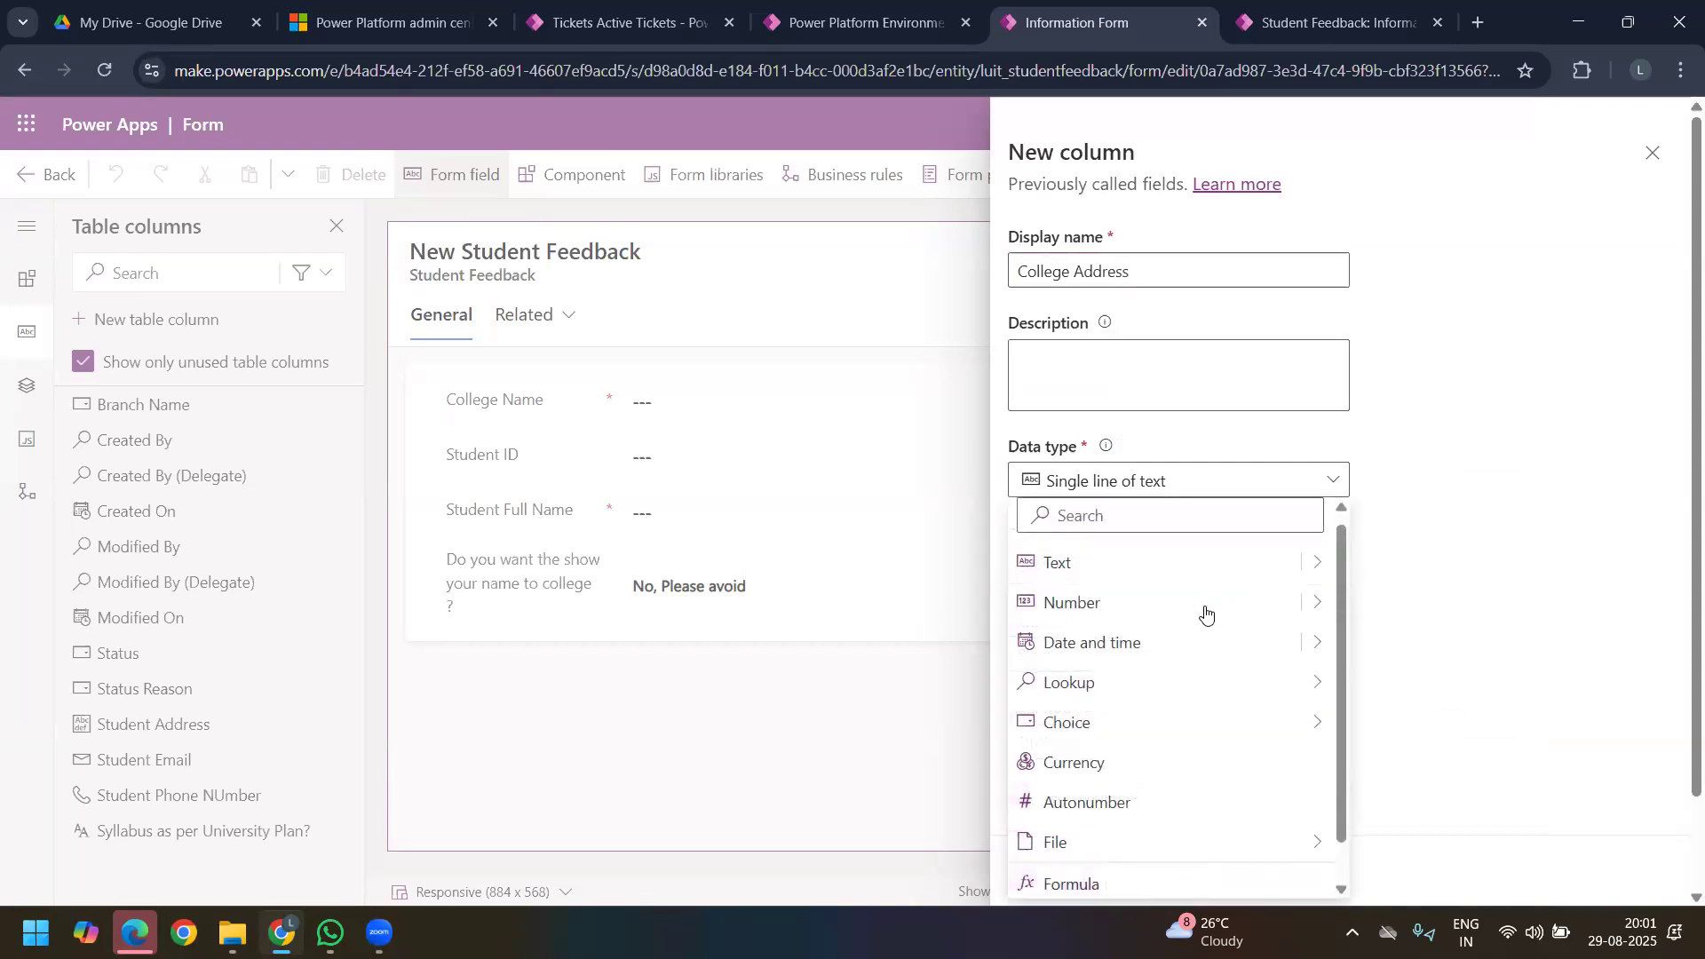
pyautogui.click(1318, 563)
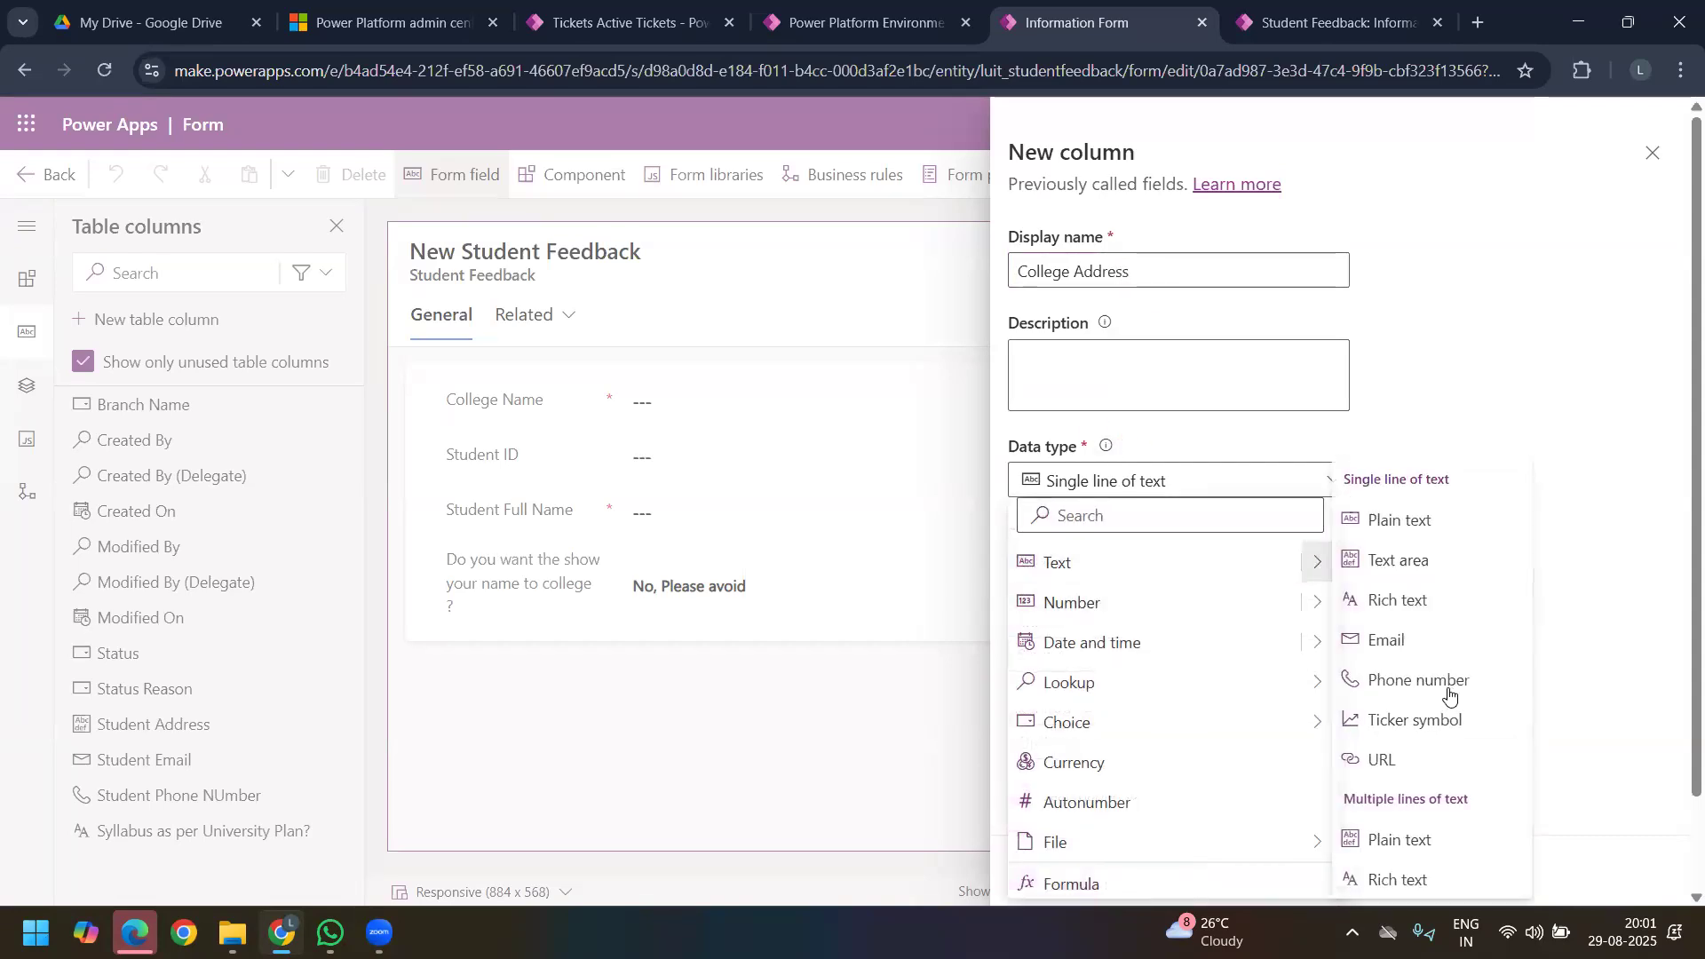
pyautogui.click(1416, 761)
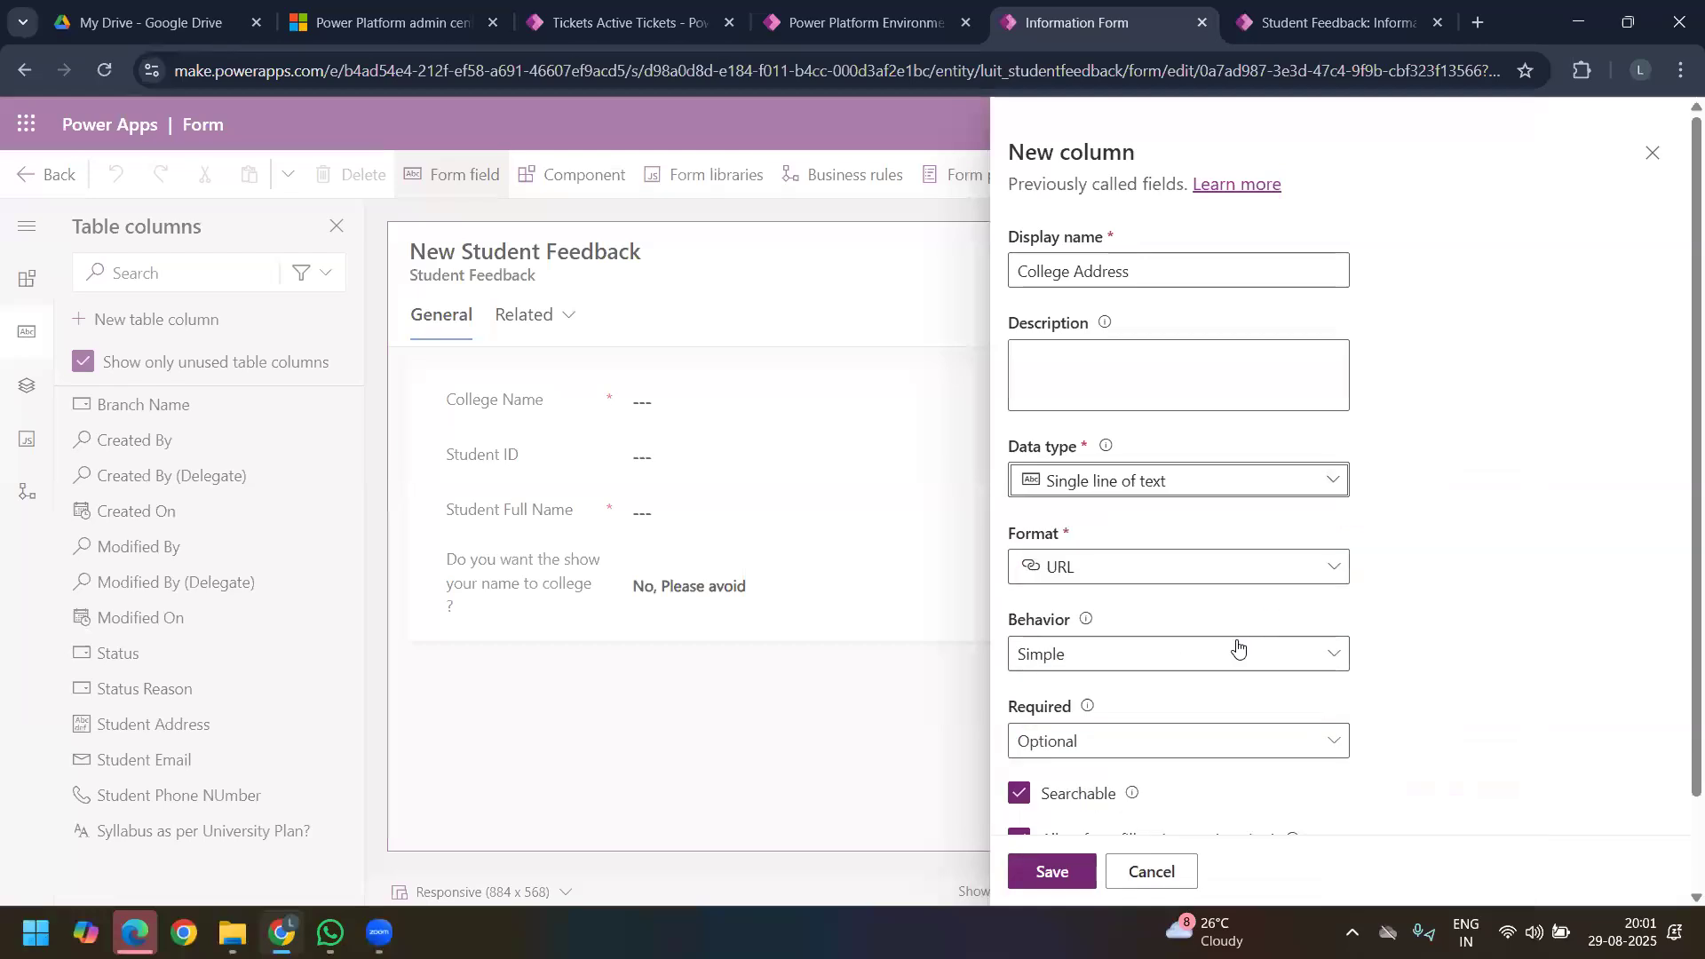
pyautogui.scroll(-2, 1238, 648)
pyautogui.scroll(2, 1155, 621)
pyautogui.scroll(-2, 1142, 678)
pyautogui.click(1053, 873)
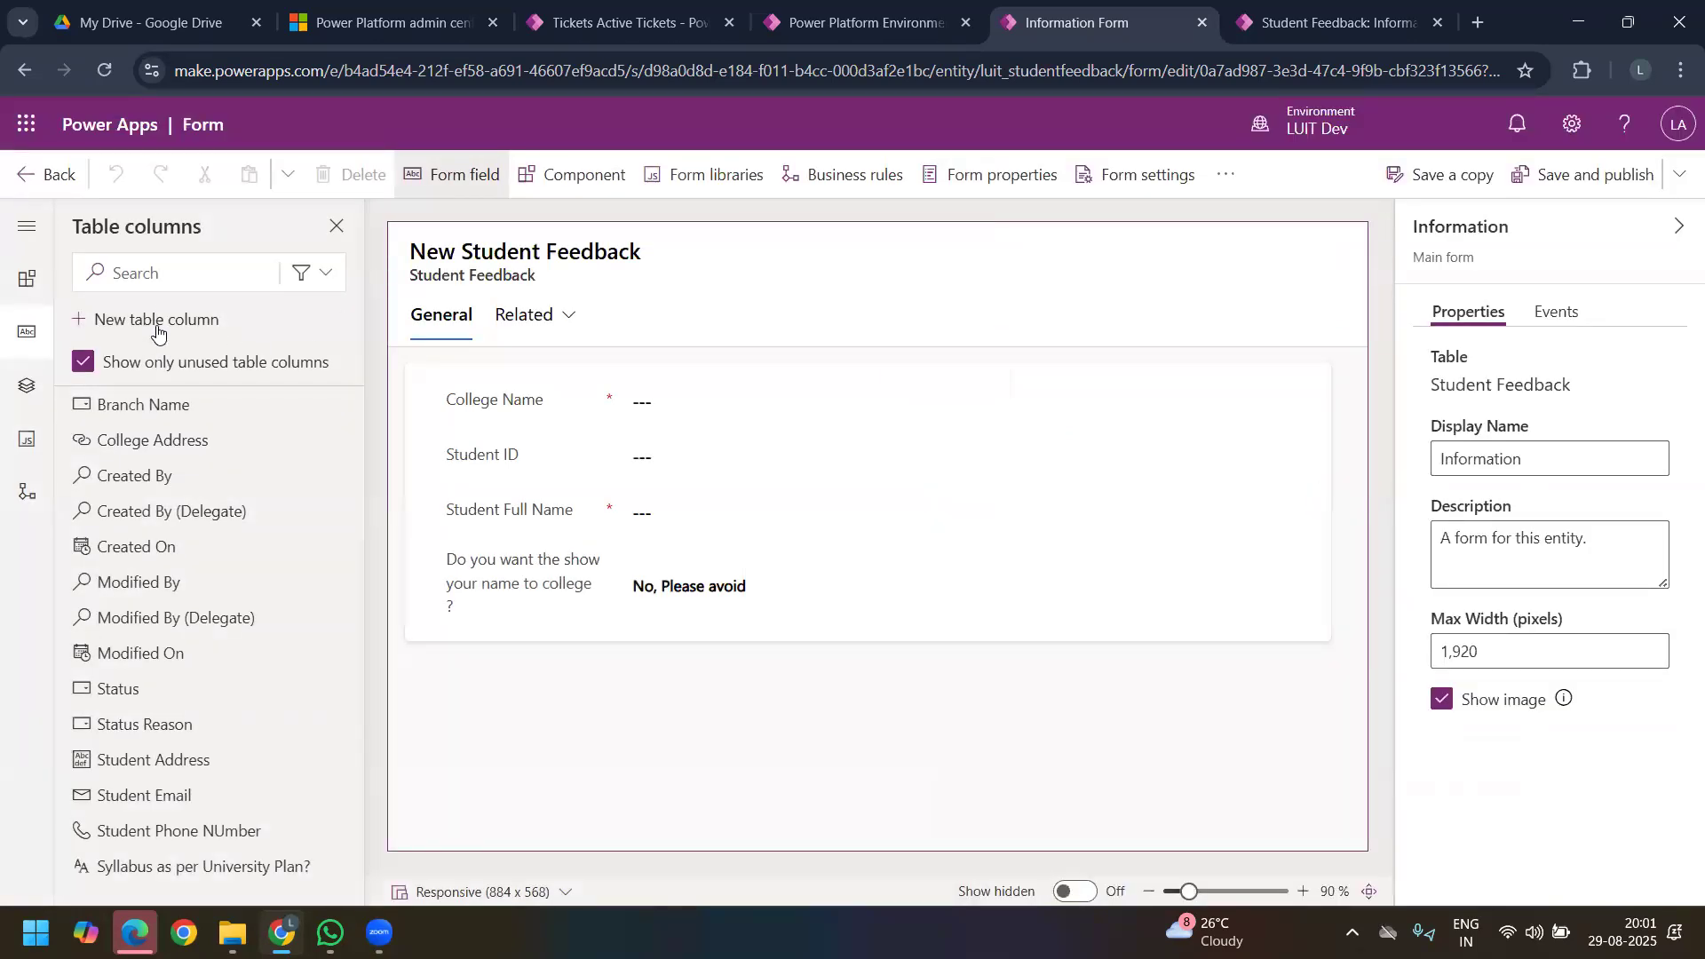
# Step: Start another table column with the single-line Ticker symbol format and the display name "College Symbol"
pyautogui.click(156, 321)
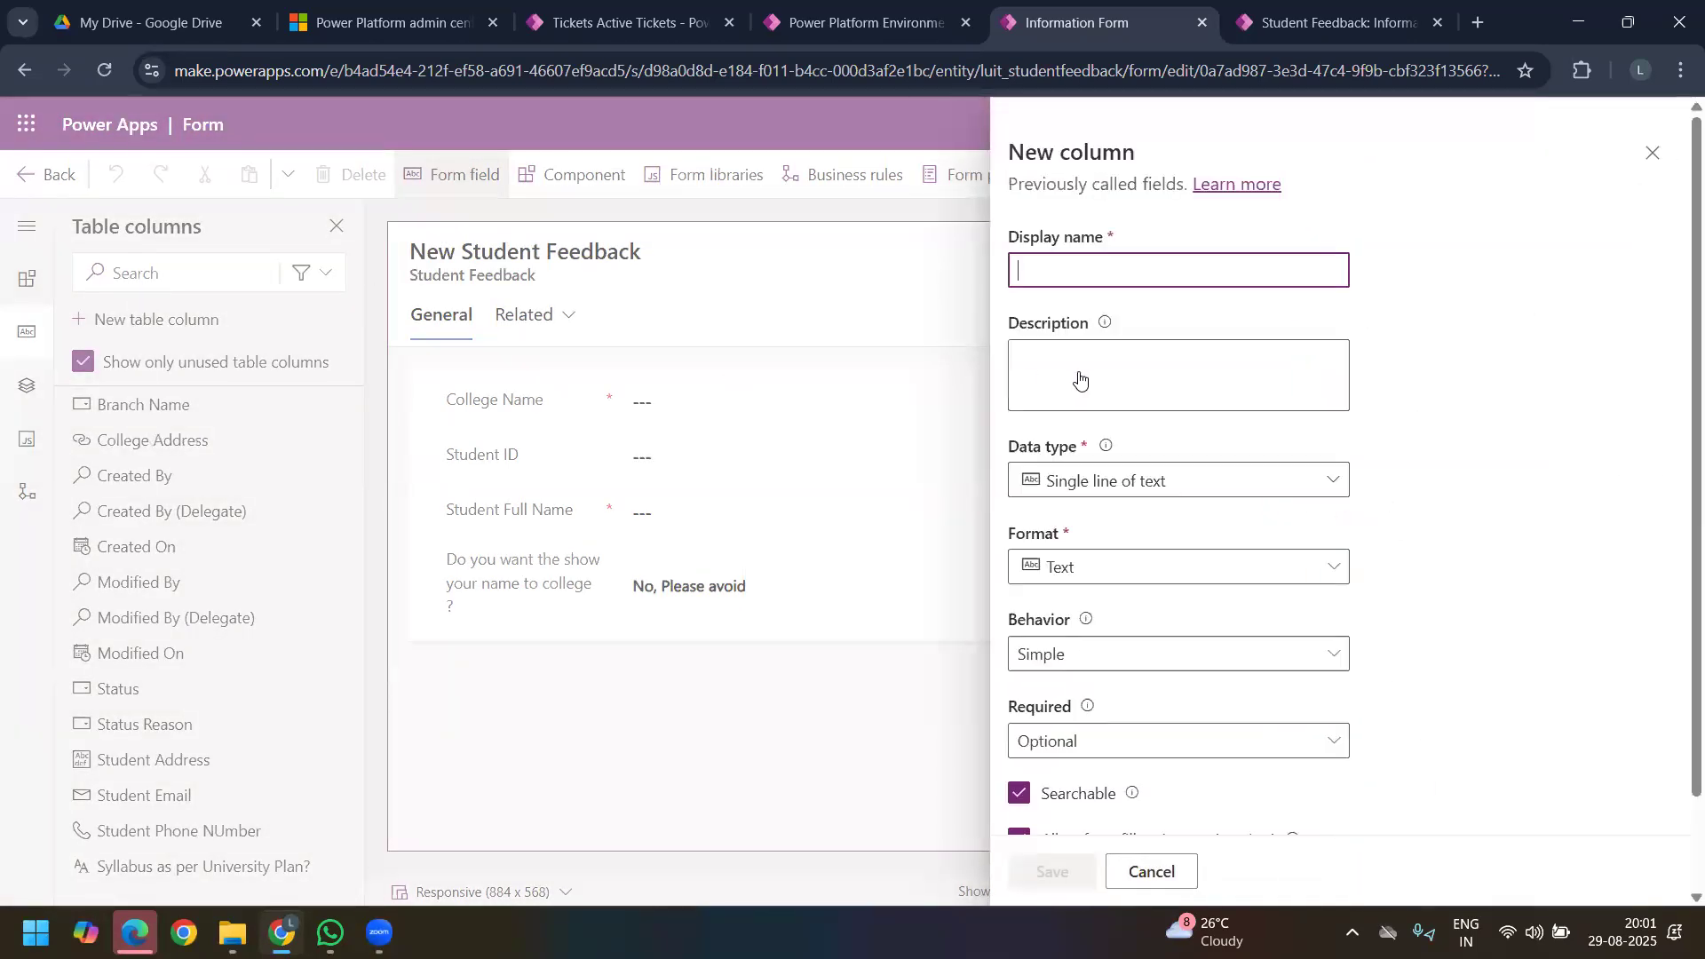
pyautogui.click(1332, 487)
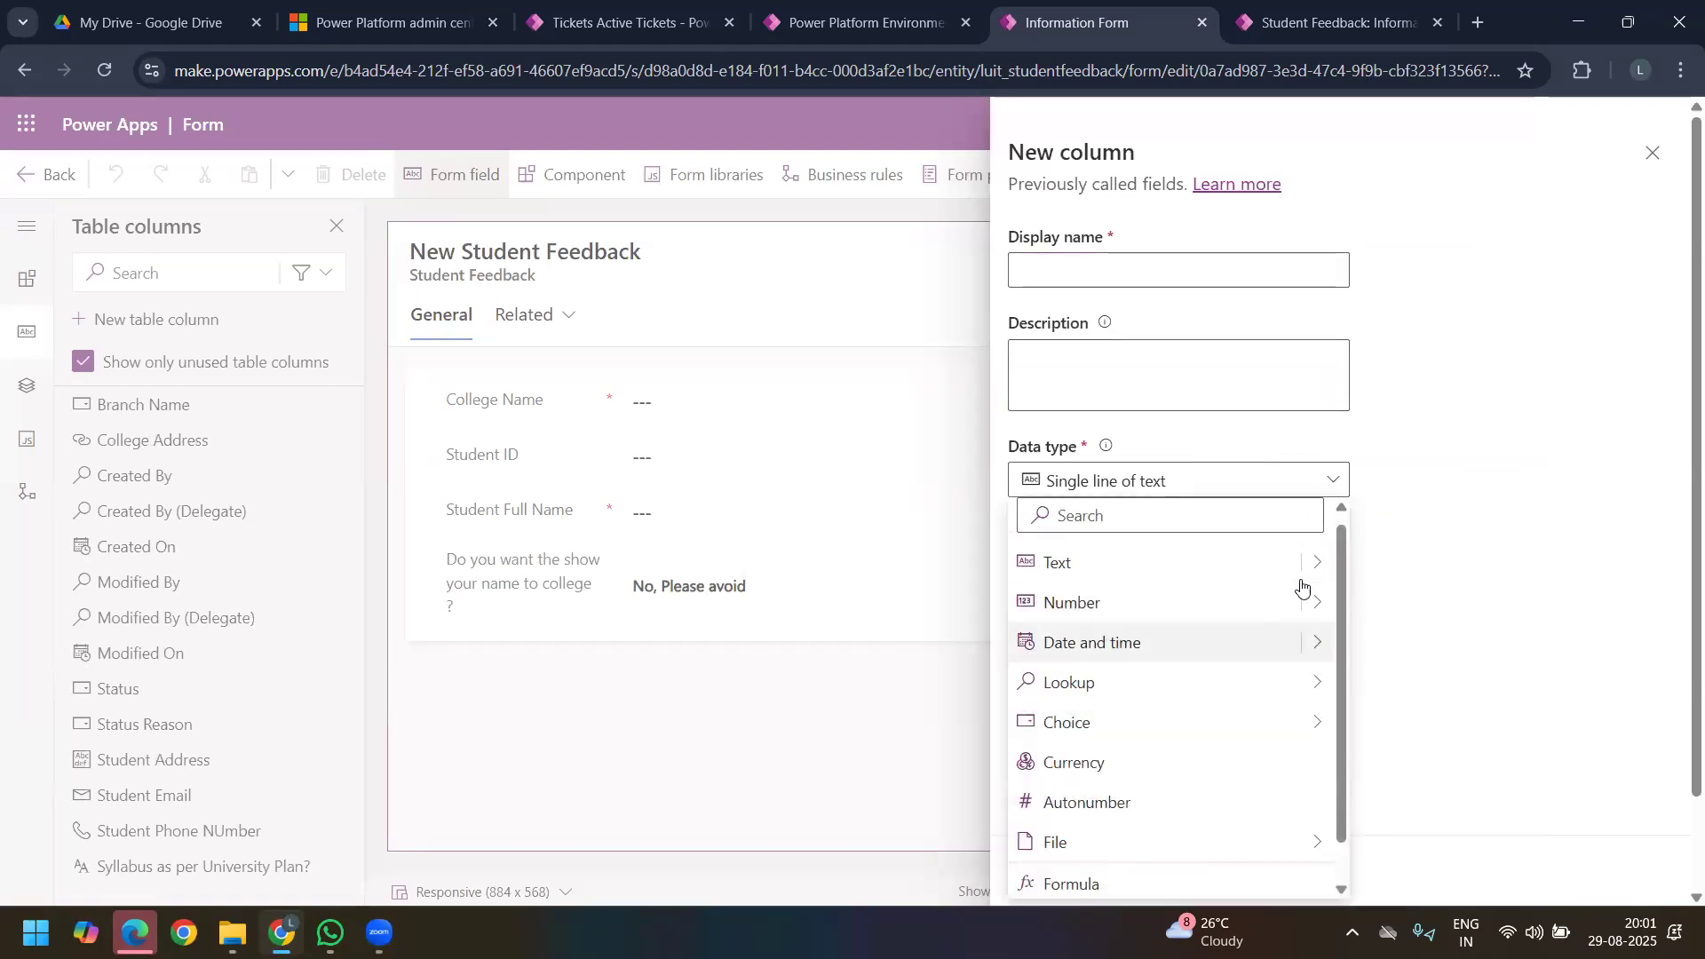
pyautogui.moveTo(1316, 577)
pyautogui.click(1416, 719)
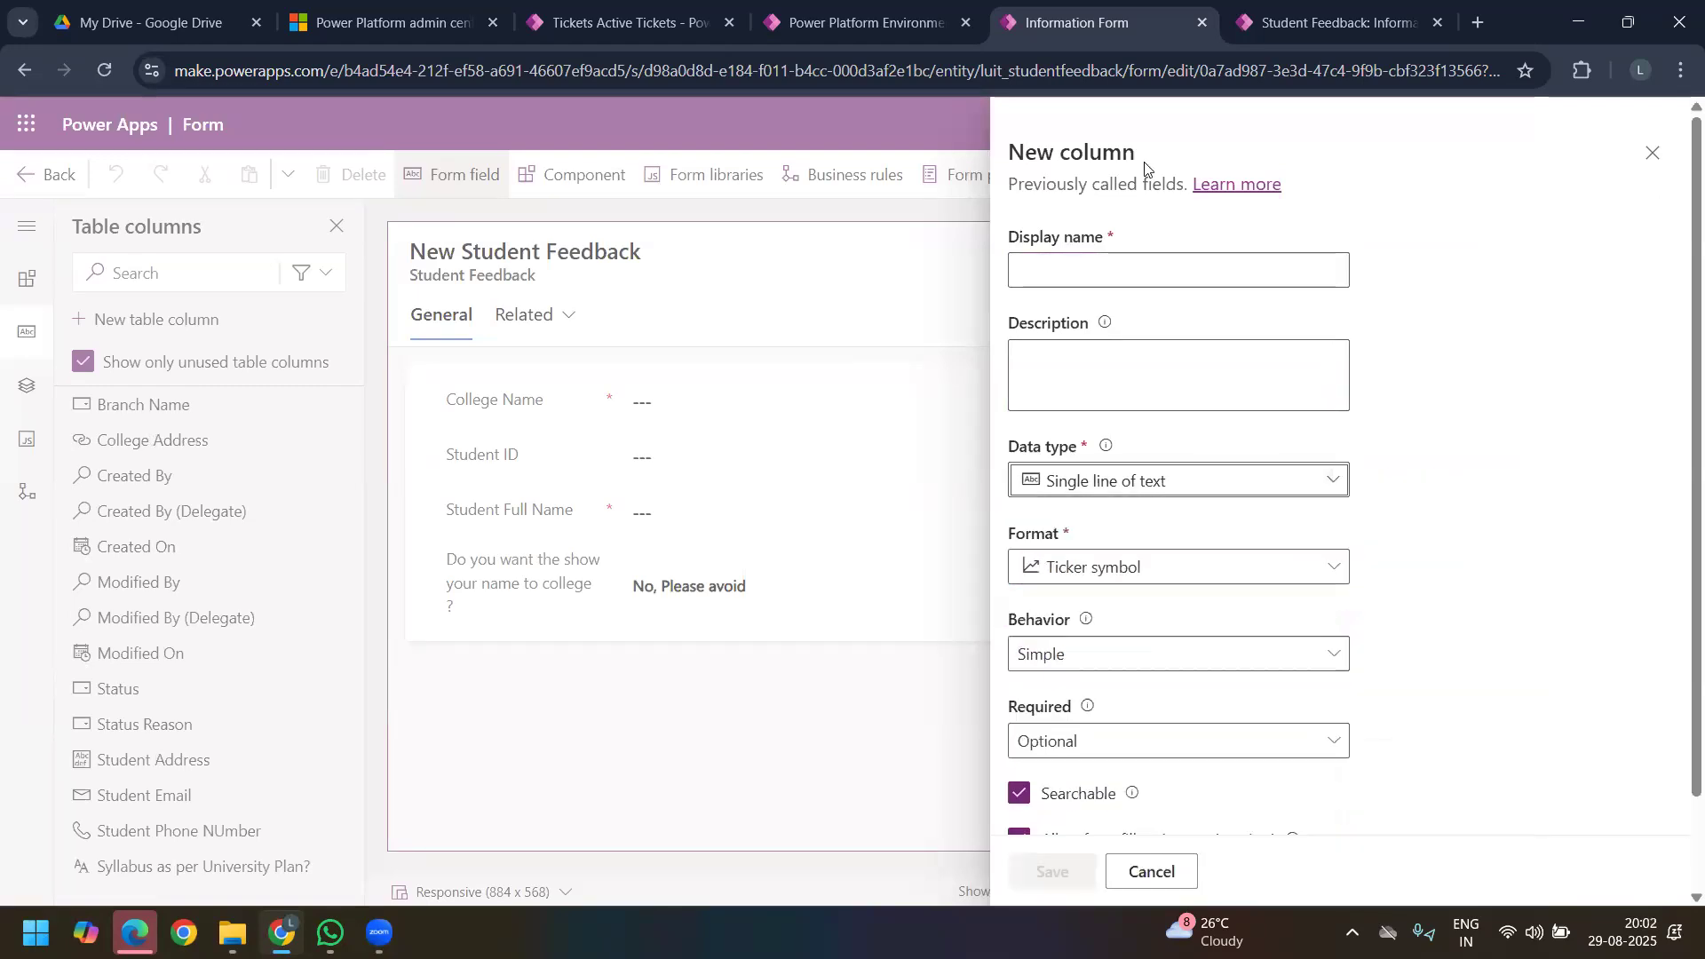
pyautogui.click(1071, 281)
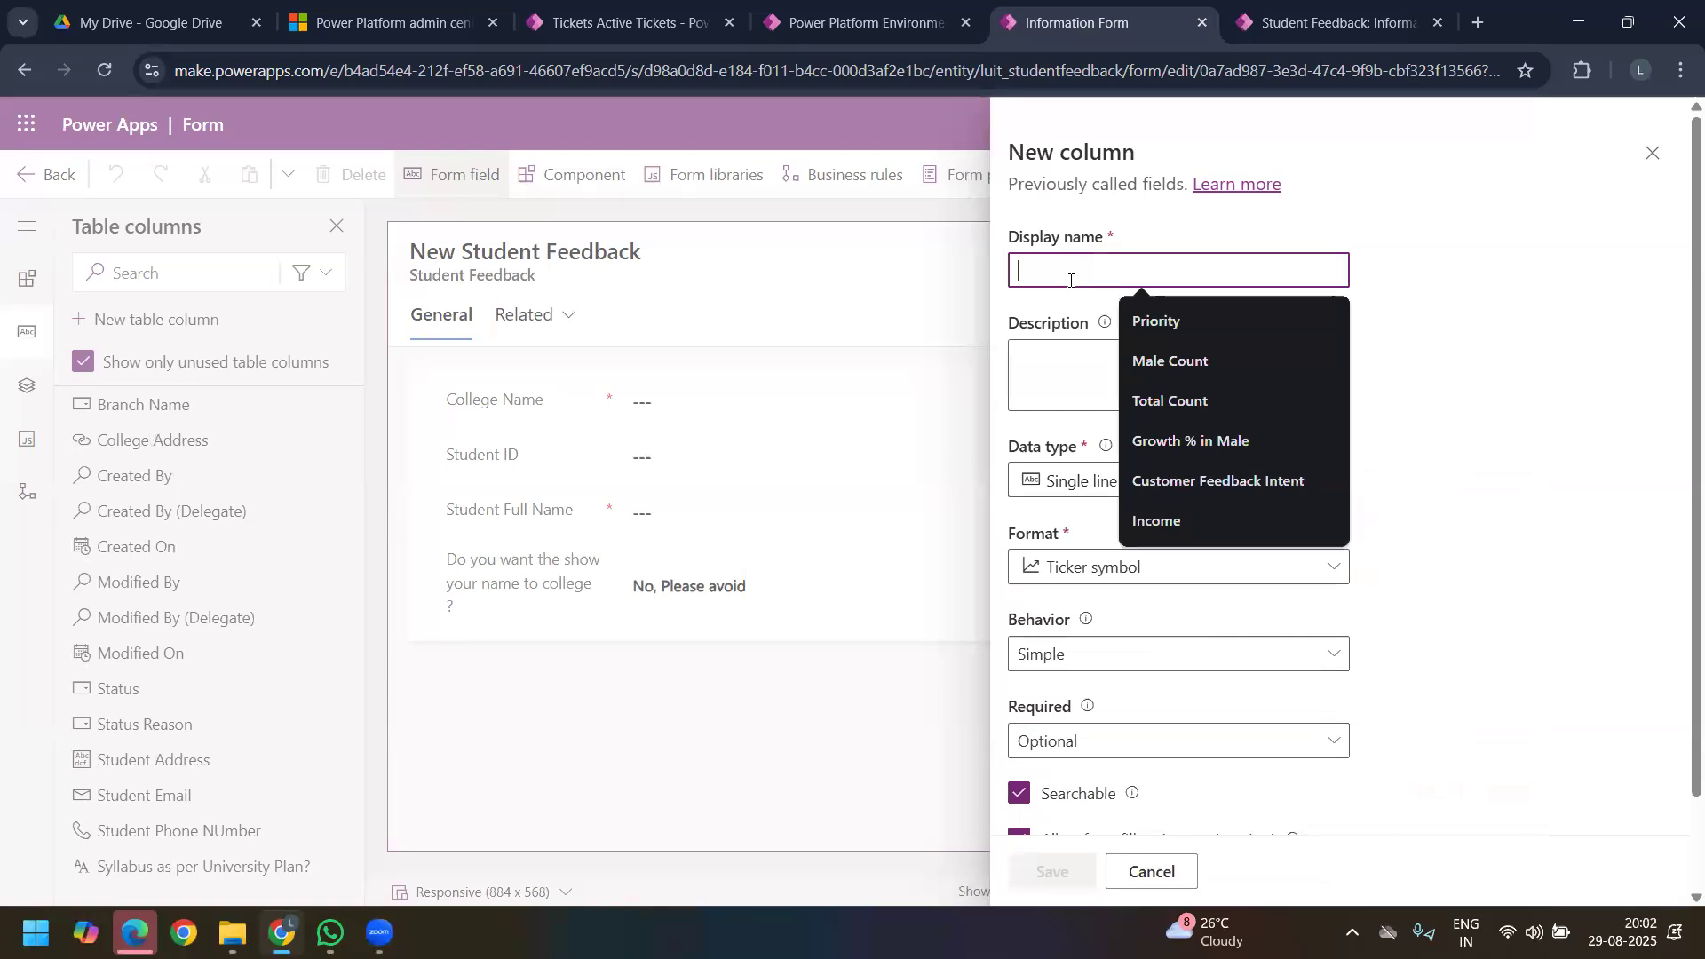
pyautogui.write('Sy')
pyautogui.press('BackSpace')
pyautogui.write('y')
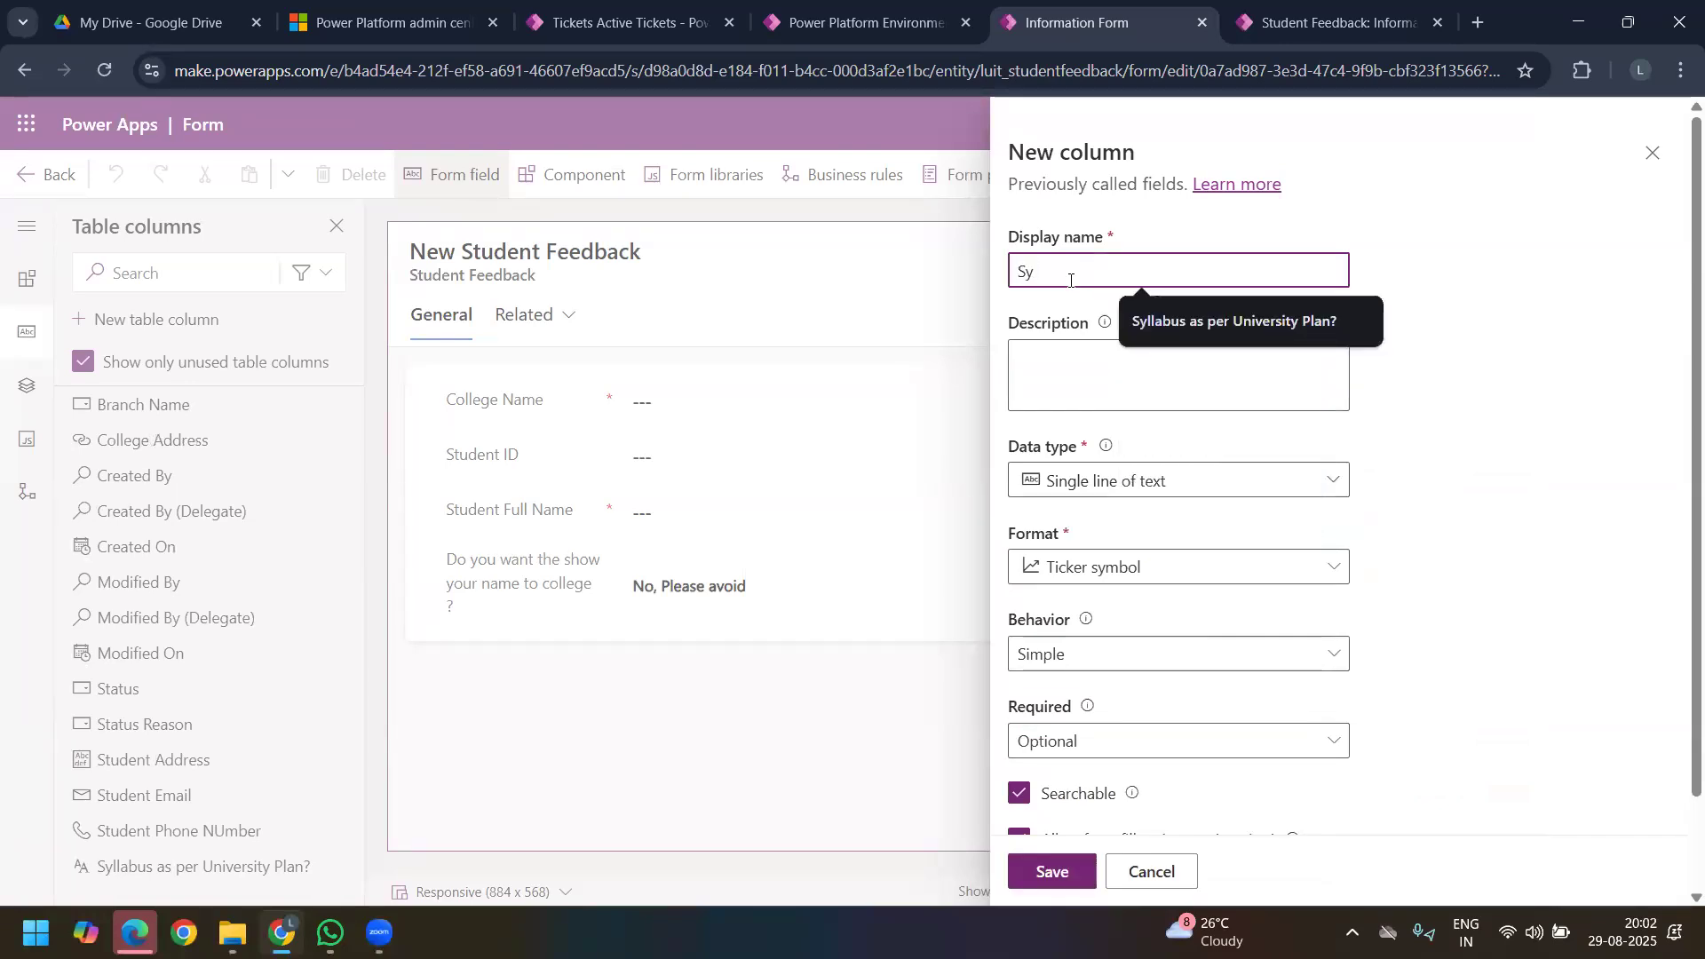
pyautogui.write('mbol')
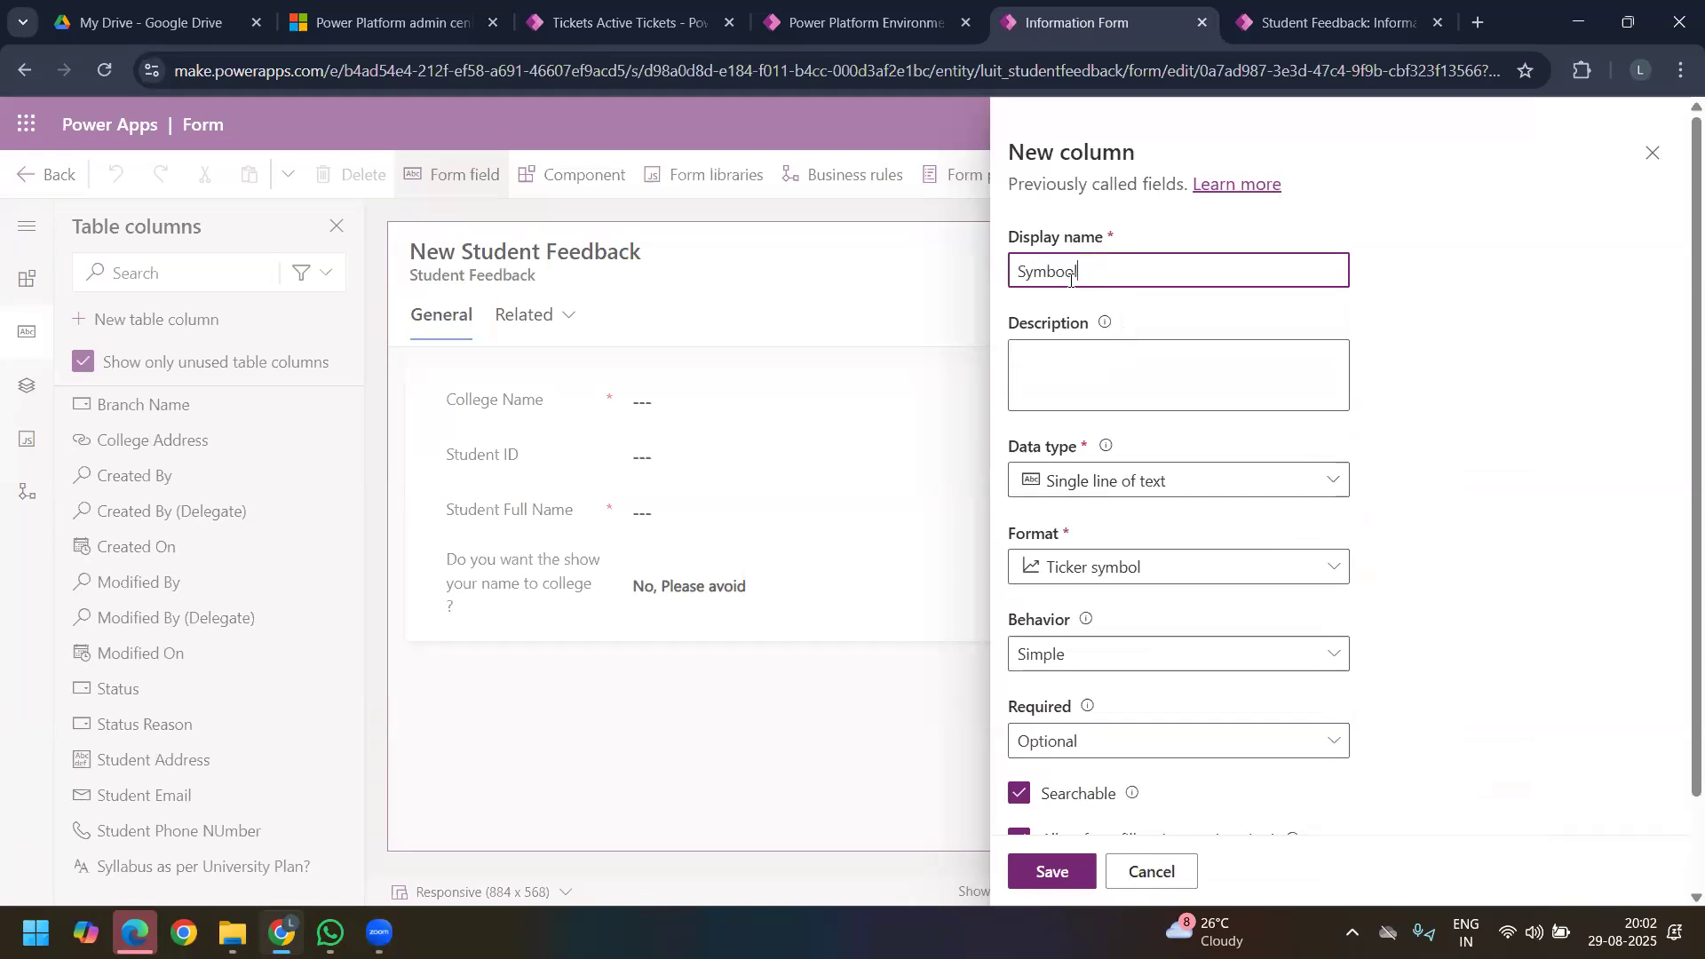
pyautogui.write('Collge ')
pyautogui.write('e')
# Step: Check the College Symbol column's text format choices and advanced options, and save the column
pyautogui.click(1120, 480)
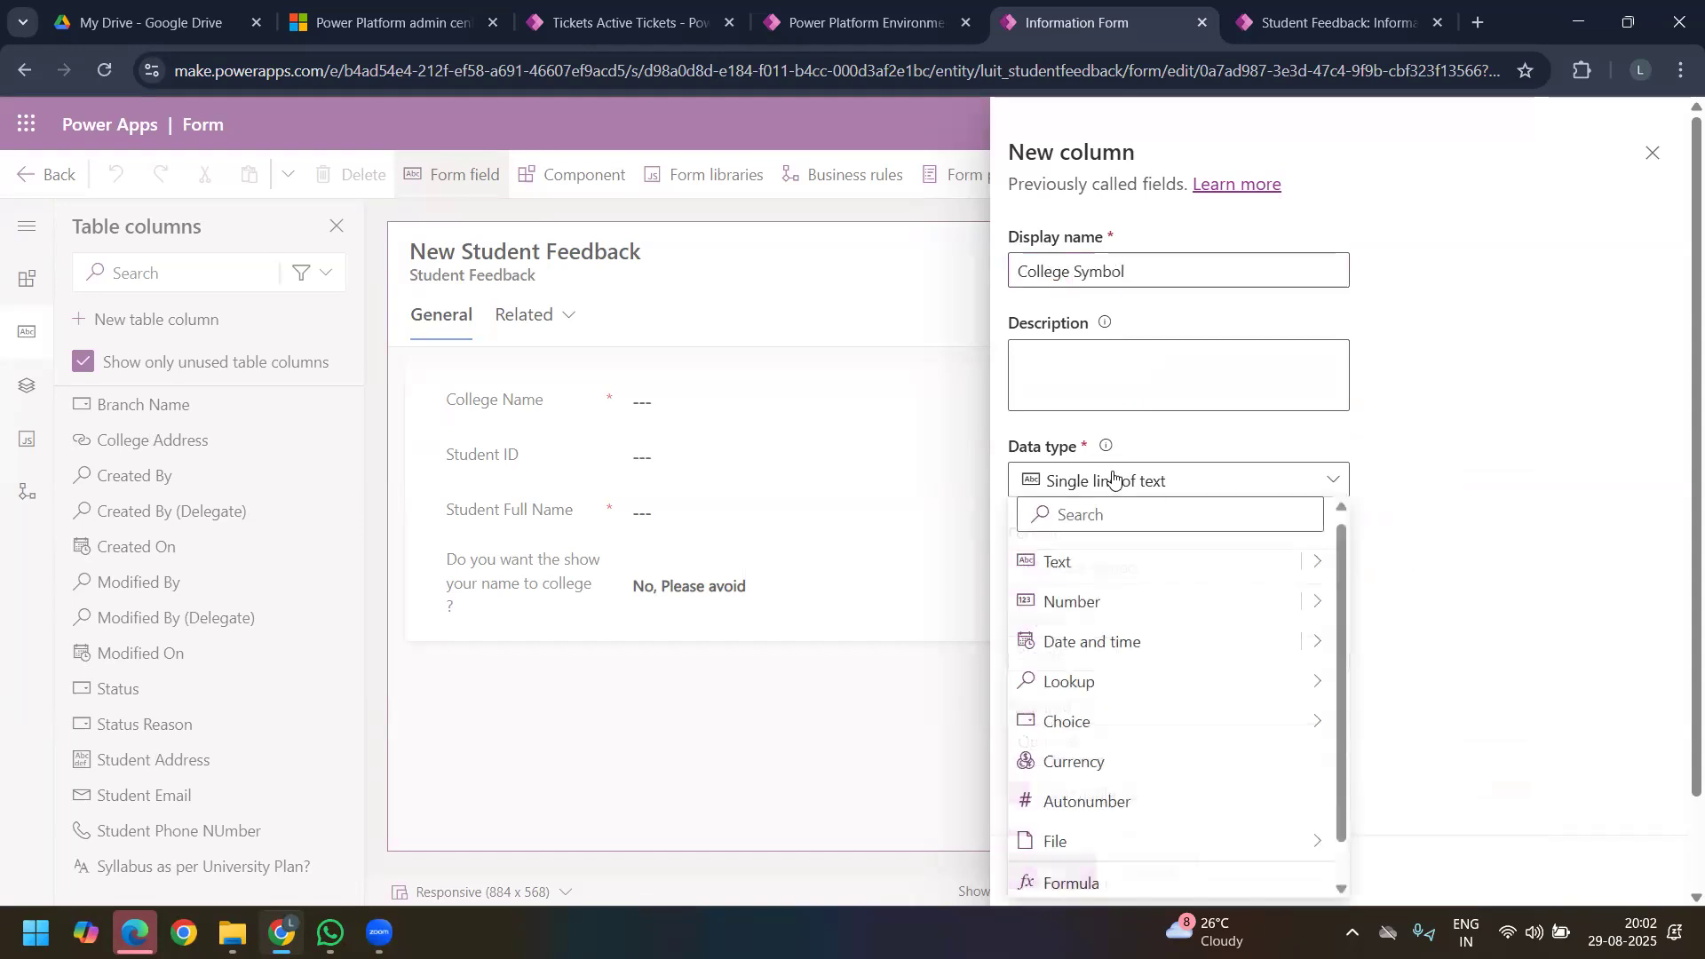
pyautogui.click(1313, 574)
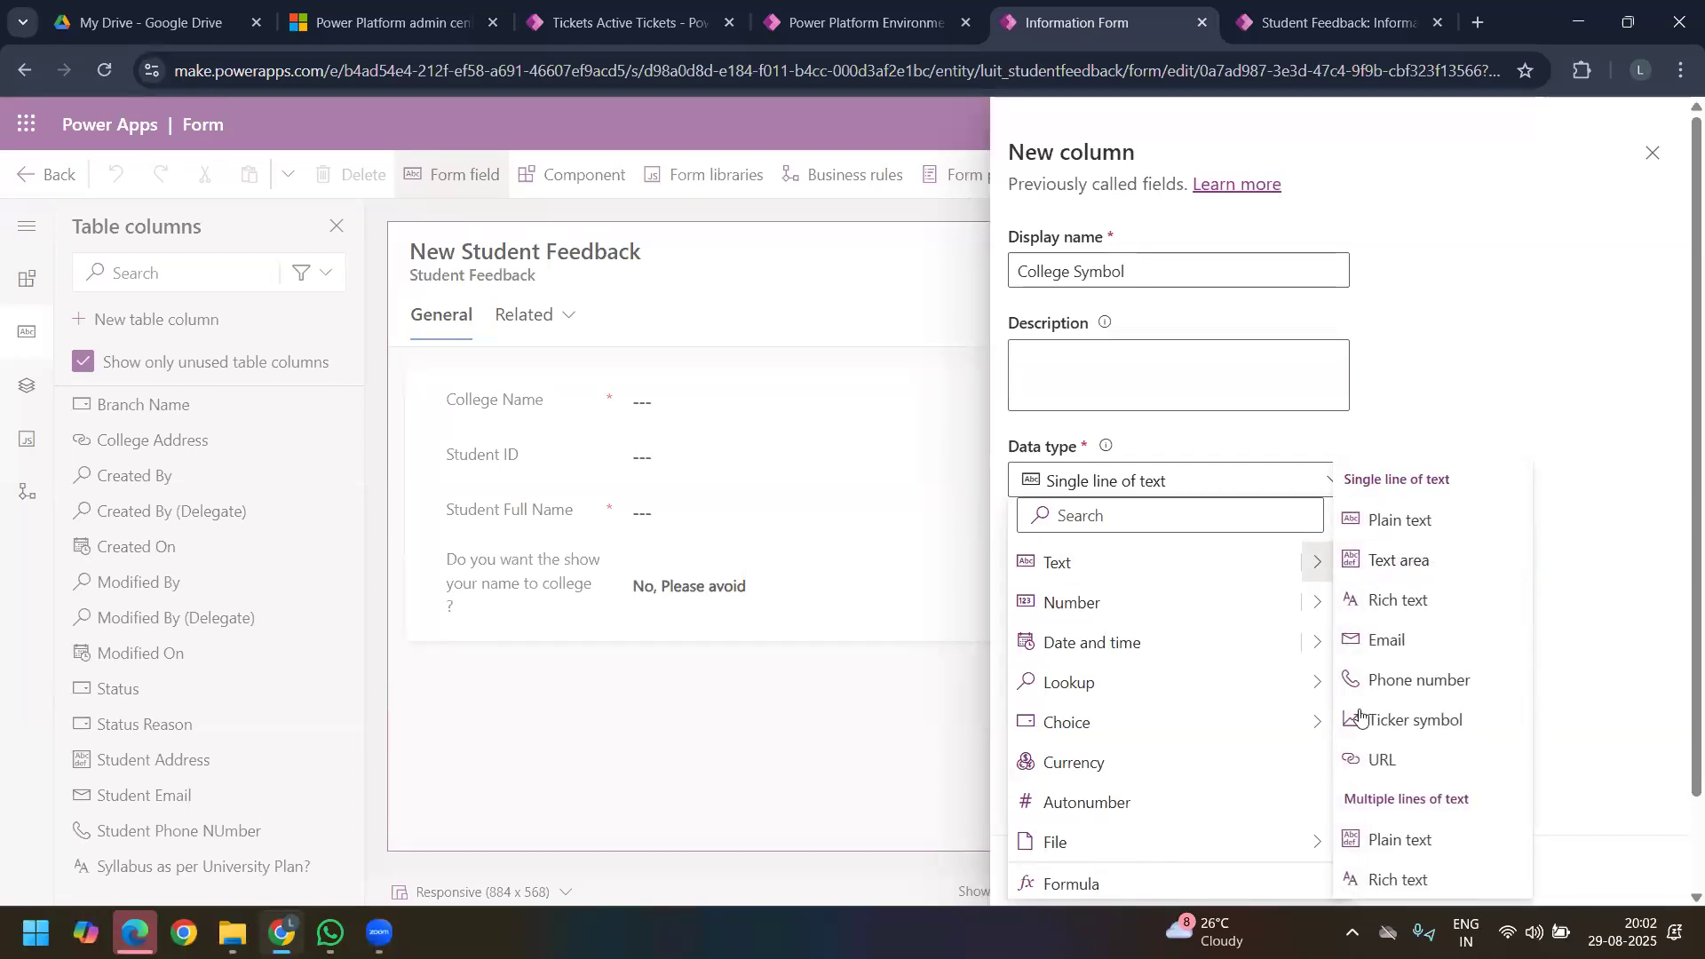
pyautogui.click(1383, 377)
pyautogui.scroll(-1, 1099, 813)
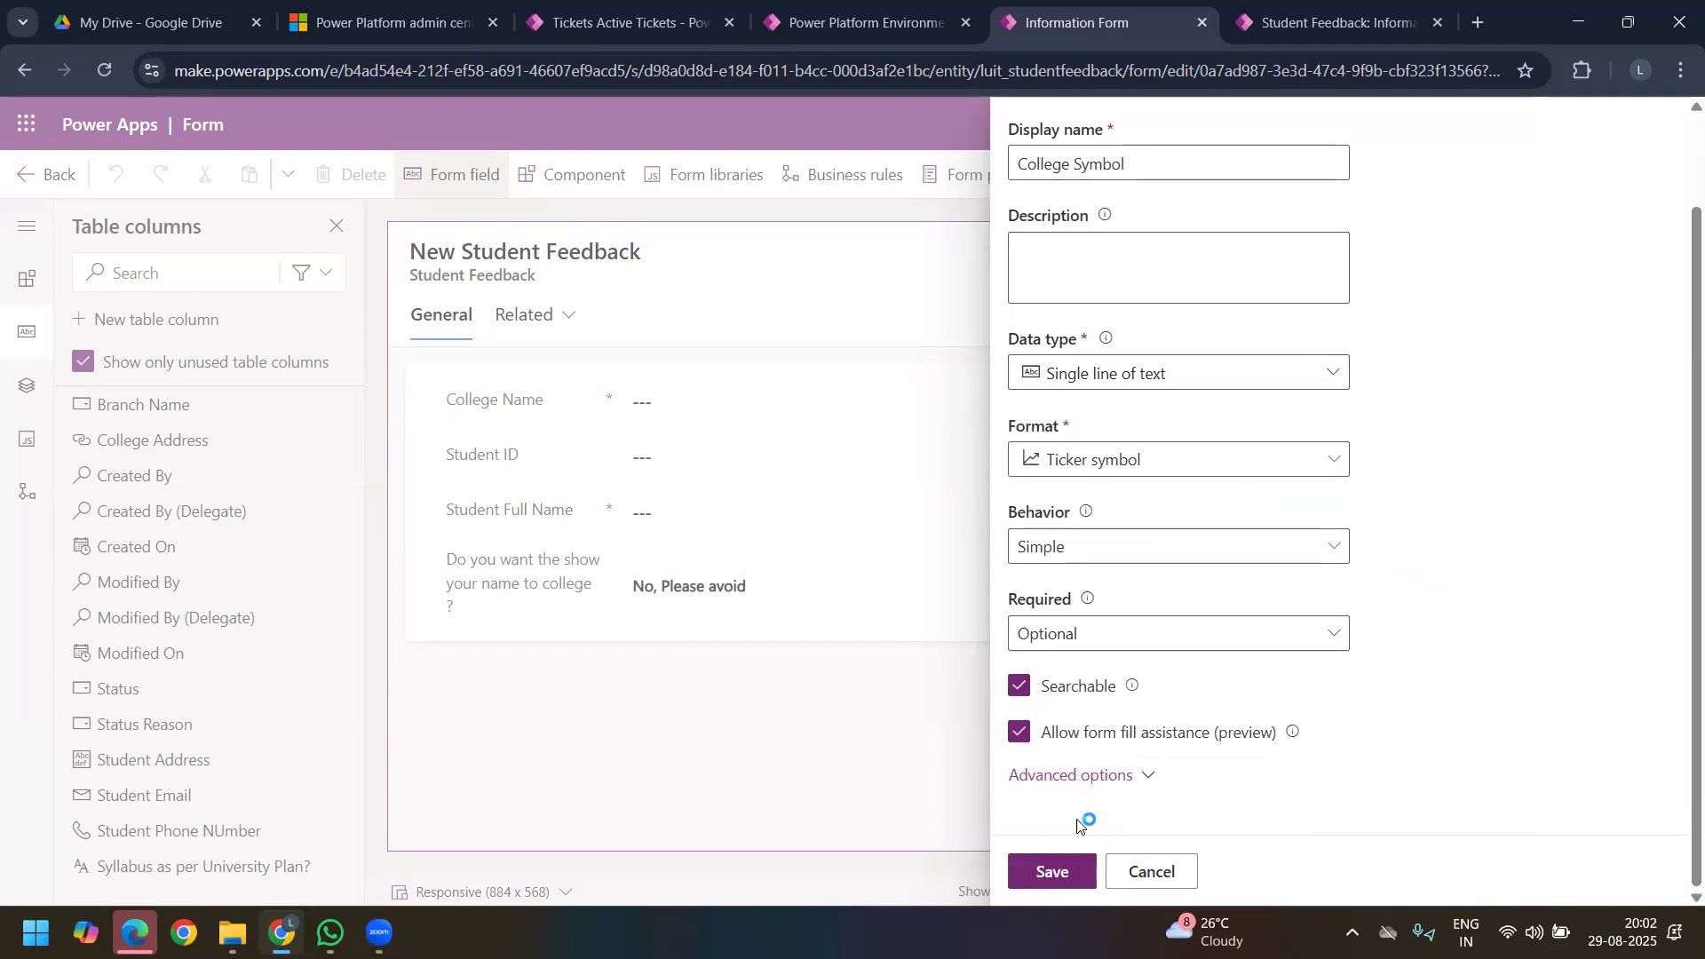
pyautogui.click(1133, 787)
pyautogui.scroll(-5, 1095, 824)
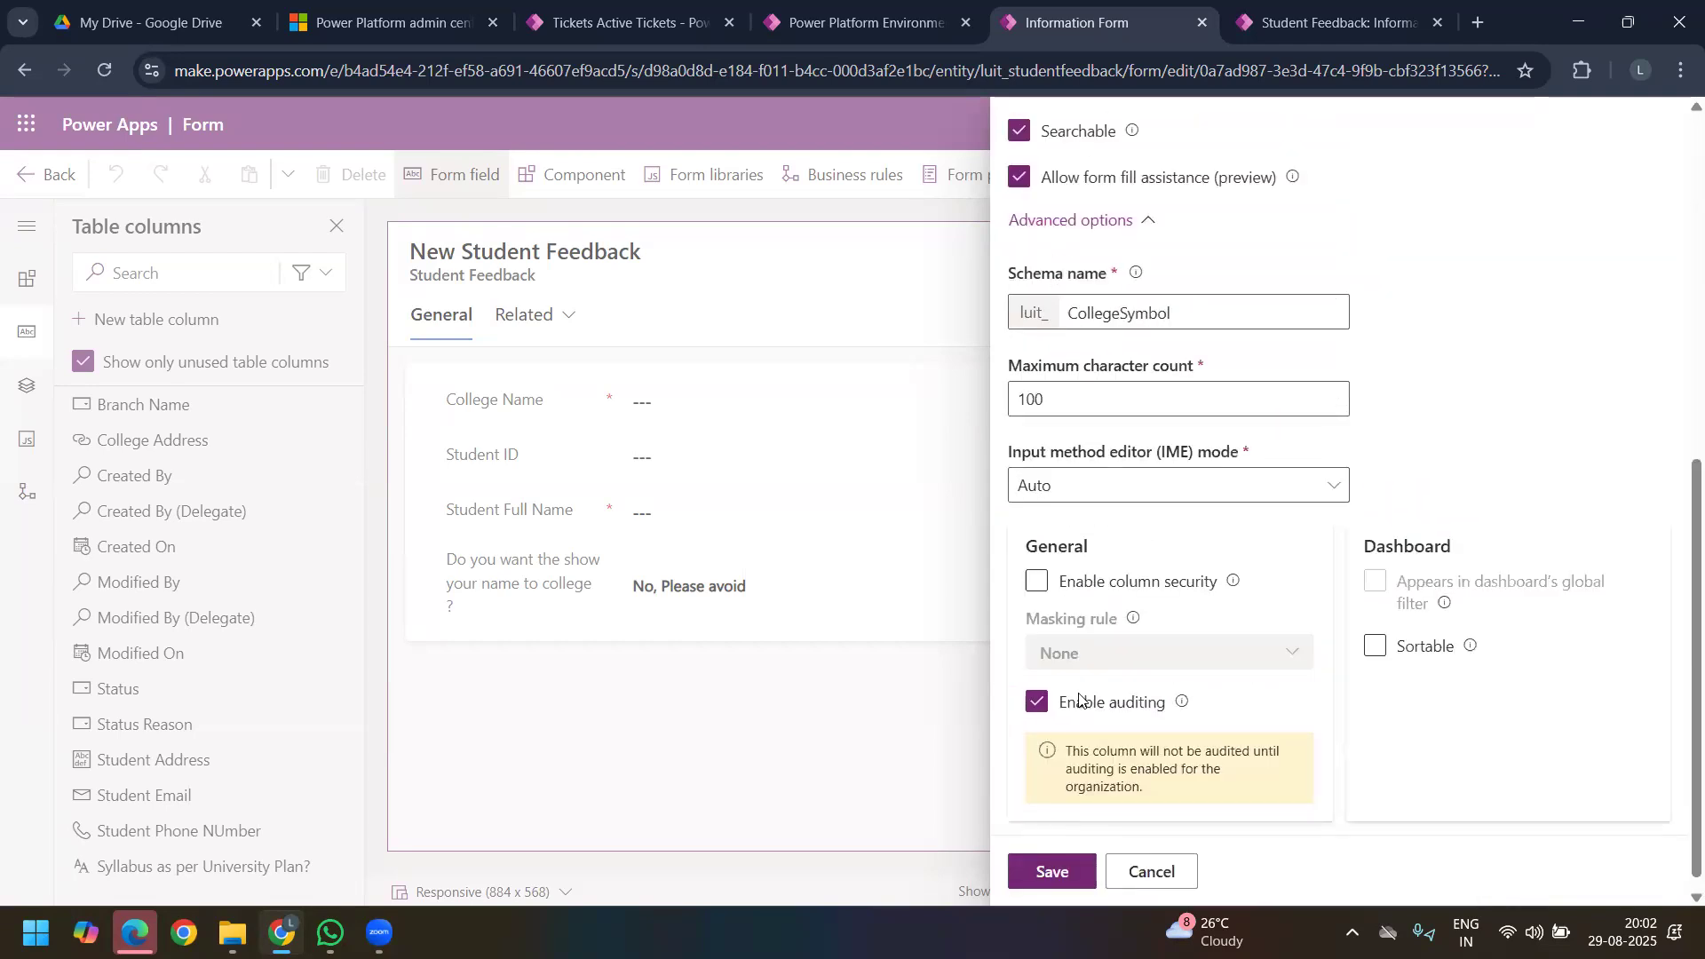
pyautogui.click(1077, 869)
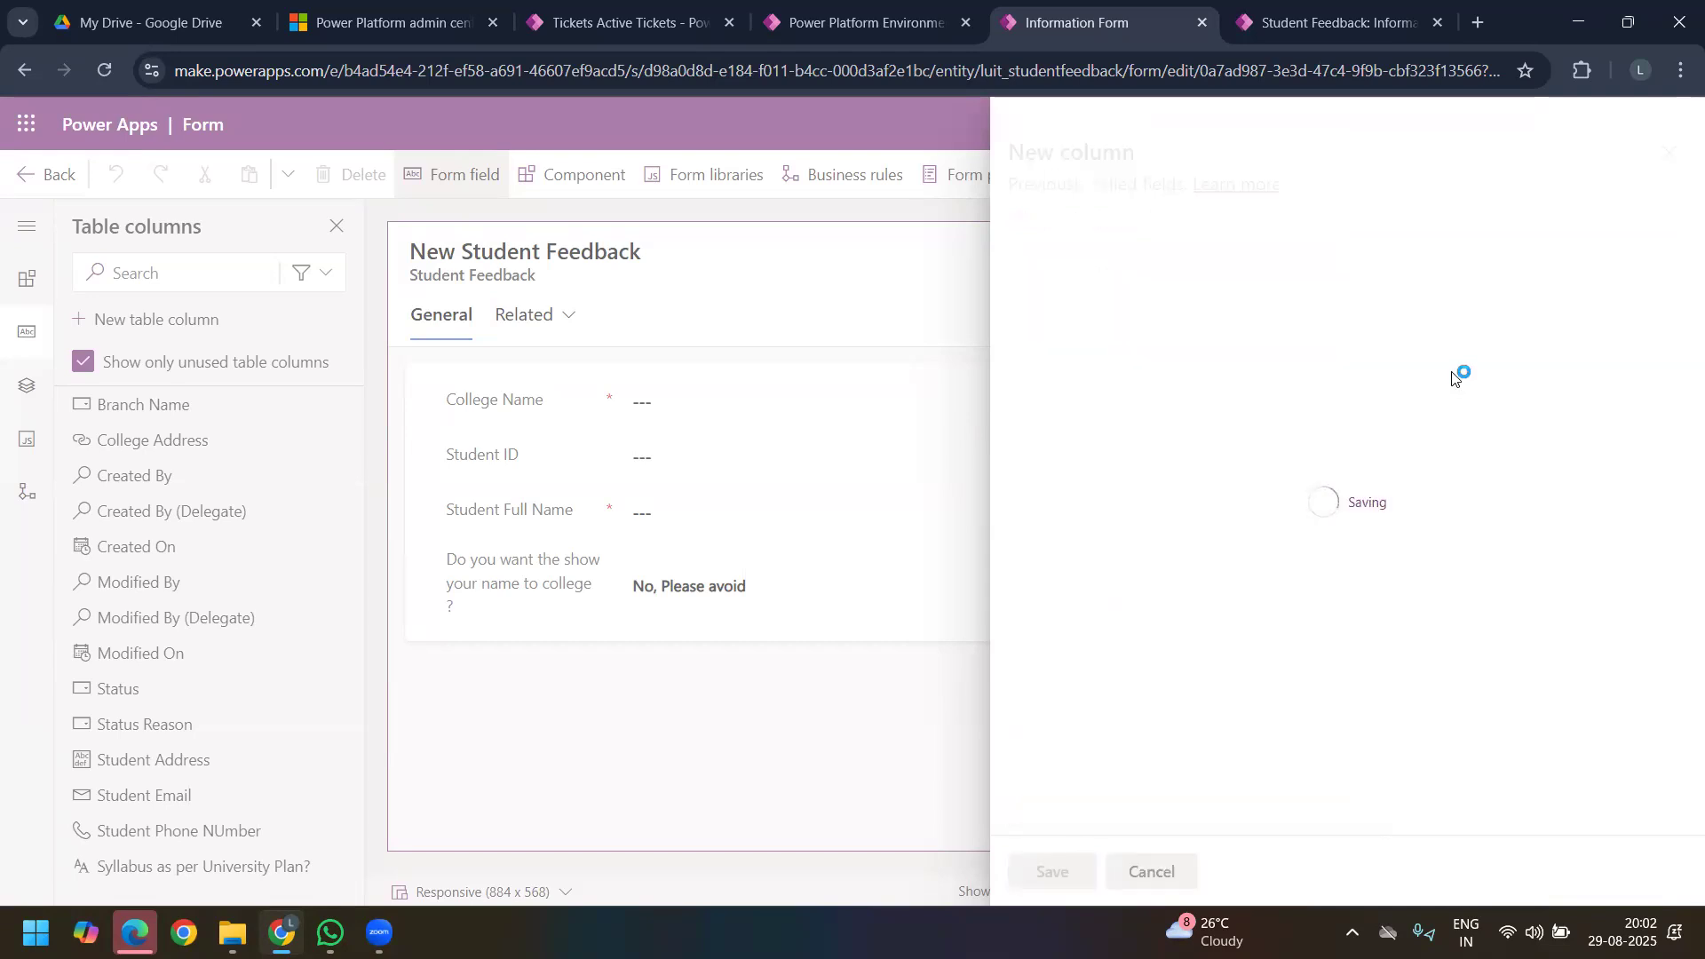
# Step: Add the Branch Name, College Address, College Symbol, Student Address, Student Email, Student Phone NUmber and Syllabus fields below the name-display question, and publish the form
pyautogui.click(514, 579)
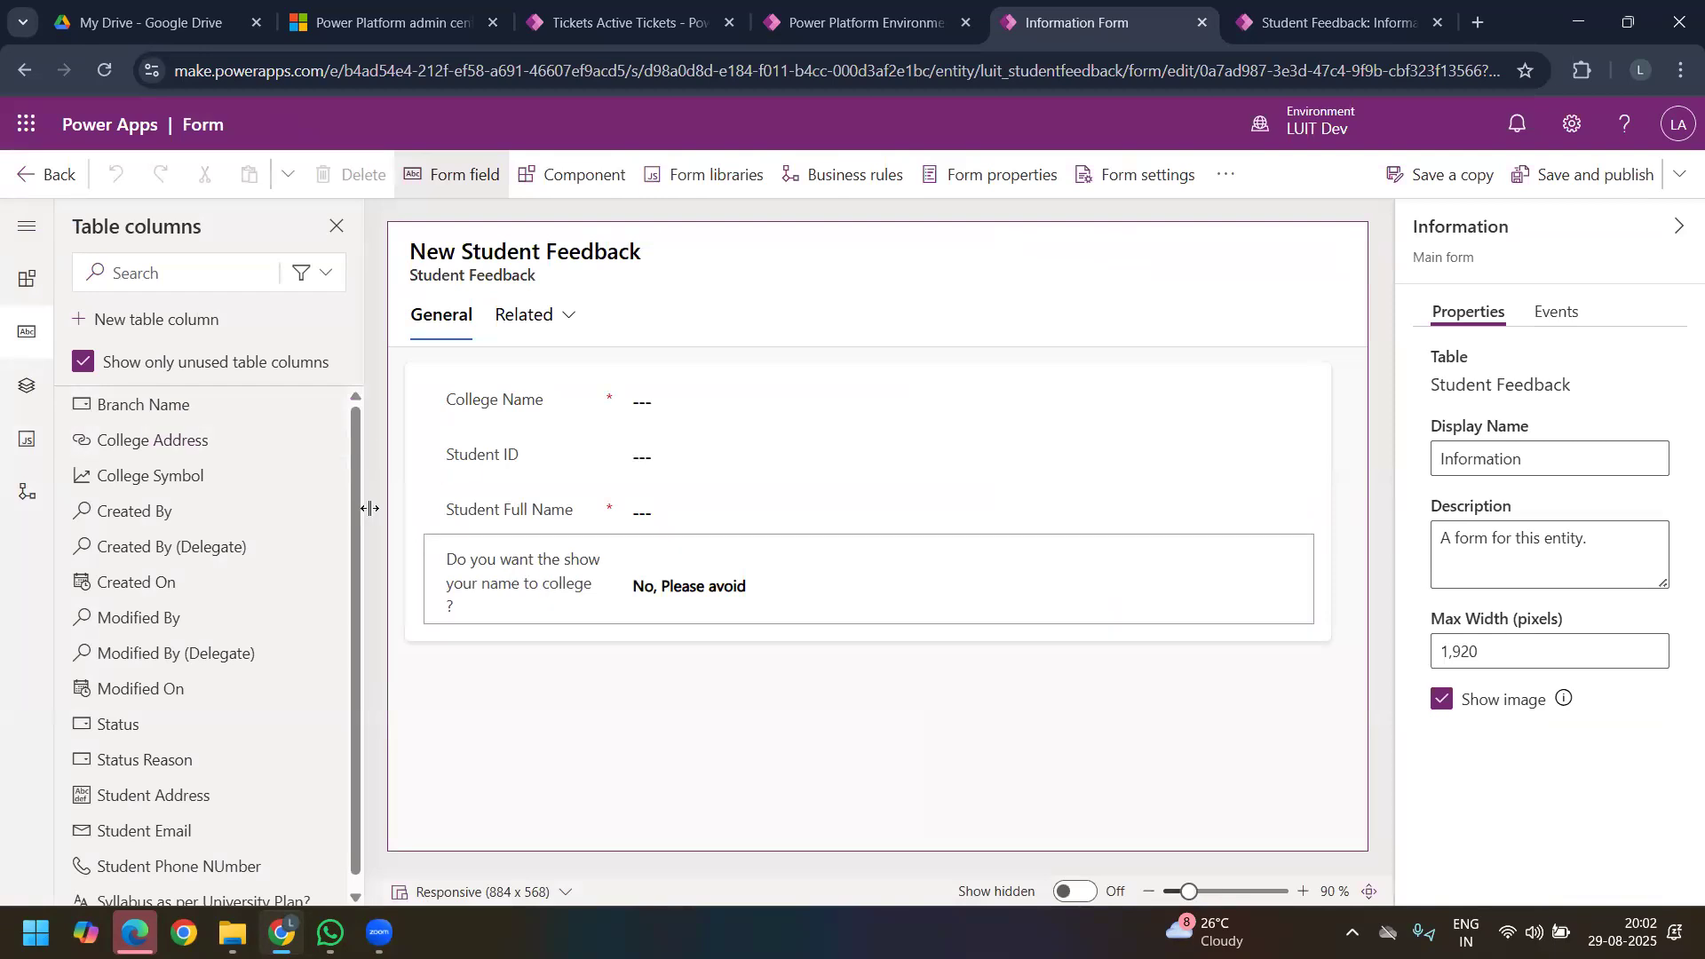
pyautogui.click(180, 417)
pyautogui.click(176, 416)
pyautogui.click(174, 414)
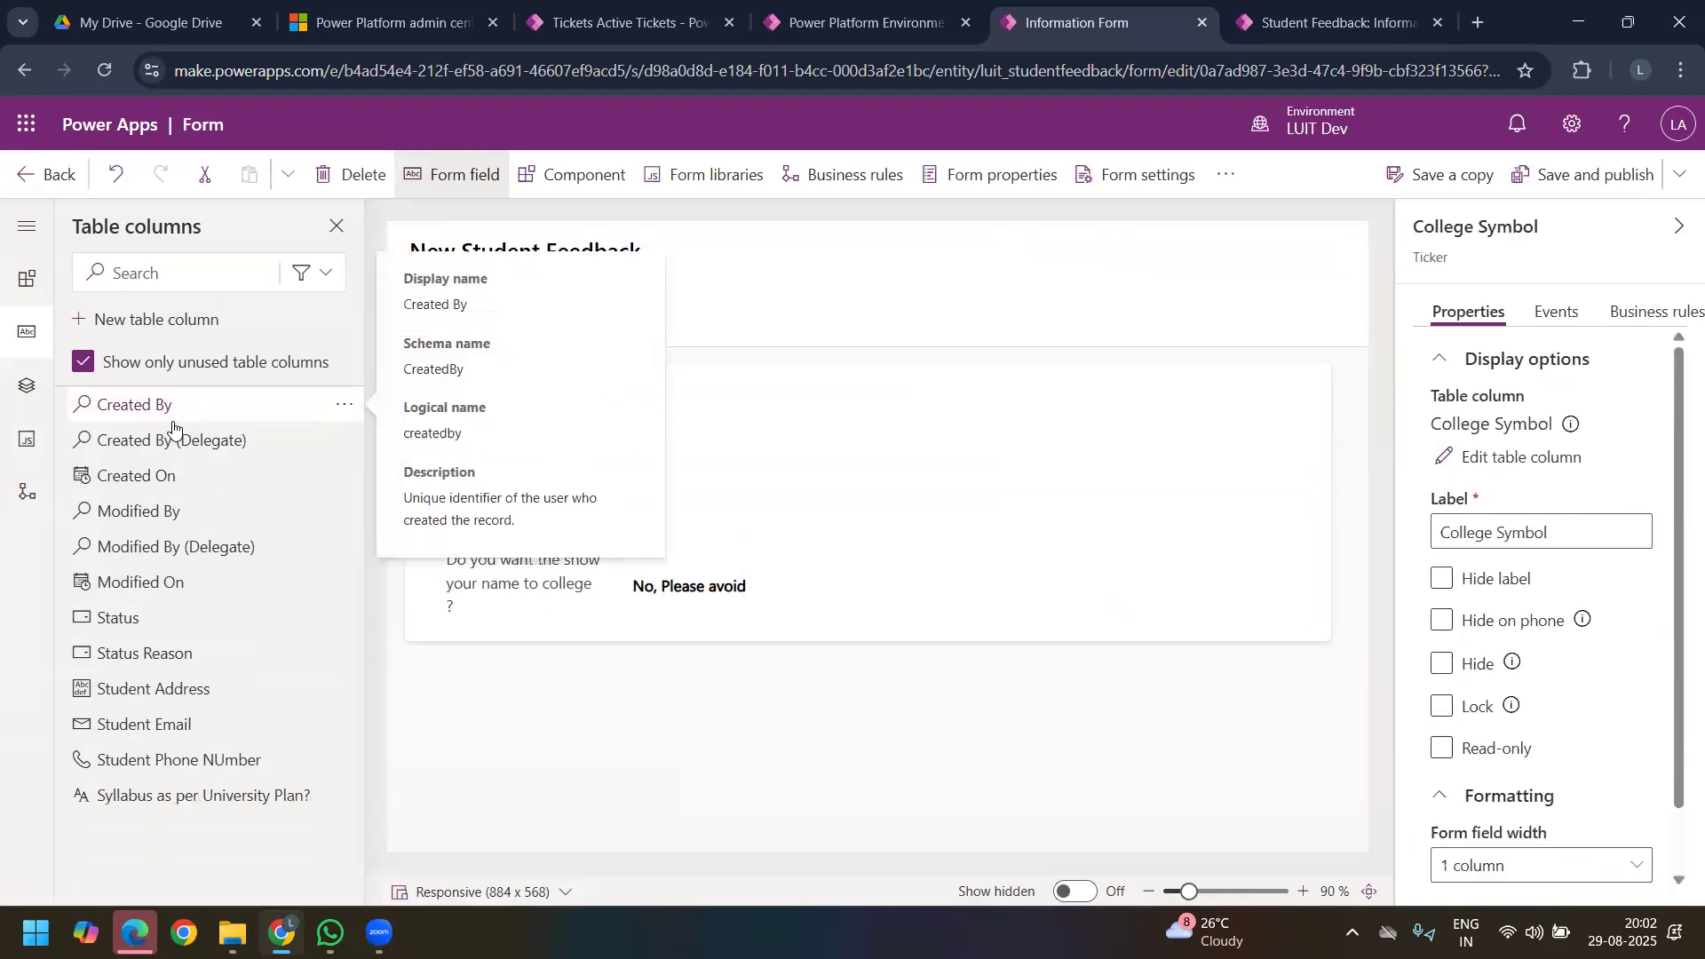
pyautogui.click(184, 702)
pyautogui.click(182, 701)
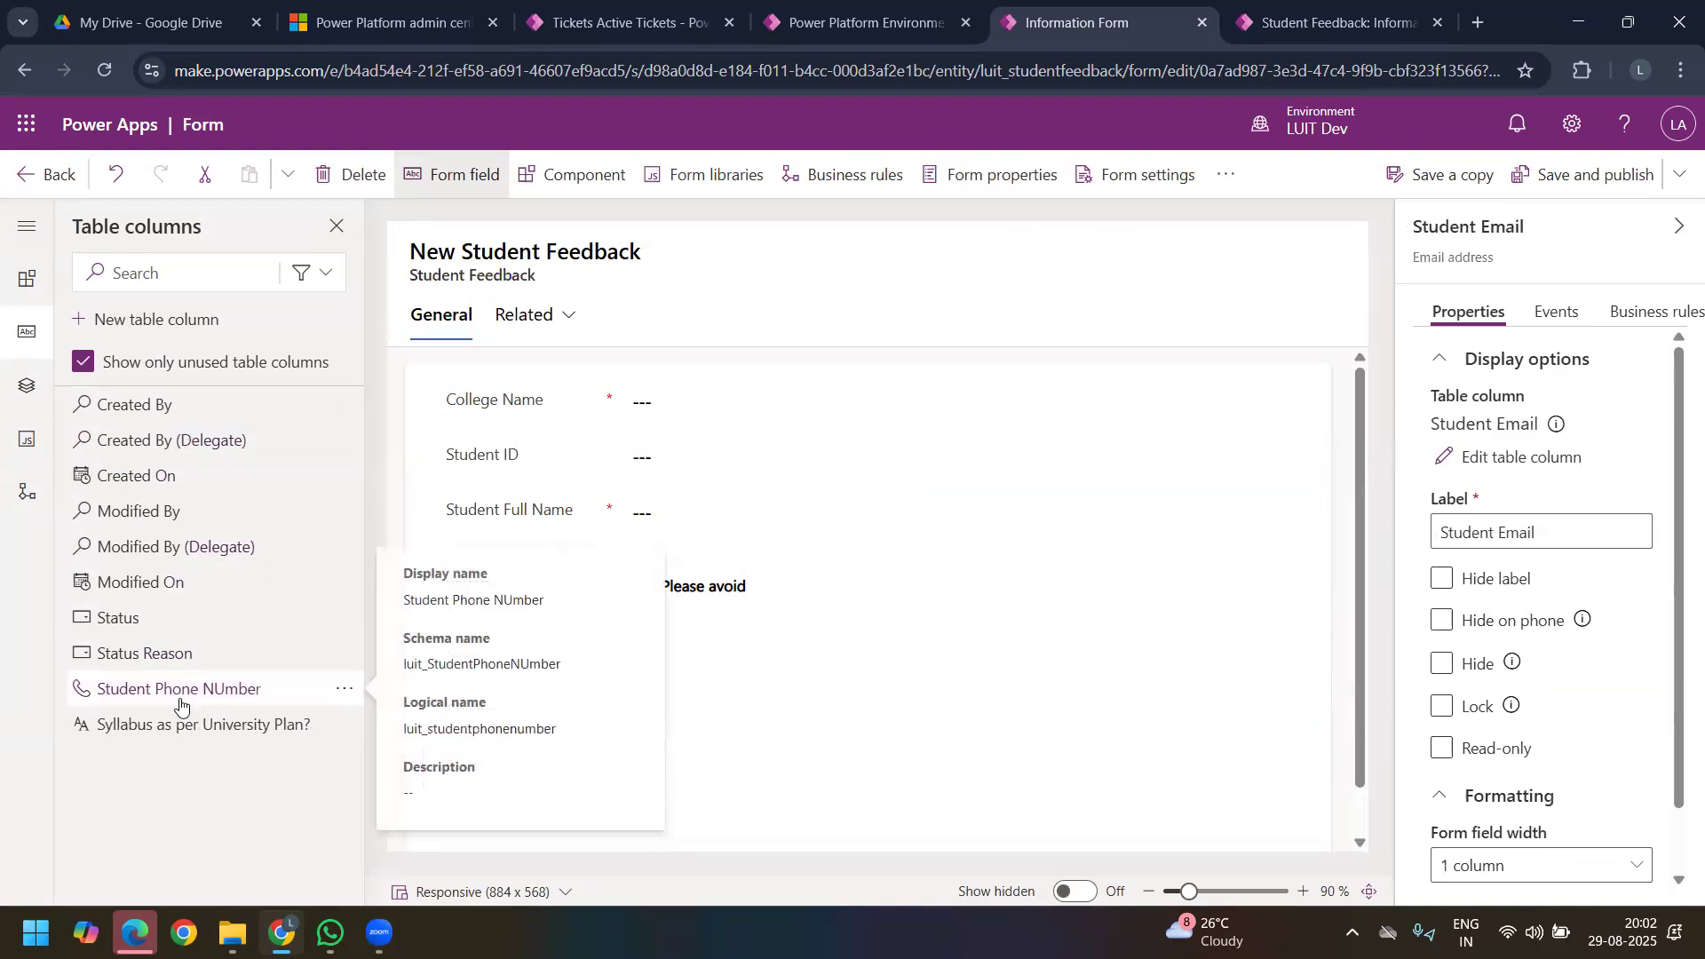
pyautogui.click(180, 701)
pyautogui.click(178, 695)
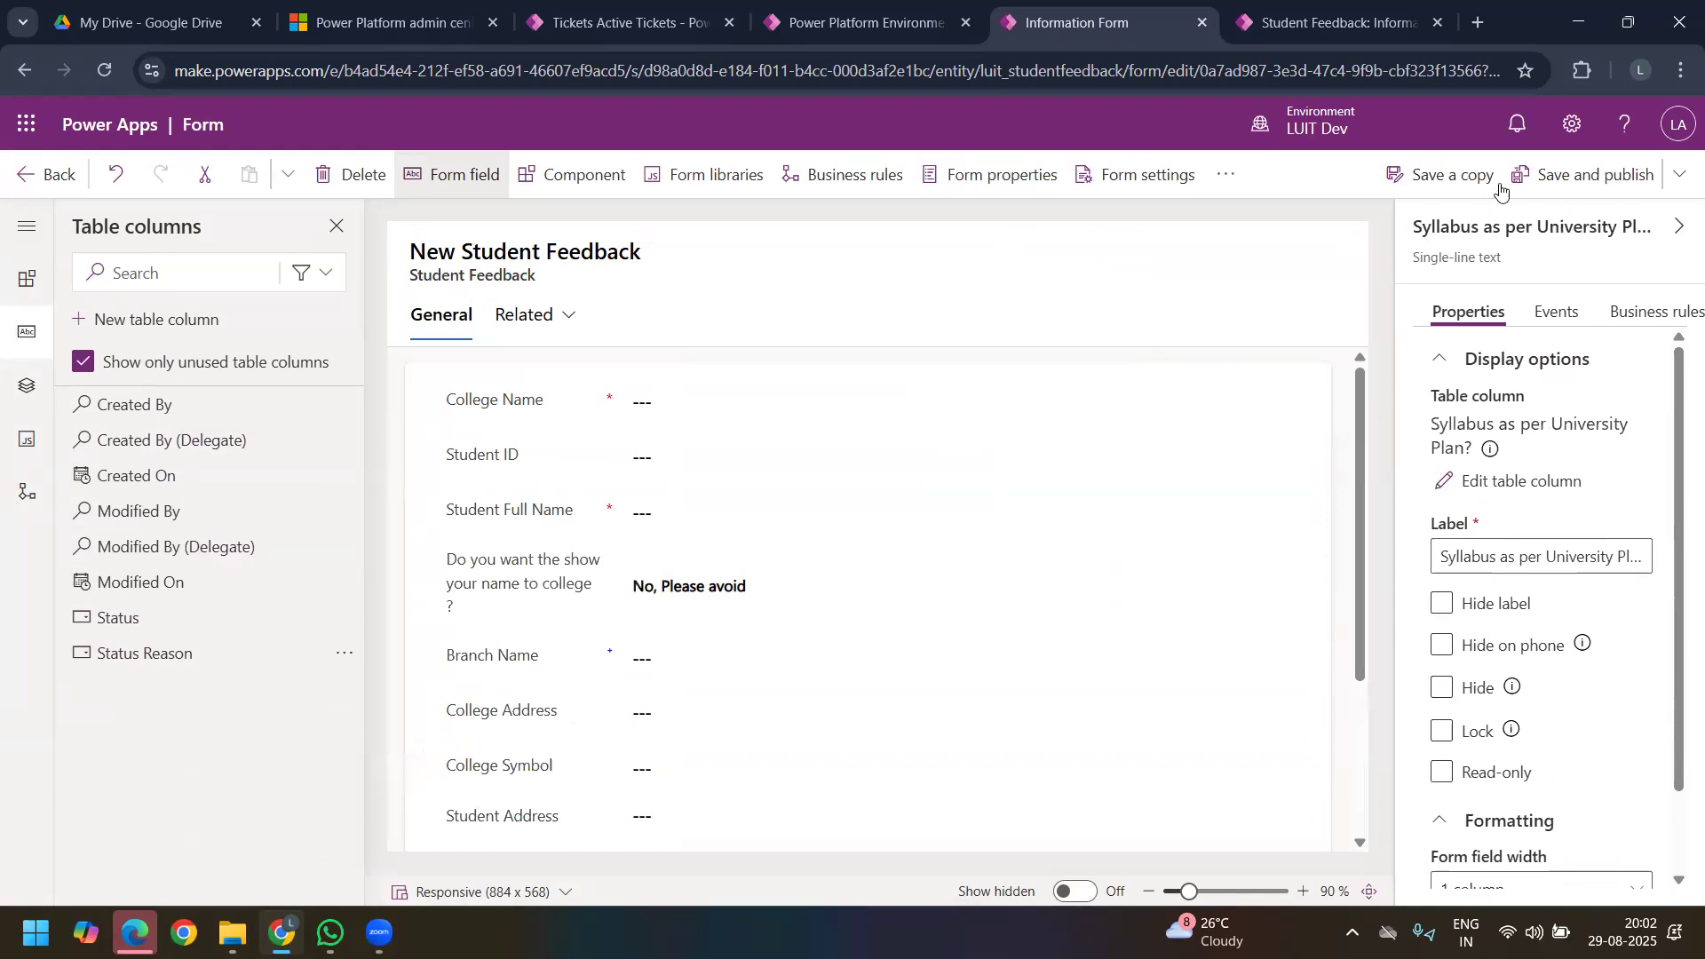
pyautogui.click(1559, 178)
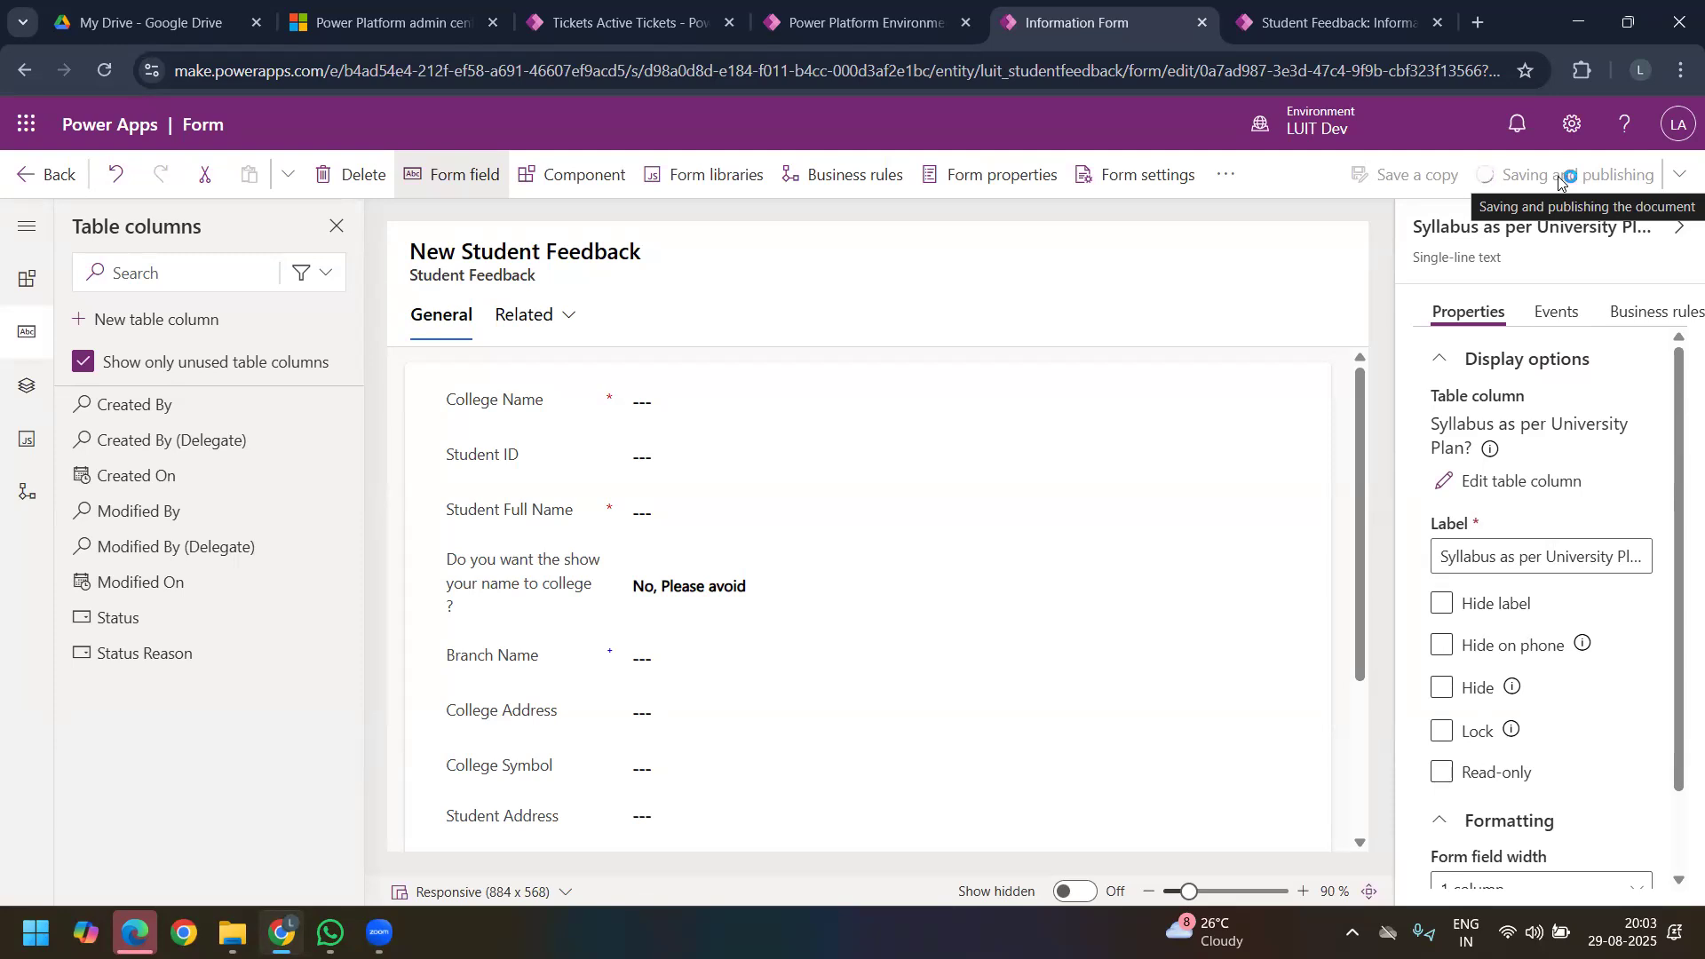
pyautogui.moveTo(1358, 421); pyautogui.dragTo(1364, 355)
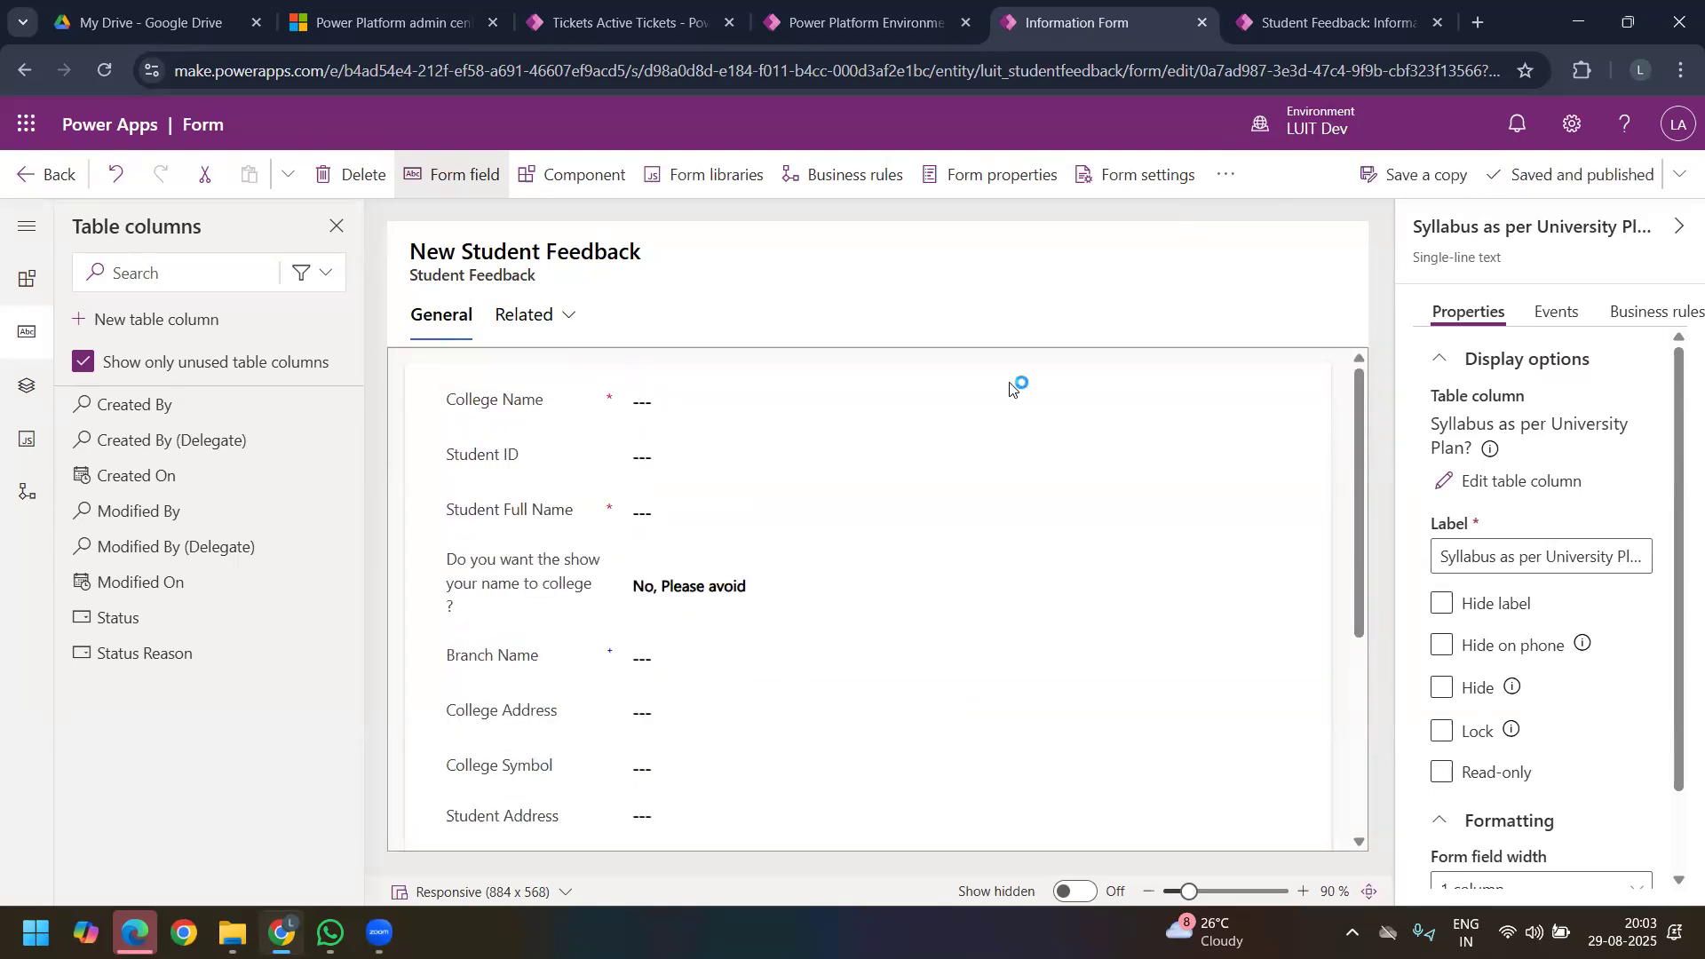
# Step: Switch to the Student Feedback Survey app, reload the new record page and review the fields on its form
pyautogui.click(1256, 27)
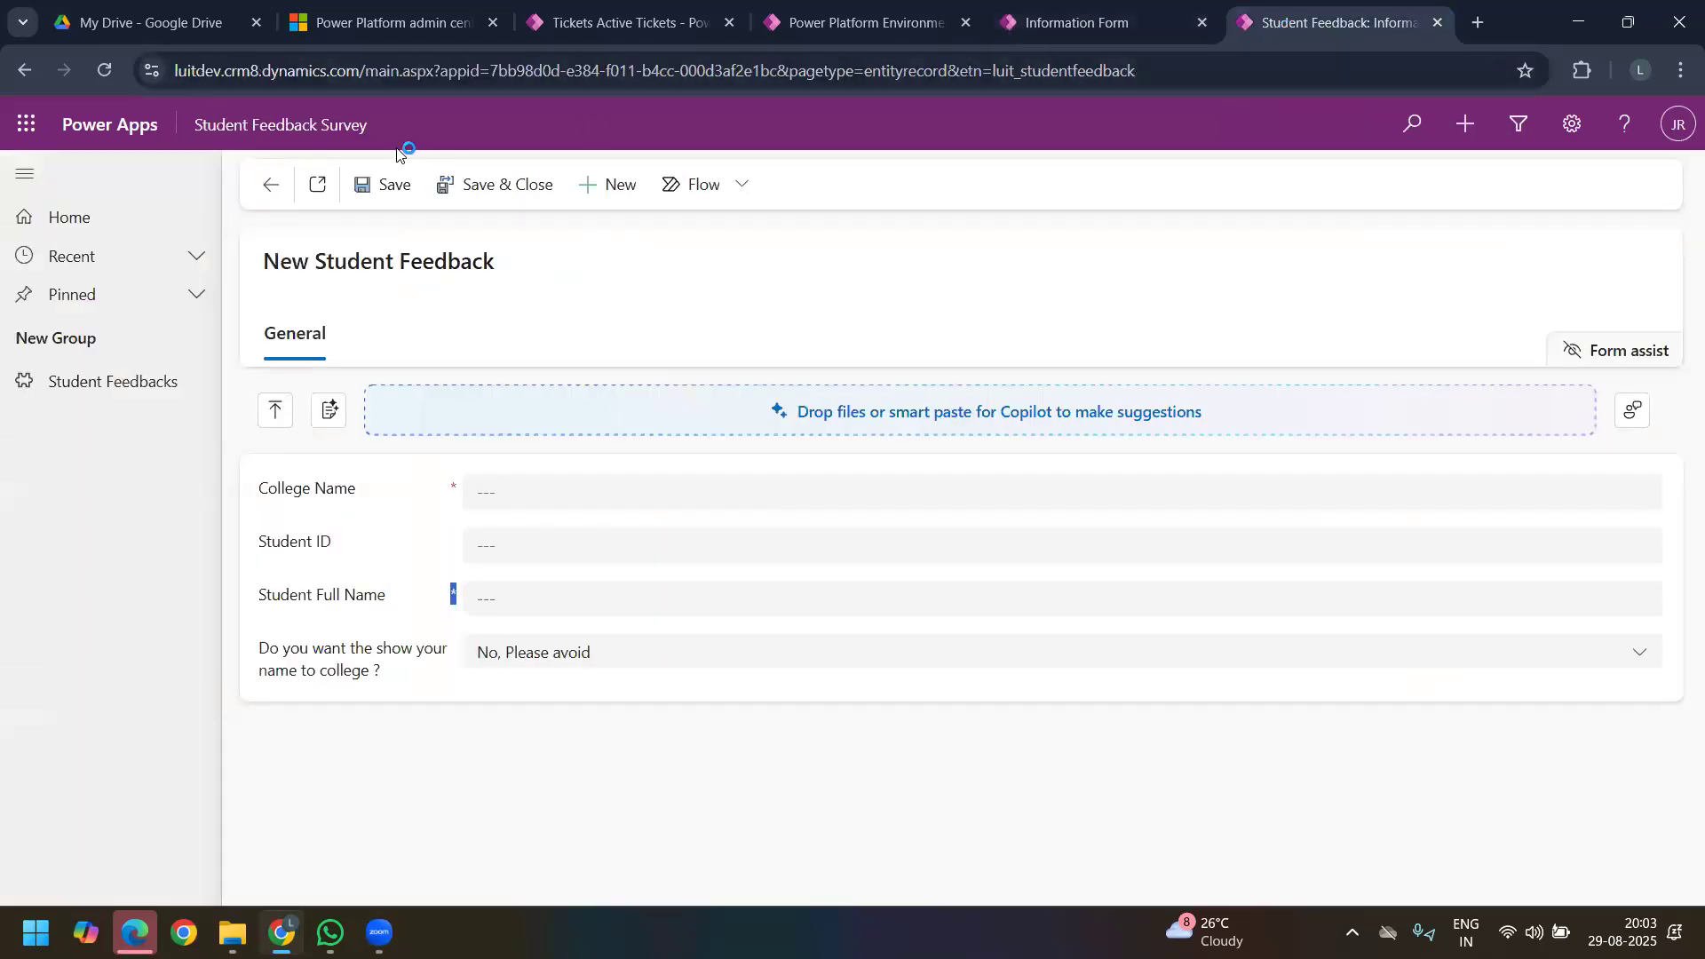
pyautogui.click(104, 71)
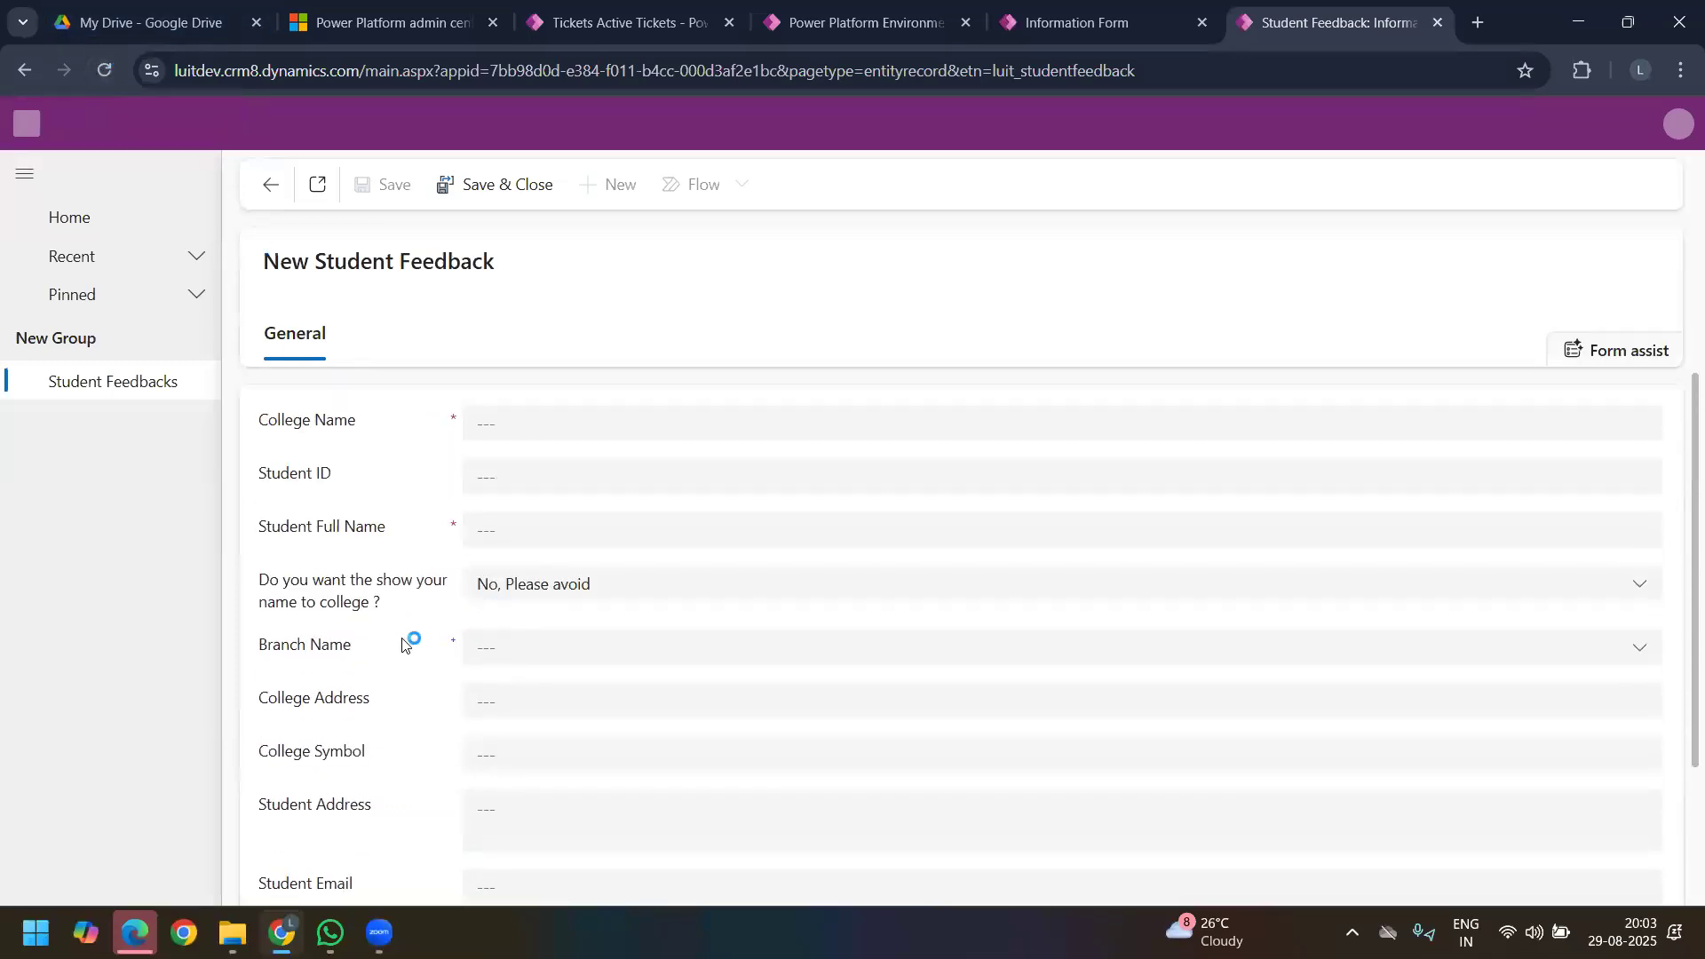
pyautogui.scroll(-1, 415, 618)
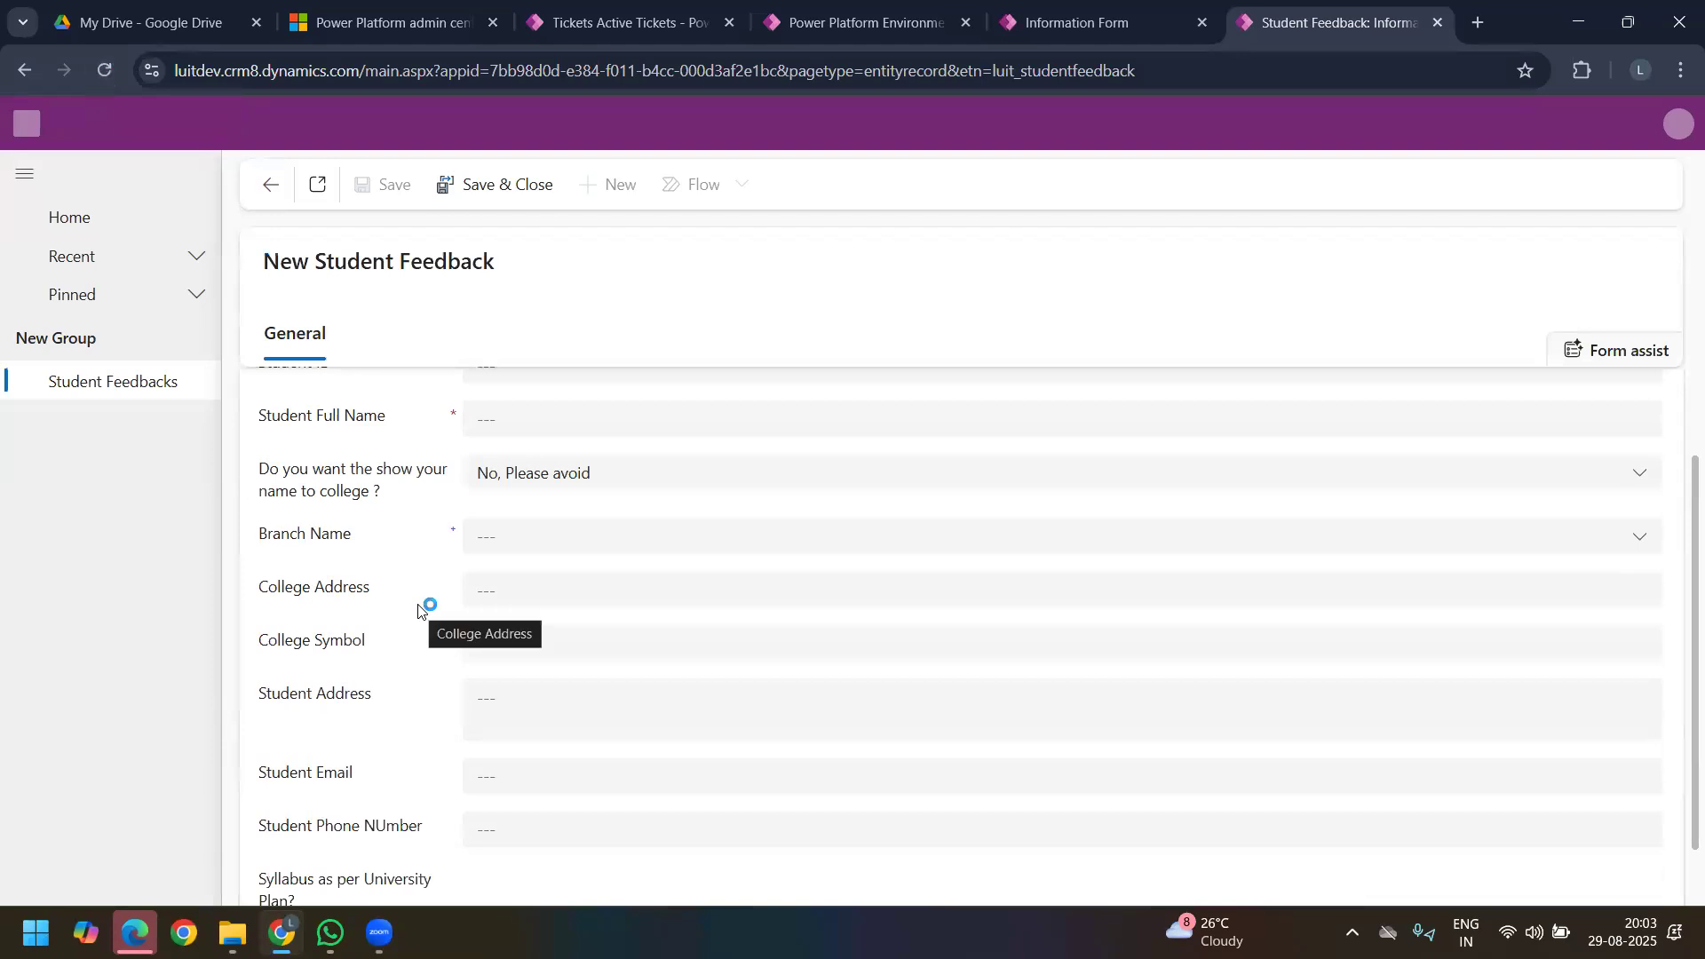
pyautogui.scroll(1, 419, 611)
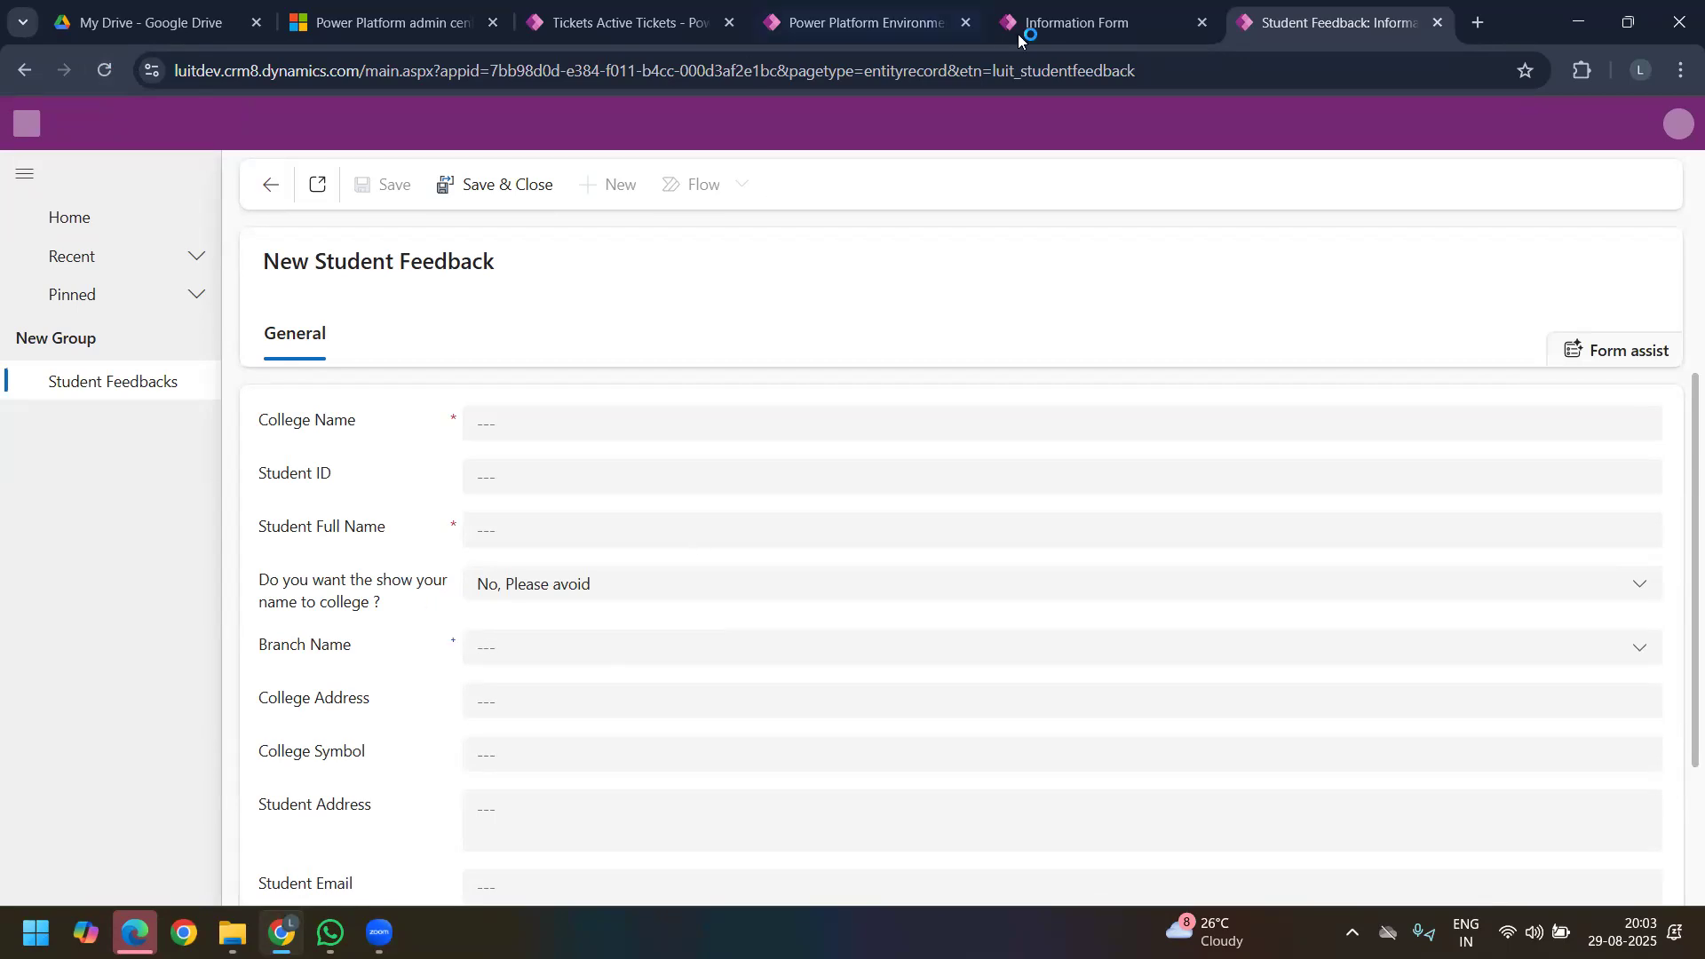
# Step: Return to the form designer, add a 2-column tab and label it "Basic Info"
pyautogui.click(1069, 16)
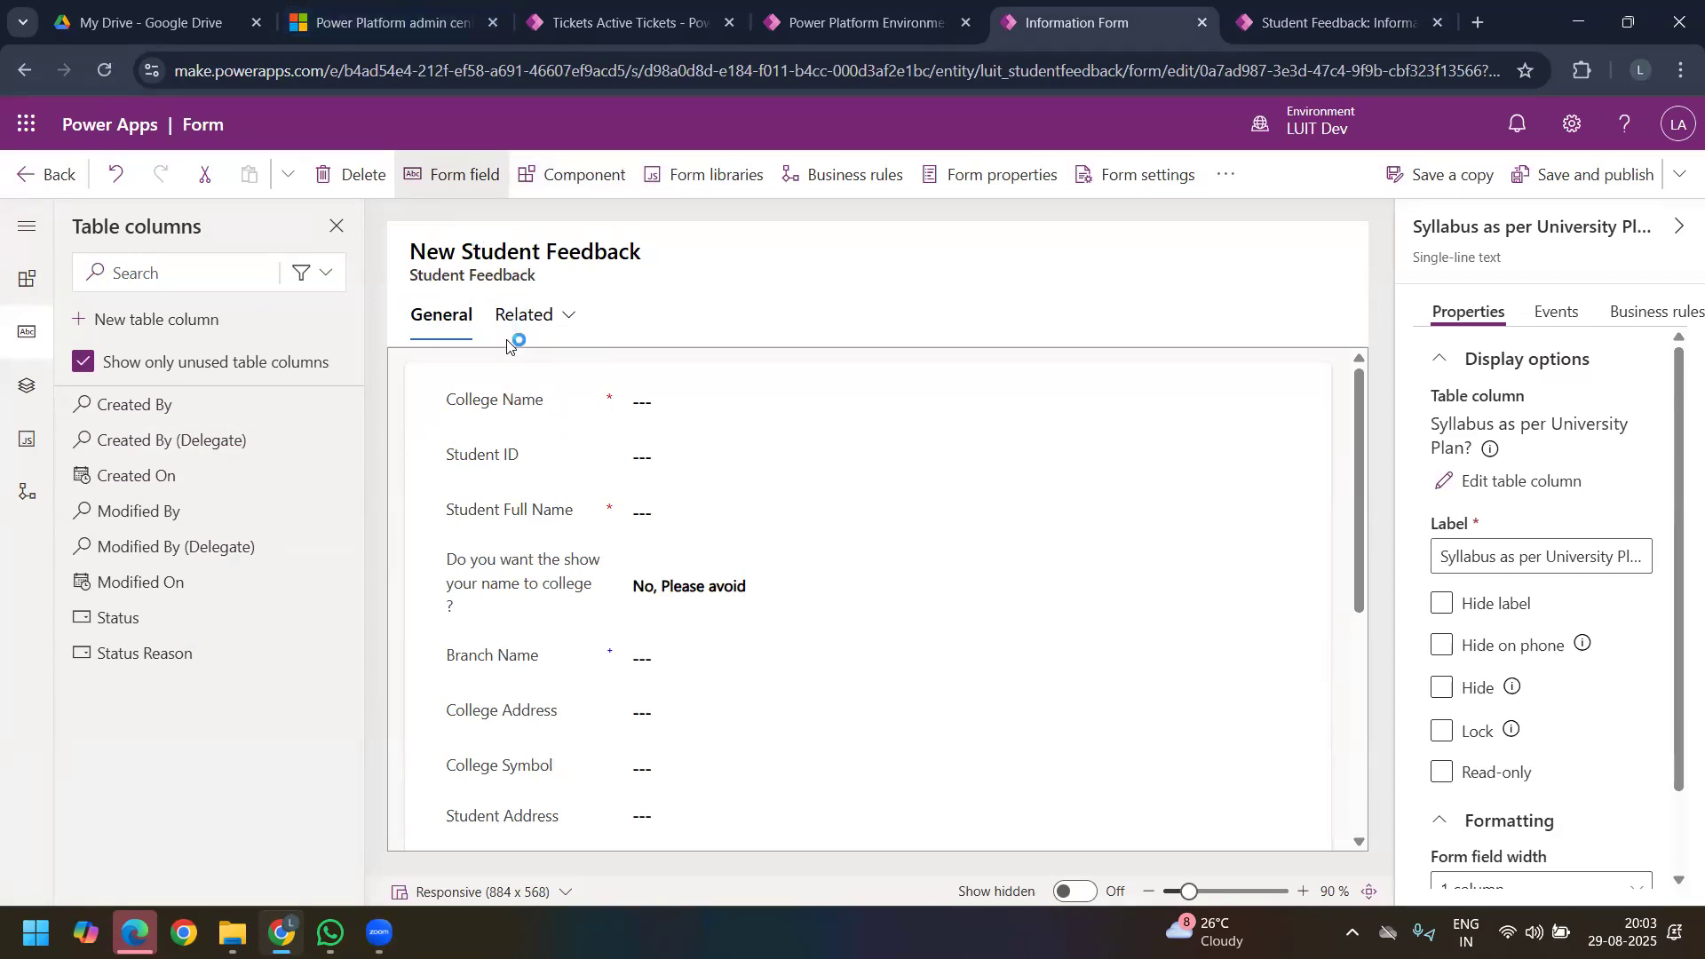
pyautogui.click(561, 190)
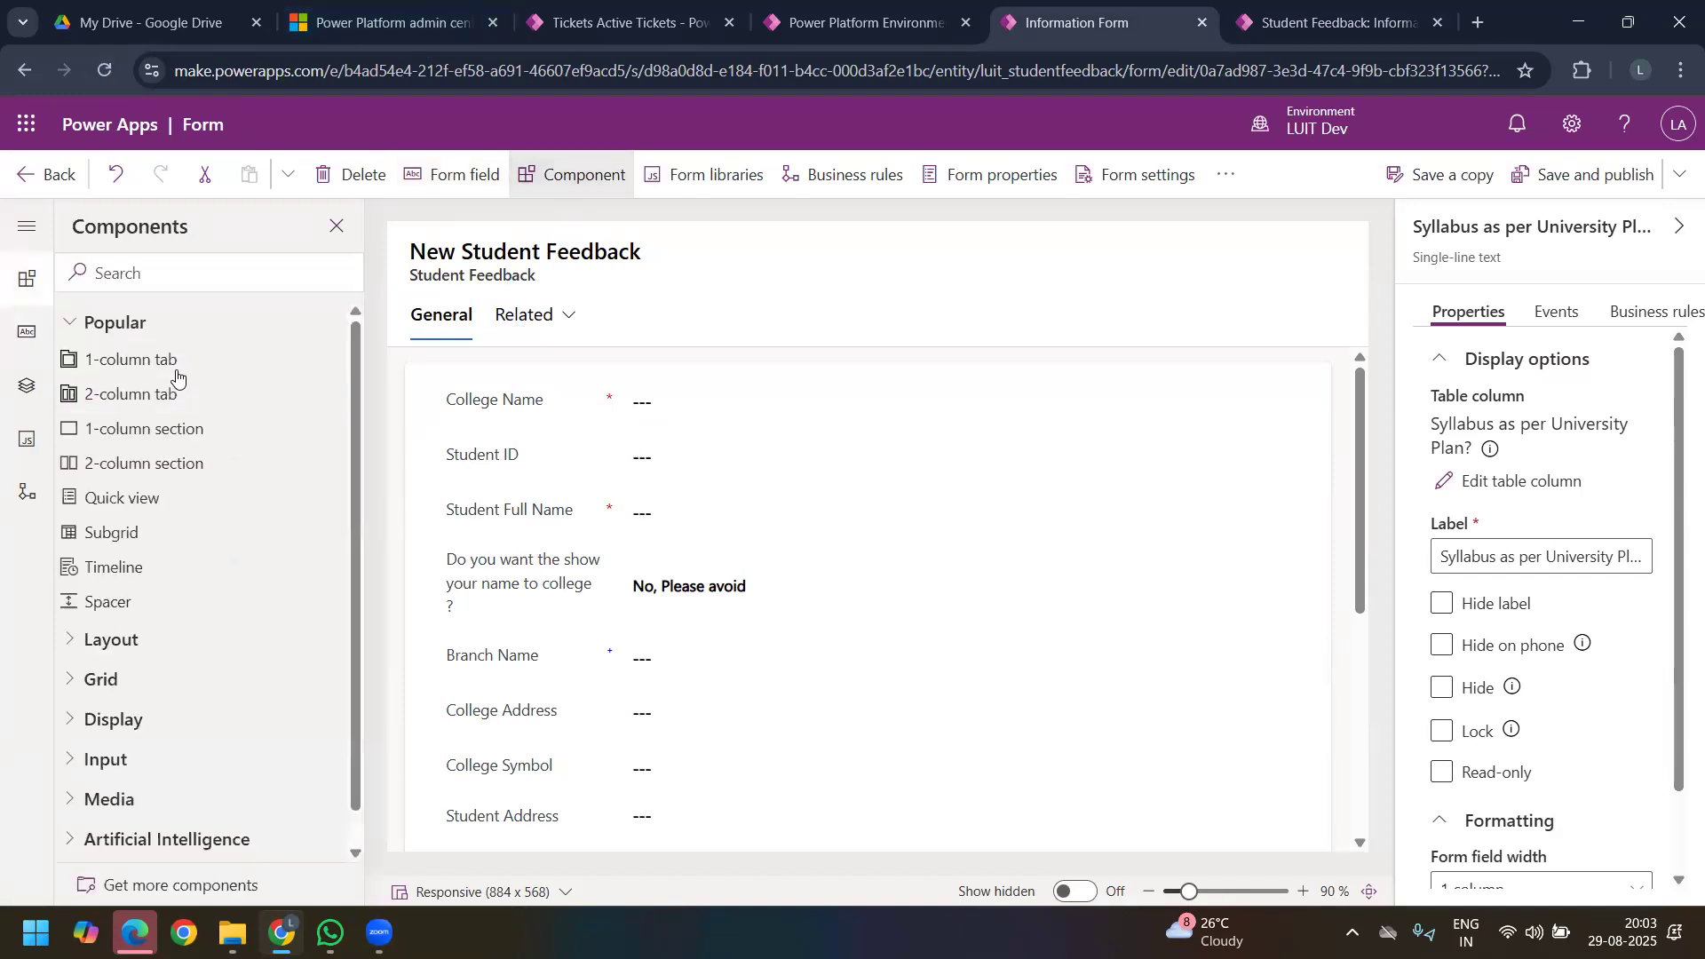
pyautogui.click(141, 406)
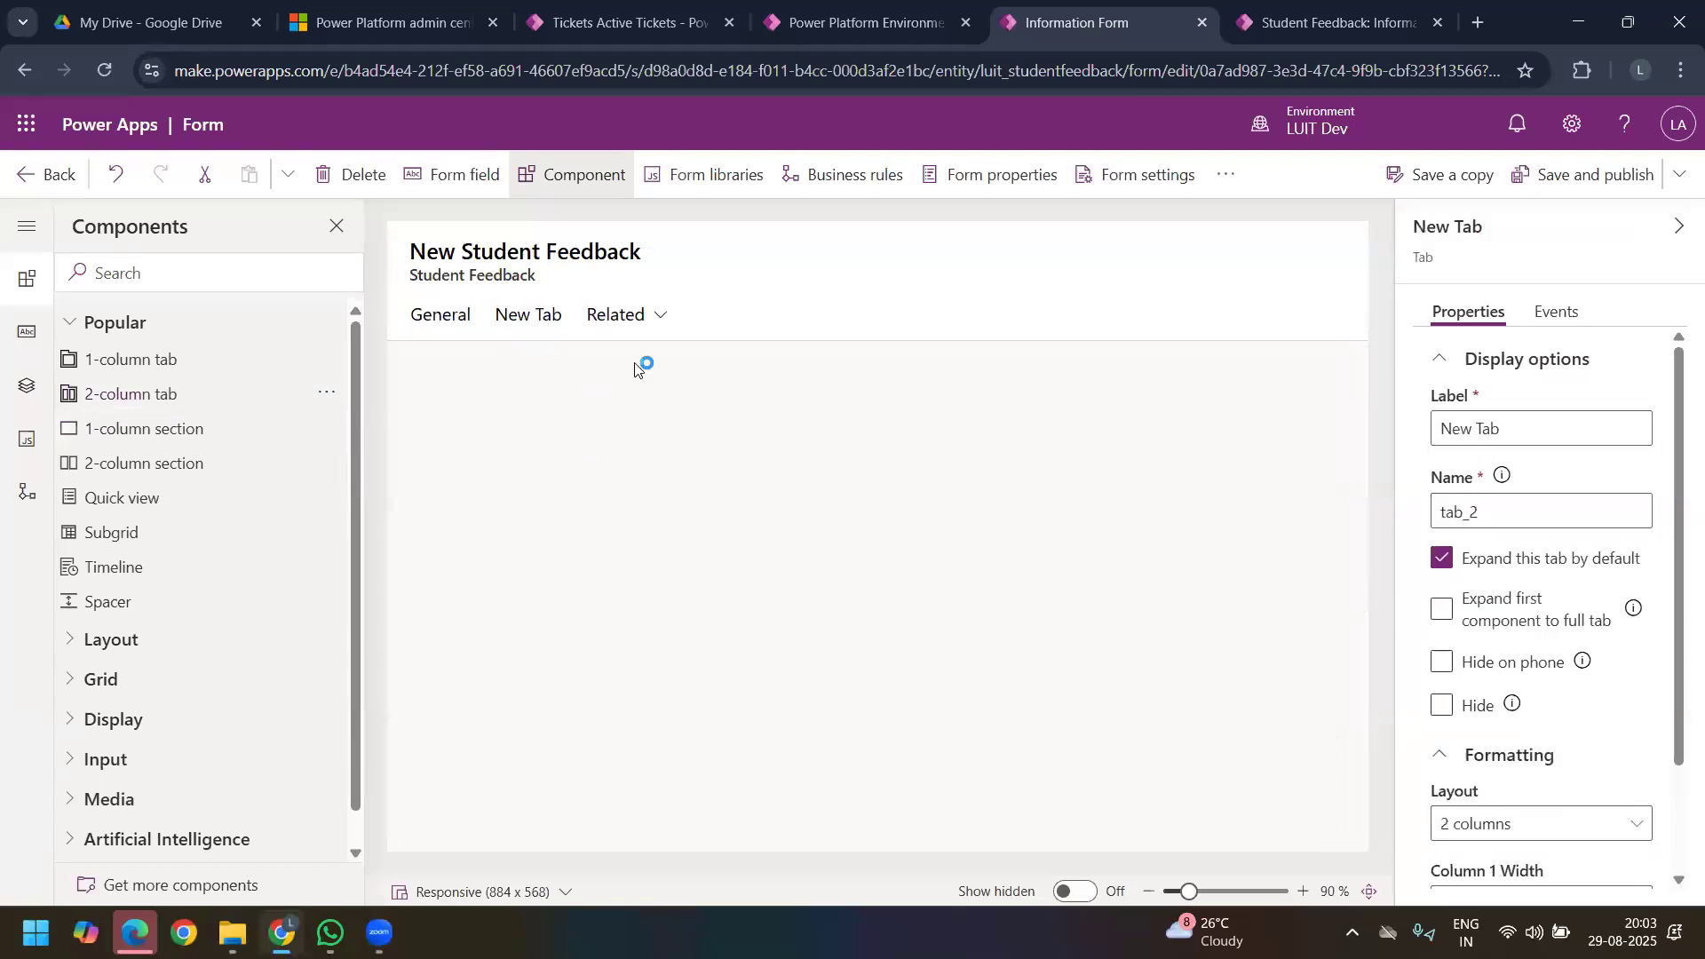
pyautogui.click(1576, 430)
pyautogui.tripleClick(1577, 430)
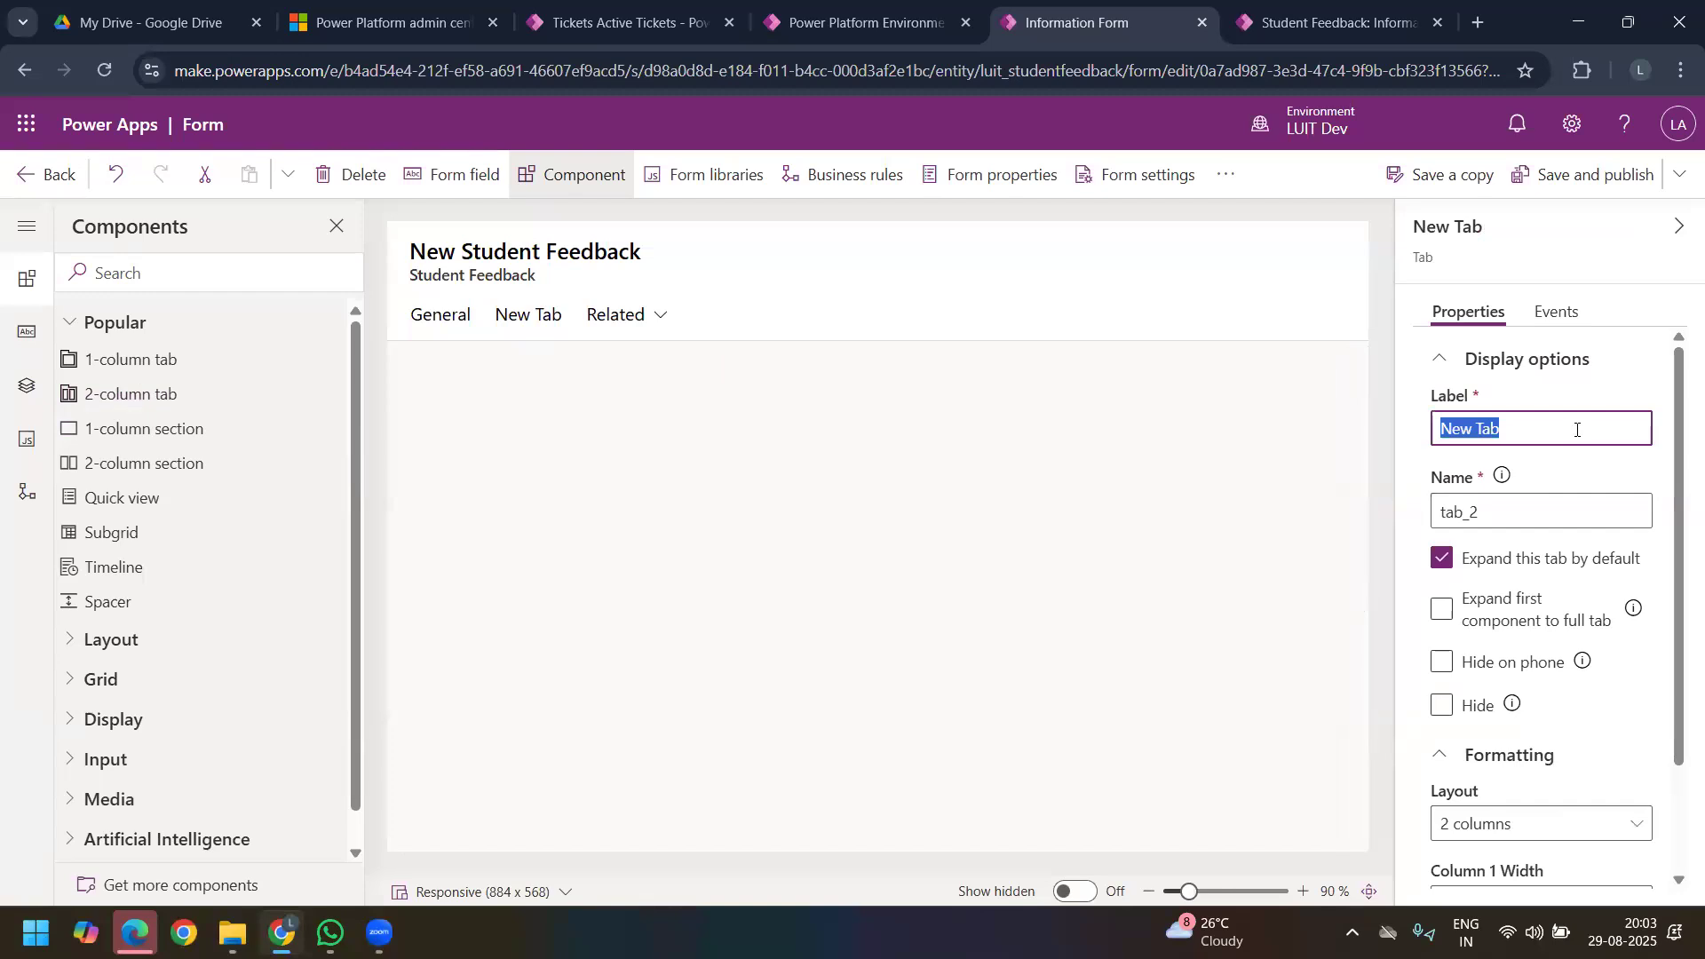
pyautogui.write('Ba')
pyautogui.click(773, 430)
pyautogui.moveTo(533, 317); pyautogui.dragTo(514, 350)
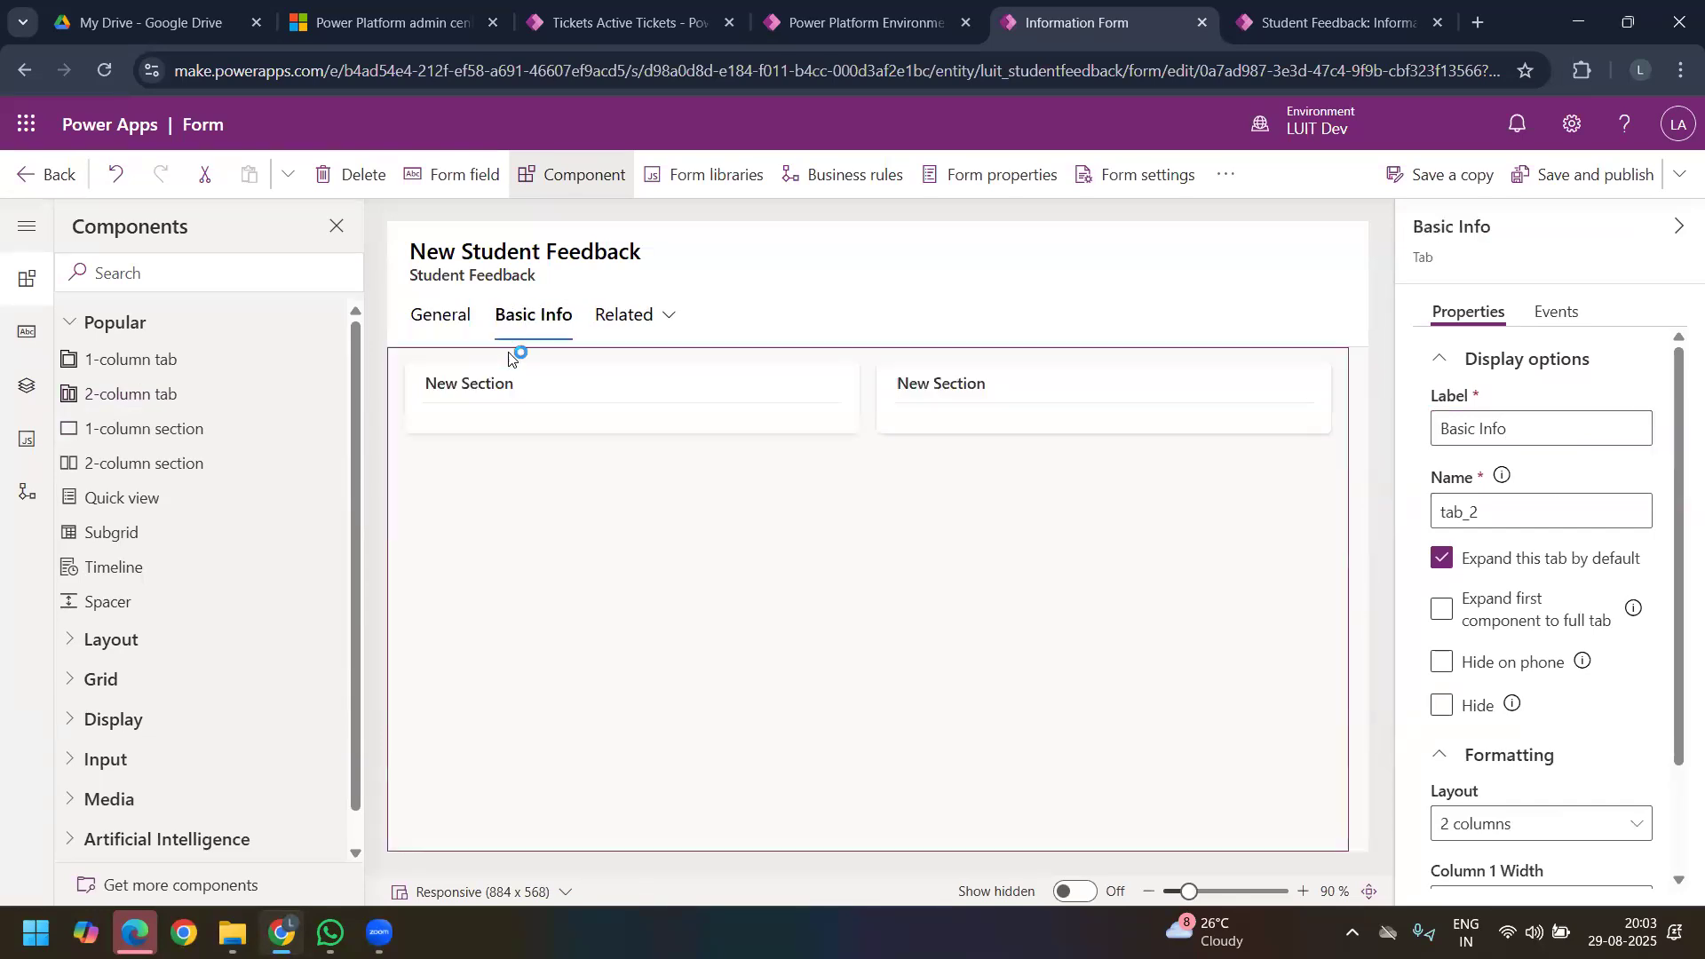
# Step: Label the first section of the Basic Info tab "College Info"
pyautogui.click(557, 397)
pyautogui.tripleClick(1568, 427)
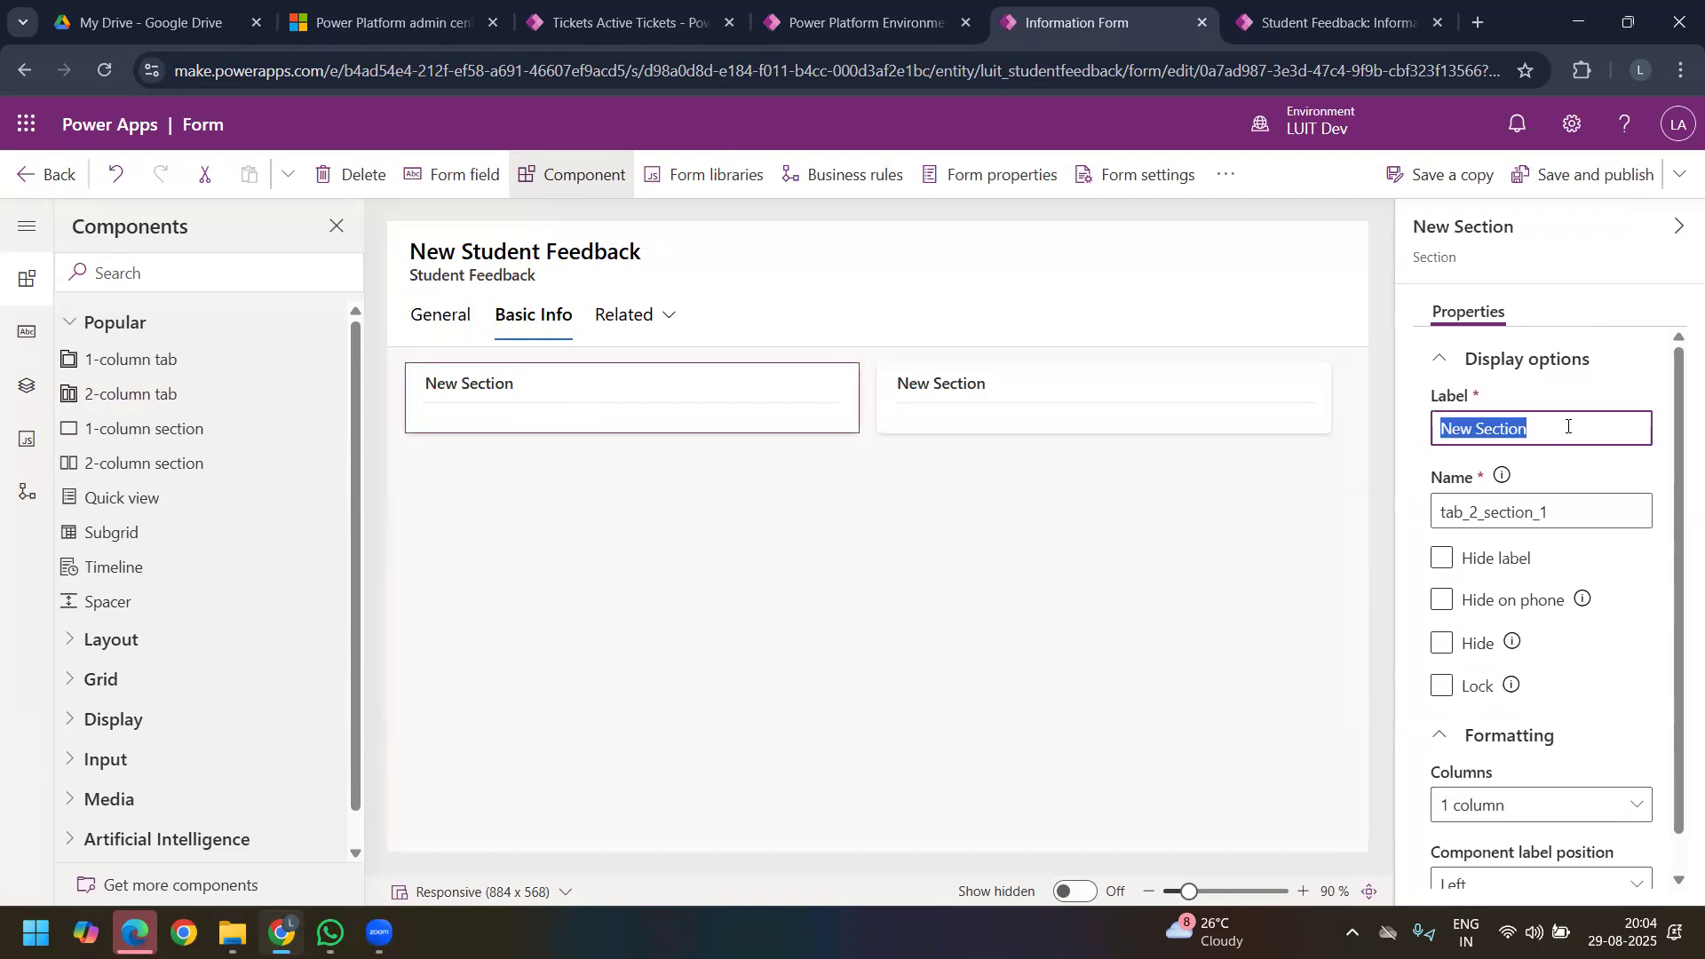
pyautogui.write('Collge')
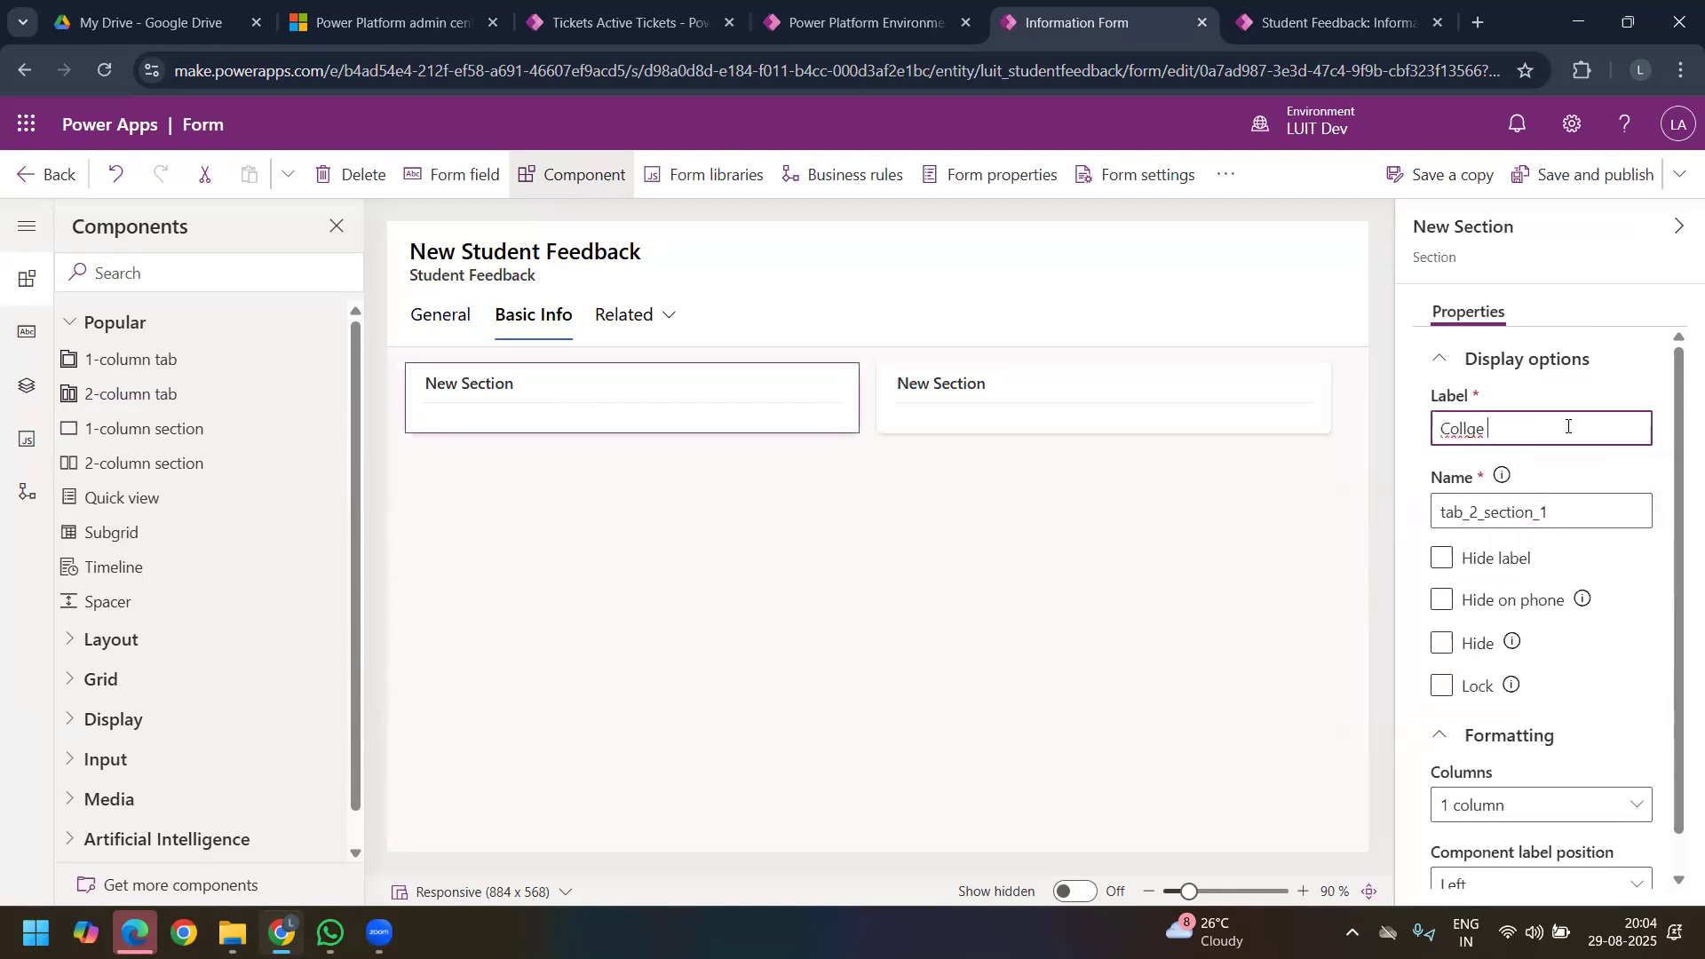
pyautogui.press('BackSpace')
pyautogui.press('BackSpace')
pyautogui.write('ege i')
pyautogui.press('BackSpace')
pyautogui.write('INfo')
pyautogui.click(823, 377)
# Step: Label the second section of the Basic Info tab "Student Info"
pyautogui.click(1016, 384)
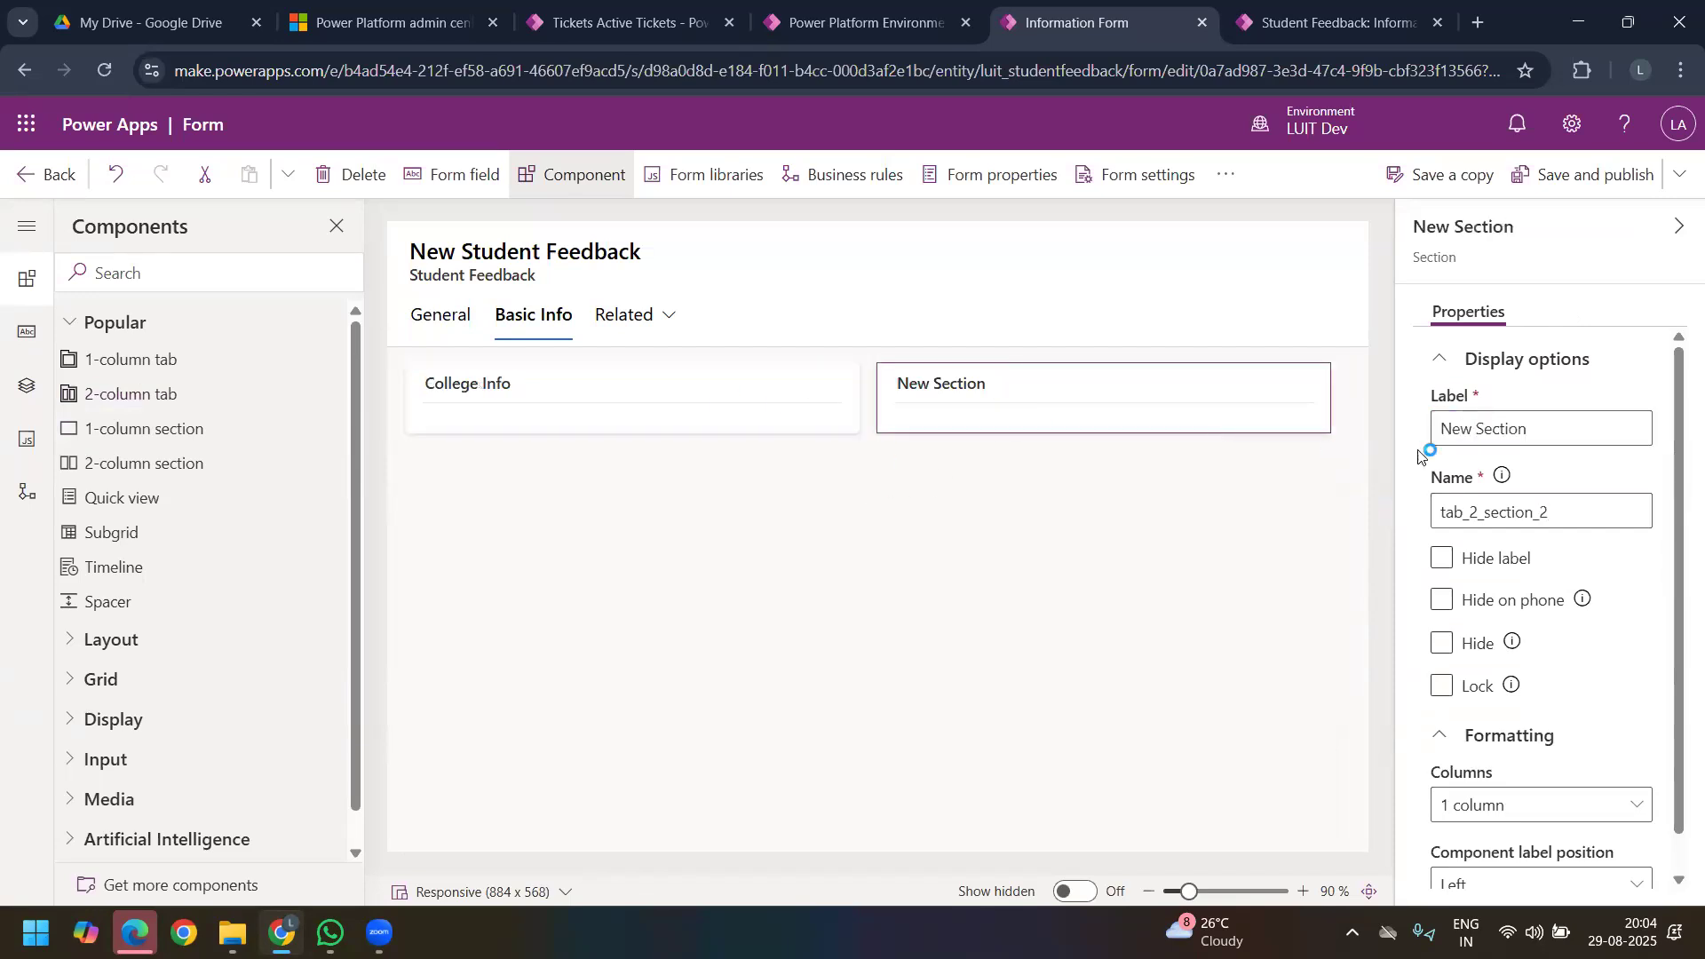
pyautogui.tripleClick(1501, 425)
pyautogui.write('Student Info')
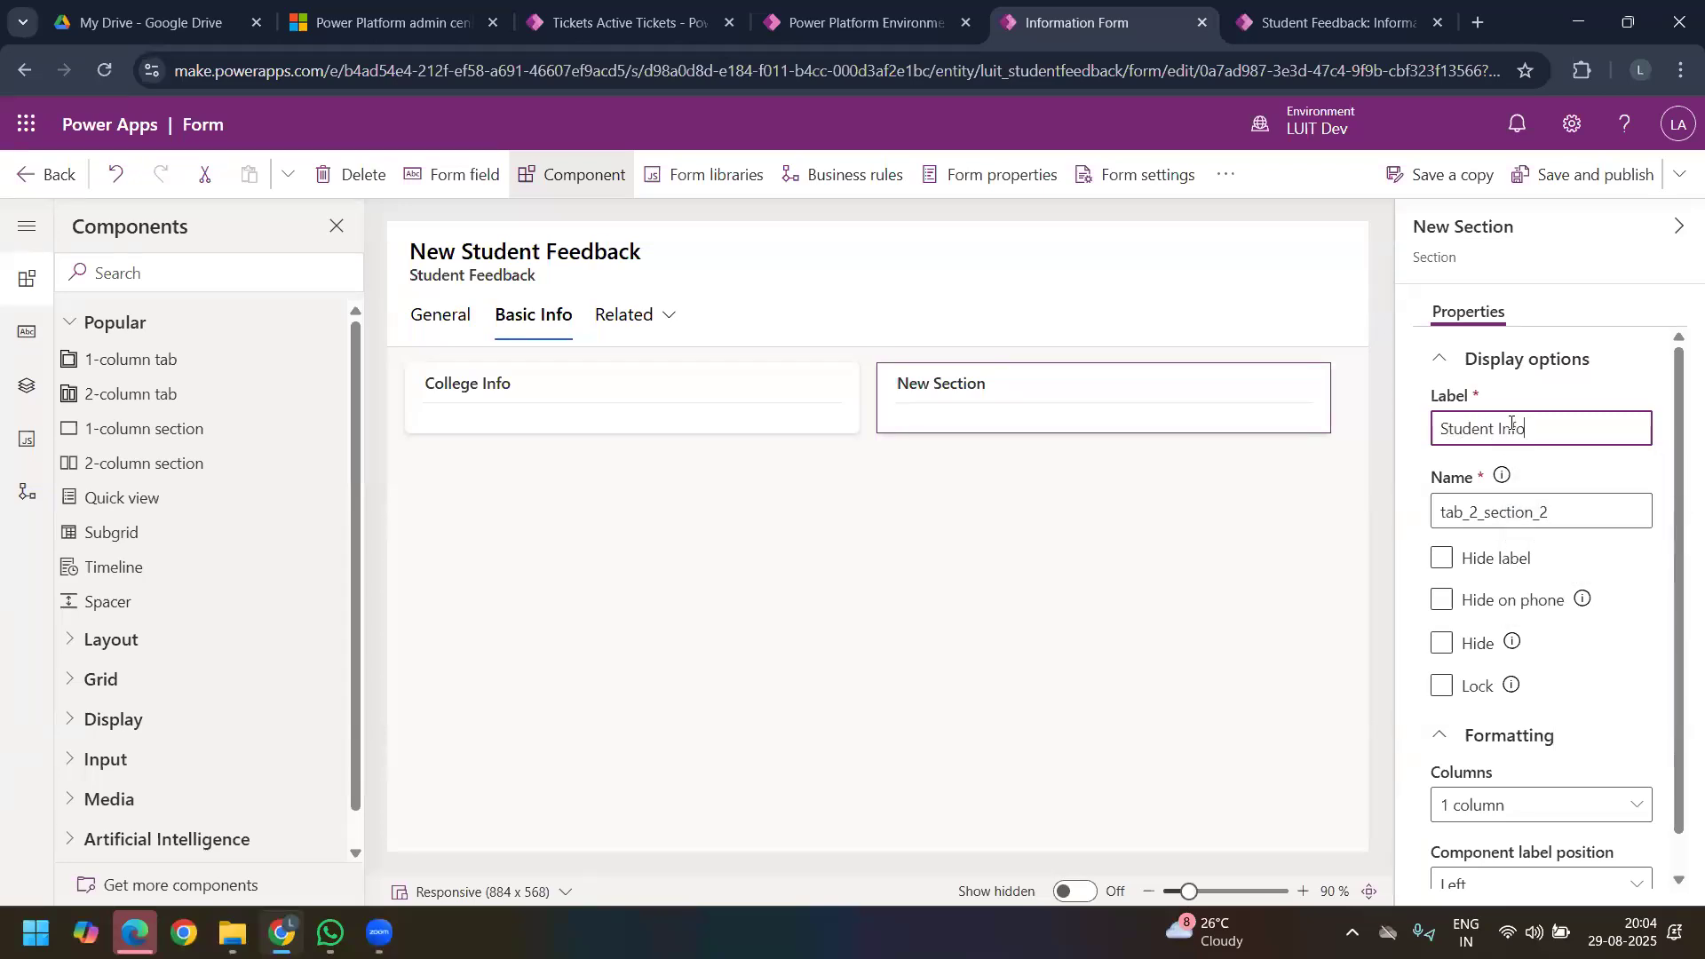
pyautogui.click(1215, 330)
# Step: Move the College Name and College Address fields from the General tab into the College Info section of the Basic Info tab
pyautogui.click(449, 316)
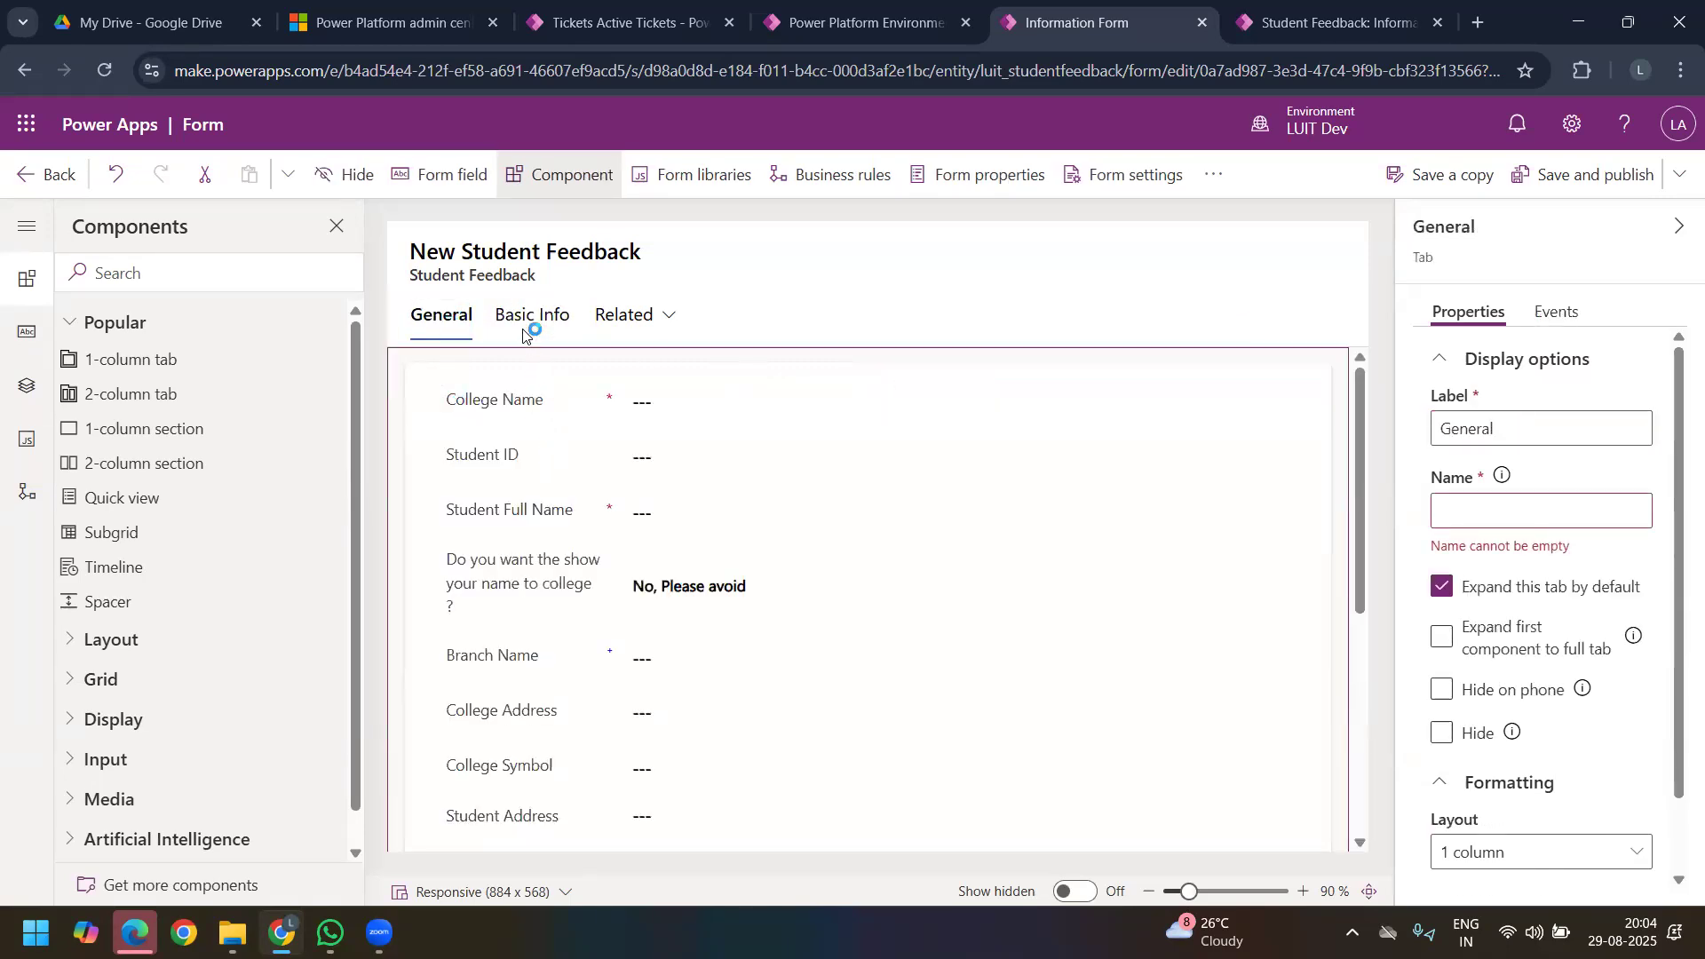
pyautogui.moveTo(514, 397); pyautogui.dragTo(480, 414)
pyautogui.click(442, 316)
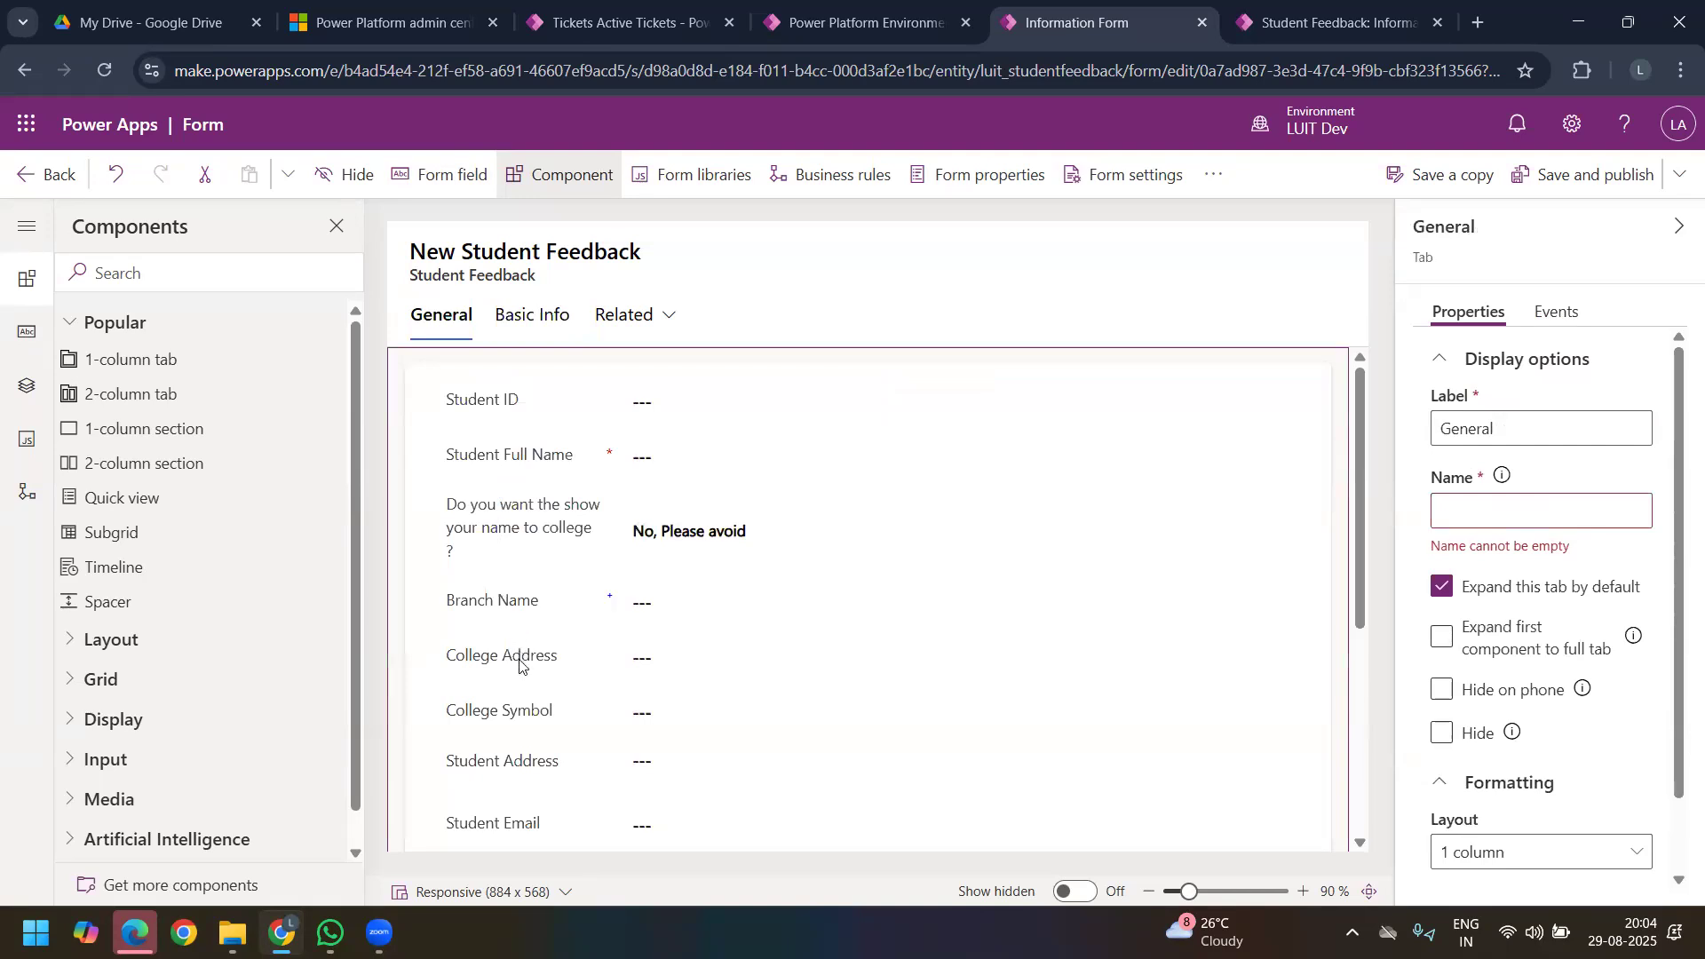
pyautogui.scroll(-3, 519, 662)
pyautogui.scroll(-2, 524, 697)
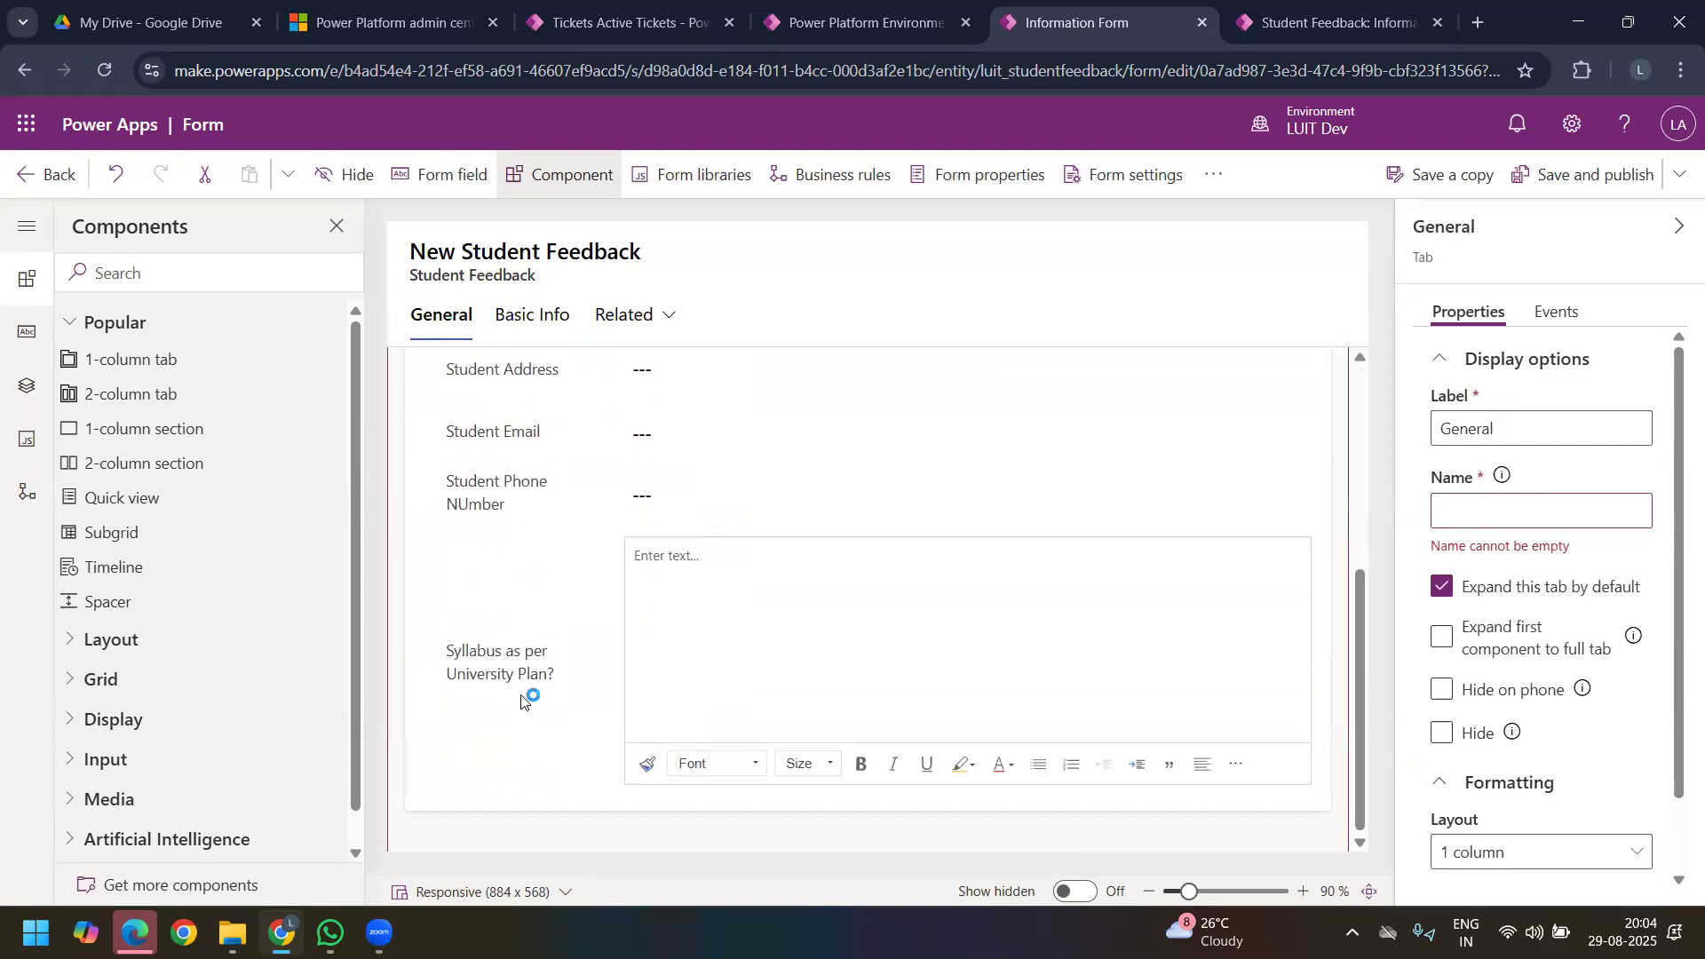
pyautogui.scroll(4, 537, 657)
pyautogui.moveTo(509, 605); pyautogui.dragTo(497, 488)
# Step: Move the Student ID and Student Full Name fields from the General tab into the Student Info section of the Basic Info tab
pyautogui.click(444, 318)
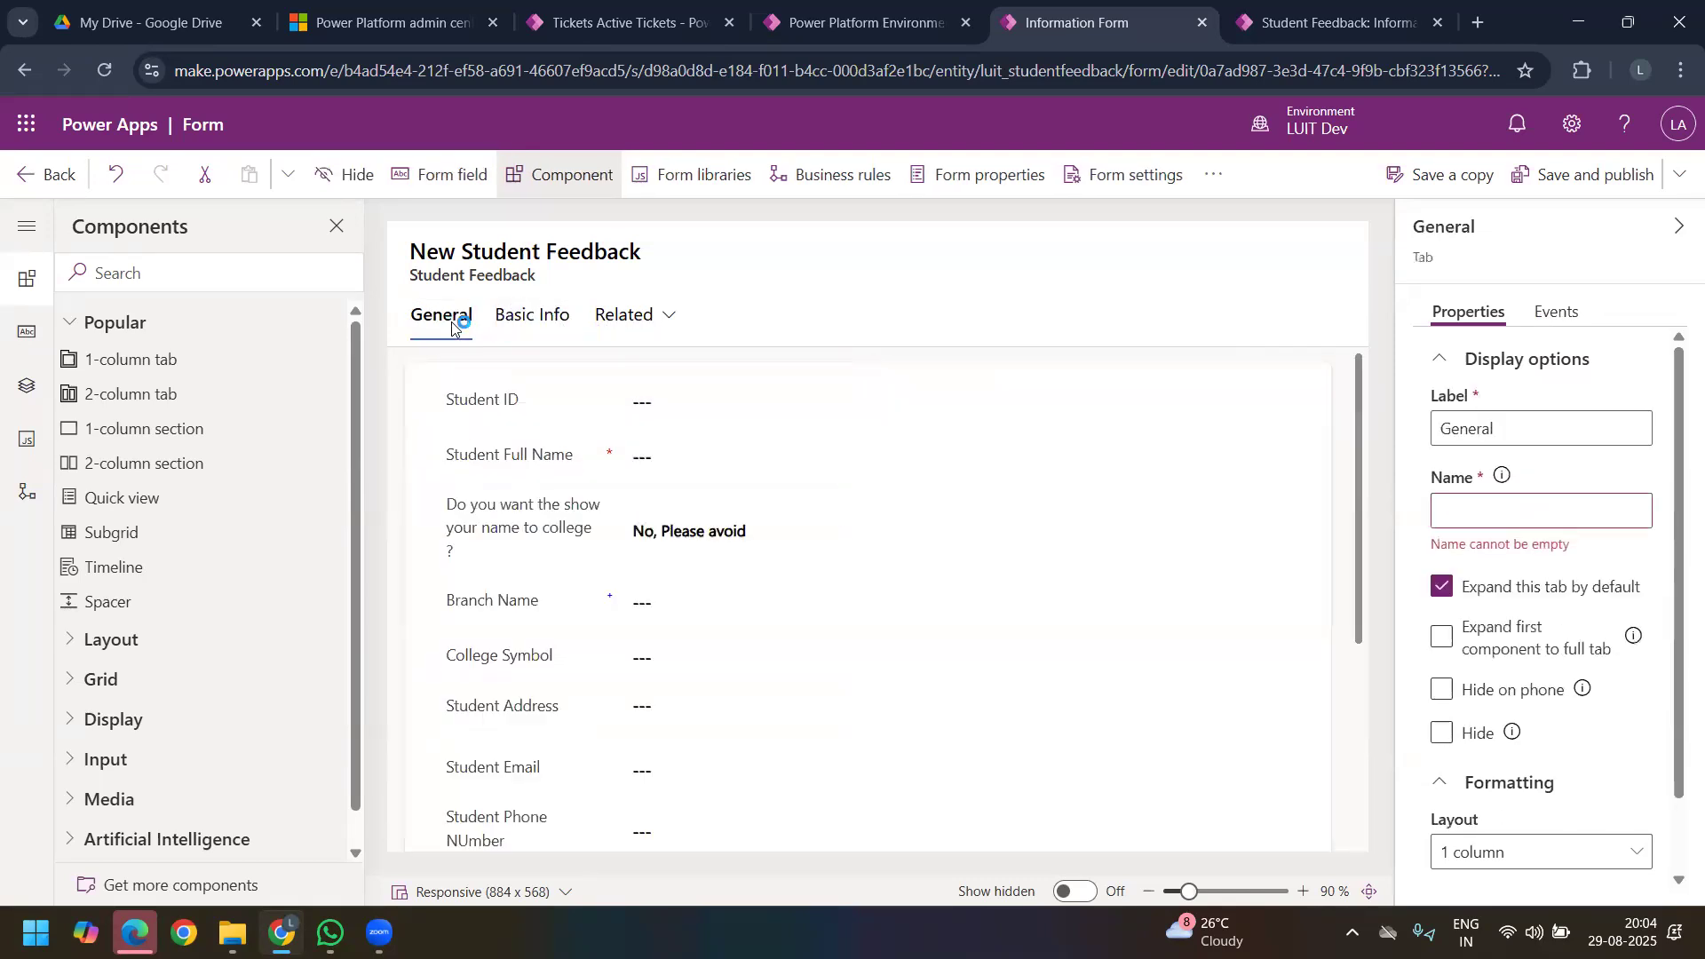
pyautogui.moveTo(491, 409); pyautogui.dragTo(944, 420)
pyautogui.click(443, 315)
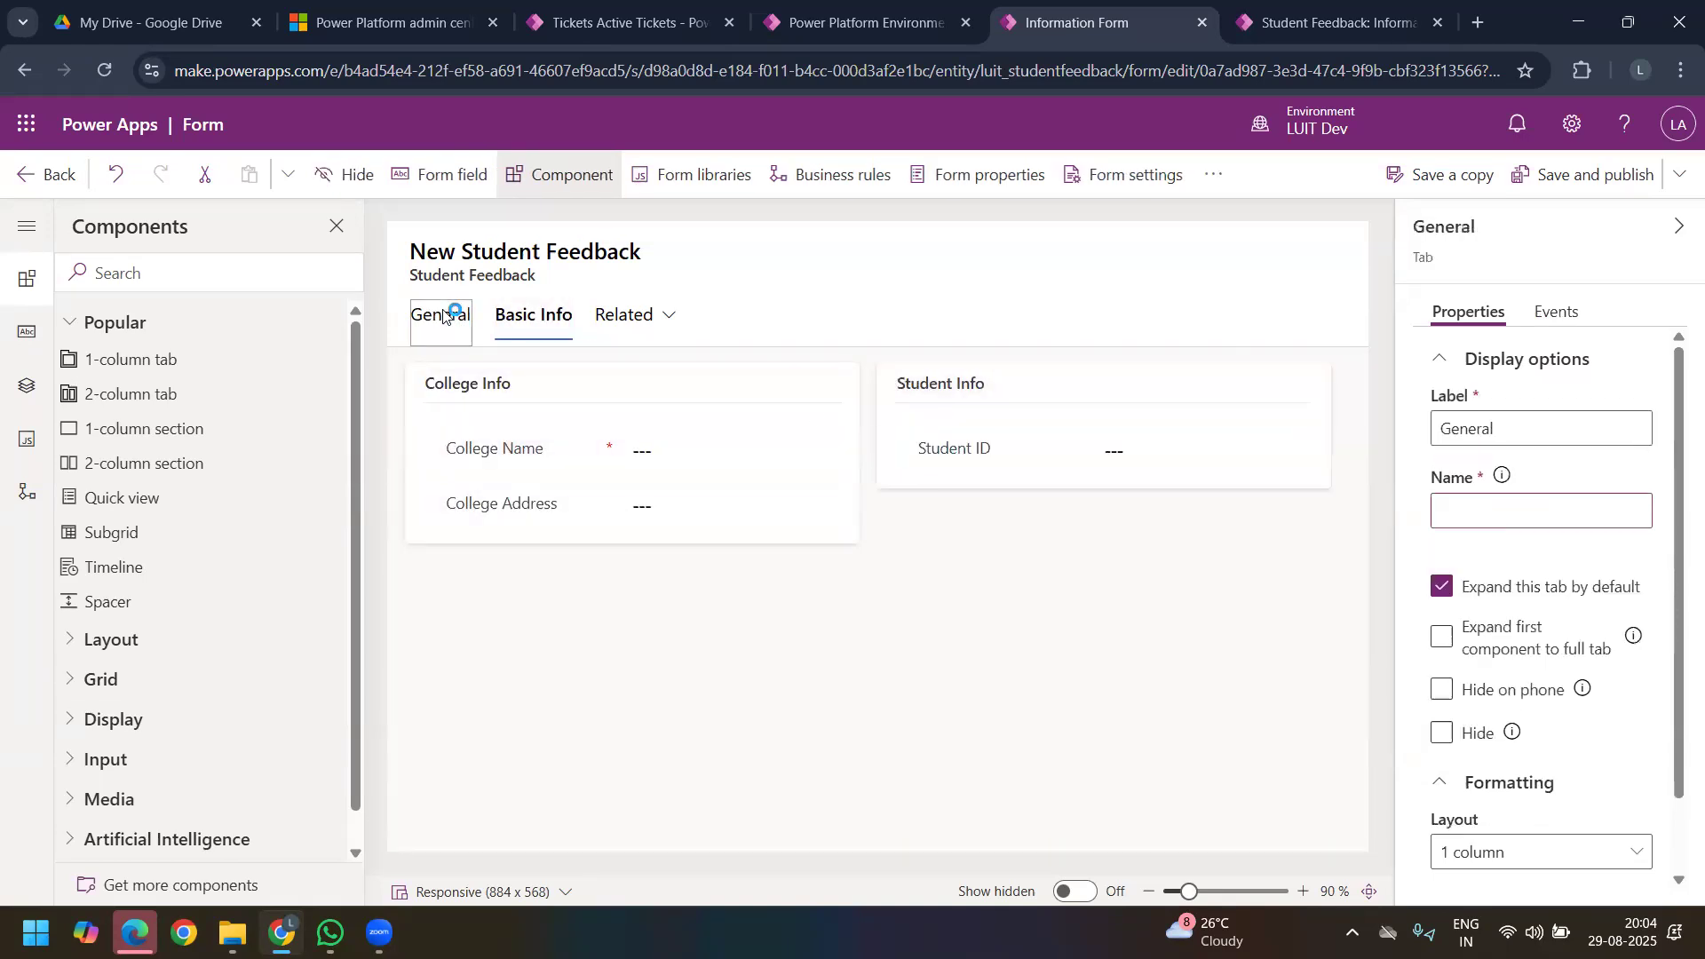
pyautogui.click(507, 413)
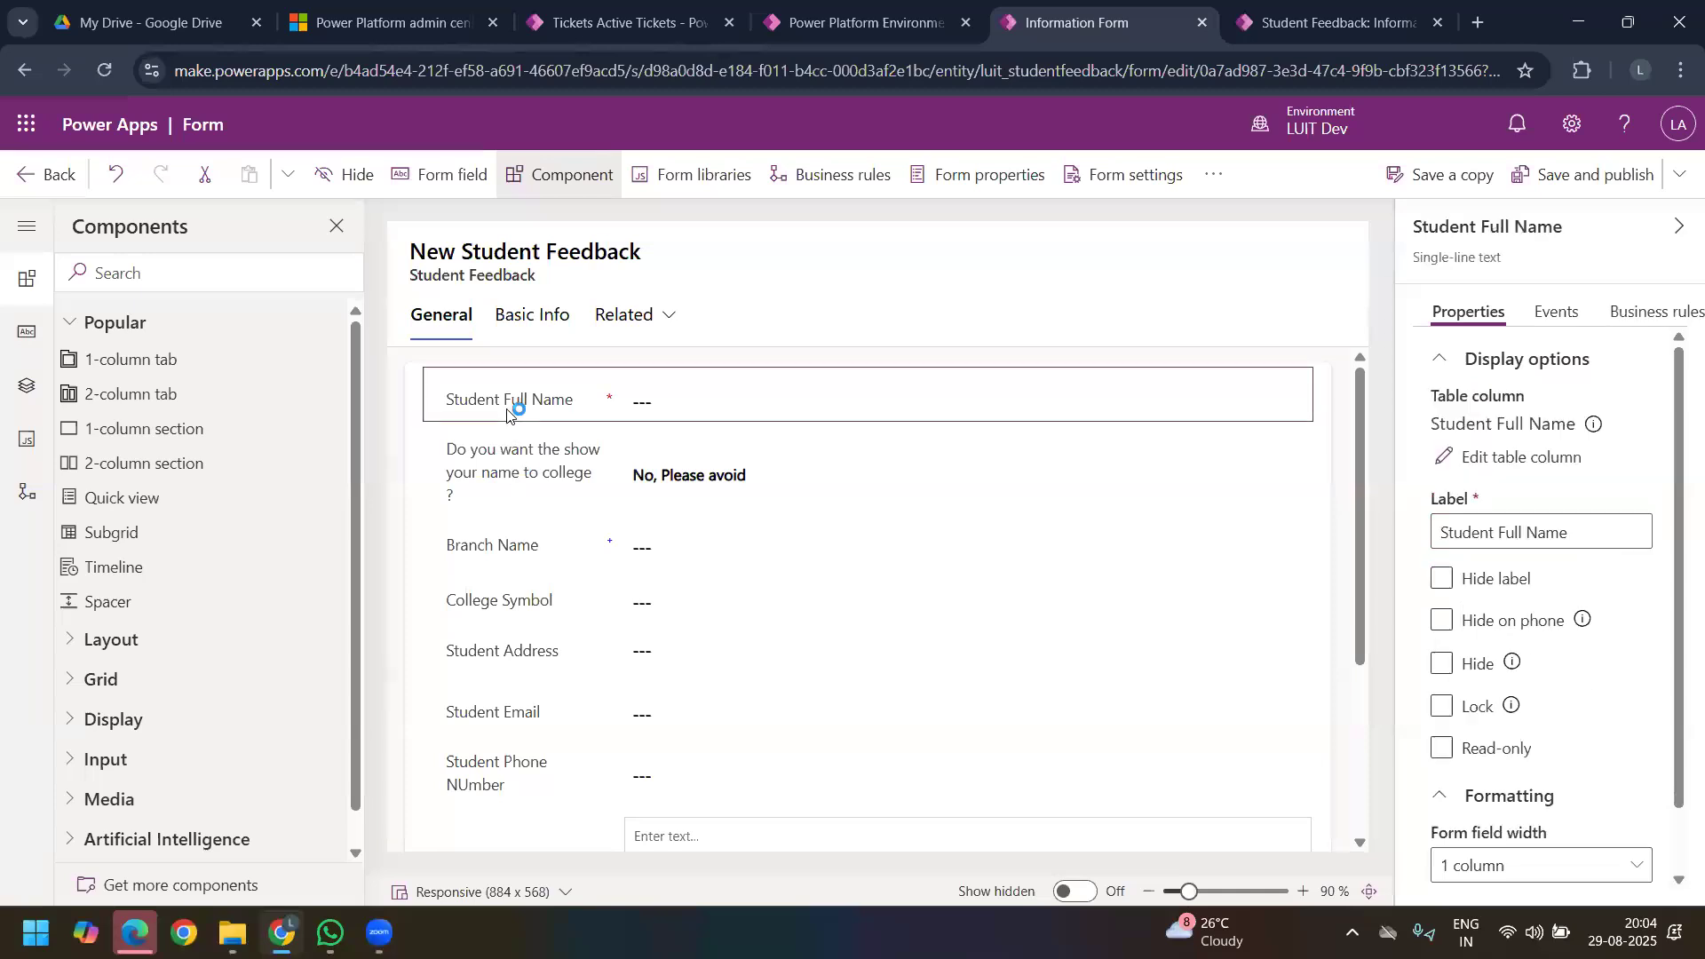
pyautogui.moveTo(524, 316); pyautogui.dragTo(932, 490)
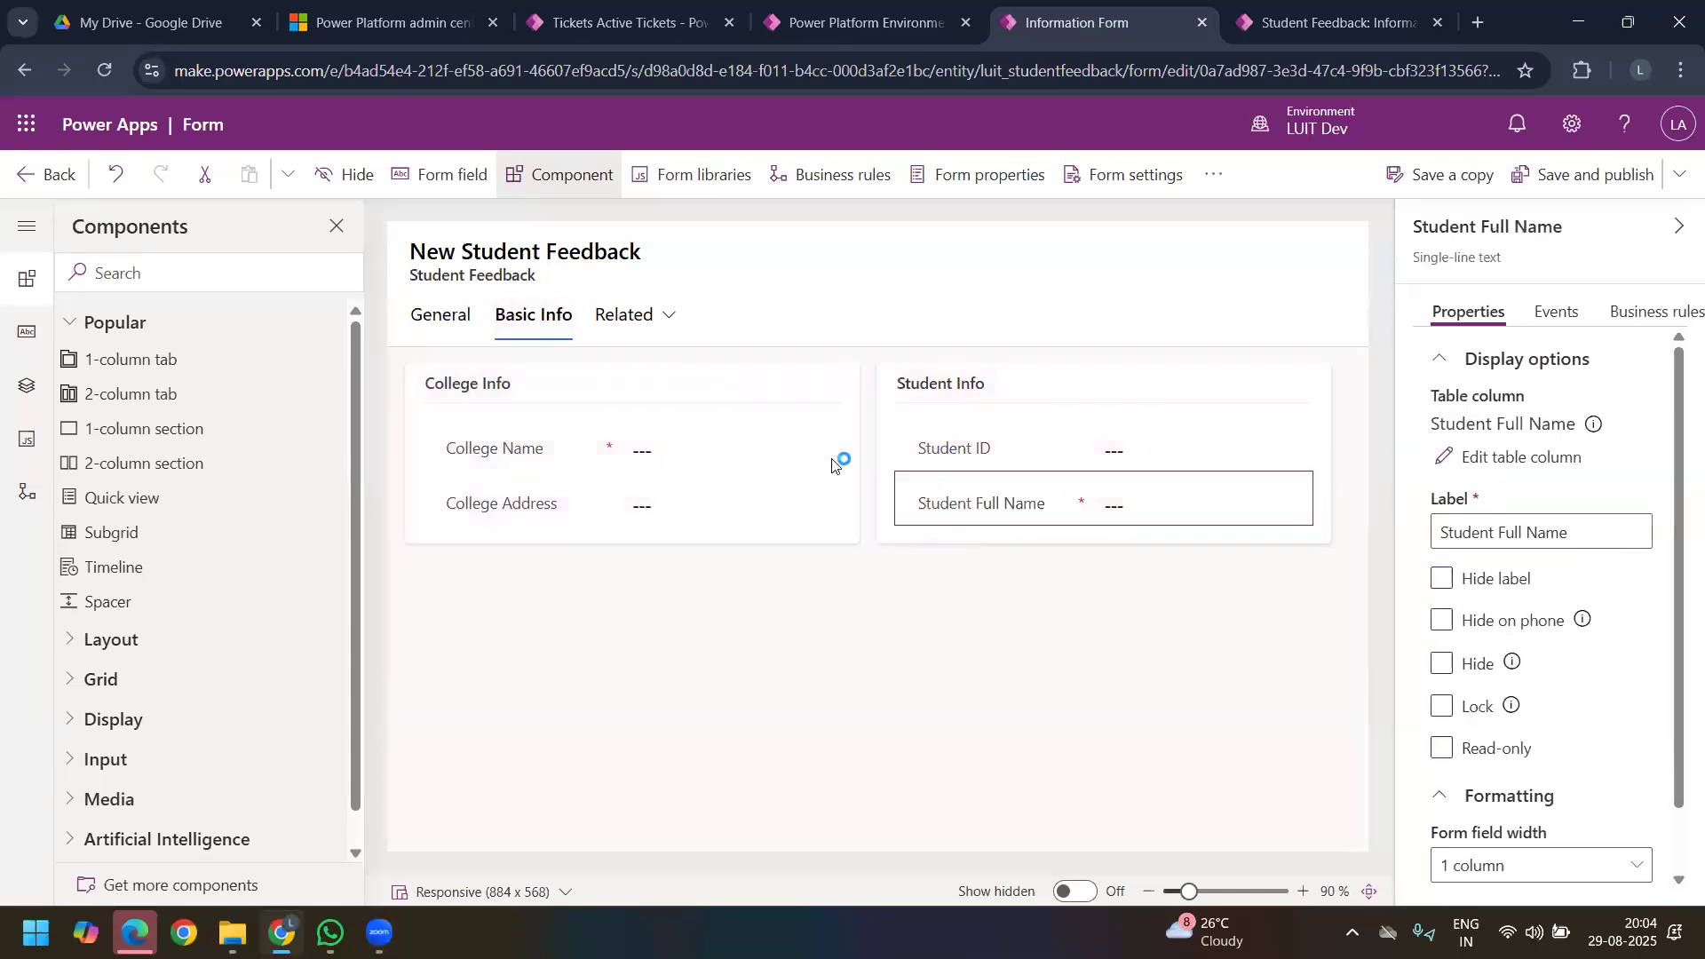
# Step: Add a 1-column tab after the General tab and label it "Survey Form 1"
pyautogui.click(449, 316)
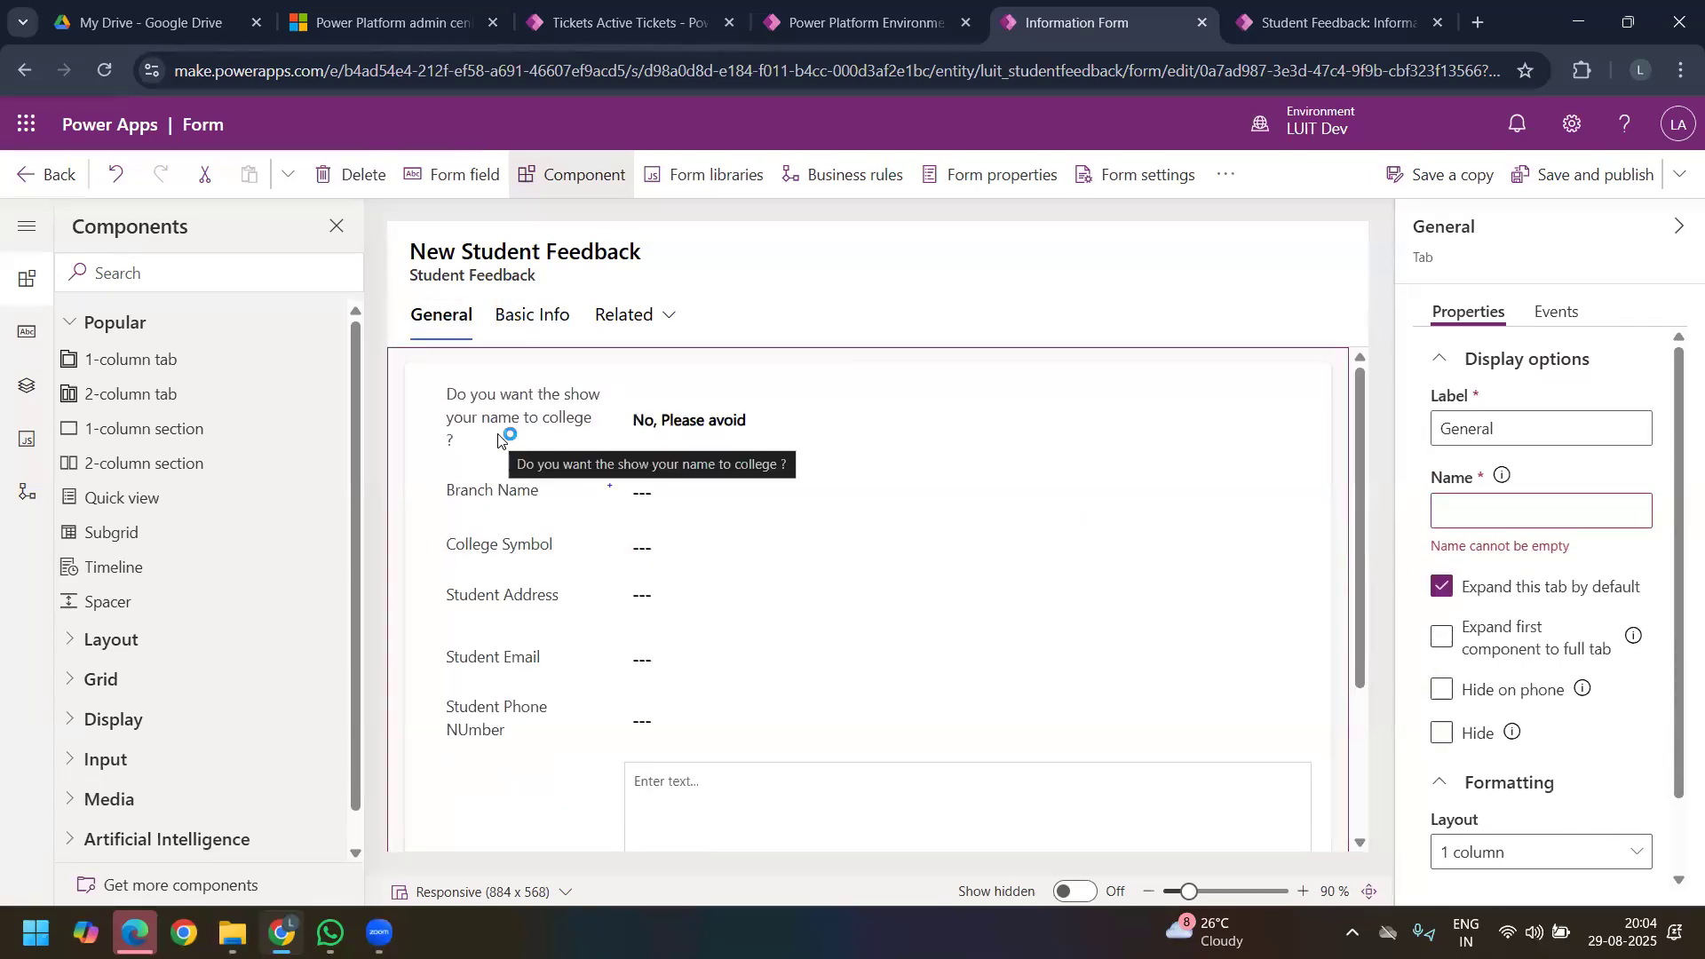
pyautogui.click(496, 440)
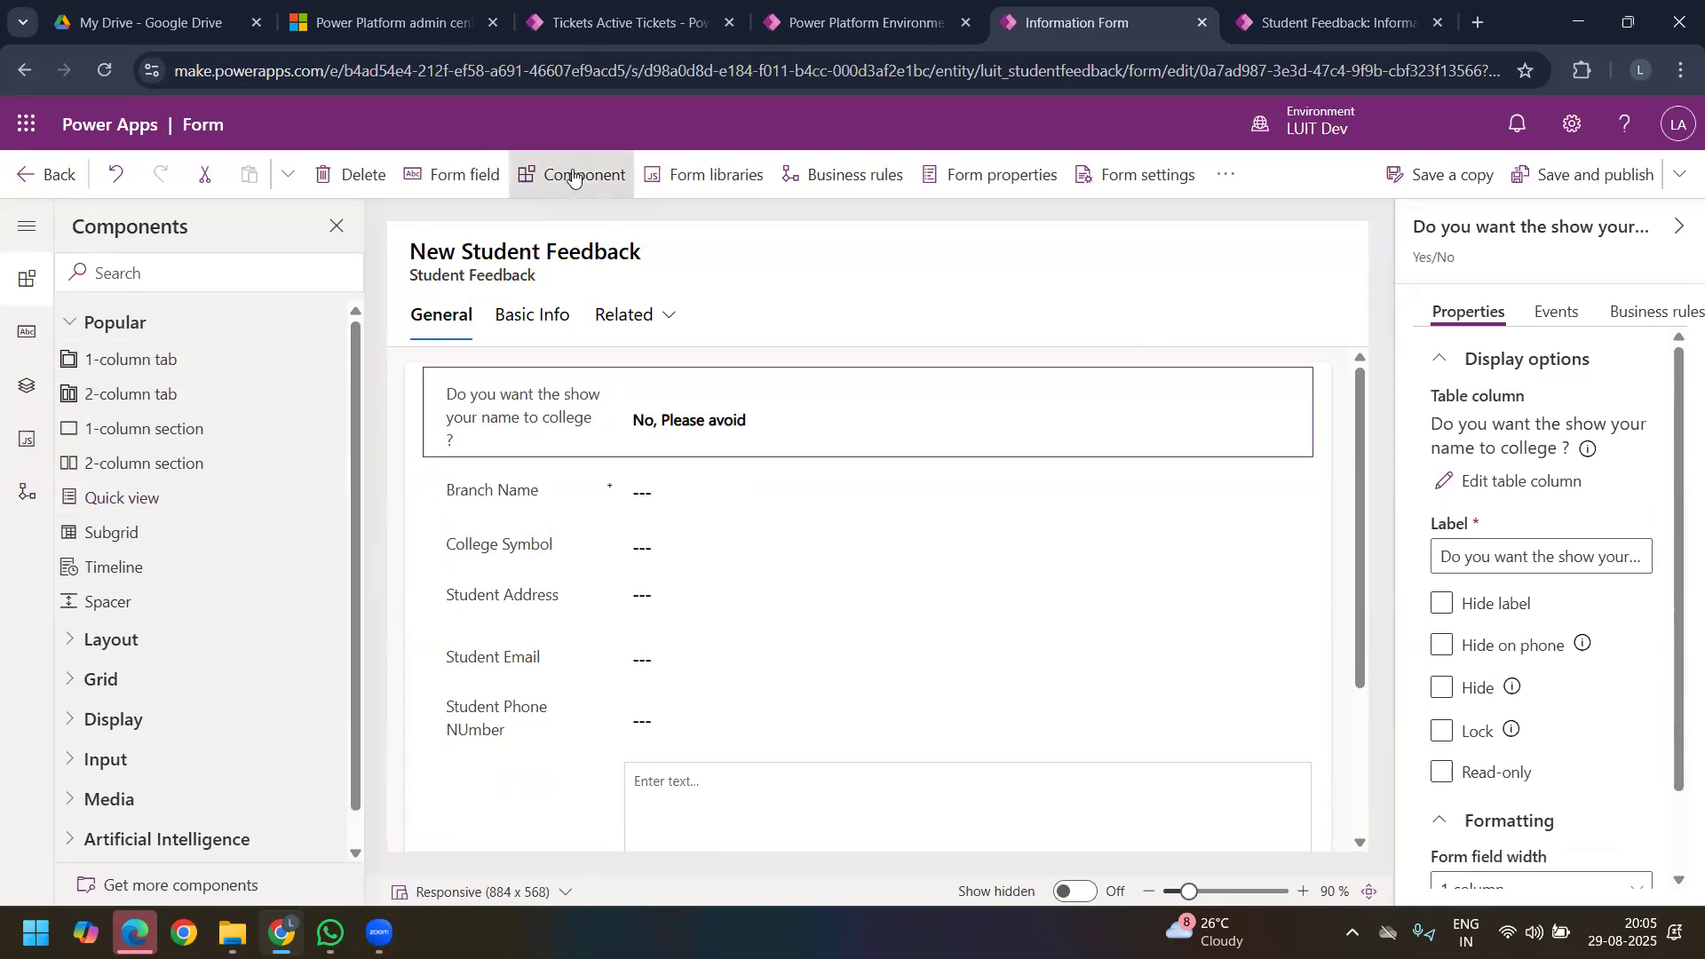
pyautogui.click(146, 359)
pyautogui.click(1521, 425)
pyautogui.hotkey('ctrl', 'a')
pyautogui.write('Sur')
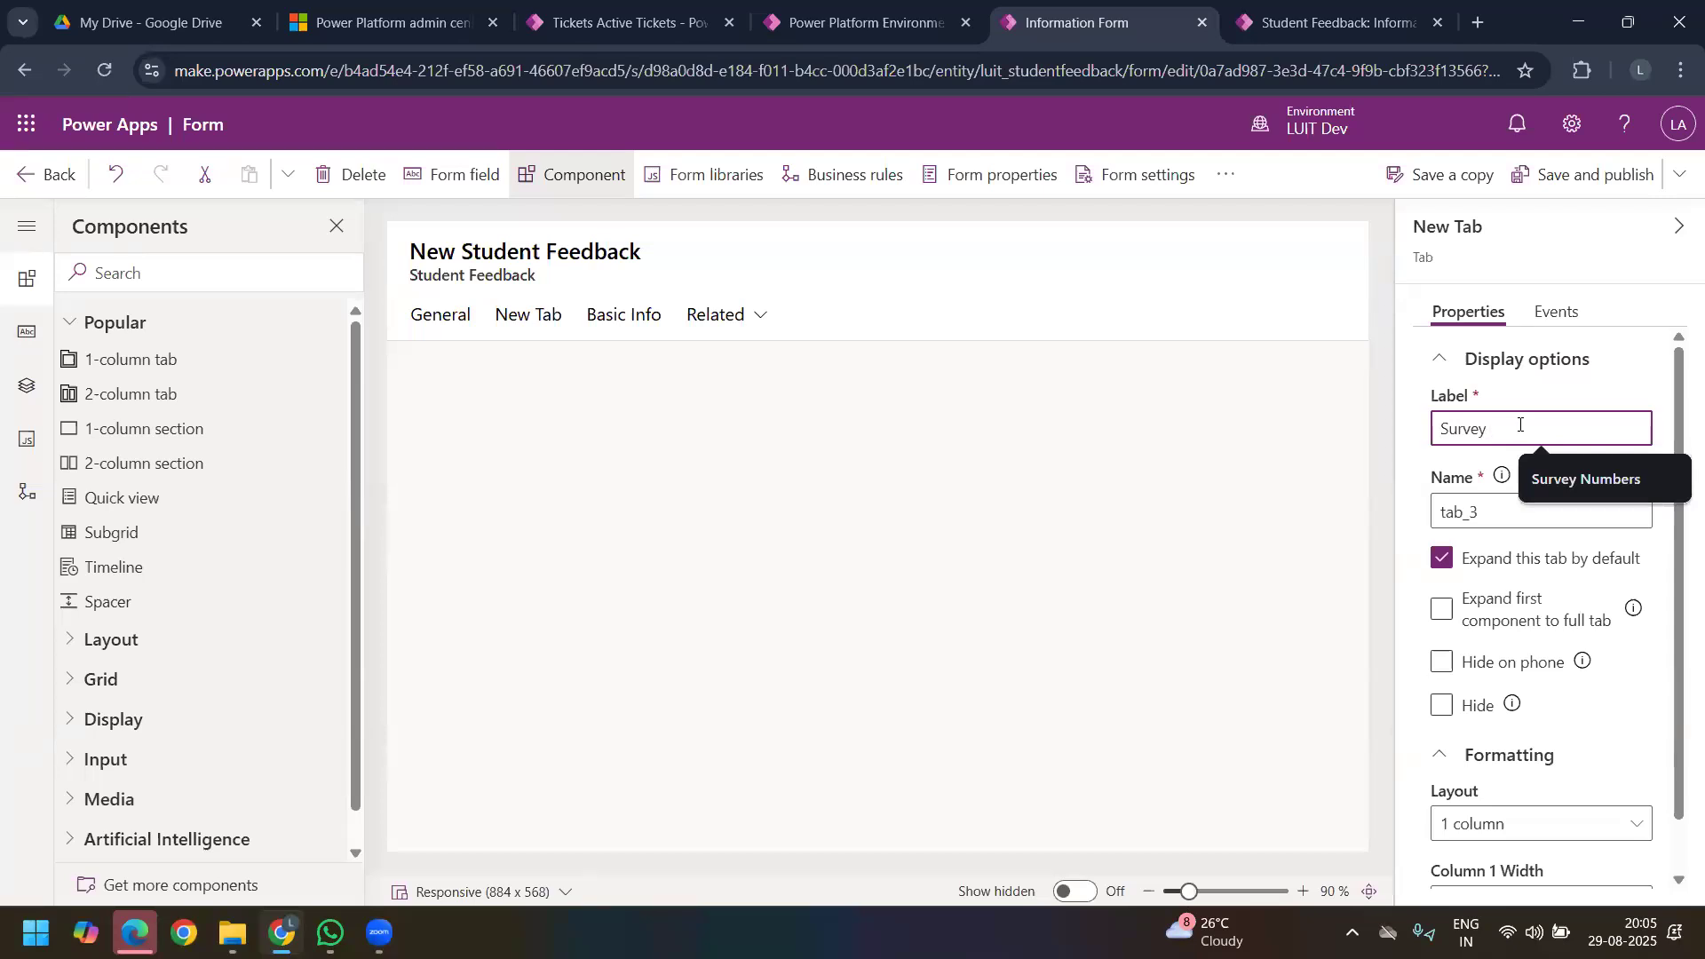
pyautogui.write('vey Form 1')
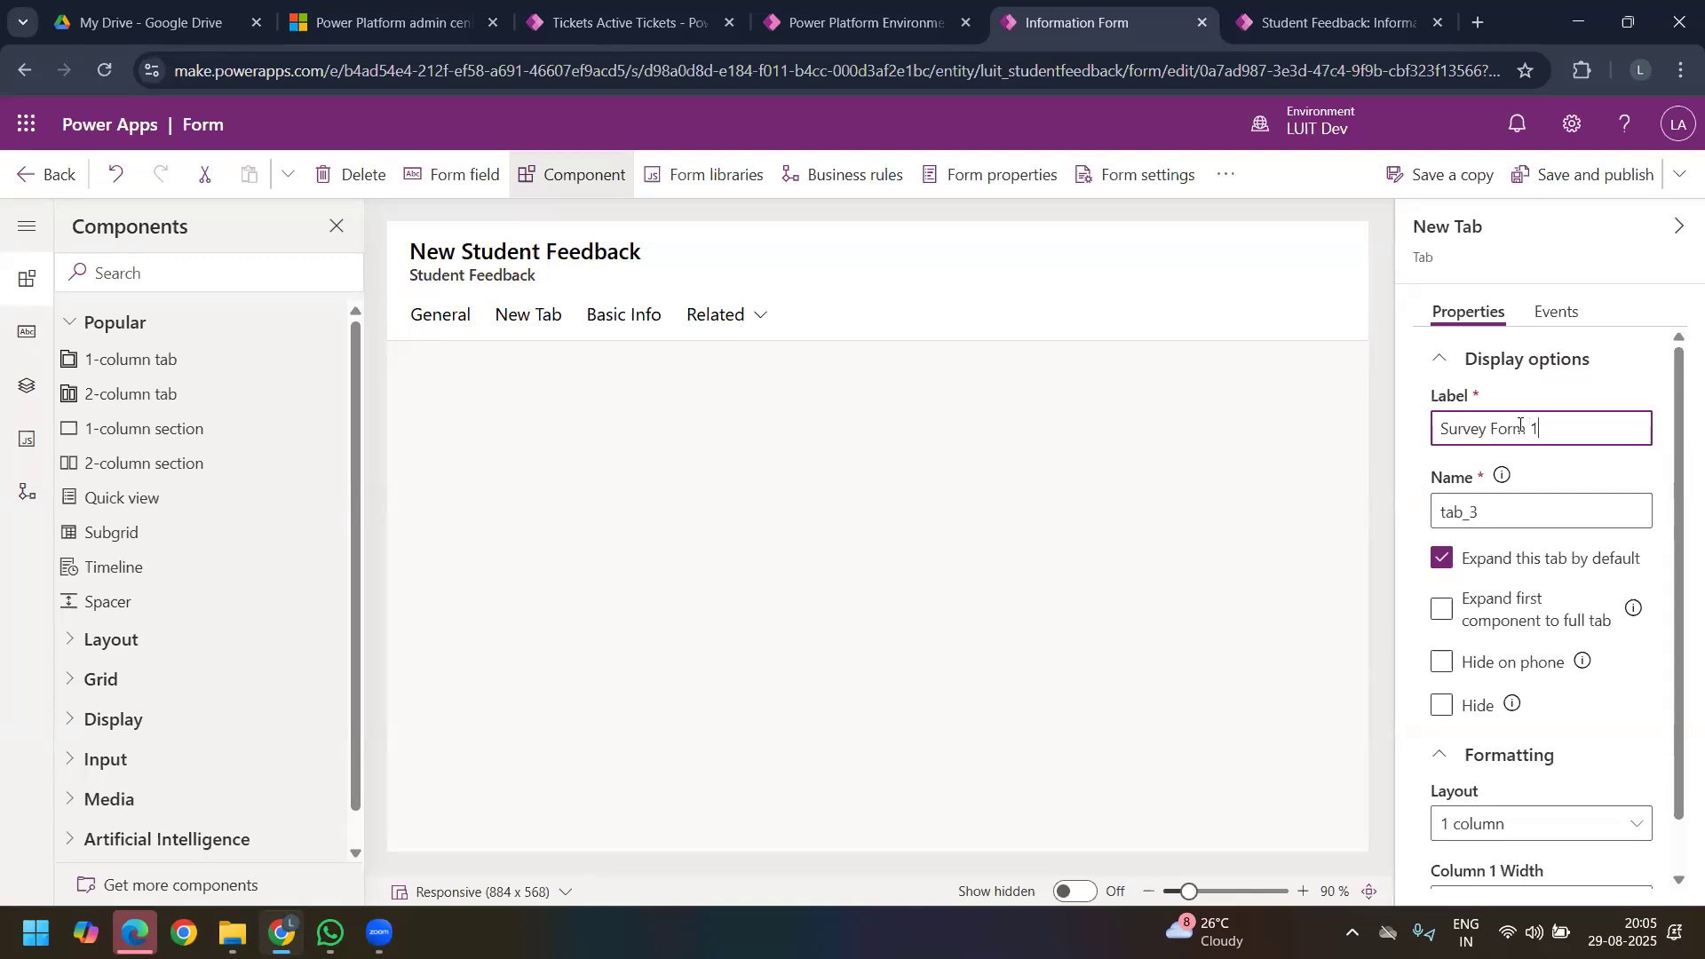
pyautogui.click(1279, 346)
# Step: Move the name-display question from General into the Survey Form 1 tab and label its section "Basic survey"
pyautogui.click(424, 327)
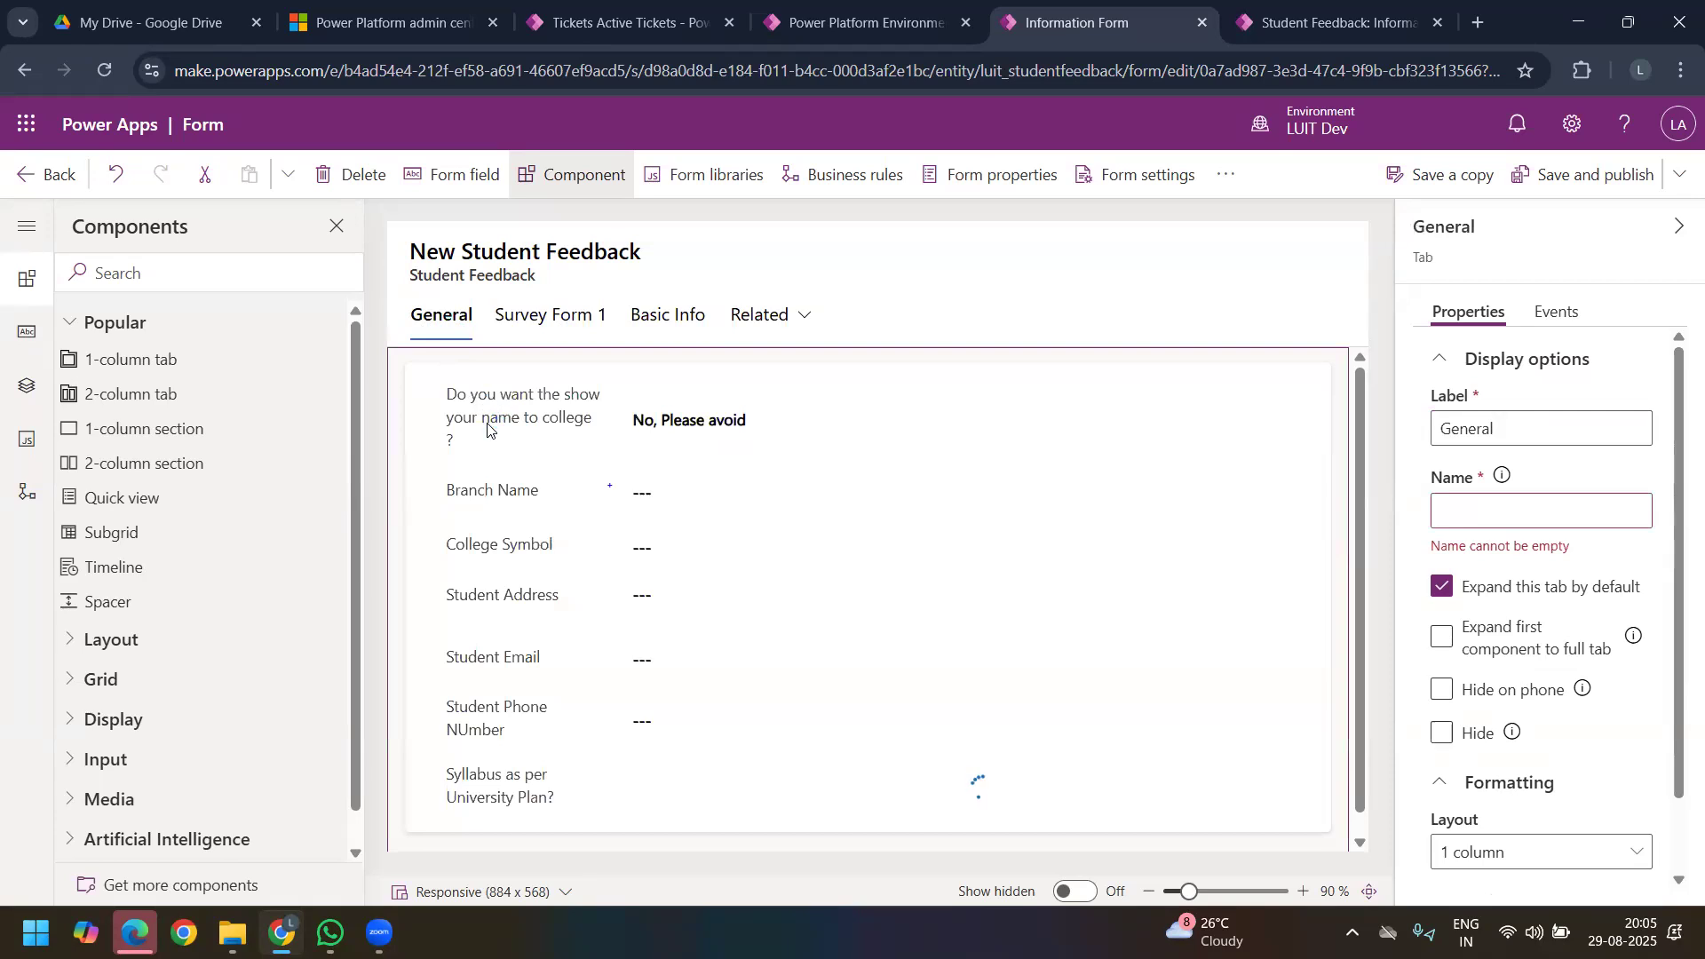
pyautogui.click(488, 430)
pyautogui.moveTo(488, 427)
pyautogui.mouseDown()
pyautogui.moveTo(524, 331)
pyautogui.moveTo(508, 445)
pyautogui.moveTo(473, 423)
pyautogui.mouseUp()
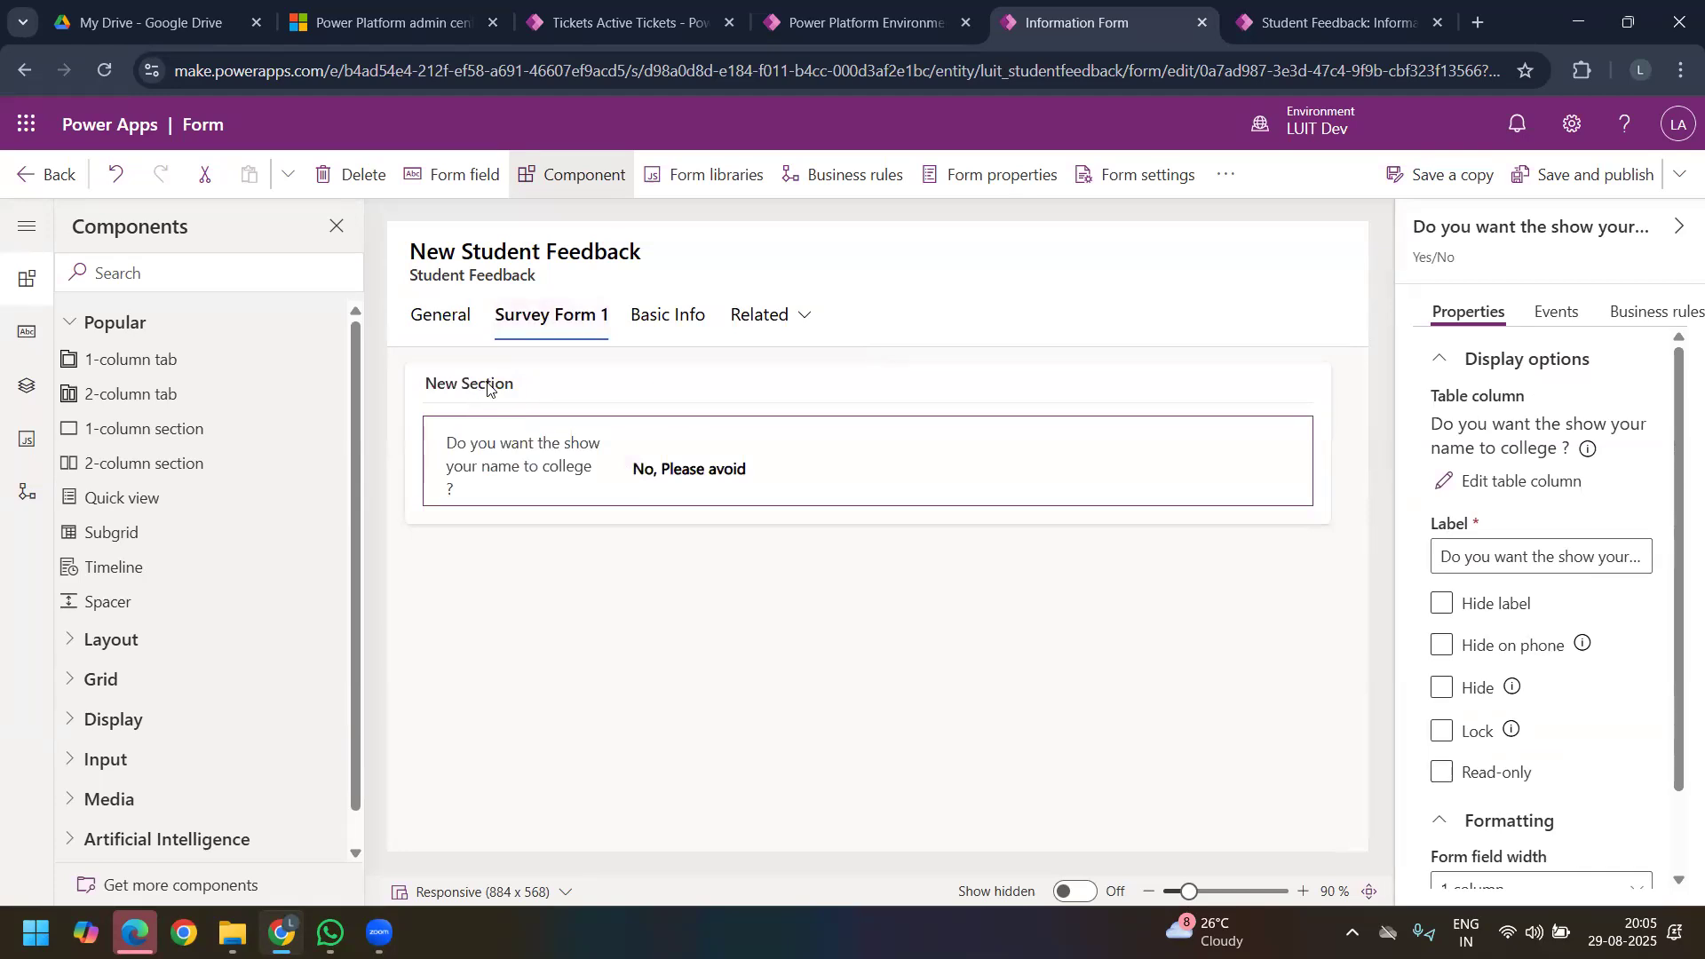
pyautogui.click(498, 388)
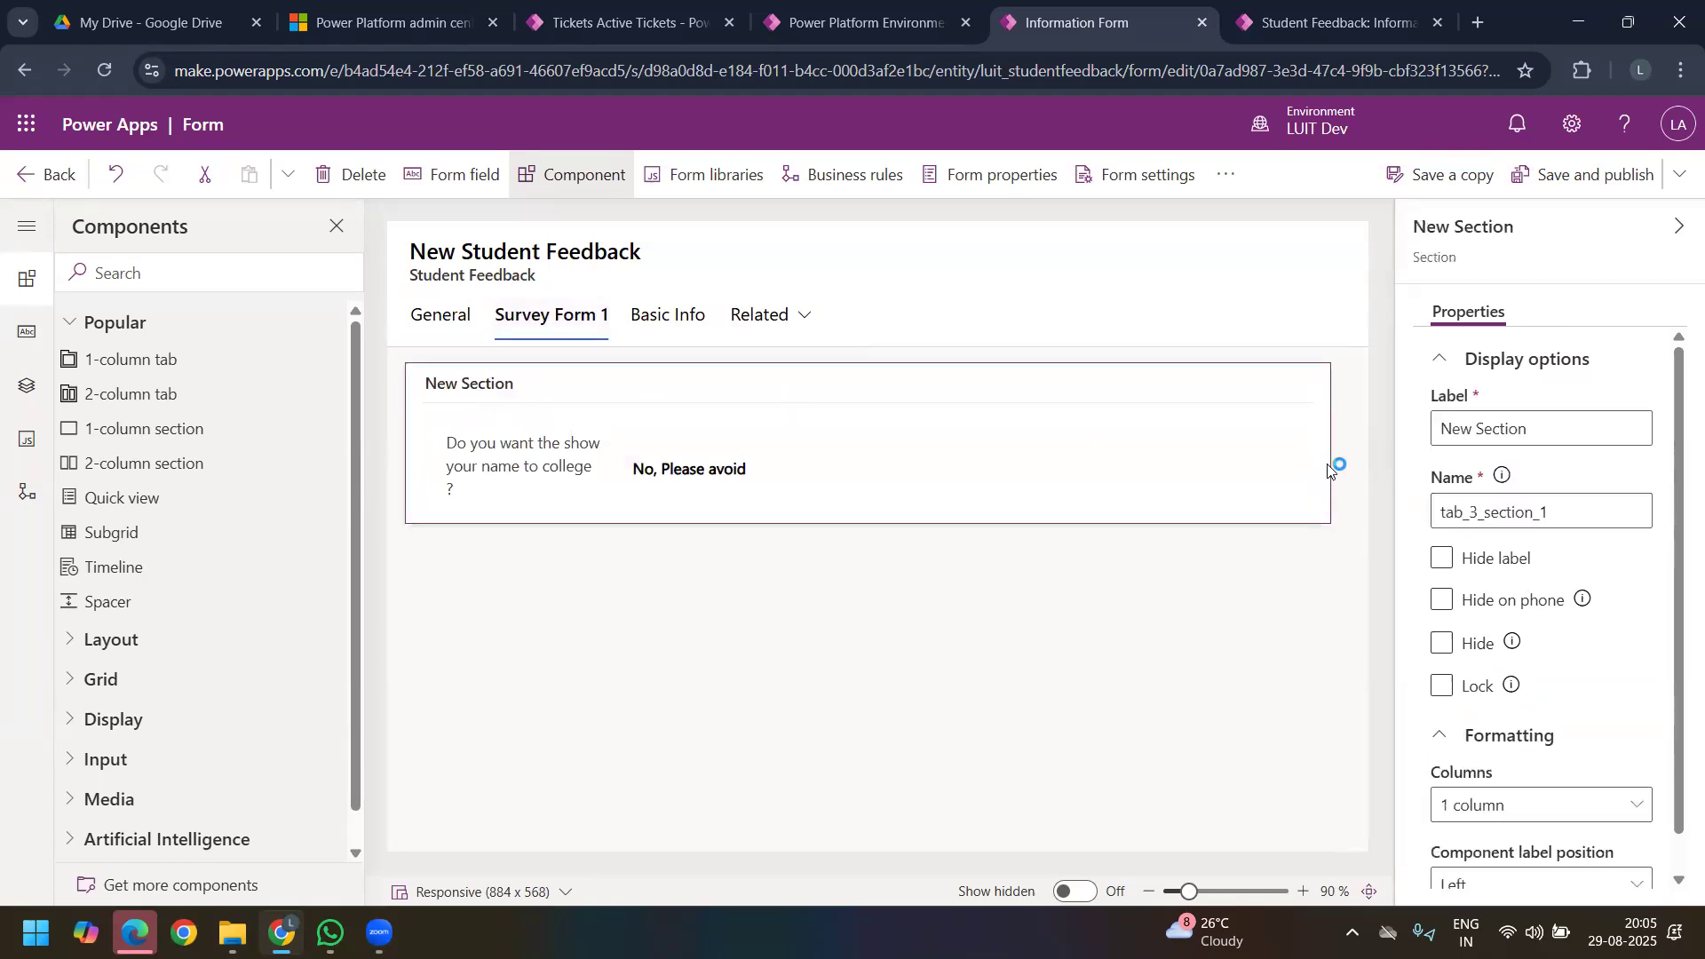
pyautogui.tripleClick(1566, 434)
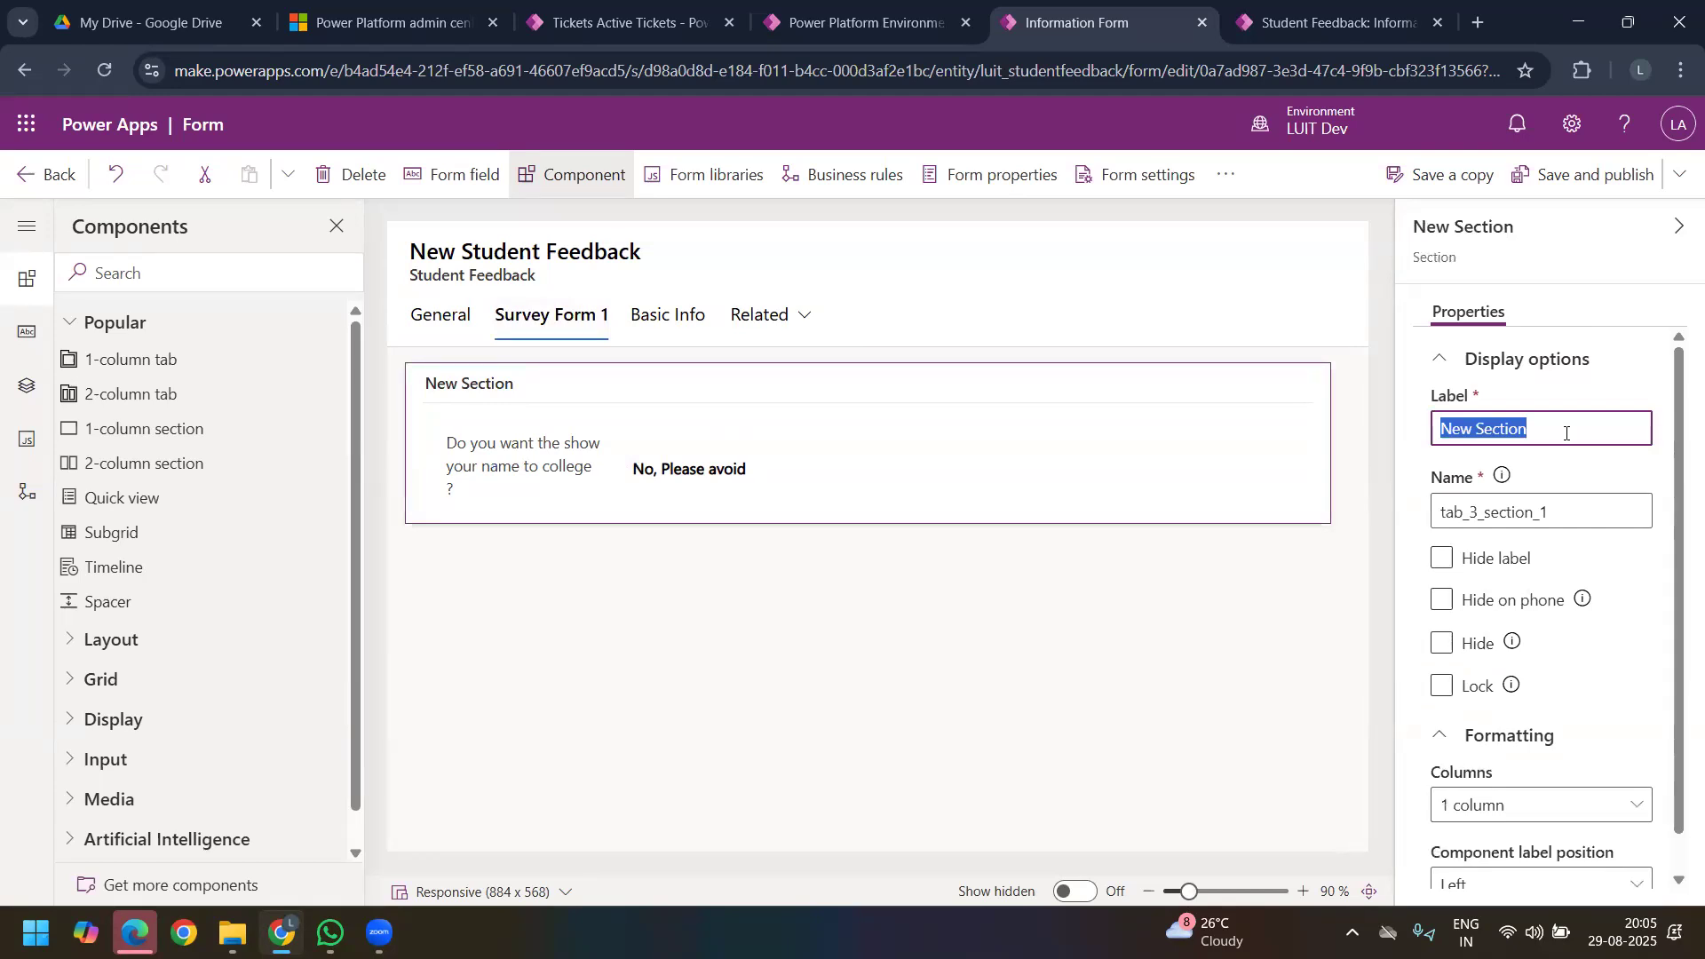
pyautogui.write('Basic SUr')
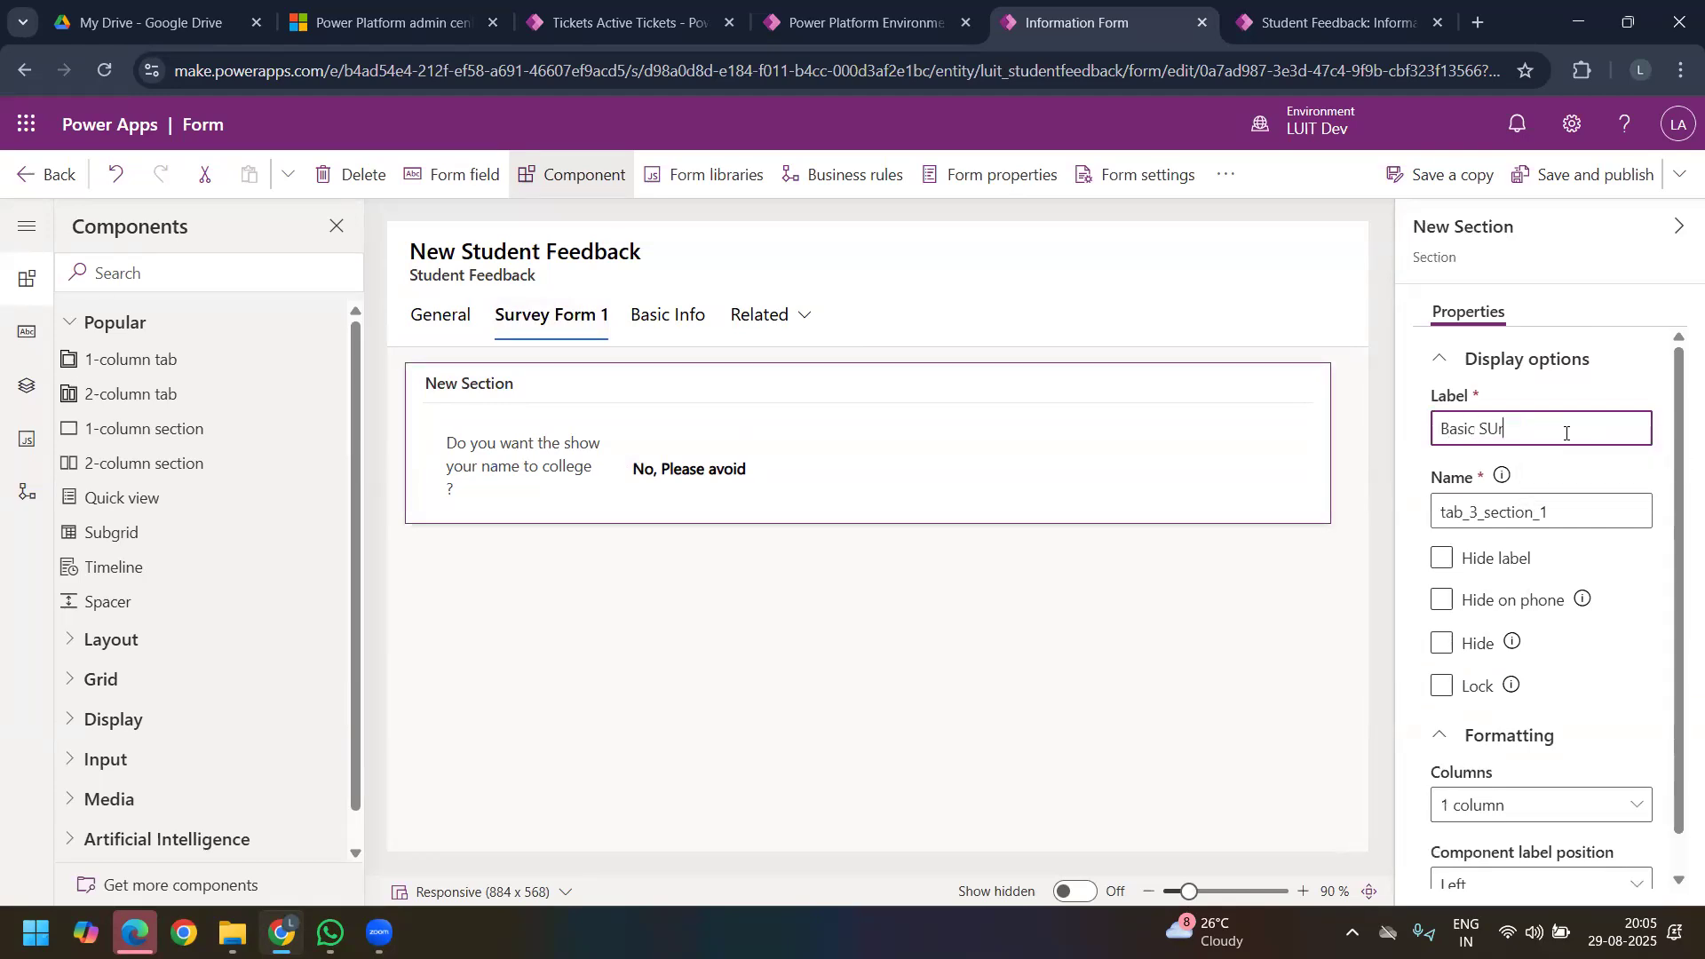
pyautogui.write('survey')
# Step: Move Branch Name from General into the Student Info section and College Symbol into the College Info section
pyautogui.click(441, 316)
pyautogui.click(477, 404)
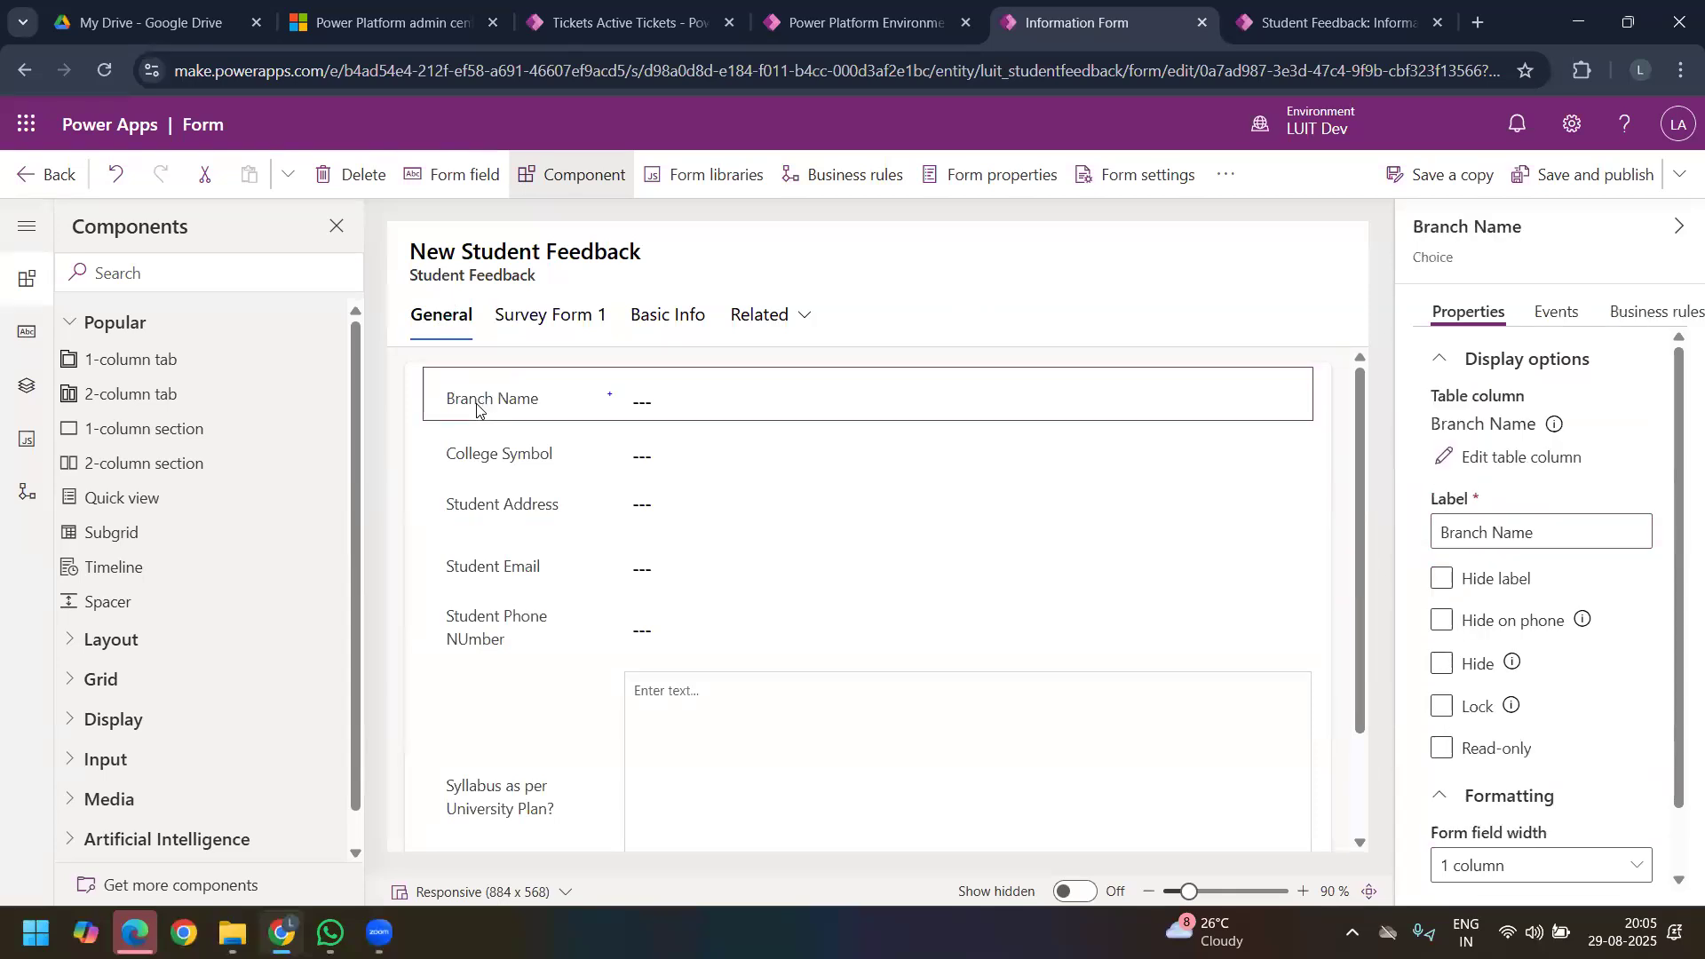
pyautogui.moveTo(477, 404); pyautogui.dragTo(941, 524)
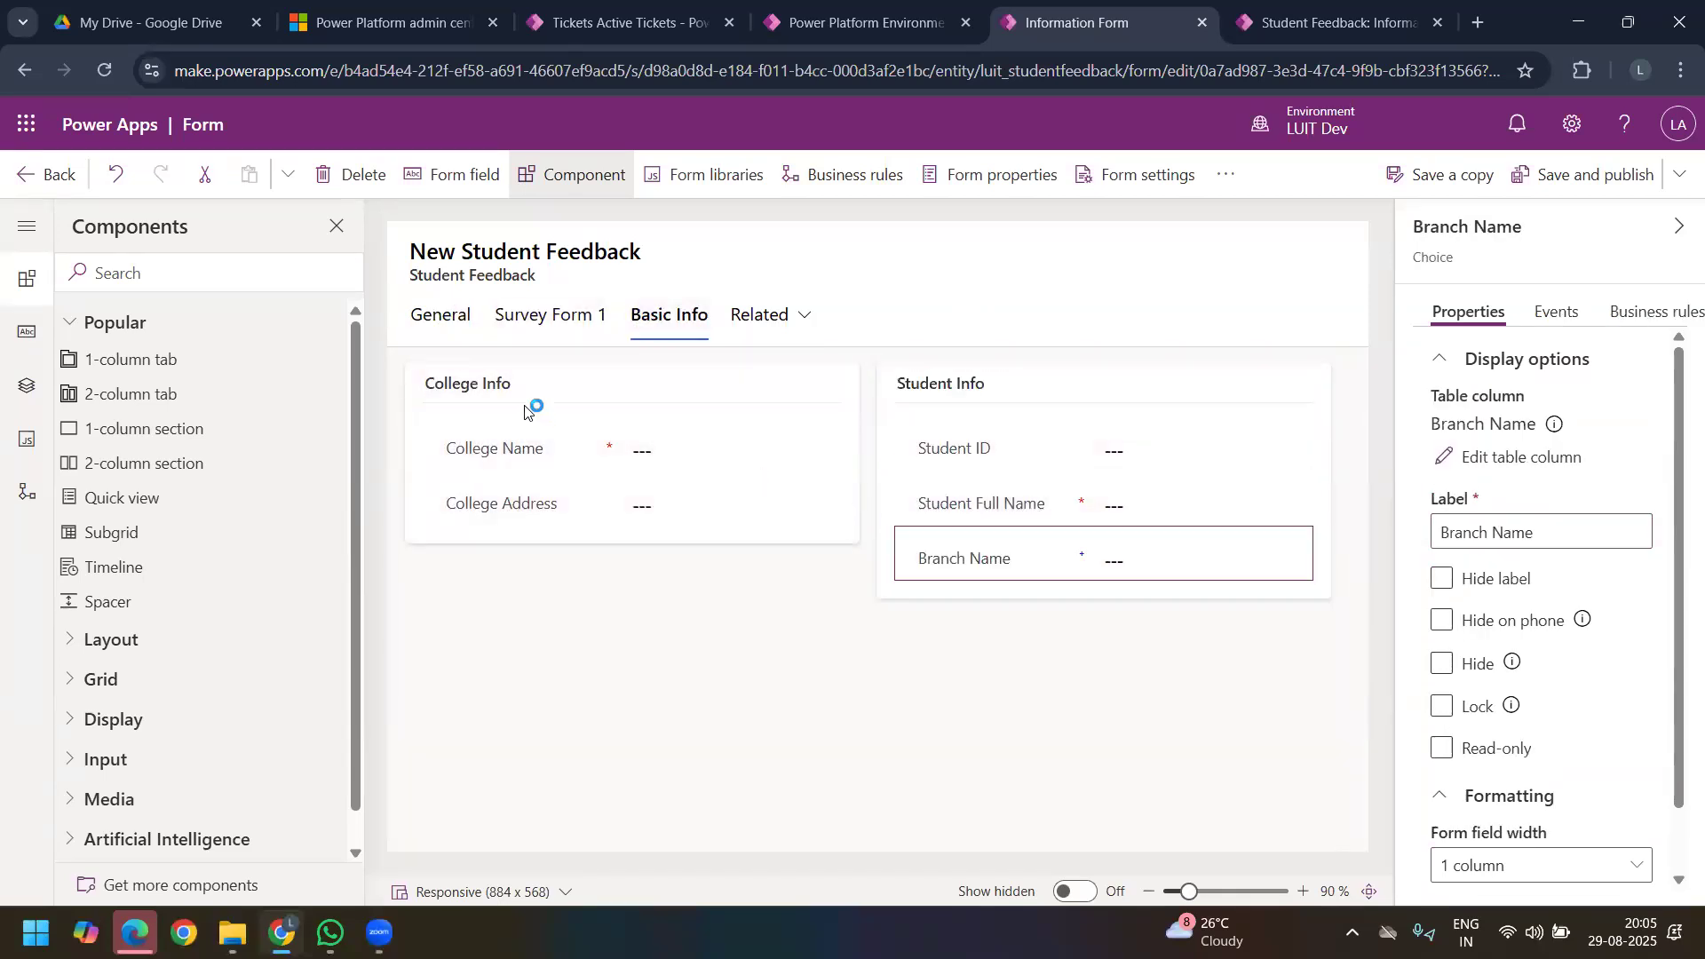
pyautogui.click(432, 315)
pyautogui.moveTo(507, 404); pyautogui.dragTo(493, 517)
# Step: Move the Student Address, Student Email and Student Phone NUmber fields from General to the end of the Student Info section
pyautogui.click(444, 318)
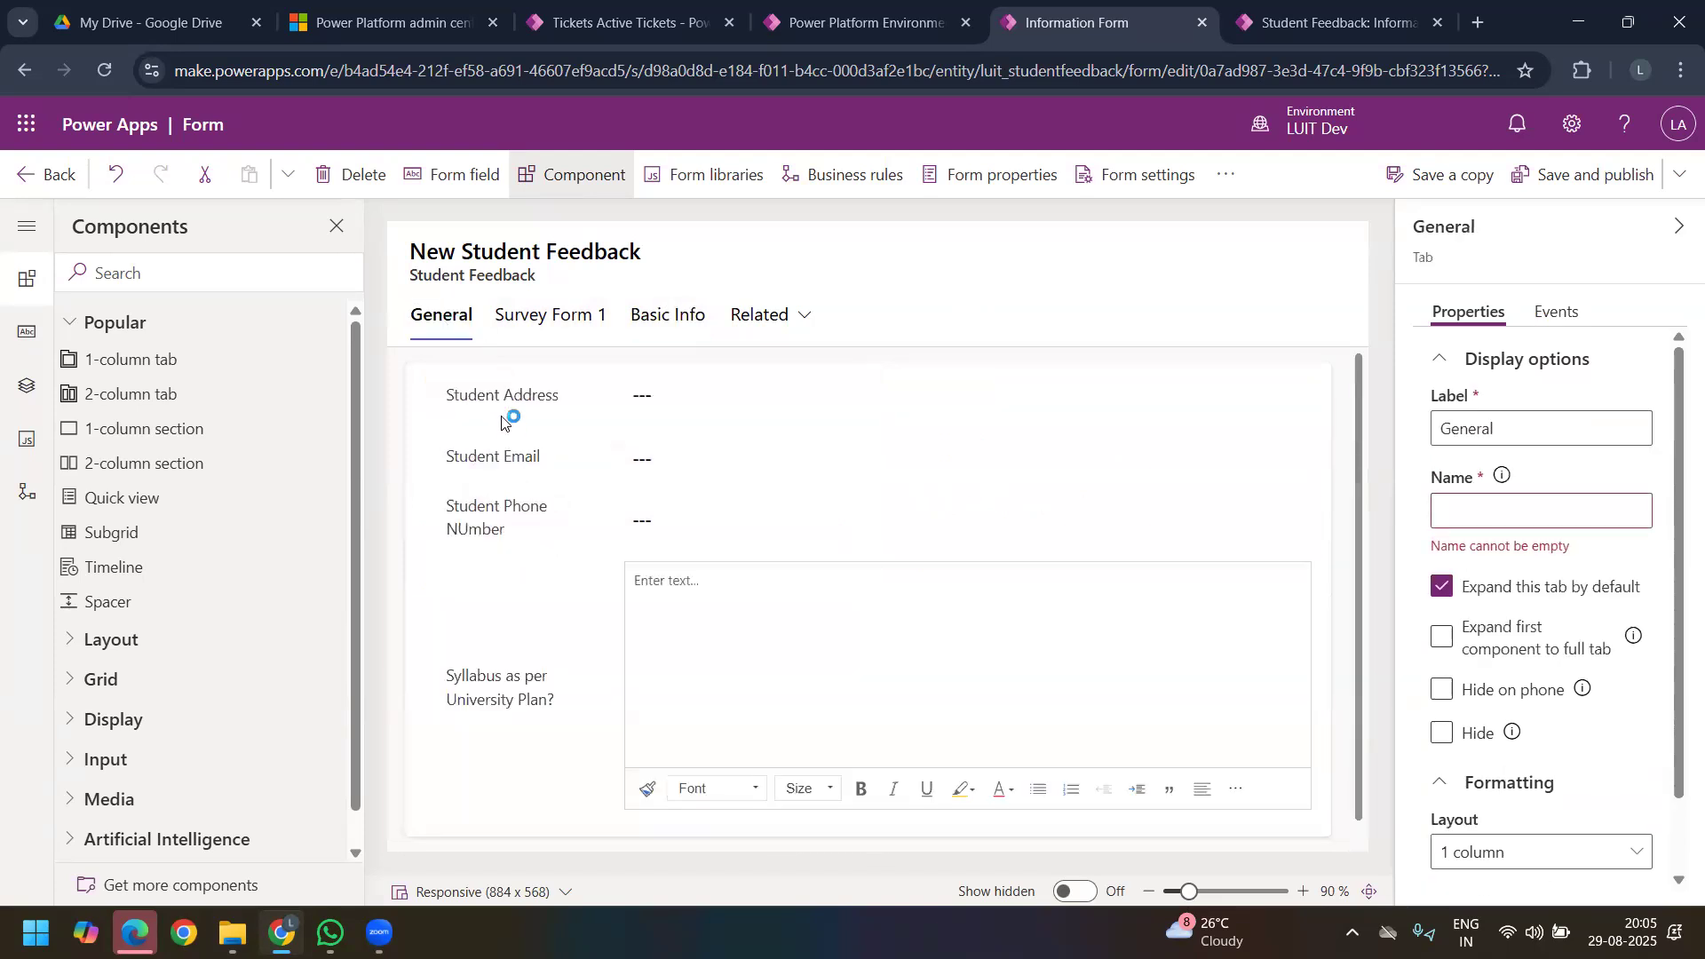
pyautogui.moveTo(502, 418); pyautogui.dragTo(986, 568)
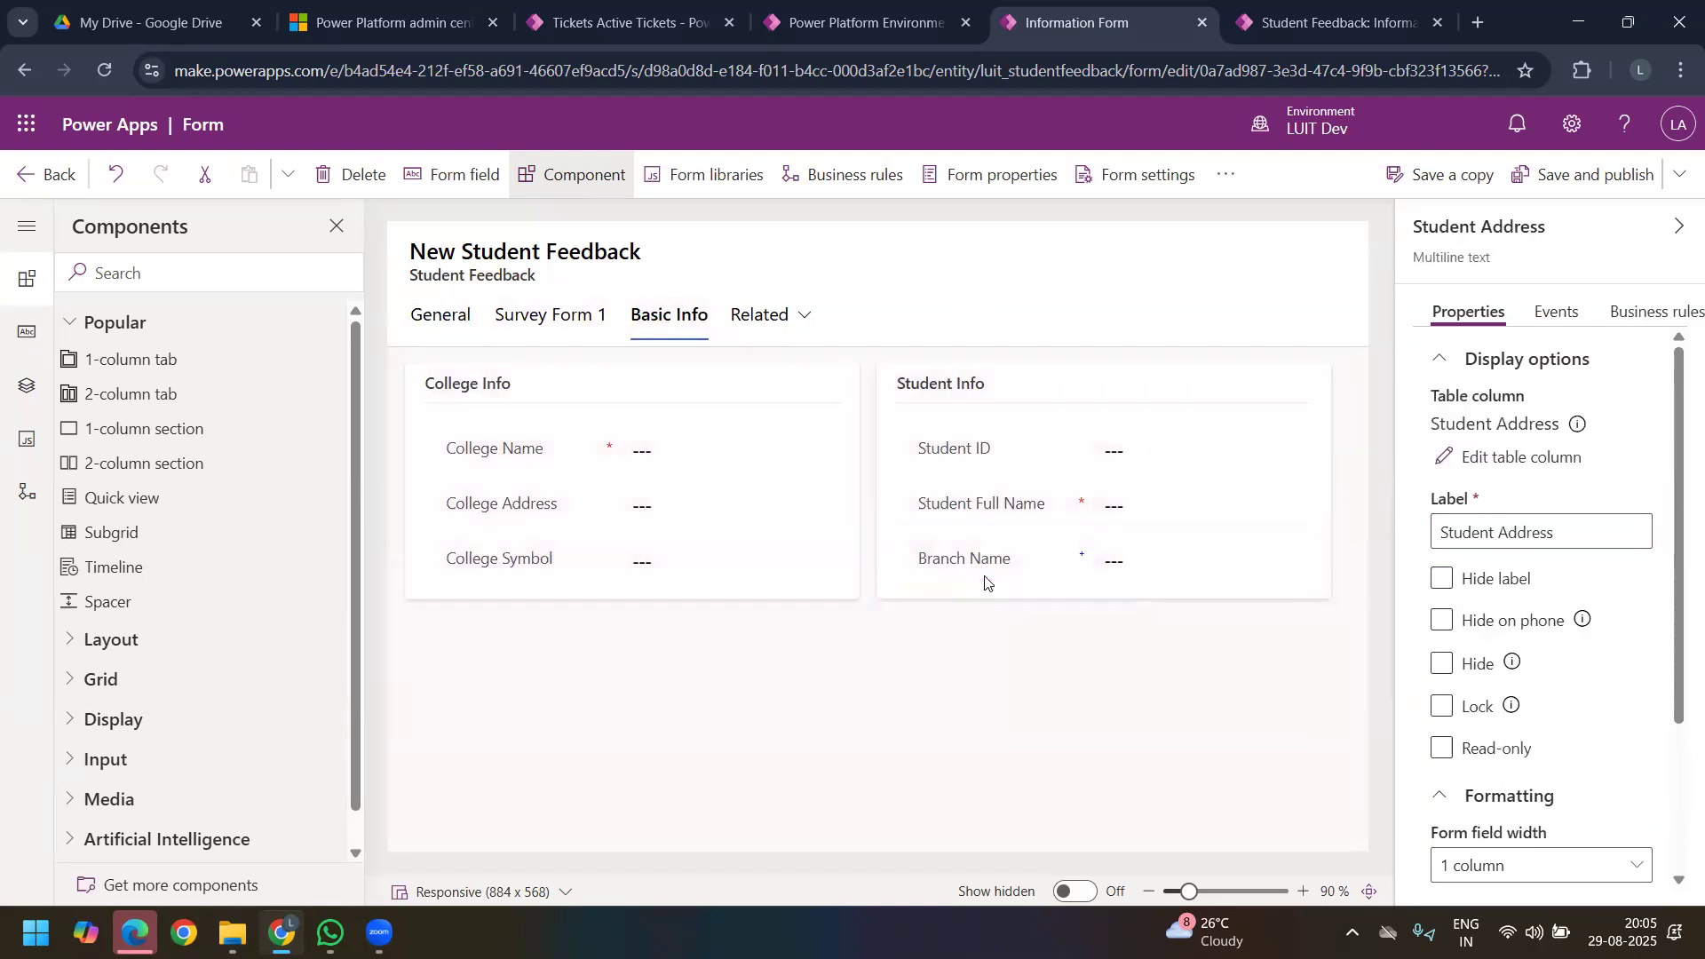
pyautogui.click(444, 318)
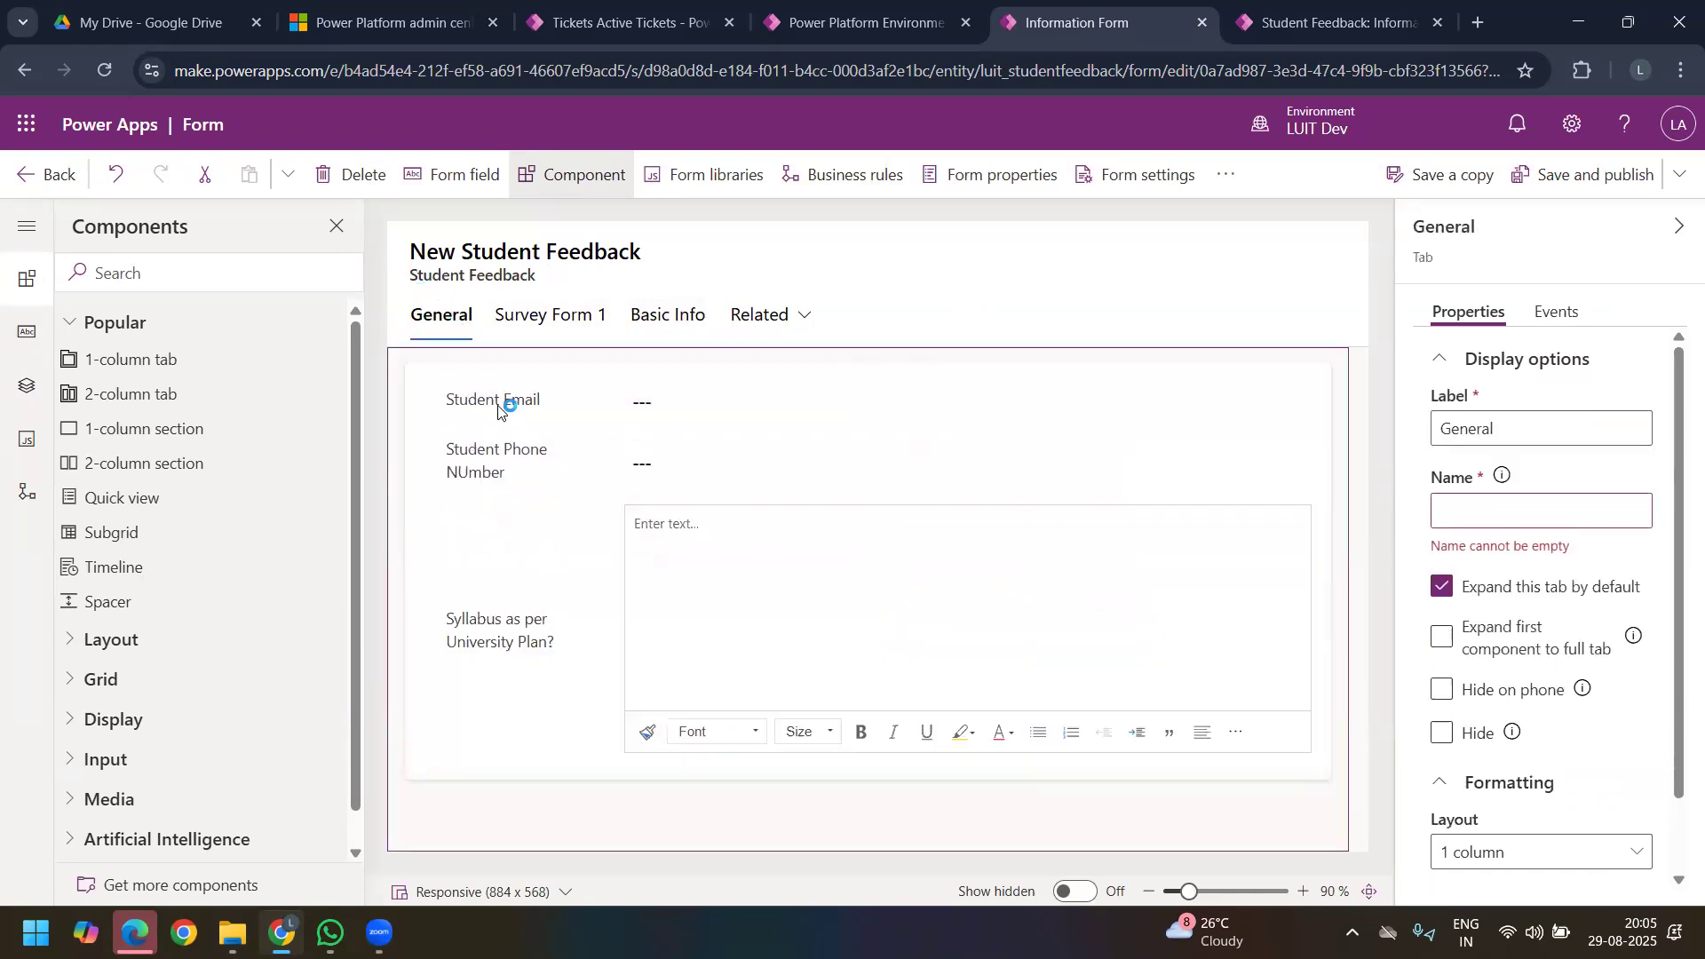
pyautogui.click(513, 391)
pyautogui.moveTo(512, 388); pyautogui.dragTo(977, 637)
pyautogui.click(460, 318)
pyautogui.click(489, 404)
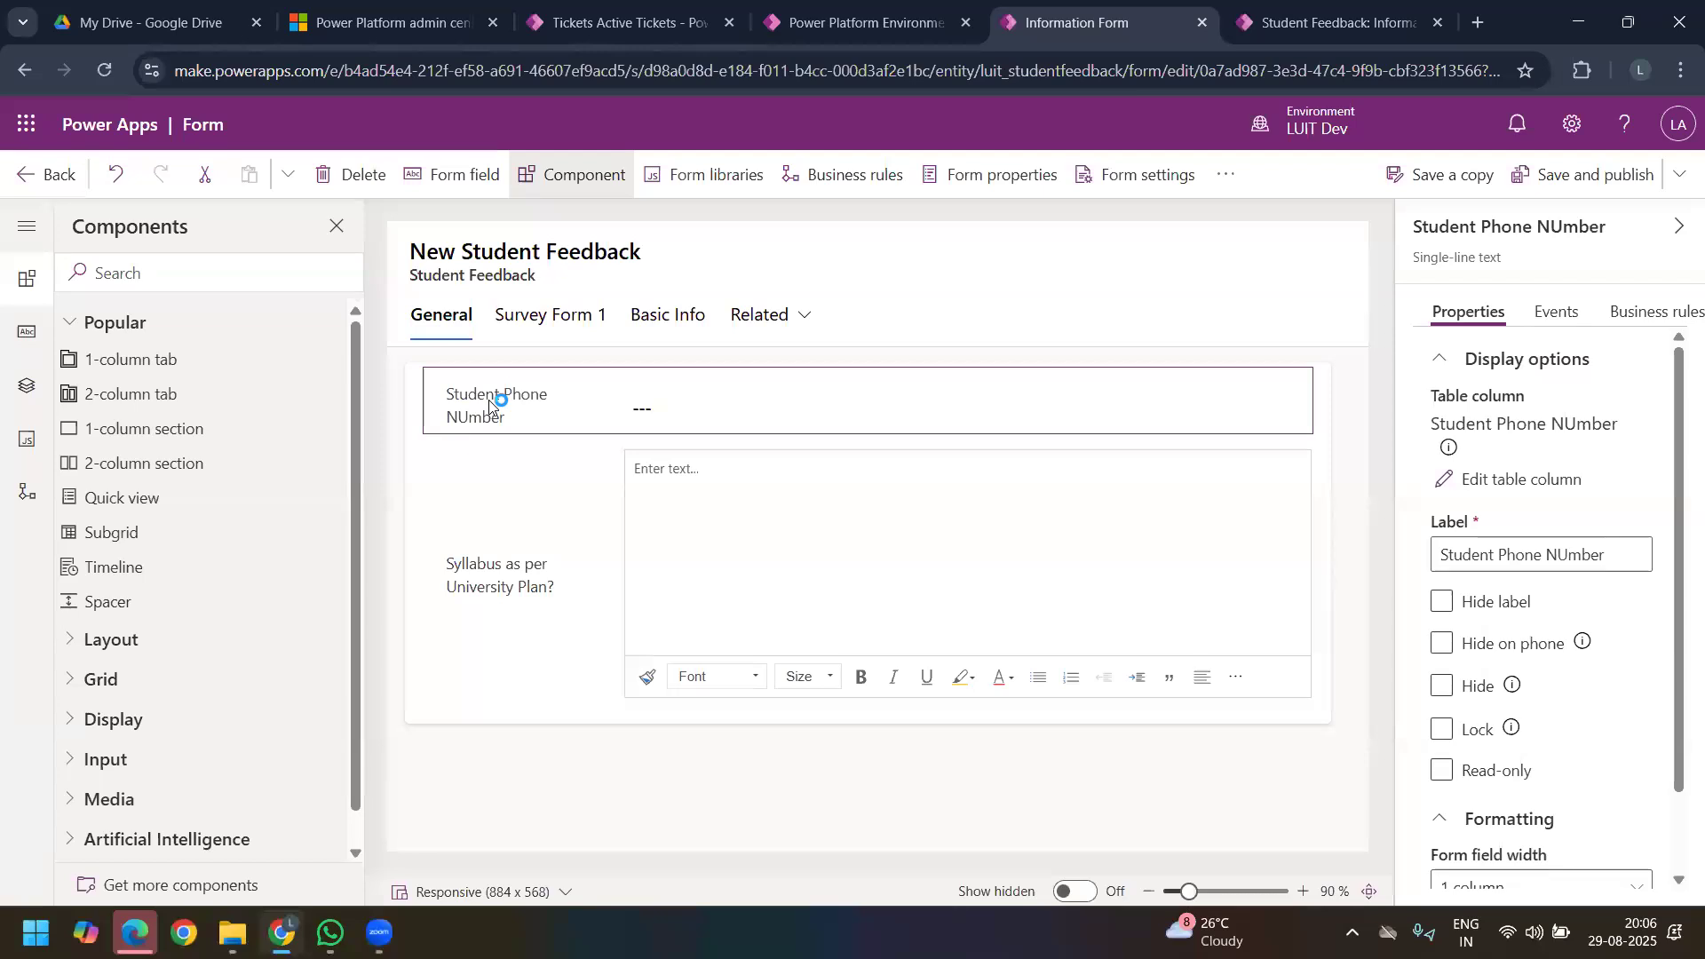
pyautogui.moveTo(489, 404); pyautogui.dragTo(627, 309)
pyautogui.moveTo(1027, 528); pyautogui.dragTo(952, 691)
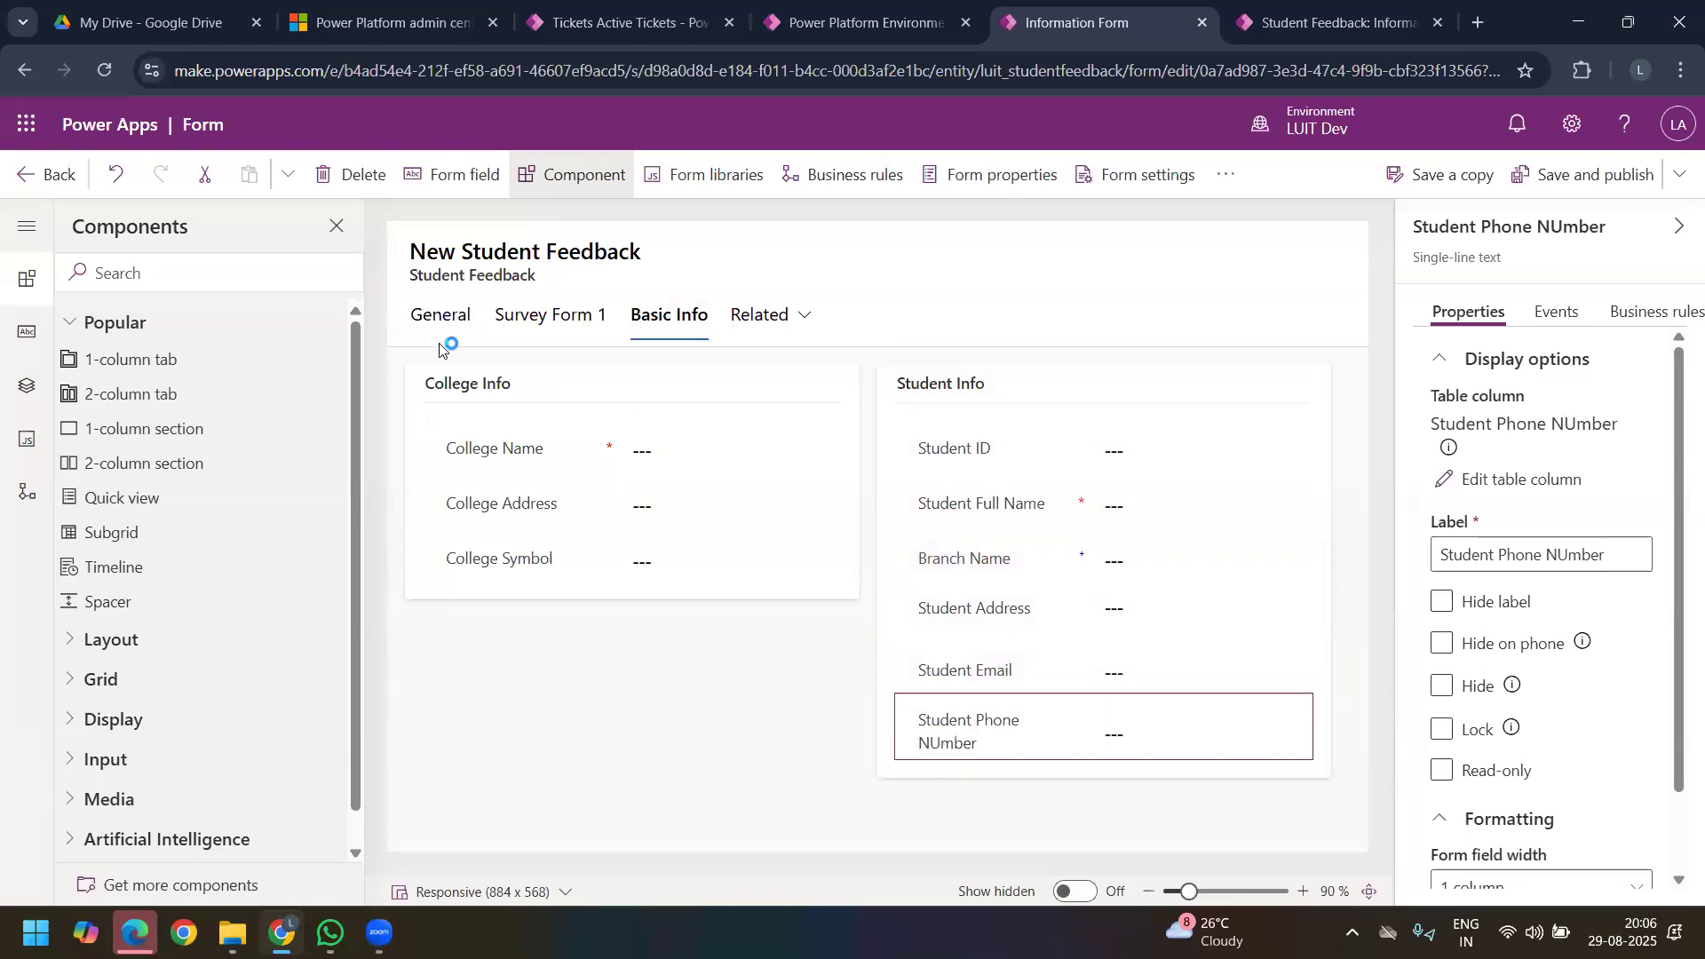
# Step: Move the "Syllabus as per University Plan?" field from General into the Basic survey section, below the name-display question
pyautogui.click(444, 322)
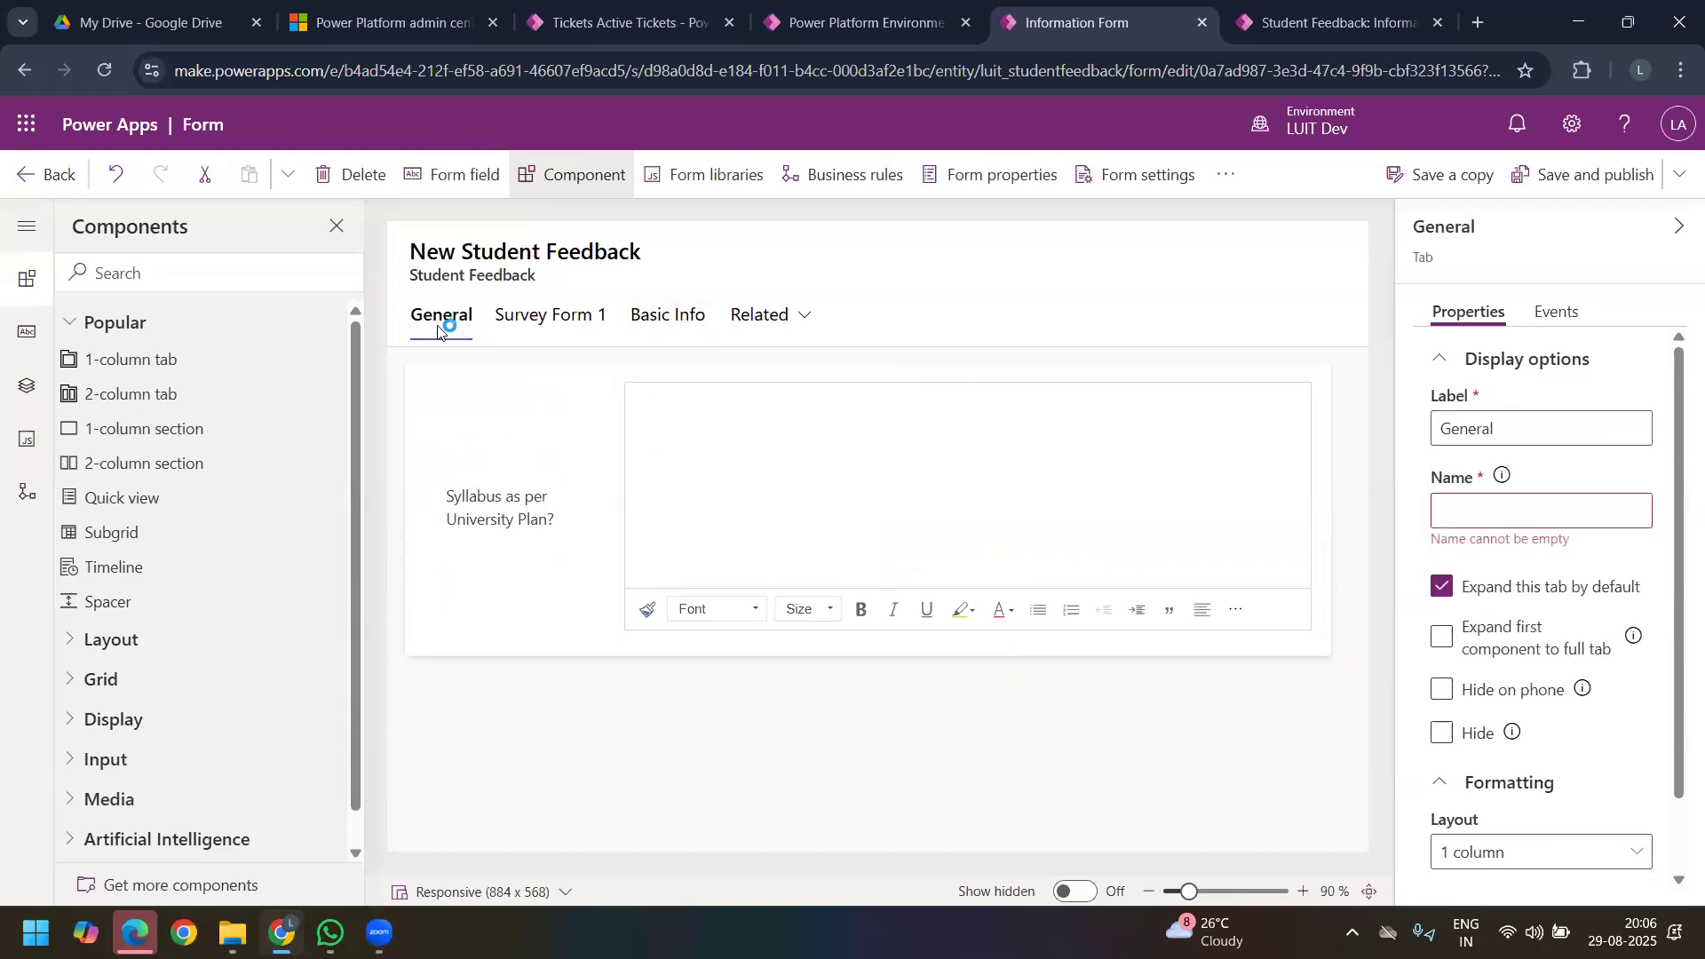
pyautogui.click(520, 480)
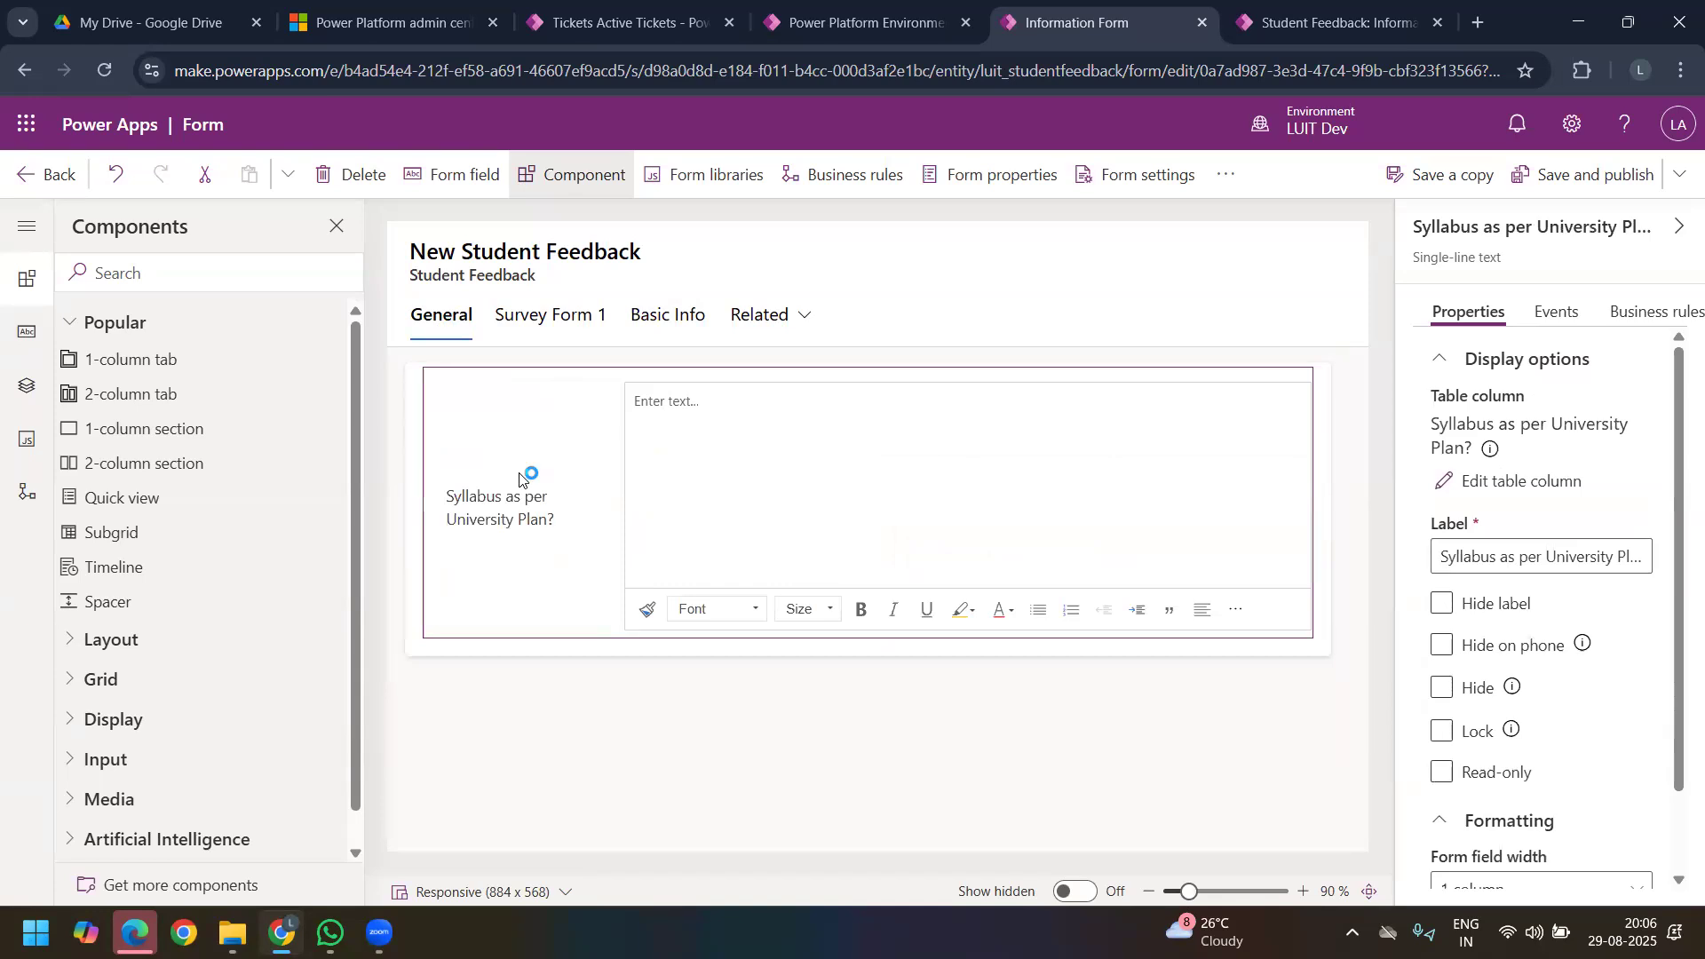
pyautogui.moveTo(519, 480)
pyautogui.mouseDown()
pyautogui.moveTo(527, 329)
pyautogui.moveTo(503, 480)
pyautogui.mouseUp()
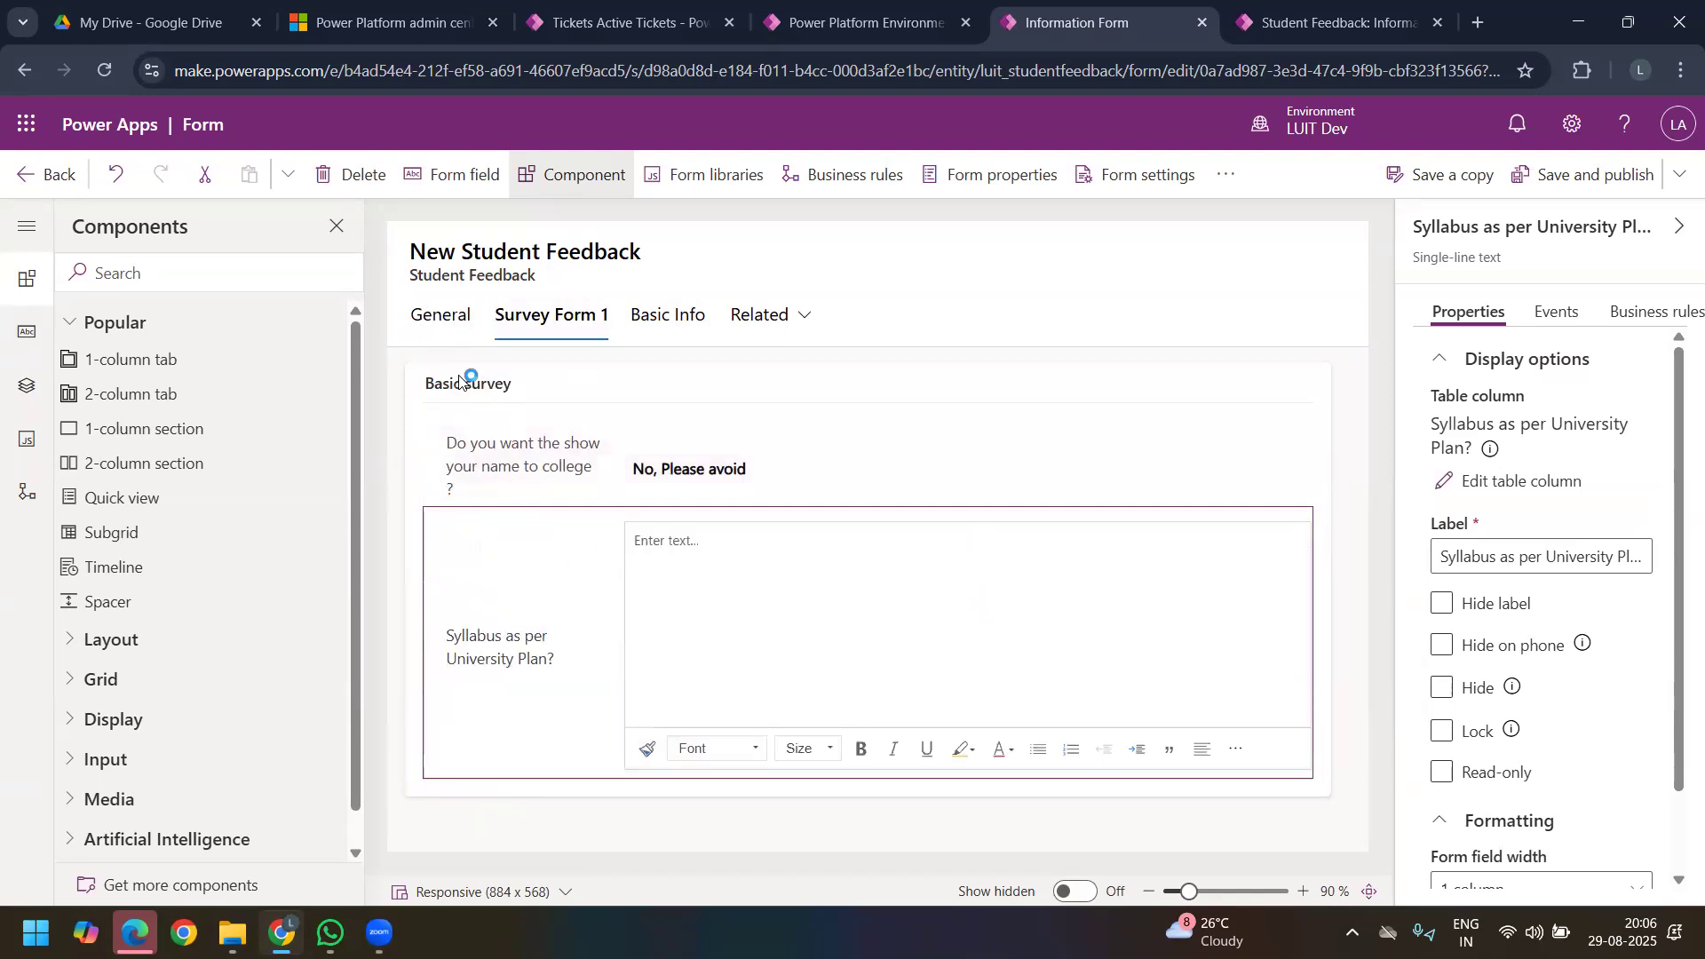
# Step: Delete the empty General tab from the form
pyautogui.click(425, 321)
pyautogui.rightClick(426, 321)
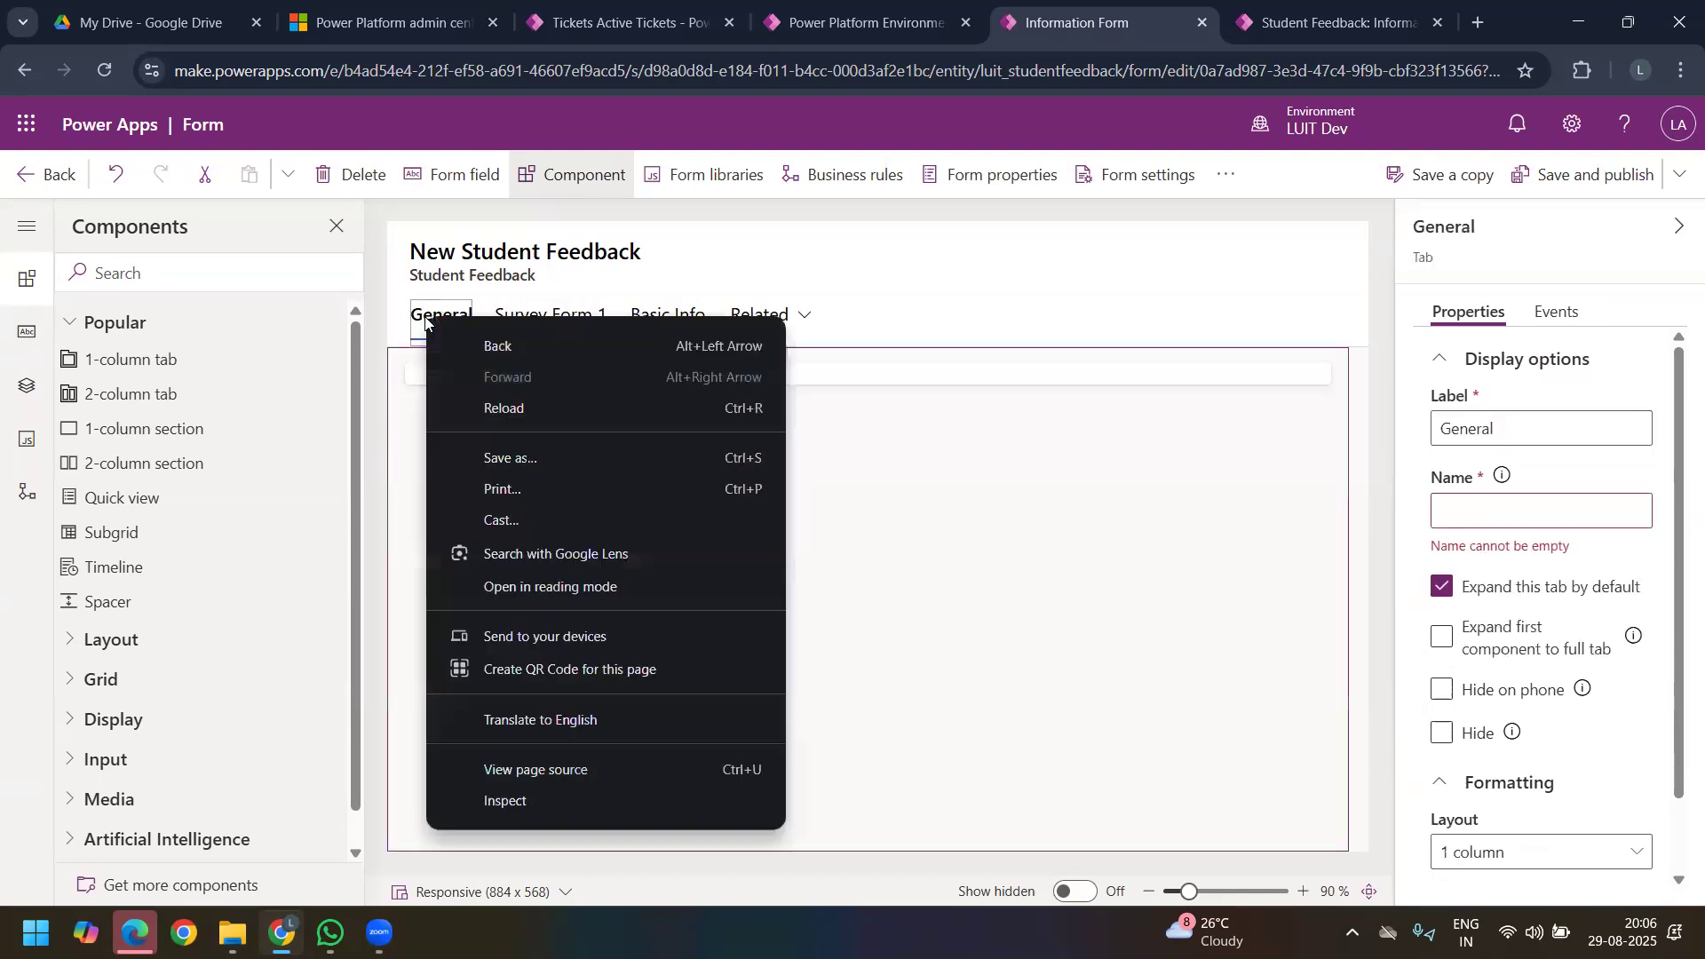
pyautogui.click(413, 315)
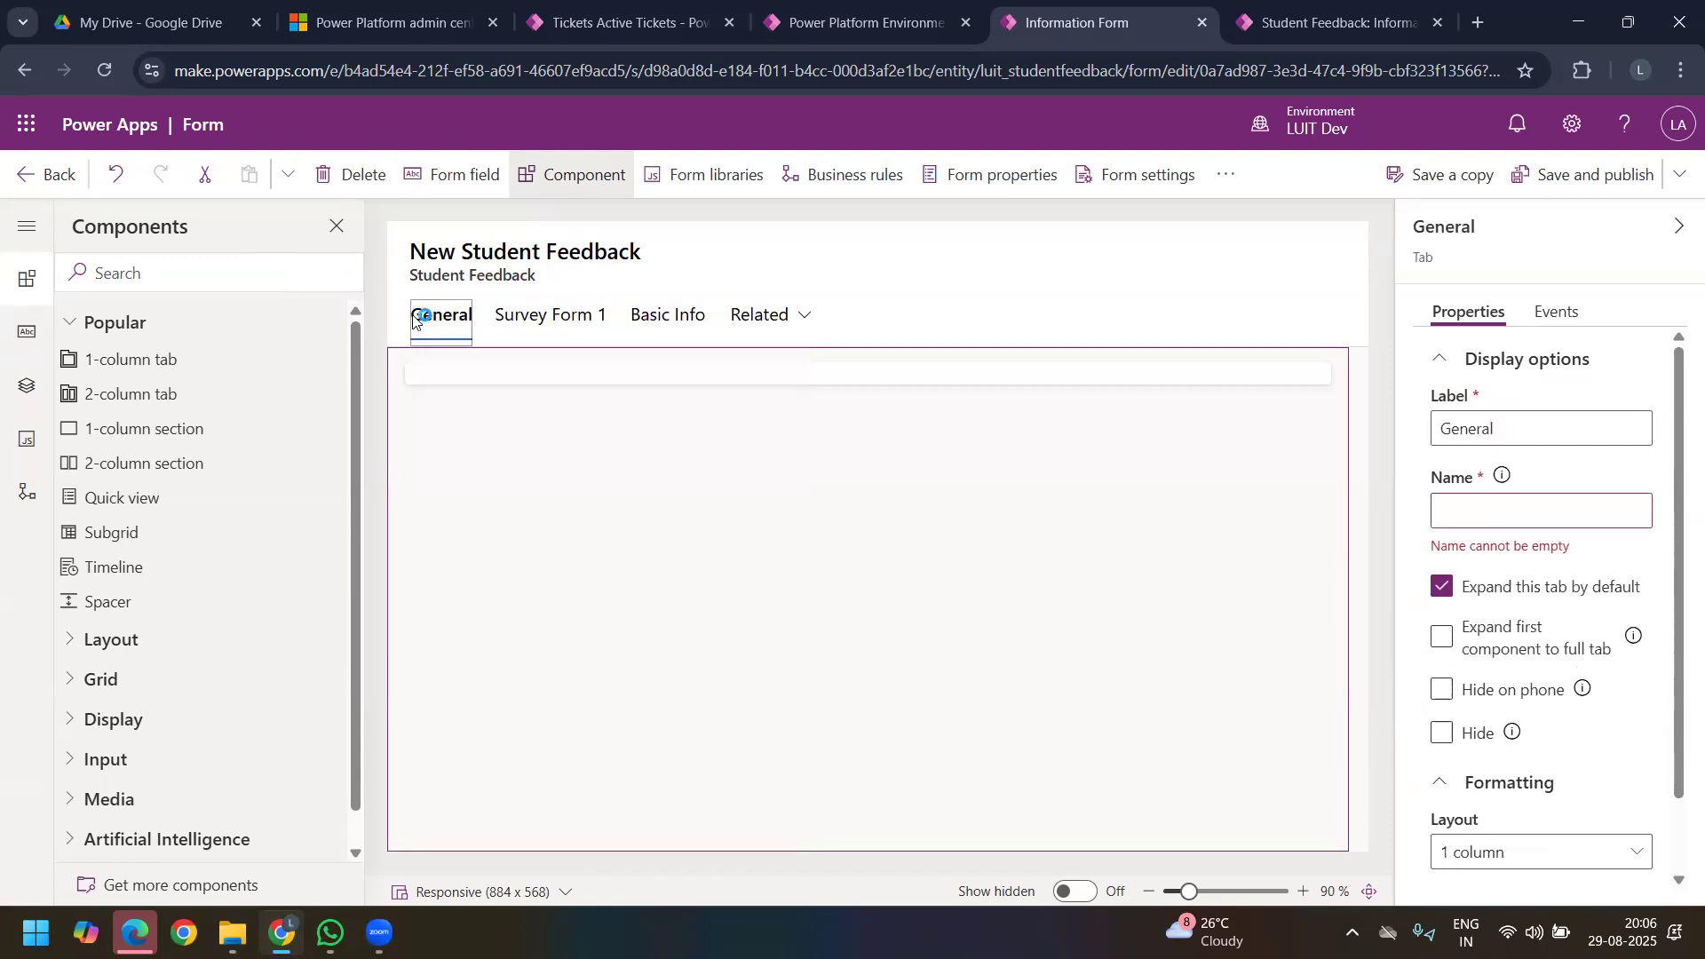
pyautogui.click(360, 182)
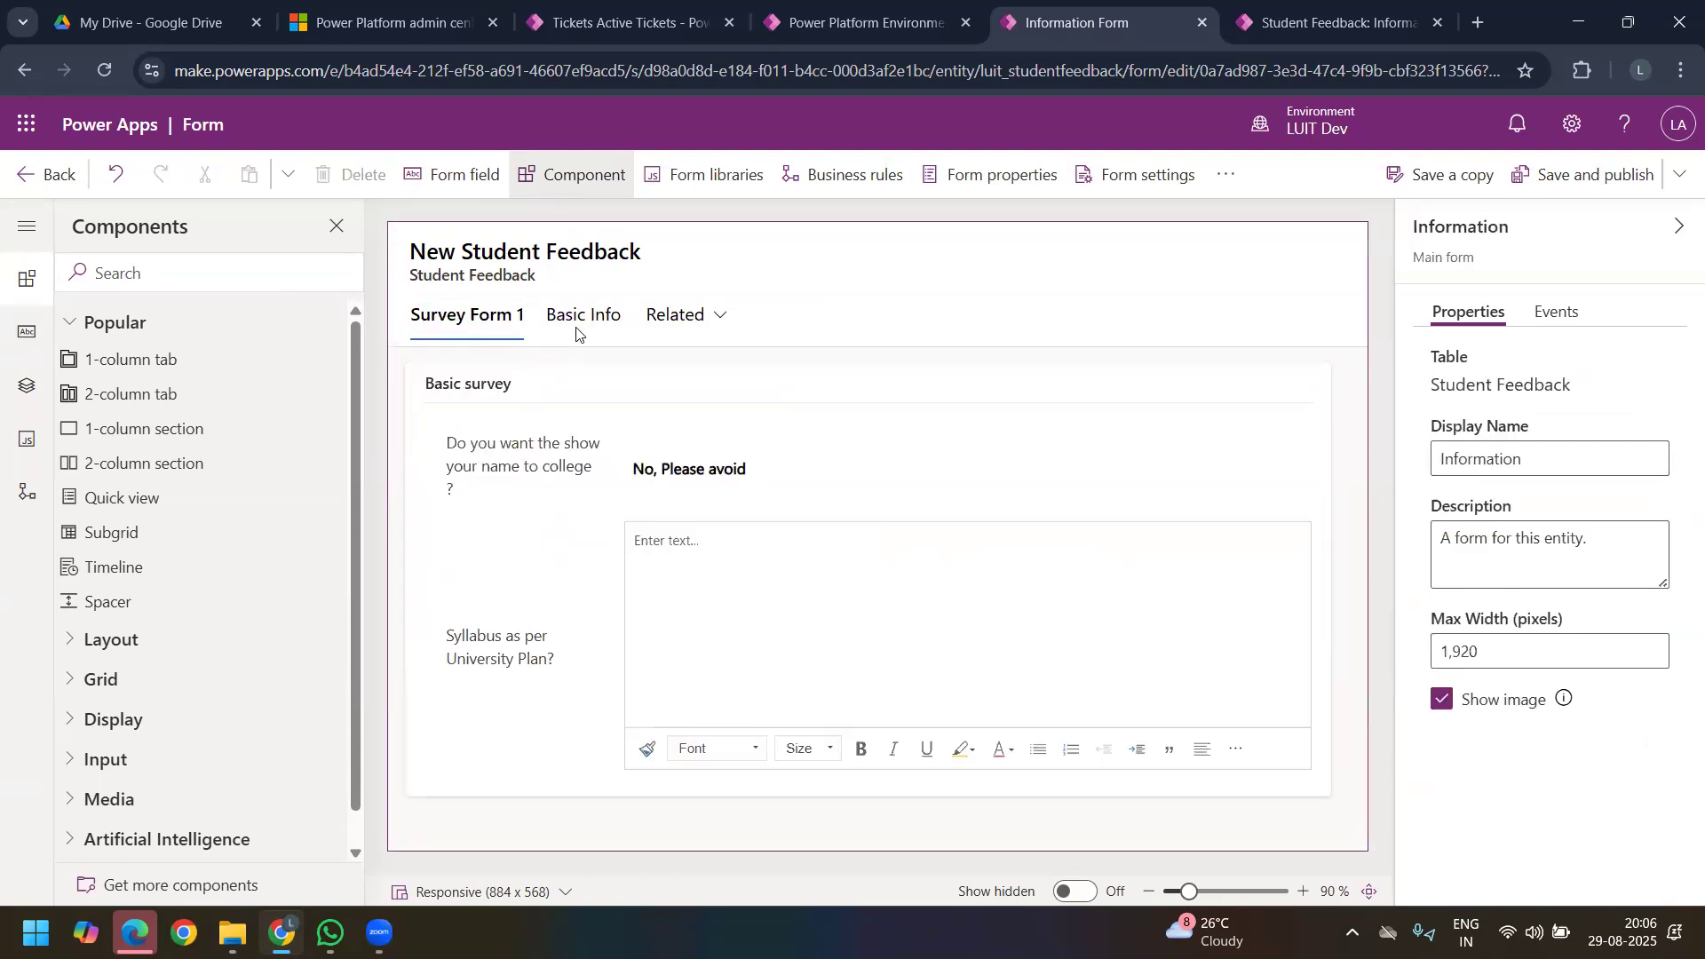
# Step: Place the Basic Info tab before Survey Form 1, and save and publish the form
pyautogui.moveTo(586, 318); pyautogui.dragTo(457, 330)
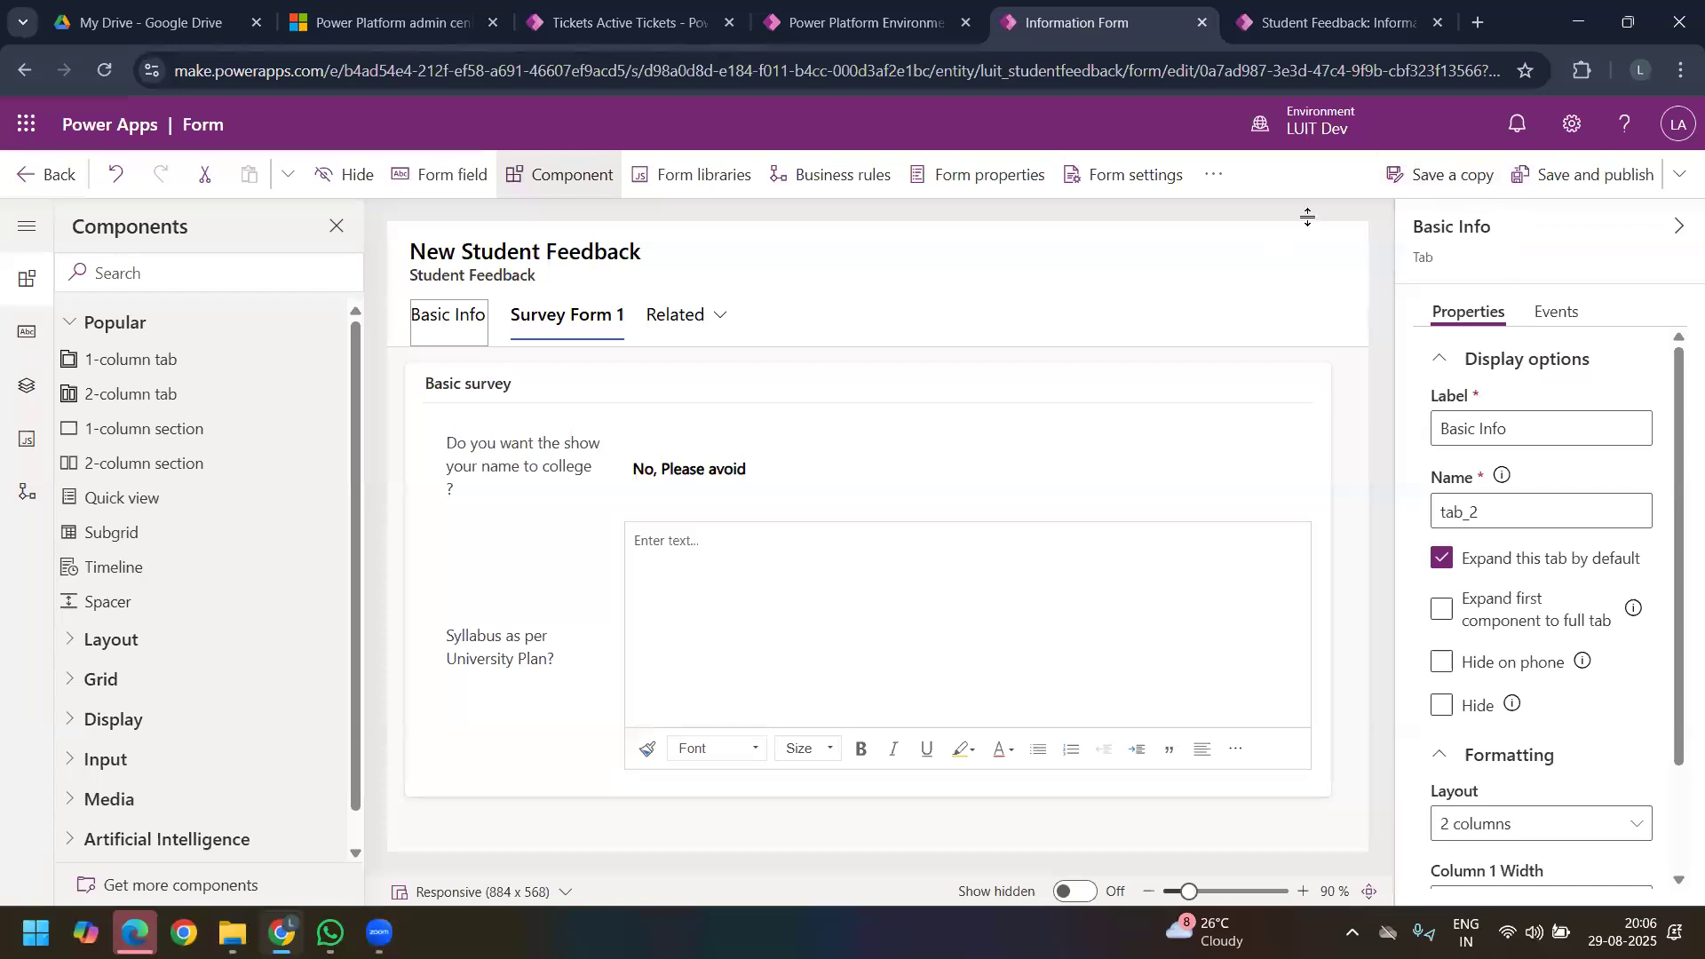
pyautogui.click(1593, 183)
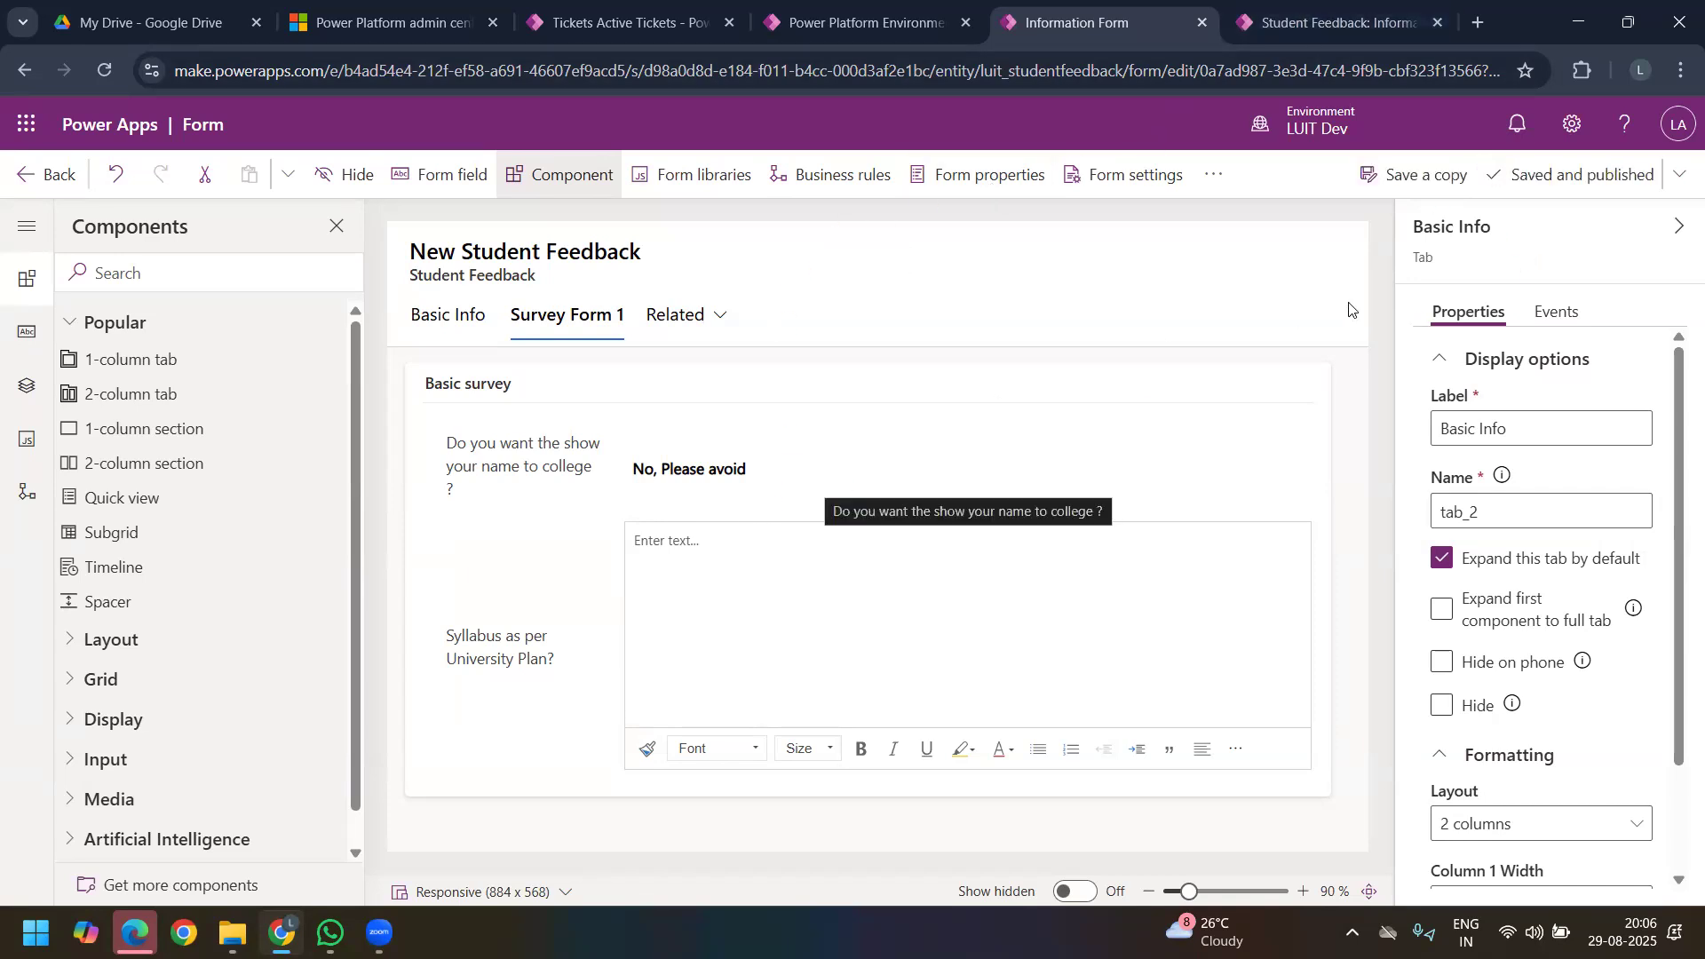
# Step: In the reloaded Student Feedback Survey app, start a new Student Feedback record with the College Name VASAVI COLLEGE OF ENGINEERING
pyautogui.click(1305, 22)
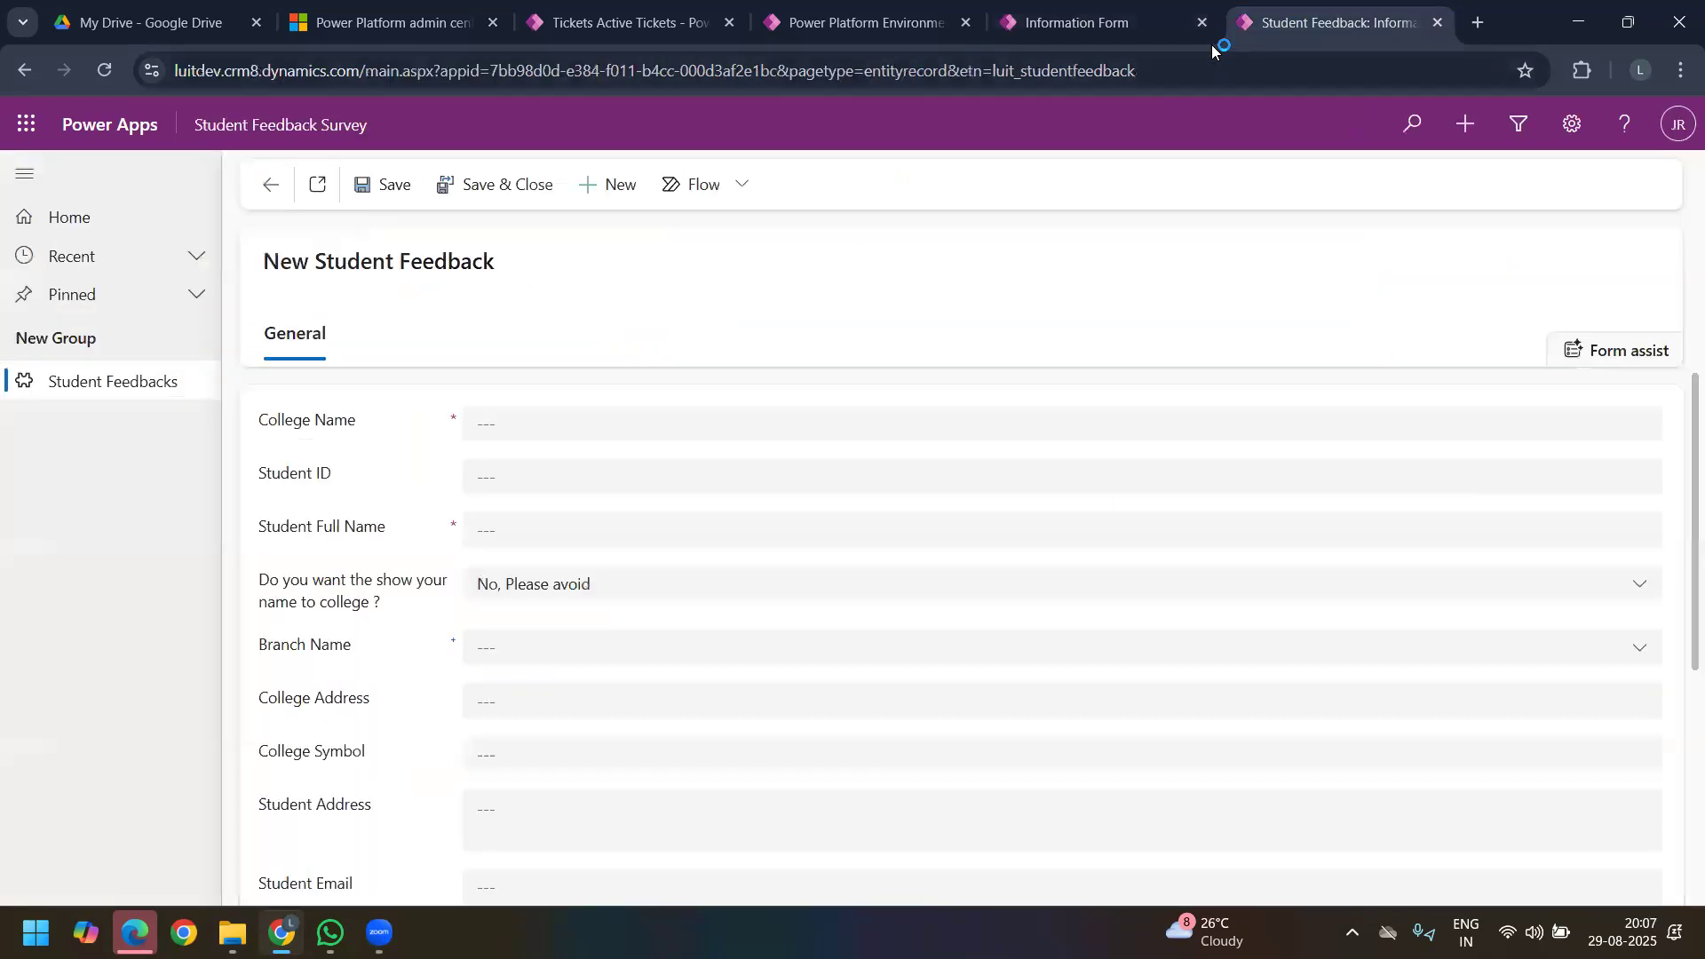
pyautogui.click(104, 73)
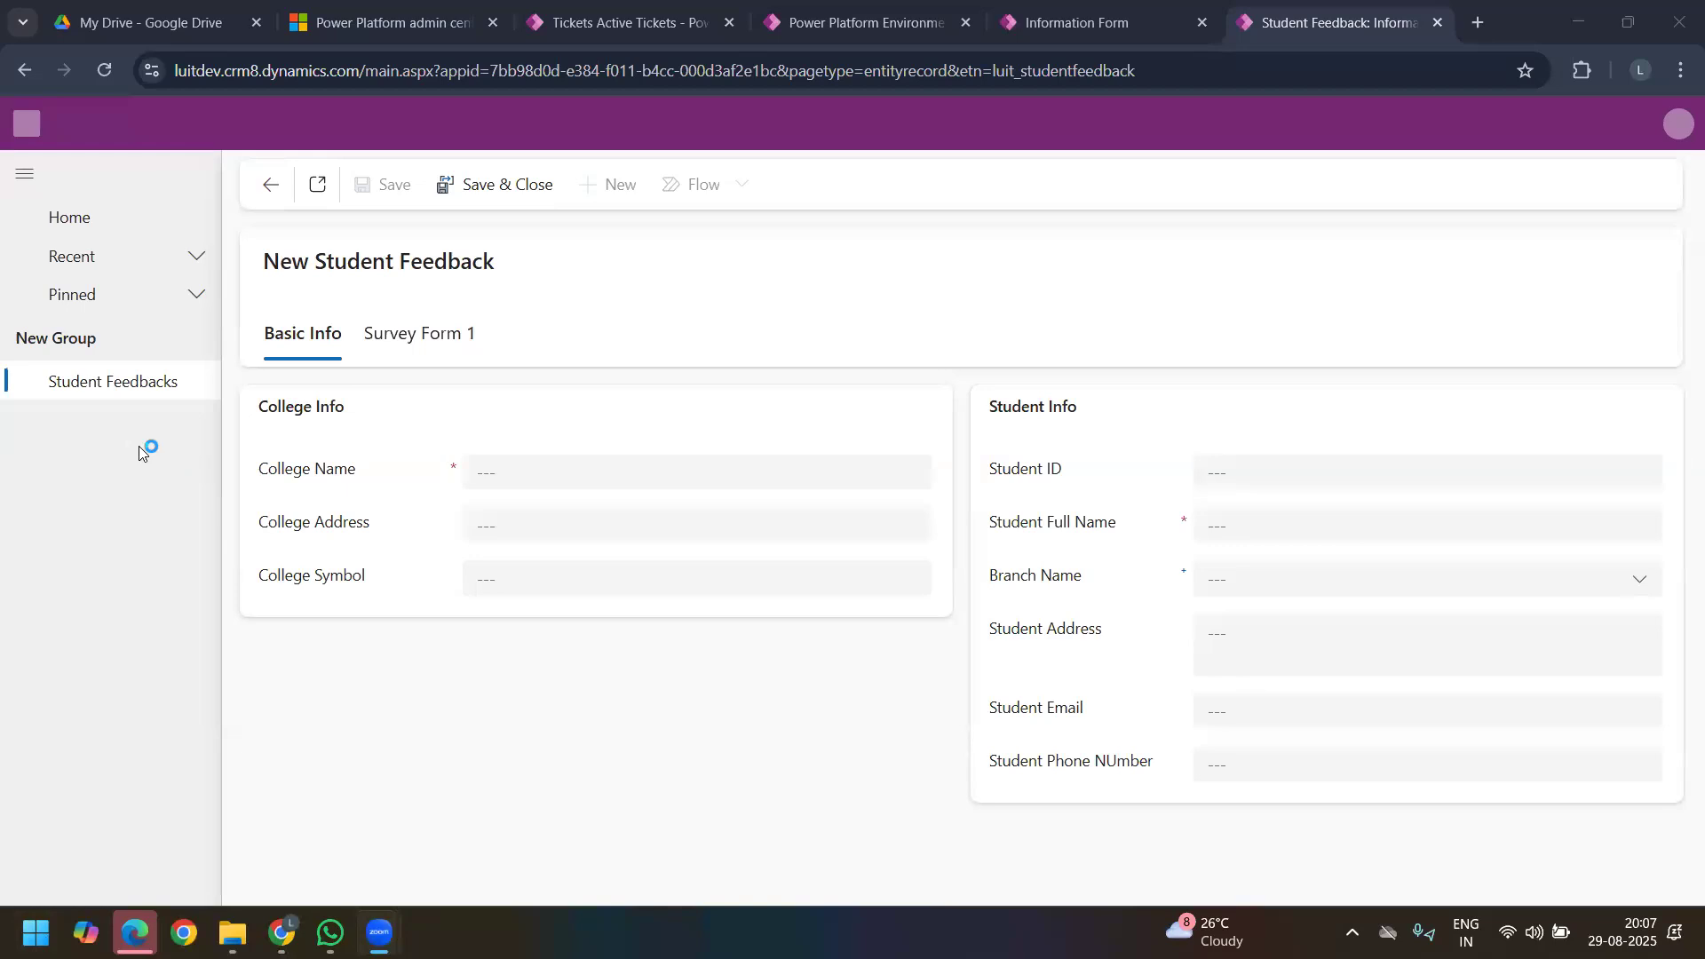
pyautogui.click(102, 390)
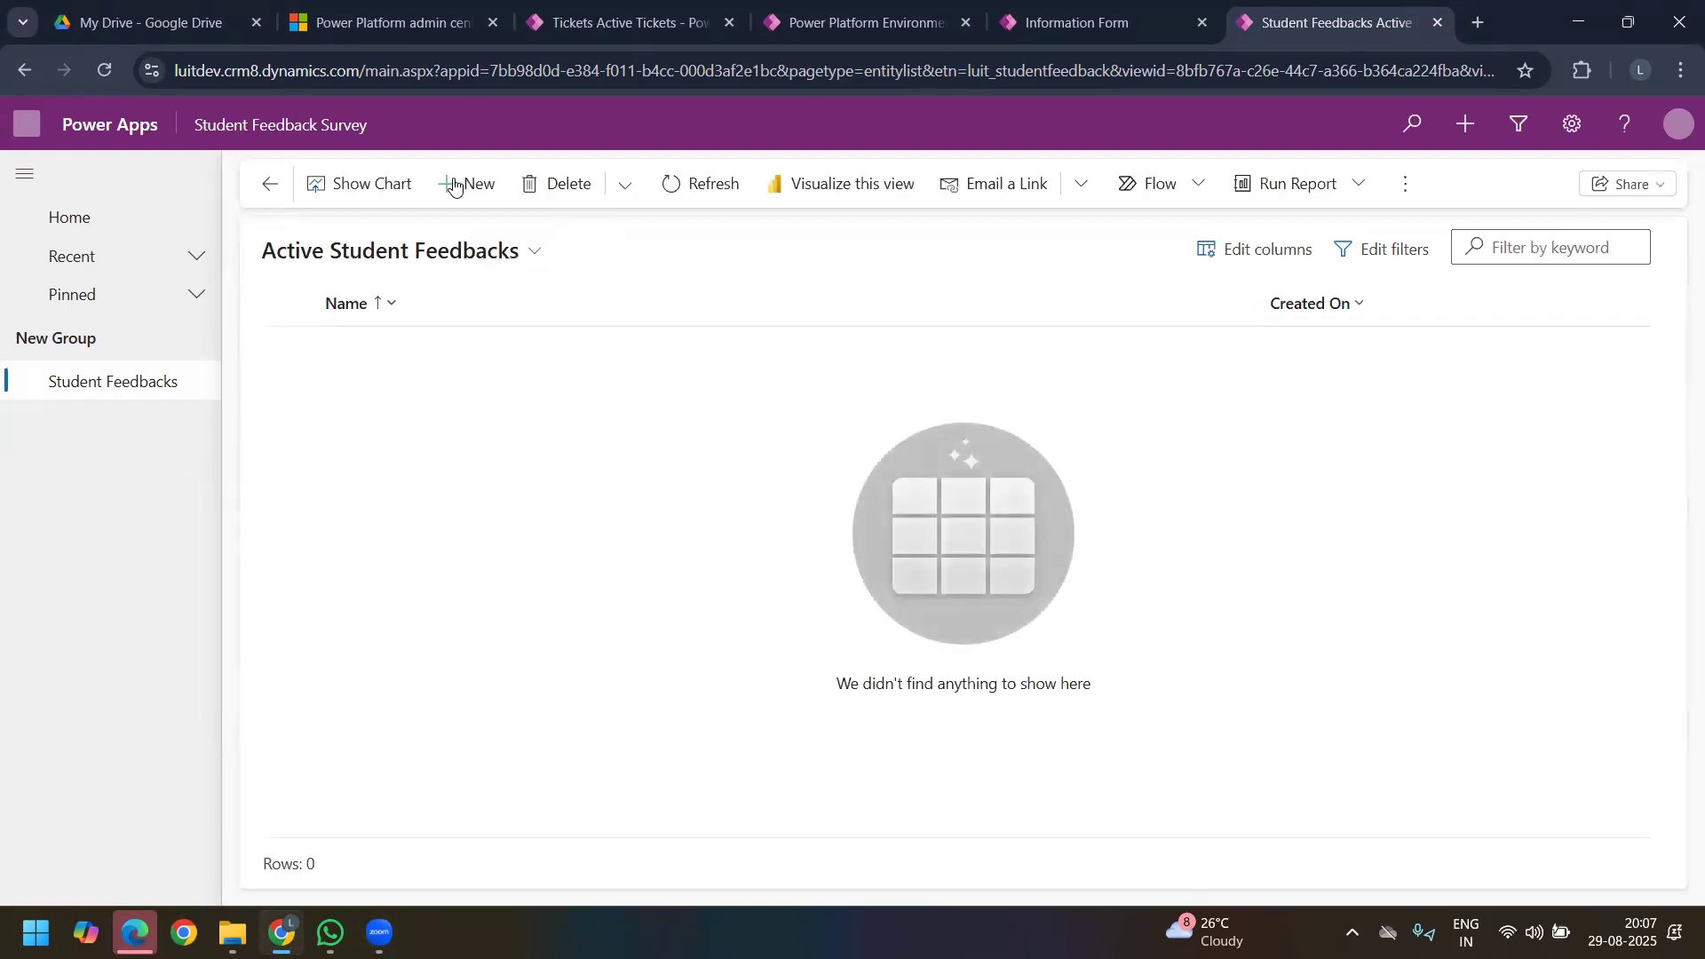
pyautogui.click(449, 184)
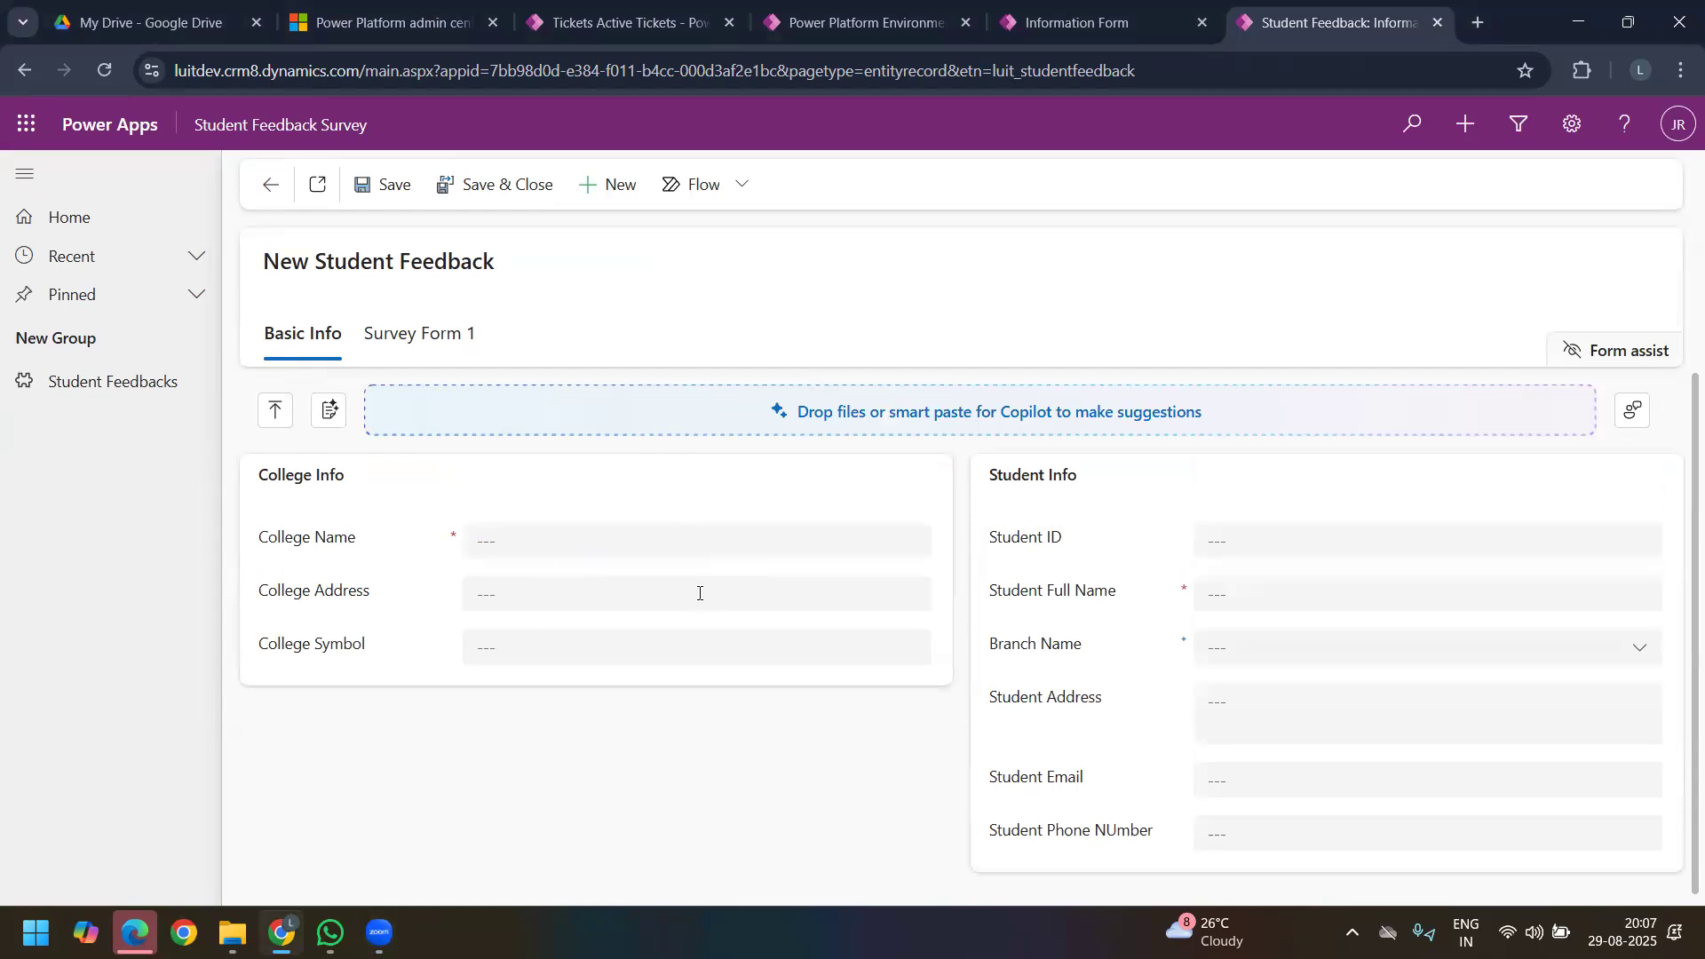
pyautogui.click(550, 543)
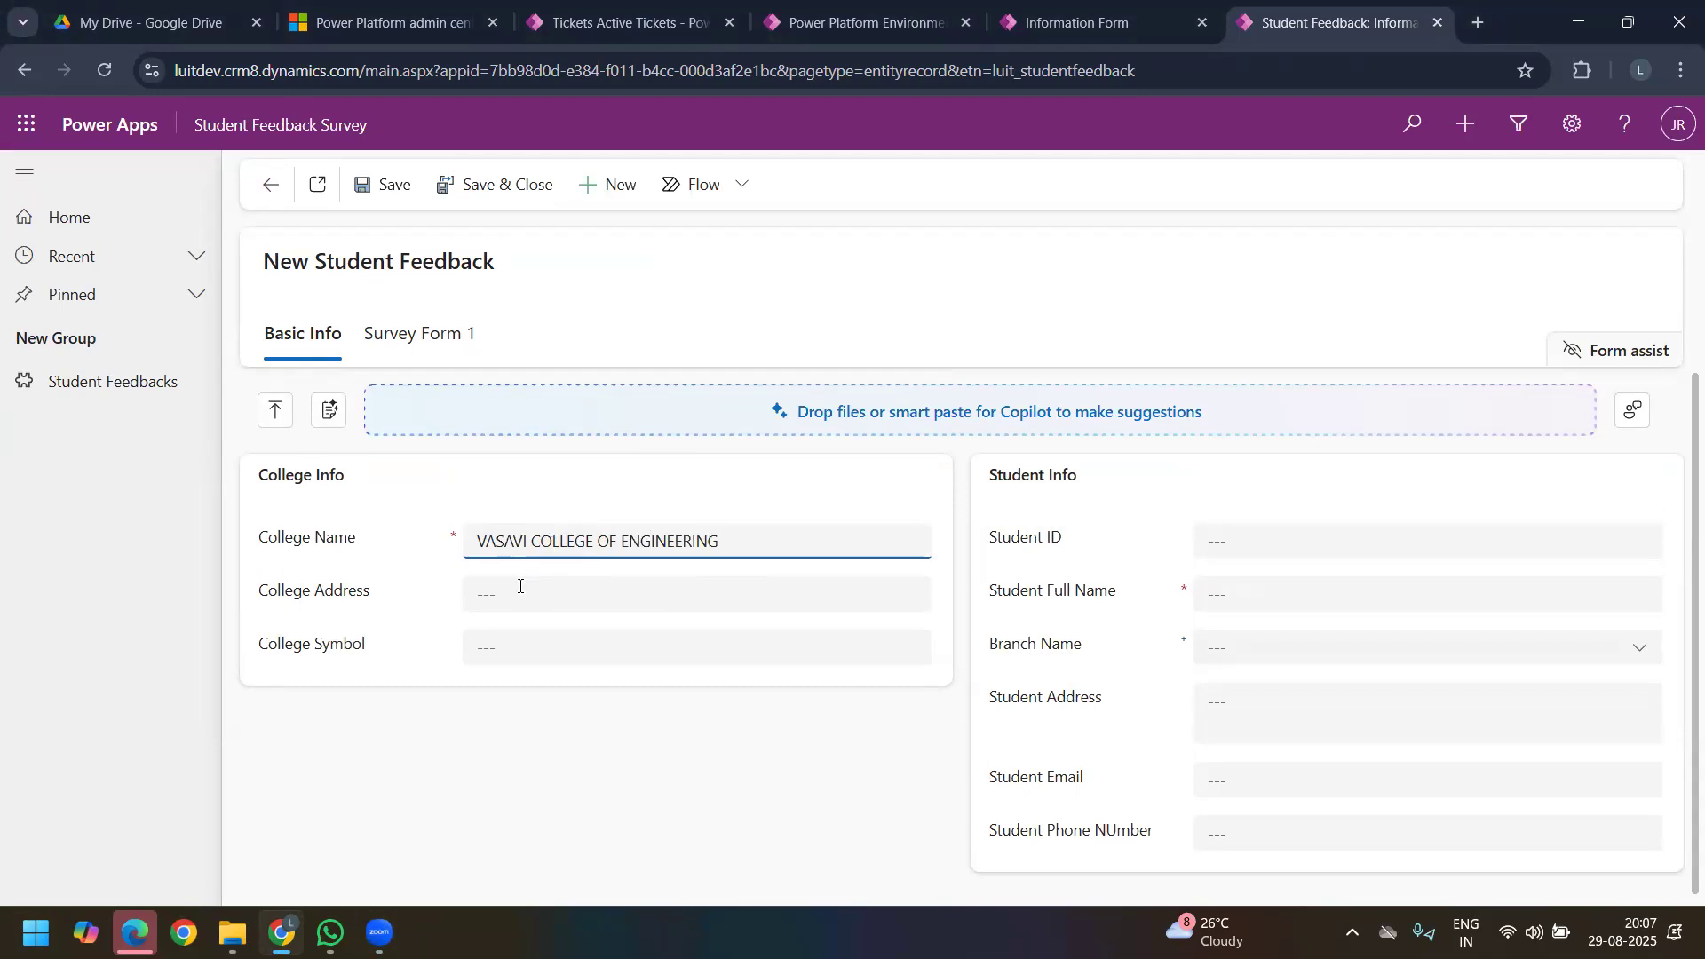
# Step: Try to enter the college's postal location in the College Address field
pyautogui.click(550, 589)
pyautogui.write('IBRAHIM')
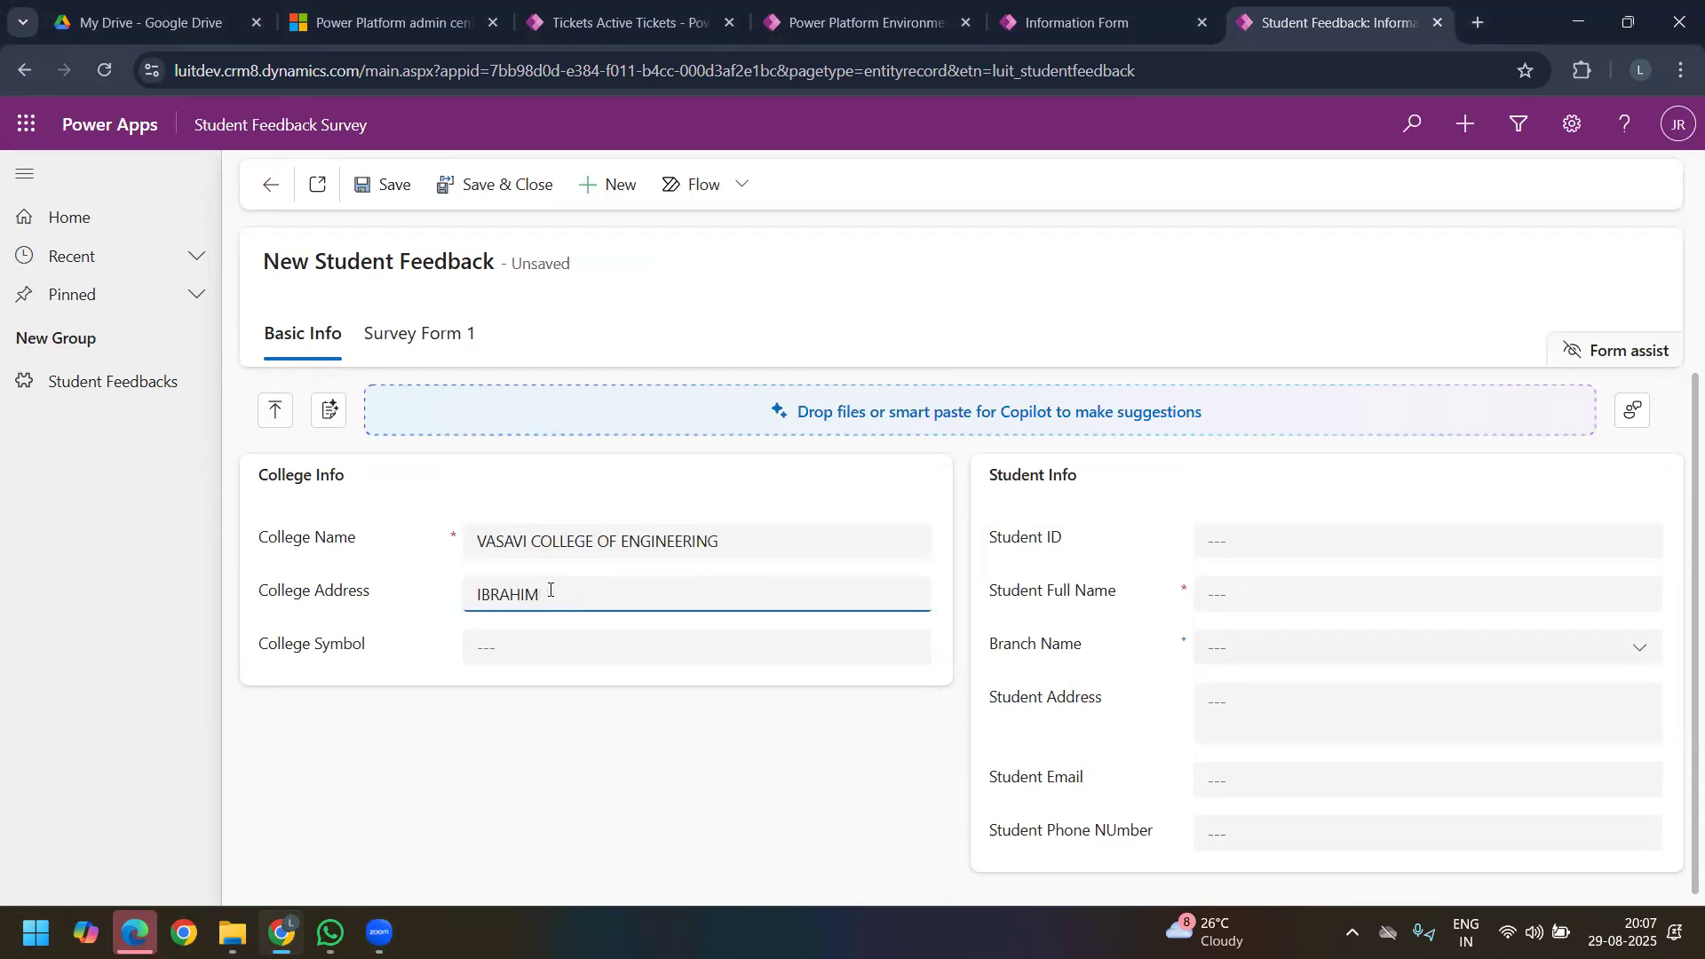
pyautogui.press('BackSpace')
pyautogui.press('BackSpace')
pyautogui.press('BackSpace')
pyautogui.write('H<')
pyautogui.write(',GOLKIN')
pyautogui.press('BackSpace')
pyautogui.press('BackSpace')
pyautogui.write('ON')
pyautogui.write('A')
pyautogui.press('BackSpace')
pyautogui.write('DA')
pyautogui.press('BackSpace')
pyautogui.press('BackSpace')
pyautogui.write('DA')
pyautogui.click(626, 645)
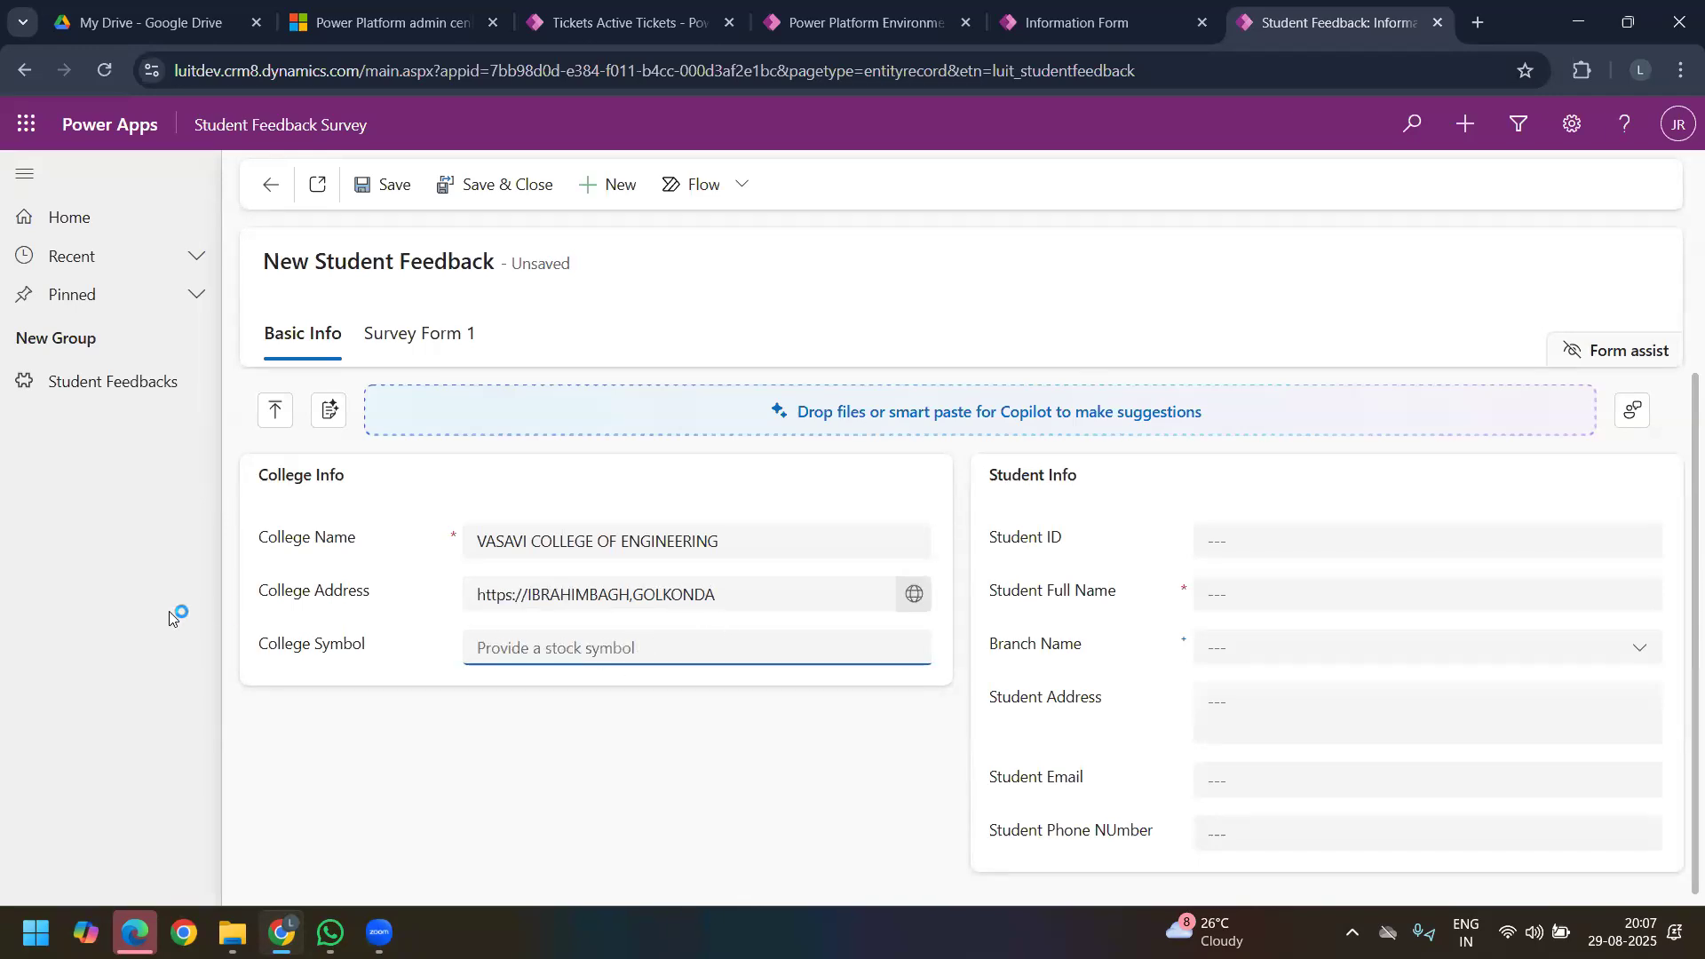
pyautogui.moveTo(371, 594); pyautogui.dragTo(268, 594)
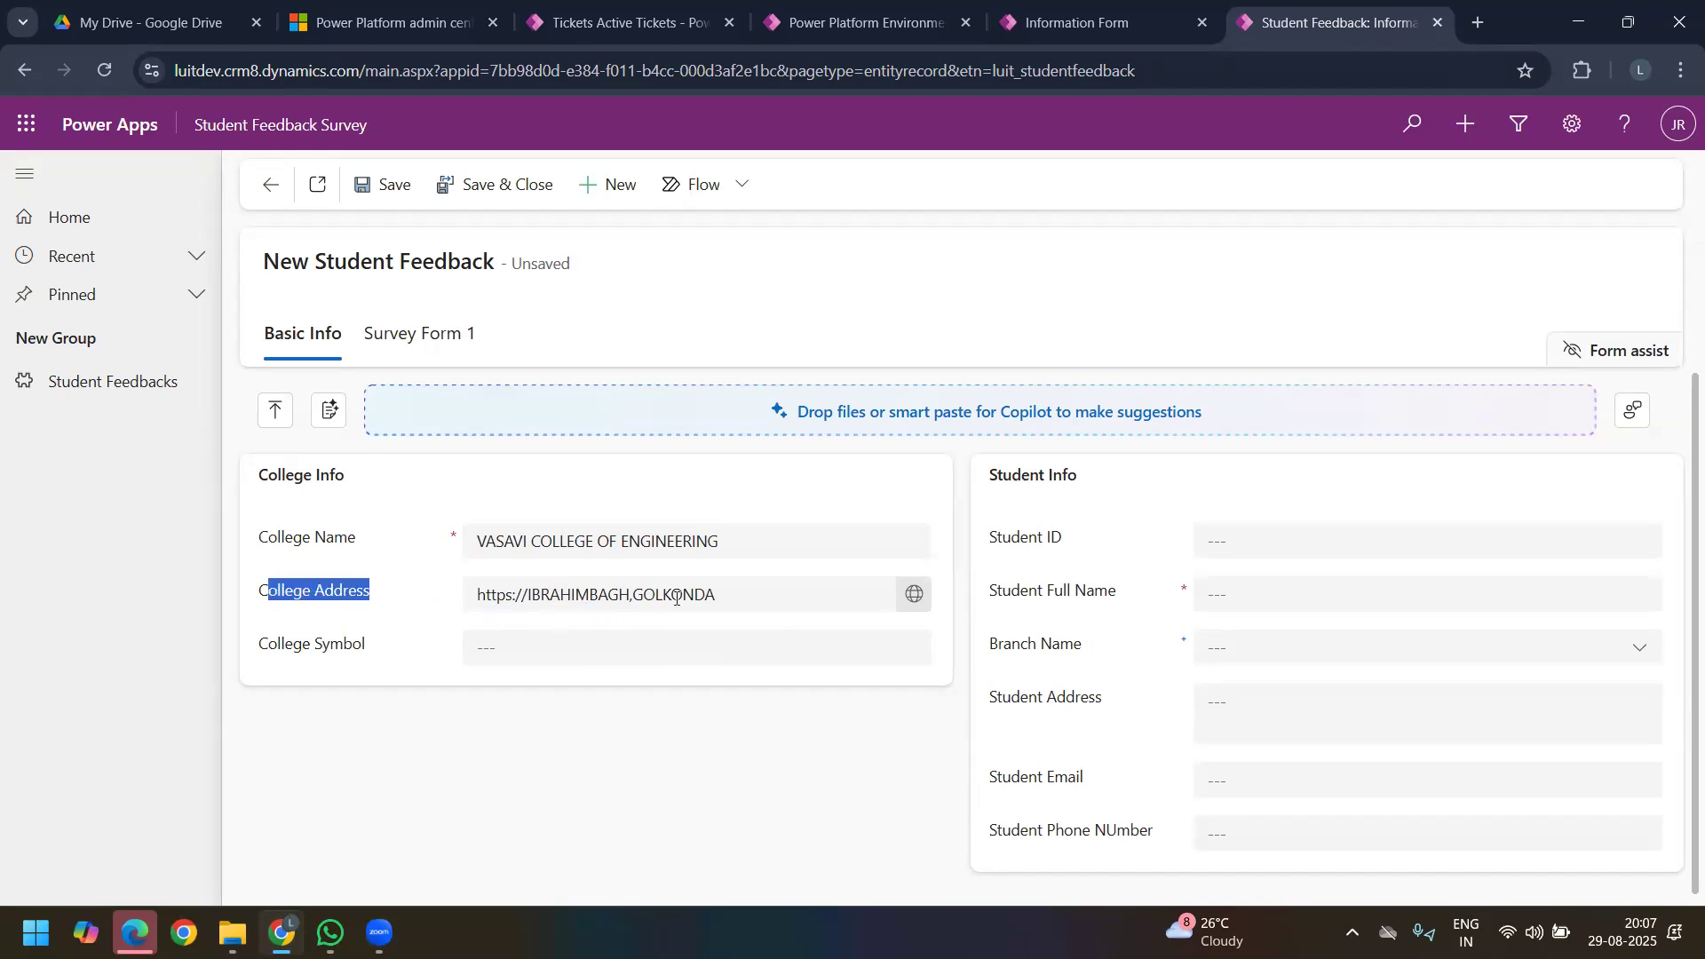
pyautogui.click(384, 599)
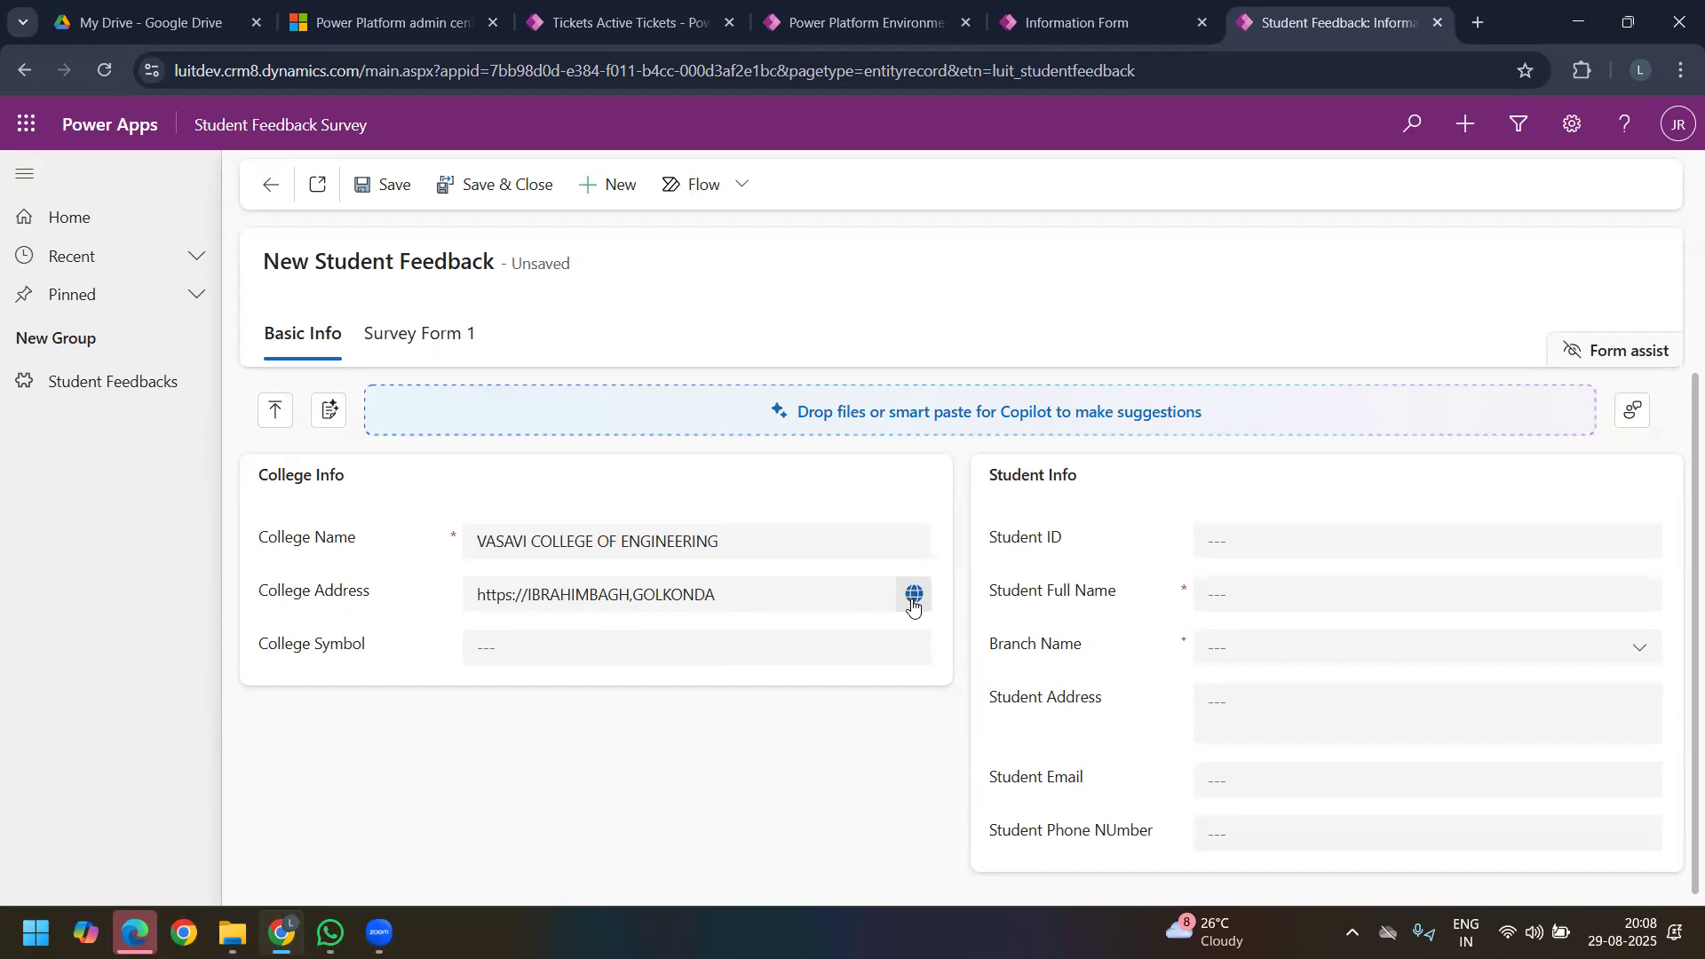
pyautogui.moveTo(391, 597); pyautogui.dragTo(255, 606)
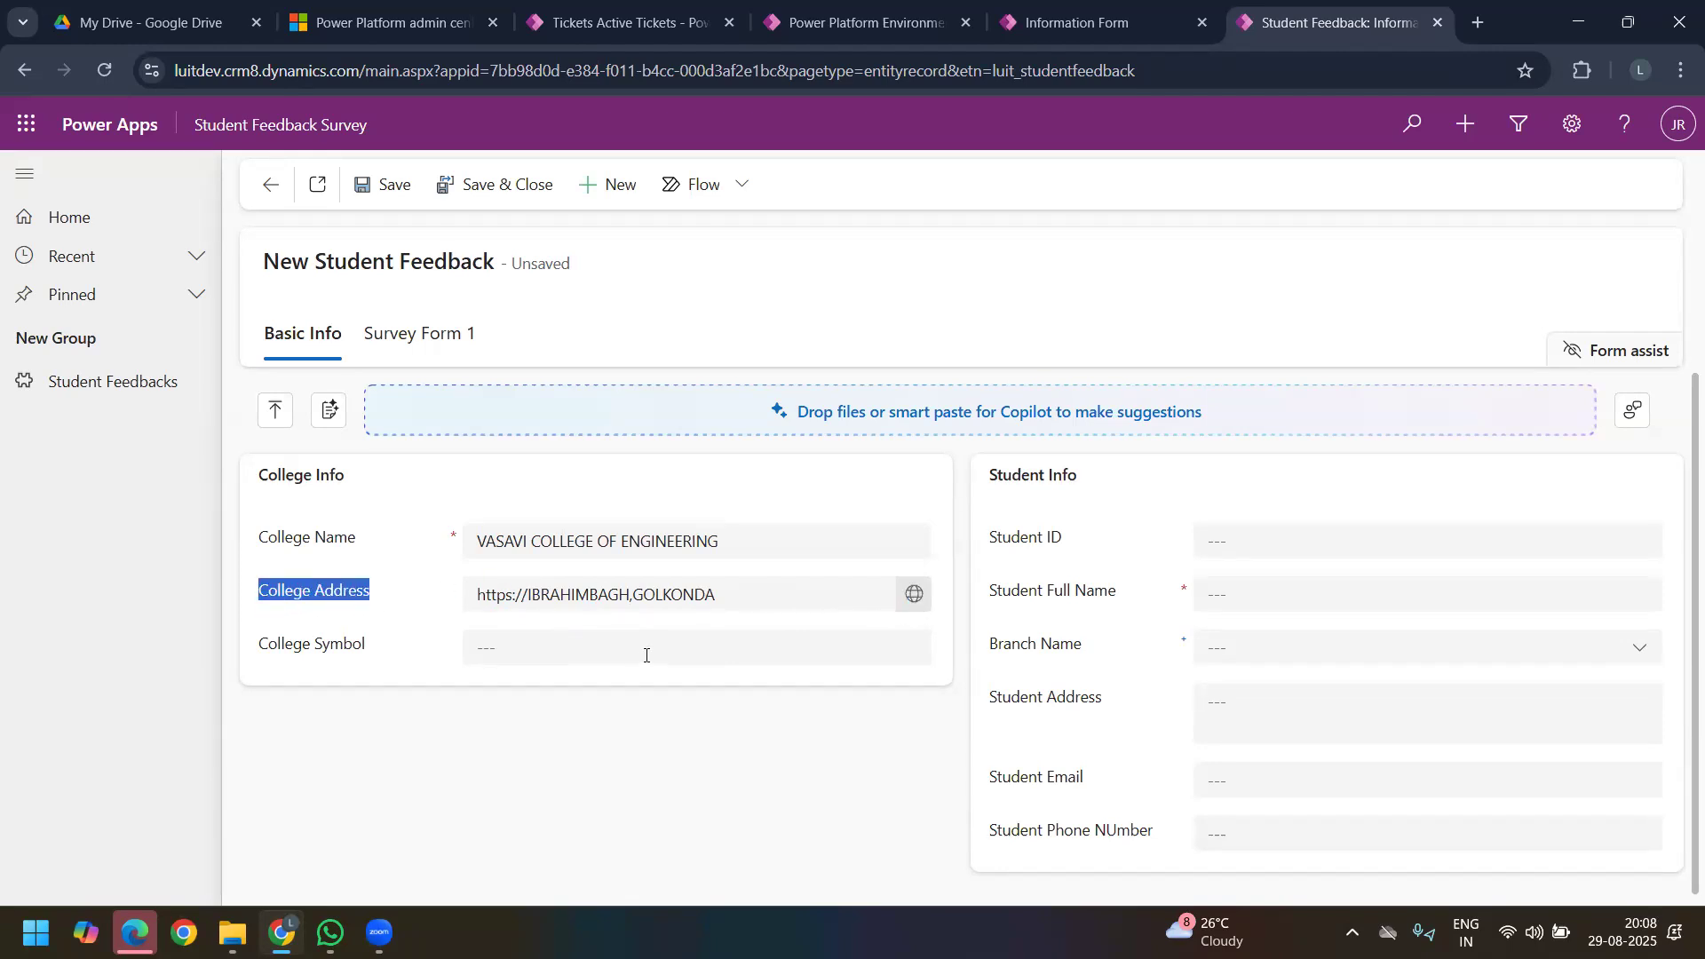
pyautogui.doubleClick(746, 595)
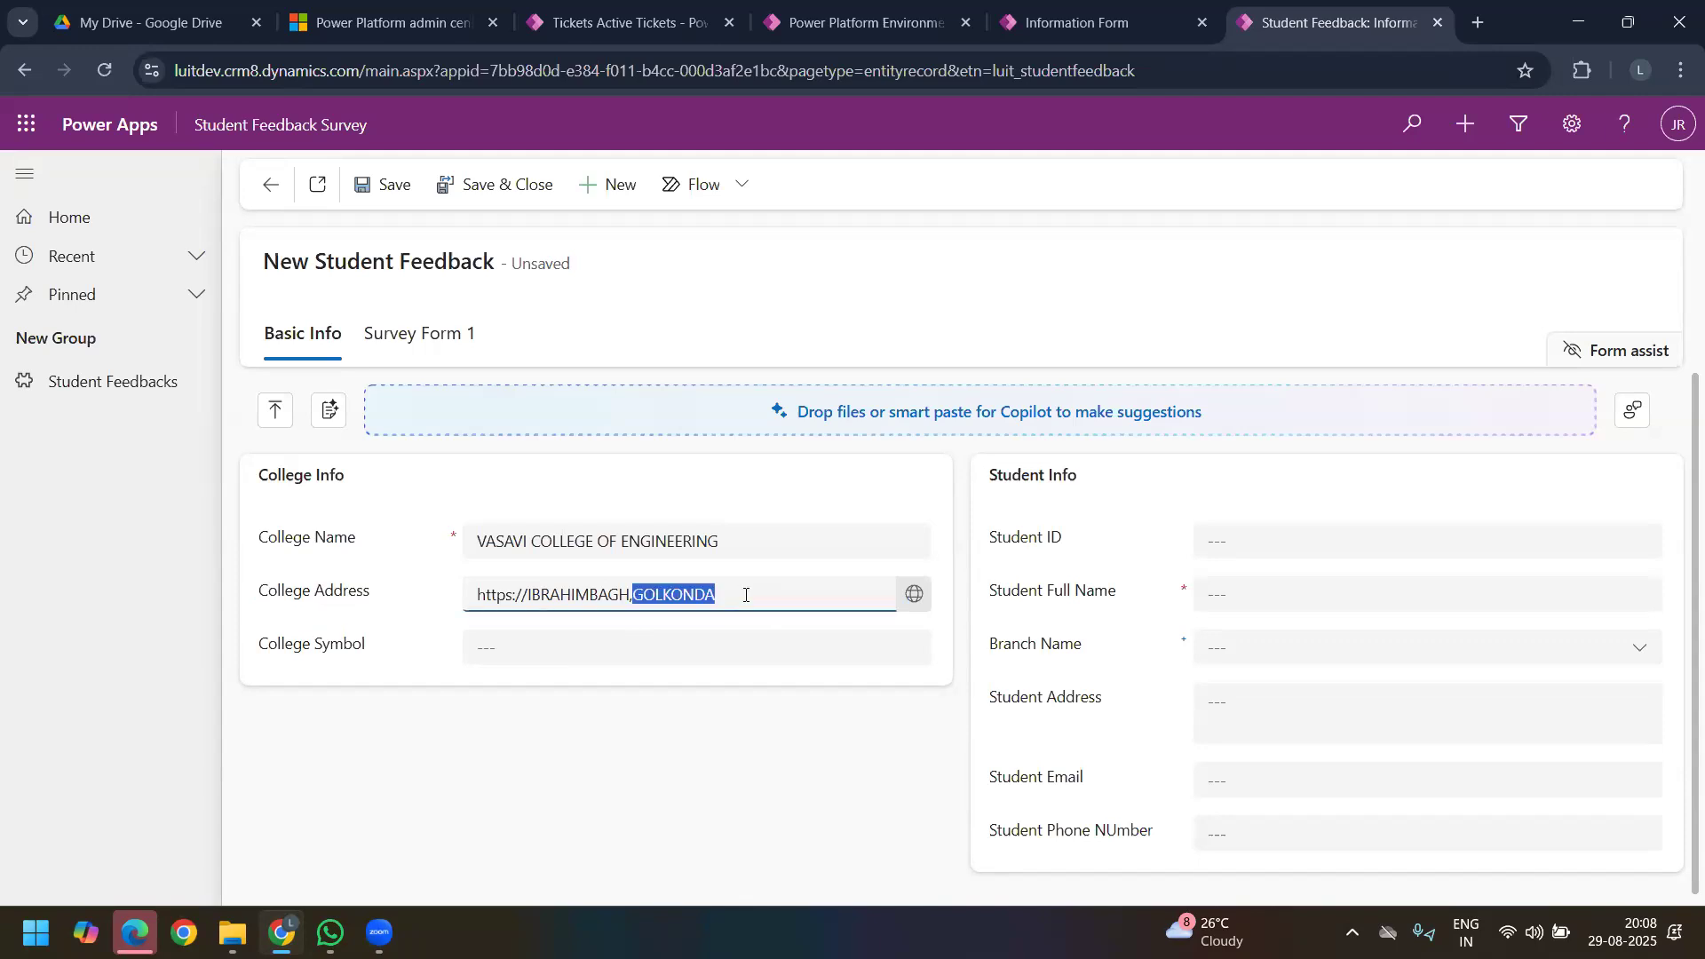
pyautogui.press('BackSpace')
pyautogui.press('BackSpace')
pyautogui.press('BackSpace')
pyautogui.press('BackSpace')
pyautogui.press('BackSpace')
pyautogui.press('BackSpace')
pyautogui.press('BackSpace')
pyautogui.press('BackSpace')
pyautogui.press('BackSpace')
pyautogui.press('BackSpace')
pyautogui.press('BackSpace')
pyautogui.press('BackSpace')
pyautogui.press('BackSpace')
pyautogui.write('vce')
pyautogui.write('.ace')
pyautogui.press('BackSpace')
pyautogui.write(',in')
pyautogui.press('BackSpace')
pyautogui.press('BackSpace')
pyautogui.press('BackSpace')
pyautogui.write('.in')
pyautogui.click(354, 579)
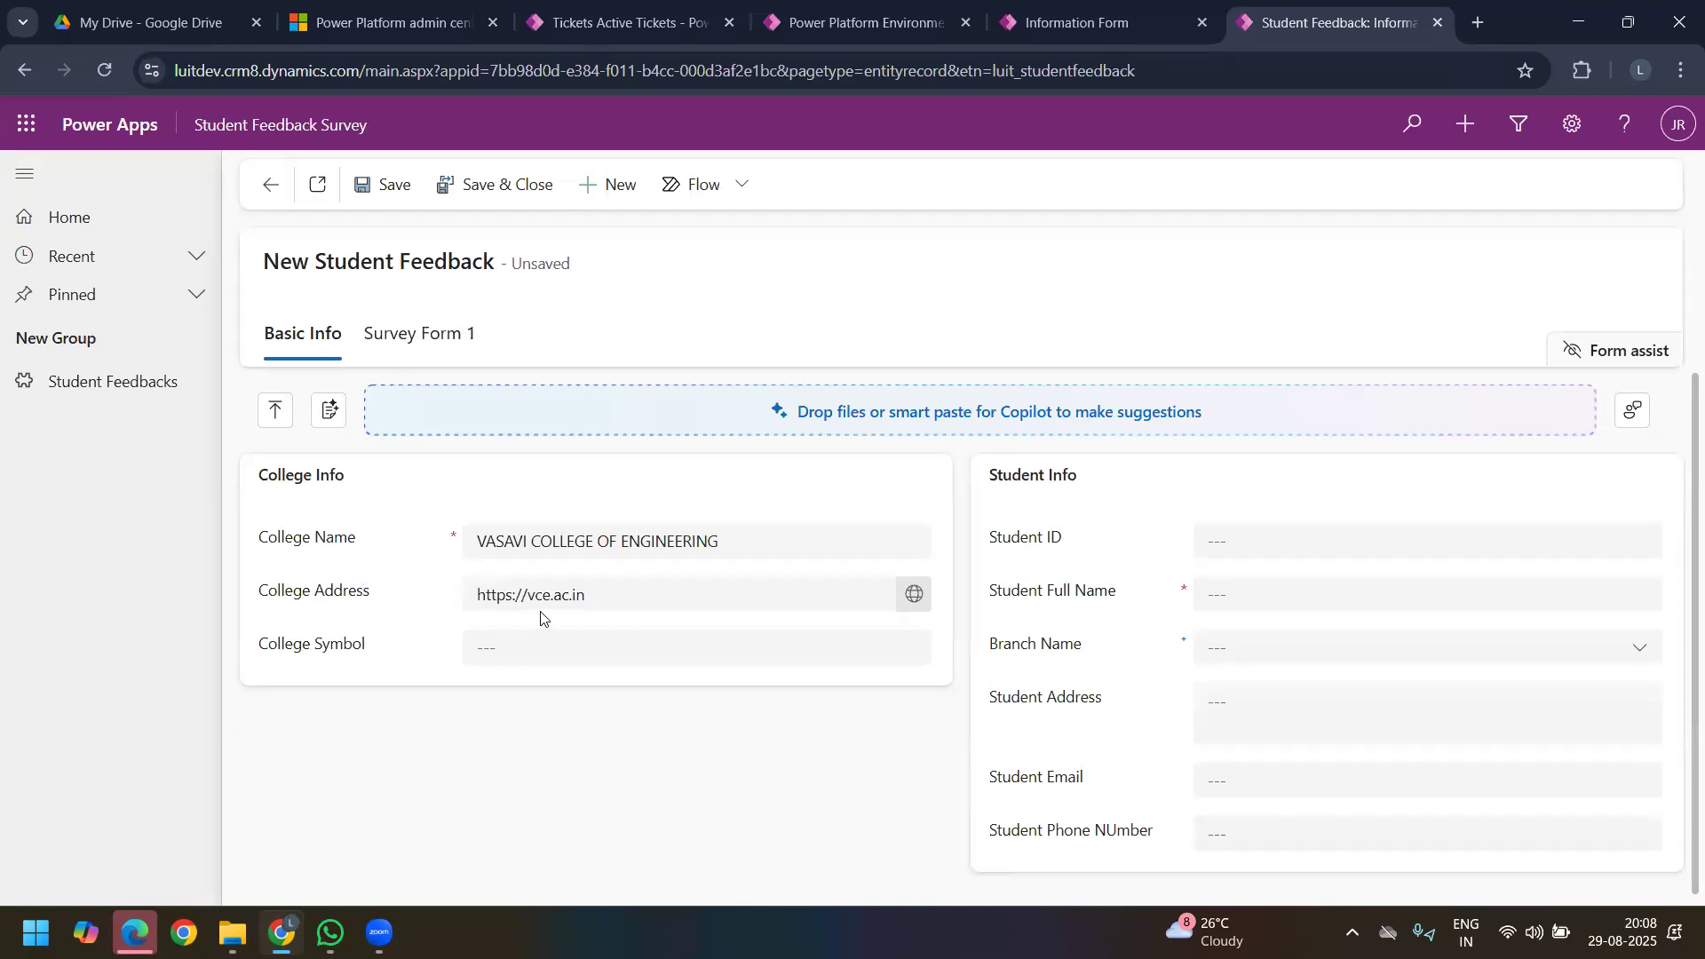
# Step: Test the College Address link by opening the college website, and close the website again
pyautogui.click(916, 595)
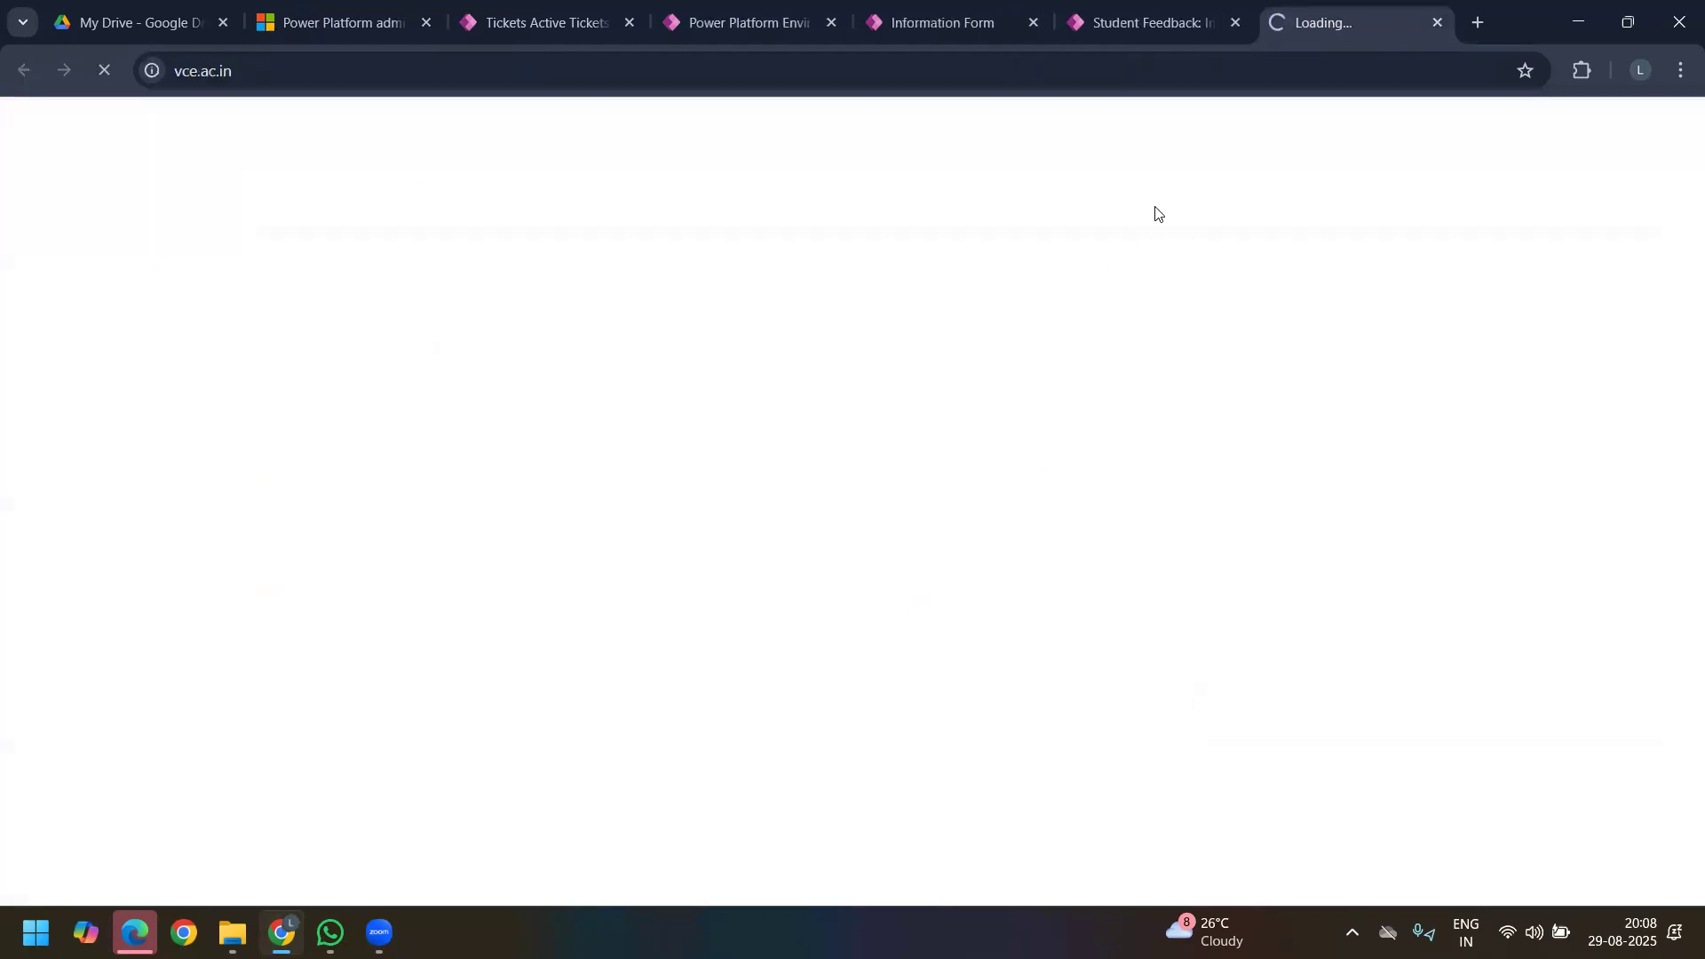
pyautogui.click(1124, 28)
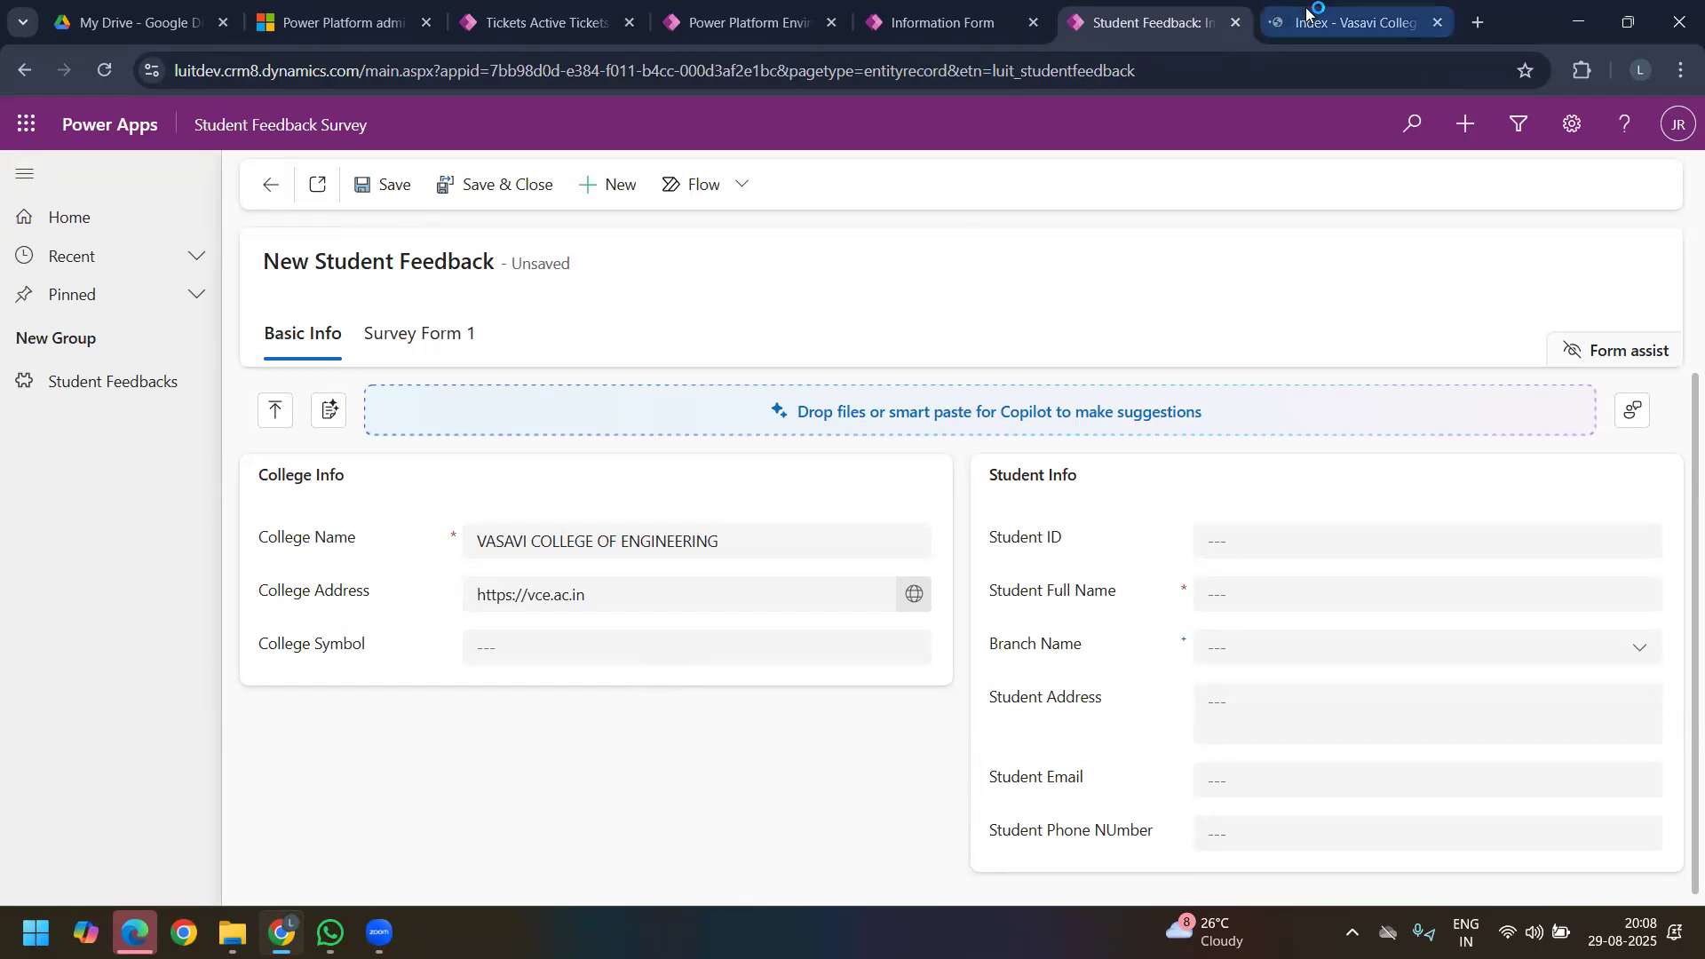
pyautogui.click(1284, 24)
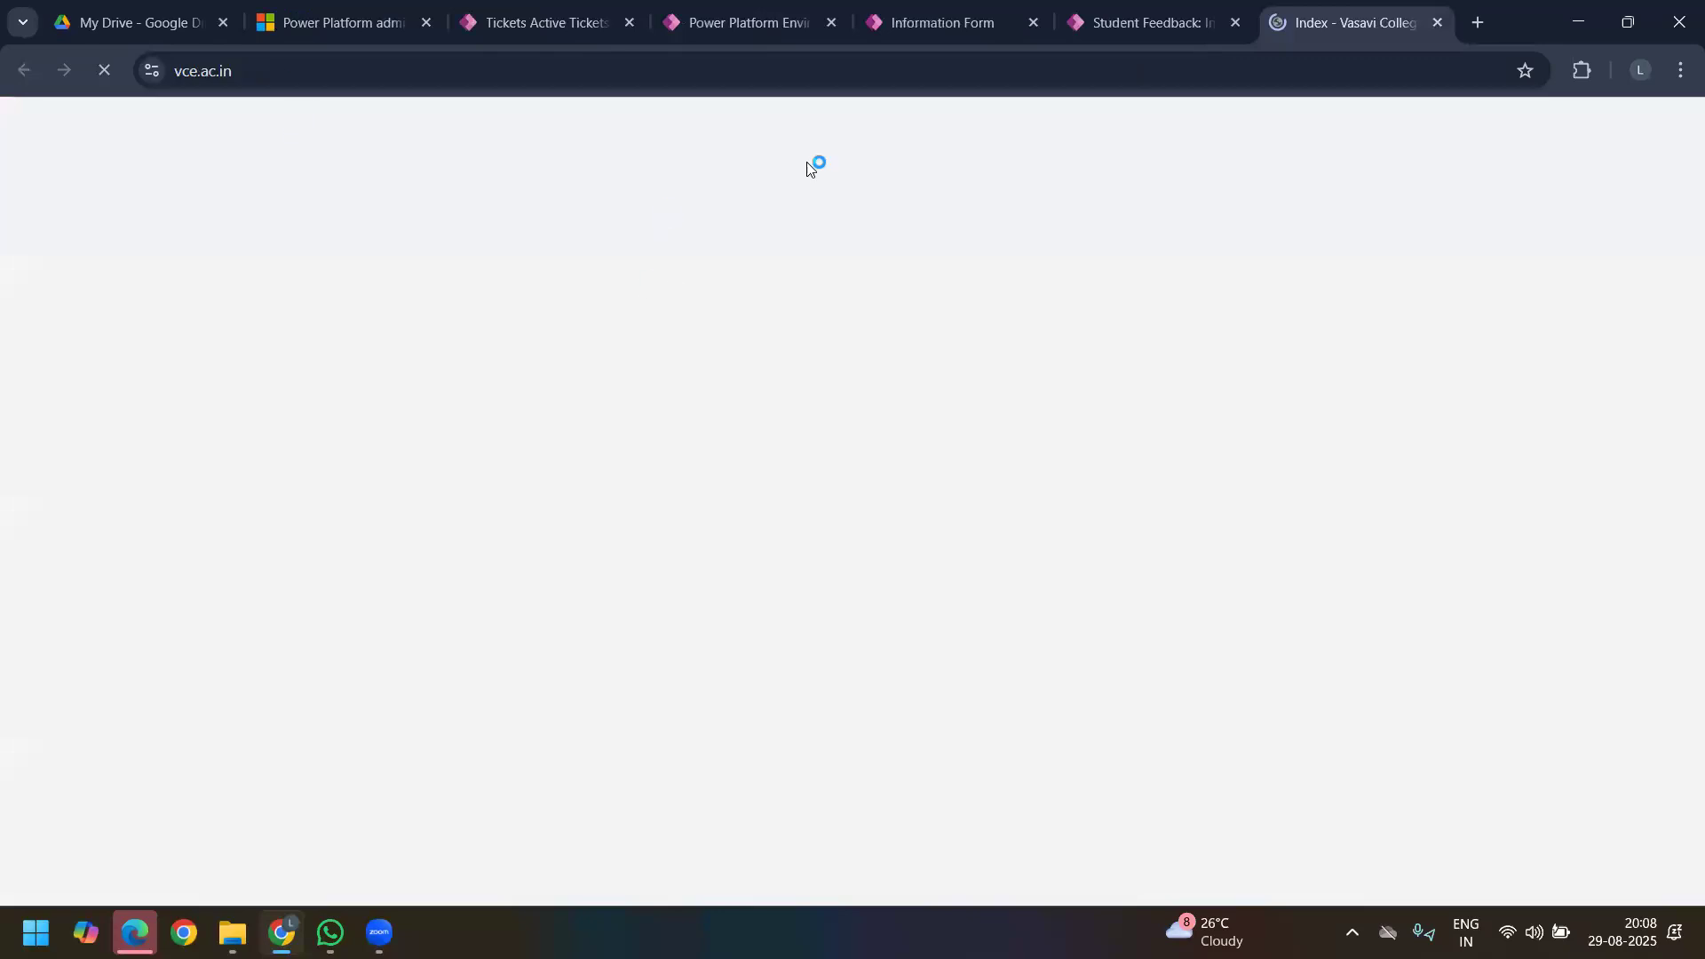
pyautogui.click(1435, 23)
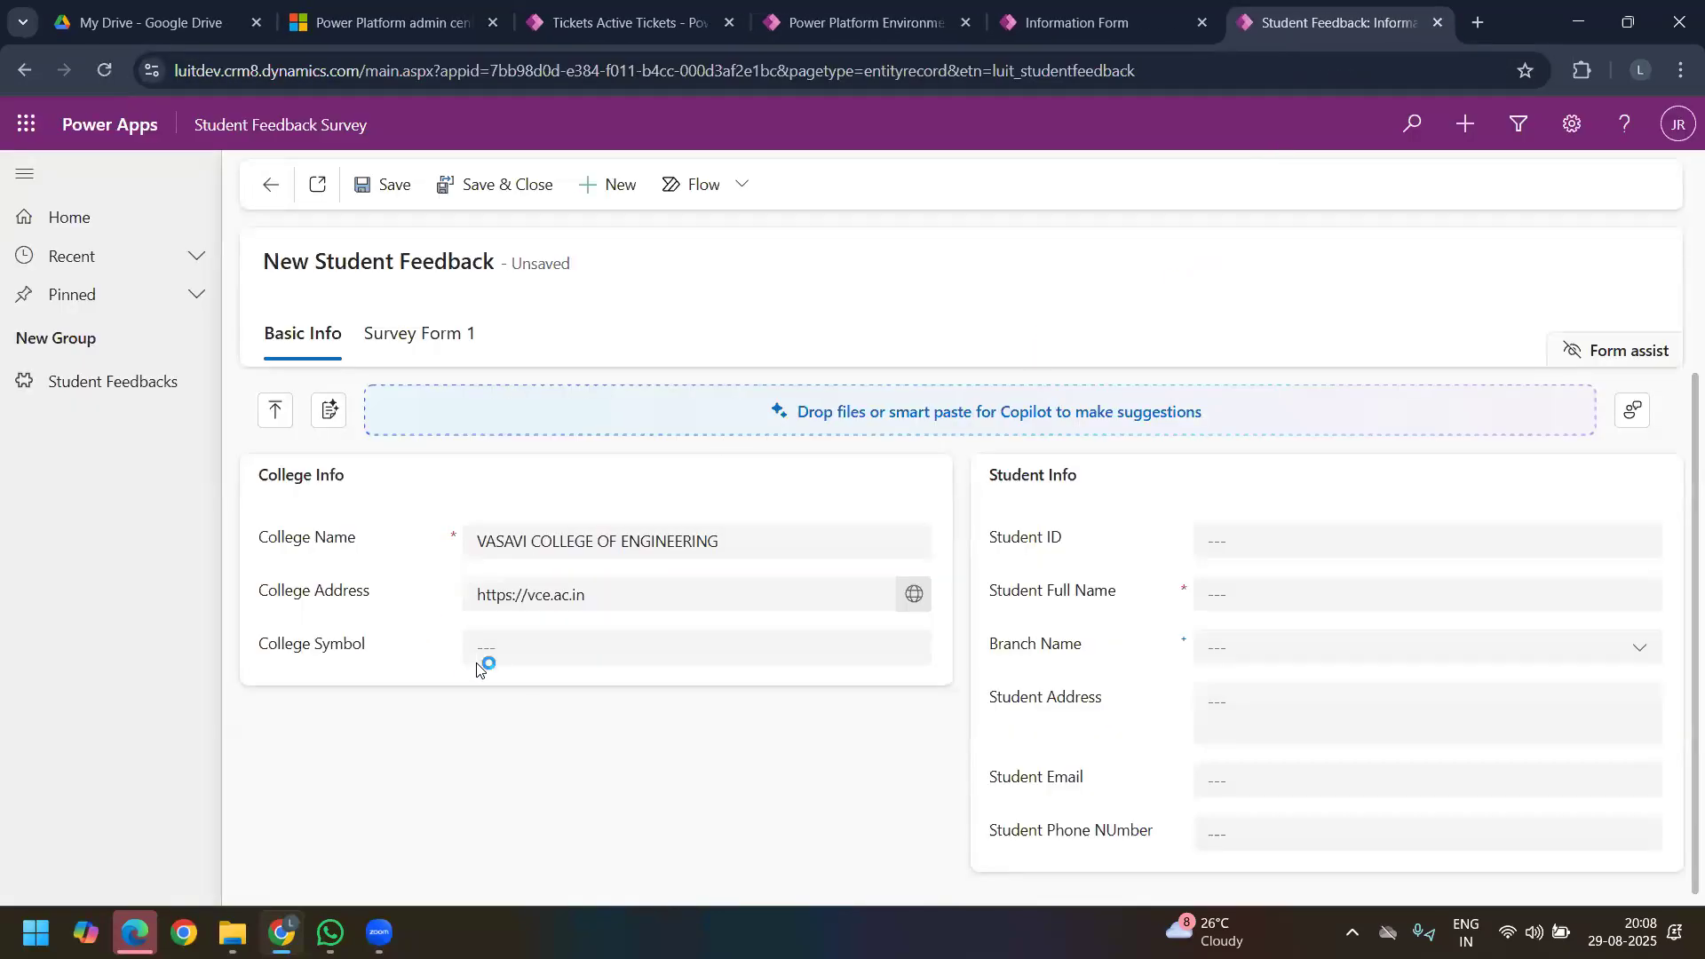
# Step: Try to enter text instead of a number in the Student ID field
pyautogui.click(610, 646)
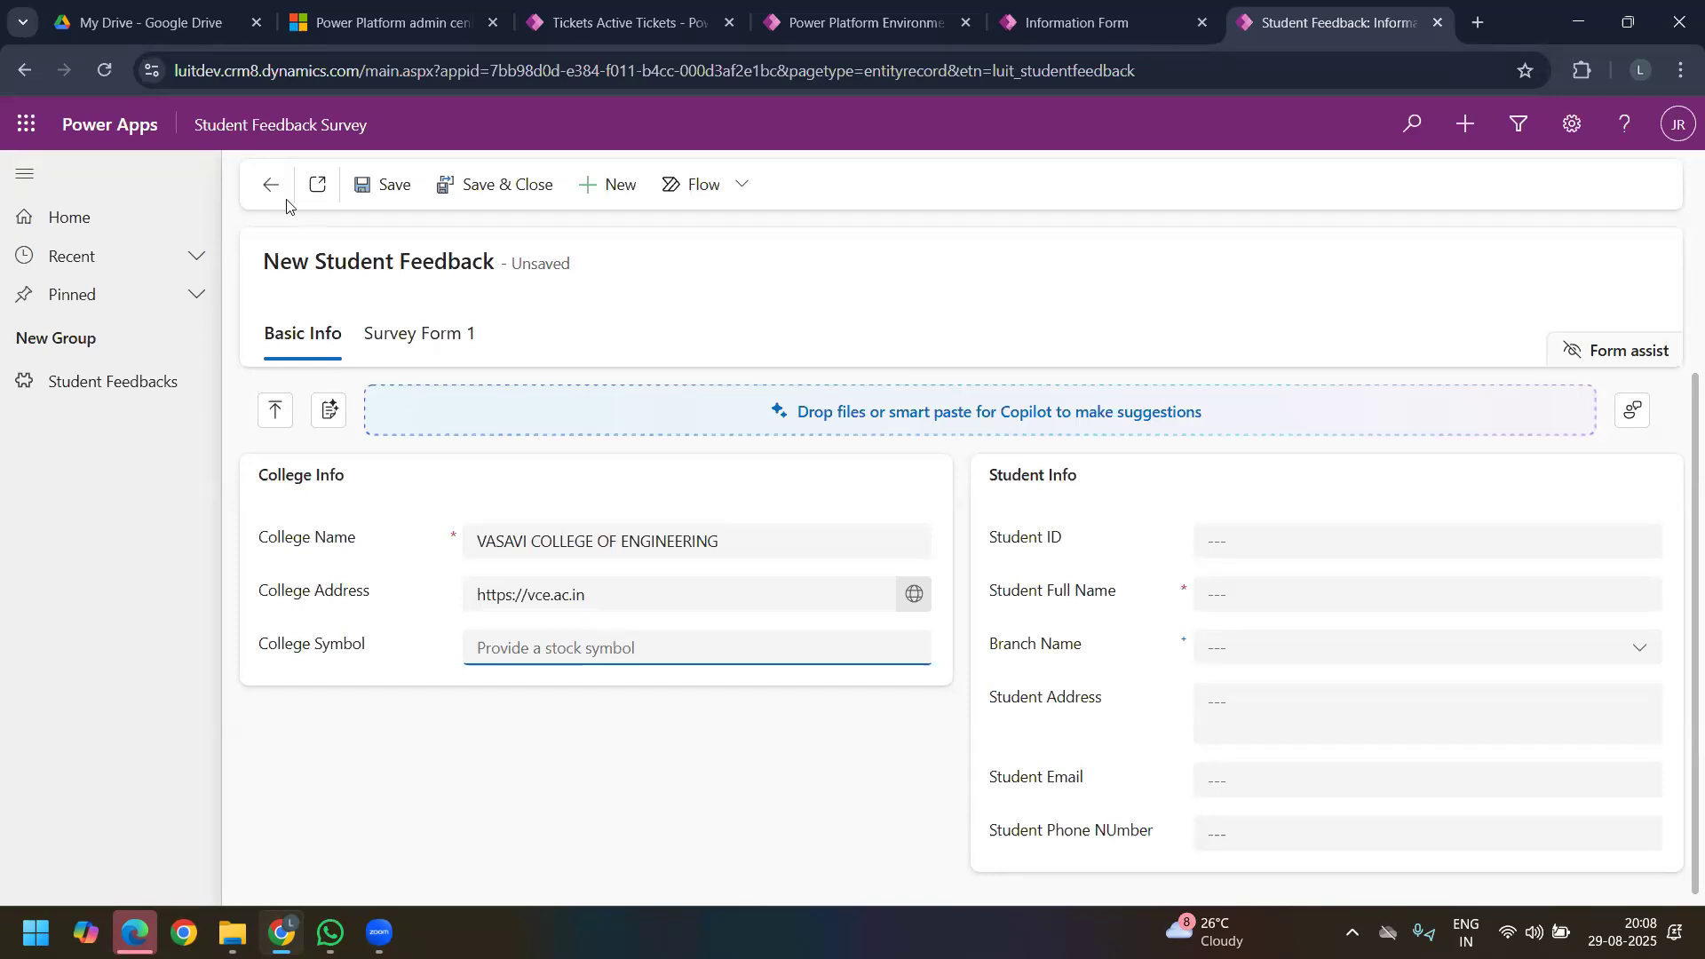
pyautogui.click(1231, 536)
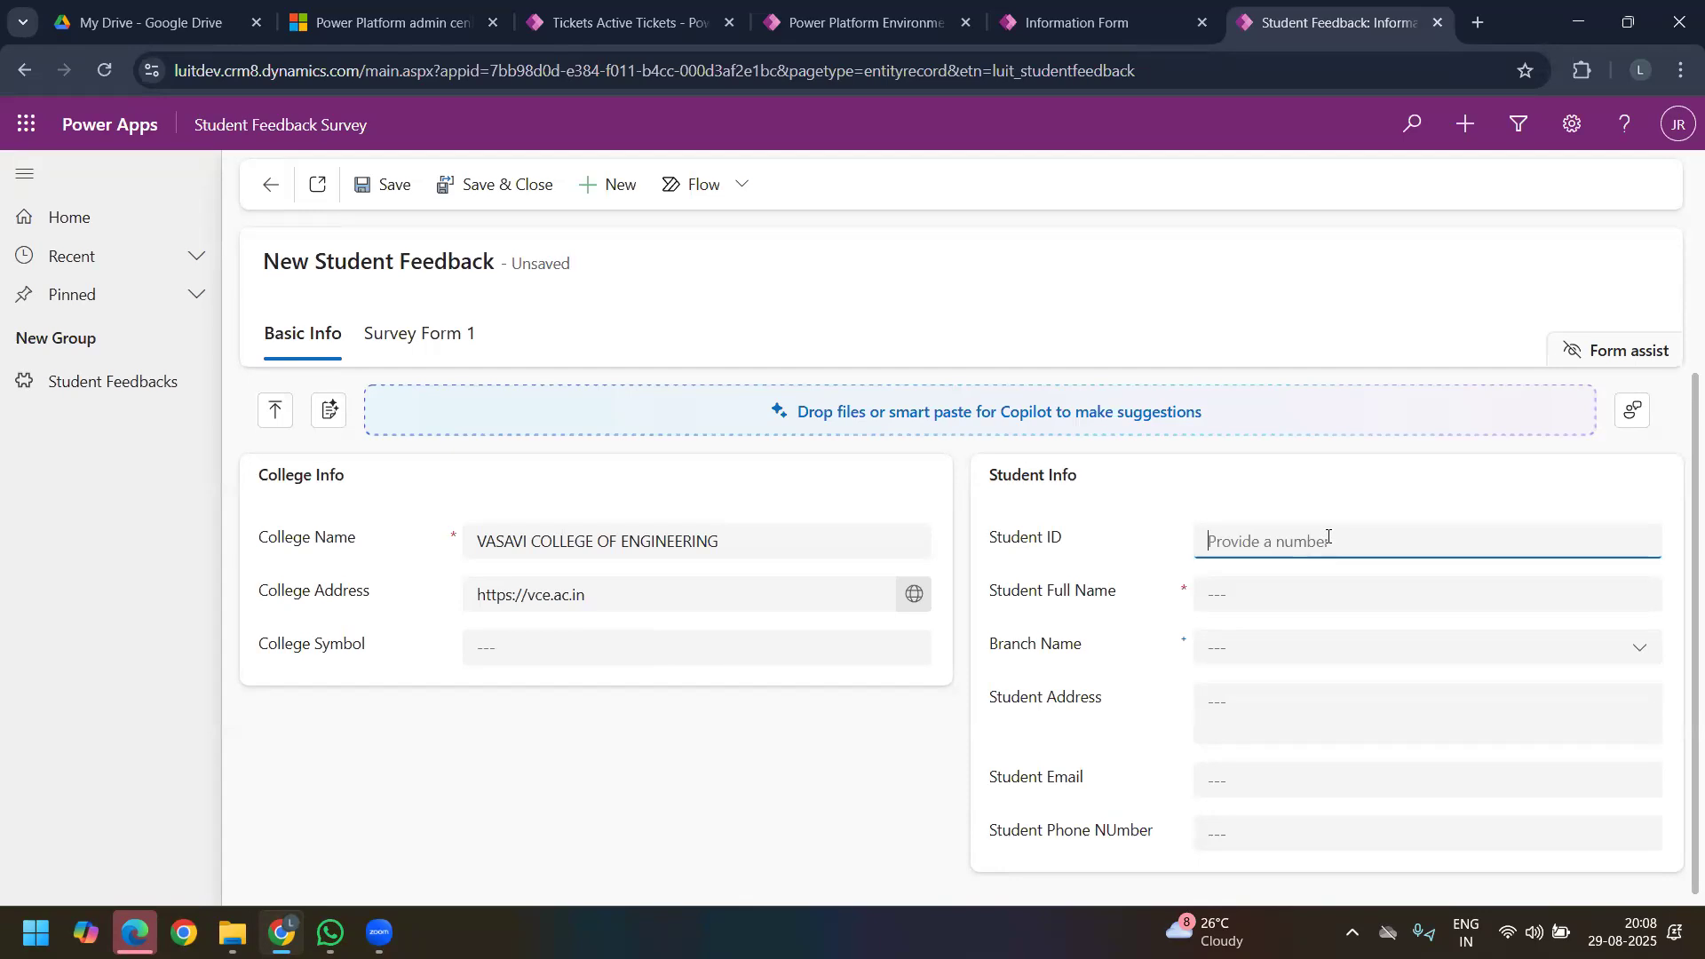
pyautogui.write('HARI')
pyautogui.click(686, 309)
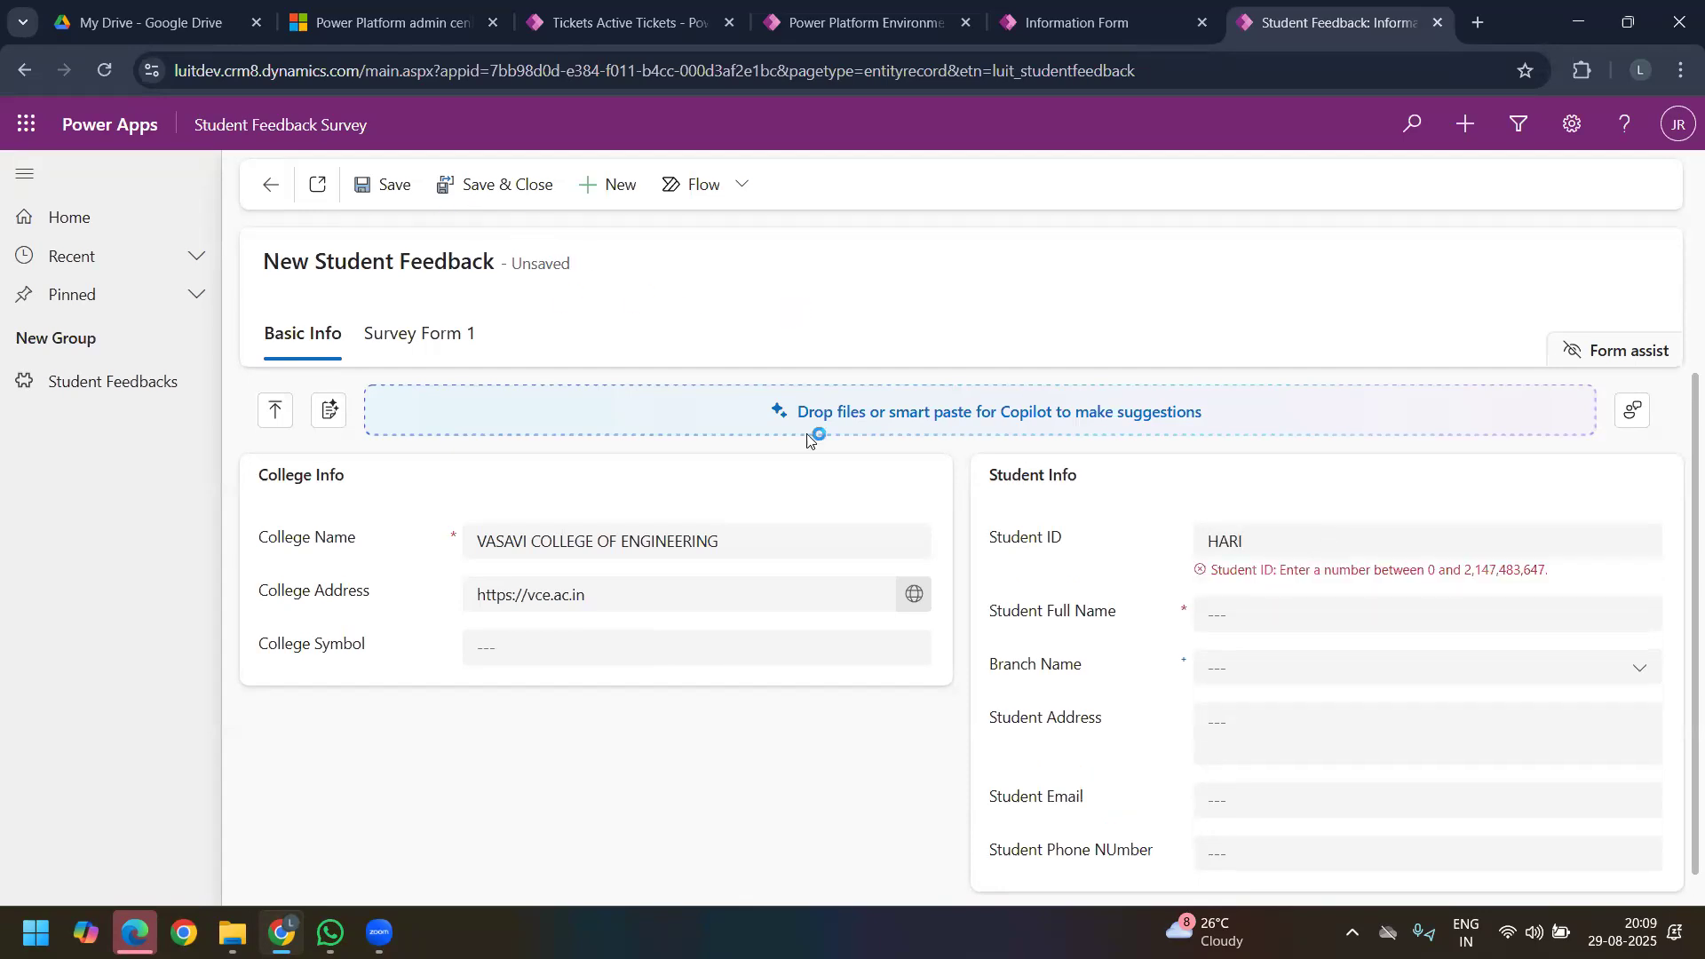
pyautogui.moveTo(1251, 586); pyautogui.dragTo(1572, 582)
pyautogui.click(1570, 582)
# Step: Enter a numeric value in Student ID and fill in the Student Full Name
pyautogui.click(1290, 536)
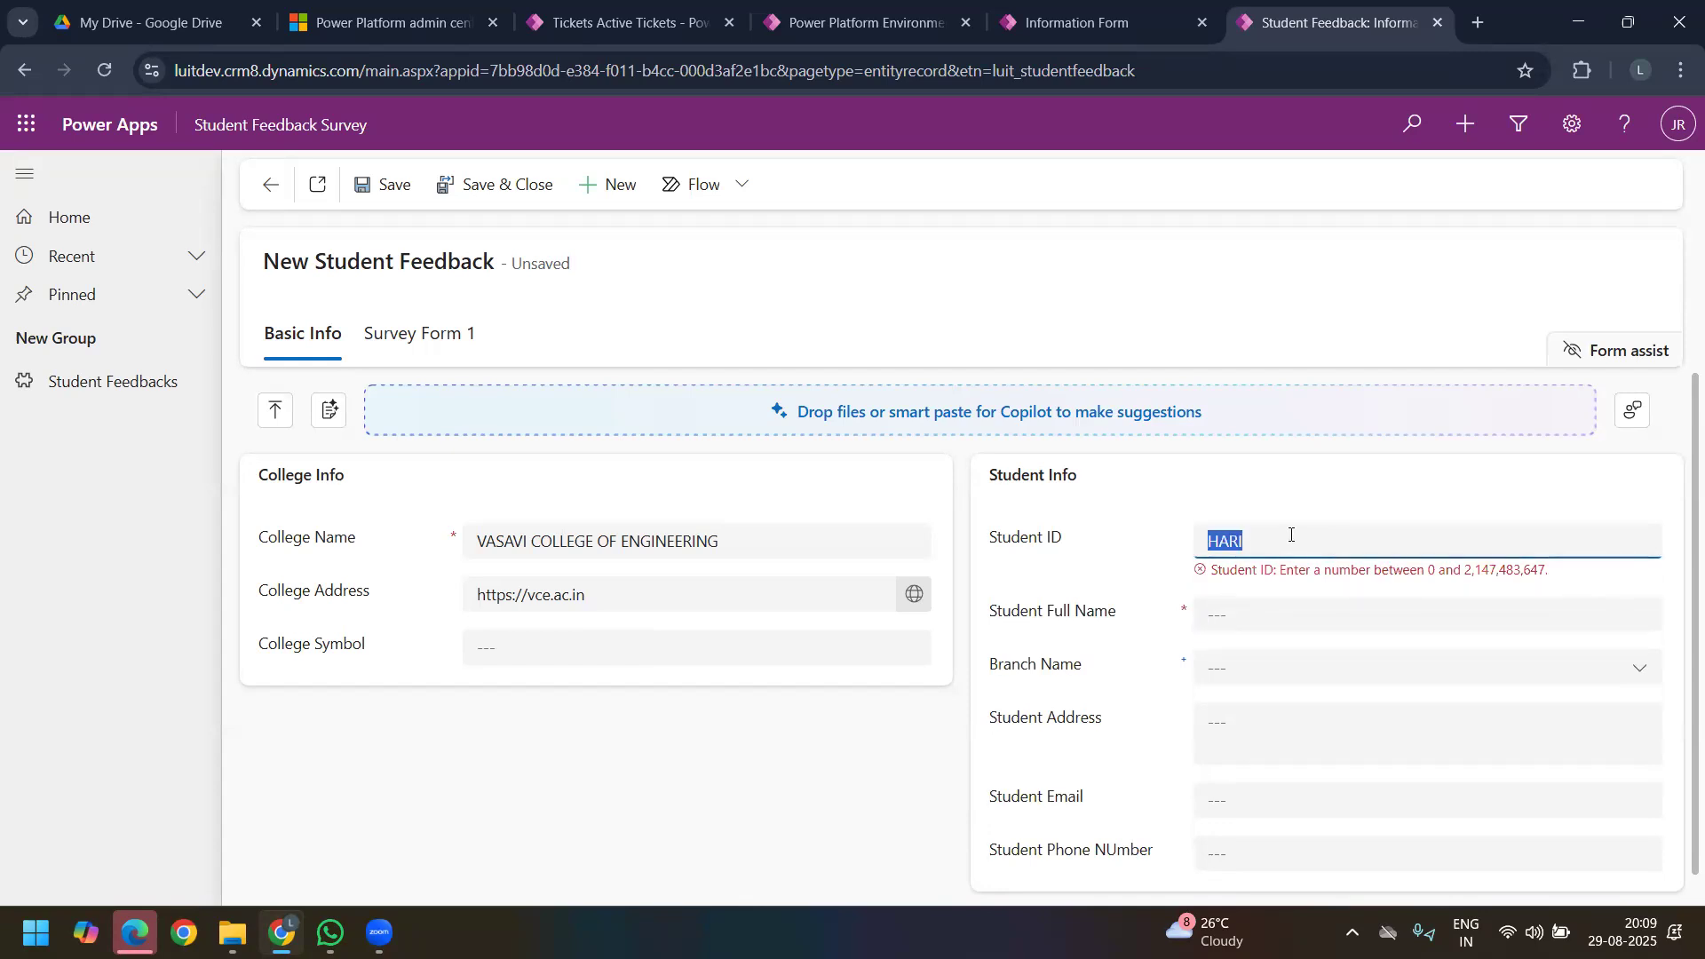
pyautogui.write('012')
pyautogui.click(1279, 615)
pyautogui.click(1285, 597)
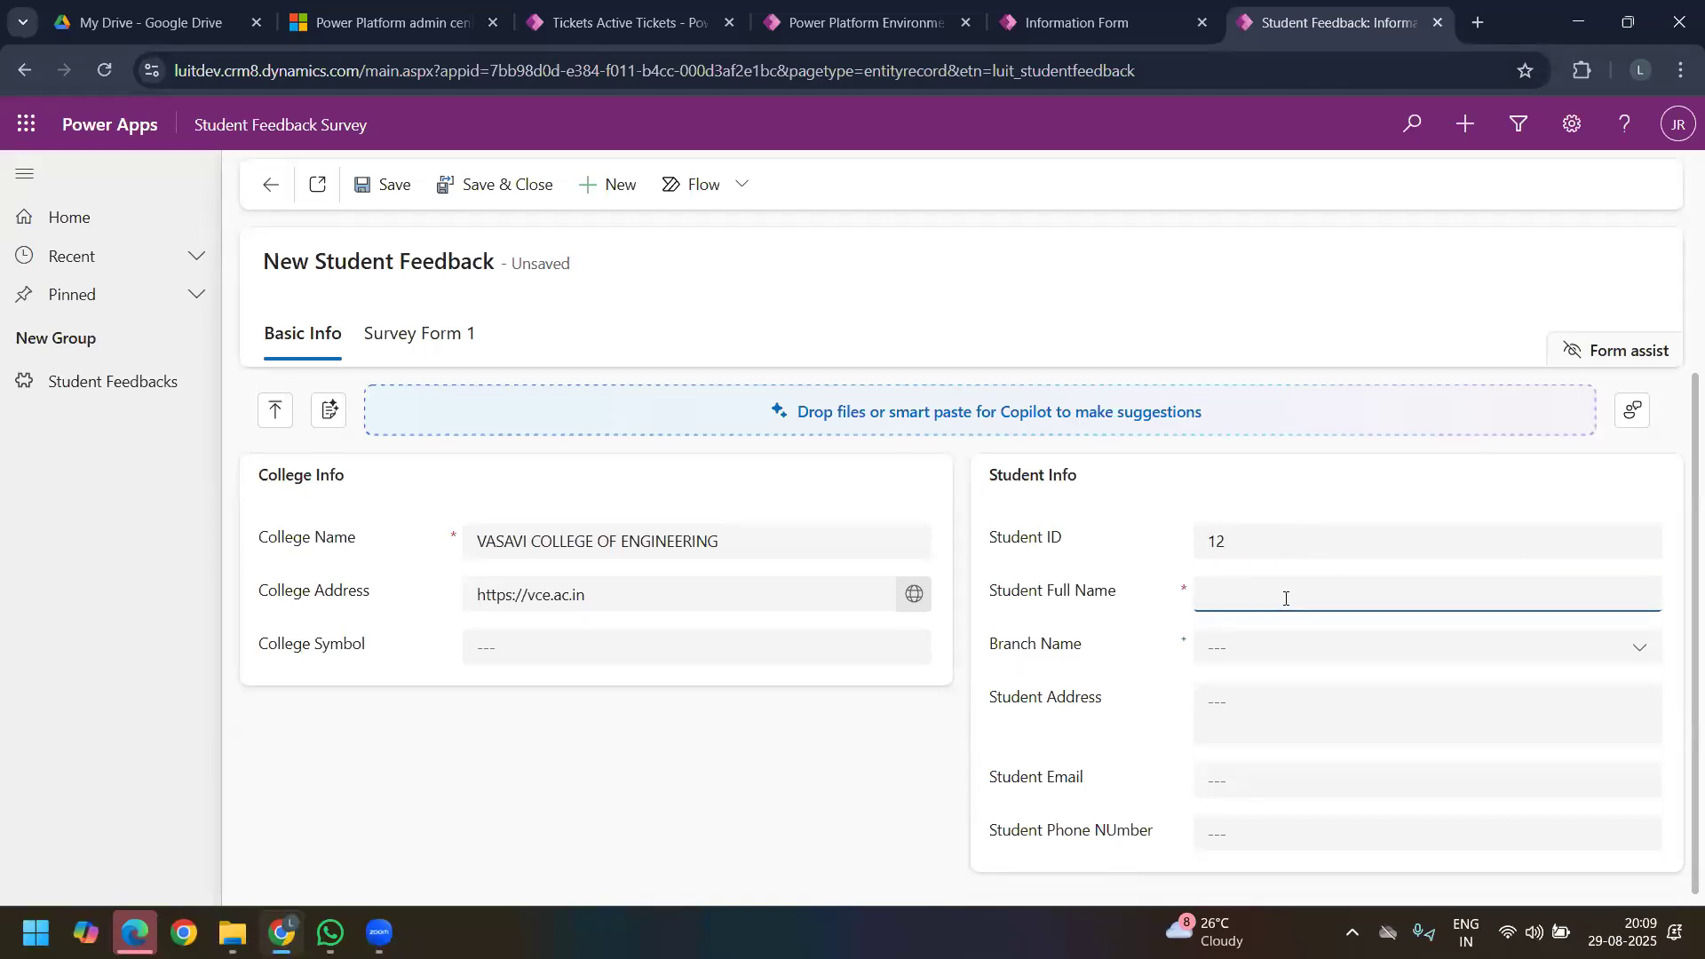
pyautogui.write('HARNAG')
# Step: Choose ECE as the student's Branch Name
pyautogui.click(1283, 658)
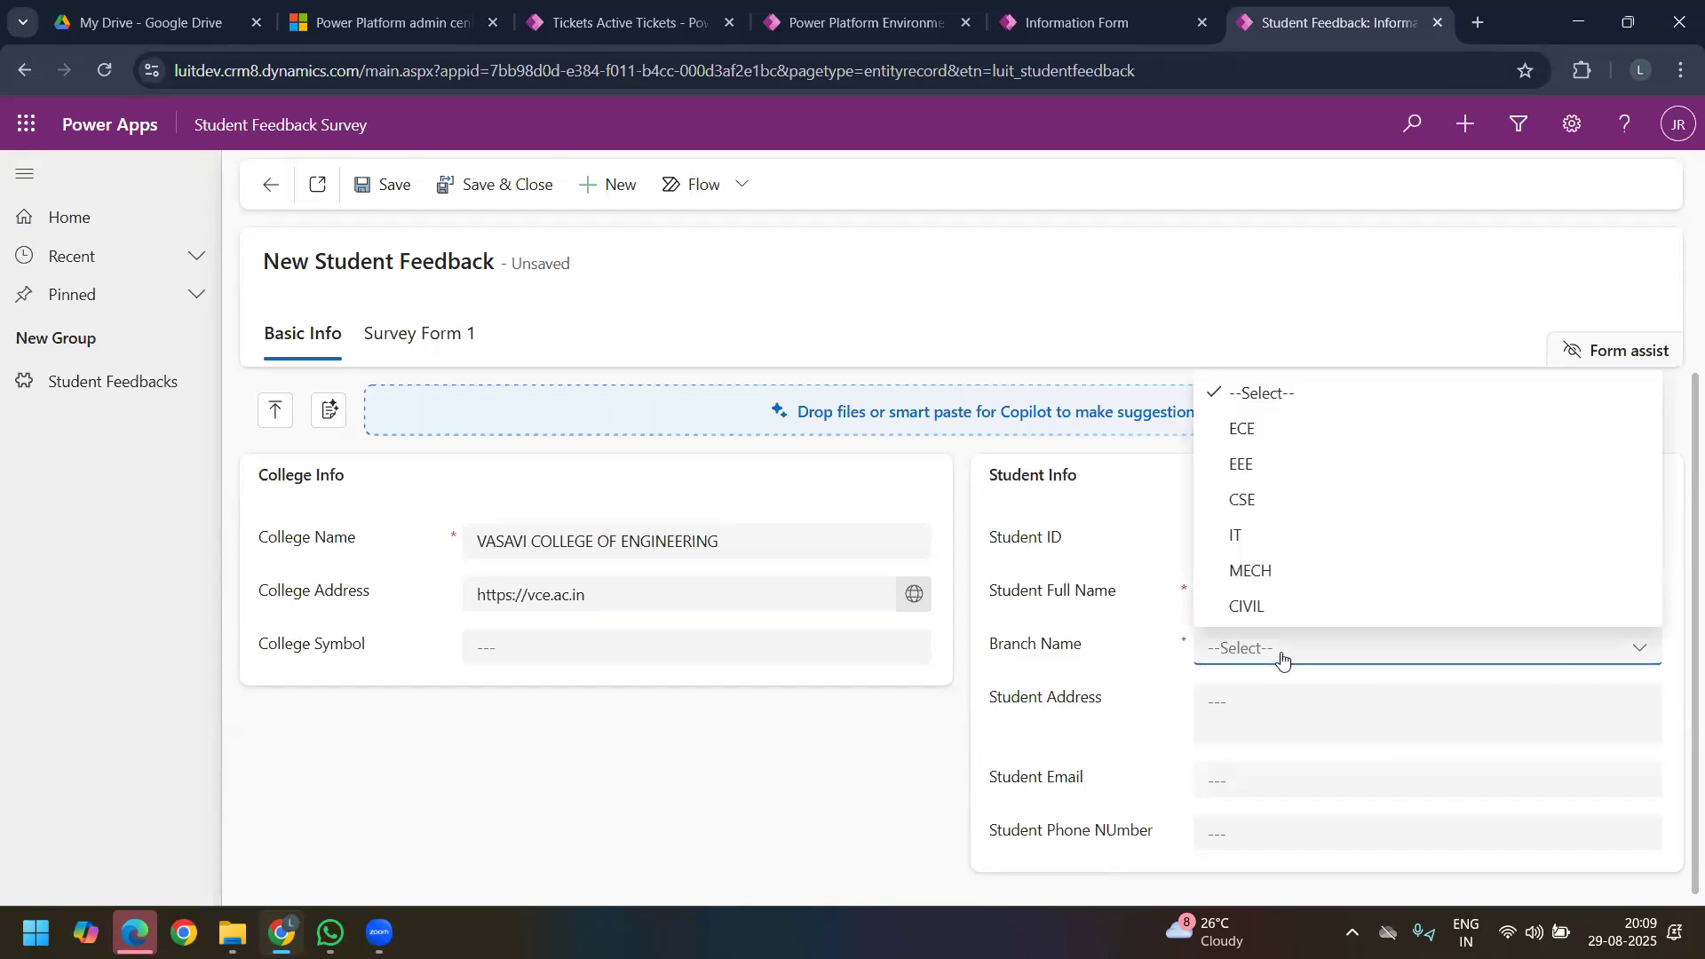
pyautogui.click(1088, 655)
pyautogui.click(1290, 655)
pyautogui.click(1247, 431)
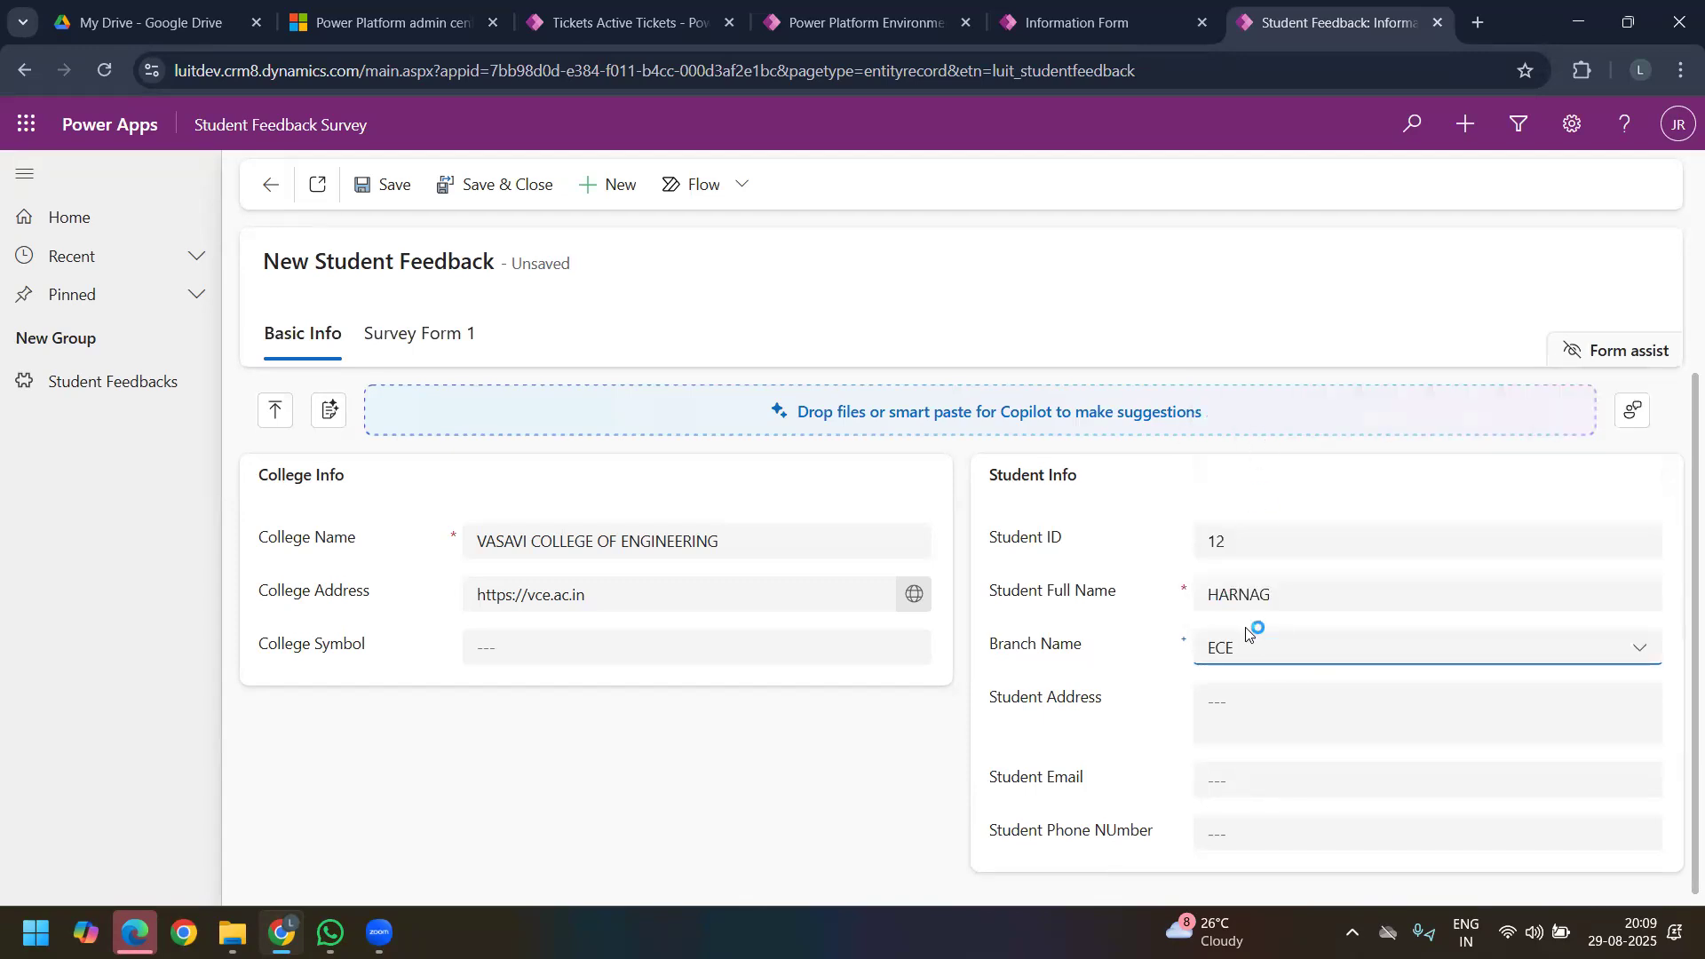
pyautogui.click(1180, 598)
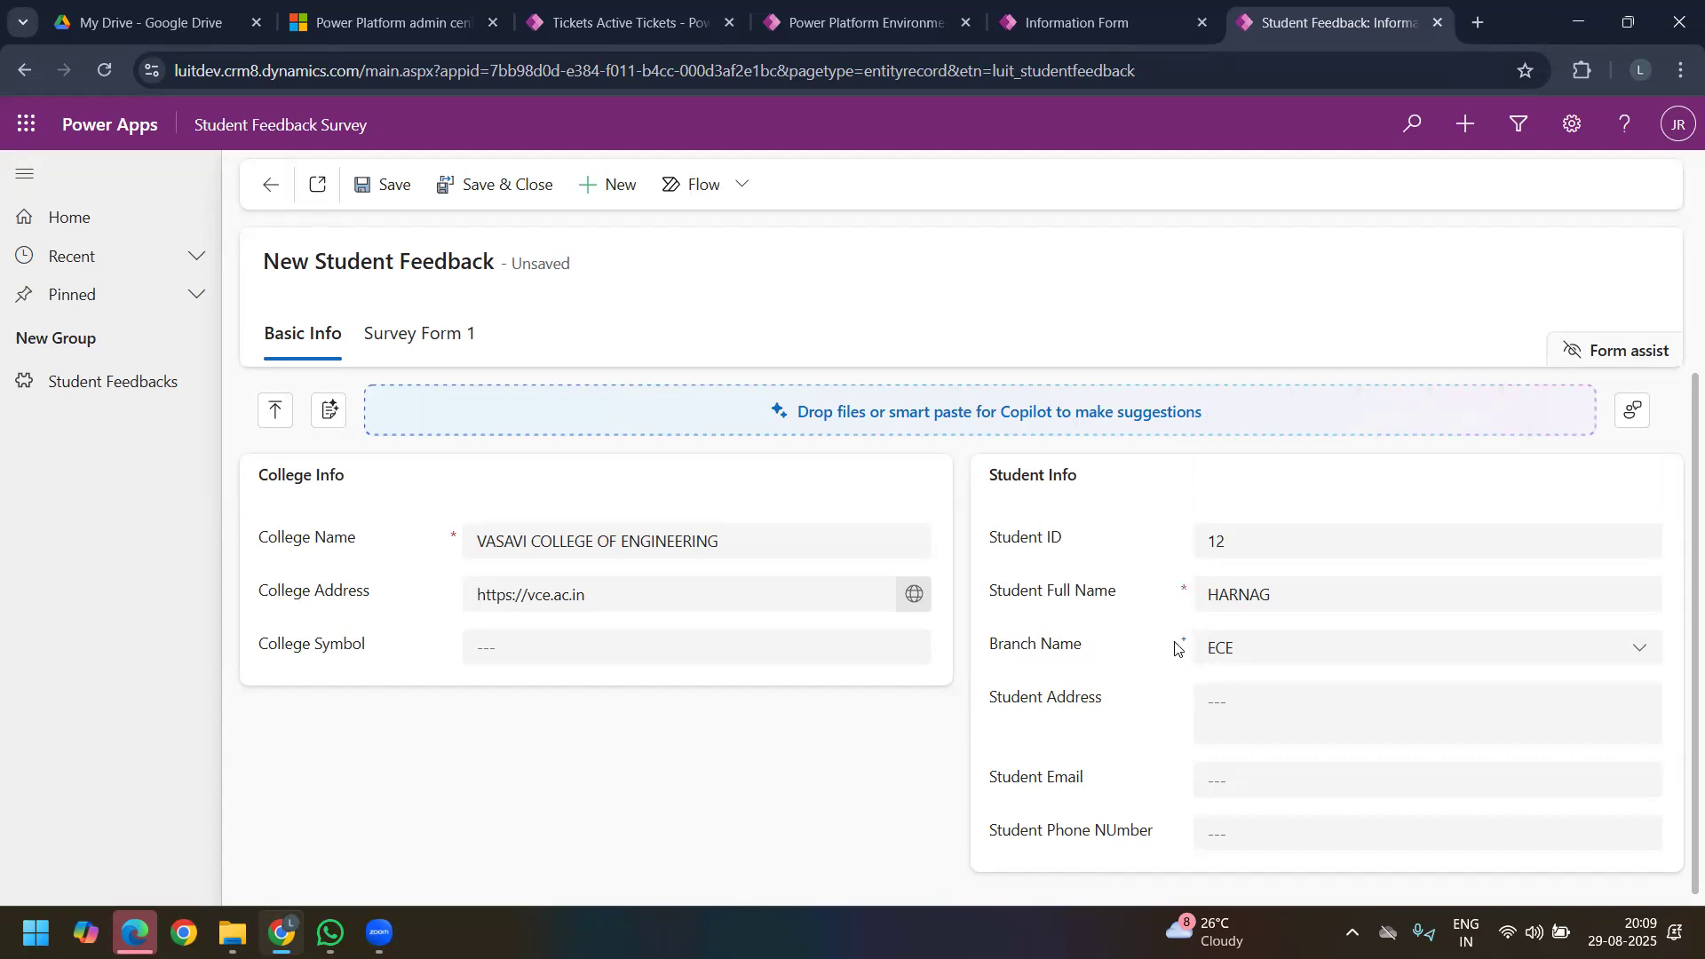
# Step: Fill in the Student Address field with the student's city
pyautogui.click(1306, 693)
pyautogui.write('HYDERABAD')
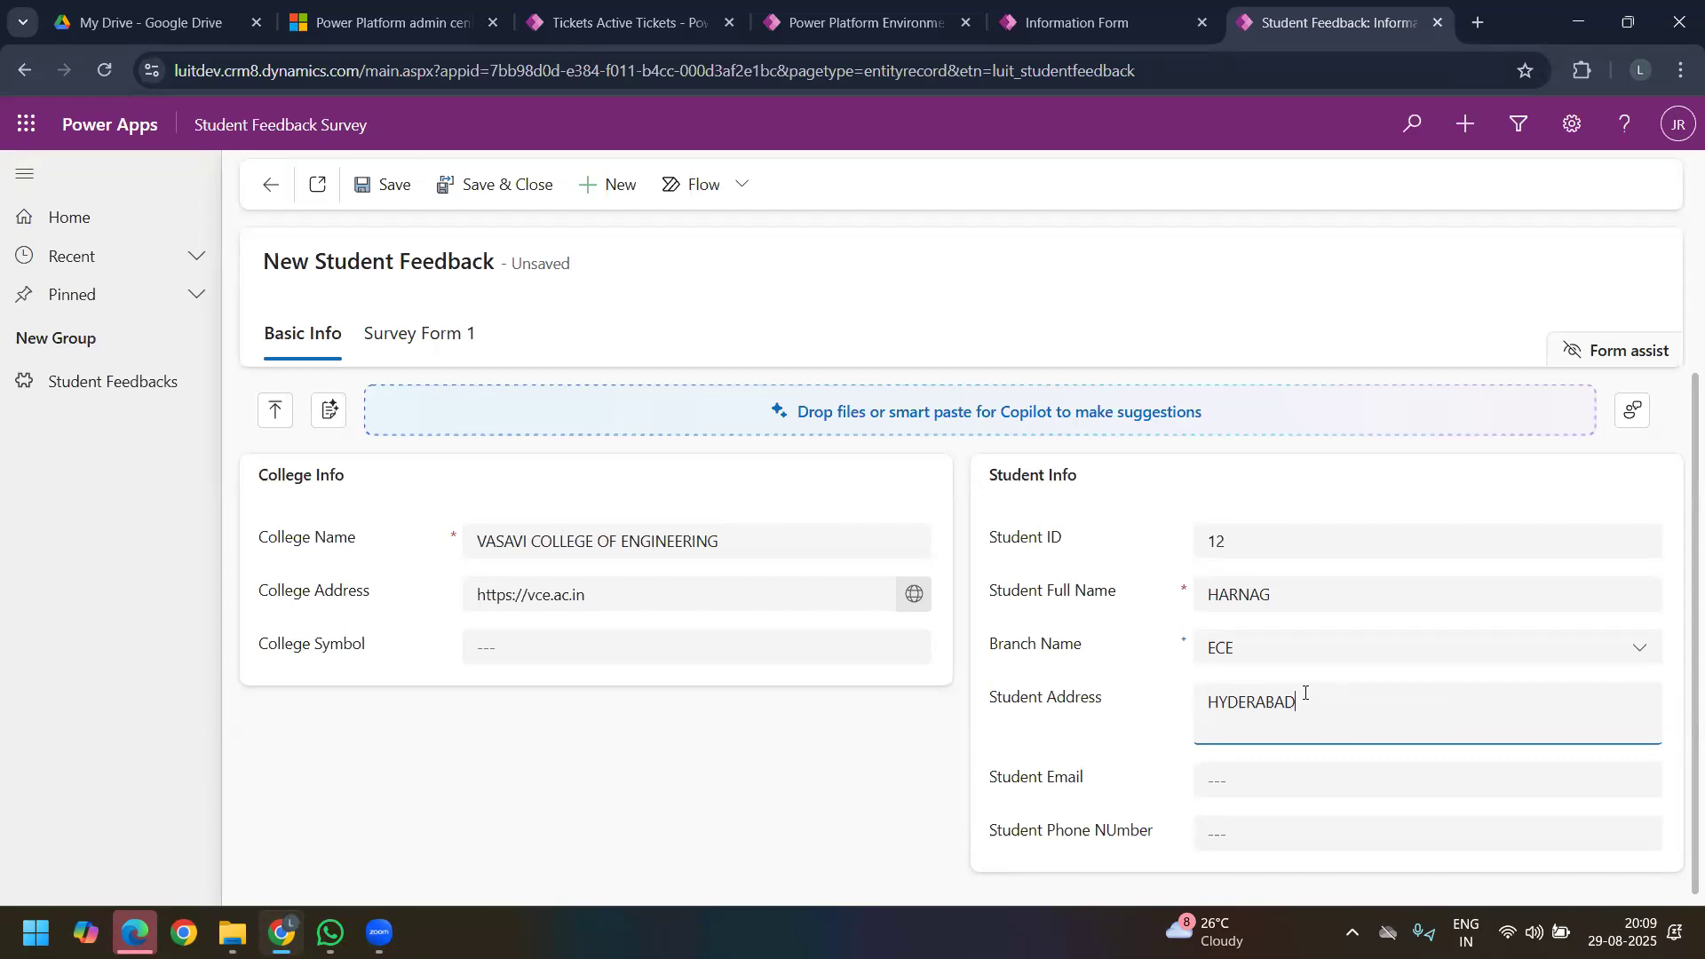
pyautogui.click(1261, 595)
pyautogui.moveTo(1260, 597); pyautogui.dragTo(1203, 597)
pyautogui.click(1321, 717)
pyautogui.moveTo(1279, 594); pyautogui.dragTo(1191, 595)
pyautogui.click(1332, 712)
pyautogui.doubleClick(1217, 700)
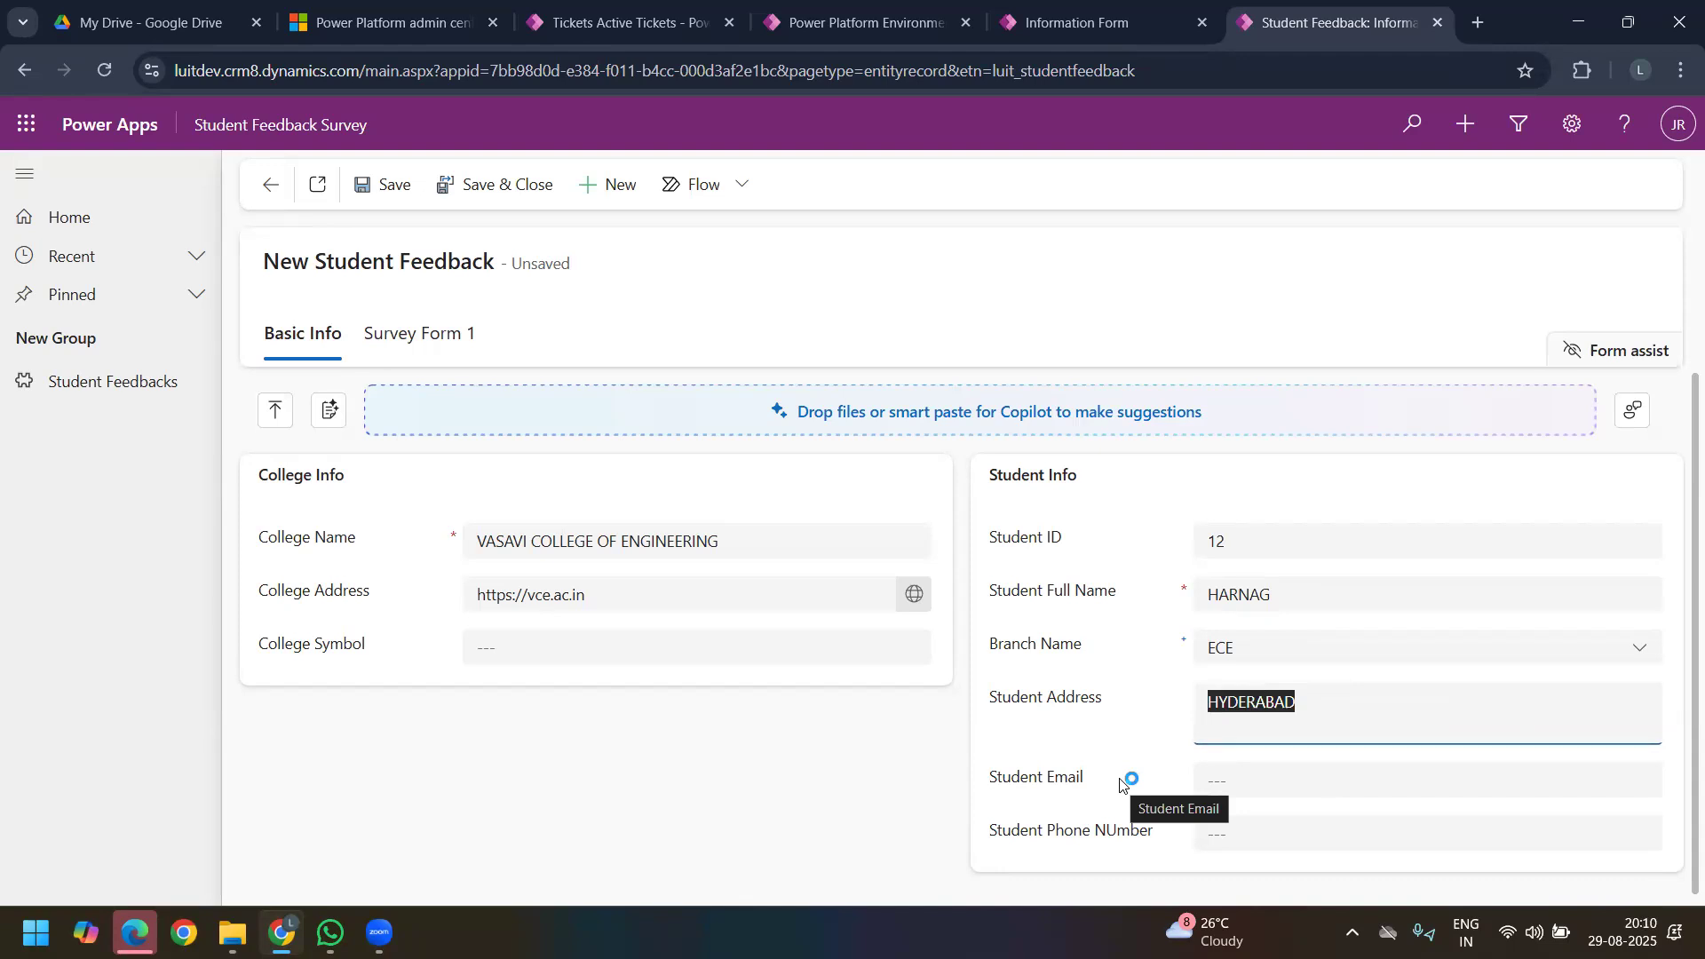
# Step: Fill in the Student Email field with a validly formatted email address
pyautogui.click(1279, 779)
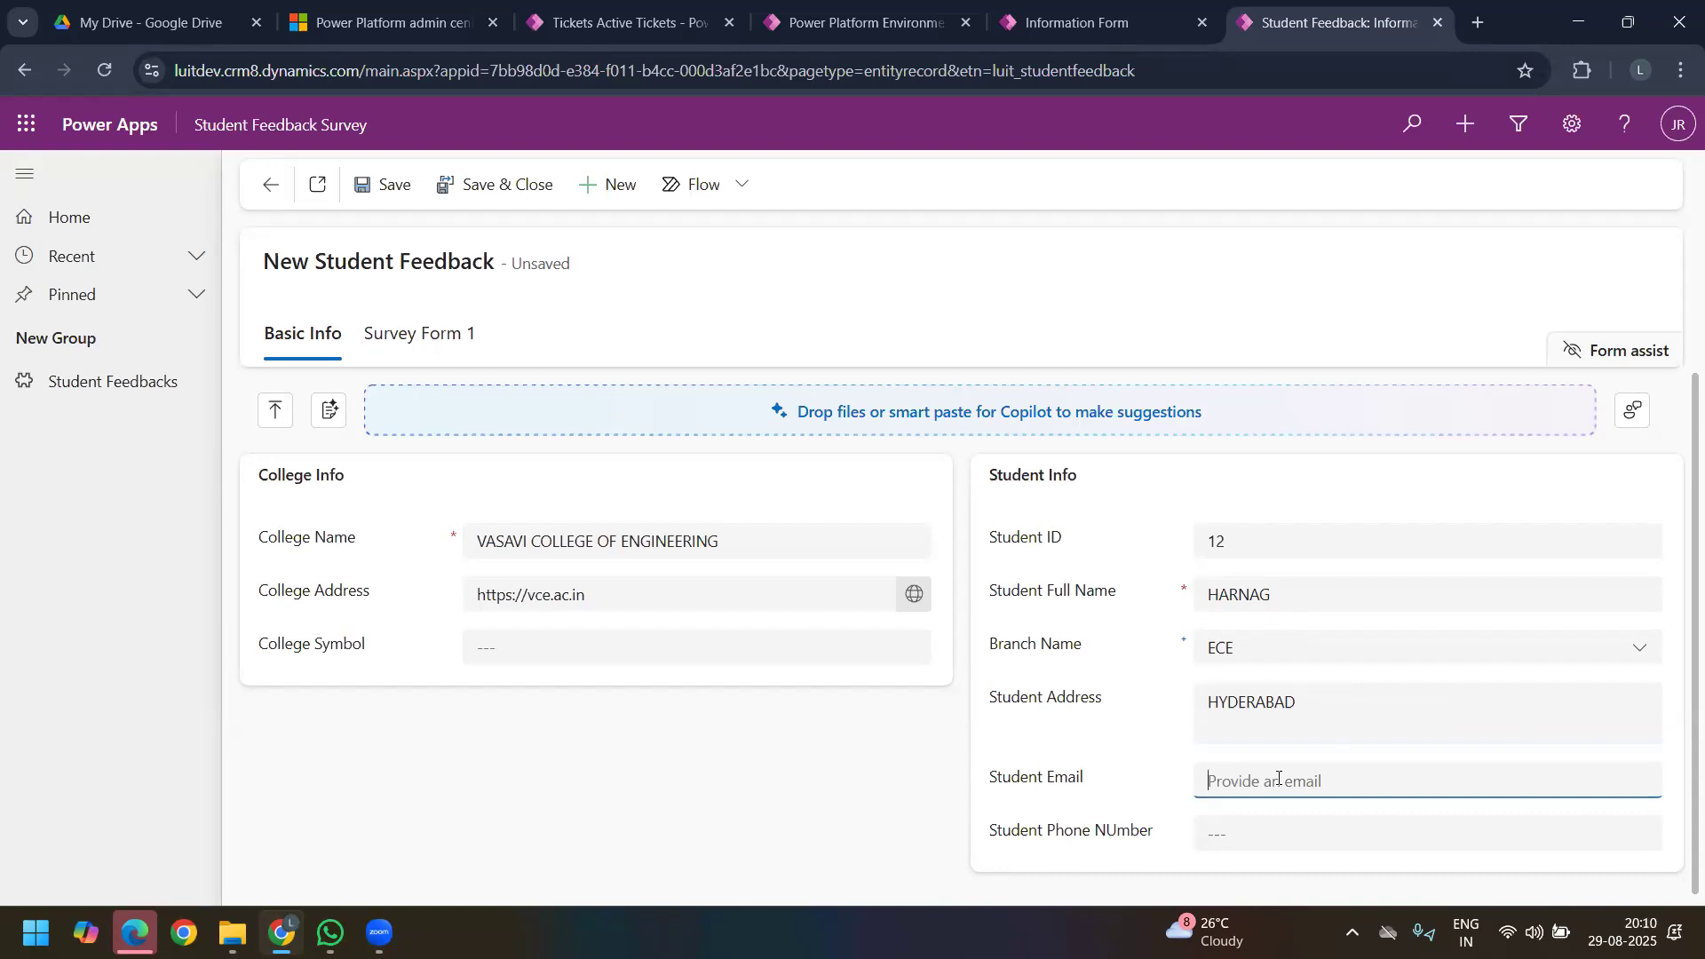
pyautogui.click(1045, 706)
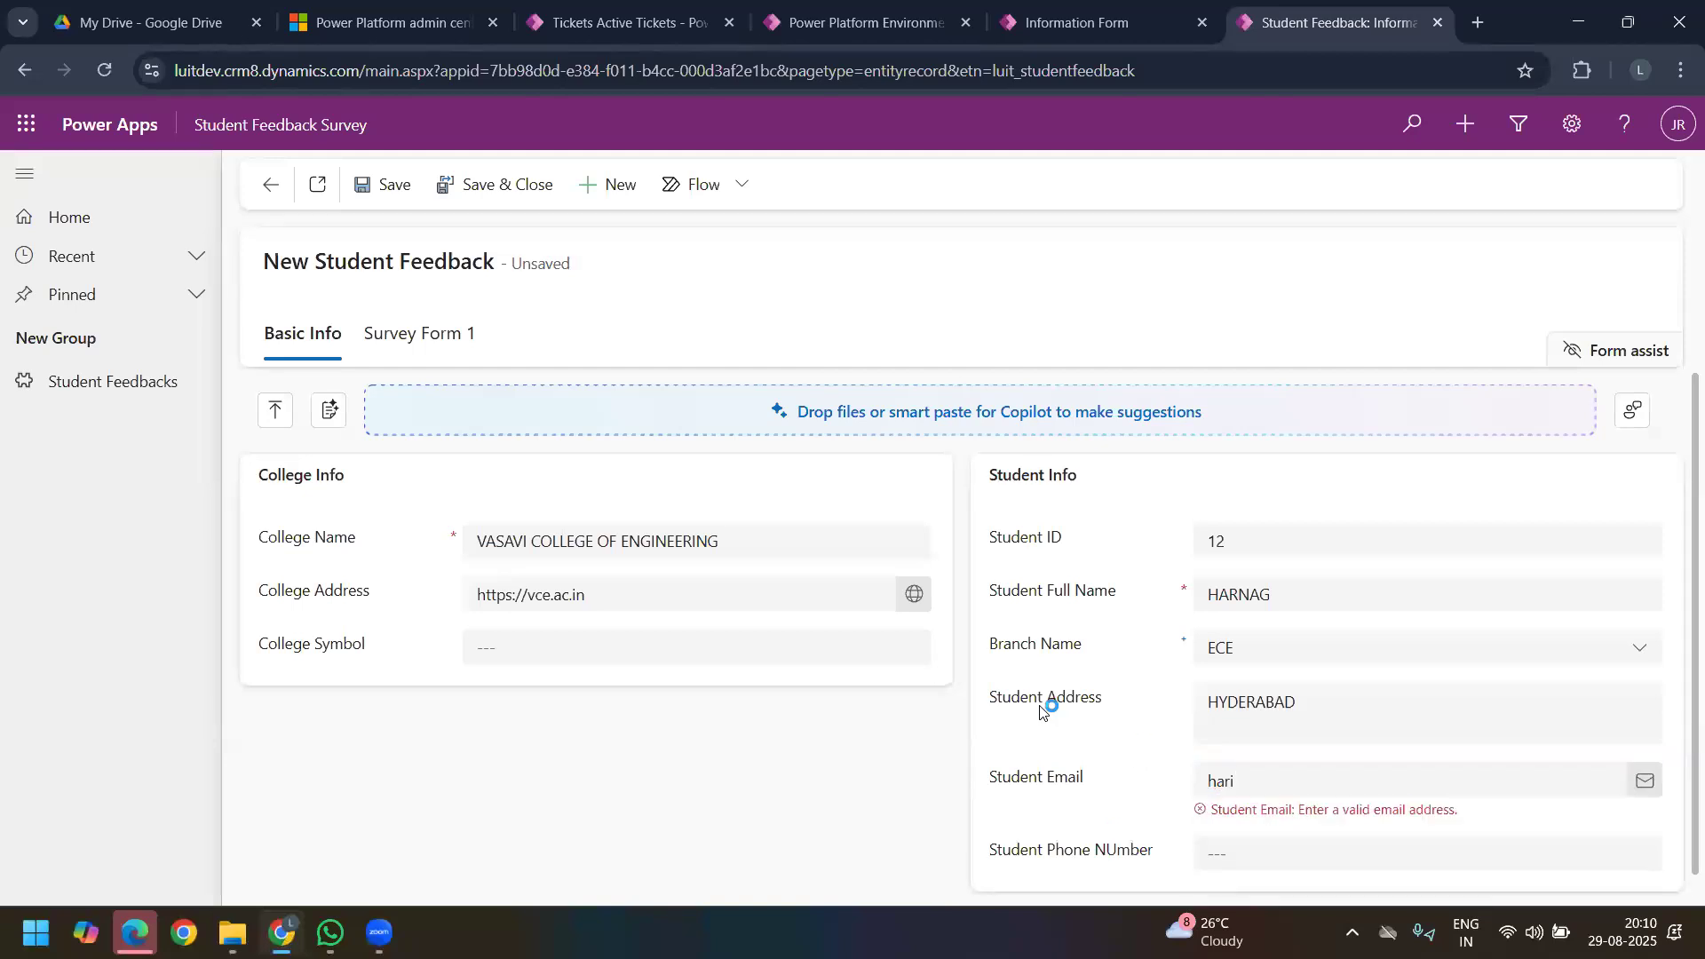
pyautogui.click(1290, 777)
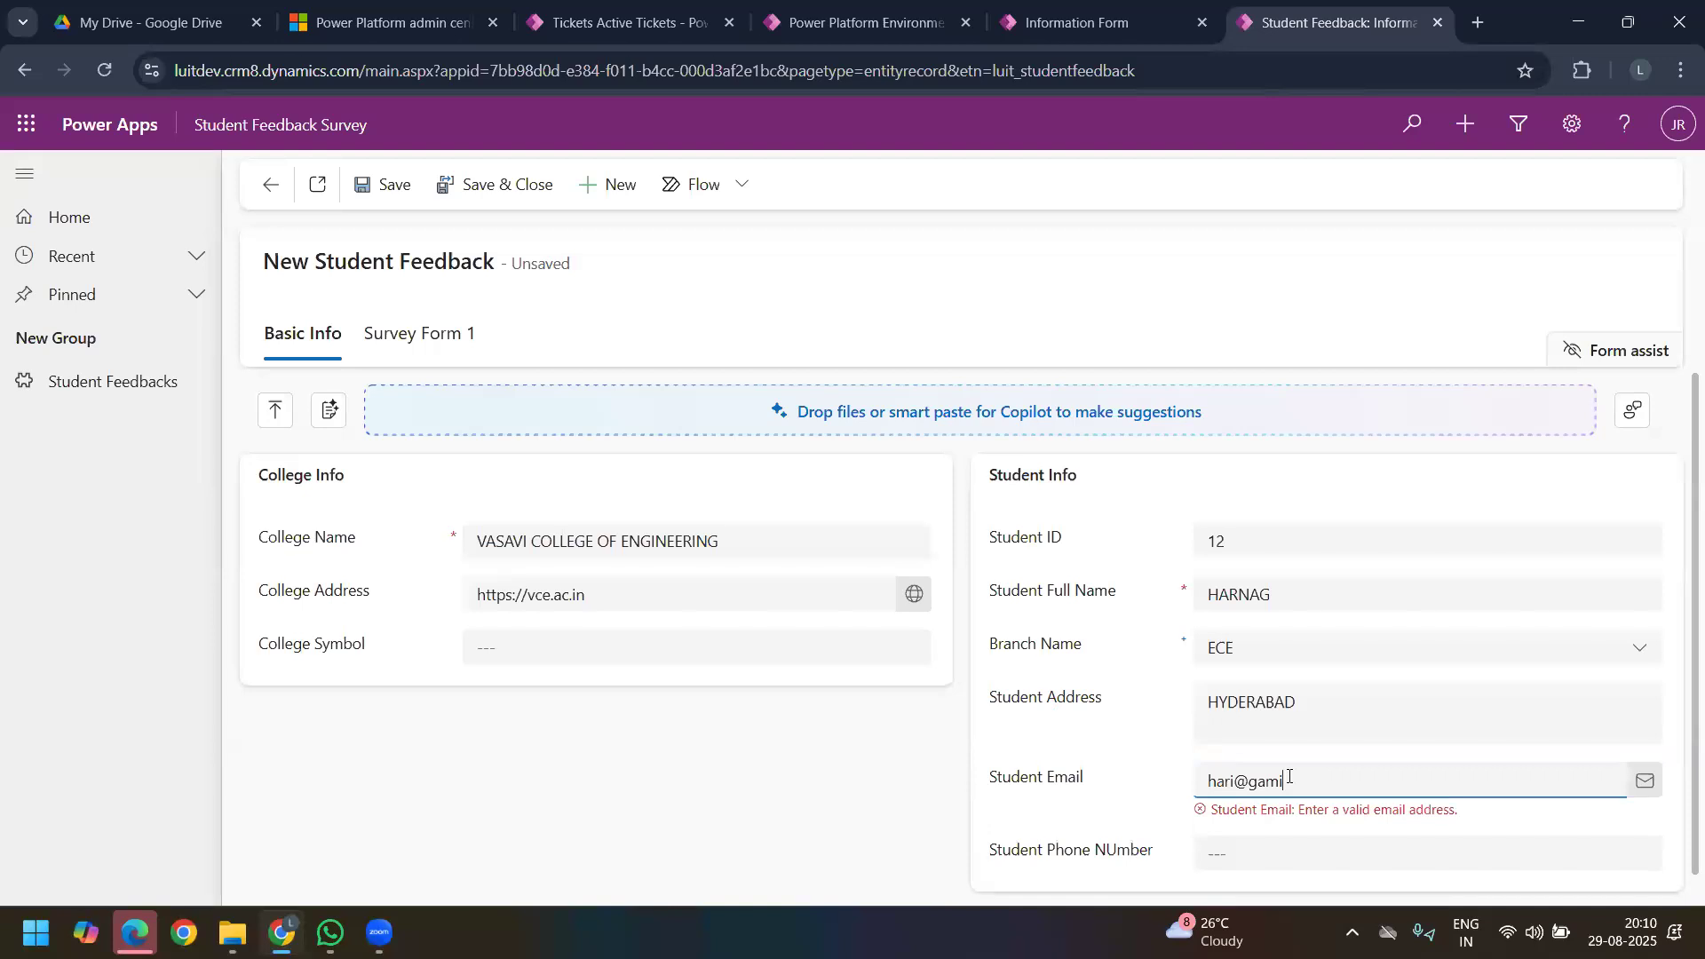
pyautogui.press('Left')
pyautogui.press('Left')
pyautogui.press('Left')
pyautogui.press('Left')
pyautogui.press('Left')
pyautogui.press('Delete')
pyautogui.click(1137, 757)
# Step: Enter the text gfd in Student Phone NUmber and test the field's call link
pyautogui.click(1245, 840)
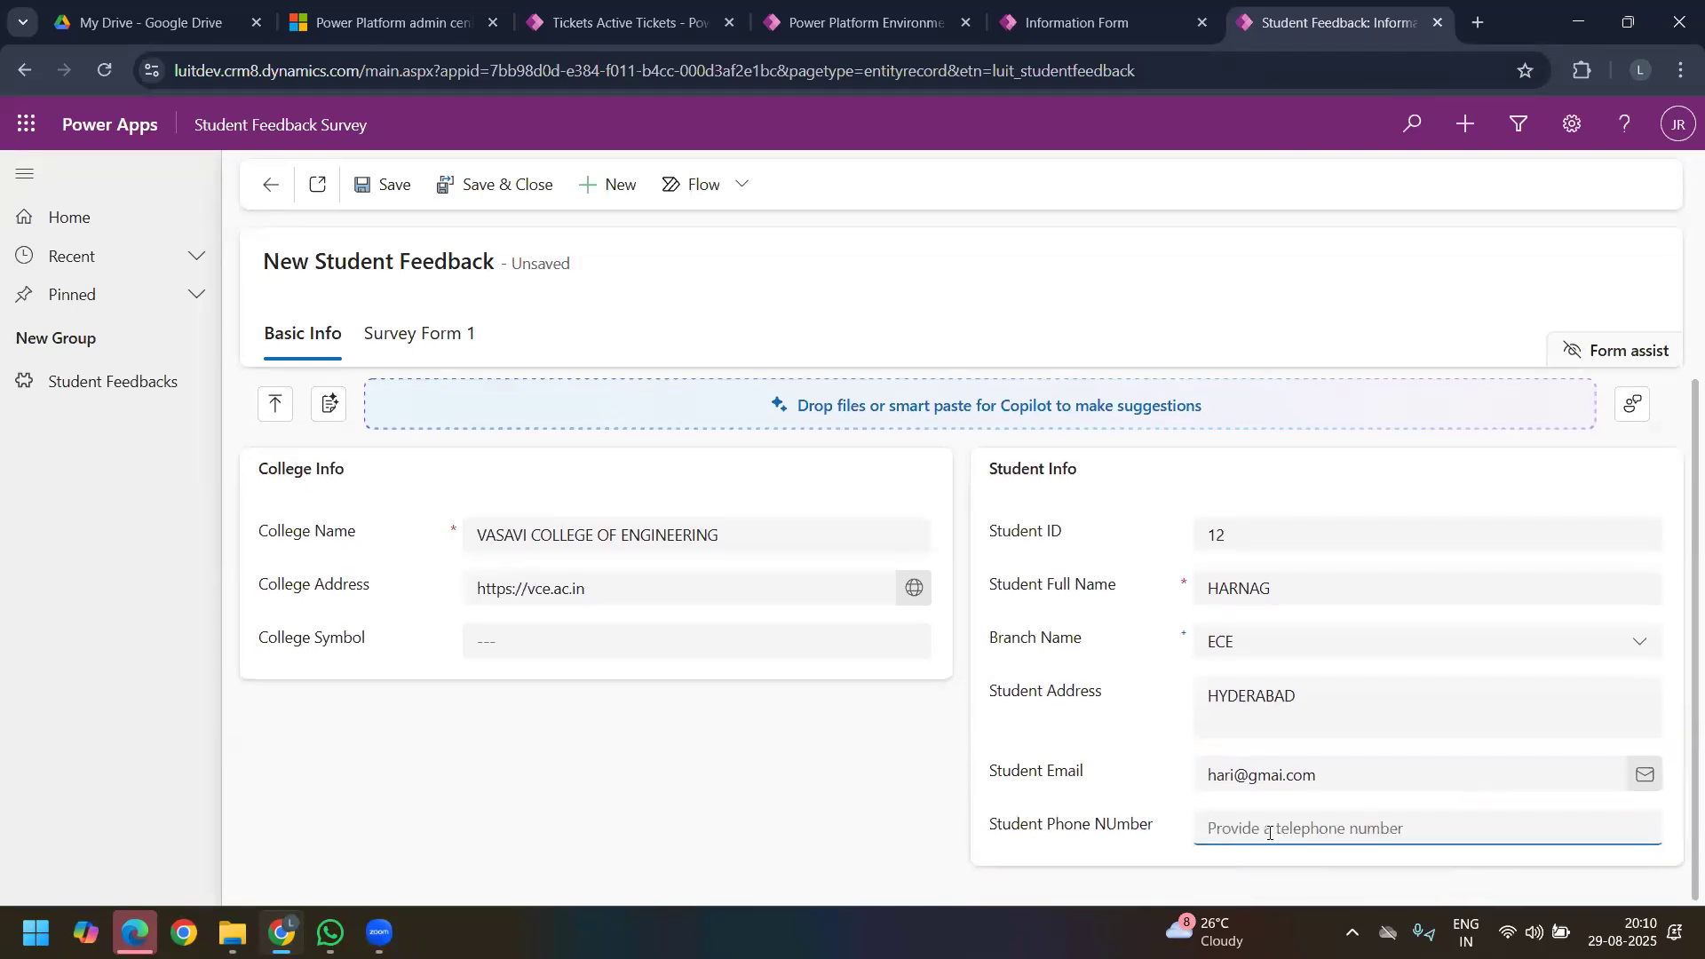
pyautogui.write('gfd')
pyautogui.click(1119, 764)
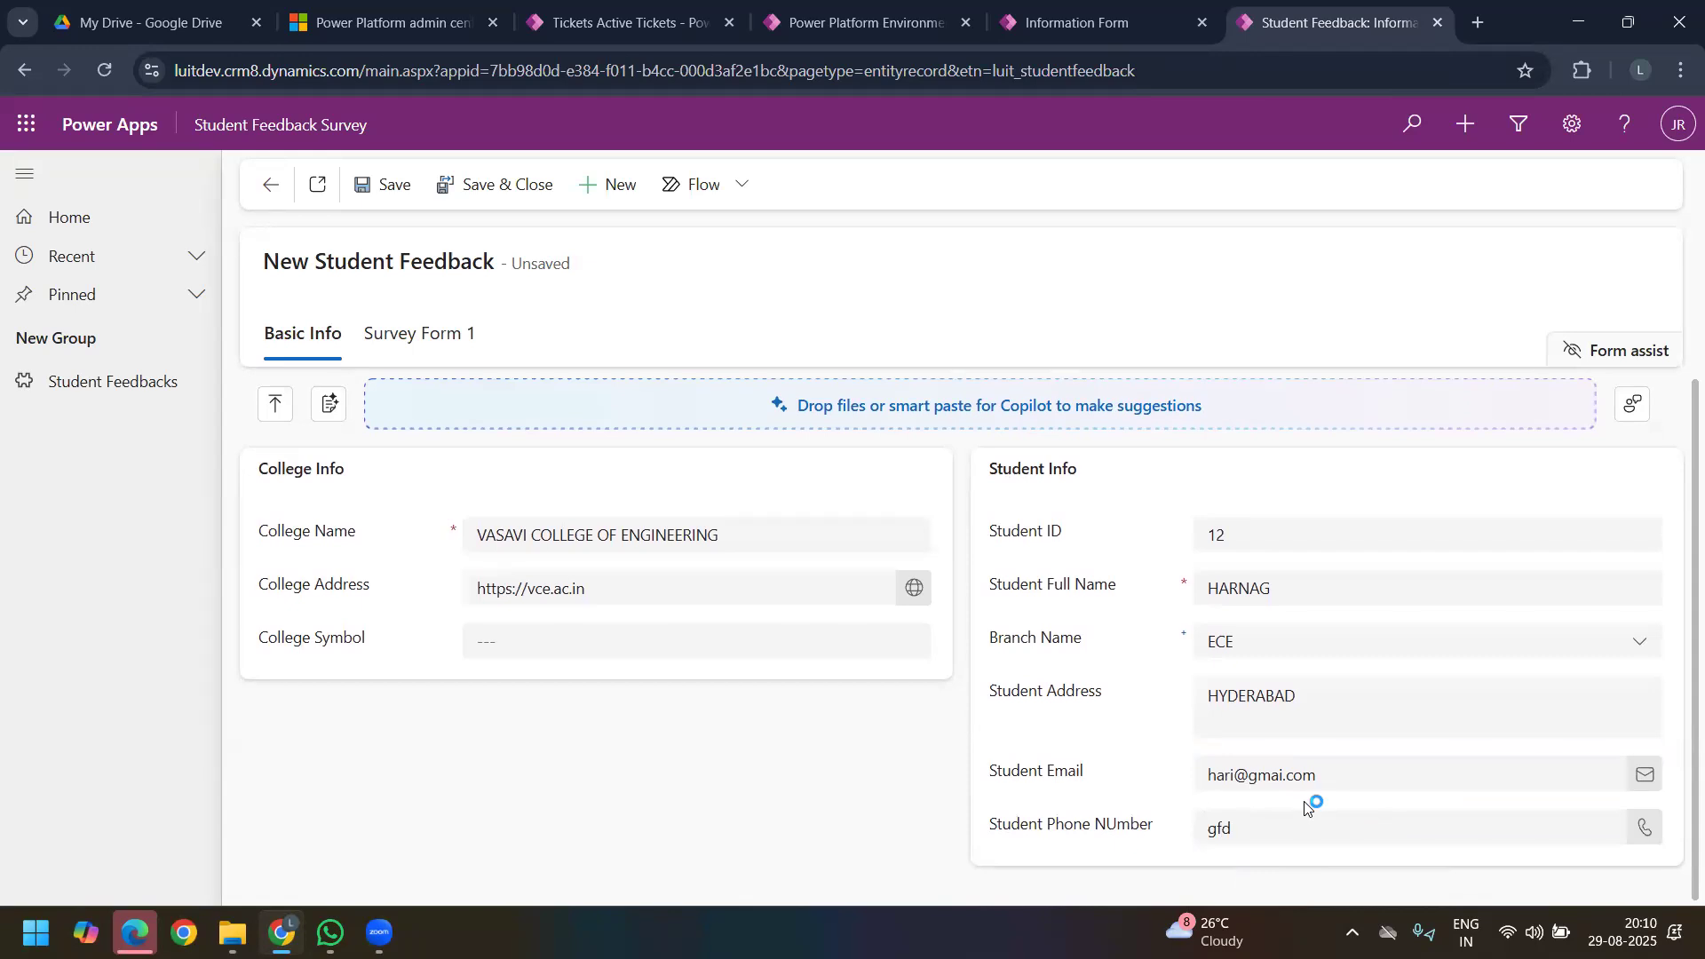
pyautogui.click(1224, 835)
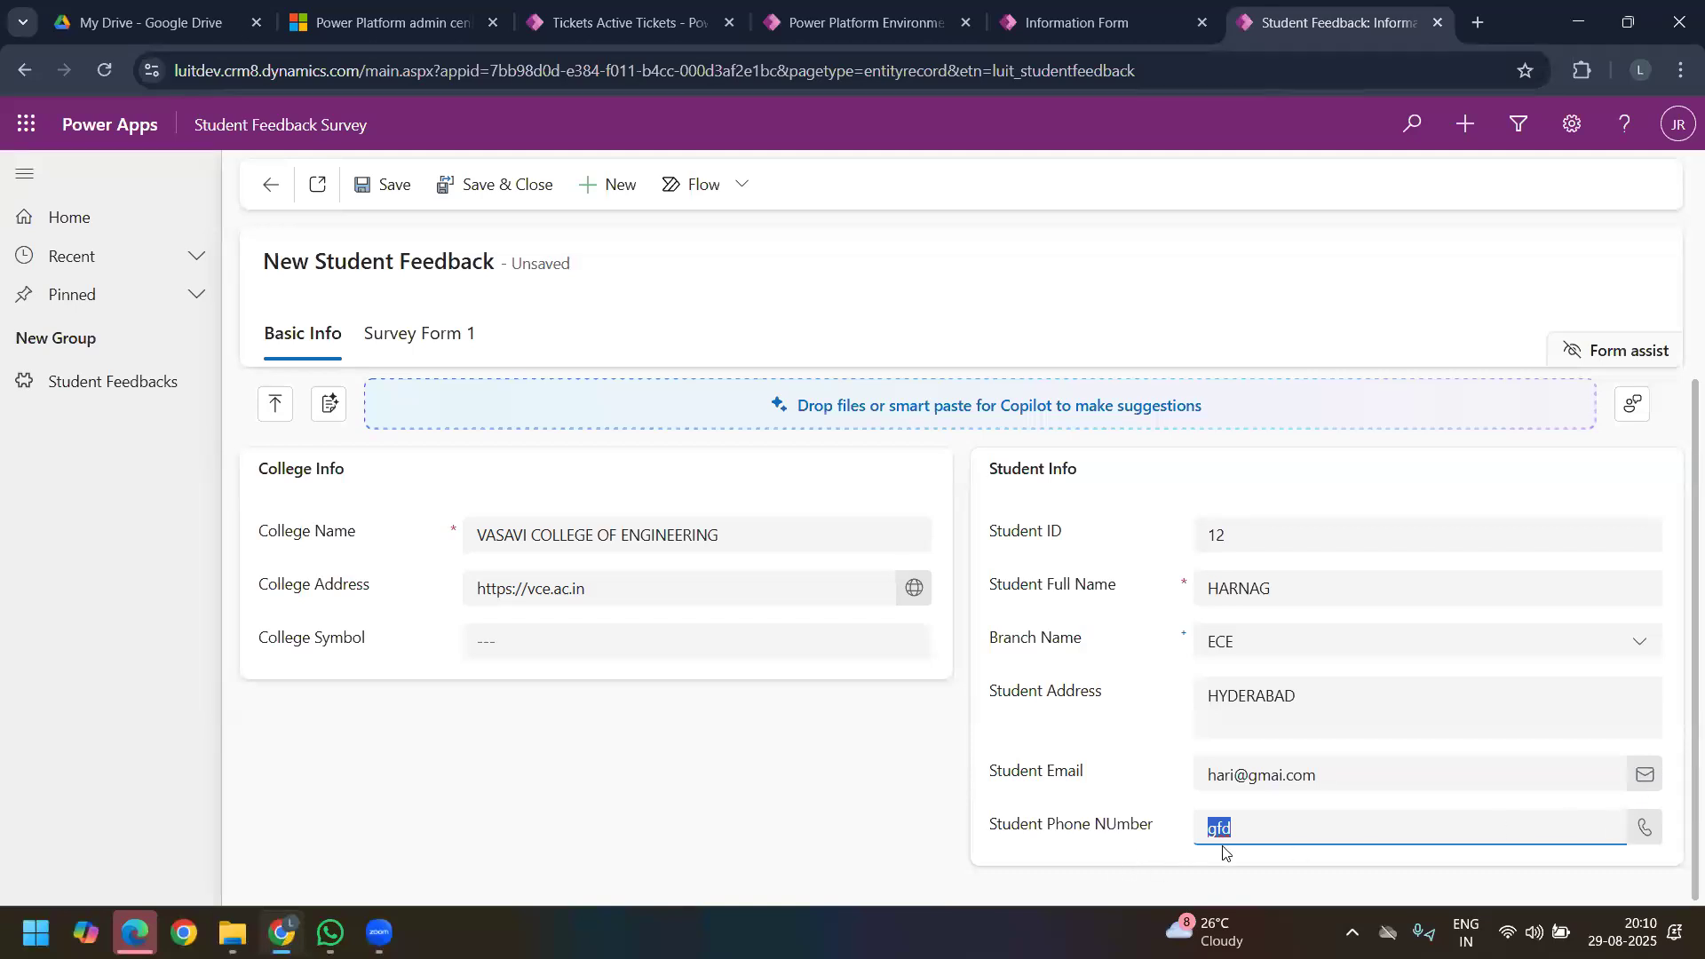
pyautogui.click(1643, 828)
pyautogui.click(1644, 829)
# Step: Save the Student Feedback record and show its Survey Form 1 section
pyautogui.click(395, 189)
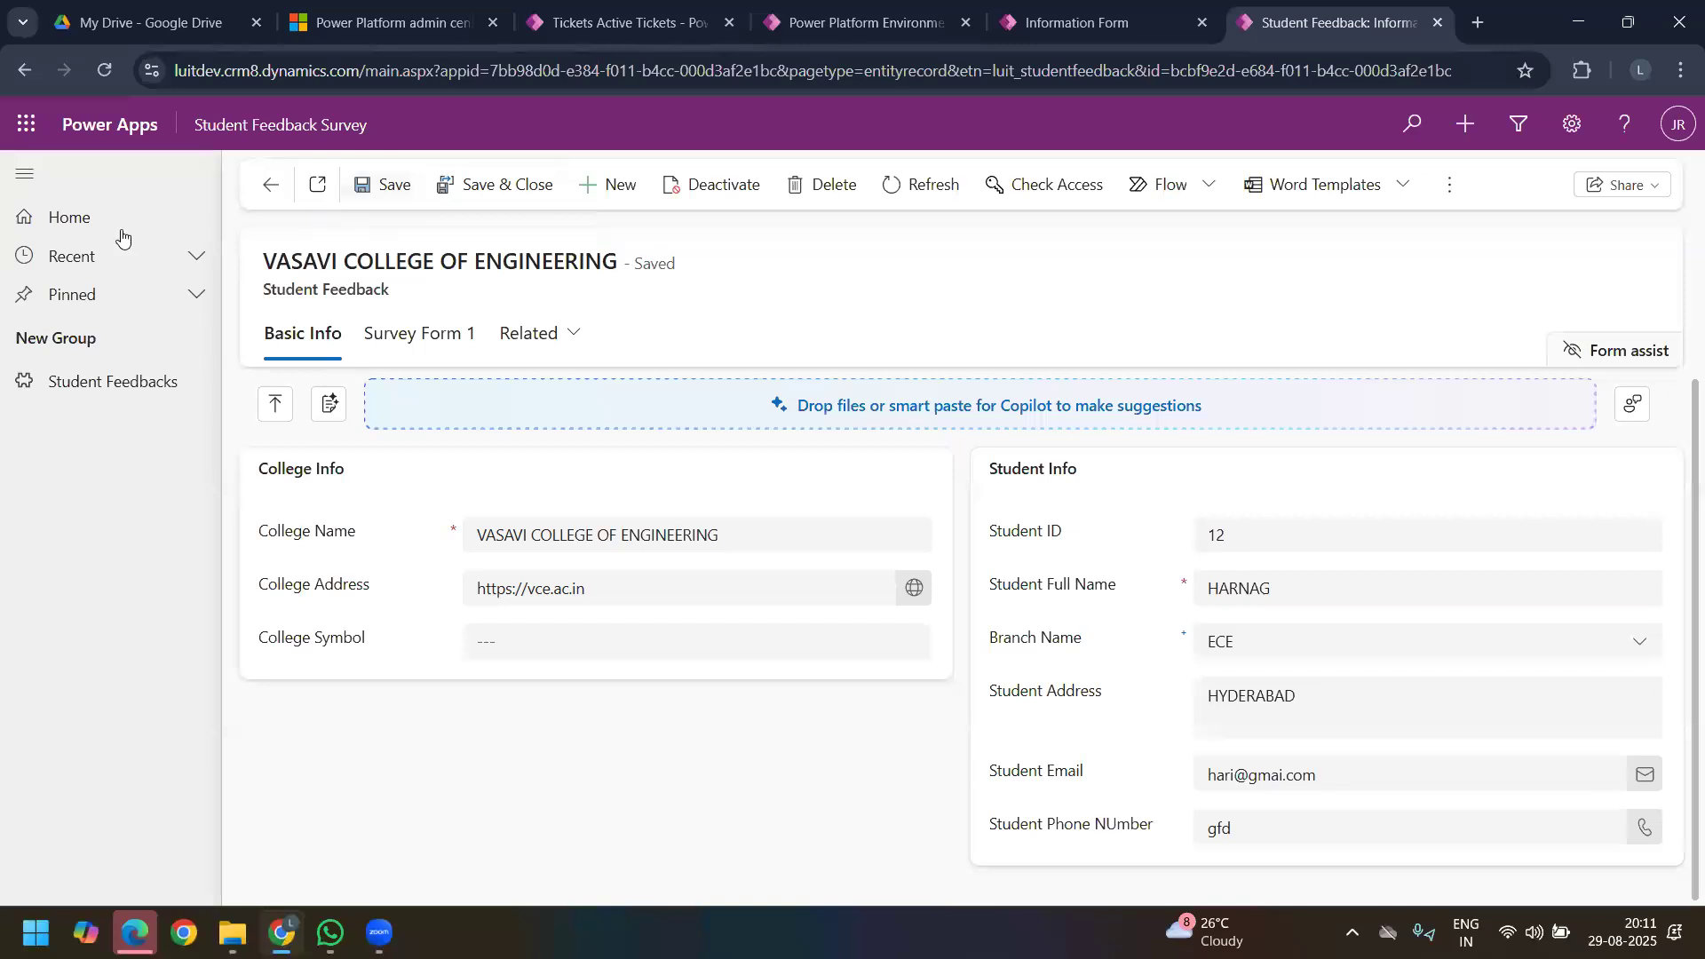
pyautogui.click(424, 330)
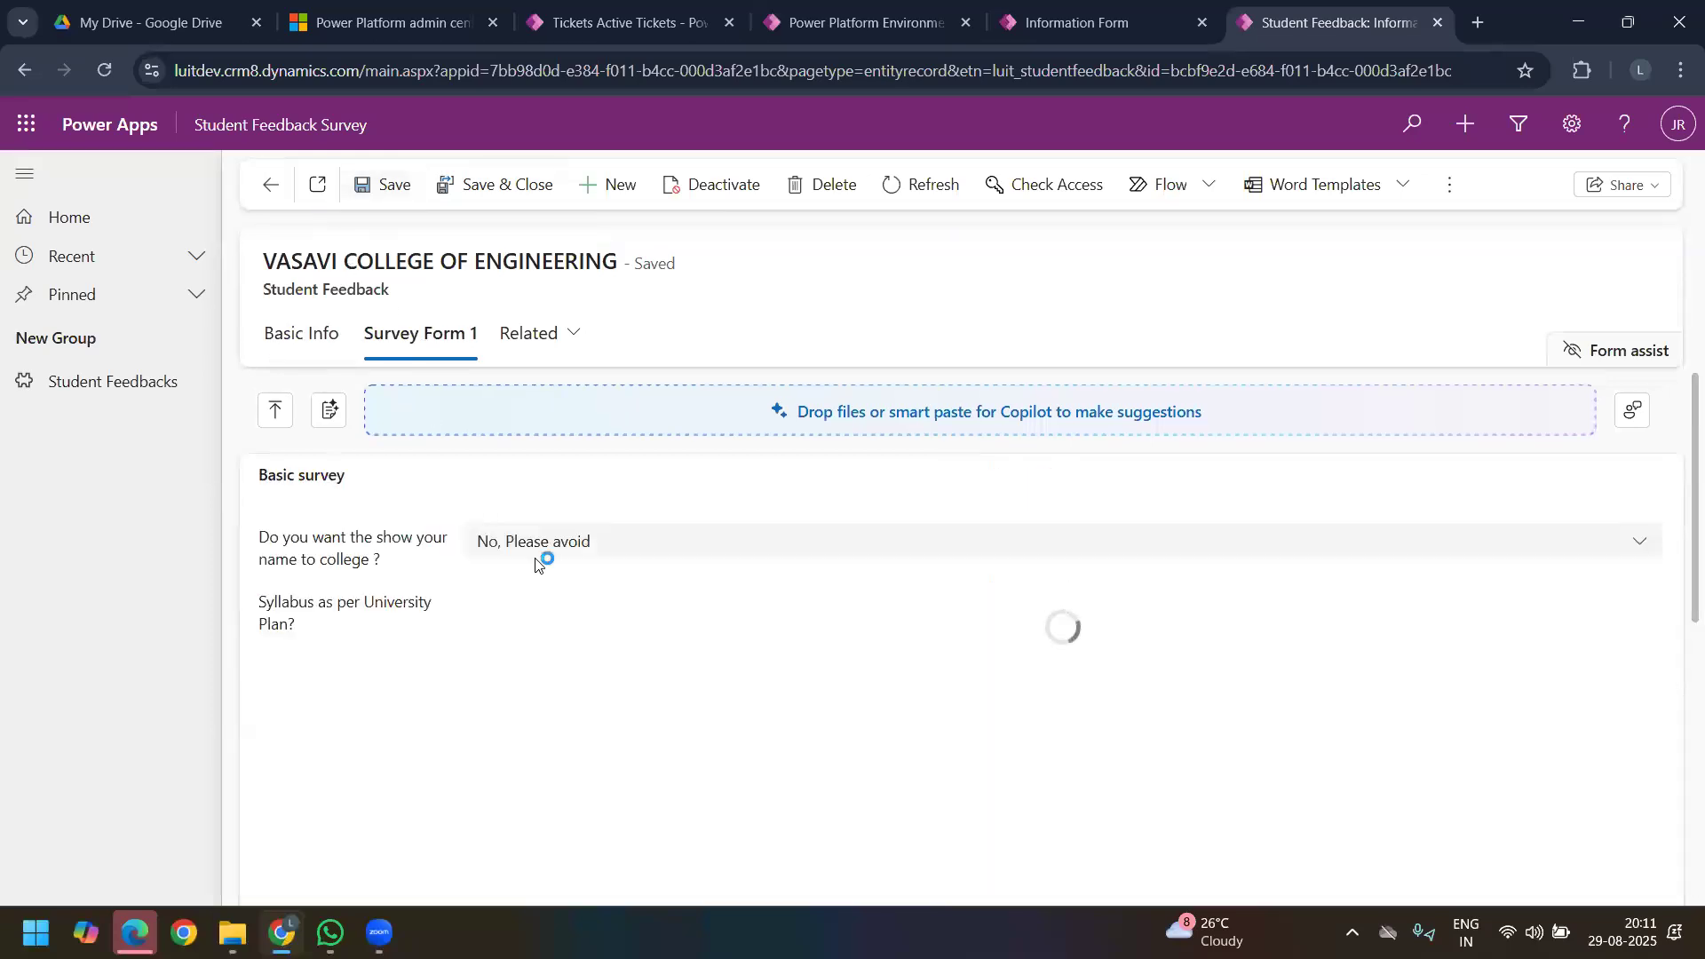
# Step: Review the name-visibility choices and the rich text syllabus field, and compare them with the plain Student Address field on Basic Info
pyautogui.click(617, 549)
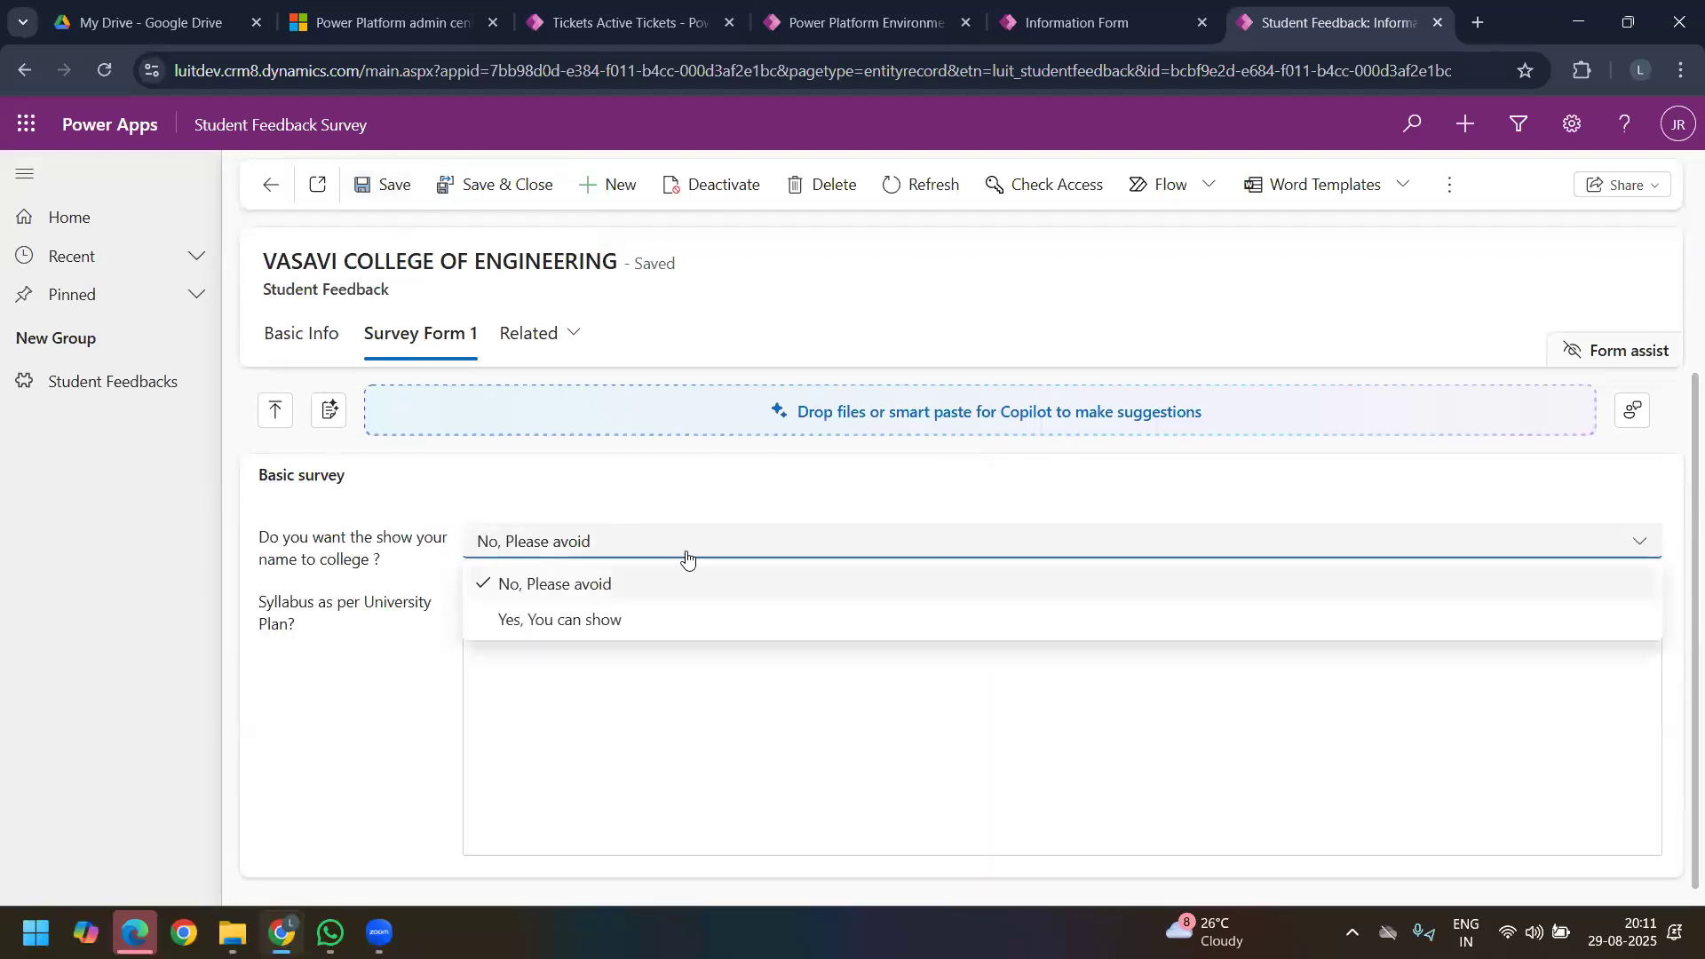
pyautogui.click(608, 689)
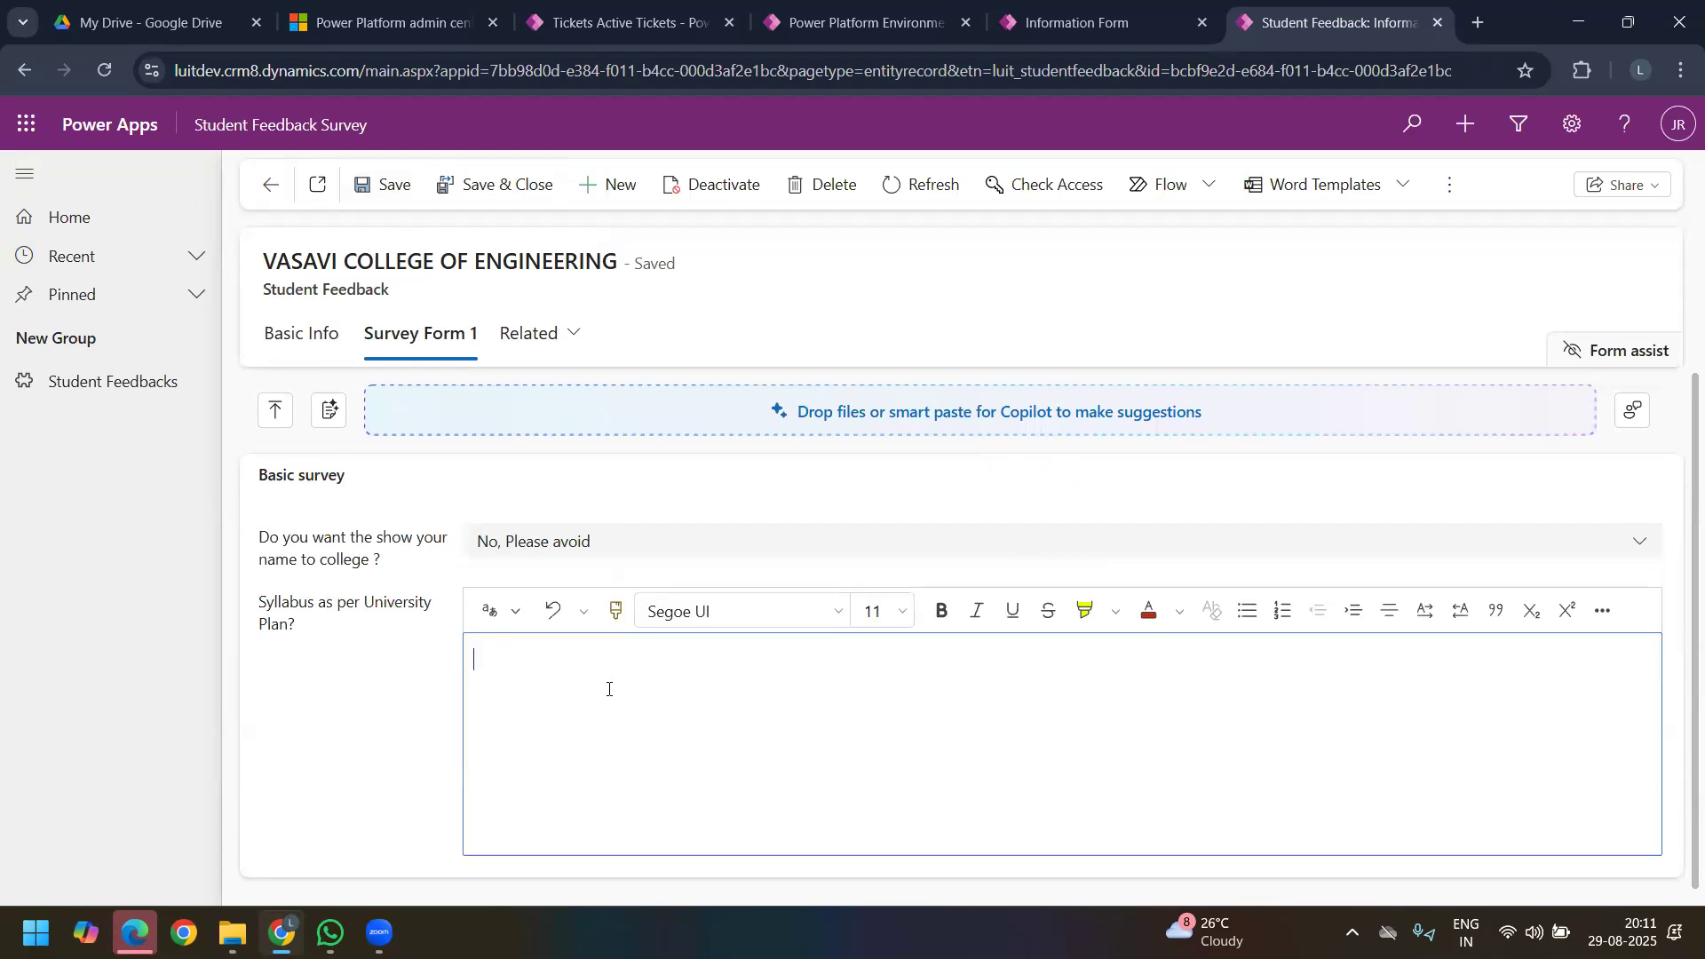
pyautogui.click(324, 336)
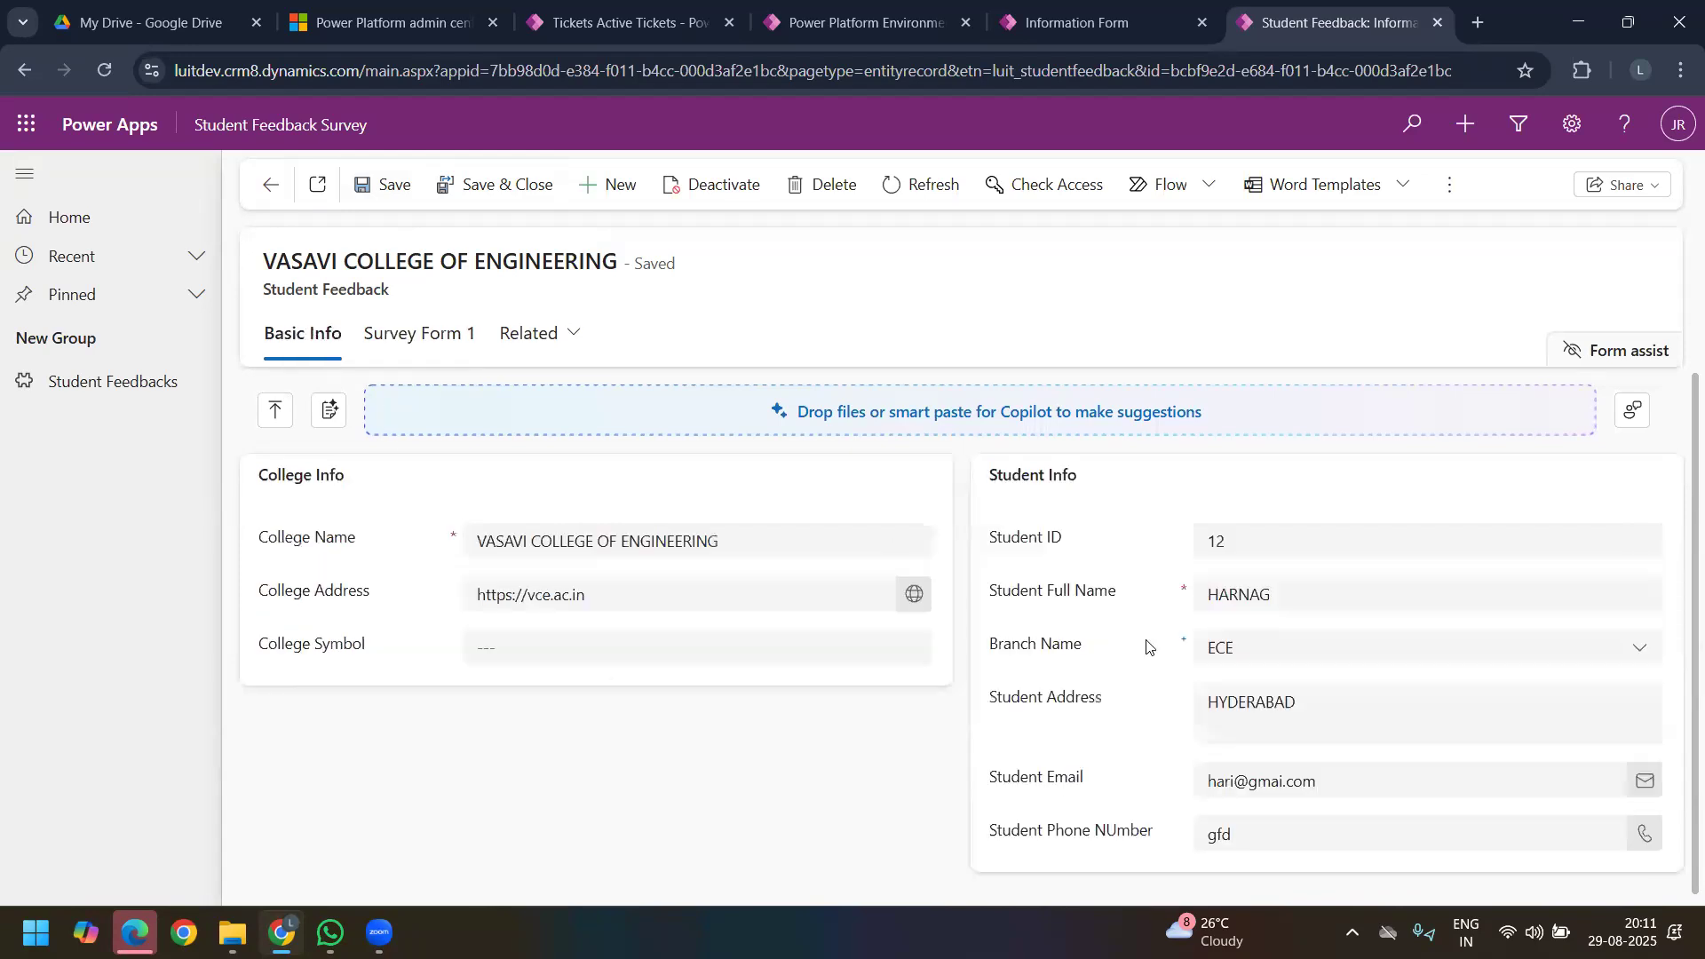
pyautogui.doubleClick(1346, 721)
pyautogui.click(1329, 717)
pyautogui.moveTo(1340, 708); pyautogui.dragTo(1183, 707)
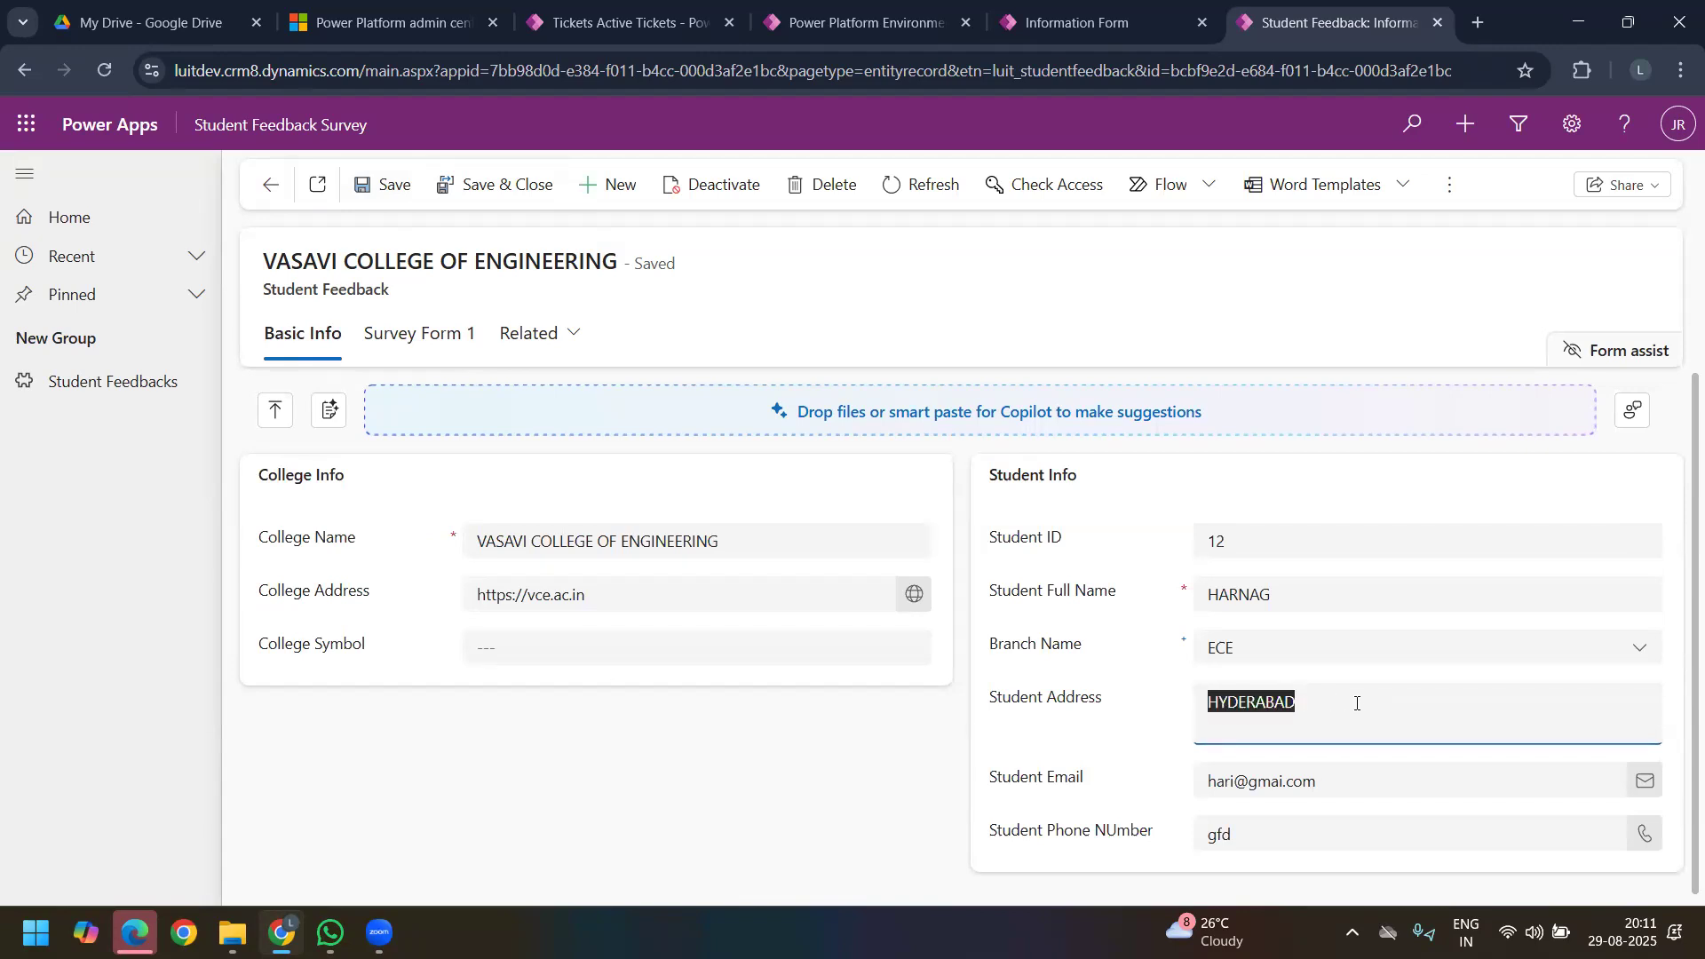
pyautogui.click(1360, 705)
pyautogui.moveTo(1296, 704); pyautogui.dragTo(1148, 698)
# Step: Answer the Survey Form 1 question about the syllabus with: No, Lecturers are not following the plan
pyautogui.click(421, 338)
pyautogui.click(541, 673)
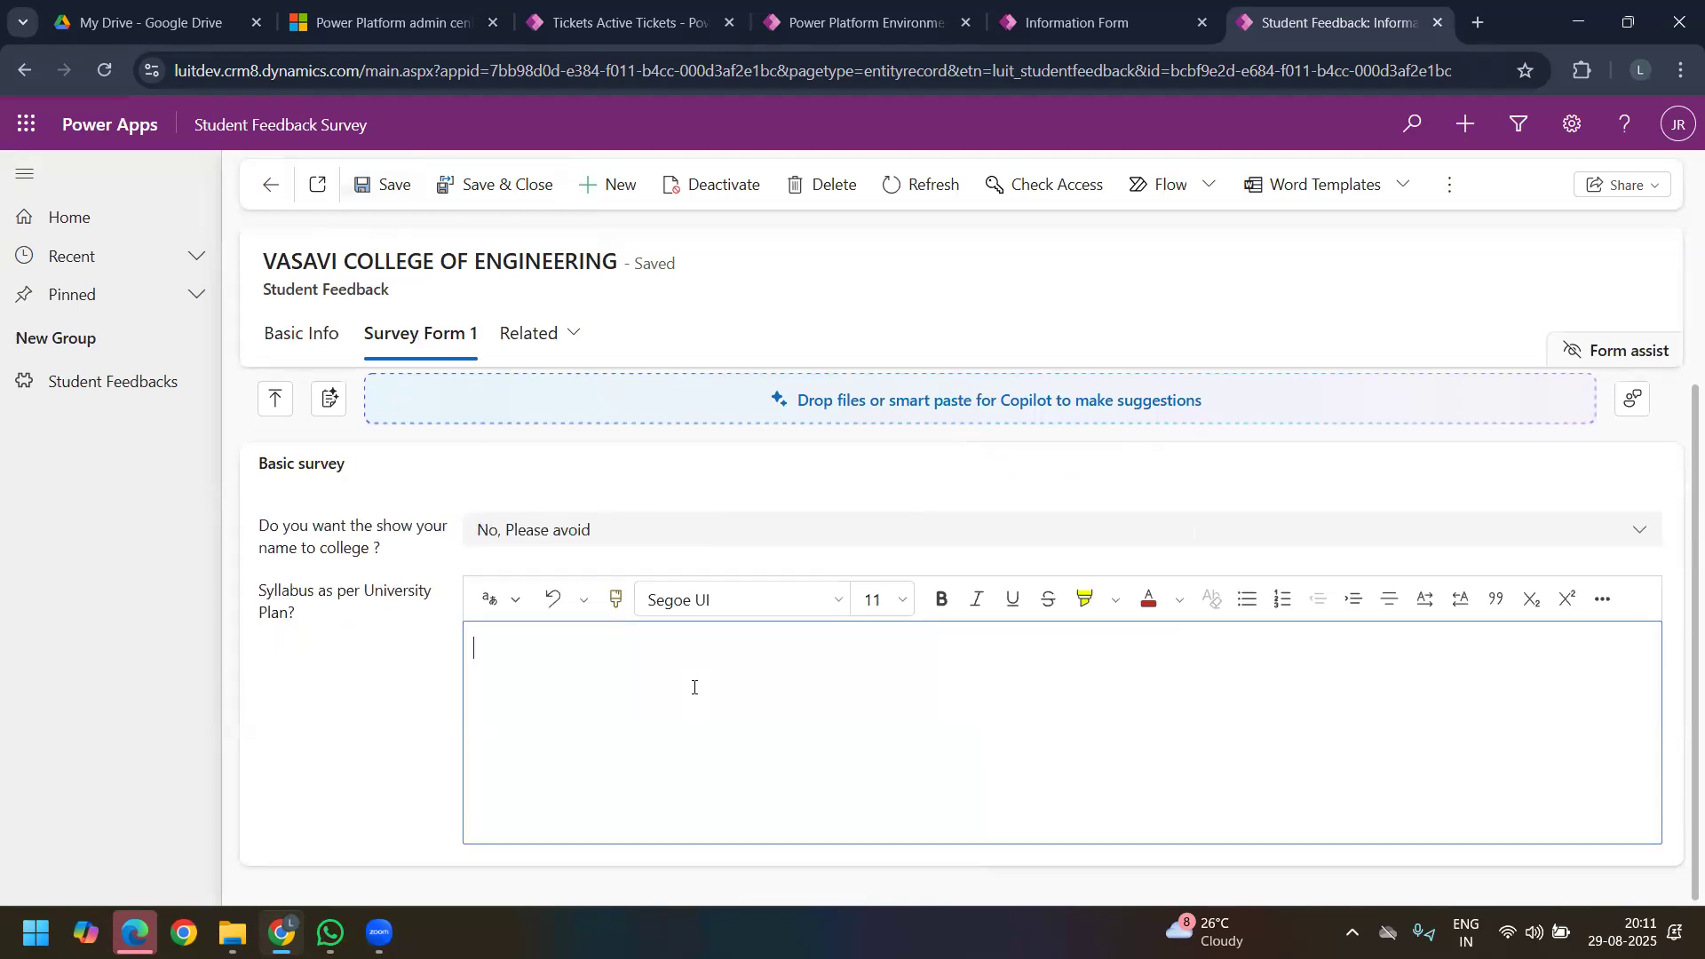
pyautogui.write('No, Lecturers are not f')
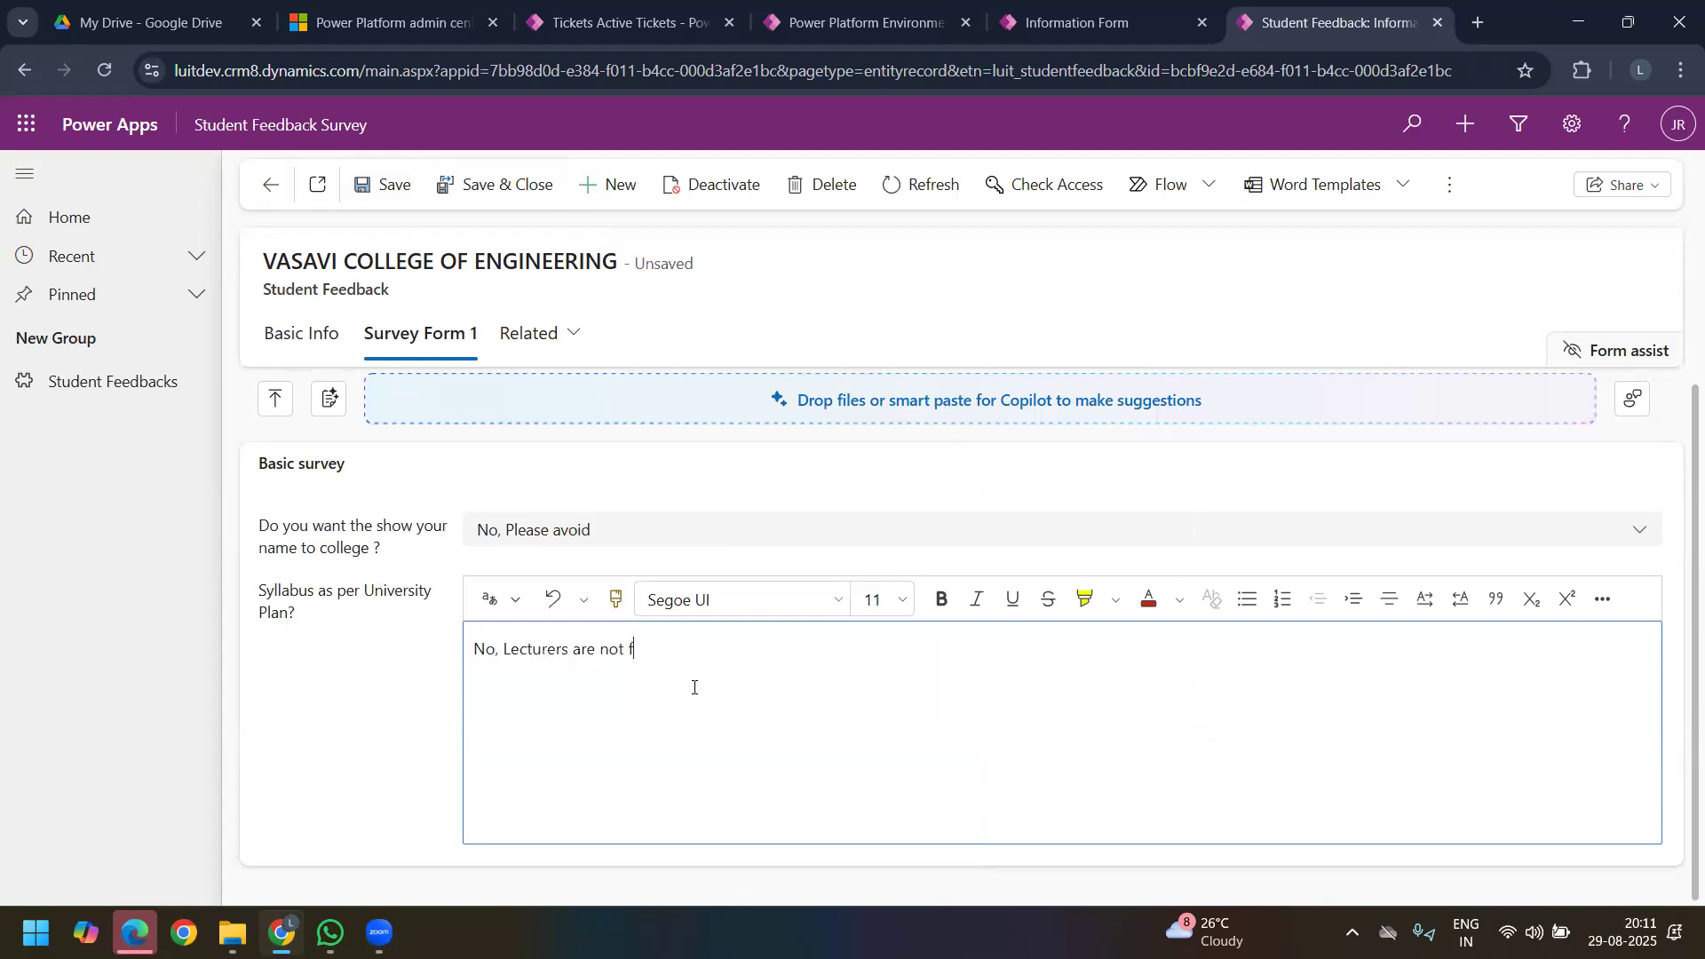
pyautogui.write('ollowing the plan')
# Step: Colour the words "not following" red in the syllabus answer
pyautogui.moveTo(599, 652); pyautogui.dragTo(700, 653)
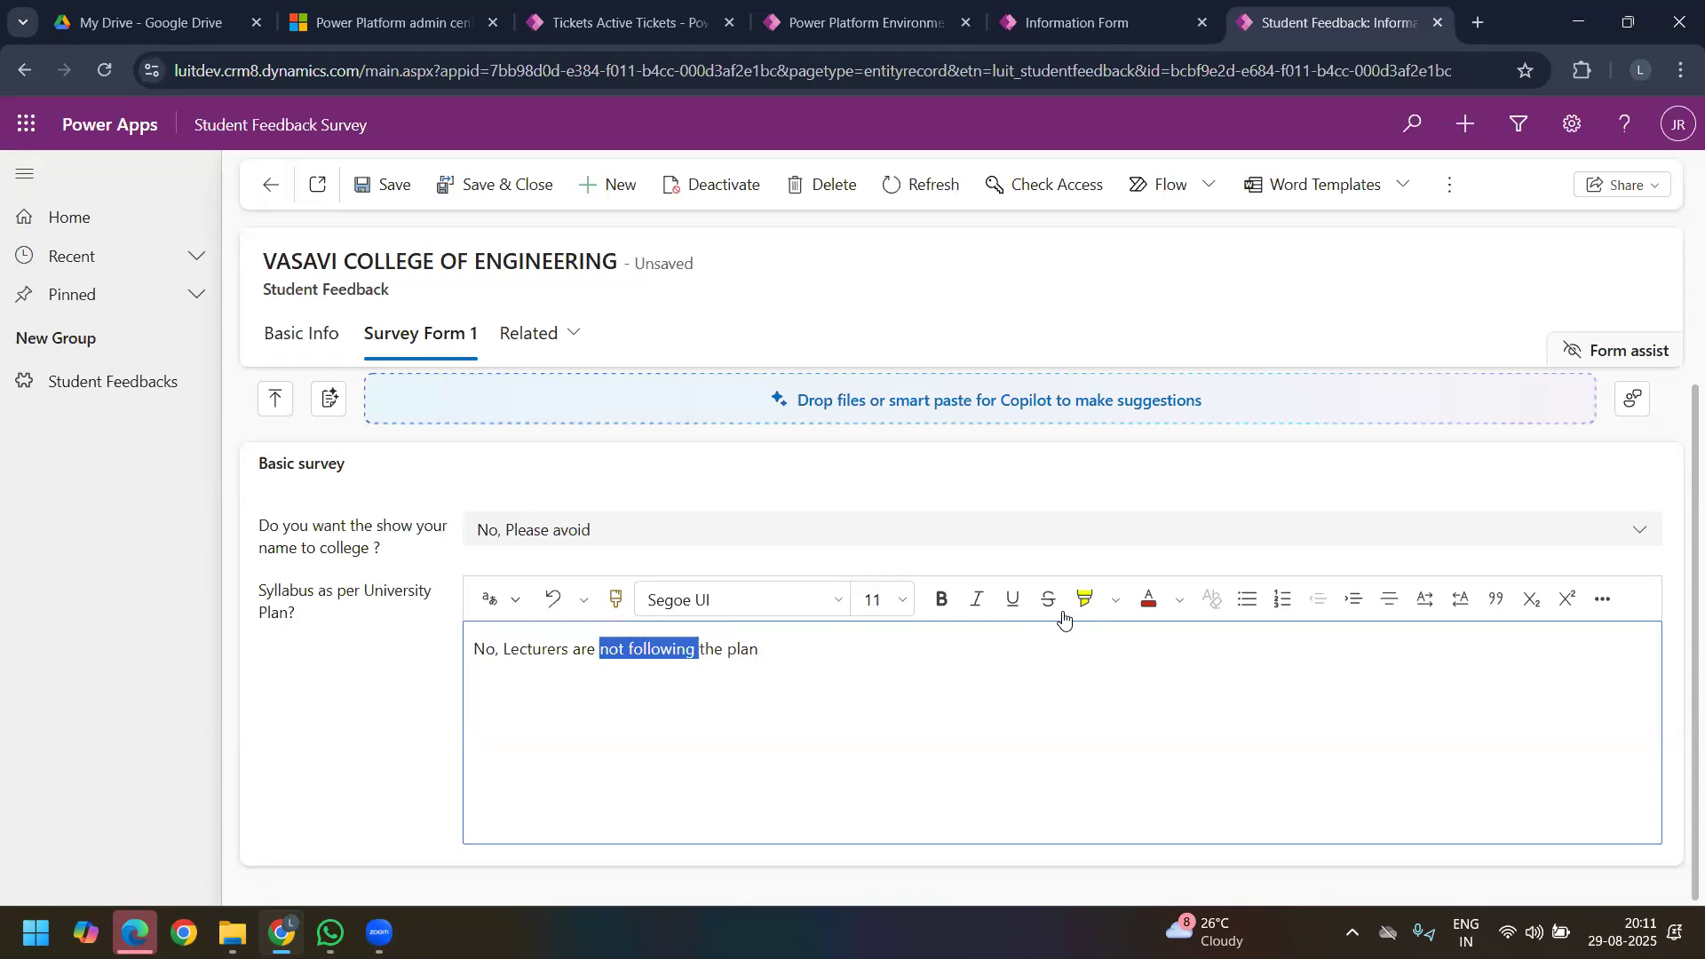
pyautogui.click(1148, 600)
pyautogui.click(795, 685)
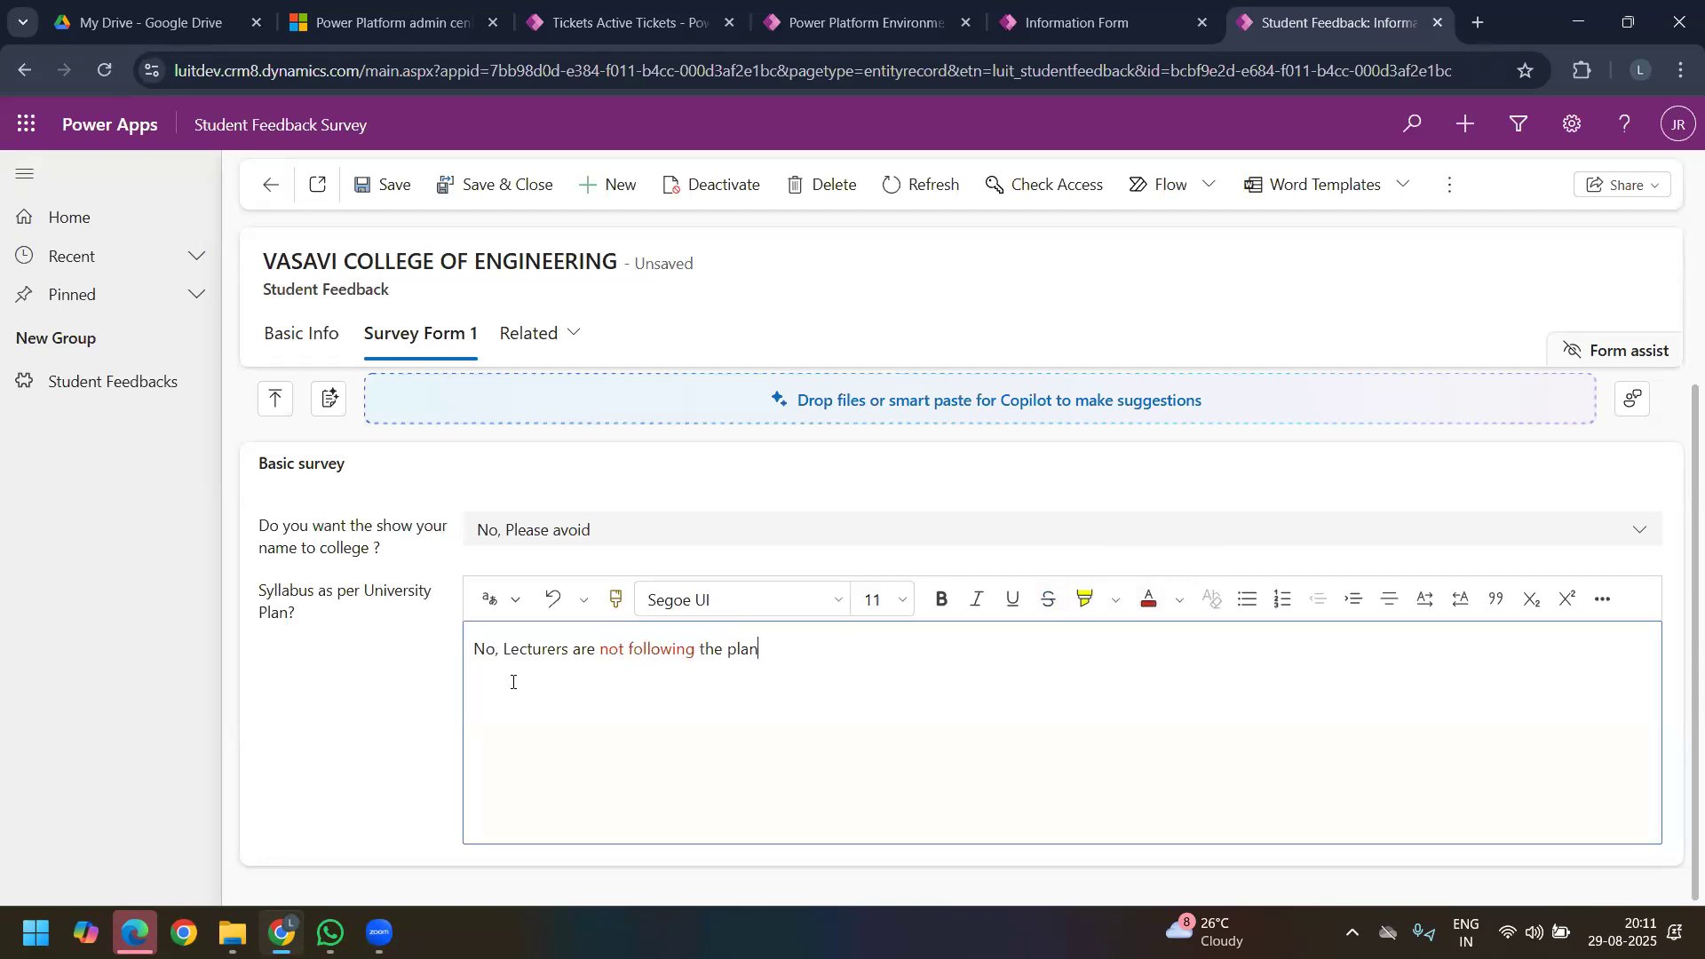
pyautogui.moveTo(788, 643); pyautogui.dragTo(560, 677)
pyautogui.click(560, 678)
# Step: Check the Student Address field on Basic Info for text formatting options
pyautogui.click(321, 335)
pyautogui.click(1323, 703)
pyautogui.doubleClick(1306, 715)
pyautogui.click(1329, 713)
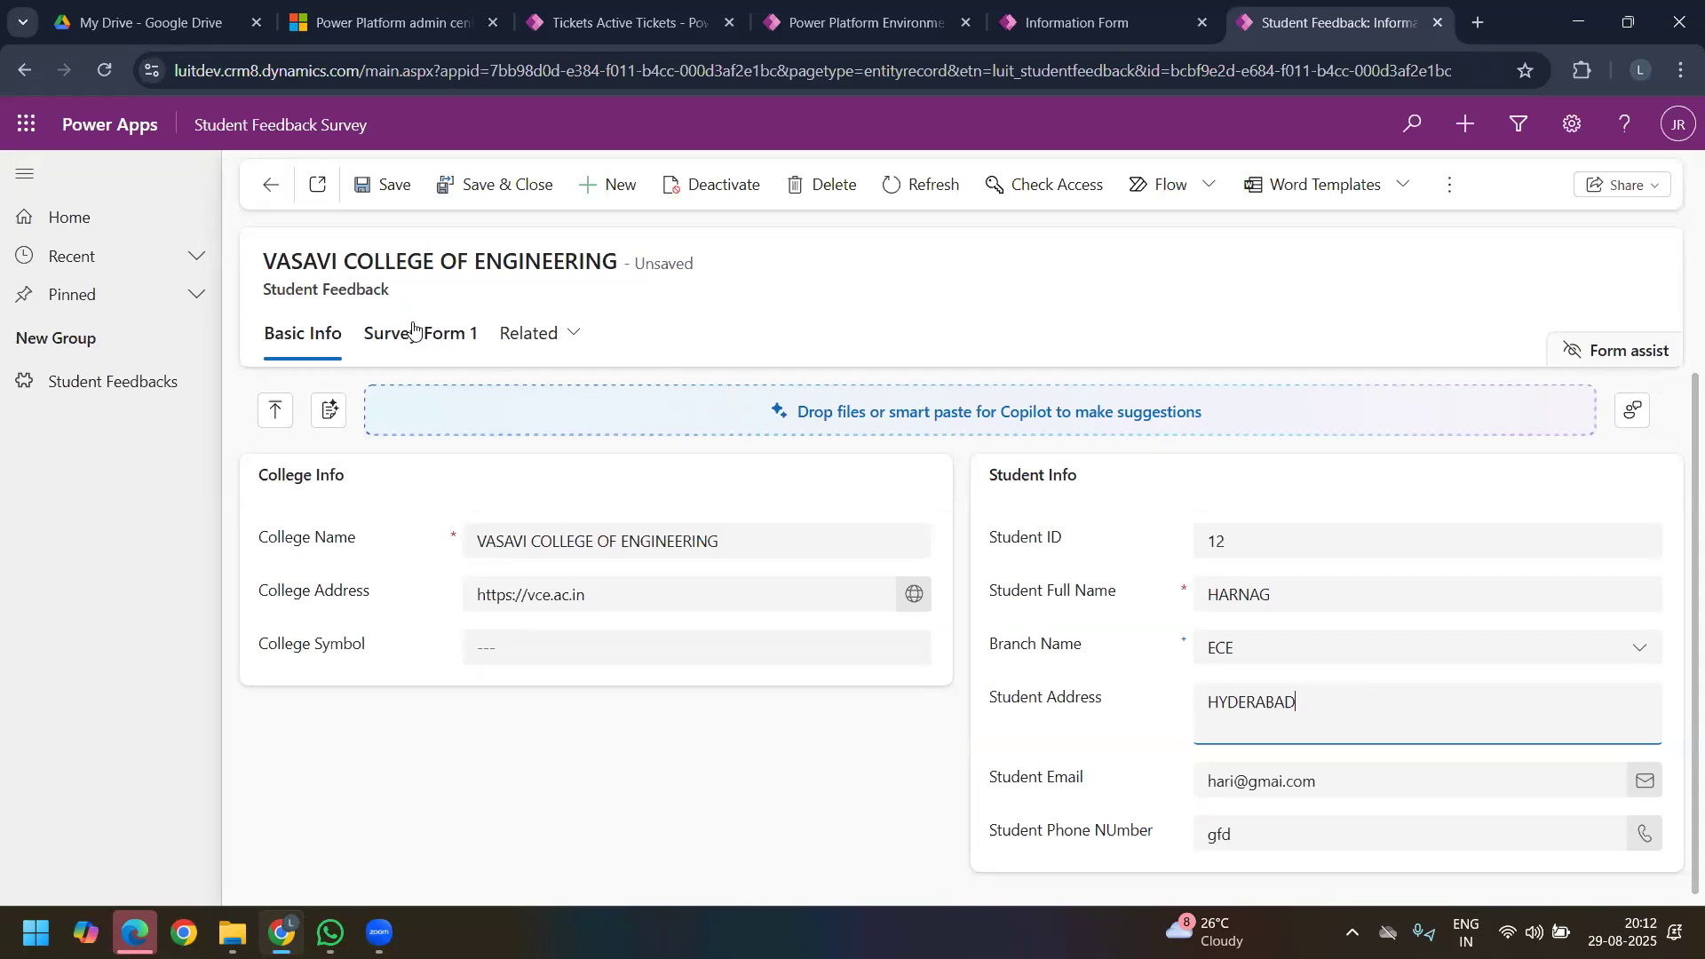
# Step: Make the word No bold in the syllabus answer on Survey Form 1
pyautogui.click(417, 333)
pyautogui.click(811, 658)
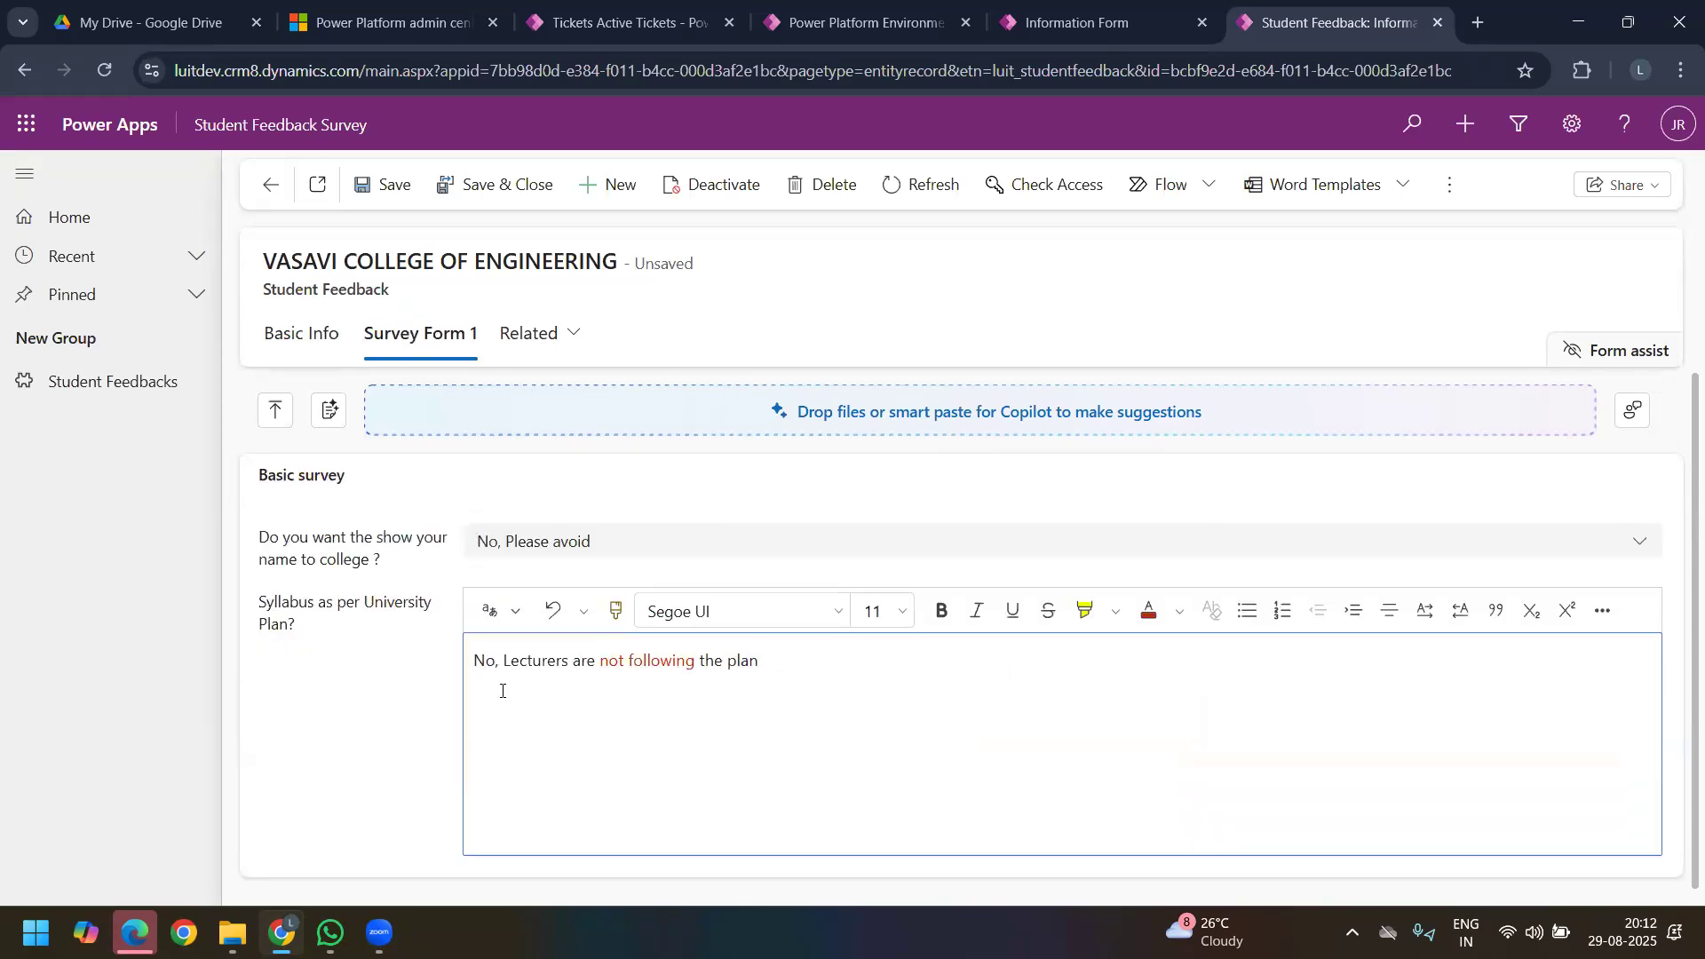
pyautogui.doubleClick(490, 662)
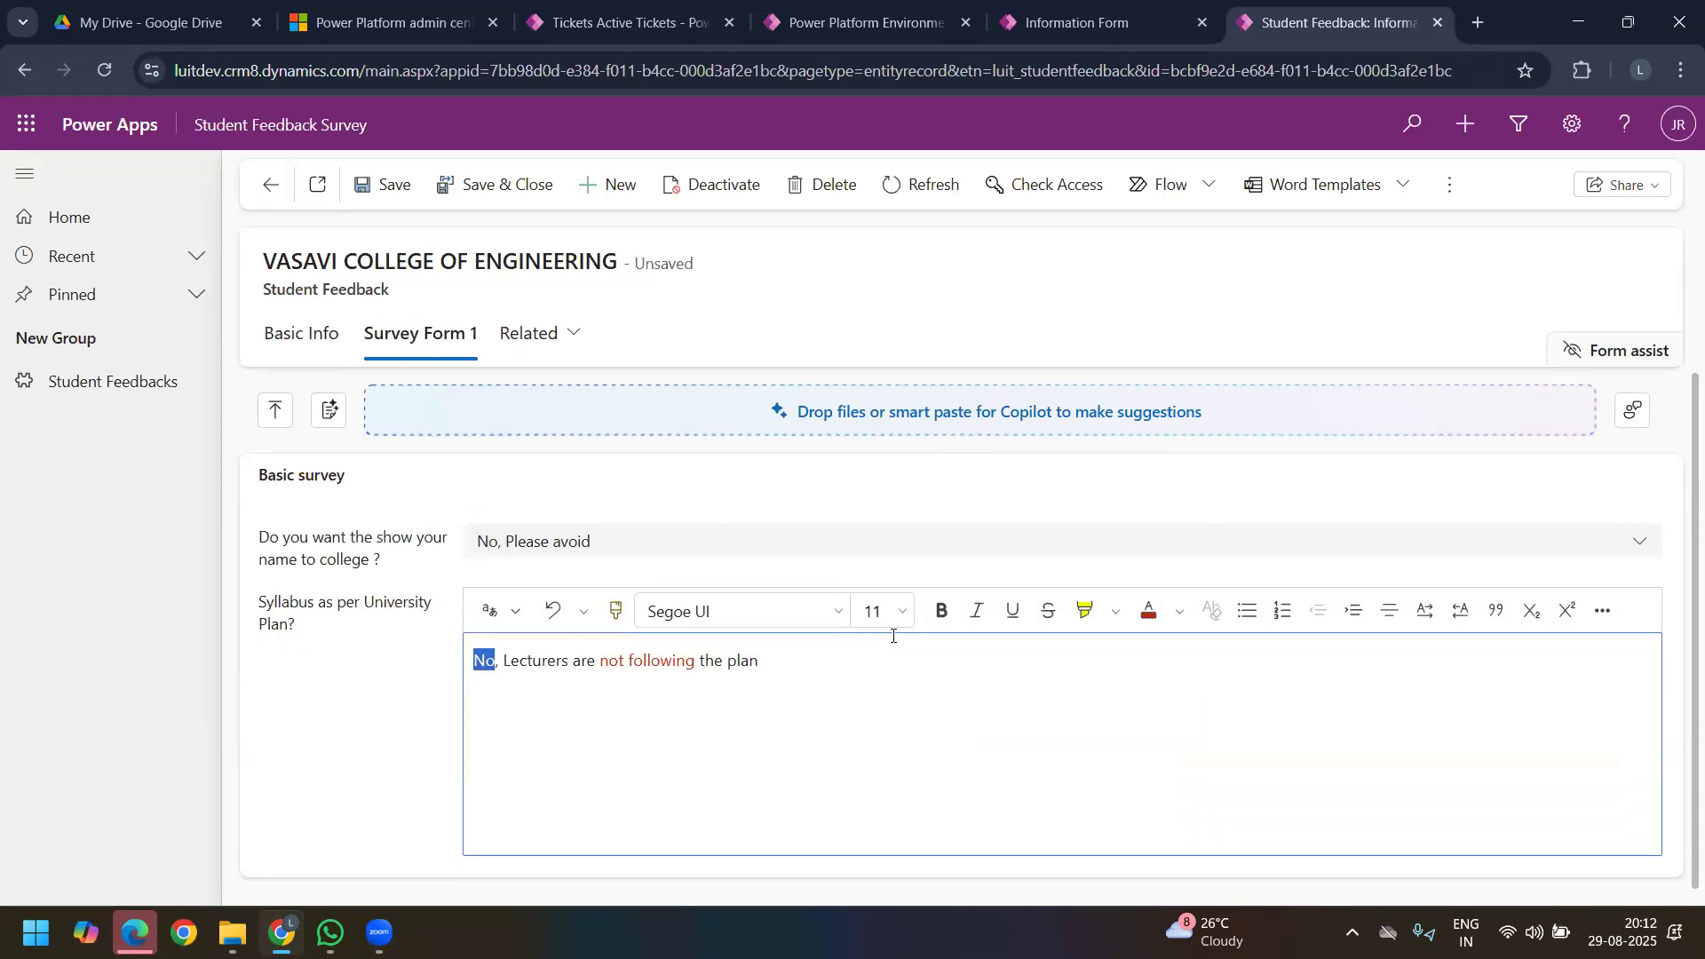
pyautogui.click(947, 613)
pyautogui.click(793, 697)
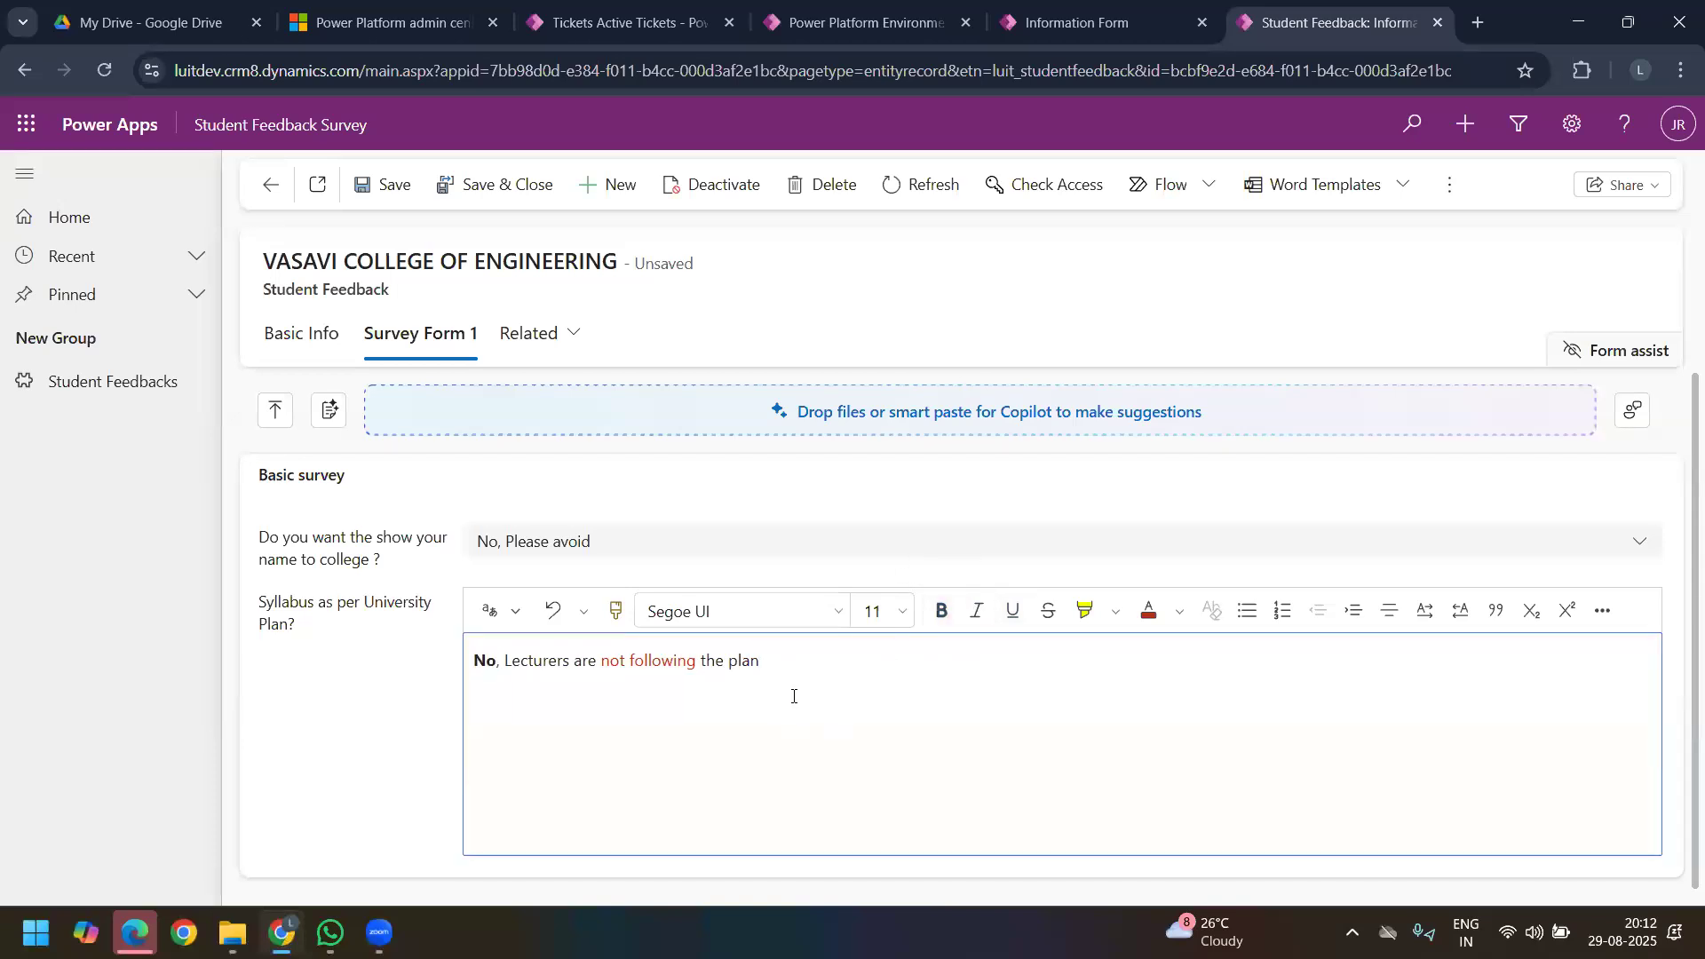
# Step: End the syllabus answer with a period and save the Student Feedback record
pyautogui.press('Return')
pyautogui.click(373, 183)
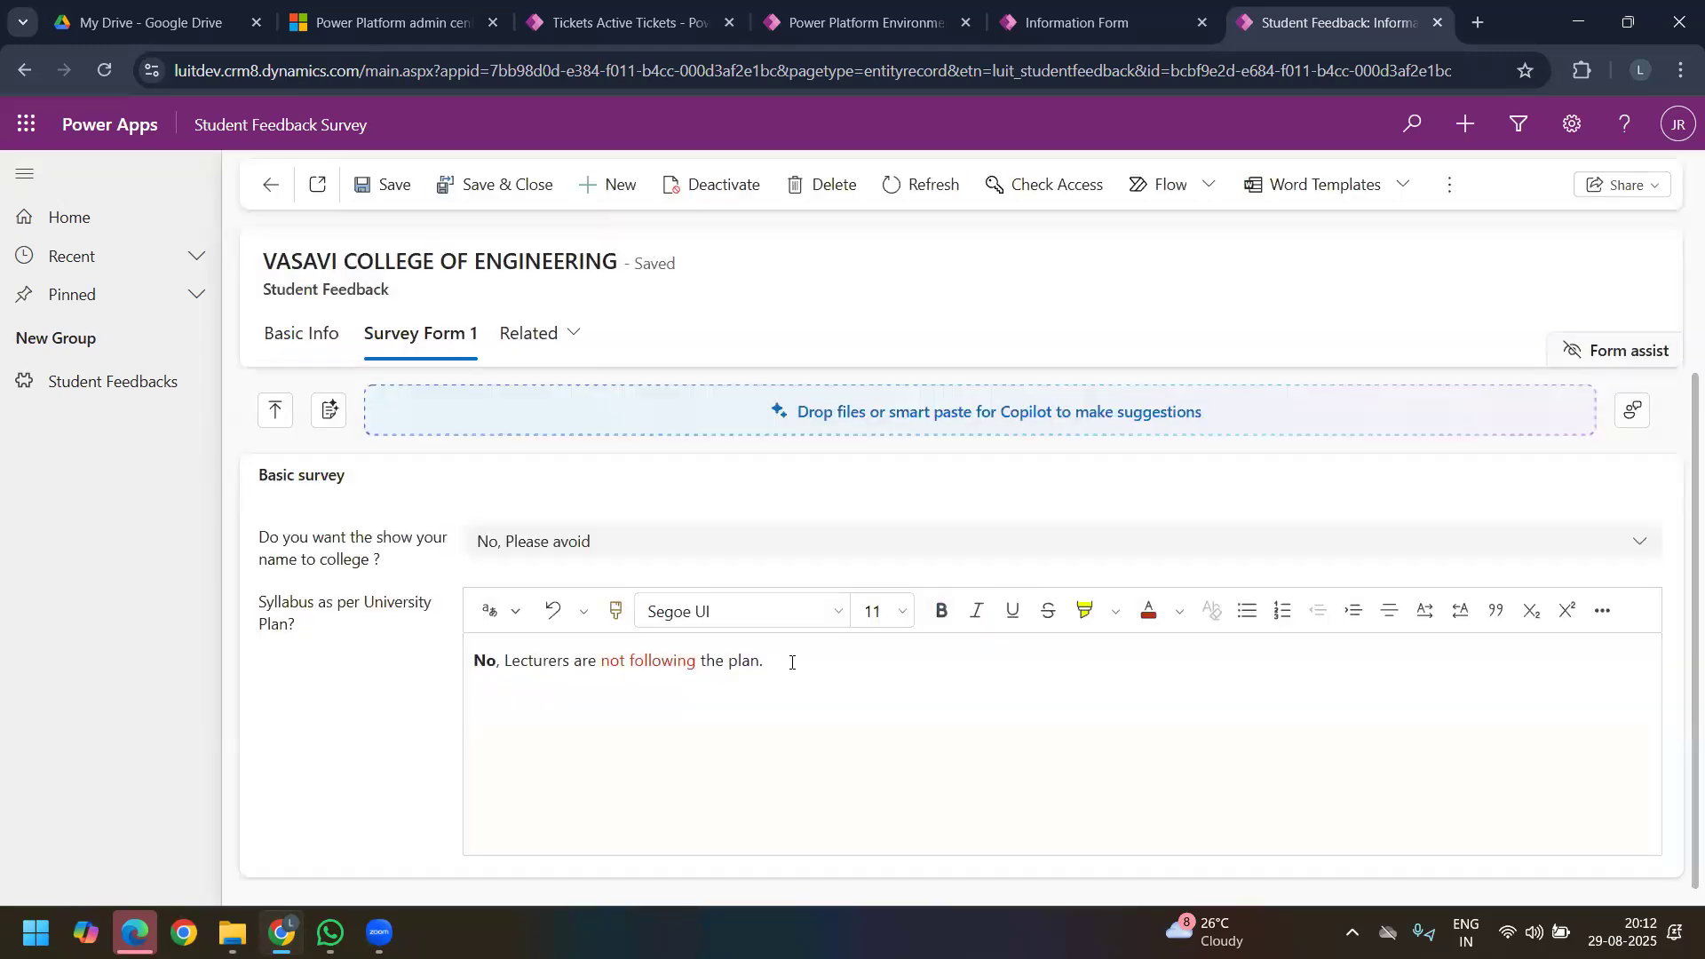
# Step: Return to the form editor, start a new table column with the Decimal data type and review its advanced options
pyautogui.click(1089, 20)
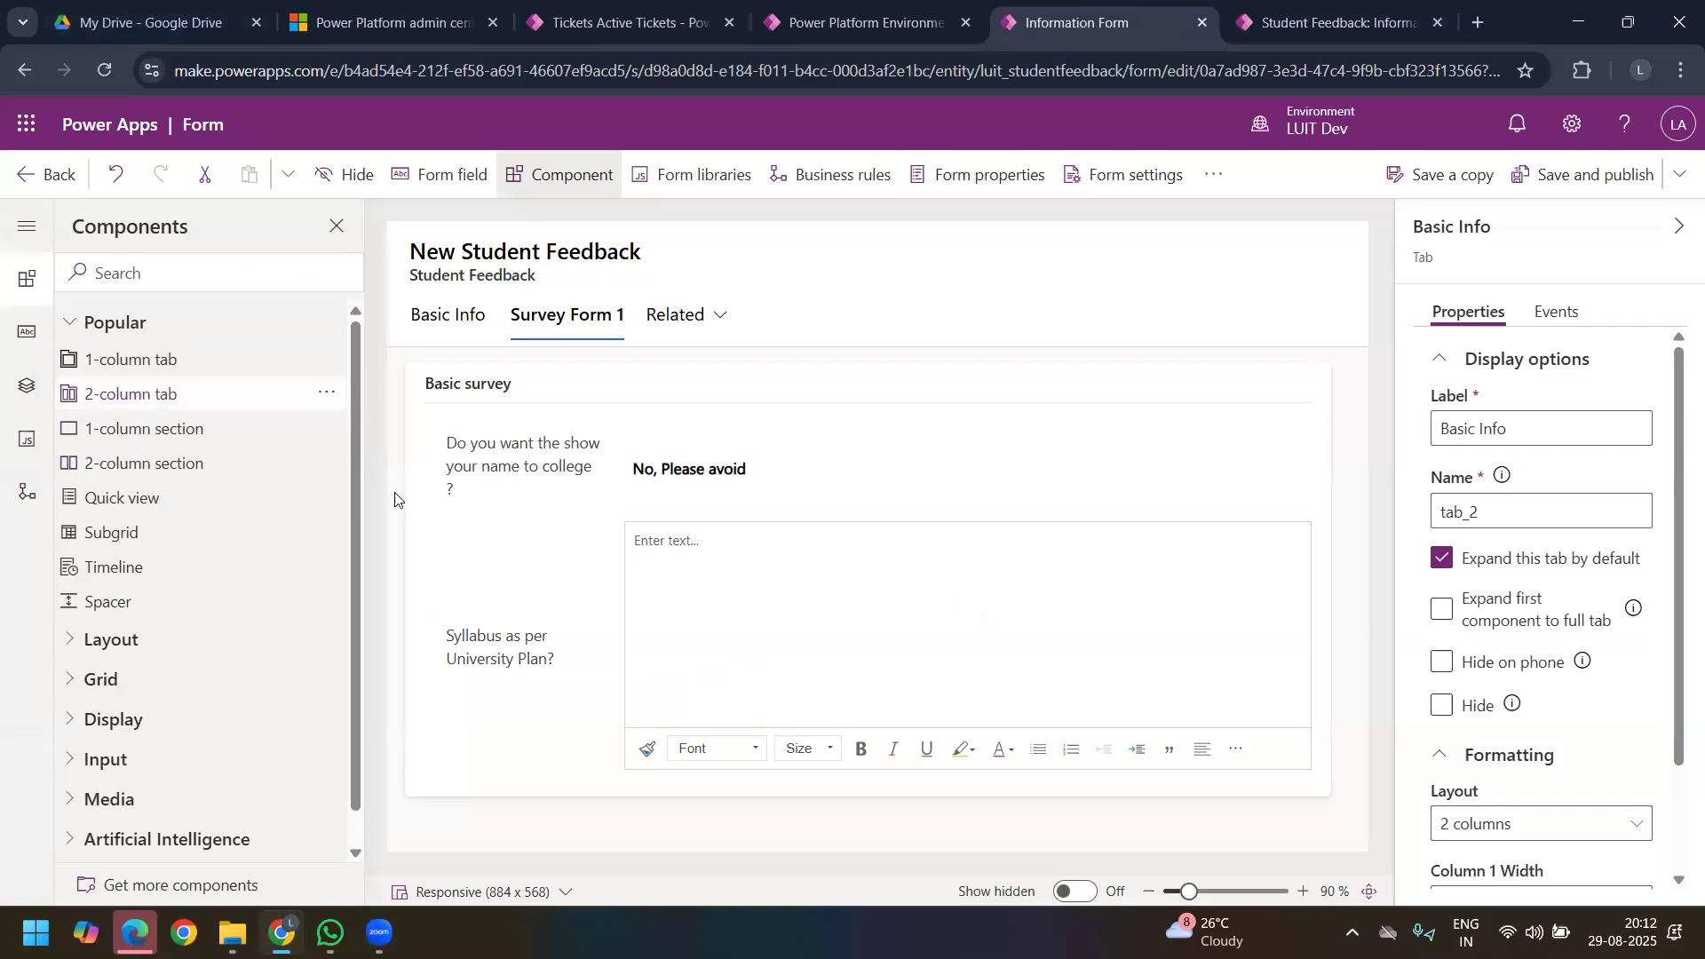
pyautogui.click(424, 193)
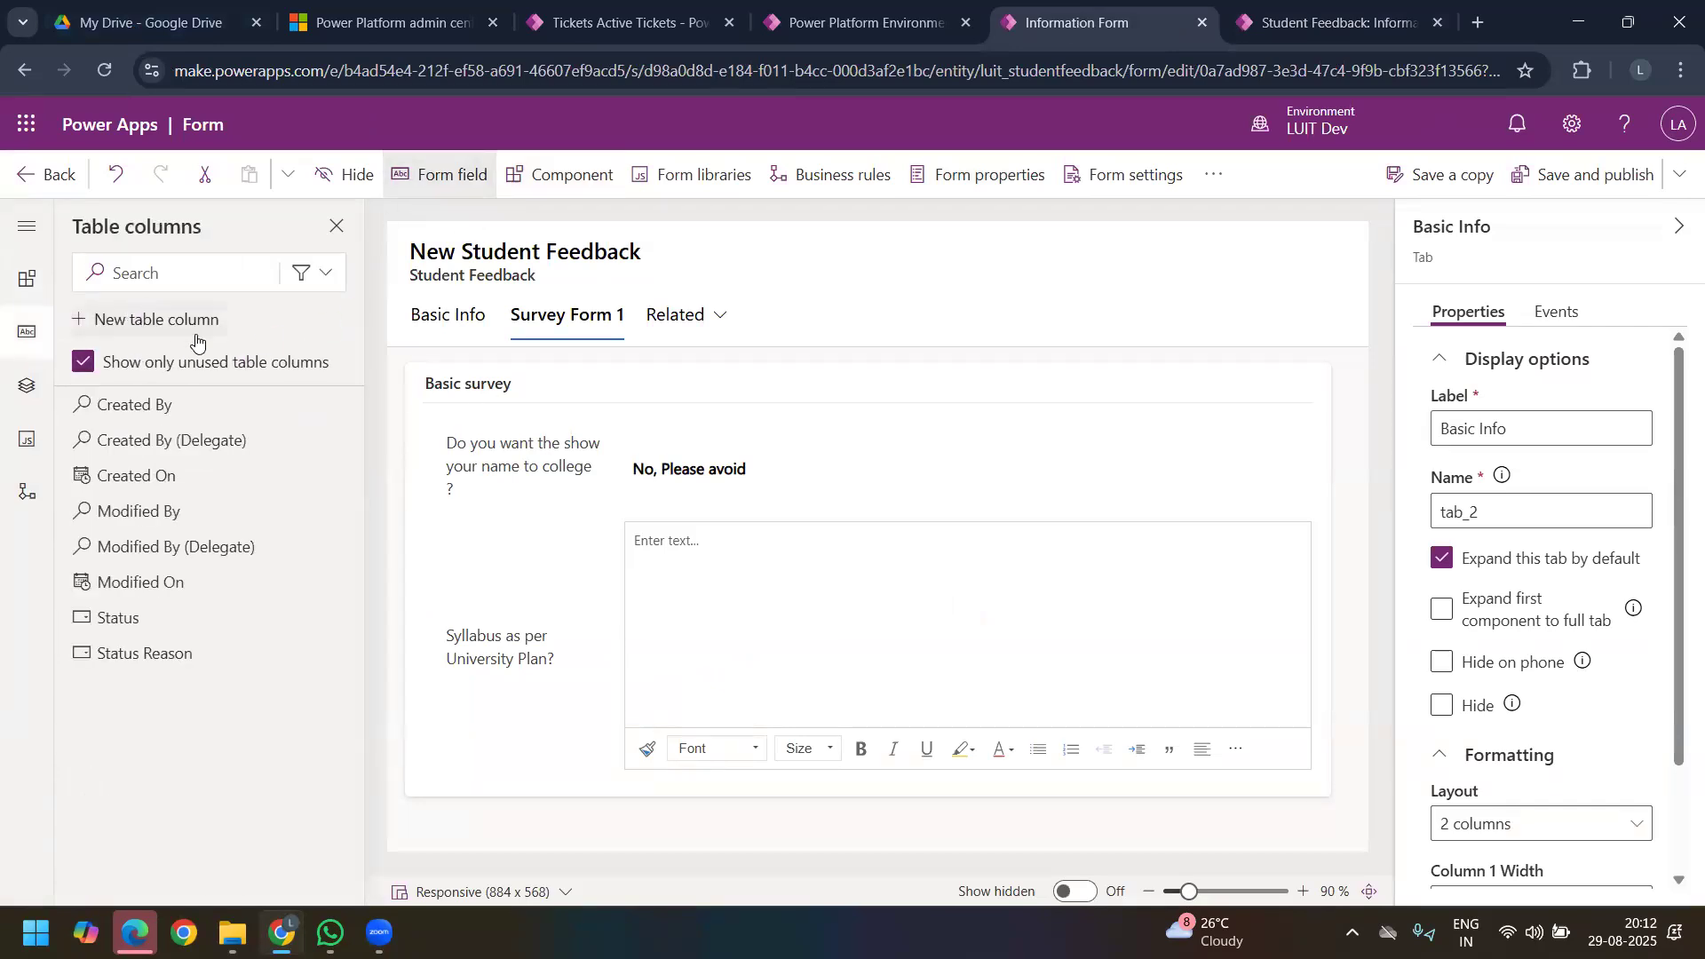
pyautogui.click(194, 327)
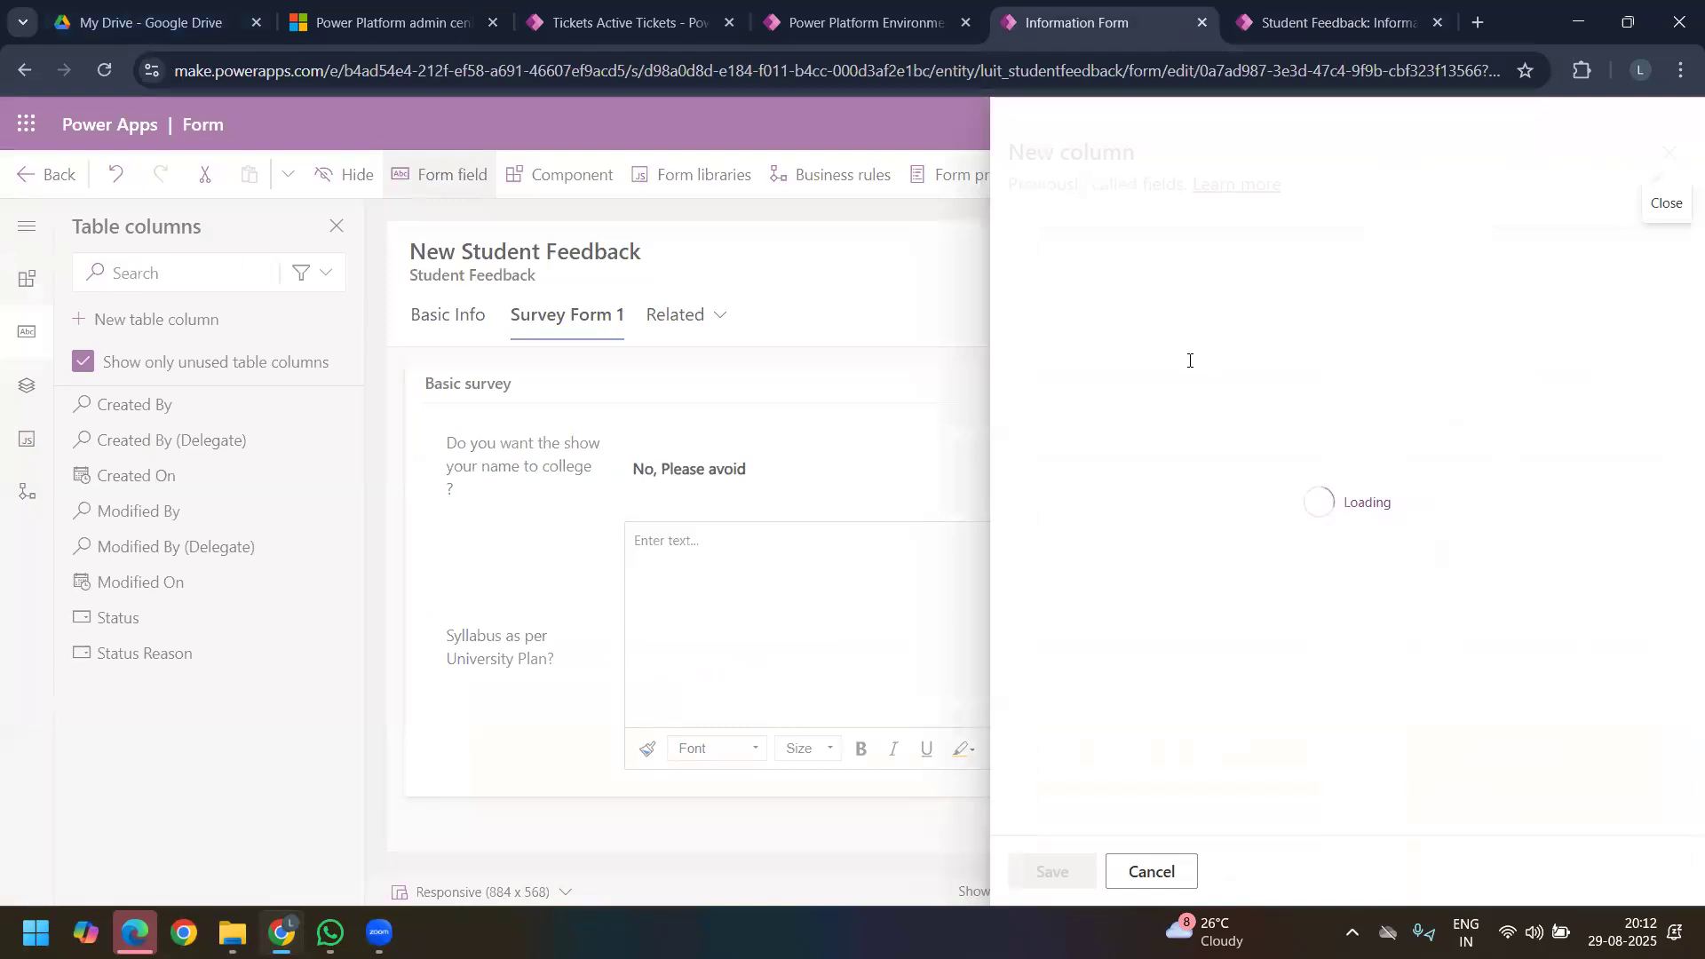
pyautogui.click(1251, 471)
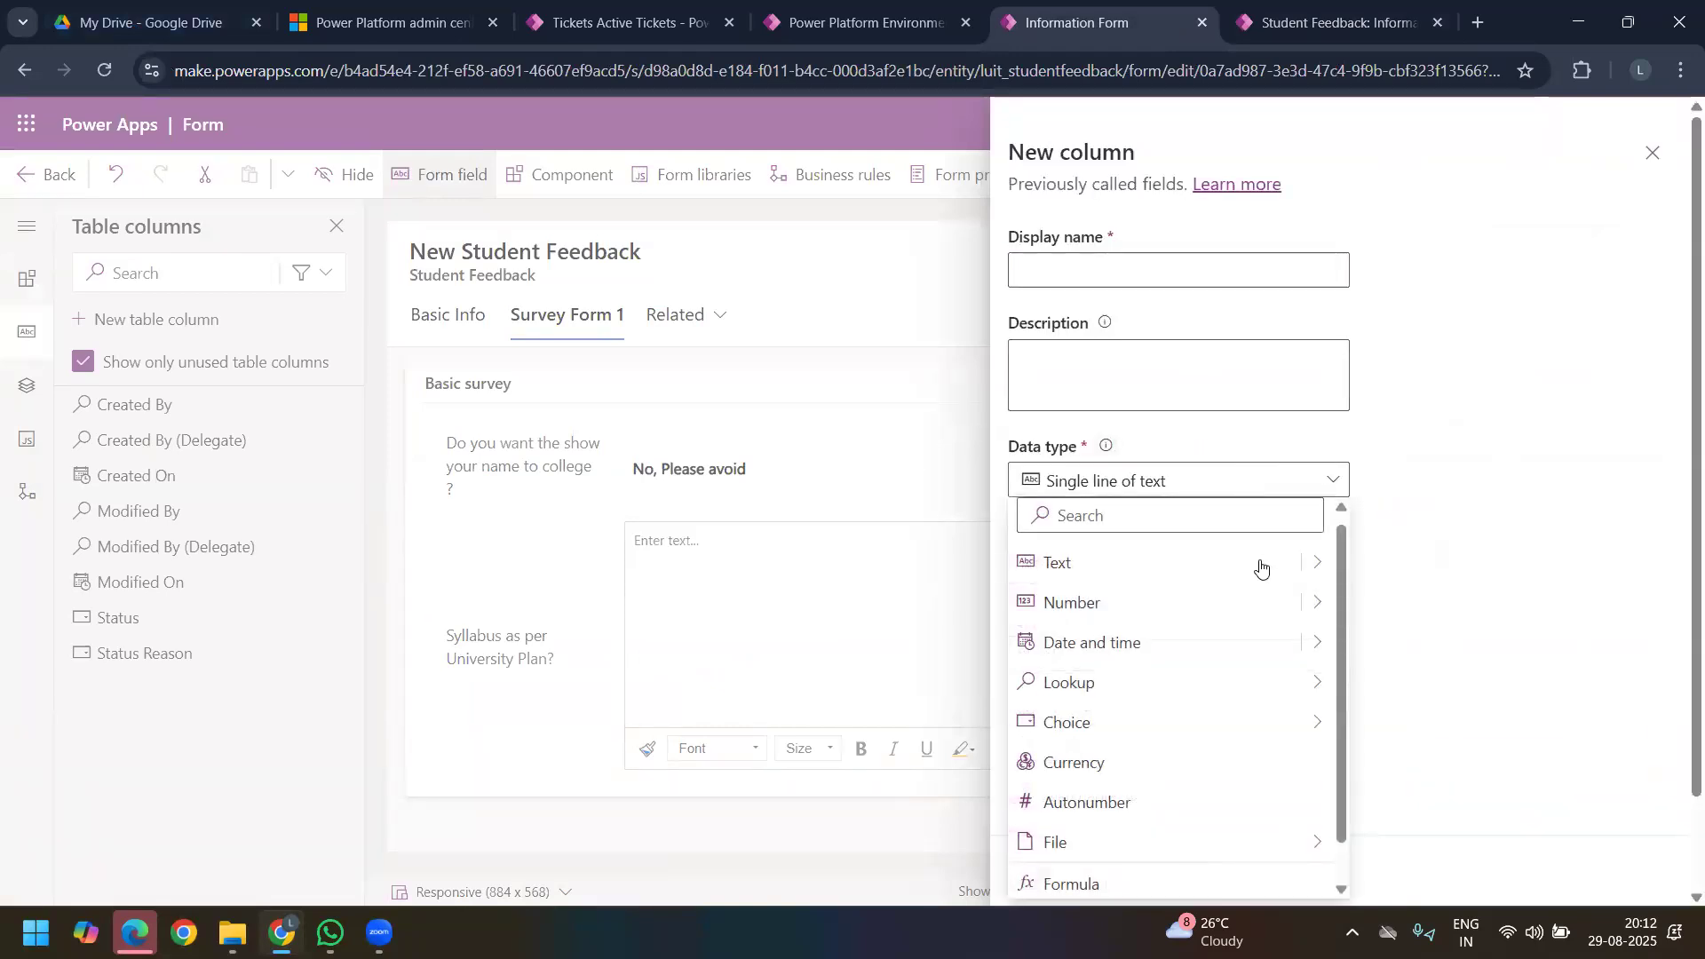
pyautogui.moveTo(1315, 601)
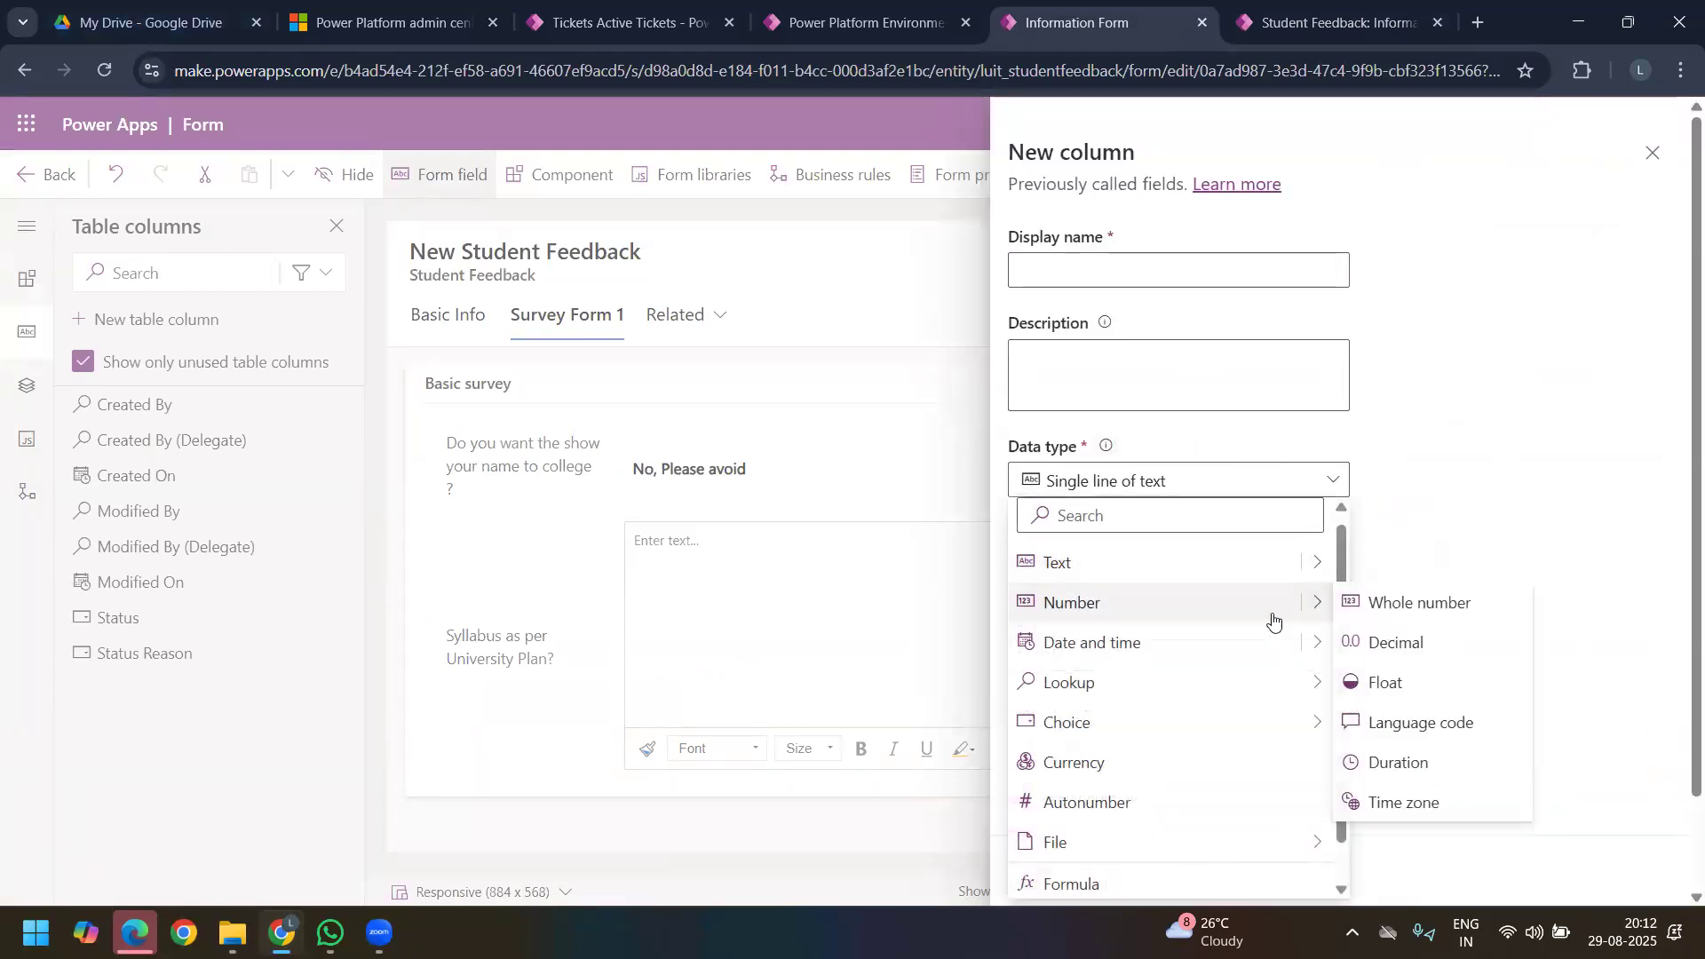
pyautogui.click(1426, 655)
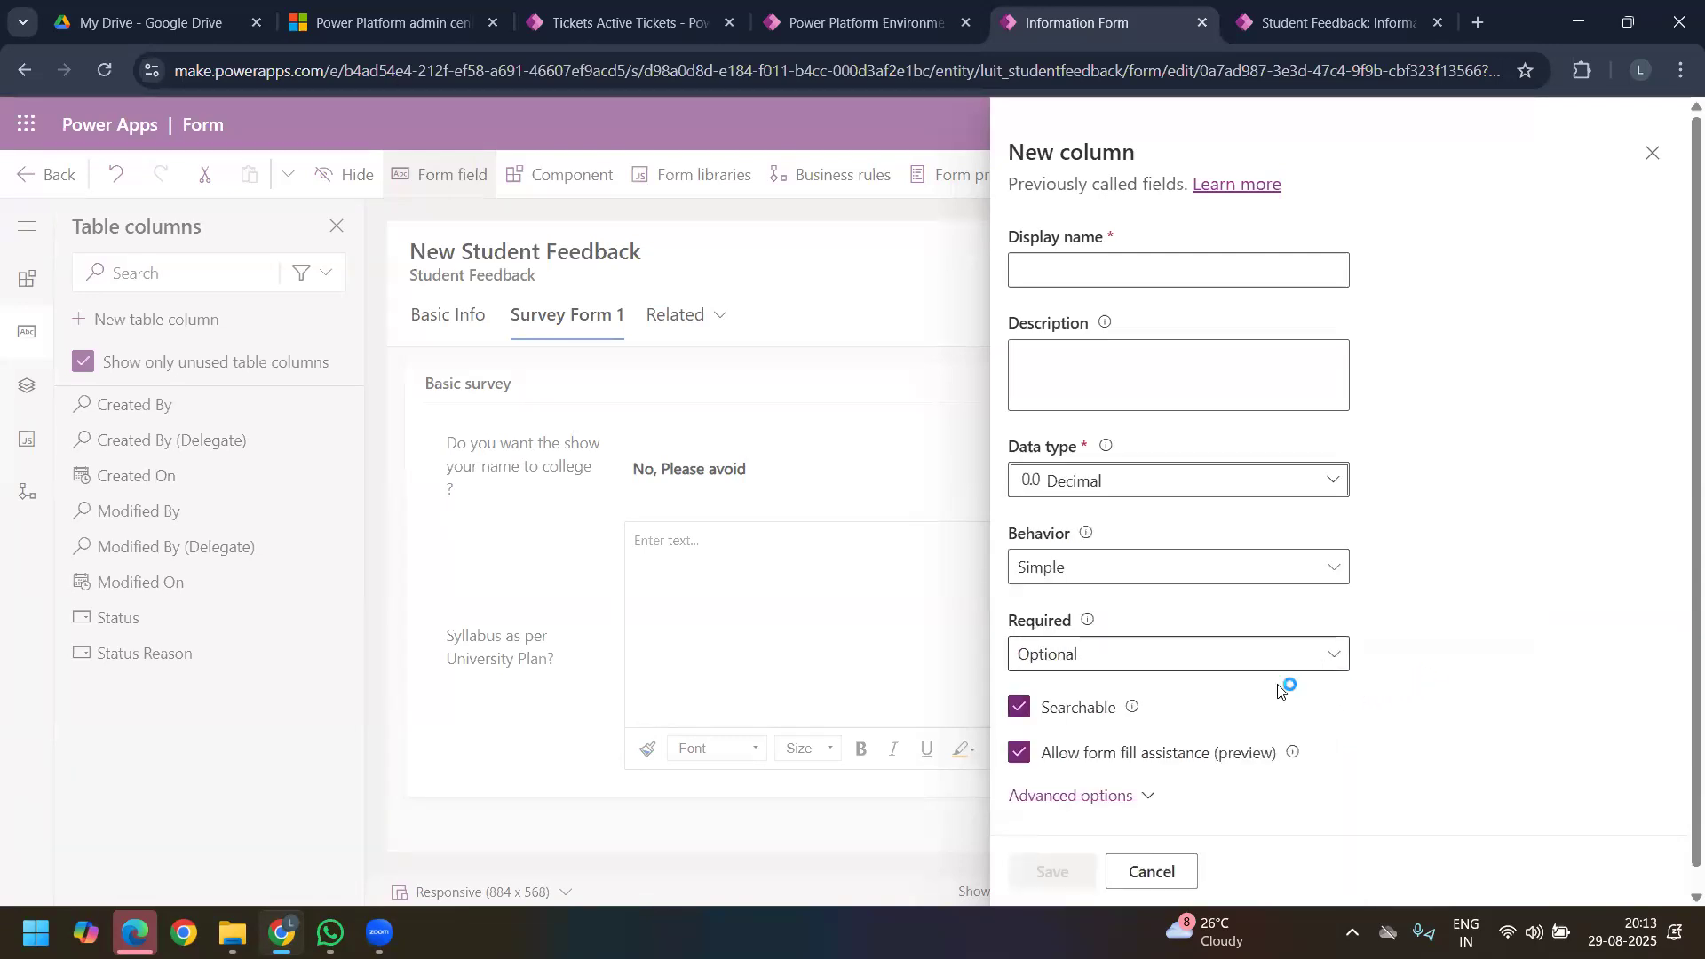
pyautogui.click(1147, 797)
pyautogui.scroll(-4, 1445, 564)
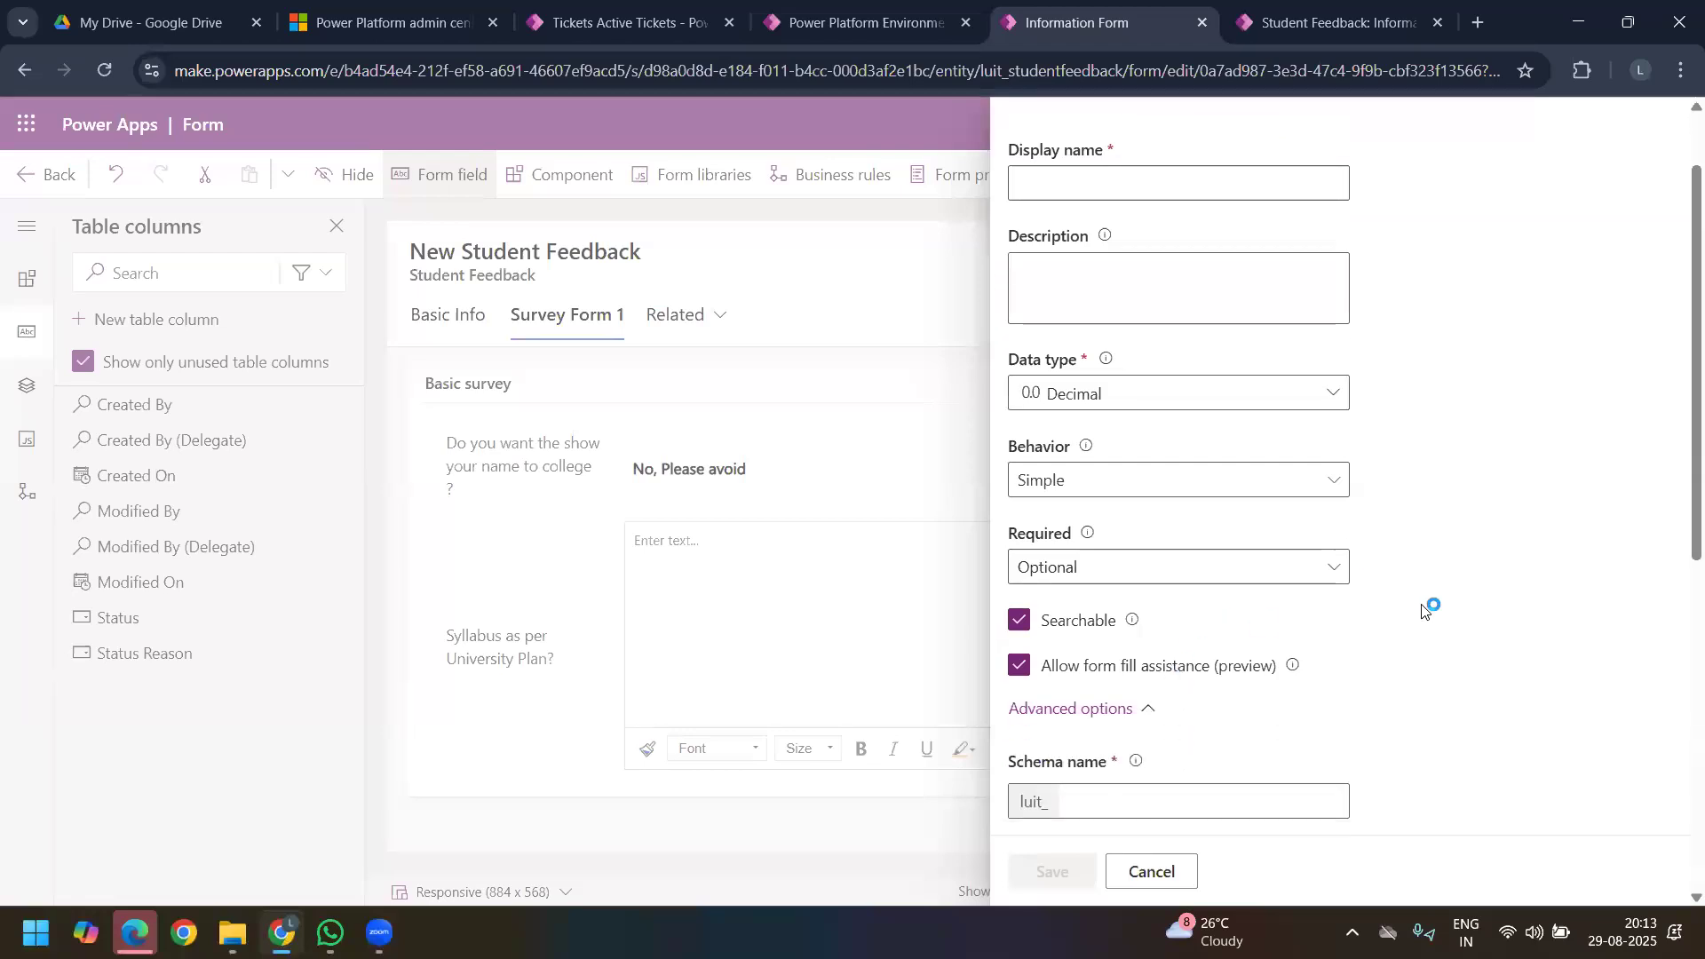
pyautogui.scroll(-2, 1285, 694)
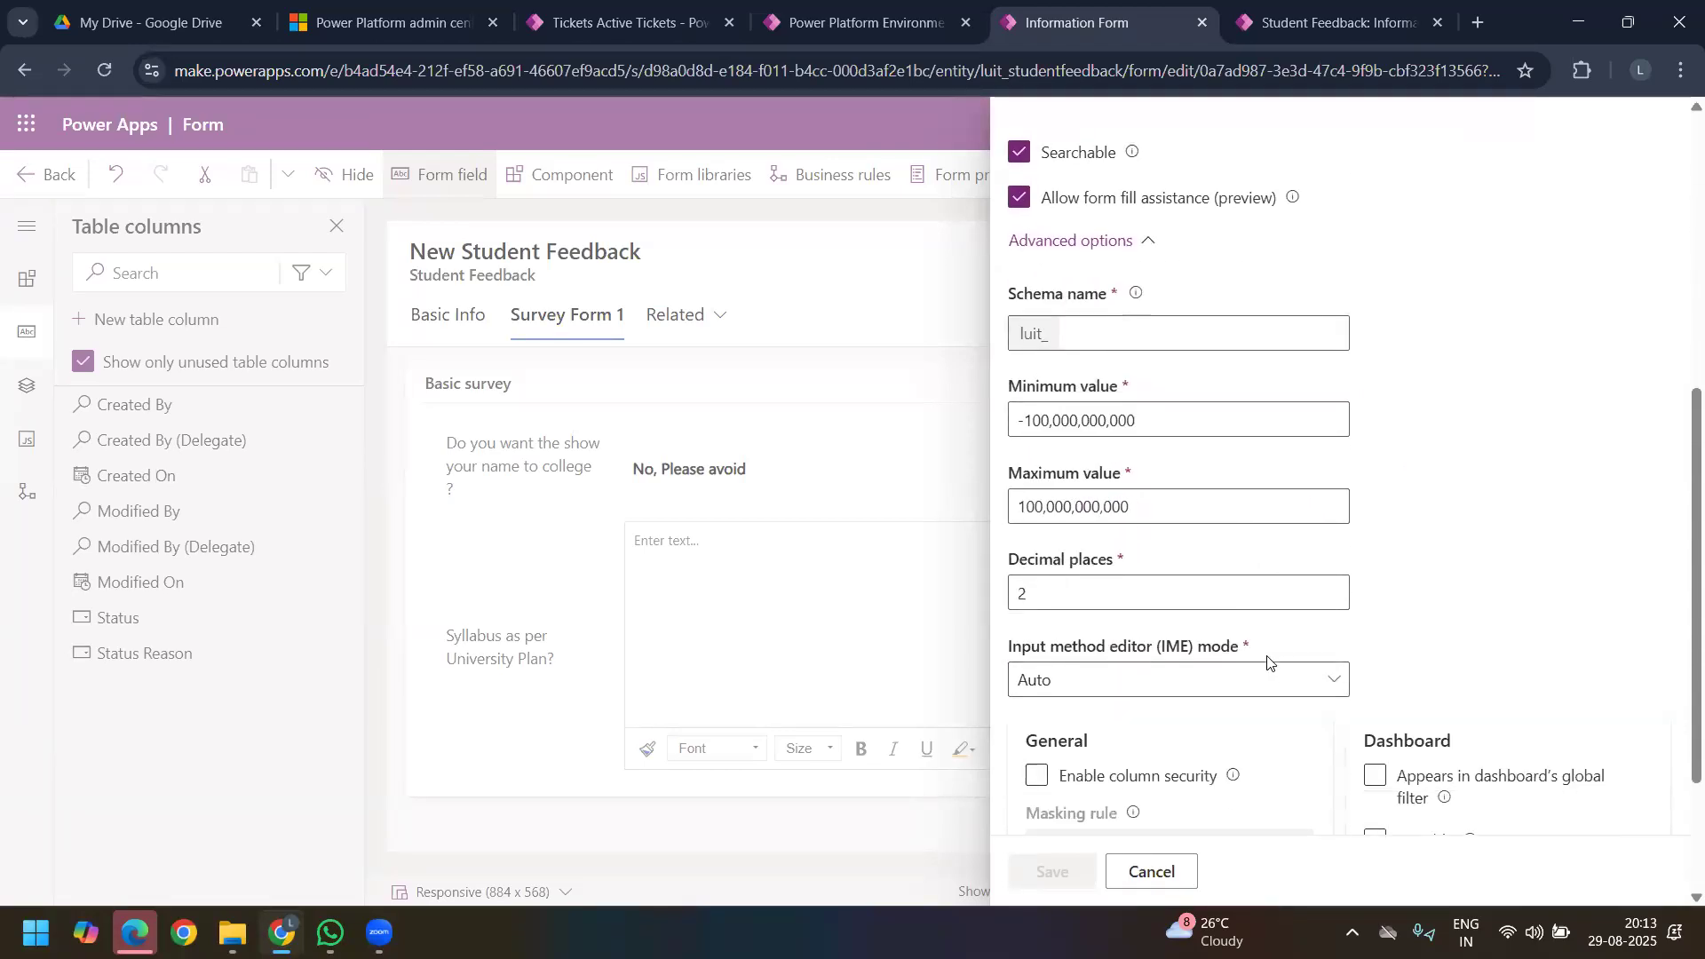
pyautogui.scroll(1, 1351, 693)
pyautogui.scroll(5, 1349, 692)
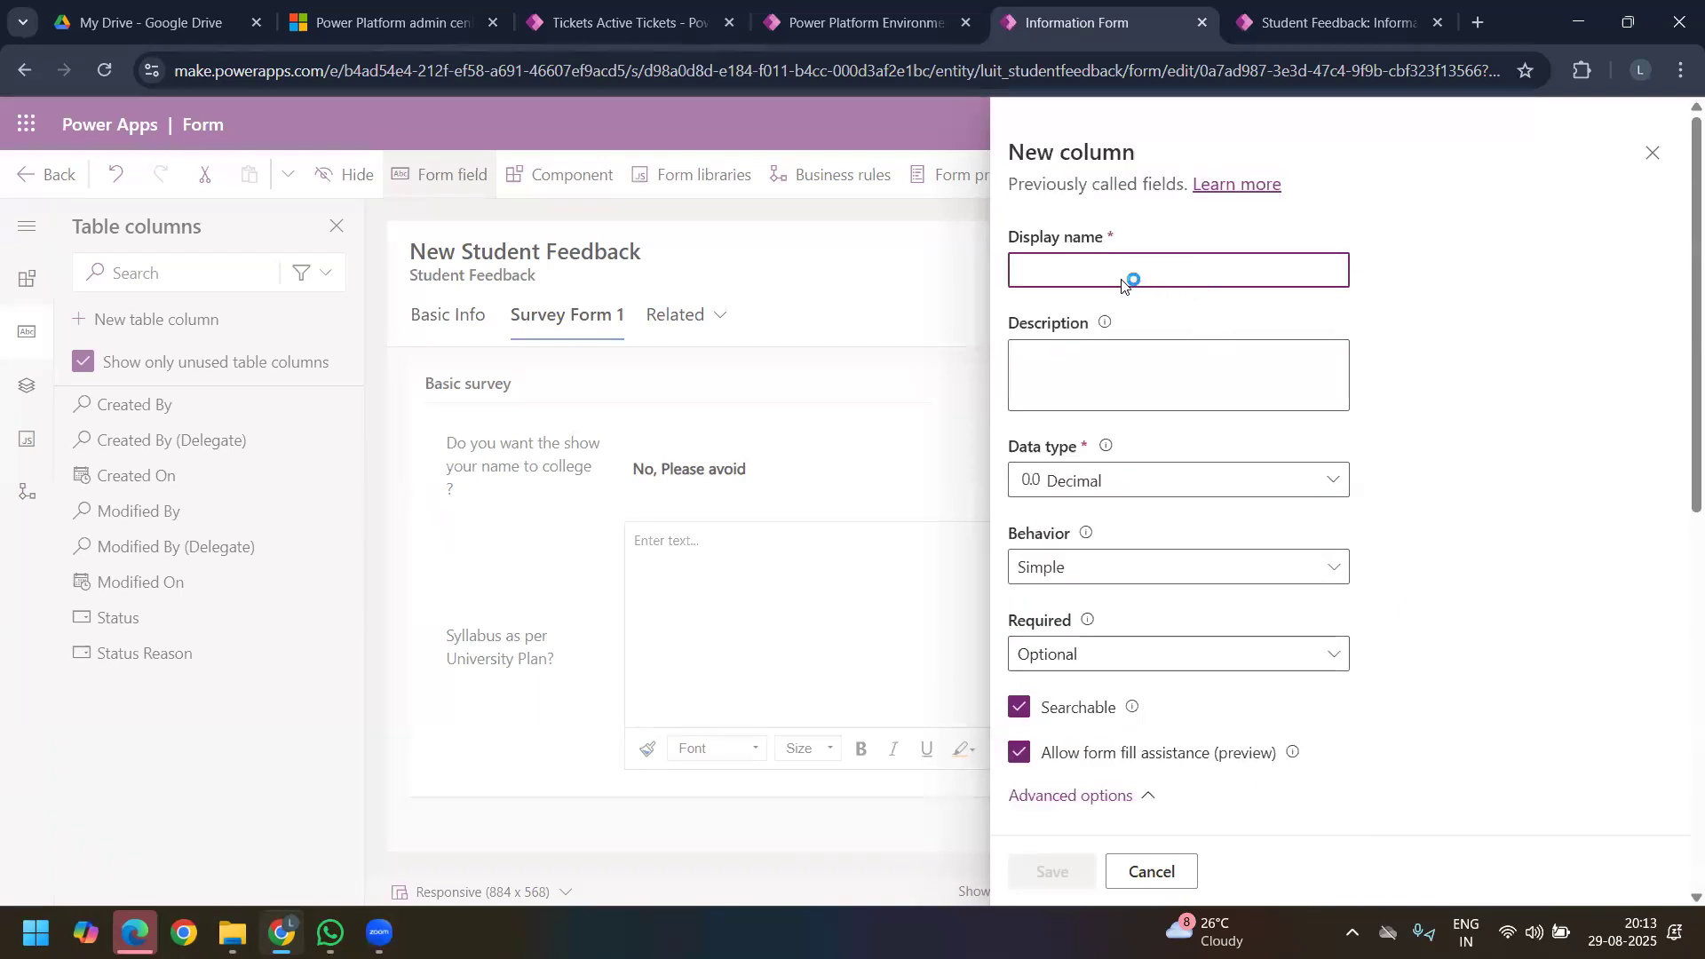
# Step: Set the new column's display name to "Distance to your home(In KMs) ?"
pyautogui.write('D')
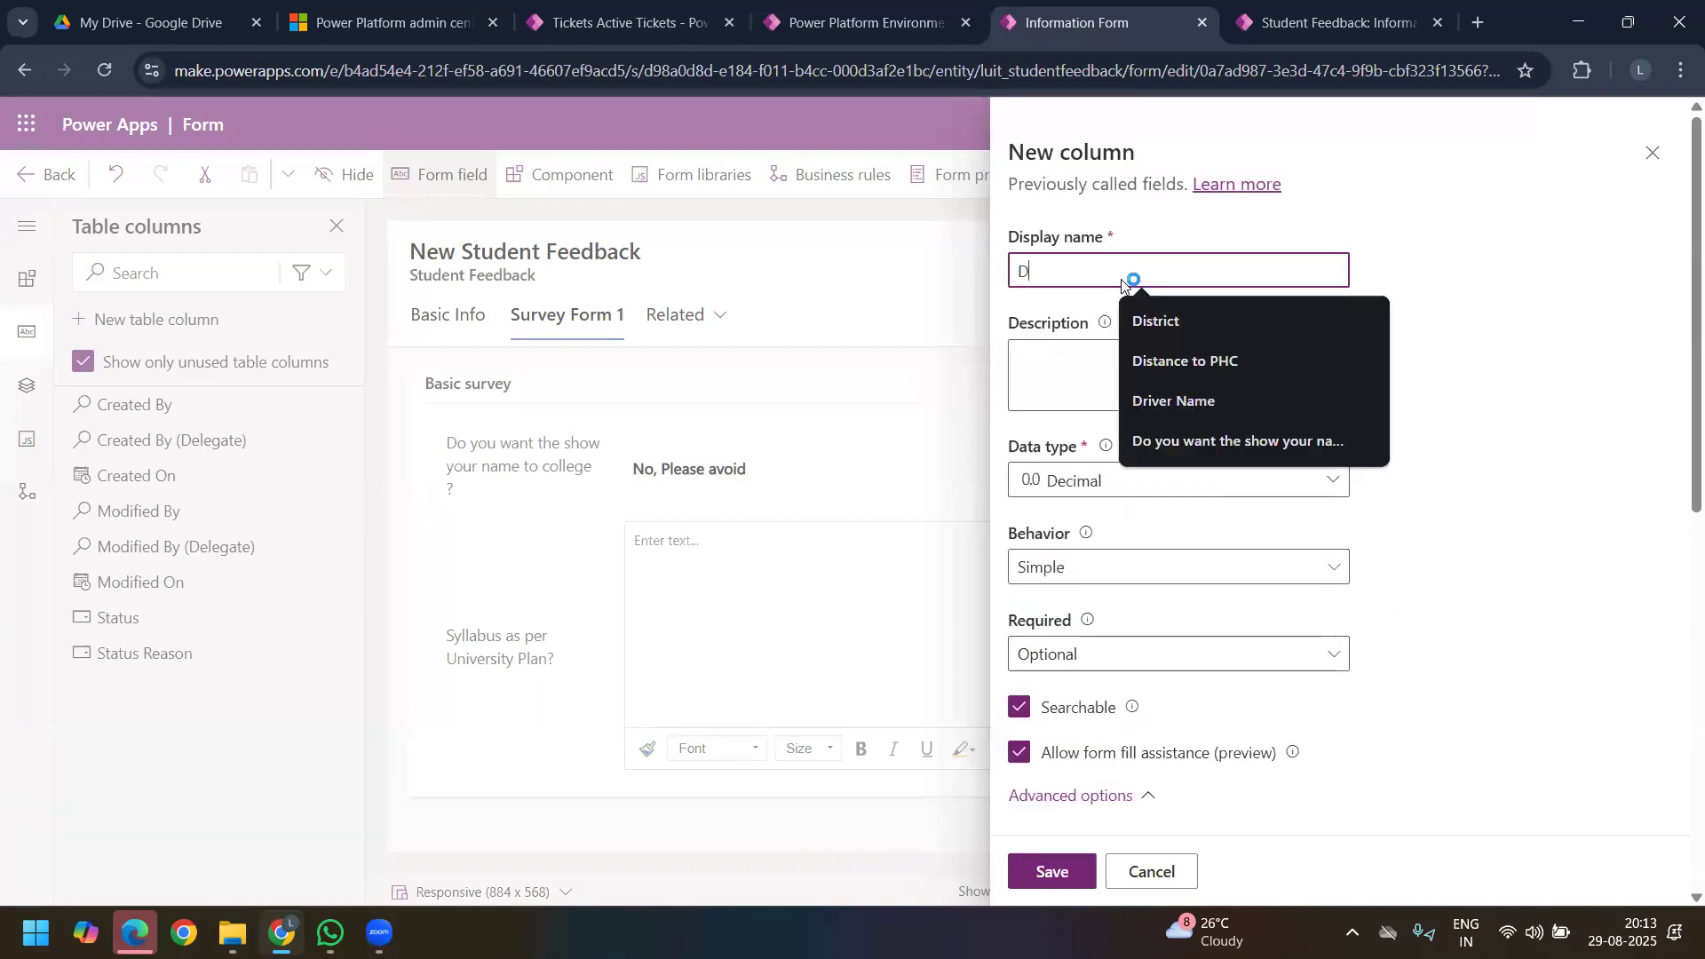
pyautogui.write('isp')
pyautogui.press('BackSpace')
pyautogui.write('p')
pyautogui.press('BackSpace')
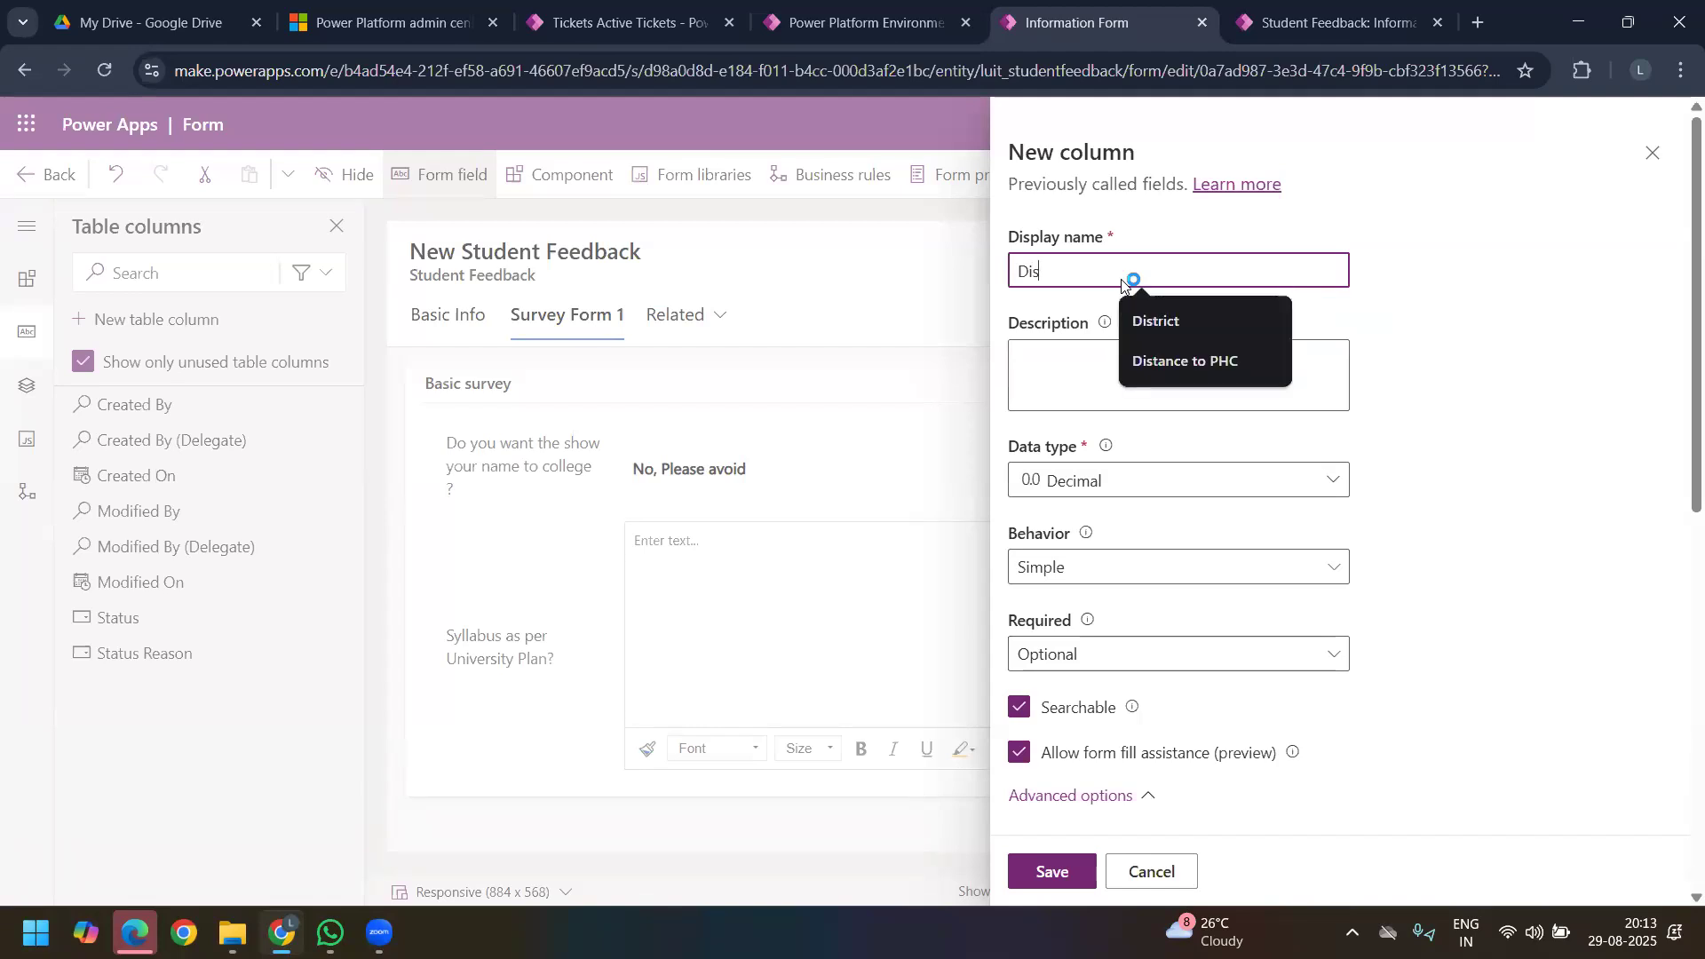
pyautogui.write('tance to your')
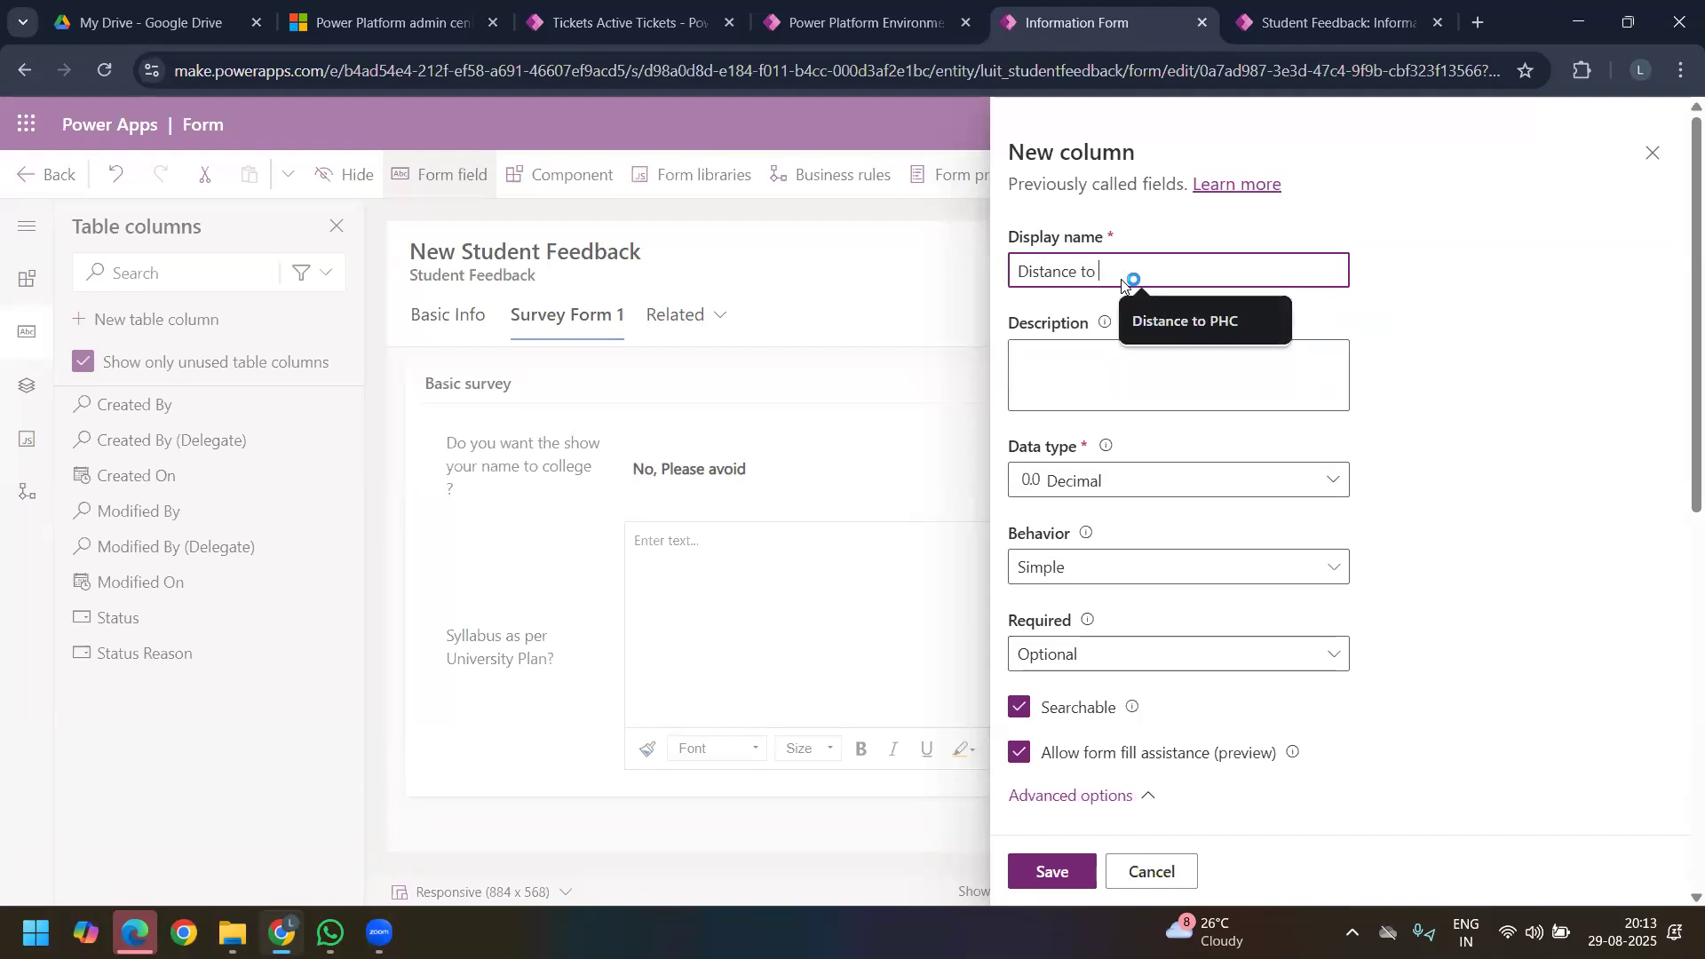
pyautogui.press('BackSpace')
pyautogui.press('BackSpace')
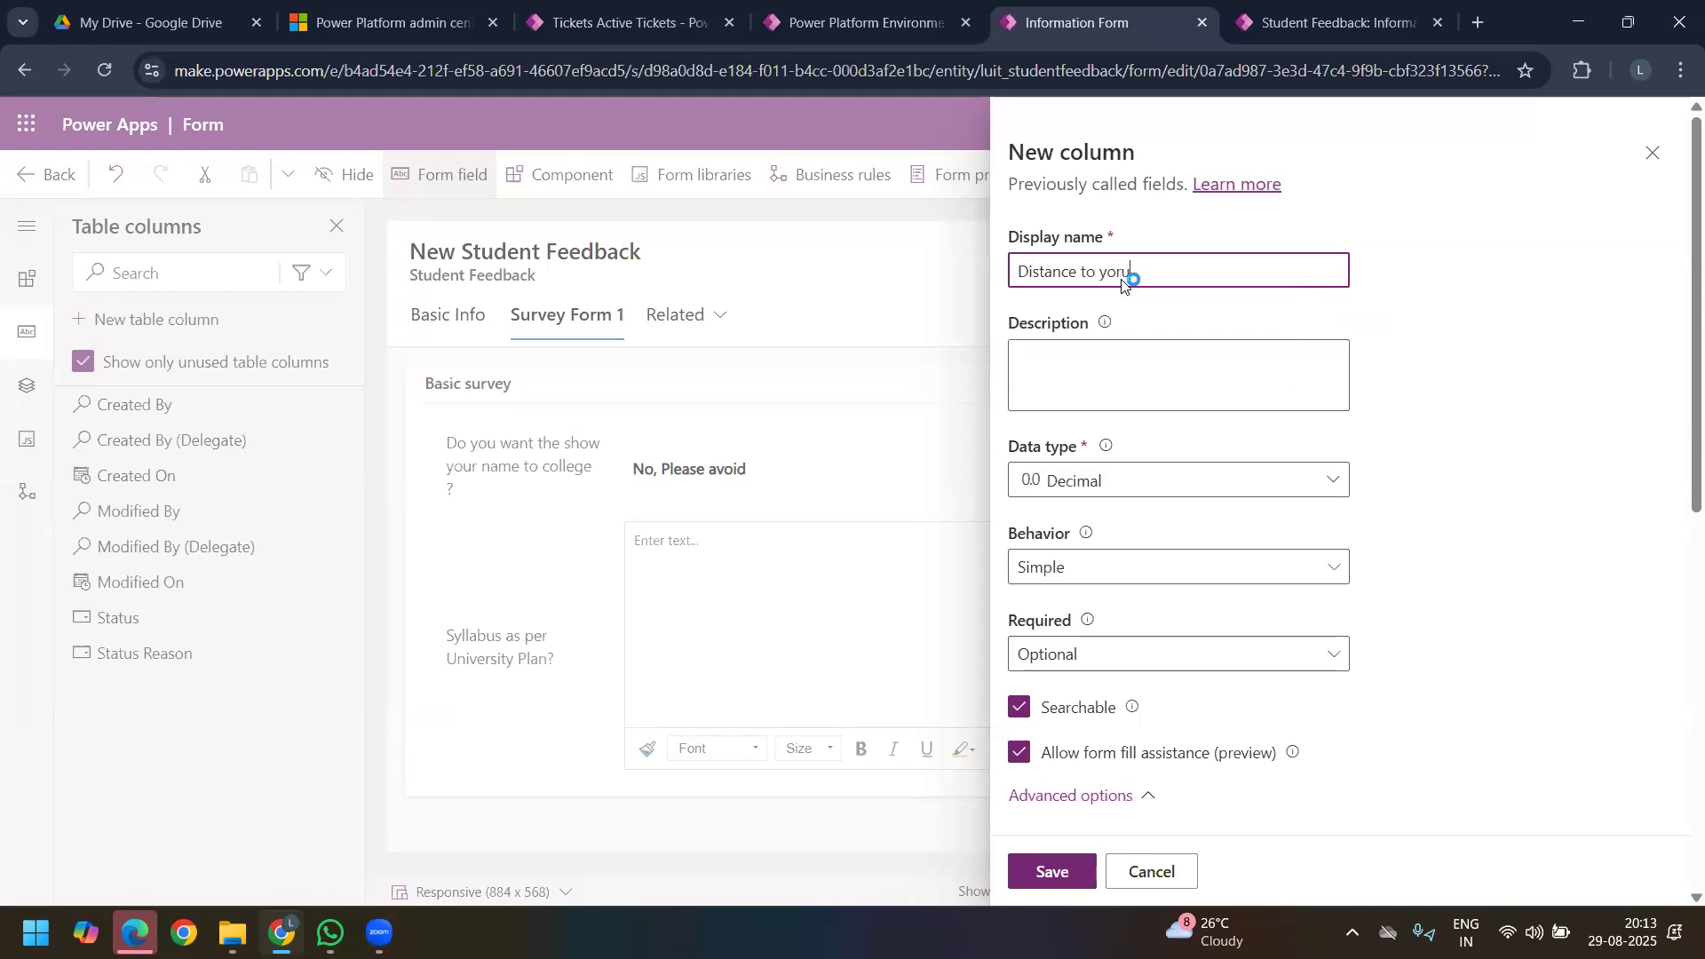
pyautogui.write('ur home ?()In KMs')
# Step: Copy the display name "Distance to your home(In KMs) ?" into the column's description
pyautogui.hotkey('ctrl', 'a')
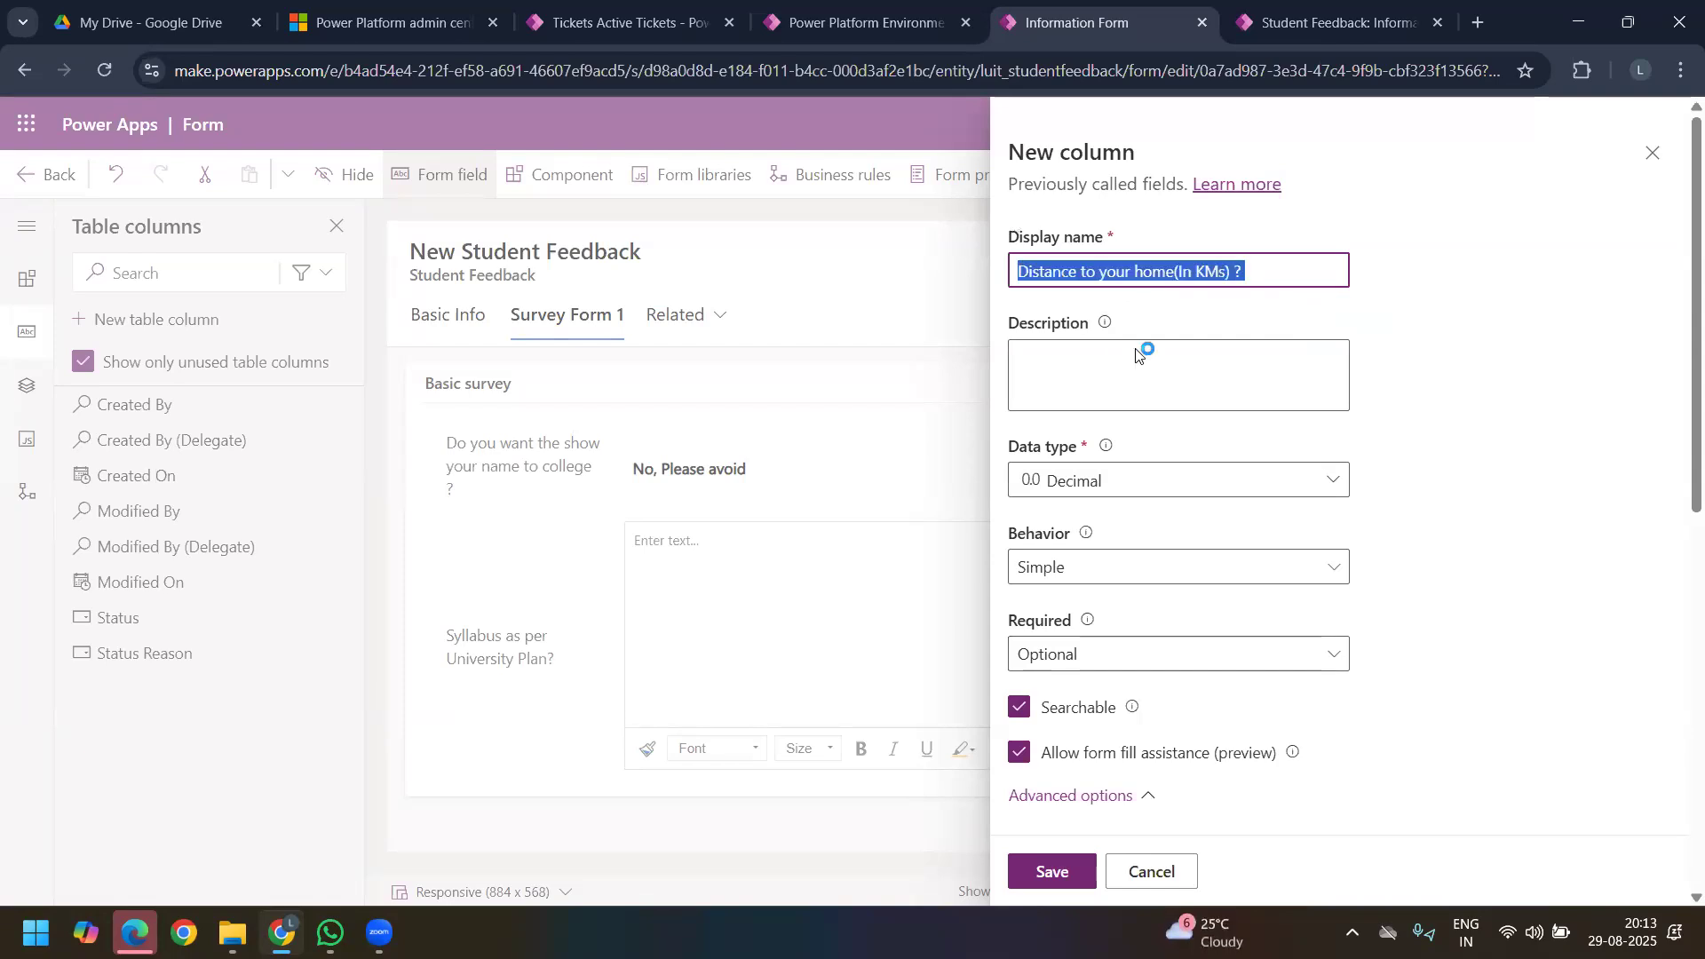
pyautogui.hotkey('ctrl', 'c')
pyautogui.click(1095, 377)
pyautogui.hotkey('ctrl', 'v')
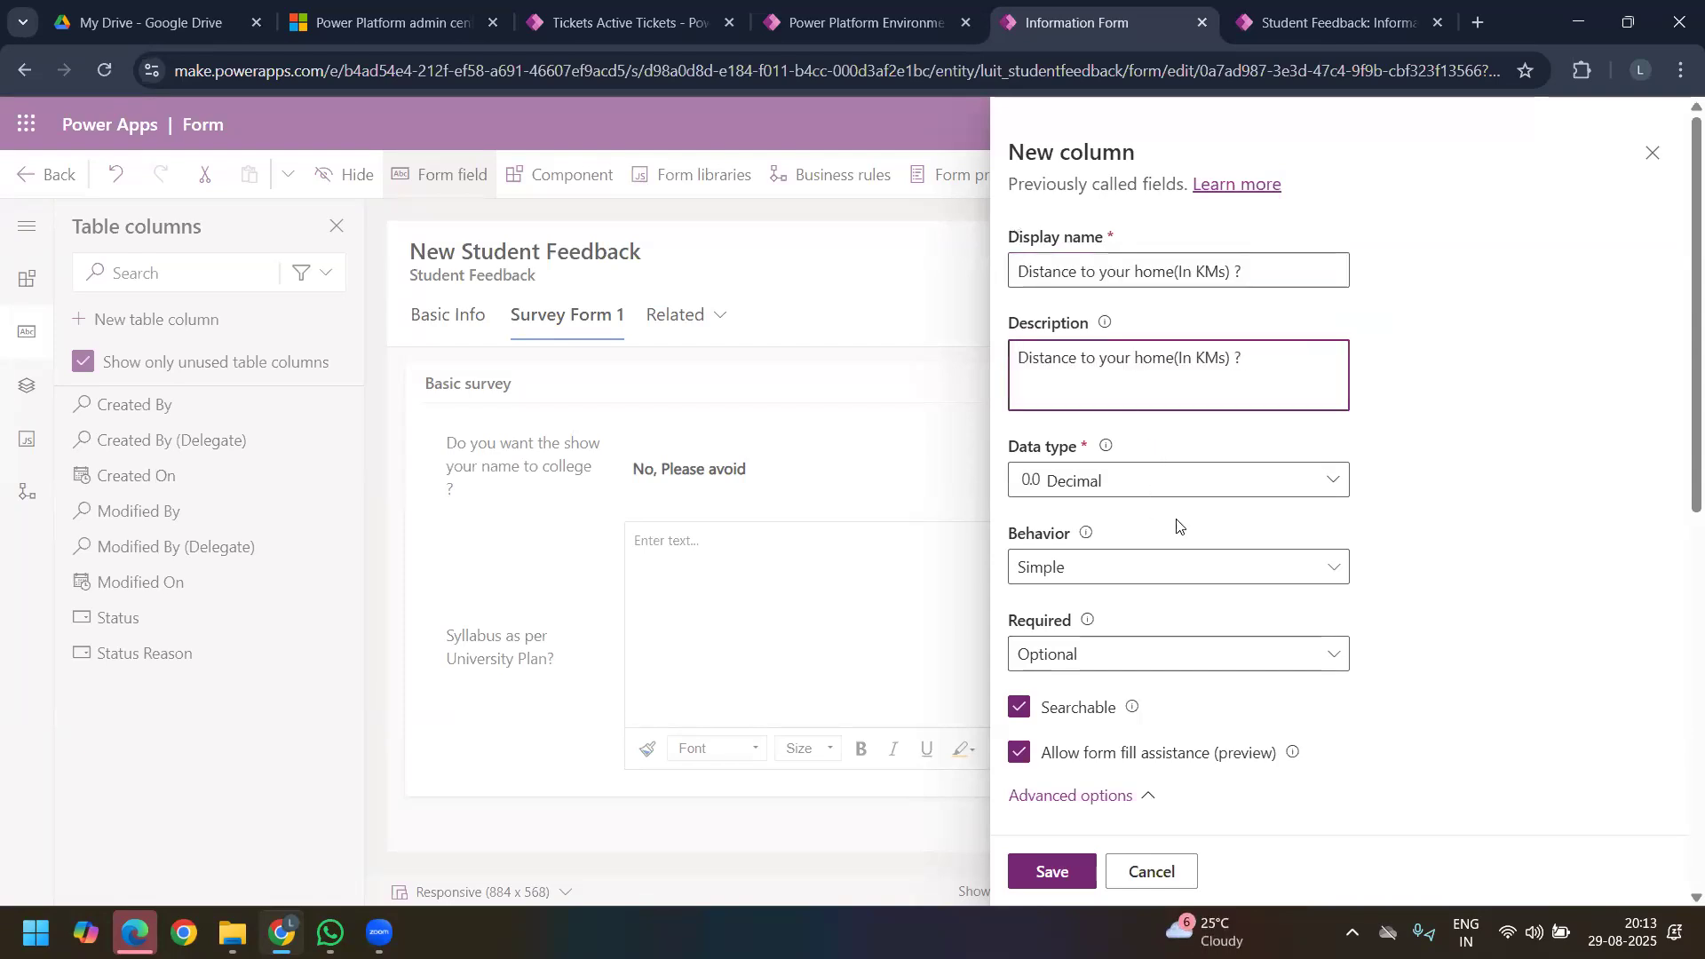
# Step: Set the distance column's minimum value to 0
pyautogui.scroll(-6, 1291, 609)
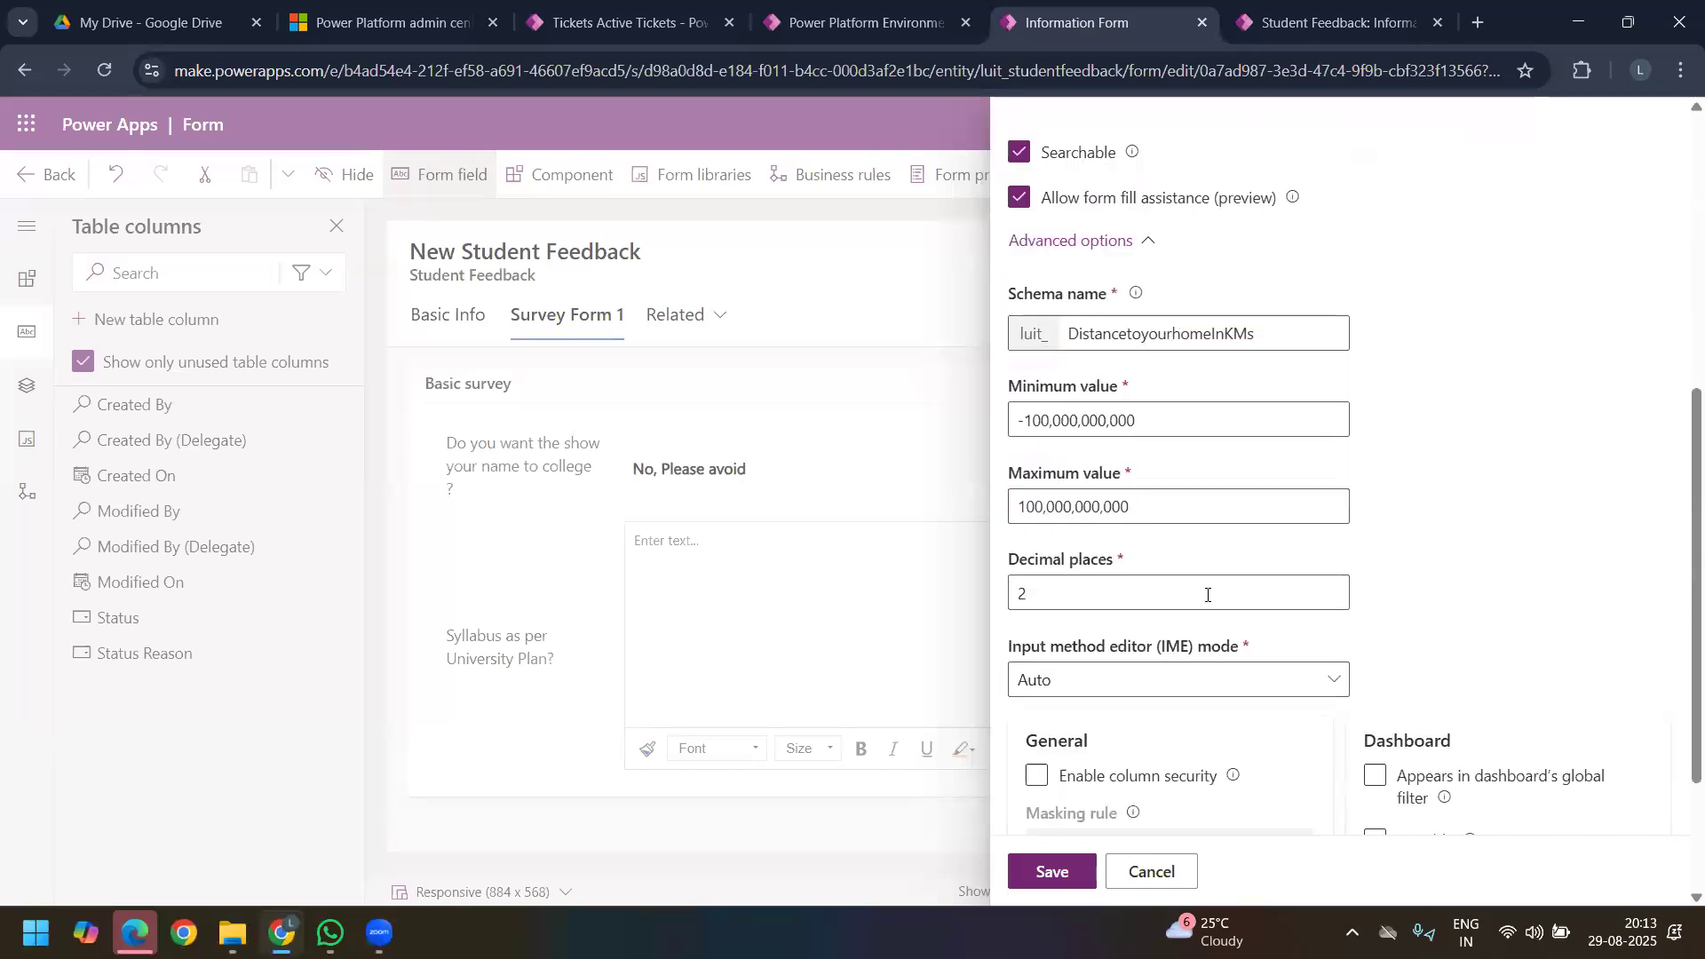
pyautogui.moveTo(1183, 417); pyautogui.dragTo(948, 435)
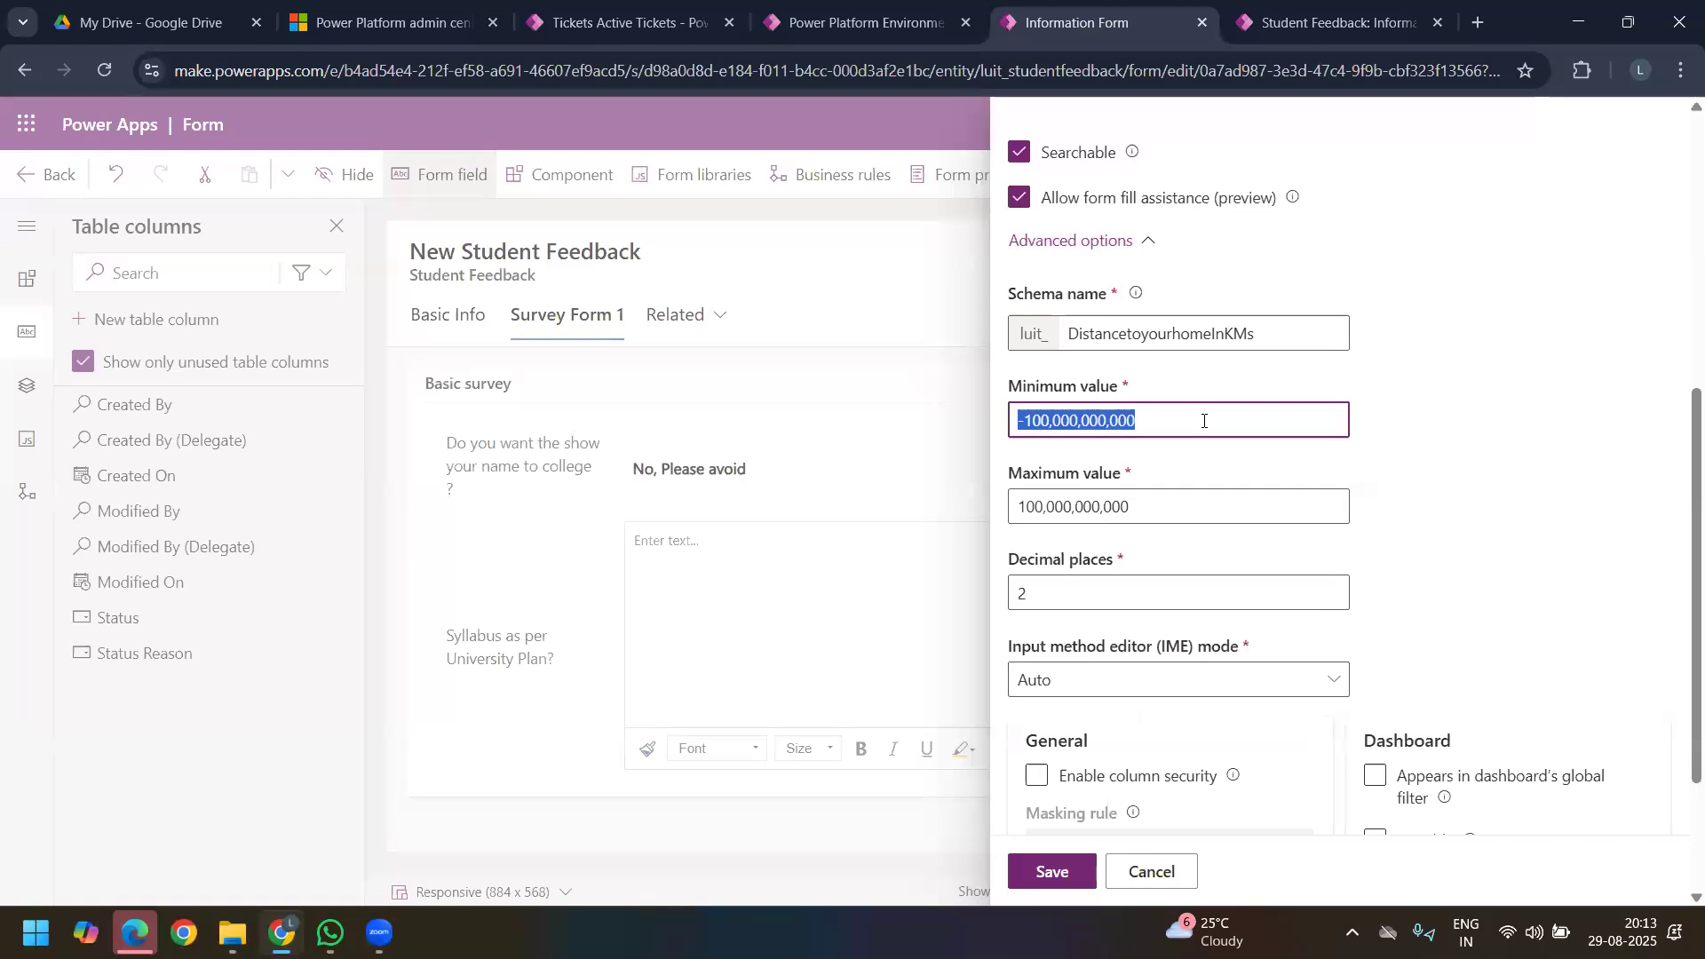
pyautogui.write('0')
pyautogui.moveTo(1191, 502); pyautogui.dragTo(880, 518)
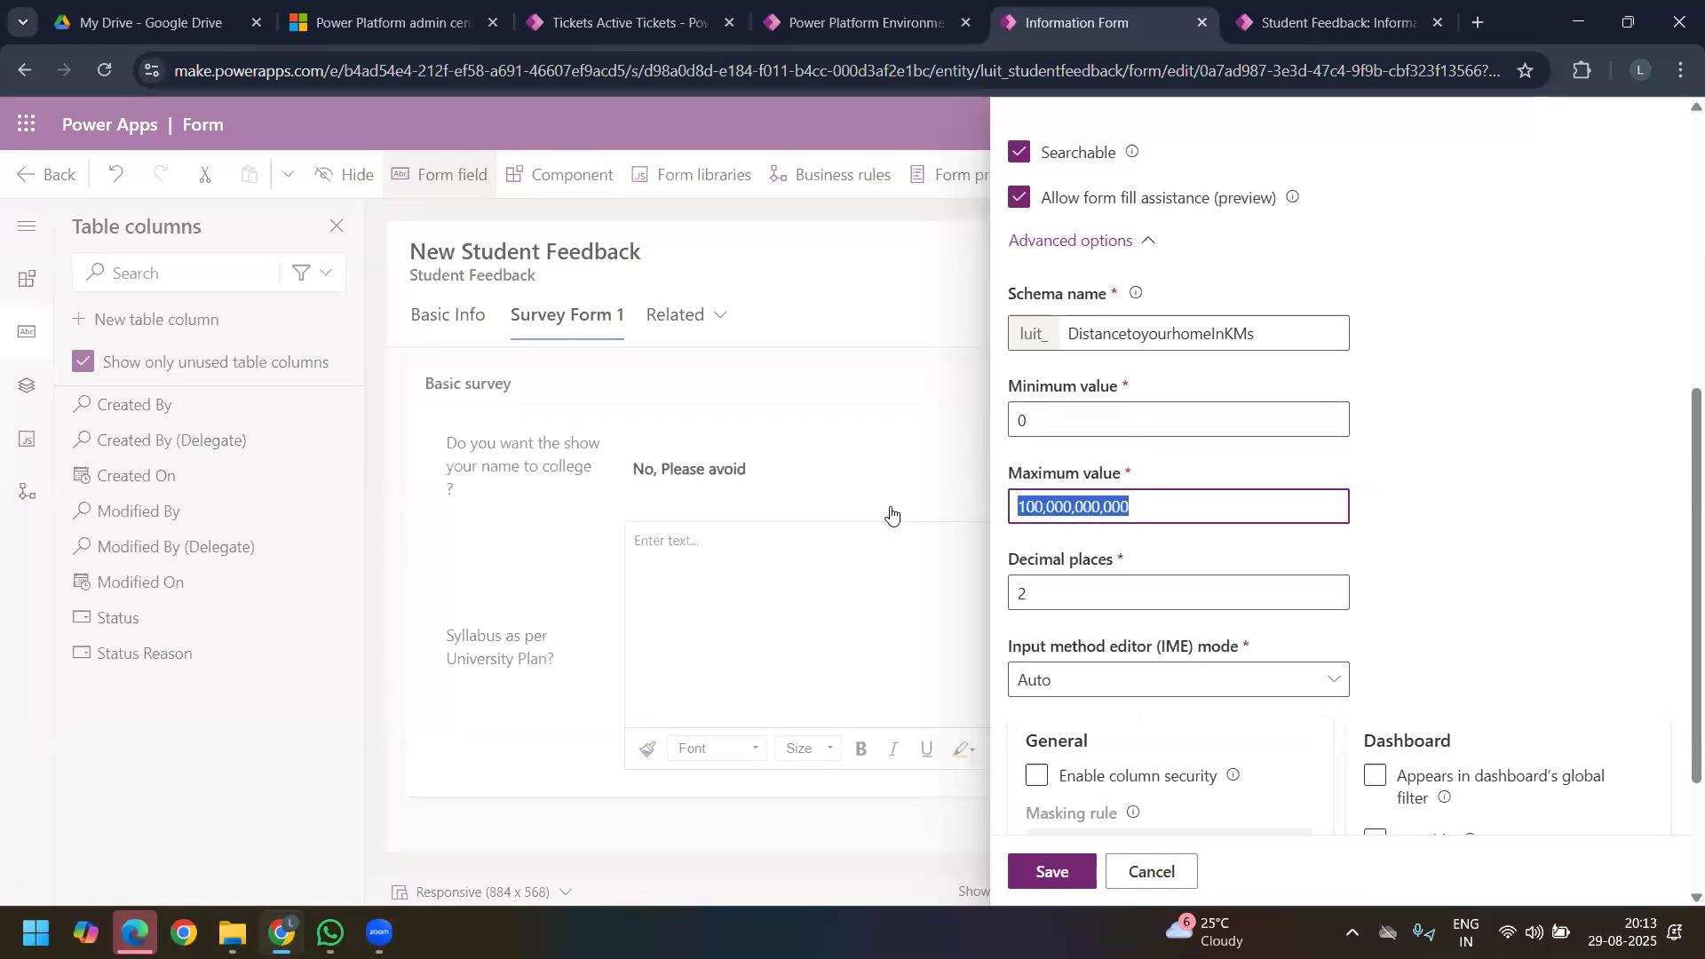
pyautogui.write('500')
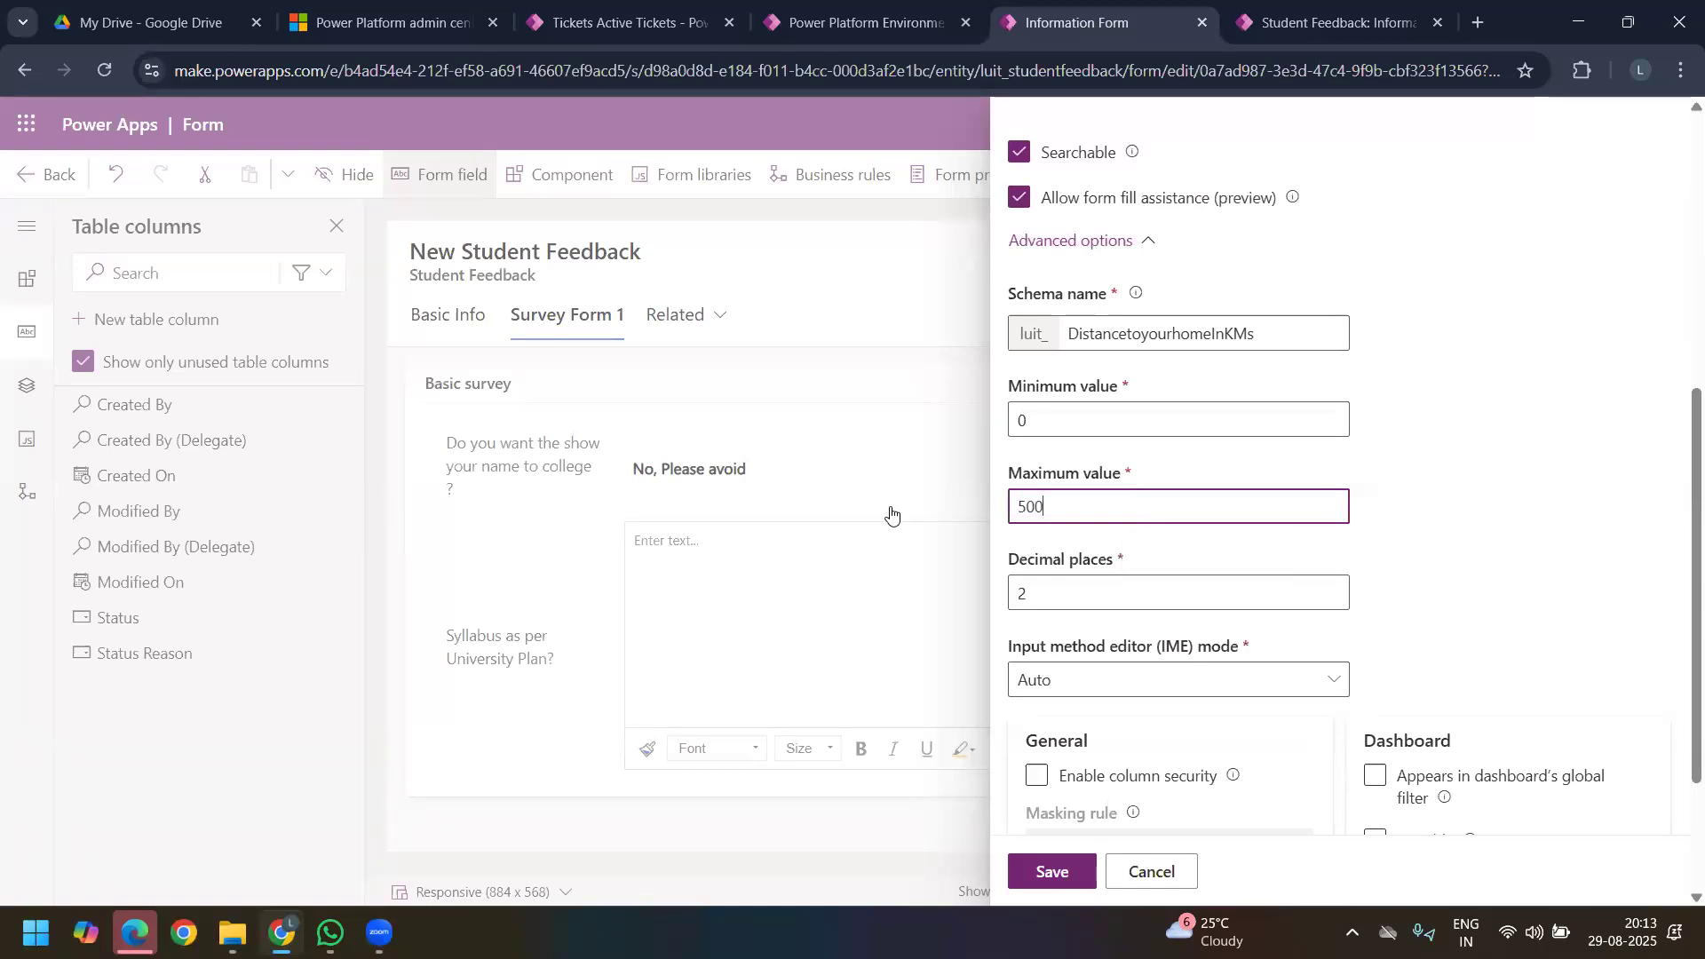
pyautogui.click(889, 512)
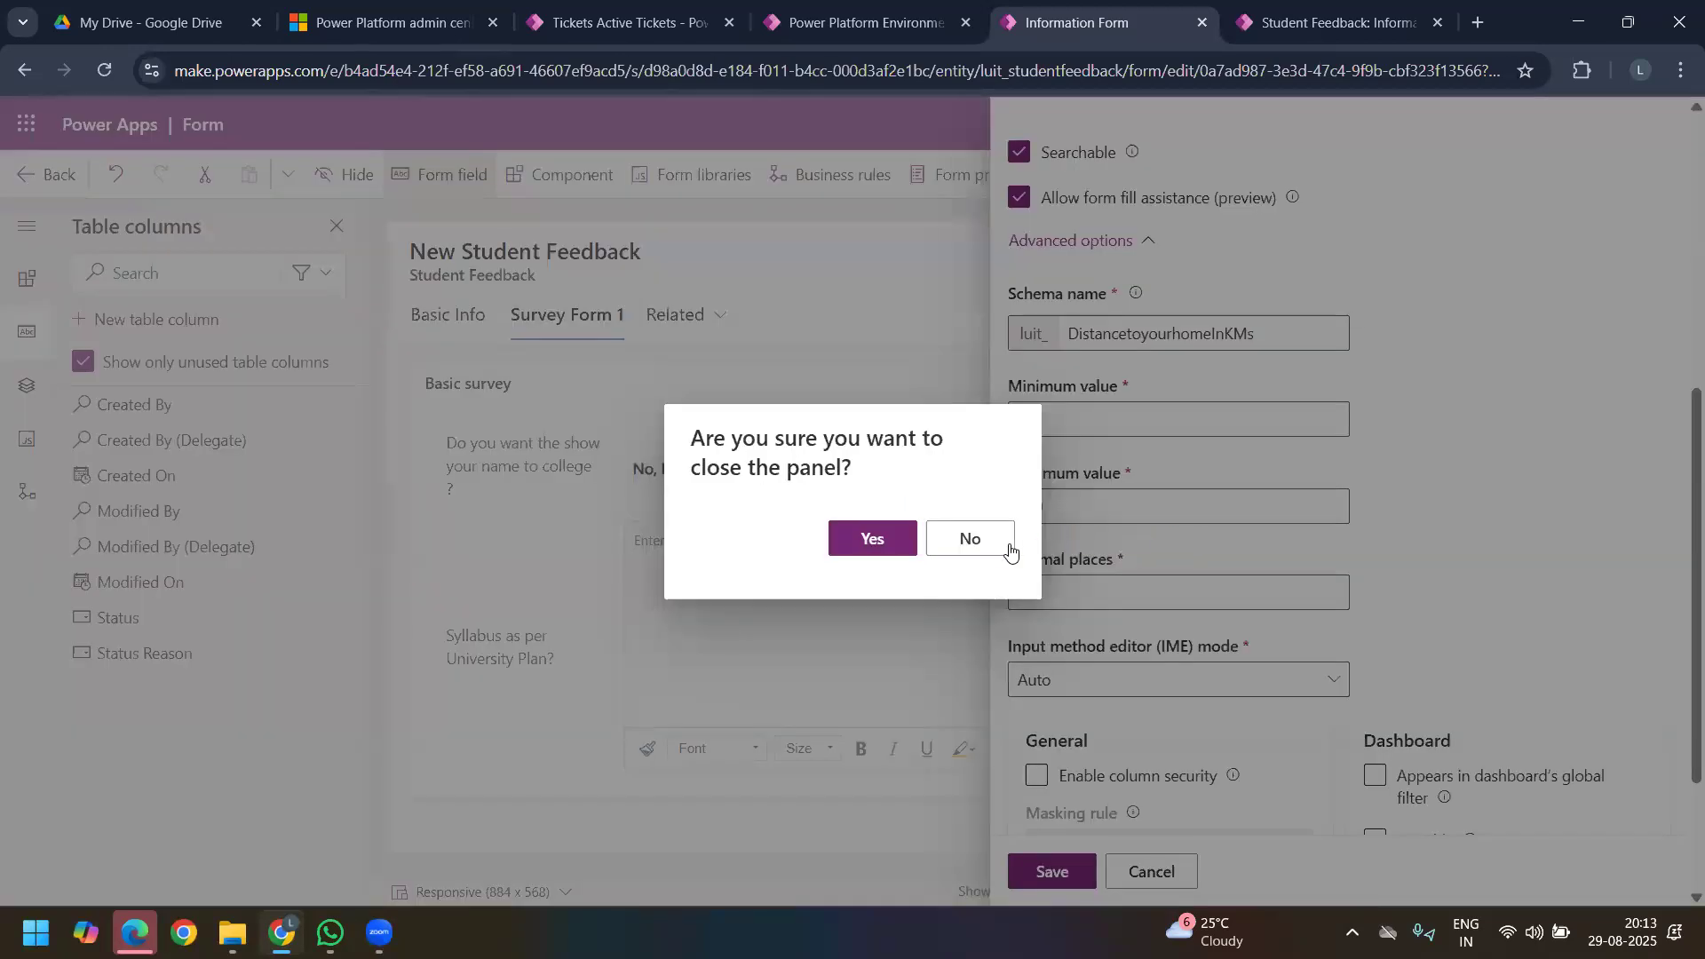
pyautogui.click(986, 537)
# Step: Set the distance column's maximum value to 1,000, keeping two decimal places
pyautogui.doubleClick(1127, 506)
pyautogui.write('1')
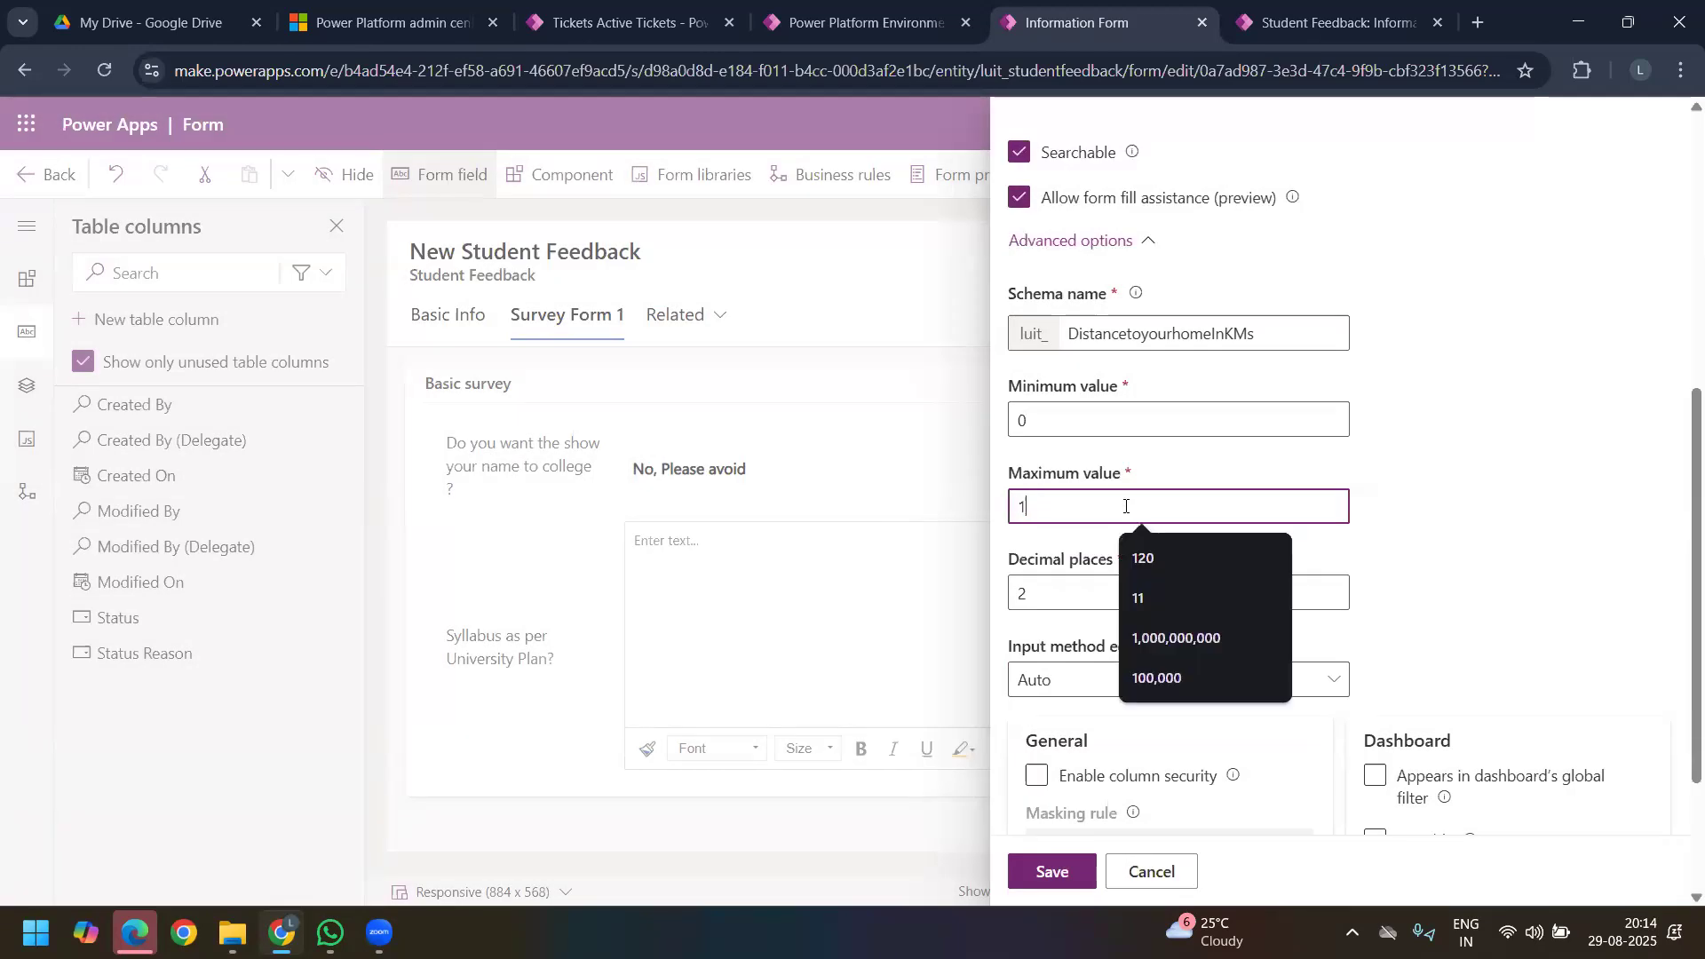
pyautogui.write(',000')
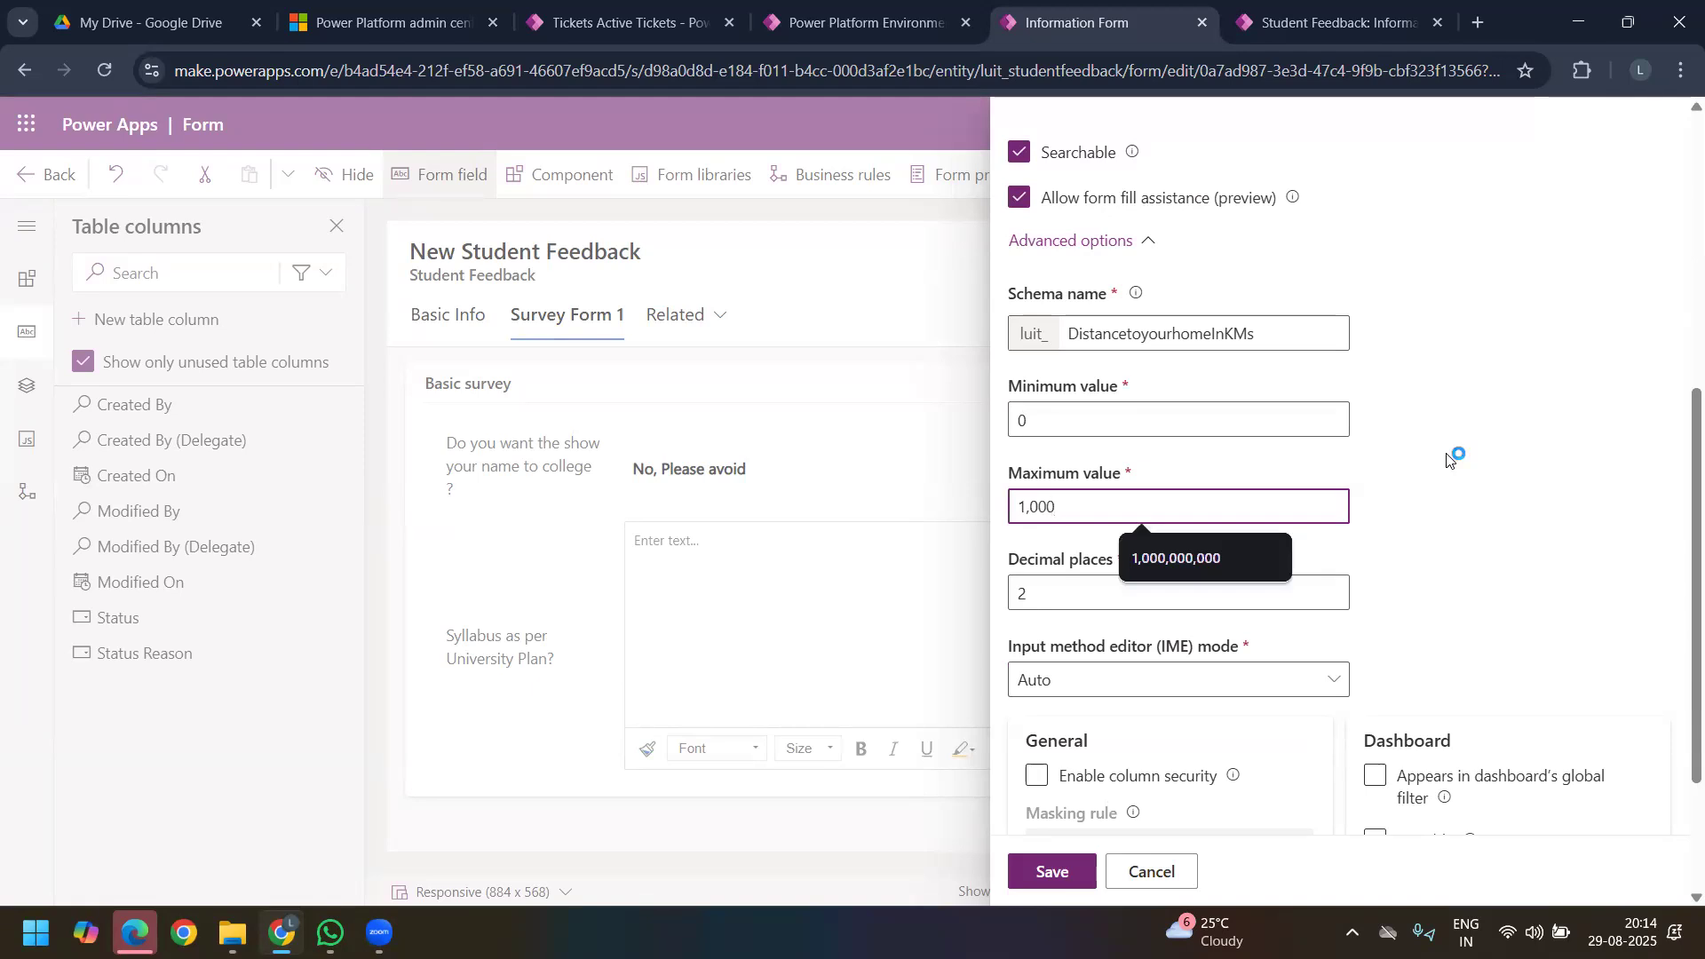
pyautogui.click(1098, 602)
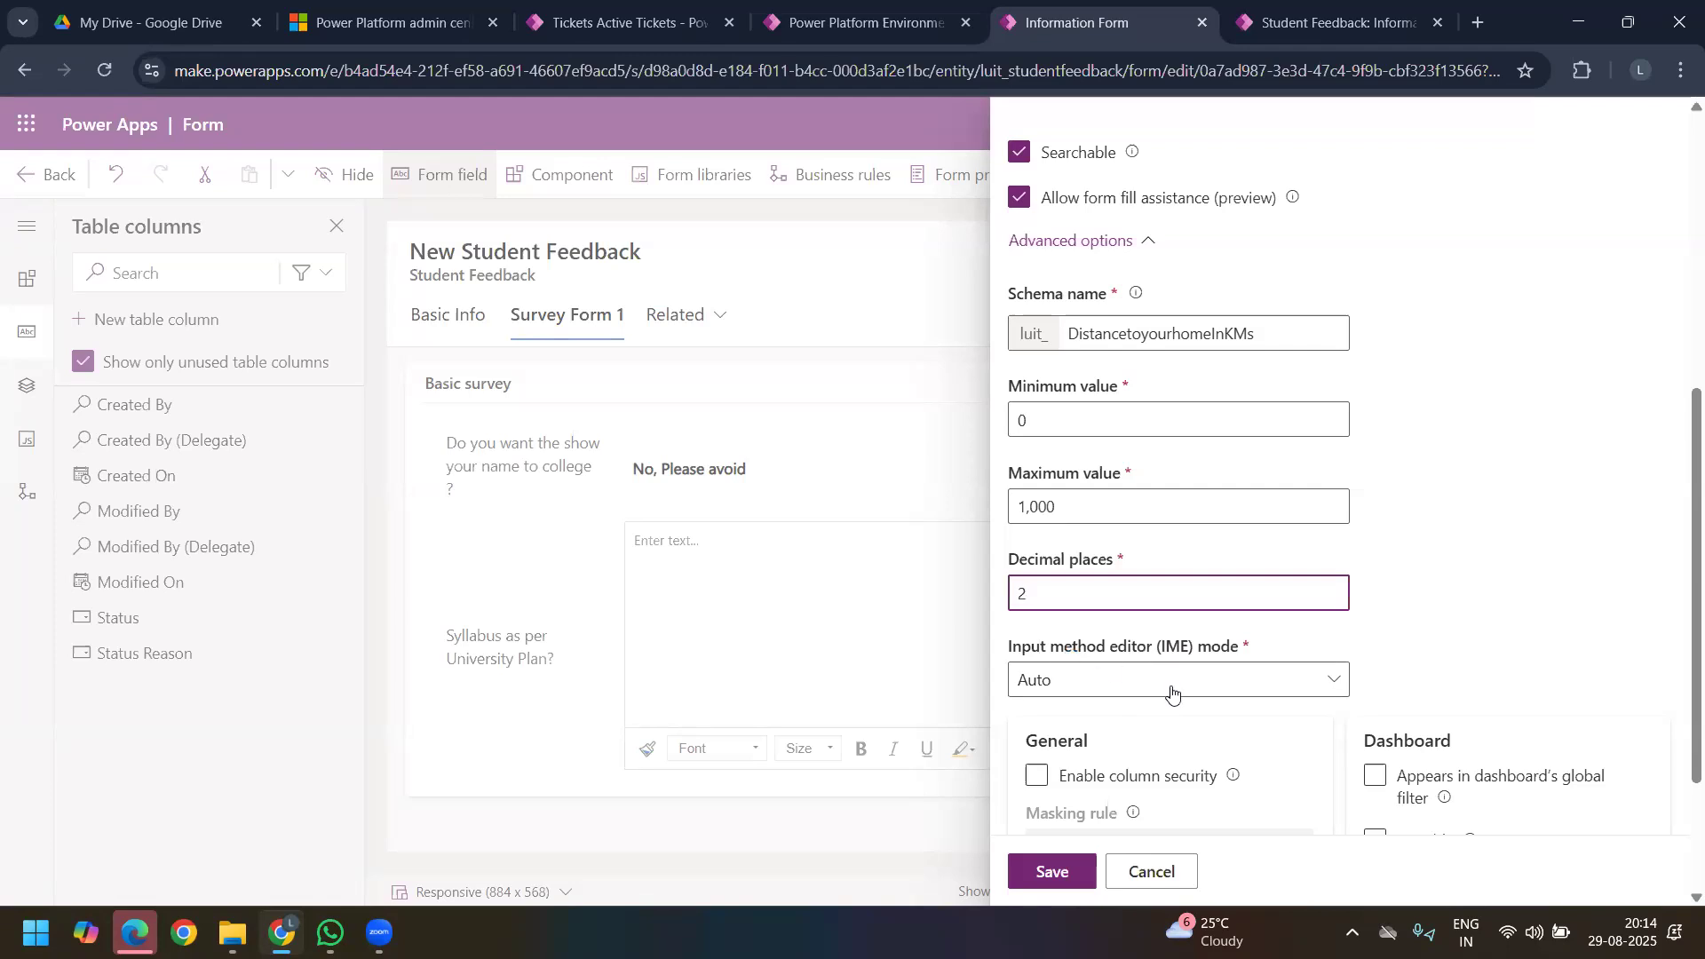
# Step: Save the distance column and start a new table column with the display name "Aggregate %"
pyautogui.scroll(-3, 1172, 693)
pyautogui.click(1069, 867)
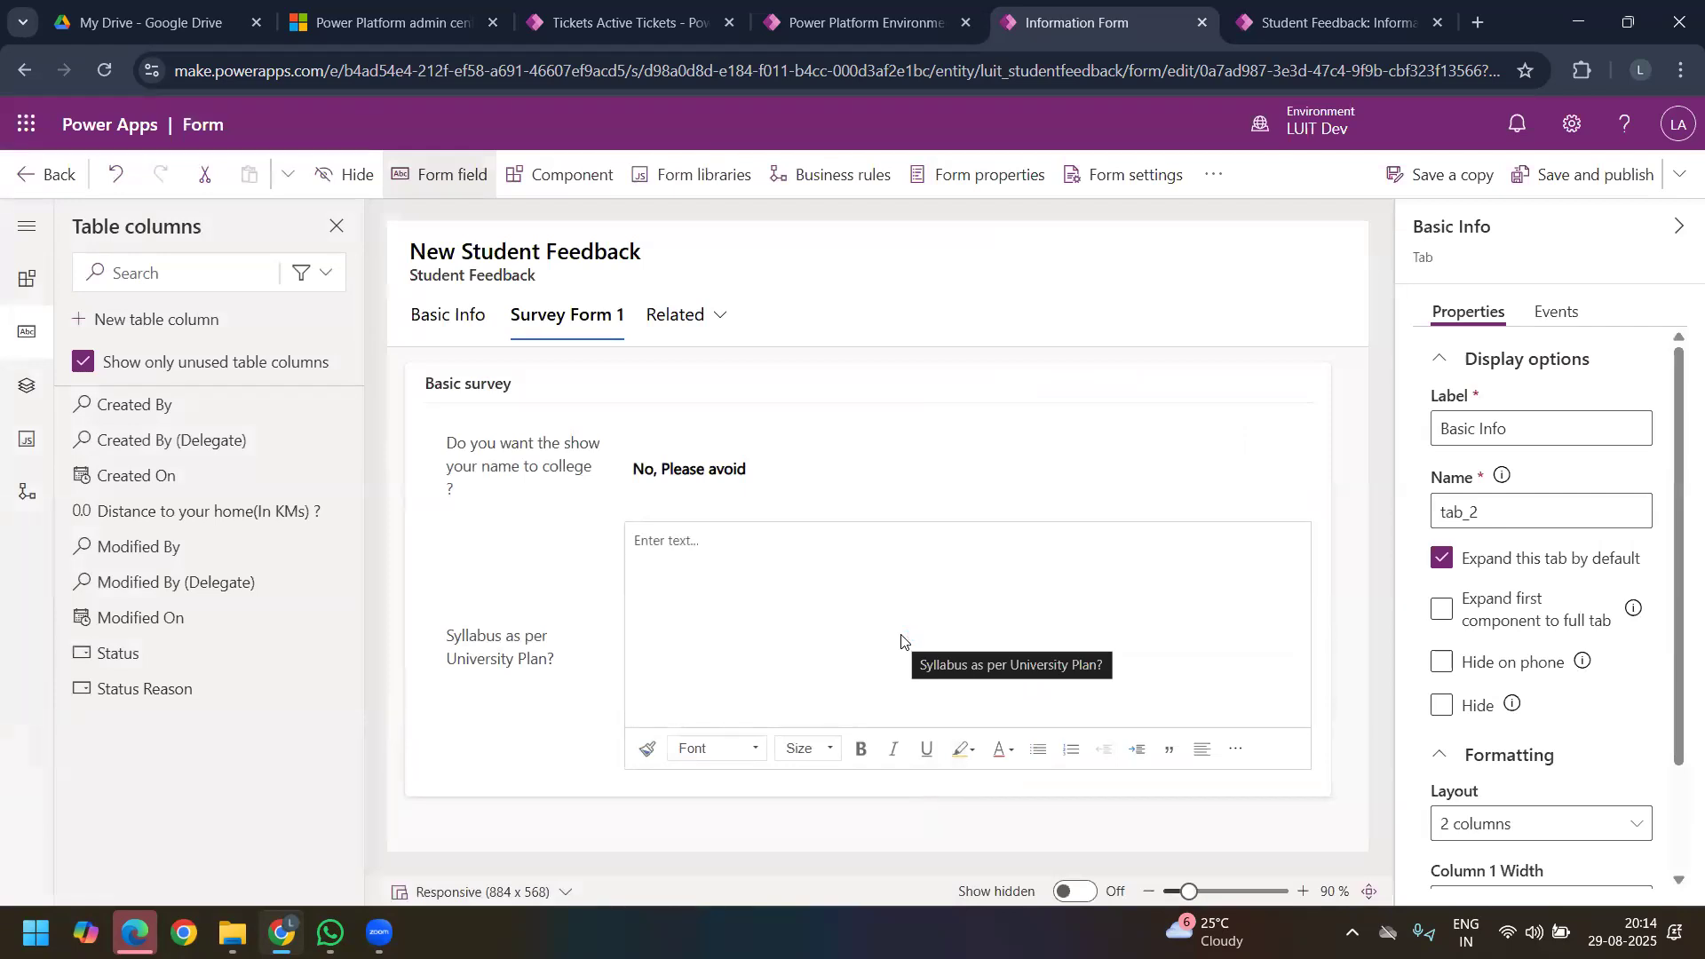
pyautogui.click(155, 332)
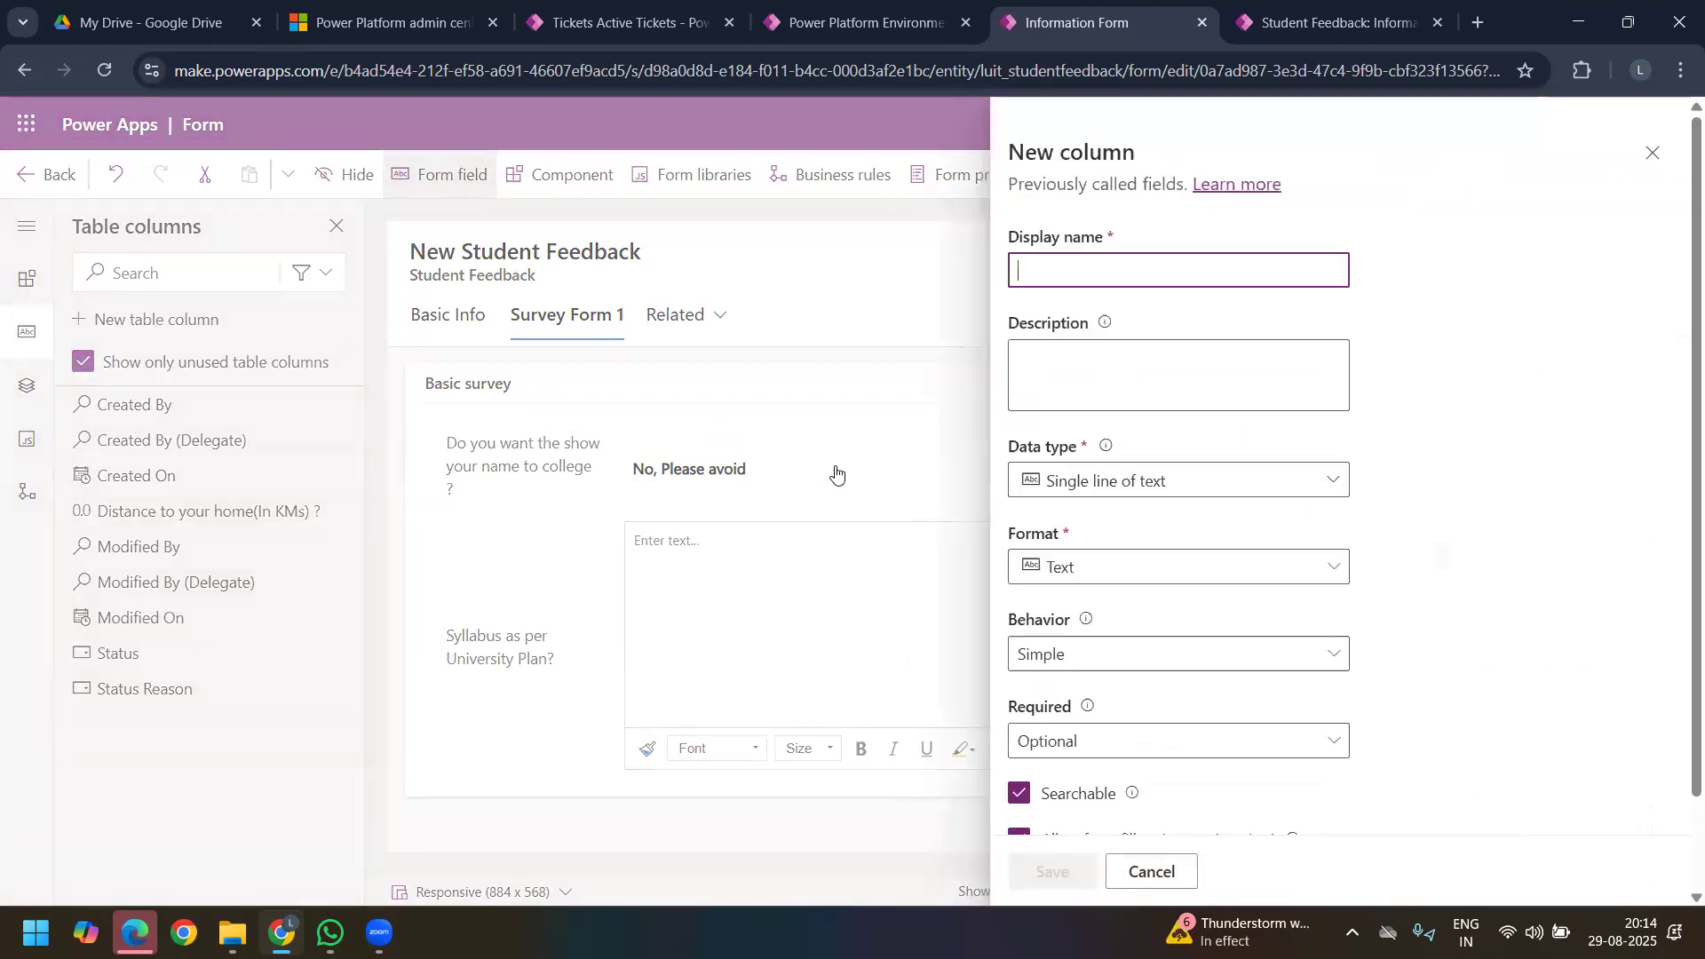
pyautogui.write('Stude')
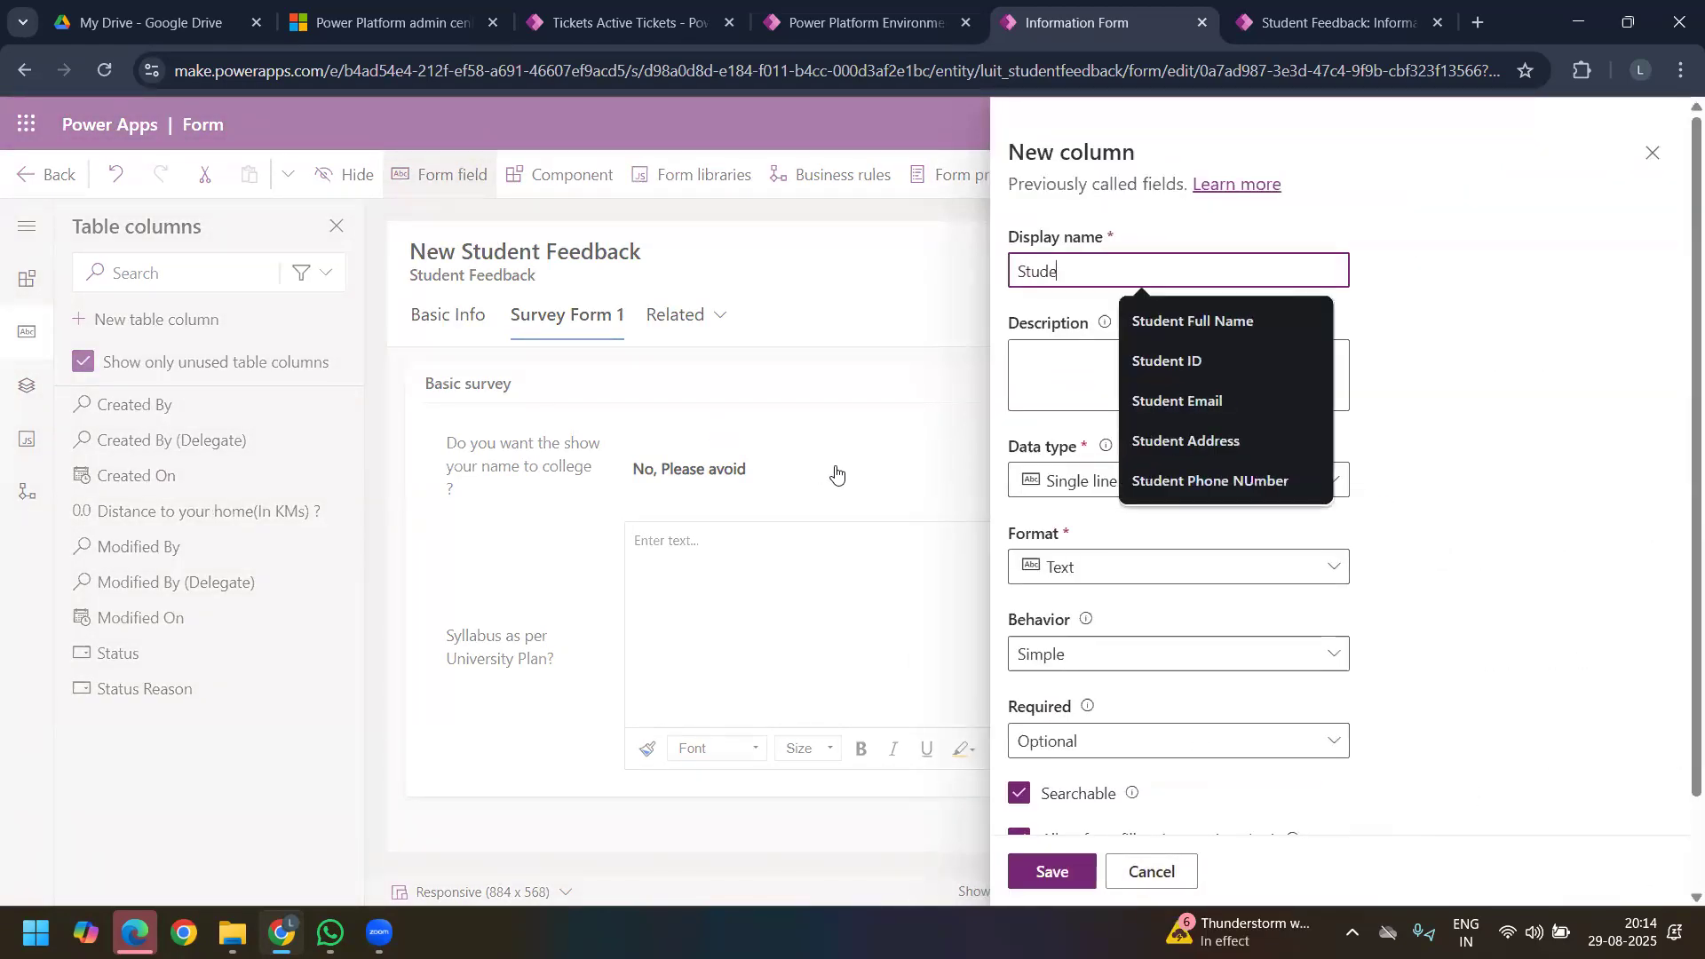
pyautogui.press('BackSpace')
pyautogui.press('BackSpace')
pyautogui.press('BackSpace')
pyautogui.press('BackSpace')
pyautogui.press('BackSpace')
pyautogui.write('Aggregate %')
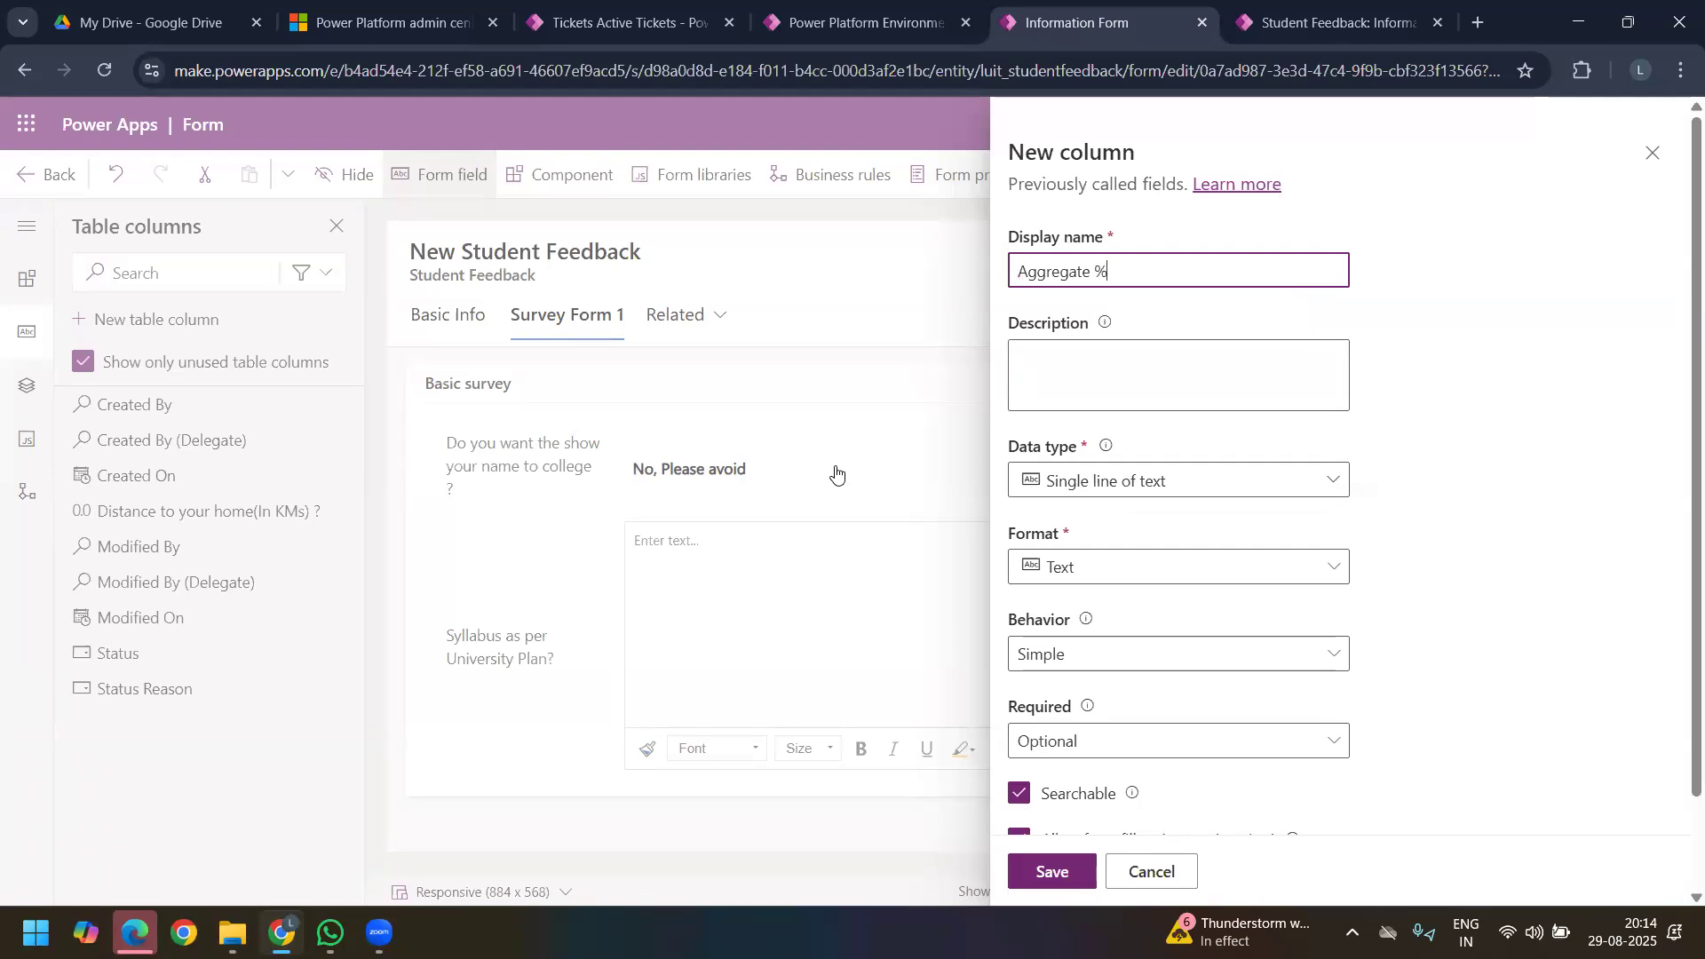
# Step: Set the Aggregate % column's data type to the Float number type
pyautogui.click(1262, 486)
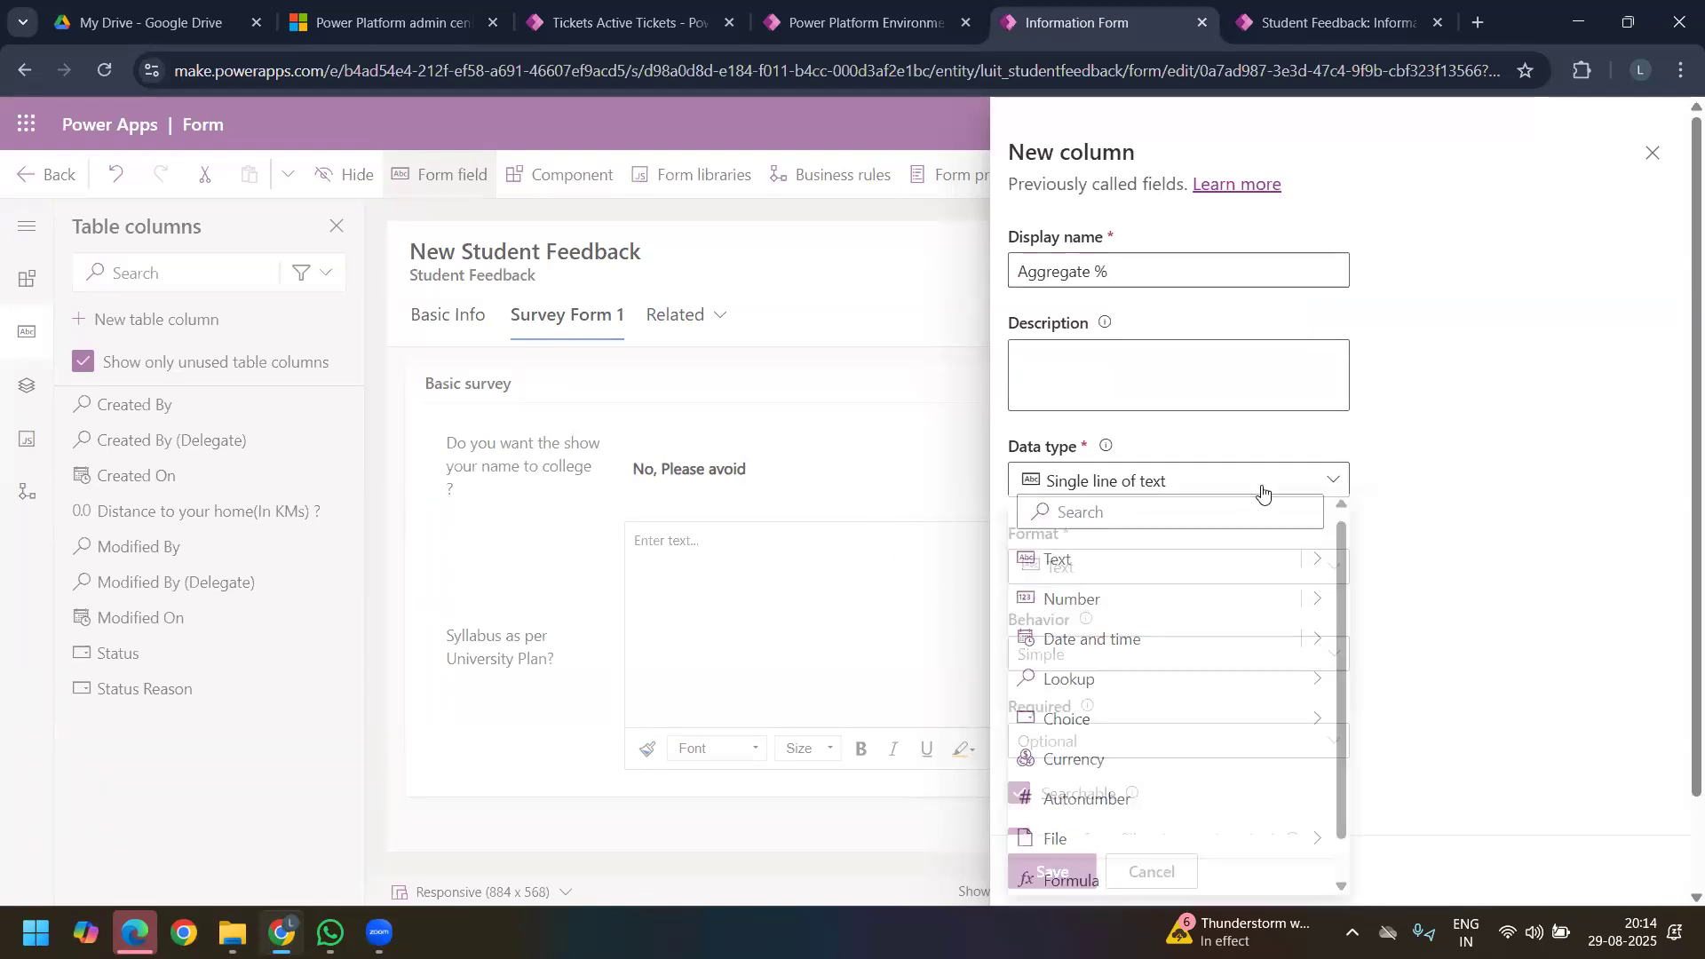
pyautogui.click(1328, 604)
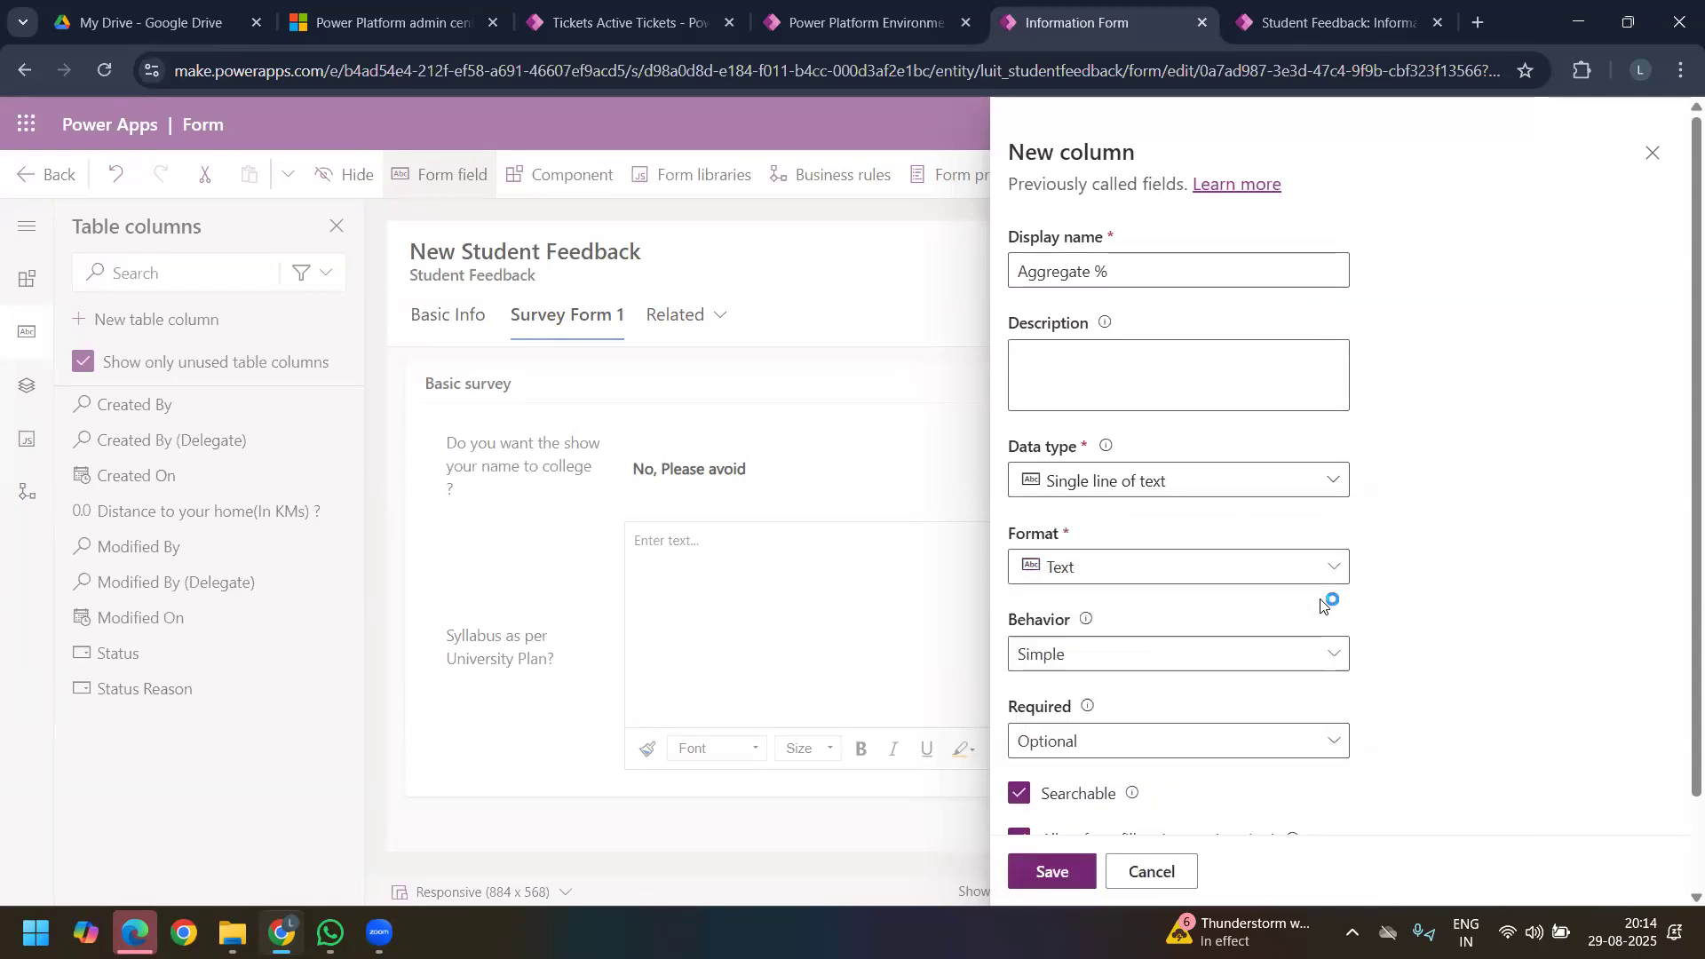
pyautogui.click(1334, 571)
pyautogui.click(1335, 483)
pyautogui.click(1336, 483)
pyautogui.click(1324, 603)
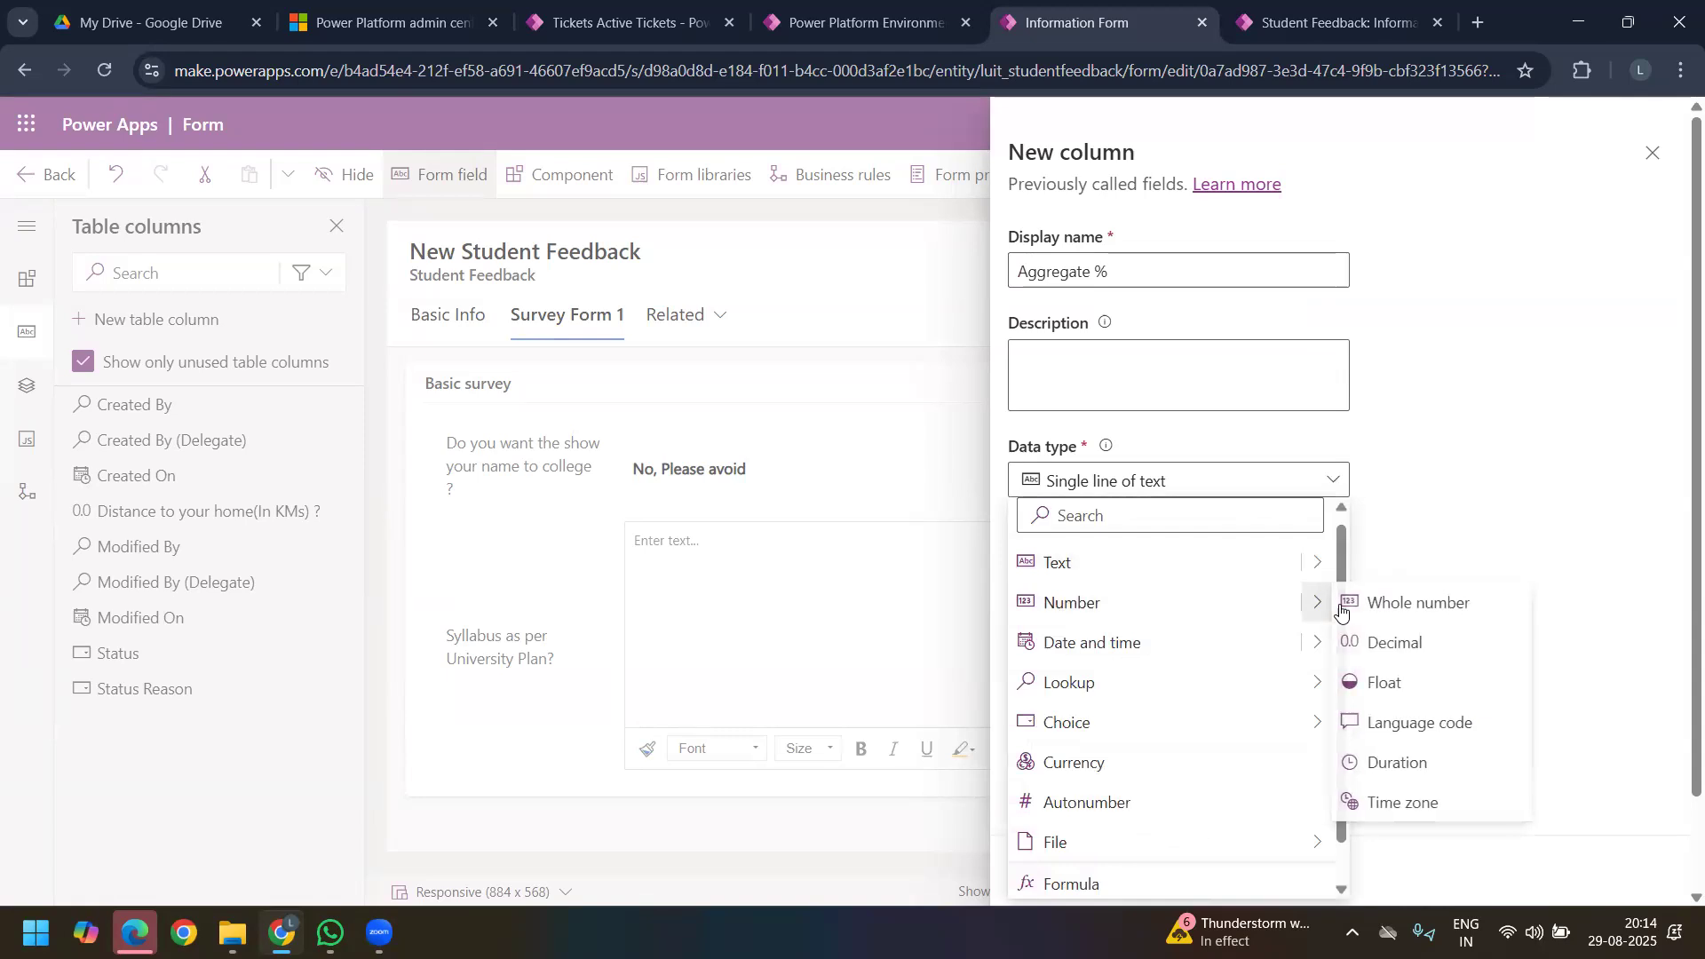
pyautogui.click(1403, 679)
# Step: In the Aggregate % column's advanced options, set the maximum value to 0 and the decimal places to 5
pyautogui.click(1096, 708)
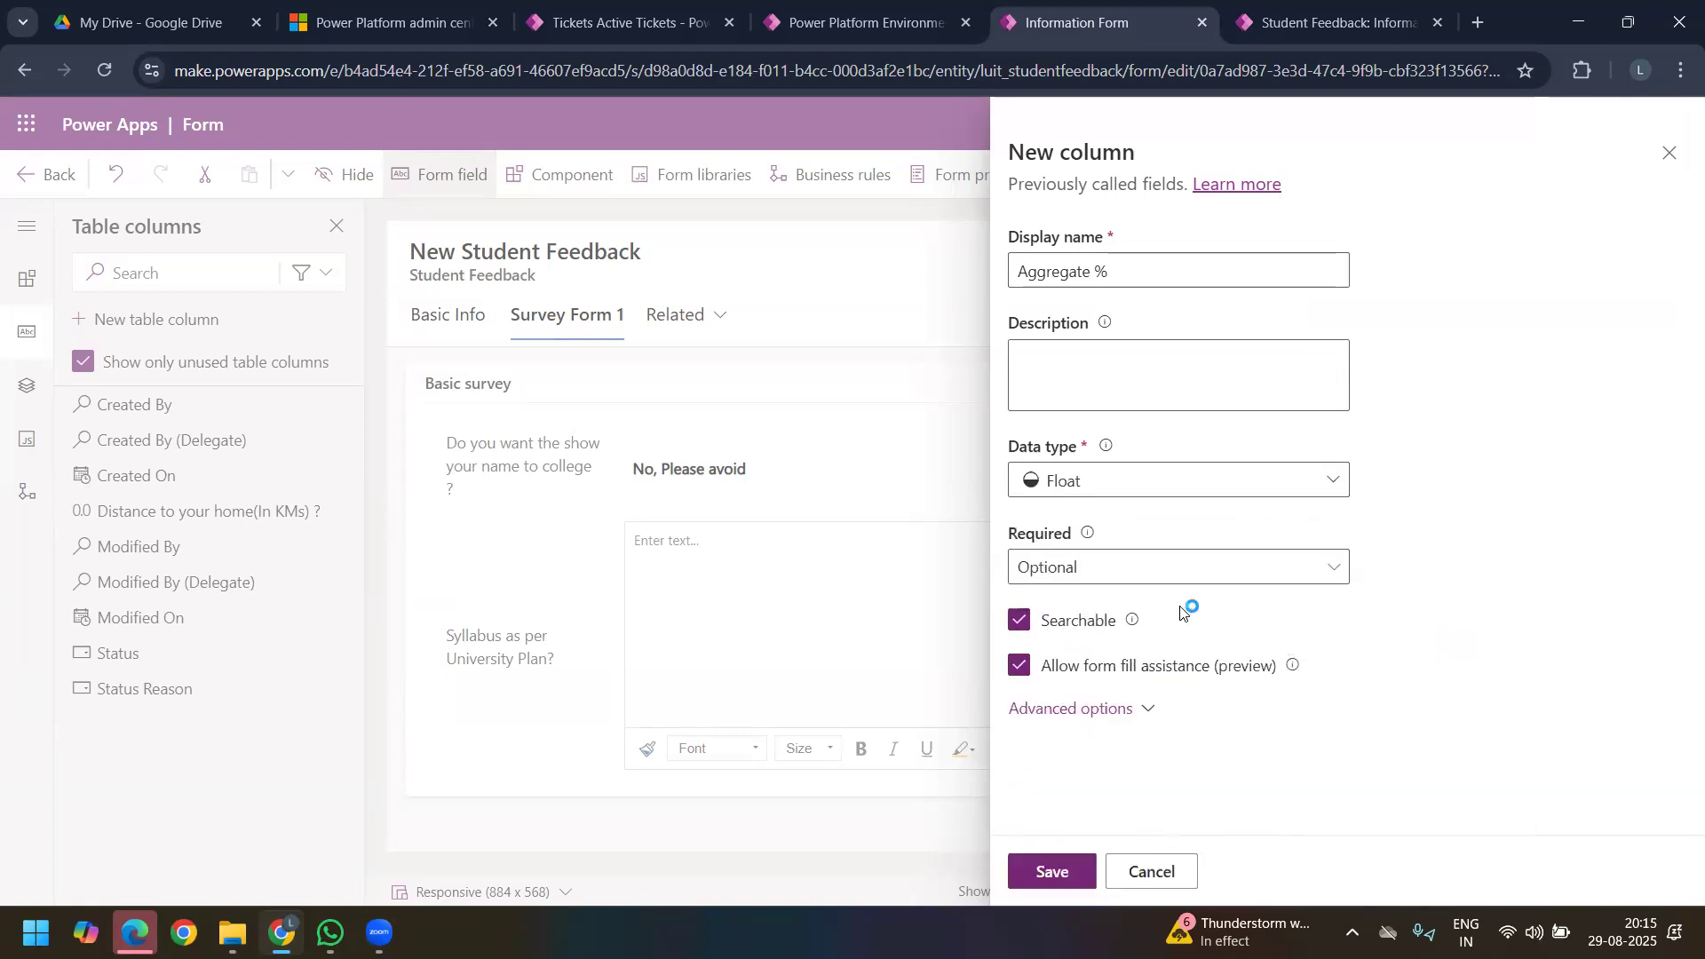
pyautogui.scroll(-5, 1238, 689)
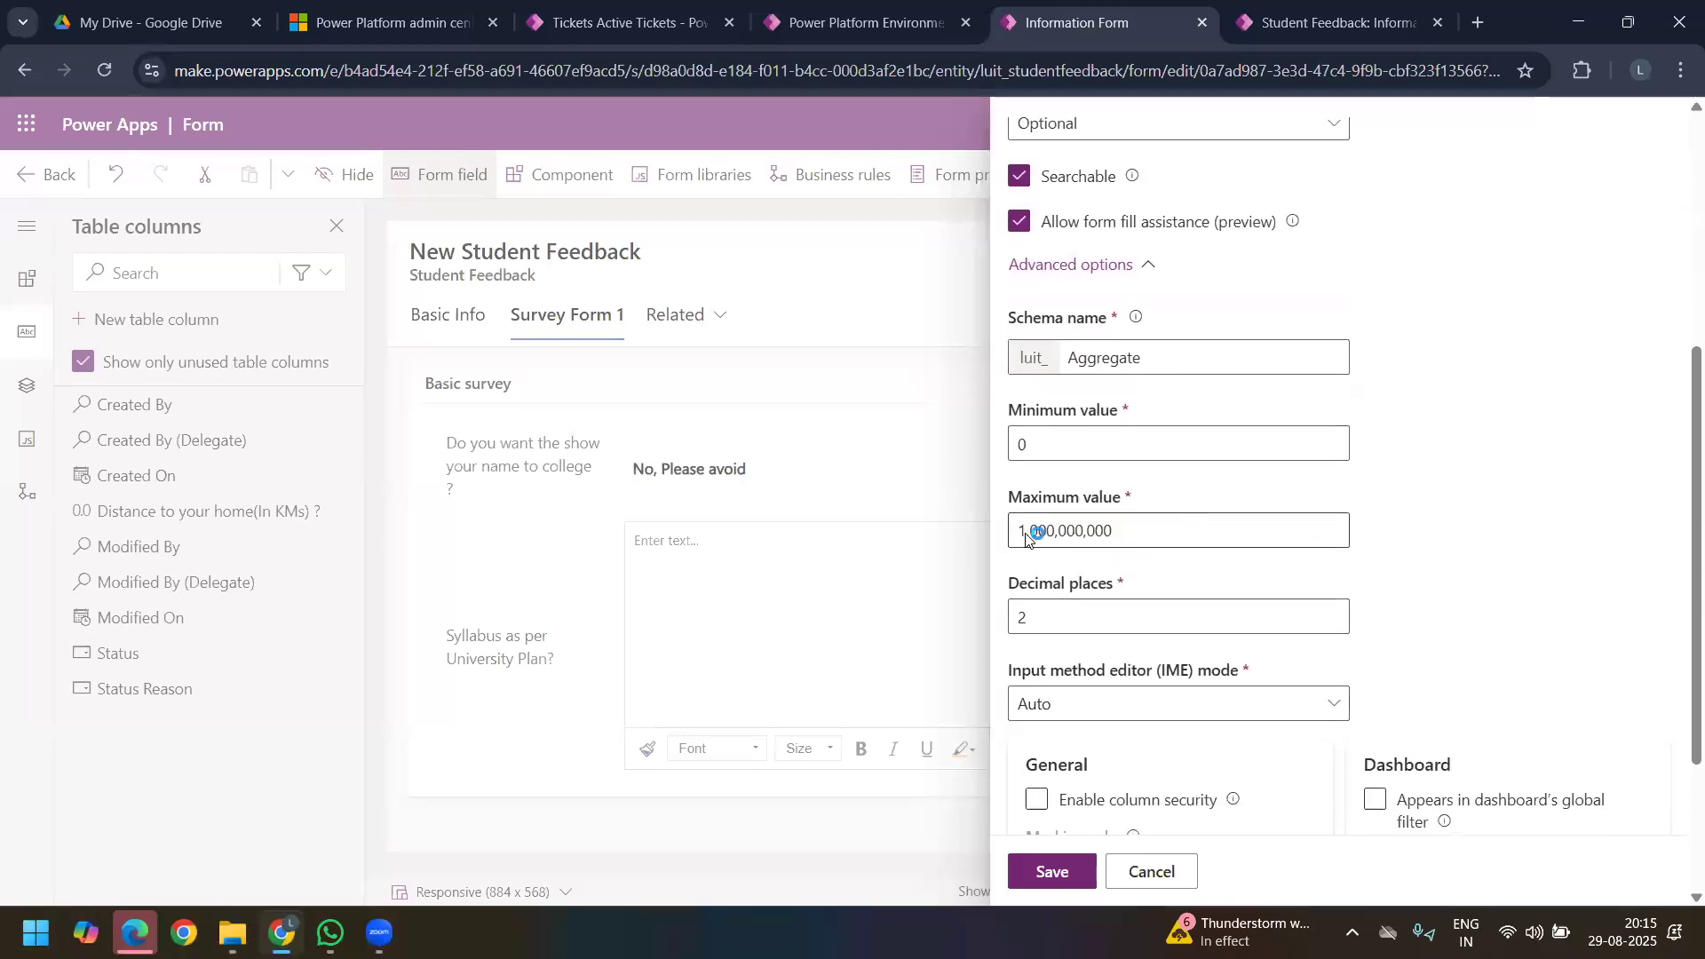
pyautogui.doubleClick(1031, 530)
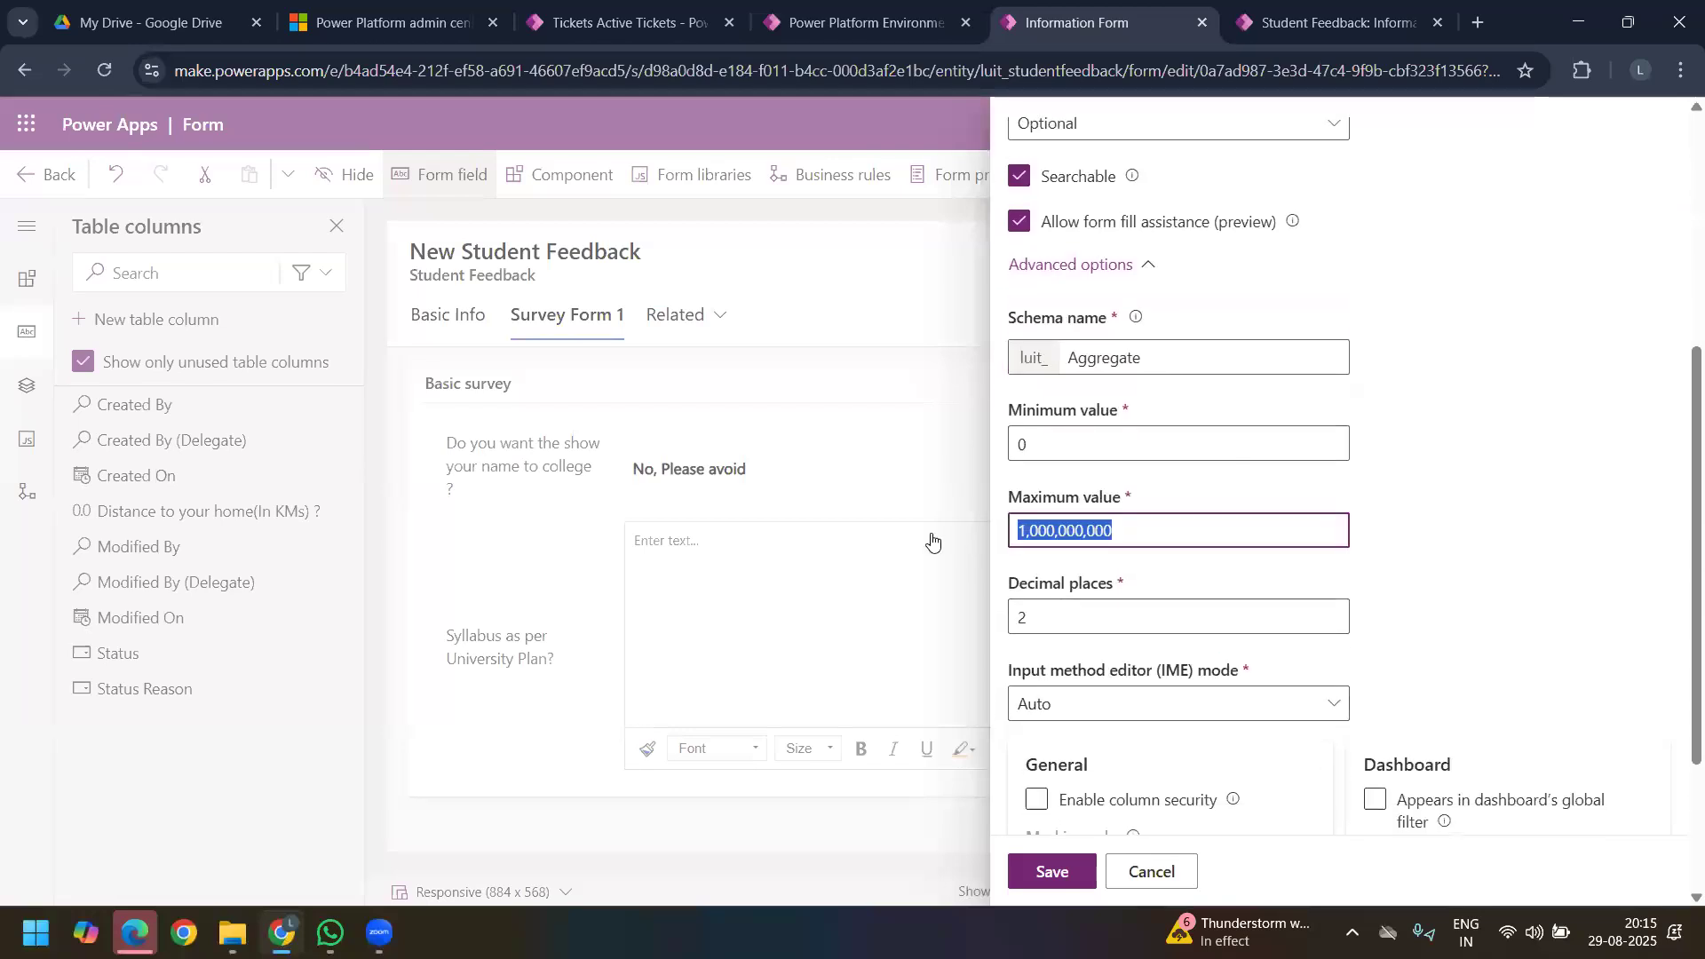
pyautogui.write('0')
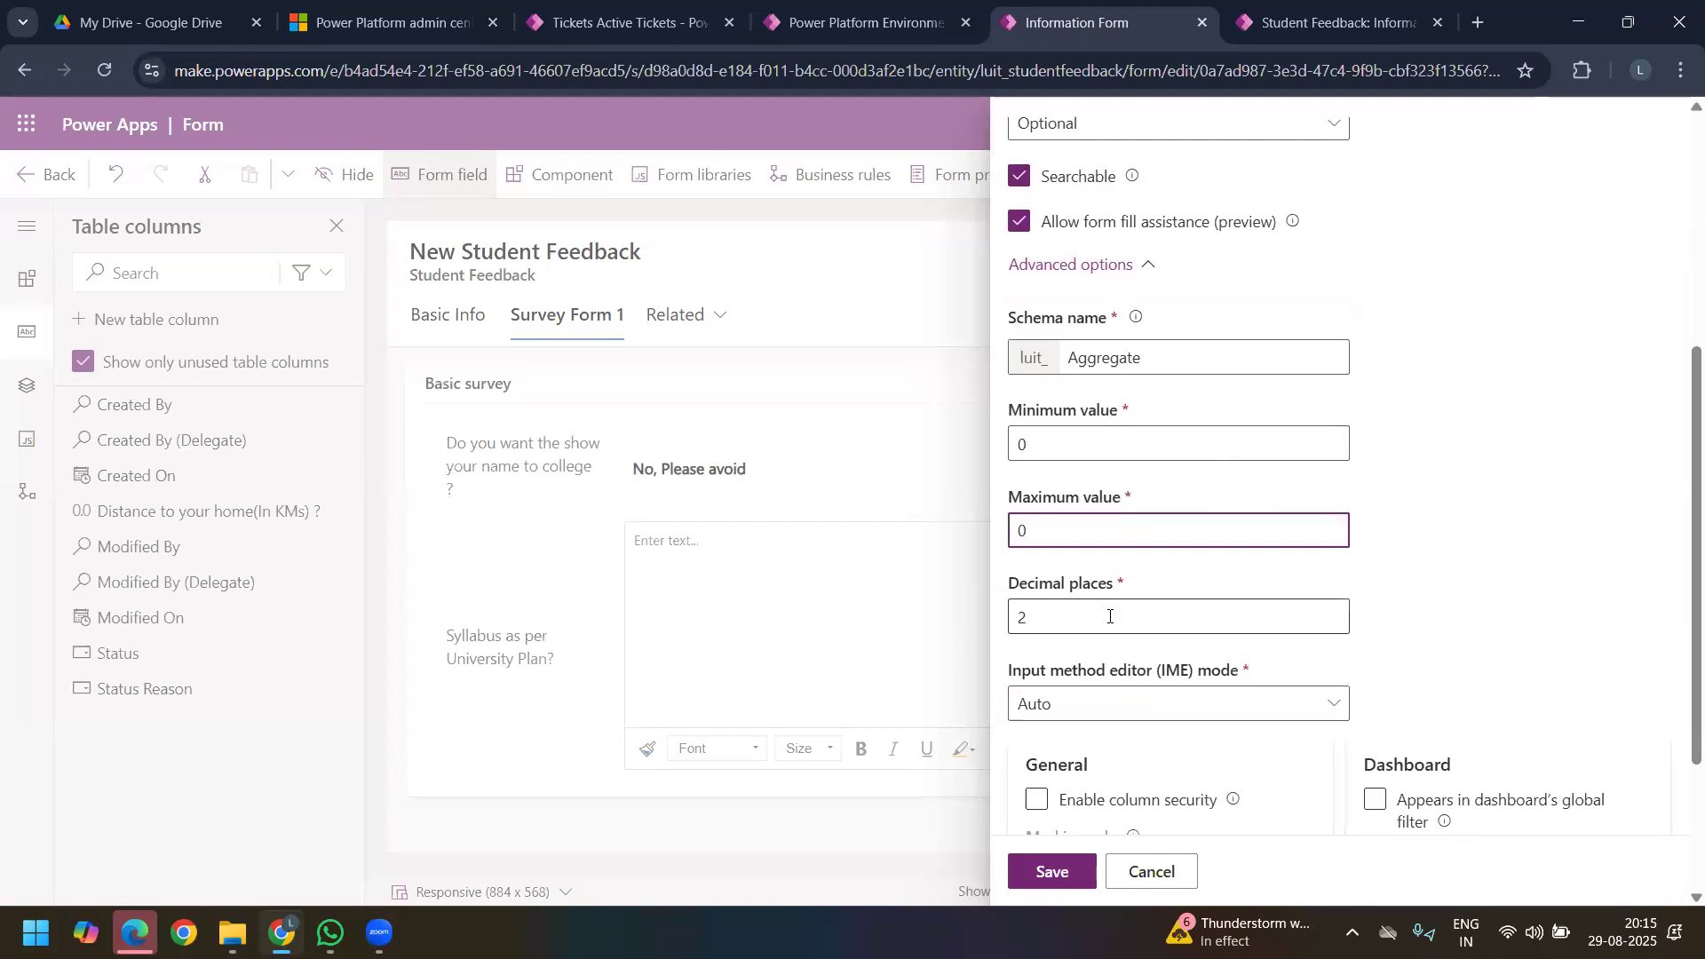
pyautogui.scroll(-3, 1101, 617)
pyautogui.click(1028, 381)
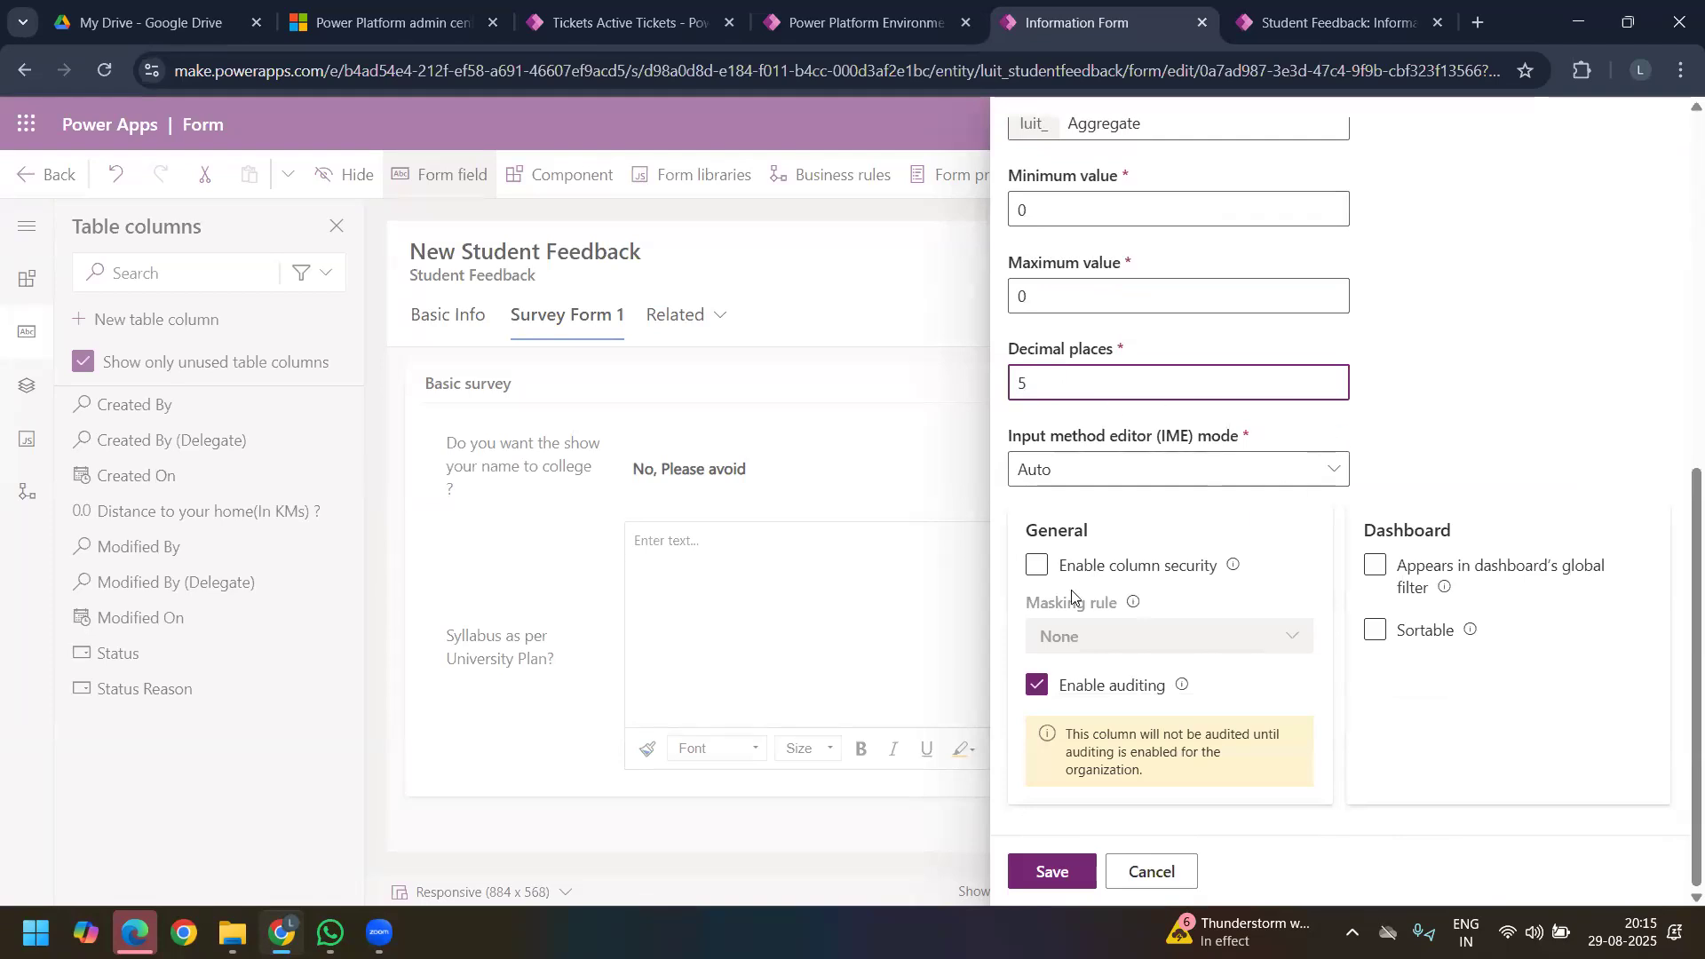
pyautogui.click(1277, 424)
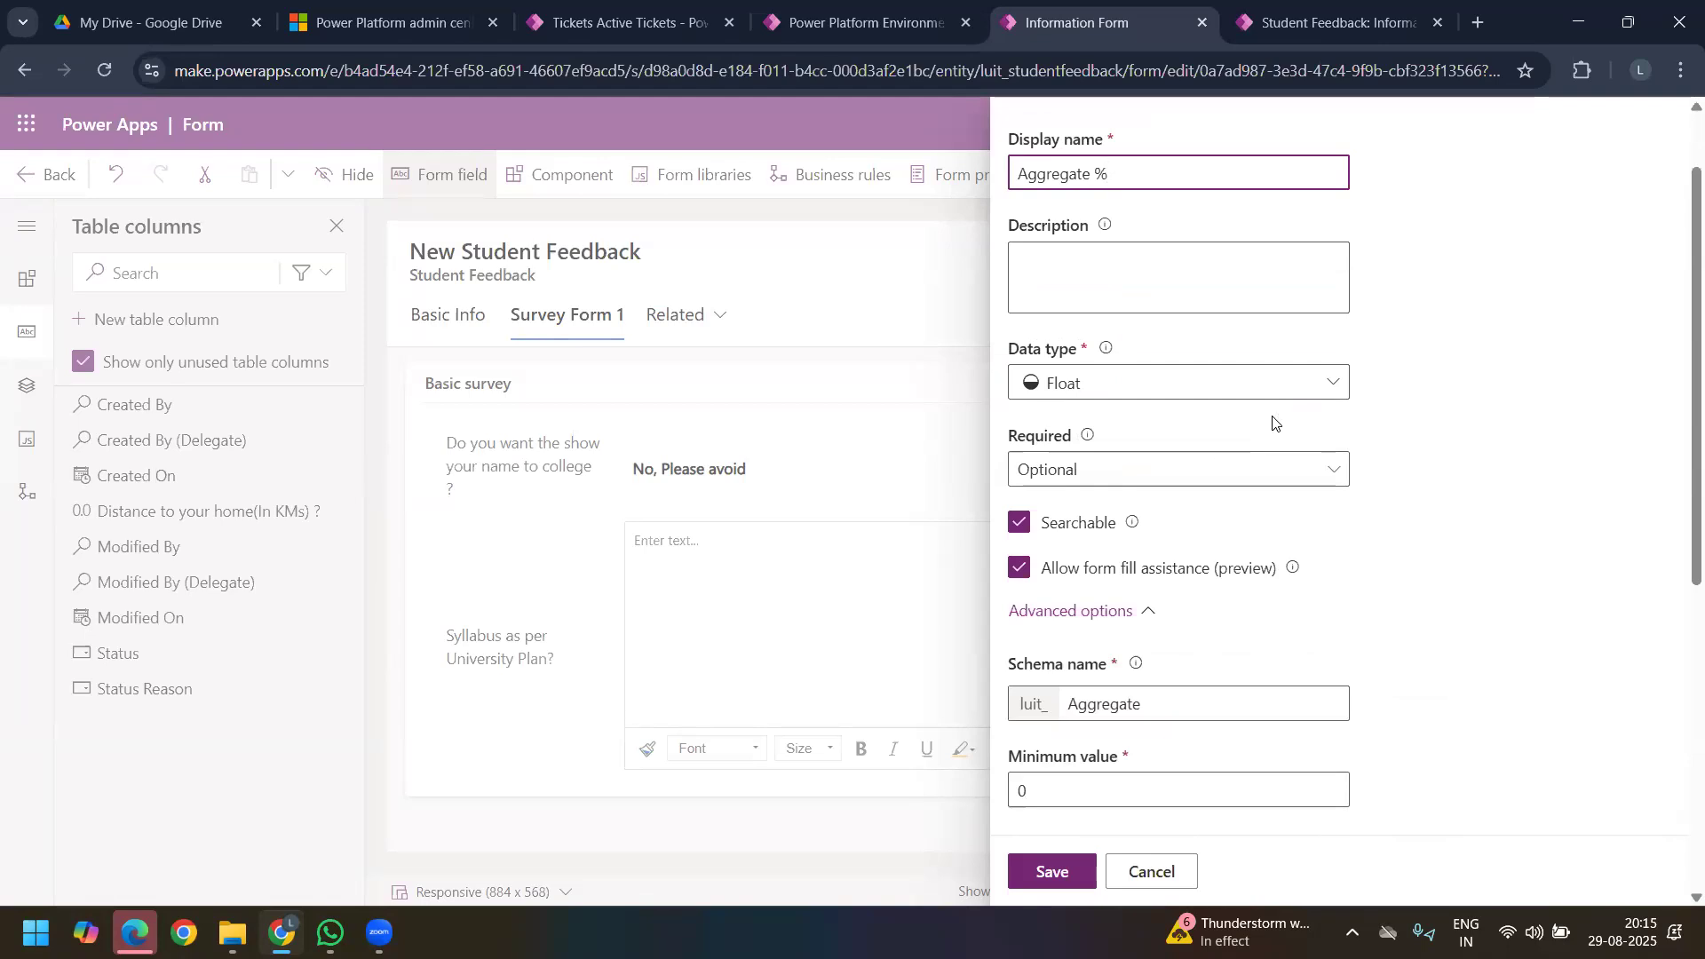
# Step: Set the Aggregate % column's maximum value to 100 and save the column
pyautogui.scroll(-3, 1181, 613)
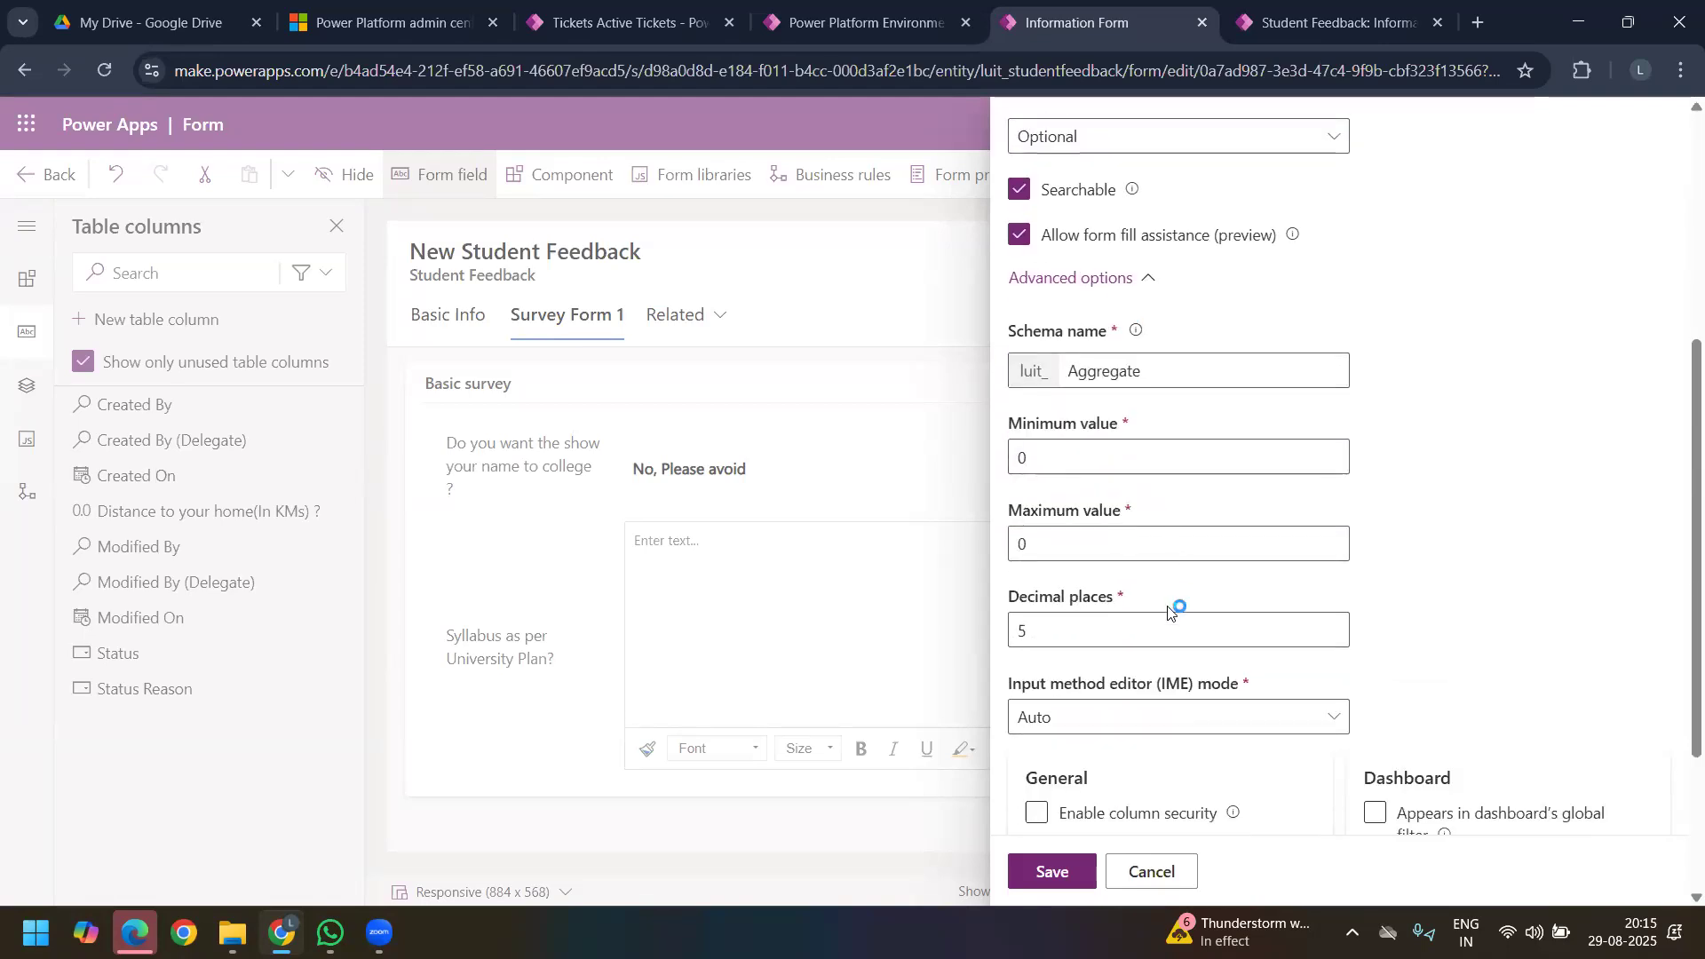
pyautogui.click(1078, 550)
pyautogui.press('BackSpace')
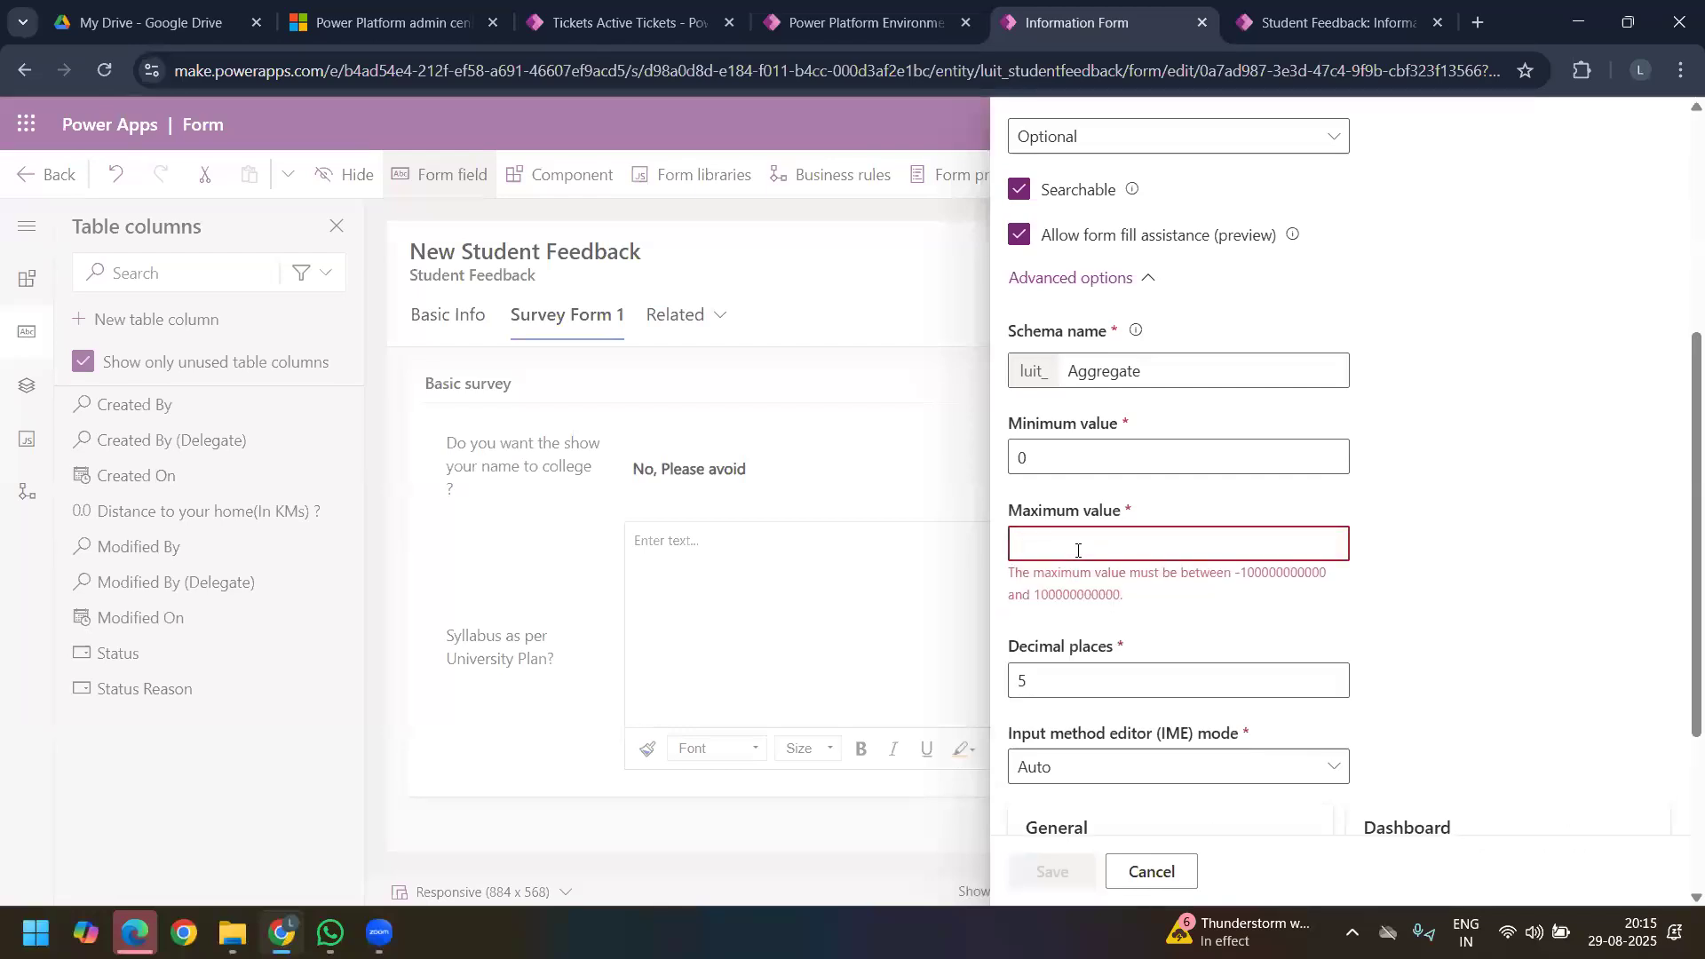
pyautogui.write('100')
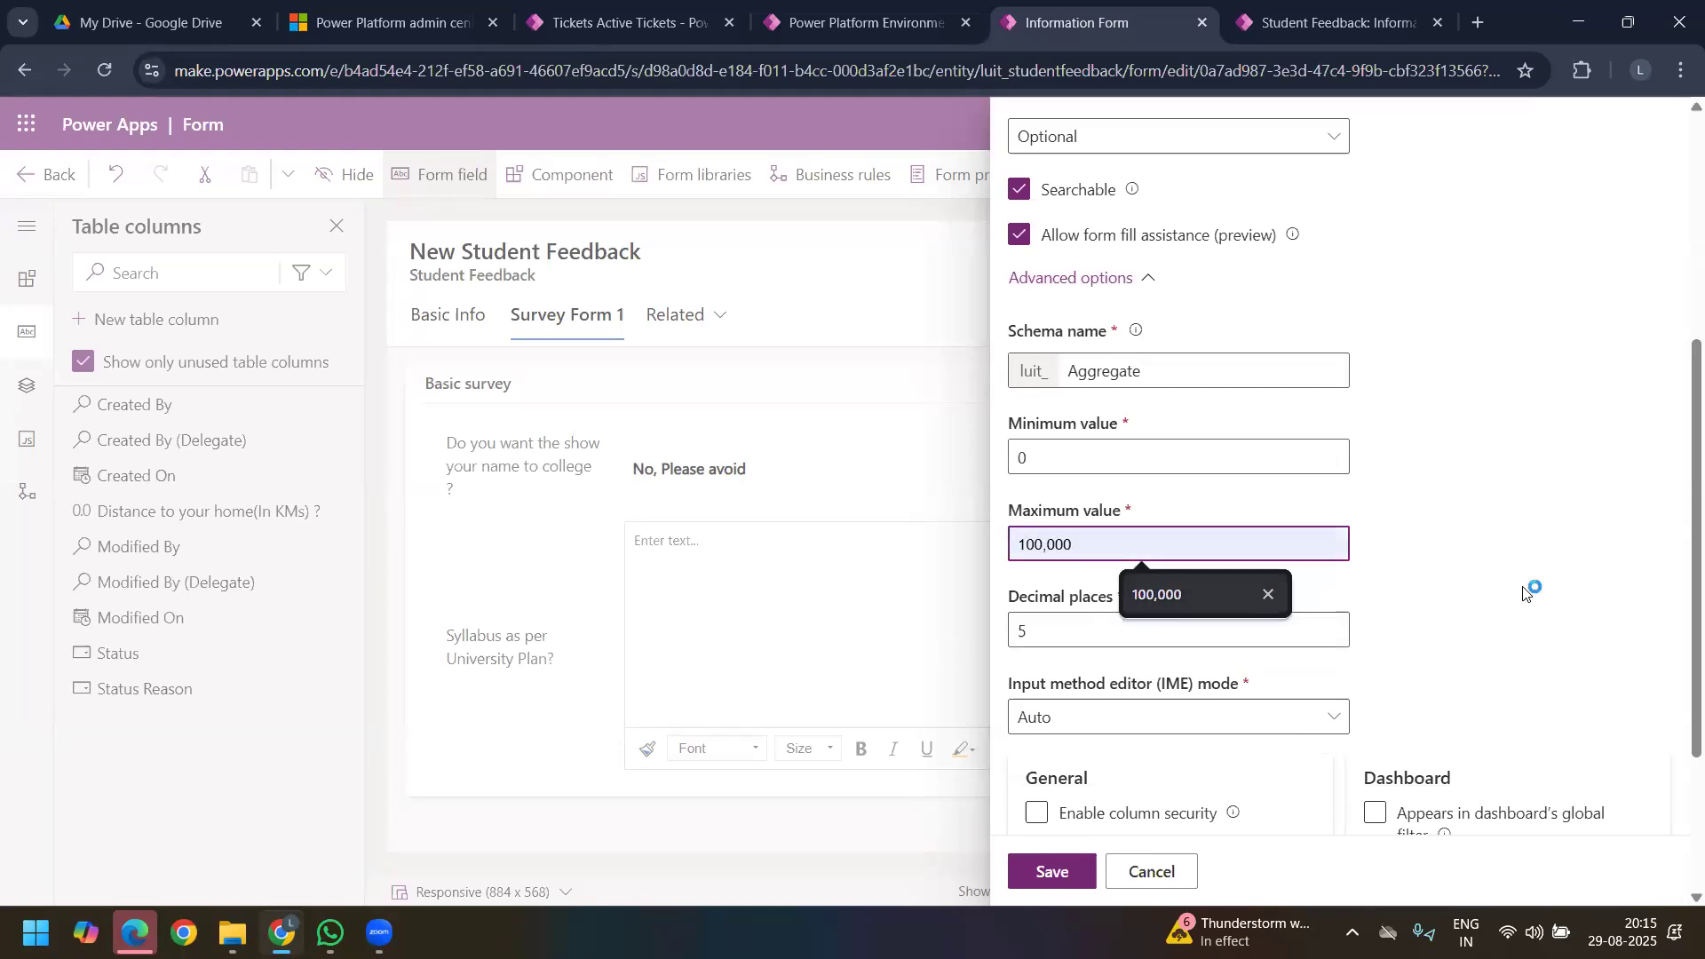
pyautogui.scroll(-3, 1116, 398)
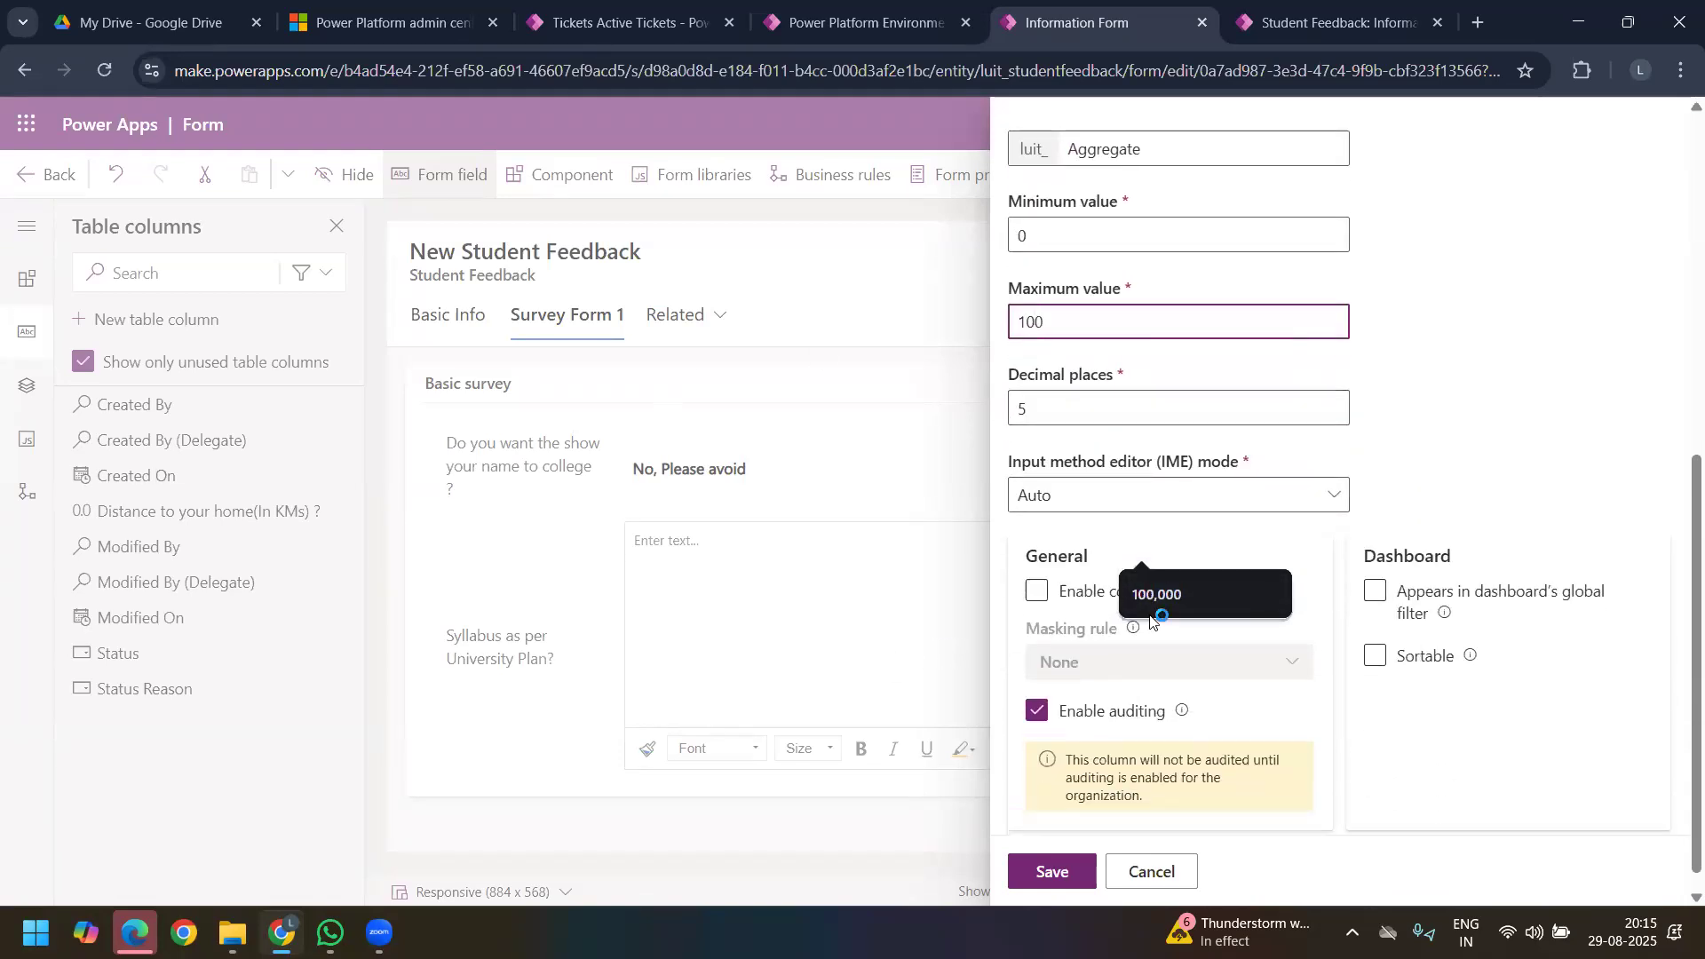
pyautogui.scroll(-1, 1088, 775)
pyautogui.click(1077, 885)
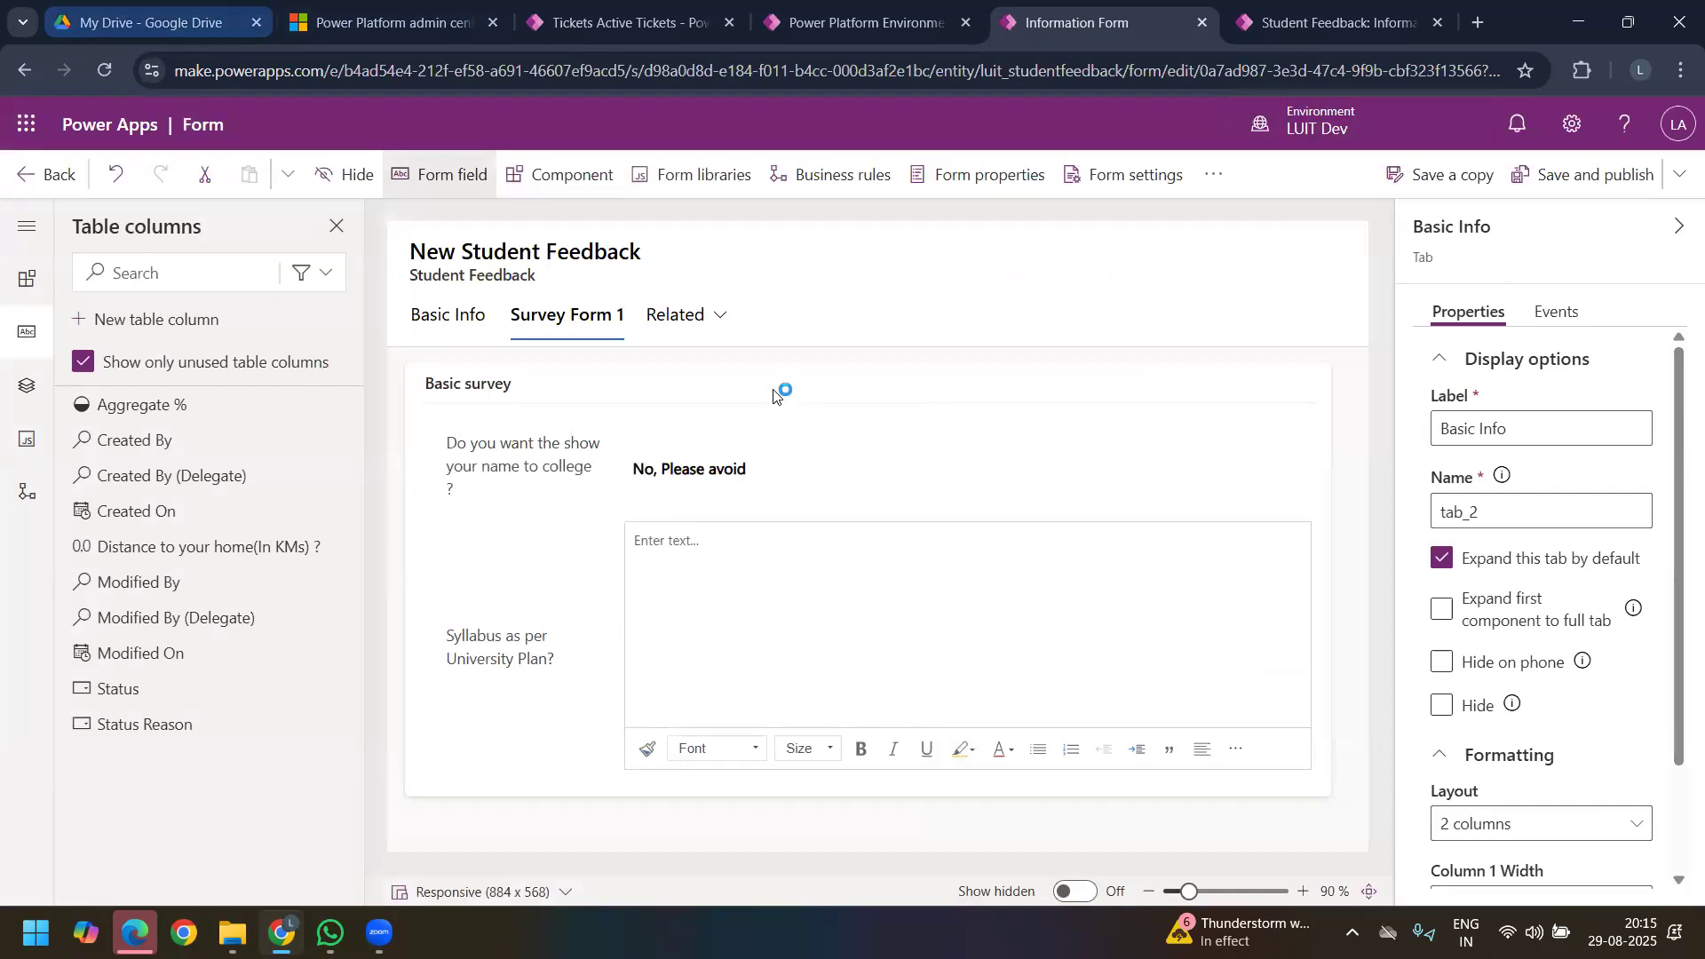
# Step: Add the Aggregate % and "Distance to your home(In KMs) ?" fields to the Student Info section of the Basic Info tab
pyautogui.click(463, 318)
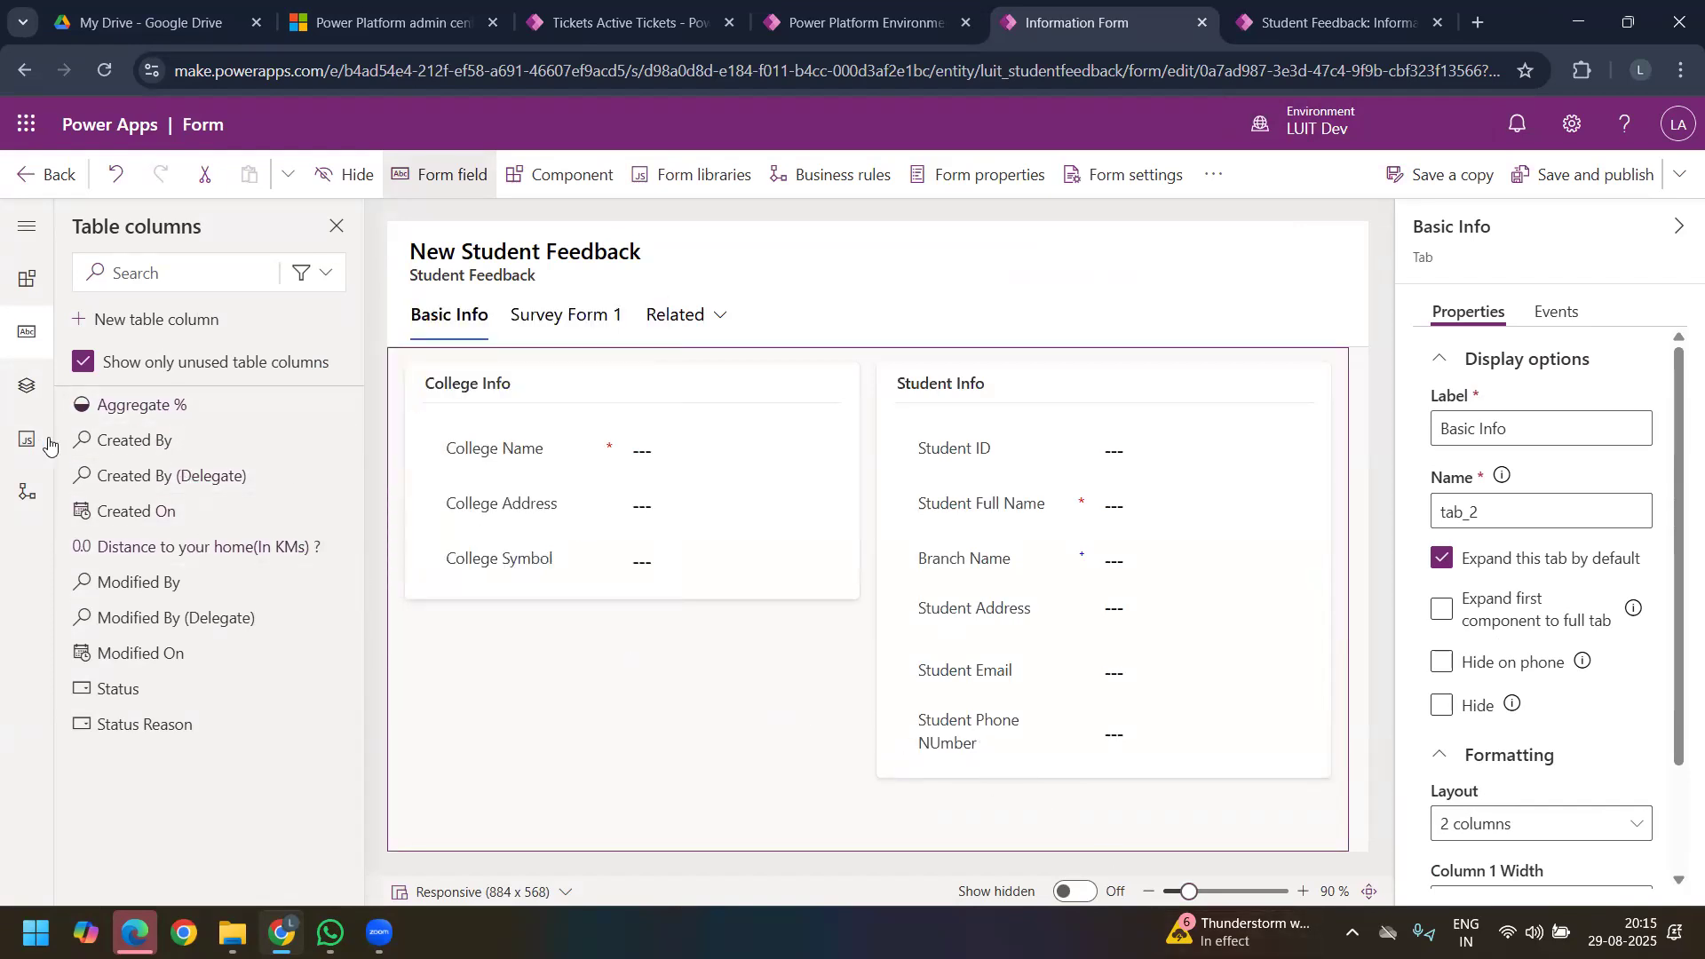
pyautogui.moveTo(115, 407); pyautogui.dragTo(915, 711)
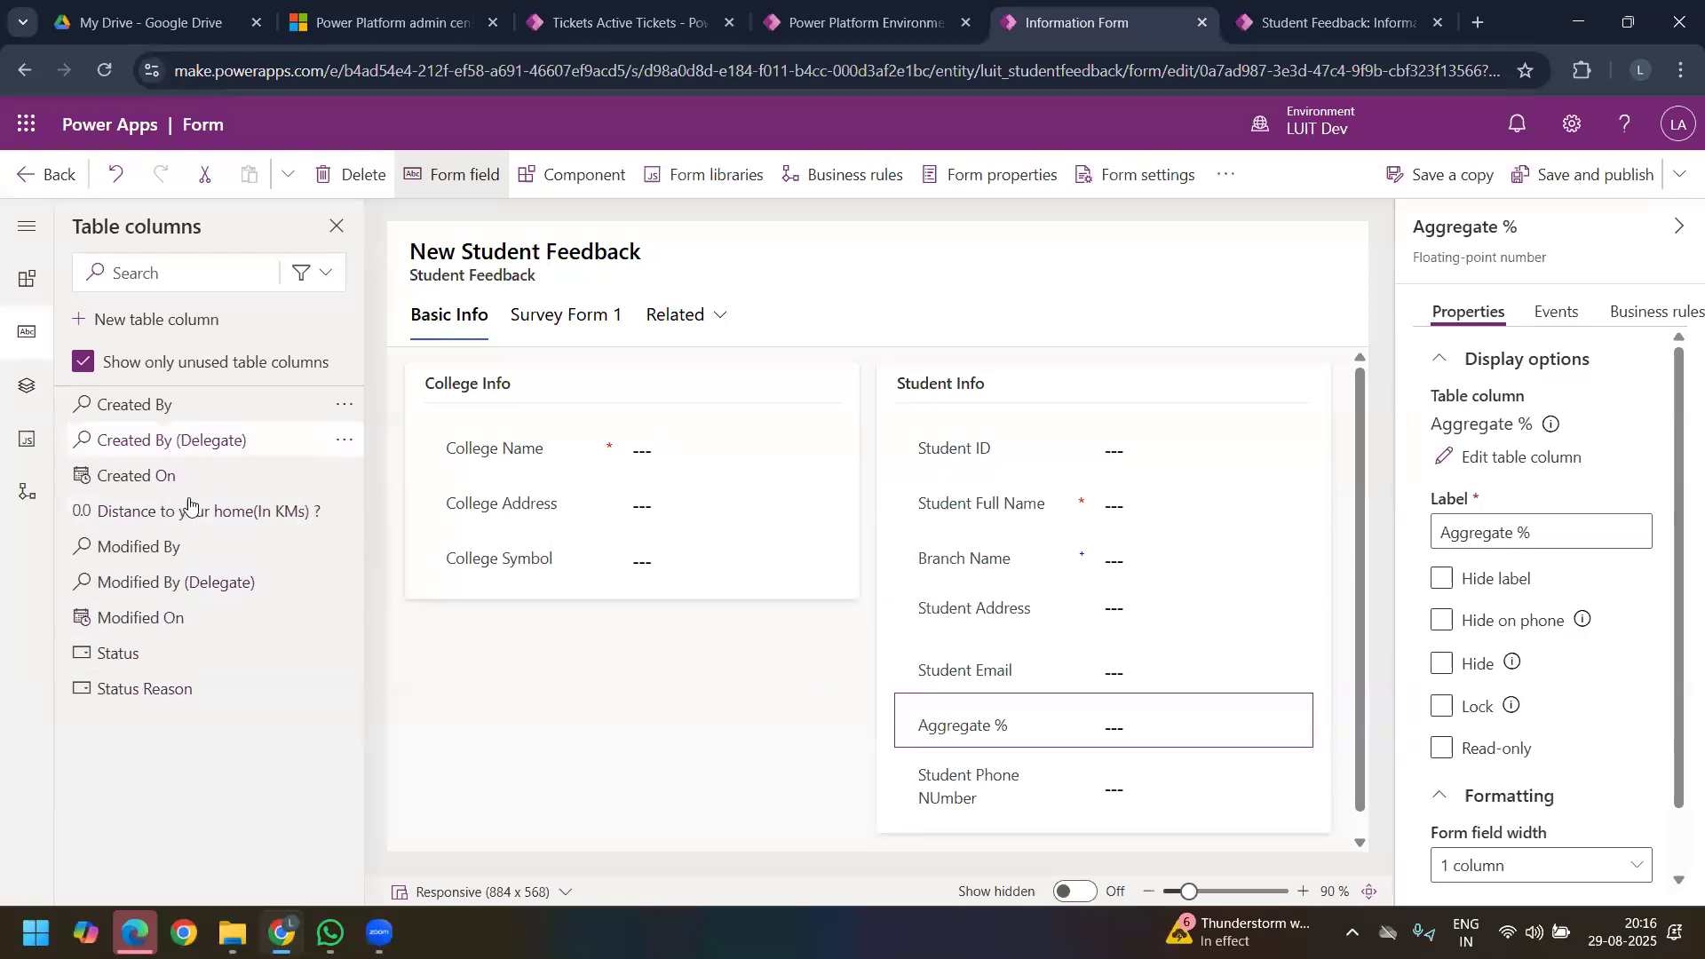
pyautogui.moveTo(213, 524); pyautogui.dragTo(910, 728)
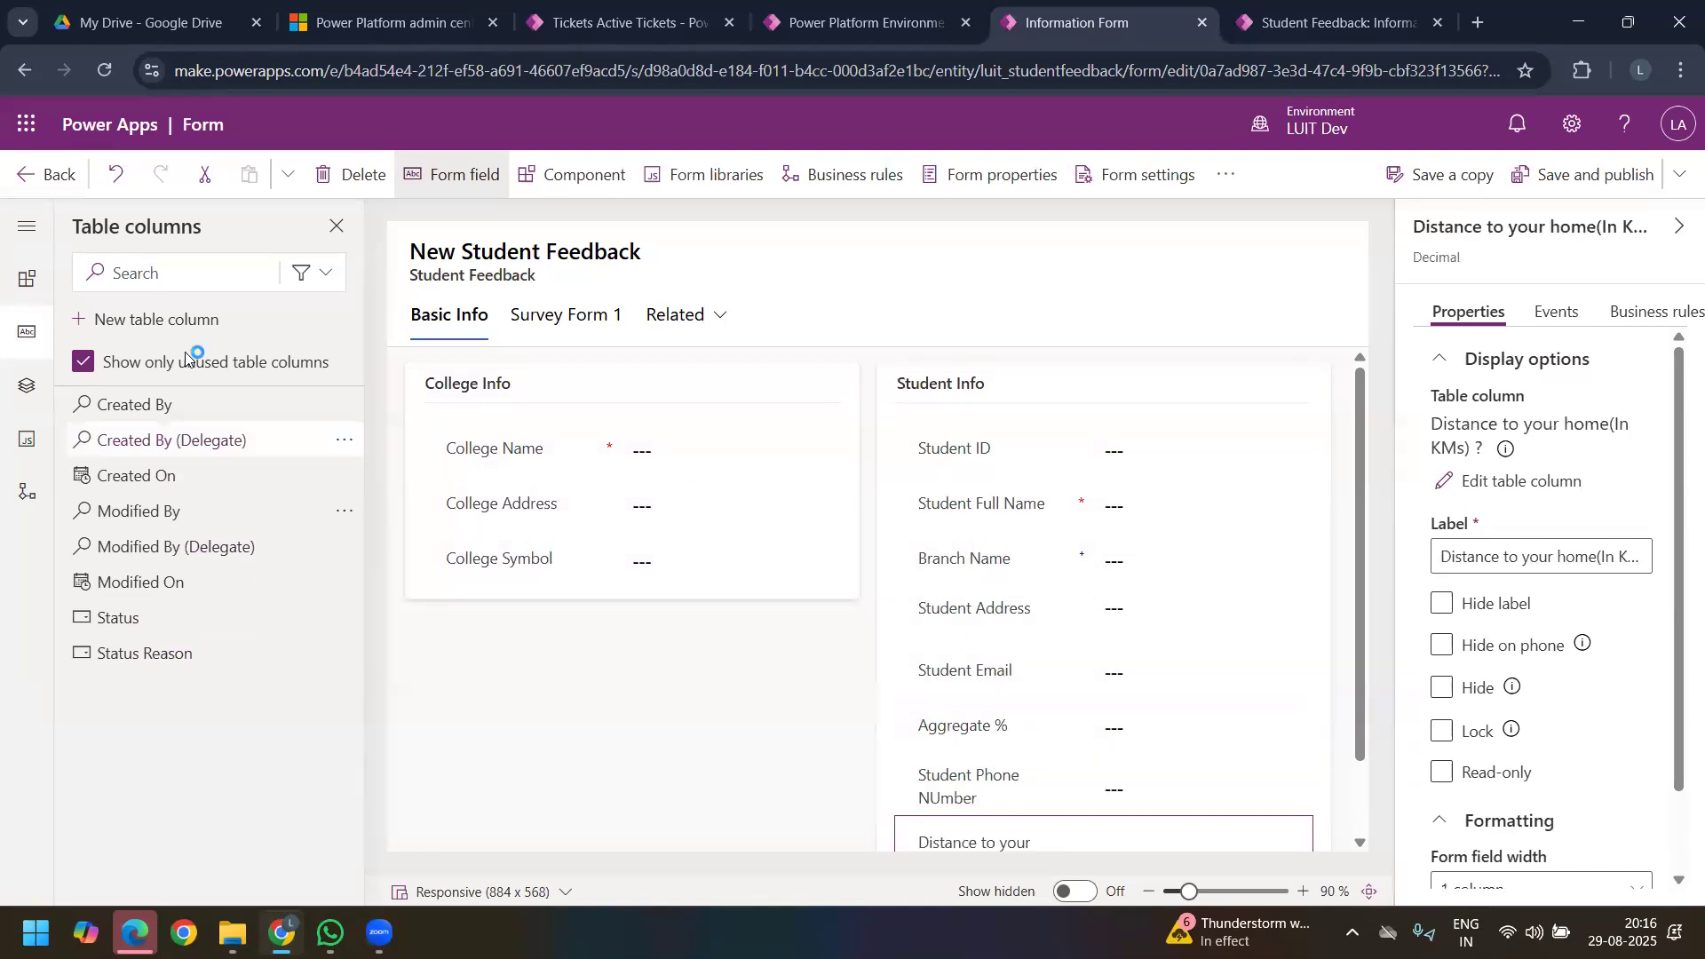
# Step: Add a 3-column tab to the form and display its empty sections
pyautogui.click(561, 182)
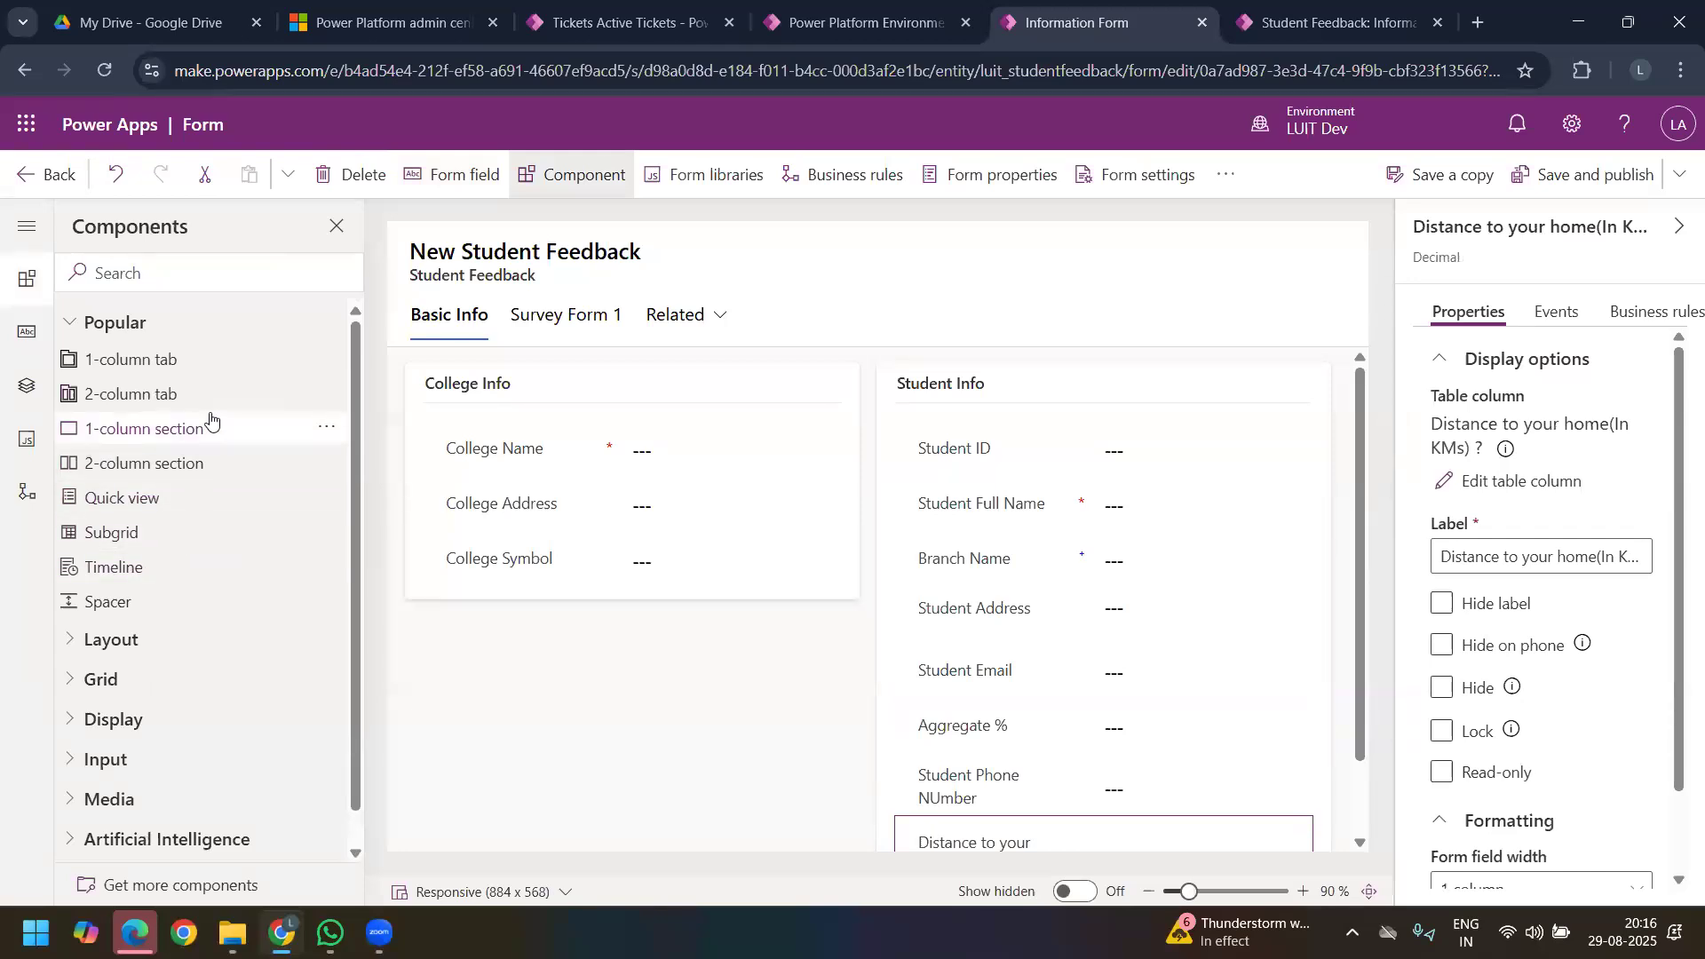
pyautogui.click(70, 641)
pyautogui.scroll(-1, 235, 675)
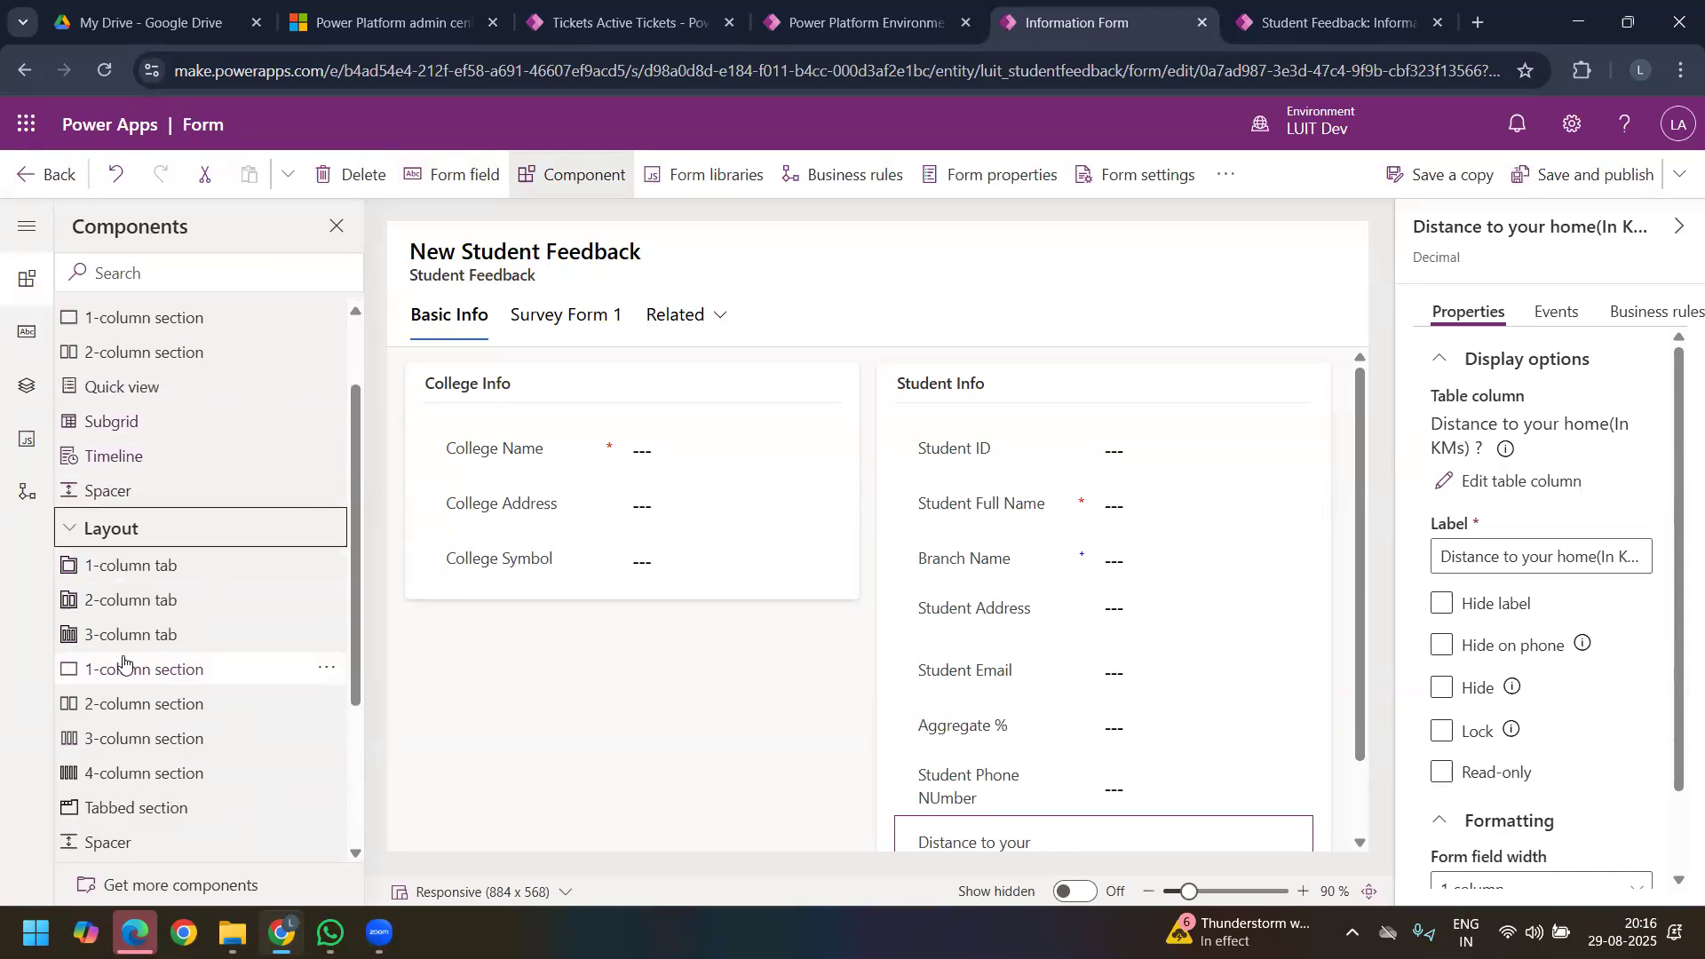
pyautogui.click(159, 645)
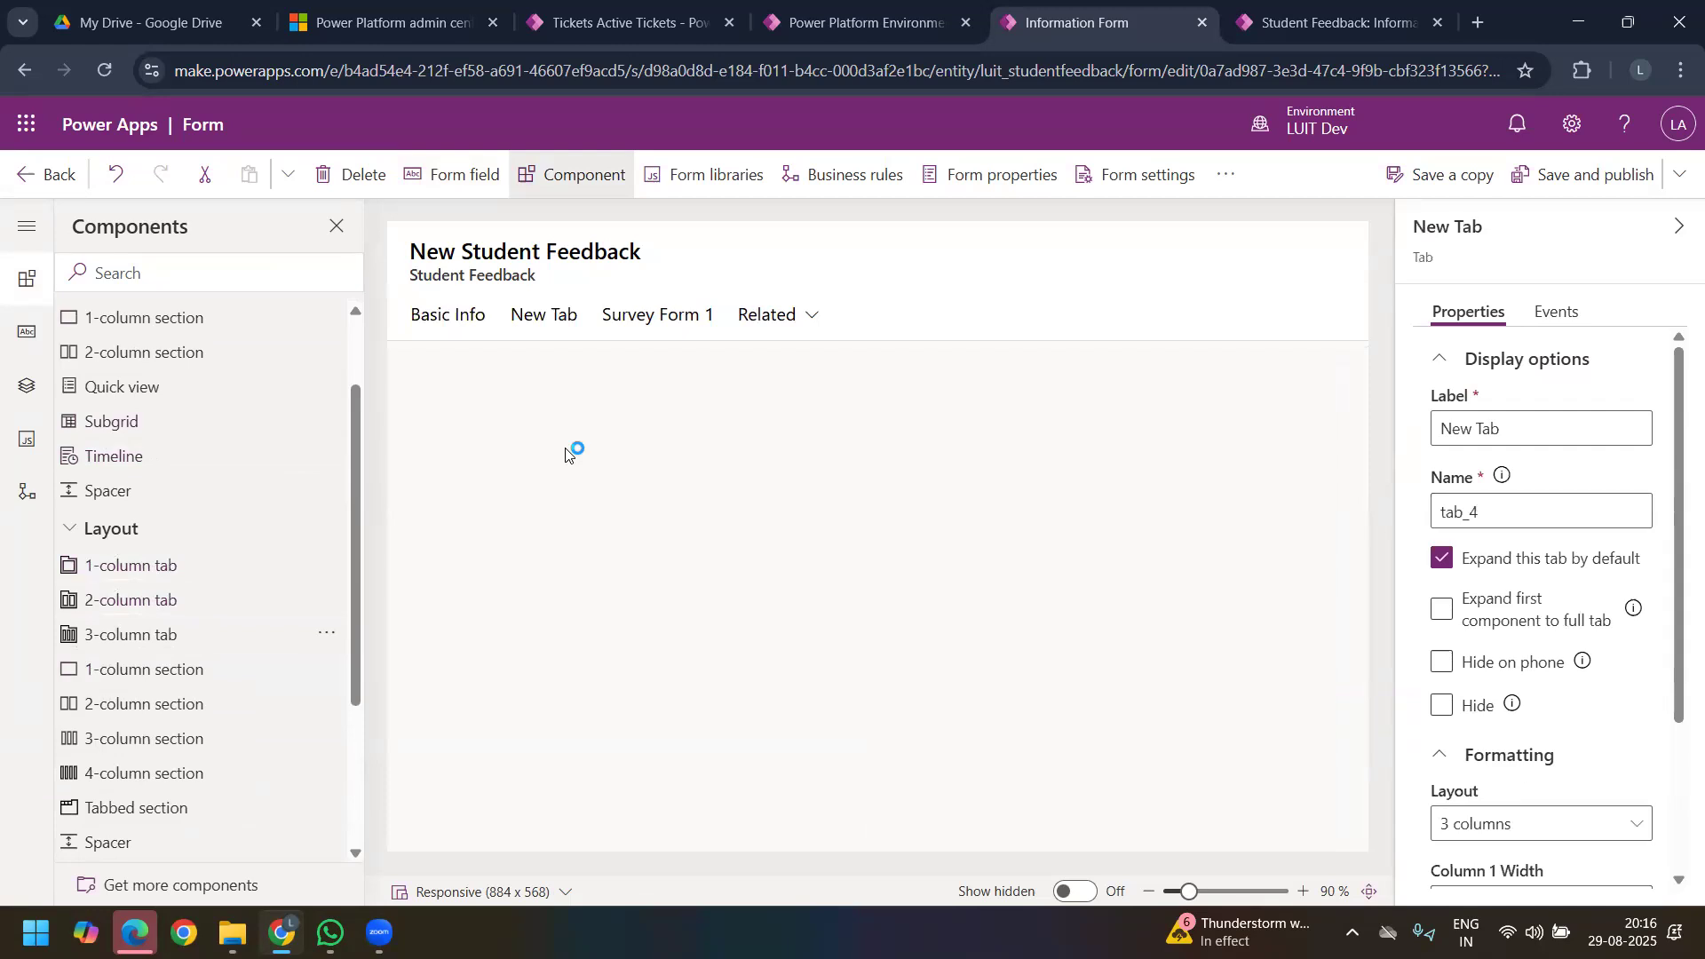
pyautogui.click(450, 315)
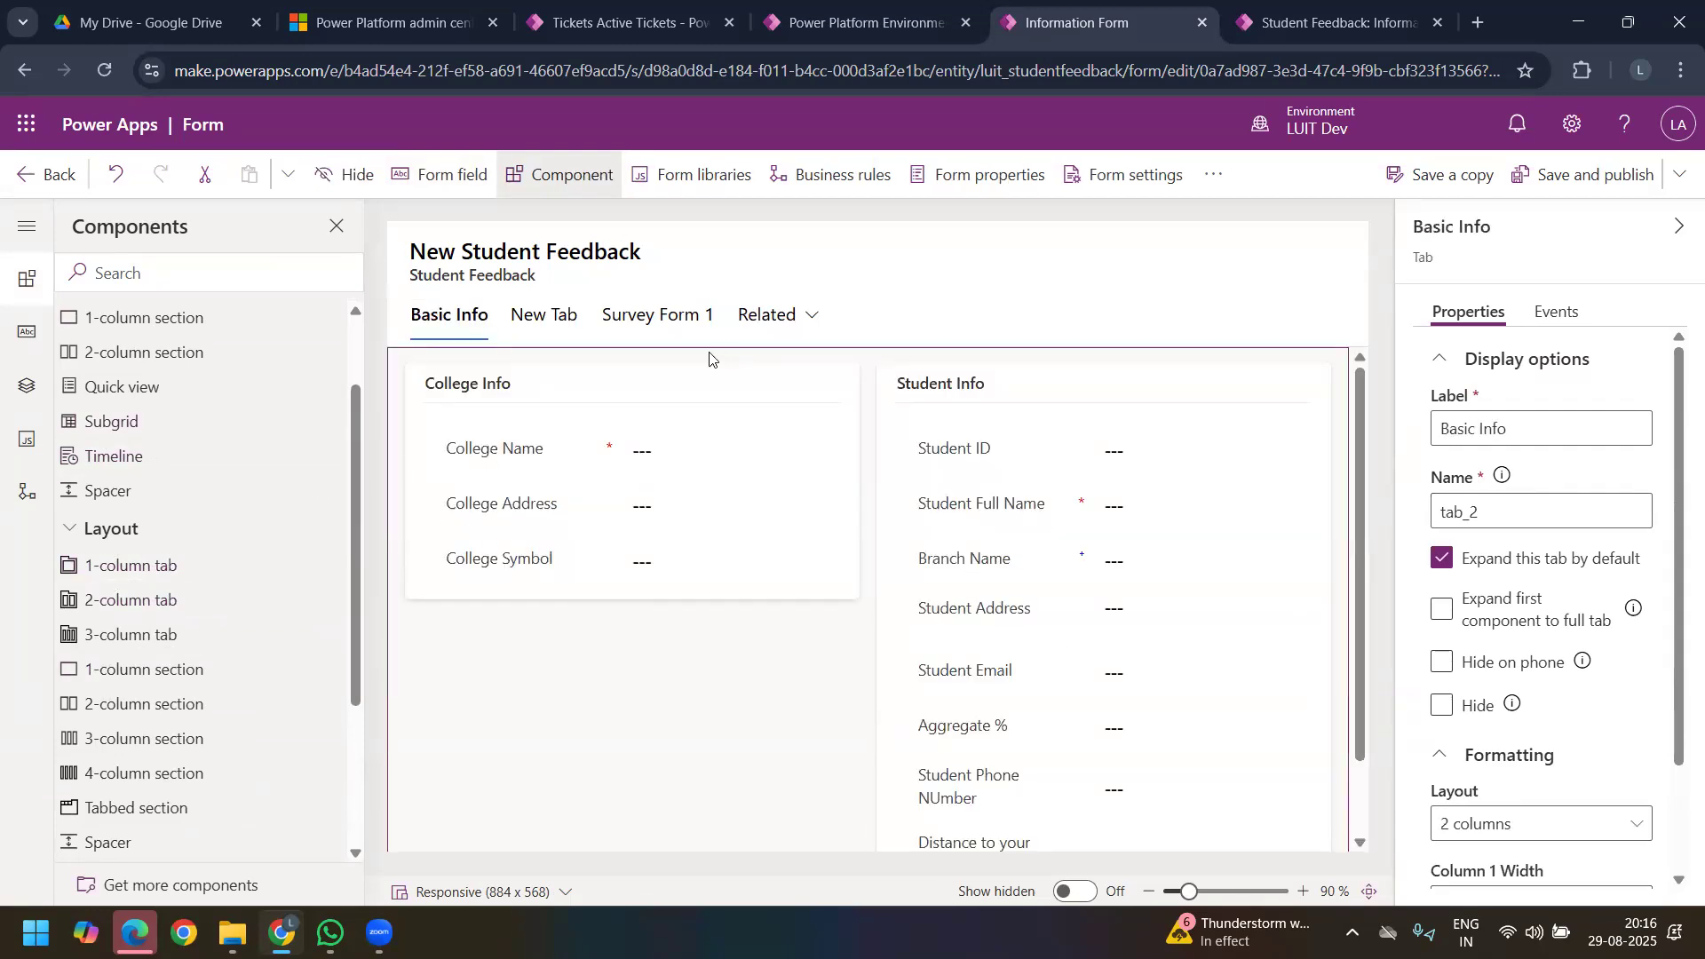
pyautogui.click(559, 318)
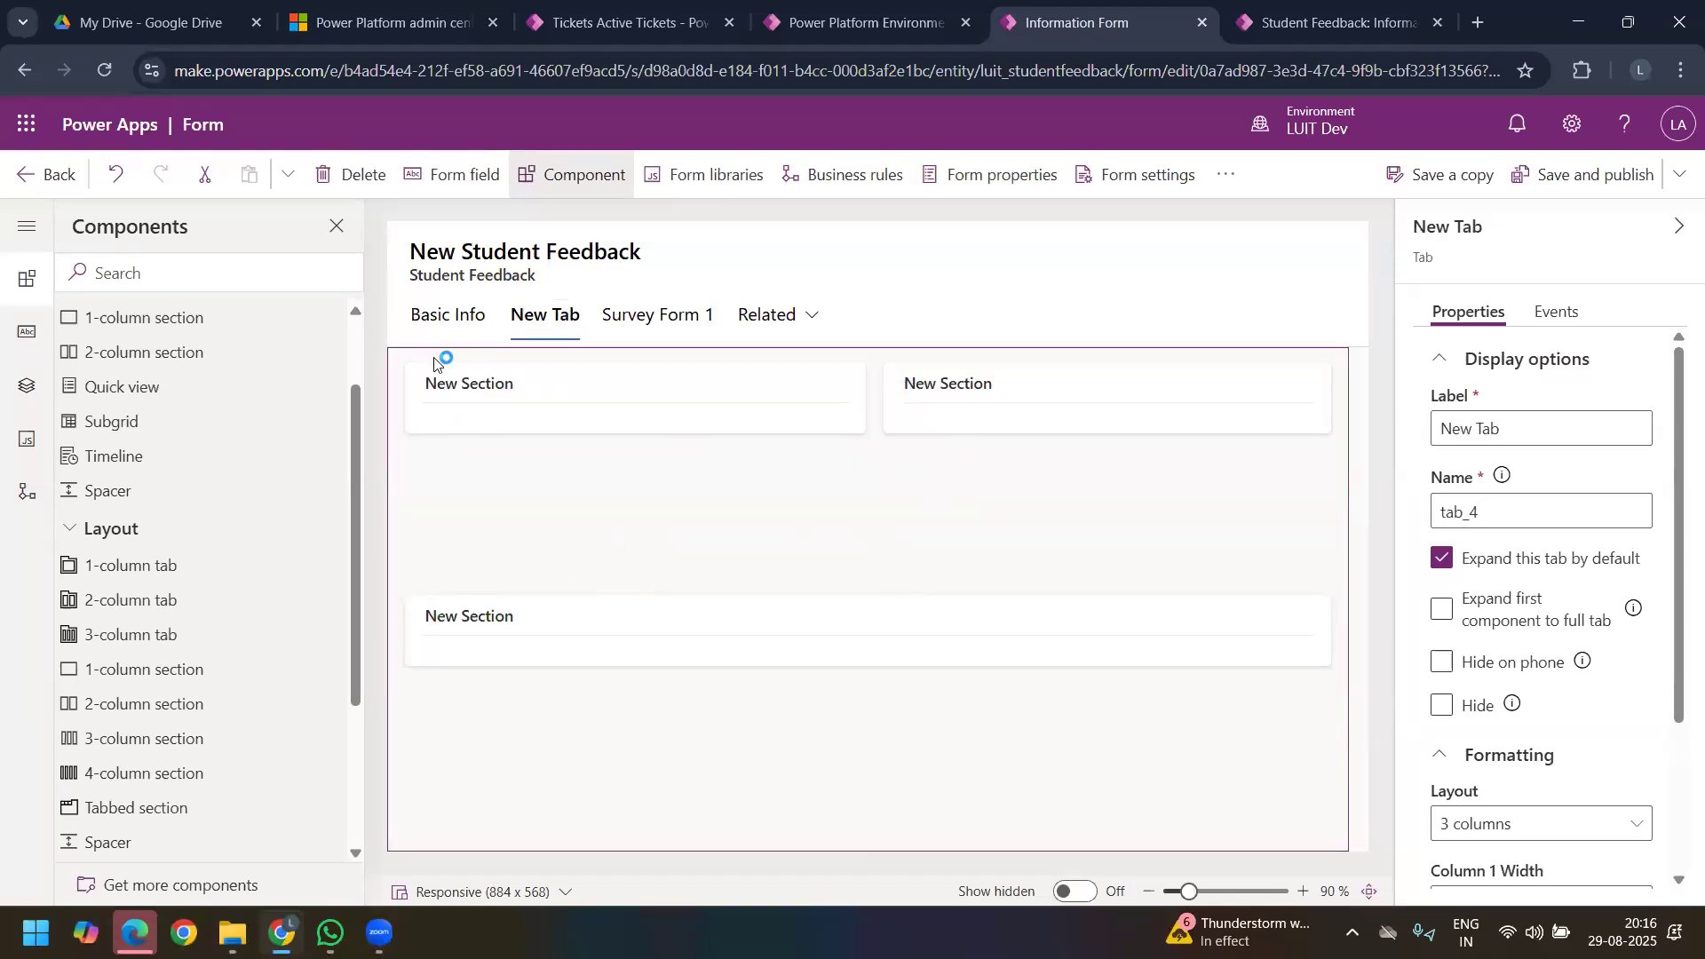
# Step: Move the College Info section from Basic Info into the new tab's first column and delete the empty section below it
pyautogui.click(454, 318)
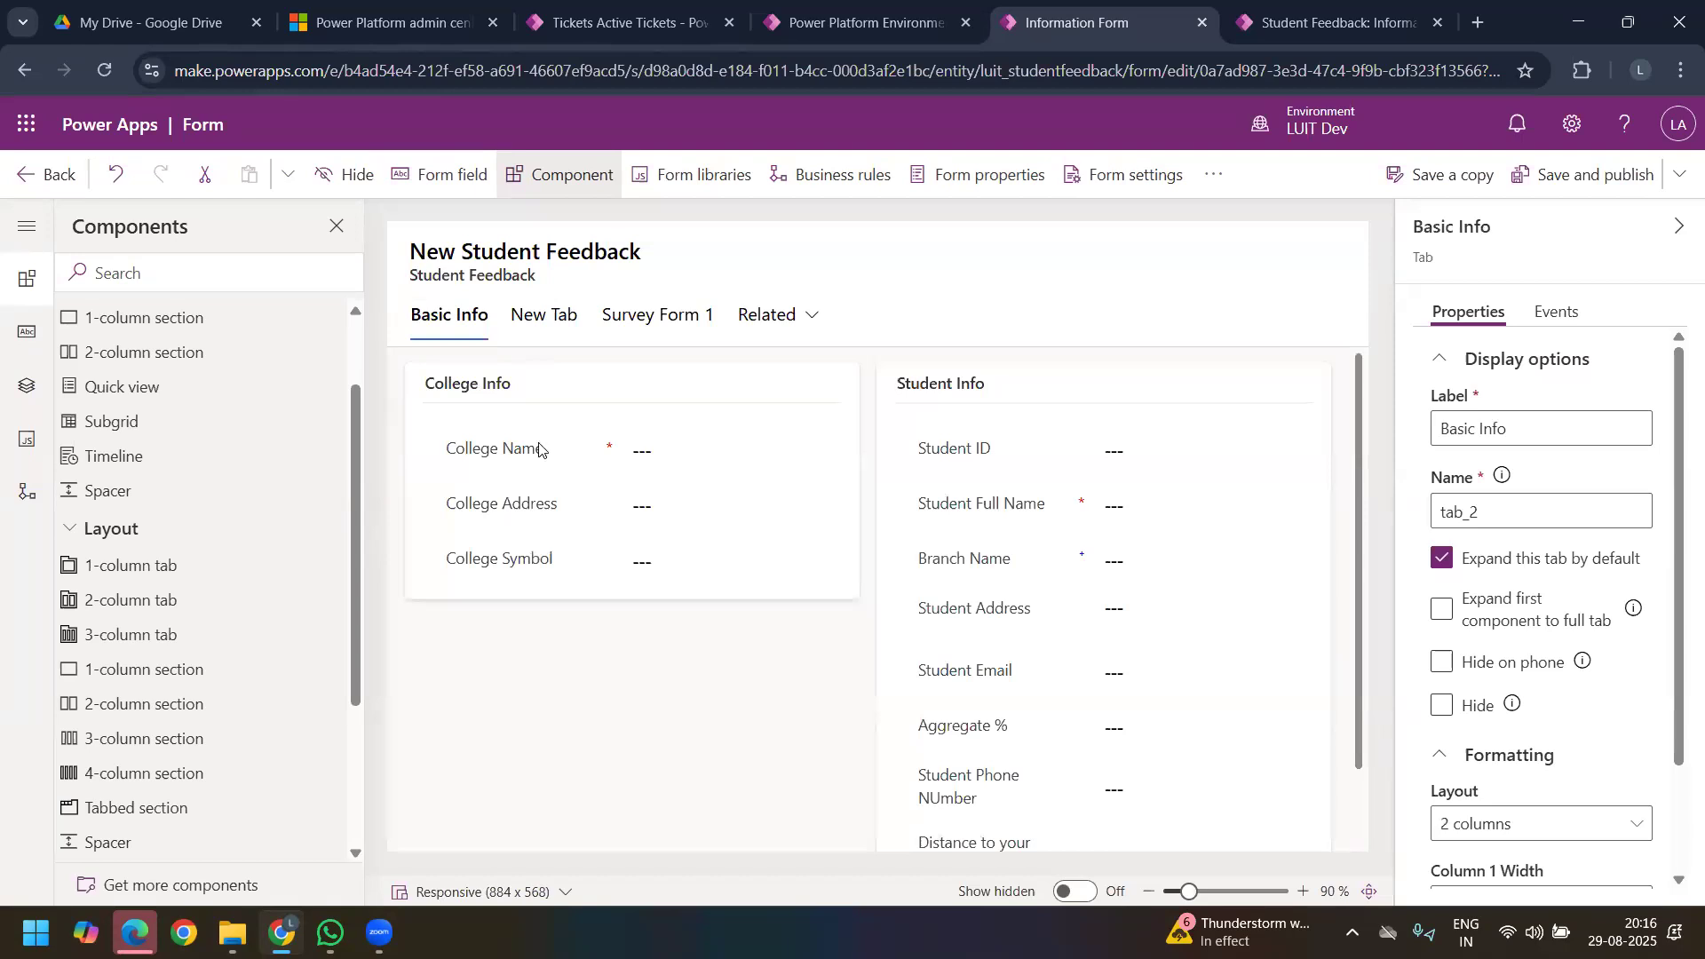
pyautogui.moveTo(491, 389)
pyautogui.mouseDown()
pyautogui.moveTo(563, 316)
pyautogui.moveTo(517, 400)
pyautogui.mouseUp()
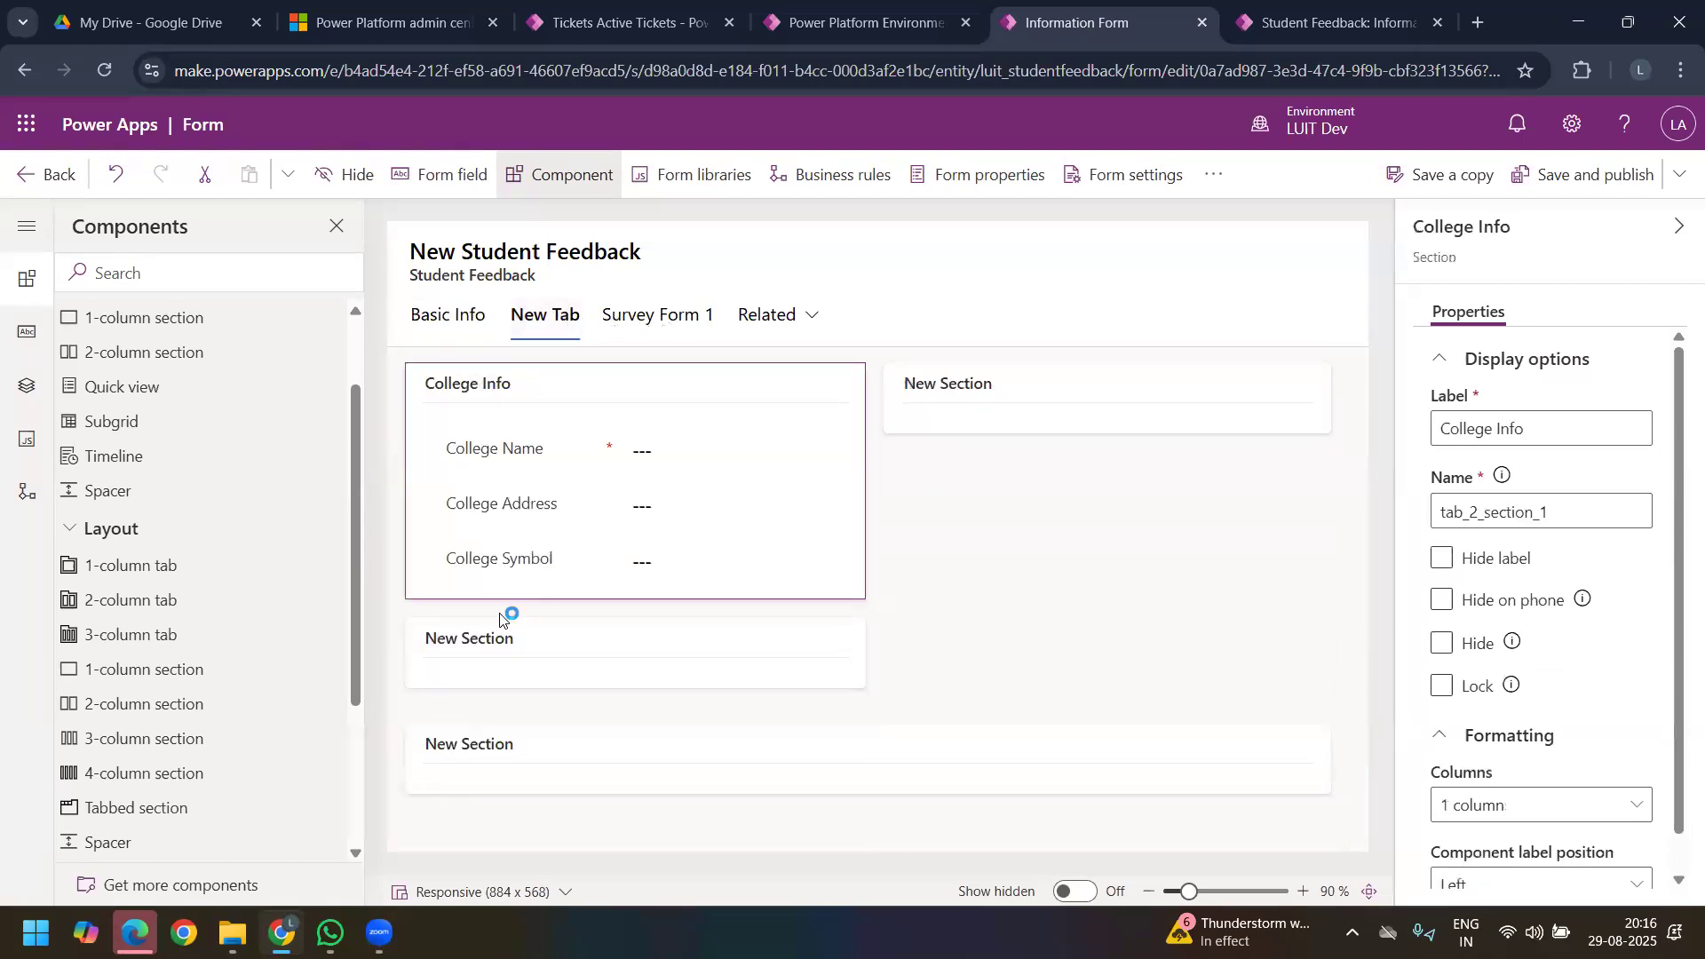
pyautogui.click(498, 664)
pyautogui.press('Delete')
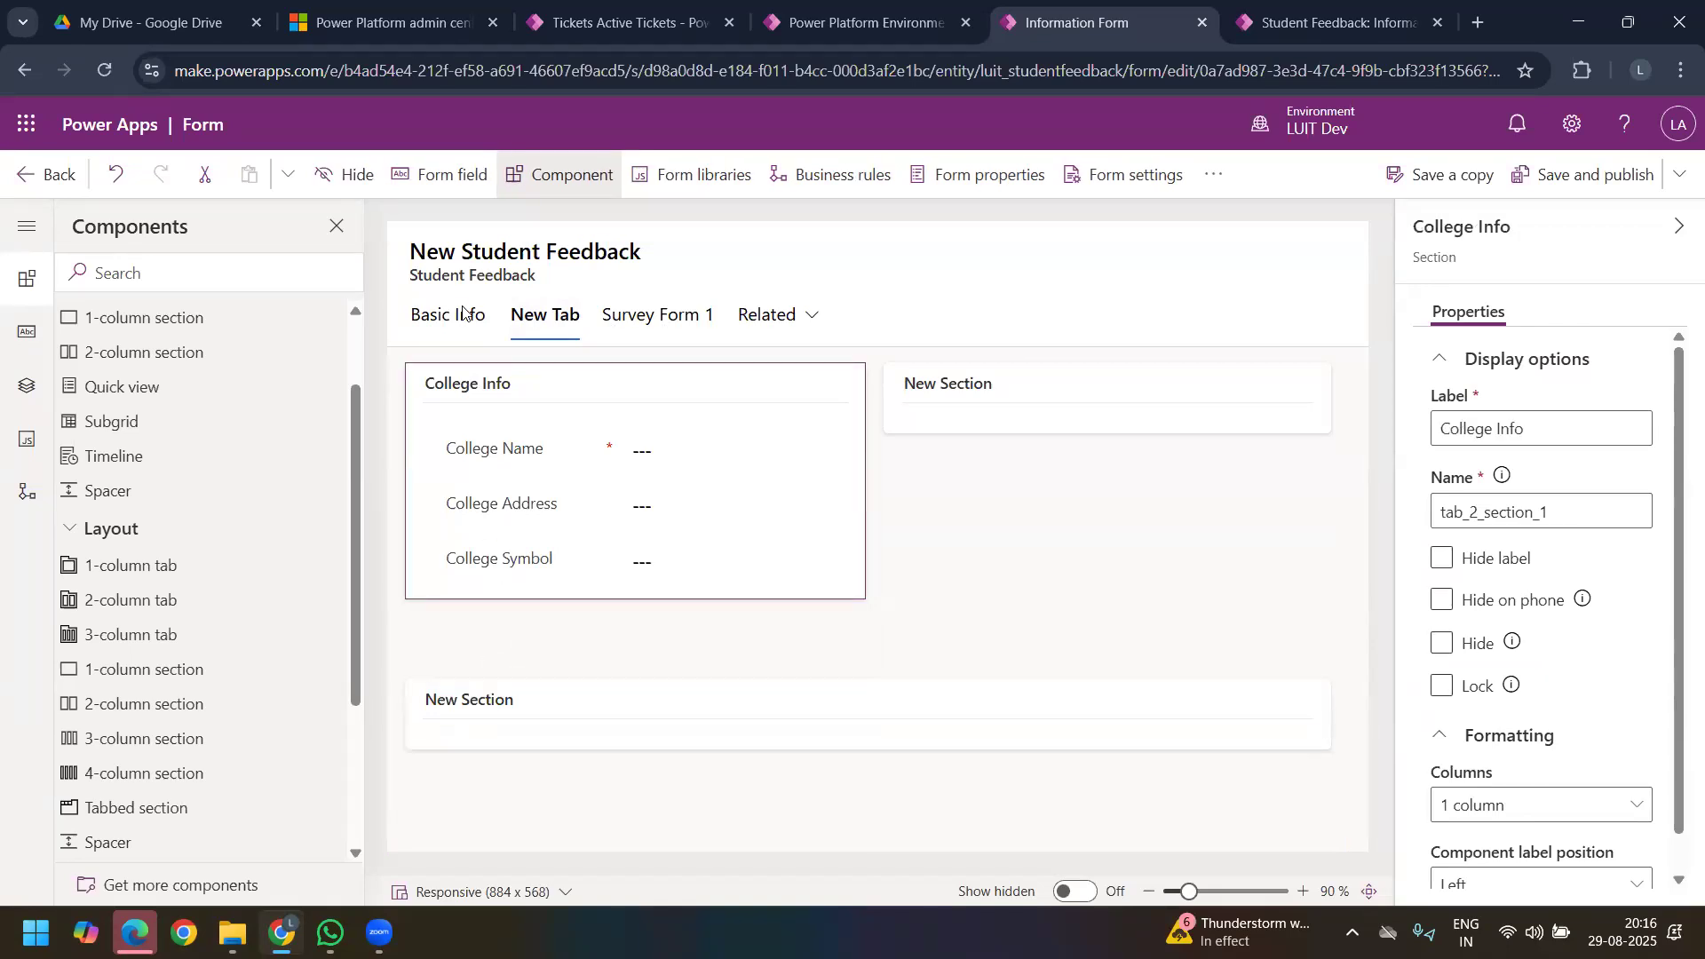
# Step: Move the Student Info section from Basic Info into the new tab's second column and delete the empty section above it
pyautogui.click(468, 316)
pyautogui.moveTo(1045, 384); pyautogui.dragTo(968, 408)
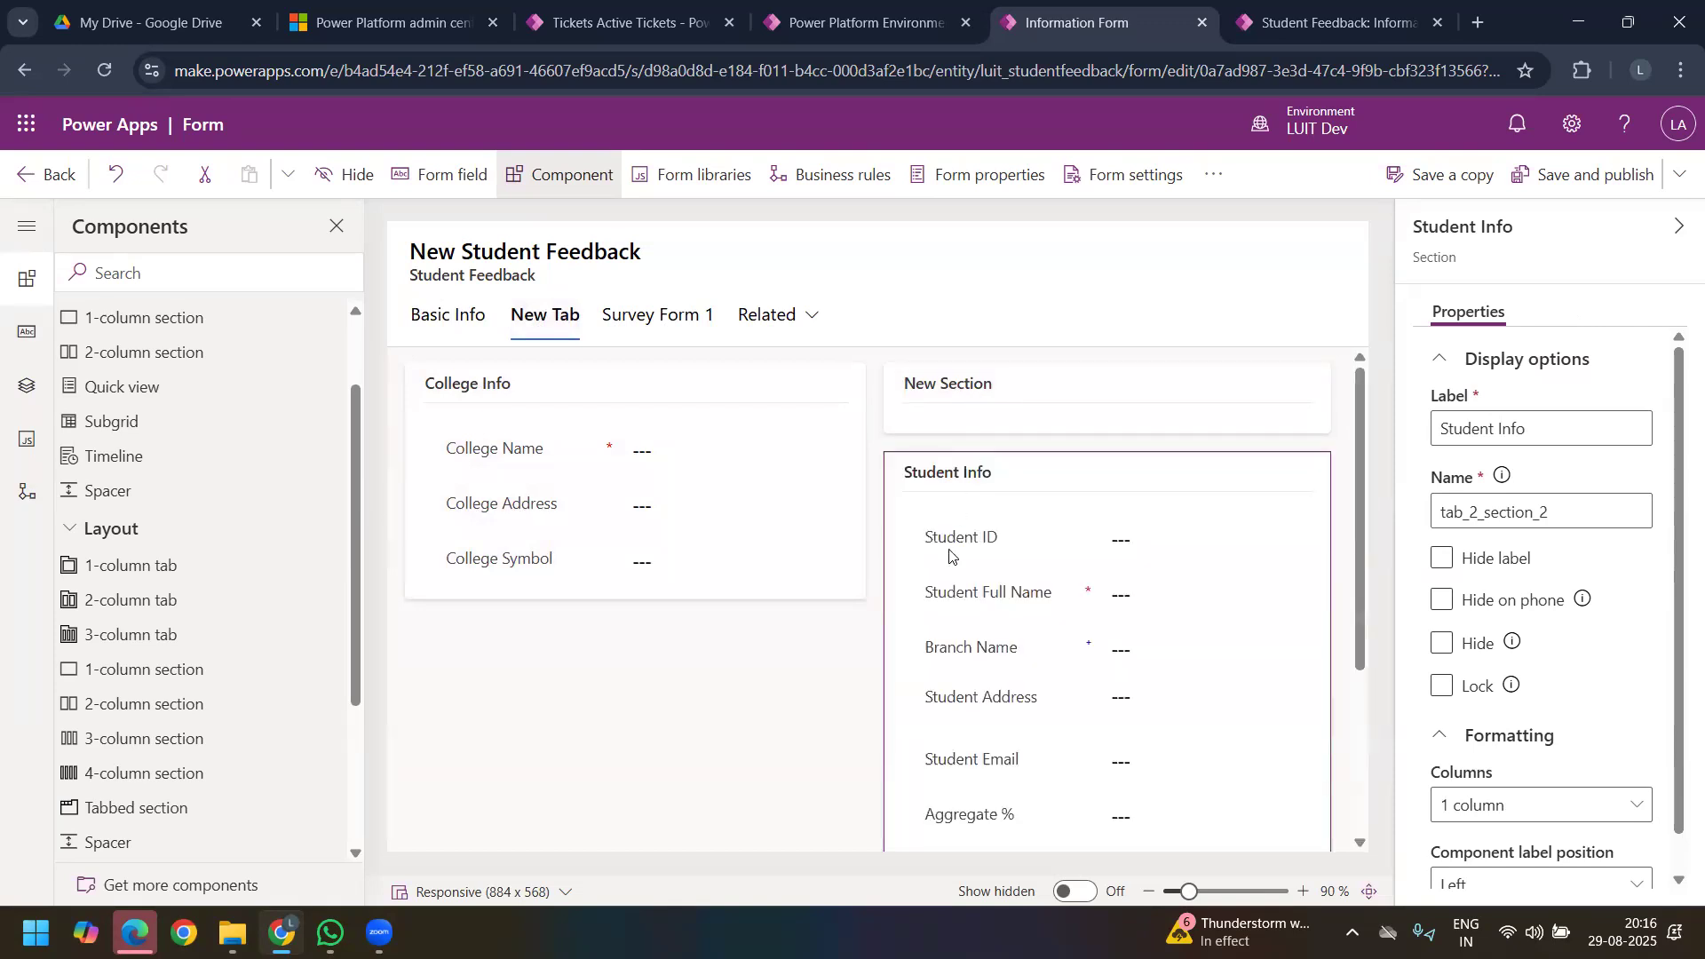
pyautogui.click(997, 397)
pyautogui.press('Delete')
# Step: Label the remaining empty section of the new tab "Personal Info"
pyautogui.scroll(-3, 940, 581)
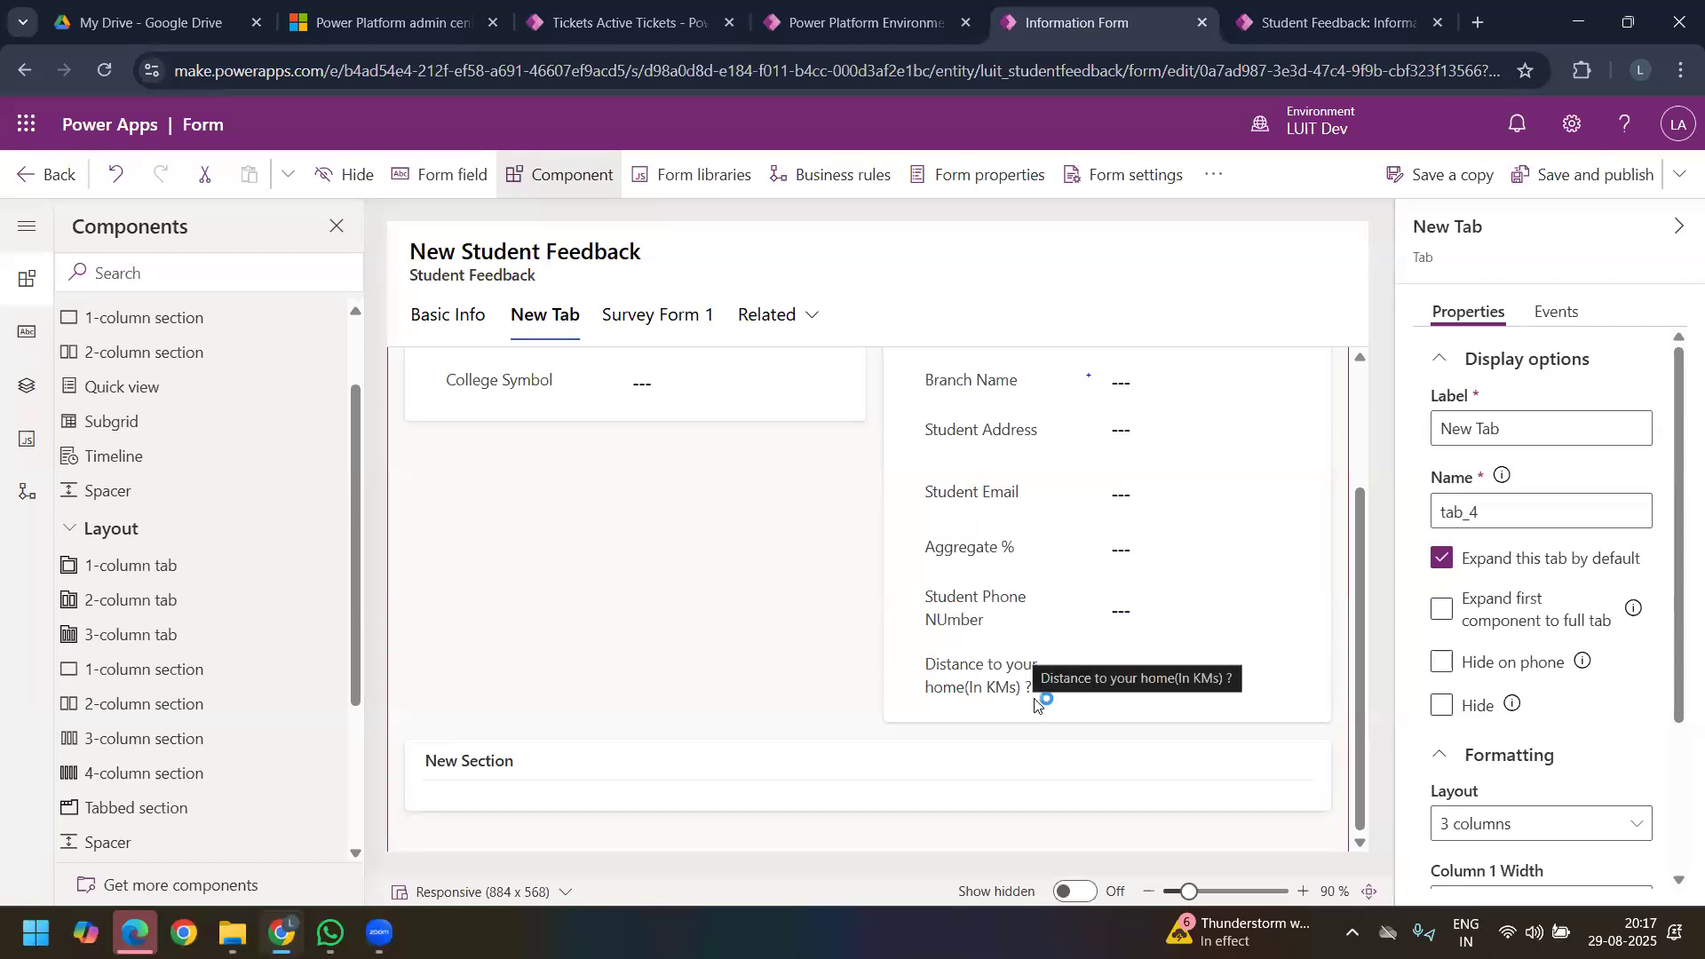
pyautogui.click(530, 769)
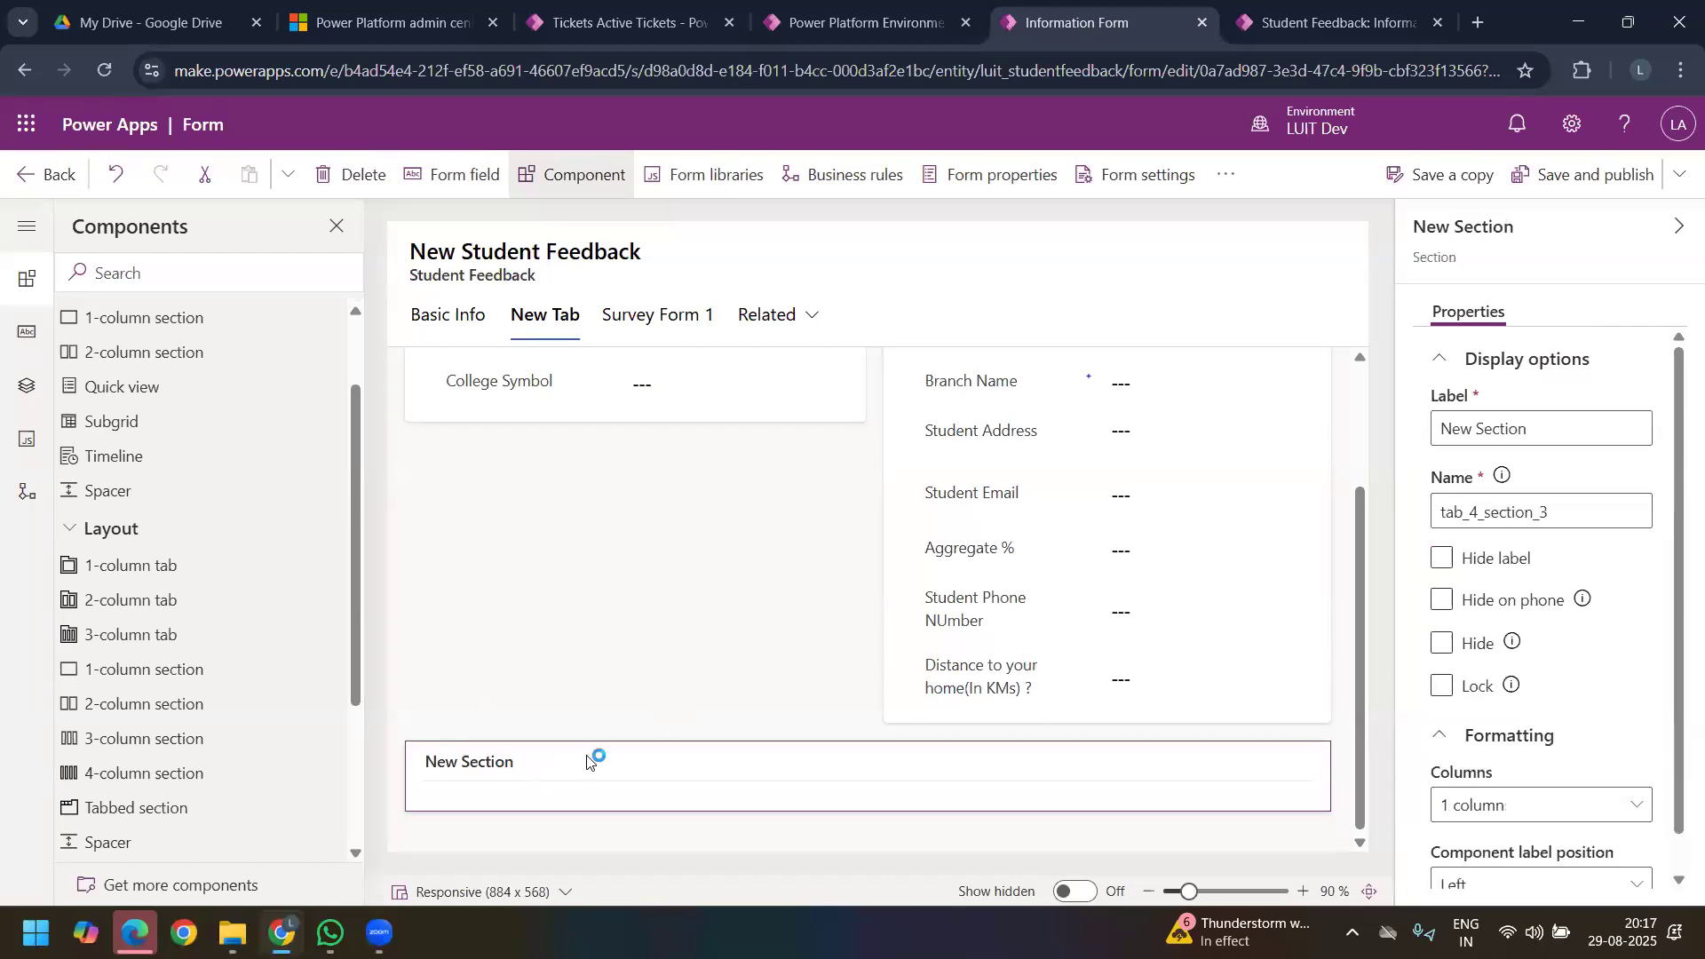
pyautogui.tripleClick(1548, 435)
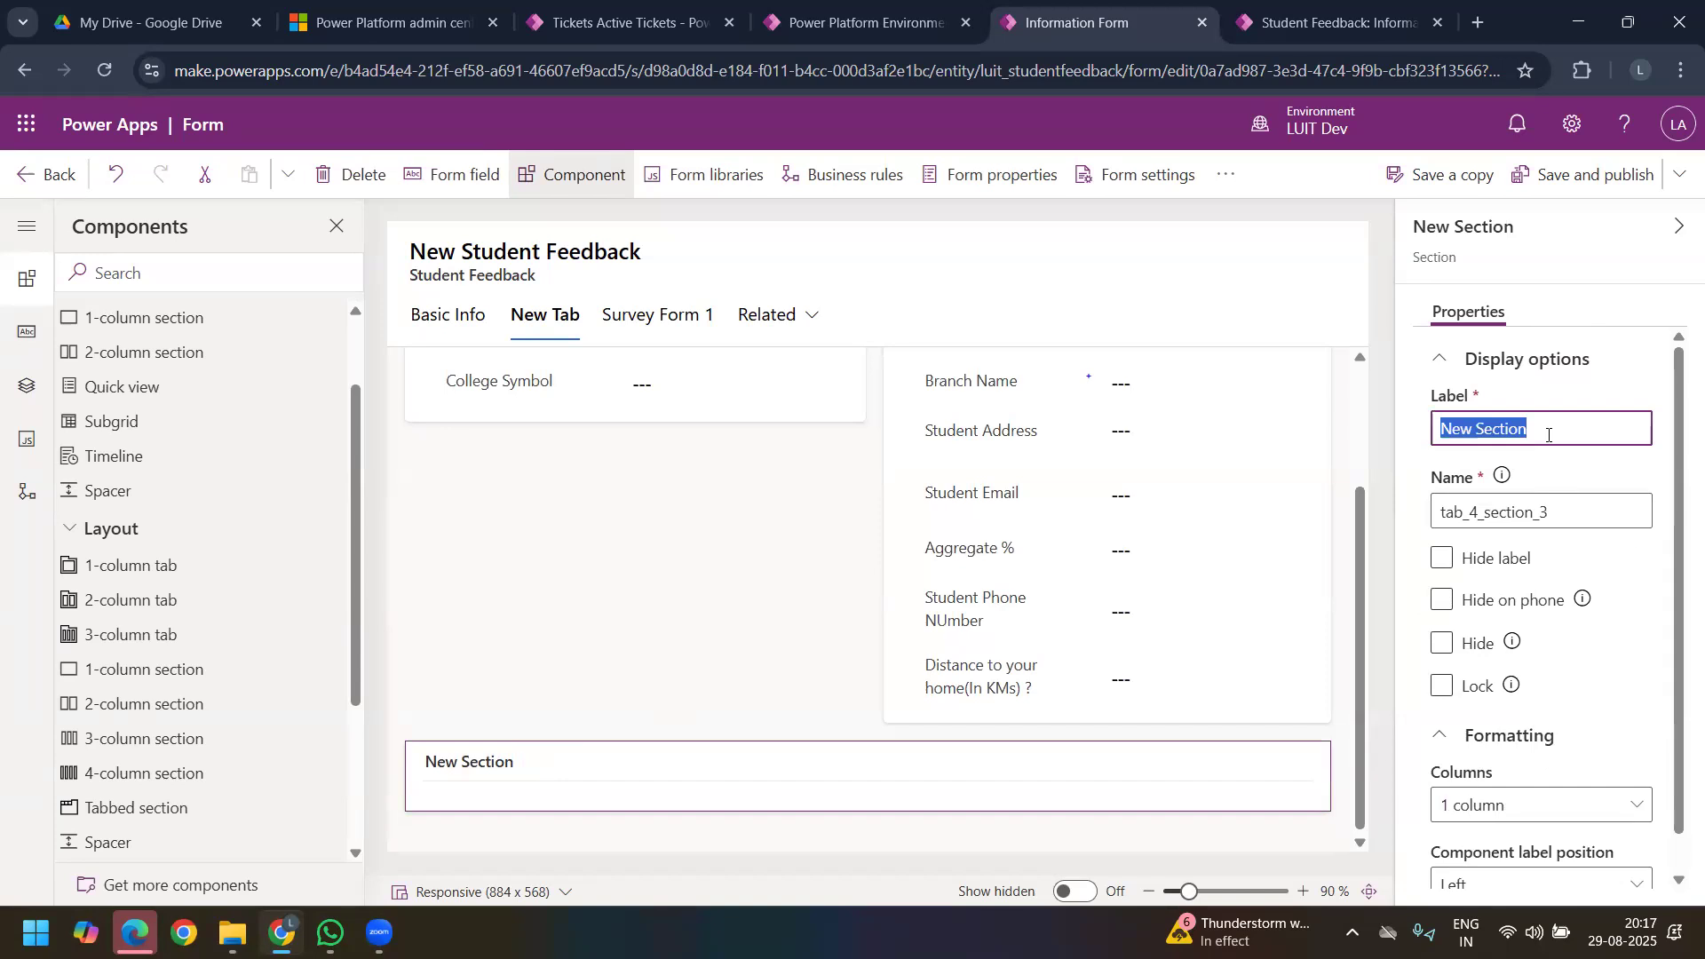
pyautogui.write('Personal')
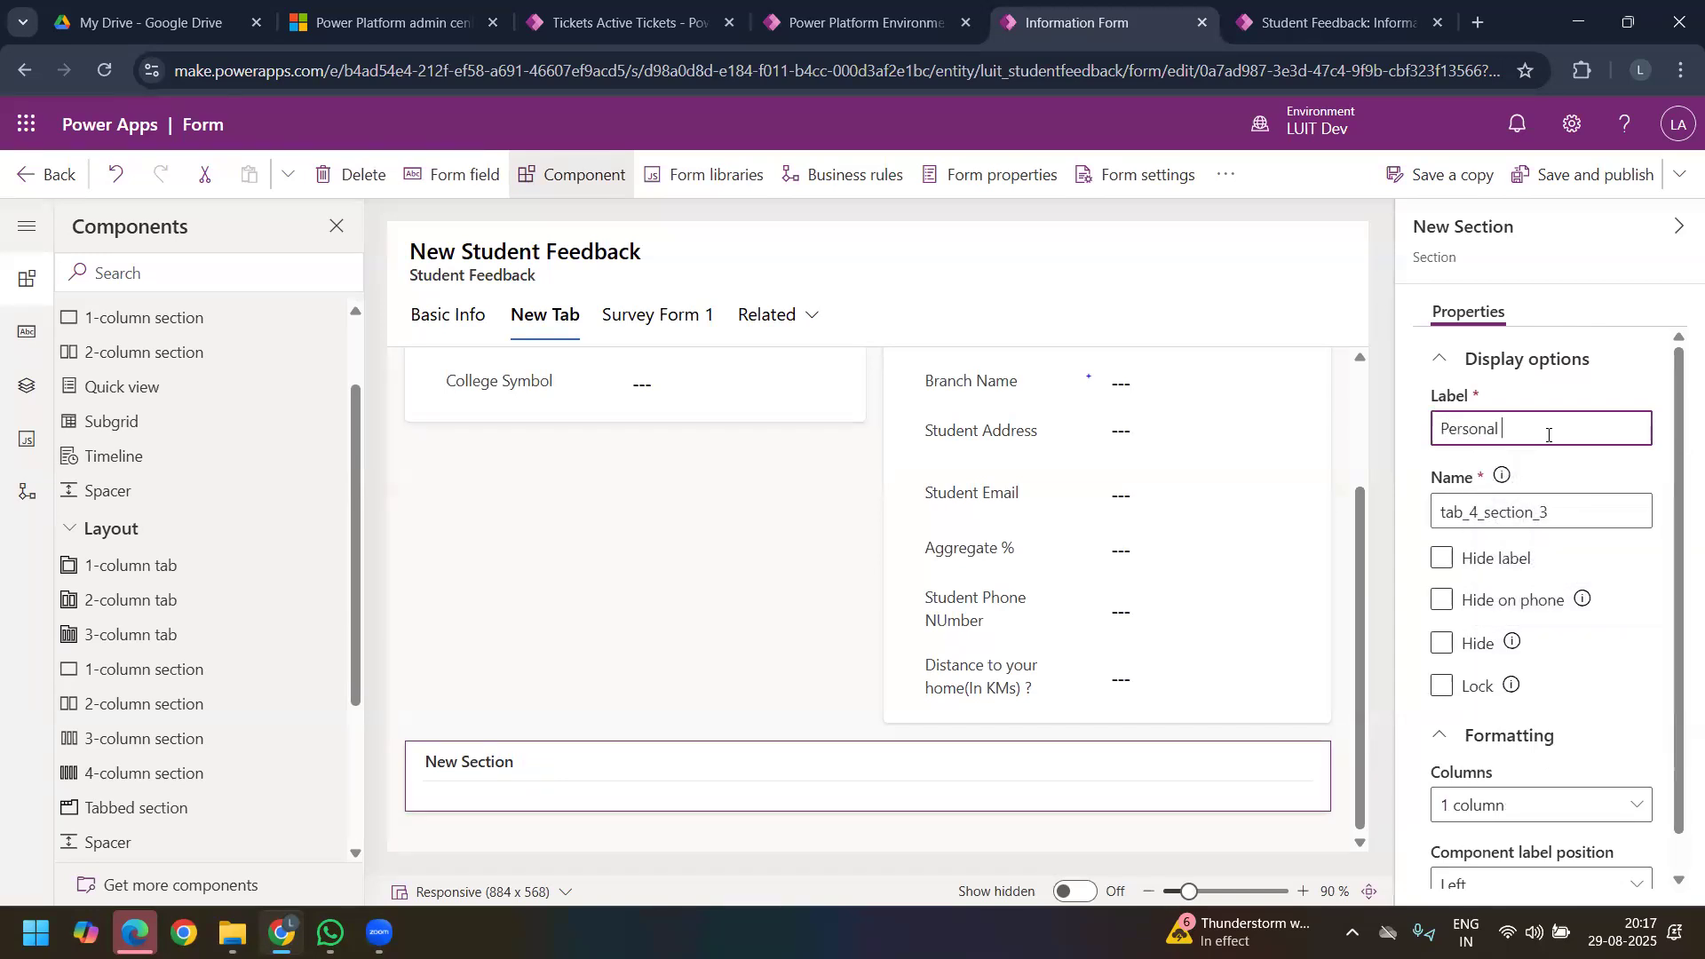
pyautogui.write(' Info')
# Step: Move the Student Email and Student Phone NUmber fields from Student Info into the Personal Info section
pyautogui.click(1006, 555)
pyautogui.moveTo(999, 502); pyautogui.dragTo(668, 755)
pyautogui.moveTo(975, 559); pyautogui.dragTo(520, 799)
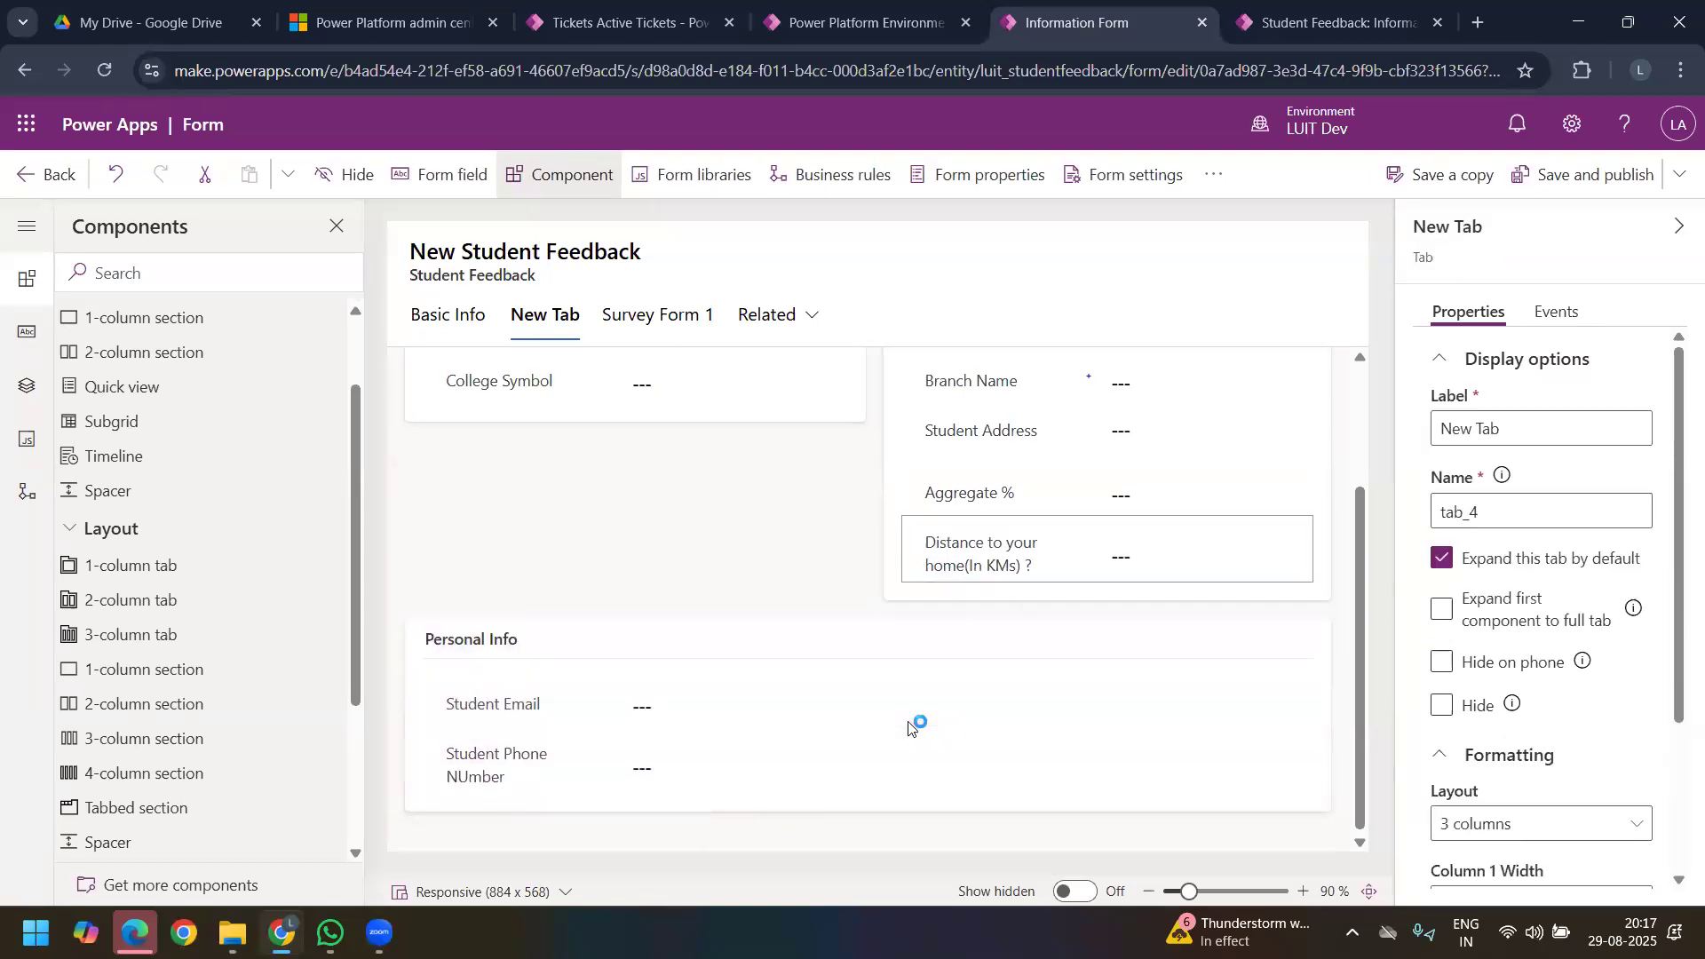
# Step: Move the Student Address, Distance to your home(In KMs) ? and Aggregate % fields from Student Info into the Personal Info section
pyautogui.moveTo(995, 433); pyautogui.dragTo(518, 810)
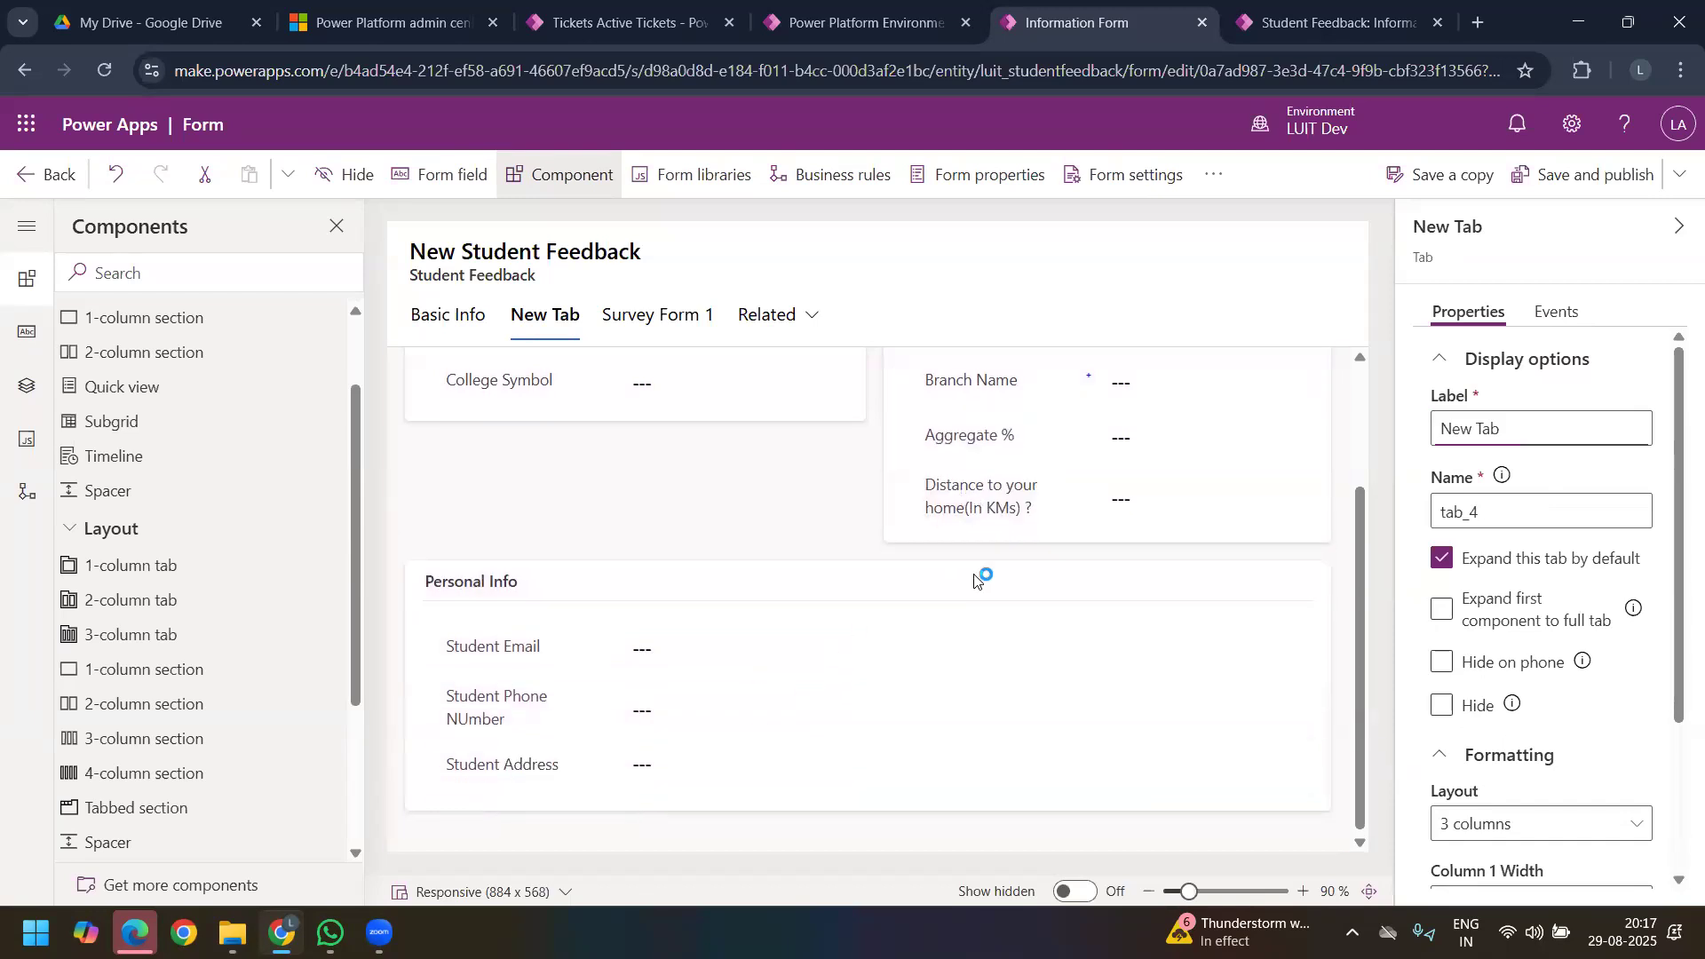
pyautogui.moveTo(968, 502); pyautogui.dragTo(538, 793)
pyautogui.moveTo(976, 446); pyautogui.dragTo(586, 793)
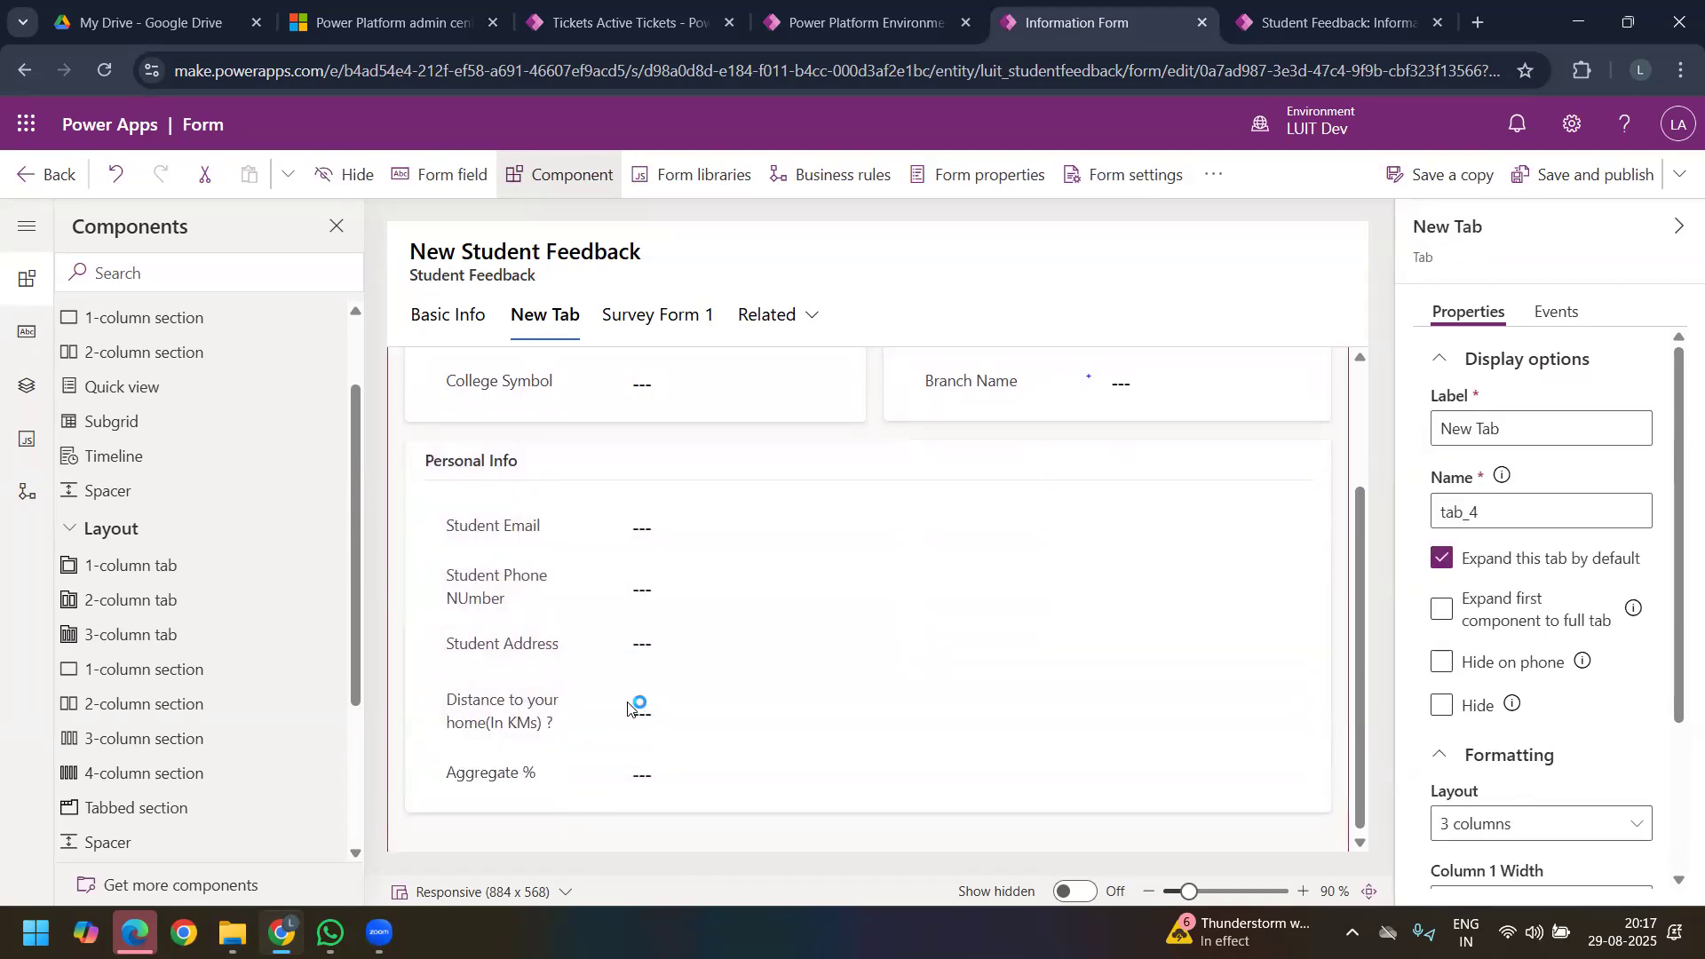
pyautogui.scroll(3, 630, 712)
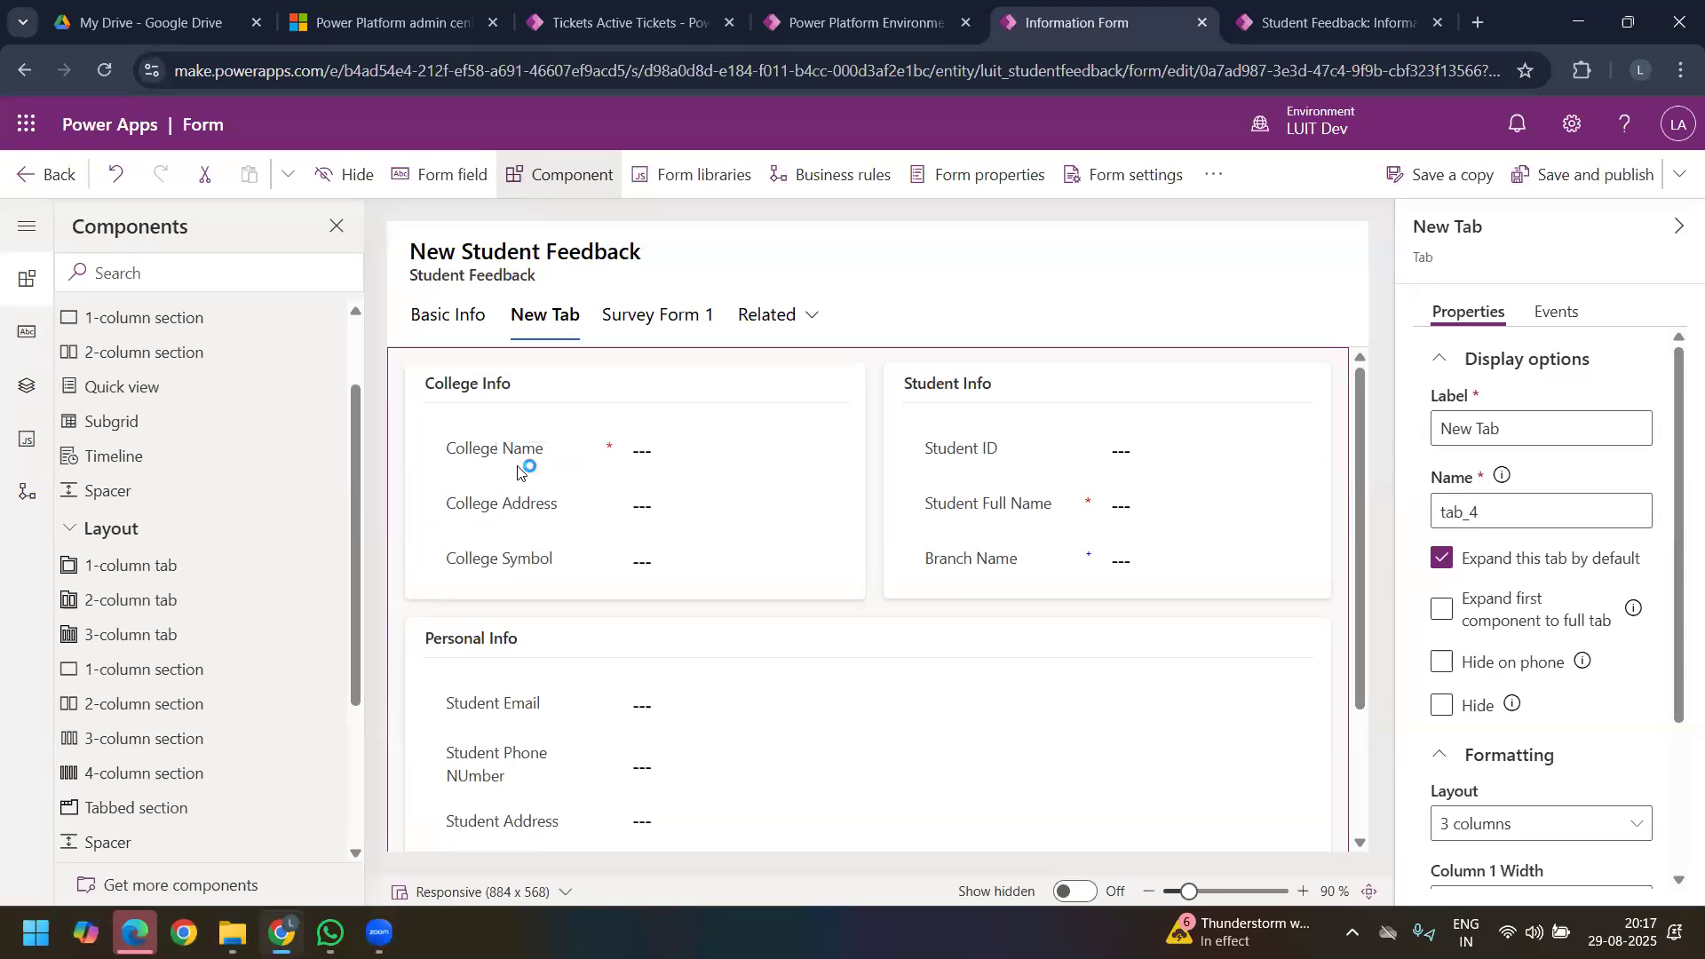
# Step: Look at the existing feedback record in the survey app, return to the form editor, and save and publish the form
pyautogui.click(1311, 24)
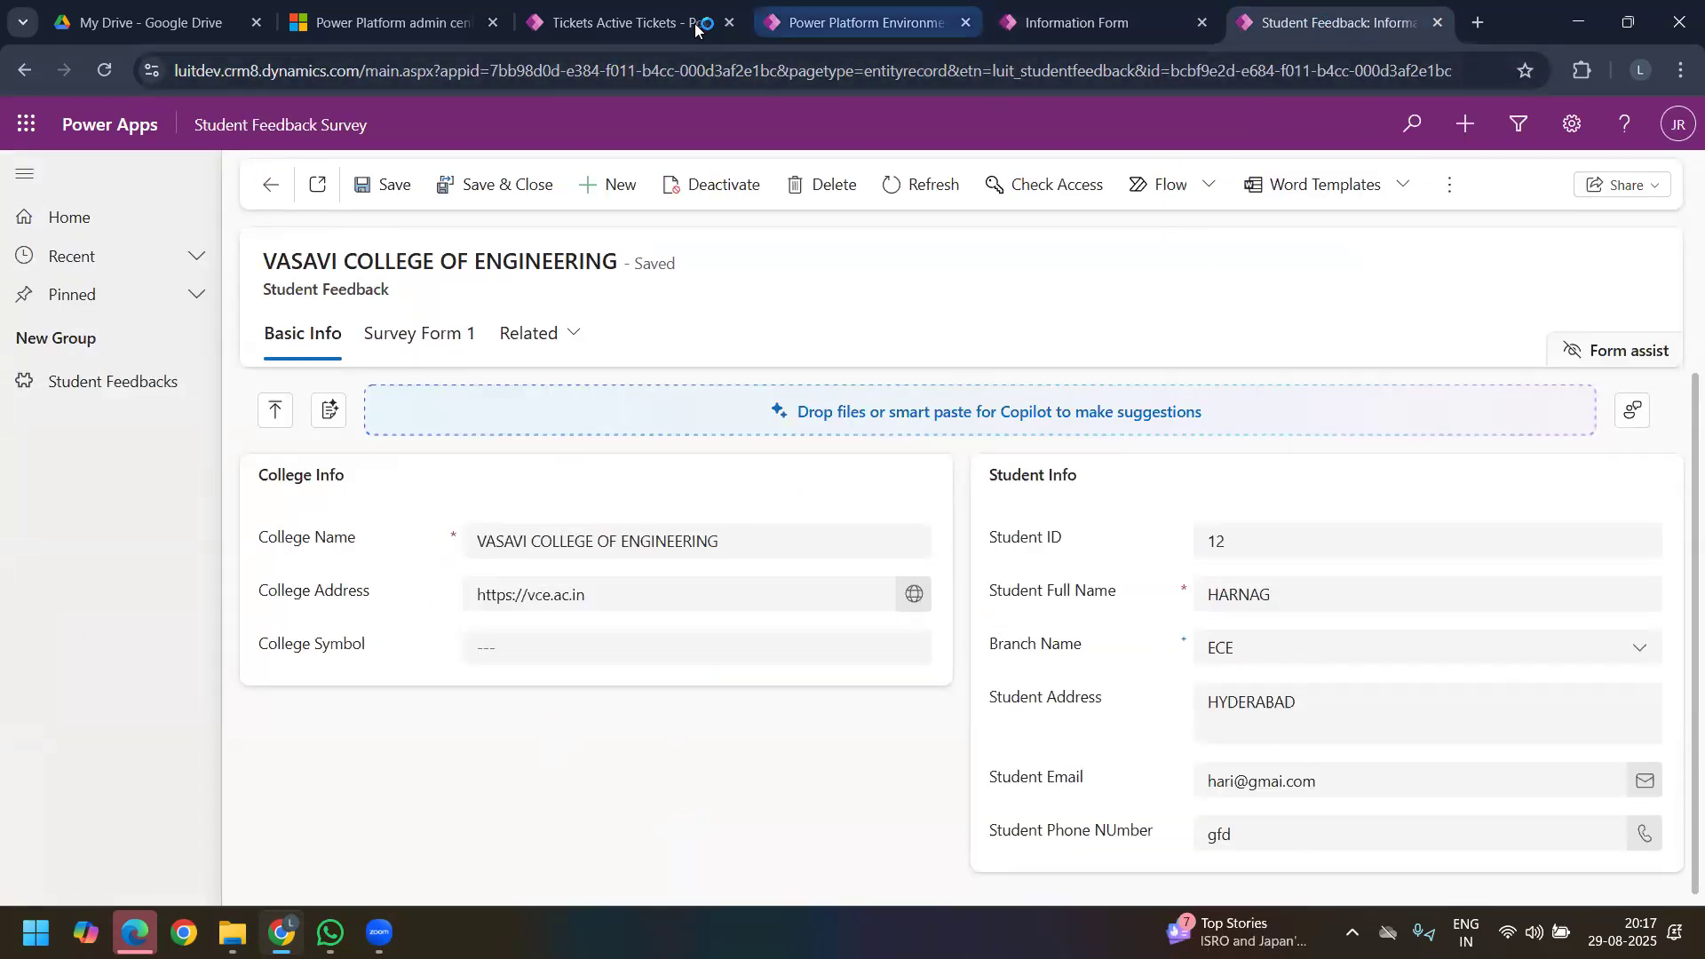
pyautogui.click(630, 22)
pyautogui.click(914, 17)
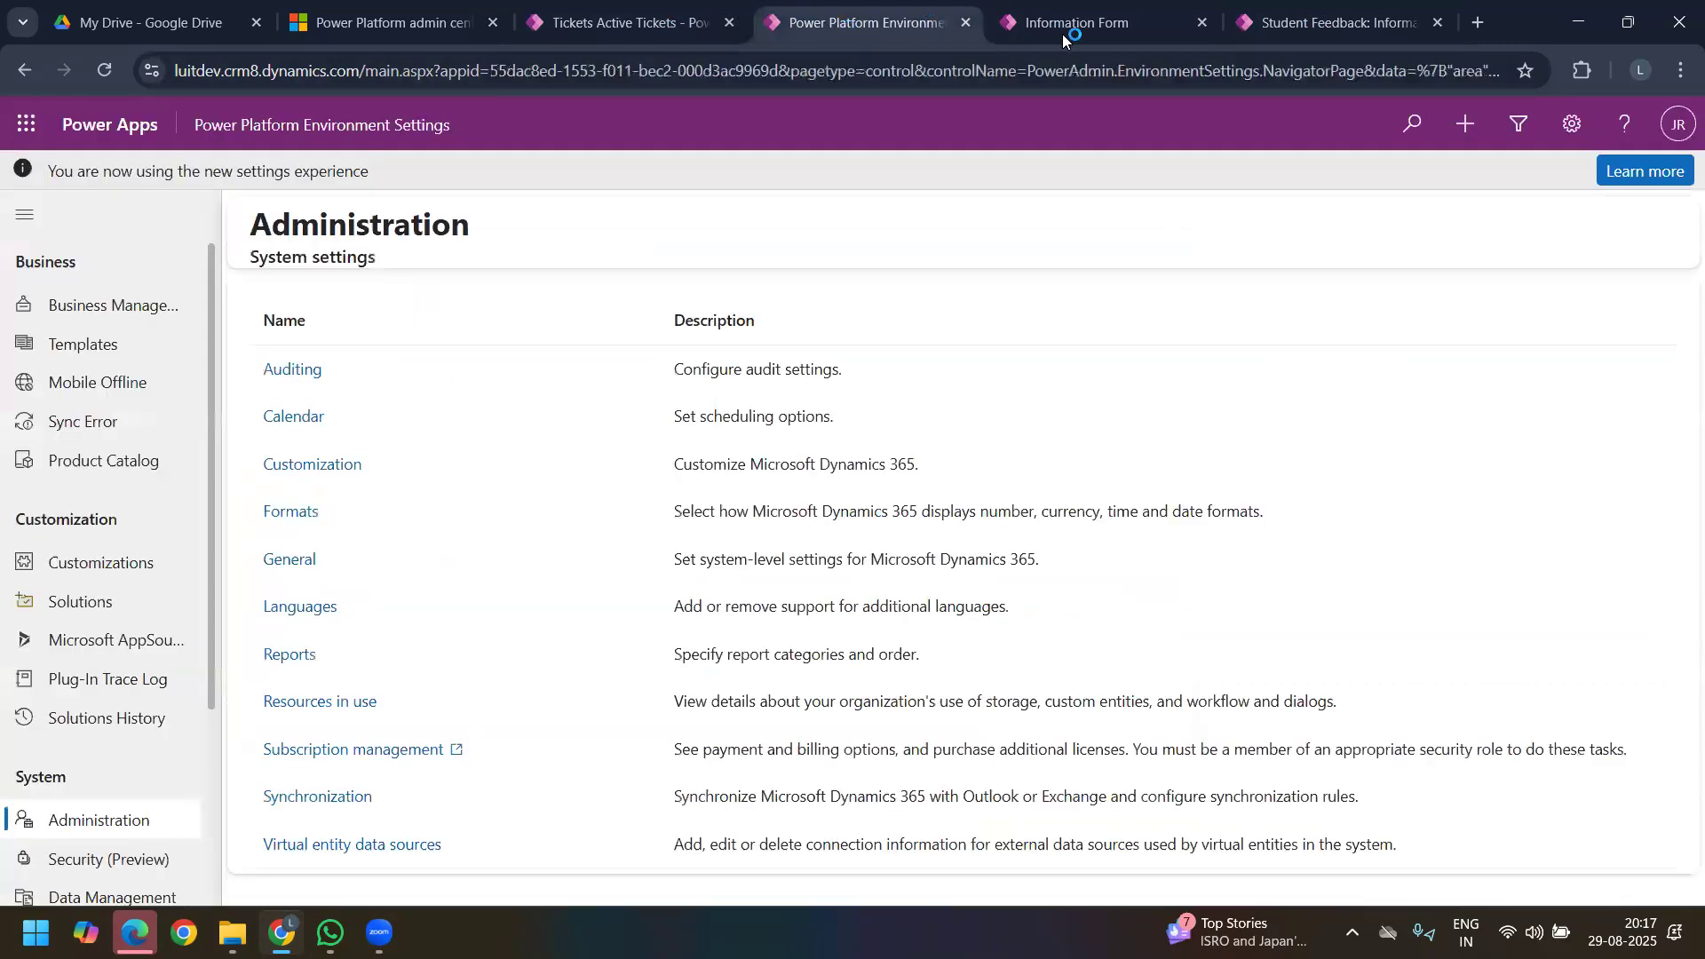
pyautogui.click(1062, 27)
pyautogui.click(1575, 176)
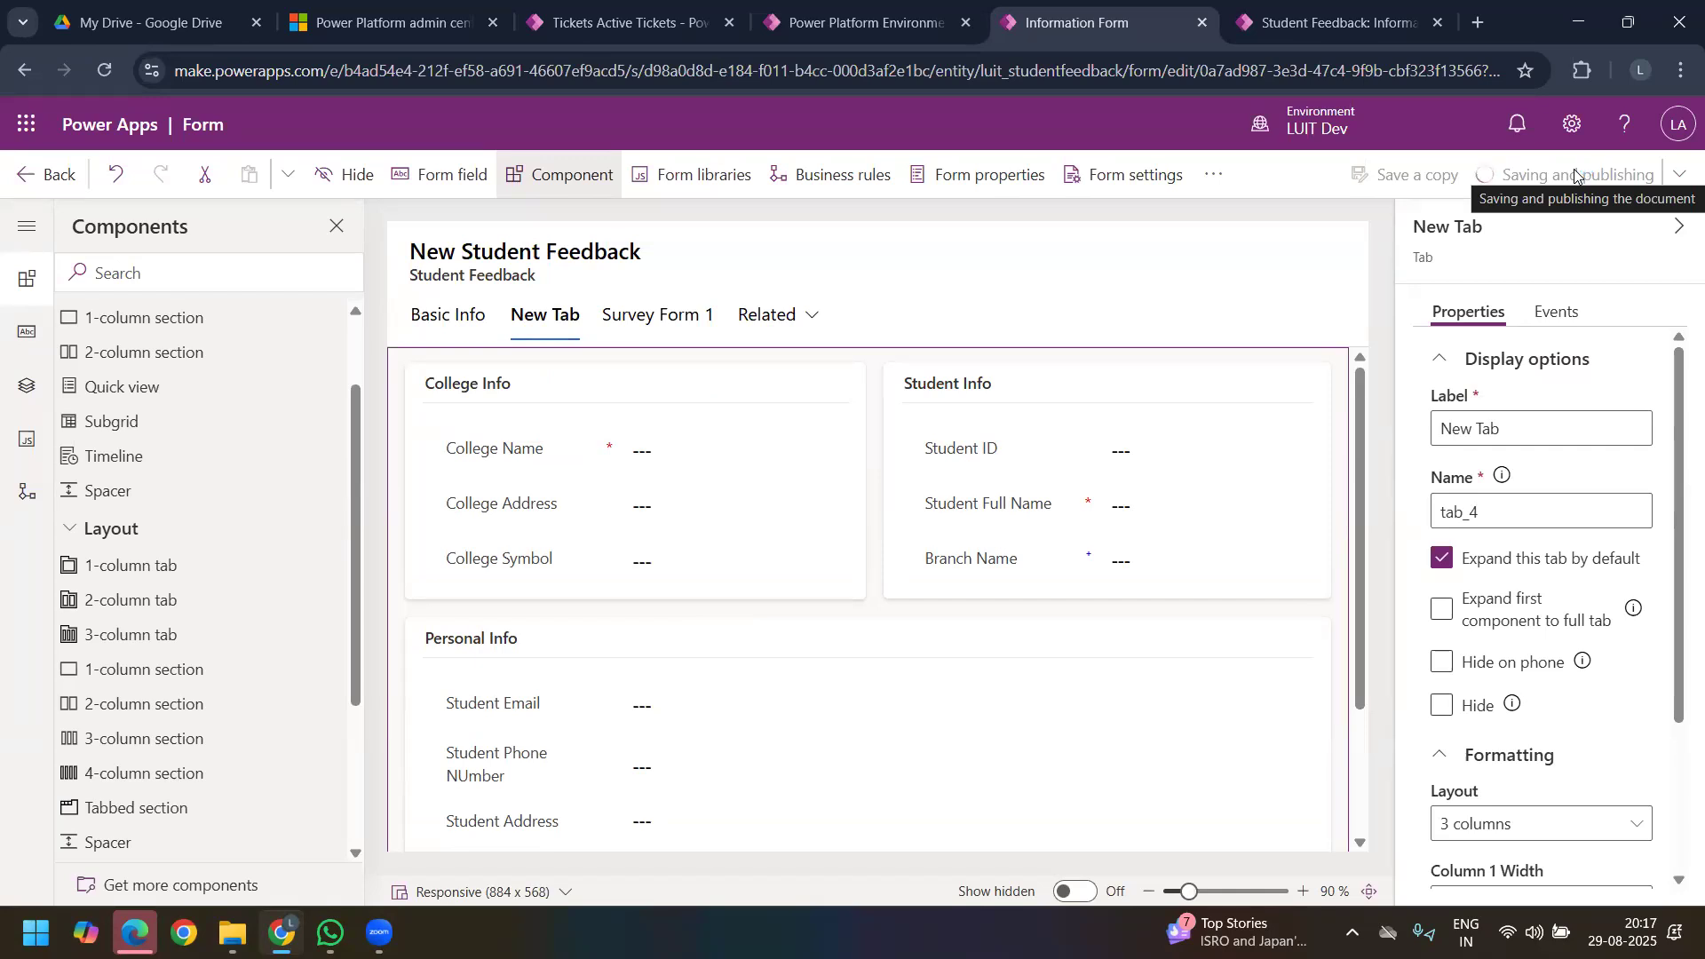
# Step: Label the new three-column tab "Basic Info", reusing the label of the old tab
pyautogui.click(456, 322)
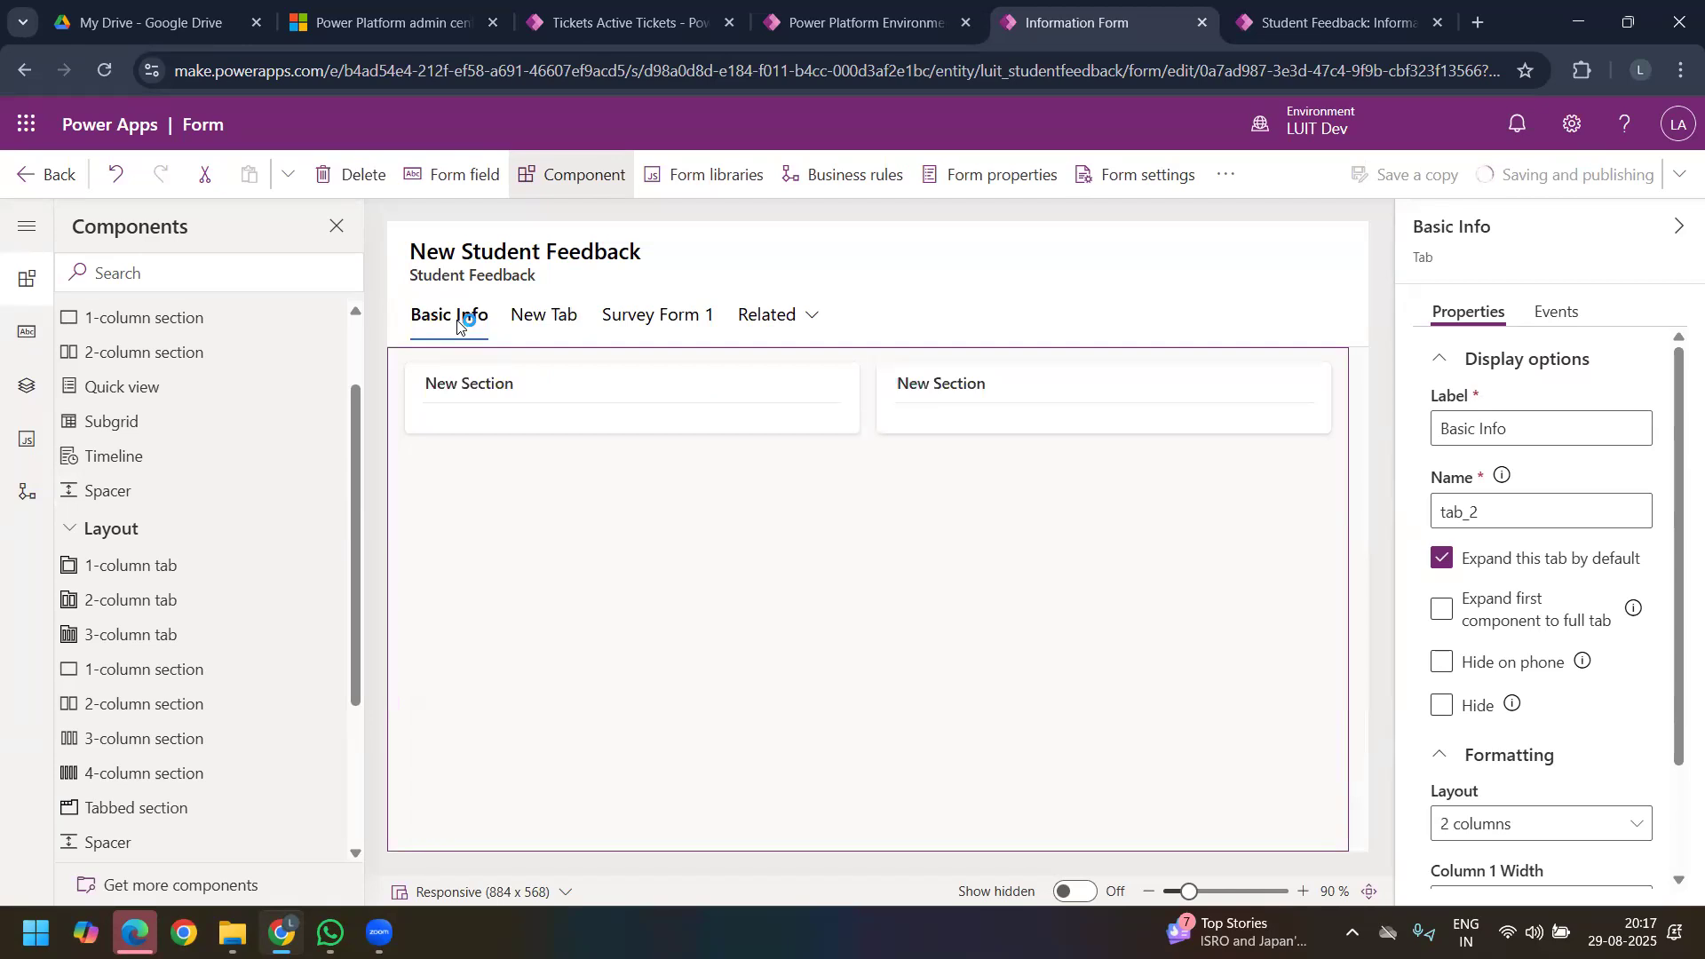
pyautogui.click(1512, 423)
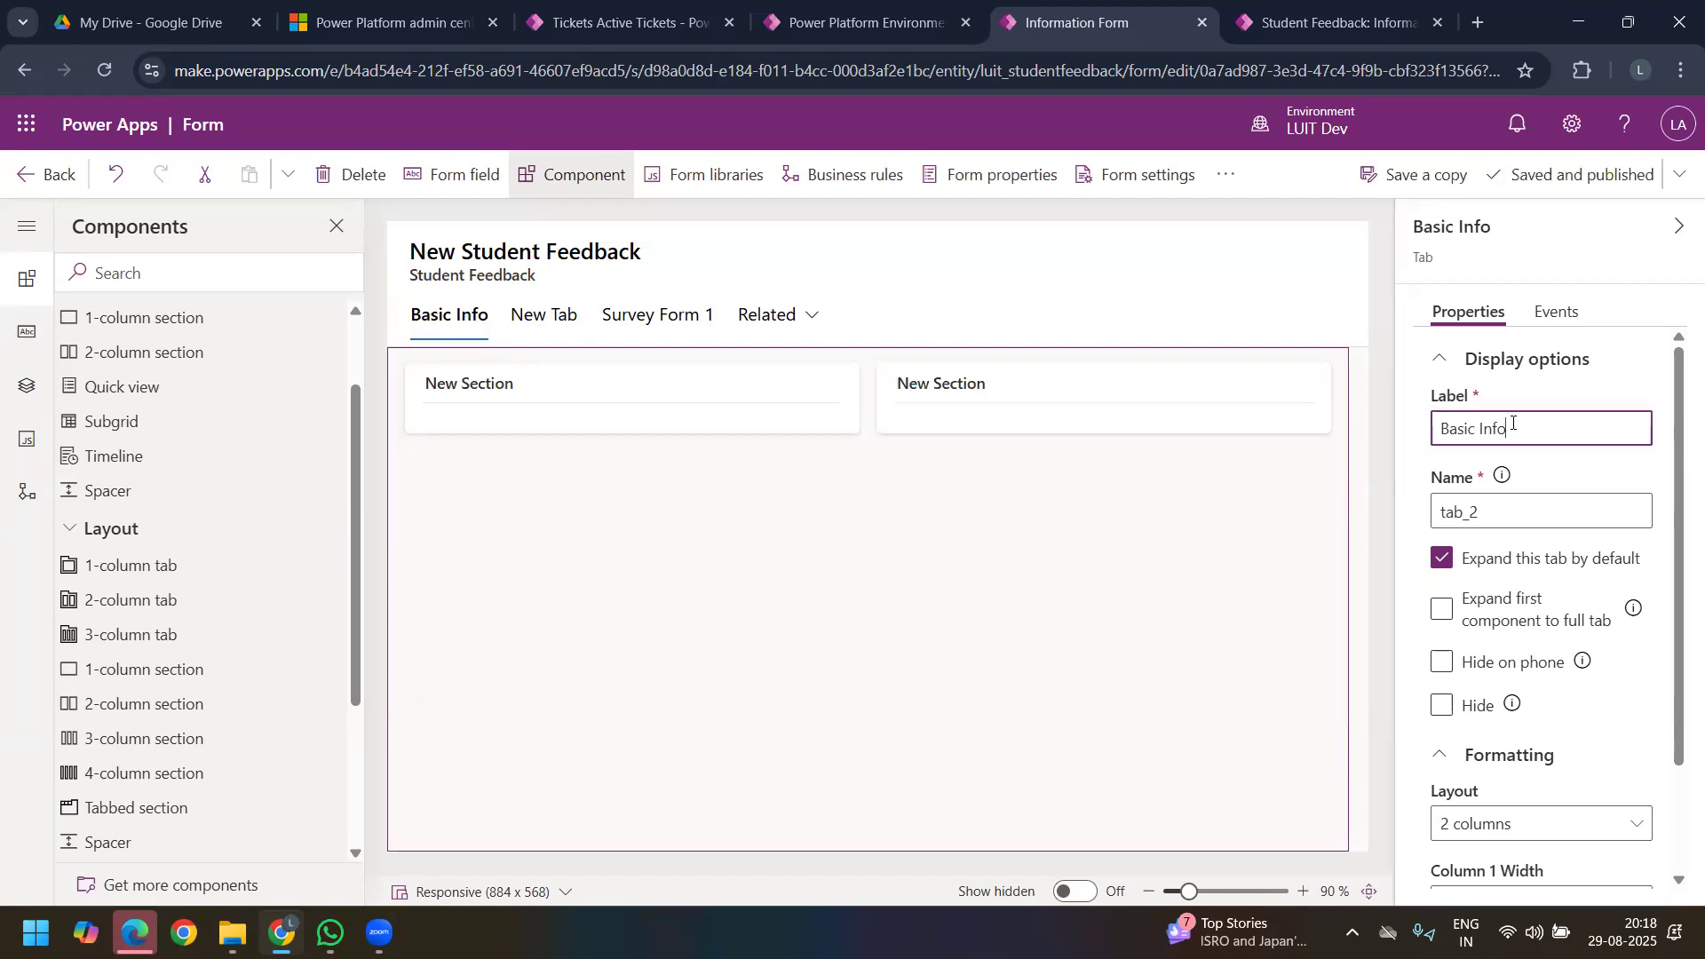
pyautogui.hotkey('ctrl', 'a')
pyautogui.hotkey('ctrl', 'c')
pyautogui.click(571, 320)
pyautogui.click(1536, 431)
pyautogui.hotkey('ctrl', 'a')
pyautogui.hotkey('ctrl', 'v')
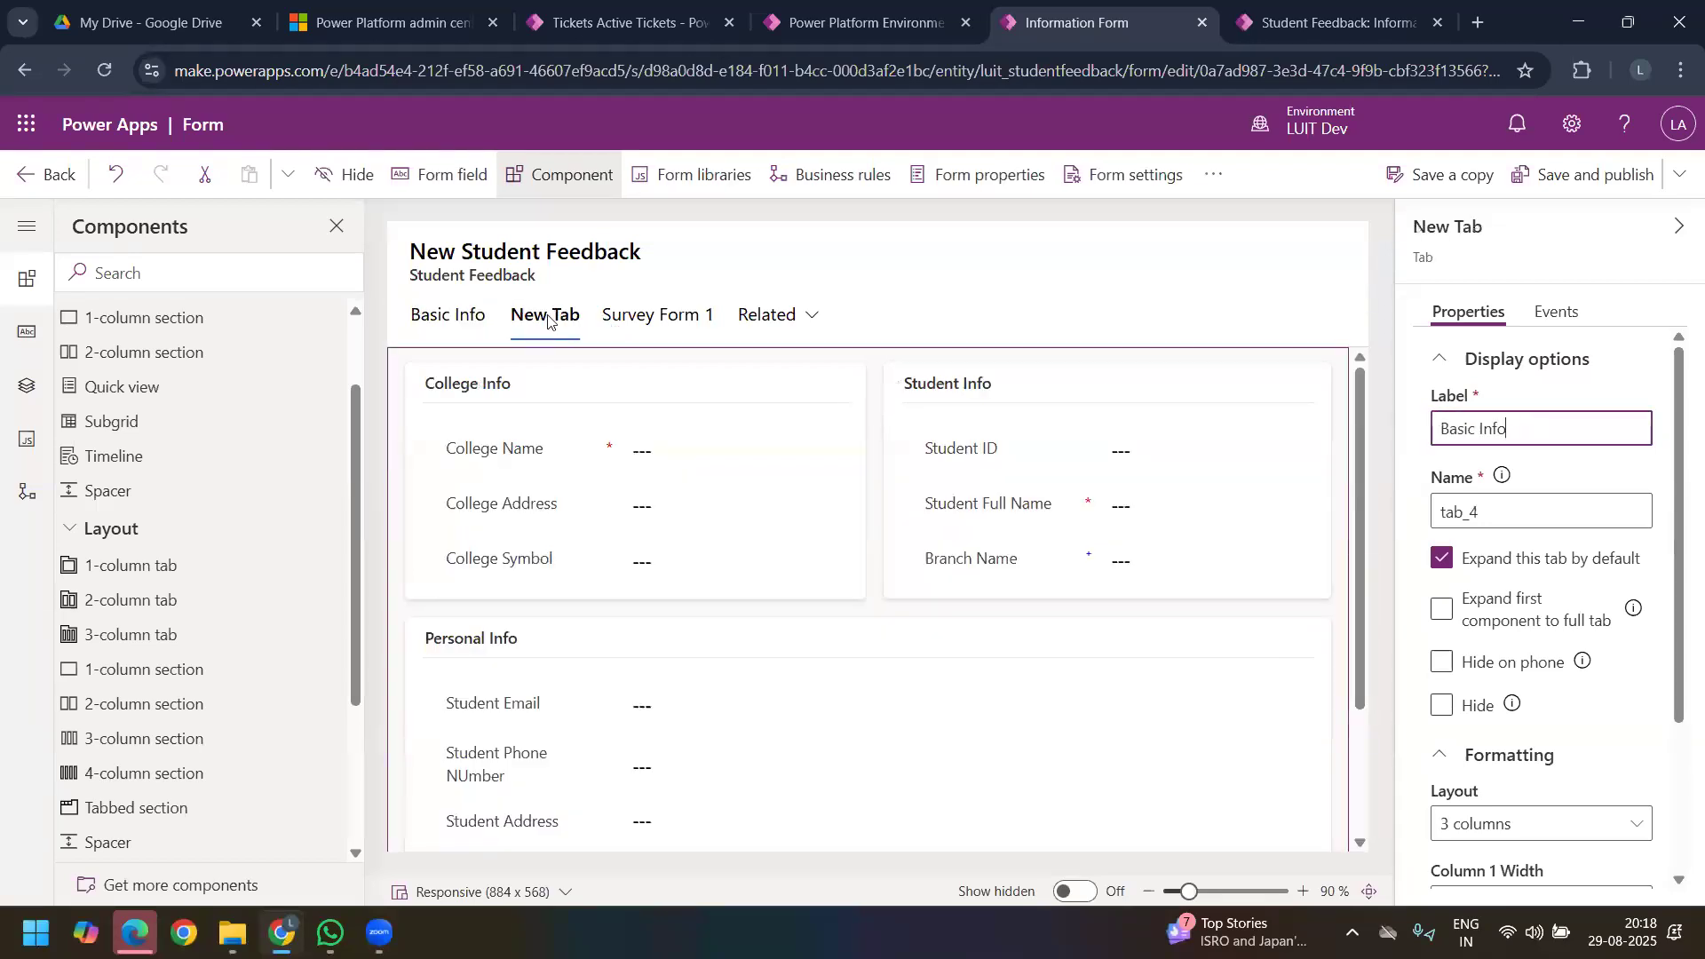
# Step: Delete the old two-column Basic Info tab that holds only empty sections
pyautogui.click(465, 321)
pyautogui.rightClick(464, 328)
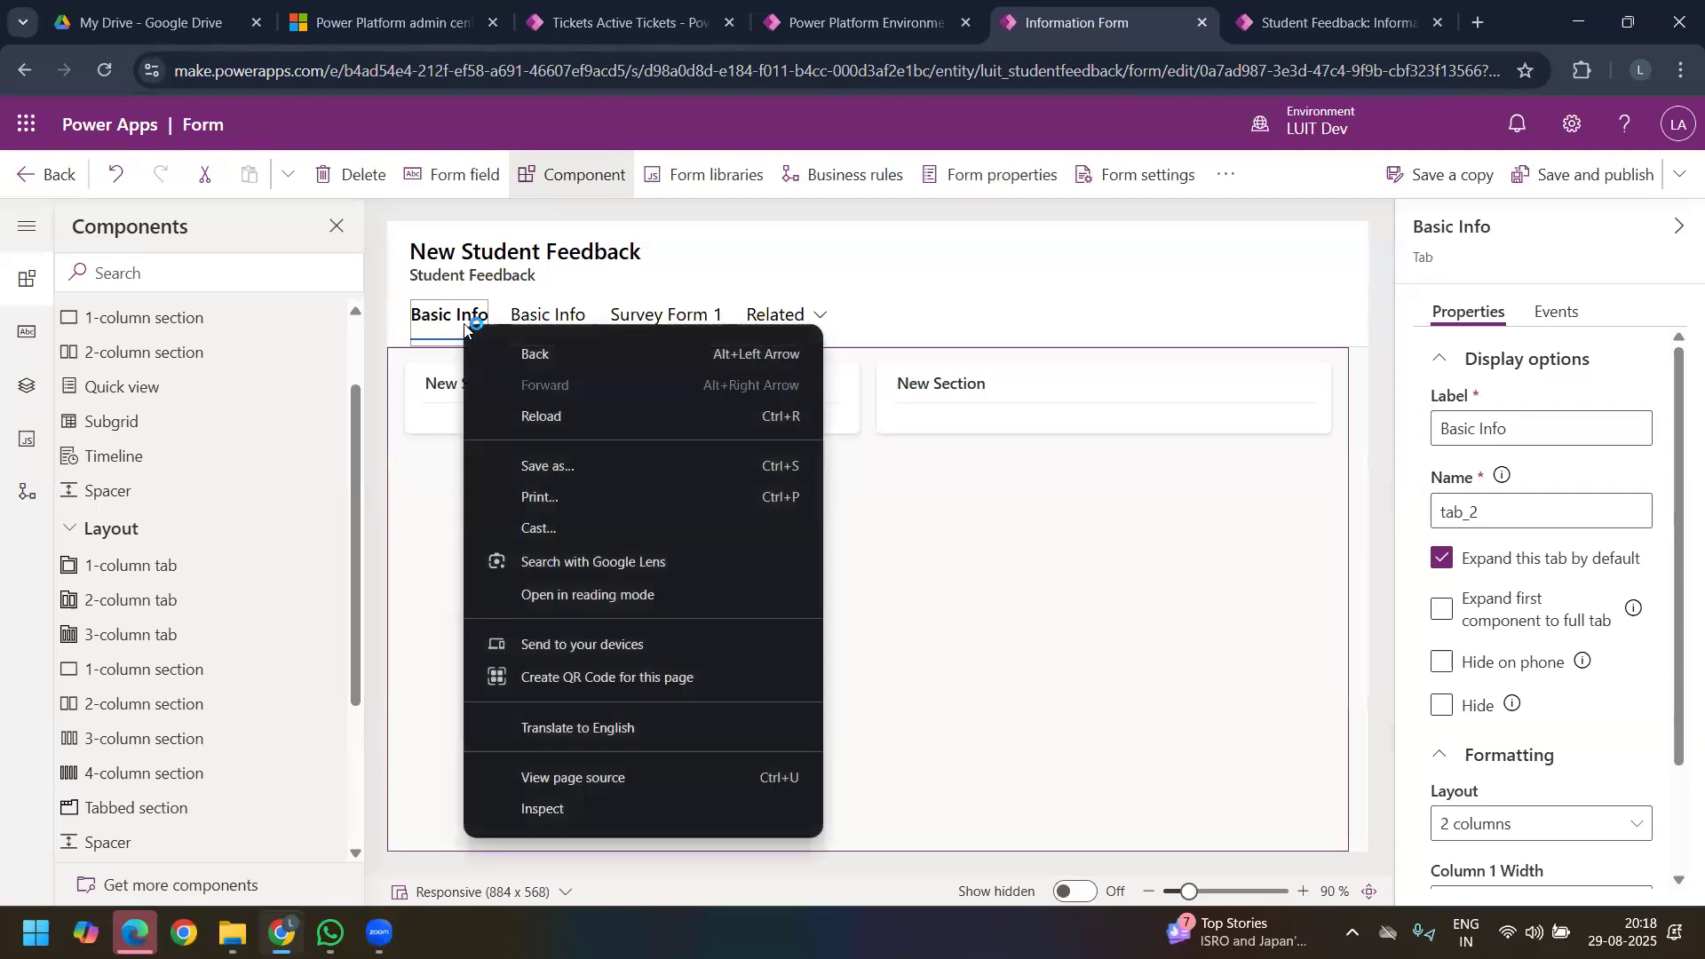
pyautogui.click(351, 182)
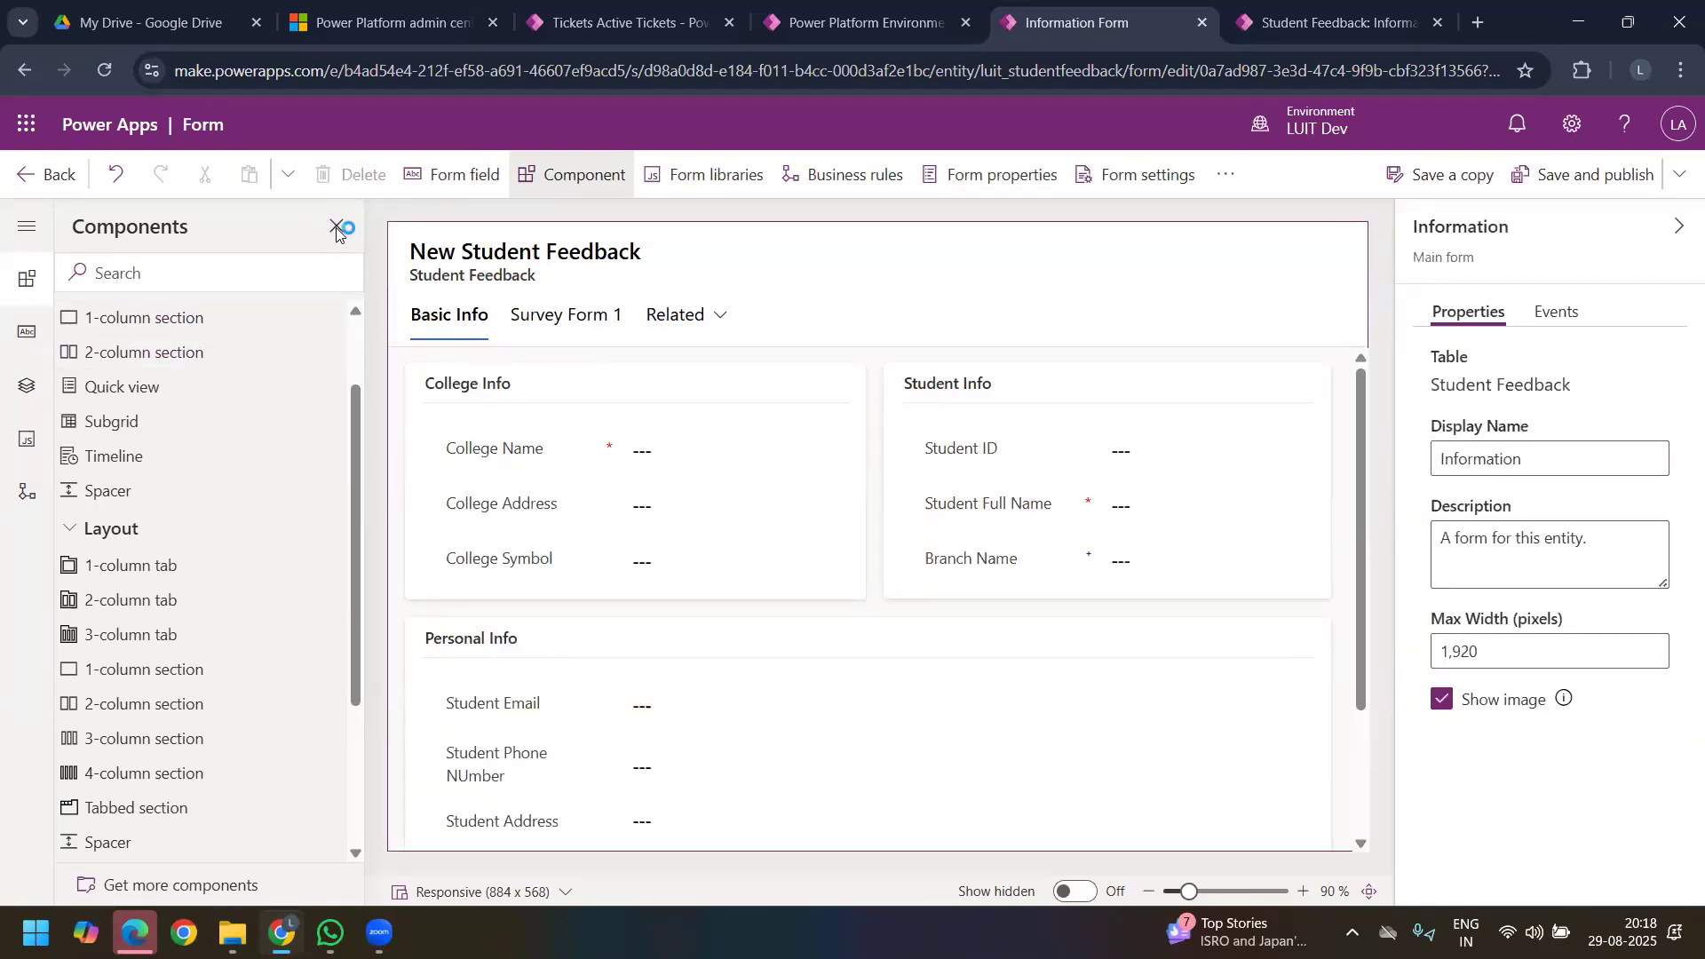
# Step: Save the form without publishing it and return to the Student Feedback table's list of forms
pyautogui.click(337, 227)
pyautogui.click(46, 175)
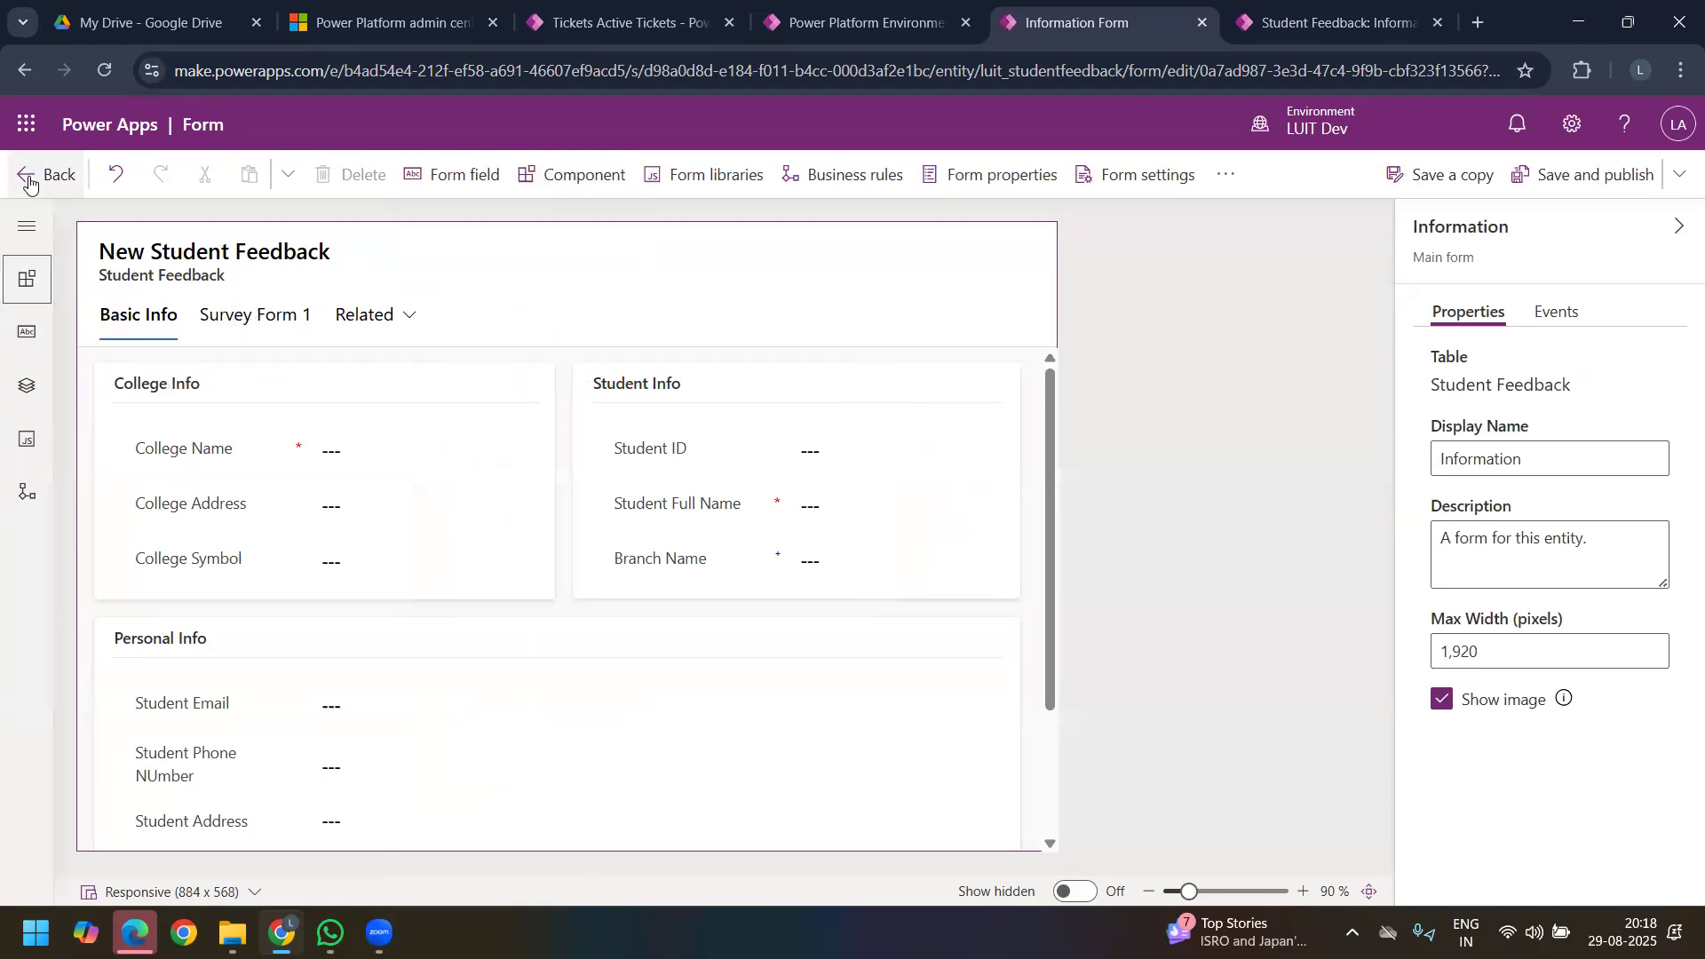
pyautogui.click(882, 570)
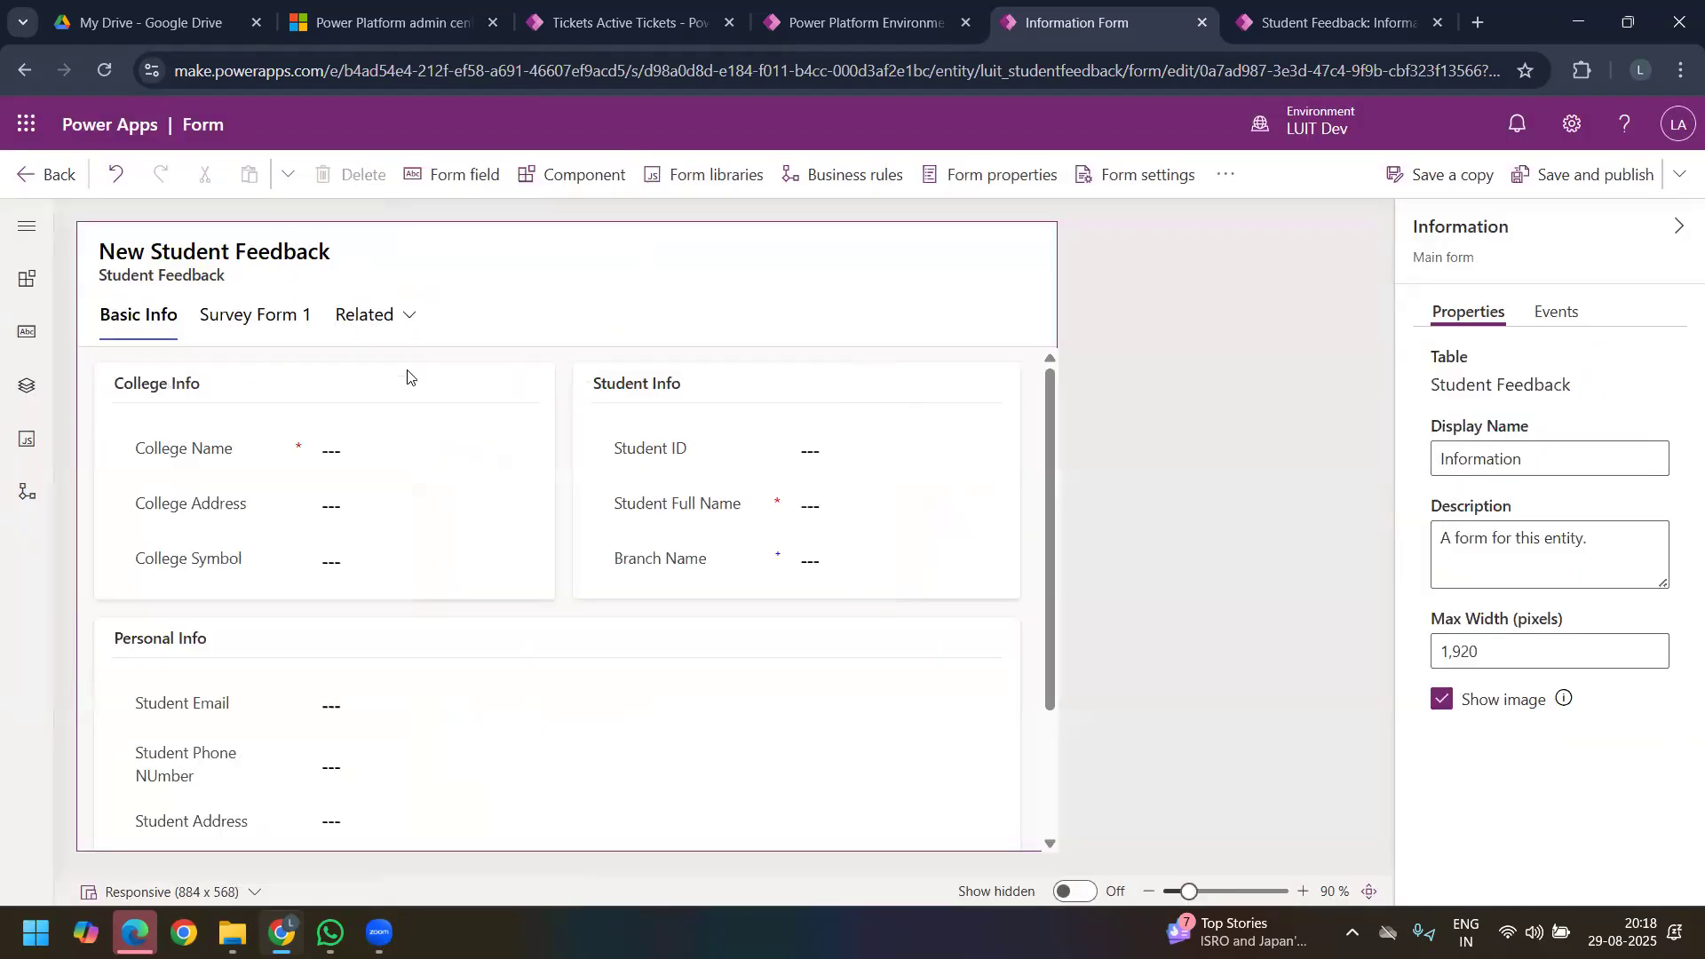
pyautogui.click(1680, 175)
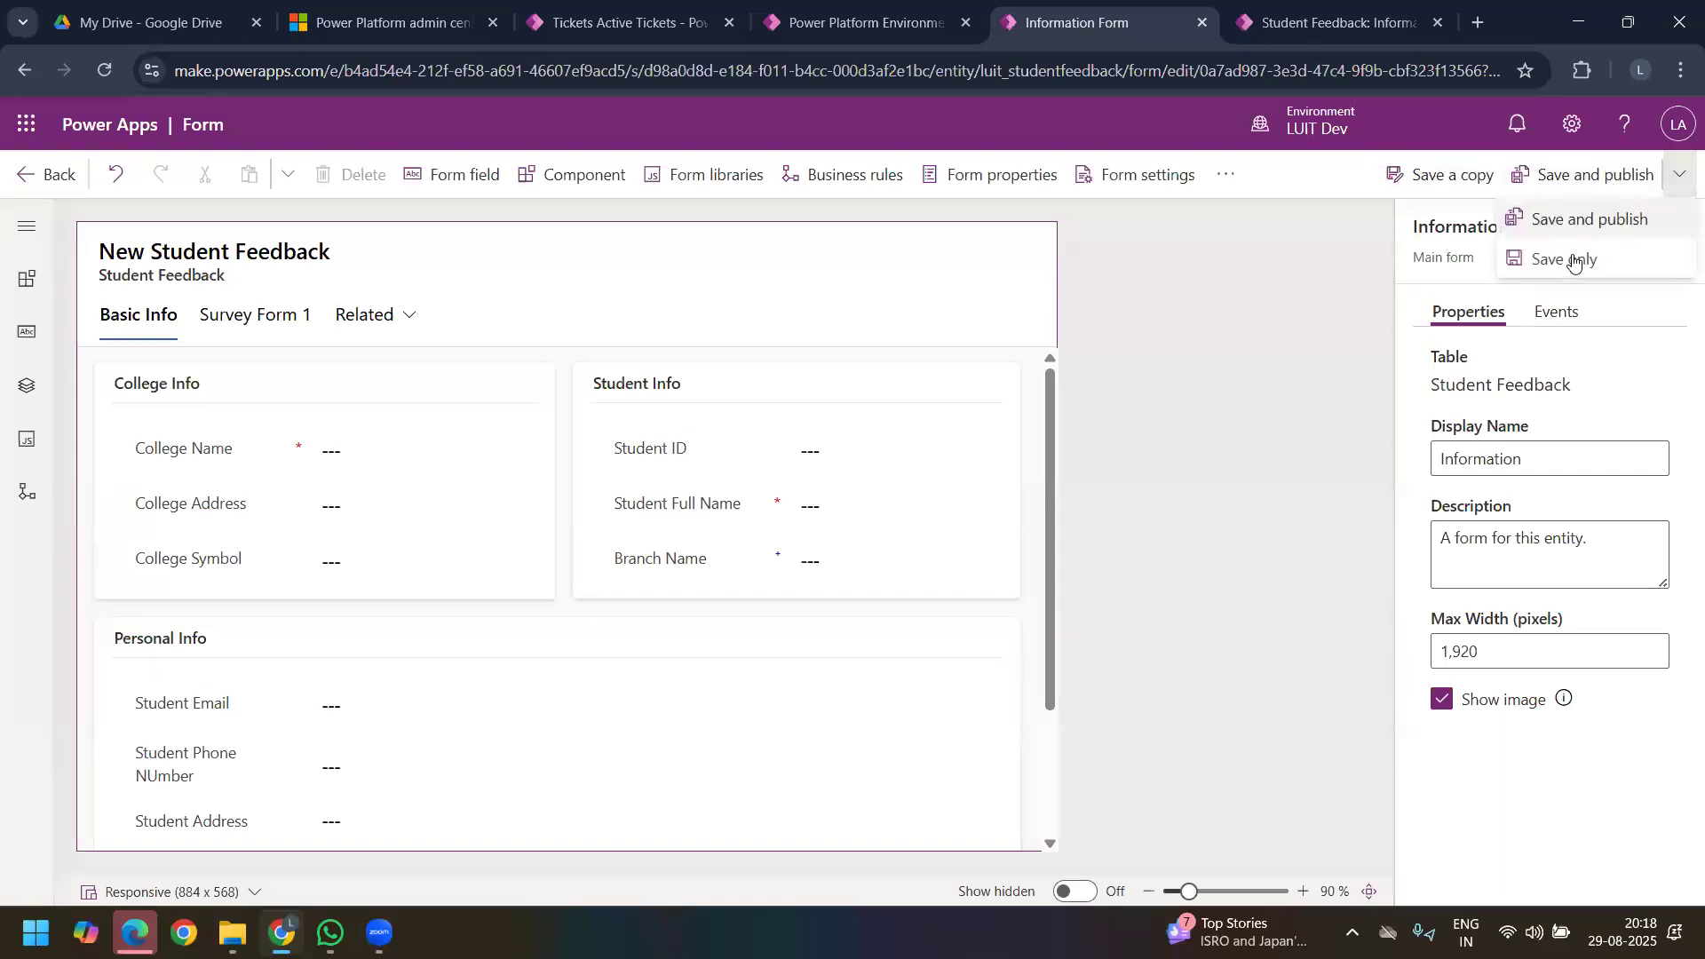
pyautogui.click(1574, 258)
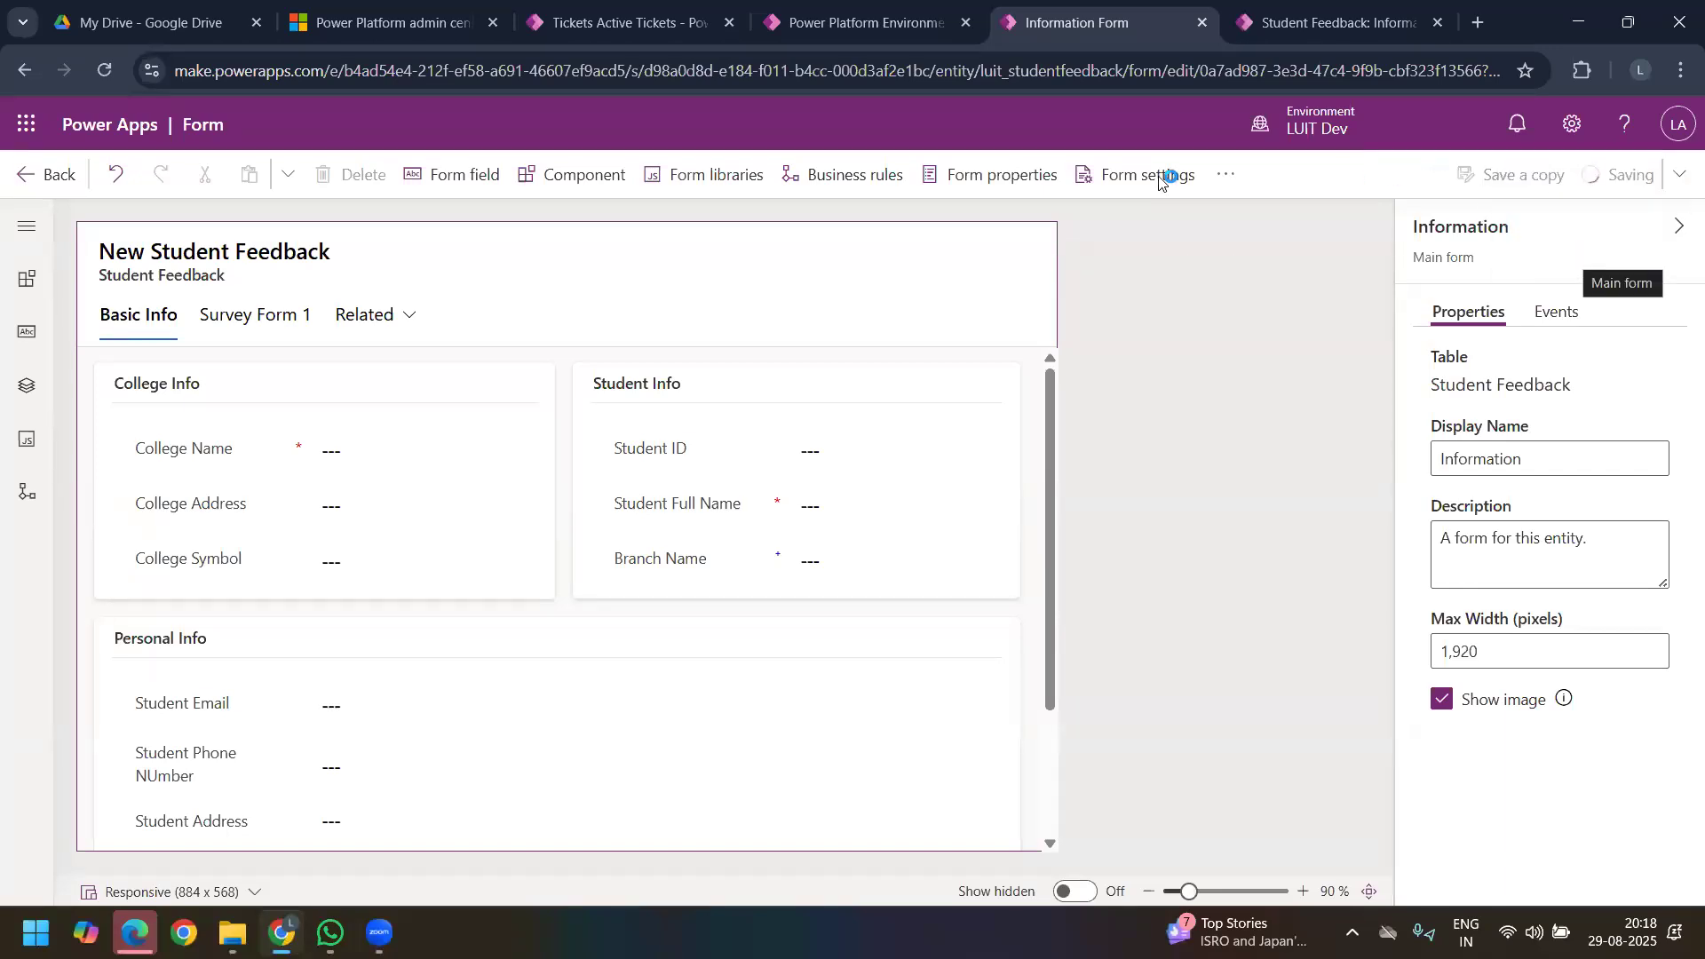
pyautogui.click(22, 188)
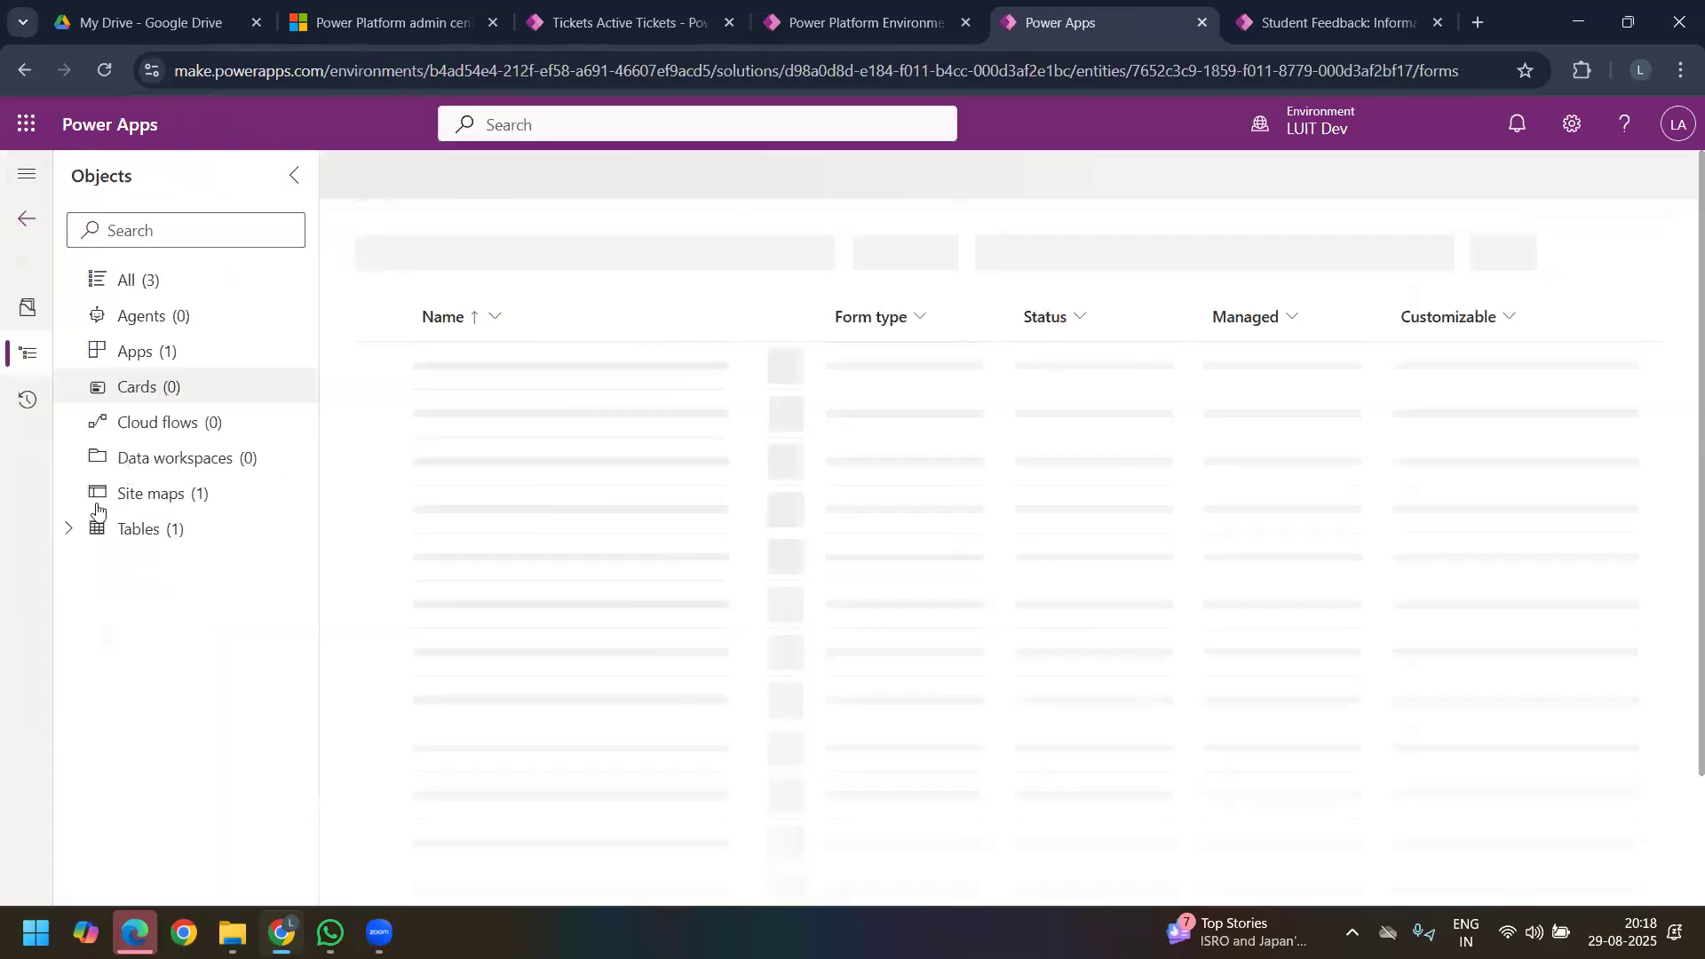
# Step: Show the Student Feedback table's objects in the solution and reopen its main Information form
pyautogui.click(140, 528)
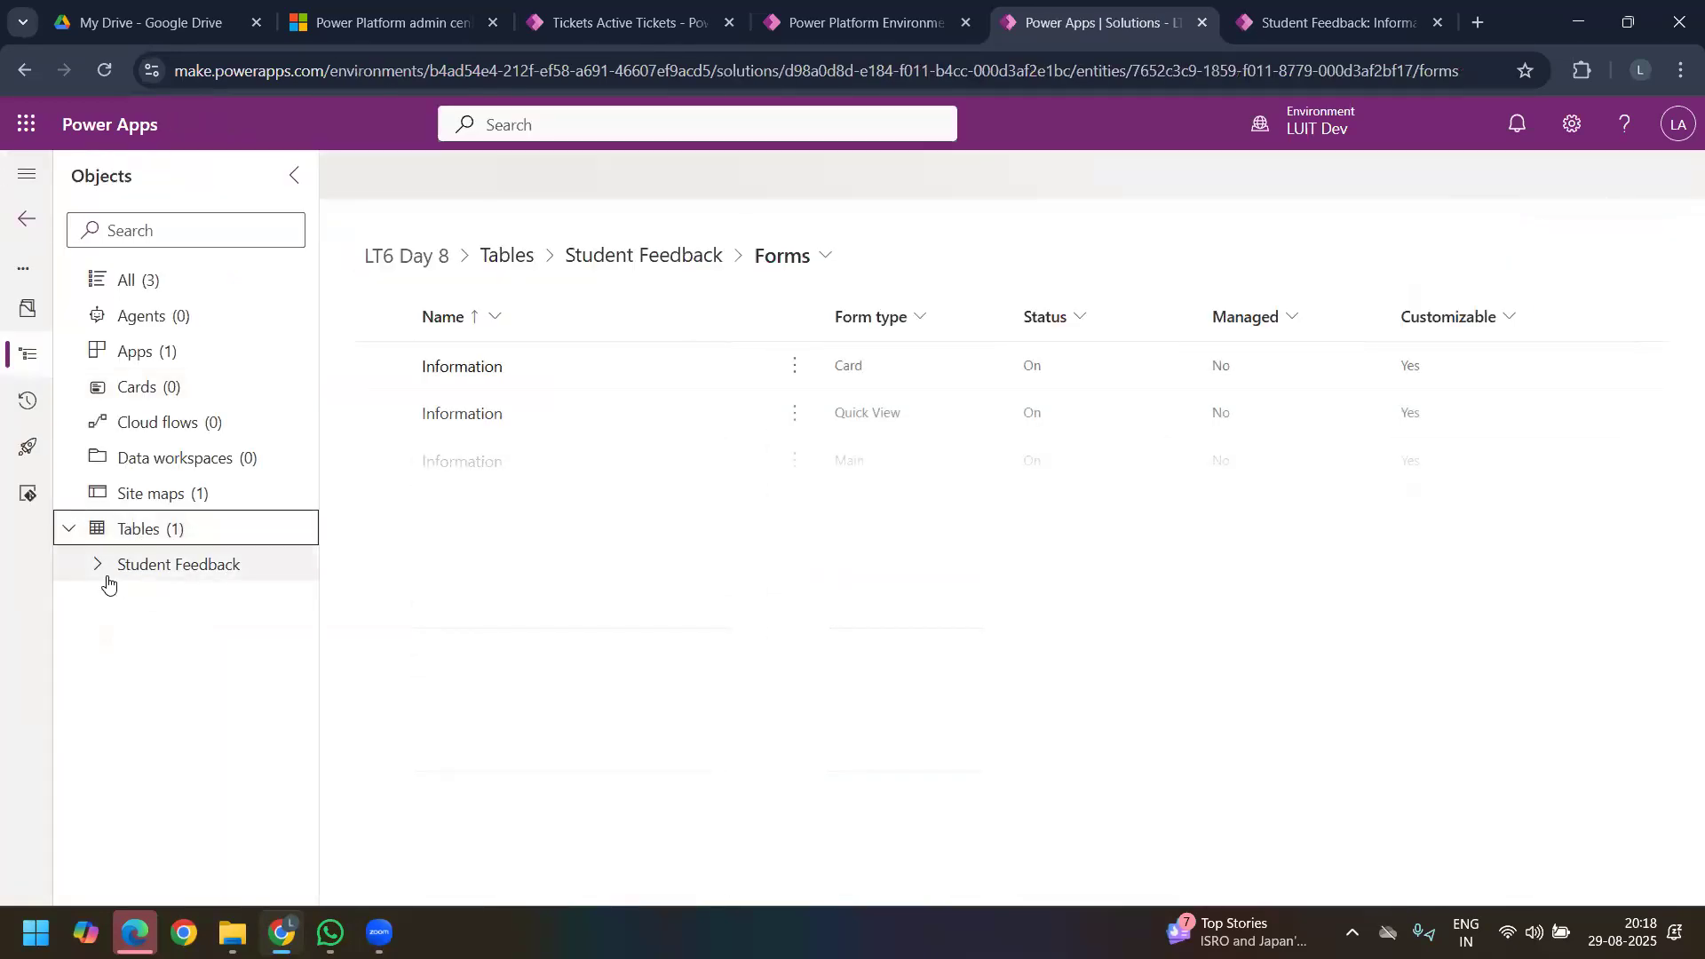
pyautogui.click(108, 579)
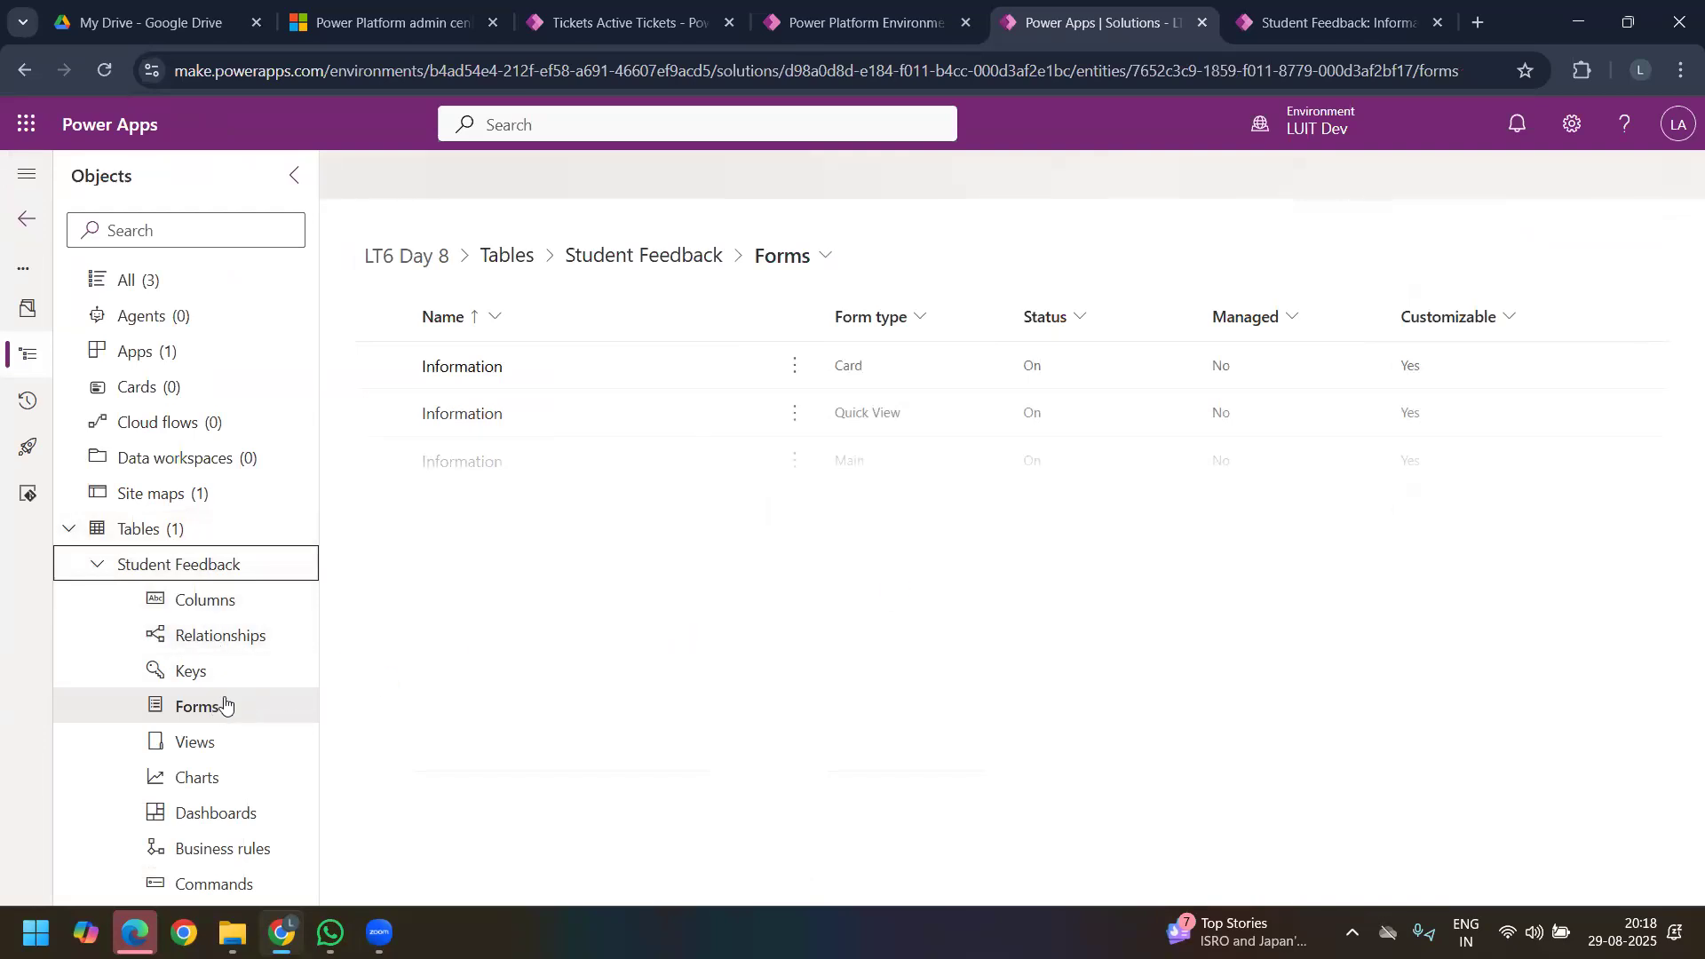
pyautogui.click(476, 462)
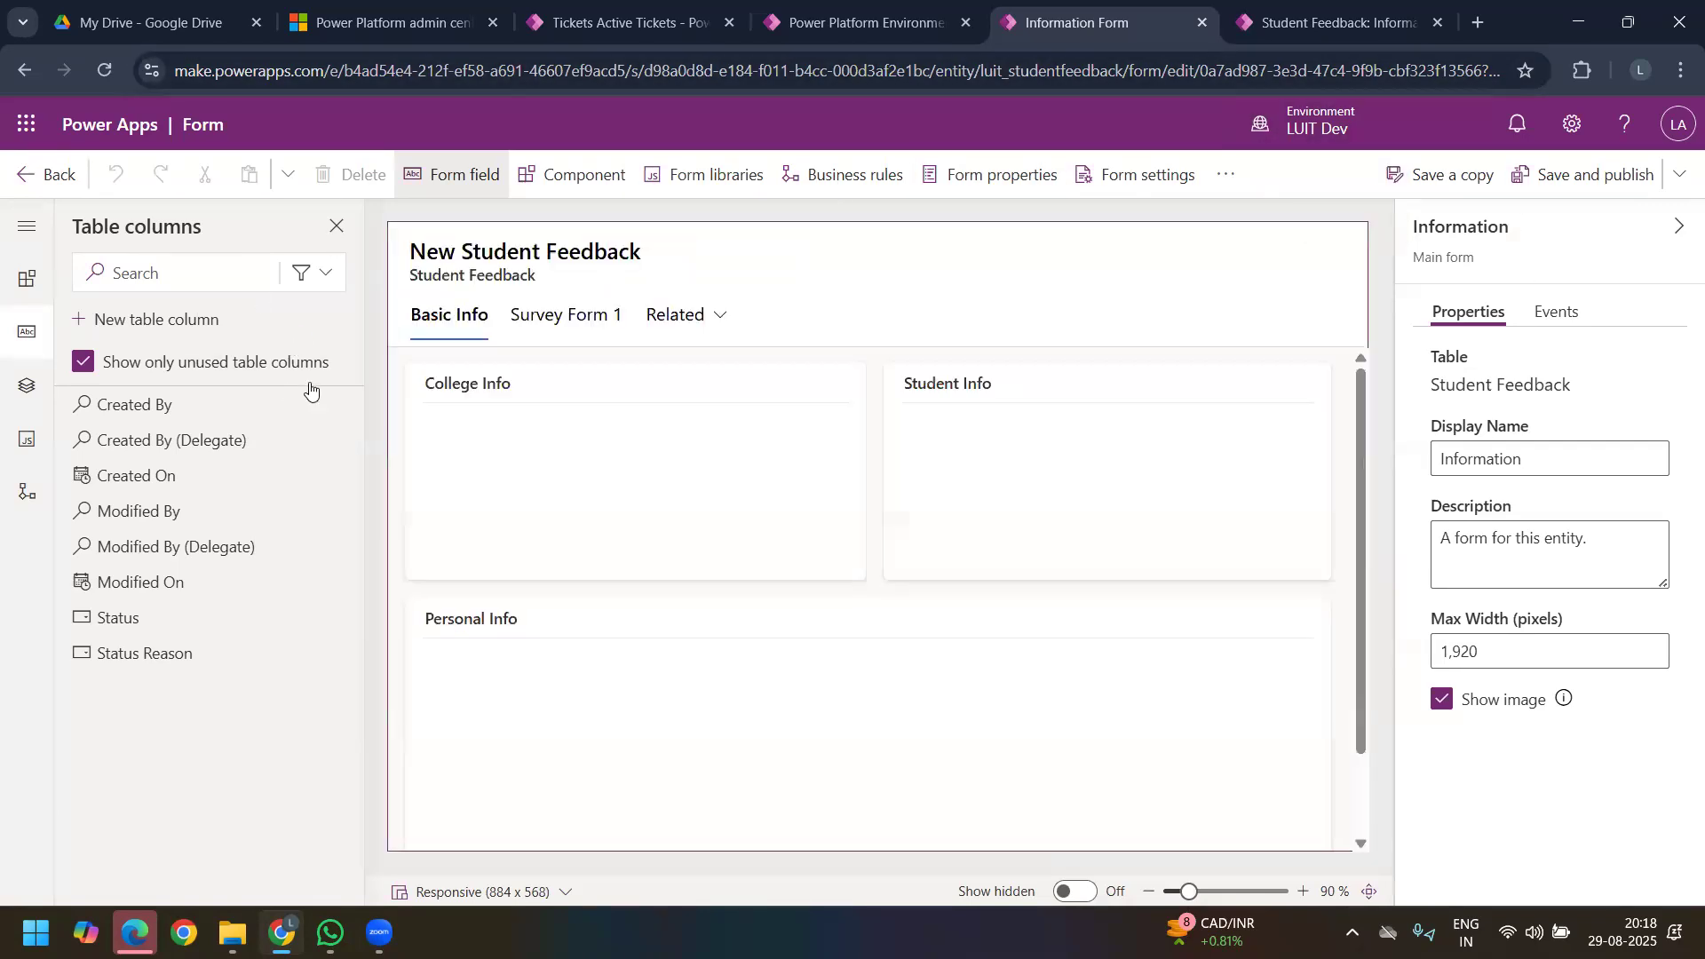
# Step: Start a new table column from the form editor with the whole number data type in Duration format
pyautogui.click(201, 329)
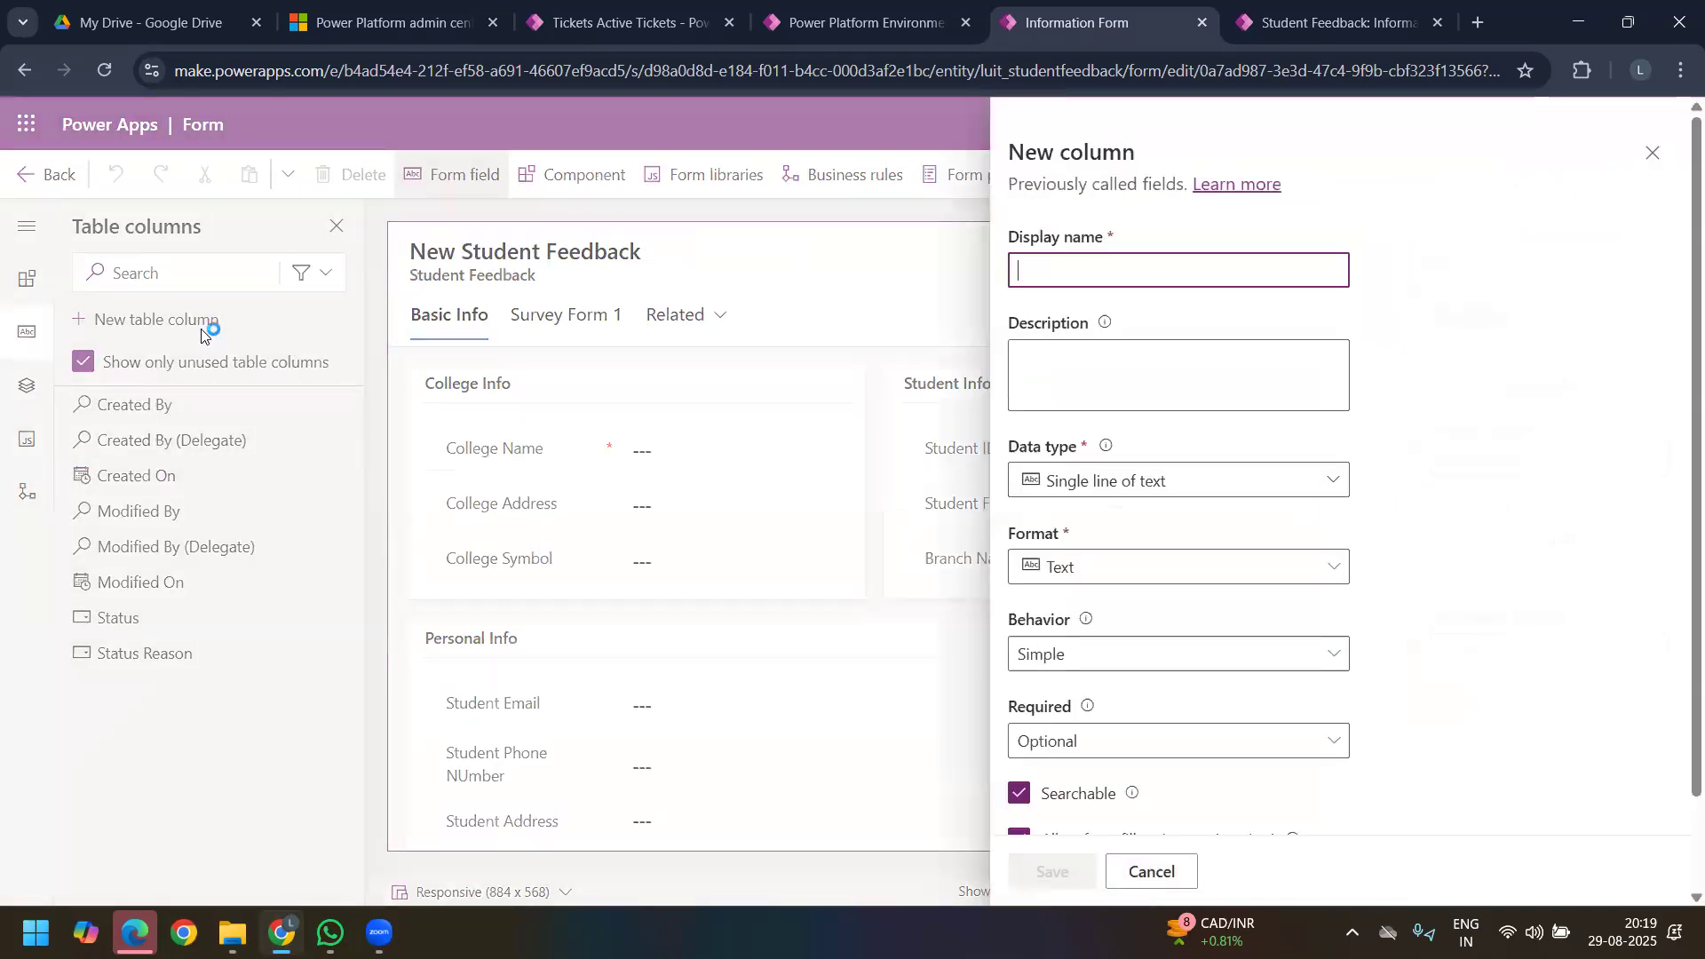
pyautogui.click(1329, 481)
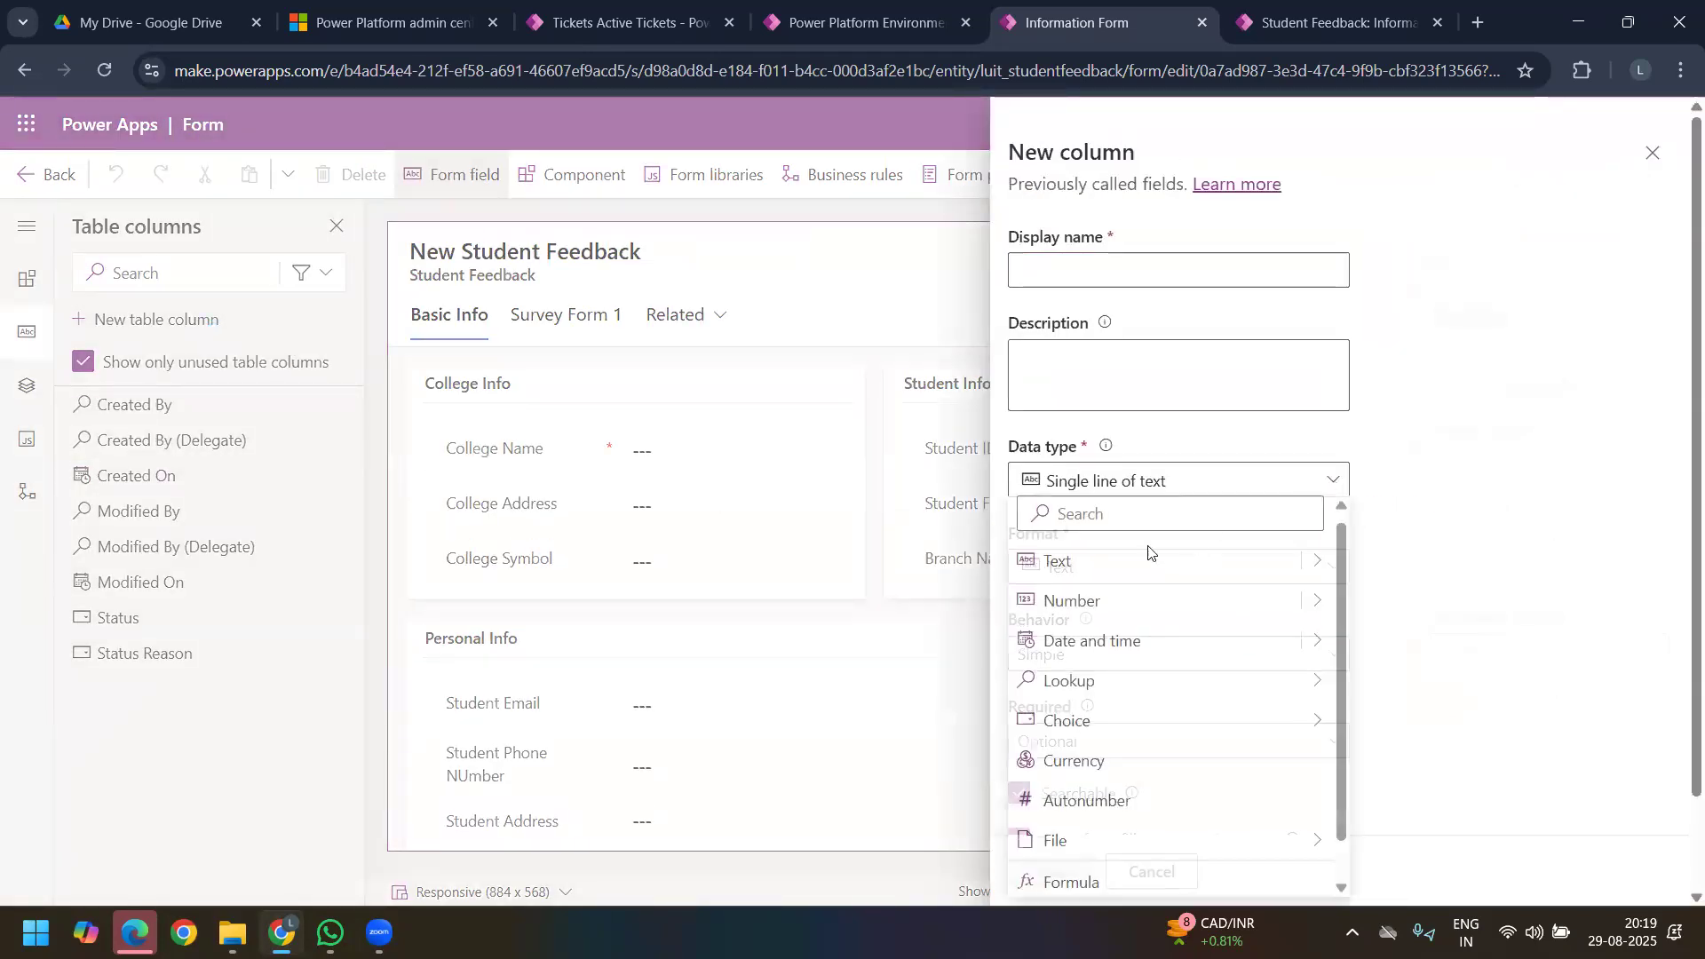
pyautogui.click(1320, 562)
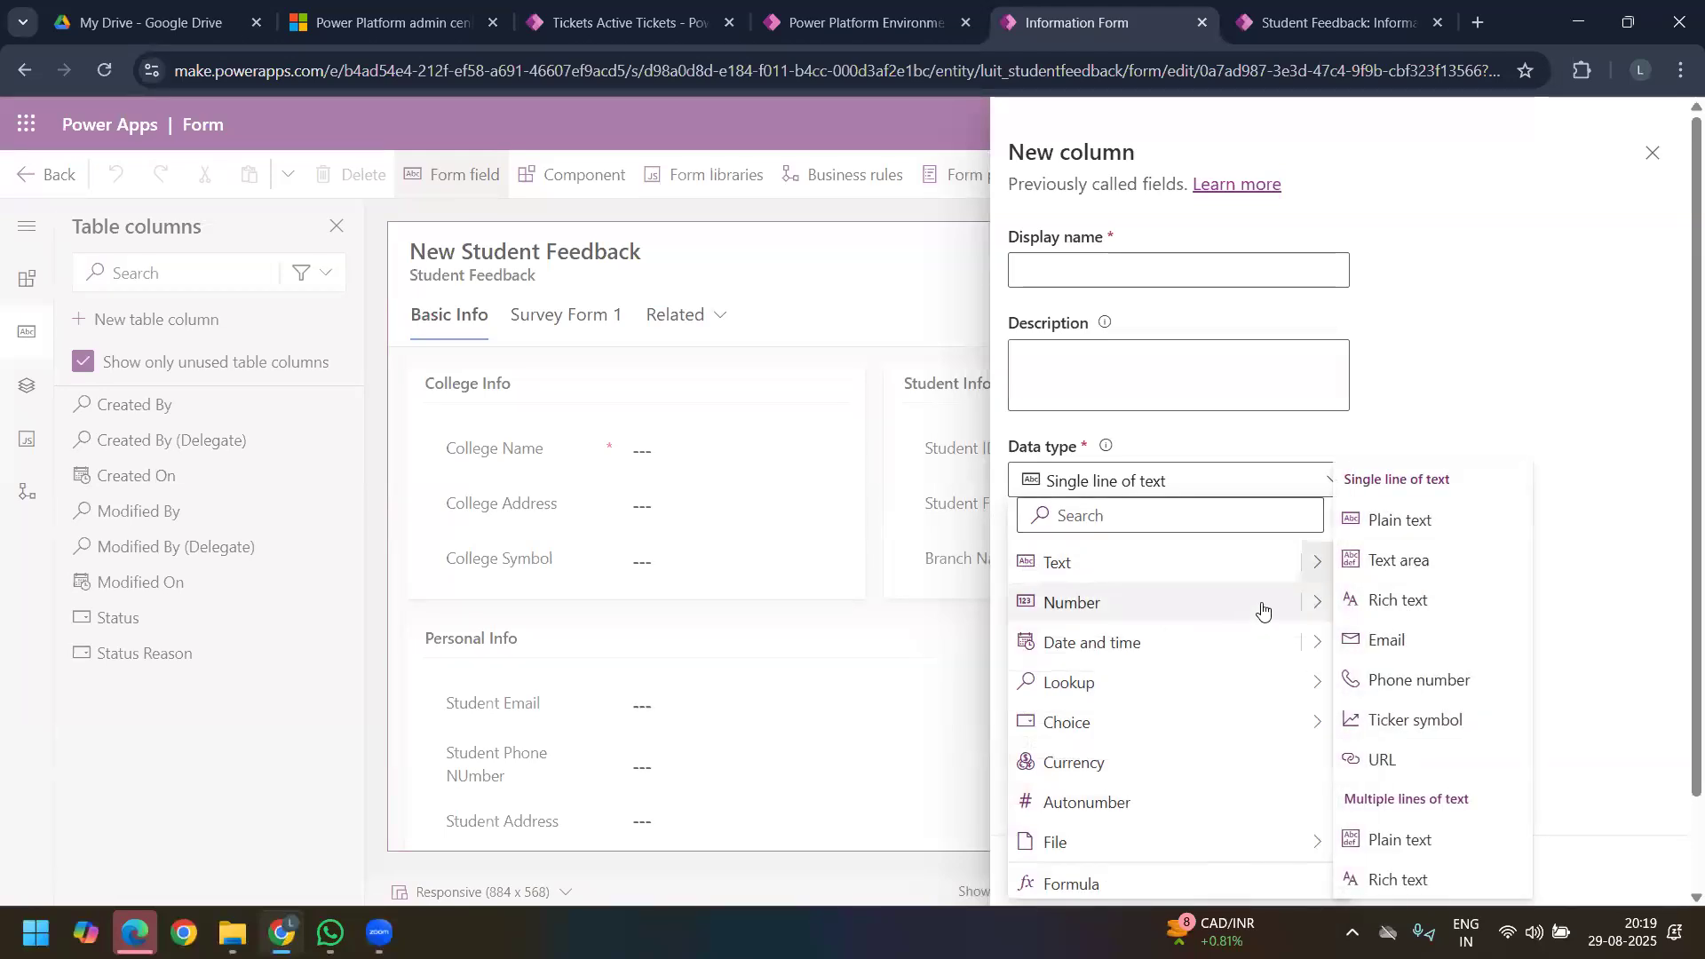
pyautogui.click(1319, 607)
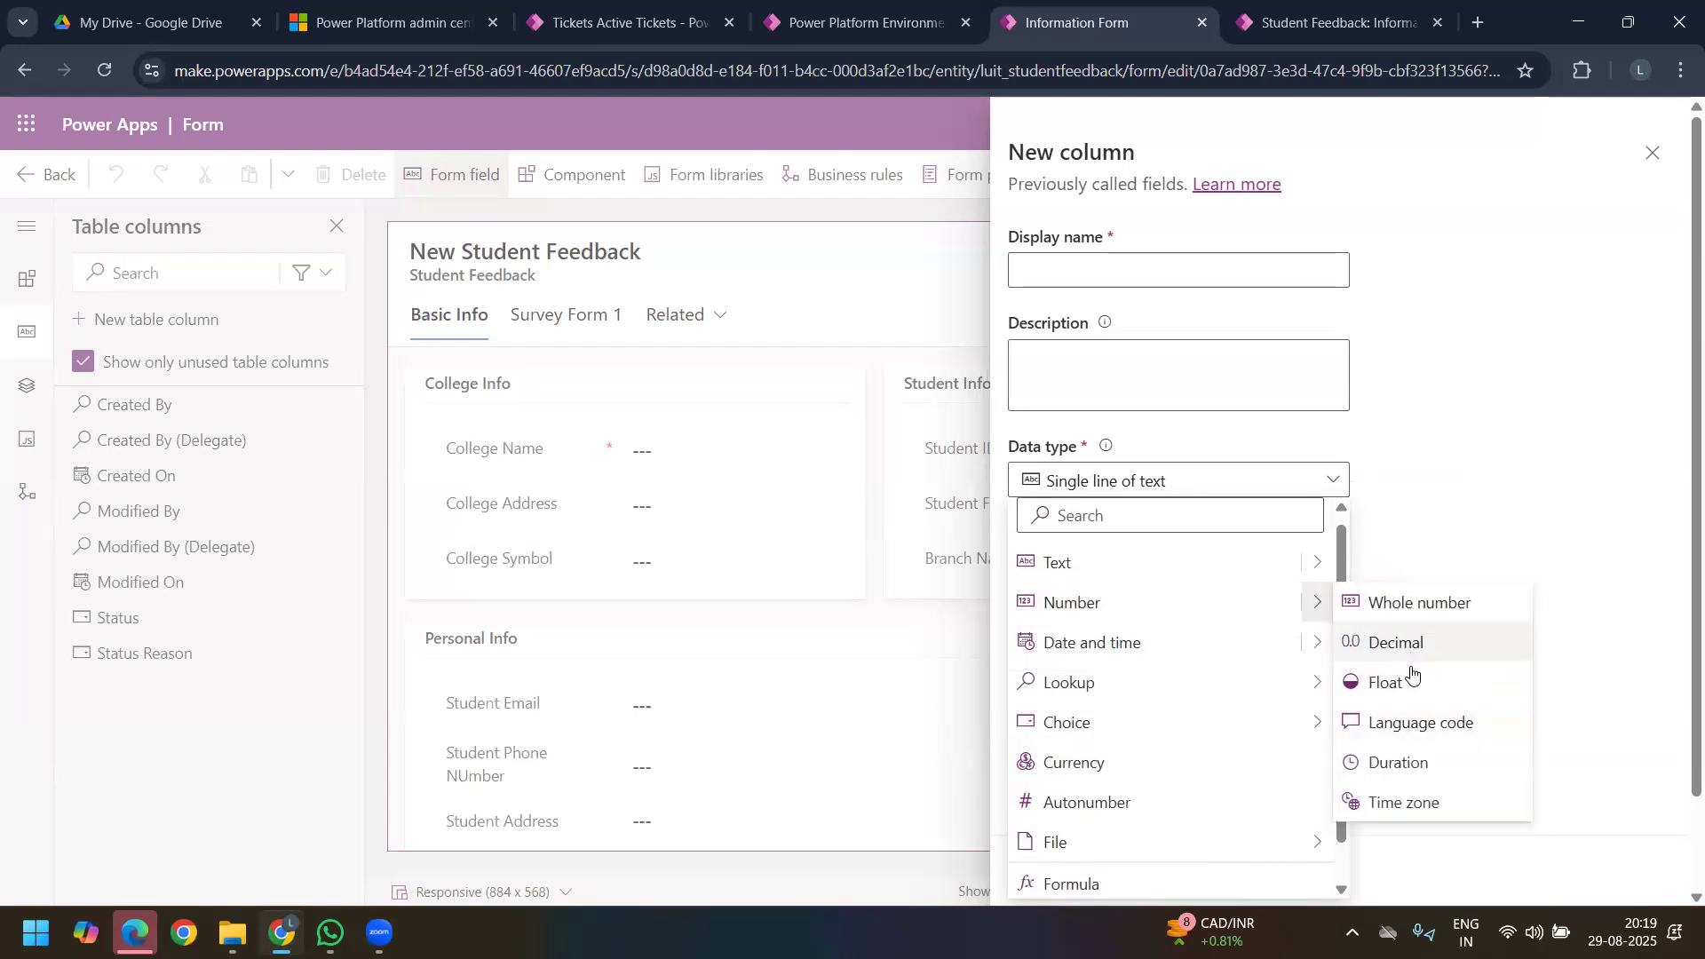
pyautogui.click(1410, 764)
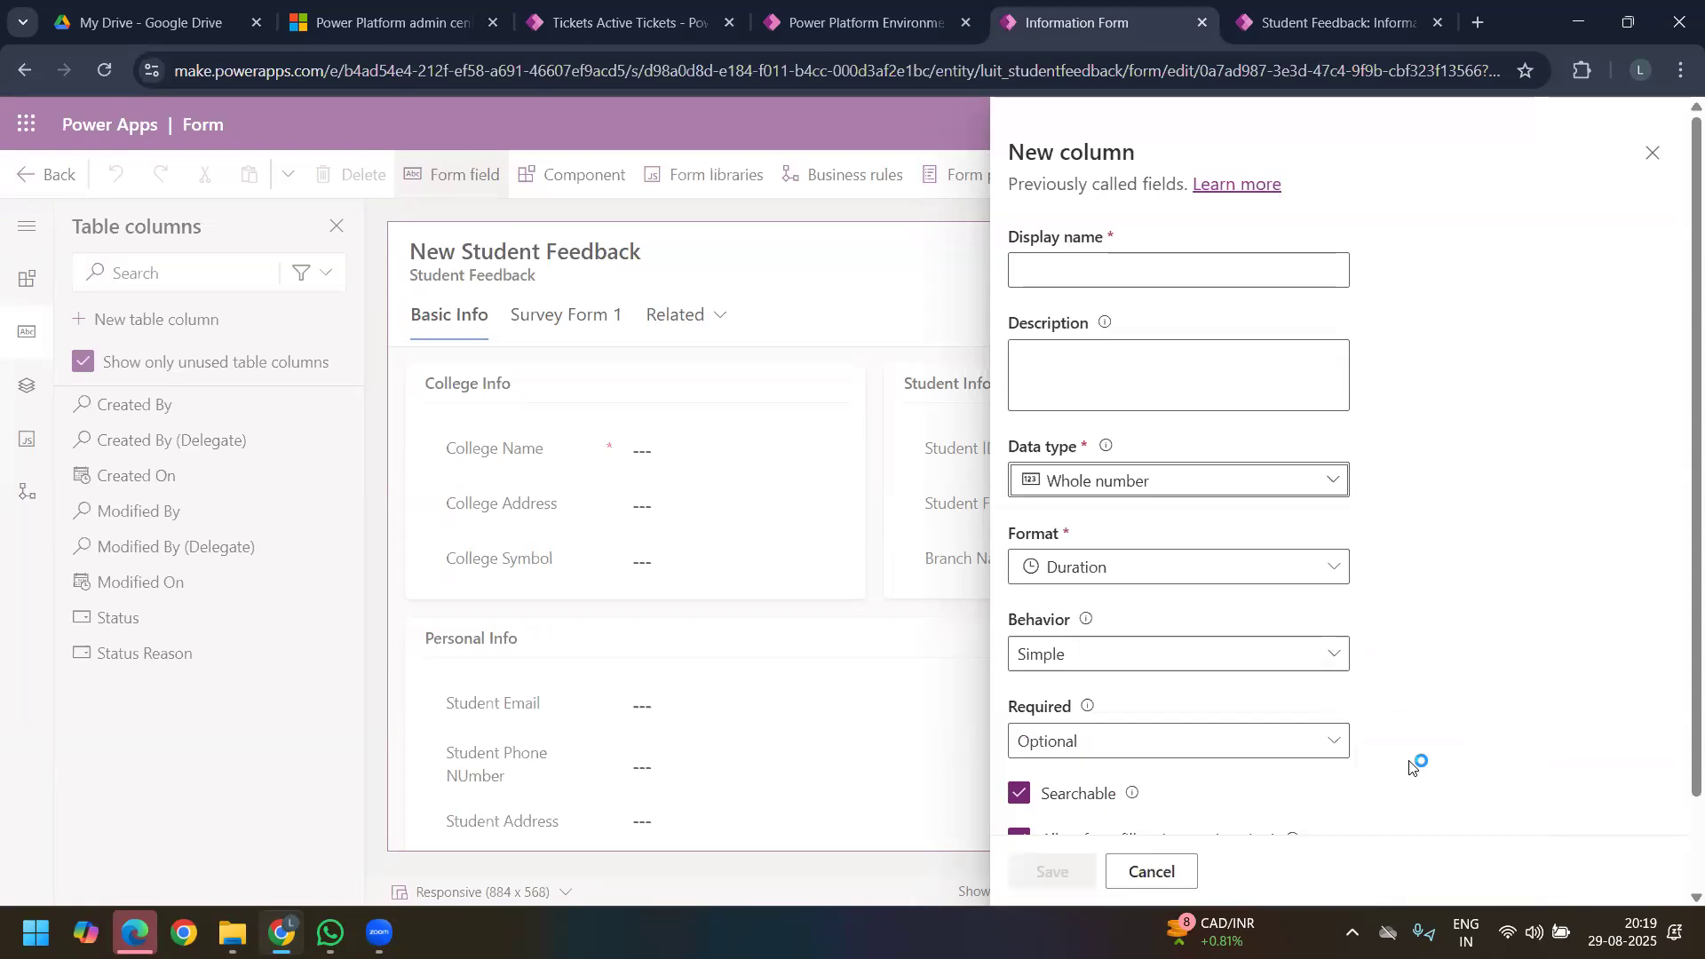
# Step: Name the duration column "Daily Travelling Time from Residence/Stay?", review its advanced options and save it
pyautogui.click(1074, 271)
pyautogui.write('Daily Travelling Time from Residence/Stay?')
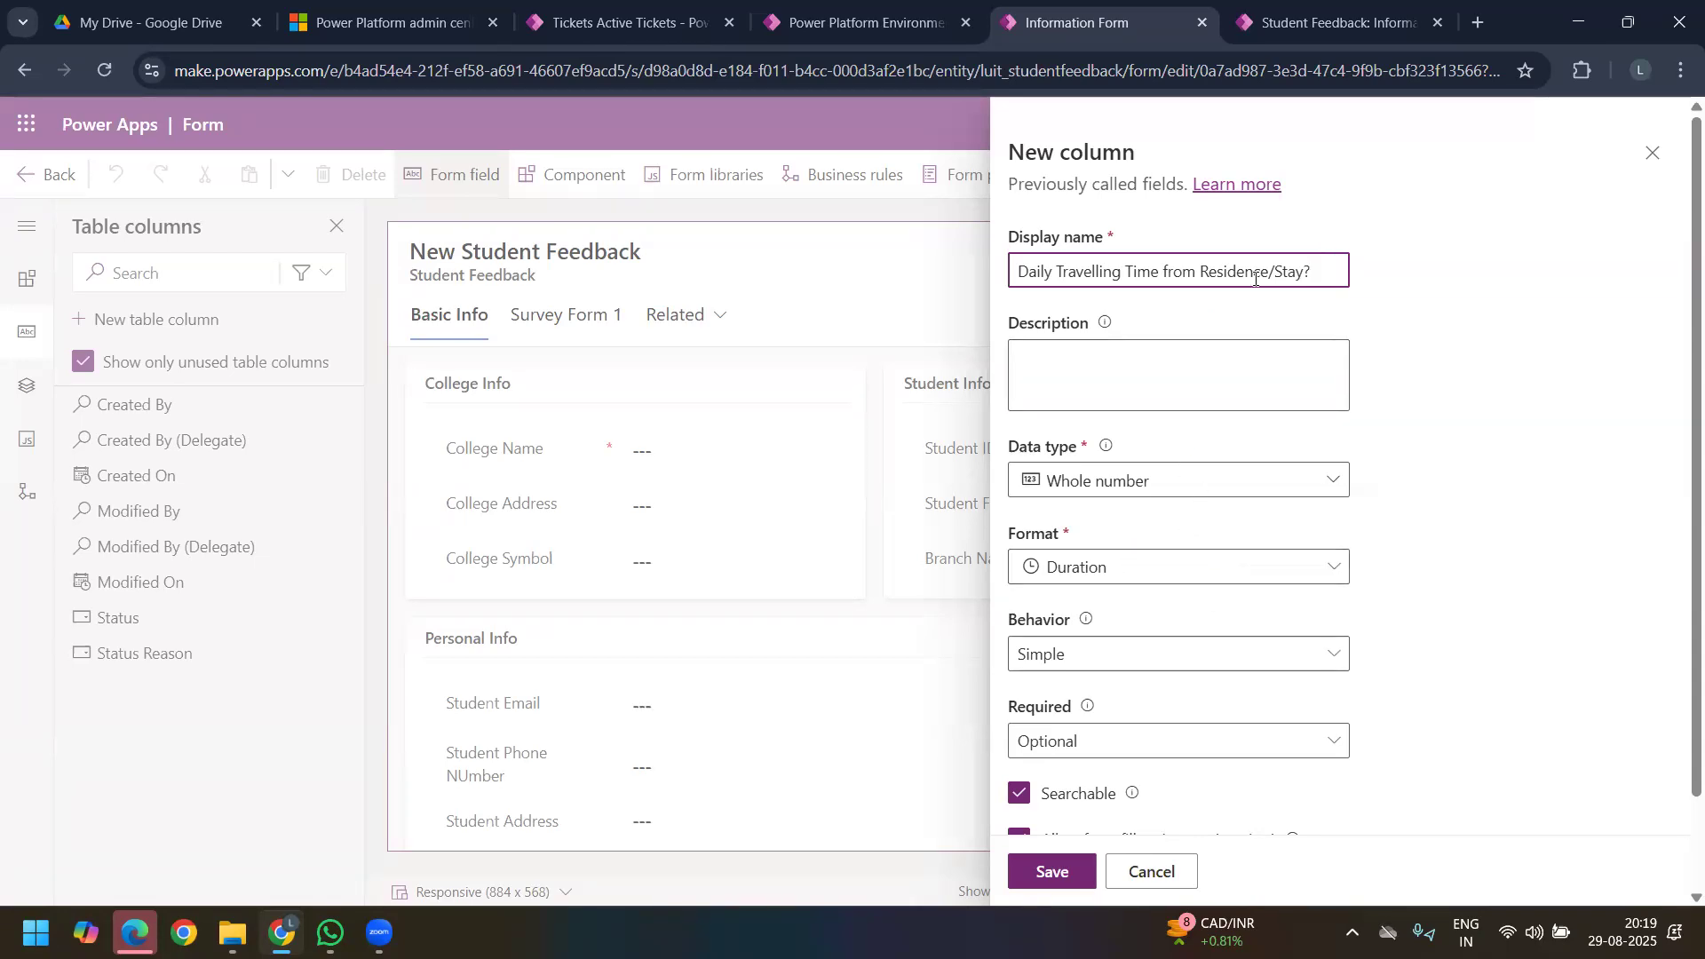
pyautogui.scroll(-2, 1194, 617)
pyautogui.click(1121, 785)
pyautogui.scroll(-3, 1154, 497)
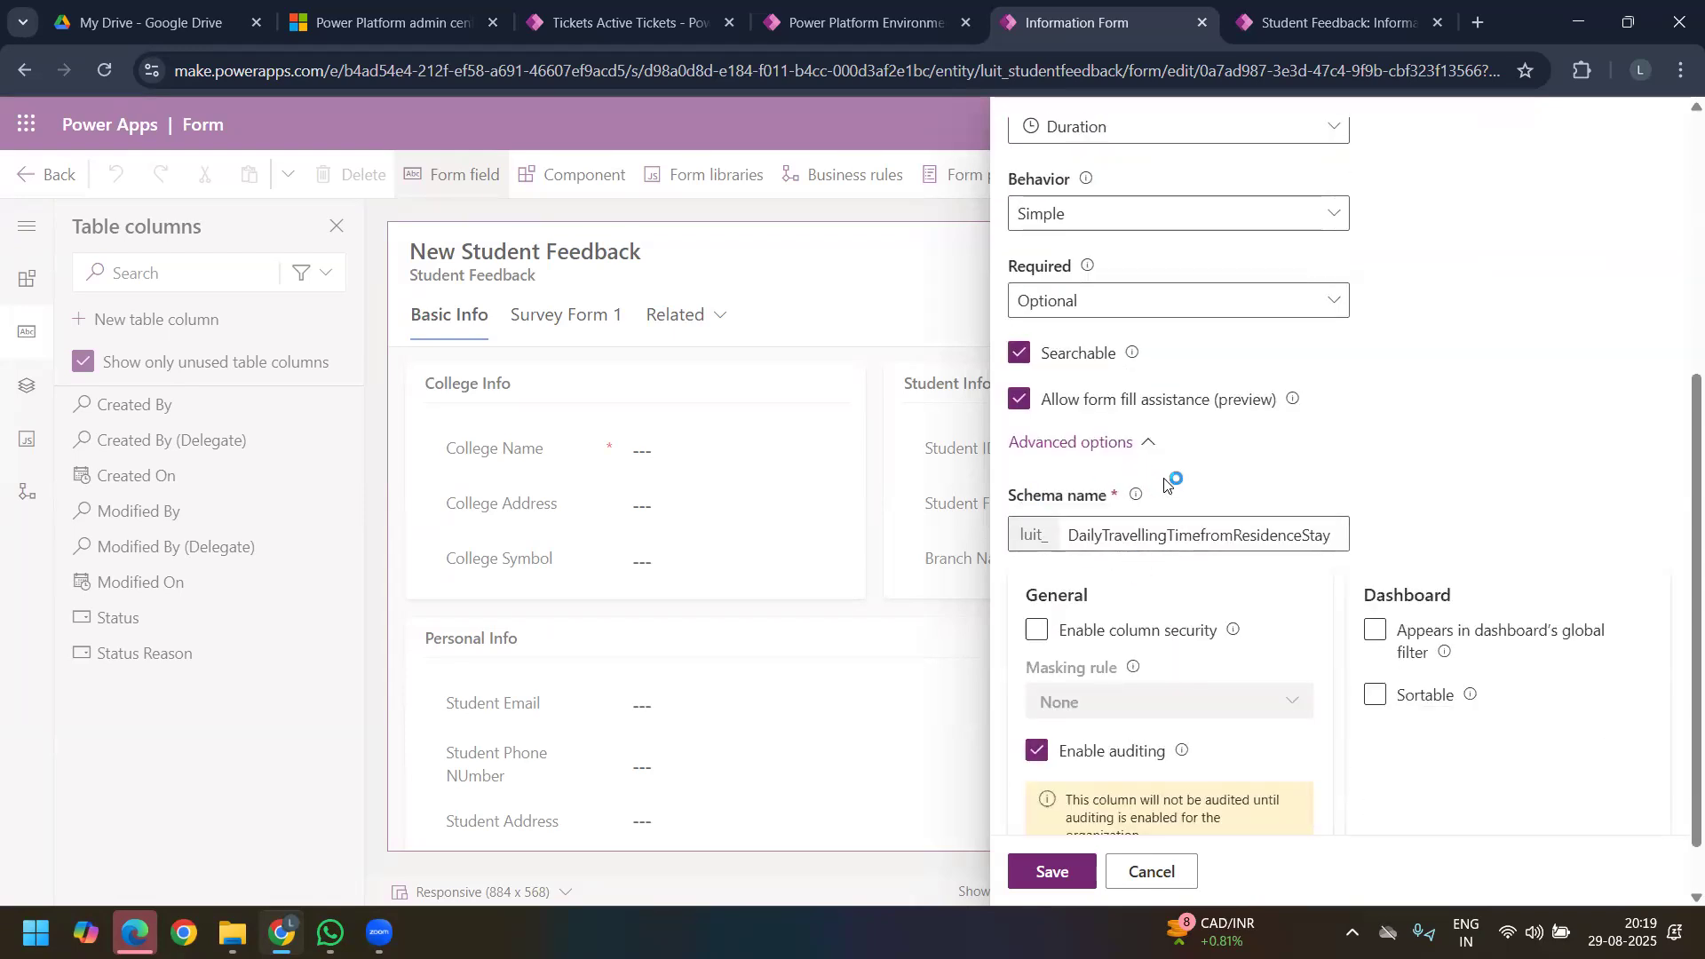
pyautogui.scroll(-1, 1166, 482)
pyautogui.scroll(2, 1220, 487)
pyautogui.scroll(-2, 1218, 488)
pyautogui.click(1050, 871)
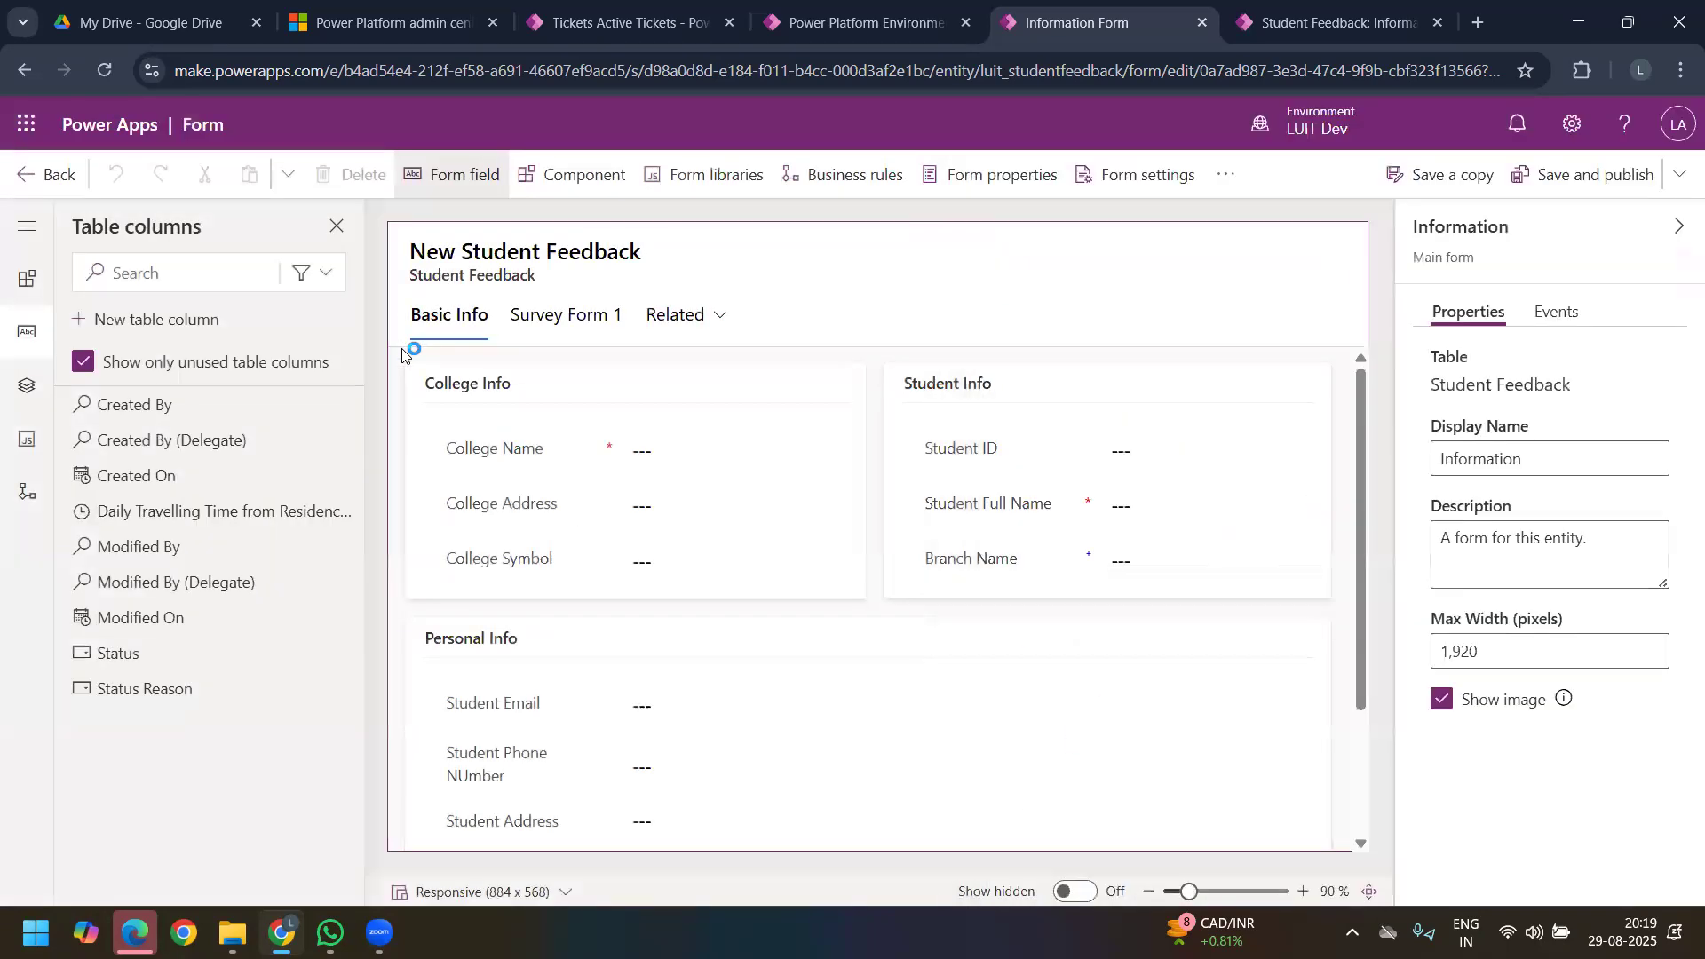
# Step: Start another new table column with the whole number data type in Time zone format
pyautogui.click(158, 320)
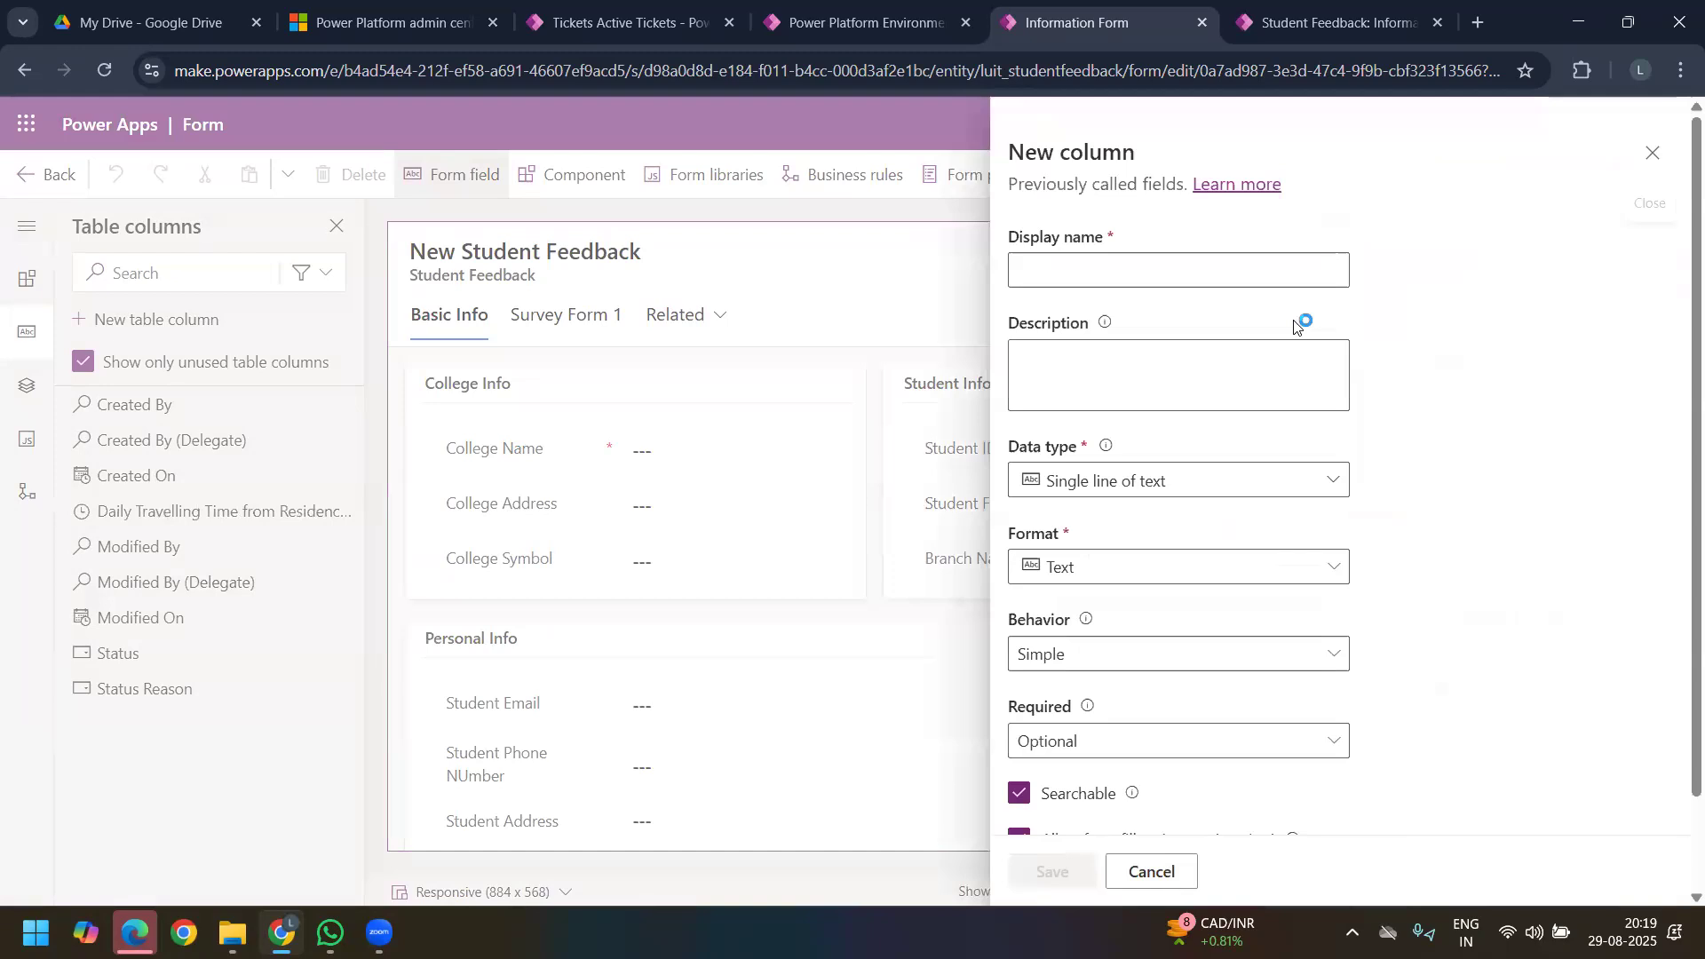
pyautogui.click(1319, 482)
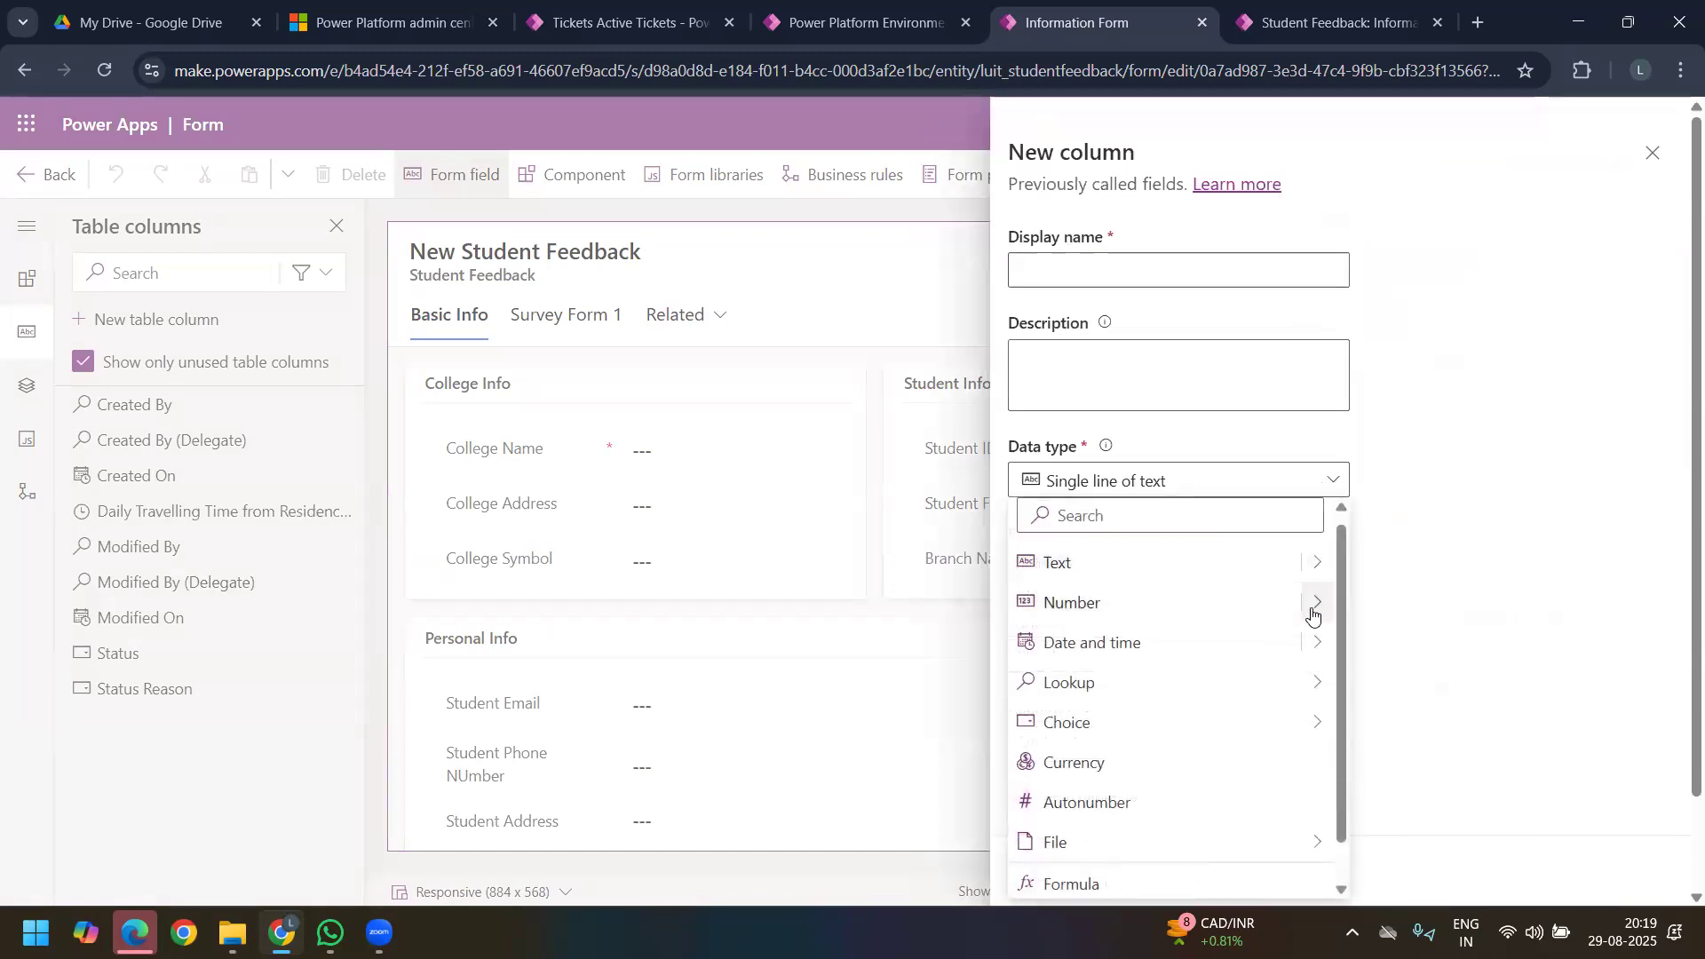
pyautogui.moveTo(1313, 608)
pyautogui.click(1428, 805)
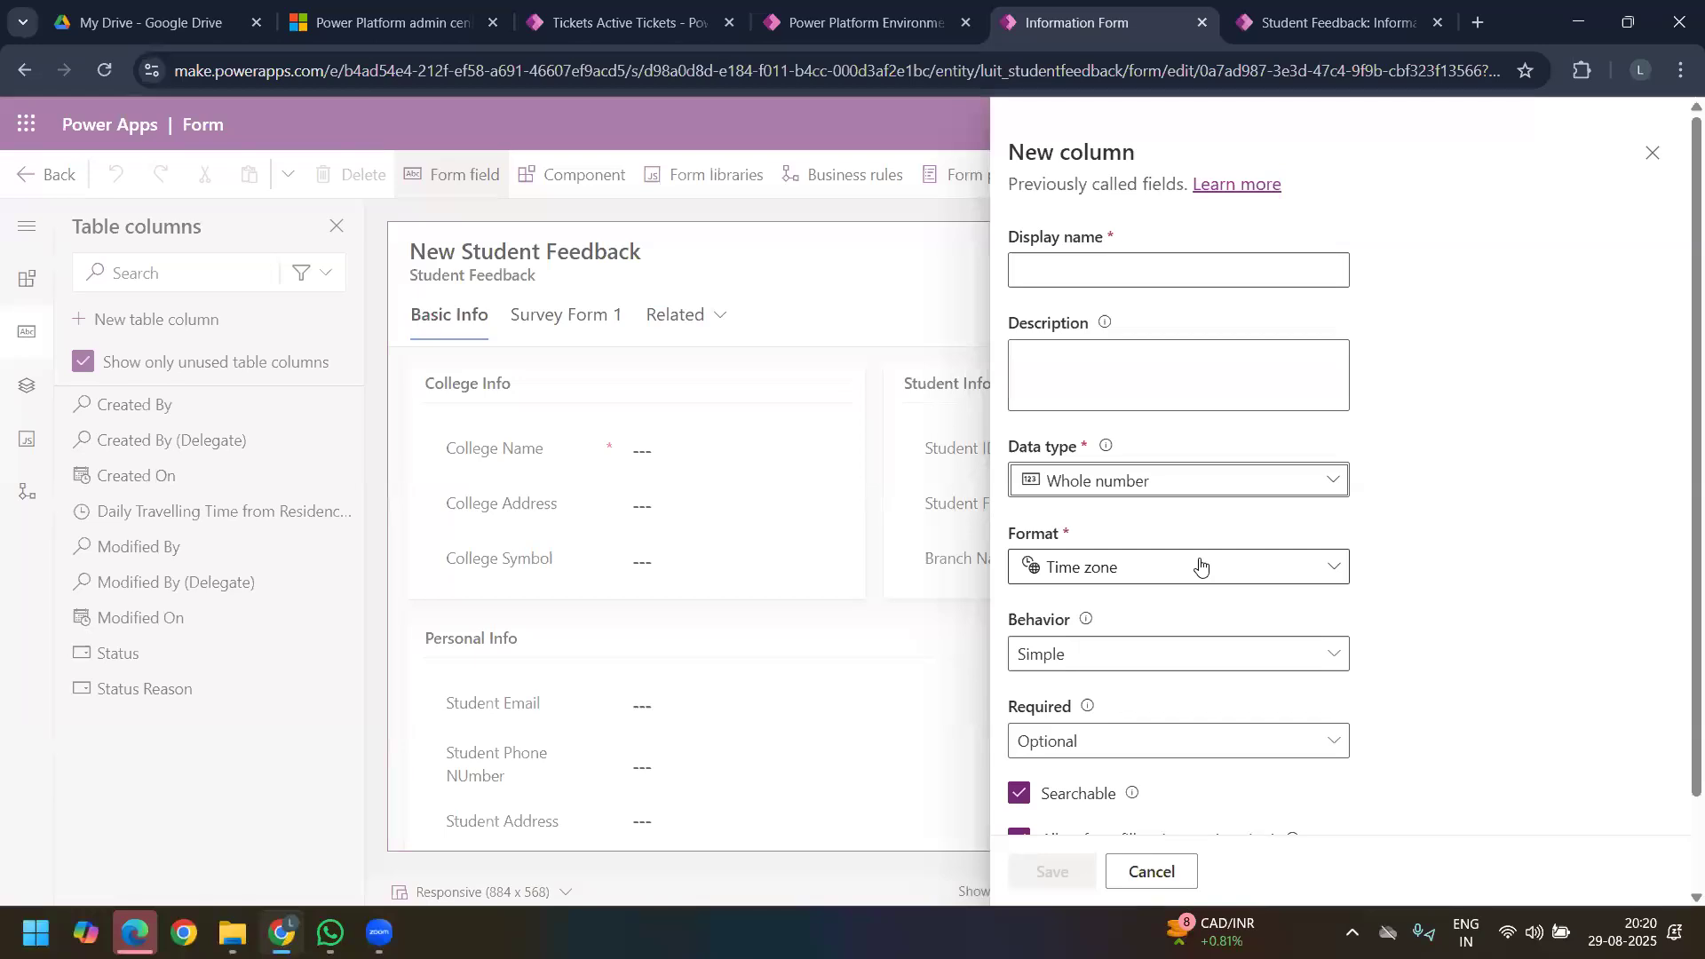
# Step: Name the new time zone column "Timezone of College"
pyautogui.click(1086, 279)
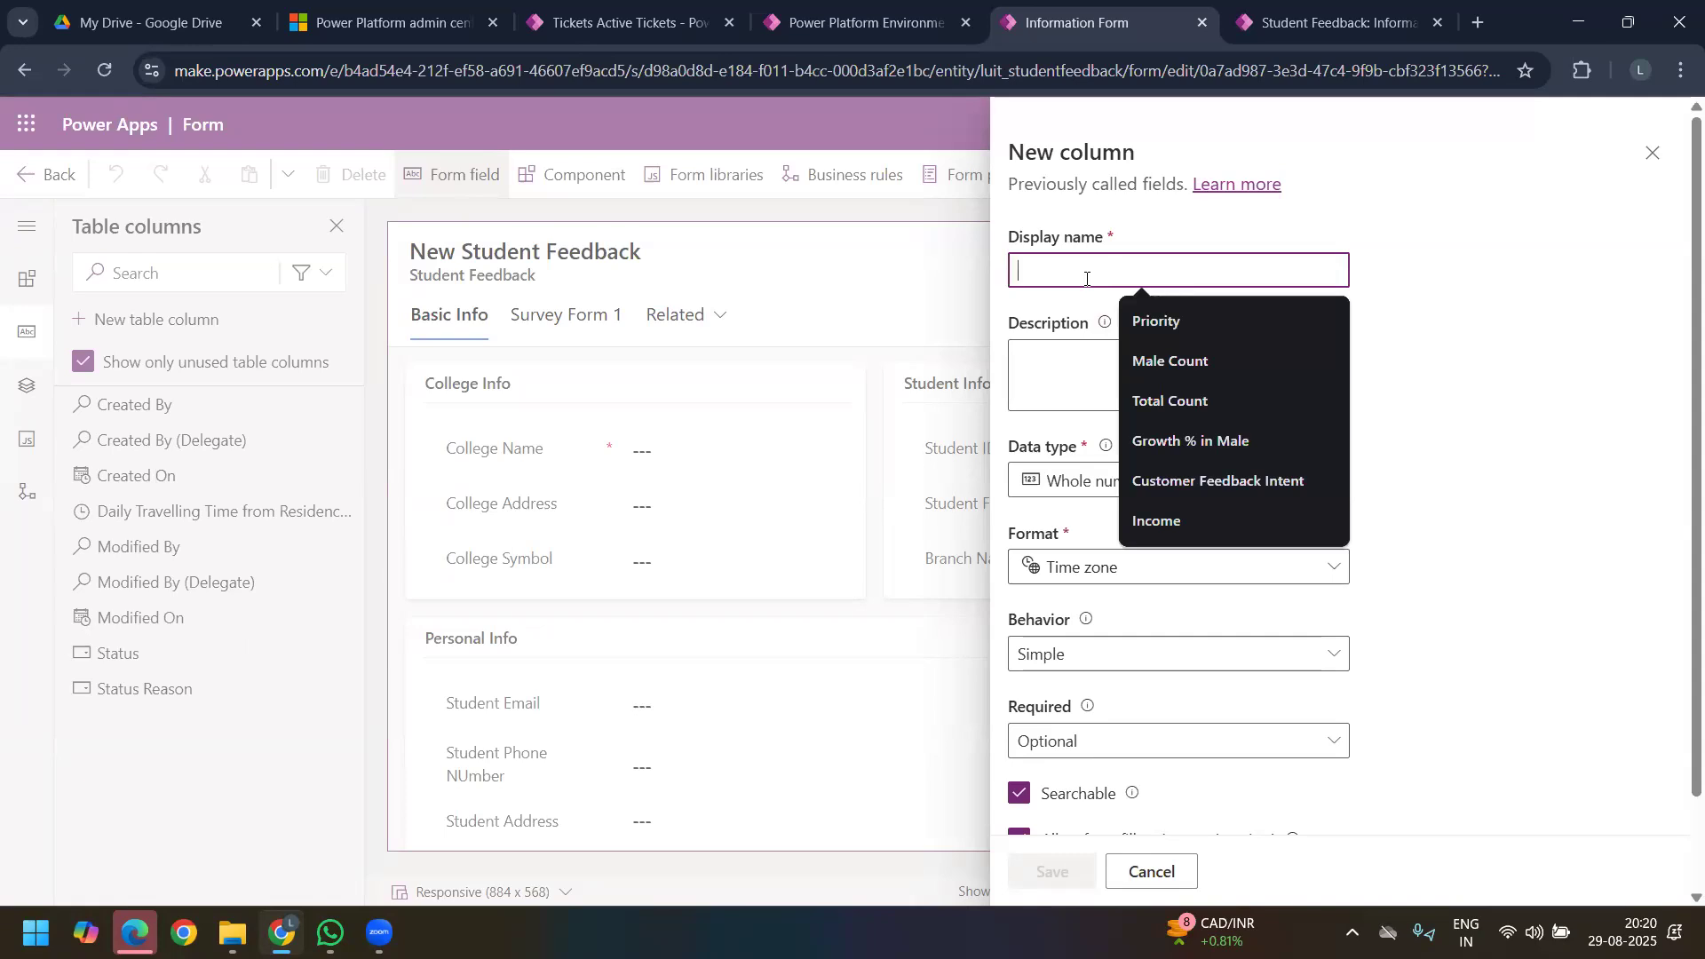
pyautogui.click(1461, 304)
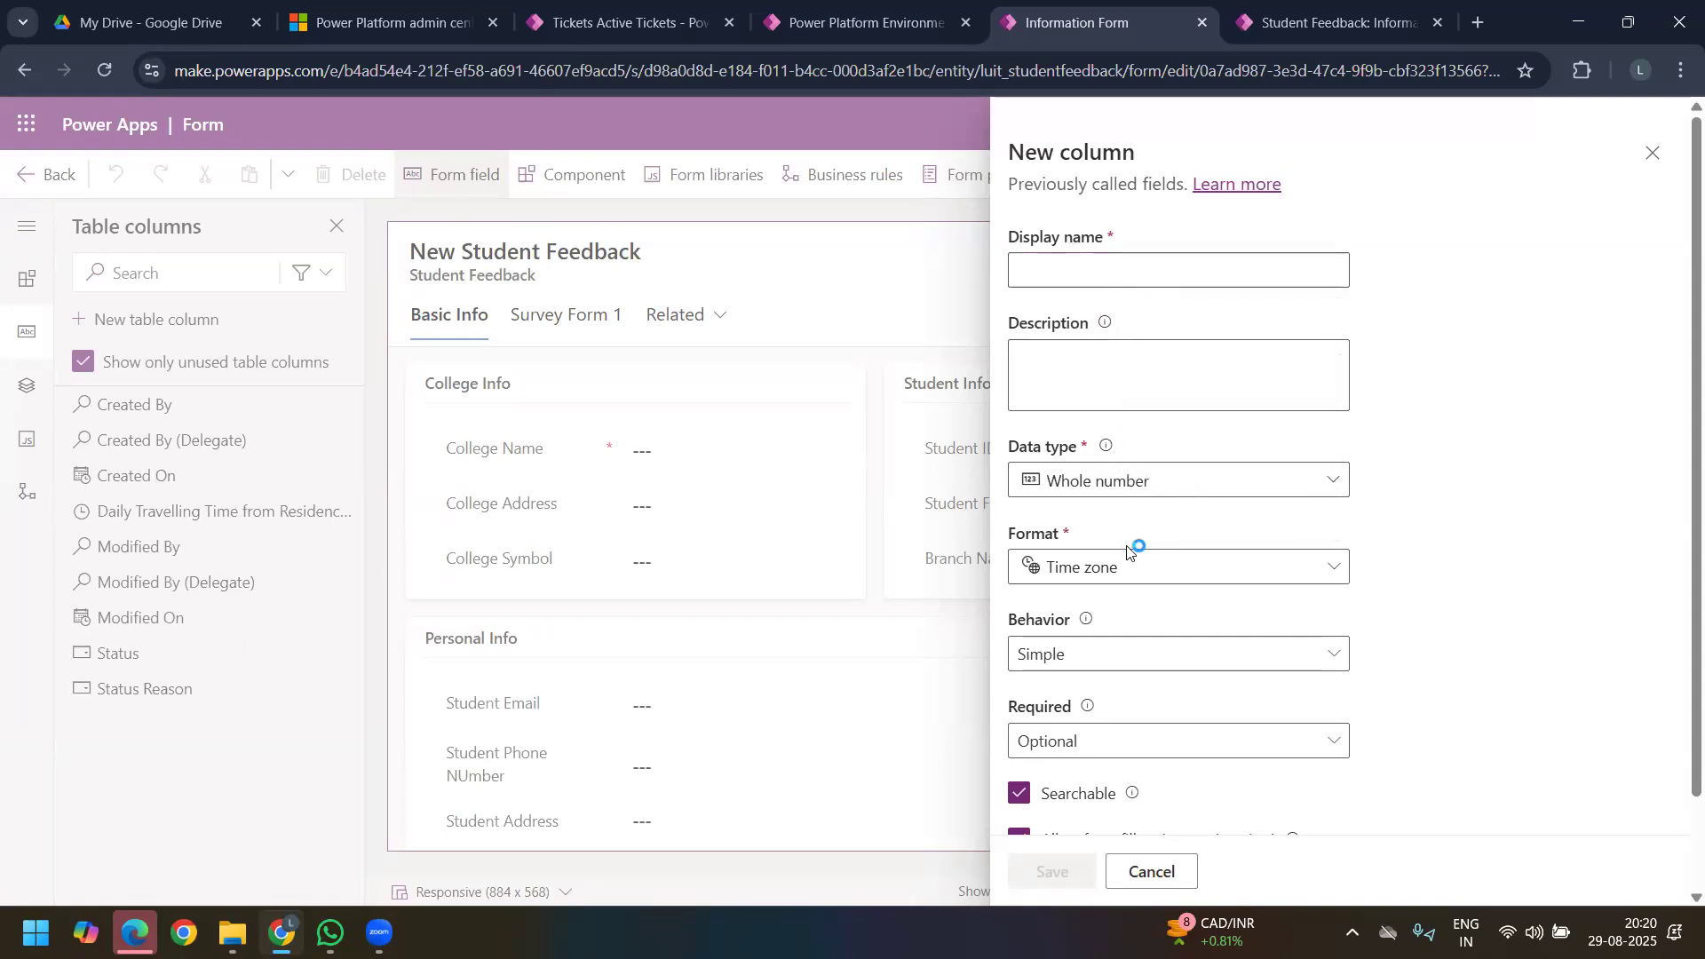
pyautogui.click(1165, 270)
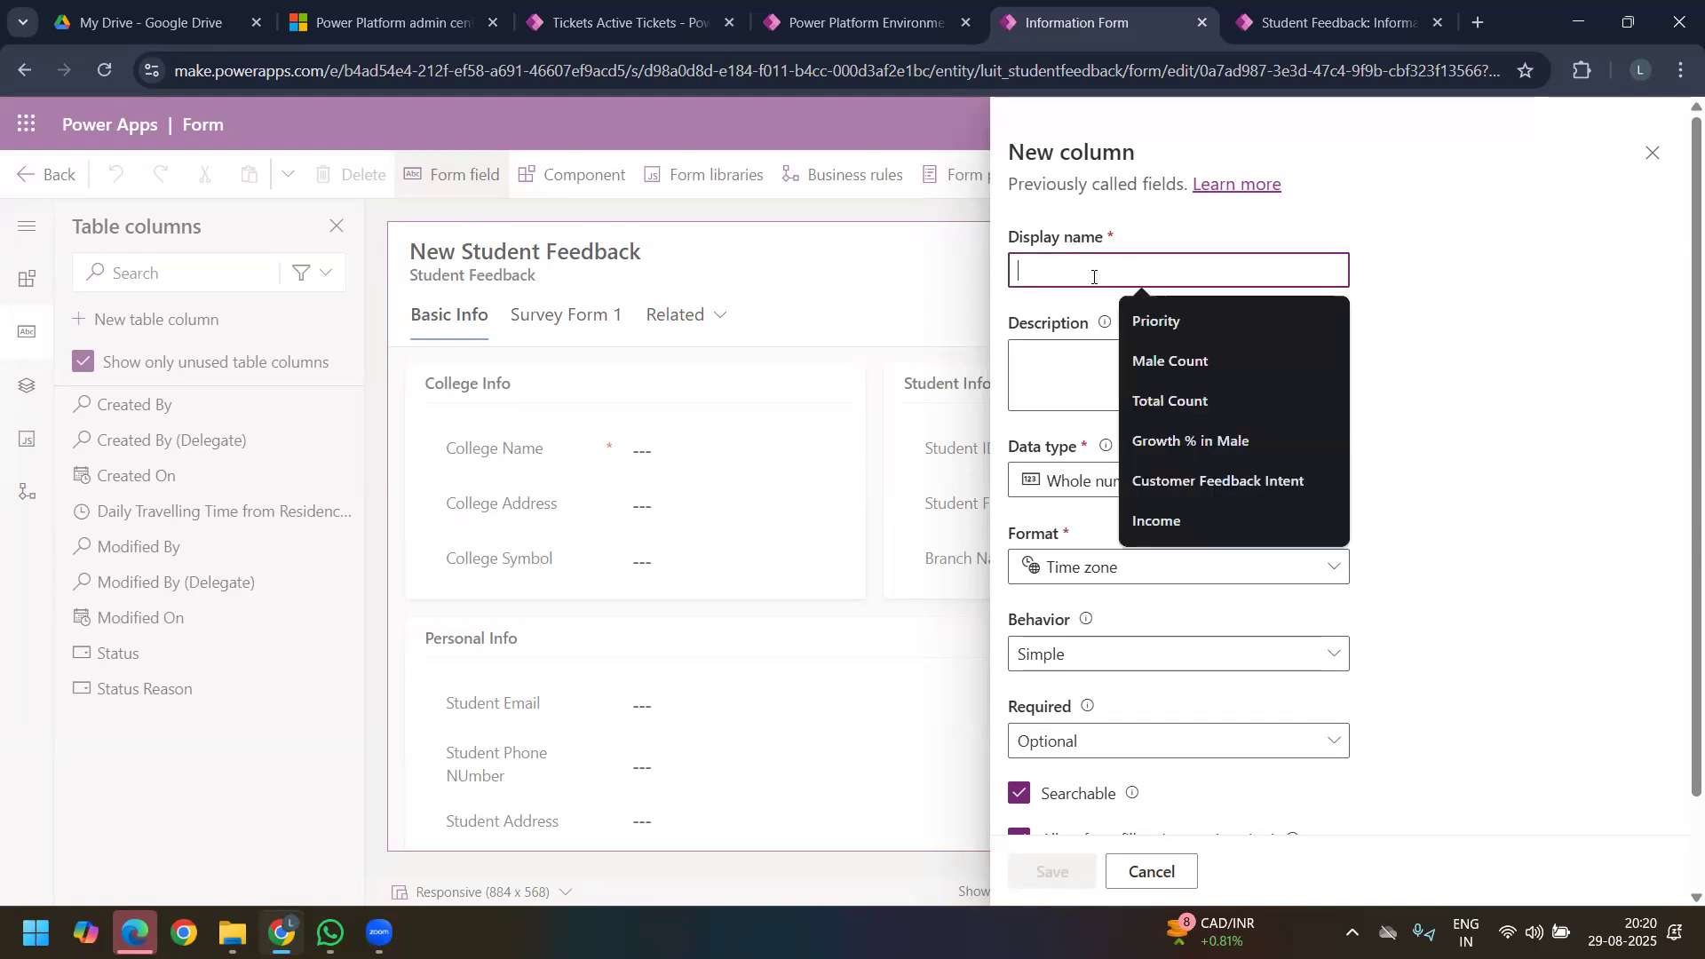
pyautogui.write('In')
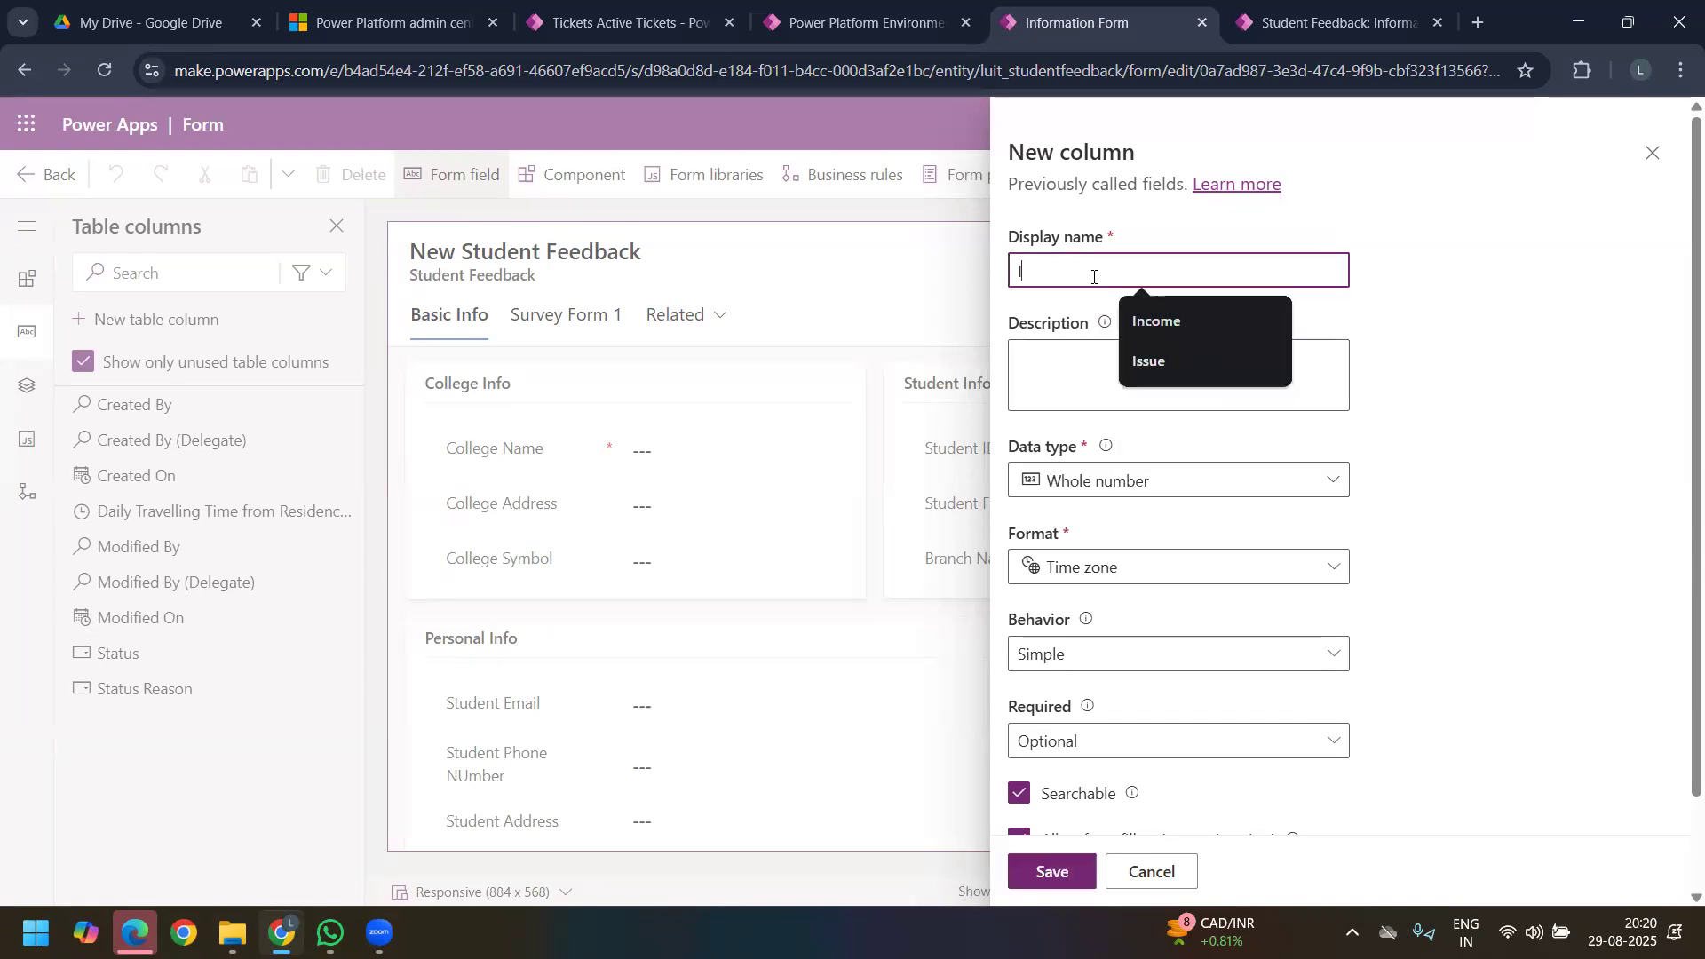
pyautogui.press('BackSpace')
pyautogui.press('BackSpace')
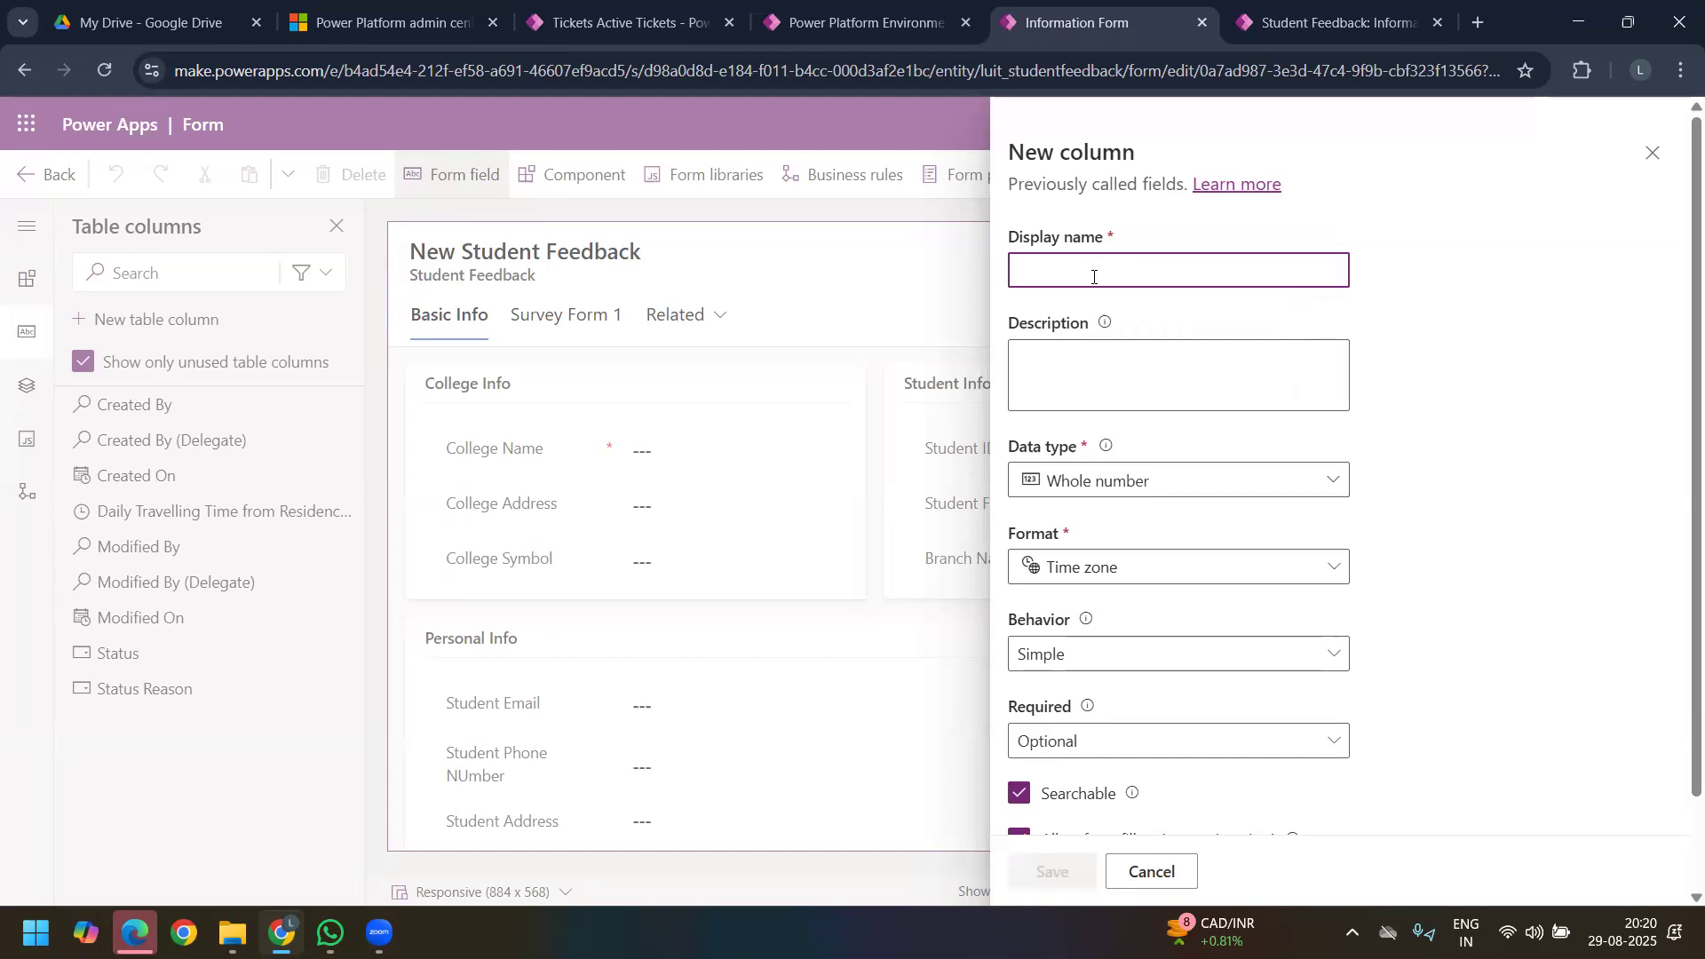
pyautogui.write('Tim')
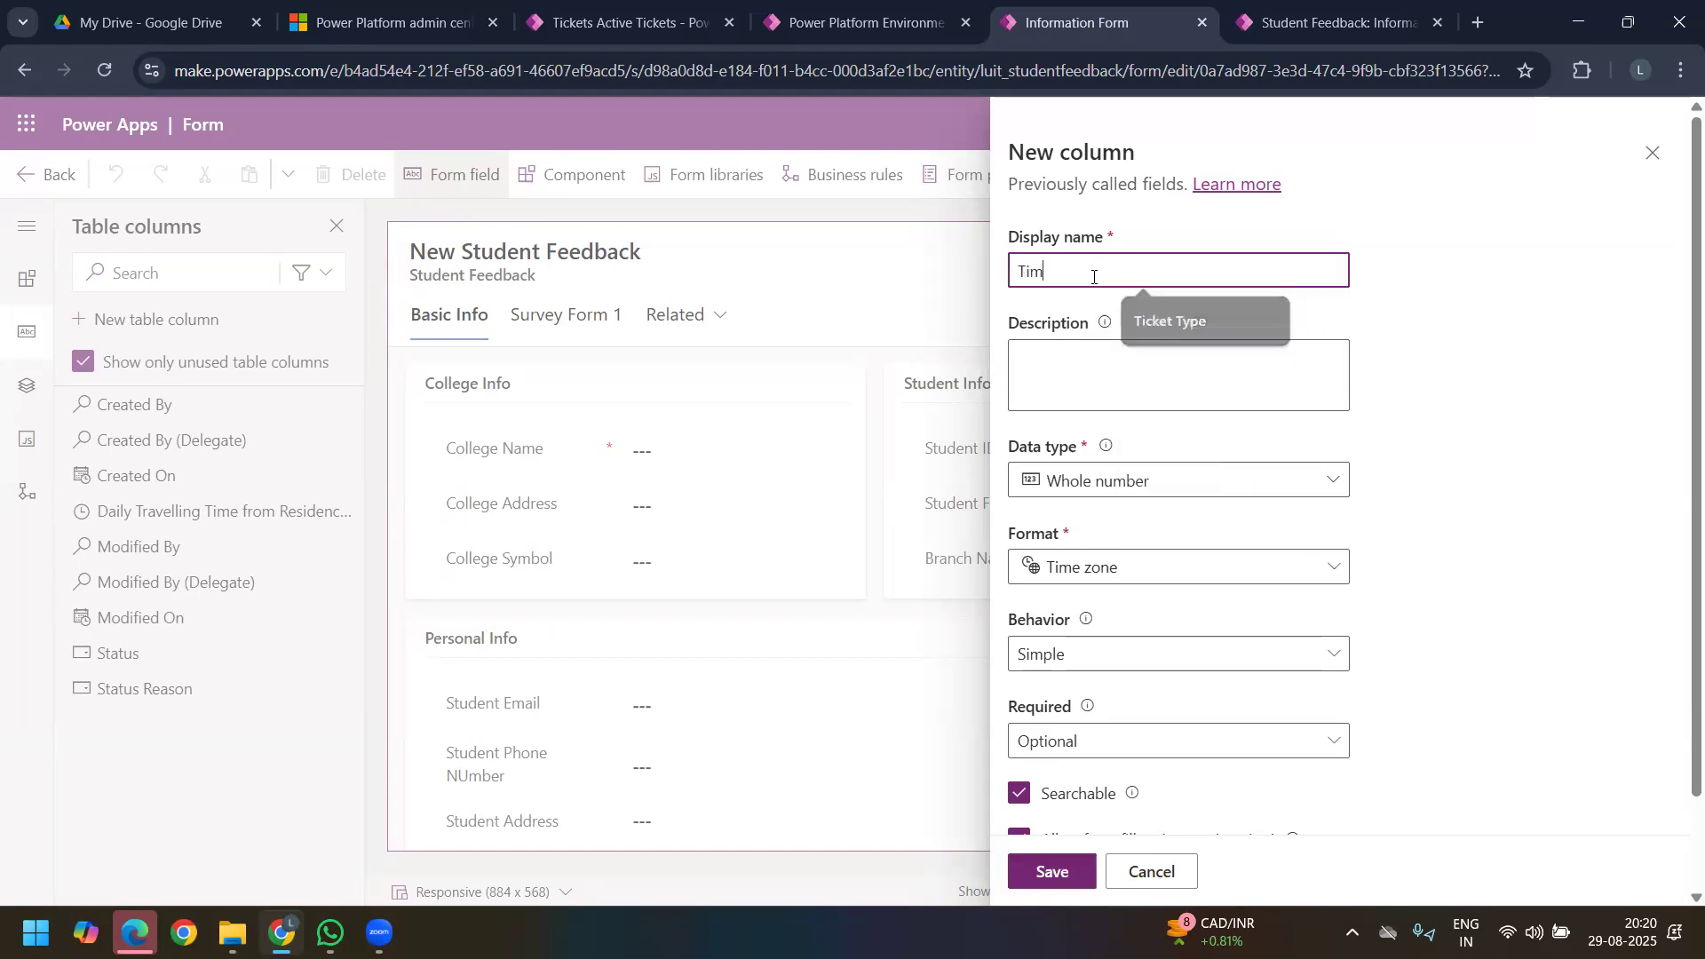
pyautogui.write('ezon e p')
pyautogui.press('BackSpace')
pyautogui.write('e of')
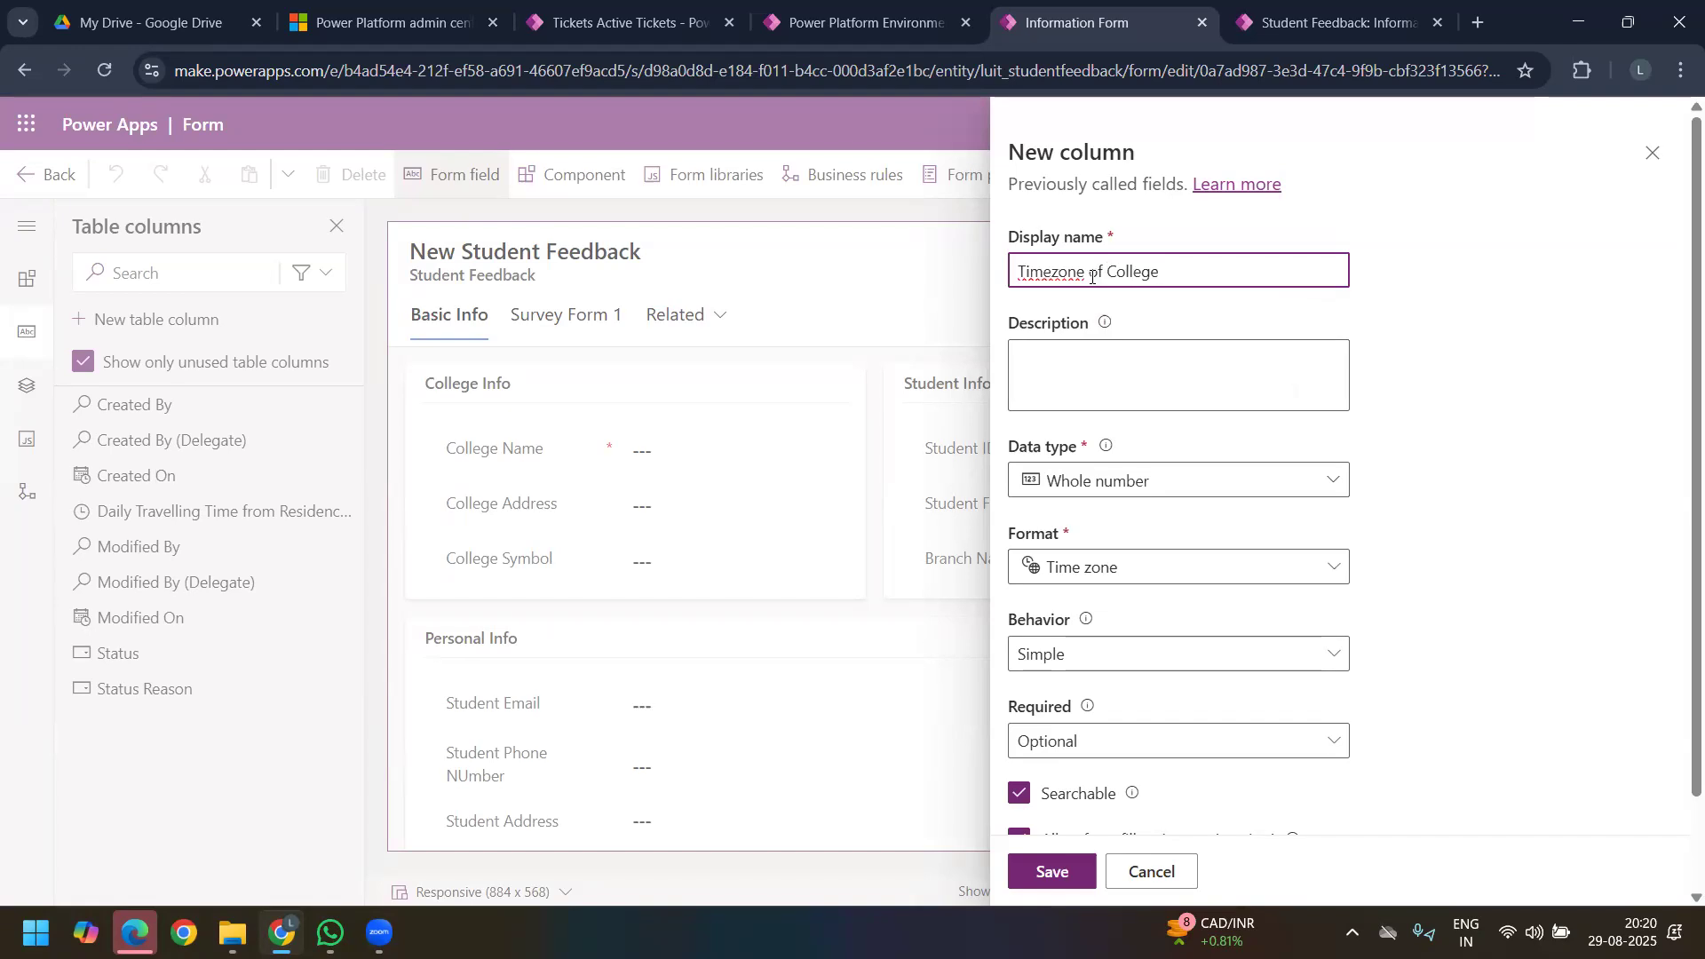
# Step: Review the advanced options of the Timezone of College column and save it
pyautogui.click(1193, 491)
pyautogui.click(1193, 492)
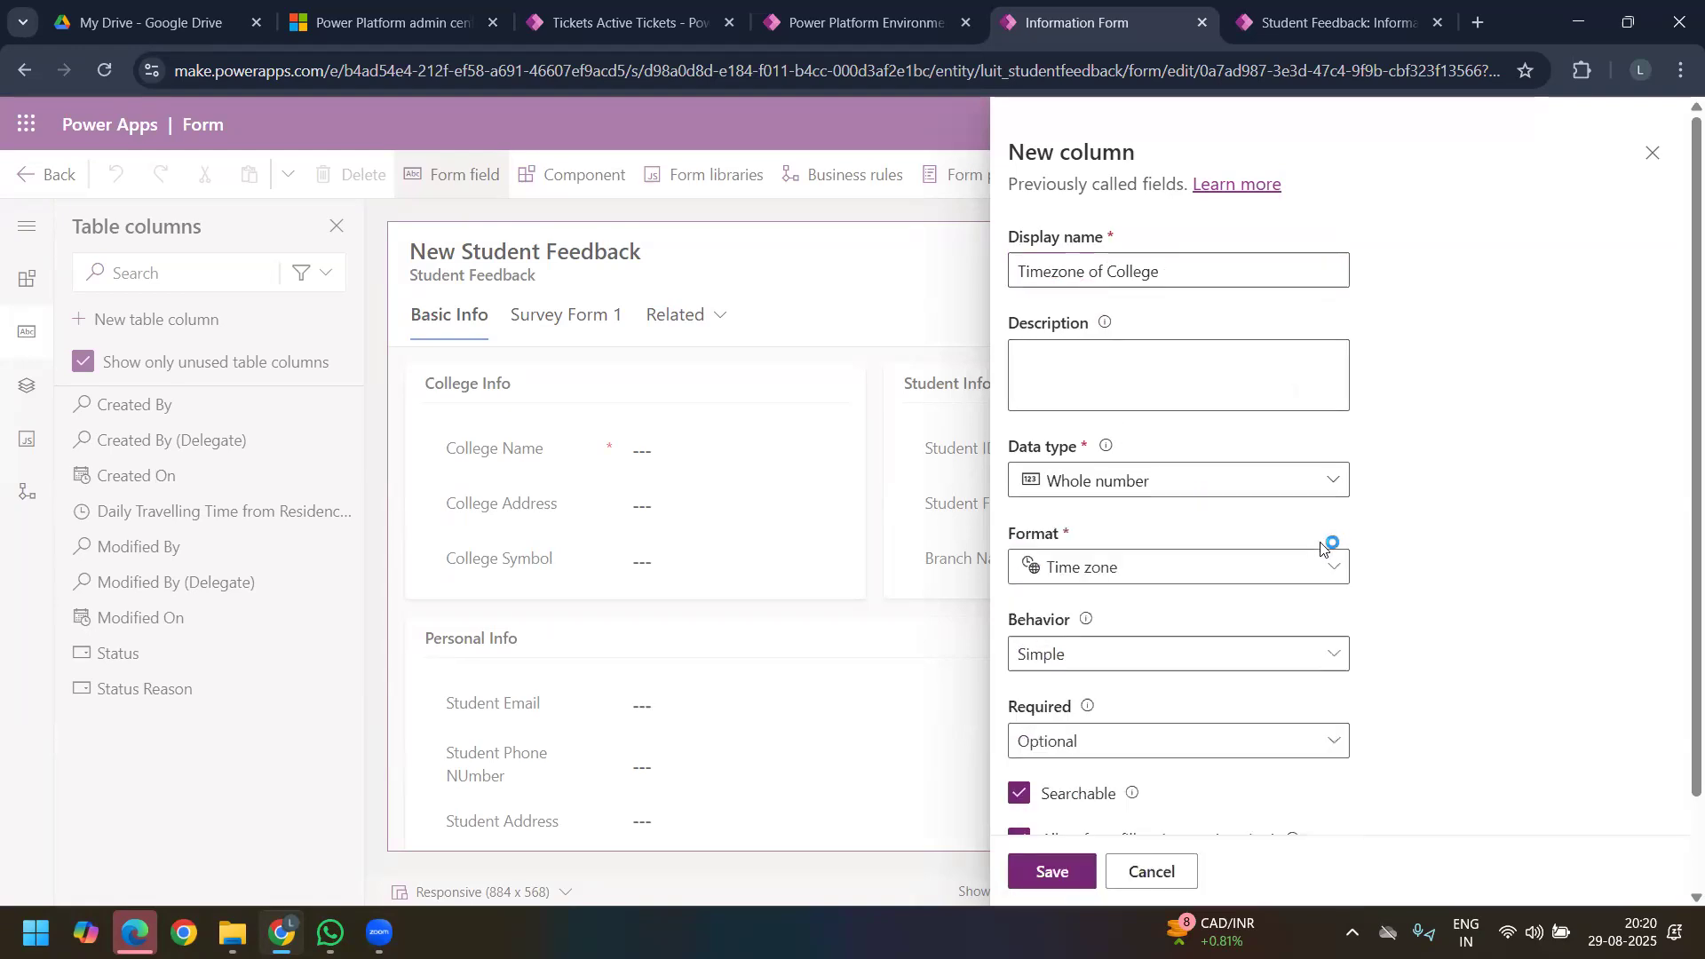
pyautogui.scroll(-2, 1203, 654)
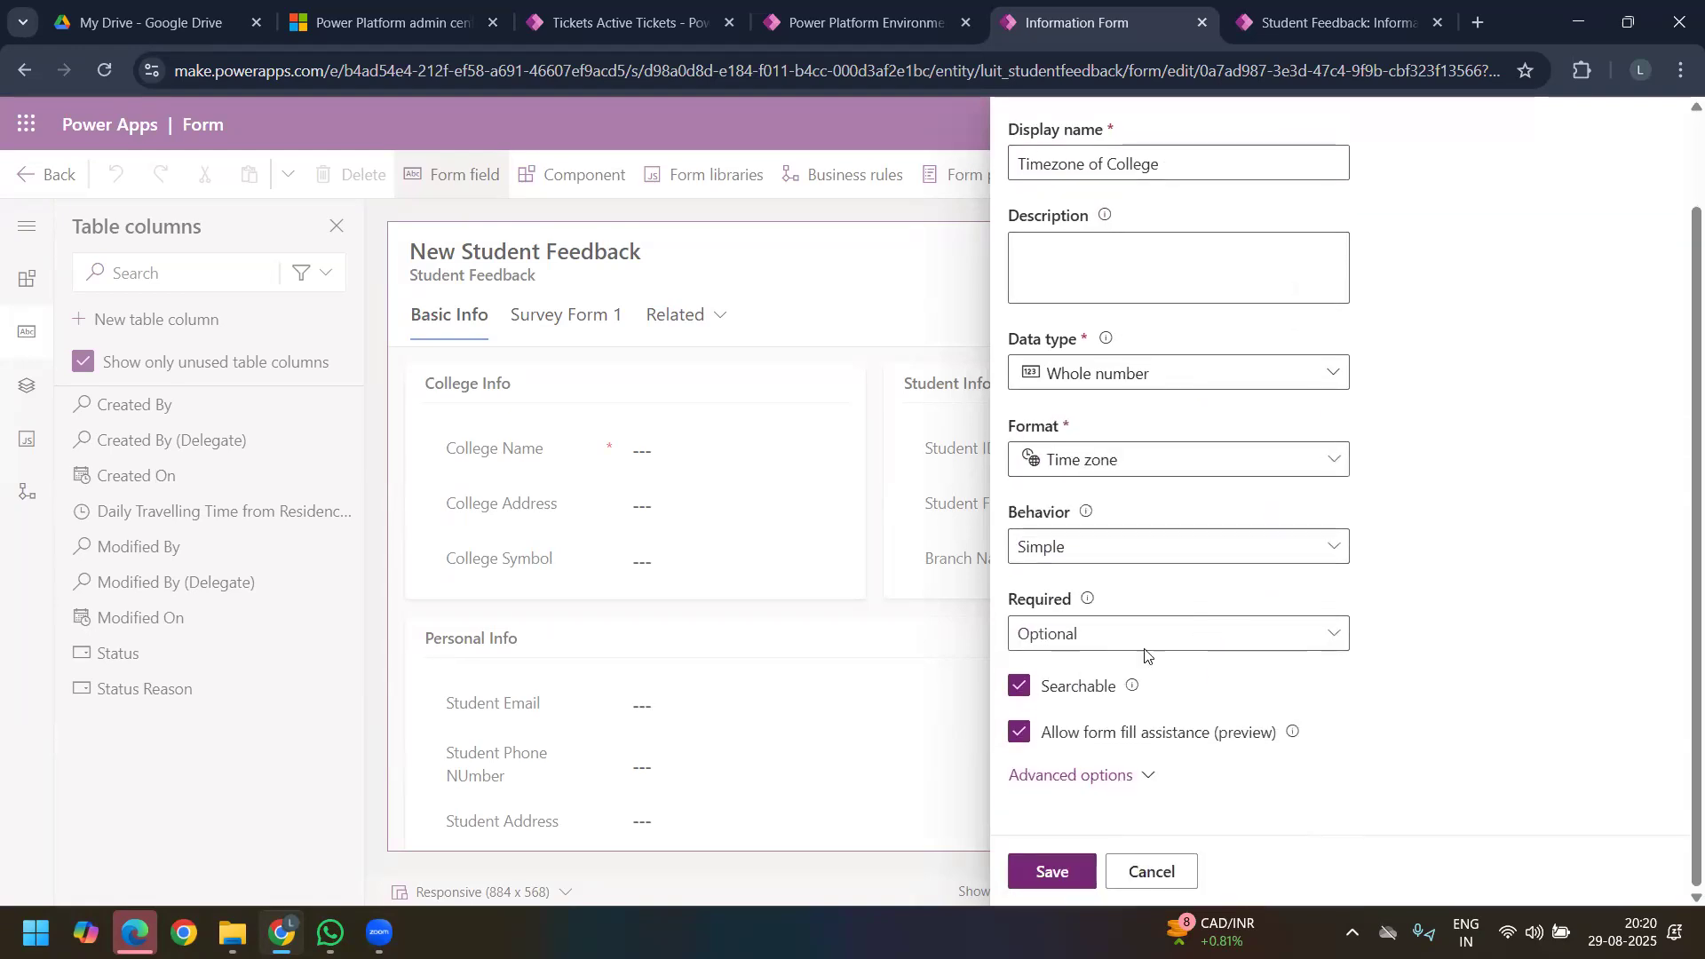
pyautogui.click(1122, 781)
pyautogui.scroll(-3, 1205, 613)
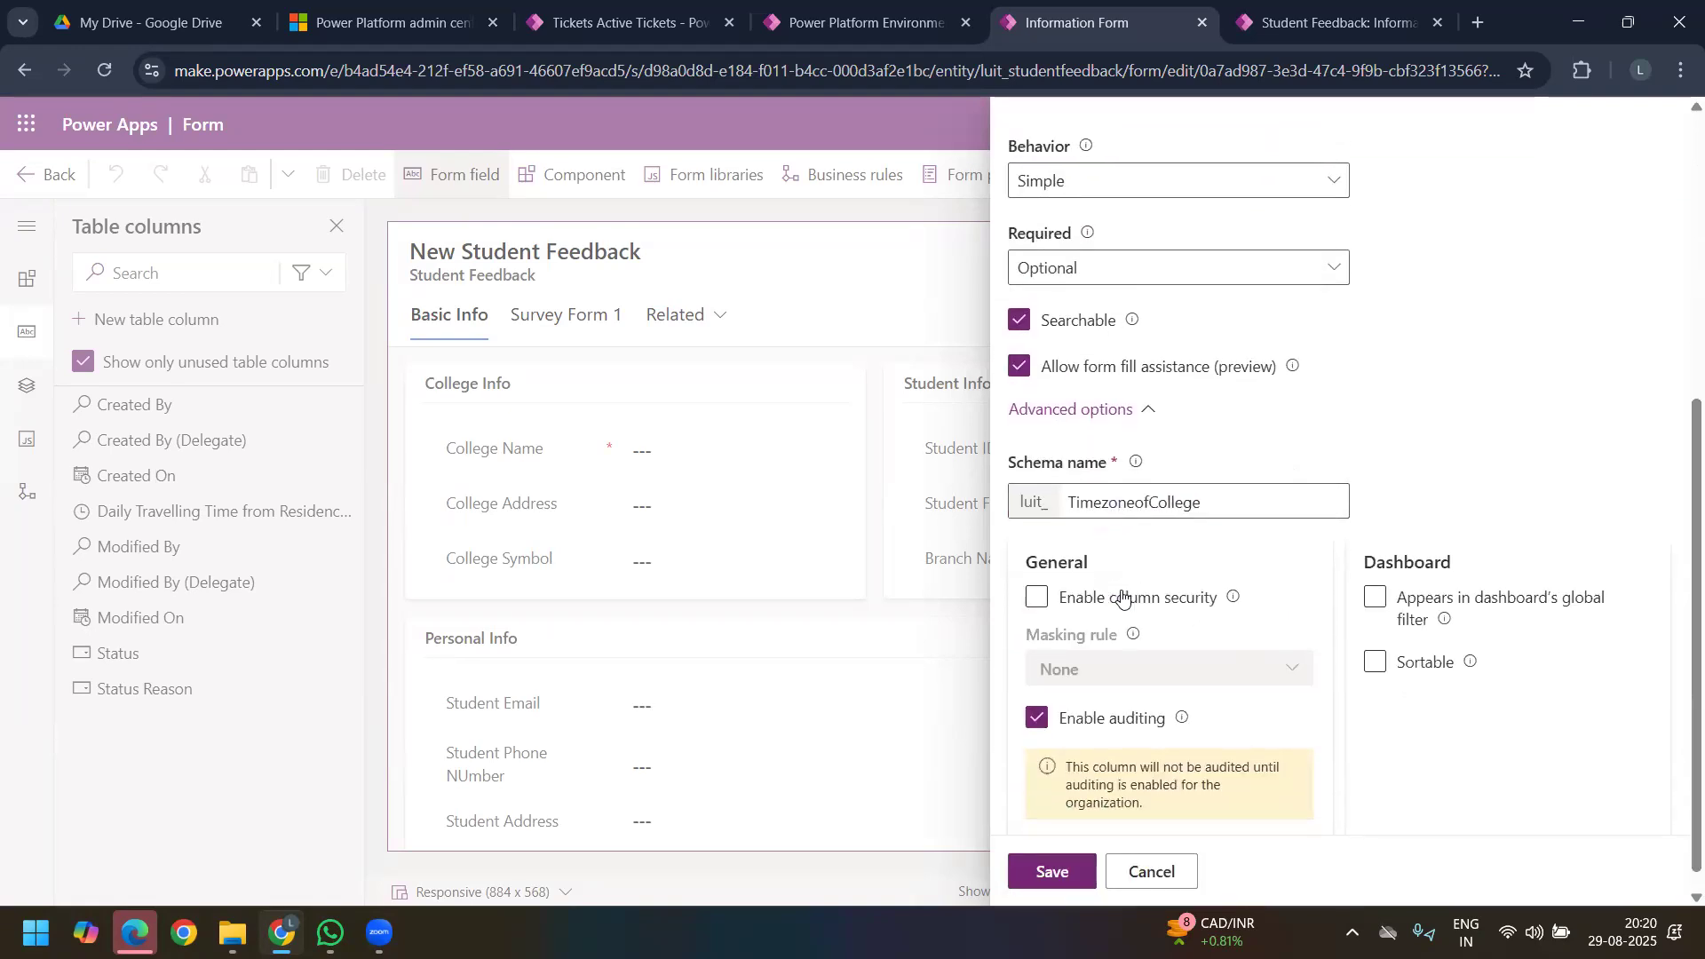
pyautogui.click(1052, 871)
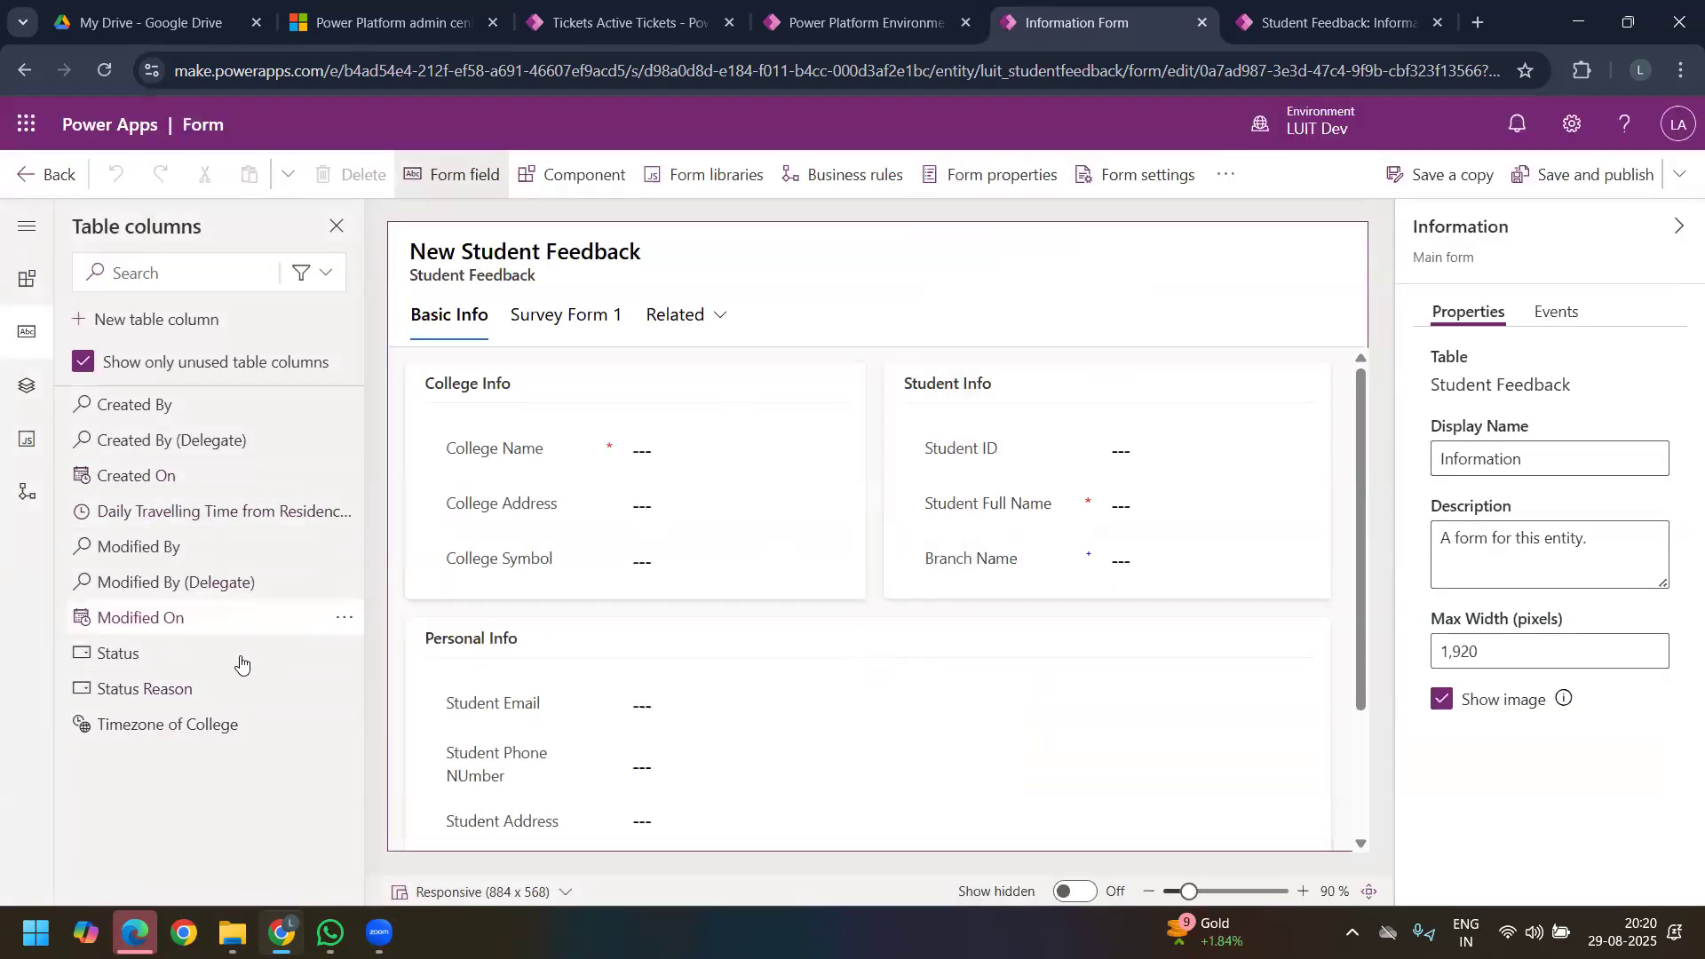
# Step: Add Timezone of College to the end of the College Info section and the daily travelling time column to the end of Student Info
pyautogui.moveTo(213, 724); pyautogui.dragTo(490, 588)
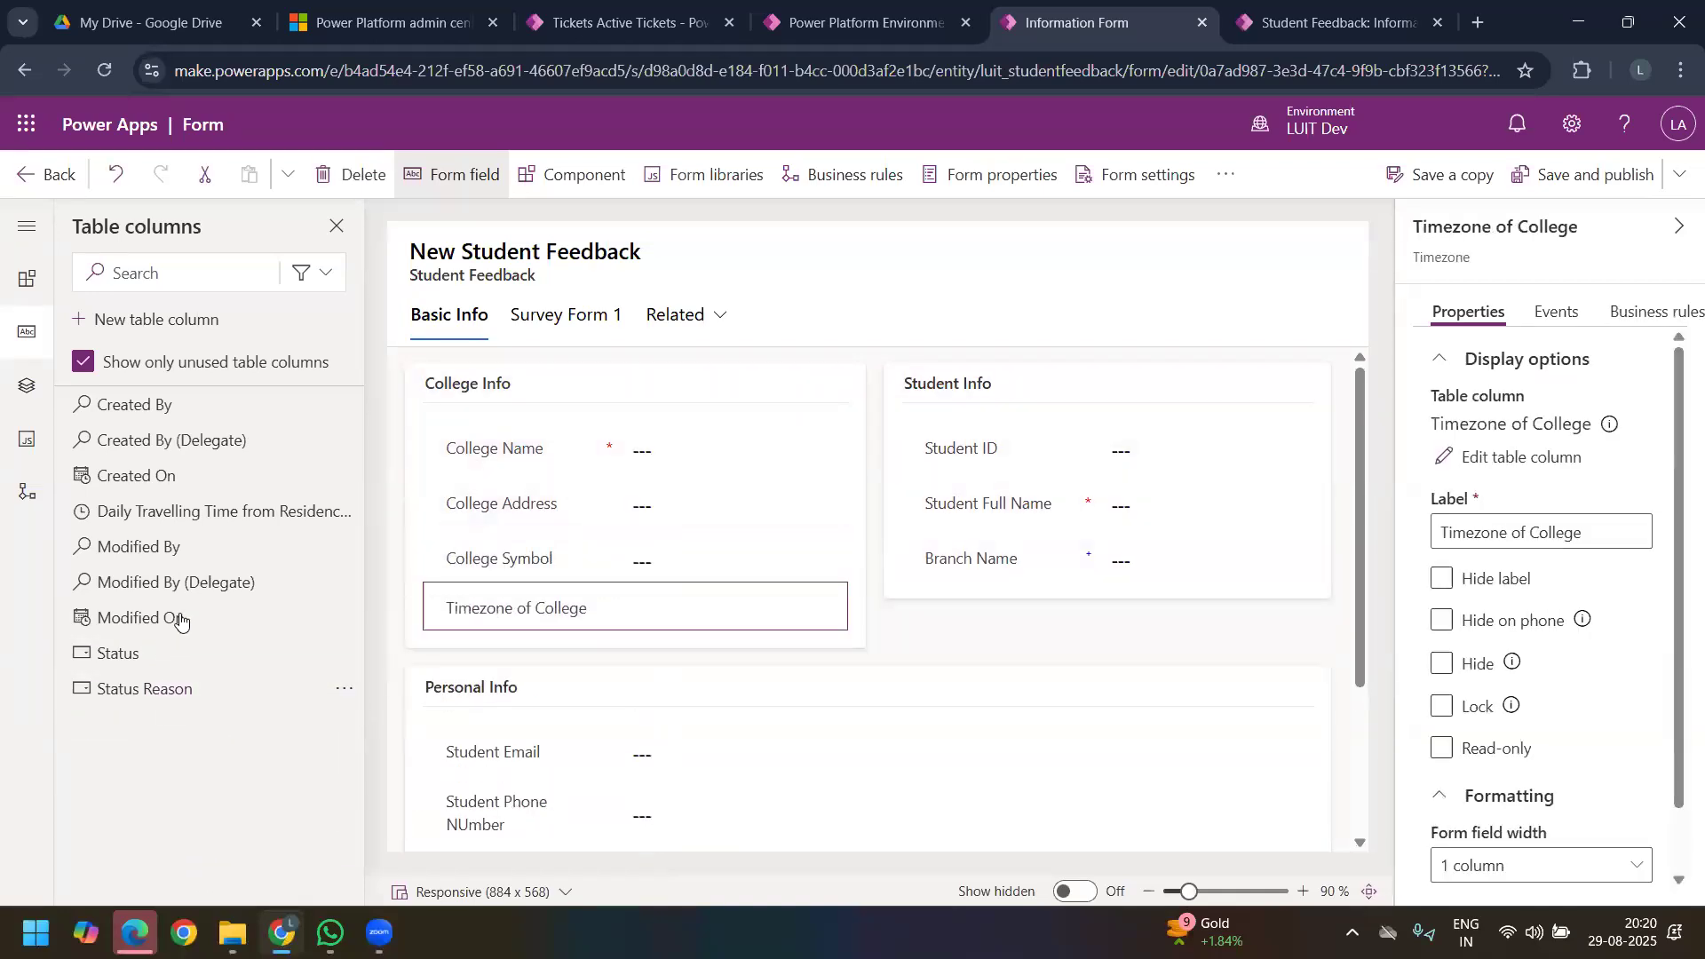
pyautogui.moveTo(231, 525)
pyautogui.moveTo(231, 525); pyautogui.dragTo(923, 584)
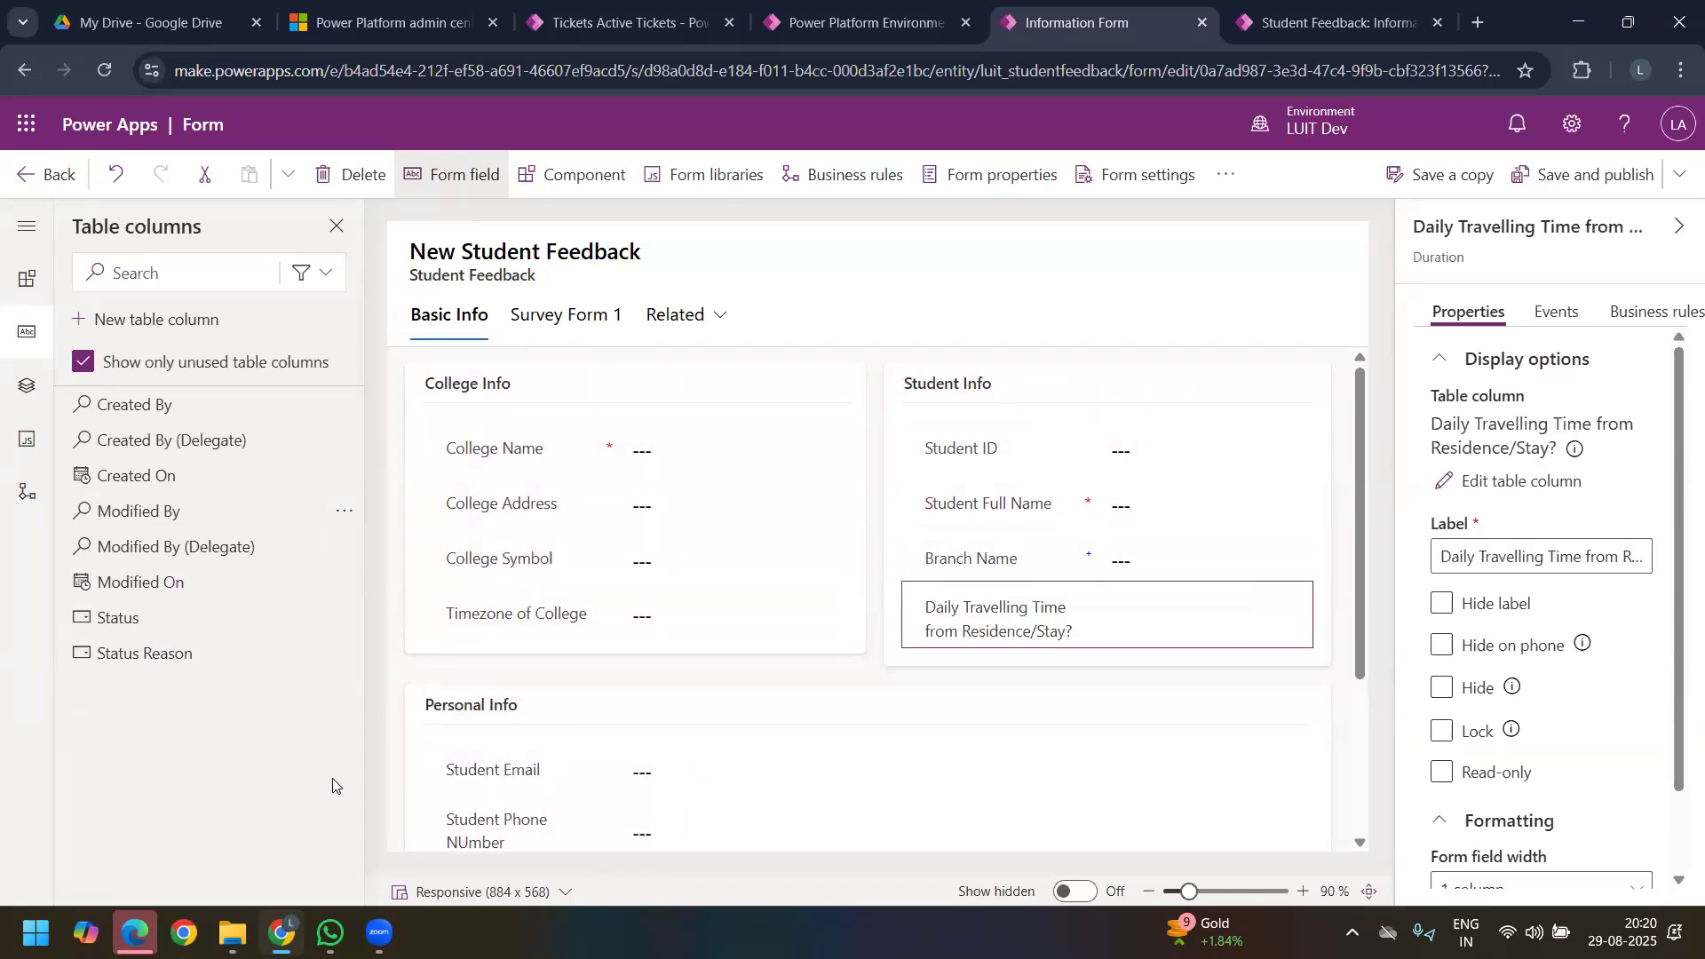
# Step: Start another new table column and name it "Student DOB"
pyautogui.click(135, 324)
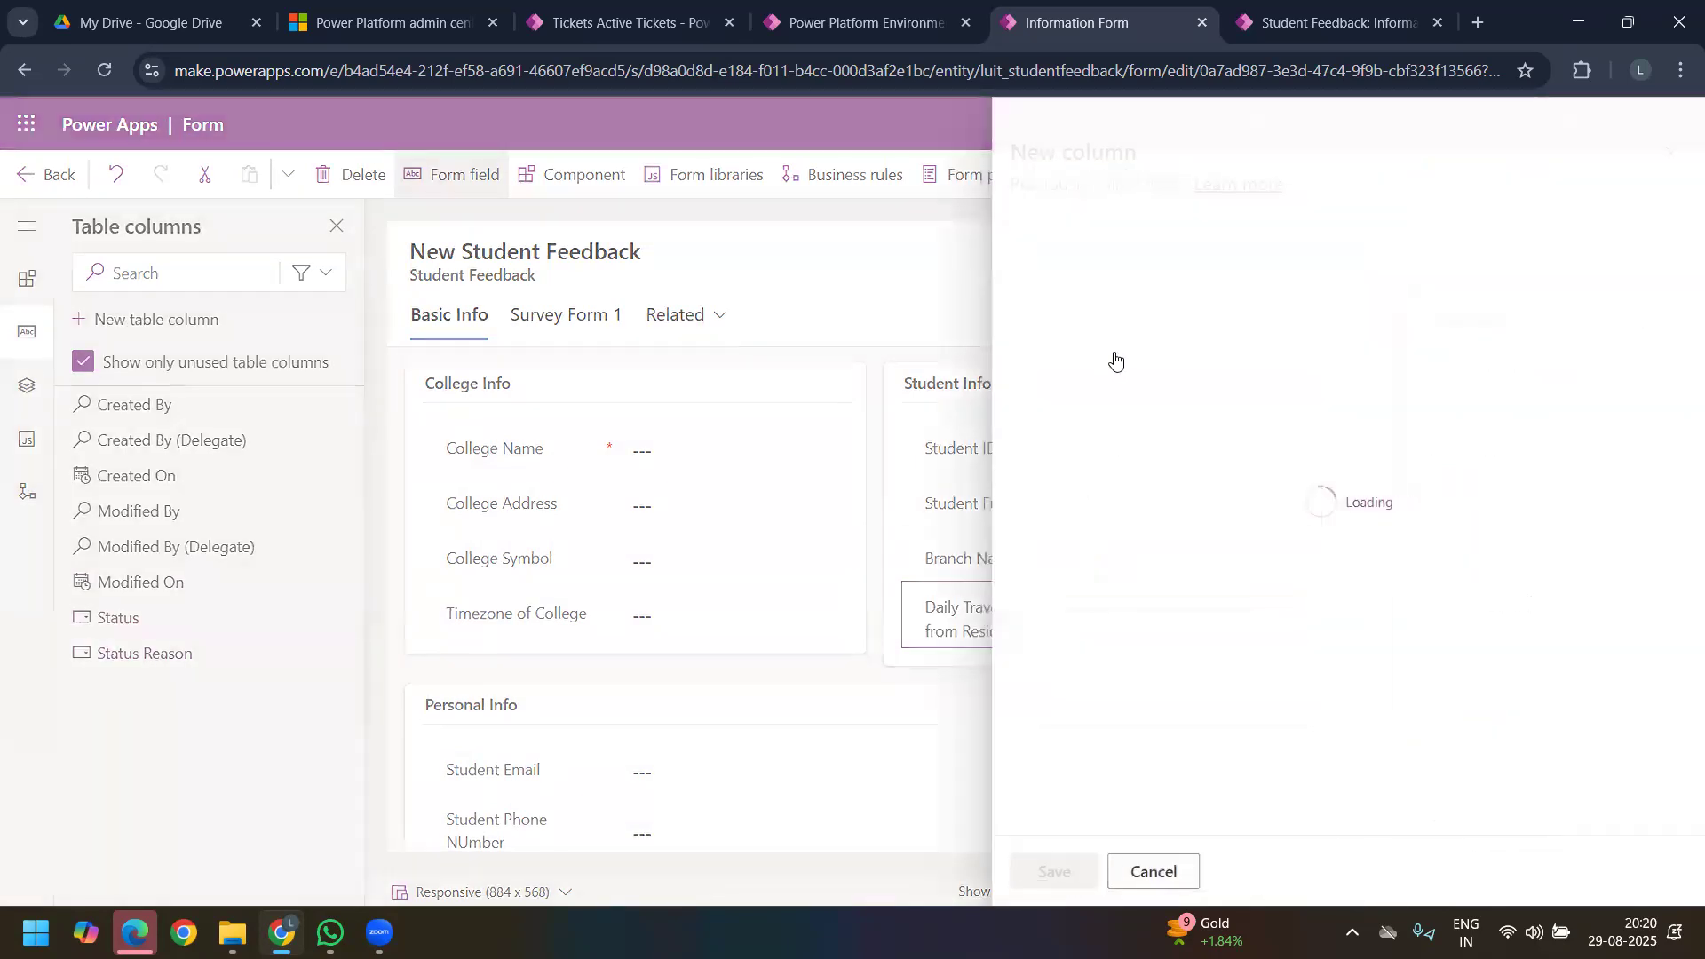
pyautogui.click(1315, 488)
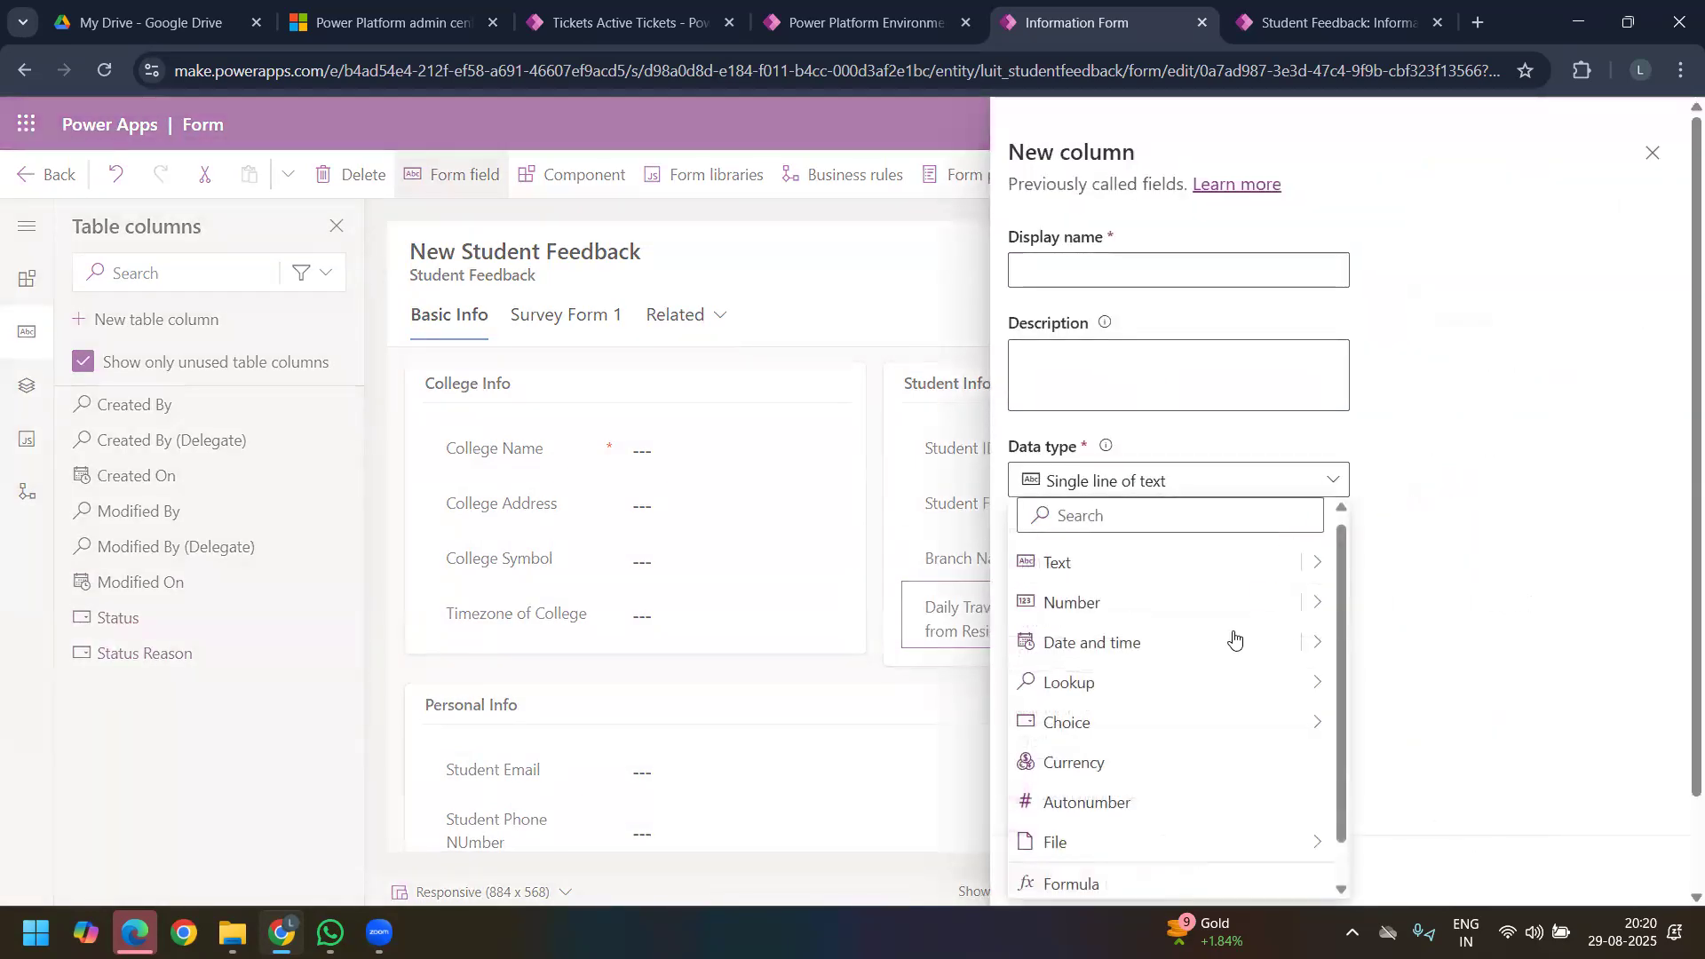
pyautogui.moveTo(1226, 671)
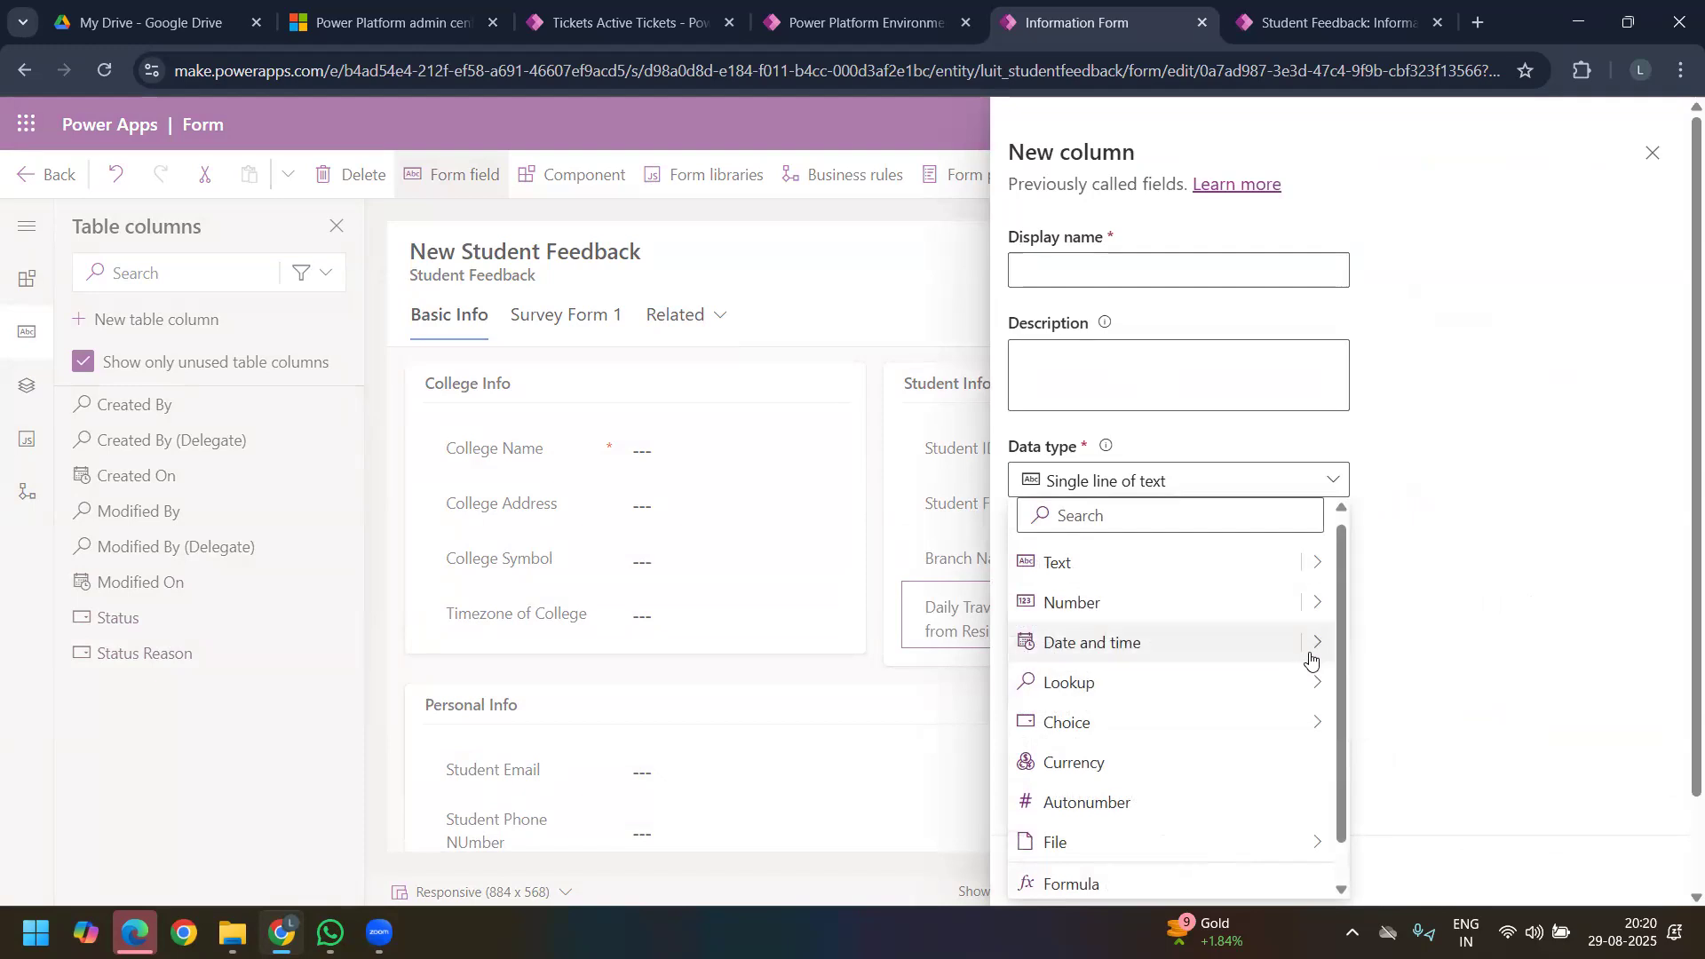
pyautogui.moveTo(1310, 656)
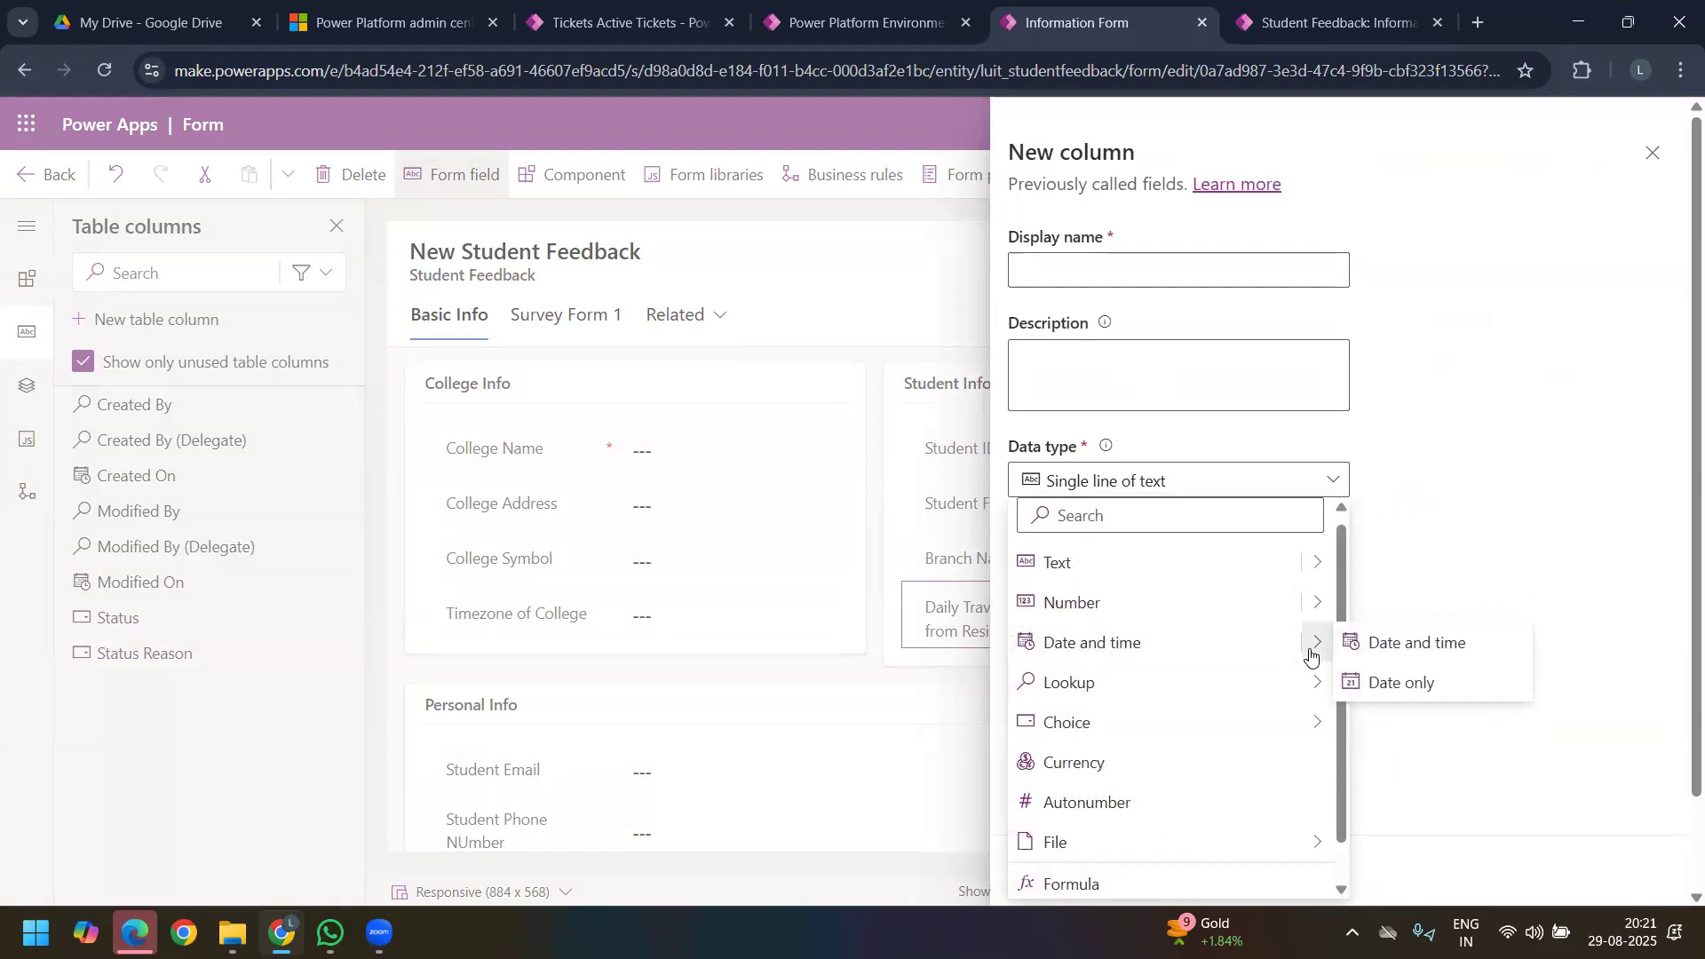
pyautogui.click(1126, 277)
pyautogui.write('St')
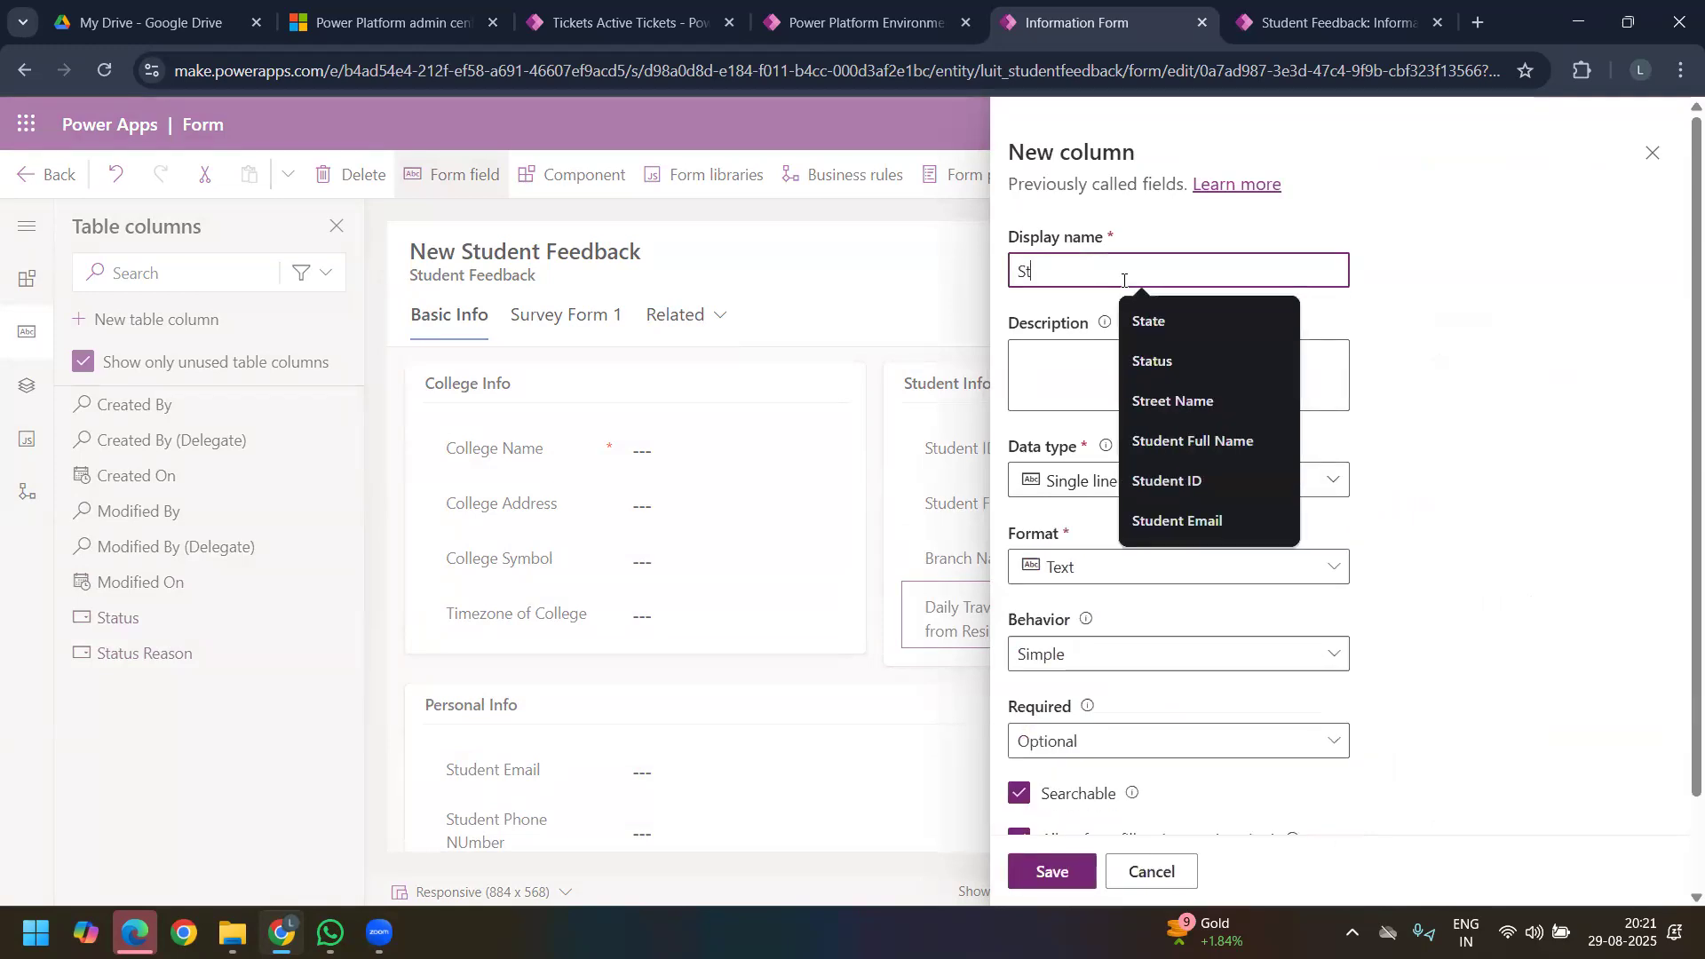
pyautogui.write('udent ')
pyautogui.write('of')
pyautogui.press('BackSpace')
pyautogui.press('BackSpace')
pyautogui.press('BackSpace')
pyautogui.write('DOB')
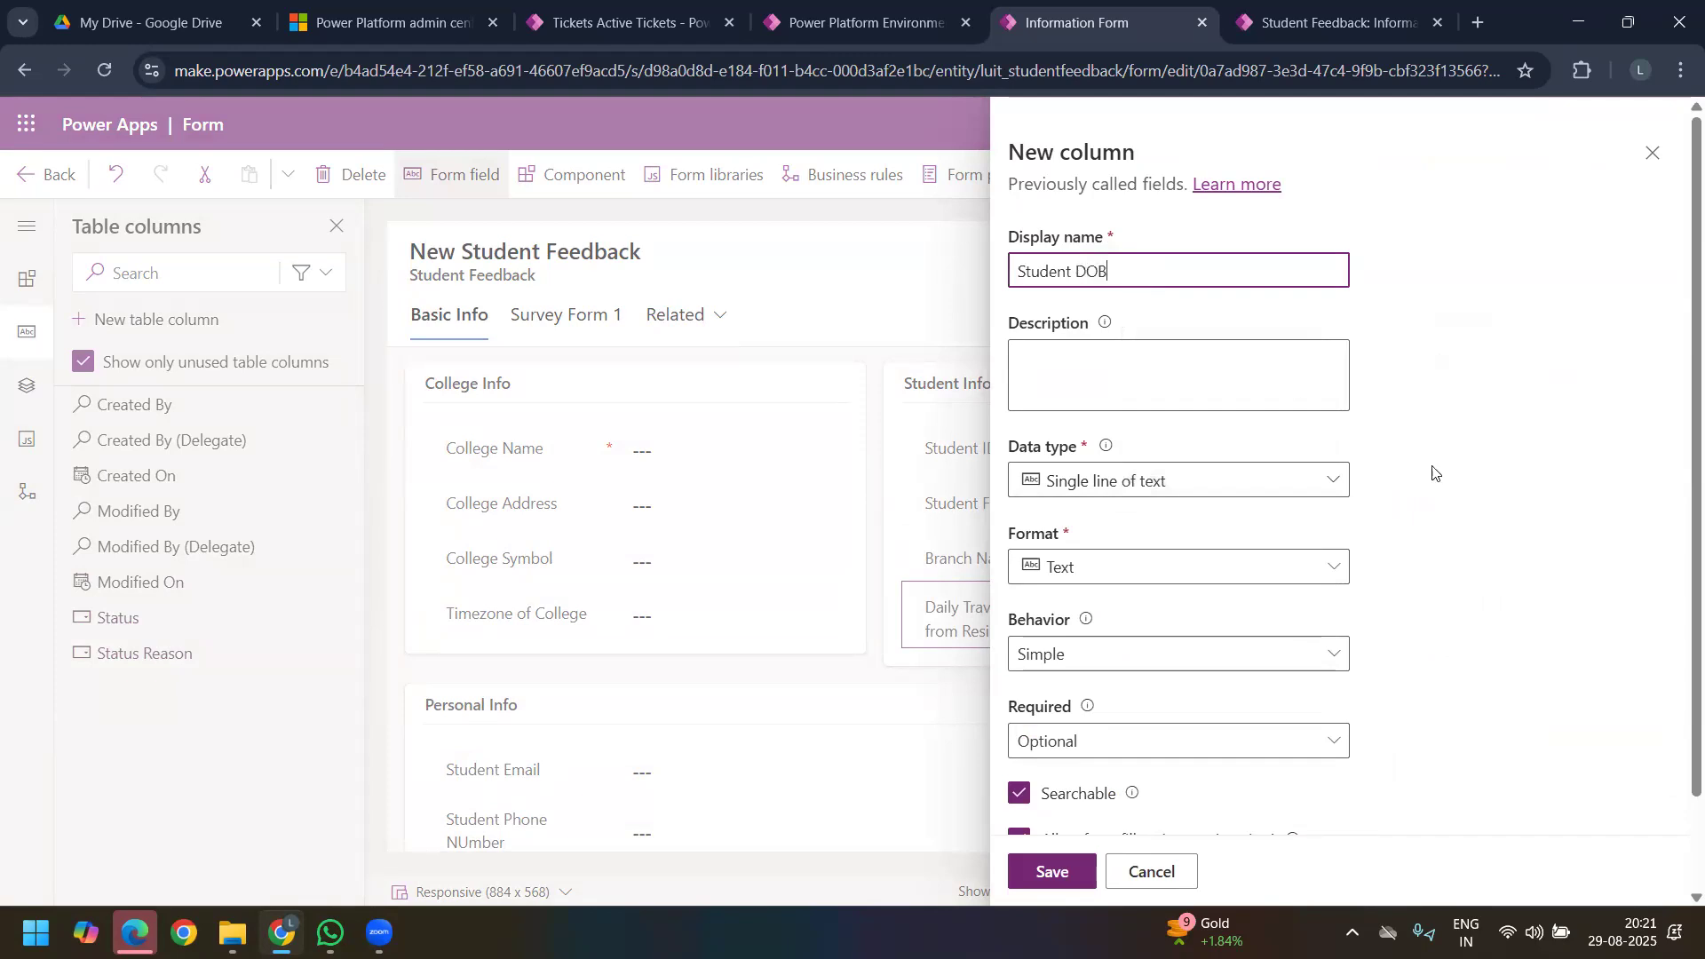
# Step: Set the Student DOB column's data type to Date and time and expand its advanced options
pyautogui.click(1332, 481)
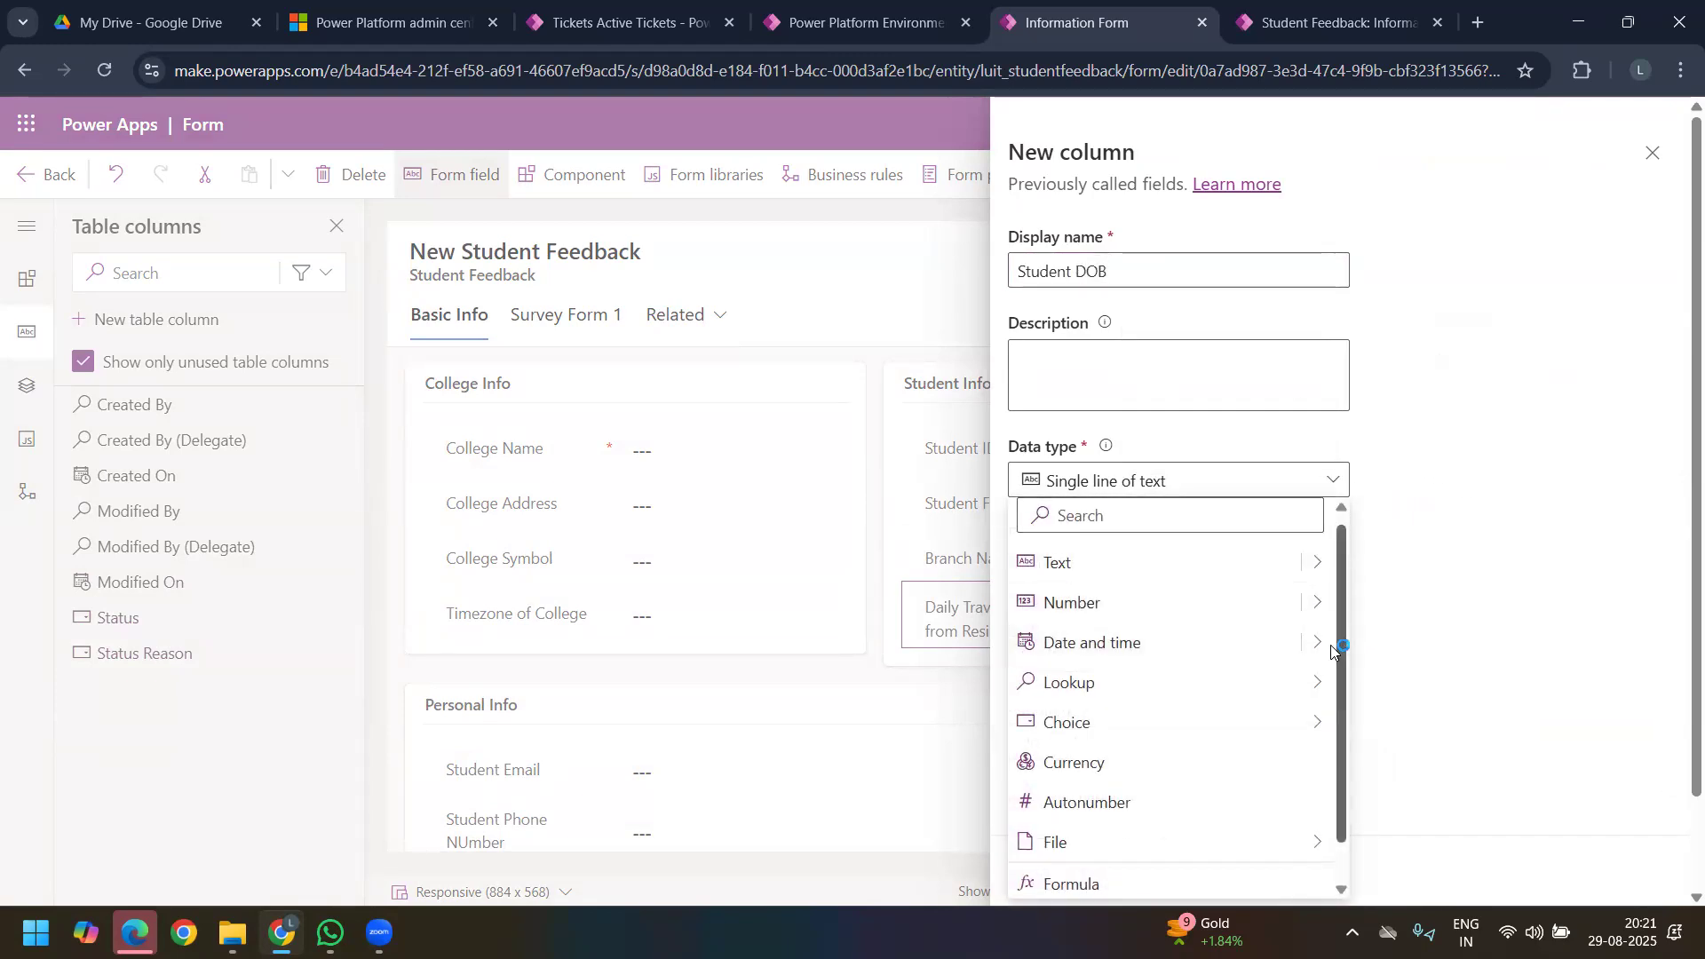
pyautogui.moveTo(1320, 644)
pyautogui.click(1412, 643)
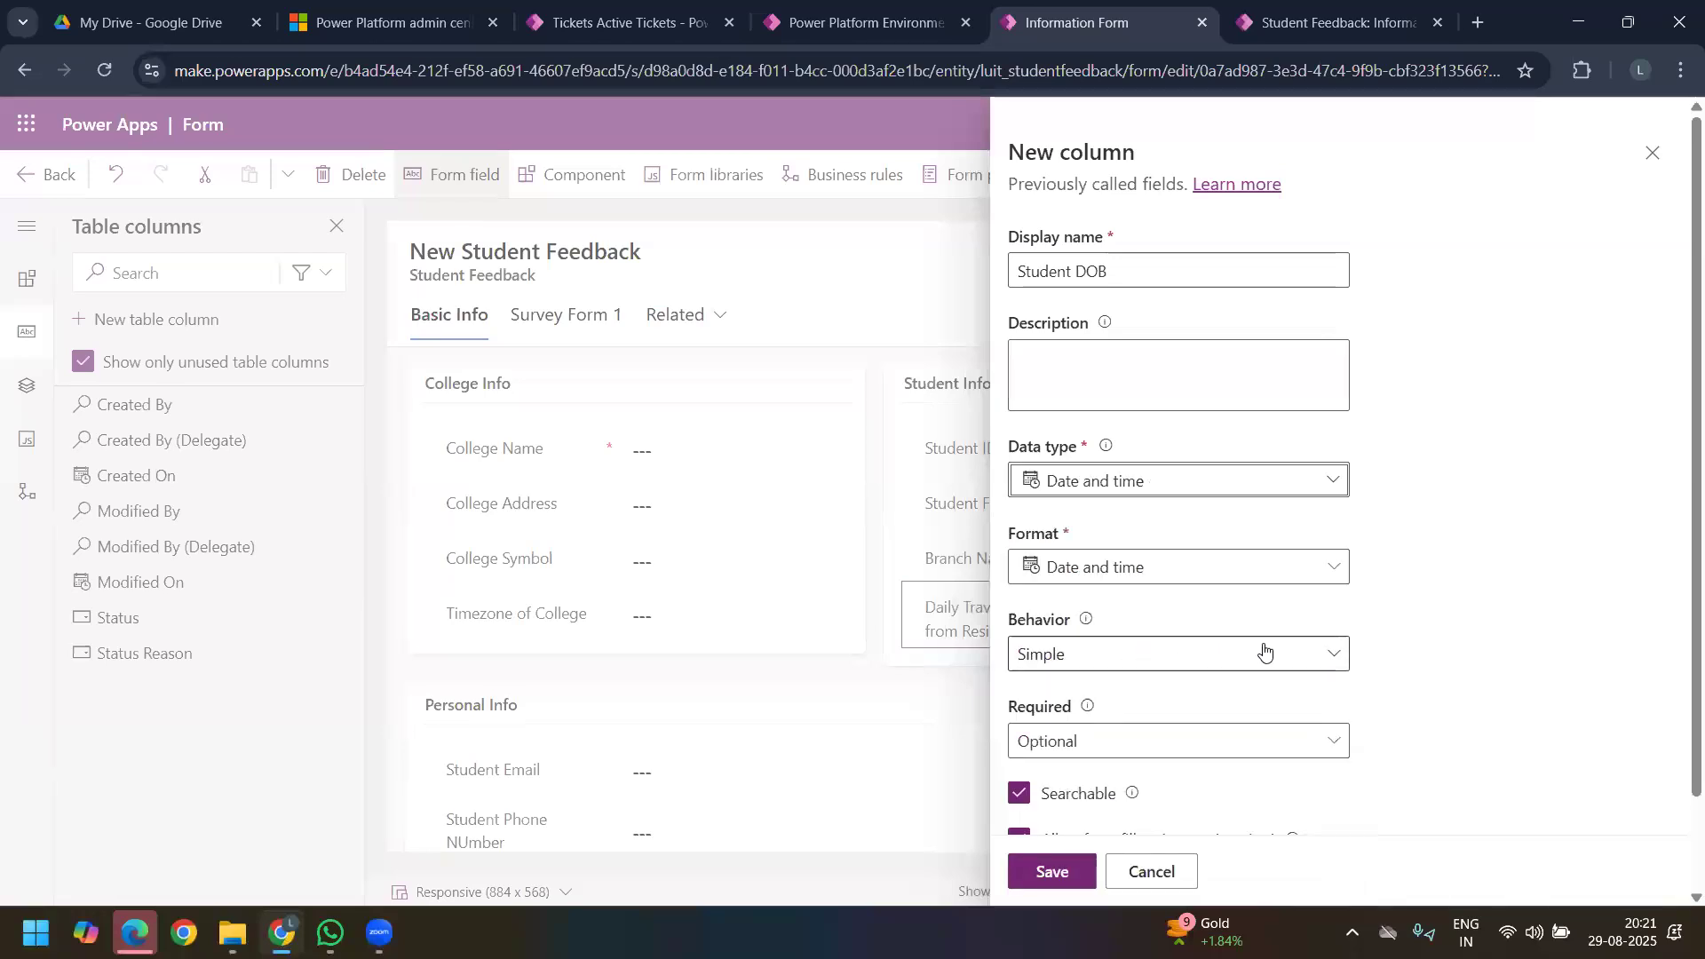
pyautogui.scroll(-2, 1243, 603)
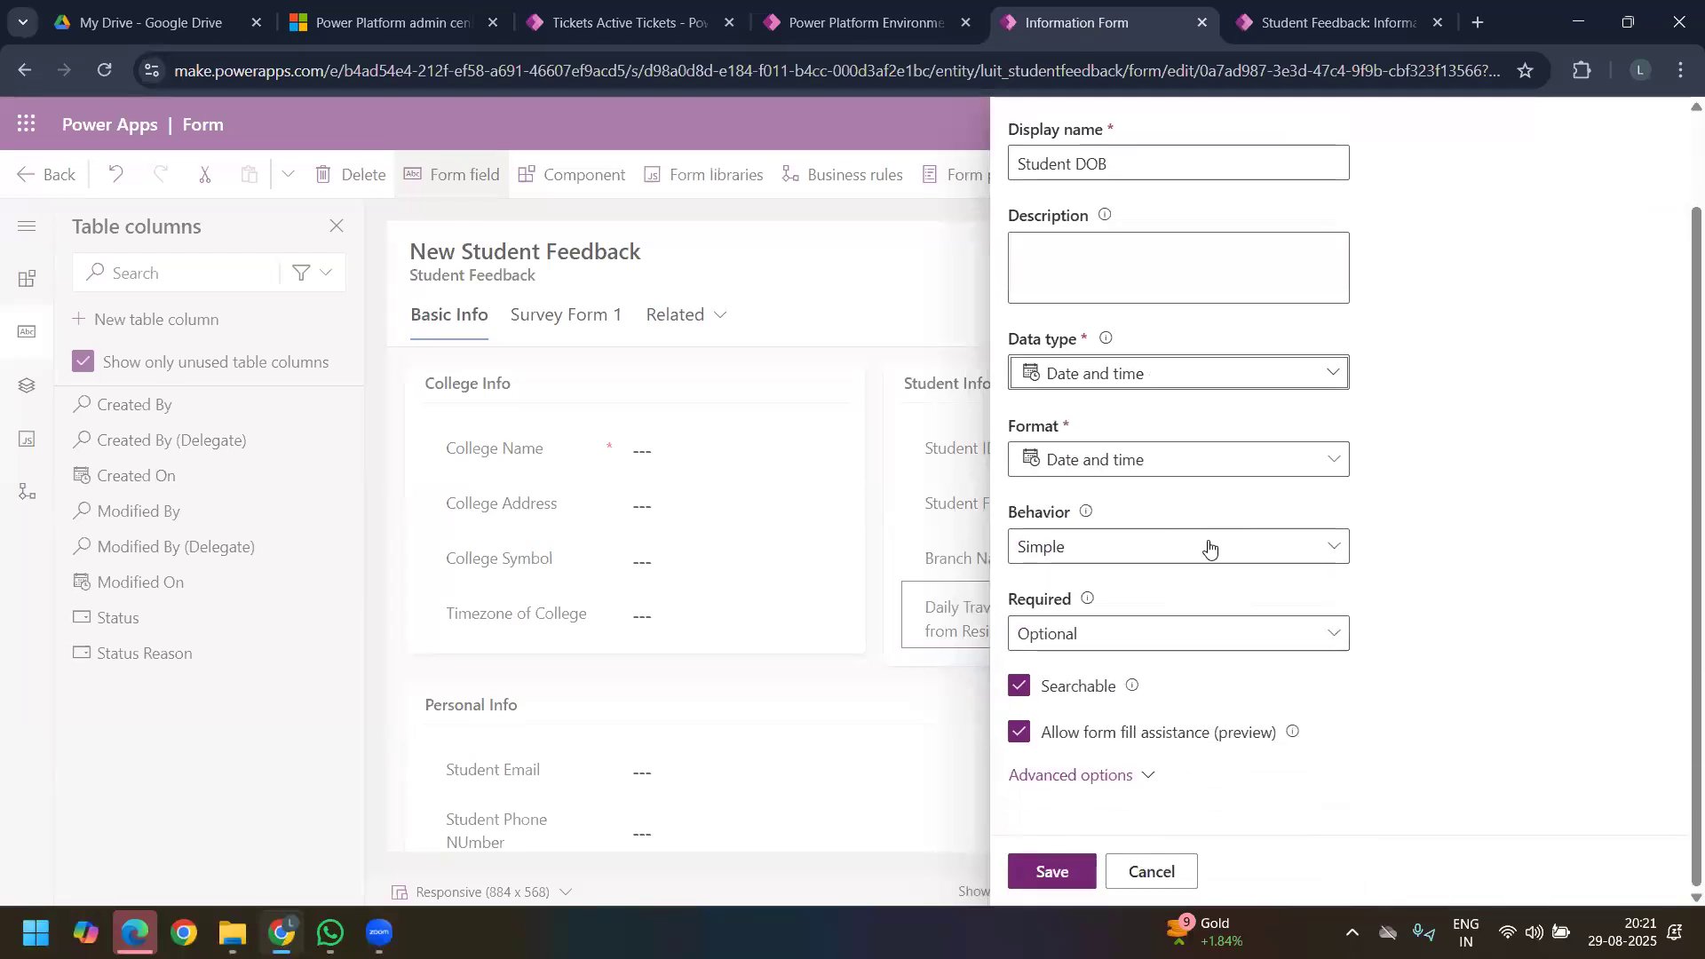
pyautogui.click(1130, 775)
pyautogui.scroll(-3, 1169, 650)
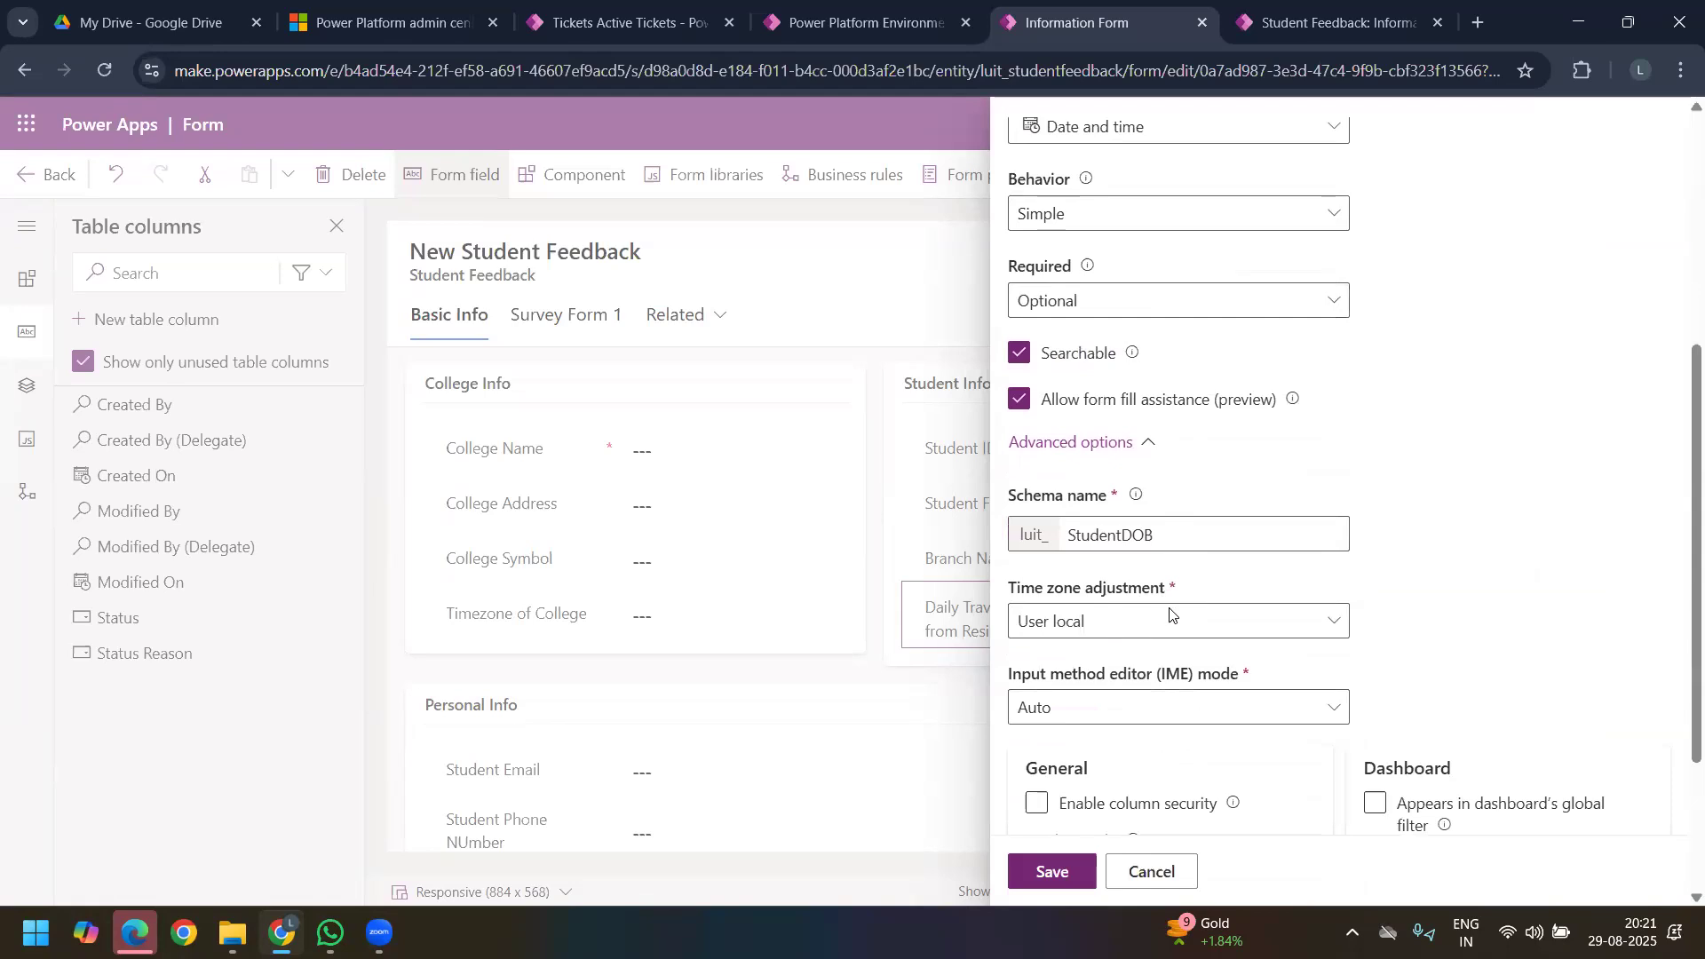
# Step: Examine the time zone adjustment choices for Student DOB and keep User local selected
pyautogui.click(1276, 626)
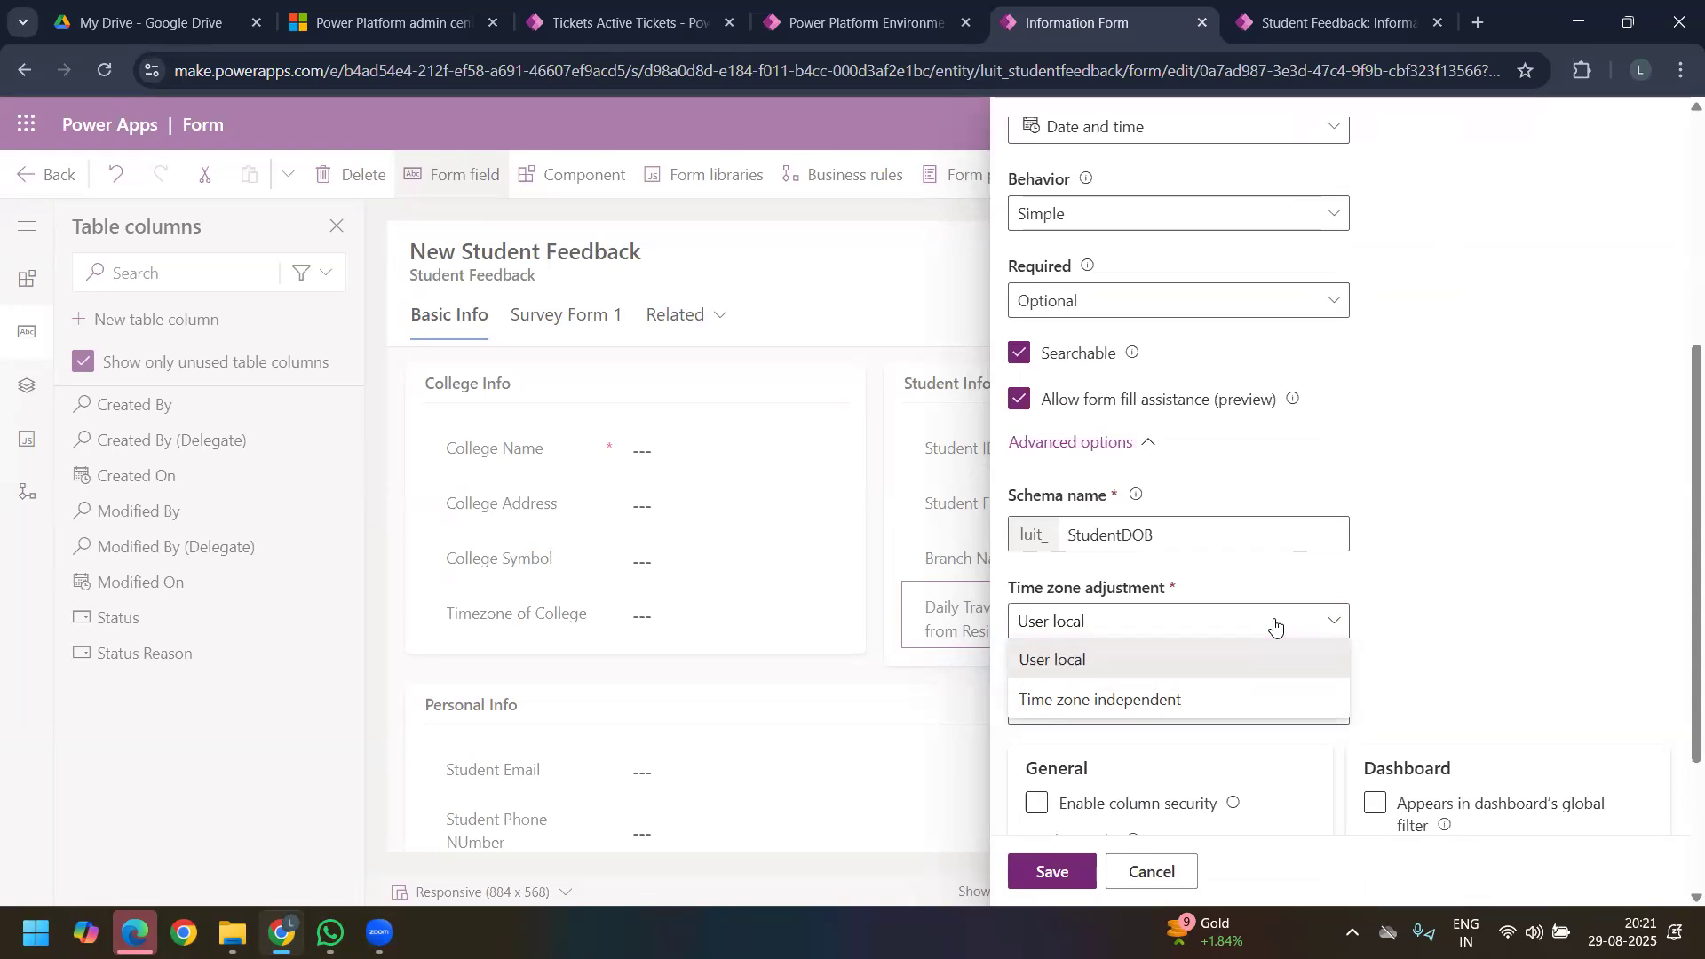
pyautogui.click(1156, 657)
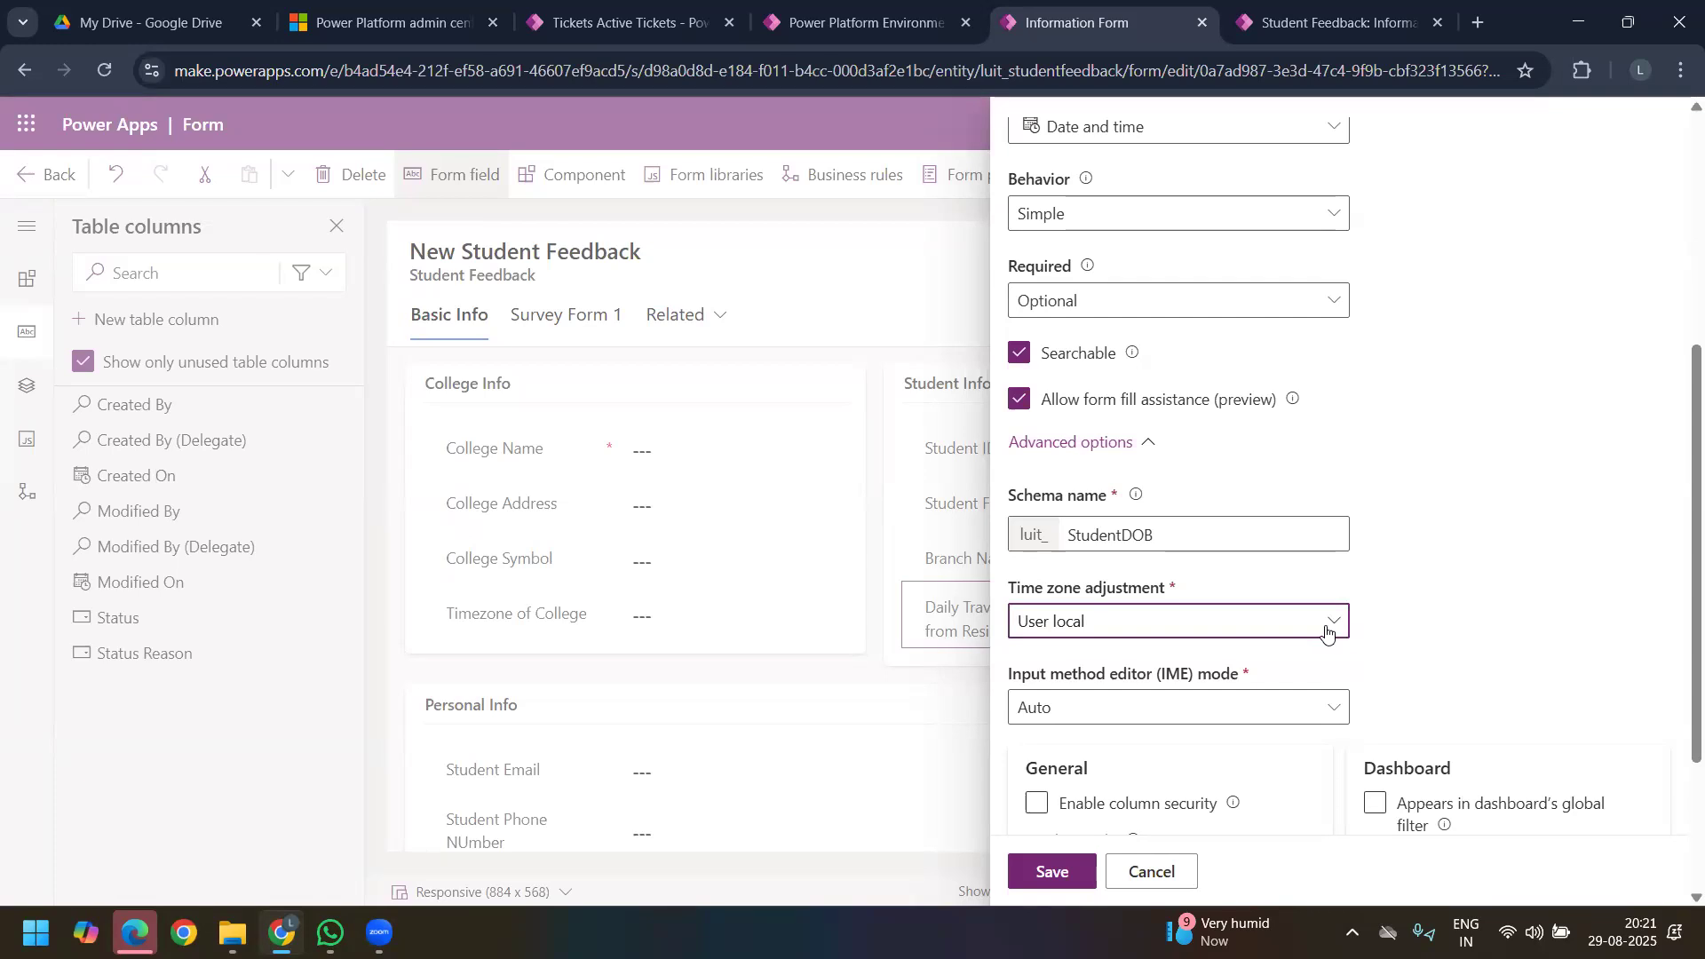
pyautogui.click(1332, 620)
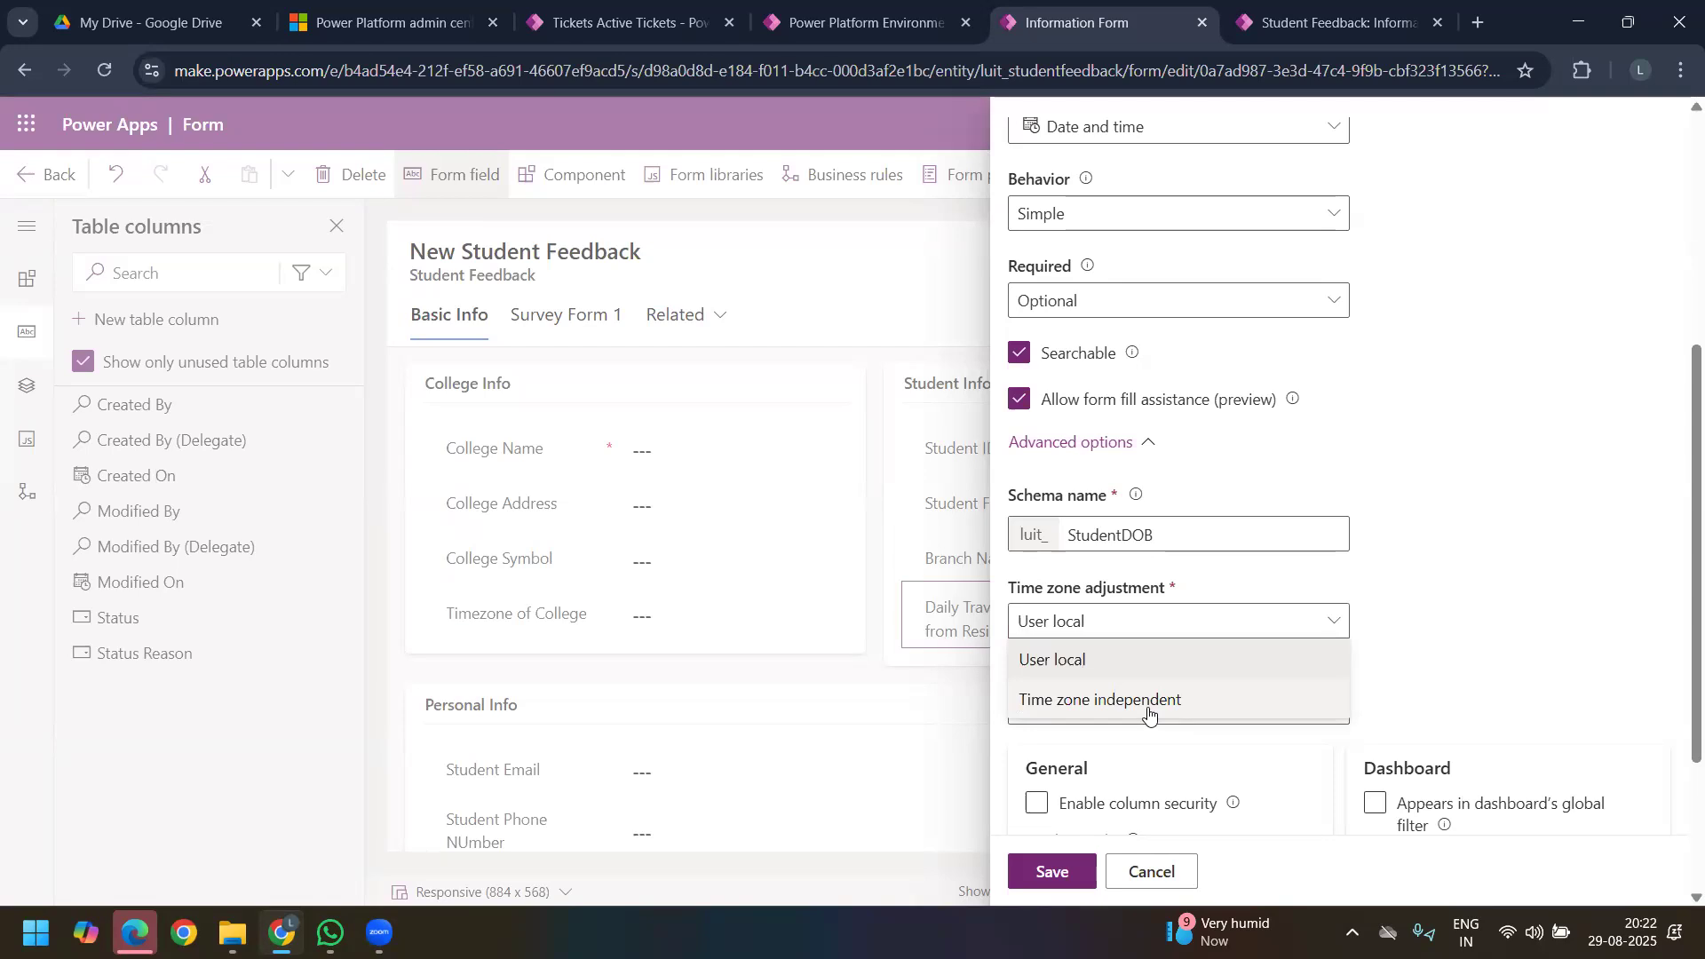
pyautogui.click(1130, 657)
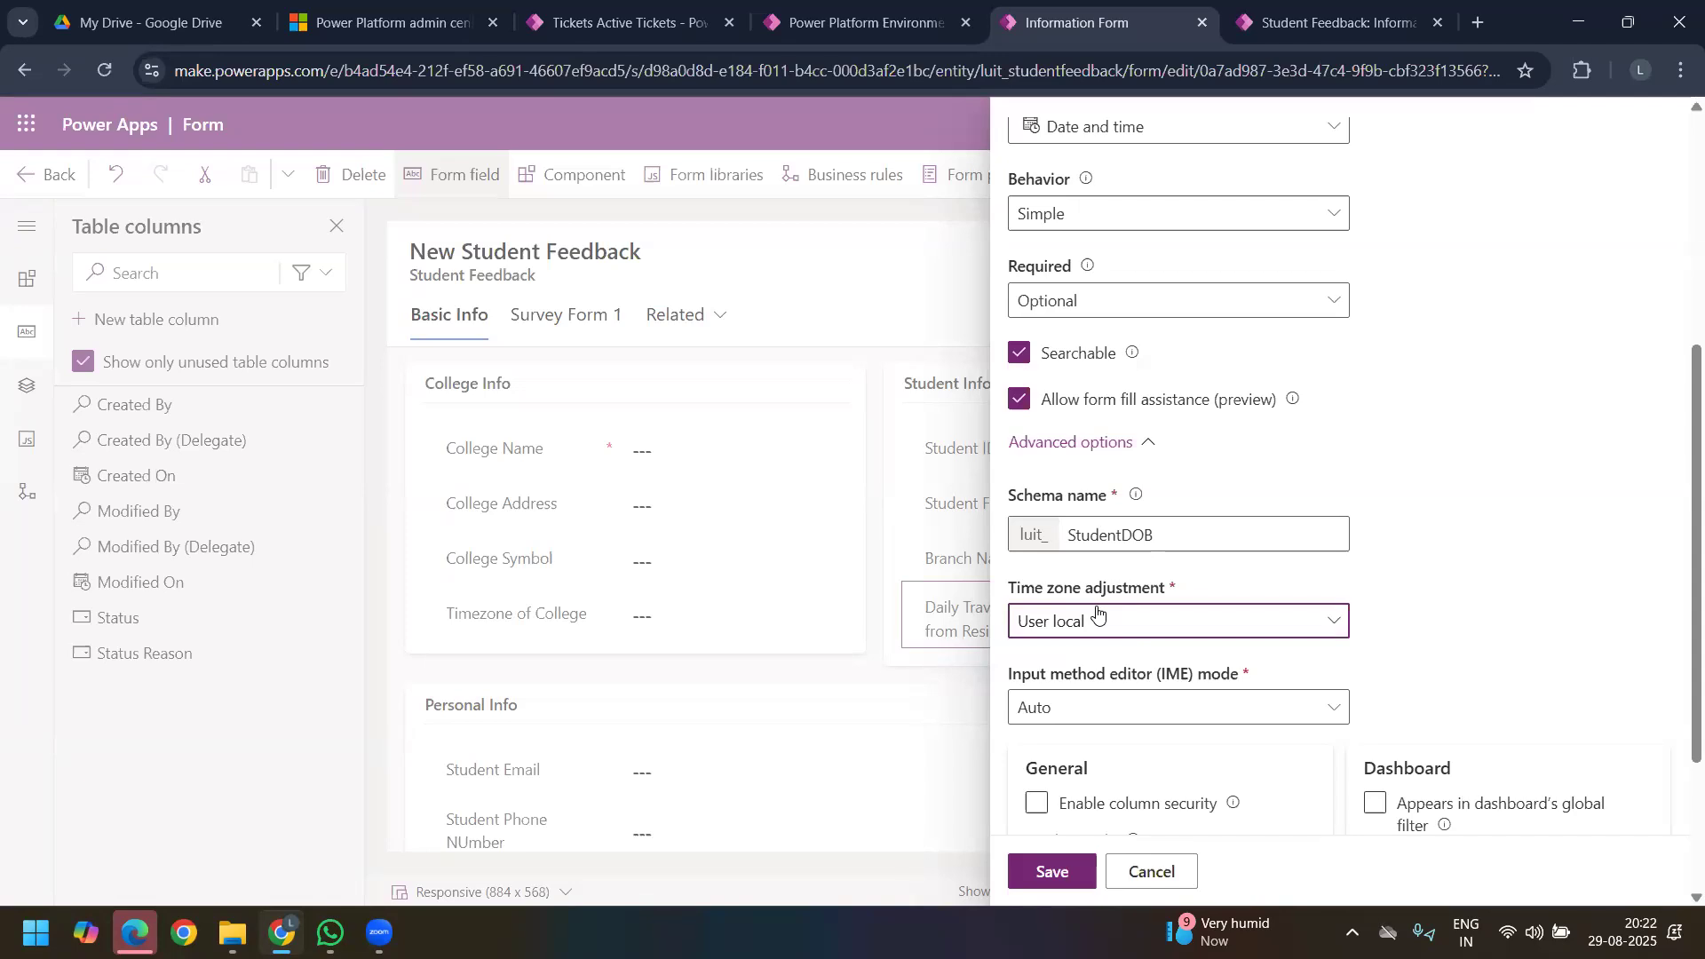
pyautogui.click(1109, 626)
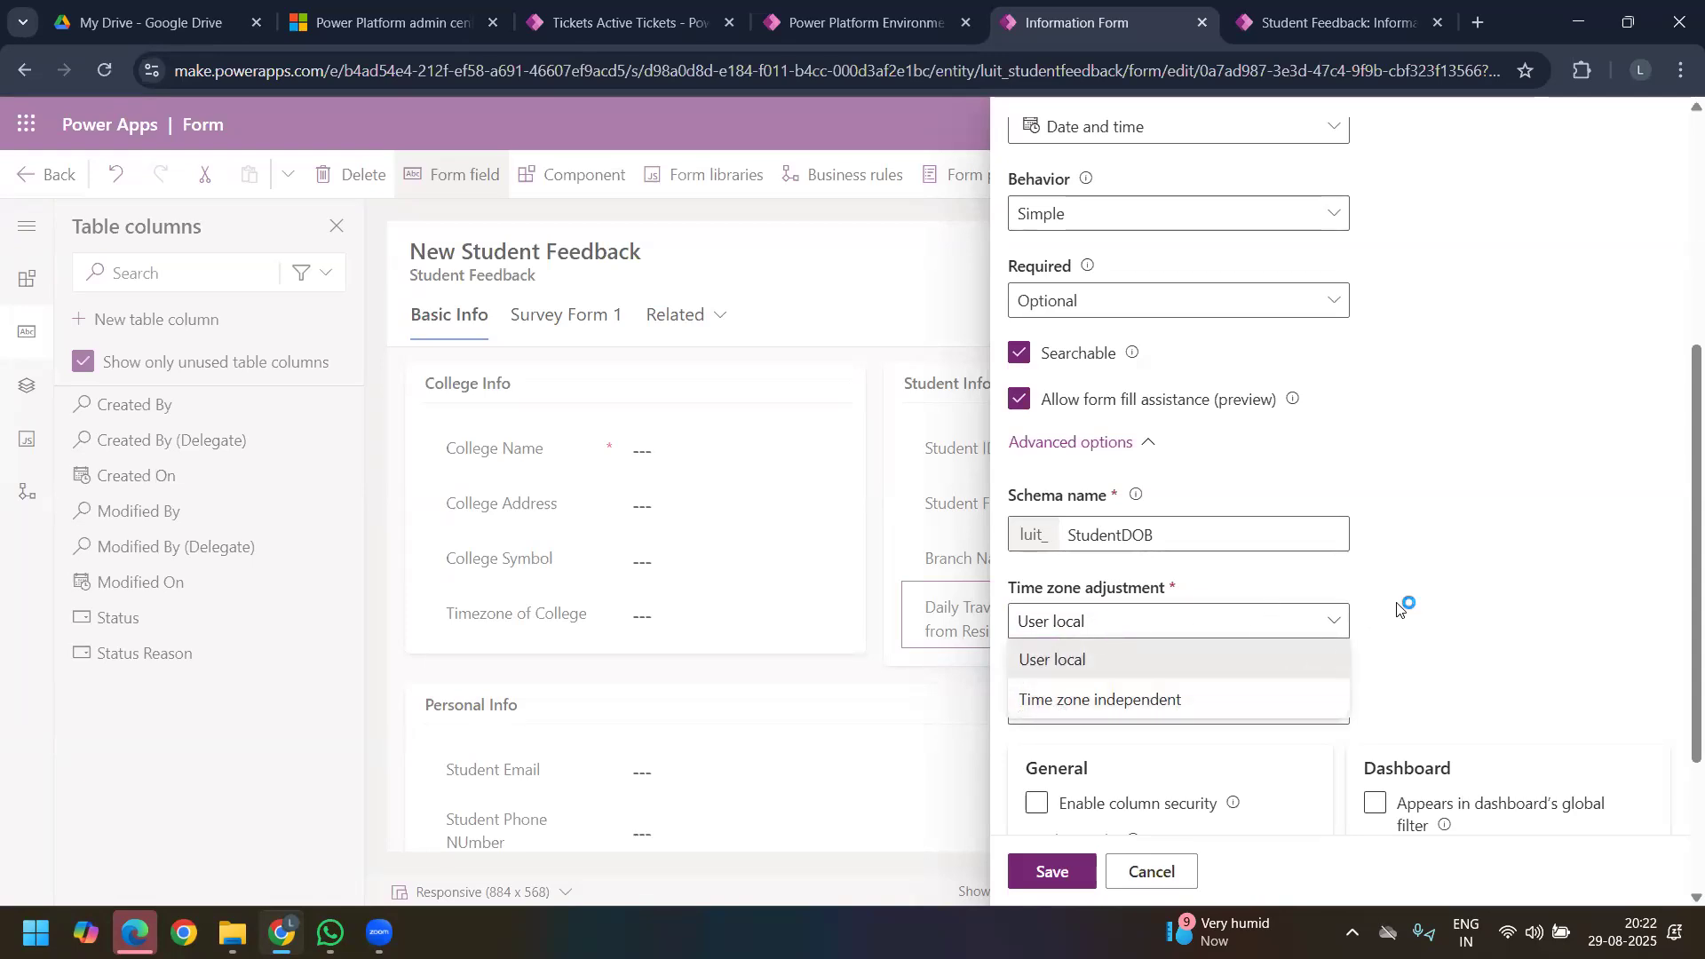
pyautogui.click(1191, 668)
# Step: Save the Student DOB column and add it to the form's Personal Info section
pyautogui.scroll(-3, 1154, 710)
pyautogui.click(1057, 873)
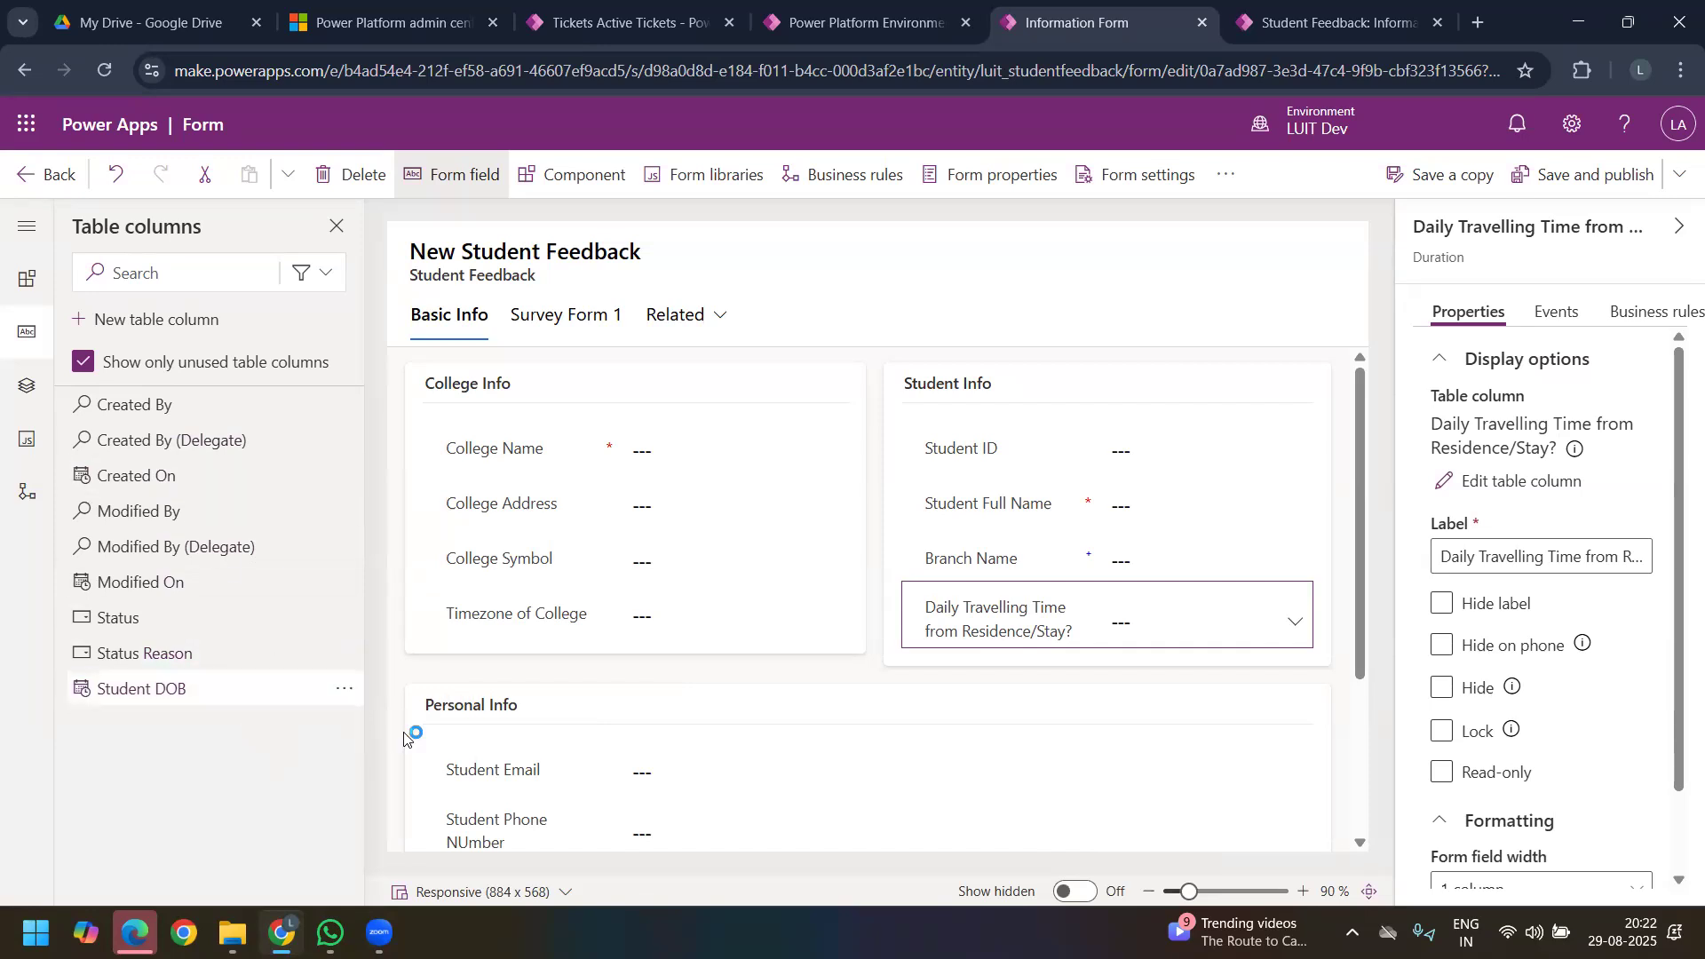
pyautogui.moveTo(178, 699)
pyautogui.moveTo(418, 757); pyautogui.dragTo(506, 848)
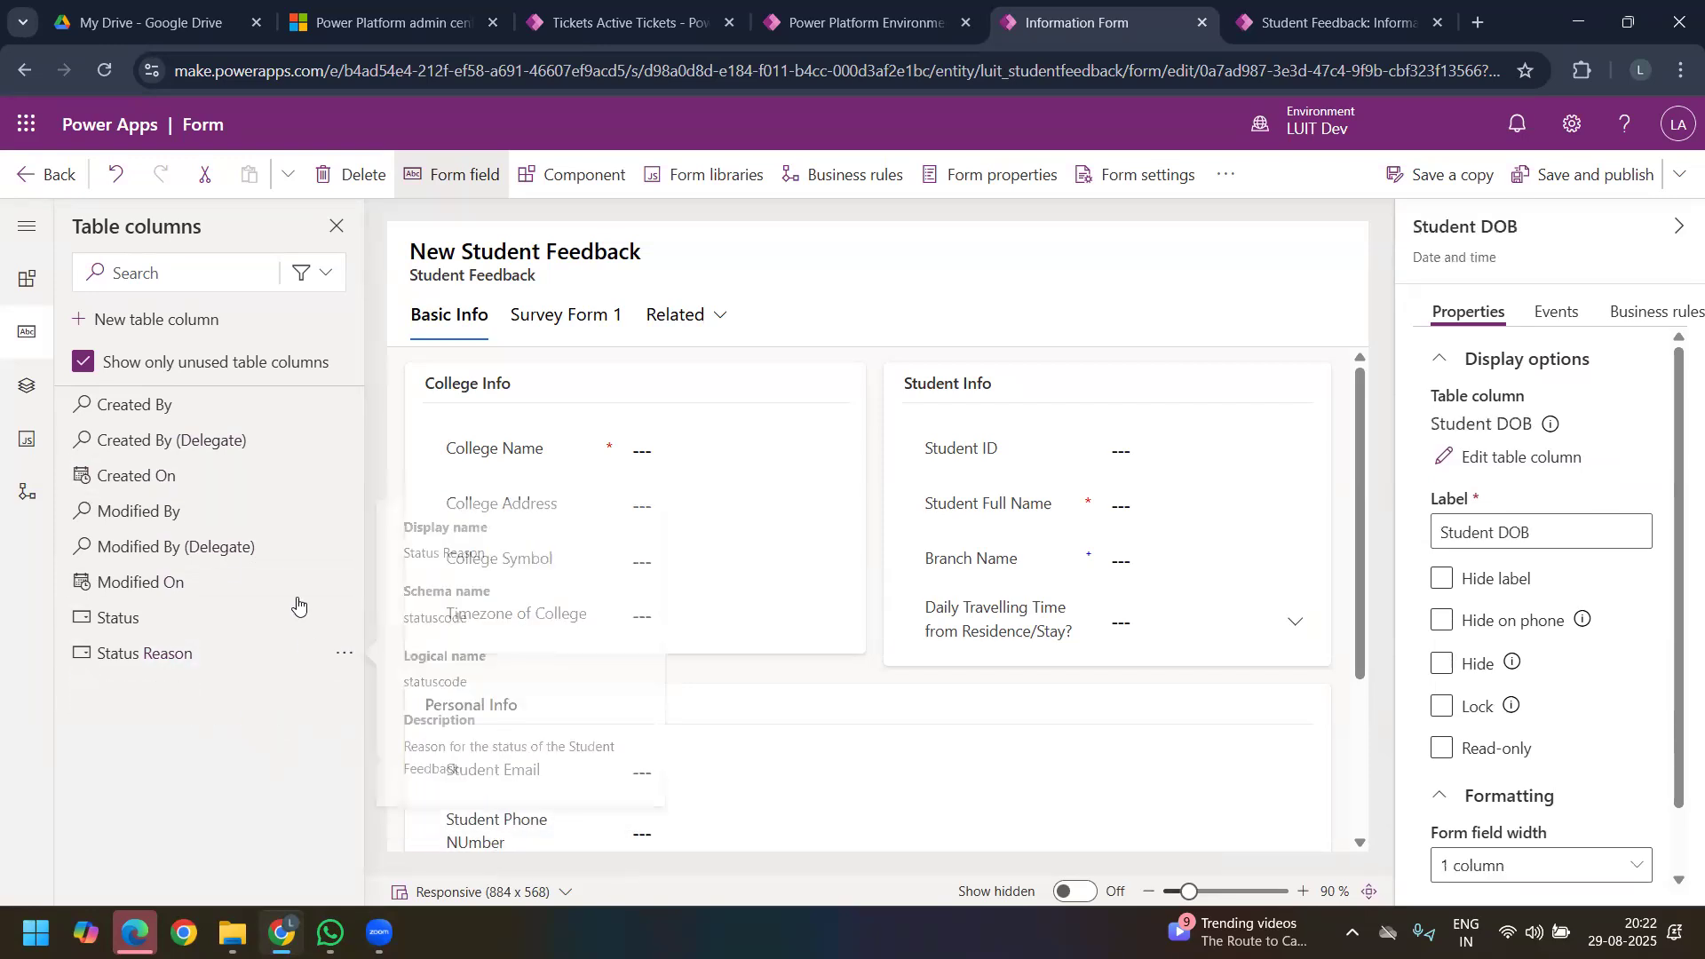
pyautogui.click(141, 322)
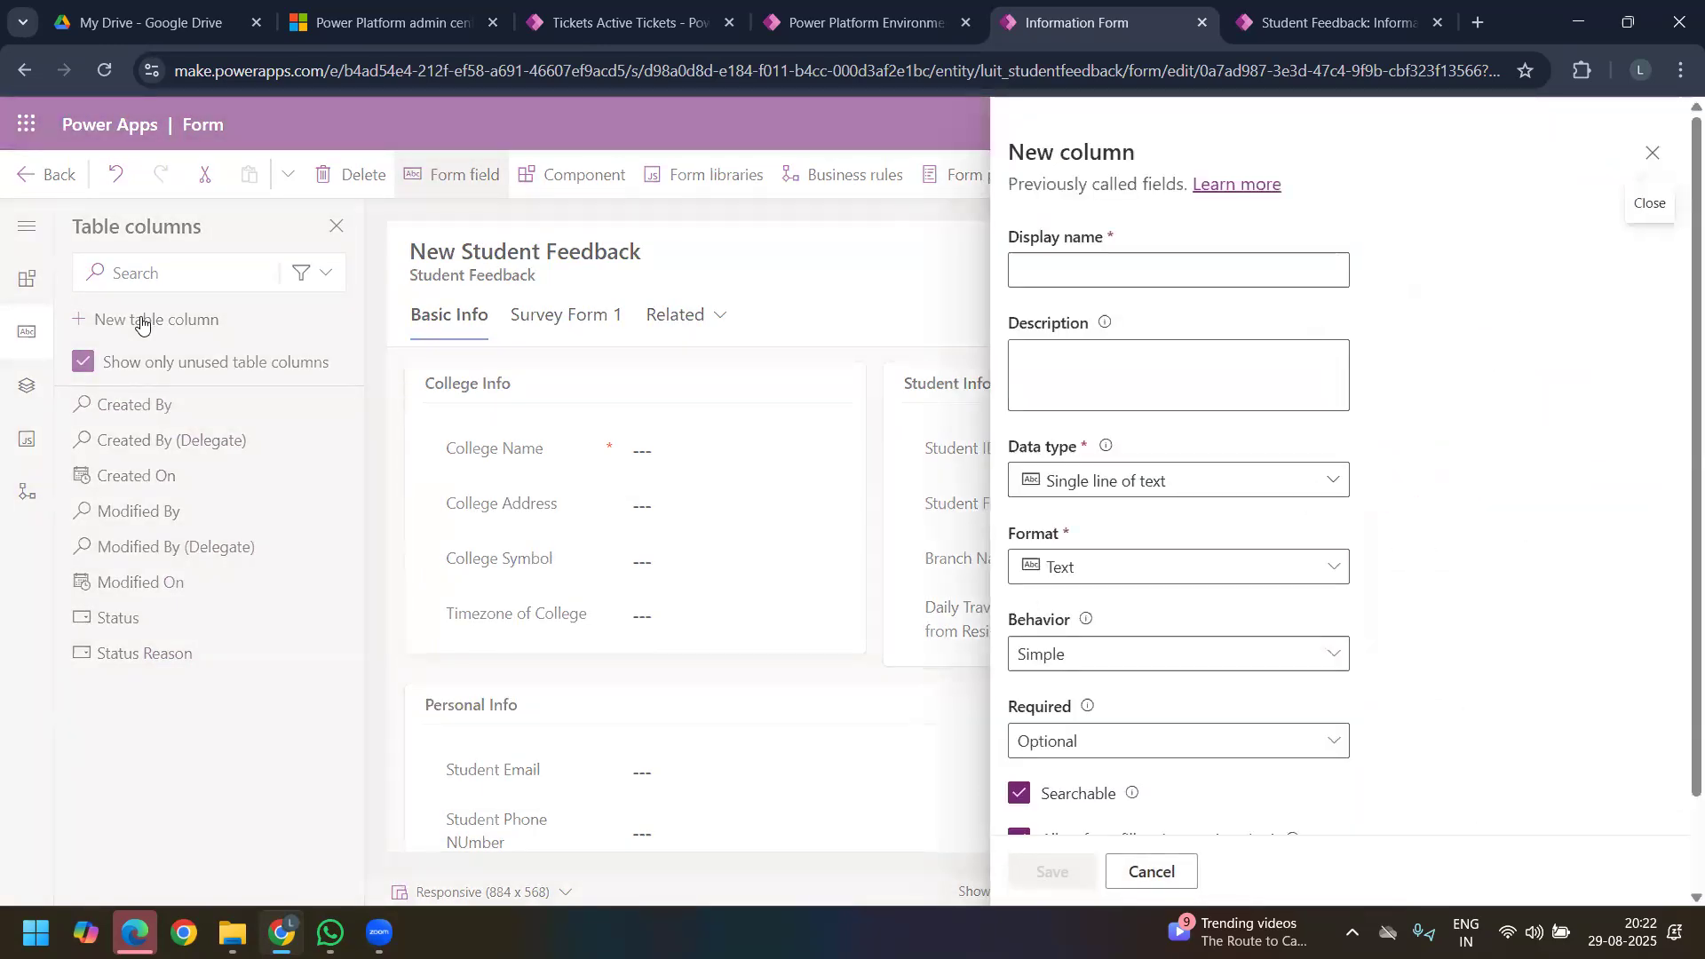
pyautogui.click(1334, 494)
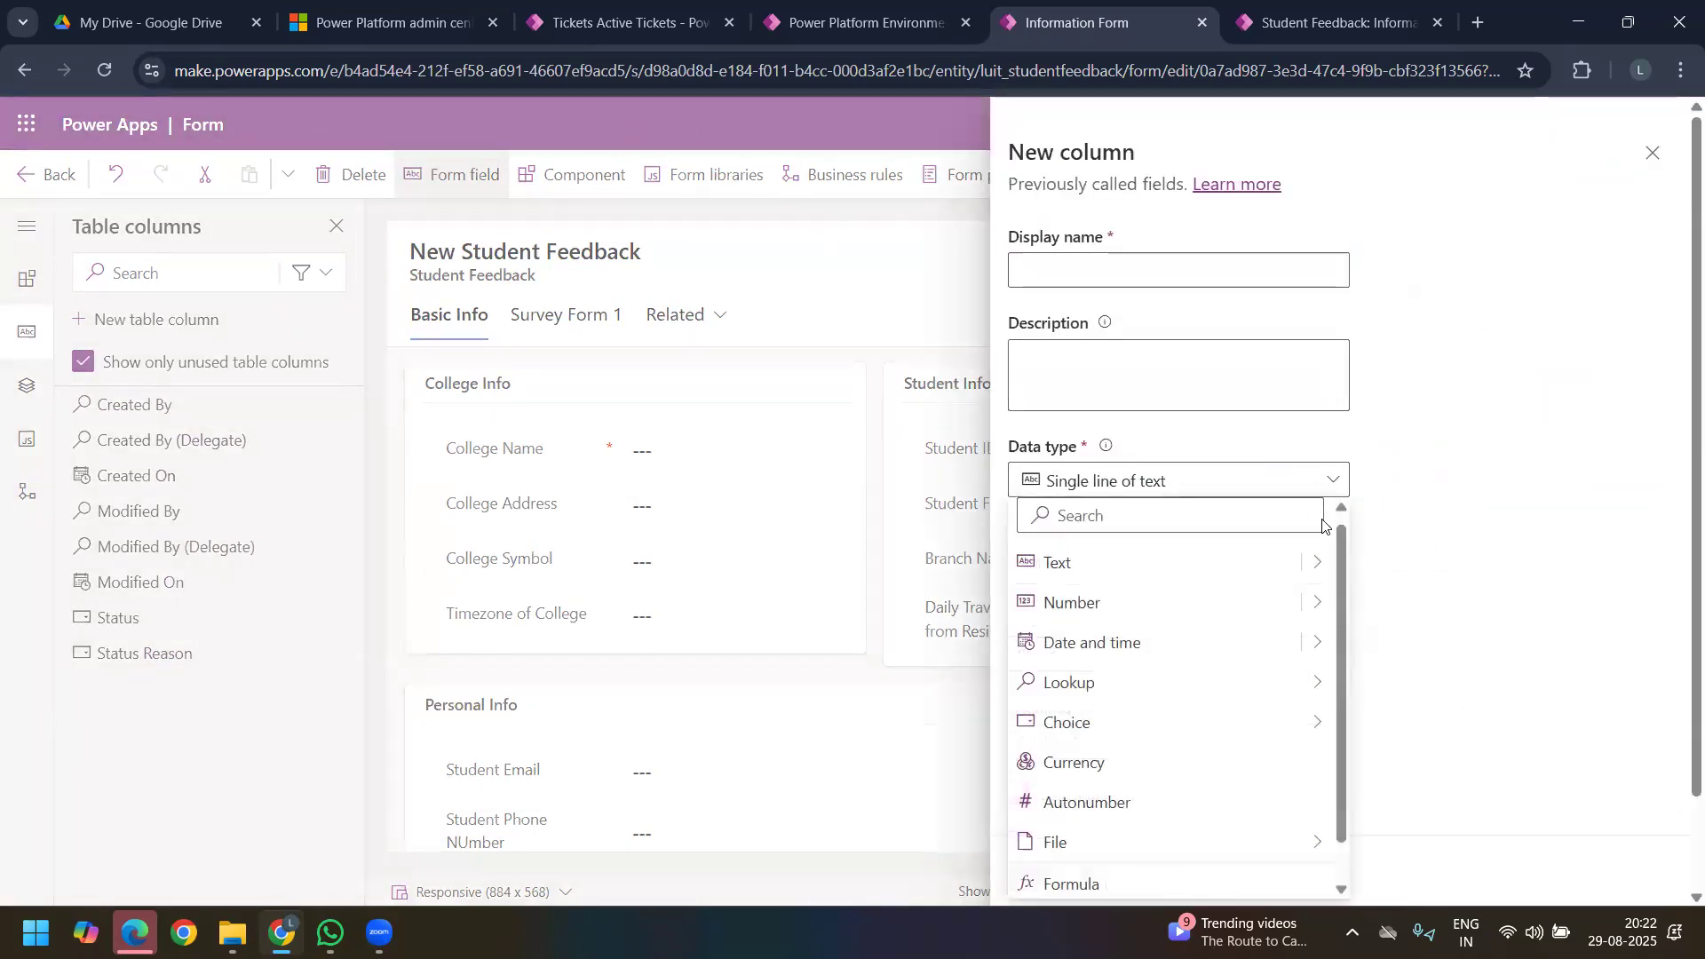
pyautogui.moveTo(1332, 664)
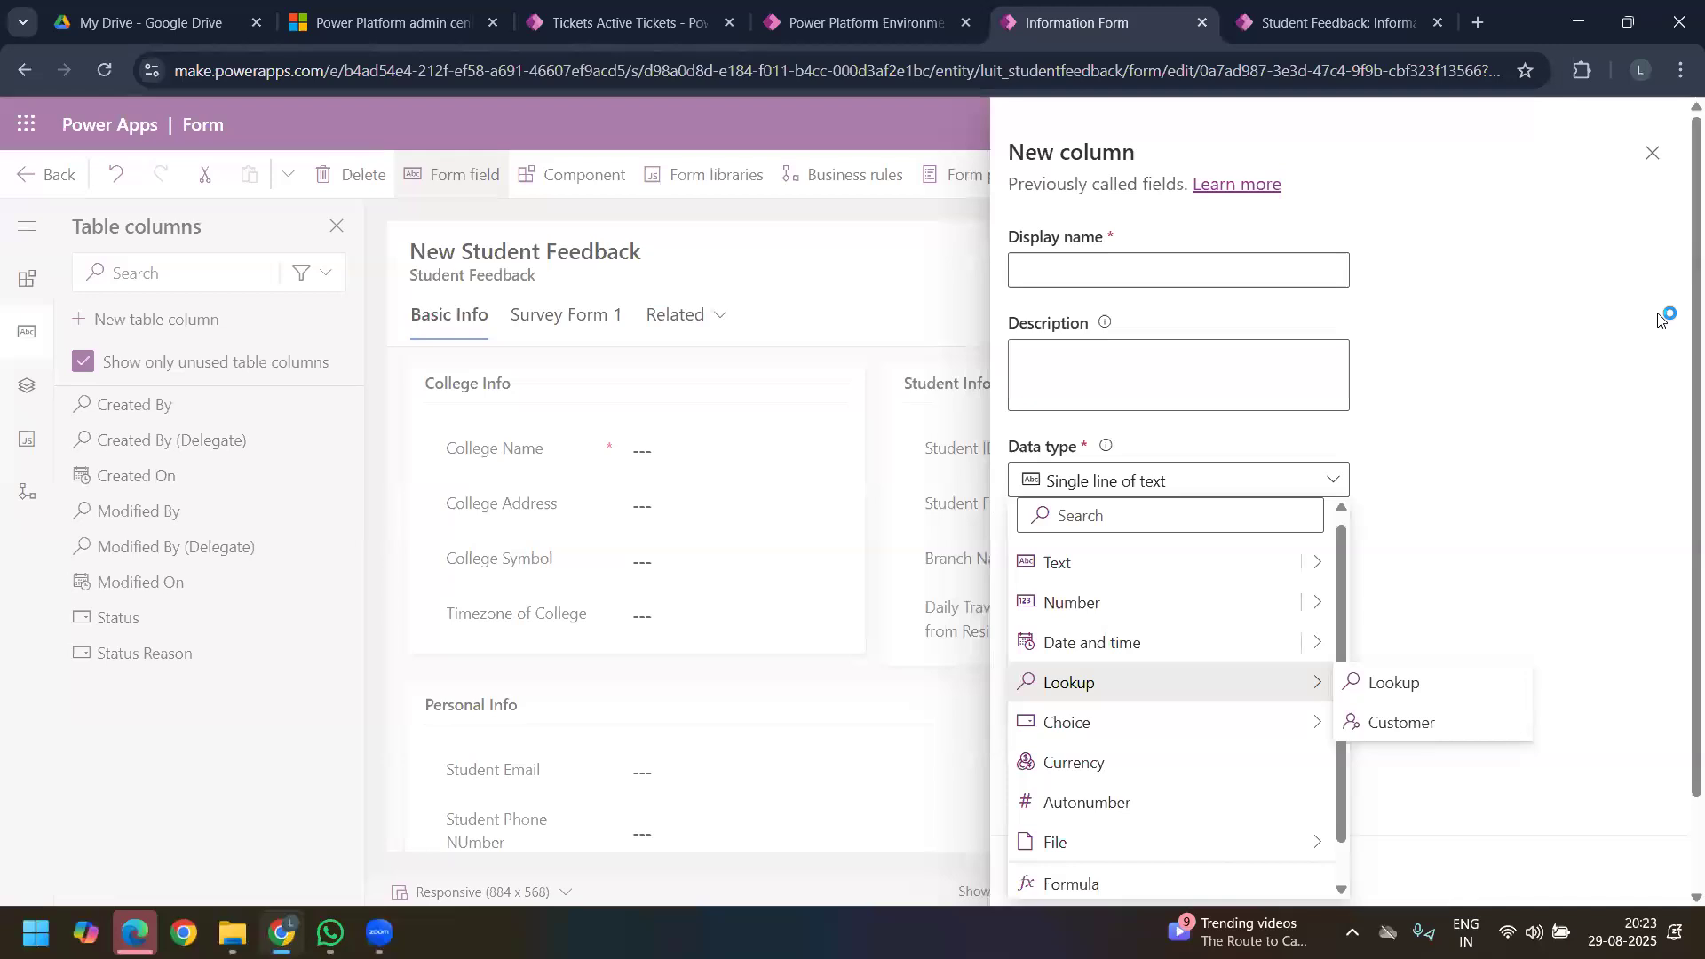
pyautogui.click(1561, 489)
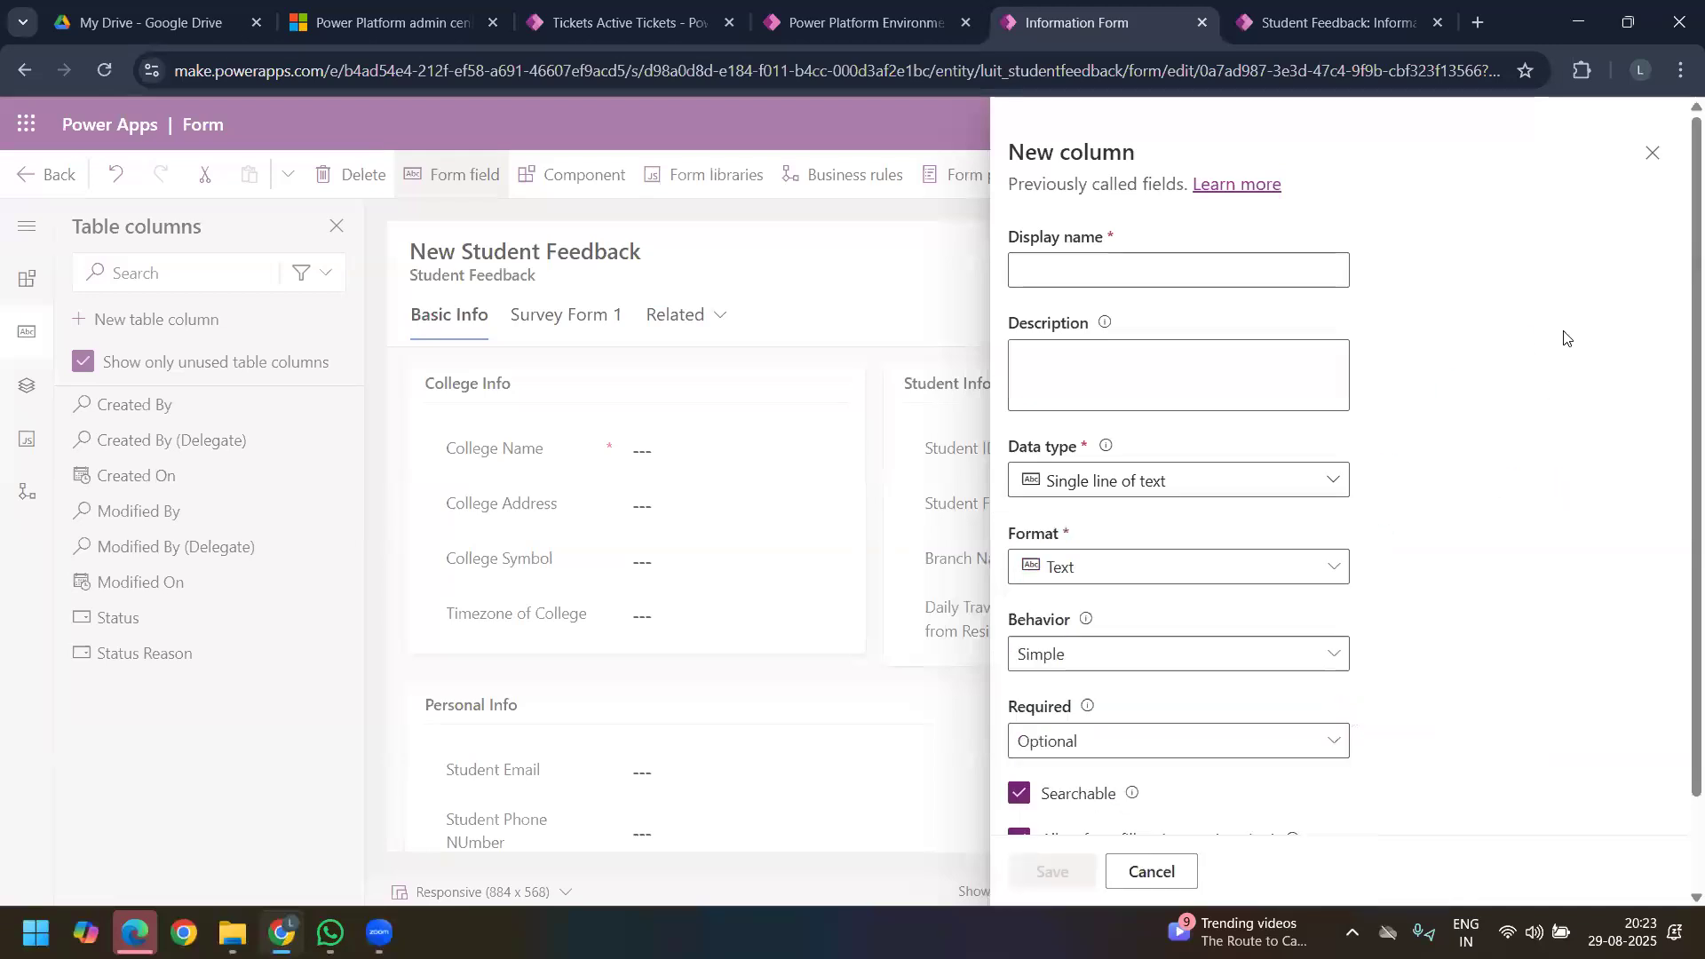
pyautogui.click(1652, 152)
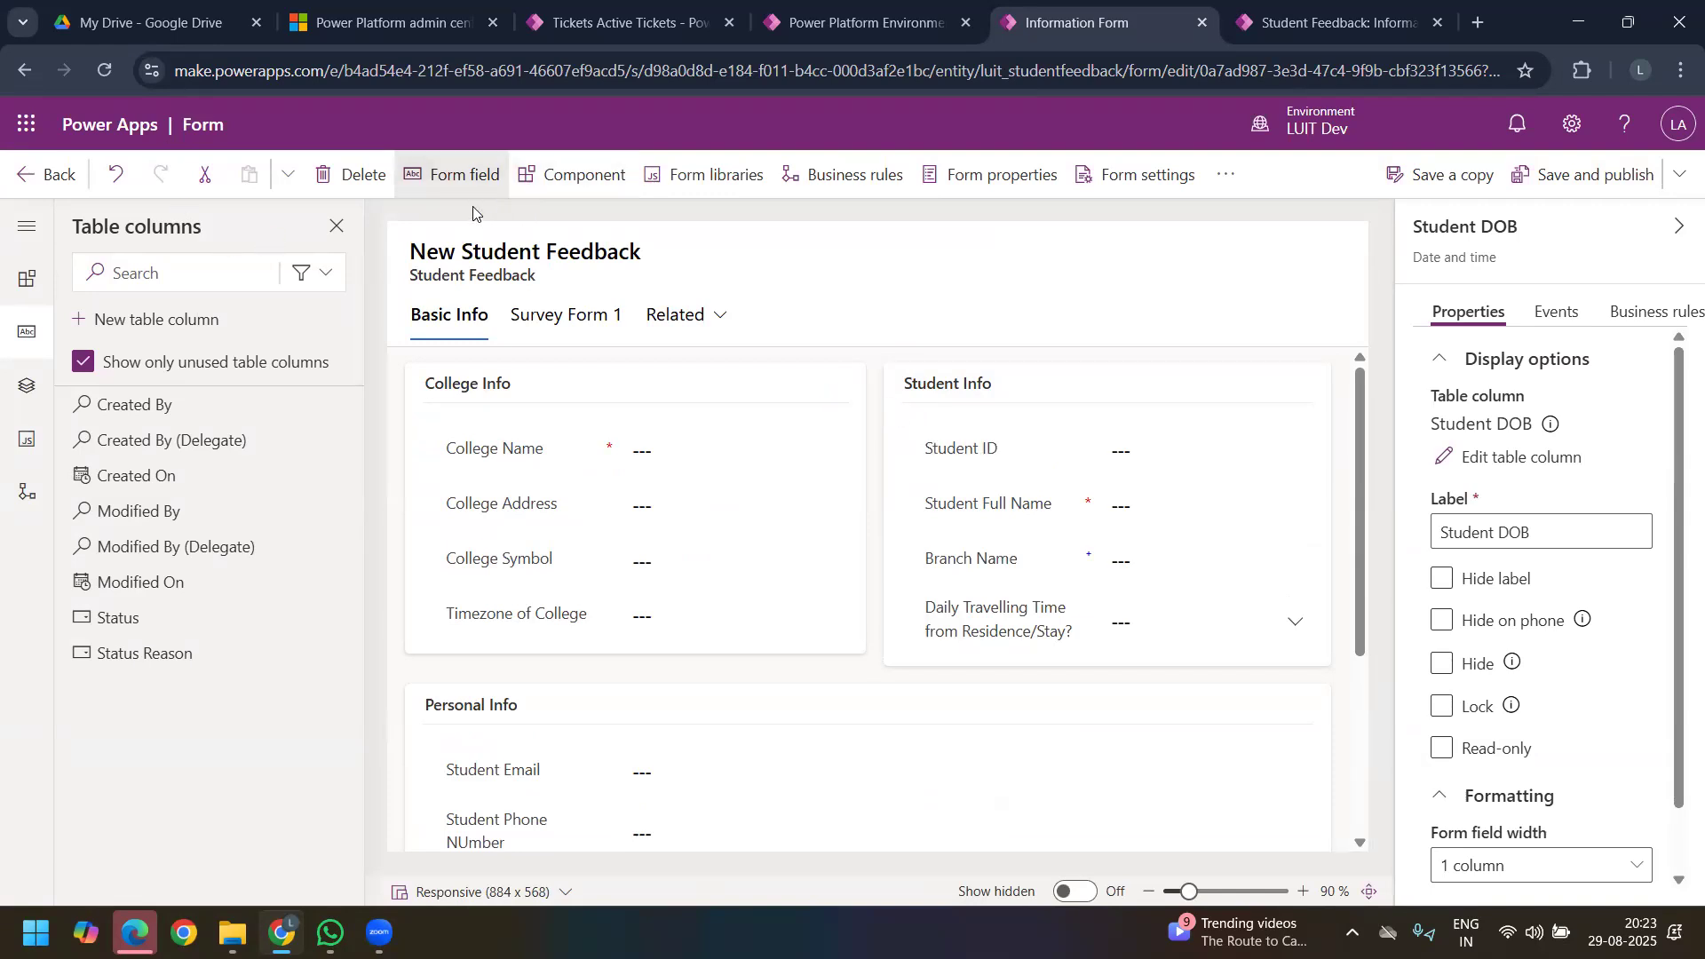
# Step: Start another new table column and set its data type to Currency
pyautogui.click(209, 328)
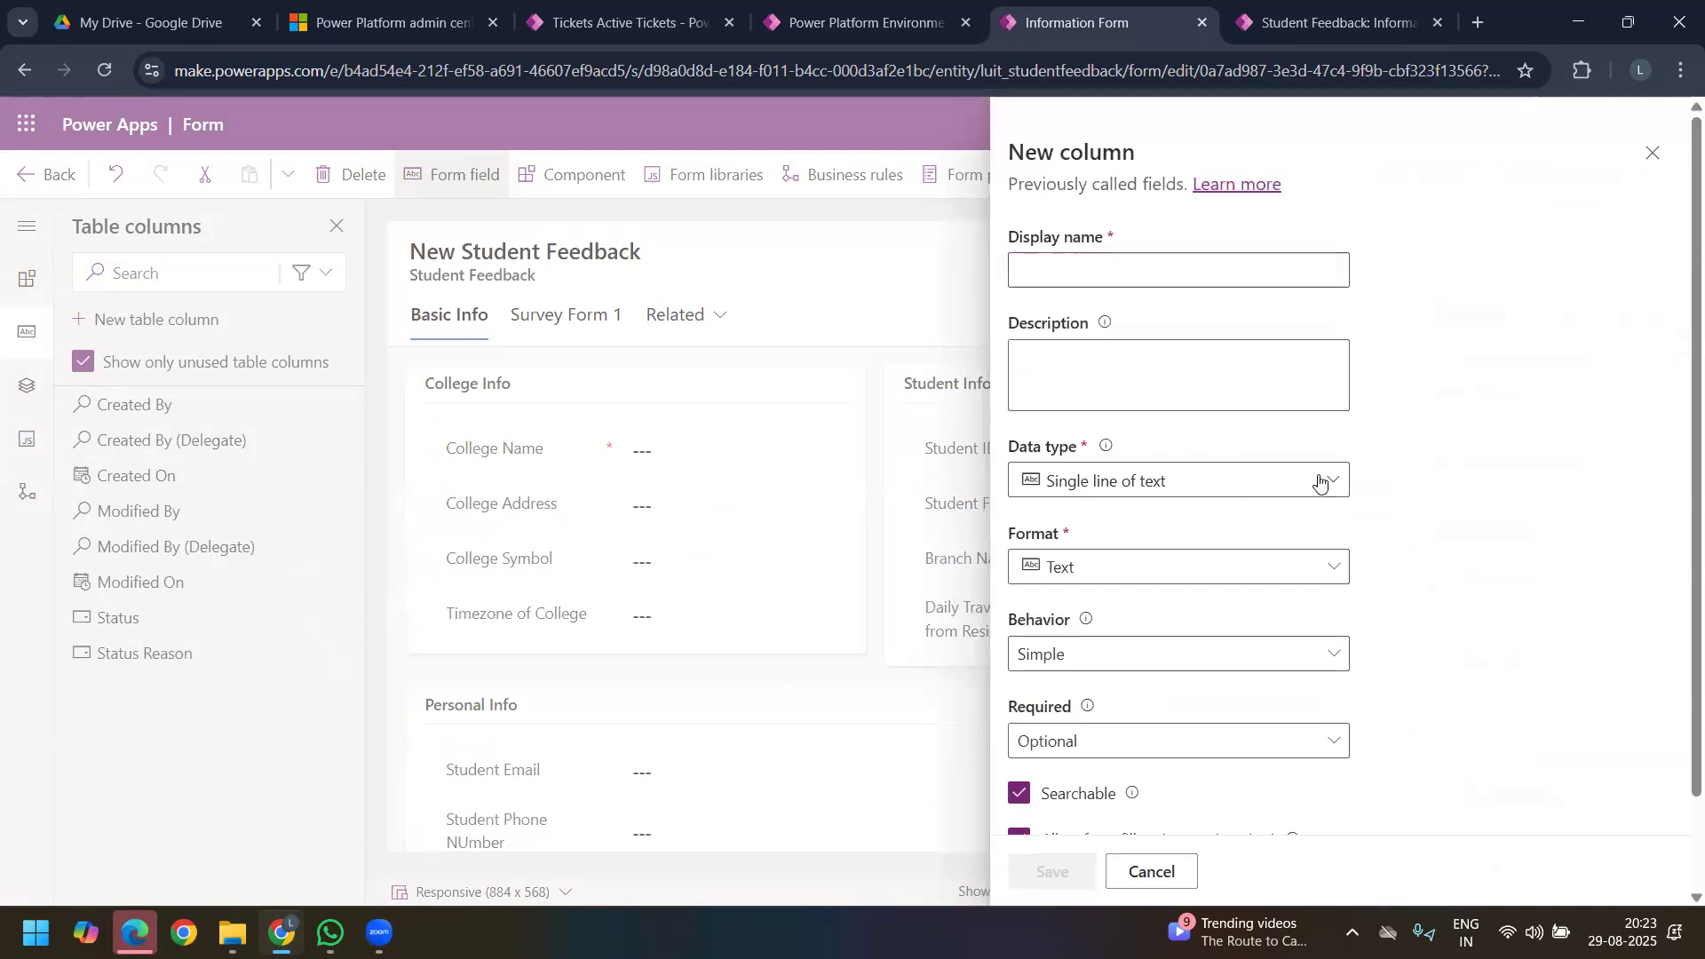
pyautogui.click(1320, 480)
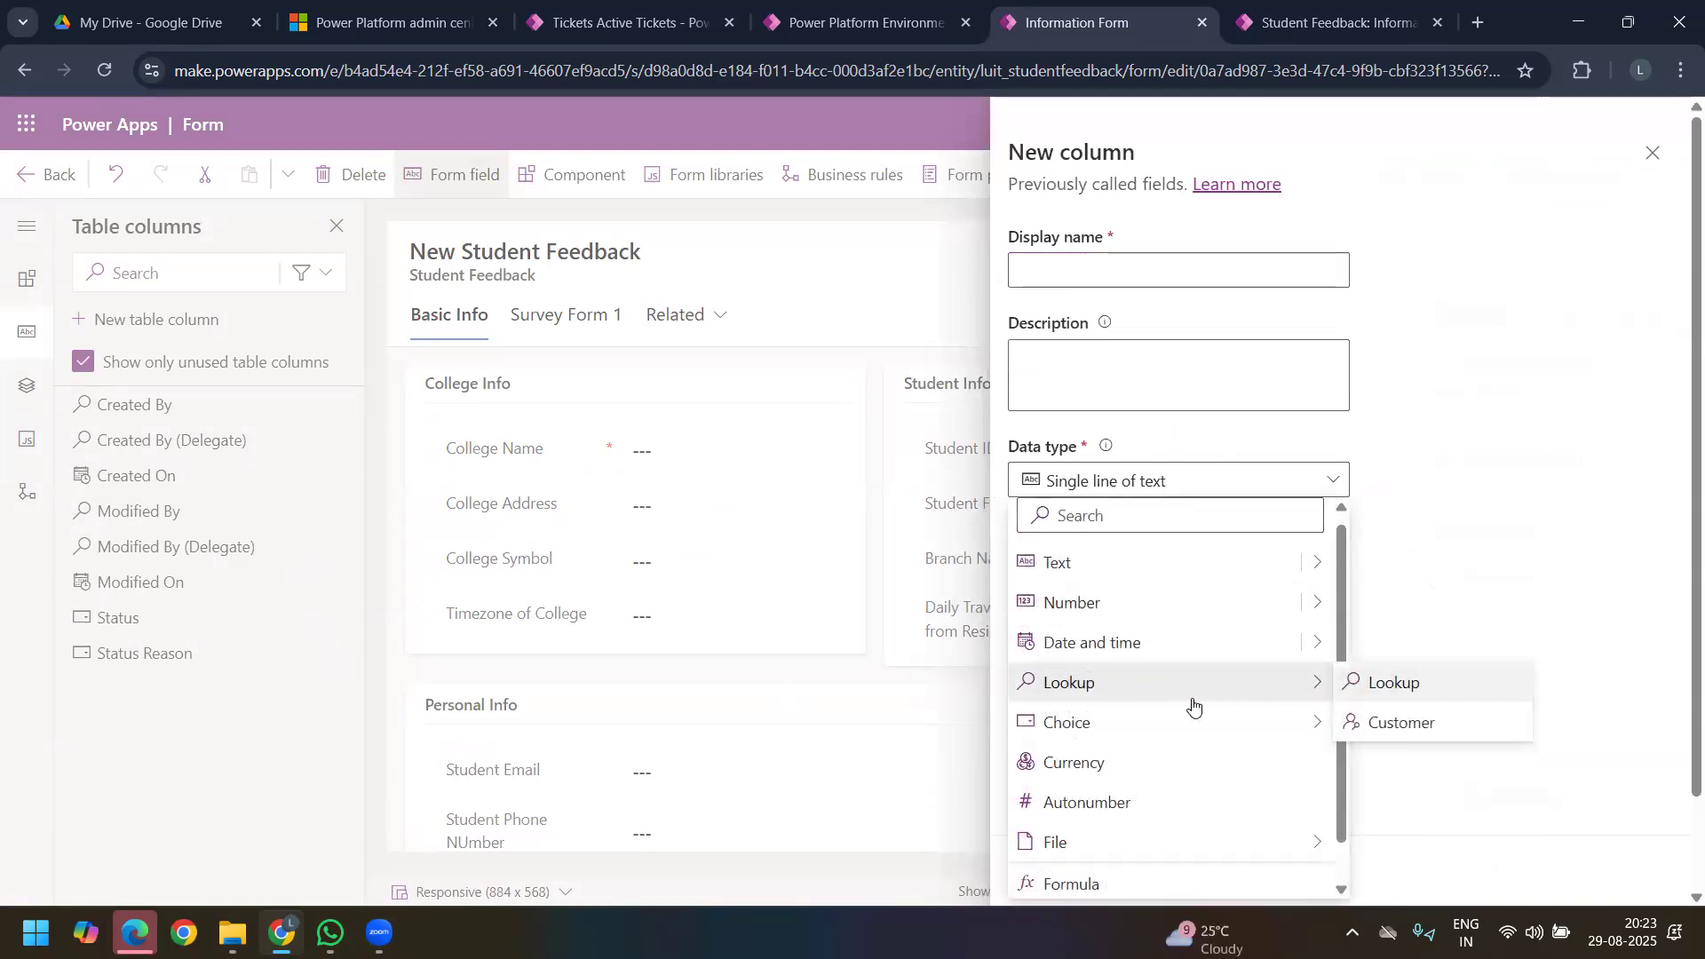
pyautogui.moveTo(1090, 730)
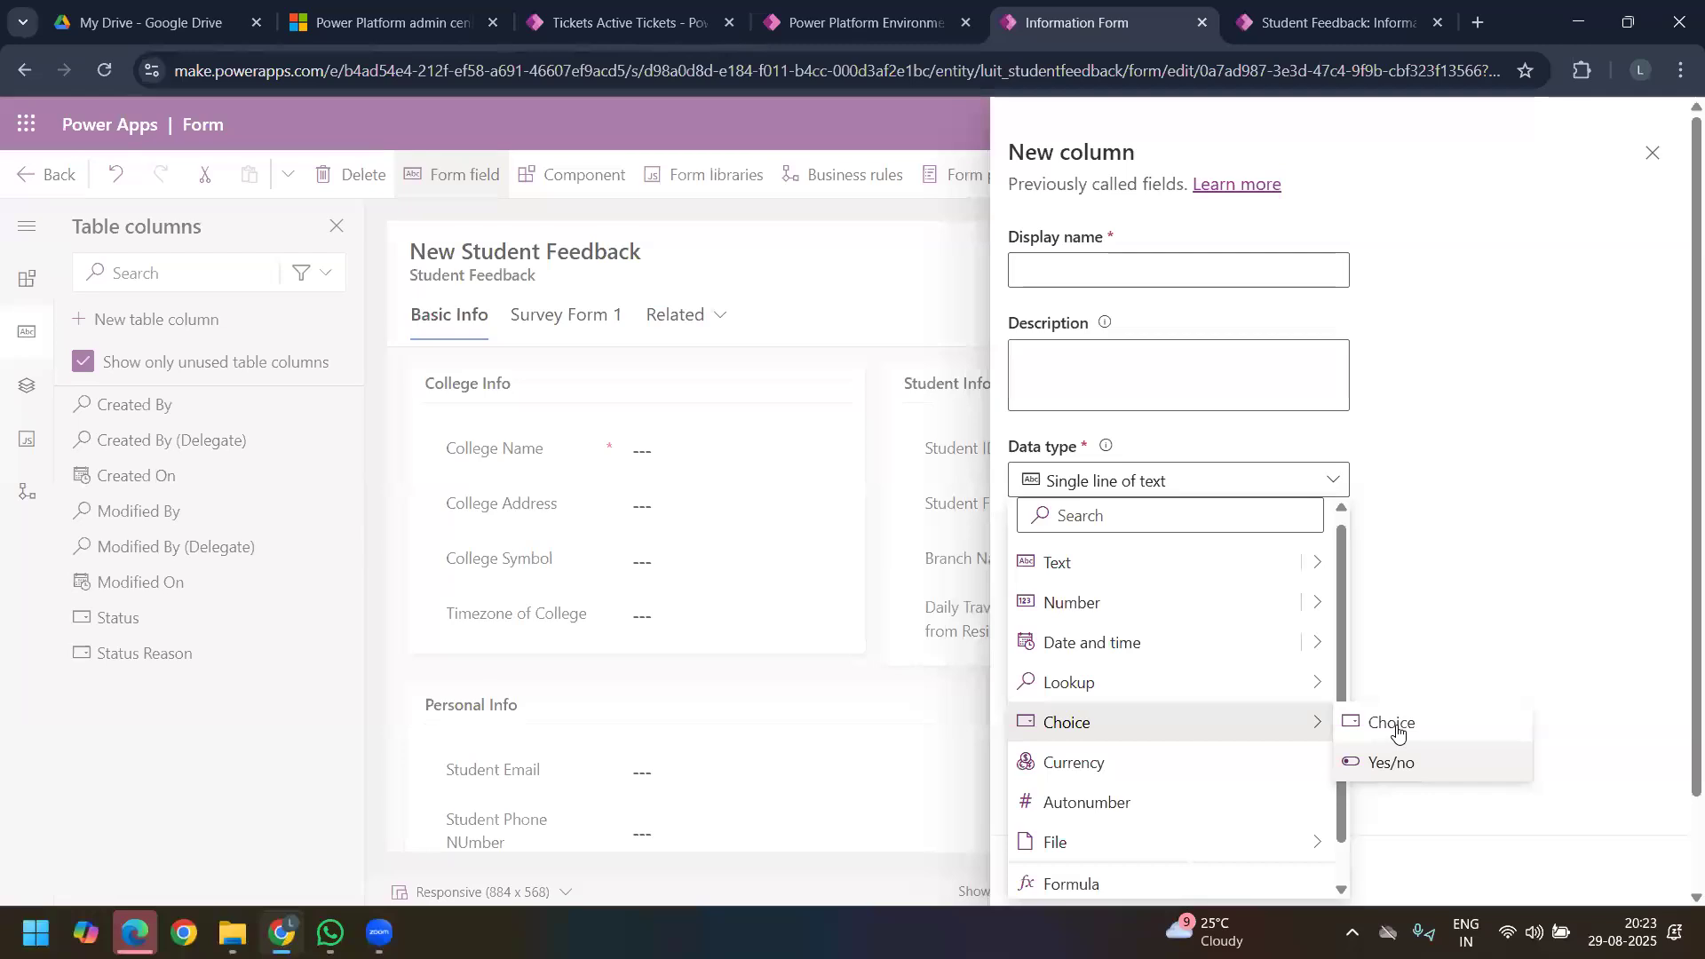
pyautogui.click(1187, 767)
# Step: Enter "College Fee ?" as the currency column's display name
pyautogui.click(1144, 274)
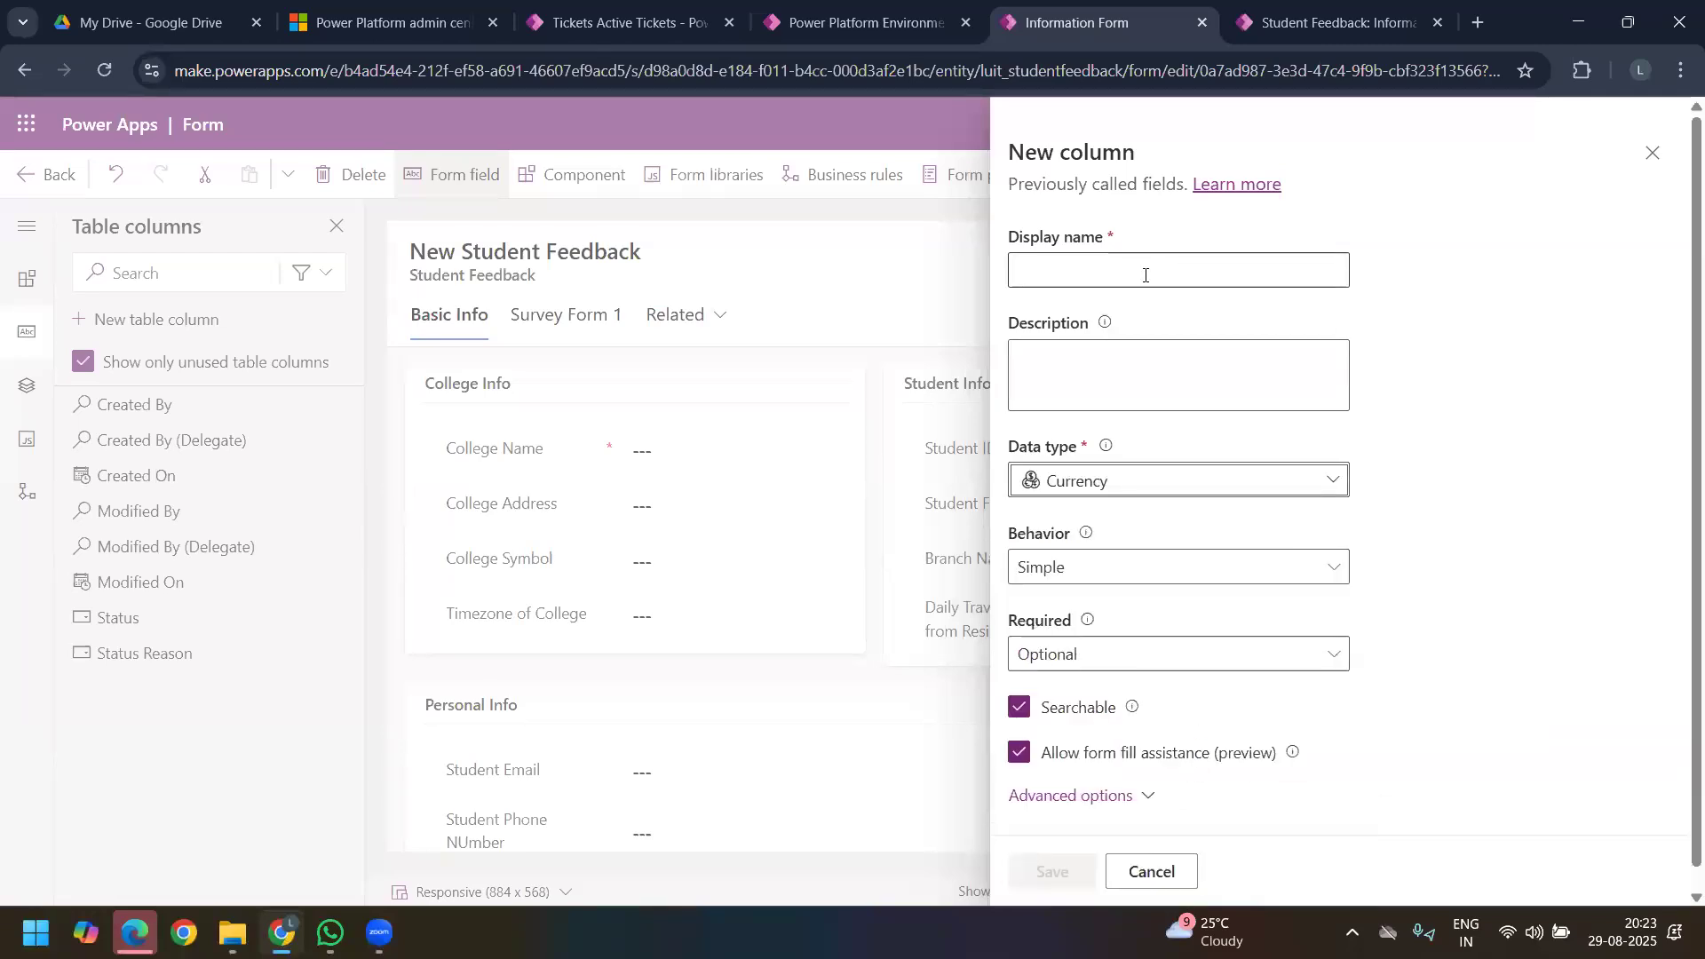
pyautogui.write('B')
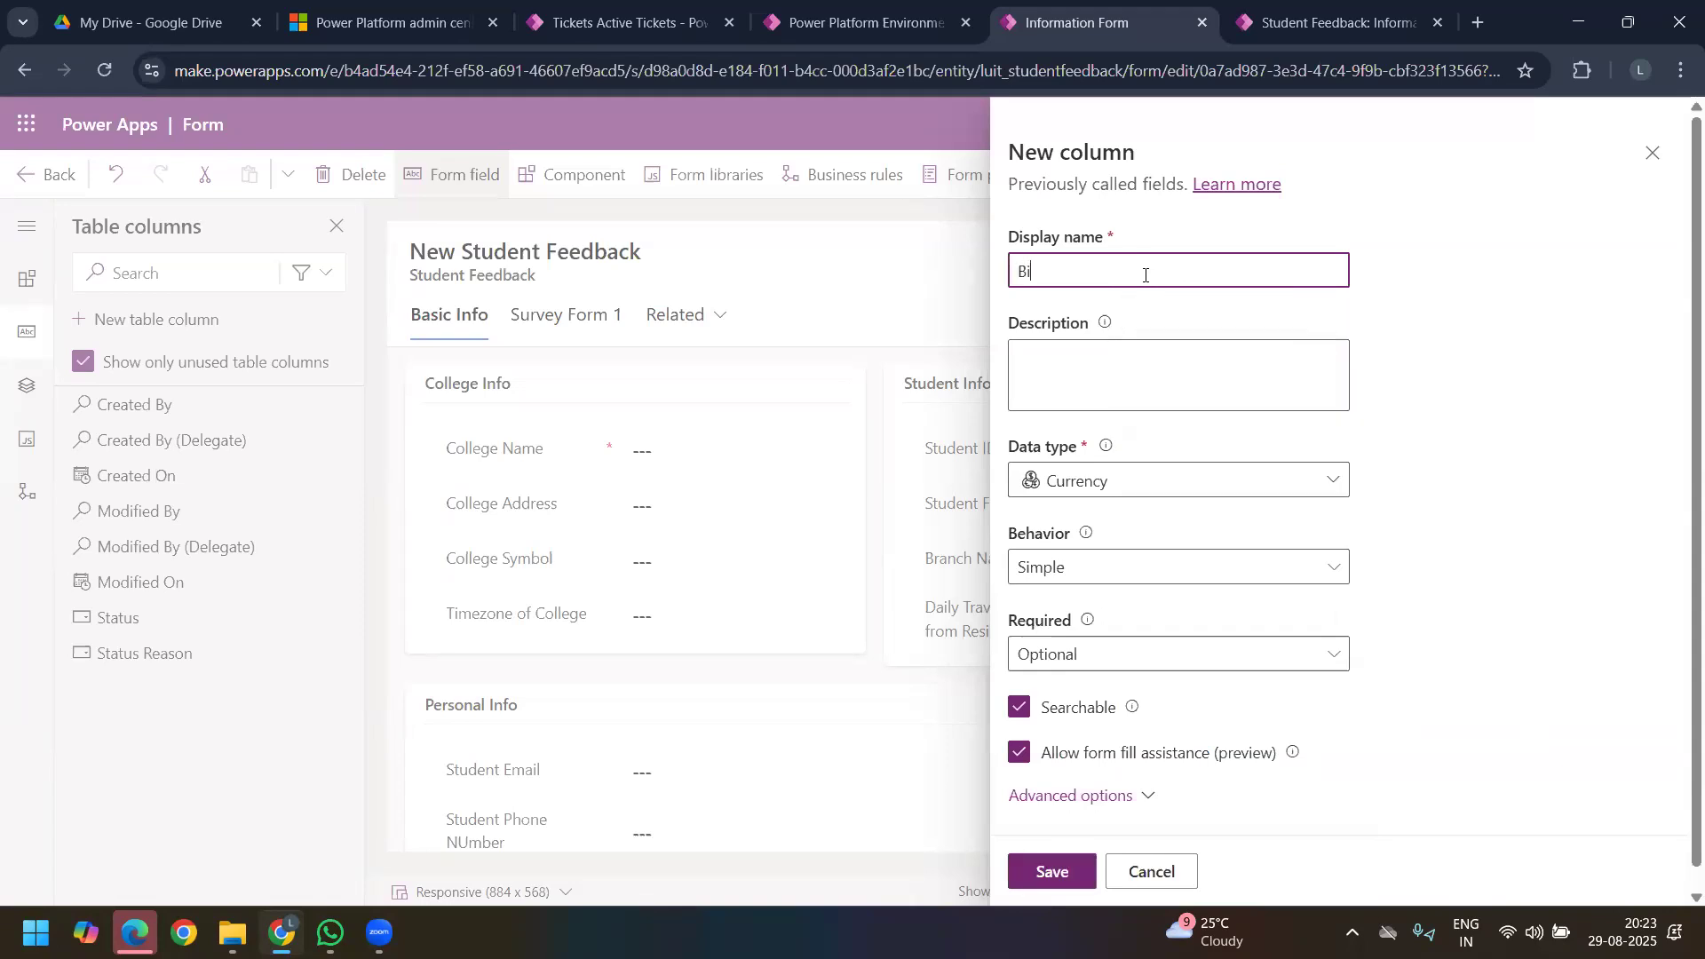
pyautogui.press('BackSpace')
pyautogui.write('Colleg')
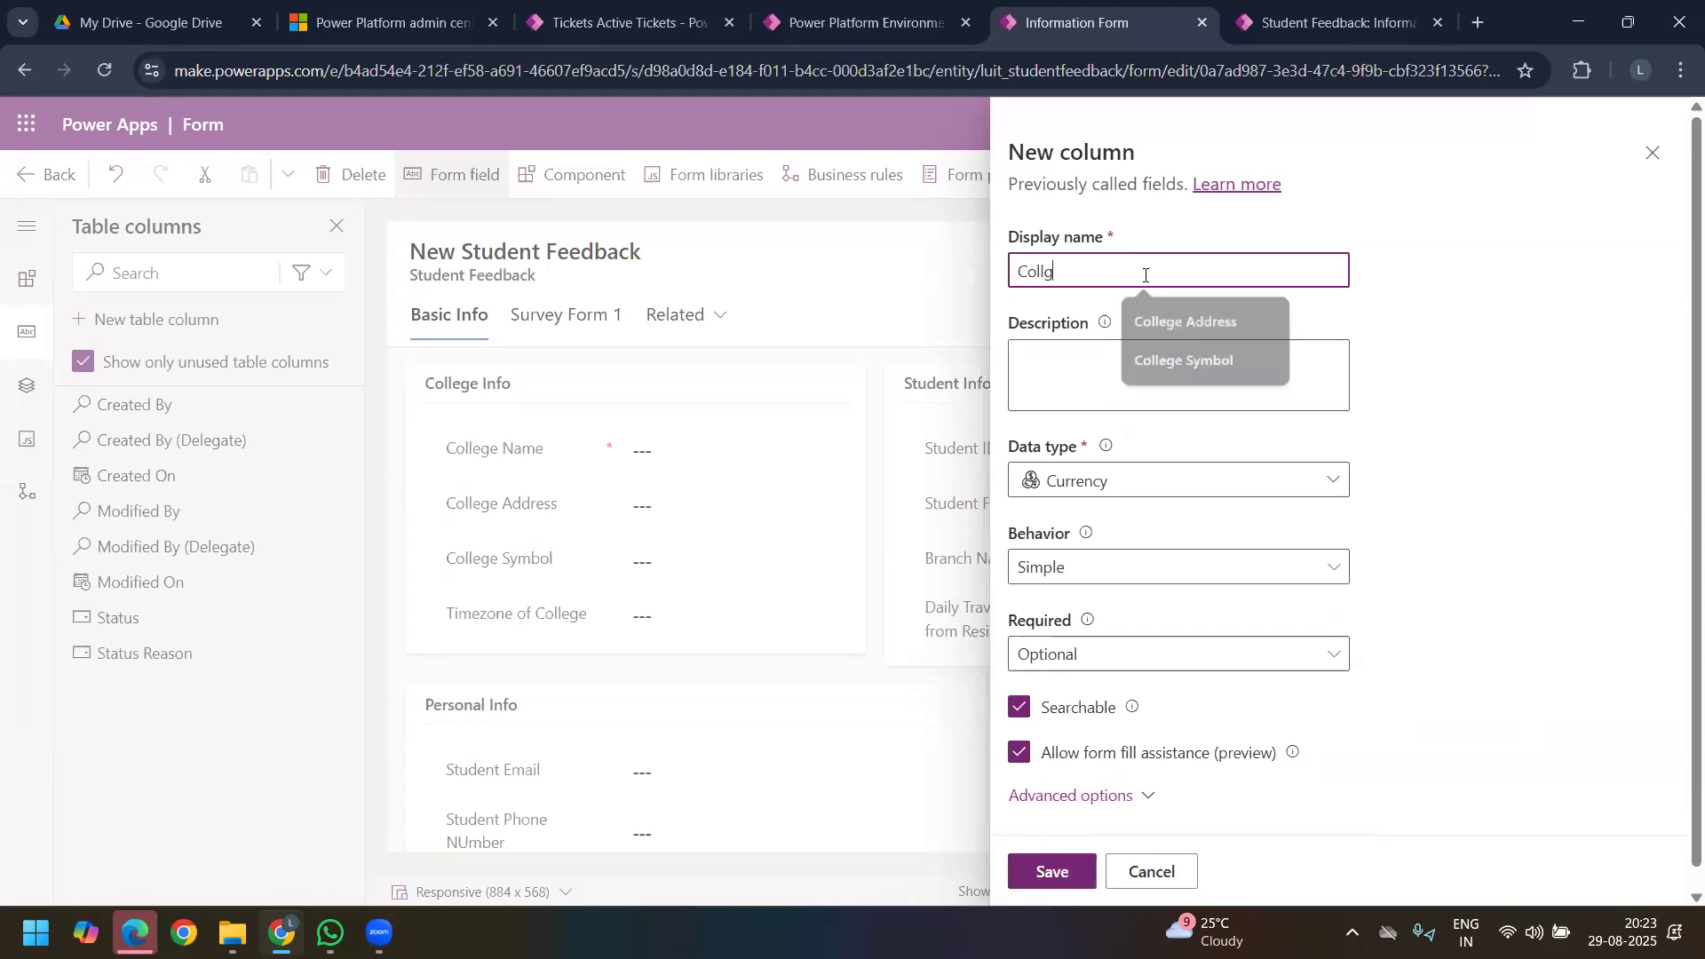
pyautogui.write('e Fe')
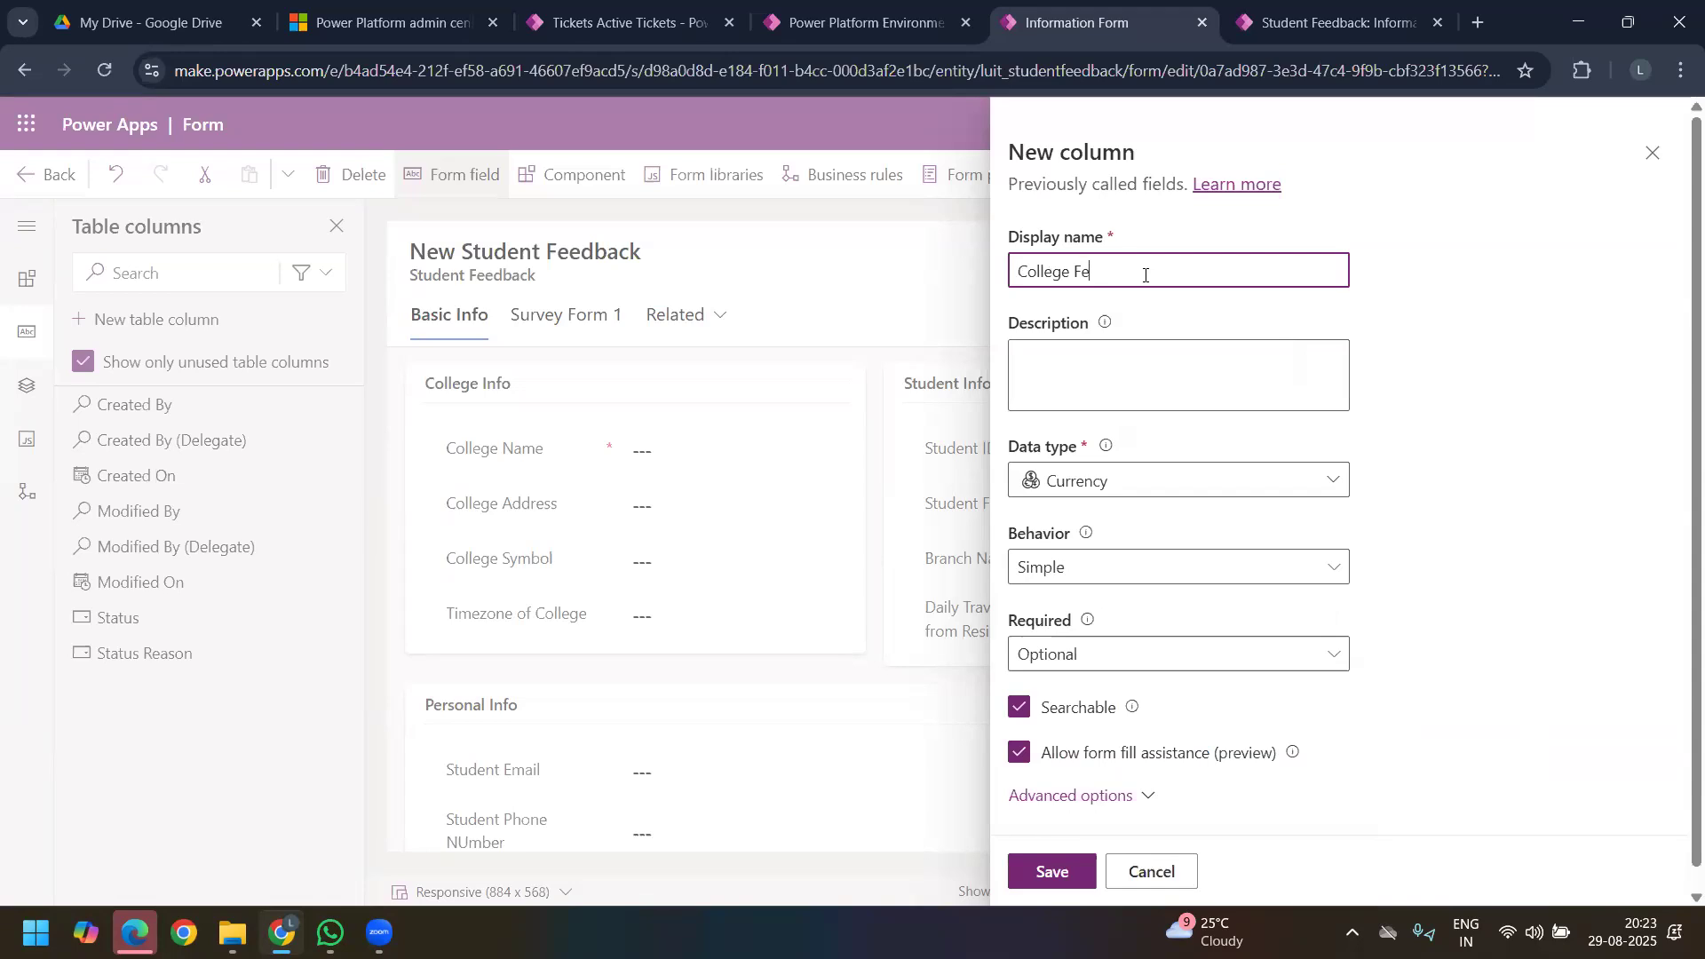
pyautogui.write('e ?')
# Step: Expand the advanced options of the College Fee column and set its minimum value to 0
pyautogui.scroll(-1, 1164, 604)
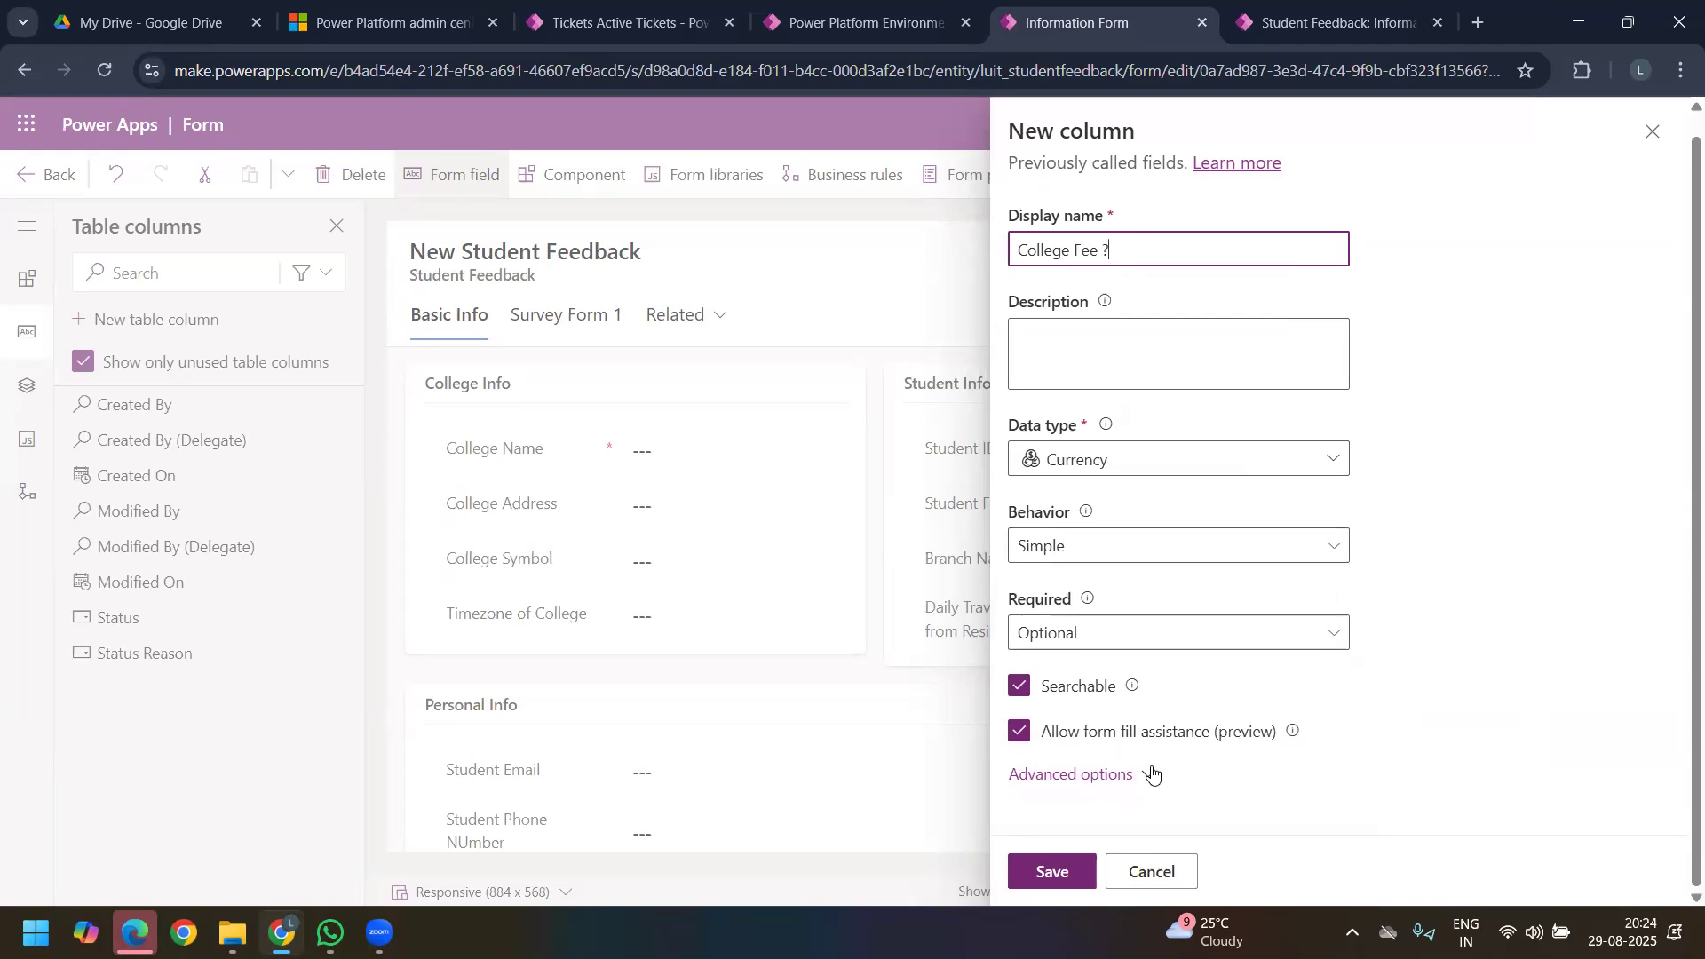
pyautogui.click(1146, 774)
pyautogui.scroll(-5, 1190, 568)
pyautogui.moveTo(1220, 508); pyautogui.dragTo(928, 509)
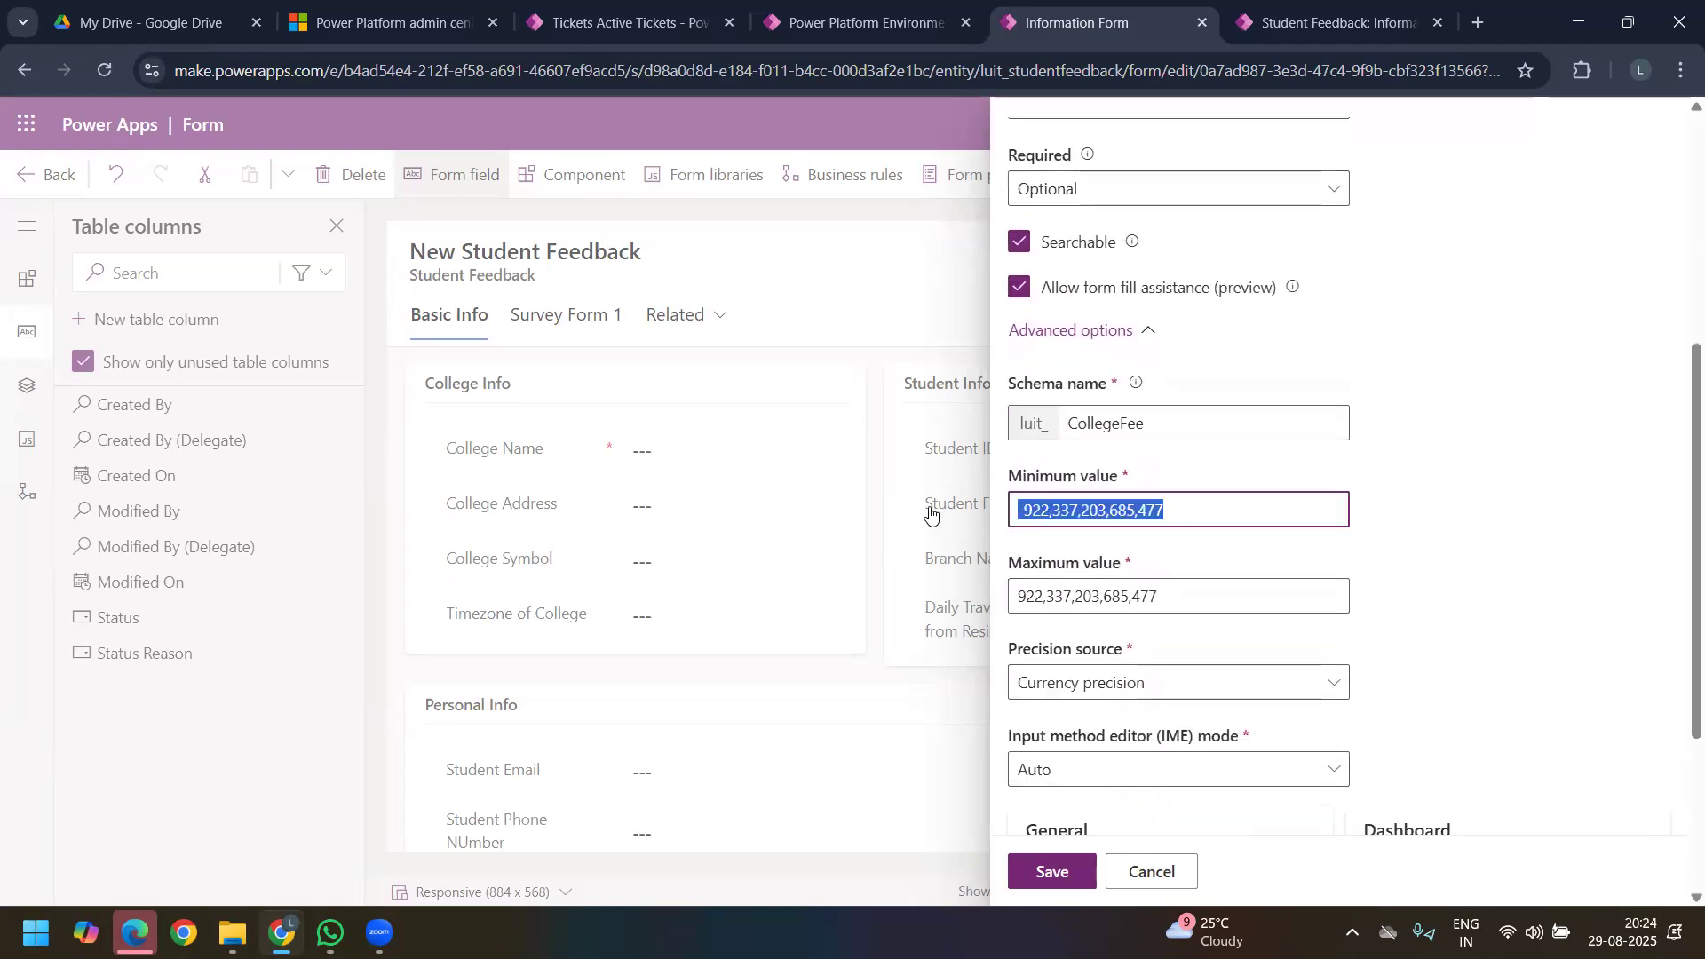
pyautogui.write('0')
# Step: Examine the precision source choices for the College Fee column and try Pricing decimal precision
pyautogui.click(1222, 680)
pyautogui.click(1412, 605)
pyautogui.scroll(-3, 1317, 461)
pyautogui.click(1306, 458)
pyautogui.click(1341, 603)
pyautogui.scroll(1, 1292, 551)
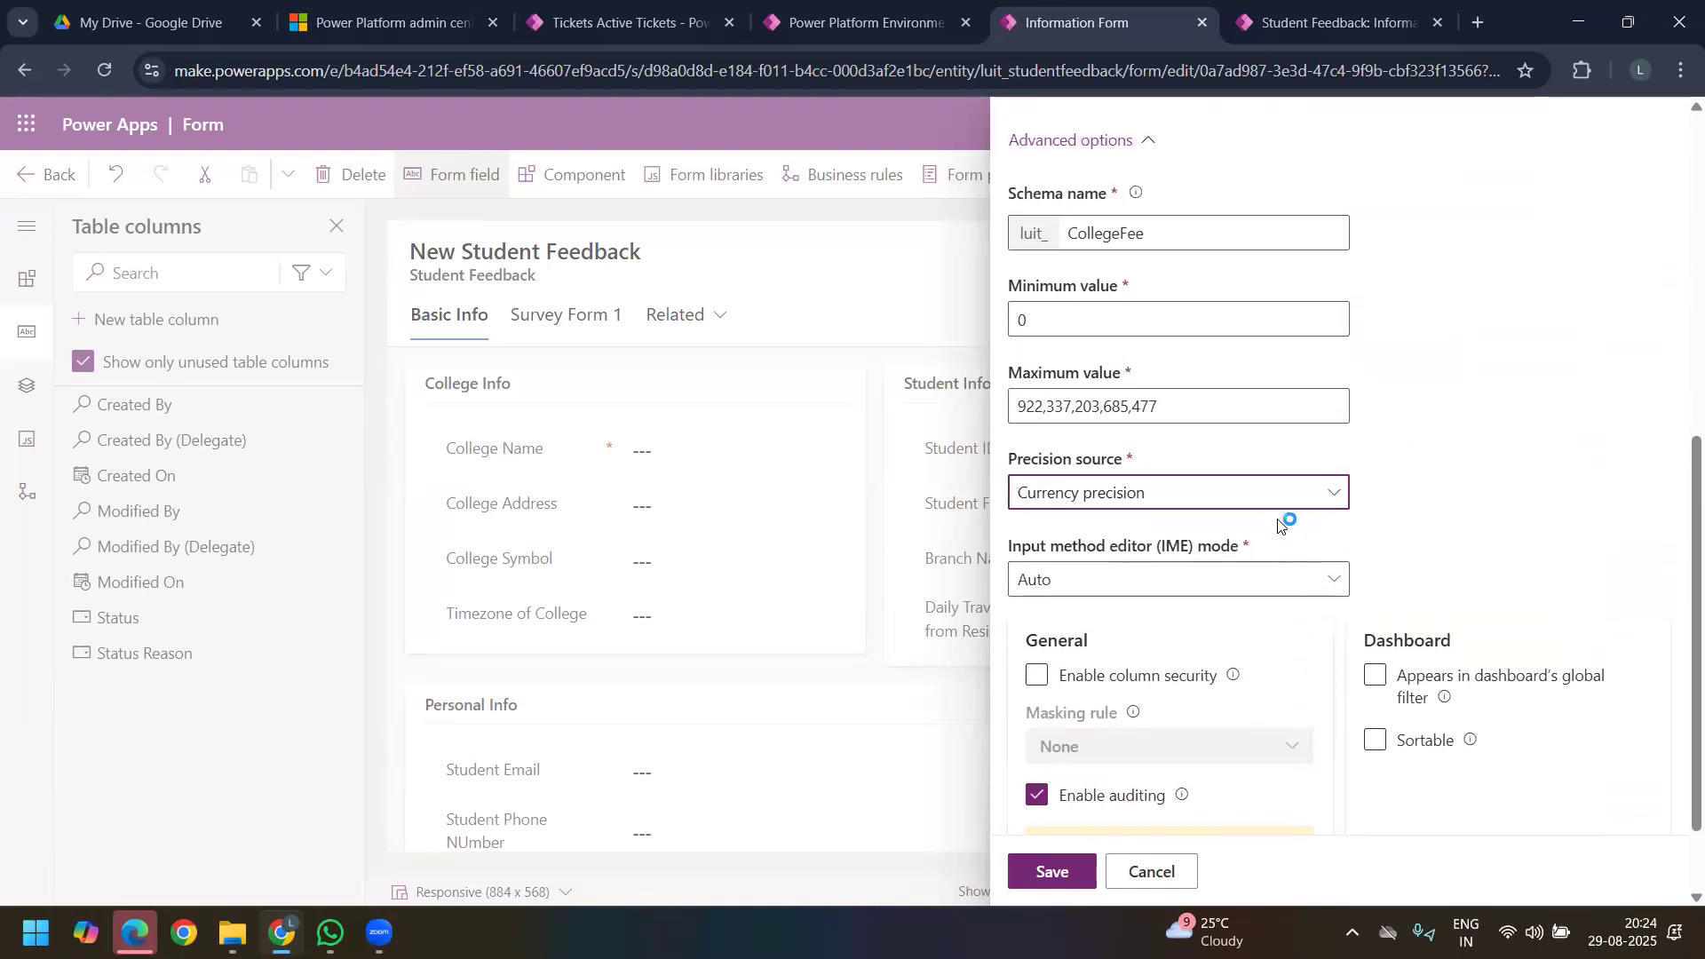
pyautogui.click(1252, 494)
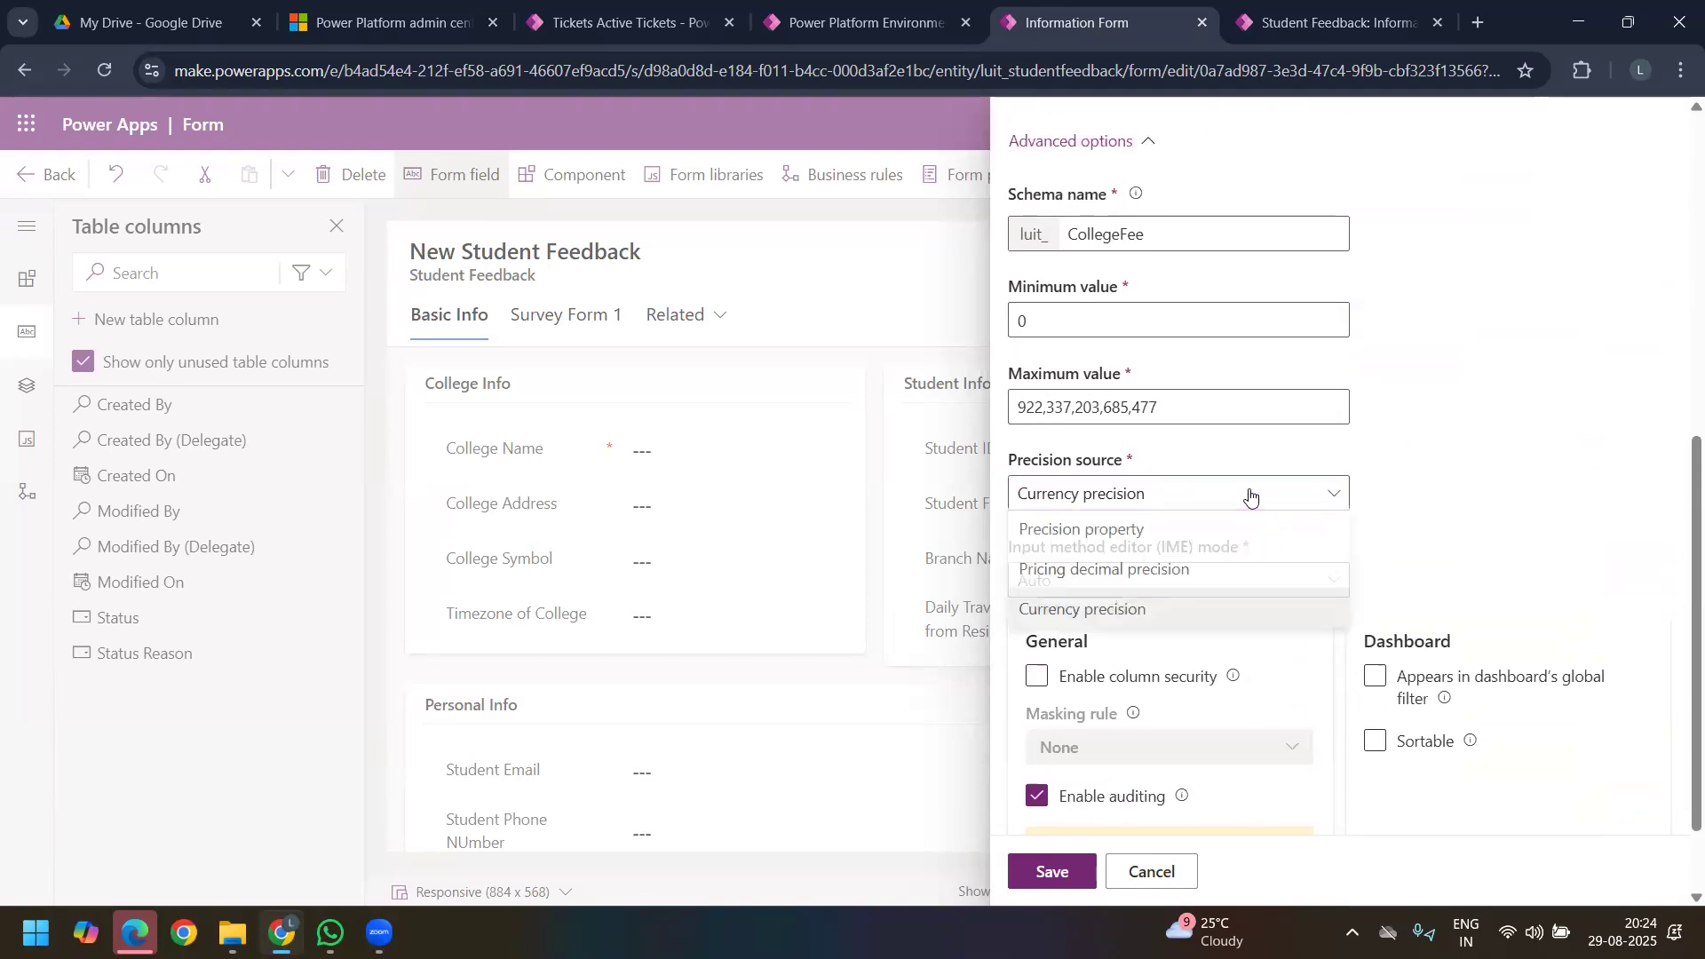
pyautogui.click(1150, 572)
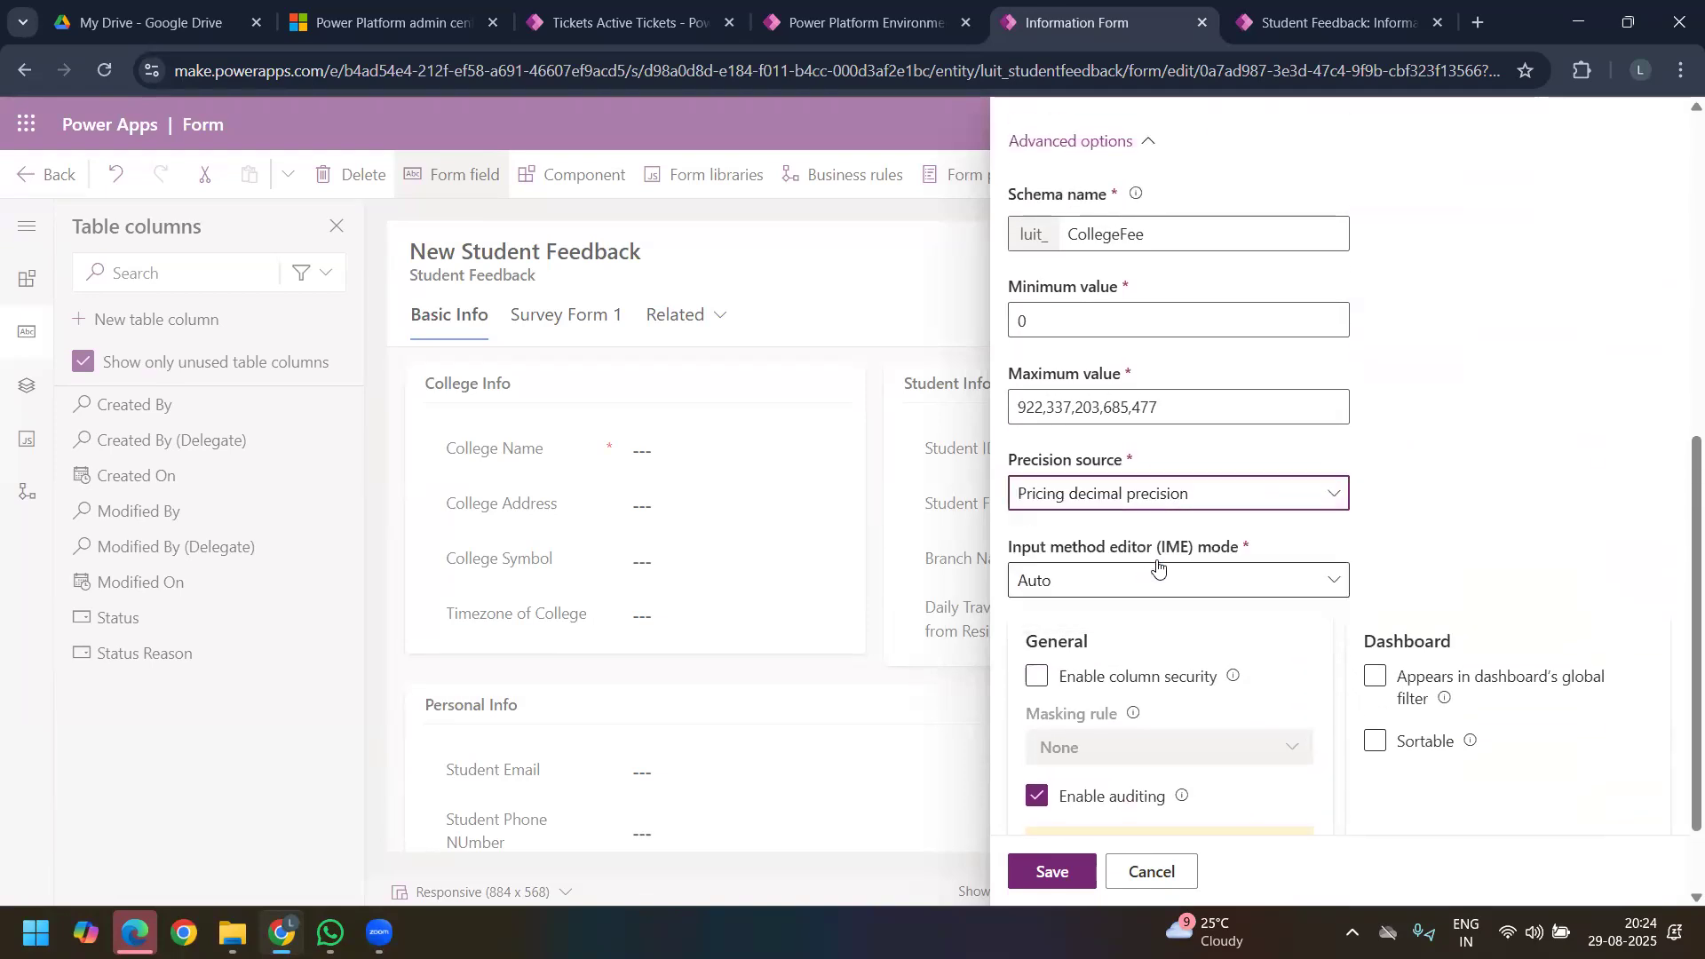
# Step: Set the precision source to Precision property with 2 decimal places and save the College Fee column
pyautogui.click(1219, 497)
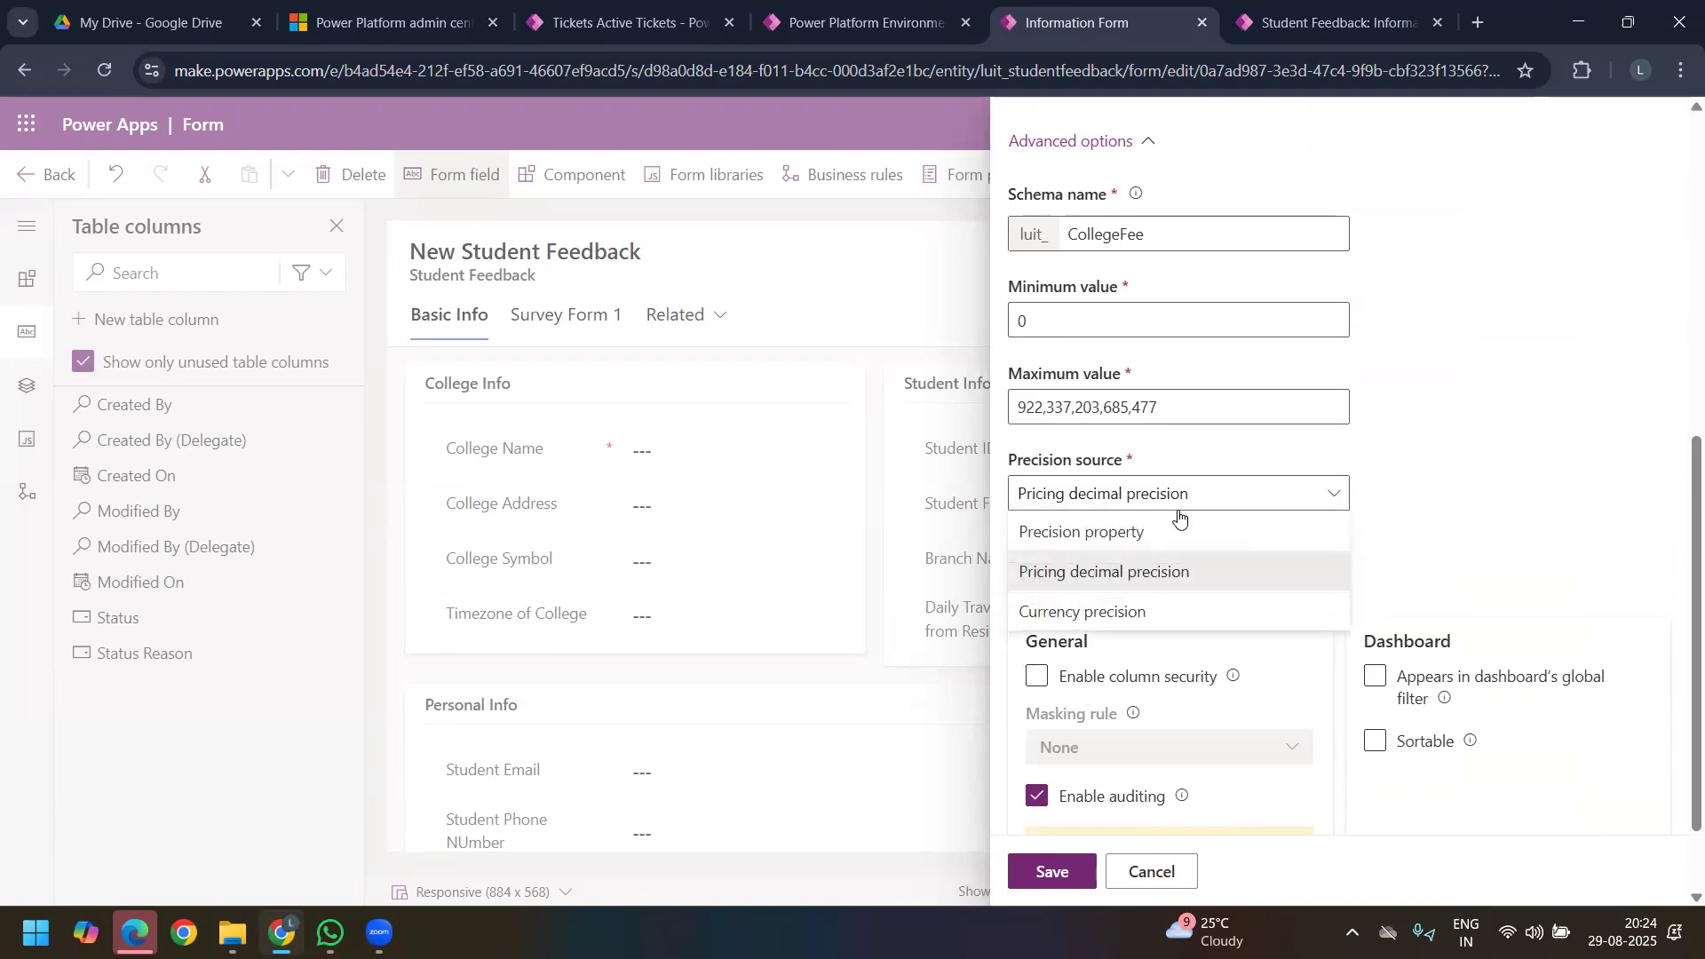
pyautogui.click(1132, 538)
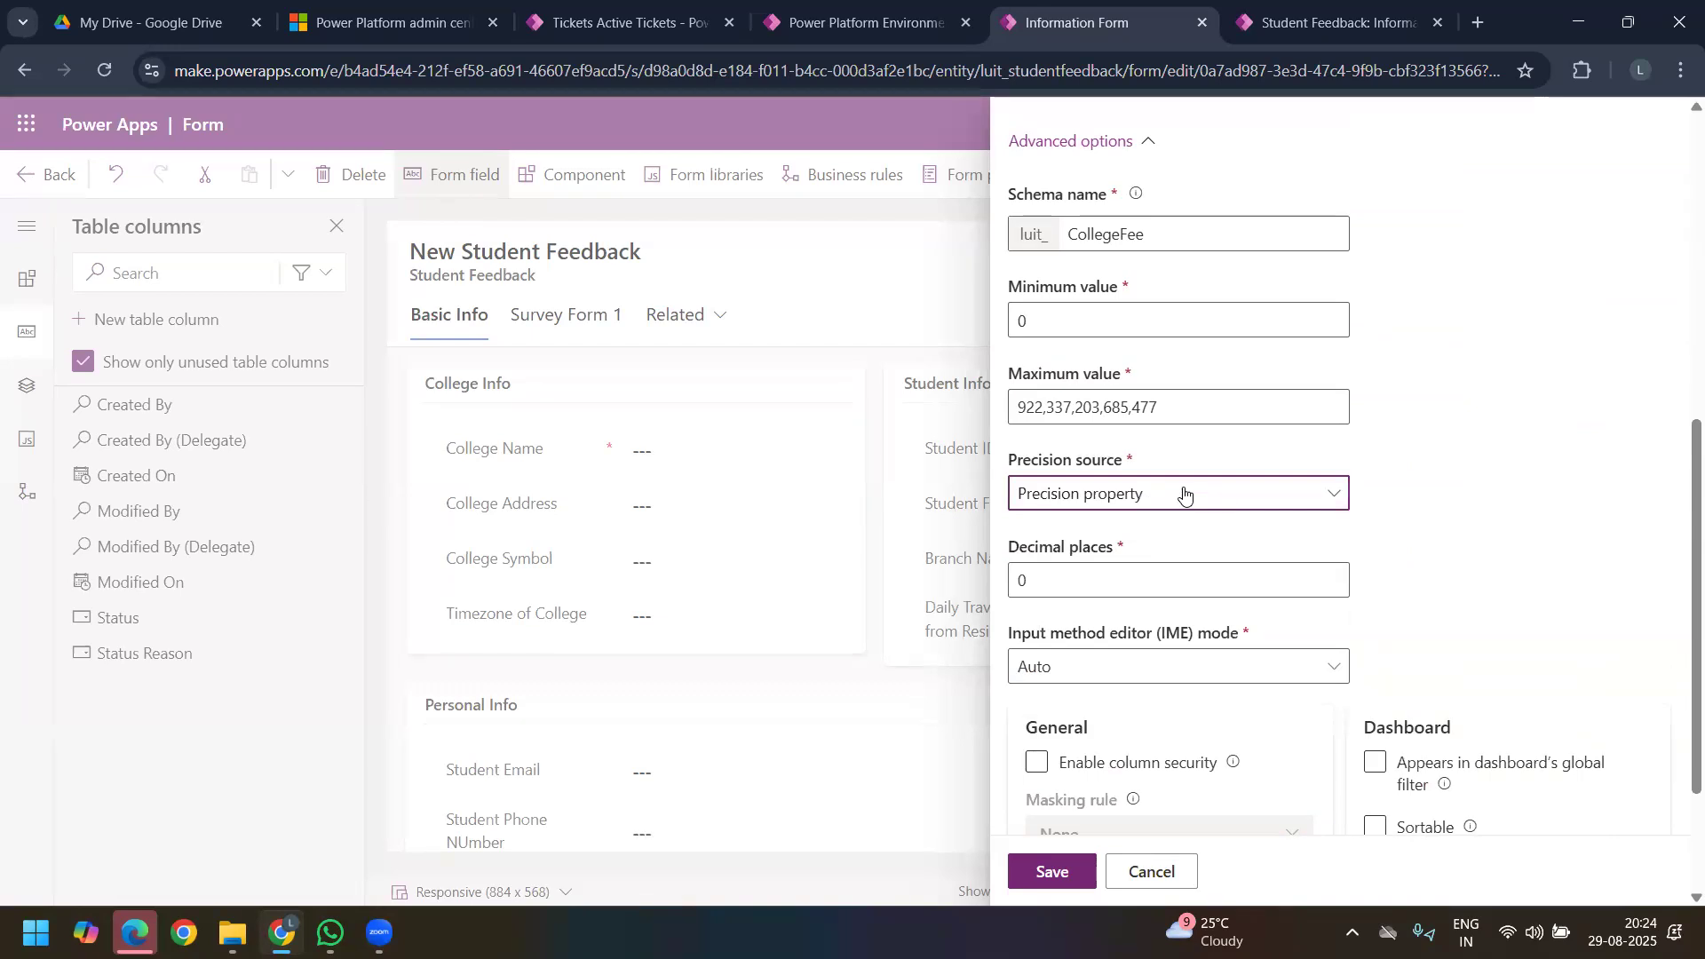
pyautogui.click(1088, 585)
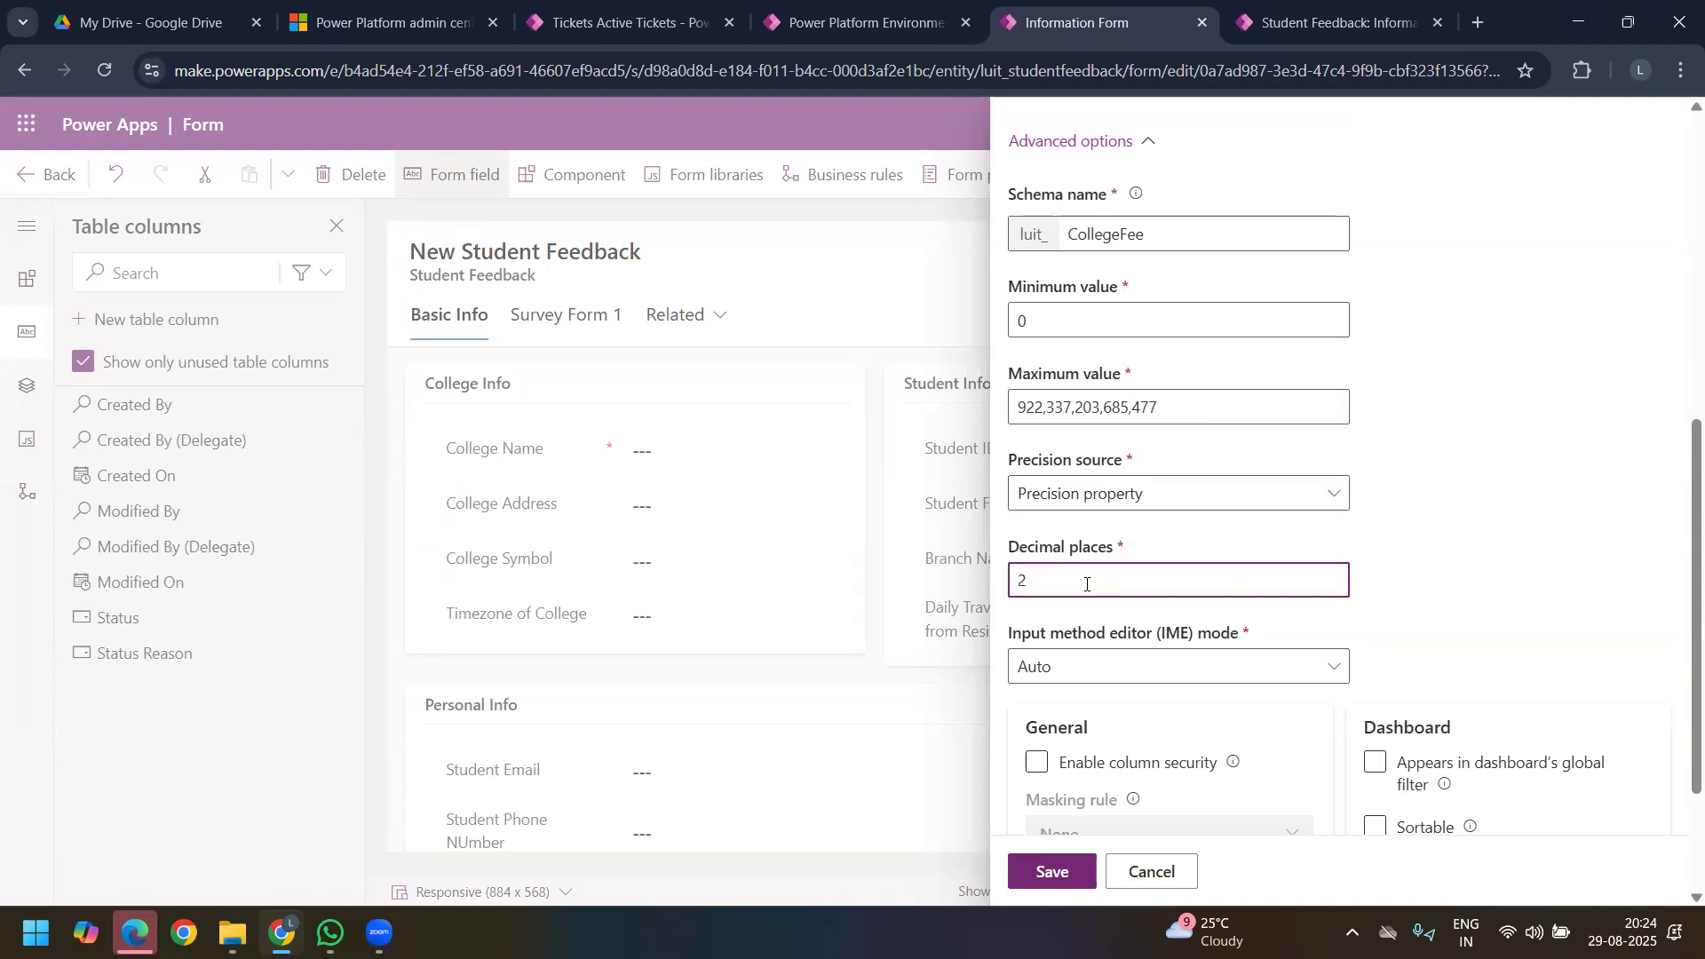
pyautogui.scroll(-3, 1190, 621)
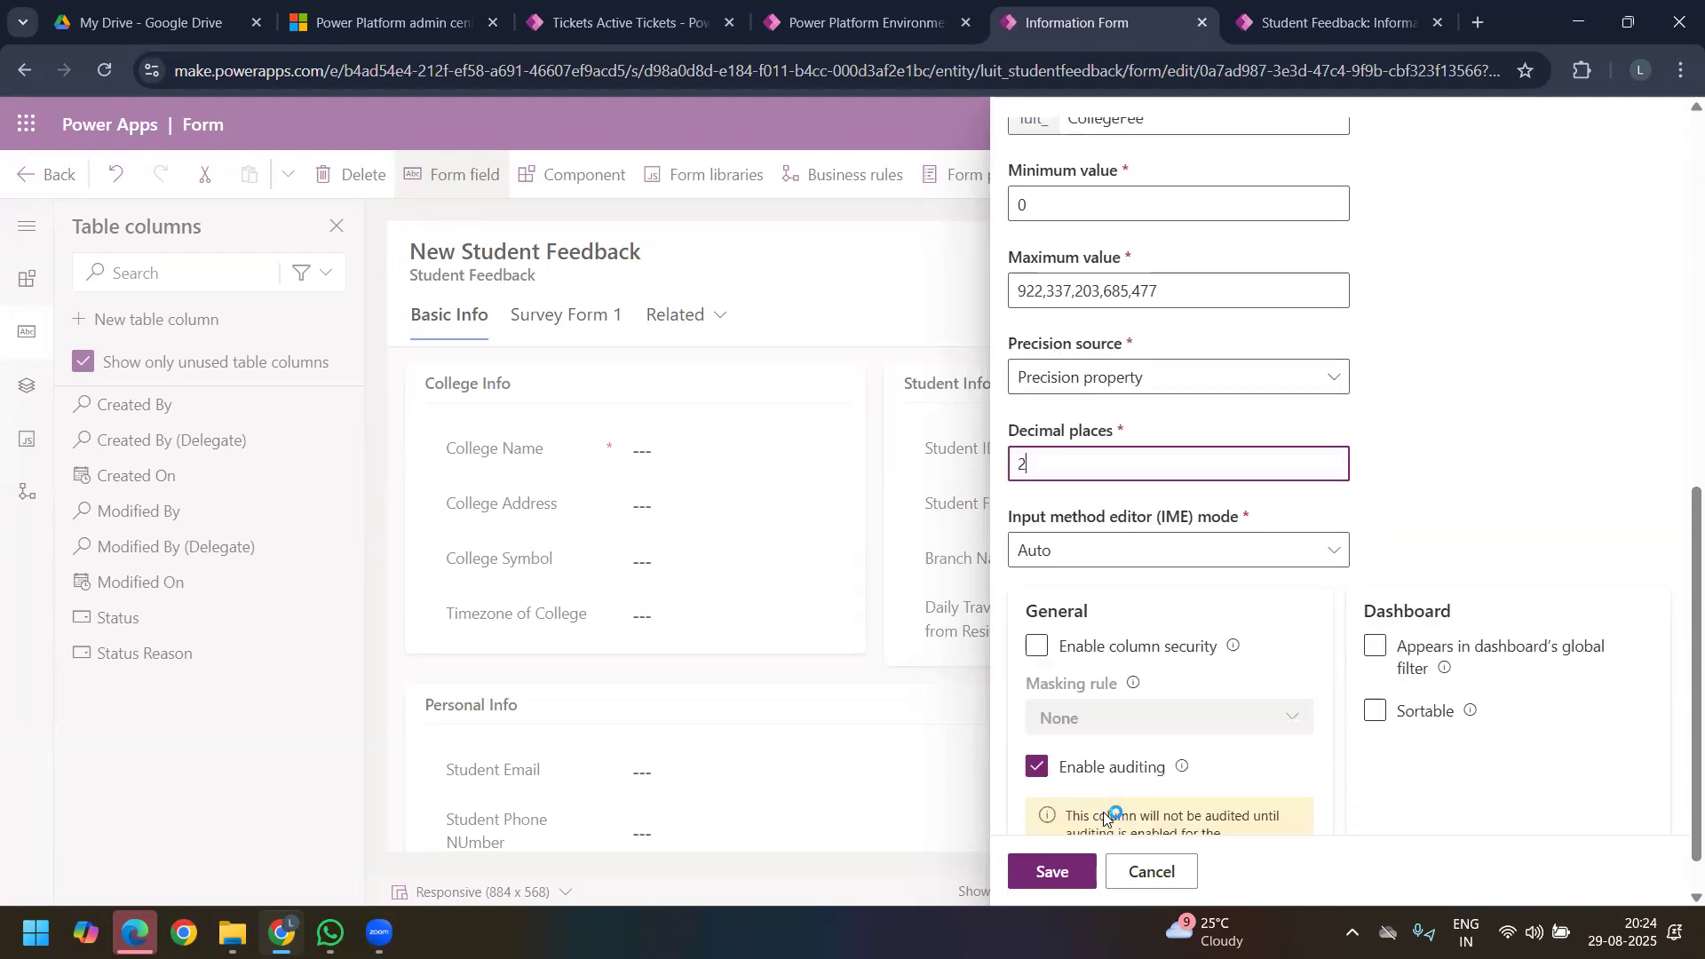
pyautogui.click(1071, 858)
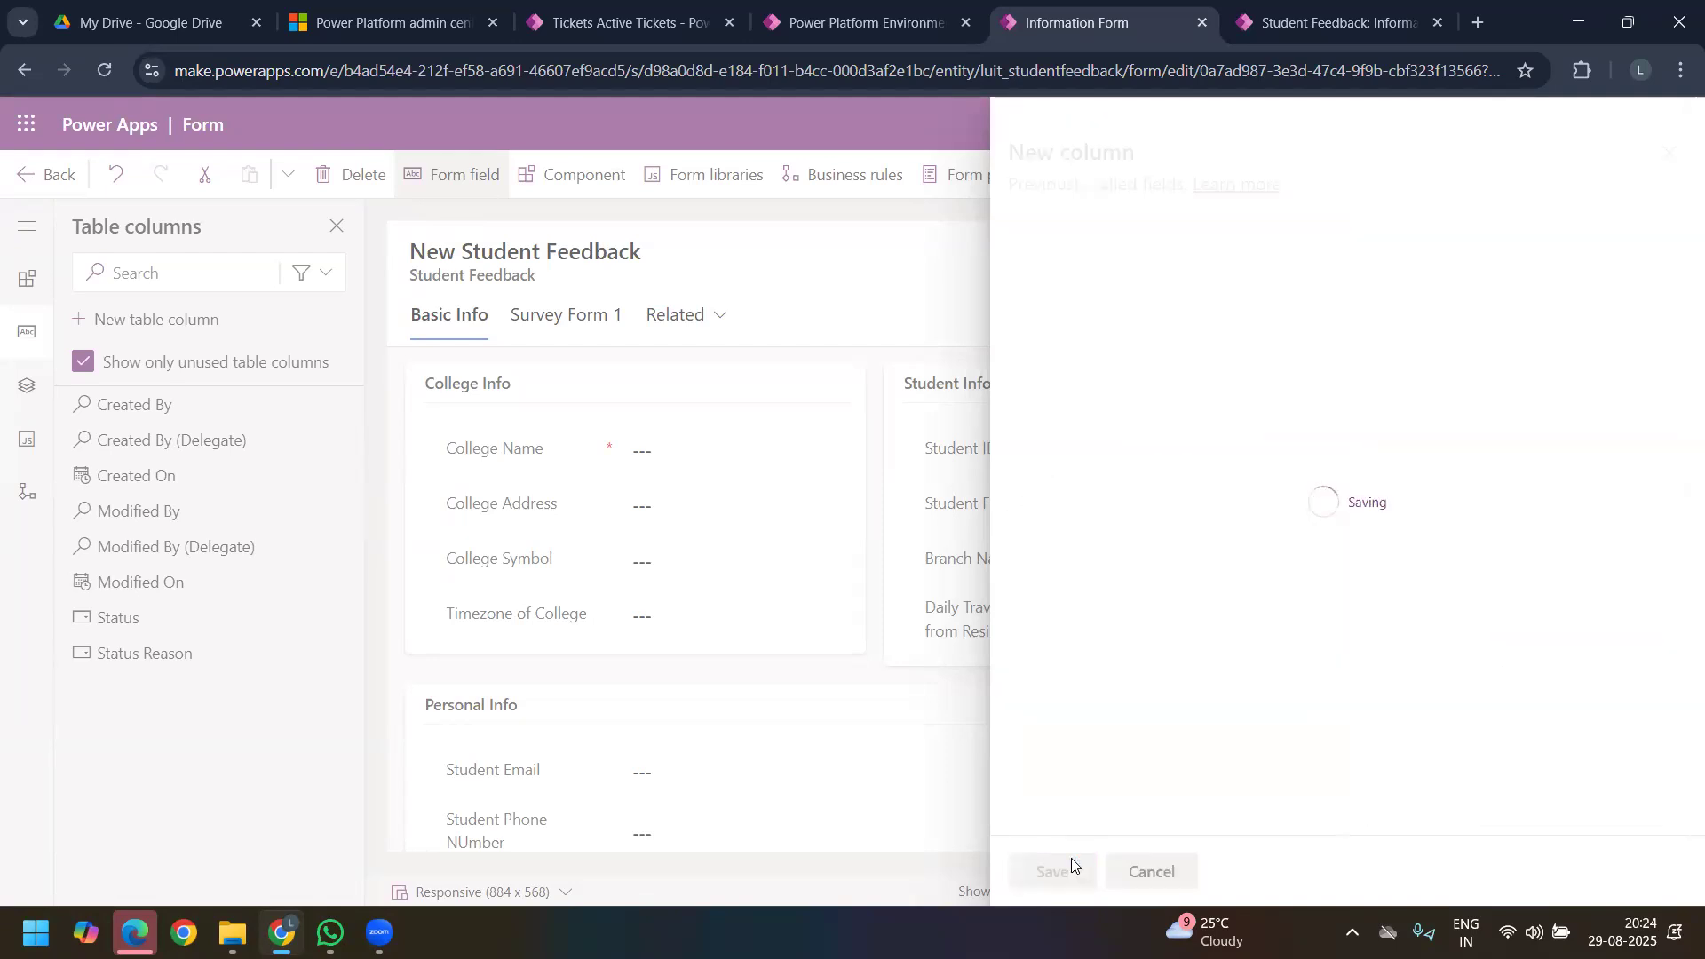
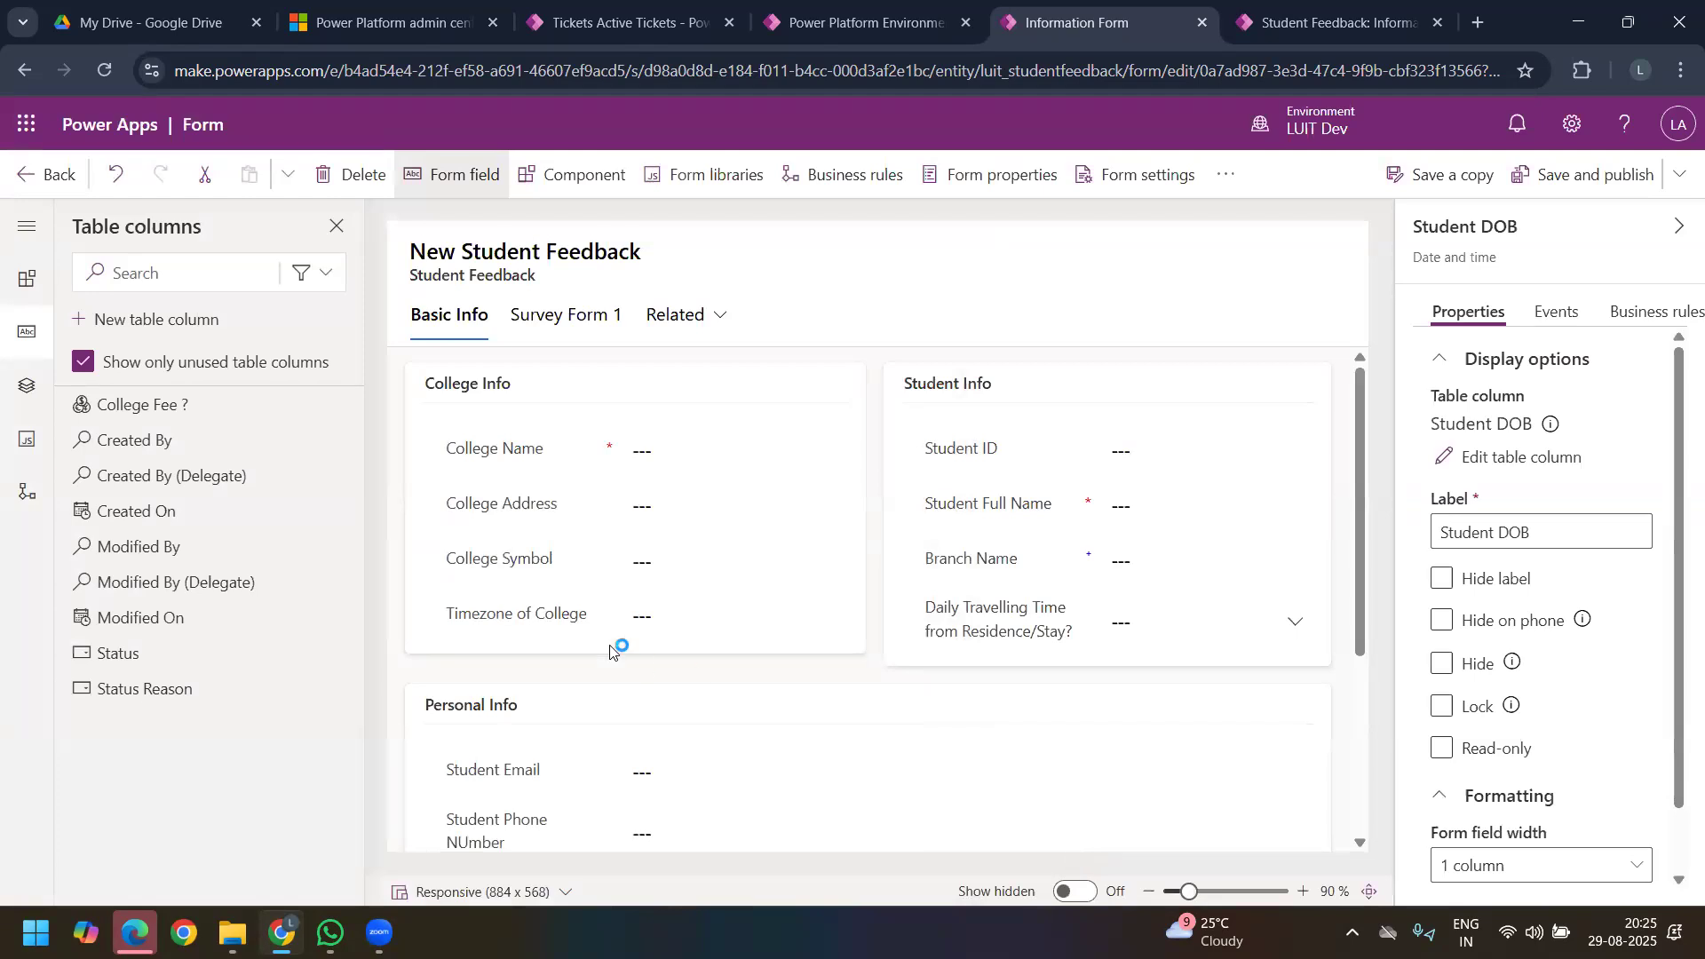
# Step: Add the College Fee ? column to the Basic survey section of the Survey Form 1 tab
pyautogui.click(196, 412)
pyautogui.click(573, 317)
pyautogui.moveTo(200, 408); pyautogui.dragTo(547, 564)
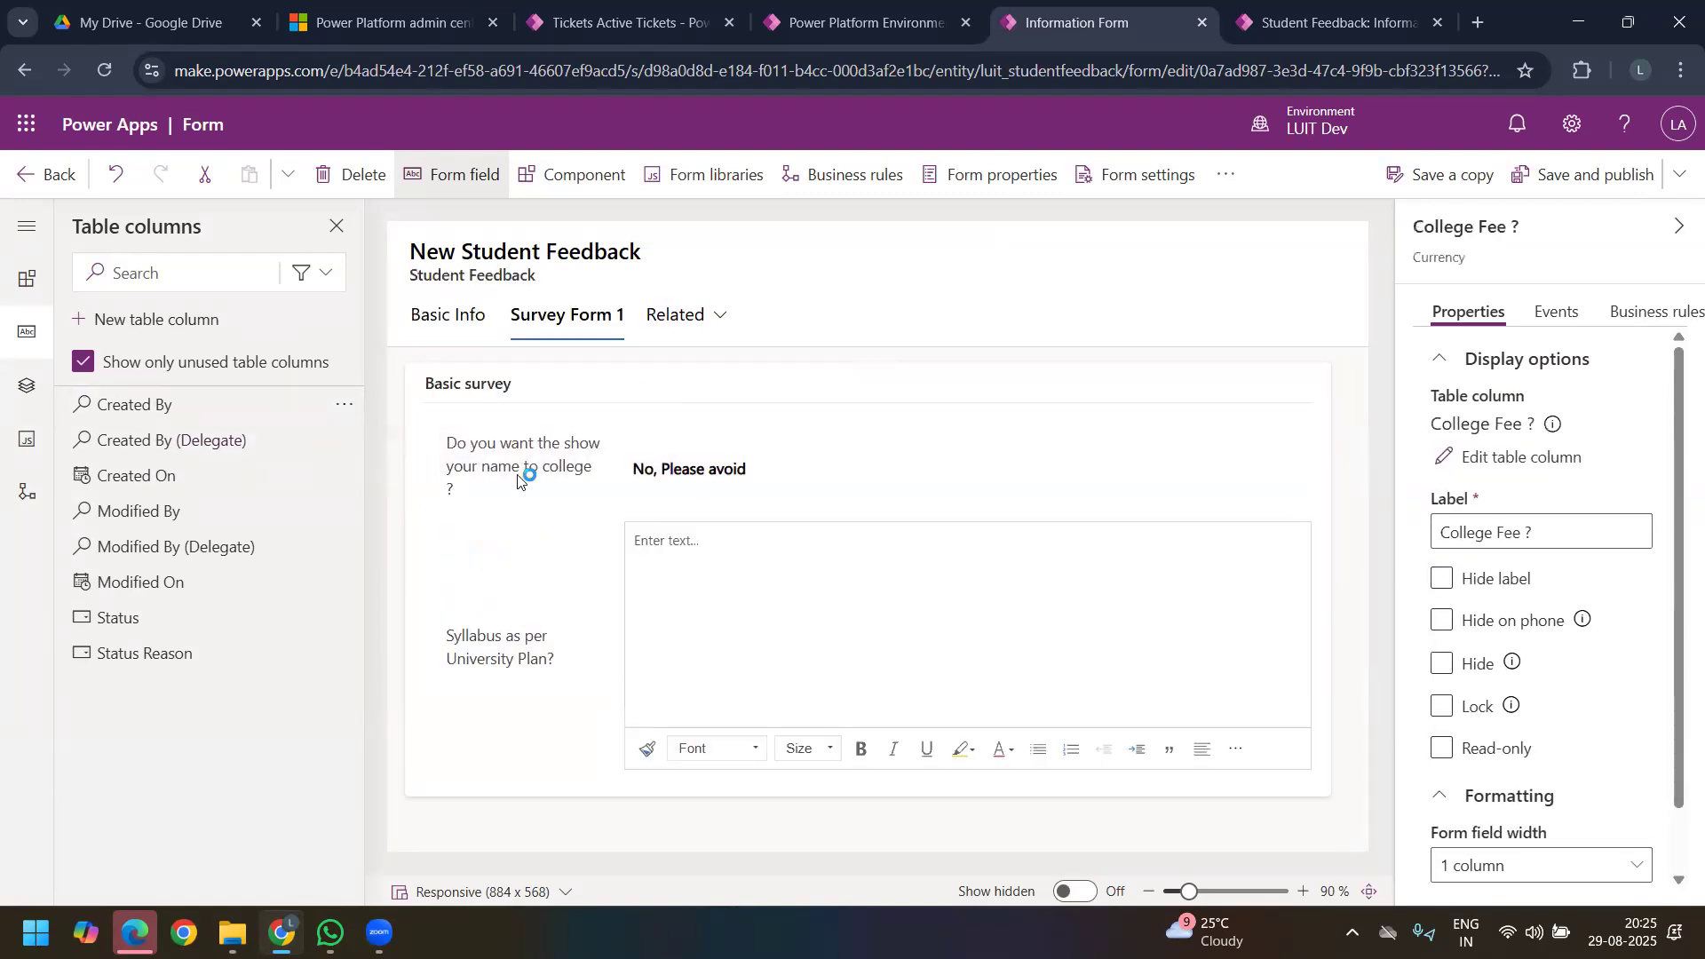
# Step: Start a new table column with the Autonumber data type
pyautogui.click(215, 333)
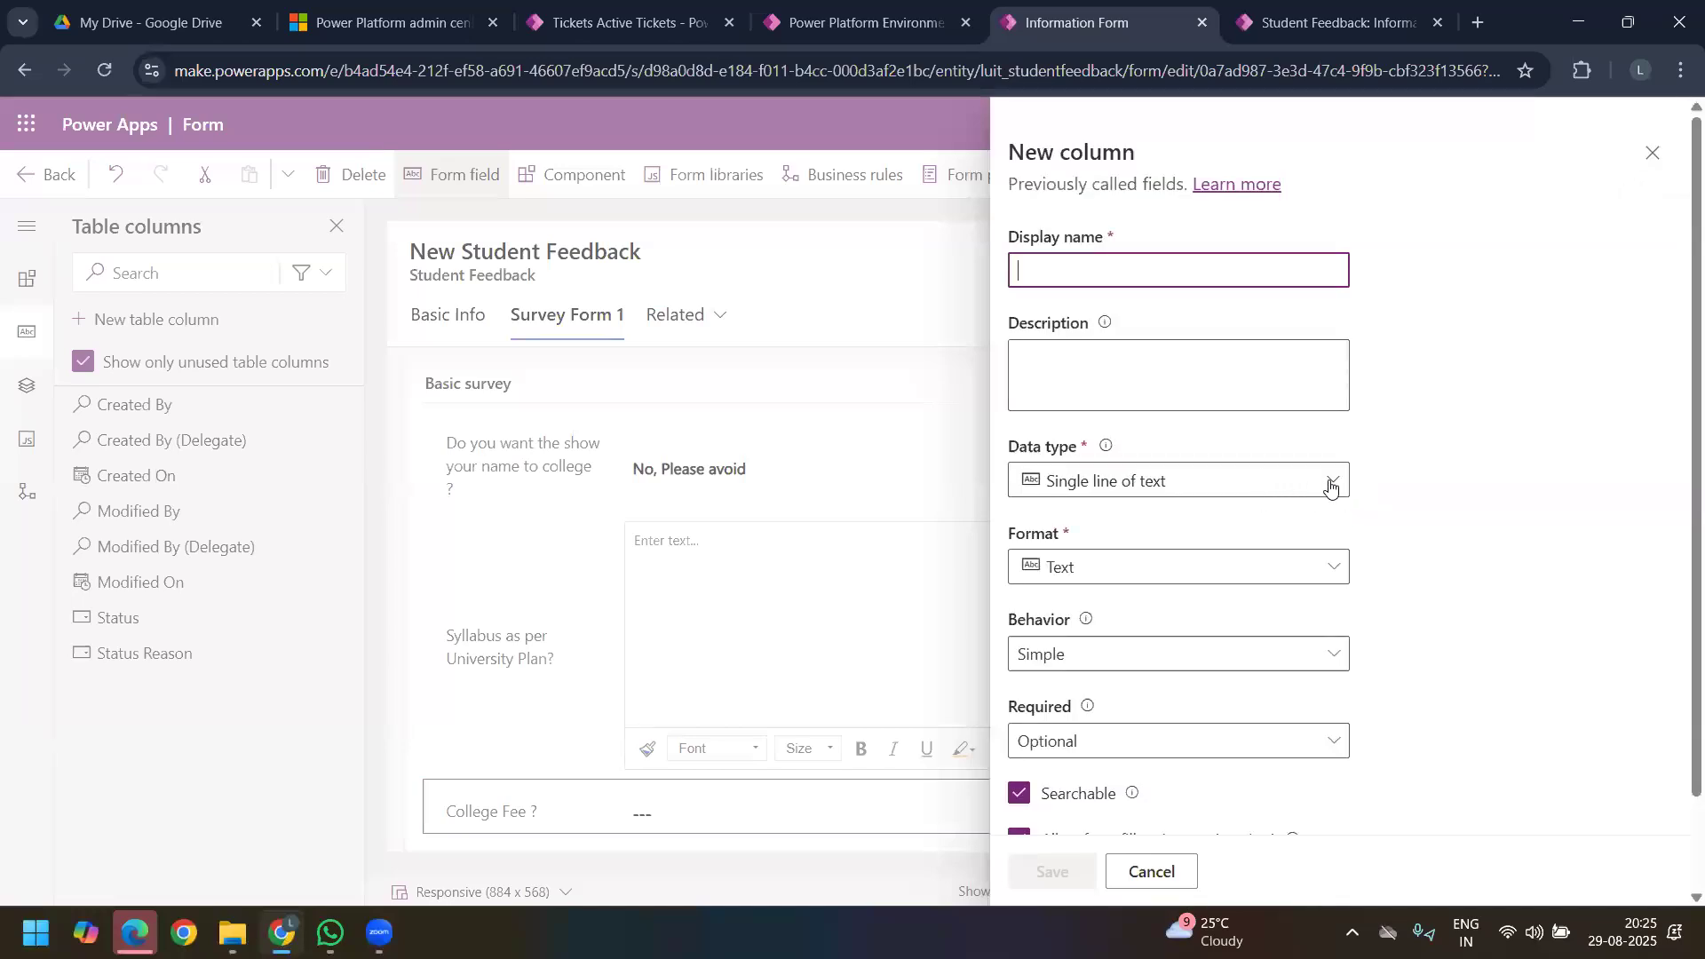
pyautogui.click(1331, 484)
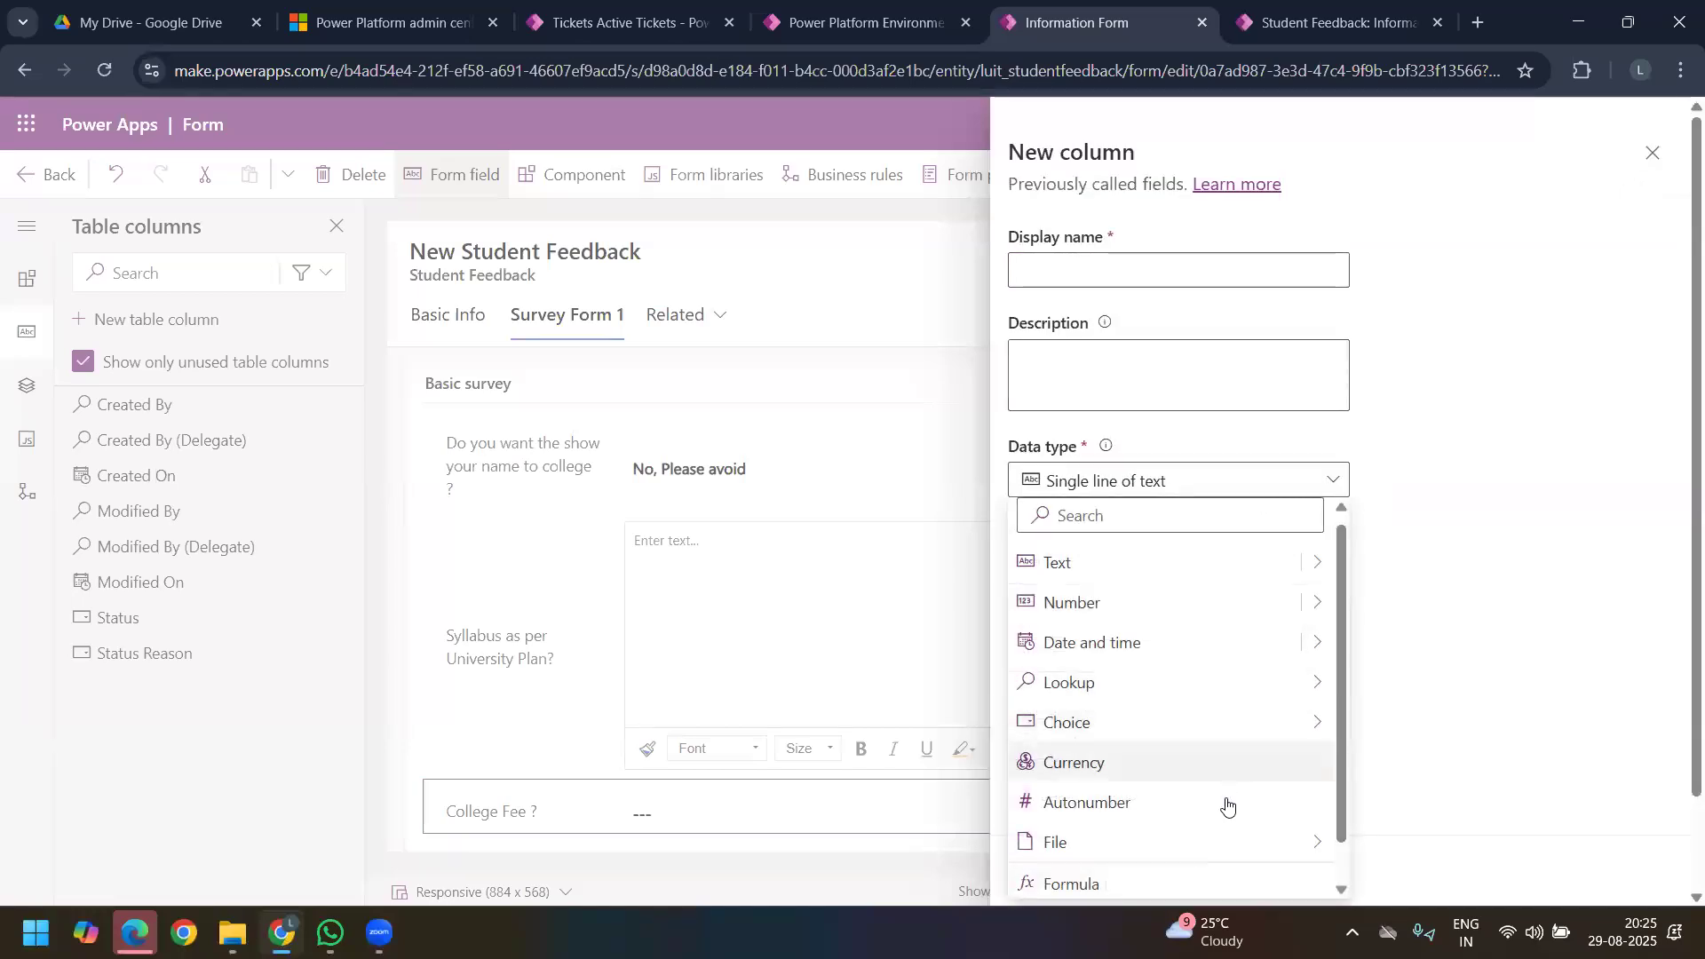
pyautogui.click(1190, 796)
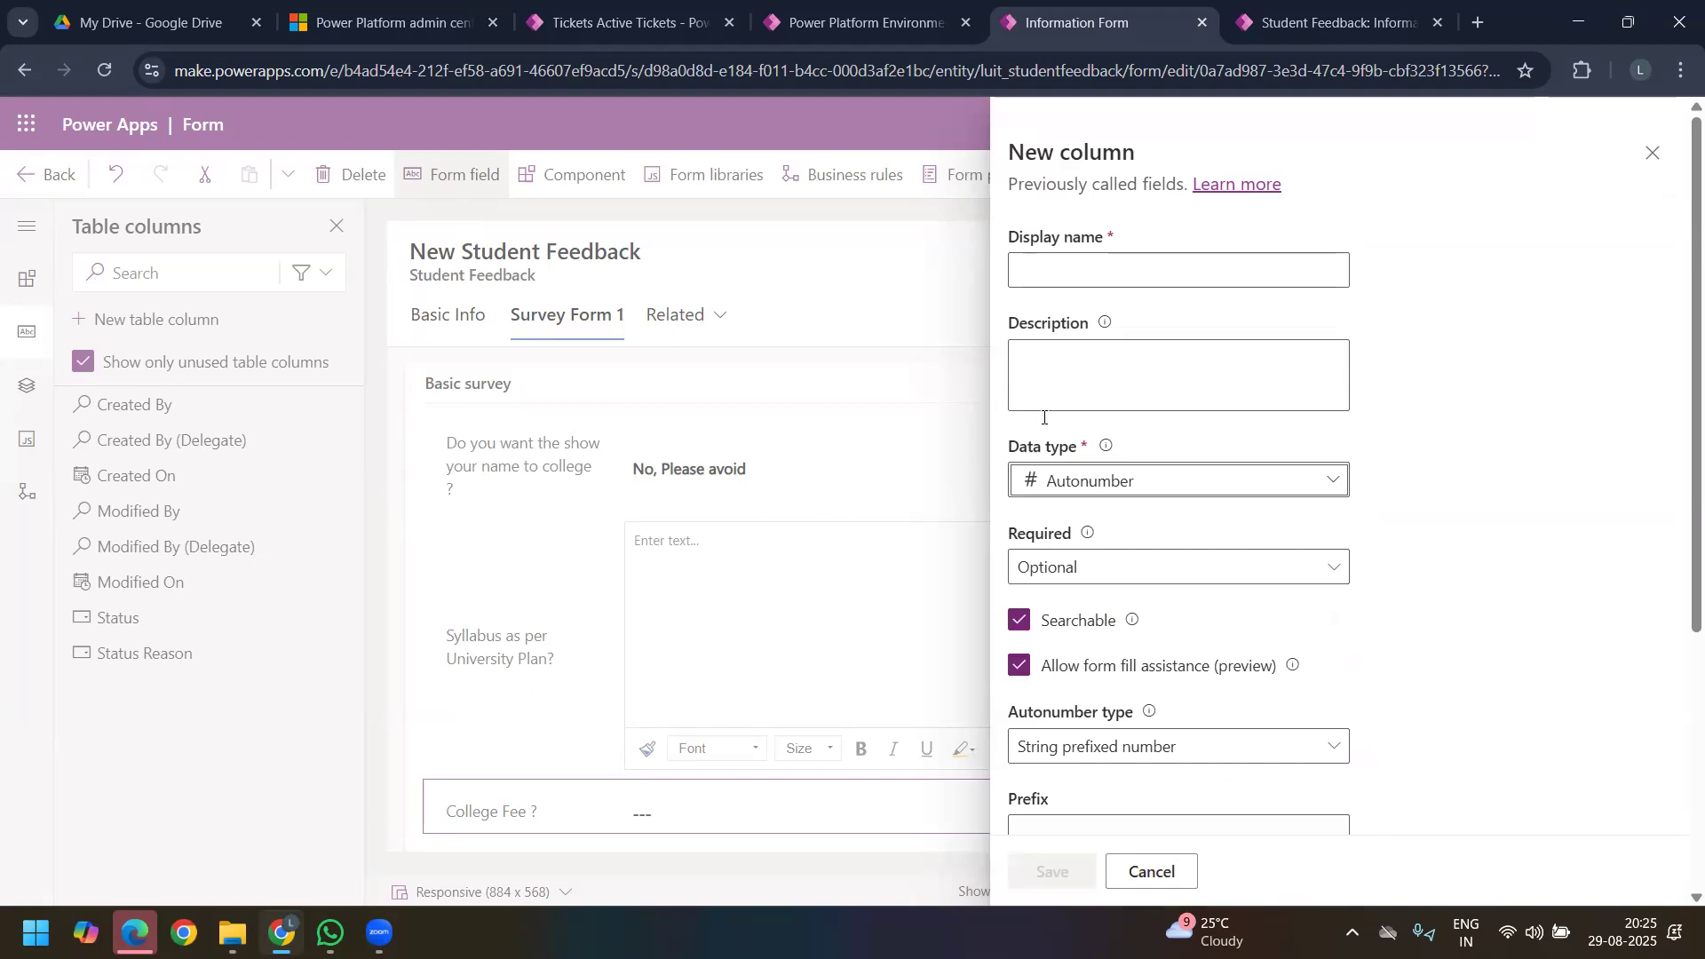
# Step: Enter "Feedback Number" as the autonumber column's display name
pyautogui.click(1073, 281)
pyautogui.write('Fe')
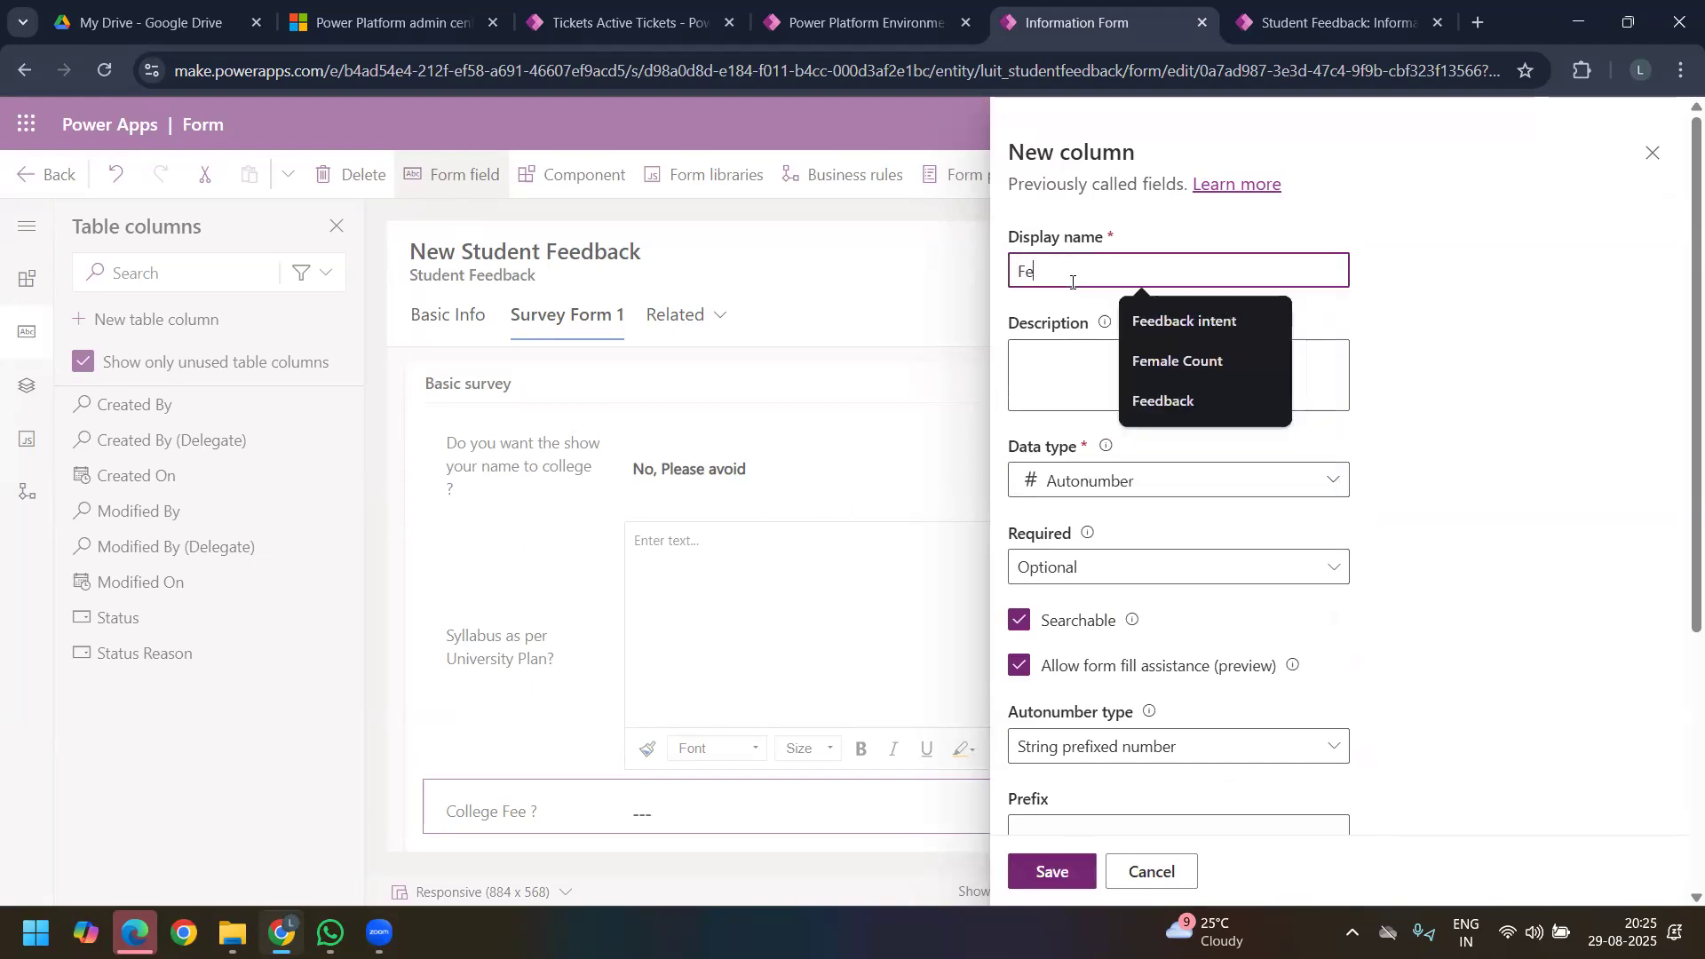
pyautogui.write('edback Numb')
pyautogui.press('BackSpace')
pyautogui.press('BackSpace')
pyautogui.press('BackSpace')
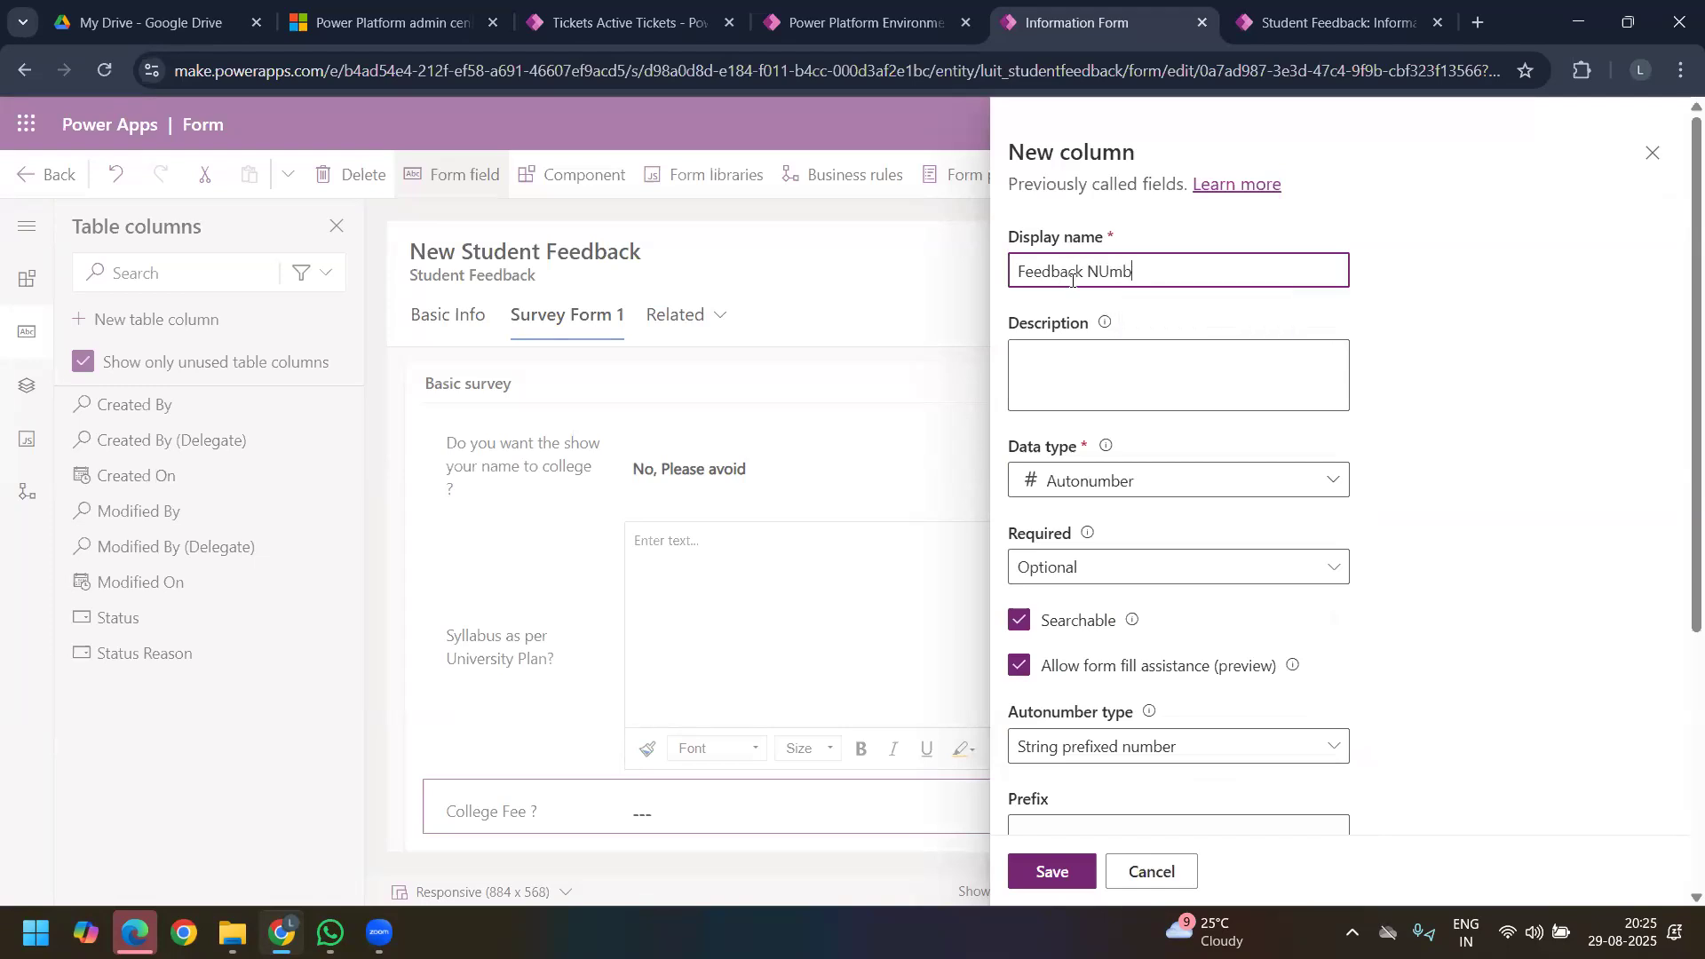
pyautogui.write('umnerber')
# Step: Choose String prefixed number as the autonumber type and enter the prefix STU
pyautogui.scroll(-2, 1092, 556)
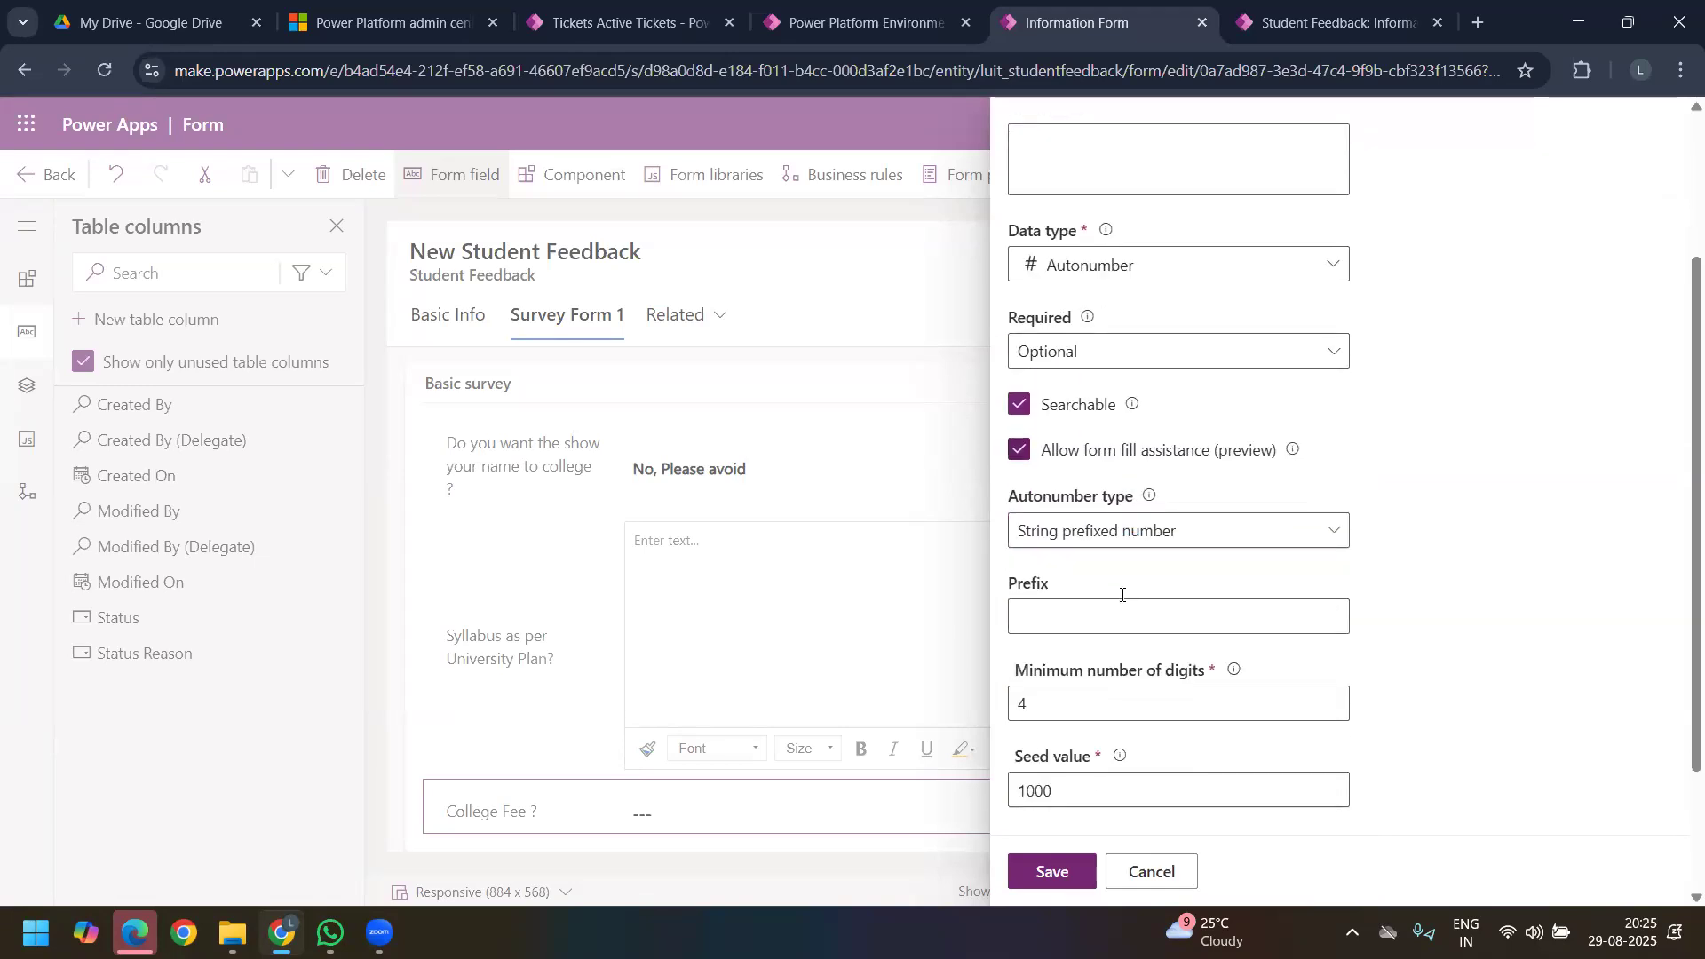
pyautogui.click(1196, 533)
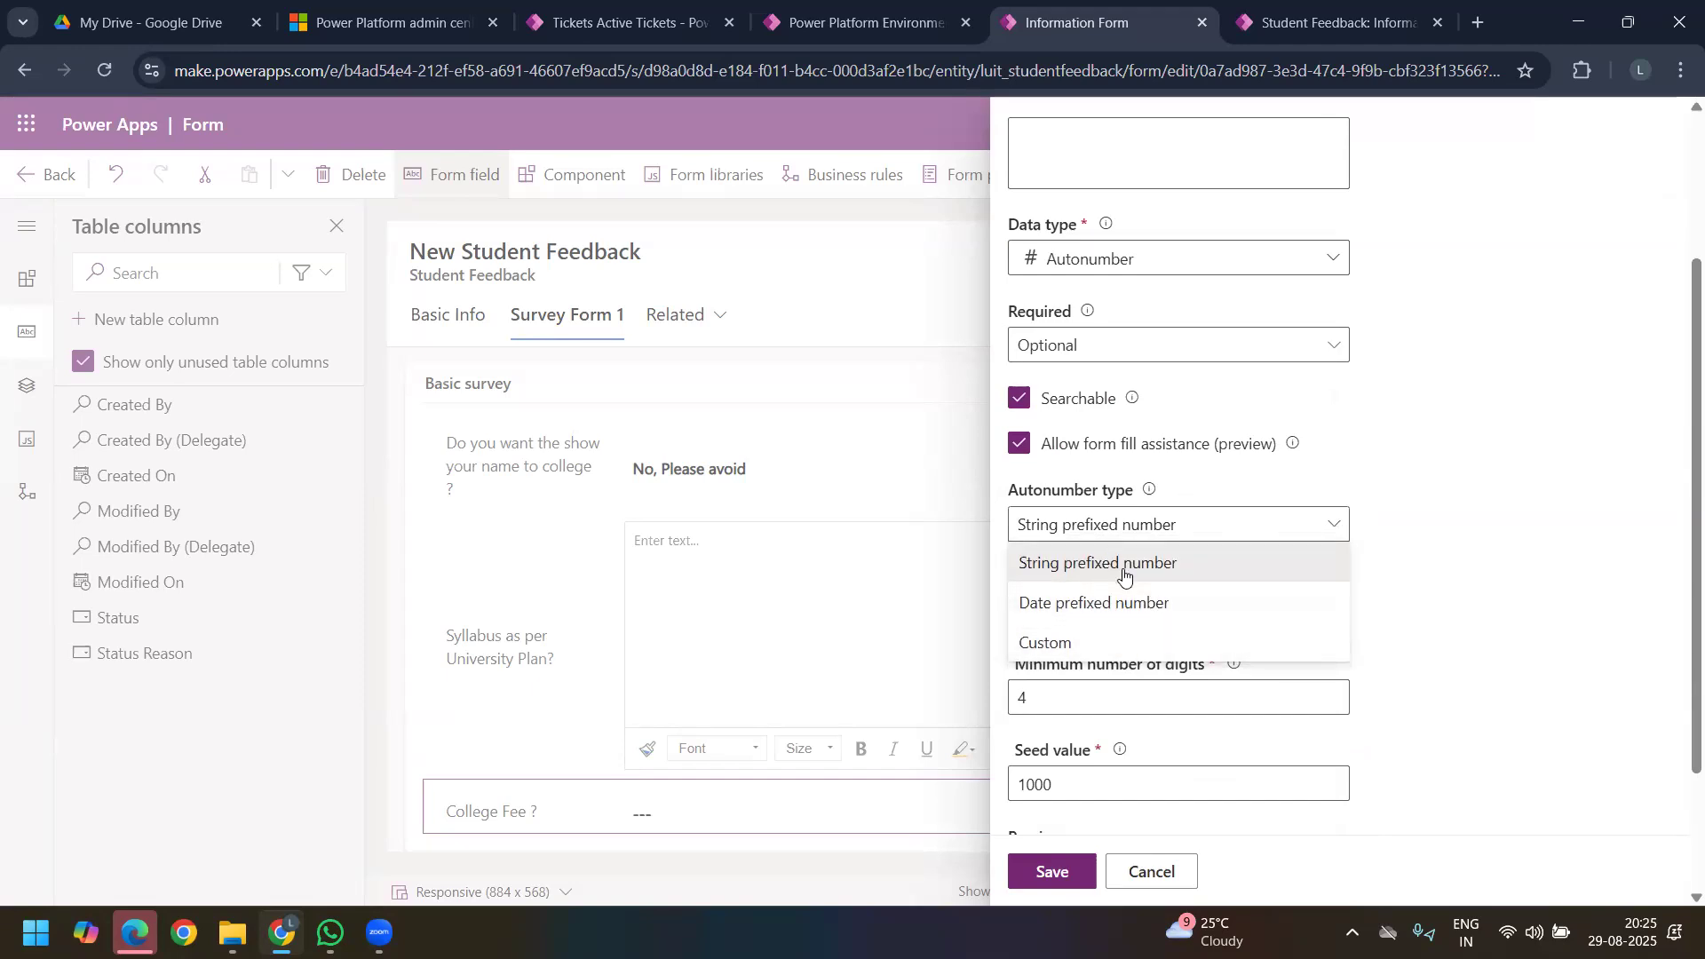
pyautogui.click(1126, 568)
pyautogui.click(1068, 602)
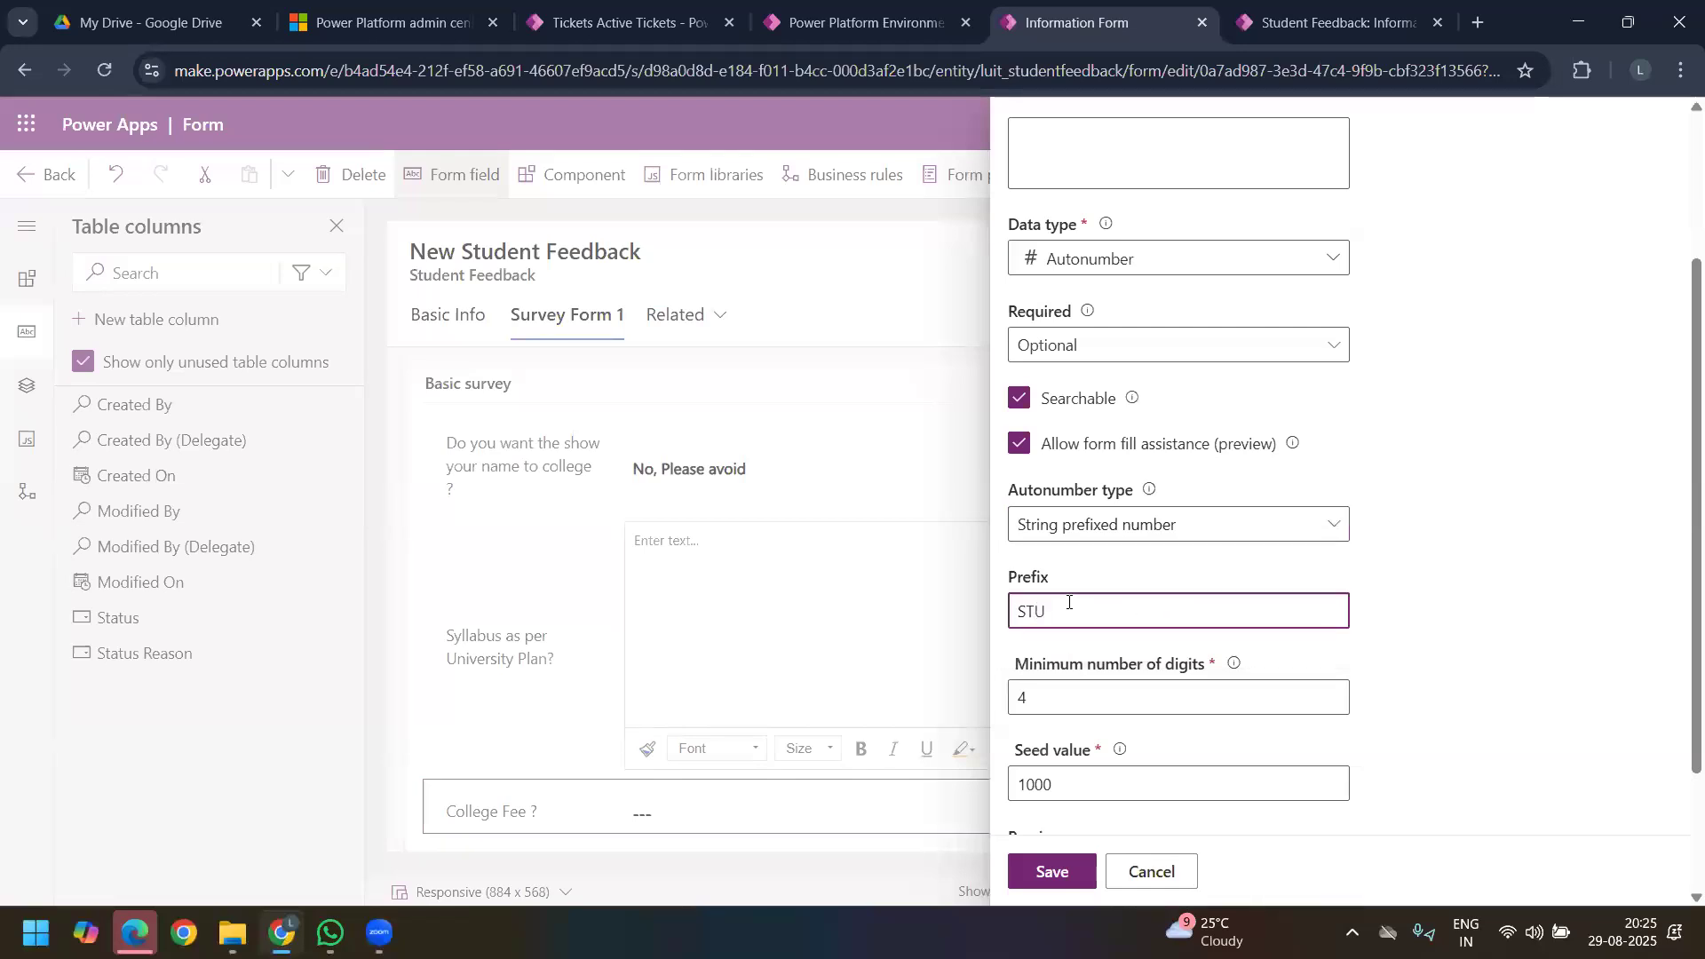
# Step: Set the Feedback Number column's seed value to 0
pyautogui.scroll(-1, 1078, 614)
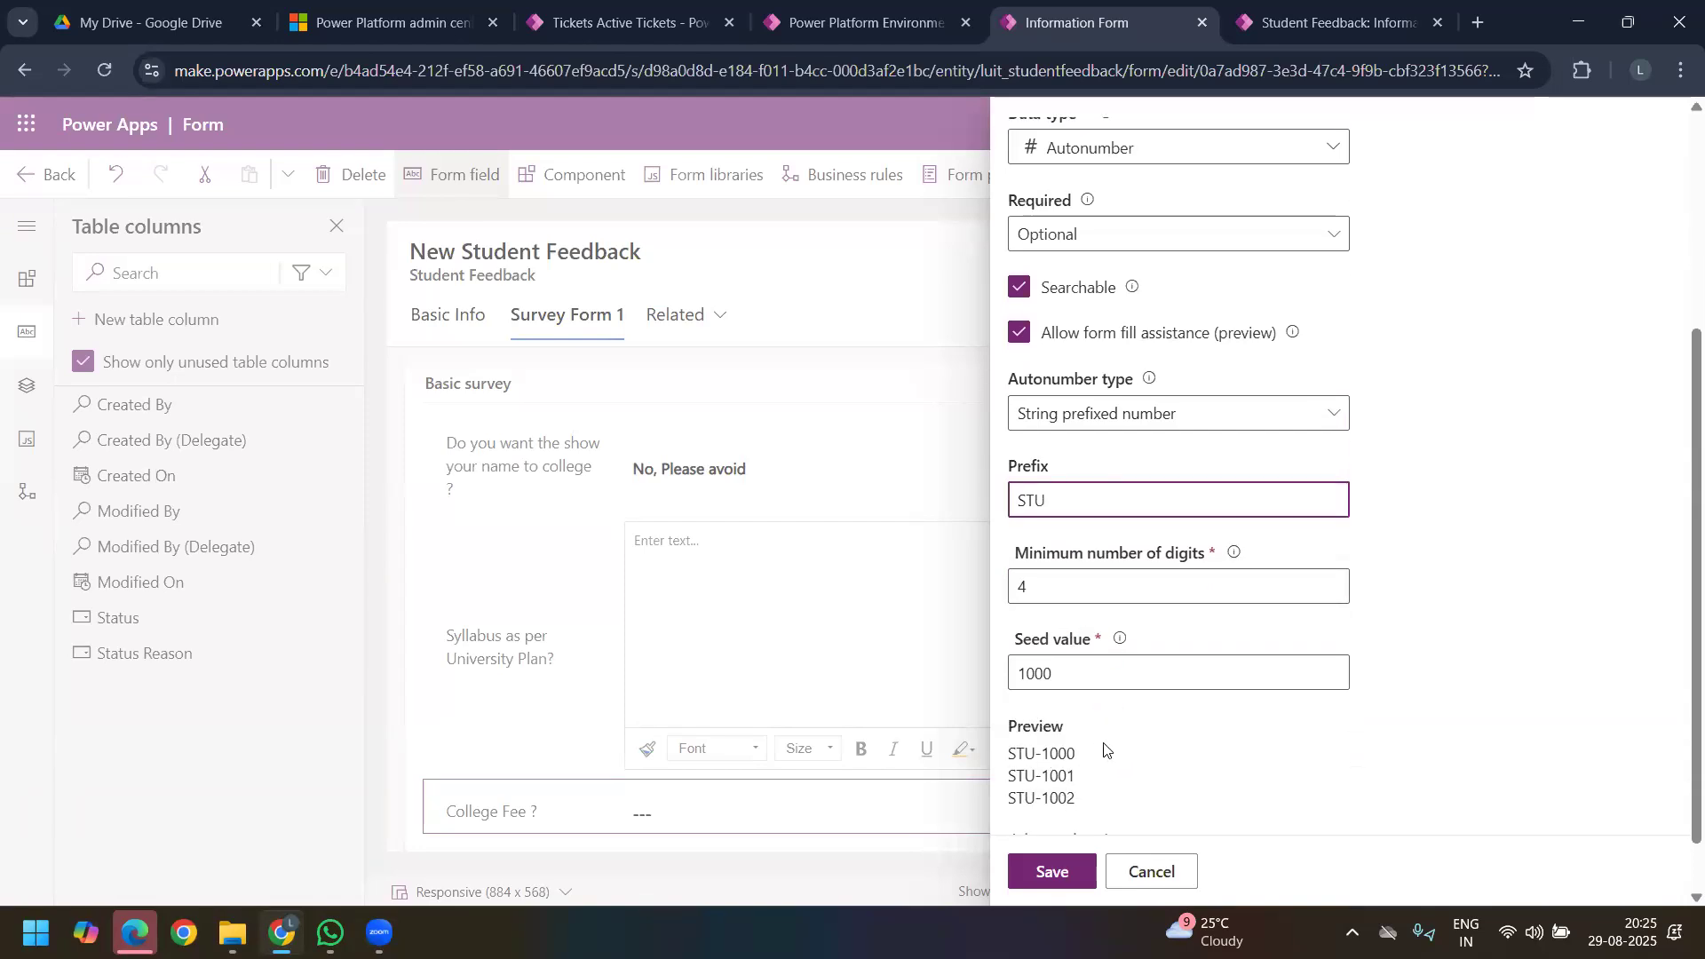
pyautogui.click(1077, 672)
pyautogui.hotkey('ctrl', 'a')
pyautogui.write('0')
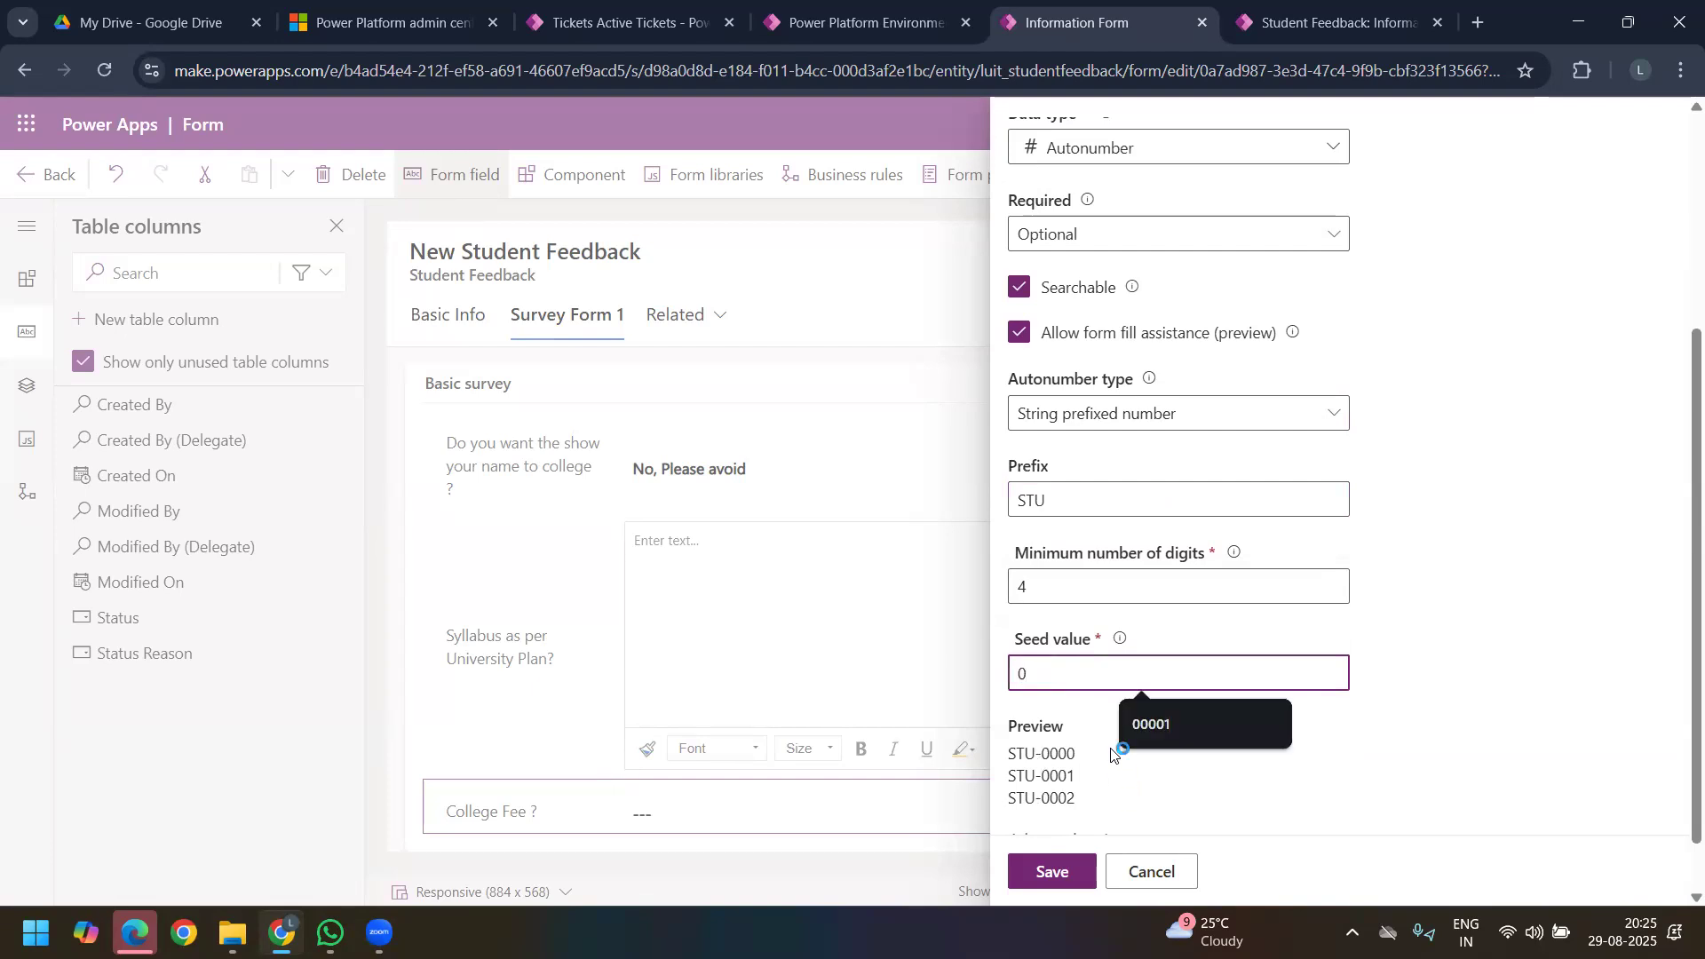
# Step: Set the minimum number of digits to 5 for the STU-prefixed numbering and examine its preview
pyautogui.click(1050, 587)
pyautogui.hotkey('ctrl', 'a')
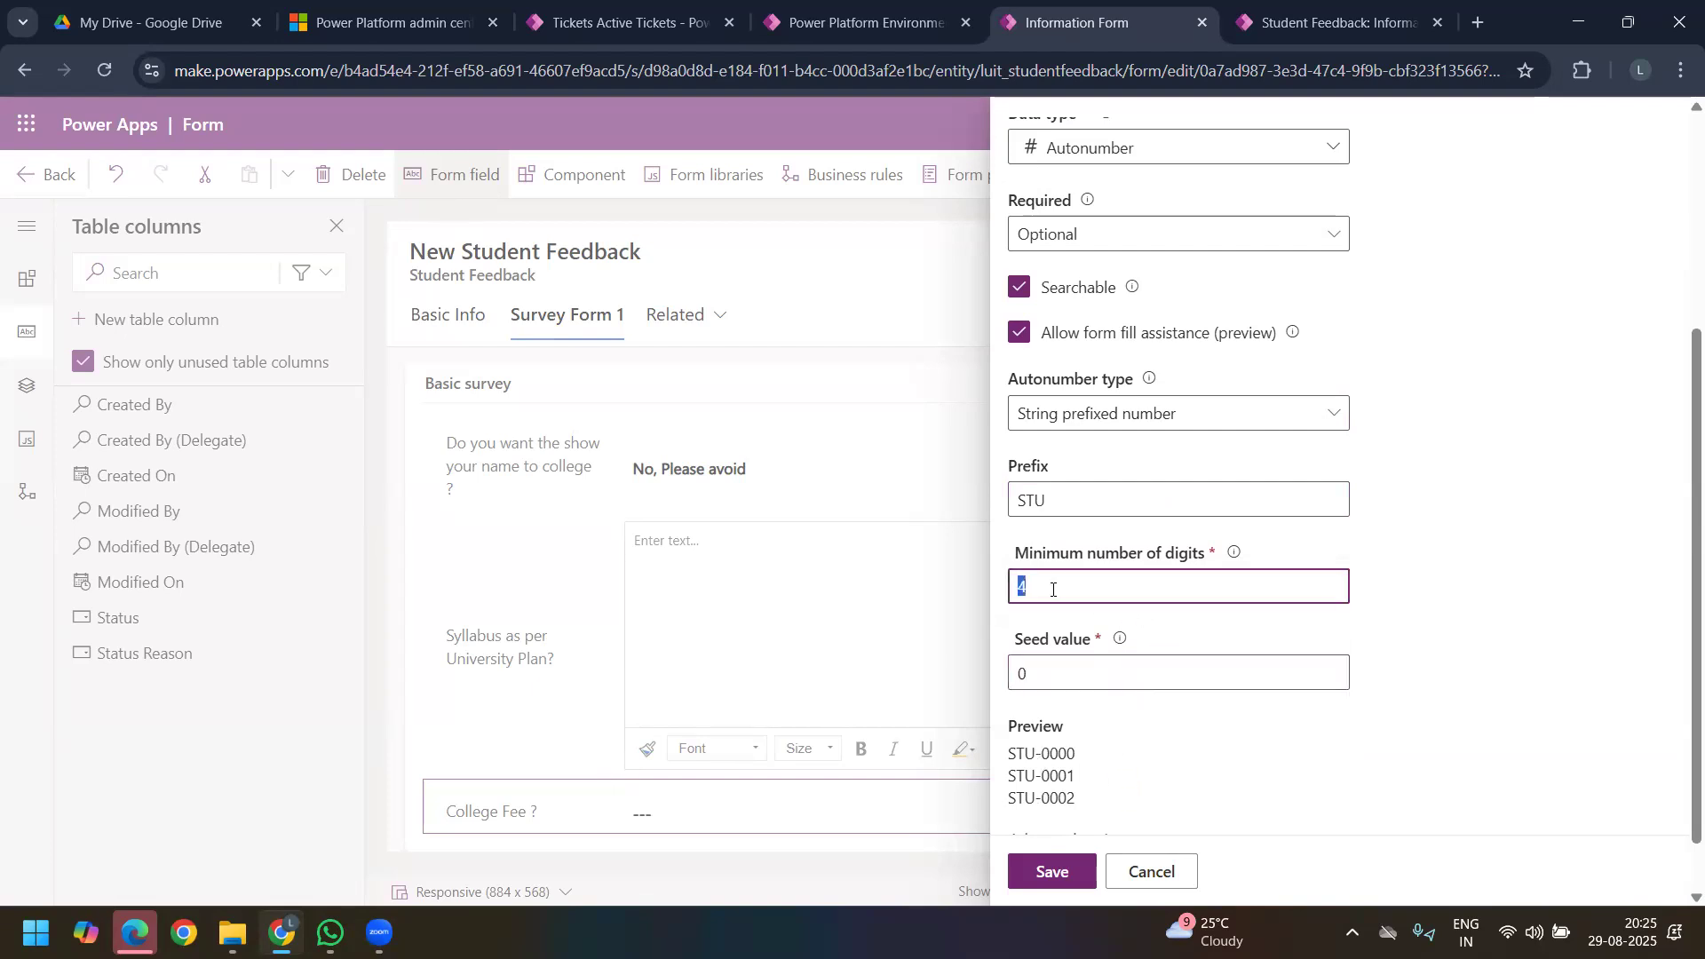
pyautogui.press('BackSpace')
pyautogui.write('5')
pyautogui.scroll(-1, 1099, 604)
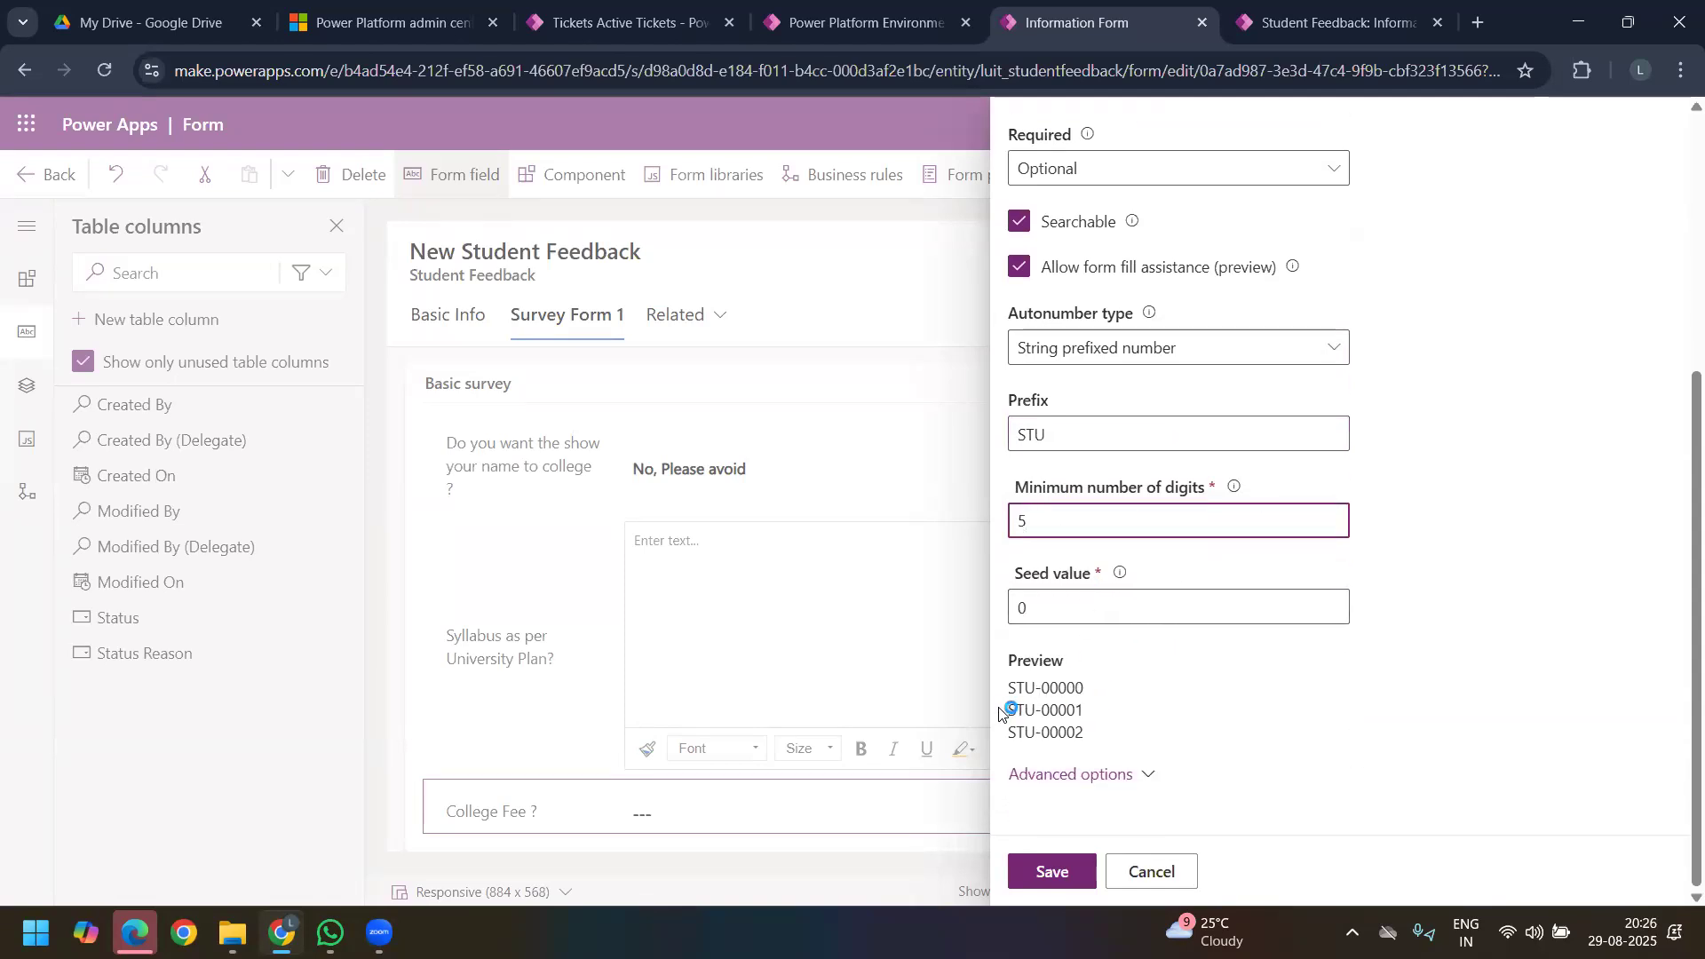
# Step: Try the Date prefixed number autonumber type and examine the numbering preview
pyautogui.click(1123, 348)
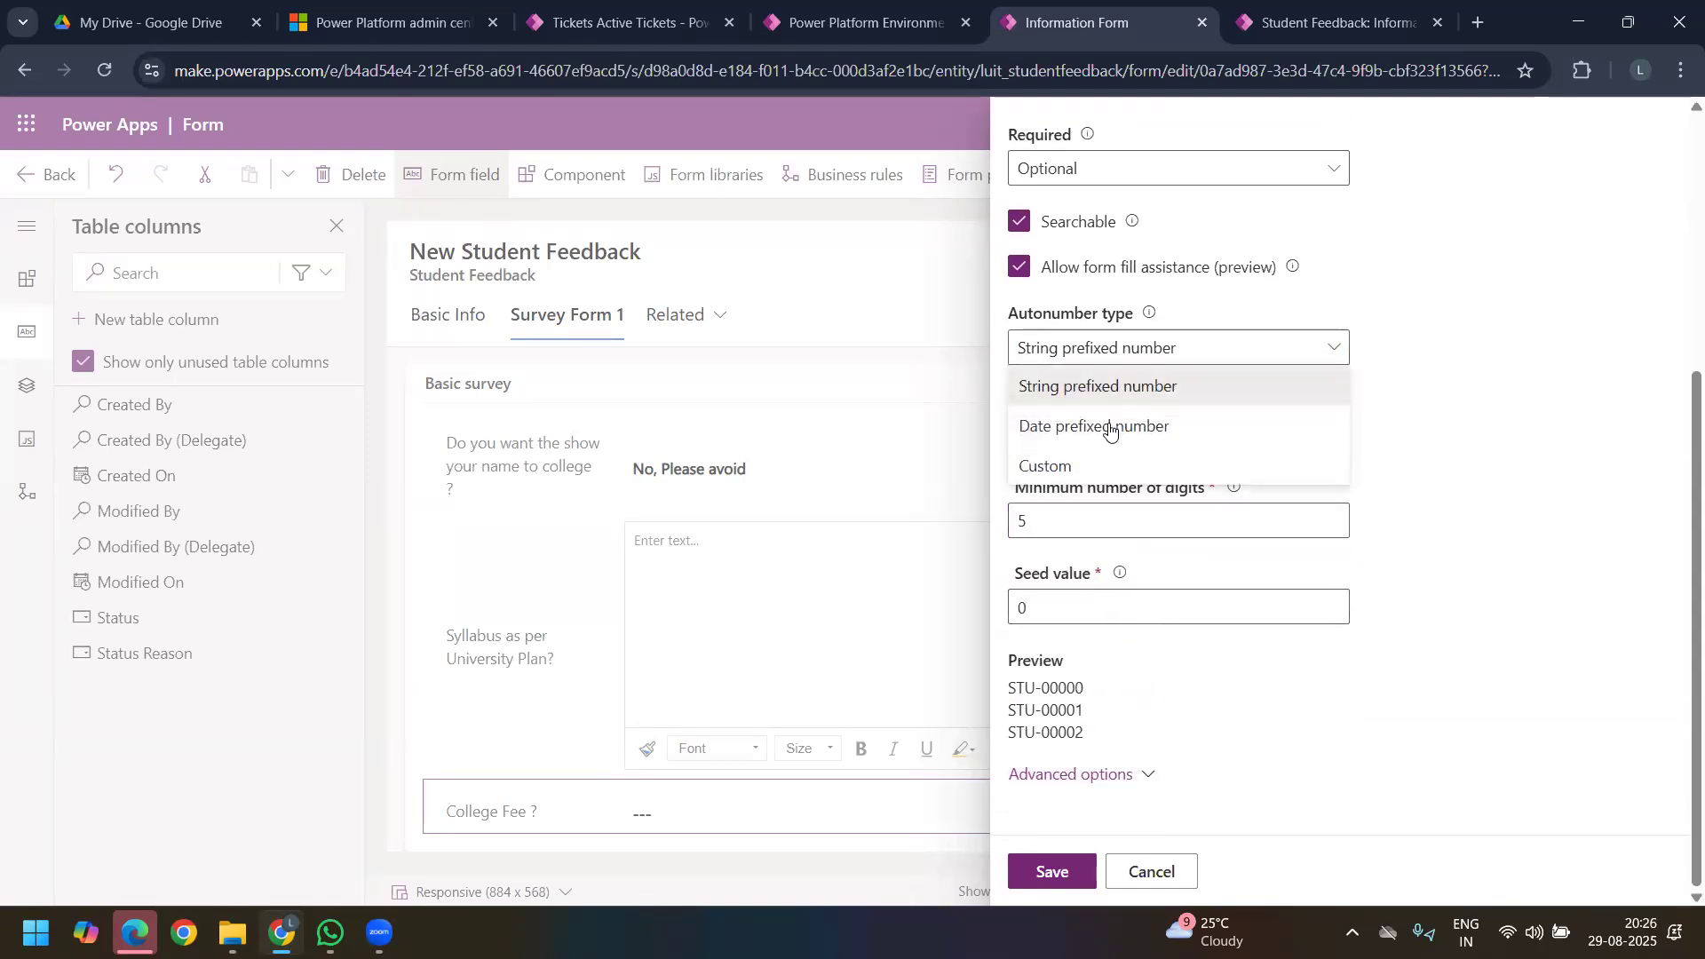
pyautogui.click(1104, 428)
pyautogui.moveTo(1010, 689)
pyautogui.mouseDown()
pyautogui.moveTo(1126, 689)
pyautogui.moveTo(1008, 689)
pyautogui.mouseUp()
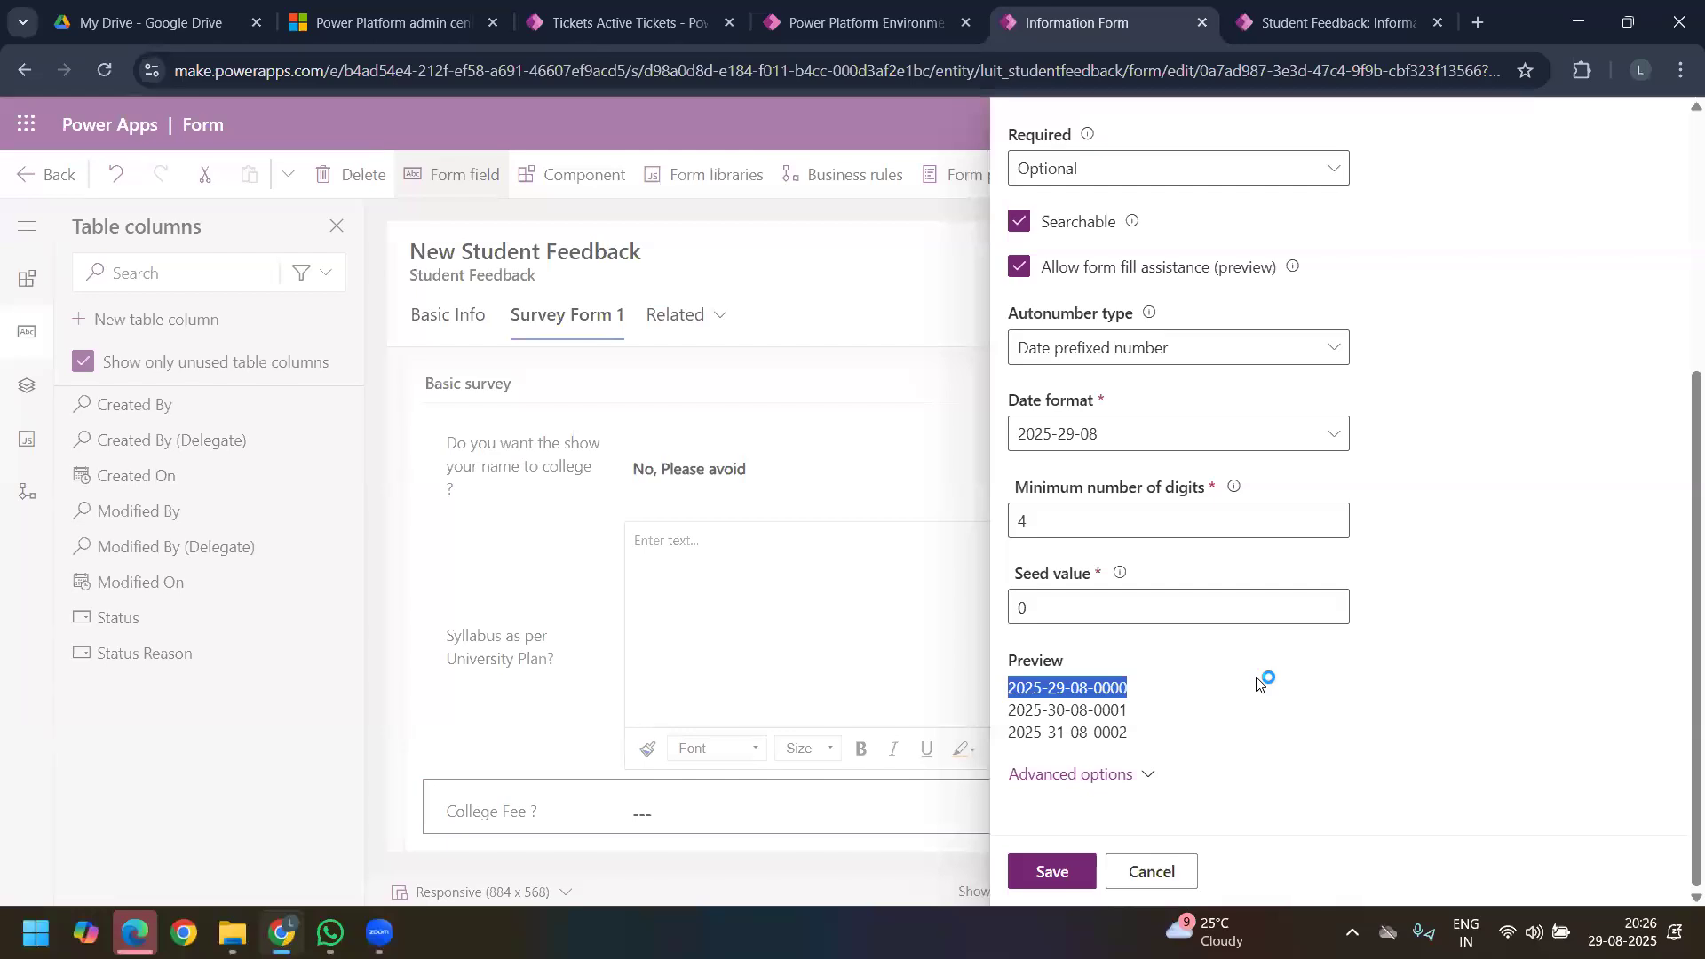
# Step: Try the Custom autonumber type and examine its format and the elements that can be appended to it
pyautogui.click(1118, 354)
pyautogui.click(1057, 466)
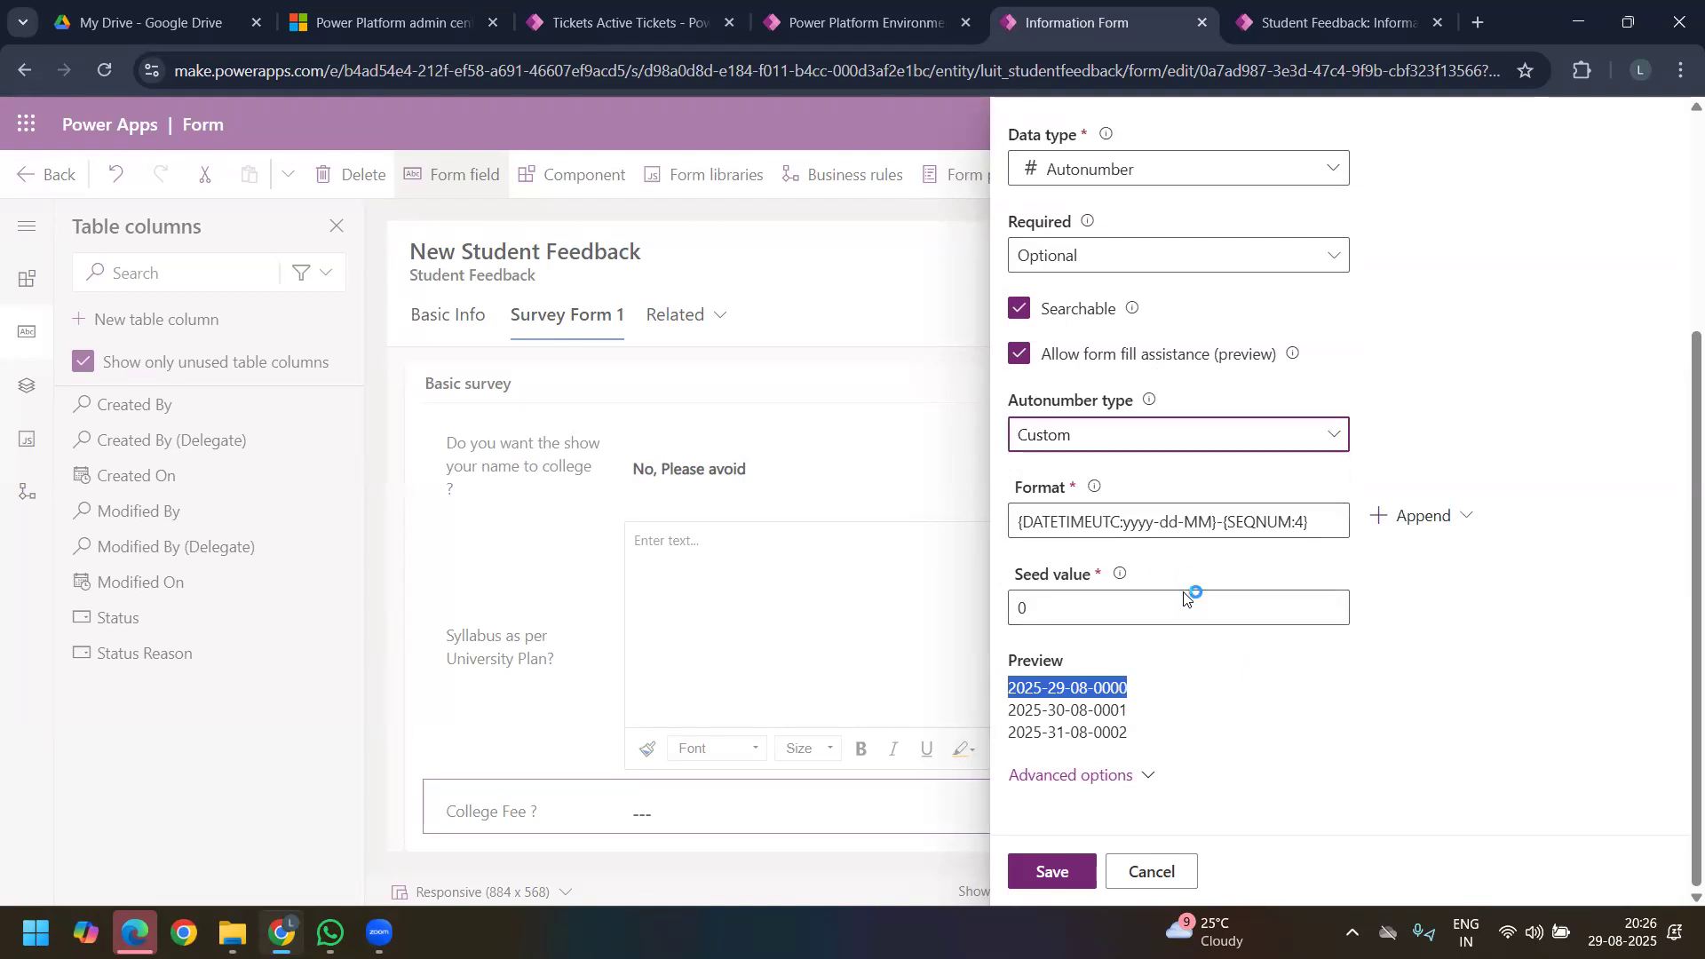
pyautogui.click(1329, 525)
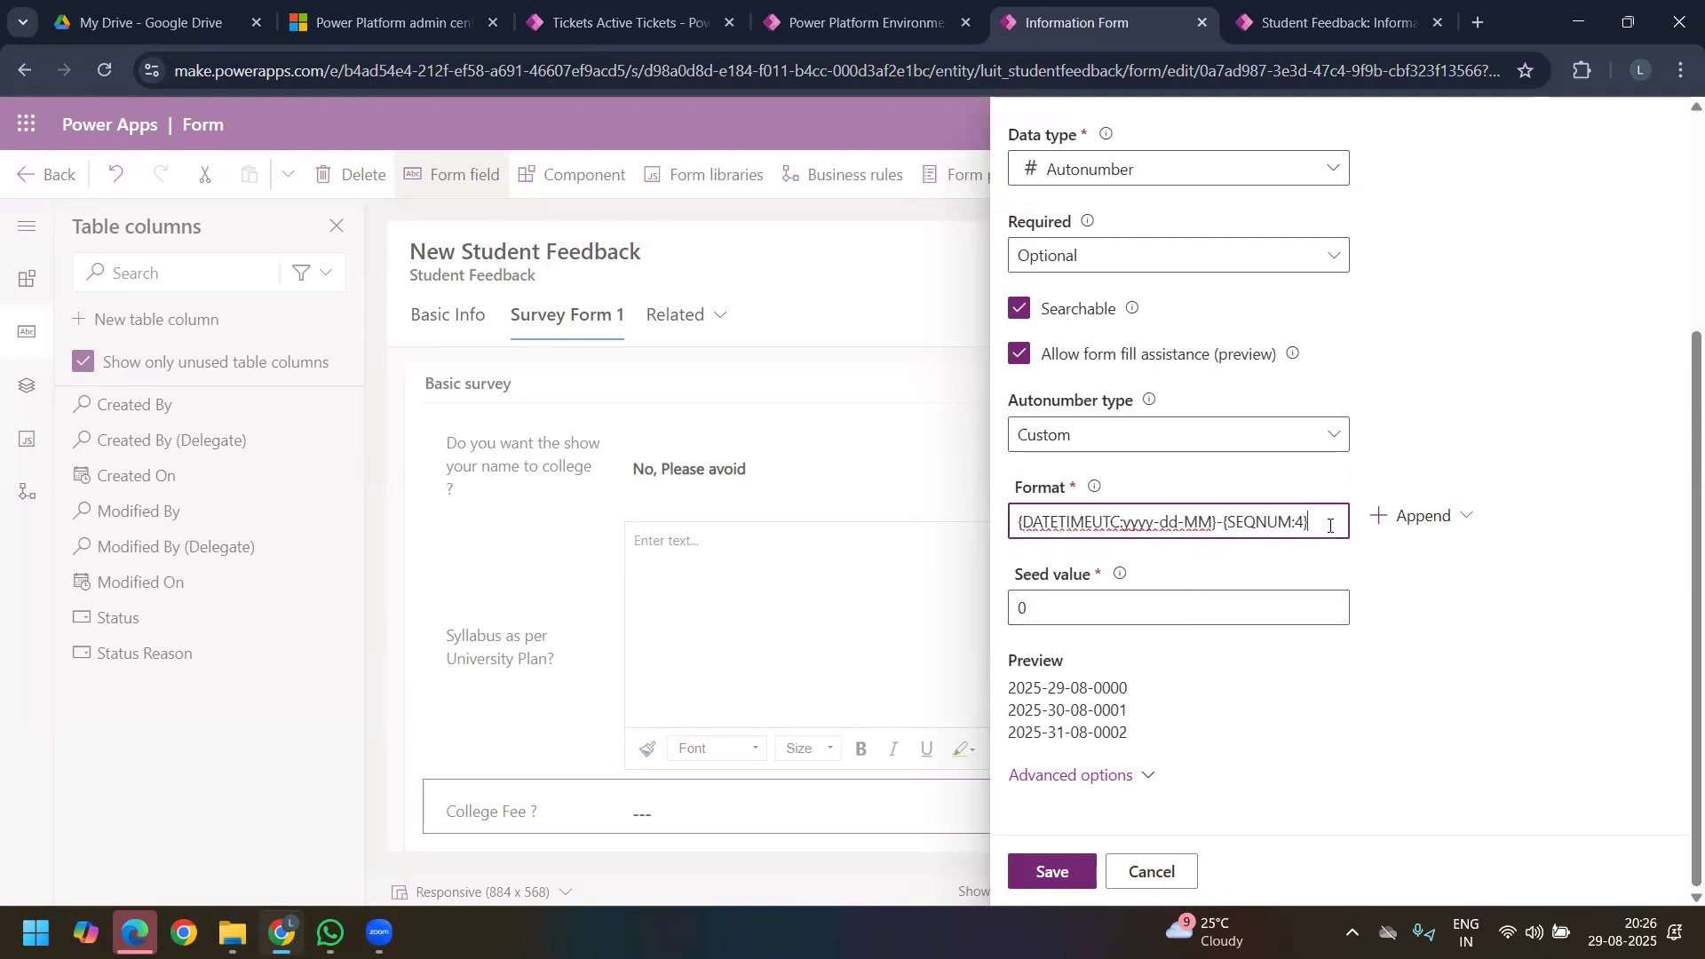
pyautogui.hotkey('ctrl', 'a')
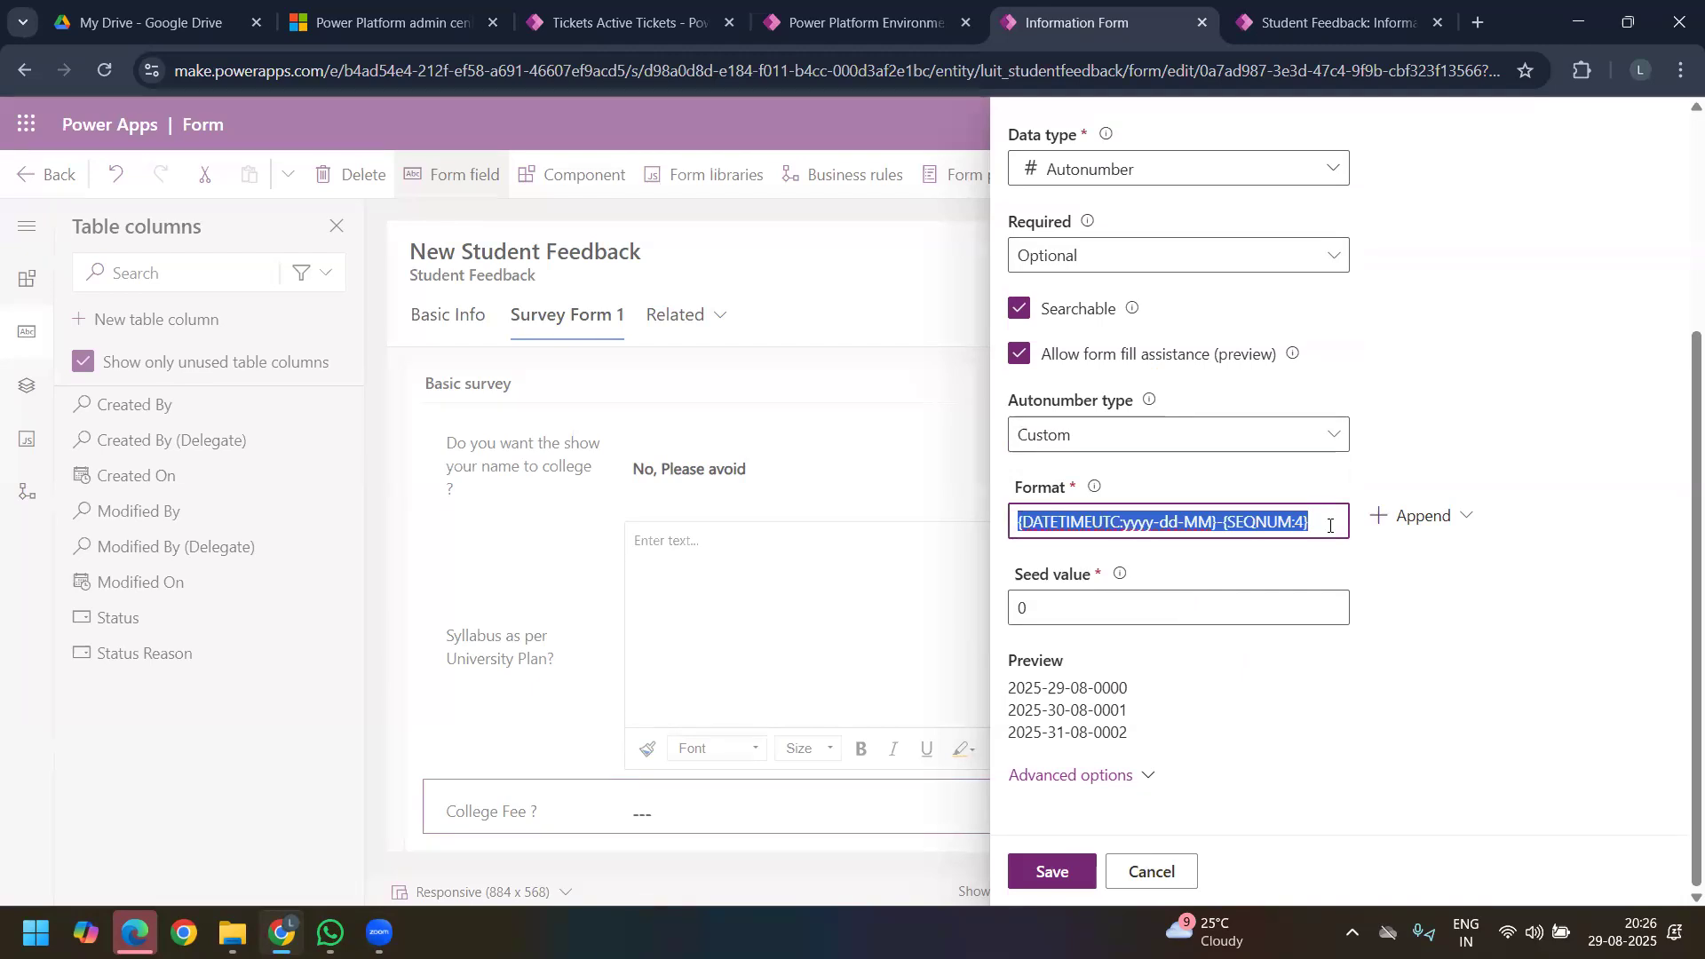
pyautogui.click(1336, 529)
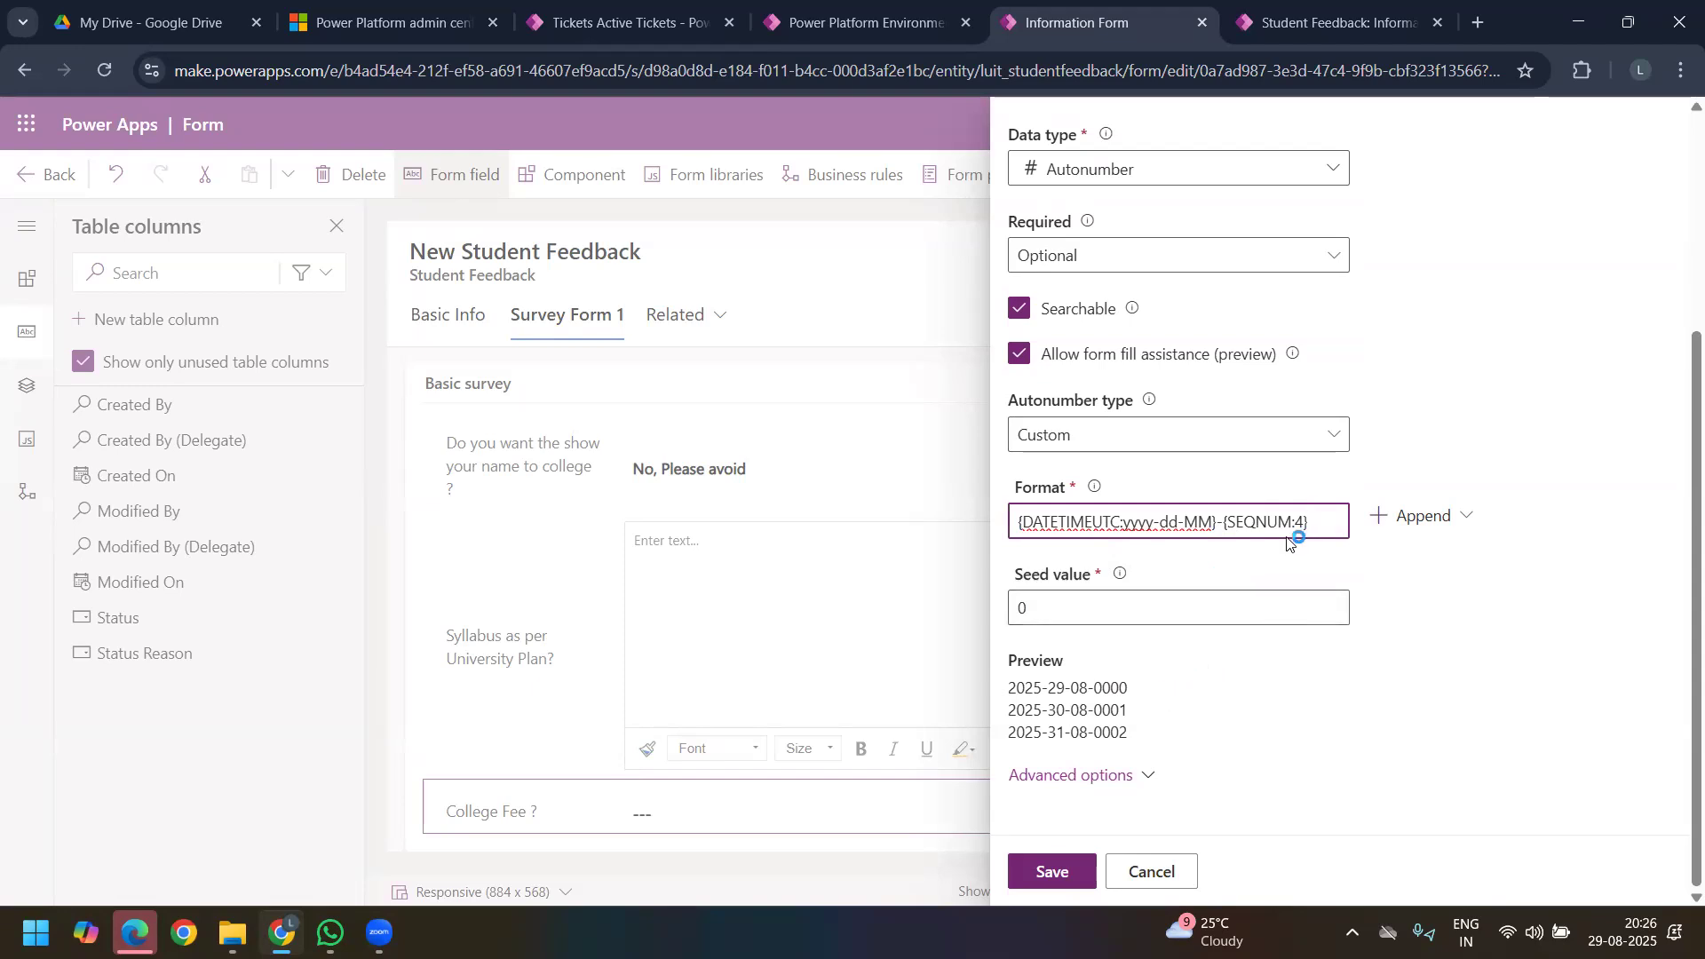
pyautogui.click(1449, 519)
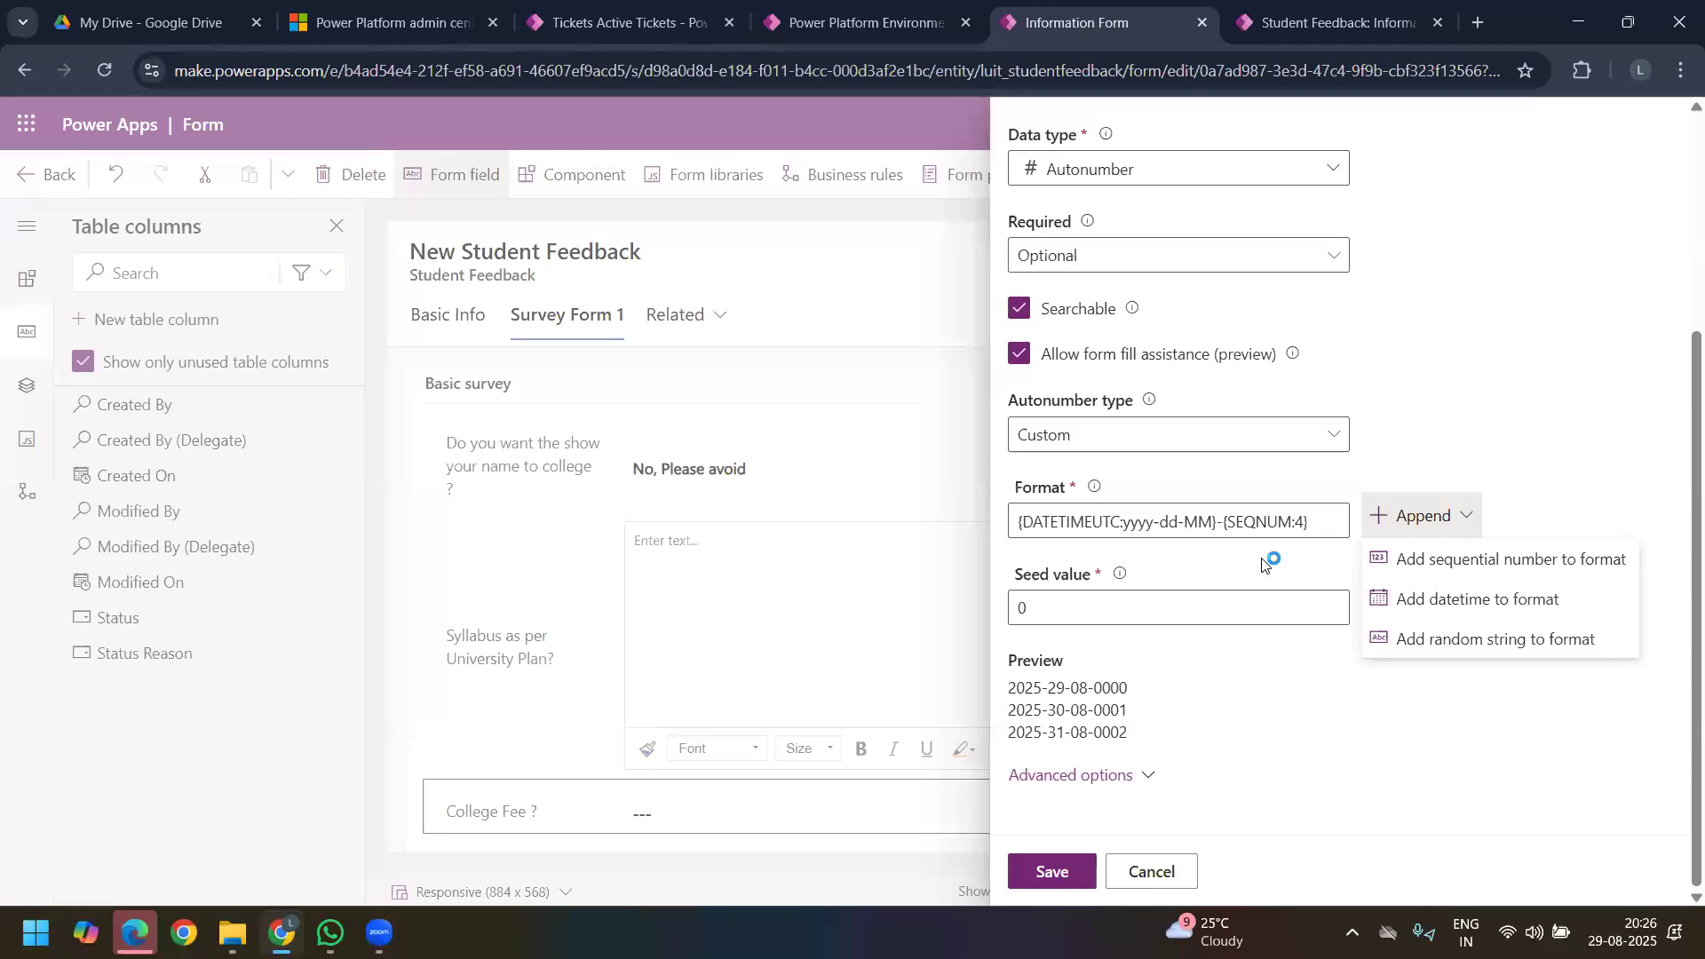
# Step: Set the autonumber type to String prefixed number with the prefix SFSurvey
pyautogui.click(1199, 444)
pyautogui.click(1199, 444)
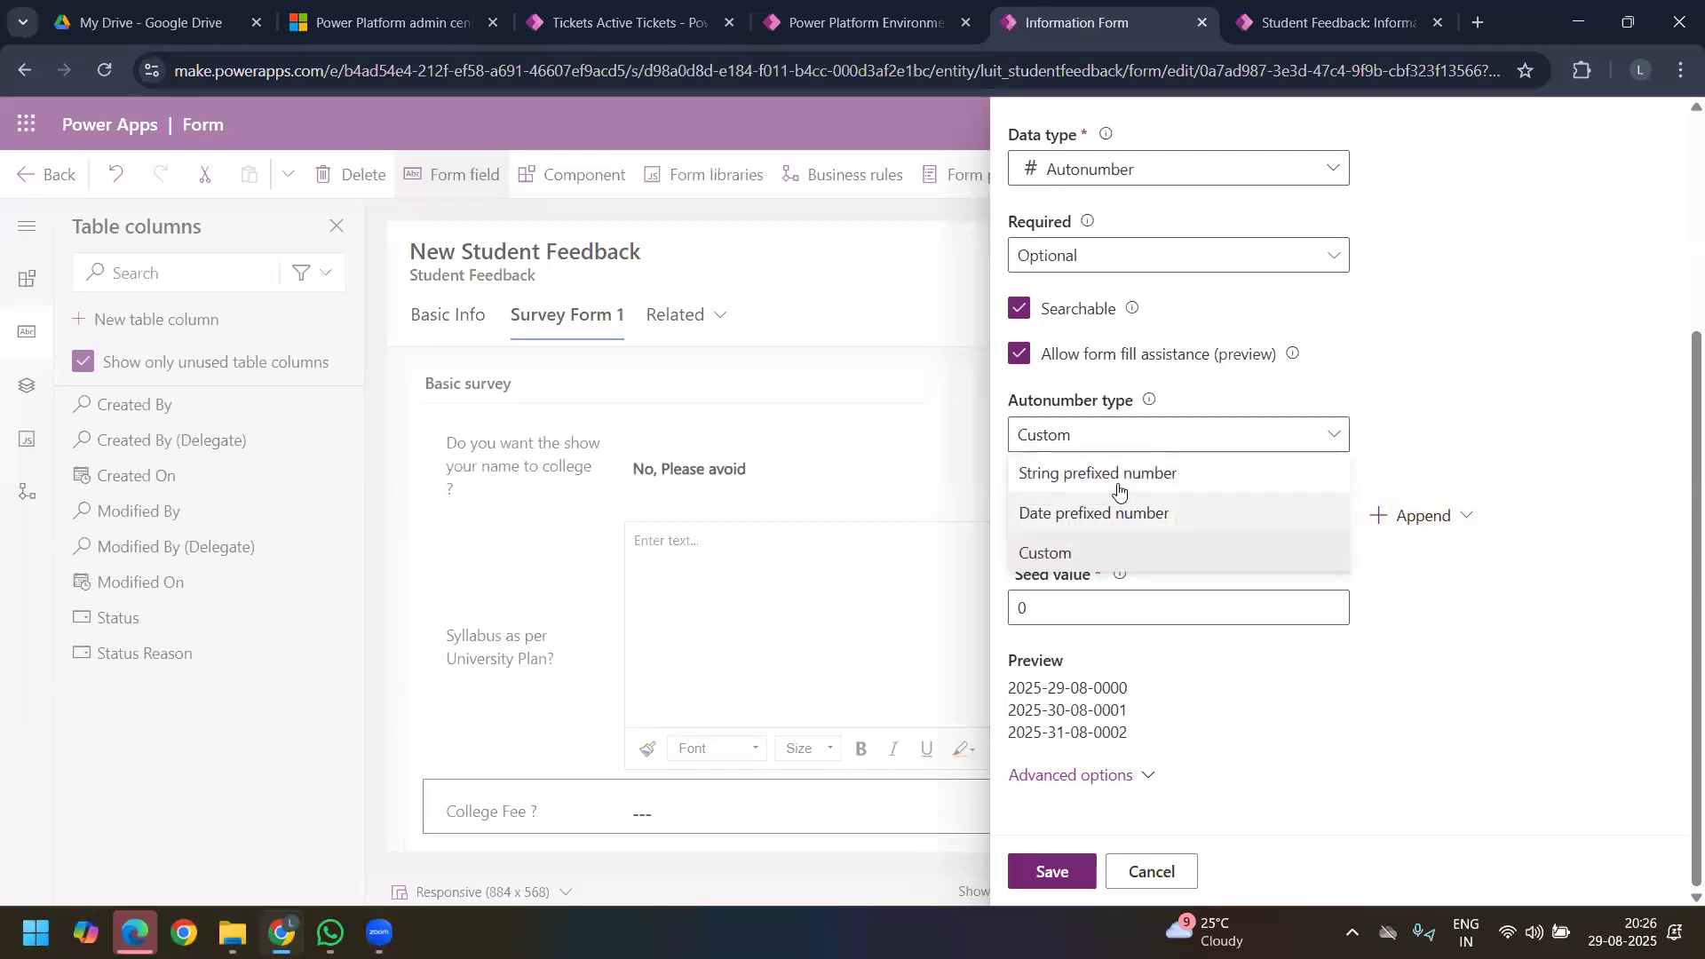
pyautogui.click(1117, 475)
pyautogui.click(1092, 520)
pyautogui.write('STU')
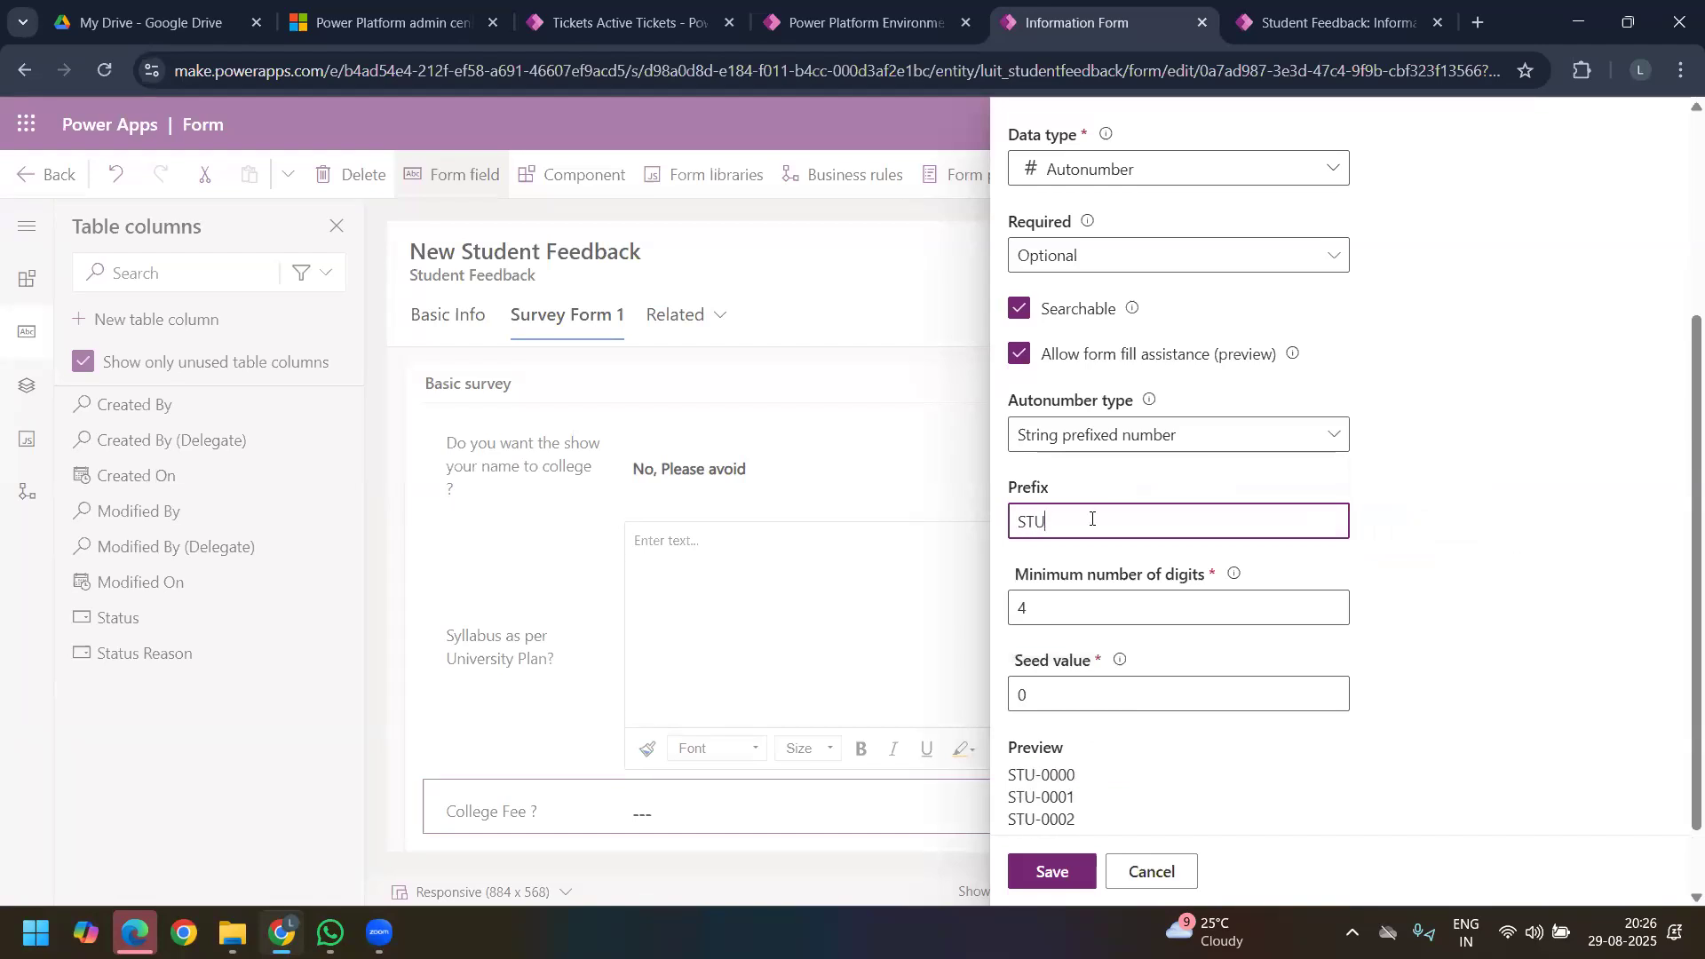
pyautogui.write('FEE')
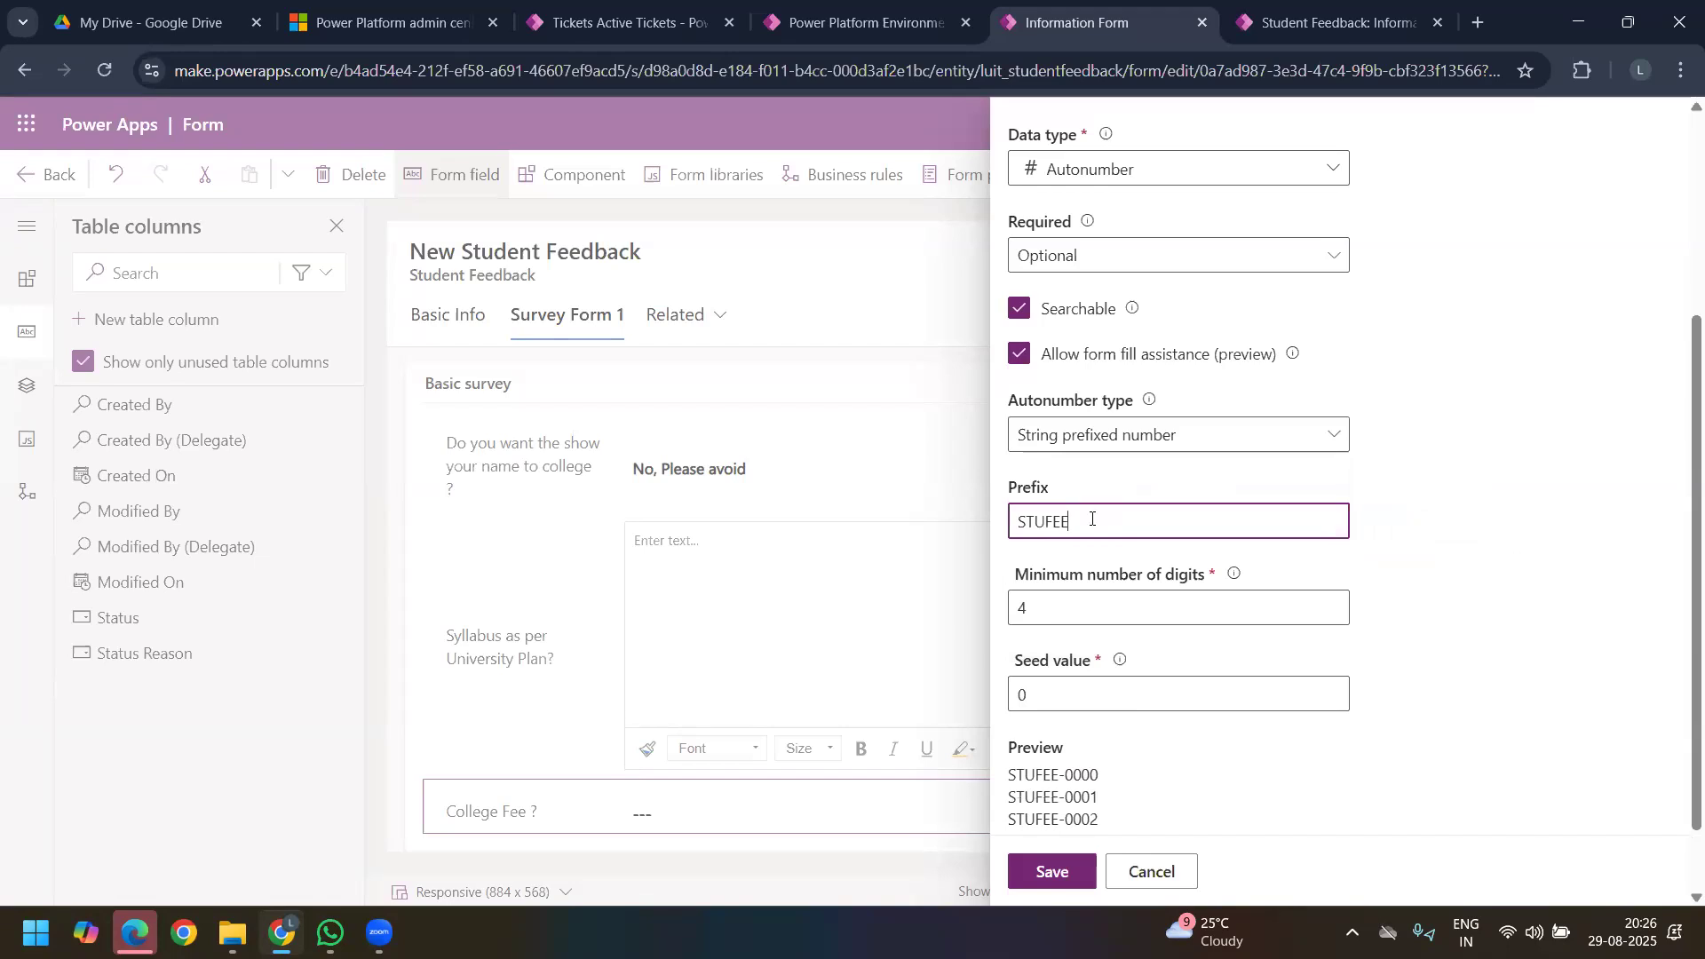
pyautogui.press('BackSpace')
pyautogui.press('BackSpace')
pyautogui.press('BackSpace')
pyautogui.press('BackSpace')
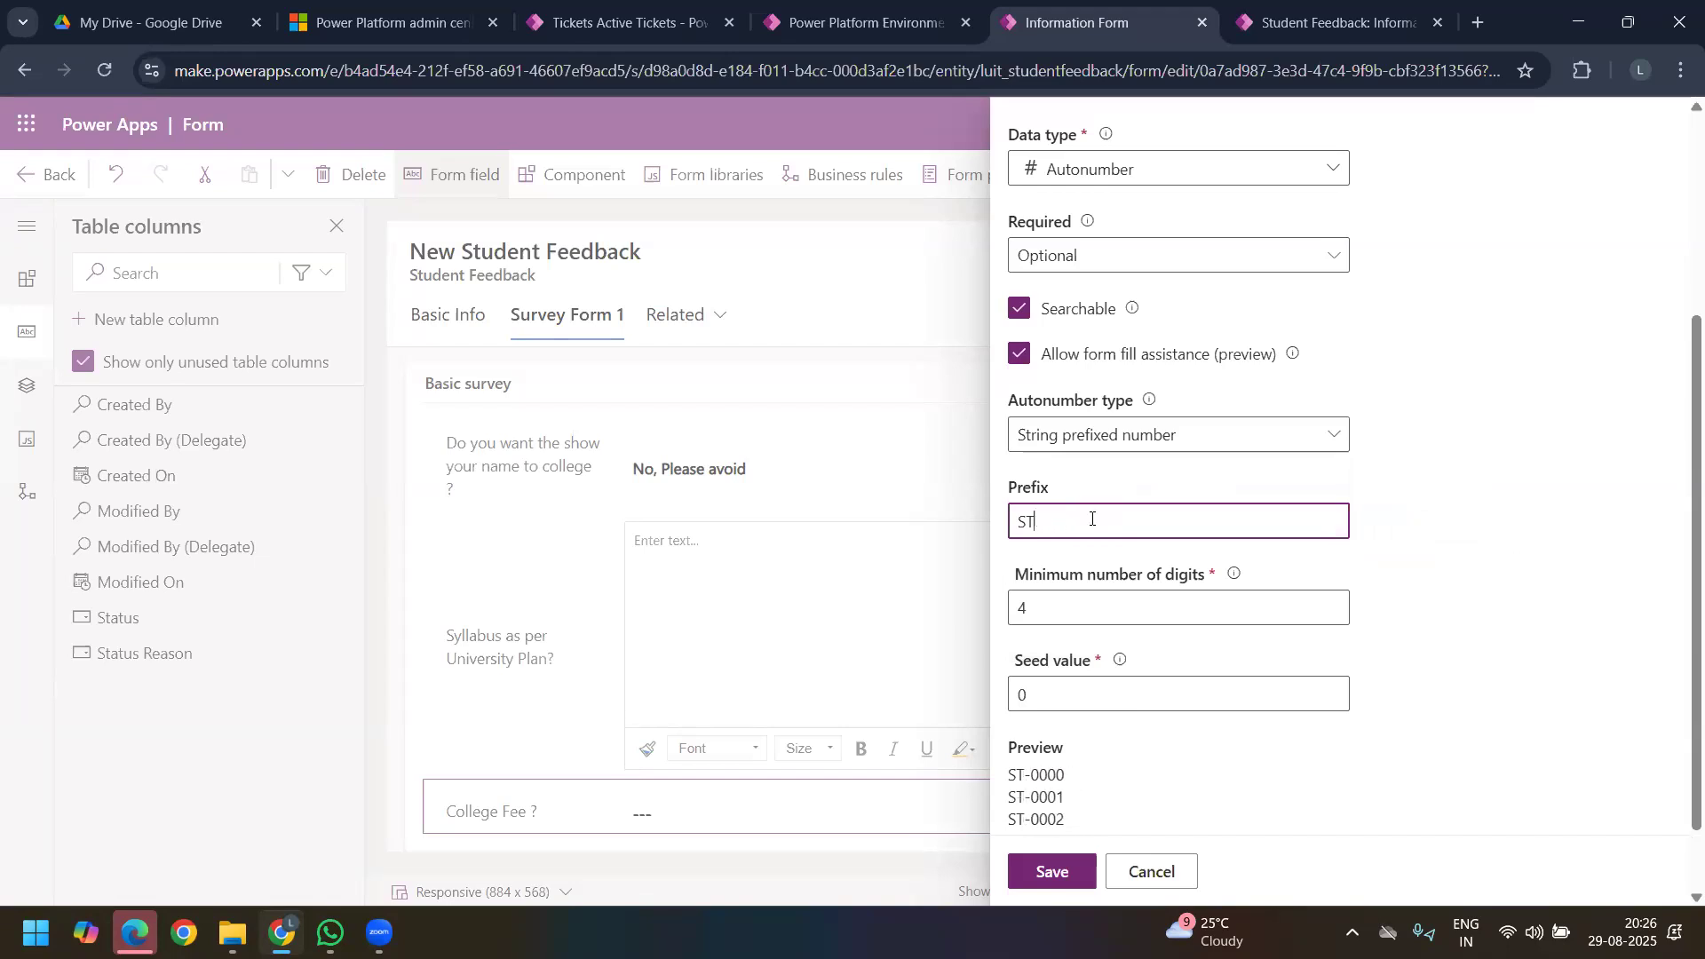
pyautogui.write('UDE')
pyautogui.press('BackSpace')
pyautogui.press('BackSpace')
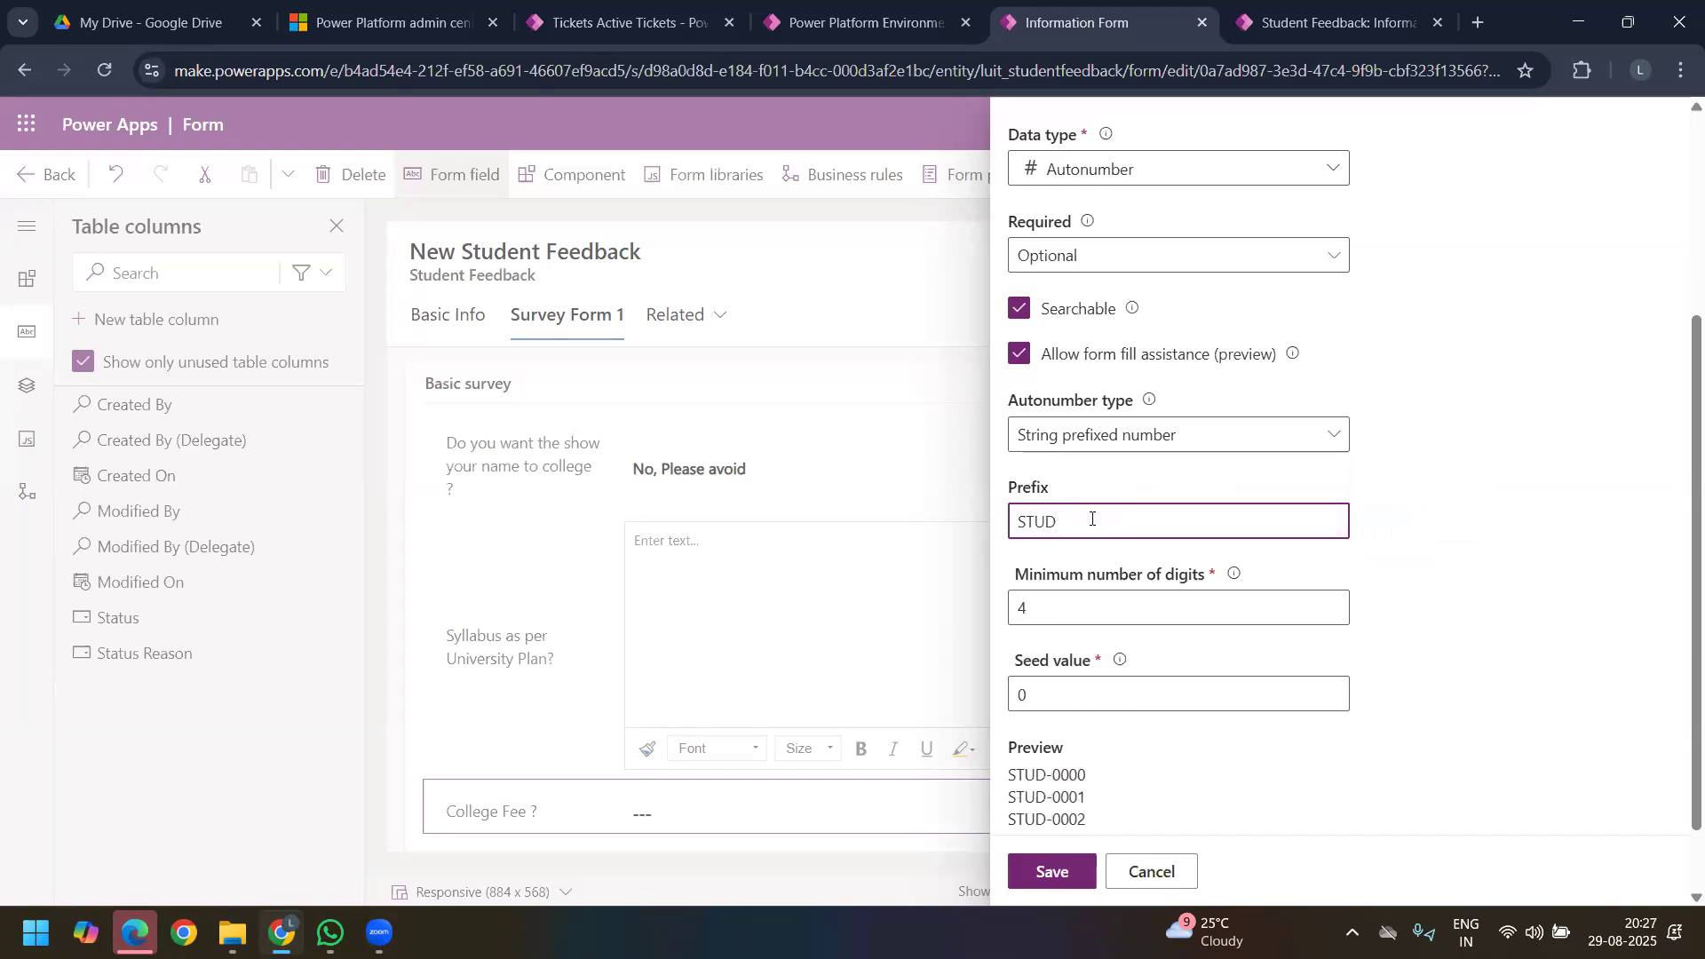
pyautogui.press('BackSpace')
pyautogui.press('BackSpace')
pyautogui.write('FSurvey')
# Step: Set the minimum number of digits to 5 for the SFSurvey numbering
pyautogui.doubleClick(1091, 602)
pyautogui.press('BackSpace')
pyautogui.write('5')
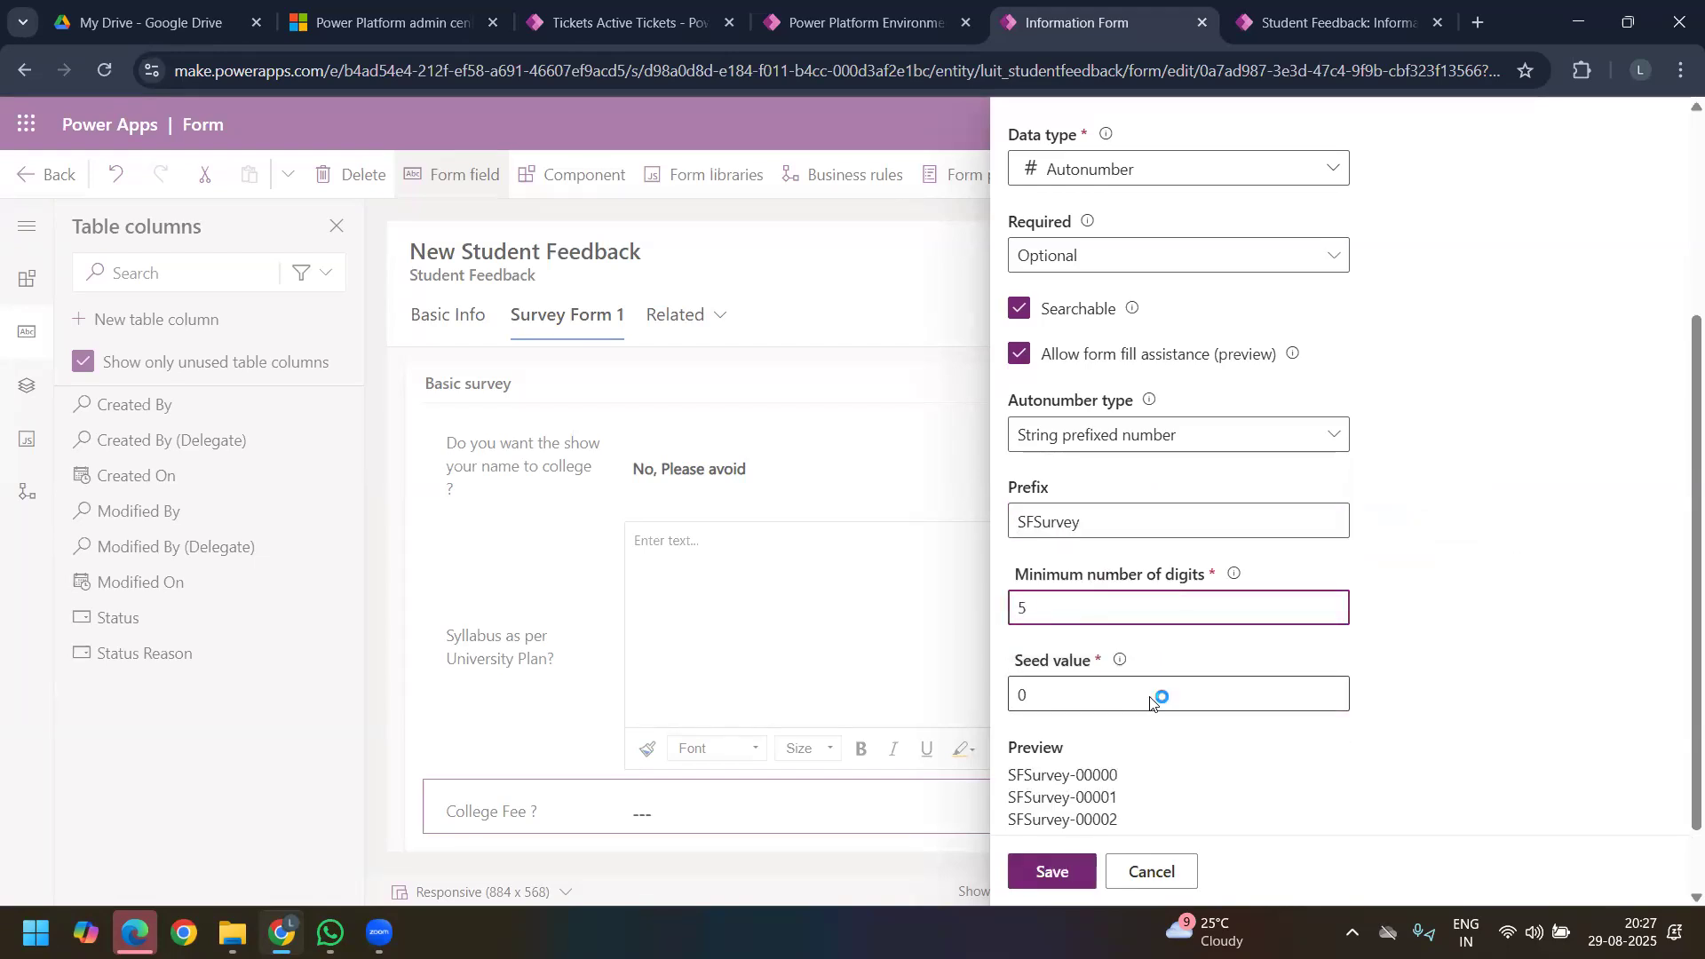
# Step: Save the Feedback Number column and place it first in the Basic survey section
pyautogui.scroll(-1, 1151, 702)
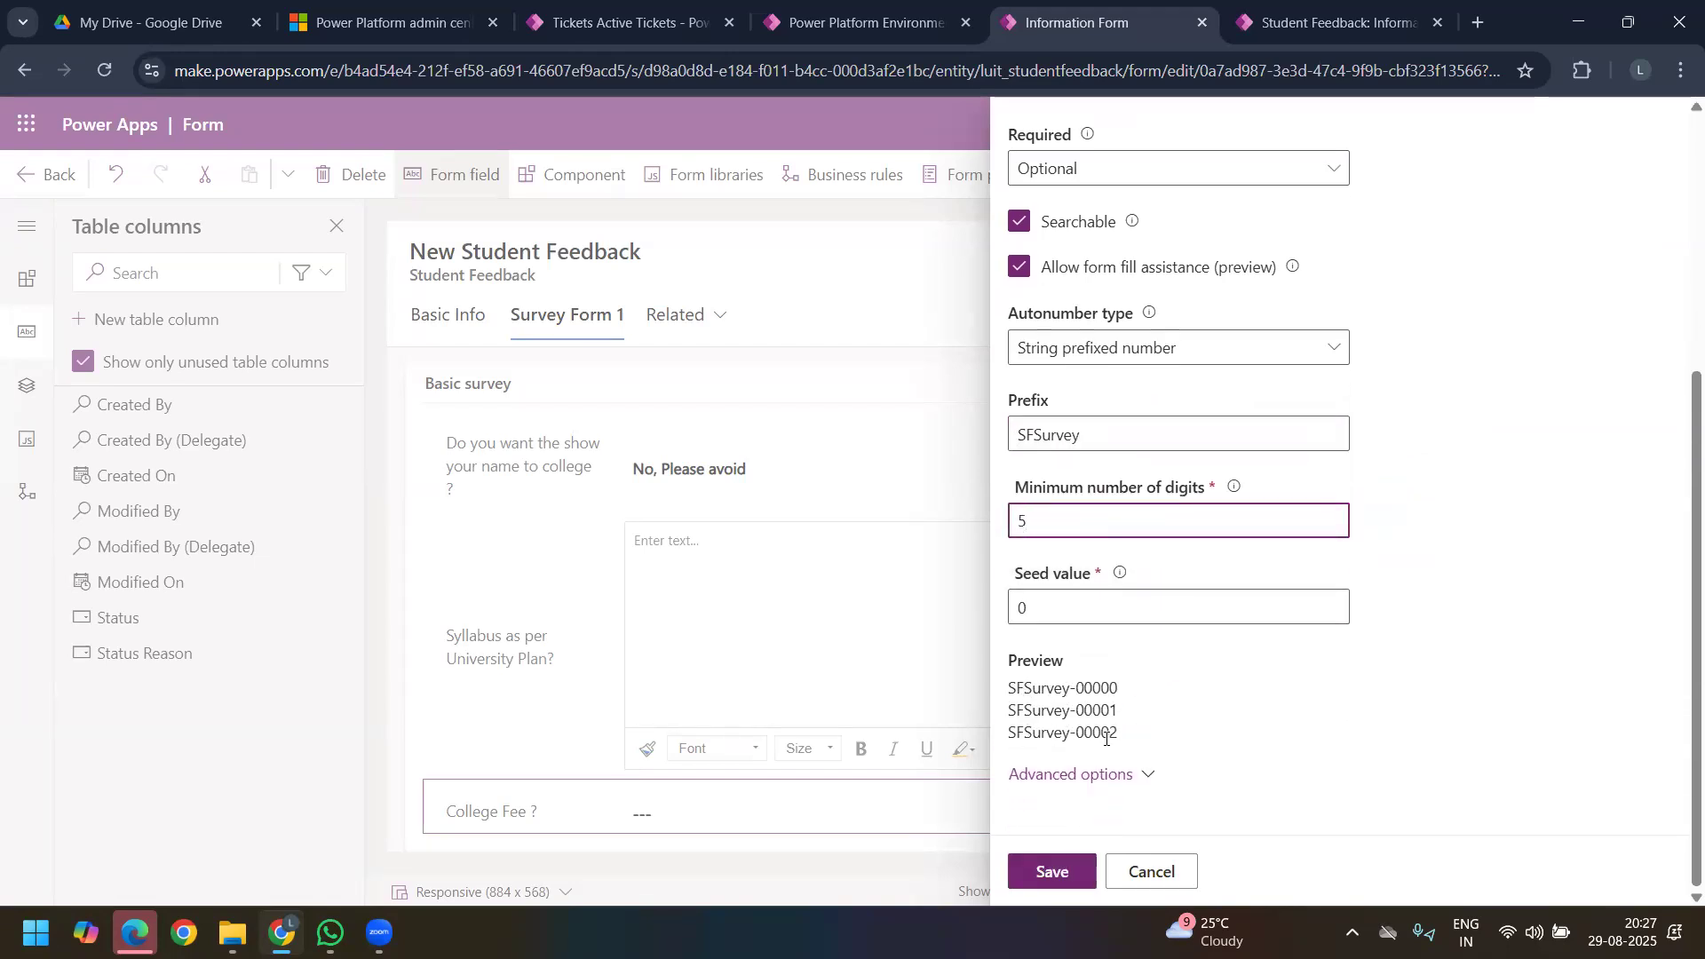
pyautogui.click(1060, 868)
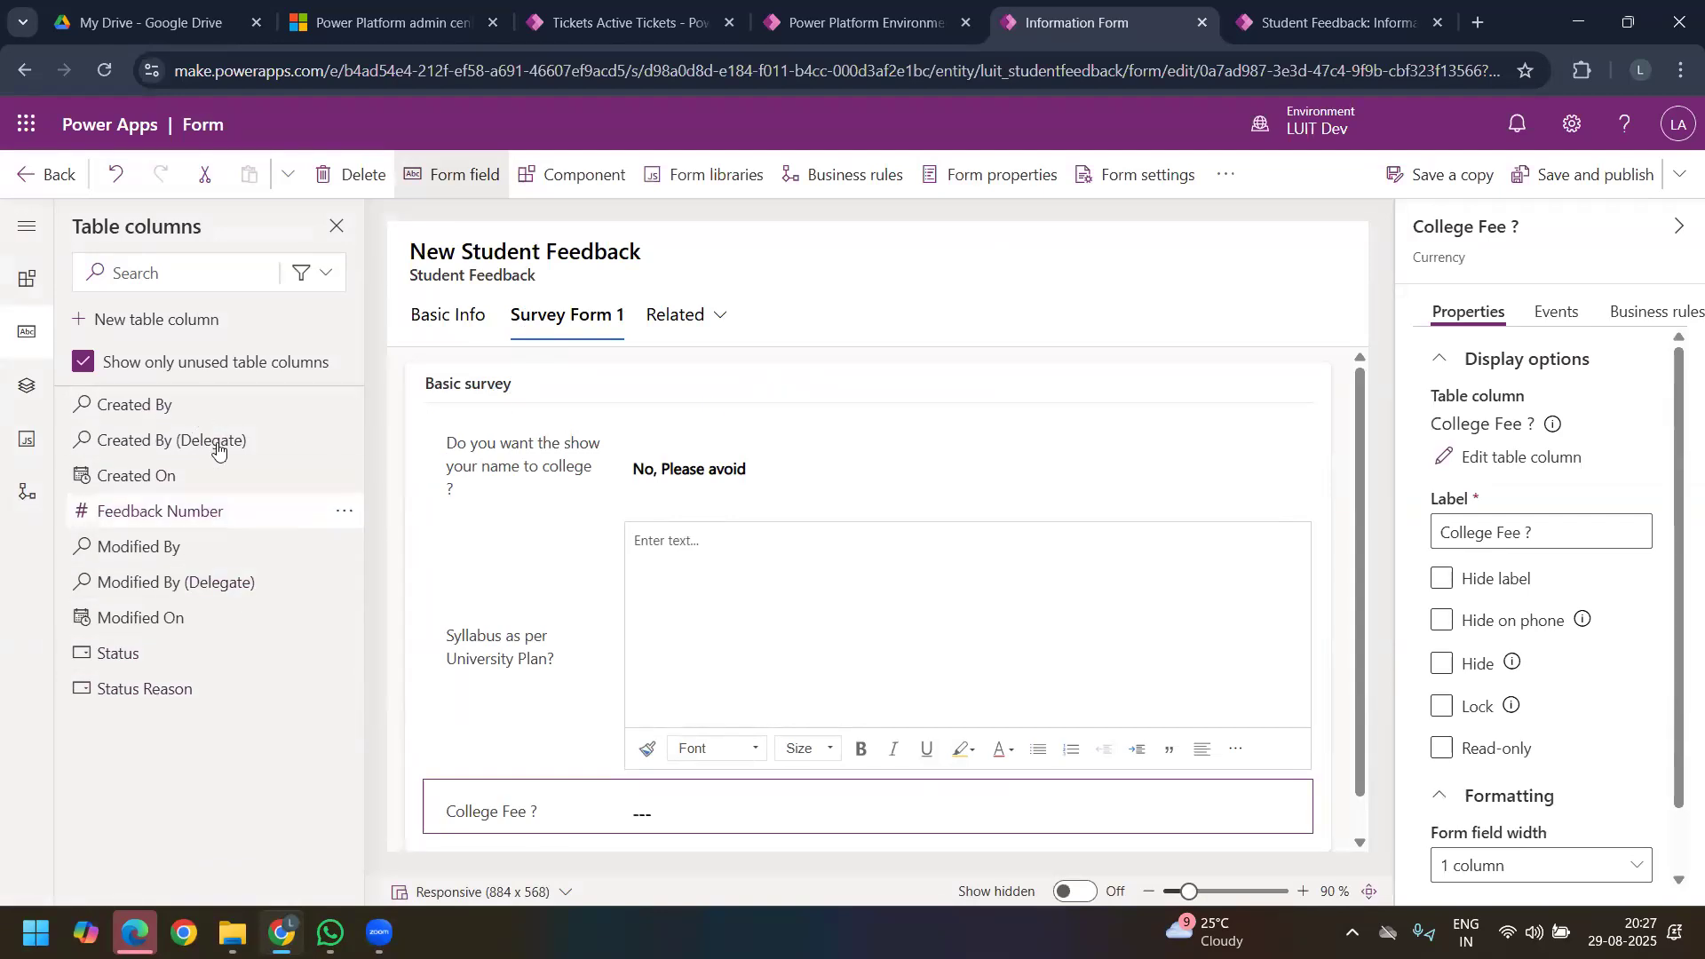
pyautogui.moveTo(213, 513); pyautogui.dragTo(559, 434)
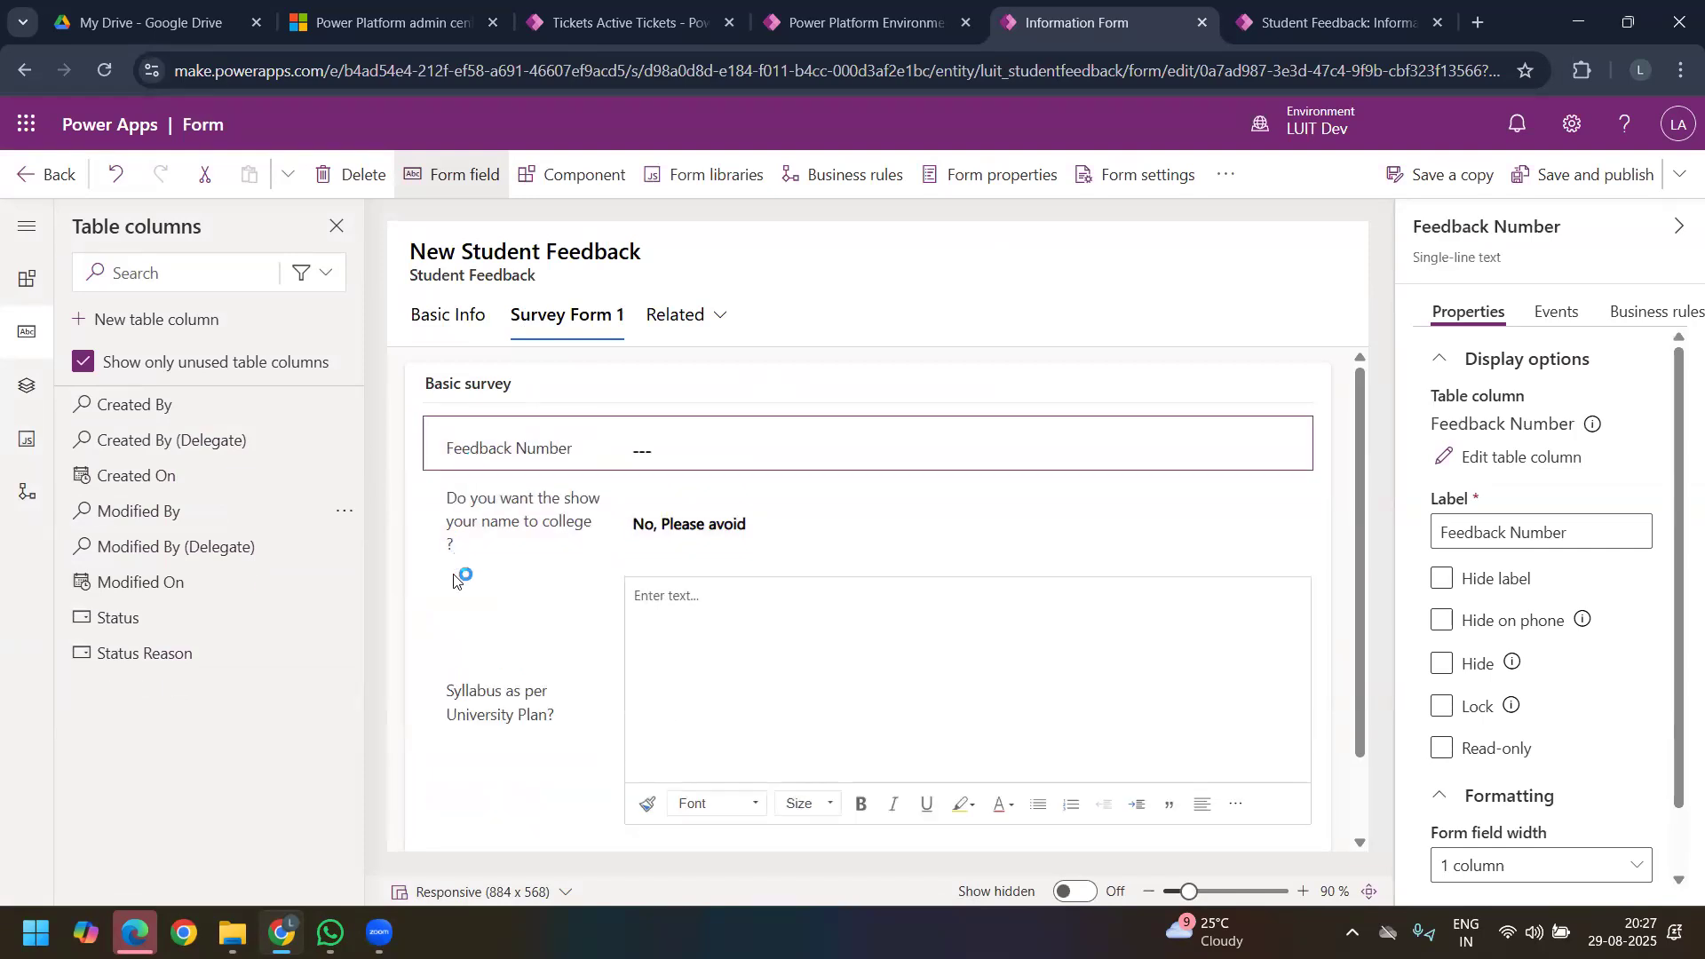
# Step: Start another new table column and set its data type to File
pyautogui.click(207, 325)
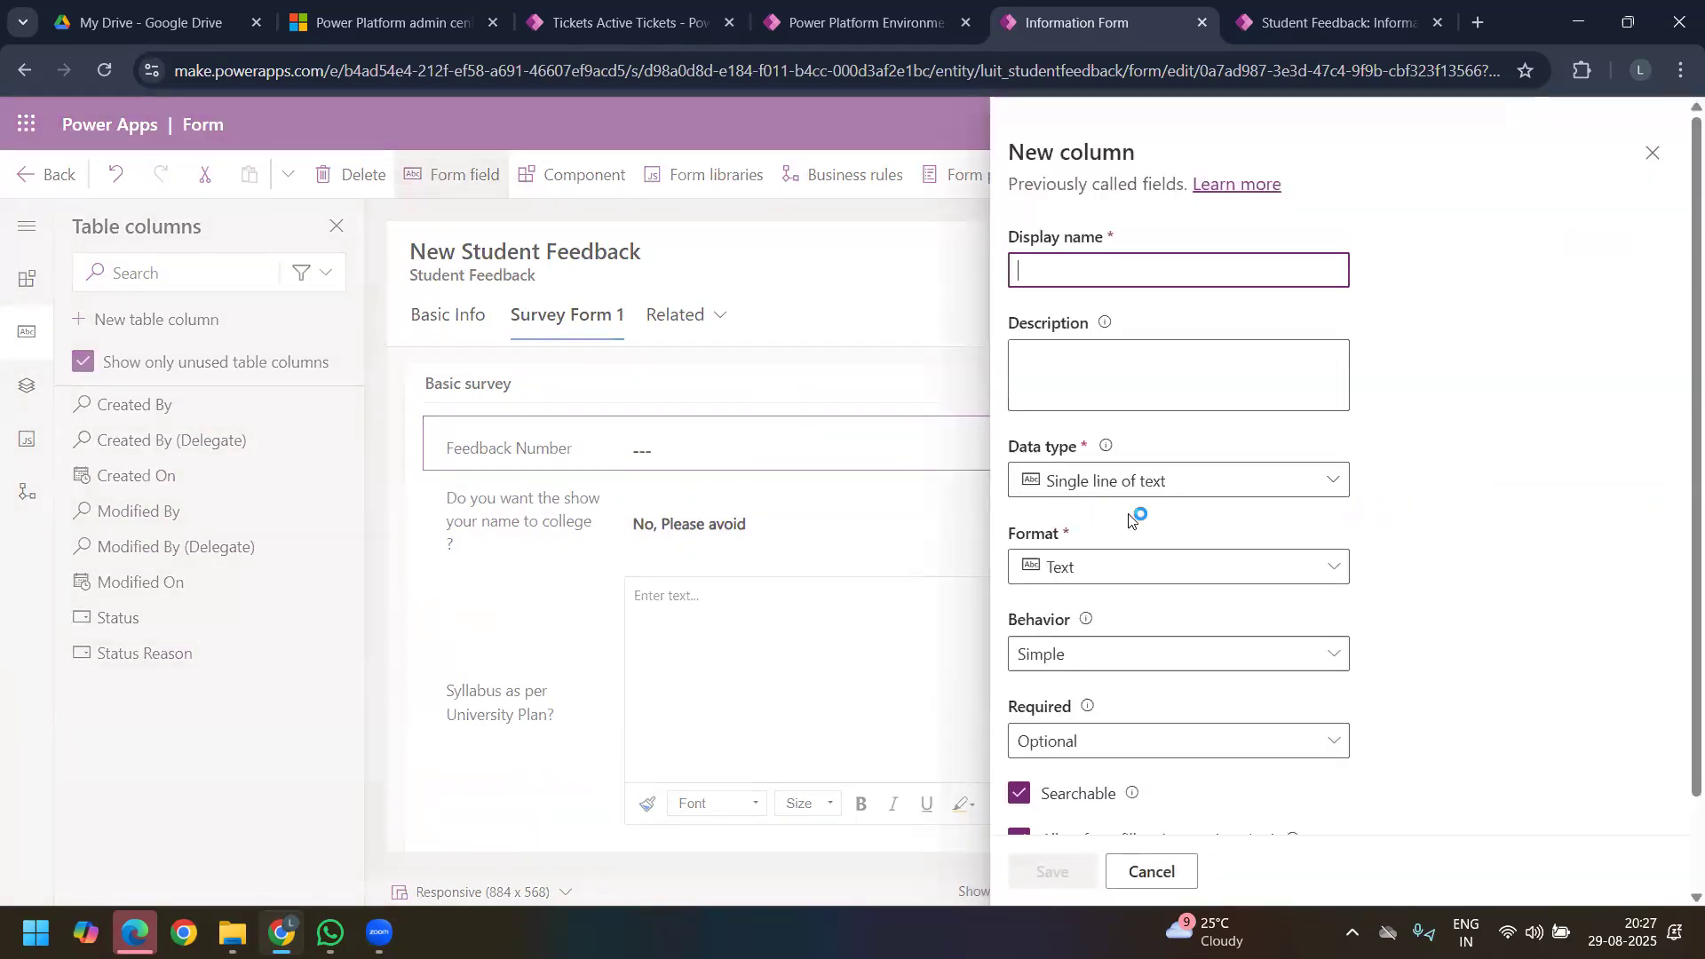
pyautogui.click(1330, 481)
pyautogui.scroll(-1, 1320, 672)
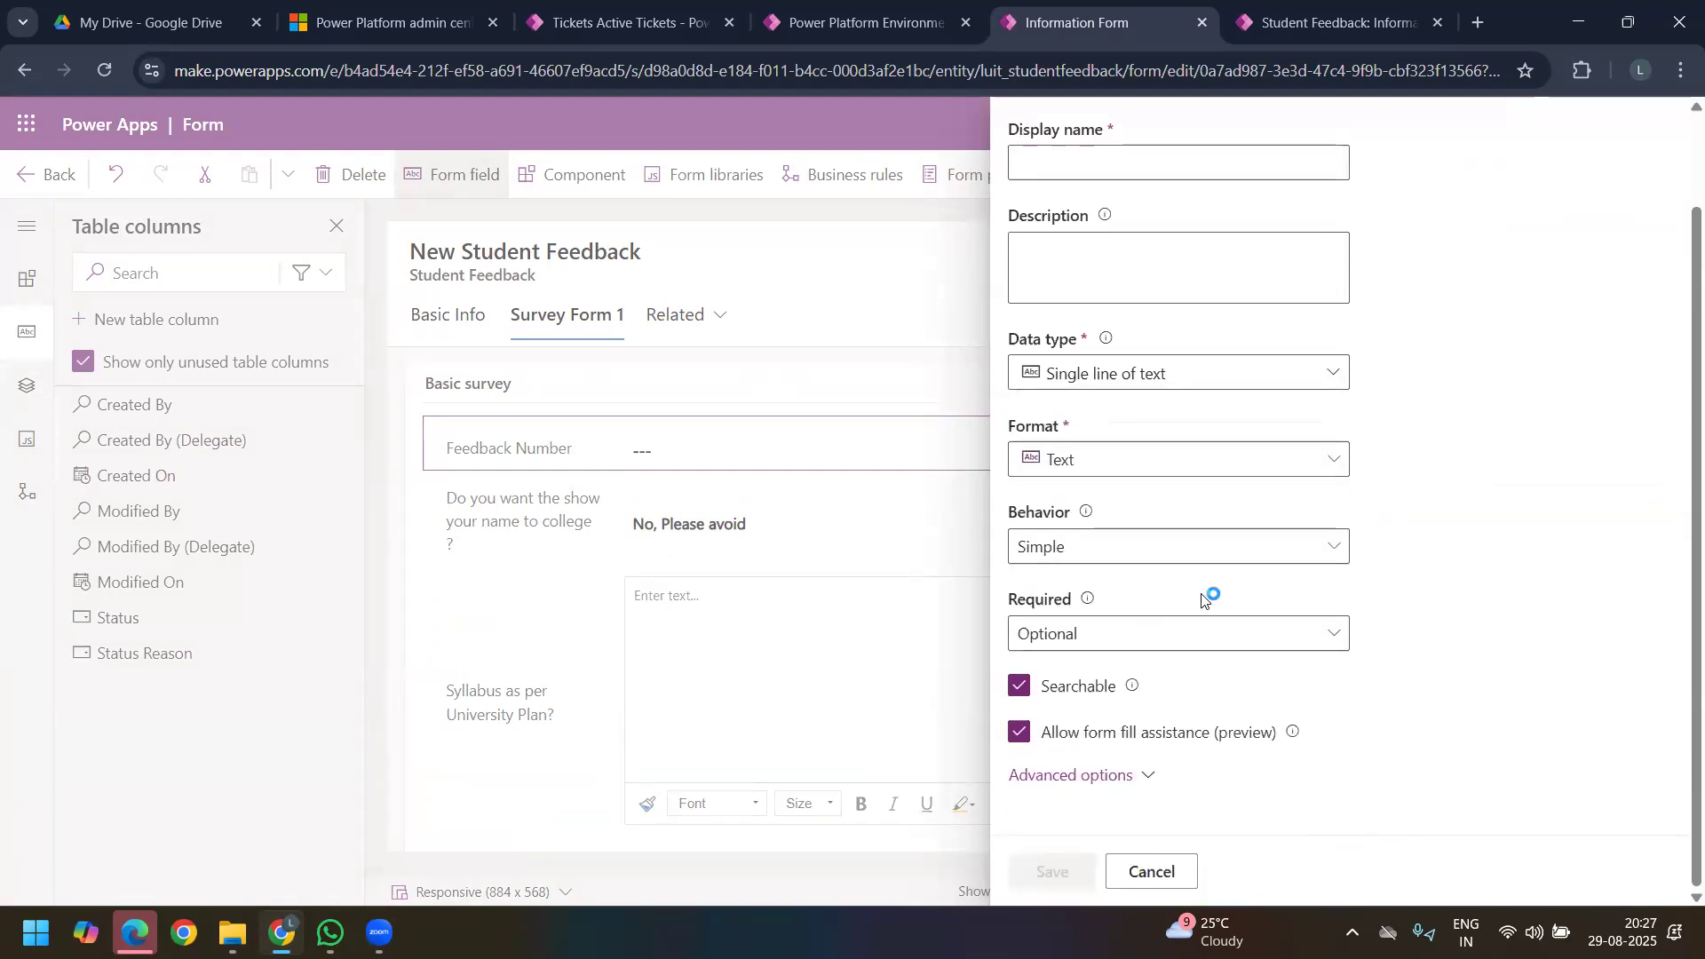
pyautogui.click(1332, 373)
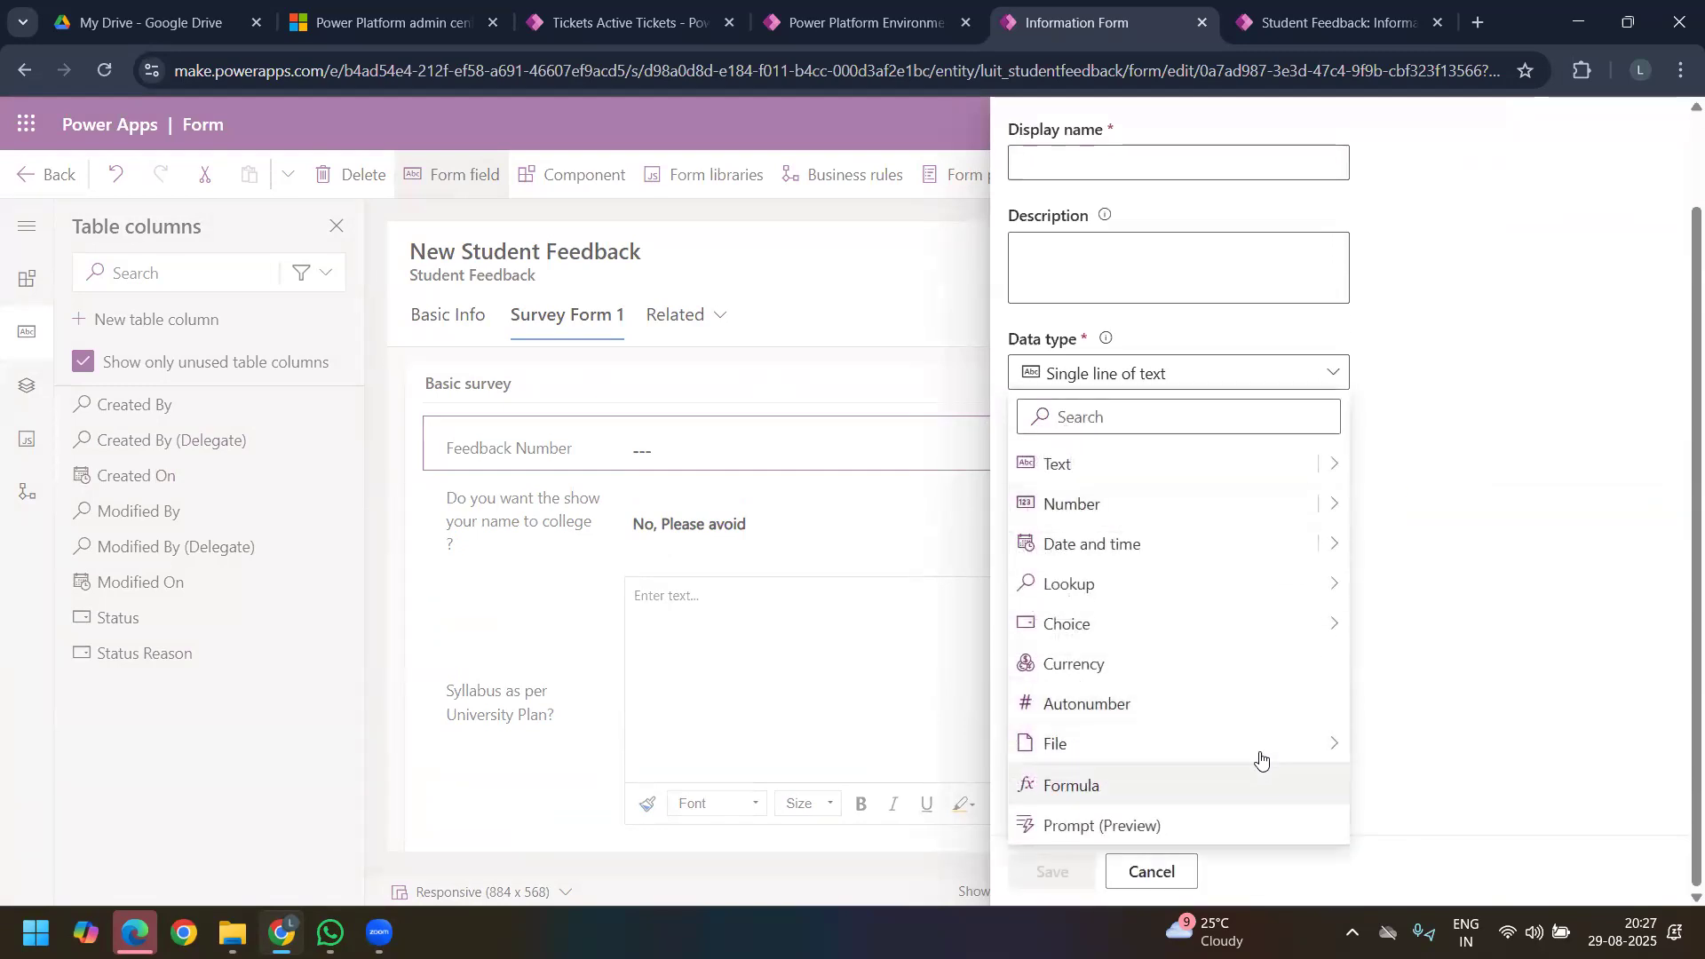
pyautogui.moveTo(1279, 748)
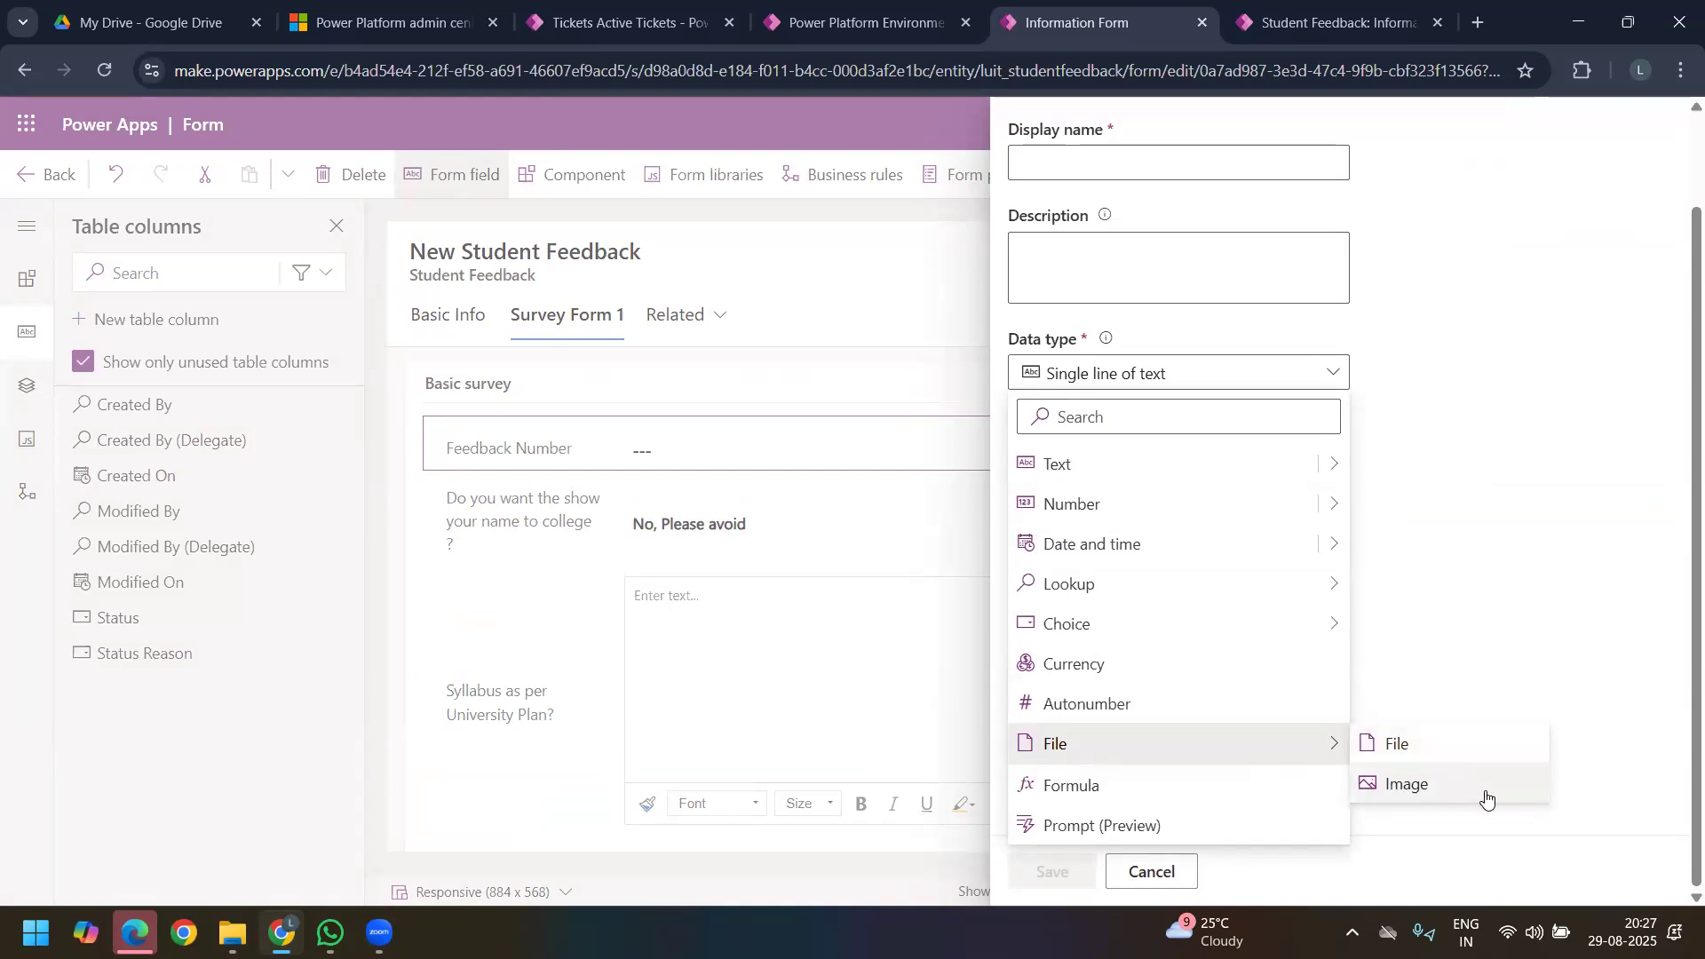
pyautogui.rightClick(1432, 767)
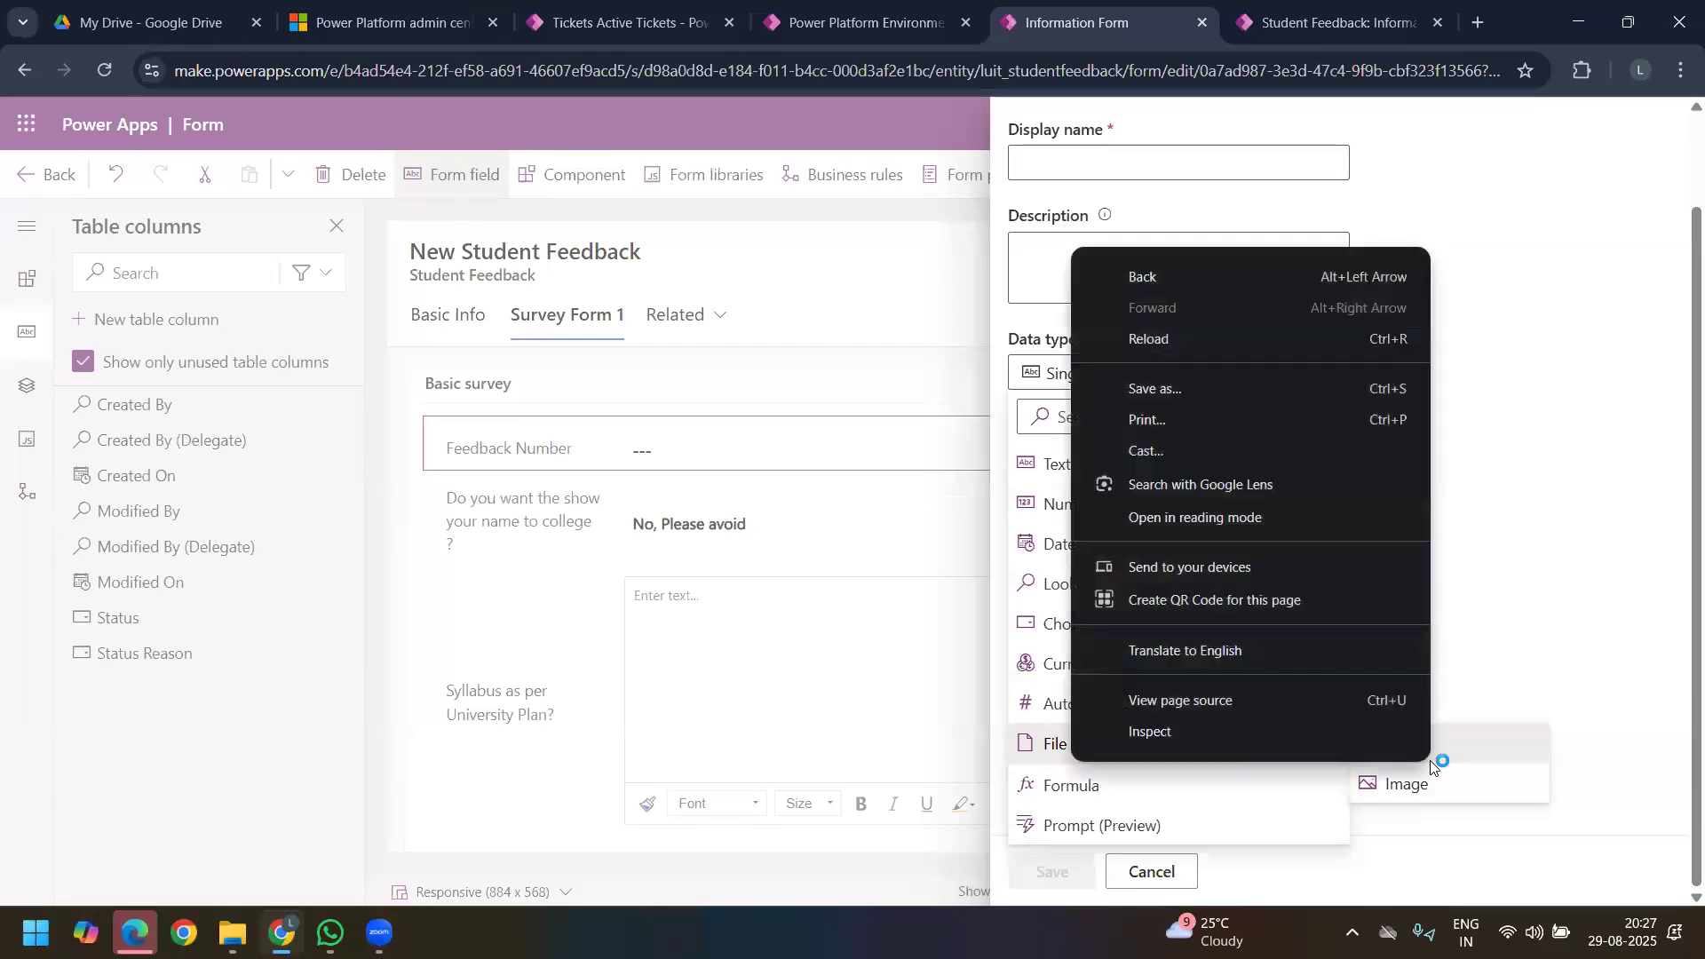
pyautogui.click(1431, 767)
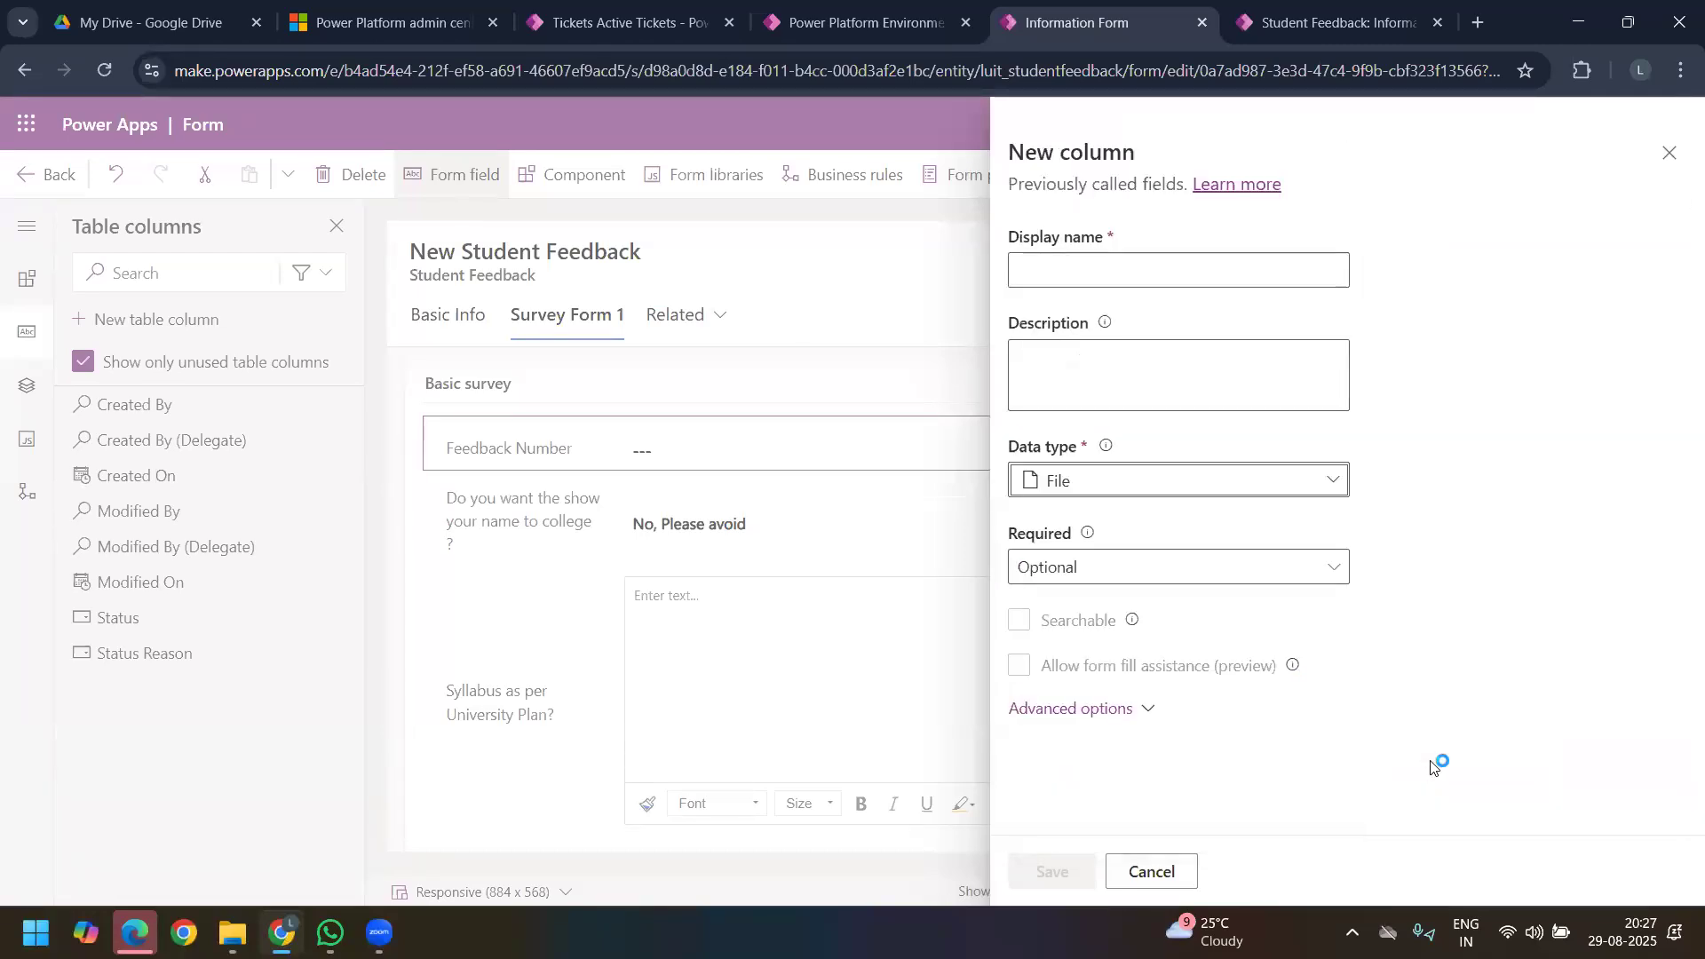
# Step: Change the new column's data type to Image and give it the display name Student Profile Photo
pyautogui.click(1241, 482)
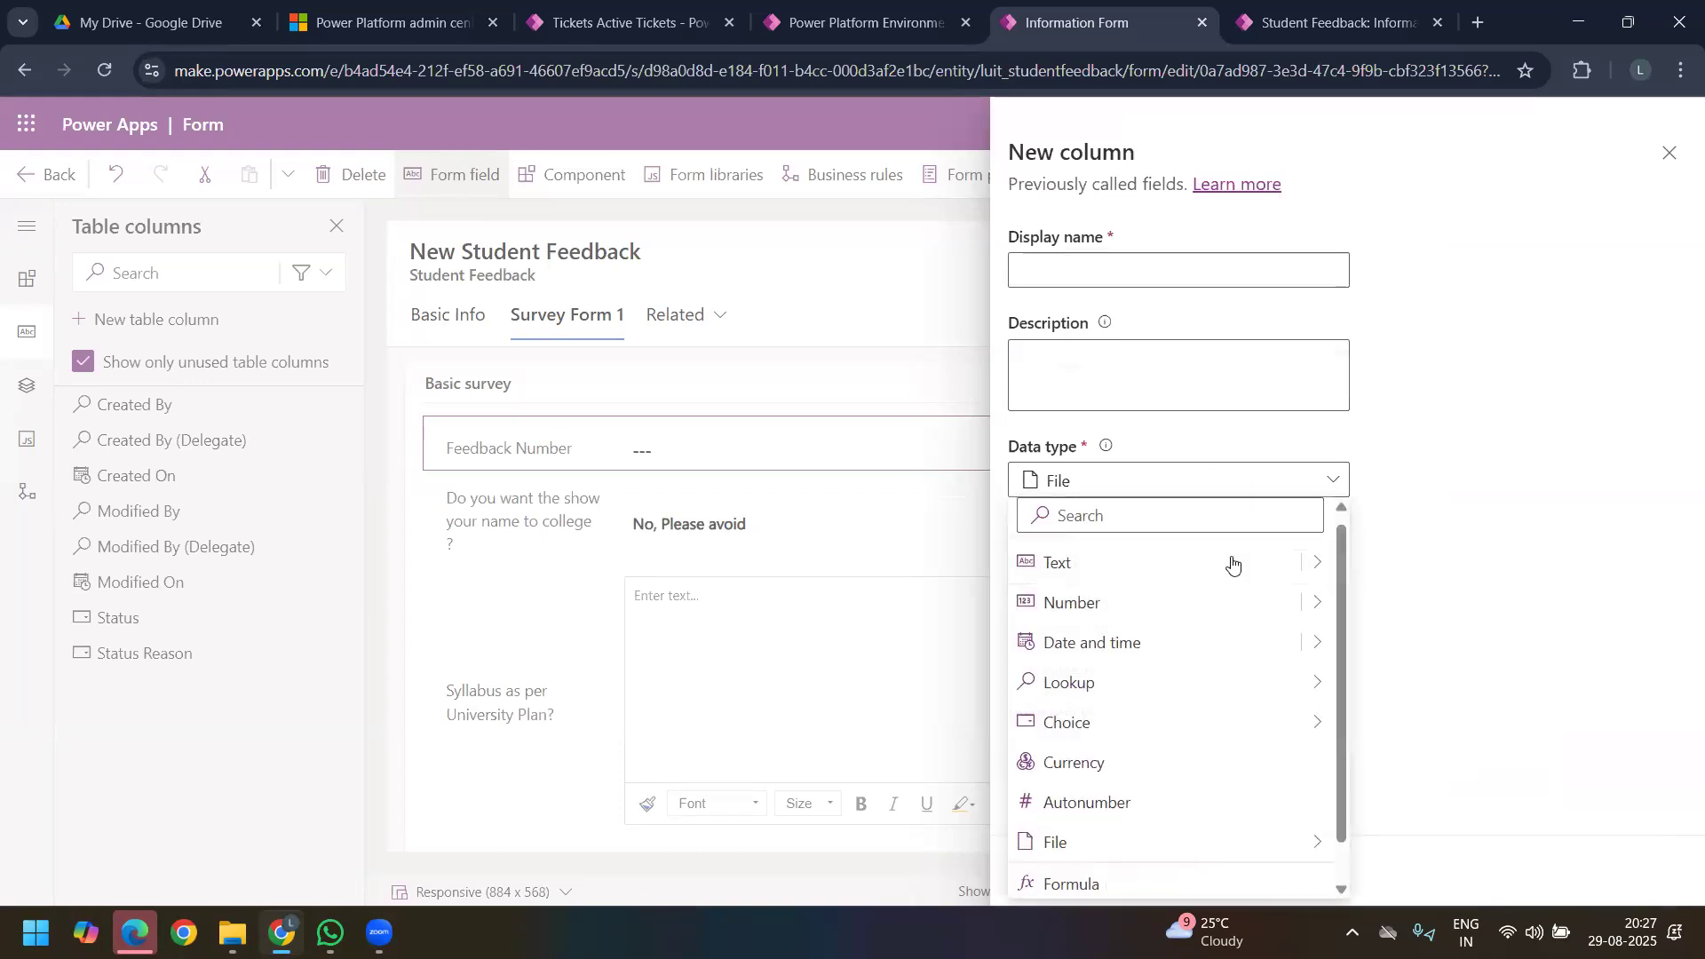
pyautogui.moveTo(1320, 841)
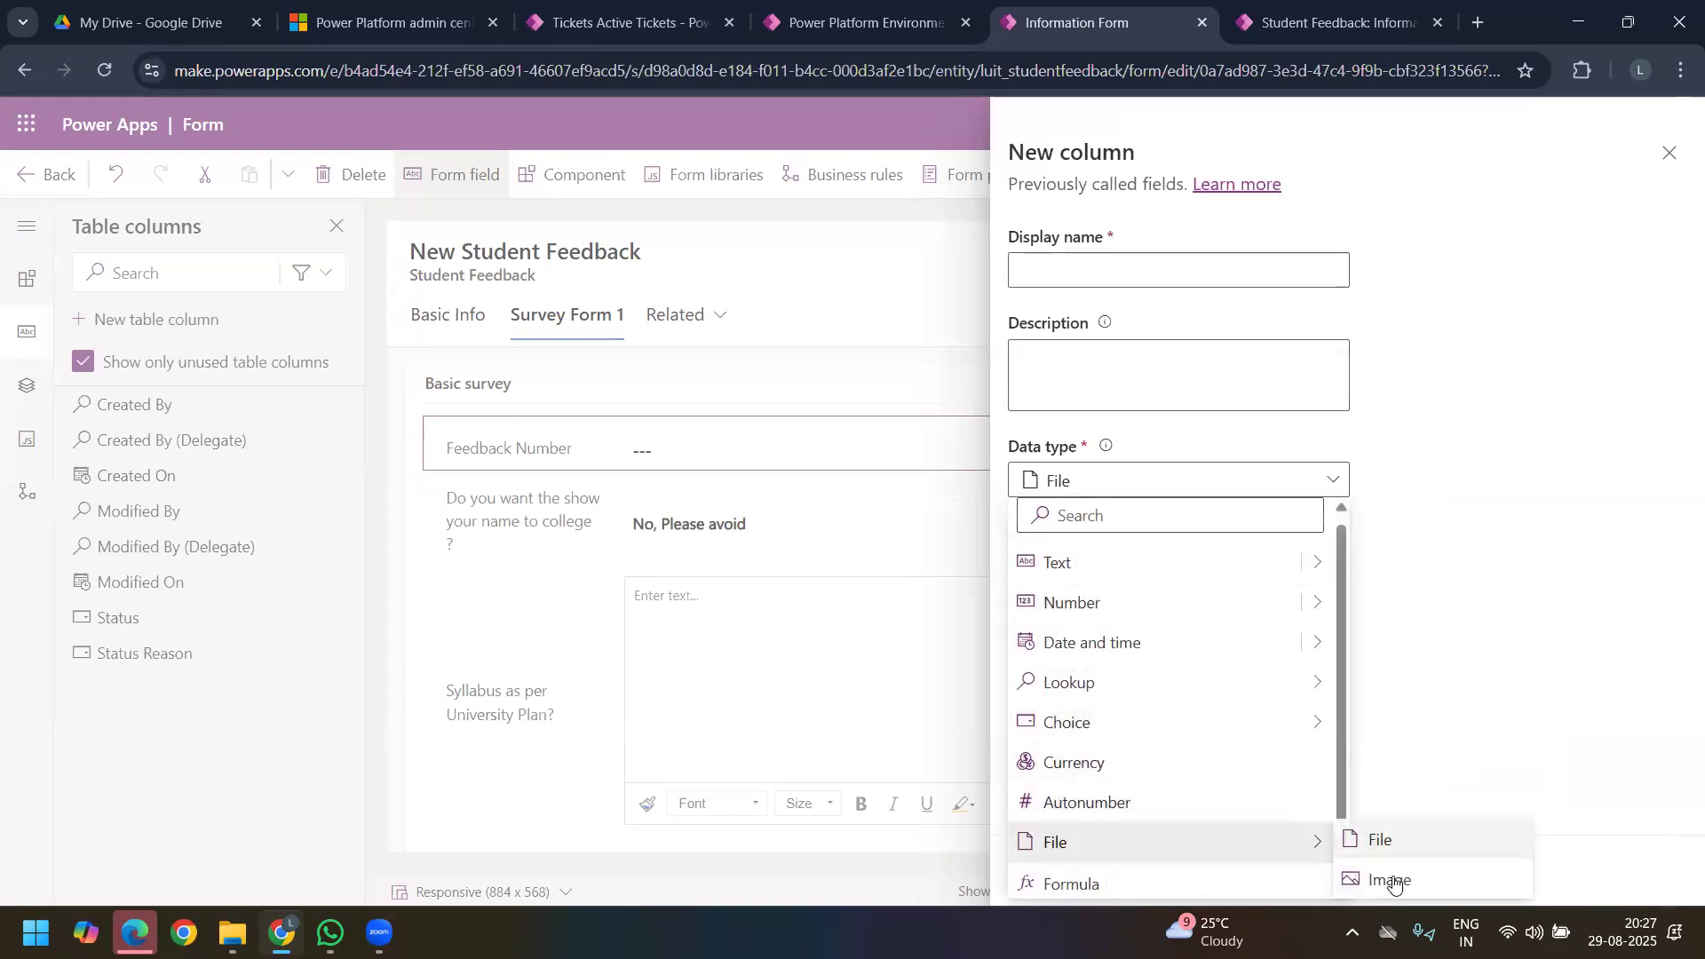
pyautogui.click(1391, 881)
pyautogui.click(1069, 268)
pyautogui.write('S')
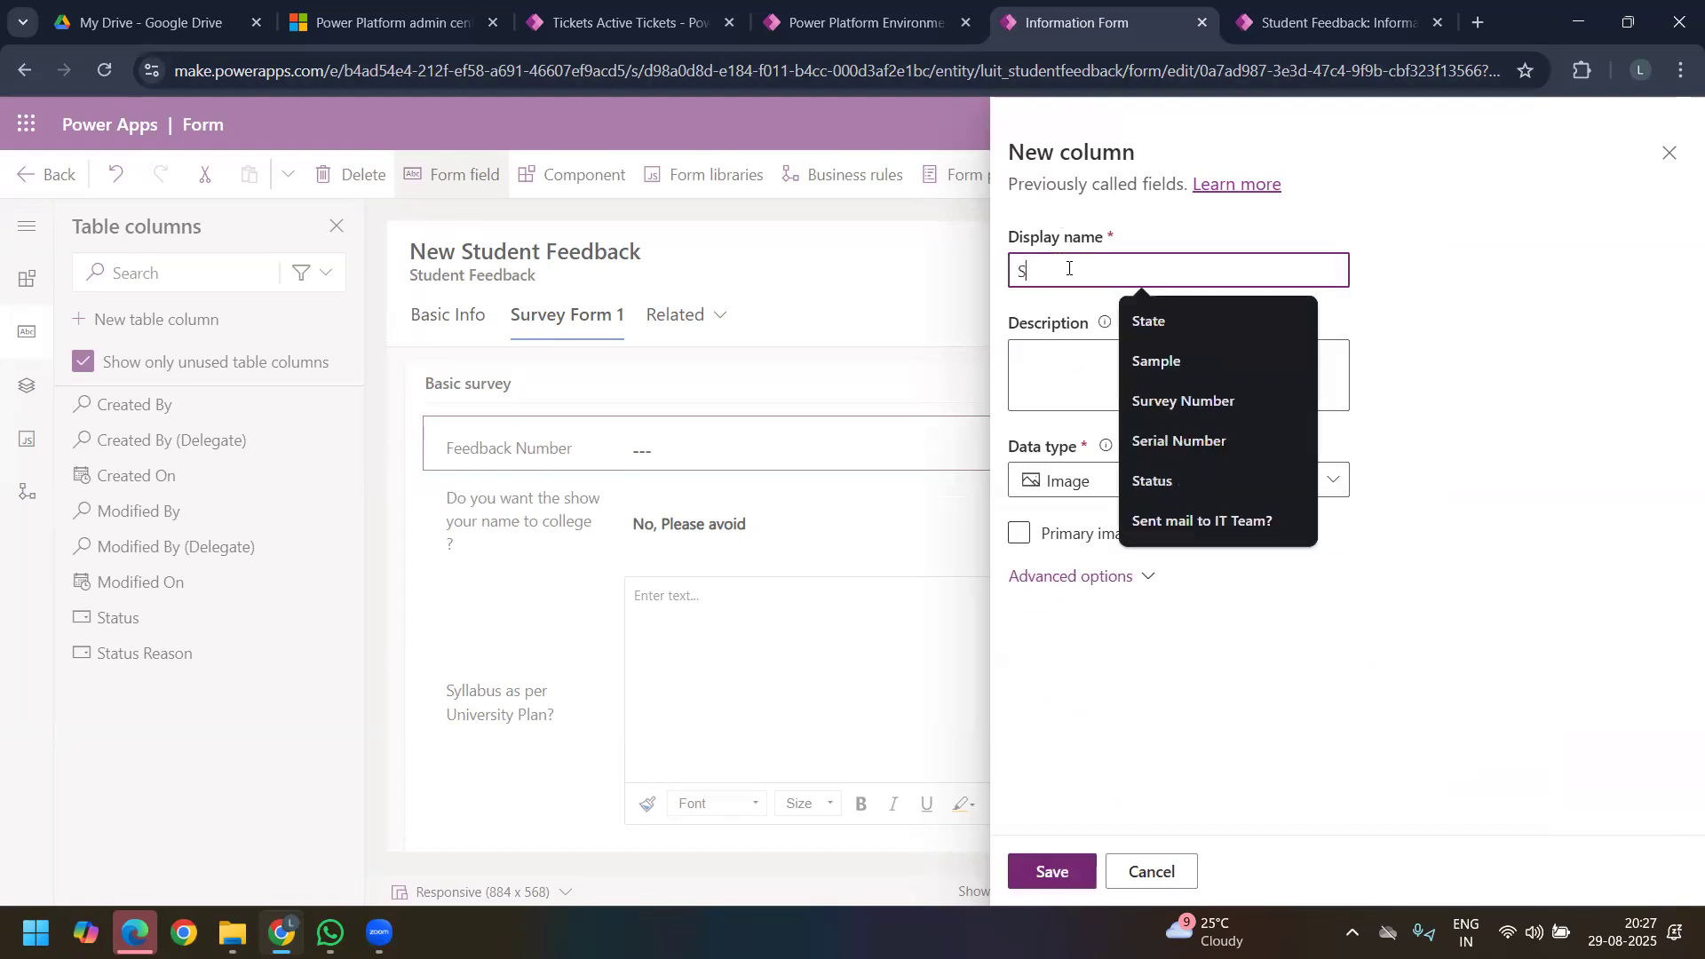
pyautogui.write('tudnet')
pyautogui.press('BackSpace')
pyautogui.write('enr')
pyautogui.press('BackSpace')
pyautogui.write('r')
pyautogui.press('BackSpace')
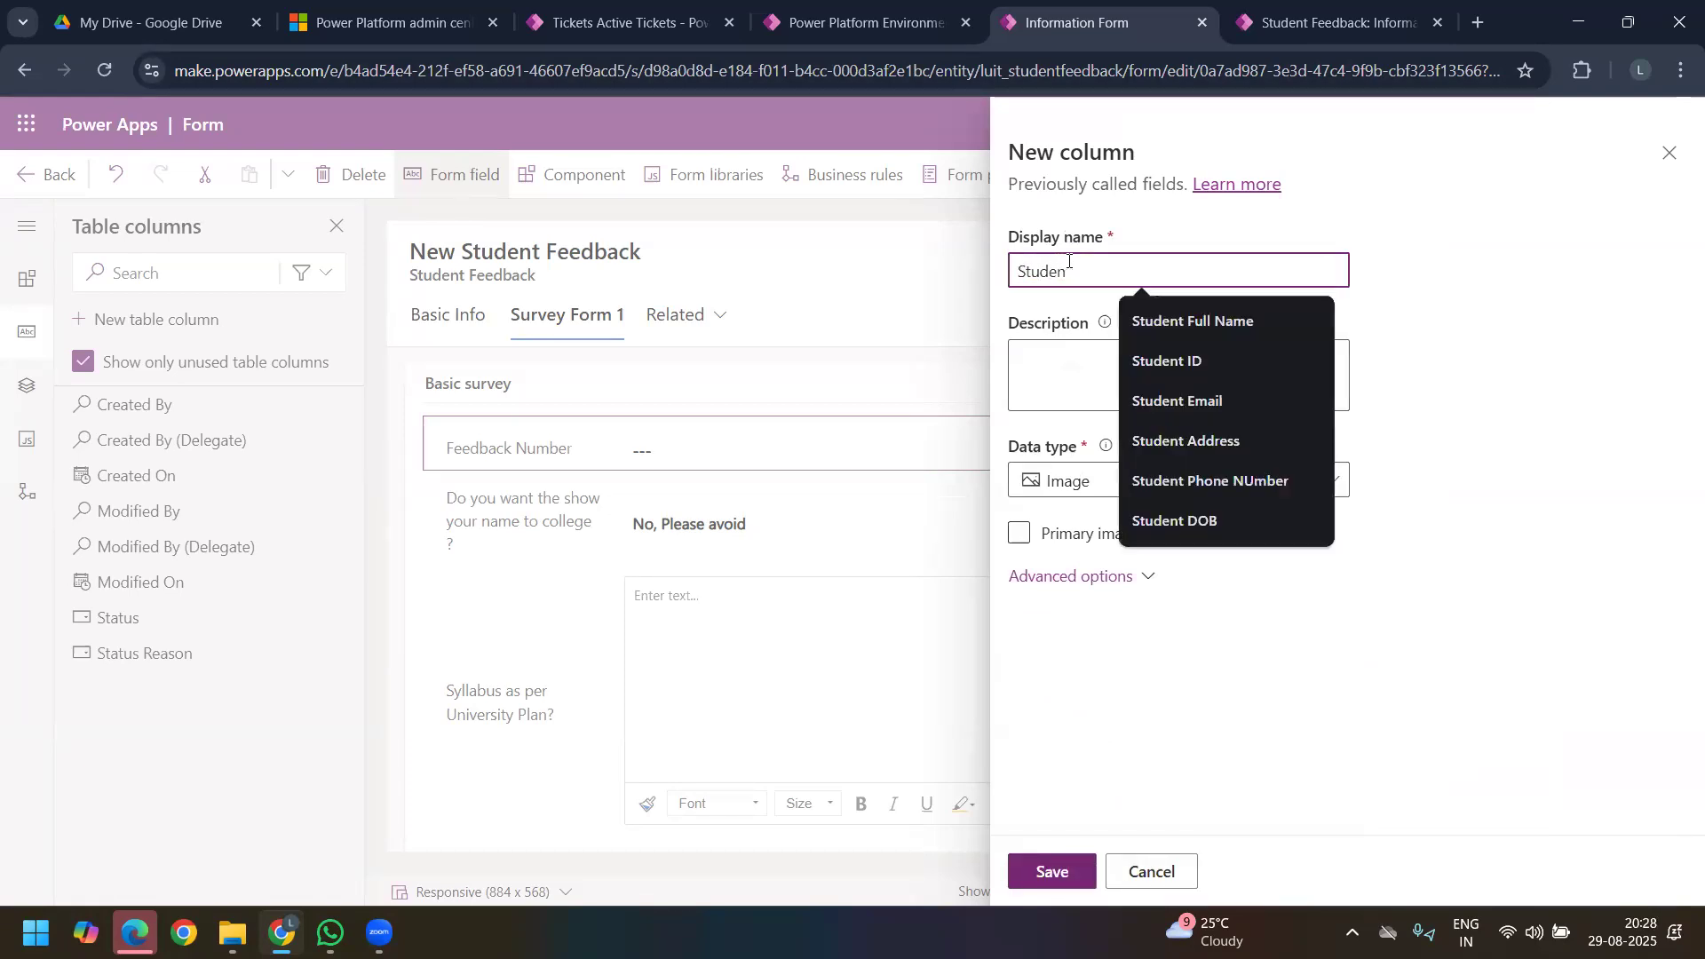
pyautogui.write('t Profile Photo')
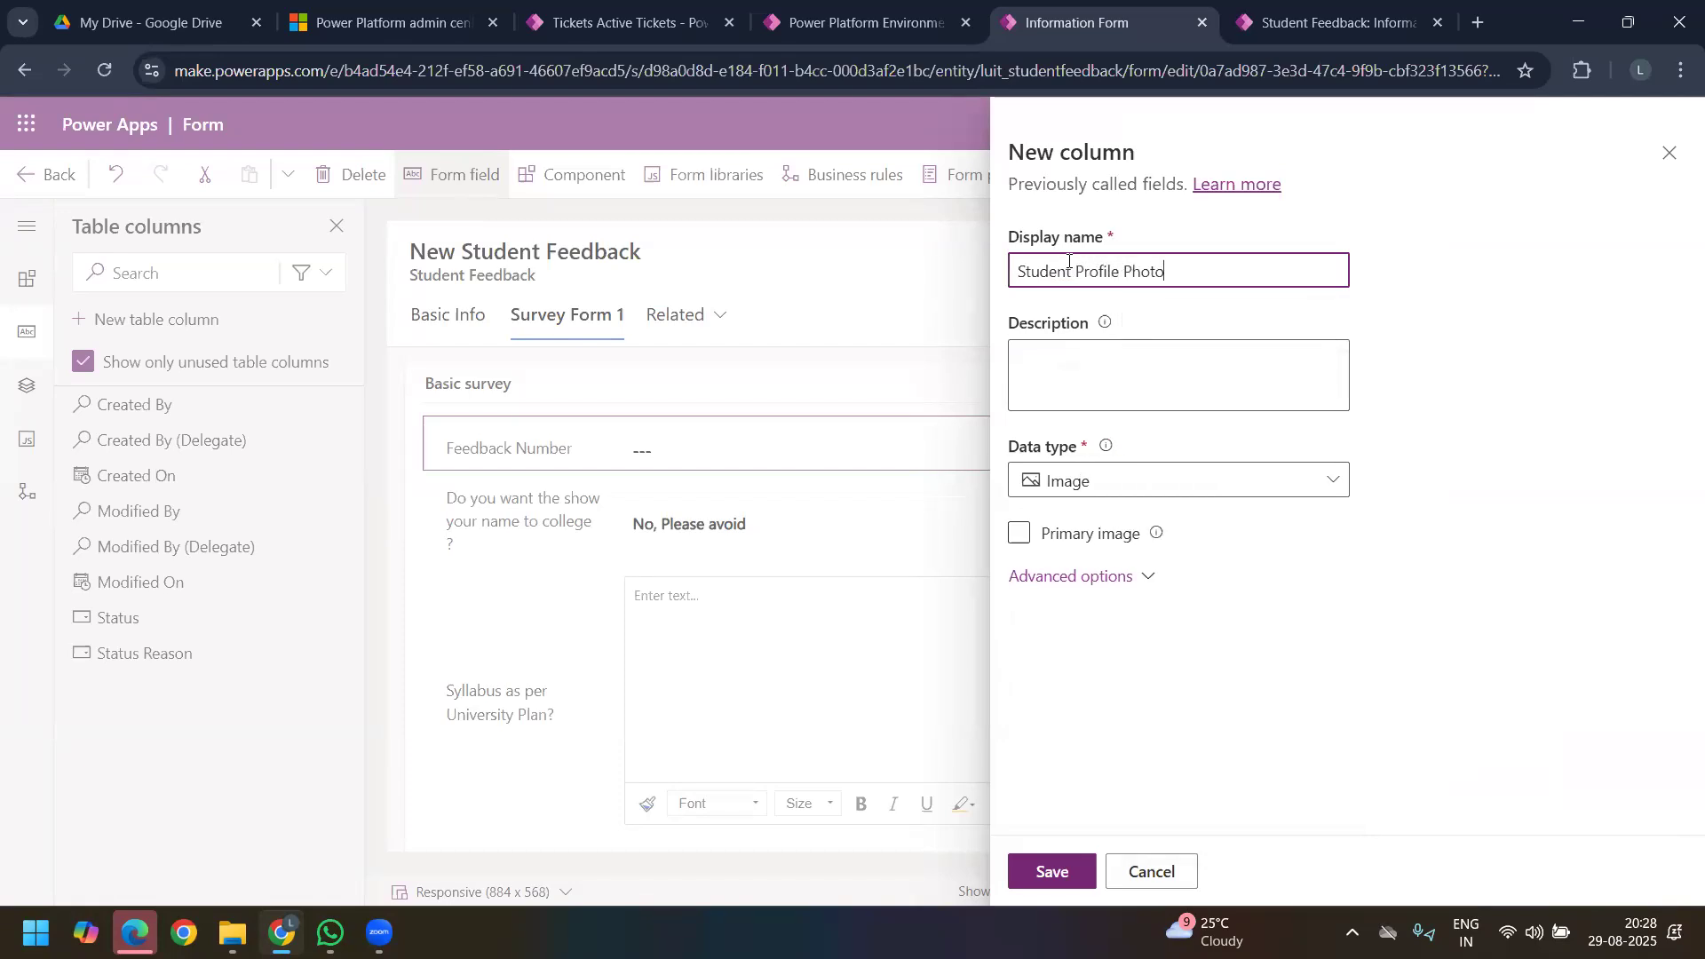
# Step: Review the Student Profile Photo column's advanced options, including the maximum image size, and save the column
pyautogui.click(1120, 542)
pyautogui.click(1126, 577)
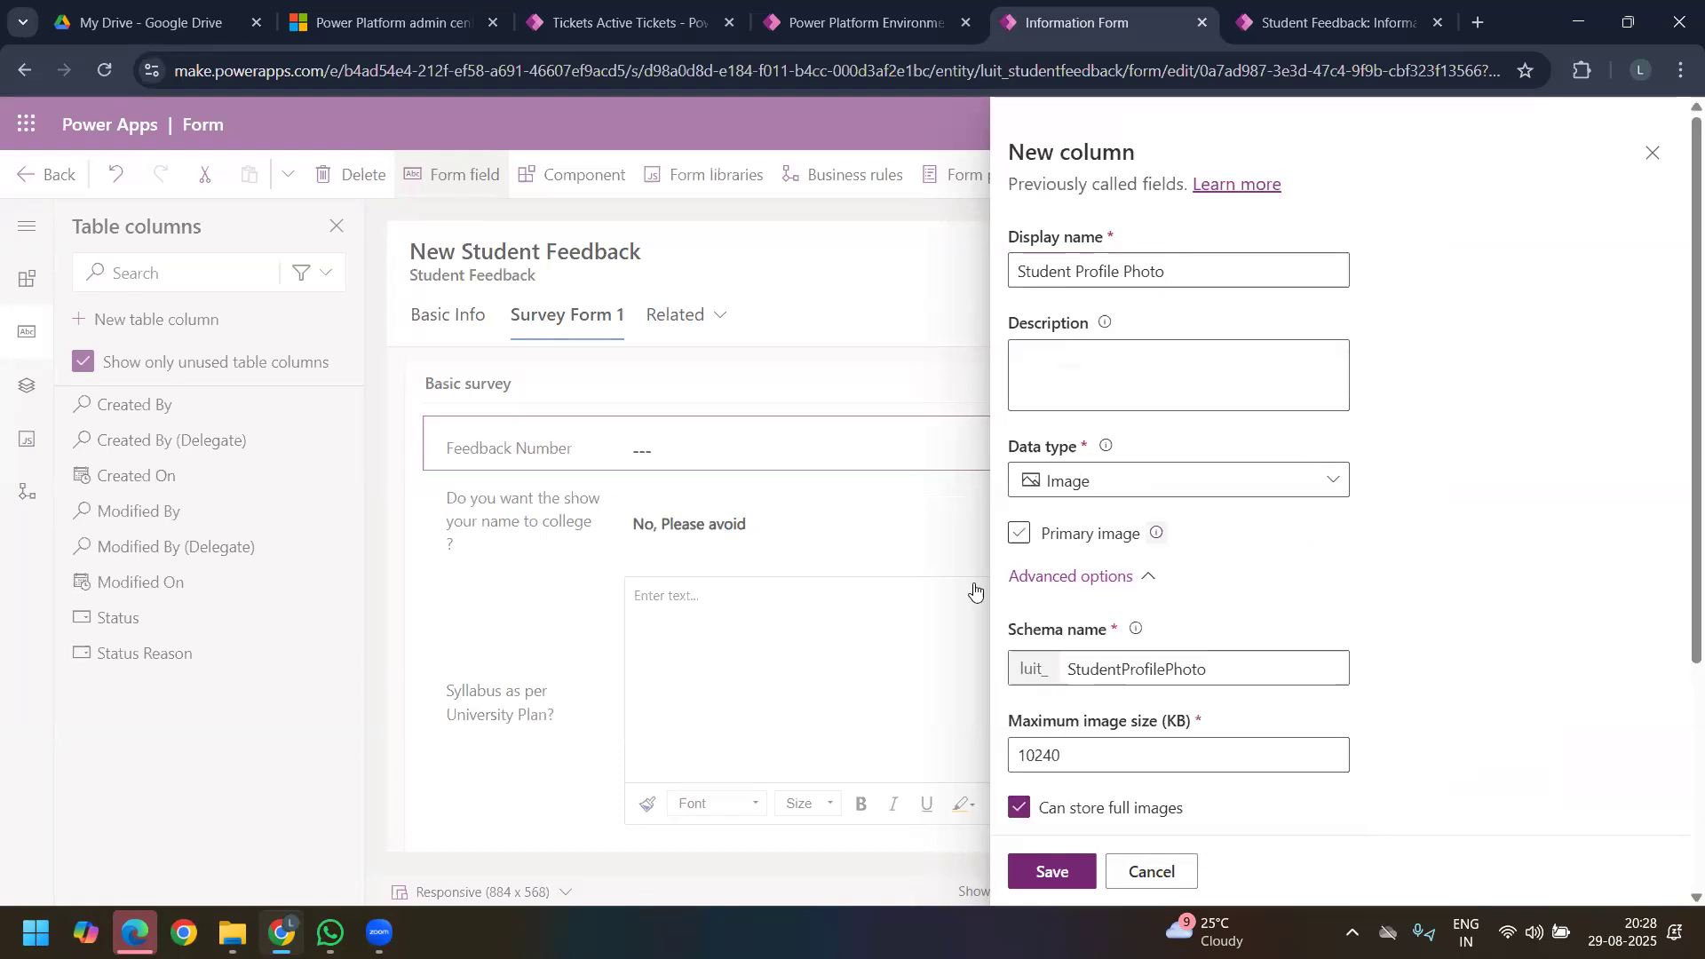
pyautogui.scroll(-4, 1191, 621)
pyautogui.click(1121, 566)
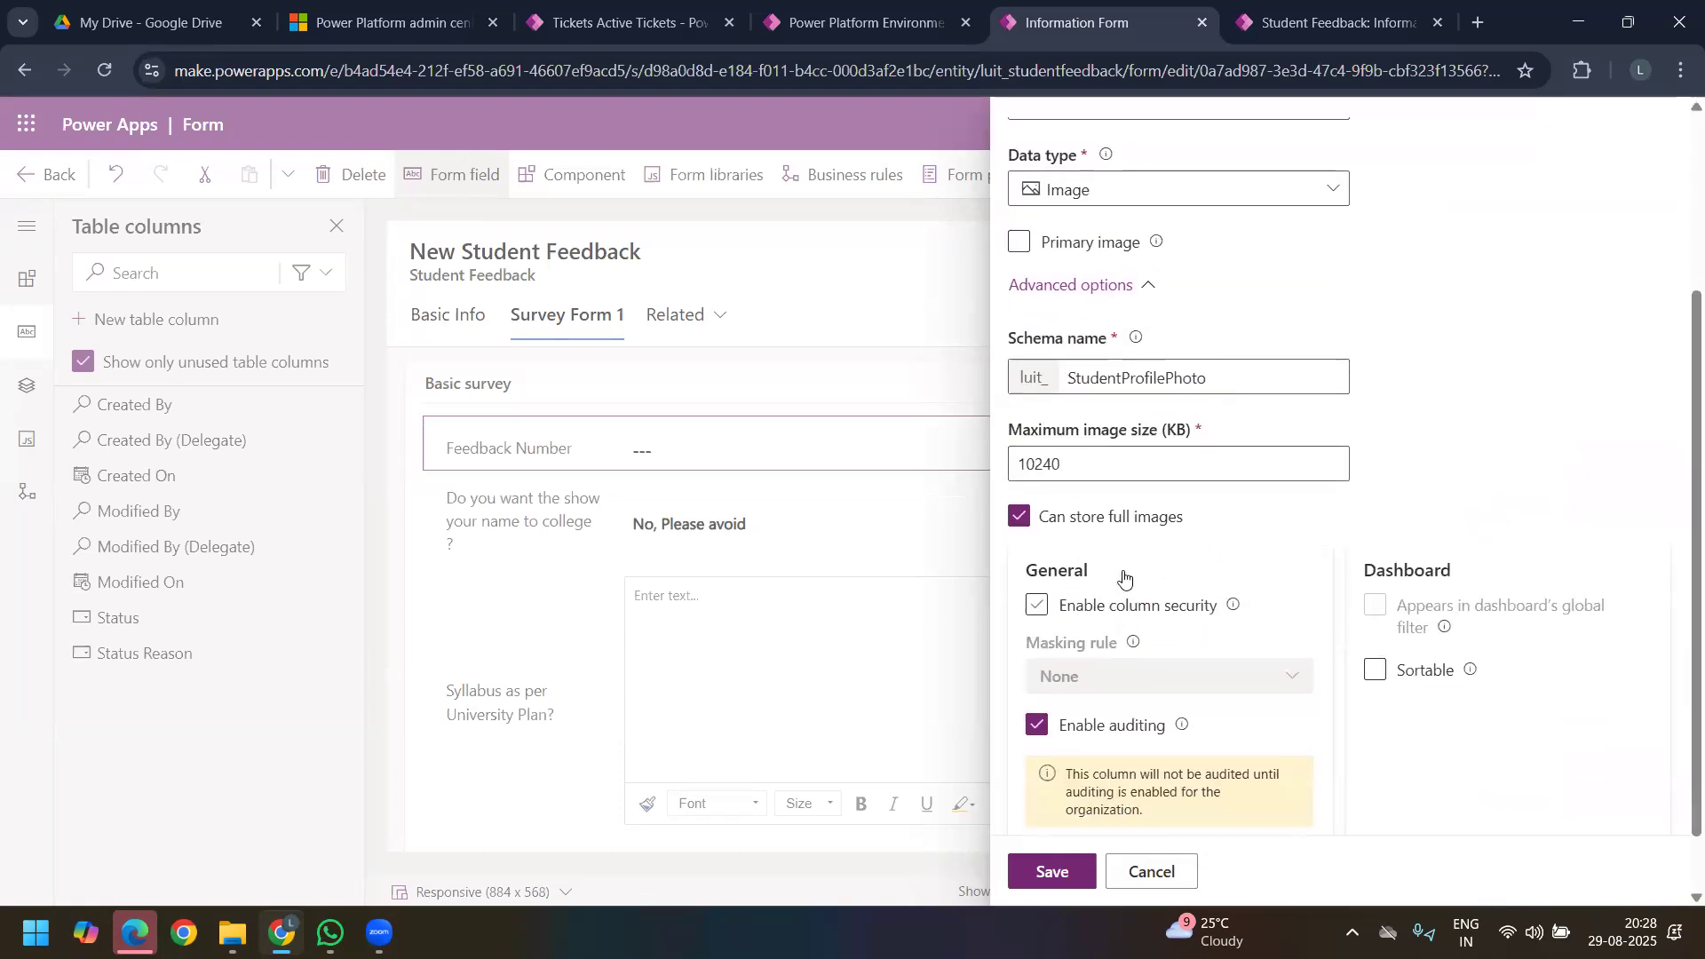
pyautogui.moveTo(1066, 424); pyautogui.dragTo(999, 427)
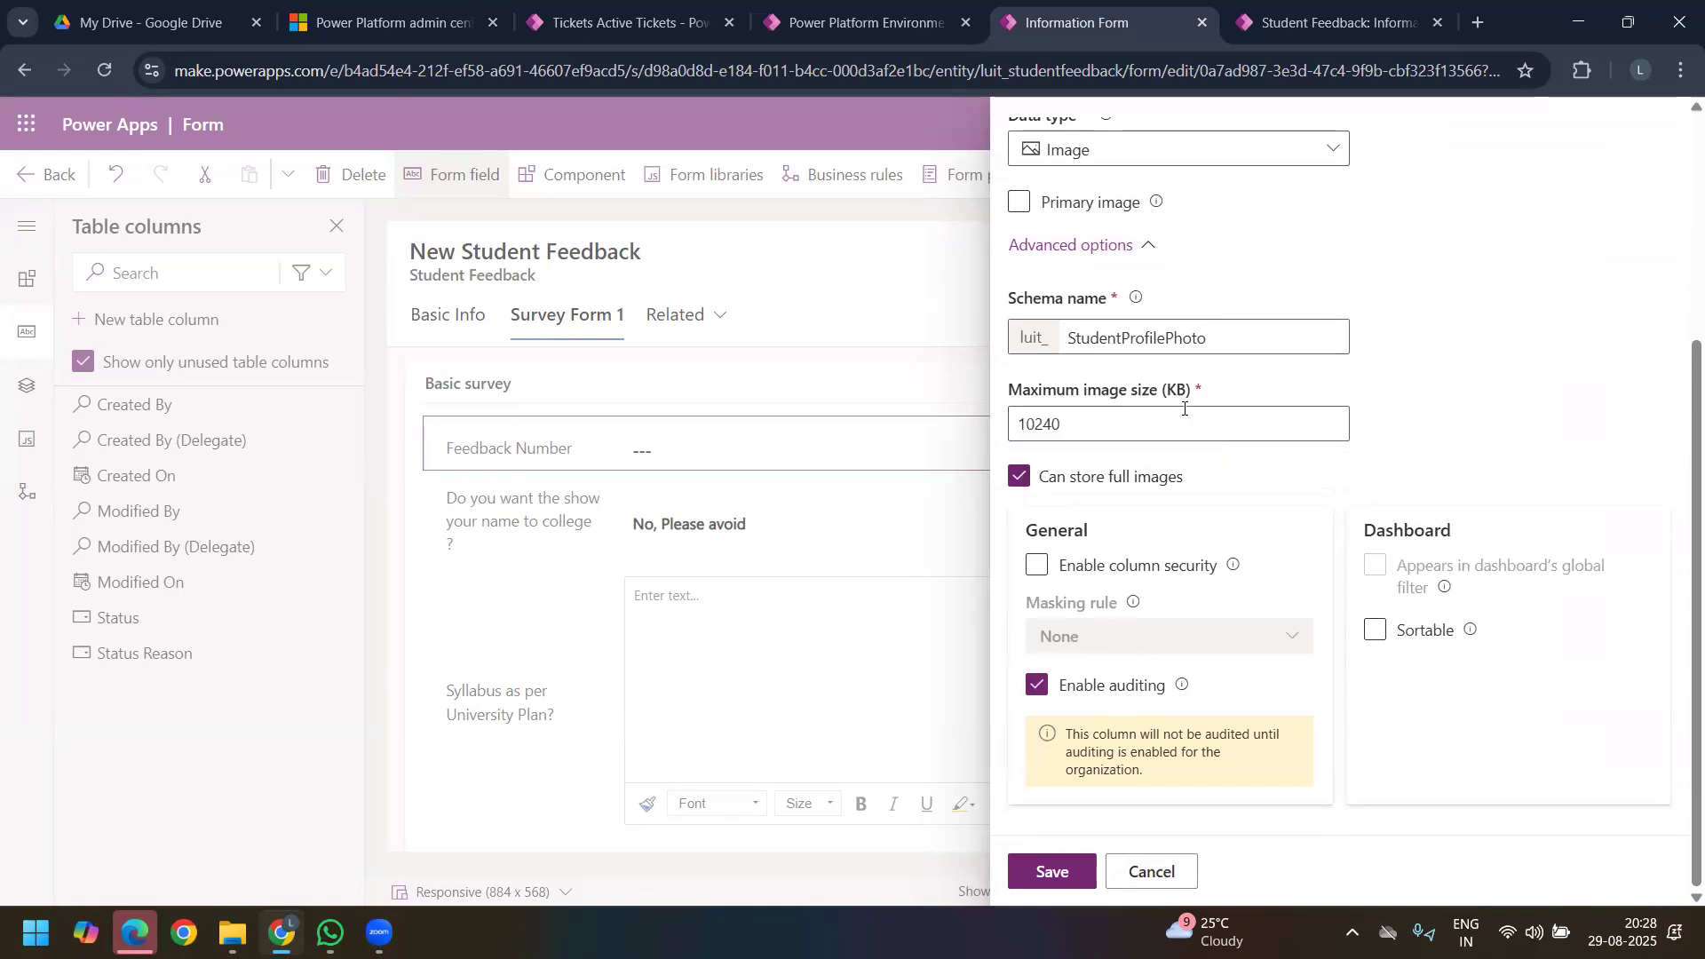
pyautogui.click(1054, 870)
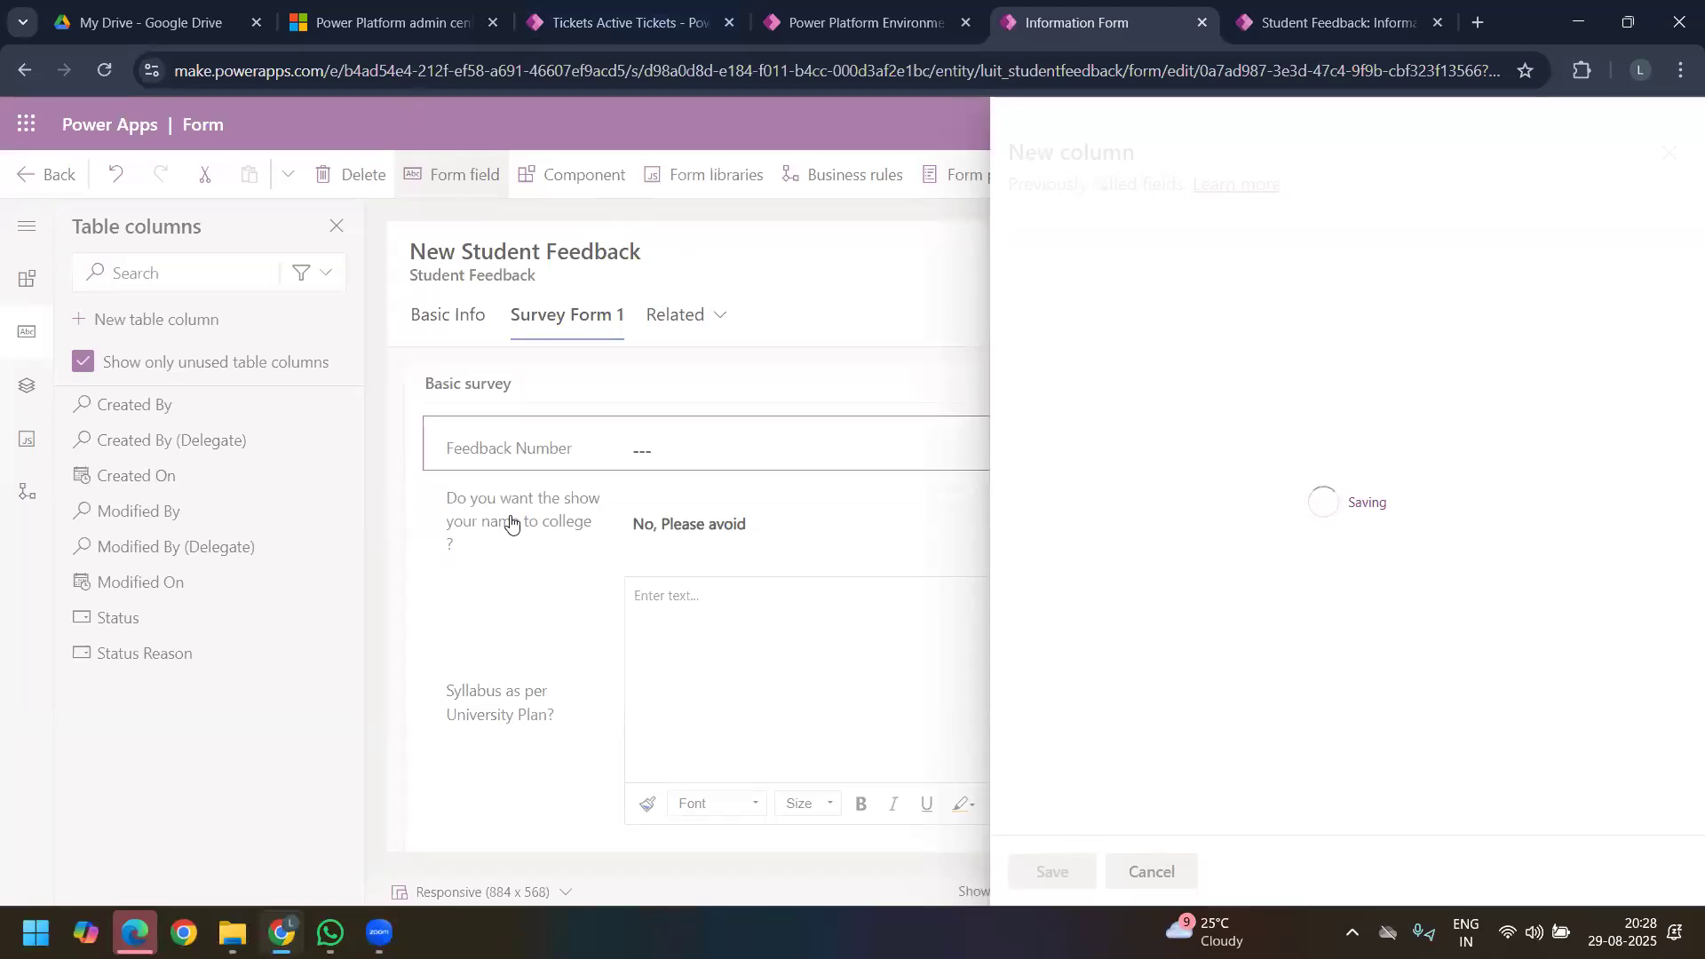
pyautogui.click(163, 320)
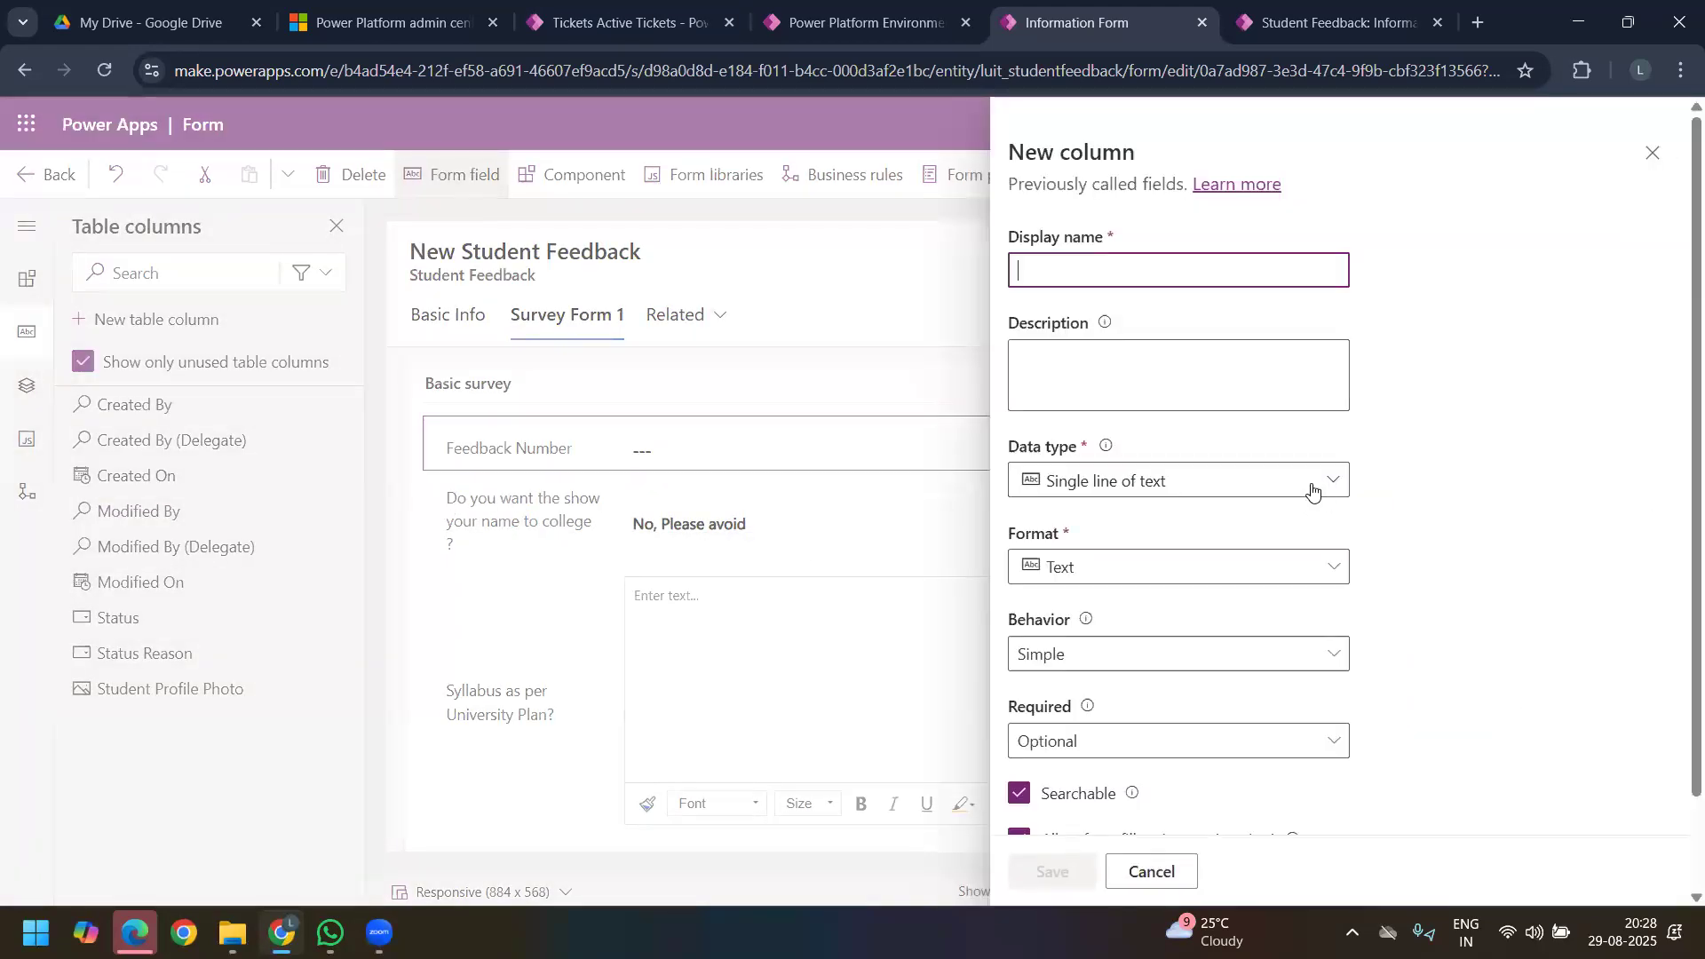
pyautogui.click(1313, 484)
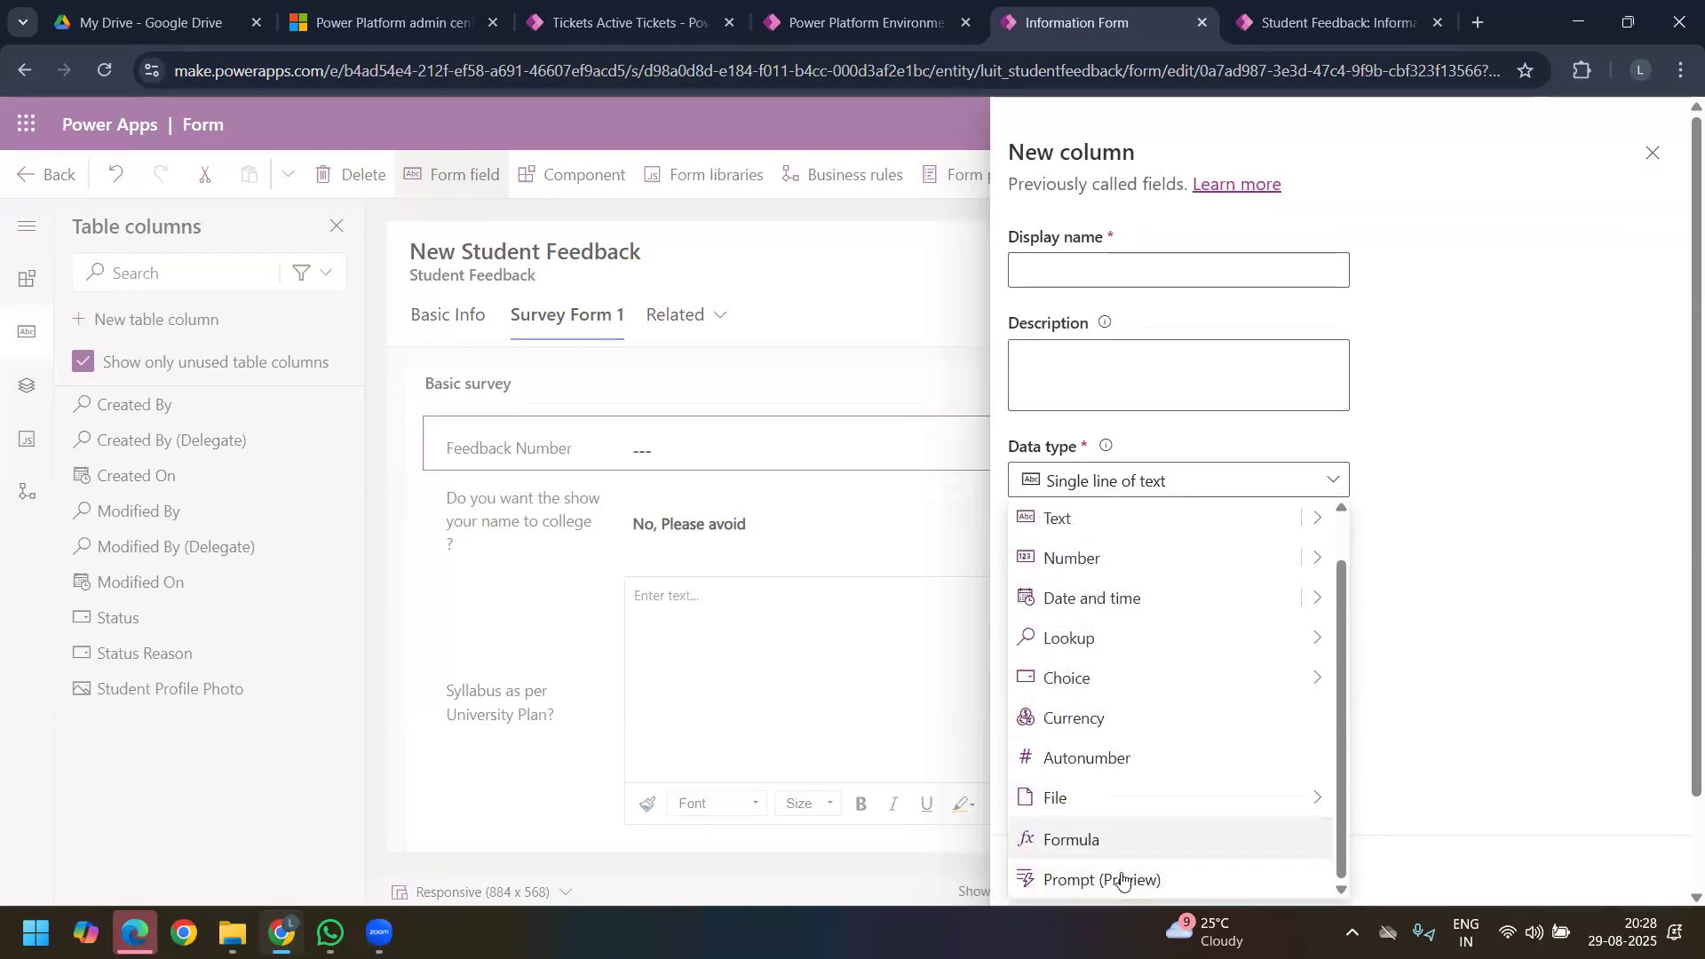
pyautogui.click(1652, 153)
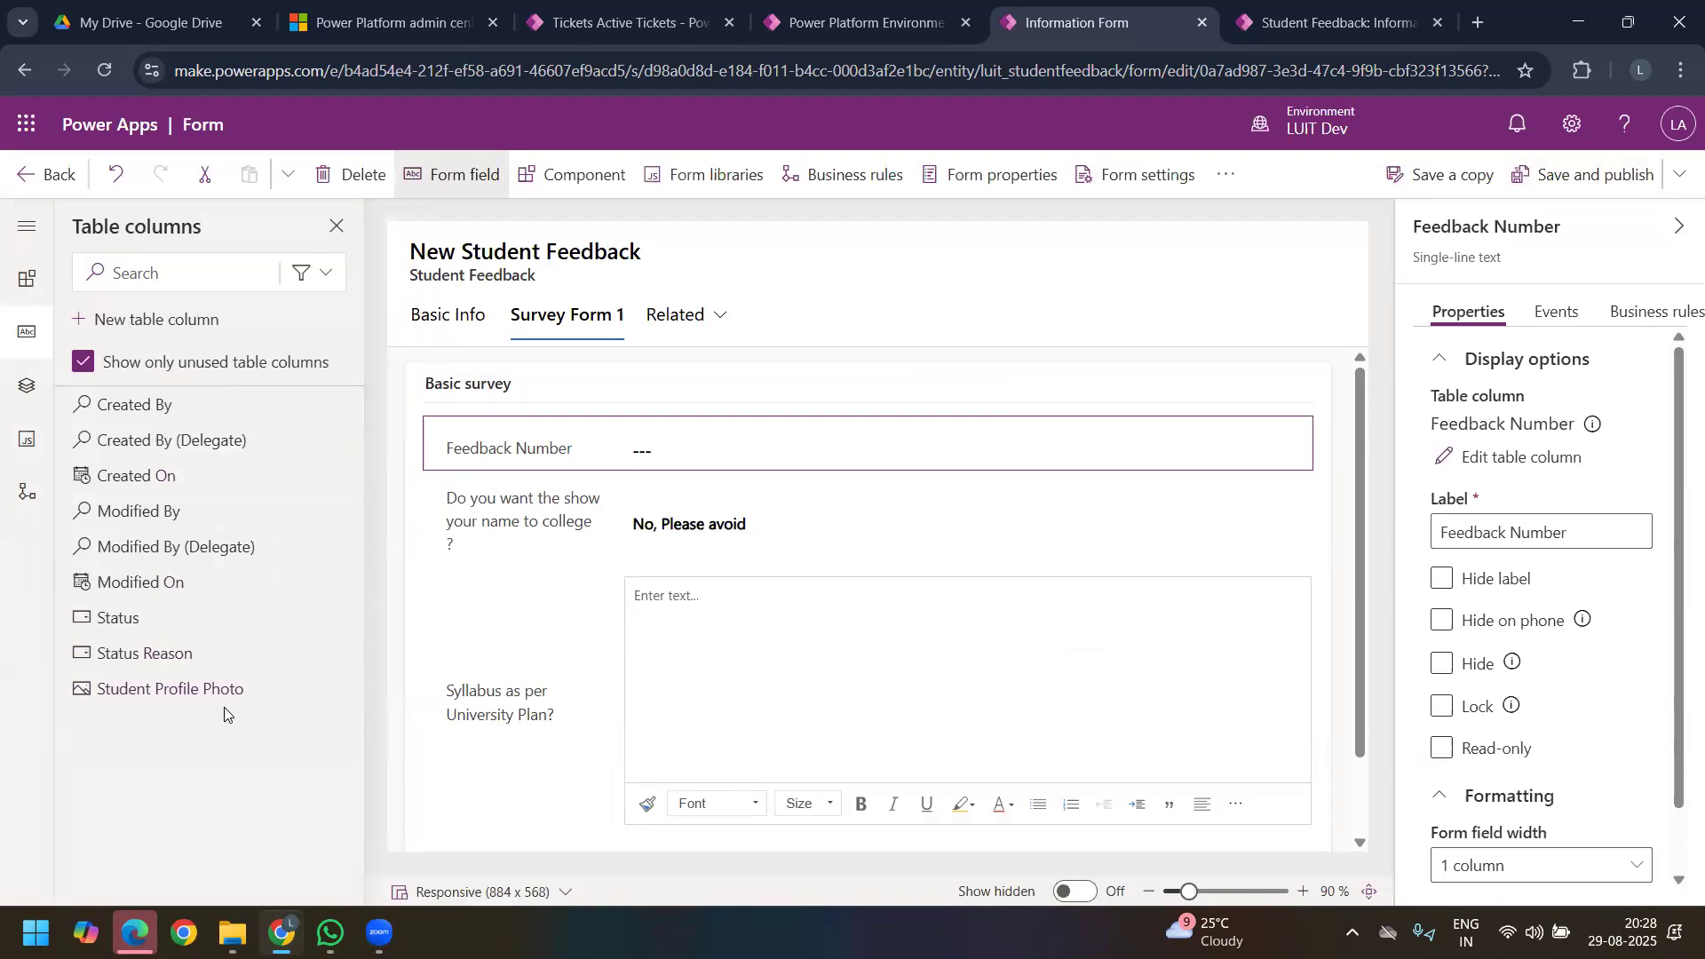
# Step: Add Student Profile Photo below Student Email in the Basic Info tab's Personal Info section, and save and publish the form
pyautogui.click(449, 320)
pyautogui.moveTo(244, 691); pyautogui.dragTo(694, 789)
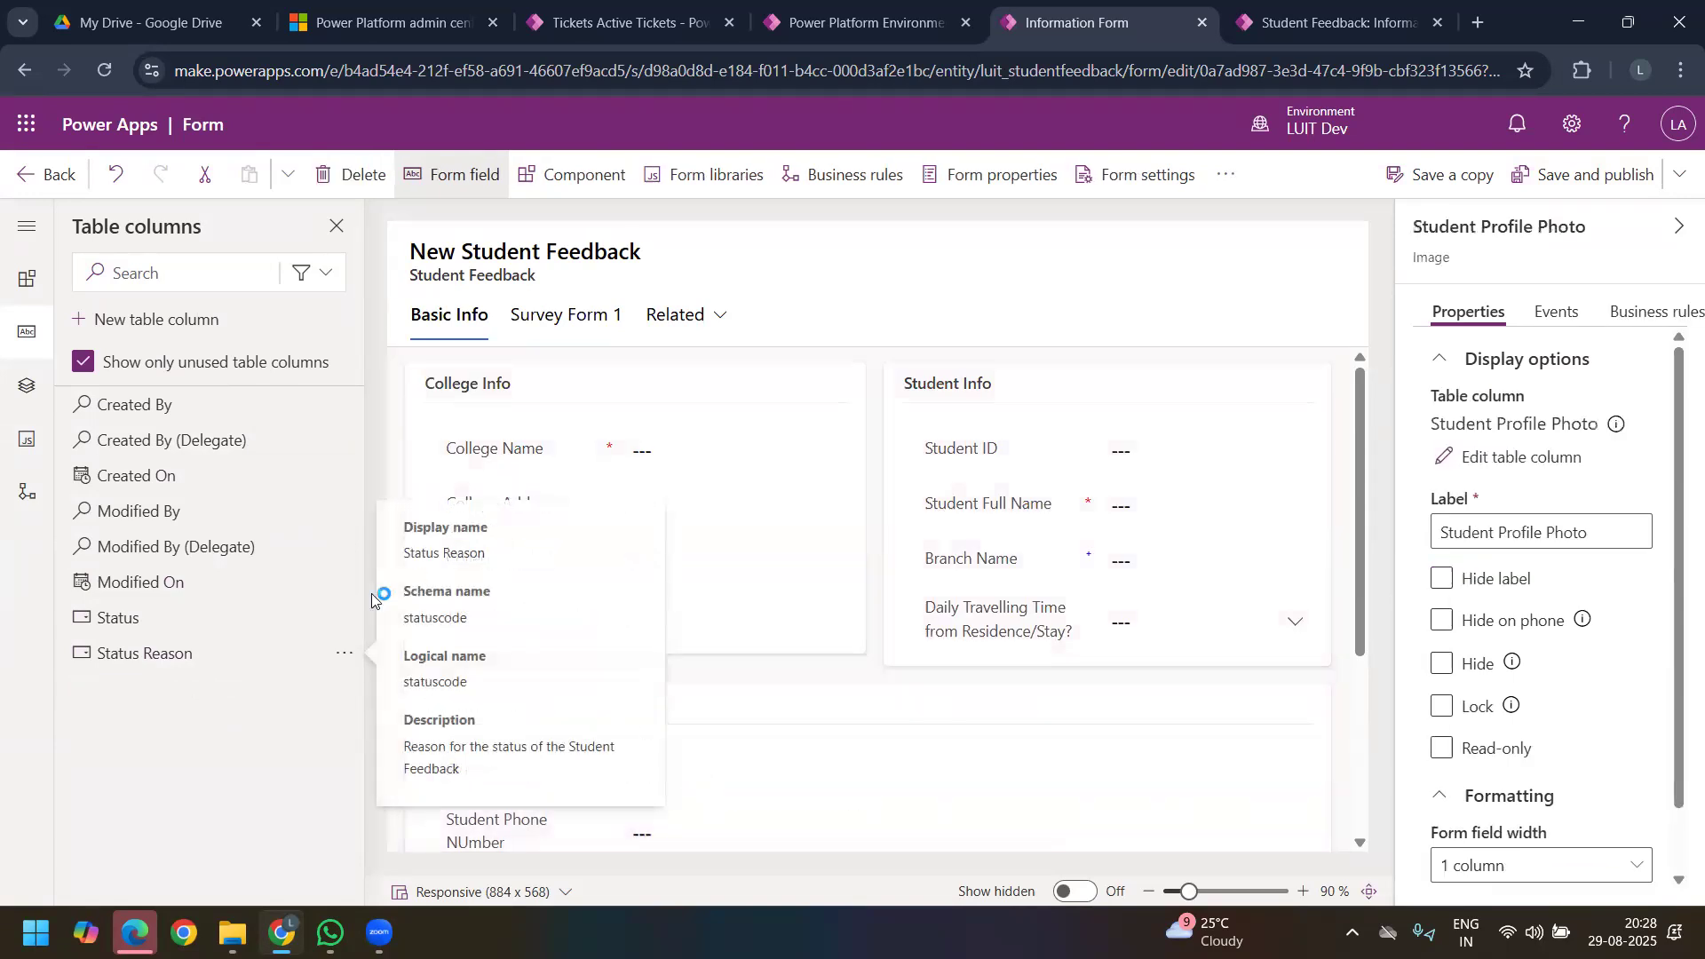
pyautogui.click(1553, 178)
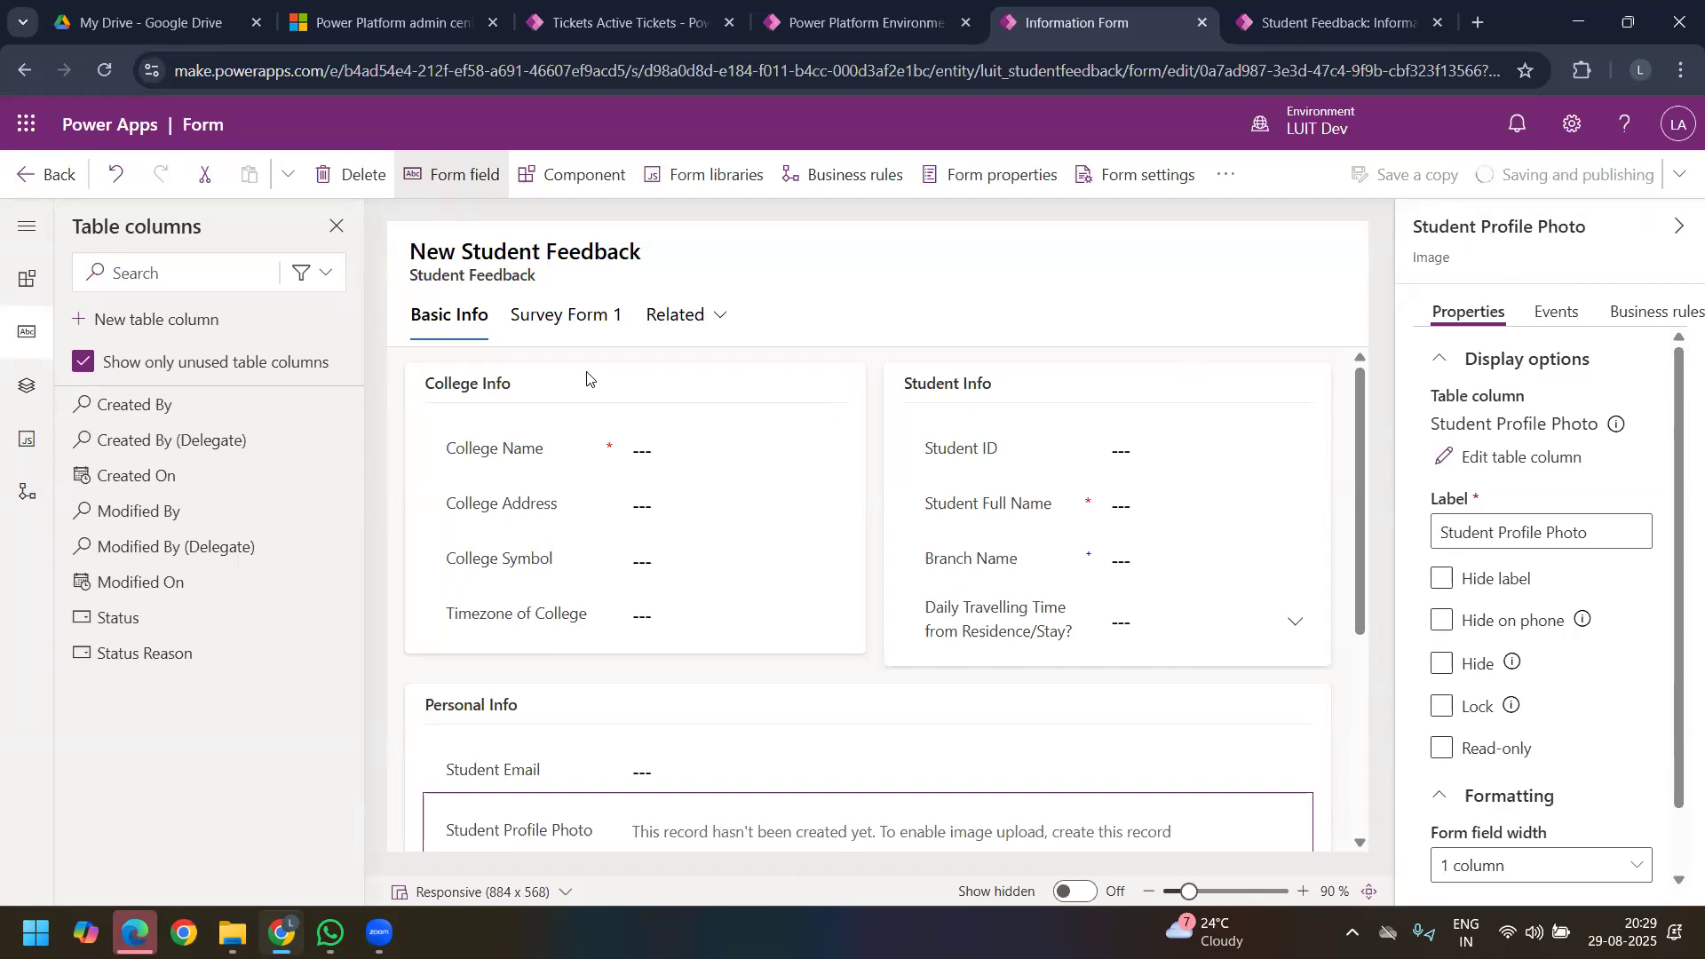
# Step: Switch to the Student Feedback Survey app, reload the open record and examine the fields in Basic Info and Survey Form 1
pyautogui.click(1314, 23)
pyautogui.click(104, 72)
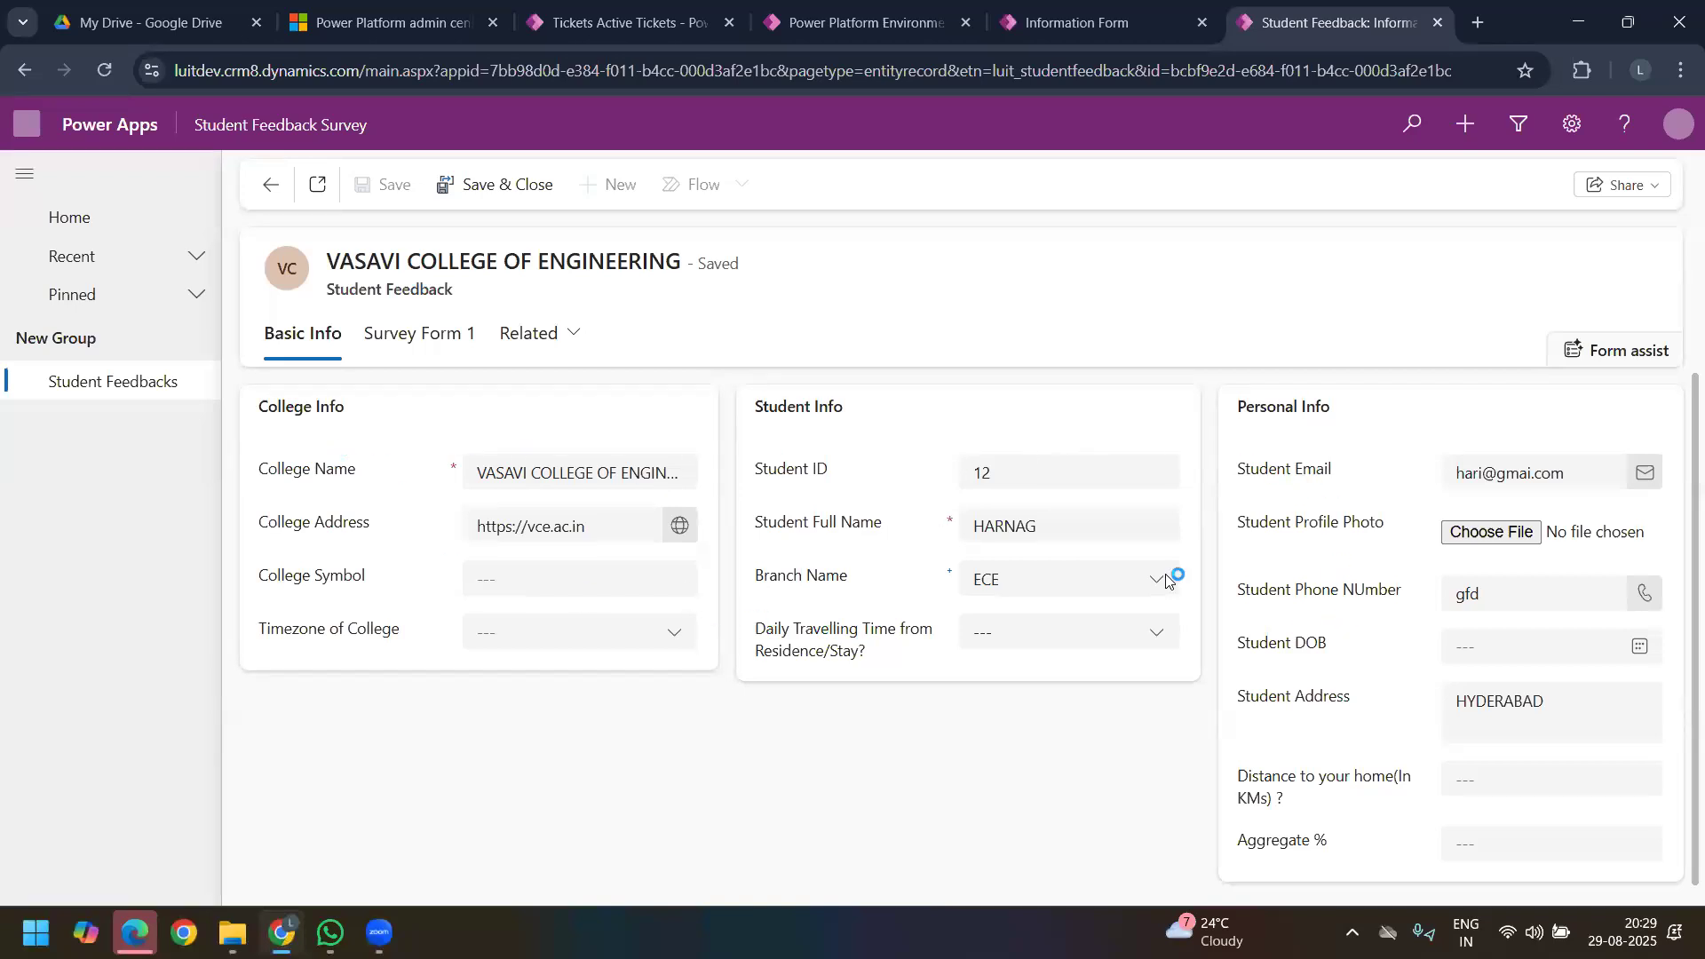
pyautogui.click(401, 338)
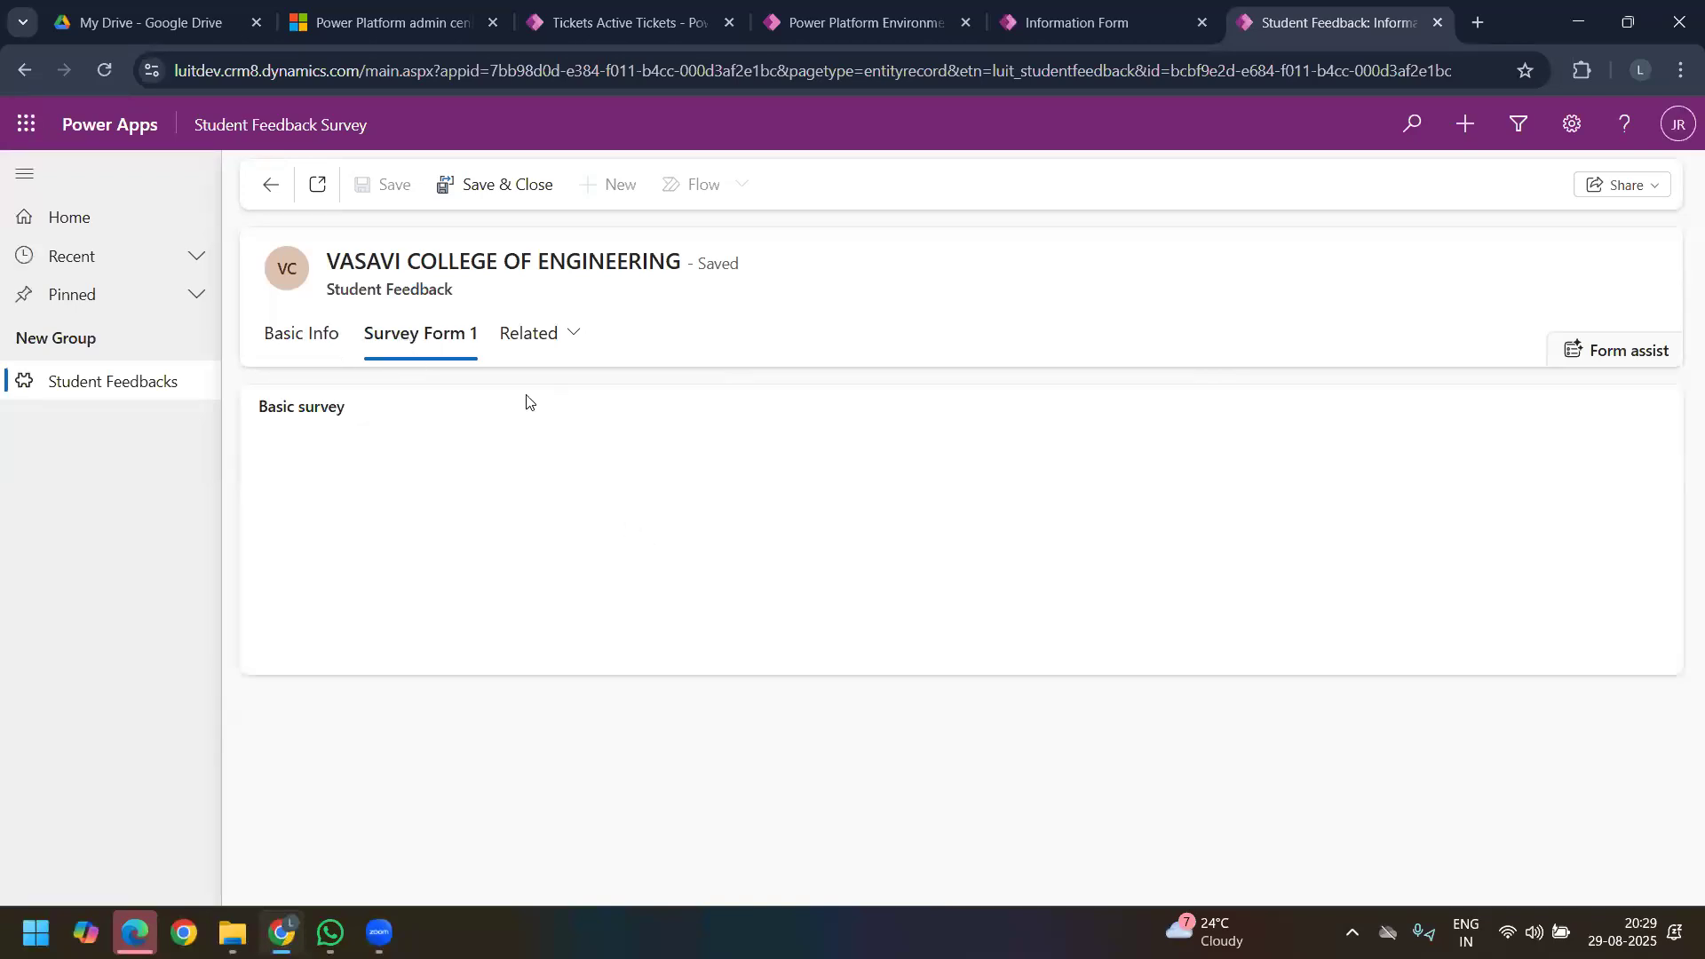
pyautogui.click(276, 338)
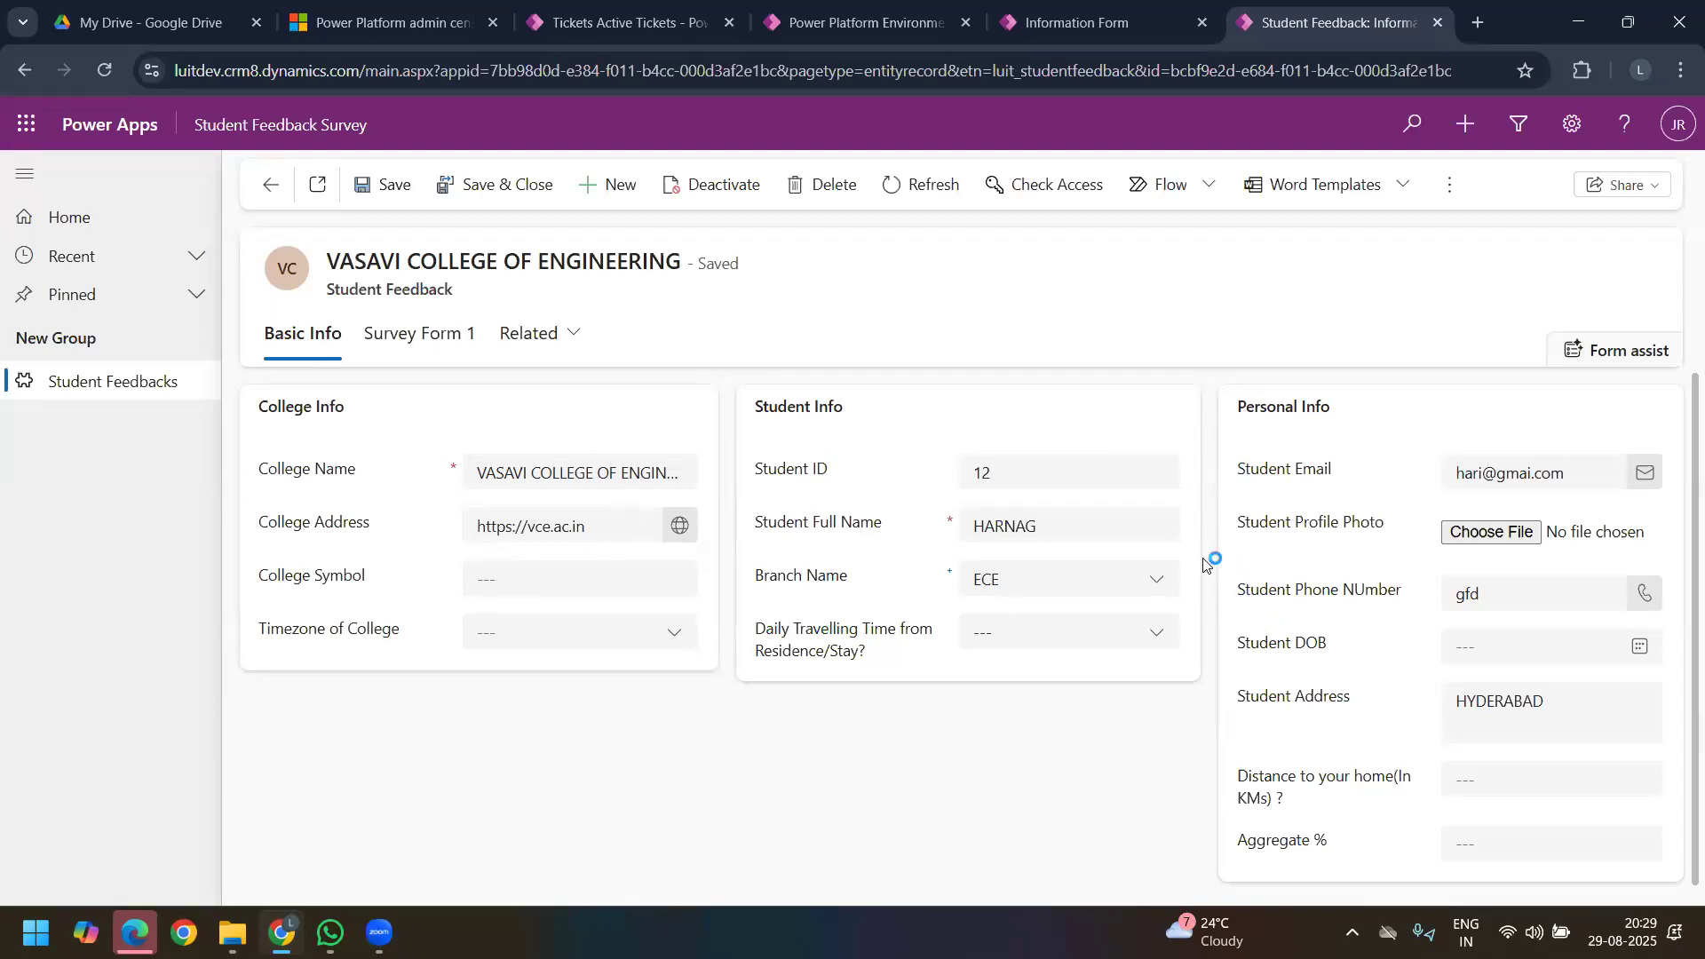
pyautogui.click(427, 335)
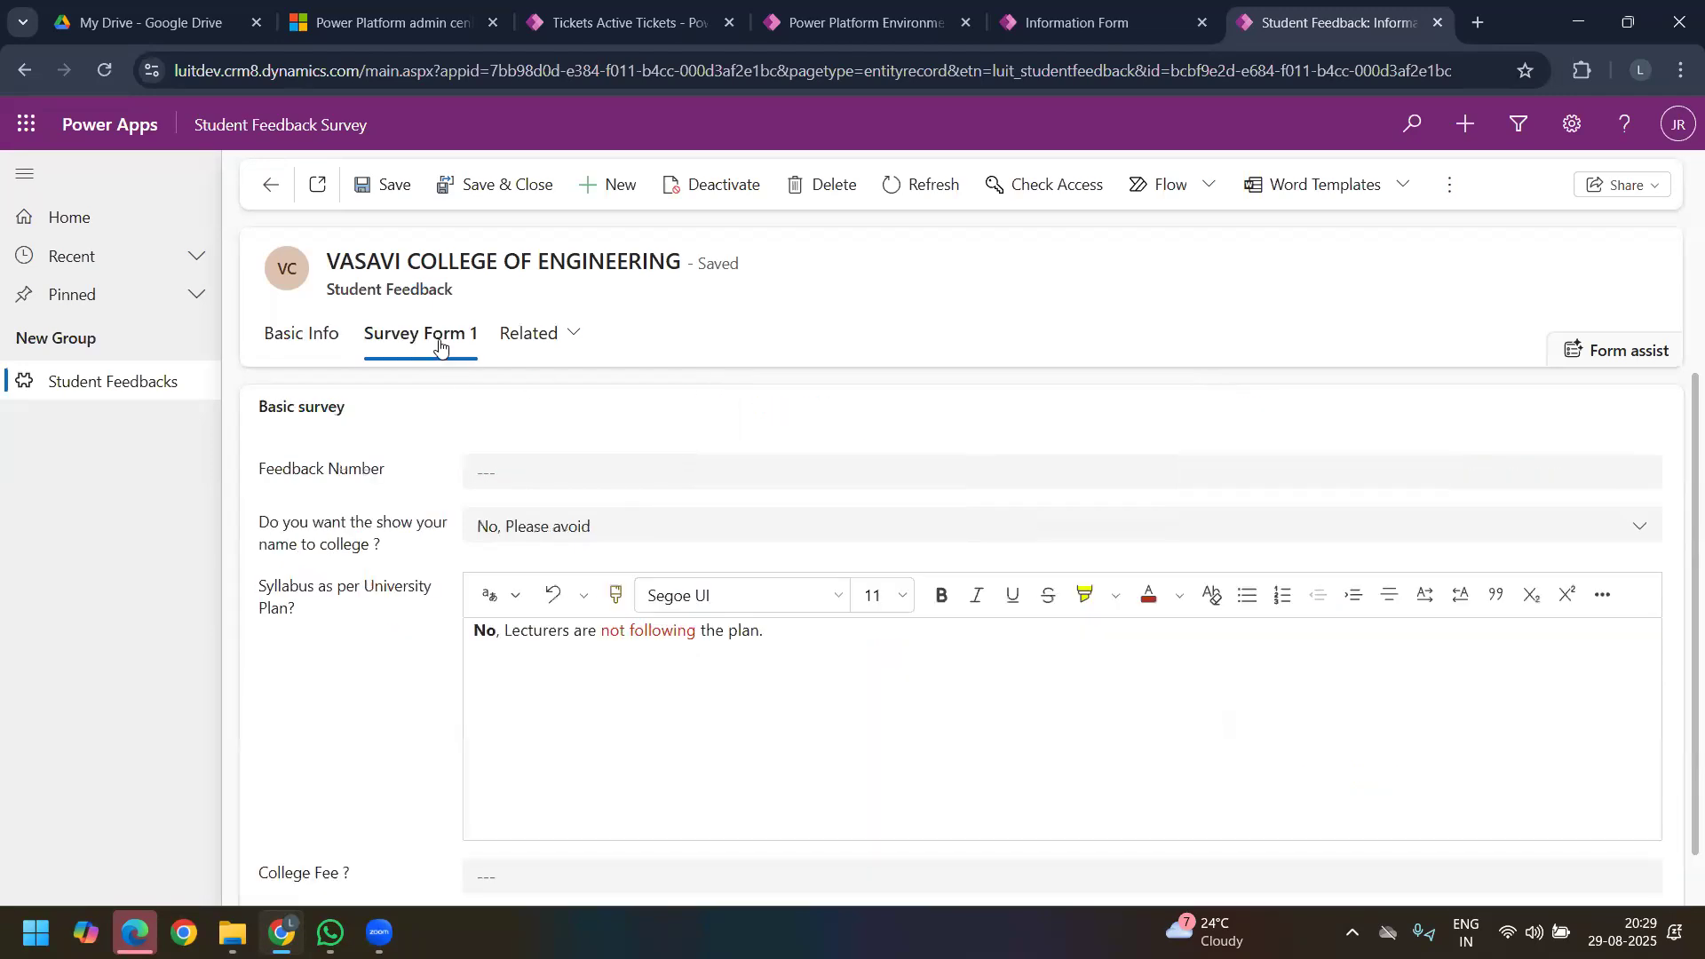
pyautogui.click(497, 475)
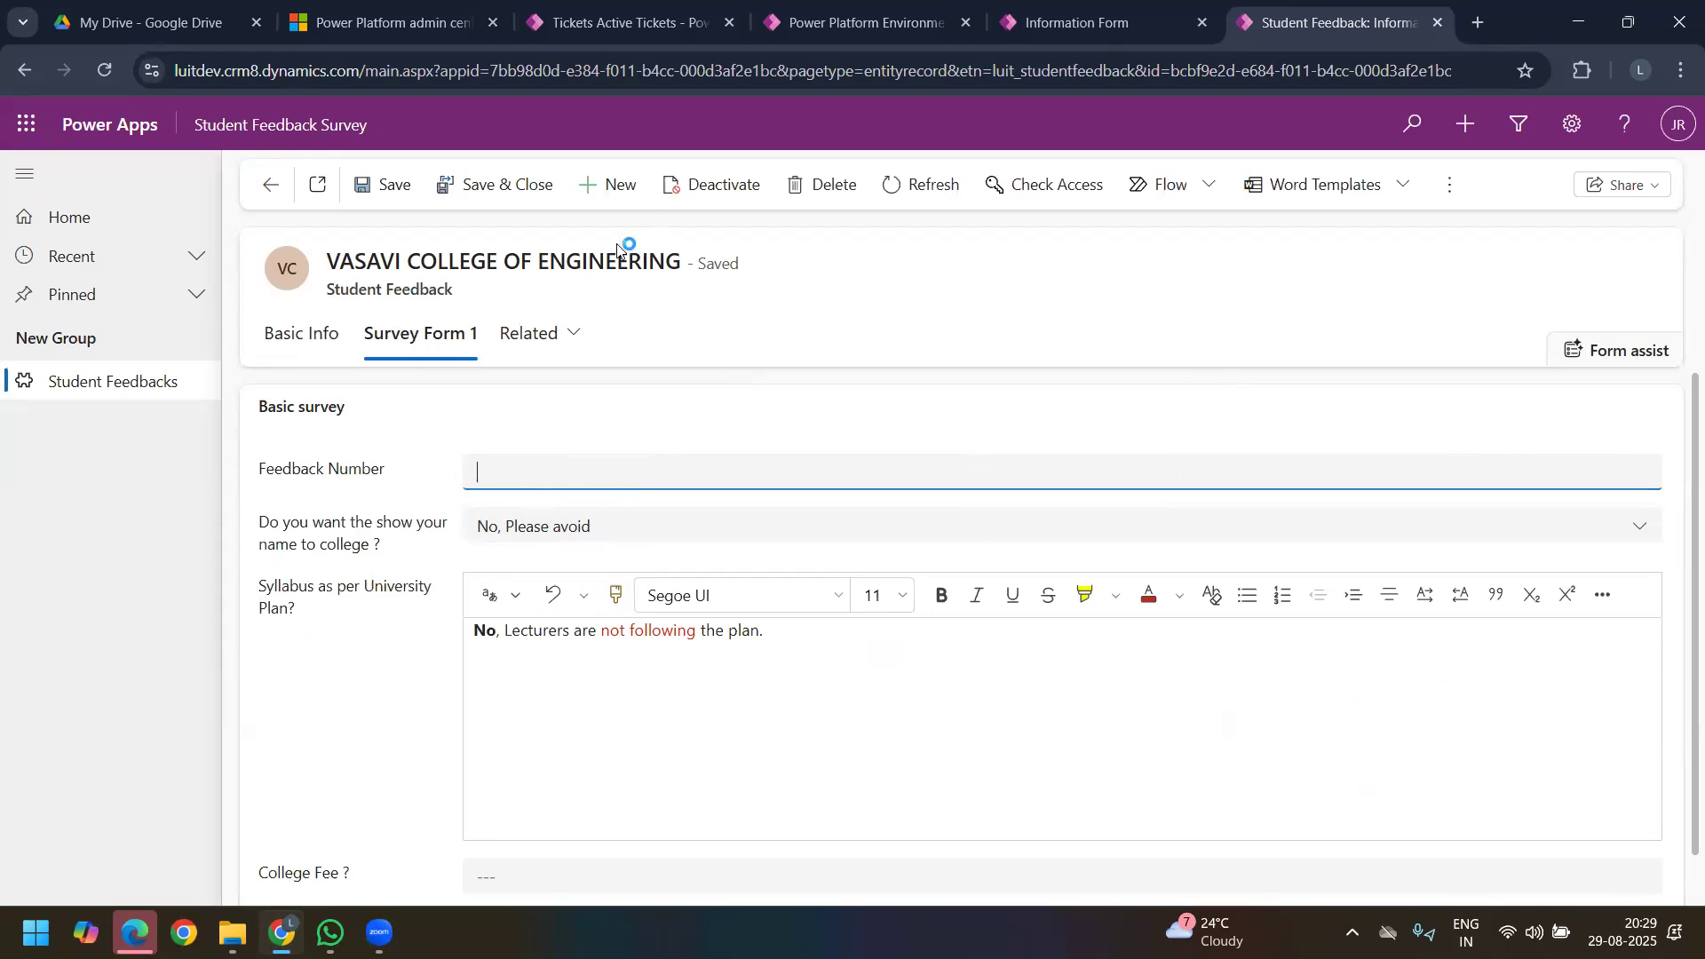
# Step: Start a new Student Feedback record with College Name SR UNIVERSITY and College Address sru.ac.in
pyautogui.click(606, 186)
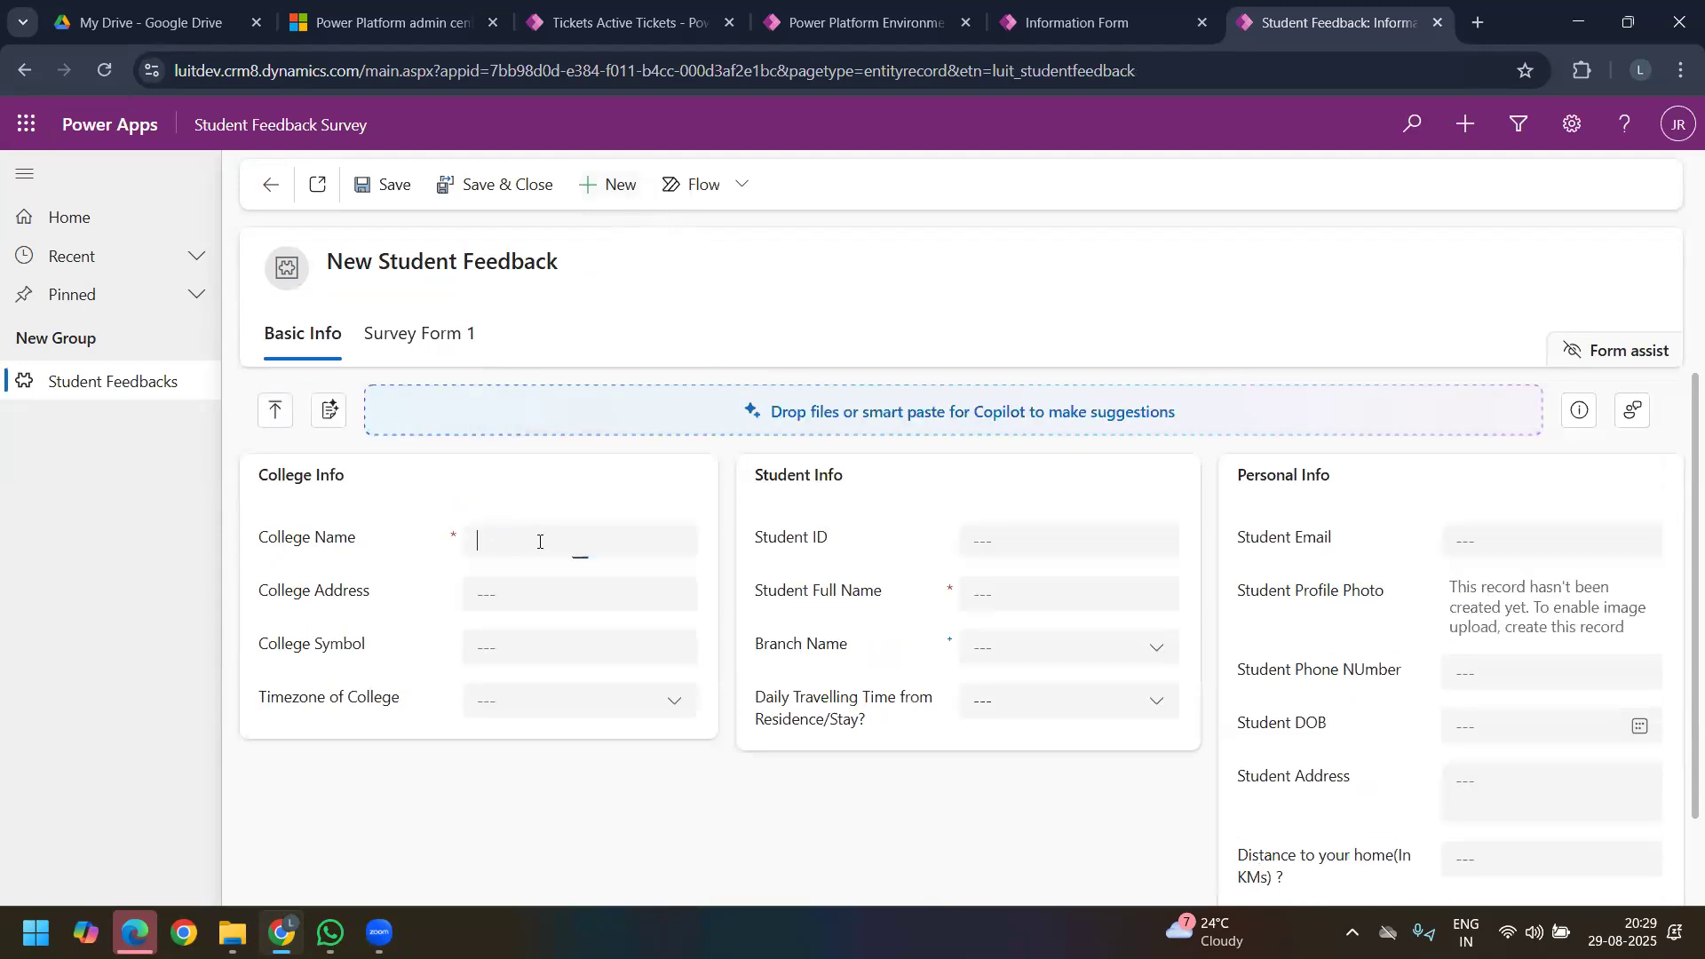
pyautogui.write('SR UNIVERSITY')
pyautogui.click(525, 578)
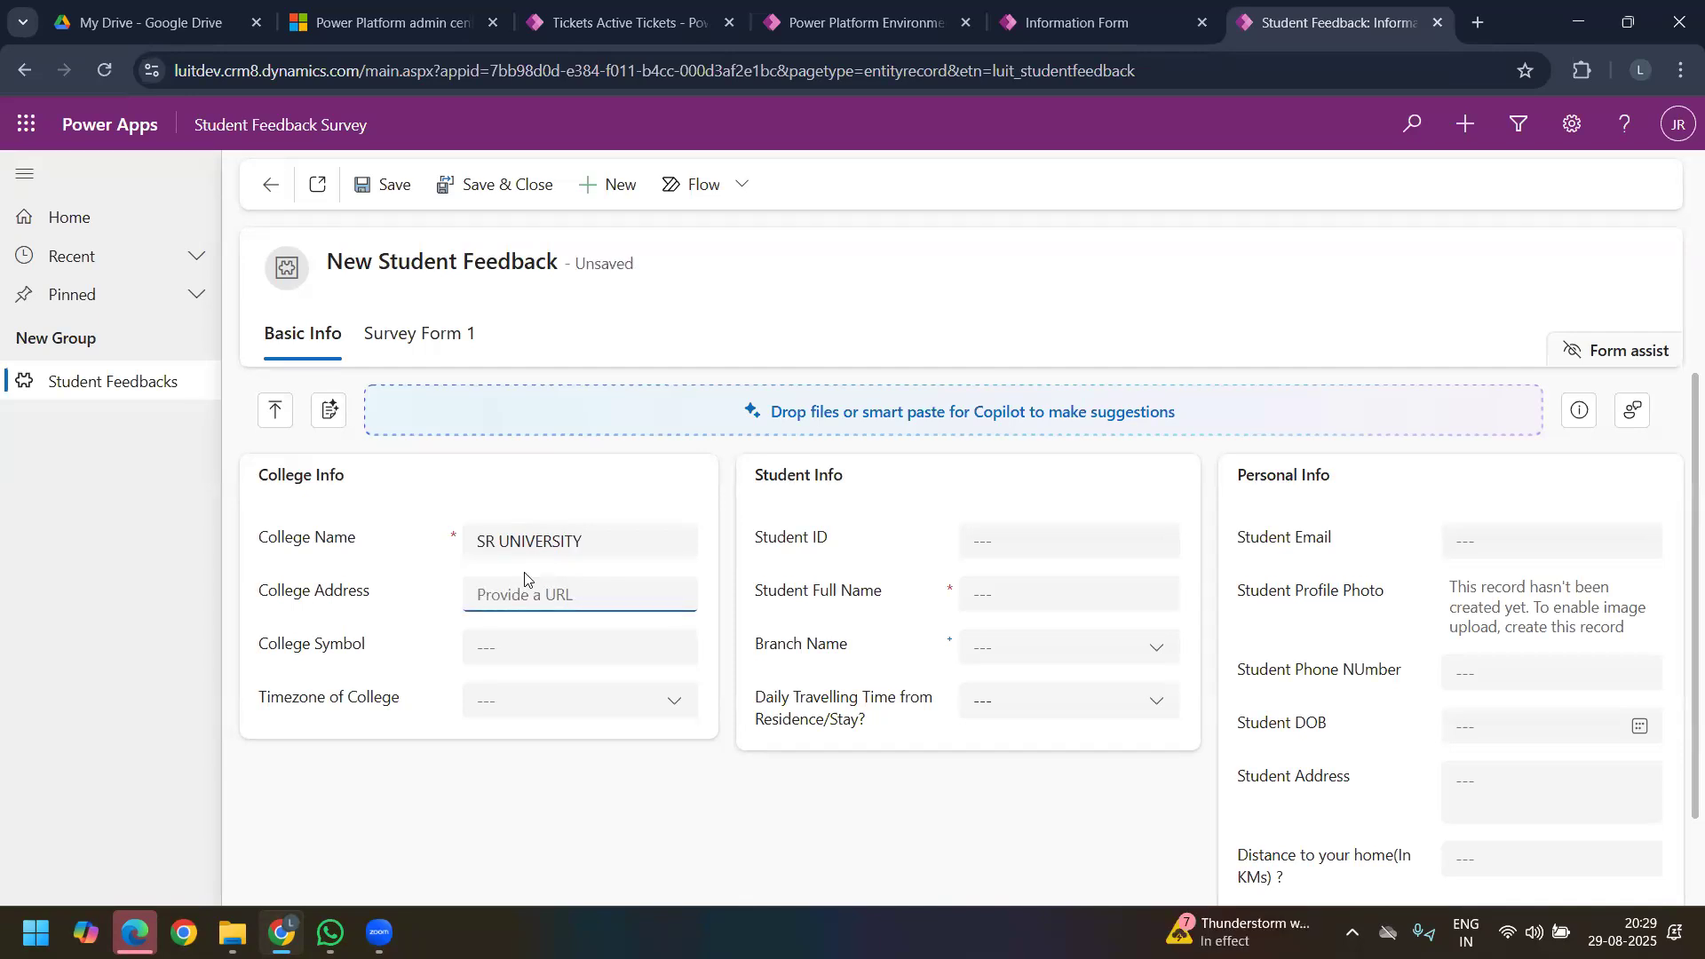
pyautogui.write('sru.ac.in')
pyautogui.click(532, 650)
# Step: Set Timezone of College to (GMT+05:30) Chennai, Kolkata, Mumbai, New Delhi
pyautogui.click(625, 702)
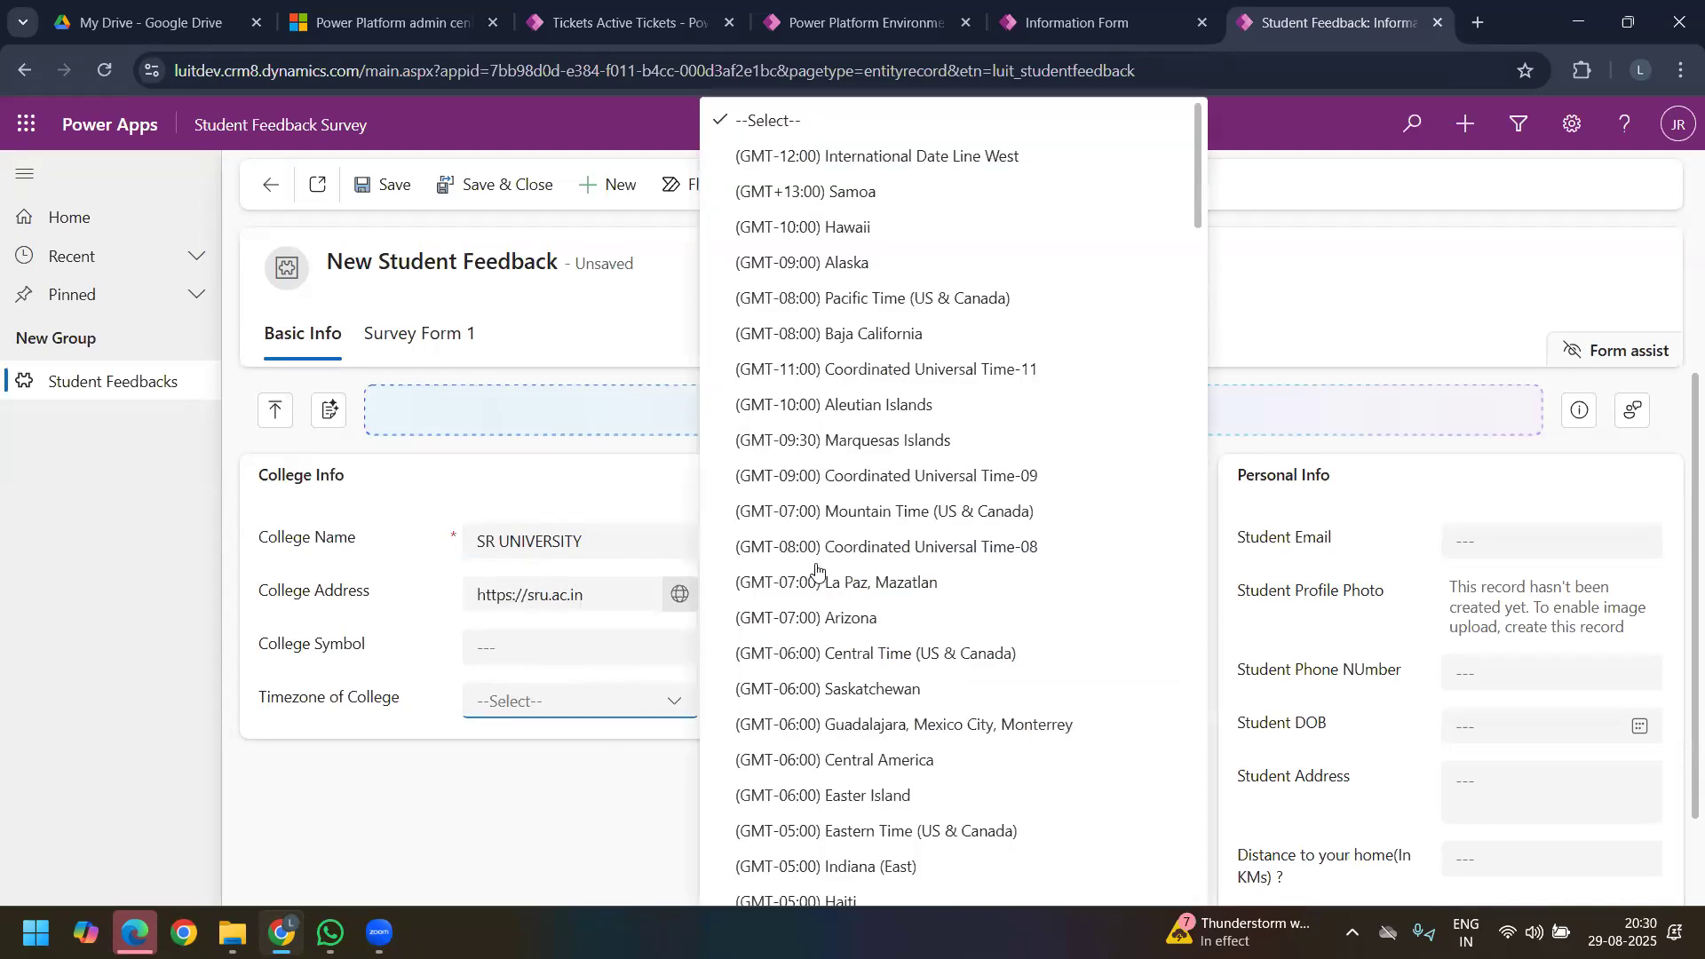
pyautogui.scroll(-15, 832, 593)
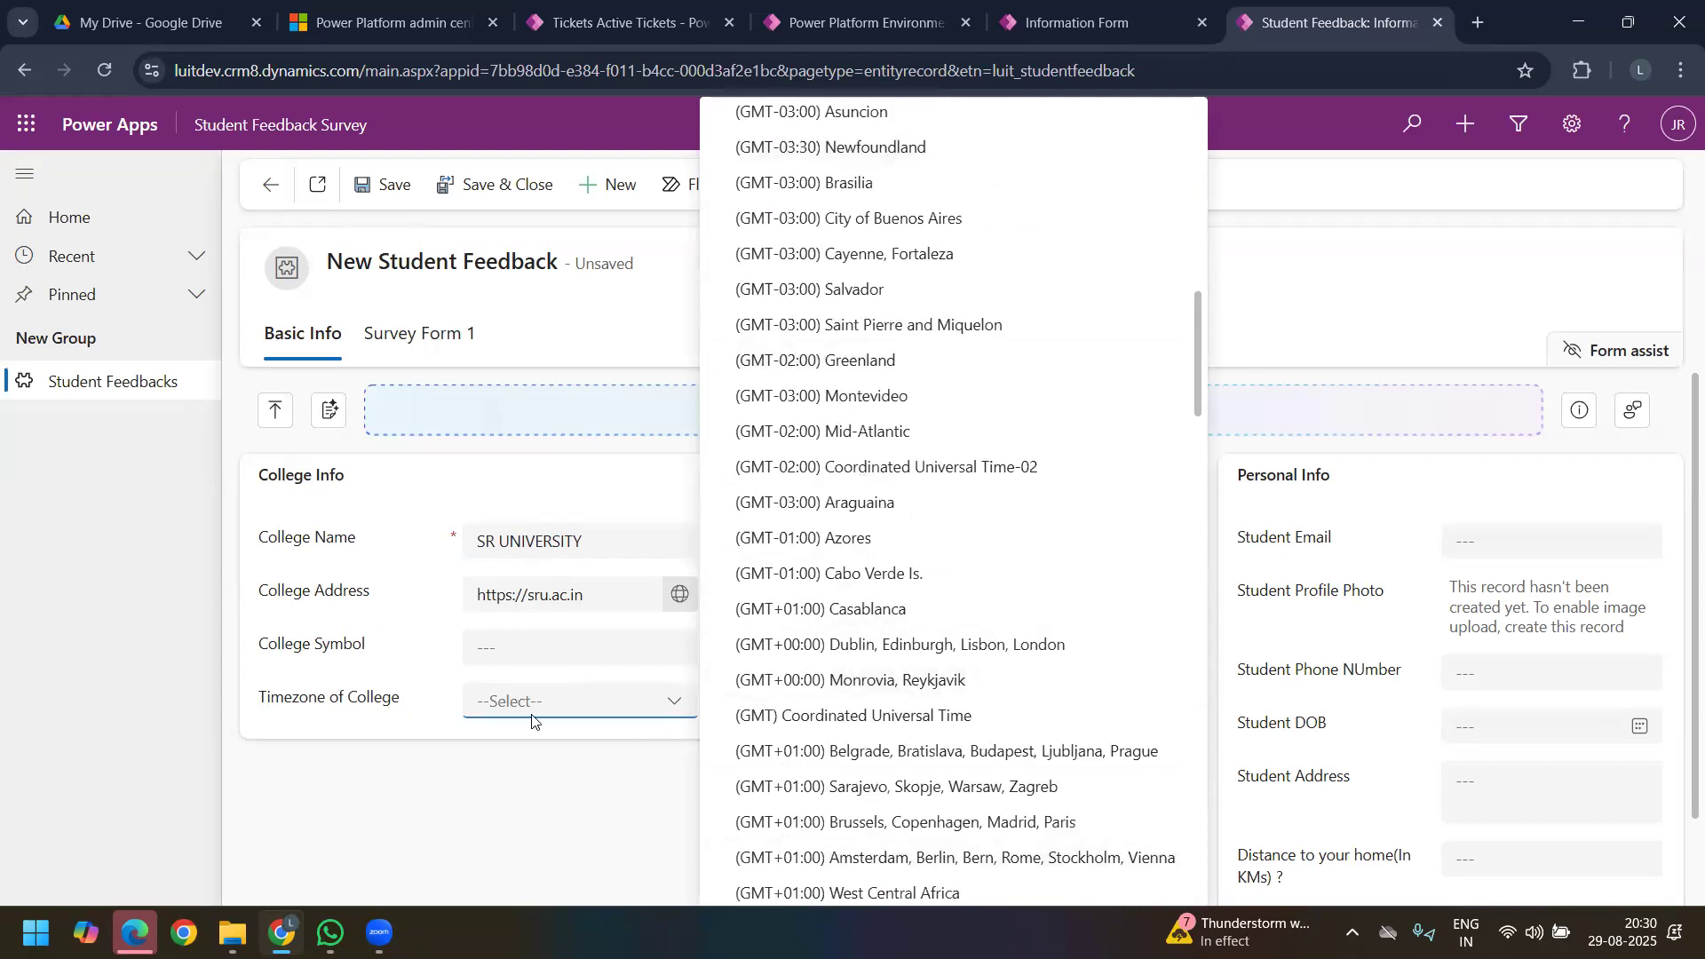
pyautogui.scroll(12, 826, 673)
pyautogui.scroll(-5, 855, 639)
pyautogui.scroll(-15, 857, 638)
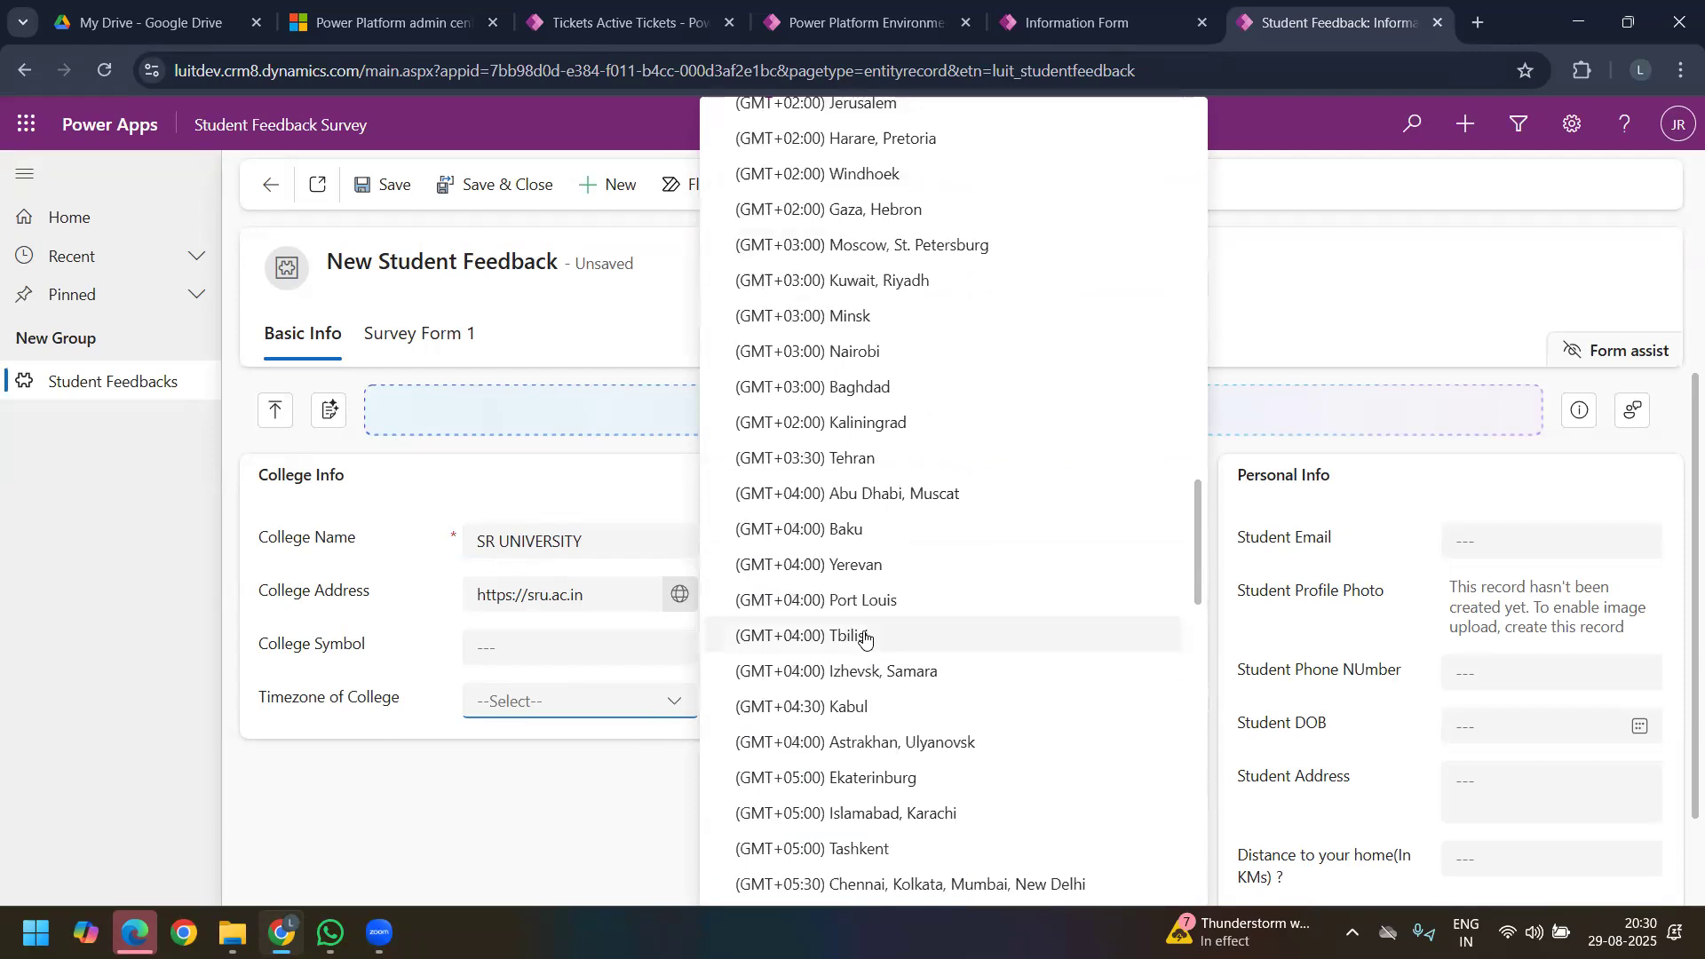
pyautogui.scroll(4, 864, 637)
pyautogui.scroll(-6, 852, 647)
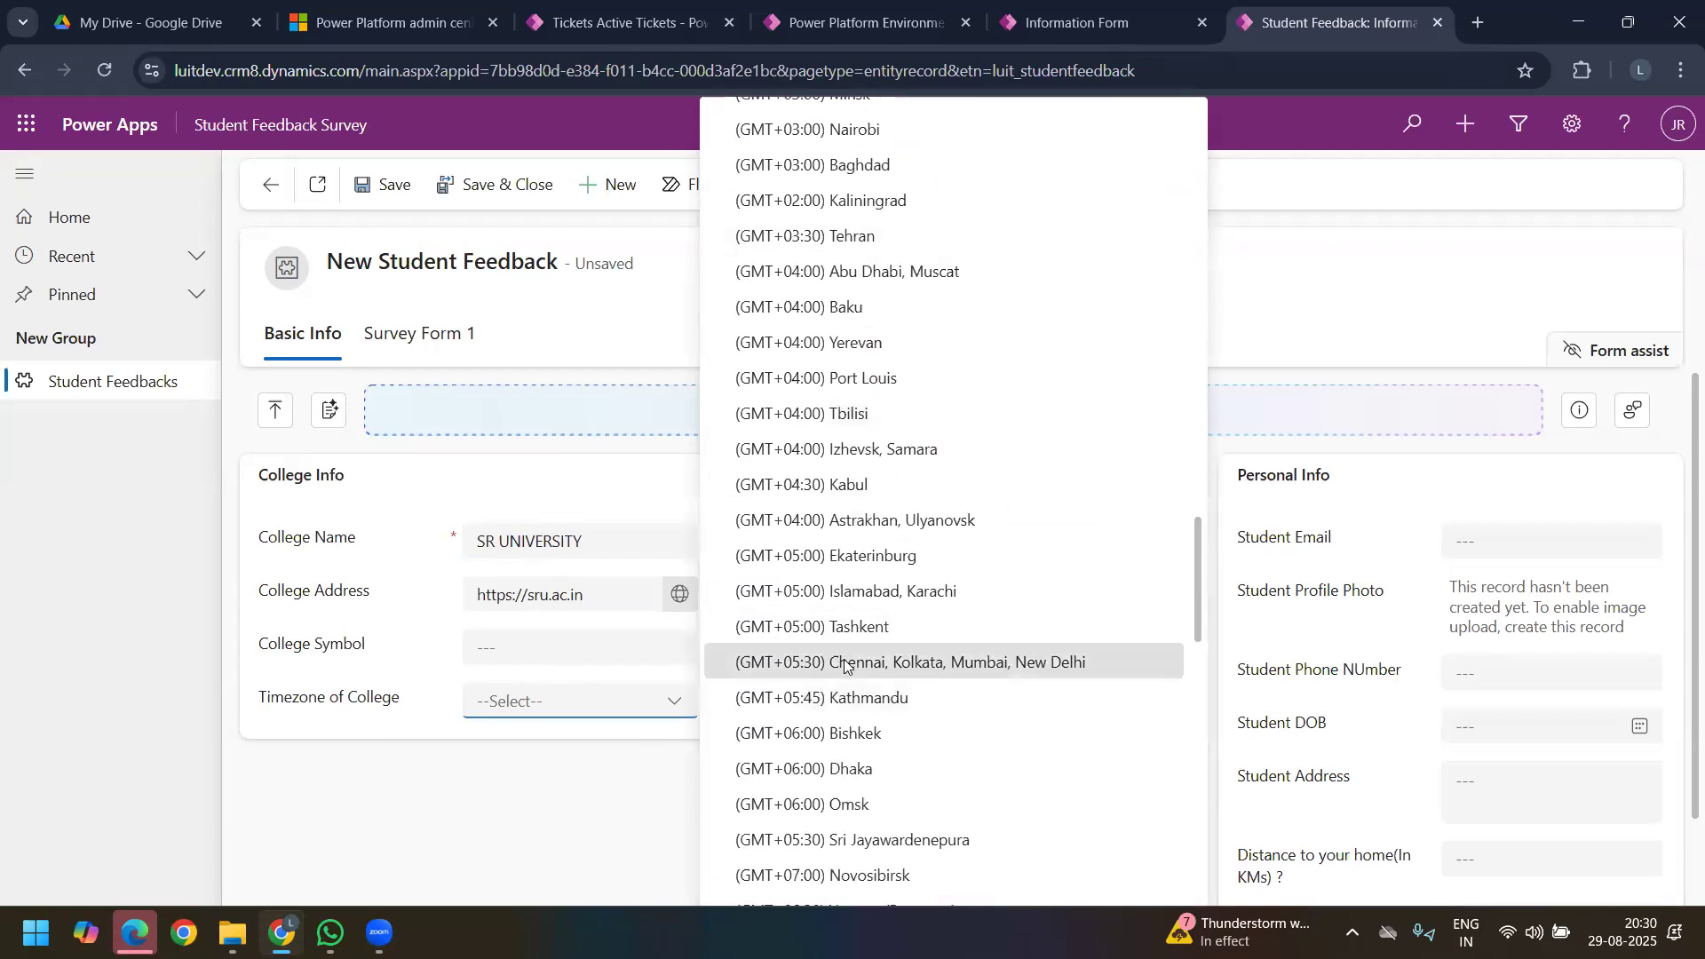
pyautogui.click(845, 666)
# Step: Enter the student's ID and full name in Student Info and set Branch Name to MECH
pyautogui.click(1026, 547)
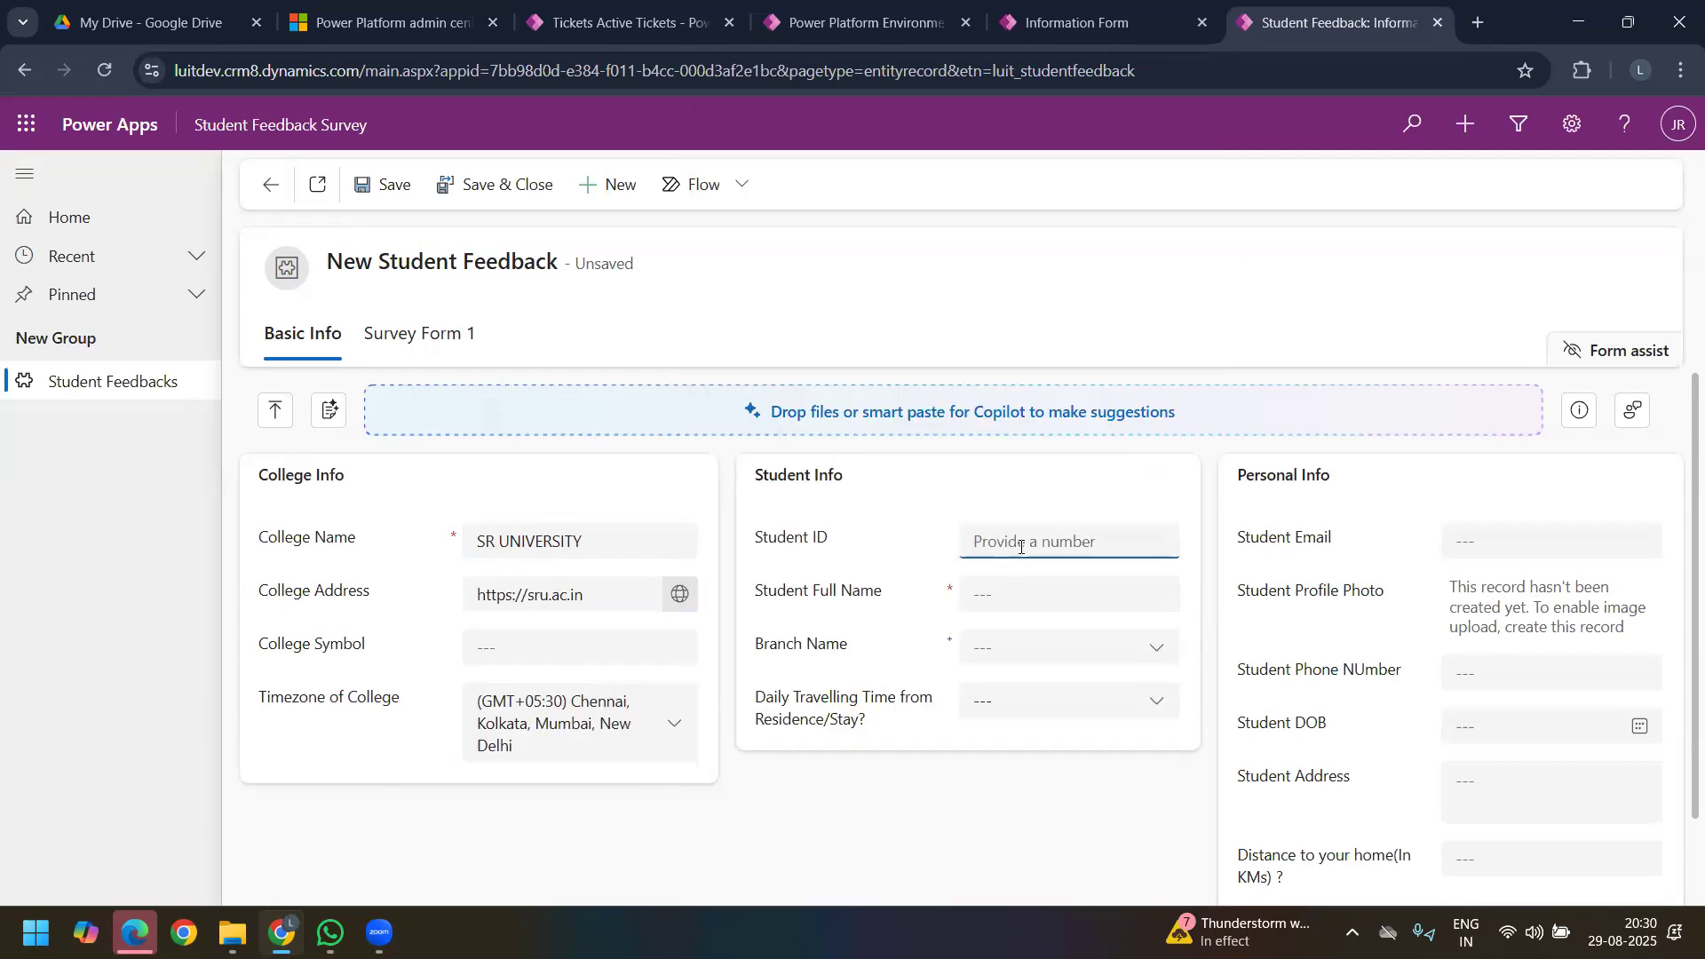
pyautogui.write('23')
pyautogui.click(980, 592)
pyautogui.write('HARNAG')
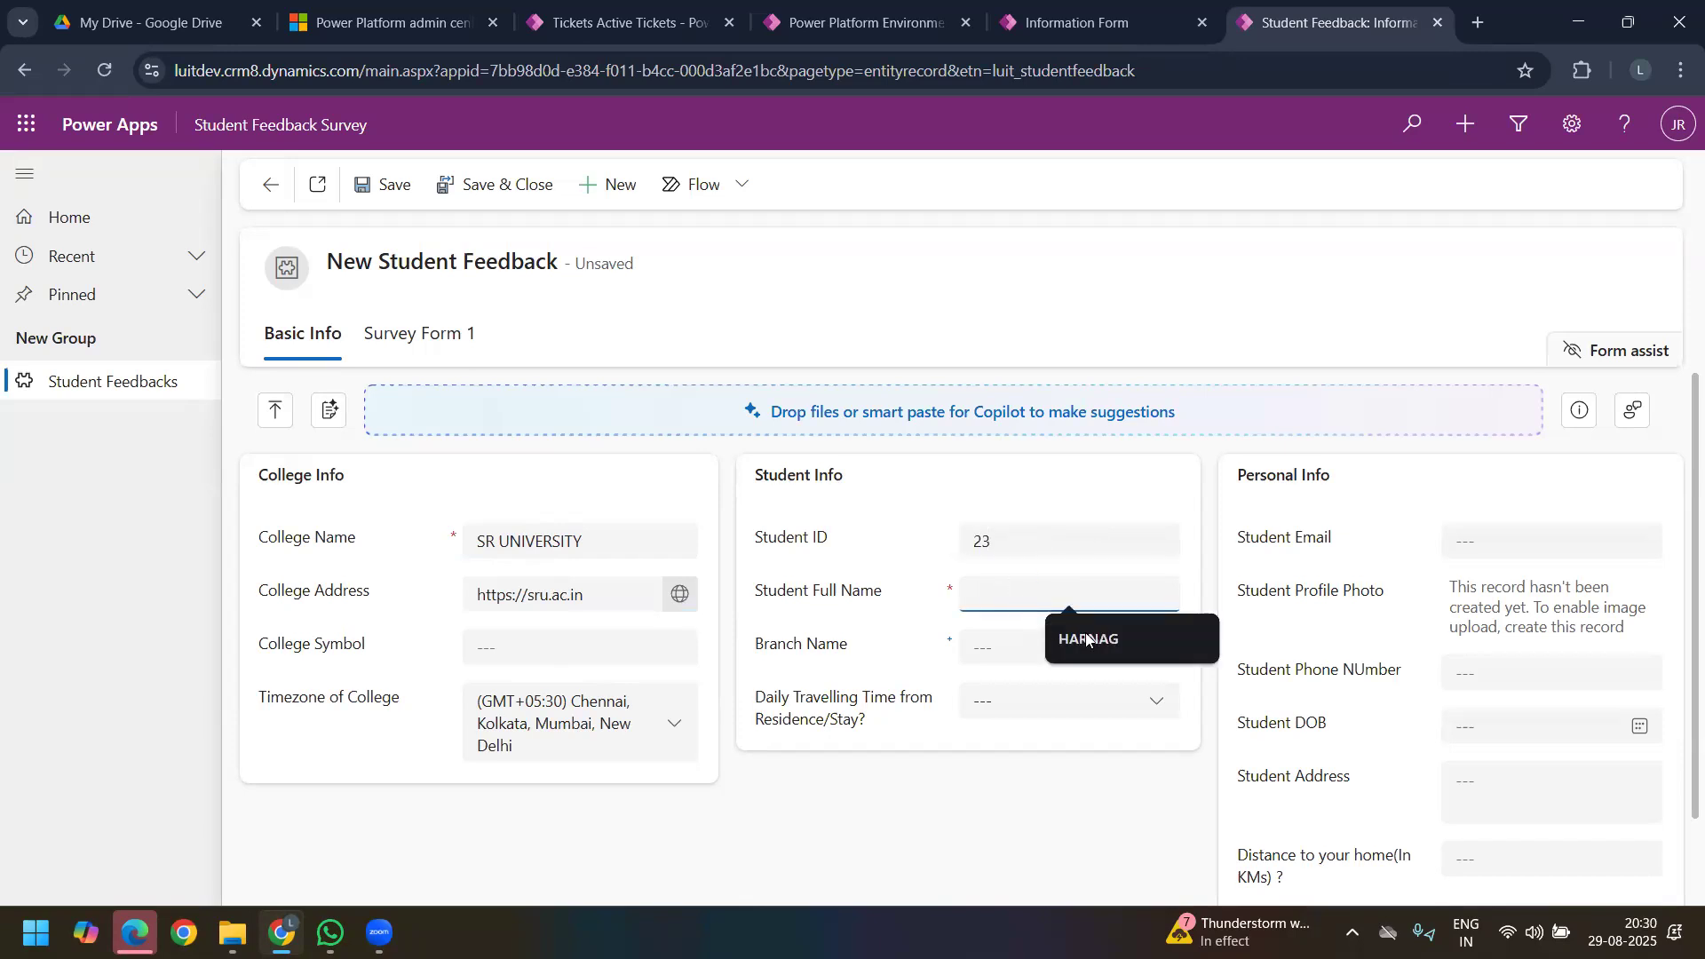
pyautogui.click(971, 662)
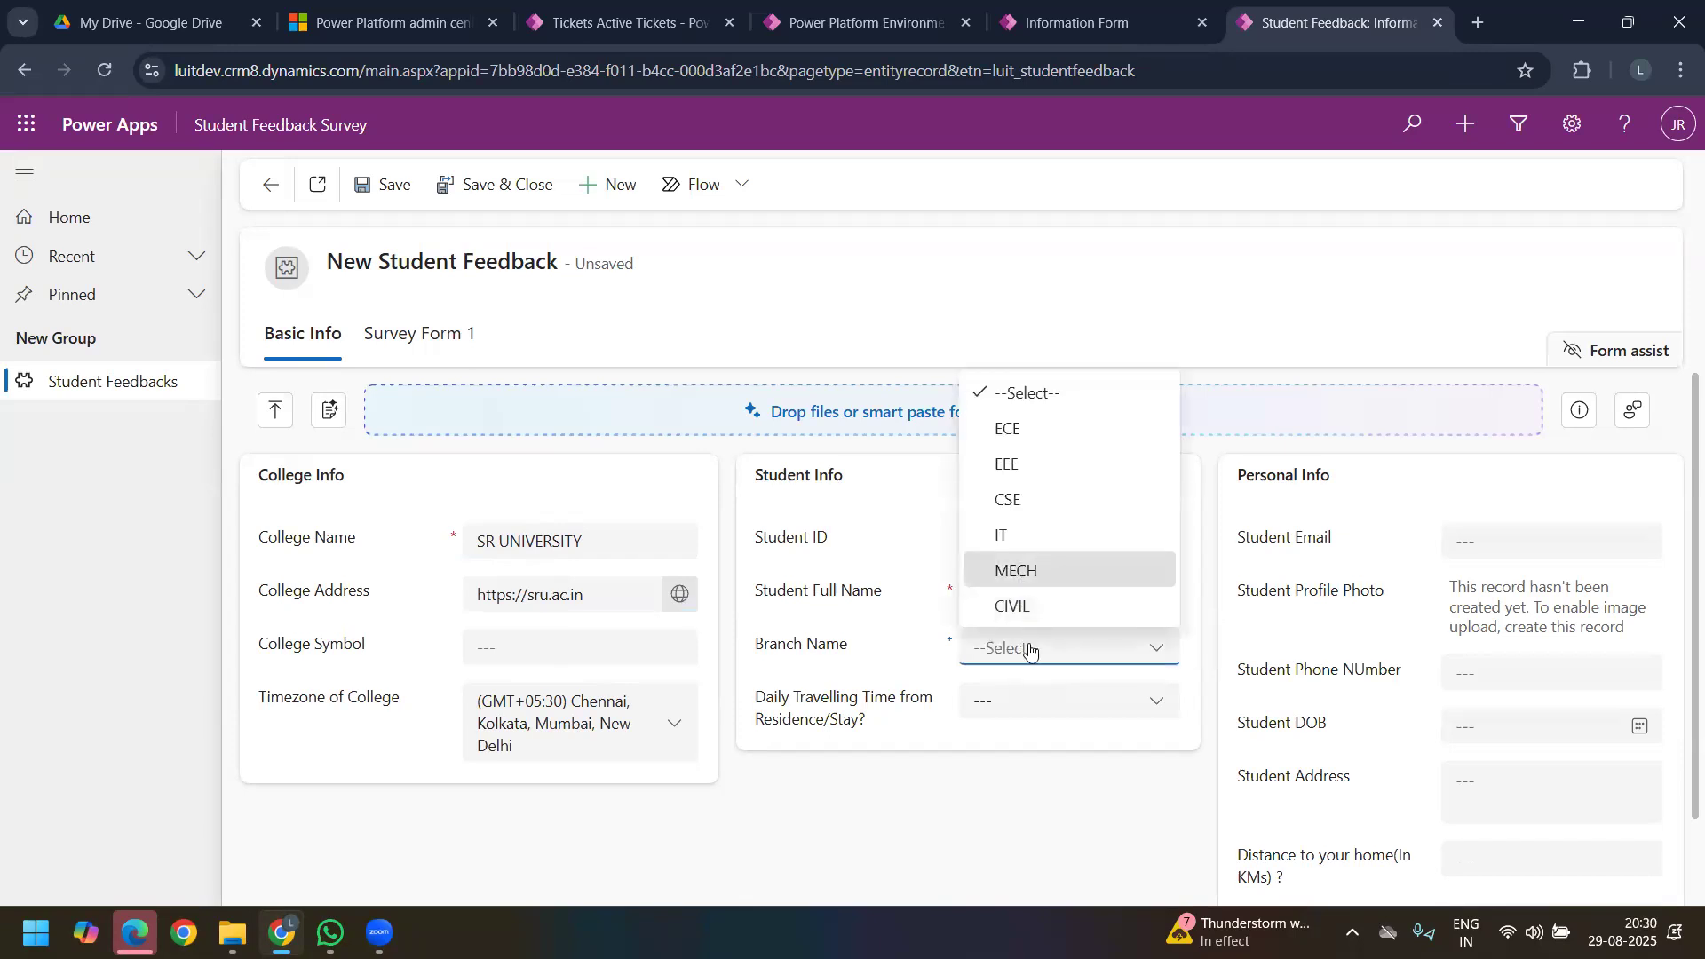
pyautogui.click(1013, 568)
# Step: Set the daily travelling time from residence to 30 minutes and look through the other duration choices
pyautogui.click(1020, 702)
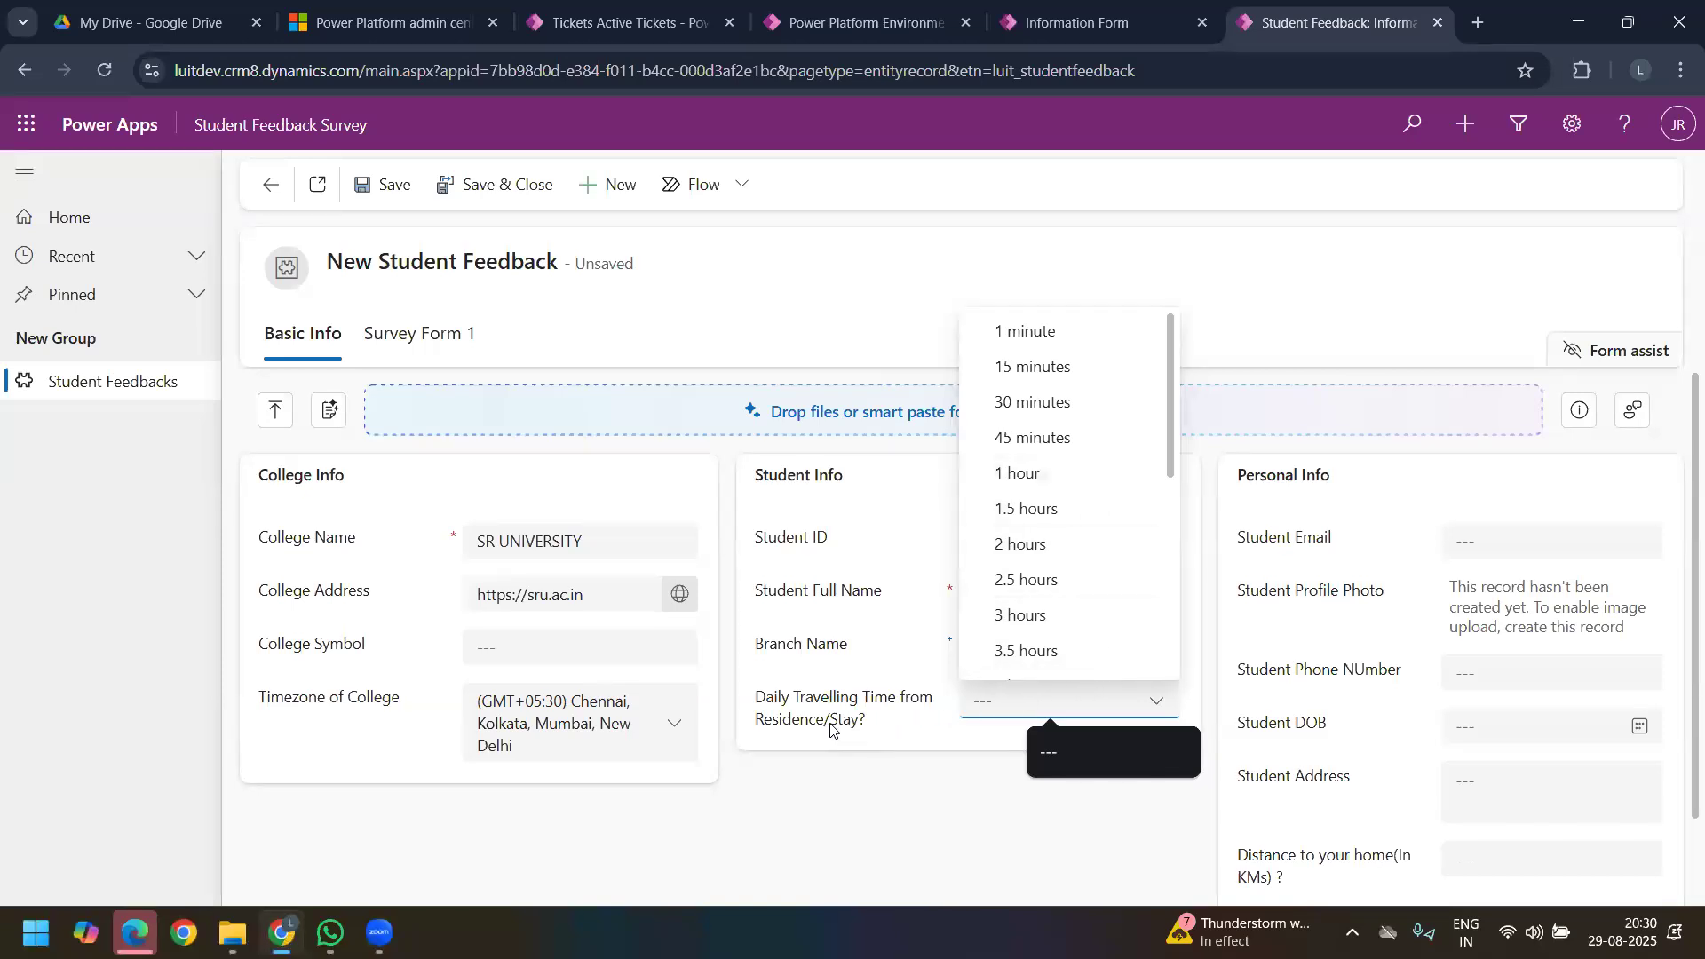
pyautogui.scroll(-1, 1175, 513)
pyautogui.scroll(-4, 1132, 515)
pyautogui.scroll(5, 1184, 306)
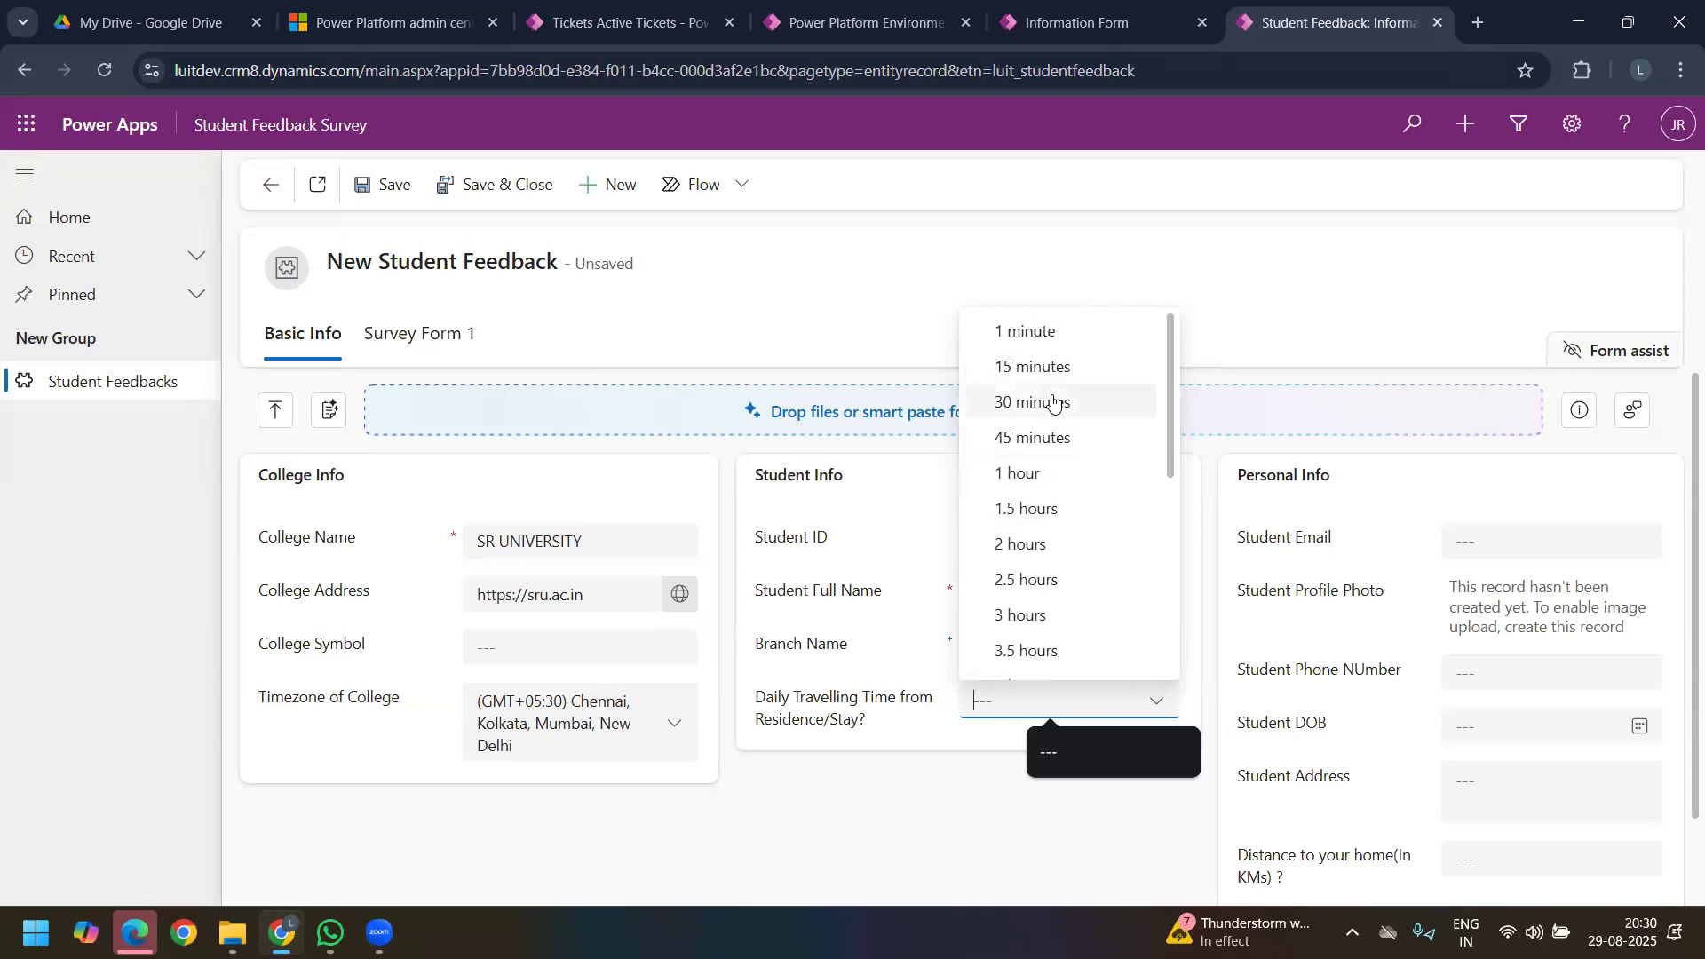
pyautogui.click(1052, 402)
pyautogui.click(1073, 709)
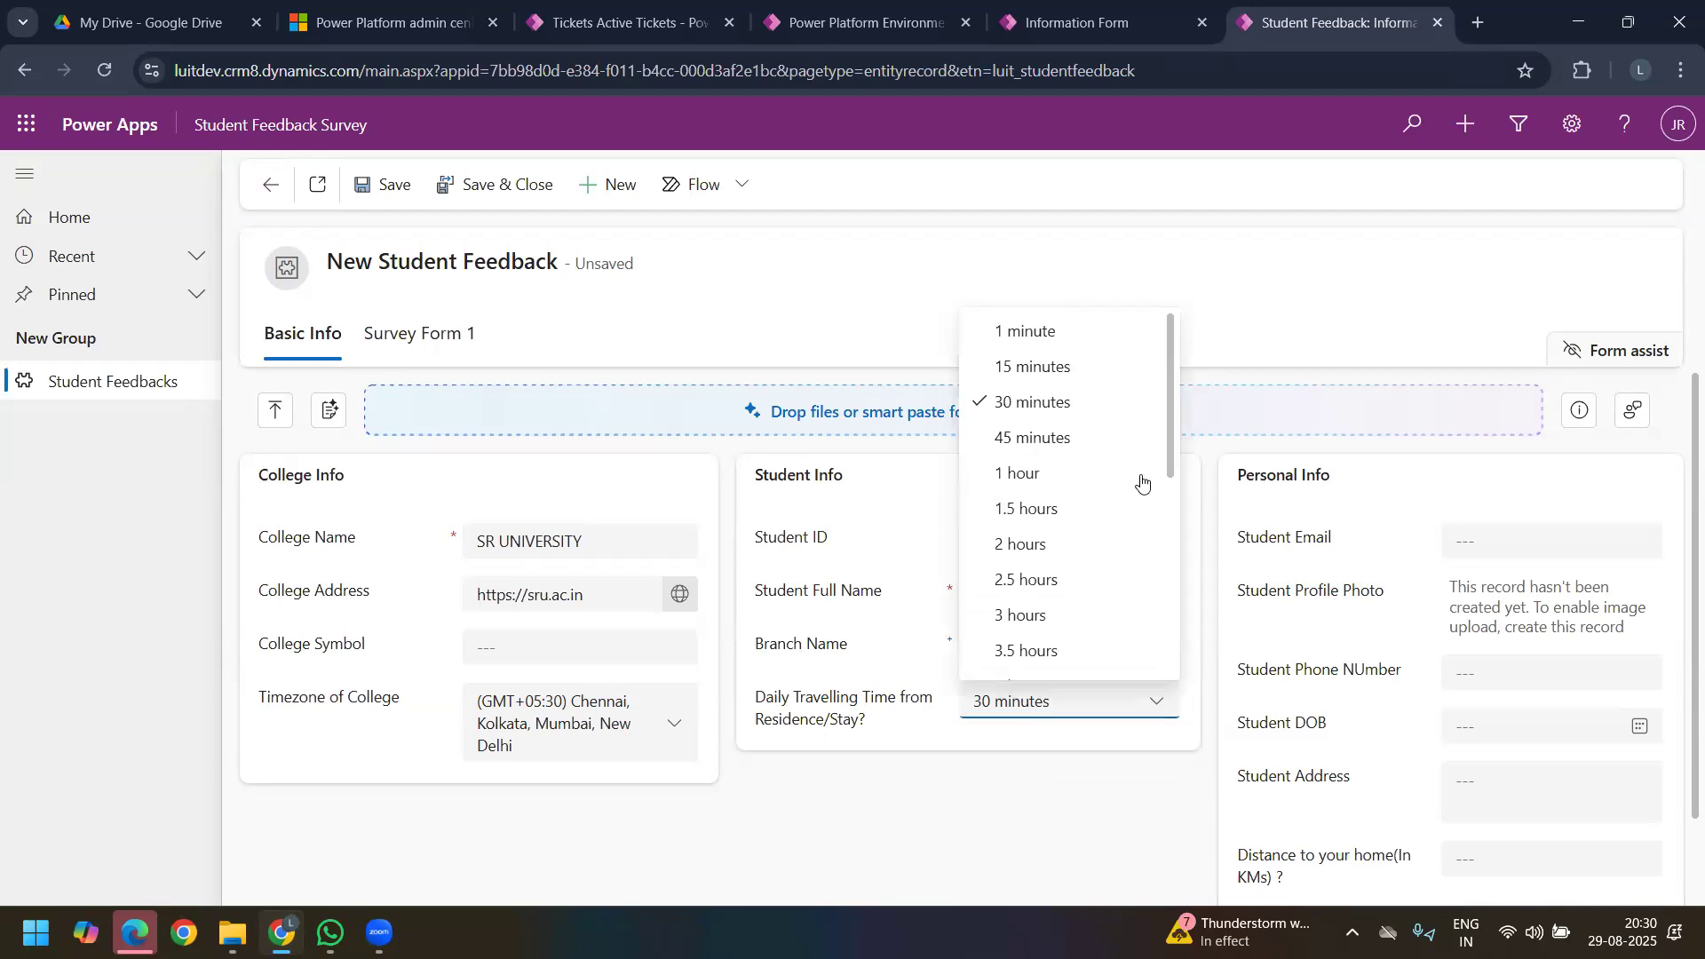
pyautogui.scroll(-4, 1130, 532)
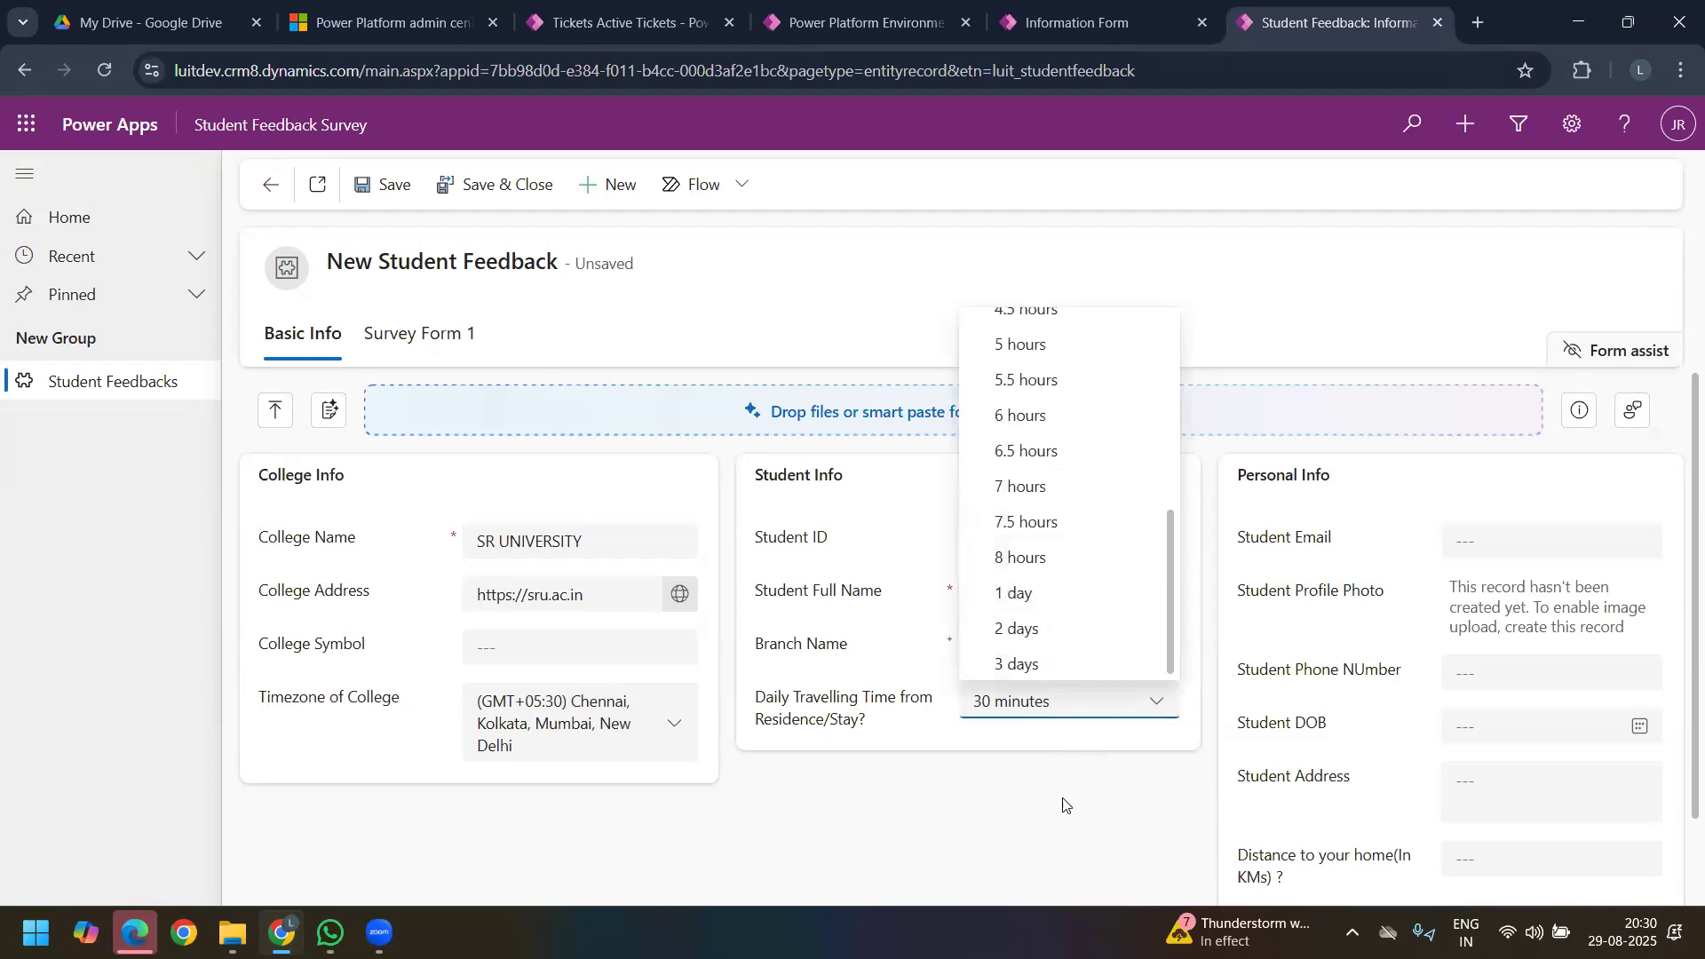
pyautogui.click(1150, 708)
# Step: Enter the student's email under Personal Info and read the note in the Student Profile Photo field
pyautogui.click(1481, 544)
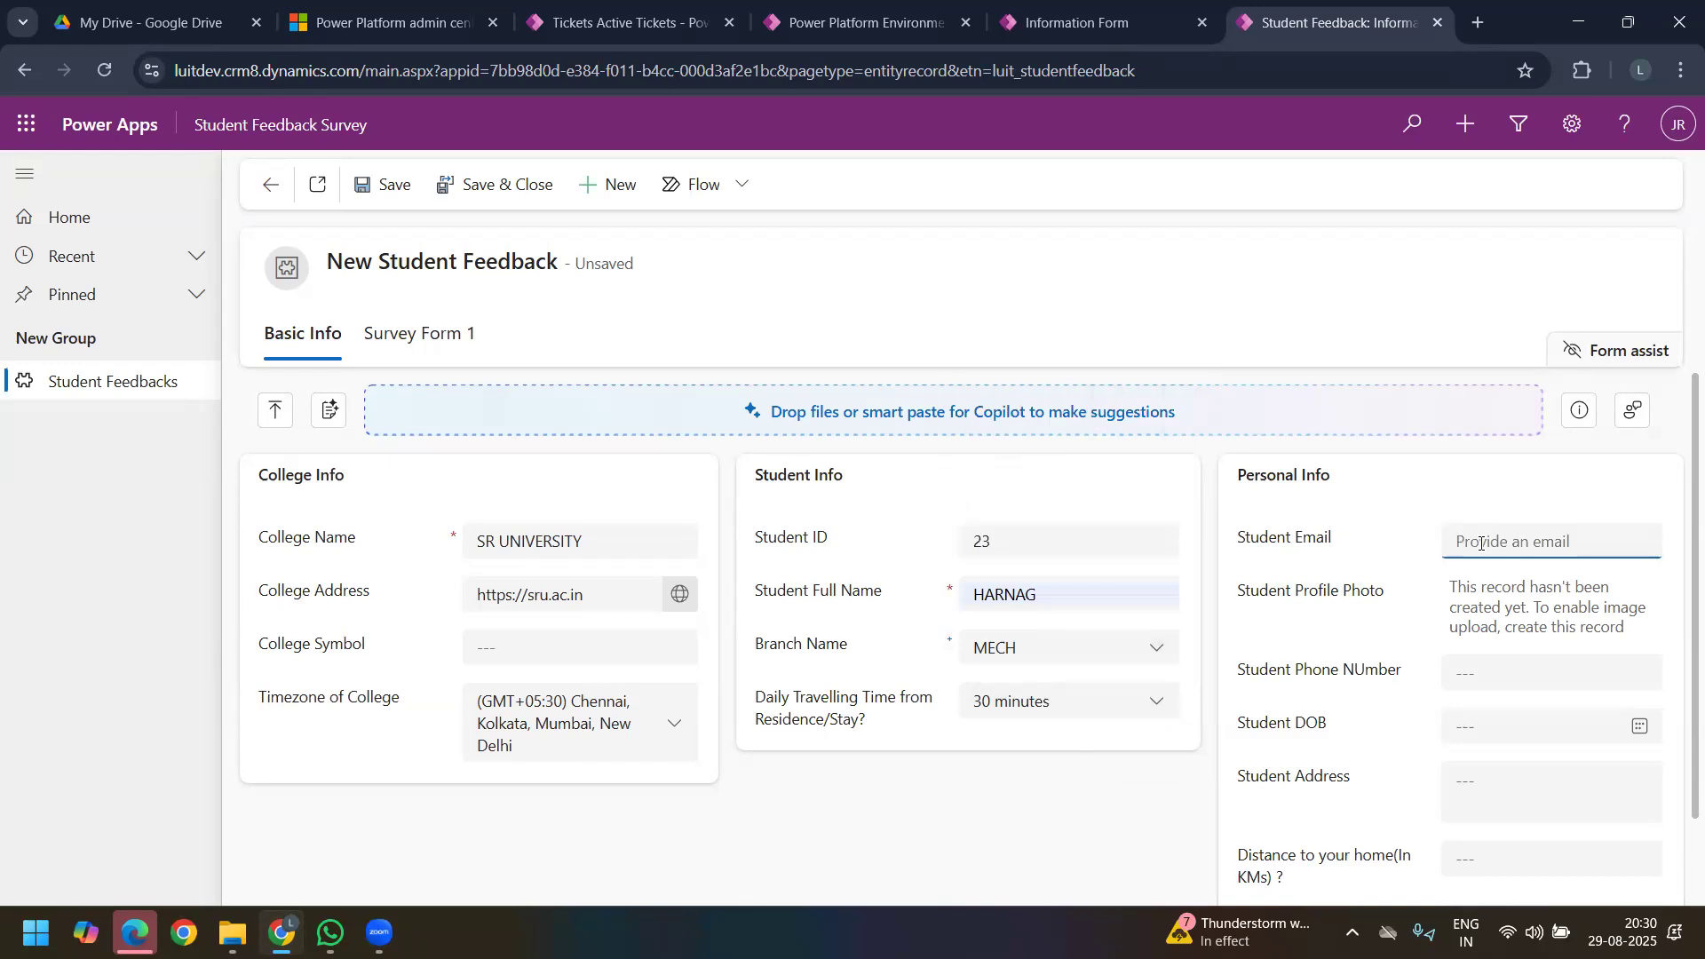
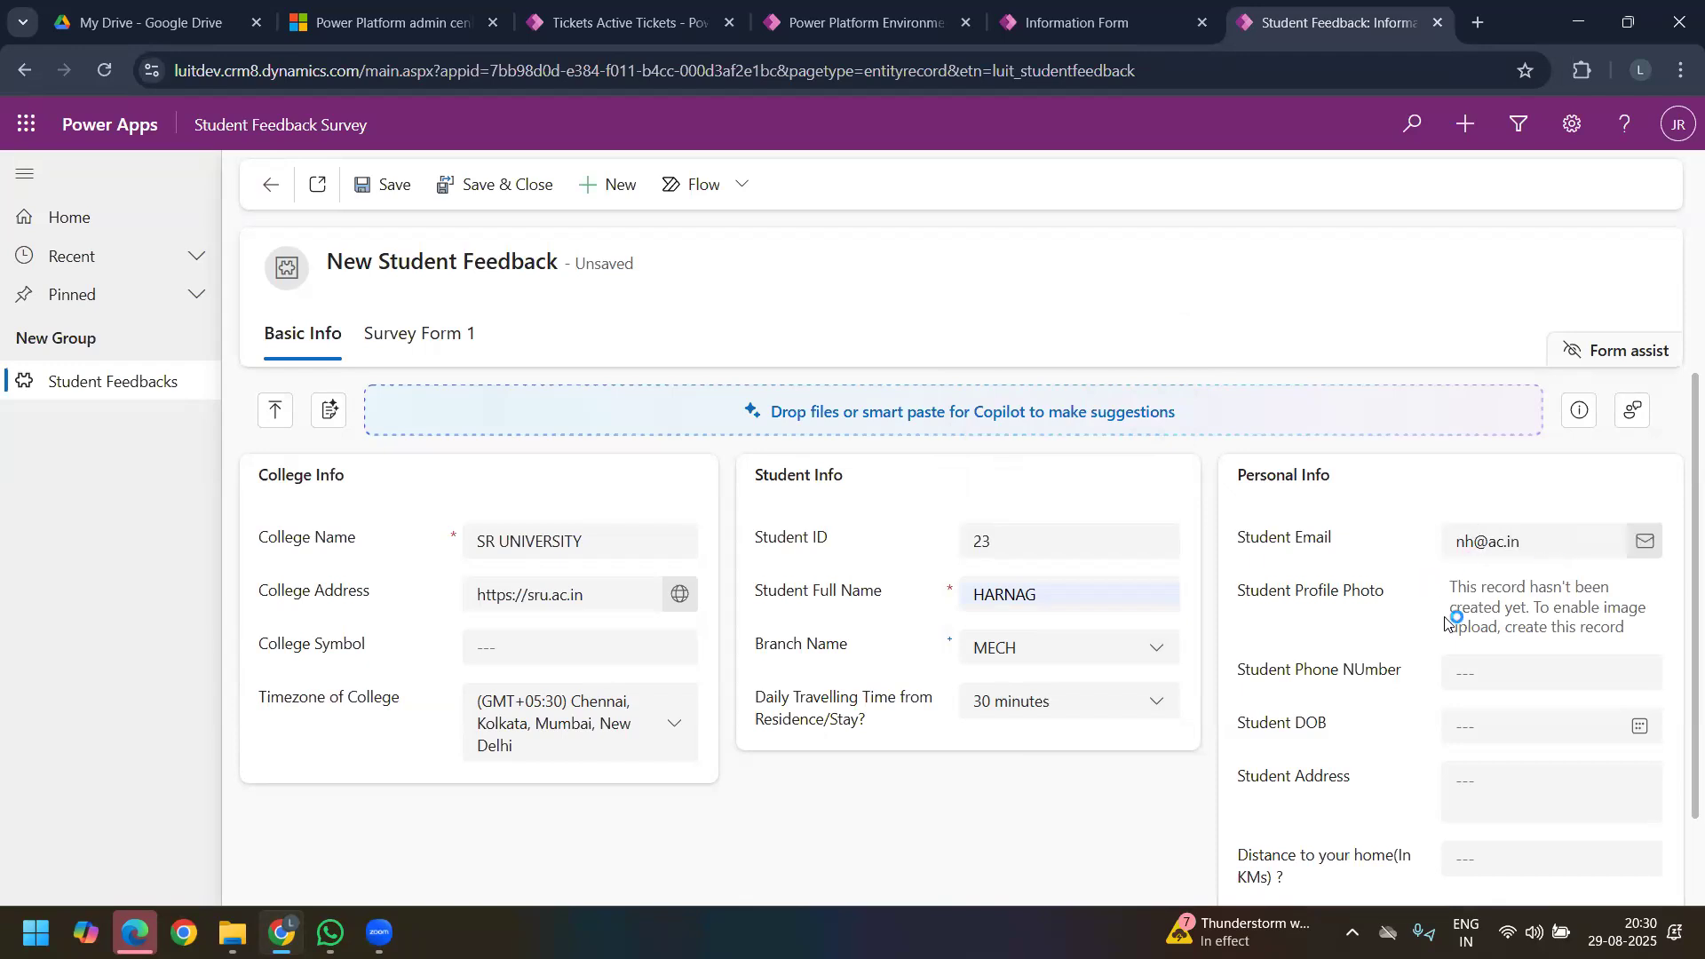
pyautogui.tripleClick(1507, 547)
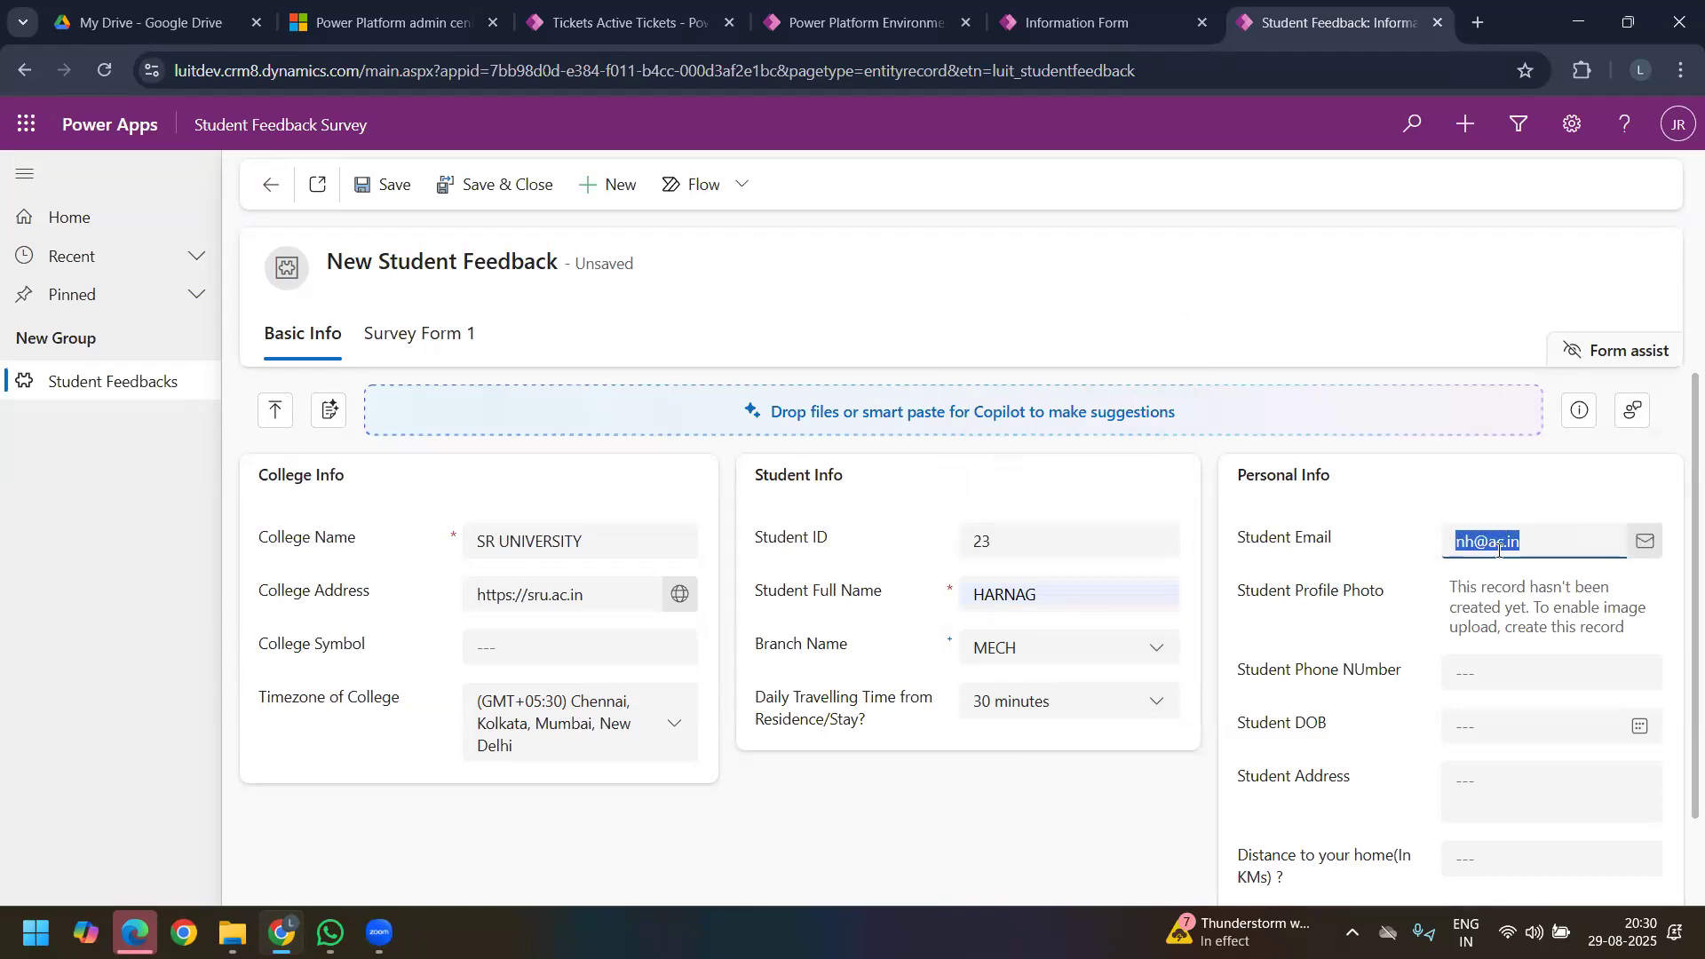
pyautogui.click(1557, 539)
pyautogui.press('Left')
pyautogui.press('Left')
pyautogui.press('Left')
pyautogui.moveTo(1529, 543); pyautogui.dragTo(1453, 546)
pyautogui.moveTo(1446, 605); pyautogui.dragTo(1551, 608)
pyautogui.click(1360, 608)
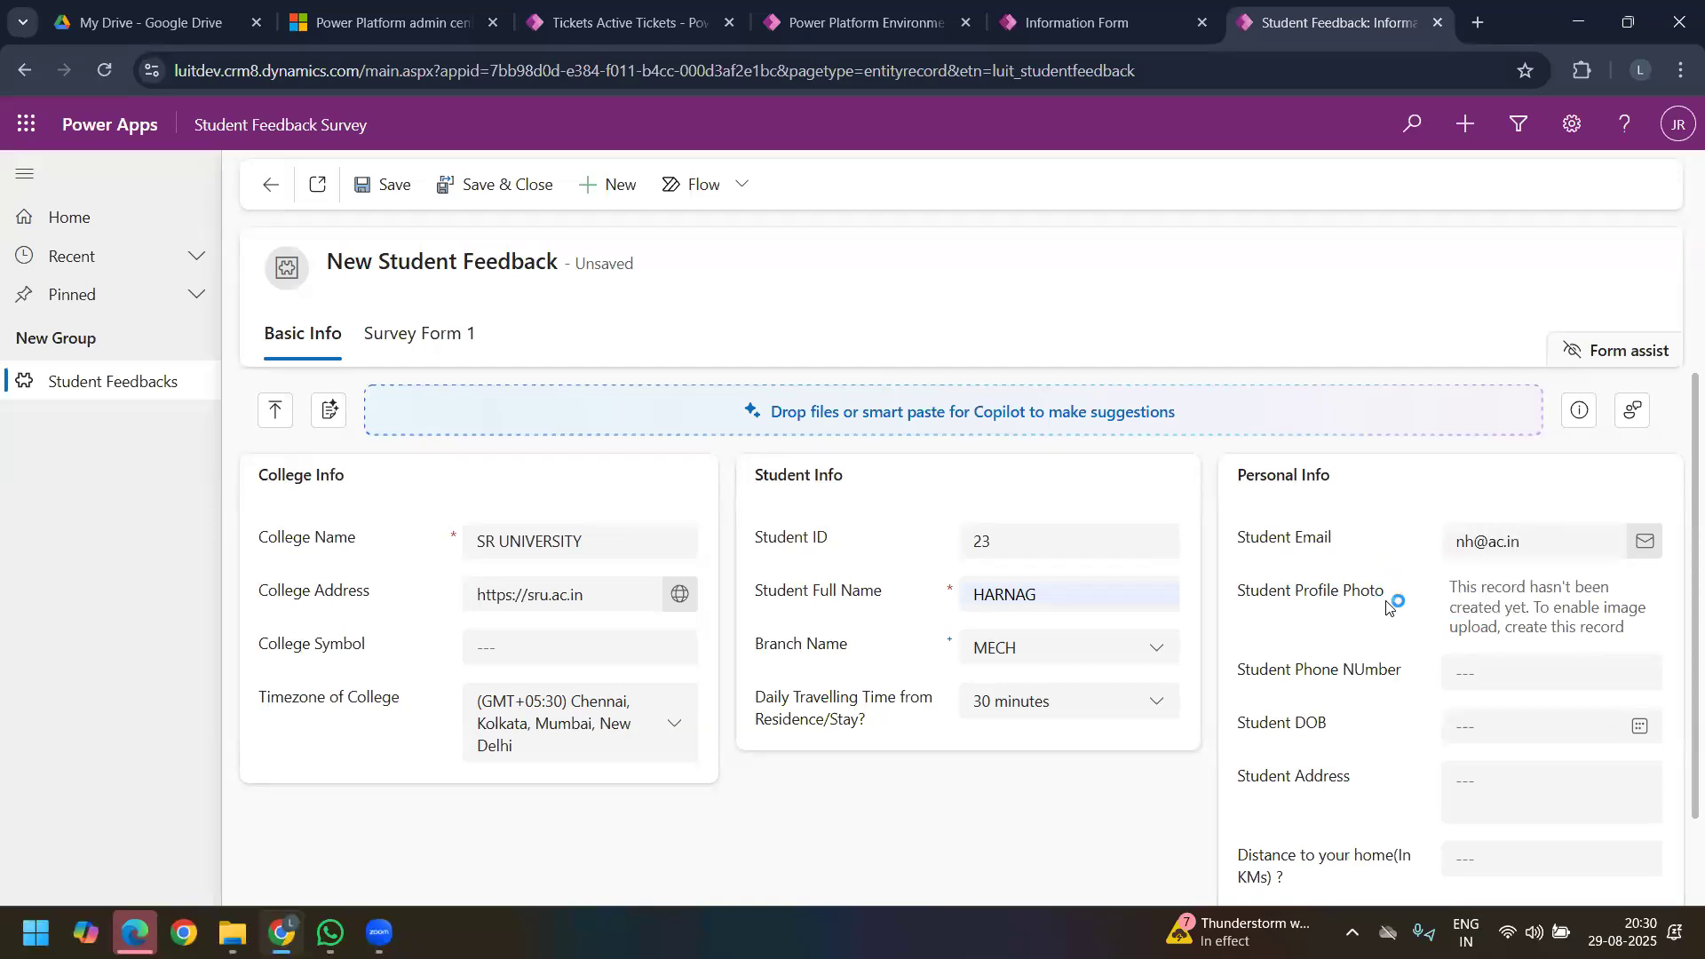
pyautogui.moveTo(1602, 607); pyautogui.dragTo(1656, 628)
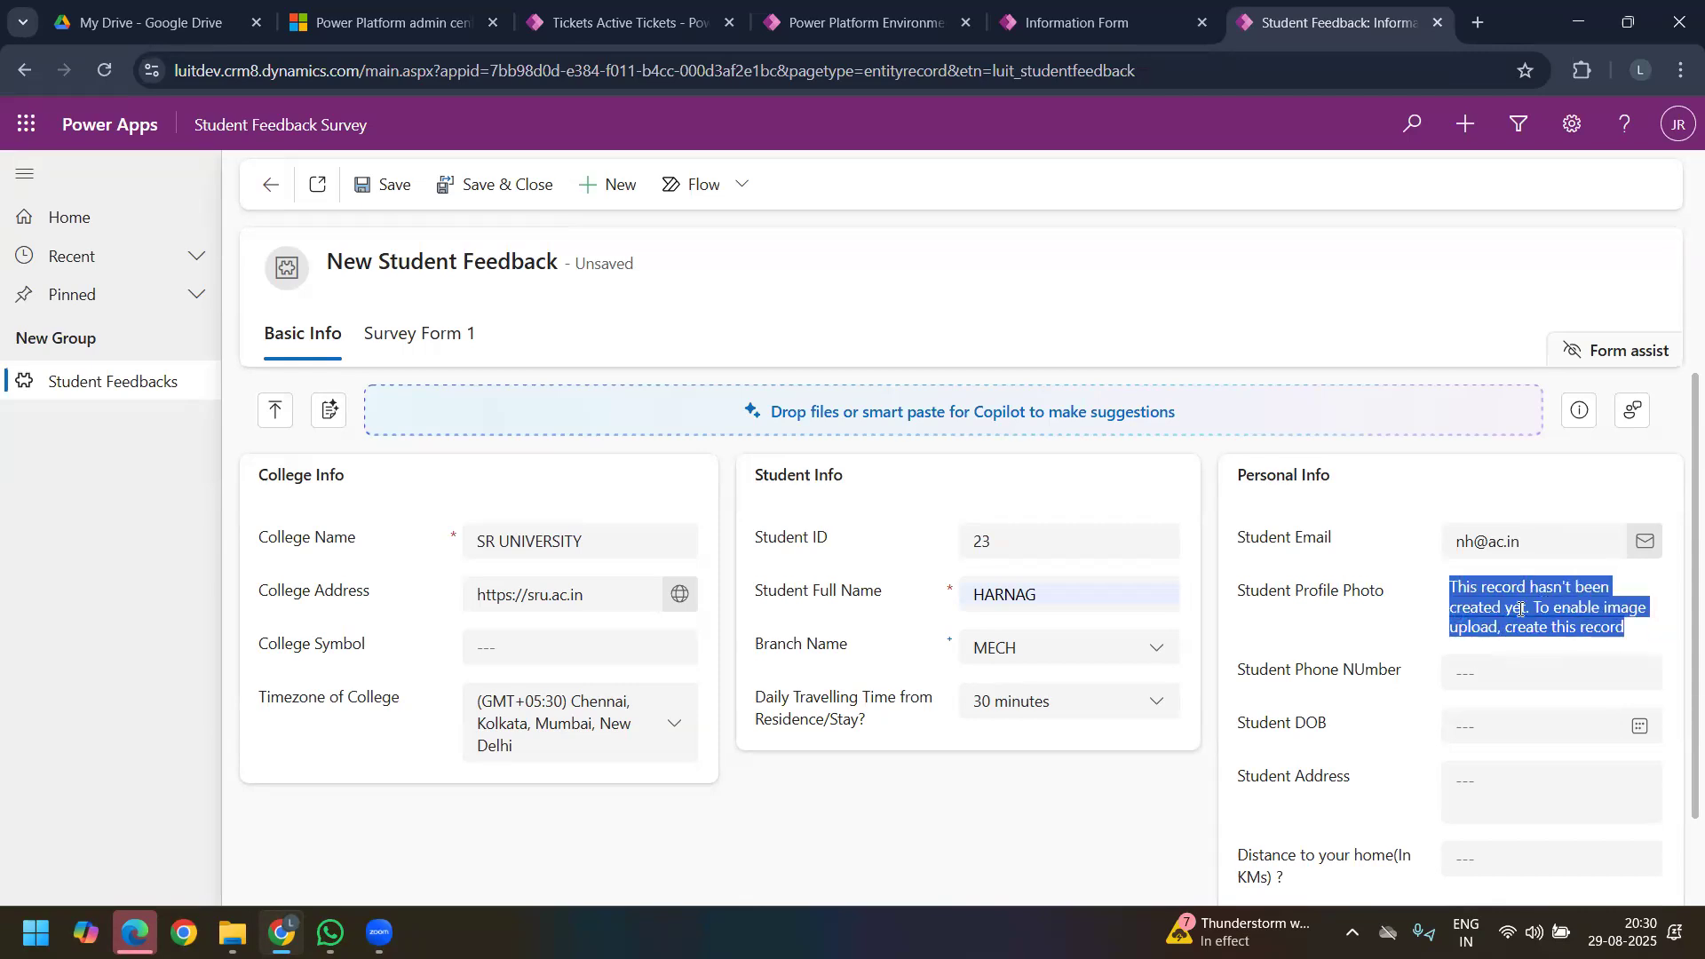
# Step: Fill in the Student Phone Number field under Personal Info with placeholder text
pyautogui.click(1549, 673)
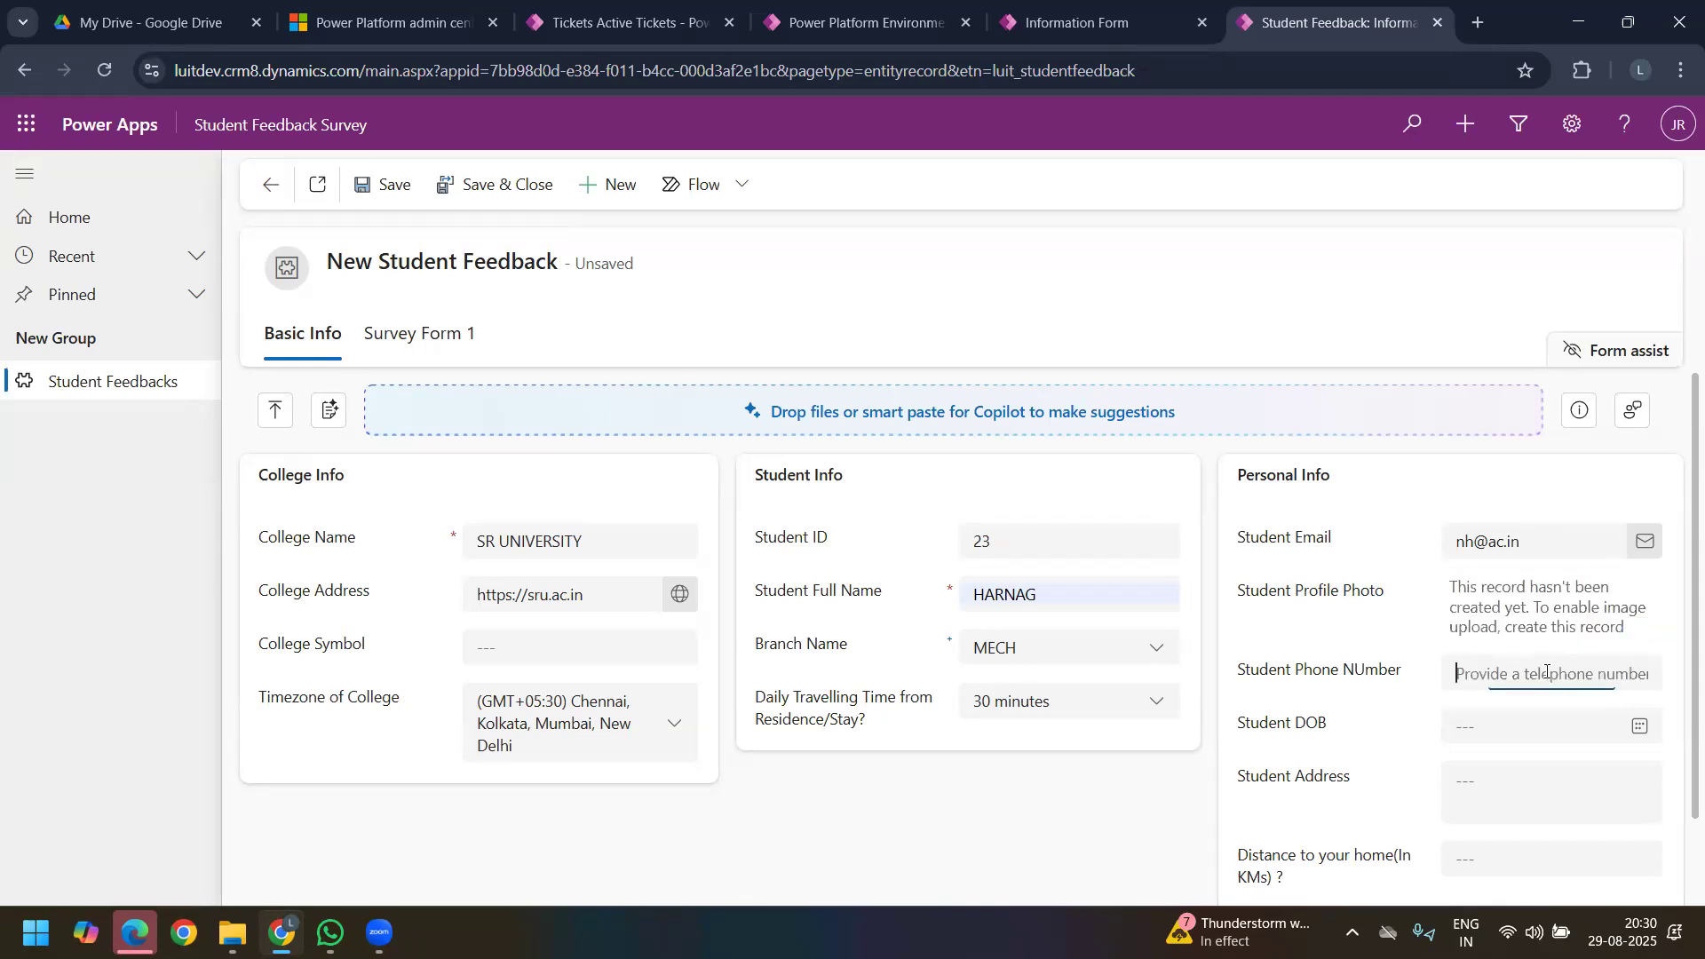
pyautogui.write('ghf')
pyautogui.click(1414, 693)
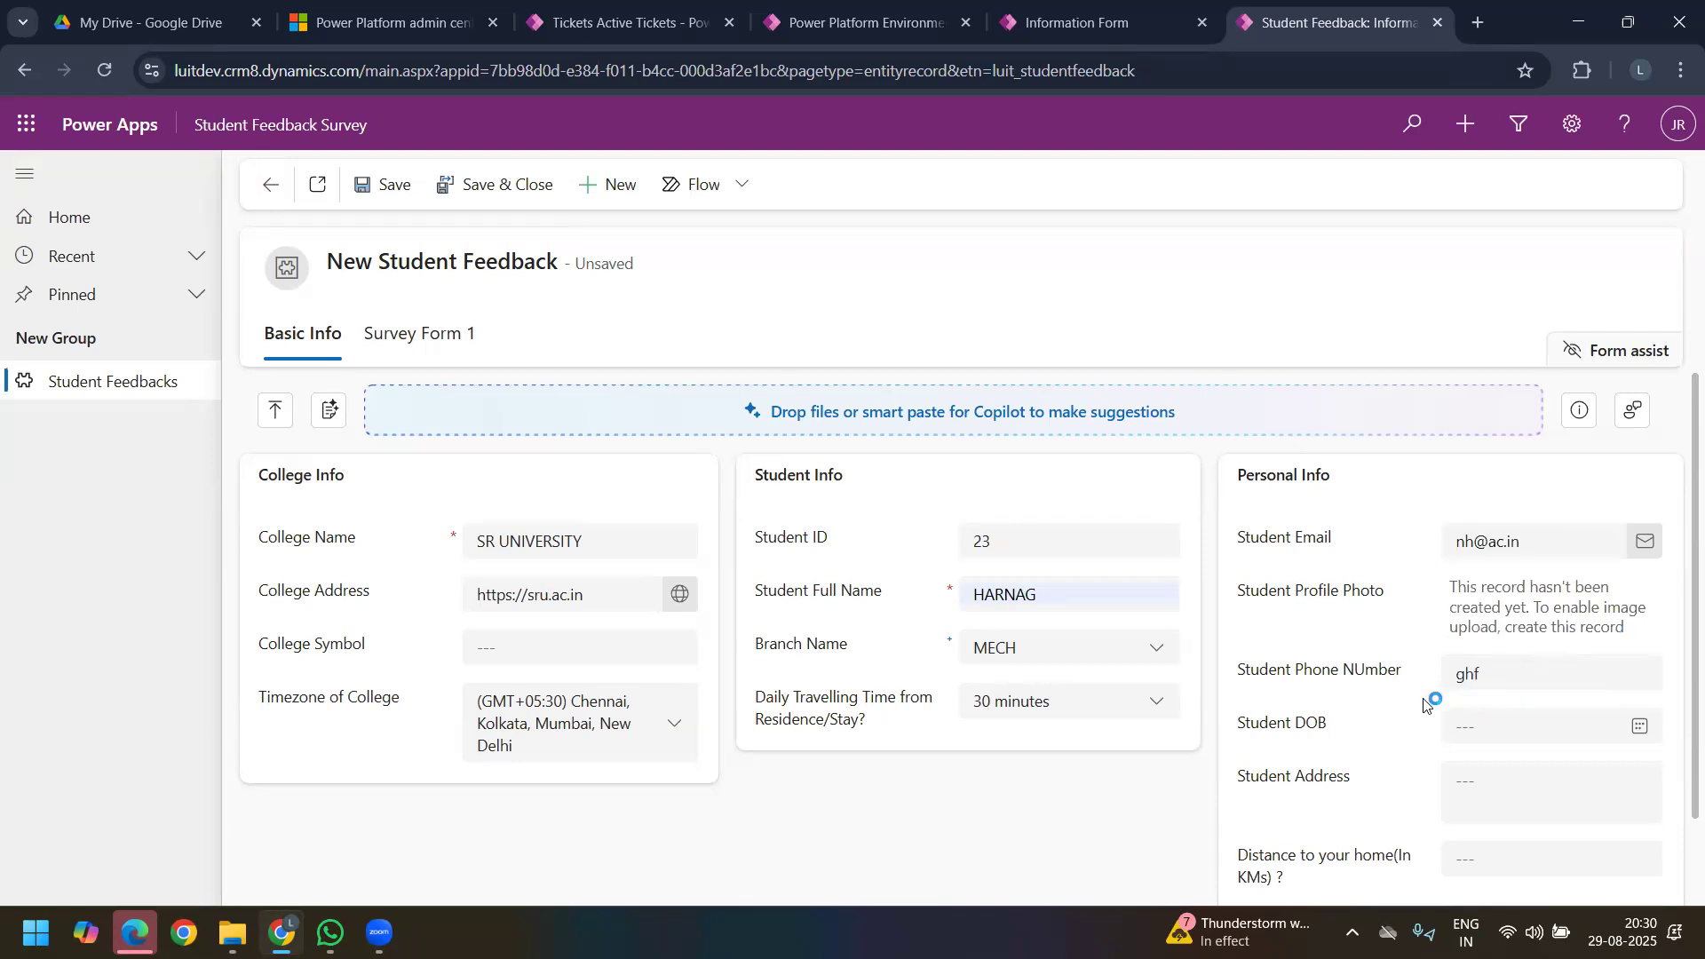
# Step: Pick the student's date of birth in Student DOB and set its time to 5:30 AM
pyautogui.click(1642, 728)
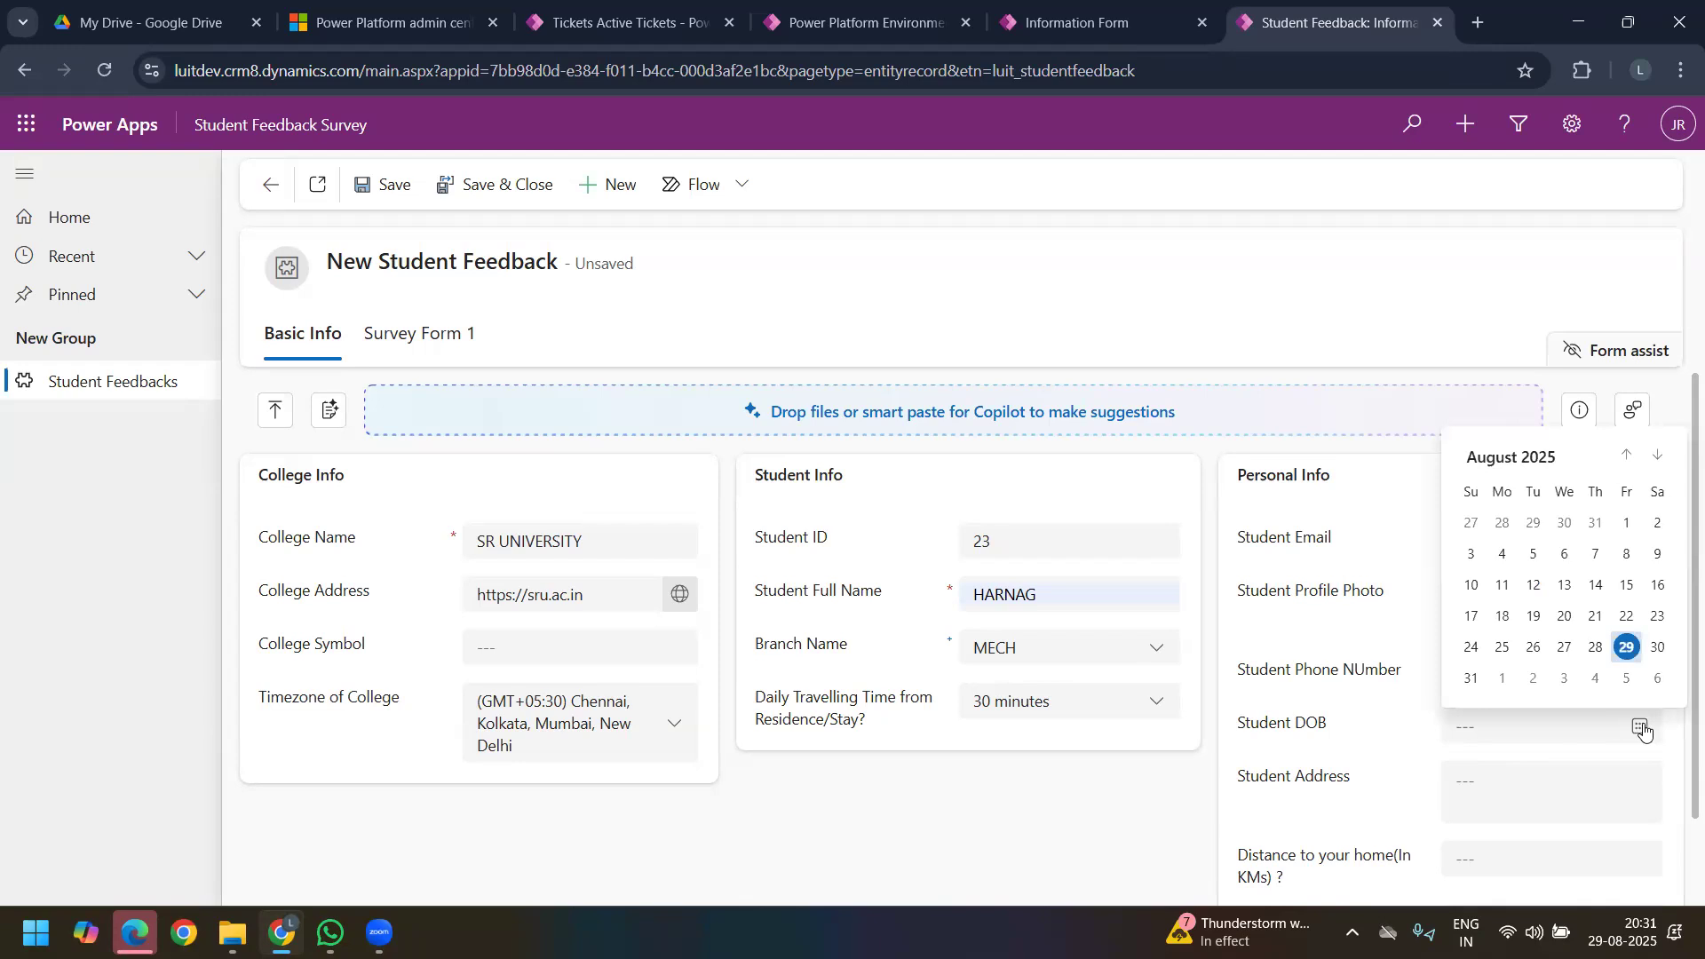
pyautogui.click(1627, 458)
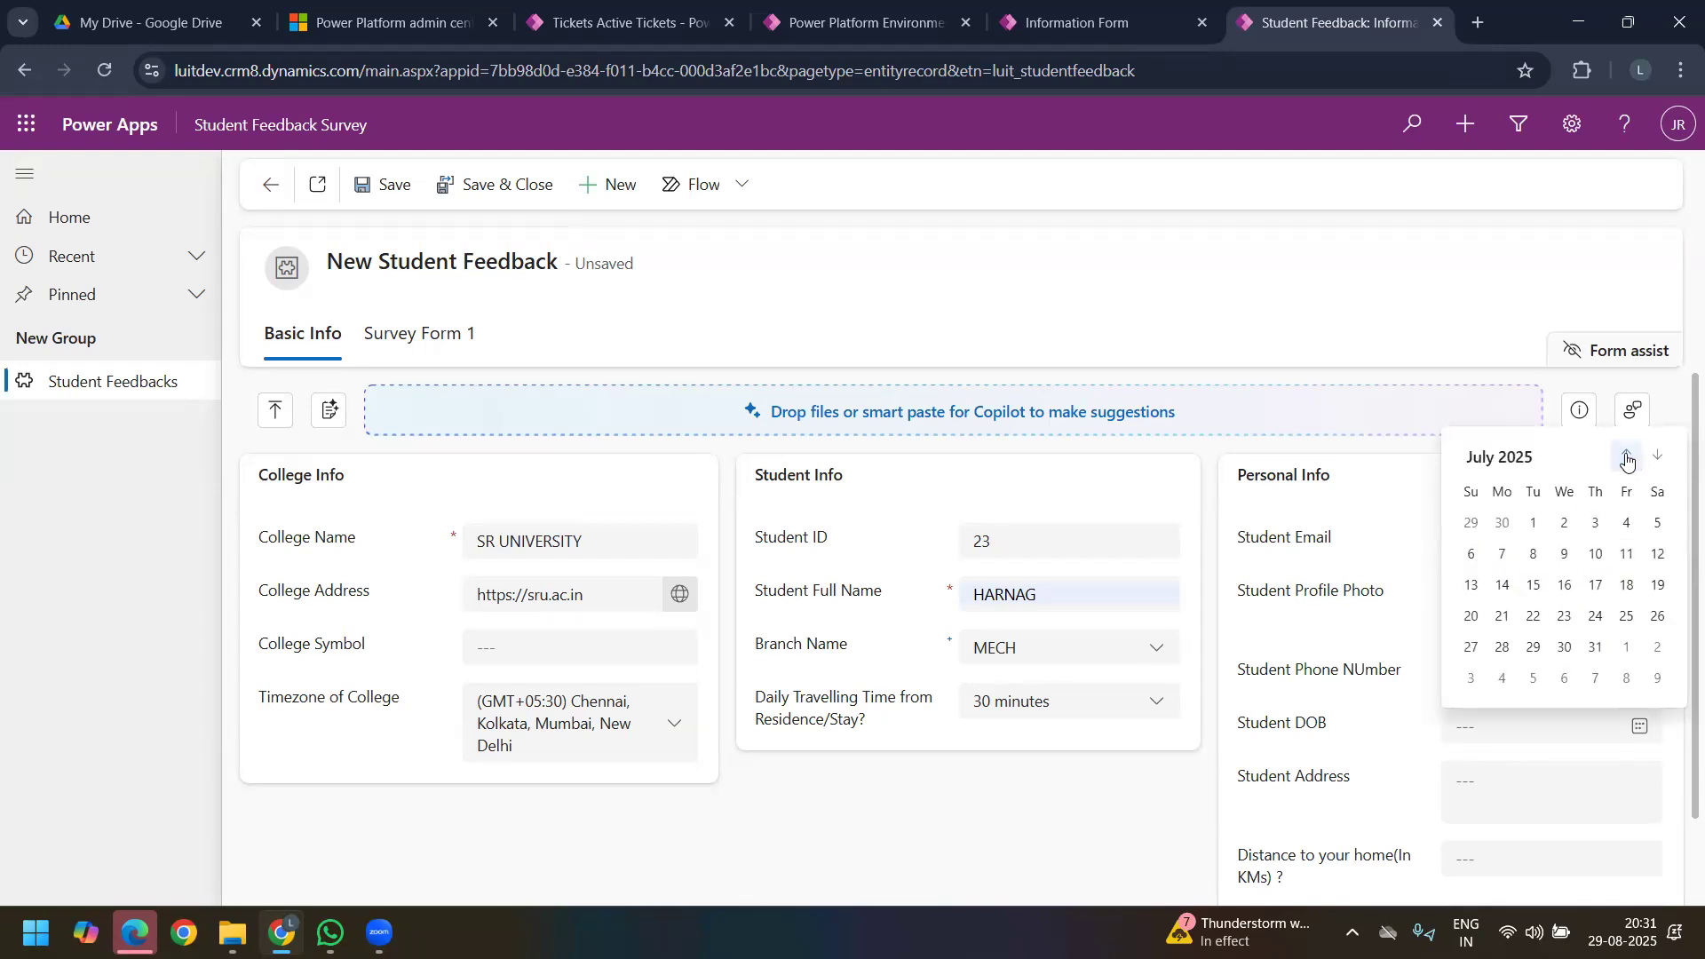
pyautogui.click(1596, 554)
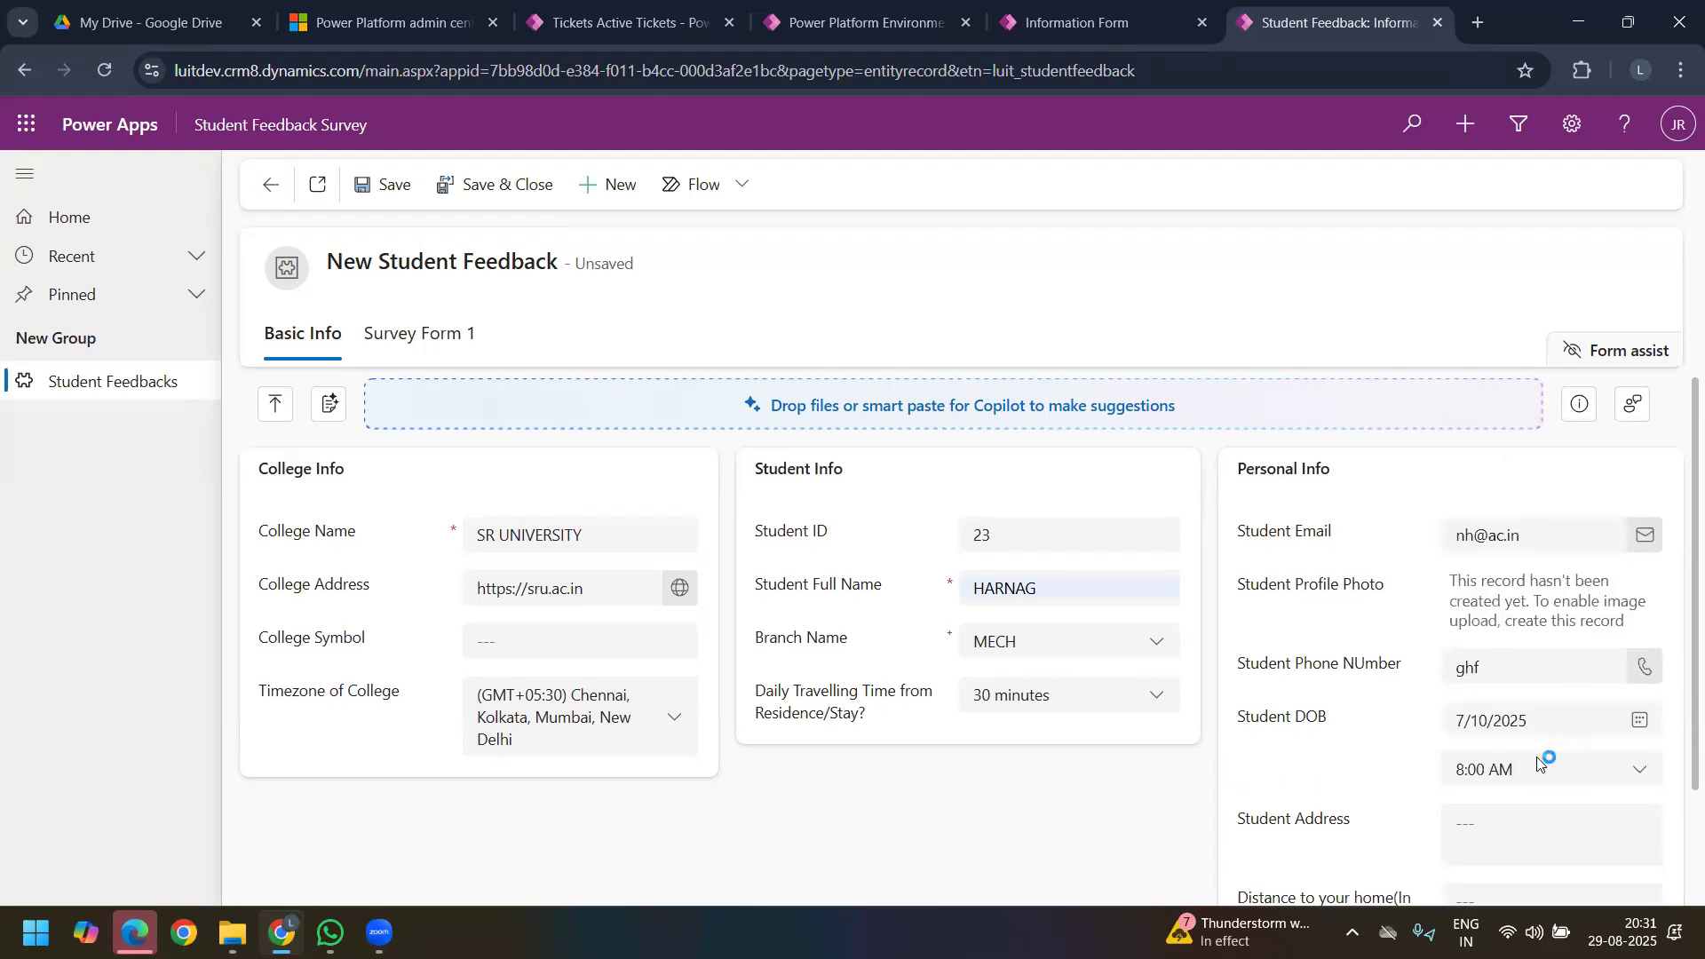
pyautogui.scroll(-2, 1588, 638)
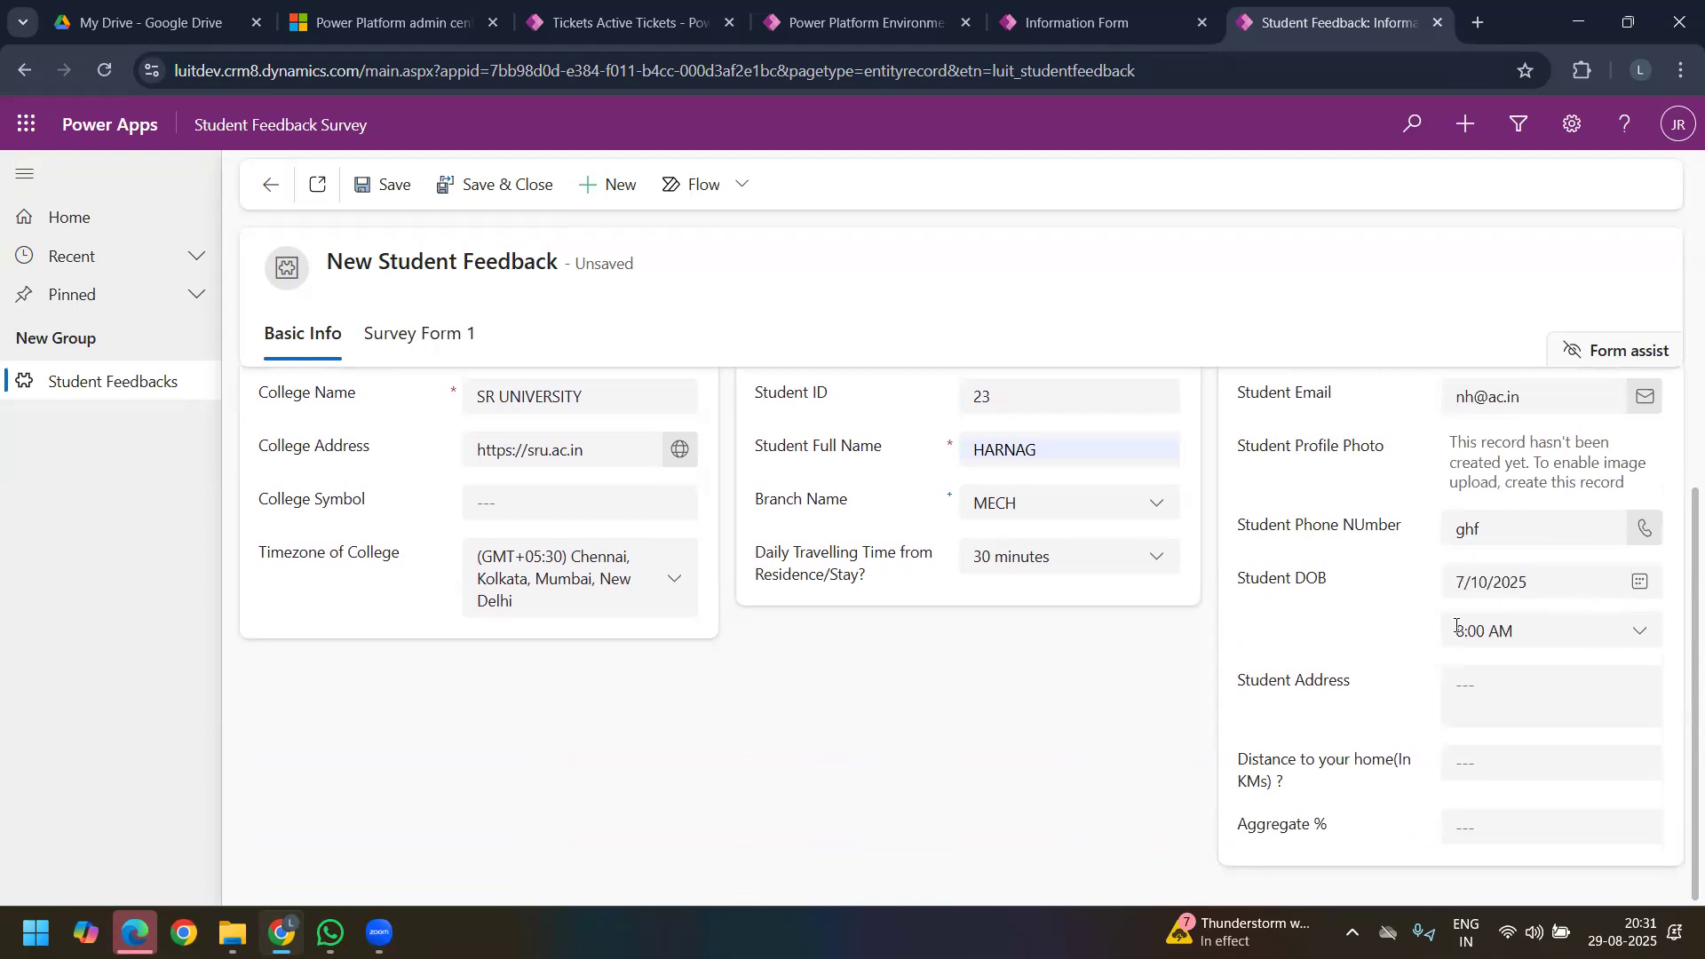
pyautogui.click(1642, 634)
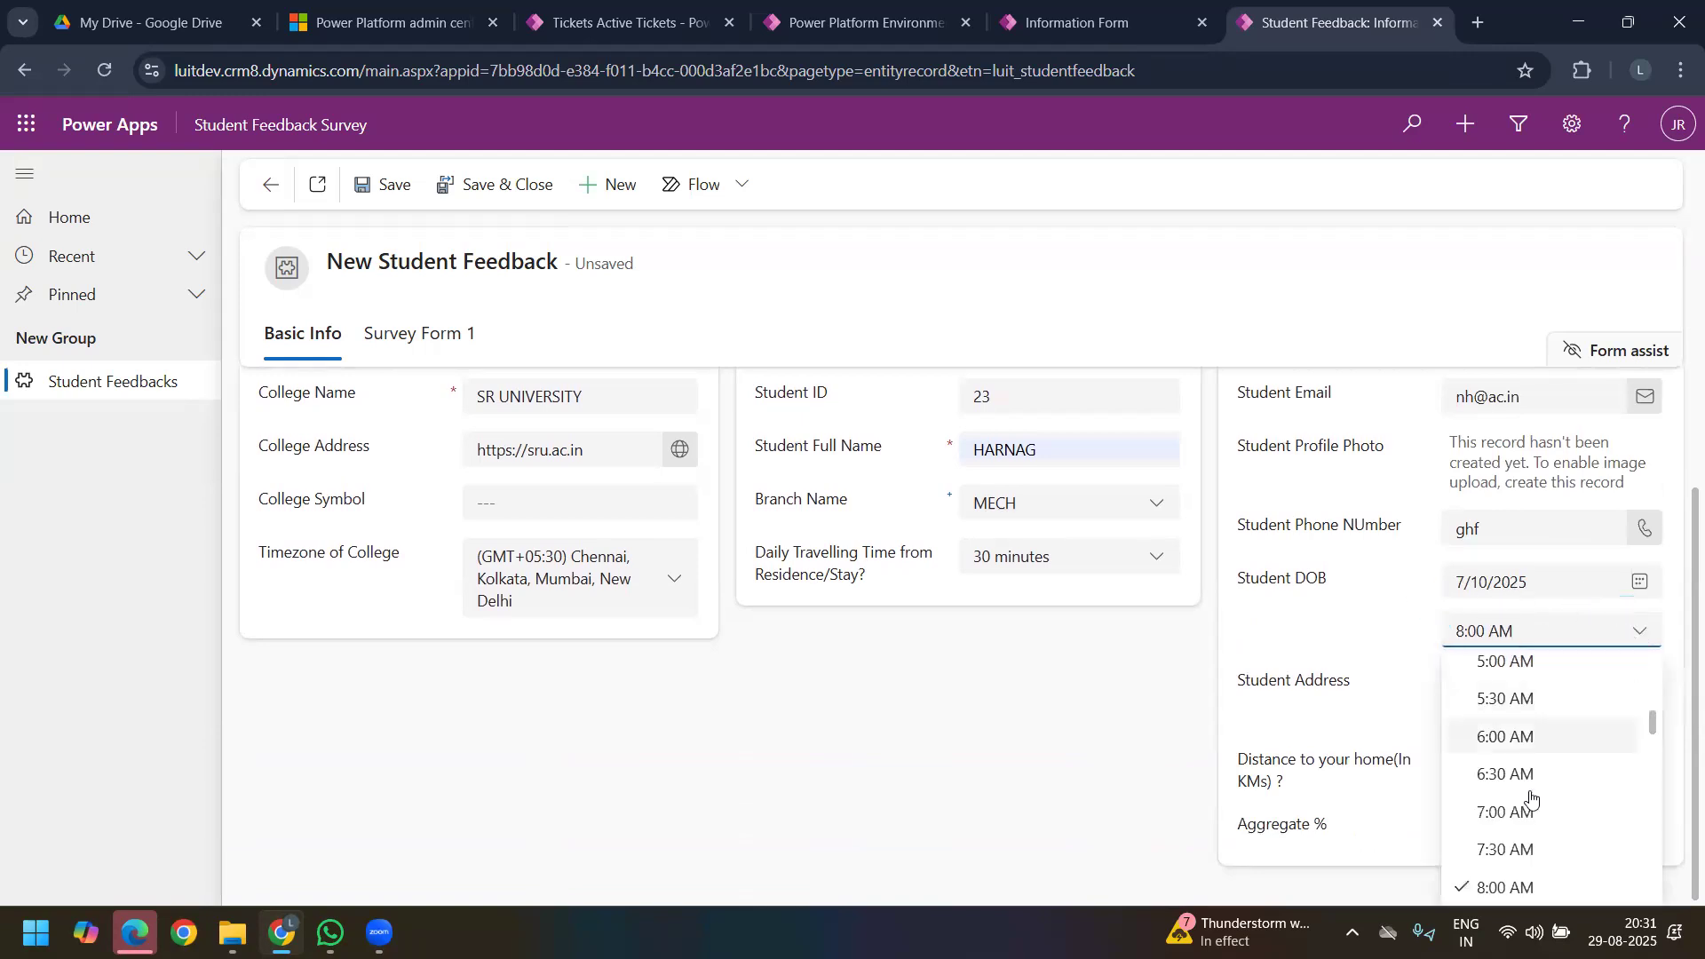
pyautogui.click(1528, 701)
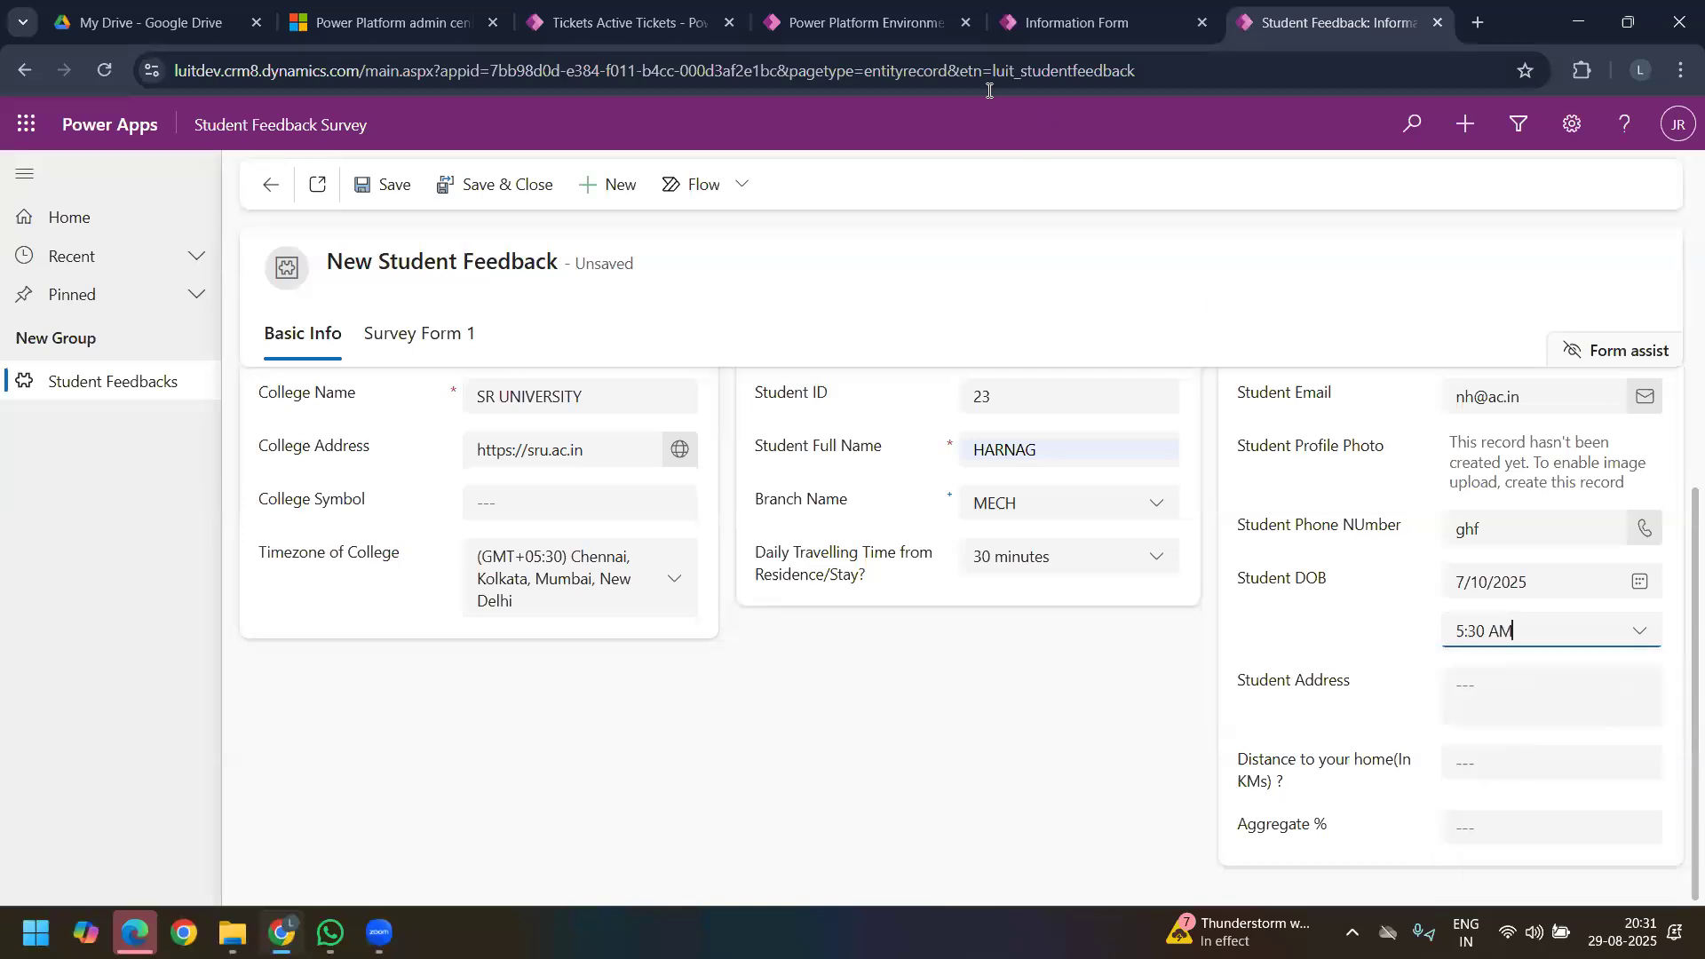
# Step: Look up the Date and time data type choices for a new column in the form editor and return to the record
pyautogui.click(1075, 22)
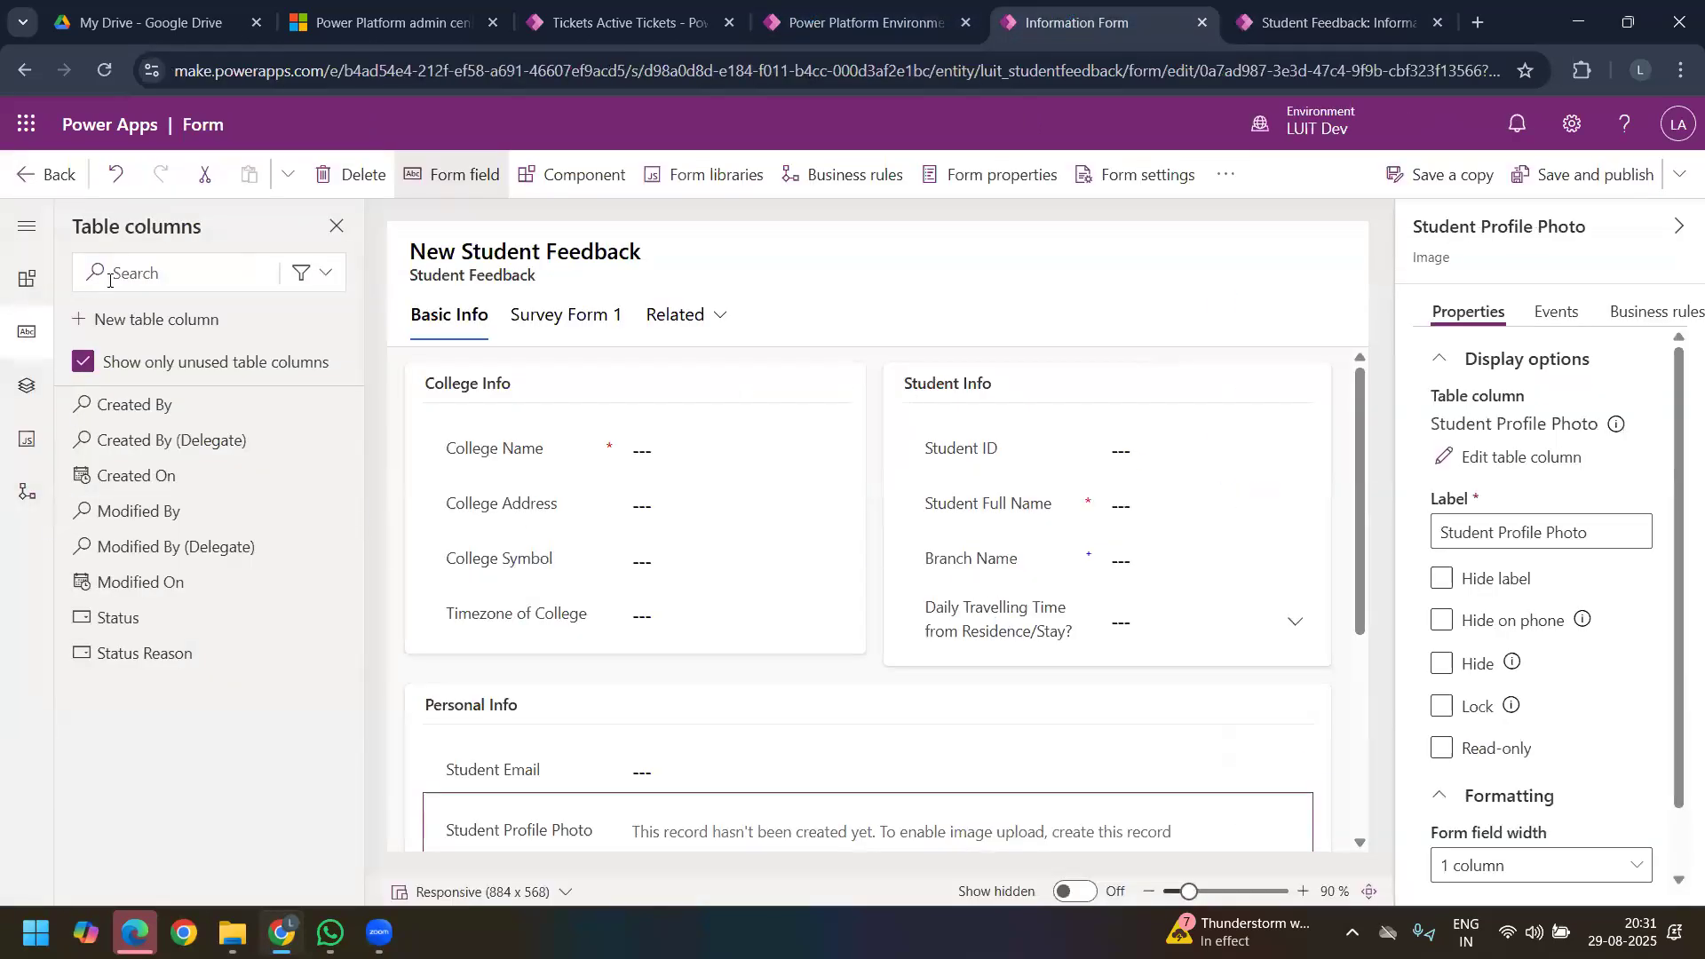
pyautogui.click(142, 319)
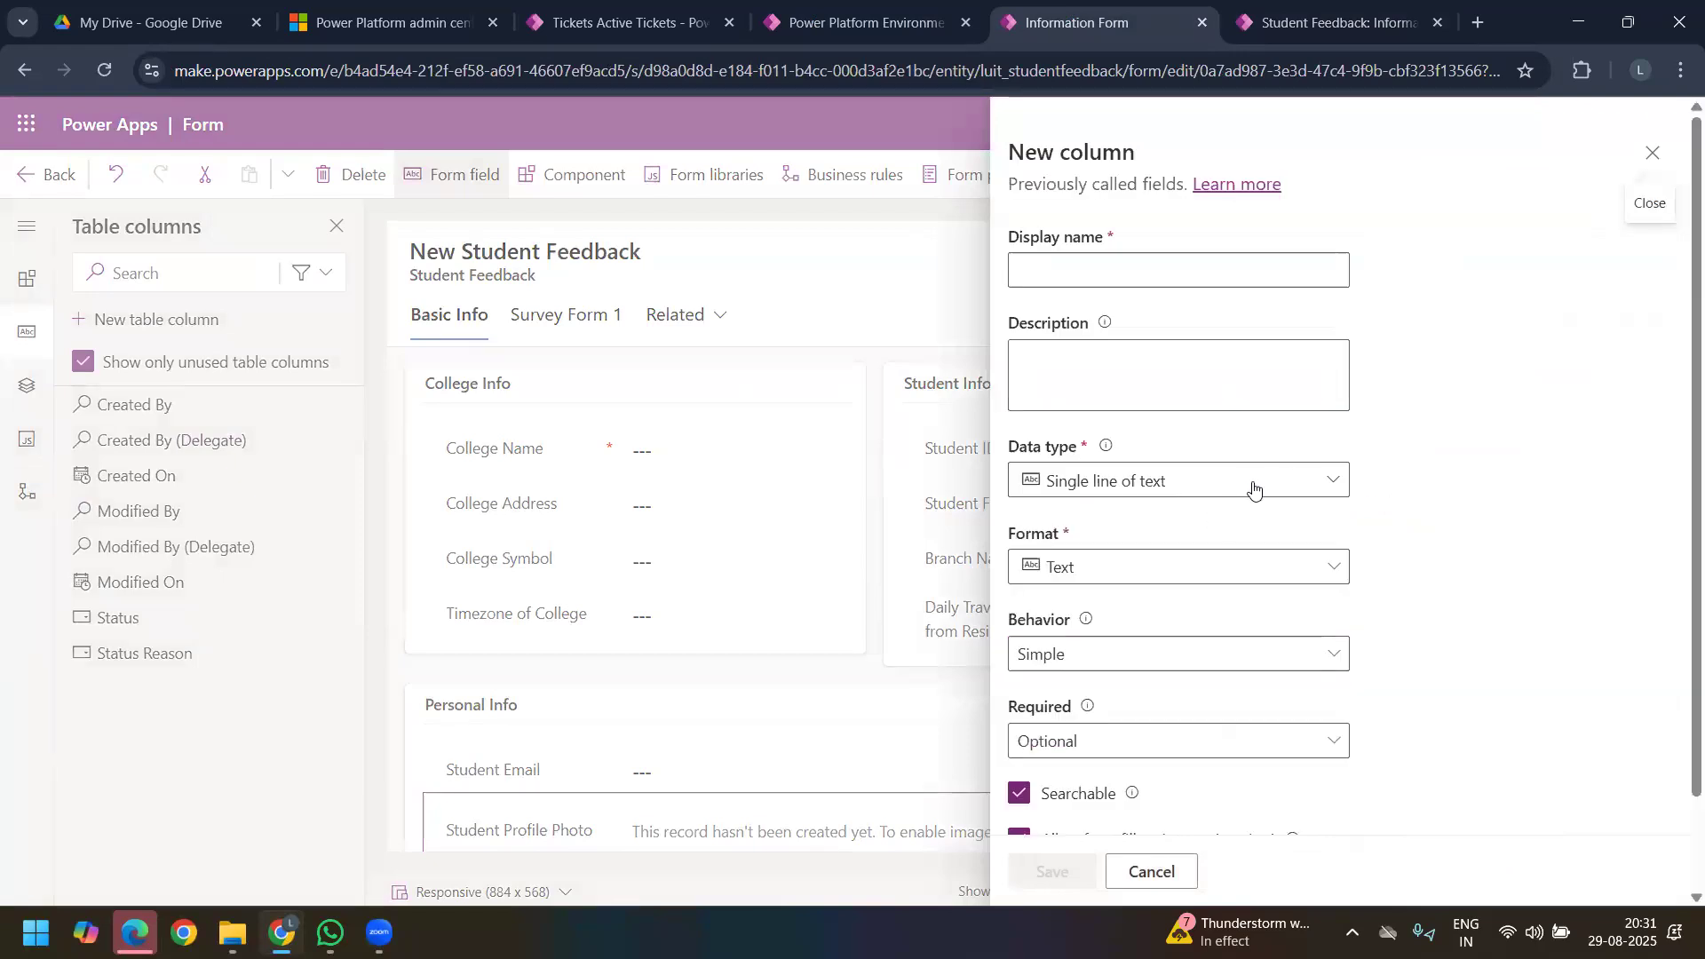
pyautogui.click(1297, 479)
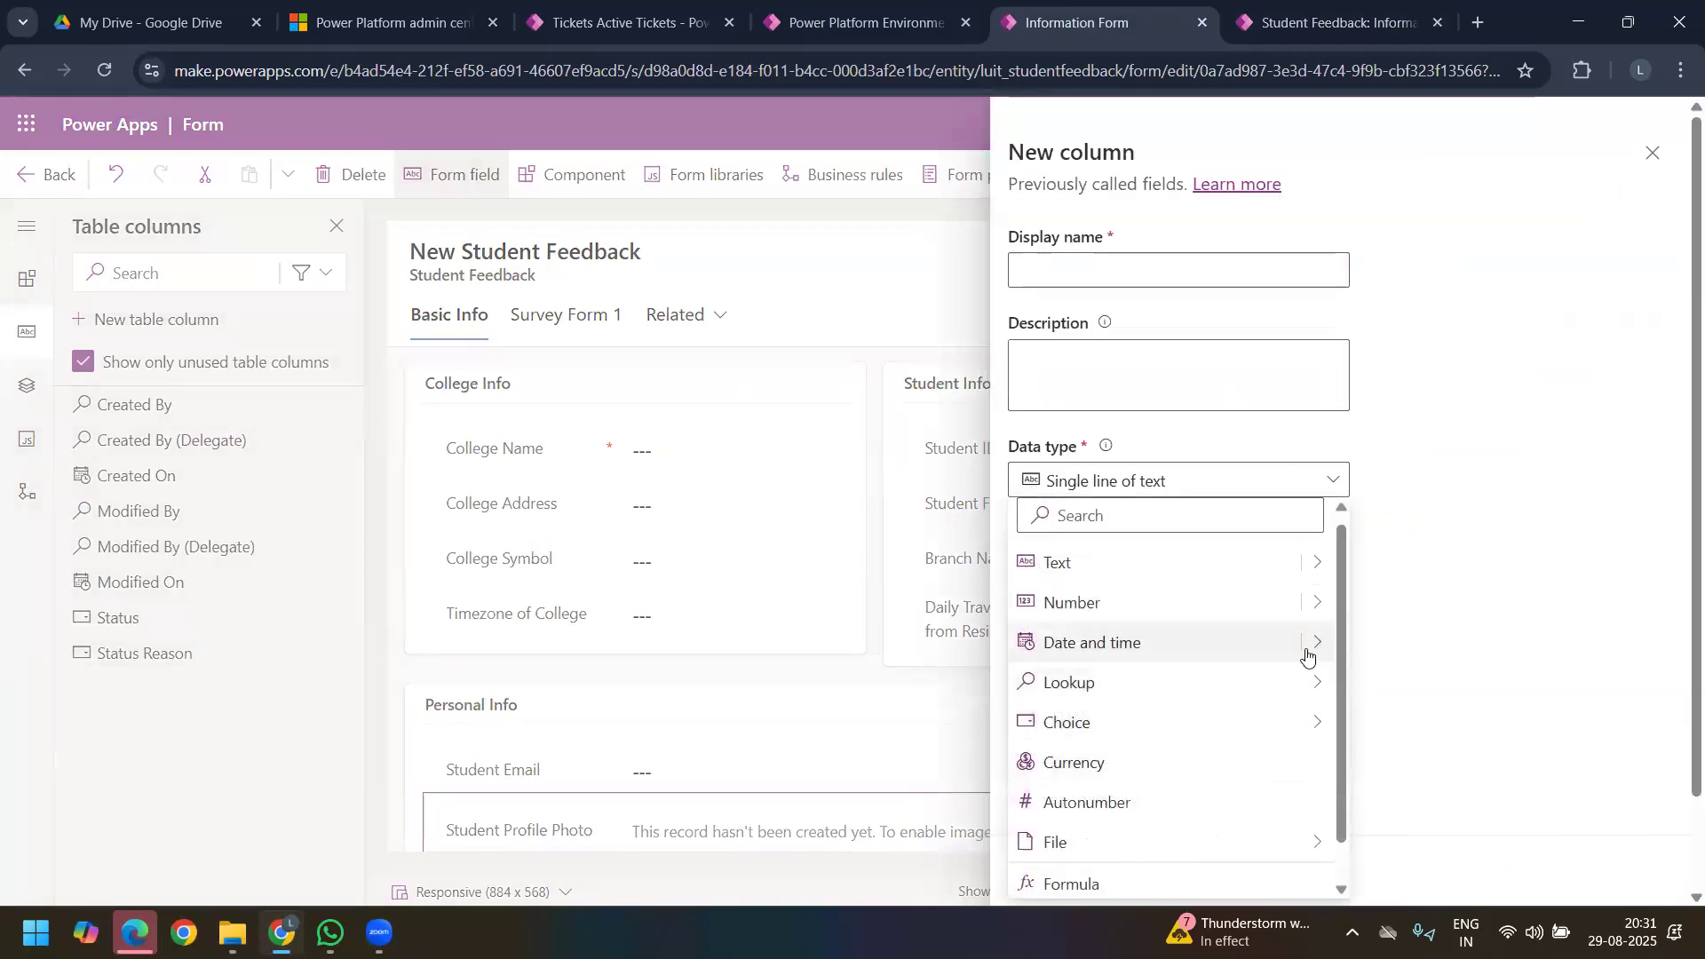
pyautogui.moveTo(1305, 650)
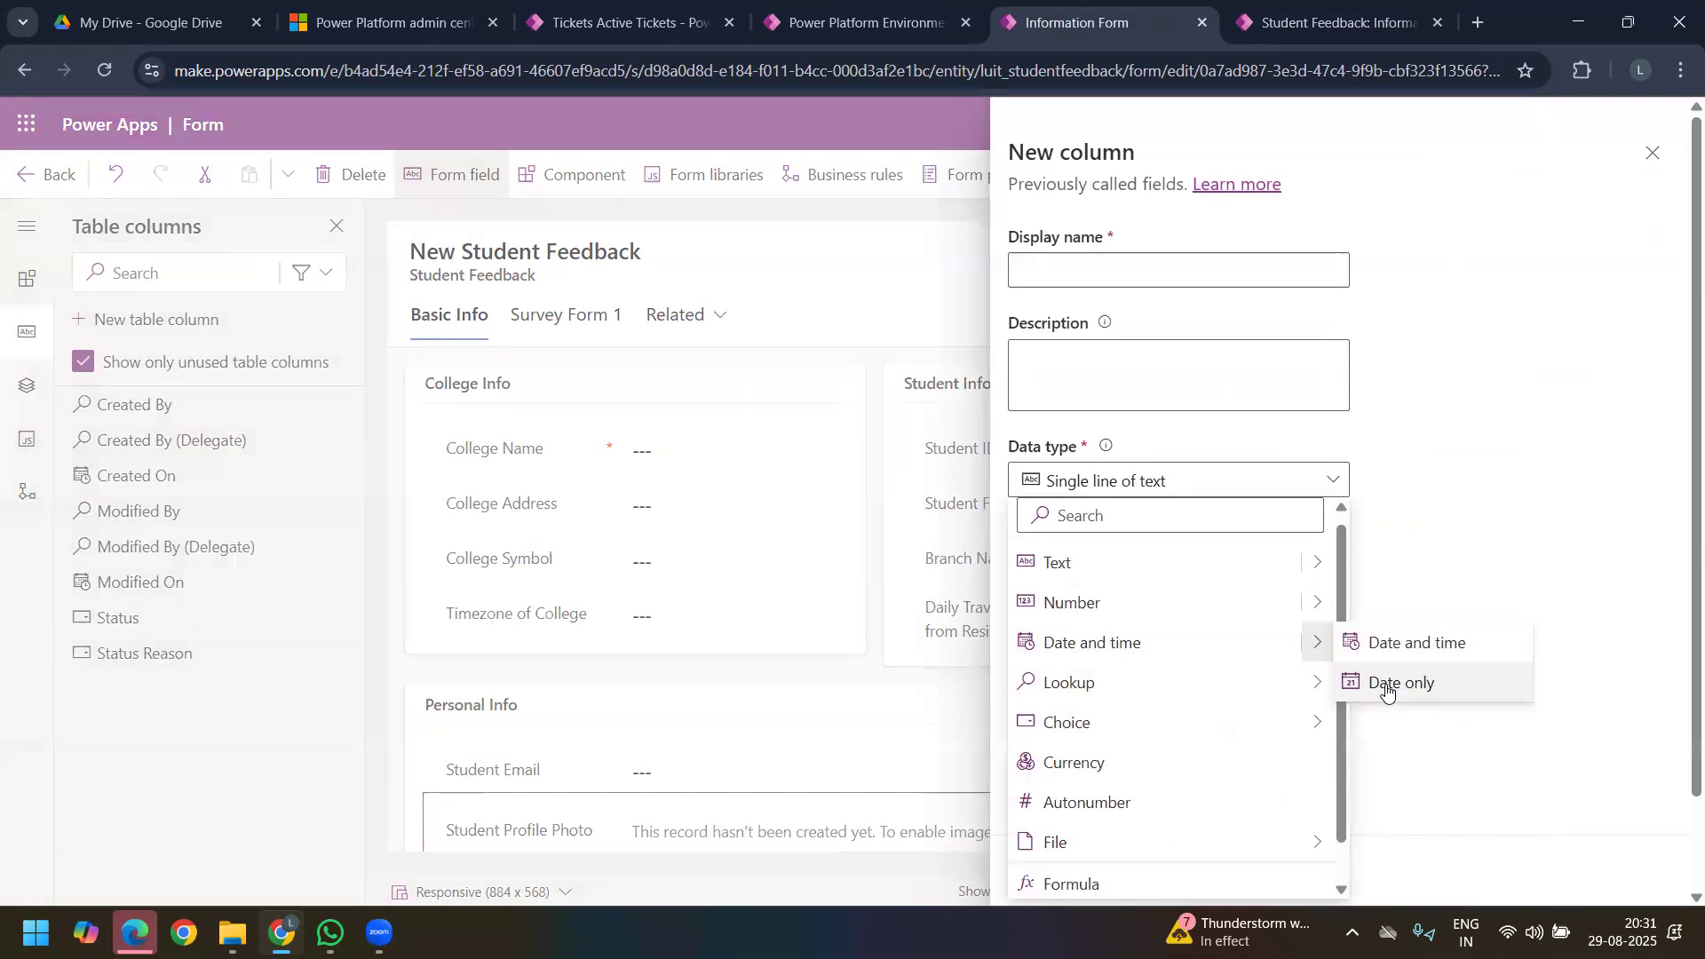
pyautogui.click(1309, 26)
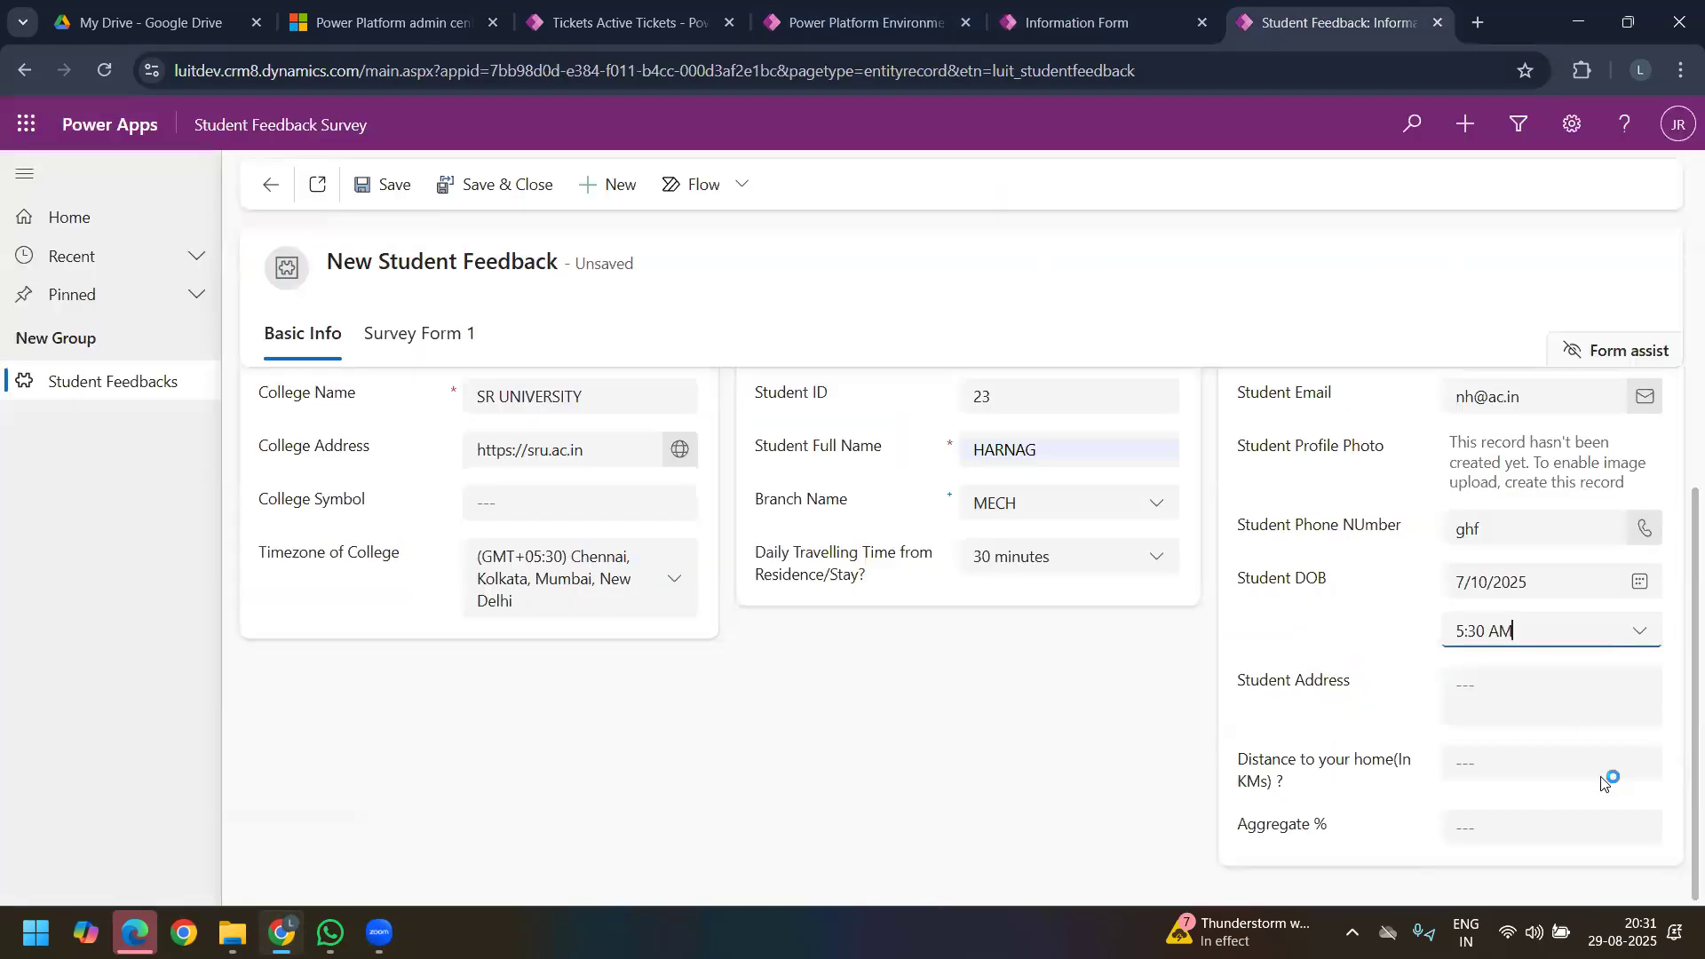
# Step: Fill in the Student Address field with placeholder text
pyautogui.click(1510, 692)
pyautogui.write('hgdgchgn')
pyautogui.click(1482, 697)
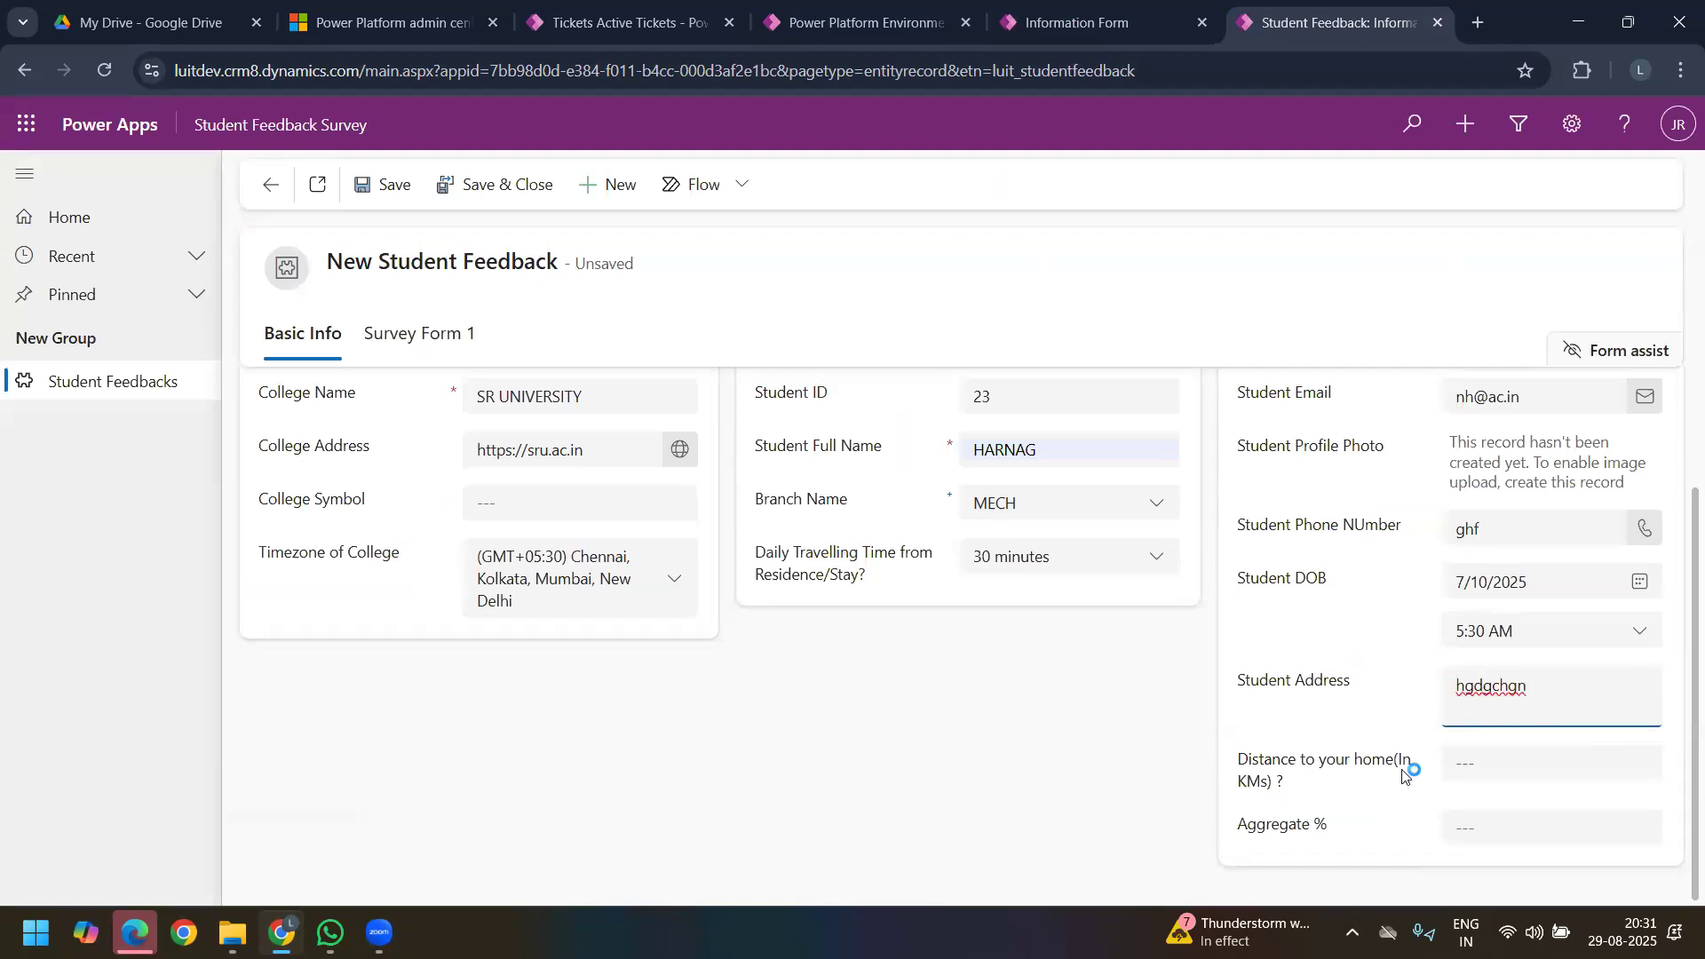
# Step: Set the distance to the student's home to 12.23 km, testing how the field handles decimals
pyautogui.click(1478, 759)
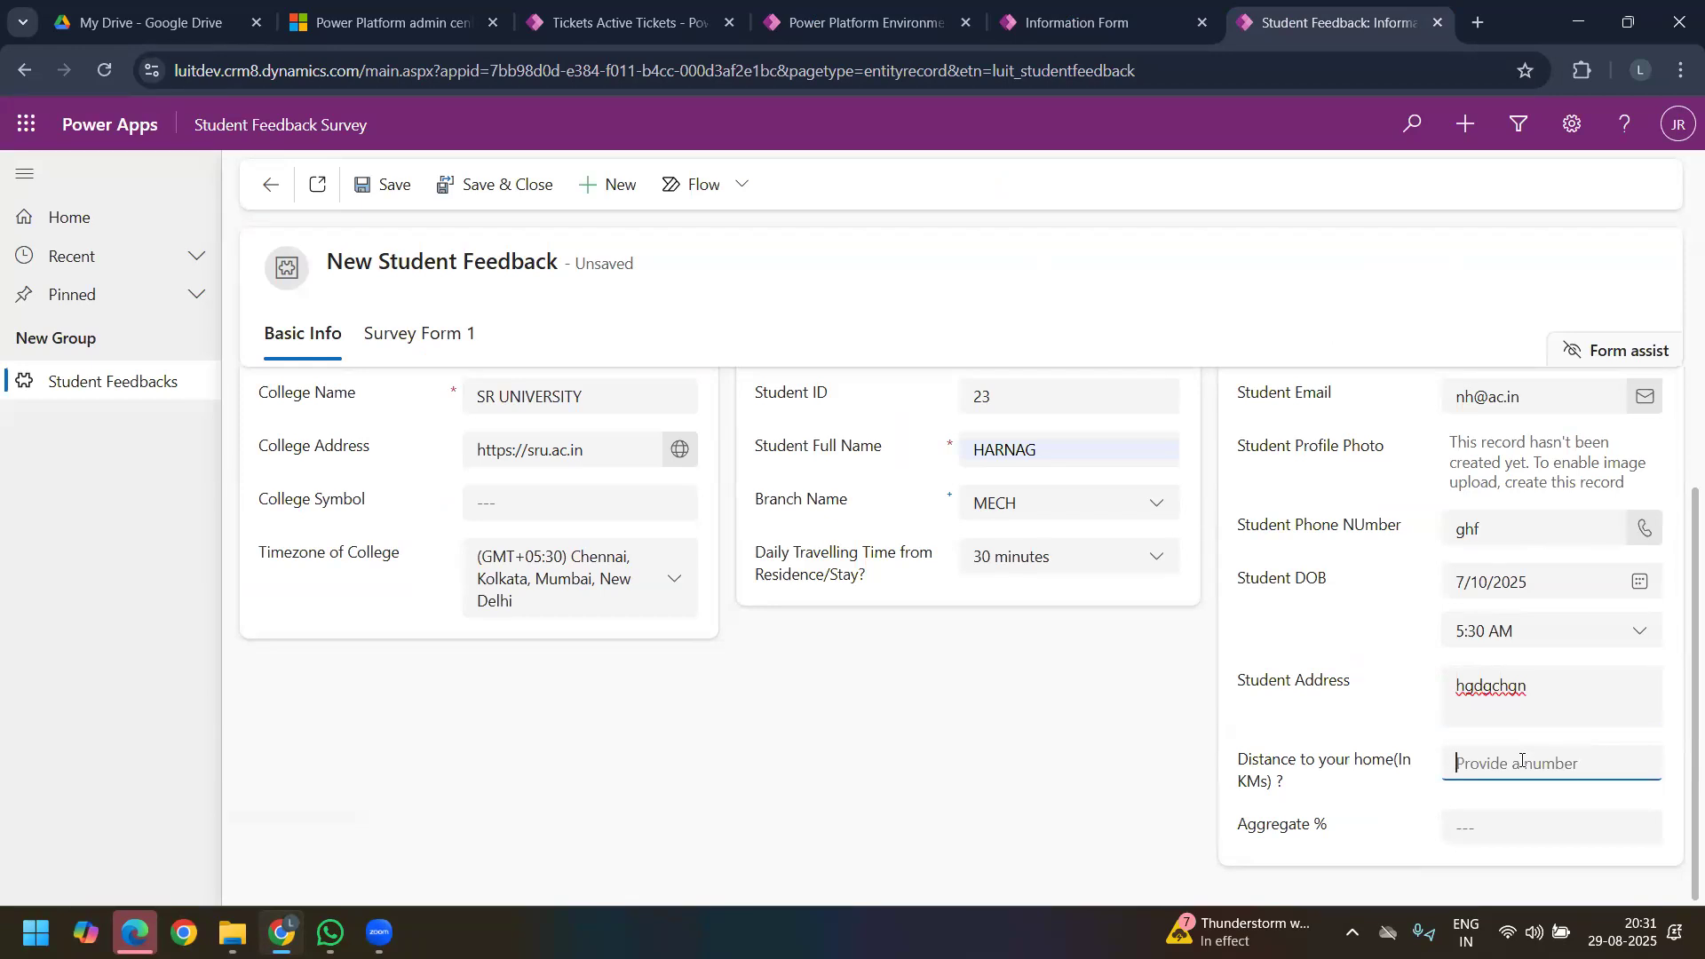
pyautogui.write('1200')
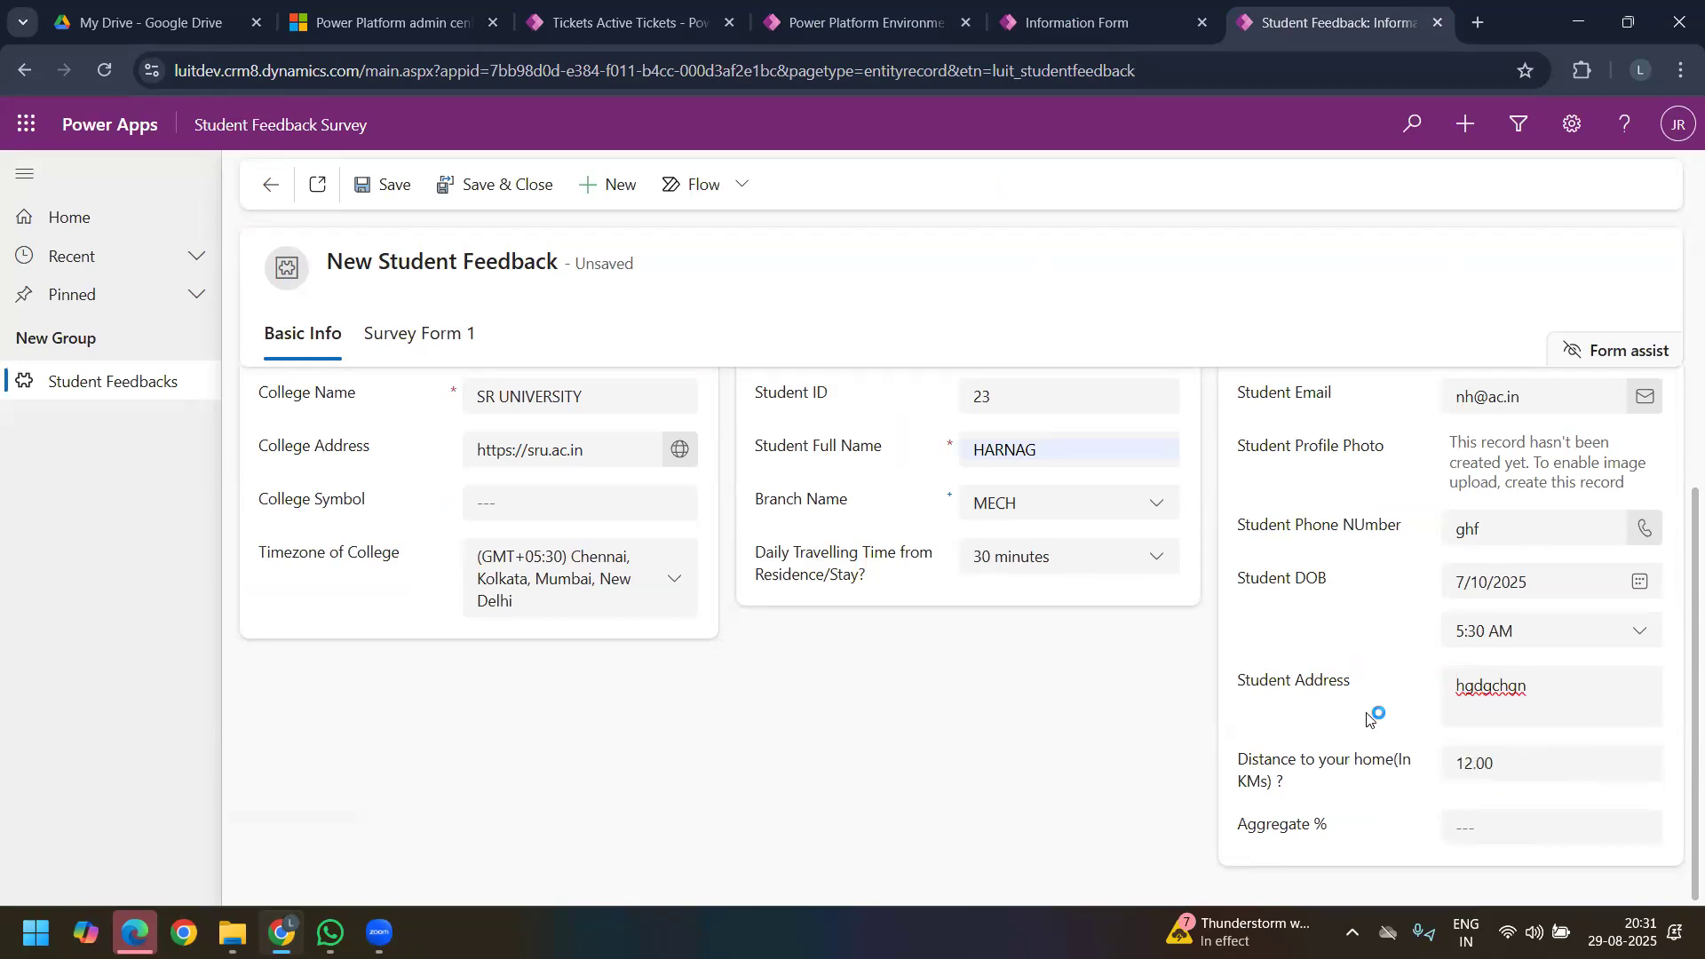
pyautogui.moveTo(1477, 762); pyautogui.dragTo(1371, 775)
pyautogui.click(1374, 704)
pyautogui.click(1408, 772)
pyautogui.moveTo(1515, 771); pyautogui.dragTo(1489, 771)
pyautogui.click(1343, 715)
pyautogui.click(1530, 772)
pyautogui.write('4')
pyautogui.click(1377, 710)
pyautogui.click(1462, 770)
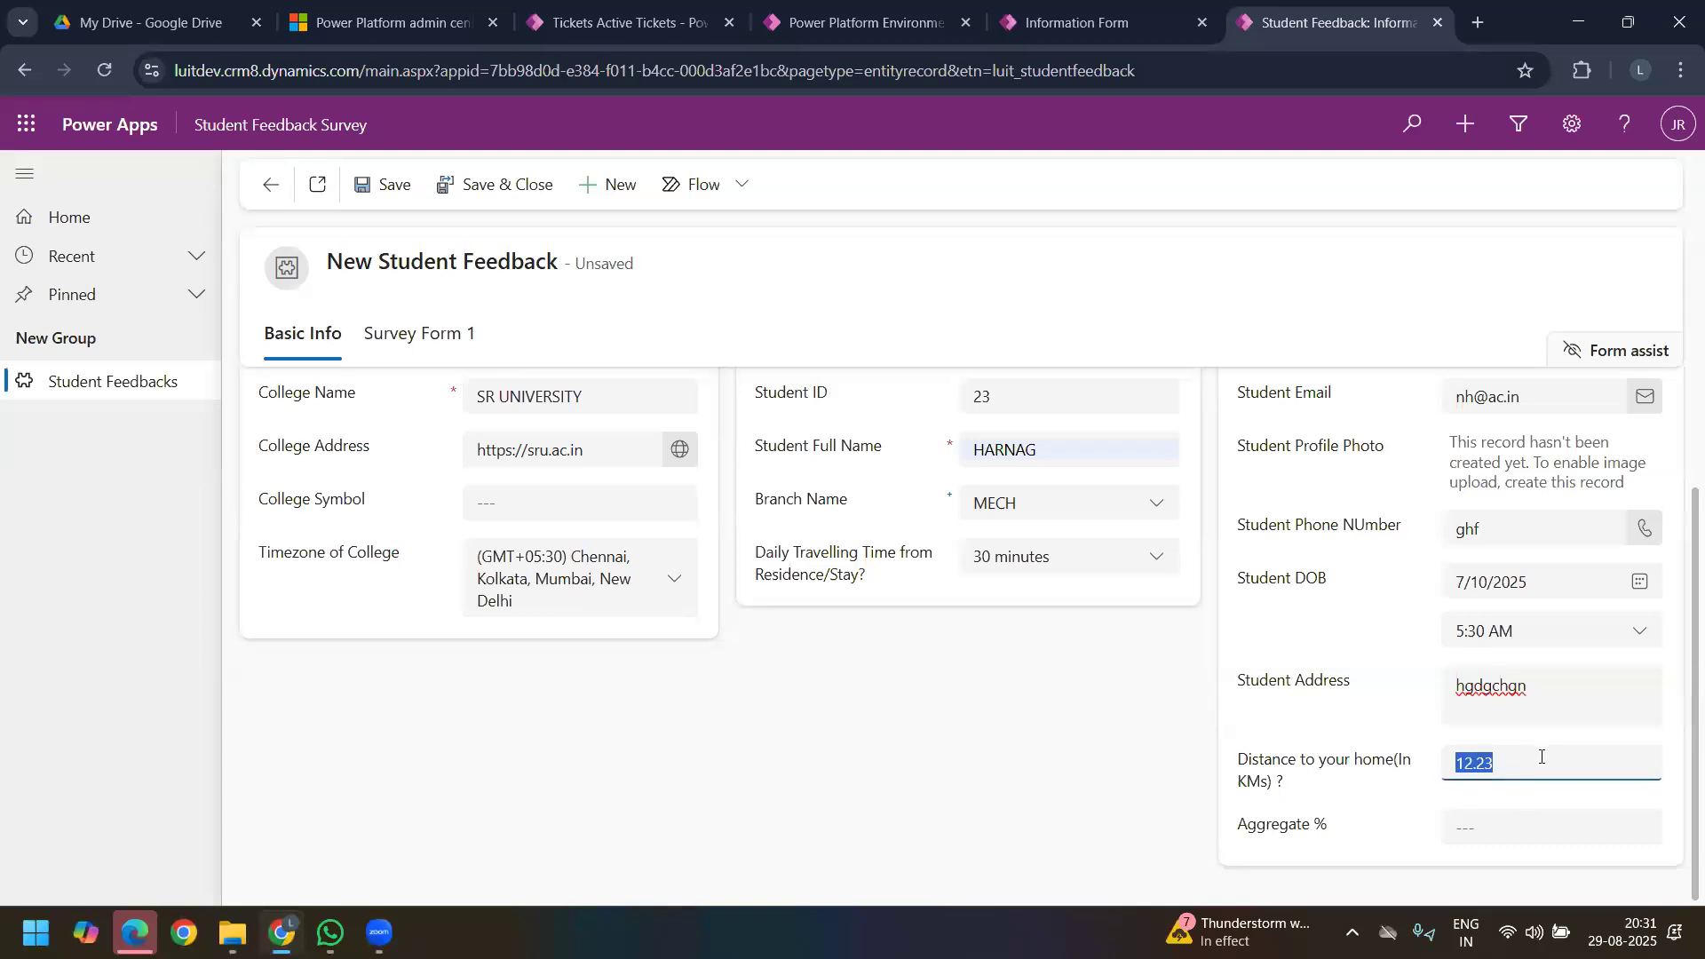
pyautogui.click(1482, 767)
# Step: Try 2334 as the Aggregate % and replace it with 56
pyautogui.click(1520, 825)
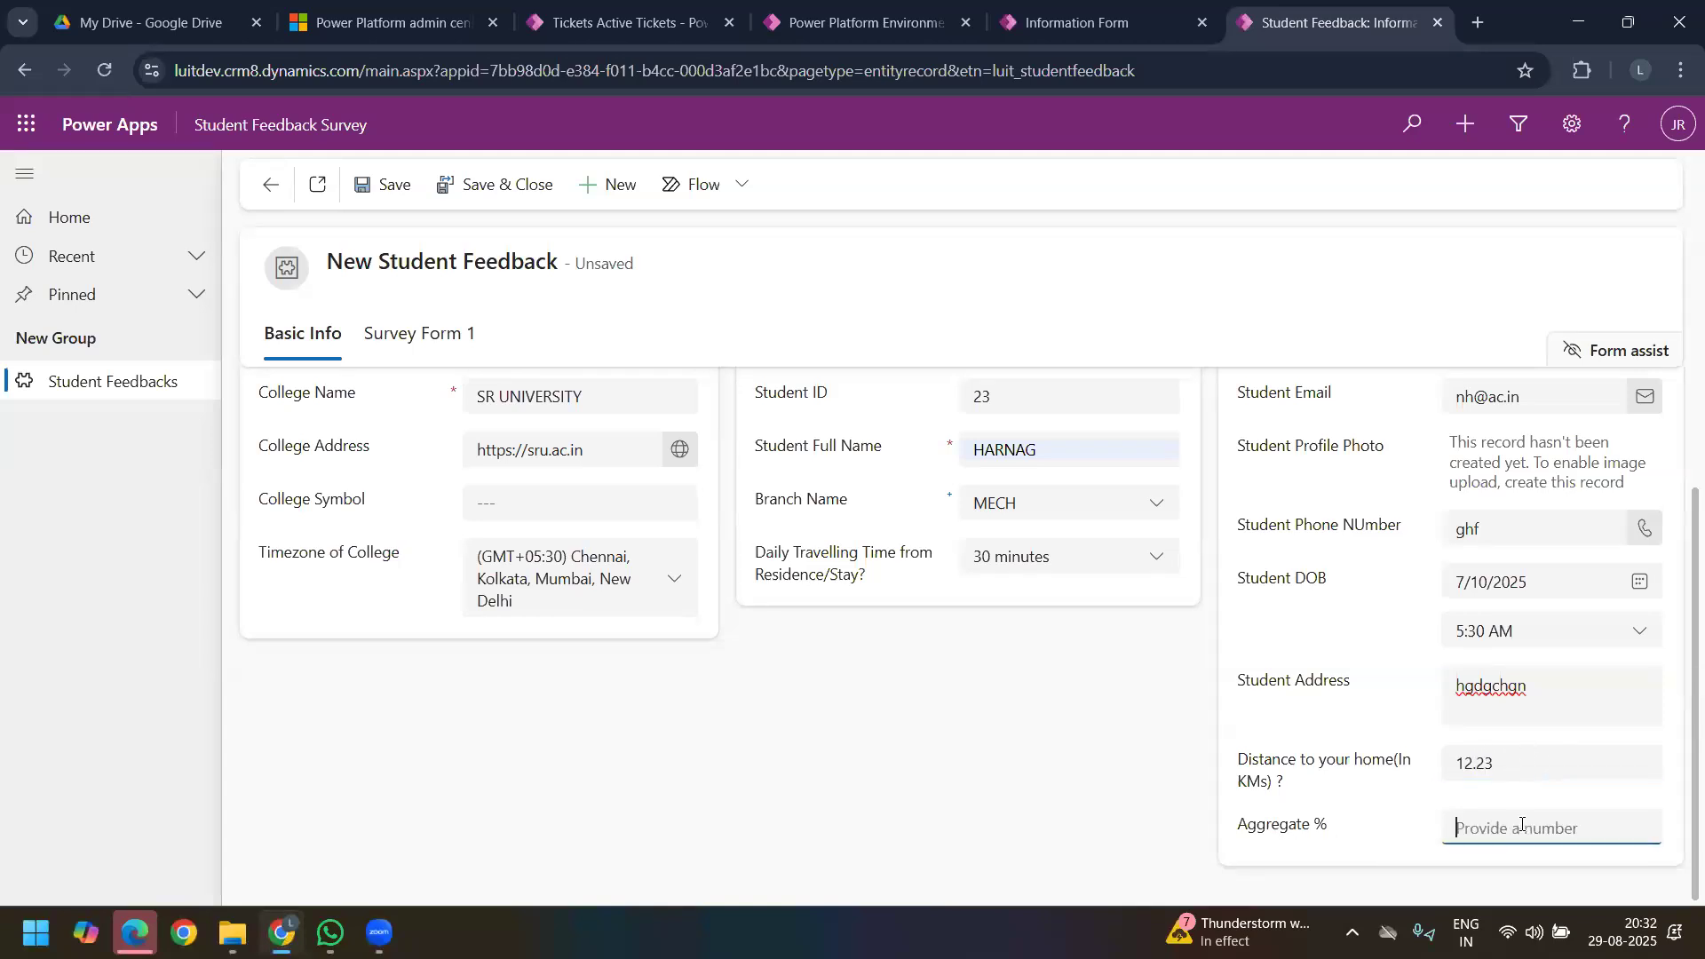
pyautogui.write('2334')
pyautogui.click(1346, 815)
pyautogui.scroll(-1, 1583, 812)
pyautogui.click(1541, 797)
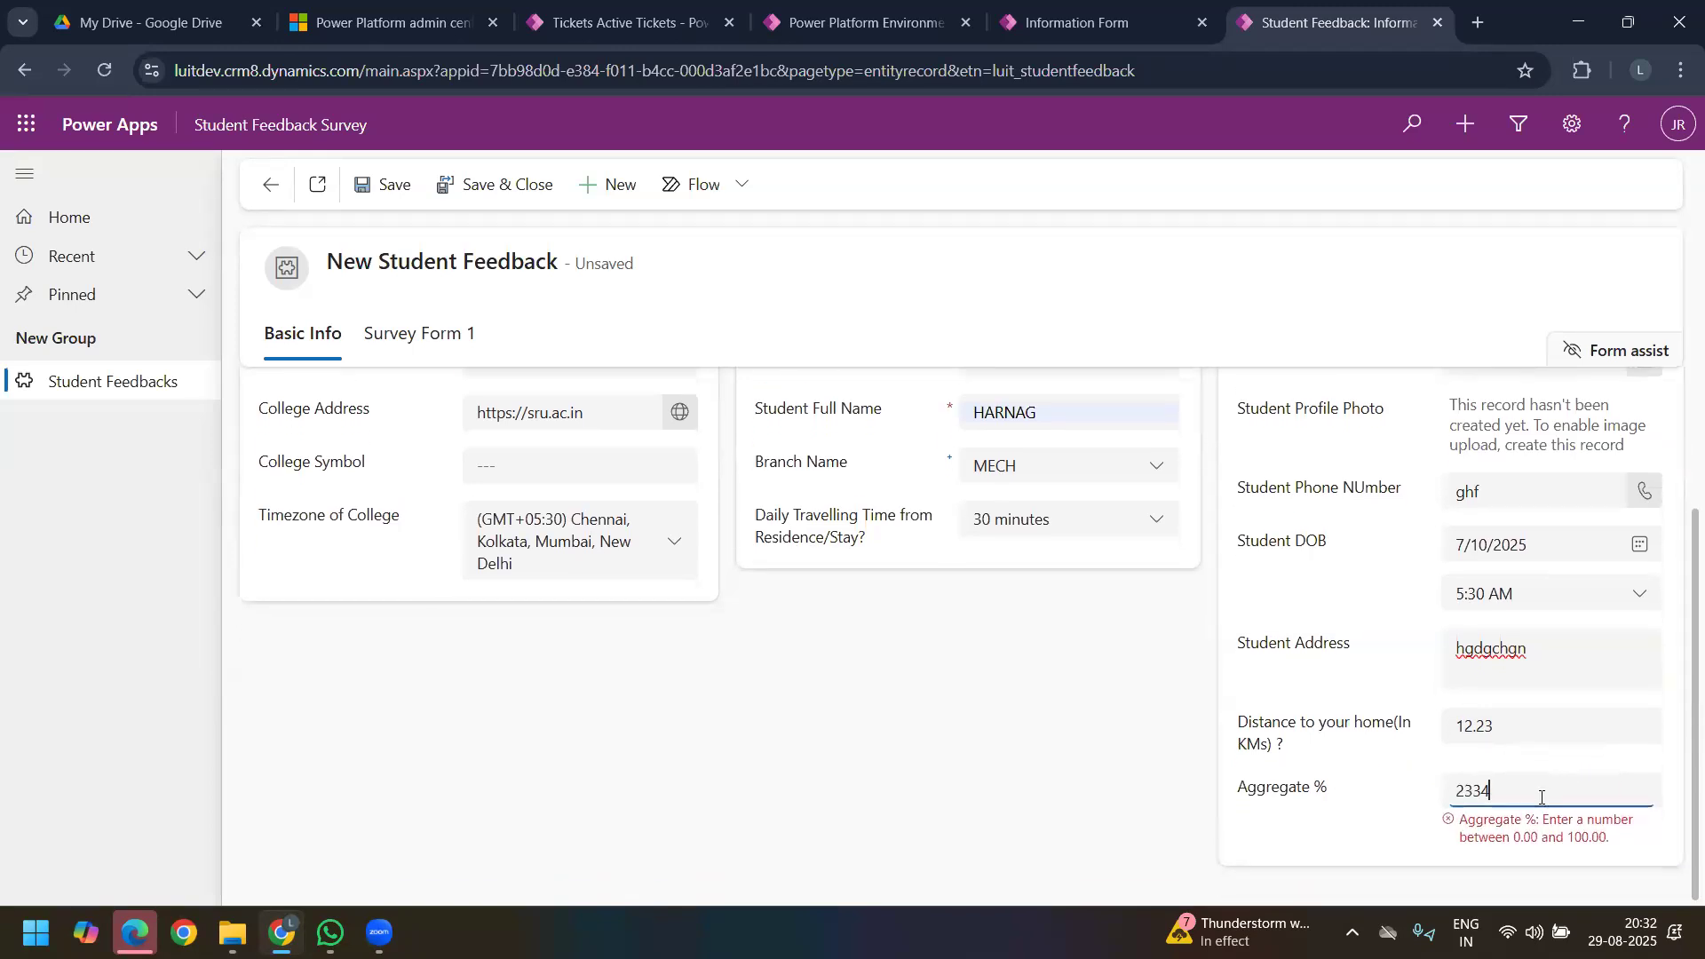
pyautogui.write('56')
pyautogui.click(1359, 757)
pyautogui.scroll(1, 1359, 757)
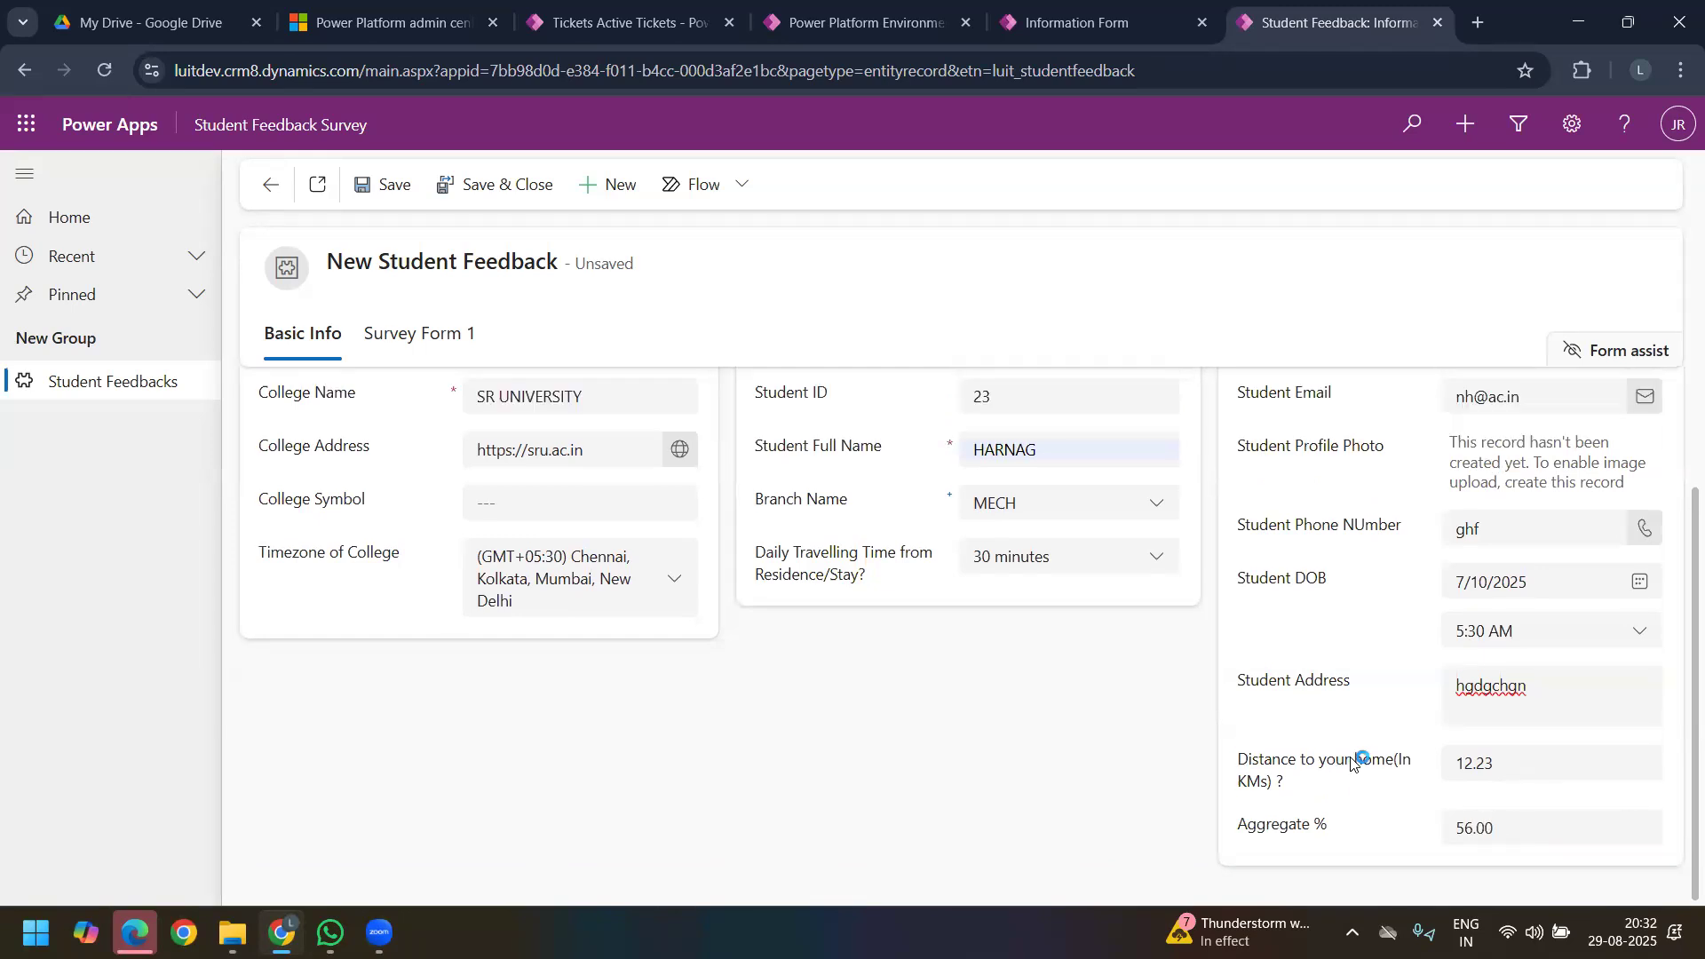
pyautogui.click(1539, 824)
pyautogui.moveTo(1510, 829); pyautogui.dragTo(1455, 832)
pyautogui.moveTo(1503, 830); pyautogui.dragTo(1459, 829)
pyautogui.click(1487, 828)
pyautogui.moveTo(1477, 829); pyautogui.dragTo(1502, 832)
# Step: Enter ghfgh as the answer to Syllabus as per University Plan in Survey Form 1 and italicize it
pyautogui.click(460, 333)
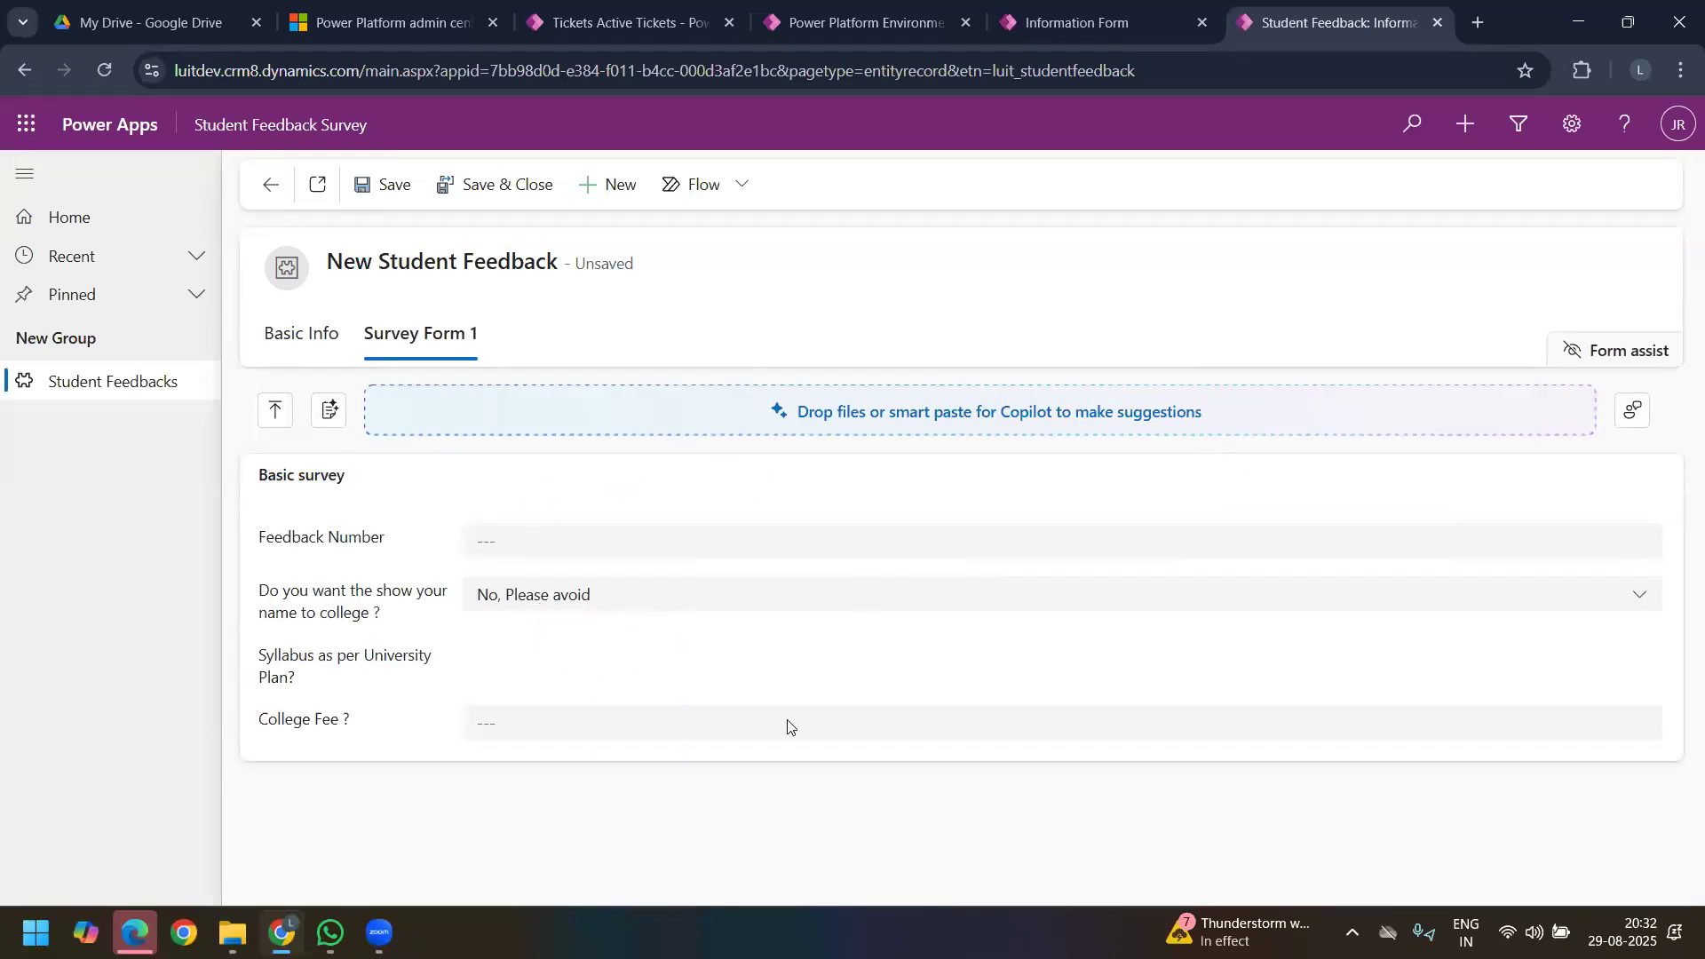
pyautogui.scroll(-1, 840, 579)
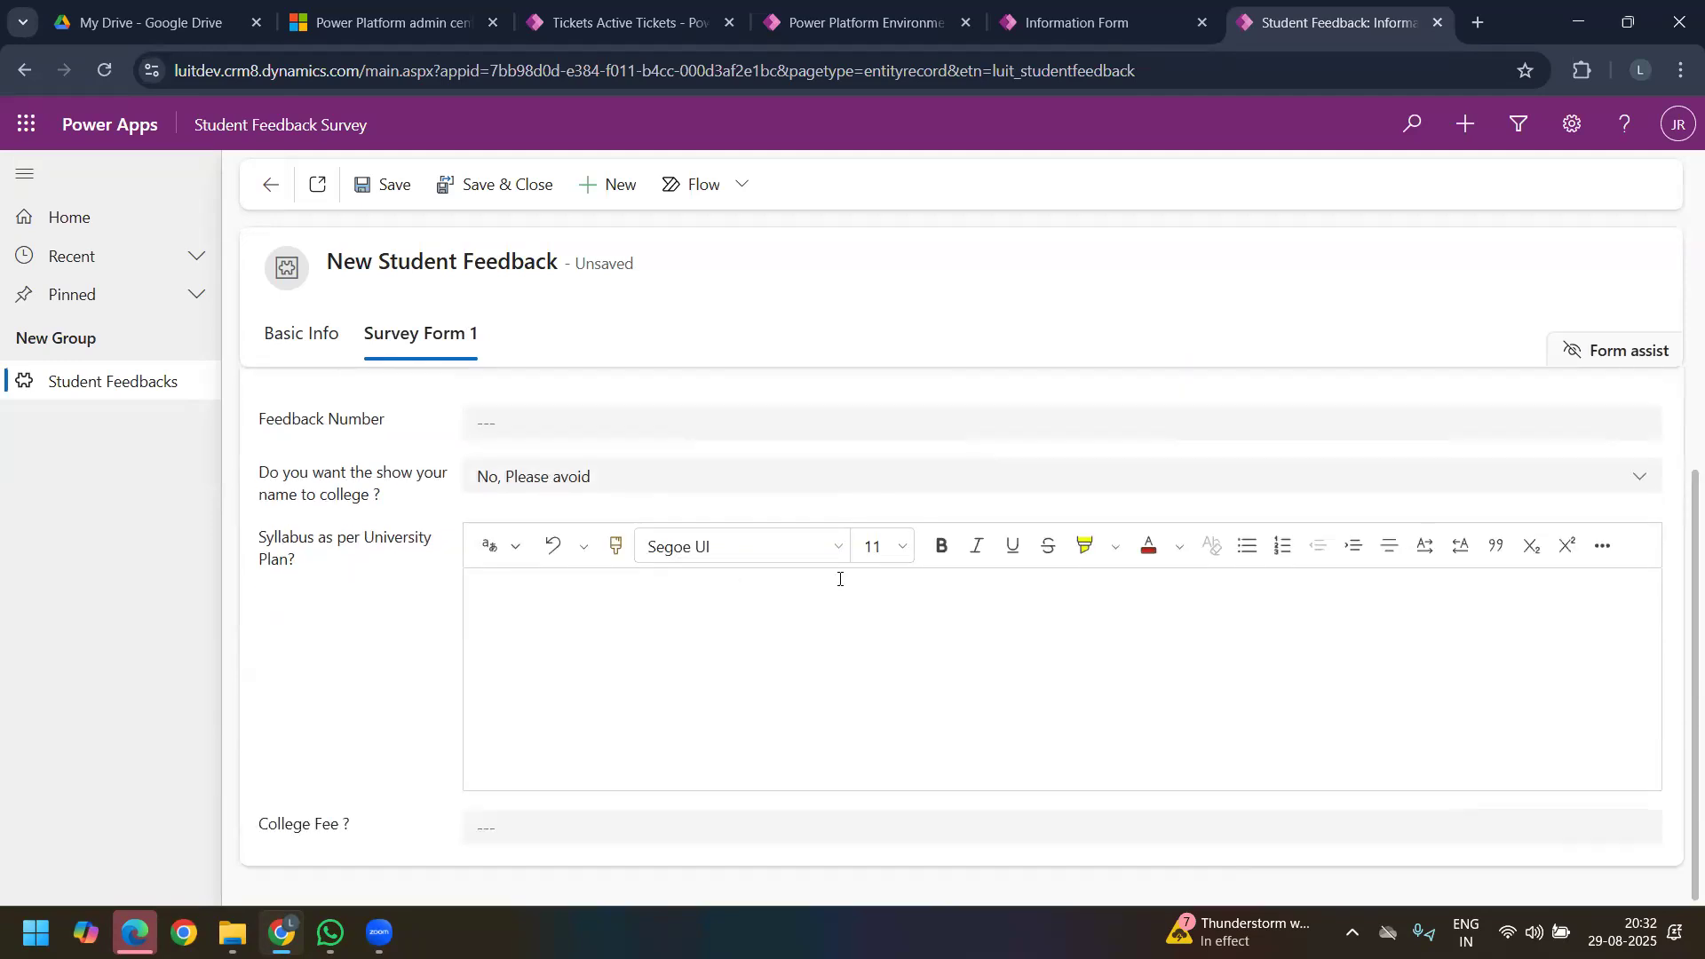
pyautogui.click(699, 622)
pyautogui.write('ghfgh')
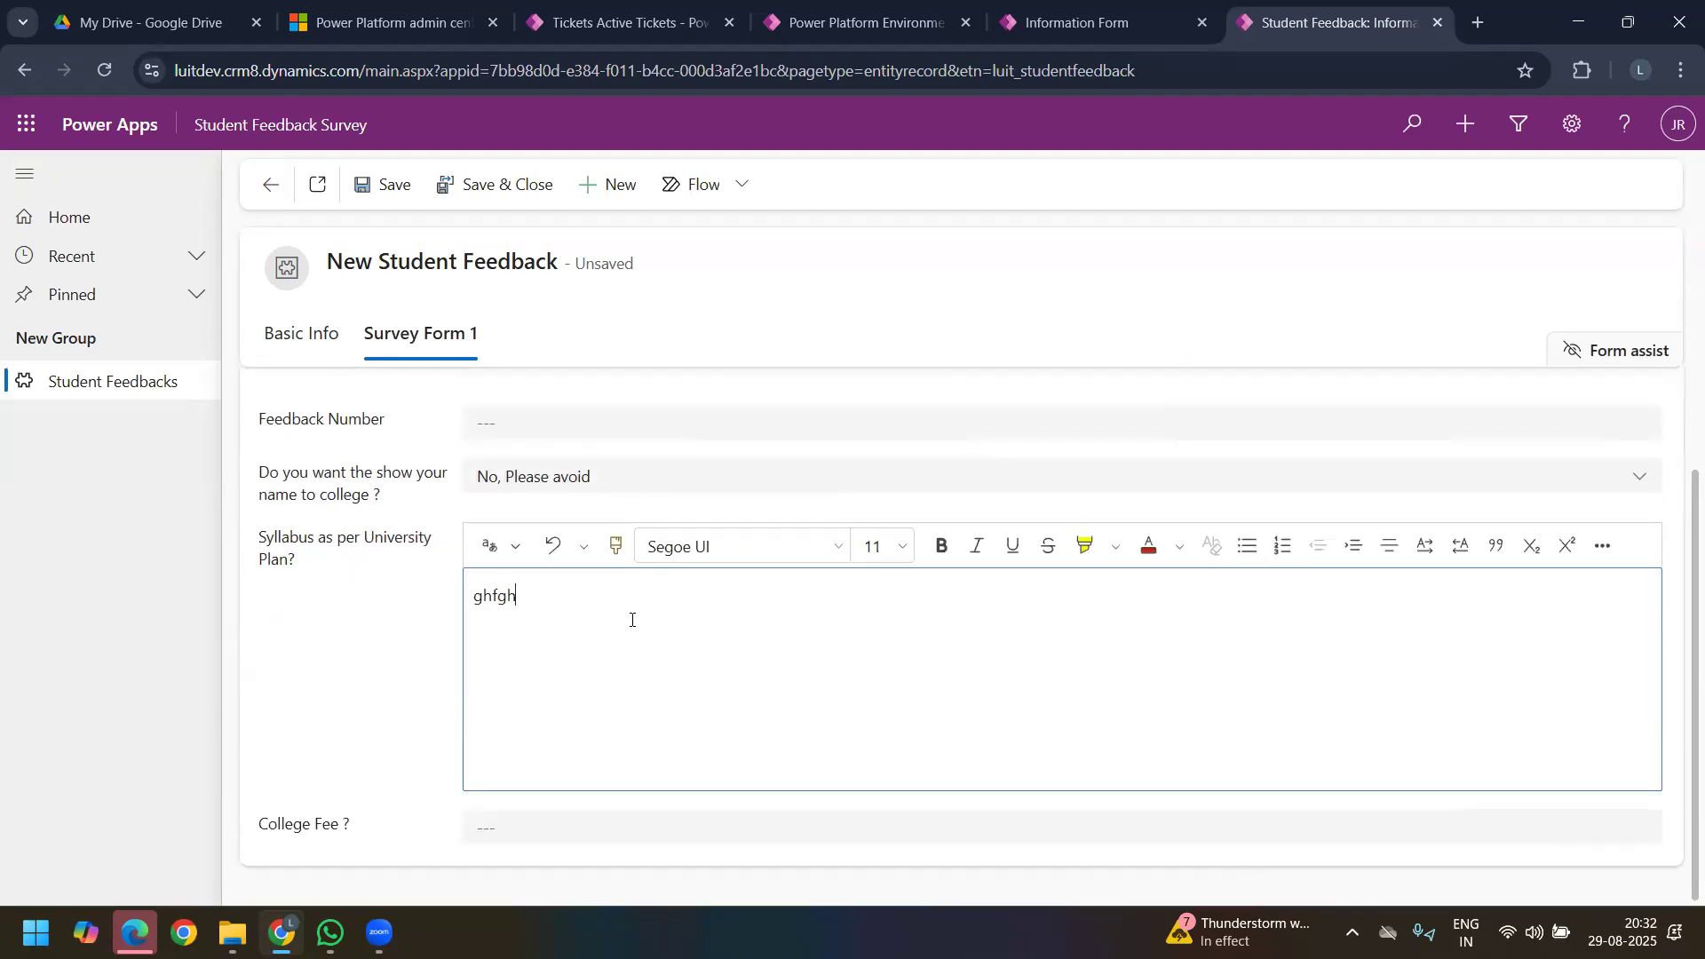
pyautogui.moveTo(525, 598); pyautogui.dragTo(443, 598)
pyautogui.click(966, 556)
pyautogui.click(828, 634)
# Step: Set the College Fee to 12,345 and examine its currency formatting
pyautogui.click(582, 827)
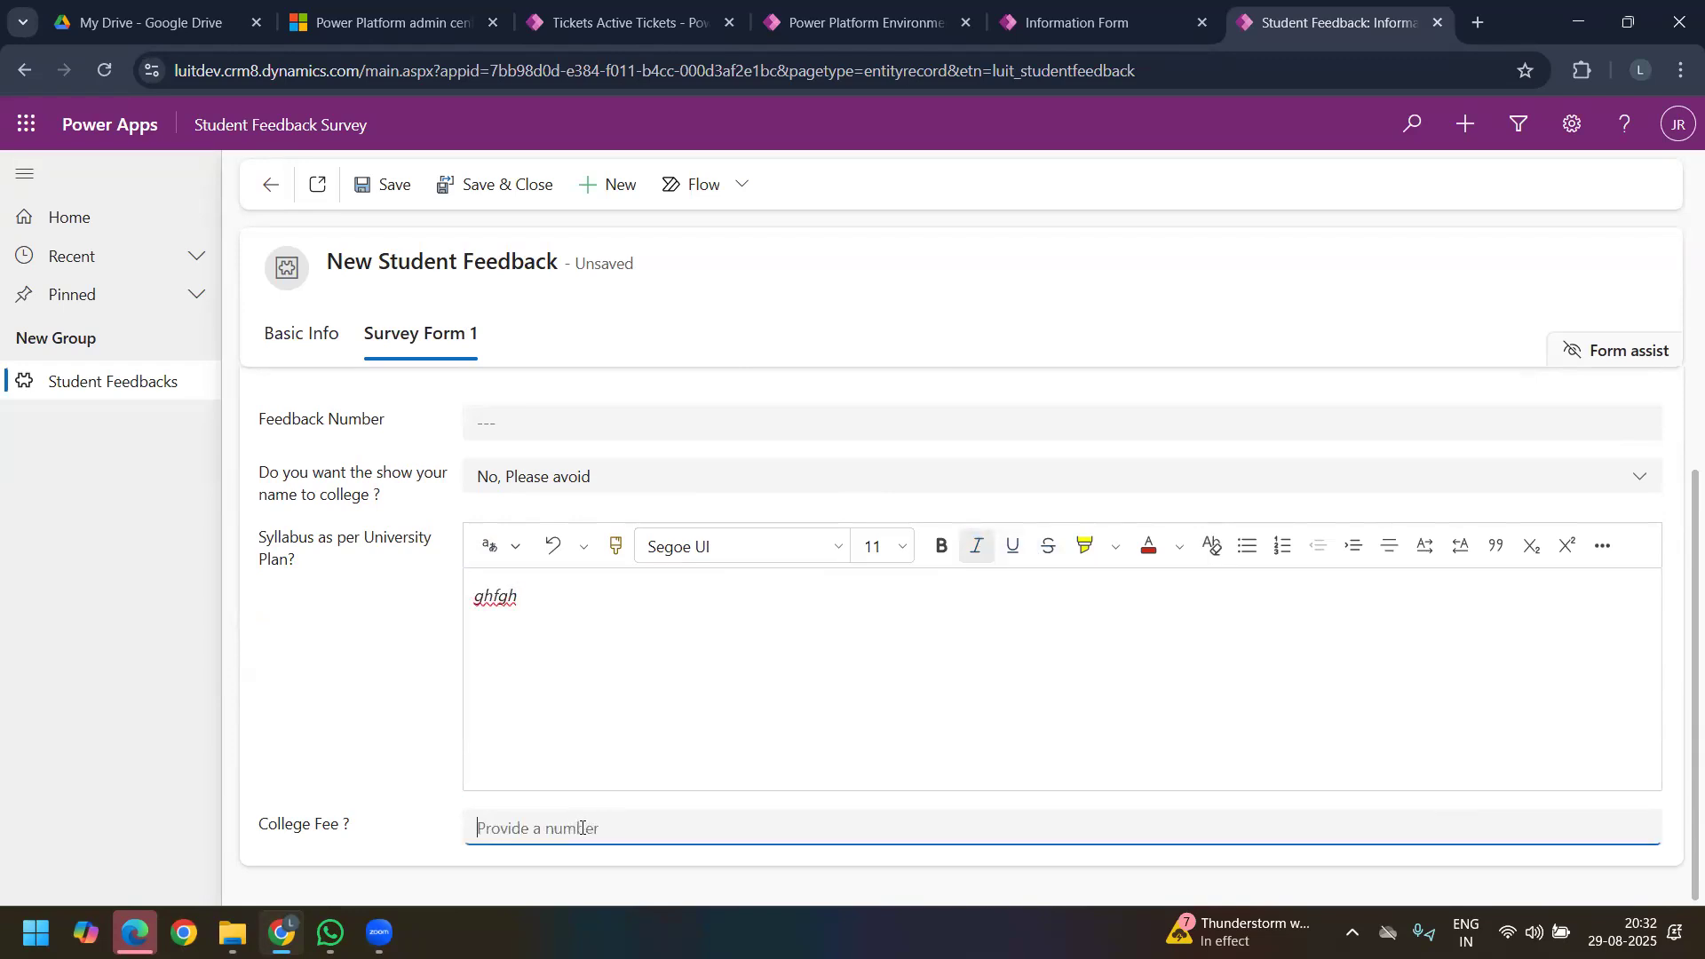
pyautogui.write('12,345')
pyautogui.click(402, 775)
pyautogui.click(593, 826)
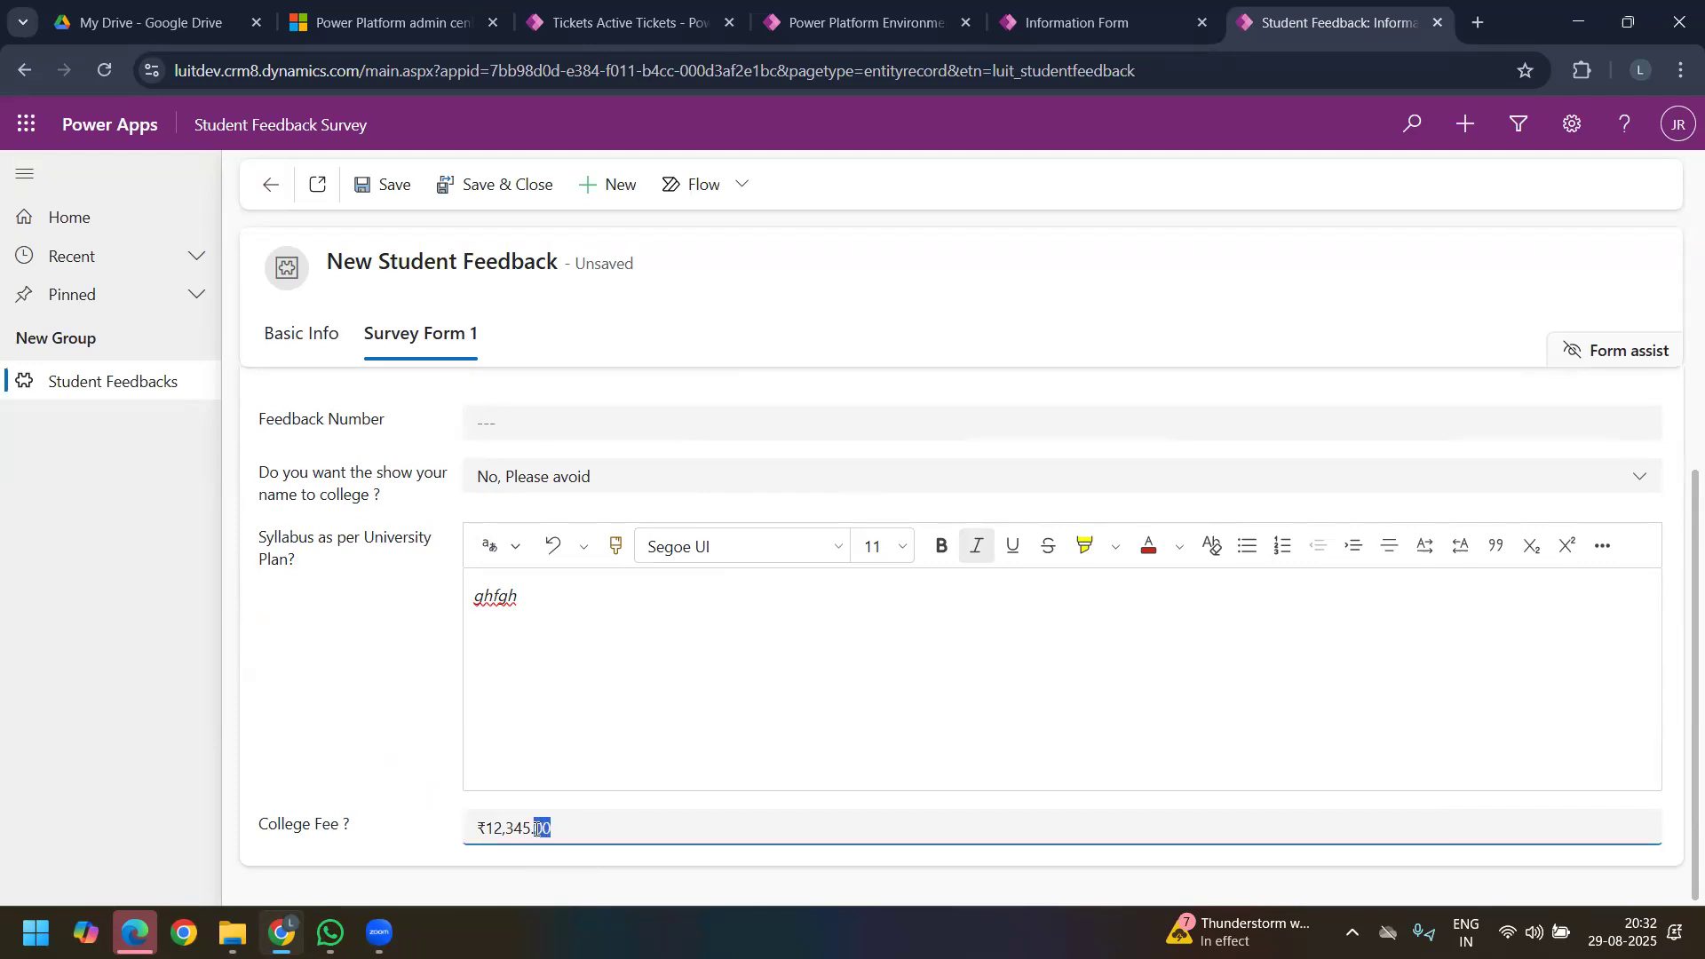
pyautogui.click(486, 830)
pyautogui.moveTo(550, 828); pyautogui.dragTo(449, 829)
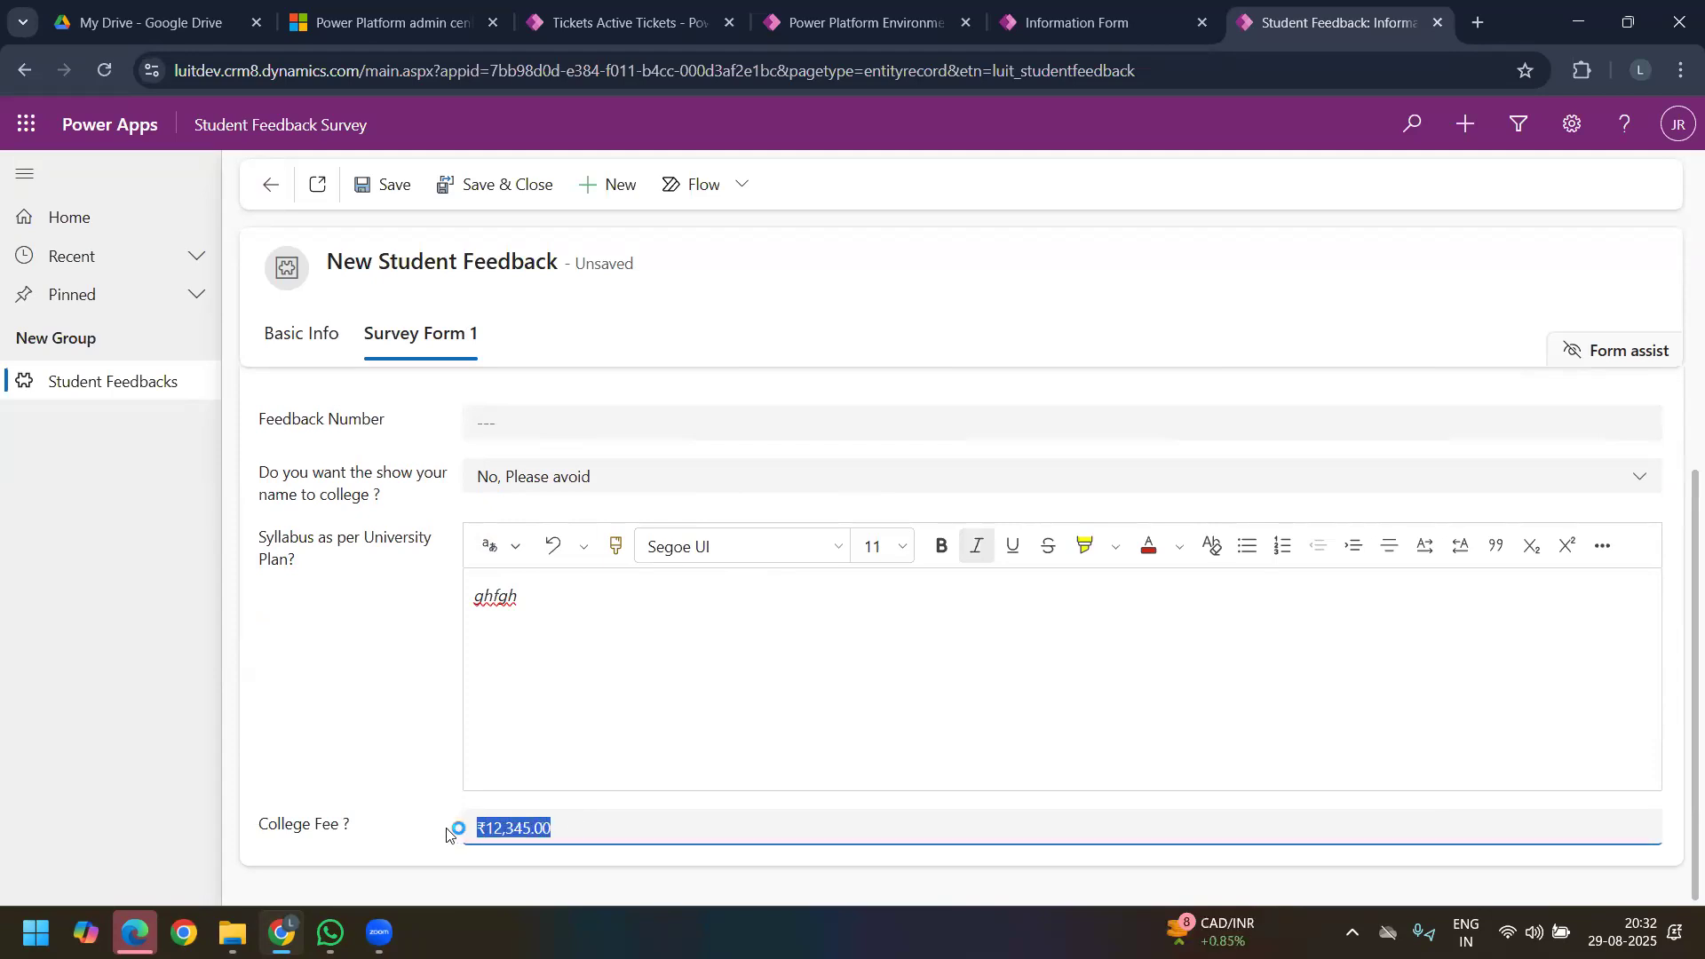
# Step: Compare the LUIT Dev environment's region in the Power Platform admin center with the currency used for the College Fee
pyautogui.click(388, 15)
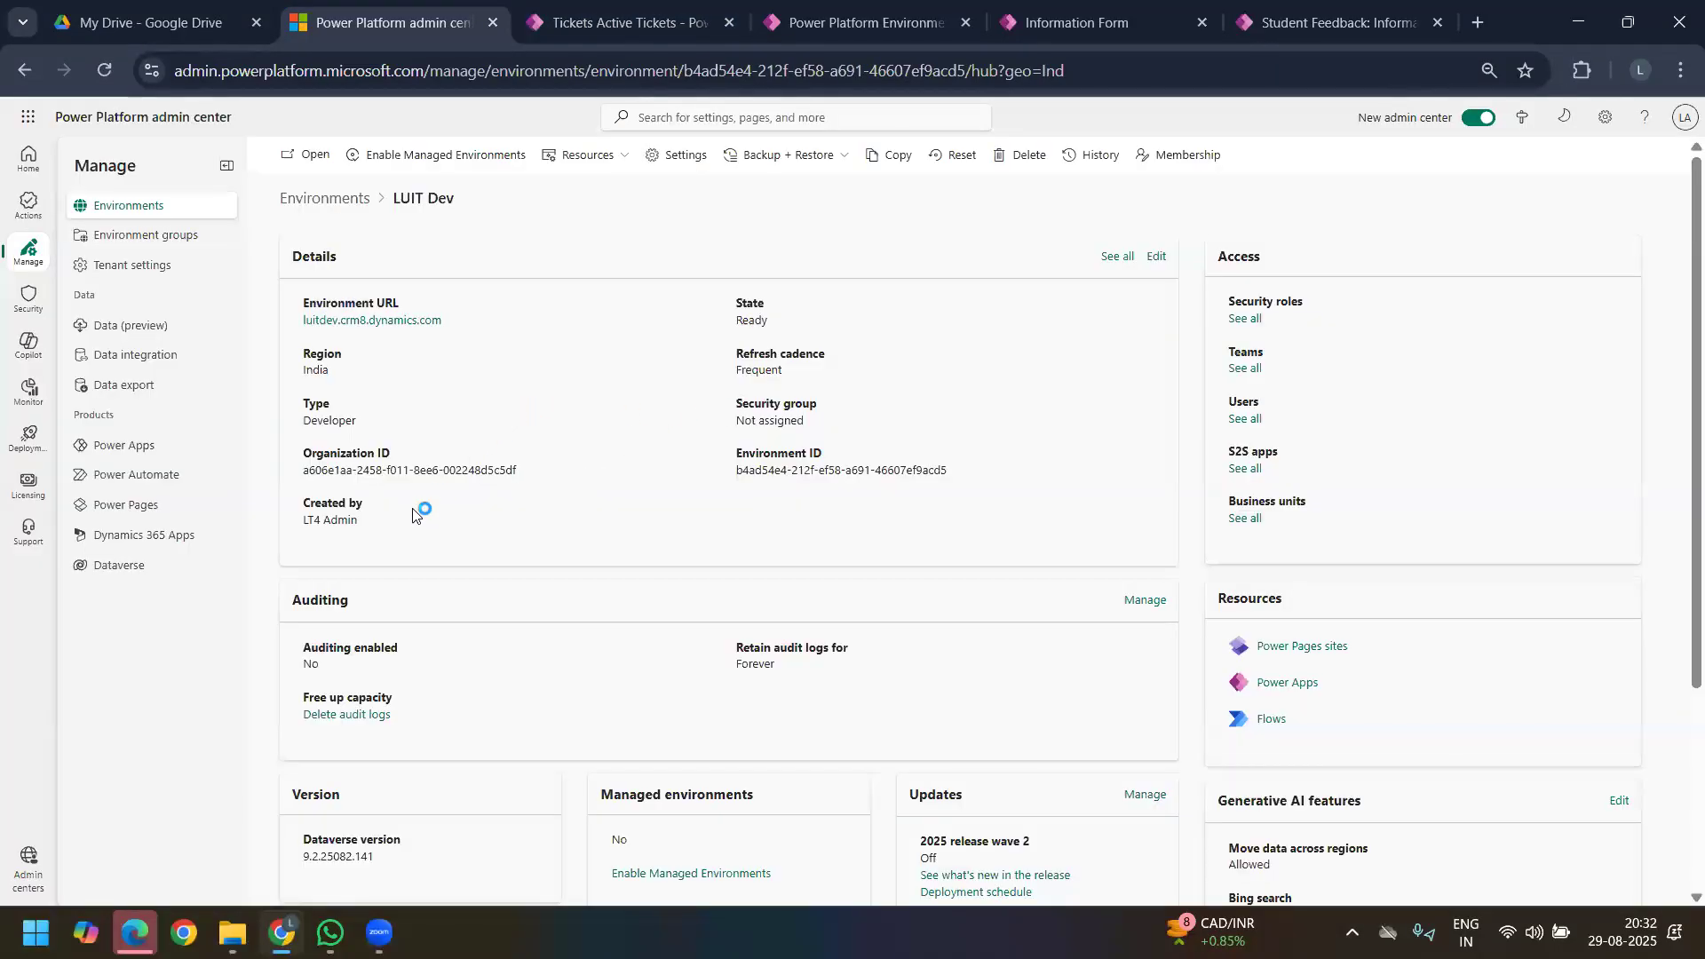
pyautogui.tripleClick(308, 371)
pyautogui.click(1295, 27)
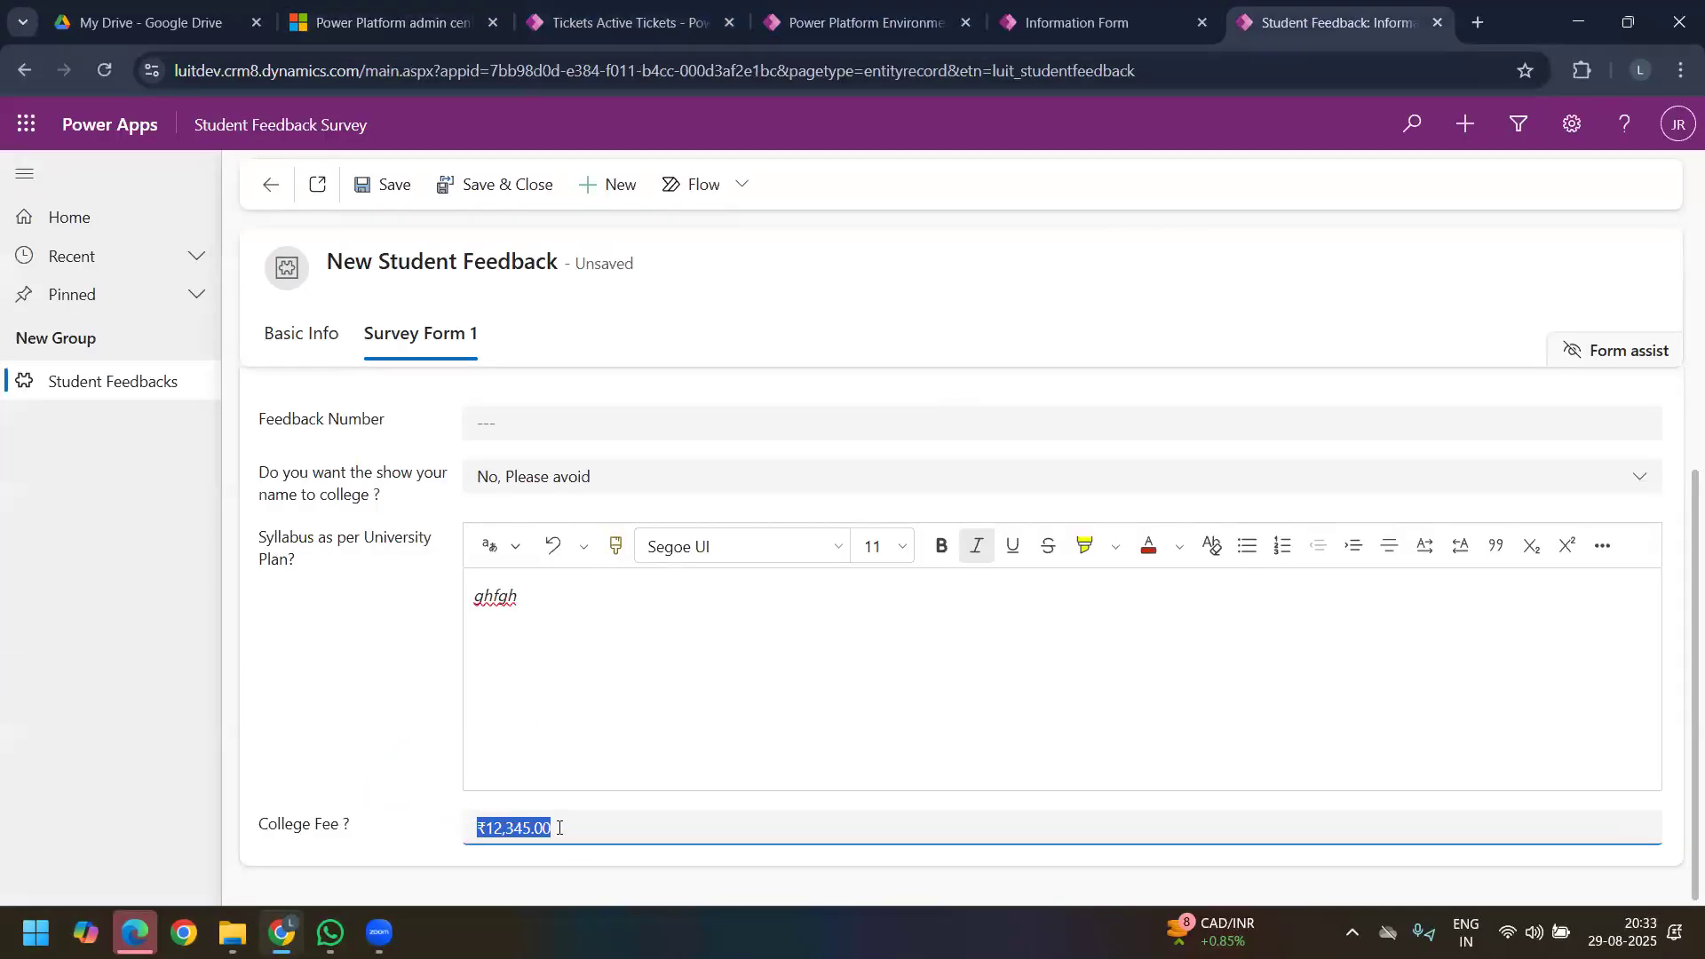
pyautogui.click(397, 826)
pyautogui.moveTo(577, 828); pyautogui.dragTo(446, 843)
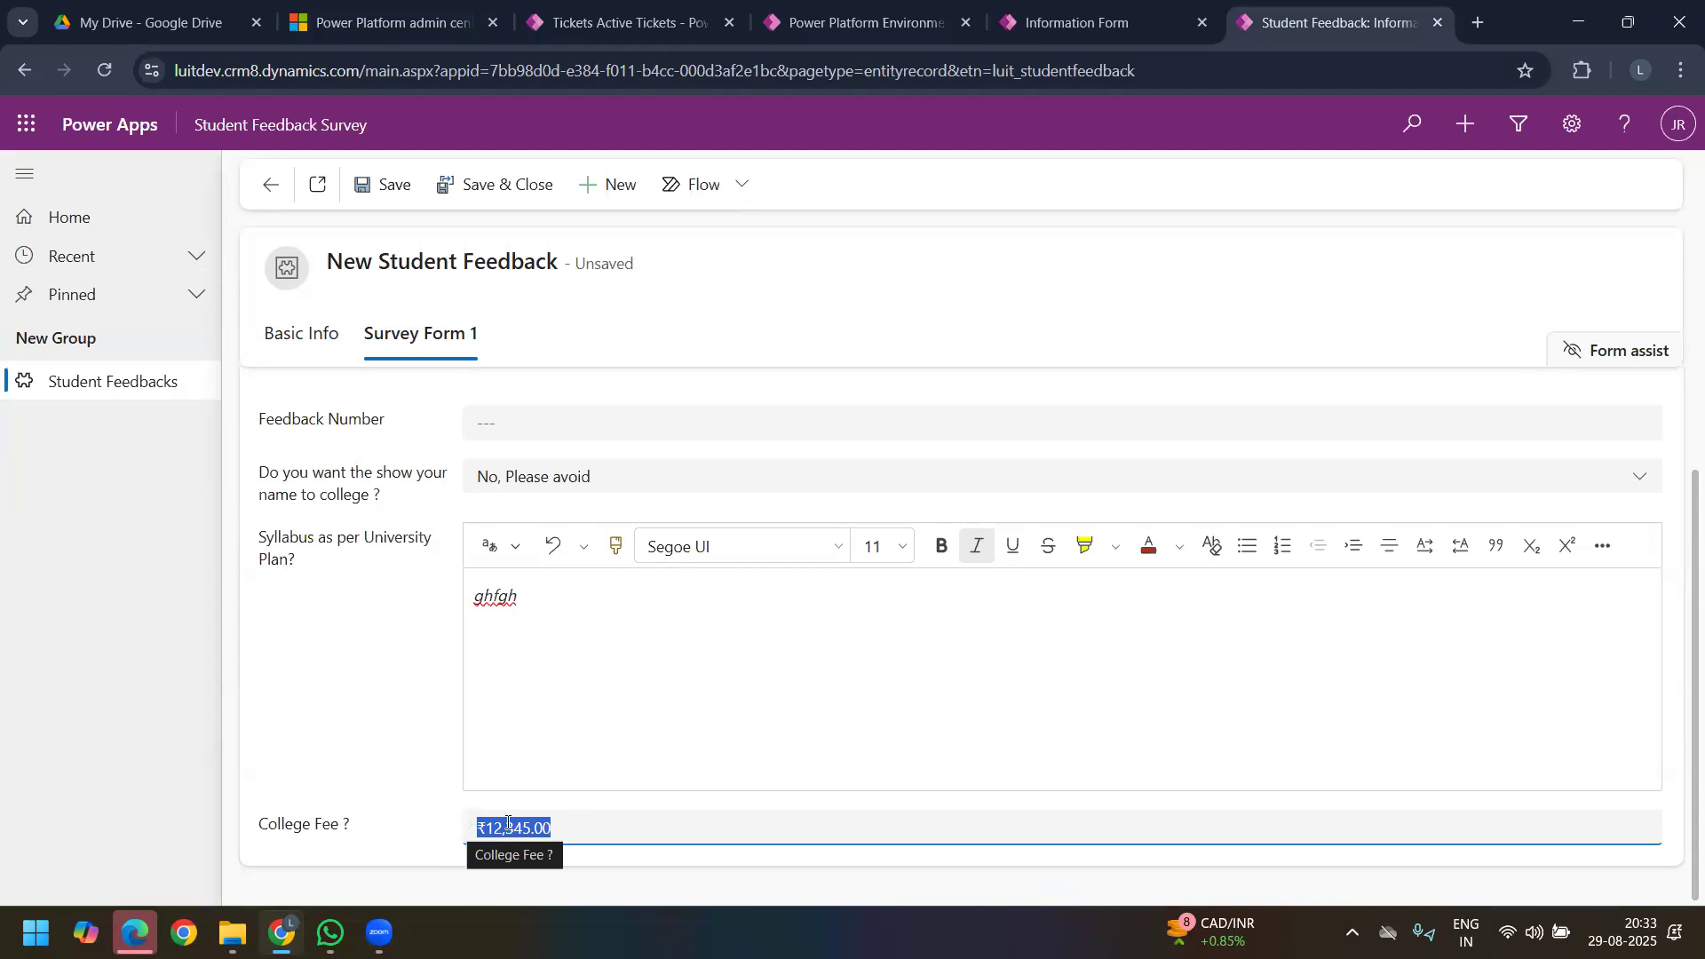
pyautogui.click(404, 22)
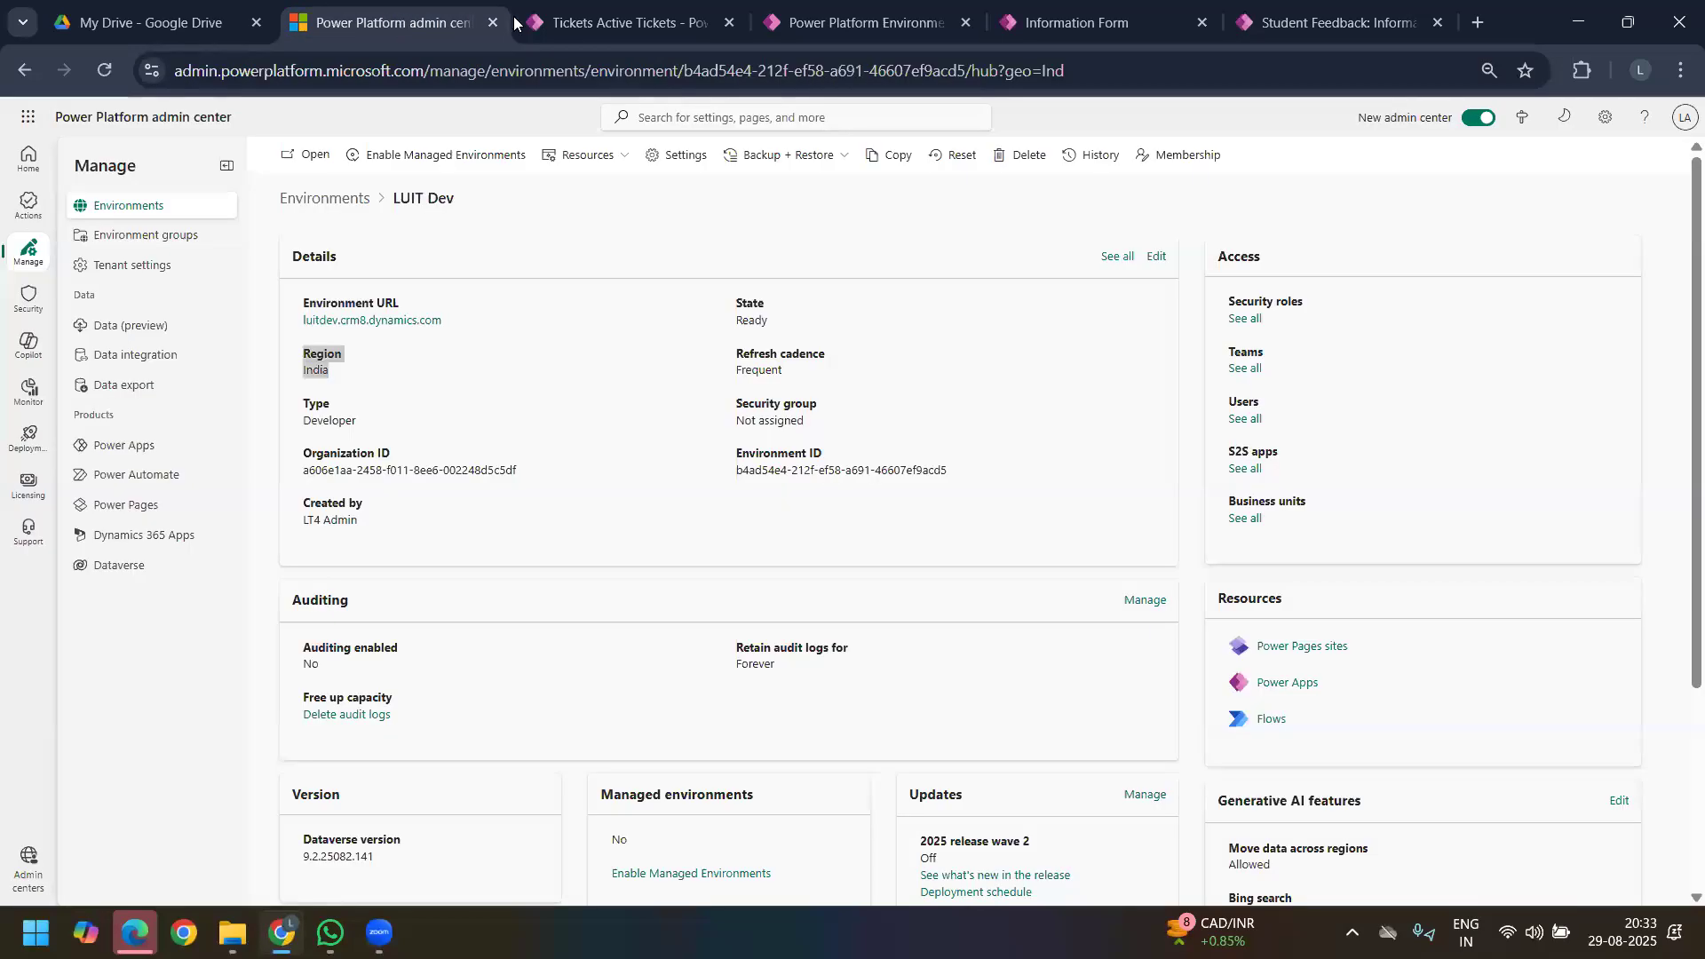
# Step: Return to the unsaved Student Feedback record and save it
pyautogui.click(549, 27)
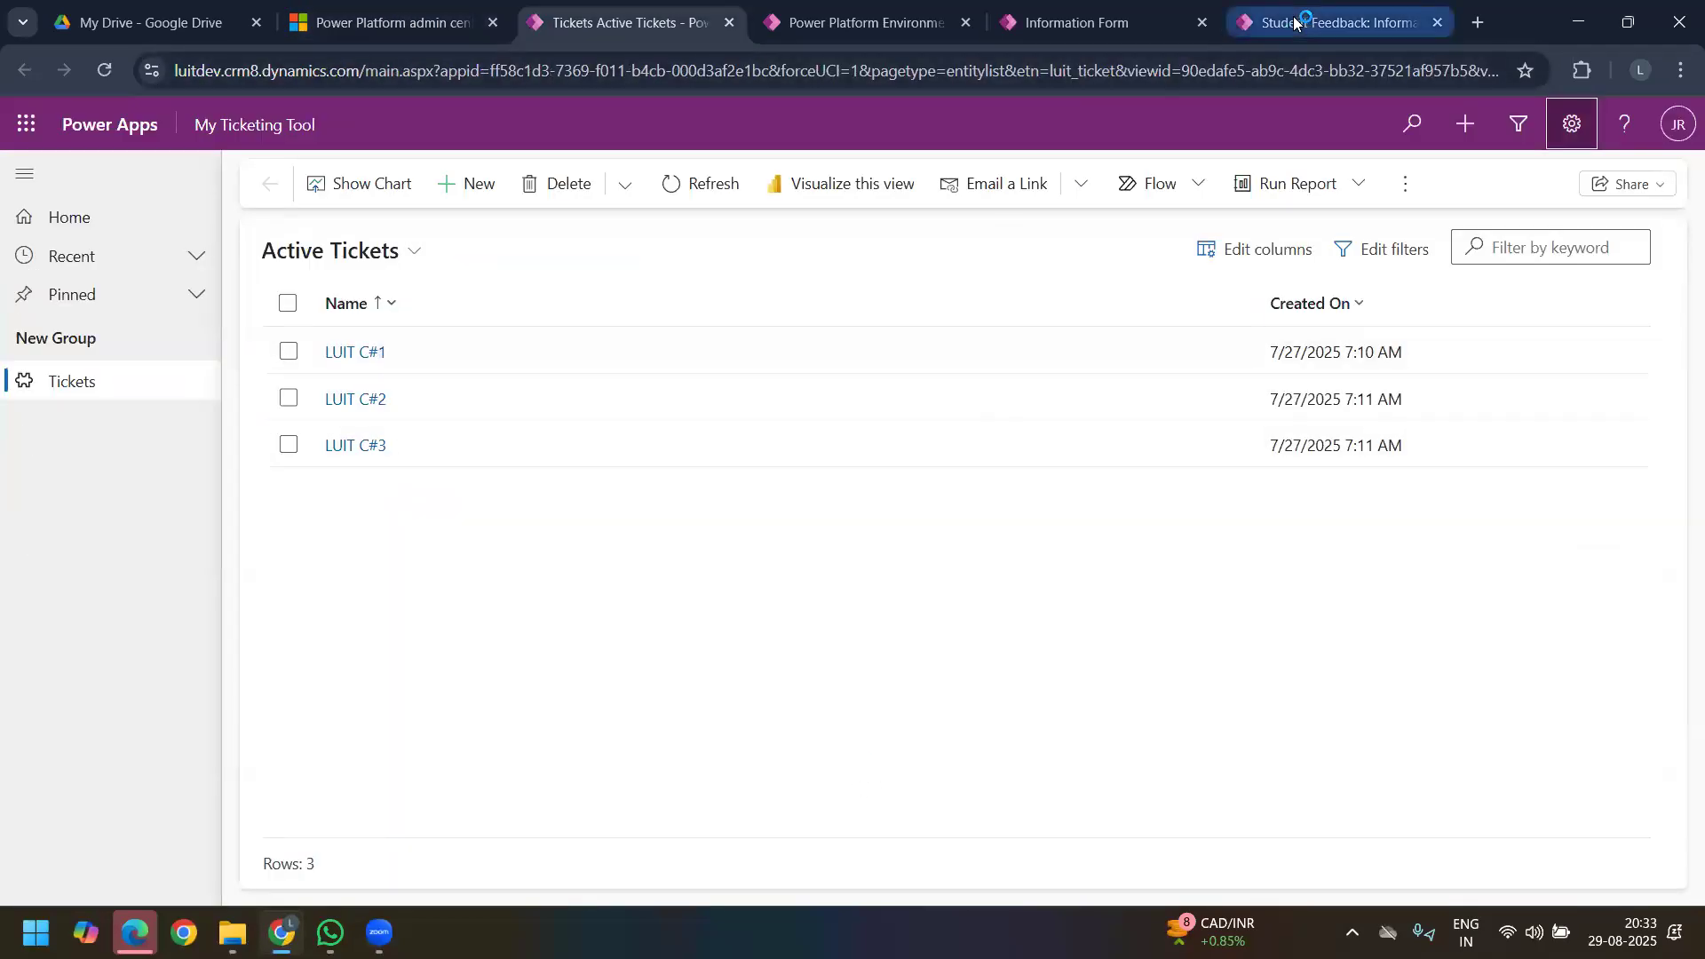
pyautogui.click(1294, 22)
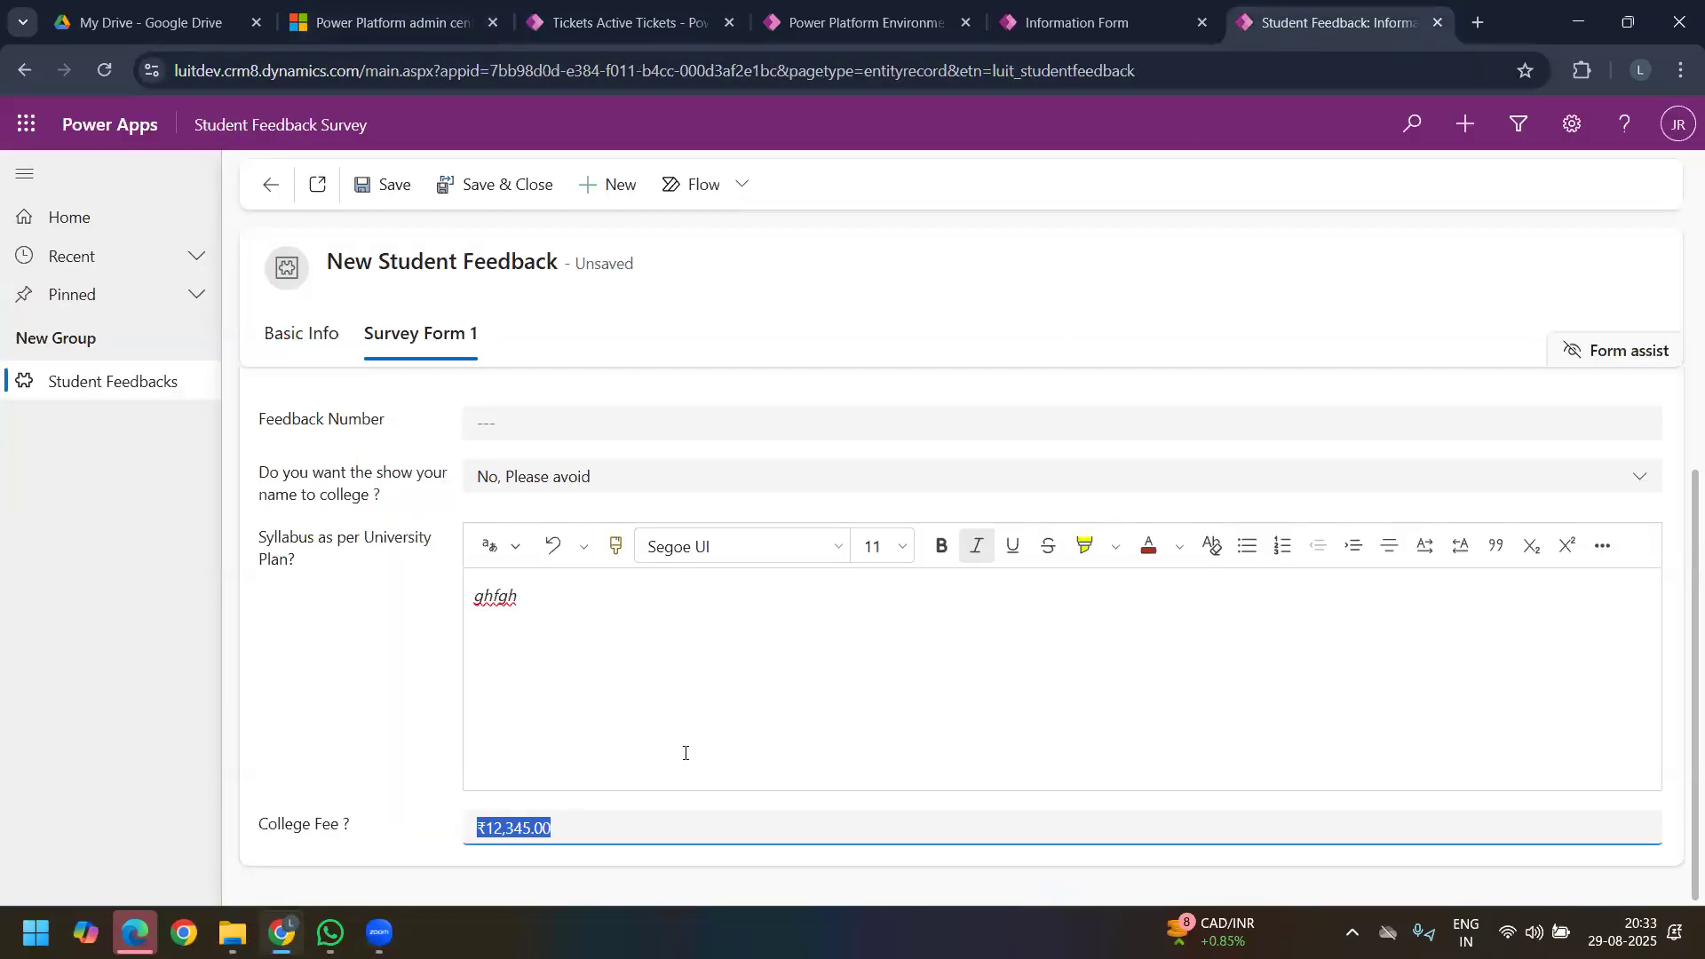
pyautogui.click(656, 656)
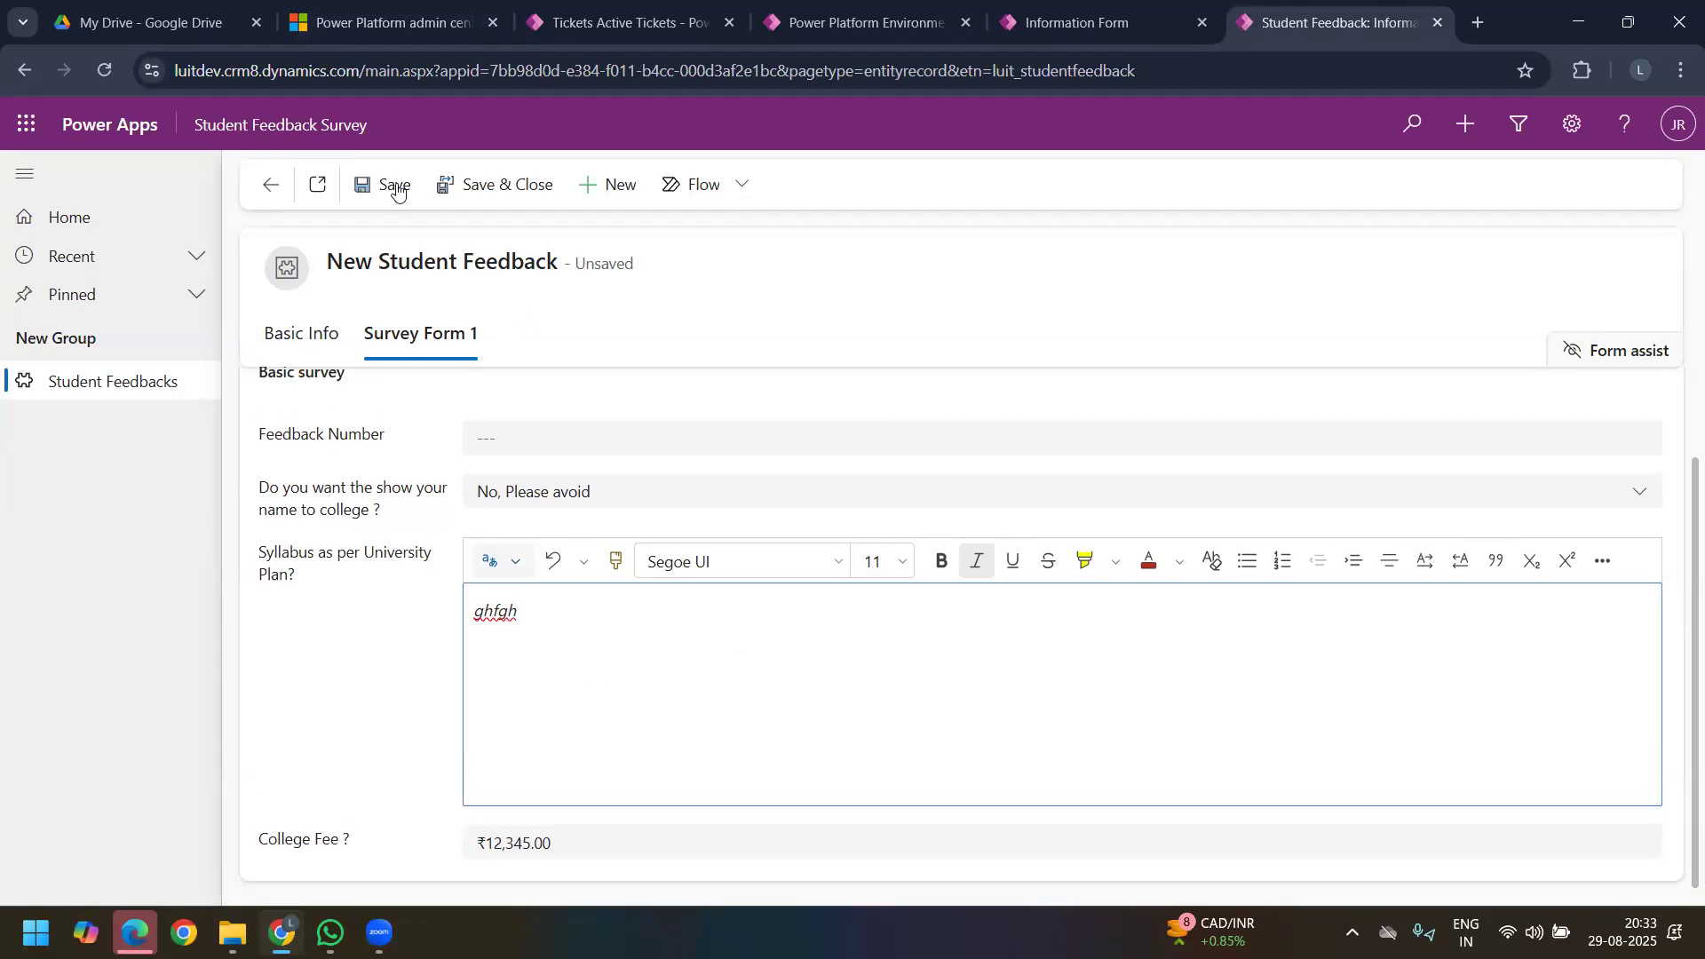
pyautogui.click(397, 189)
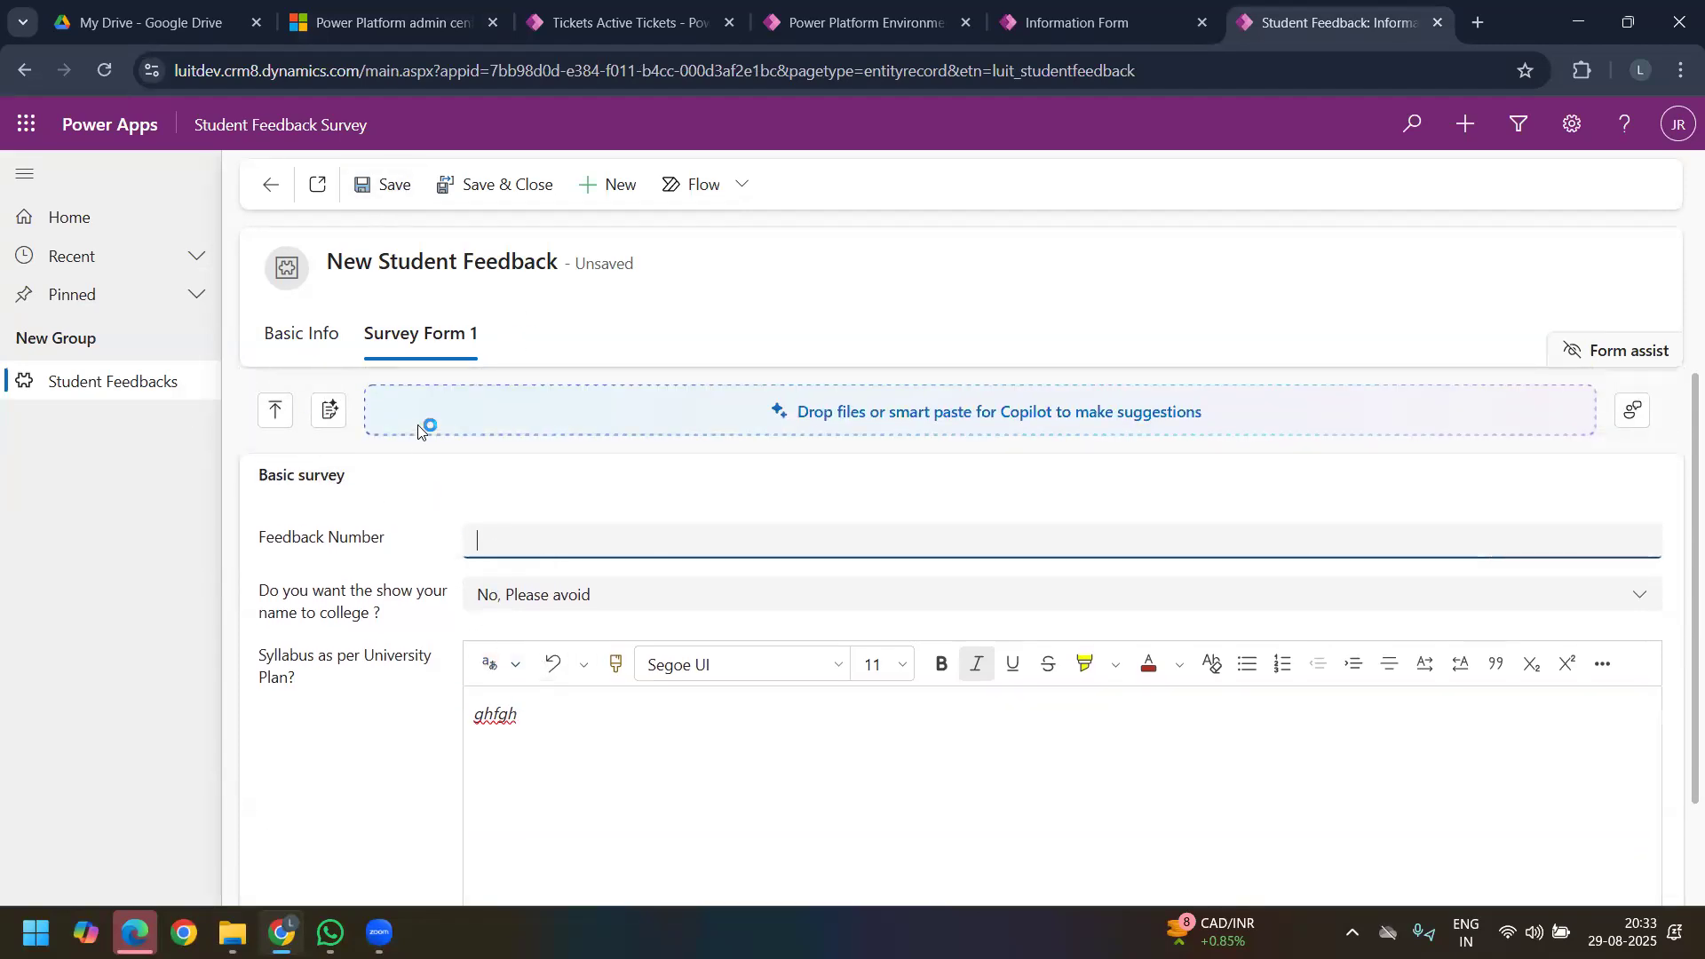
pyautogui.click(371, 184)
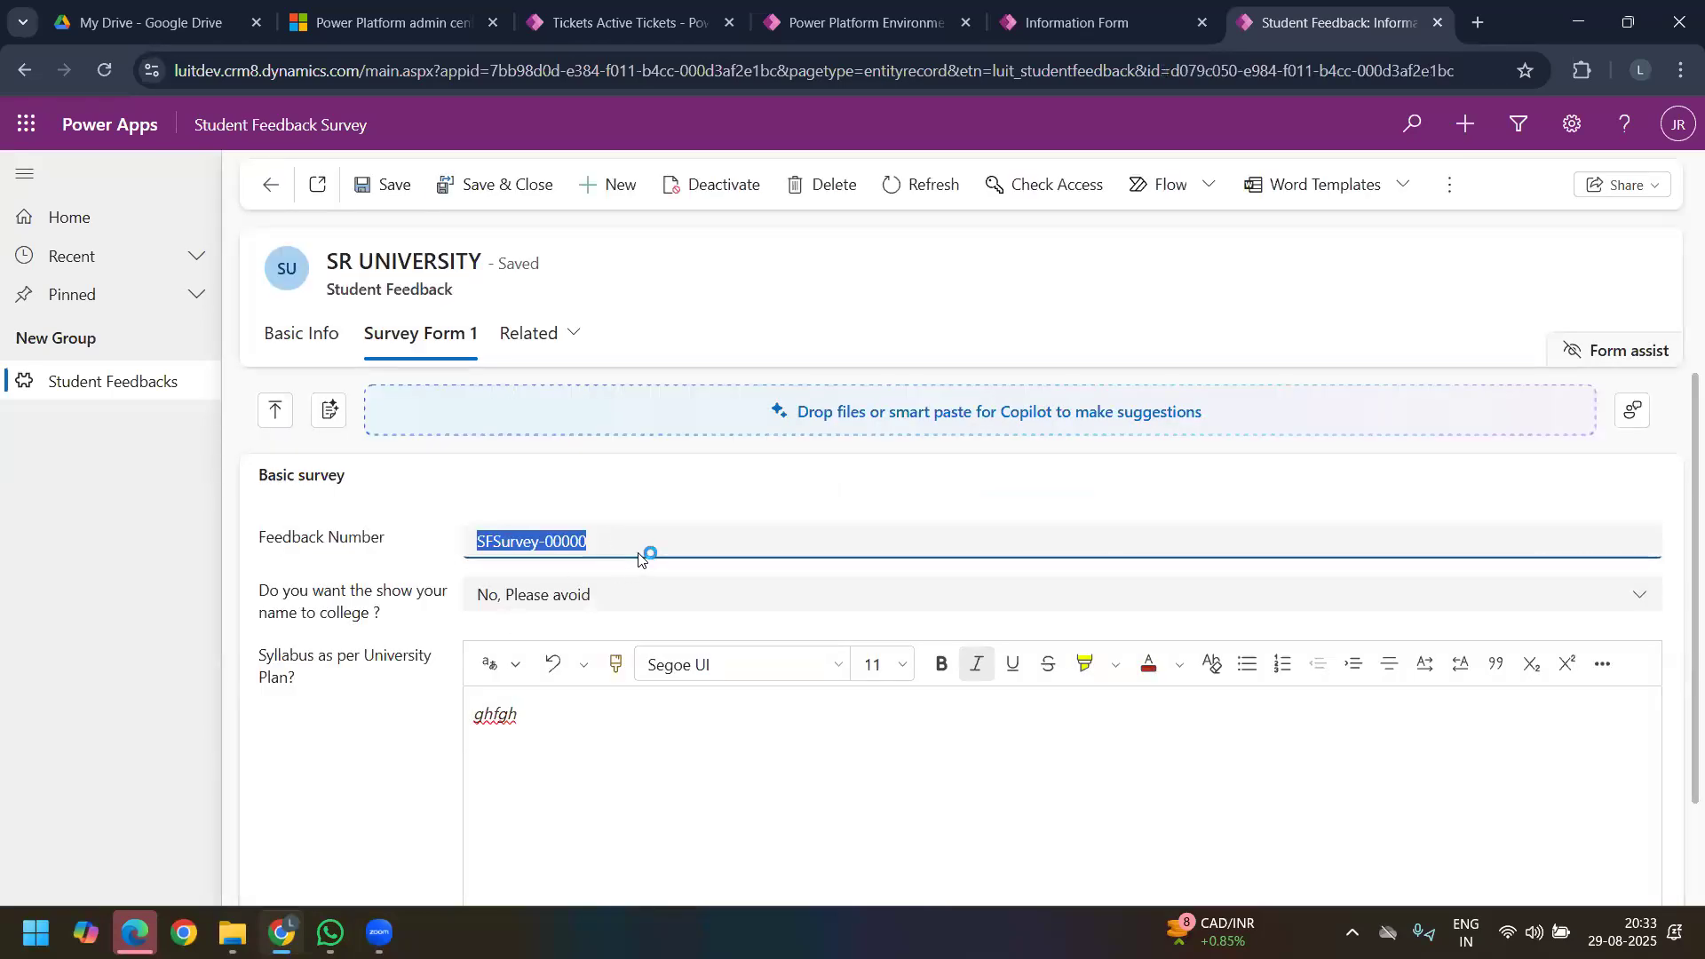
# Step: Start another Student Feedback record, filling in the student's full name and dfgdf as the College Name
pyautogui.click(618, 190)
pyautogui.click(990, 595)
pyautogui.write('dfhgd')
pyautogui.click(506, 535)
pyautogui.write('dfgd')
# Step: Enter dghd as the answer to Syllabus as per University Plan in Survey Form 1 and save the record
pyautogui.click(413, 335)
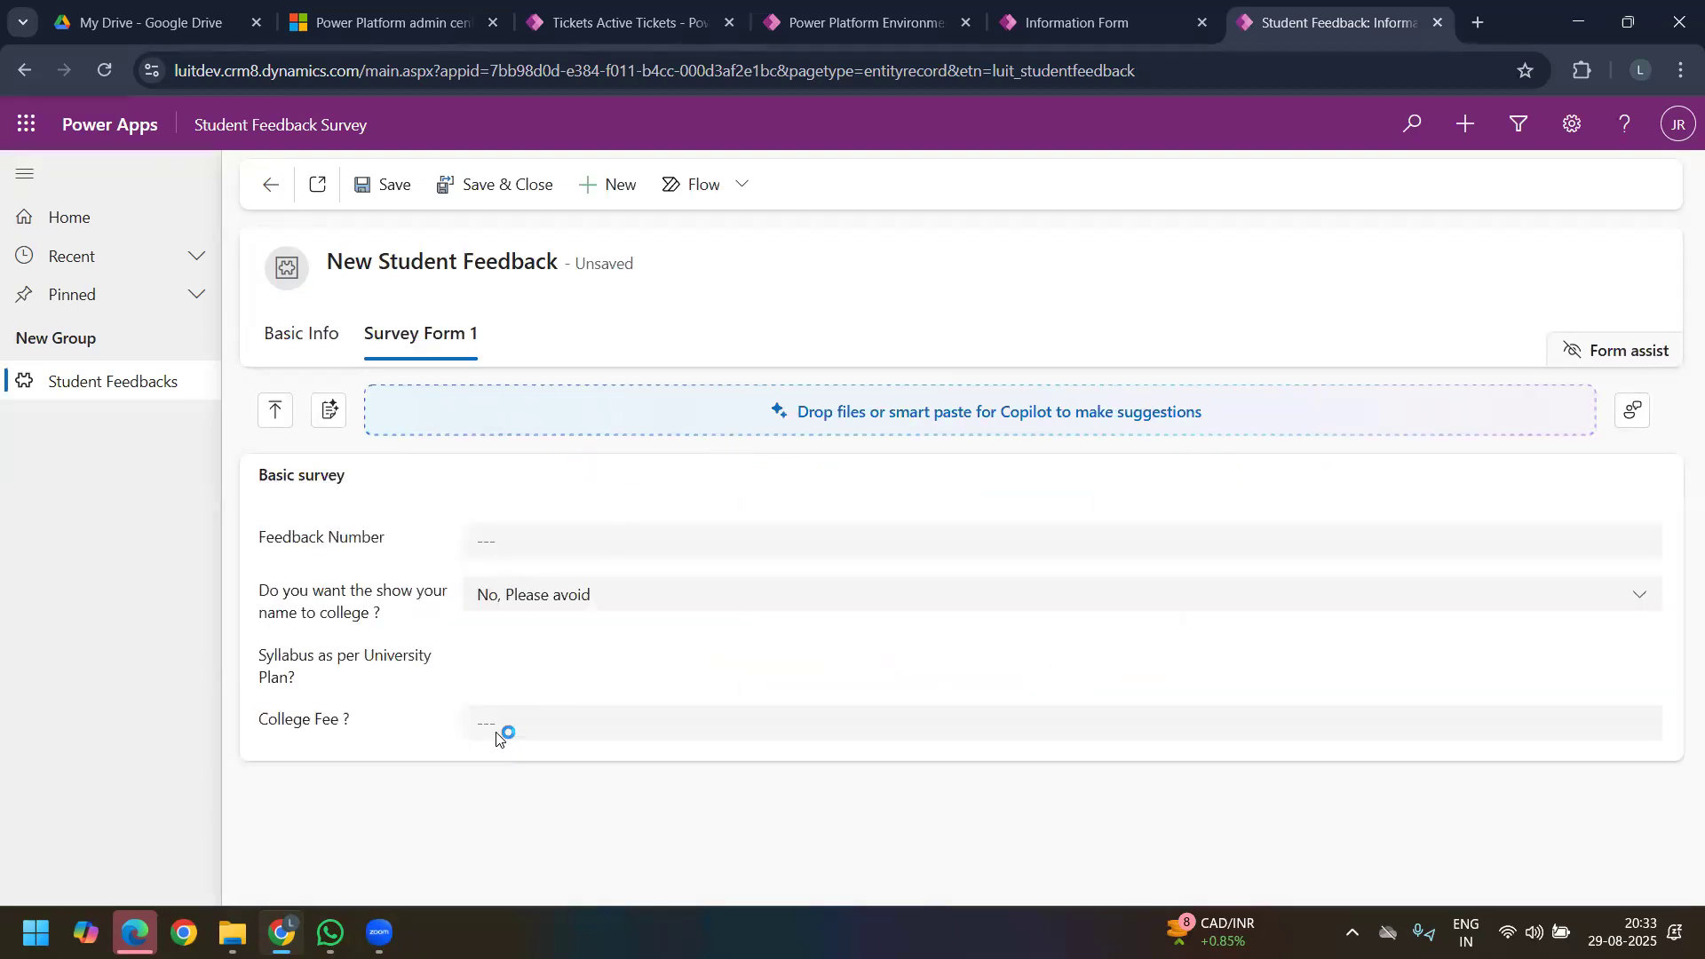
pyautogui.click(546, 737)
pyautogui.write('dghd')
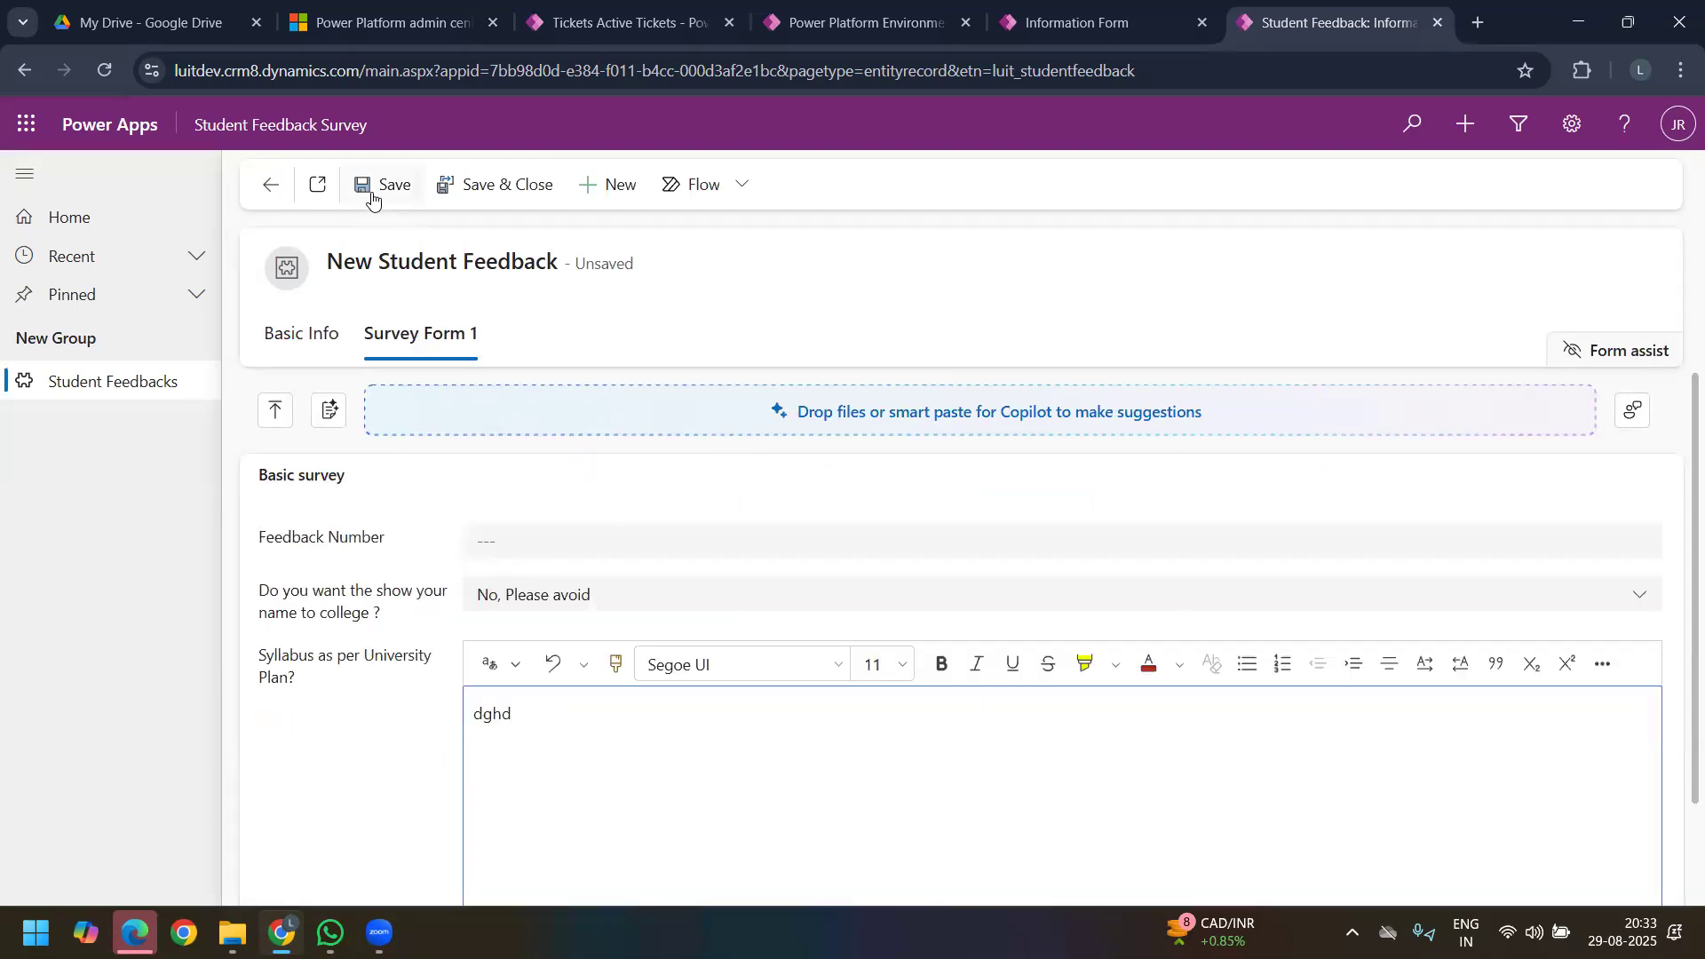
pyautogui.click(372, 201)
# Step: Examine the autogenerated Feedback Number of the saved dfgdf record
pyautogui.click(593, 544)
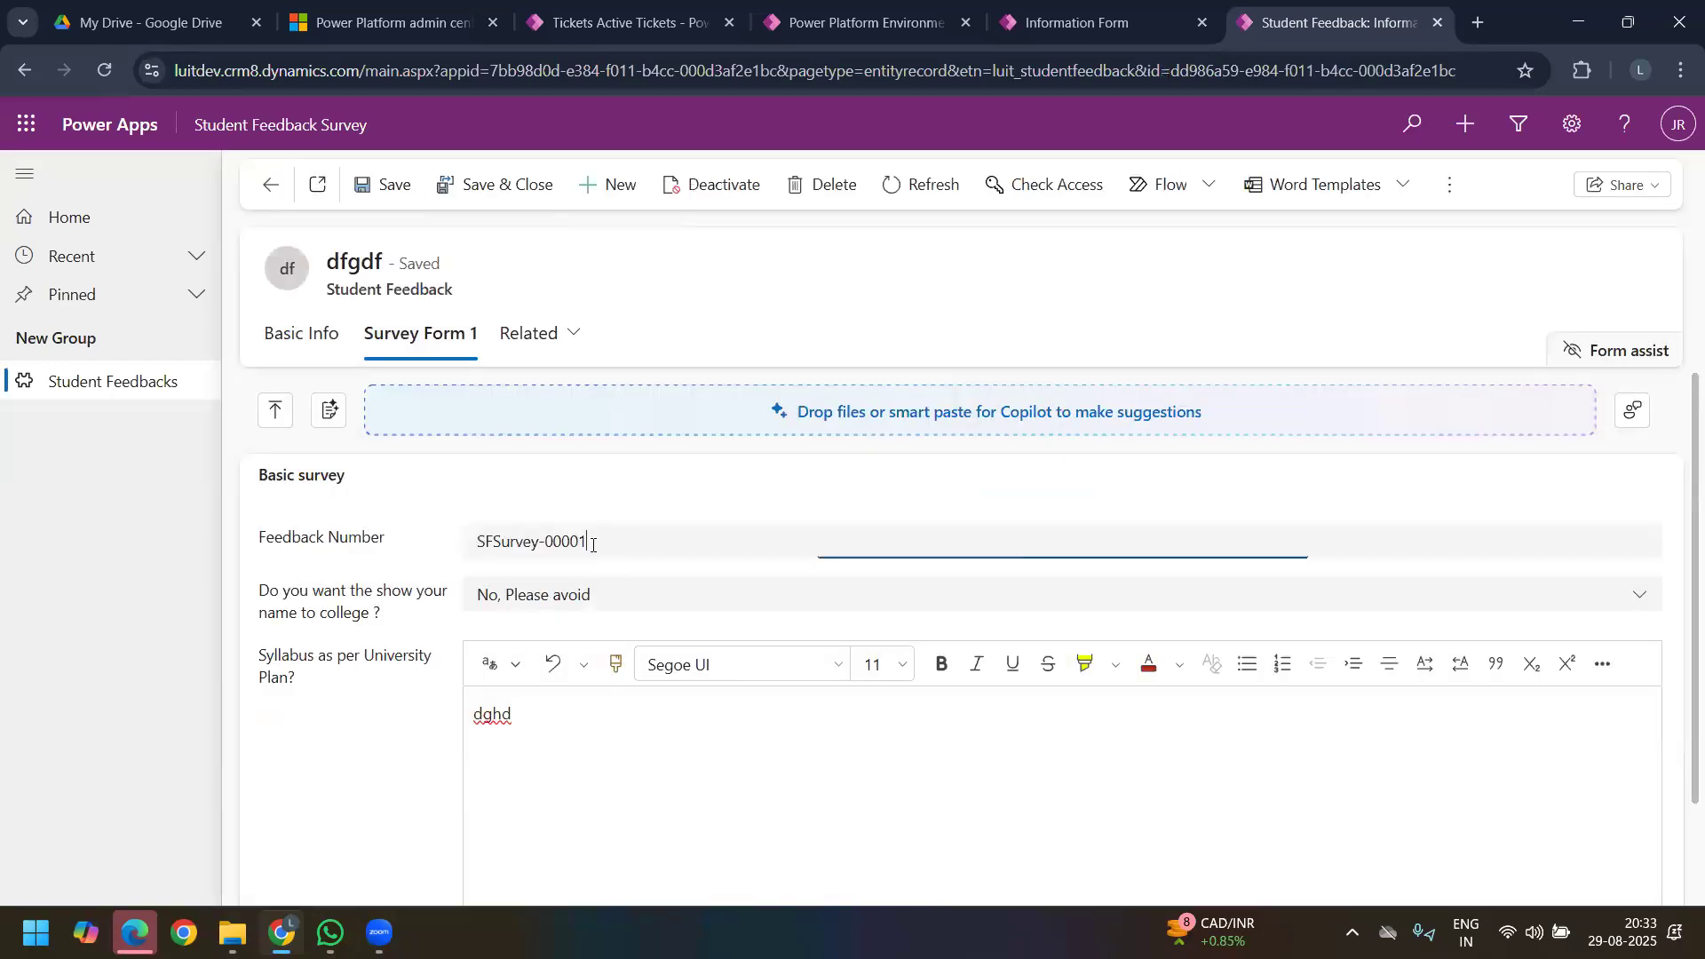
pyautogui.moveTo(592, 544); pyautogui.dragTo(560, 544)
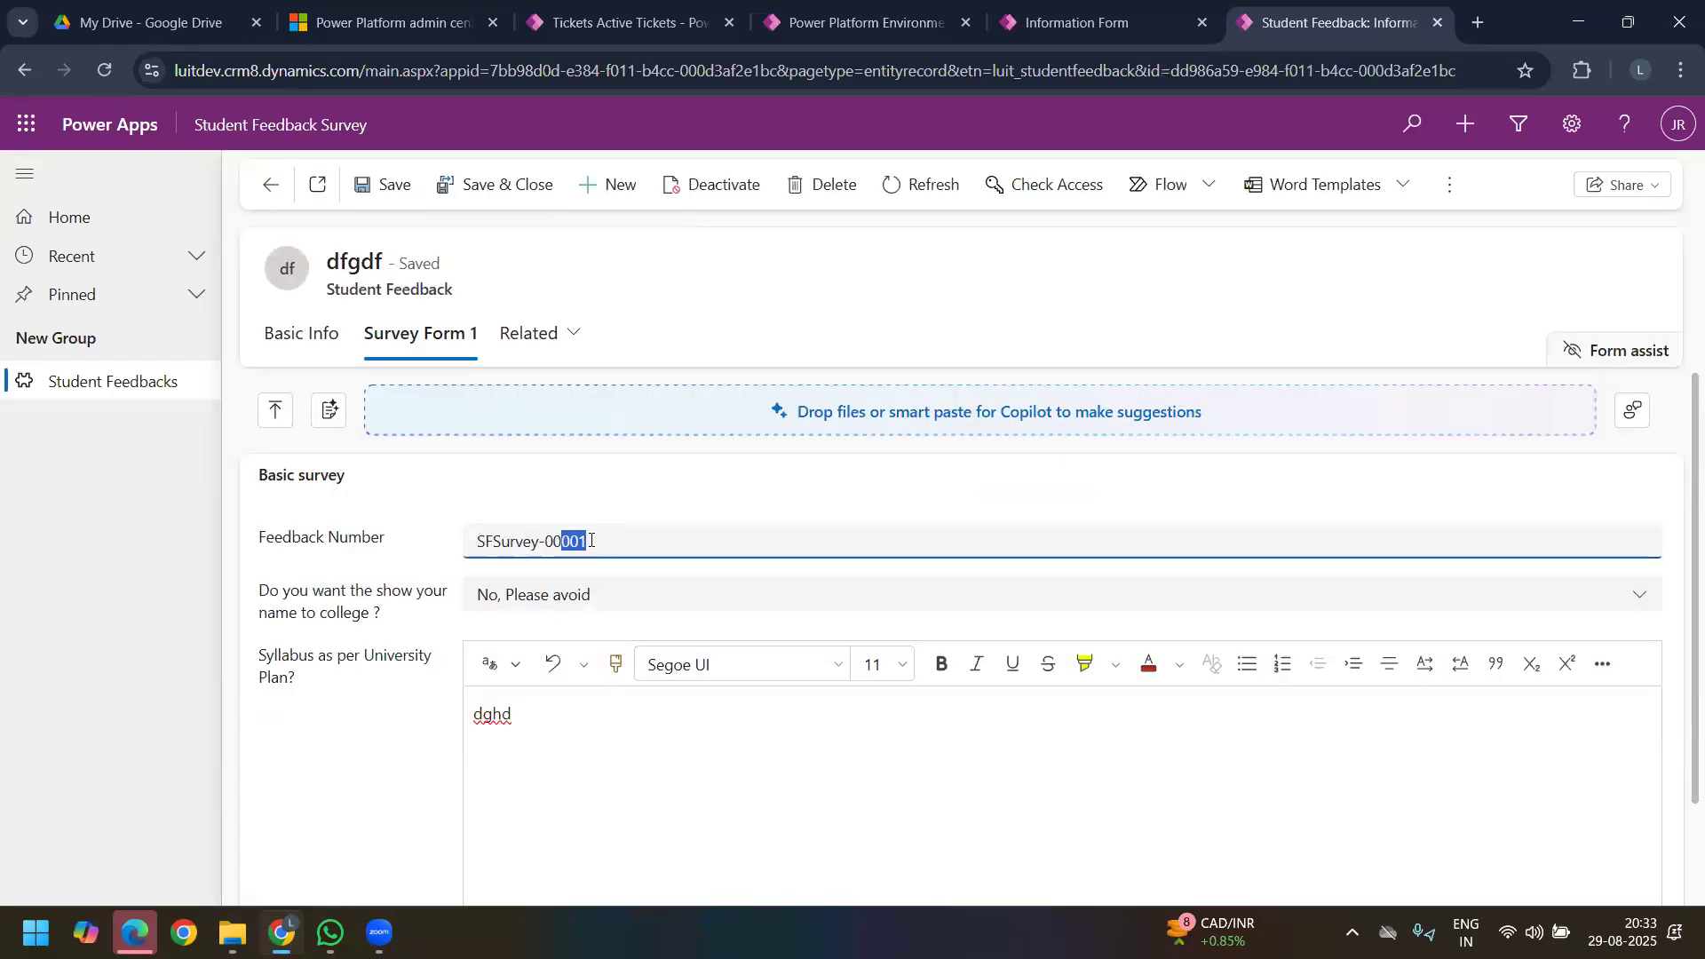
pyautogui.tripleClick(620, 542)
pyautogui.click(613, 560)
pyautogui.moveTo(602, 544); pyautogui.dragTo(445, 538)
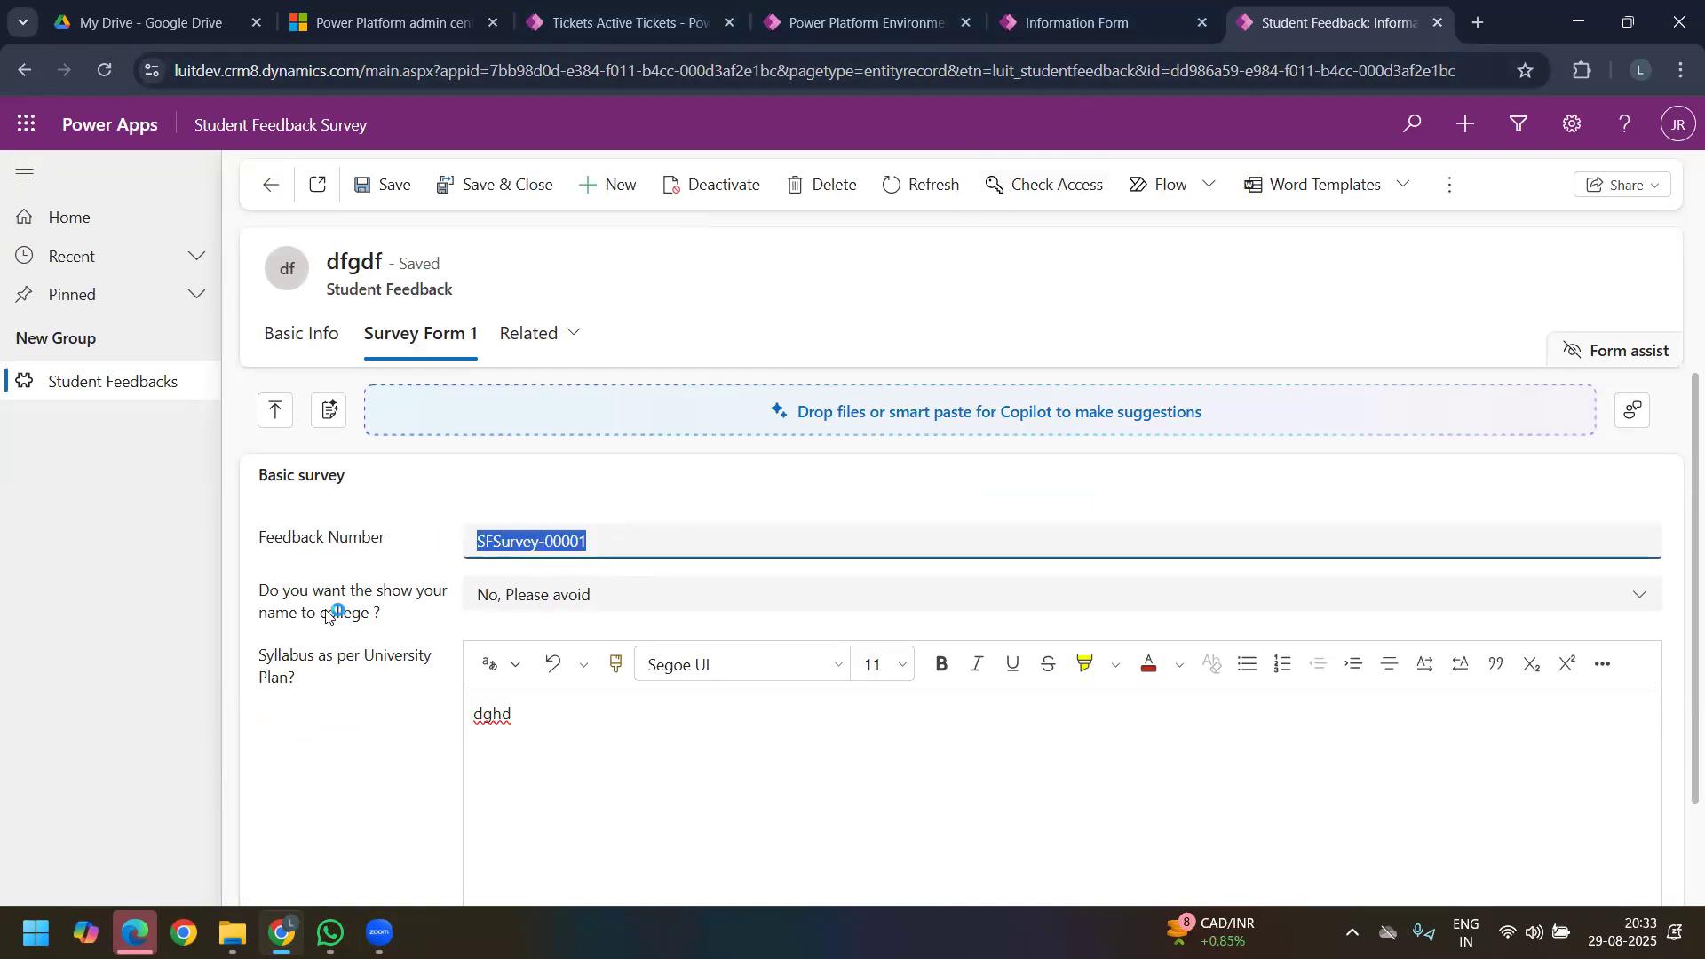
# Step: Open the older VASAVI COLLEGE OF ENGINEERING record and check its Feedback Number in Survey Form 1
pyautogui.click(104, 393)
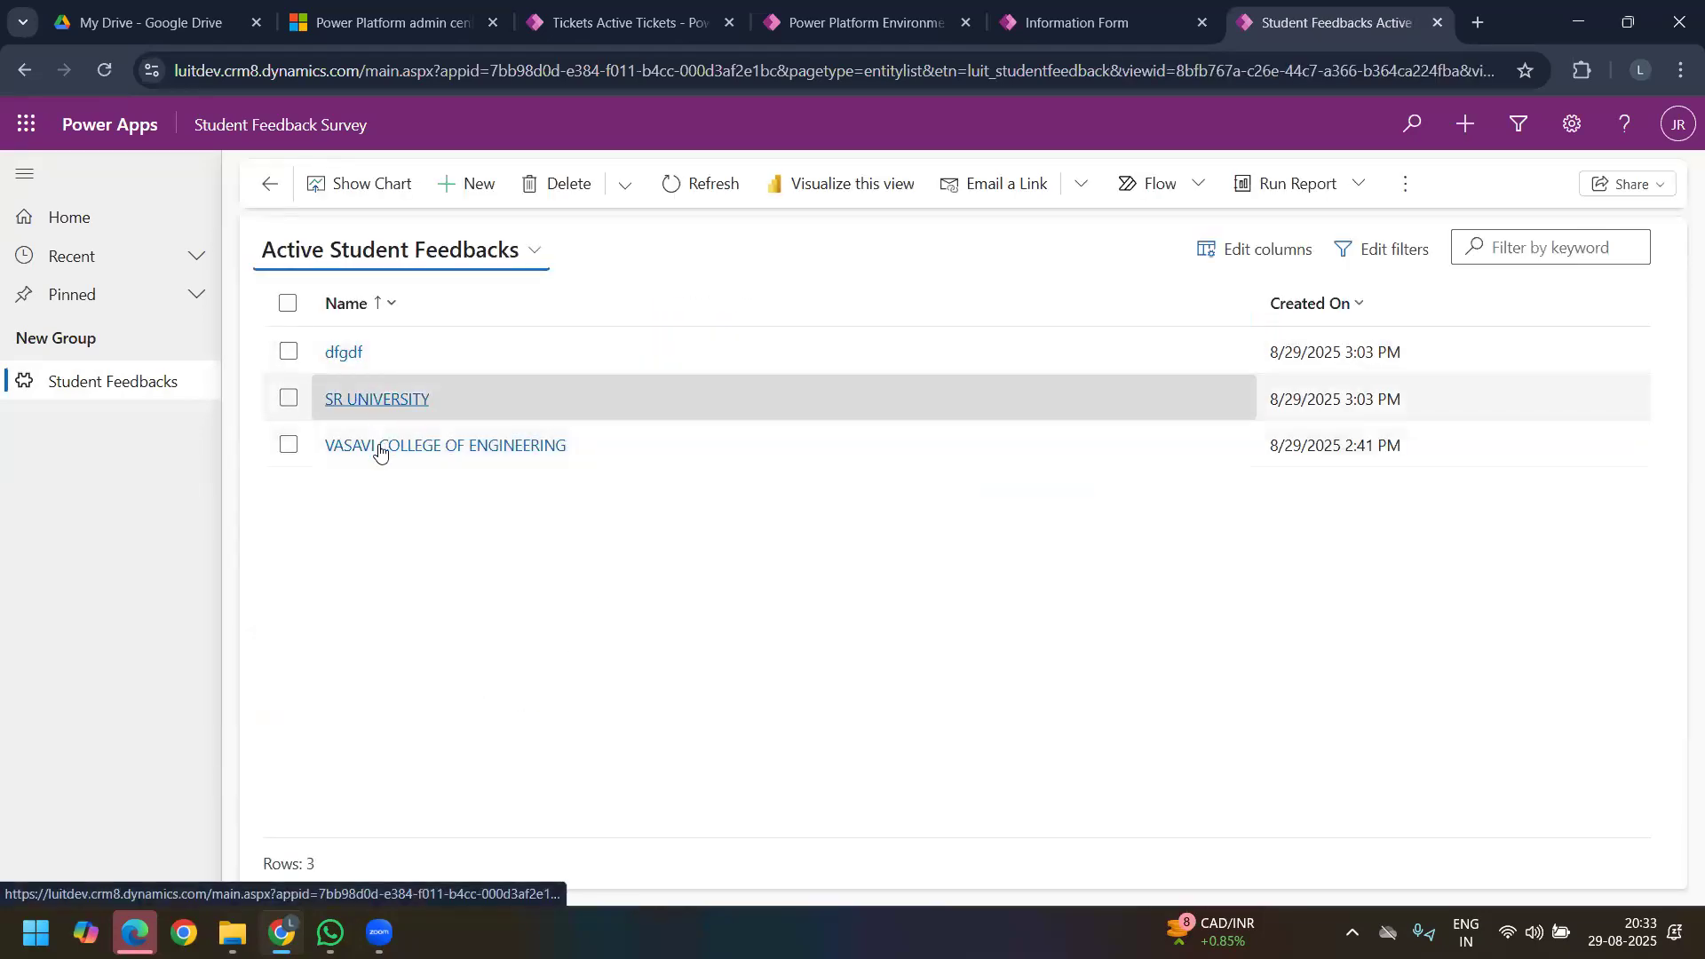
pyautogui.click(370, 447)
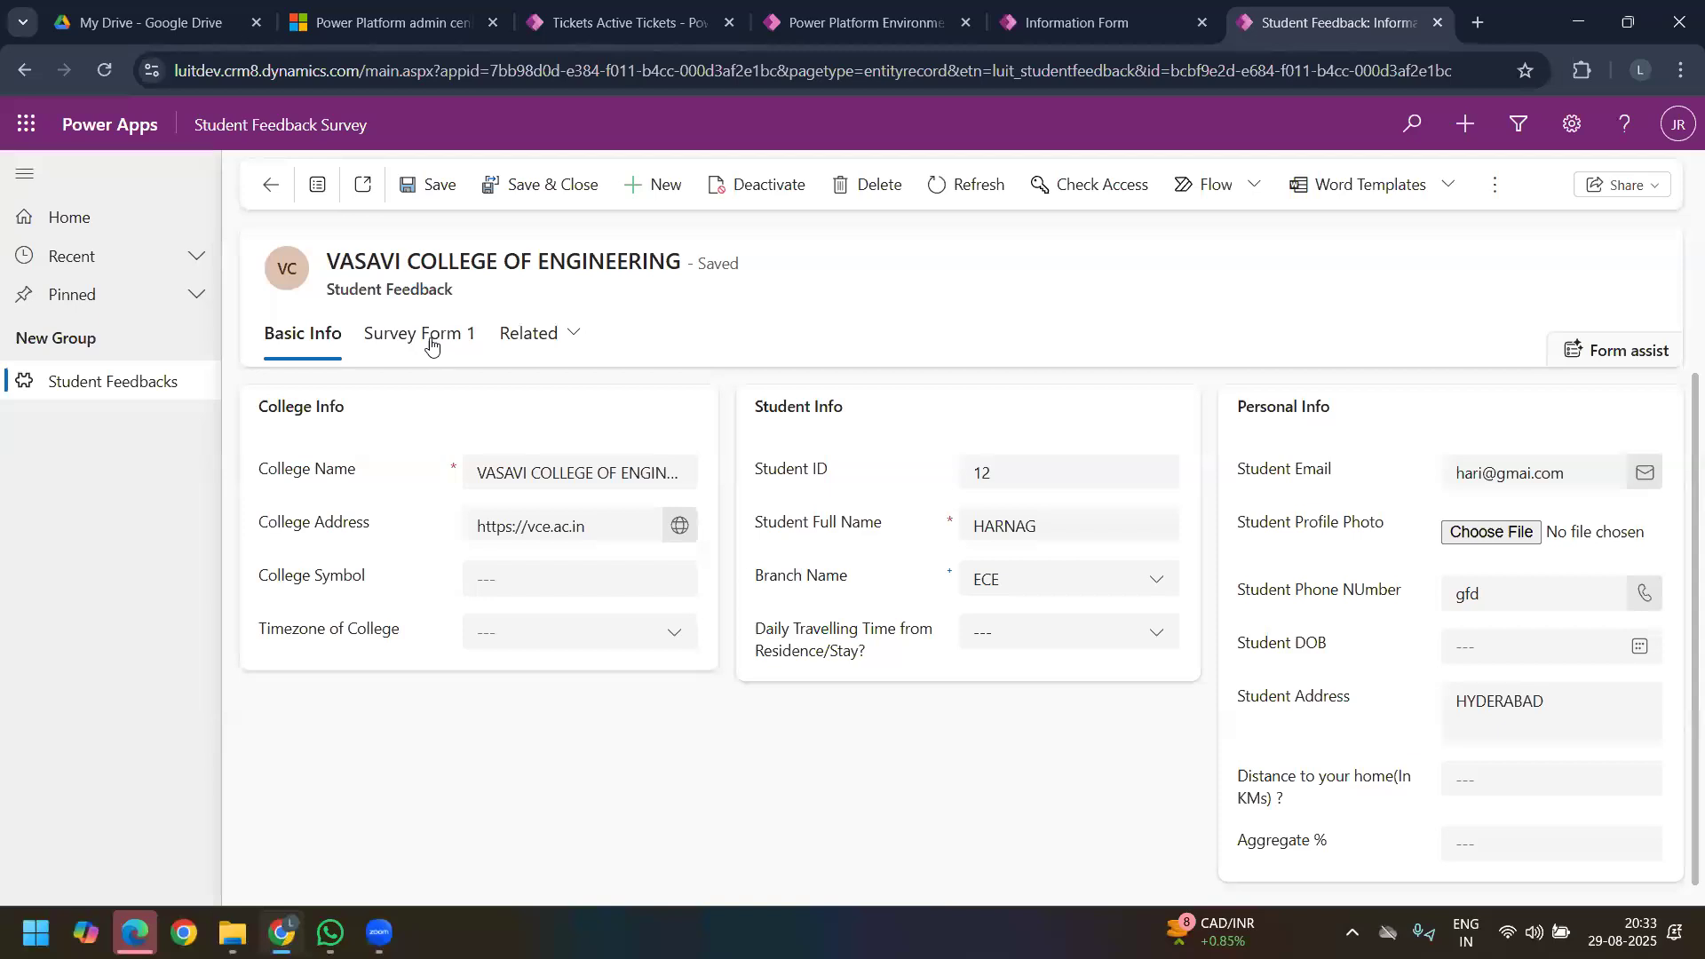
pyautogui.click(427, 335)
pyautogui.click(564, 468)
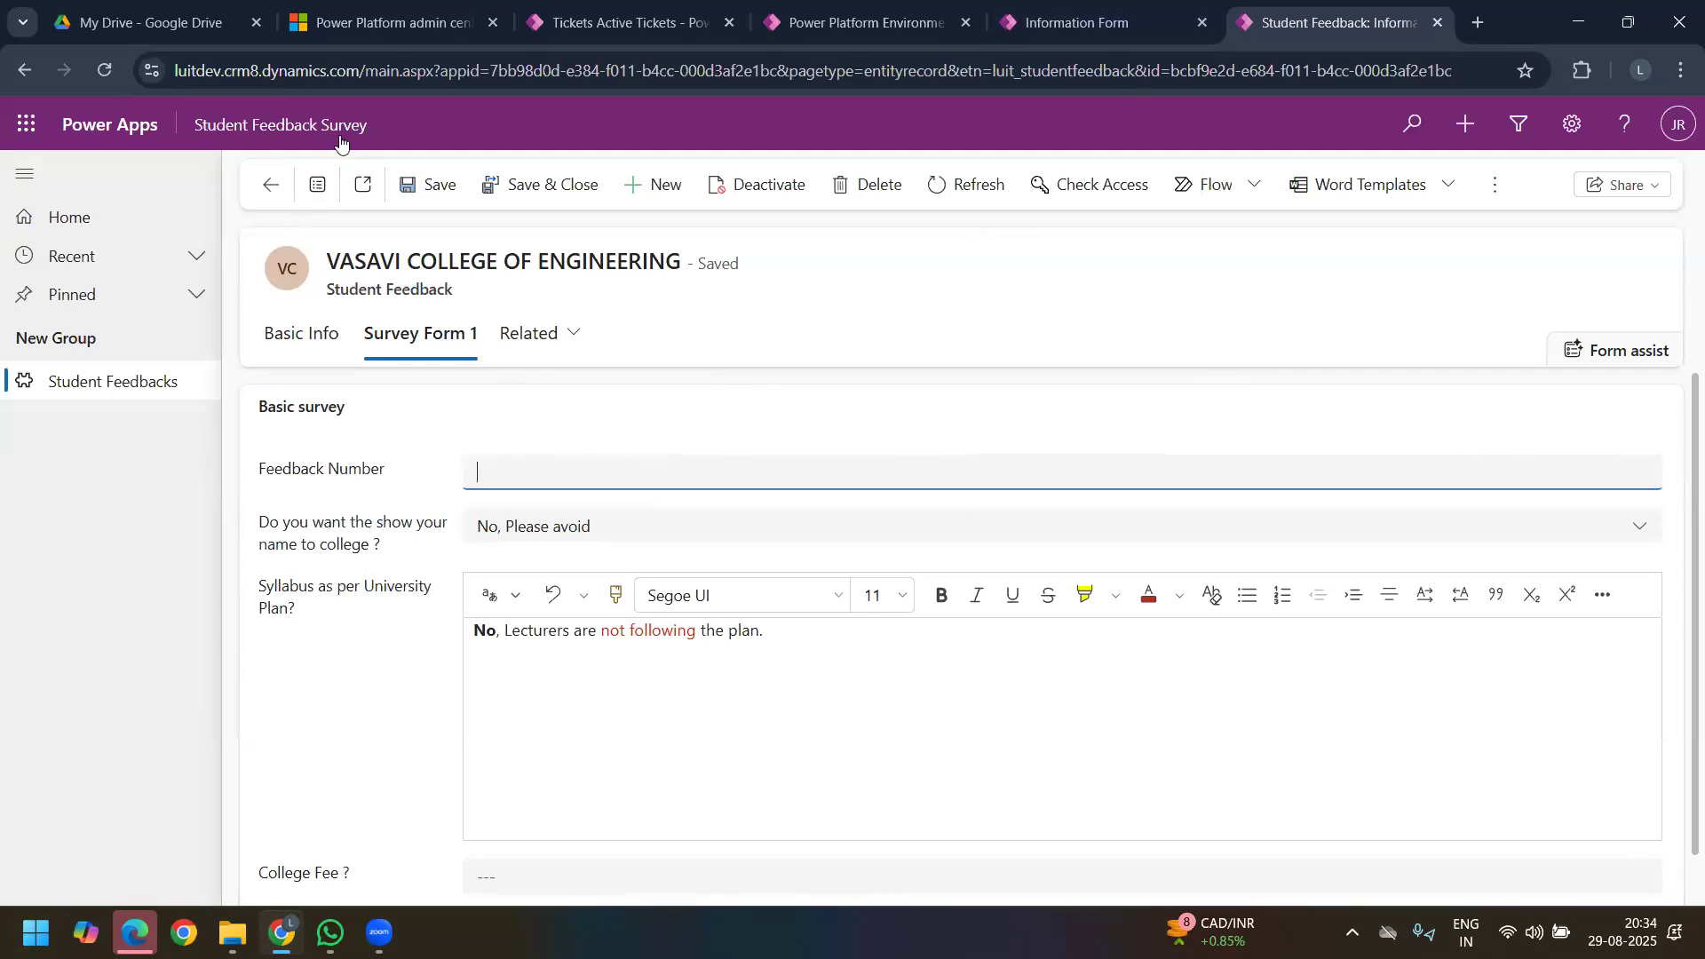
# Step: Dismiss the blank new column in the form designer and return to the VASAVI COLLEGE OF ENGINEERING record
pyautogui.click(614, 23)
pyautogui.click(793, 26)
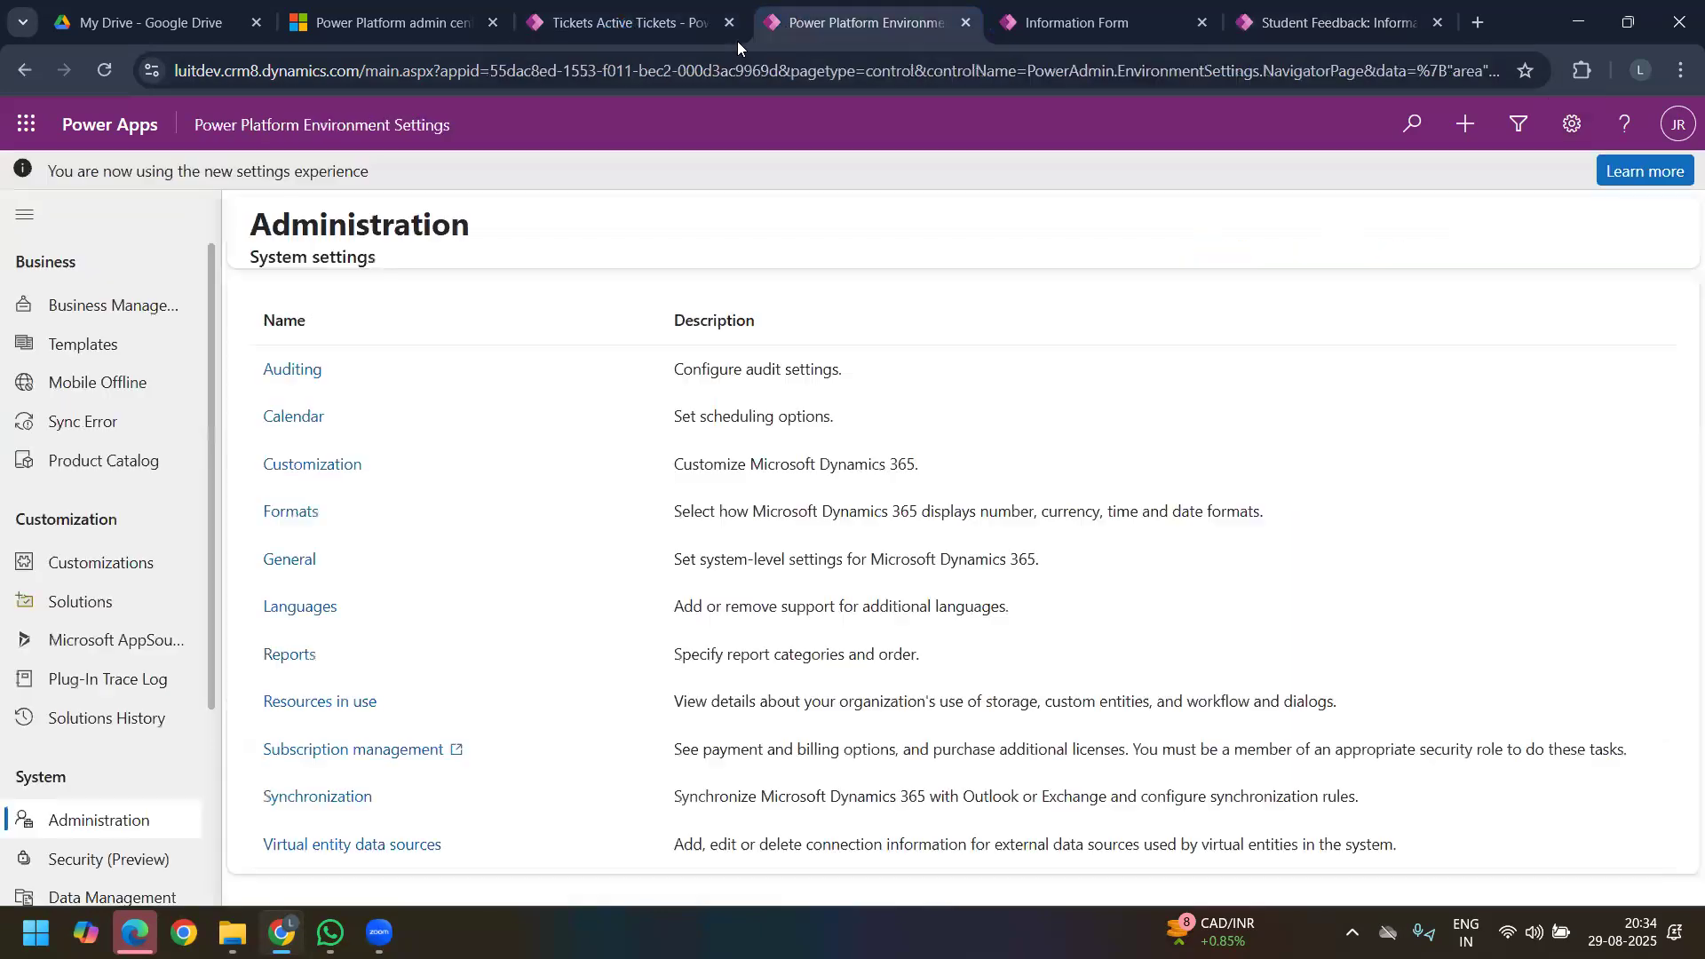
pyautogui.click(1063, 12)
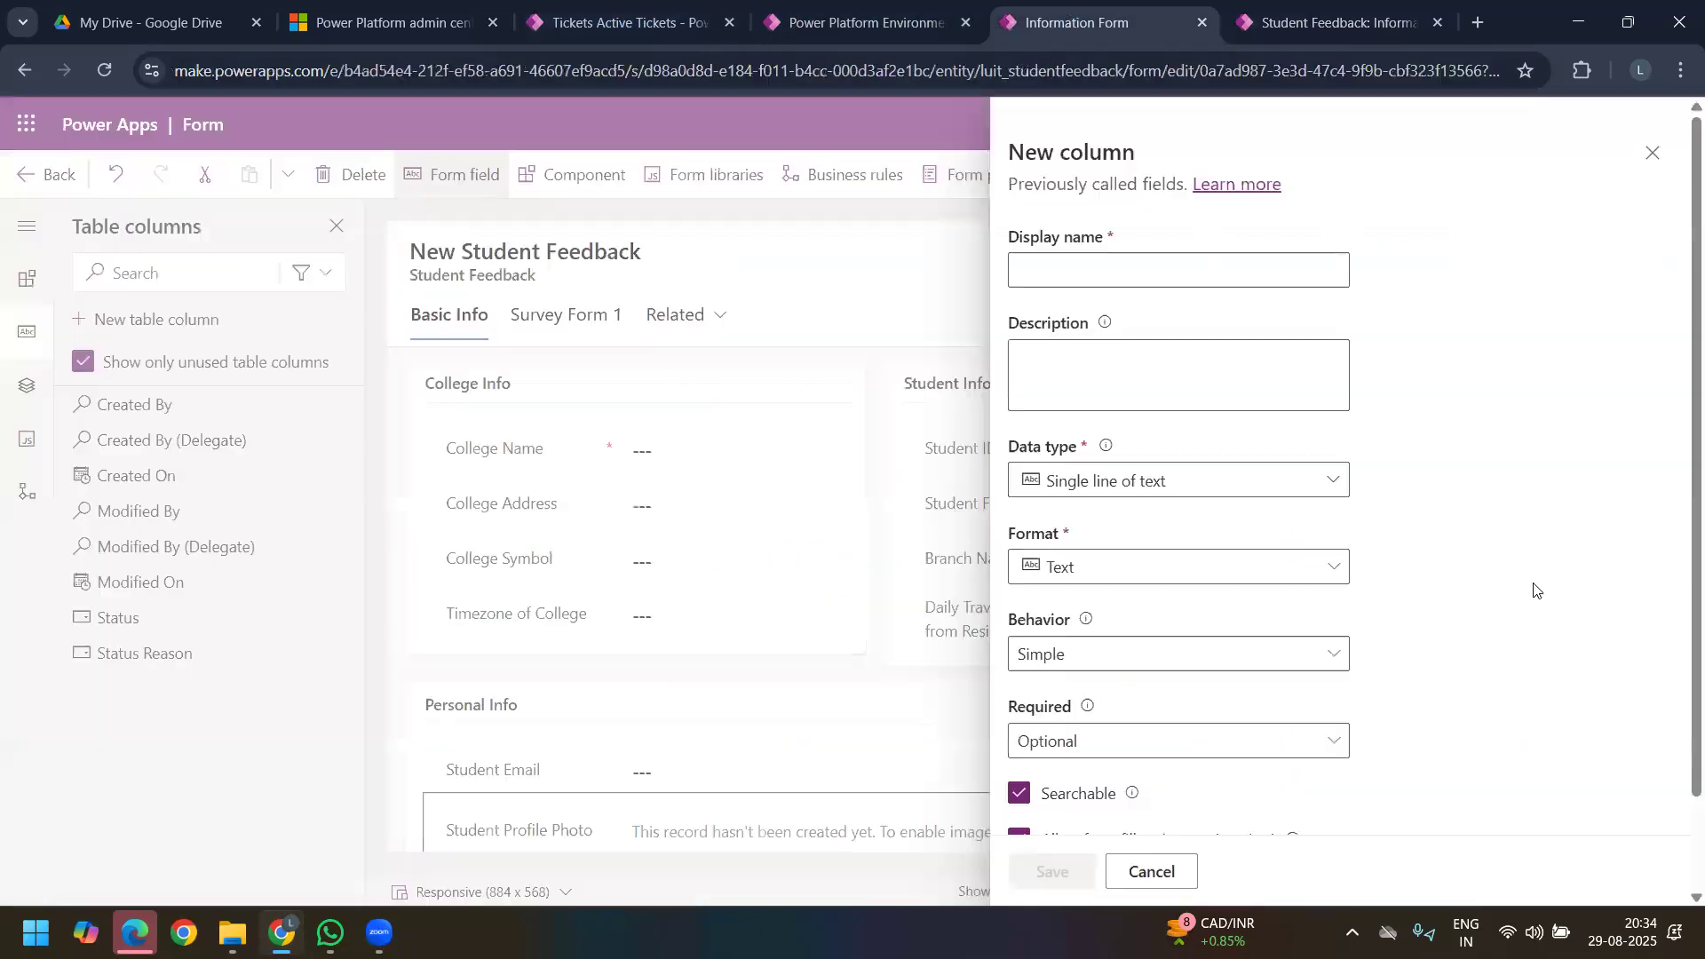
pyautogui.click(1321, 13)
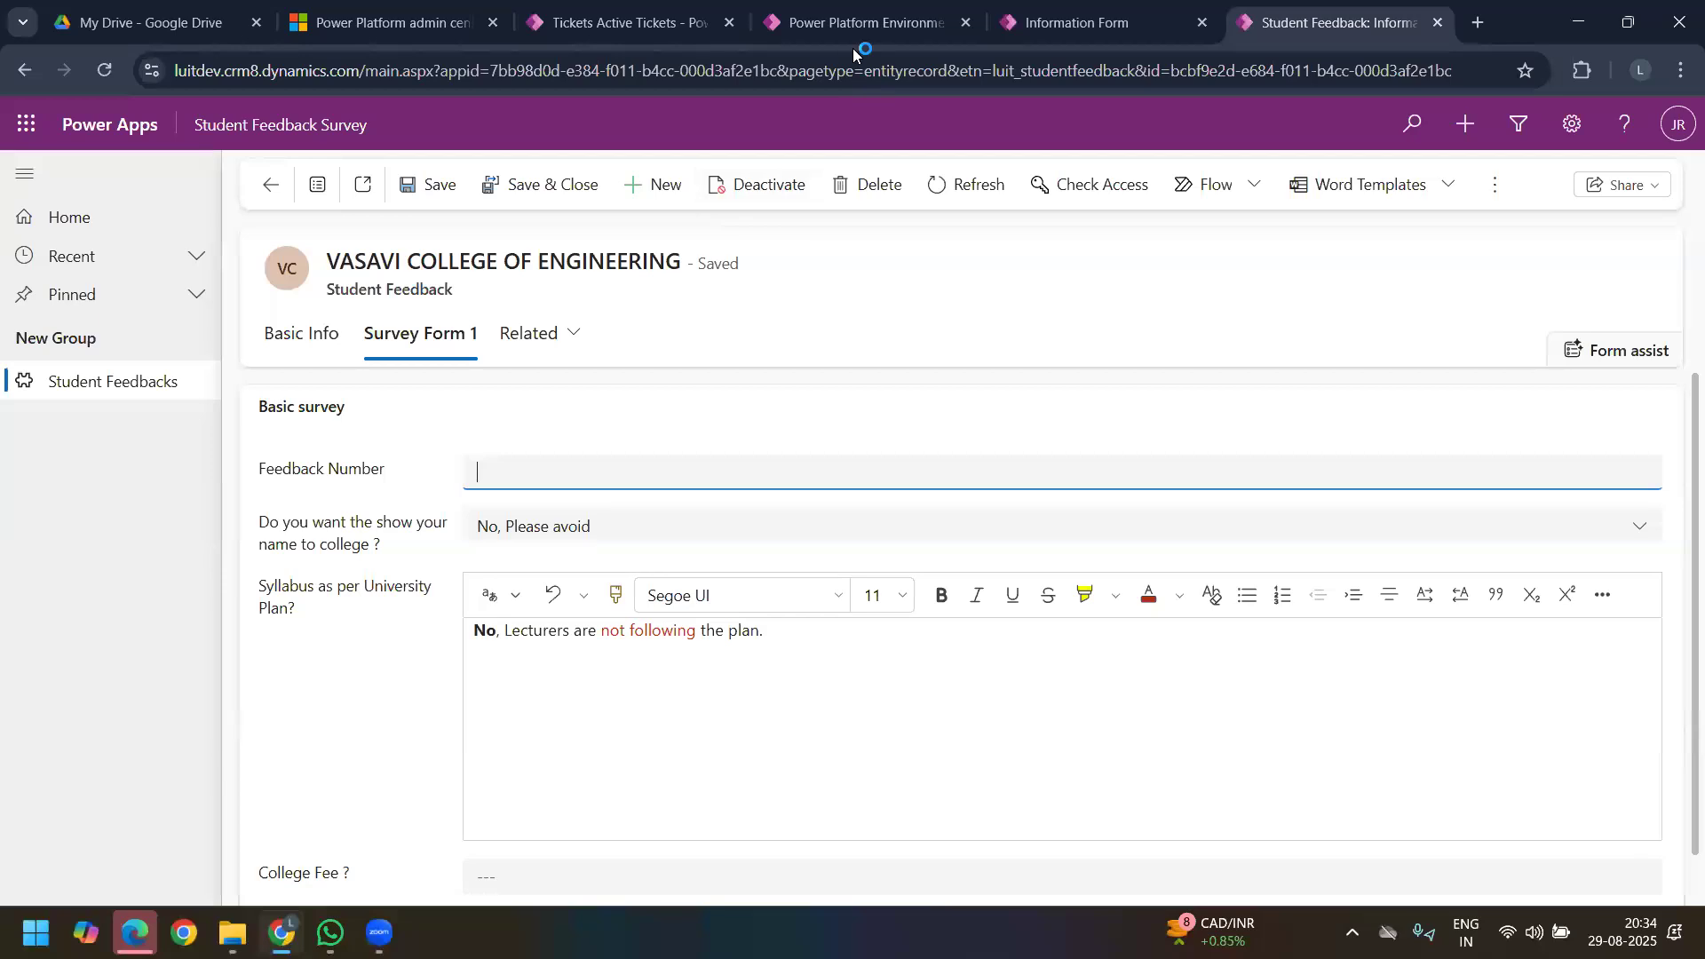
pyautogui.click(1052, 37)
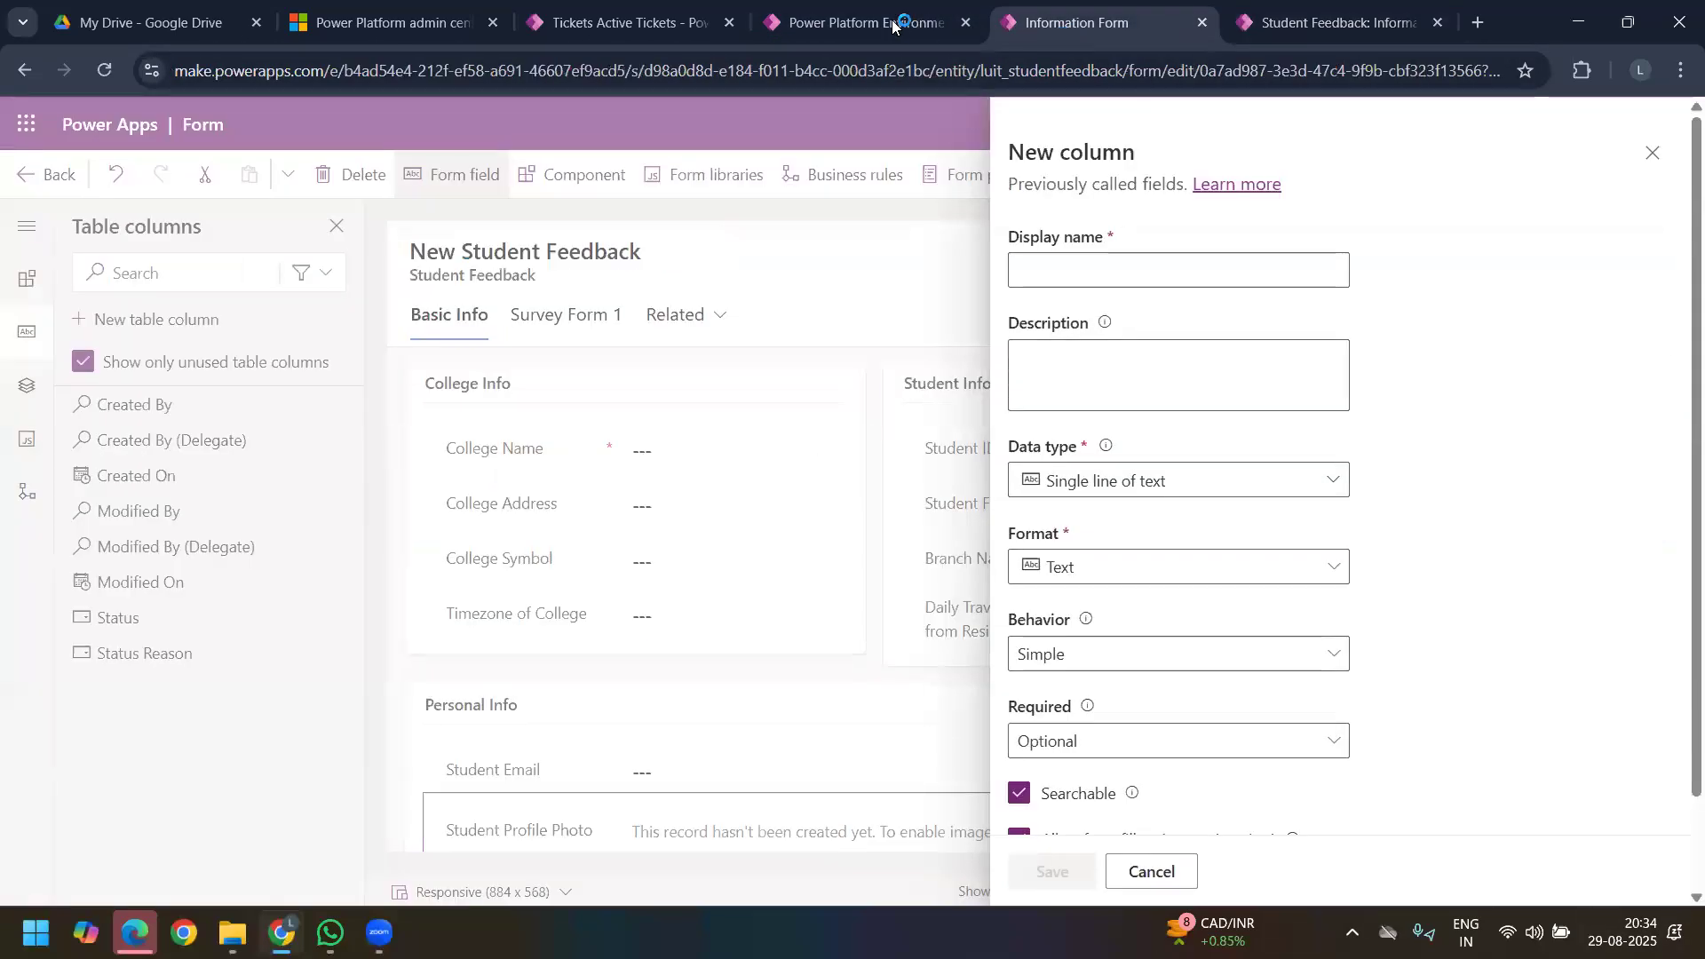
pyautogui.click(1652, 153)
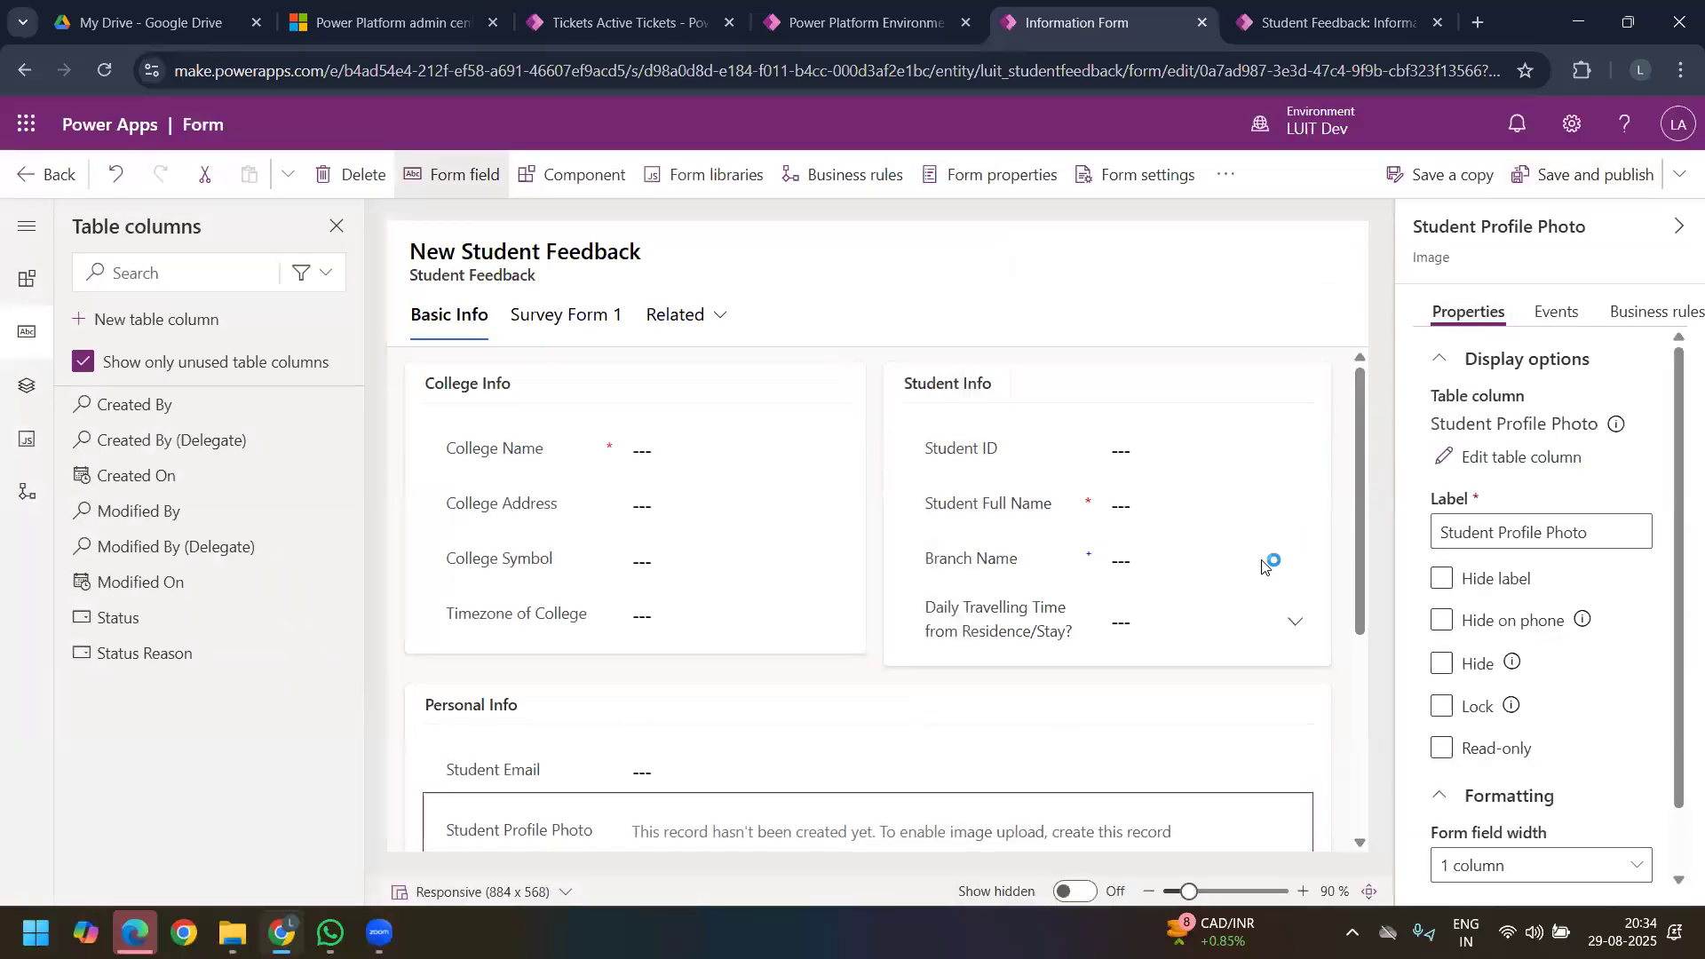
pyautogui.click(1302, 27)
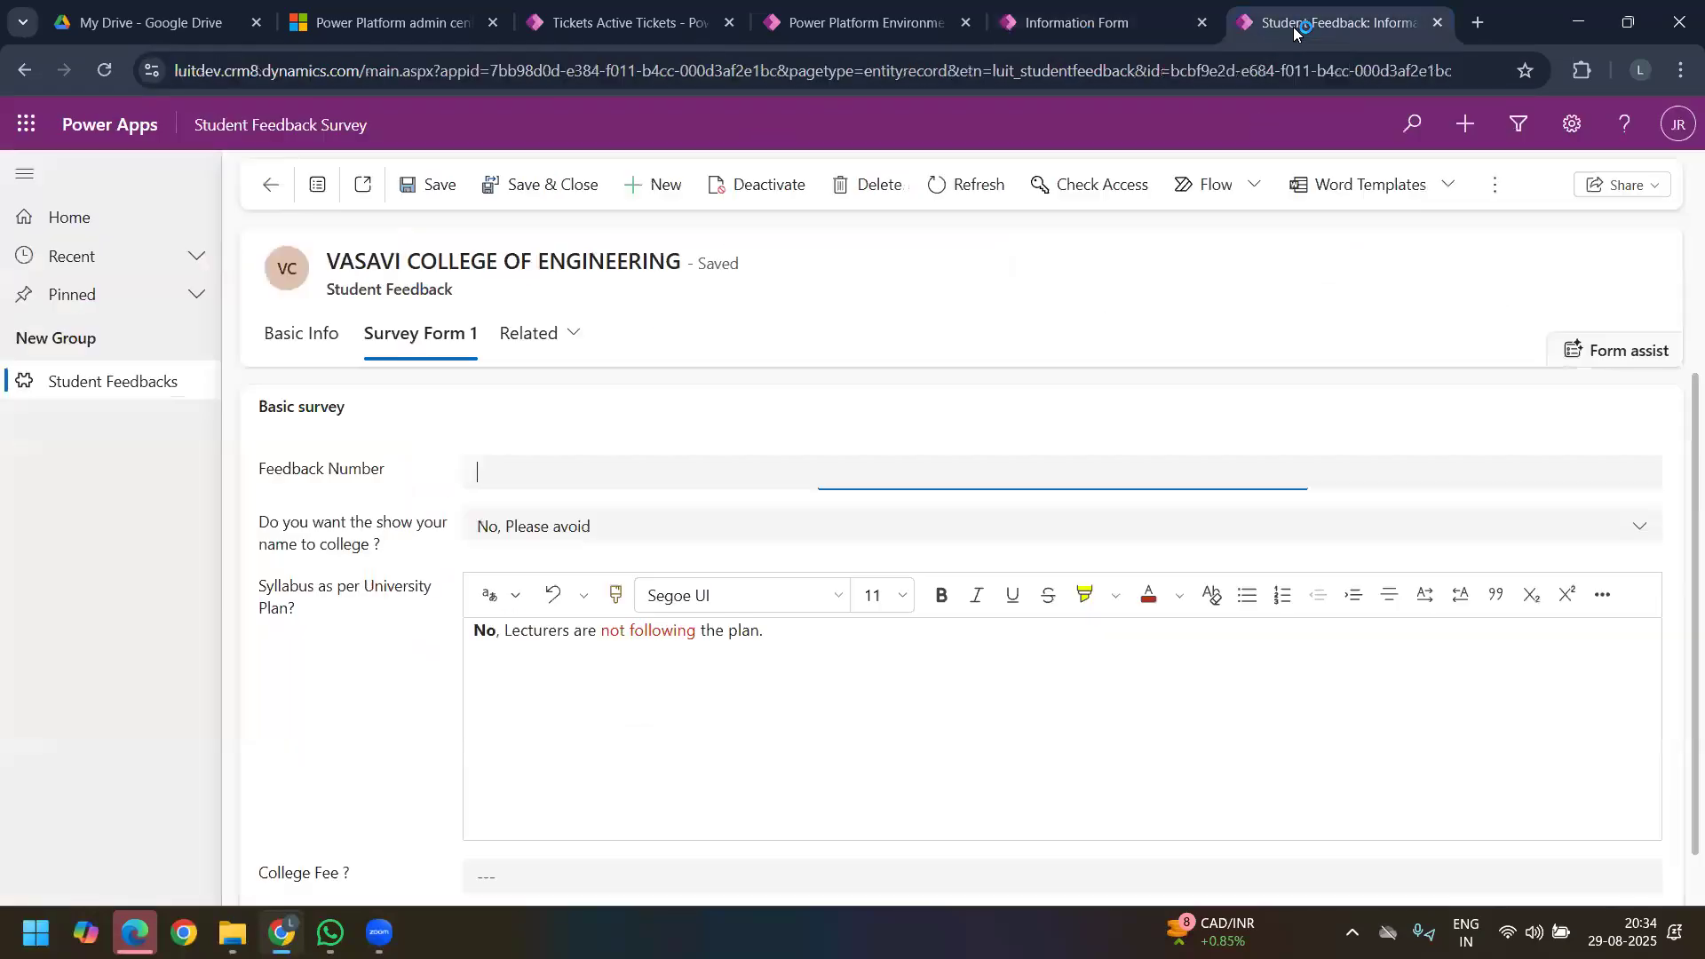
# Step: Compare the Basic Info and Survey Form 1 sections of the VASAVI COLLEGE OF ENGINEERING record
pyautogui.click(296, 336)
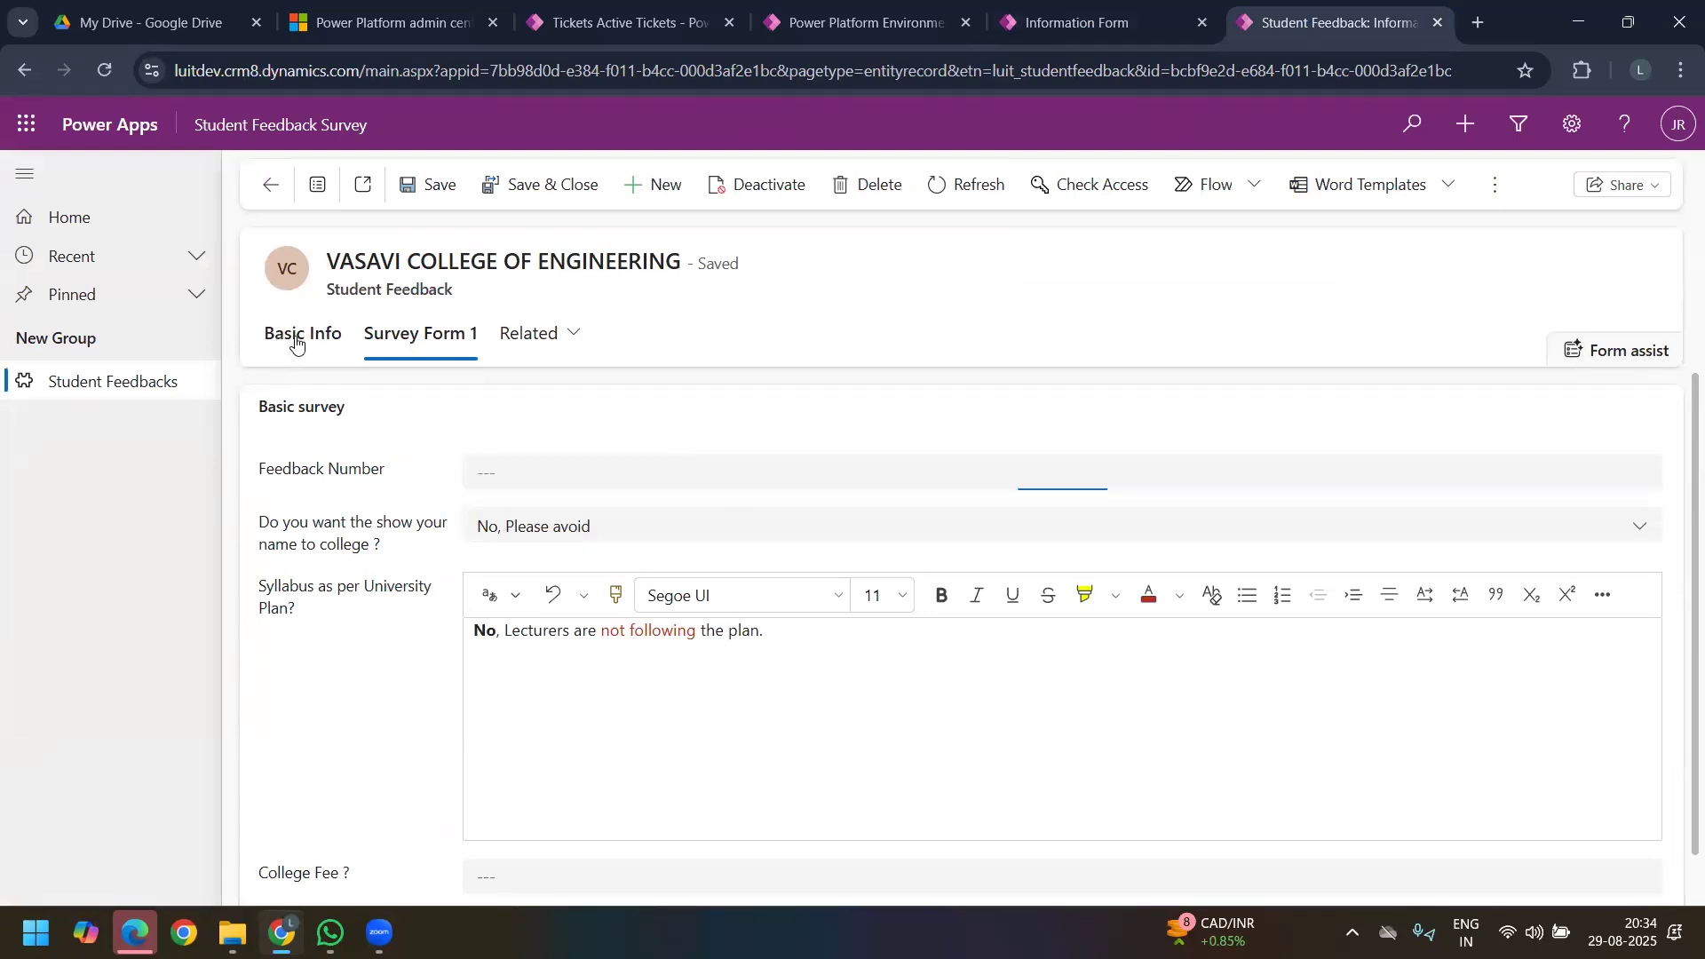
pyautogui.click(390, 350)
pyautogui.click(307, 352)
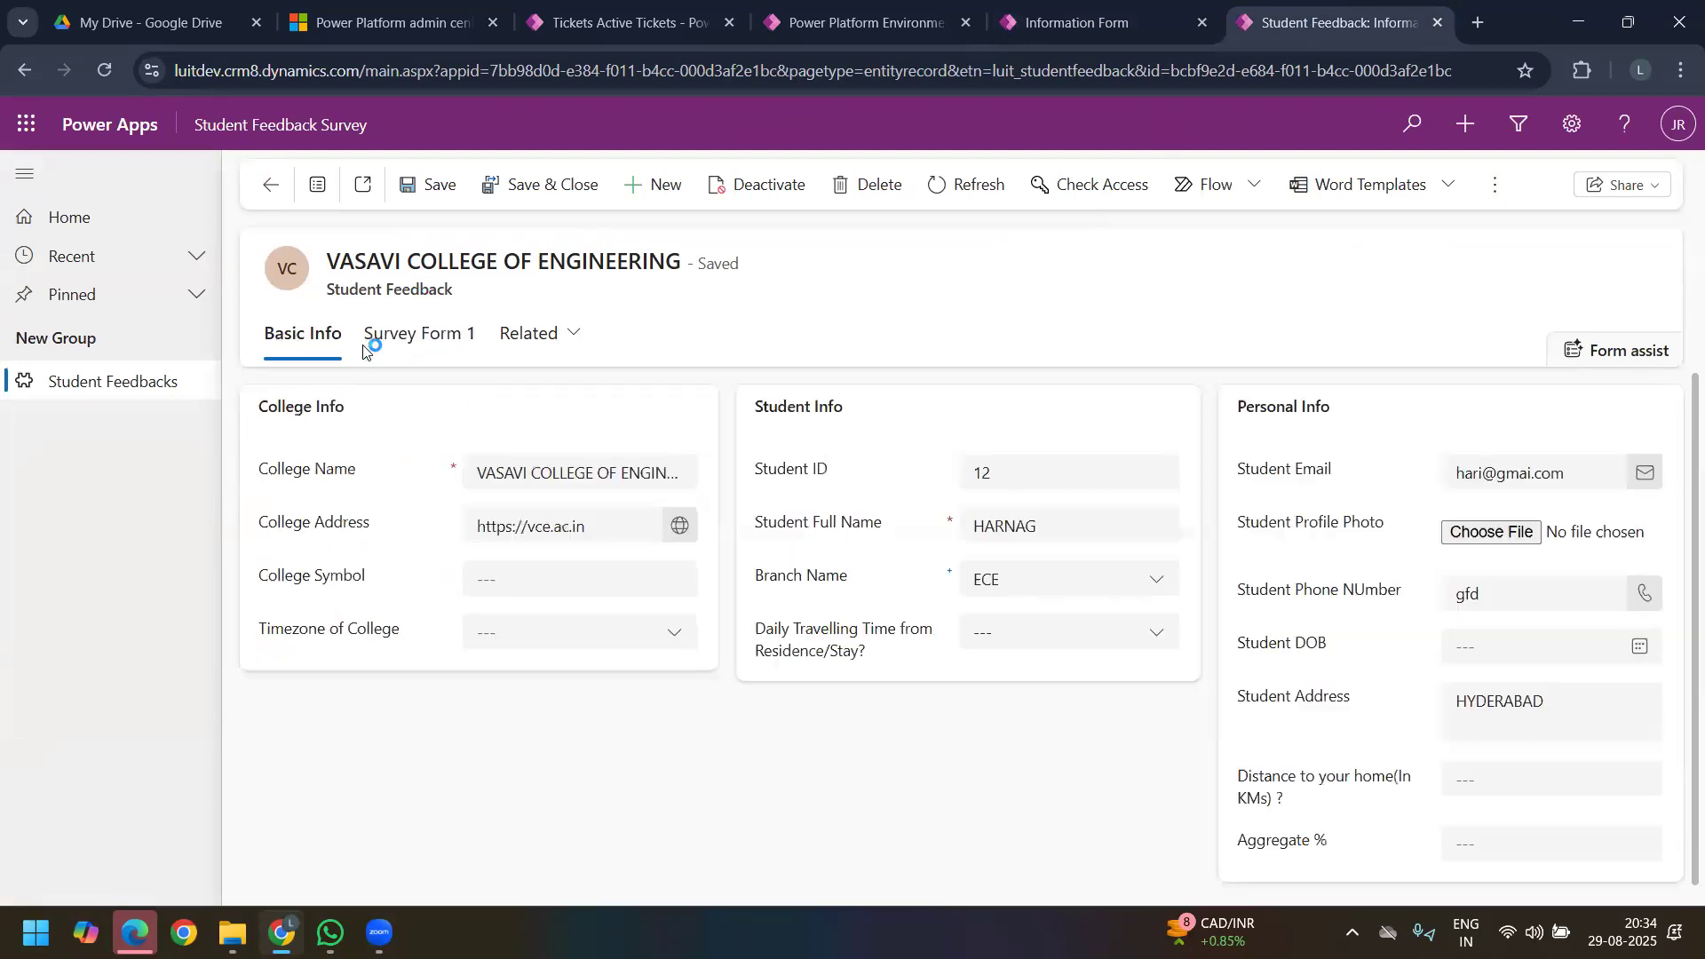
pyautogui.click(391, 345)
pyautogui.click(318, 352)
# Step: Turn on form assist for the record and check which fields it does not support
pyautogui.click(1604, 352)
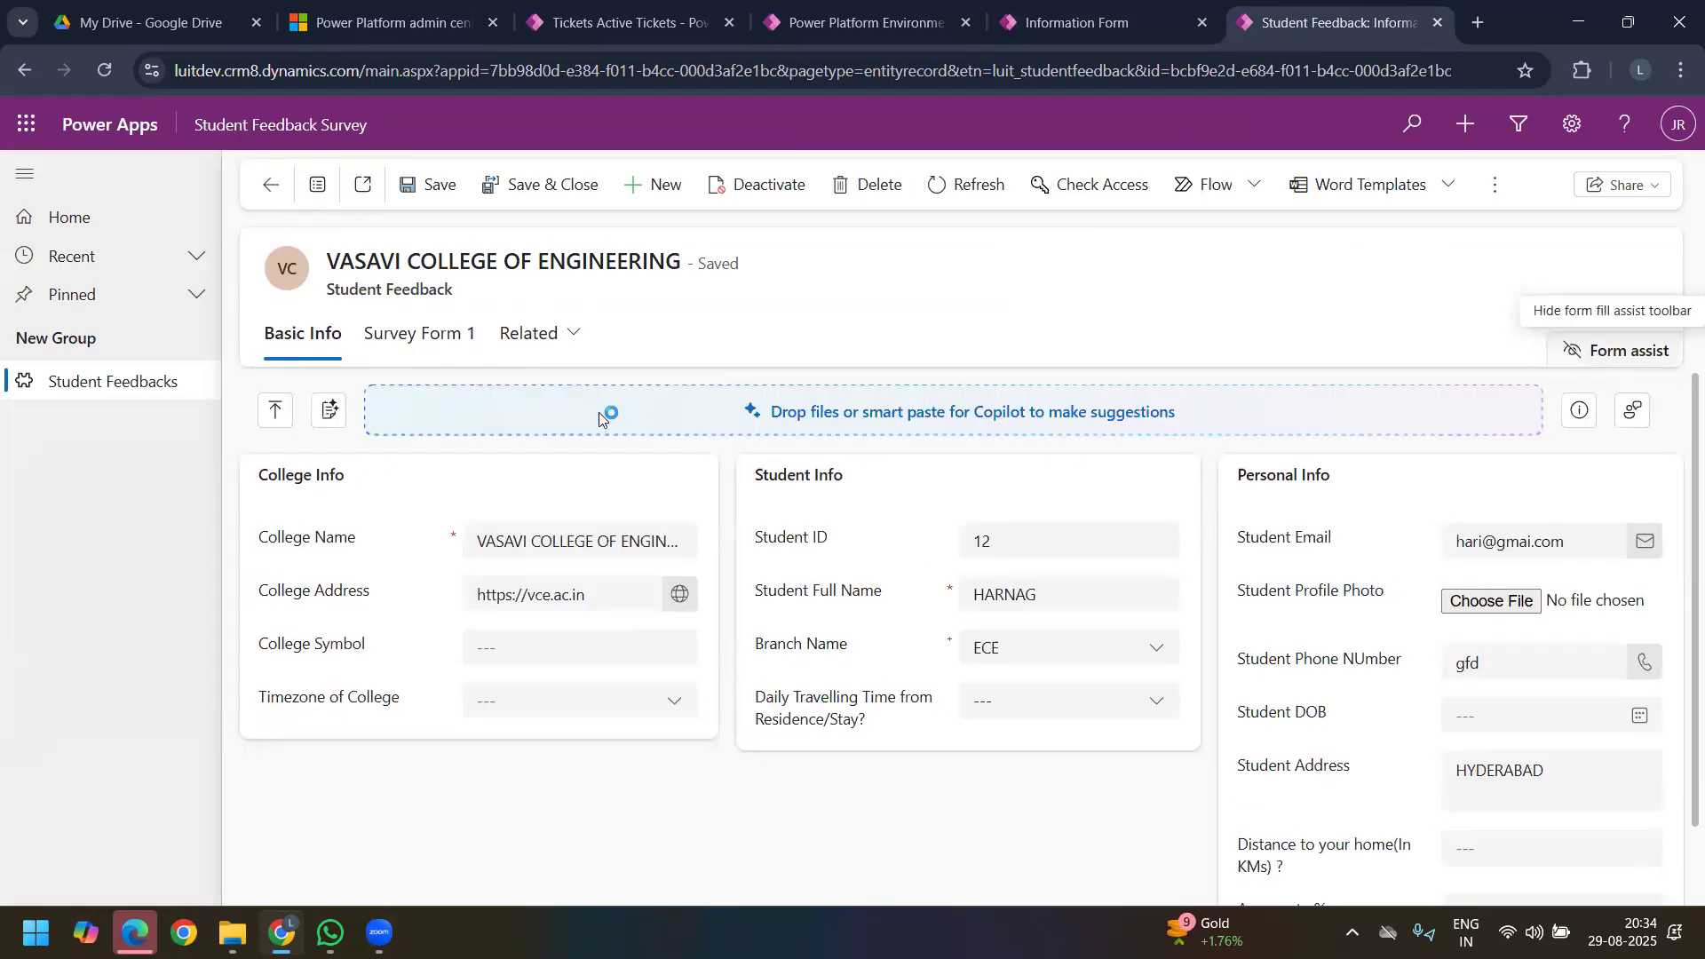
pyautogui.click(1579, 413)
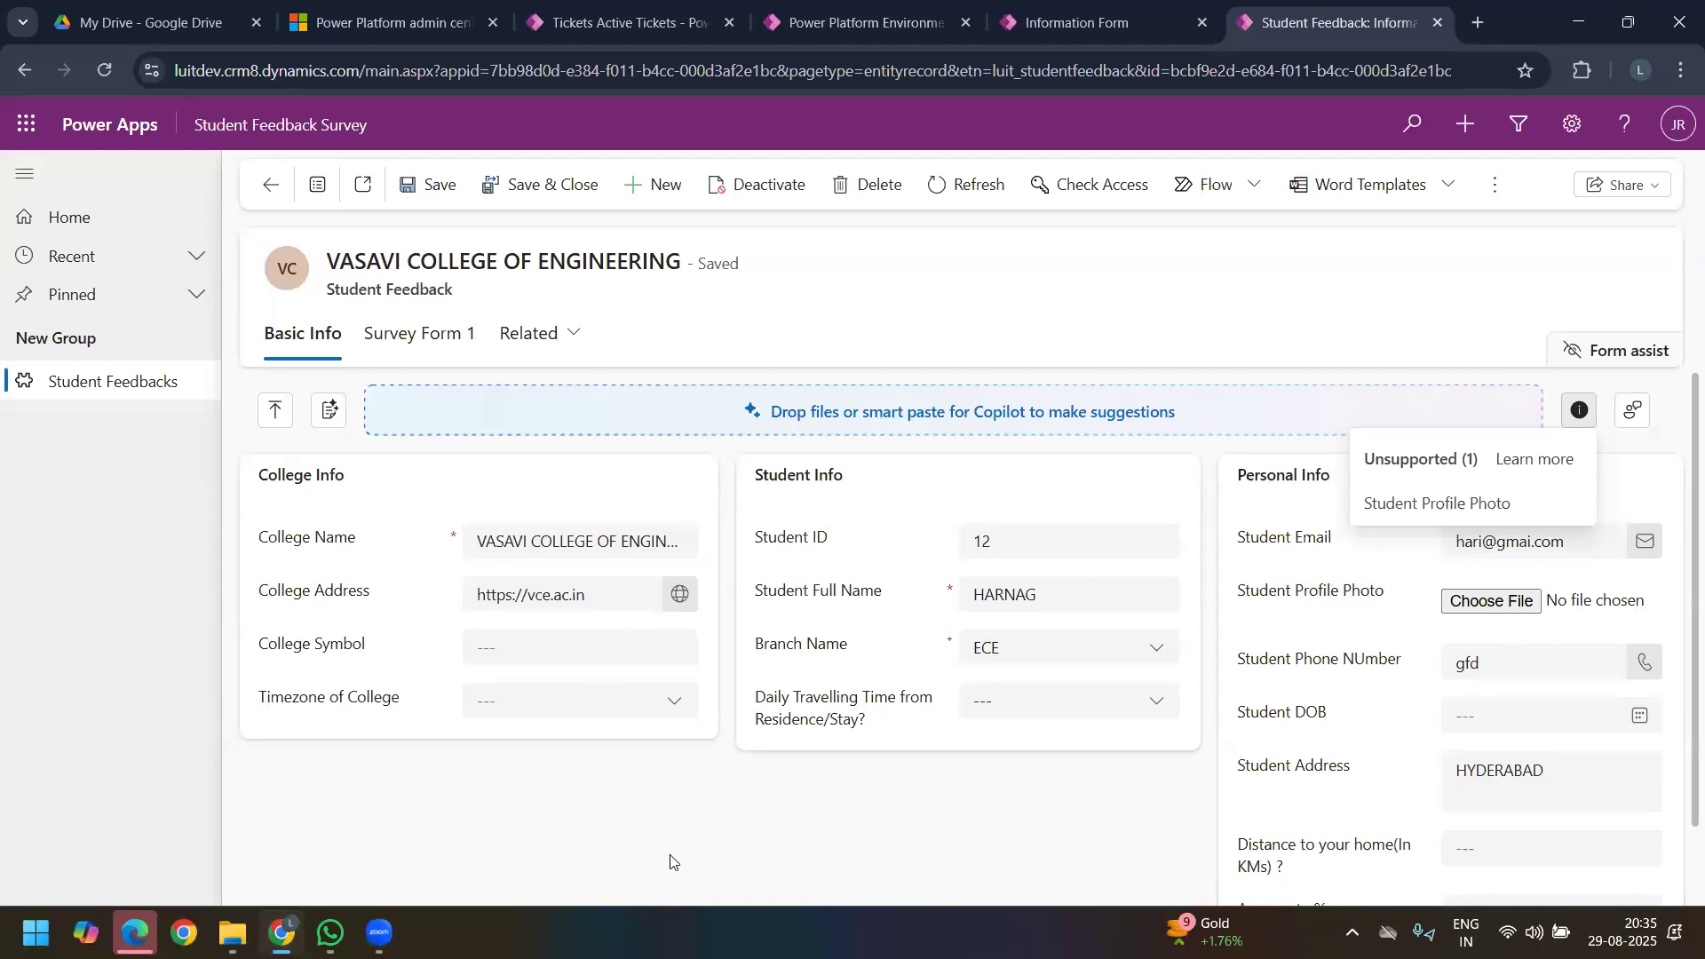
pyautogui.moveTo(353, 256); pyautogui.dragTo(805, 423)
pyautogui.click(769, 428)
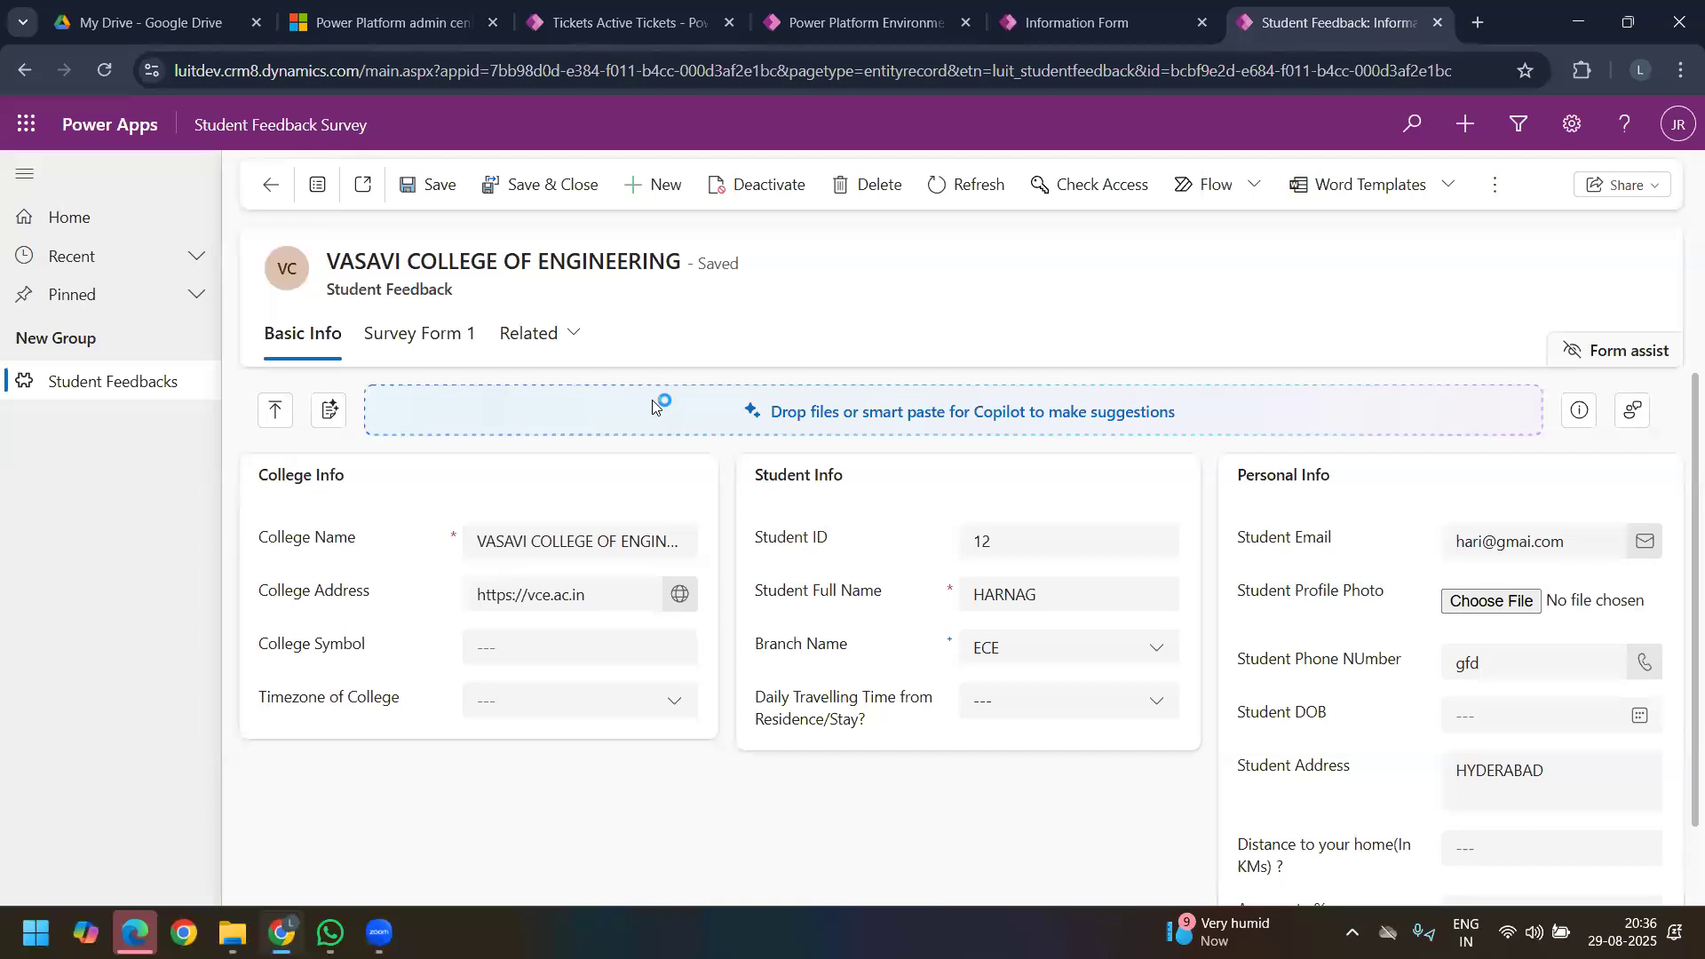
# Step: Compare the record's title with its College Name field
pyautogui.moveTo(325, 264); pyautogui.dragTo(677, 264)
pyautogui.click(673, 264)
pyautogui.moveTo(270, 539)
pyautogui.mouseDown()
pyautogui.moveTo(373, 565)
pyautogui.moveTo(267, 555)
pyautogui.mouseUp()
pyautogui.click(354, 552)
pyautogui.click(575, 560)
# Step: Replace the College Name with RE and save the record
pyautogui.tripleClick(518, 543)
pyautogui.write('RE')
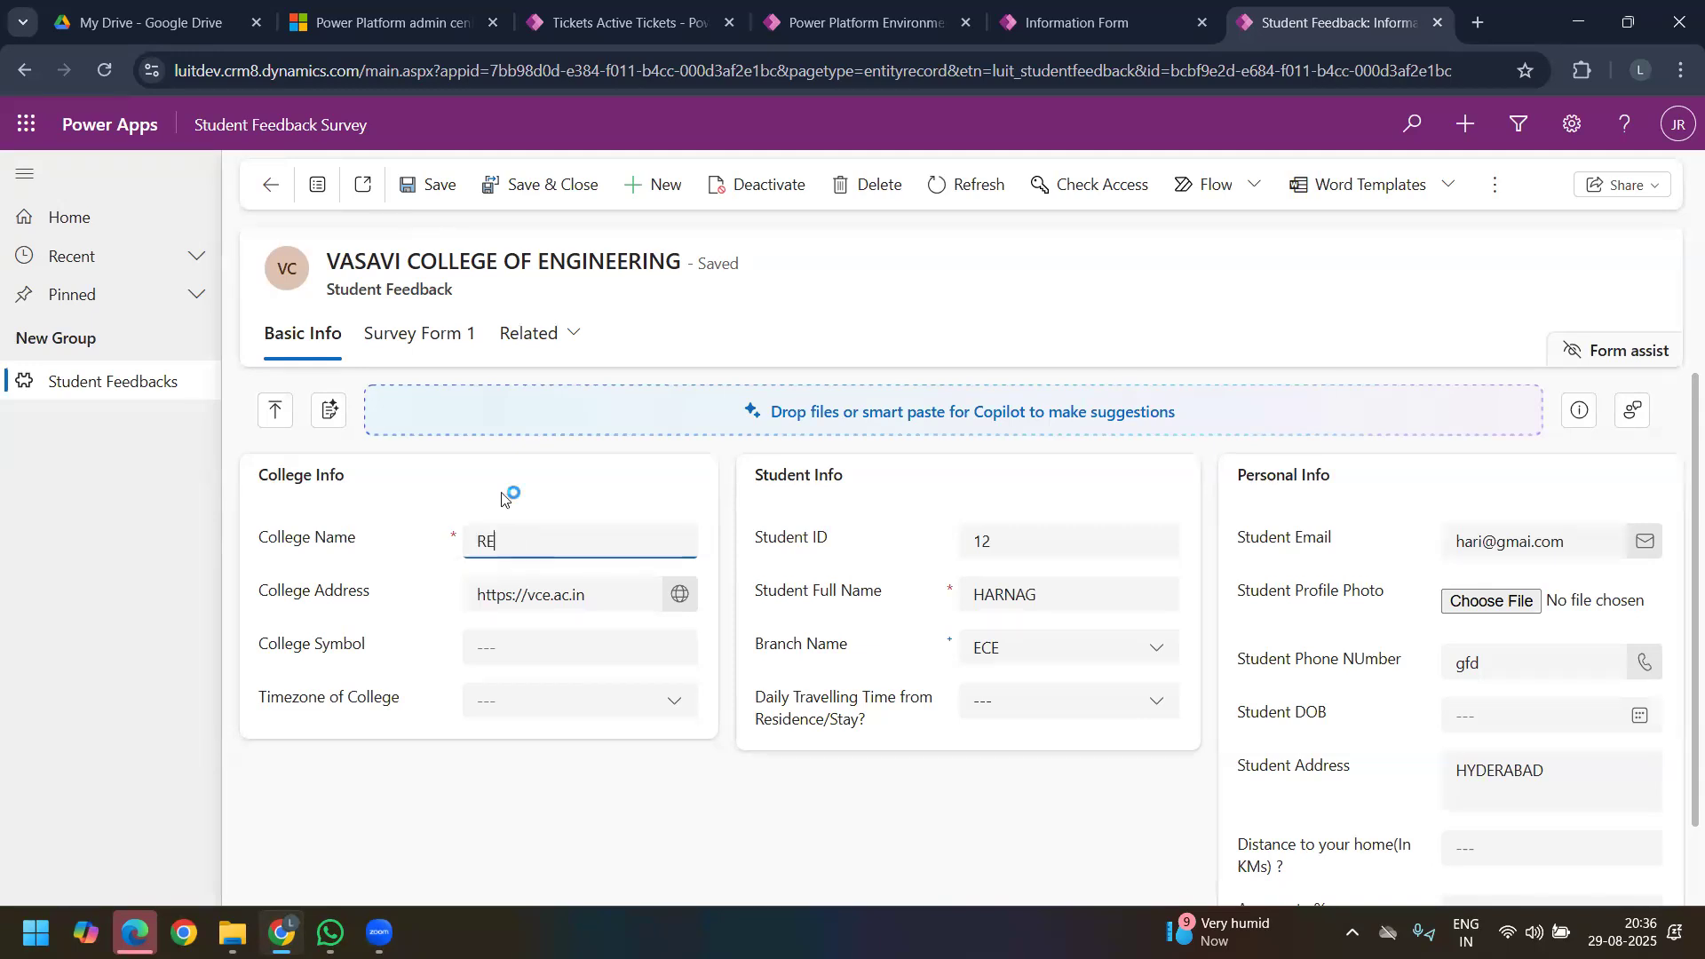
pyautogui.click(405, 188)
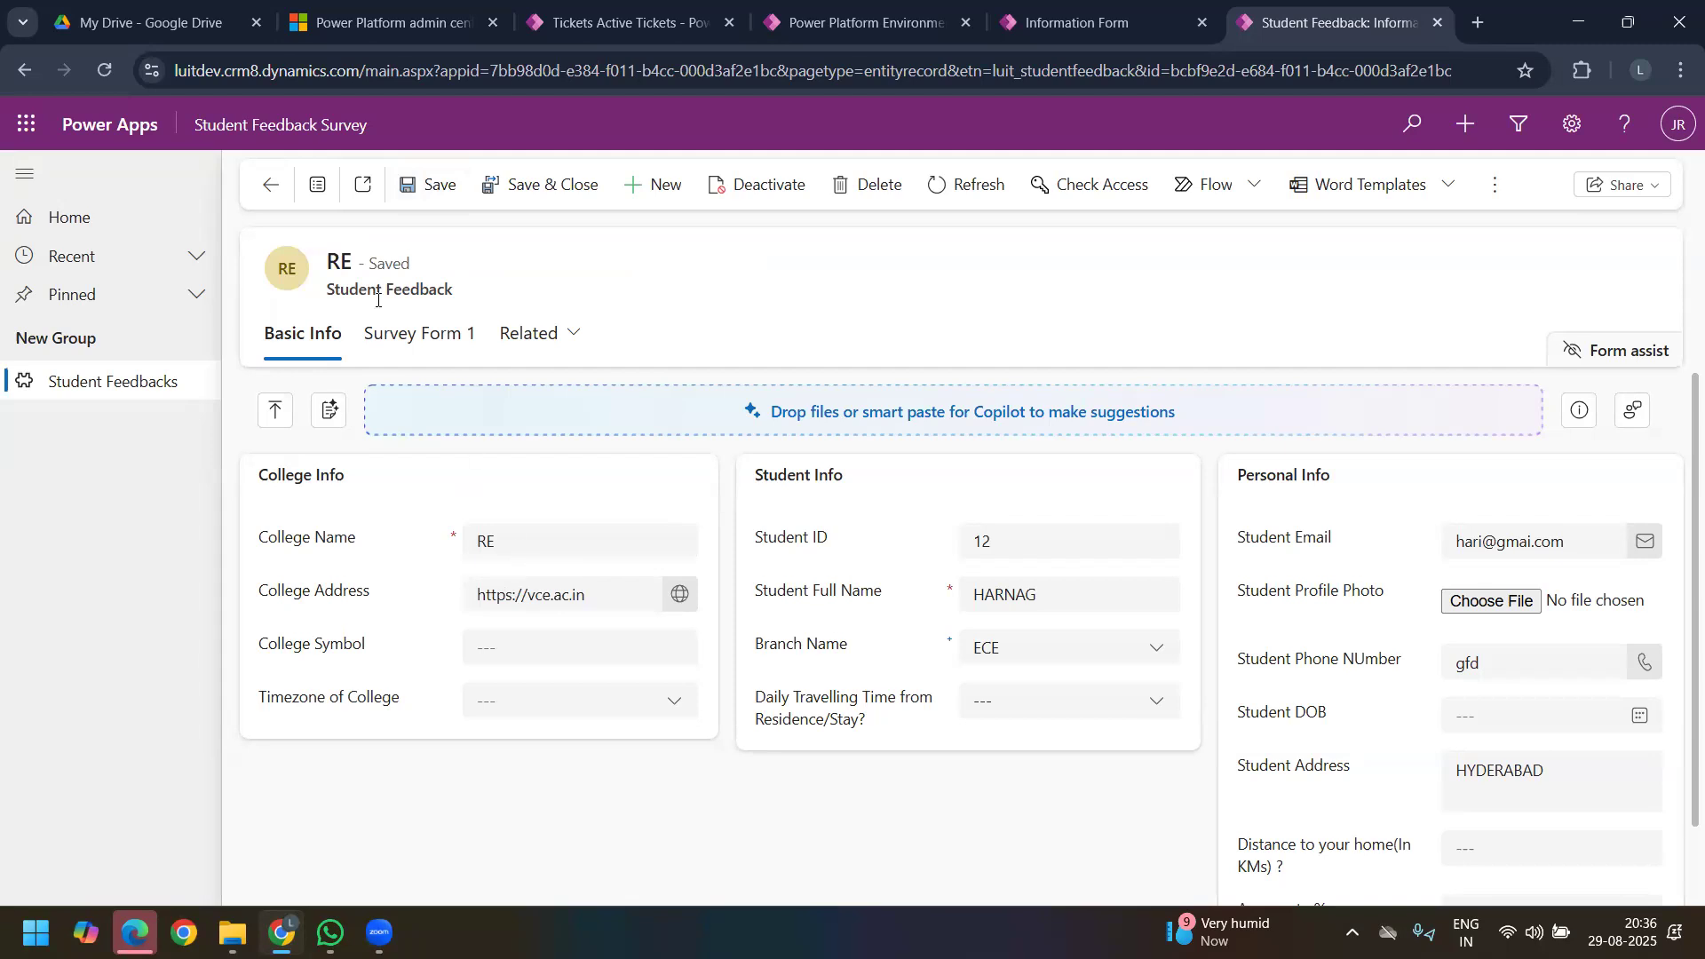
# Step: Check the title of the saved record against the new College Name
pyautogui.moveTo(329, 259); pyautogui.dragTo(435, 265)
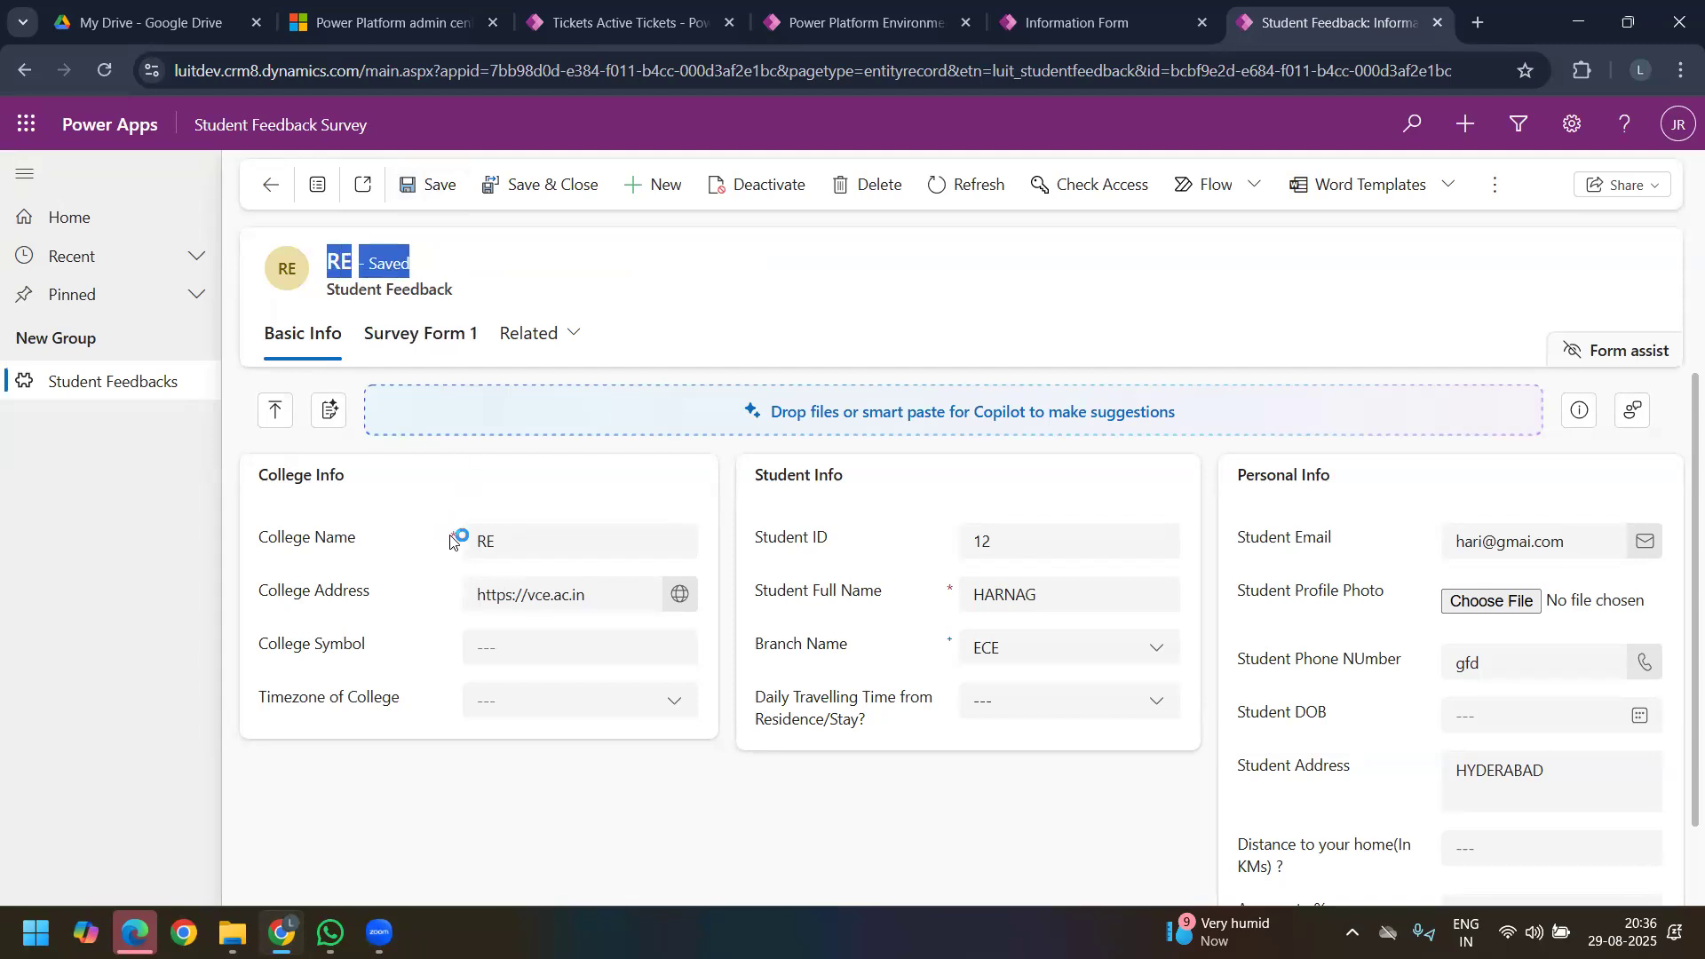
pyautogui.click(490, 538)
pyautogui.click(406, 534)
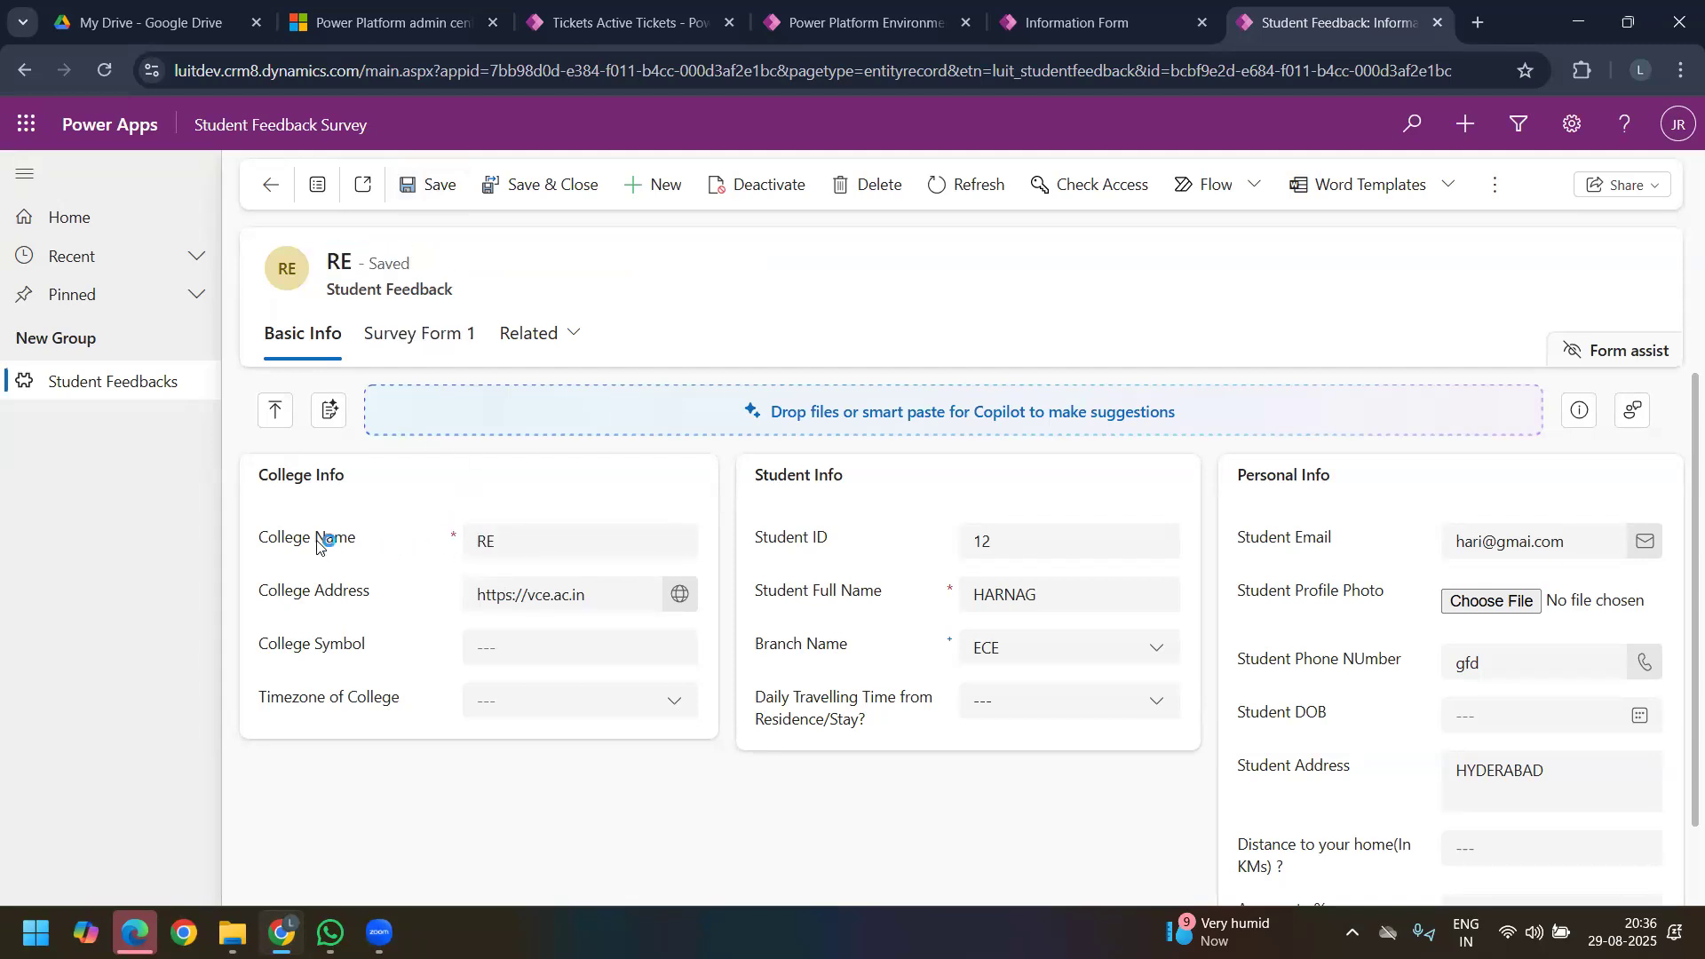
pyautogui.moveTo(260, 549); pyautogui.dragTo(360, 544)
pyautogui.click(358, 554)
# Step: Open the table column behind the College Name field for editing in the form designer
pyautogui.click(1075, 23)
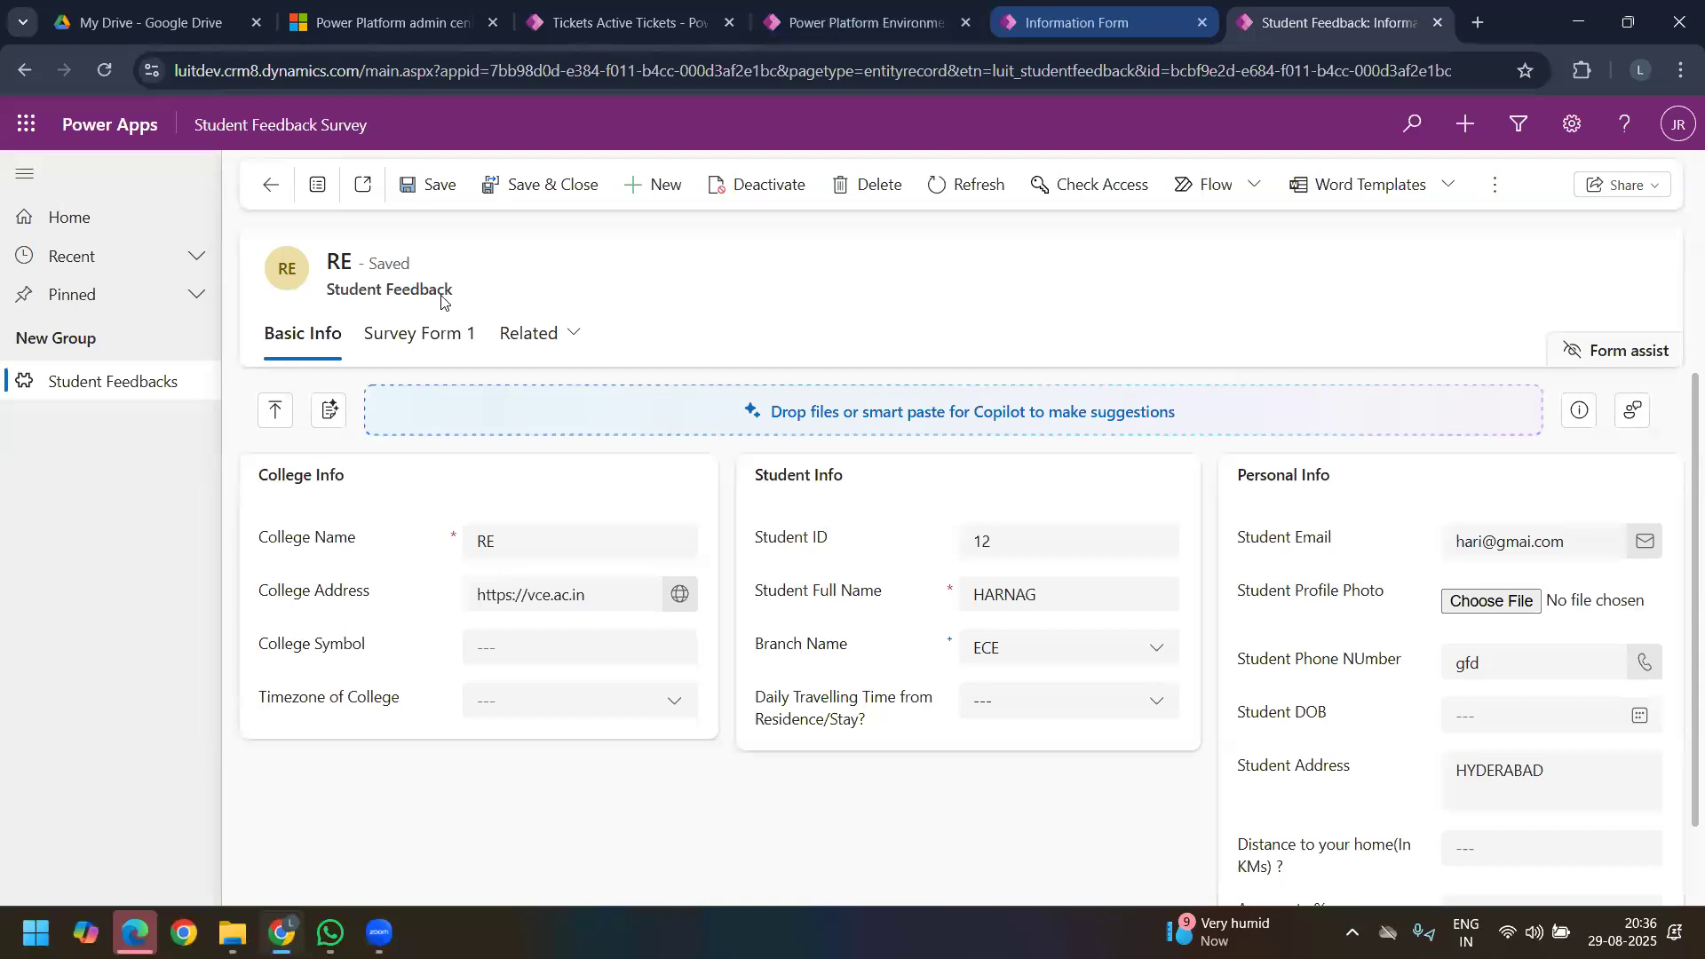
pyautogui.click(490, 464)
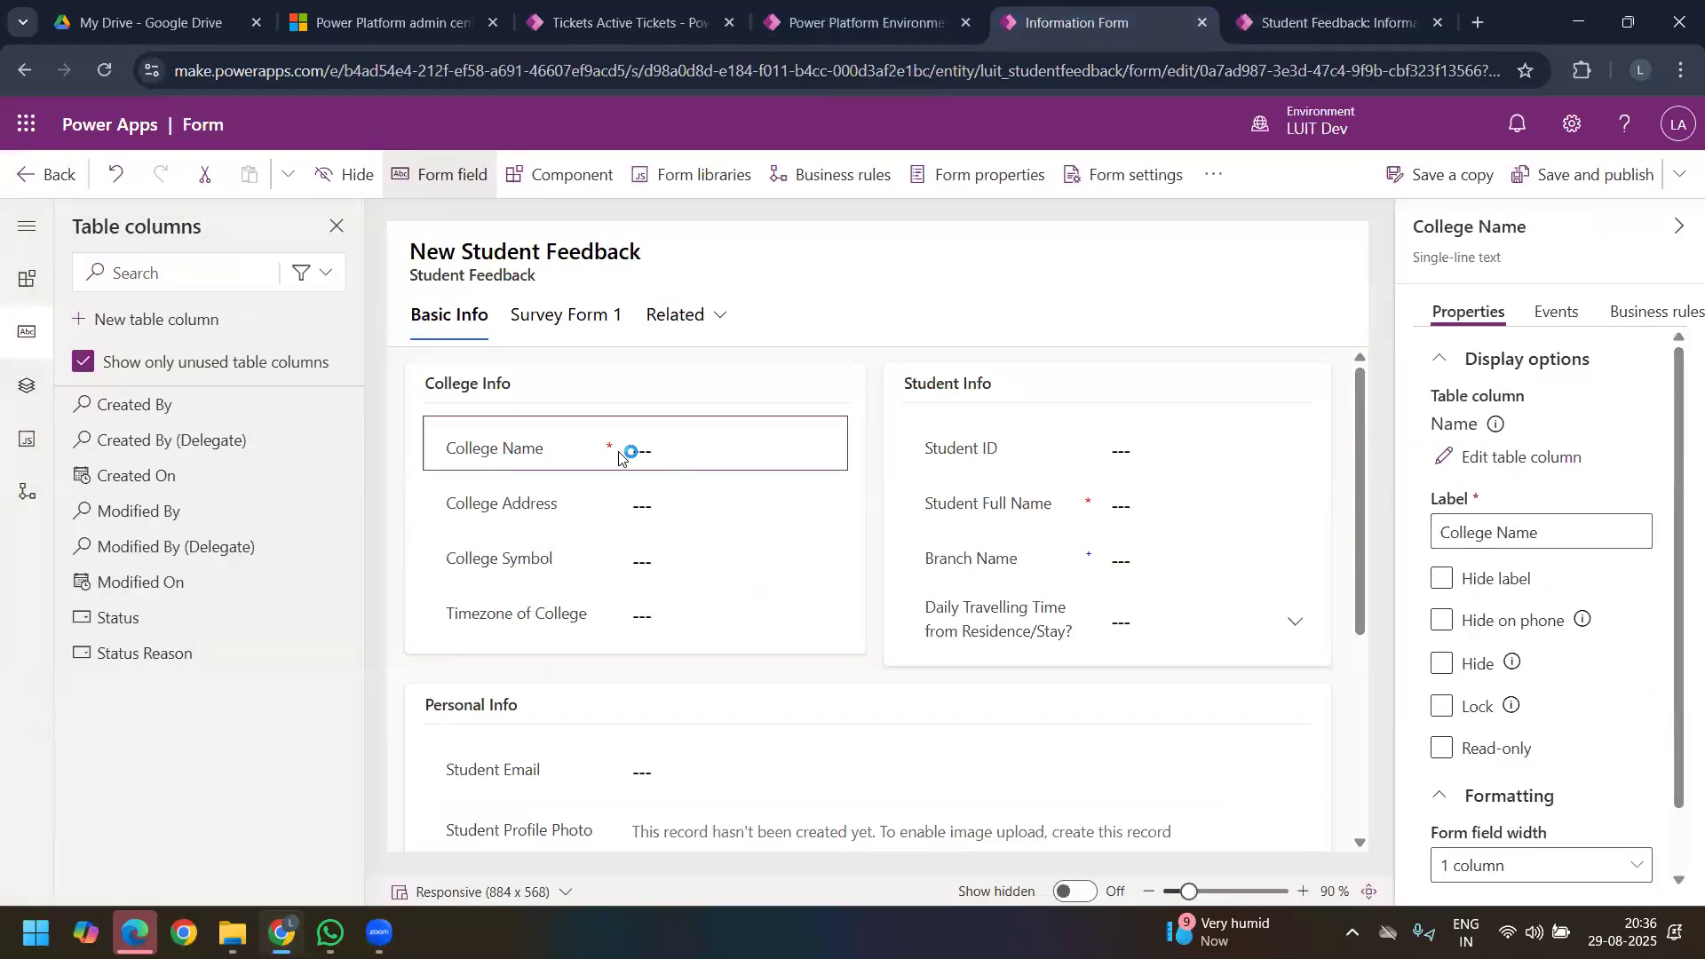
pyautogui.scroll(-1, 1556, 640)
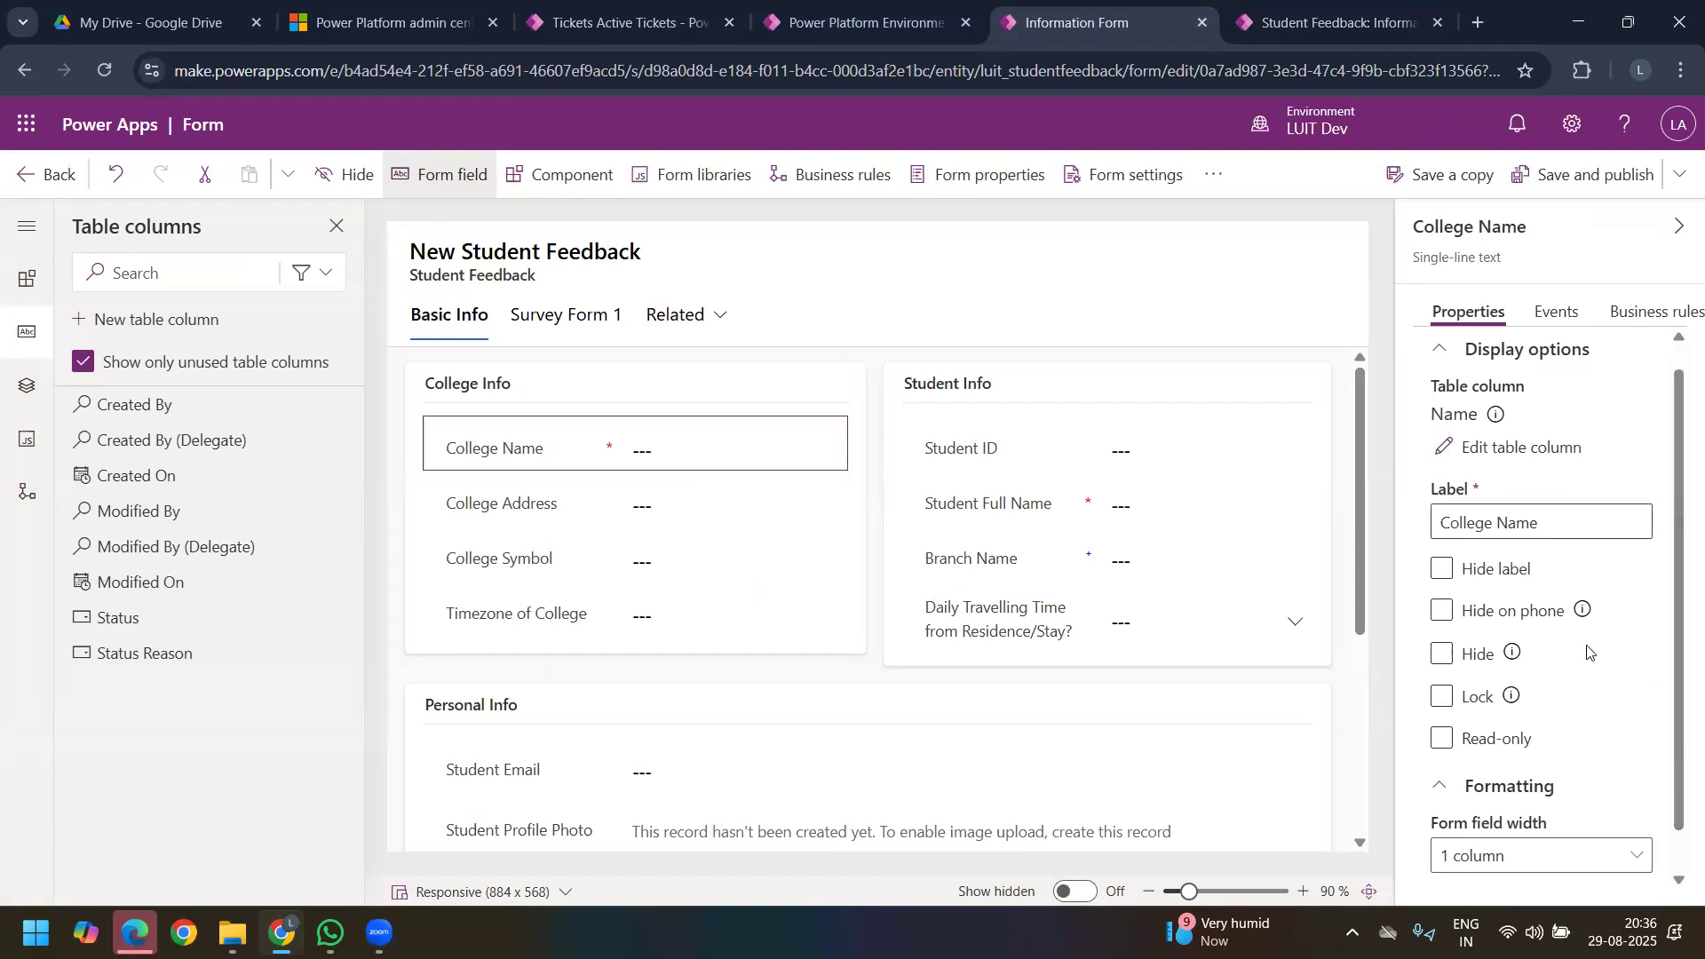
pyautogui.click(1445, 860)
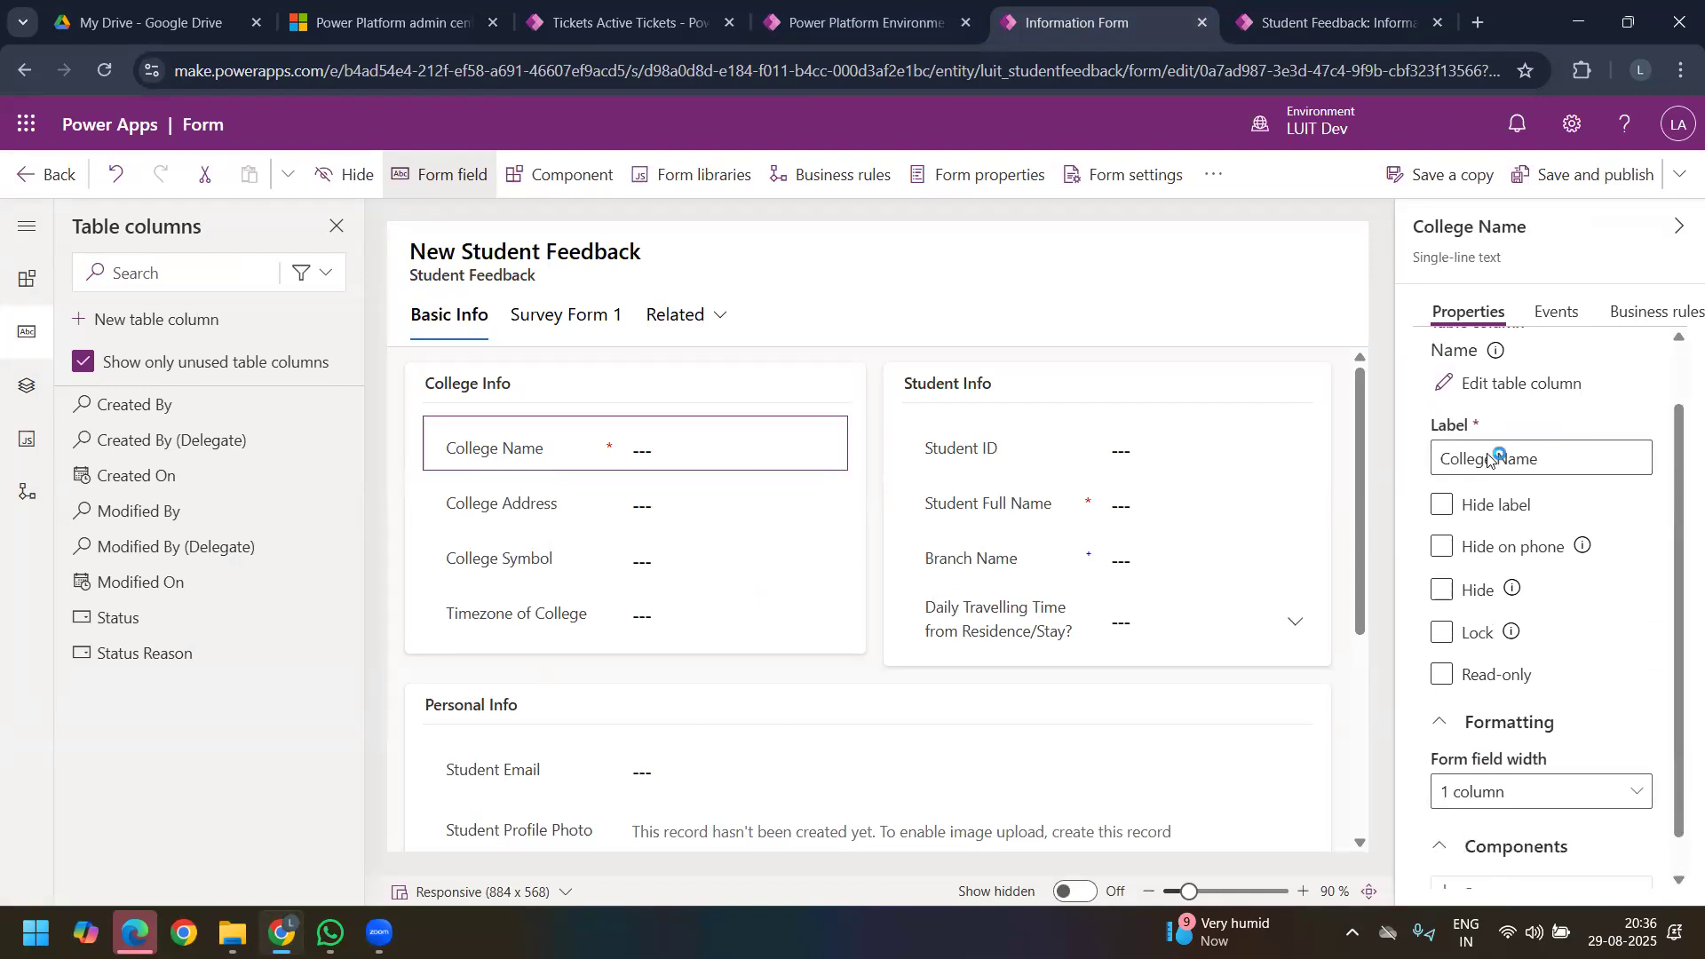
pyautogui.click(1504, 388)
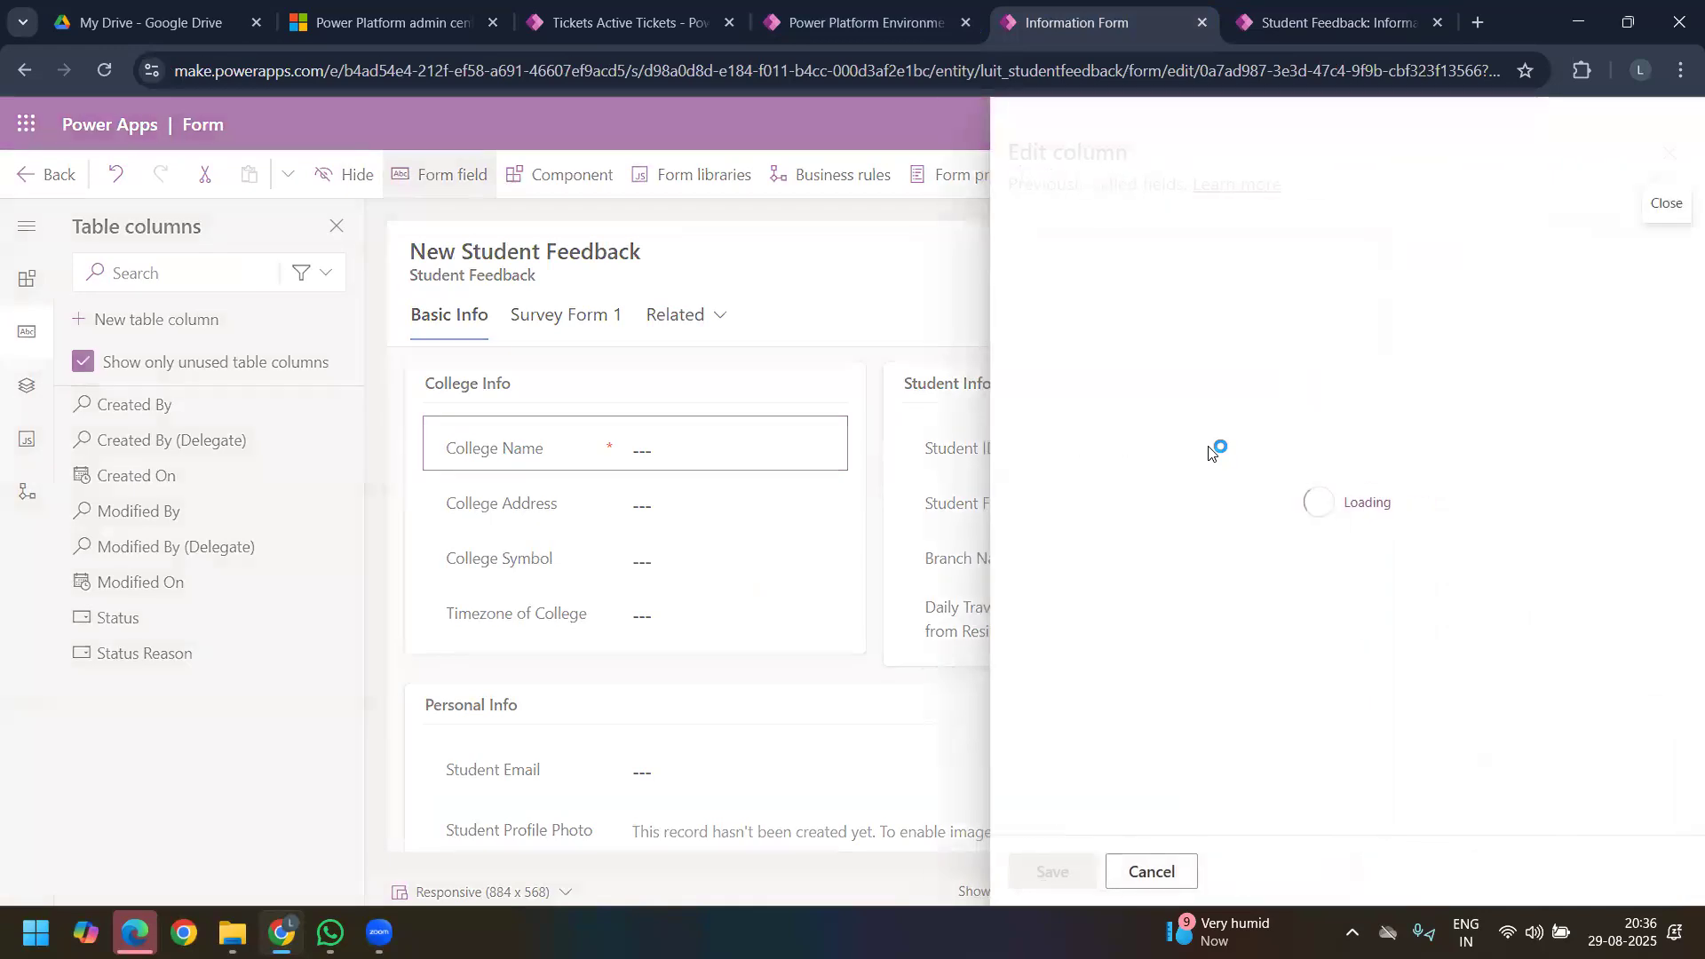
# Step: Expand the column's advanced options and examine its schema name and logical name
pyautogui.scroll(-1, 1186, 655)
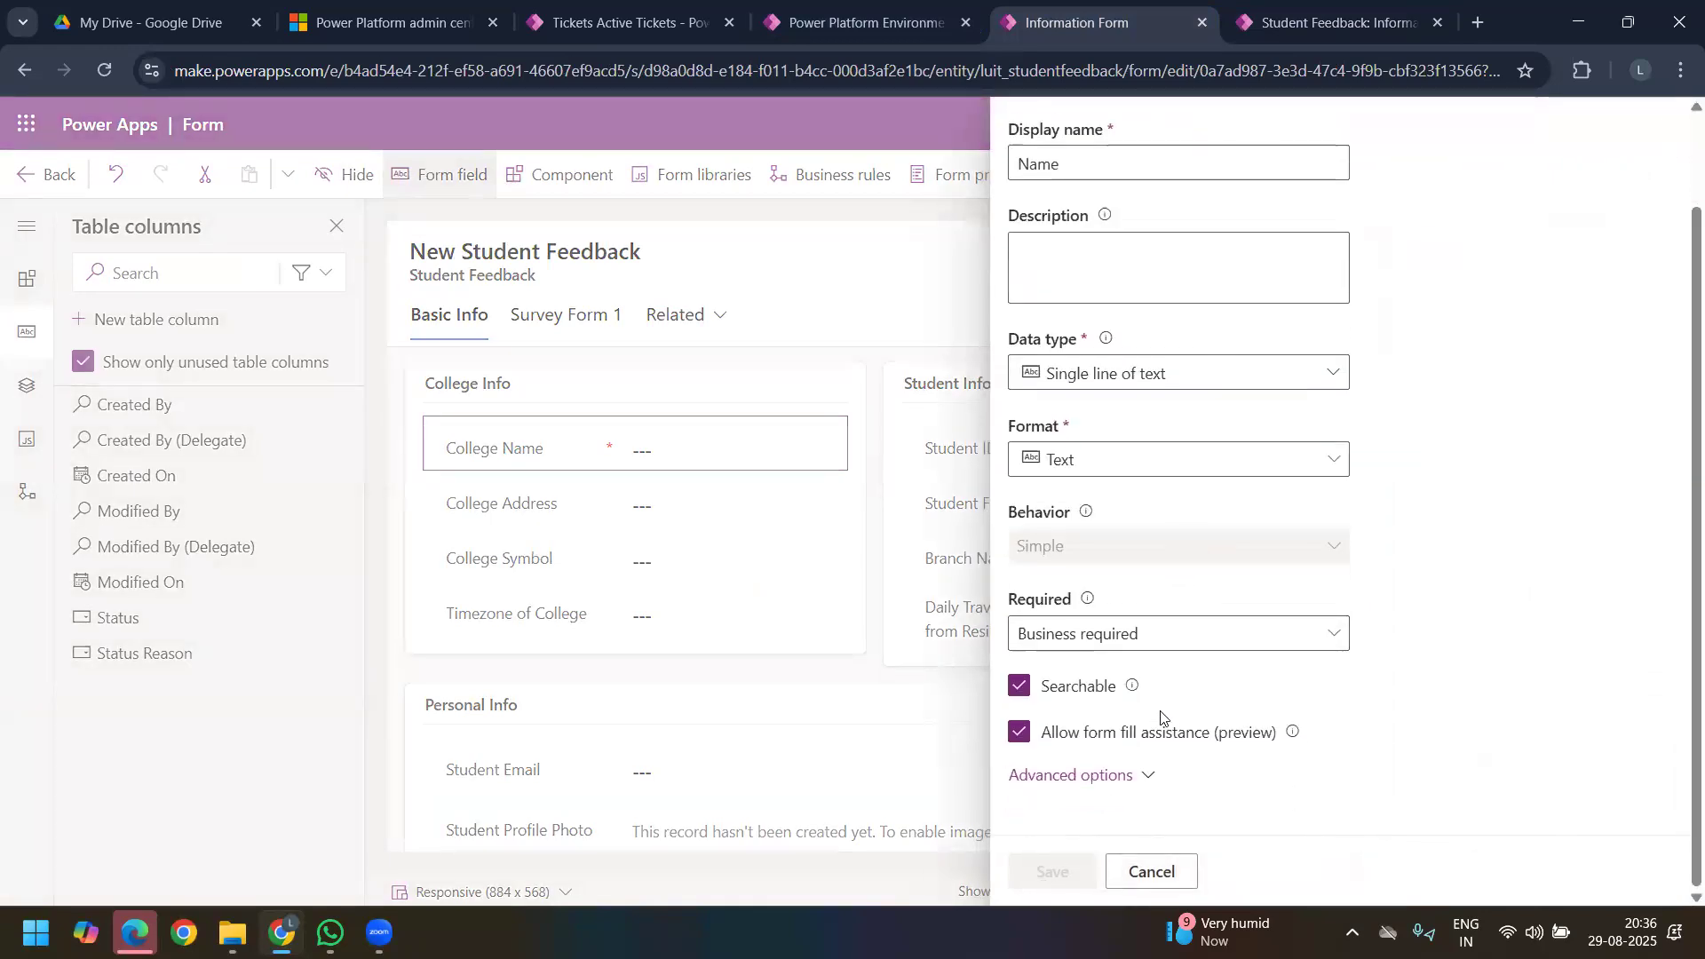
pyautogui.click(1146, 777)
pyautogui.scroll(-3, 1155, 675)
pyautogui.moveTo(1175, 625); pyautogui.dragTo(1078, 588)
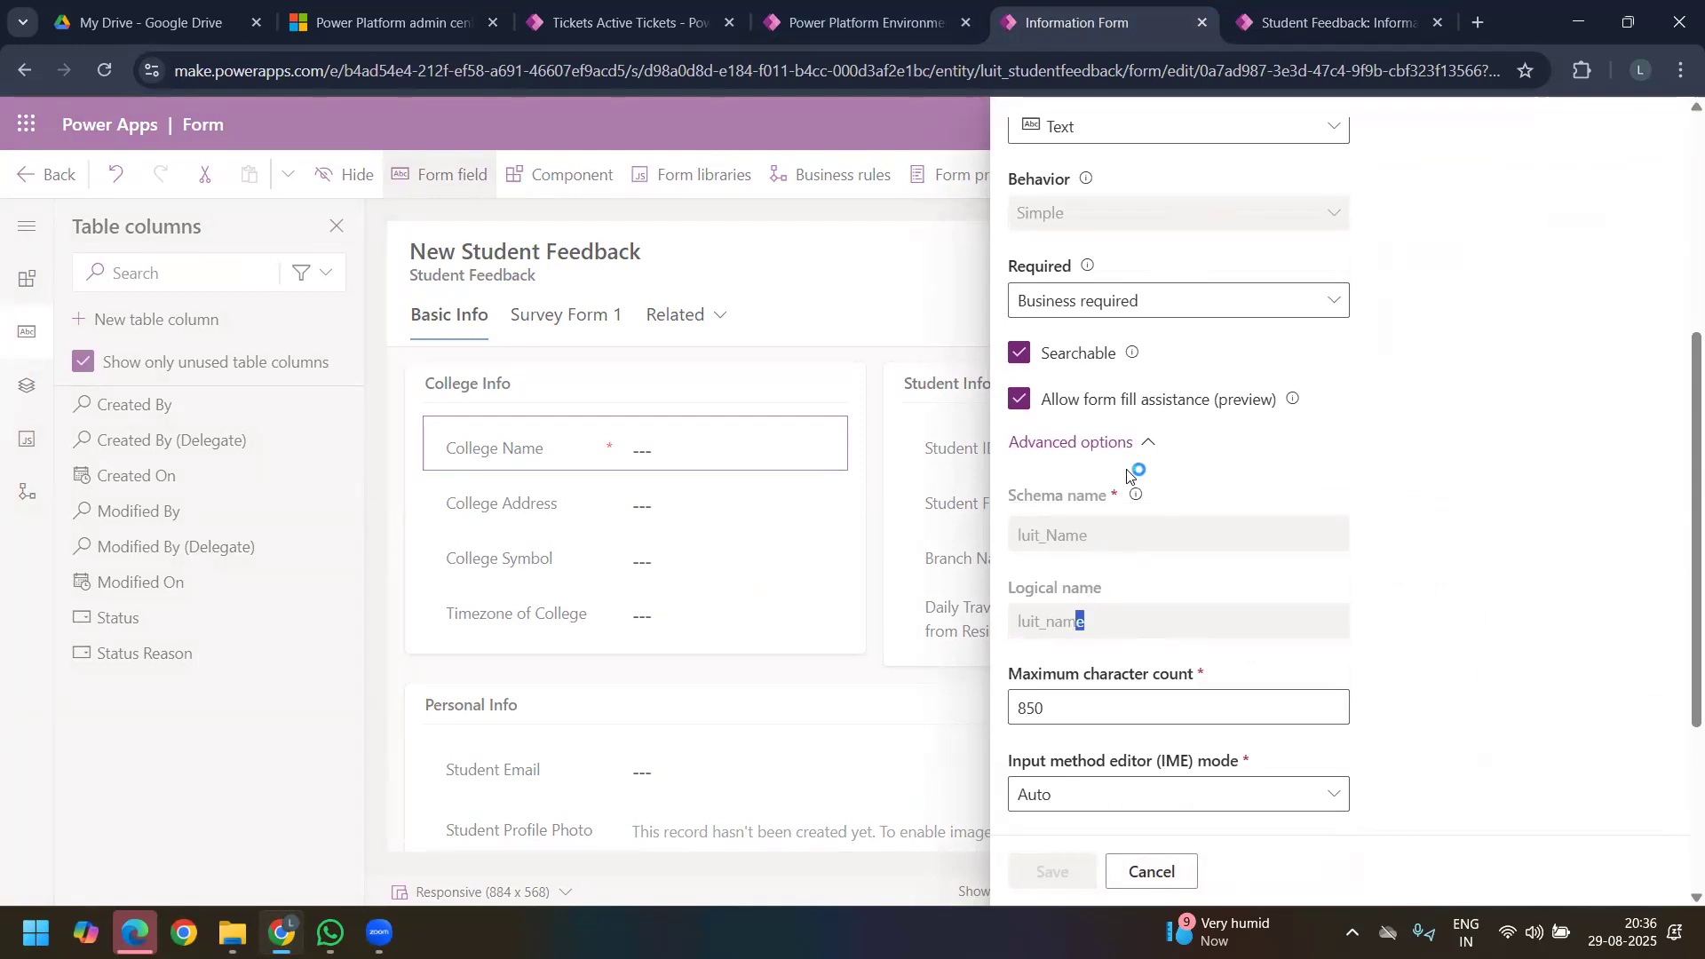
# Step: Review the Name column's display, data type, requirement and advanced settings, and close the column editor without changes
pyautogui.scroll(4, 1145, 488)
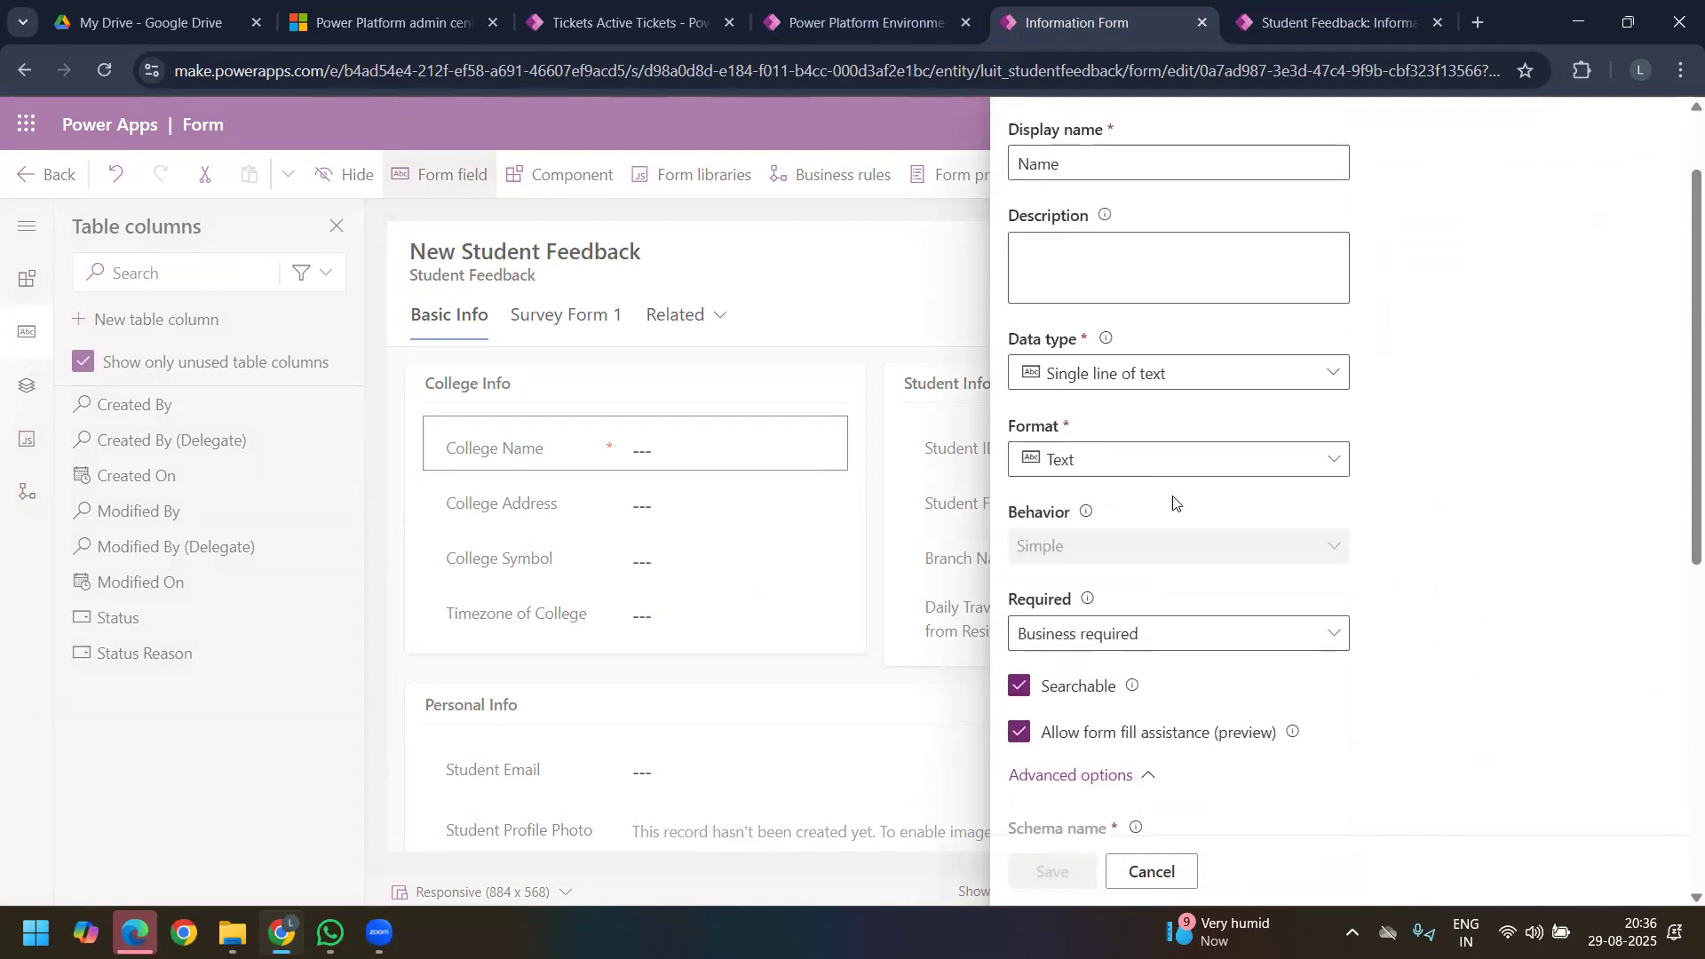
pyautogui.scroll(1, 1174, 502)
pyautogui.scroll(-6, 1225, 486)
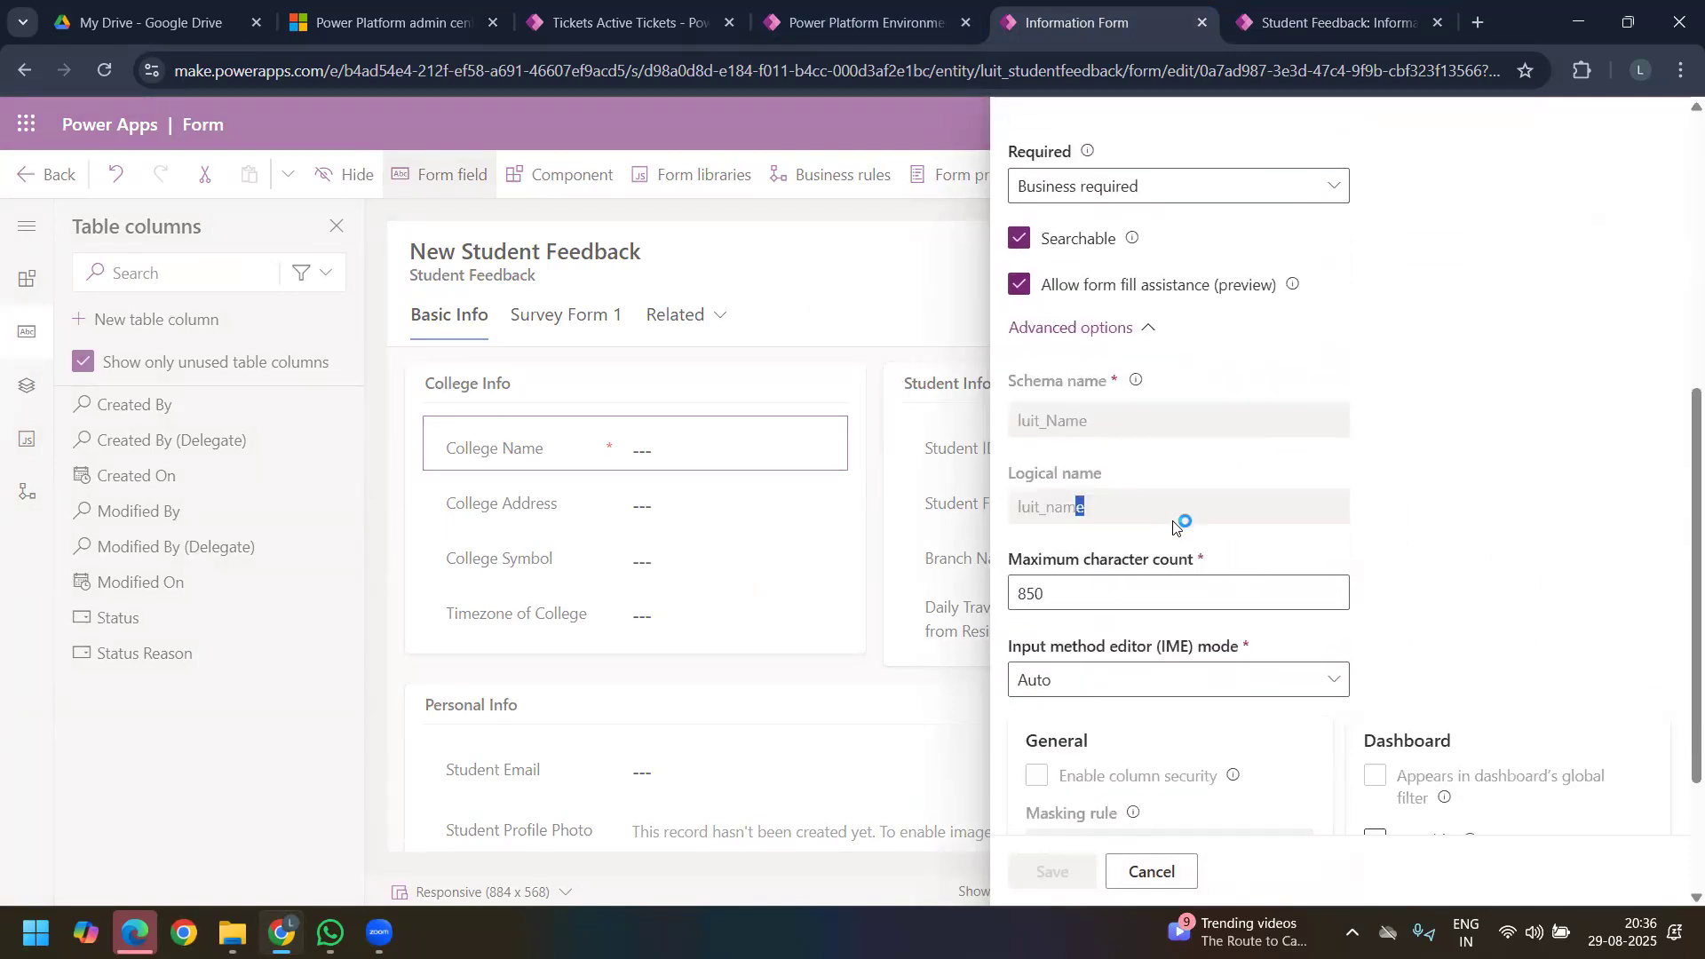
pyautogui.scroll(-3, 1176, 537)
pyautogui.scroll(5, 1364, 417)
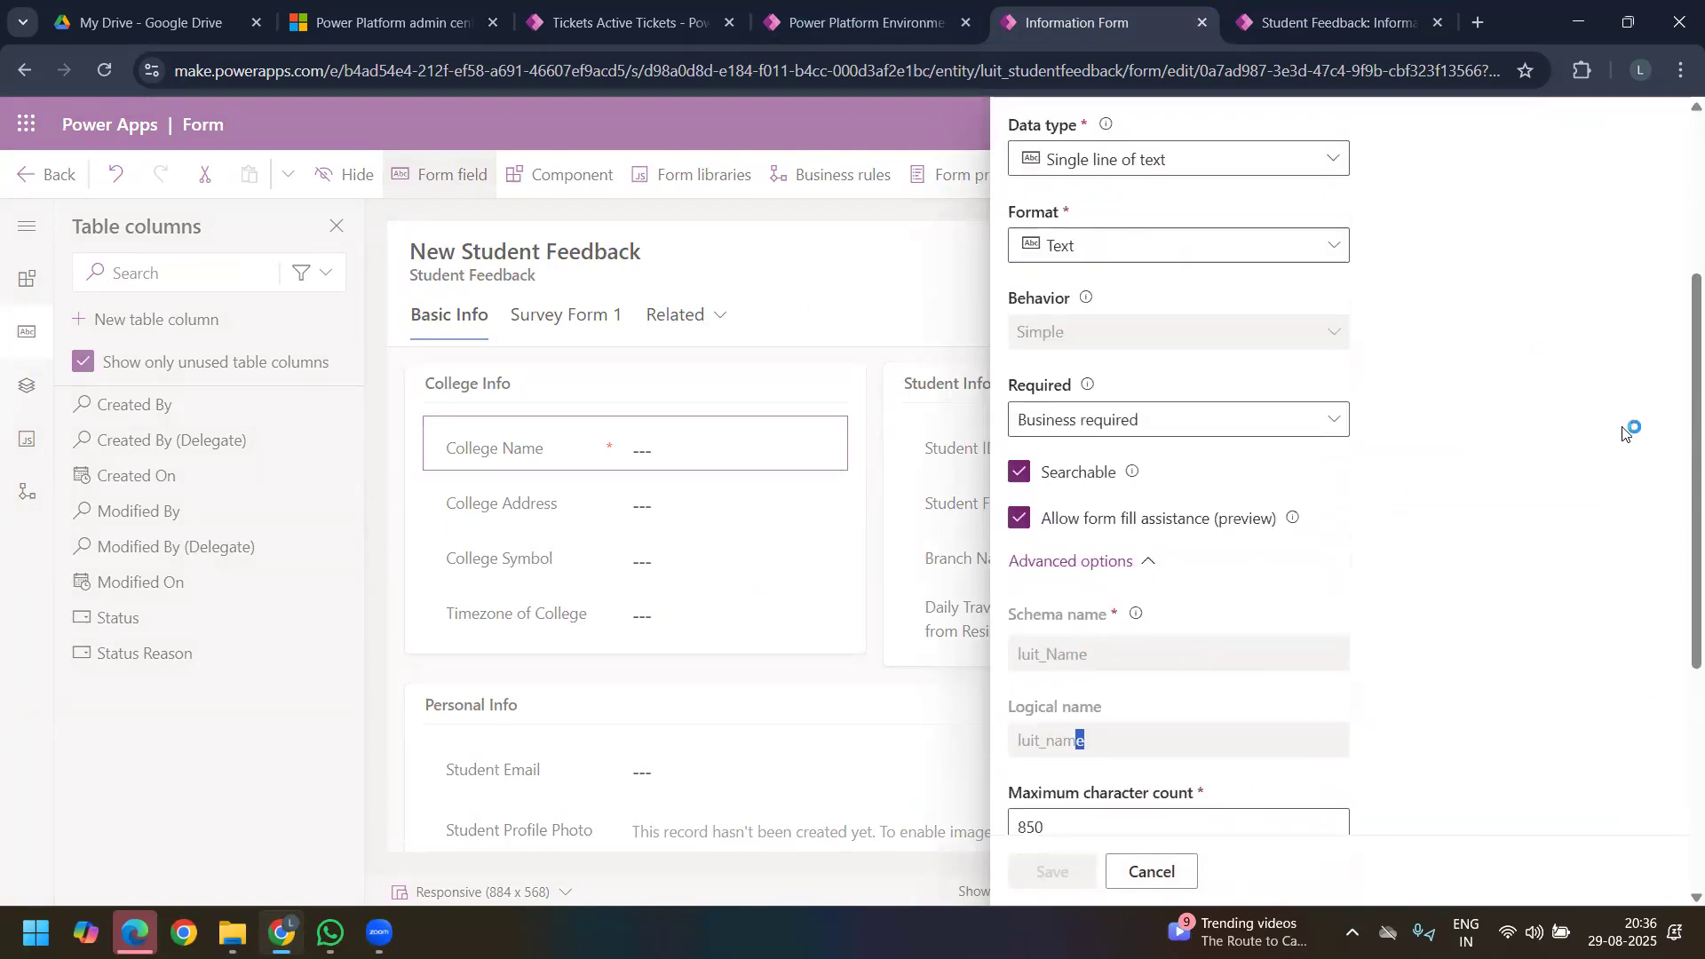
pyautogui.scroll(3, 1359, 513)
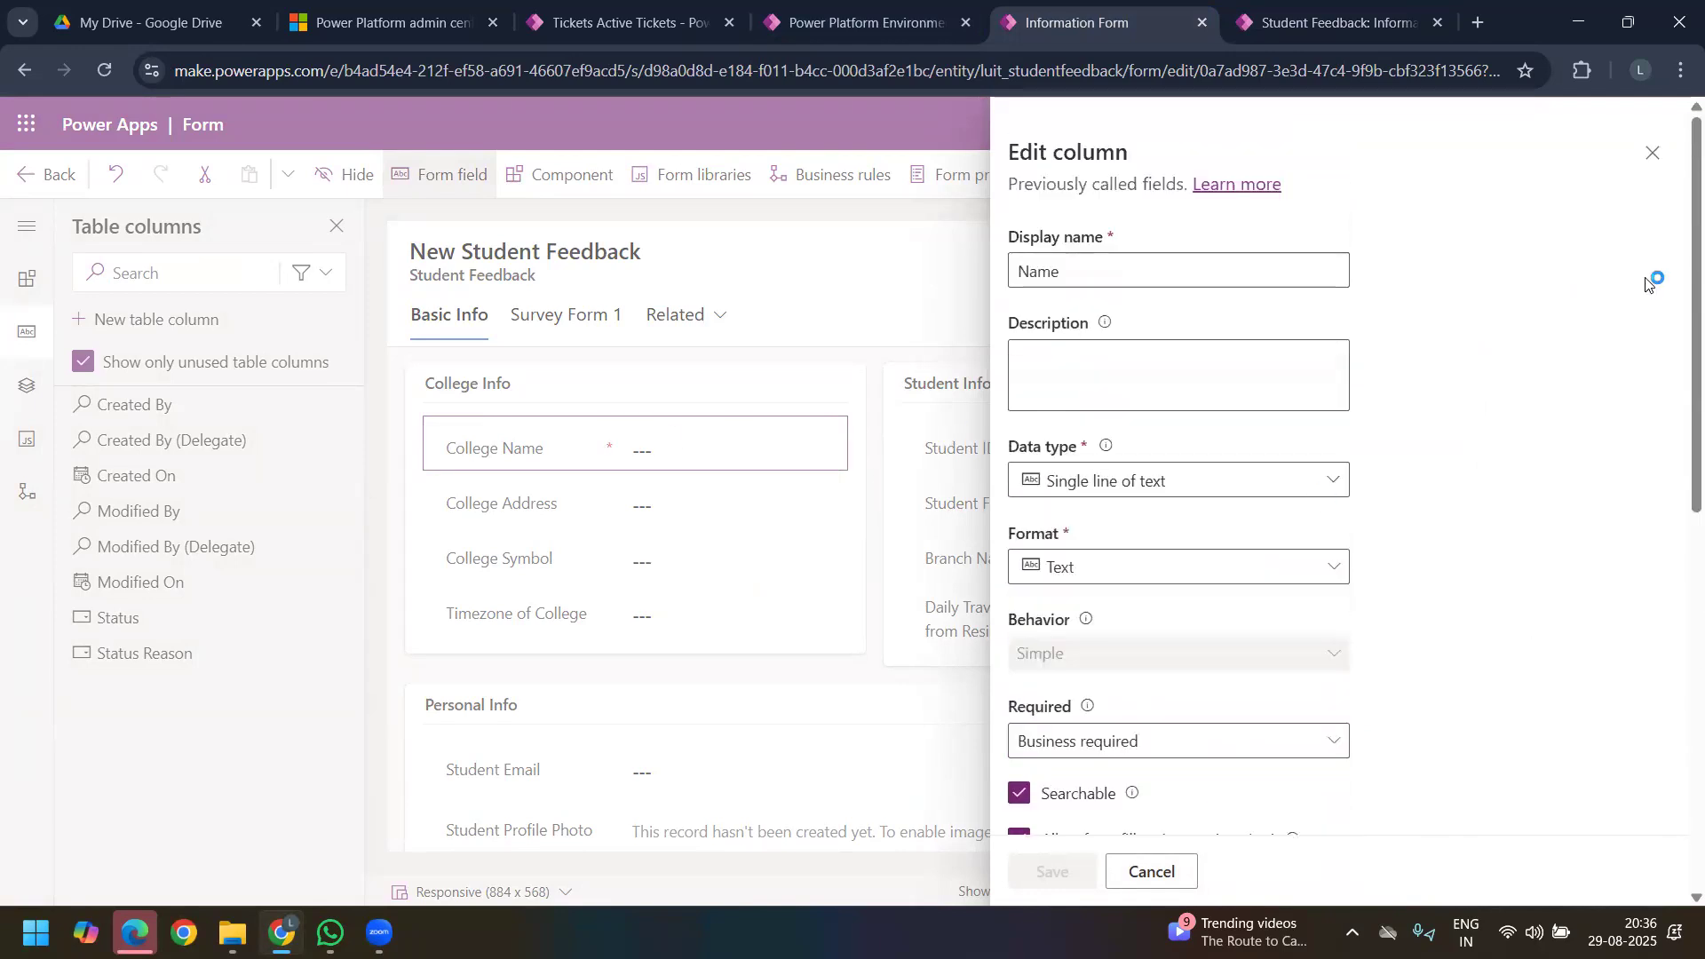
pyautogui.click(1652, 158)
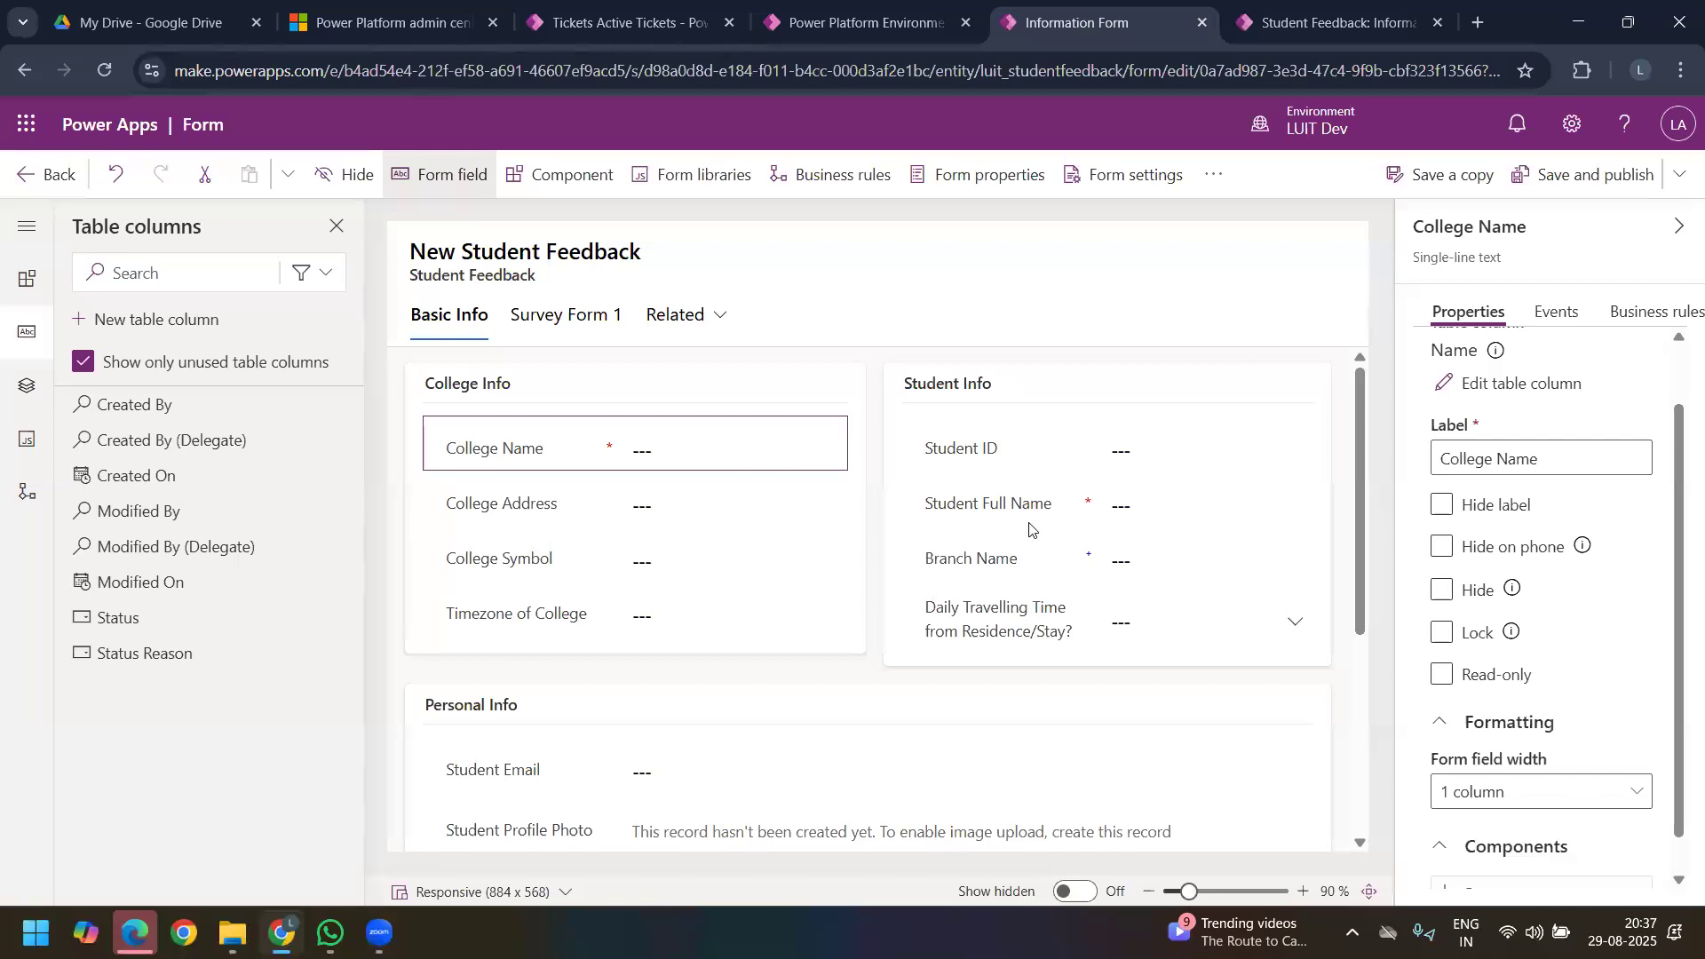
# Step: Set the requirement of the Name column behind the College Name field to Optional and save the column
pyautogui.click(995, 512)
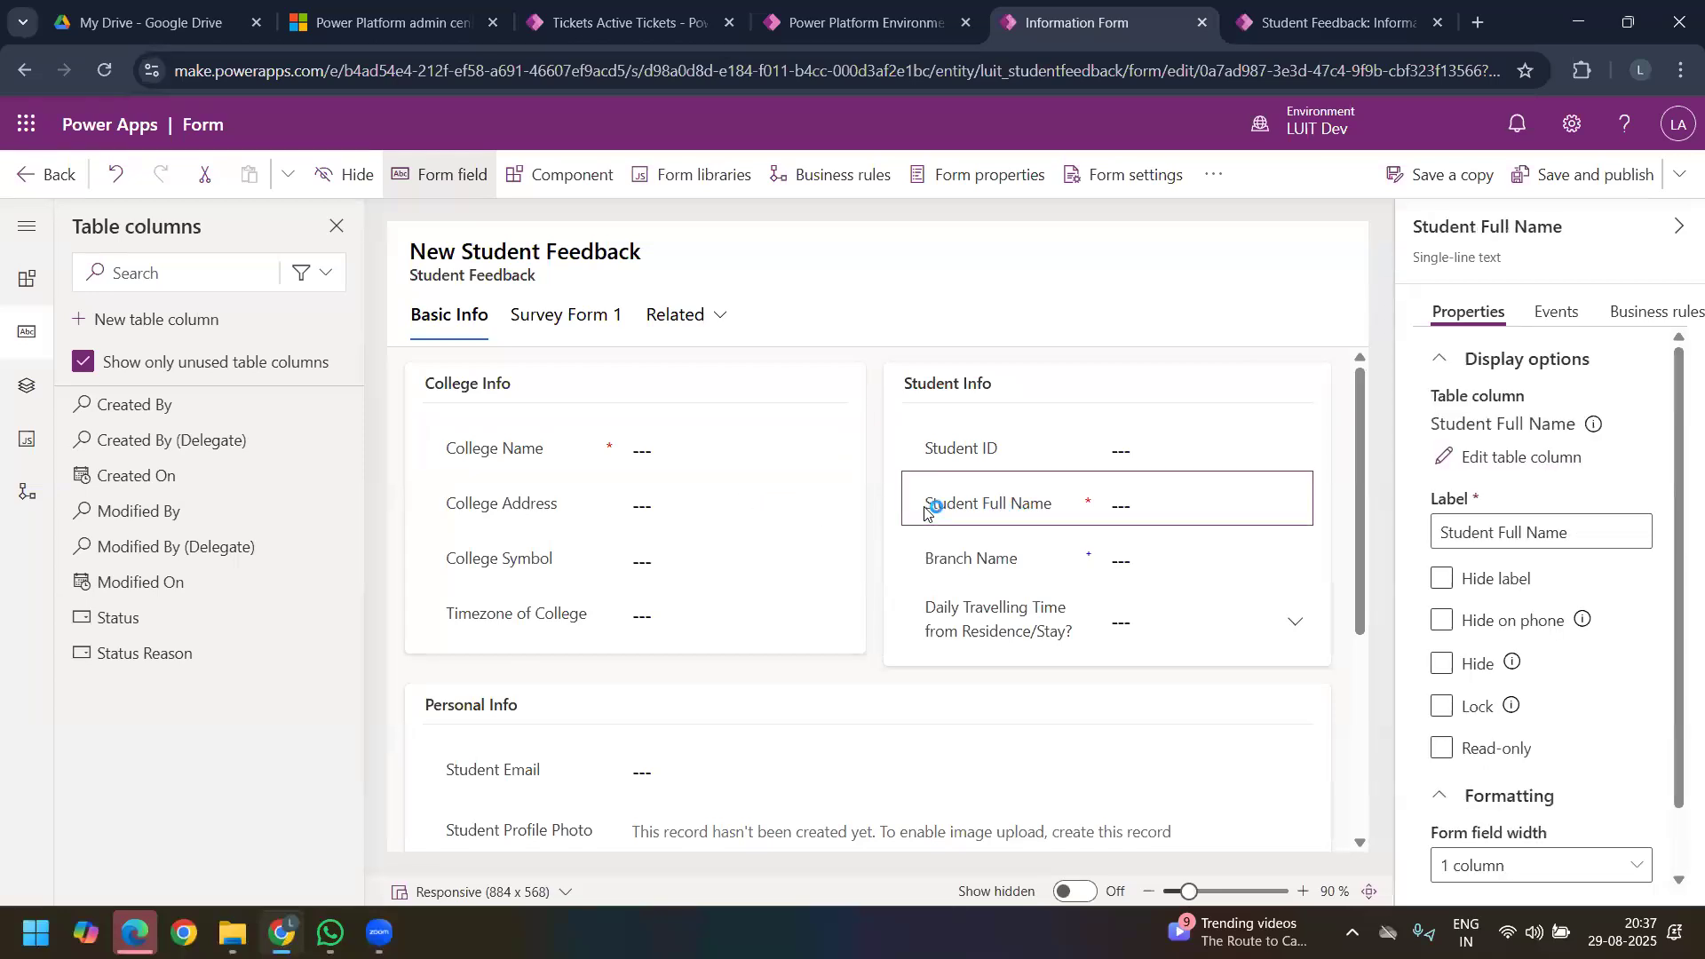
pyautogui.click(493, 453)
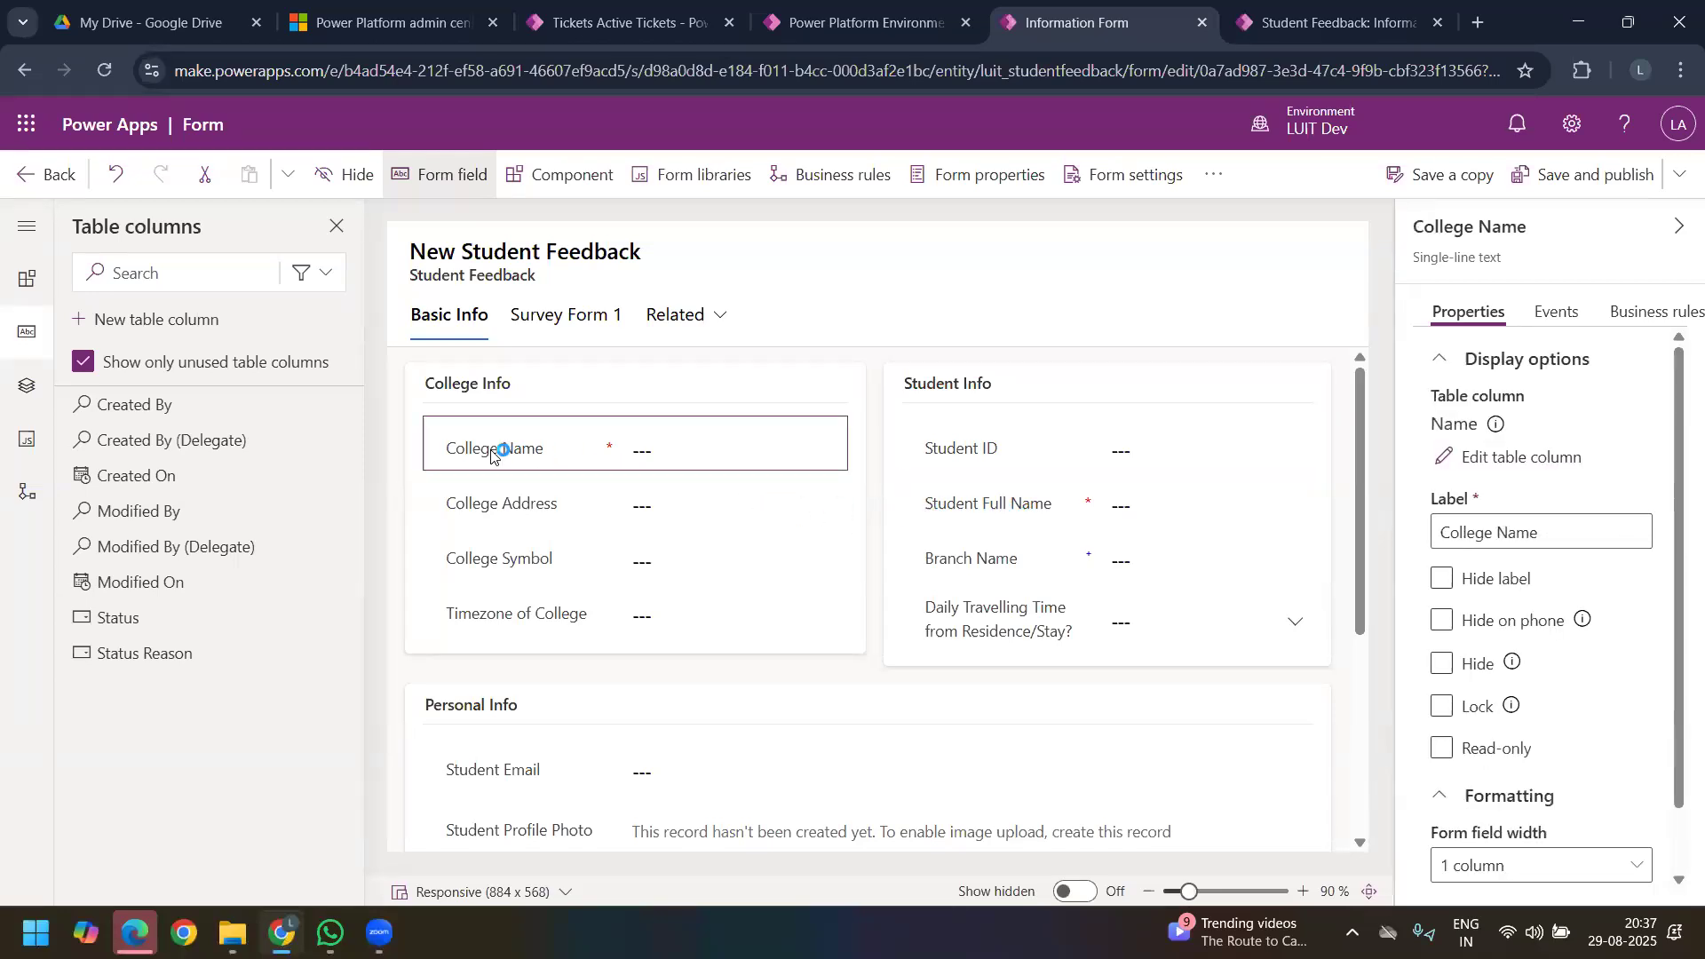
pyautogui.click(1521, 457)
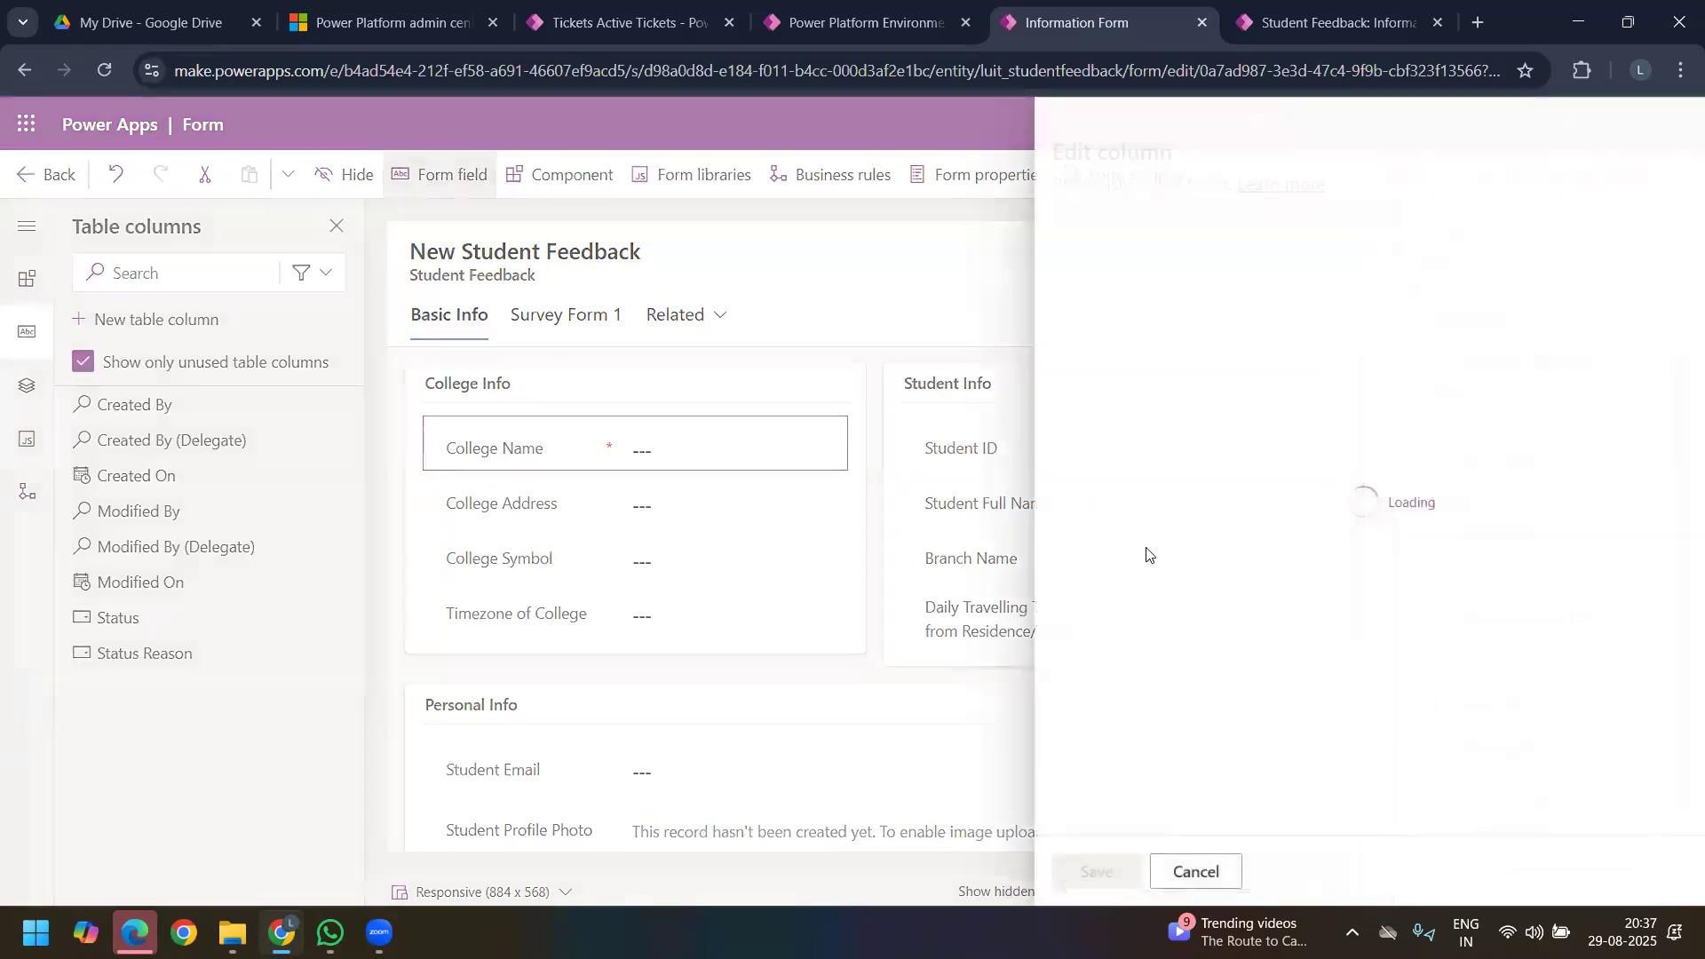
pyautogui.scroll(-2, 1177, 692)
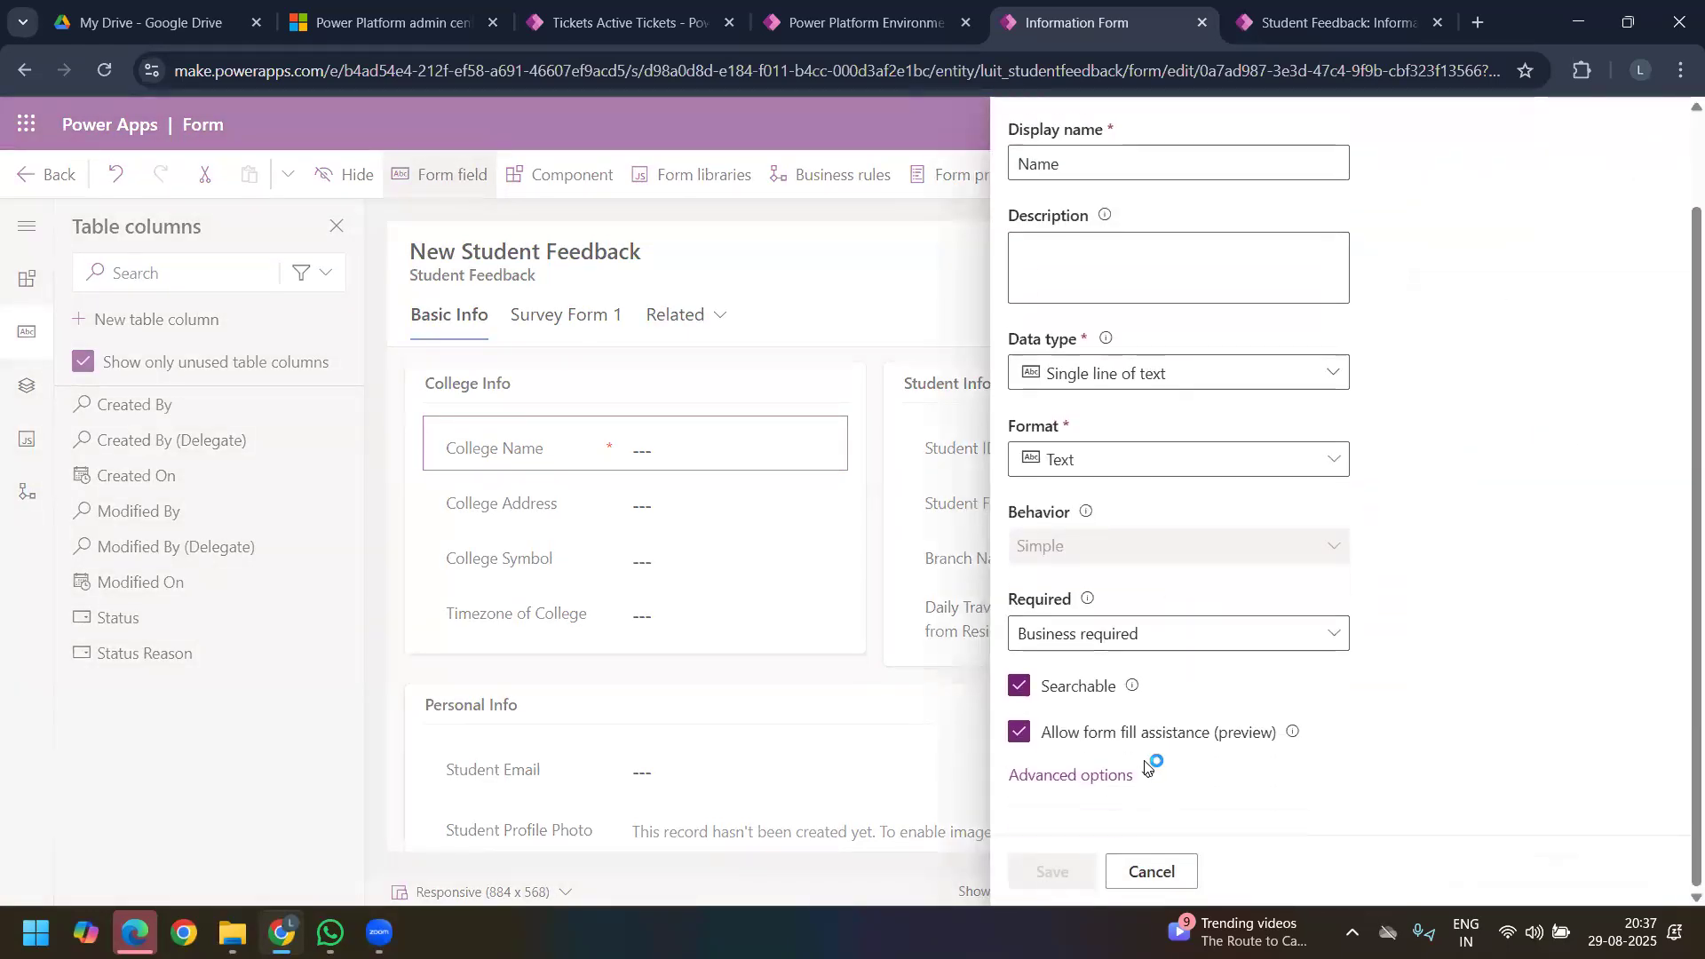
pyautogui.click(1171, 637)
pyautogui.click(1100, 749)
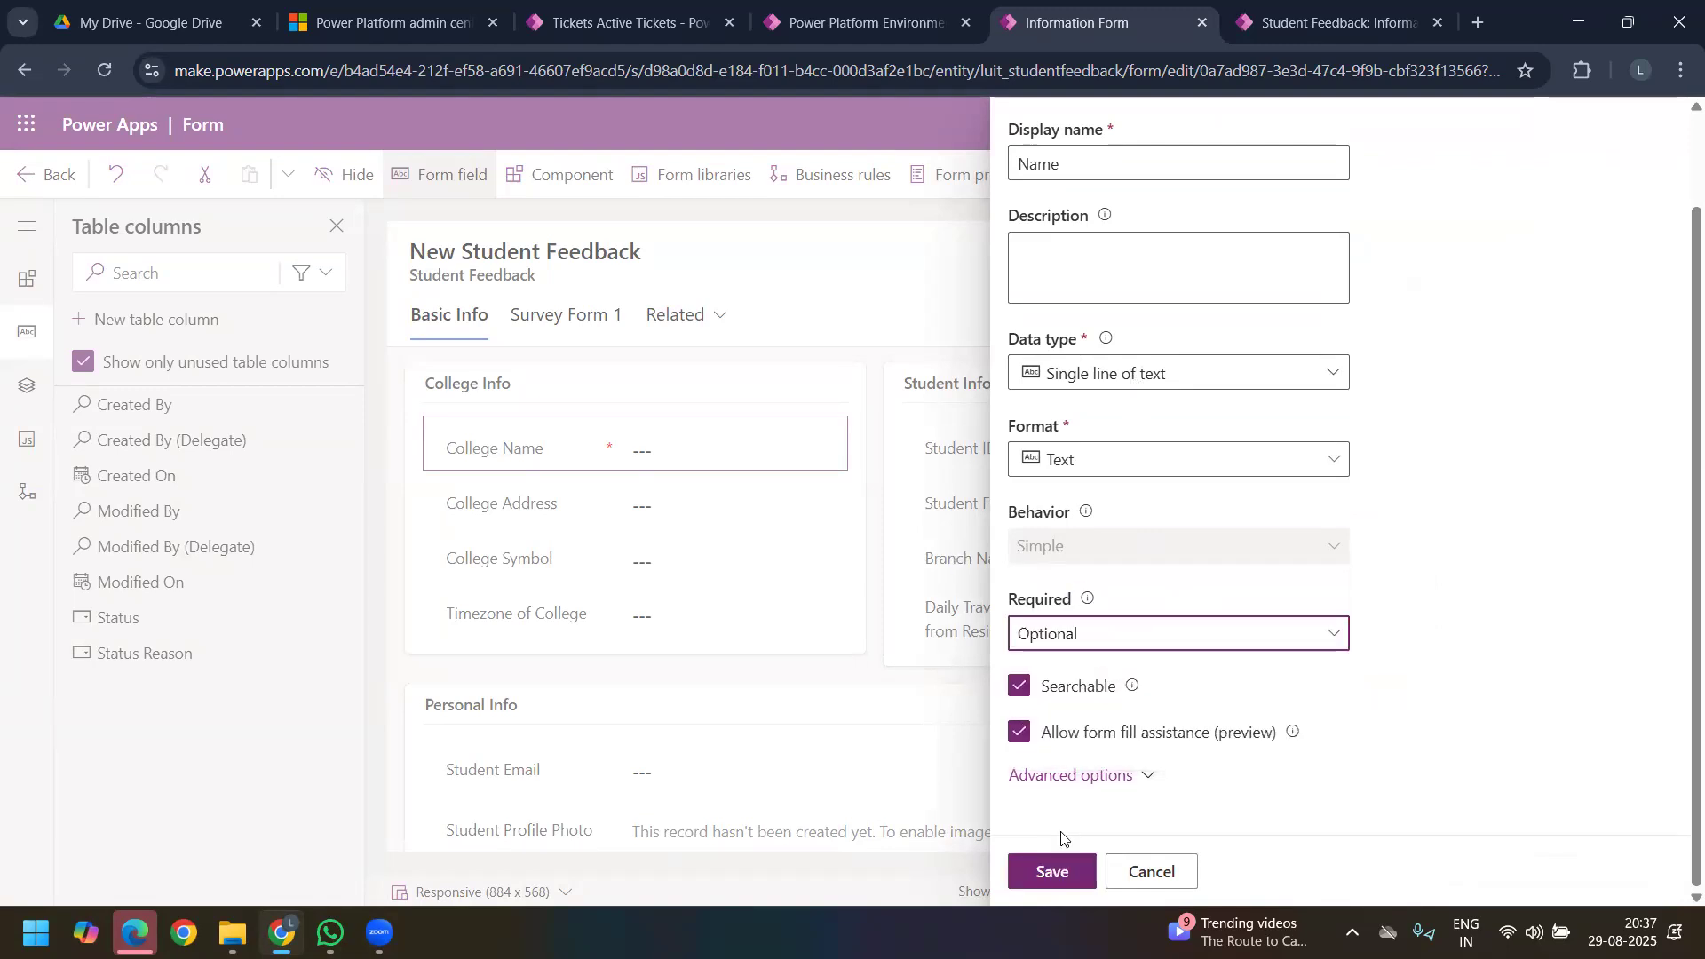
pyautogui.click(1073, 866)
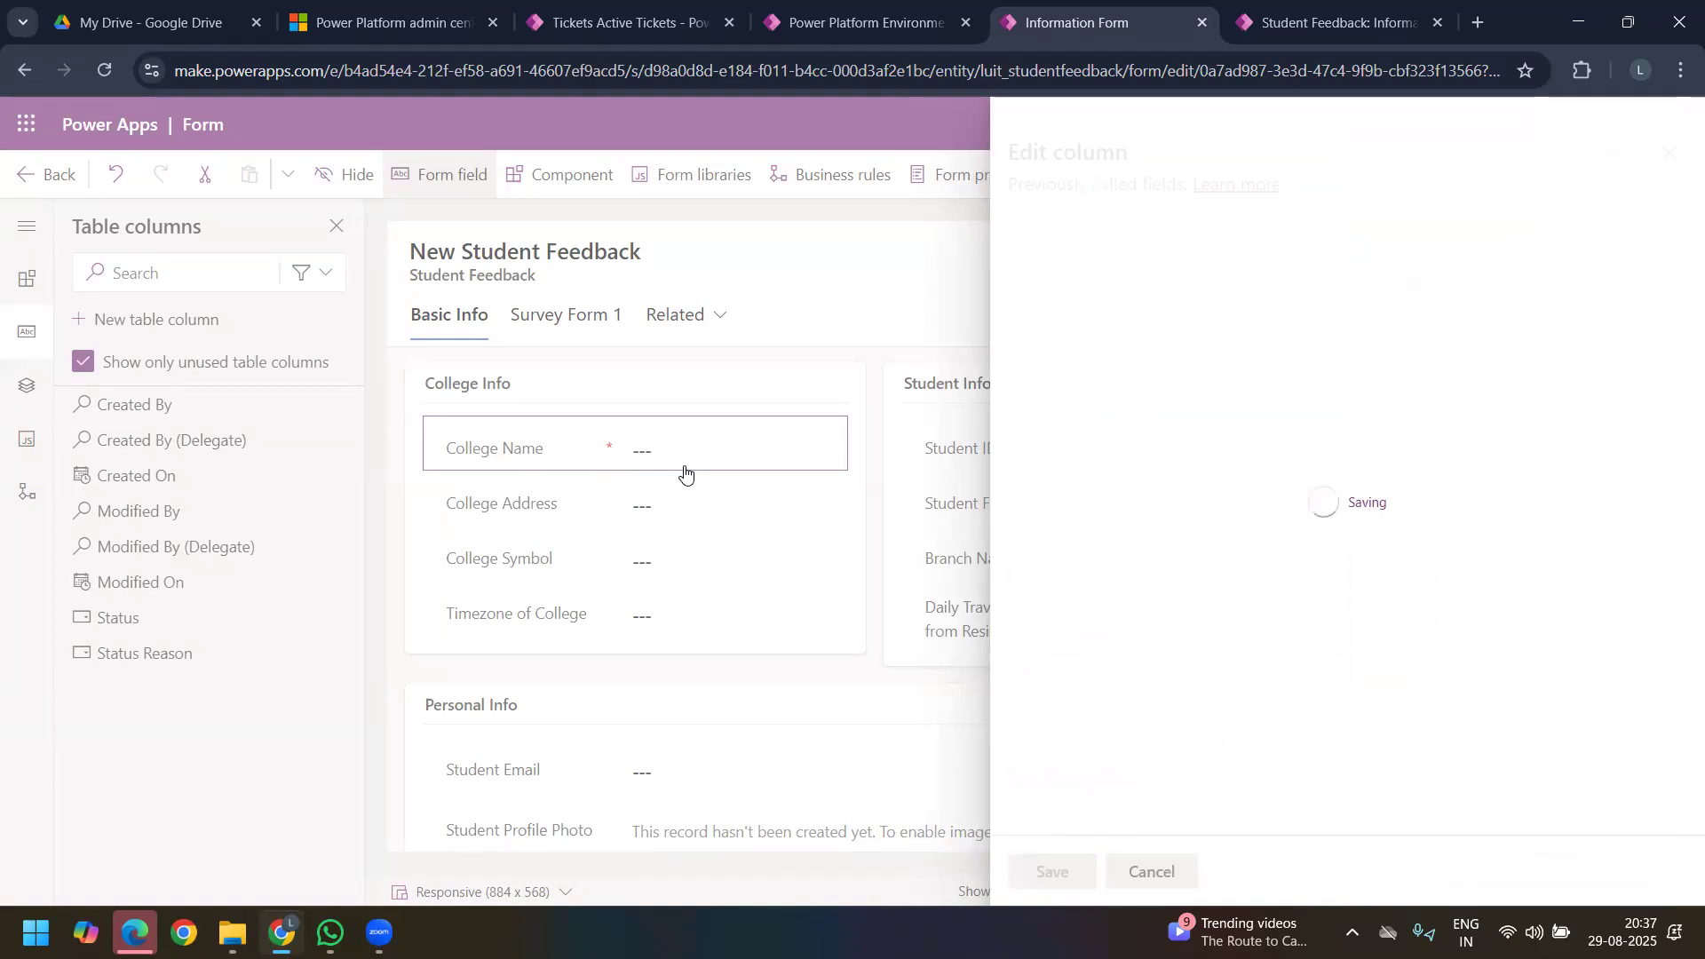
# Step: Save and publish the Student Feedback form
pyautogui.click(1332, 23)
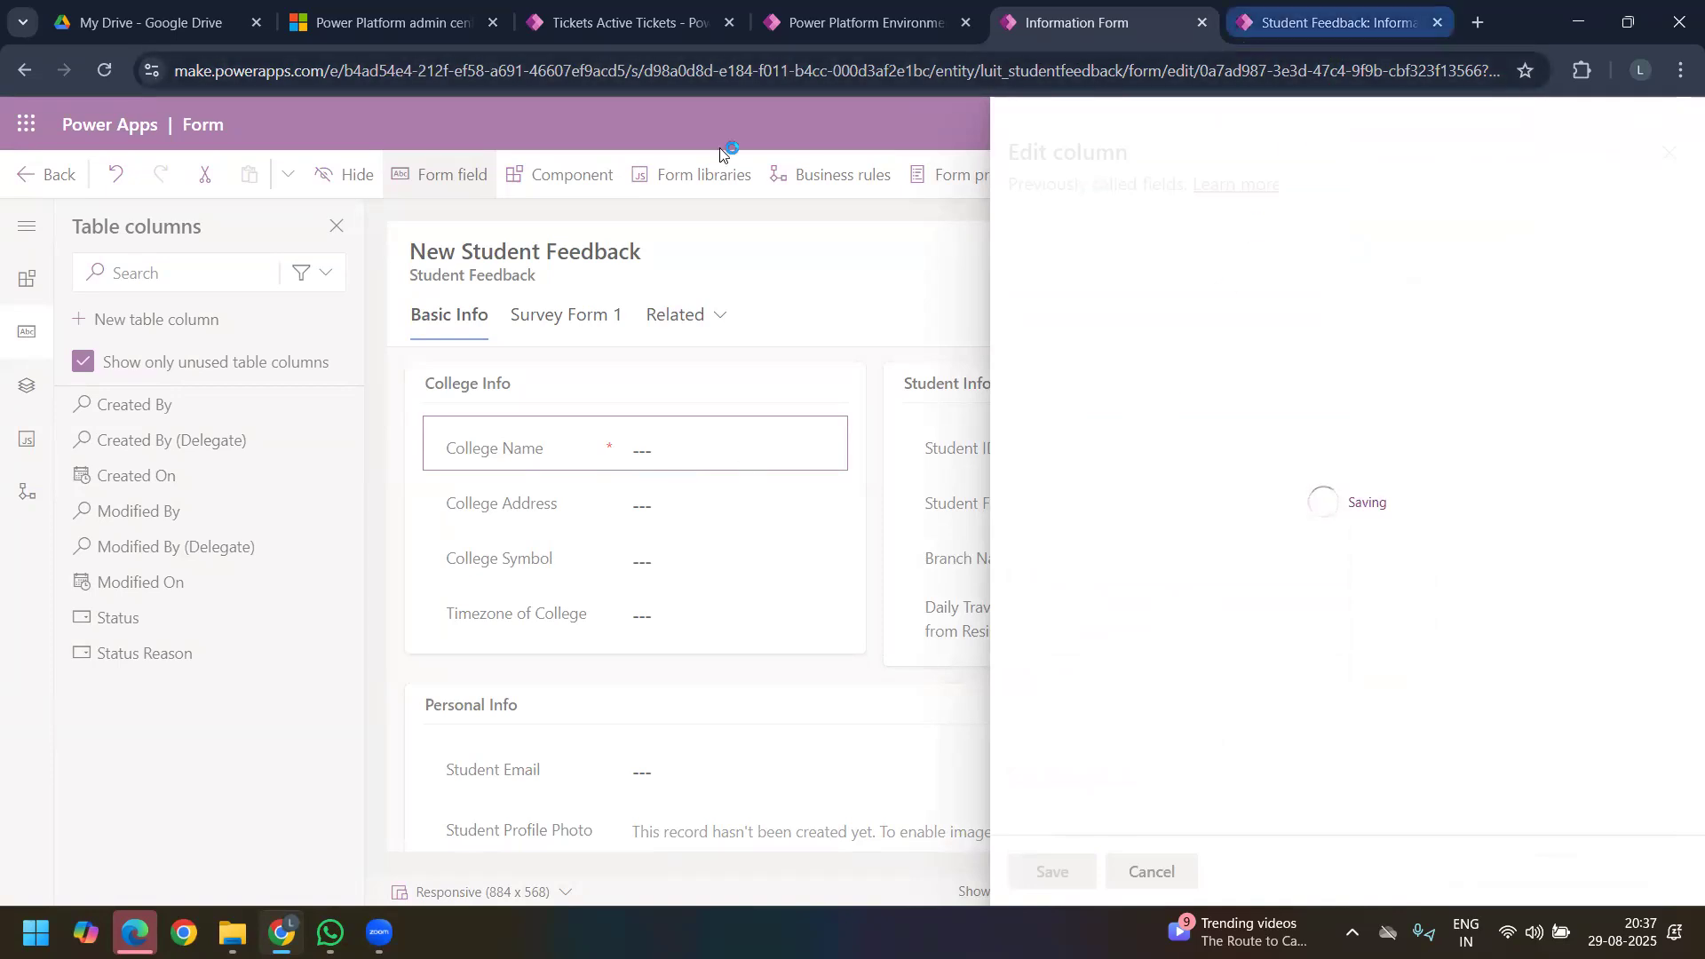
pyautogui.click(1056, 27)
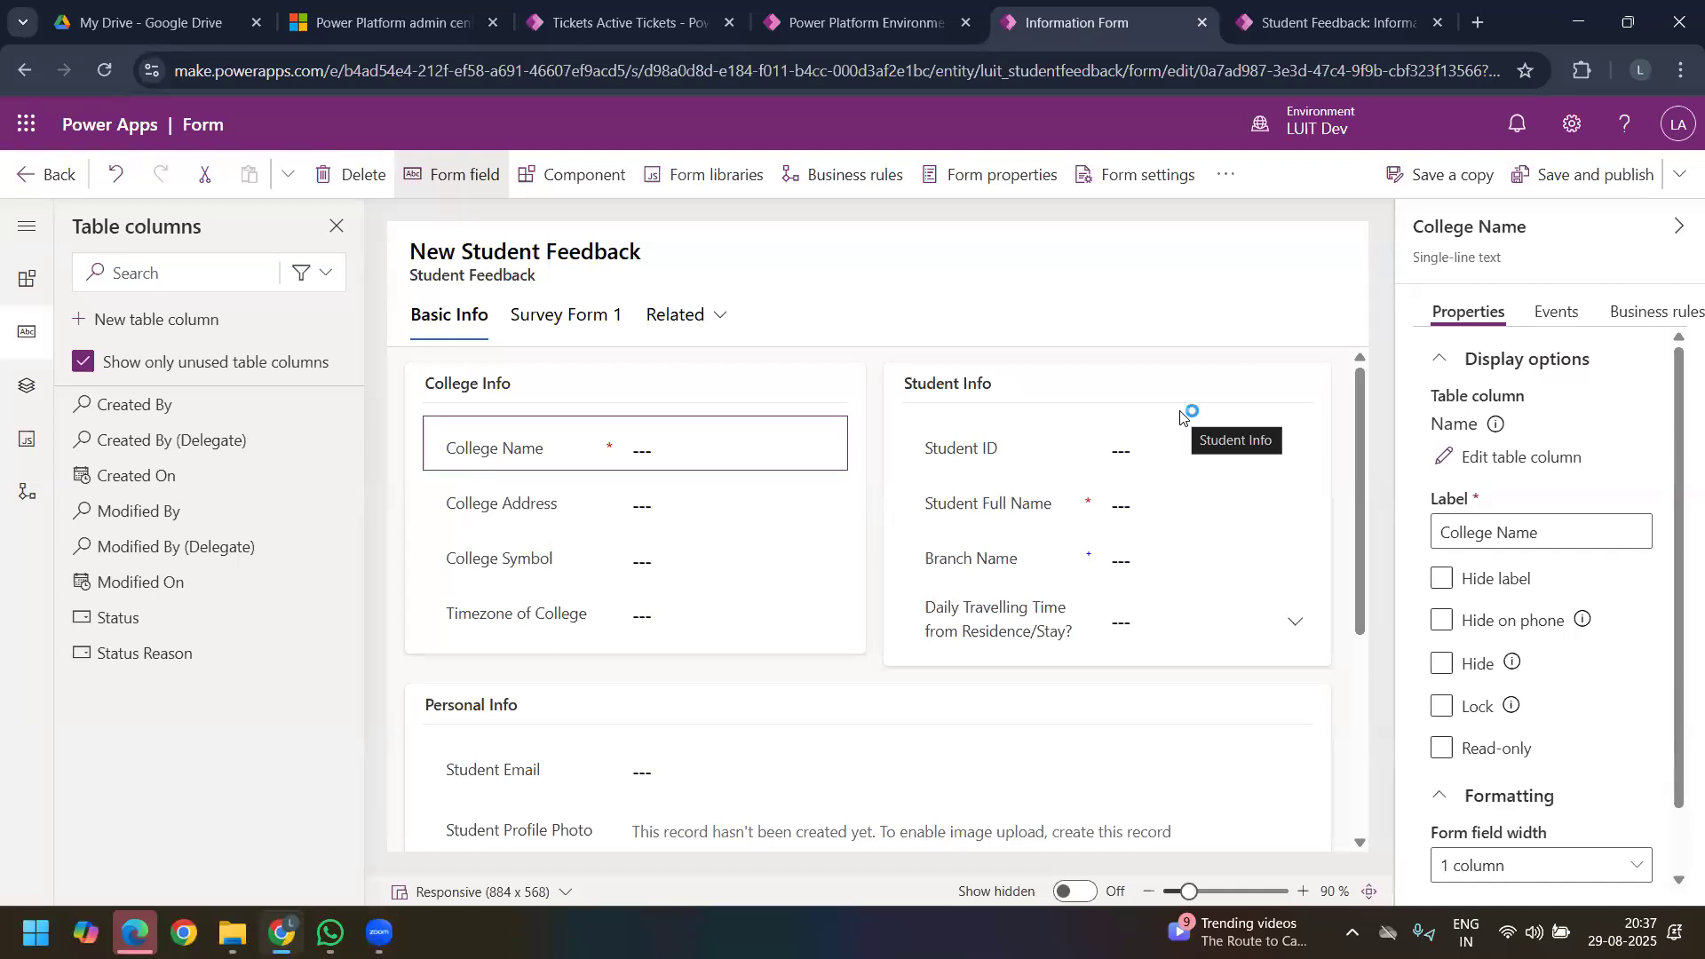
pyautogui.click(1572, 182)
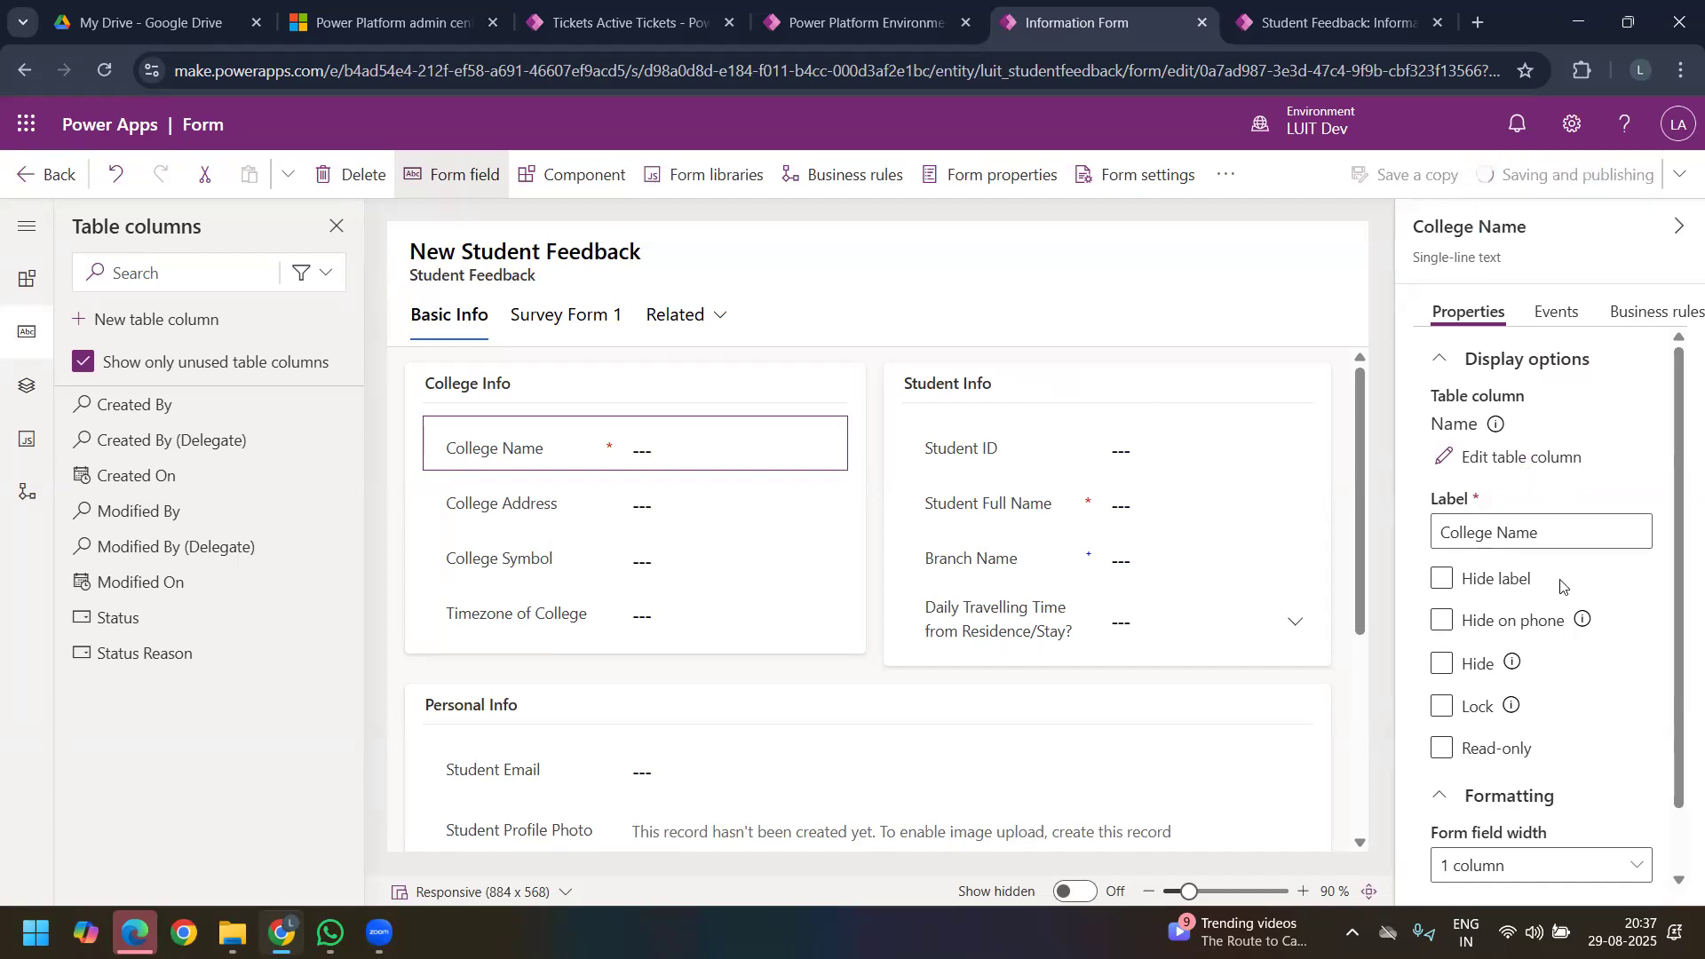
# Step: Reopen the Name column's settings to check its Required option, and close the column editor
pyautogui.scroll(-1, 1563, 579)
pyautogui.scroll(-1, 1480, 739)
pyautogui.scroll(2, 1496, 578)
pyautogui.click(1501, 458)
pyautogui.scroll(-2, 1141, 568)
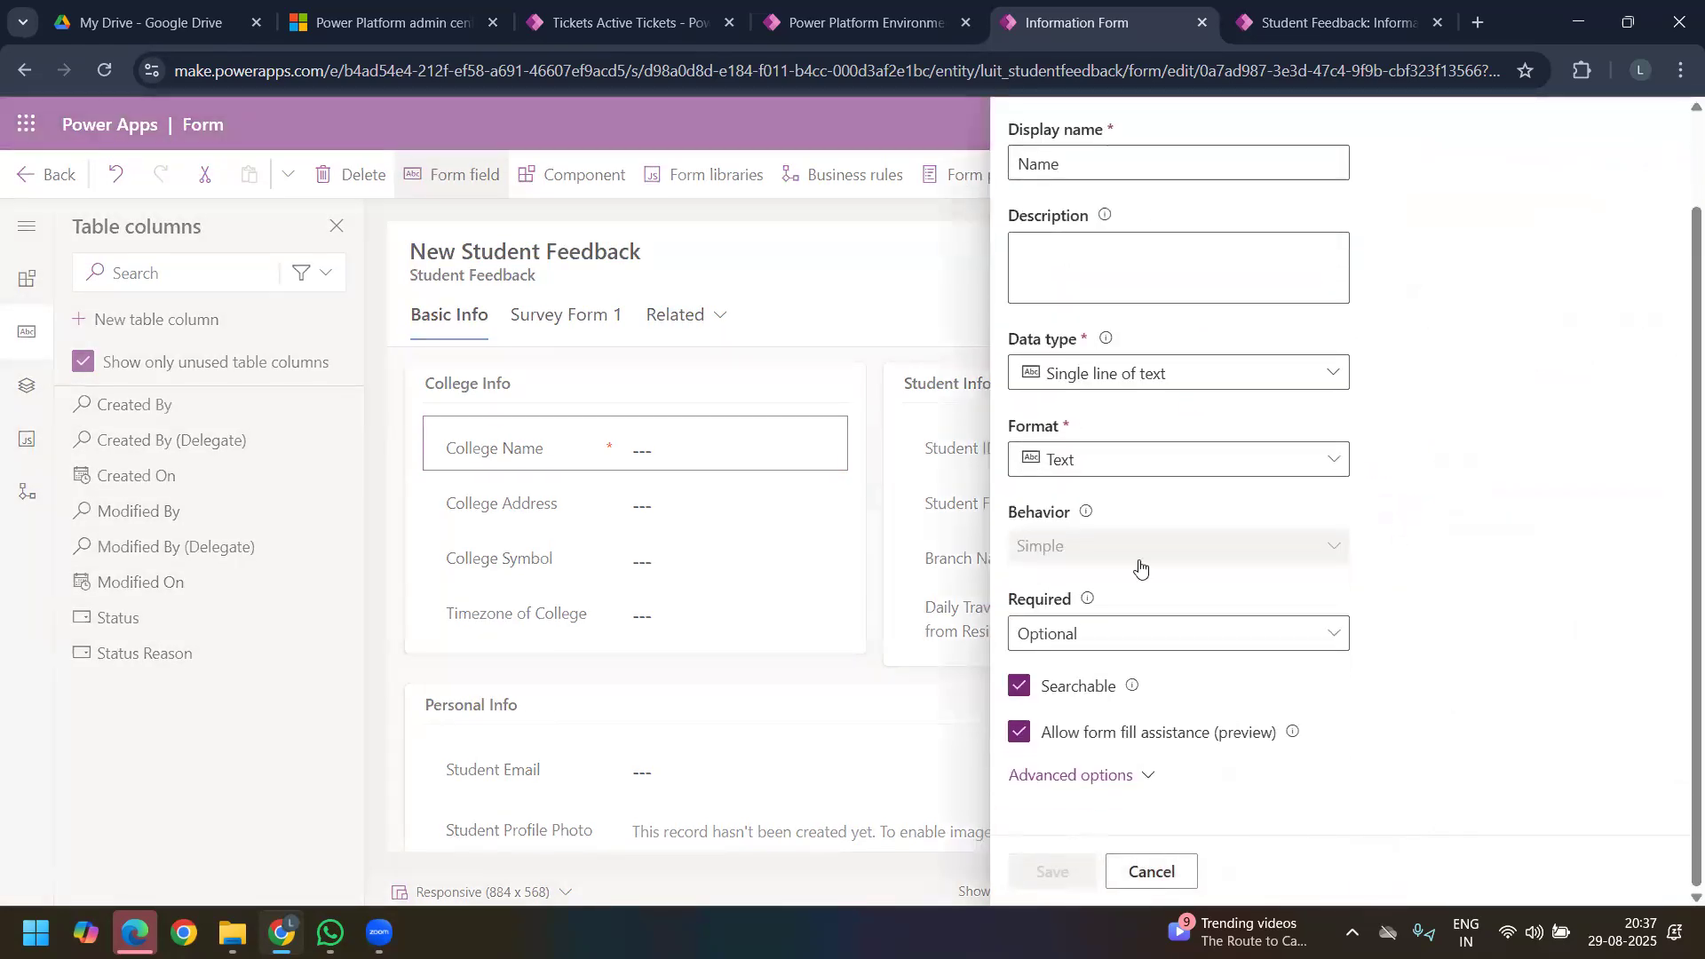
pyautogui.click(838, 285)
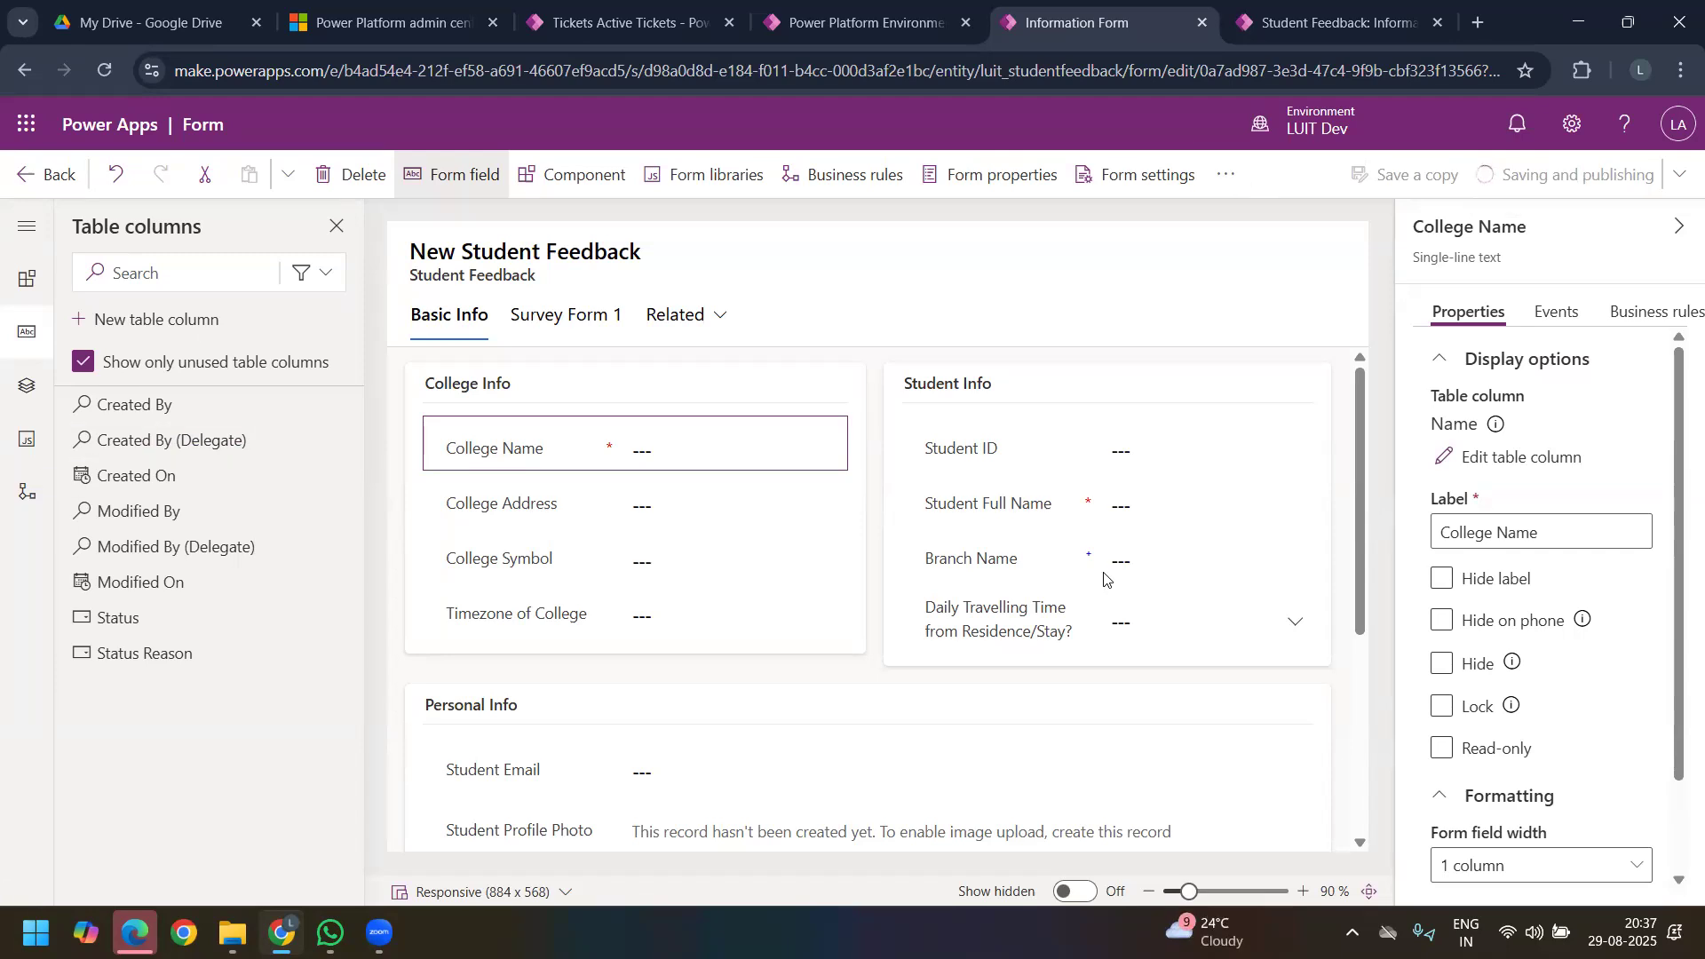
# Step: Browse the Downloads folder for a Student Profile Photo in the survey app's record, and cancel without choosing a file
pyautogui.click(1323, 27)
pyautogui.moveTo(1237, 602); pyautogui.dragTo(1311, 599)
pyautogui.click(1373, 614)
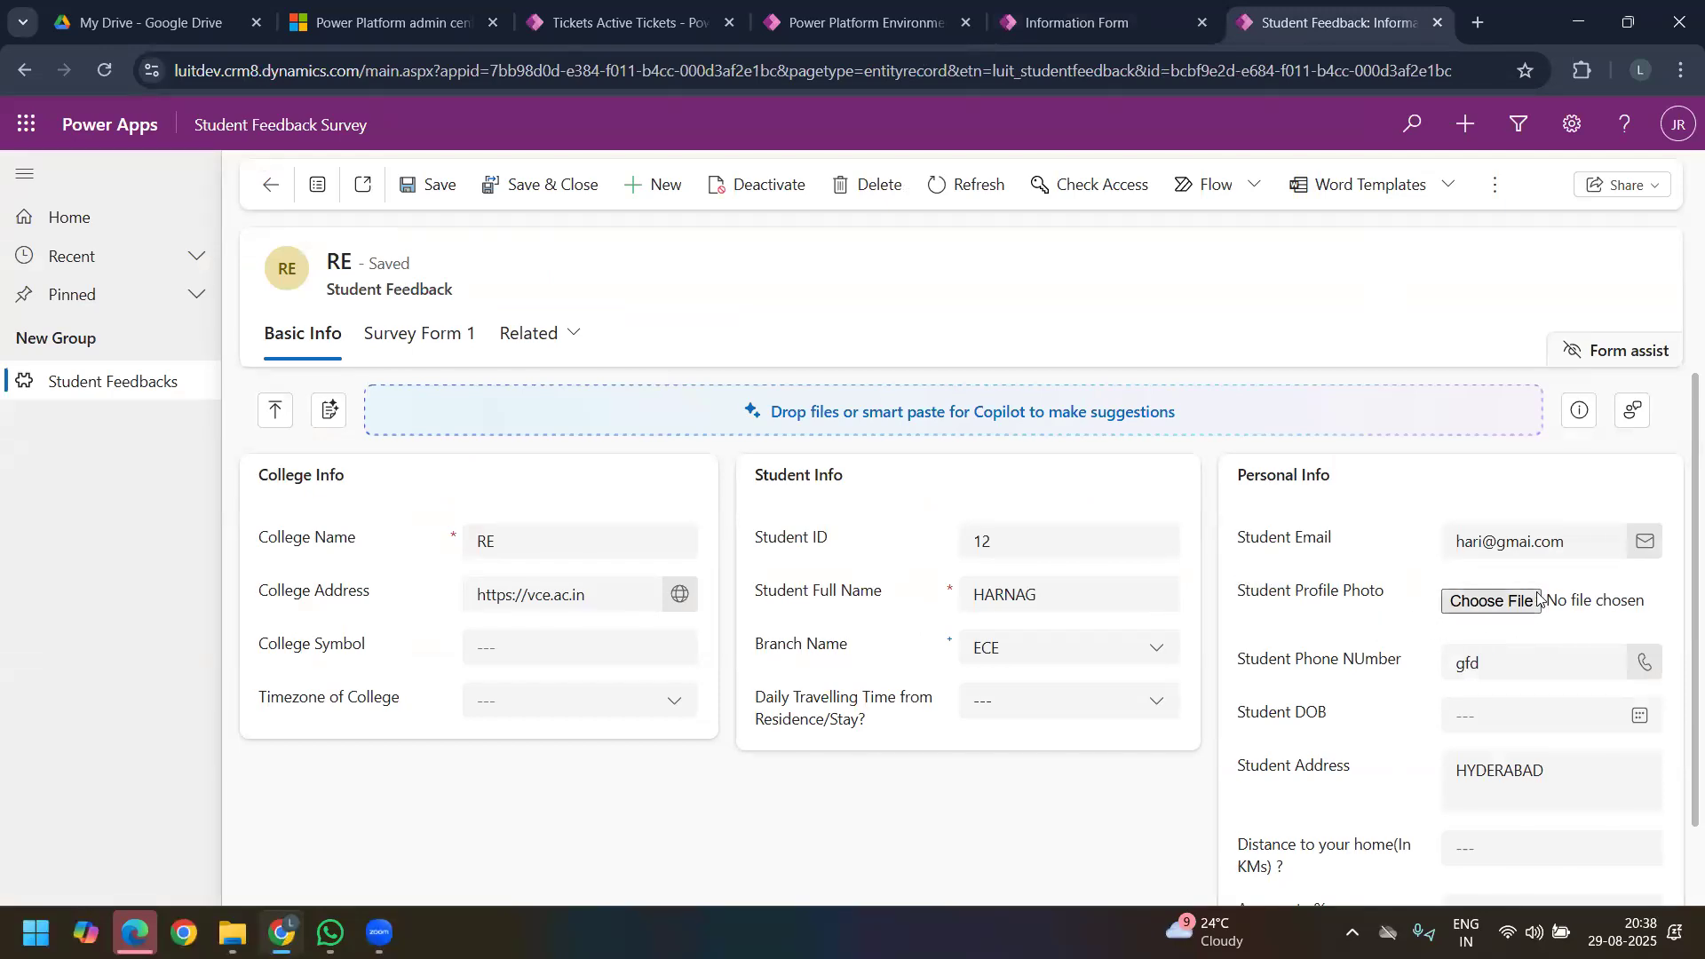
pyautogui.click(1488, 603)
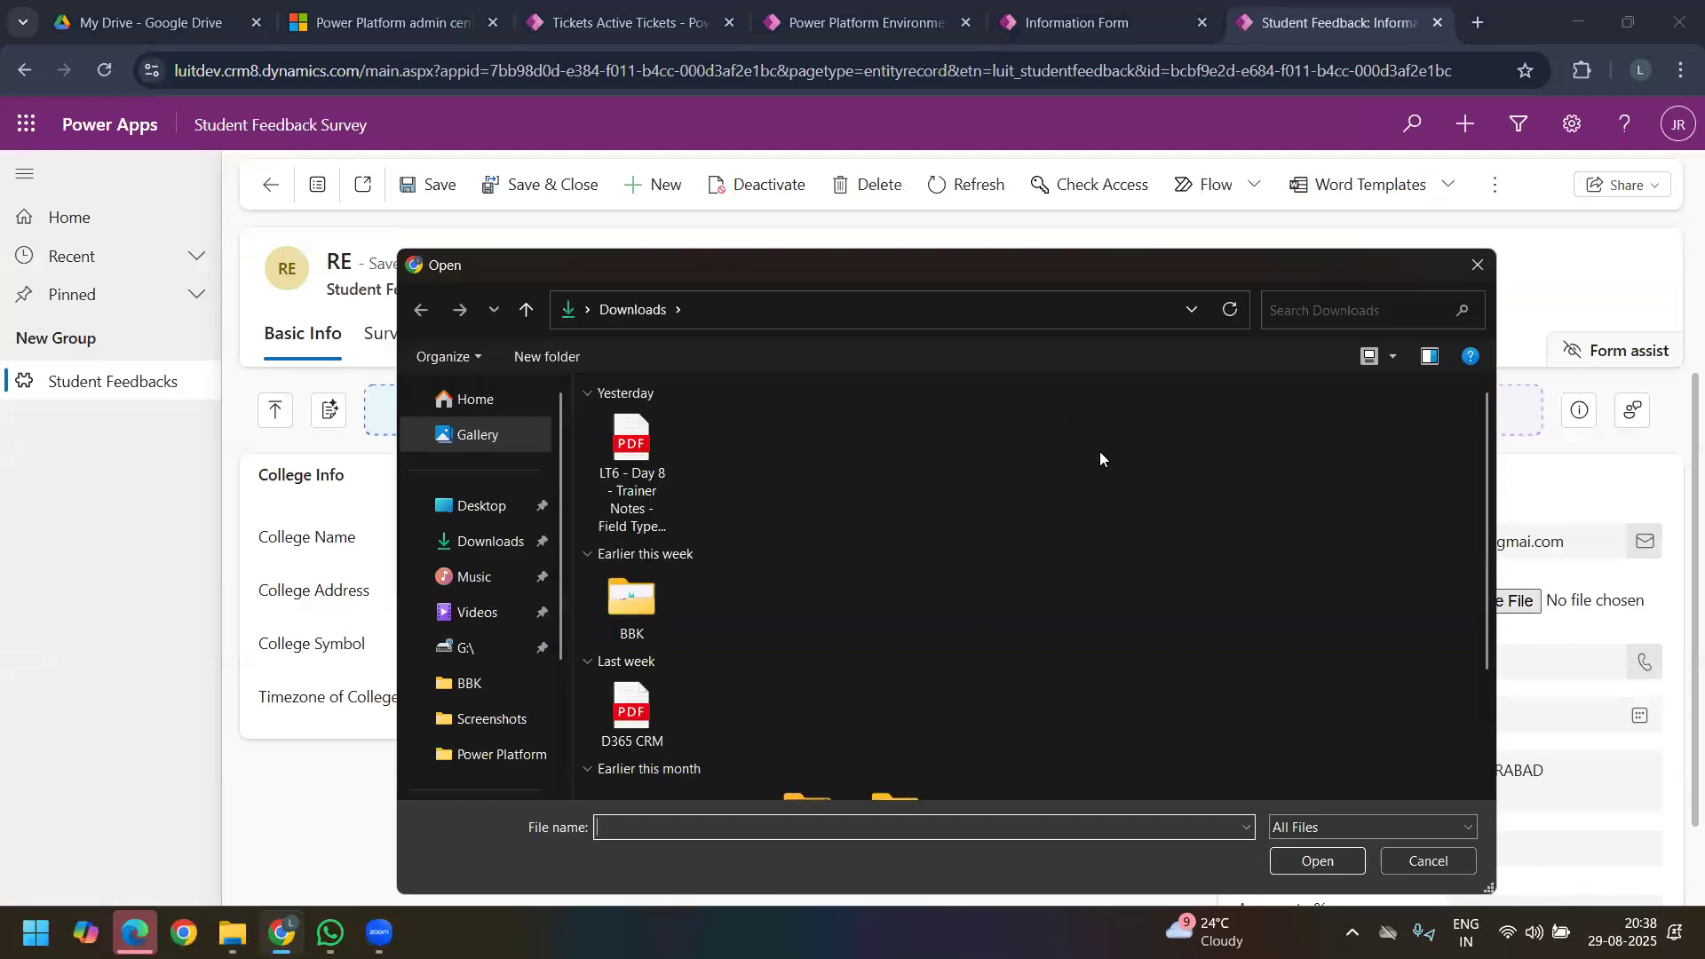
pyautogui.scroll(-3, 1117, 519)
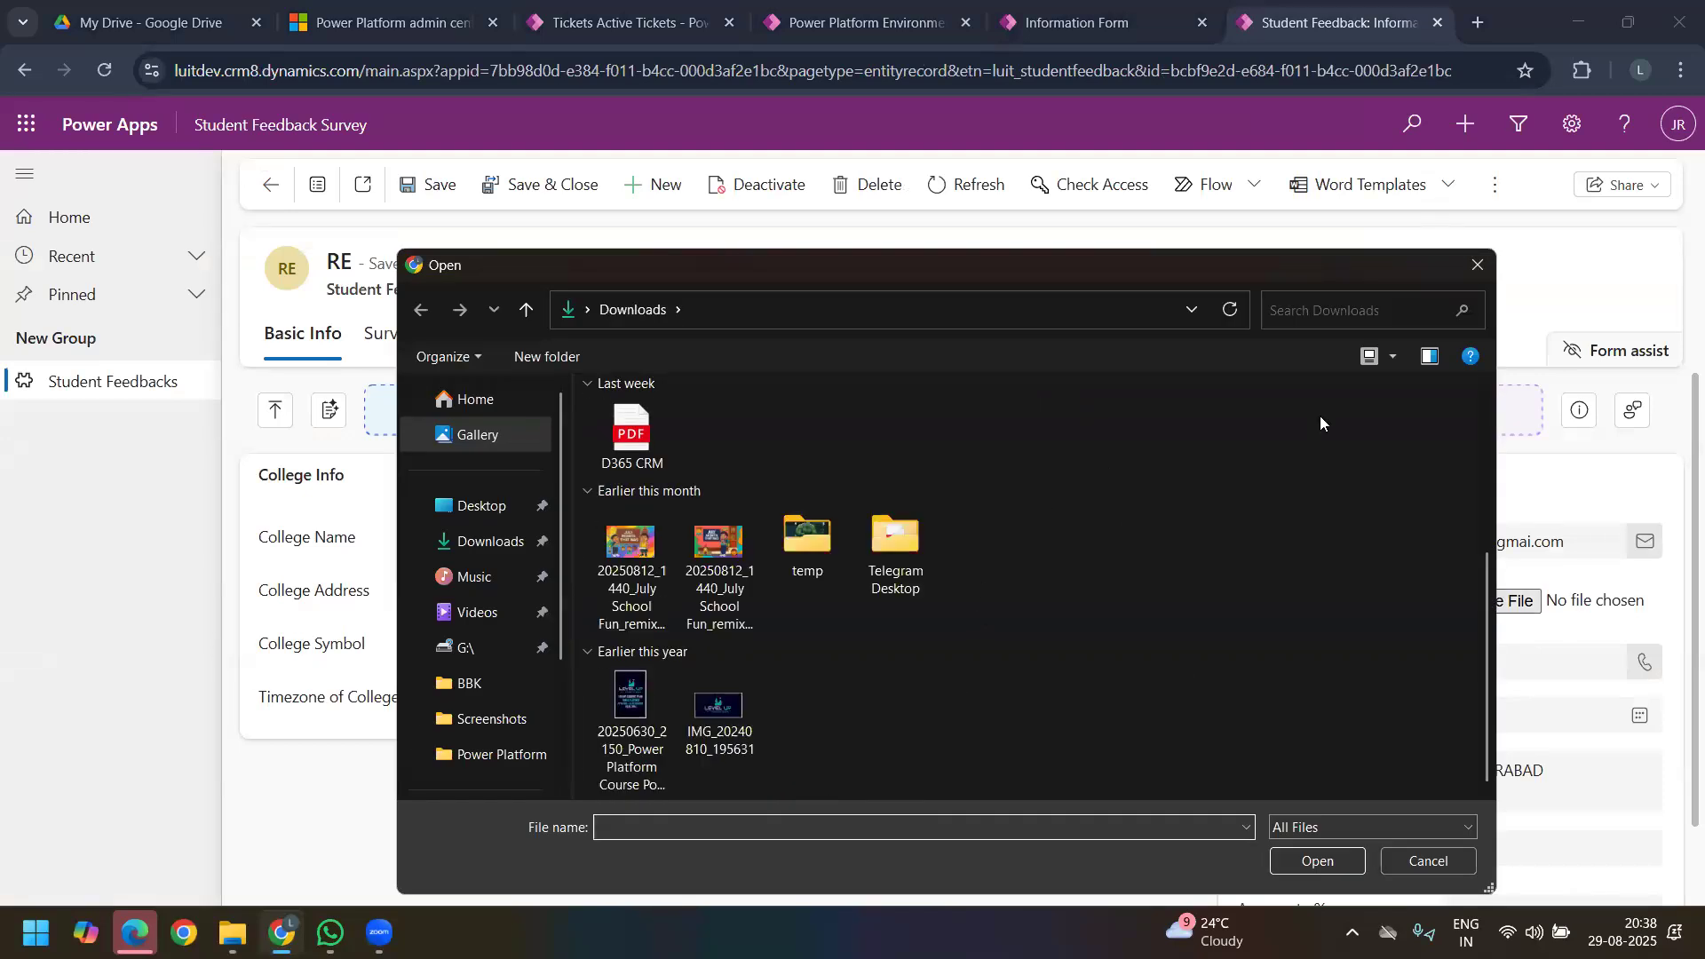
pyautogui.click(1474, 270)
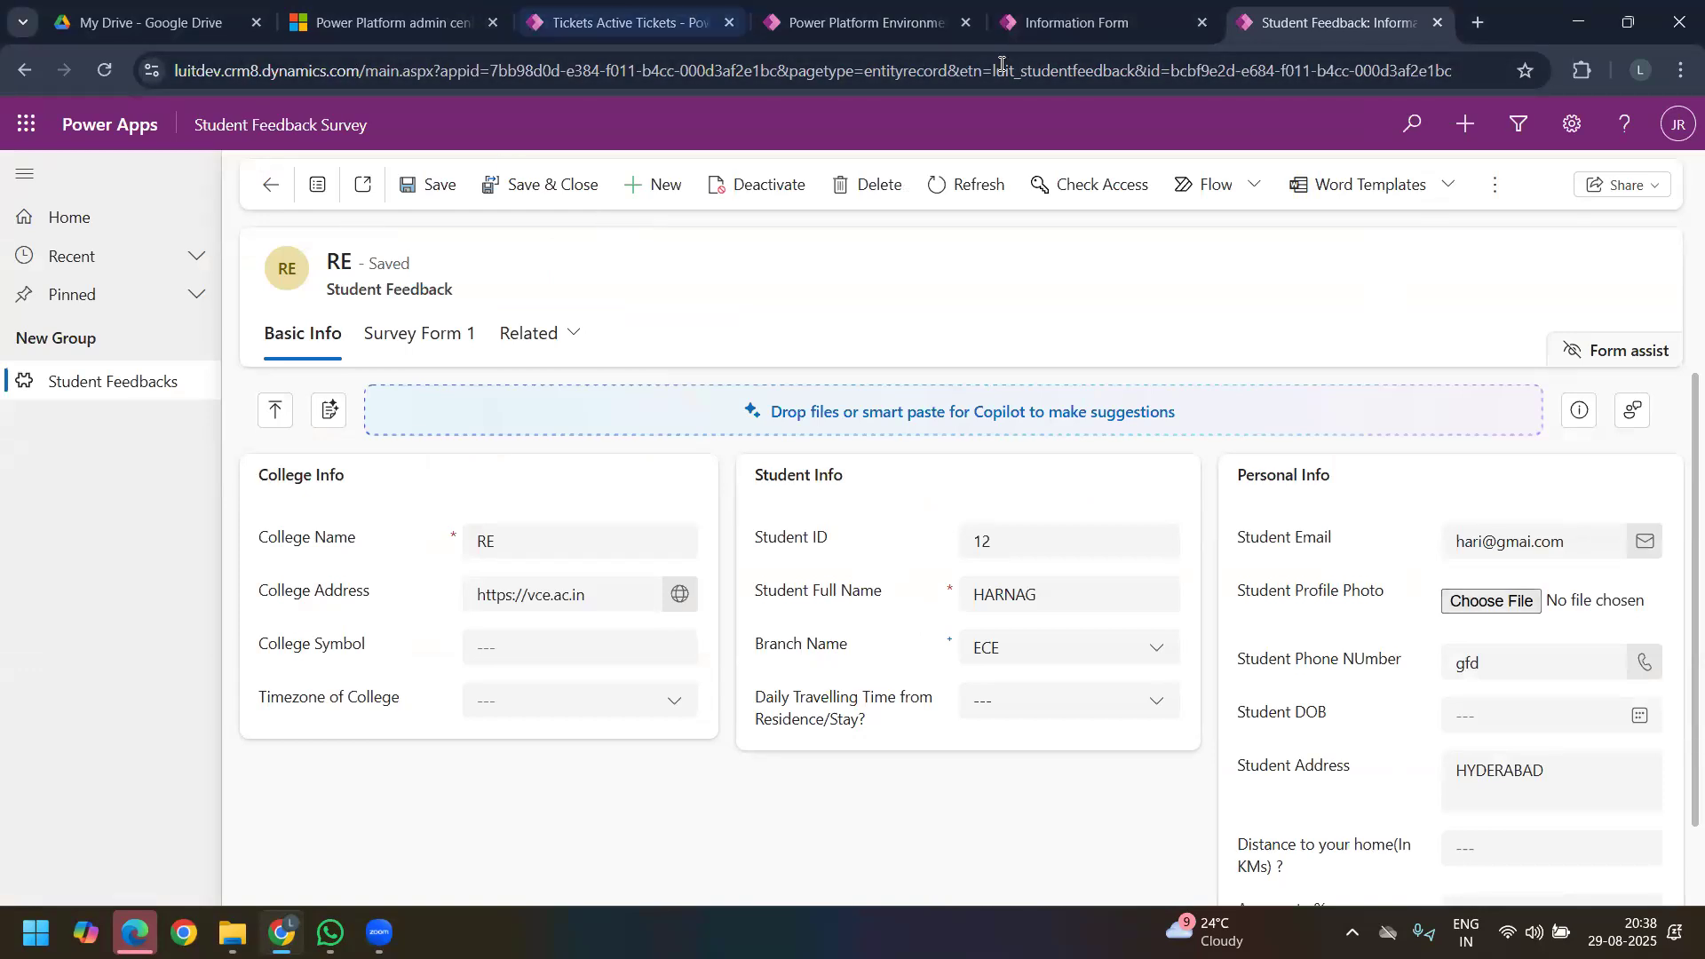
# Step: Save and publish the form again from the form designer and return to the Student Feedback record
pyautogui.click(1048, 31)
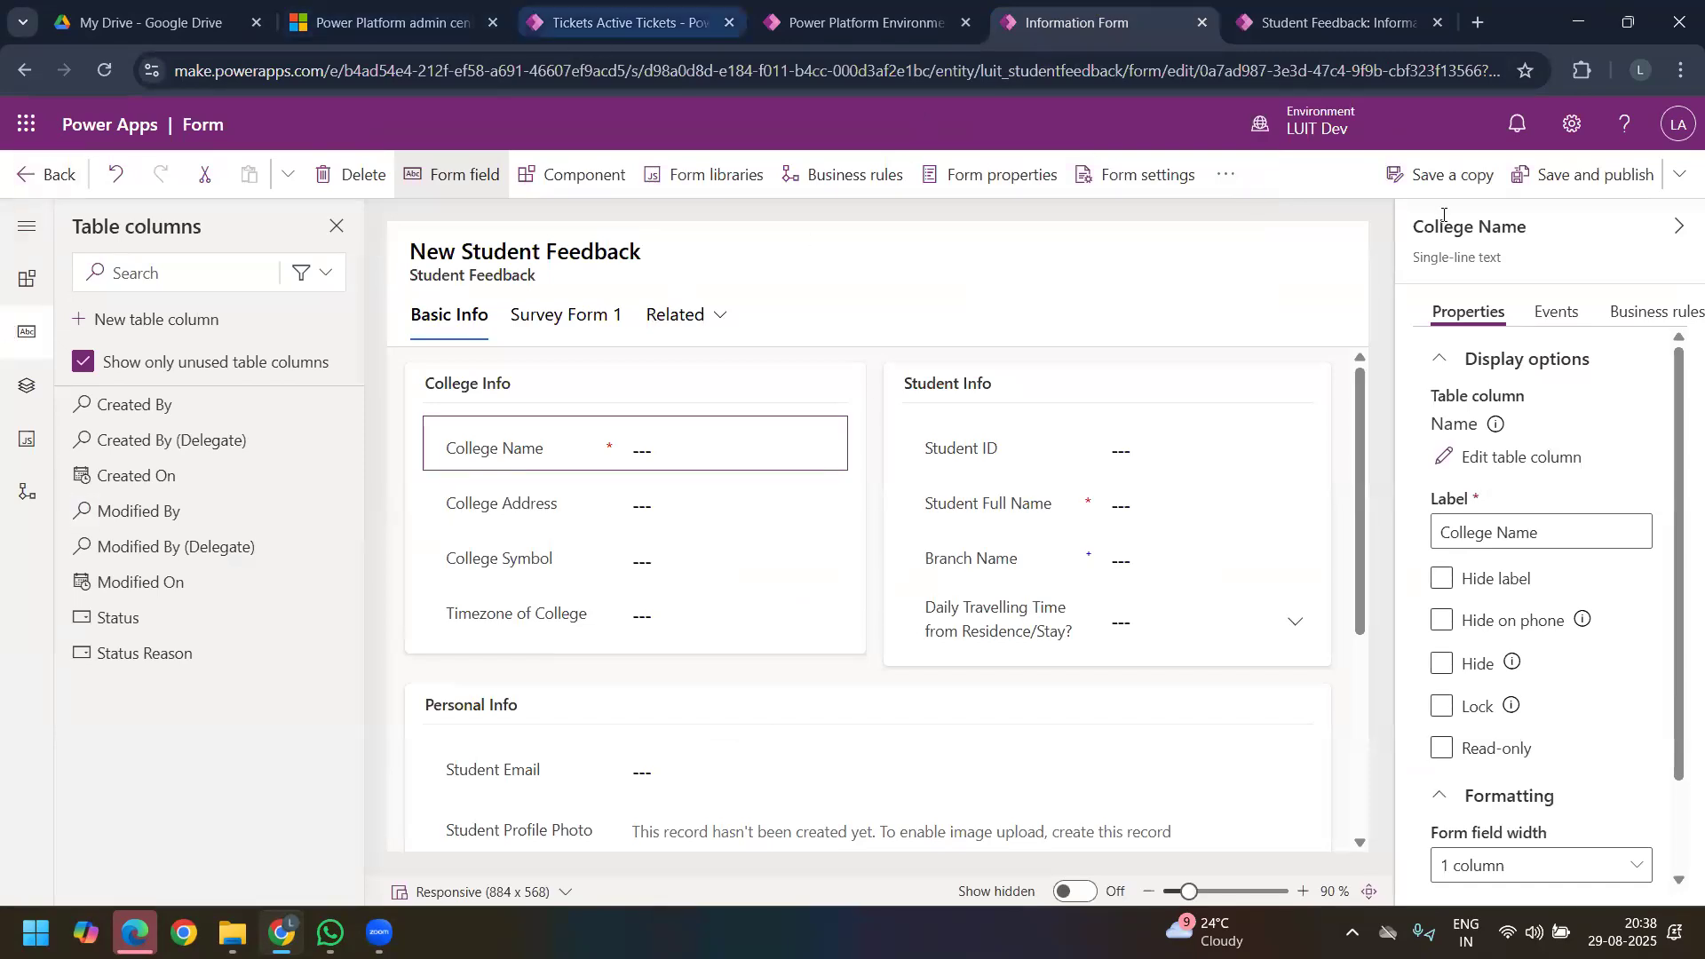
pyautogui.click(1563, 175)
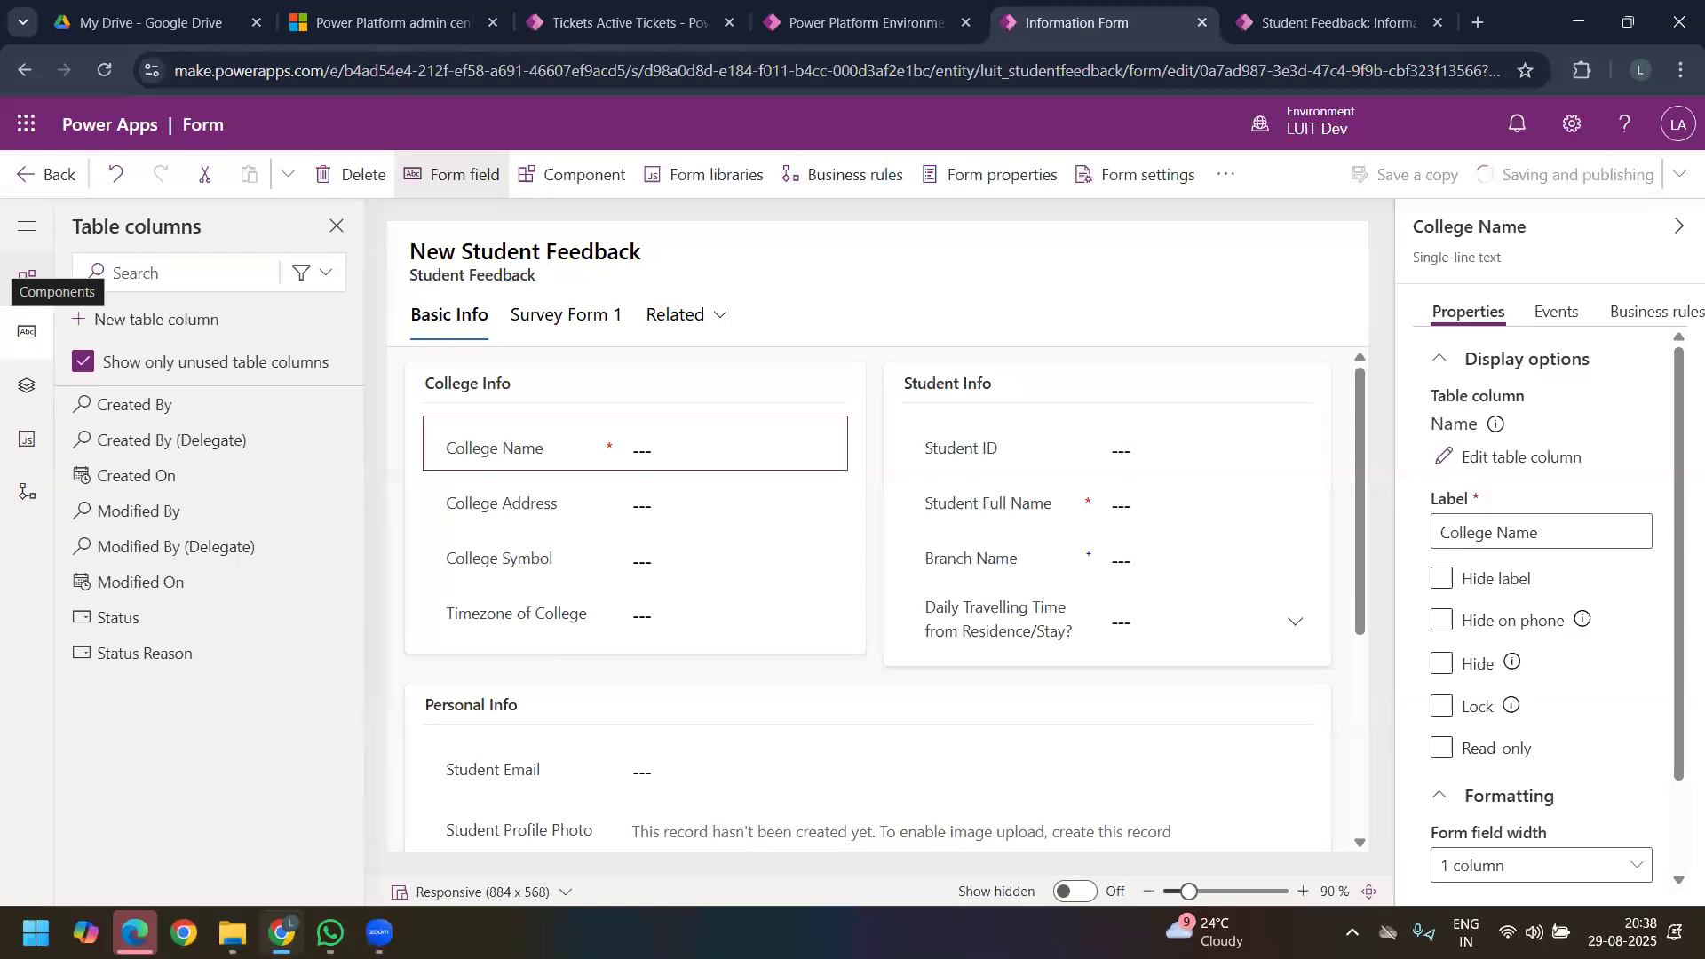
pyautogui.click(1332, 22)
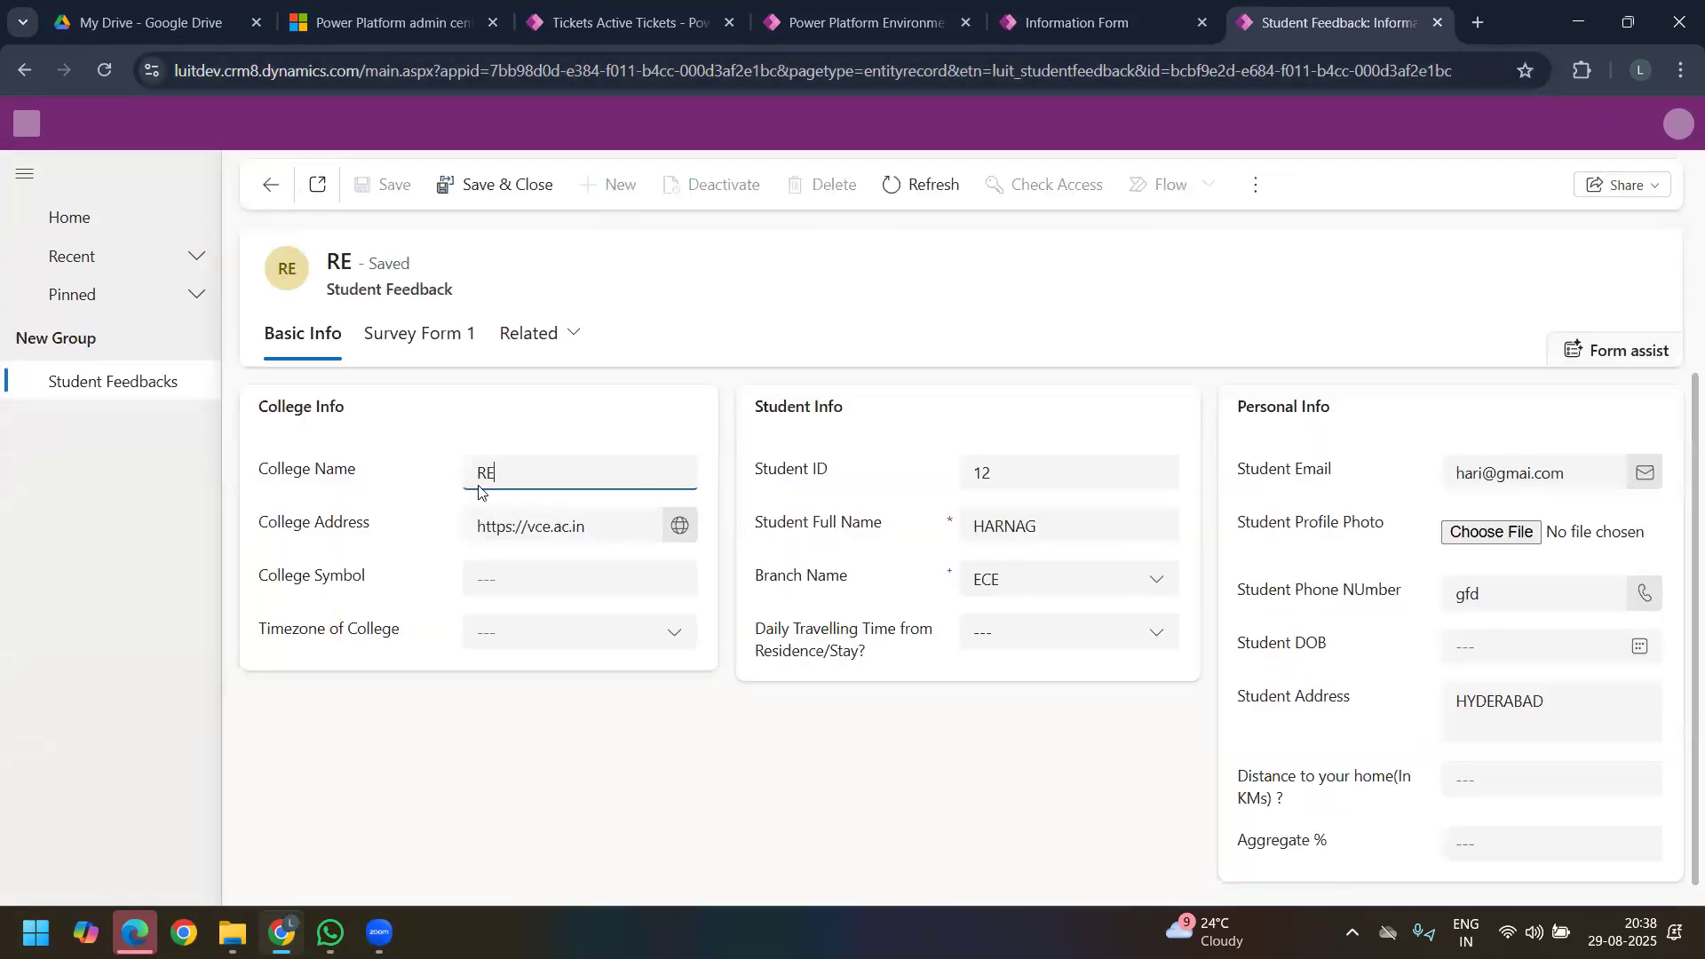
# Step: Clear the College Name of the RE record and save it
pyautogui.click(478, 484)
pyautogui.press('BackSpace')
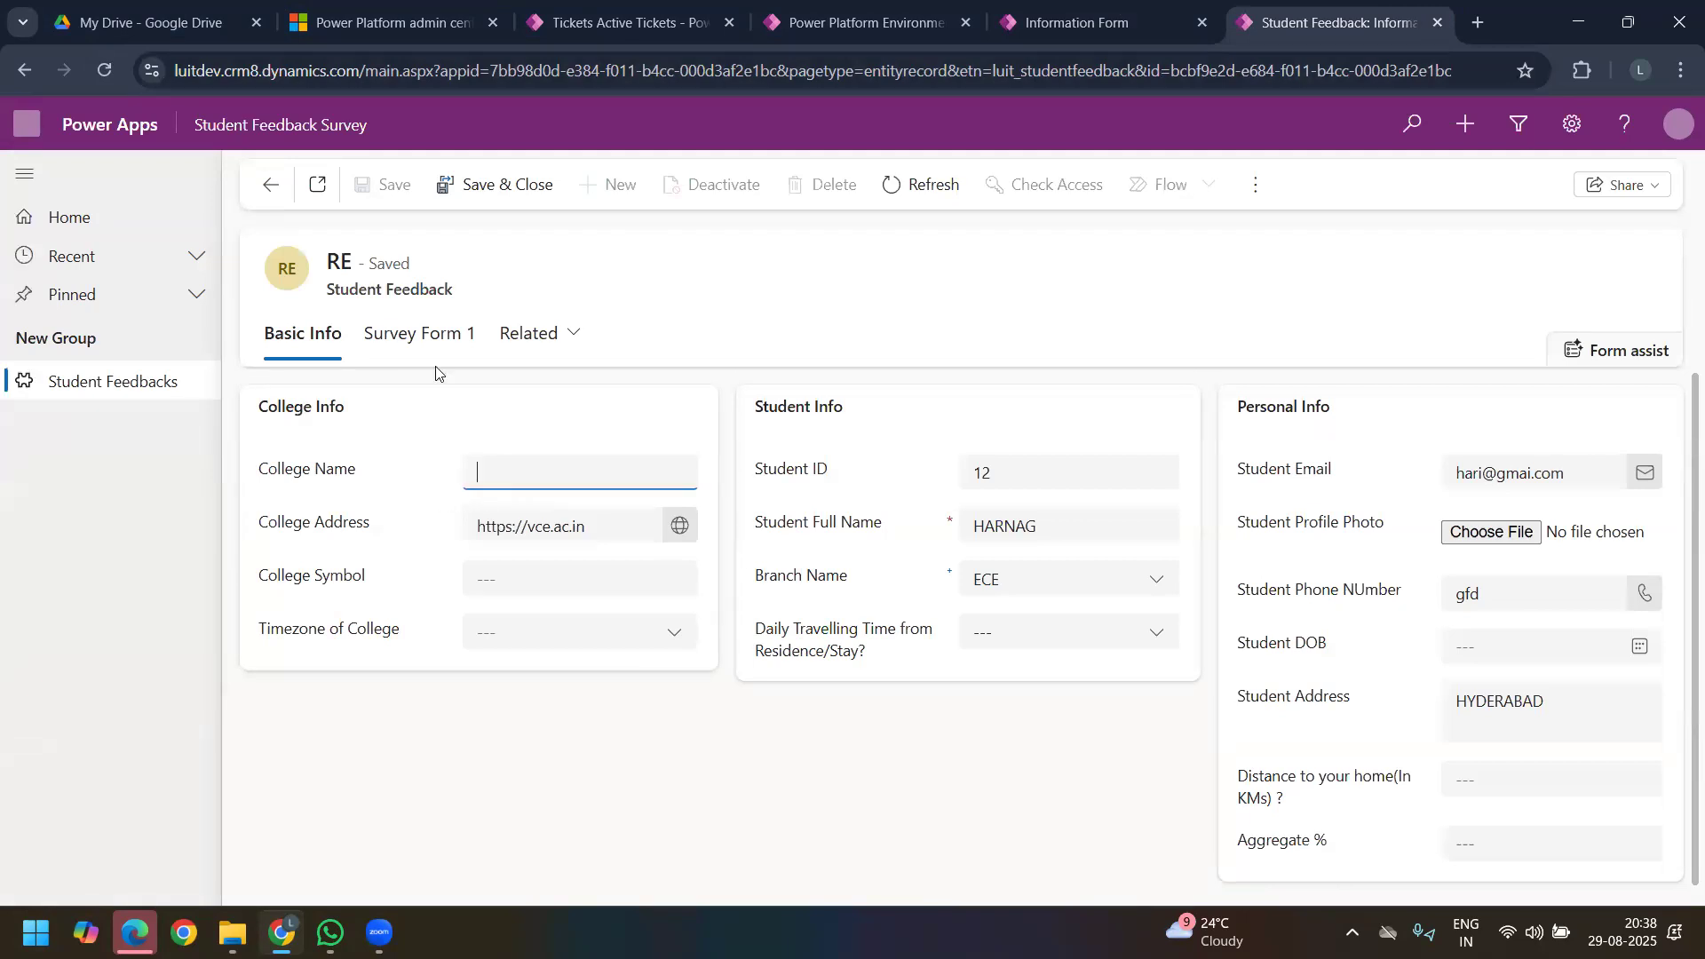
pyautogui.click(392, 195)
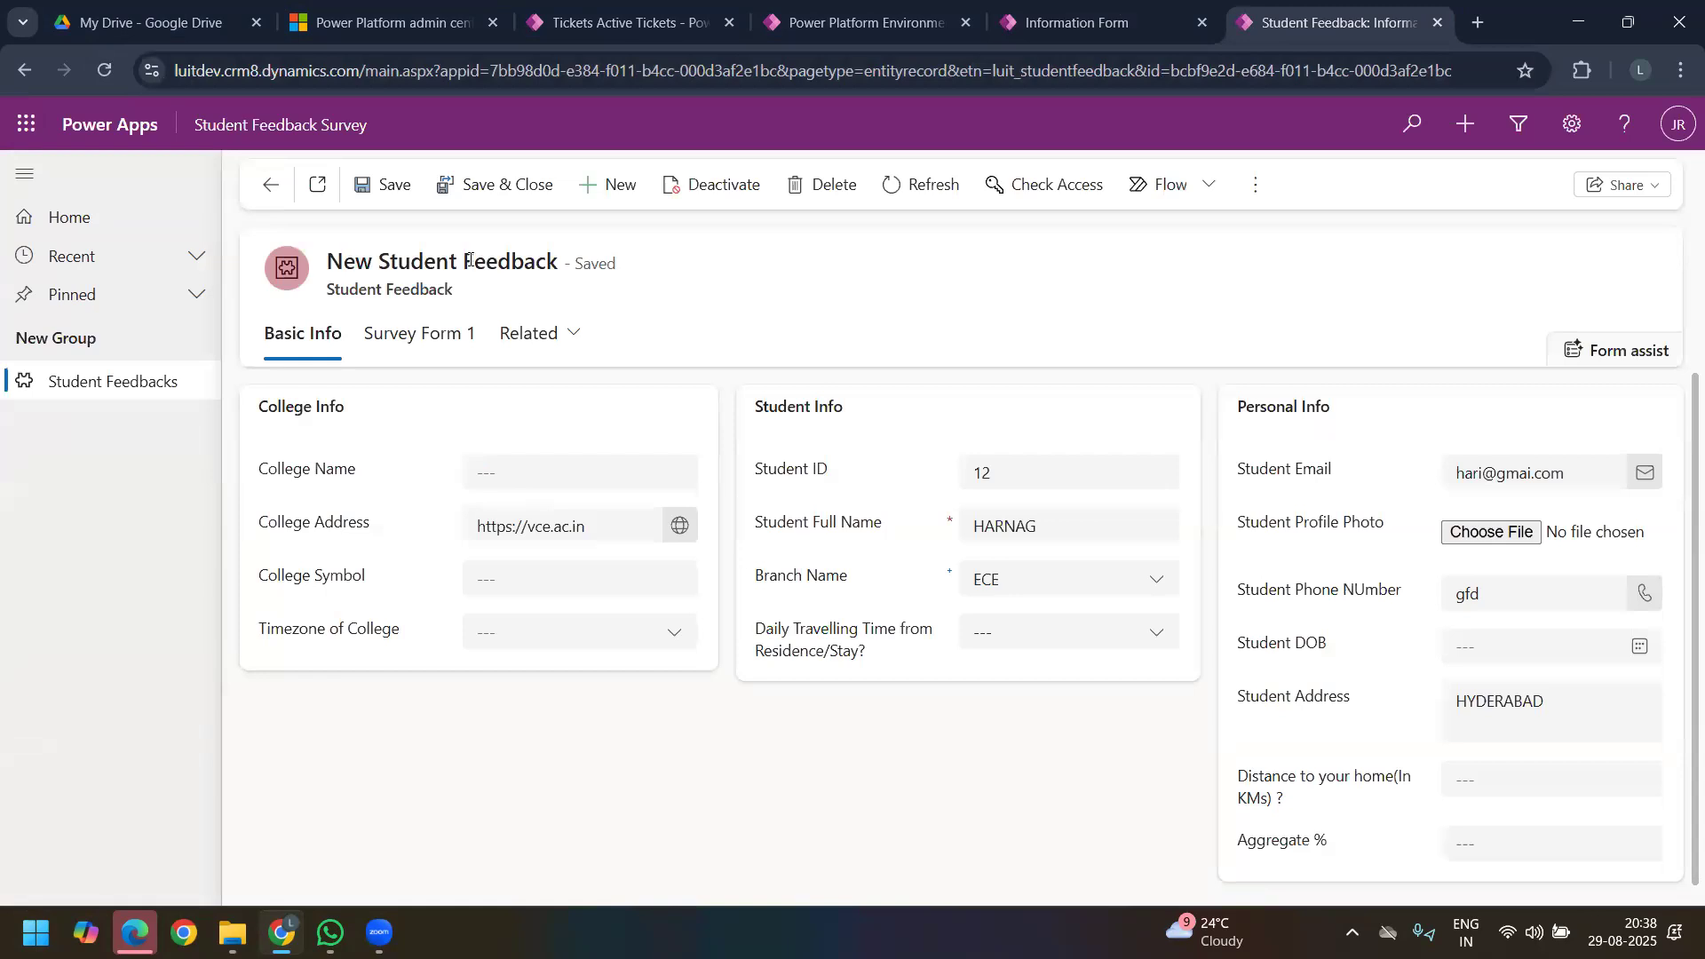
# Step: Compare the saved record's title with its empty College Name field
pyautogui.moveTo(326, 260); pyautogui.dragTo(556, 259)
pyautogui.click(644, 377)
pyautogui.click(519, 475)
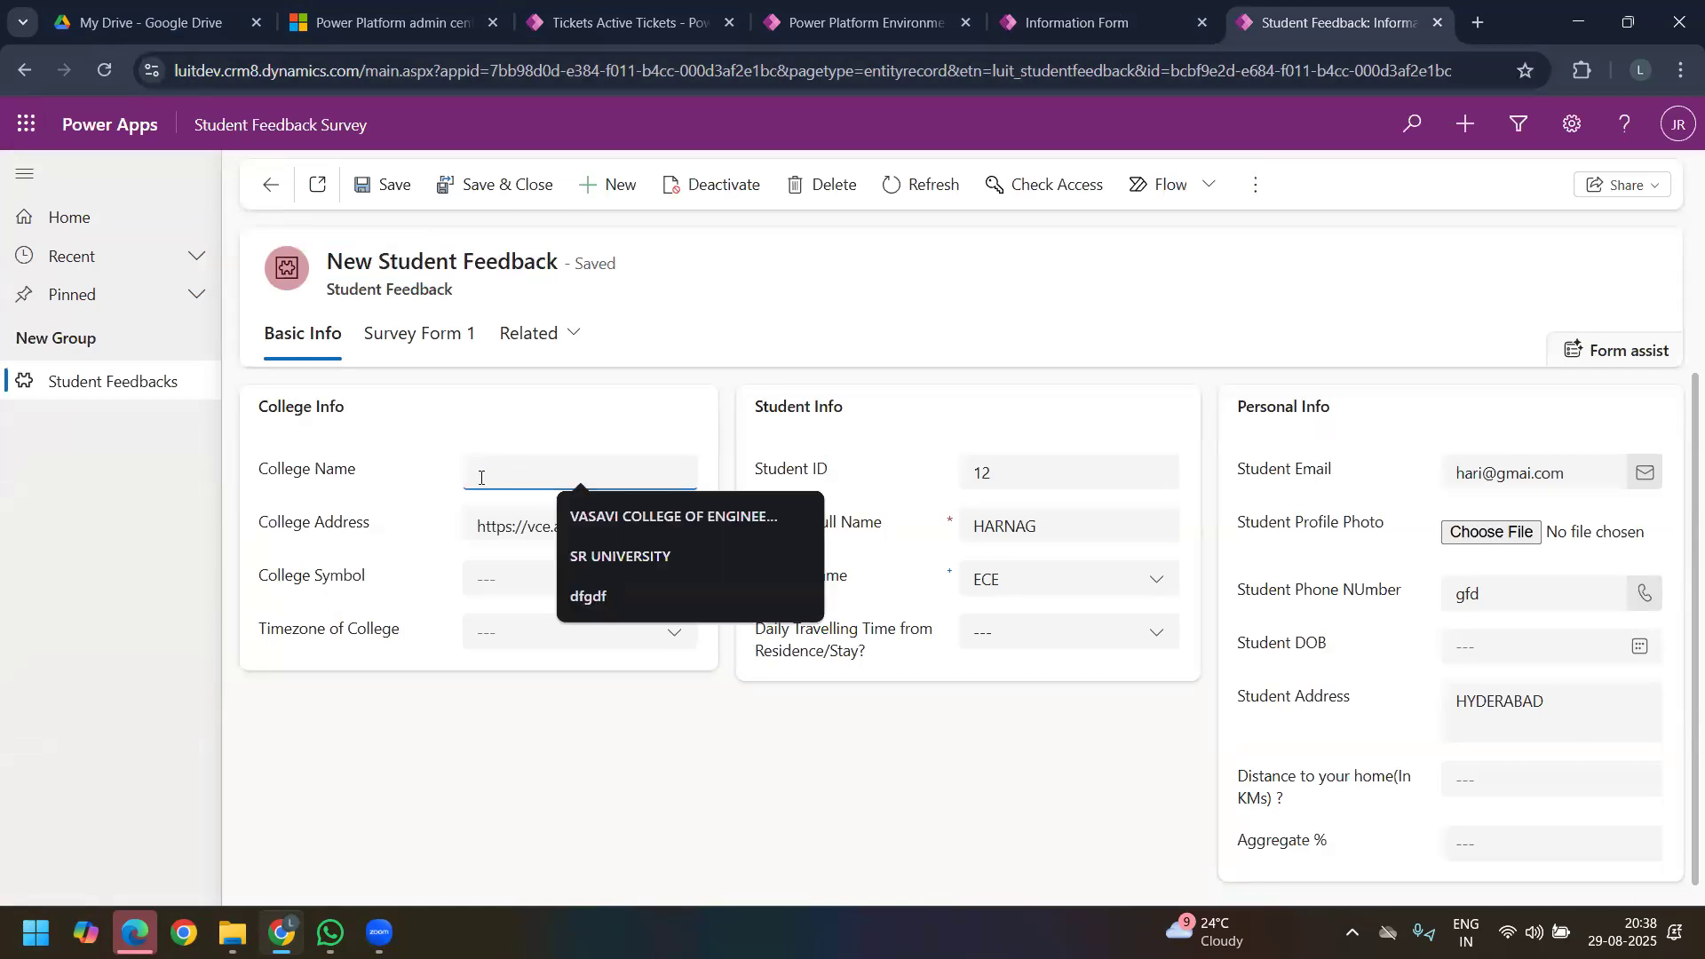
pyautogui.click(360, 483)
pyautogui.moveTo(331, 260); pyautogui.dragTo(565, 254)
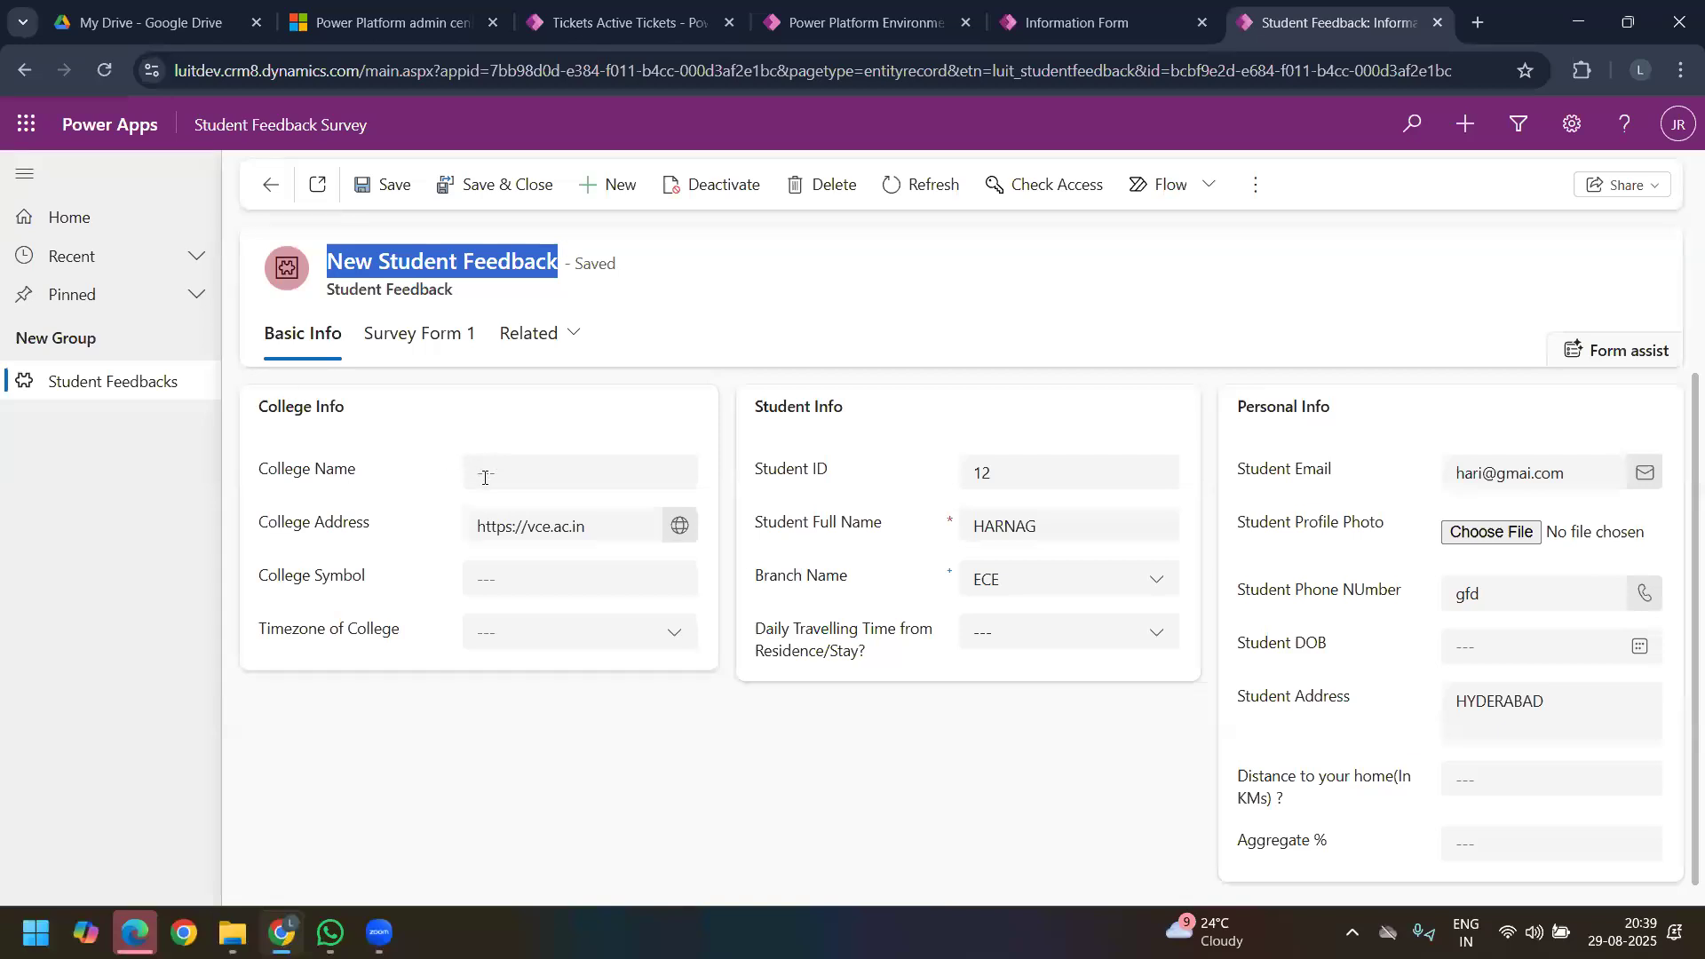
pyautogui.click(485, 478)
pyautogui.click(327, 267)
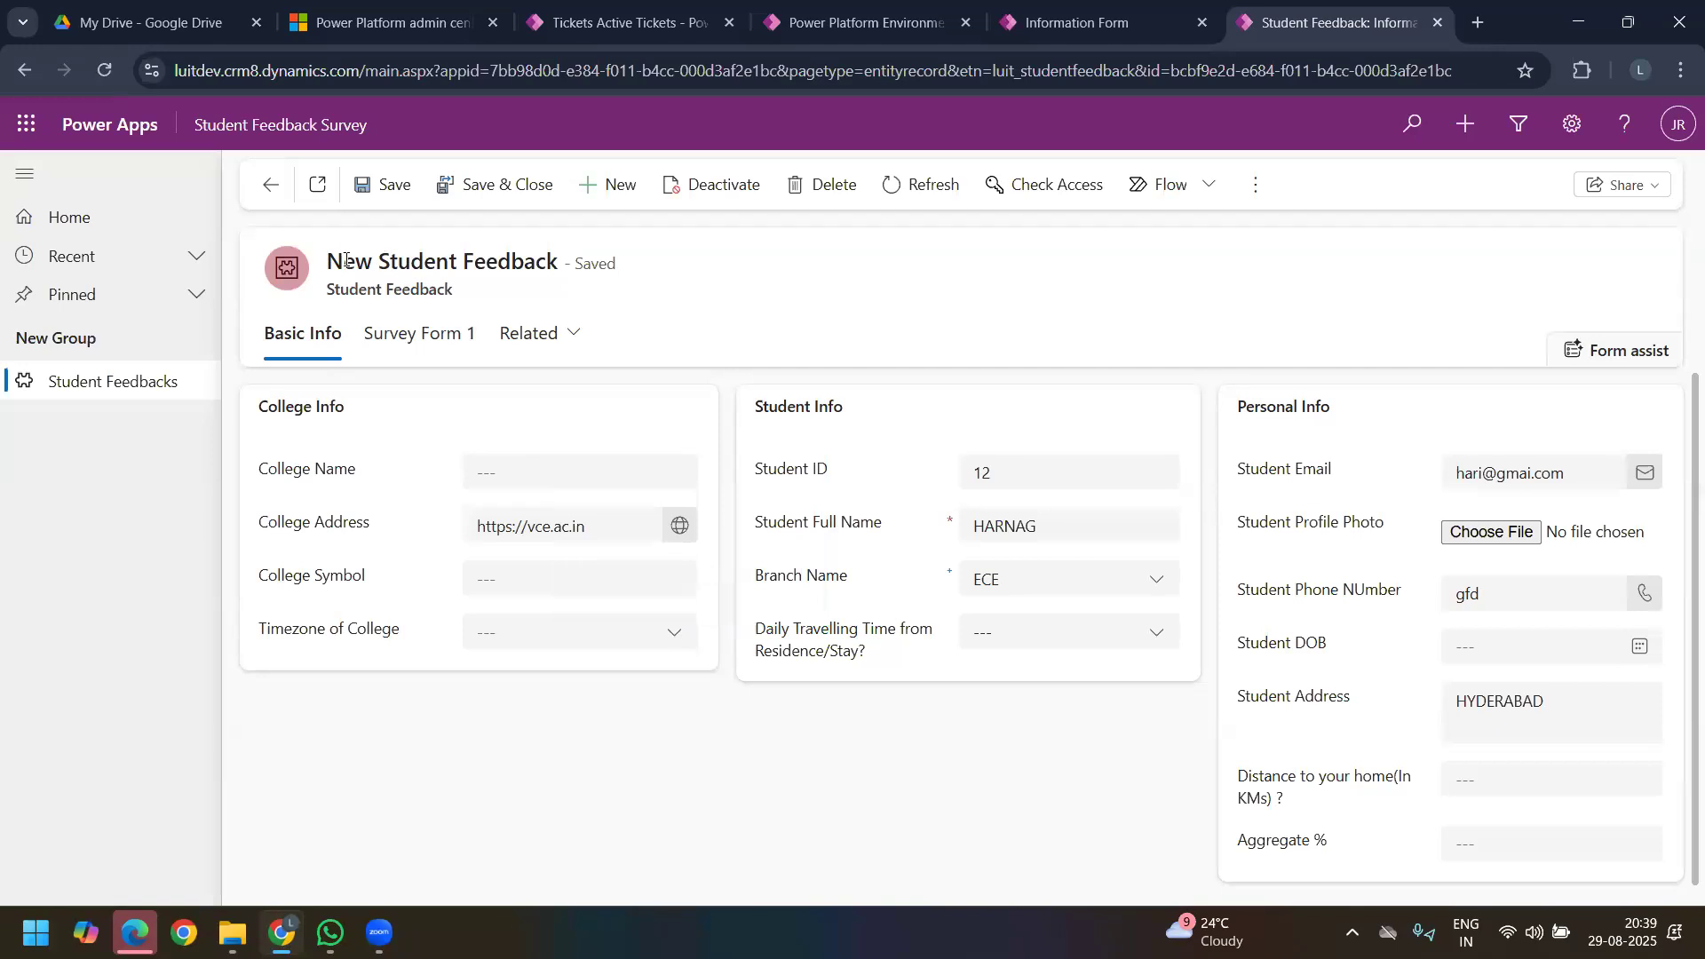
# Step: Check the names in the Active Student Feedbacks list, and open the SR UNIVERSITY record to view its Survey Form 1 fields
pyautogui.click(270, 185)
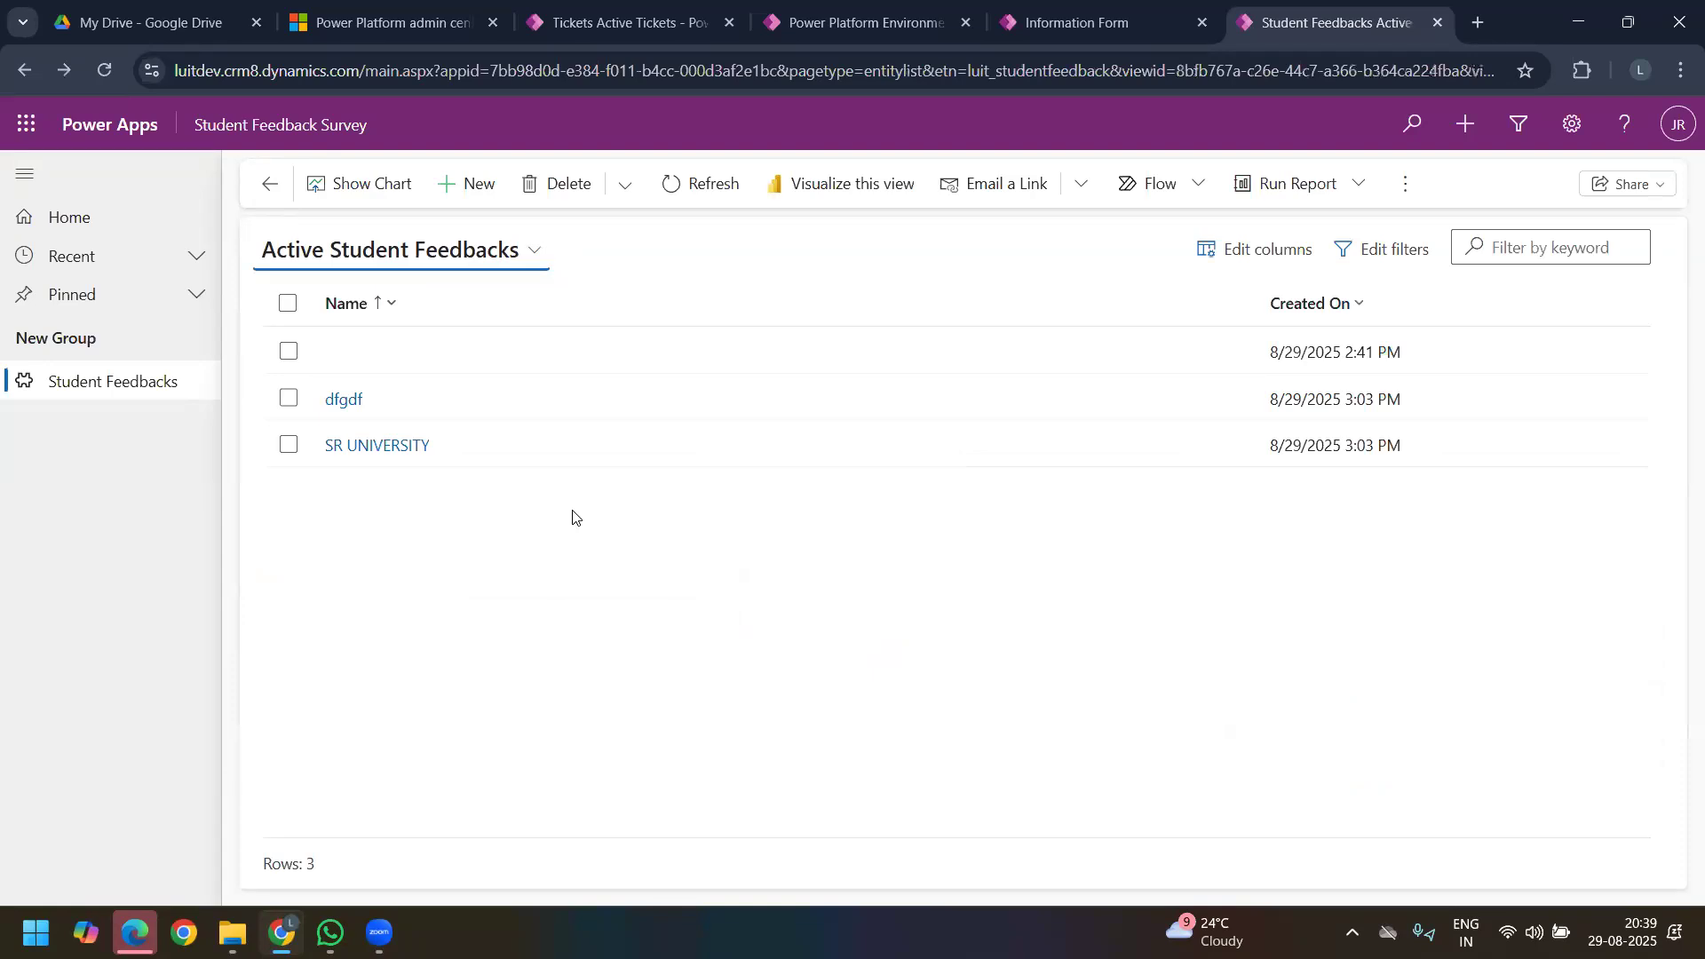
pyautogui.click(353, 447)
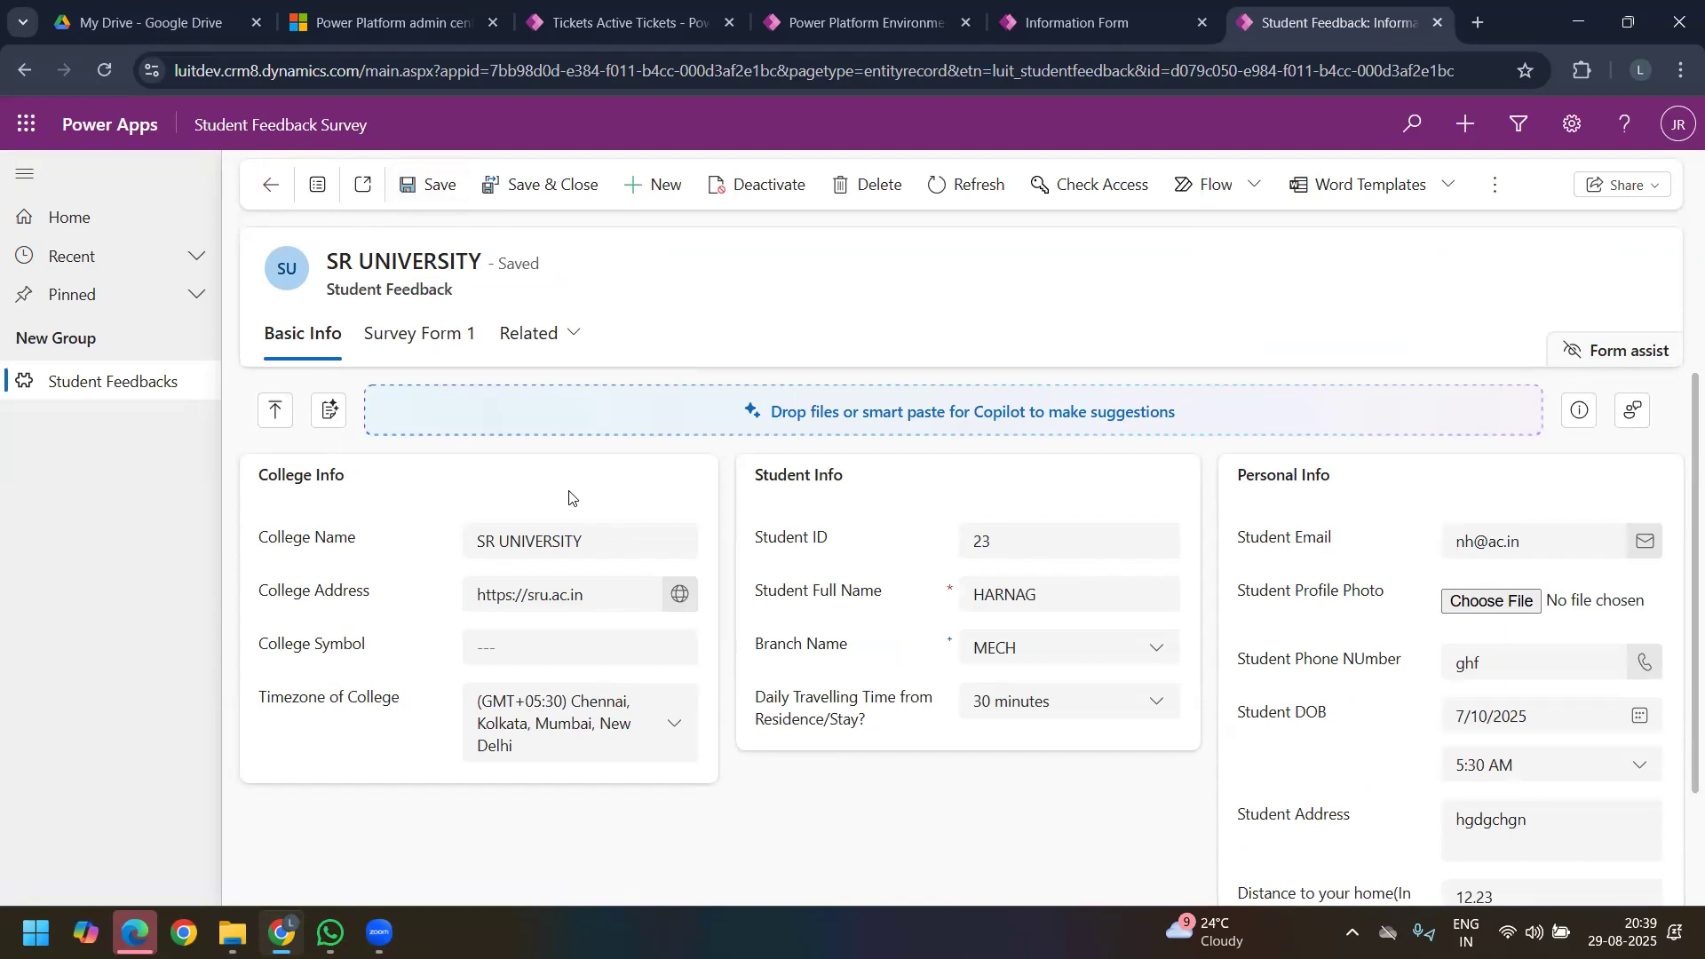
pyautogui.click(419, 337)
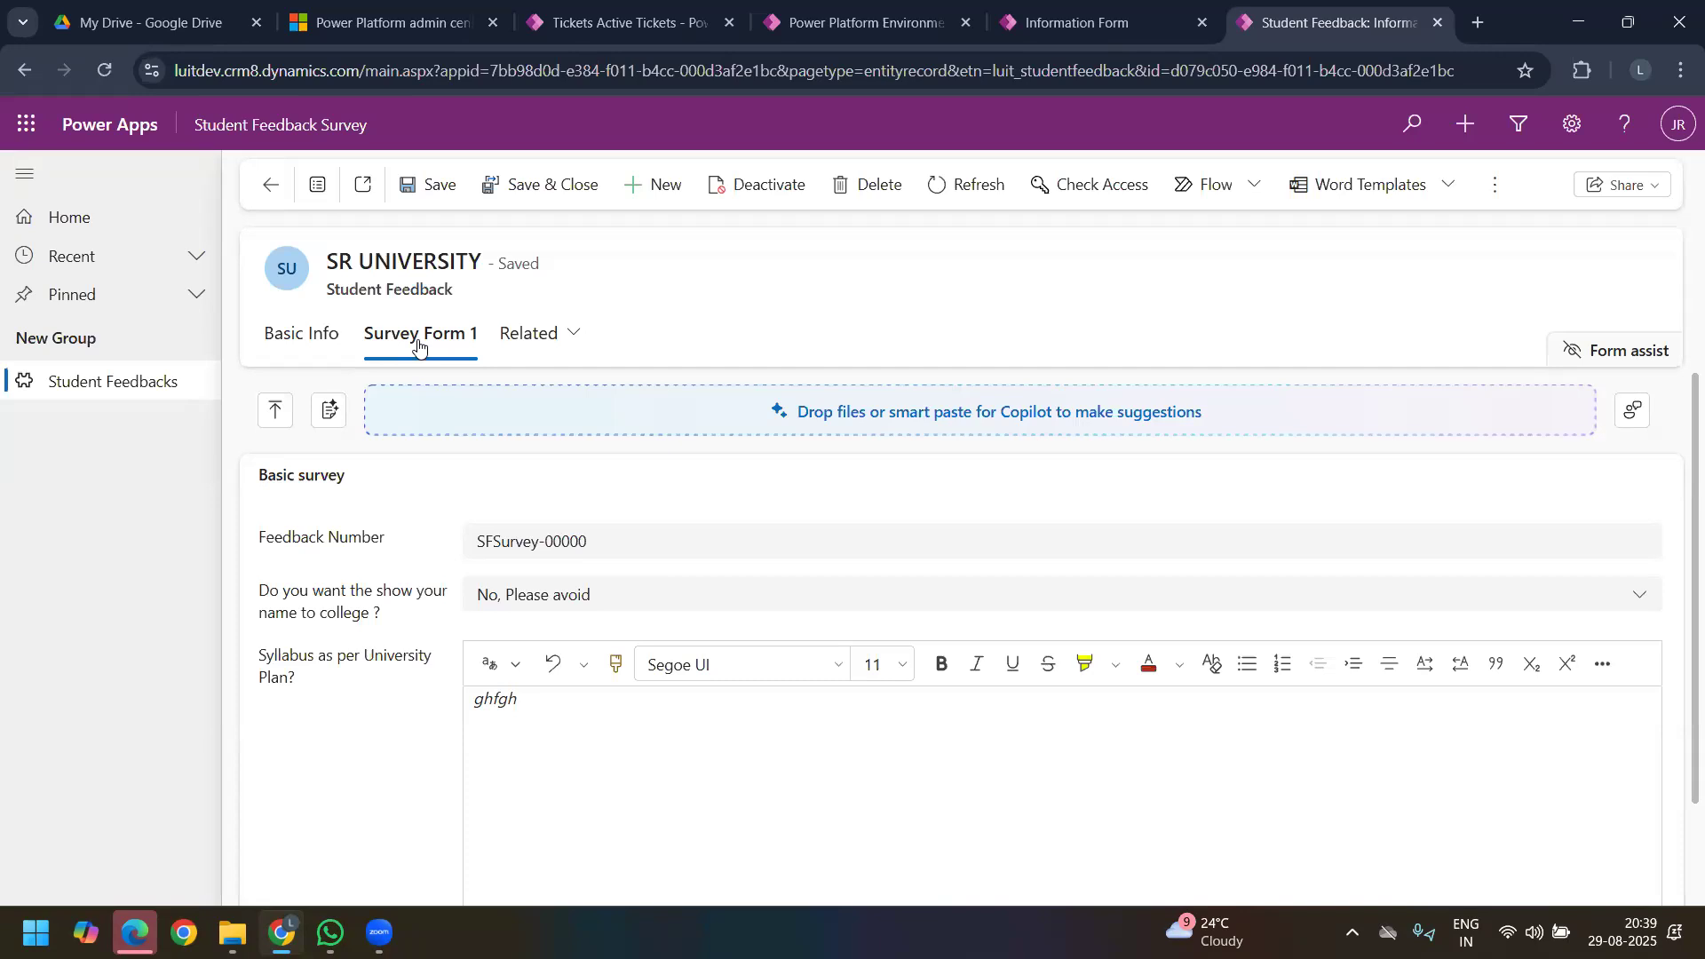
# Step: View the Lookup options among the data types for a new column in the form designer, and close the column without saving
pyautogui.click(910, 25)
pyautogui.click(1068, 23)
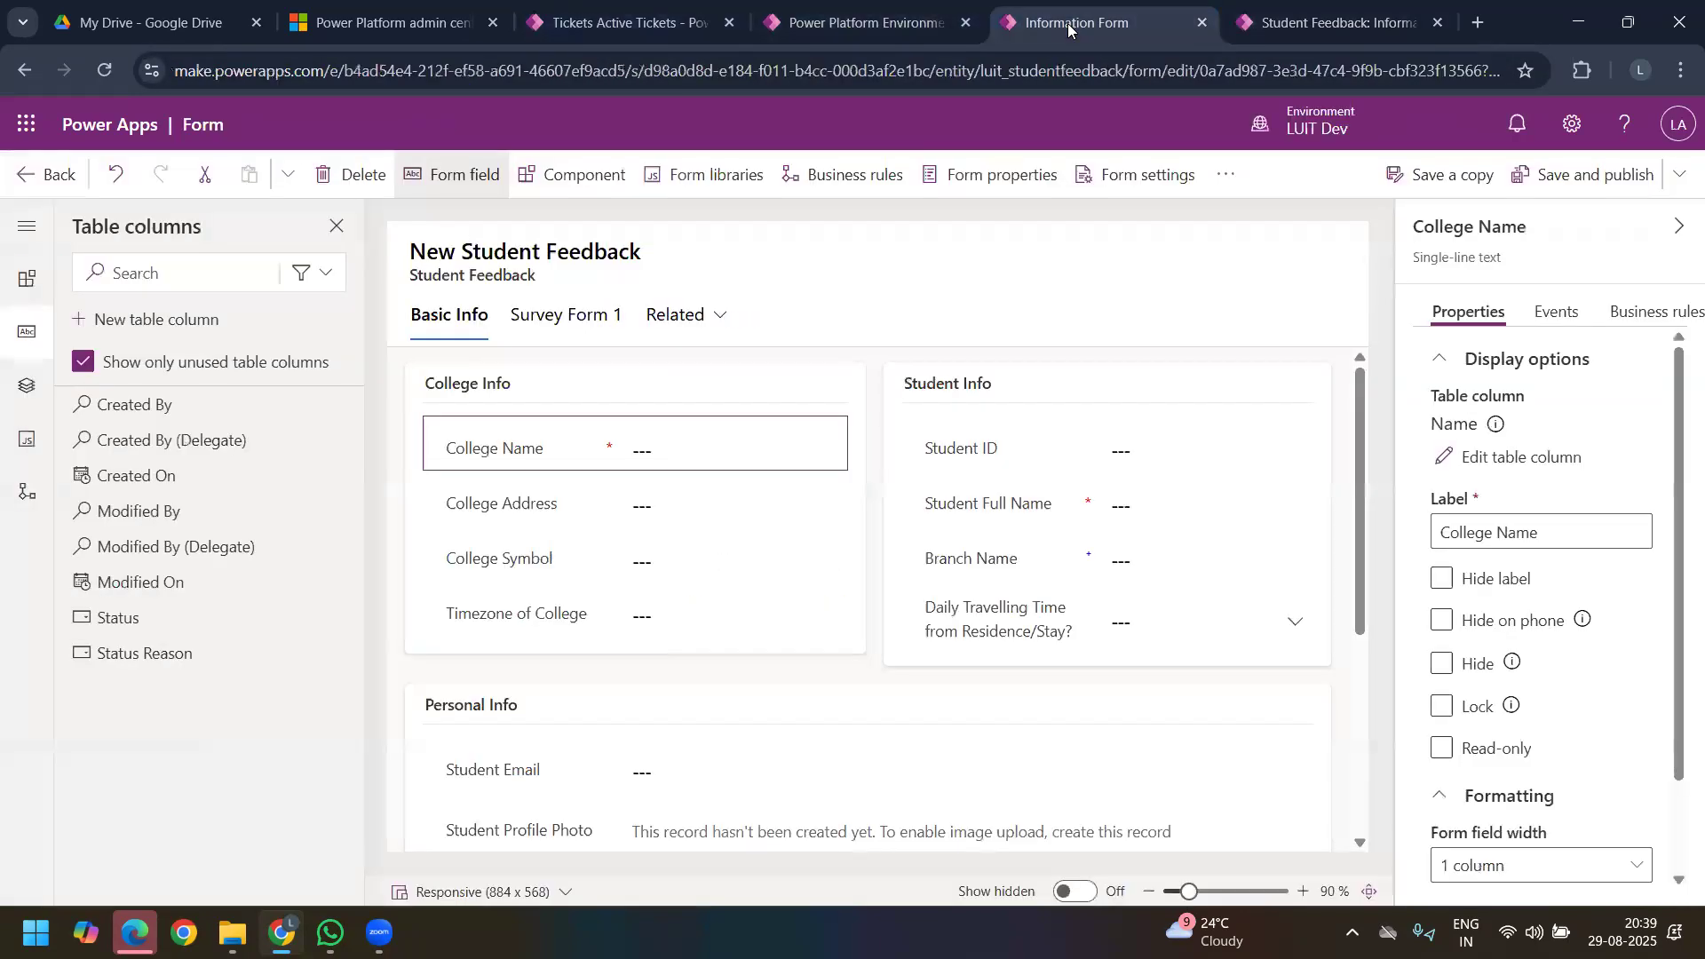
pyautogui.click(182, 328)
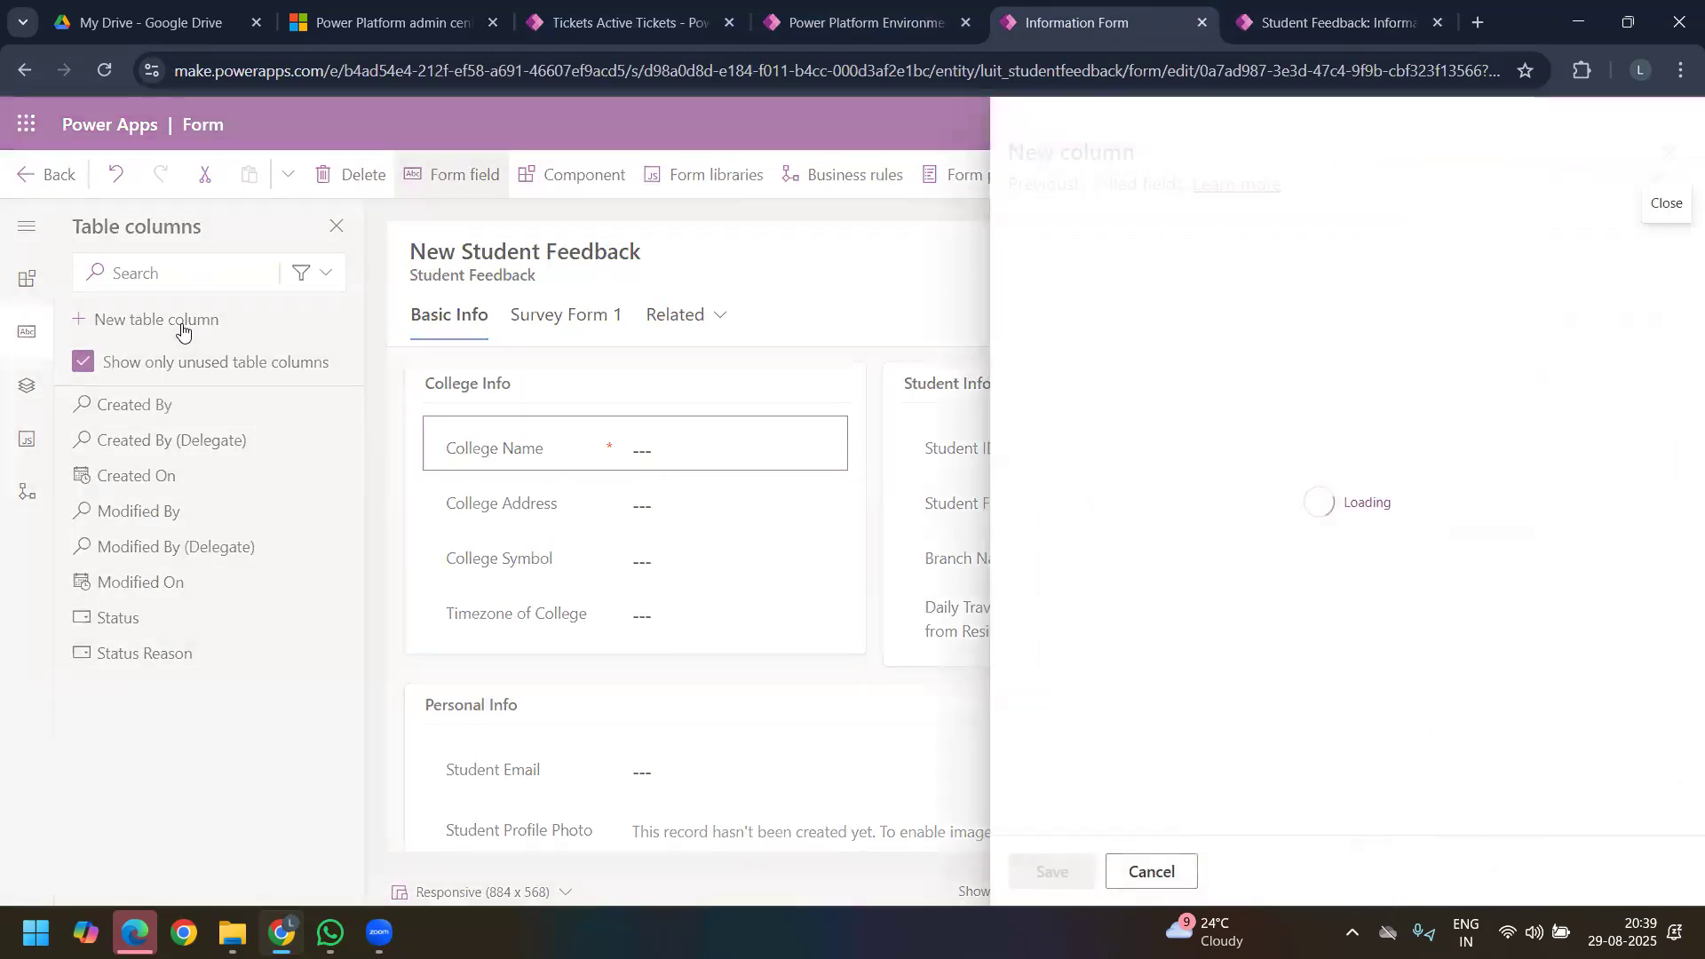
pyautogui.click(1323, 488)
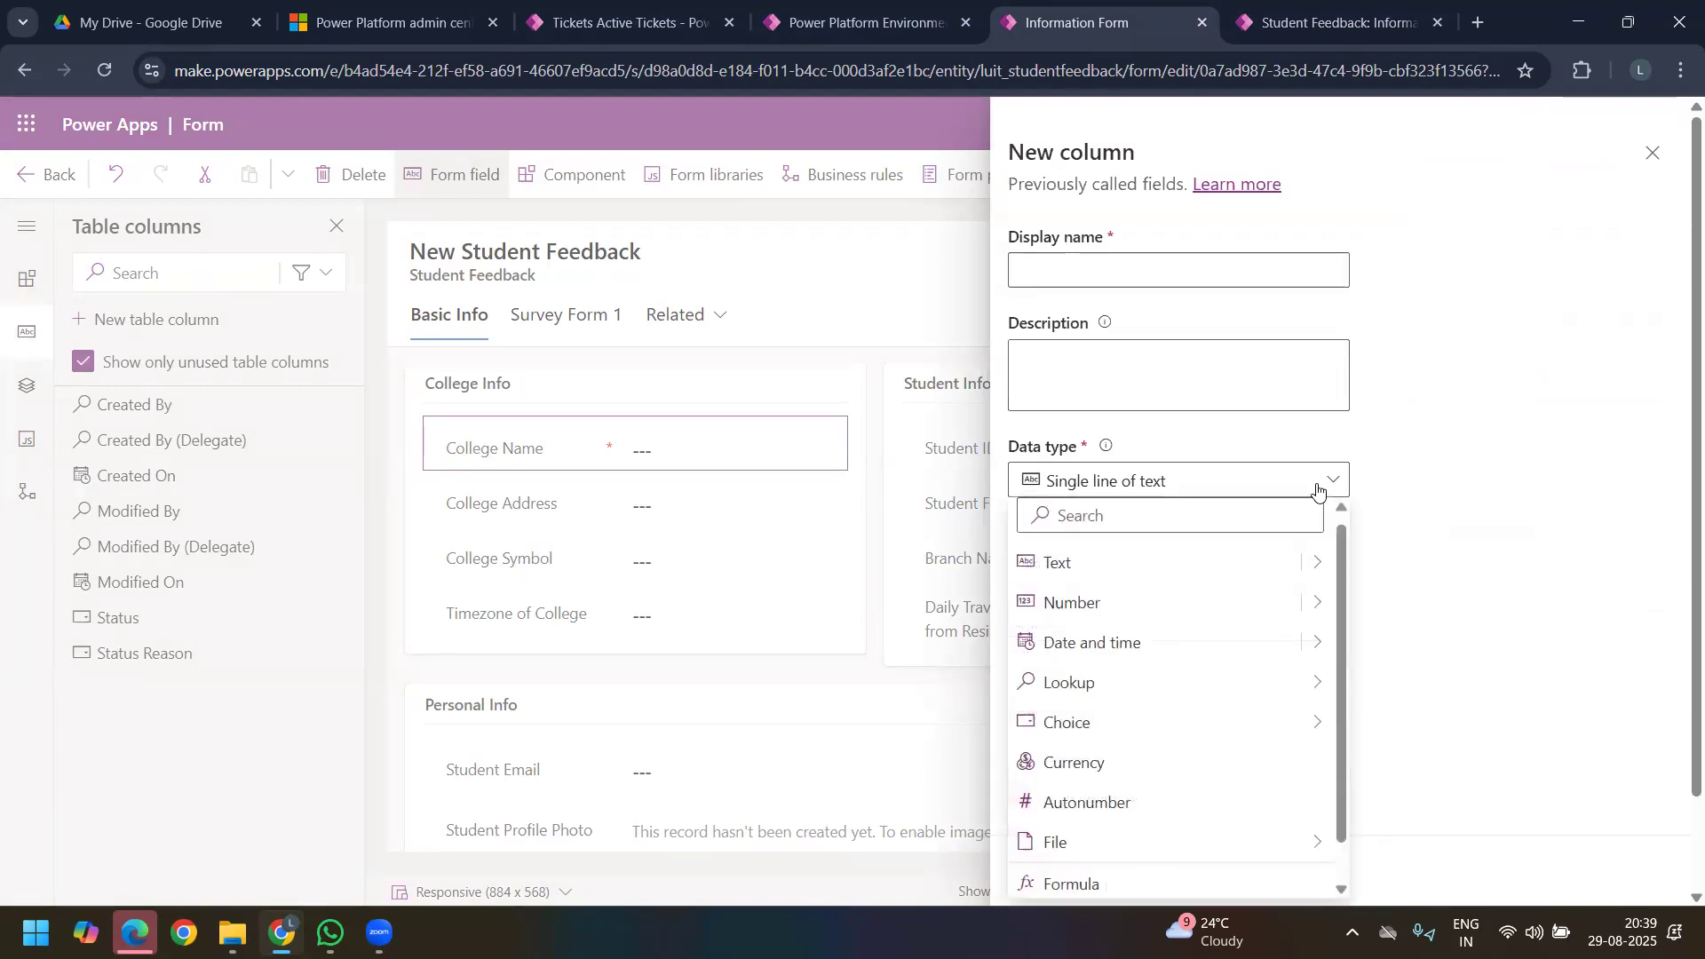
pyautogui.moveTo(1208, 682)
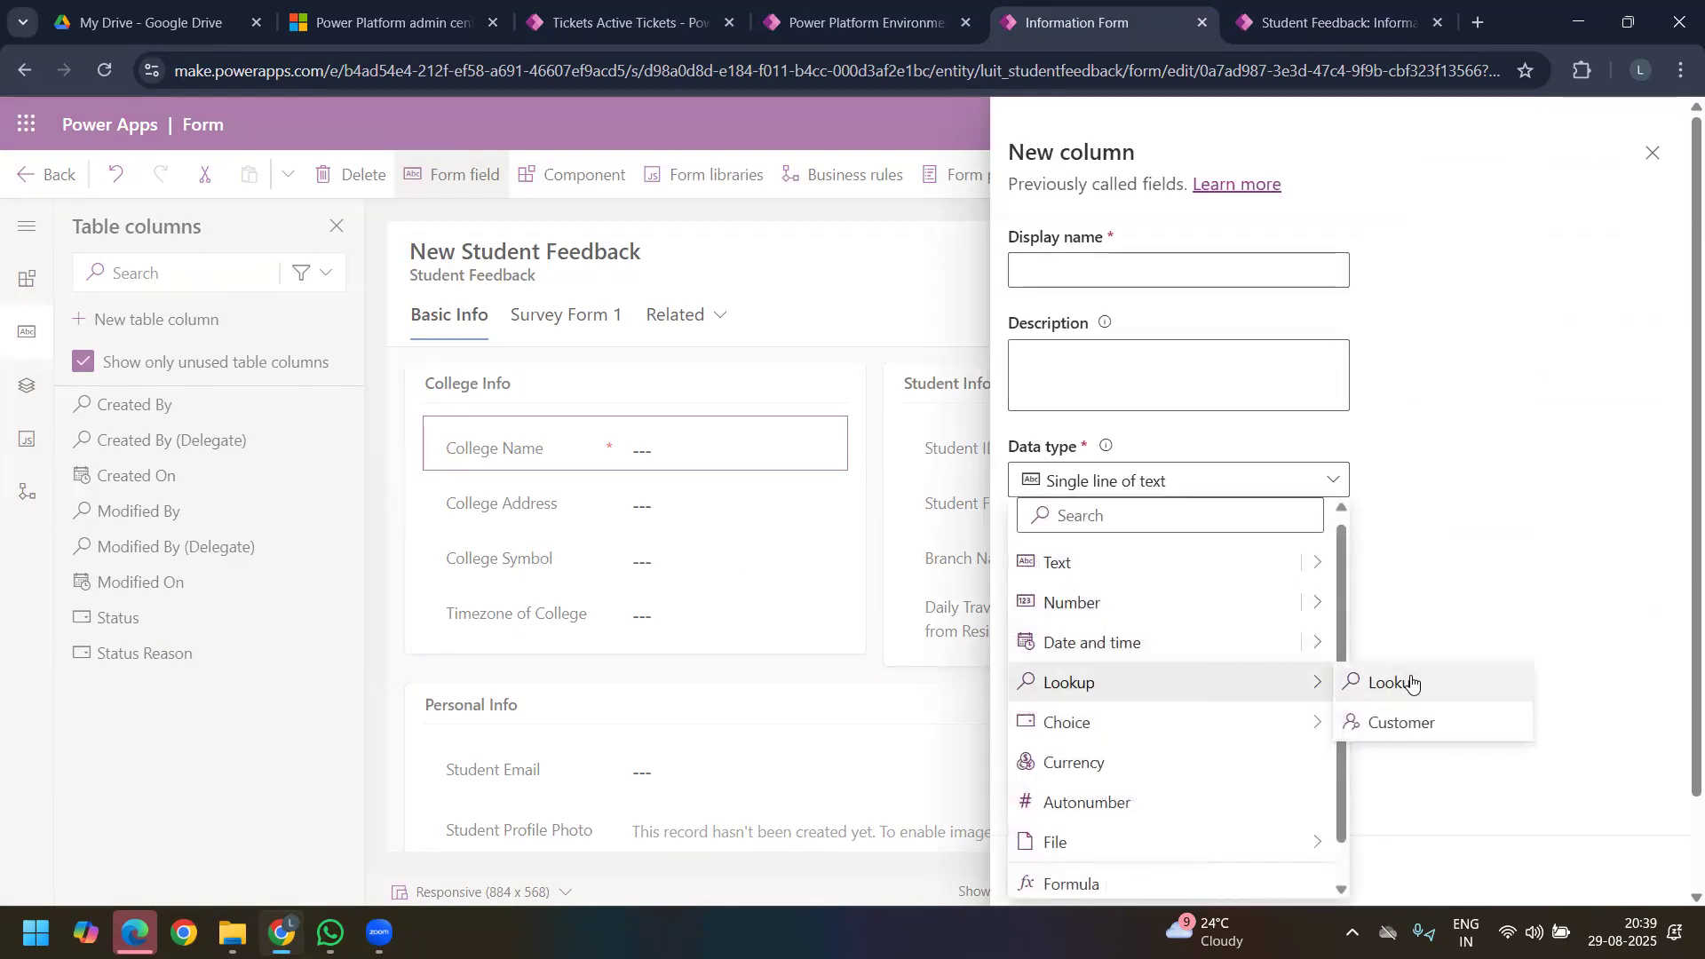
pyautogui.click(1651, 153)
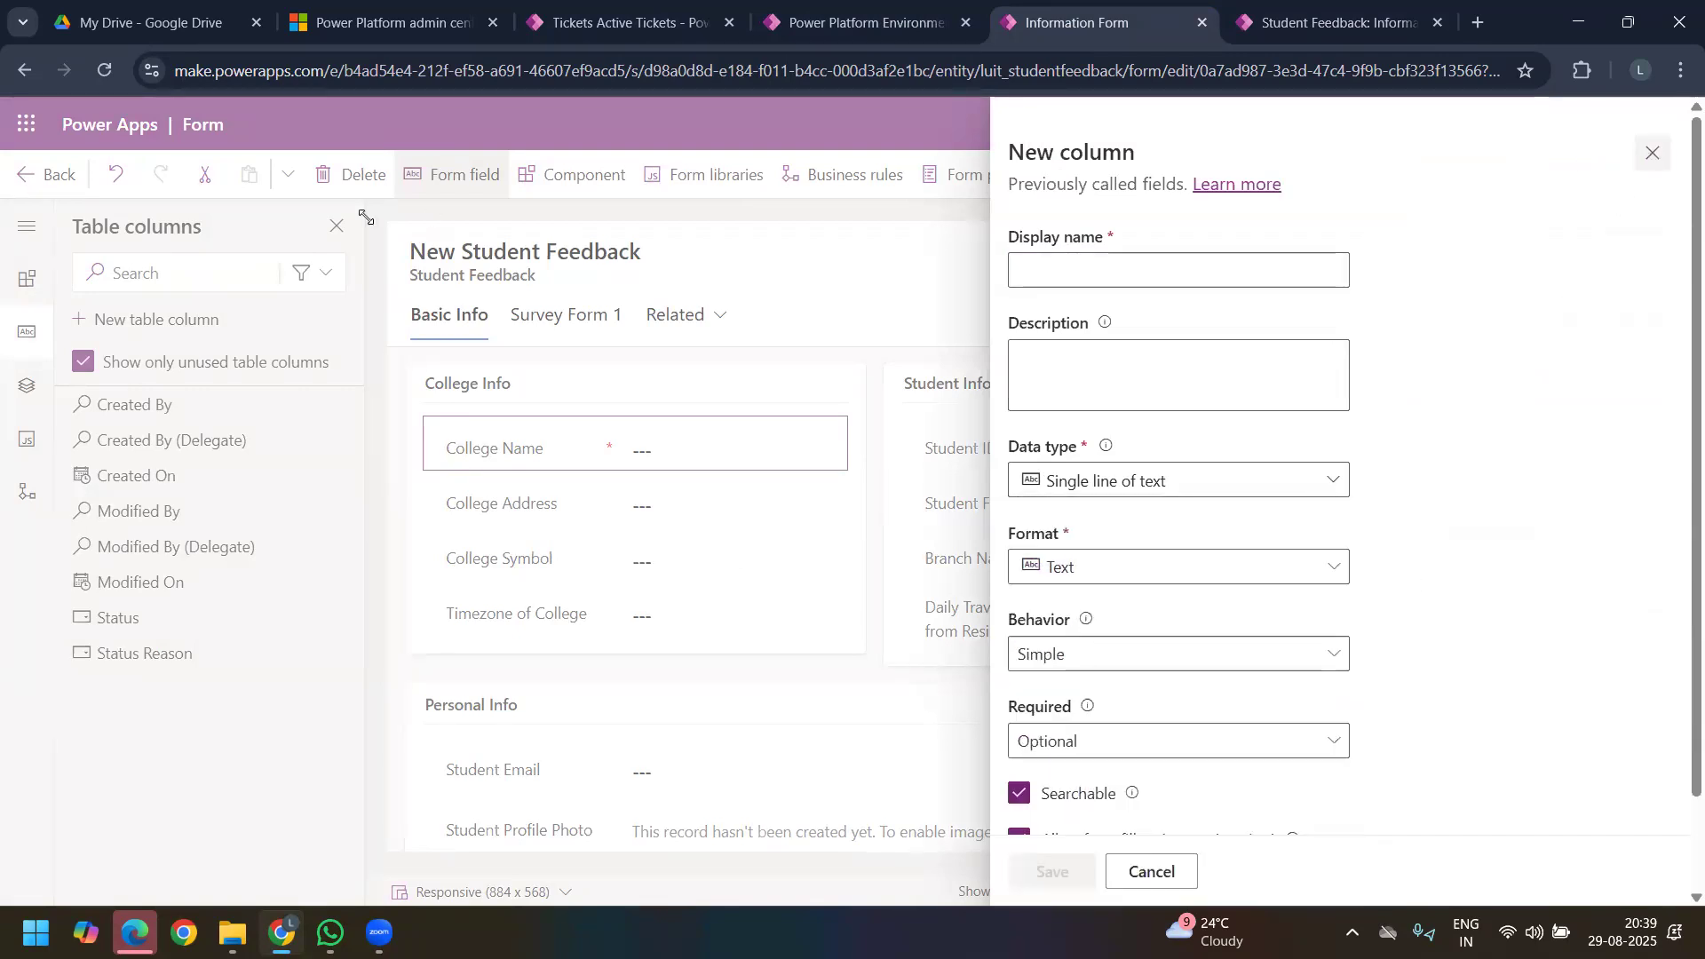
# Step: Leave the form designer and show the Basic Info fields of the SR UNIVERSITY record
pyautogui.click(40, 175)
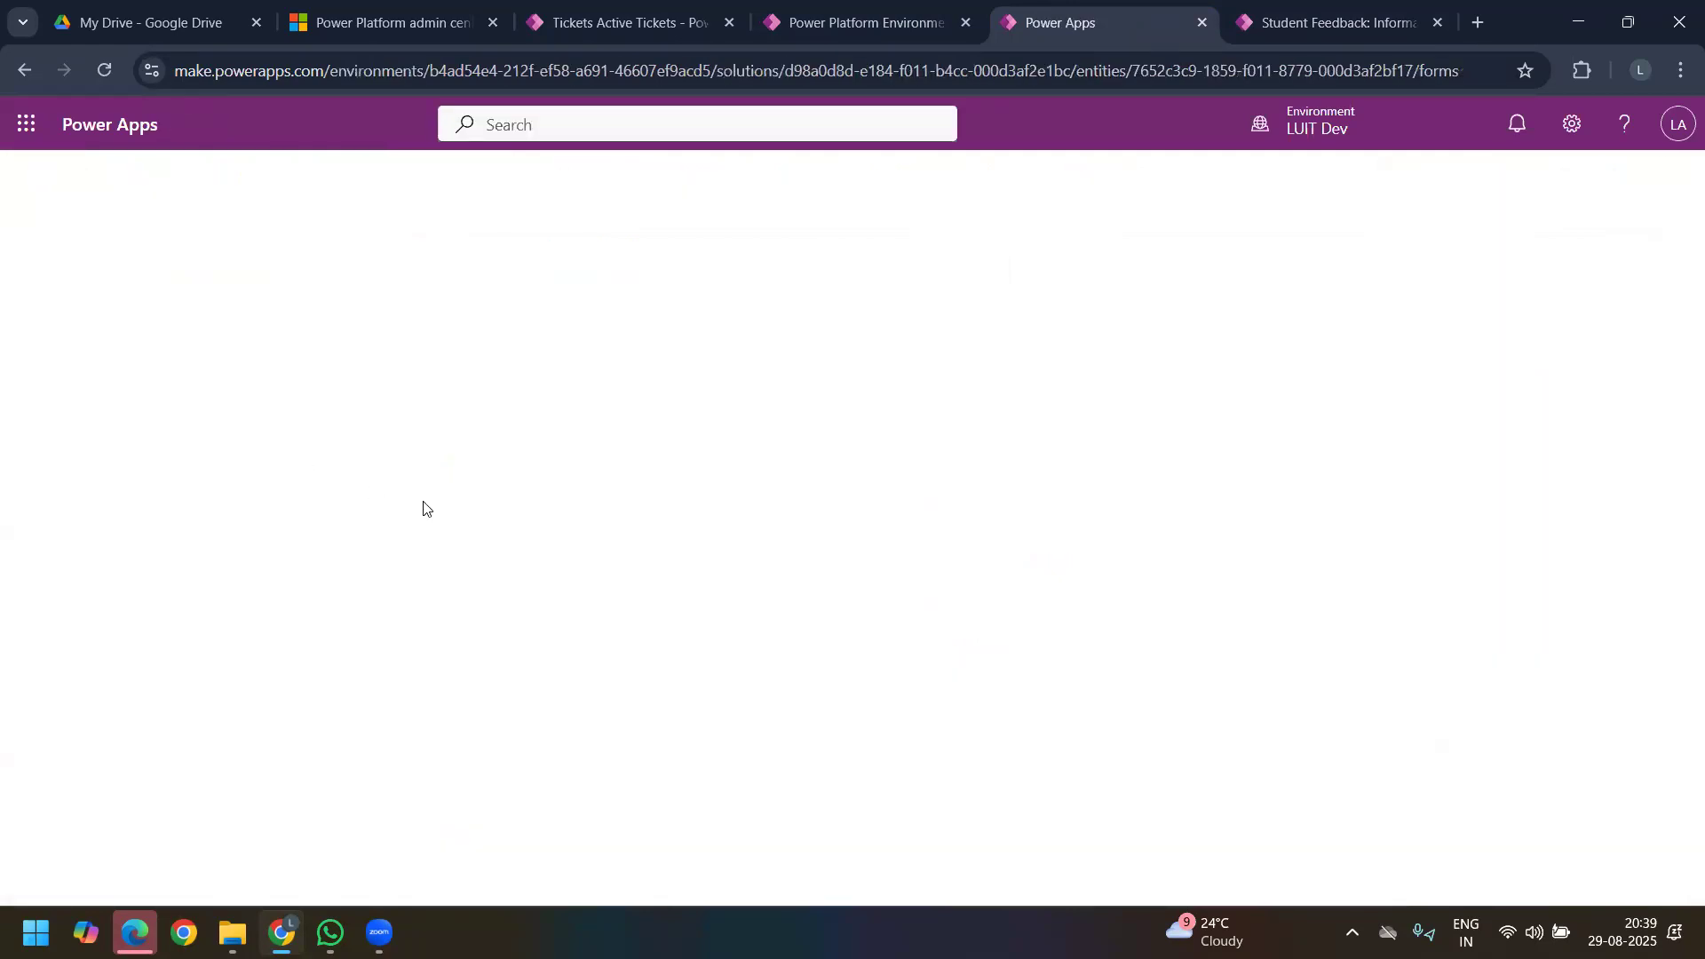
pyautogui.click(1316, 31)
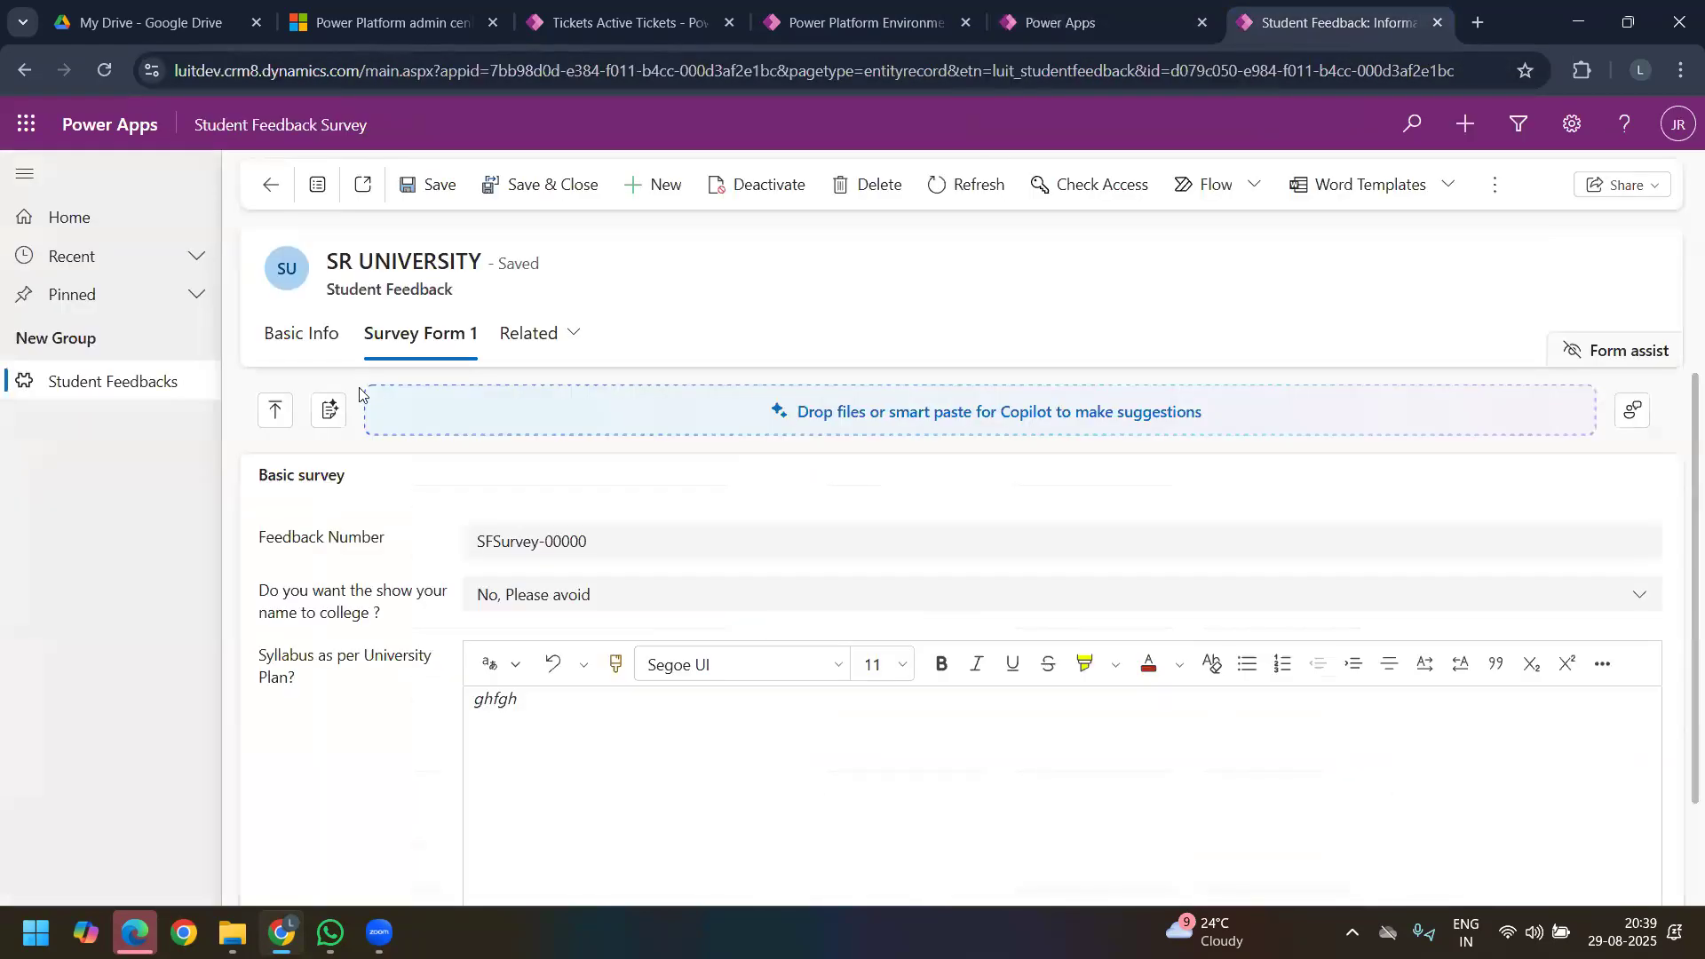
pyautogui.click(302, 346)
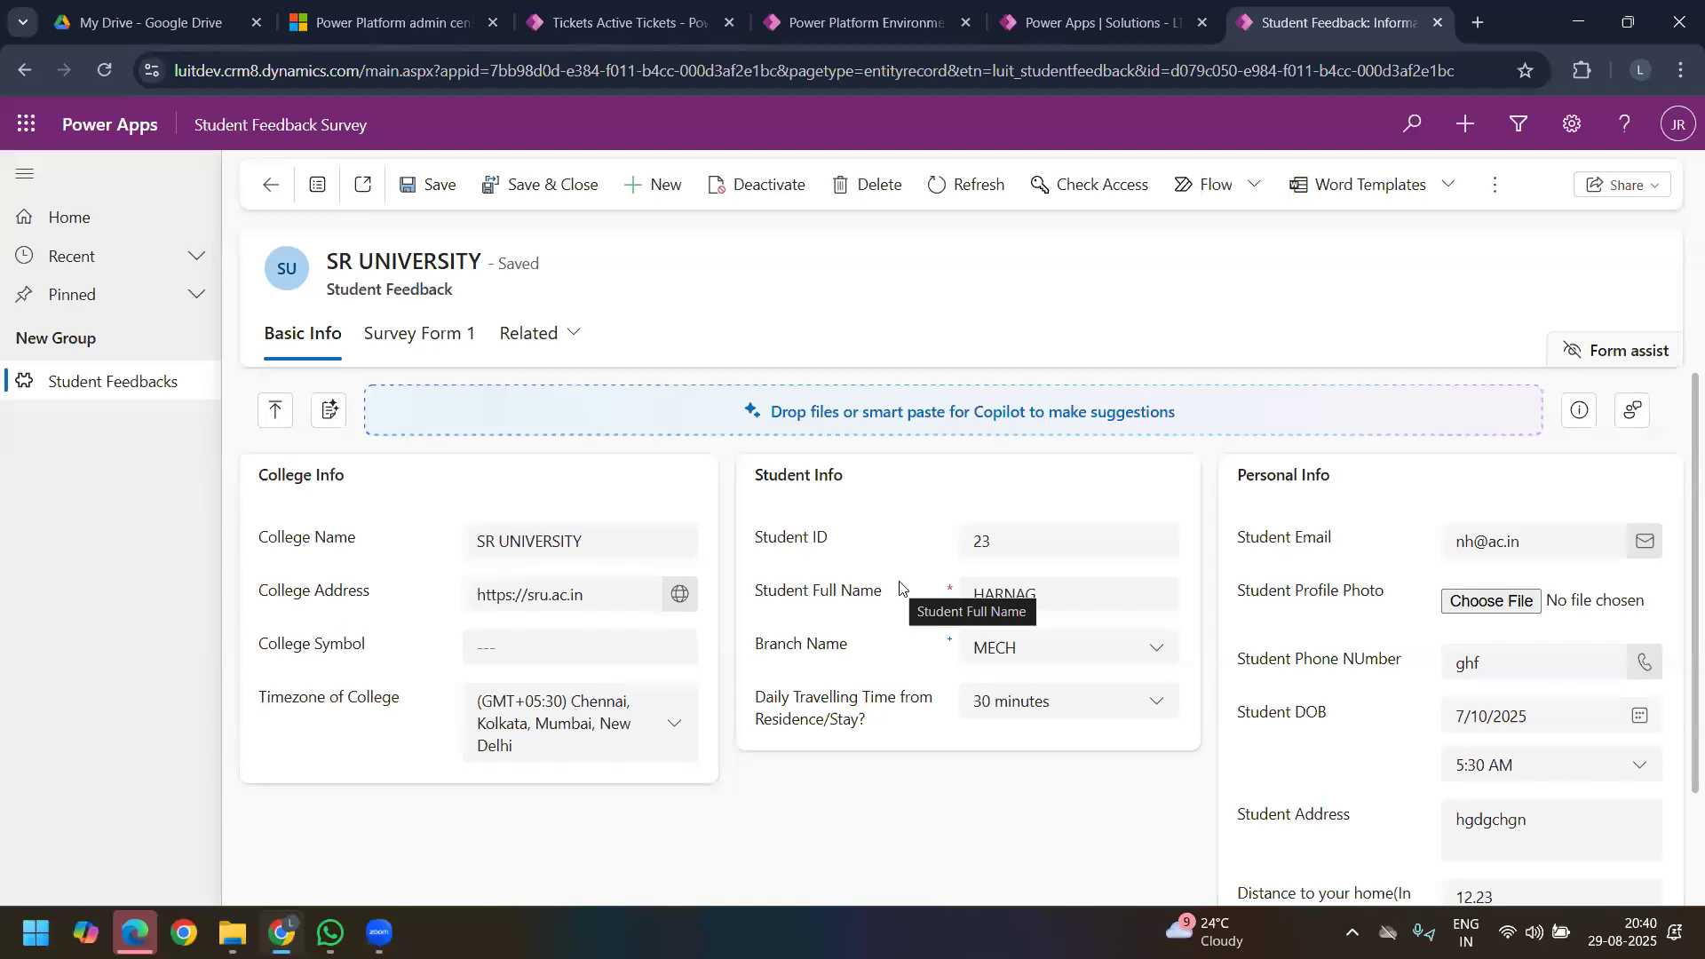
# Step: Return to the LT6 Day 8 solution and open its list of tables
pyautogui.click(1083, 27)
pyautogui.click(68, 531)
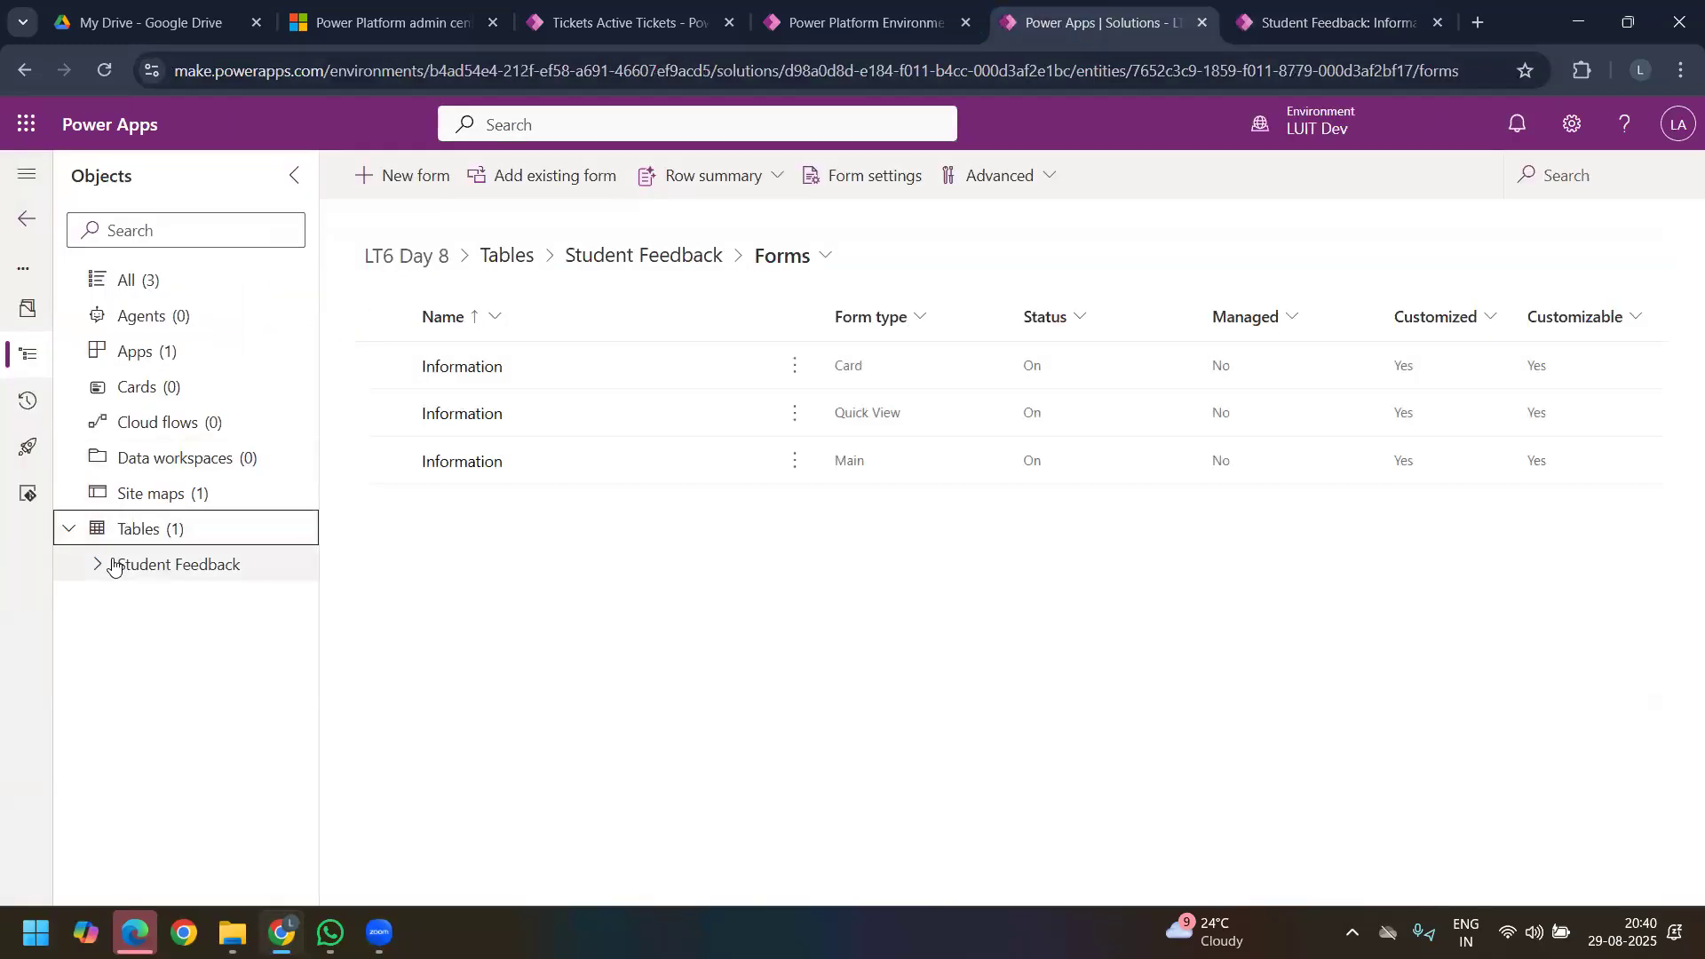
pyautogui.click(101, 566)
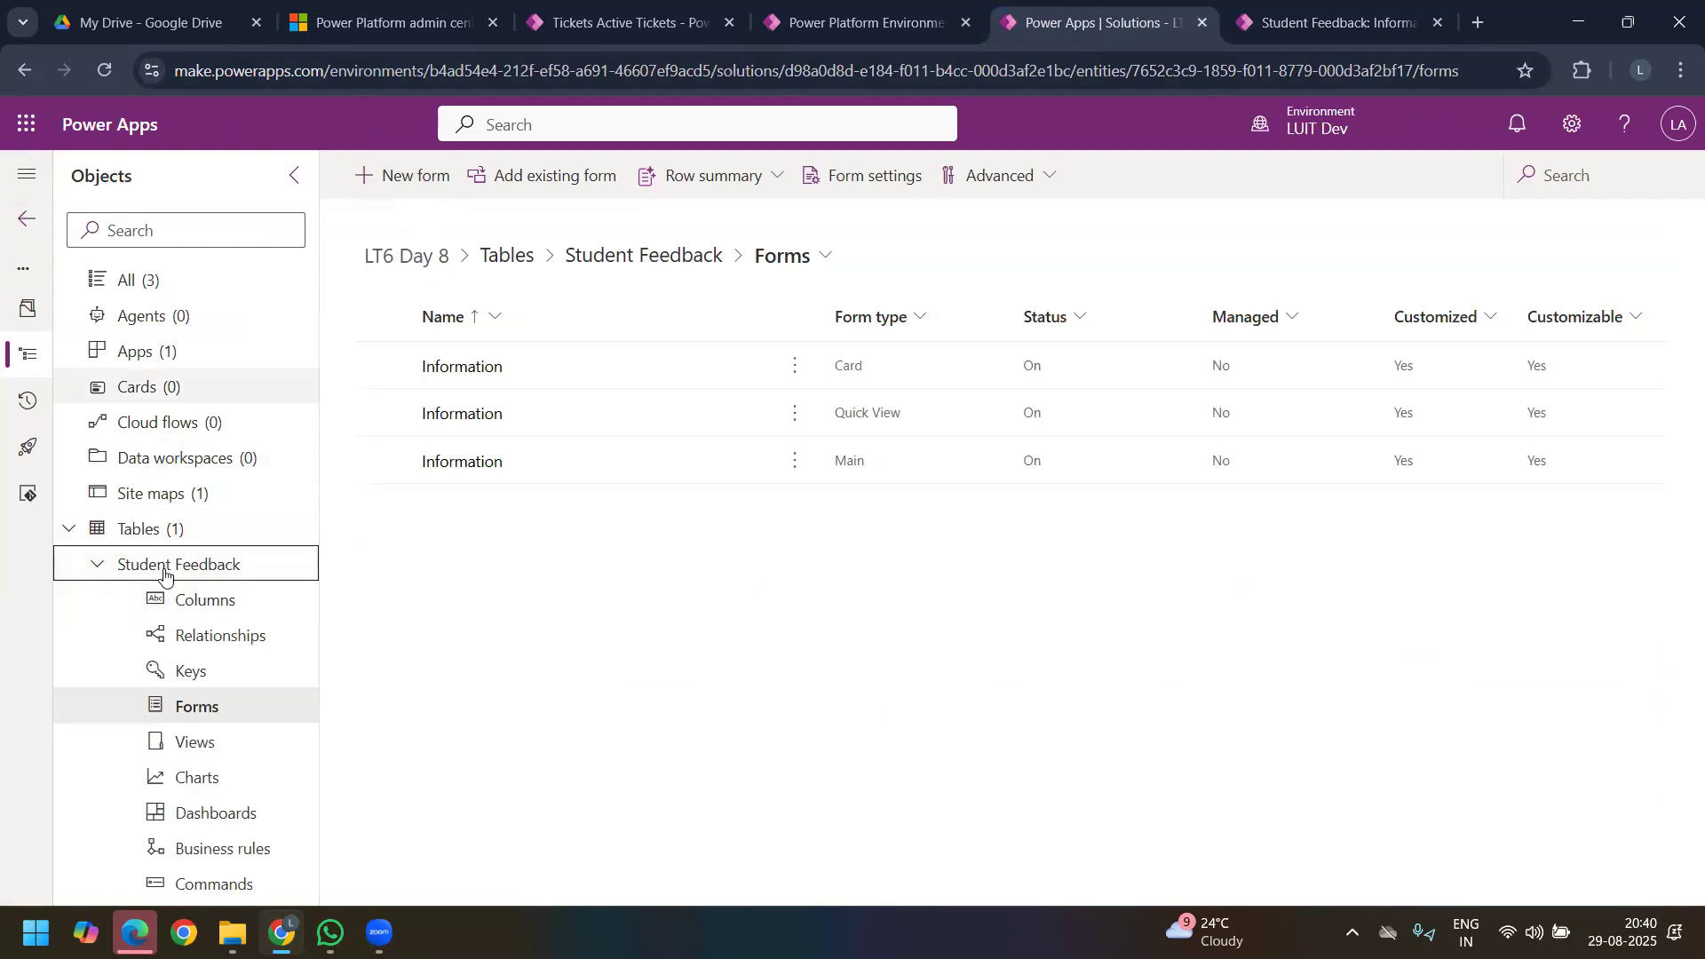
pyautogui.click(98, 565)
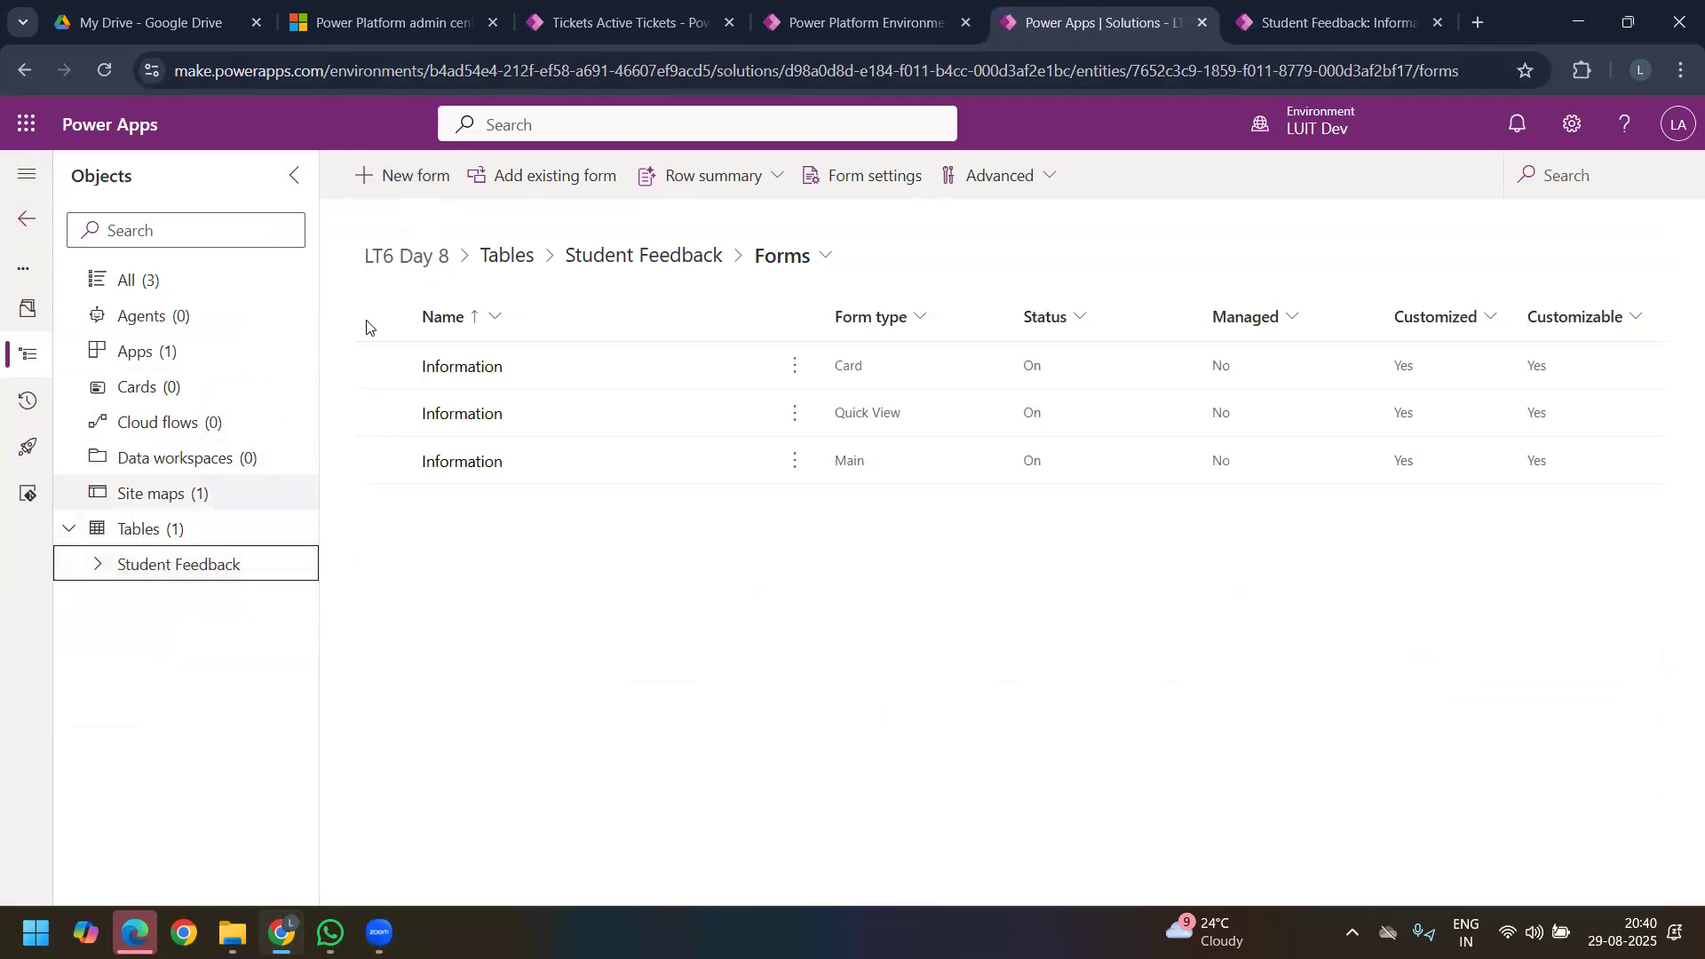
pyautogui.click(106, 529)
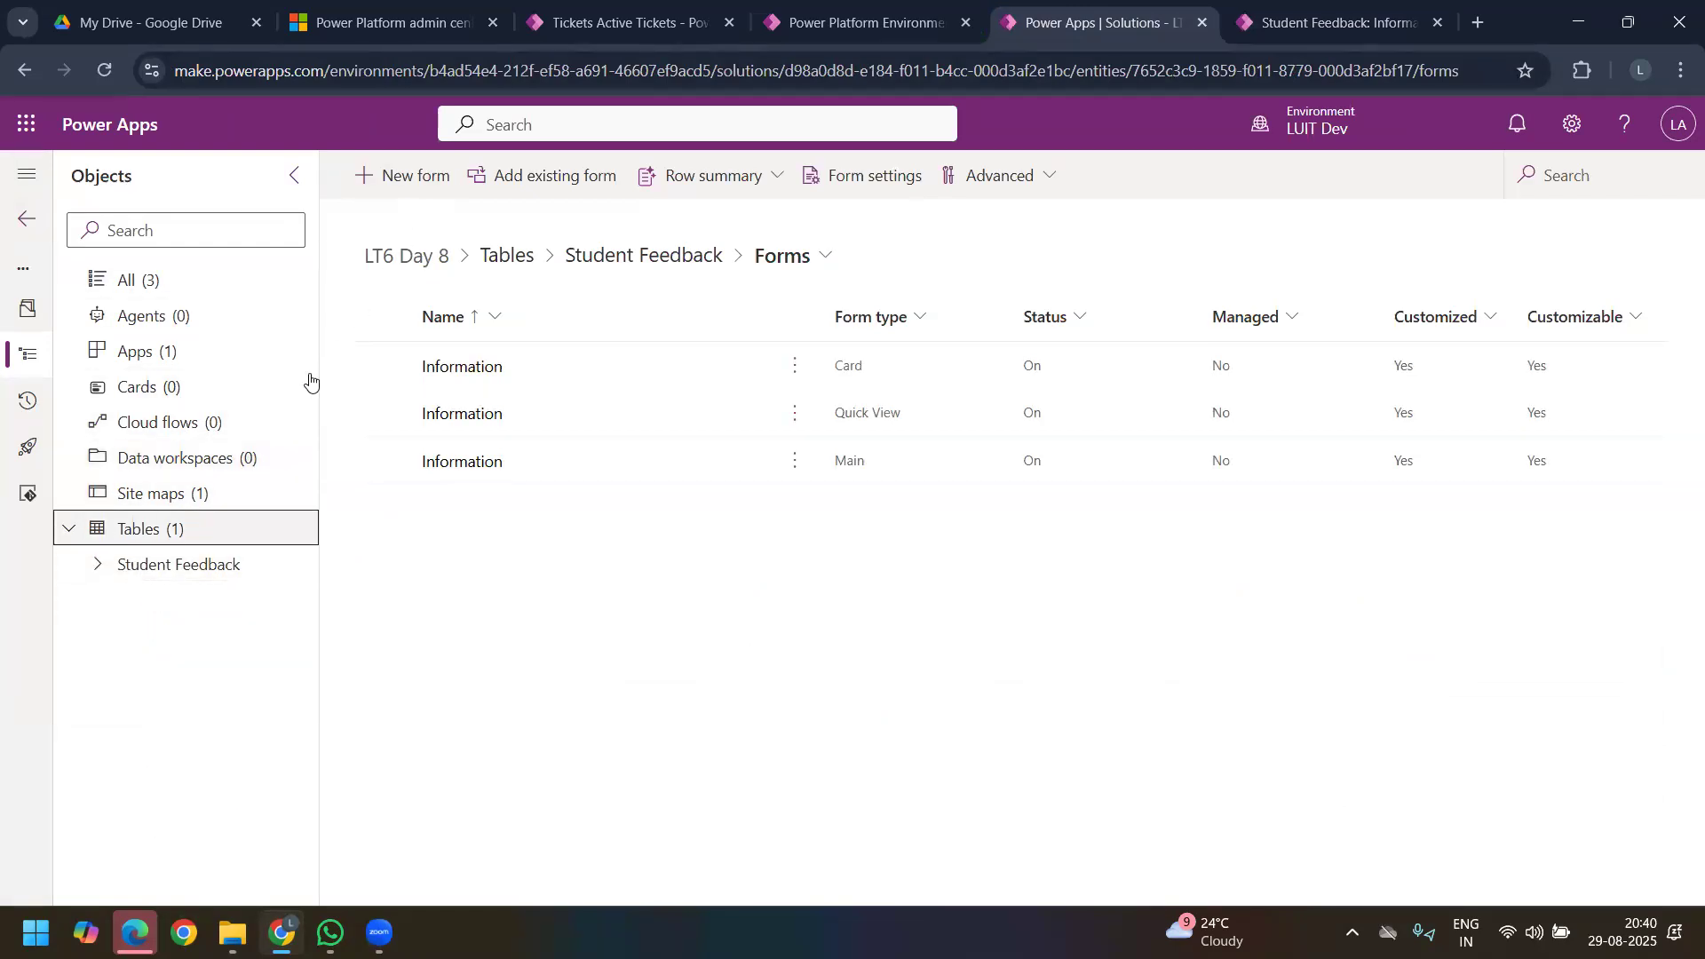
# Step: Start a new table in the solution with the display name Student and its advanced options expanded
pyautogui.click(413, 185)
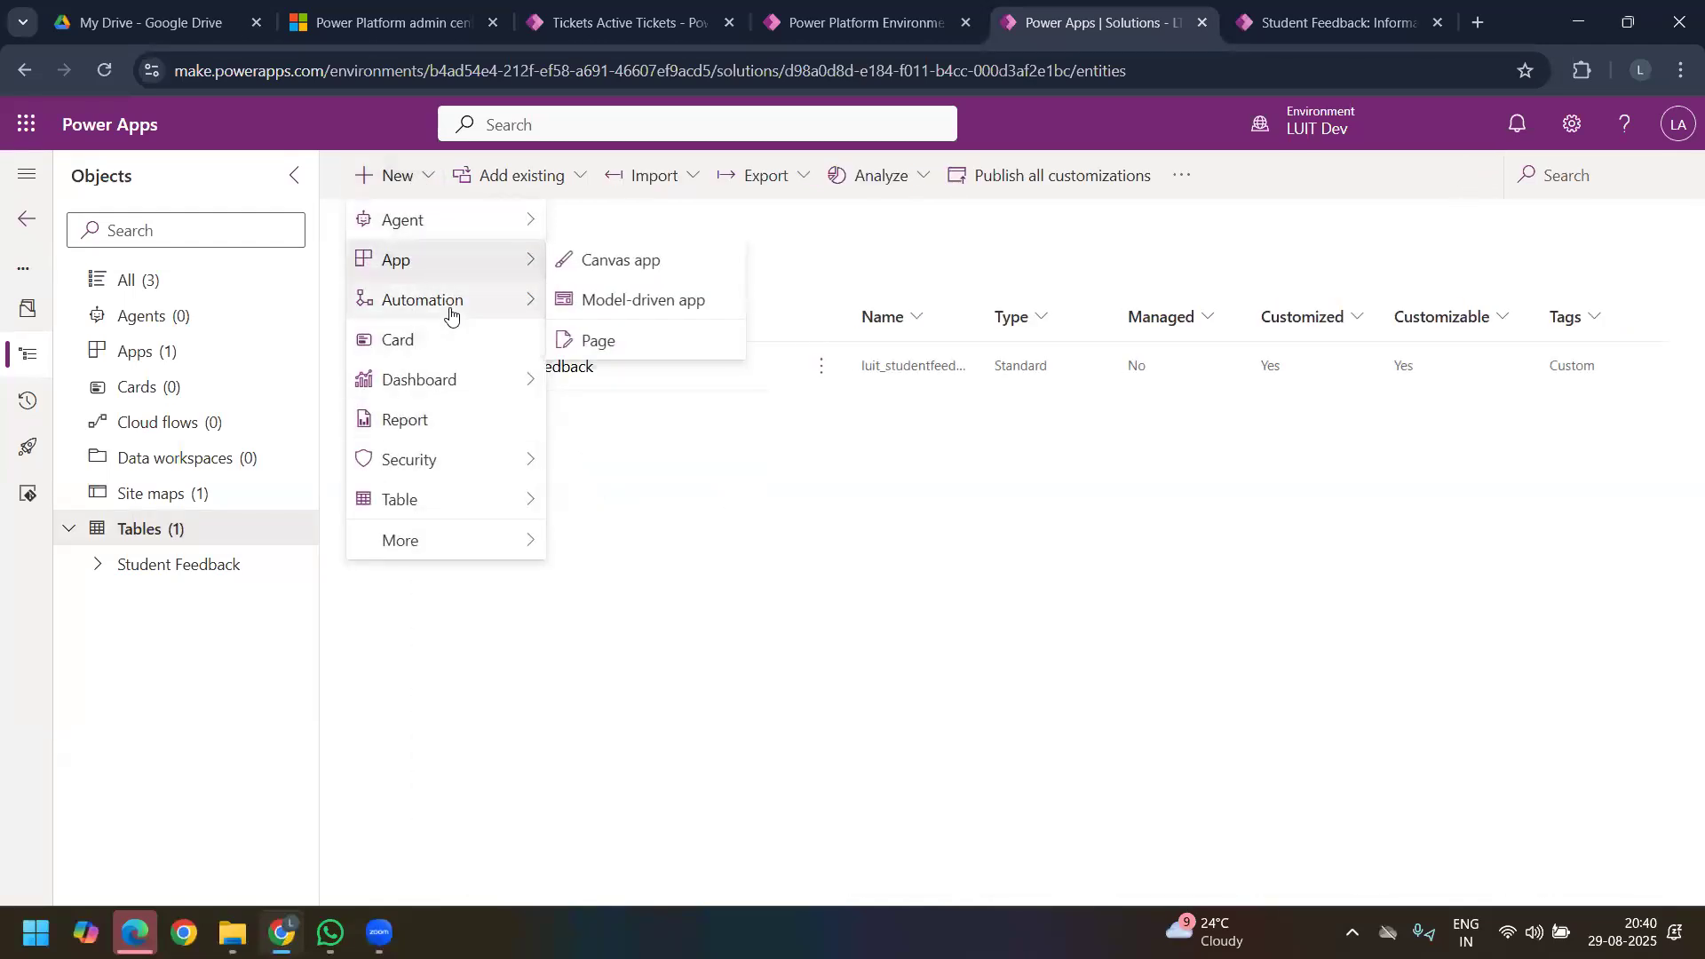
pyautogui.moveTo(450, 313)
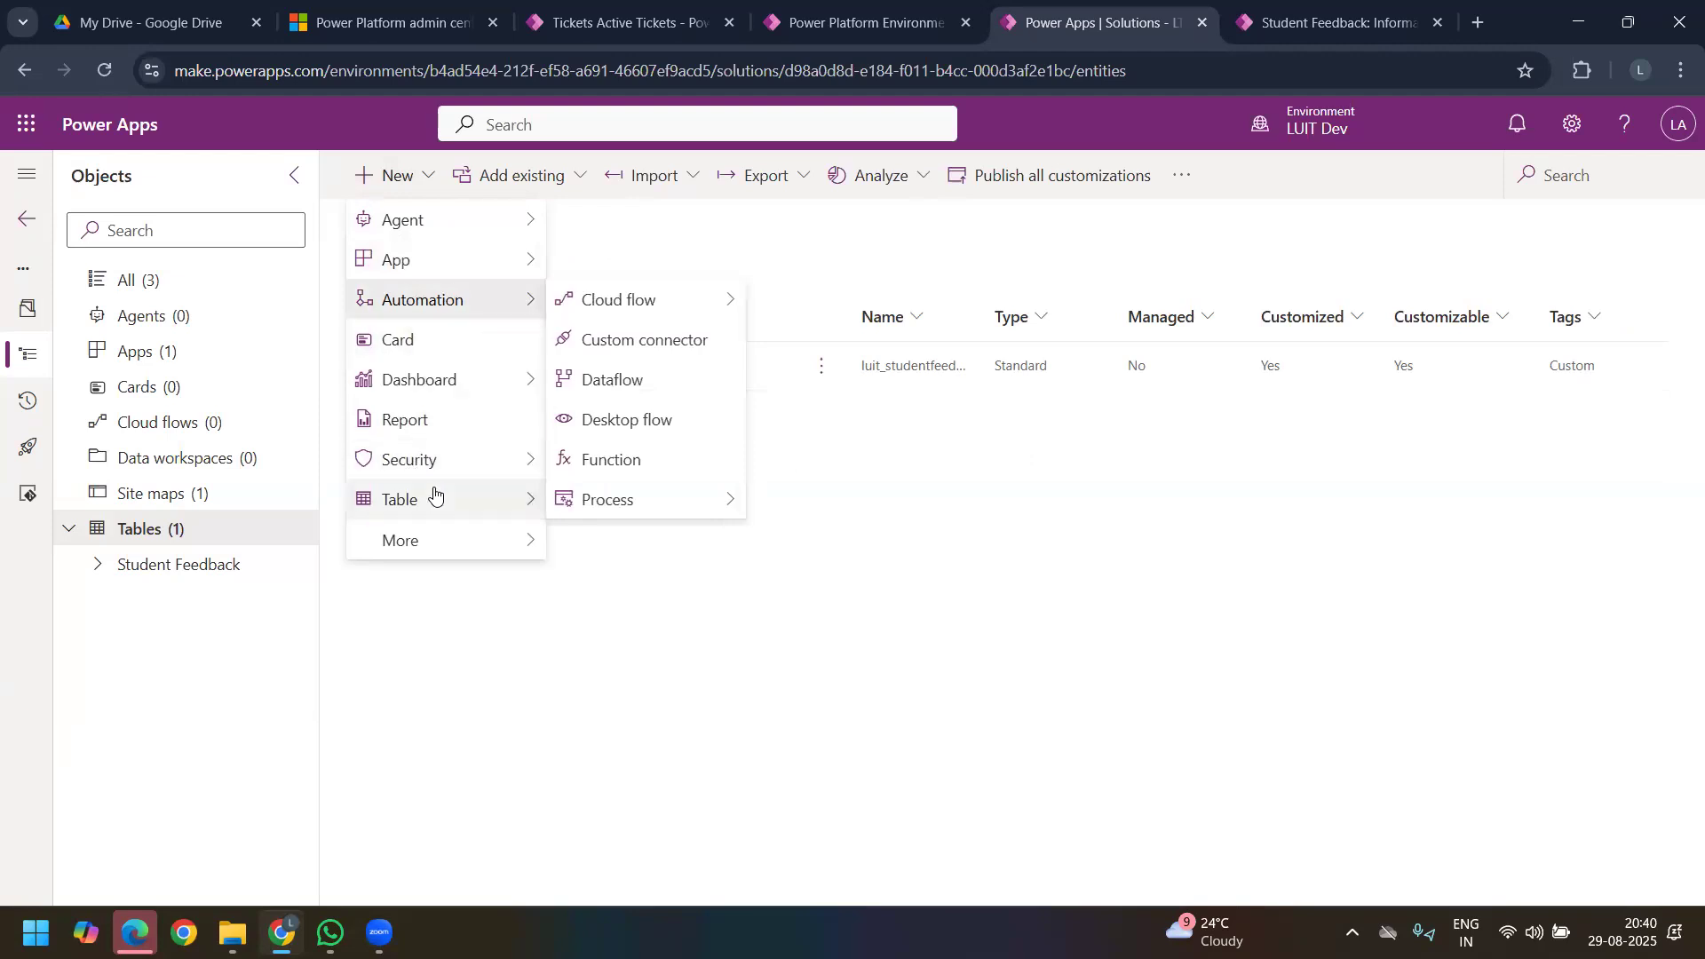
pyautogui.moveTo(429, 494)
pyautogui.click(728, 542)
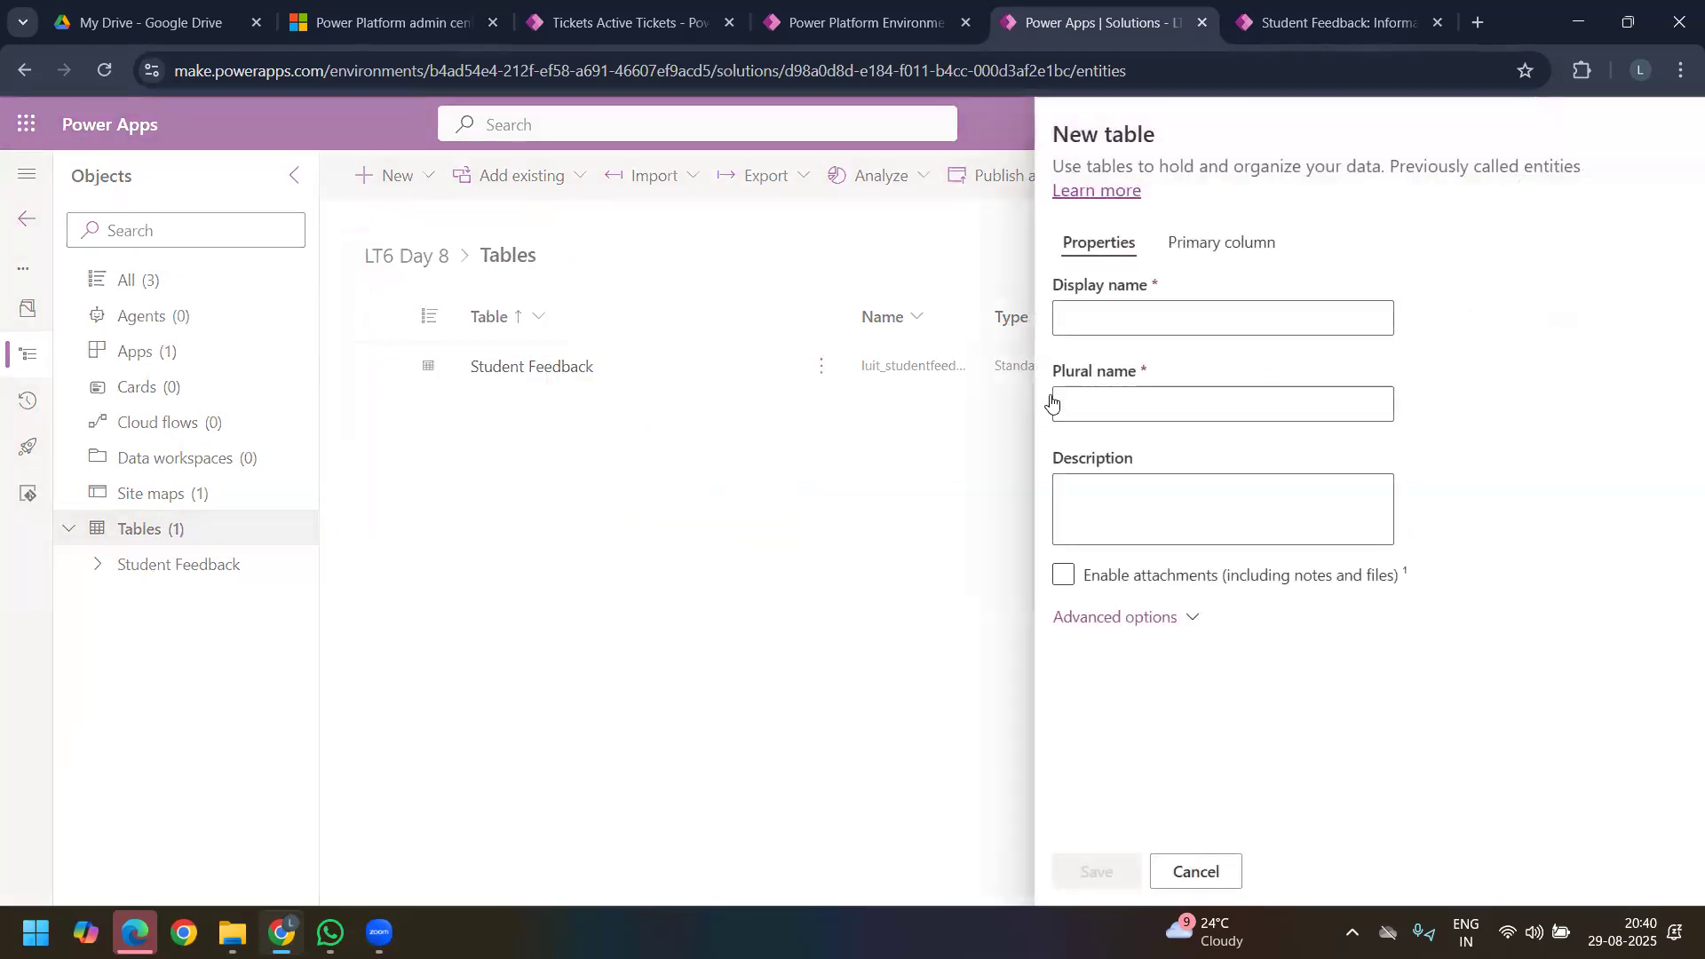
pyautogui.click(1101, 616)
pyautogui.click(1097, 323)
pyautogui.write('Studeny')
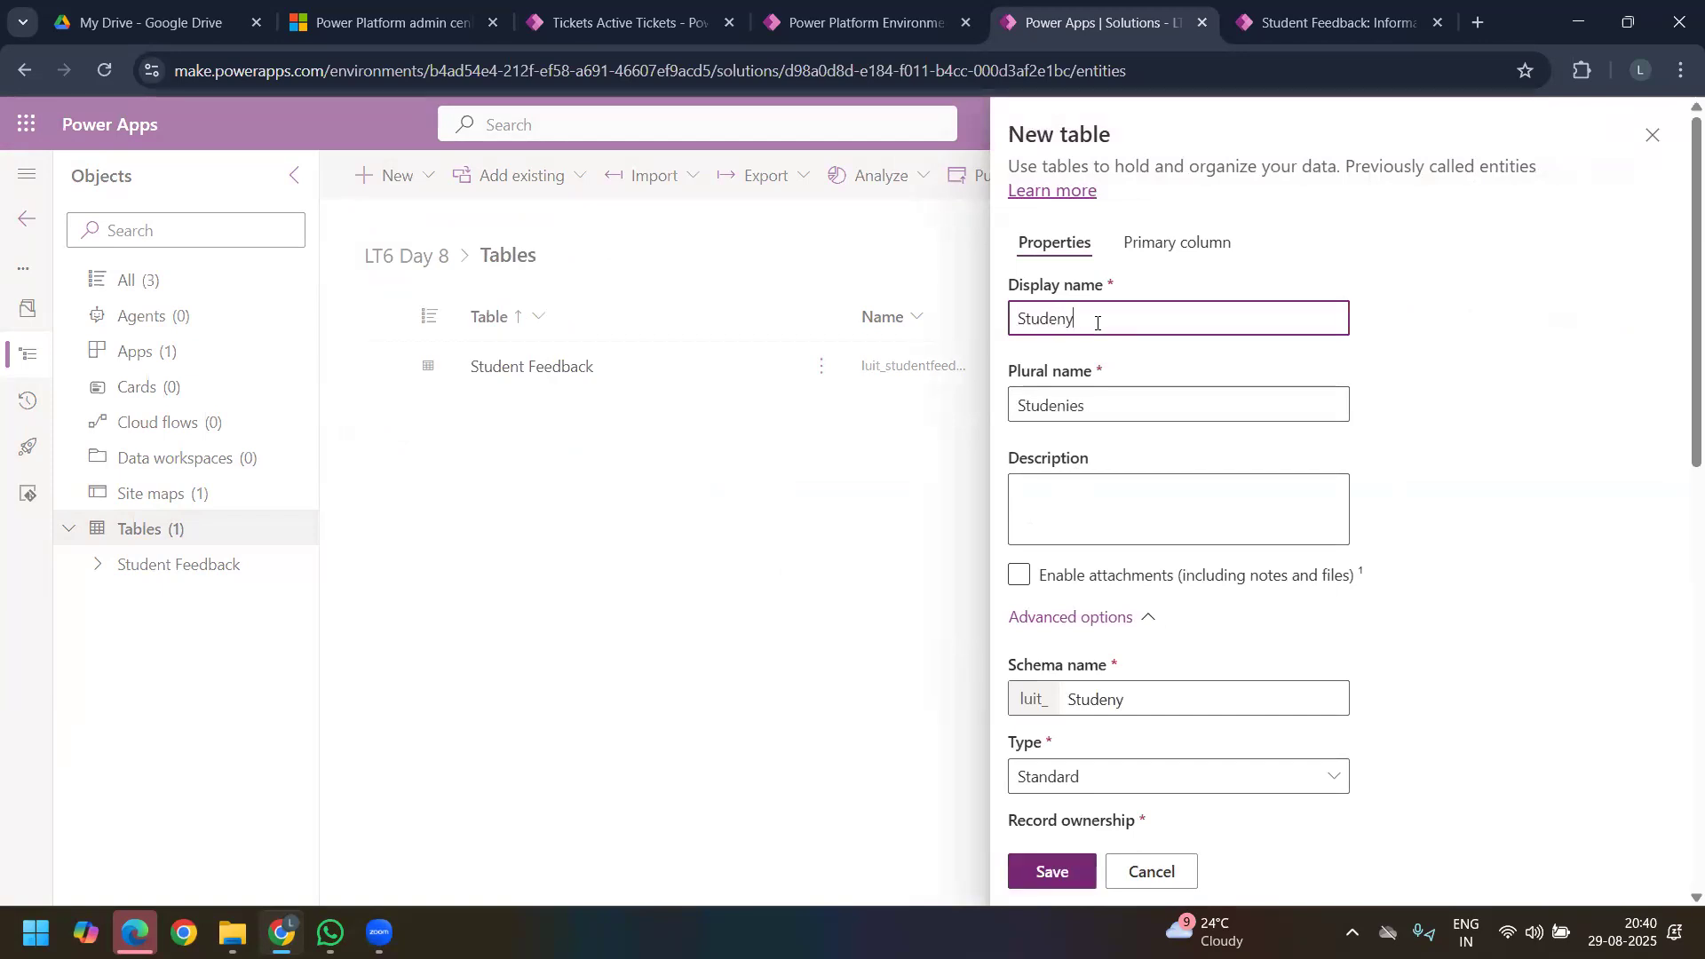
pyautogui.press('BackSpace')
pyautogui.write('t')
pyautogui.scroll(-3, 1143, 657)
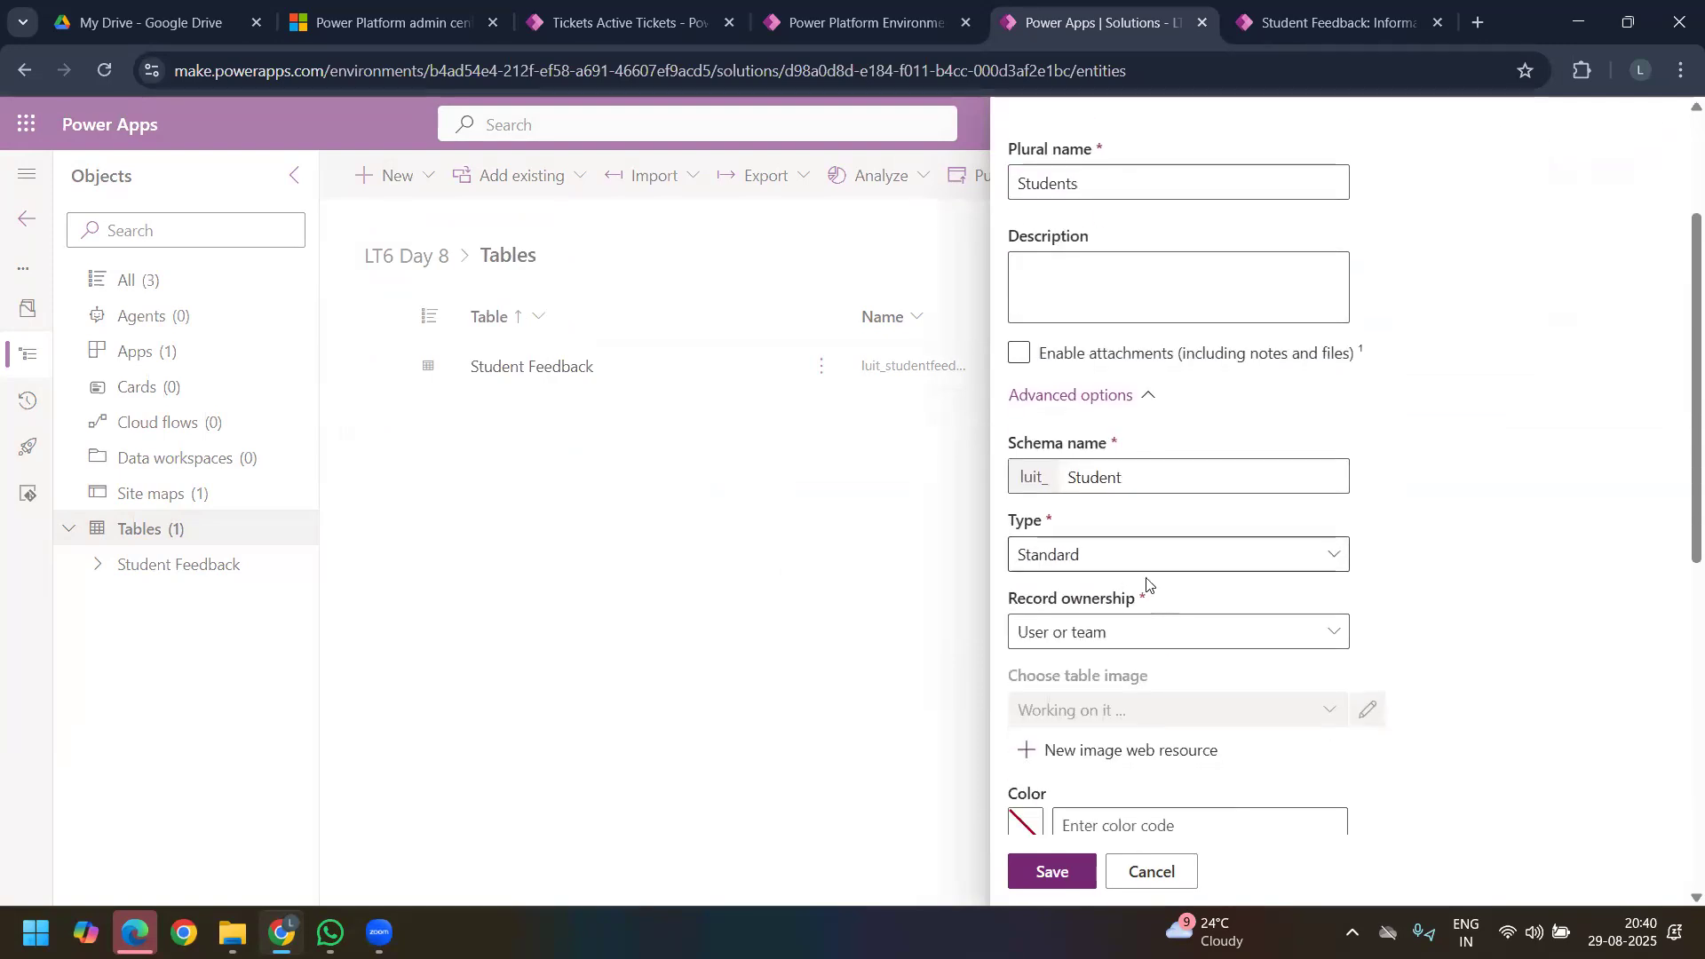
# Step: Set the new table's record ownership to Organization, turn off auditing of its data changes and save the table
pyautogui.click(1141, 633)
pyautogui.click(1169, 706)
pyautogui.scroll(-4, 1169, 681)
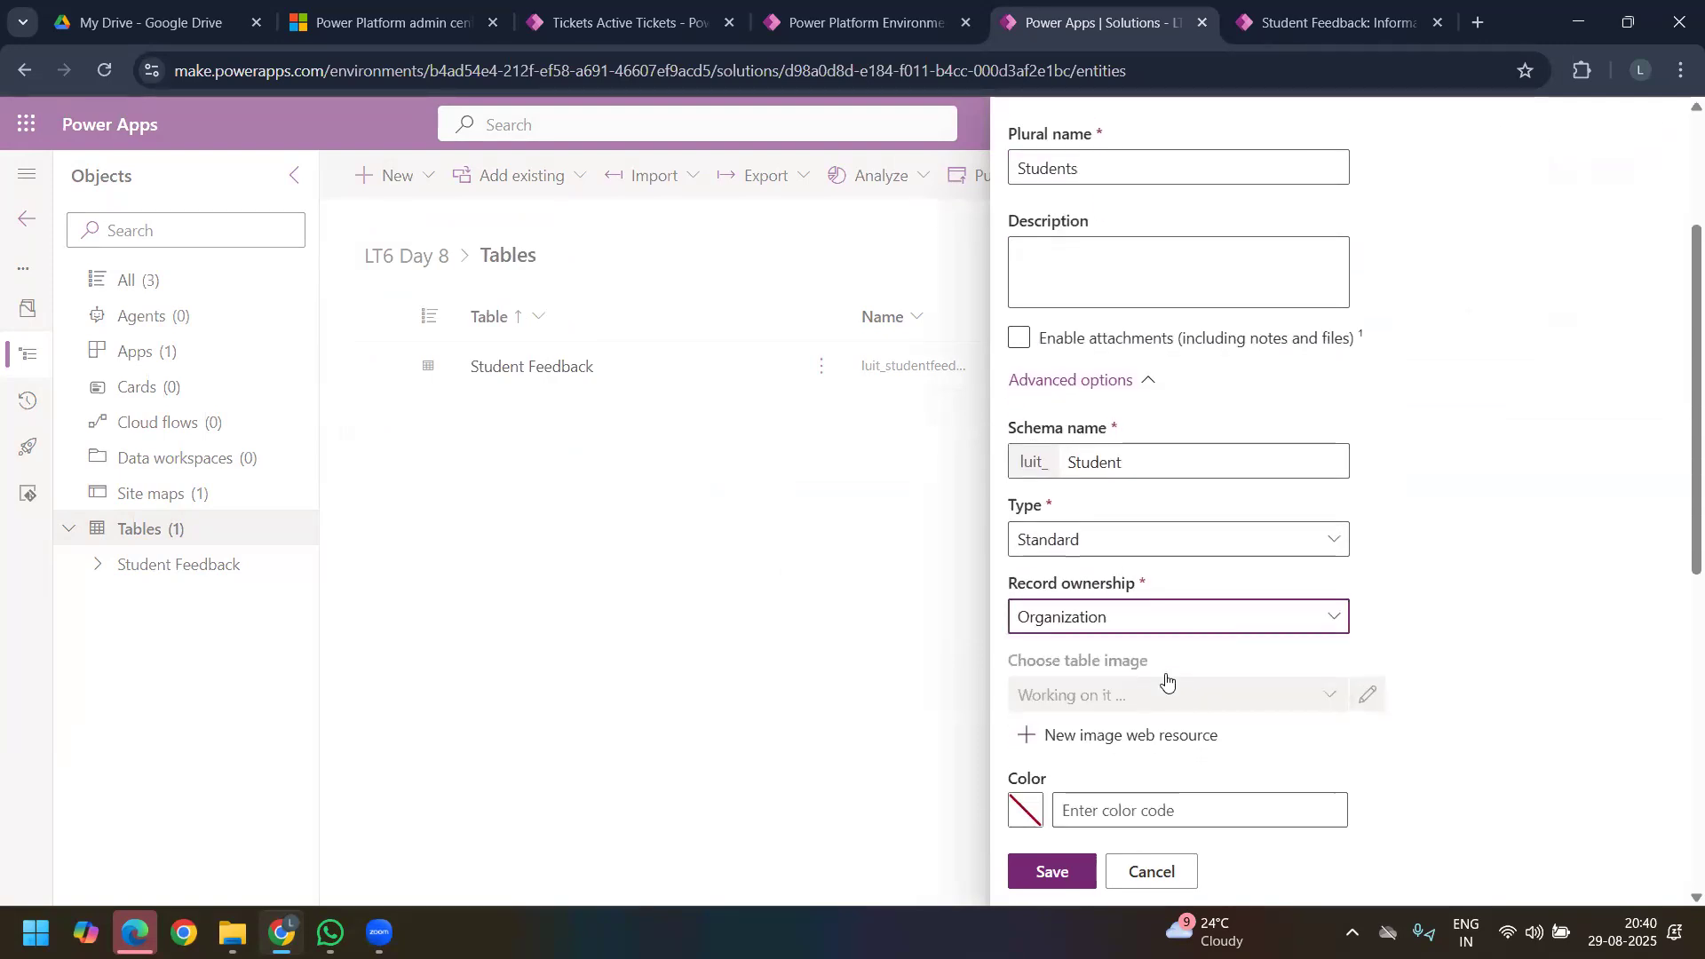
pyautogui.scroll(-1, 1287, 657)
pyautogui.click(1357, 523)
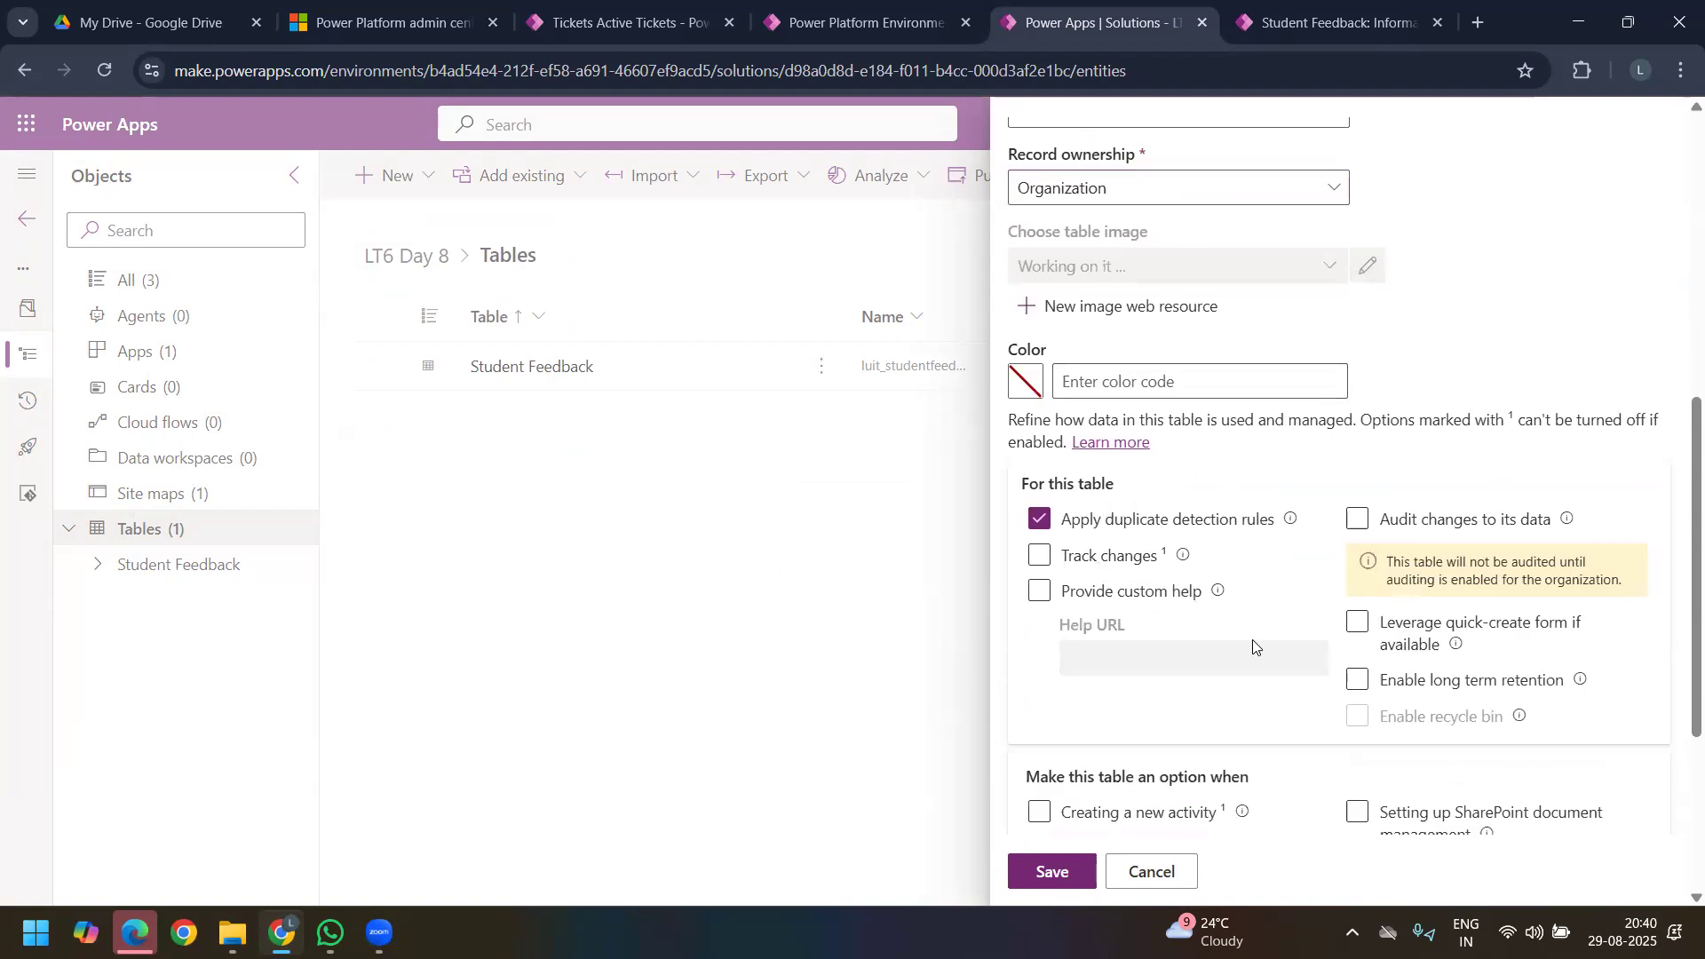
pyautogui.scroll(-1, 1077, 801)
pyautogui.scroll(-2, 1076, 802)
pyautogui.click(1068, 859)
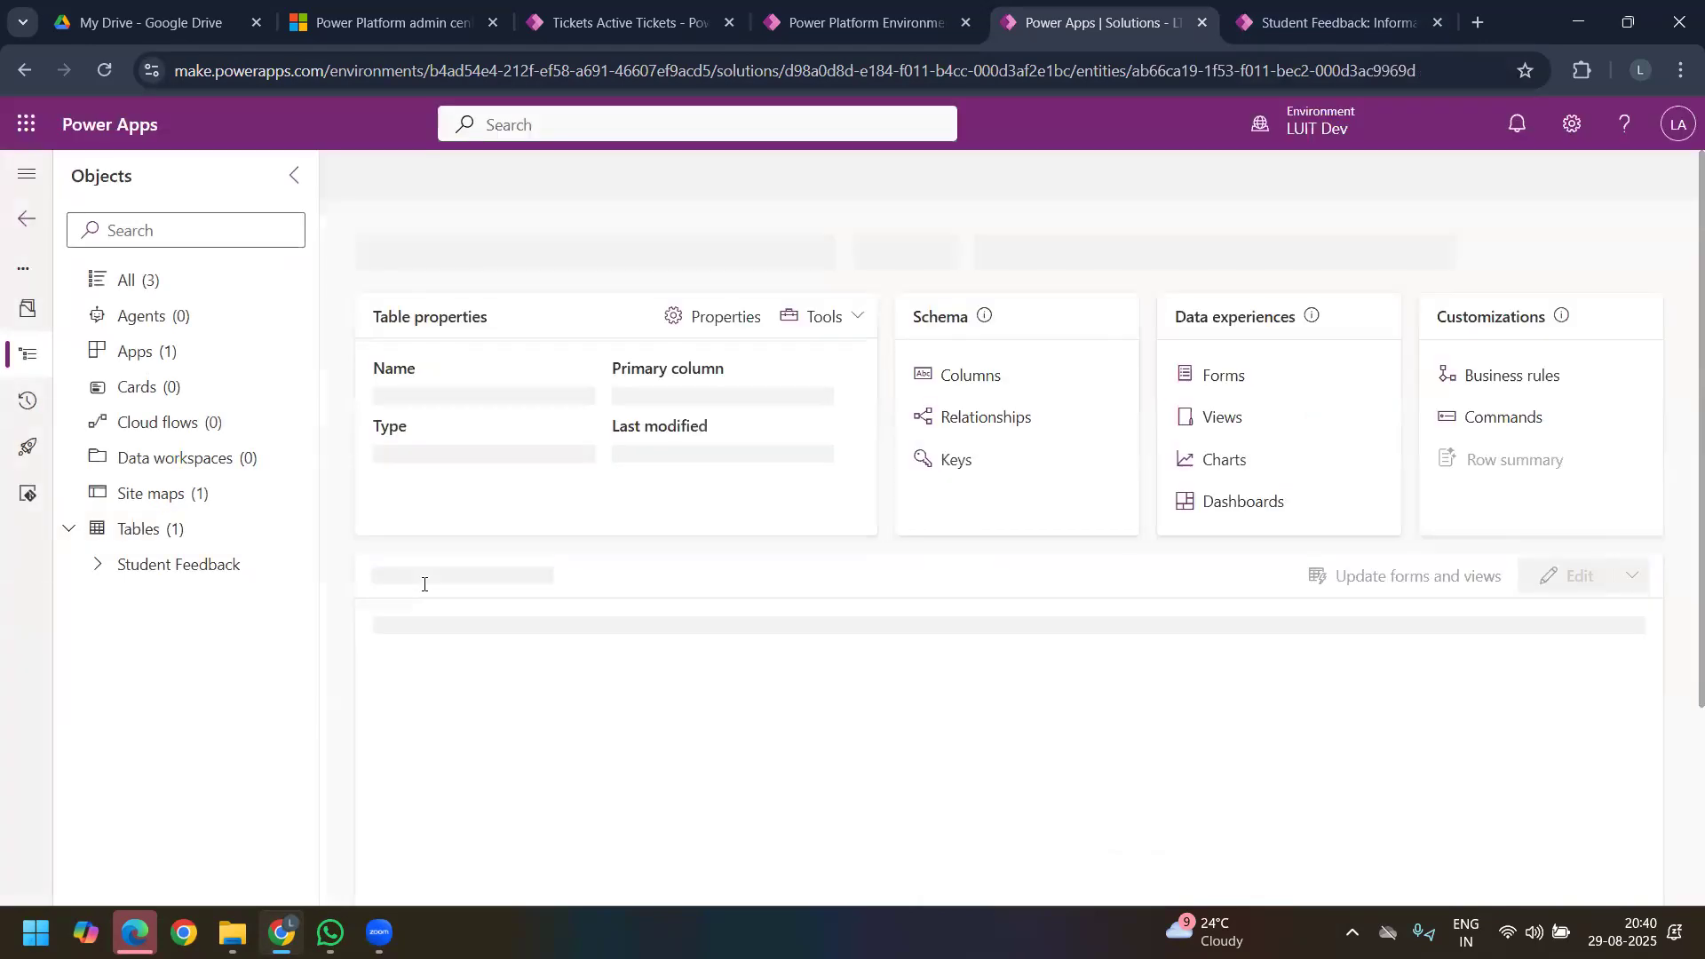
# Step: Examine the Student Info and Personal Info fields on the SR UNIVERSITY feedback record
pyautogui.click(1329, 29)
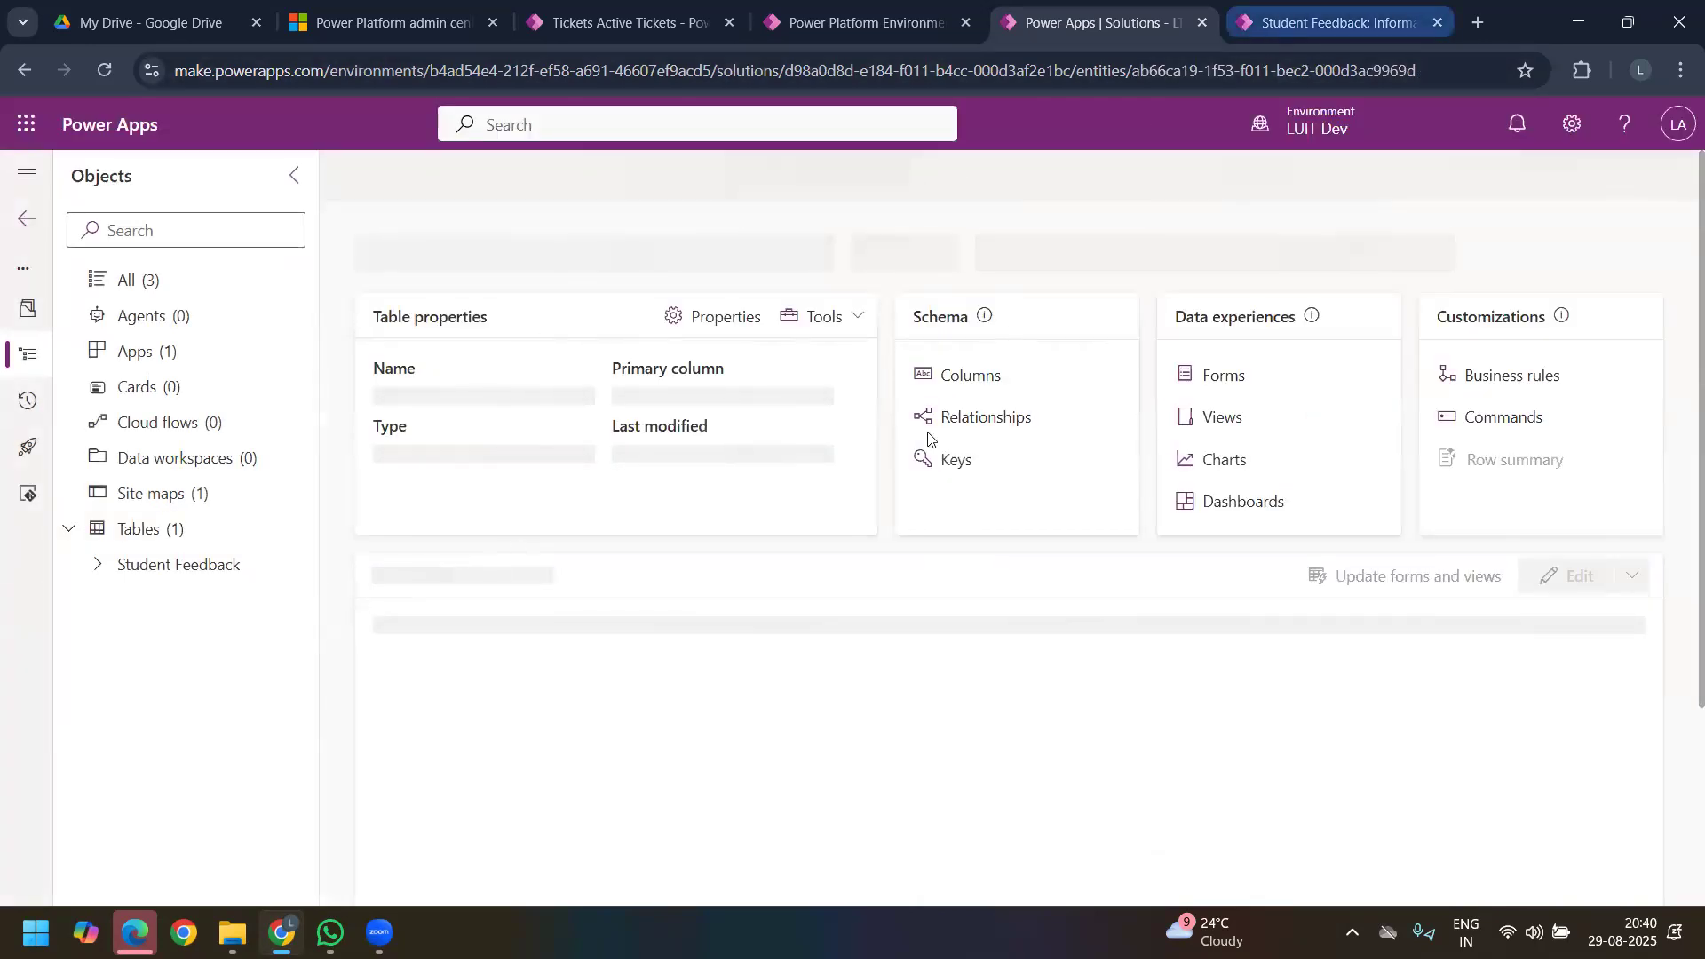
pyautogui.moveTo(769, 476); pyautogui.dragTo(1324, 477)
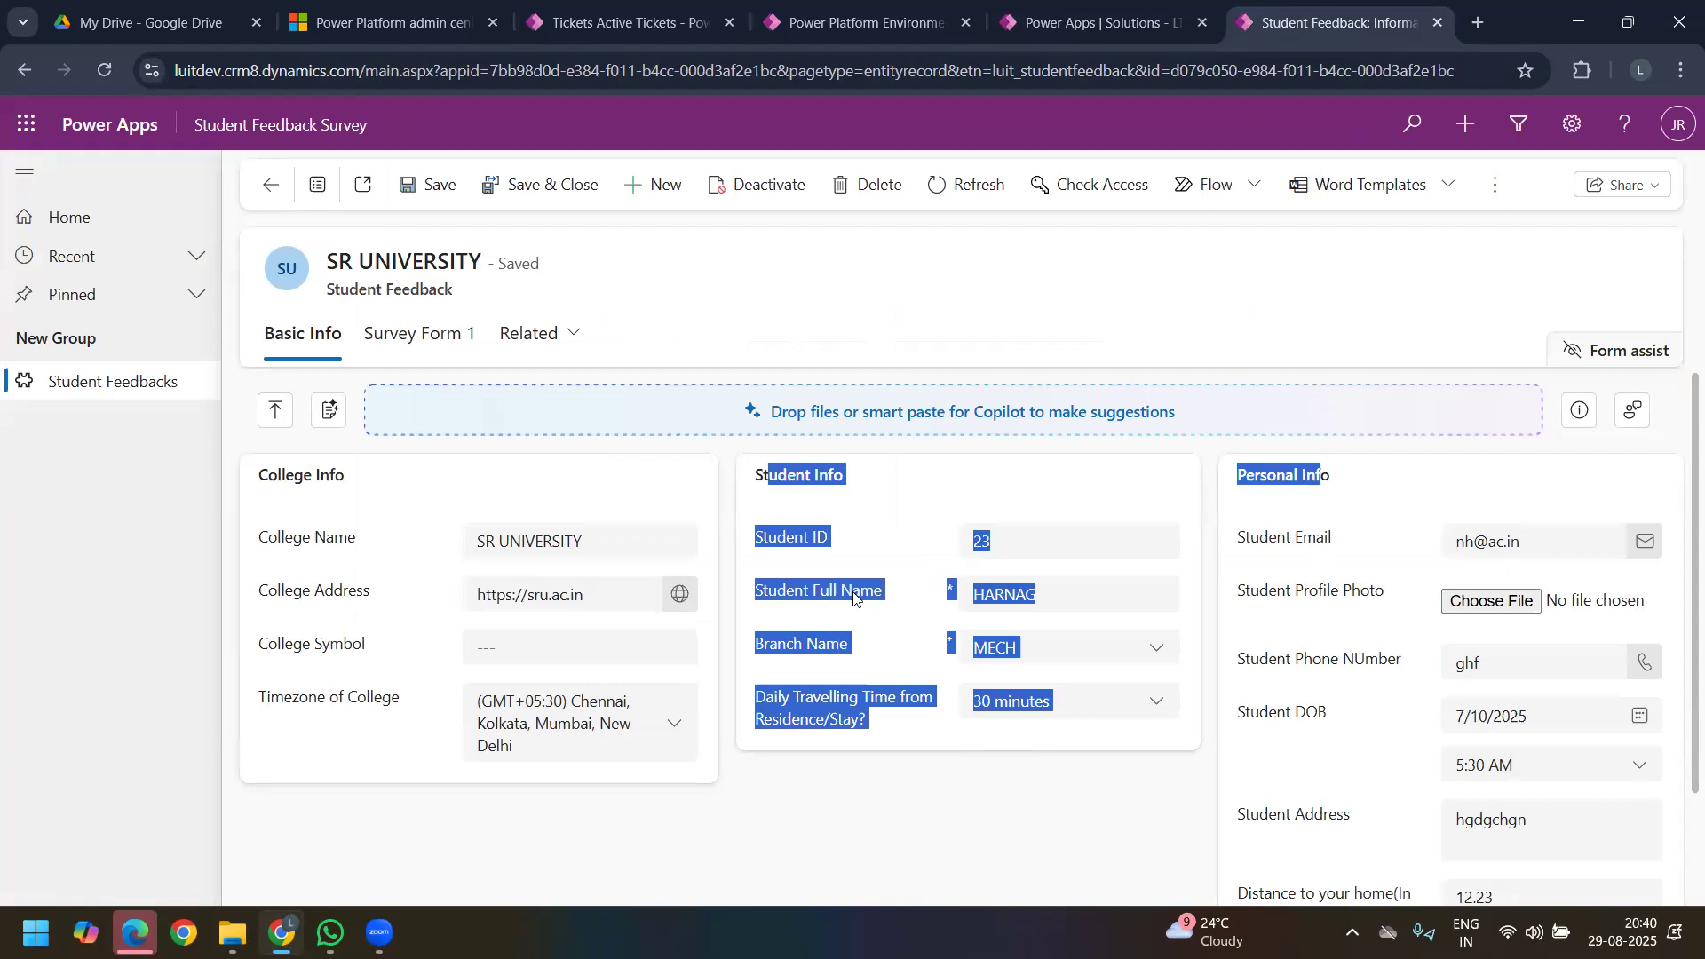
pyautogui.moveTo(733, 476); pyautogui.dragTo(1474, 870)
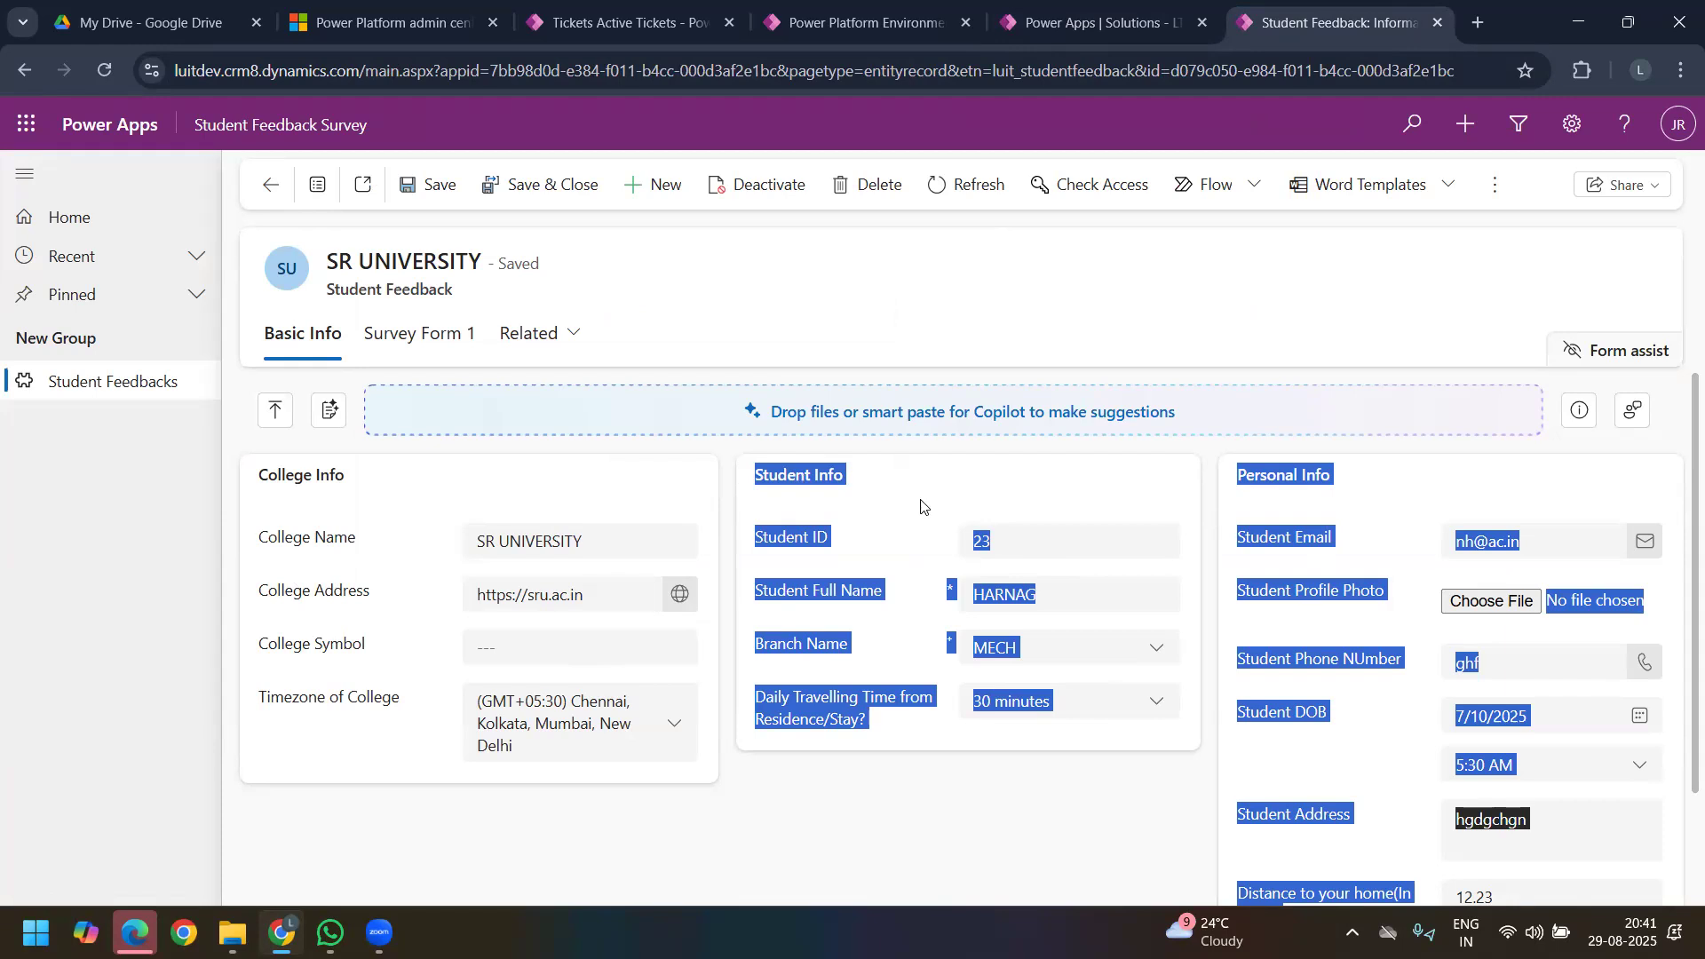
# Step: Open the columns list of the Student table in the solution
pyautogui.click(1111, 26)
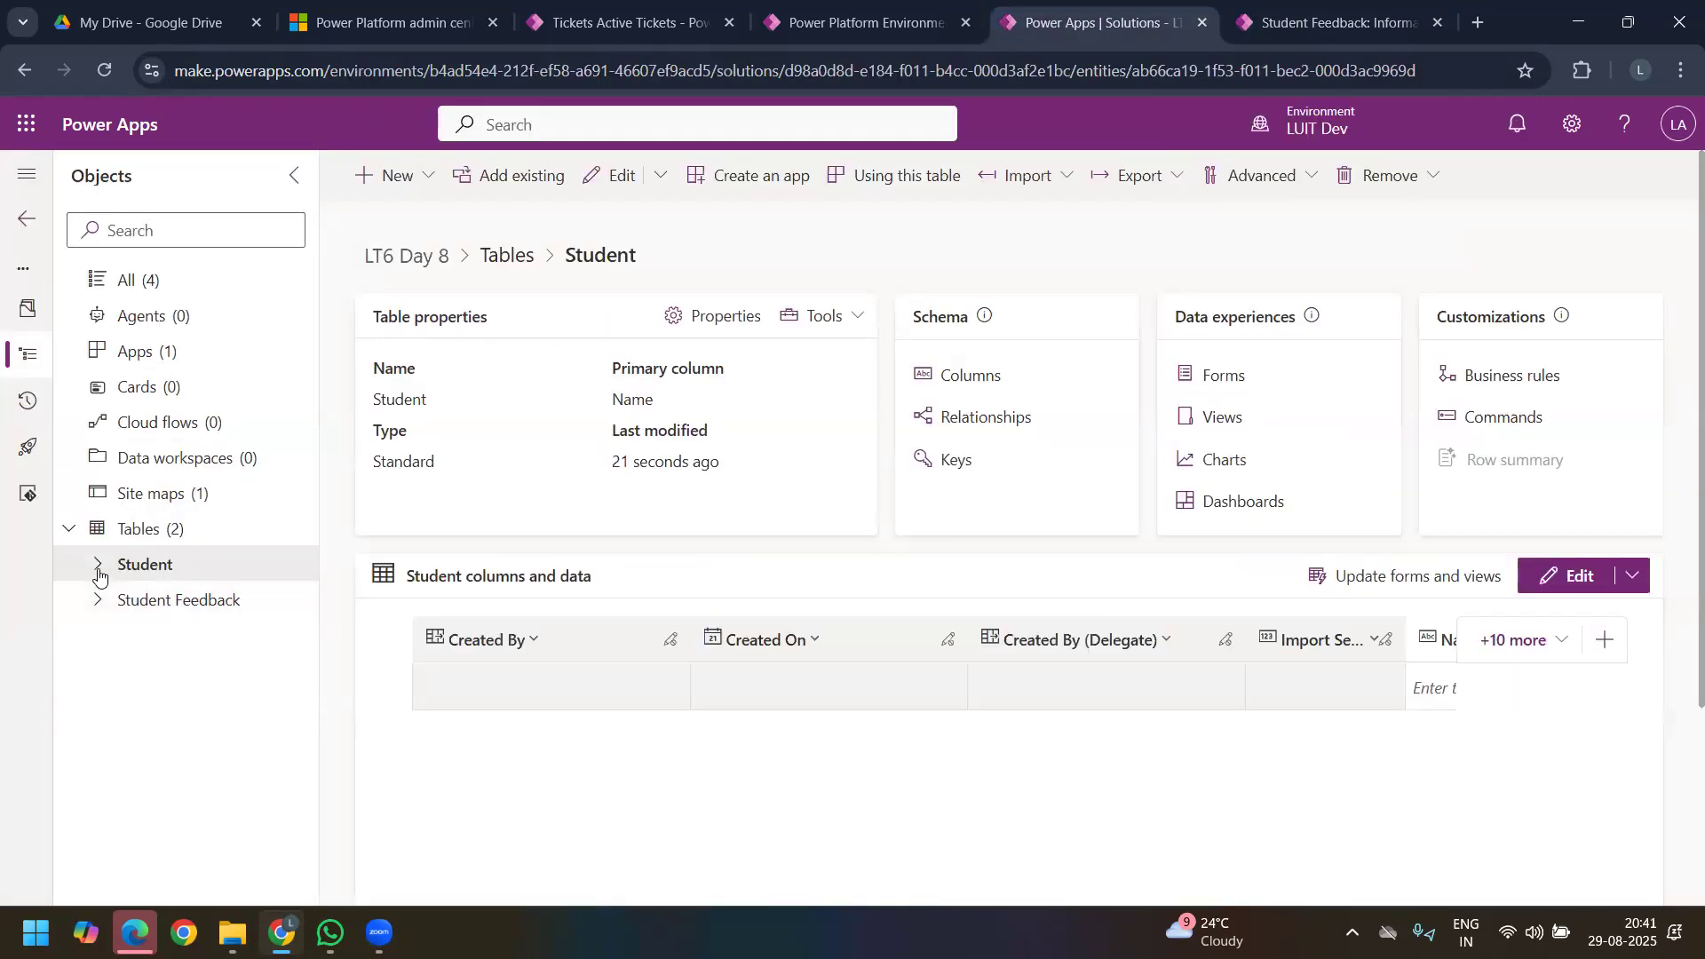
pyautogui.click(99, 576)
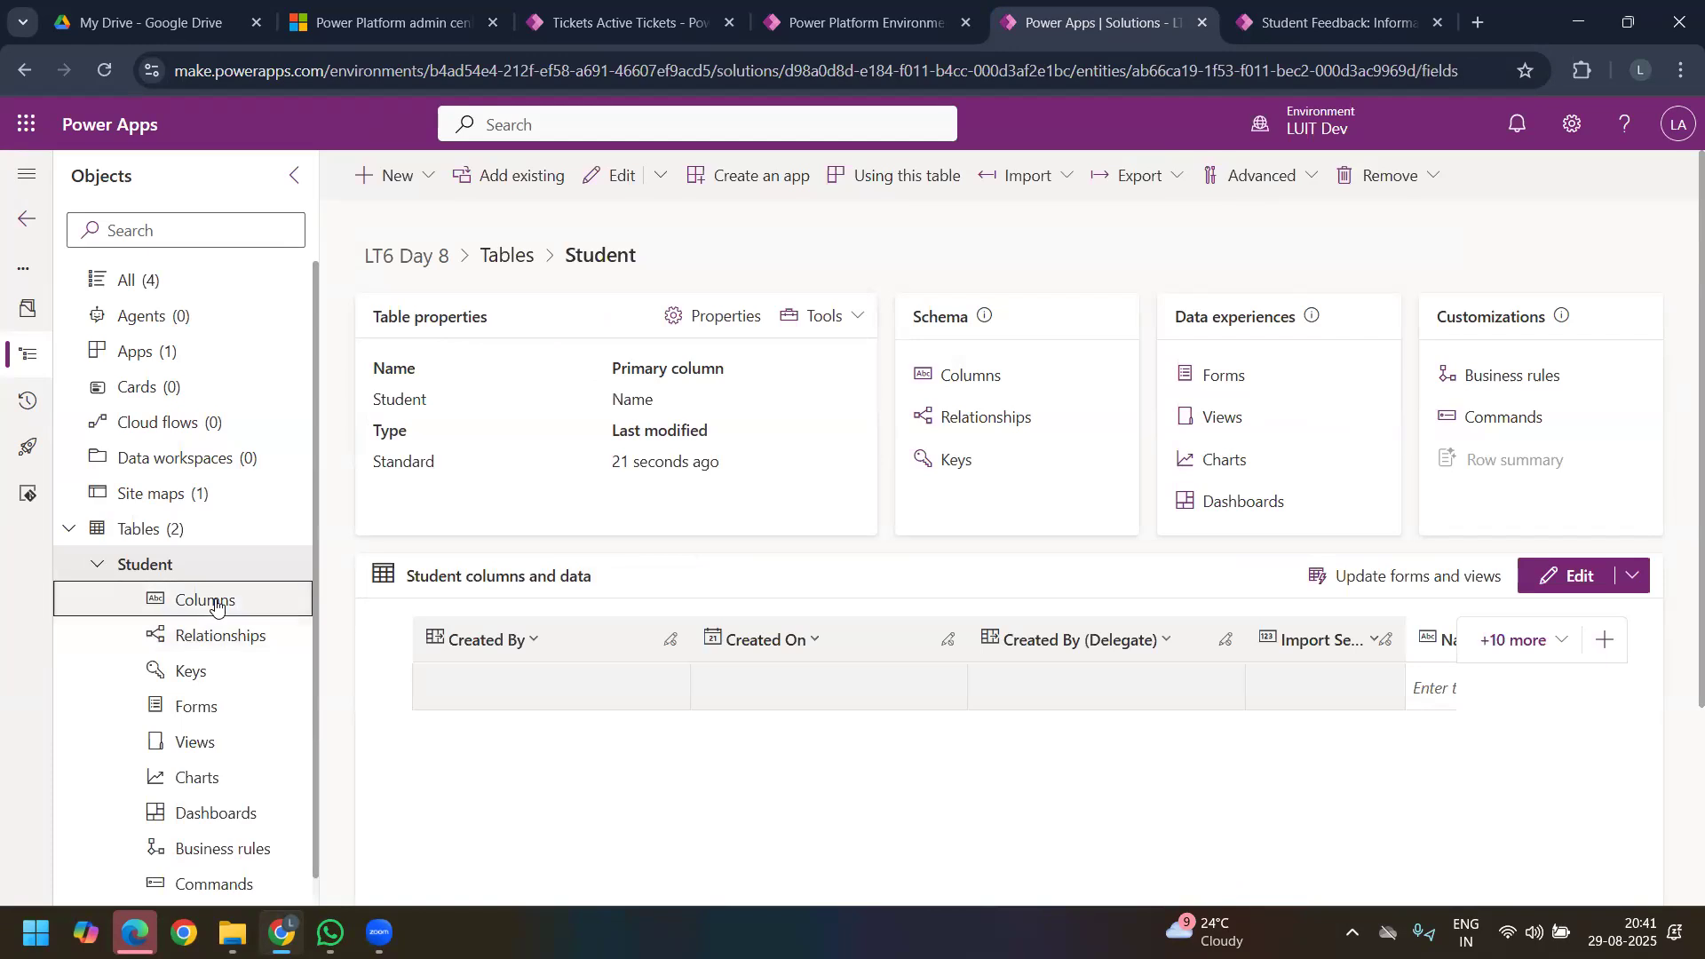
pyautogui.click(215, 601)
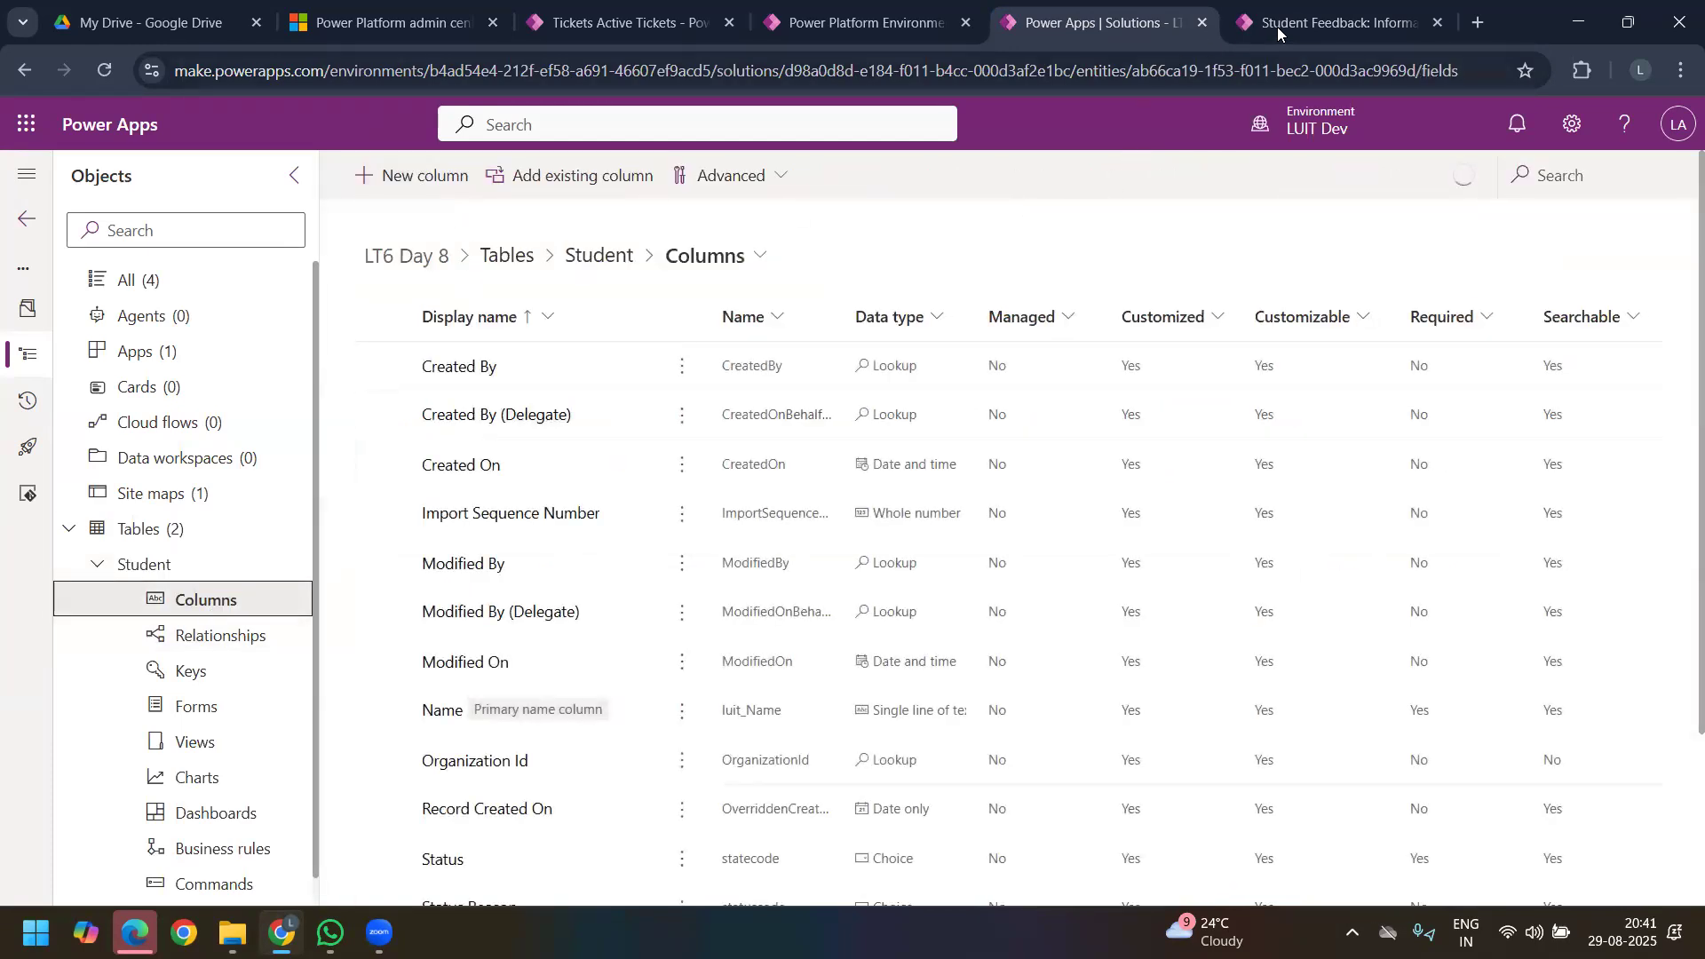
# Step: Review the feedback record's student and personal fields again, and view the blank new column settings for the Student table
pyautogui.click(1277, 26)
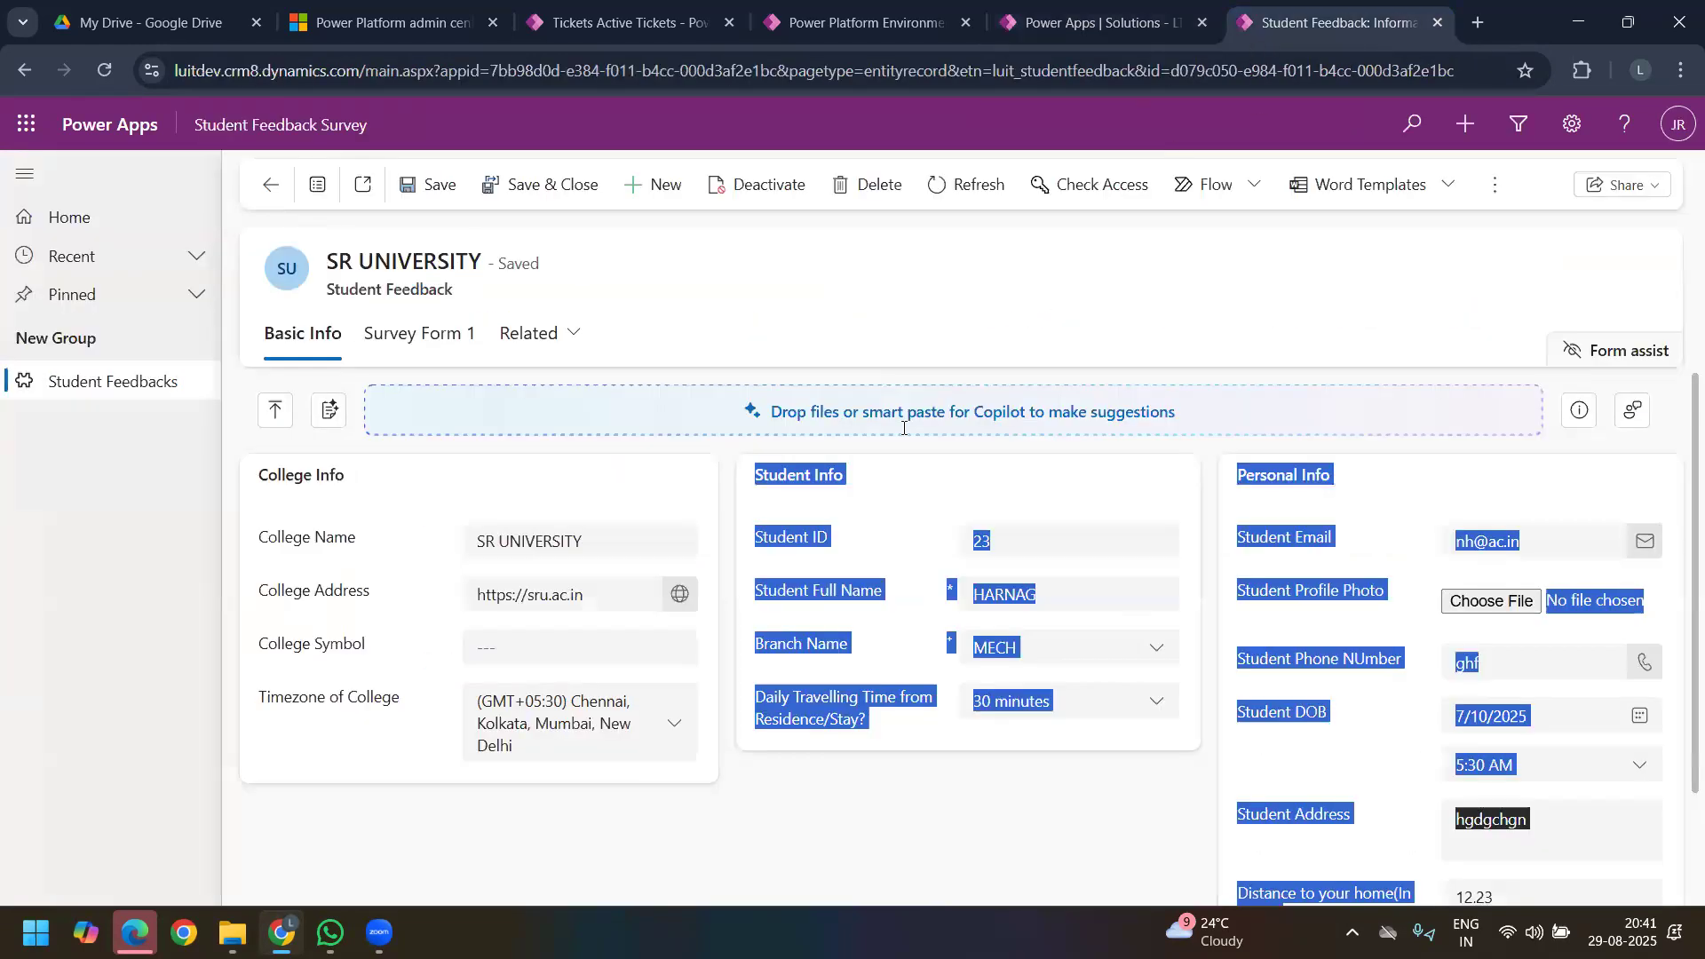
pyautogui.click(896, 835)
pyautogui.moveTo(918, 493); pyautogui.dragTo(1531, 877)
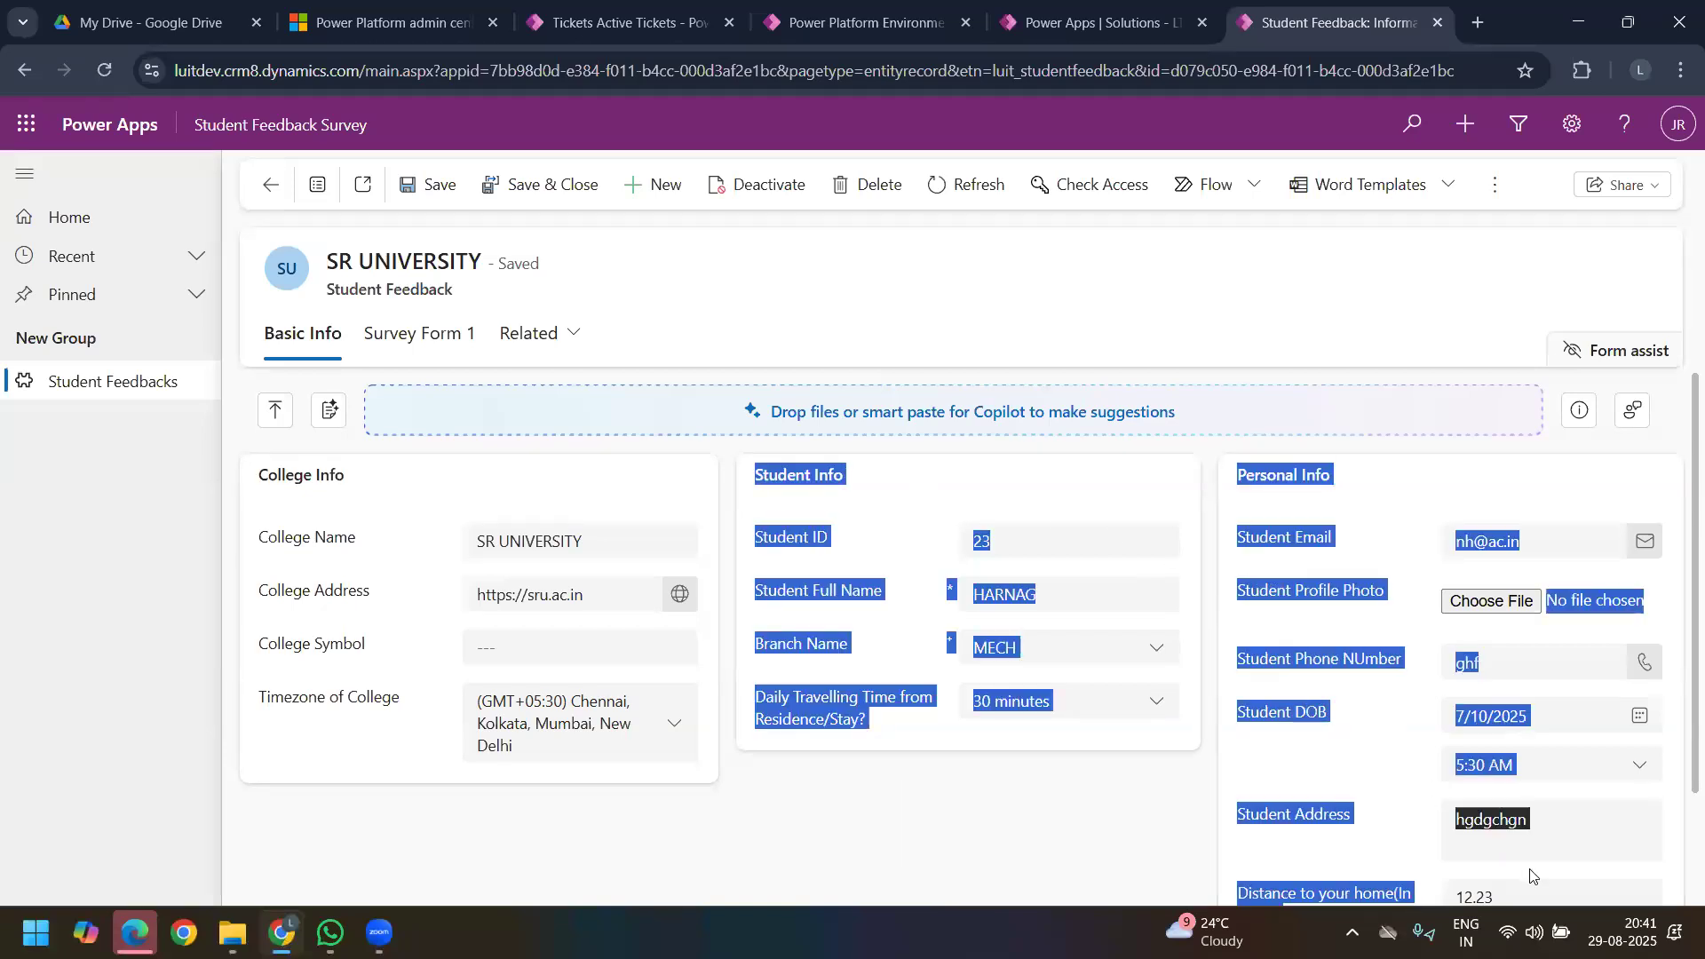
pyautogui.click(1047, 532)
pyautogui.click(1084, 22)
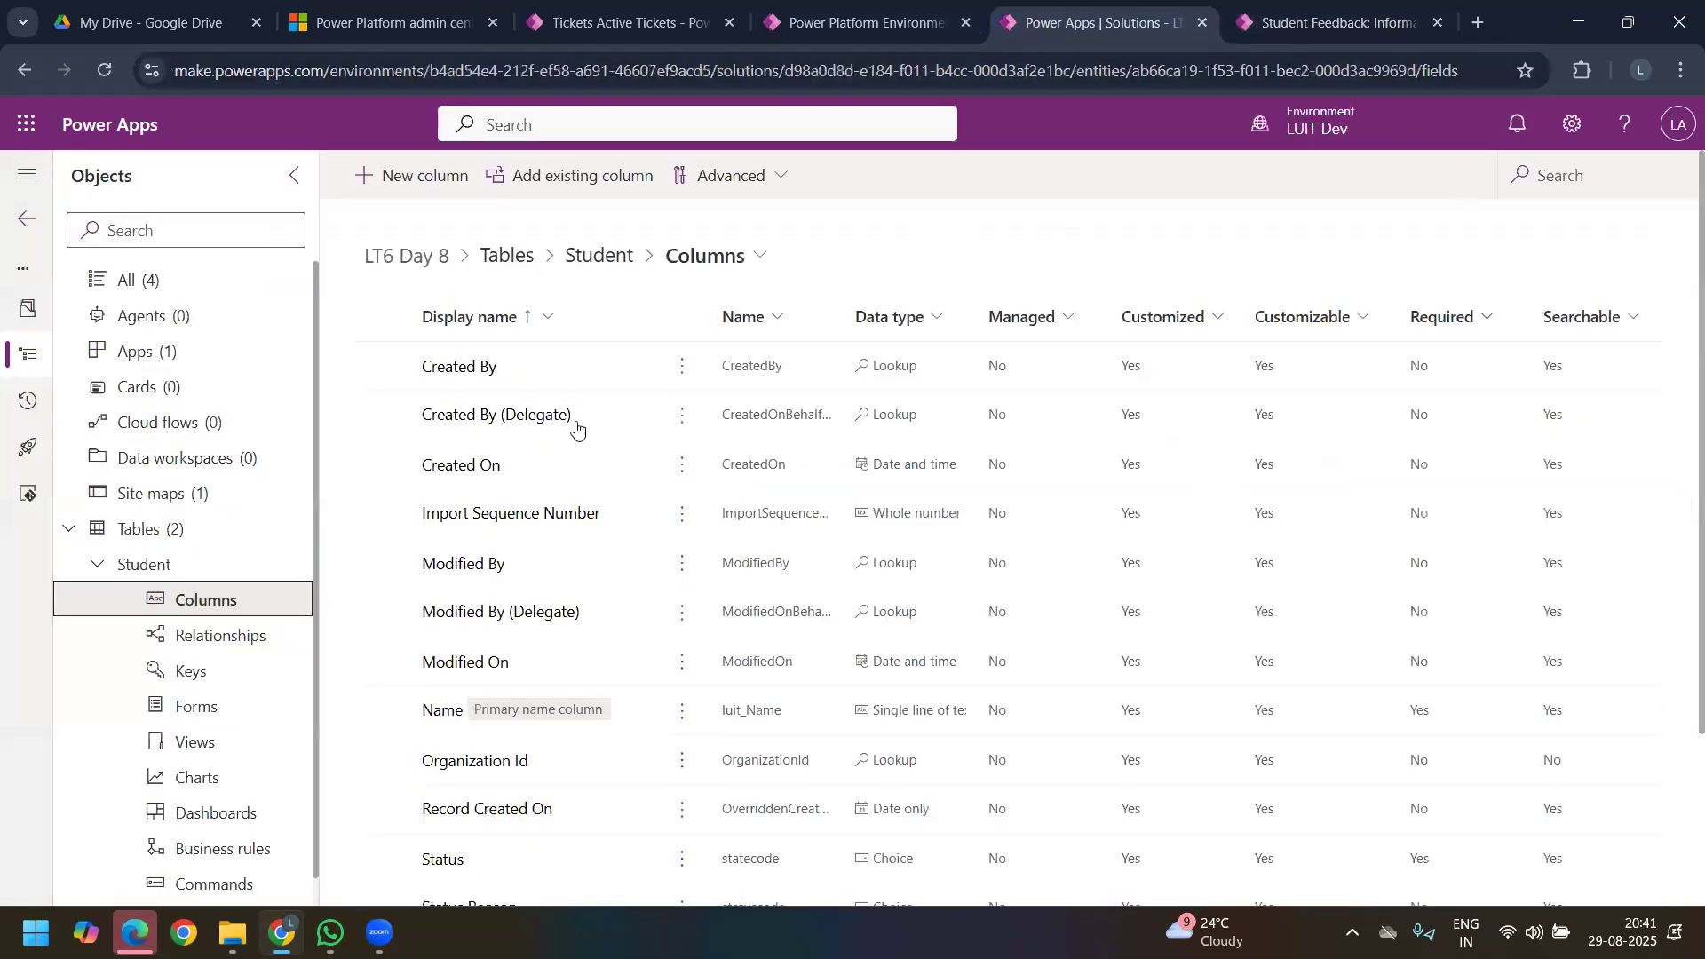
pyautogui.click(413, 175)
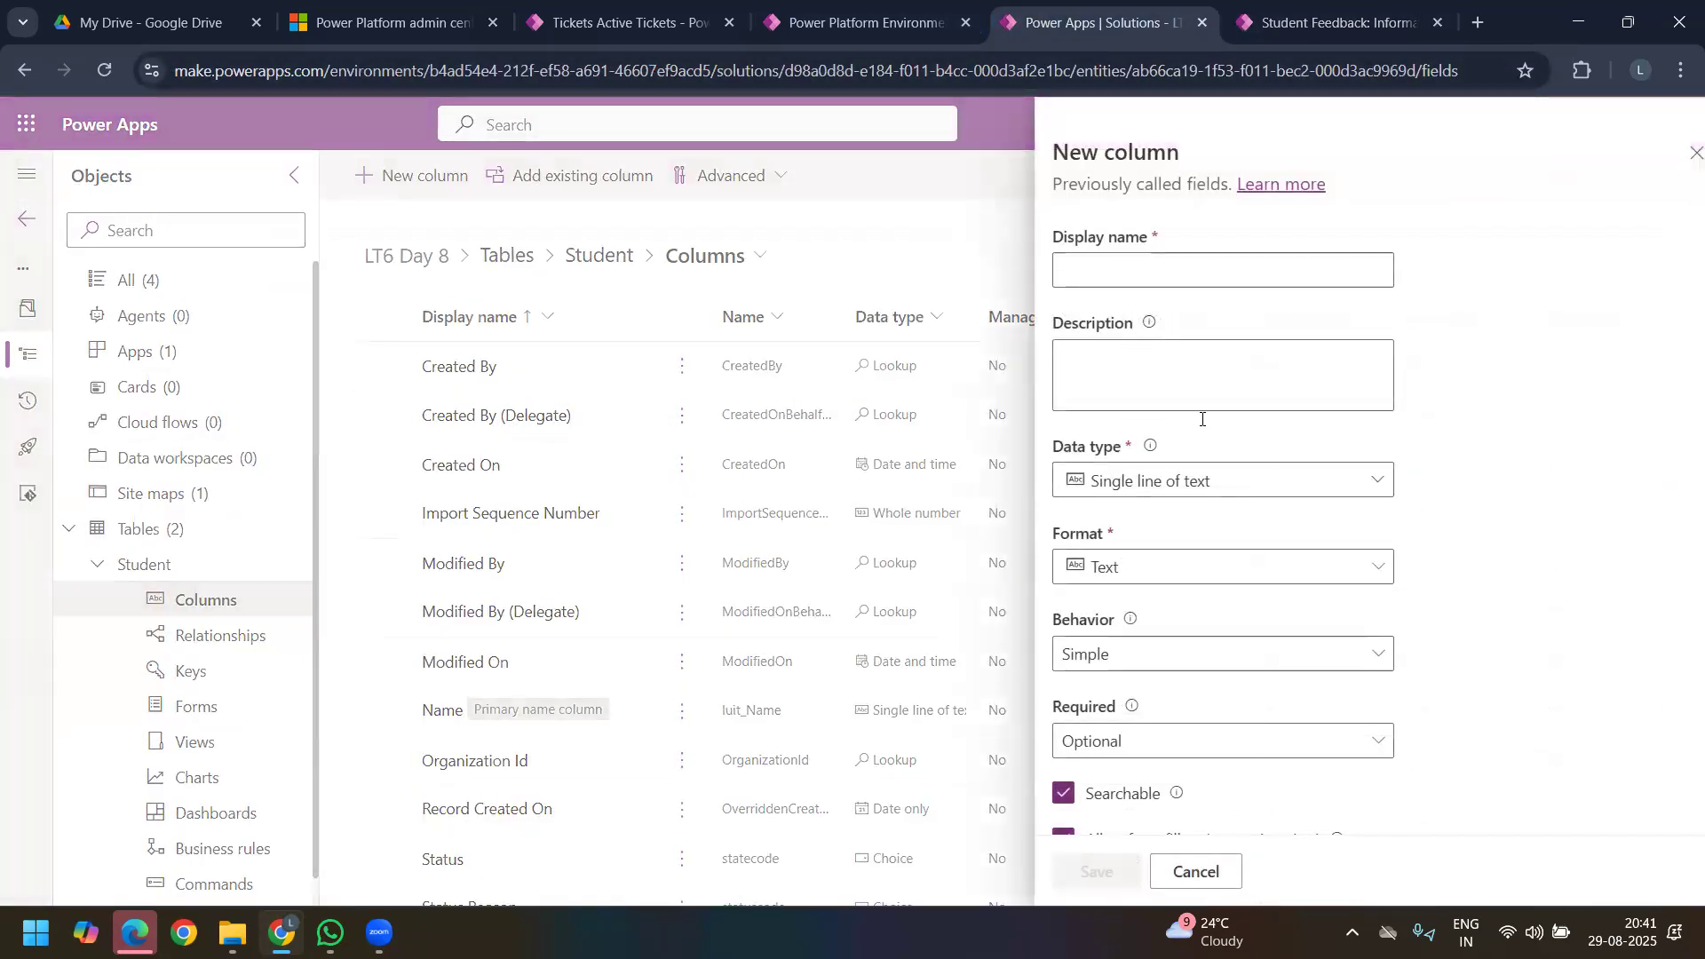
pyautogui.click(1651, 154)
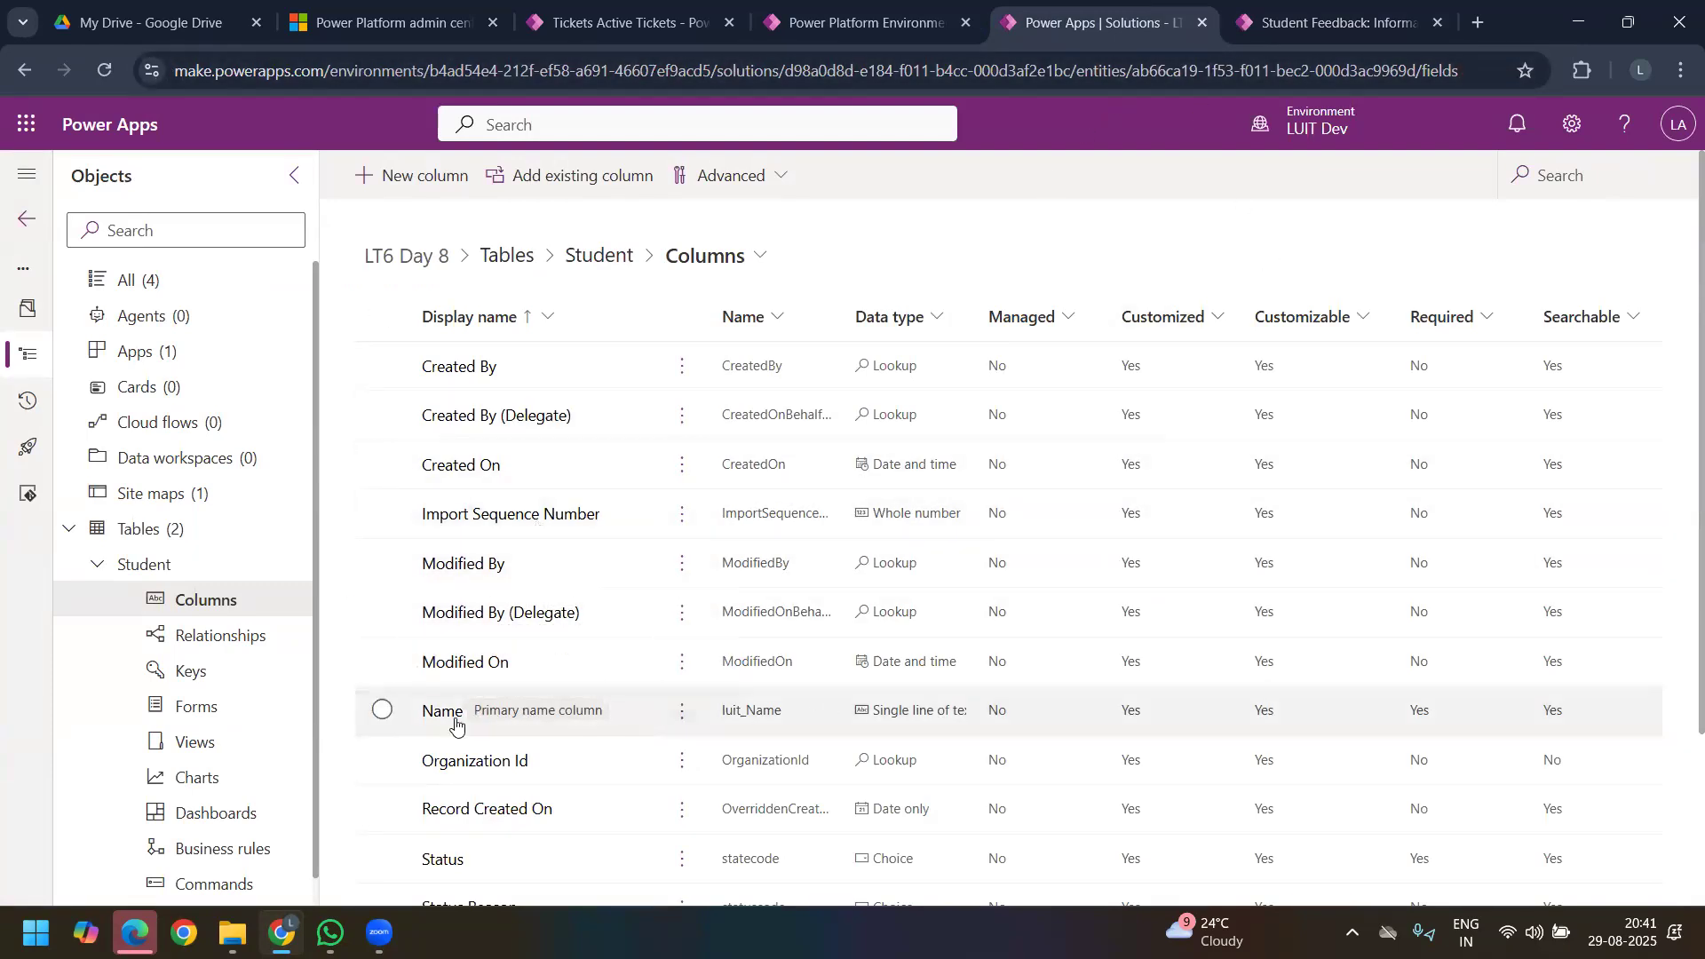
# Step: Highlight the College Name label on the SR UNIVERSITY record and return to the Student table's columns
pyautogui.click(1246, 26)
pyautogui.moveTo(386, 544); pyautogui.dragTo(255, 542)
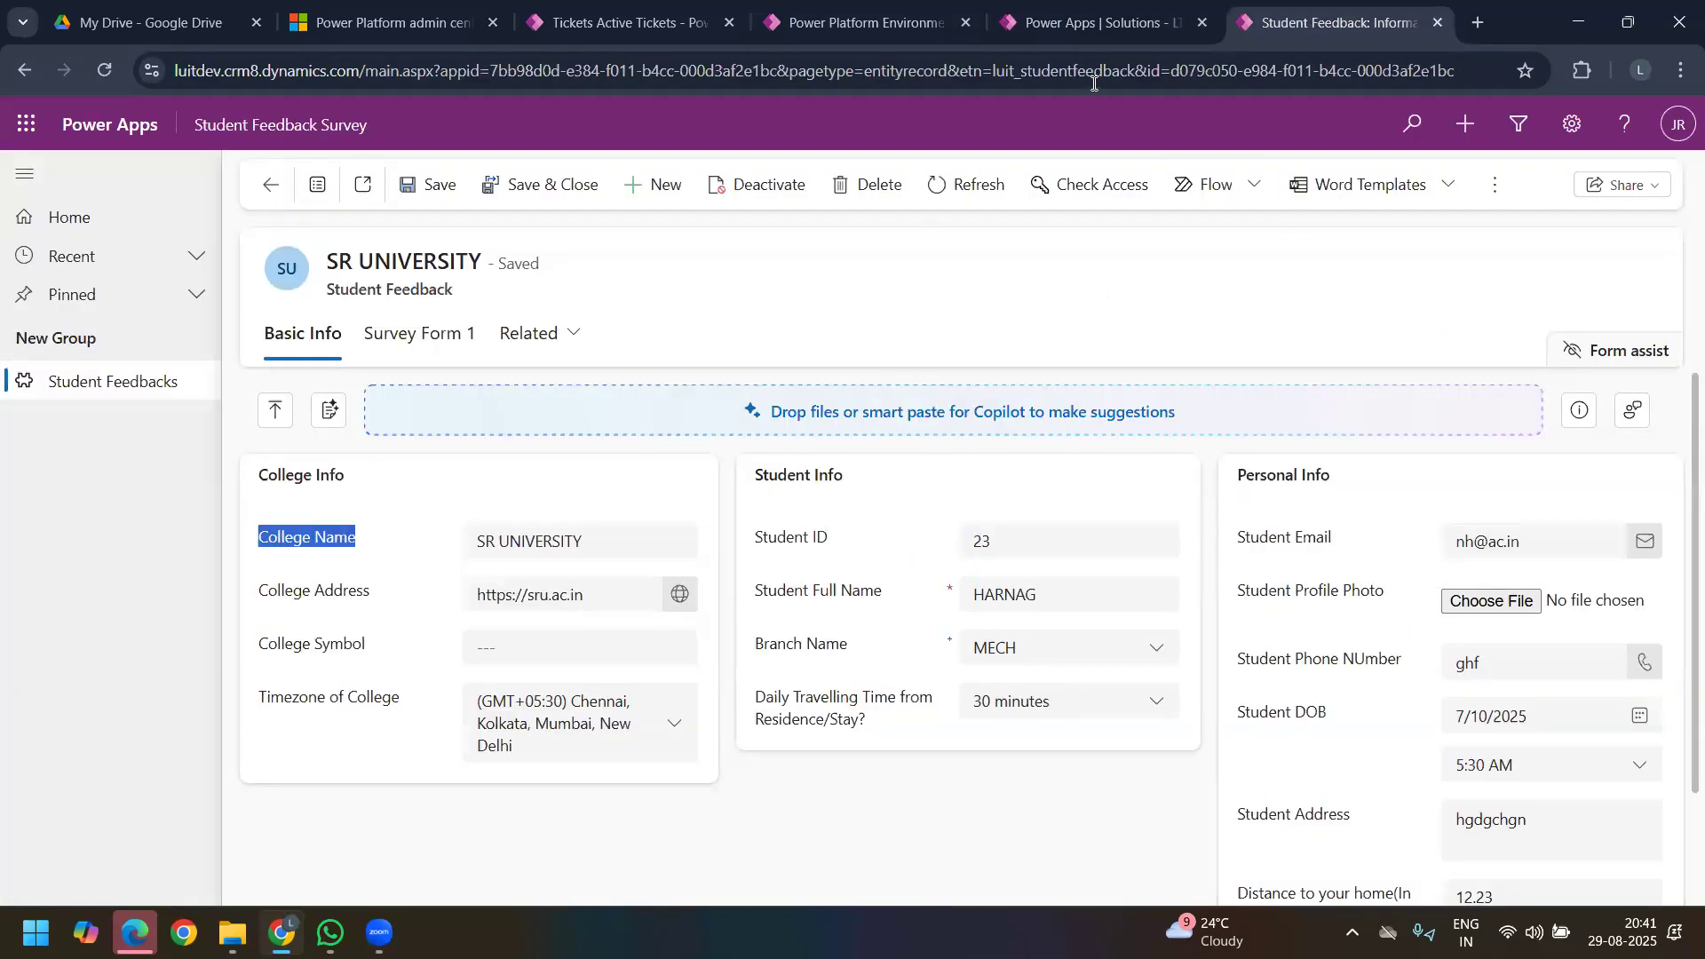
pyautogui.click(1063, 26)
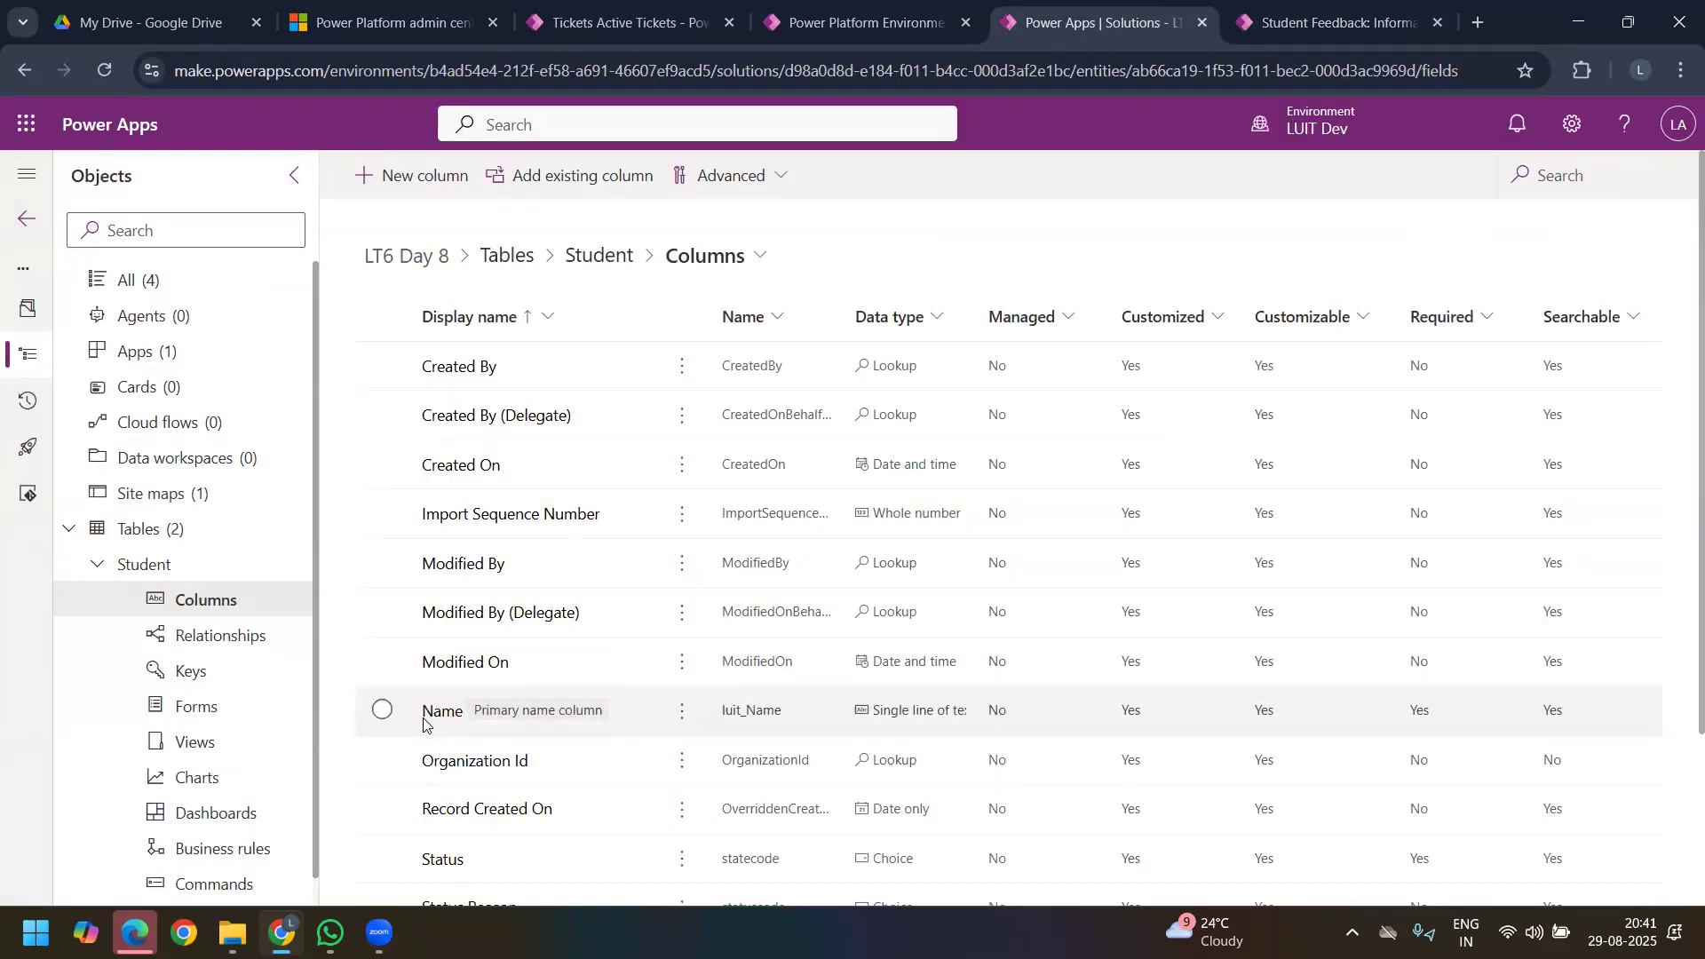
# Step: Rename the Student table's primary name column to Student Name and save the column
pyautogui.click(383, 710)
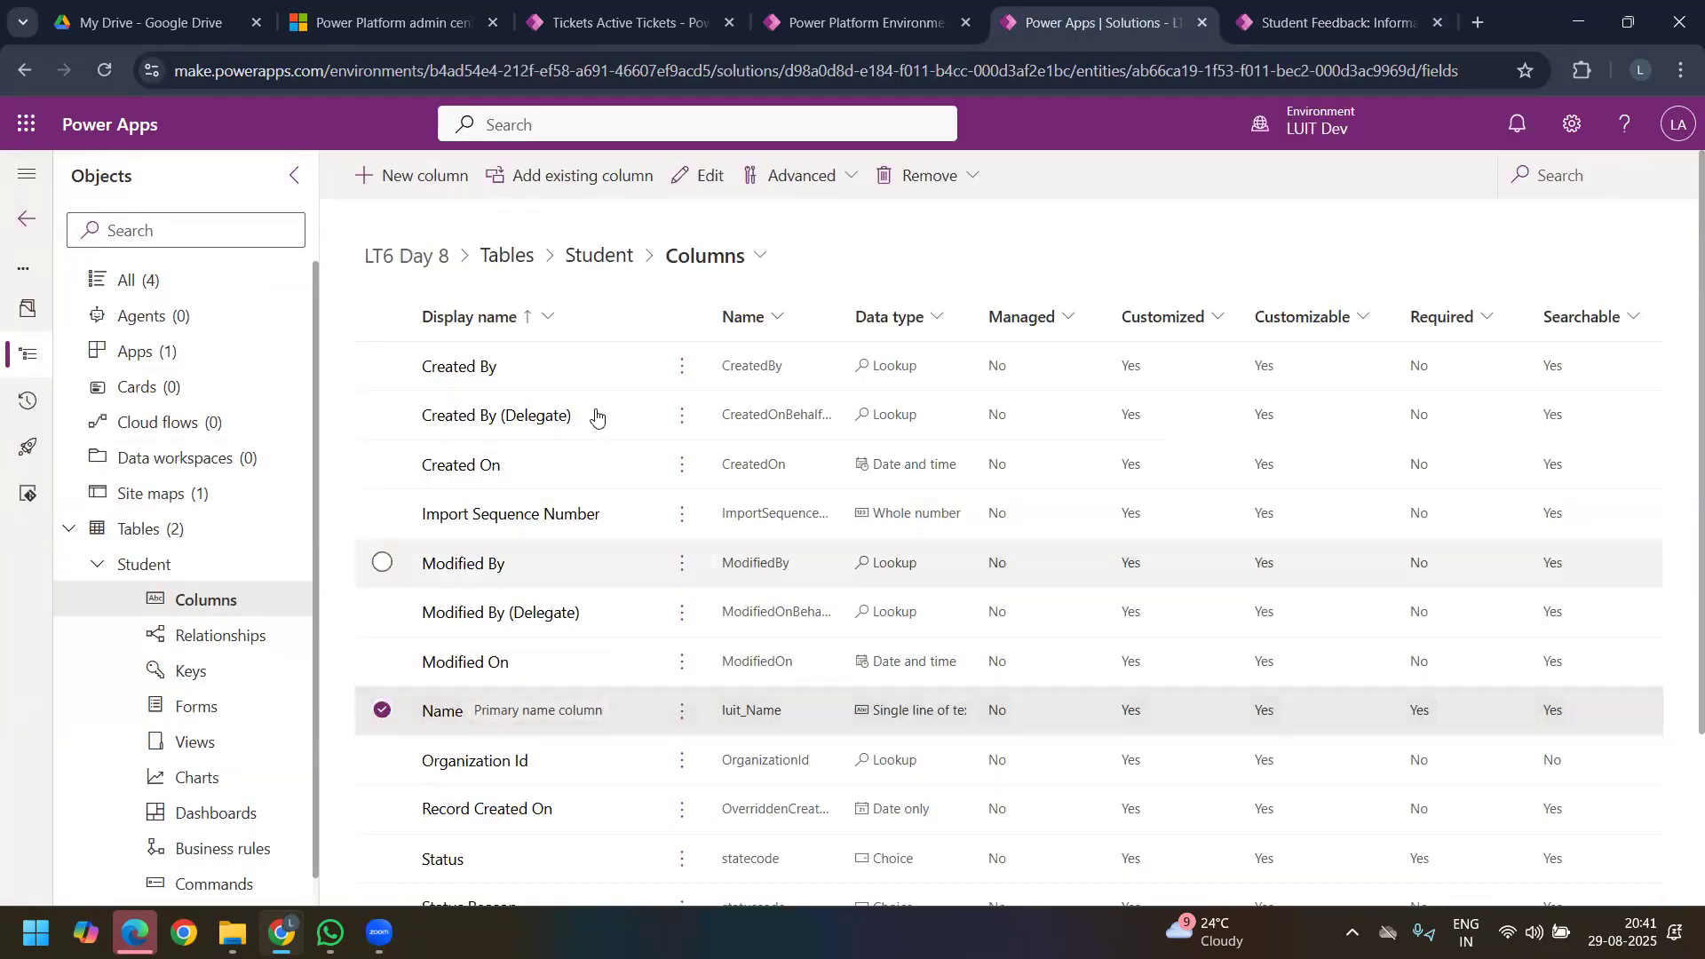
pyautogui.click(698, 175)
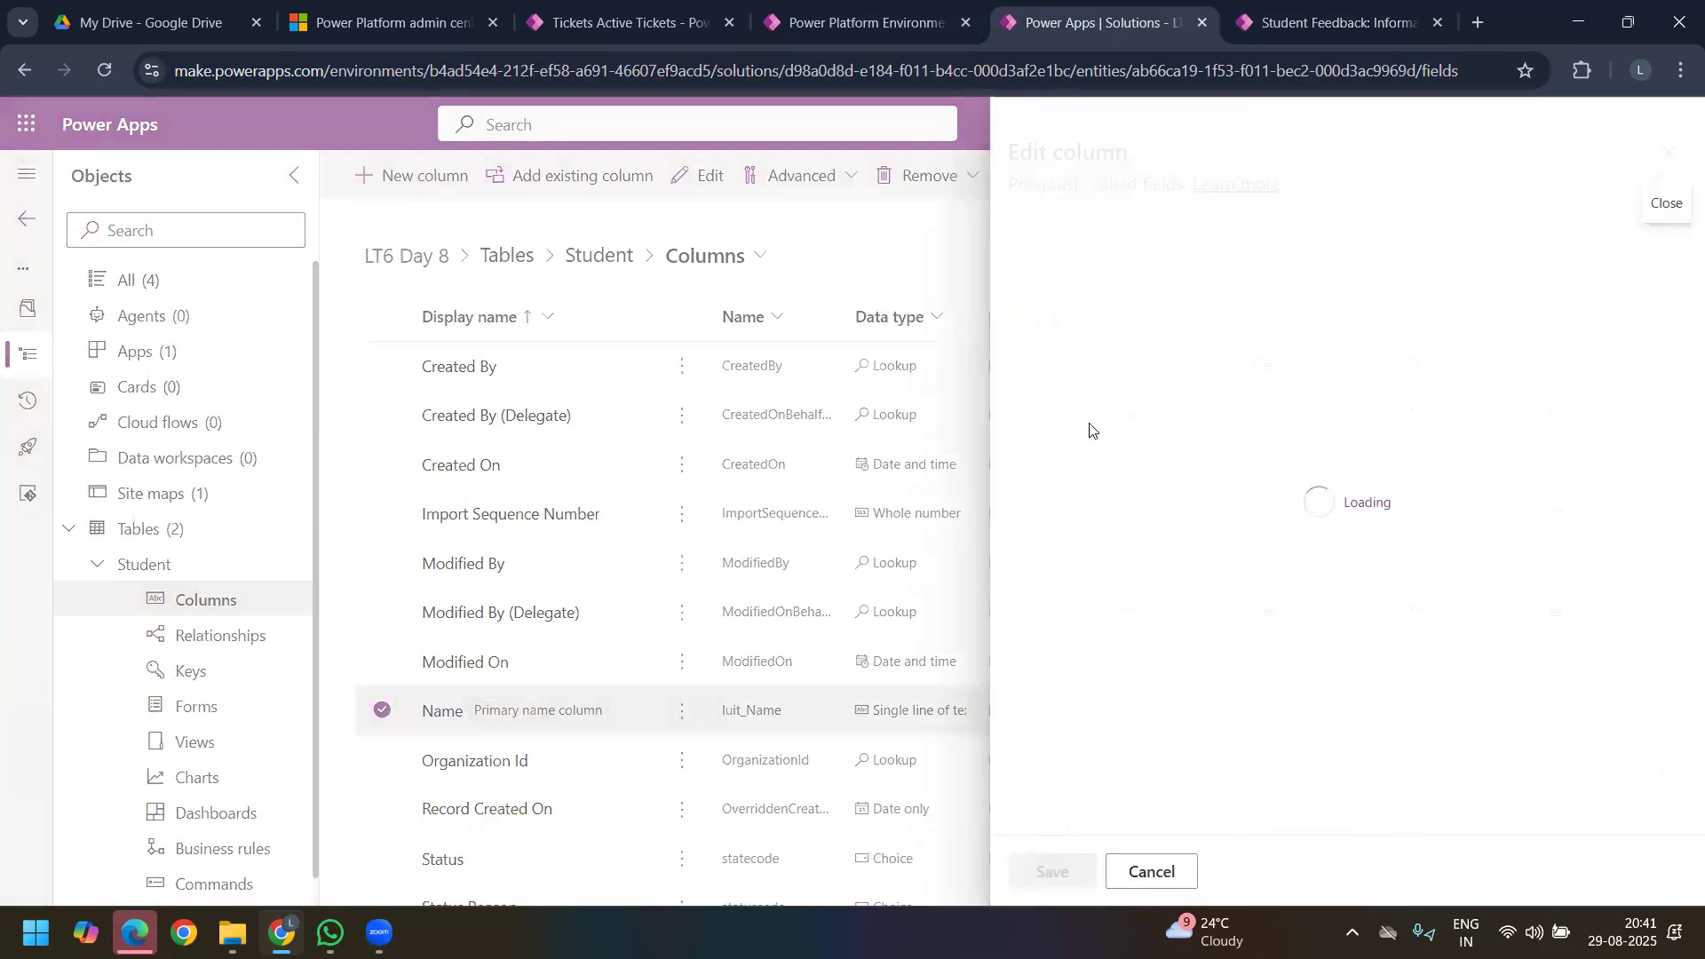
pyautogui.click(1092, 271)
pyautogui.click(1300, 39)
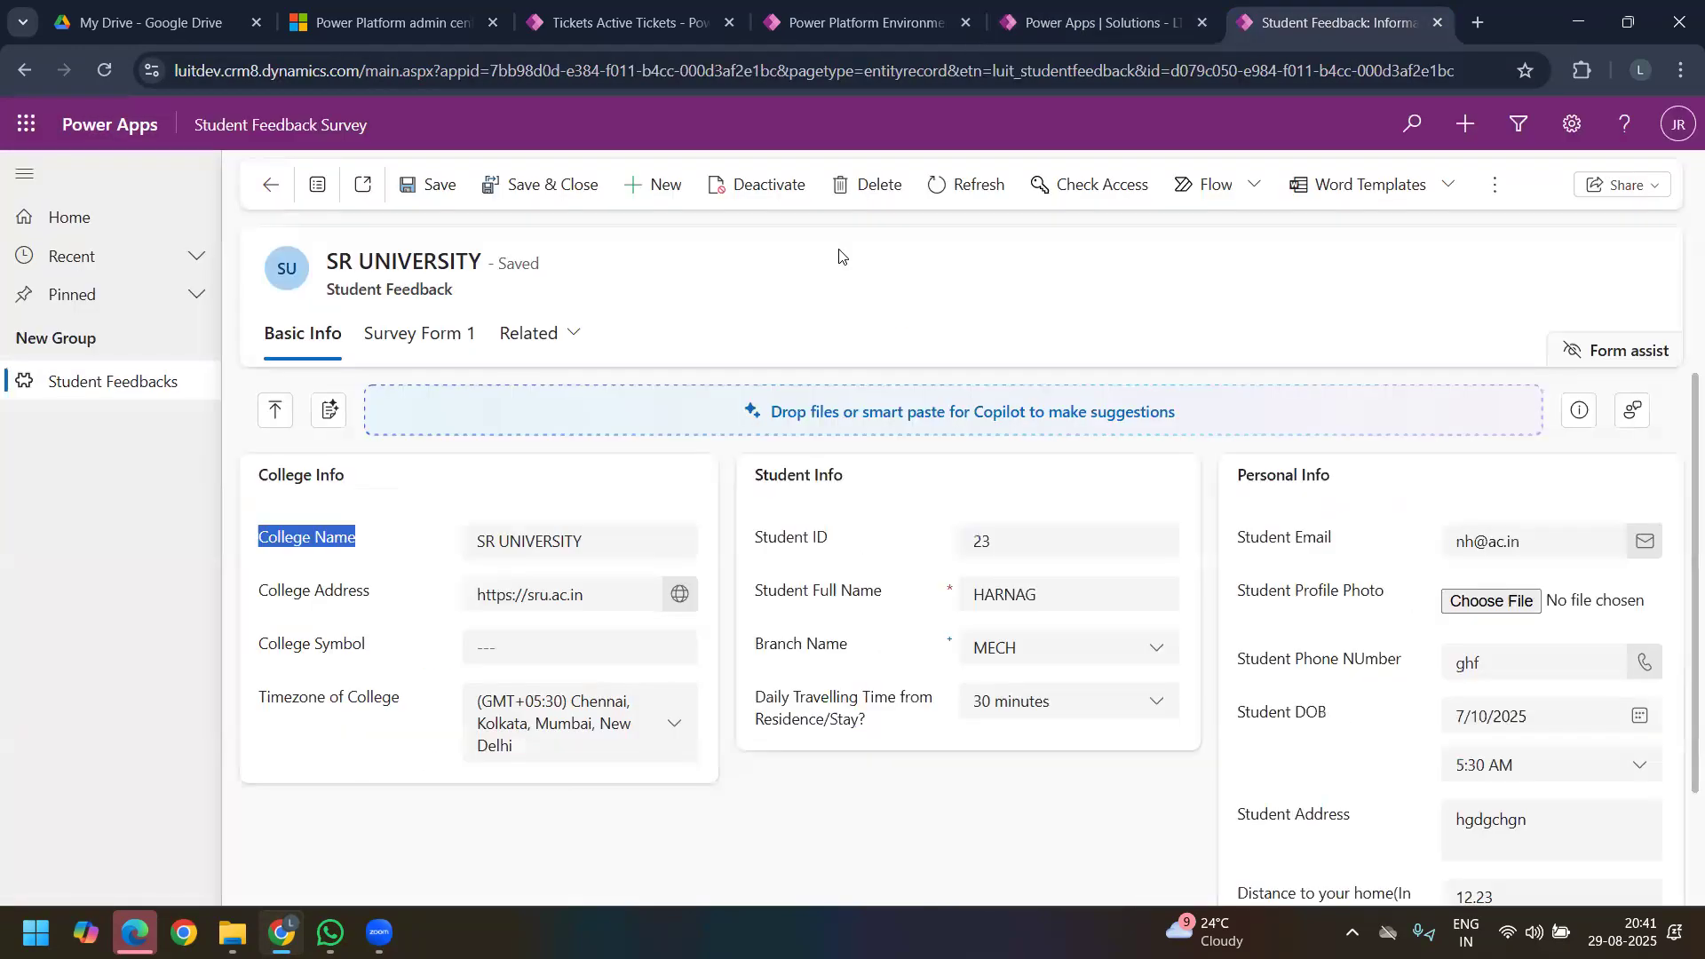
pyautogui.moveTo(324, 271); pyautogui.dragTo(993, 26)
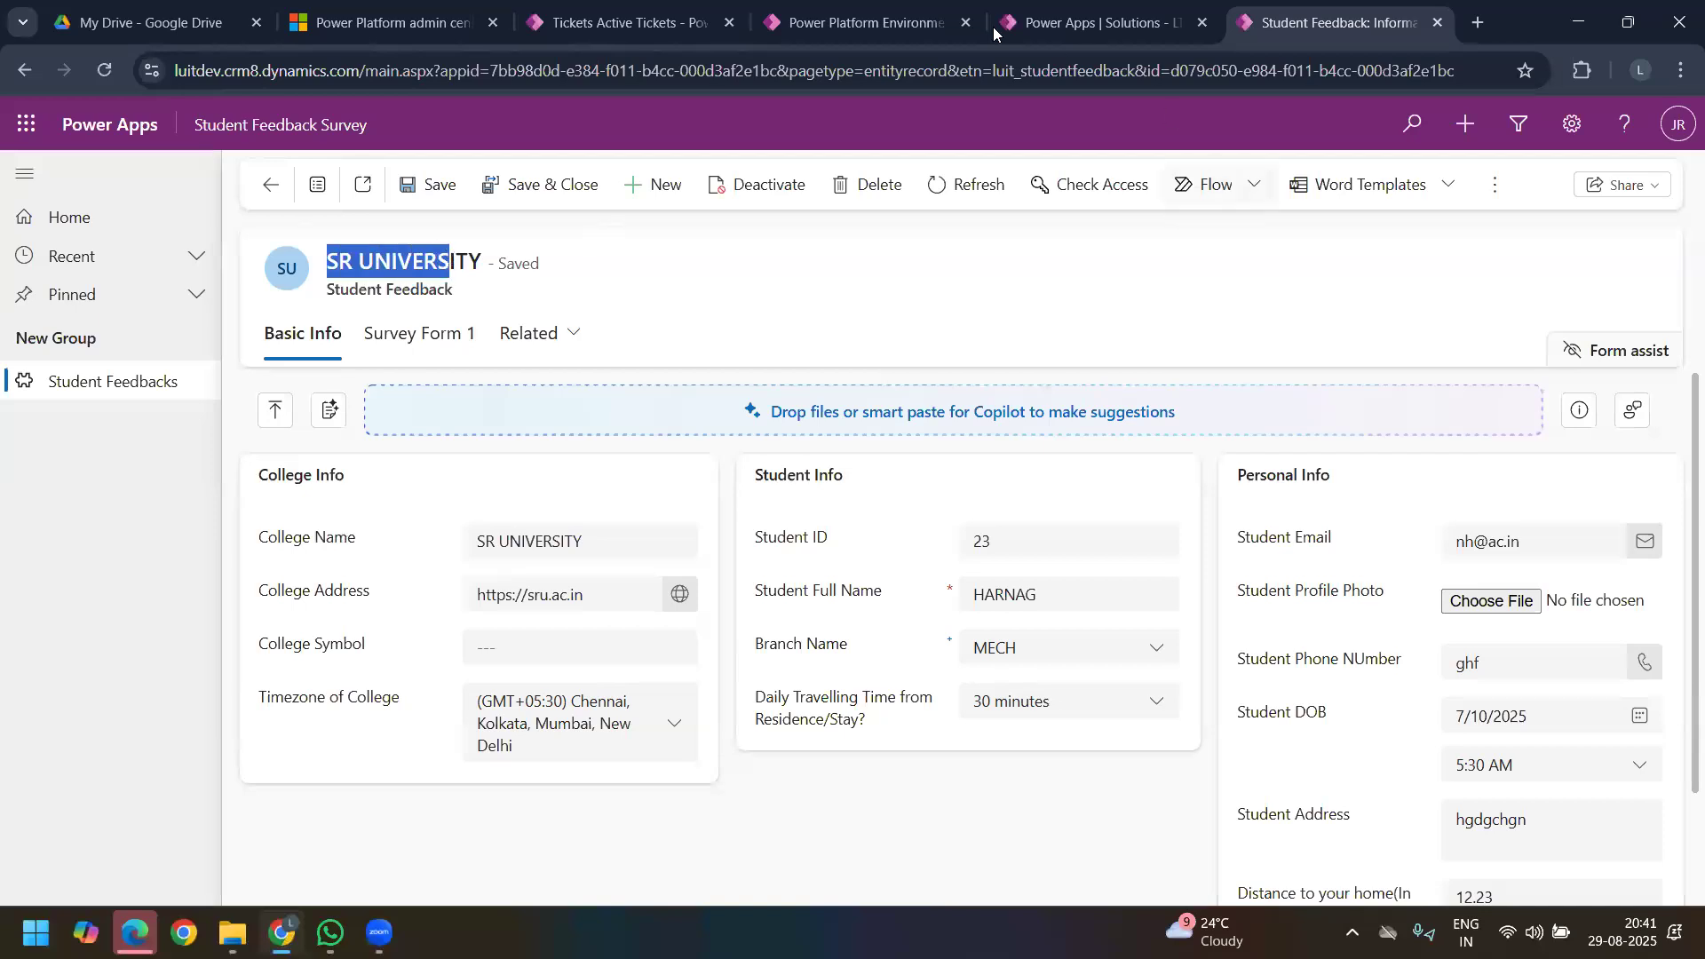
pyautogui.click(1059, 30)
pyautogui.click(1070, 266)
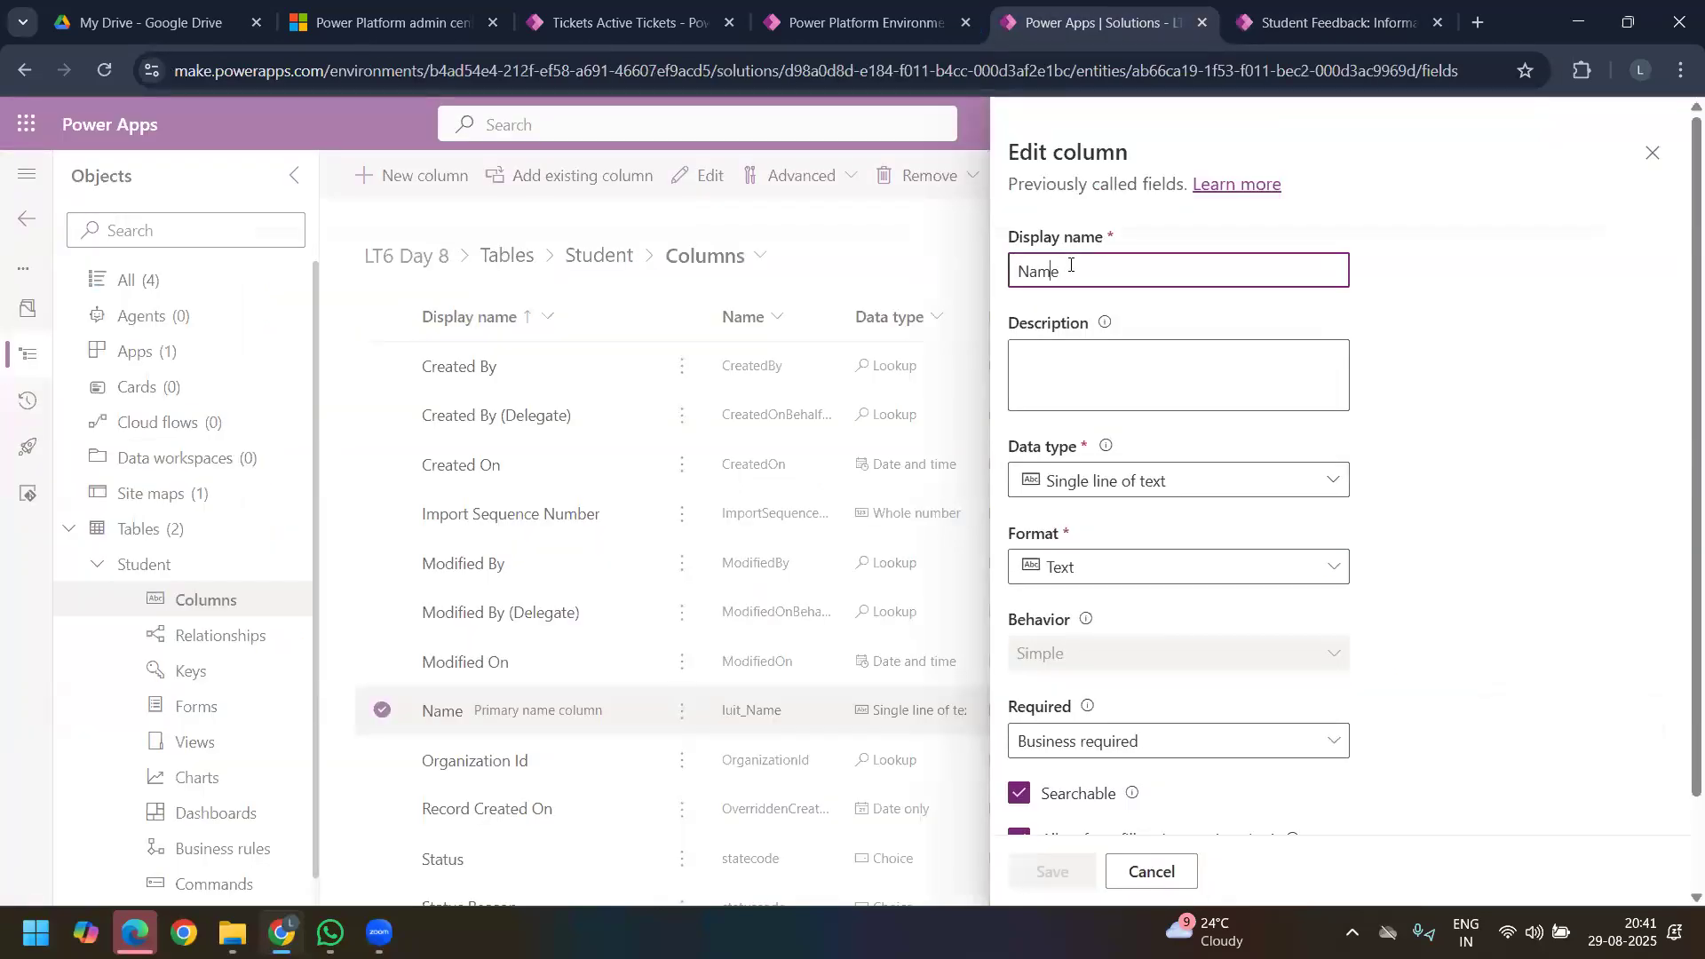
pyautogui.write('Student')
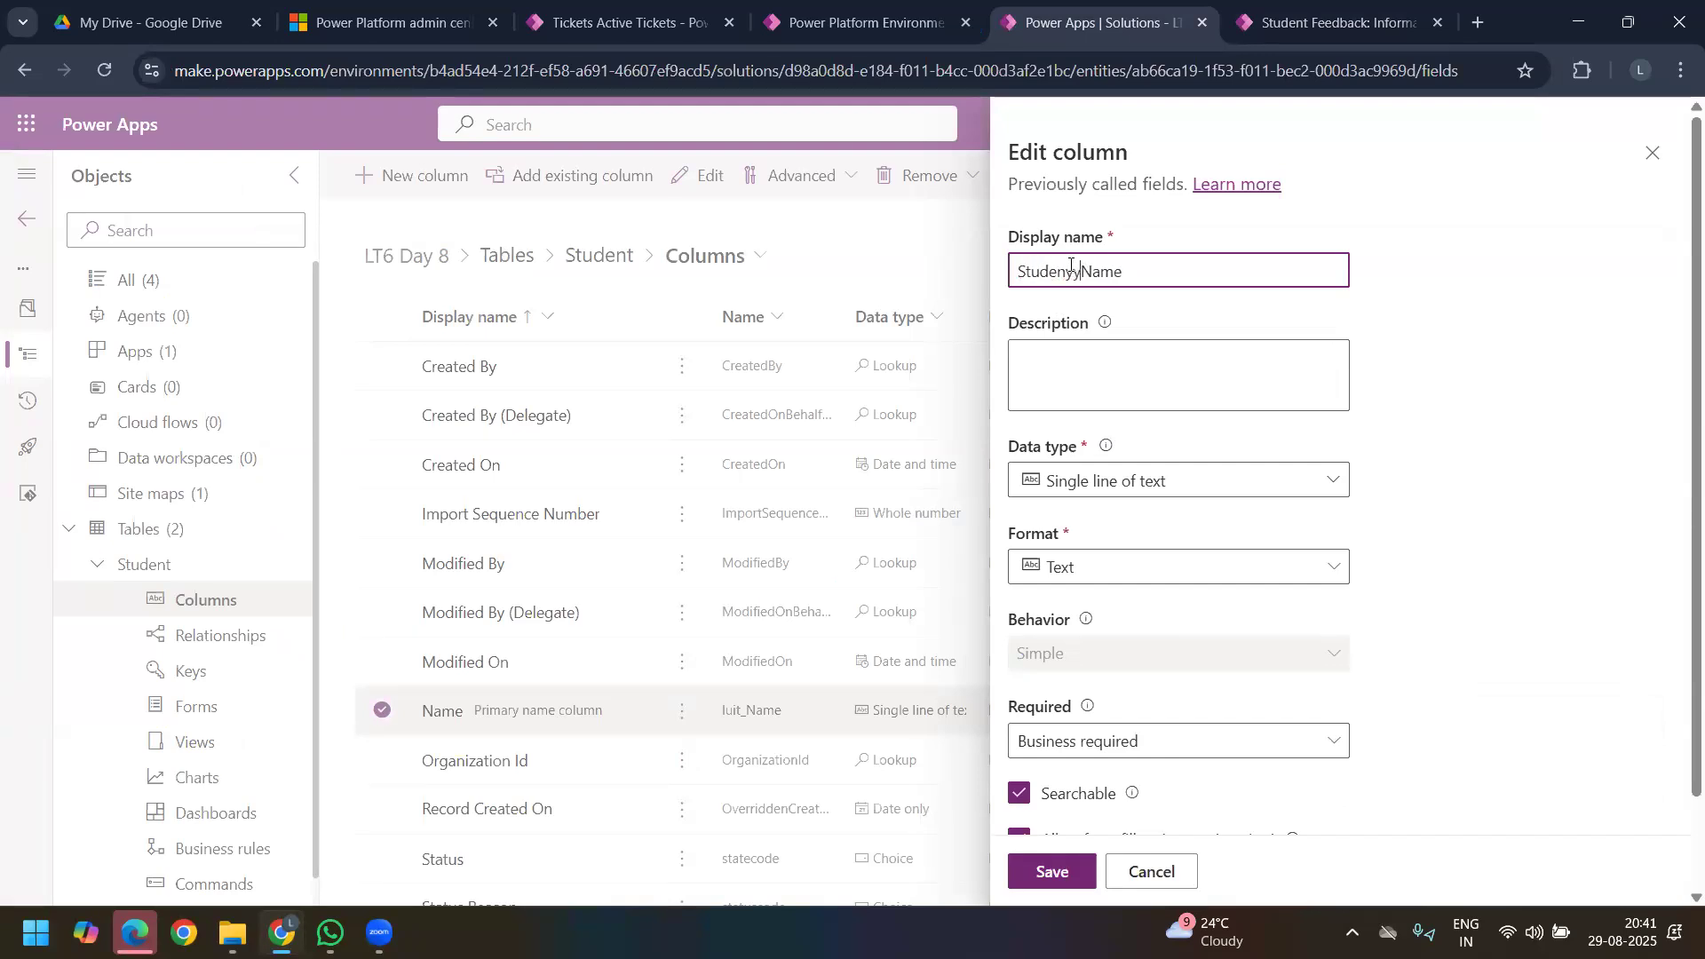
pyautogui.click(1410, 555)
pyautogui.scroll(-2, 1146, 728)
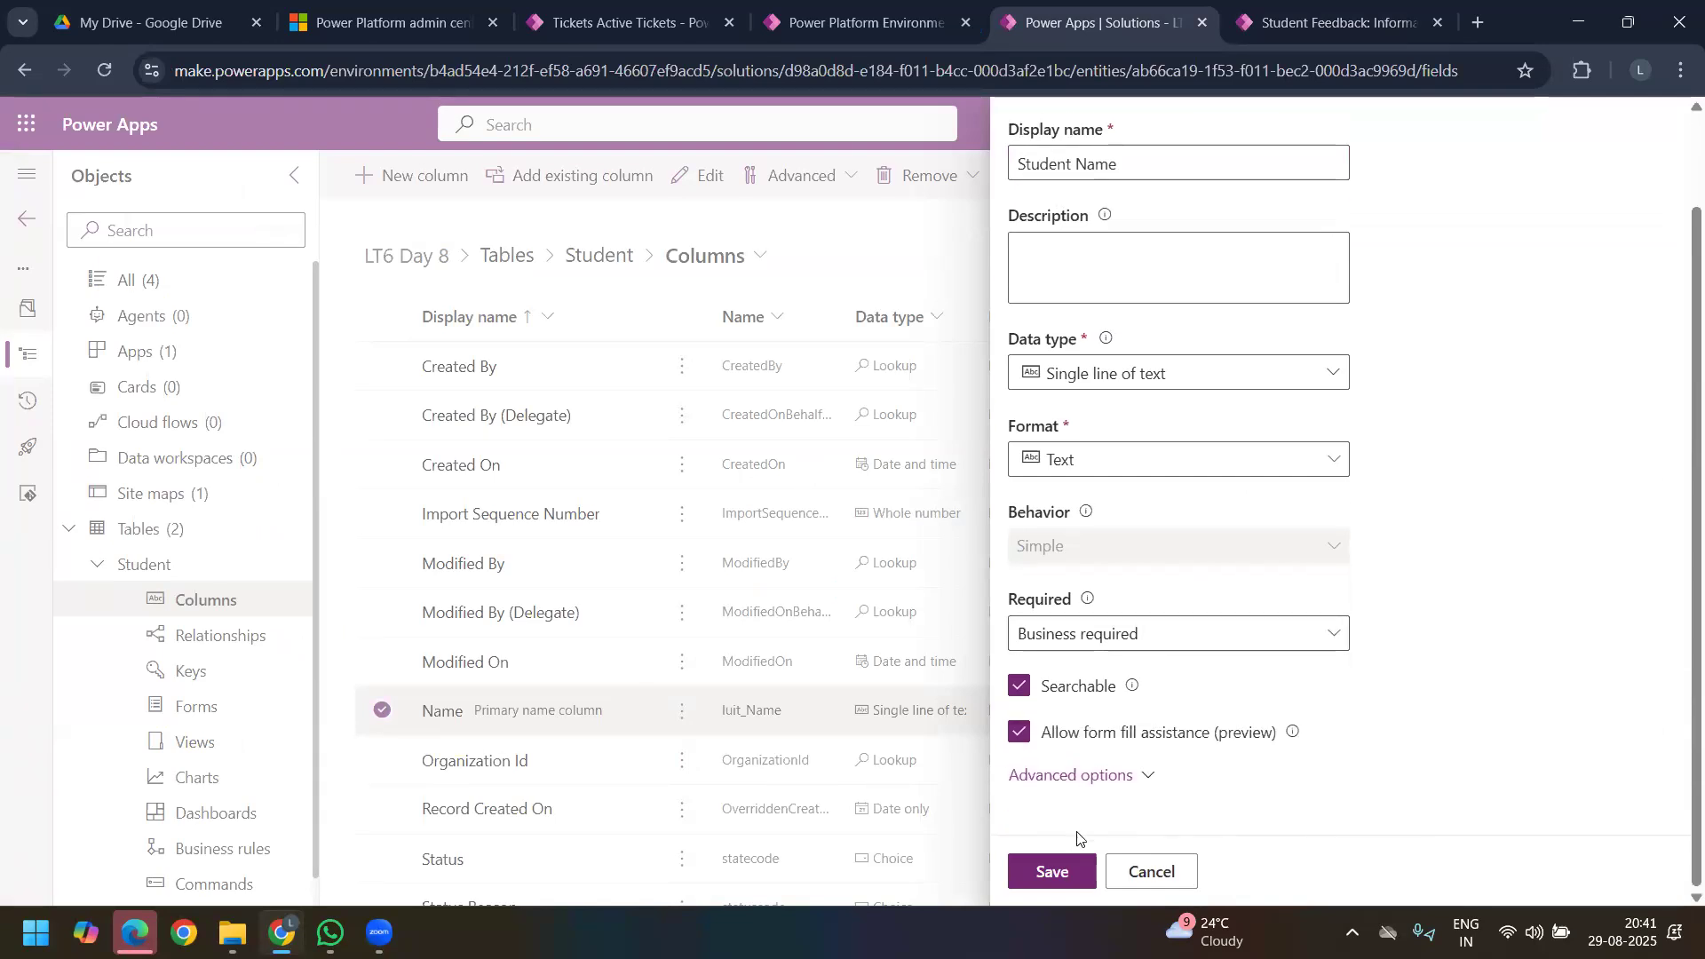
pyautogui.click(1064, 874)
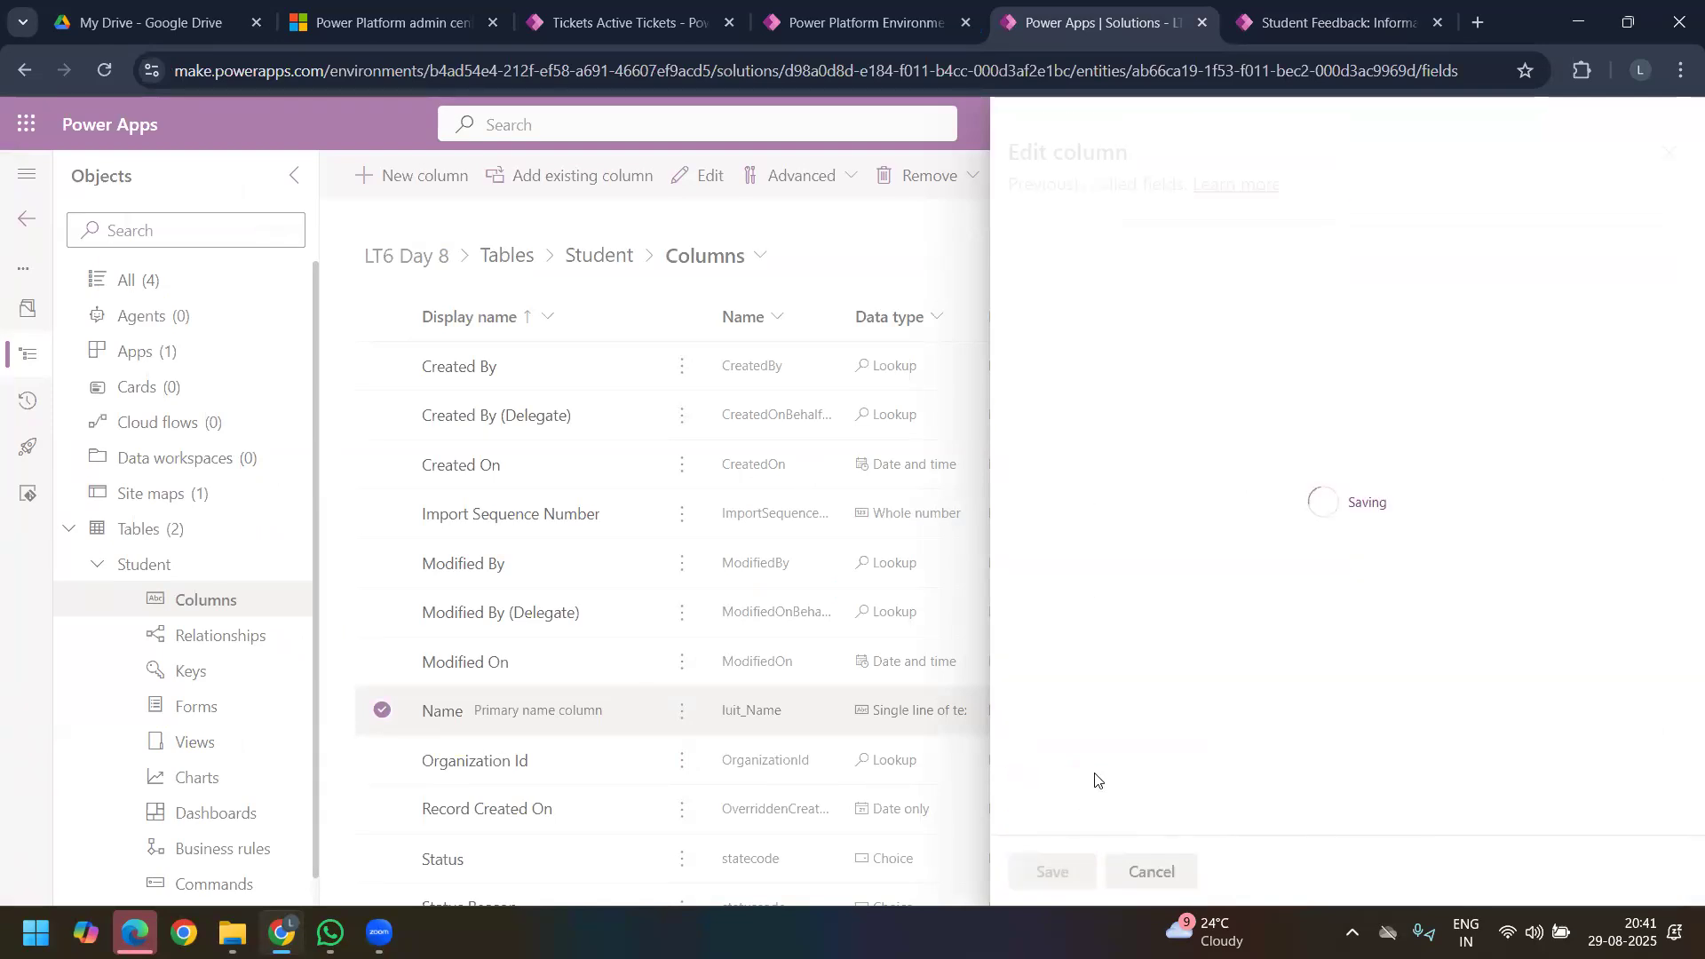
# Step: Add a Student Email column to the Student table as single line of text in Email format
pyautogui.click(426, 176)
pyautogui.click(1191, 262)
pyautogui.write('Sy')
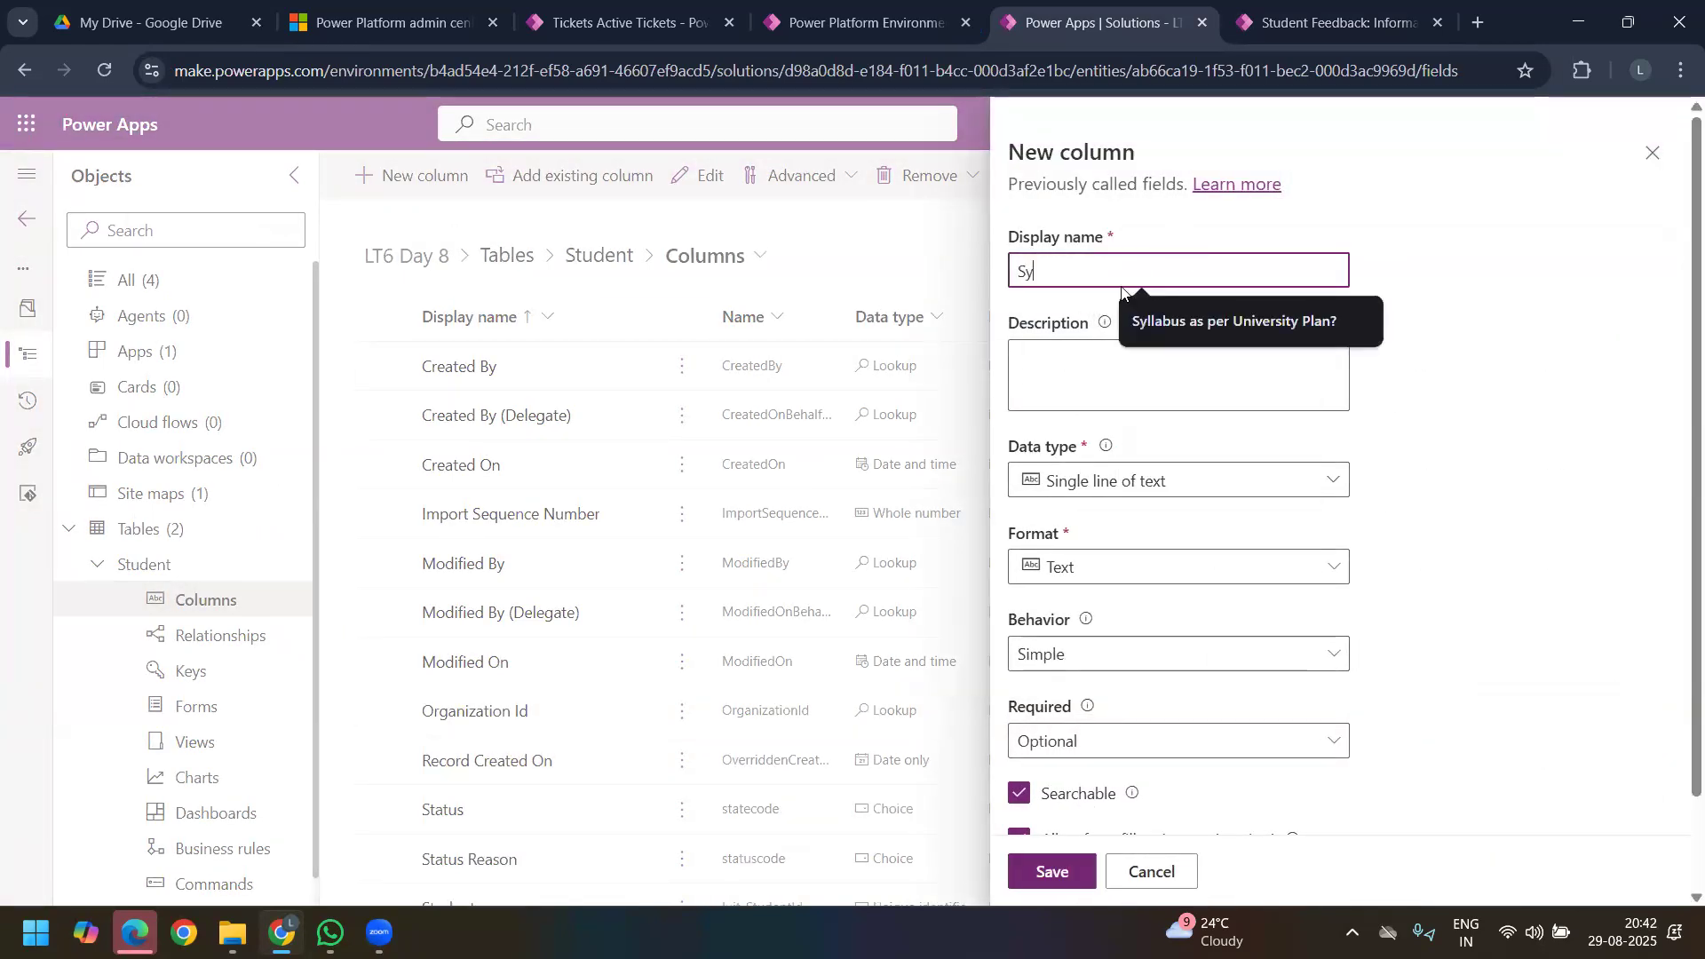
pyautogui.press('BackSpace')
pyautogui.write('t')
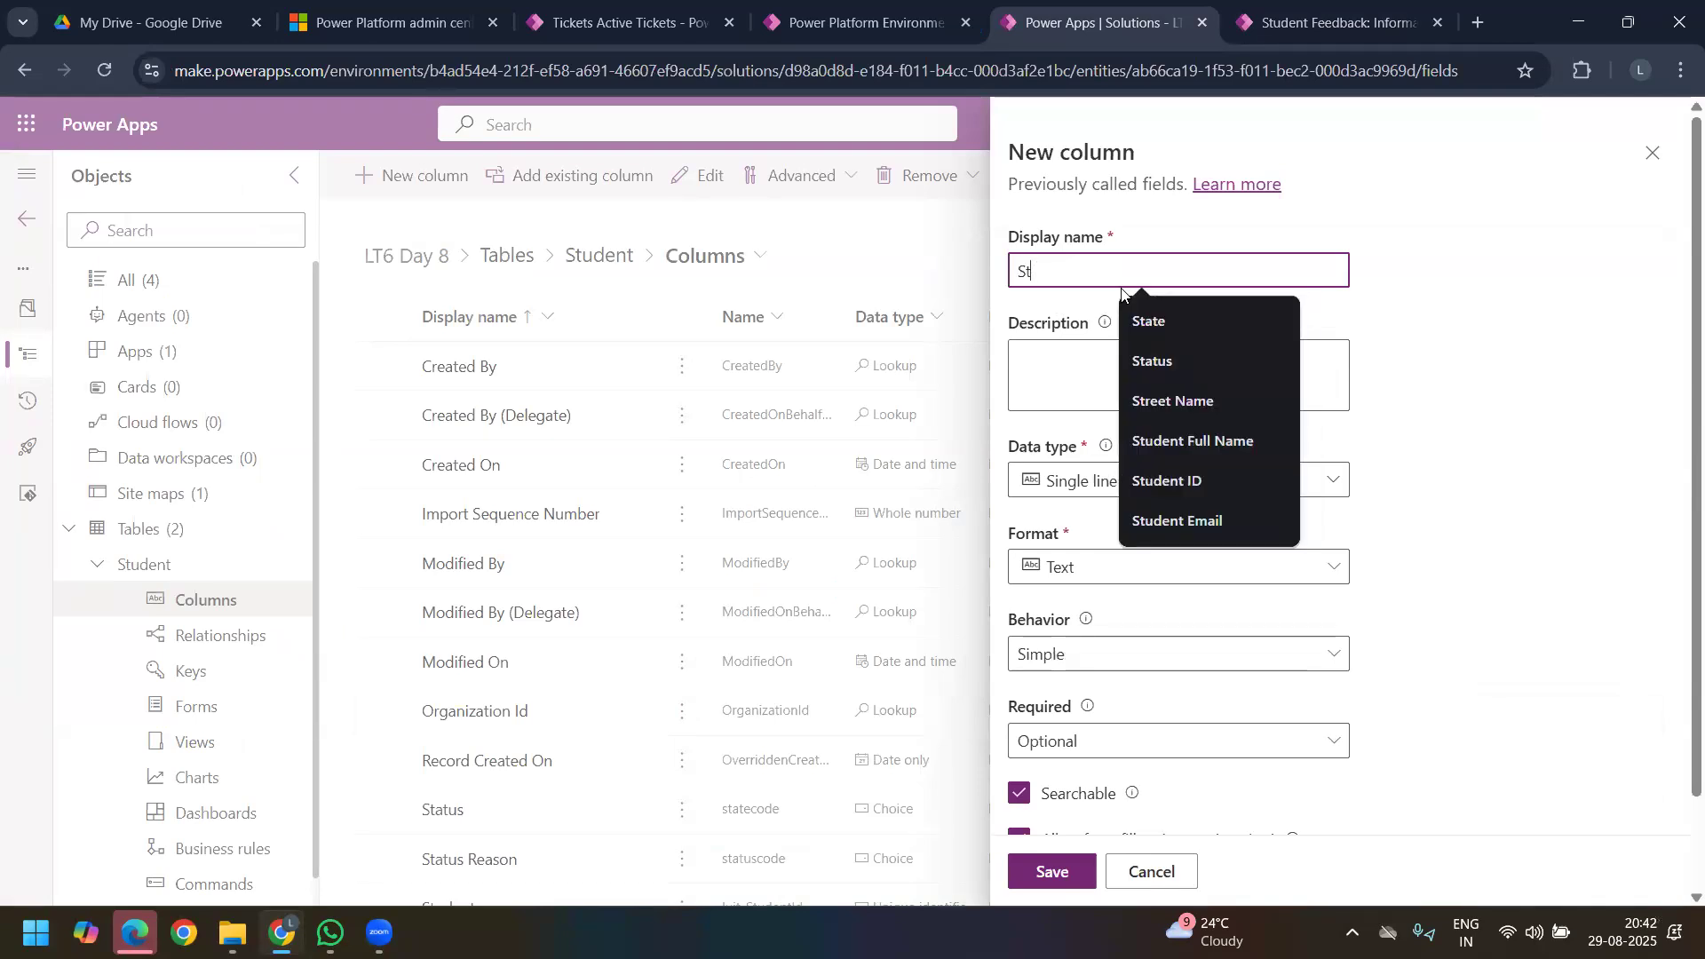
pyautogui.click(1154, 521)
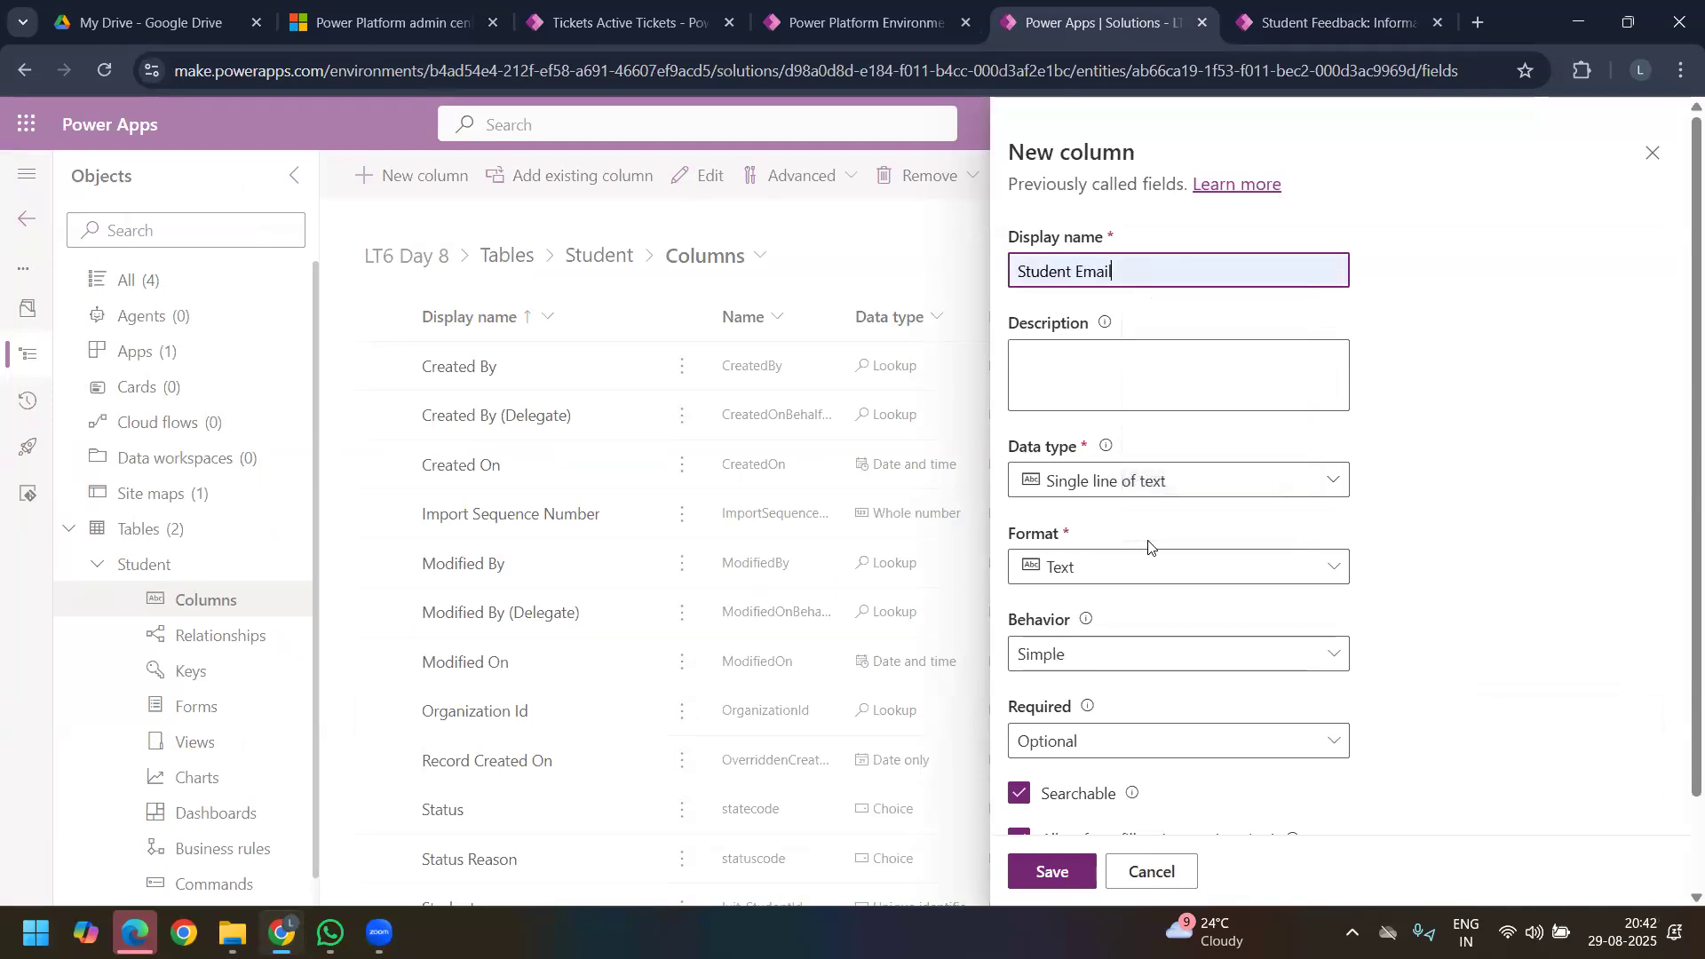
pyautogui.click(1158, 484)
pyautogui.moveTo(1317, 563)
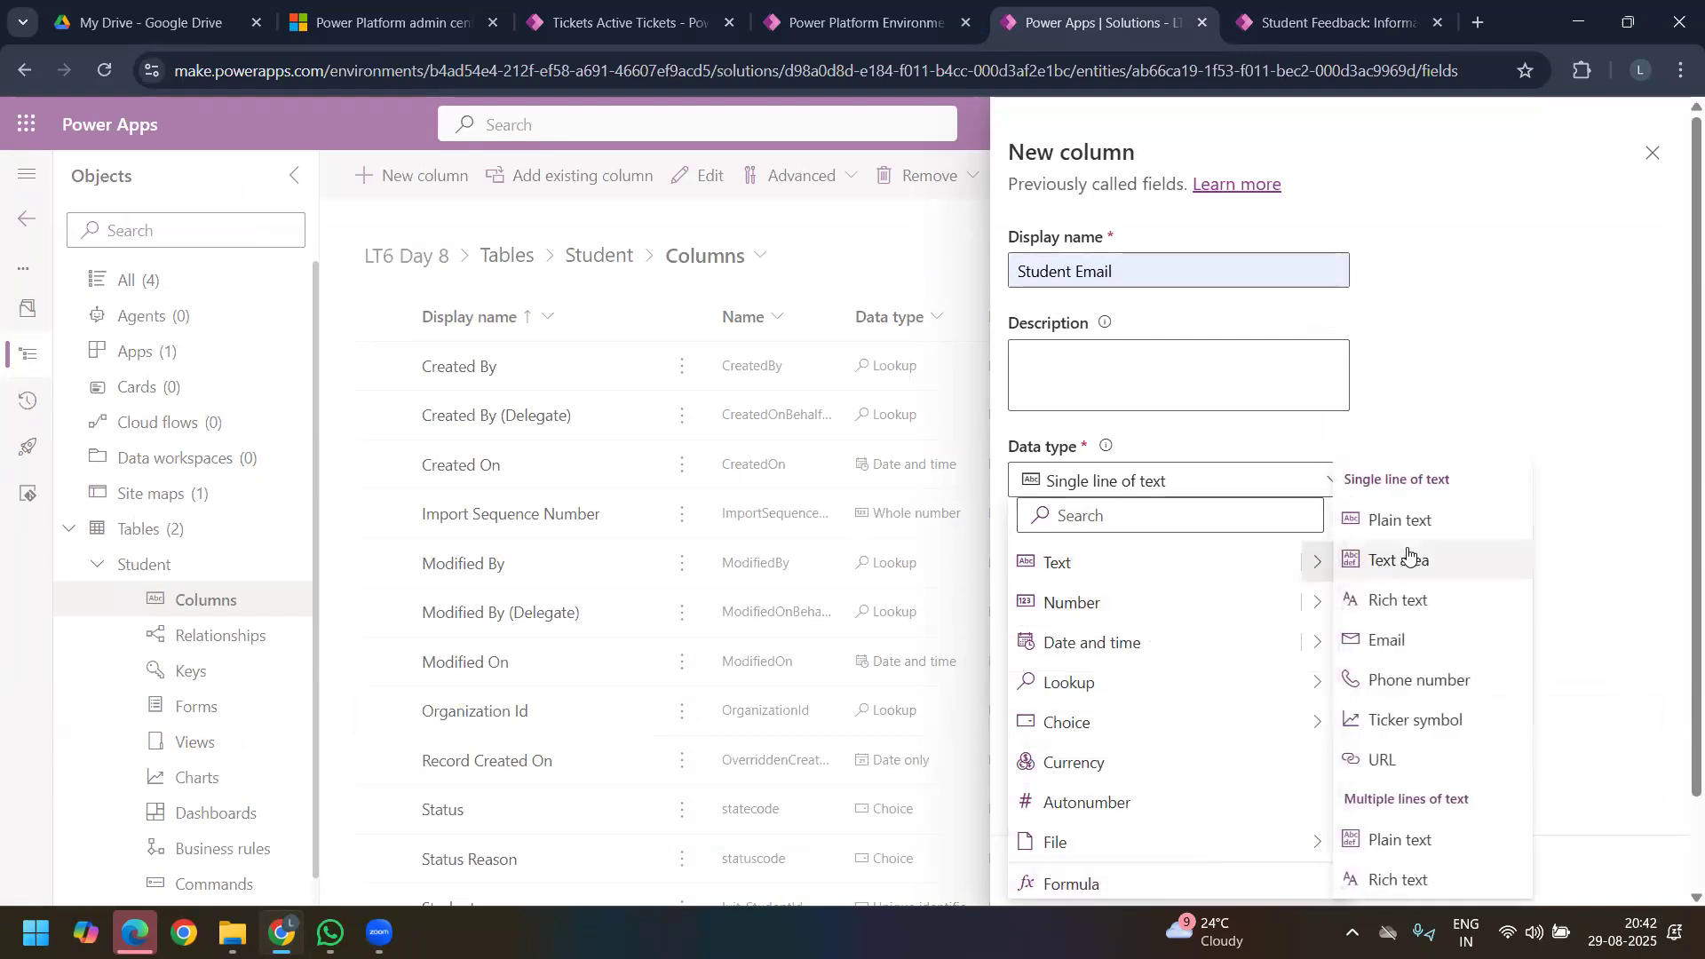
pyautogui.click(1386, 640)
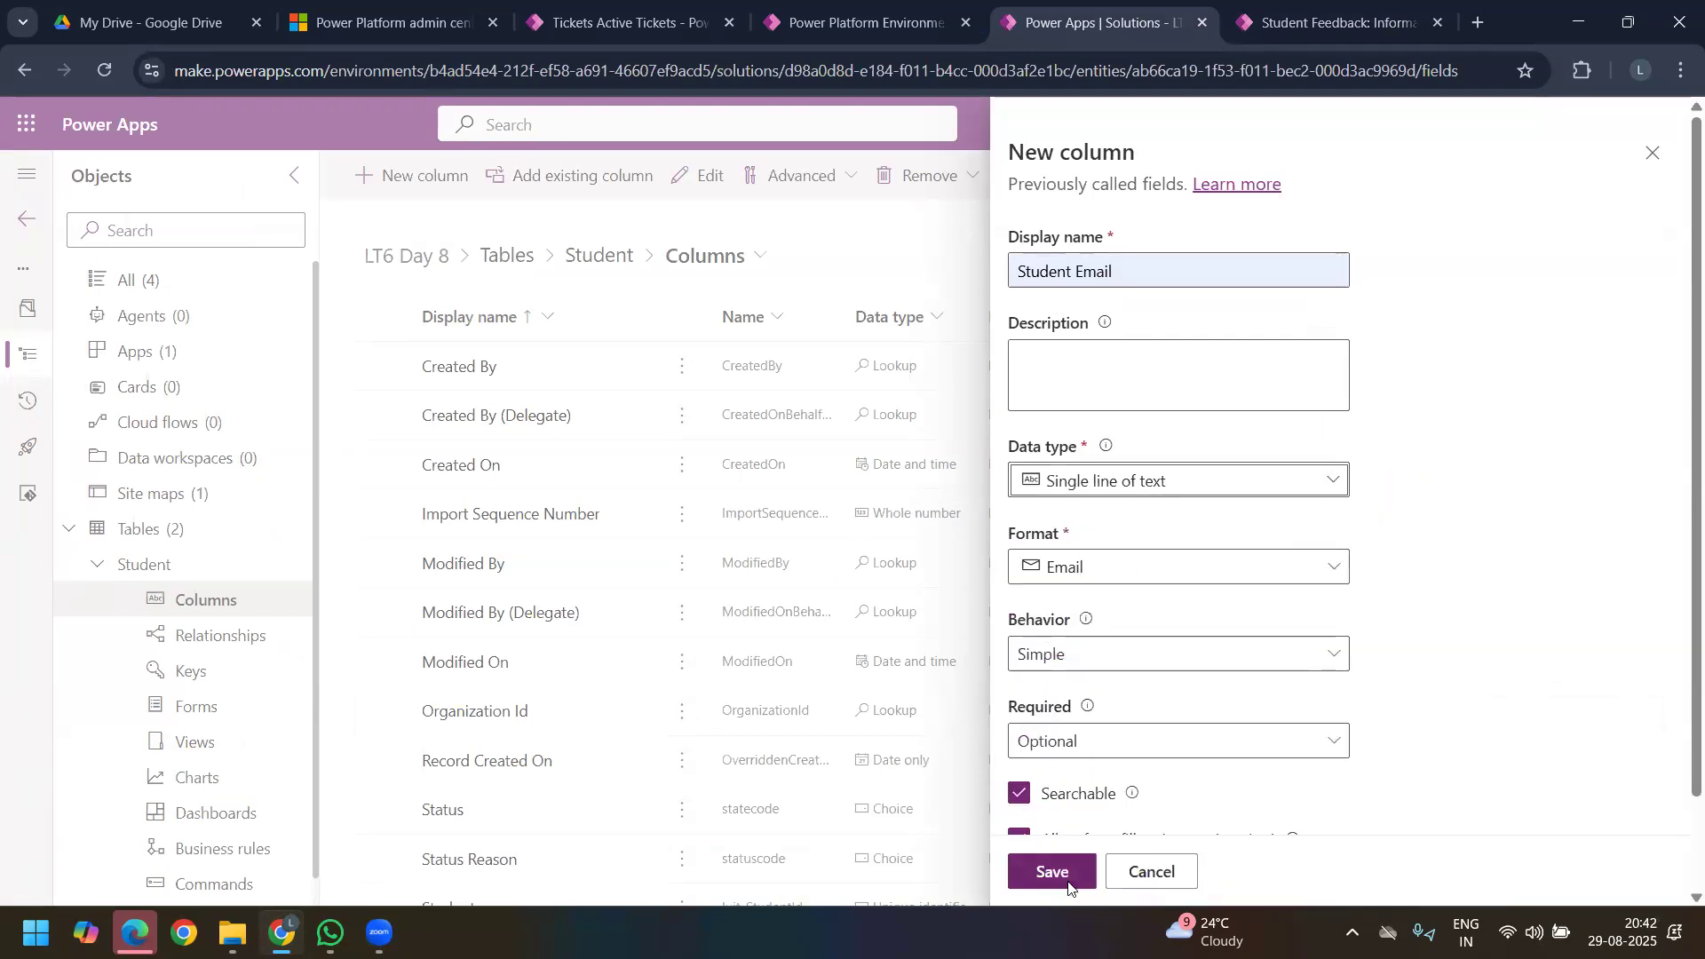
pyautogui.click(1057, 872)
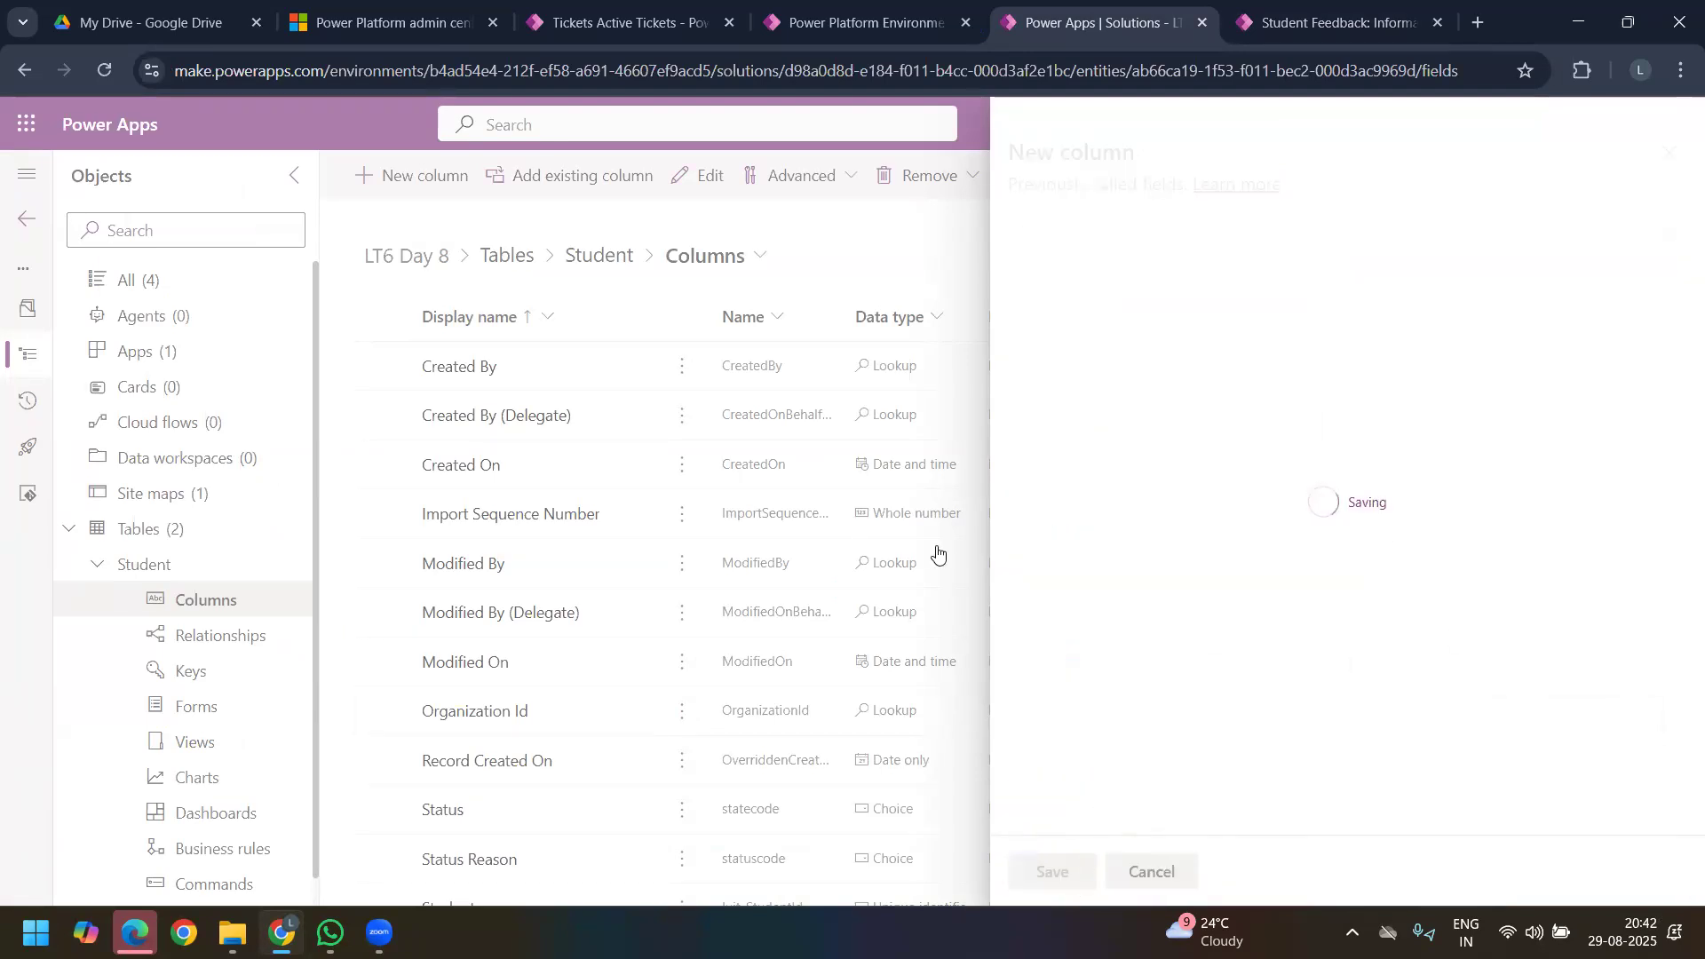
# Step: Add the Student Email field below Student Name on the Student table's main Information form, and save and publish the form
pyautogui.click(212, 714)
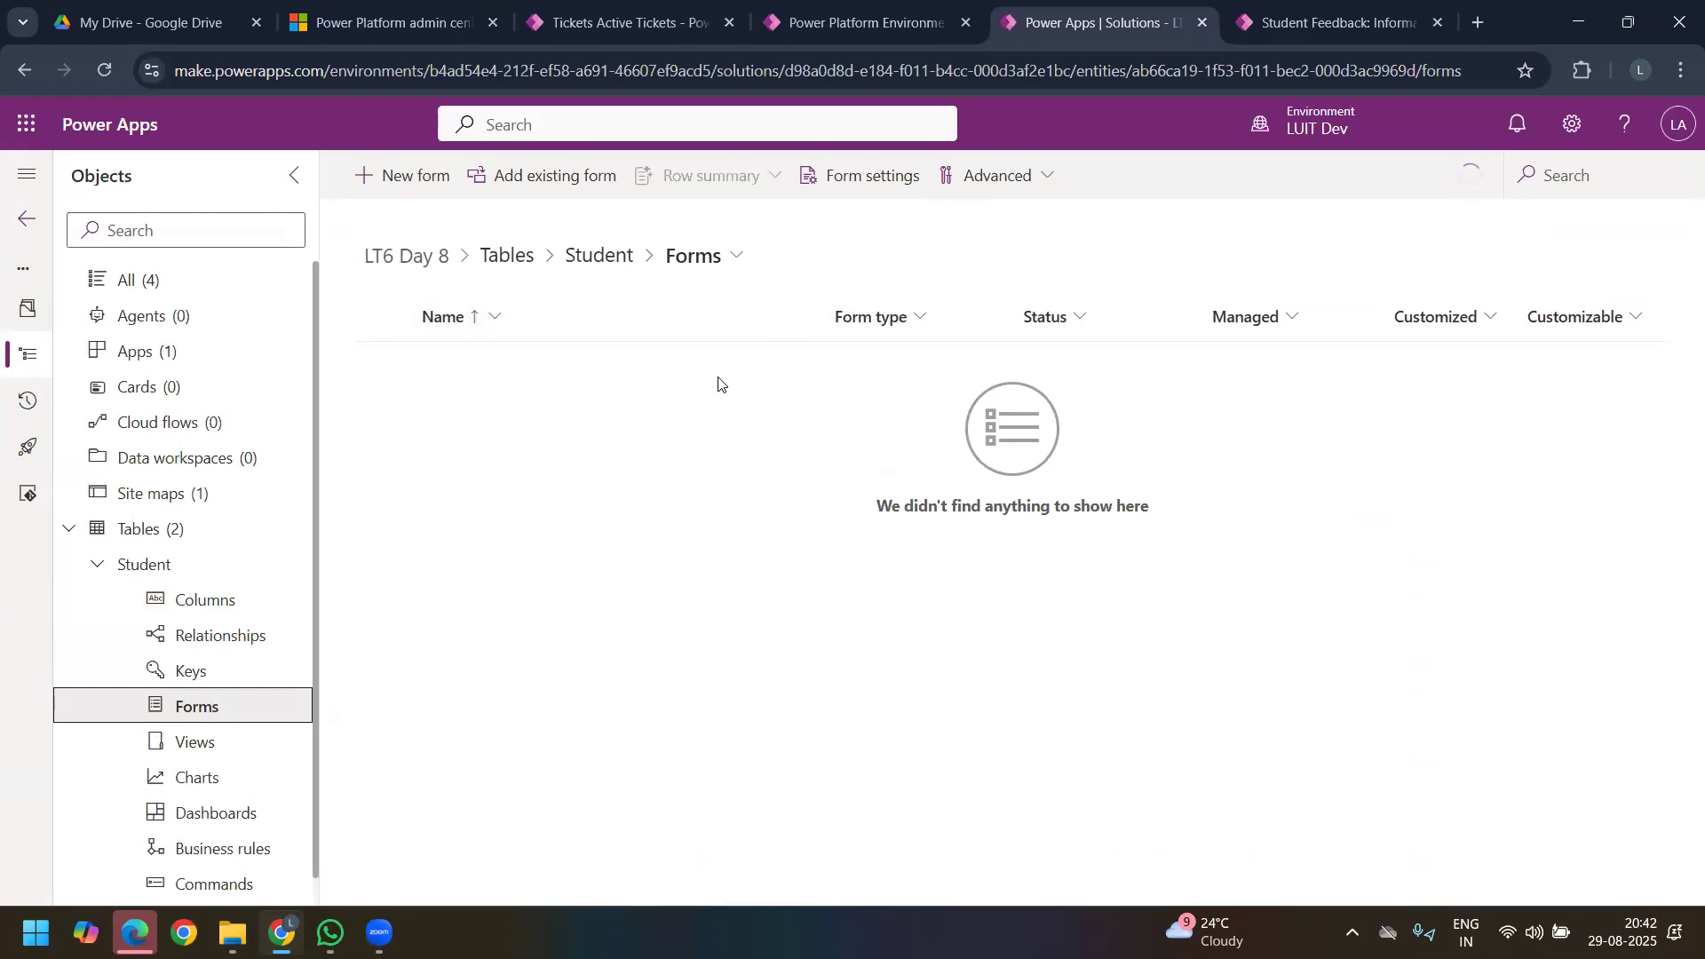
pyautogui.click(456, 463)
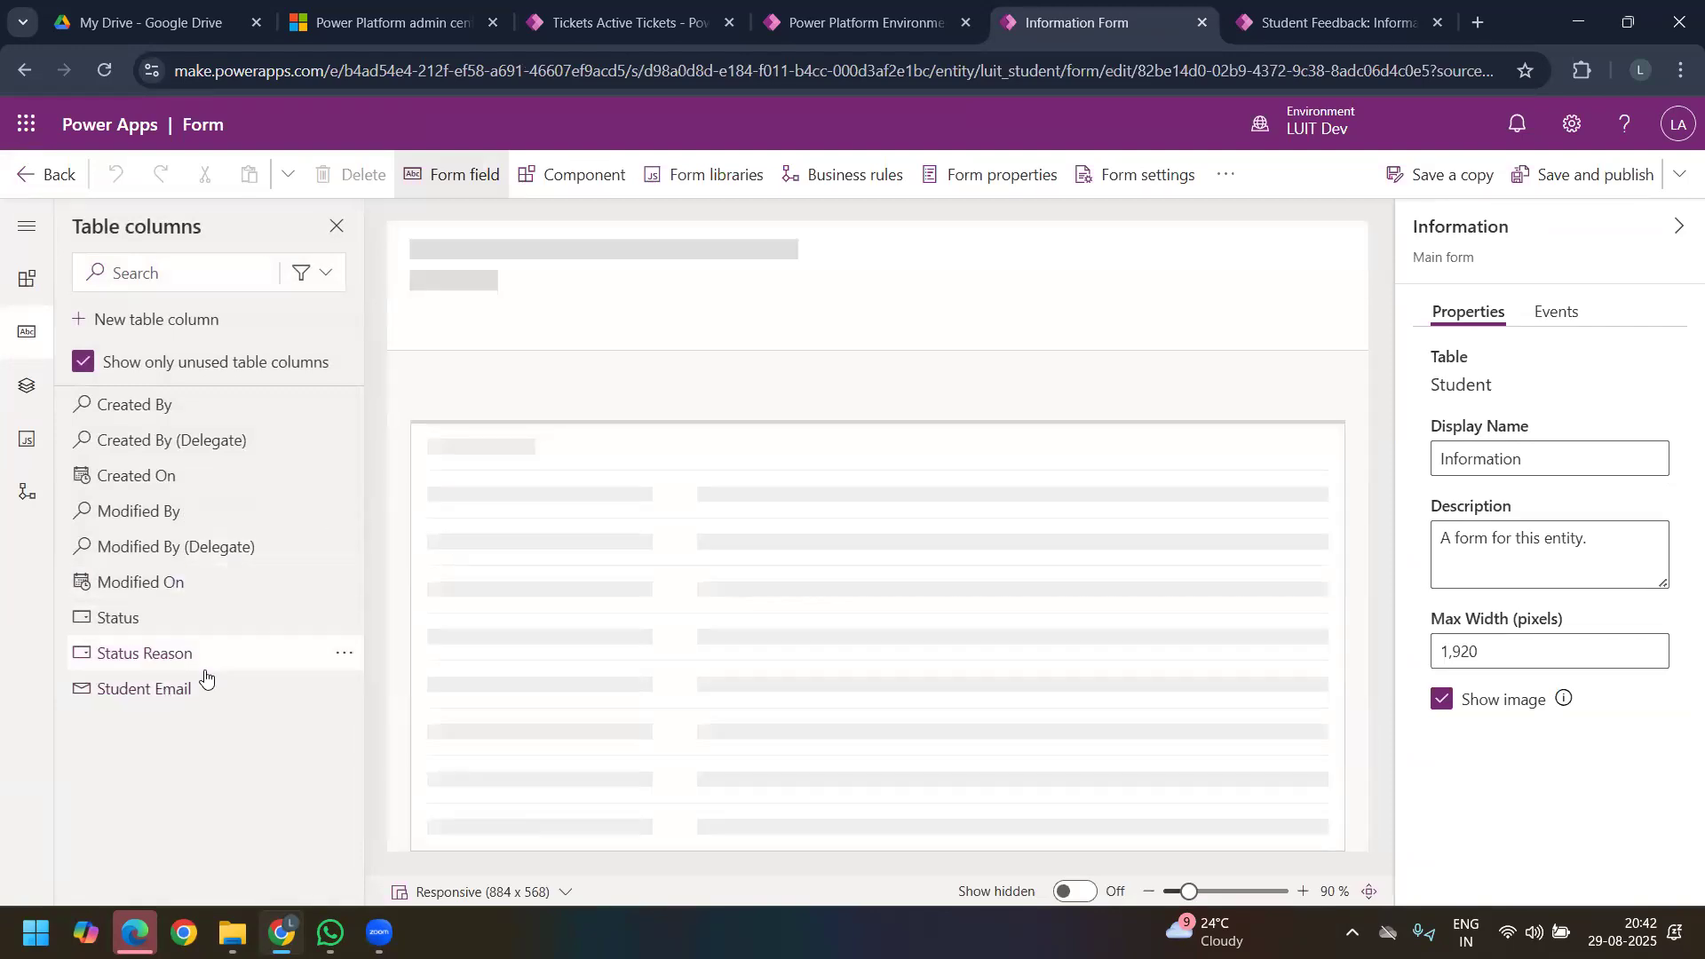
pyautogui.moveTo(345, 570); pyautogui.dragTo(490, 428)
pyautogui.moveTo(175, 693); pyautogui.dragTo(509, 427)
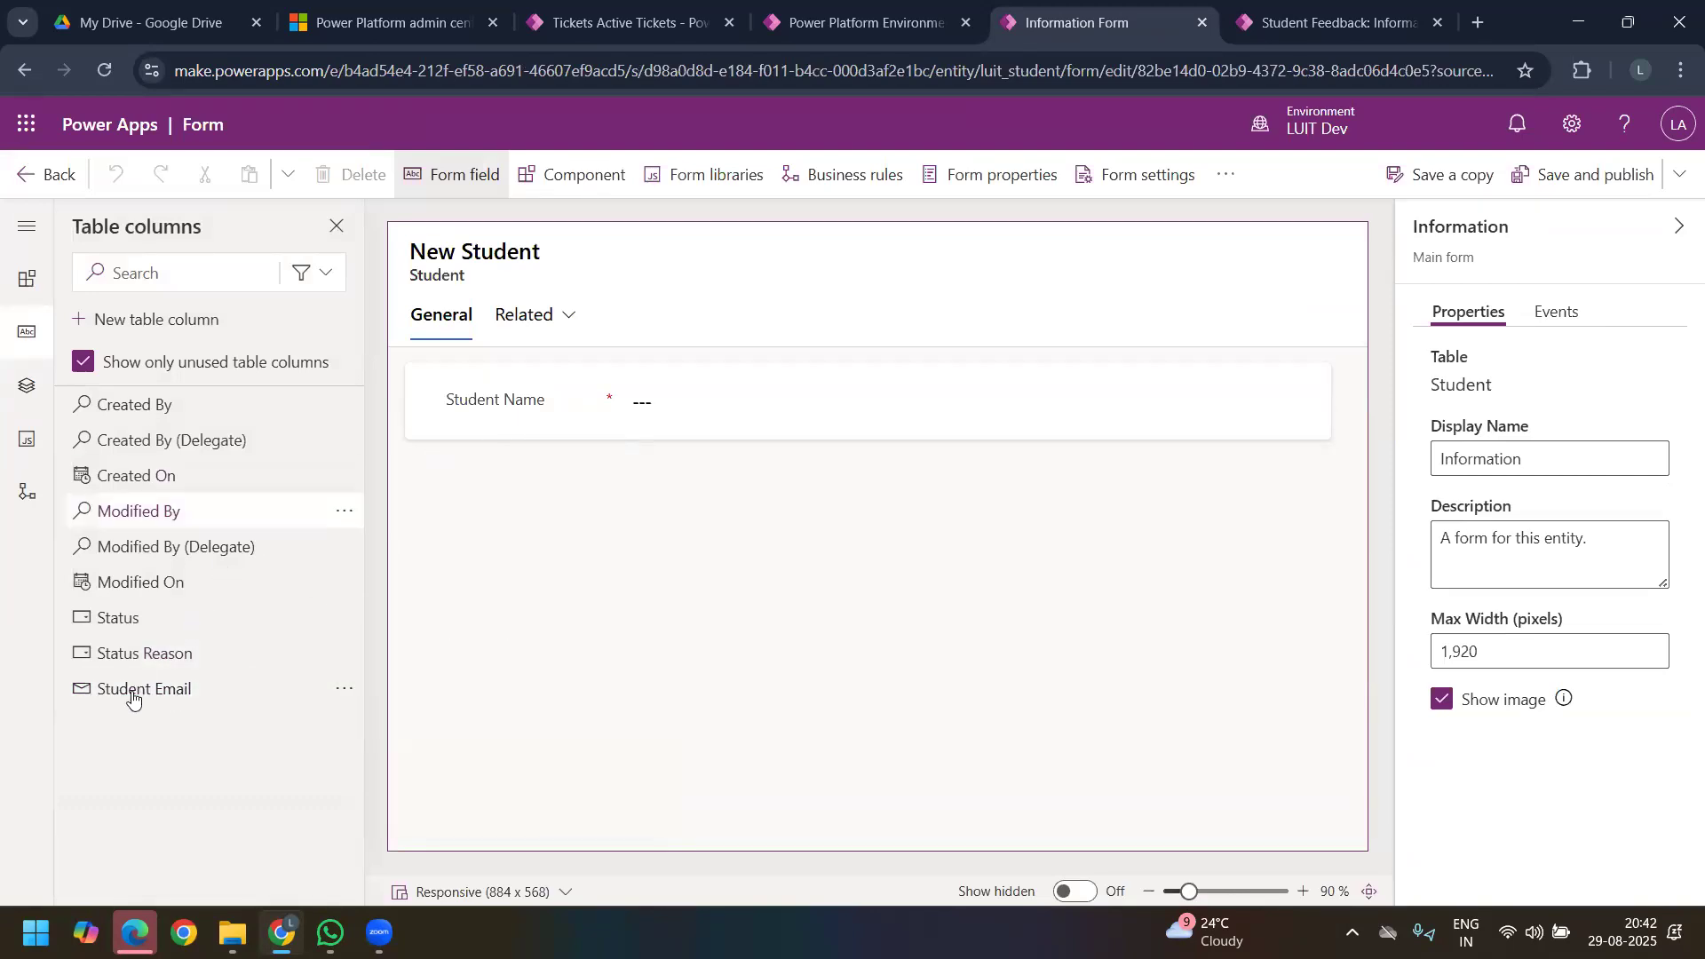
pyautogui.moveTo(185, 676); pyautogui.dragTo(475, 404)
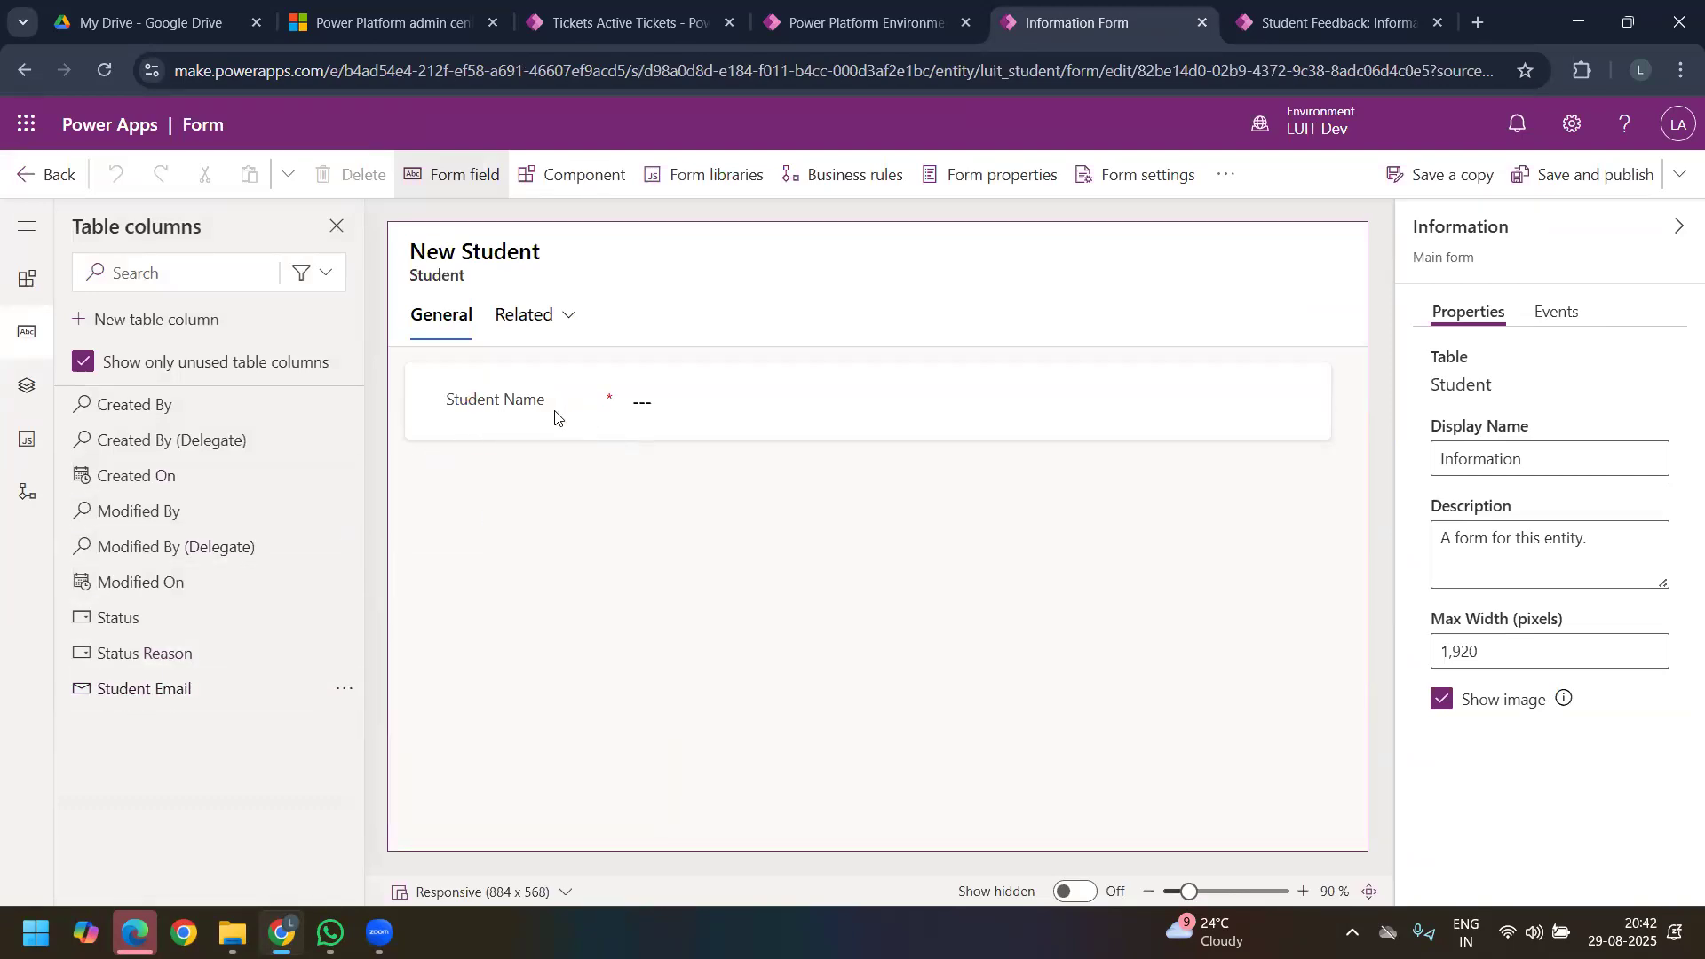
pyautogui.click(516, 427)
pyautogui.moveTo(115, 691); pyautogui.dragTo(472, 429)
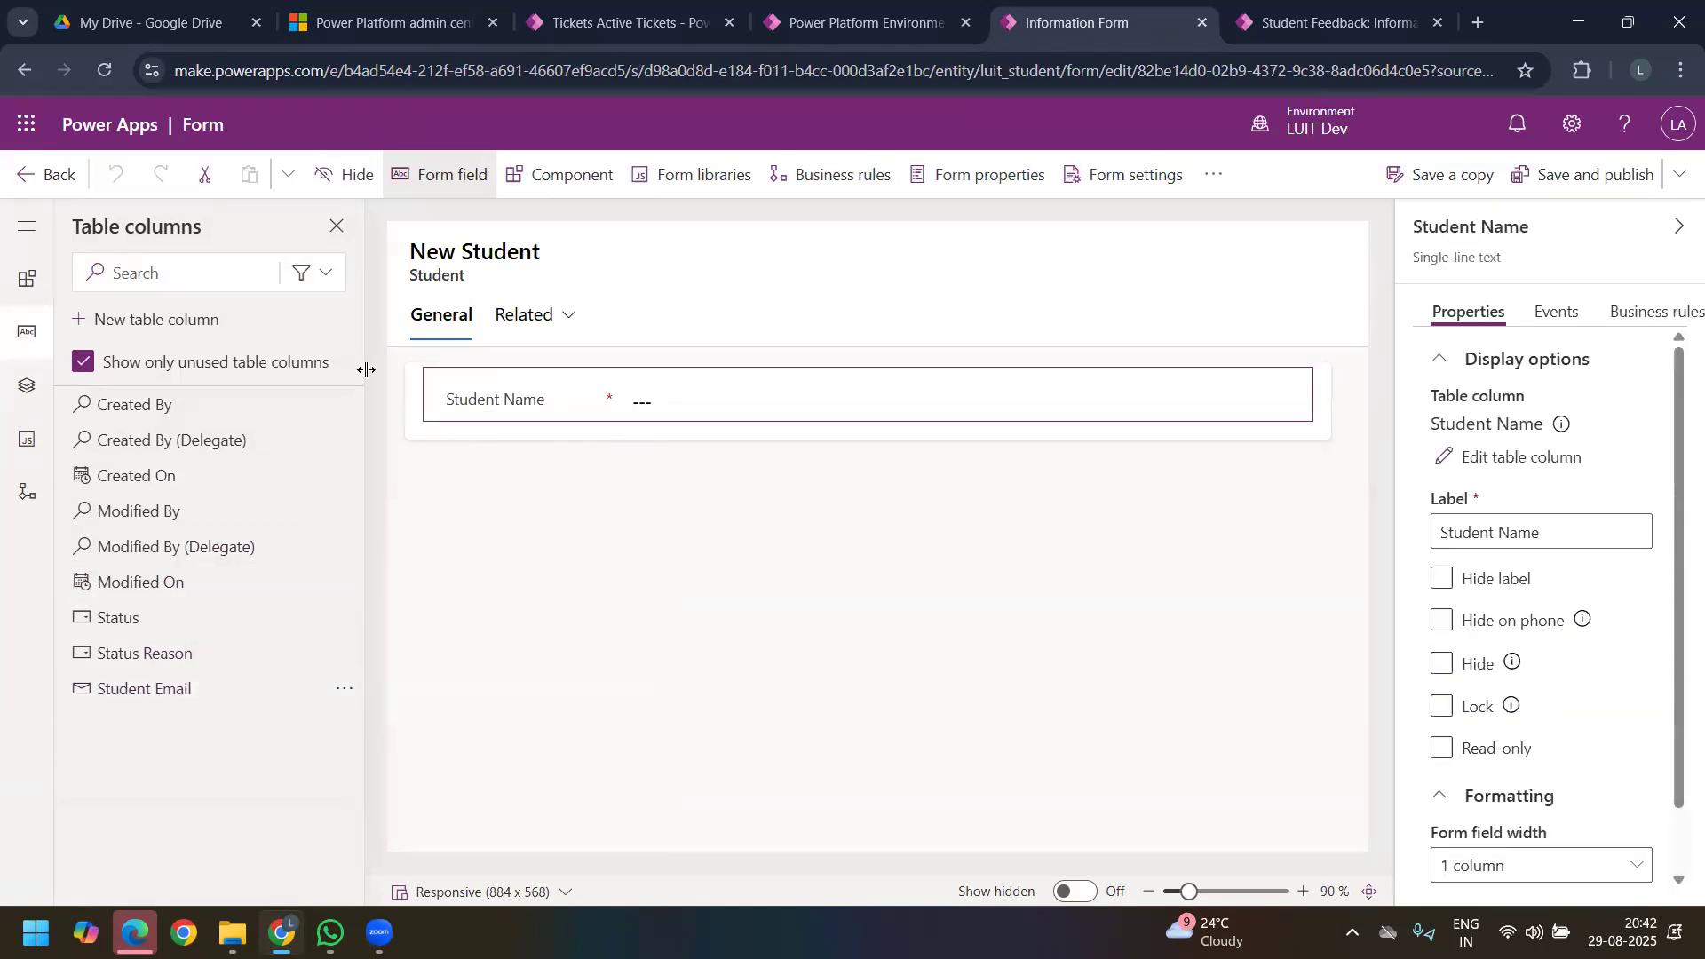
pyautogui.click(217, 681)
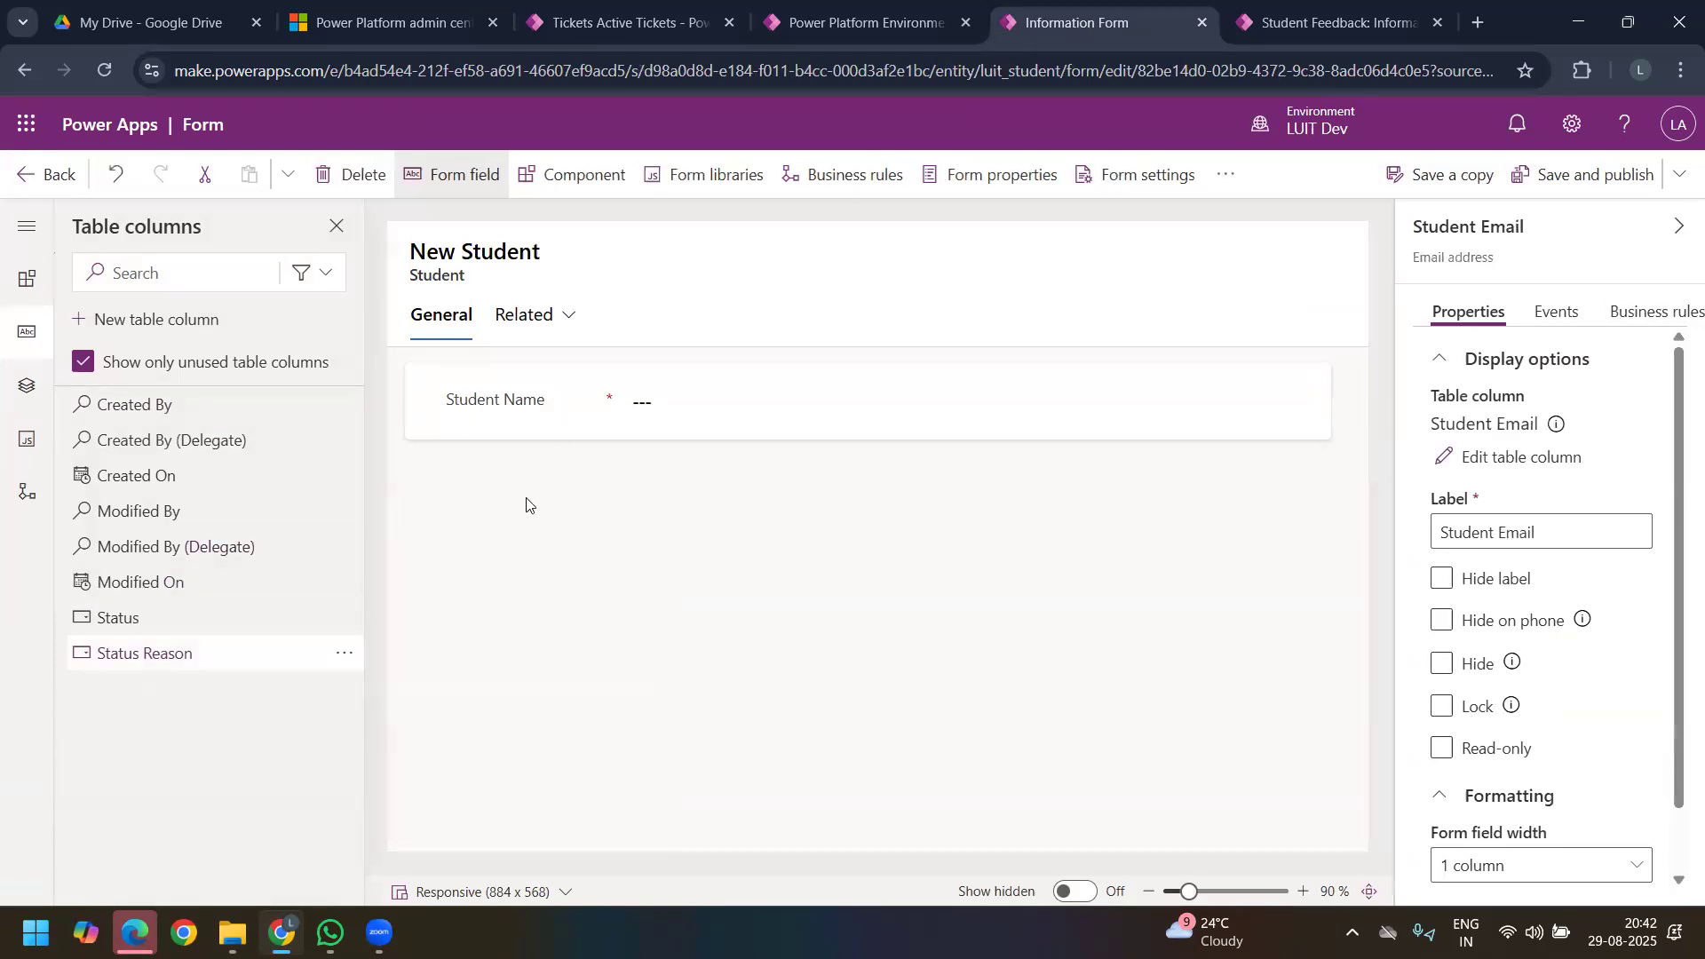
pyautogui.click(1607, 191)
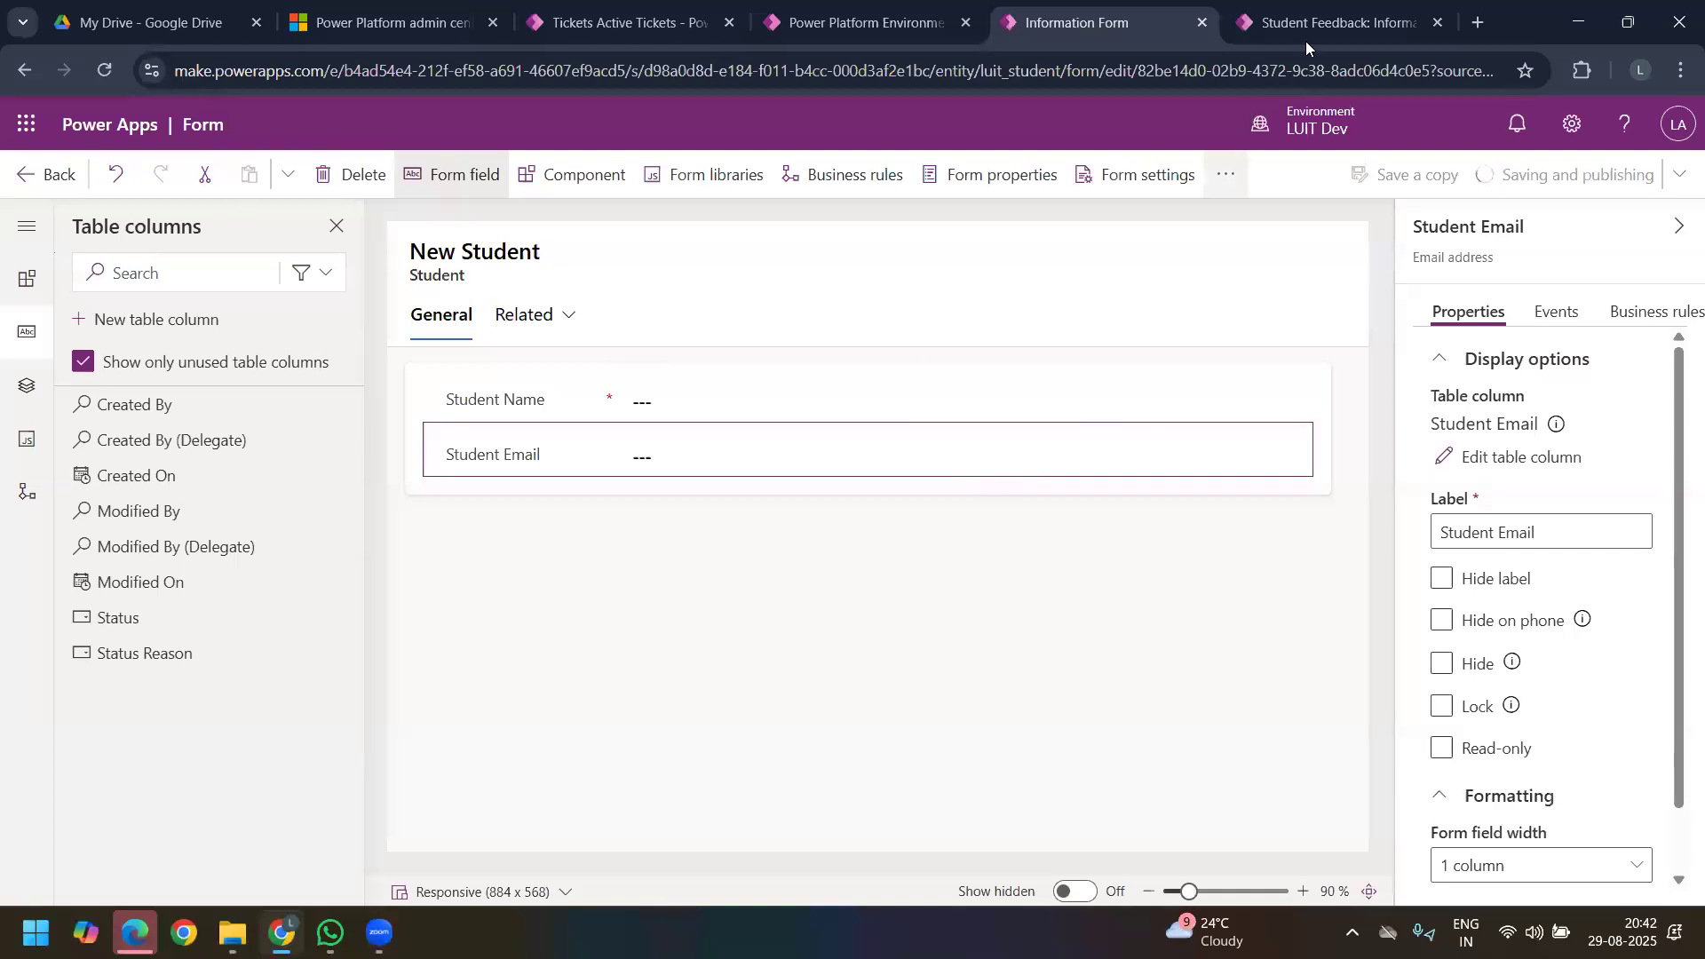
# Step: Reload the SR UNIVERSITY feedback record, and open the Student Feedback Survey app from the LT6 Day 8 solution for editing
pyautogui.click(1324, 23)
pyautogui.click(104, 71)
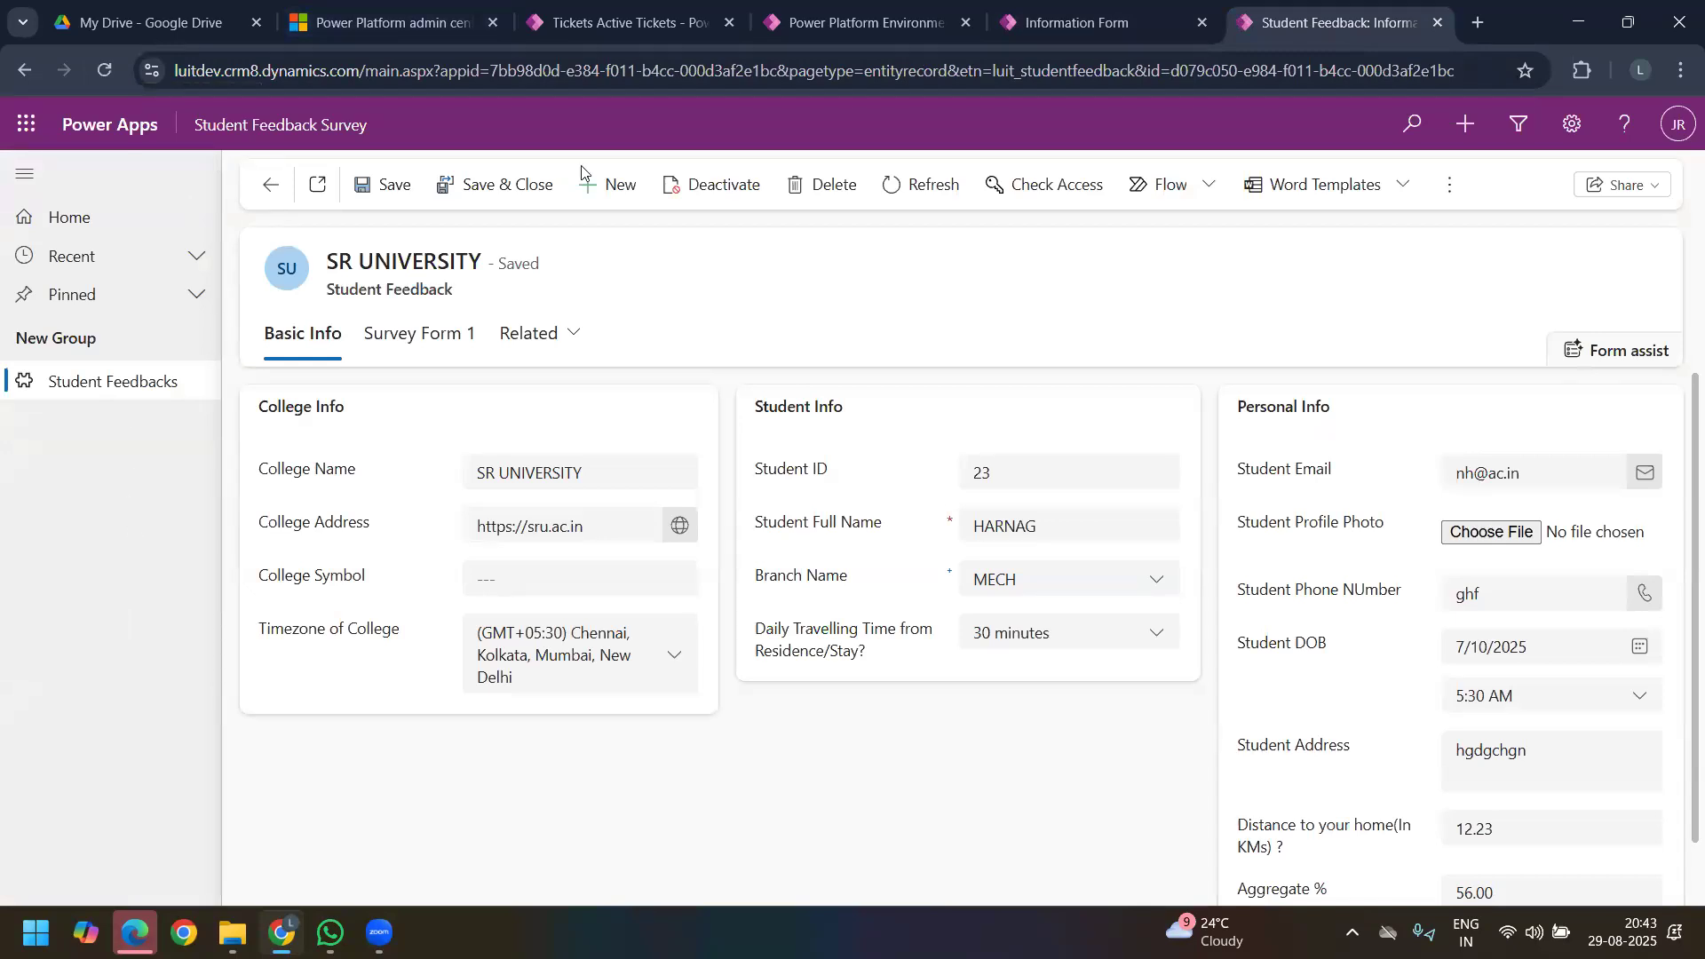
pyautogui.click(1061, 23)
pyautogui.click(20, 178)
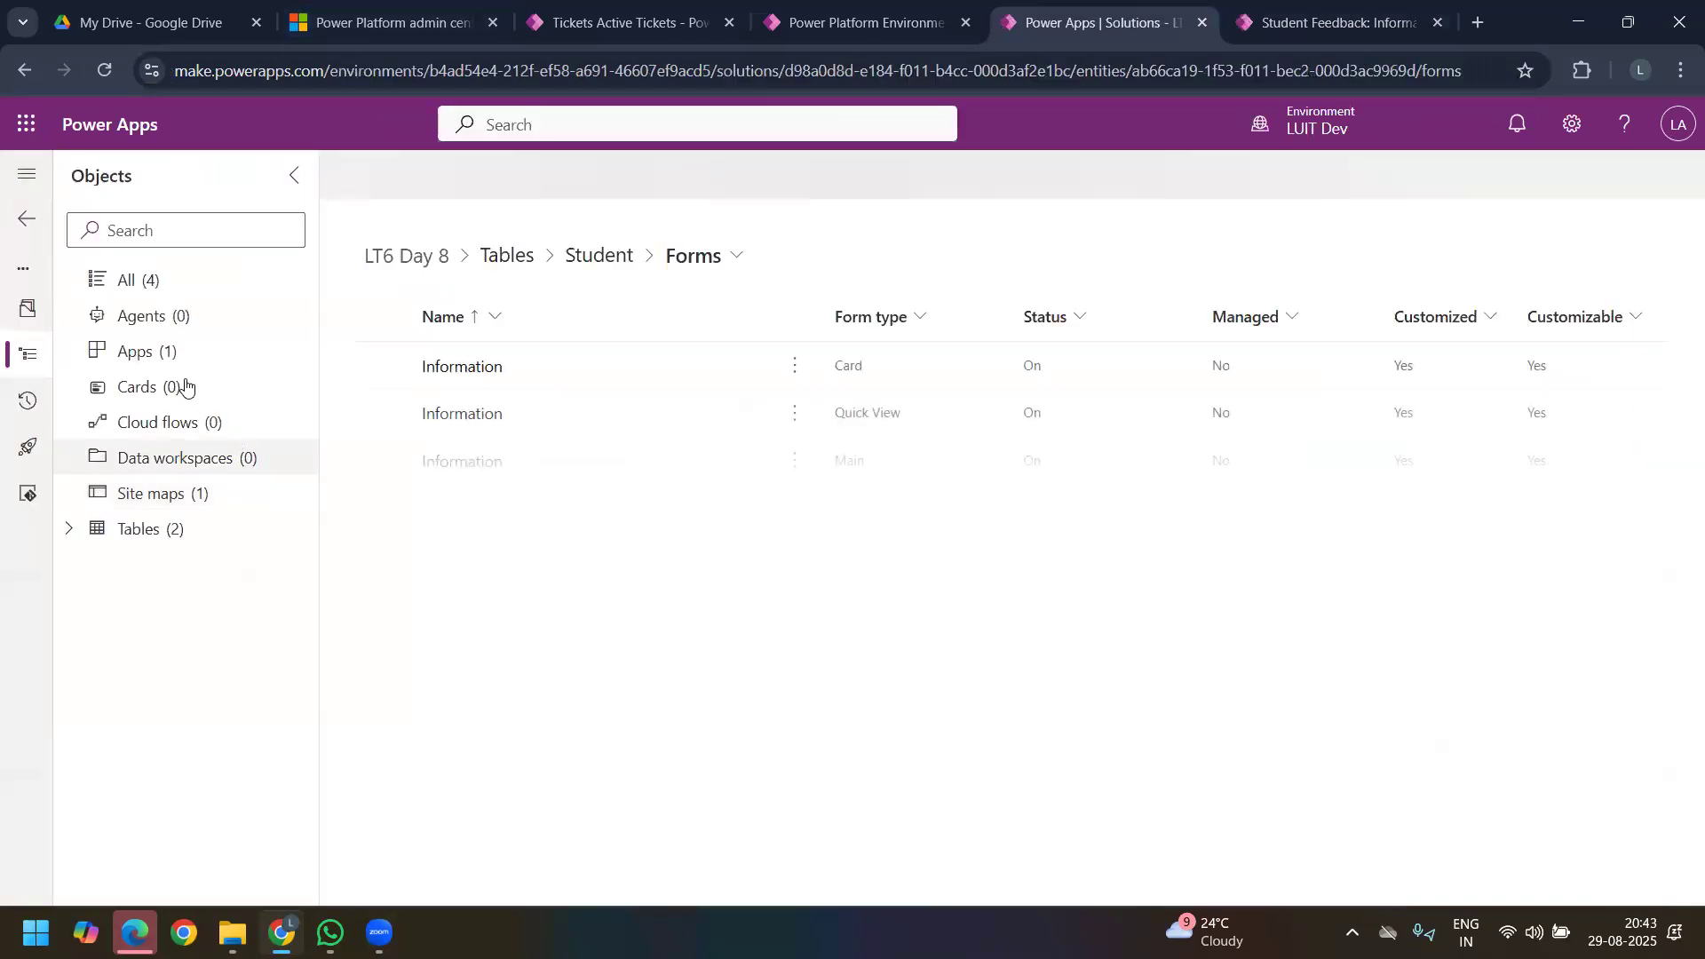
pyautogui.click(191, 355)
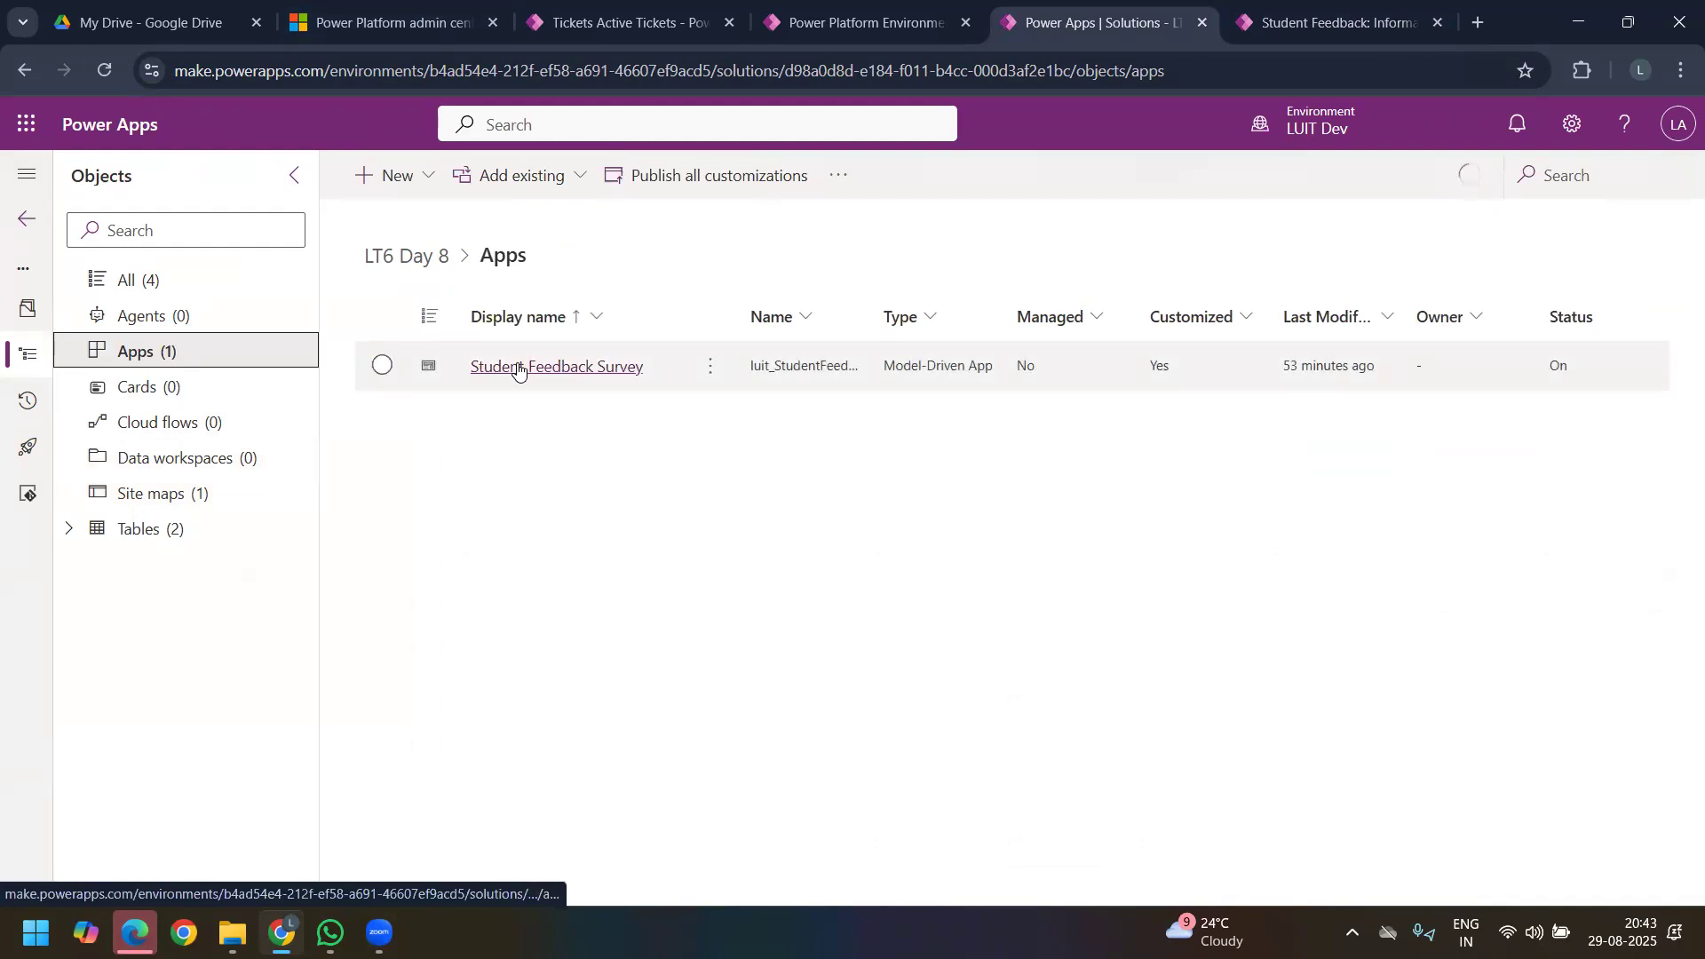
pyautogui.click(520, 367)
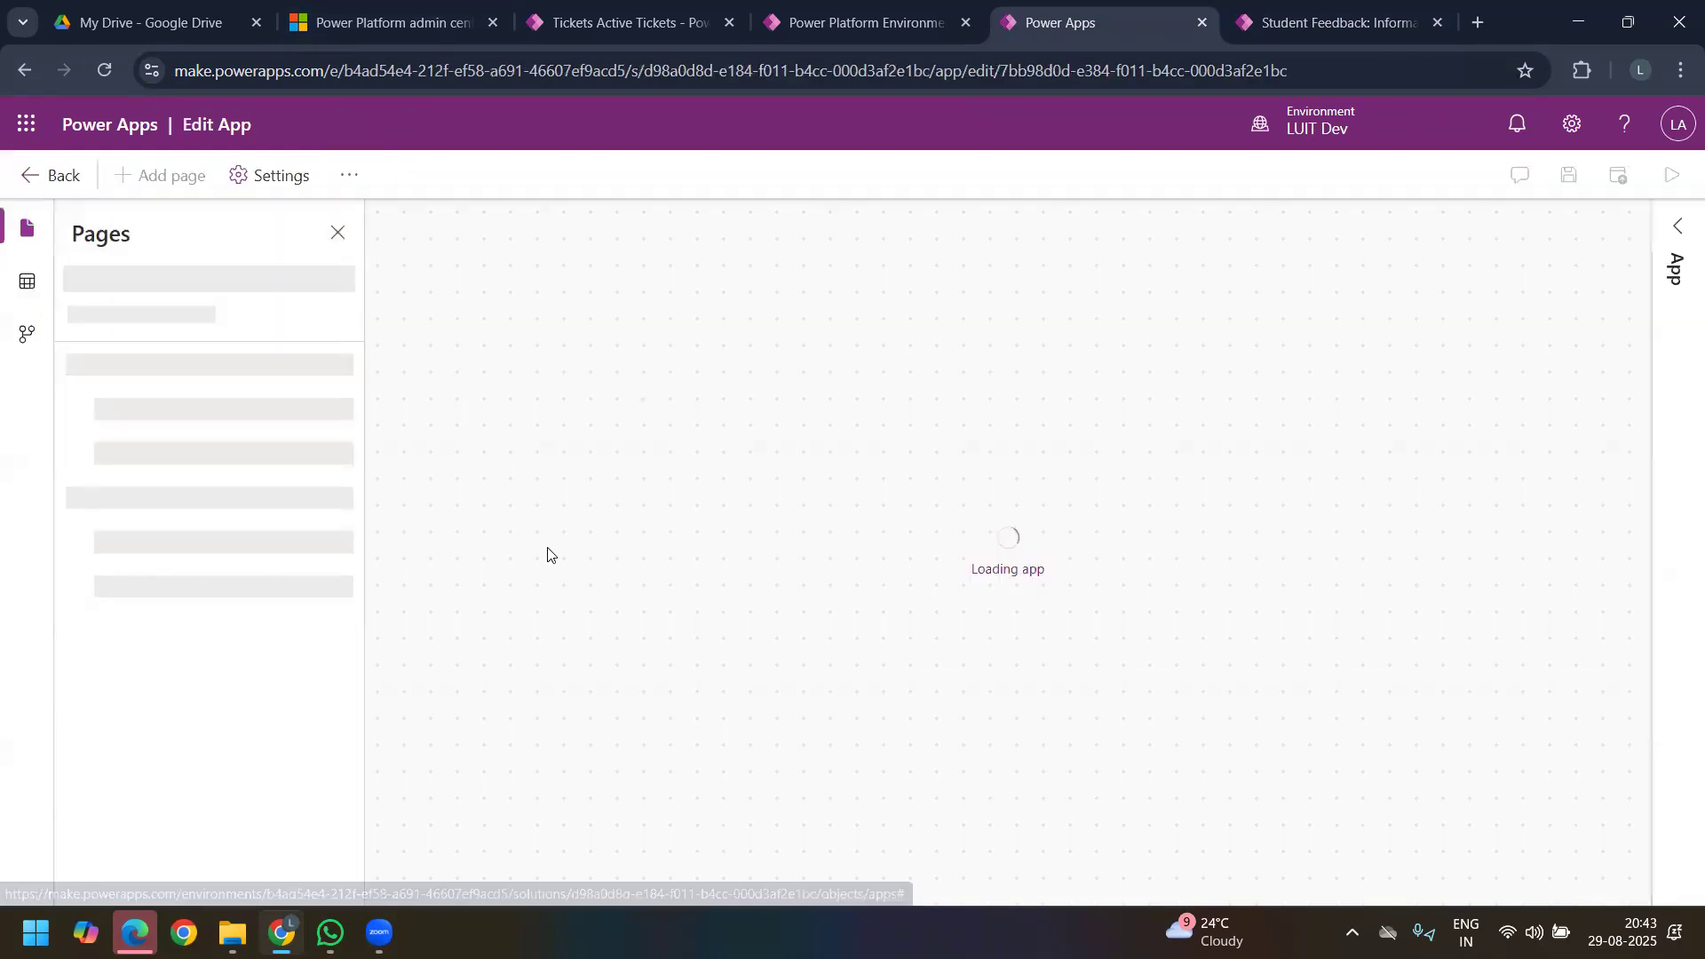
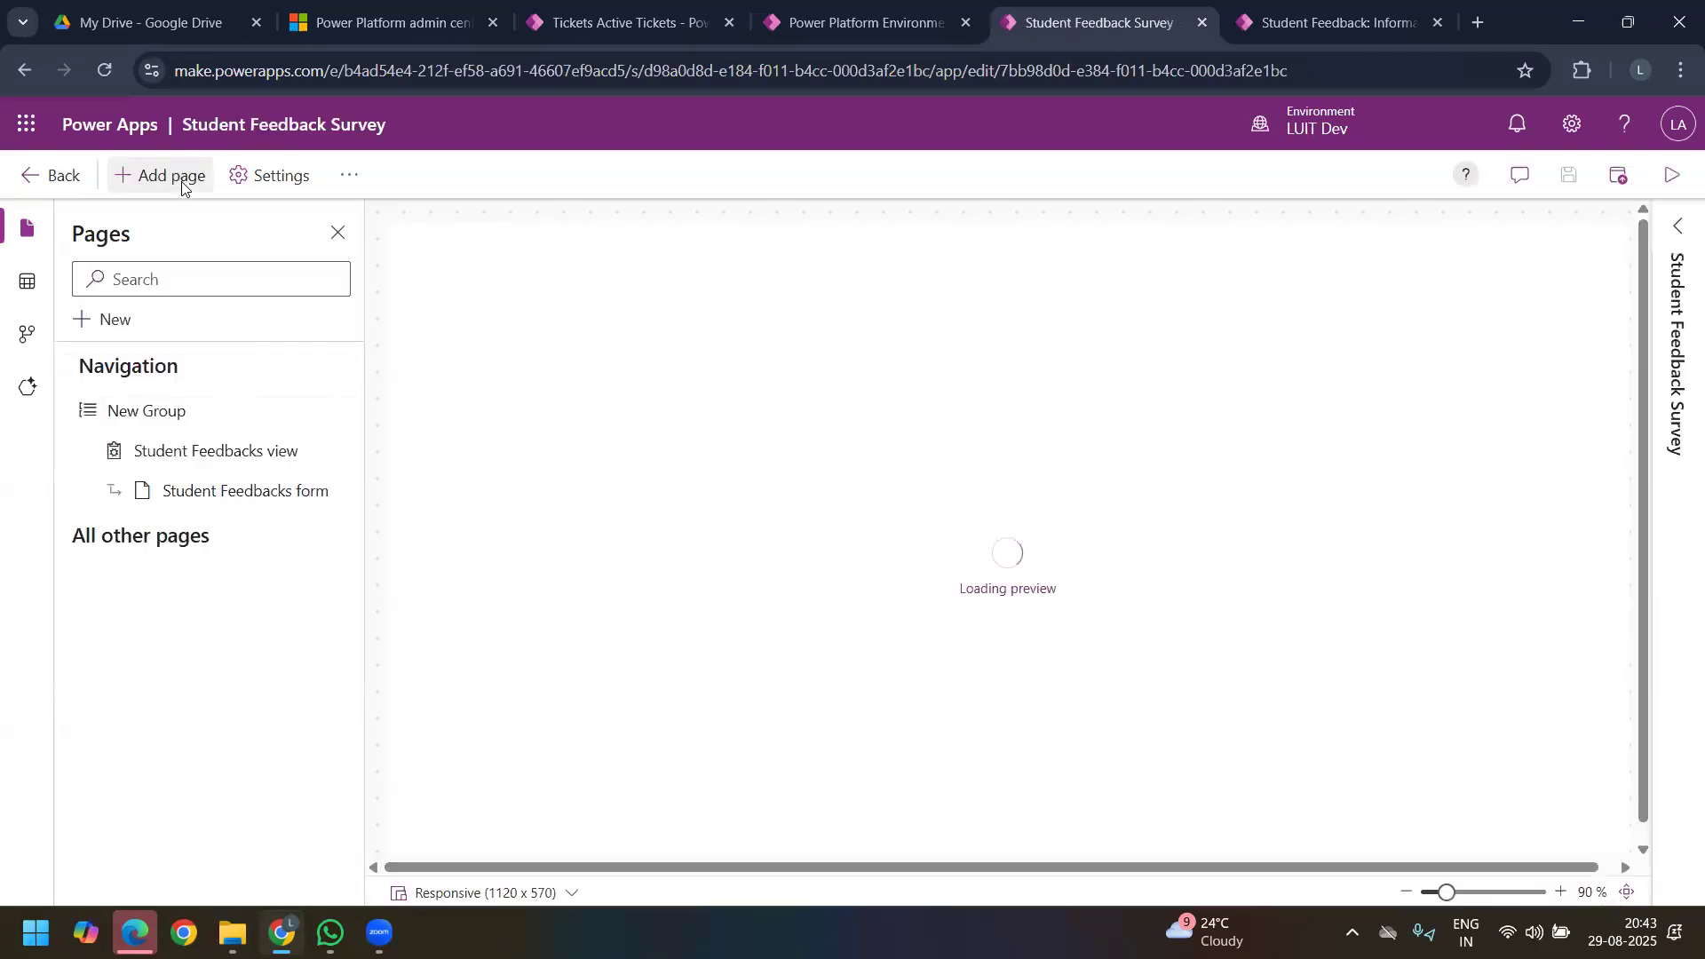
# Step: Add the Student table to the Student Feedback Survey app as a page shown in navigation
pyautogui.click(184, 182)
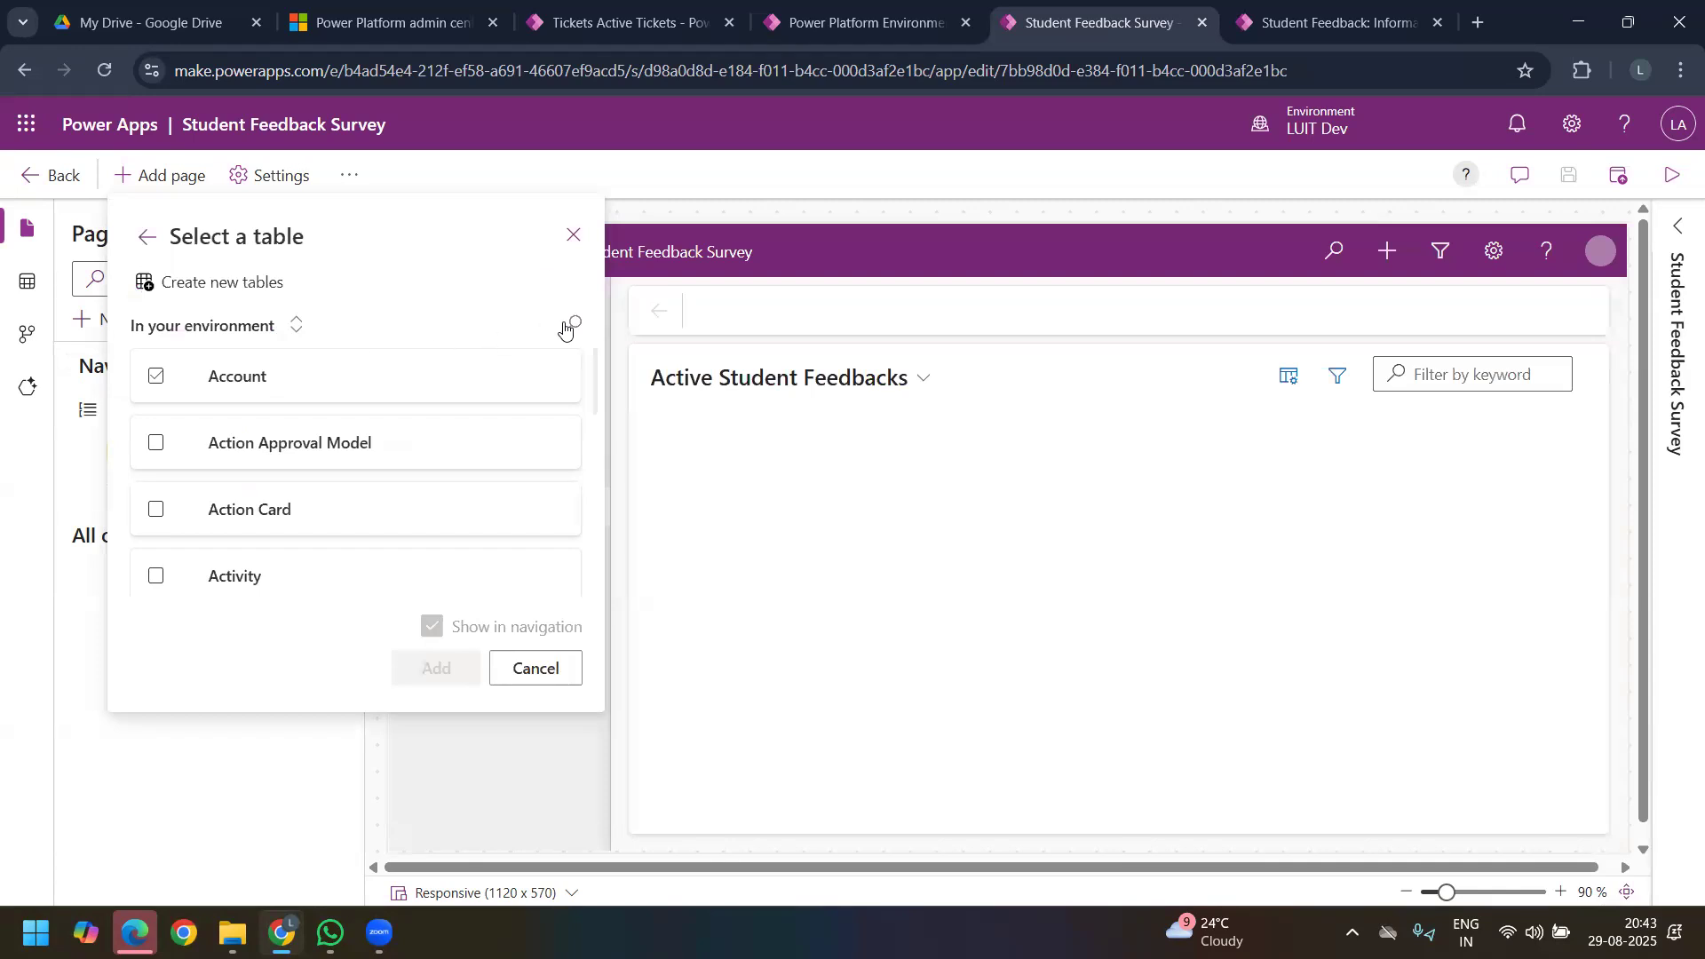
pyautogui.click(573, 323)
pyautogui.write('st')
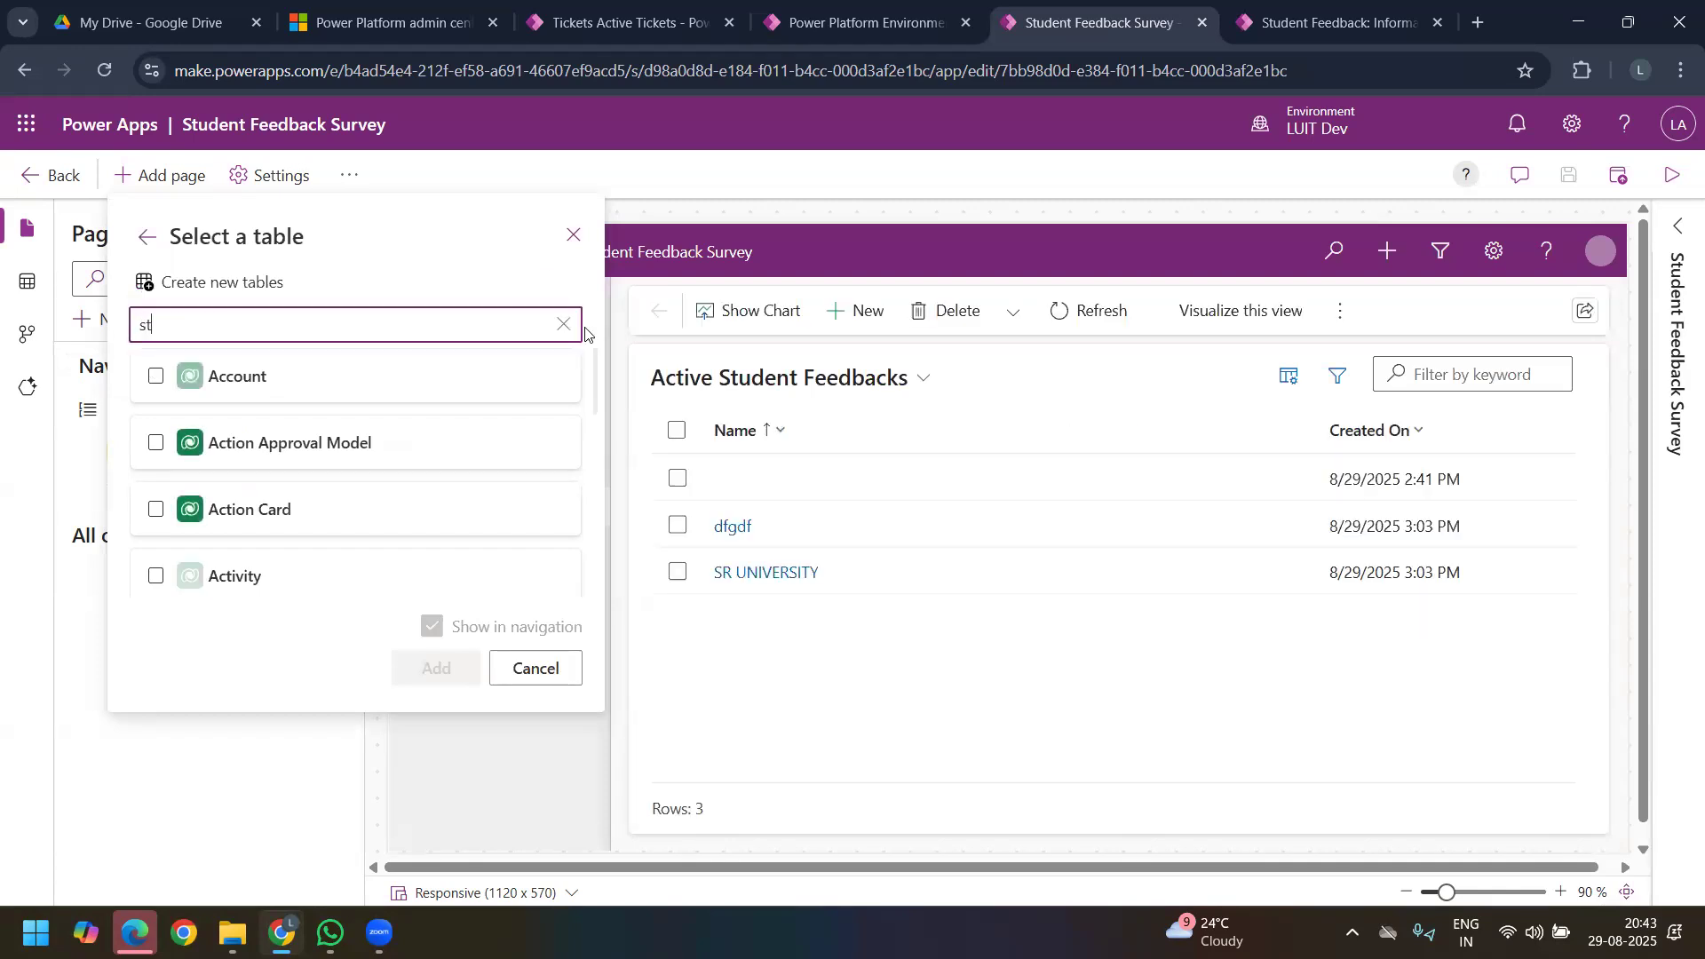
pyautogui.write('ud')
pyautogui.click(263, 512)
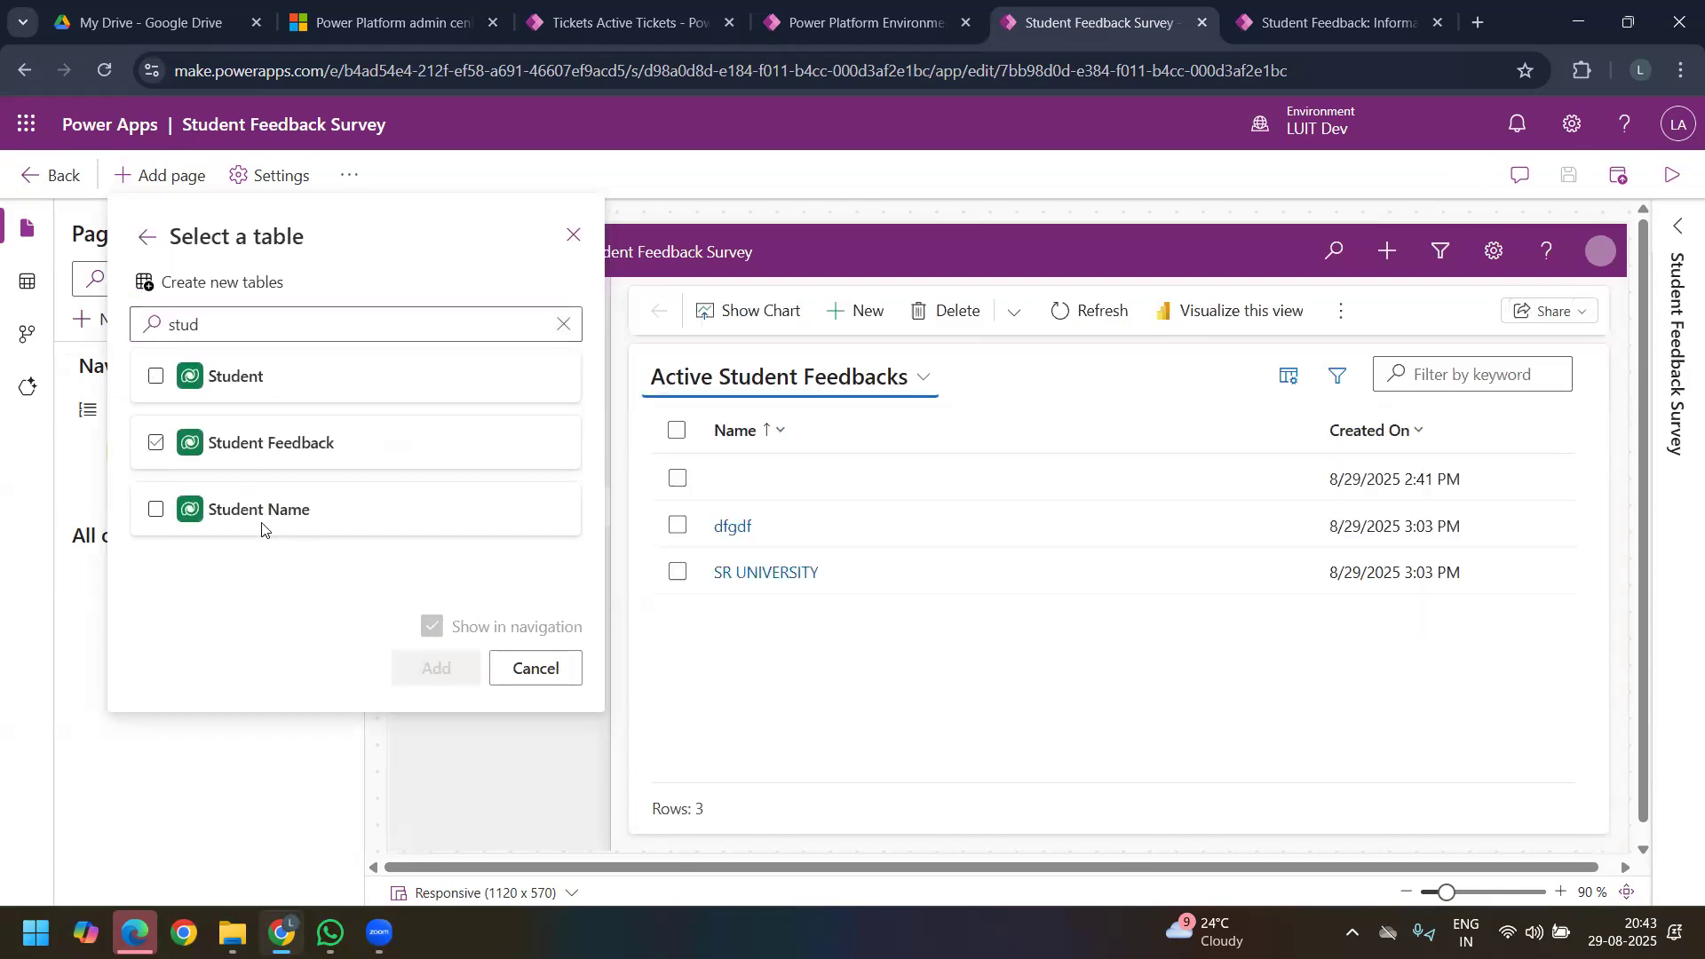
pyautogui.click(263, 385)
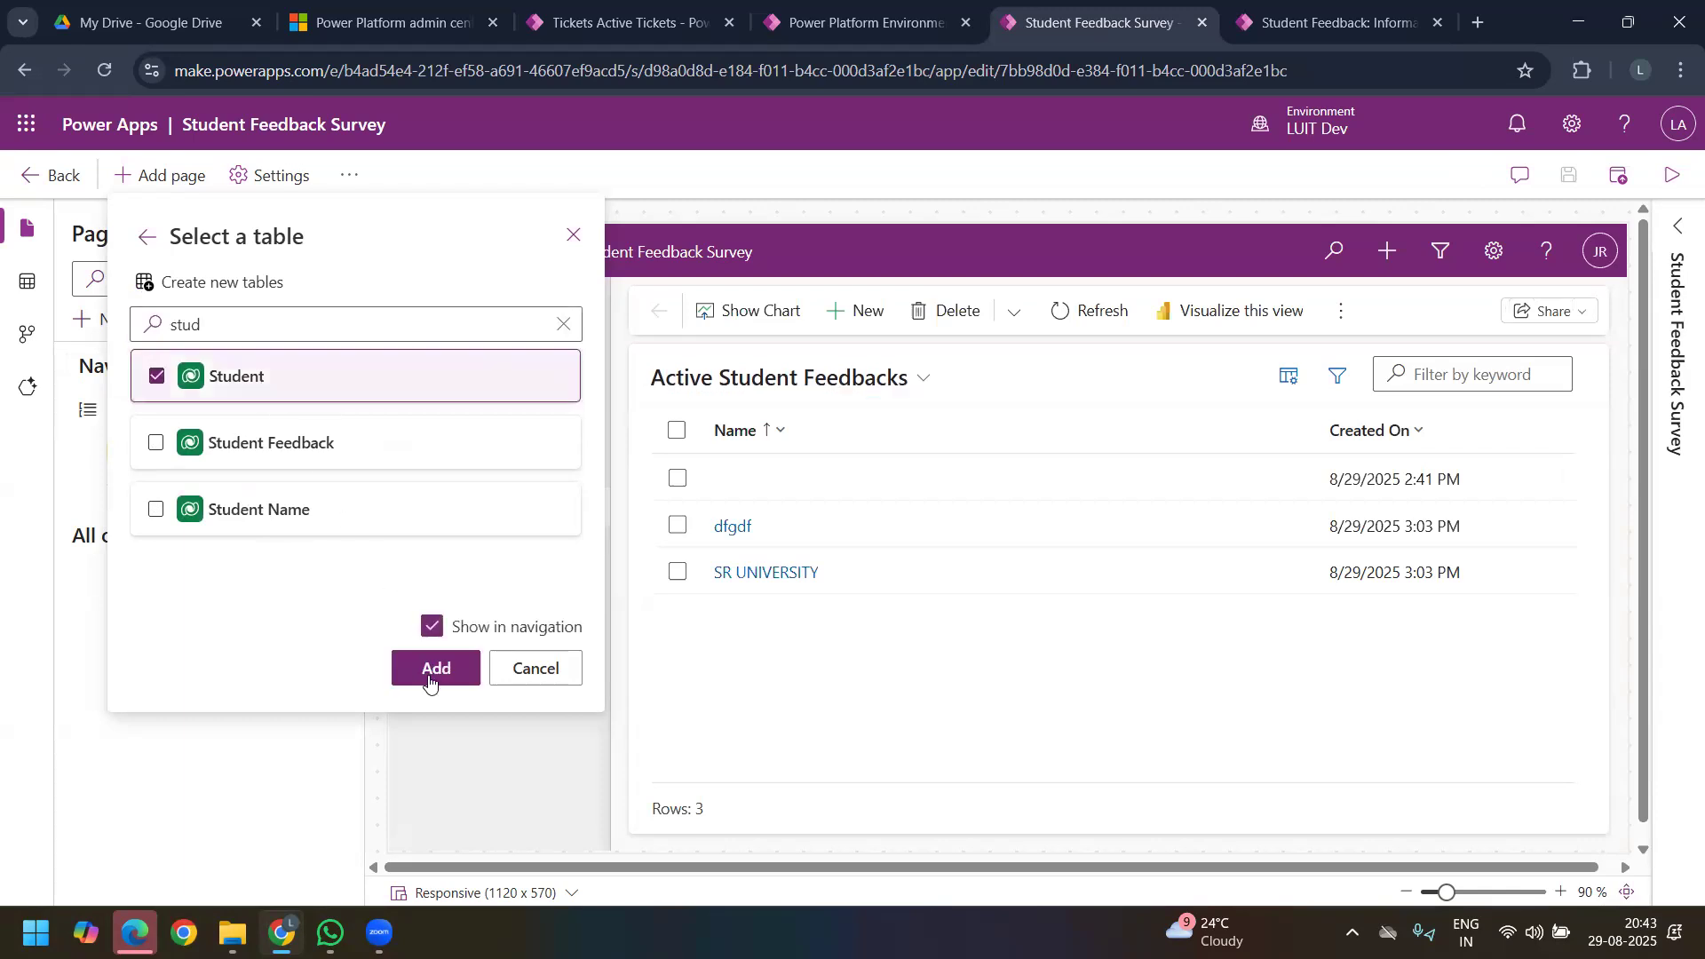
pyautogui.click(428, 670)
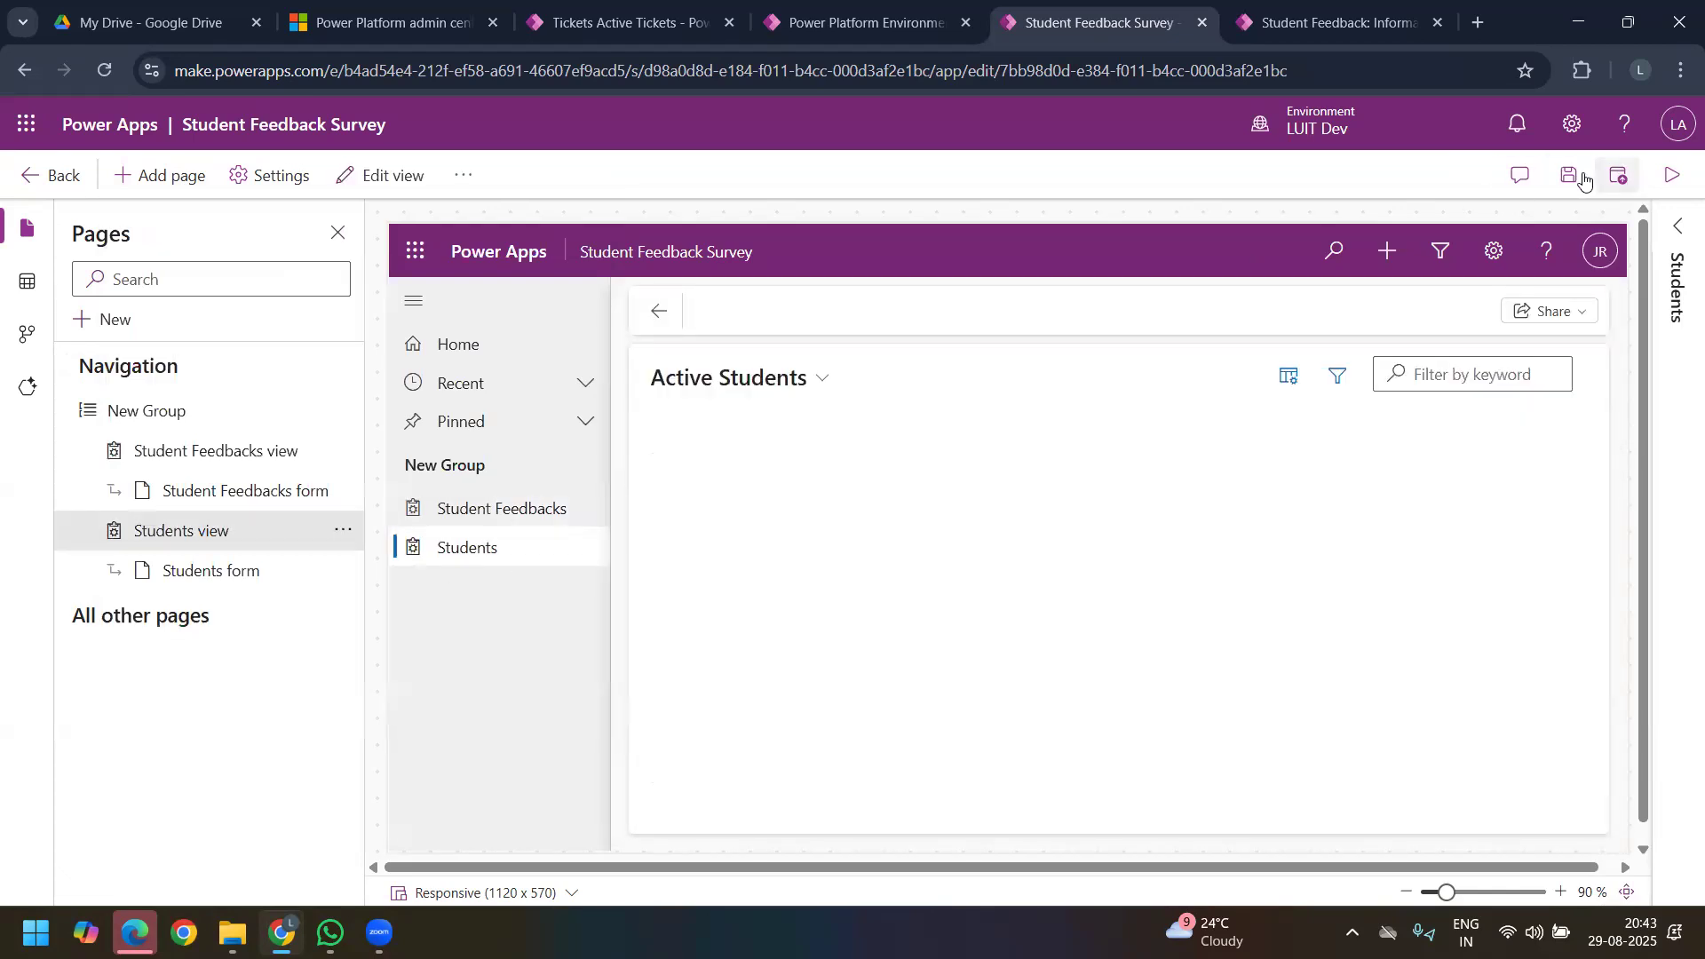
# Step: Save and publish the Student Feedback Survey app, and run it
pyautogui.click(1581, 178)
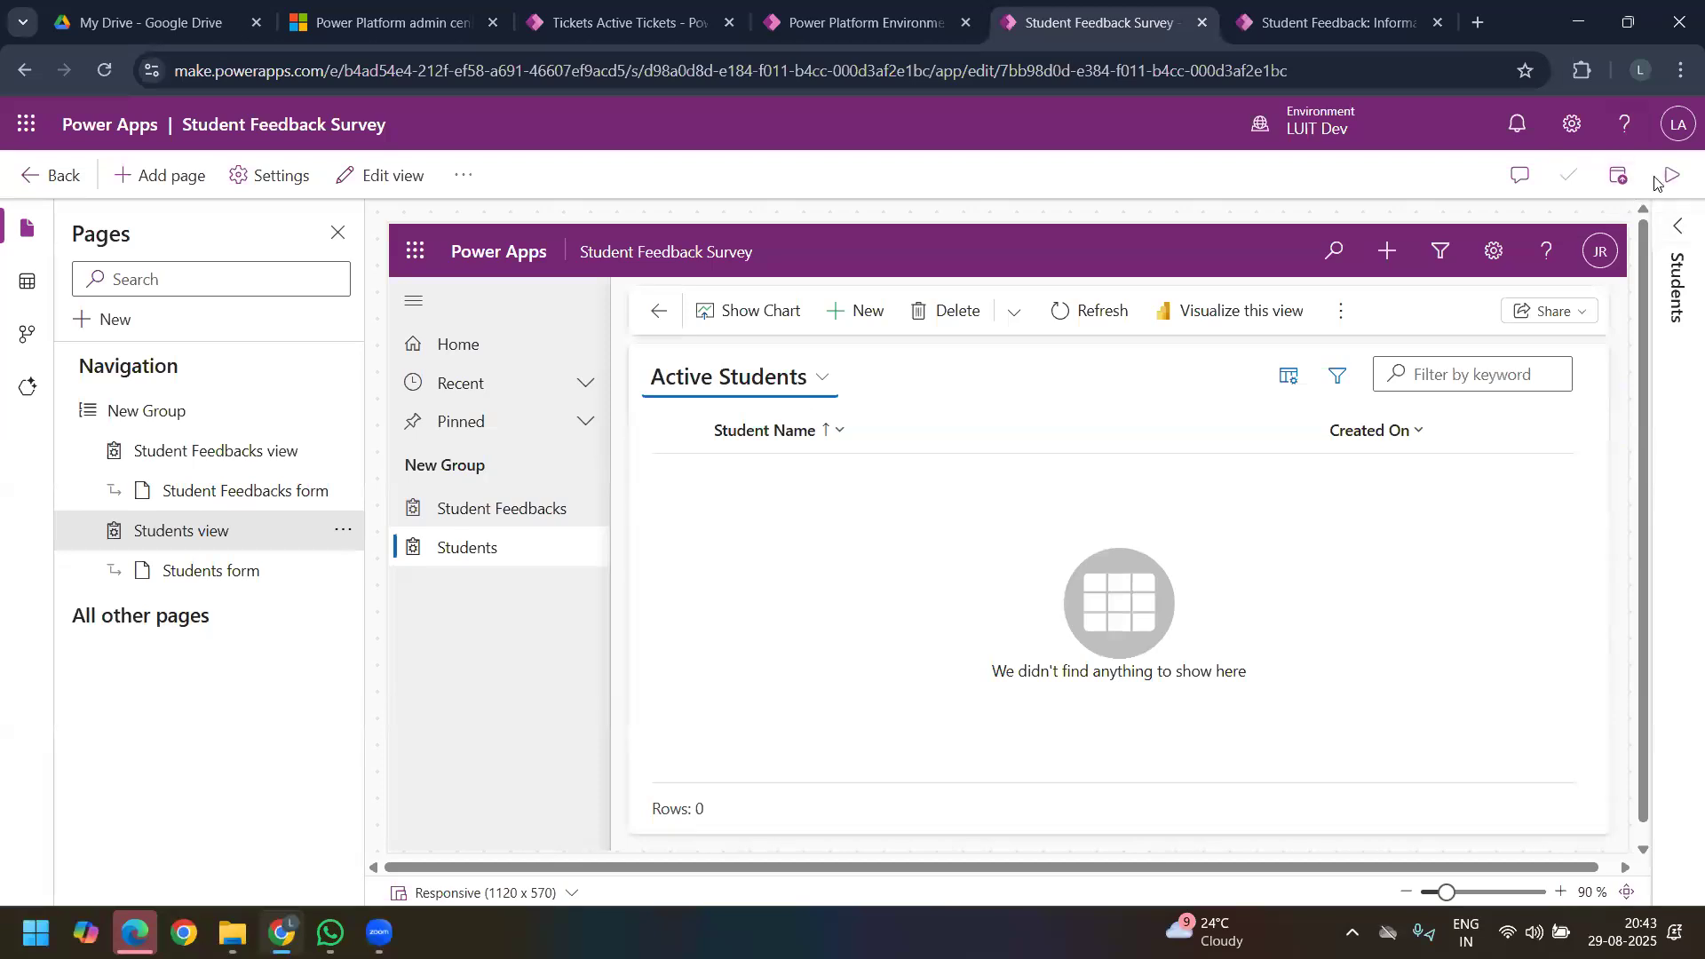
pyautogui.click(1619, 175)
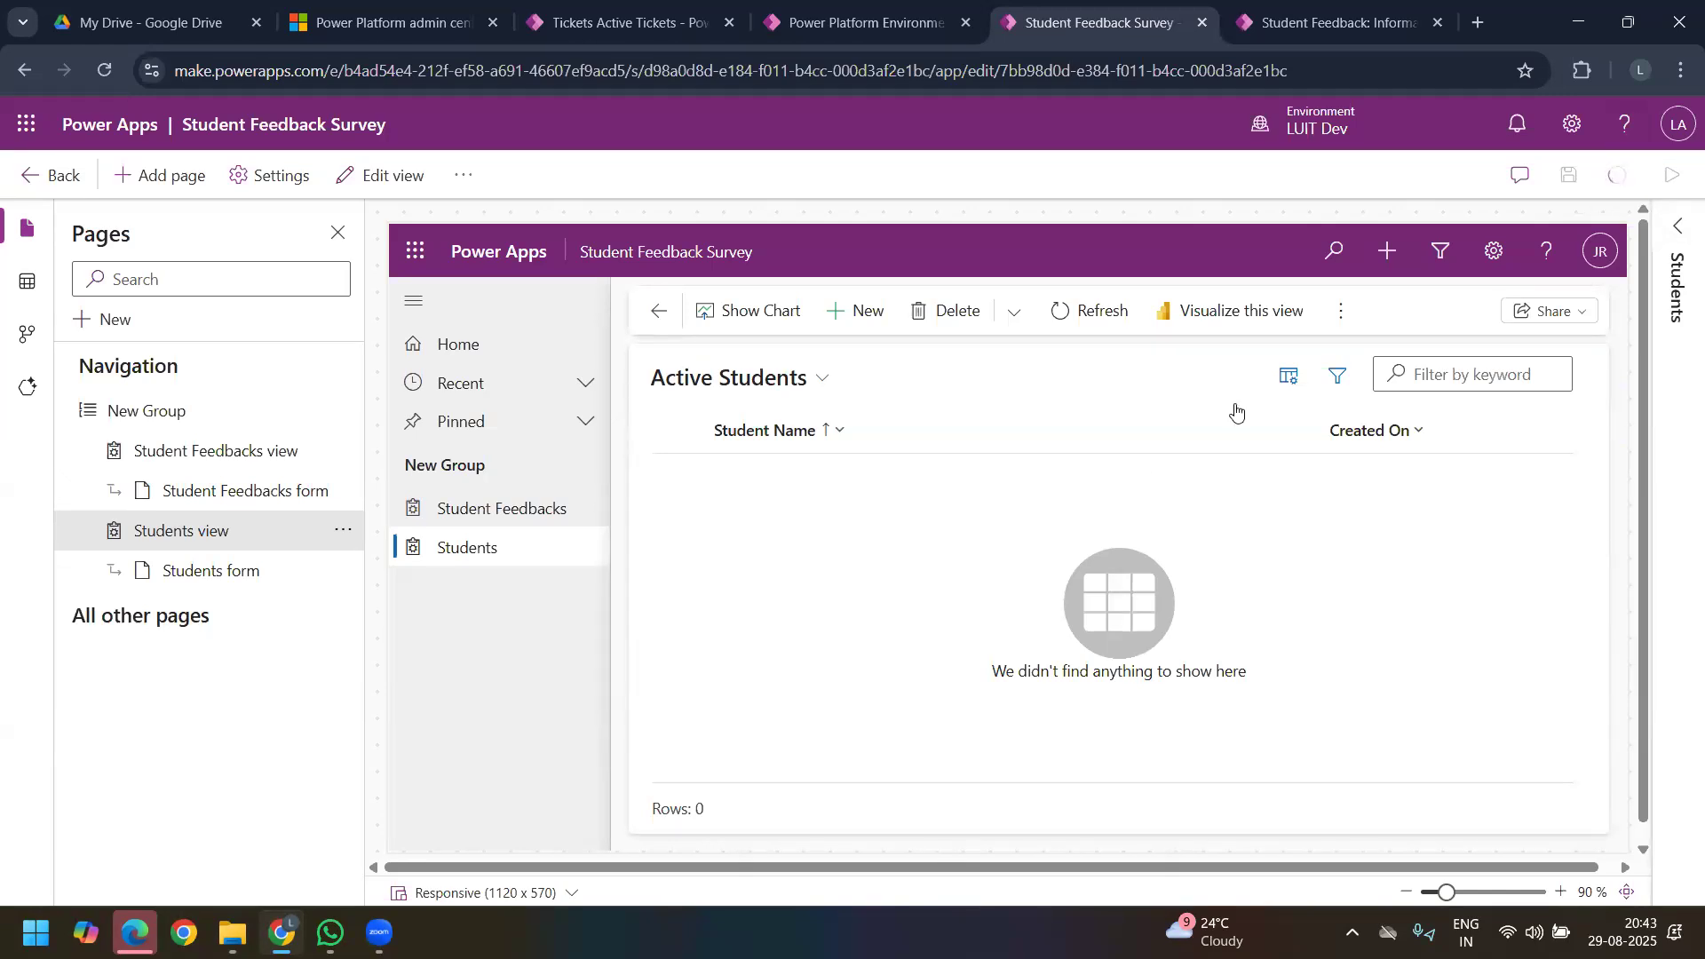
pyautogui.click(1673, 176)
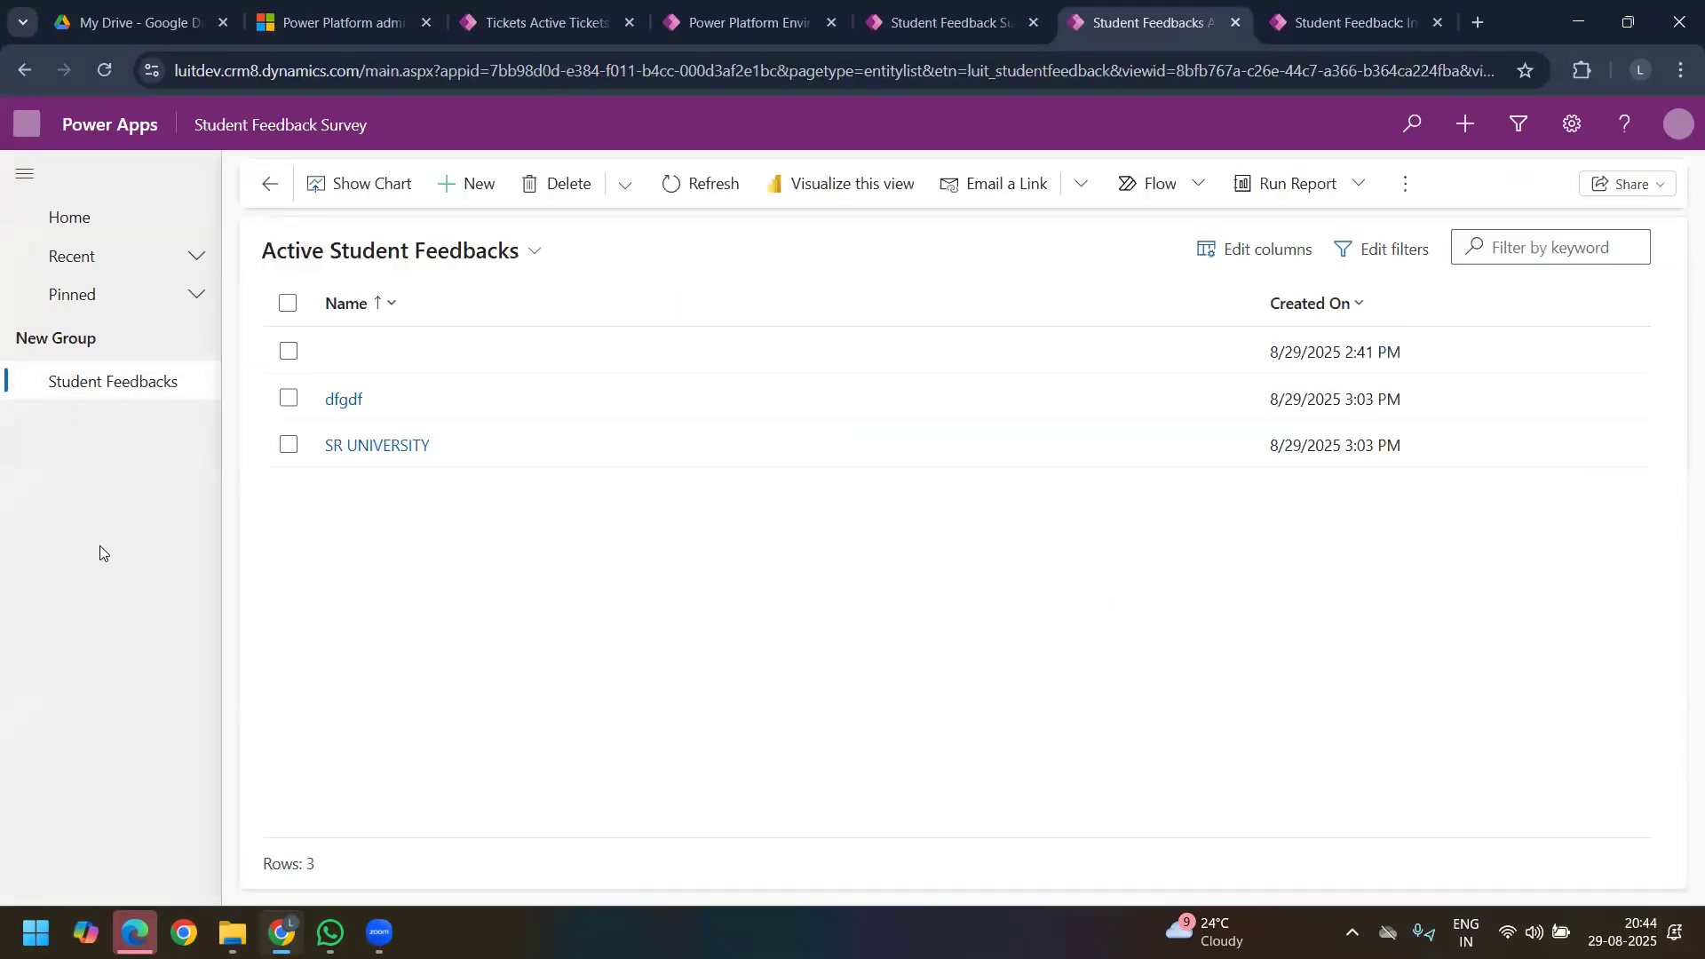
# Step: Publish the app again, close the old feedback record's tab, and reload the running app
pyautogui.click(893, 21)
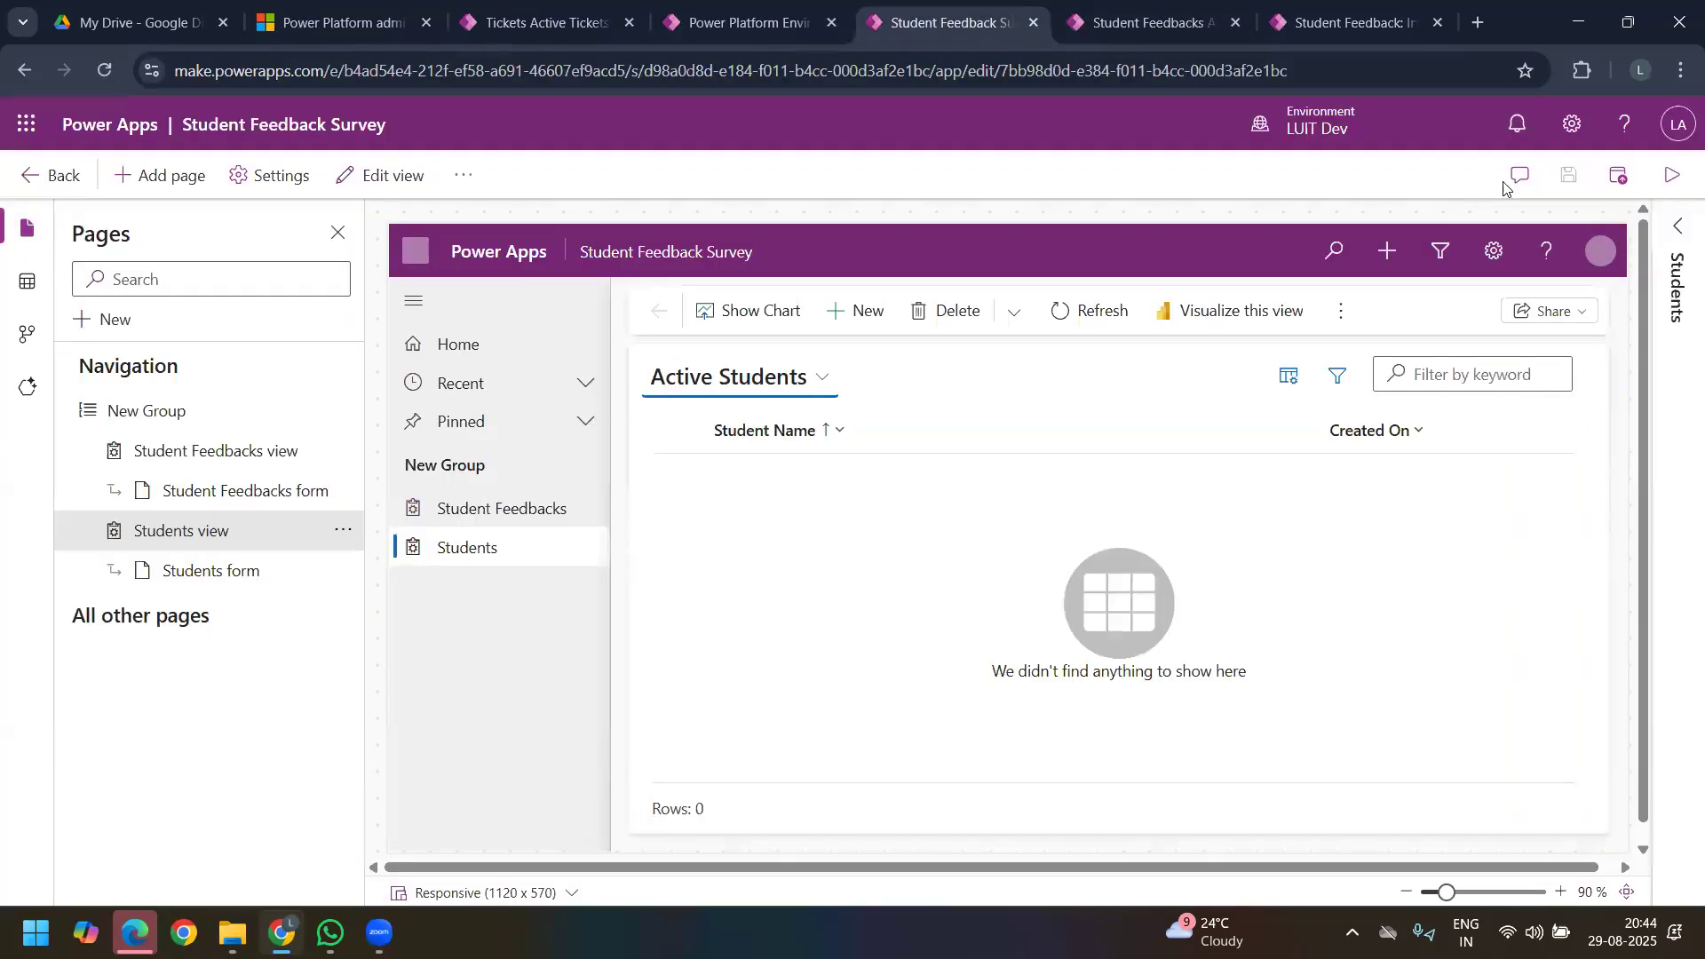
pyautogui.click(1618, 175)
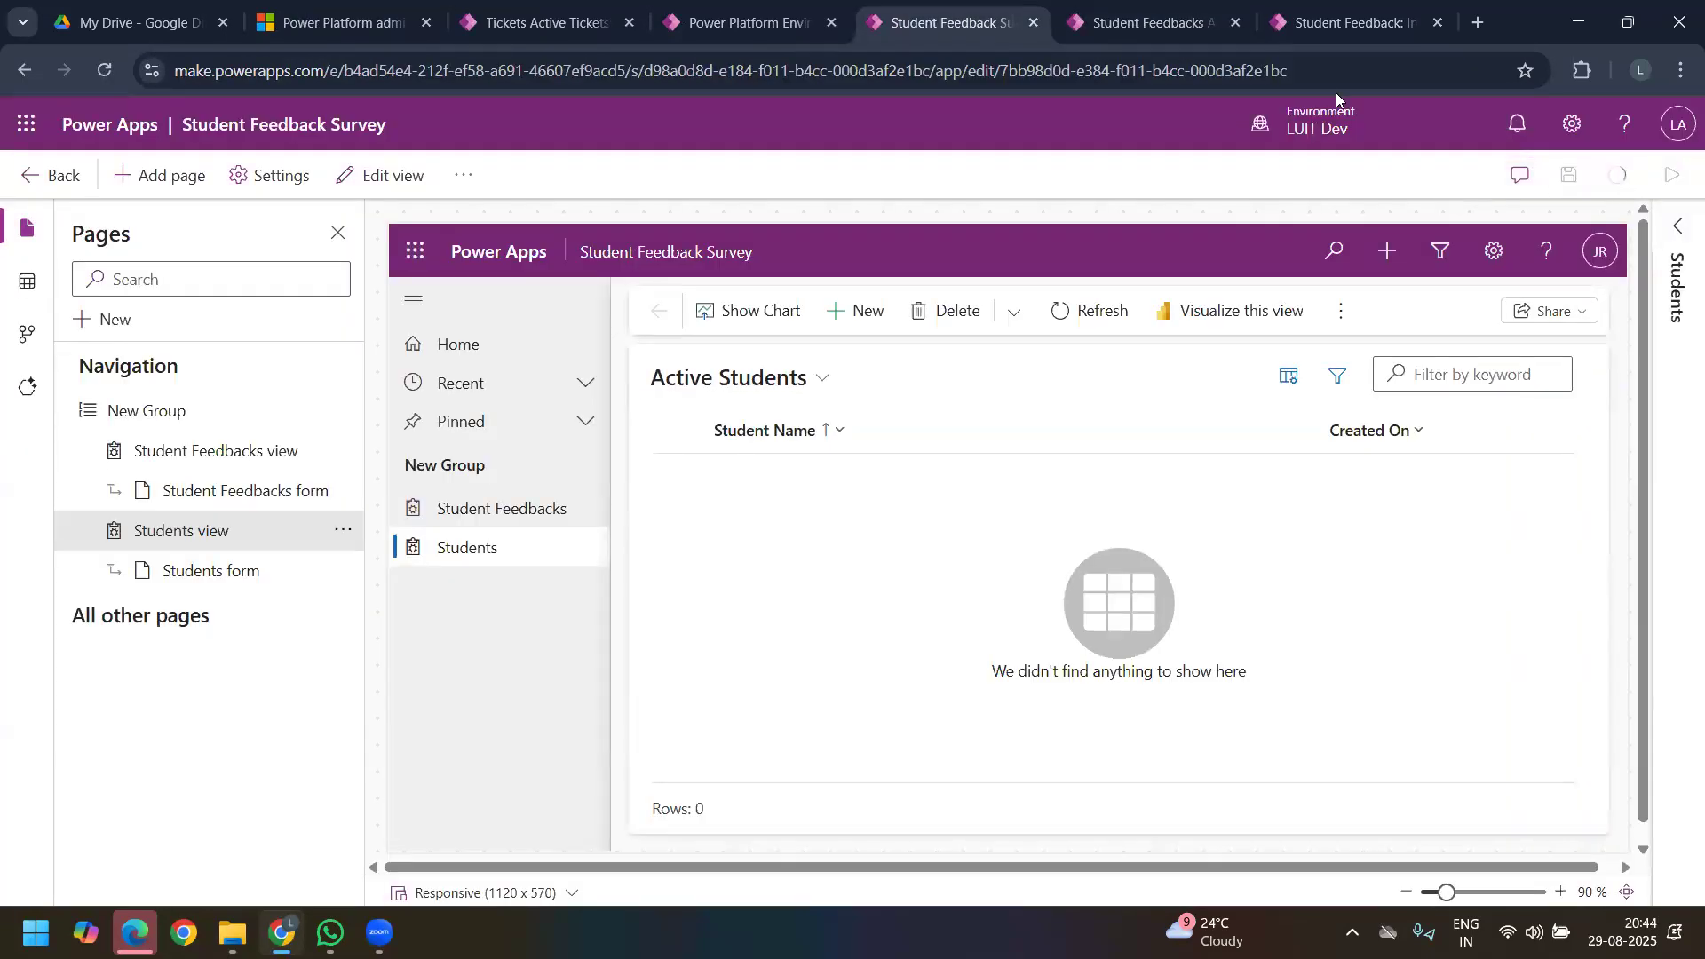
pyautogui.click(1439, 22)
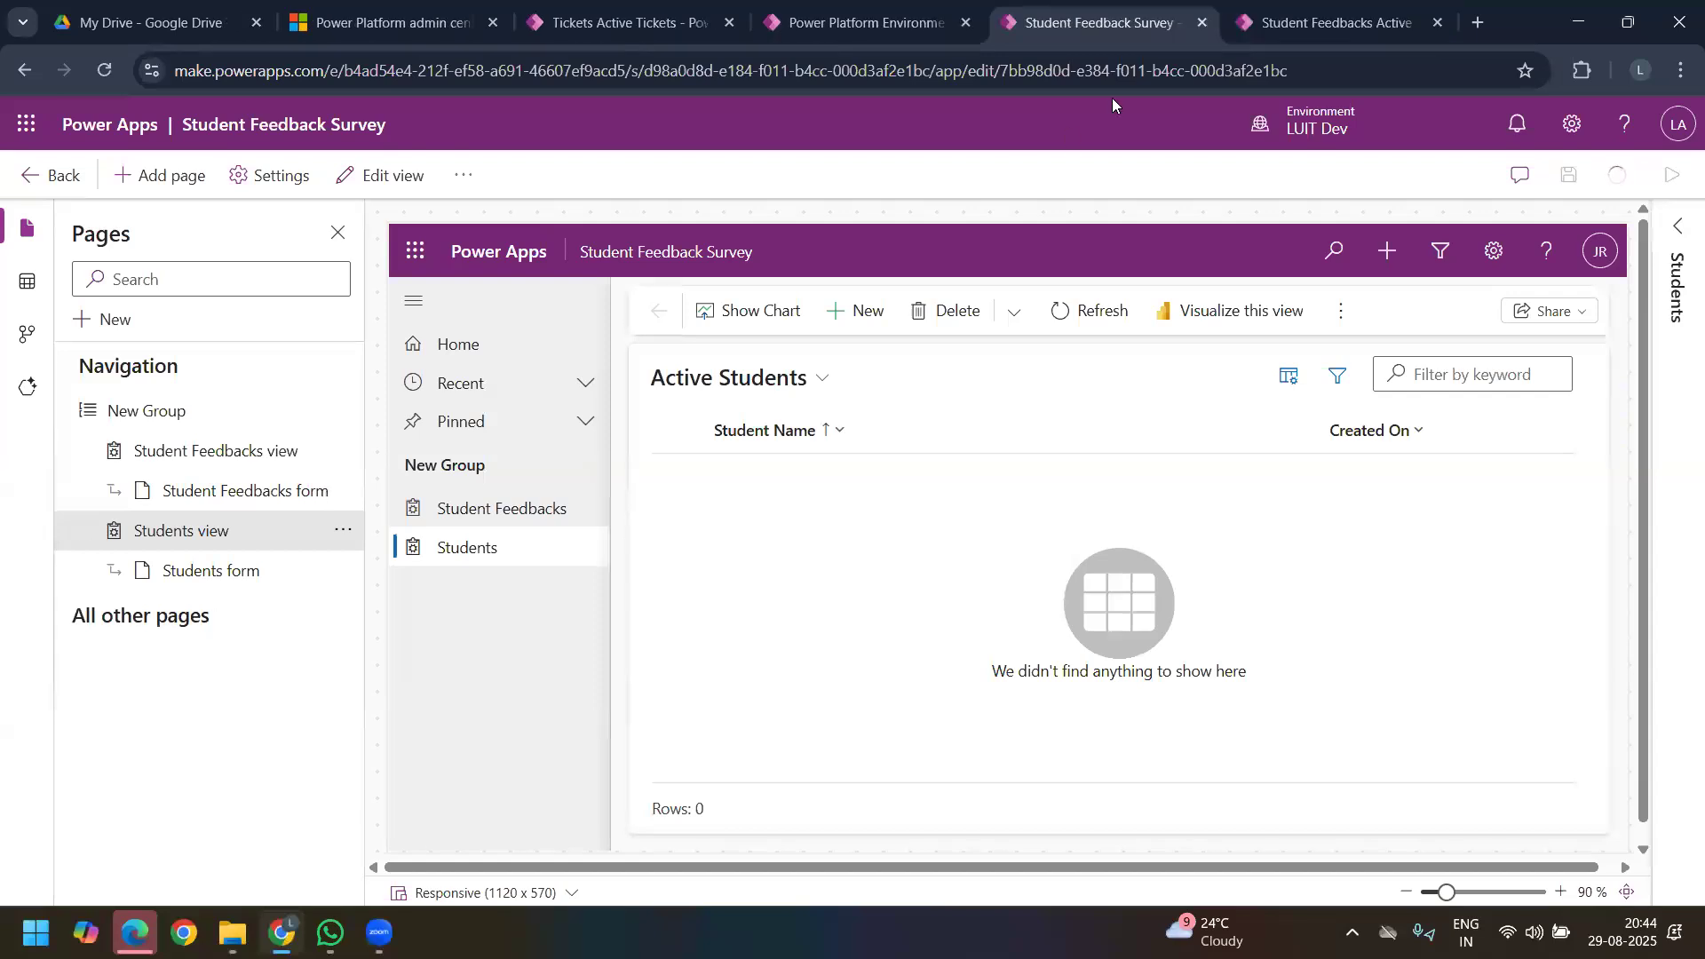
pyautogui.click(1315, 21)
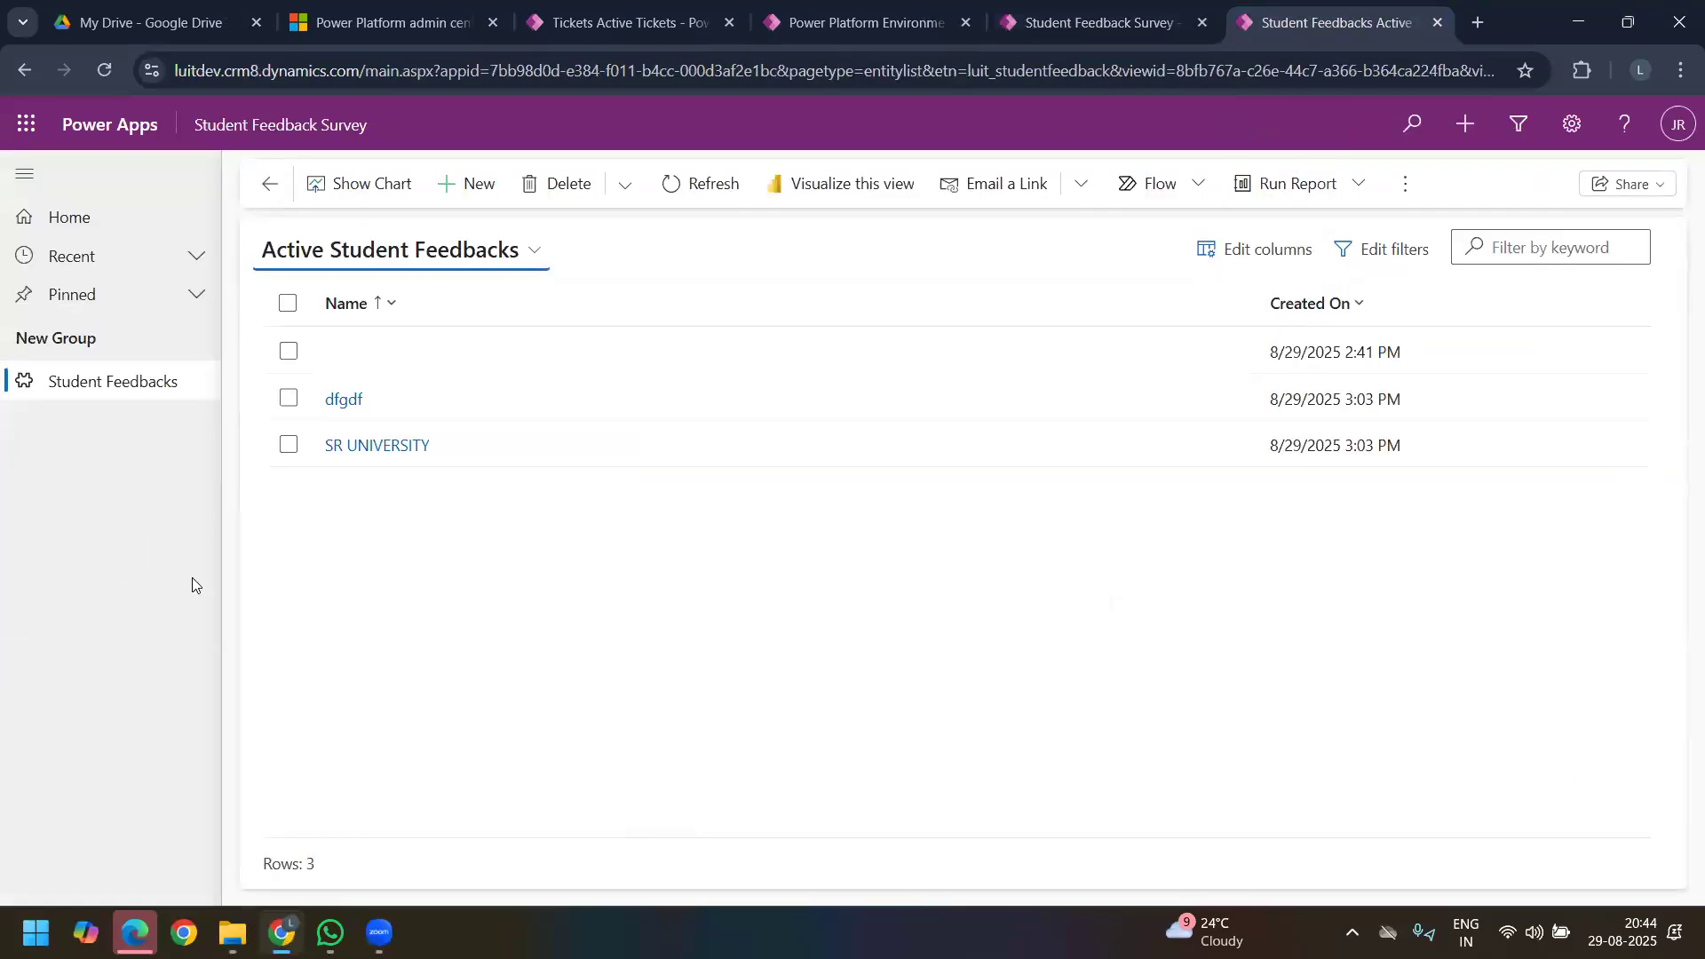
pyautogui.click(264, 552)
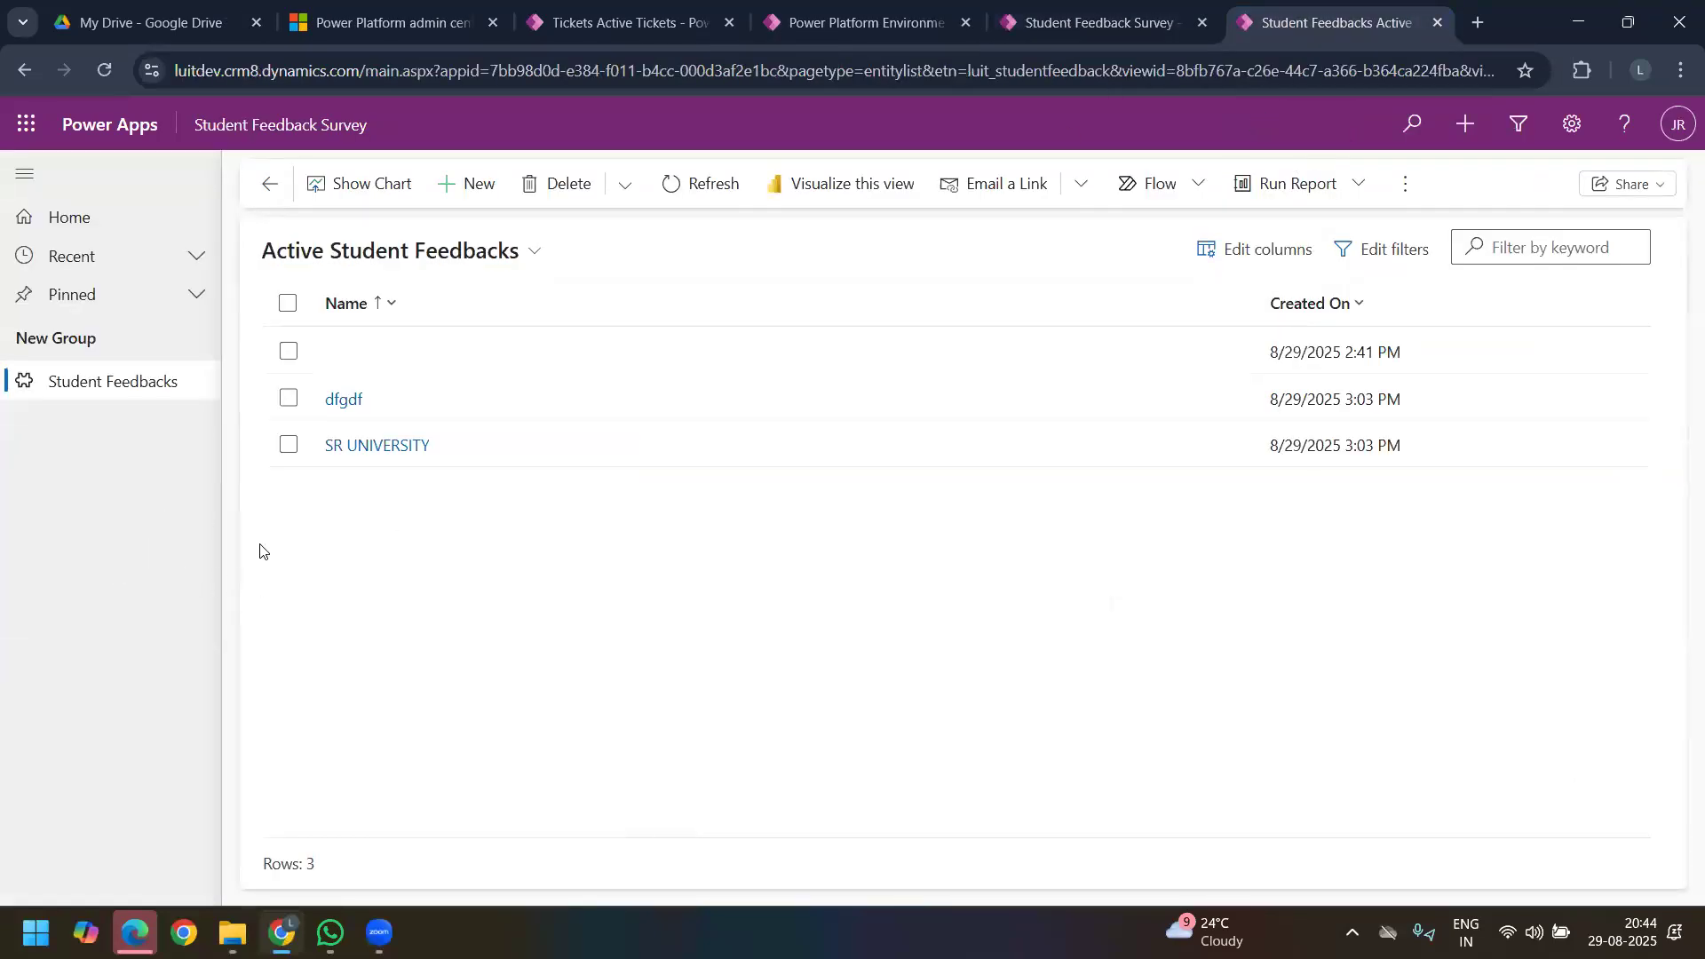
pyautogui.click(112, 68)
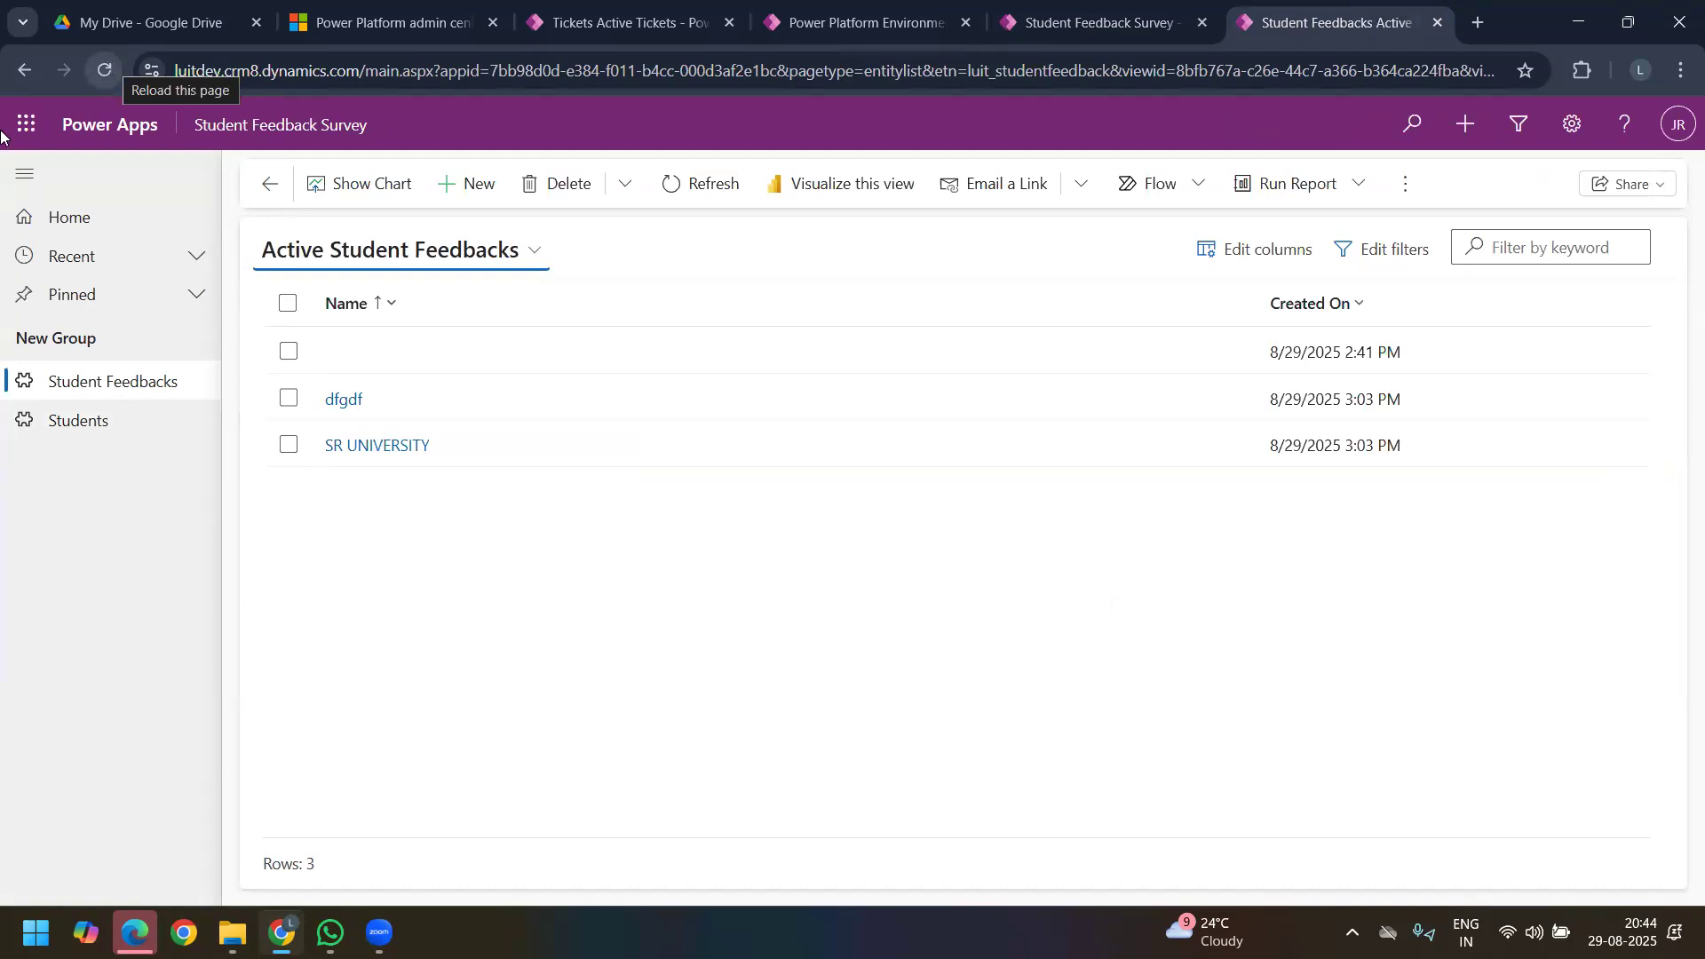
# Step: Create a Students record named S#1, fill in the student's email, and save it
pyautogui.click(97, 430)
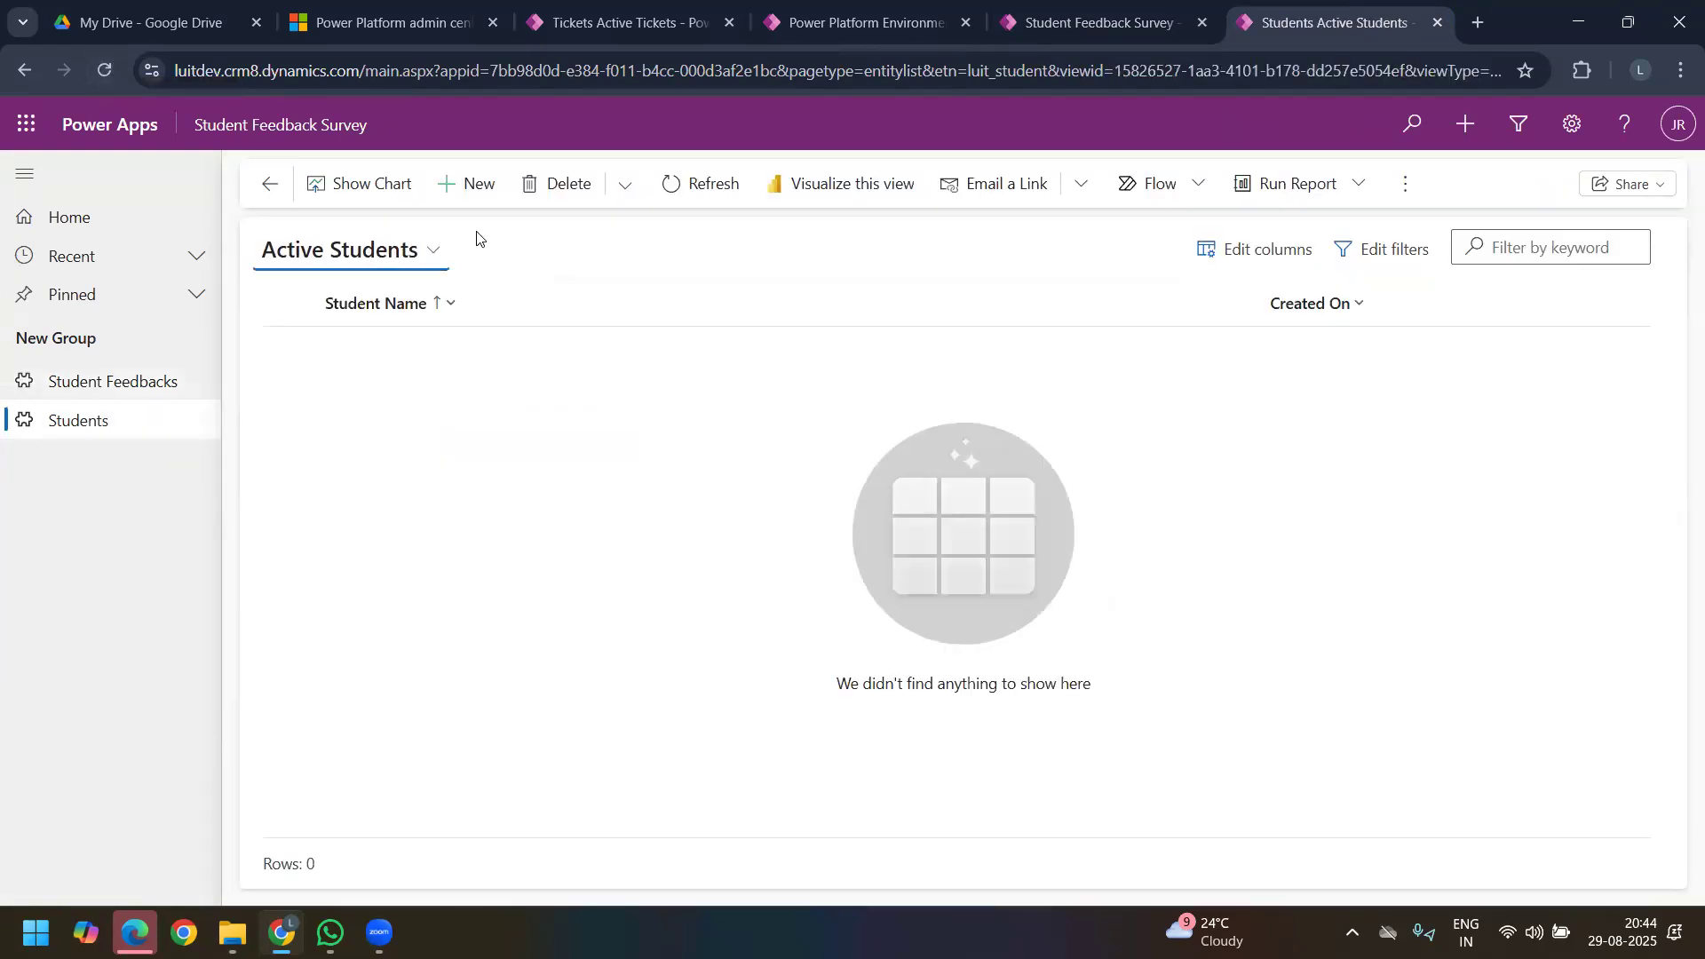
pyautogui.click(460, 185)
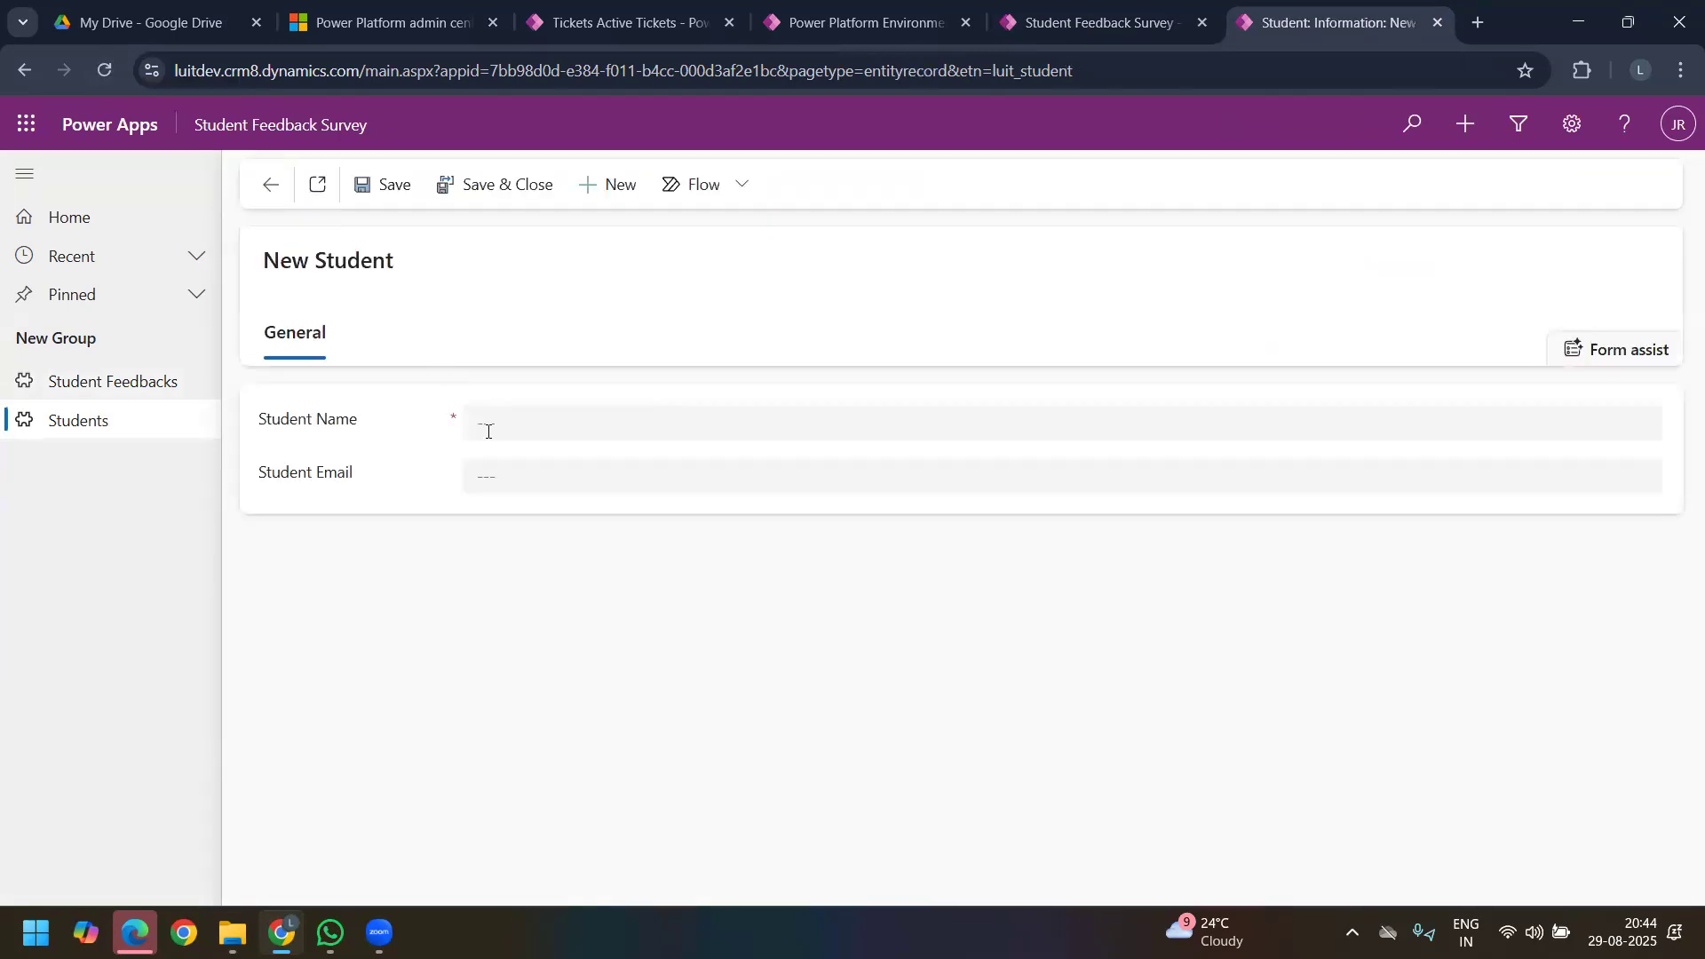
pyautogui.click(541, 423)
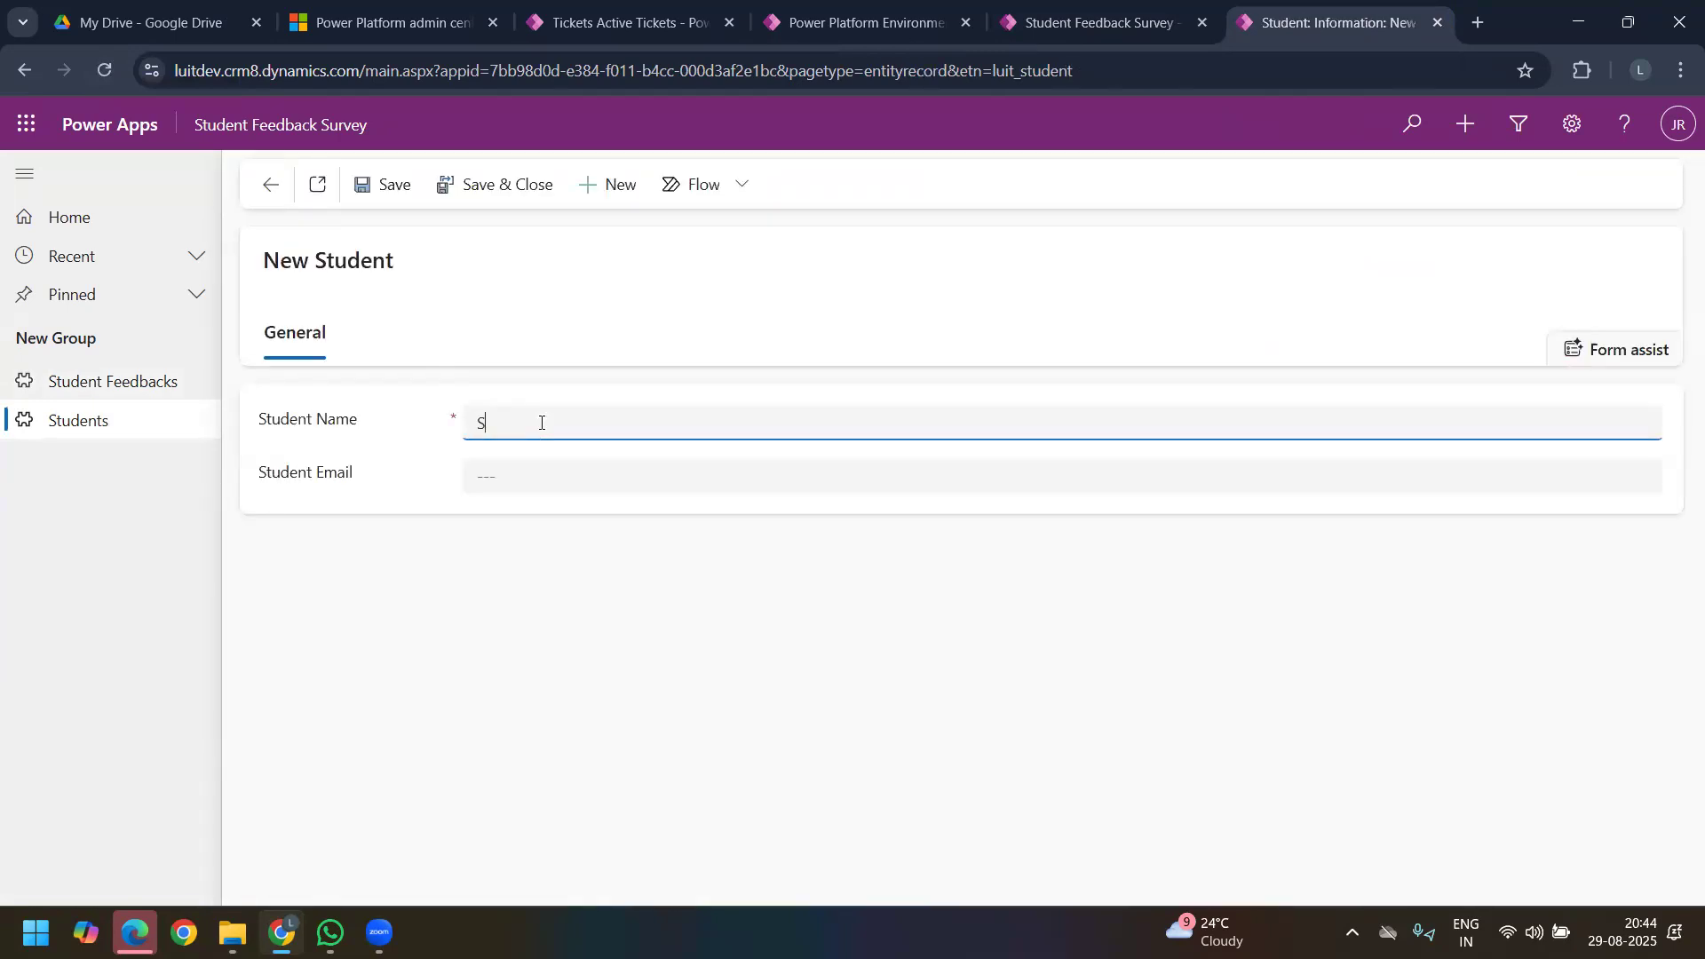
pyautogui.click(529, 470)
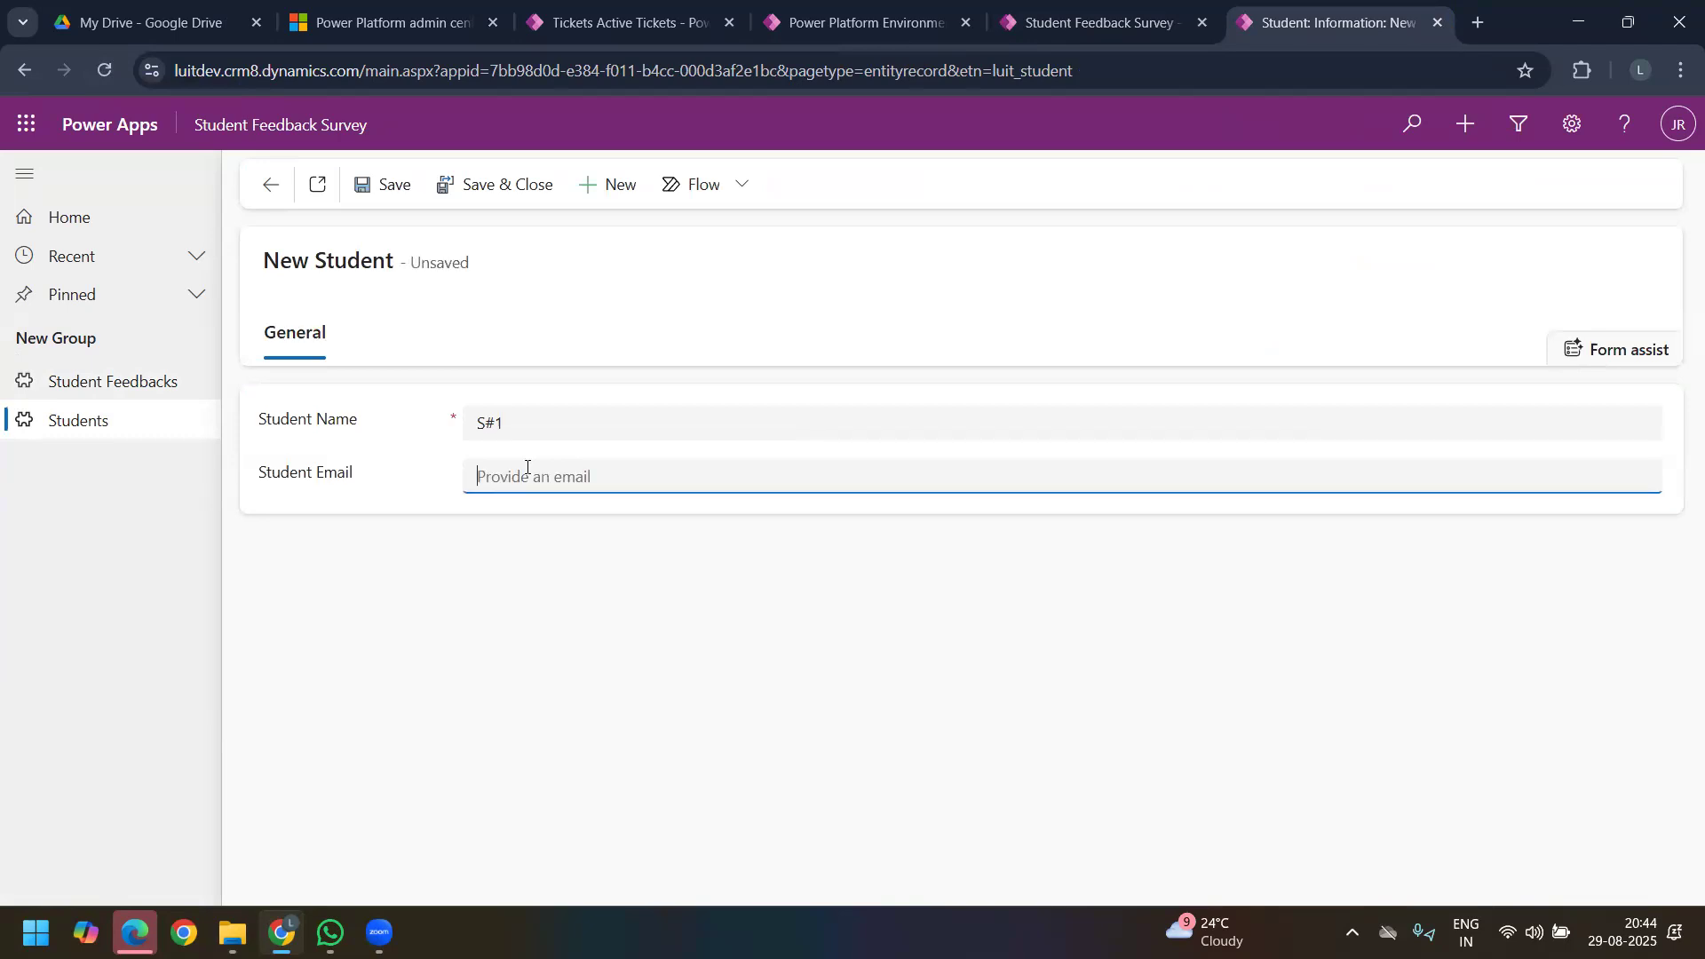
pyautogui.write('s1@ac.in')
pyautogui.click(388, 190)
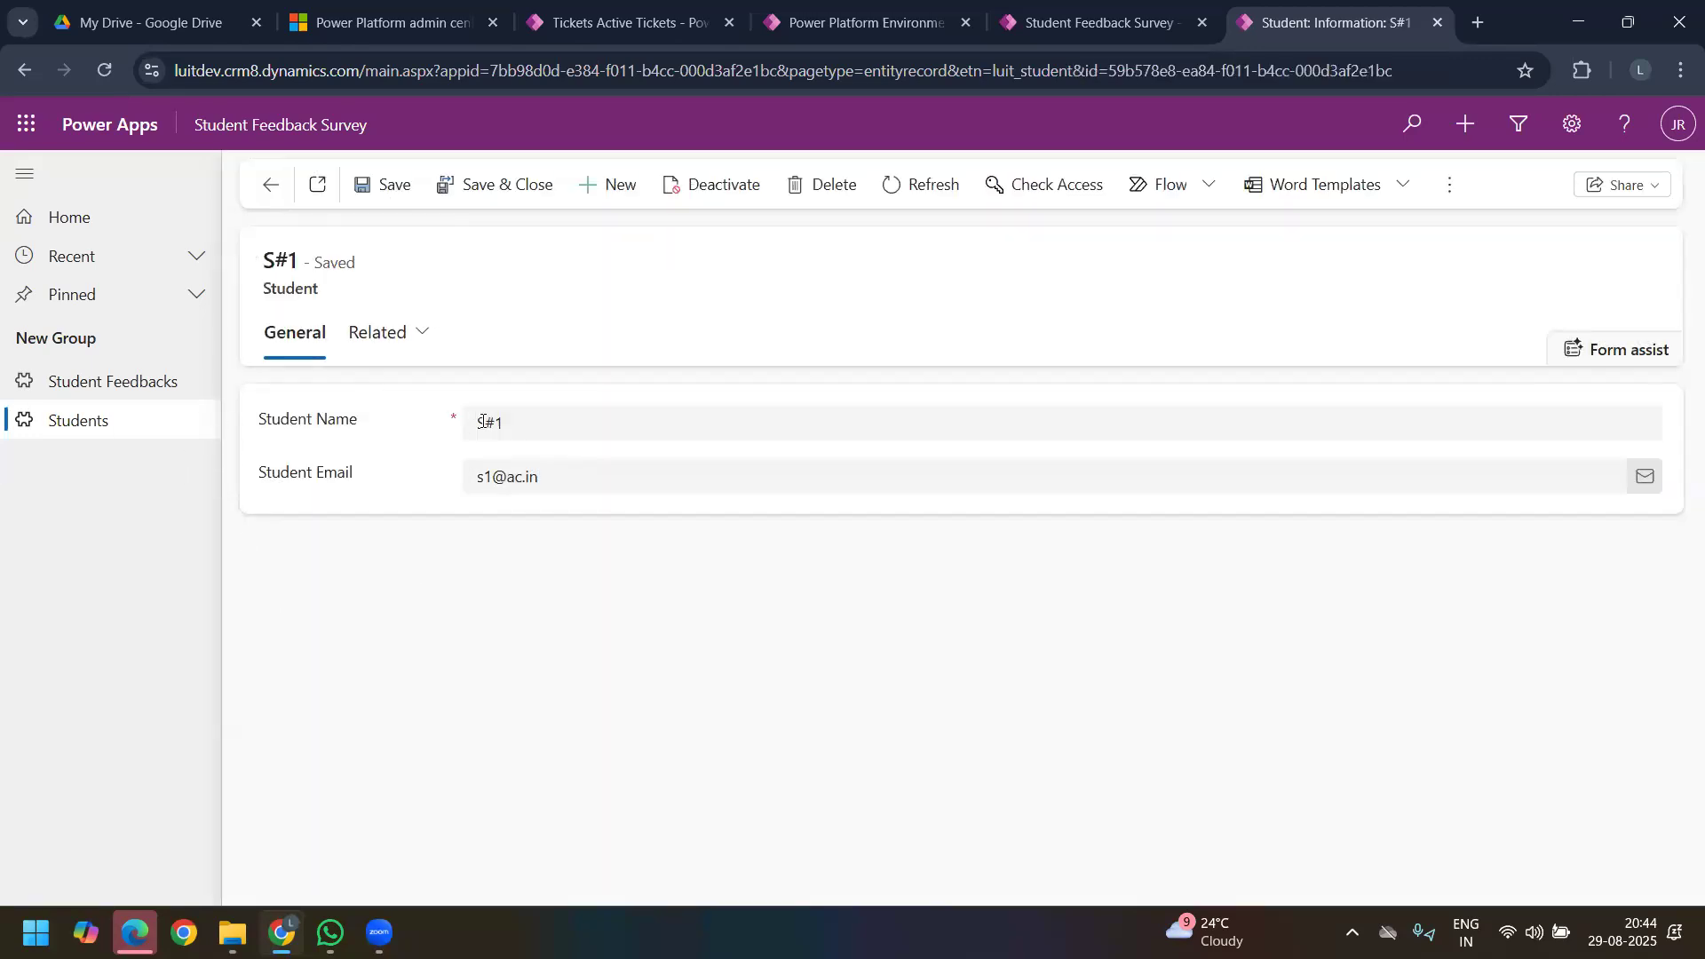
# Step: Start another Students record and set its Student Name to S#2
pyautogui.moveTo(507, 424); pyautogui.dragTo(463, 423)
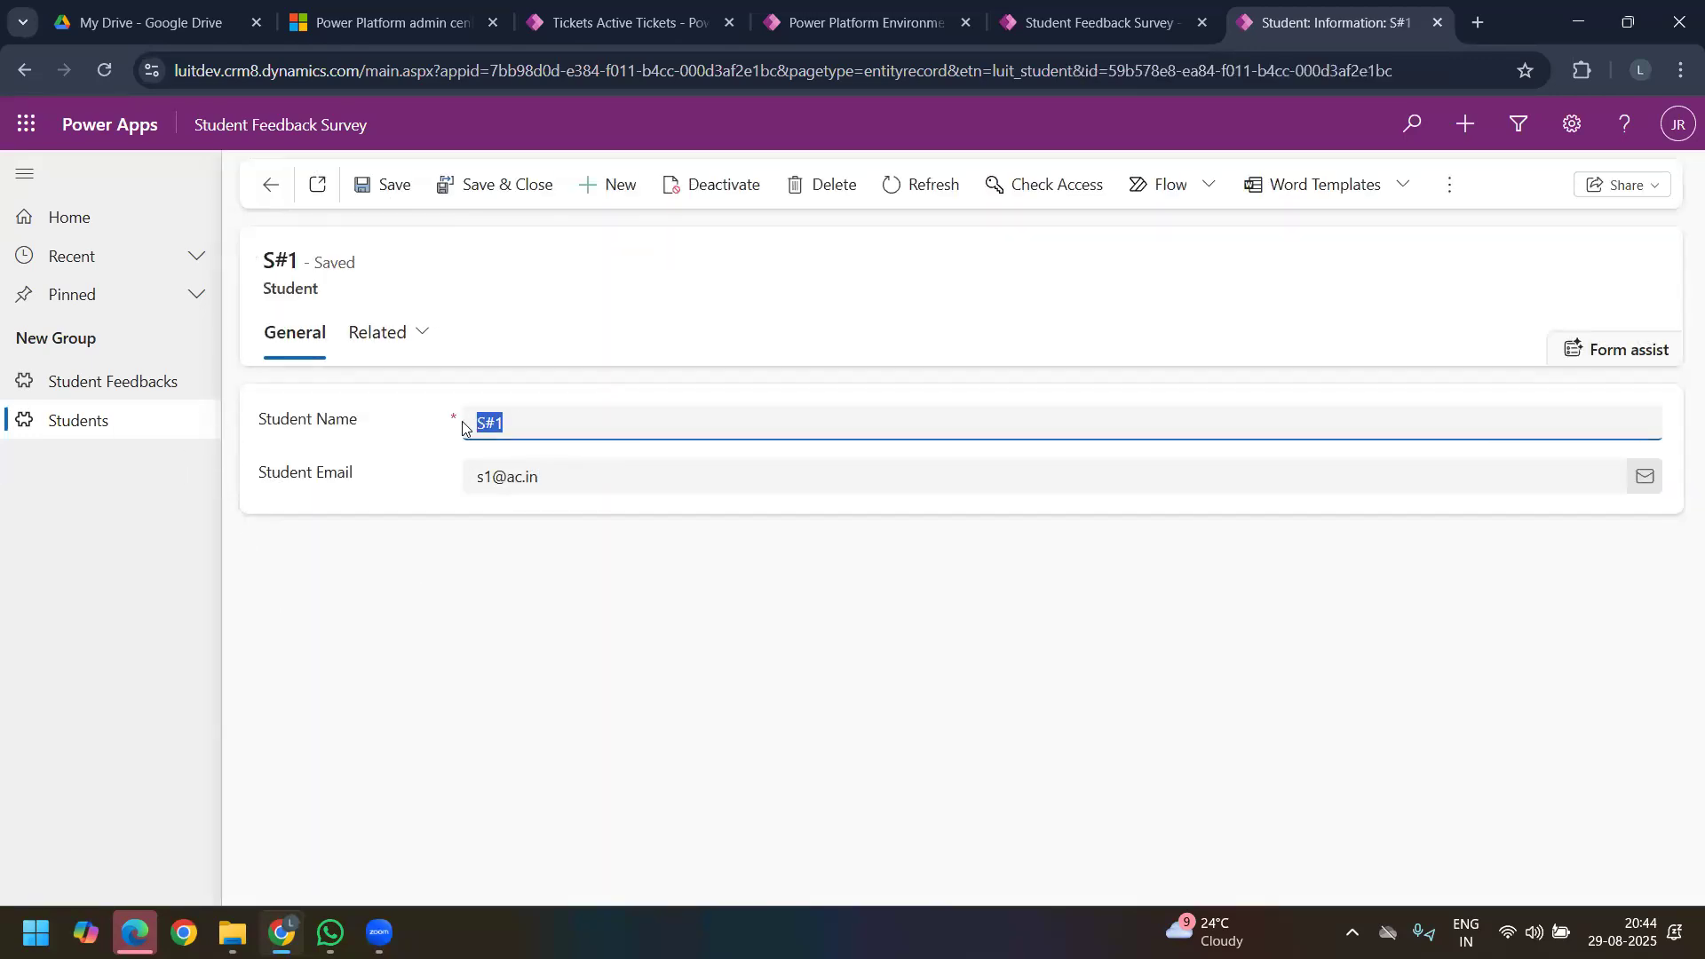
pyautogui.click(609, 185)
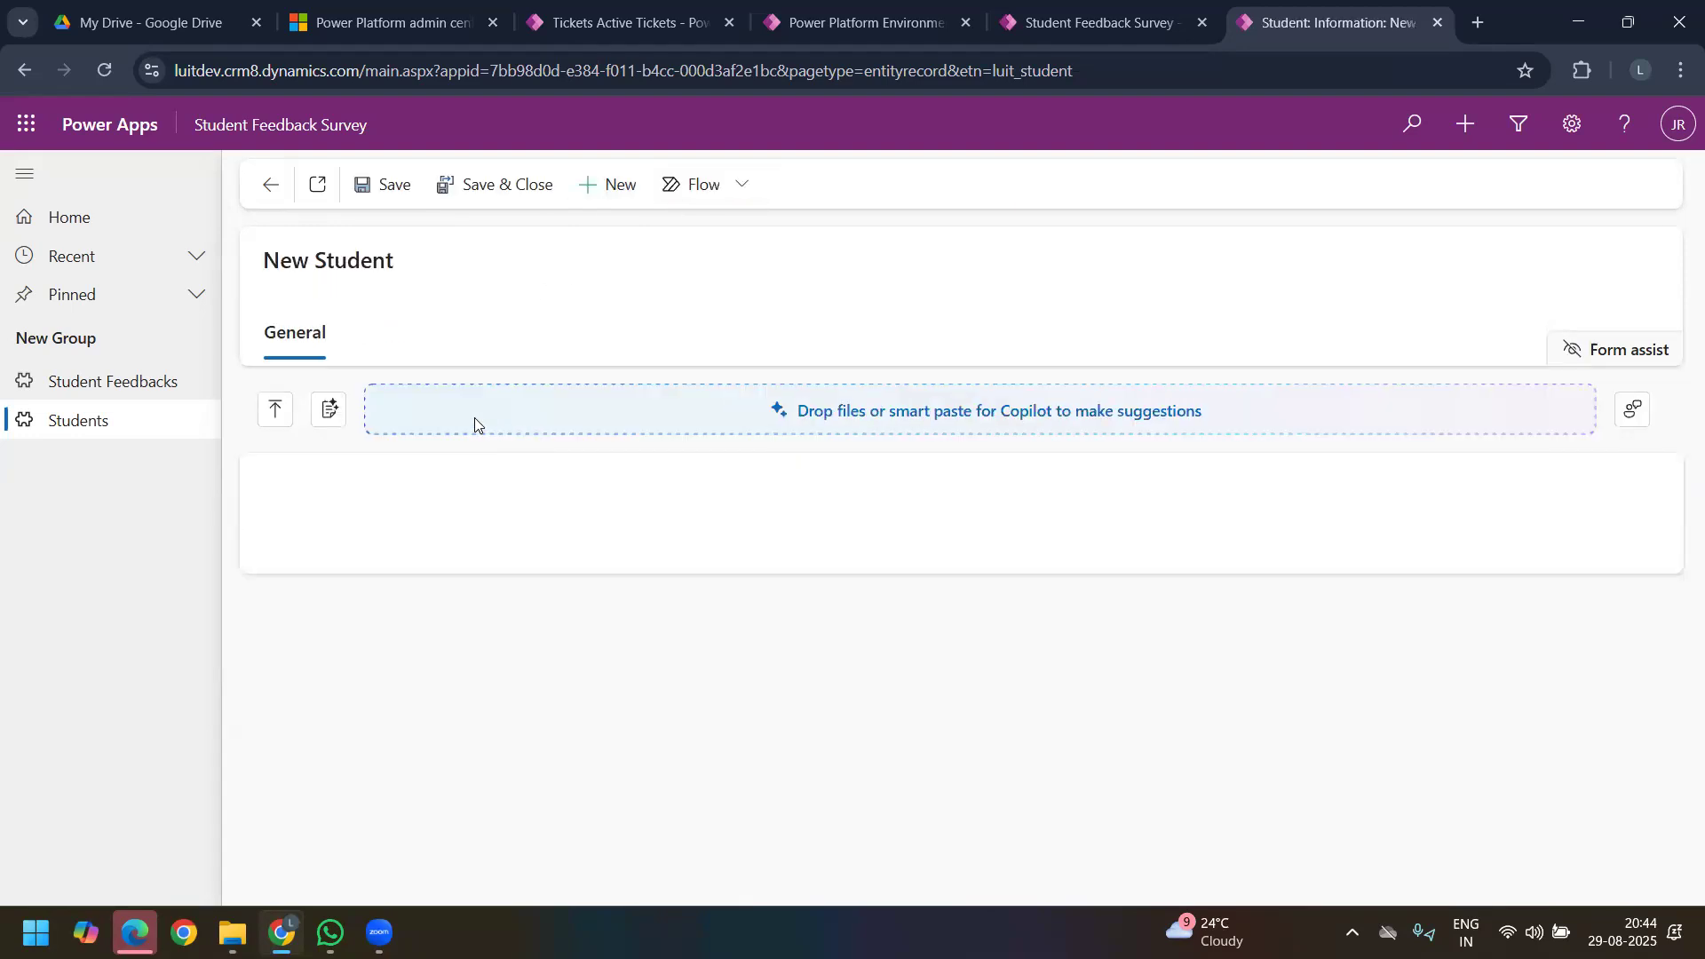
pyautogui.click(520, 494)
pyautogui.write('S#2')
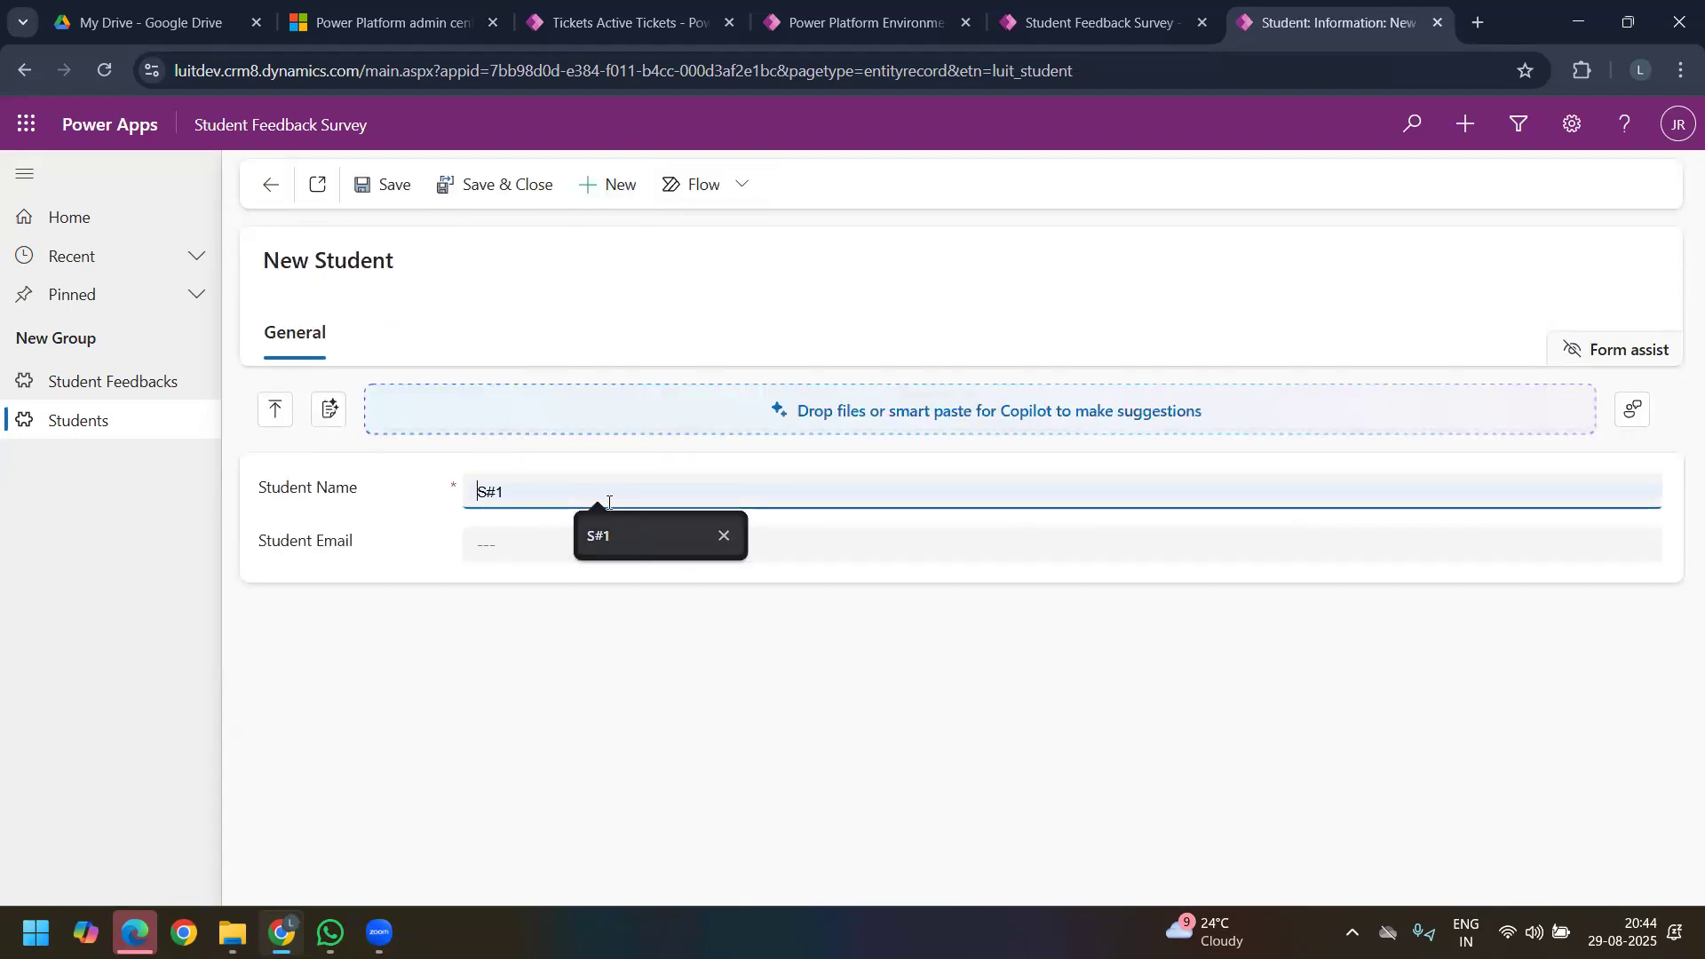
# Step: Fill in the Student Email of the S#2 record and save the record
pyautogui.click(493, 540)
pyautogui.write('S#1')
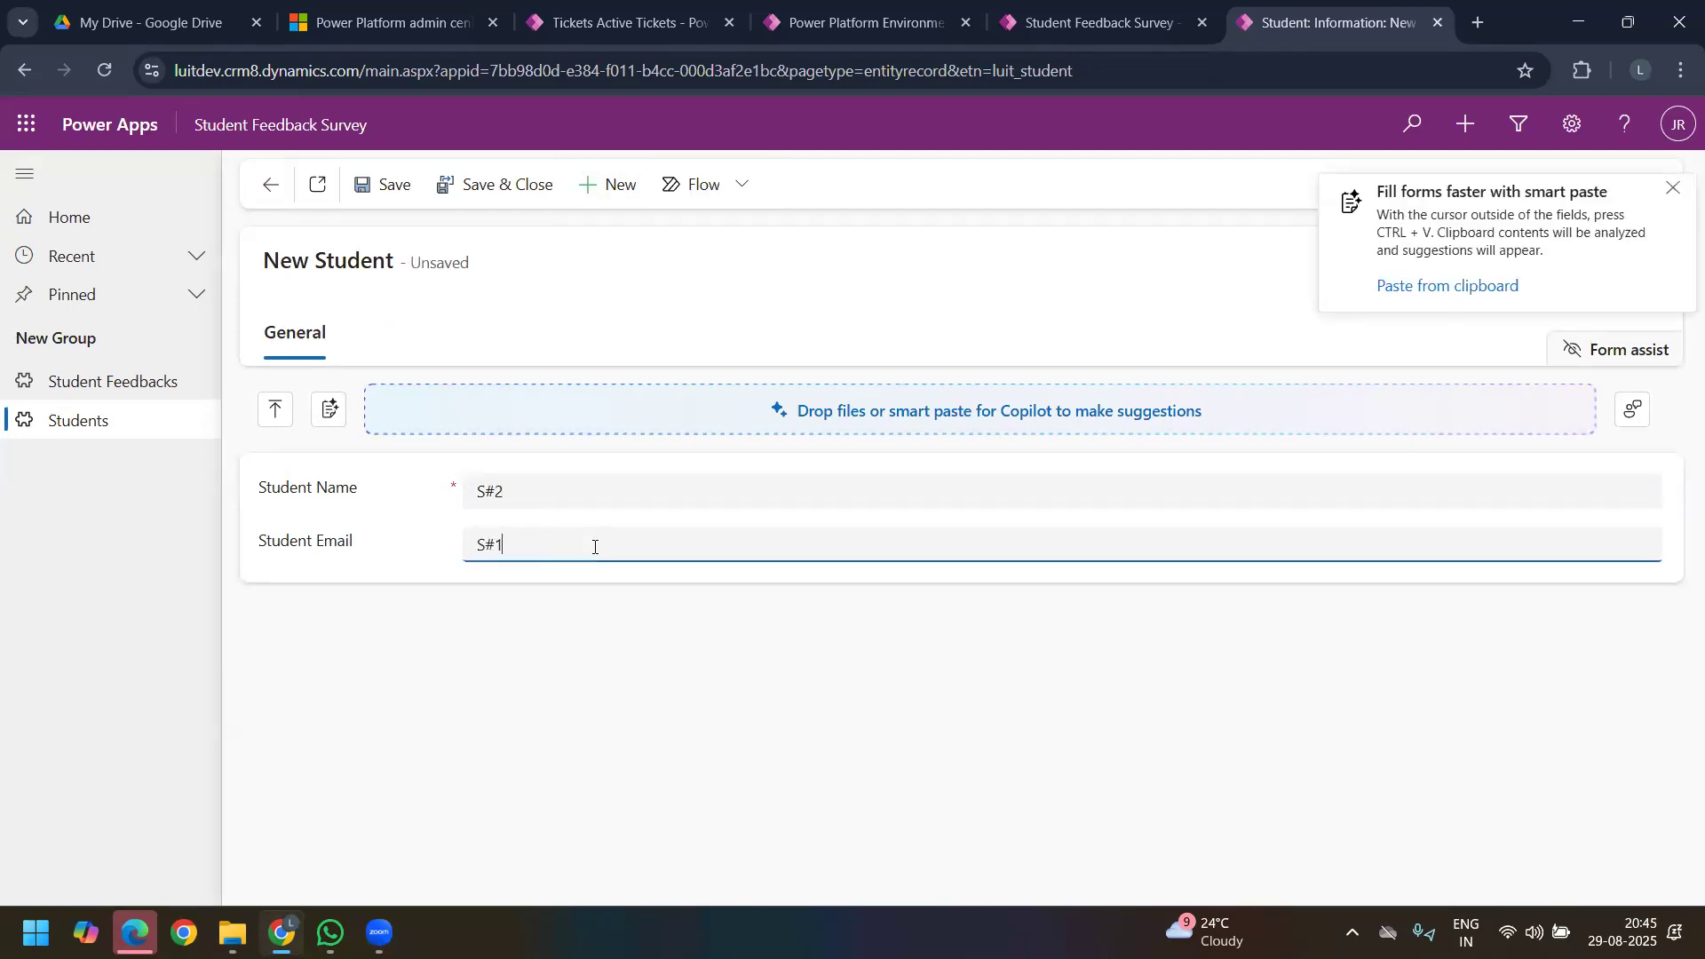
pyautogui.press('BackSpace')
pyautogui.press('BackSpace')
pyautogui.press('BackSpace')
pyautogui.write('s')
pyautogui.press('BackSpace')
pyautogui.write('S#1')
pyautogui.press('BackSpace')
pyautogui.press('BackSpace')
pyautogui.press('BackSpace')
pyautogui.write('s2@ac.in')
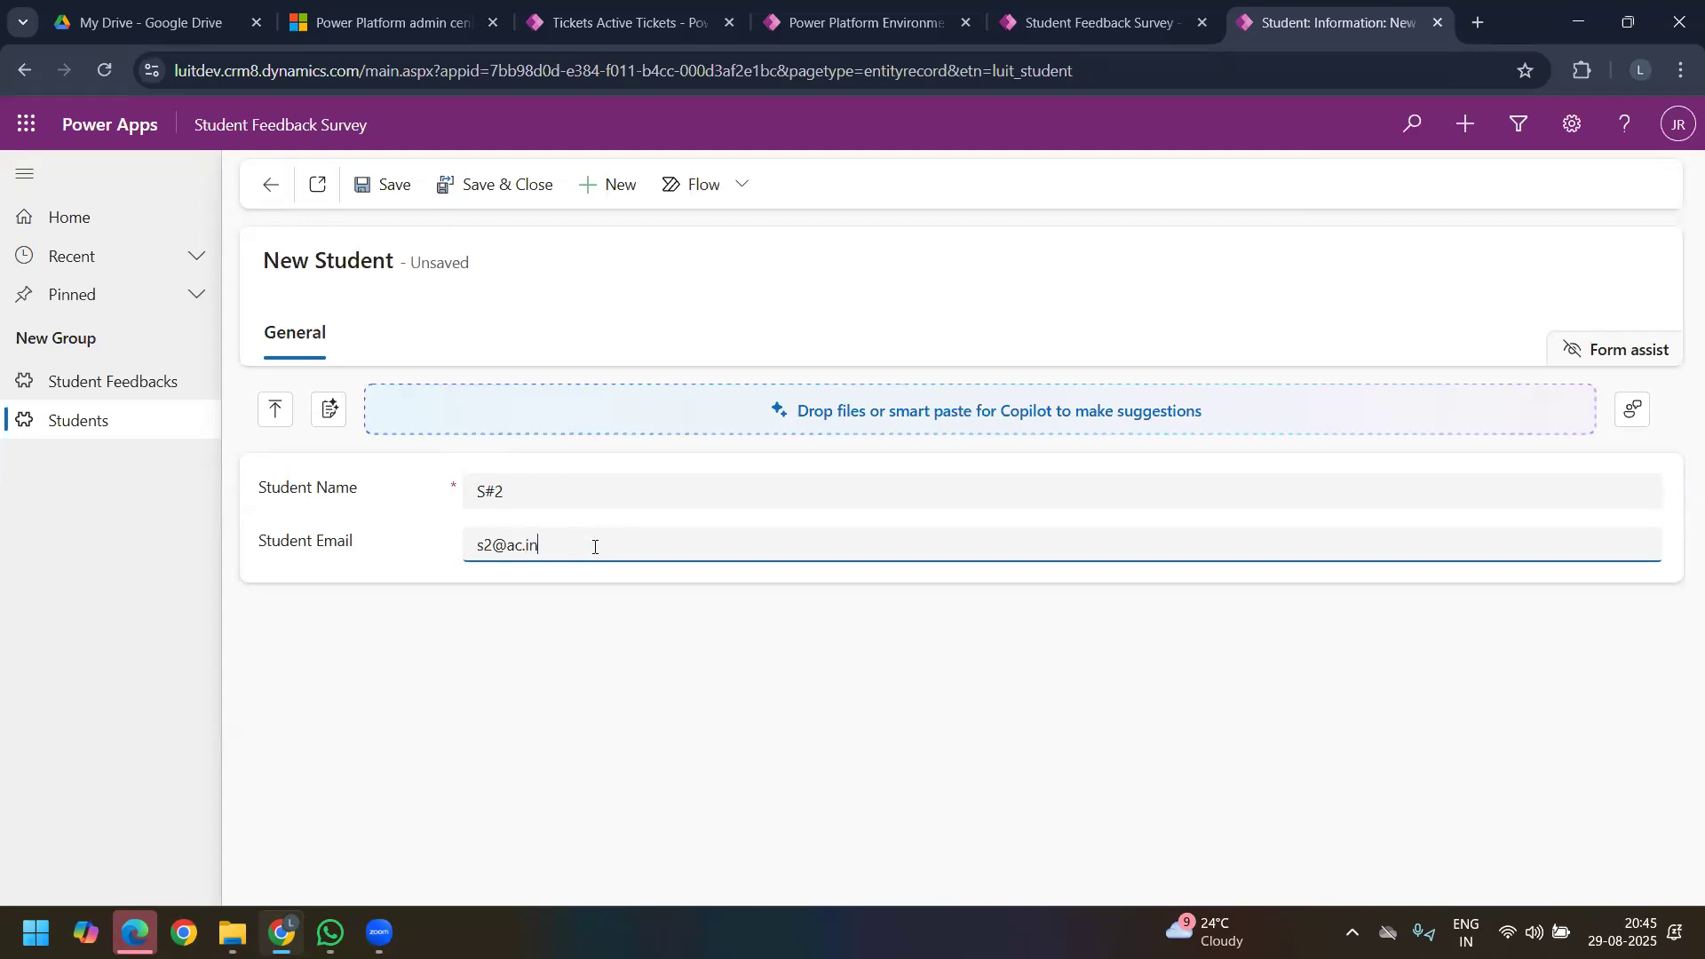
pyautogui.click(376, 189)
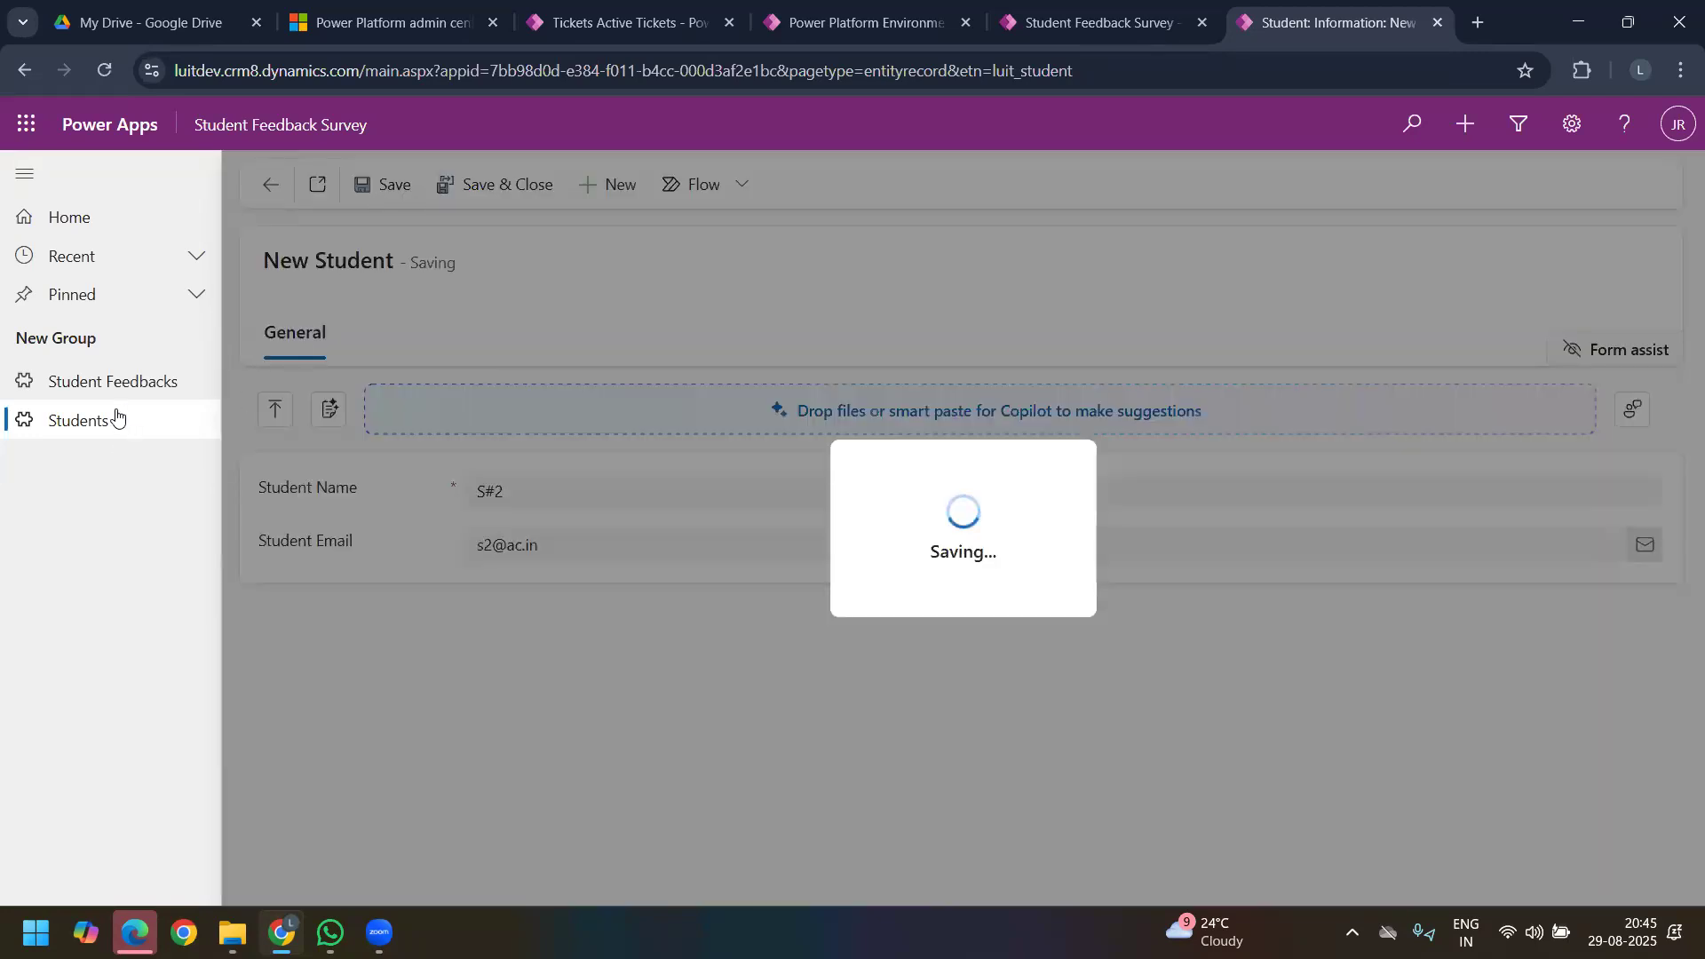
# Step: Review the SR UNIVERSITY student feedback record's Student Info and Personal Info fields, and view the list of active students
pyautogui.click(126, 388)
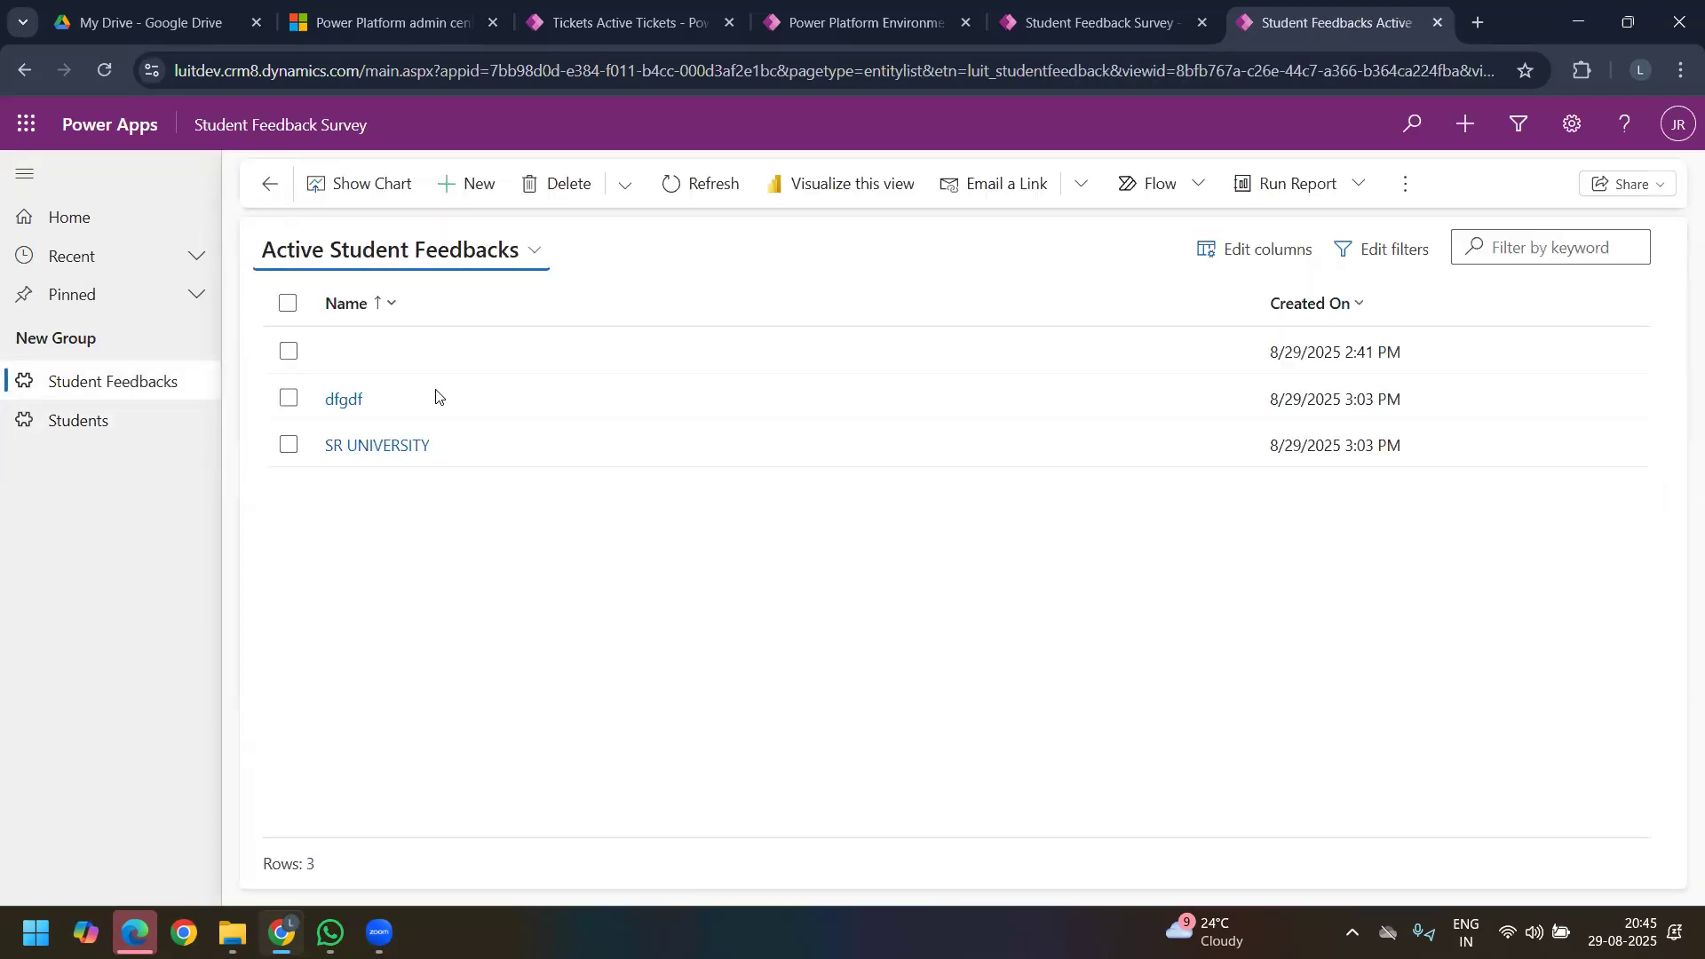
pyautogui.click(401, 456)
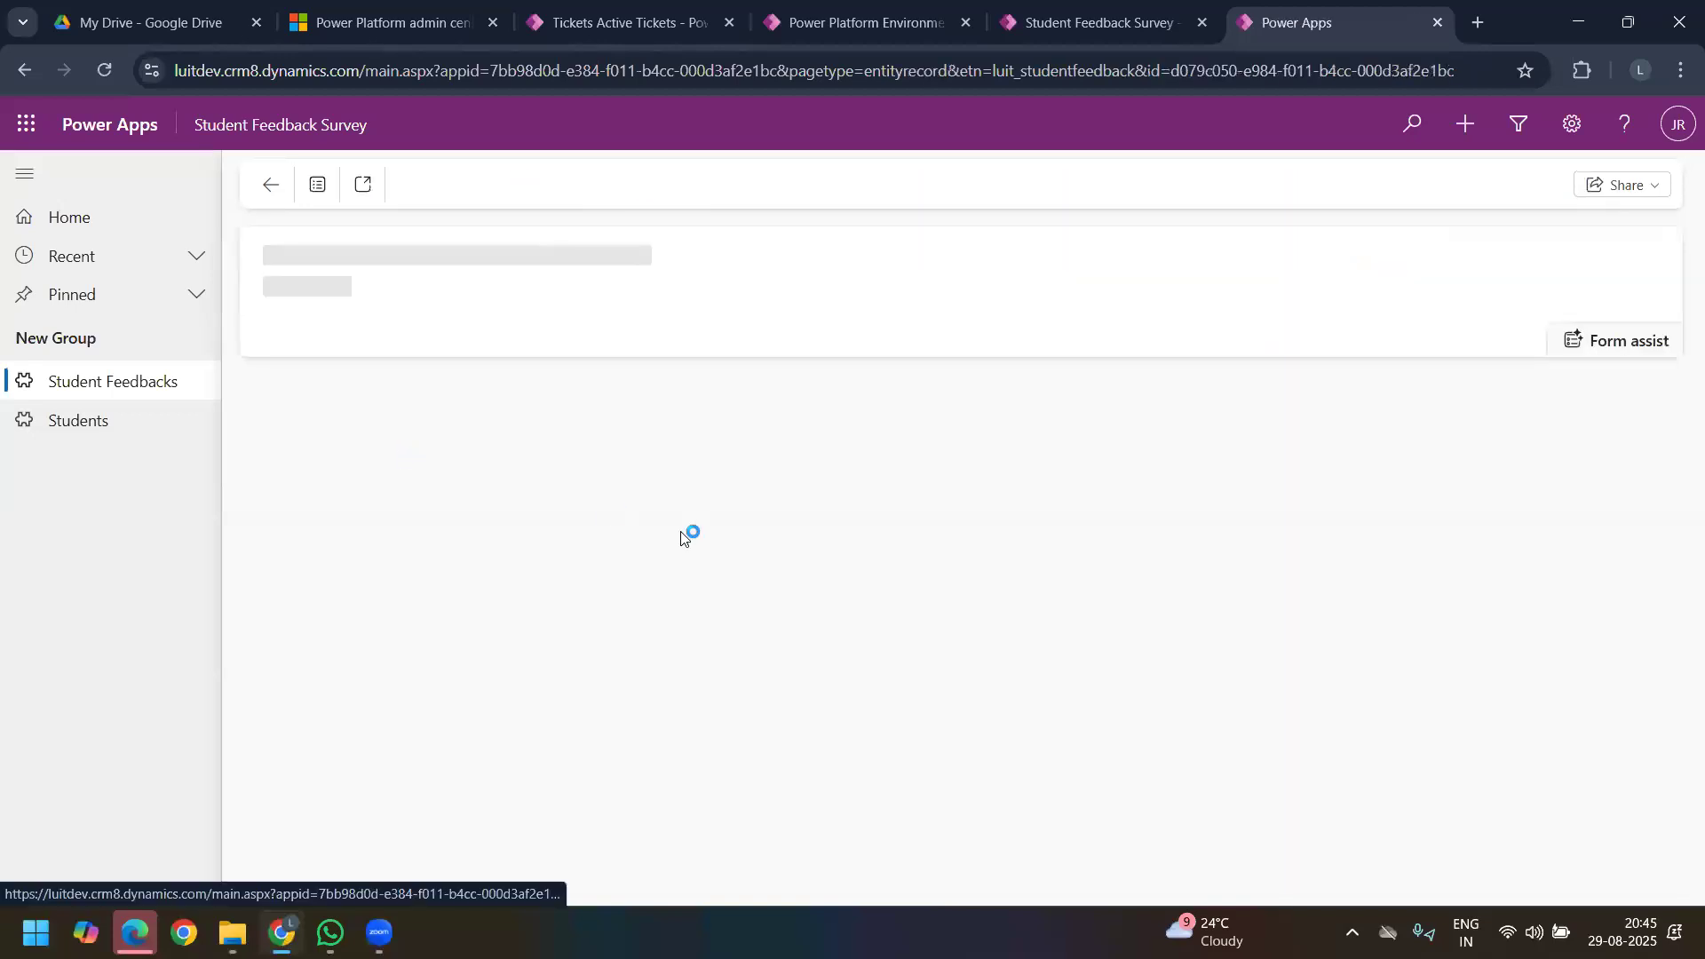
pyautogui.moveTo(1233, 428); pyautogui.dragTo(1276, 822)
pyautogui.click(1001, 810)
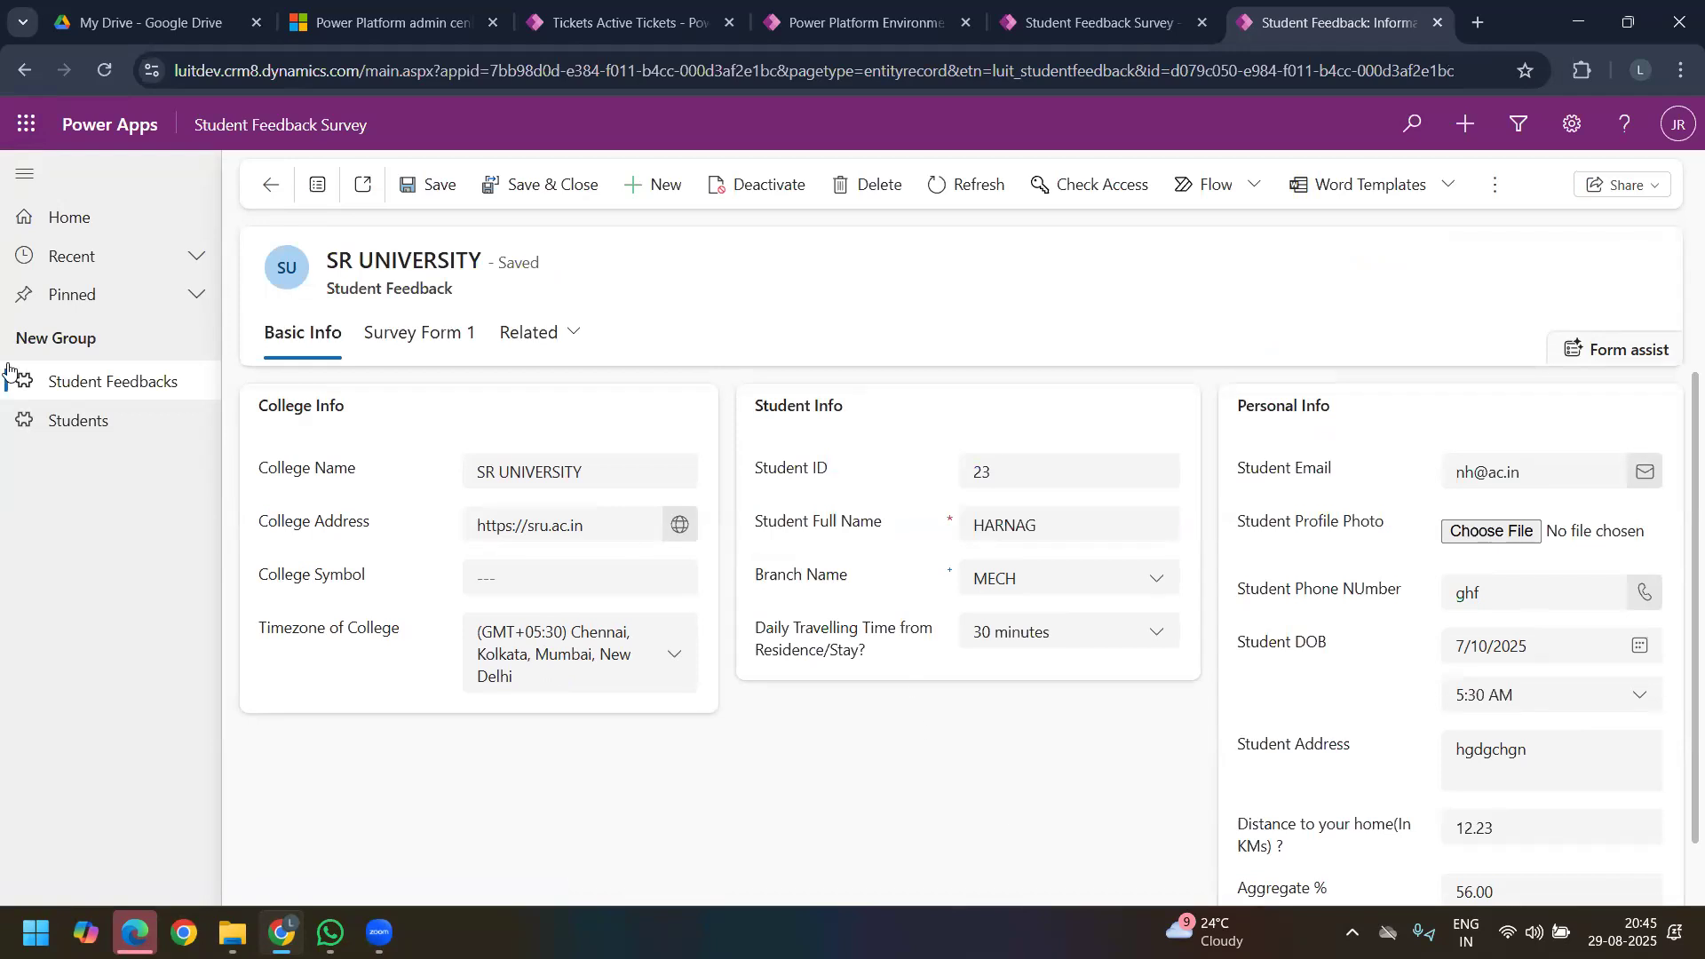
pyautogui.click(96, 424)
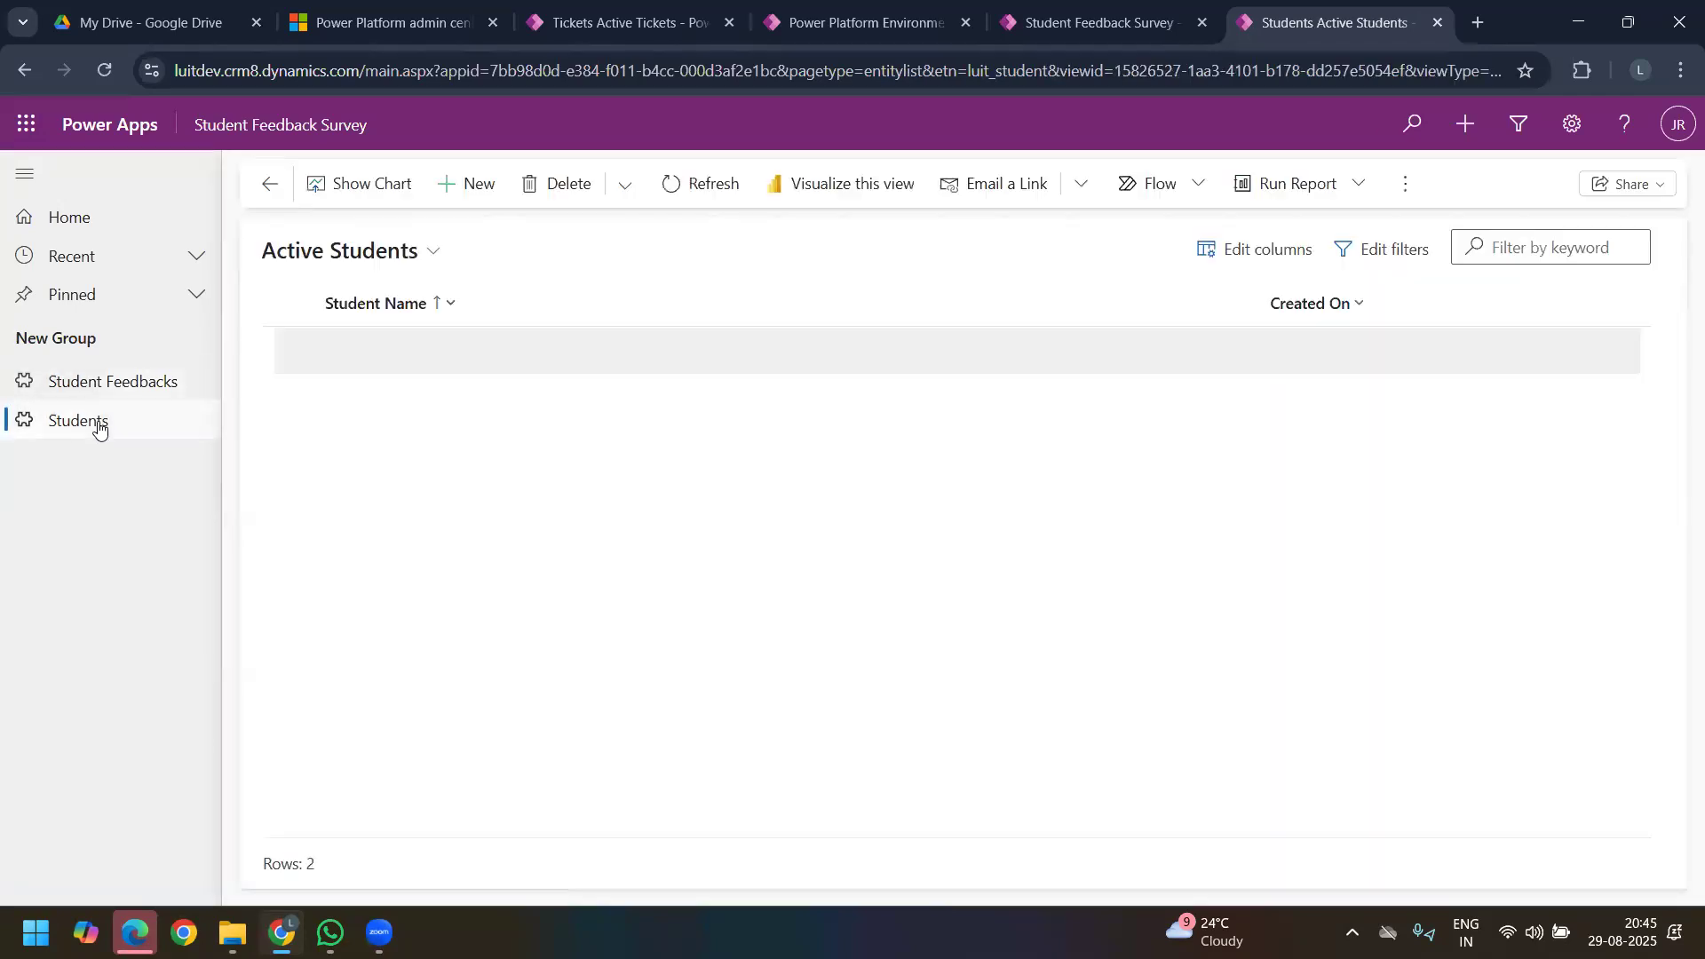
# Step: Return from the app designer to the LT6 Day 8 solution and open the Student Feedback table's columns
pyautogui.click(1074, 24)
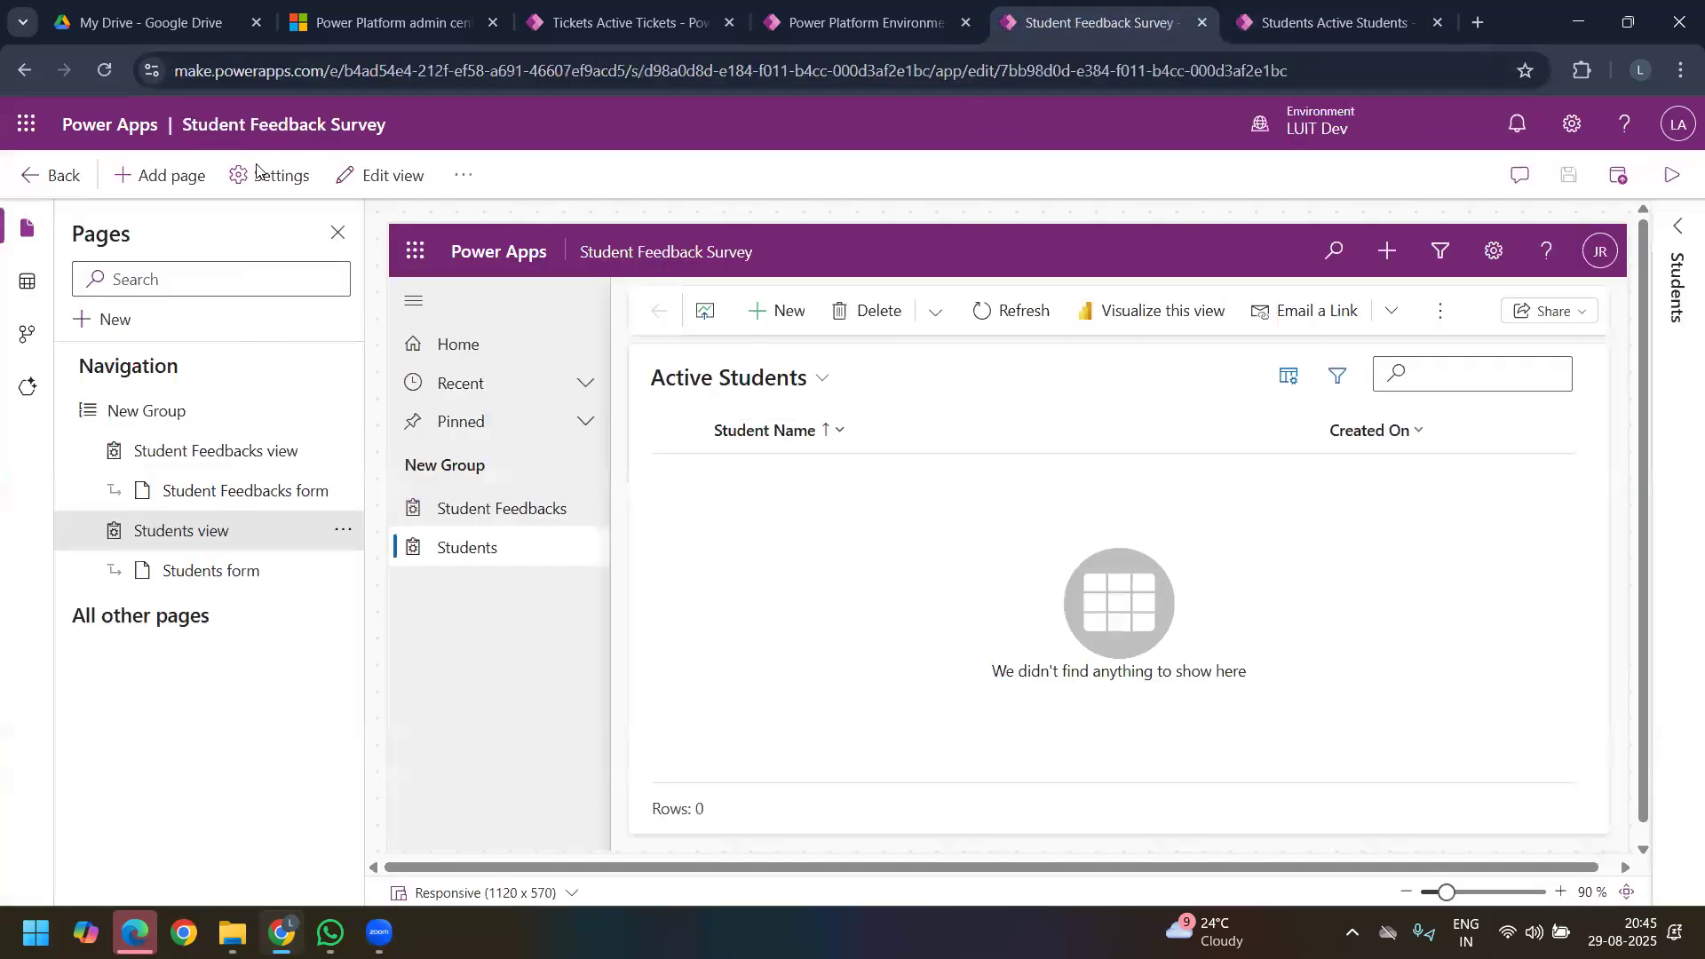
pyautogui.click(40, 175)
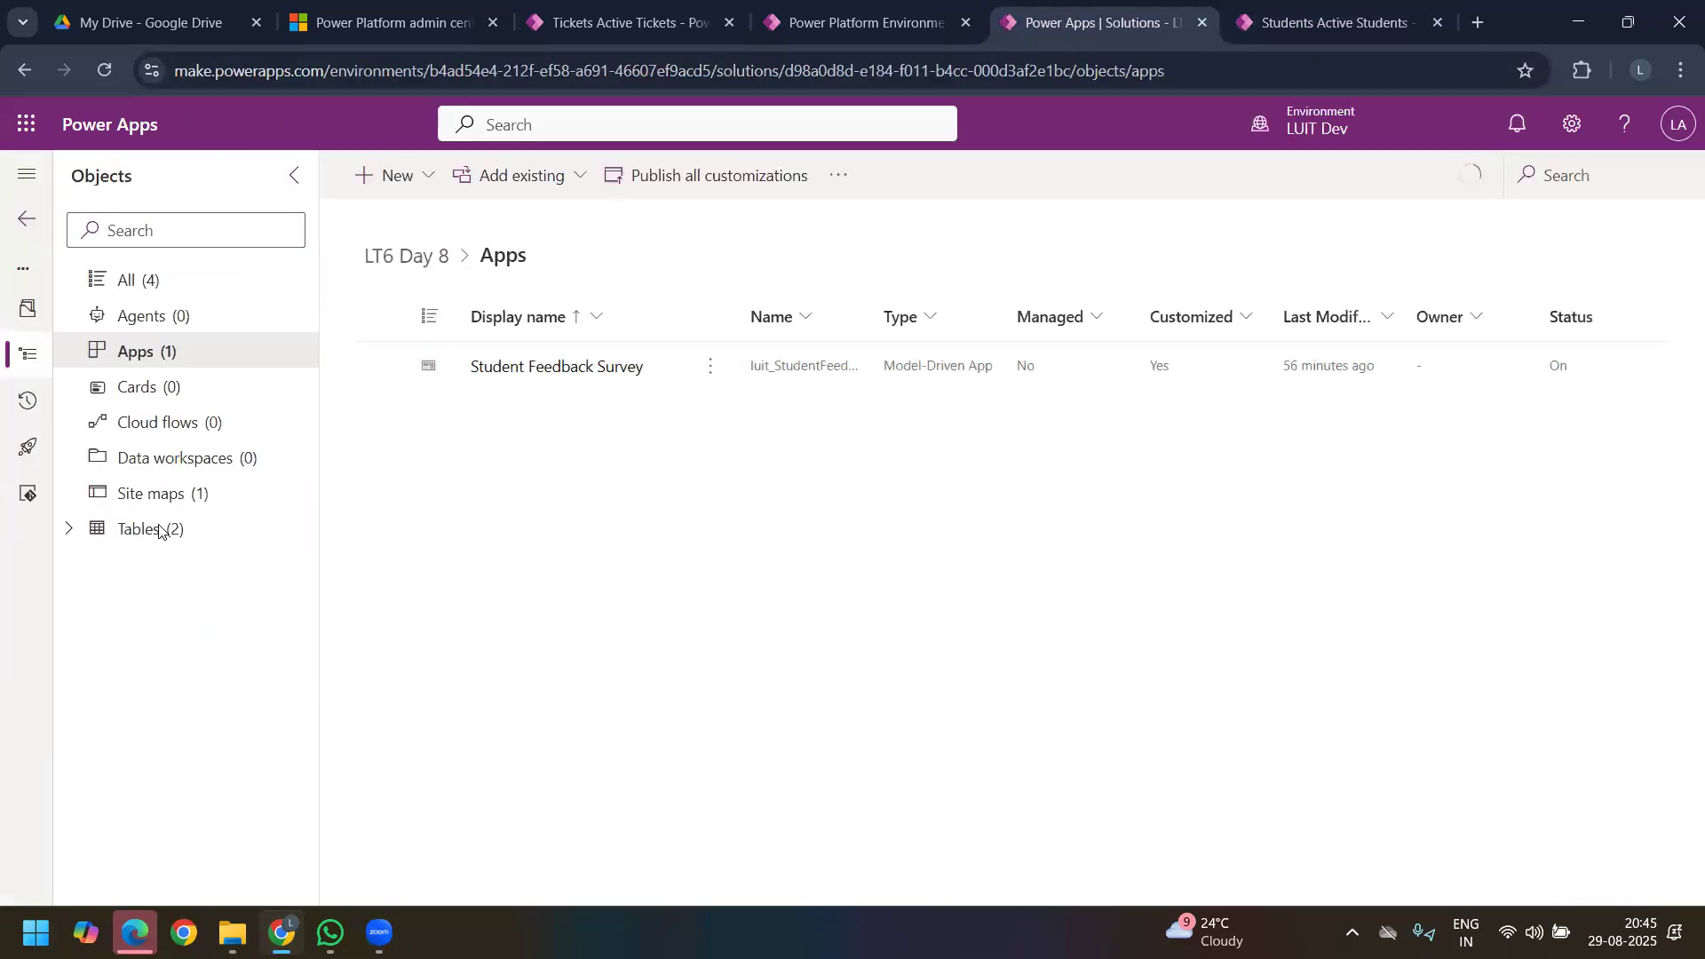
pyautogui.click(71, 530)
pyautogui.click(99, 601)
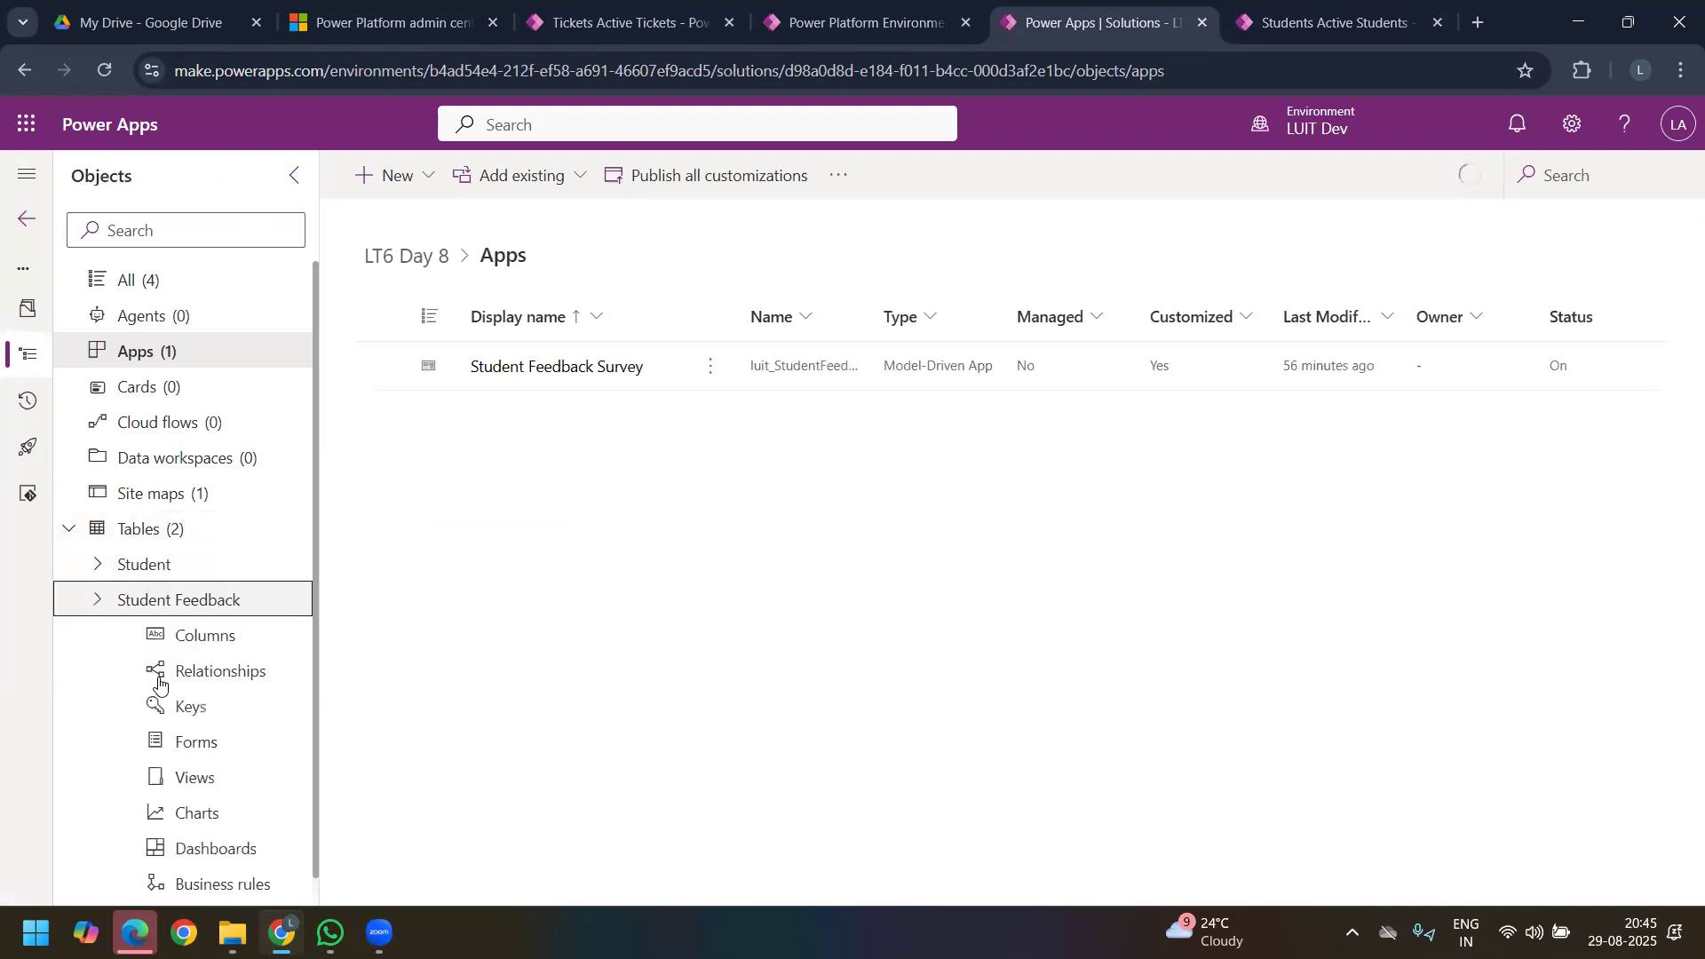
pyautogui.click(195, 639)
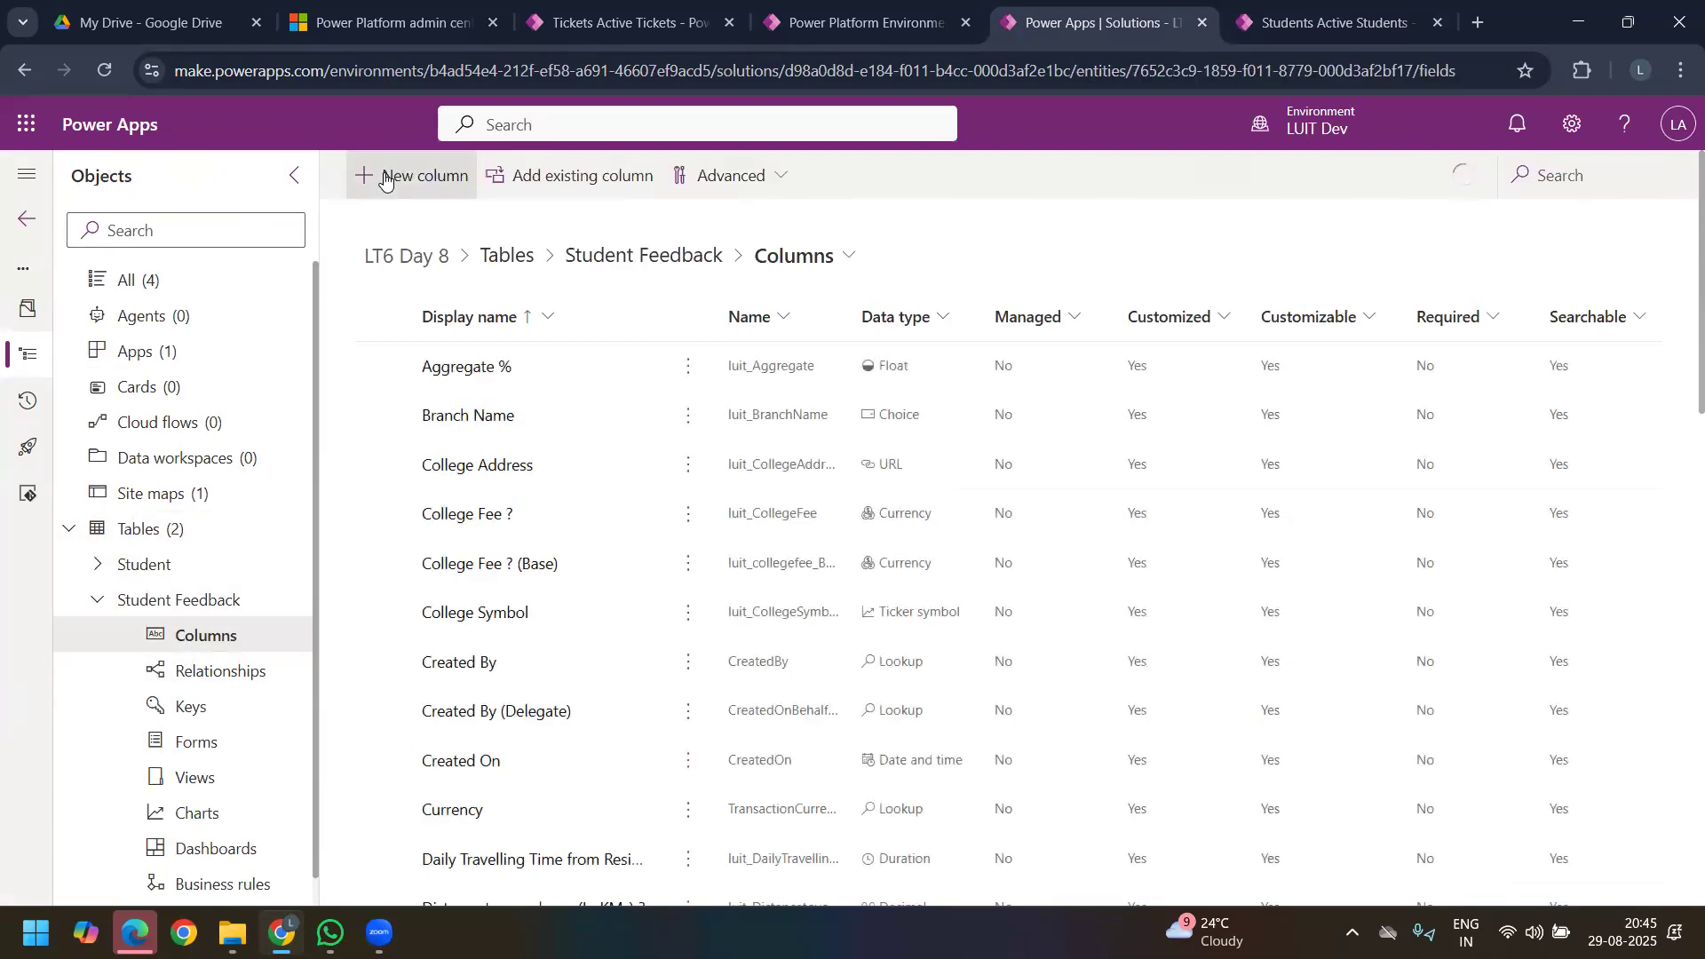
# Step: Start a new Student Feedback column with the Lookup data type and the display name Student
pyautogui.click(384, 177)
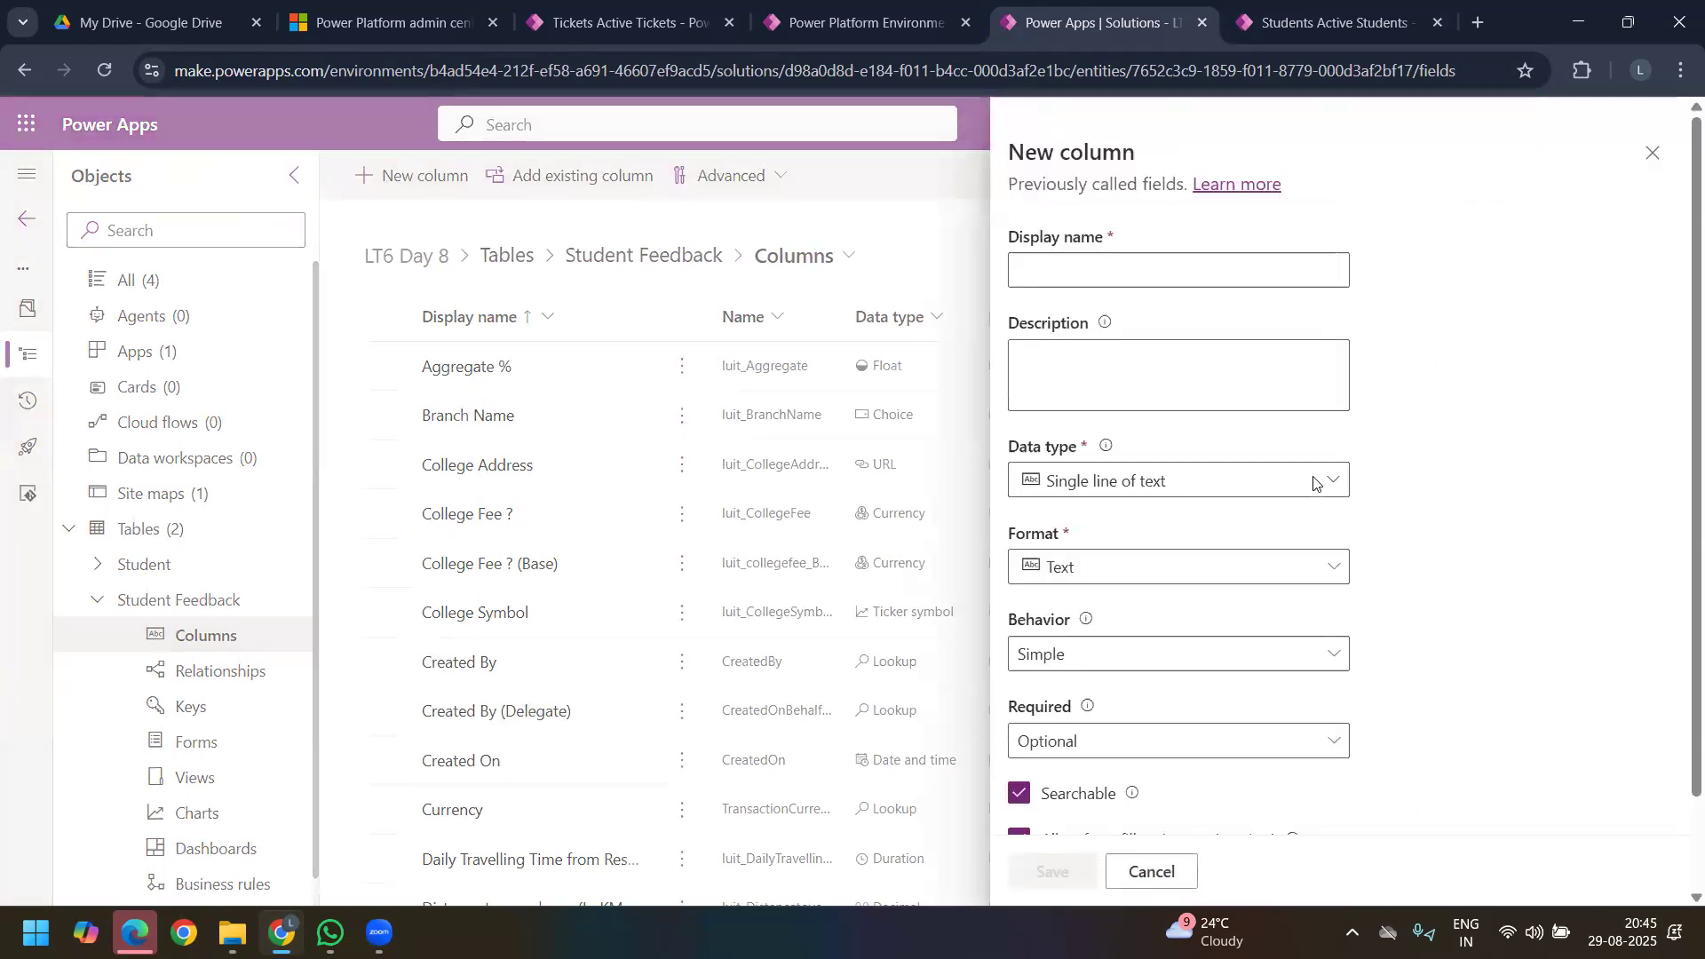
pyautogui.click(1327, 480)
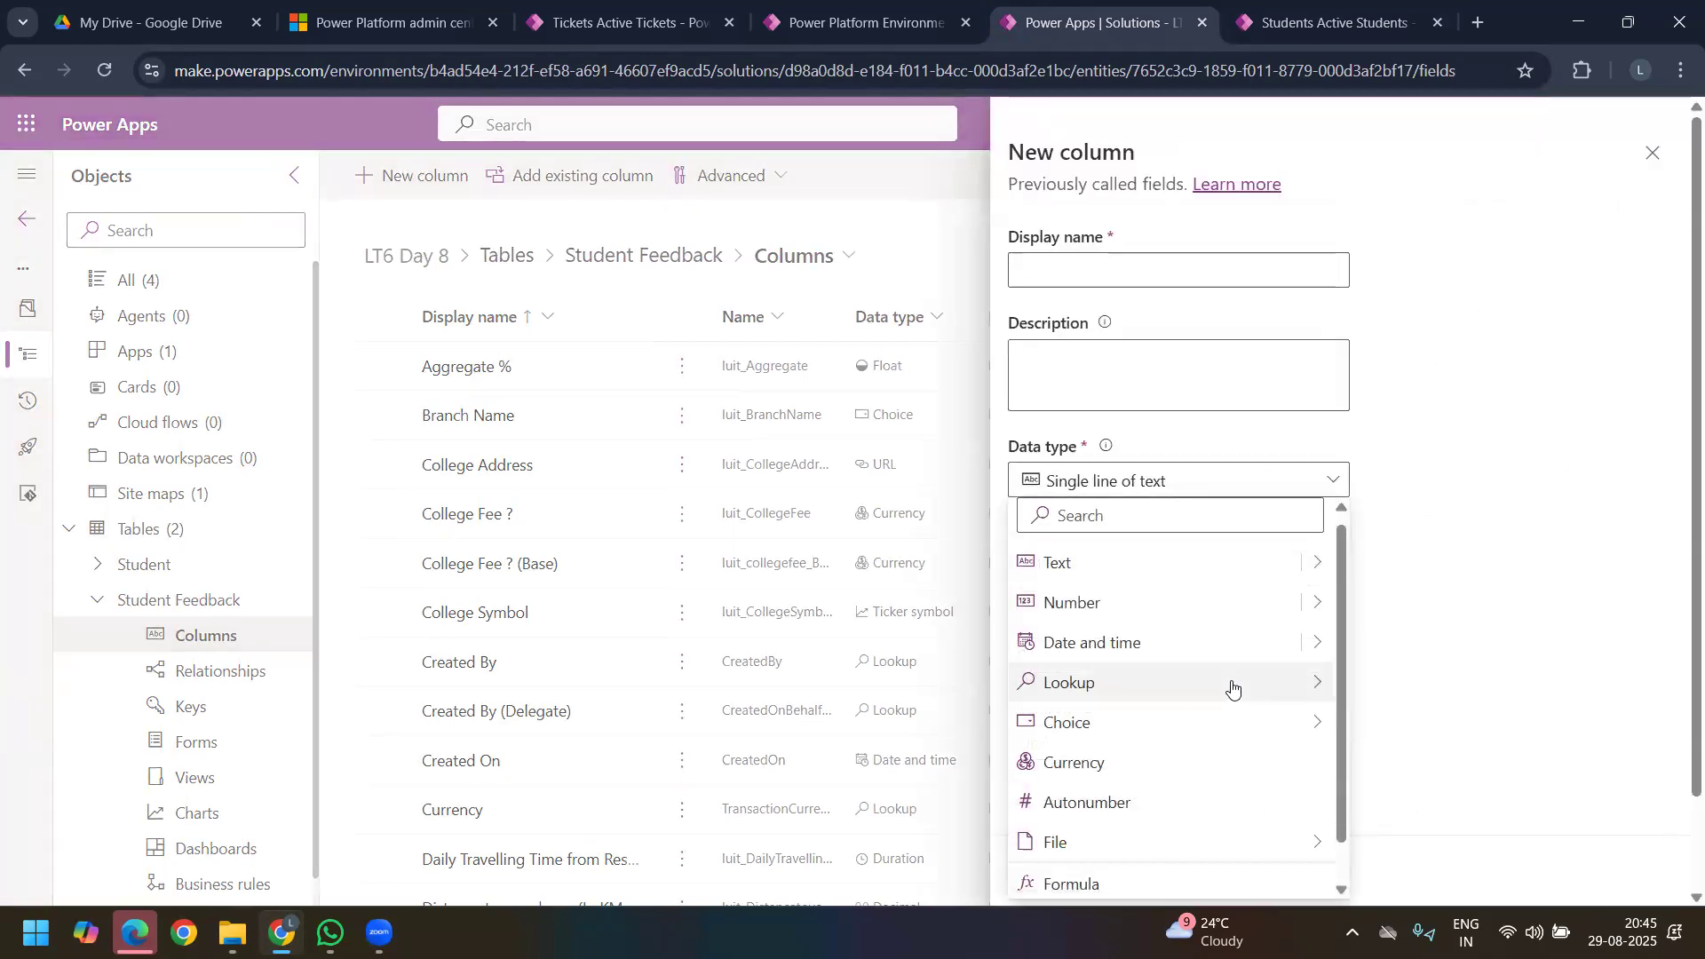
pyautogui.moveTo(1229, 684)
pyautogui.click(1422, 683)
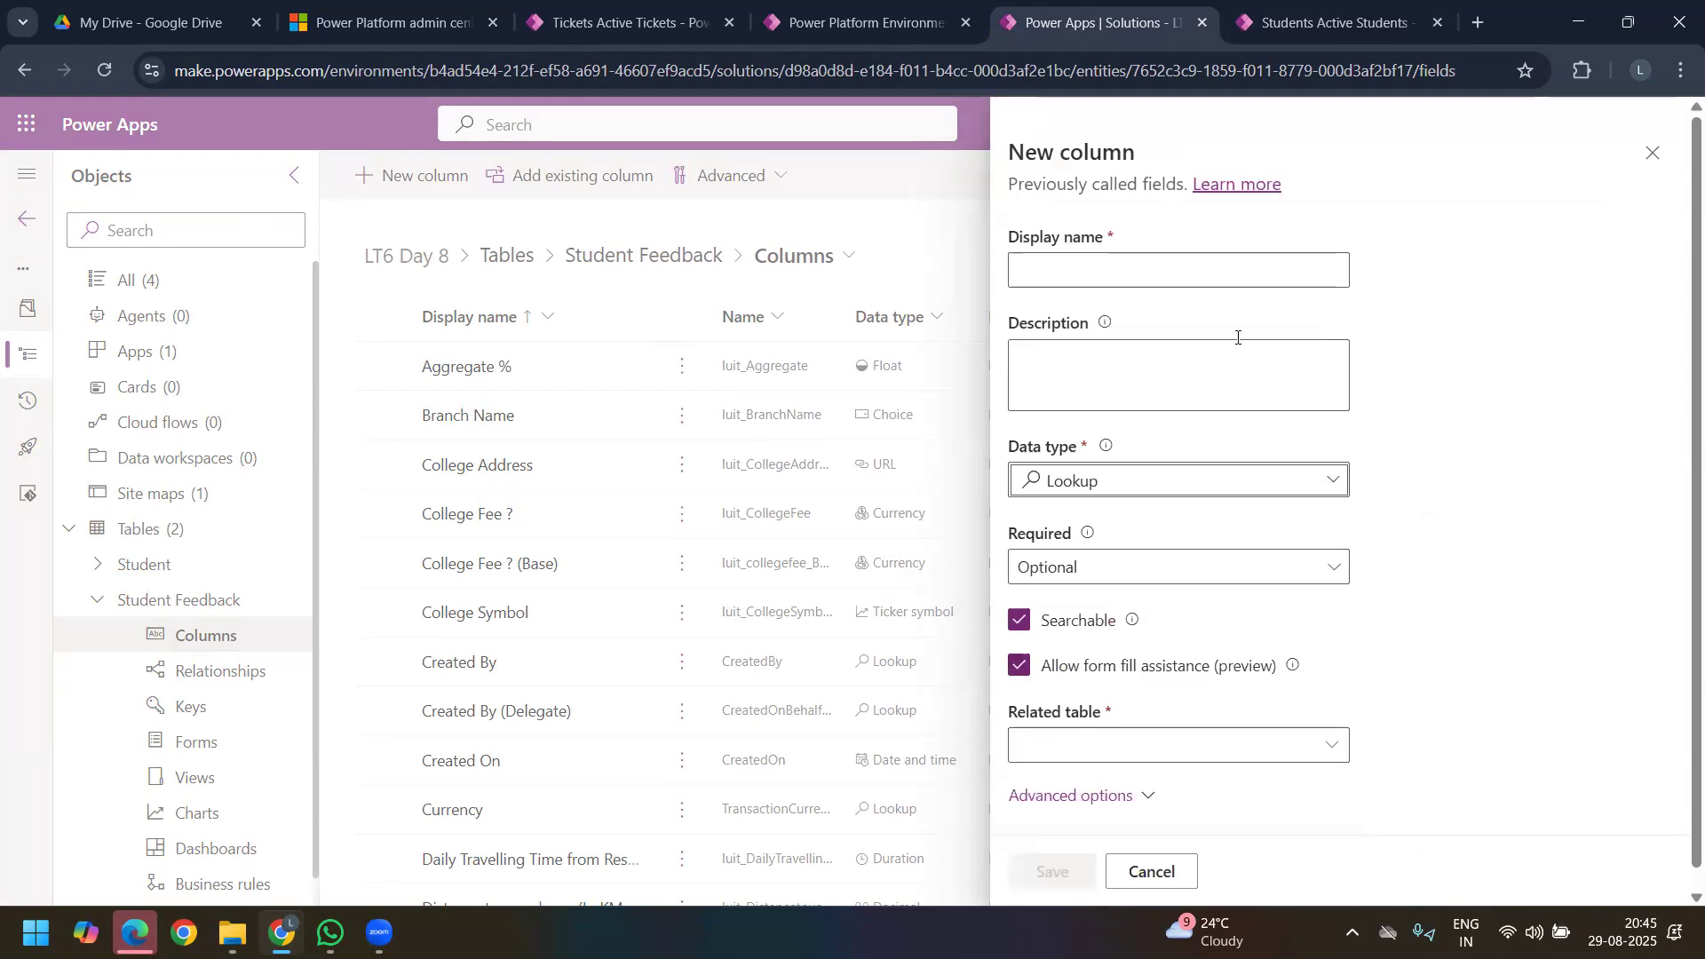
pyautogui.click(1187, 264)
pyautogui.write('Studeny')
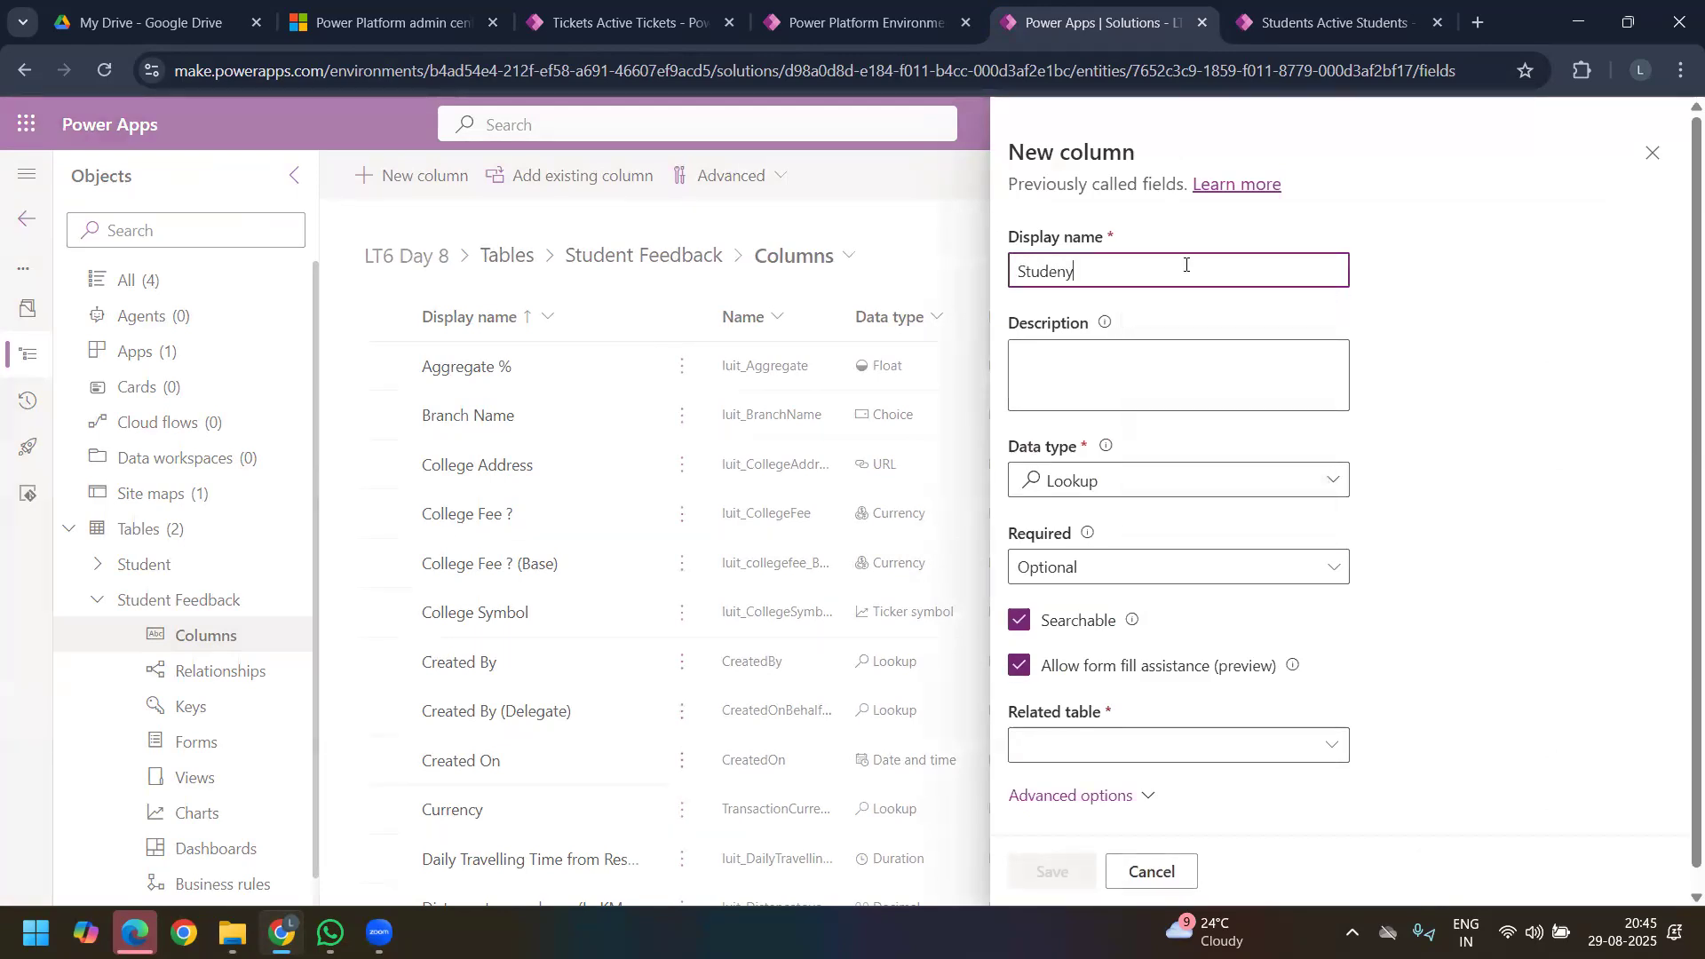
pyautogui.press('BackSpace')
pyautogui.write('t')
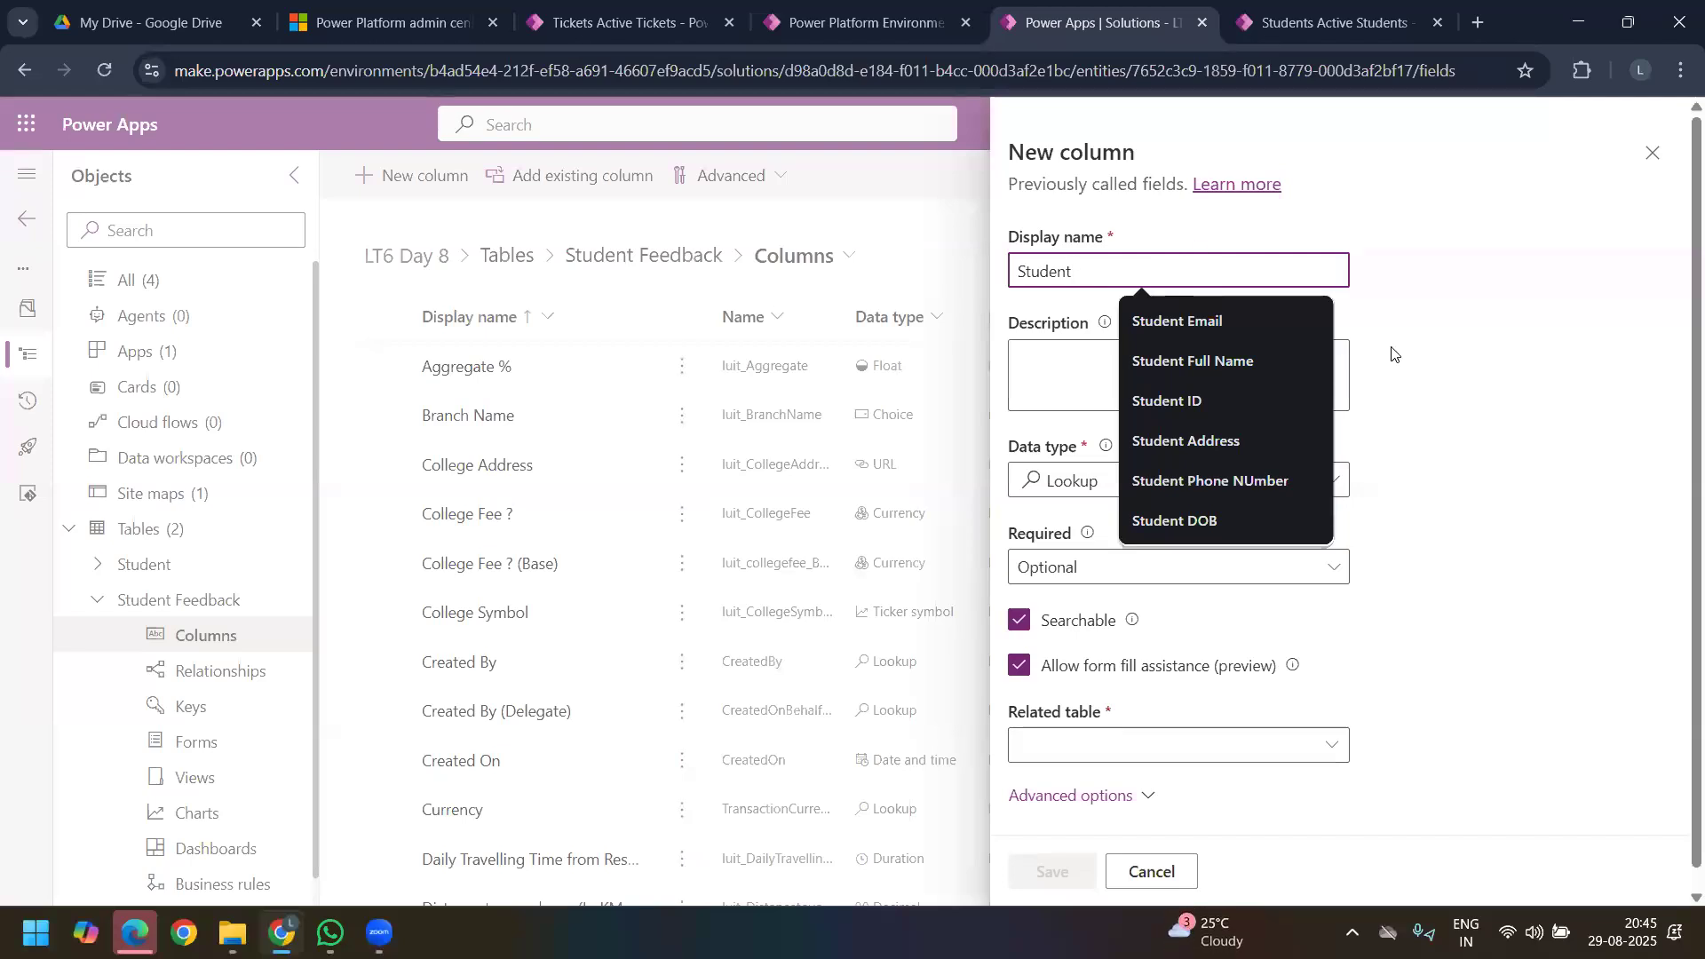
pyautogui.click(1465, 377)
# Step: Set the lookup column's related table to Student
pyautogui.scroll(-1, 1288, 533)
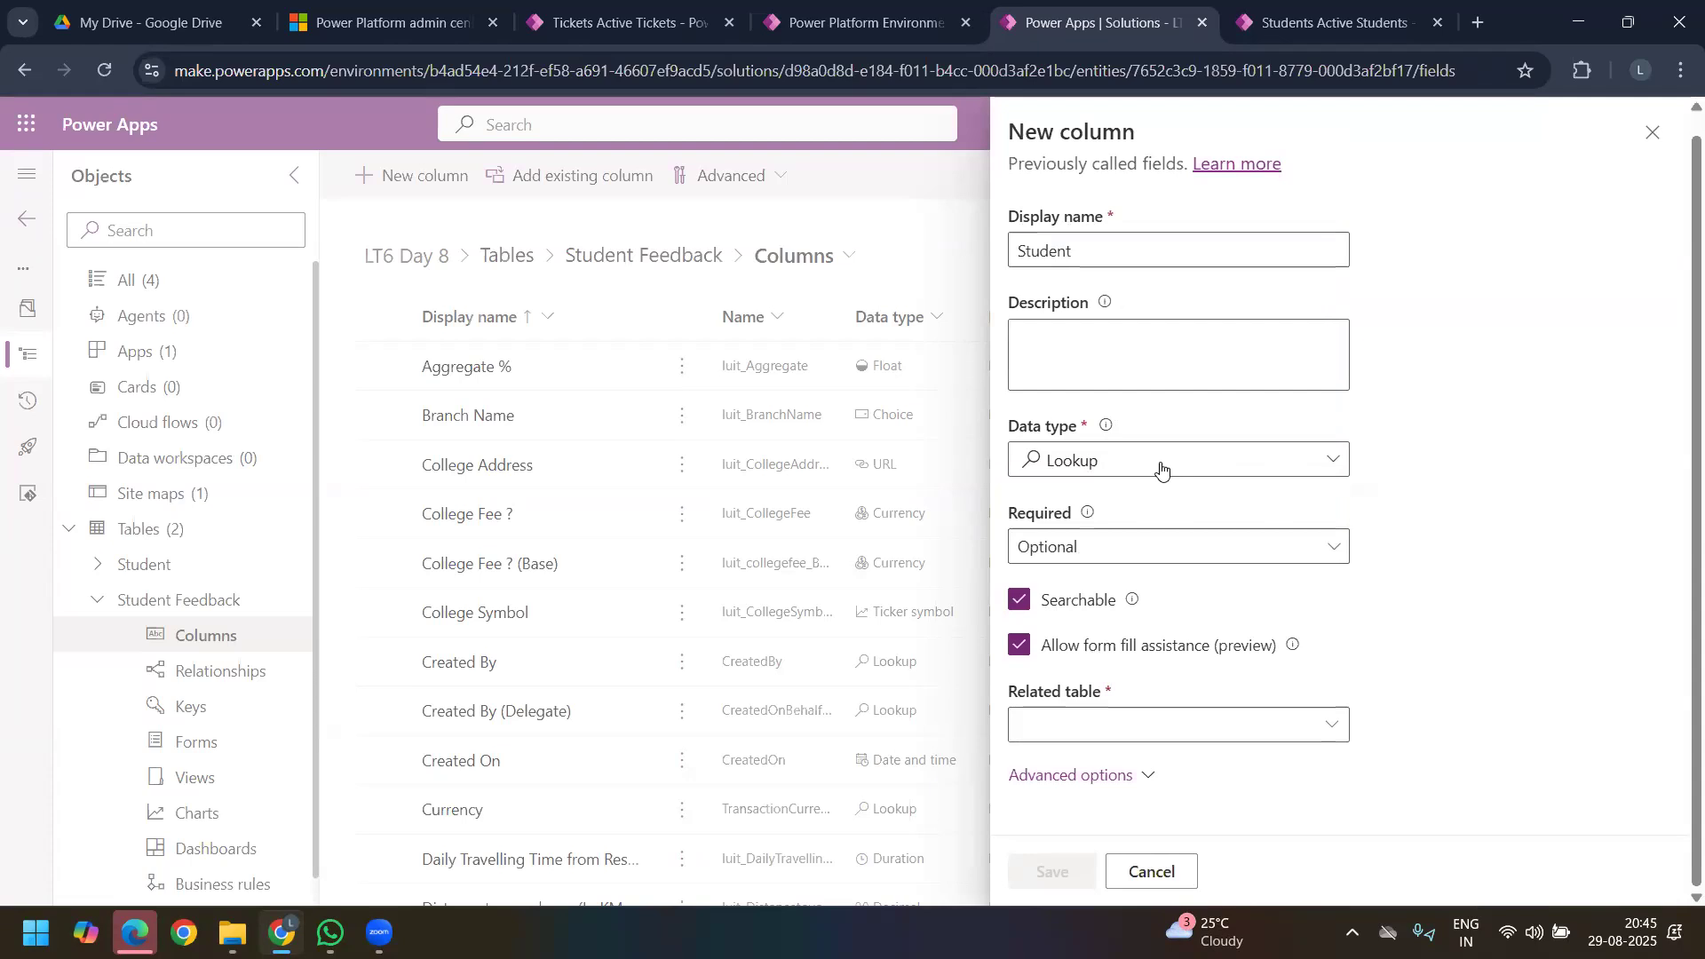
pyautogui.click(1336, 730)
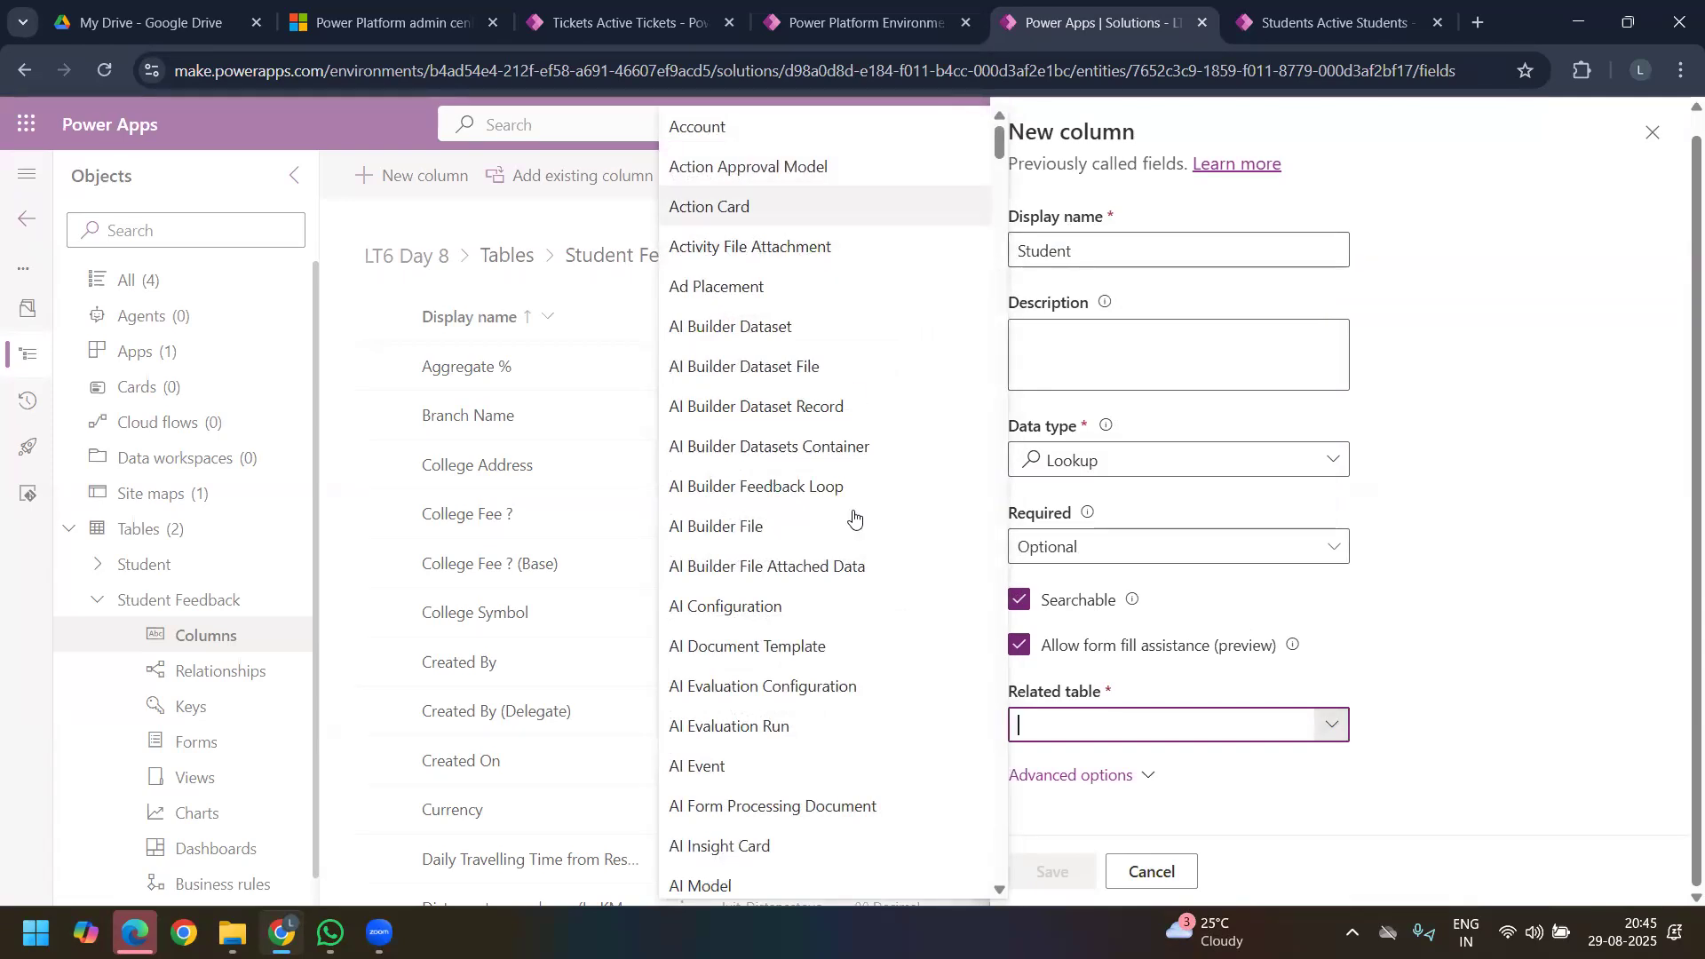
pyautogui.scroll(-15, 844, 577)
pyautogui.scroll(-20, 832, 633)
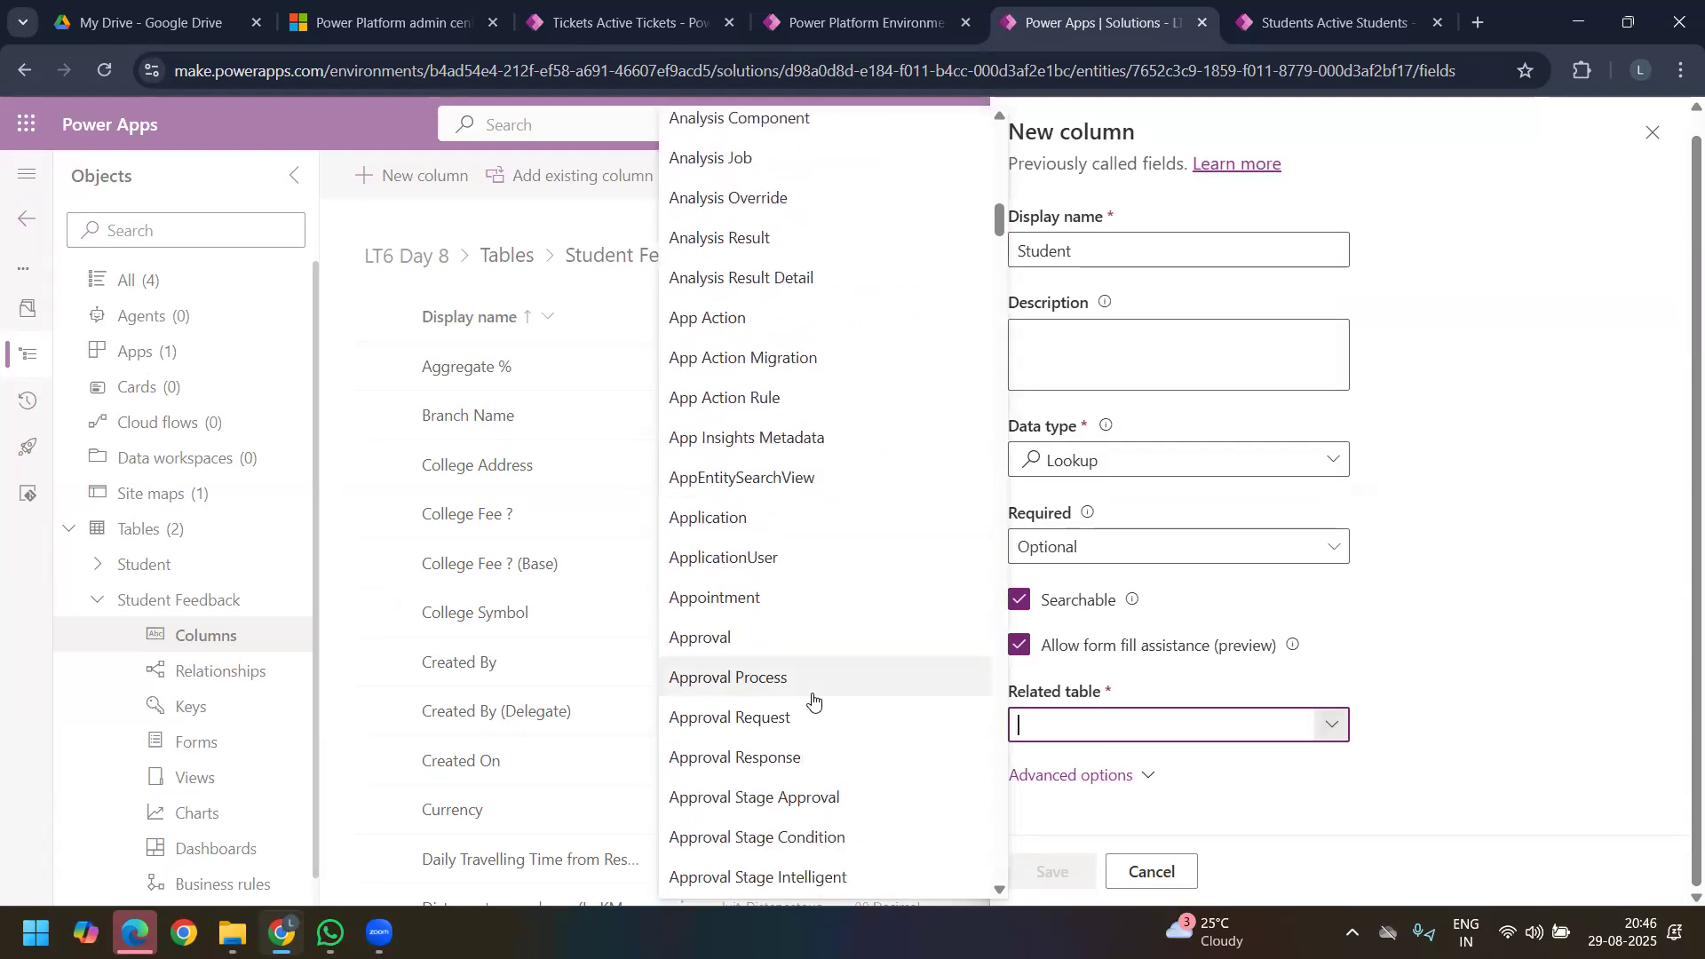
pyautogui.scroll(-20, 827, 657)
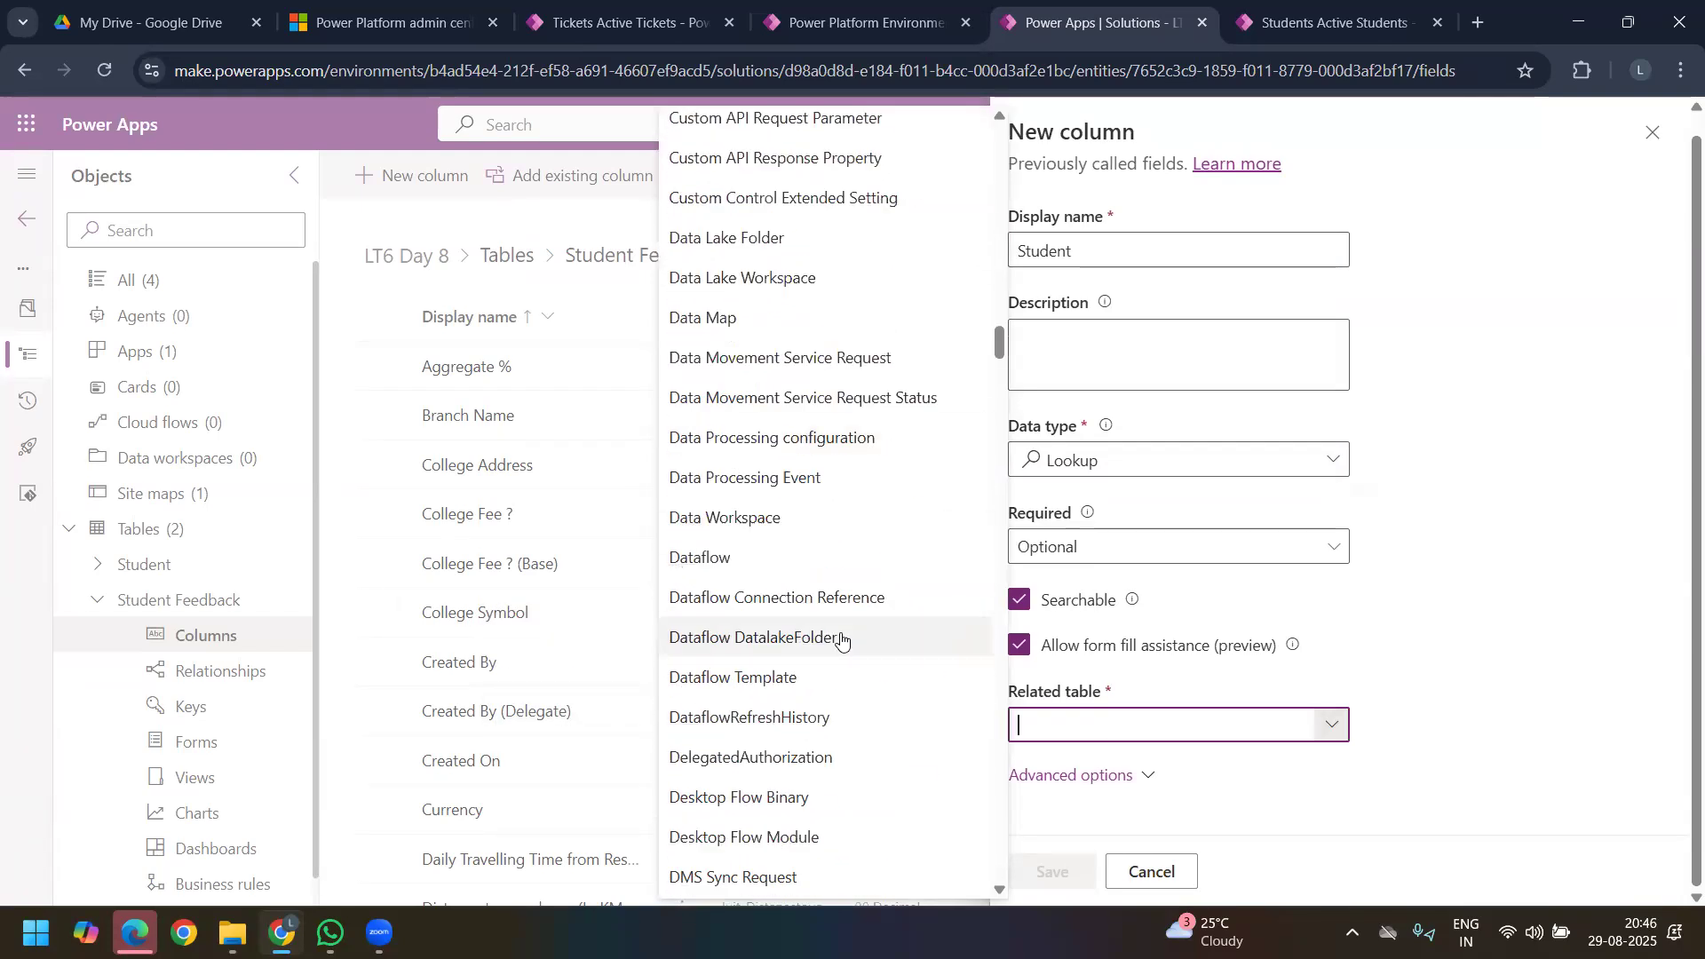
pyautogui.scroll(-10, 913, 699)
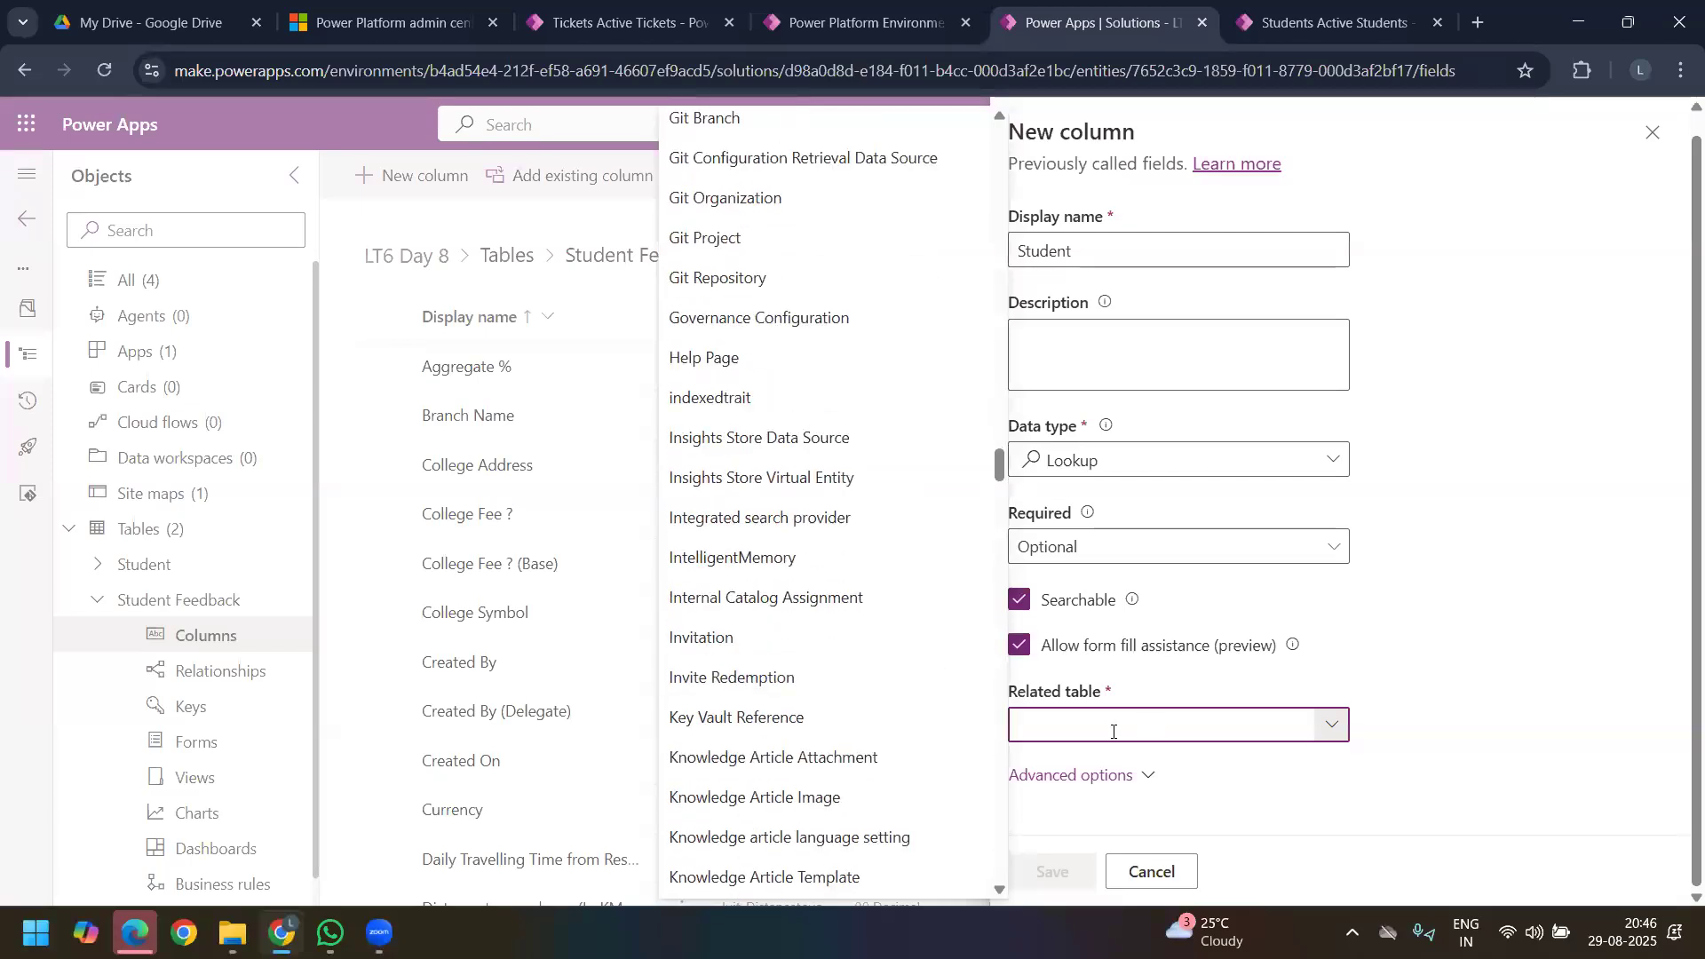
pyautogui.write('stu')
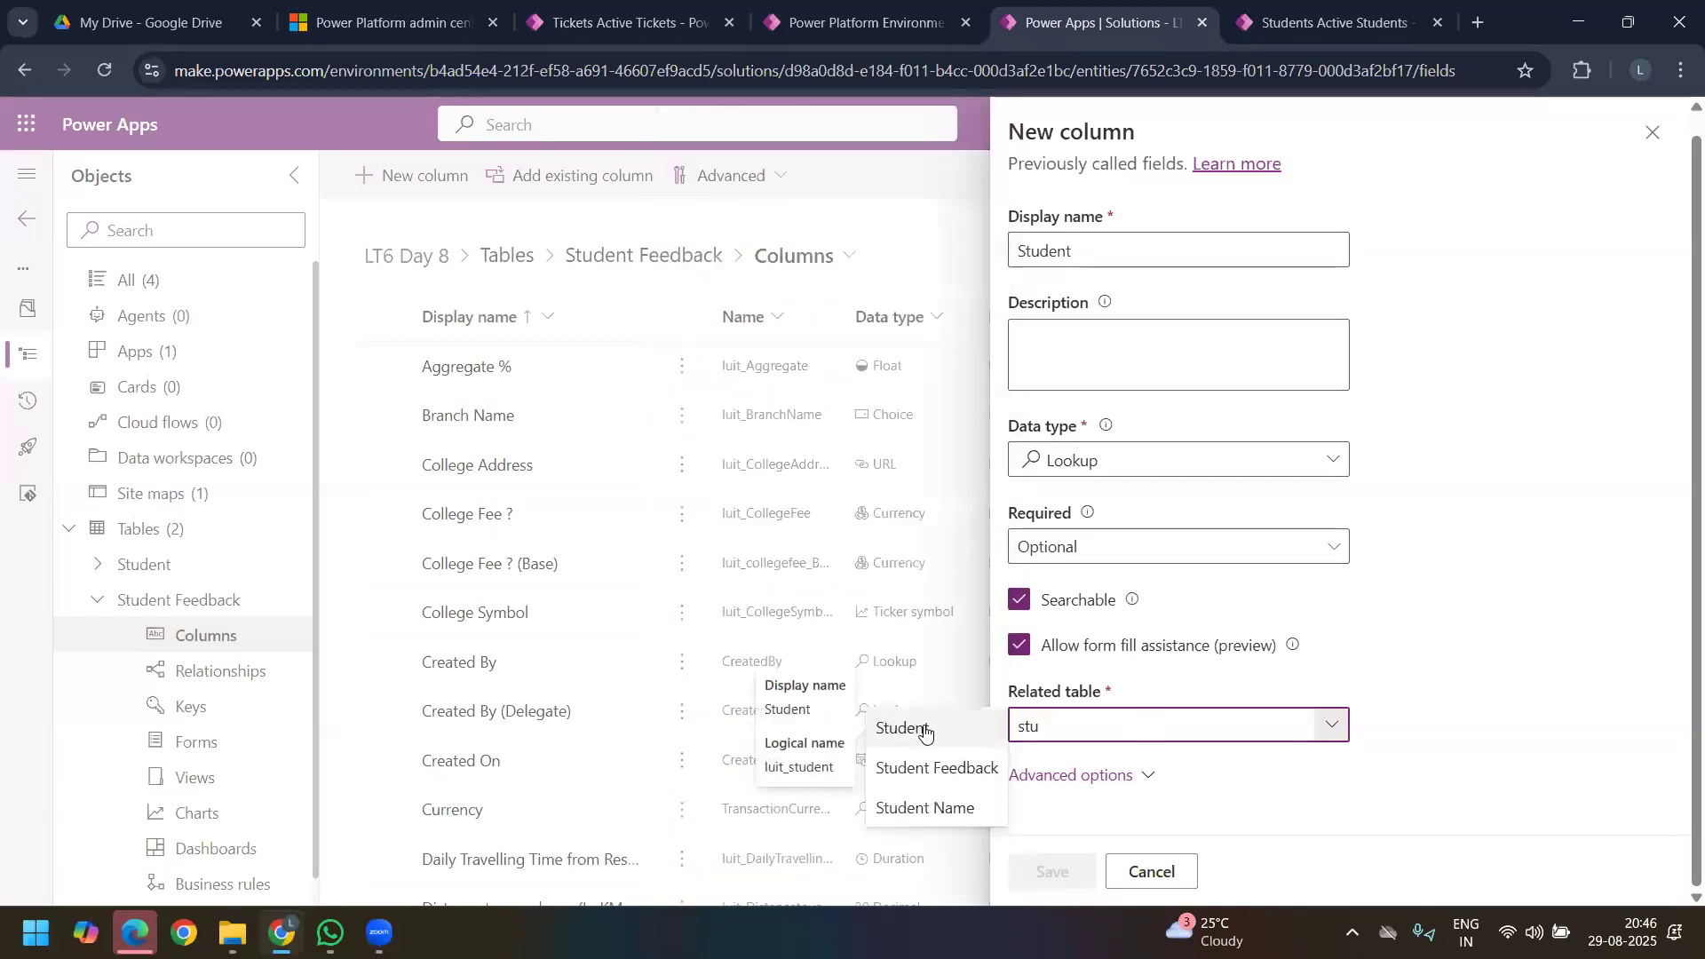
pyautogui.click(924, 732)
# Step: Examine the lookup column's schema name and relationship name in its advanced options
pyautogui.click(1148, 775)
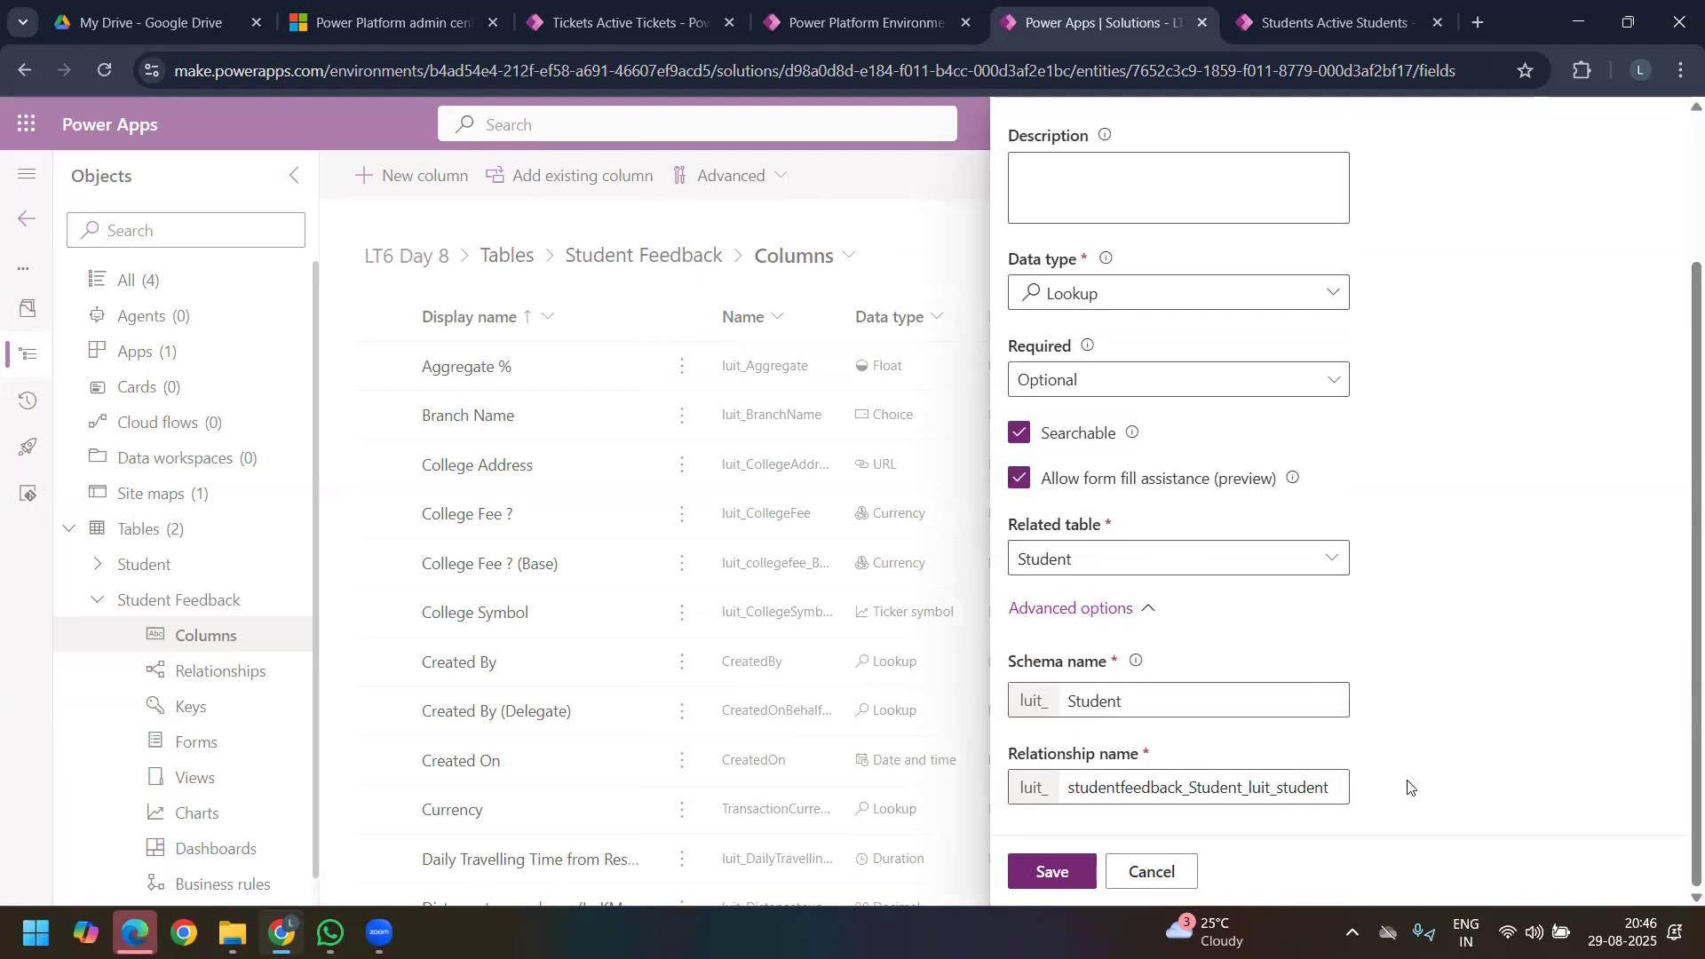
pyautogui.moveTo(1340, 787); pyautogui.dragTo(1009, 785)
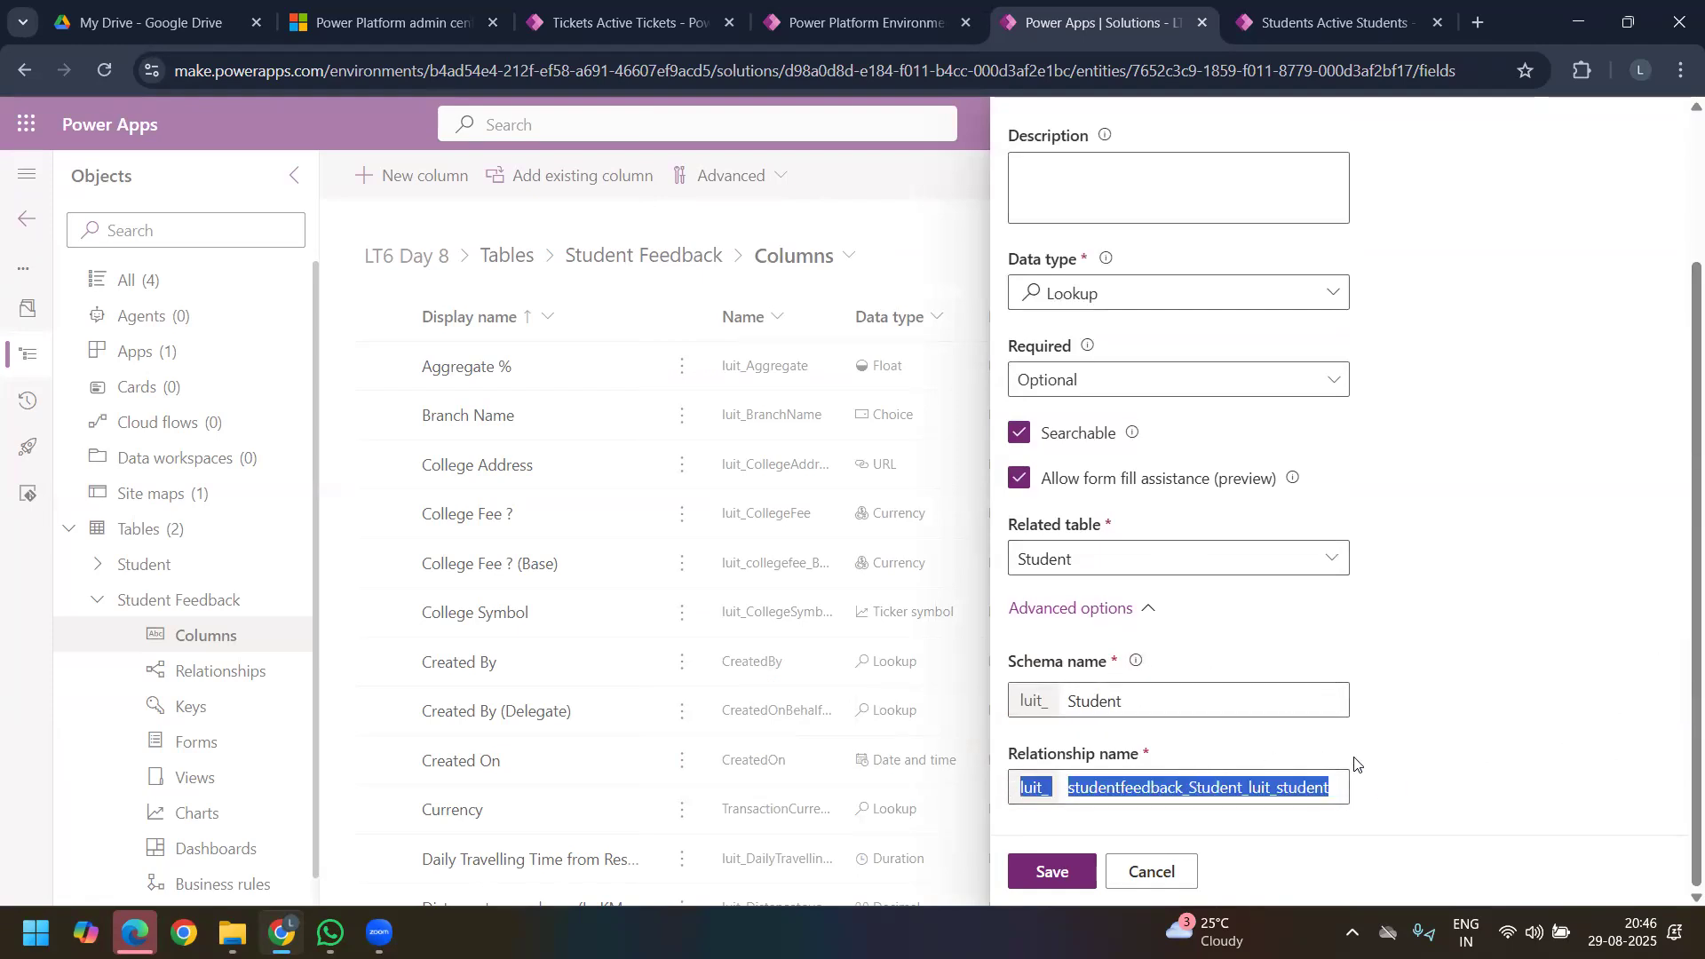
pyautogui.click(1376, 775)
pyautogui.moveTo(1243, 702); pyautogui.dragTo(1006, 702)
pyautogui.click(1385, 655)
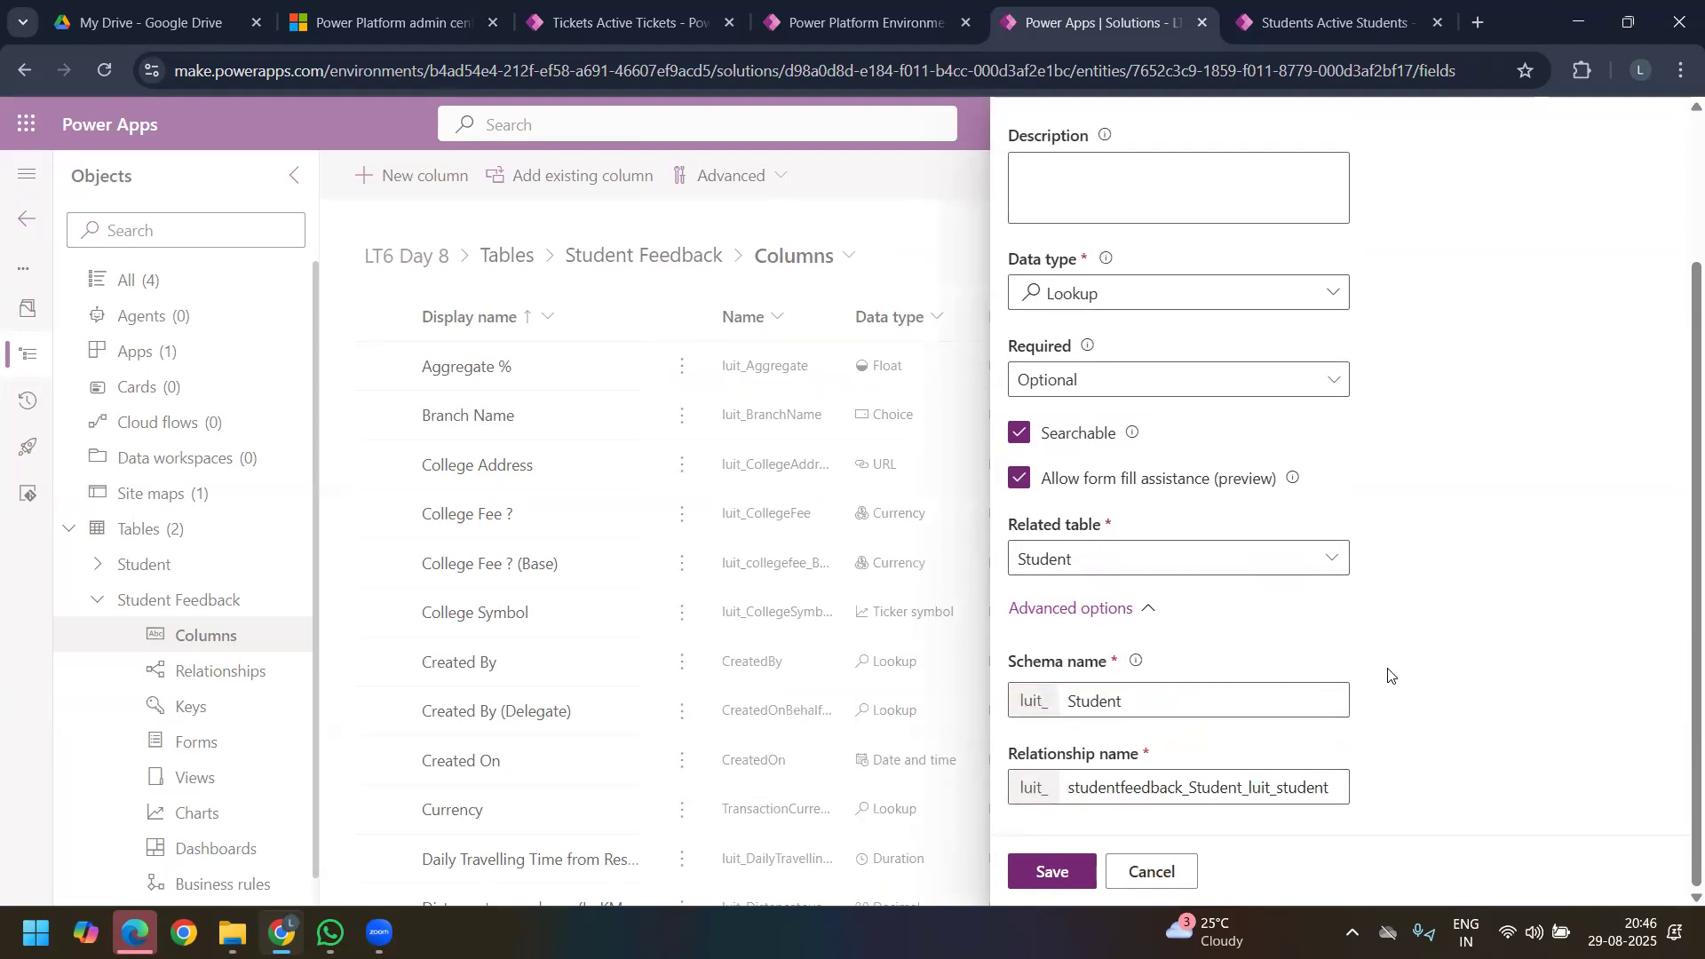
pyautogui.scroll(2, 1385, 675)
pyautogui.scroll(-2, 1368, 657)
pyautogui.scroll(3, 1350, 644)
pyautogui.scroll(-3, 1324, 629)
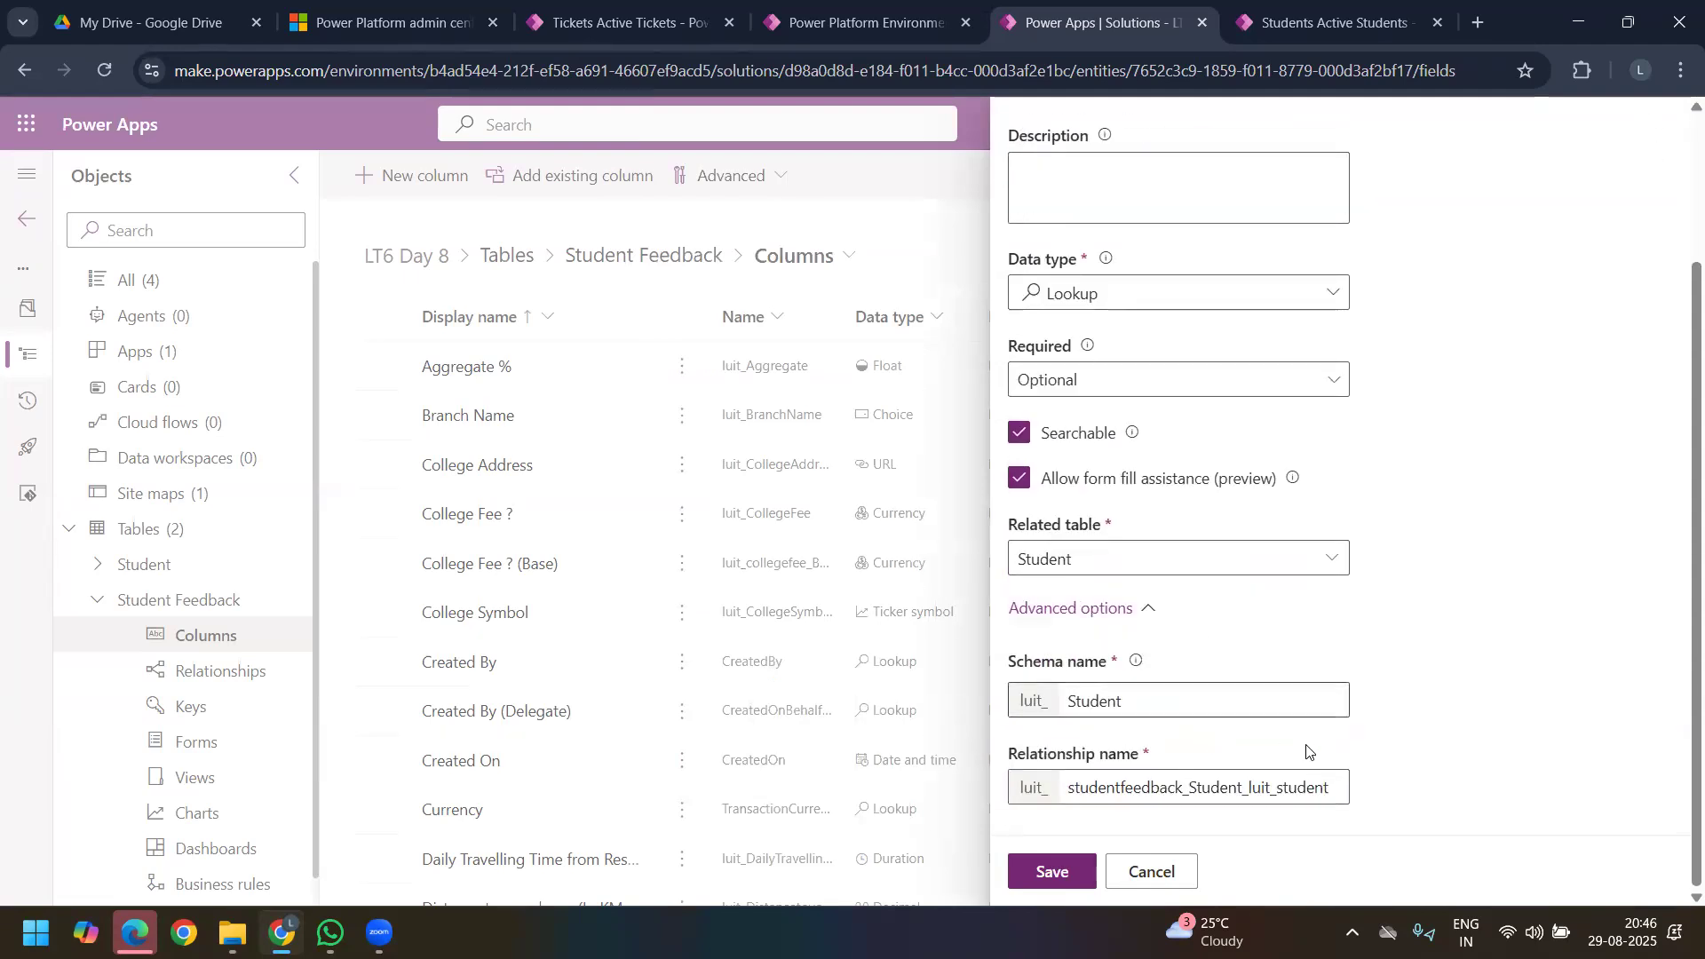
pyautogui.moveTo(1337, 789); pyautogui.dragTo(1023, 789)
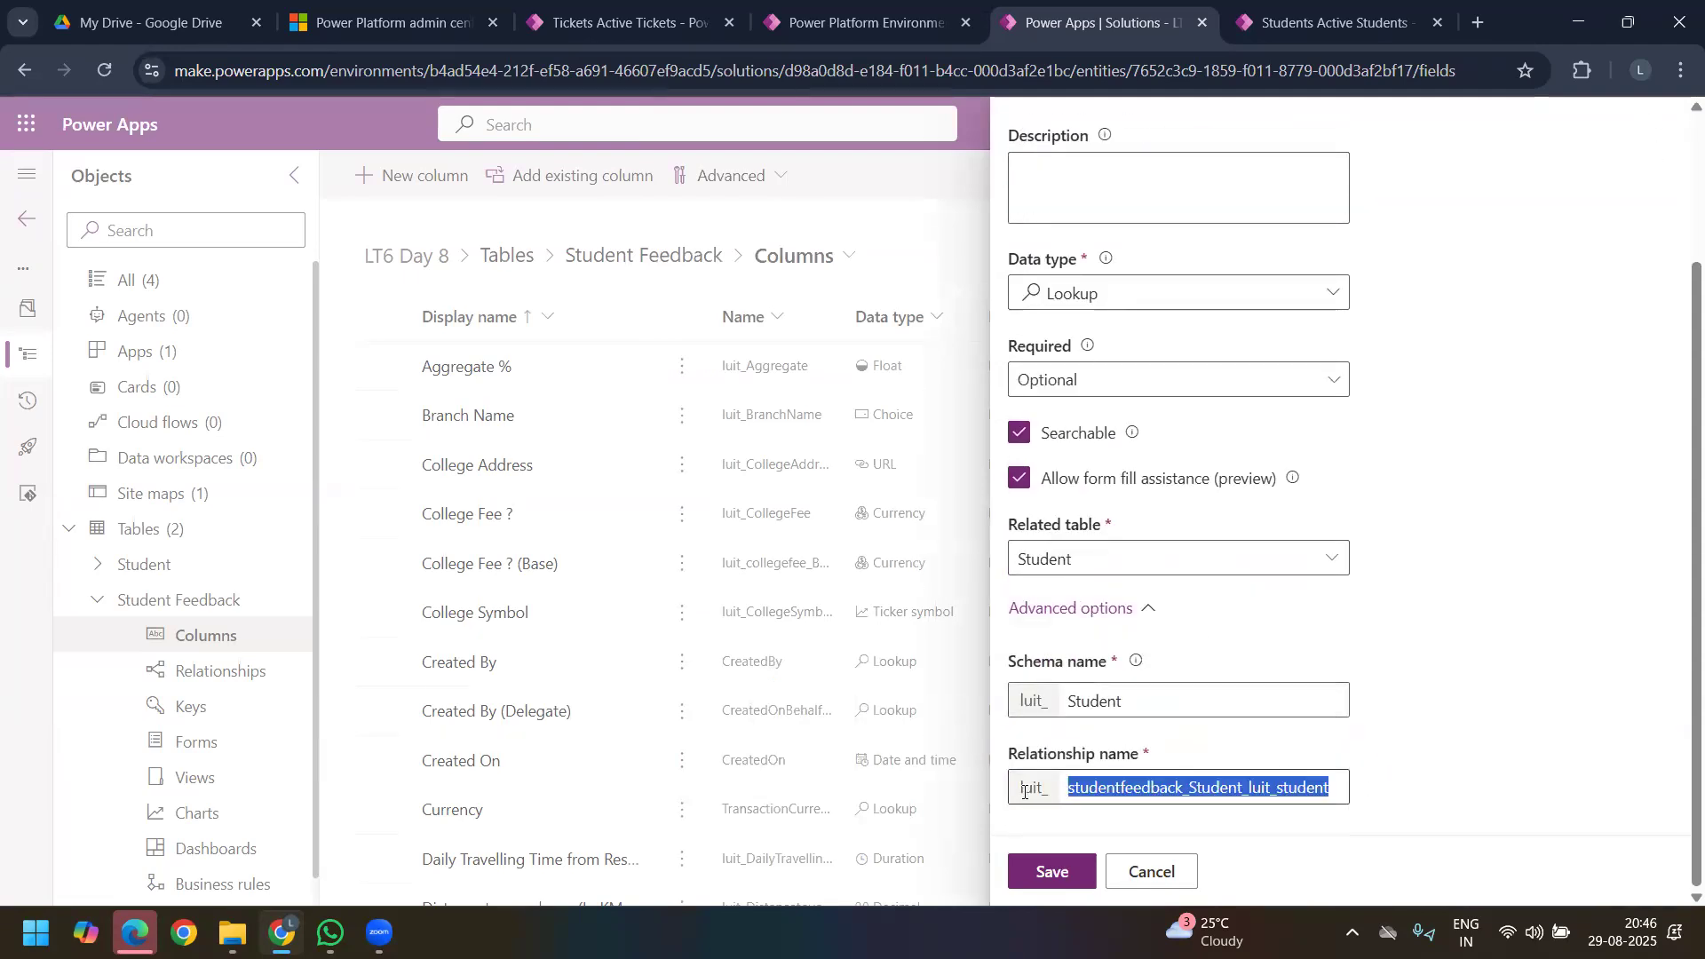
# Step: Save the Student lookup column and open the Student Feedback table's main Information form for editing
pyautogui.click(1057, 873)
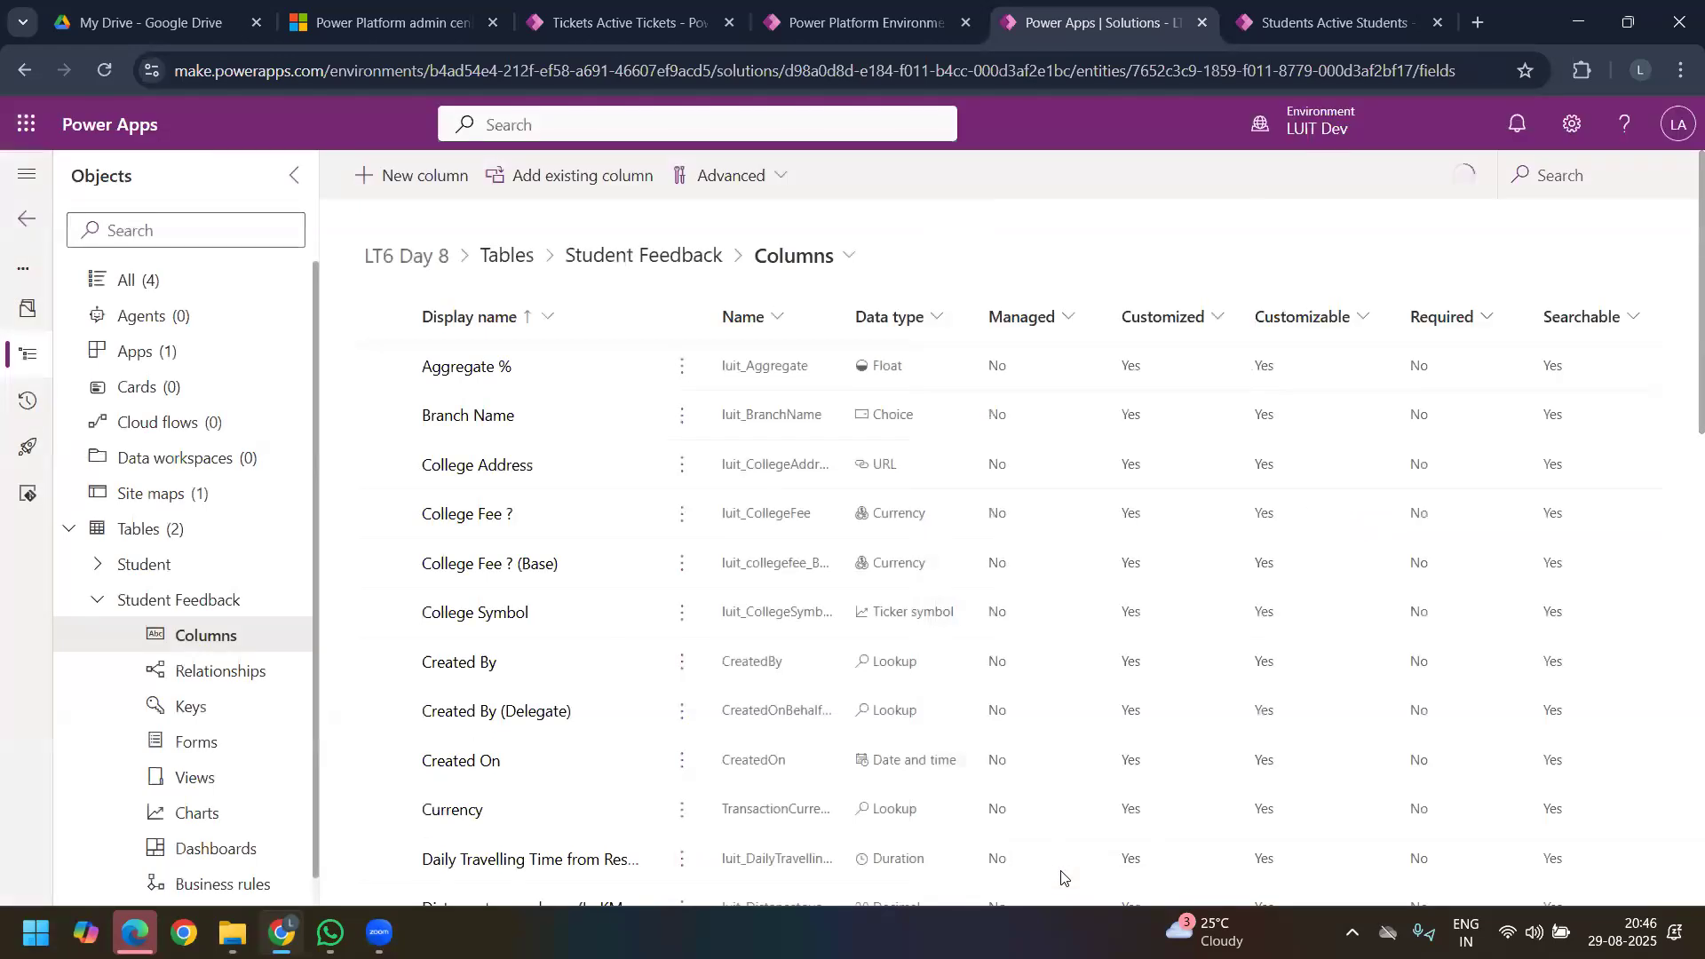
pyautogui.click(238, 741)
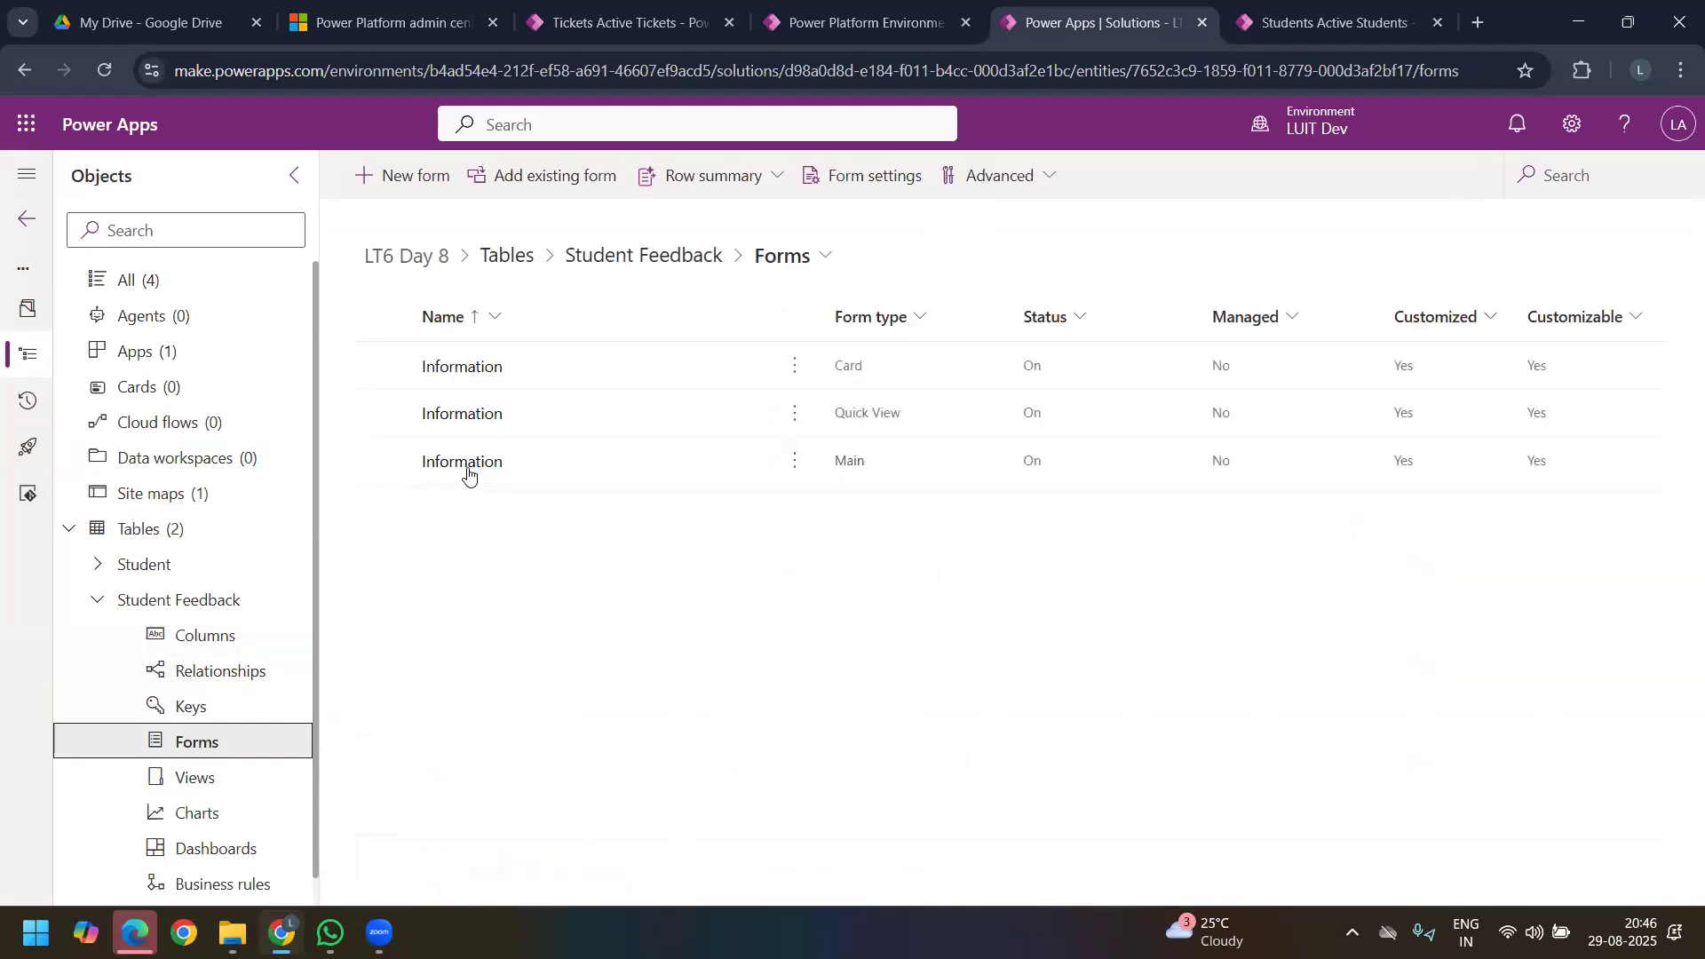
pyautogui.click(467, 468)
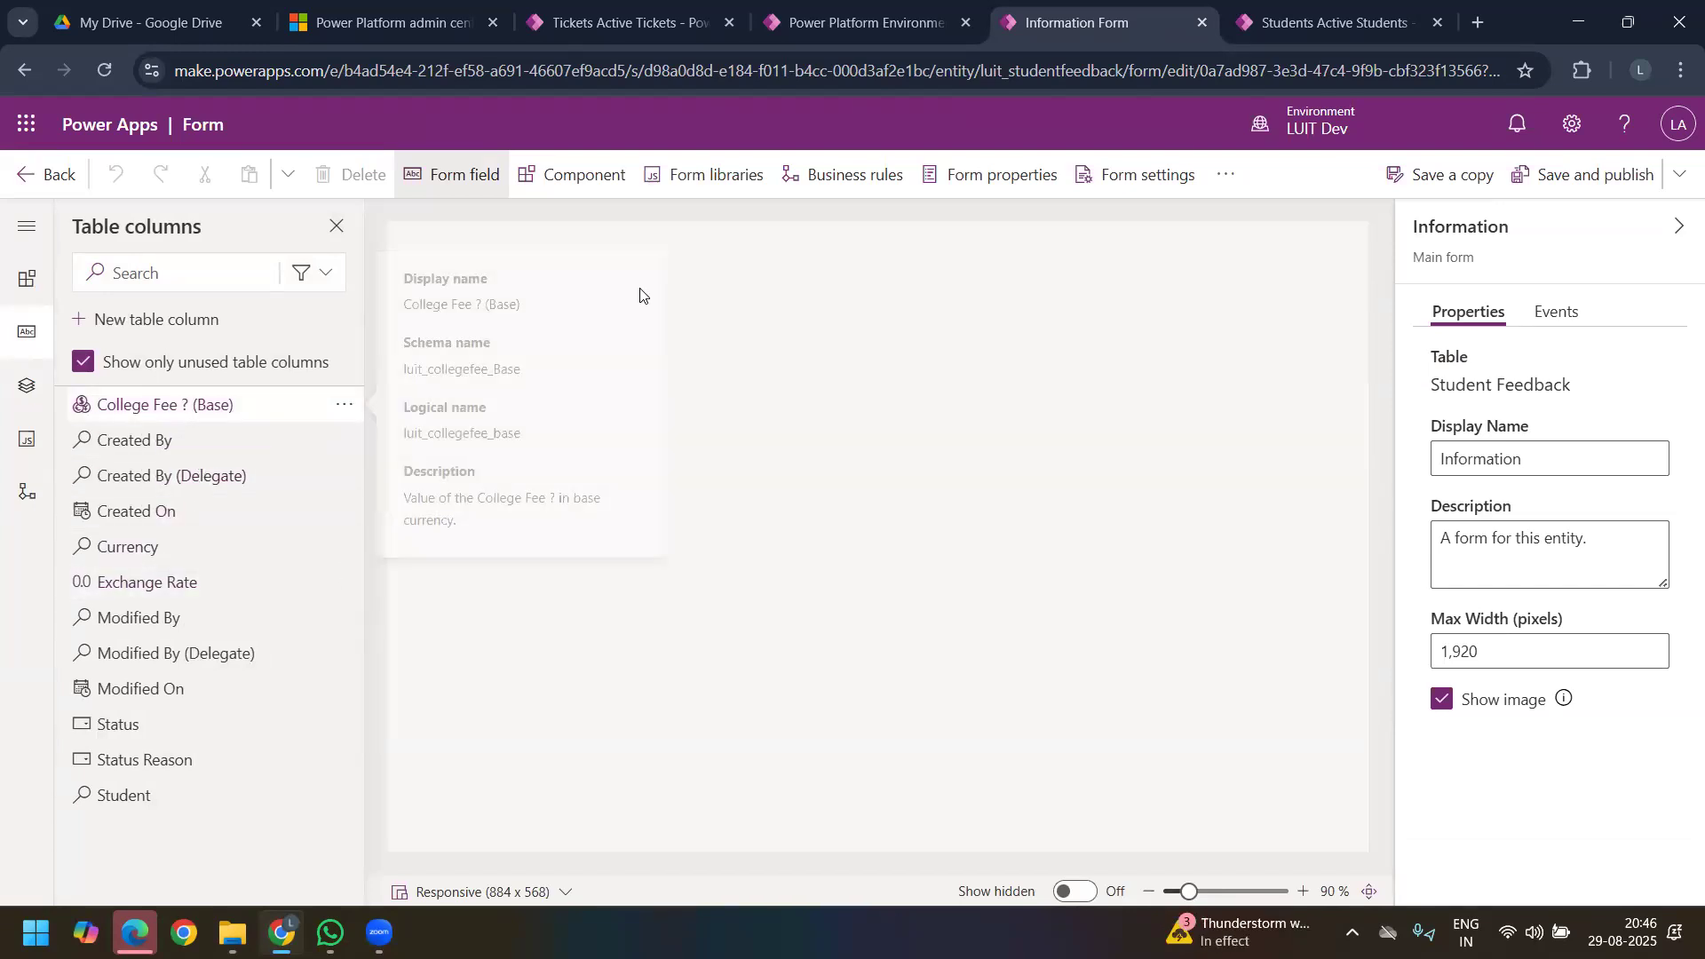
# Step: View the SR UNIVERSITY student feedback record in the running app, and return to the Information form editor
pyautogui.click(1332, 23)
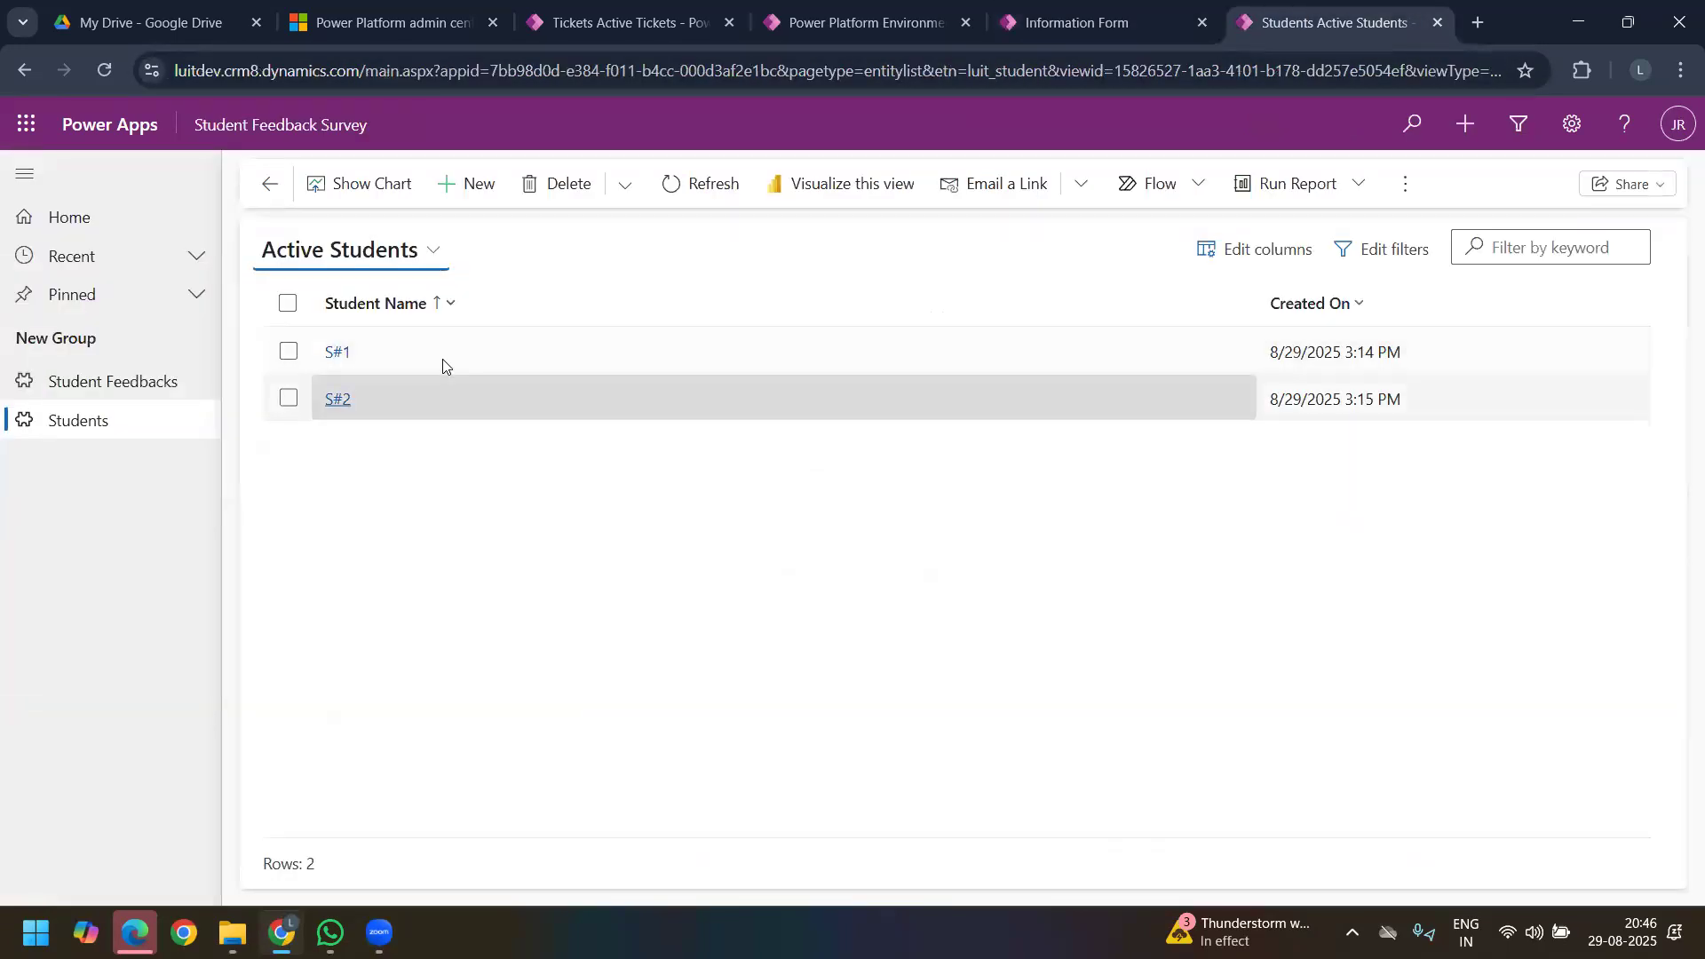
pyautogui.click(126, 381)
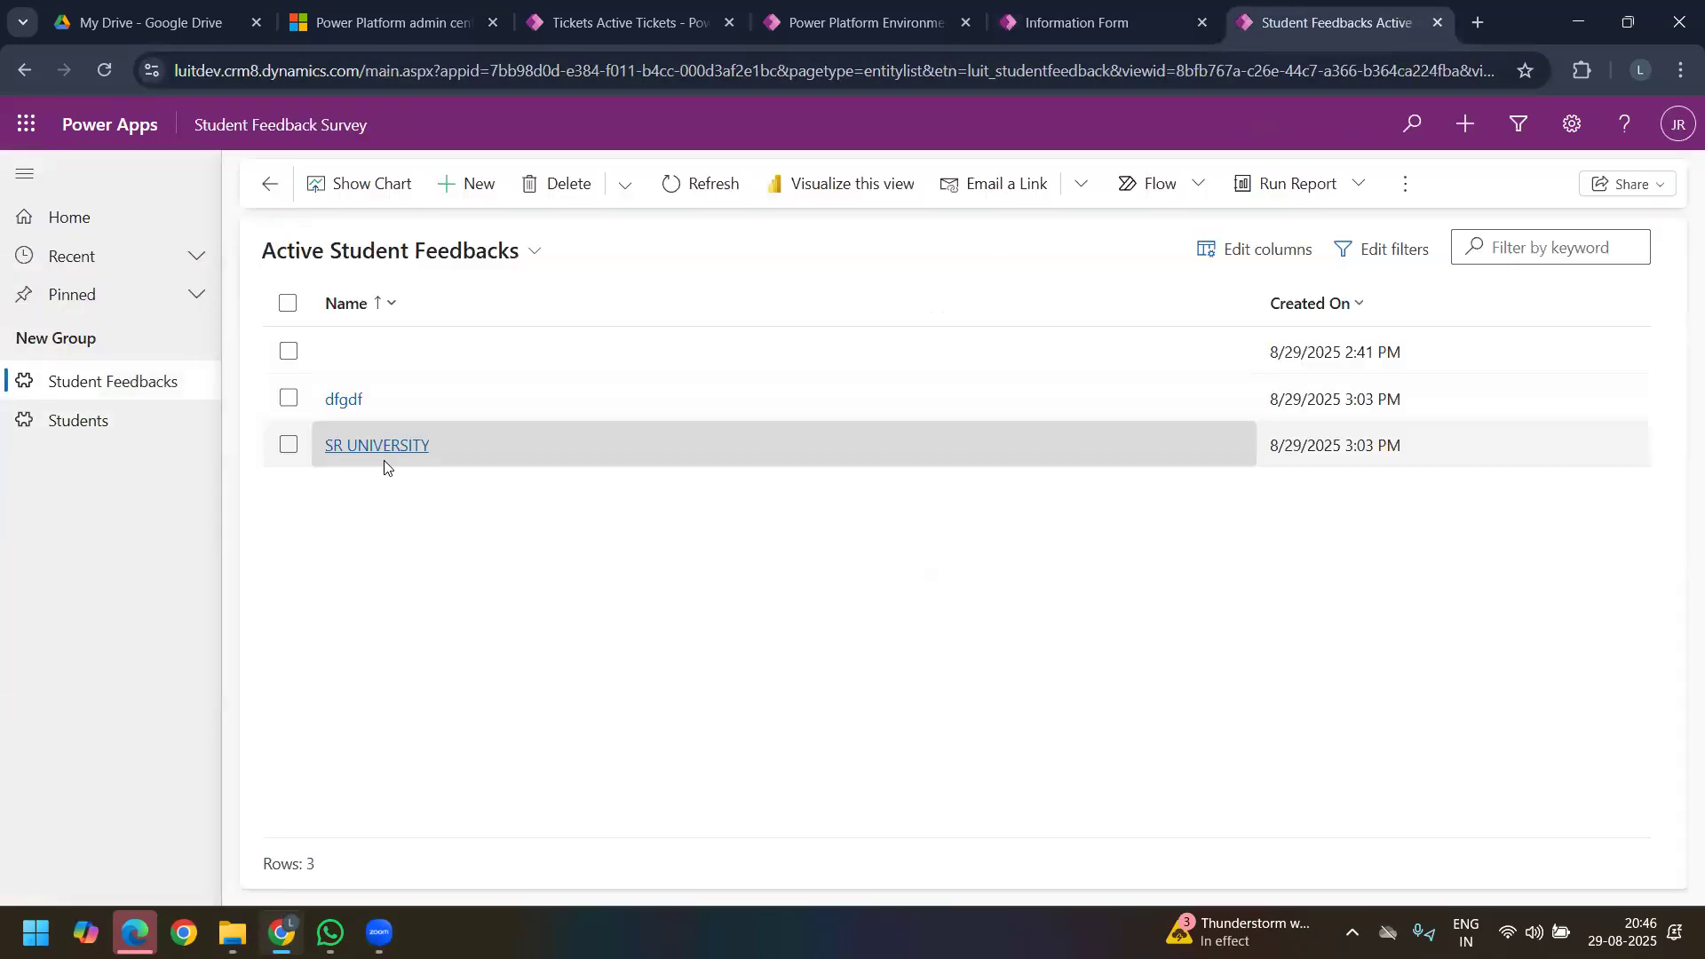
pyautogui.click(366, 444)
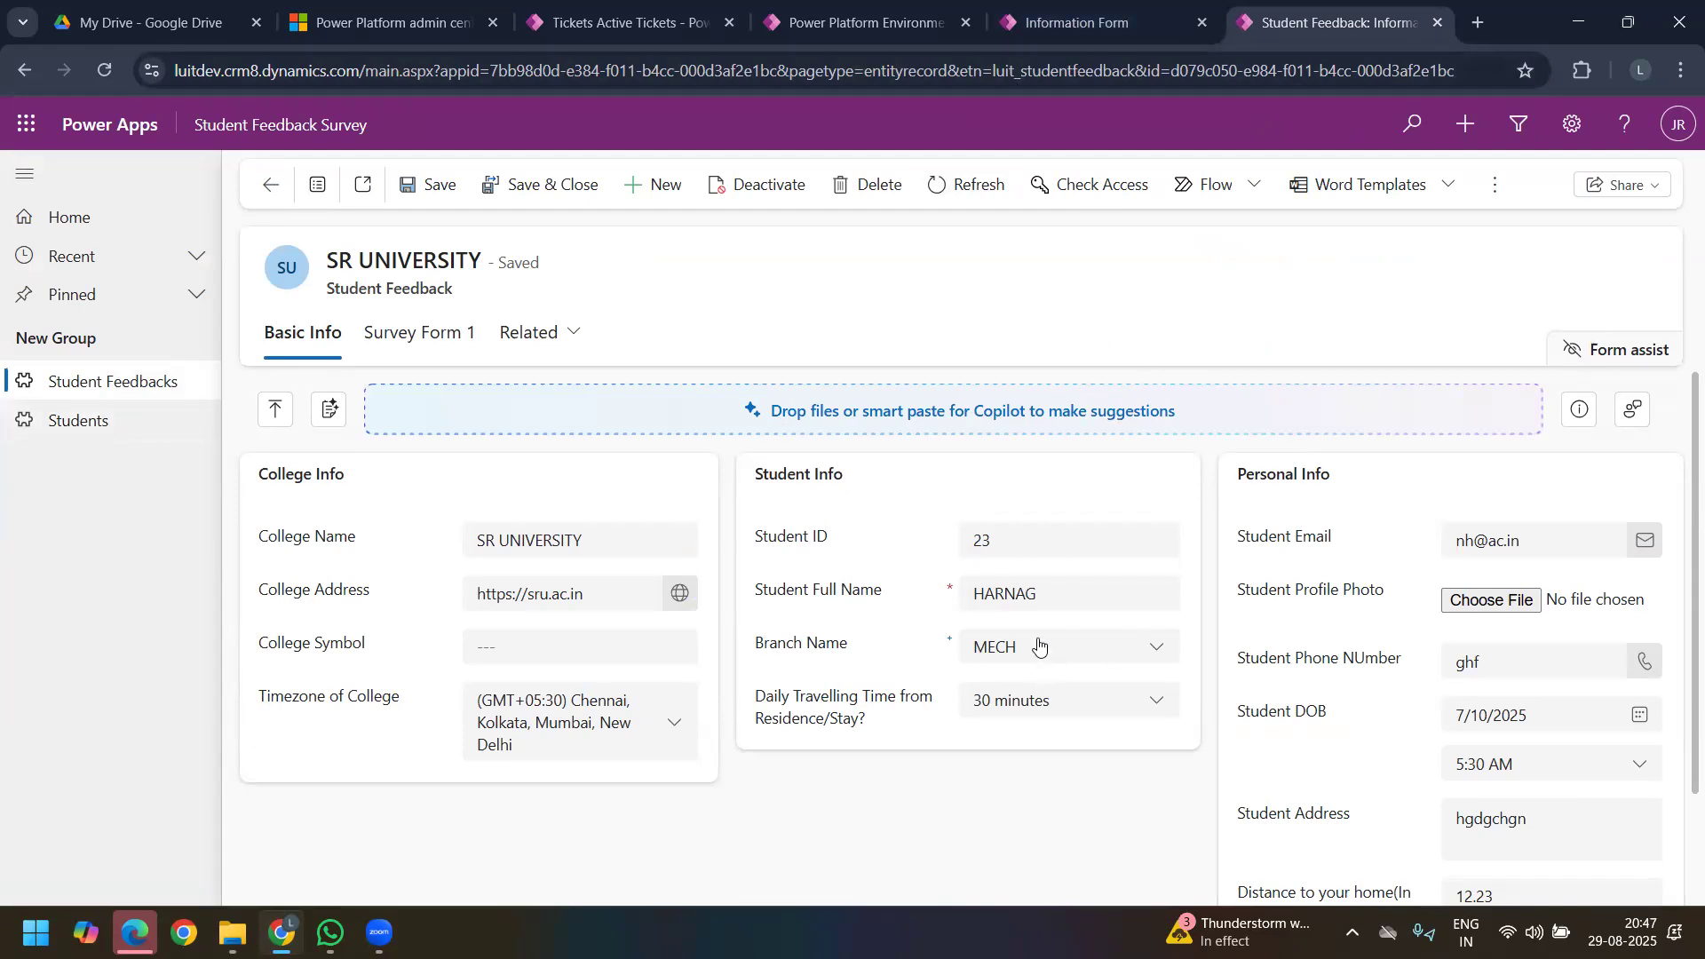
pyautogui.click(1073, 27)
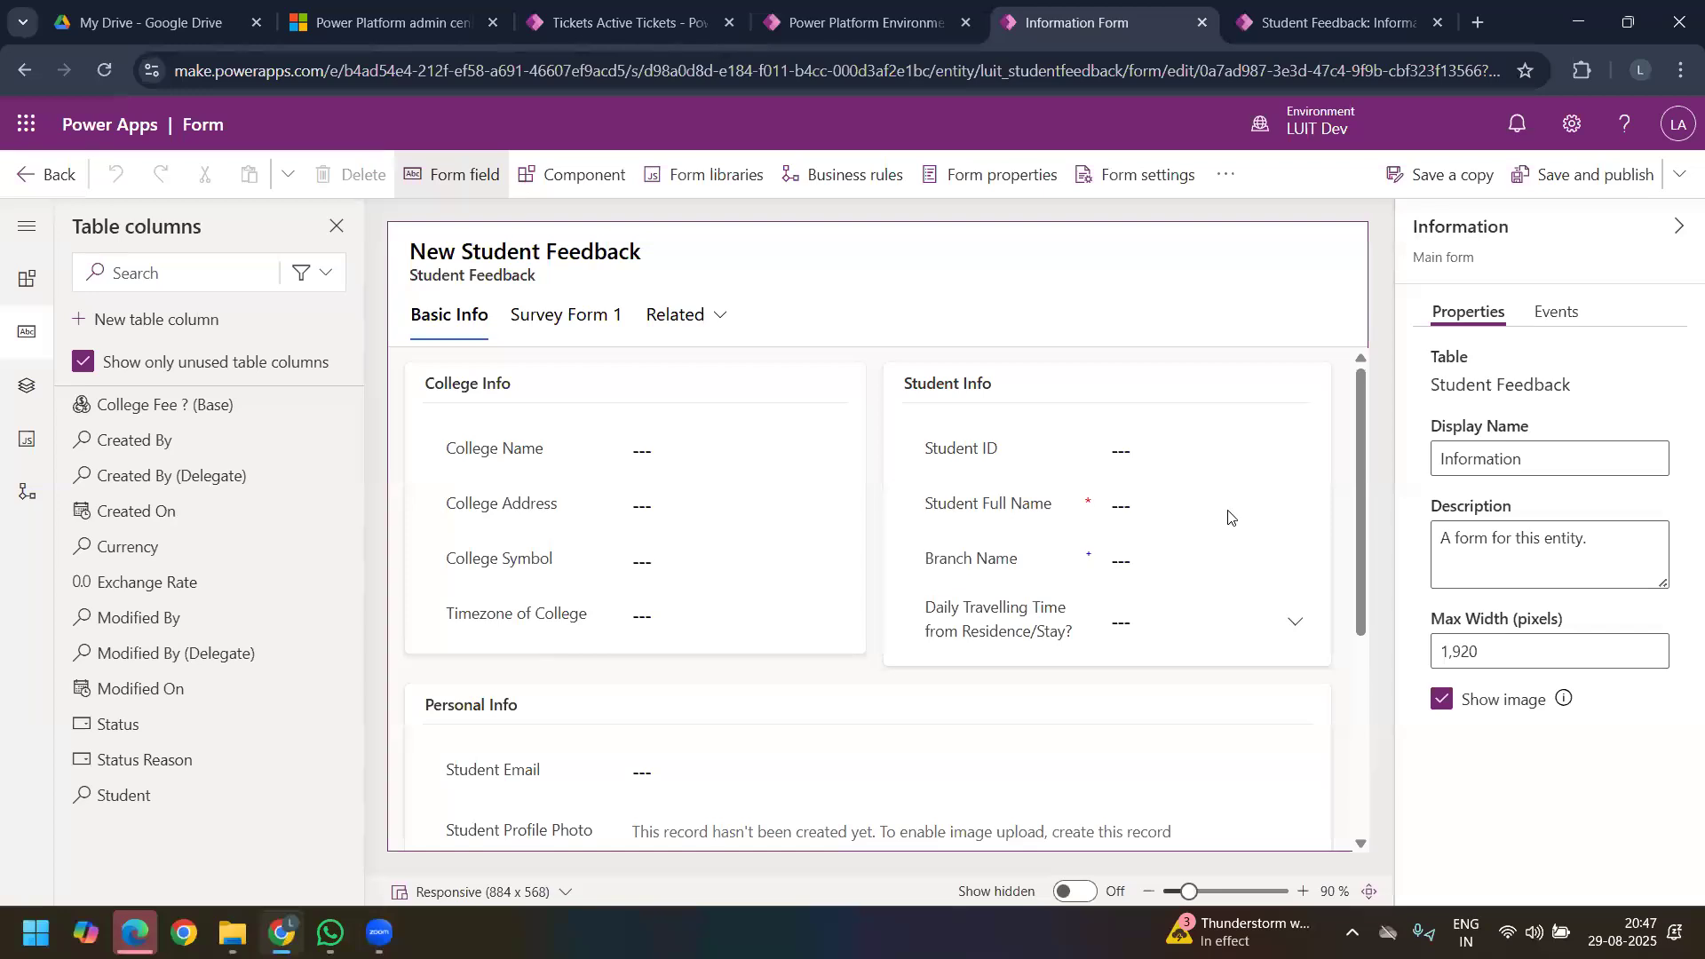
# Step: Add a new 1-column tab to the Student Feedback Information form
pyautogui.moveTo(209, 793)
pyautogui.moveTo(88, 800)
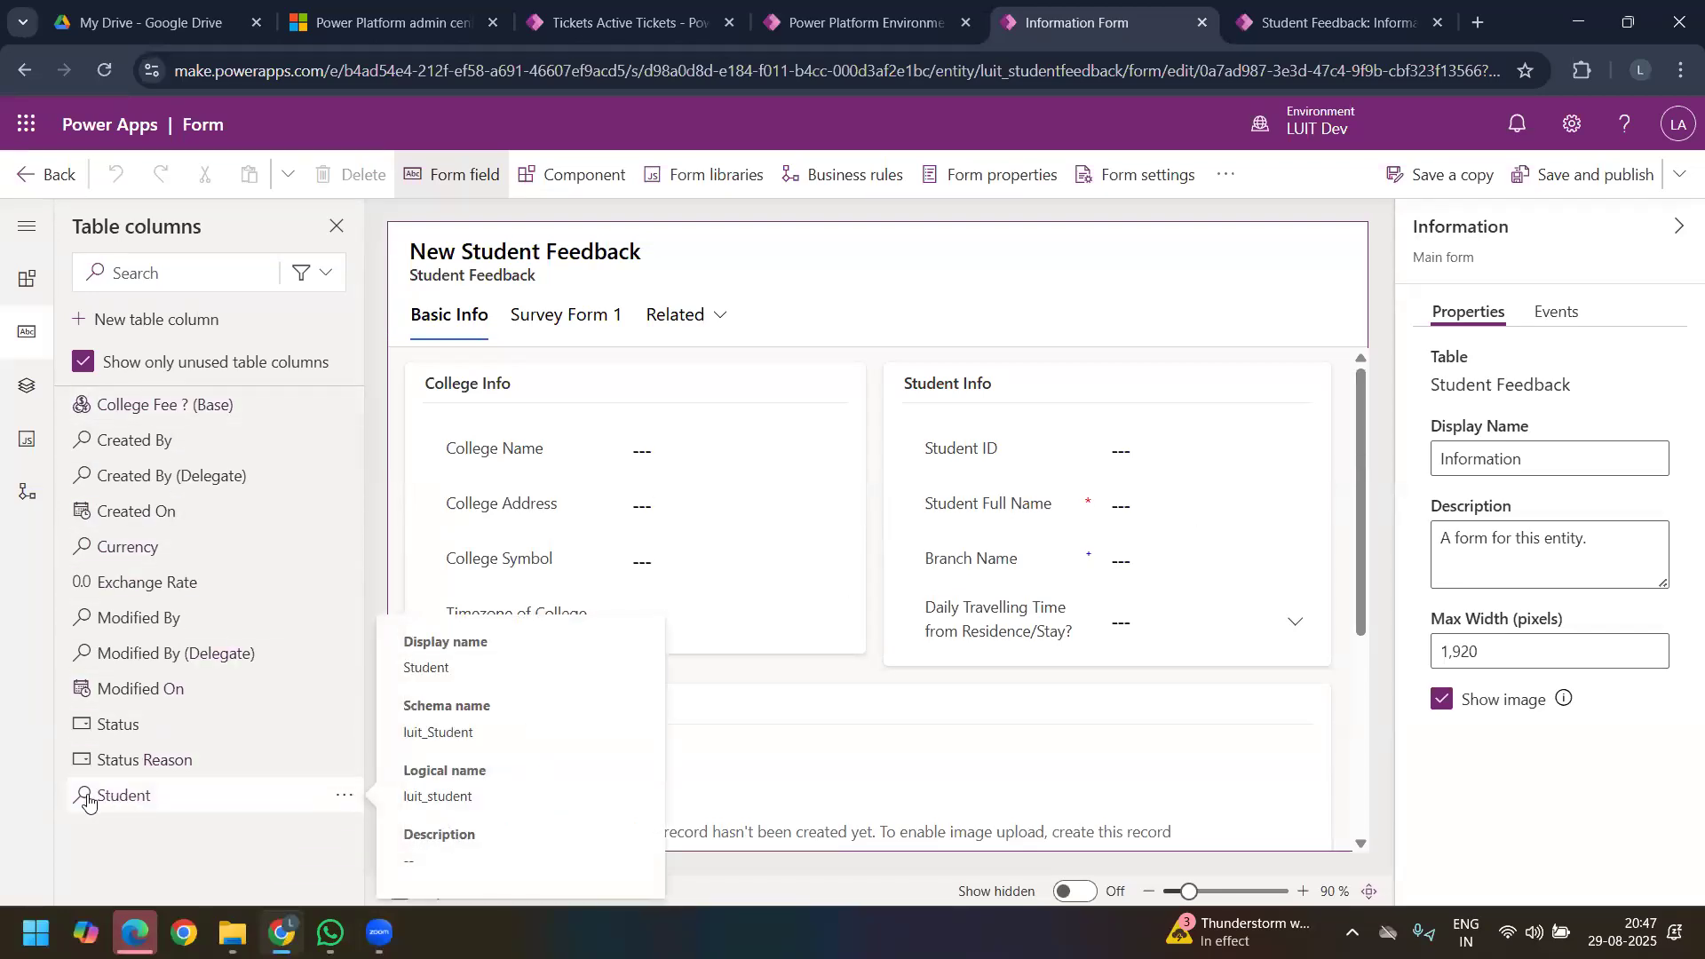
pyautogui.click(1025, 391)
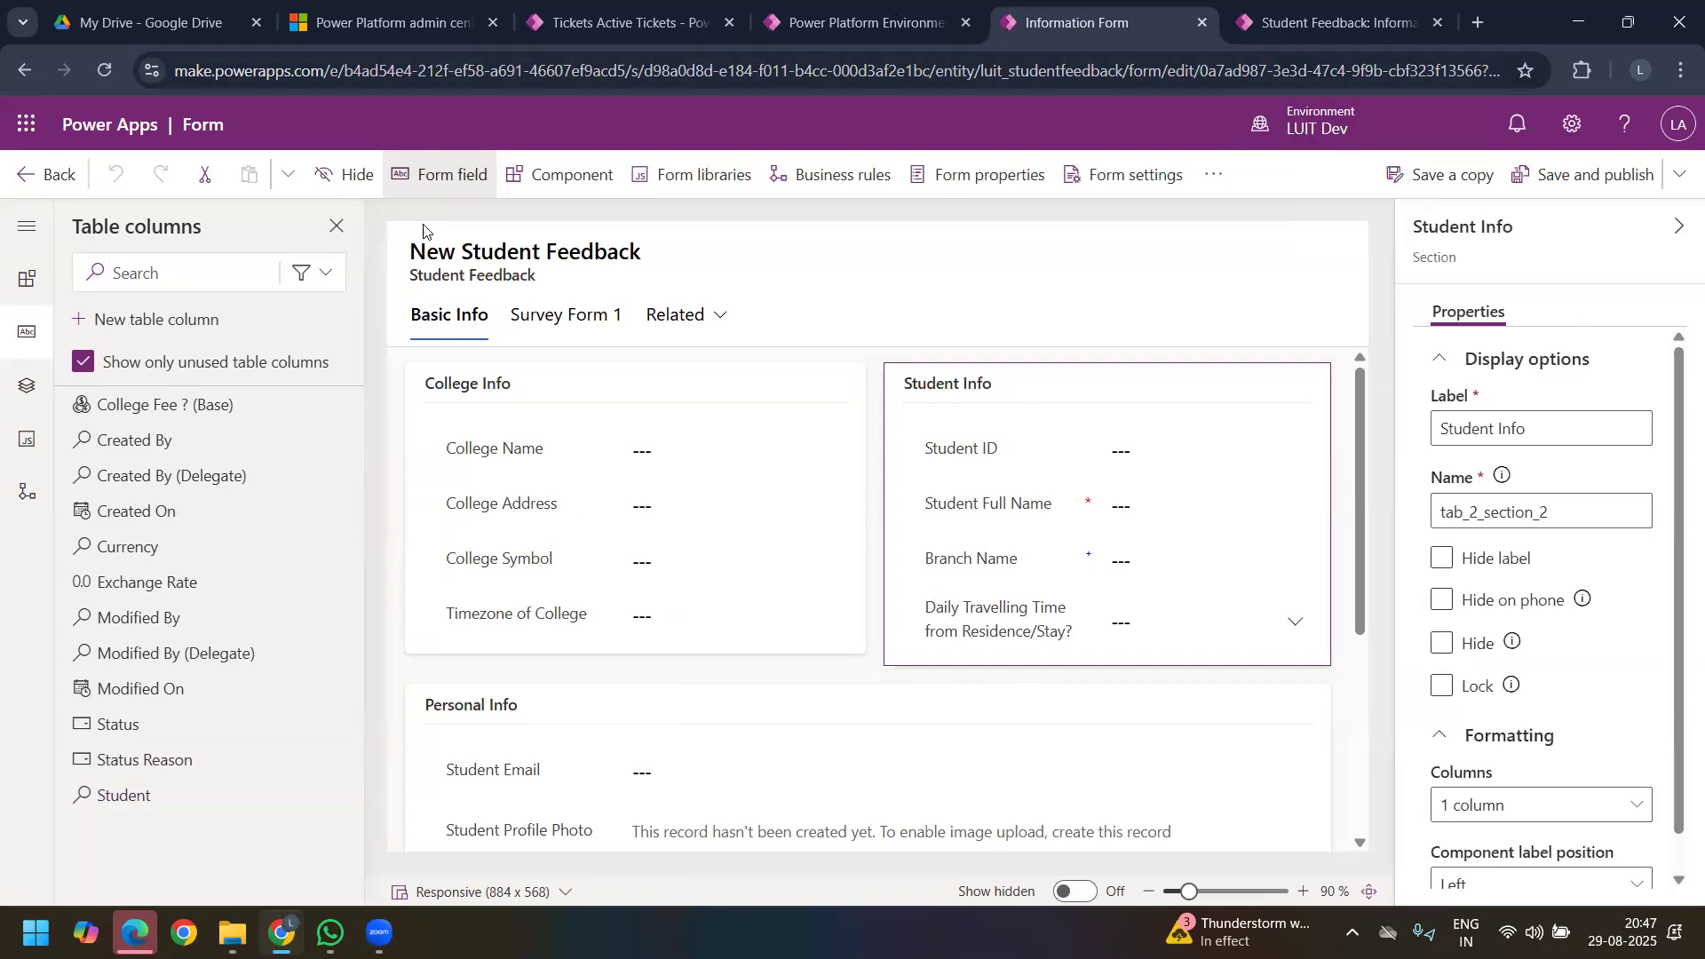
pyautogui.click(543, 178)
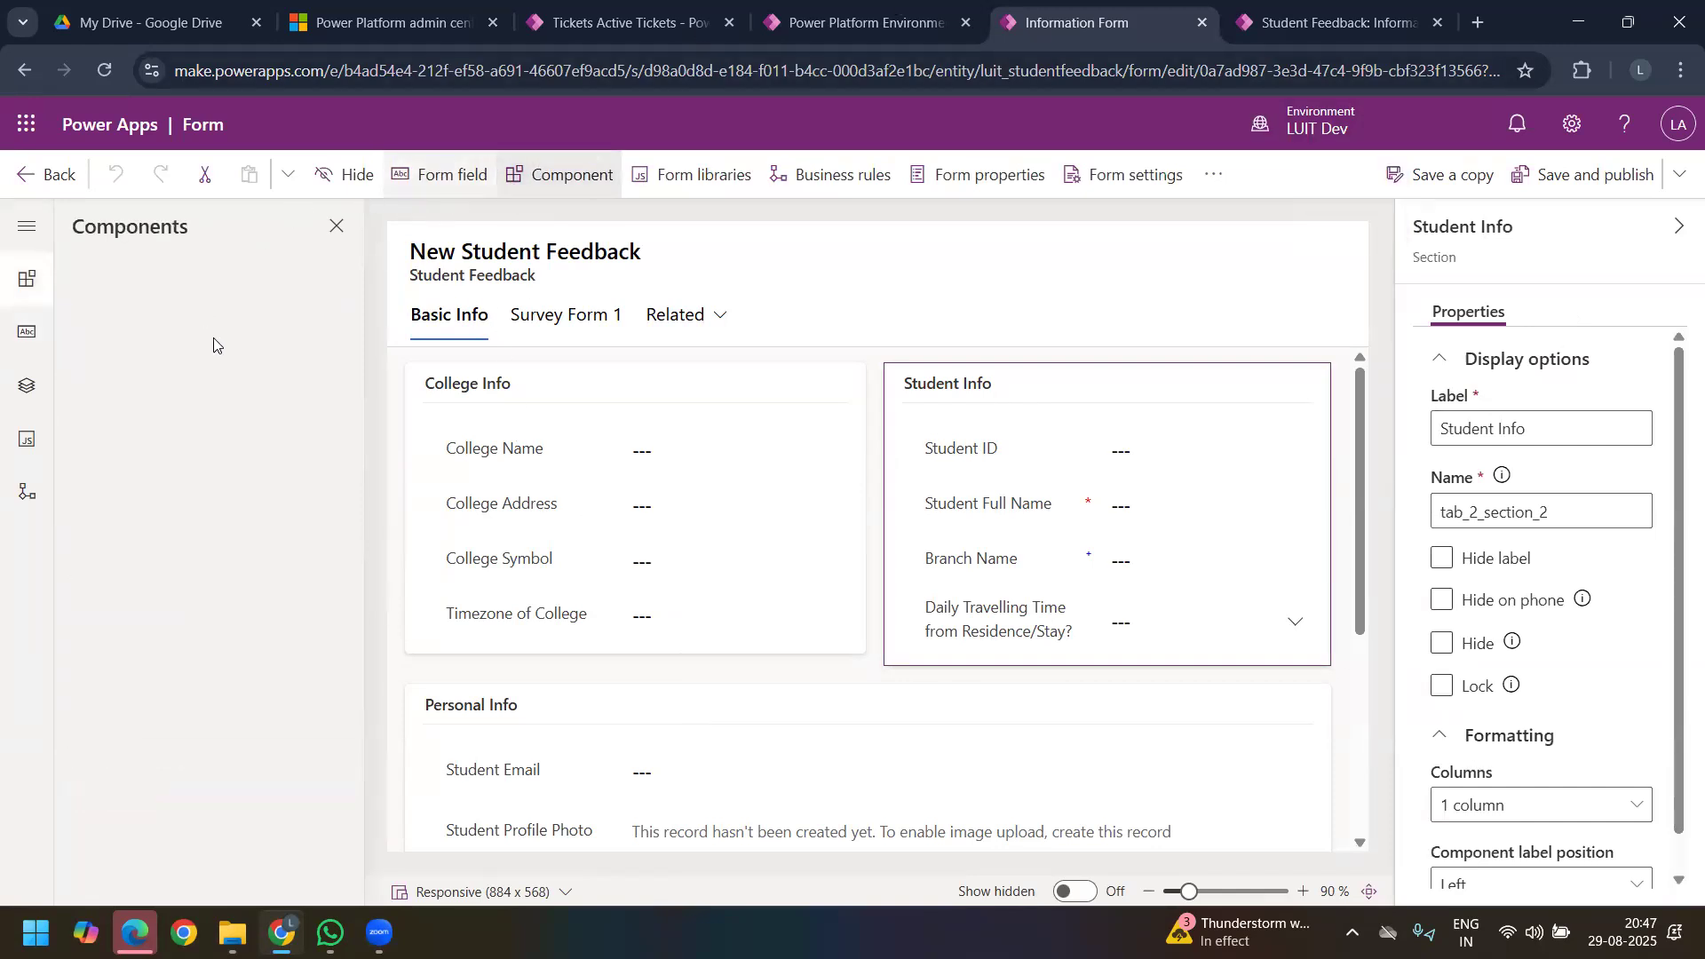
pyautogui.click(222, 365)
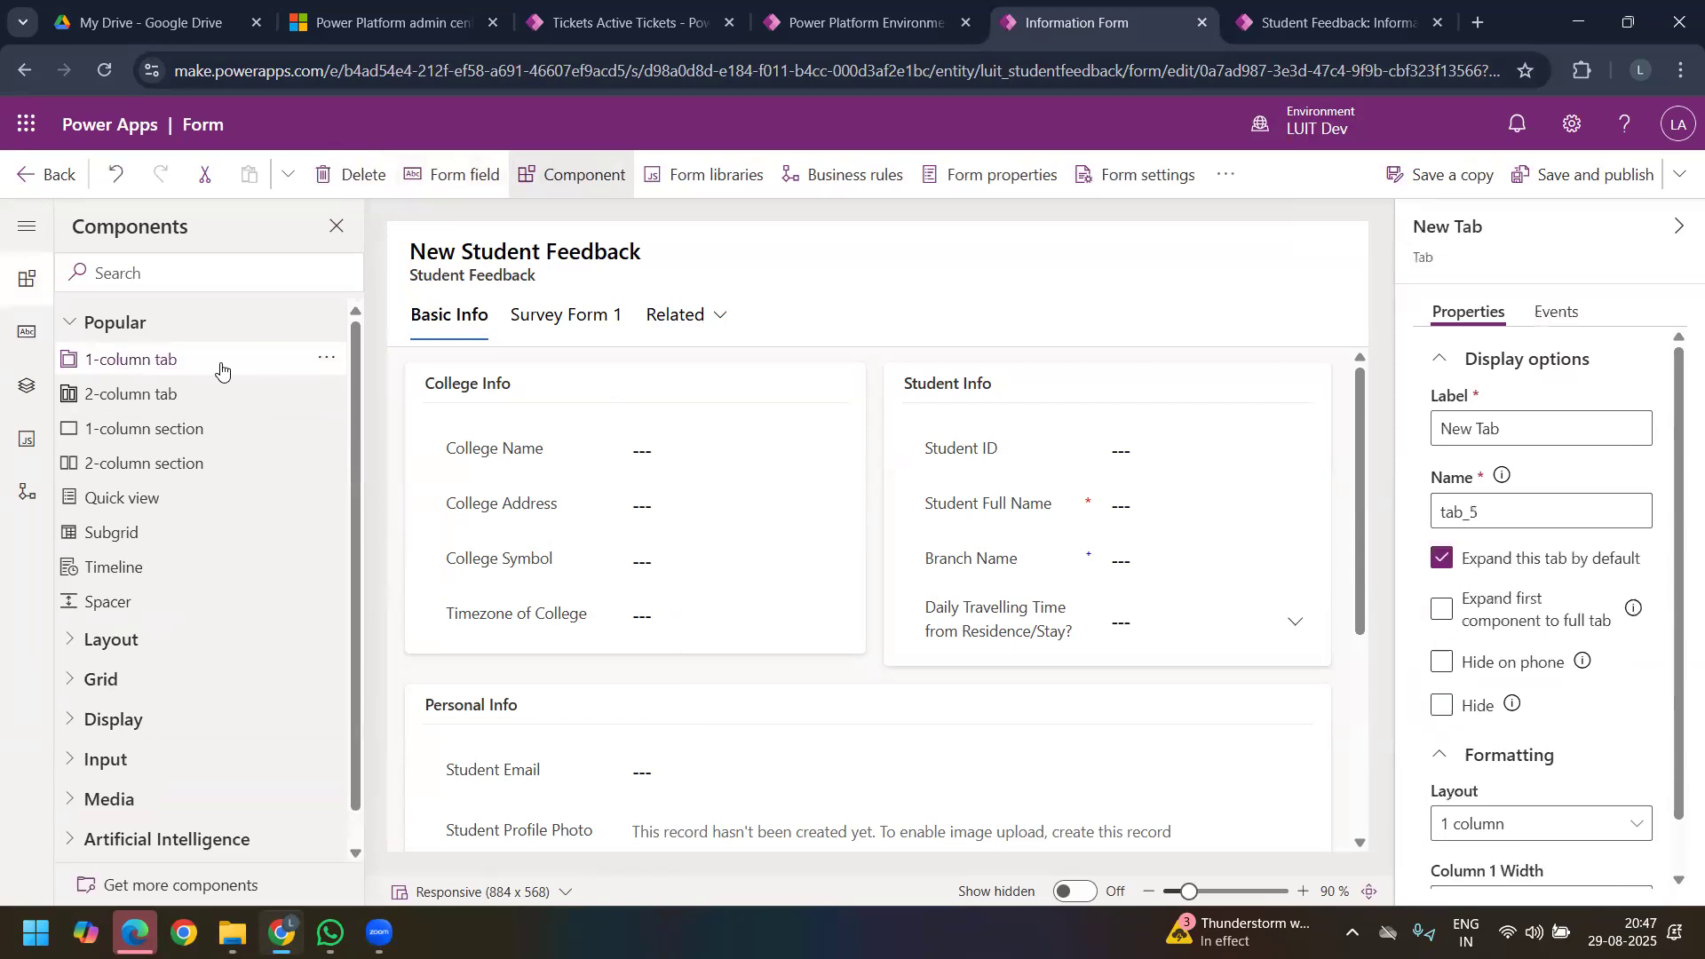
# Step: Move the College Info section from the Basic Info tab into the New Tab
pyautogui.click(459, 317)
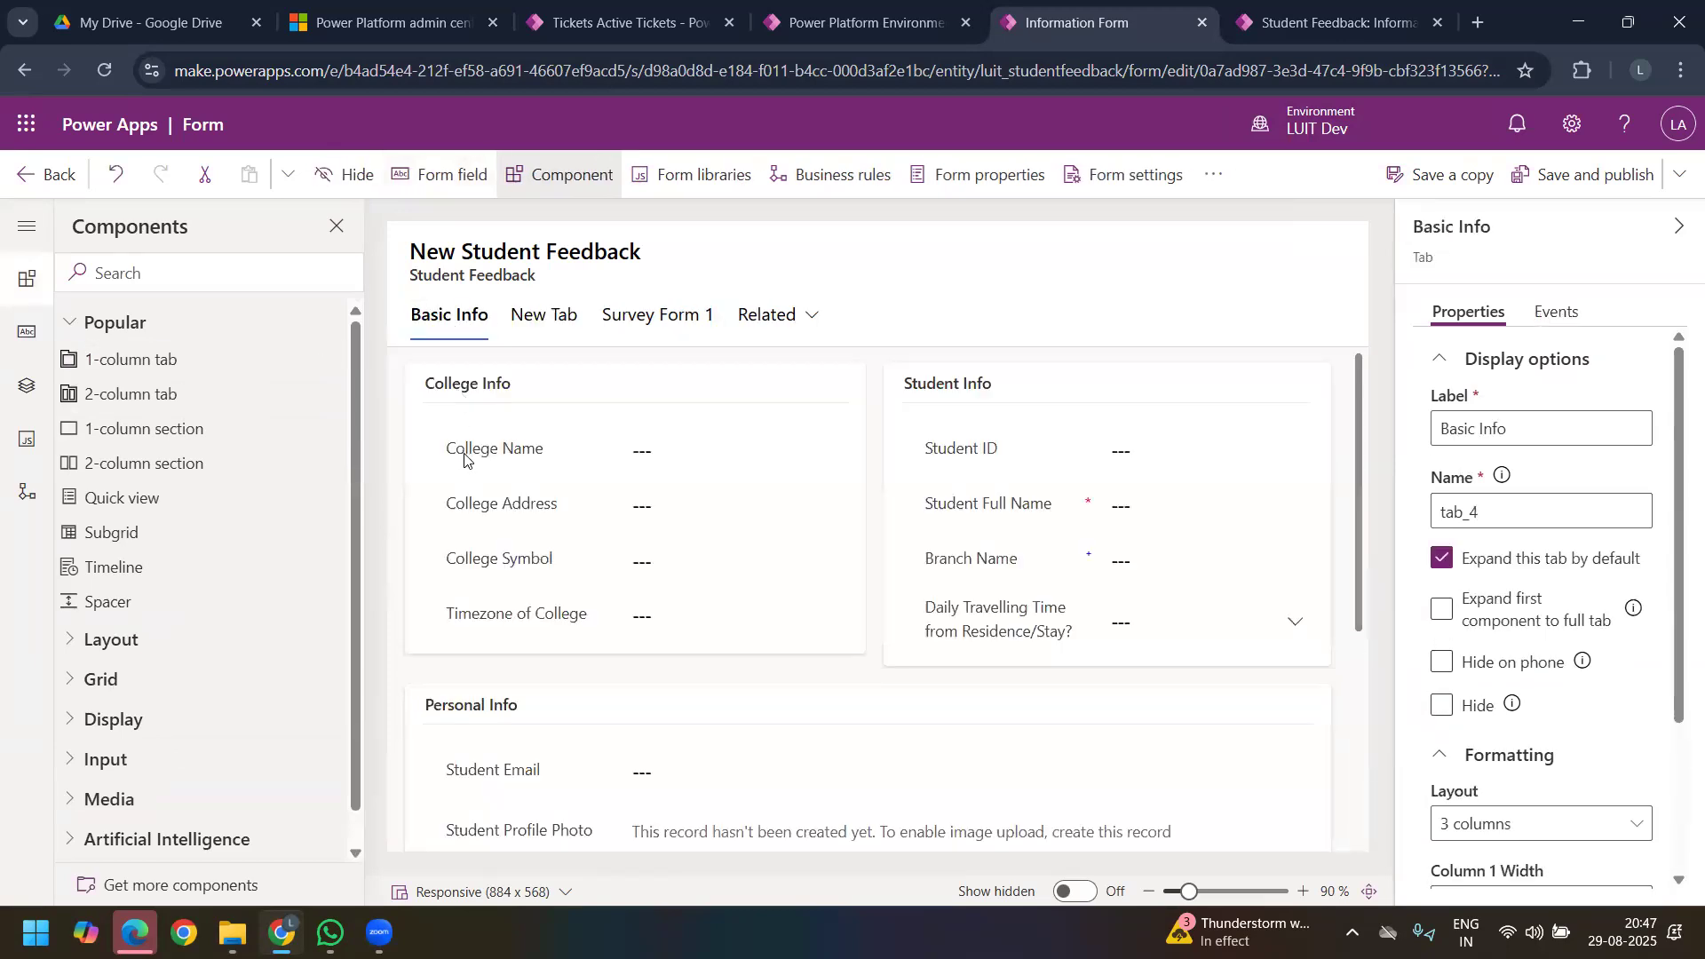
pyautogui.click(481, 389)
pyautogui.moveTo(549, 334); pyautogui.dragTo(521, 607)
pyautogui.click(495, 696)
pyautogui.press('Delete')
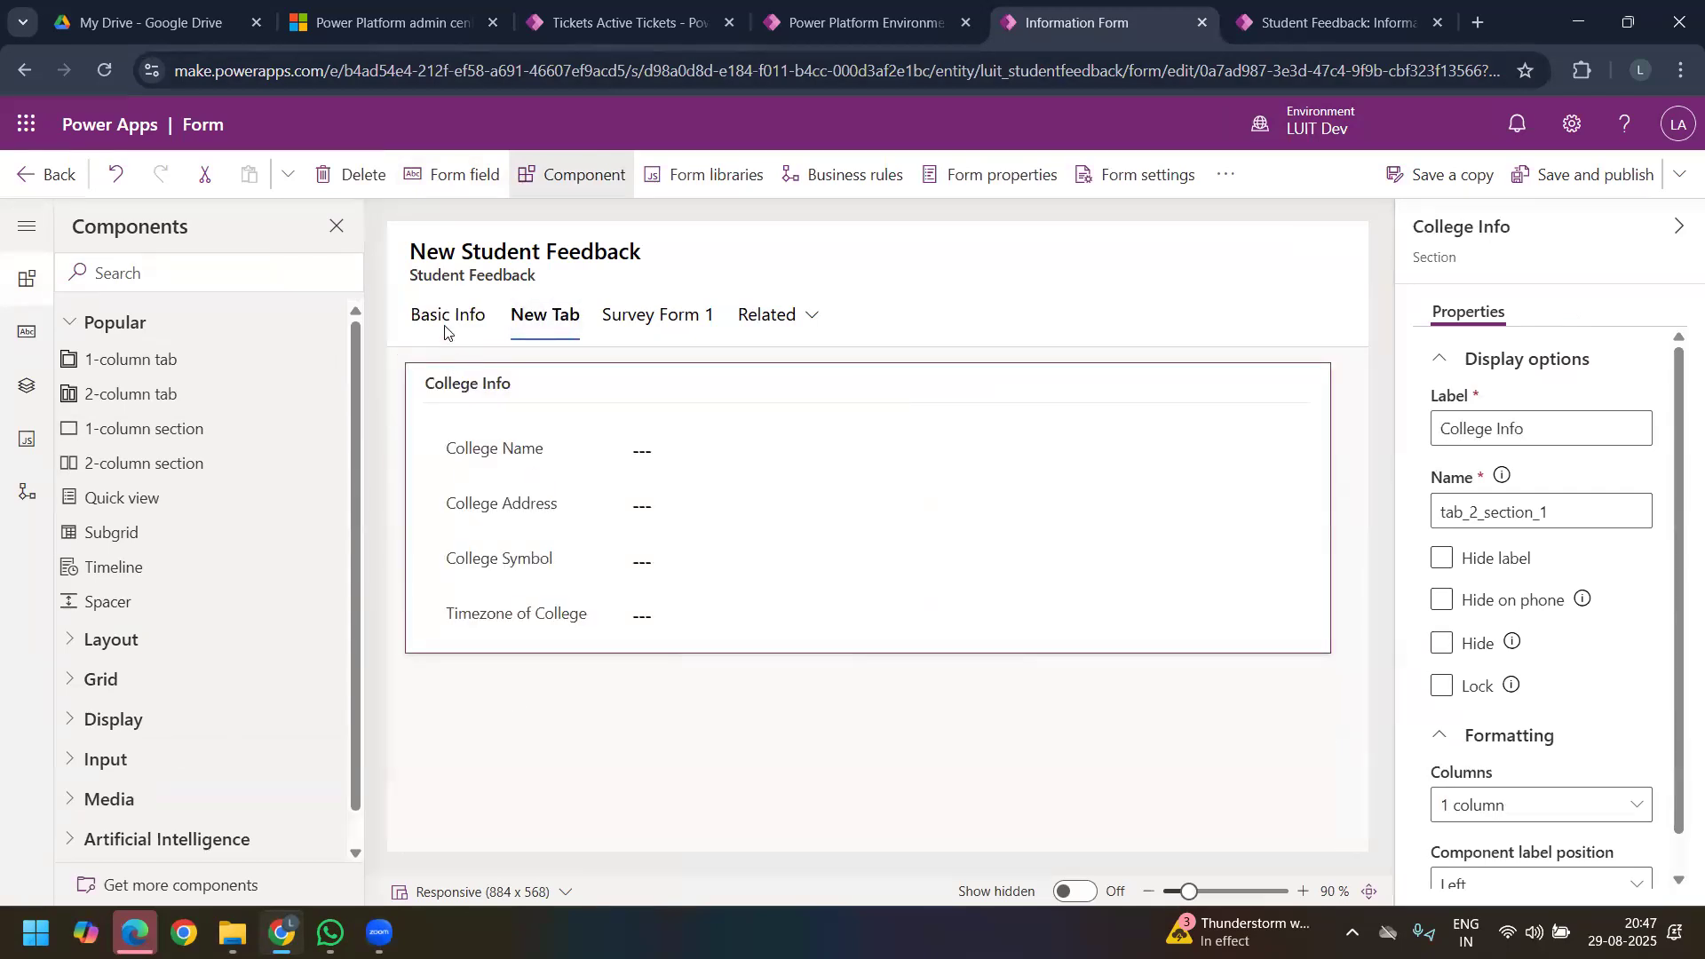
pyautogui.click(446, 317)
pyautogui.click(950, 384)
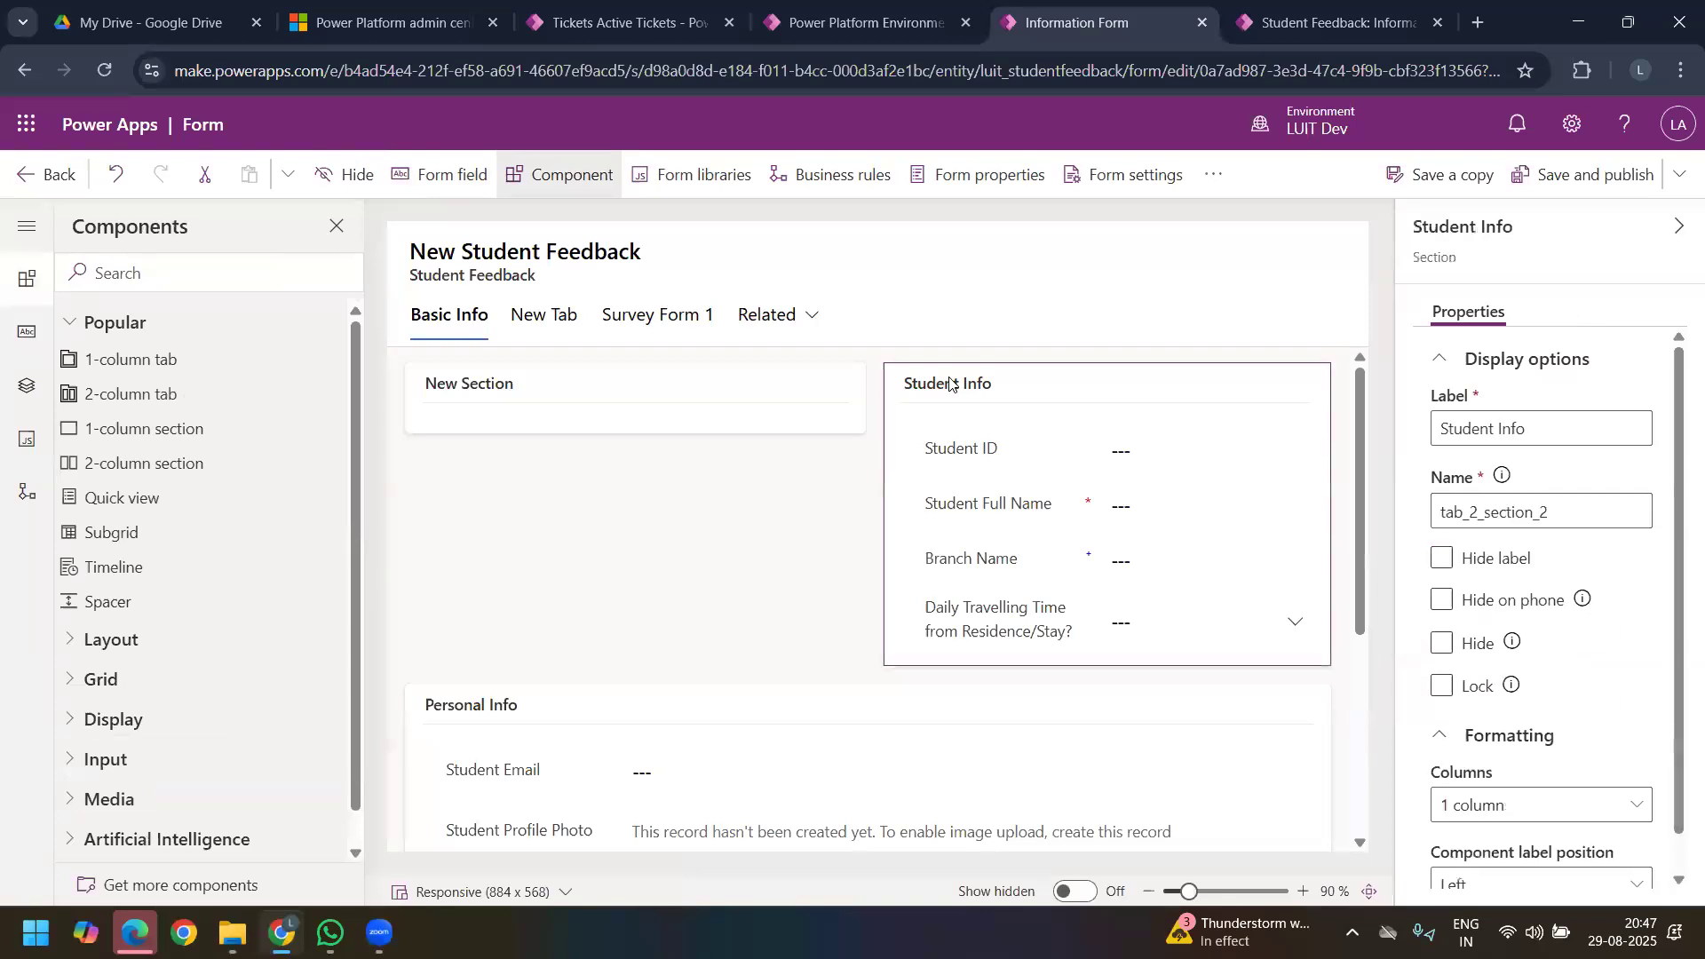
pyautogui.click(674, 737)
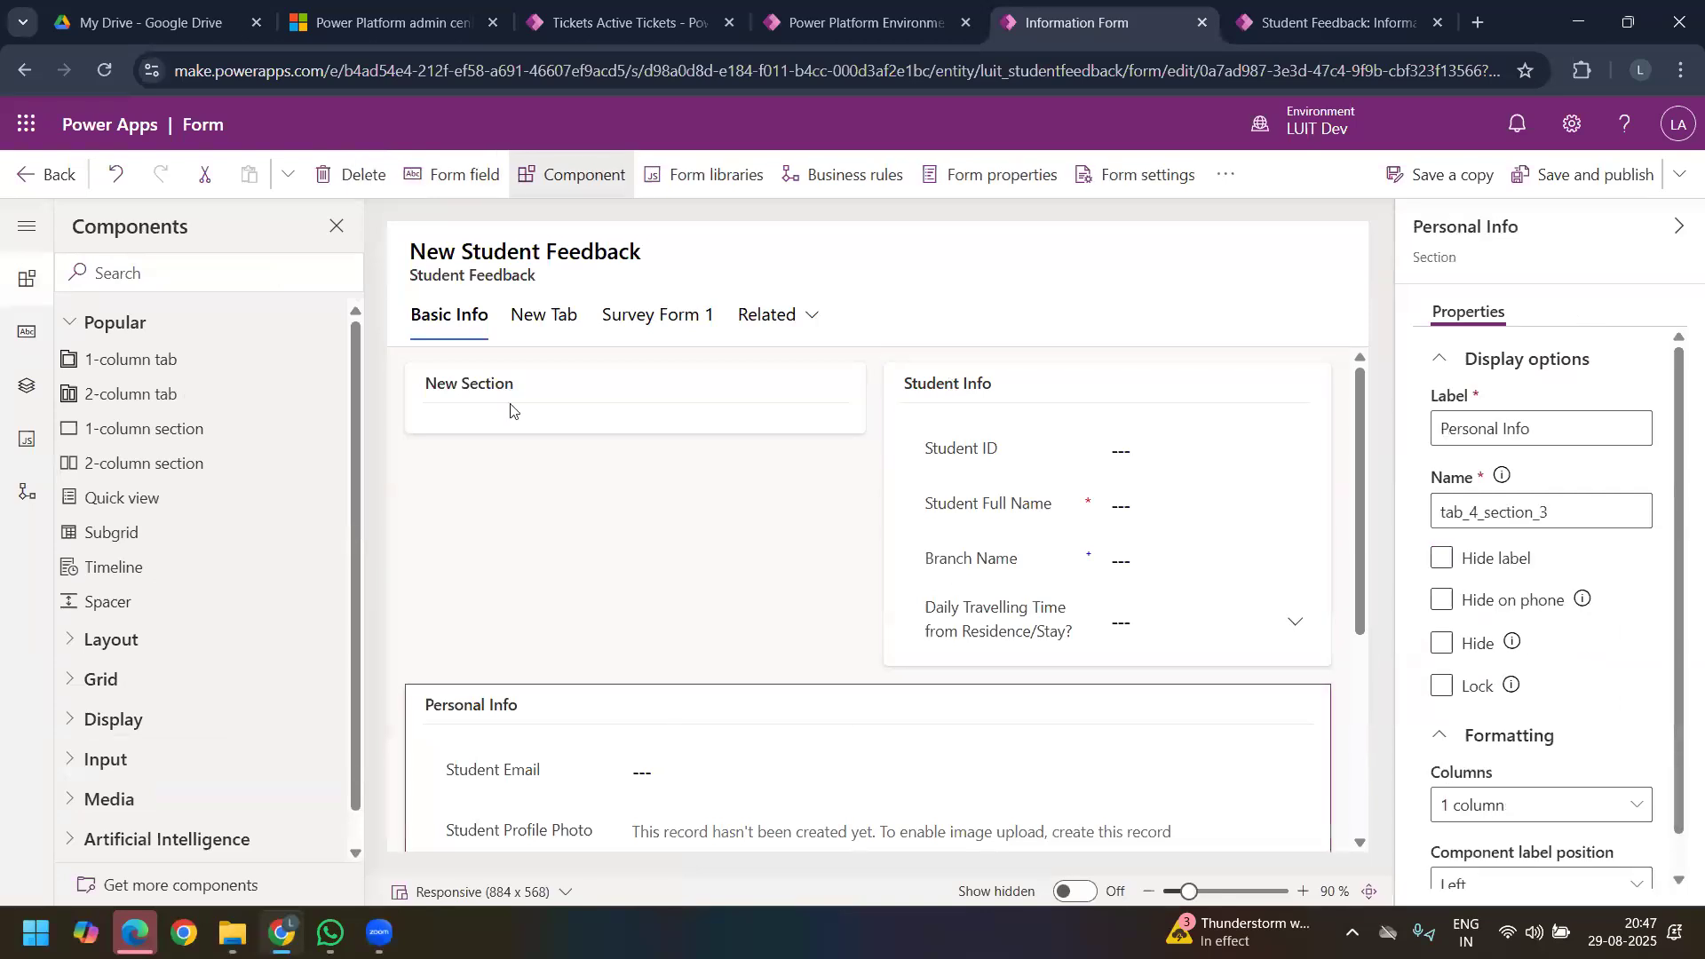
pyautogui.click(447, 327)
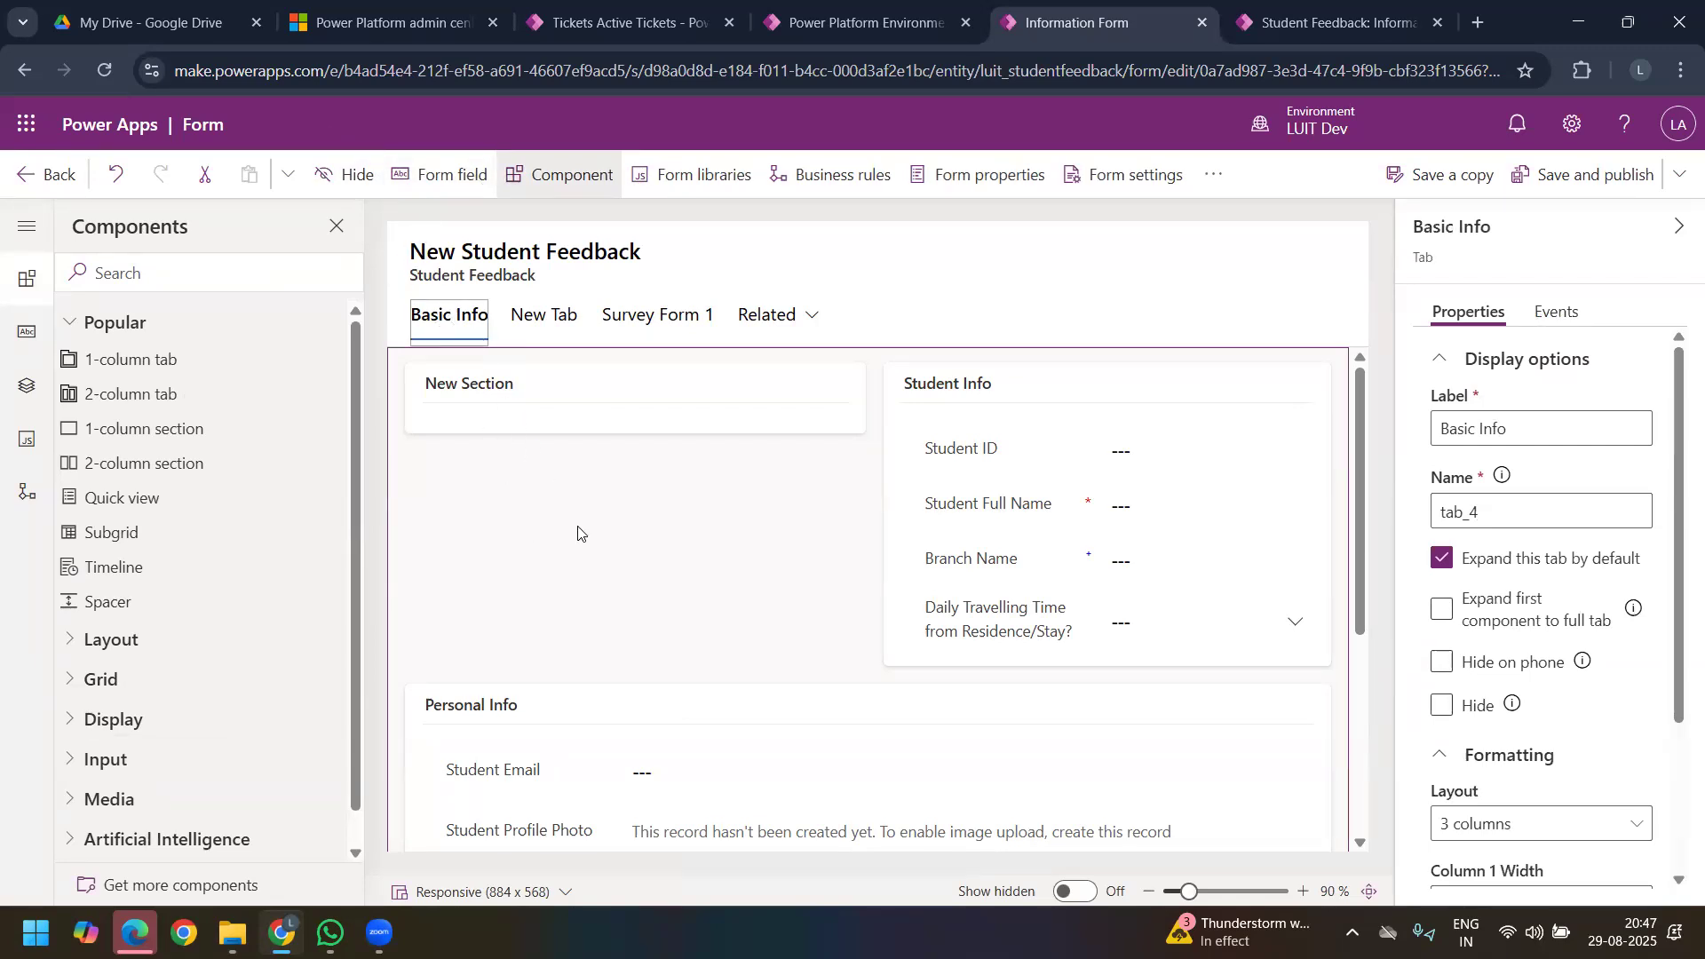
# Step: Add the unused Student lookup column to the College Info section on the New Tab, below Timezone of College
pyautogui.click(560, 320)
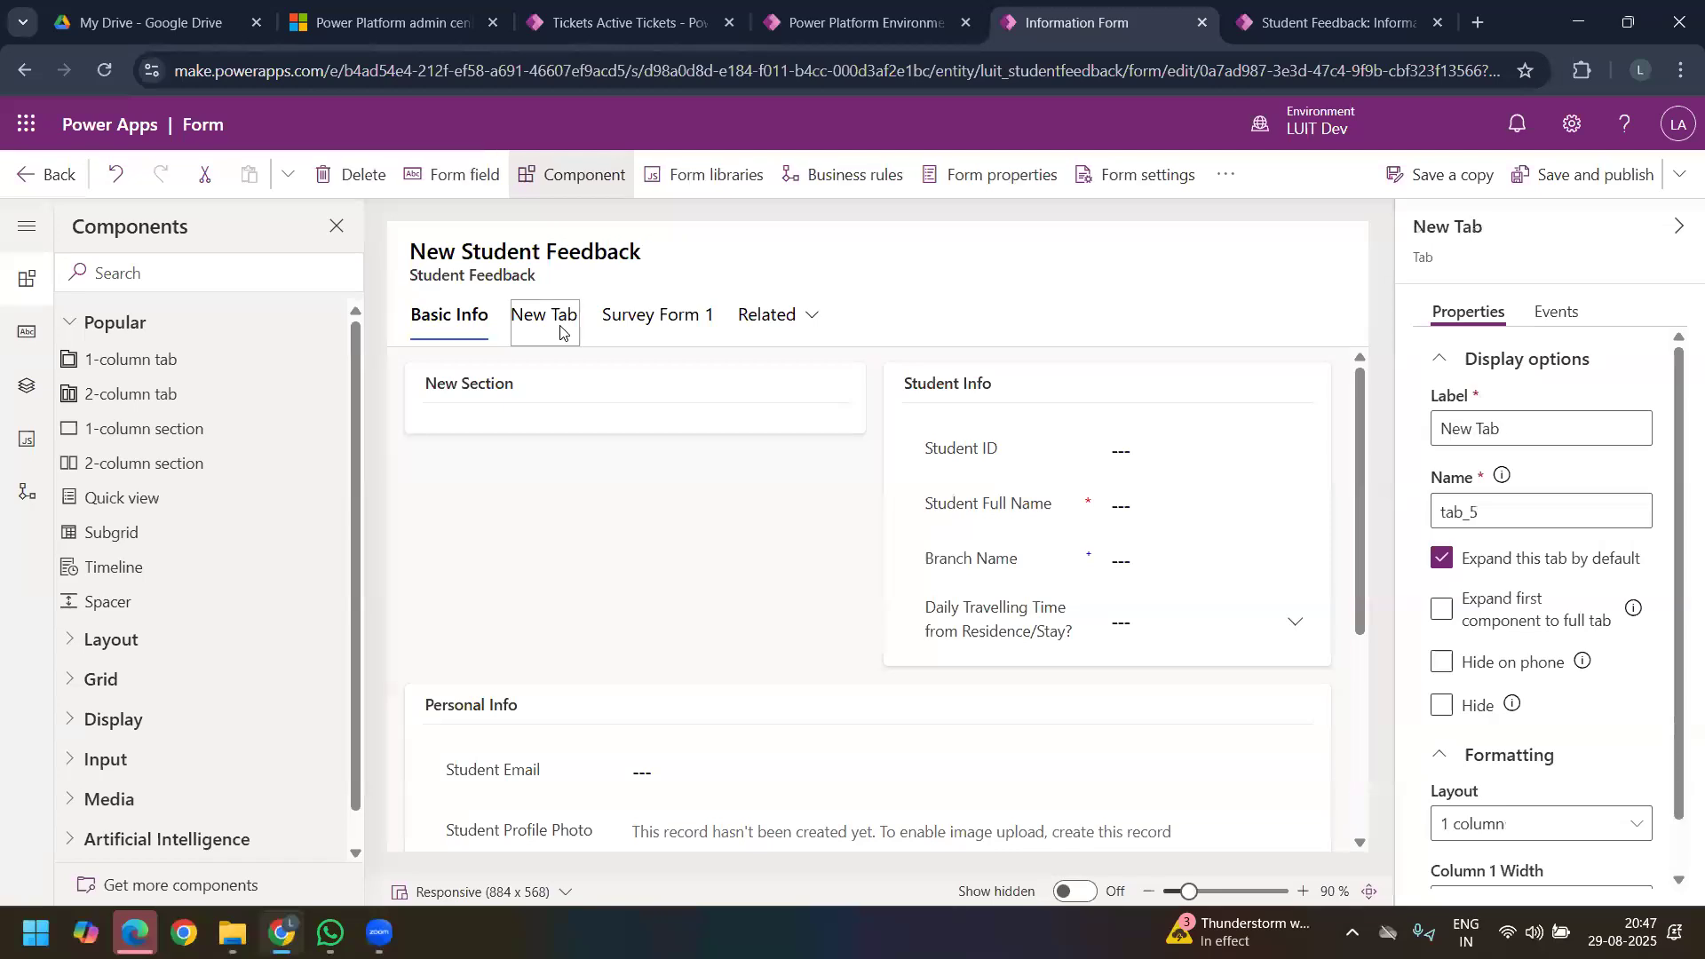
pyautogui.click(462, 615)
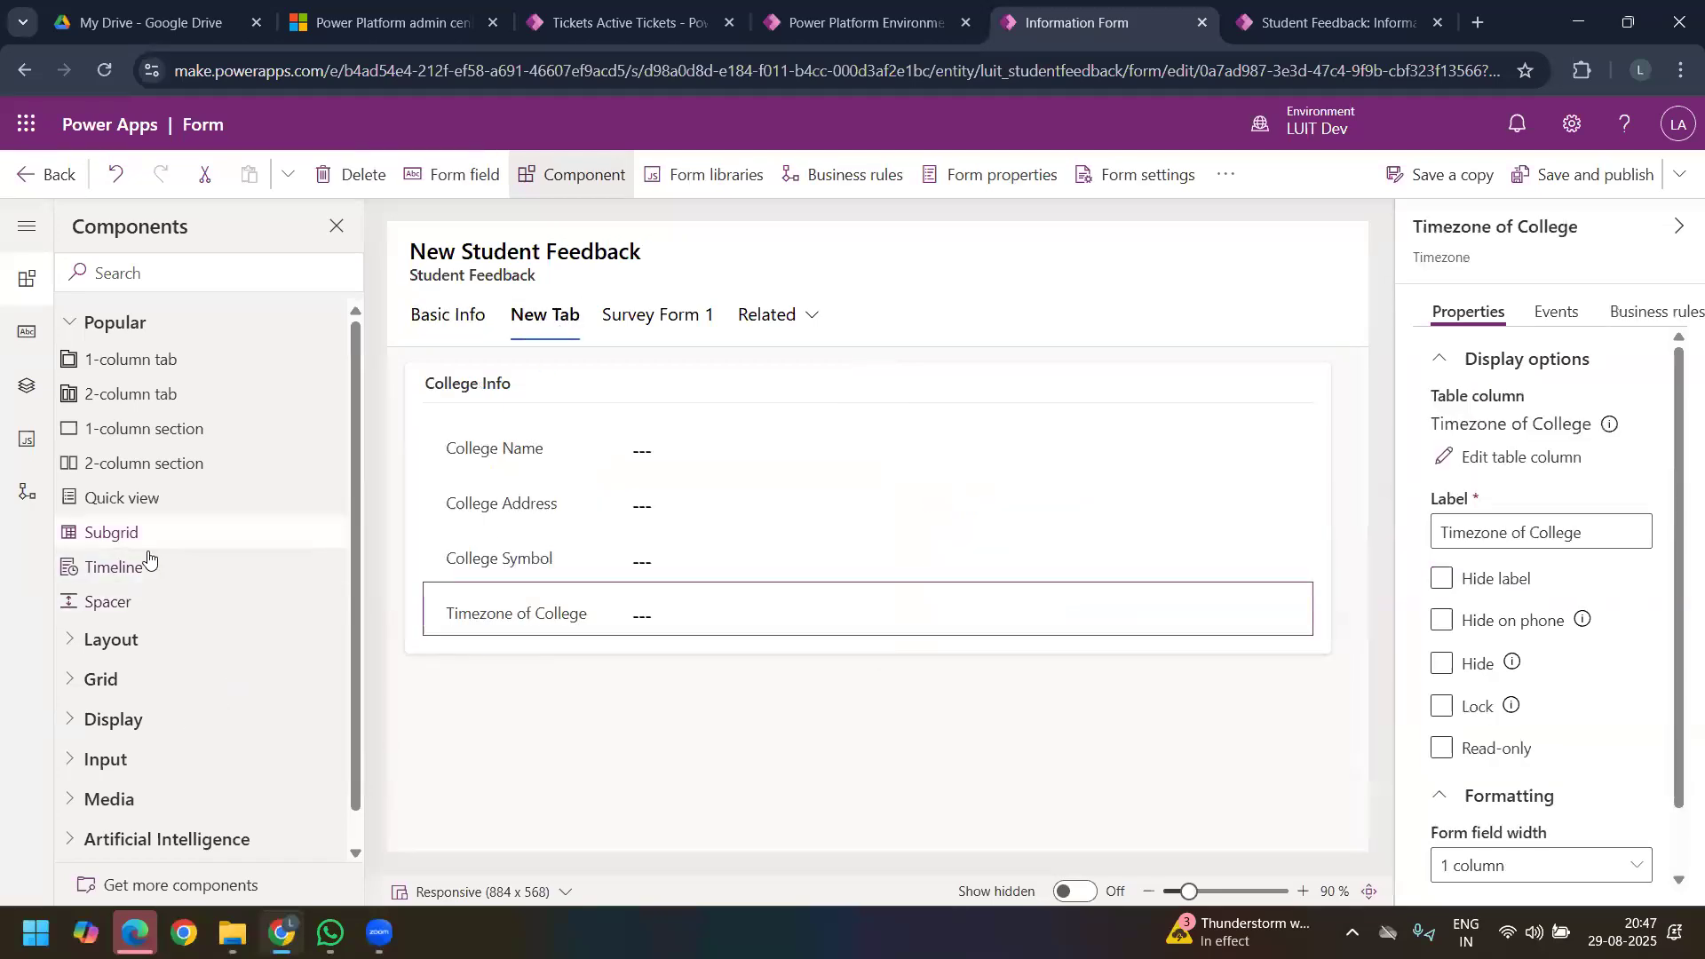
pyautogui.click(436, 193)
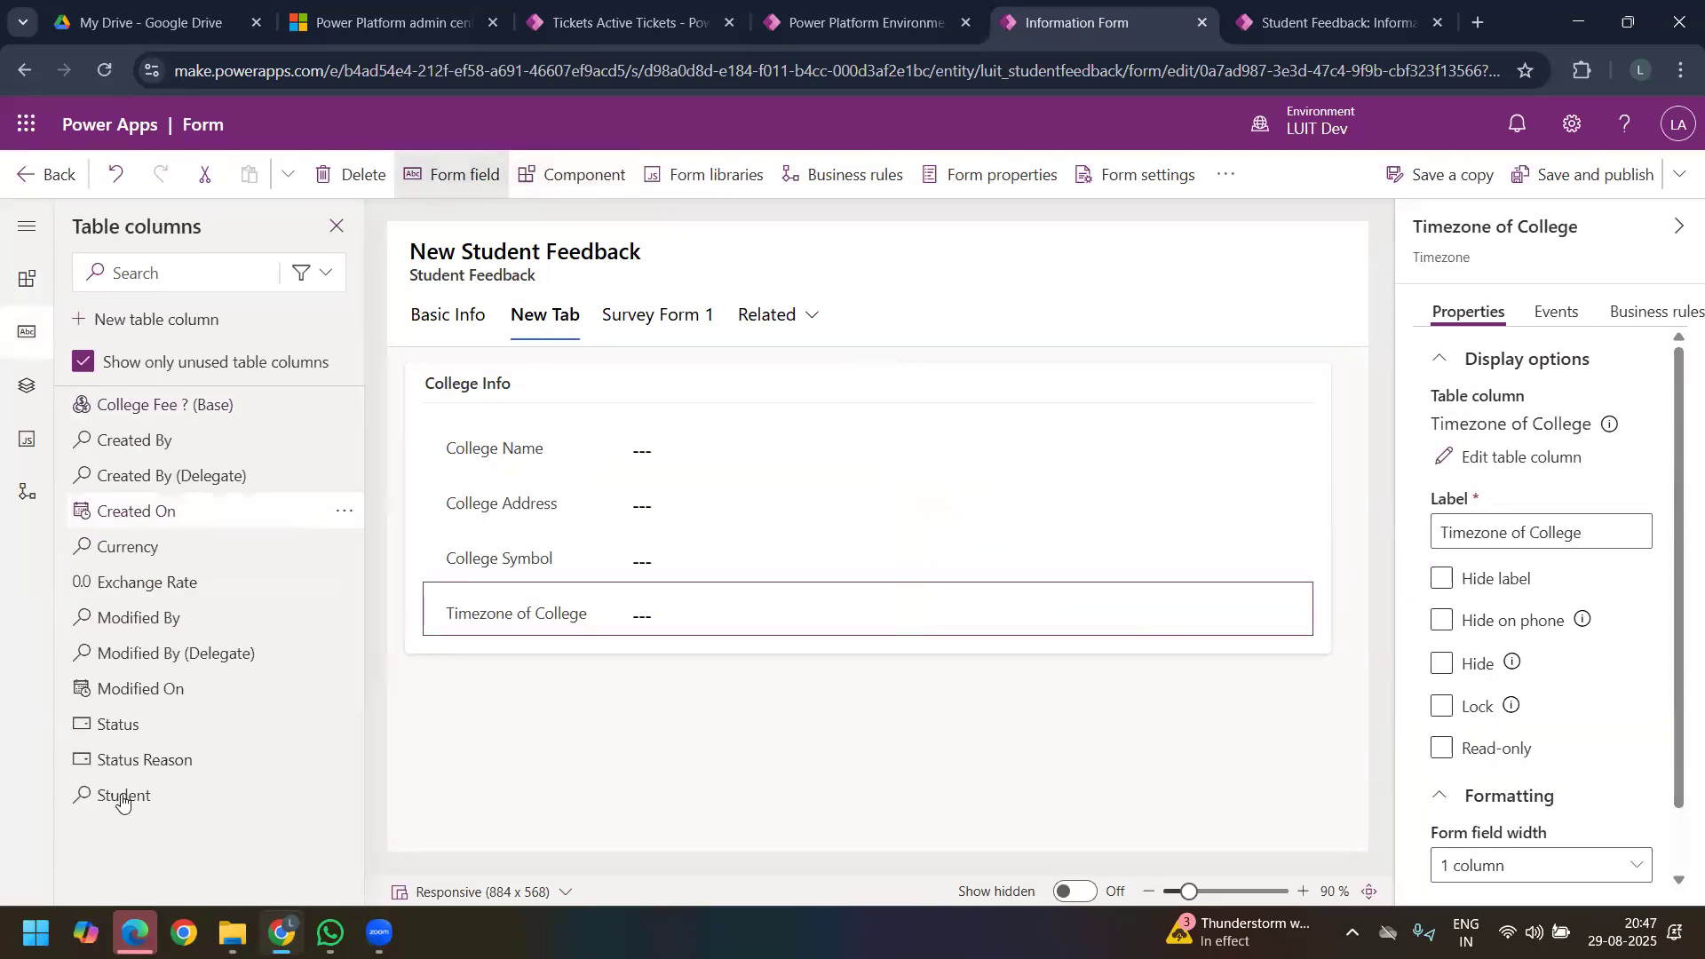
pyautogui.moveTo(152, 793); pyautogui.dragTo(543, 662)
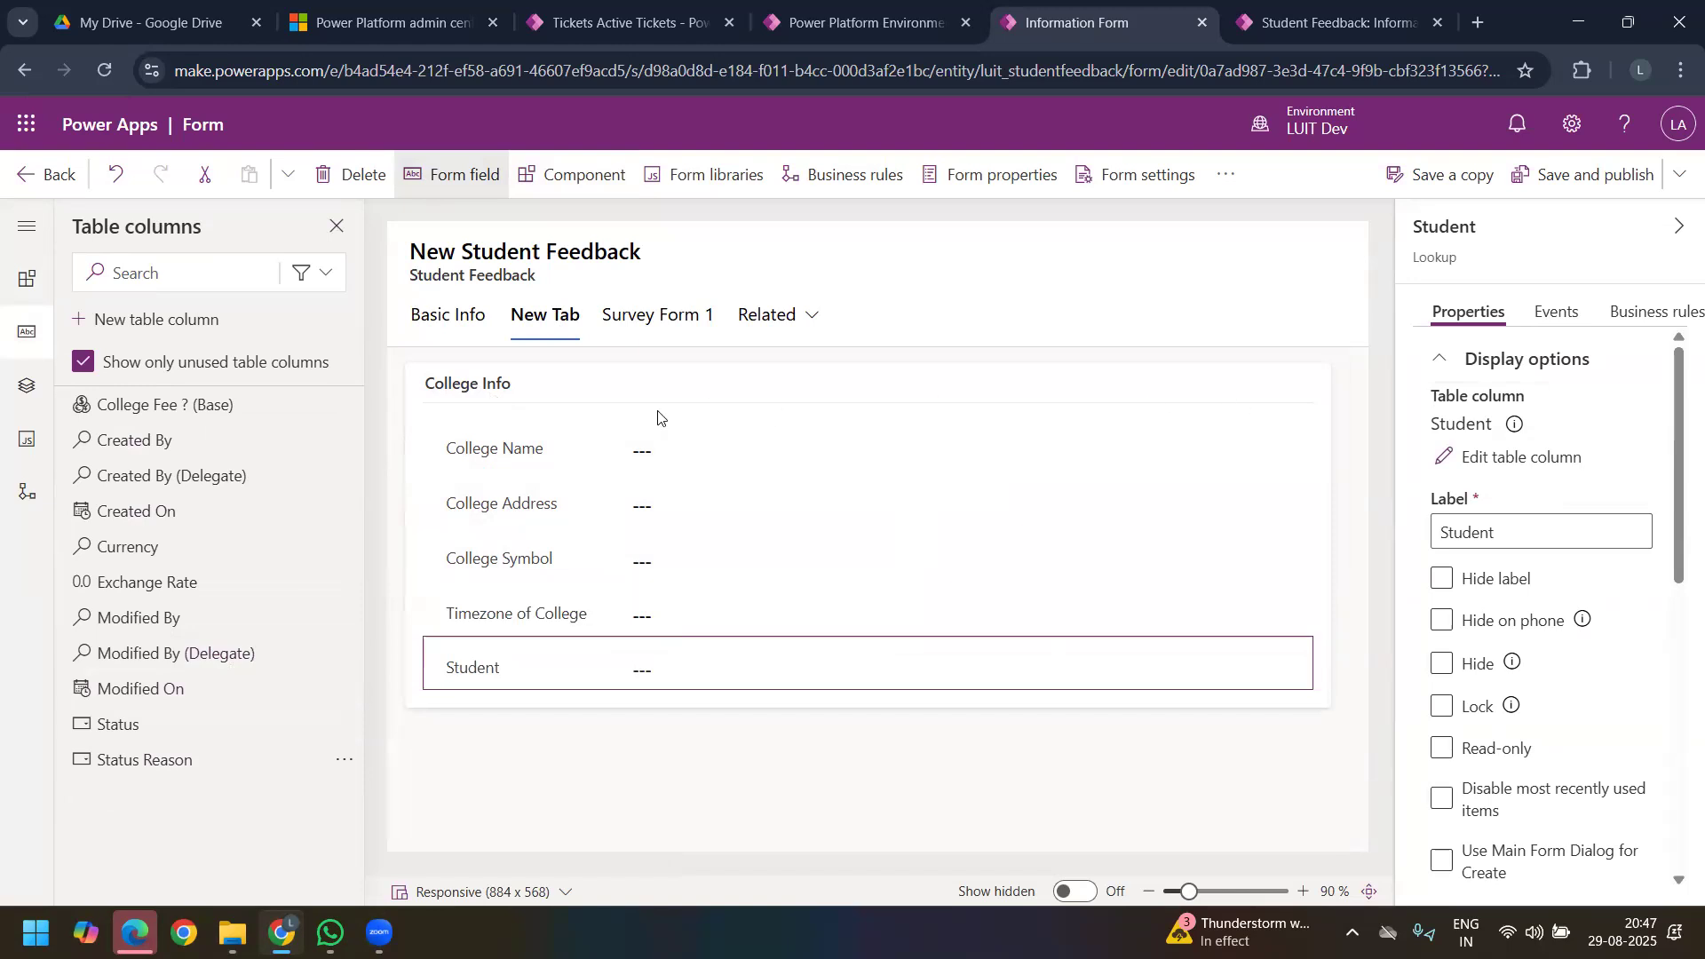
# Step: Rename the College Info section on the New Tab as General Info
pyautogui.click(513, 392)
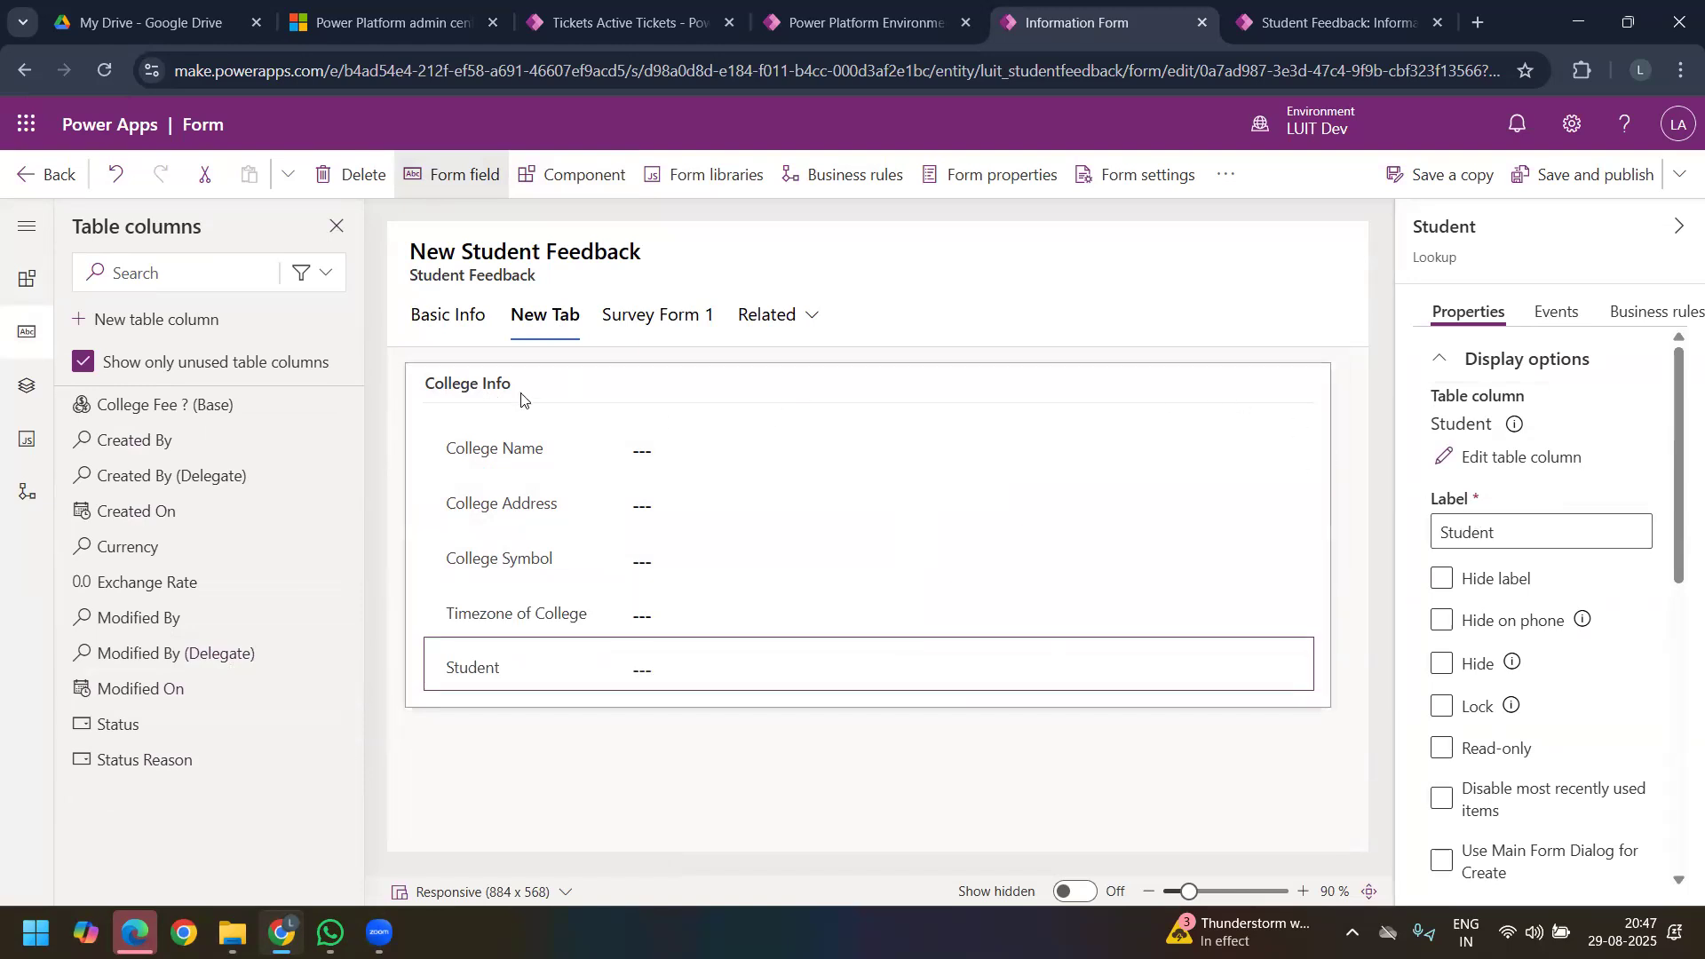
pyautogui.click(1495, 428)
pyautogui.doubleClick(1440, 427)
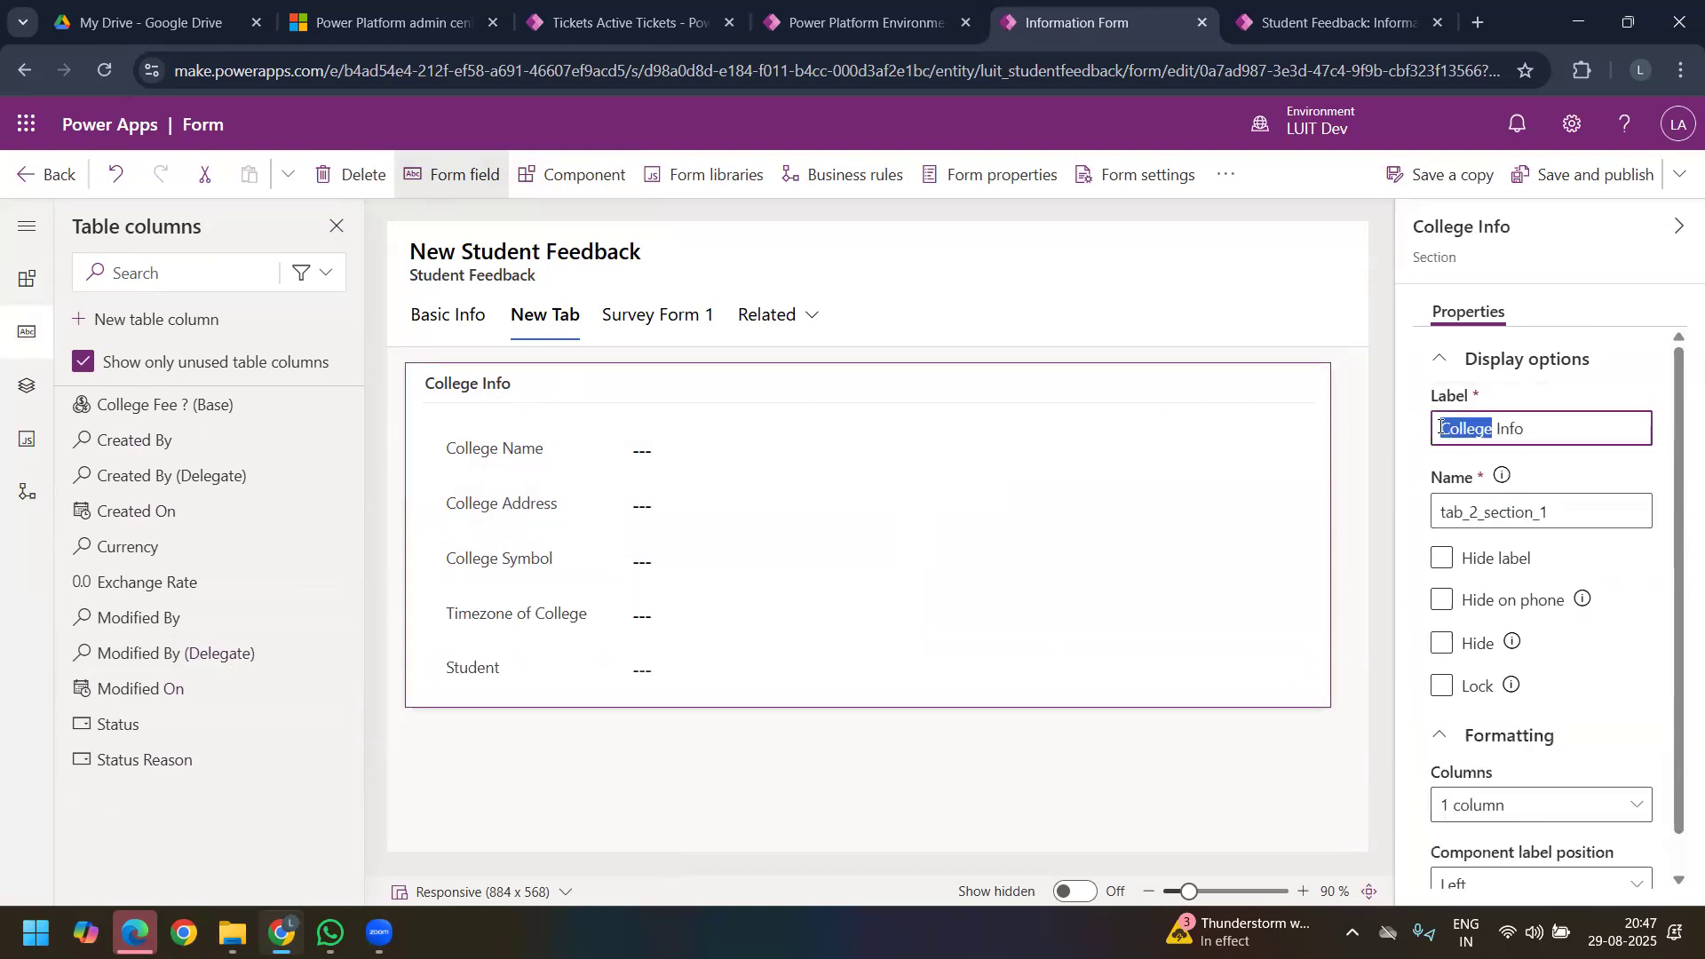
pyautogui.write('General')
pyautogui.click(902, 313)
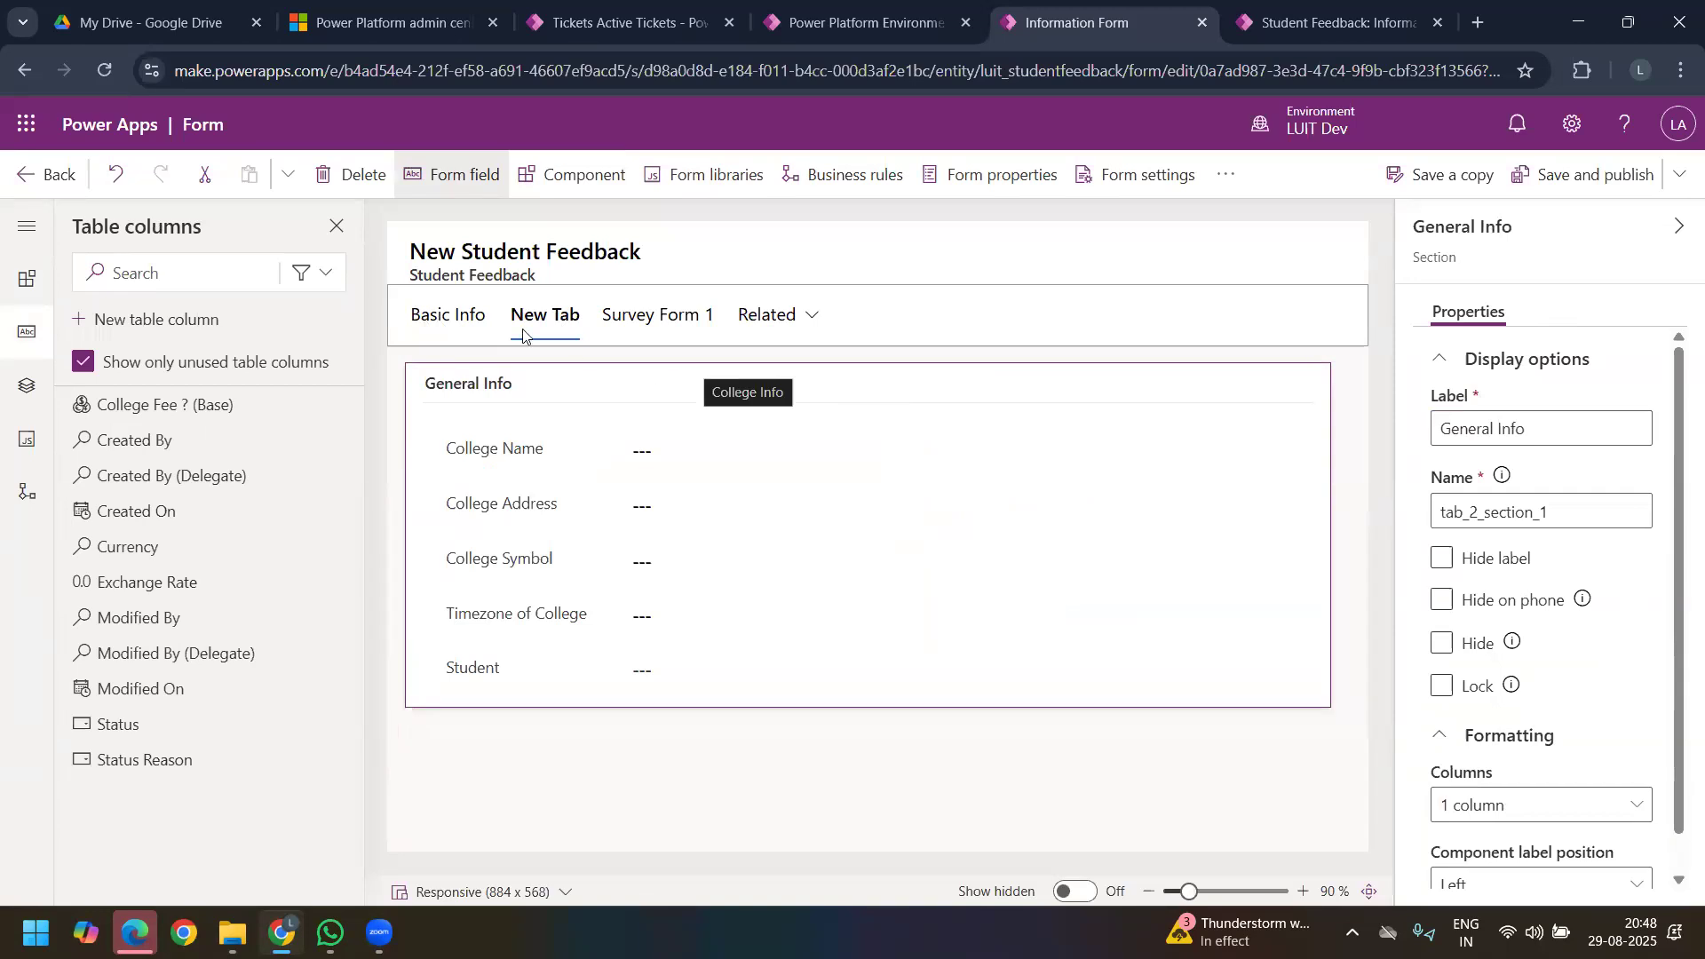
# Step: Change the Student Full Name table column in the Student Info section to Optional and save the column
pyautogui.click(456, 322)
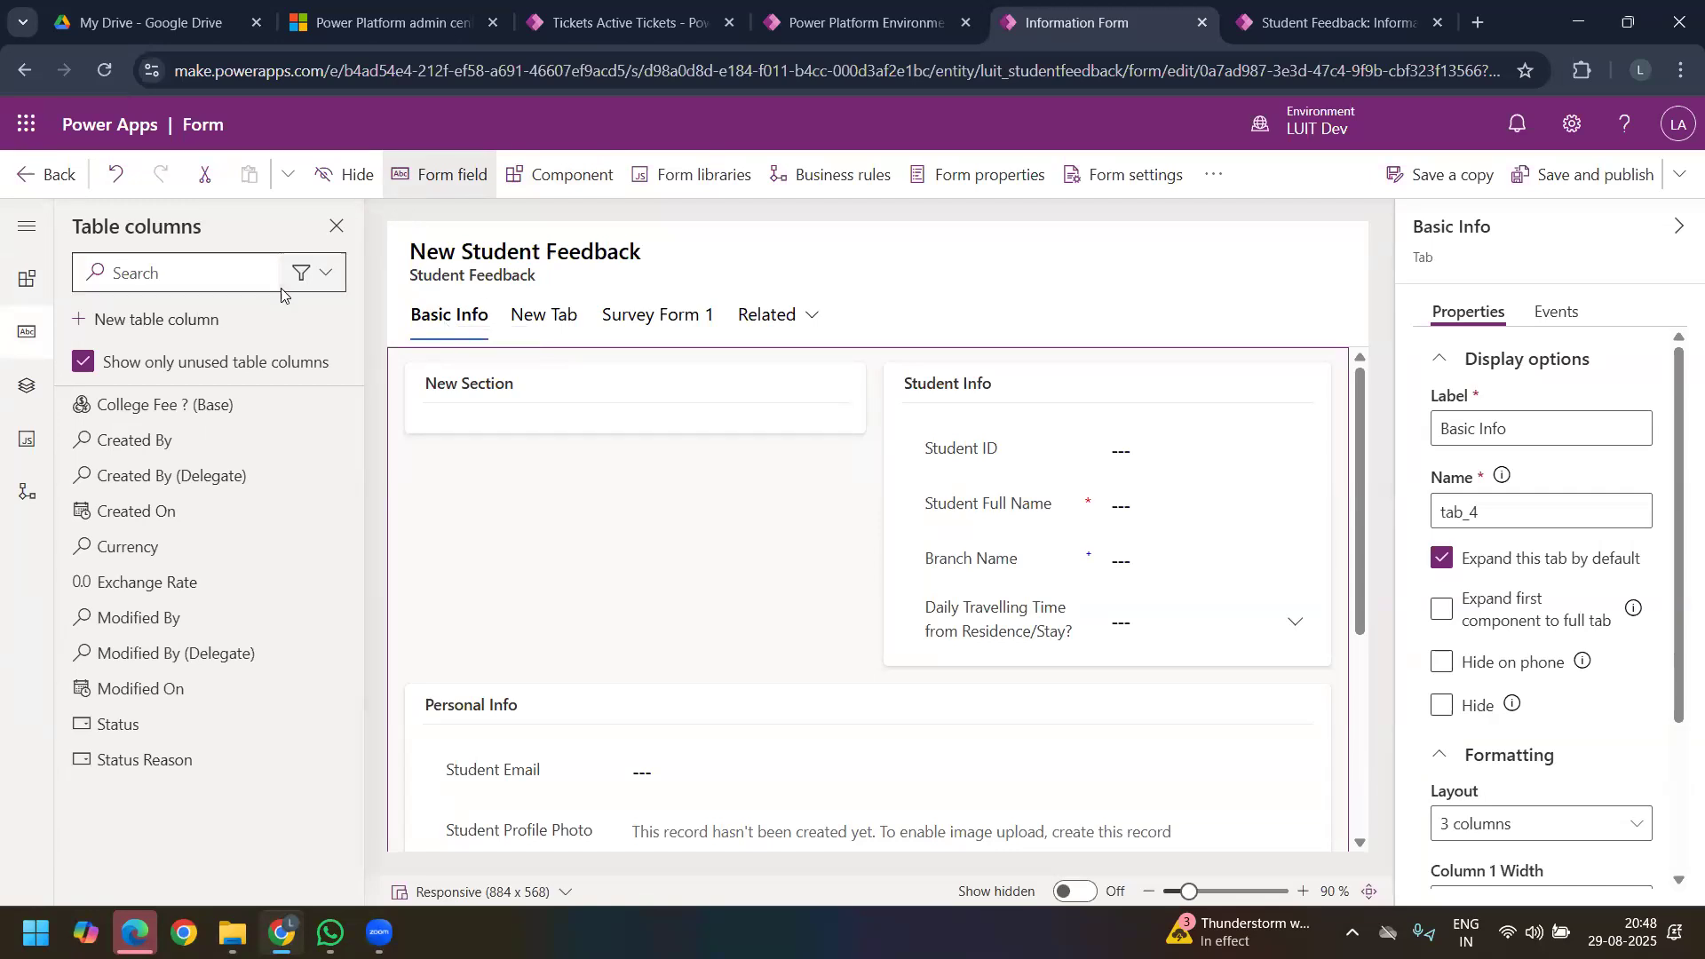
pyautogui.click(1208, 176)
pyautogui.click(1030, 377)
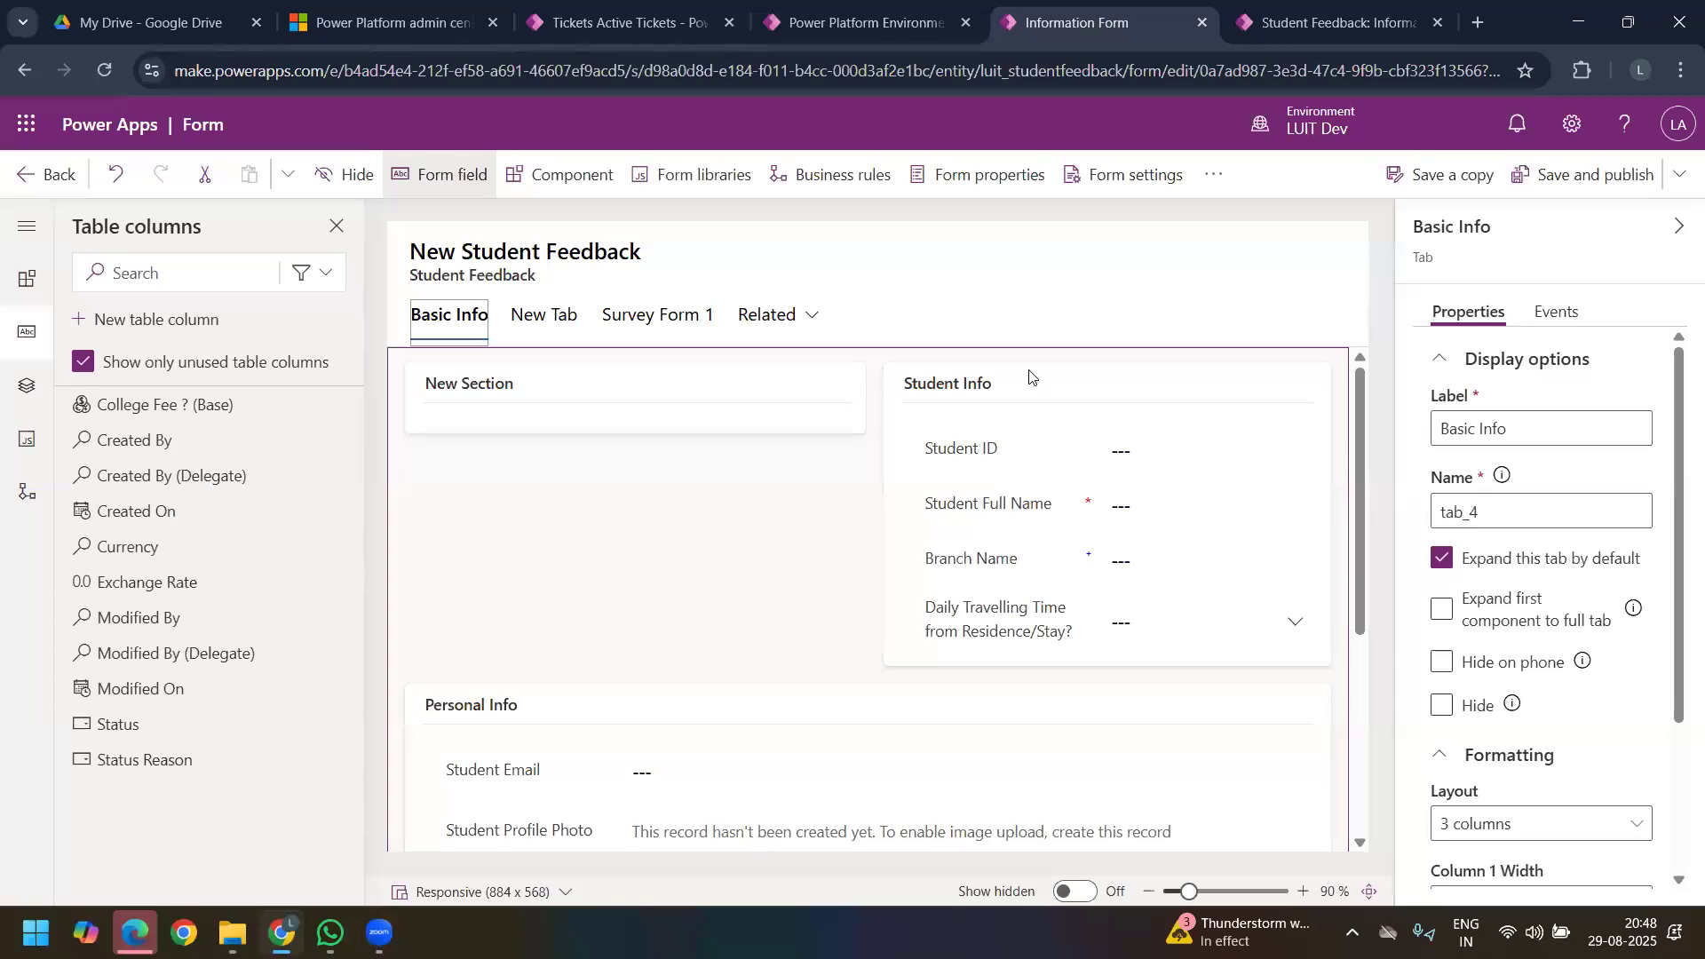
pyautogui.click(1009, 512)
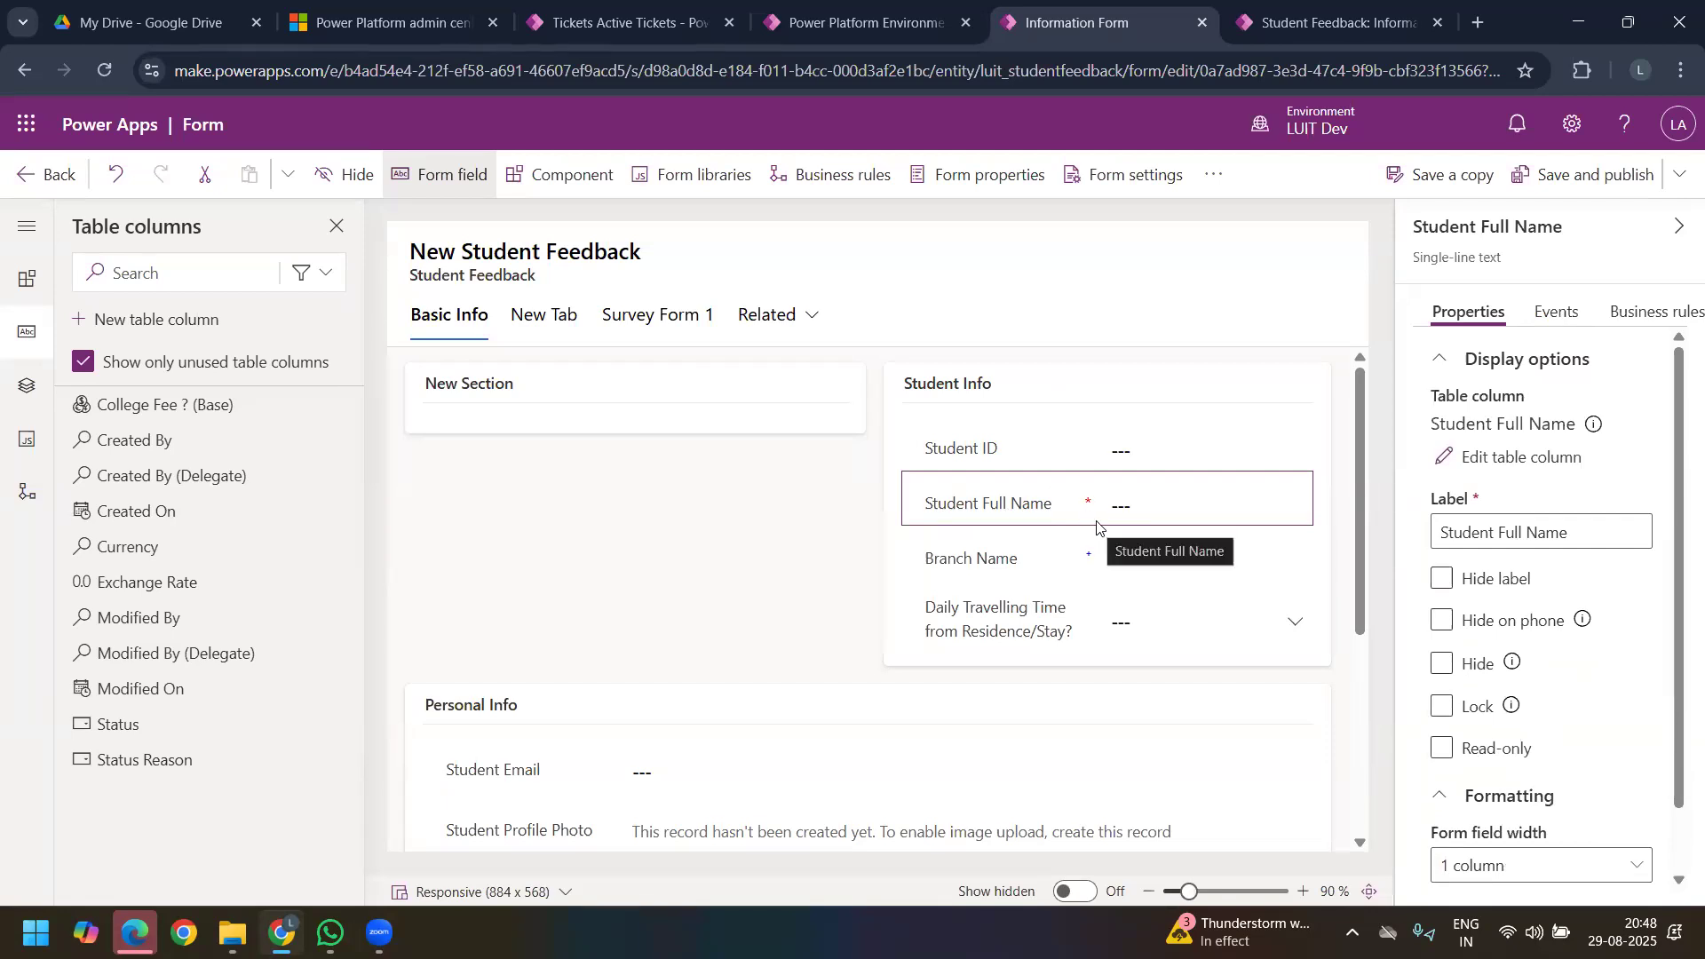
pyautogui.rightClick(1065, 503)
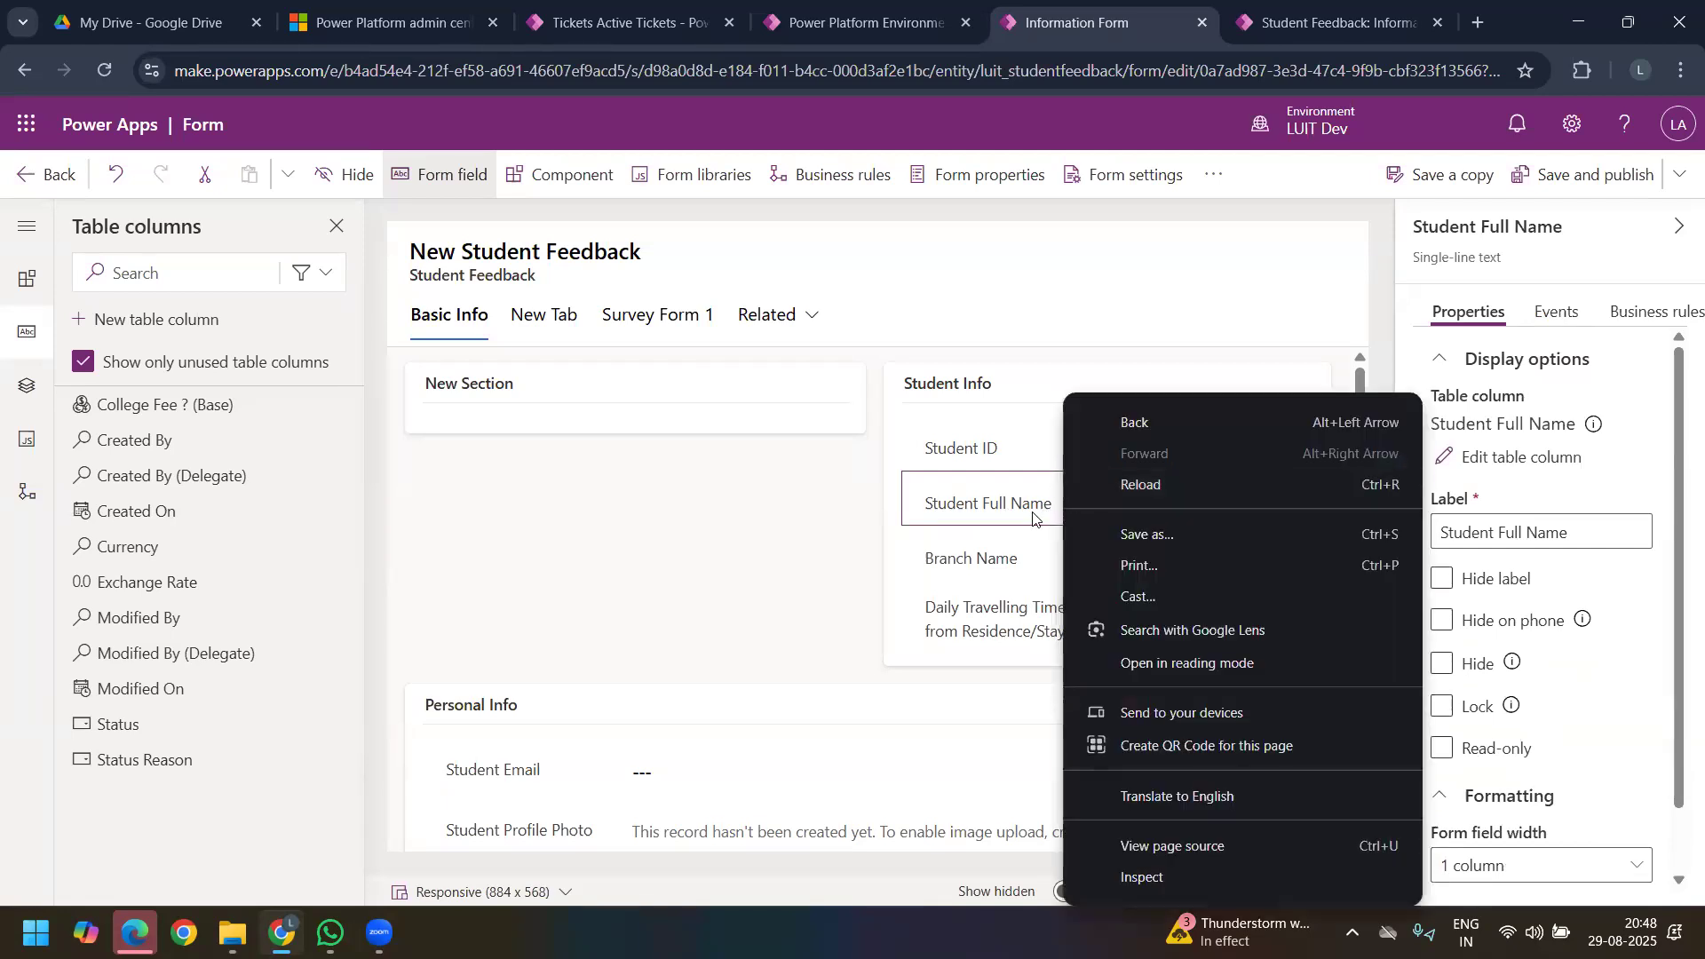
pyautogui.press('Escape')
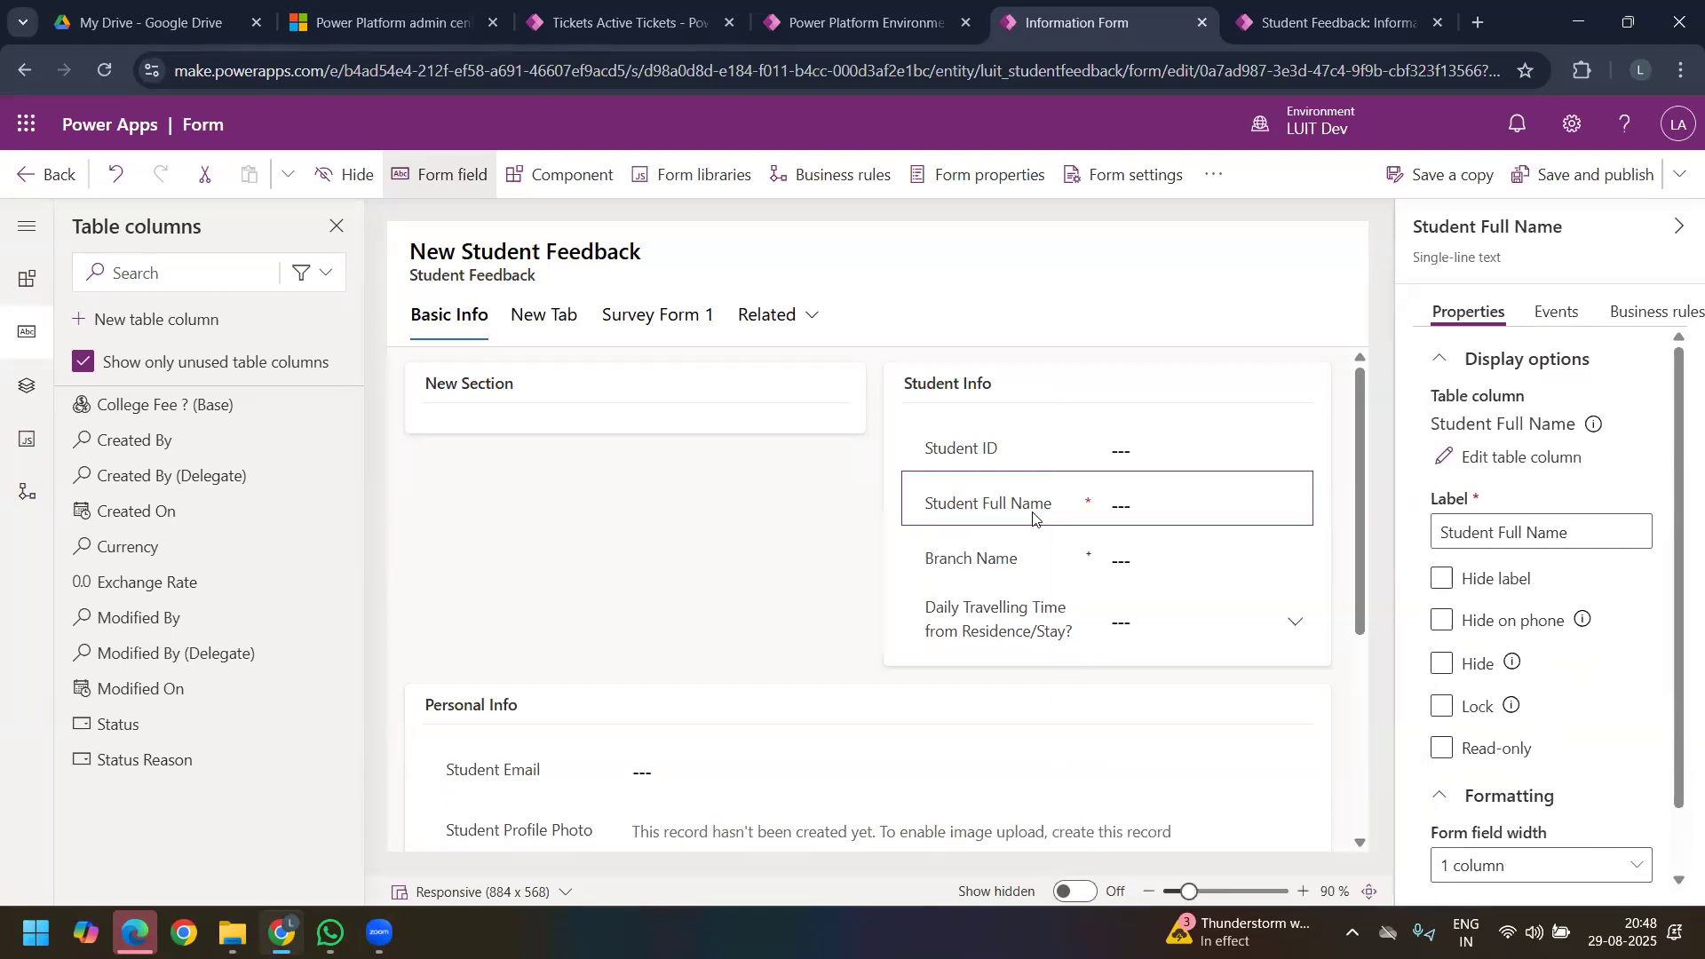
pyautogui.click(1467, 458)
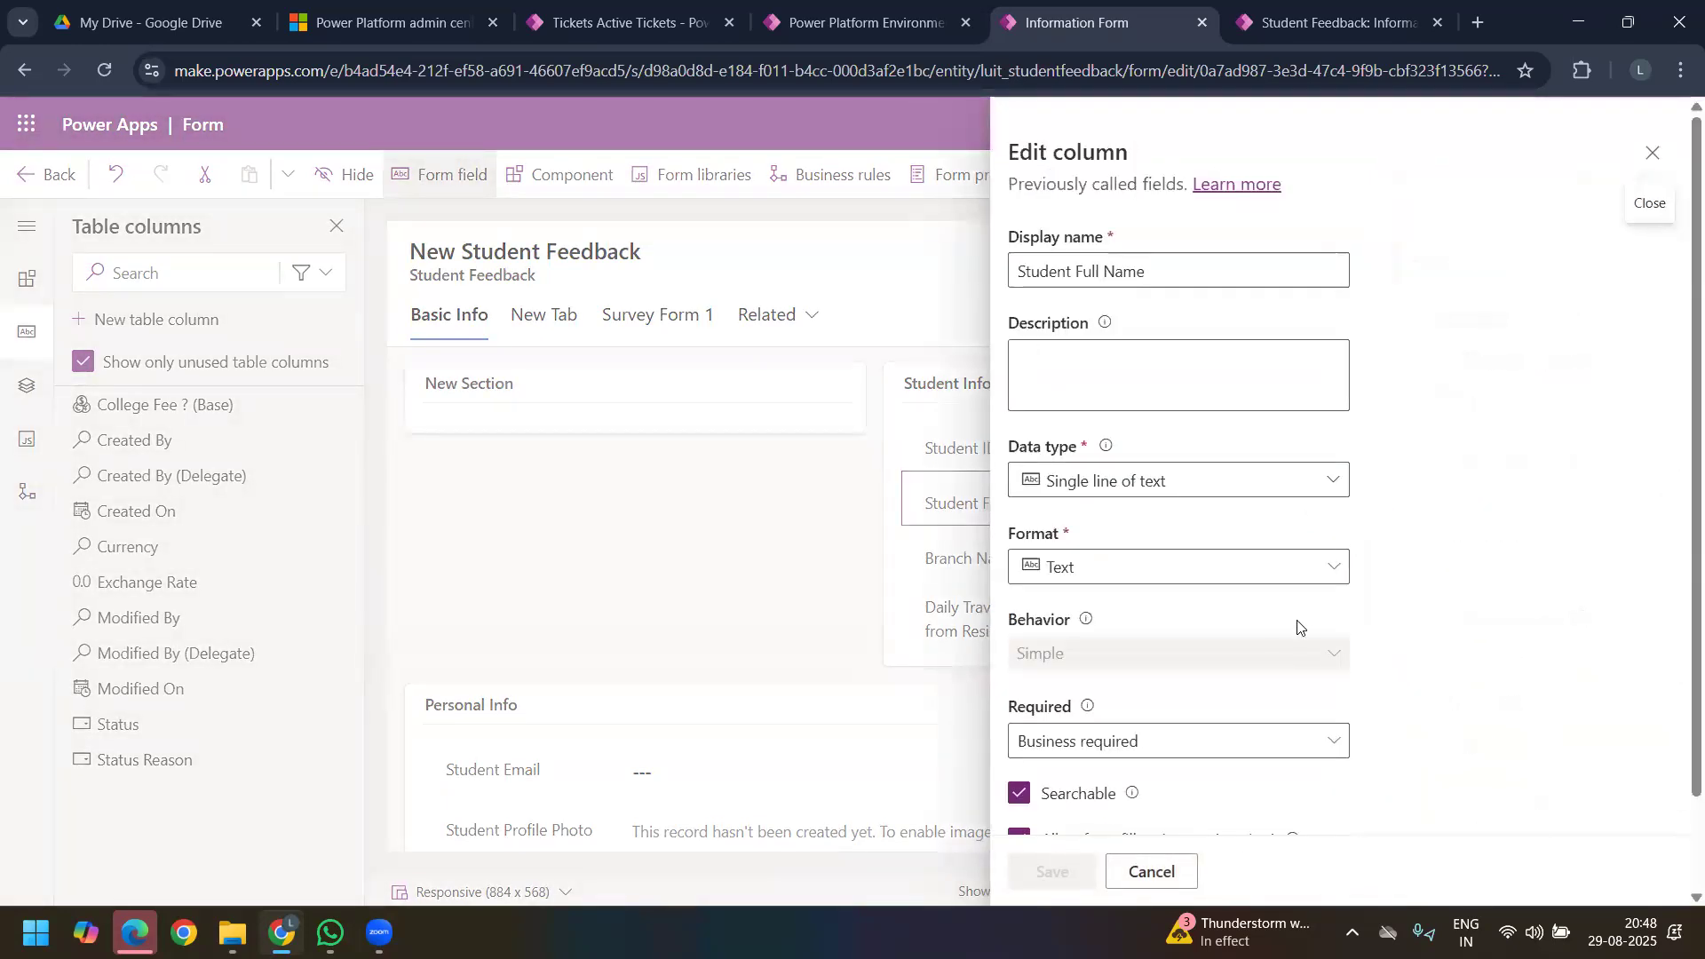
pyautogui.scroll(-3, 1261, 631)
pyautogui.click(1217, 634)
pyautogui.click(1079, 749)
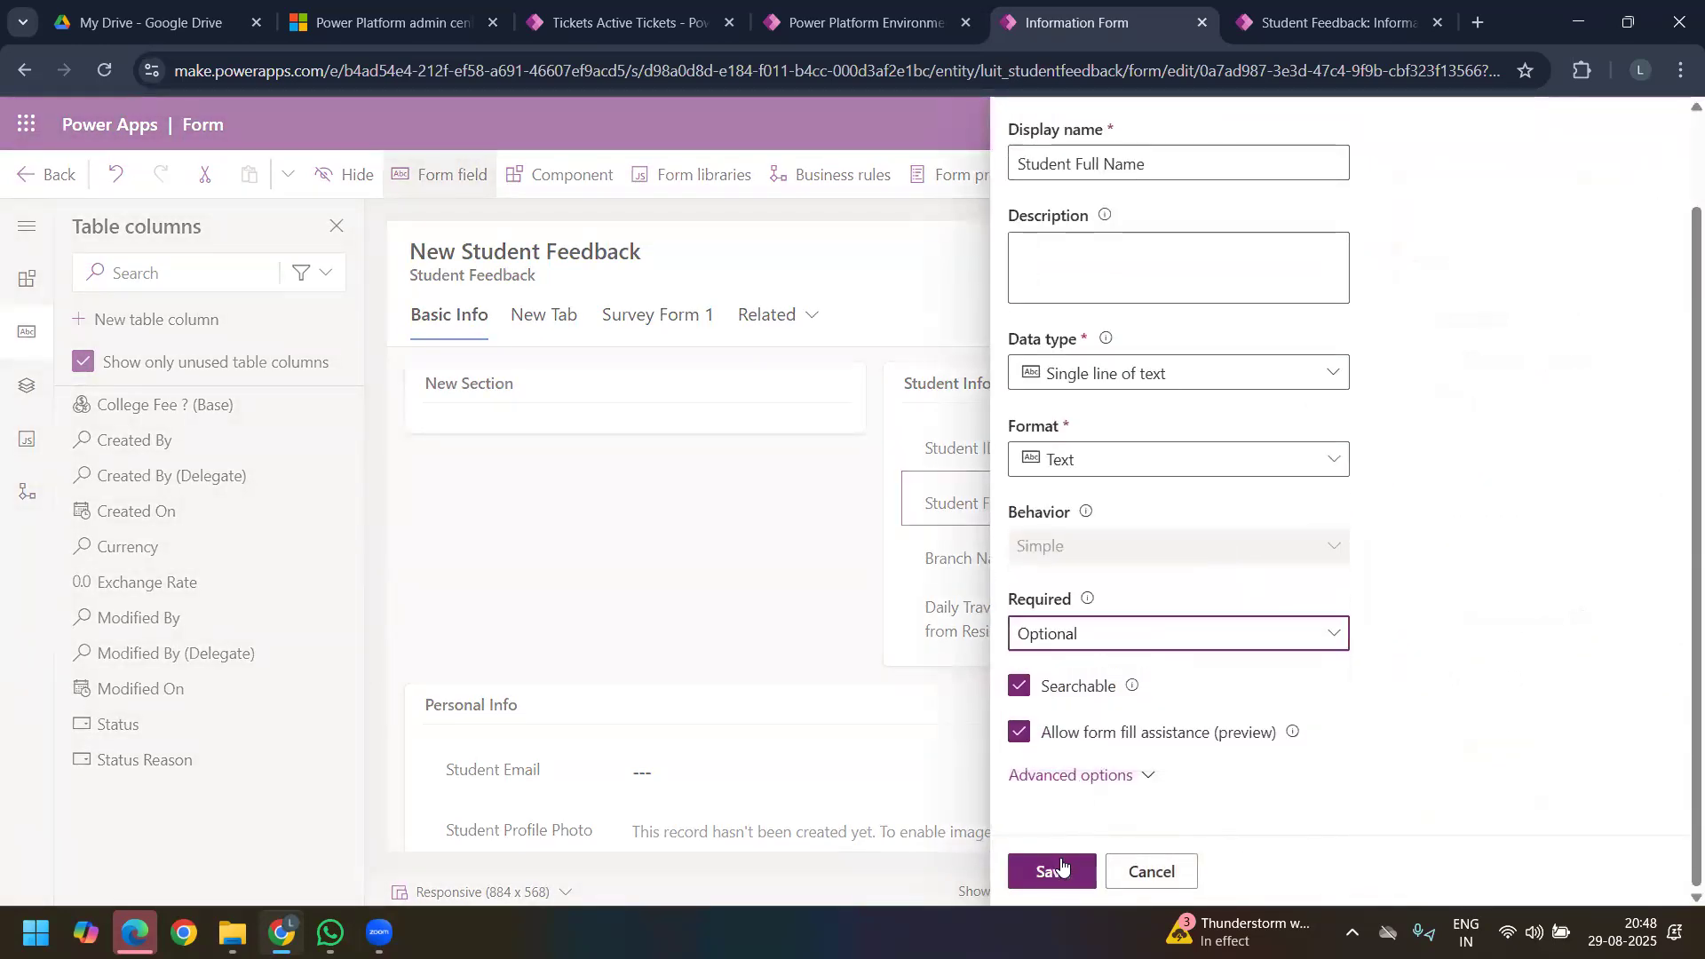
pyautogui.click(1053, 870)
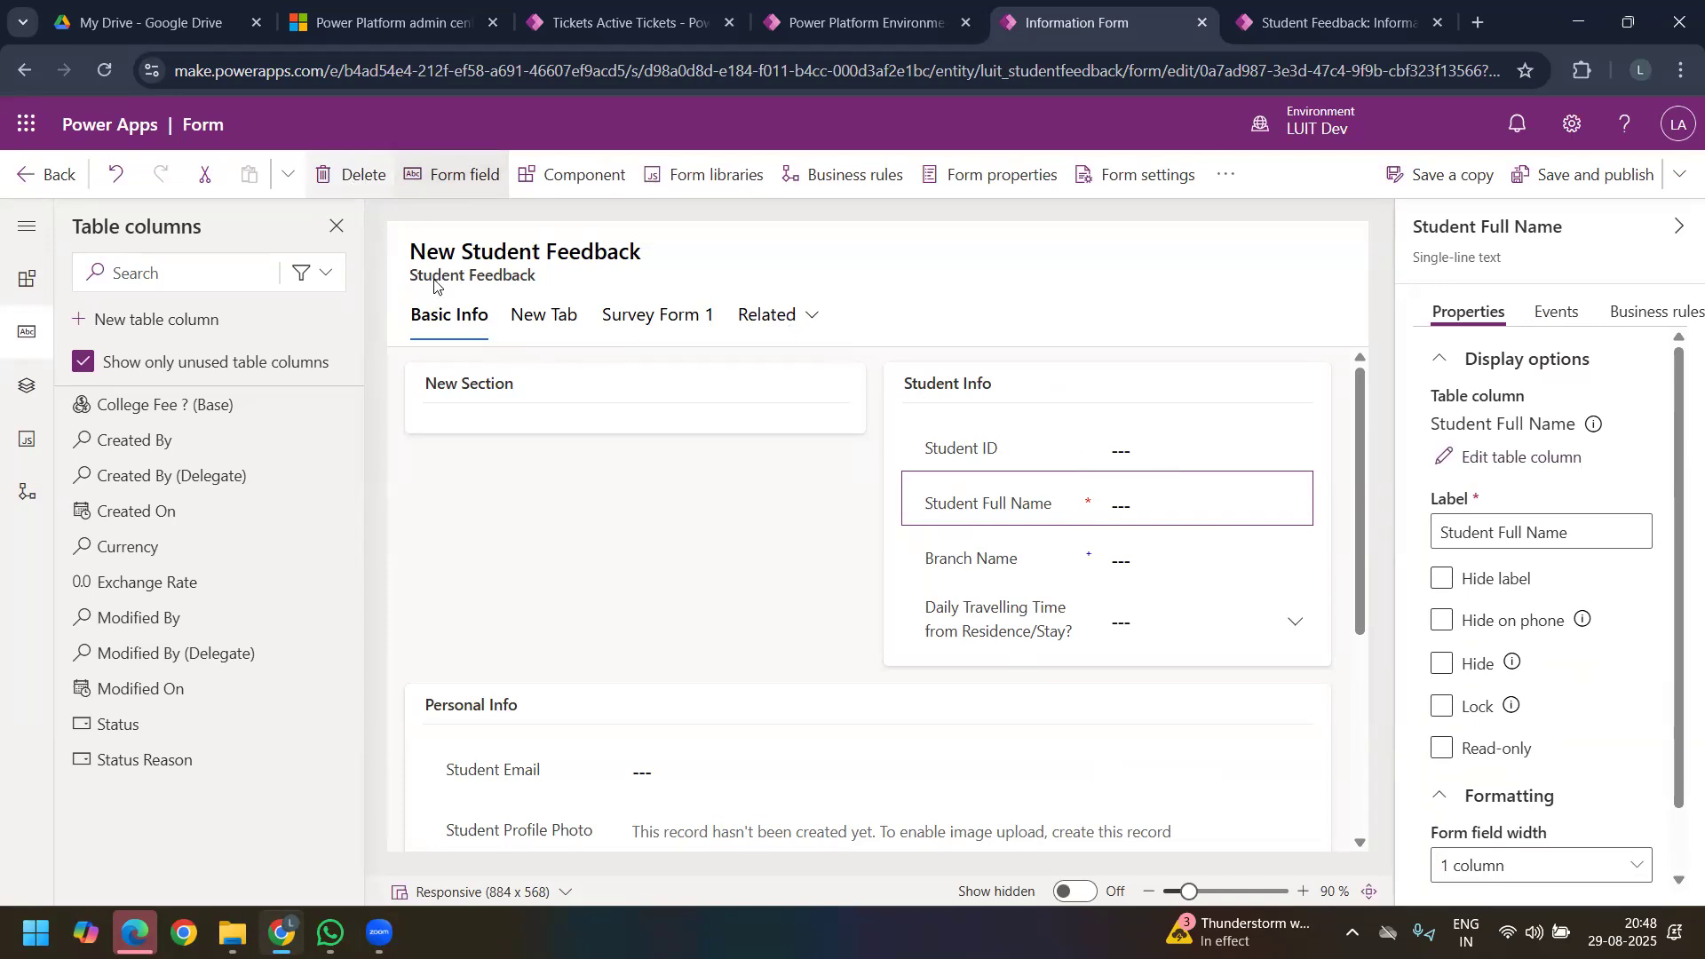
# Step: Delete the Basic Info tab from the form and set the New Tab's label to General
pyautogui.click(450, 316)
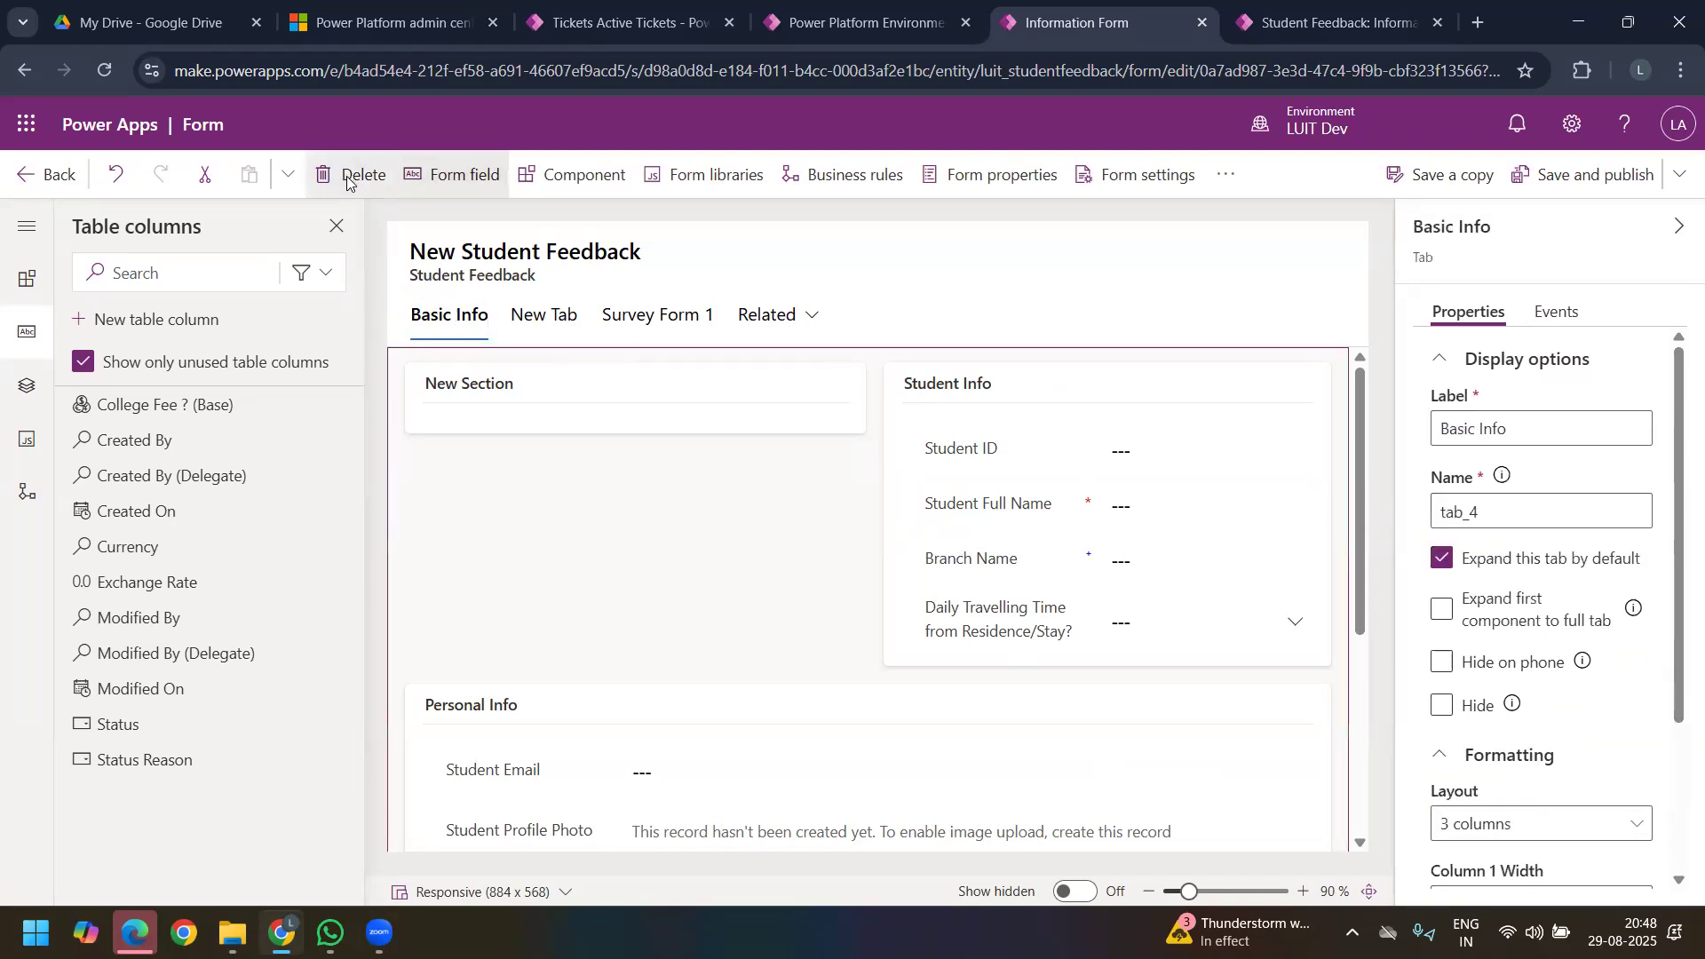
pyautogui.click(400, 281)
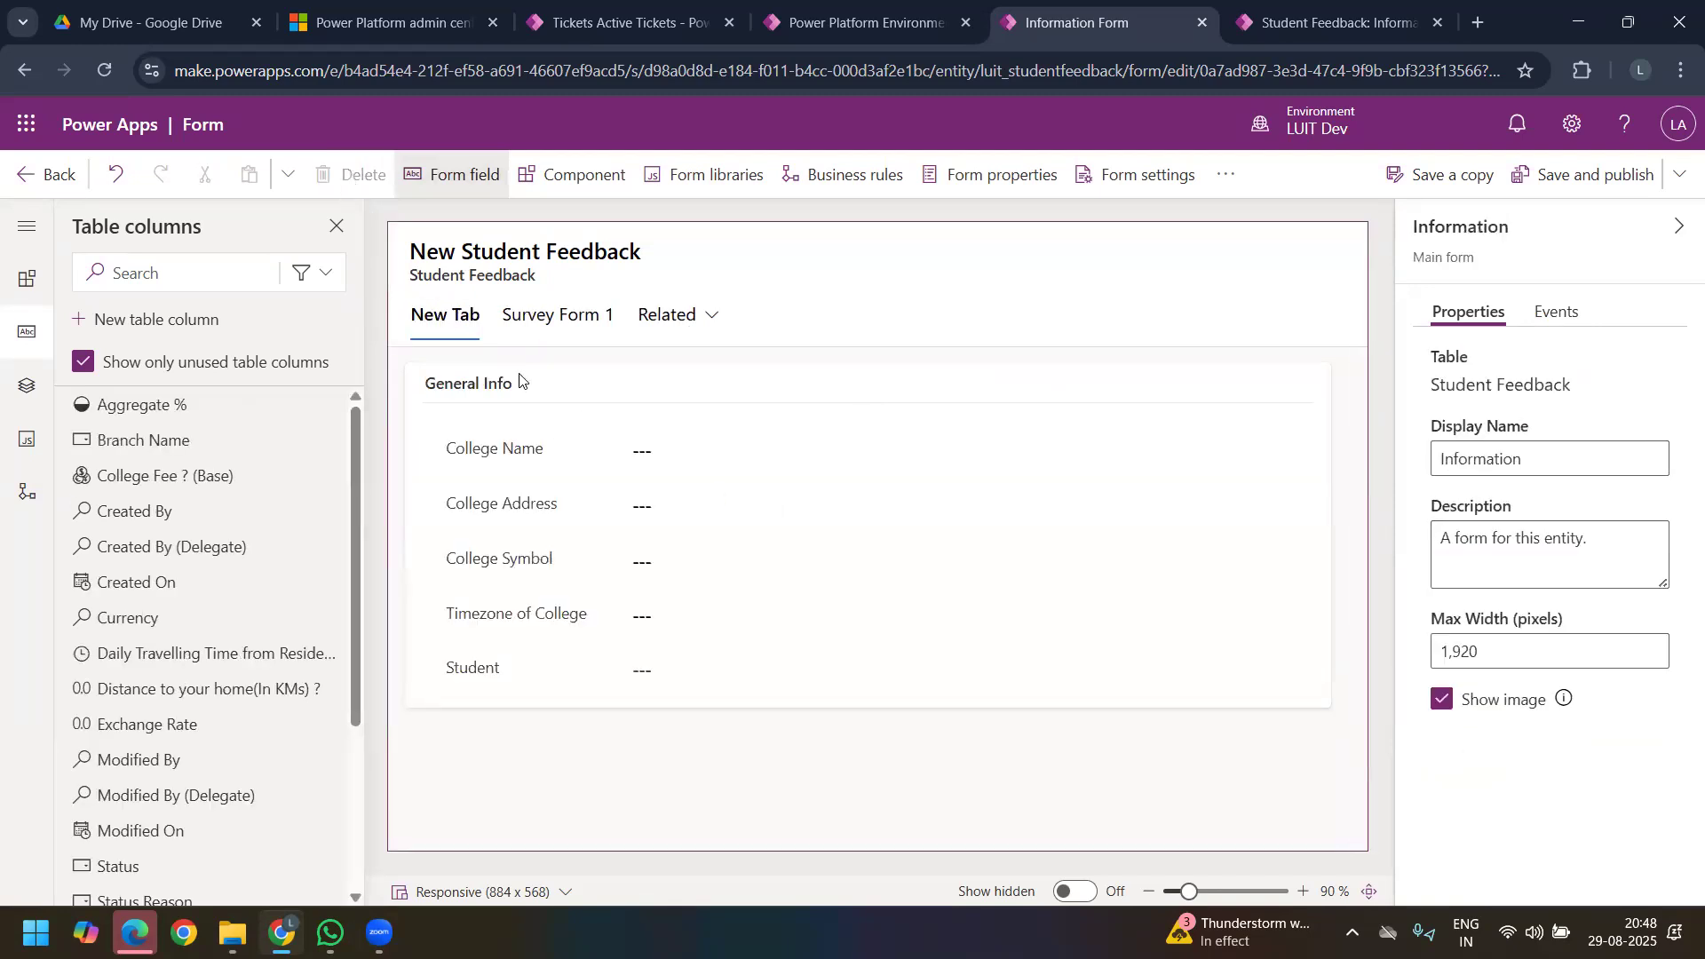
pyautogui.click(1541, 458)
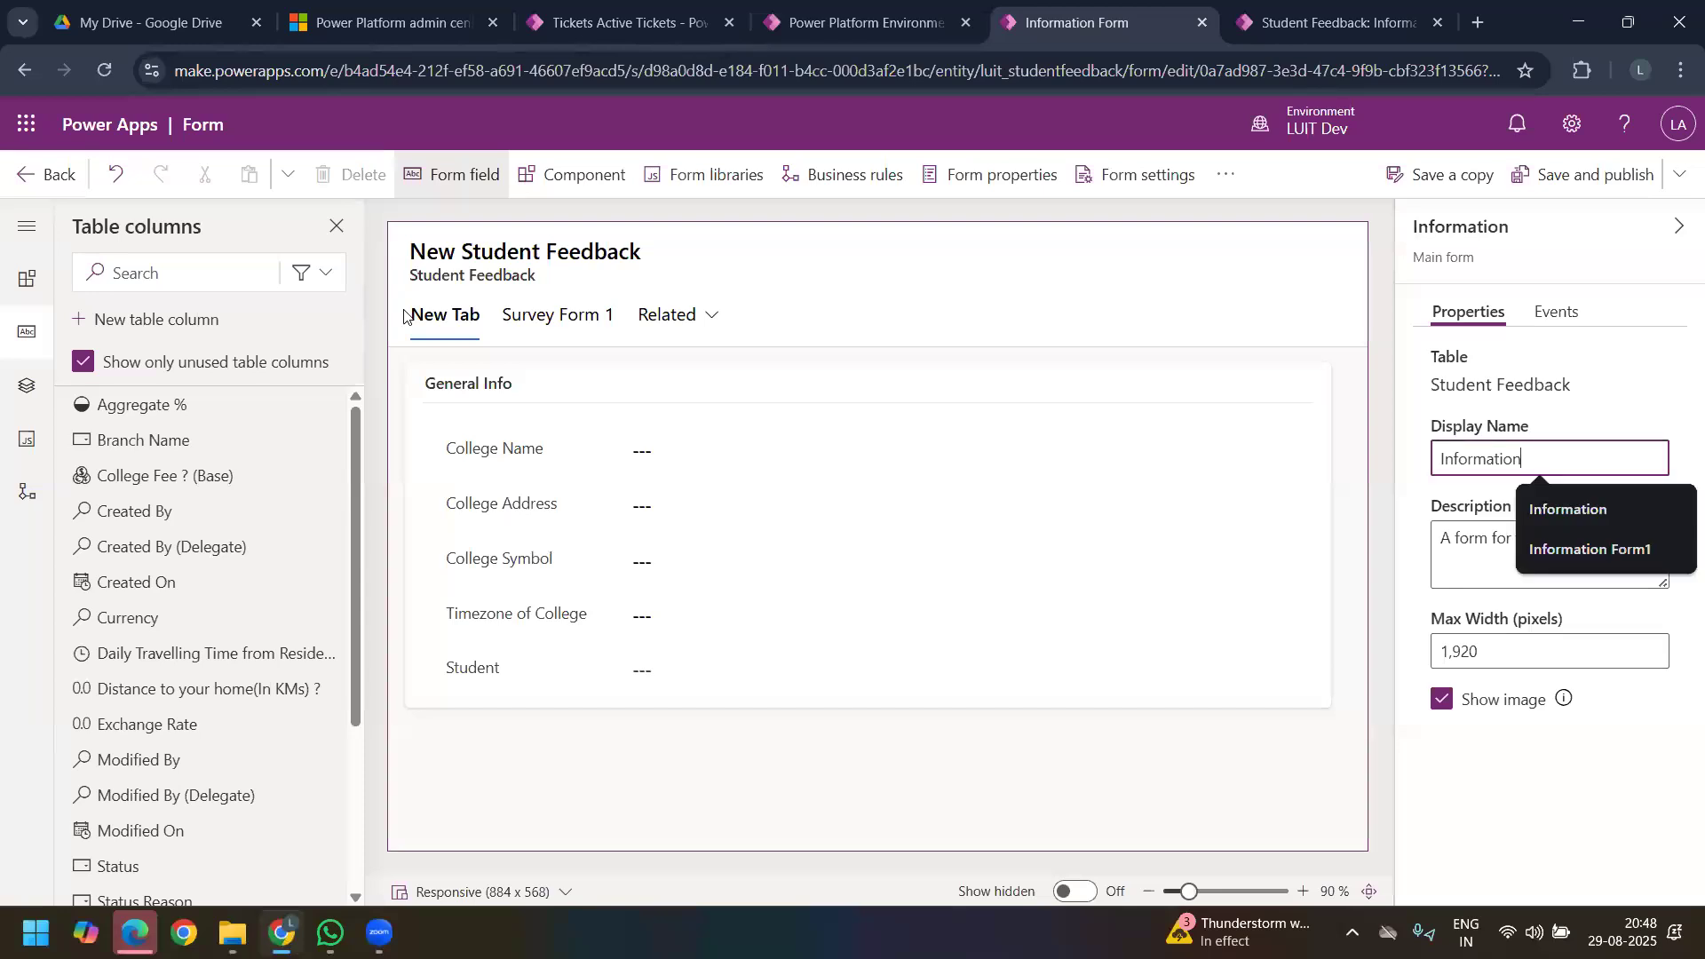
pyautogui.click(454, 331)
pyautogui.tripleClick(1523, 435)
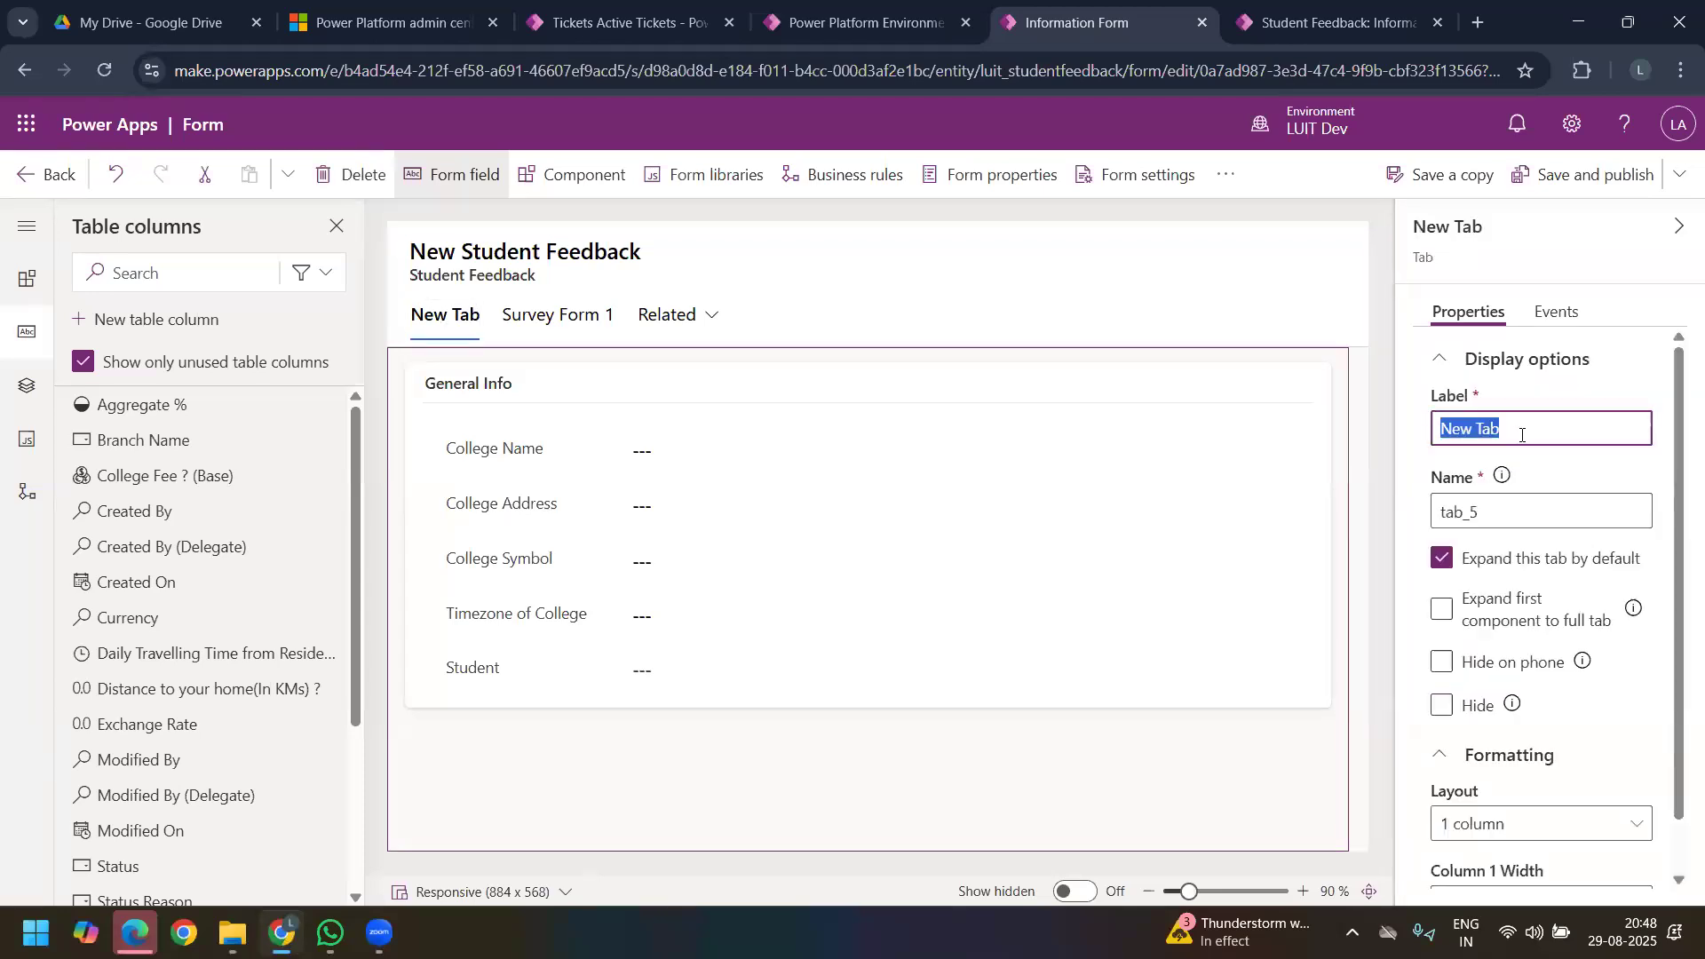
pyautogui.write('General')
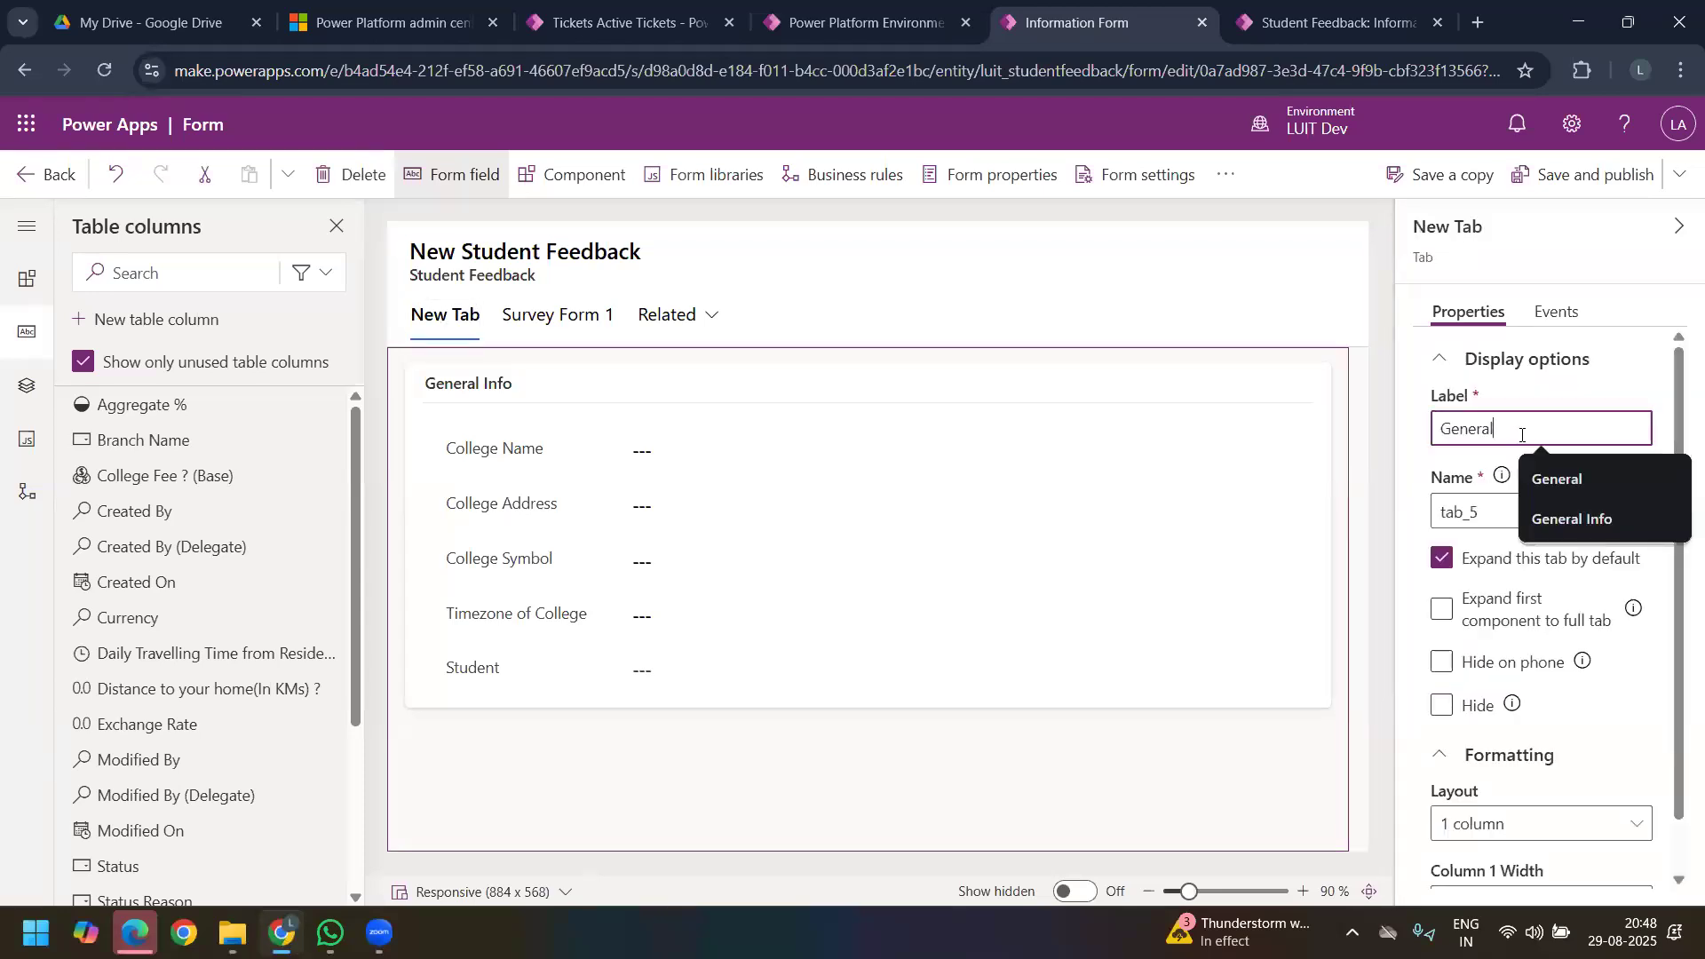
pyautogui.click(924, 312)
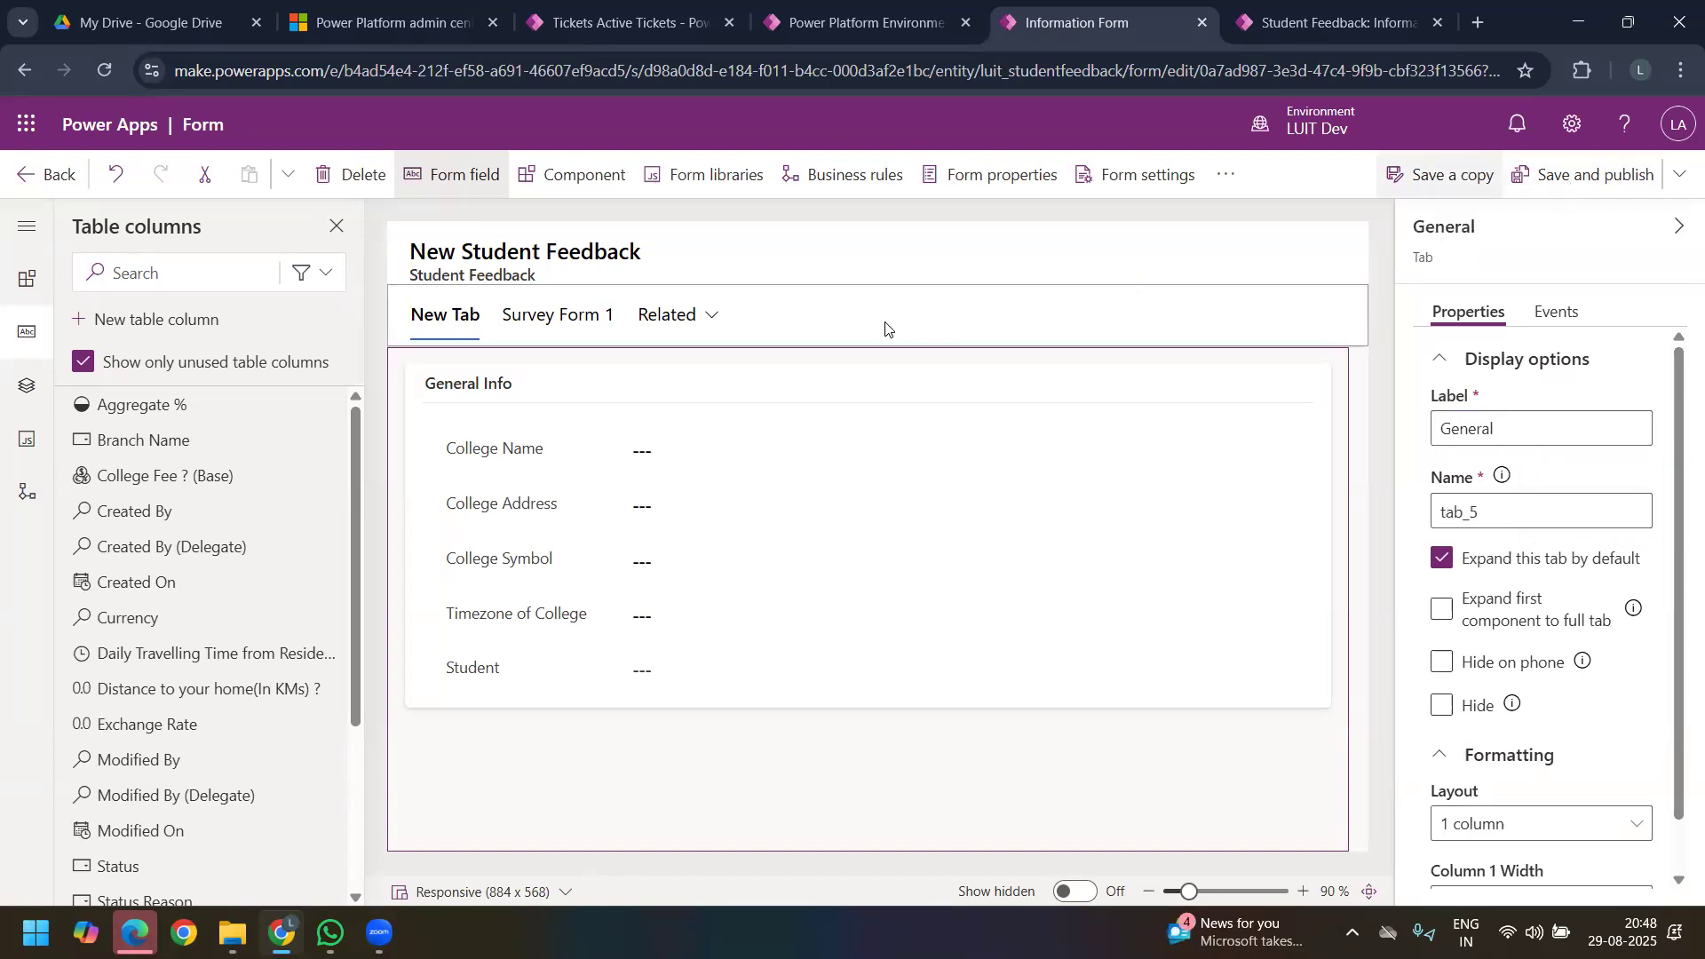
# Step: Save and publish the Information form, and reload the SR UNIVERSITY feedback record in the running app
pyautogui.click(1586, 182)
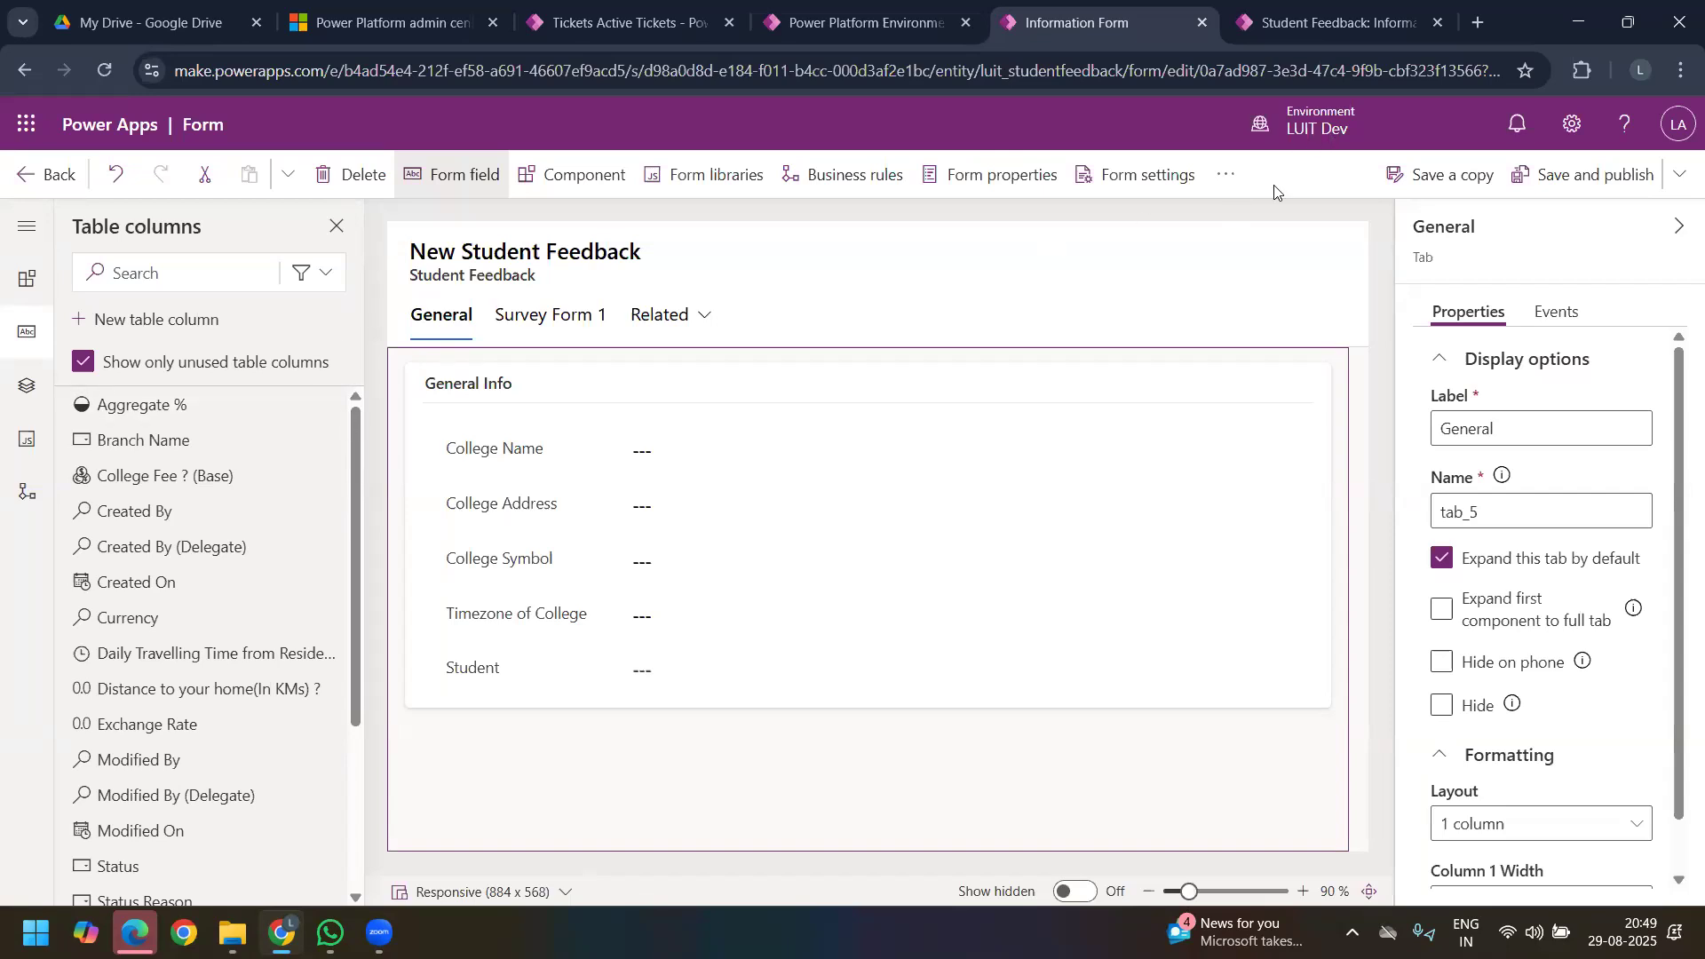
pyautogui.click(1521, 173)
pyautogui.hotkey('ctrl', 'Tab')
pyautogui.click(92, 72)
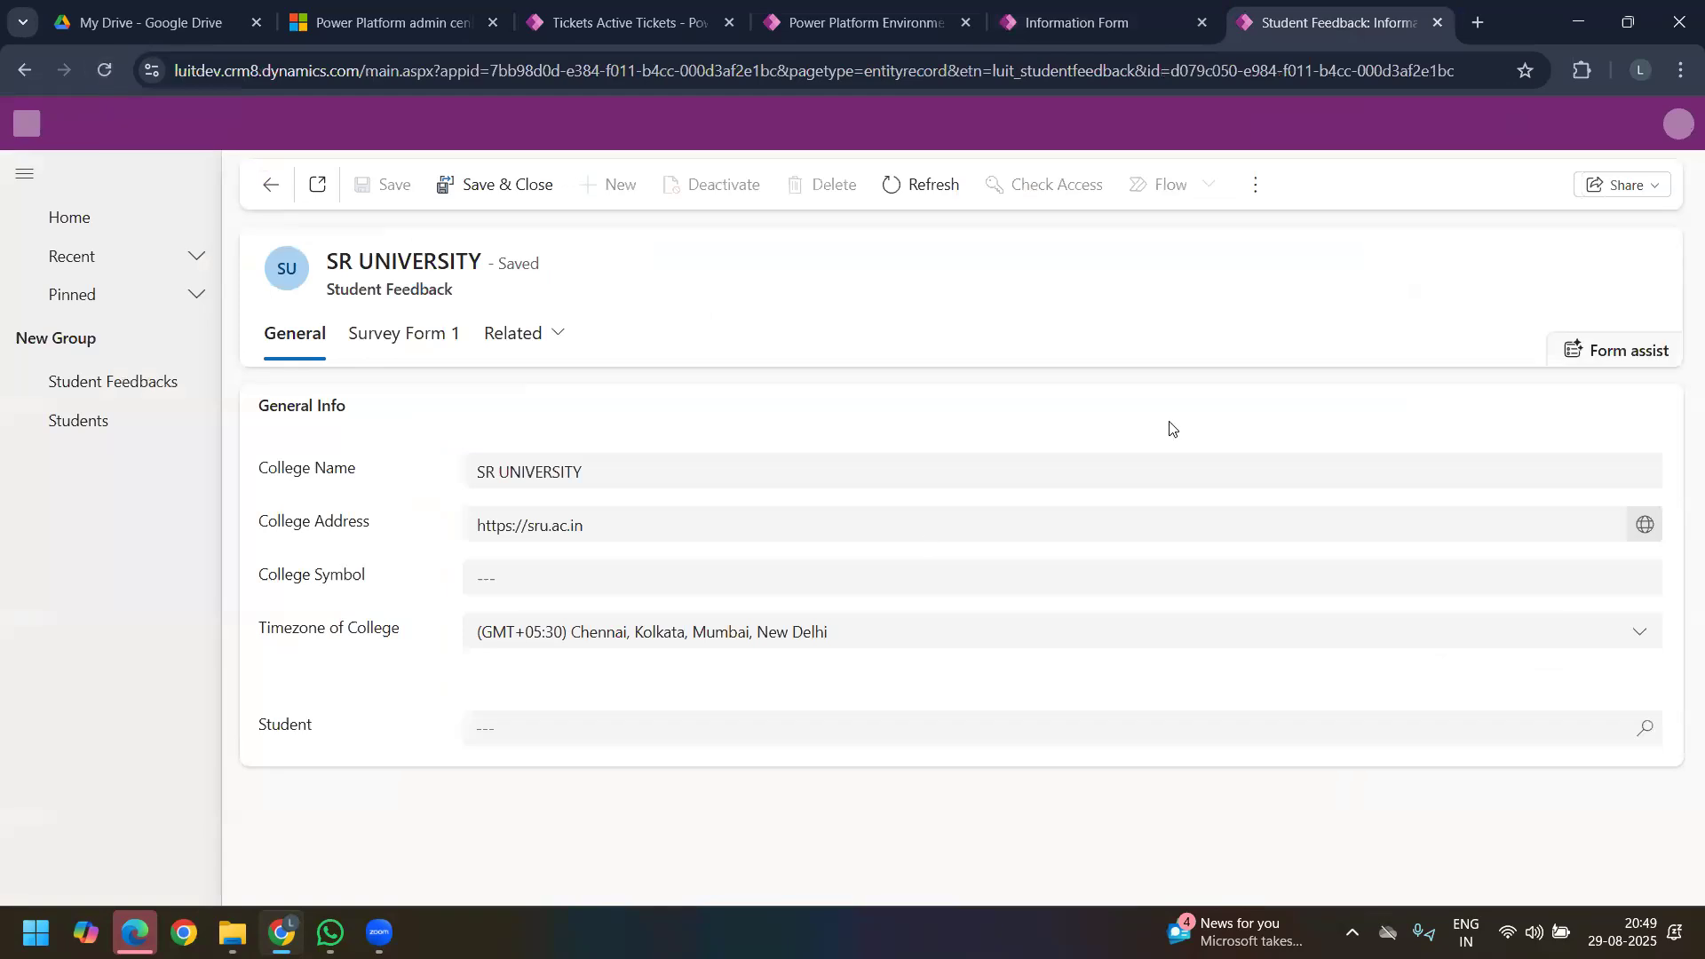
# Step: Set the Student lookup of the SR UNIVERSITY feedback record to S#1 and save the record
pyautogui.click(1492, 700)
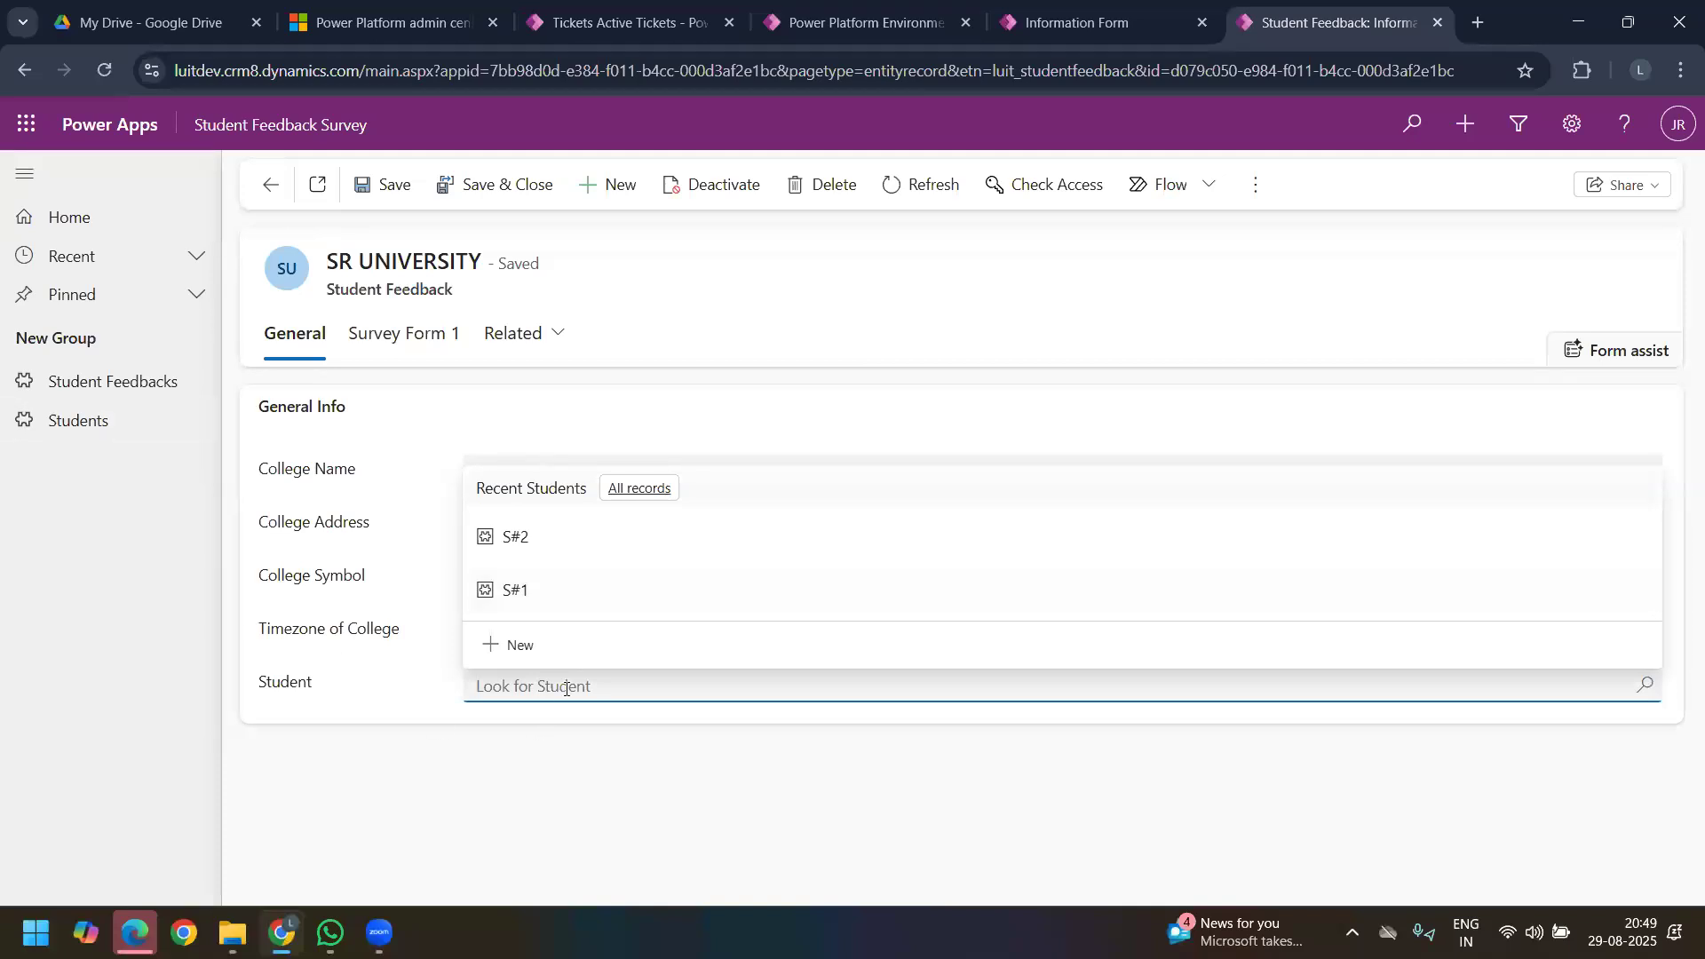
pyautogui.click(394, 694)
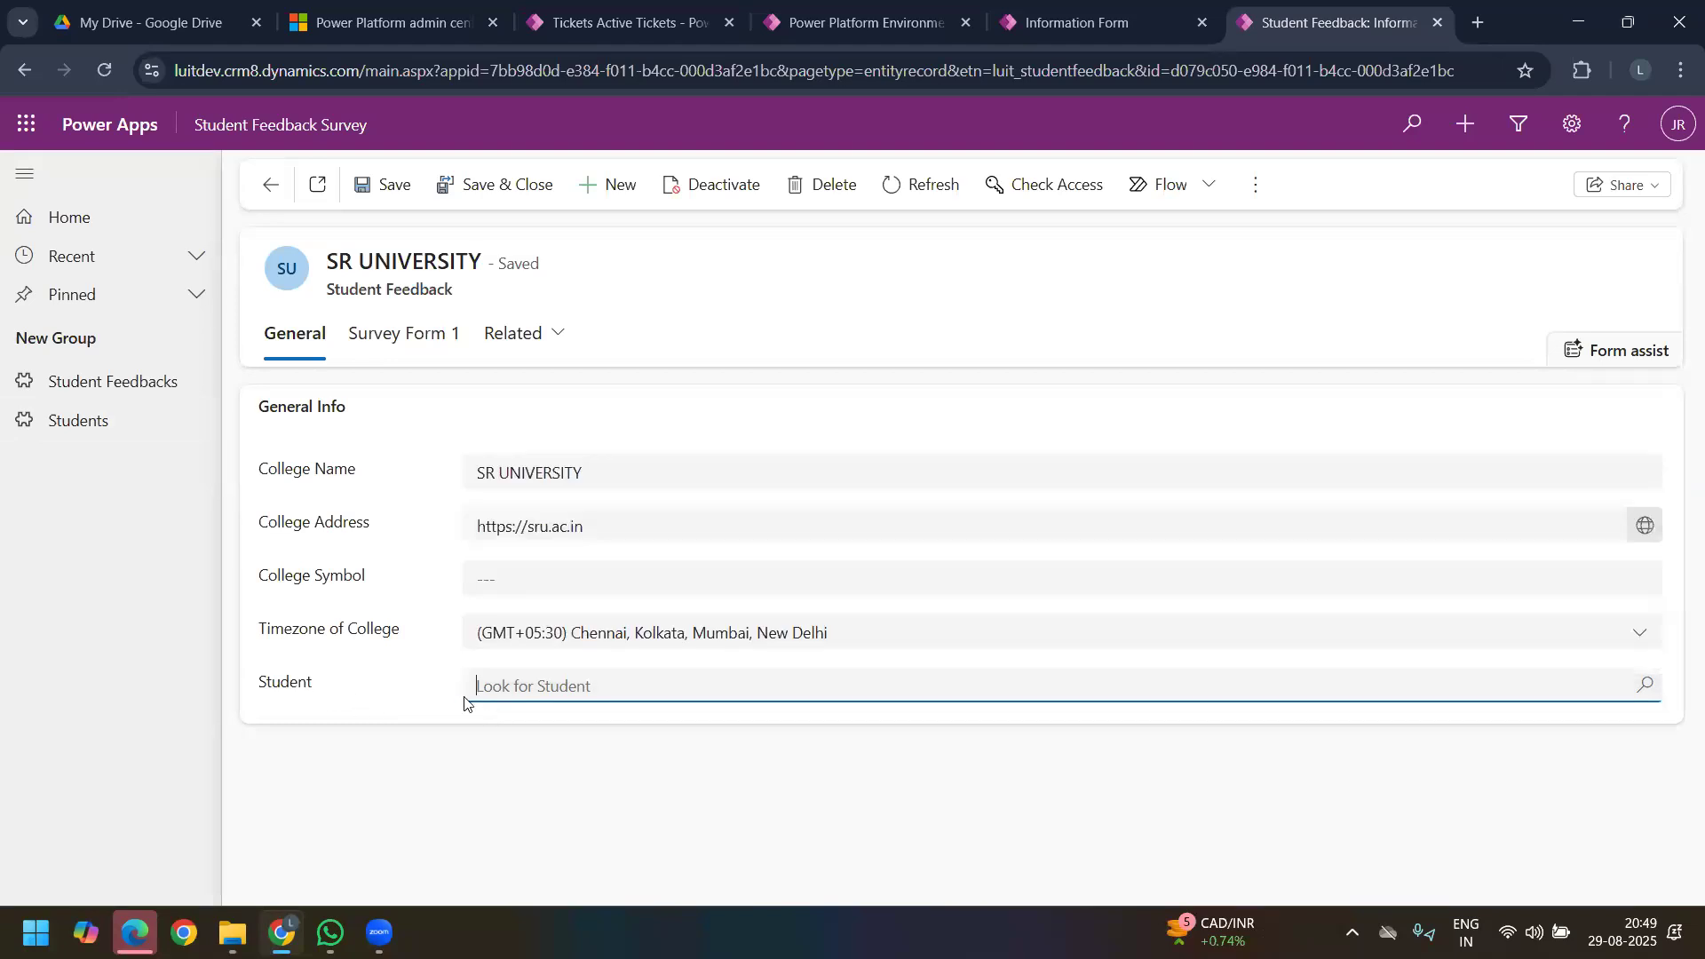
pyautogui.click(560, 689)
pyautogui.click(562, 643)
pyautogui.click(574, 685)
pyautogui.click(551, 592)
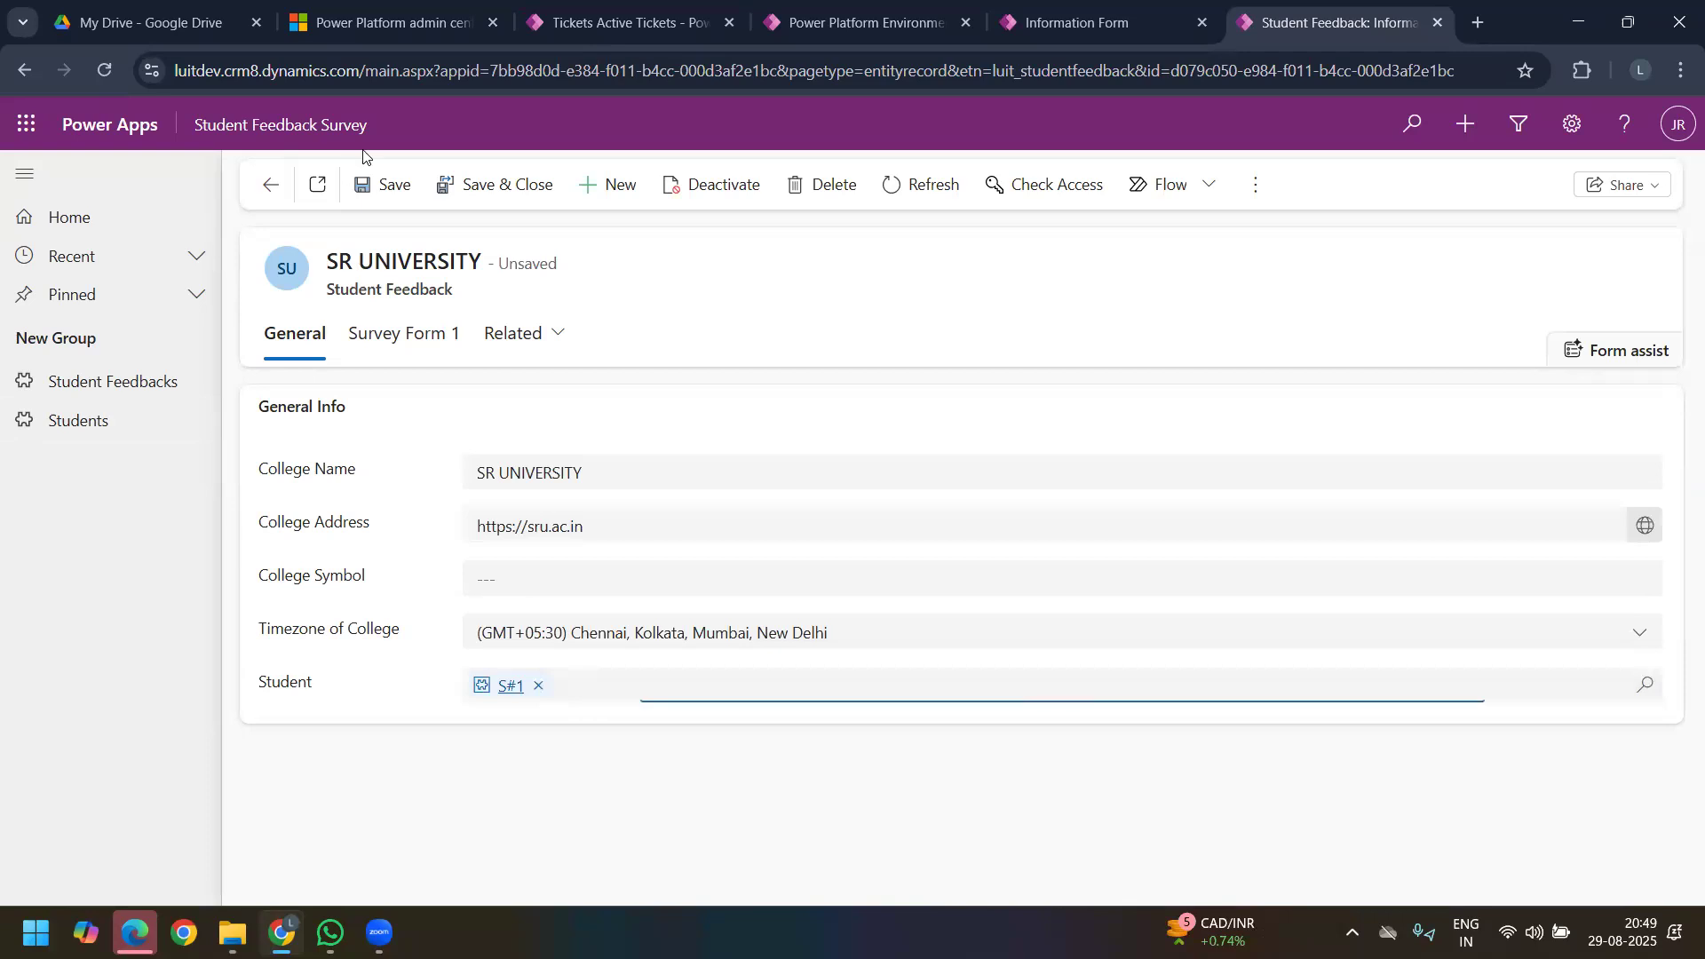
pyautogui.click(387, 184)
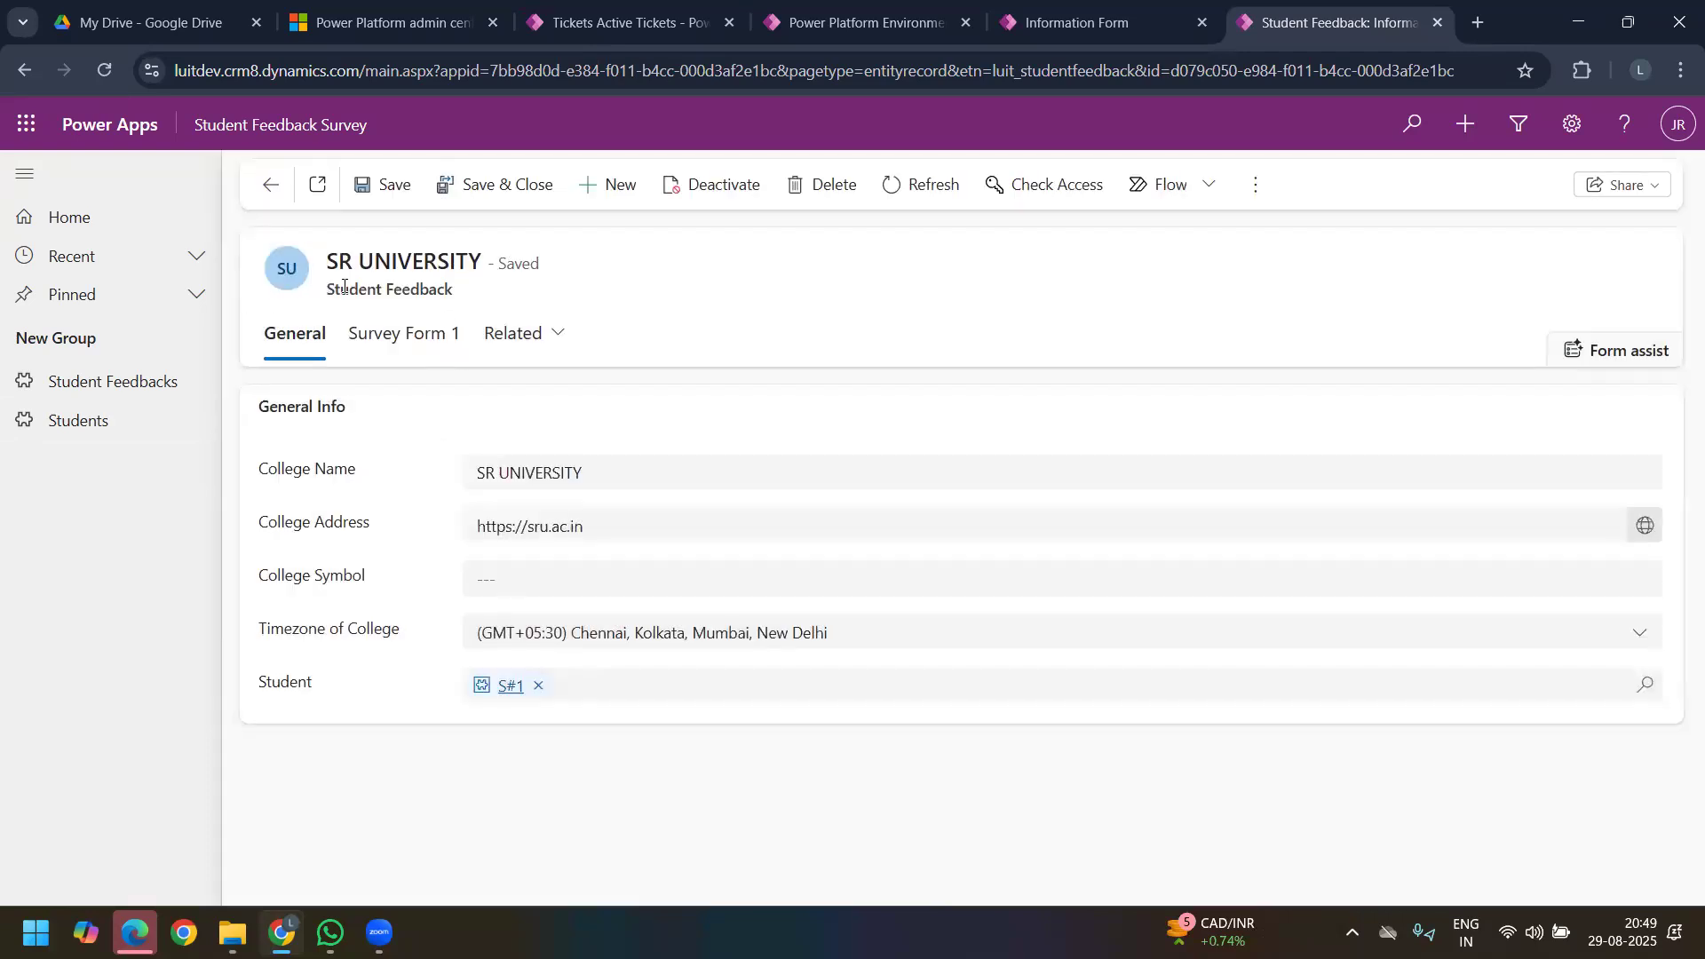
# Step: Check the link by opening student S#1 from the SR UNIVERSITY feedback record, including after reopening the feedback from the Student Feedbacks list
pyautogui.moveTo(326, 288); pyautogui.dragTo(419, 291)
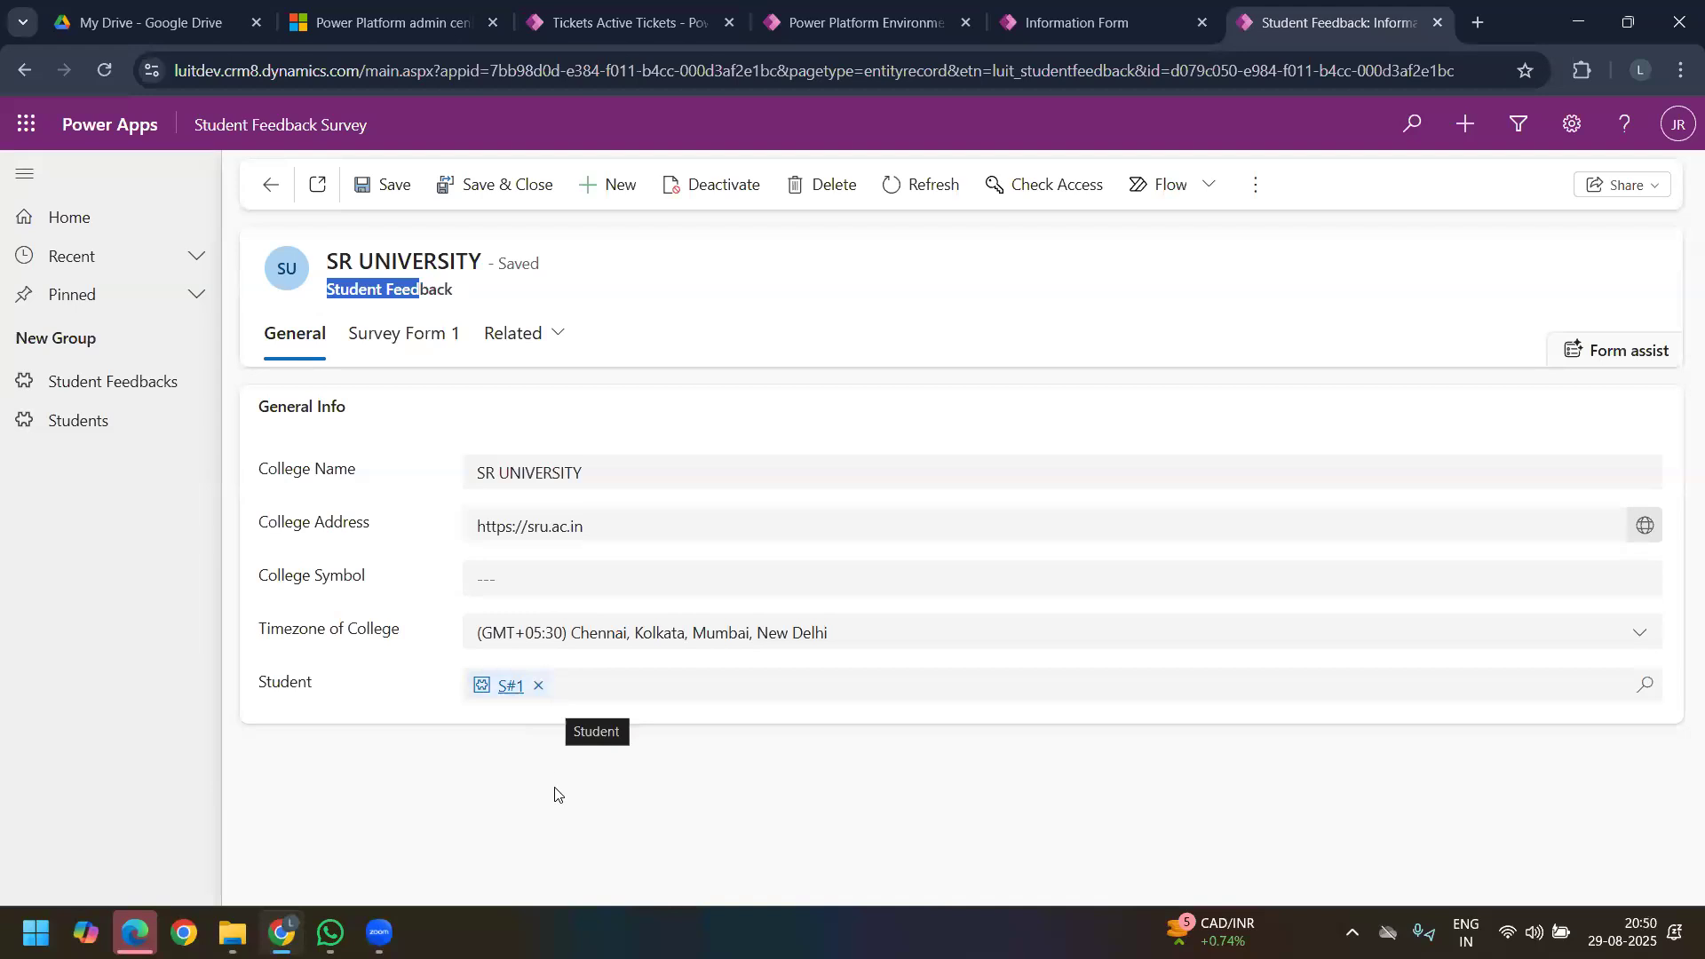
pyautogui.click(508, 687)
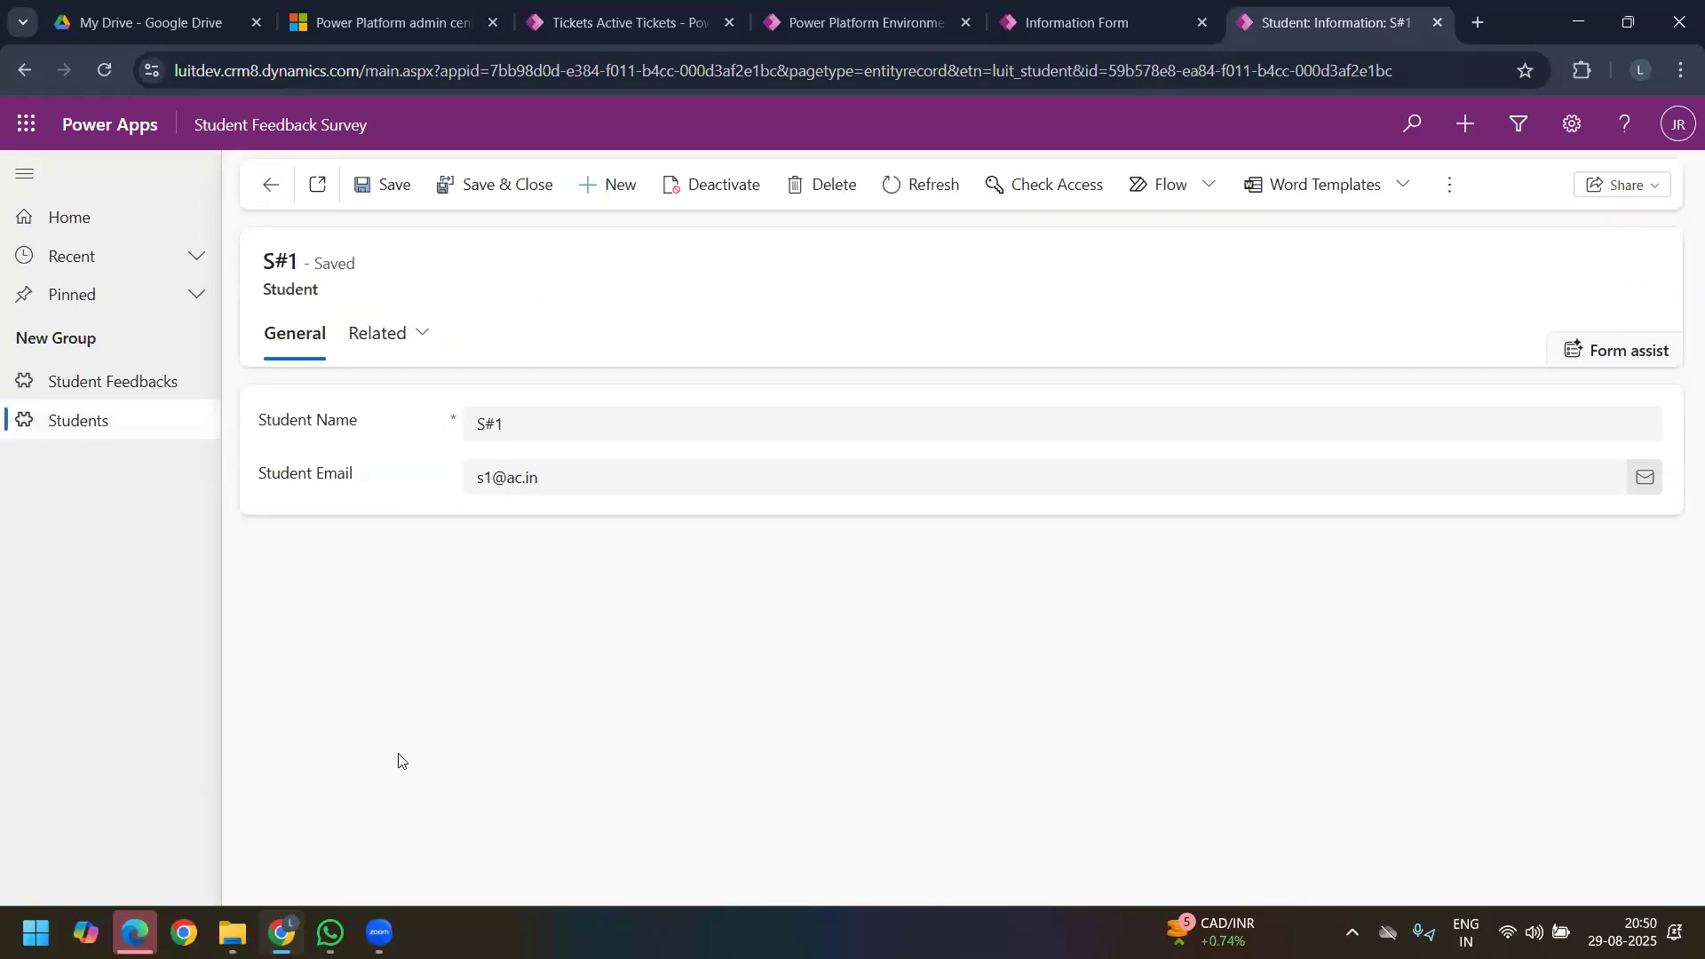
pyautogui.click(149, 382)
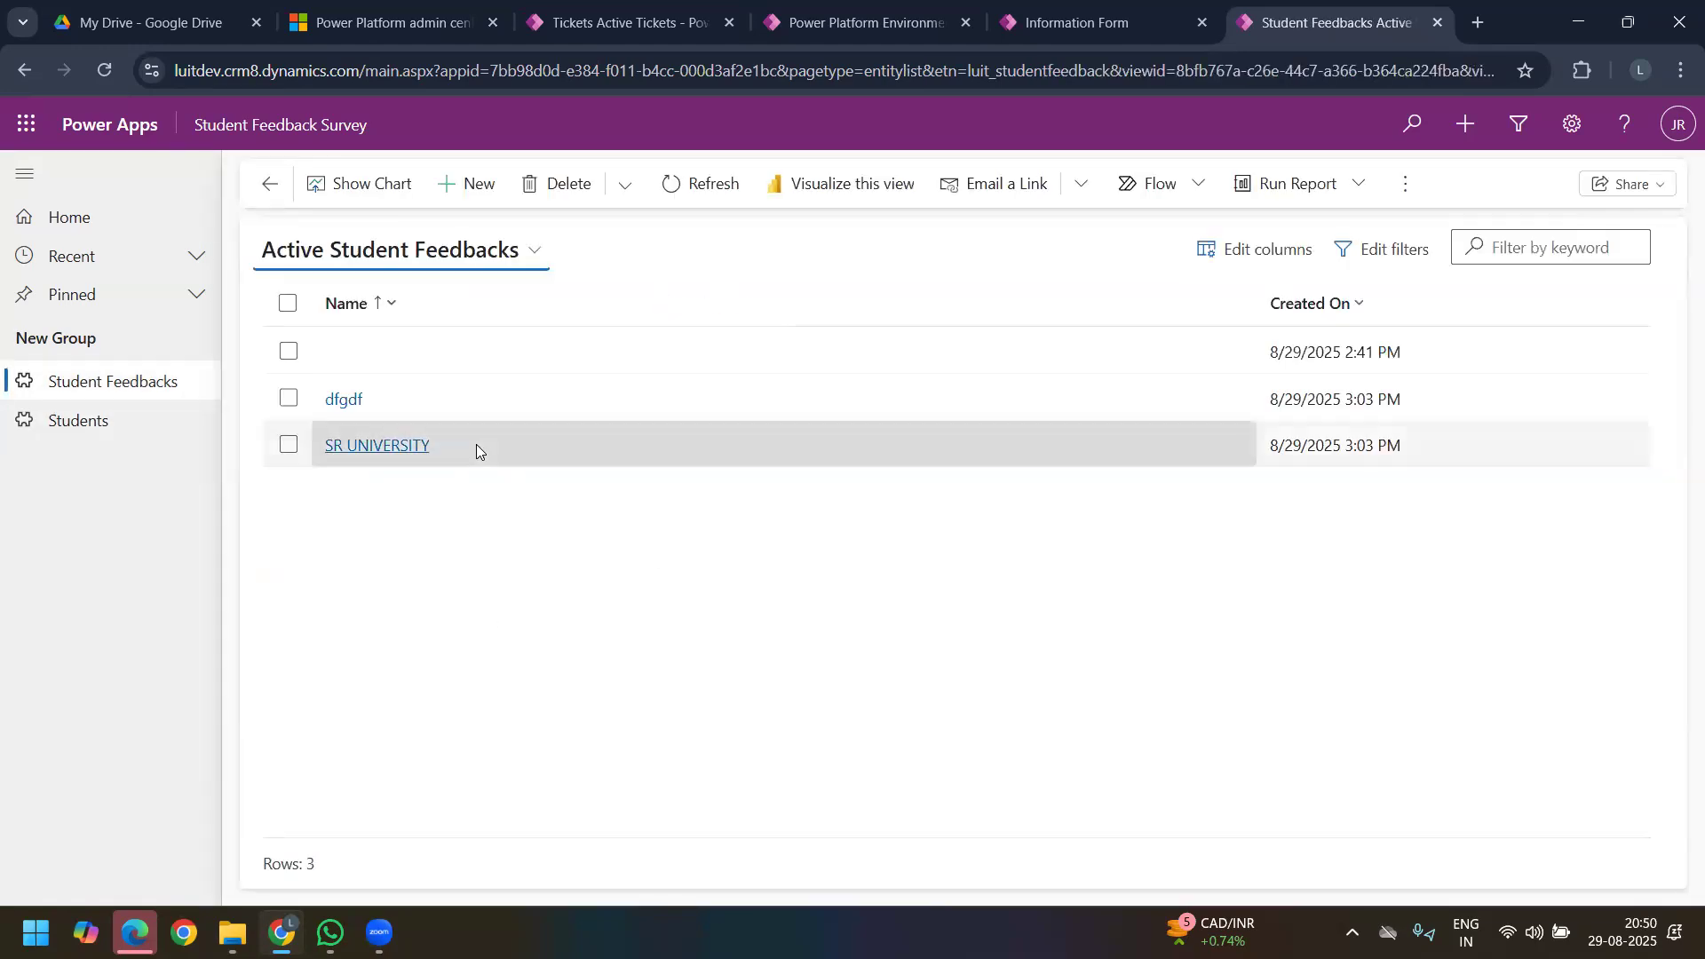
pyautogui.click(374, 445)
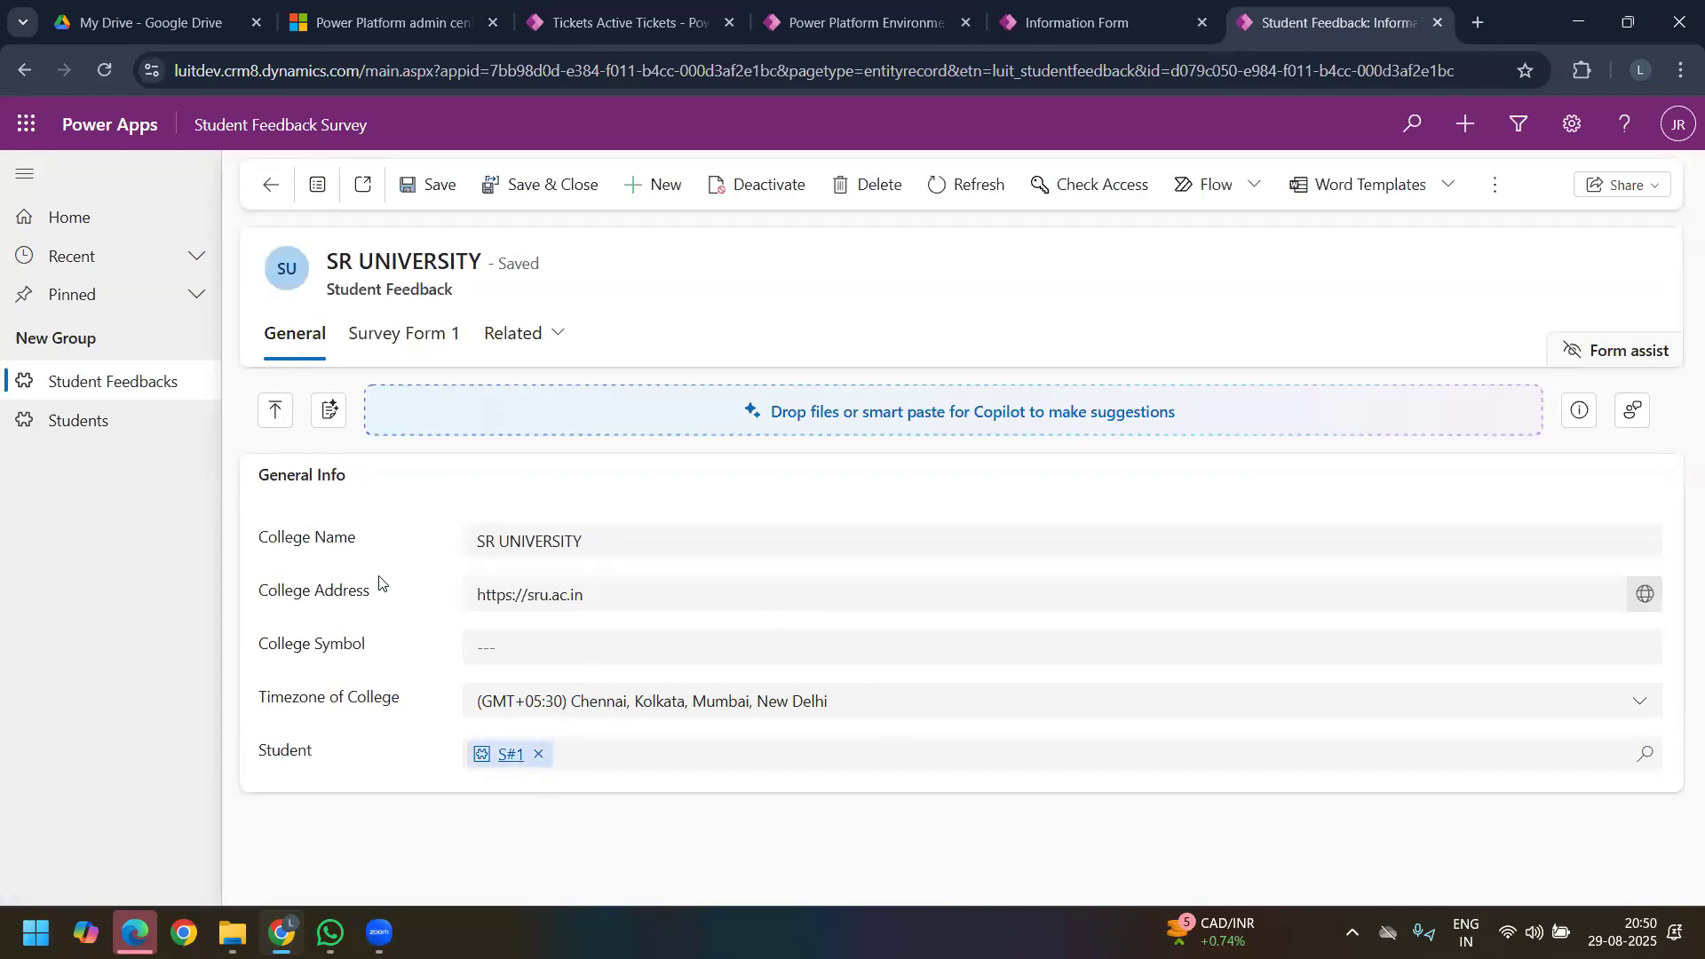
pyautogui.click(497, 756)
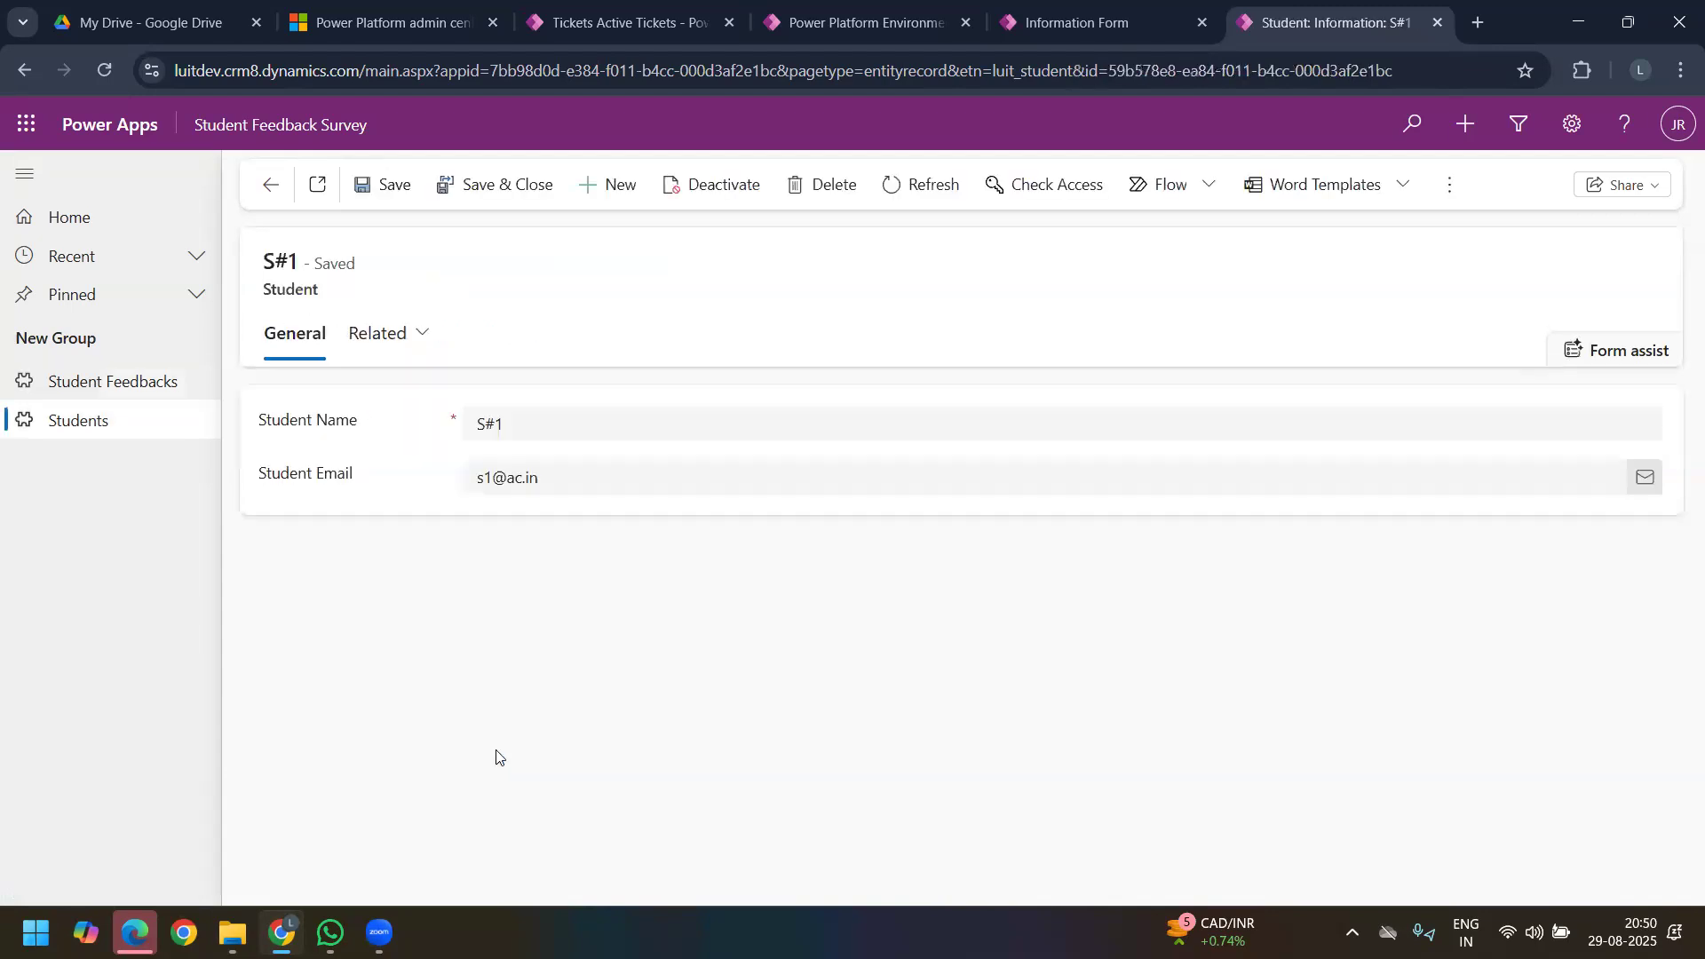
# Step: Reopen the SR UNIVERSITY record from the Student Feedbacks list and review its Survey Form 1 and General tabs
pyautogui.click(139, 399)
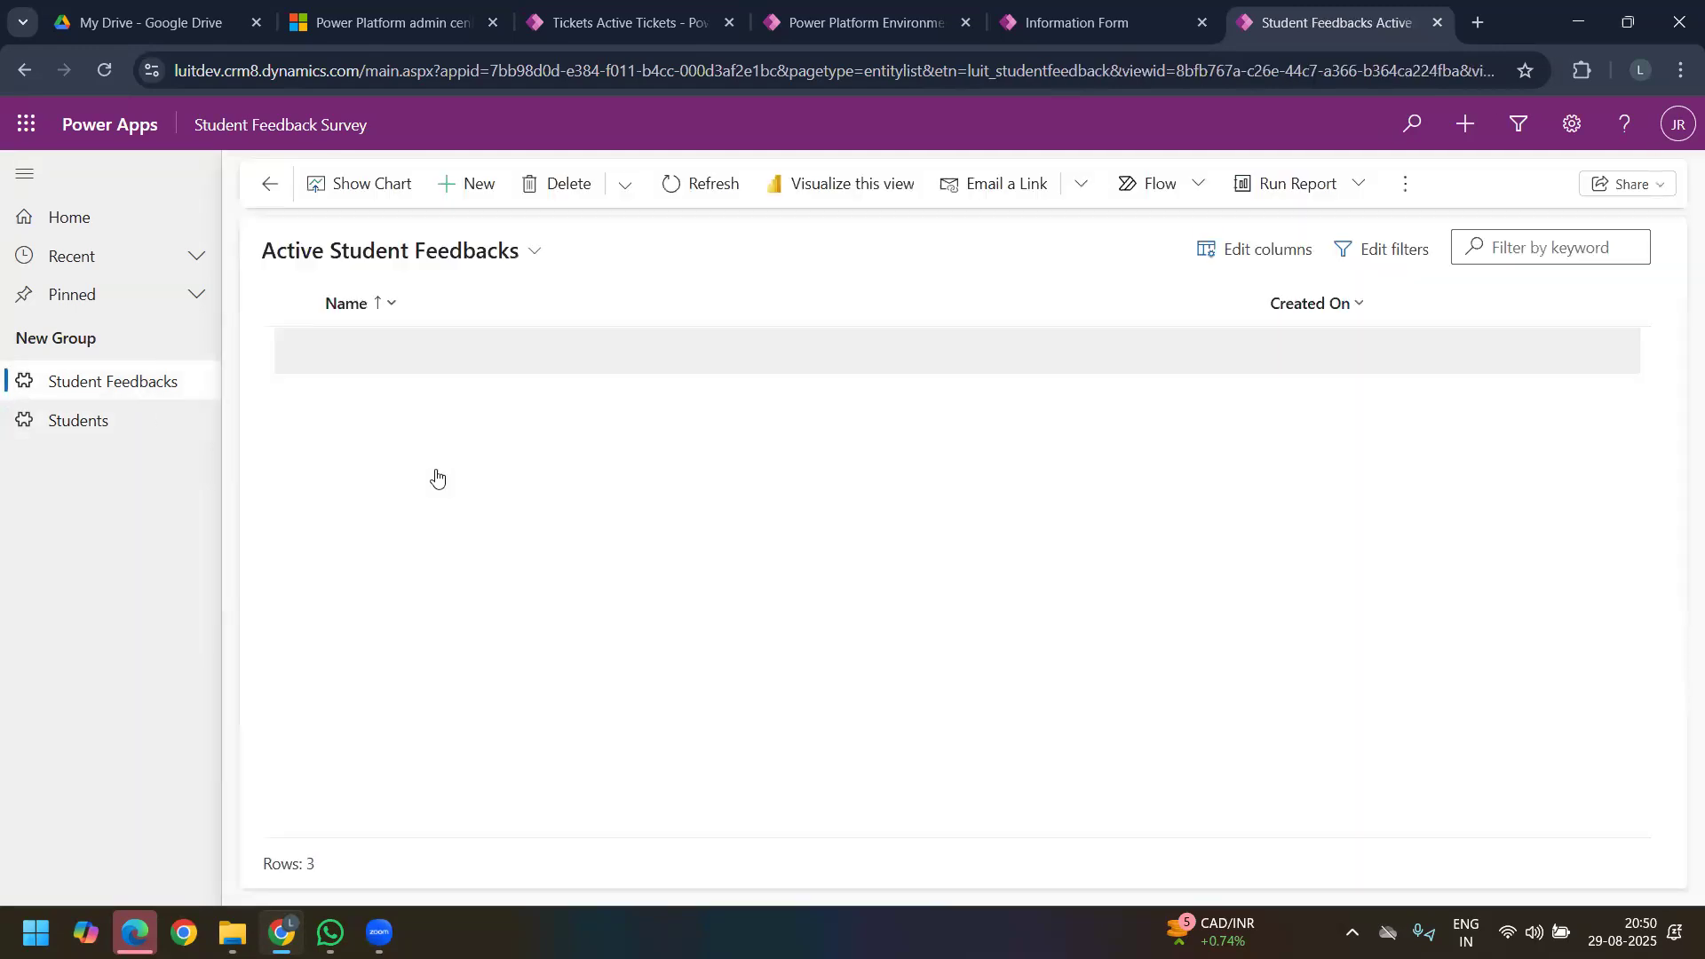
pyautogui.click(365, 446)
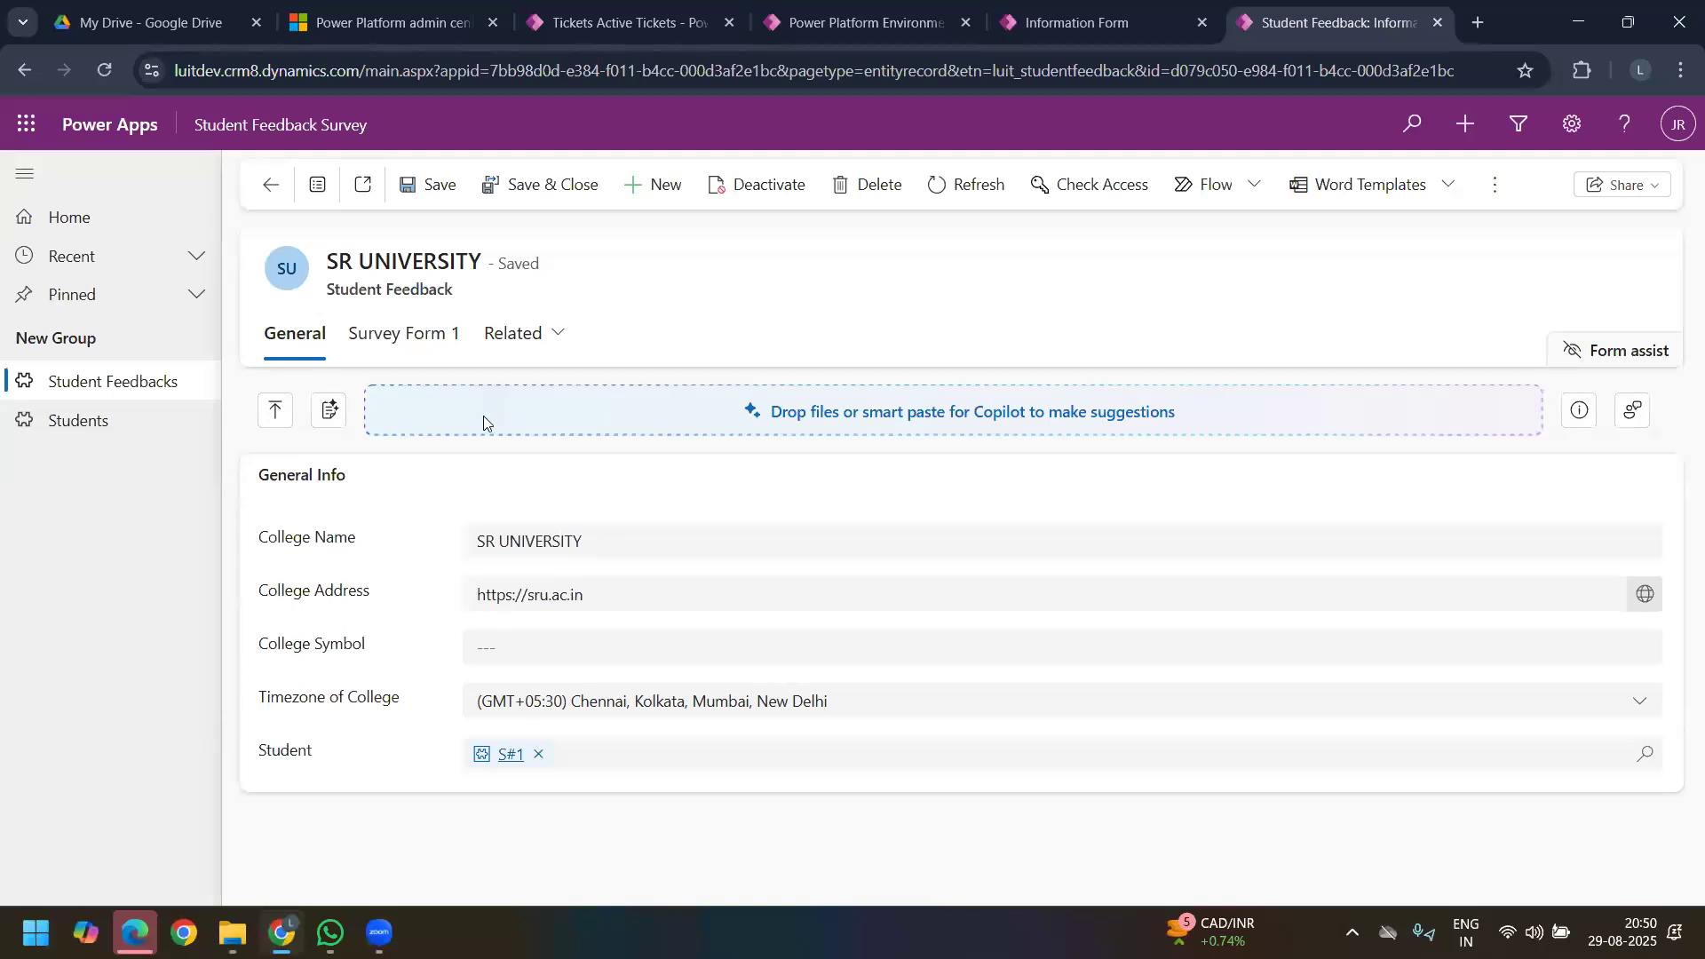
pyautogui.click(425, 345)
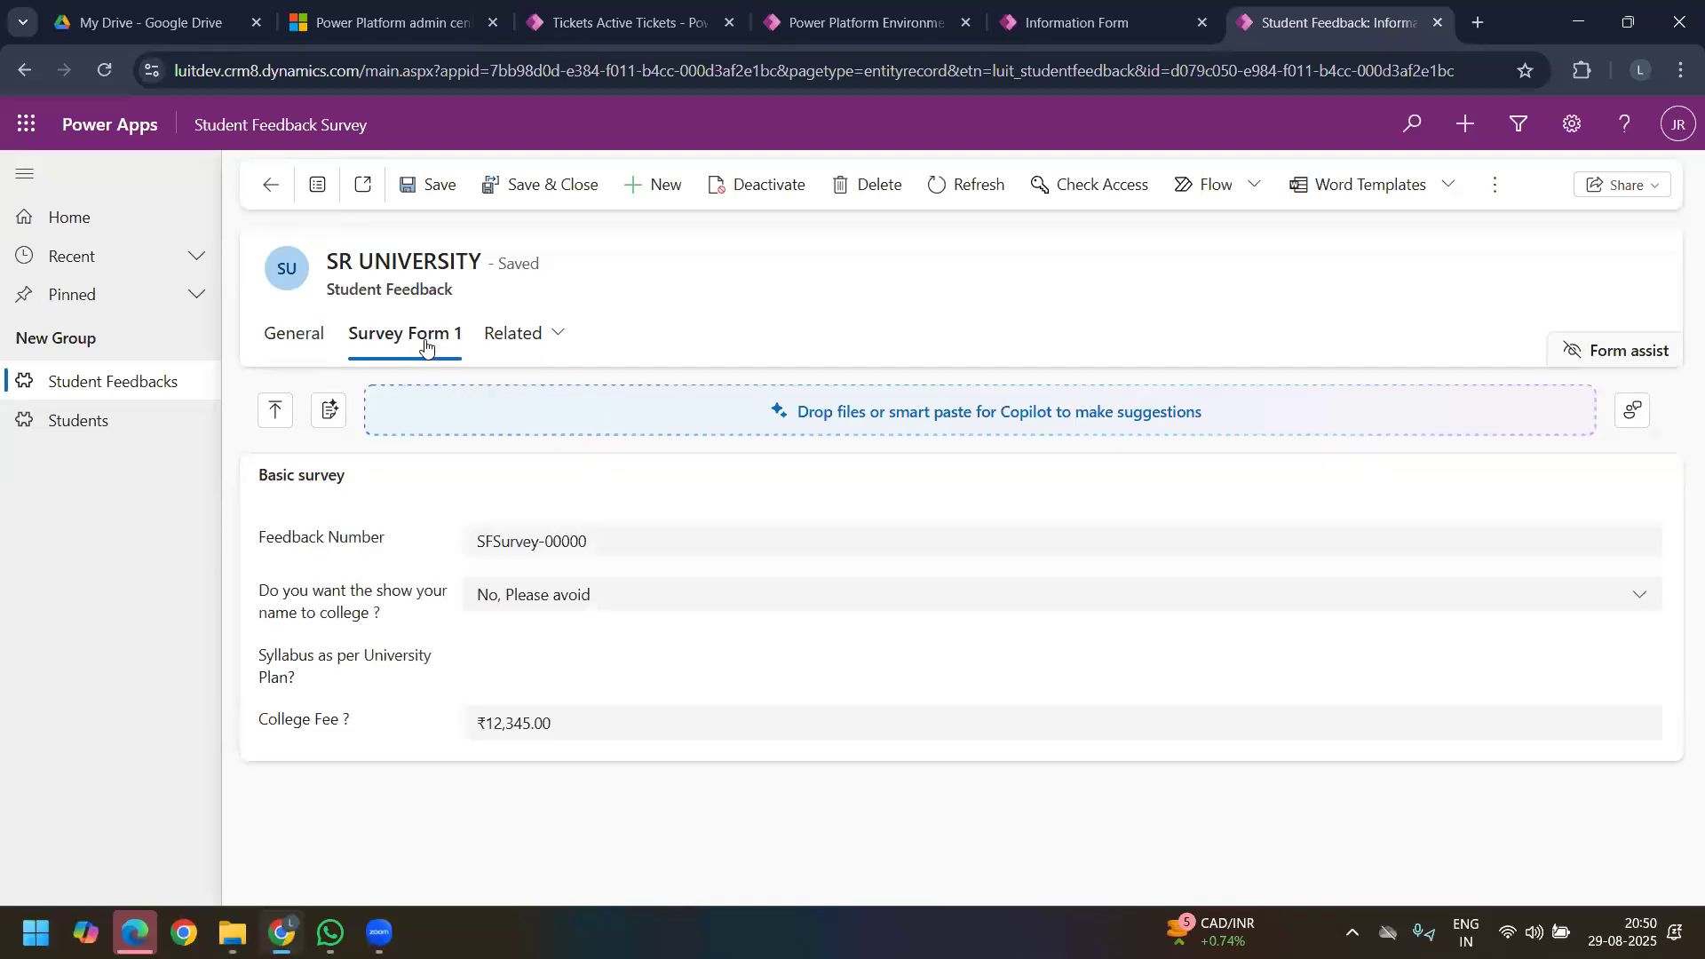
pyautogui.click(322, 333)
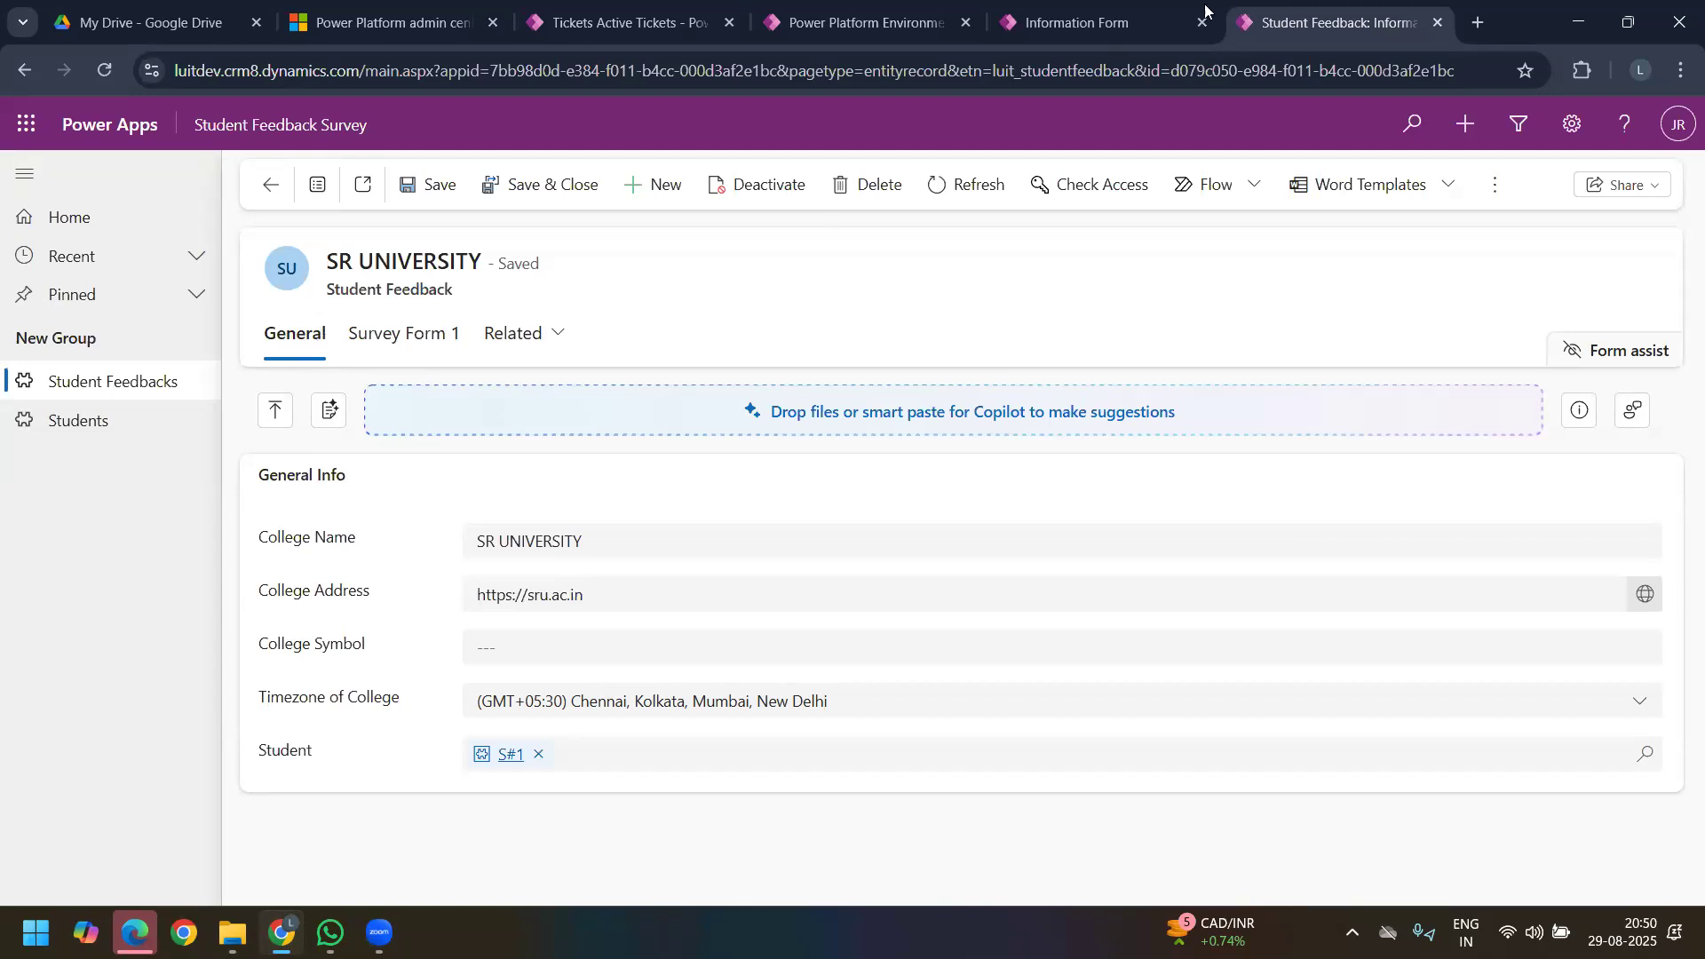
# Step: Return to the Information form editor, start a new table column with the Customer data type and expand its advanced options
pyautogui.click(1033, 25)
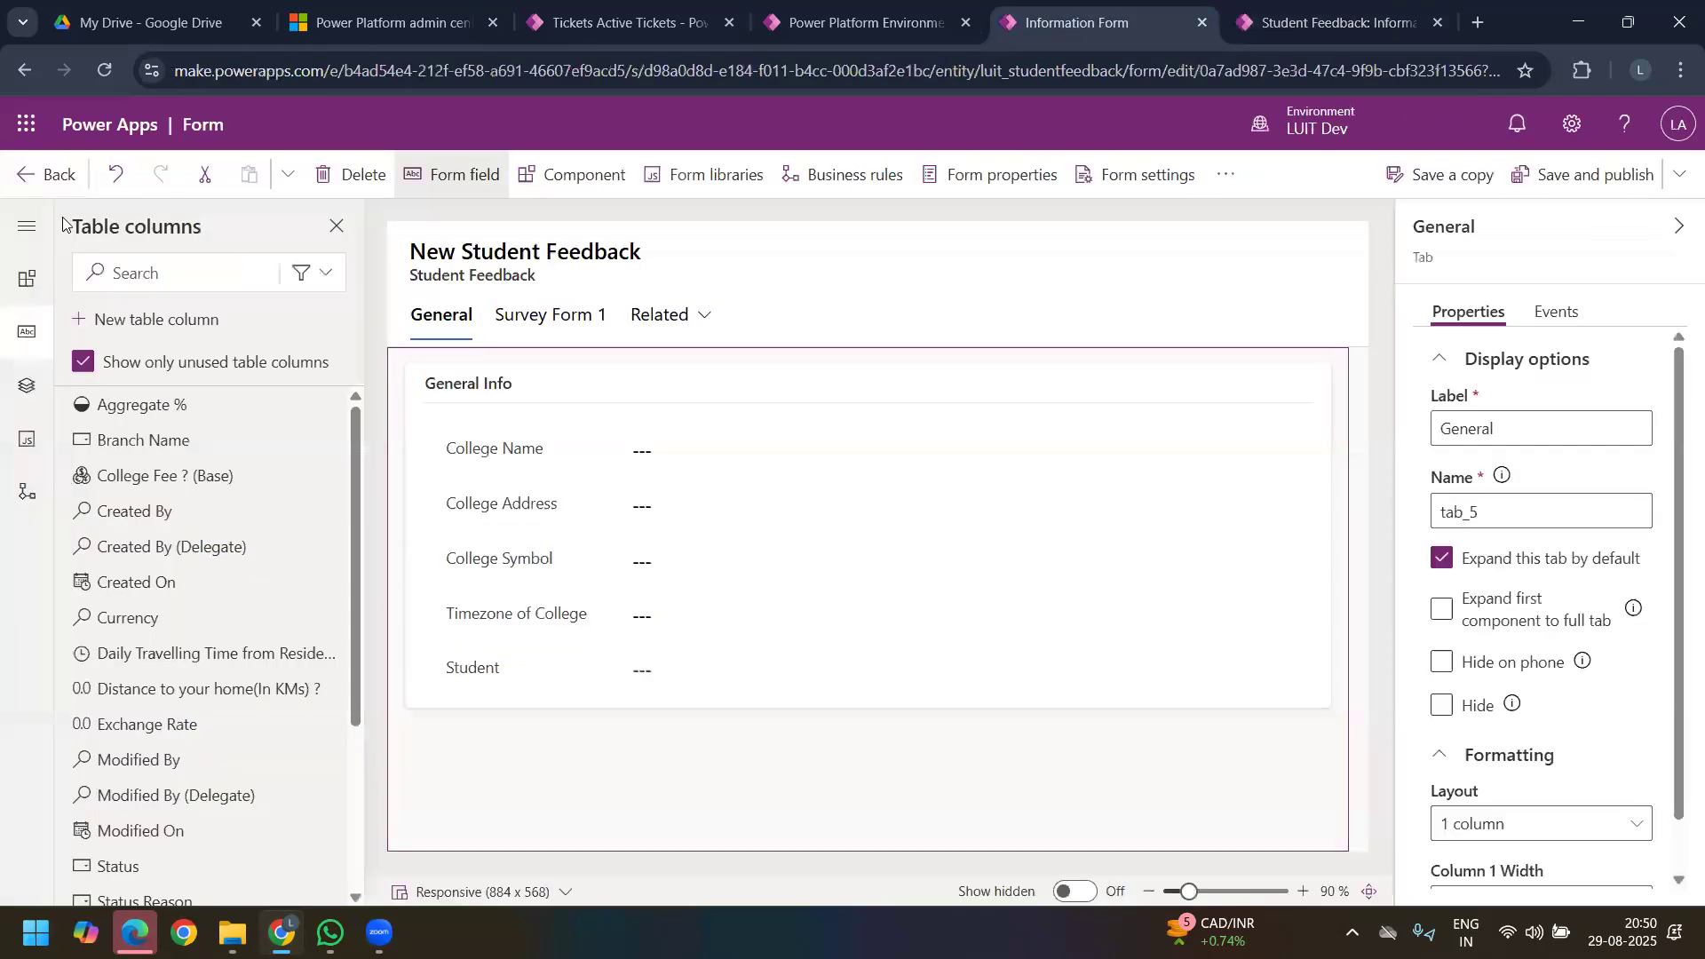
pyautogui.click(164, 319)
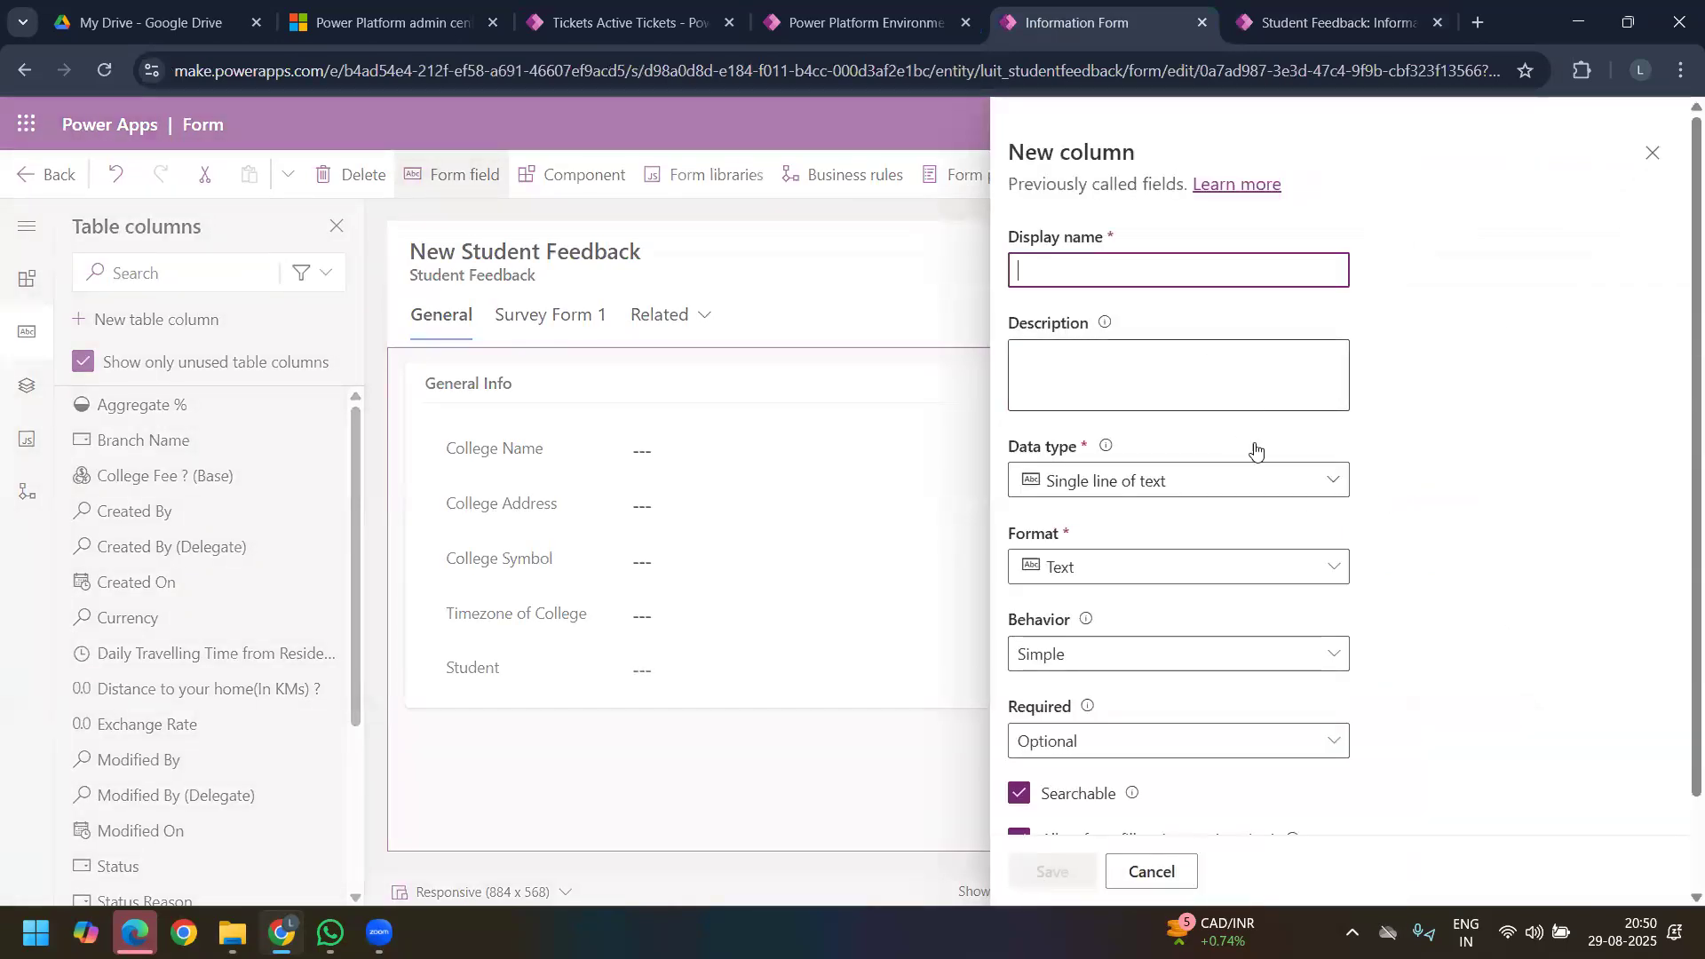
pyautogui.scroll(-1, 1256, 450)
pyautogui.click(1324, 371)
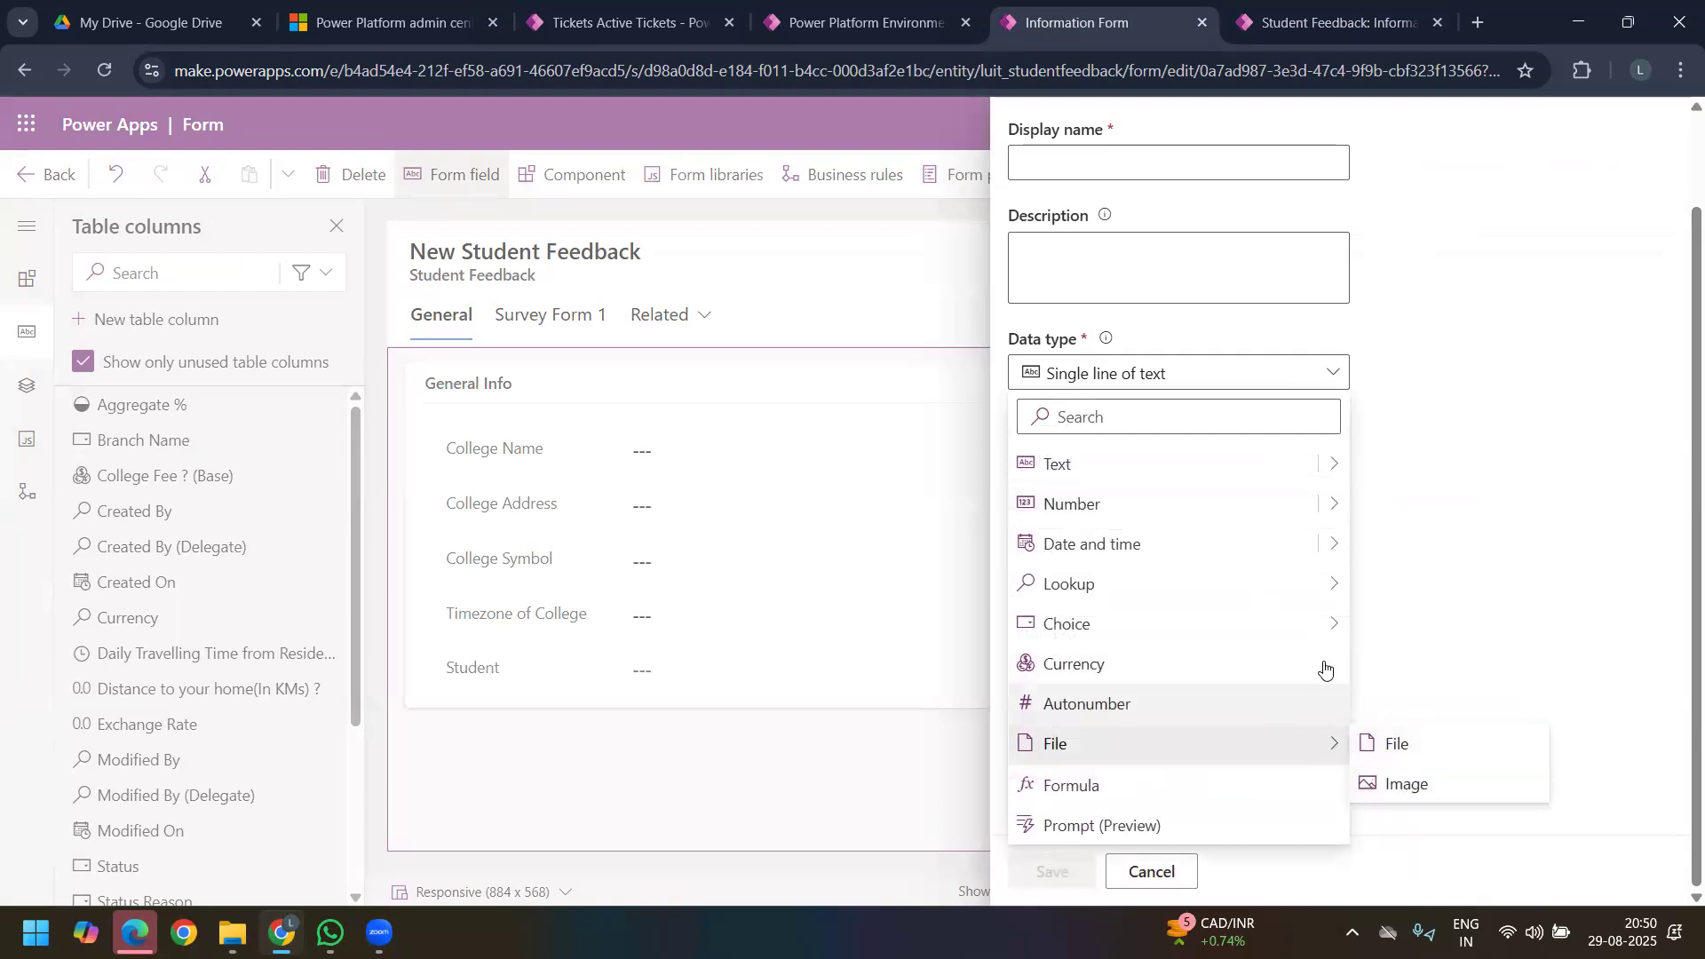
pyautogui.moveTo(1337, 586)
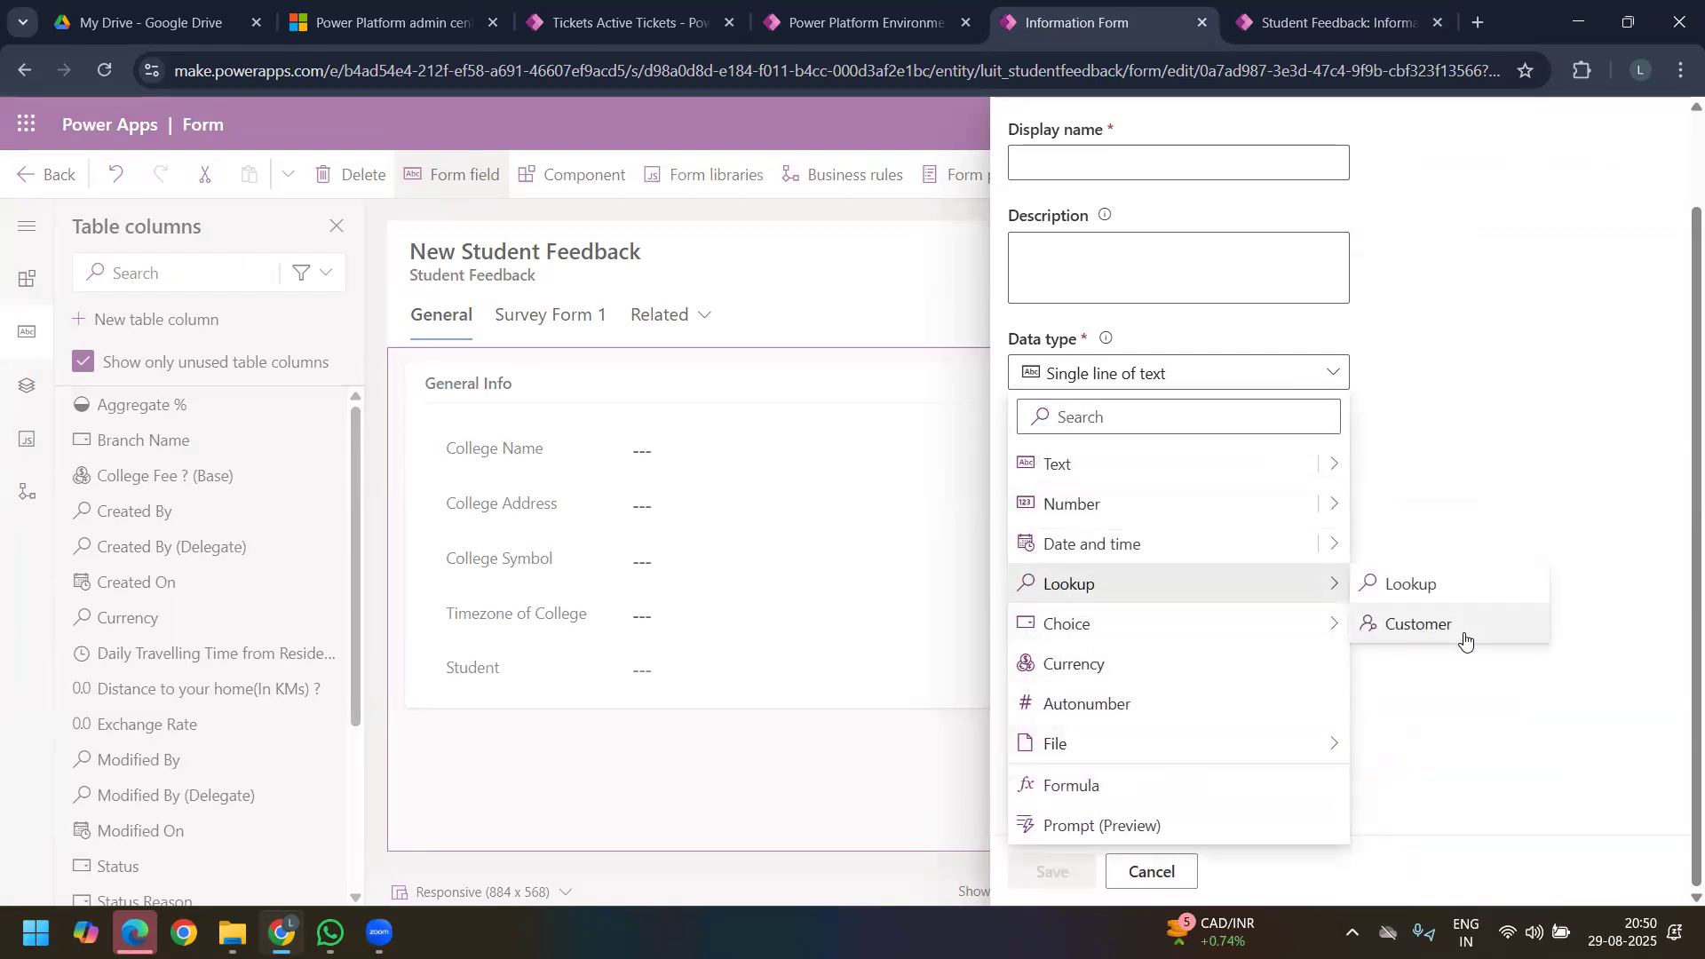
pyautogui.click(1465, 640)
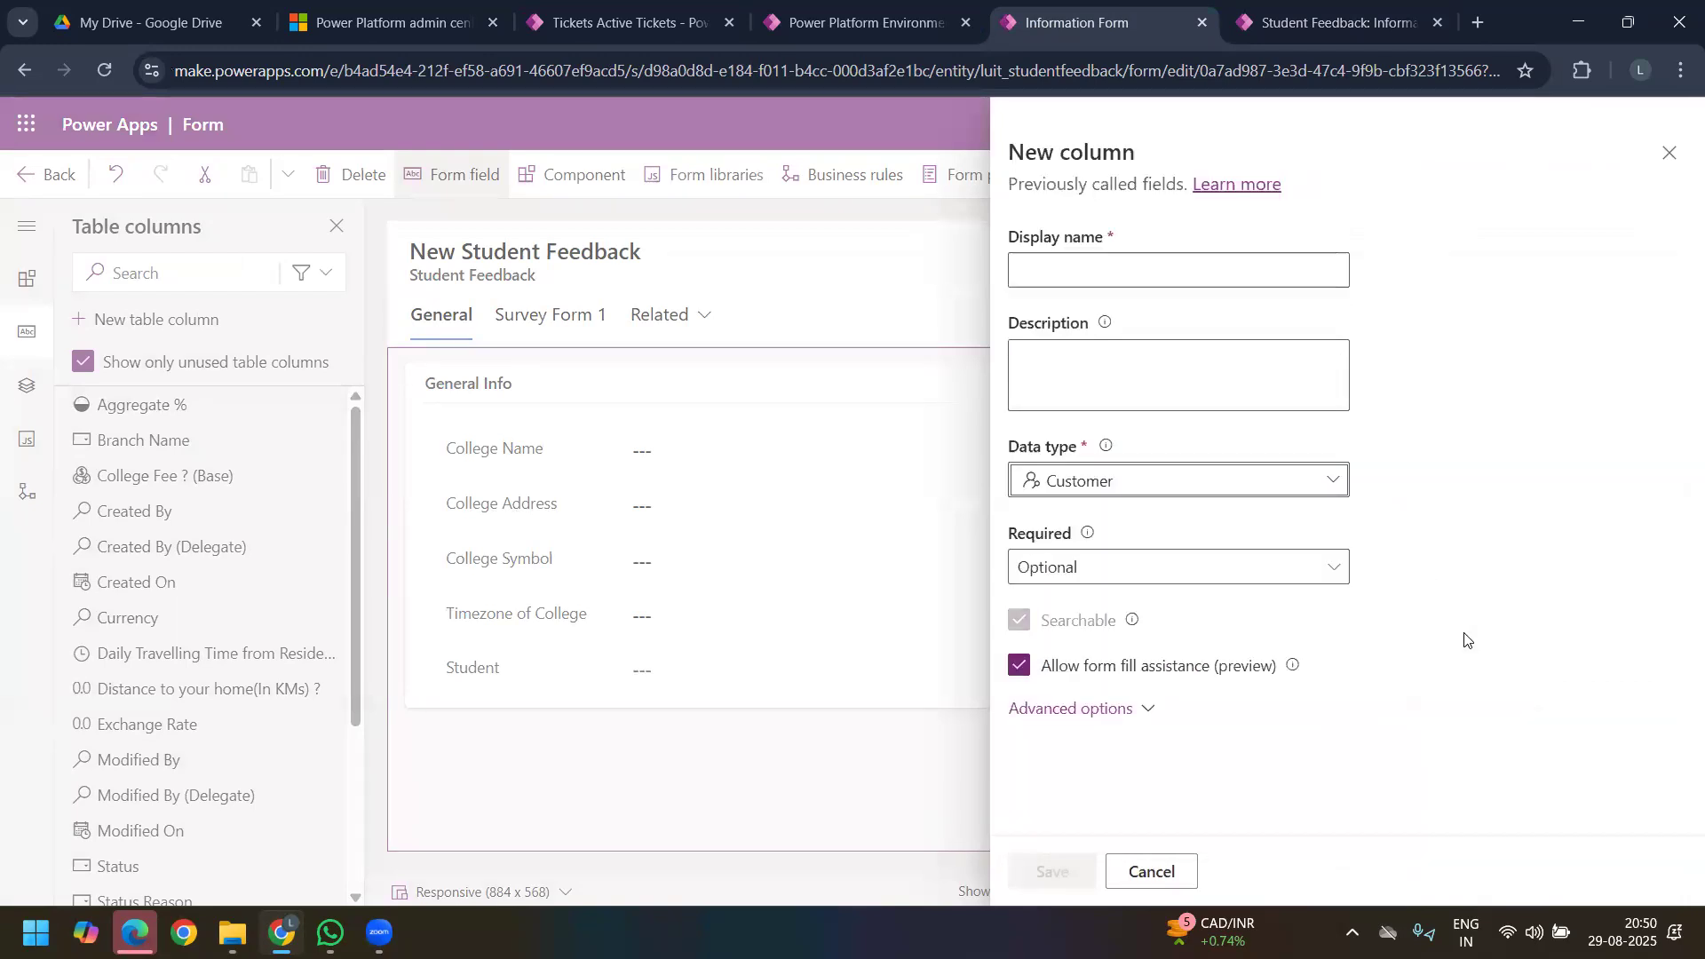
pyautogui.click(1130, 716)
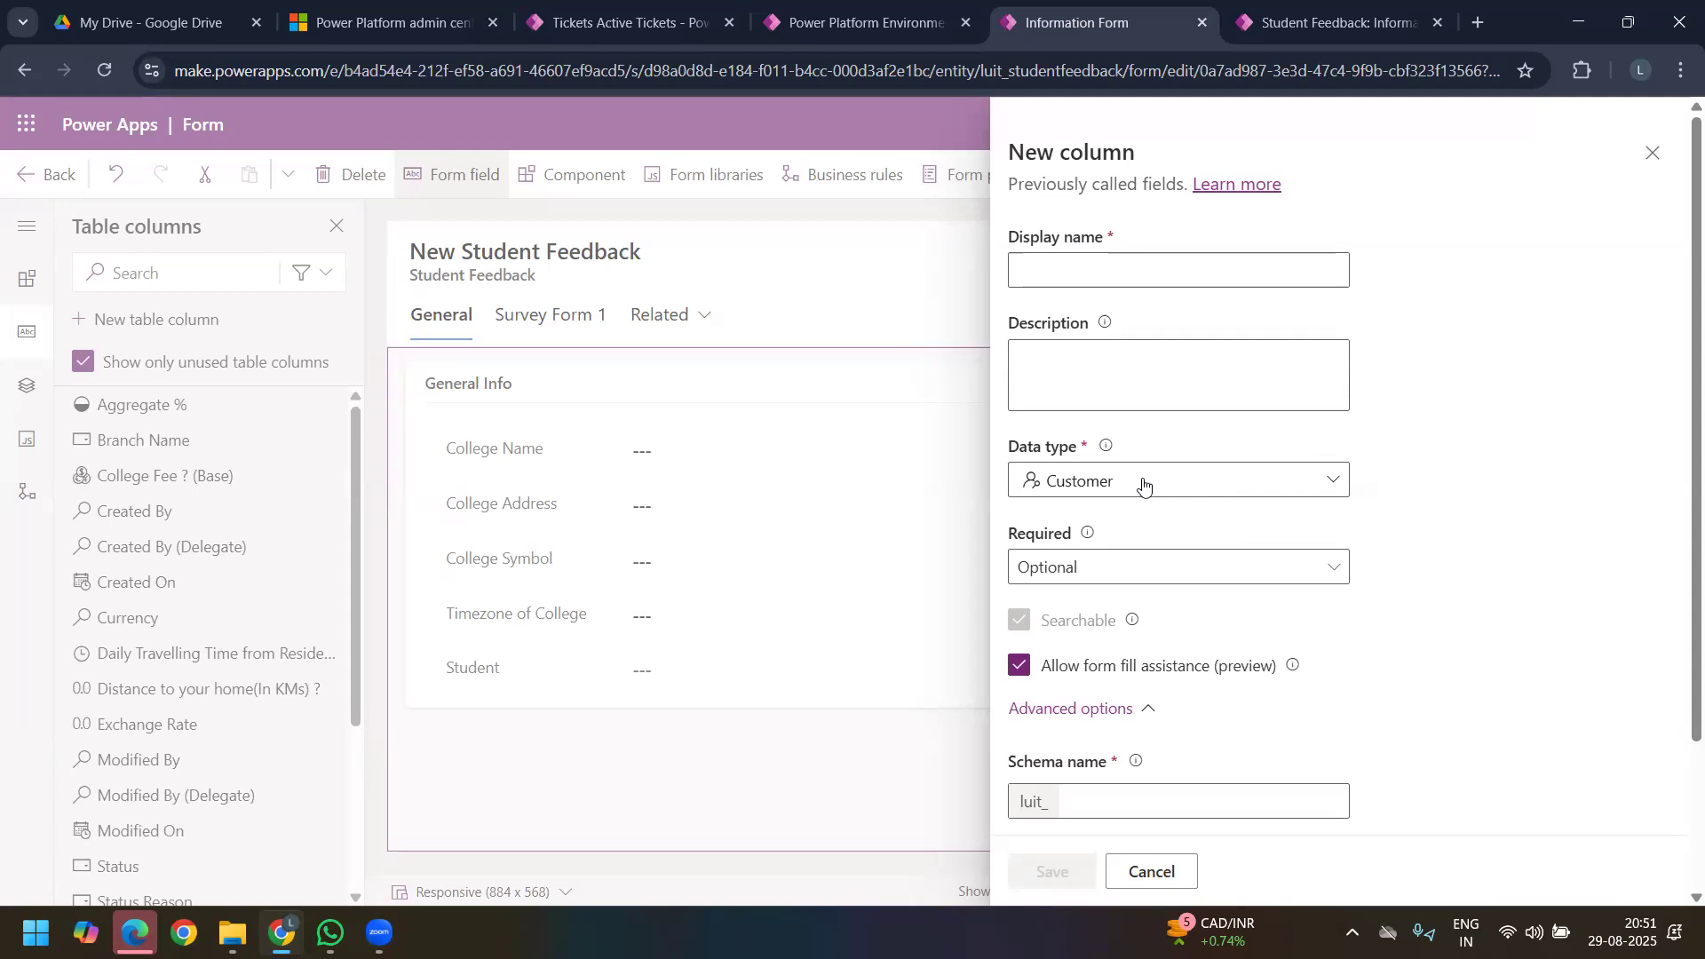
pyautogui.click(1651, 159)
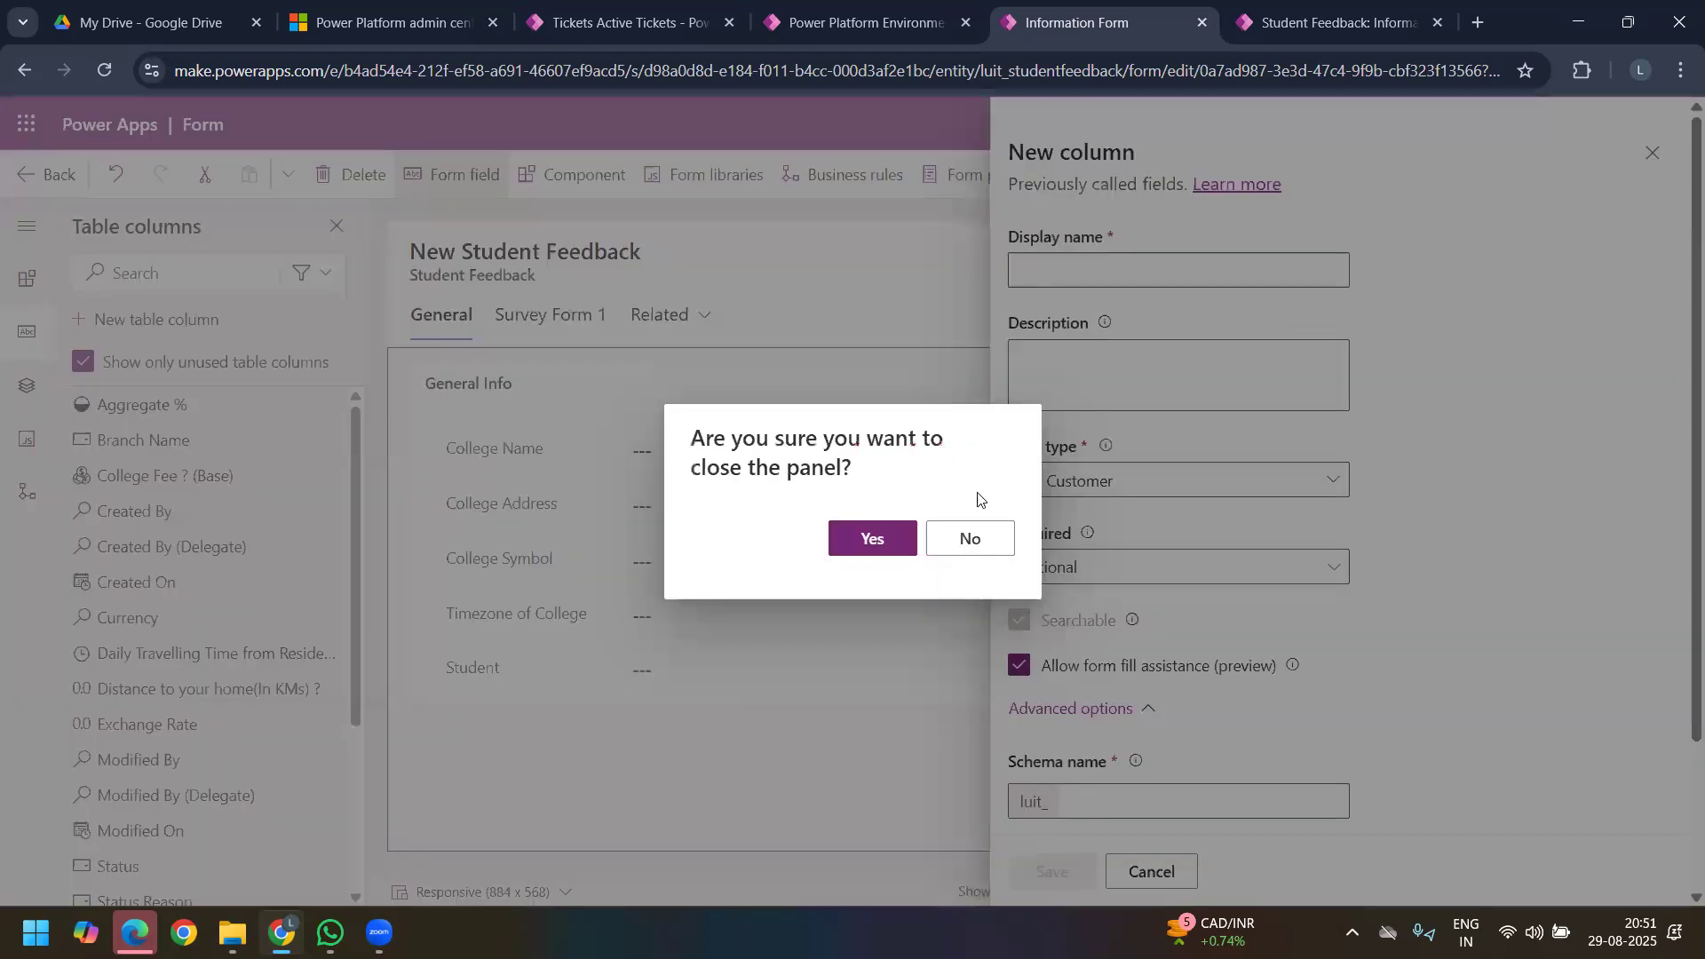
pyautogui.click(968, 539)
pyautogui.click(1652, 154)
pyautogui.click(977, 539)
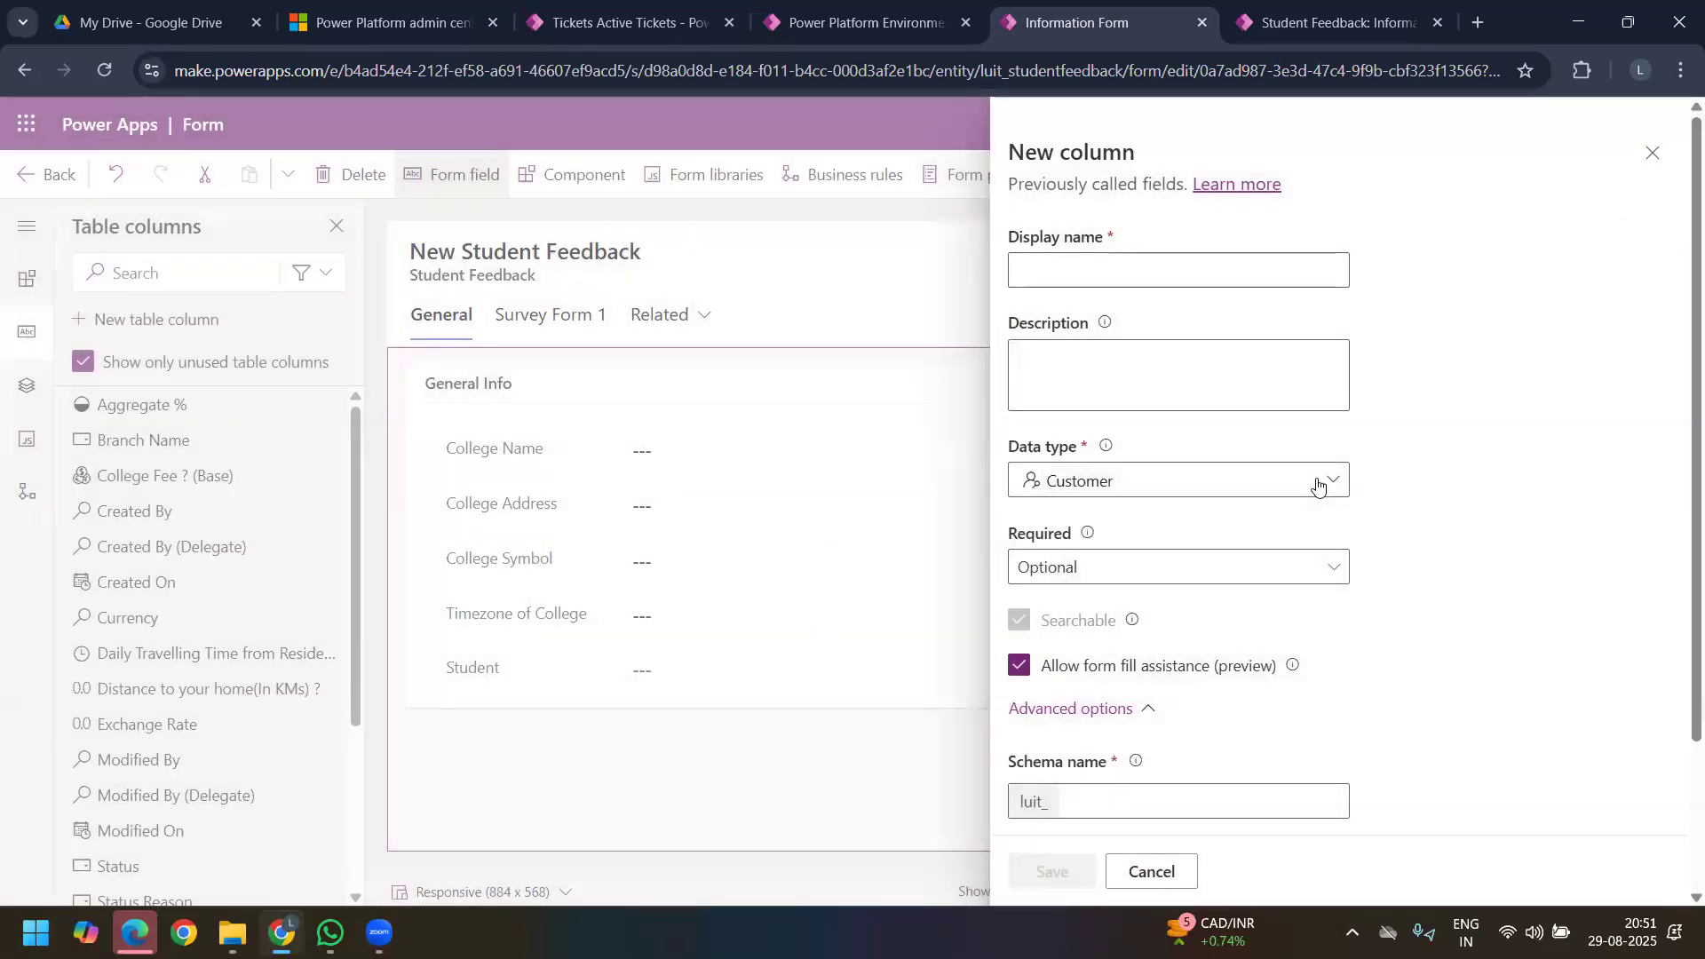
# Step: Try the Formula data type for the new column and show the help note on data types
pyautogui.click(1318, 487)
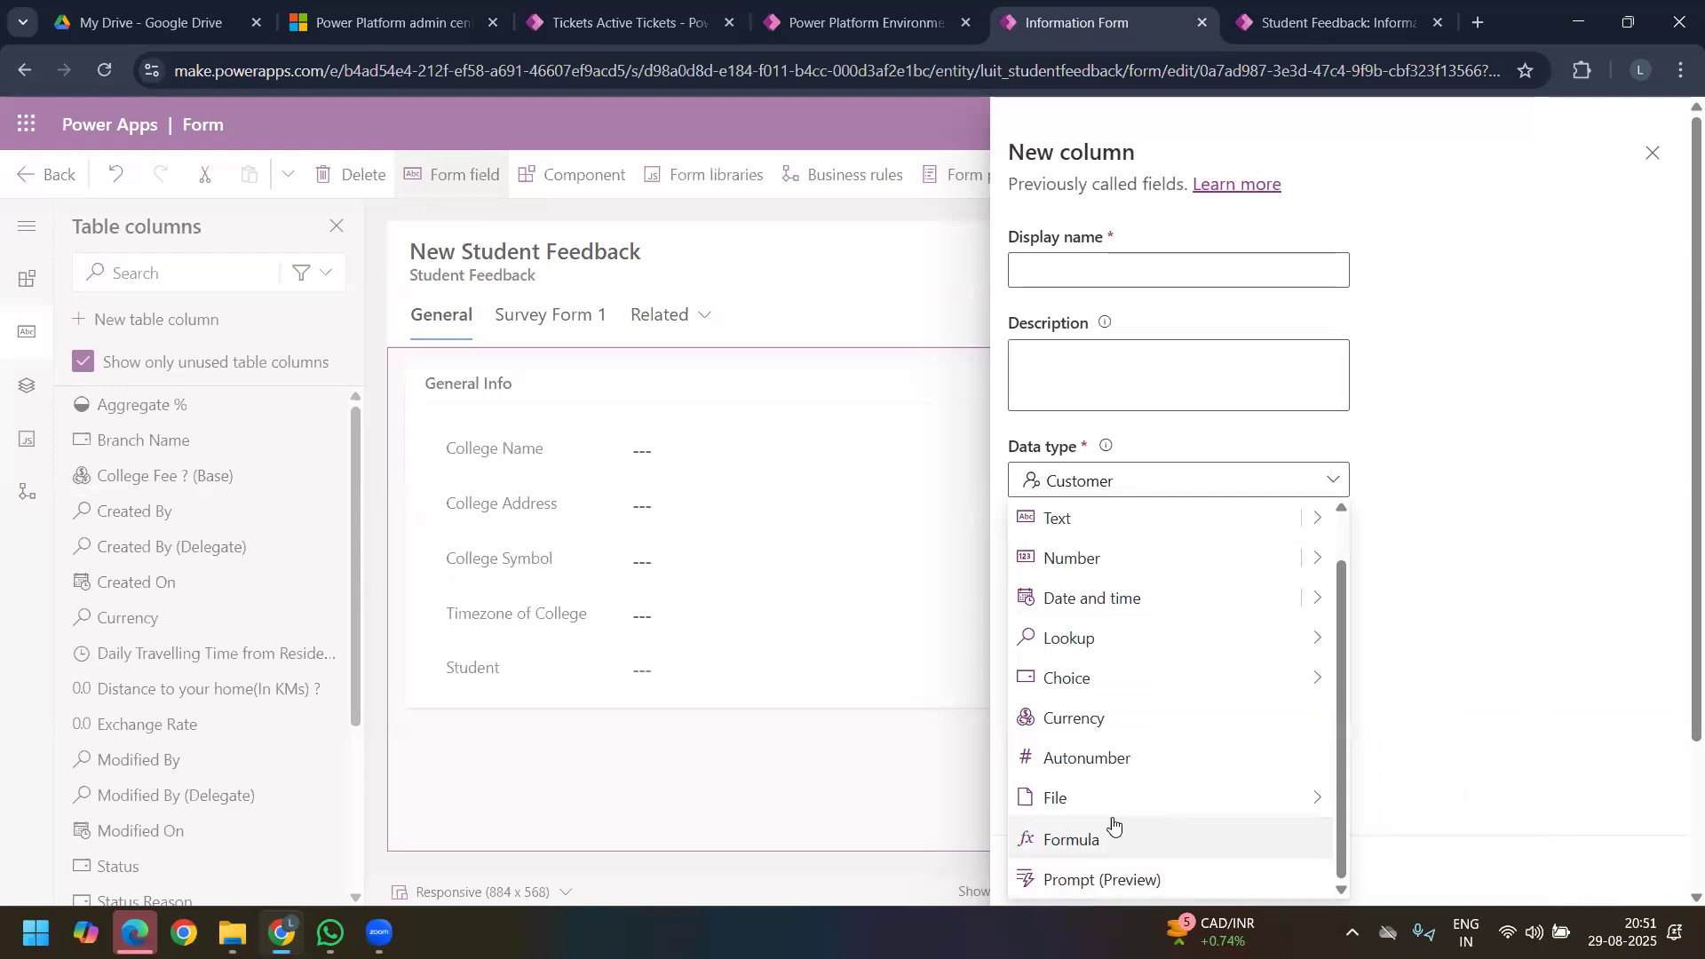
pyautogui.click(1110, 845)
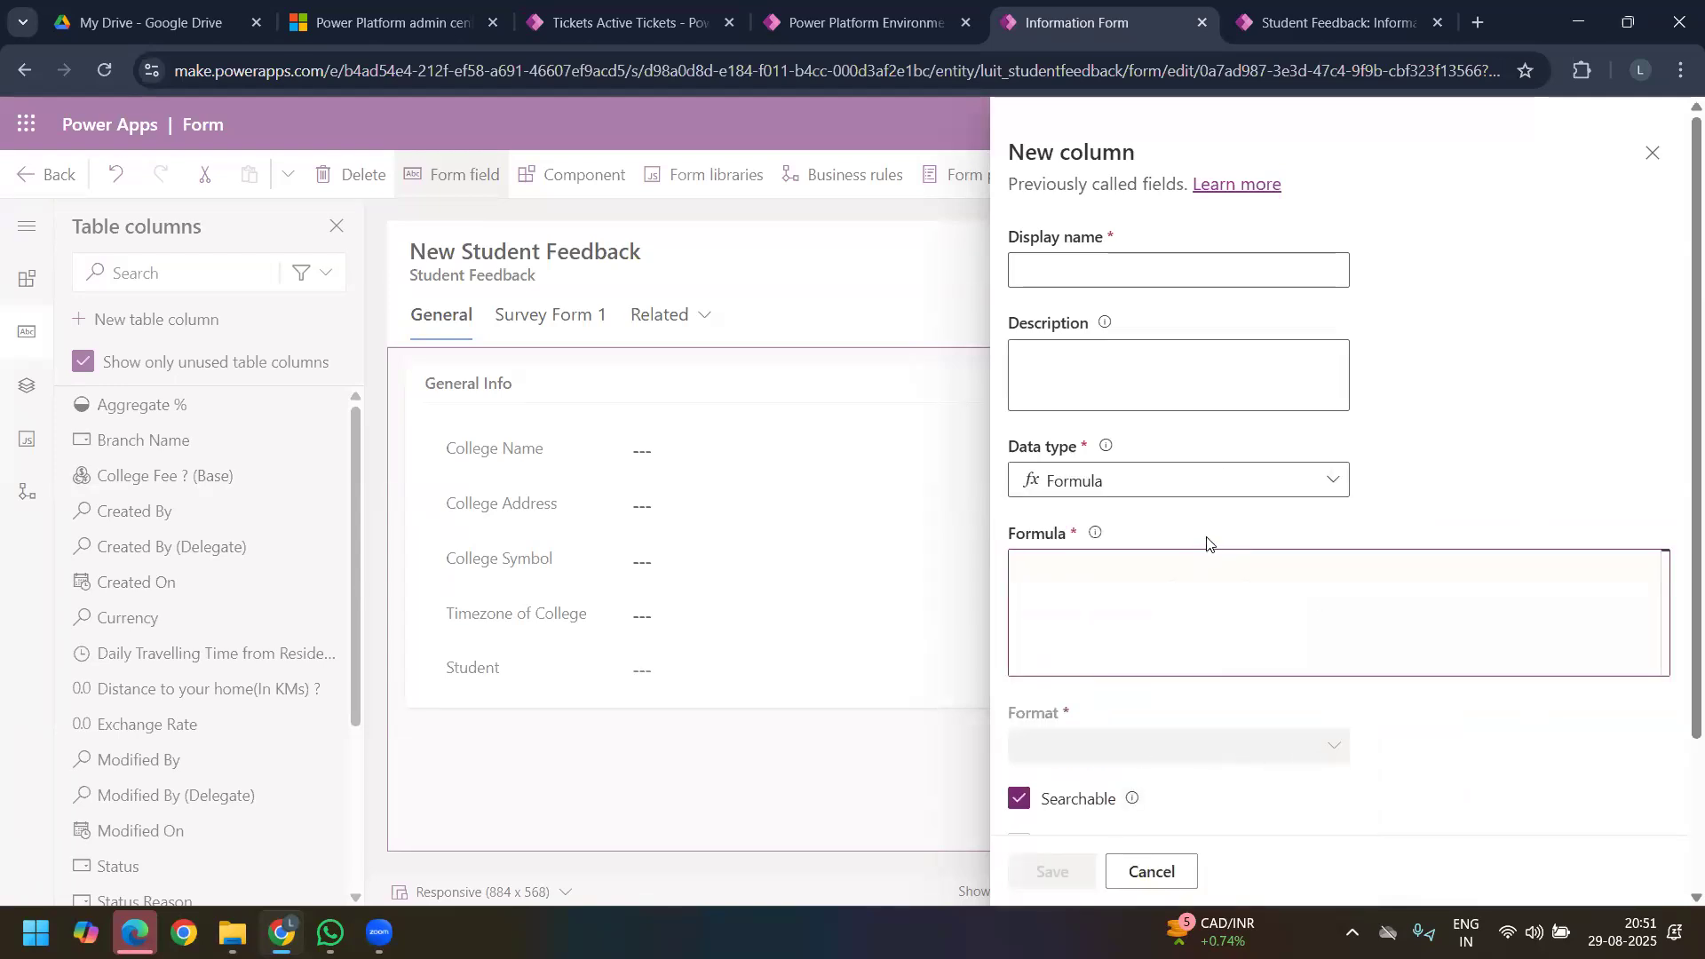
pyautogui.click(1224, 486)
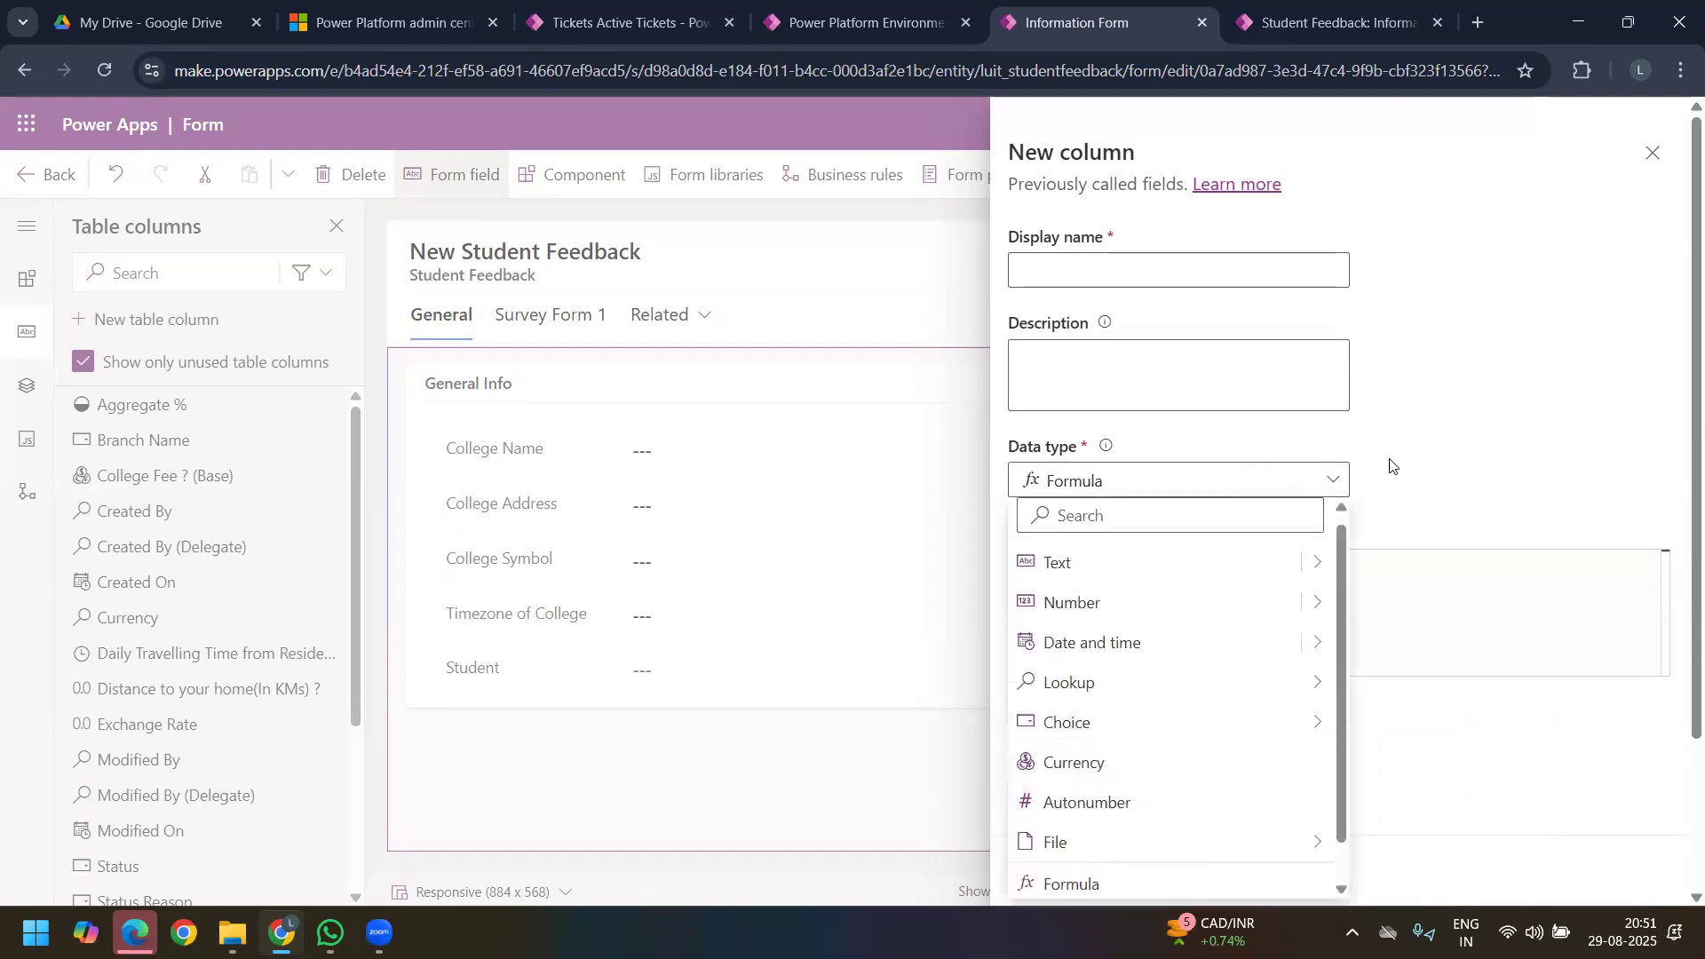
pyautogui.click(1439, 573)
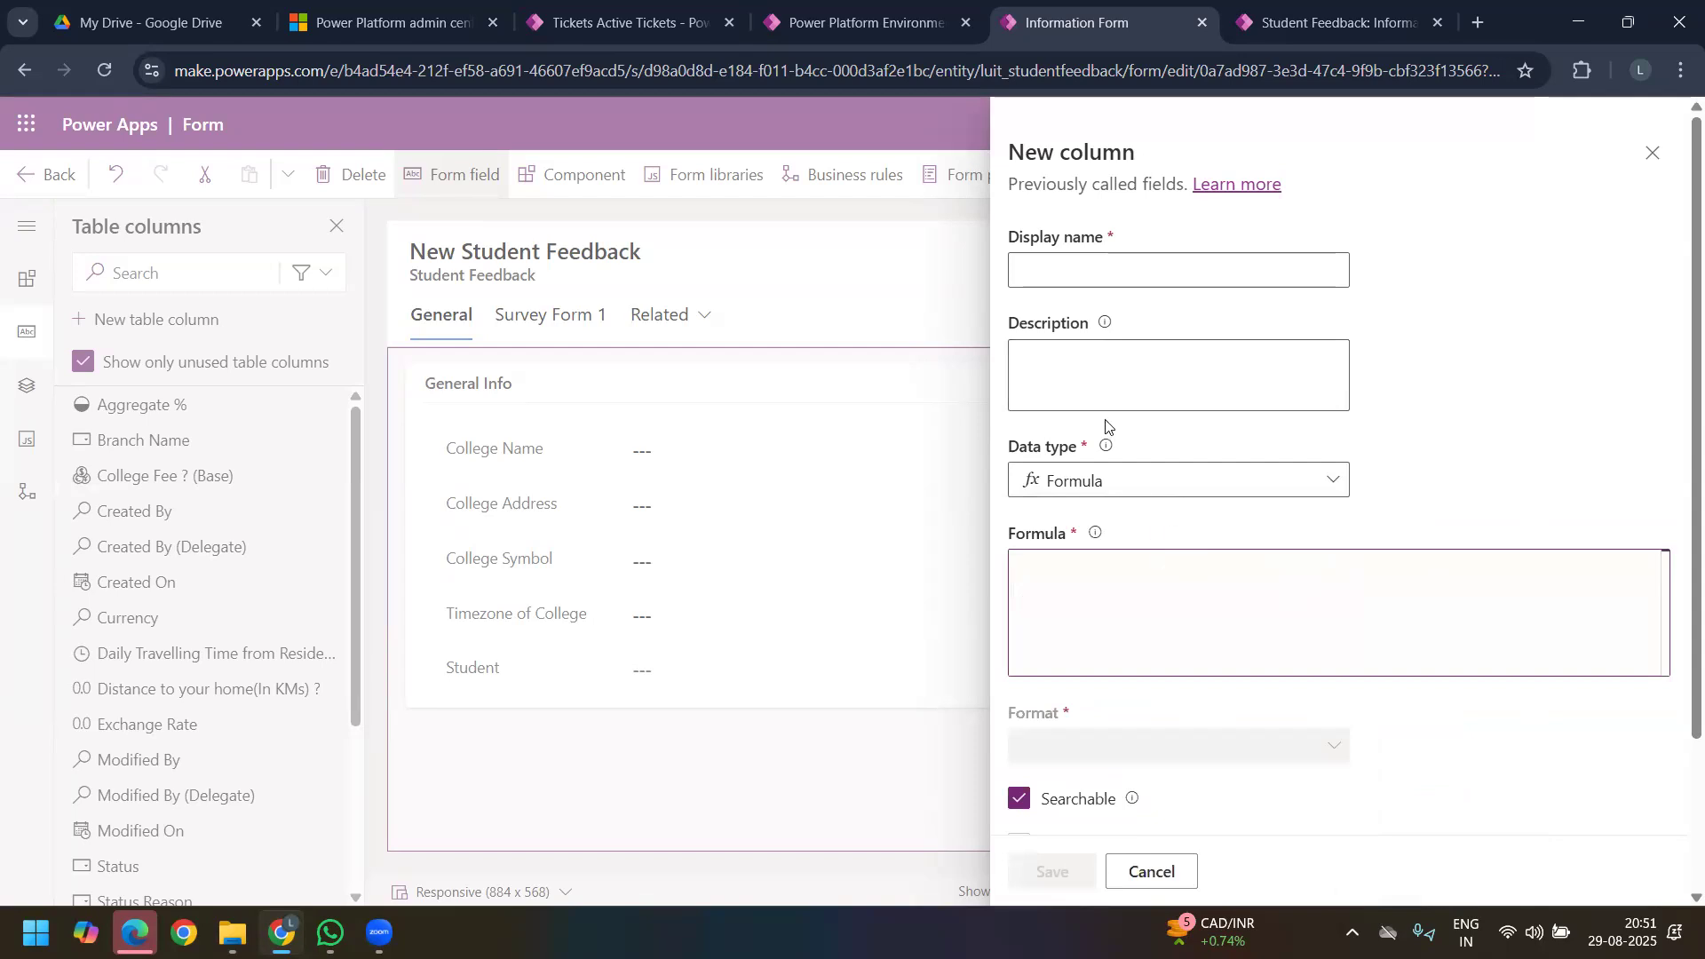
pyautogui.click(1105, 447)
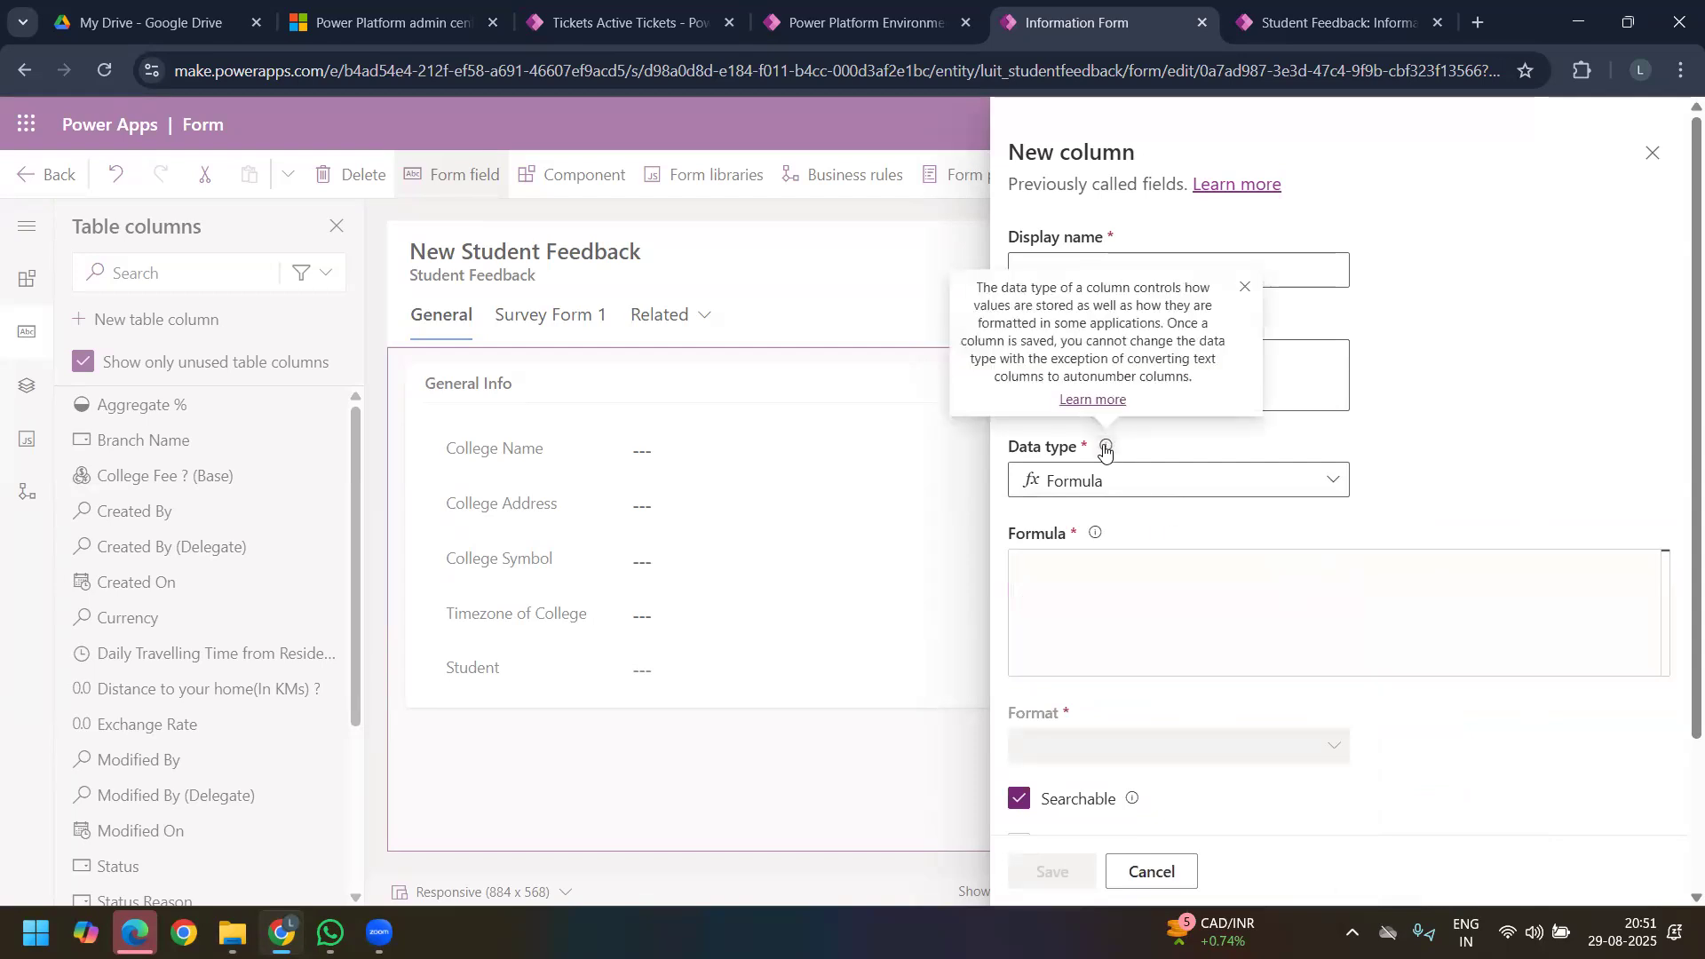
# Step: Set the new column's data type to Prompt (Preview)
pyautogui.click(1238, 479)
pyautogui.scroll(-1, 1174, 800)
pyautogui.click(1170, 876)
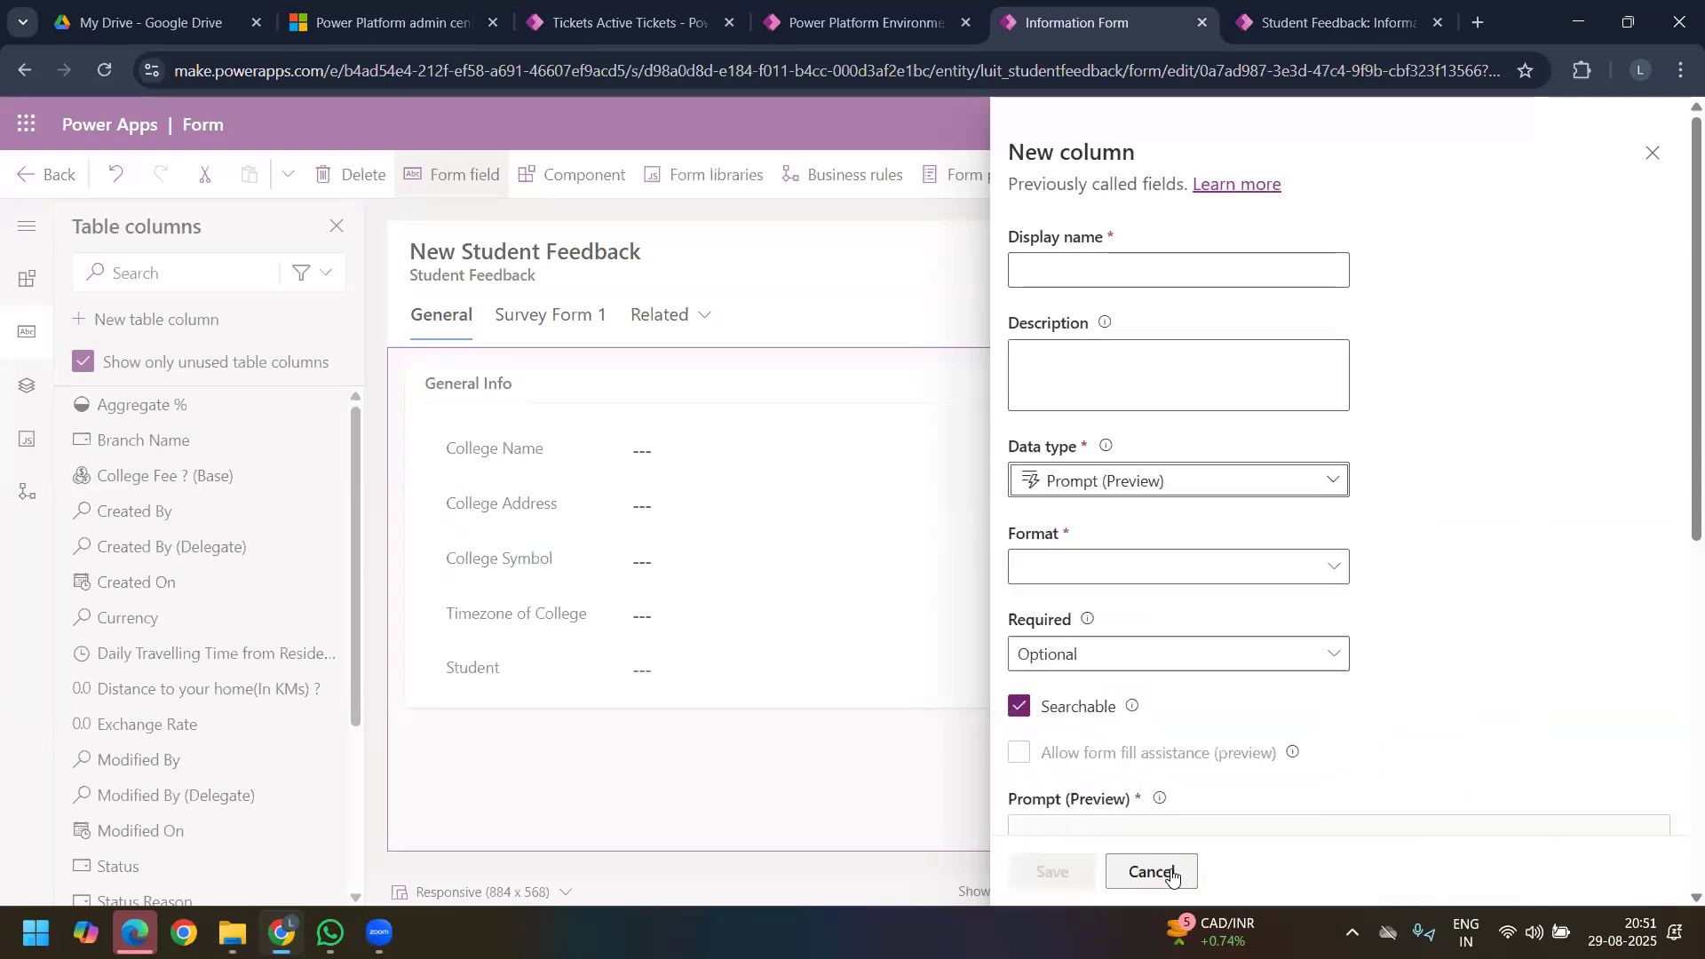
# Step: Open a new prompt for the column to inspect its default instructions and model choice, and close it without saving
pyautogui.scroll(-4, 1148, 621)
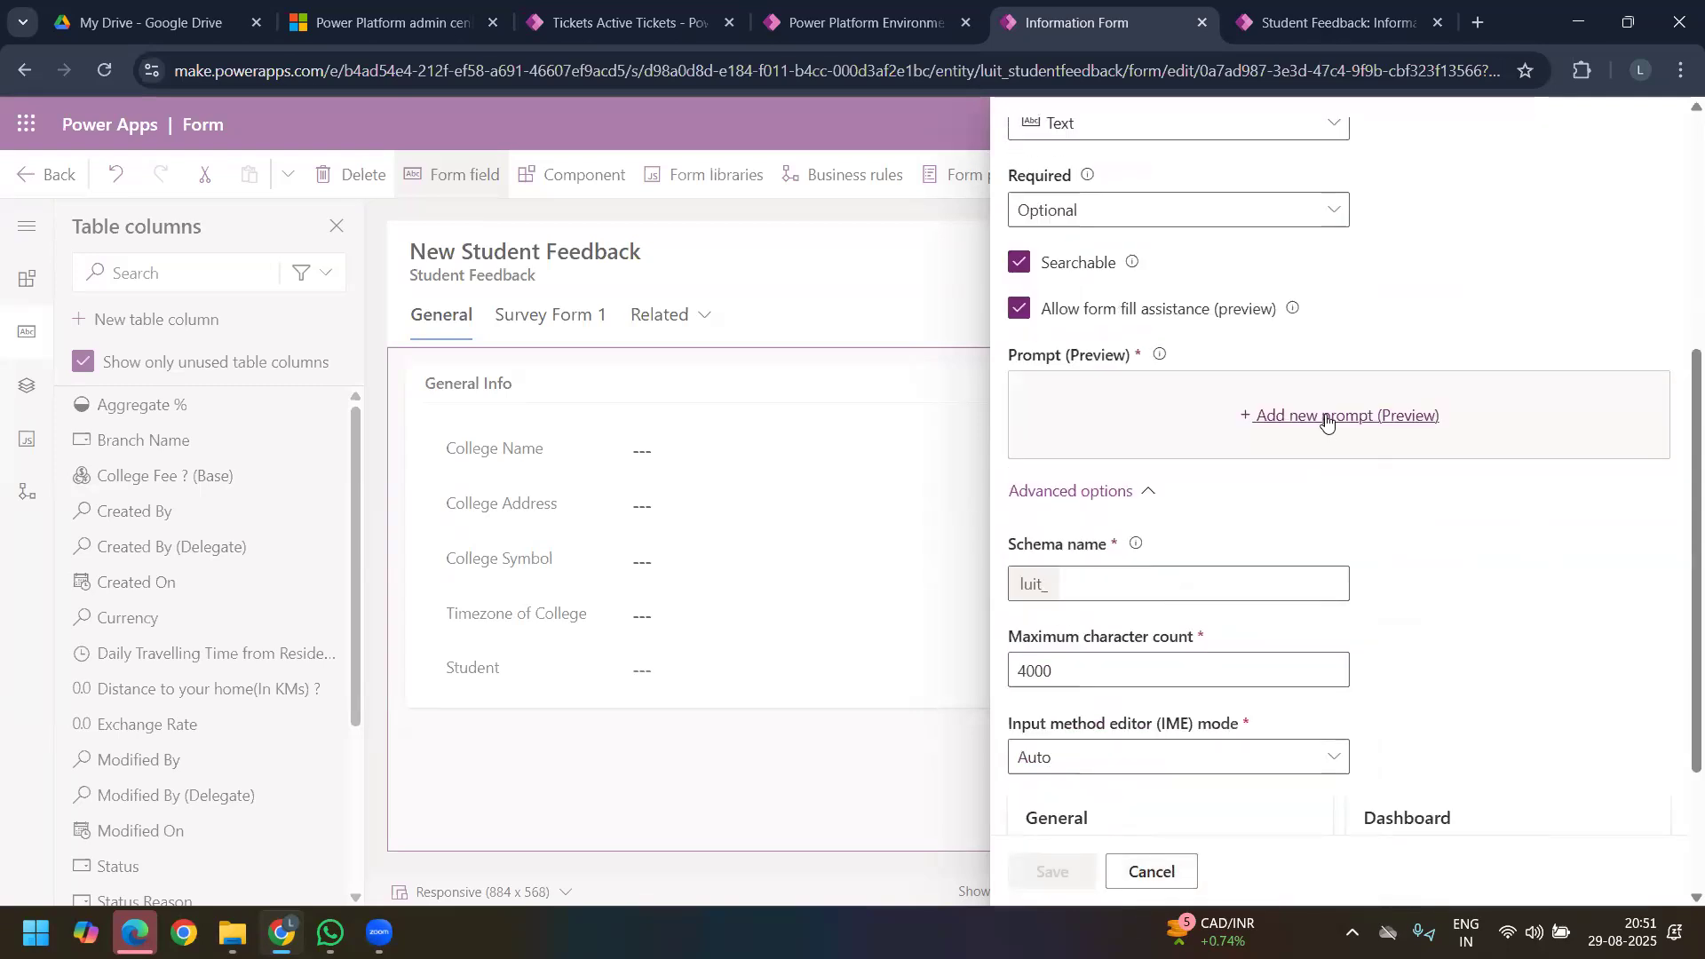
pyautogui.click(1330, 418)
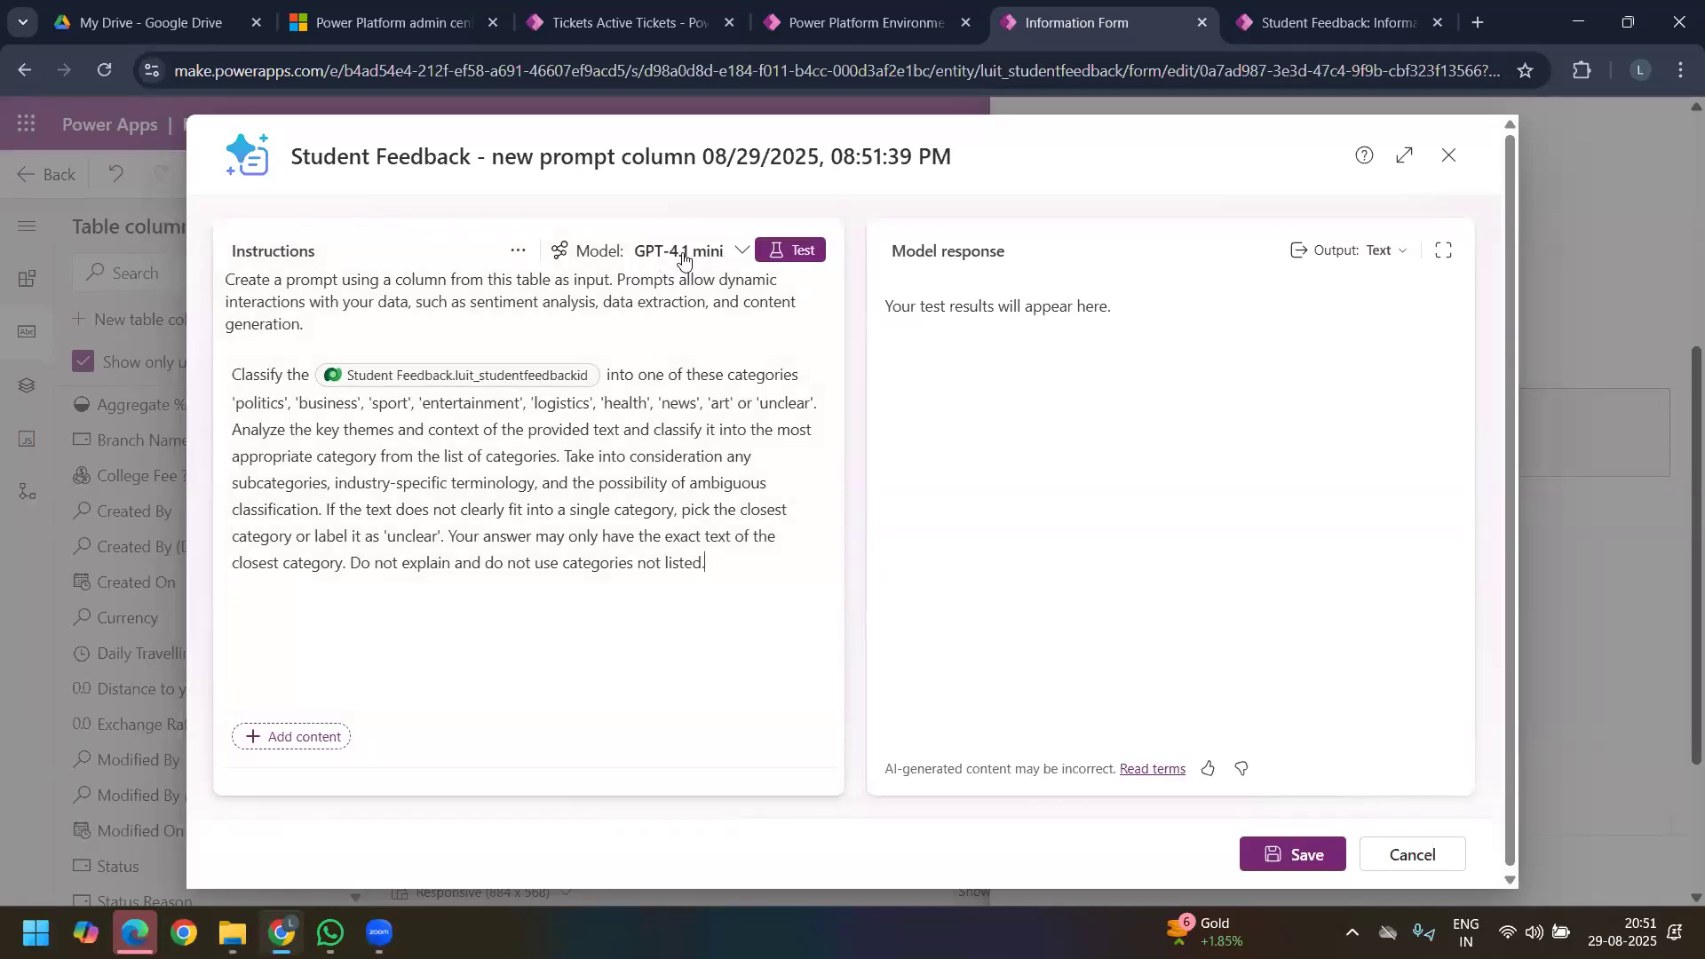
pyautogui.click(722, 255)
pyautogui.click(1187, 441)
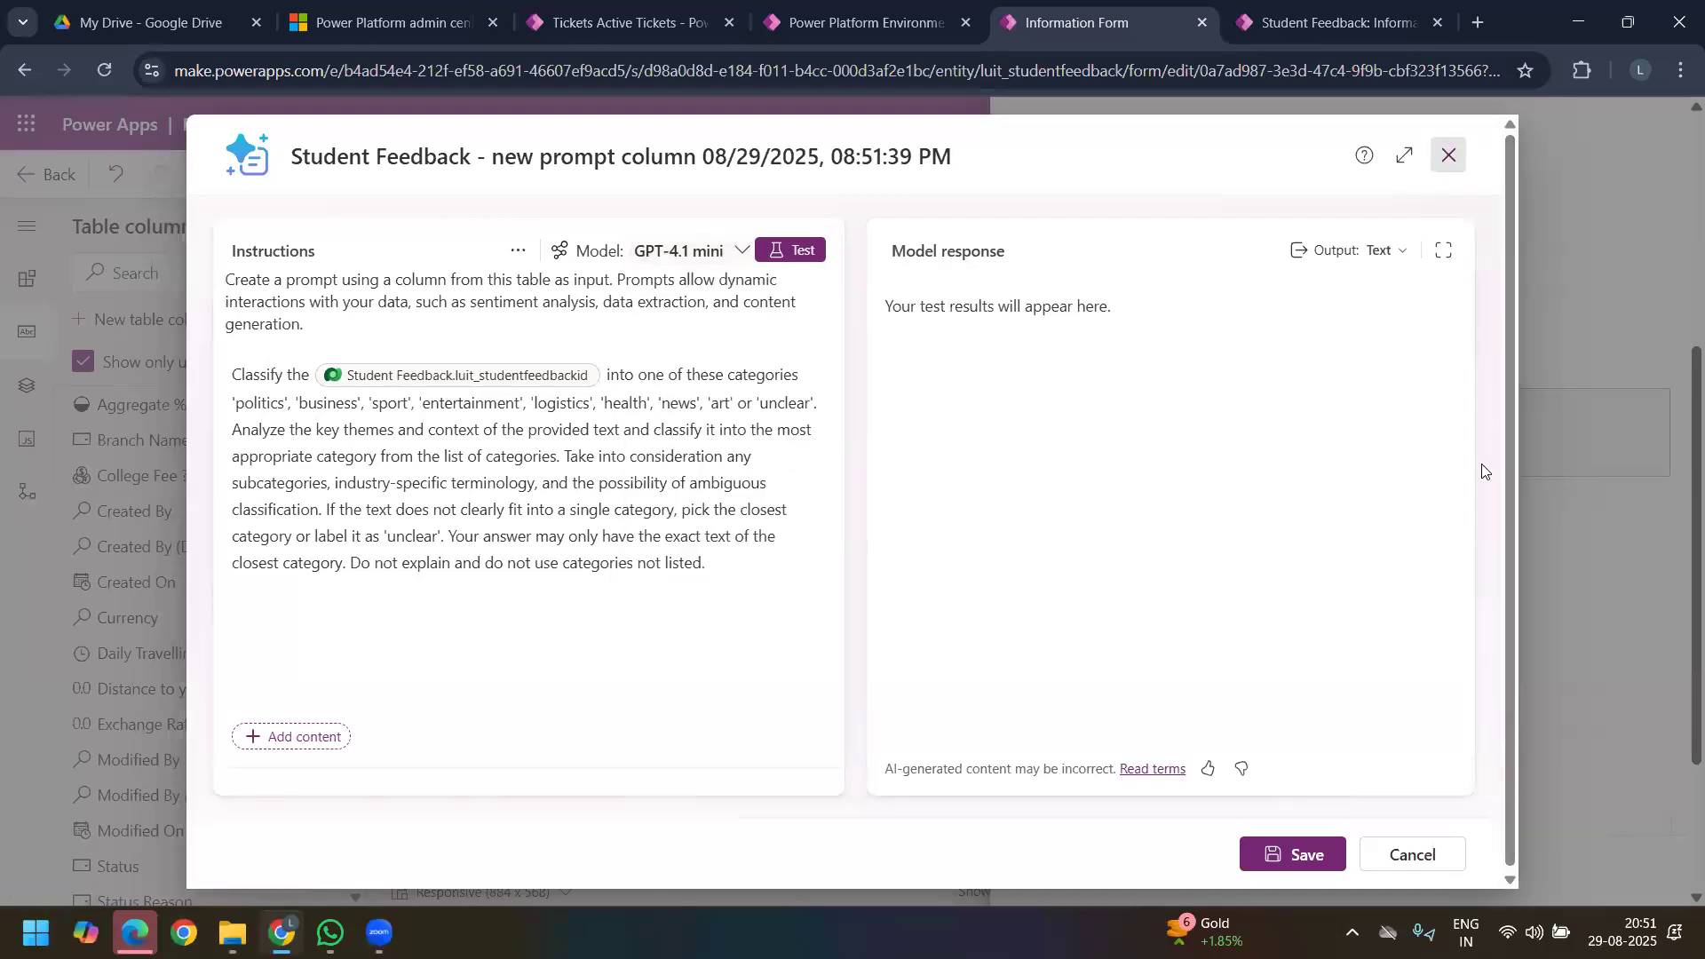
pyautogui.click(1449, 160)
# Step: Name the new prompt column Feedback Summary on syllabus
pyautogui.click(1124, 269)
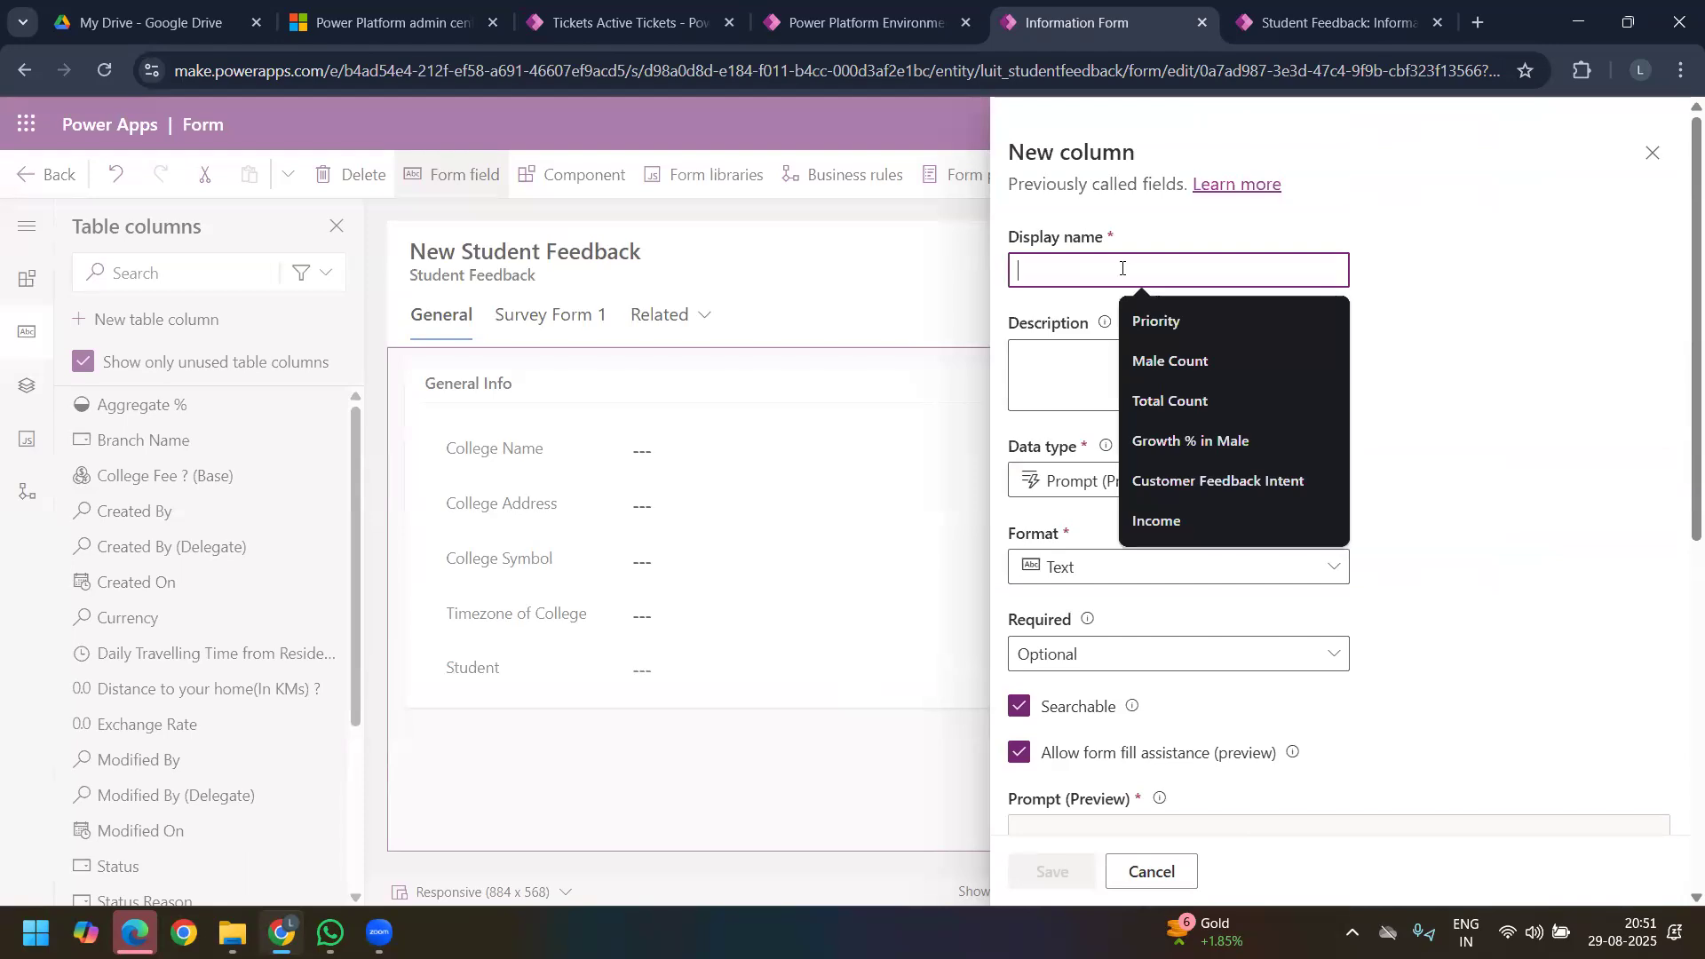
pyautogui.write('S')
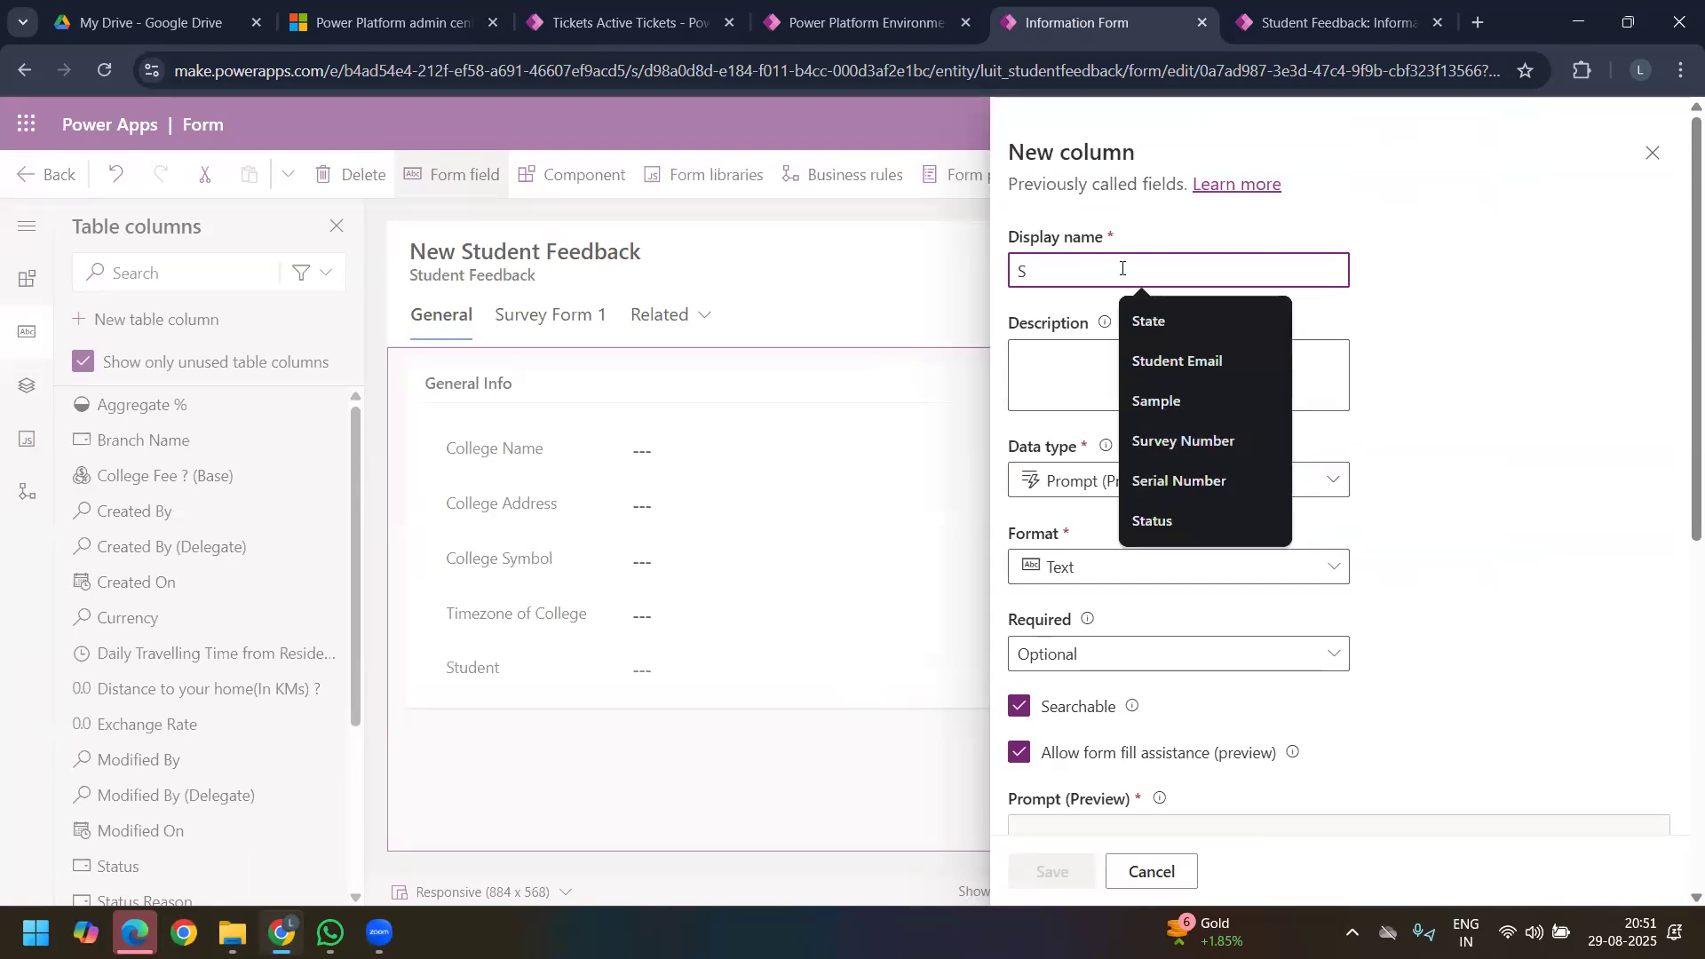
pyautogui.press('BackSpace')
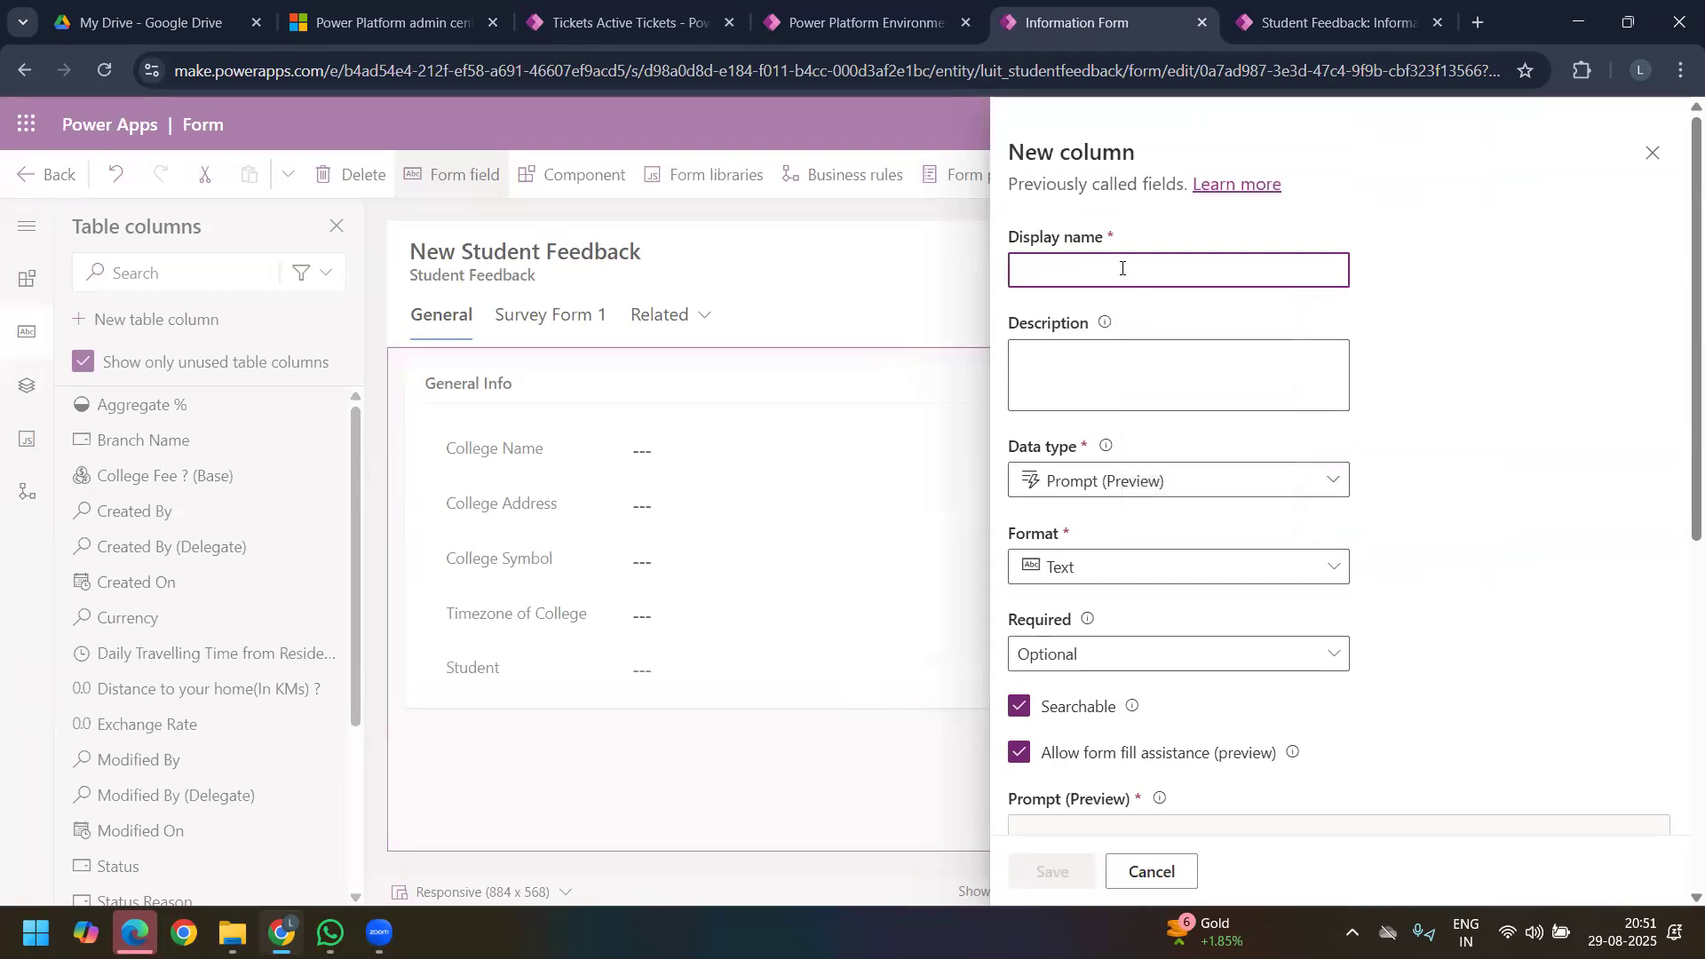
pyautogui.write('Fee')
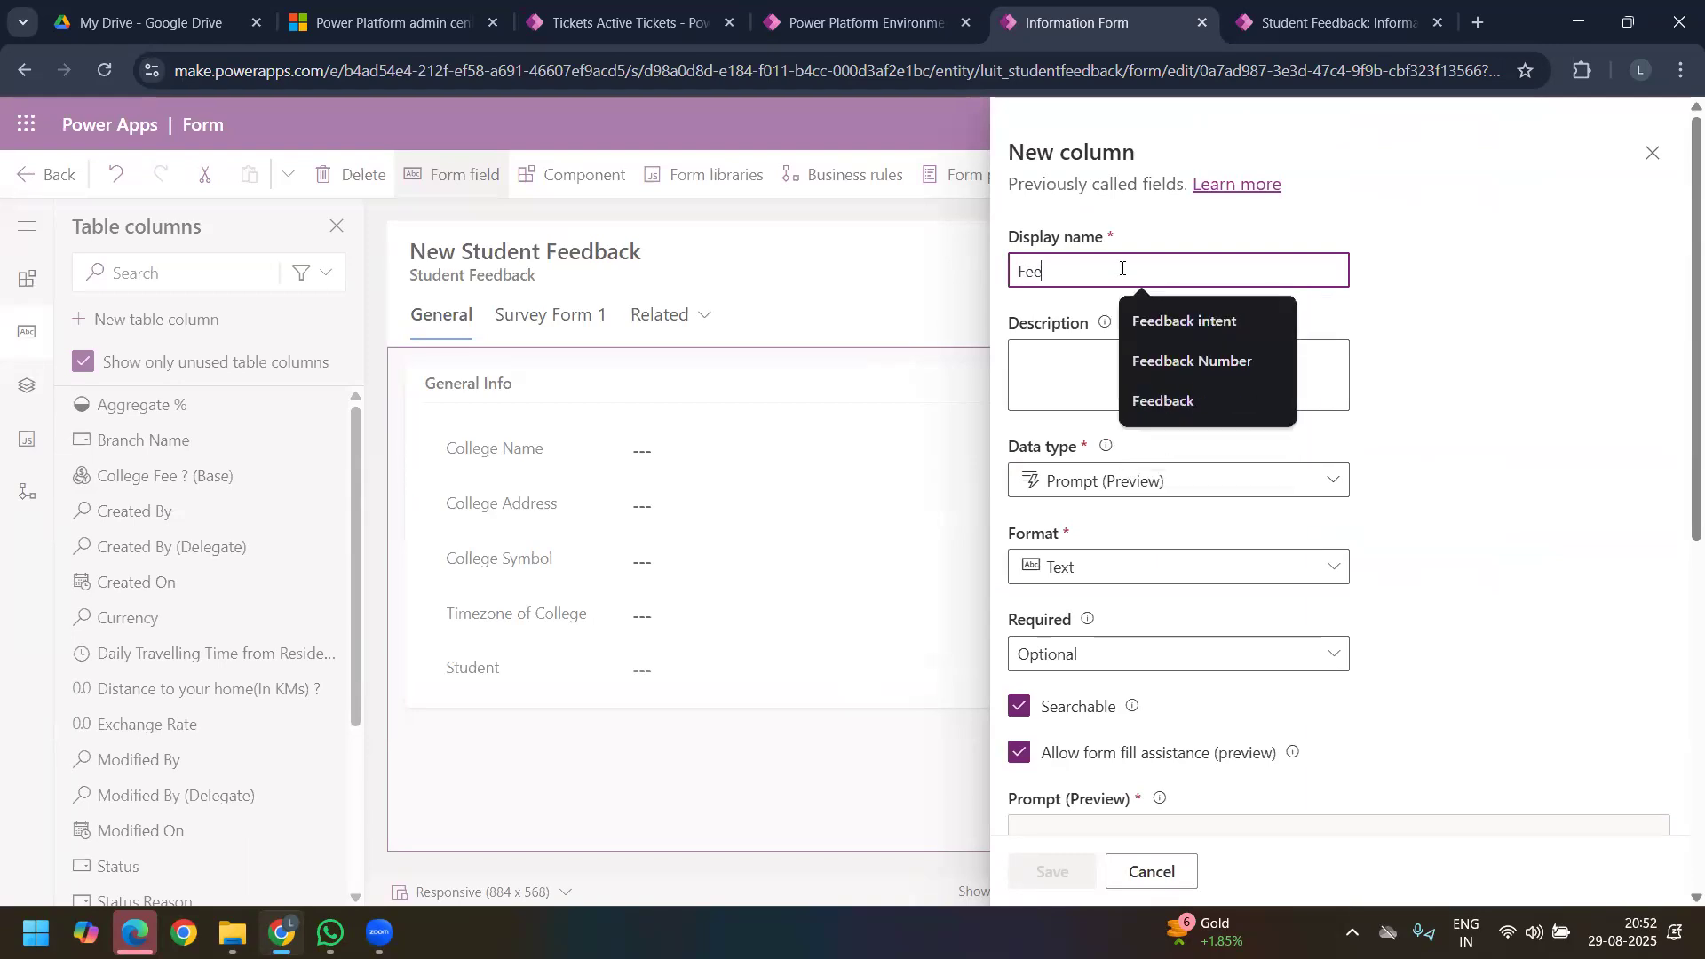
pyautogui.write('dback Summa')
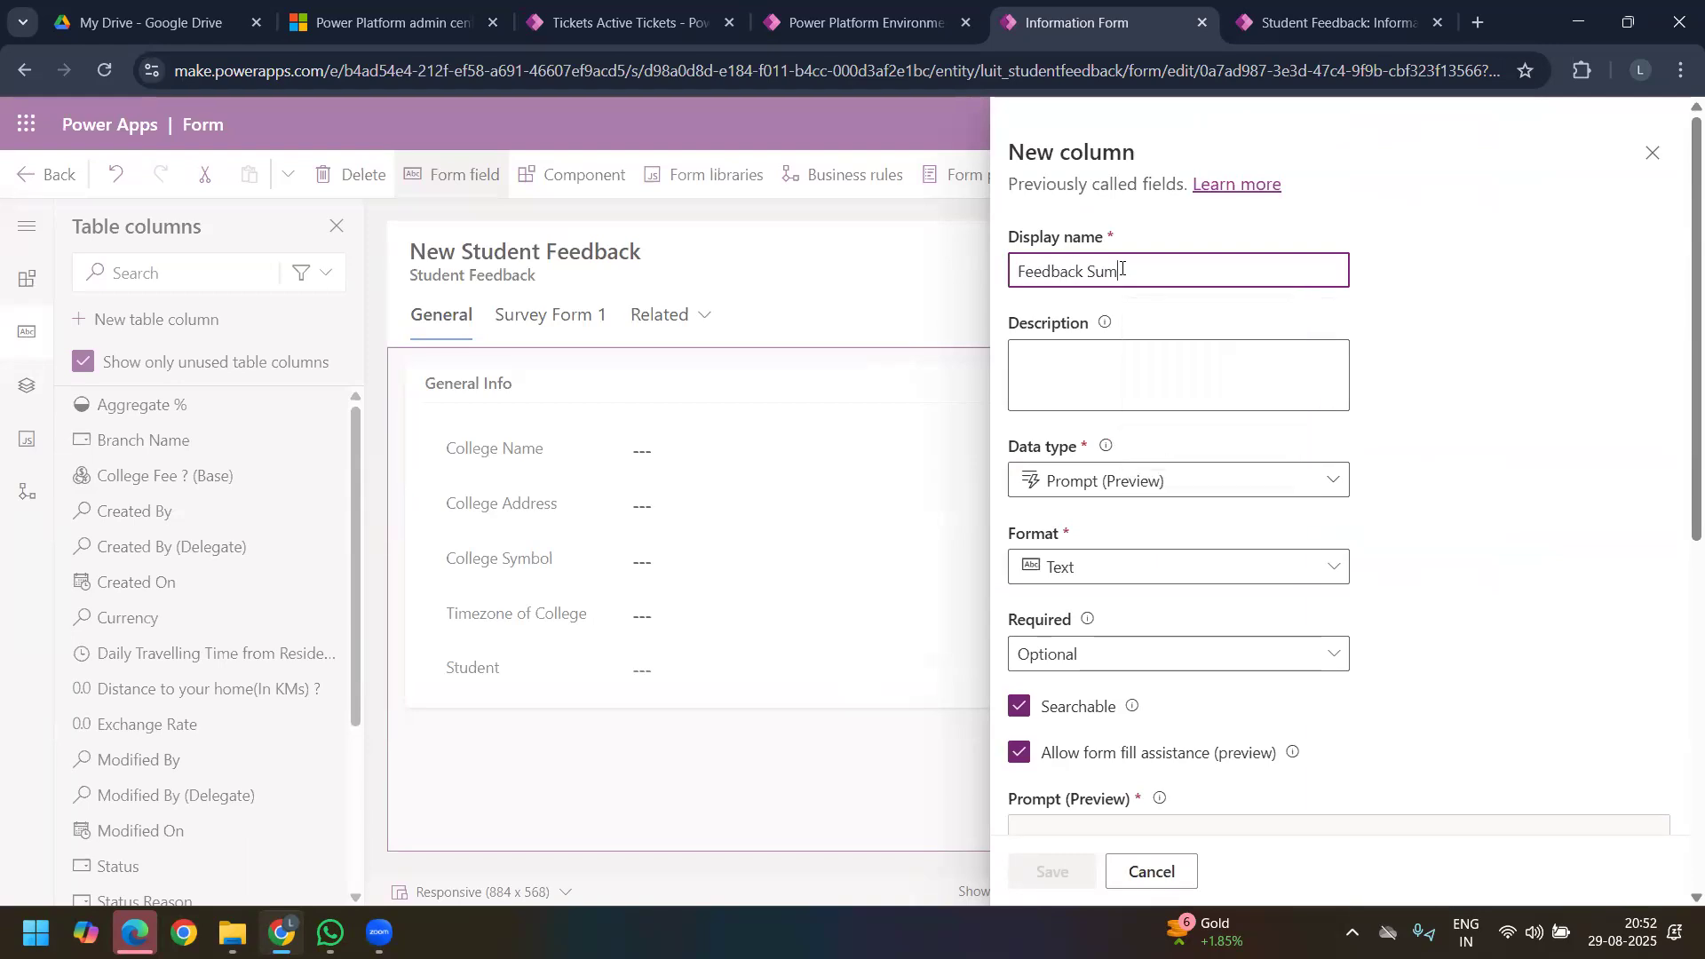
pyautogui.write('ru ')
pyautogui.write('u')
pyautogui.press('BackSpace')
pyautogui.write('y on syllabus')
# Step: Look over the column's settings and open a new prompt for the Feedback Summary on syllabus column
pyautogui.scroll(-5, 1125, 380)
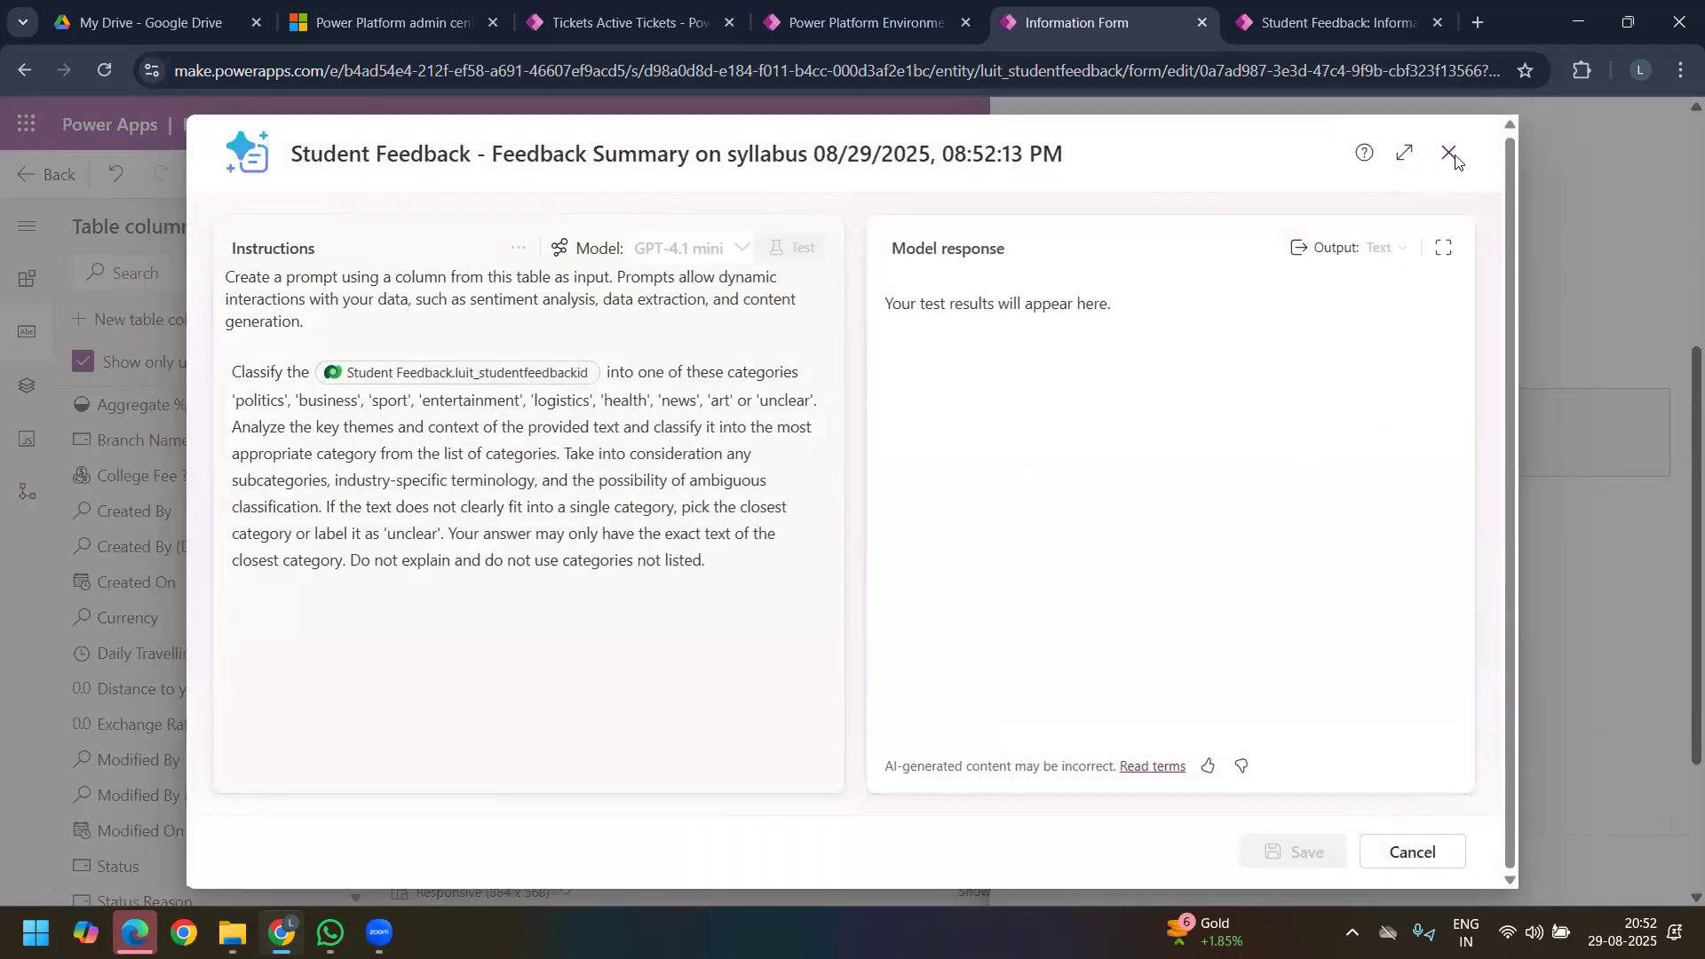
pyautogui.scroll(-3, 1340, 593)
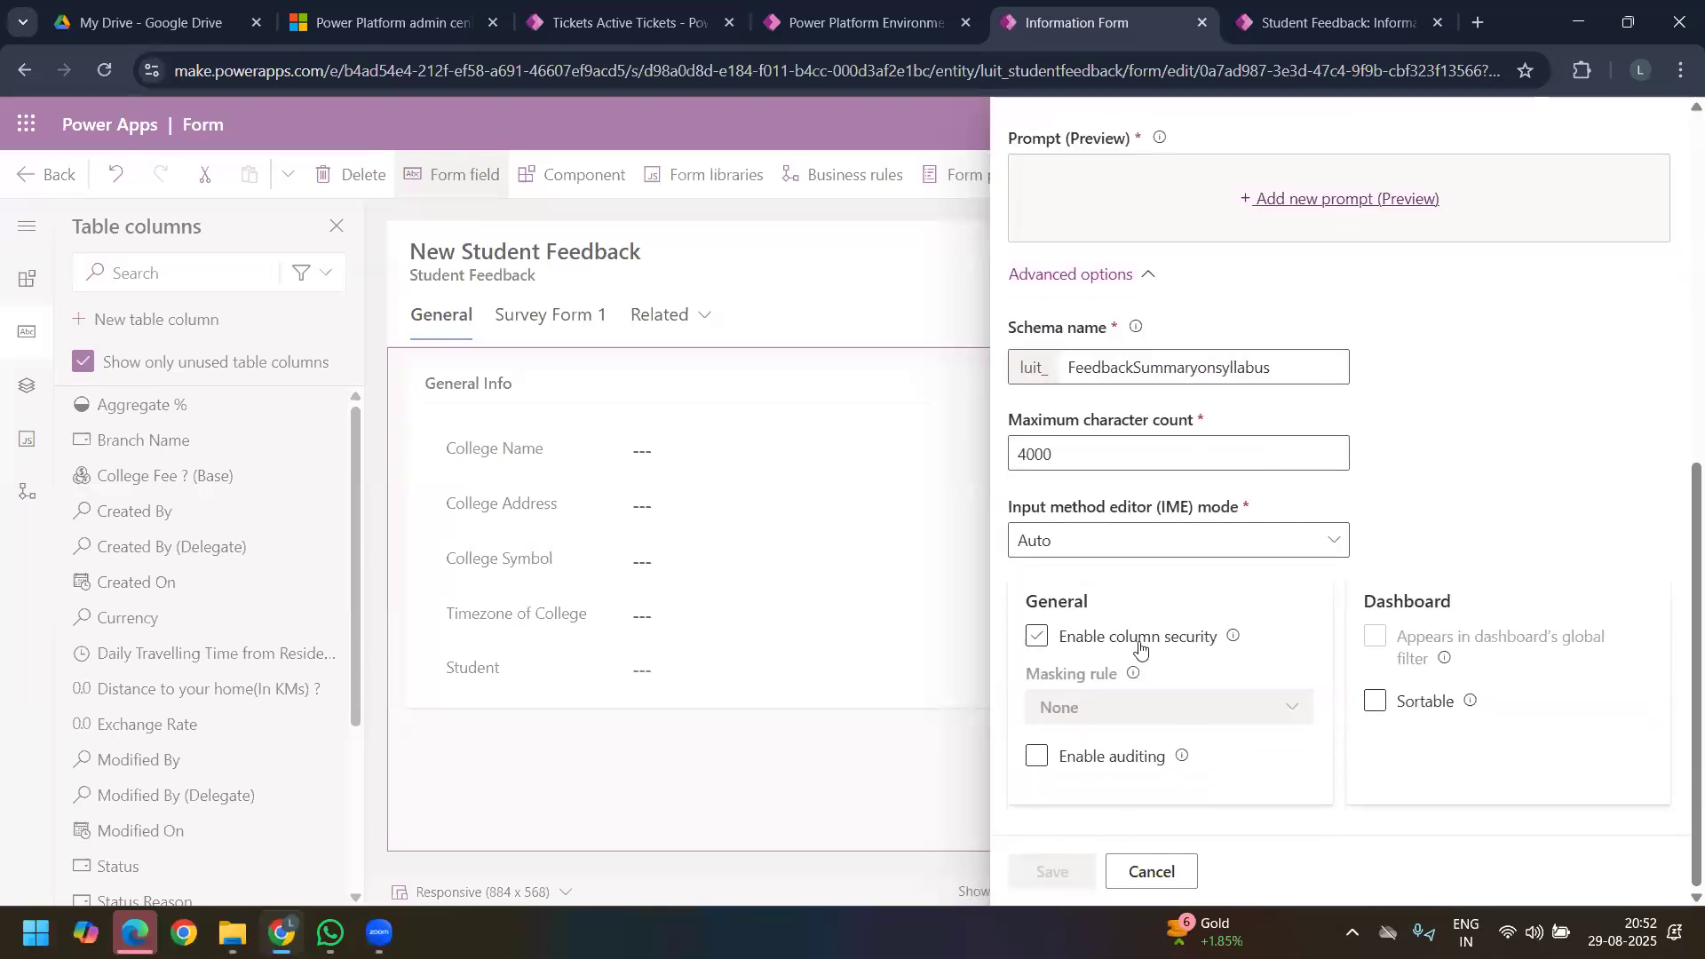
pyautogui.scroll(1, 1138, 651)
pyautogui.scroll(5, 1131, 602)
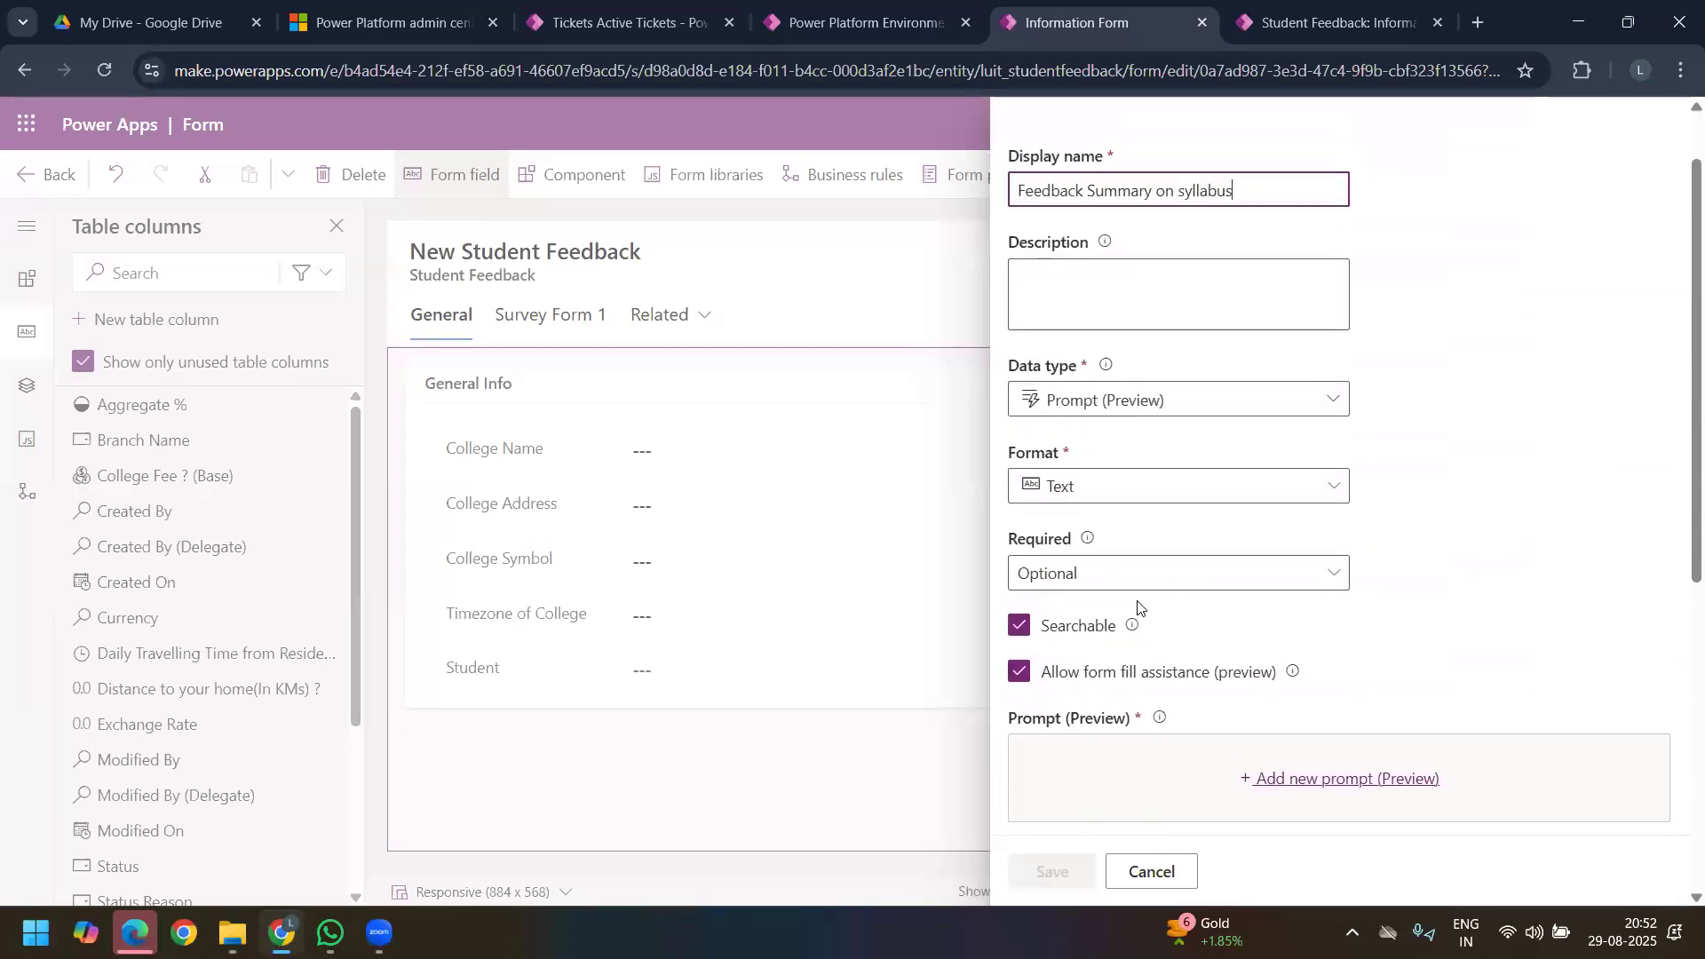
pyautogui.scroll(-6, 1133, 608)
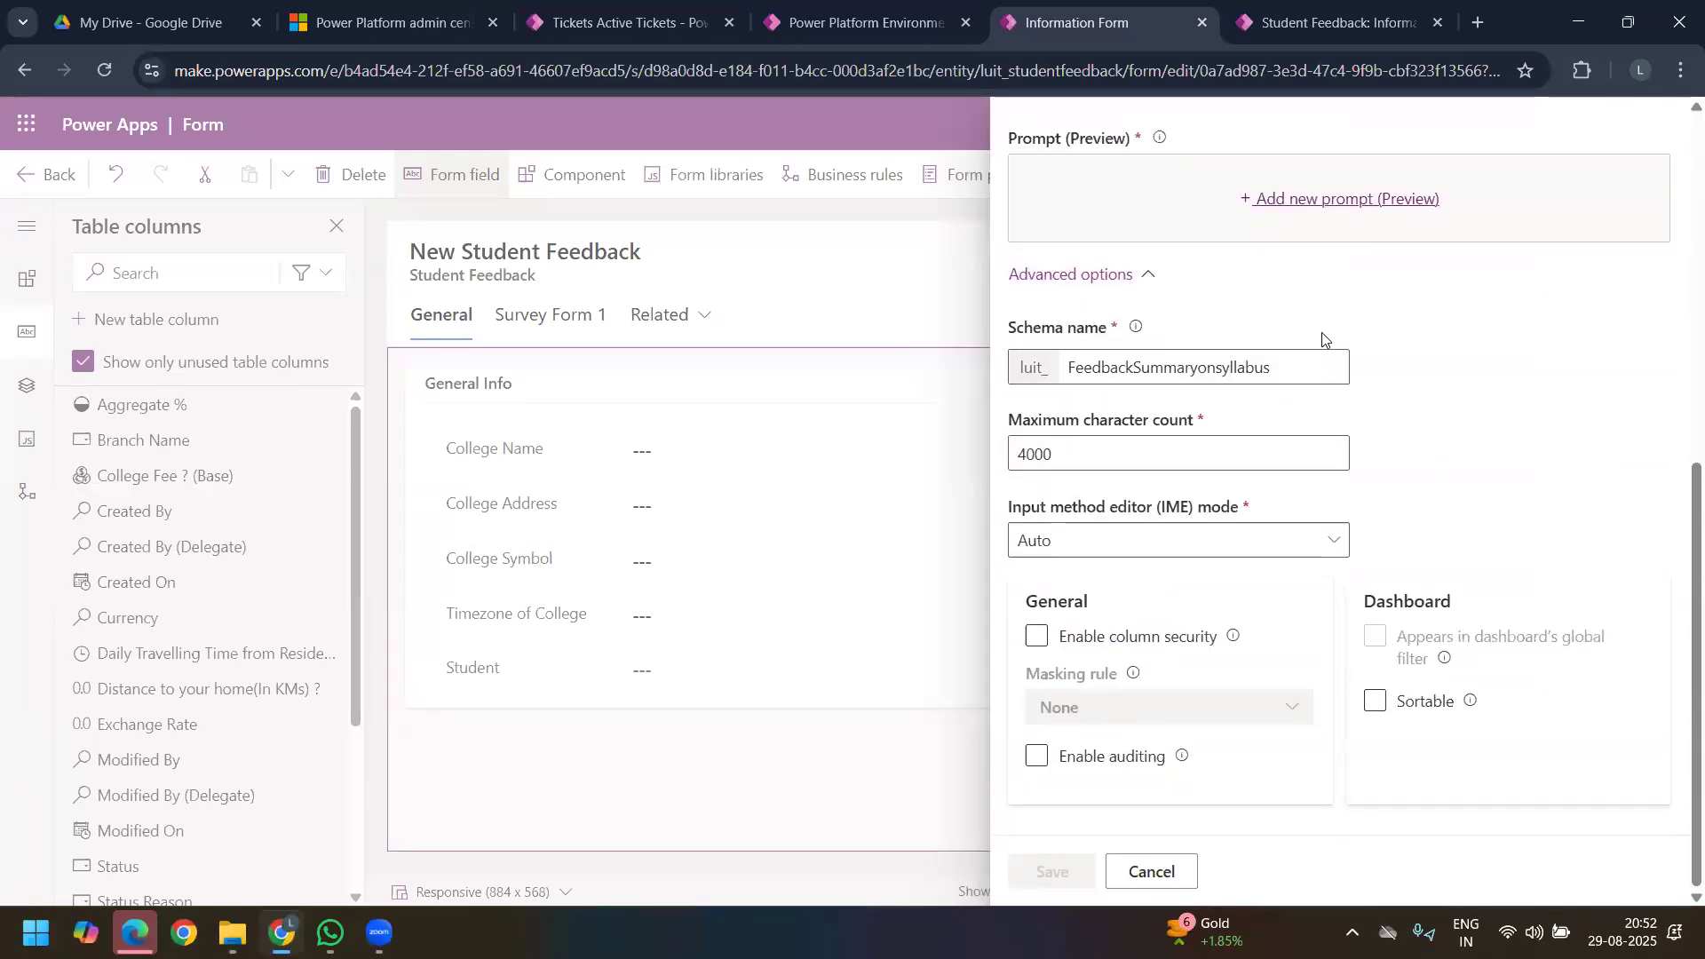
pyautogui.click(1333, 201)
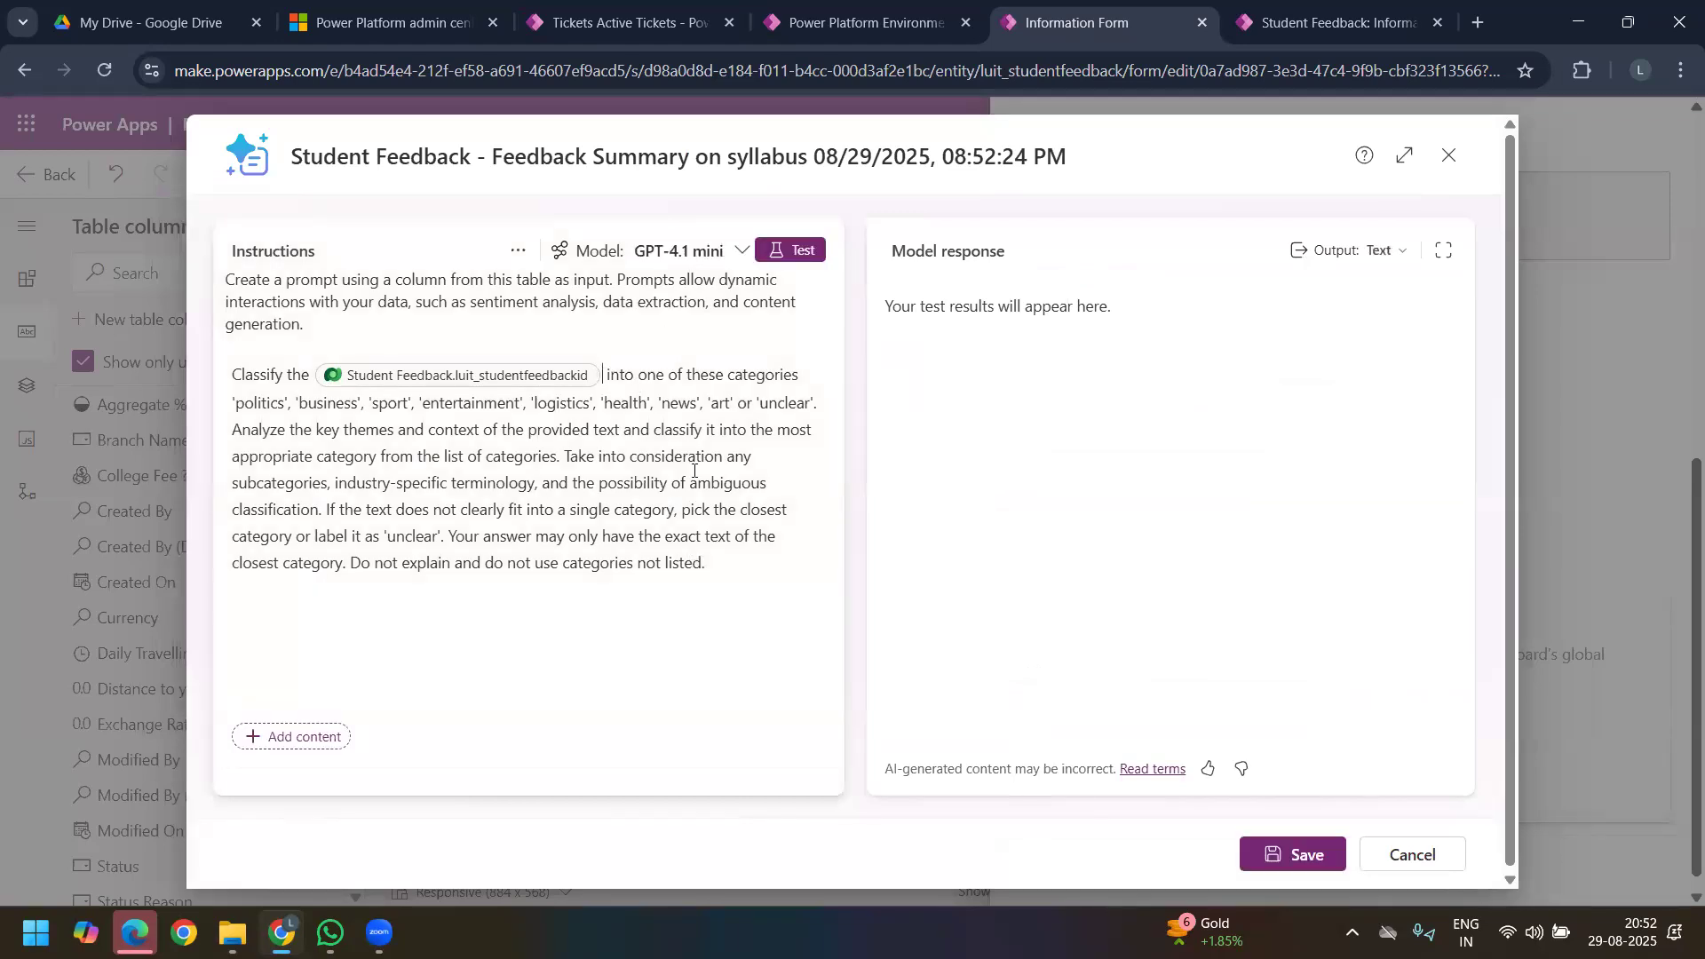
# Step: Replace the prompt's input field with the Student Feedback column Syllabus as per University Plan?
pyautogui.press('BackSpace')
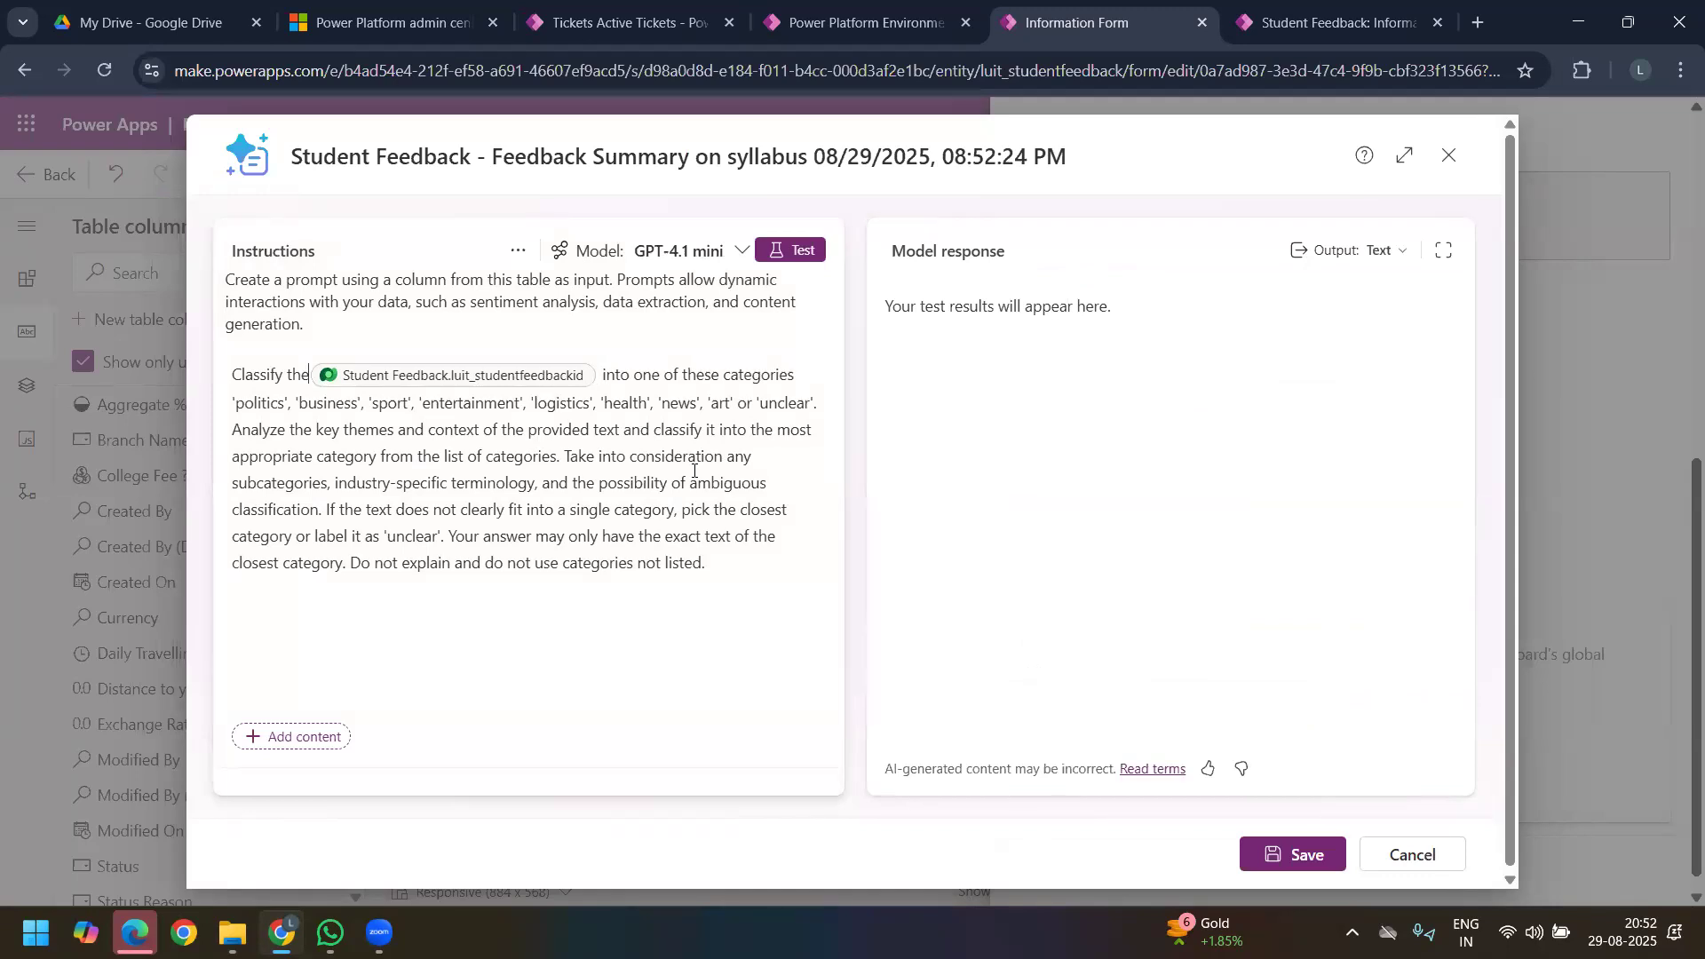
pyautogui.press('Delete')
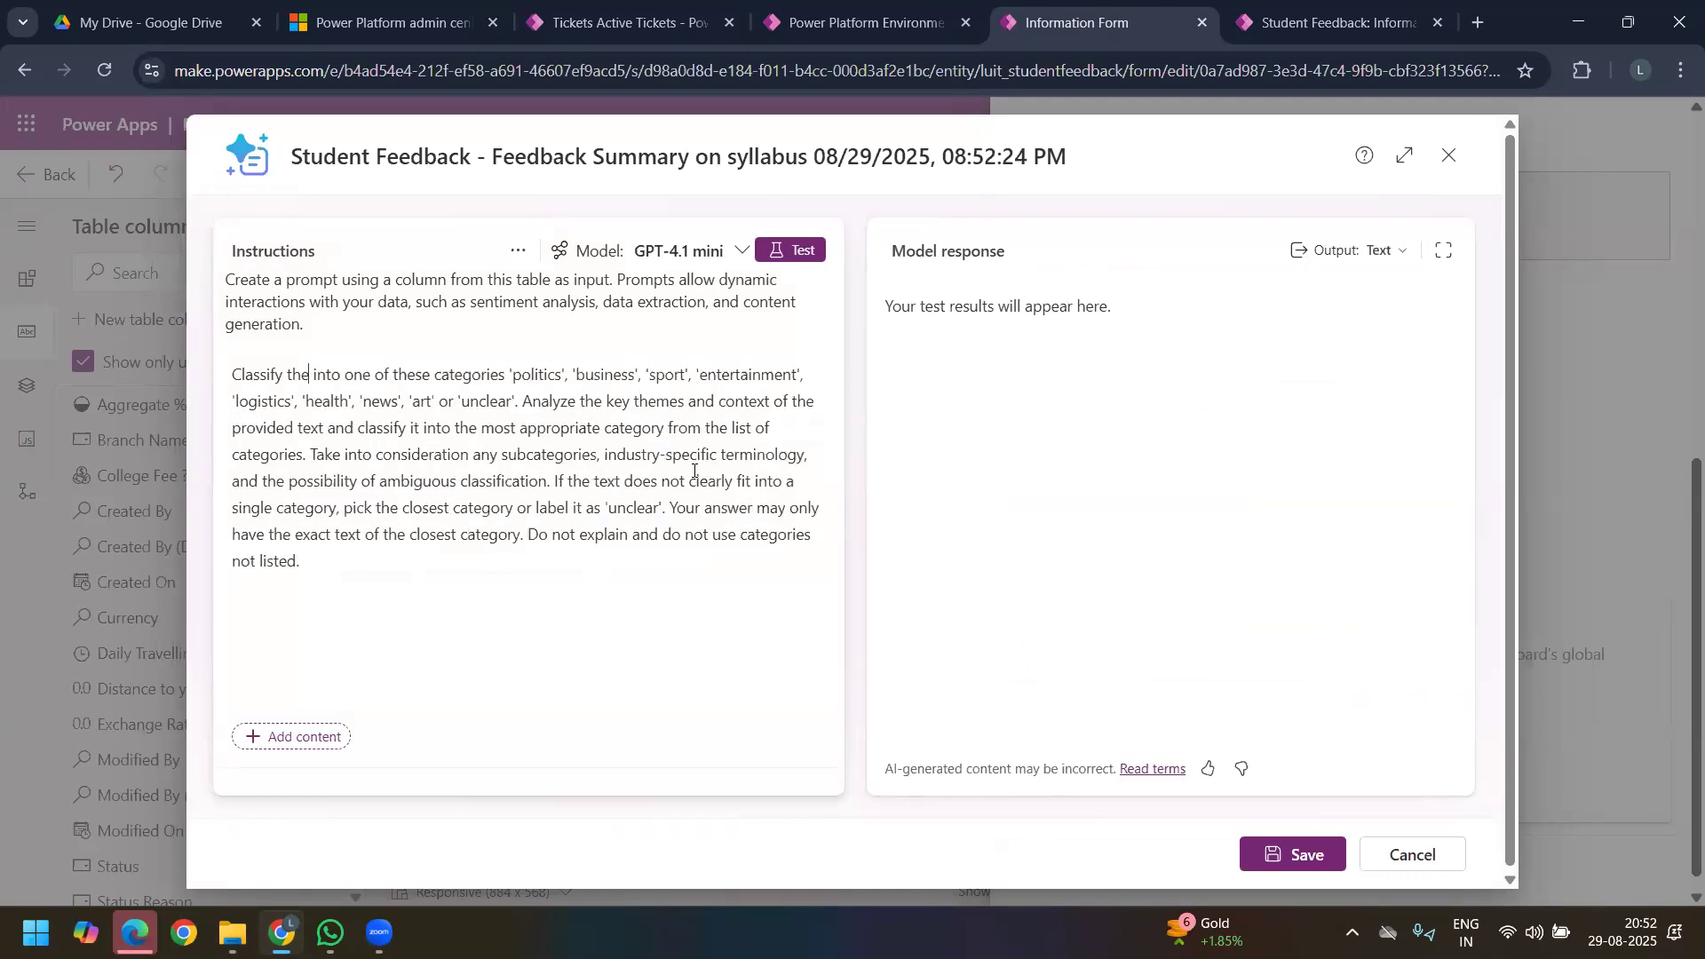
pyautogui.write('/')
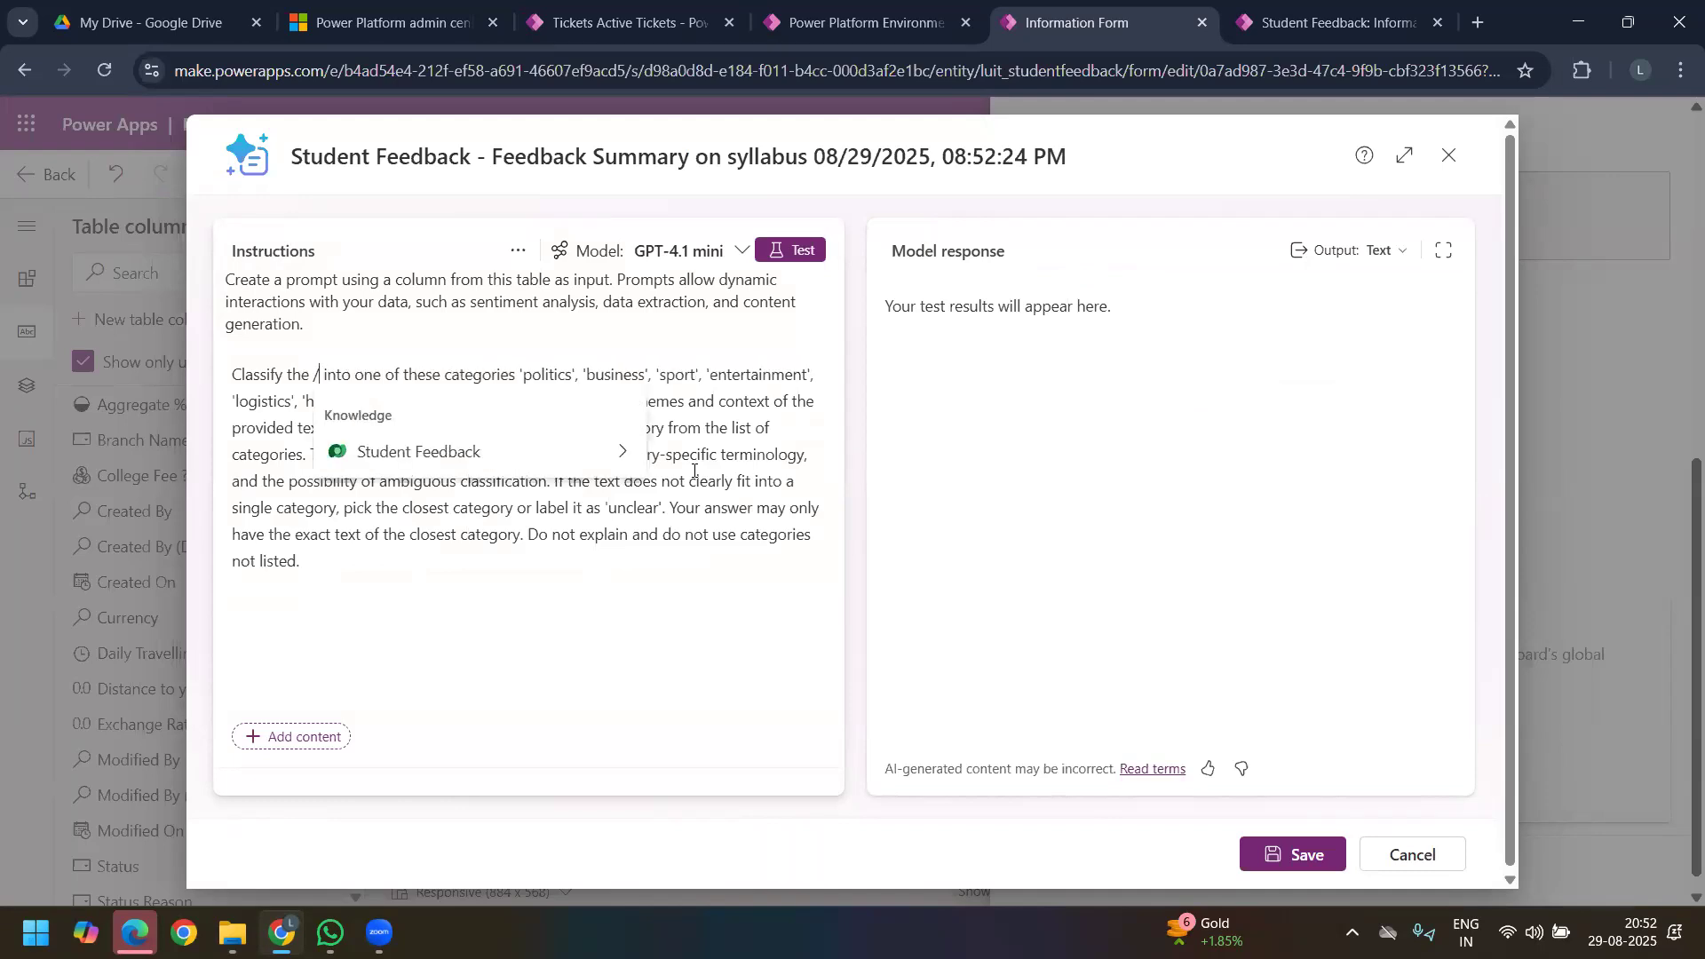
pyautogui.click(621, 450)
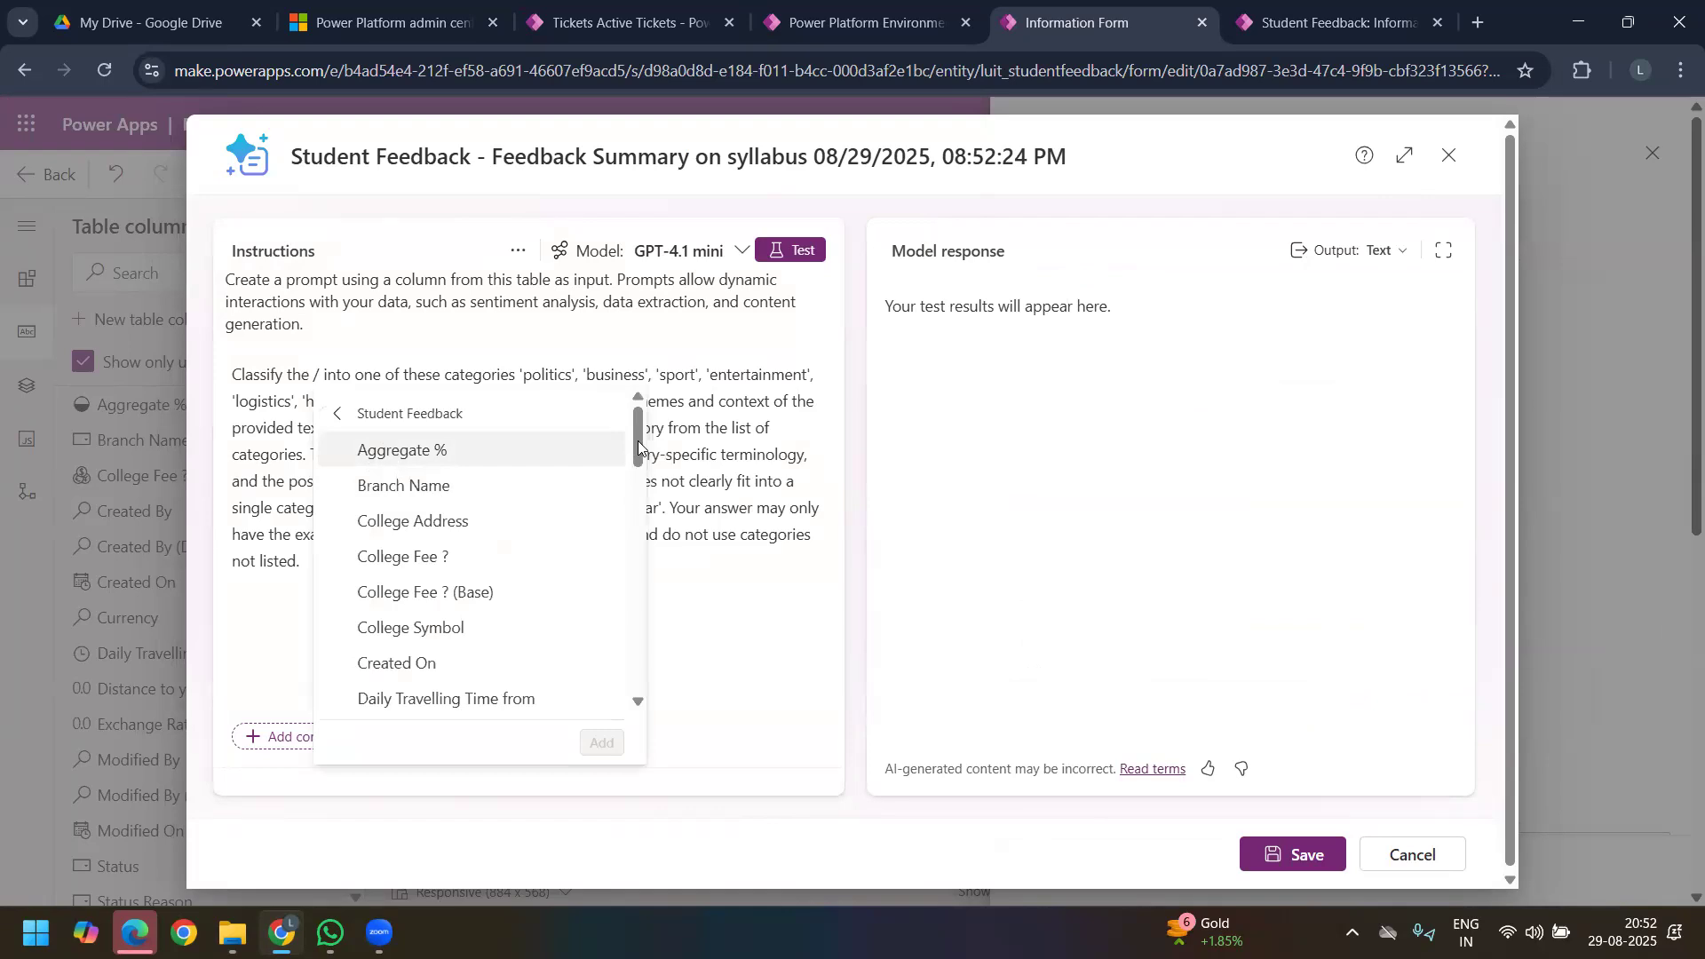
pyautogui.moveTo(639, 455); pyautogui.dragTo(587, 595)
pyautogui.click(529, 531)
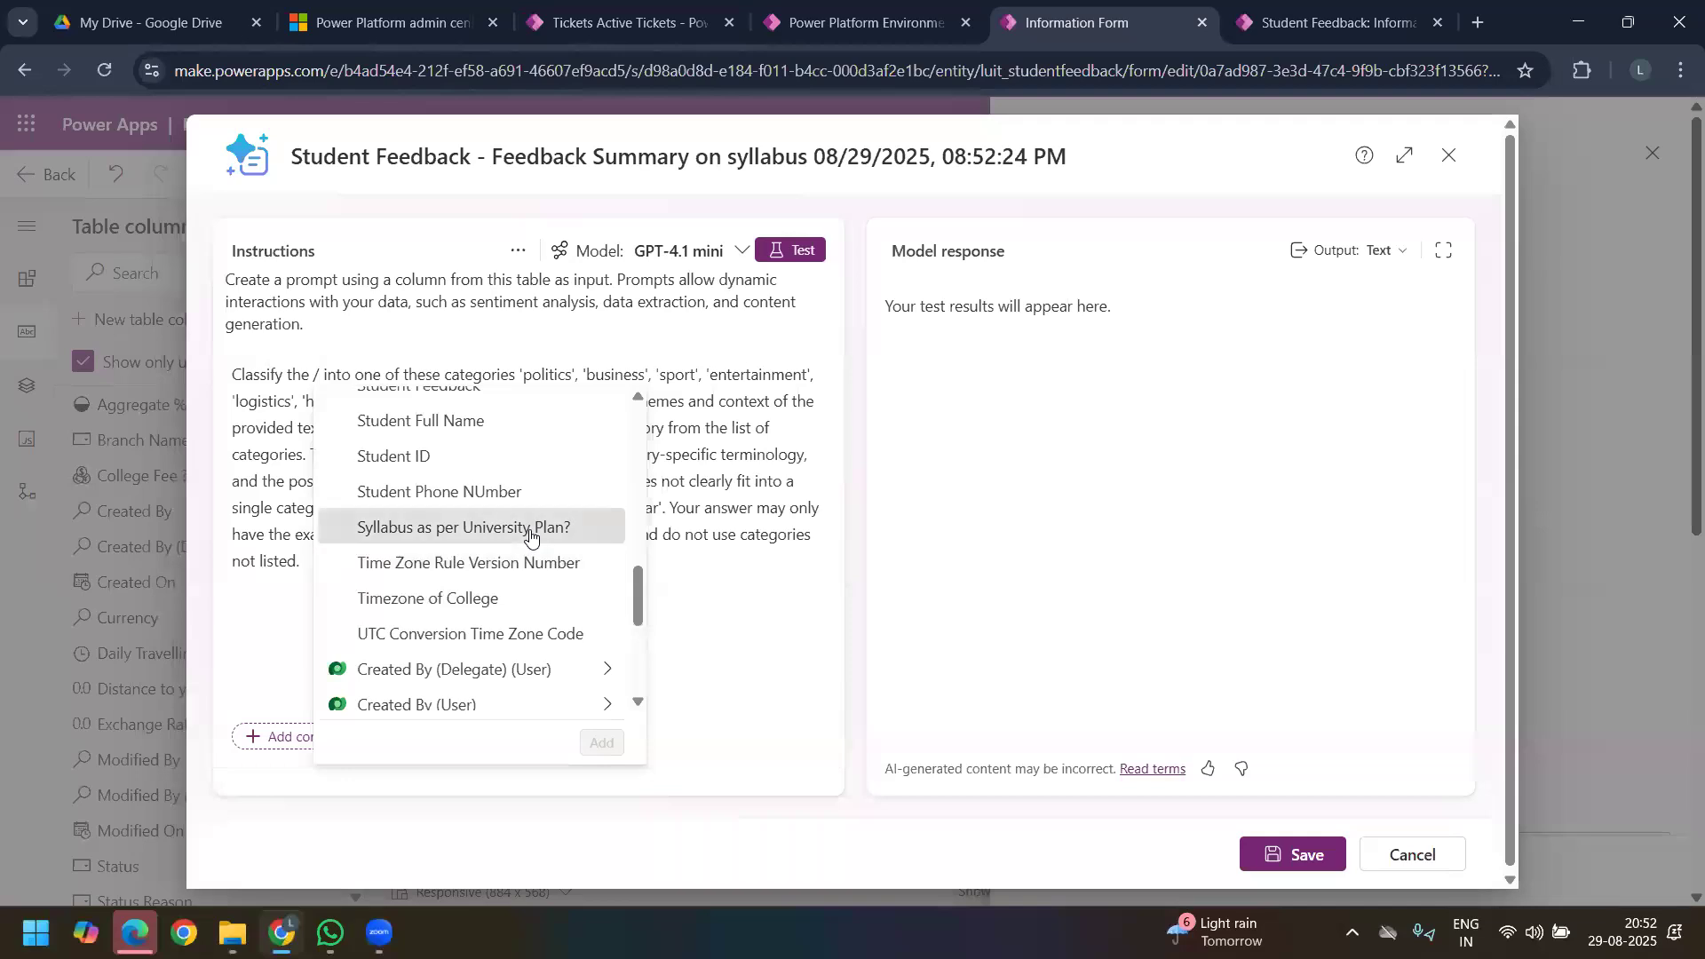
pyautogui.click(531, 531)
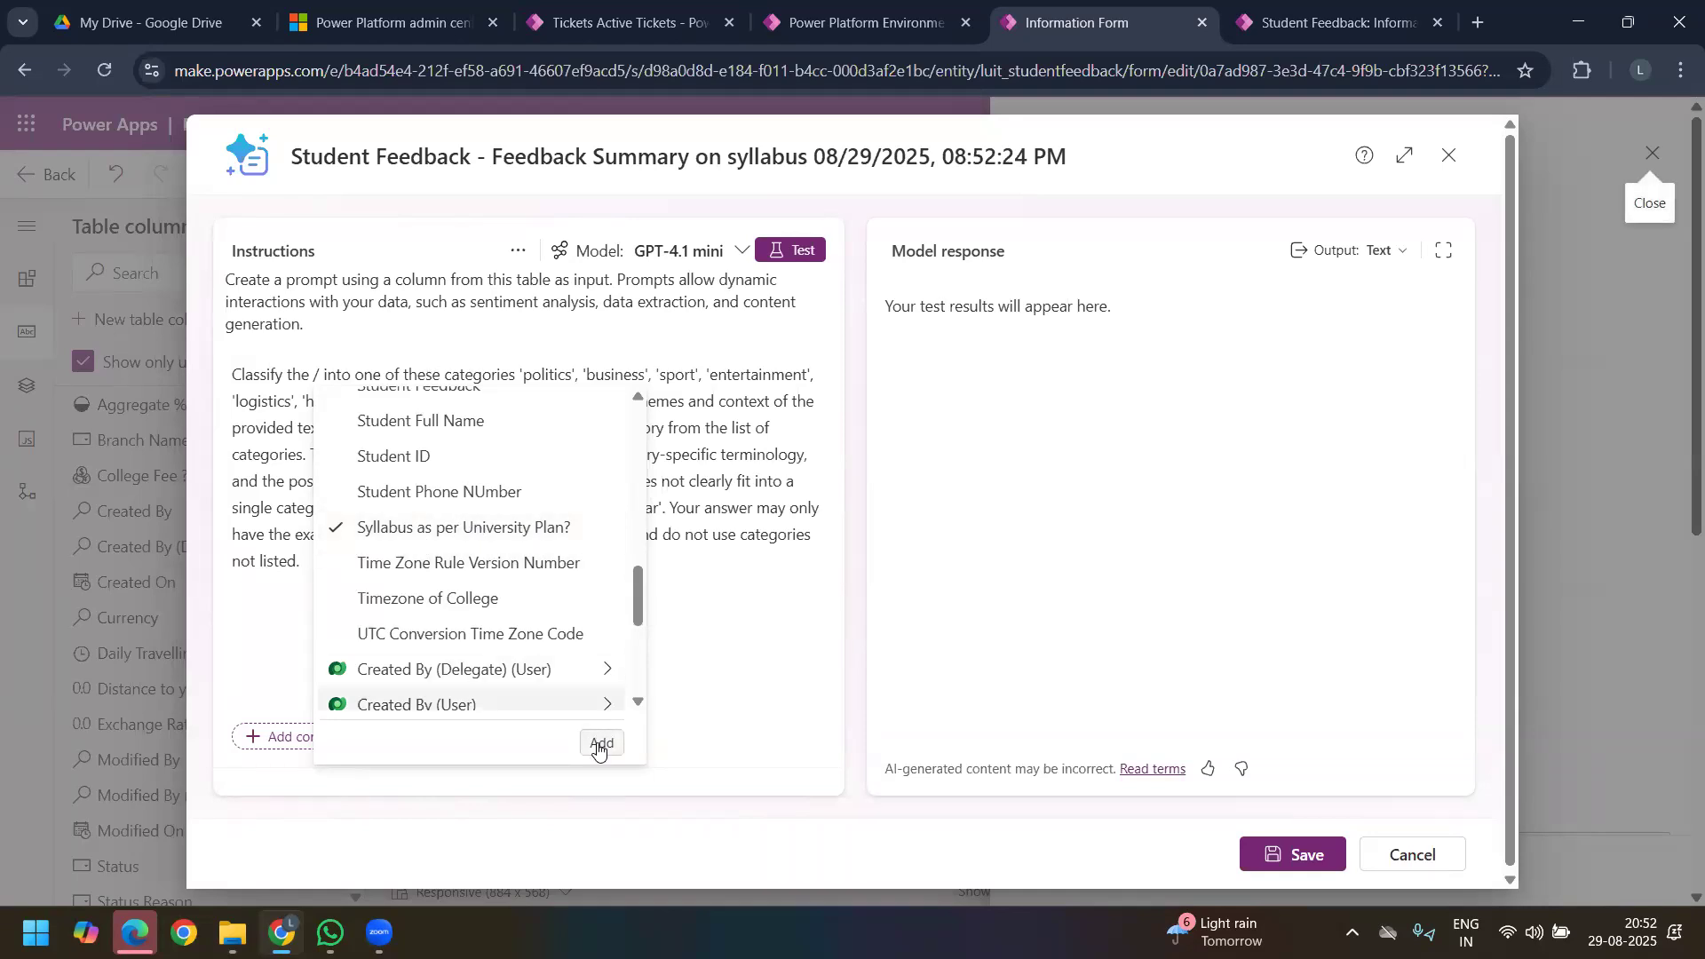
pyautogui.click(599, 744)
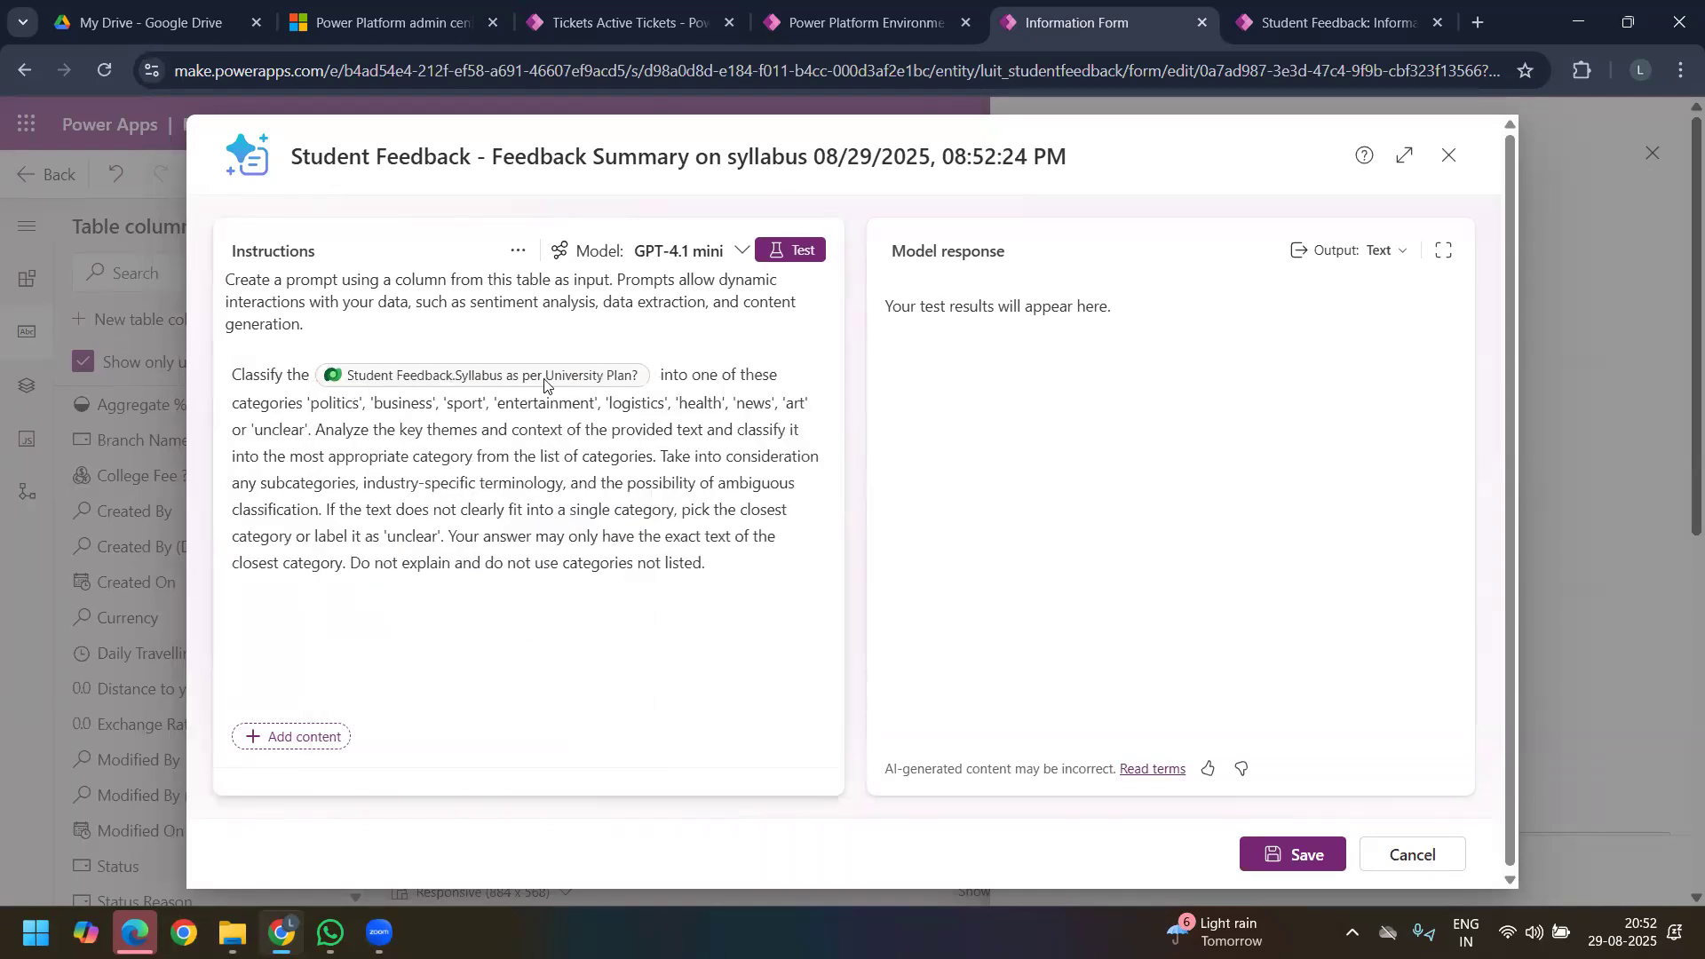
# Step: Change the prompt's category list to only 'Good', 'Bad' and 'Average'
pyautogui.doubleClick(343, 404)
pyautogui.write('Good')
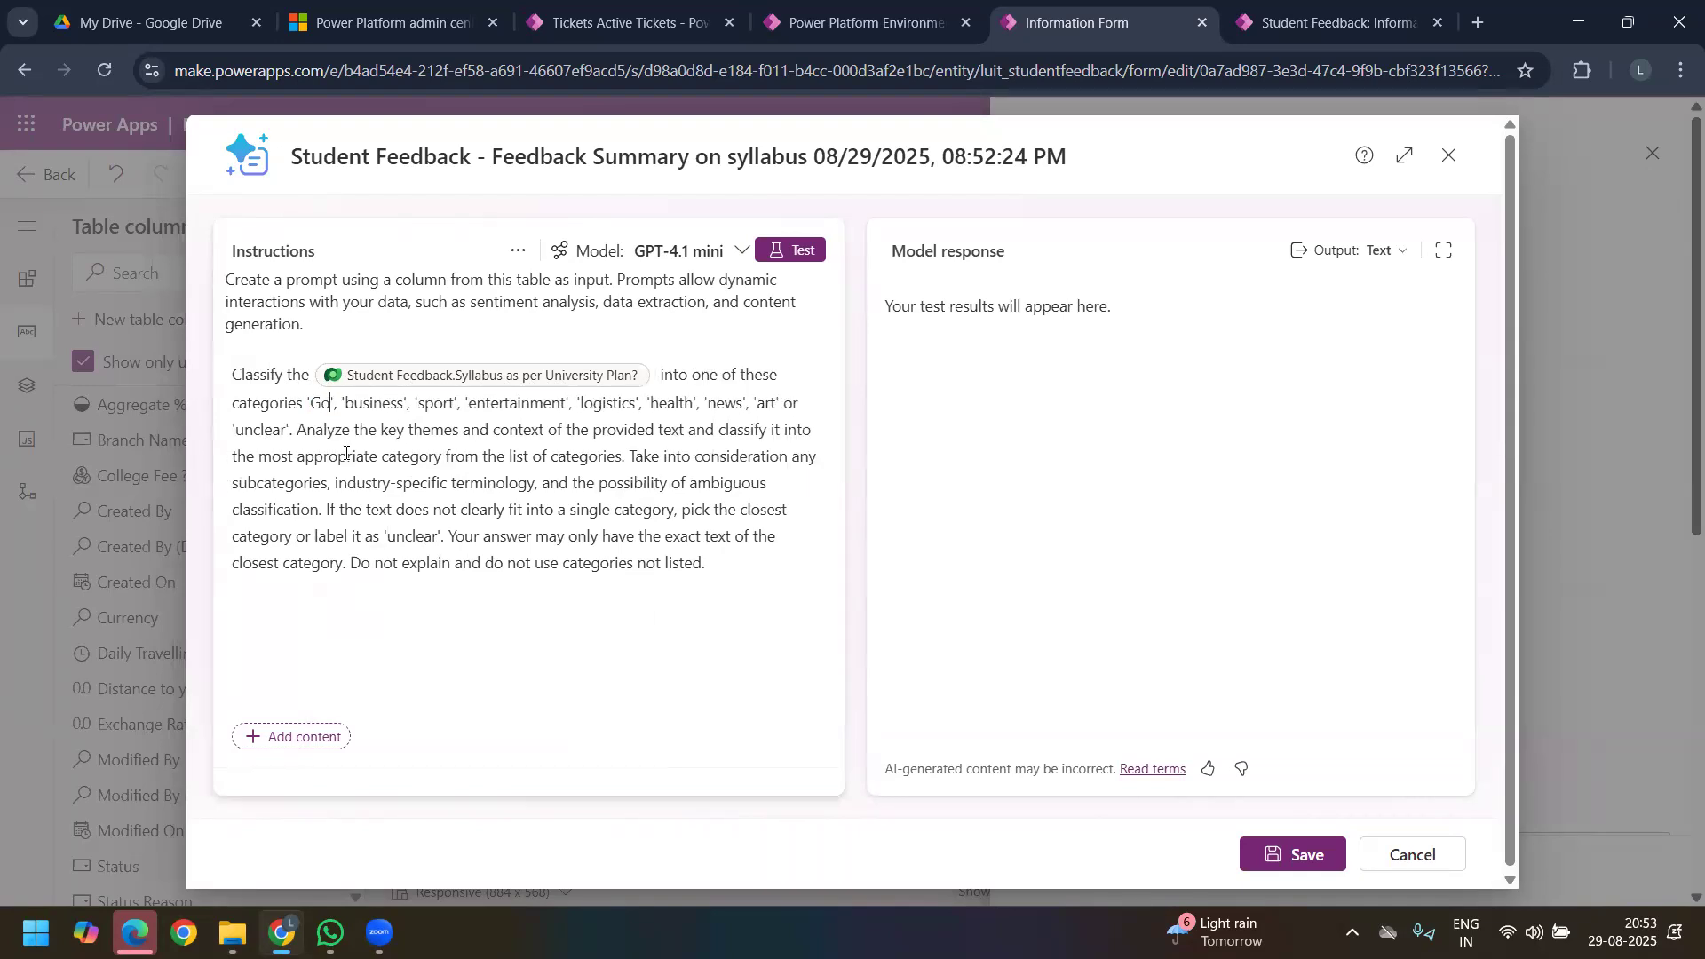
pyautogui.doubleClick(394, 405)
pyautogui.write('Bad')
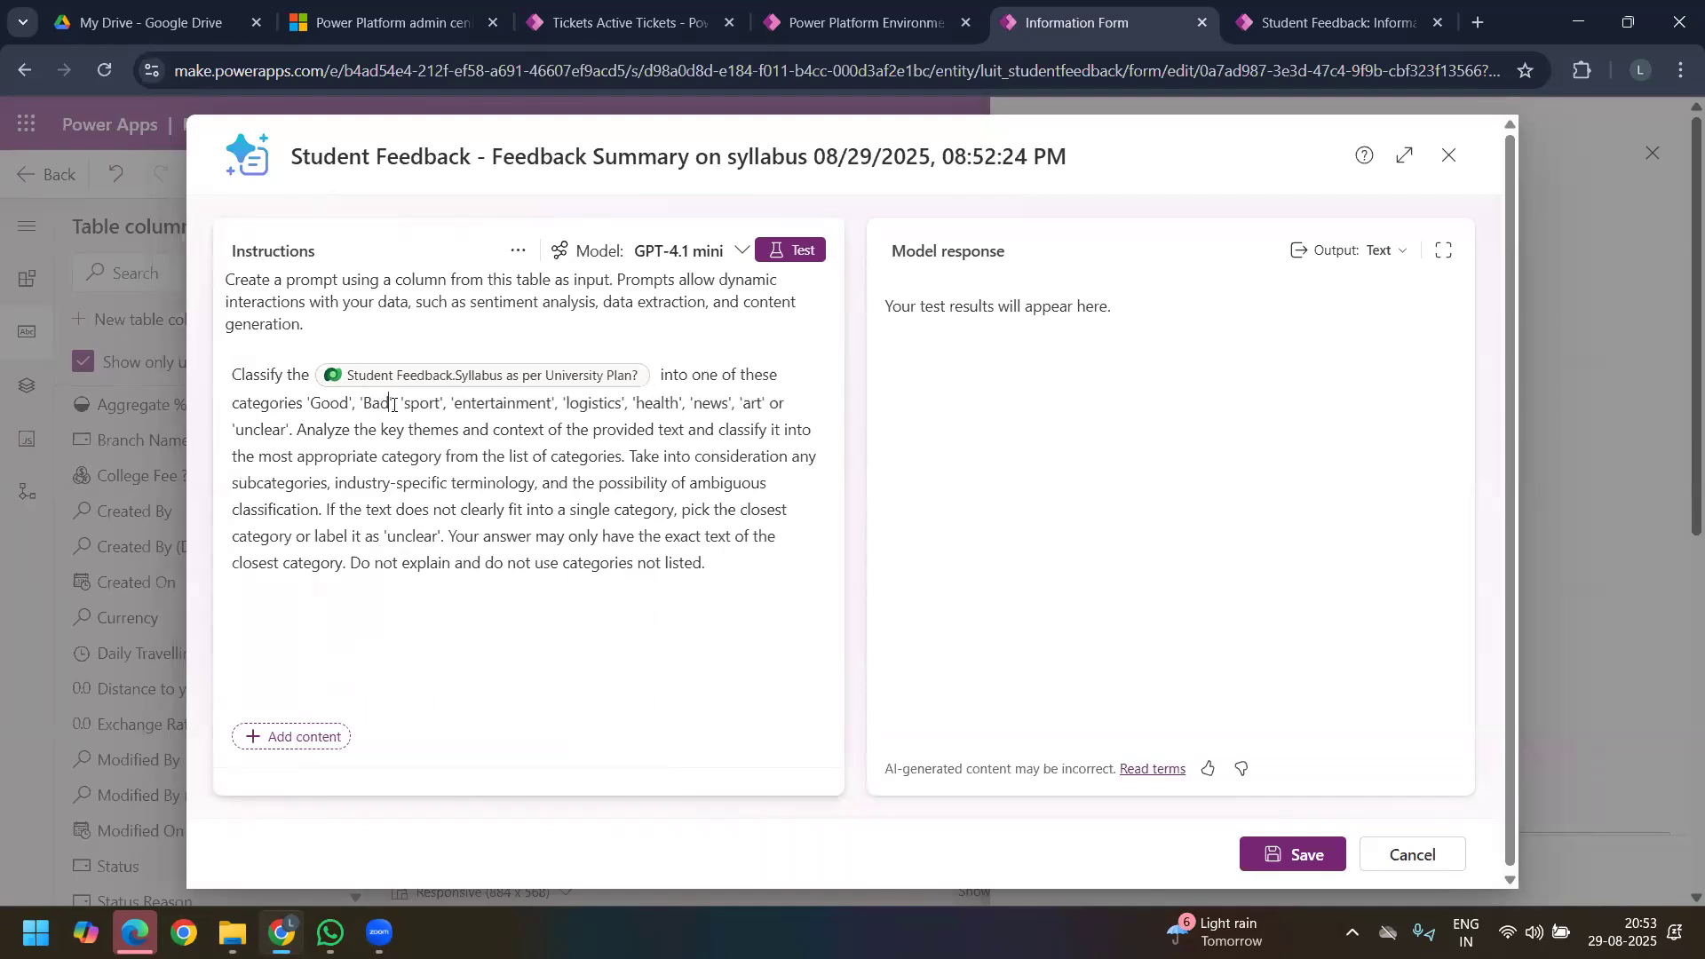
pyautogui.doubleClick(415, 403)
pyautogui.write('Averag')
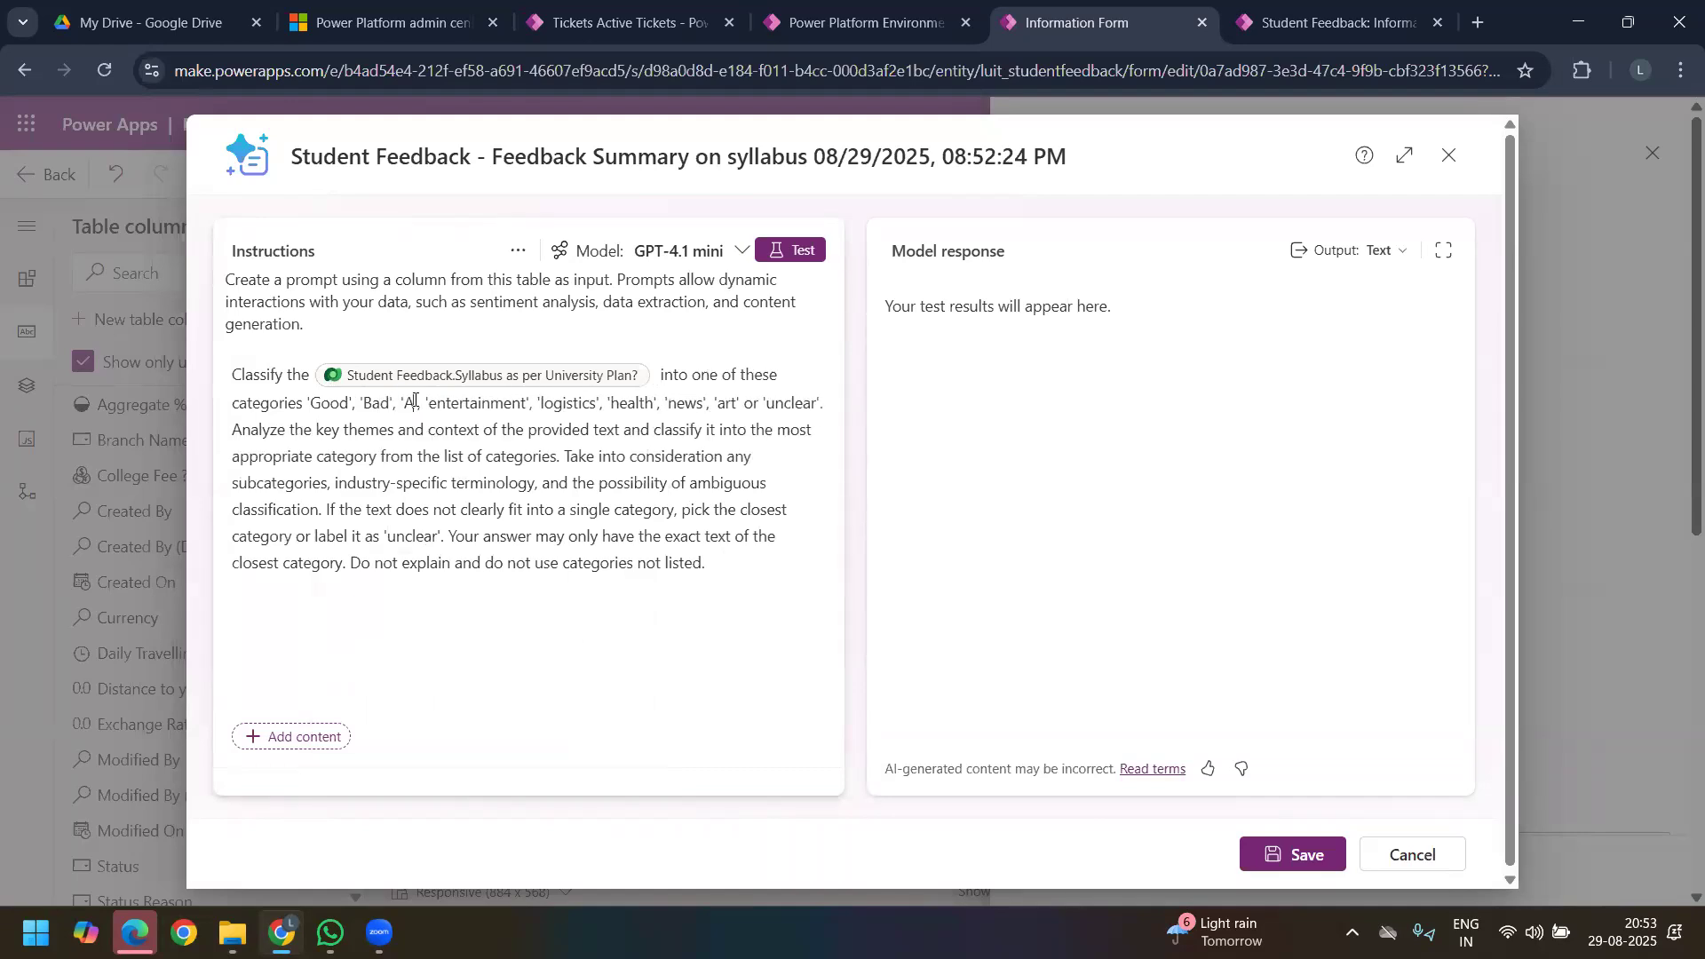
pyautogui.write('e')
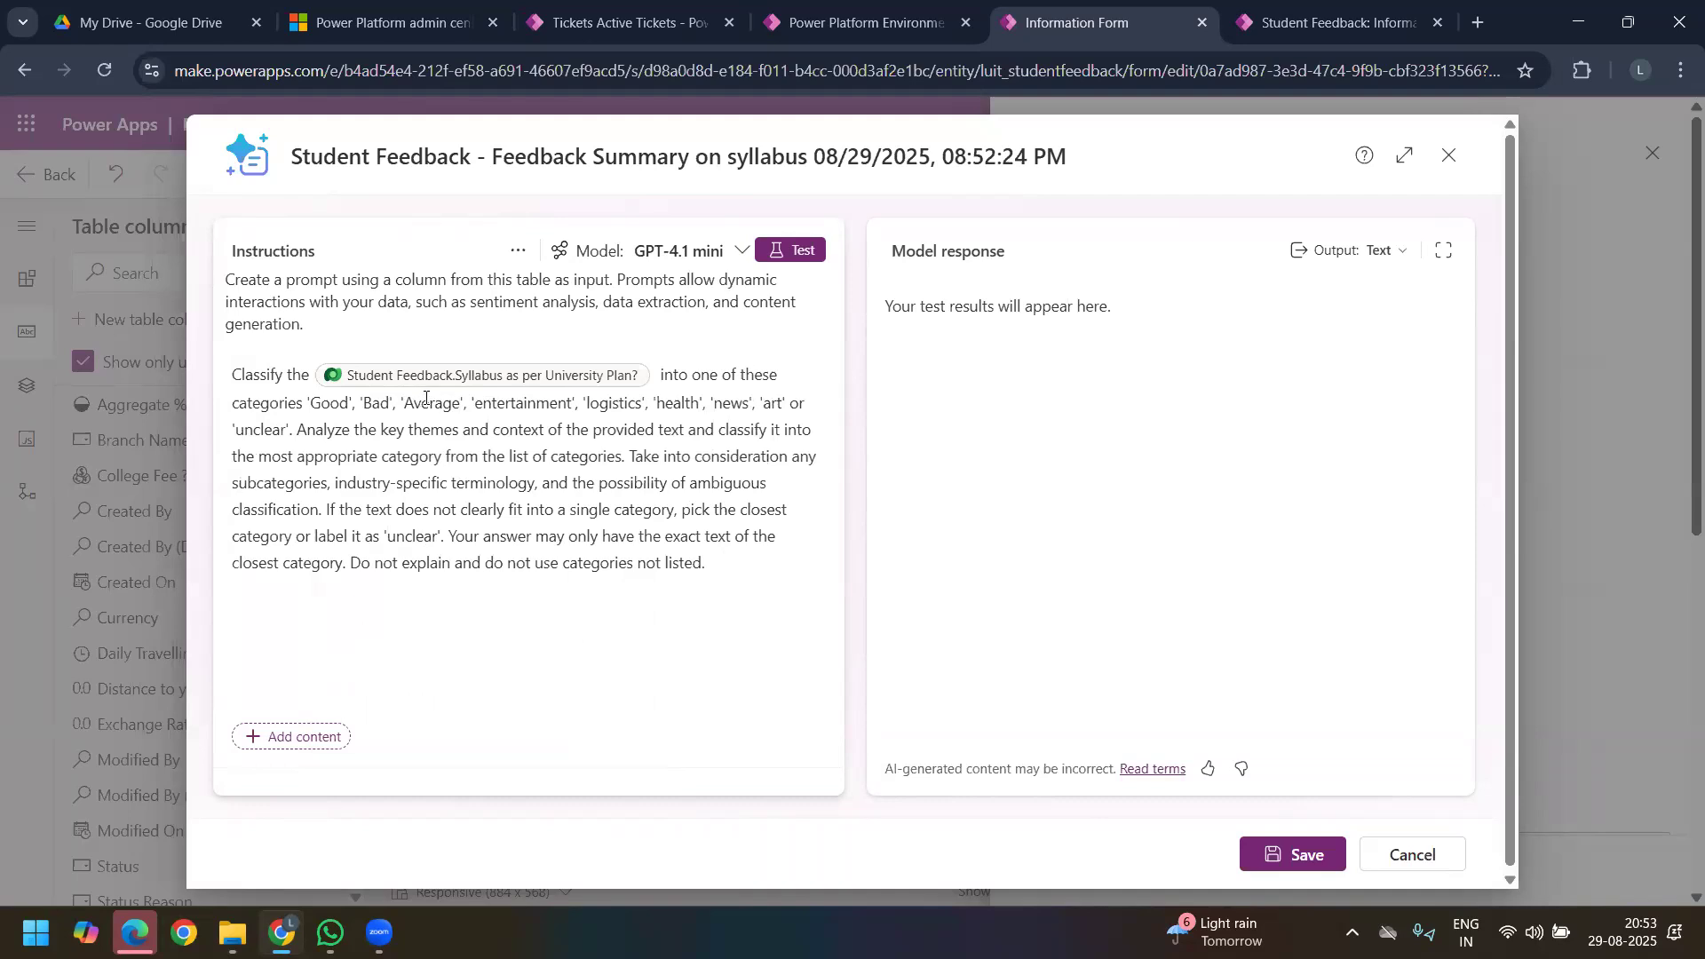
pyautogui.moveTo(463, 405); pyautogui.dragTo(289, 441)
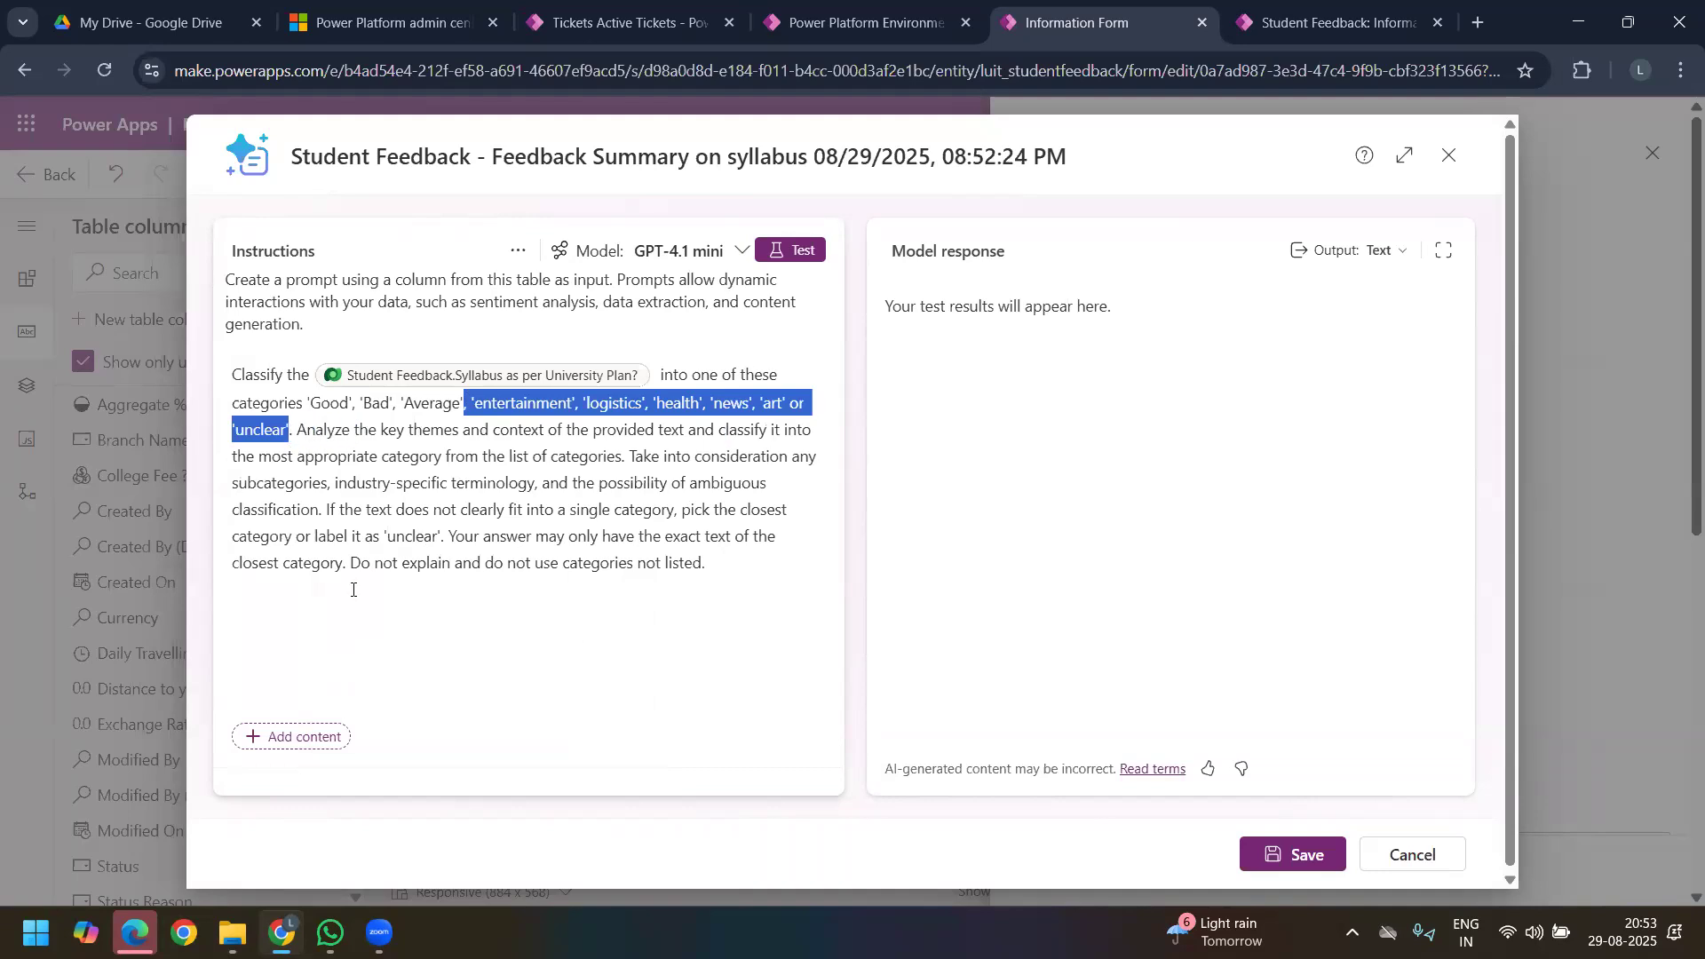
pyautogui.press('BackSpace')
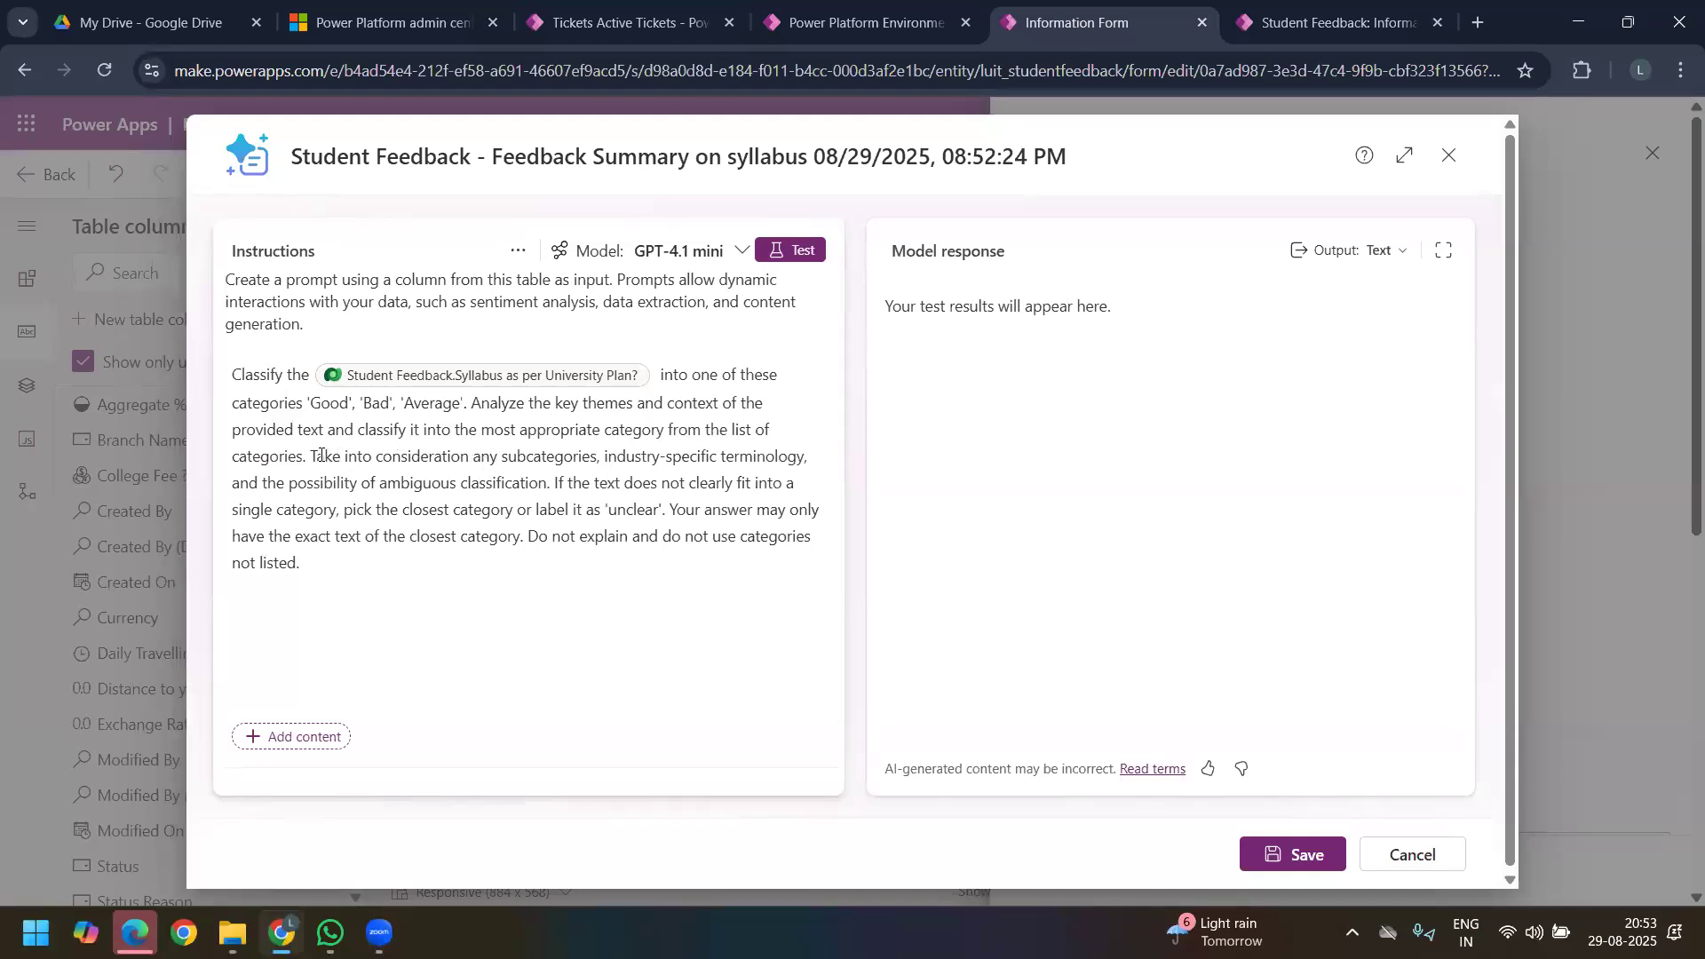
# Step: Replace the instructions following the category analysis sentence with "It should be single output from question"
pyautogui.moveTo(317, 459); pyautogui.dragTo(396, 567)
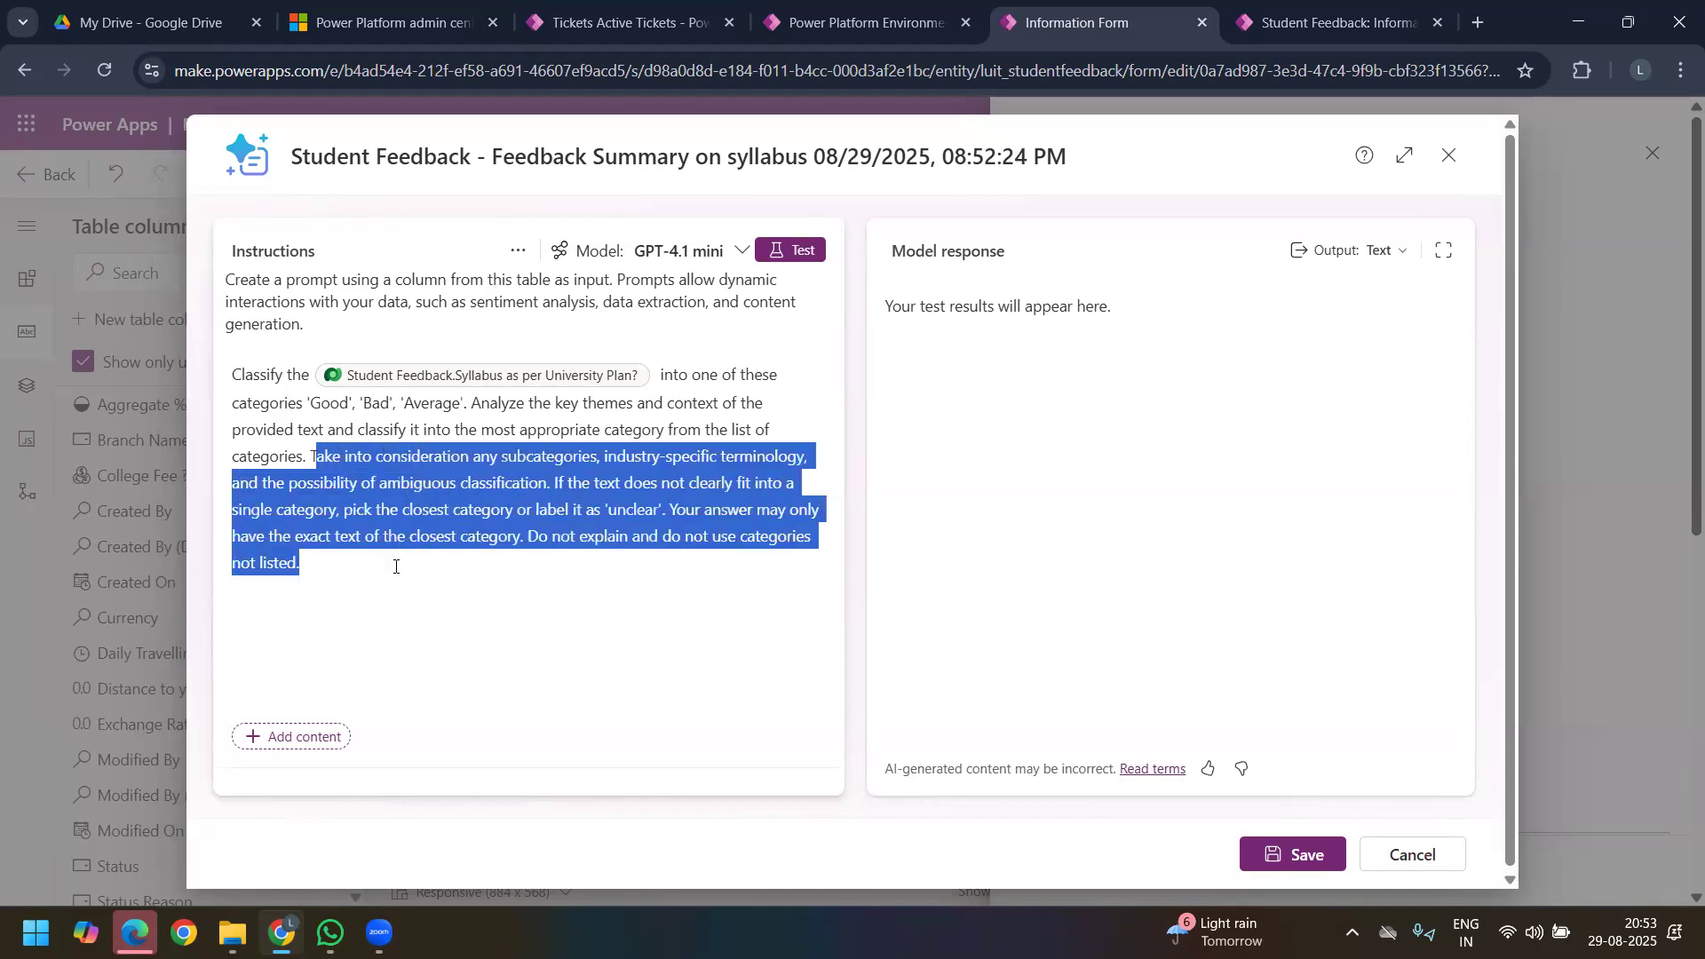
pyautogui.press('BackSpace')
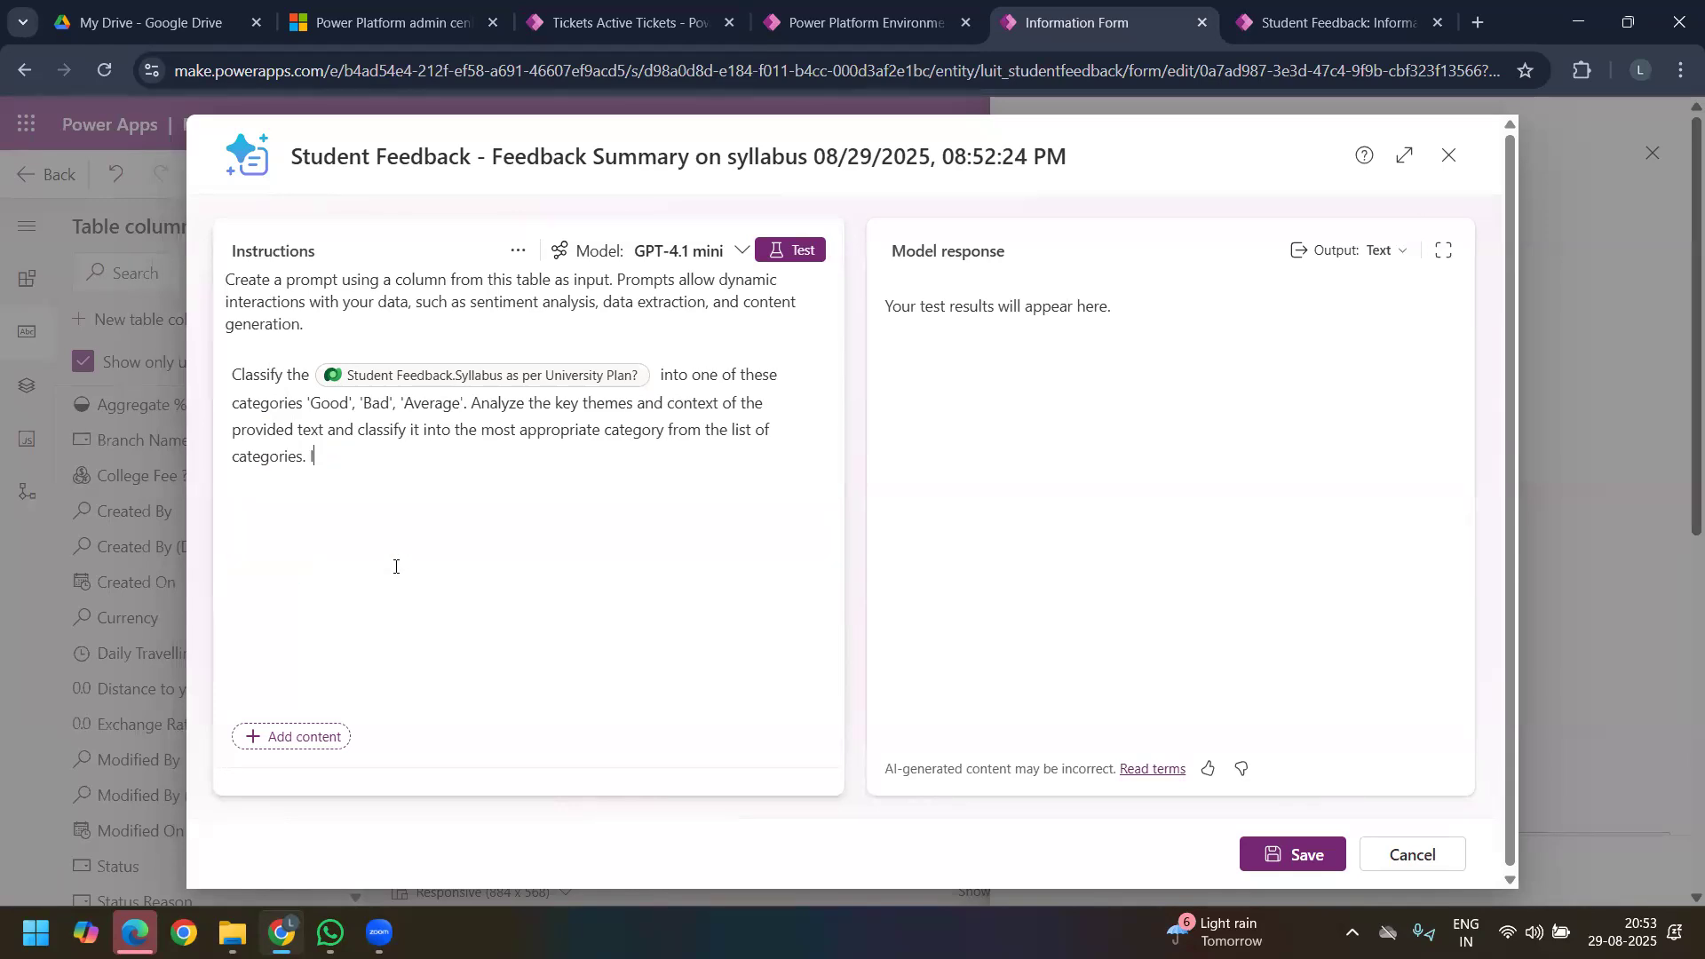
pyautogui.write('shoul')
pyautogui.write('d be si')
pyautogui.write('ngle o')
pyautogui.write('utpo')
pyautogui.write('ut f')
pyautogui.write('rom')
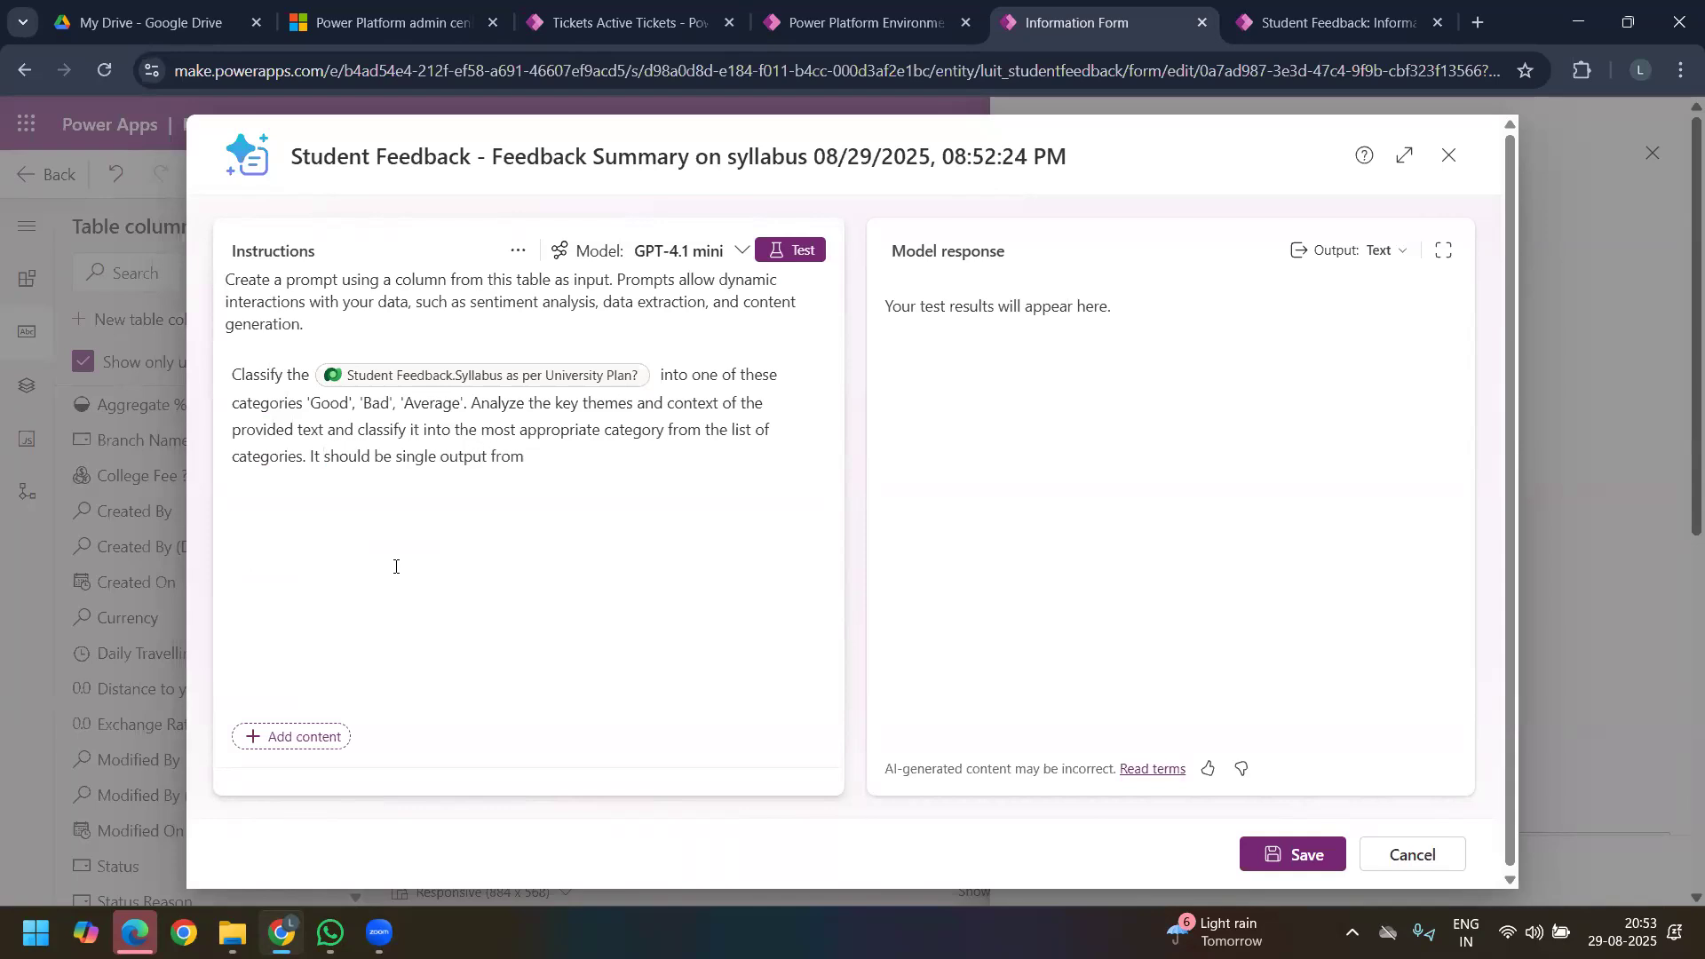
pyautogui.write('ase')
pyautogui.press('BackSpace')
pyautogui.press('BackSpace')
pyautogui.press('BackSpace')
pyautogui.press('BackSpace')
pyautogui.write('questions')
# Step: Save the prompt together with its Feedback Summary on syllabus column, and publish the form
pyautogui.click(1295, 855)
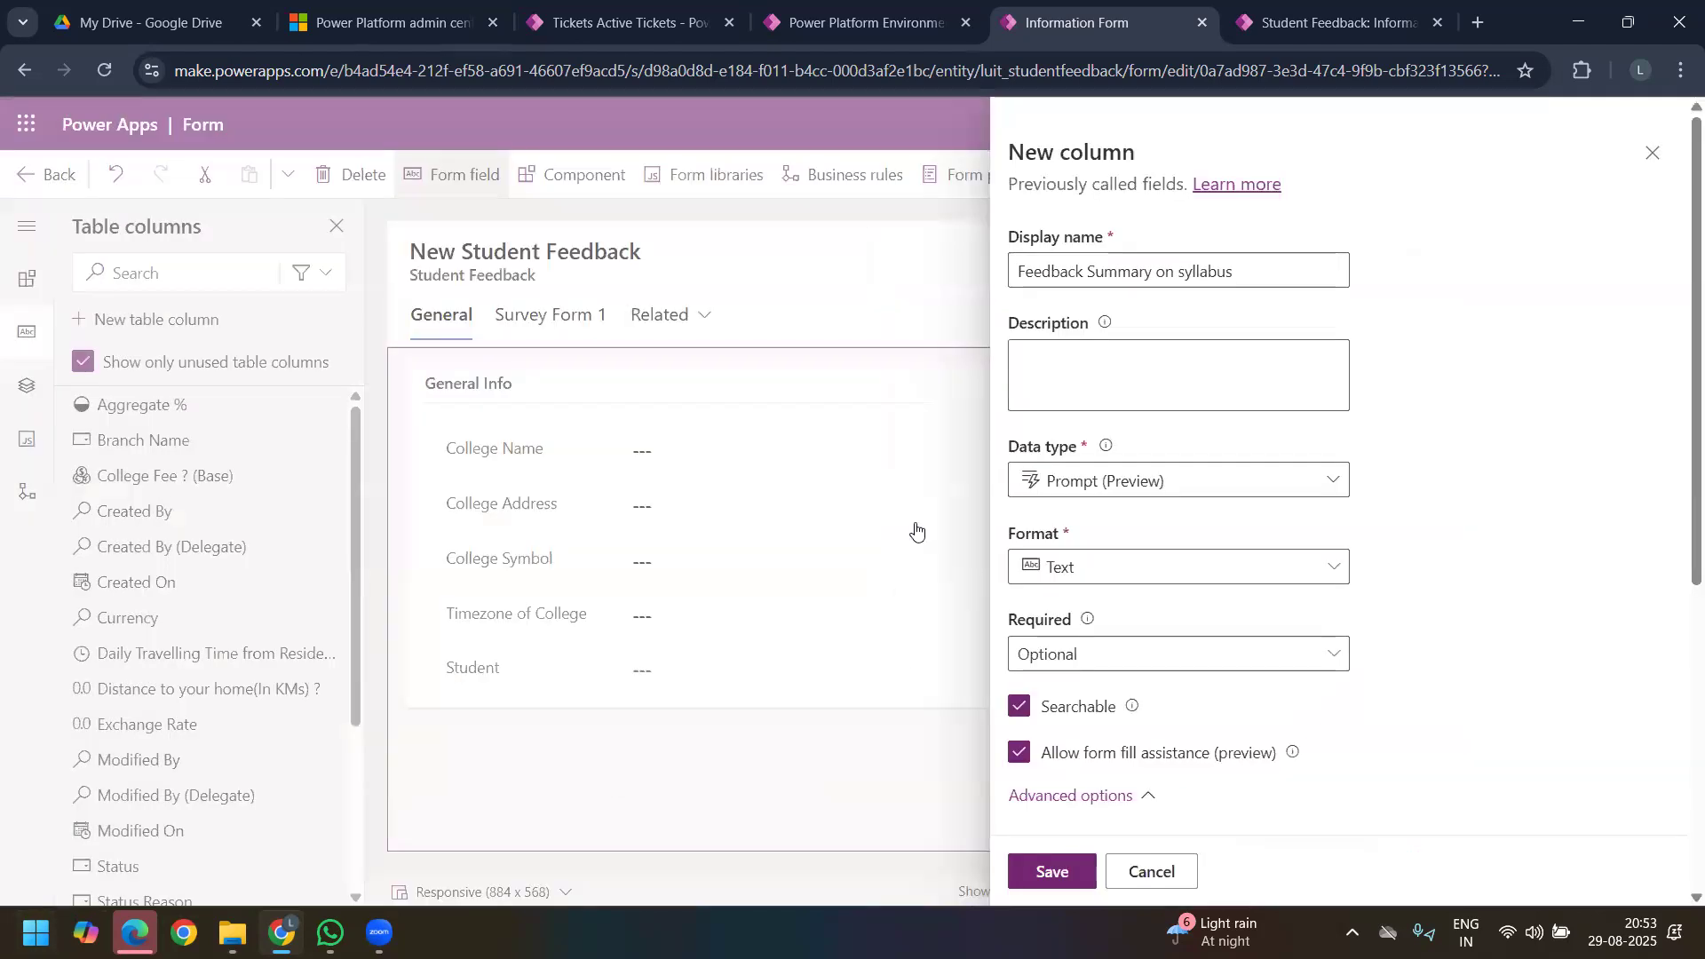
pyautogui.scroll(-7, 1221, 799)
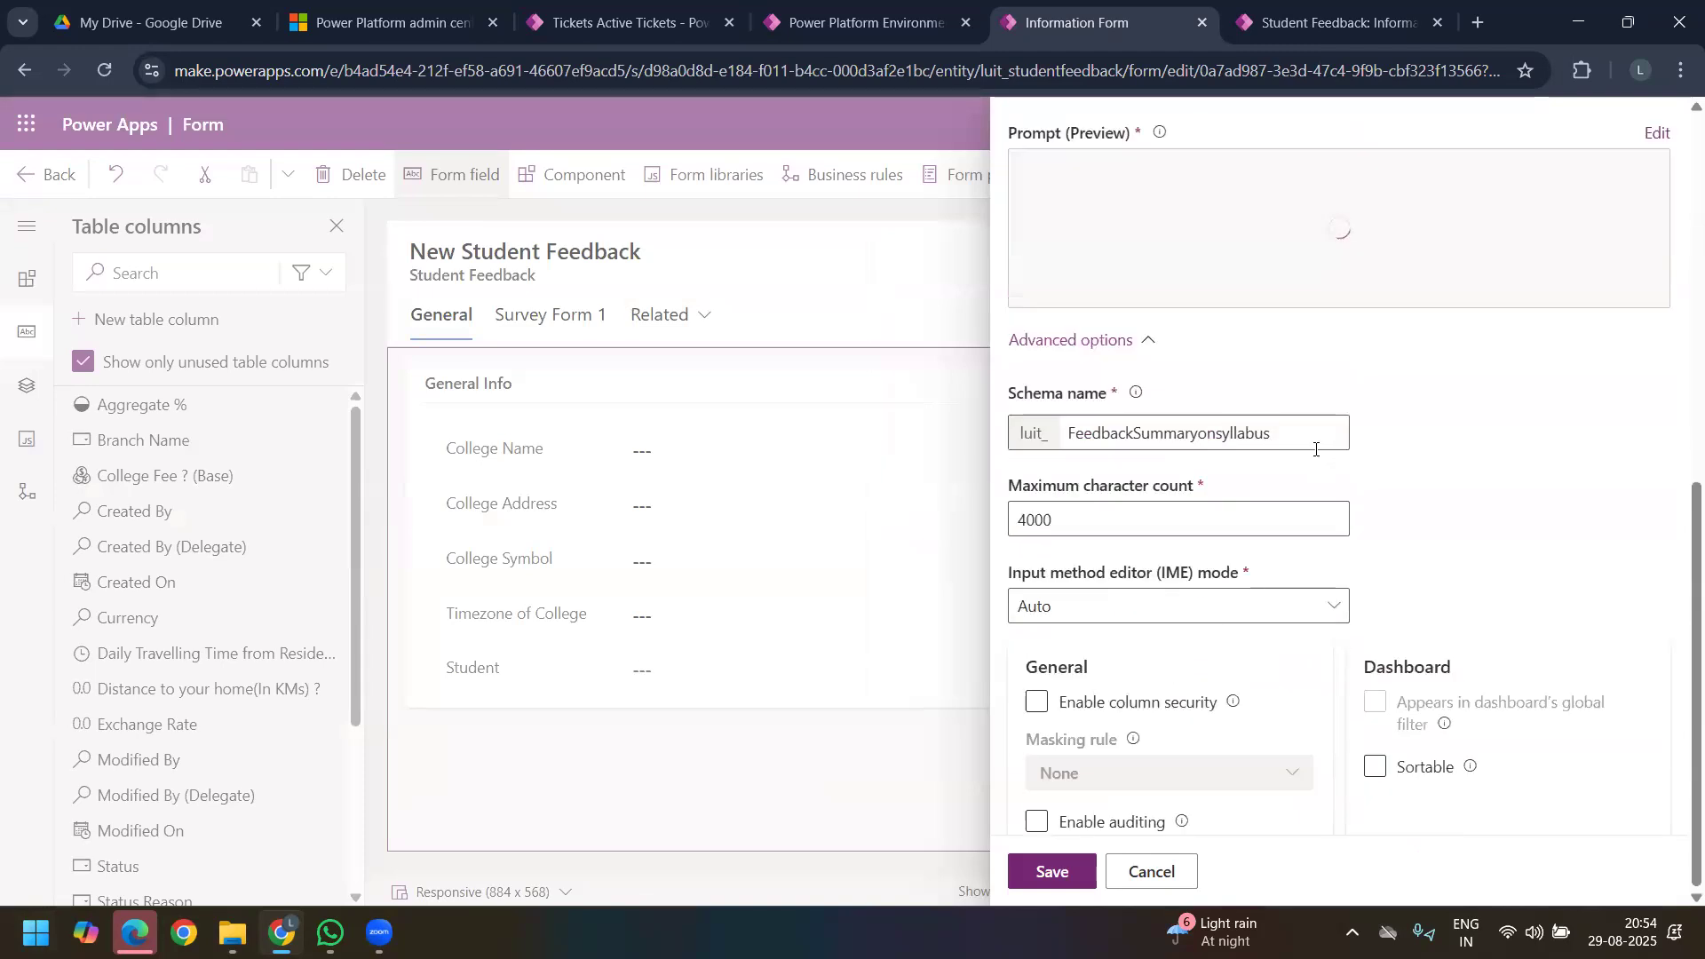
pyautogui.scroll(-1, 1243, 551)
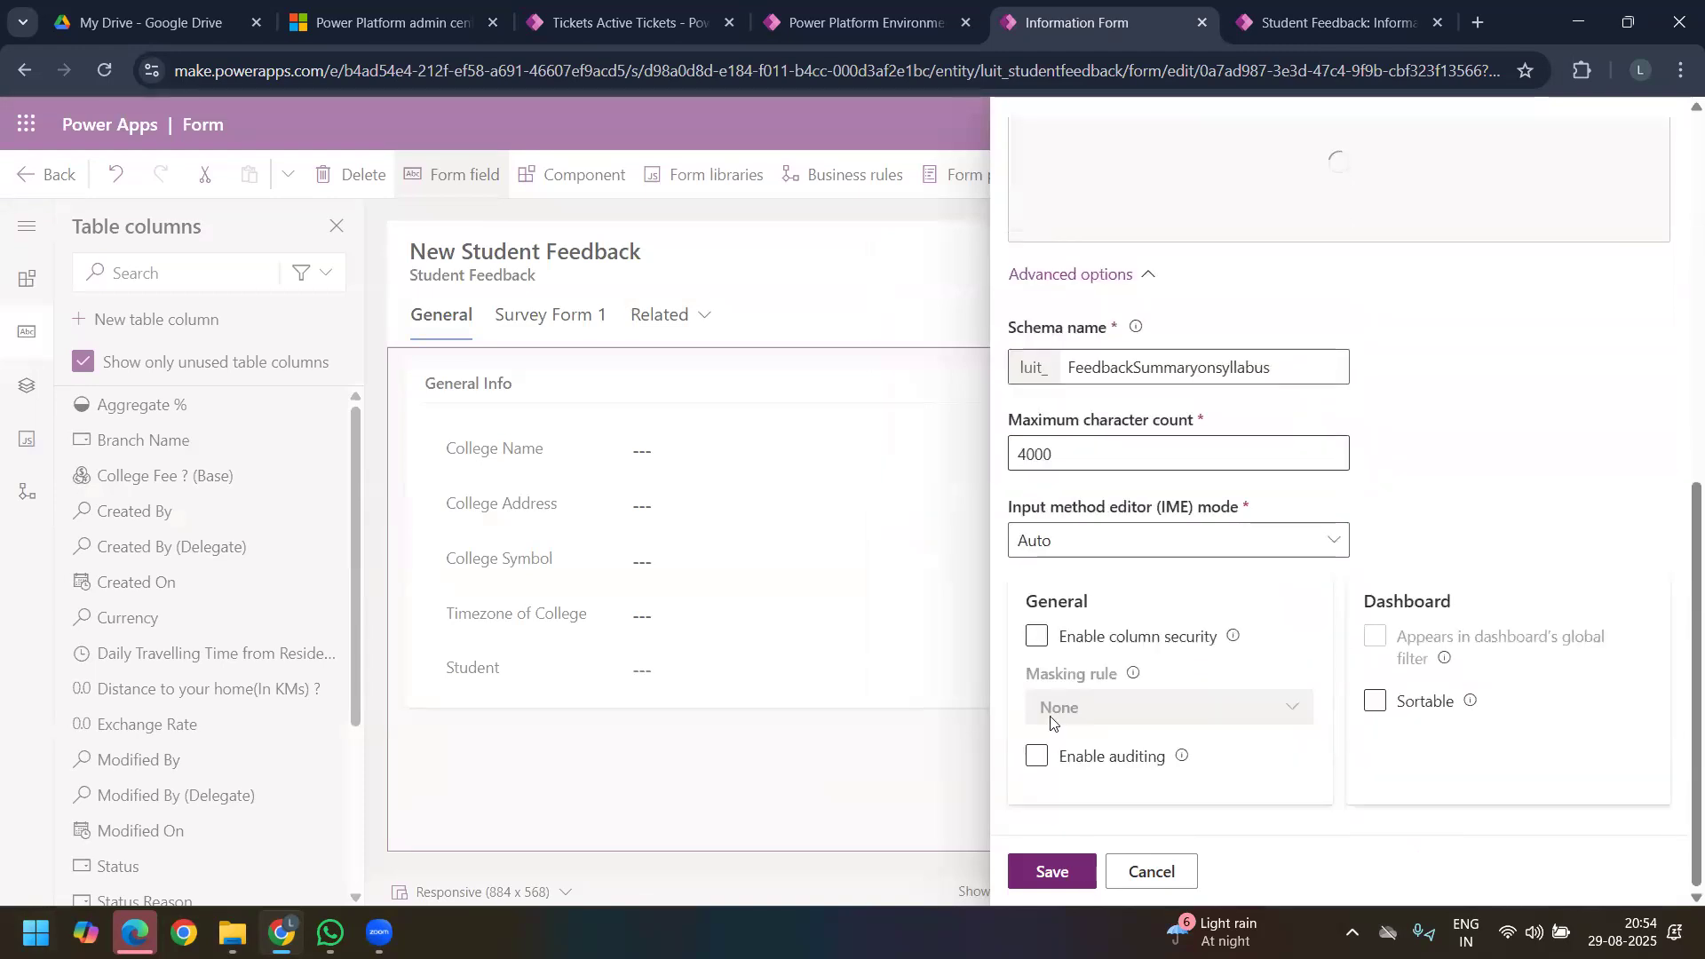
pyautogui.click(1052, 872)
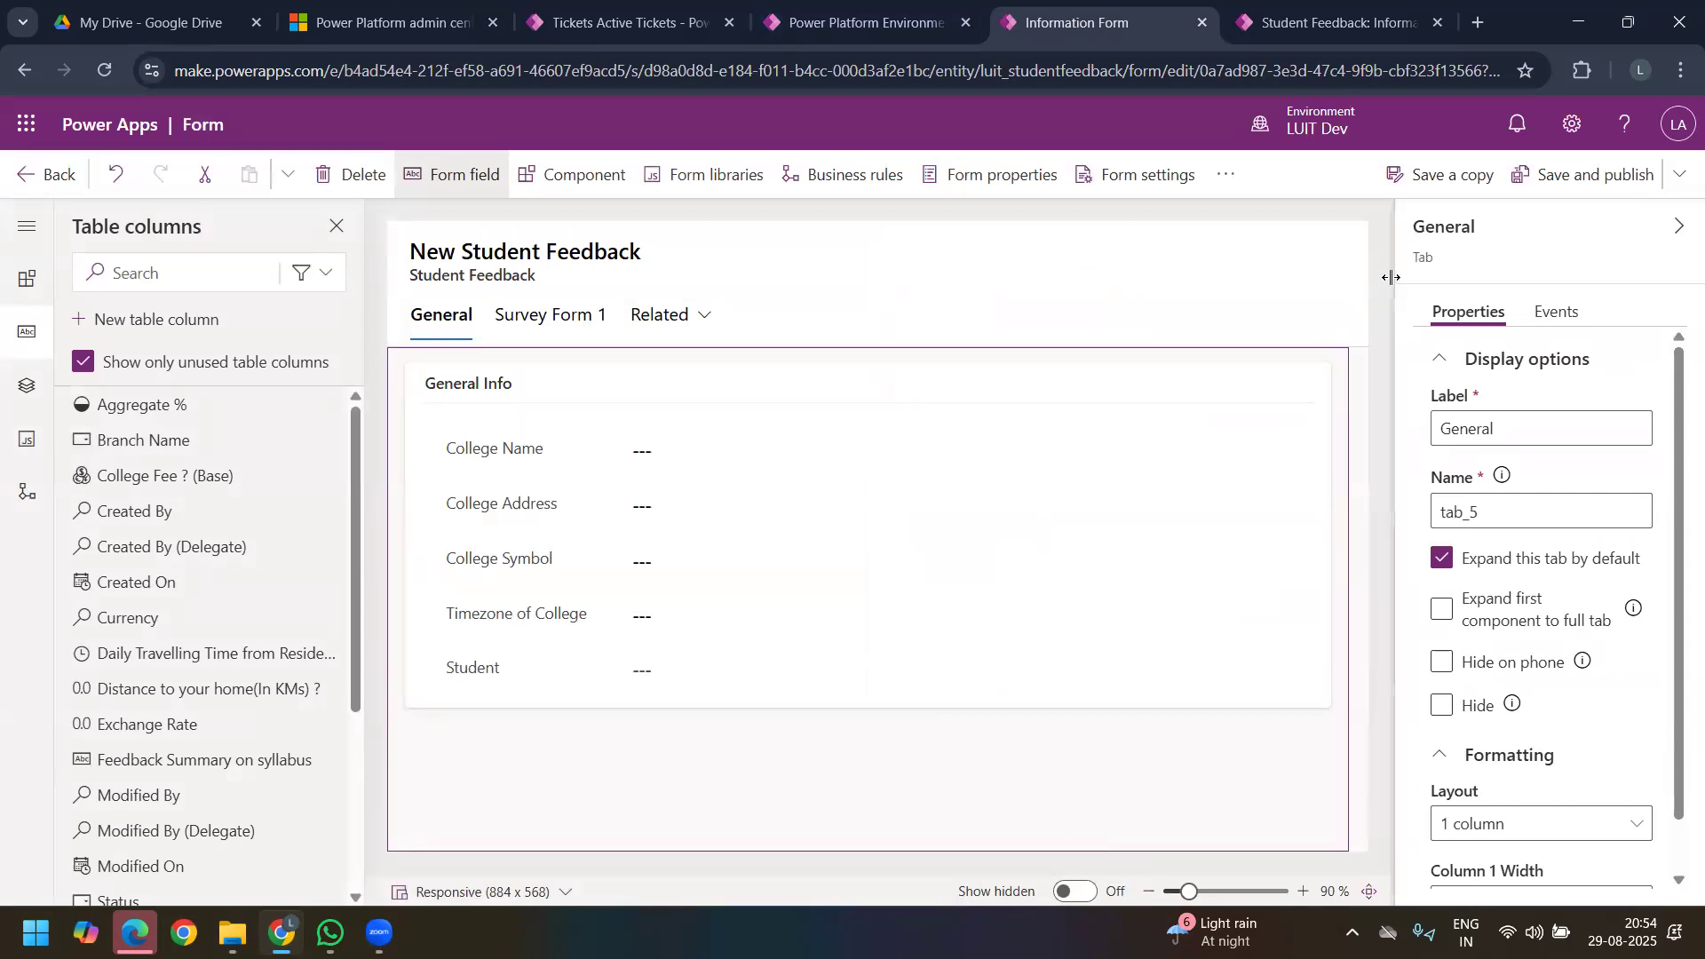
pyautogui.click(1594, 189)
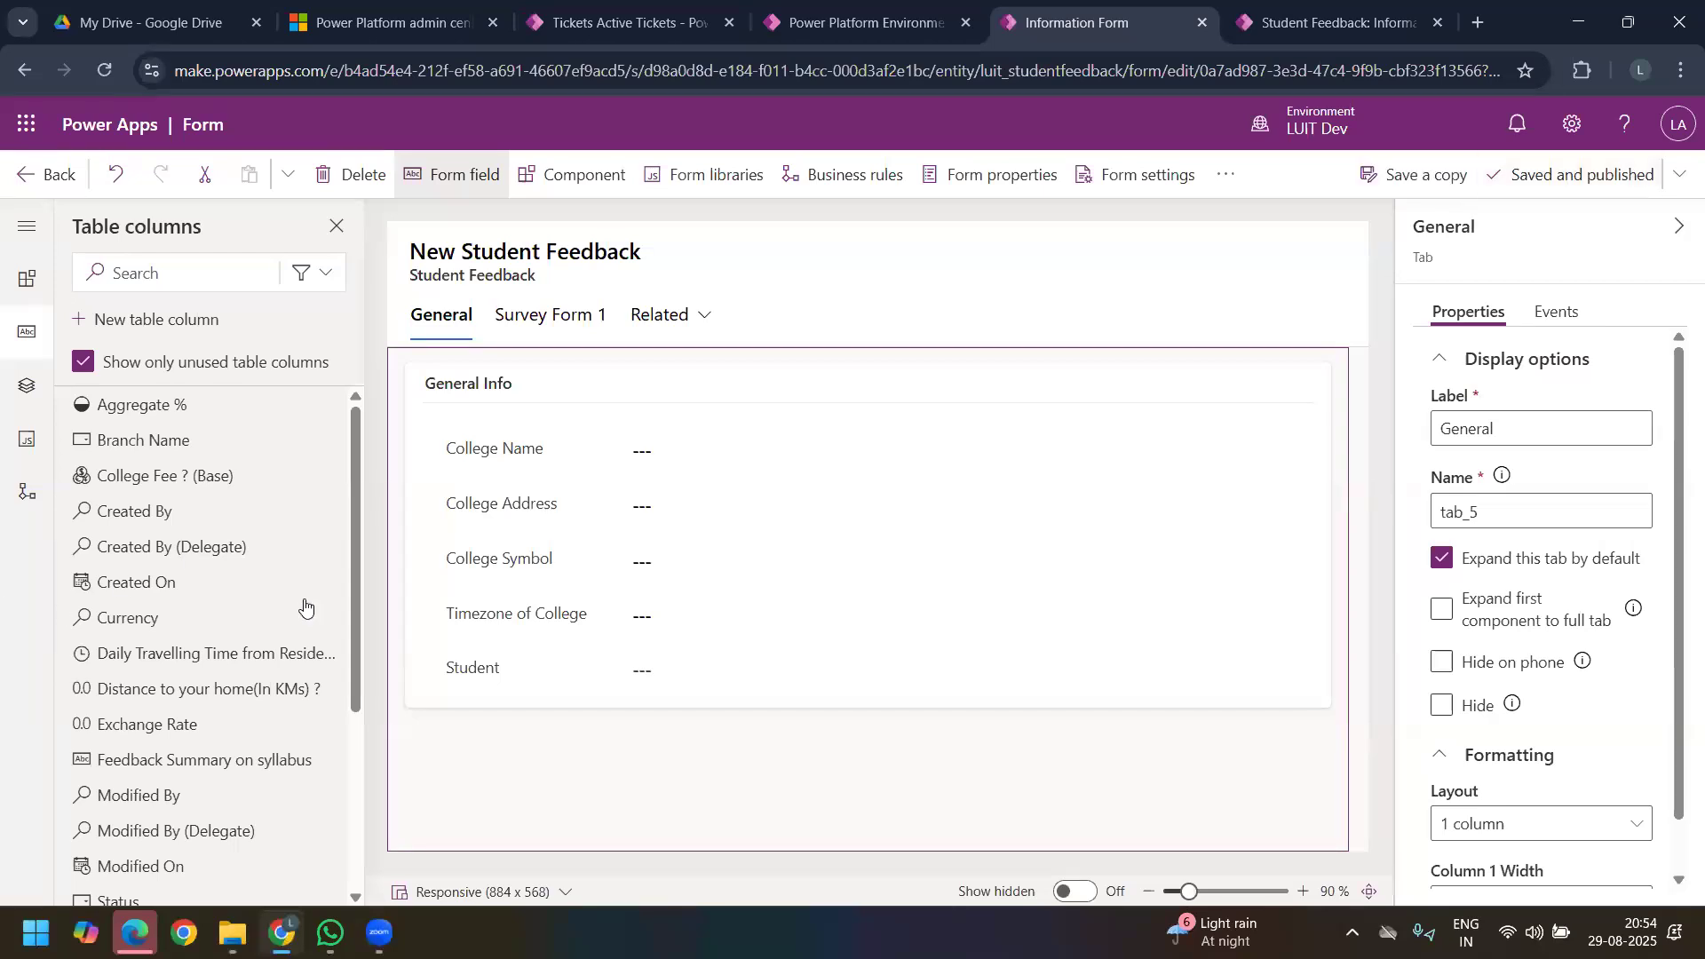
# Step: Add the Feedback Summary on syllabus column below the syllabus question on Survey Form 1, and save and publish the form
pyautogui.click(546, 320)
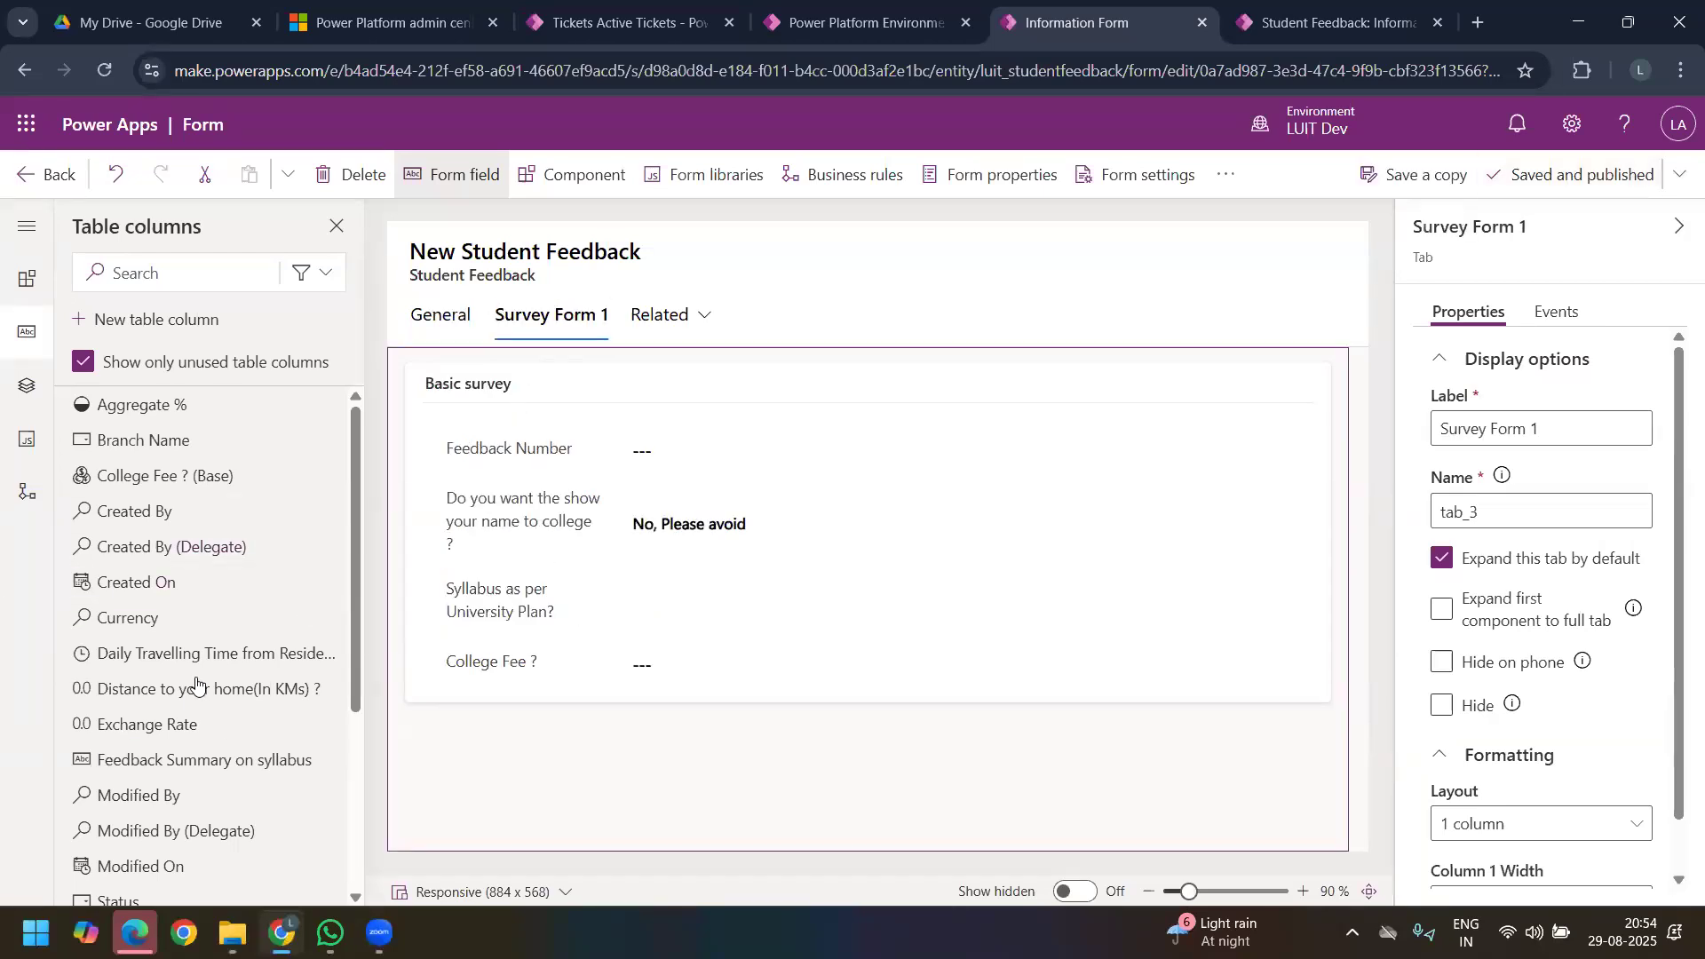
pyautogui.scroll(-1, 191, 683)
pyautogui.moveTo(196, 660); pyautogui.dragTo(746, 759)
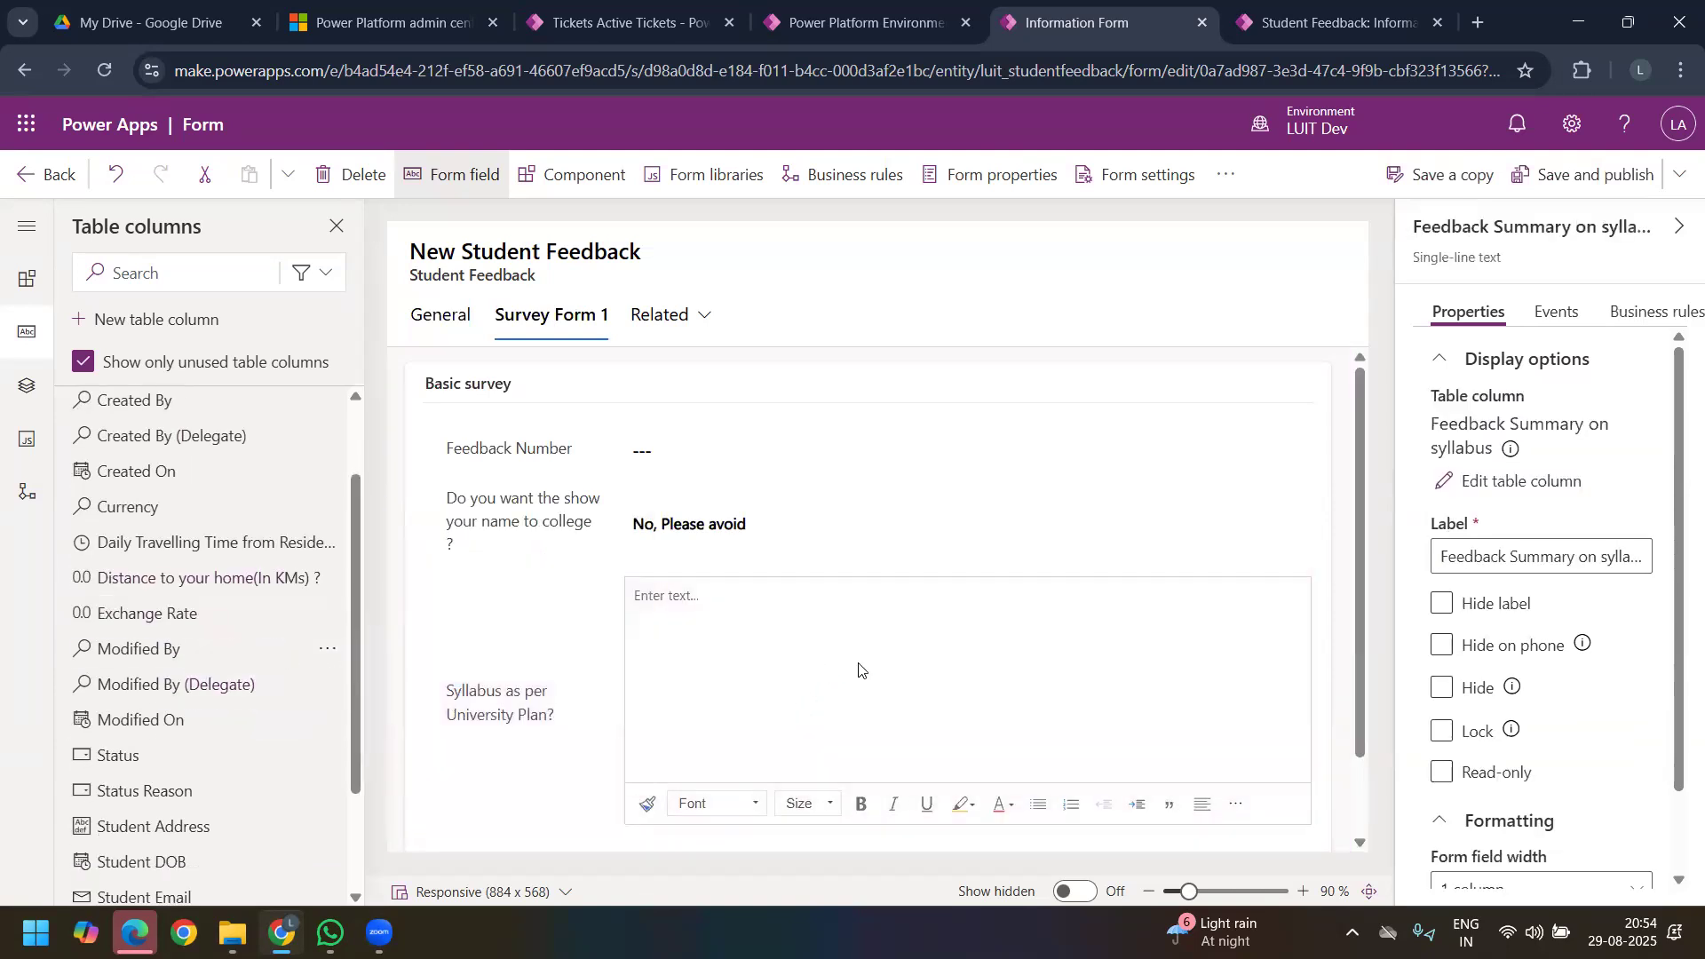
pyautogui.scroll(-1, 888, 671)
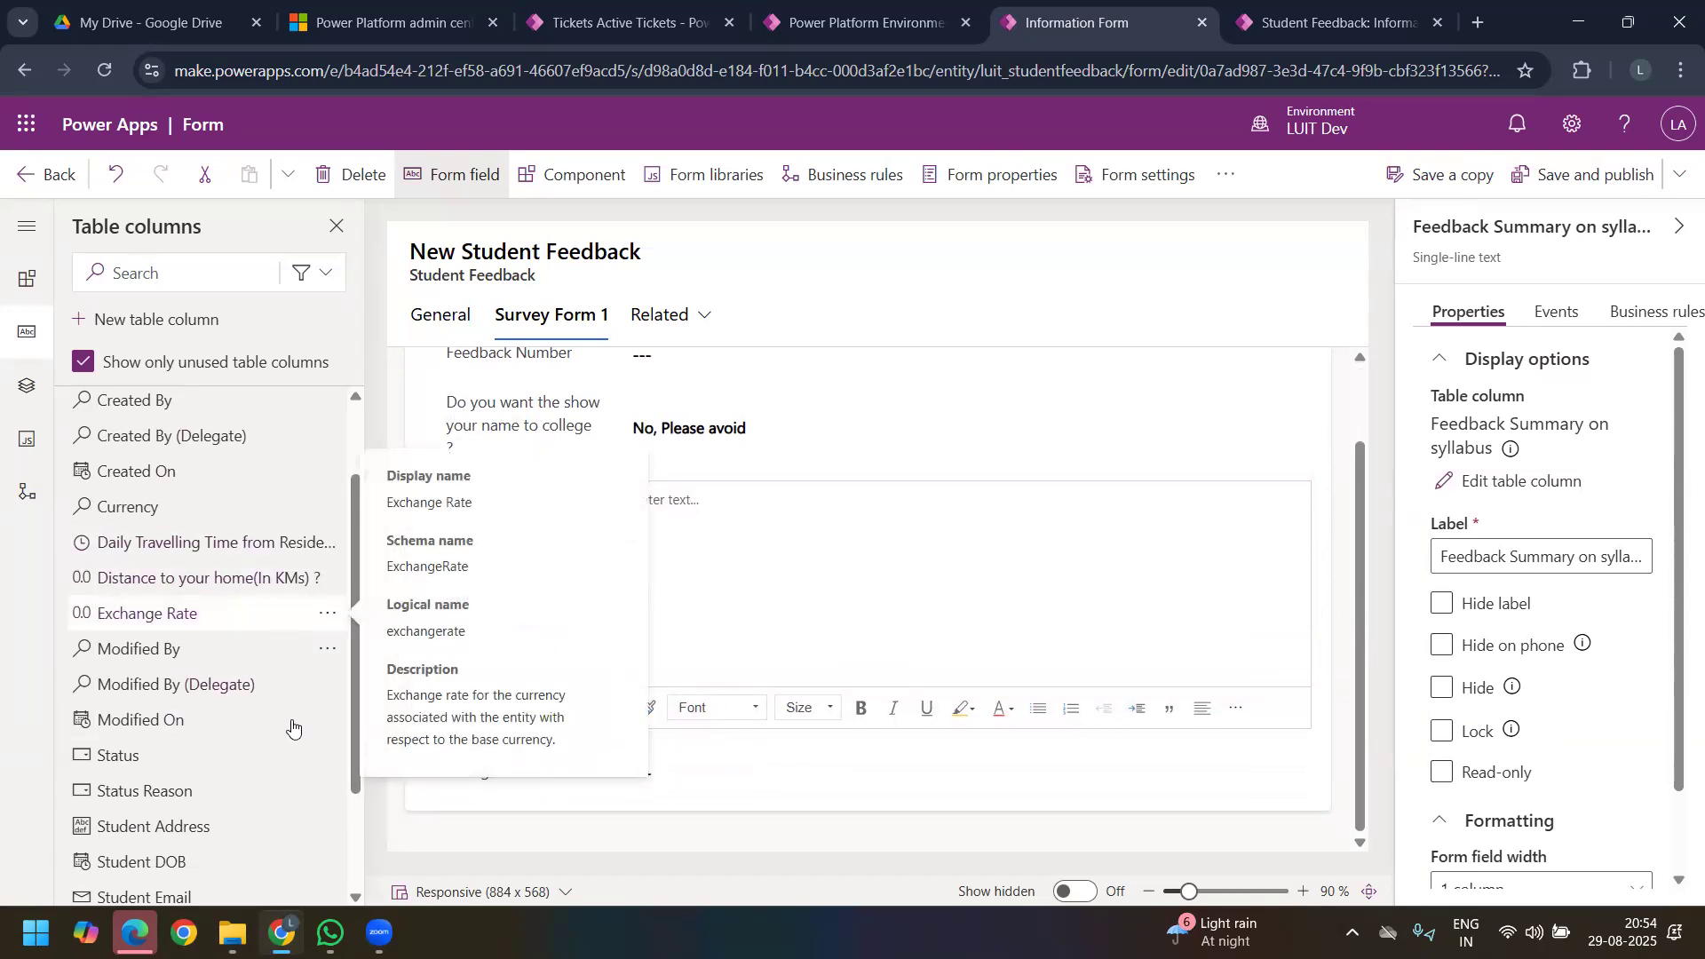
pyautogui.scroll(1, 250, 680)
pyautogui.scroll(-2, 250, 680)
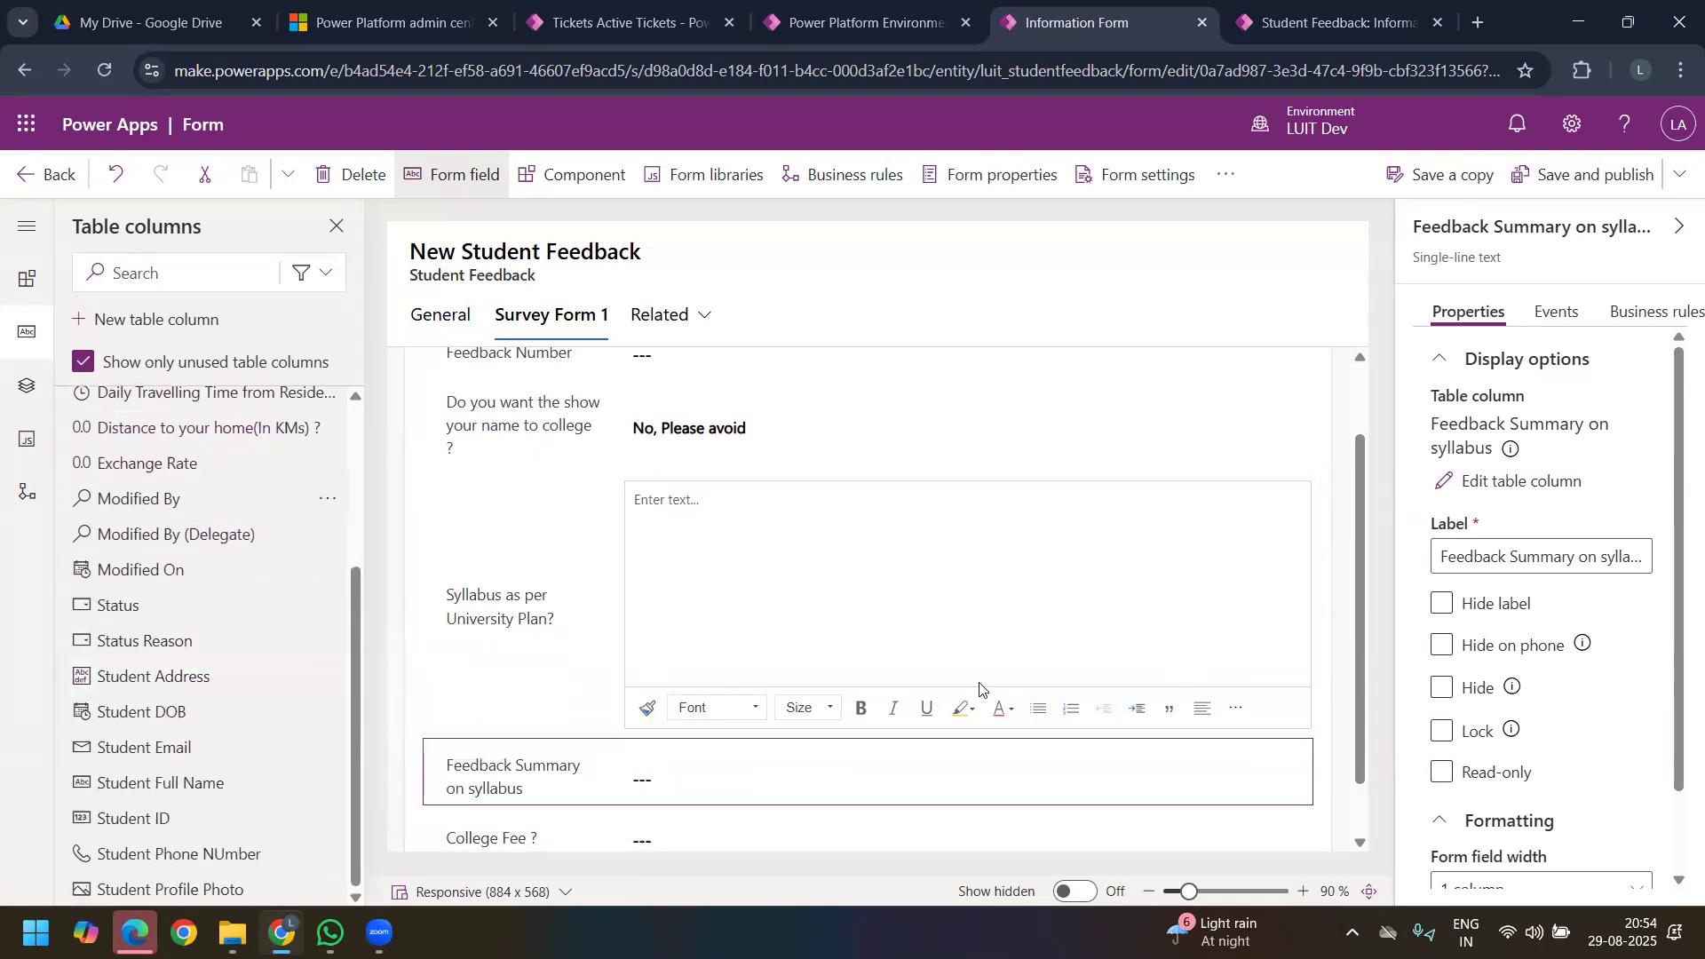
pyautogui.click(1565, 184)
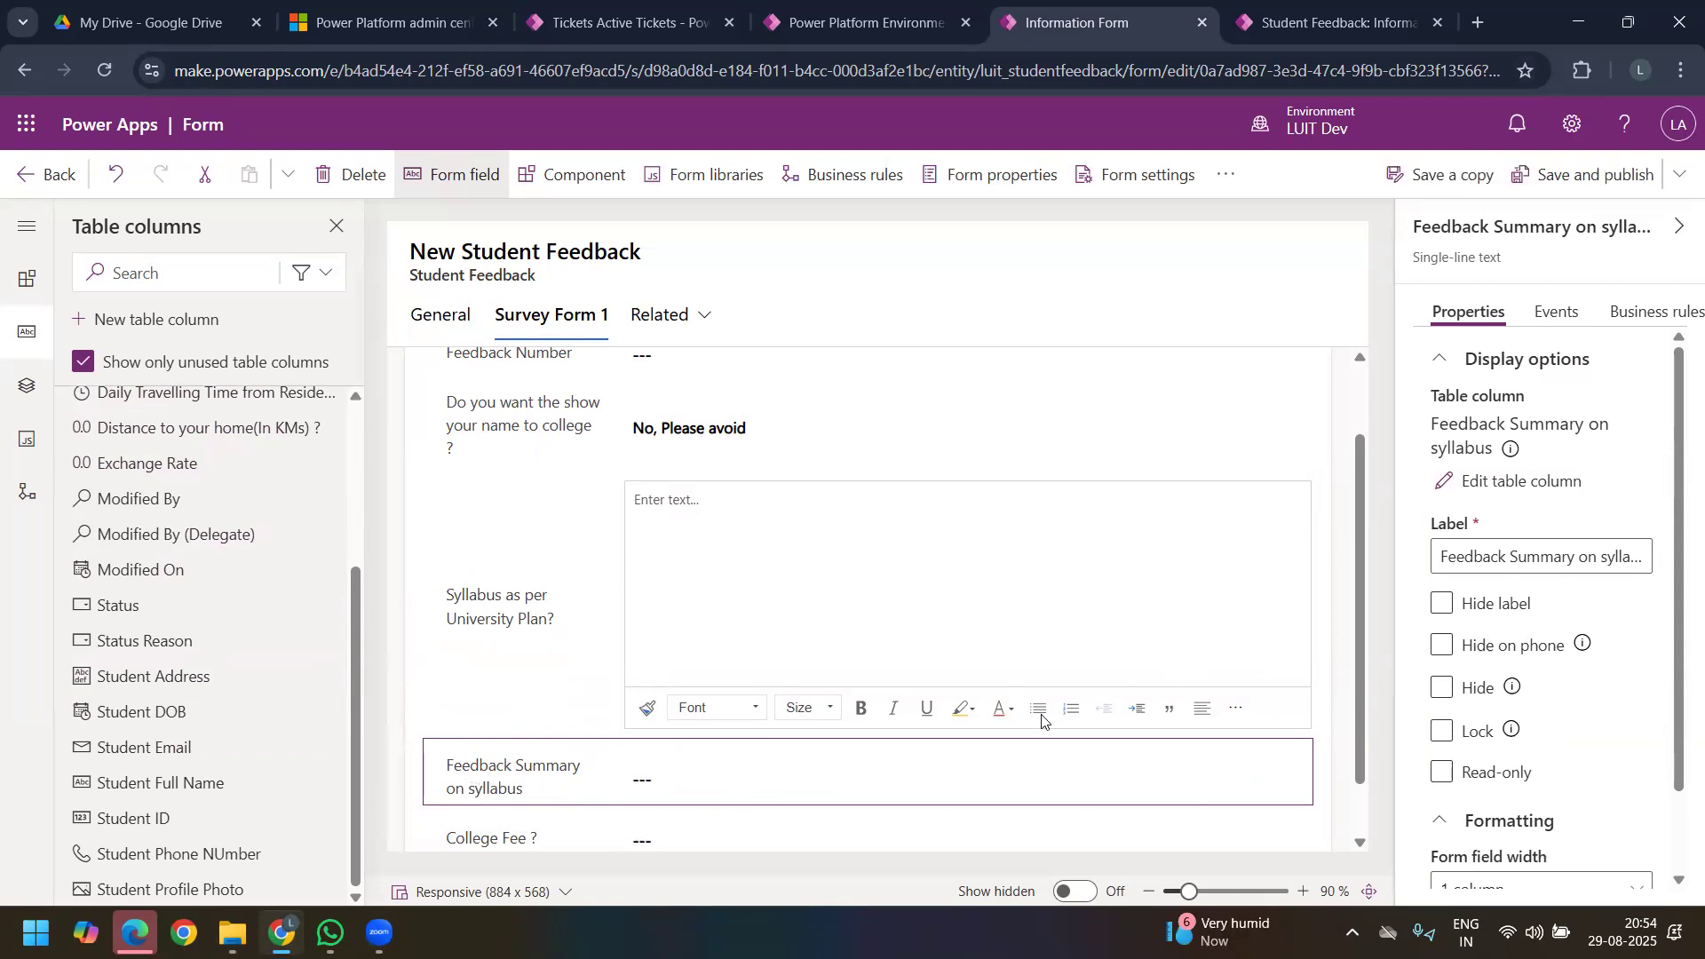
# Step: Switch to the running Student Feedback Survey app, reload the SR UNIVERSITY record and show its Survey Form 1 section
pyautogui.click(1355, 34)
pyautogui.click(107, 71)
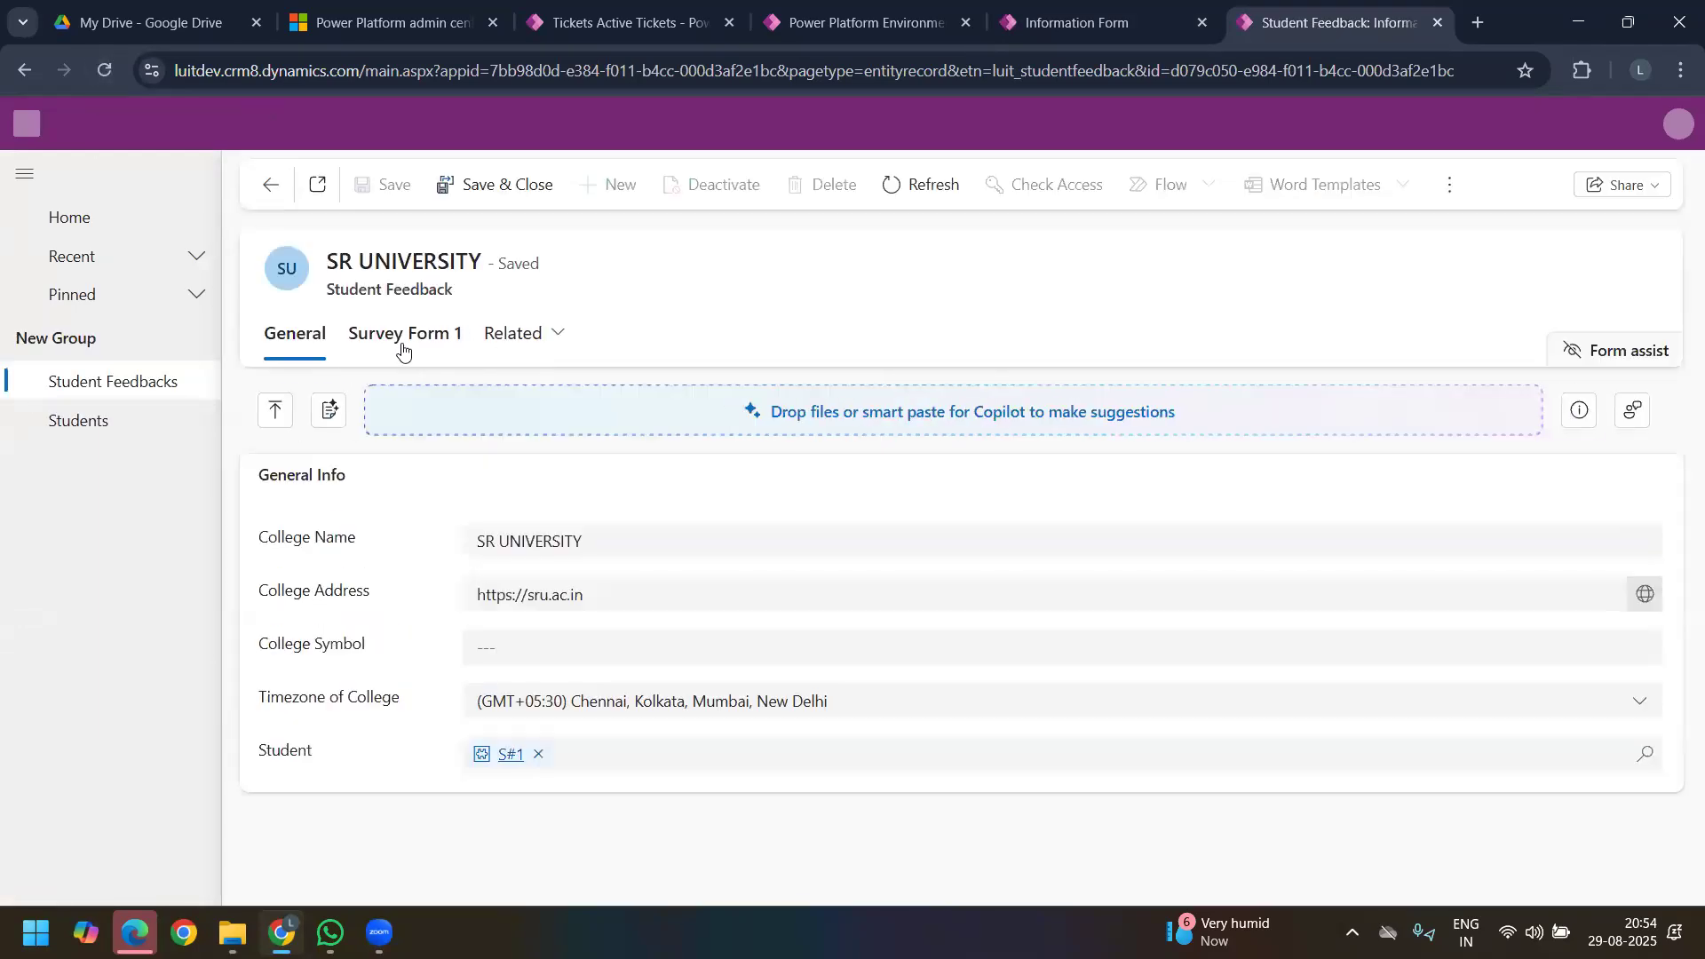
pyautogui.click(403, 345)
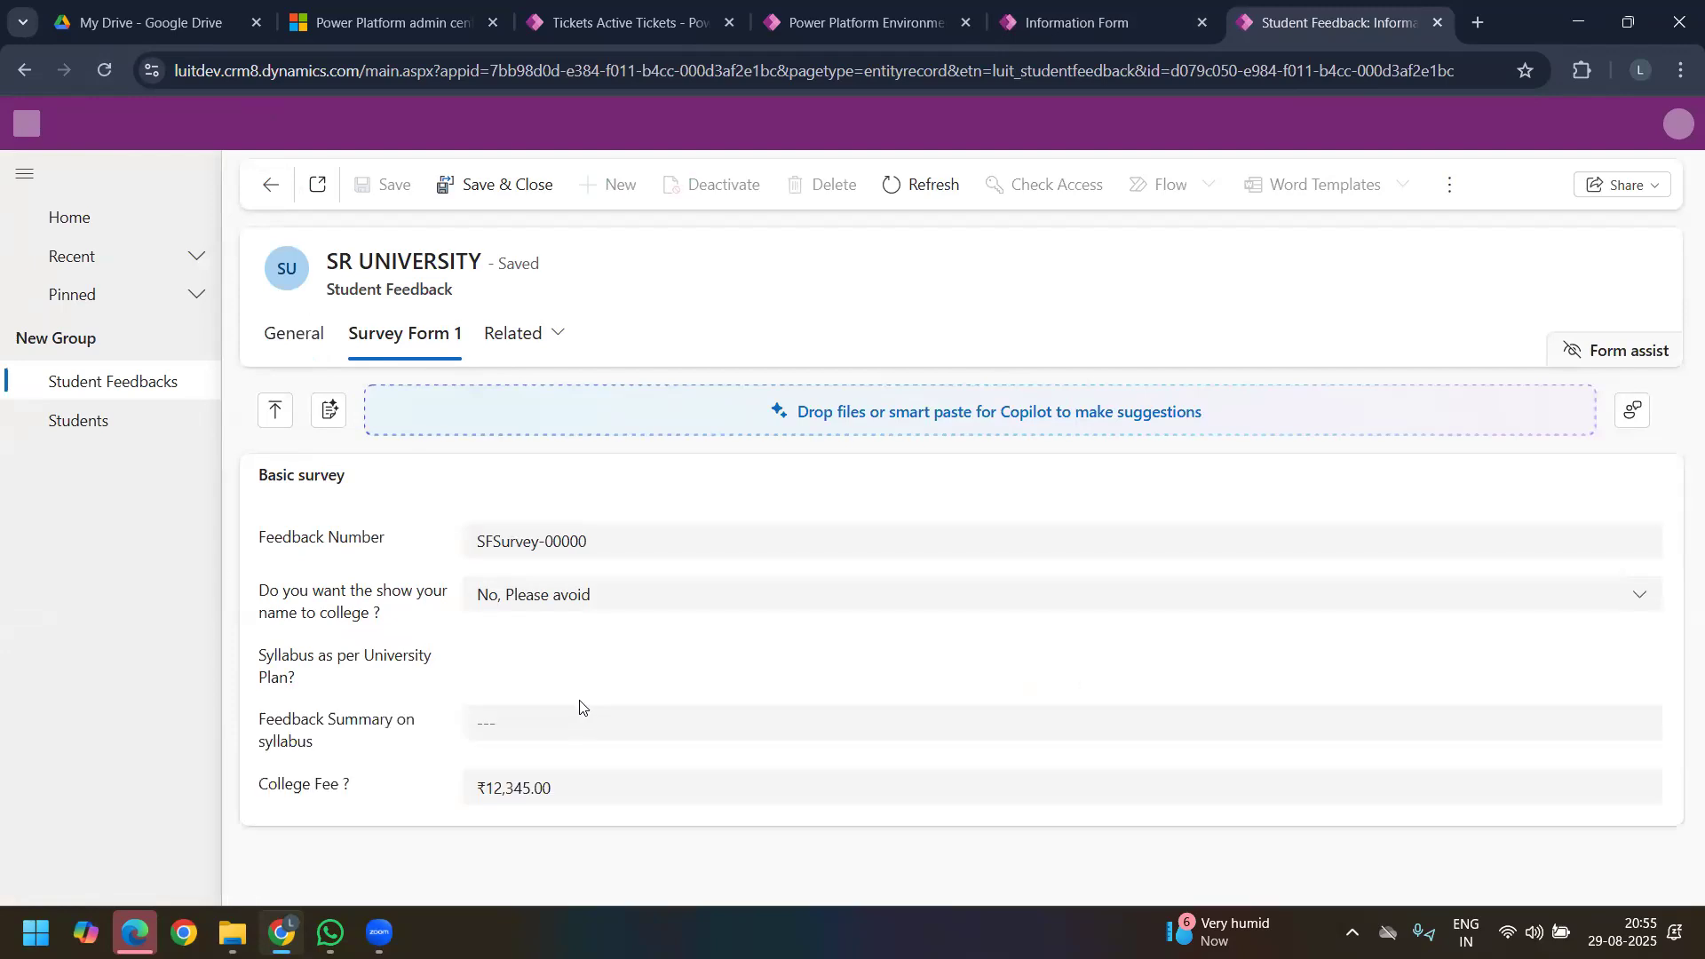
# Step: Replace the Syllabus as per University Plan? answer with "Yes they are following as per university standards"
pyautogui.scroll(-3, 662, 769)
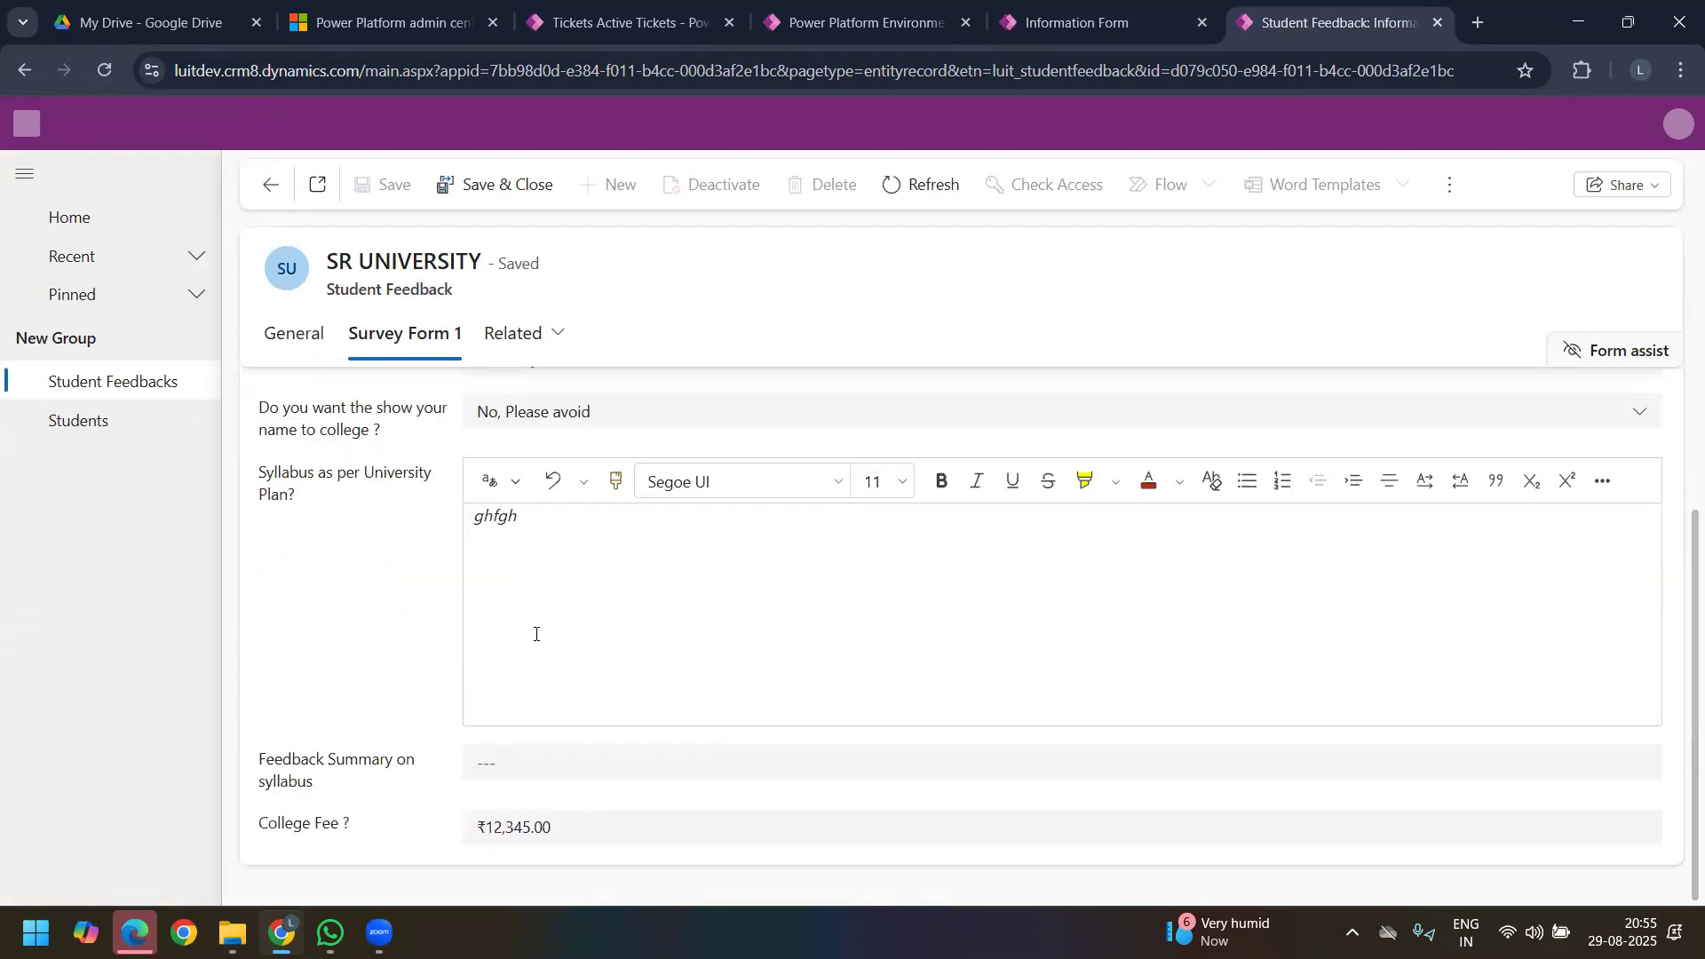
pyautogui.moveTo(521, 524); pyautogui.dragTo(409, 522)
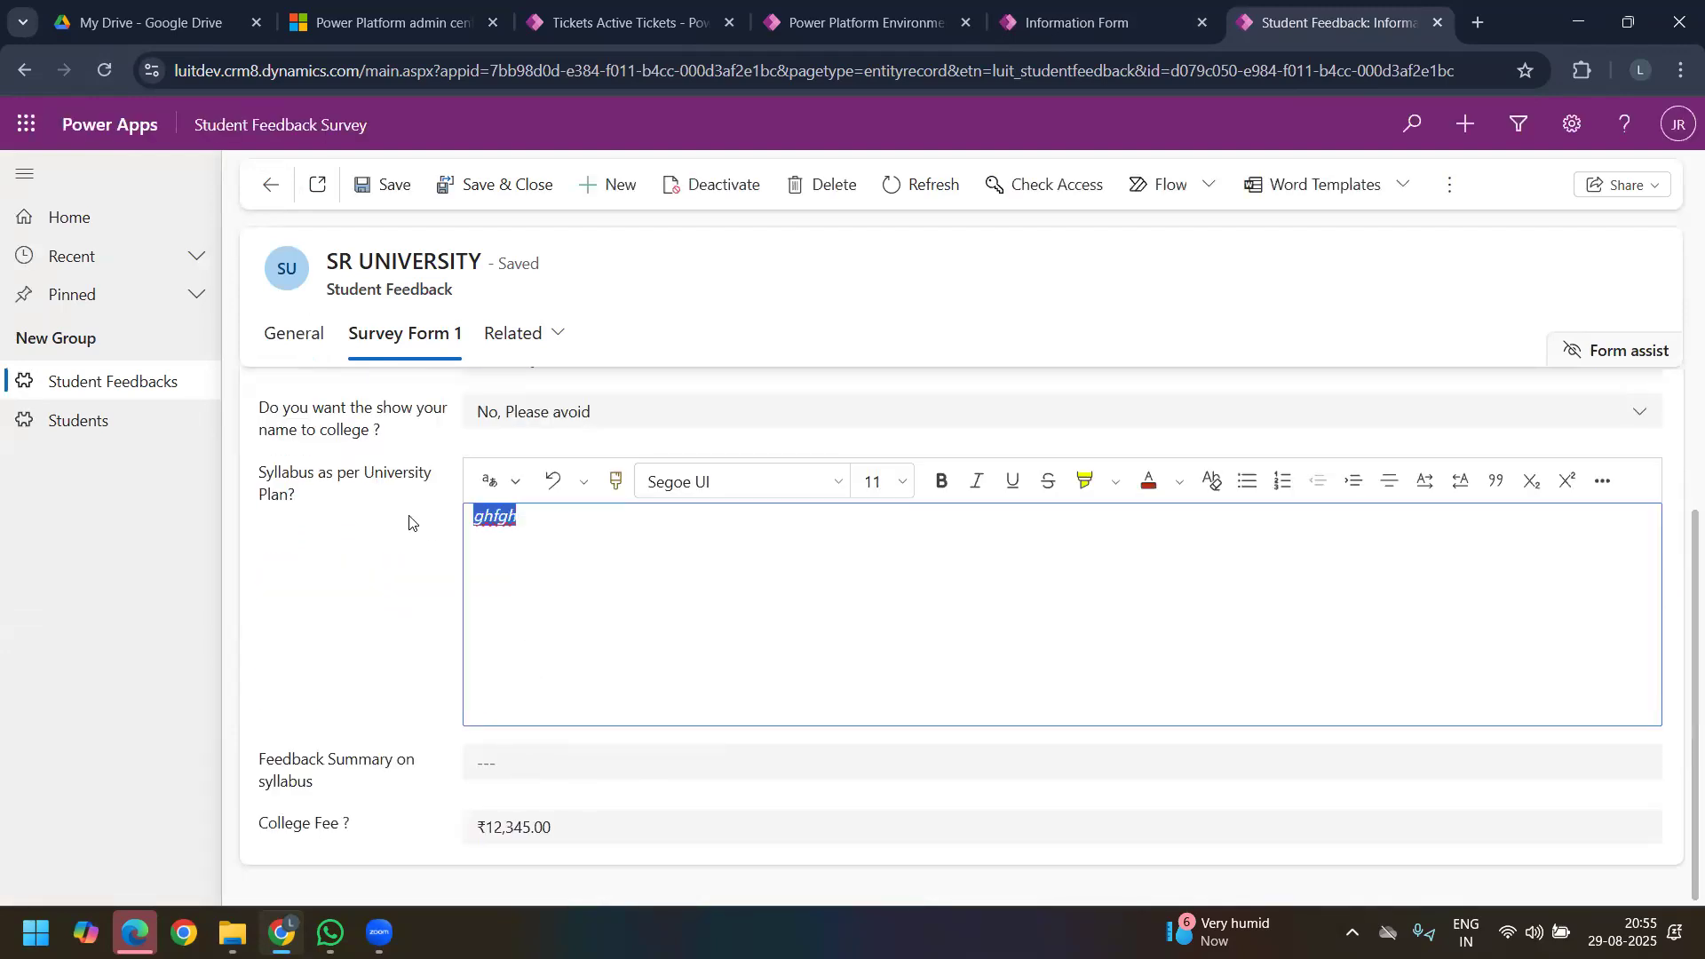
pyautogui.write('Yes tje')
pyautogui.press('BackSpace')
pyautogui.press('BackSpace')
pyautogui.write('h')
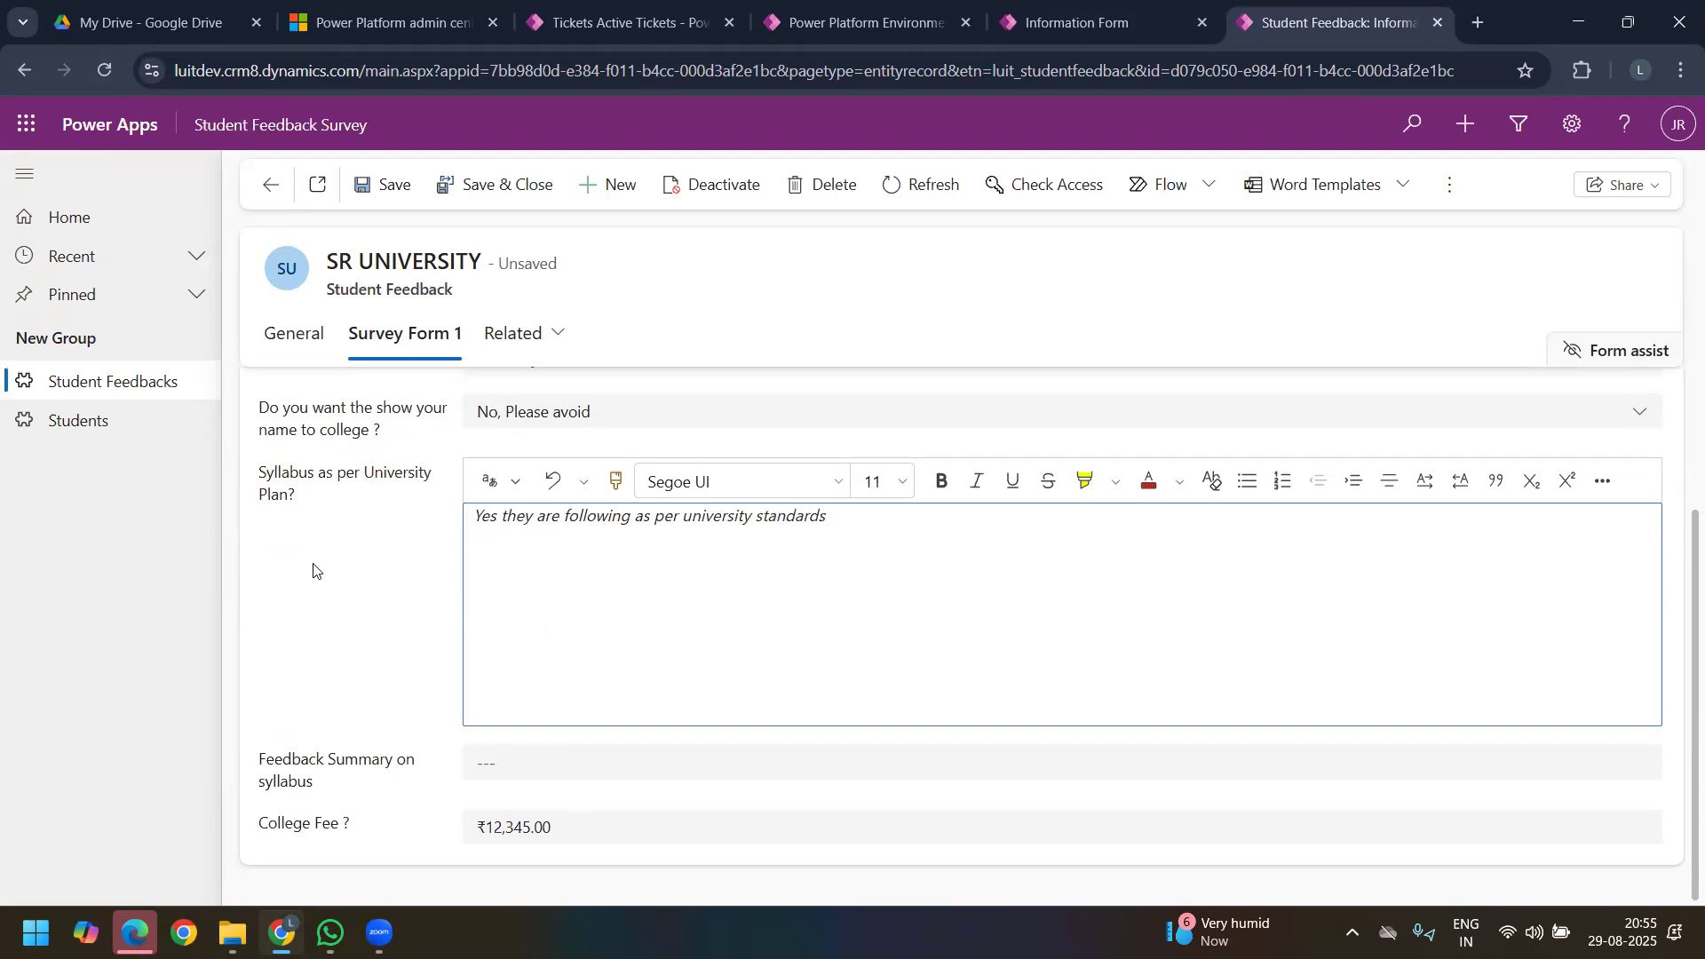
# Step: Try to save the SR UNIVERSITY feedback record, examine the error details and close the dialog
pyautogui.click(373, 187)
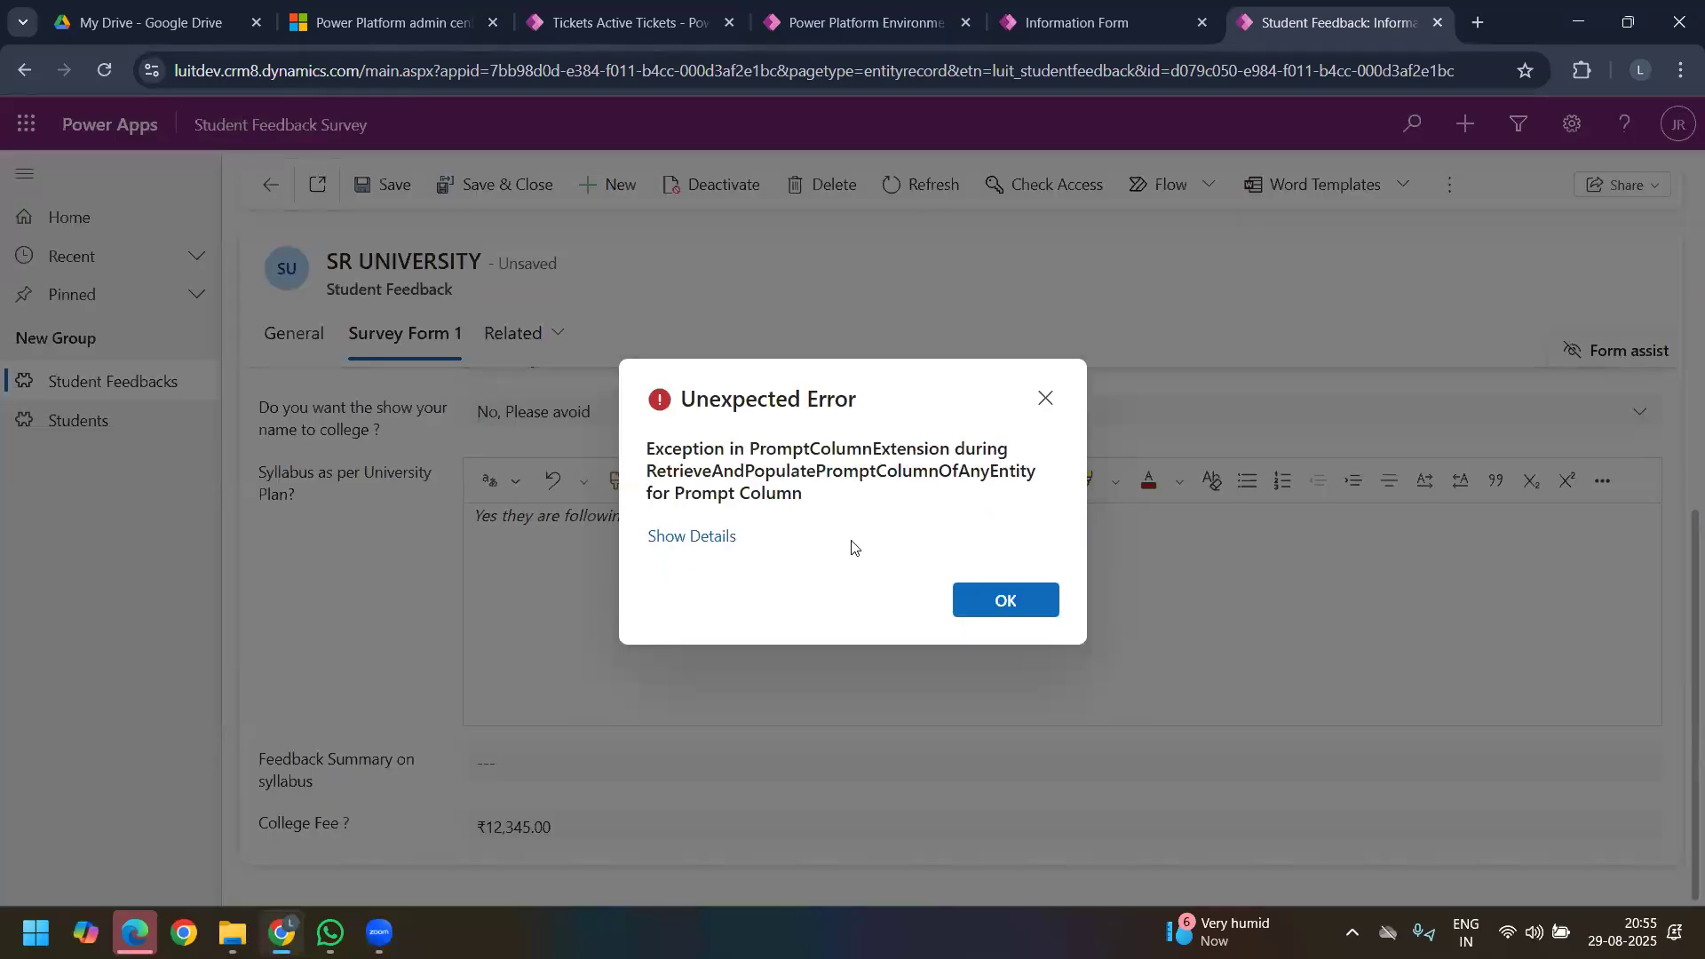
pyautogui.click(723, 536)
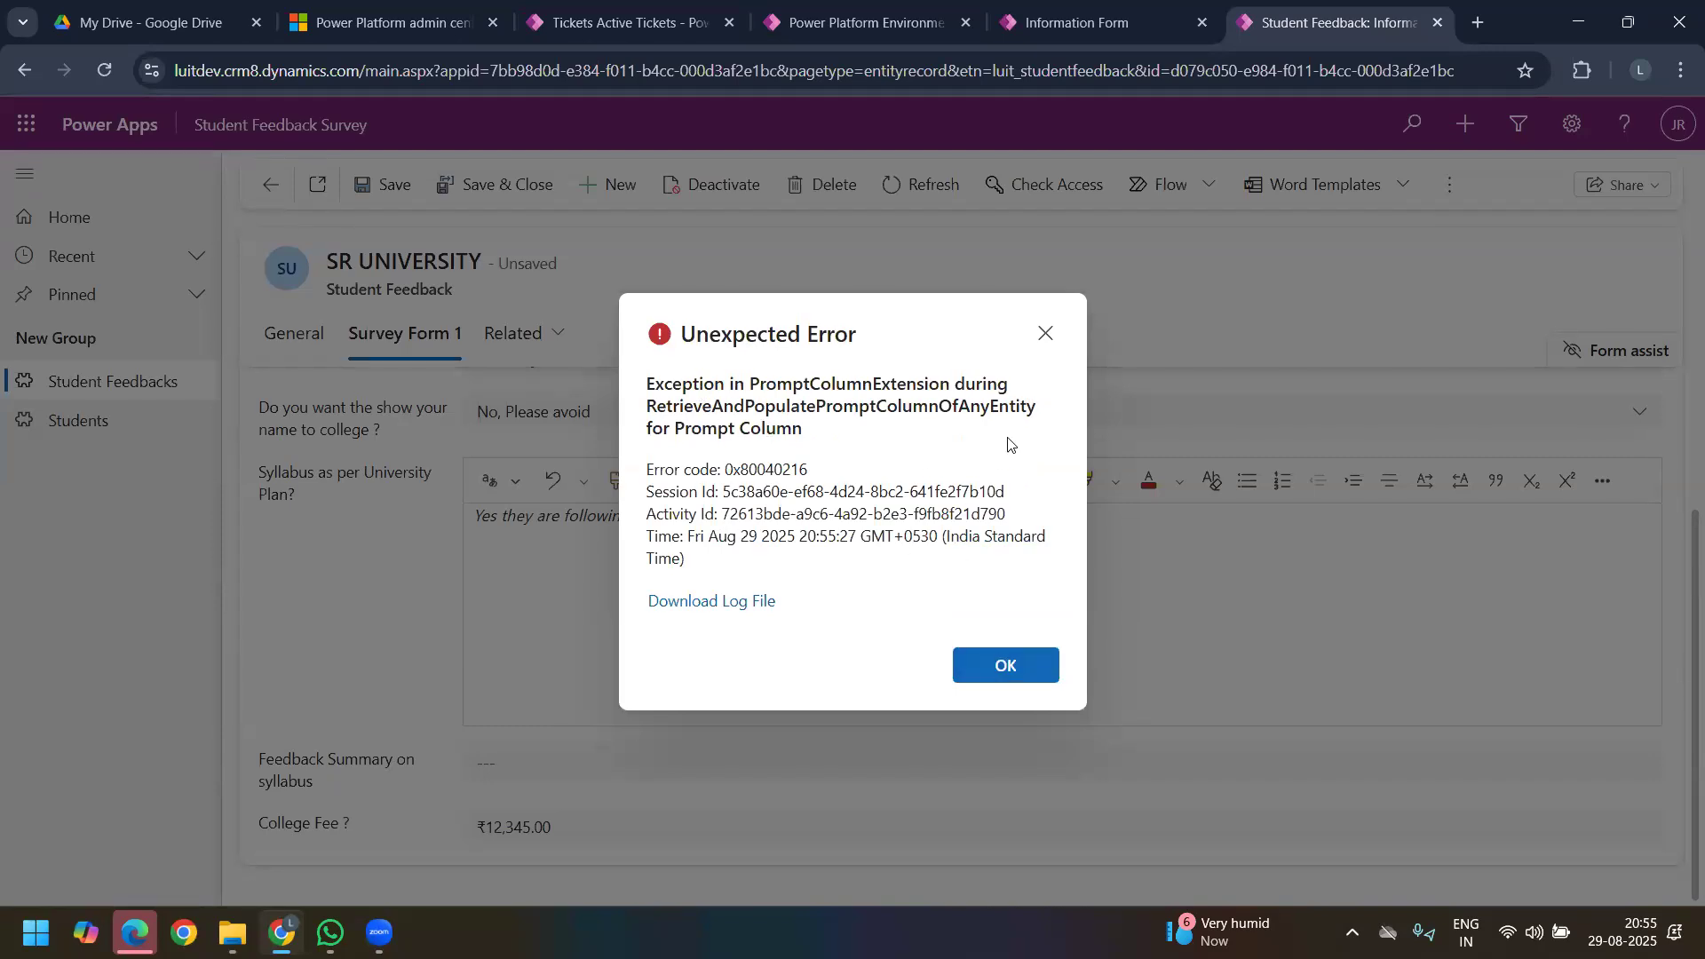
pyautogui.click(1045, 333)
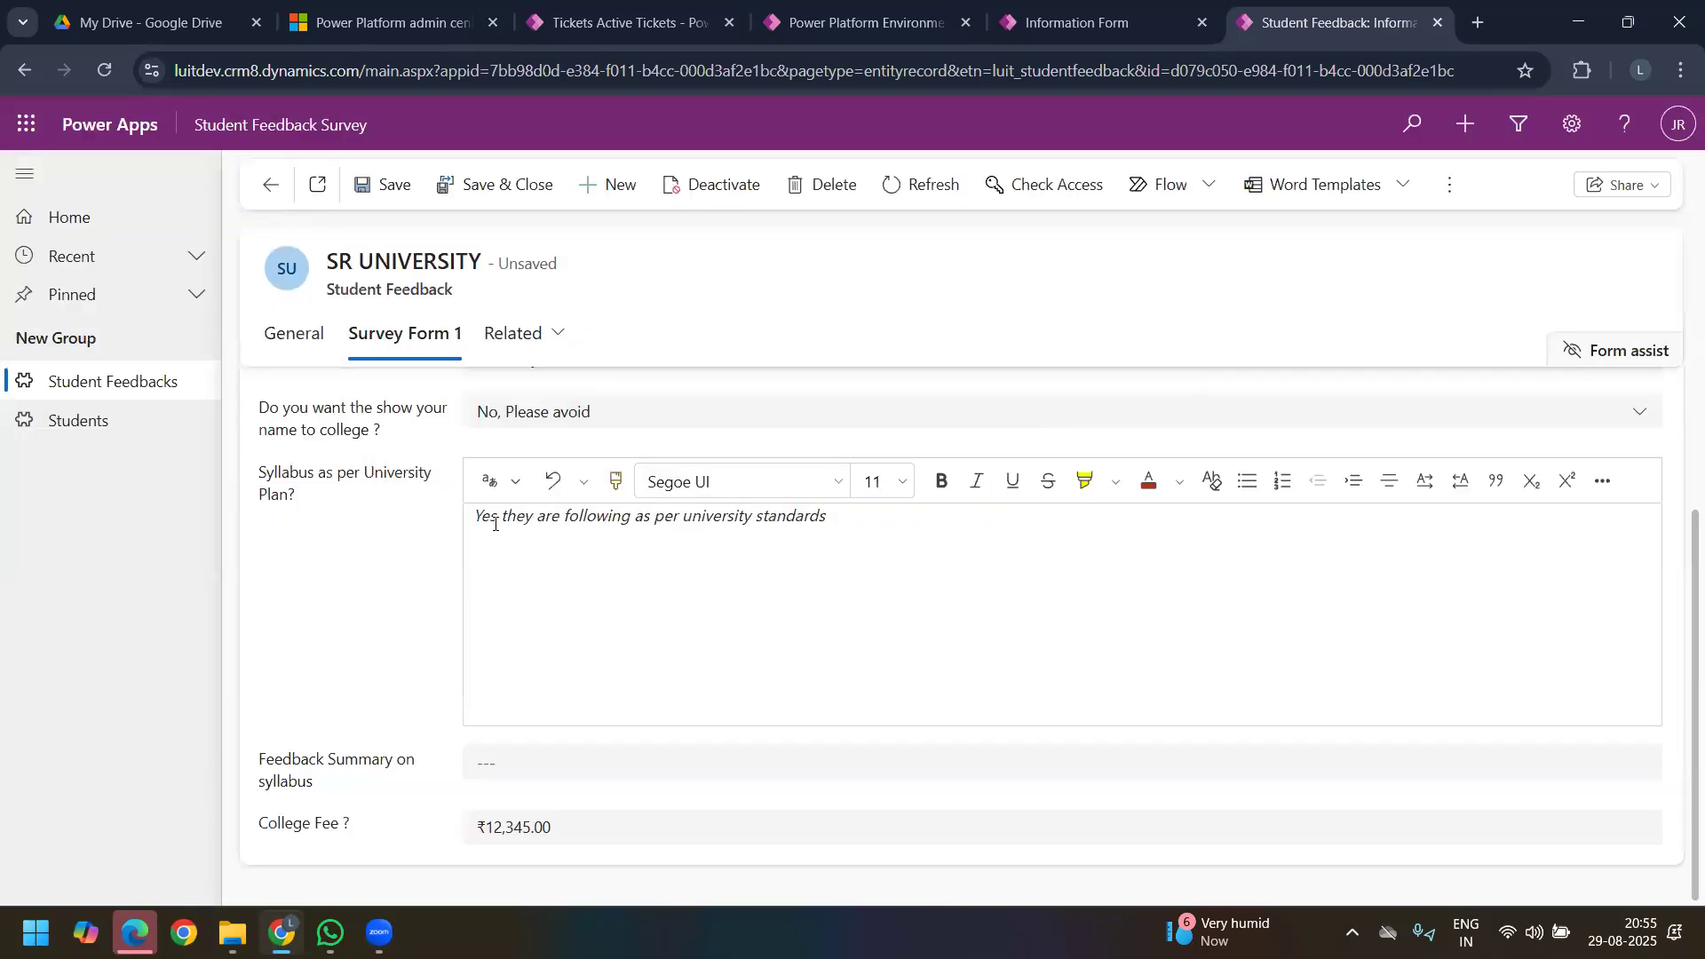
# Step: Compare the Syllabus as per University Plan? answer with the Feedback Summary on syllabus field in the SR UNIVERSITY record
pyautogui.moveTo(482, 518); pyautogui.dragTo(588, 520)
pyautogui.click(550, 586)
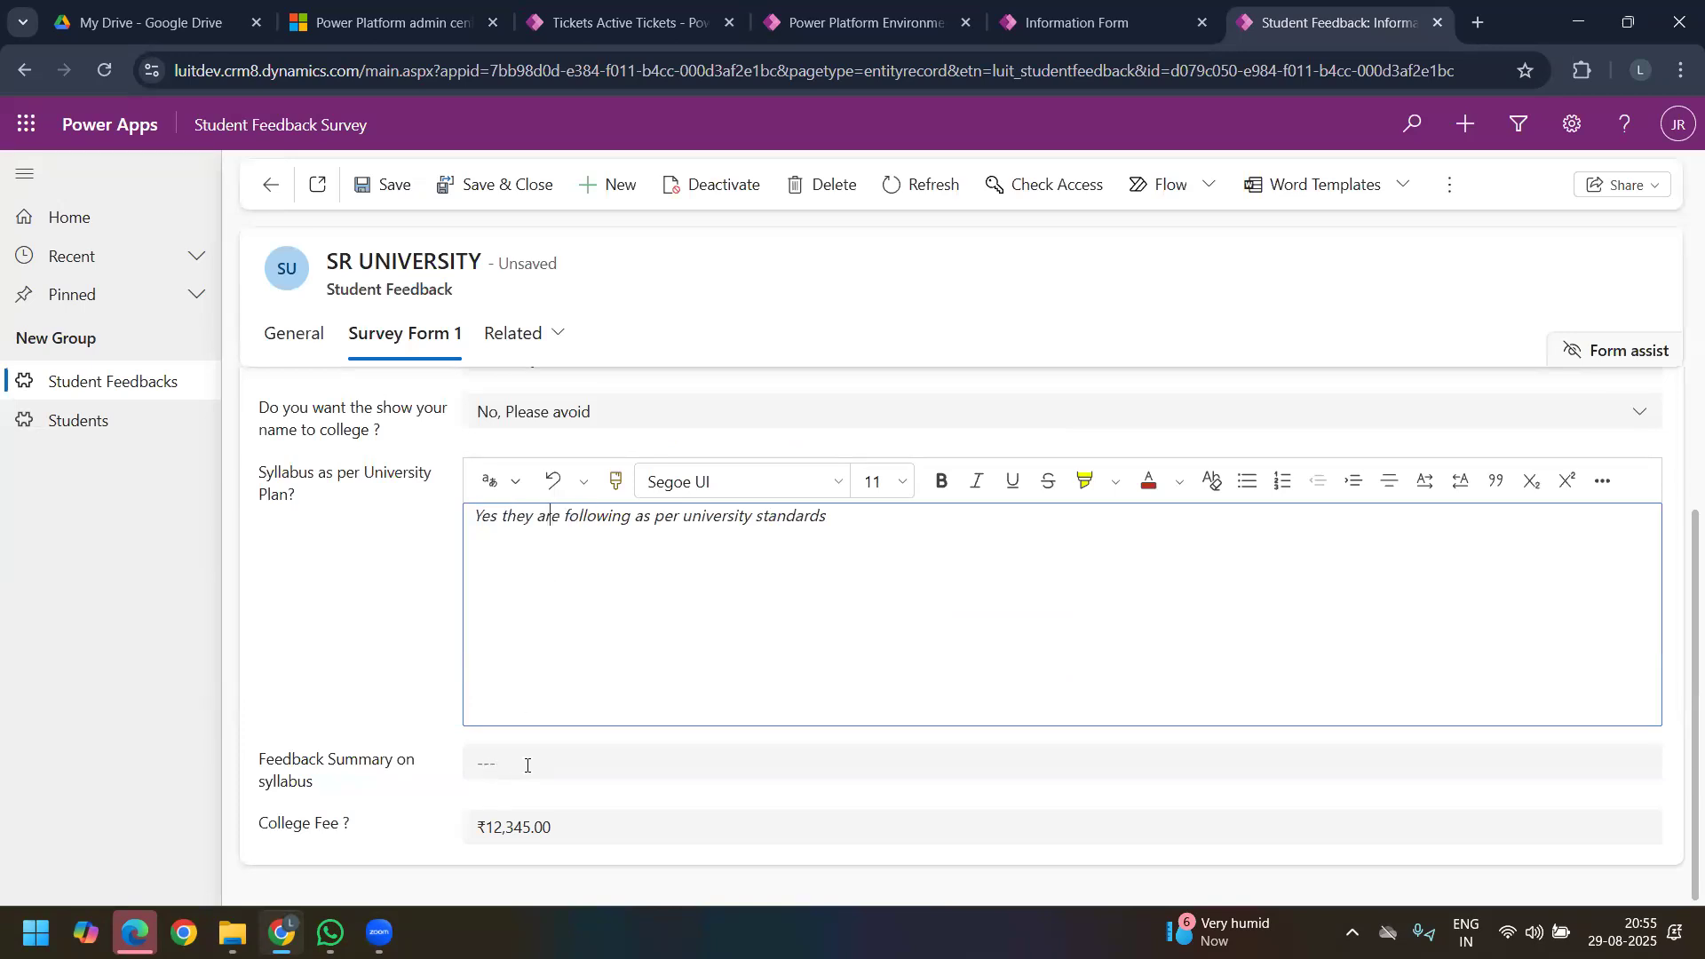
pyautogui.click(516, 756)
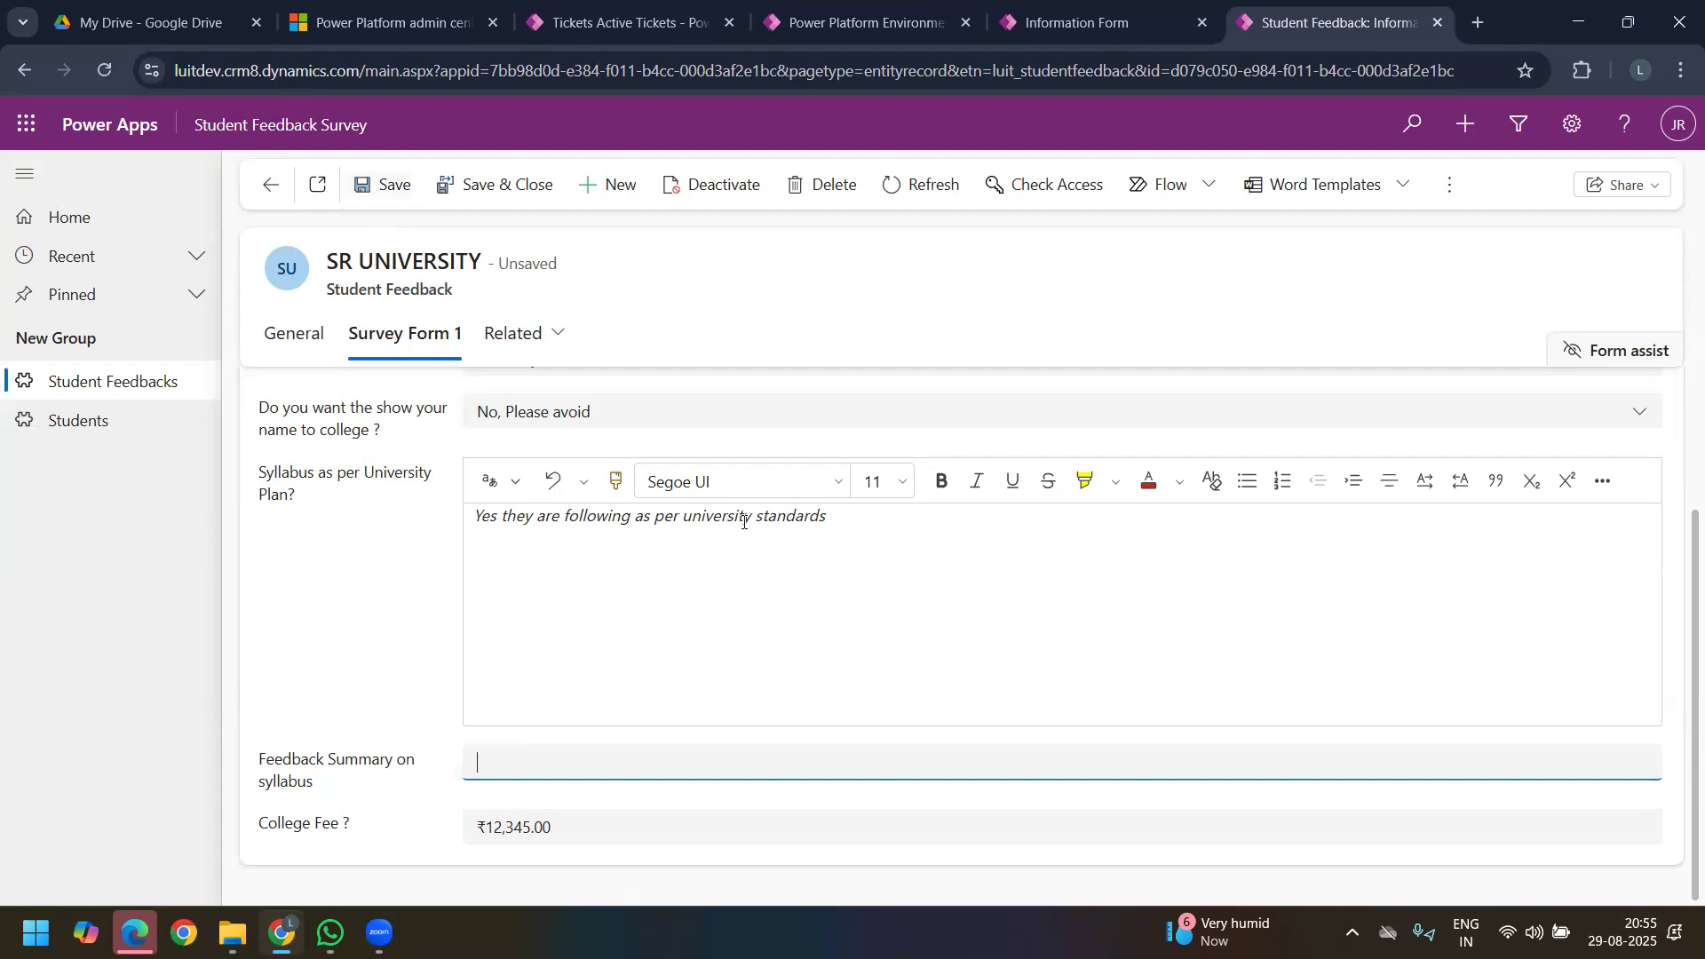
pyautogui.moveTo(854, 520); pyautogui.dragTo(372, 570)
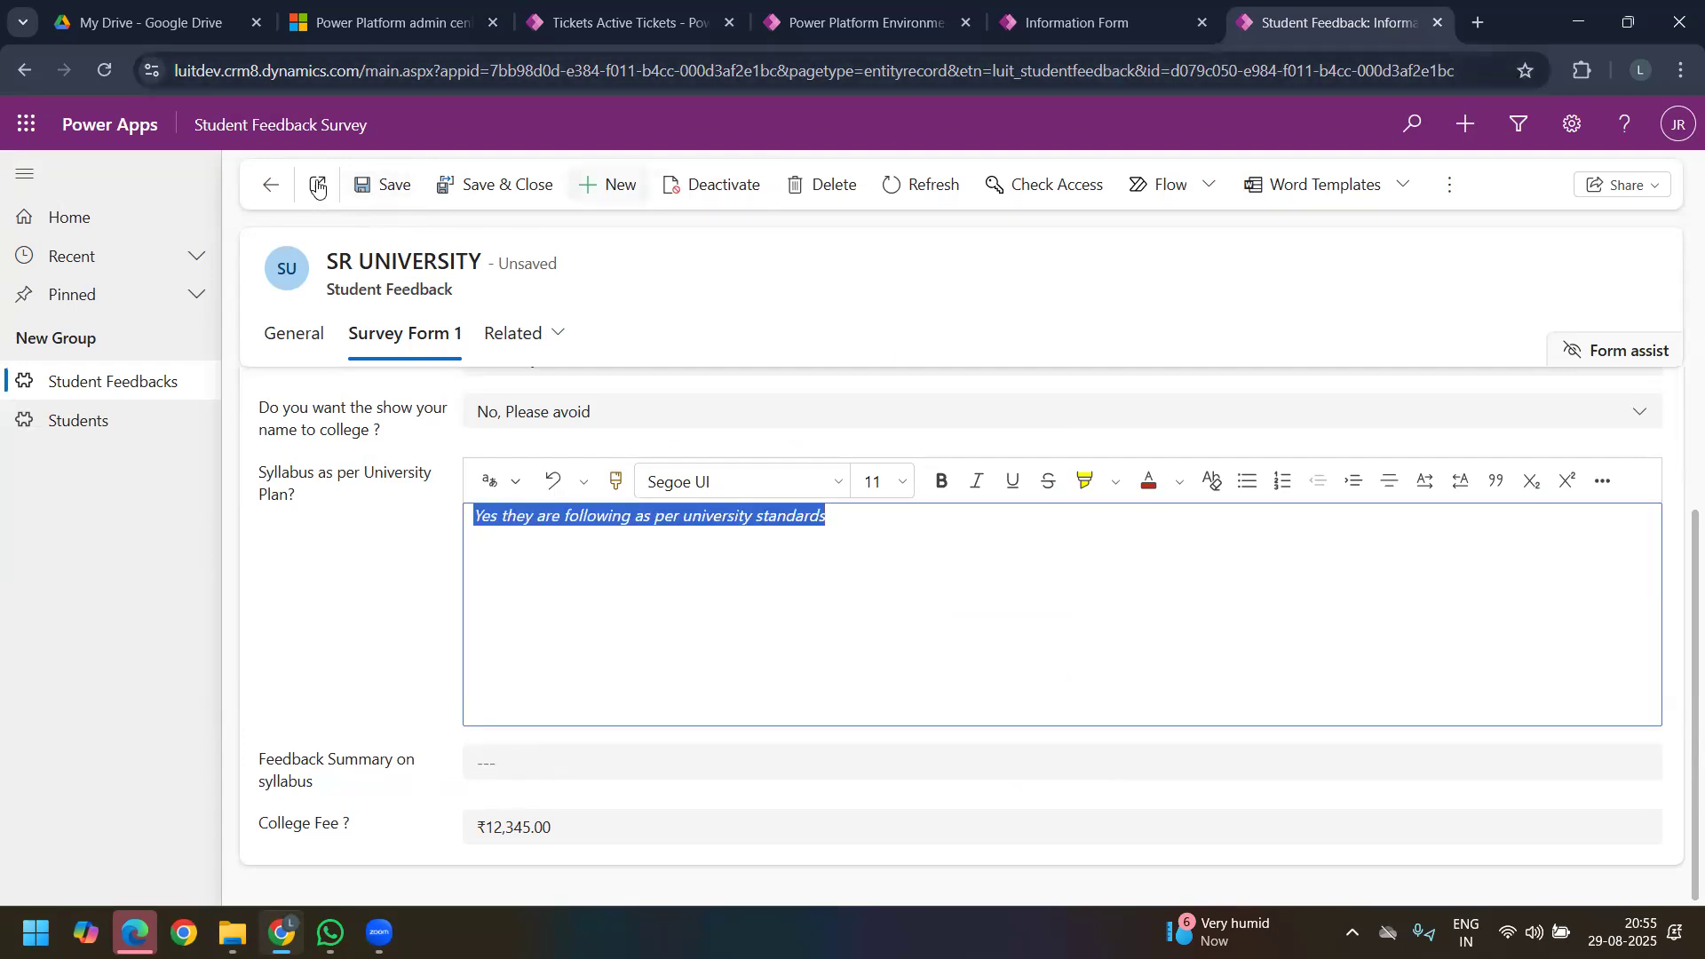
# Step: Switch to the My Ticketing Tool app, open ticket LUIT C#1 and examine its Customer Feedback and Customer Feedback Intent fields
pyautogui.click(302, 128)
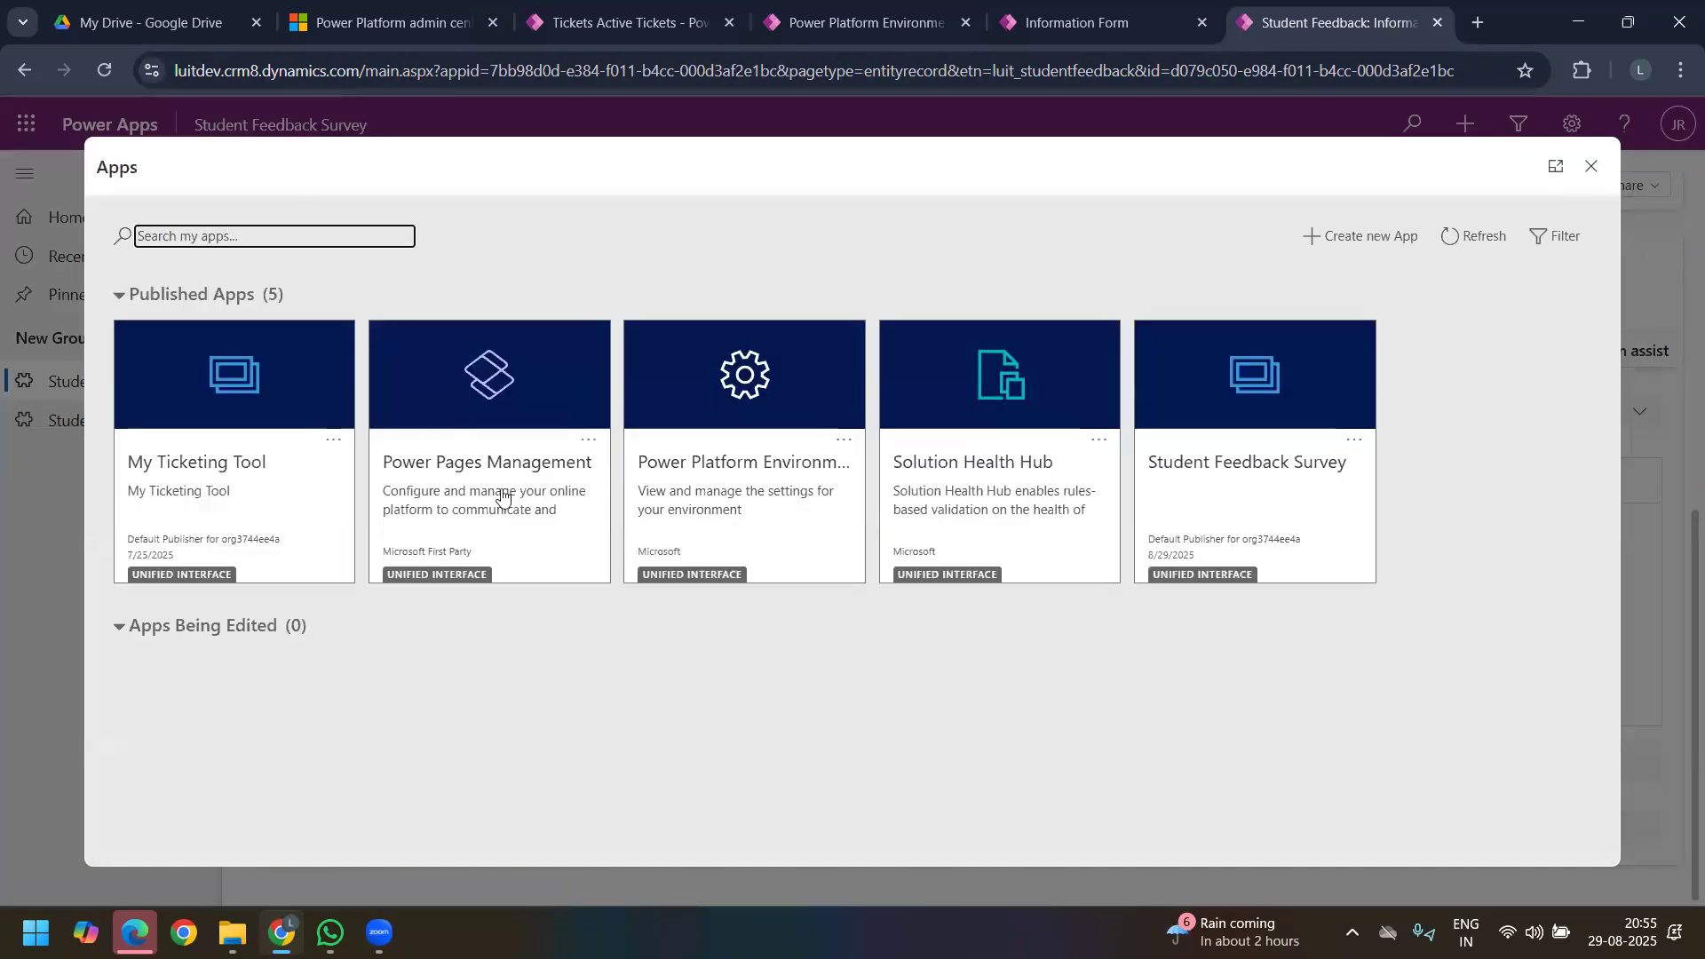
pyautogui.click(232, 469)
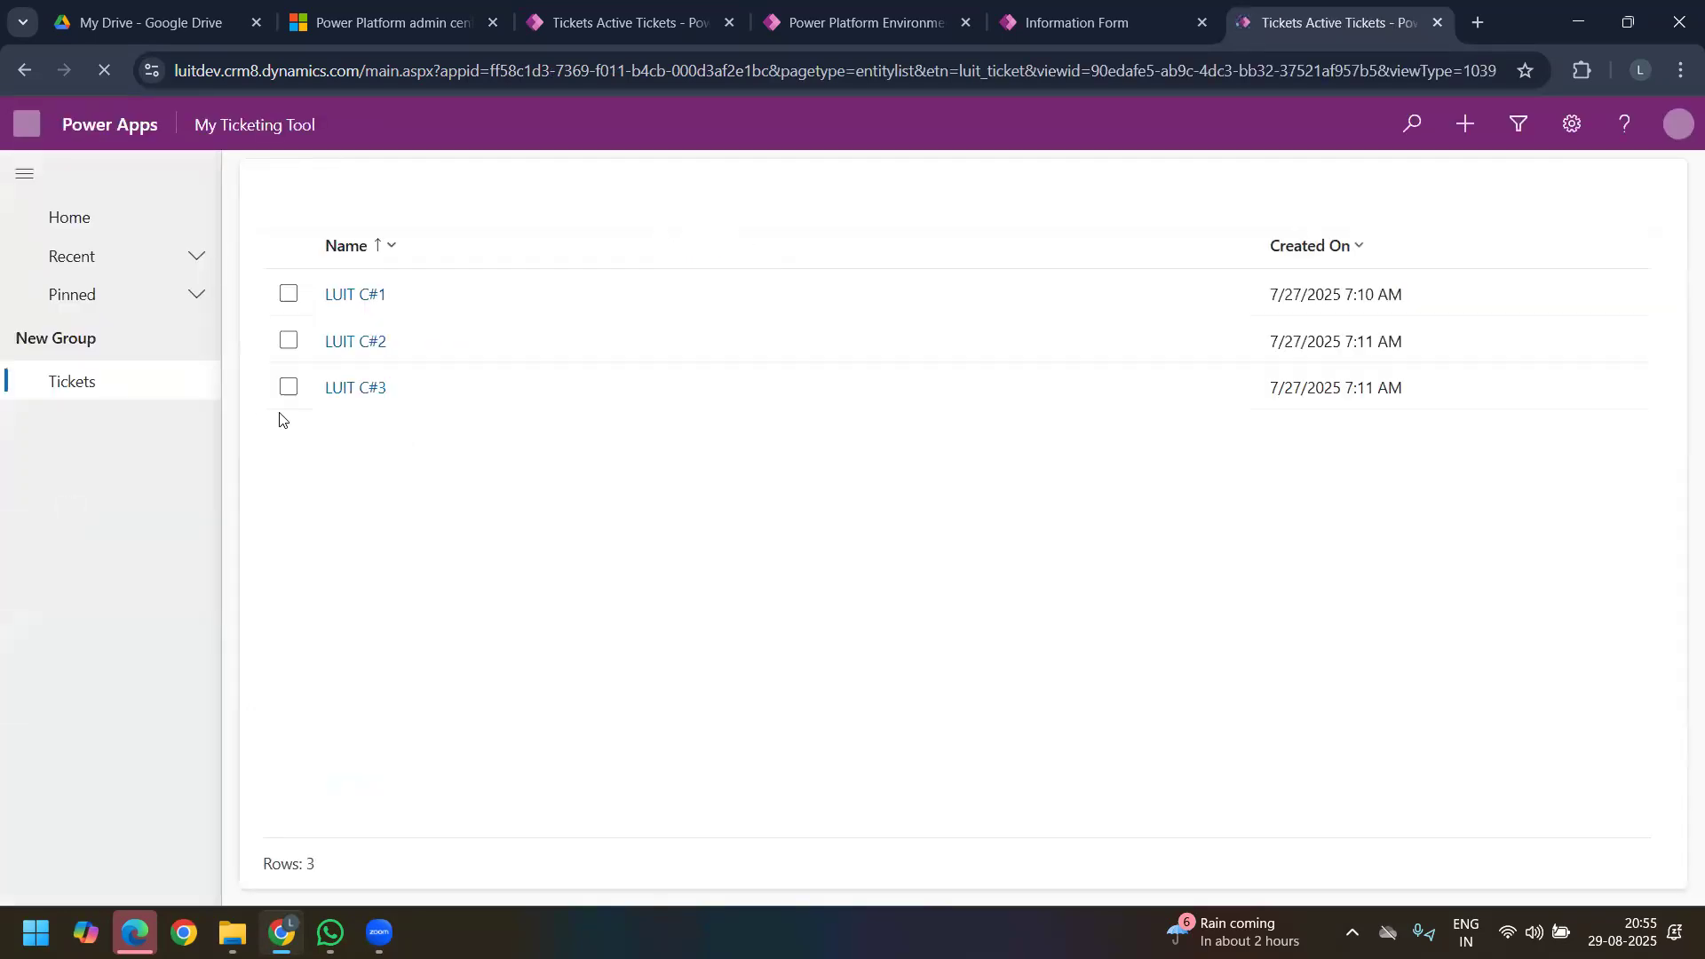
pyautogui.click(362, 354)
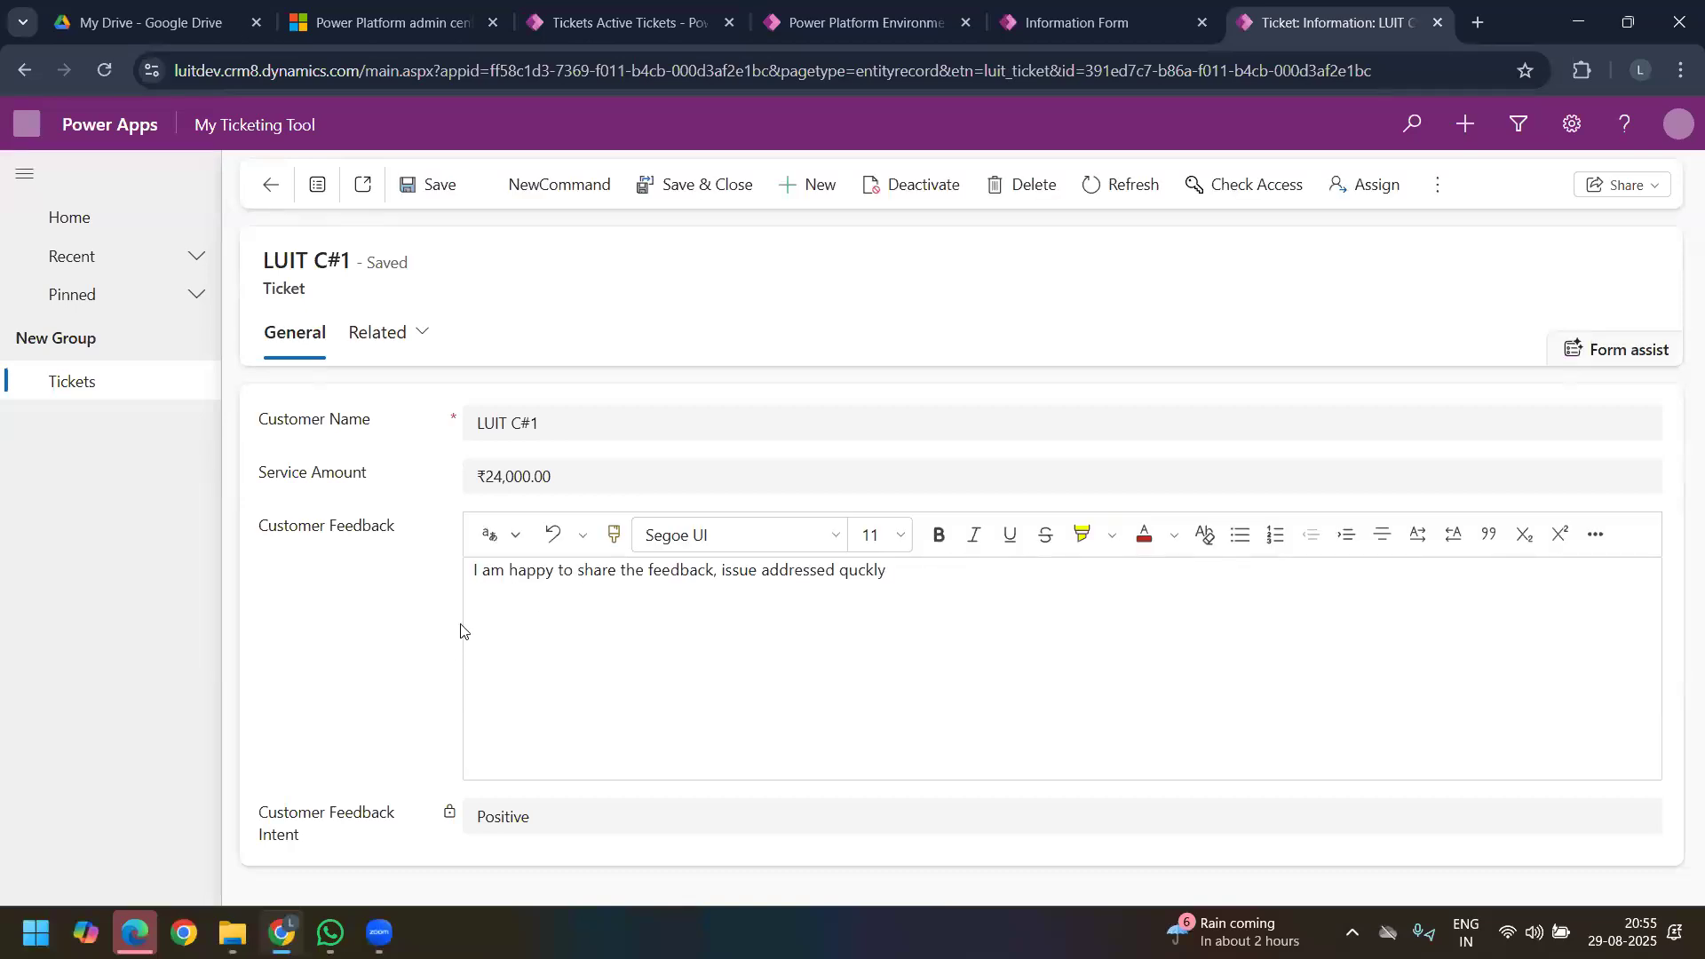
pyautogui.moveTo(491, 571); pyautogui.dragTo(905, 577)
pyautogui.click(905, 578)
pyautogui.moveTo(562, 817); pyautogui.dragTo(480, 816)
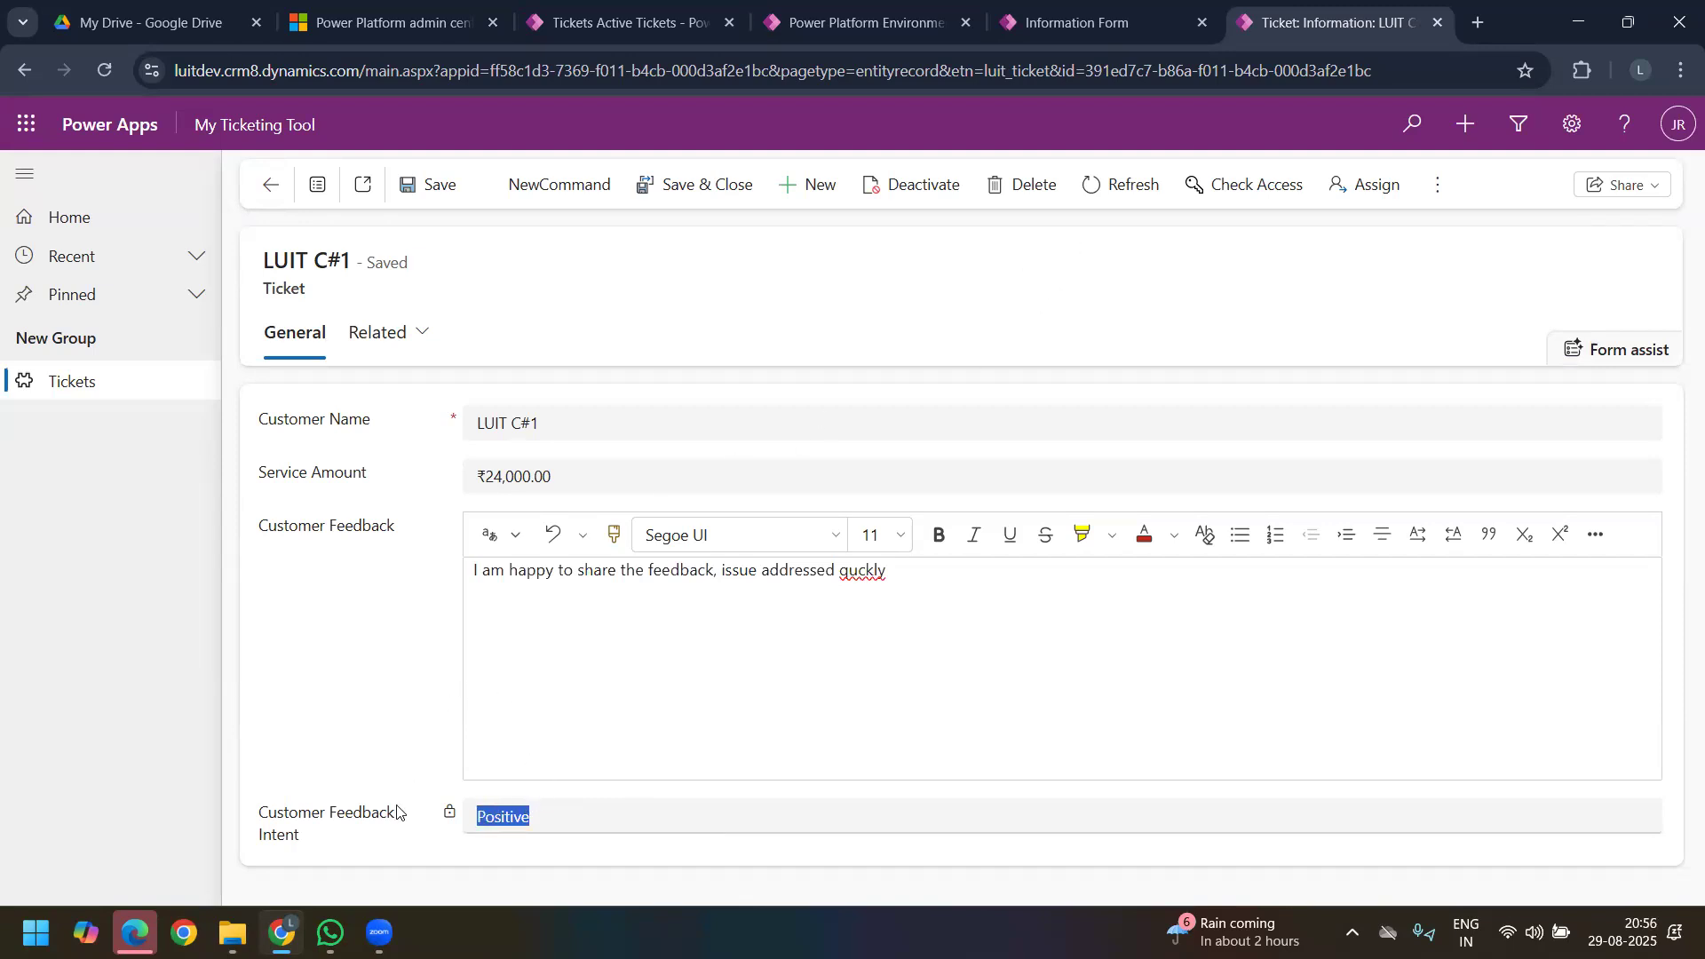
pyautogui.moveTo(263, 817); pyautogui.dragTo(306, 839)
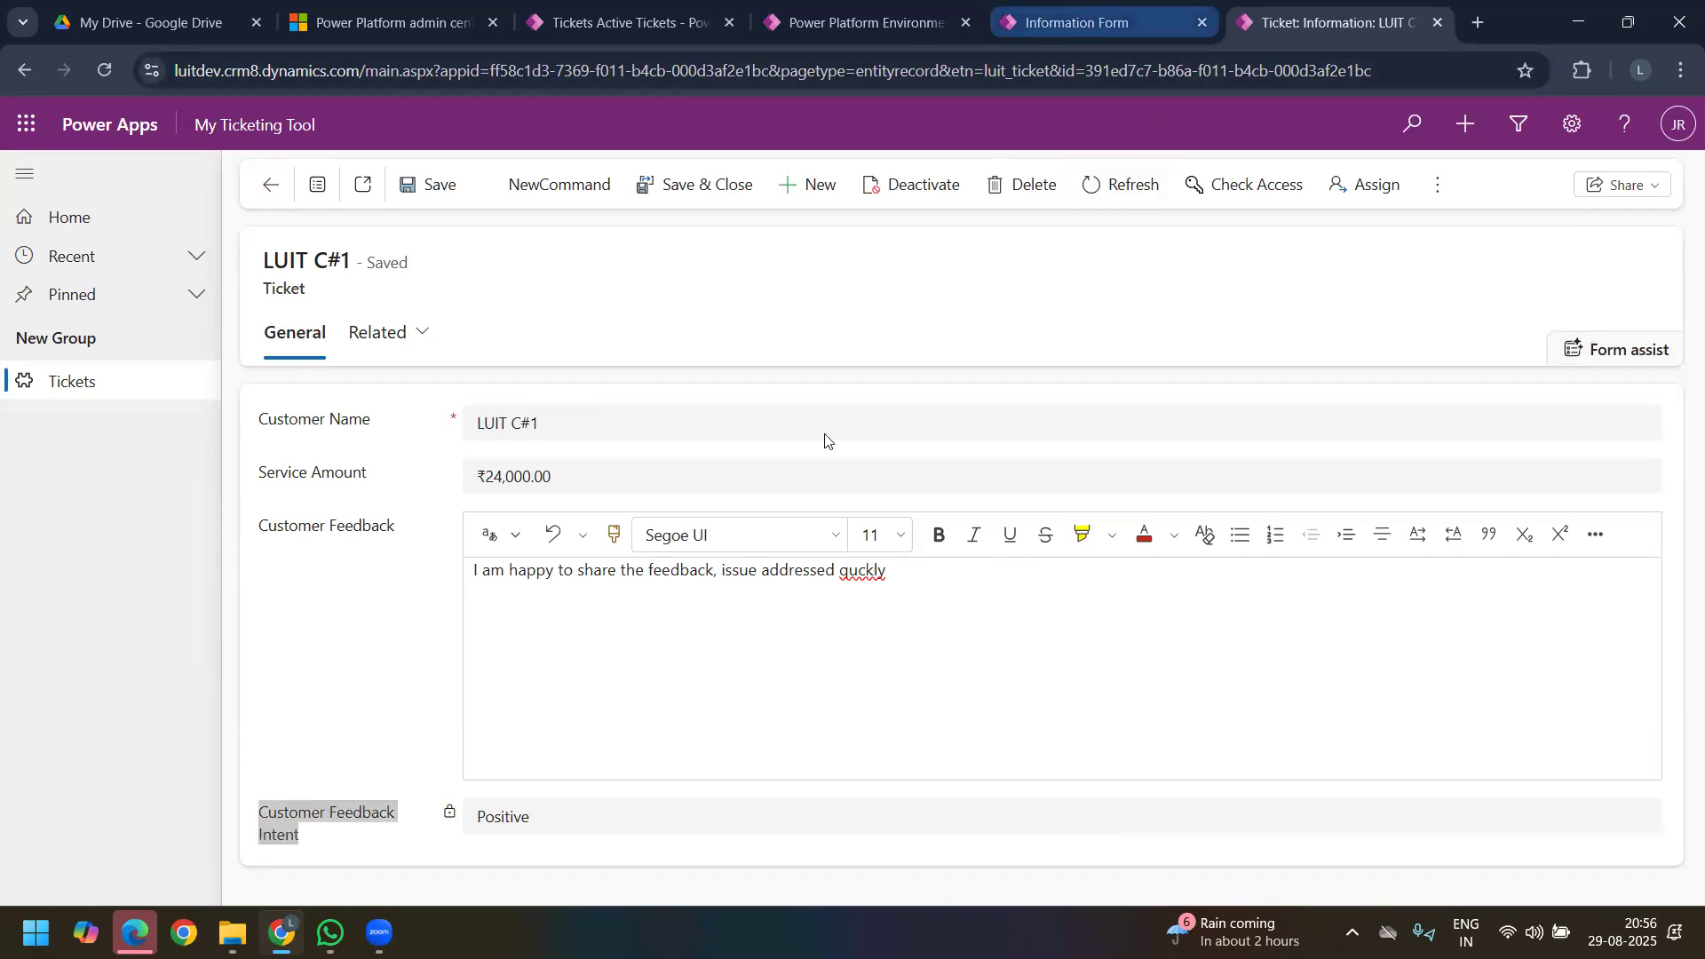
pyautogui.click(1091, 14)
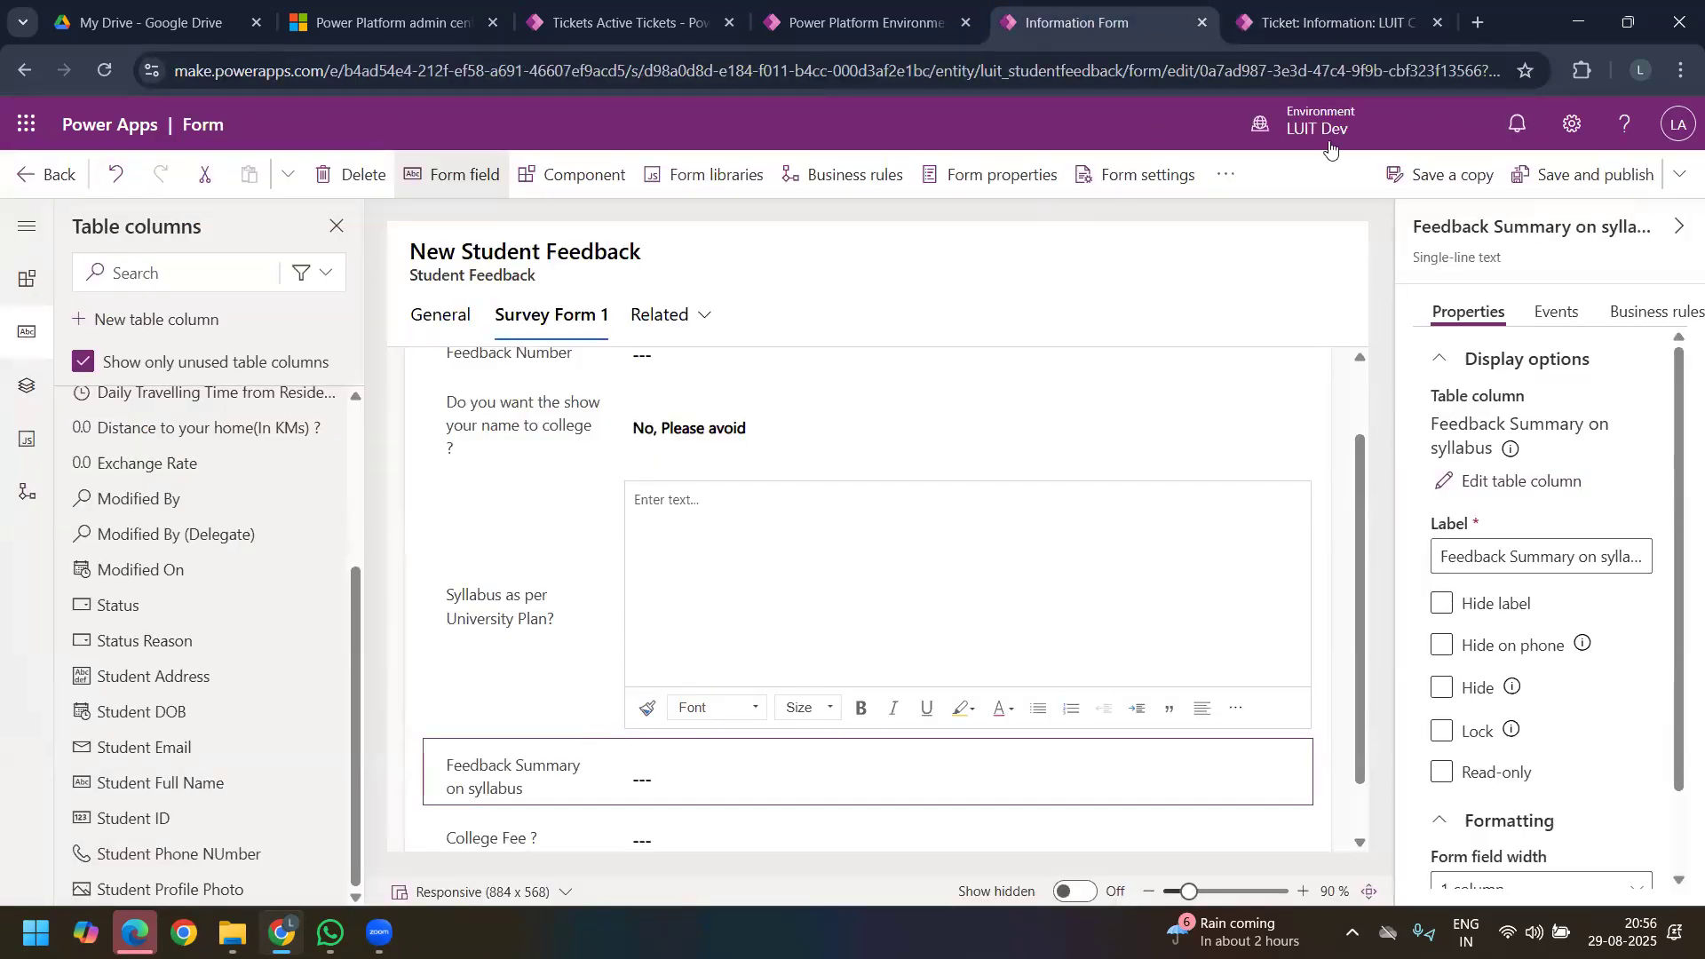
pyautogui.hotkey('ctrl', 'Tab')
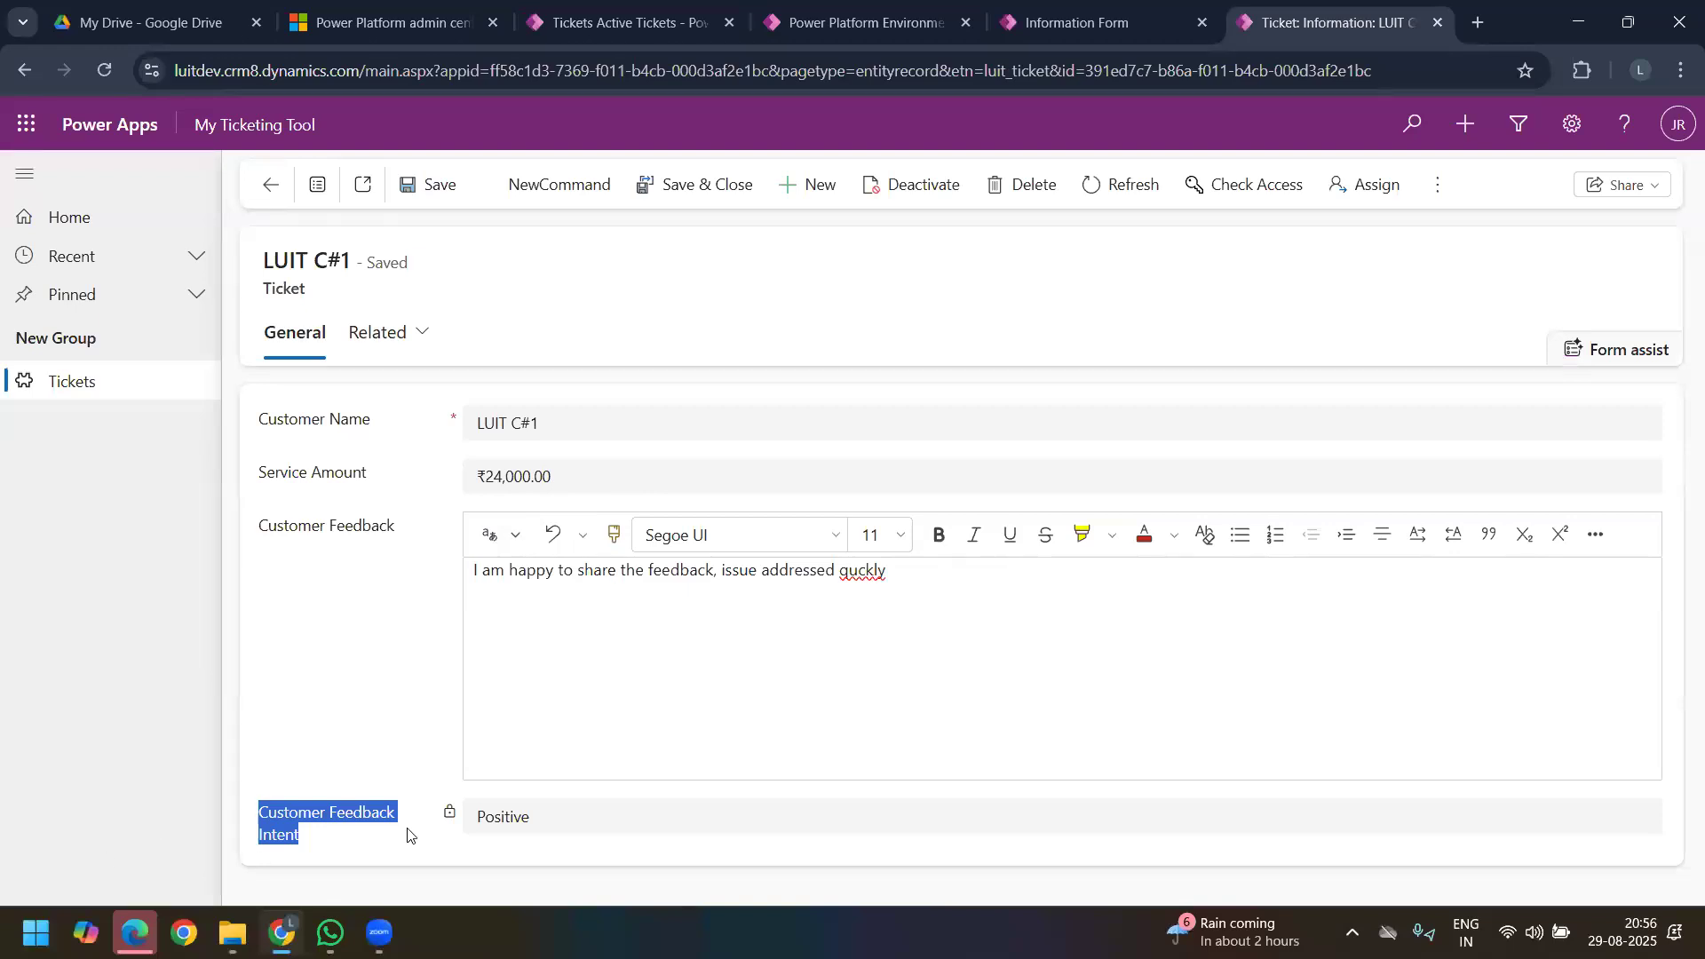
# Step: Append "fgh" to the Customer Feedback text of ticket LUIT C#1, try to save the record and close the error dialog
pyautogui.click(932, 575)
pyautogui.write('full')
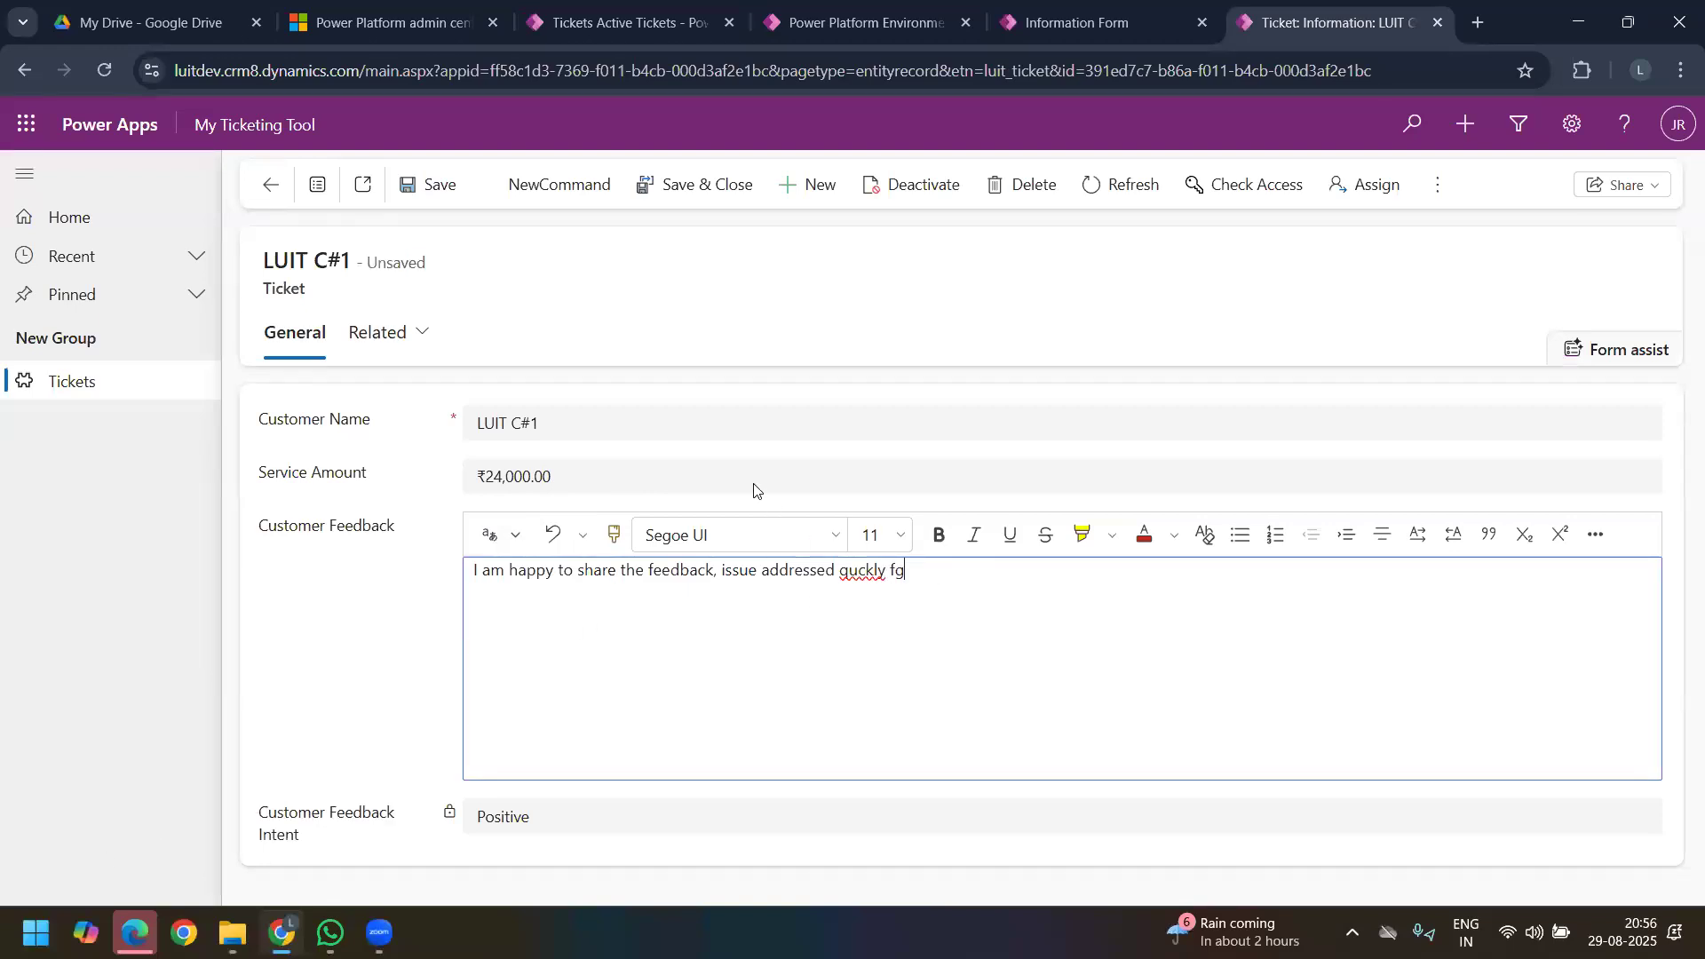
pyautogui.click(433, 188)
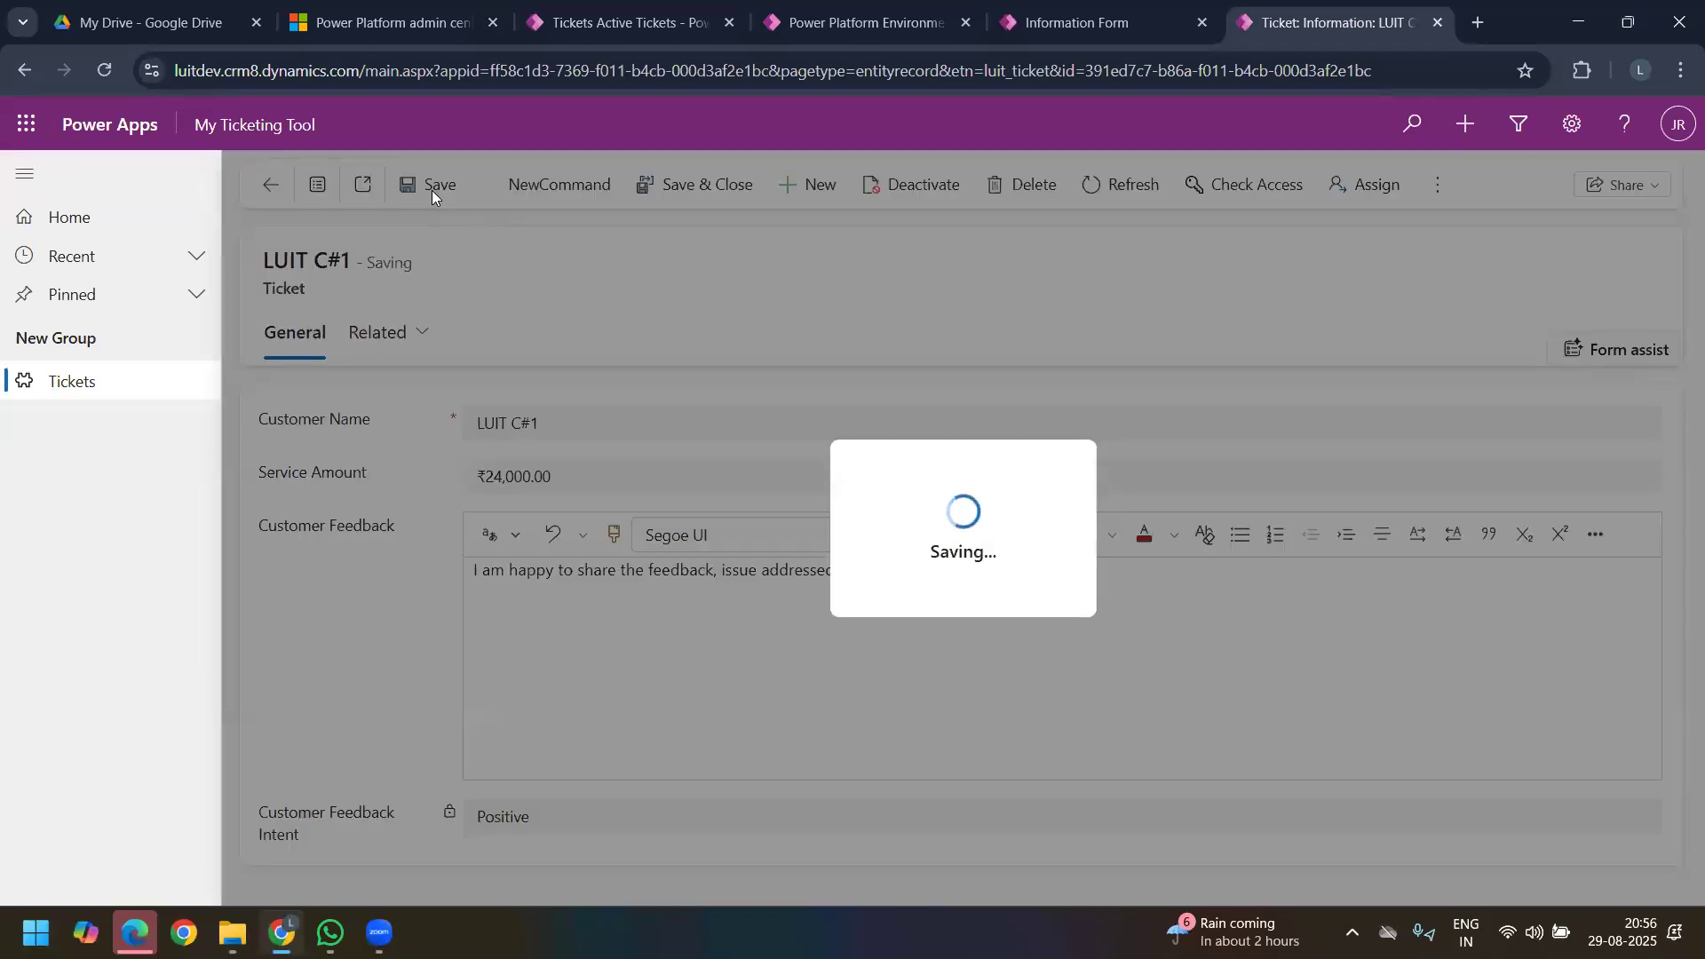
pyautogui.click(685, 537)
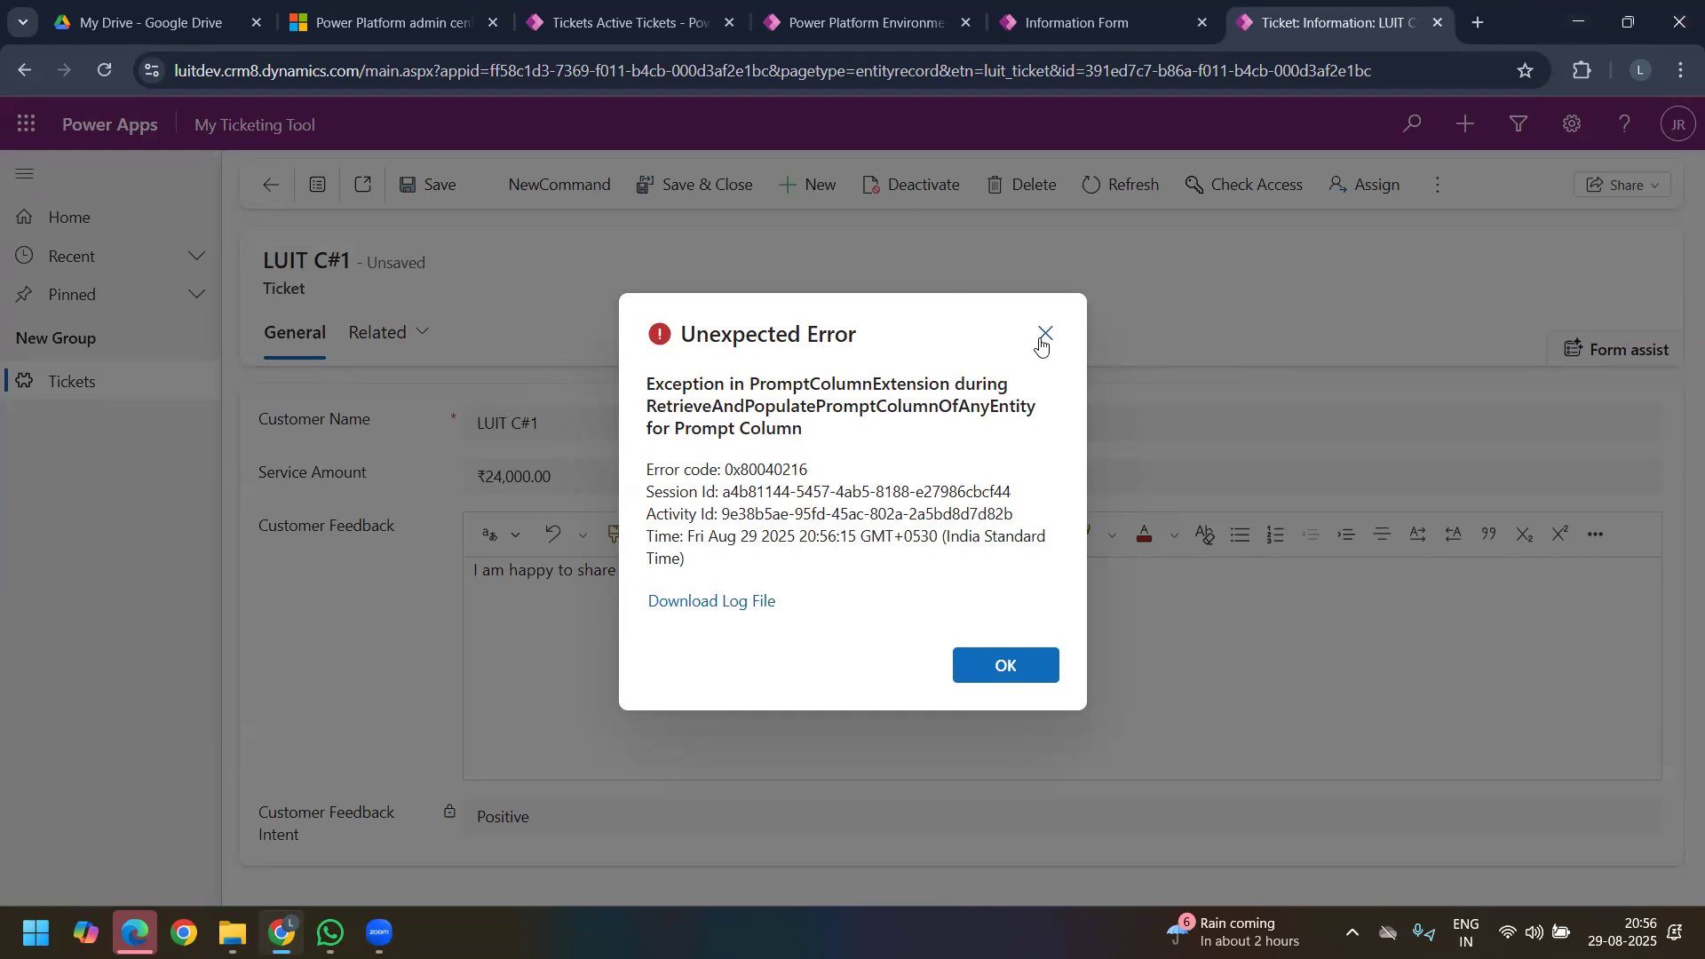
pyautogui.click(1045, 334)
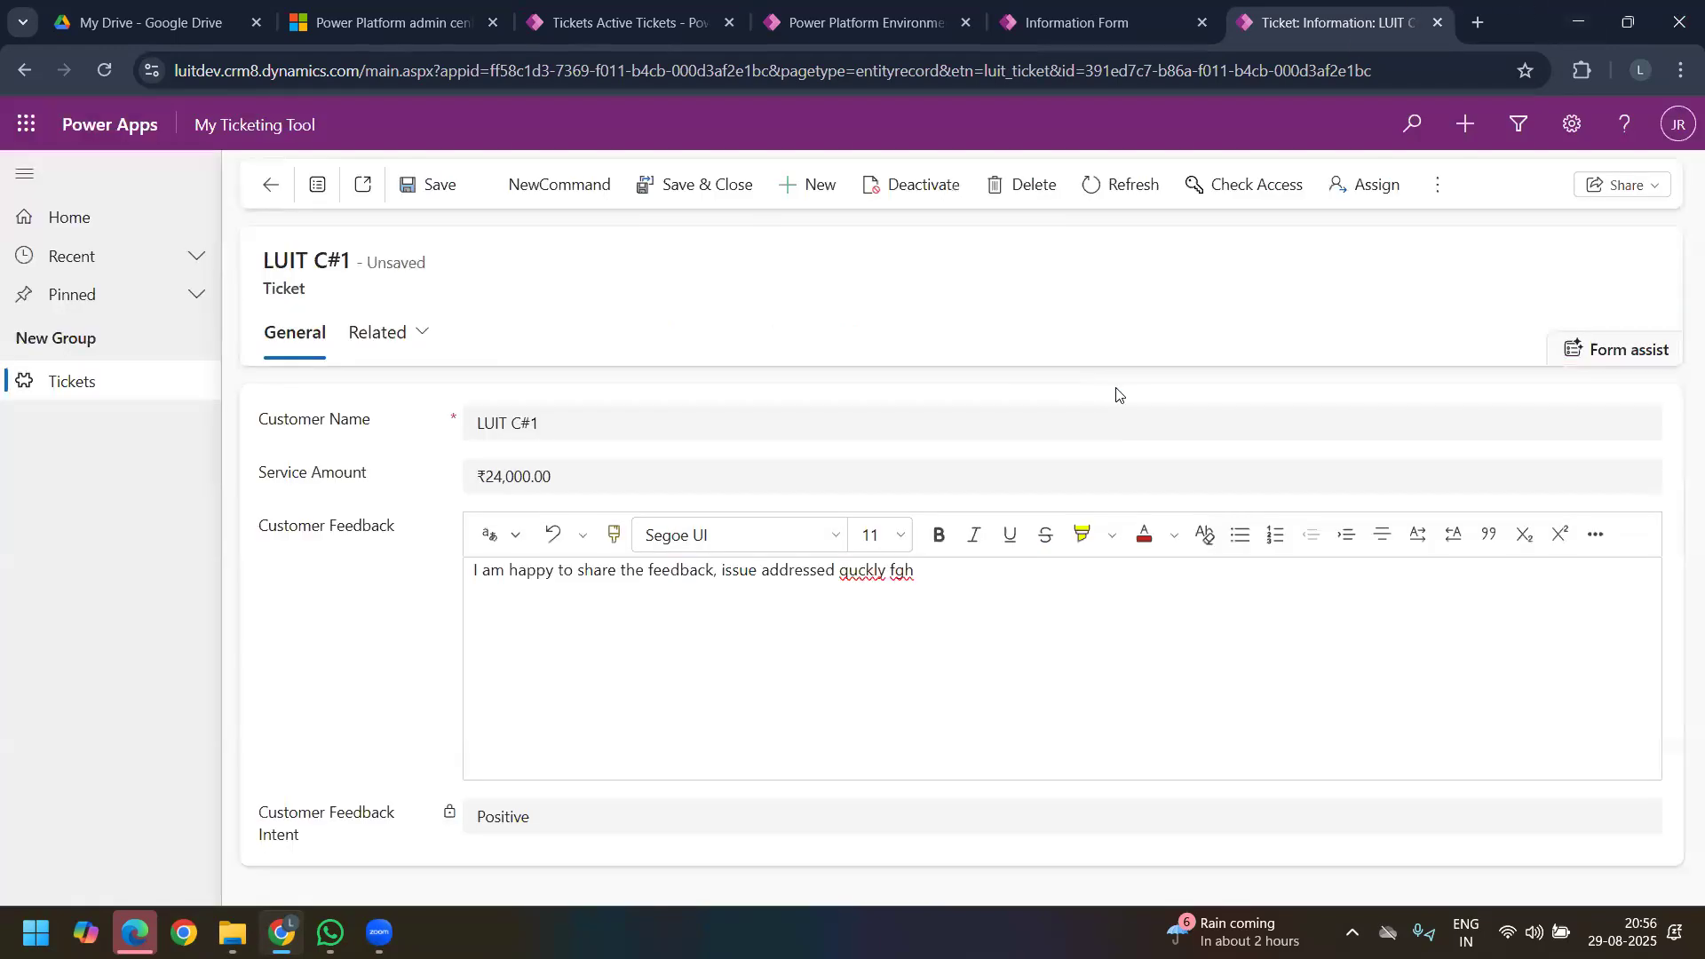
# Step: Return to the Student Feedback Survey app, and view the full environments list in the Power Platform admin center
pyautogui.click(260, 126)
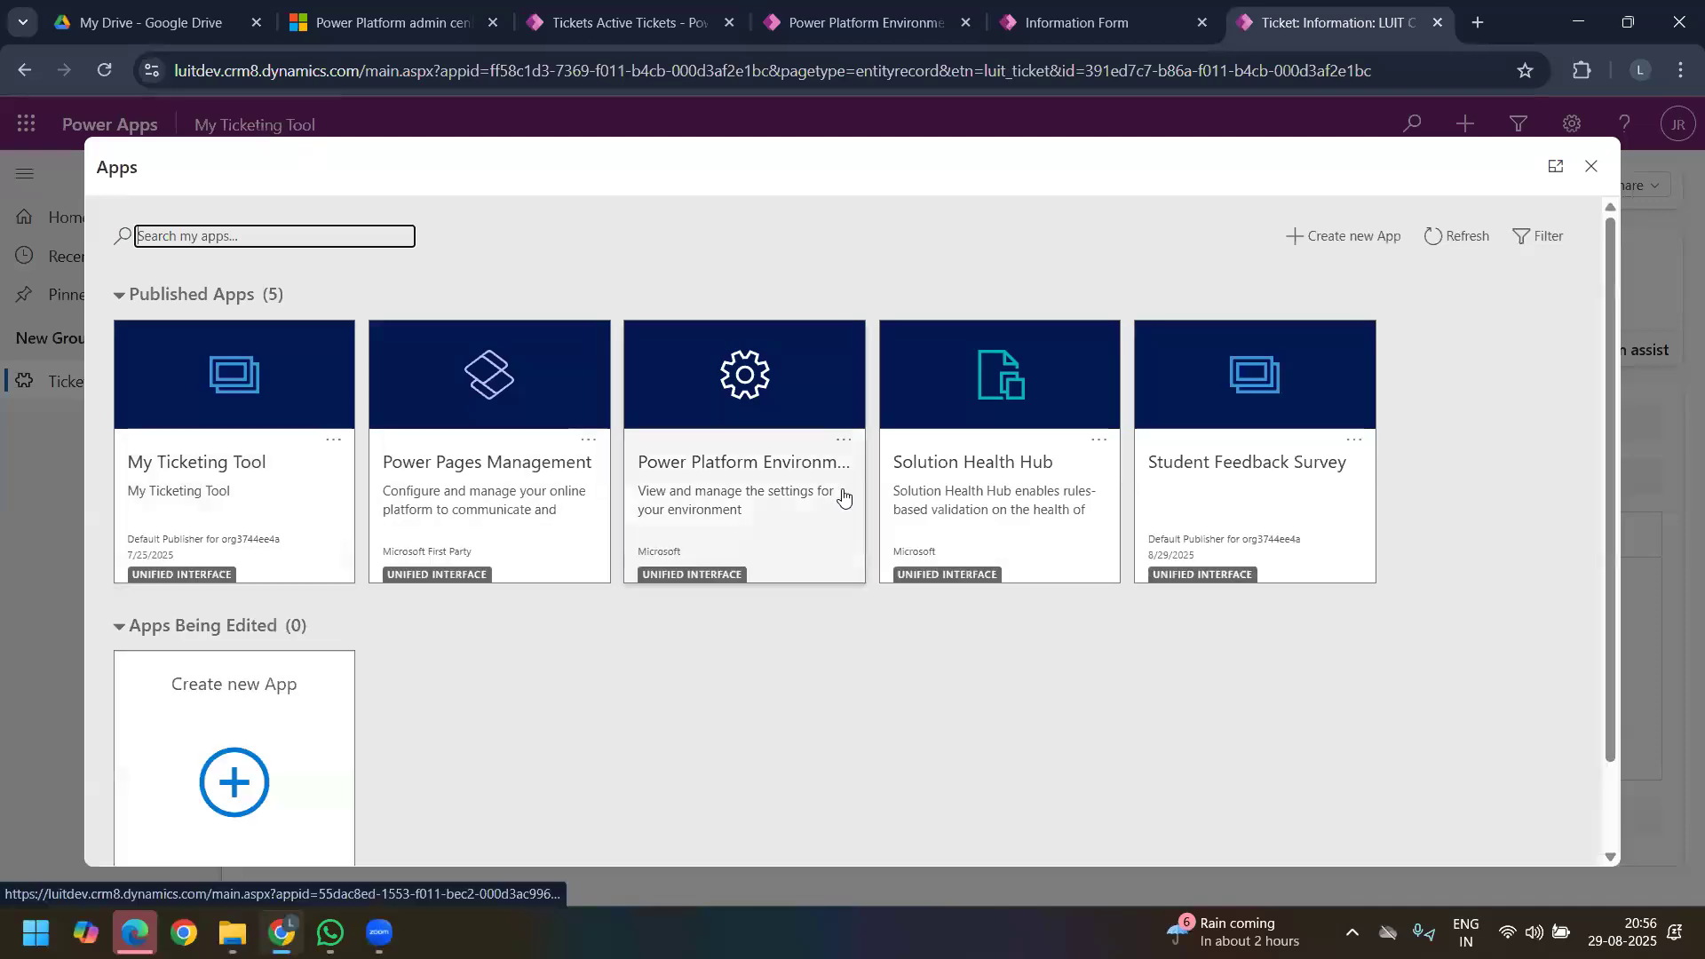
pyautogui.click(1221, 461)
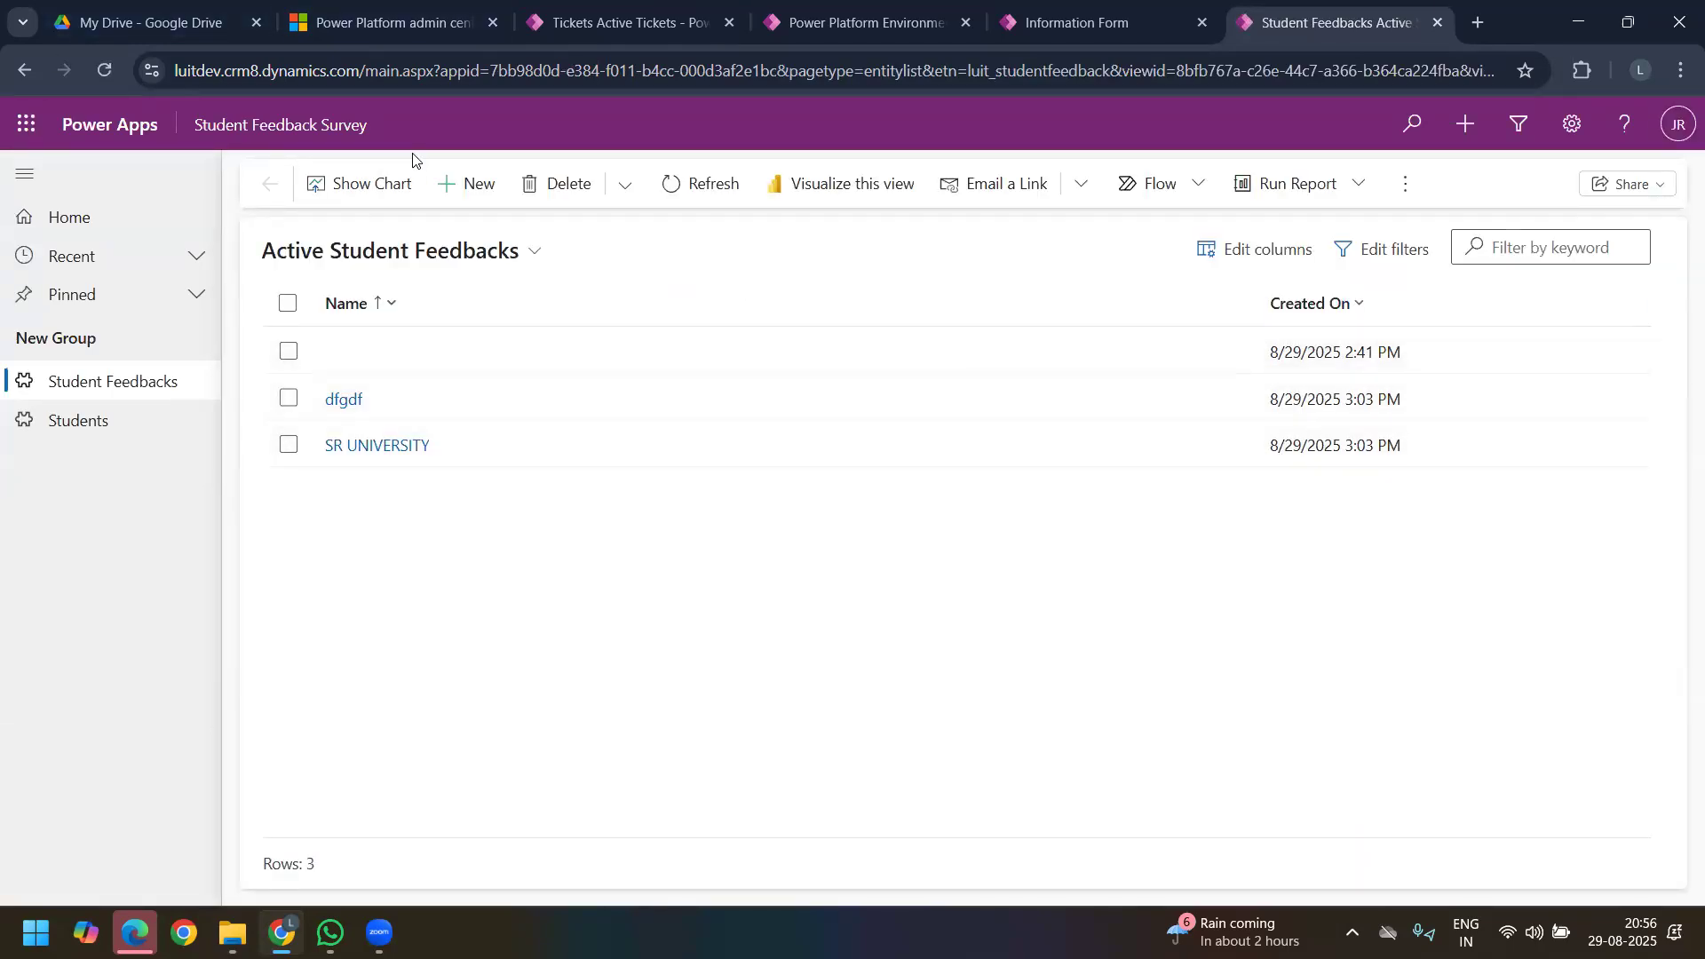
pyautogui.click(618, 25)
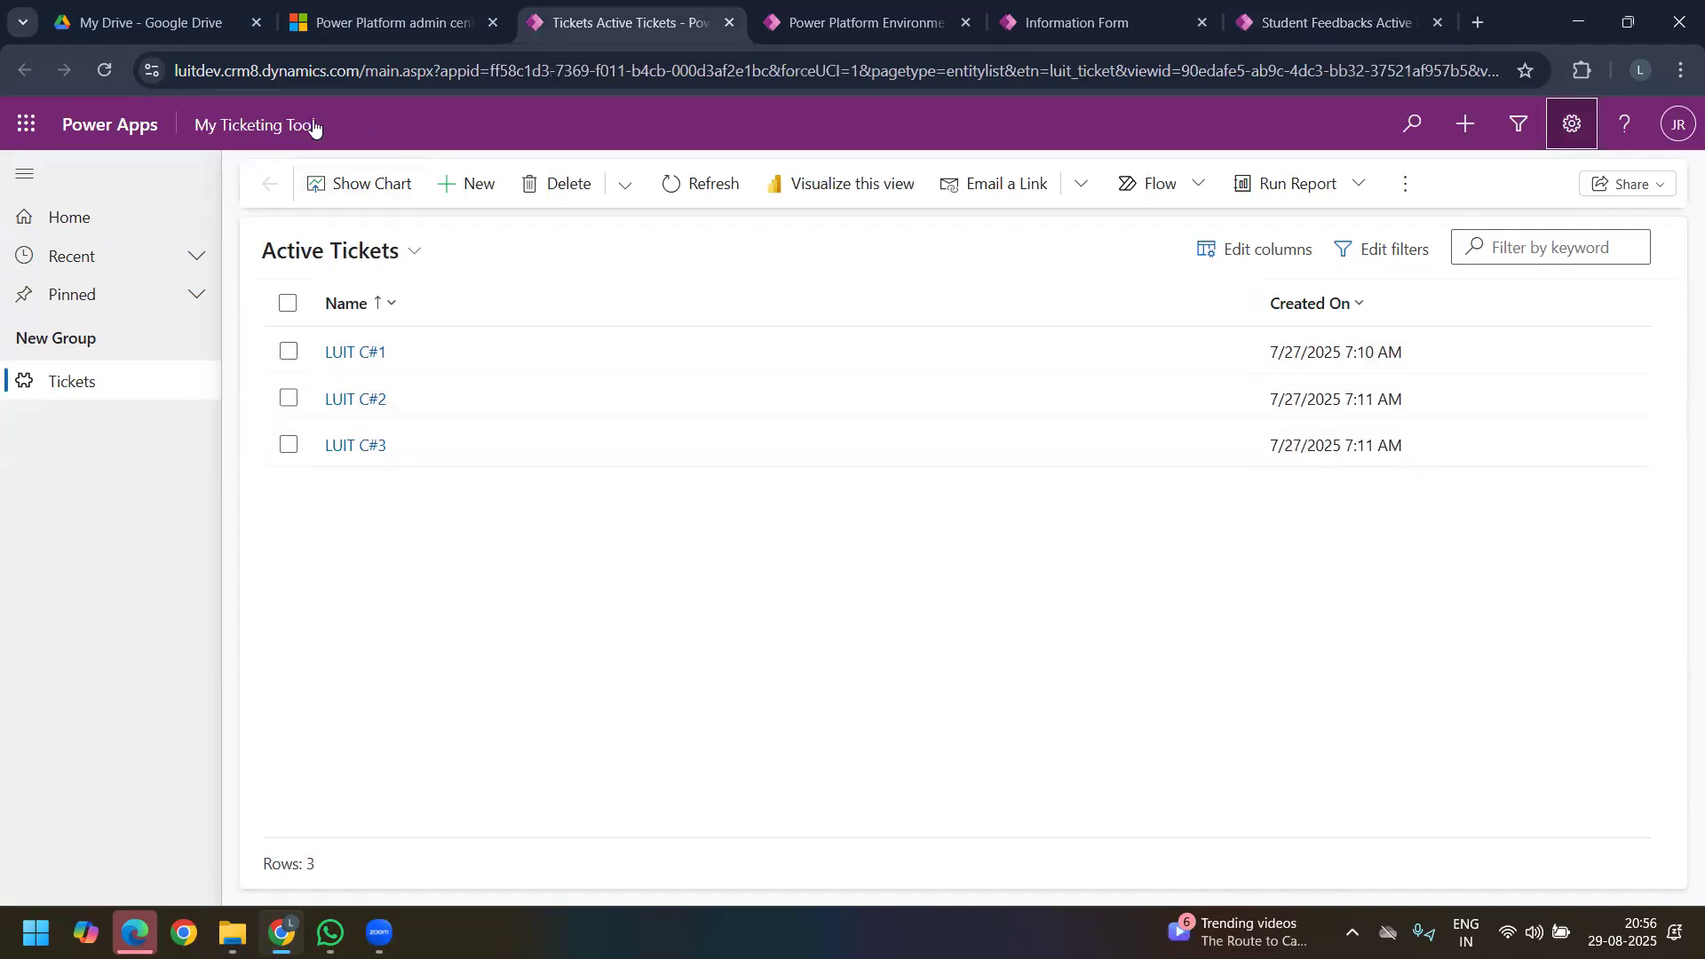
pyautogui.click(364, 22)
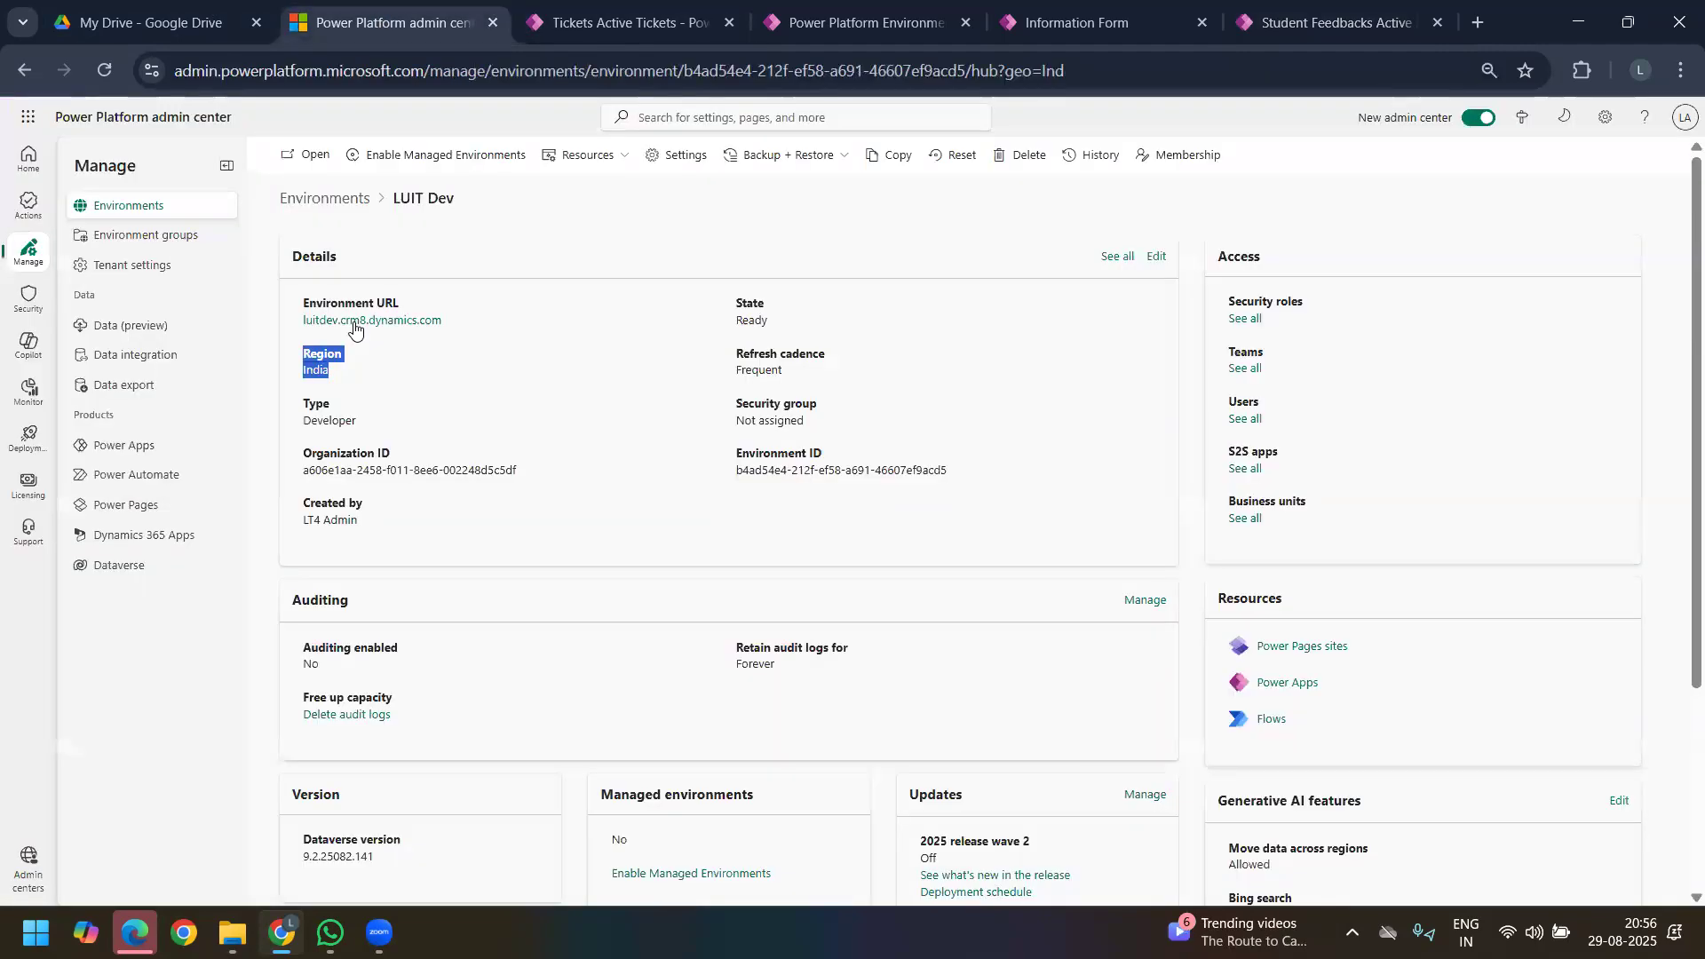
pyautogui.click(312, 199)
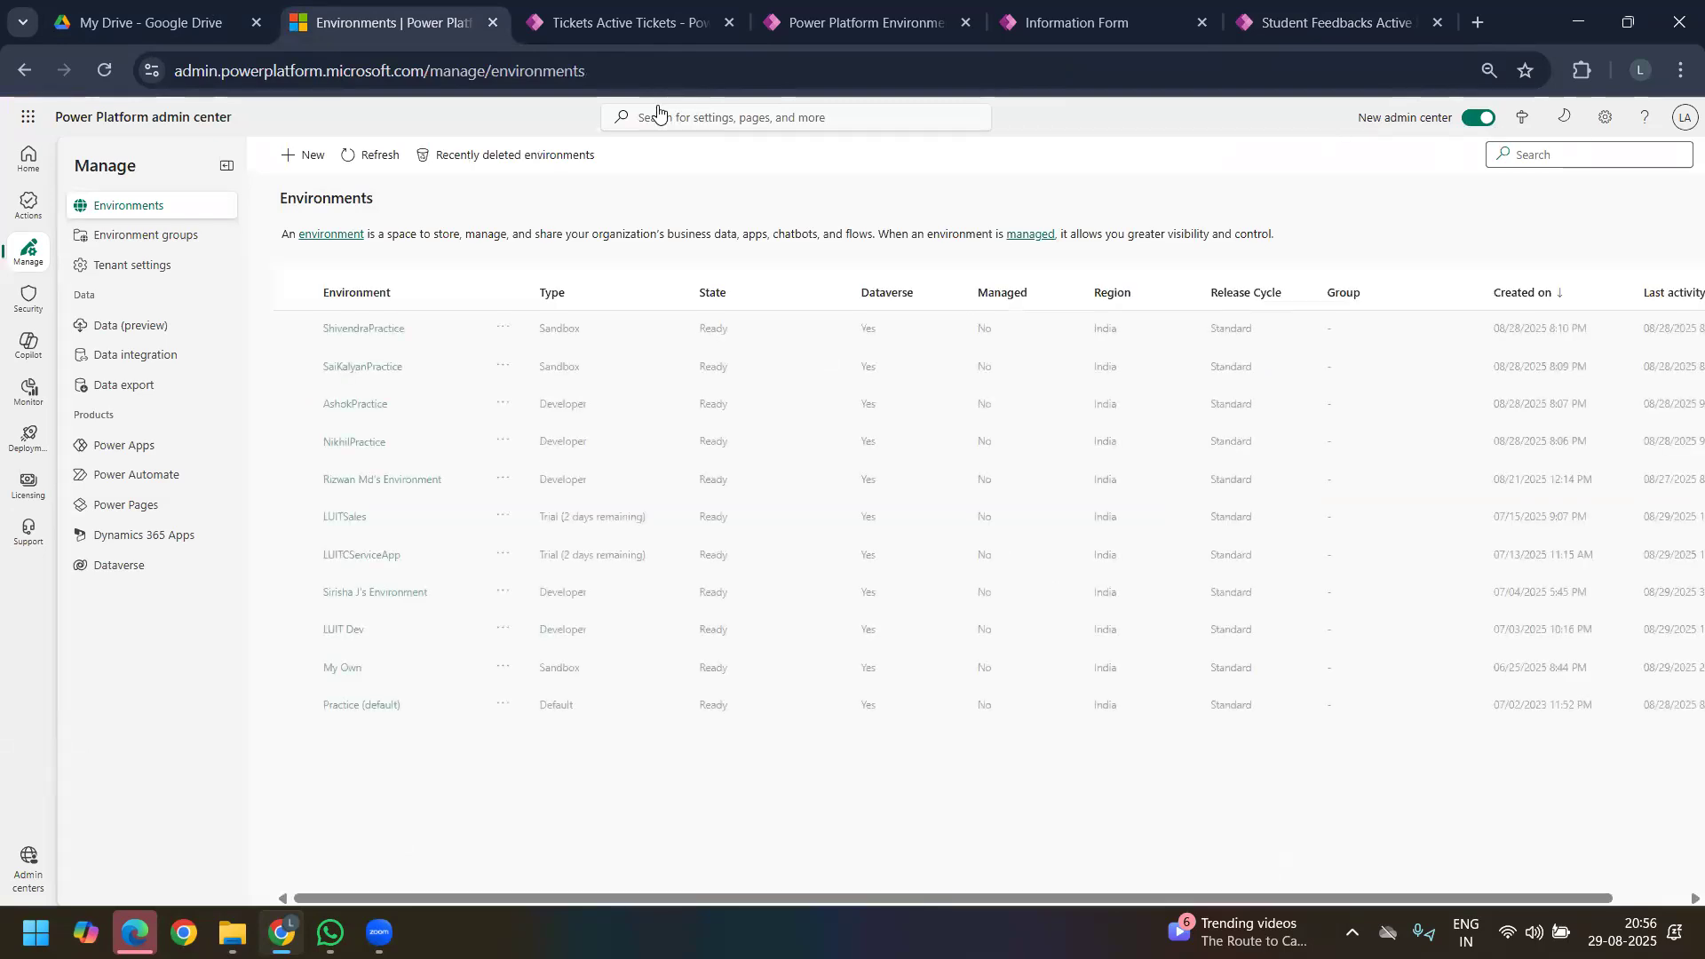
pyautogui.click(654, 73)
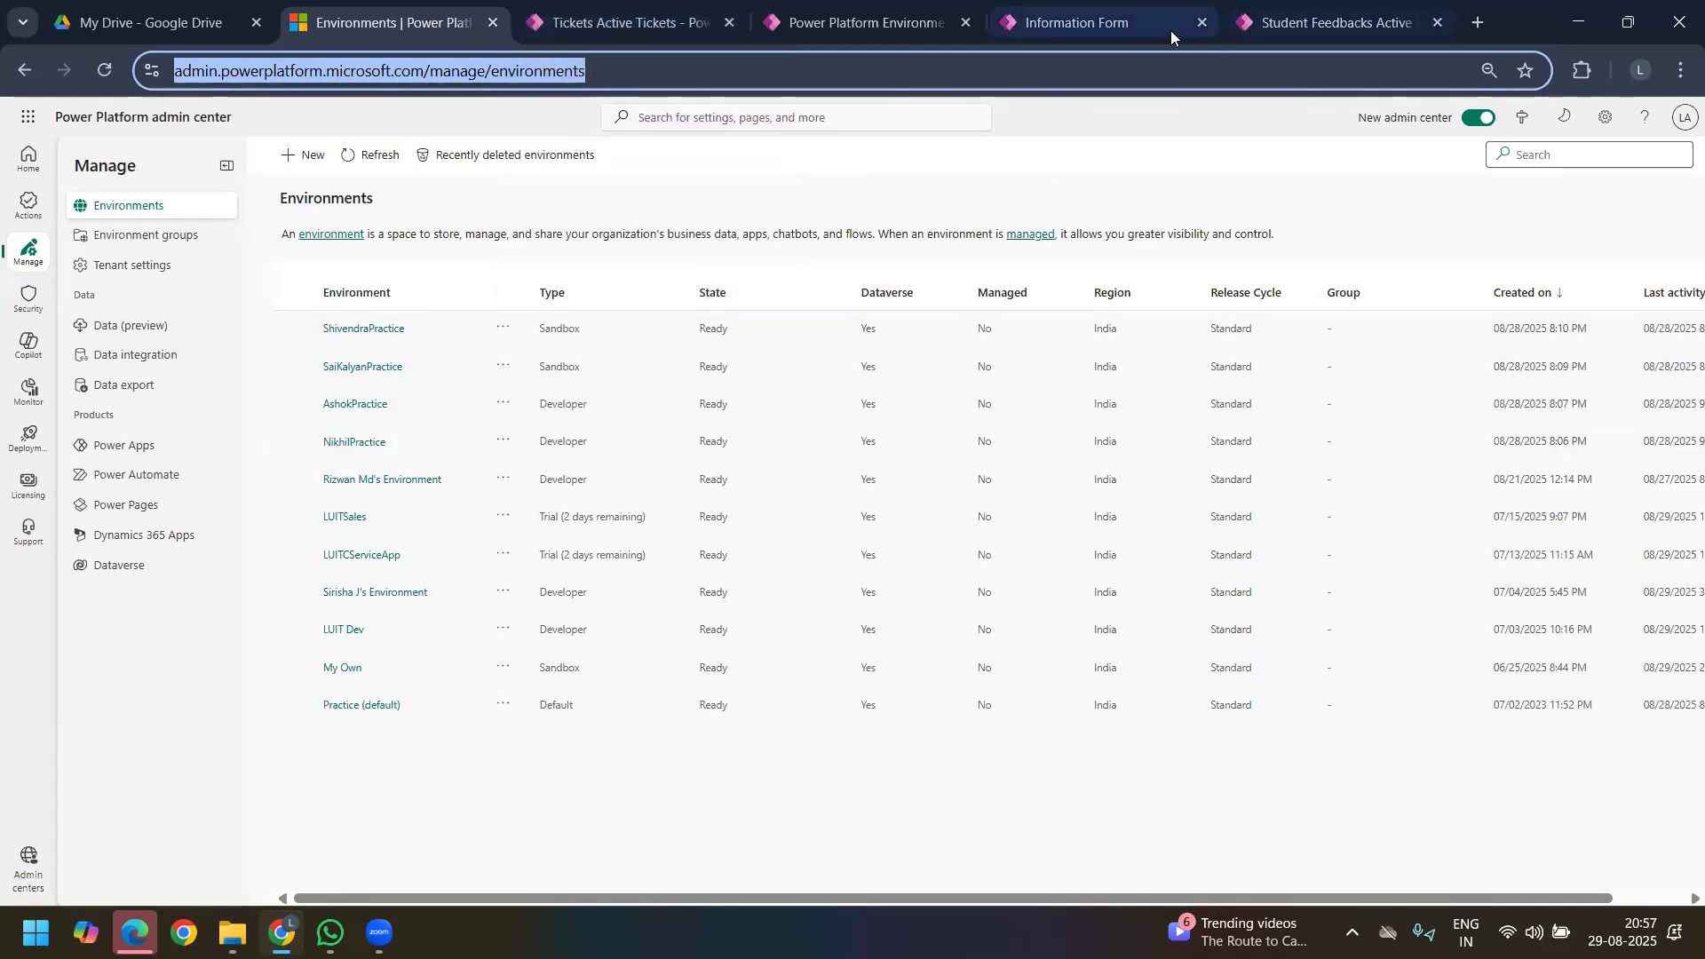
# Step: Switch to the Student Feedback form editor, try the Calculated behavior on a new single-line text column and discard the column
pyautogui.click(1079, 19)
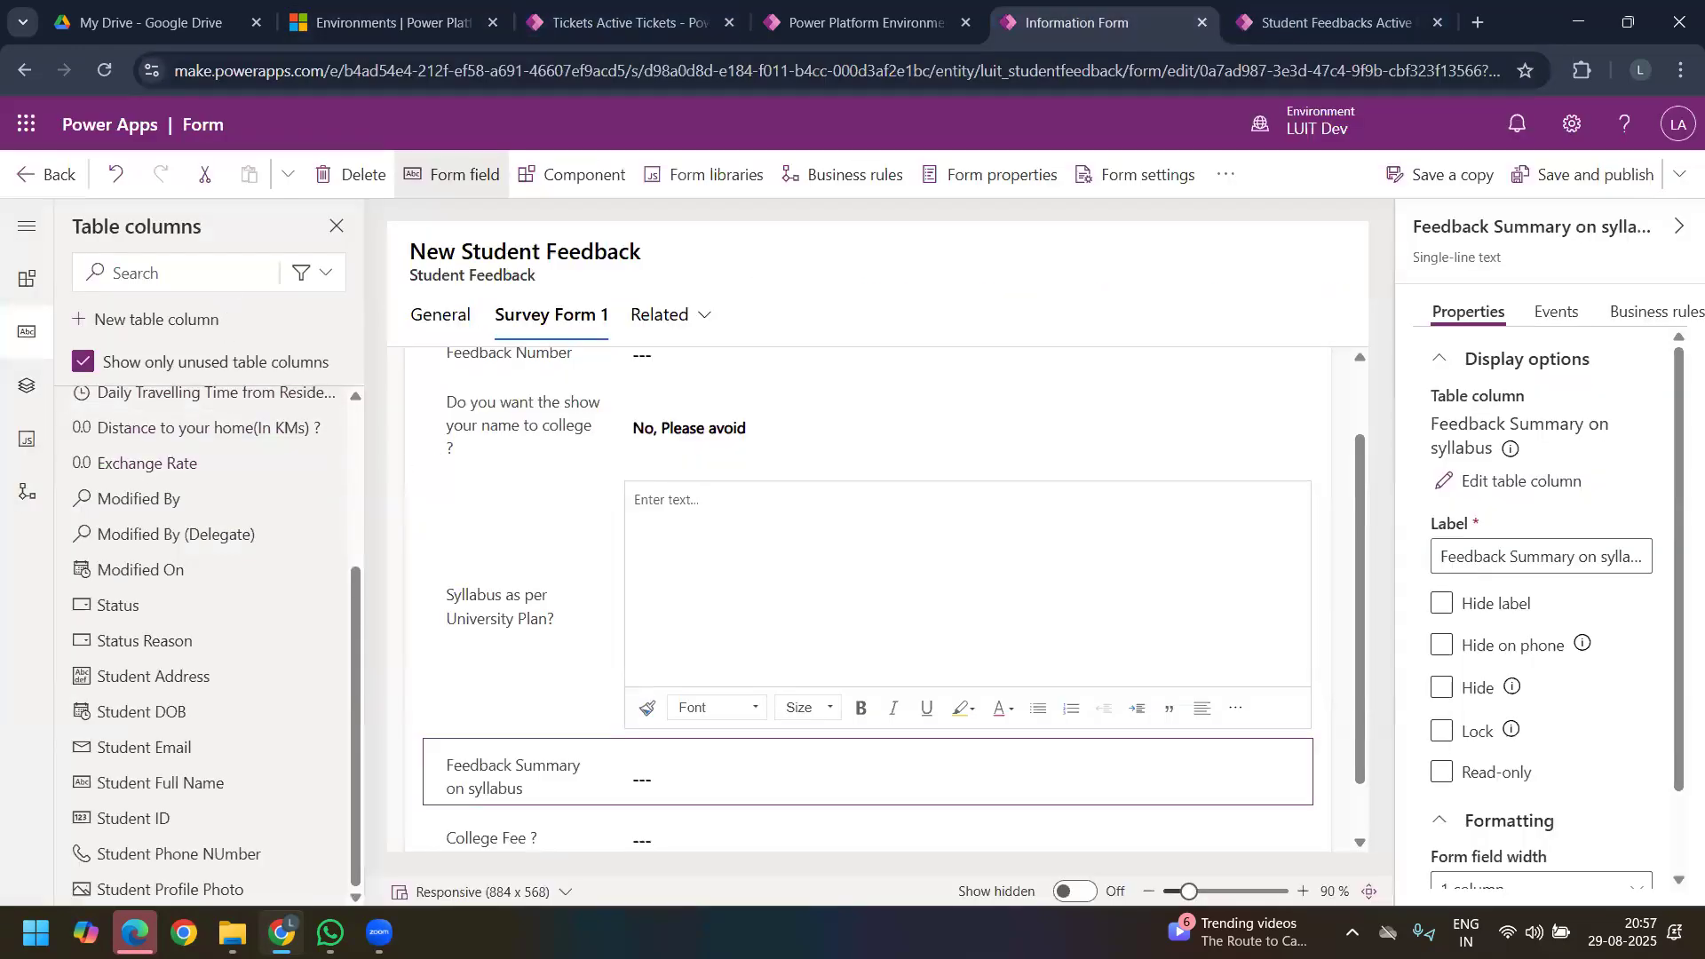
pyautogui.click(123, 322)
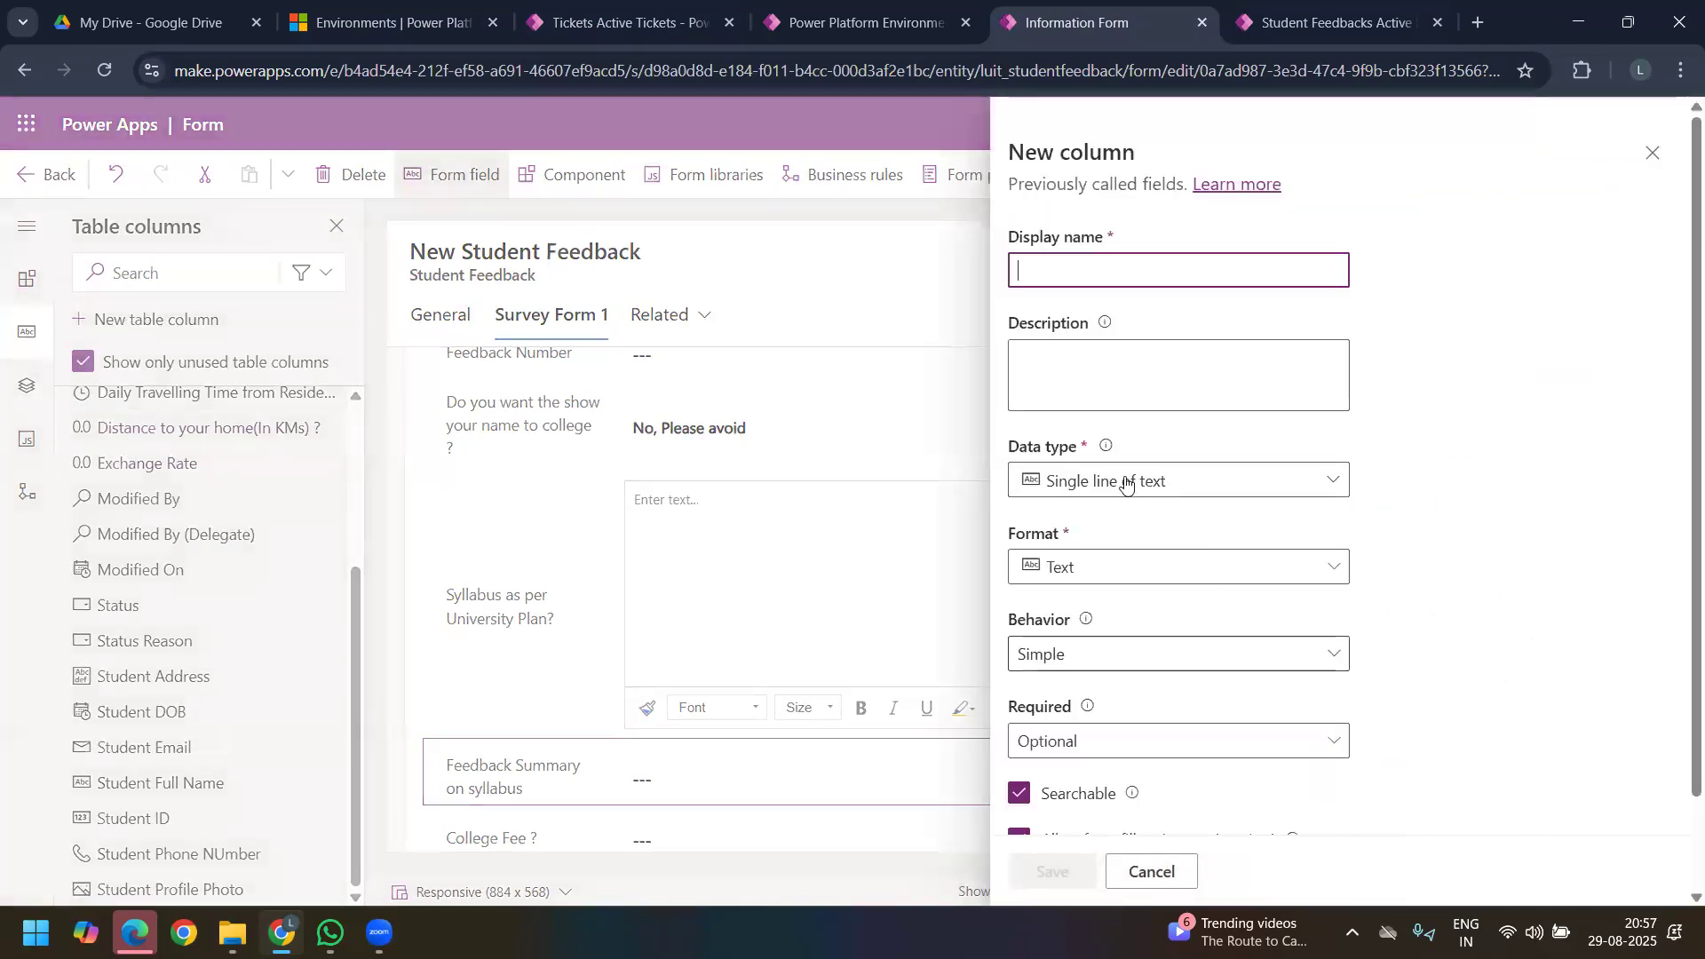
pyautogui.click(1200, 654)
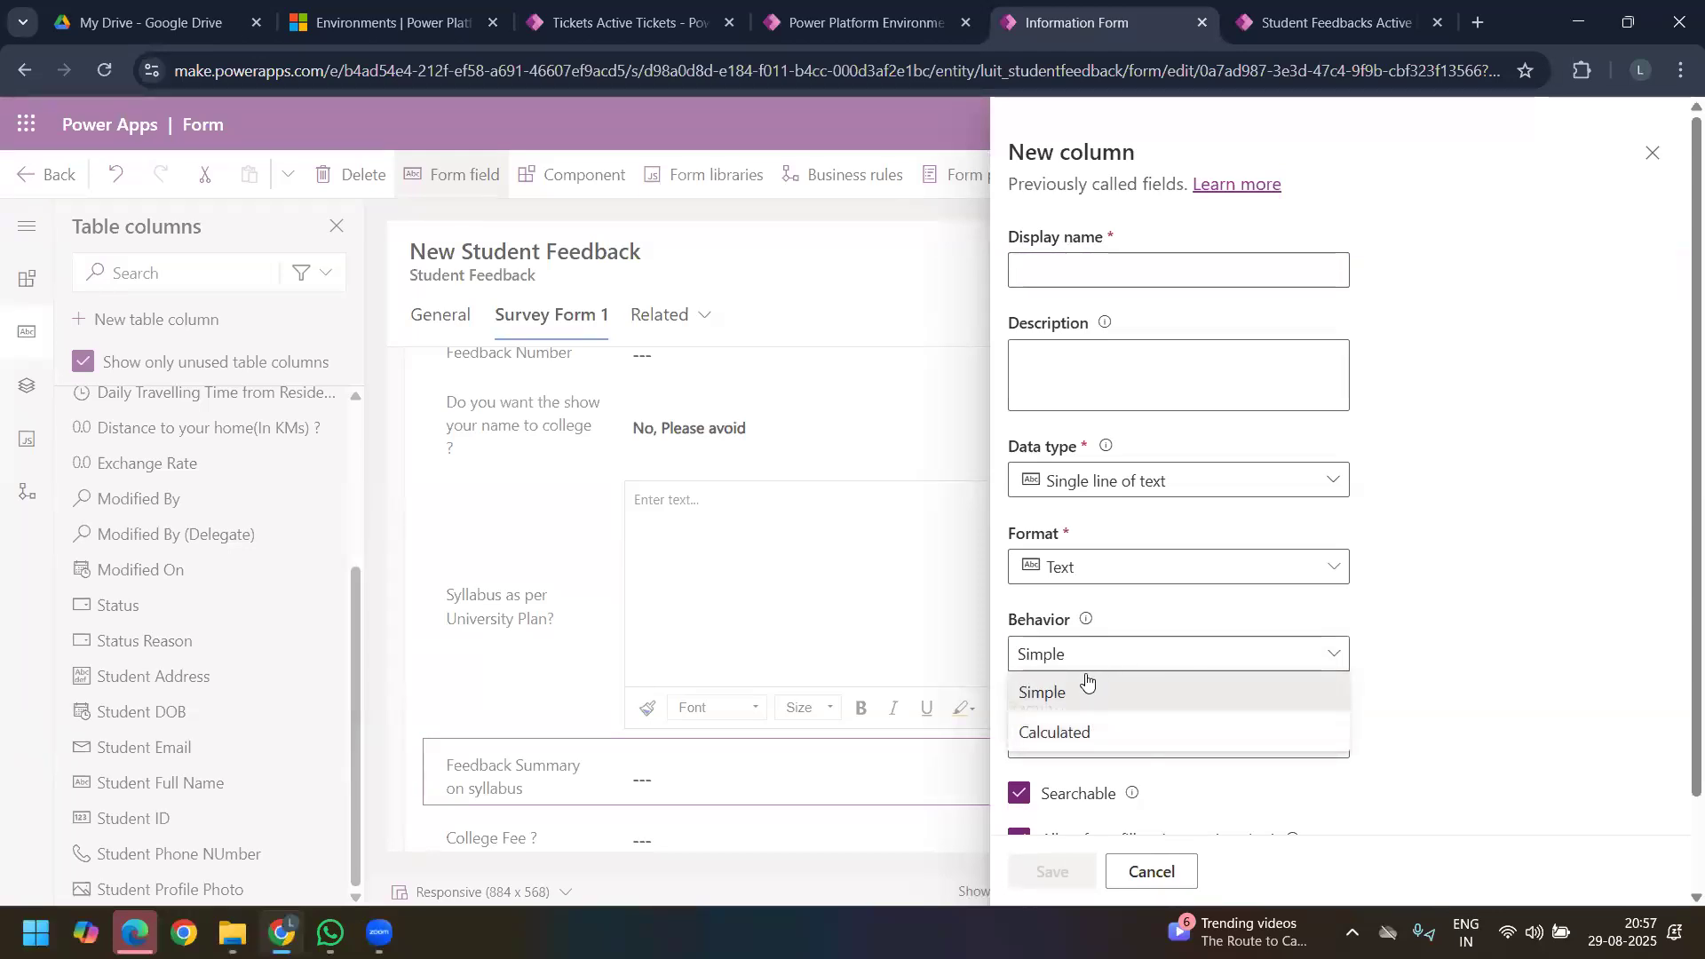
pyautogui.click(1523, 660)
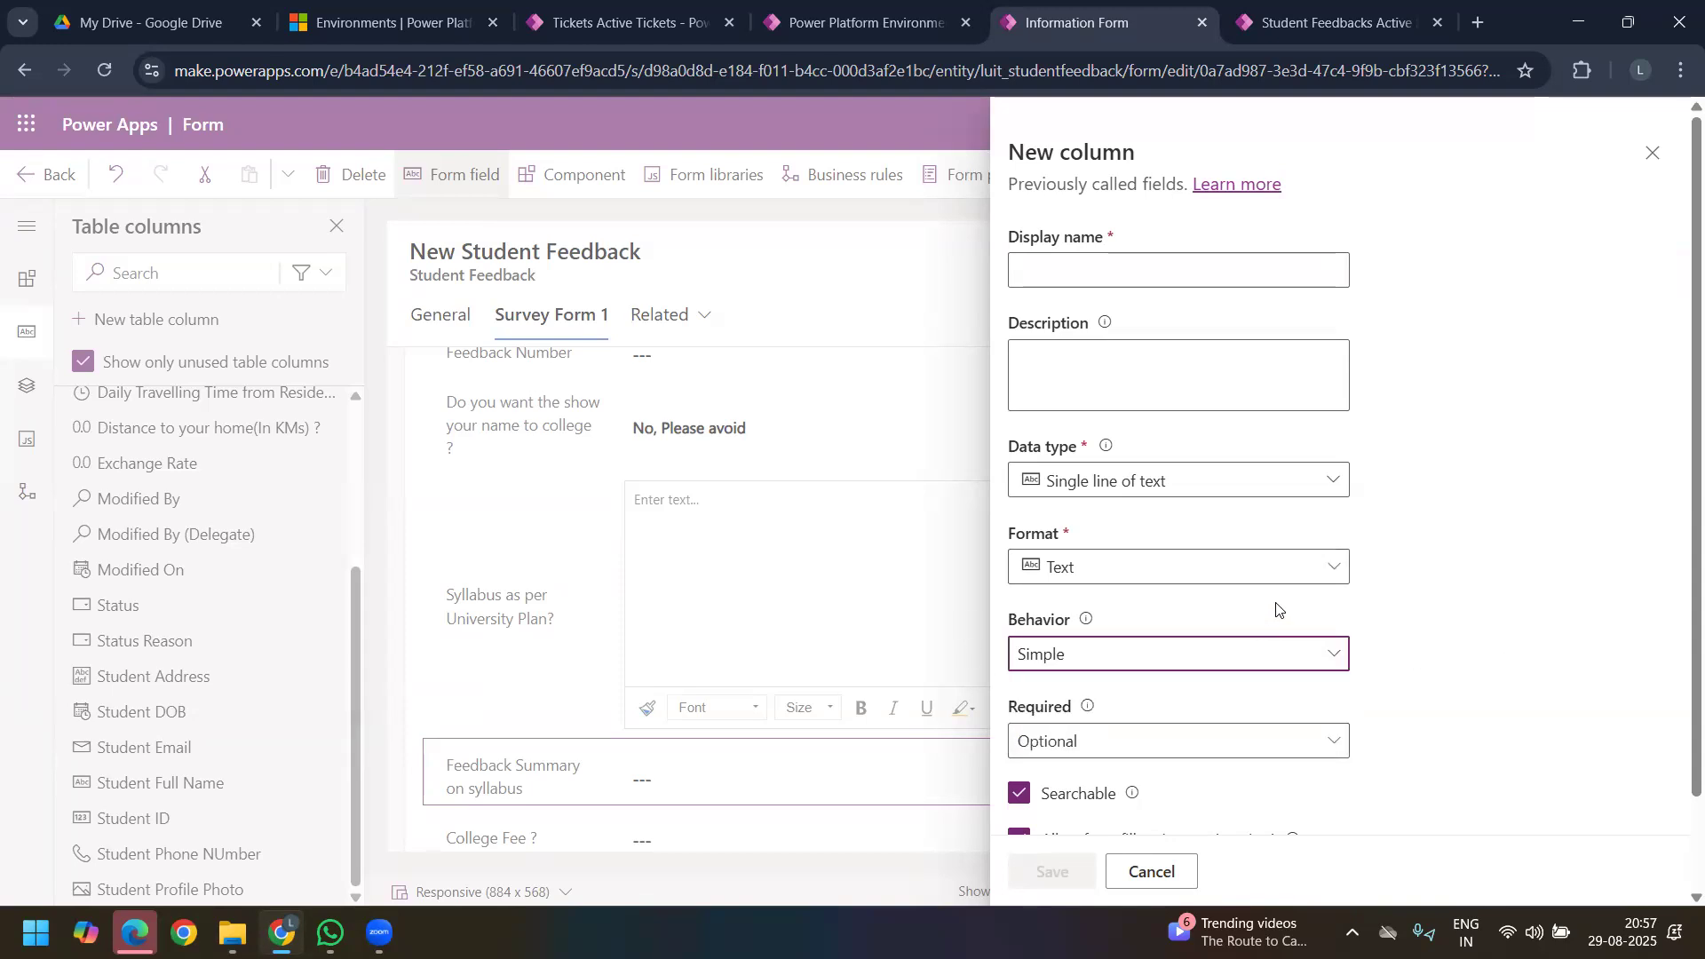
pyautogui.scroll(-2, 1279, 613)
pyautogui.click(1130, 551)
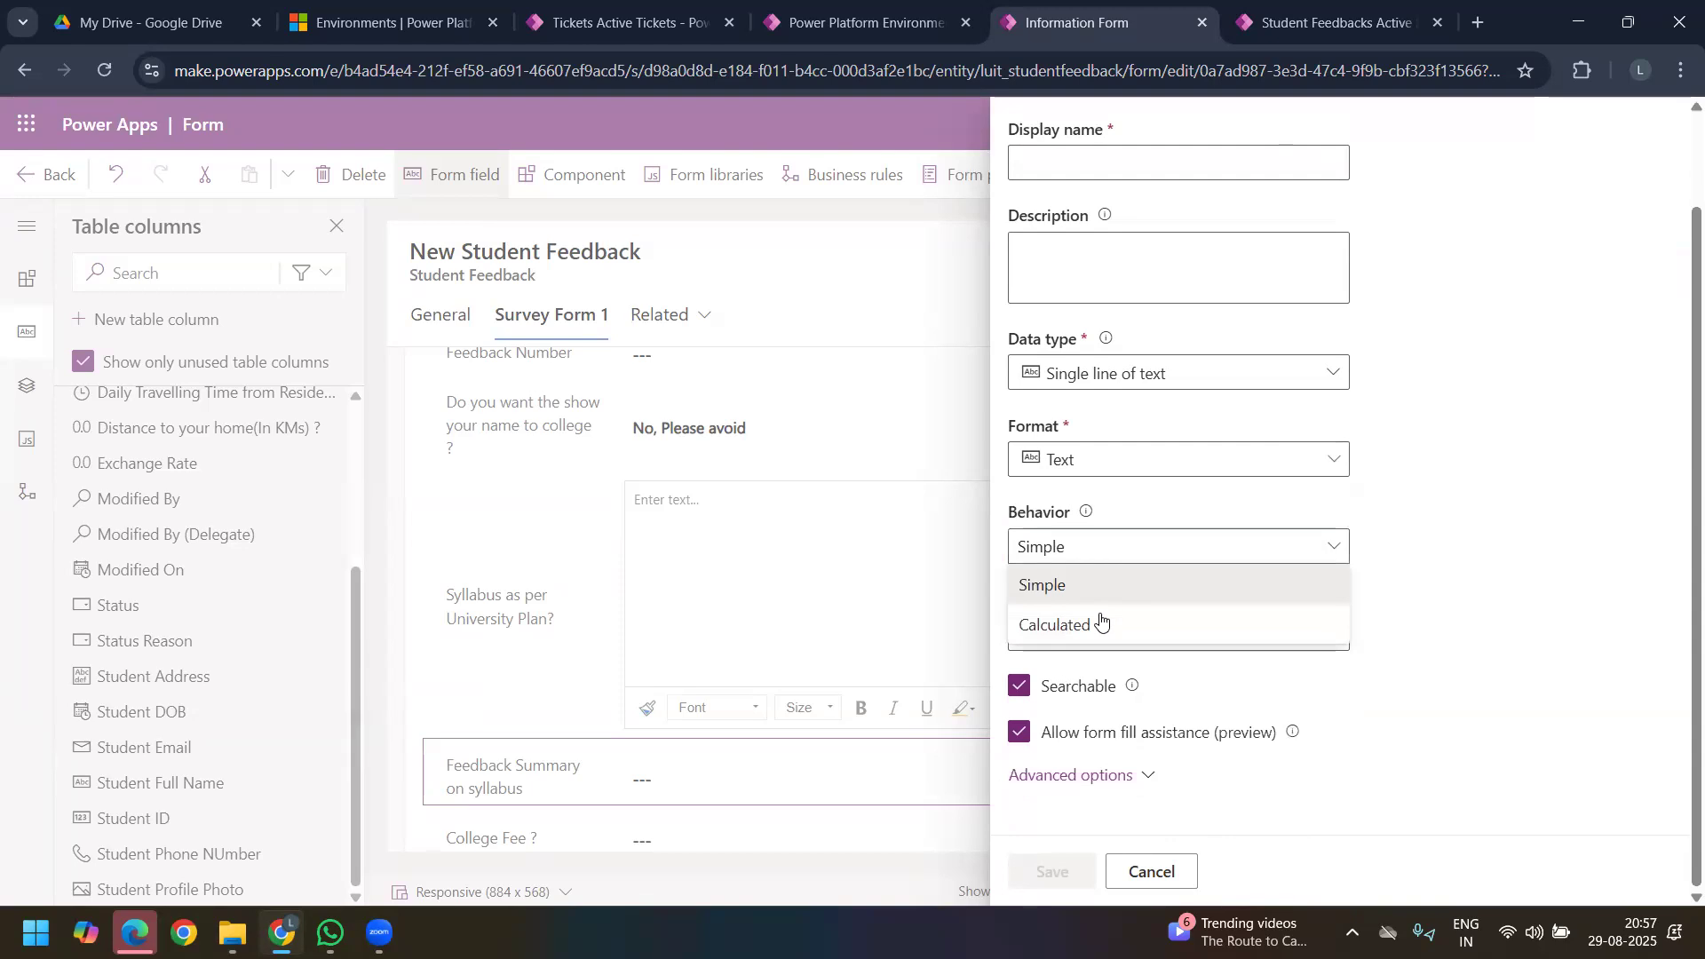
pyautogui.click(1102, 620)
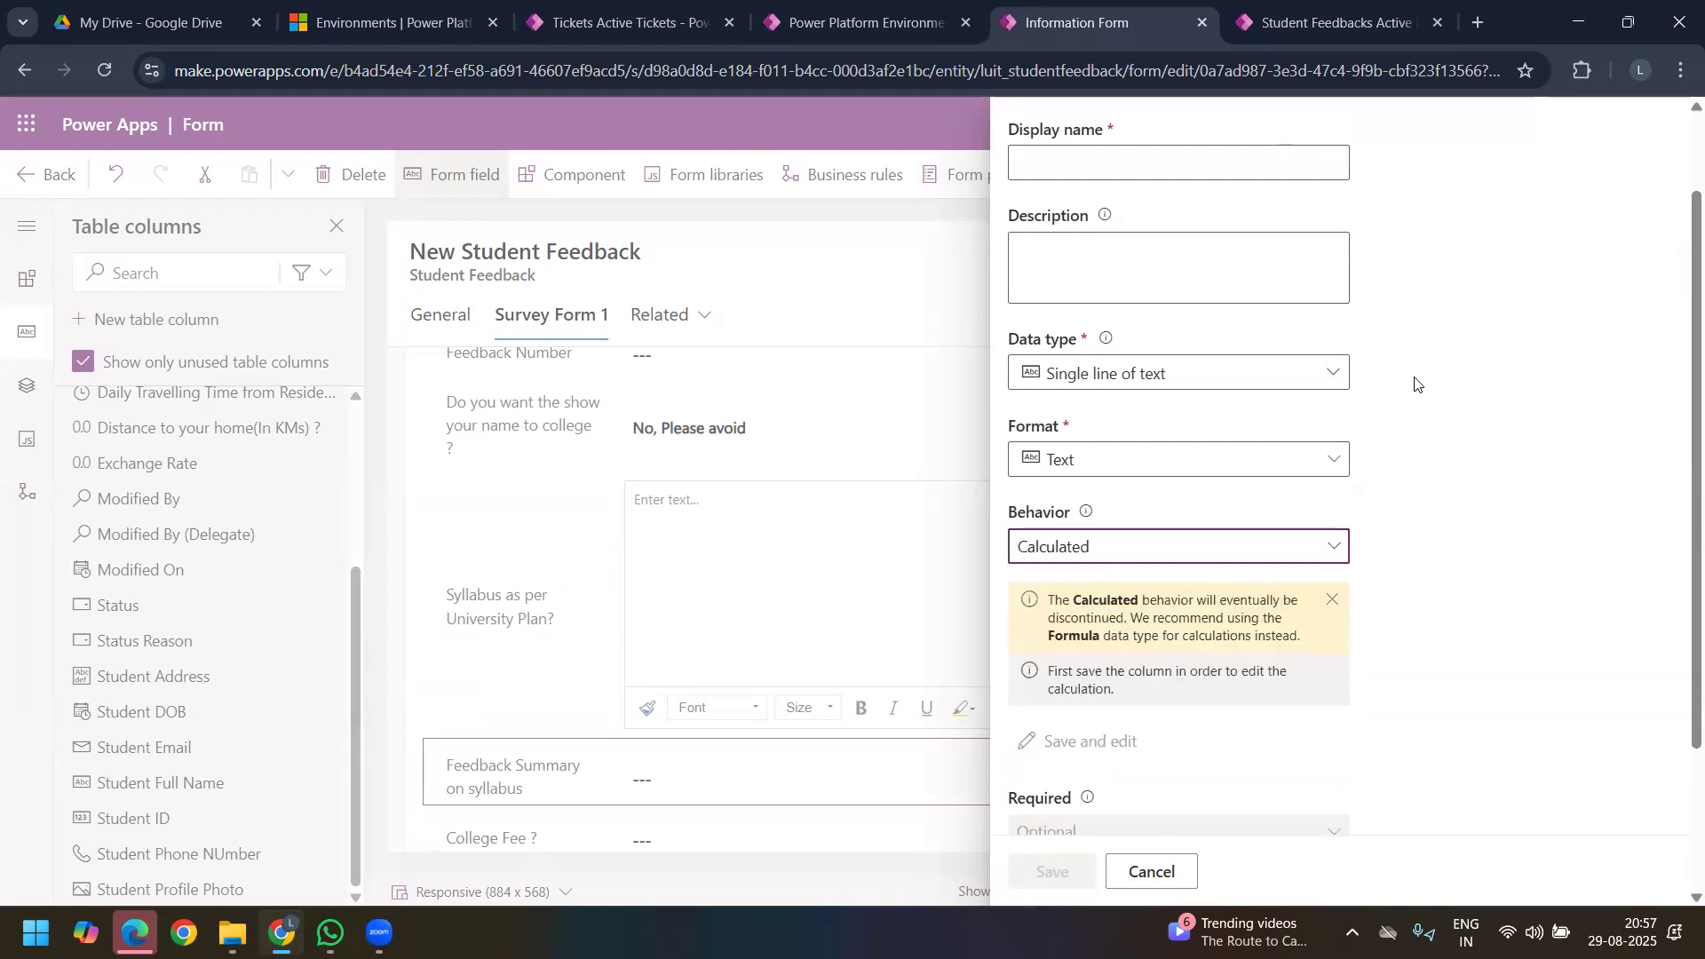
pyautogui.click(1152, 871)
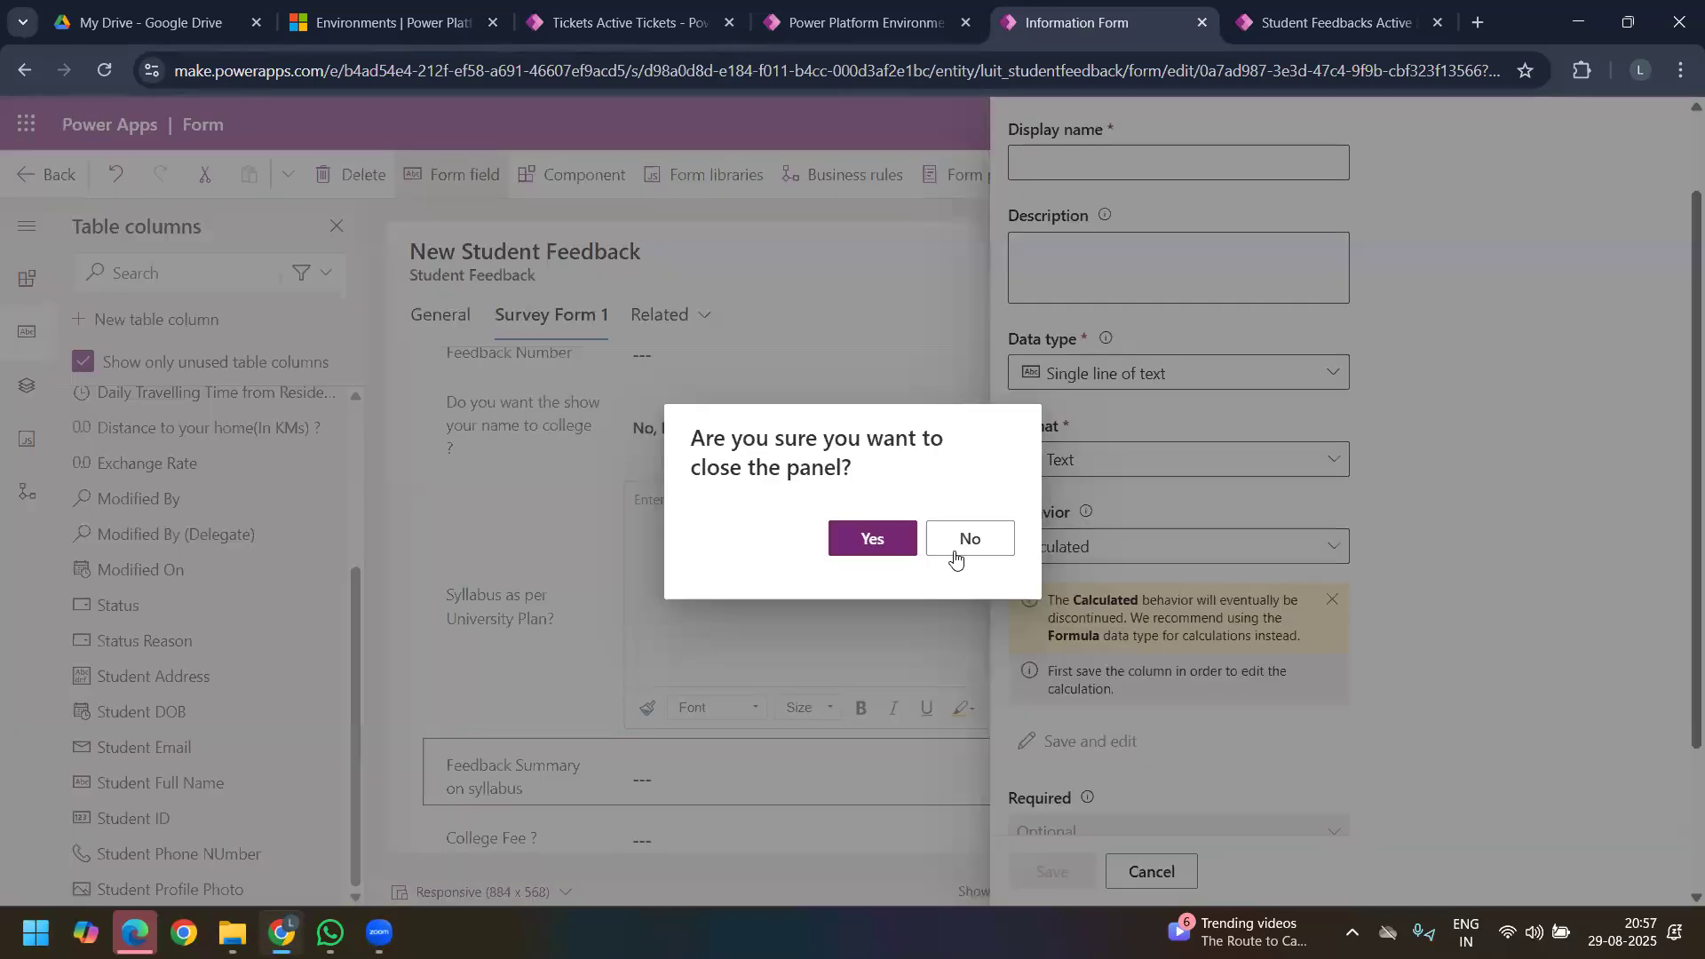
pyautogui.click(872, 538)
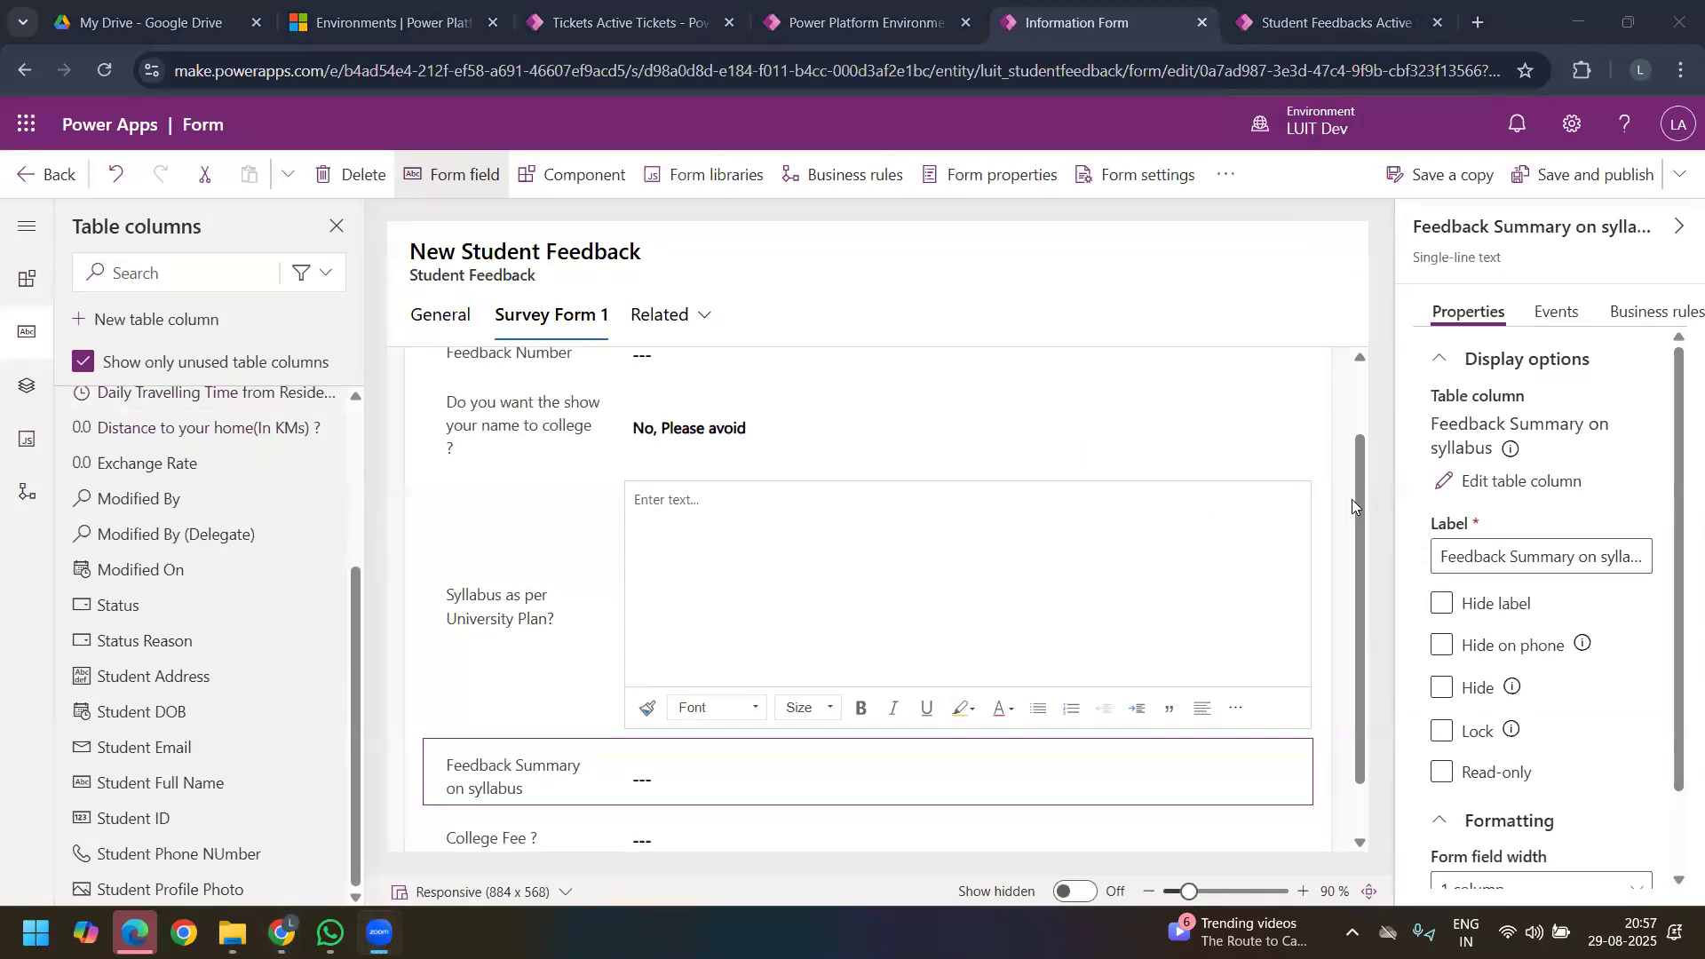
pyautogui.scroll(2, 1359, 492)
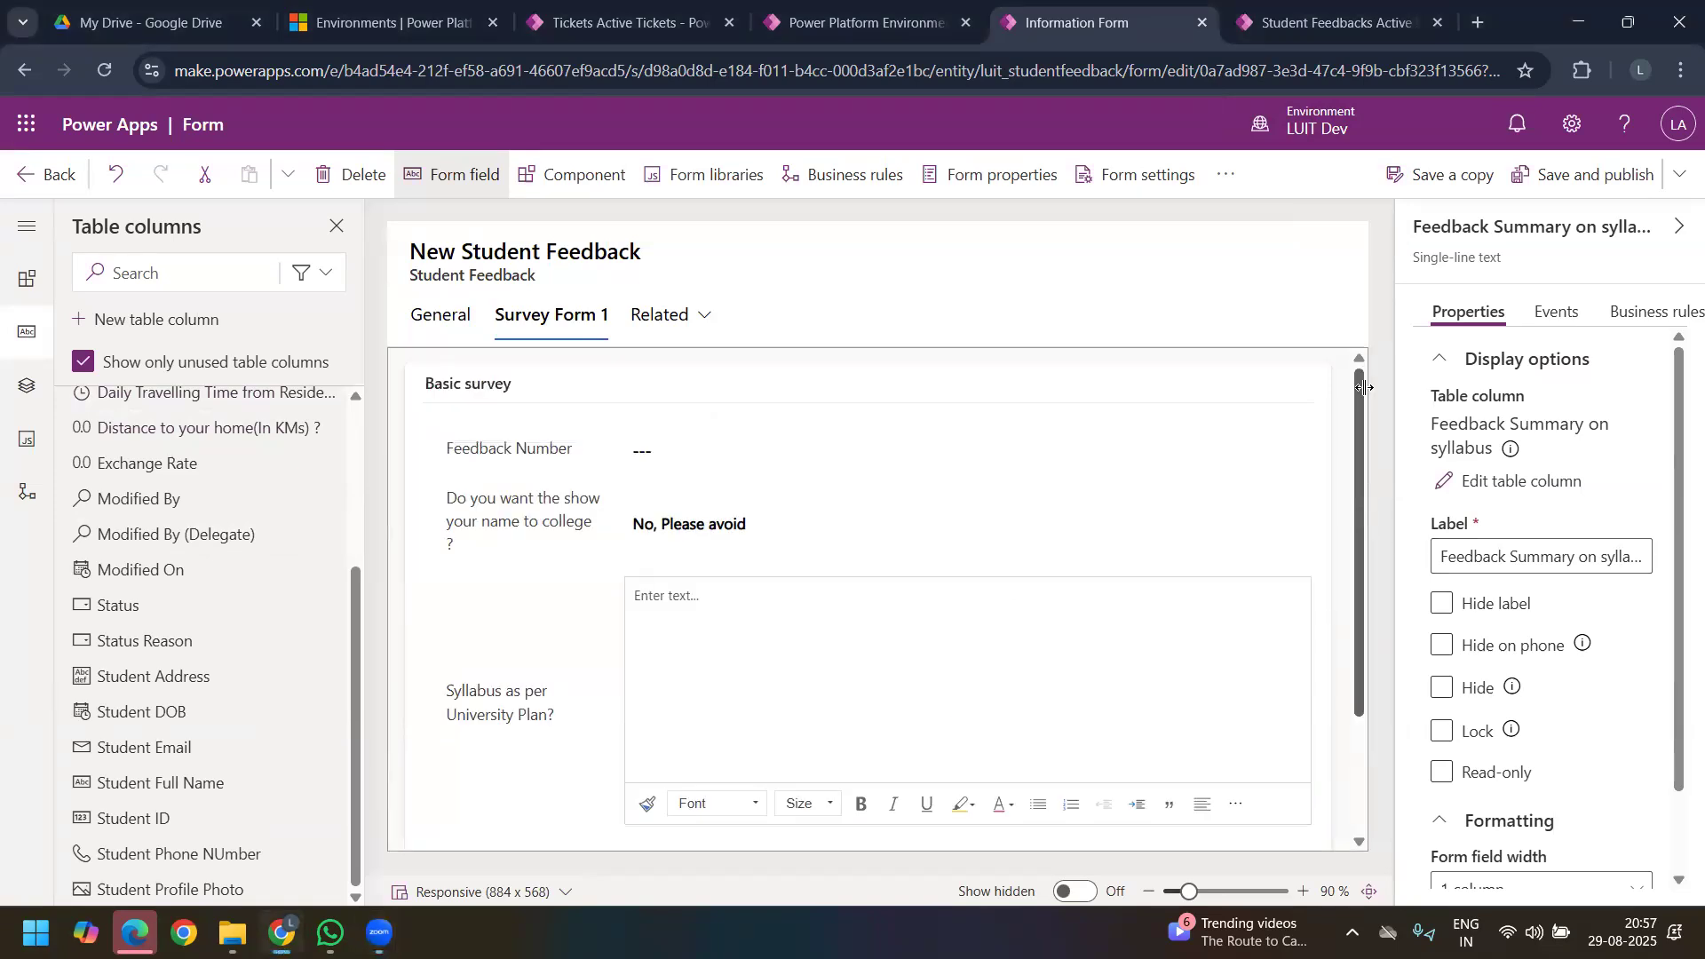